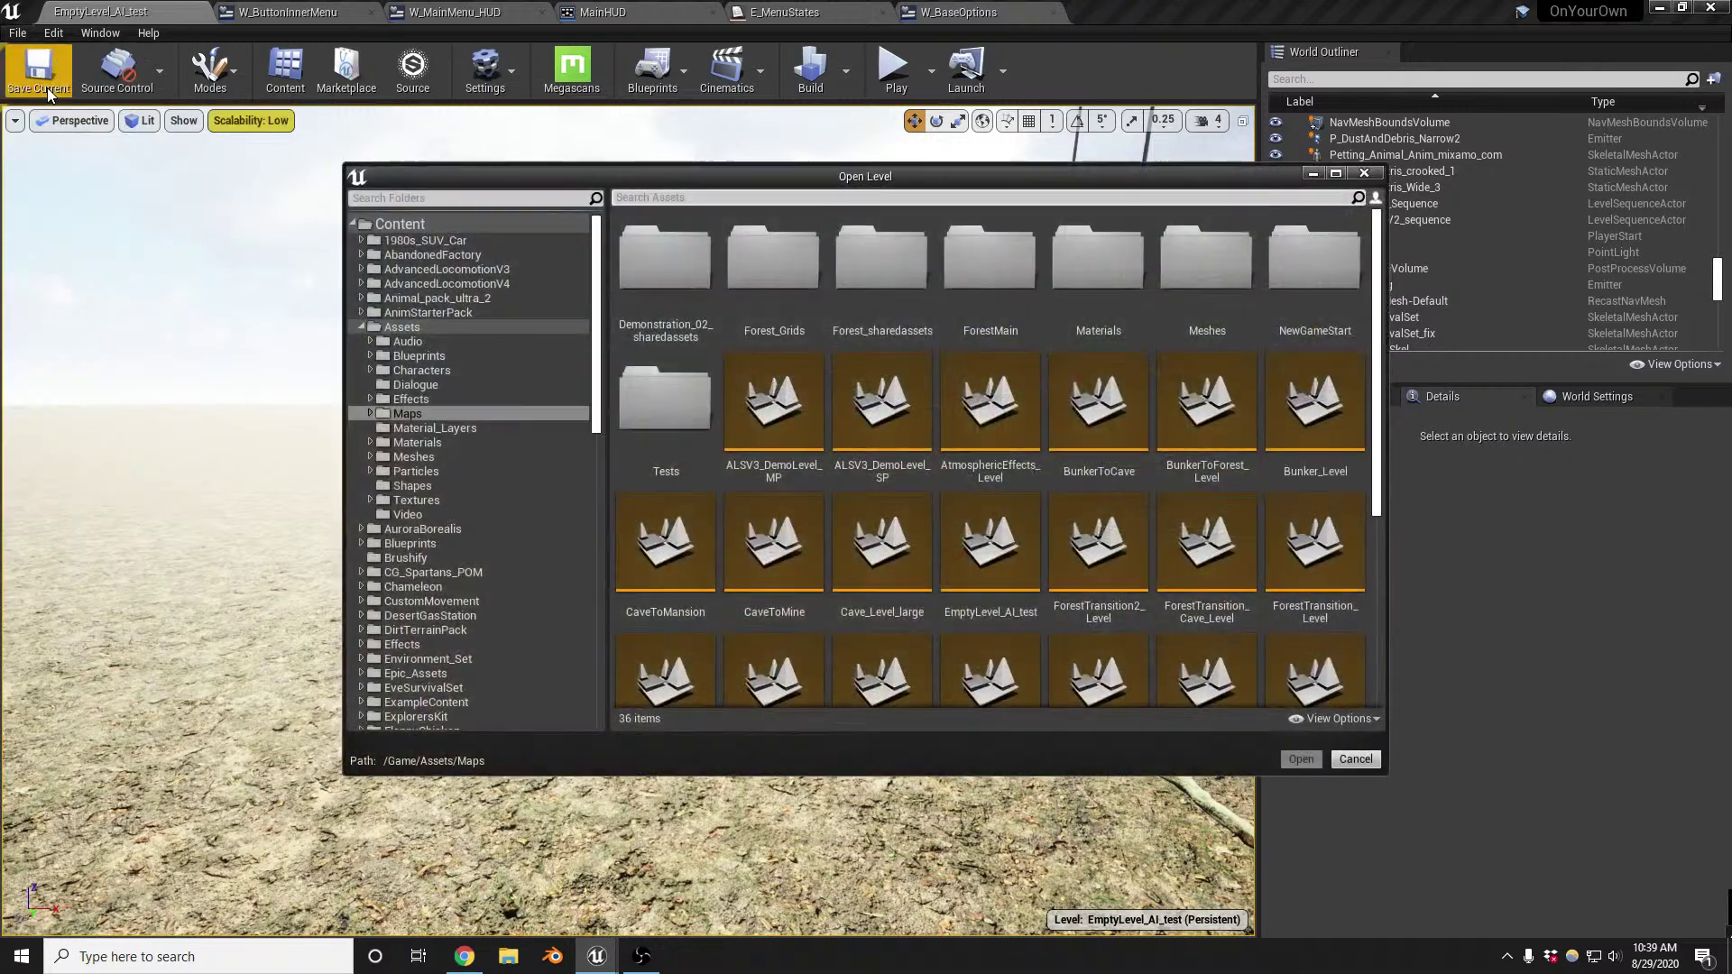
Open the Forest_Grid21 level from the Maps folder
{"action": "key", "text": "XF86AudioLowerVolume"}
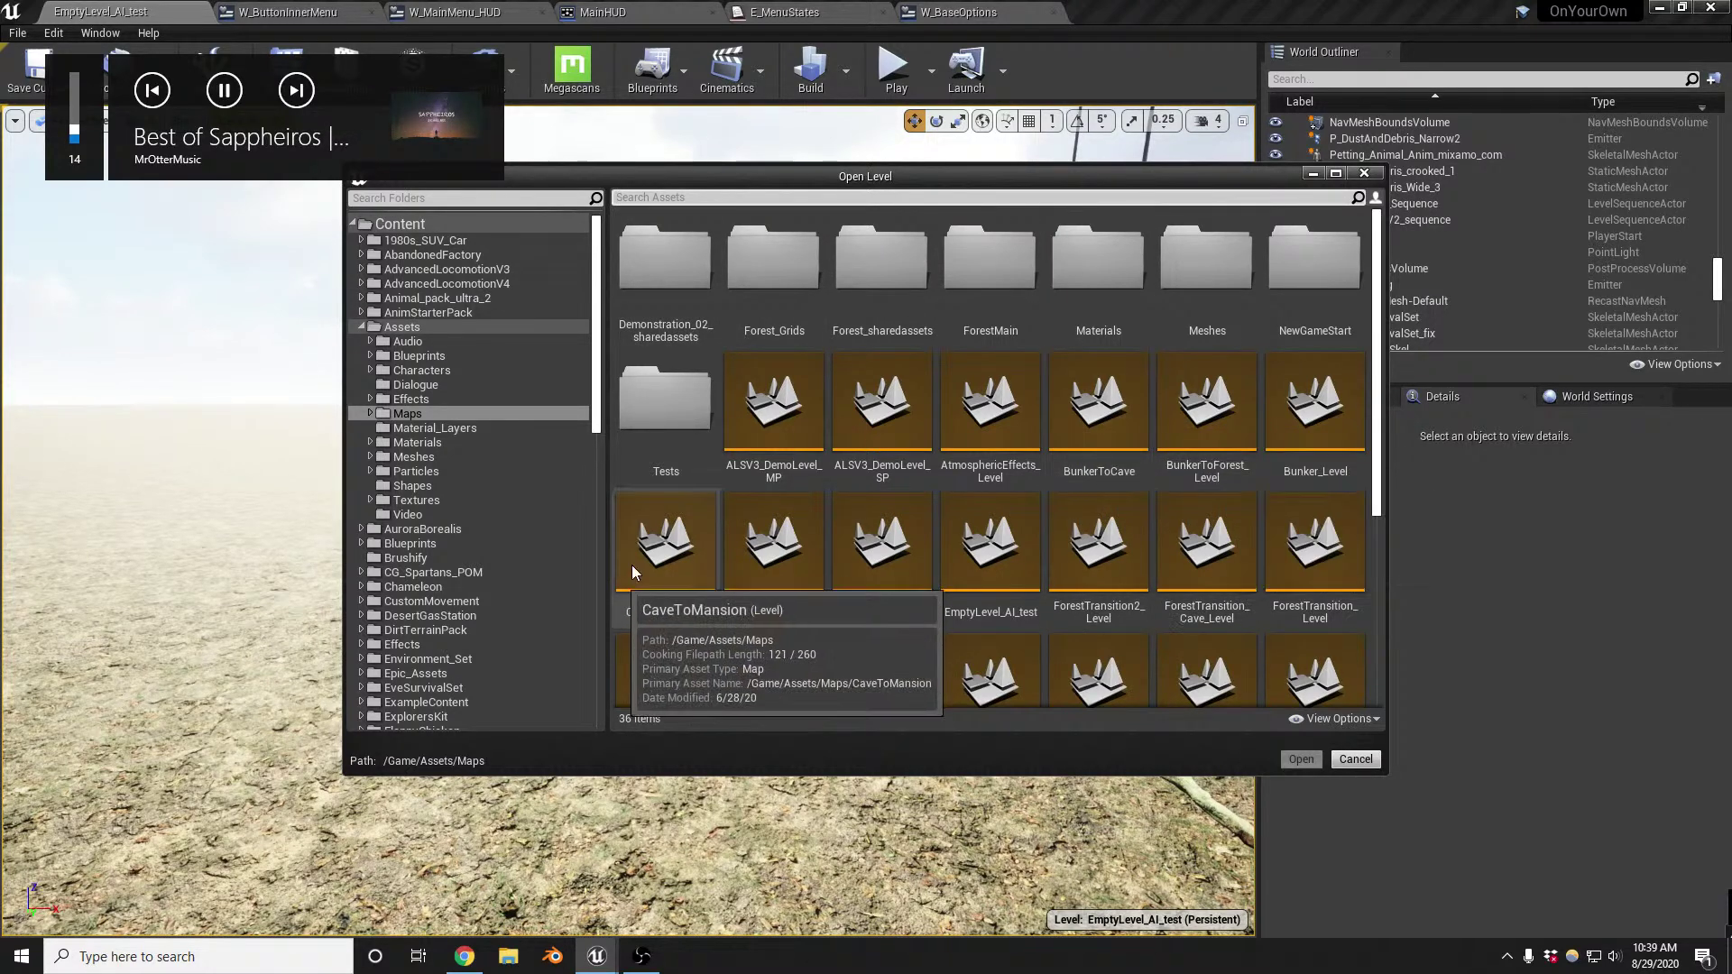
{"action": "scroll", "coordinate": [680, 518], "scroll_direction": "down", "scroll_amount": 2}
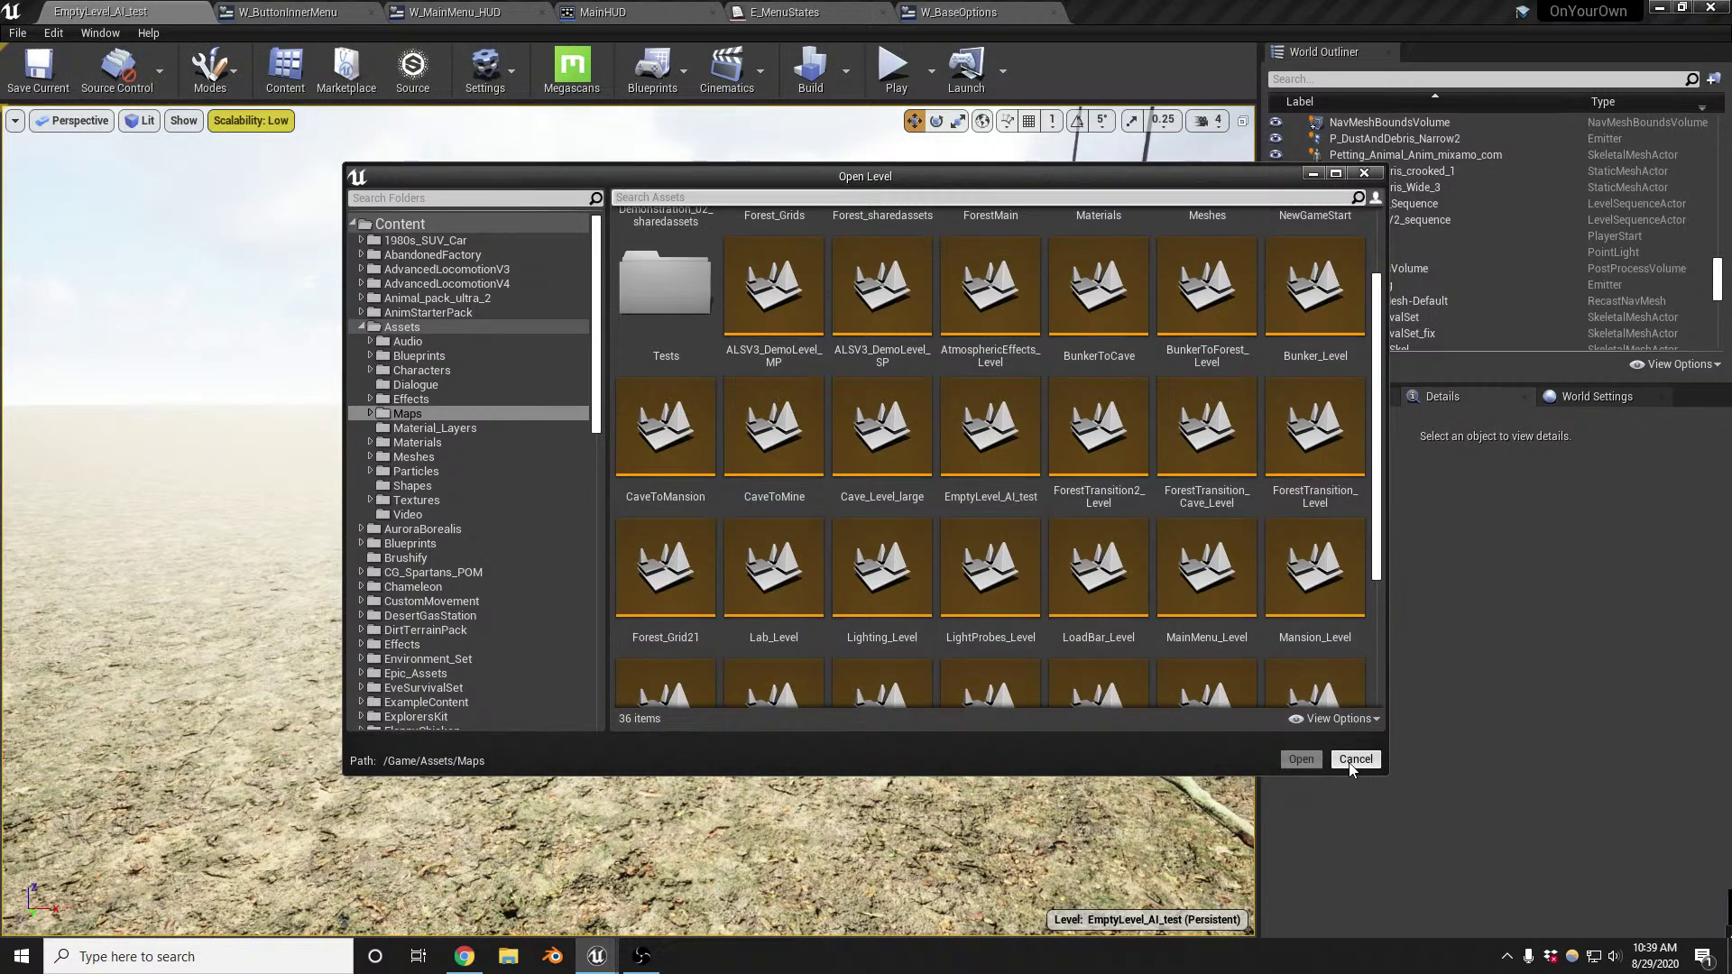
{"action": "double_click", "coordinate": [675, 571]}
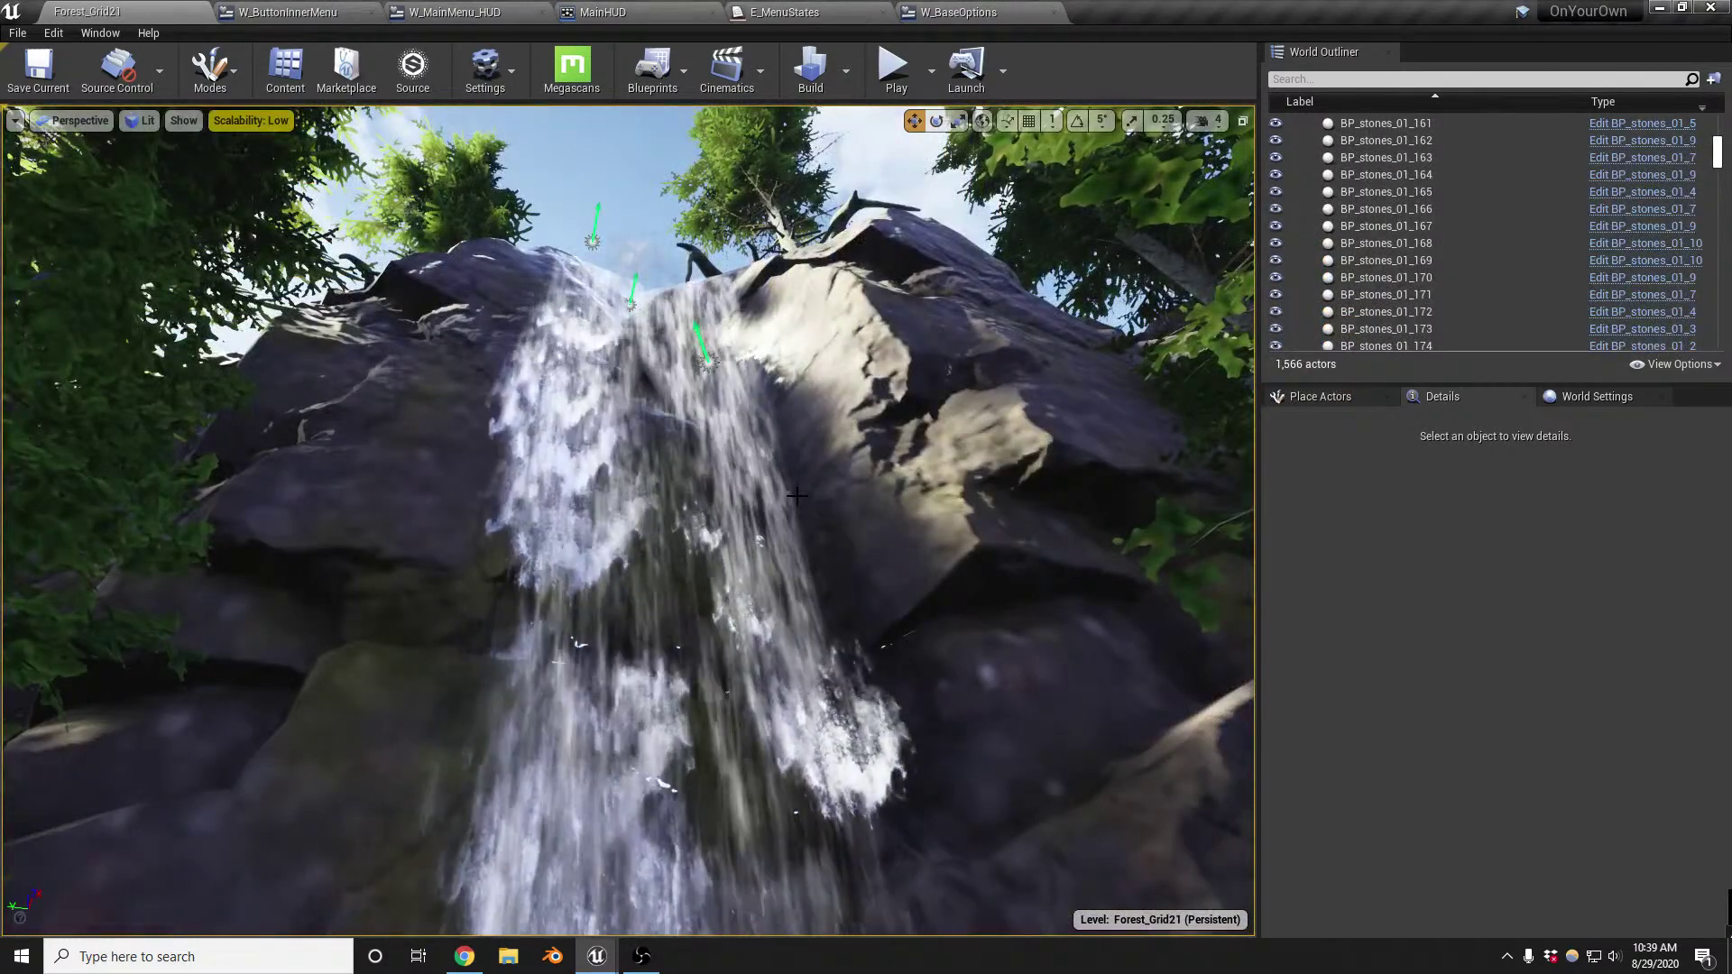
Select the cell boundary actor BP_EditingBoundaries23 in the forest and mark it as done
{"action": "right_click_drag", "start_coordinate": [719, 323], "coordinate": [1139, 622]}
{"action": "key", "text": "s"}
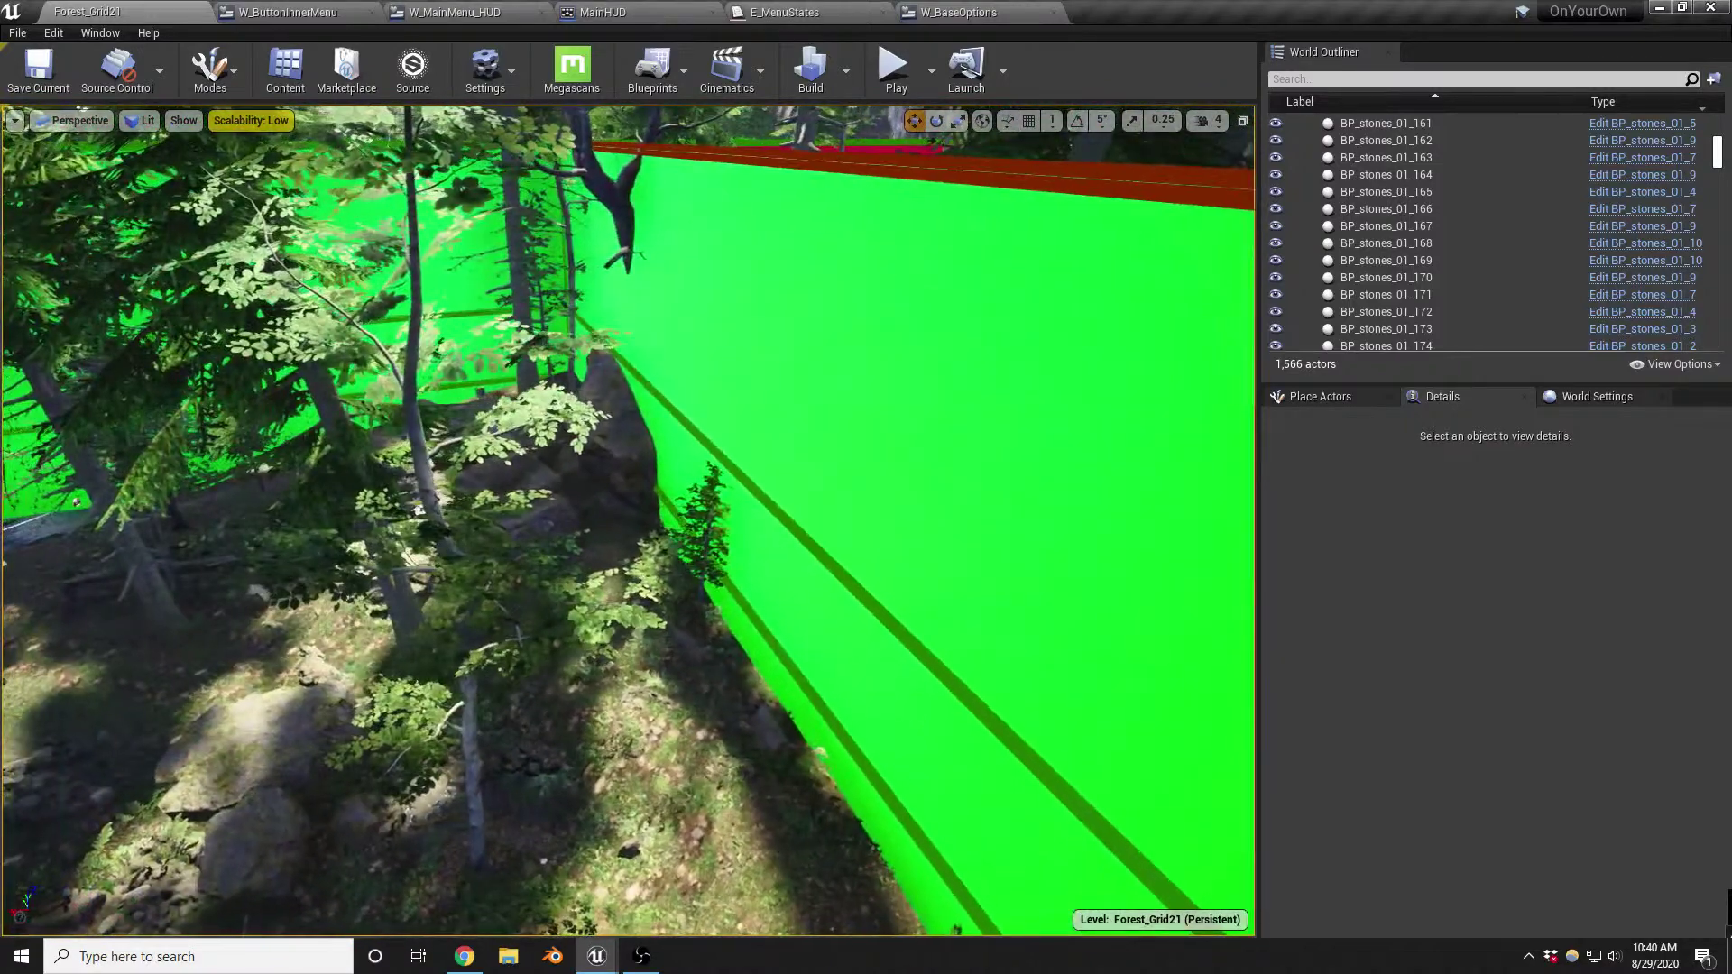
{"action": "right_click_drag", "start_coordinate": [627, 521], "coordinate": [667, 523]}
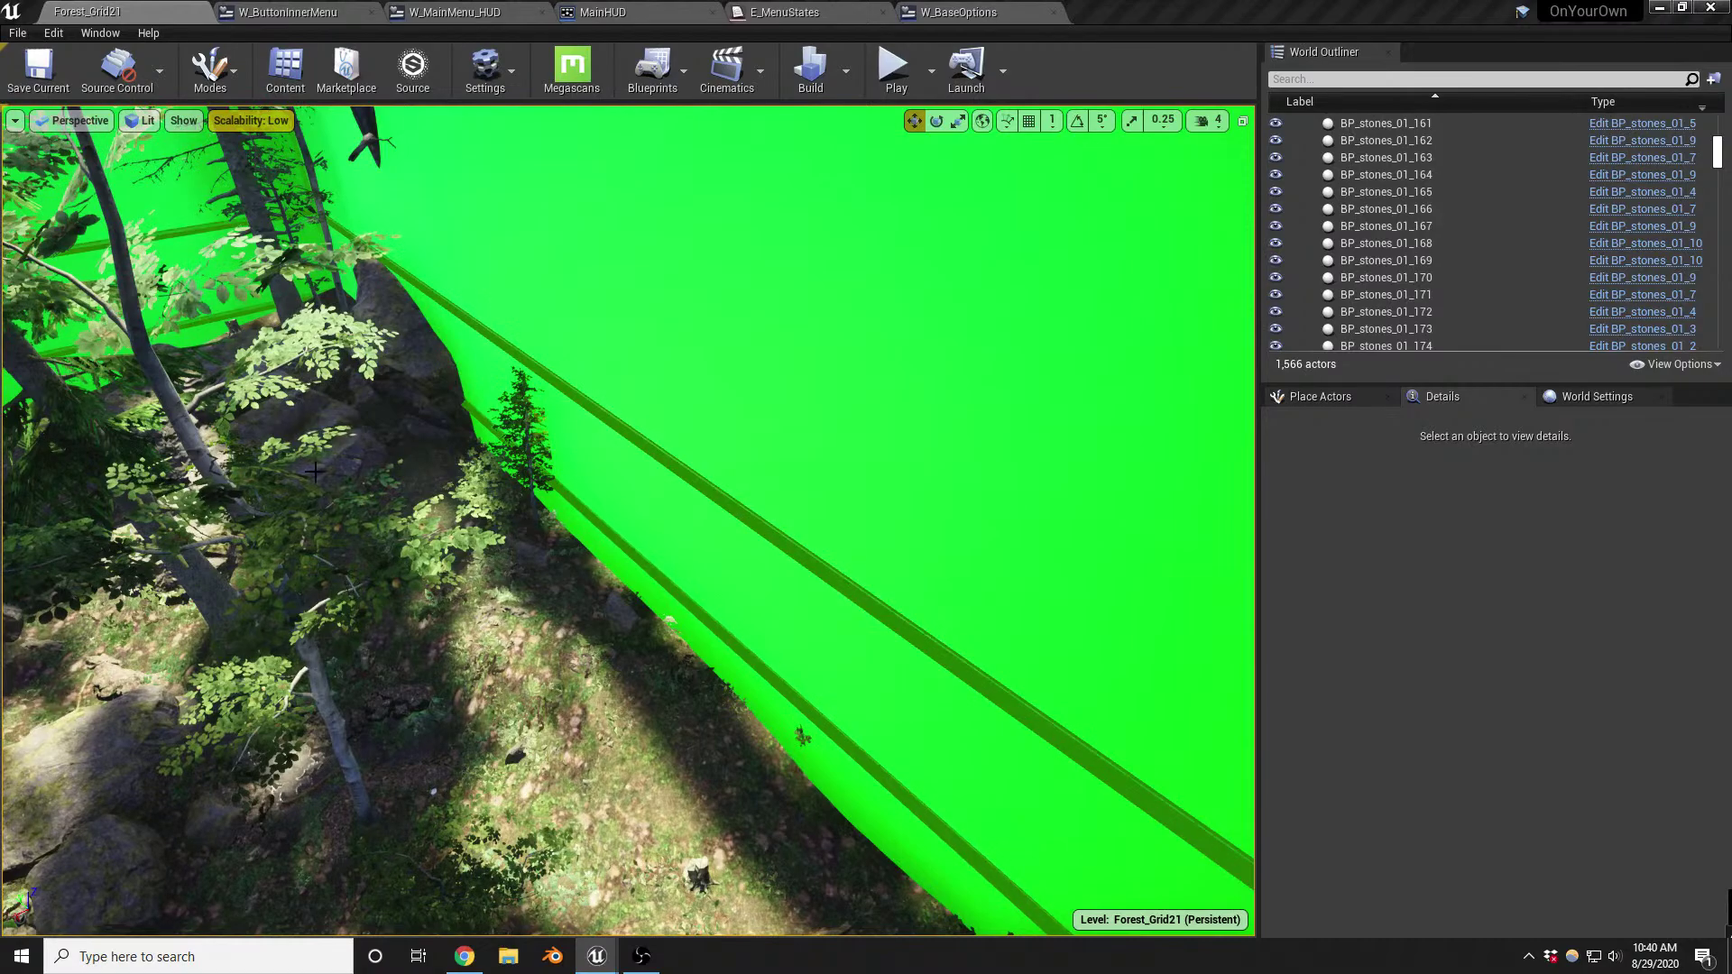
{"action": "right_click_drag", "start_coordinate": [479, 466], "coordinate": [506, 537]}
{"action": "key", "text": "w"}
{"action": "left_click", "coordinate": [436, 558]}
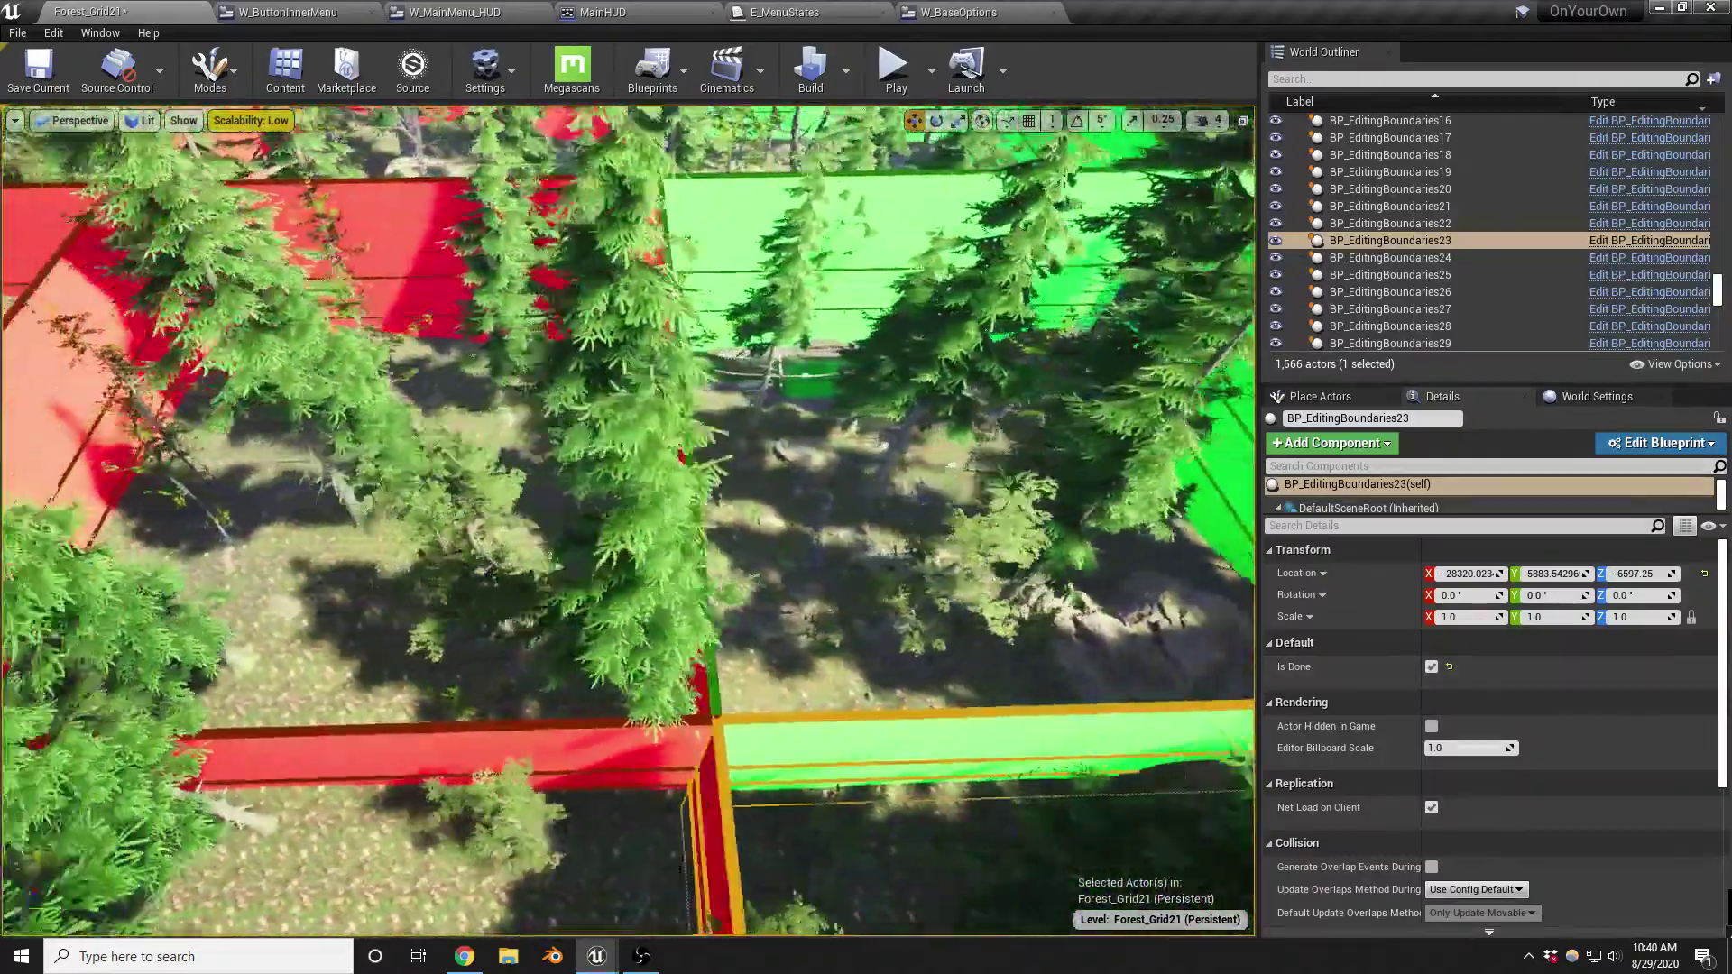
Hide the trees in the neighbouring red-bounded grid cell and select its Landscape1 terrain
{"action": "right_click_drag", "start_coordinate": [436, 558], "coordinate": [622, 550]}
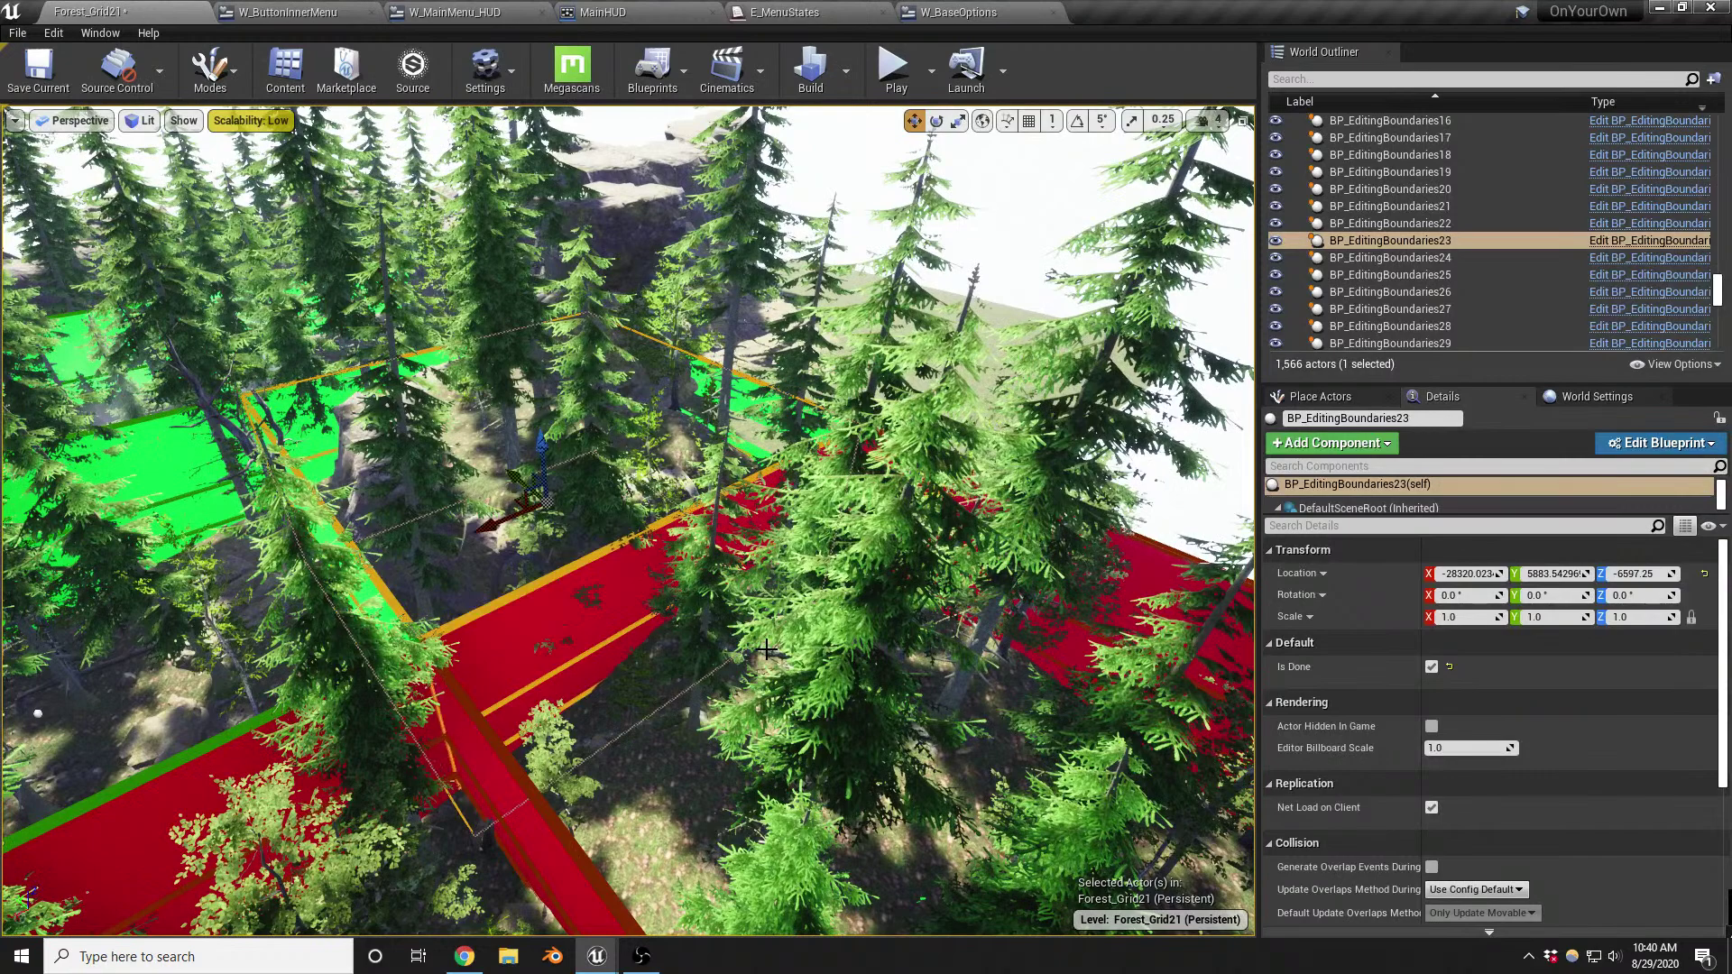
{"action": "right_click_drag", "start_coordinate": [790, 661], "coordinate": [794, 623]}
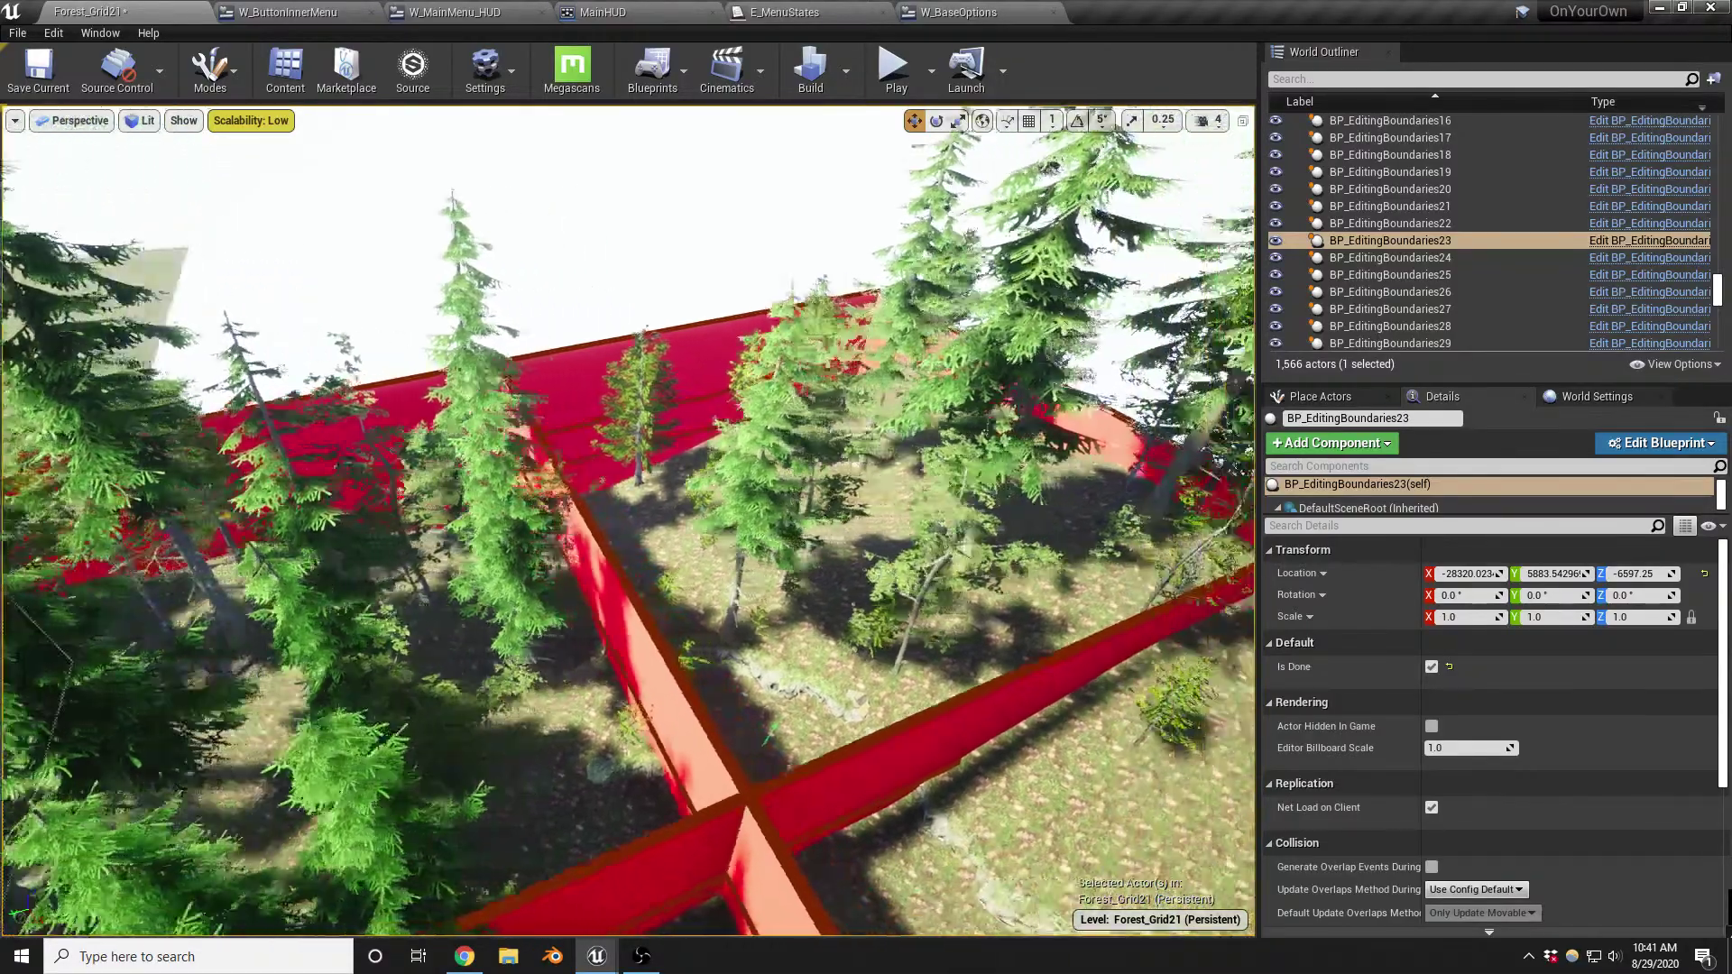
{"action": "right_click_drag", "start_coordinate": [793, 623], "coordinate": [821, 624]}
{"action": "right_click_drag", "start_coordinate": [654, 576], "coordinate": [708, 598]}
{"action": "left_click", "coordinate": [655, 575]}
{"action": "key", "text": "Delete"}
{"action": "left_click", "coordinate": [708, 597]}
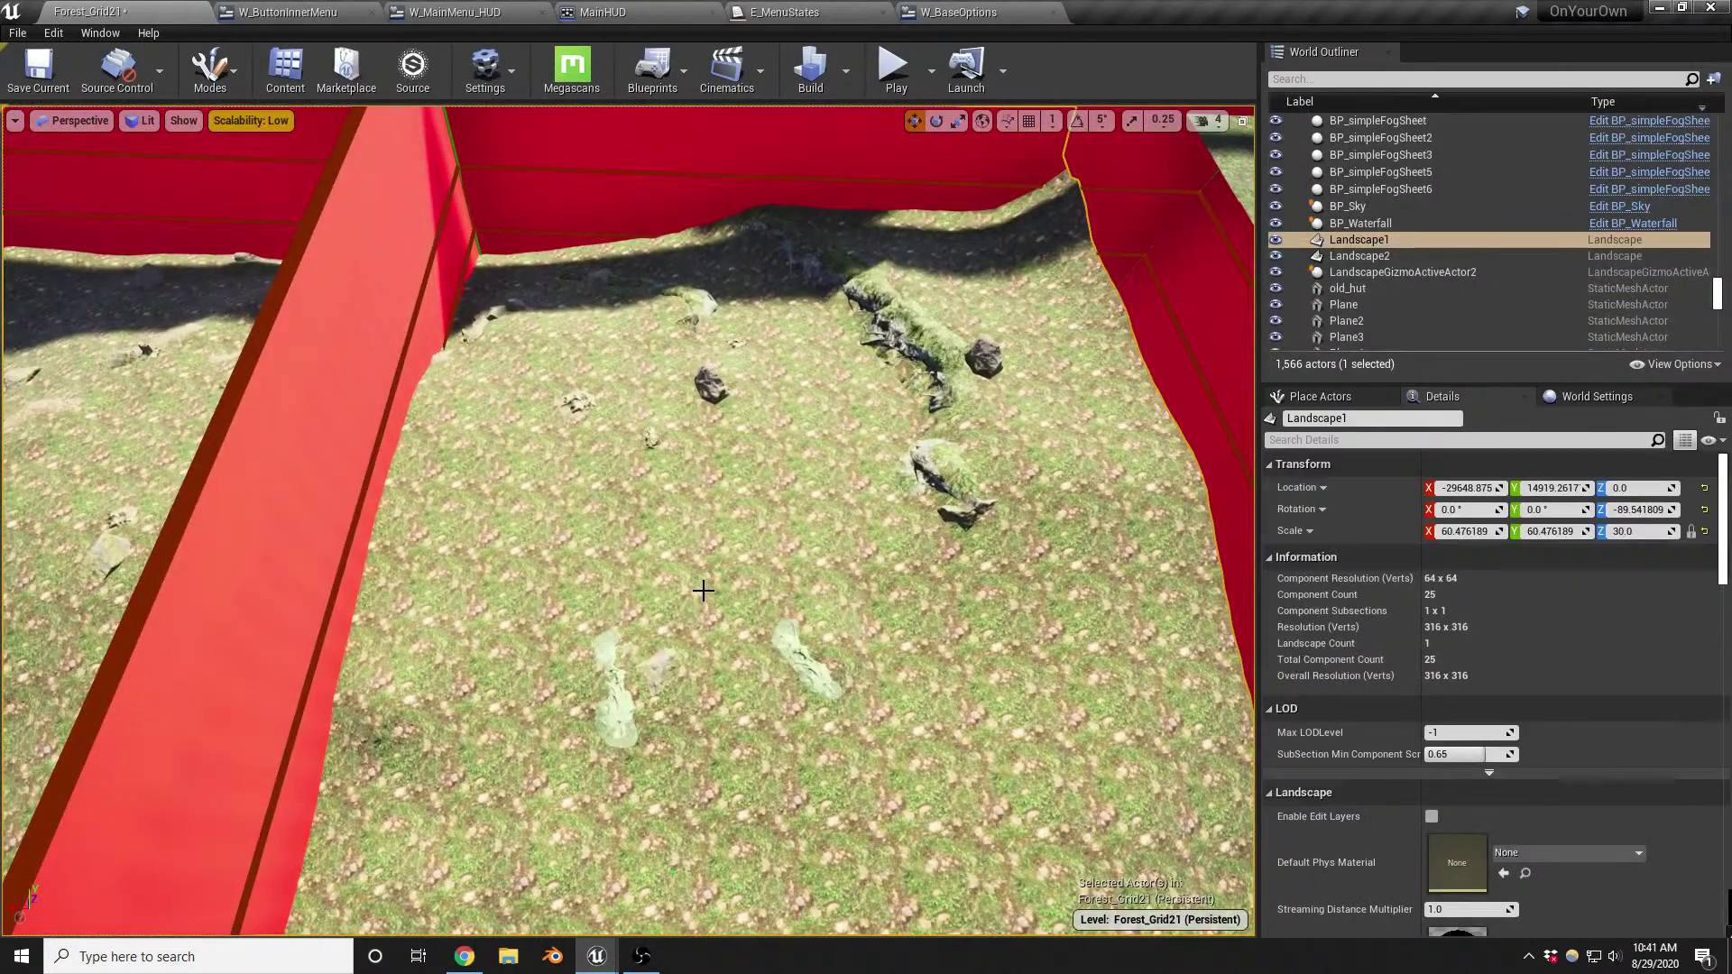
Switch to landscape painting and enlarge the paint brush to a radius of 340
{"action": "key", "text": "shift+2"}
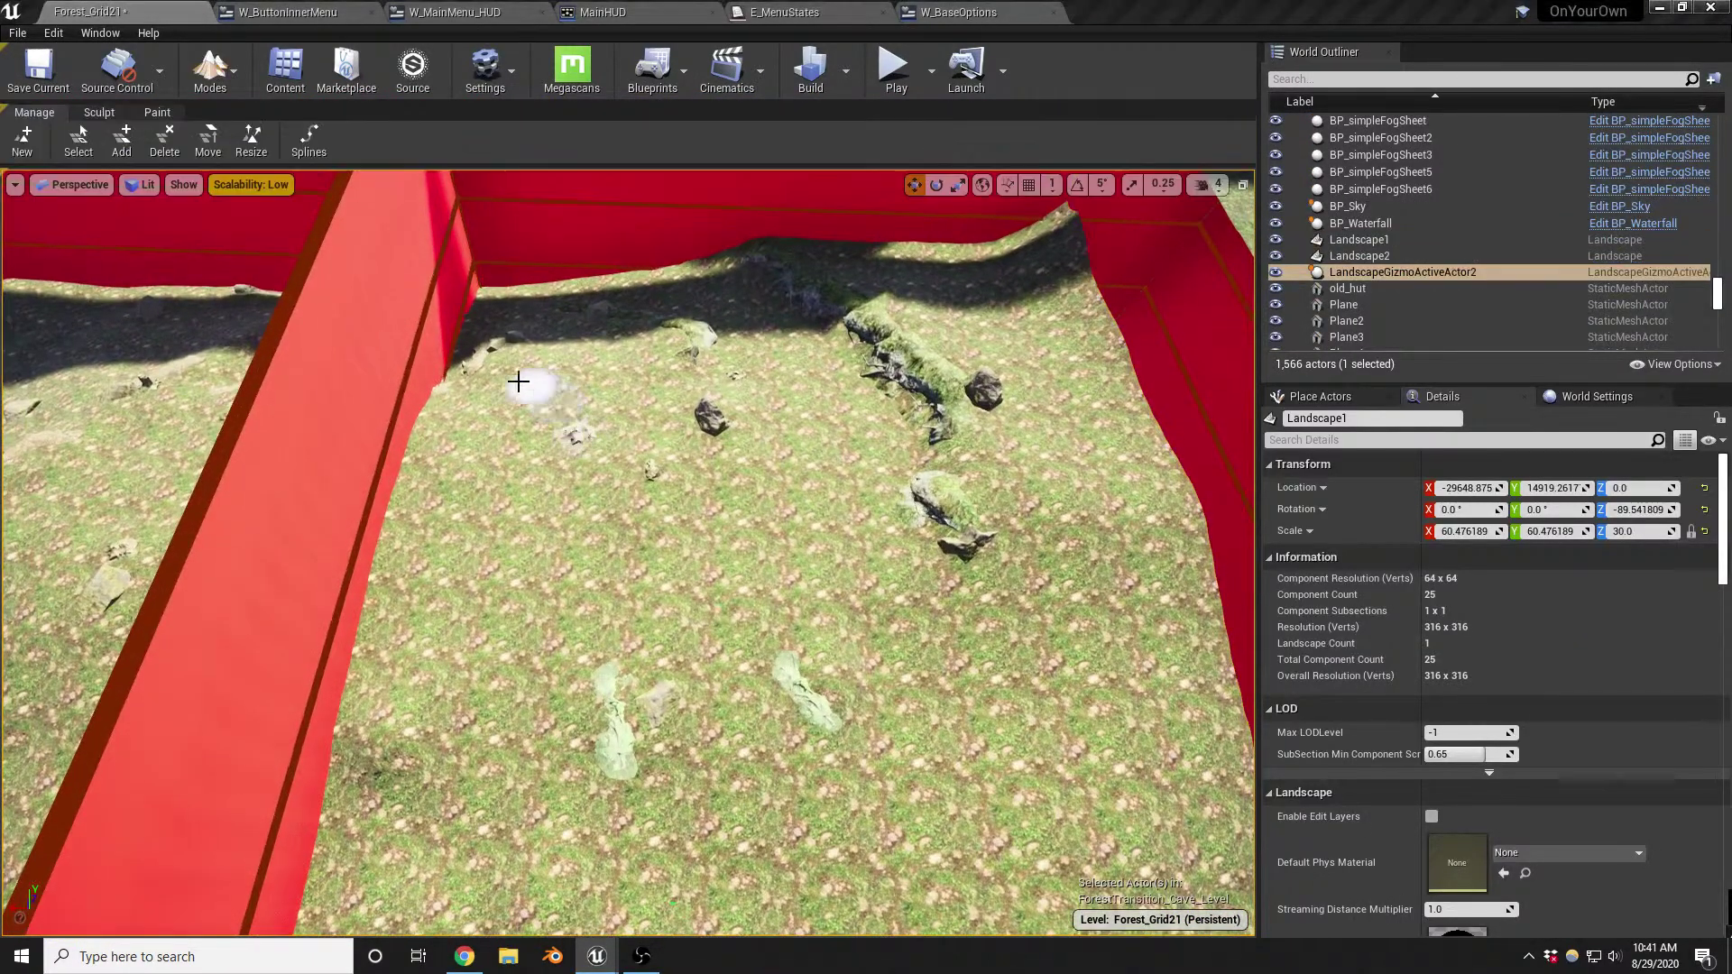
{"action": "left_click", "coordinate": [157, 112]}
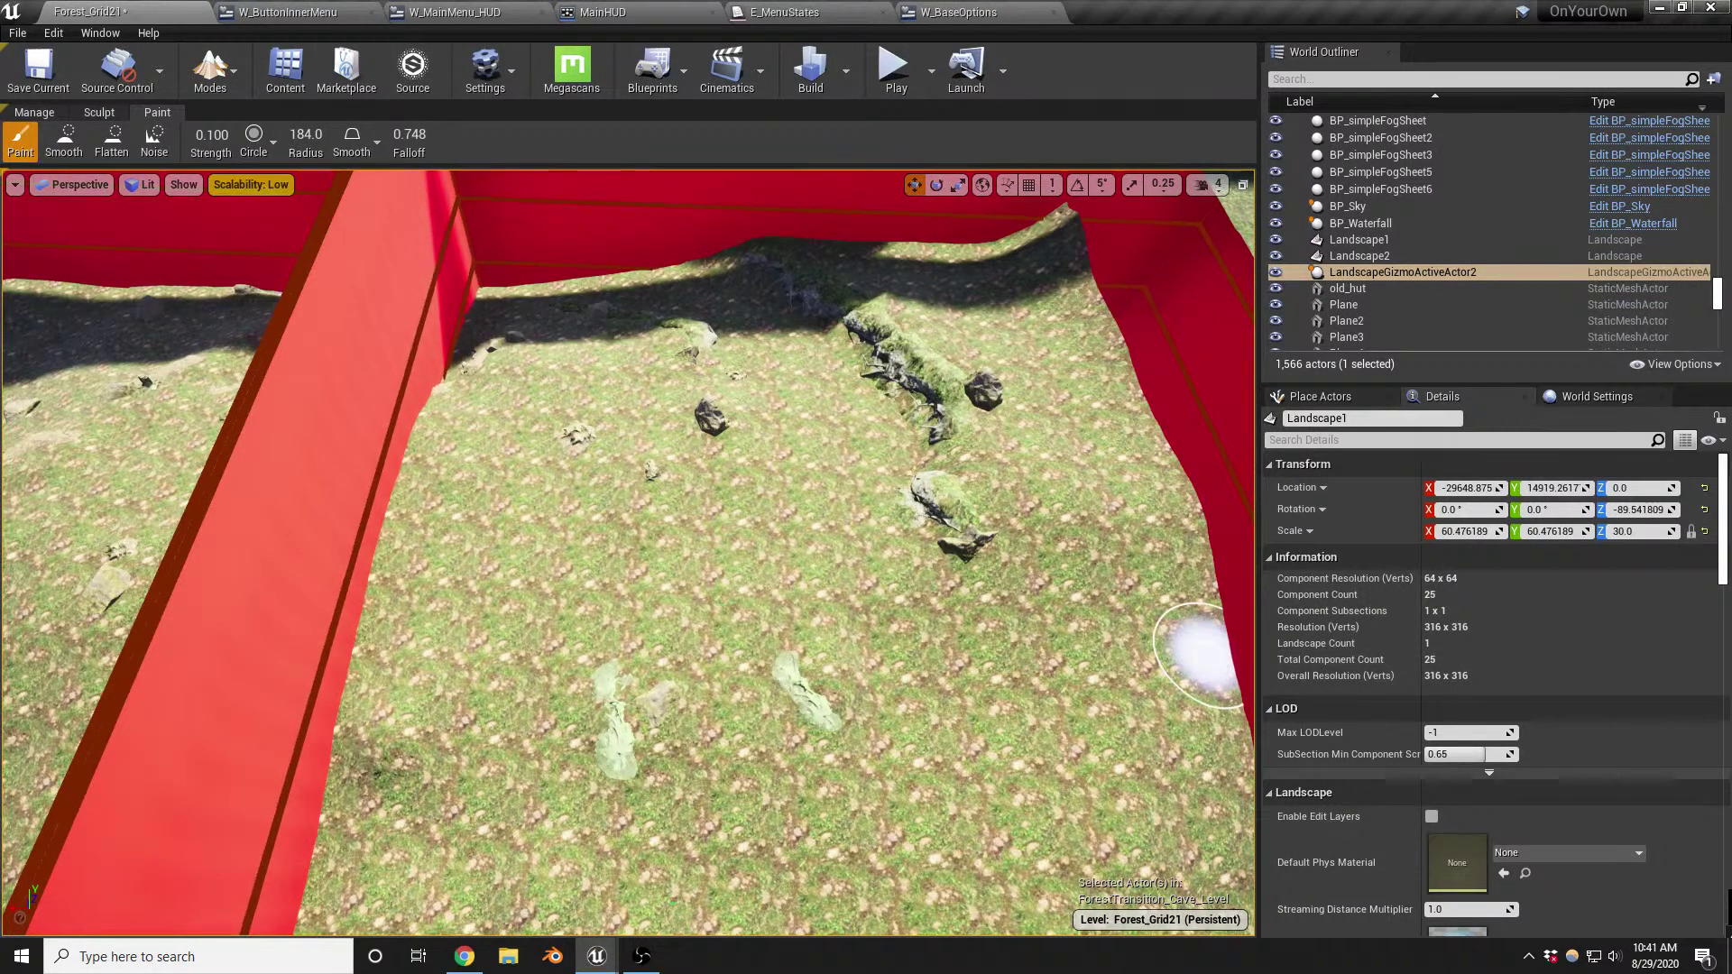
{"action": "right_click_drag", "start_coordinate": [689, 607], "coordinate": [721, 631]}
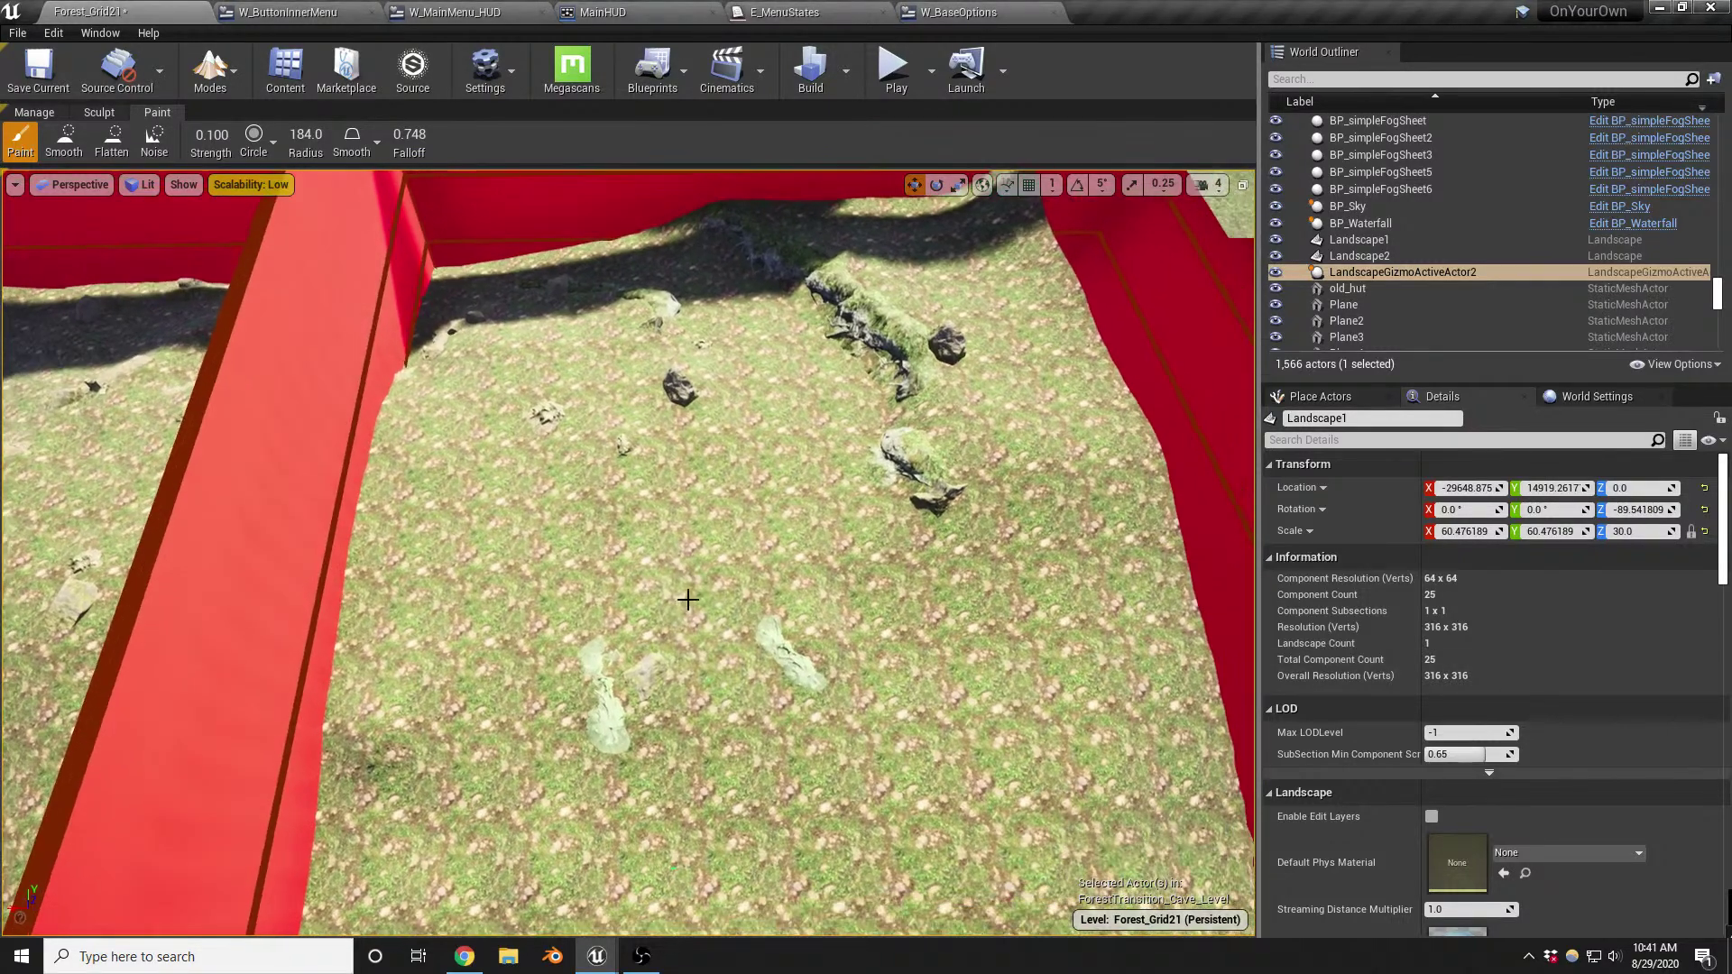
{"action": "right_click_drag", "start_coordinate": [684, 572], "coordinate": [684, 565]}
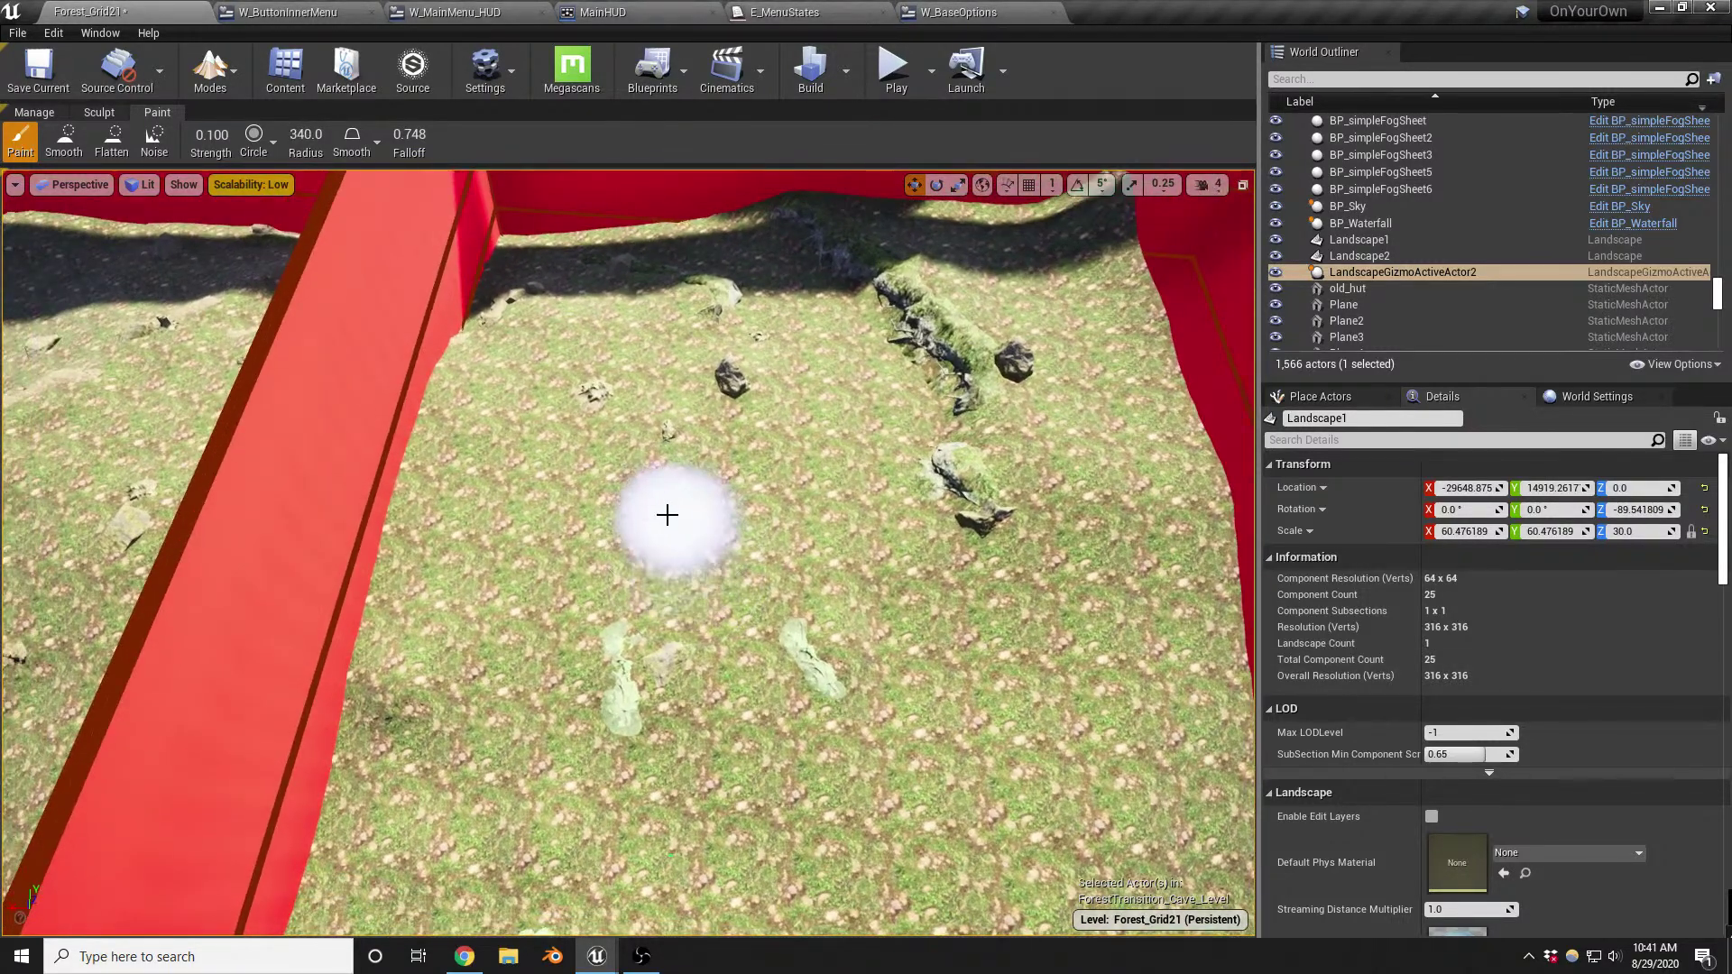
{"action": "key", "text": "bracketright"}
{"action": "key", "text": "bracketright"}
{"action": "key", "text": "bracketright"}
{"action": "key", "text": "bracketright"}
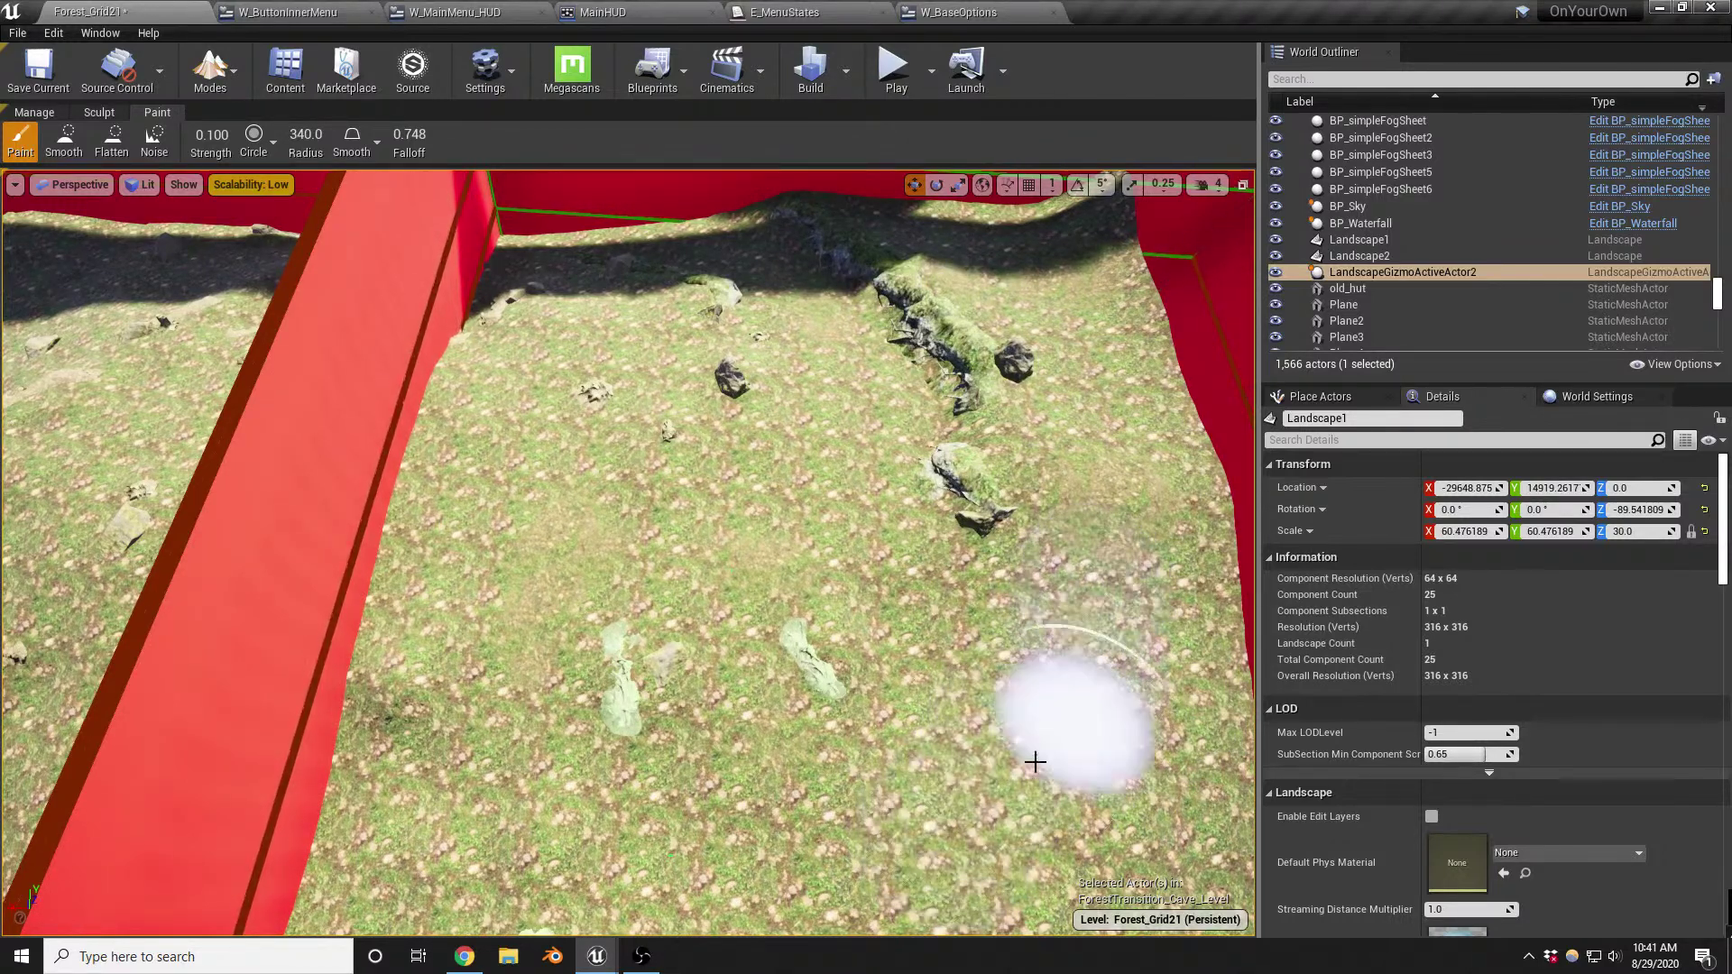
Paint soft brownish patches across the grass of the red-bounded cell to break up the repeating ground texture
{"action": "right_click_drag", "start_coordinate": [1057, 770], "coordinate": [947, 770]}
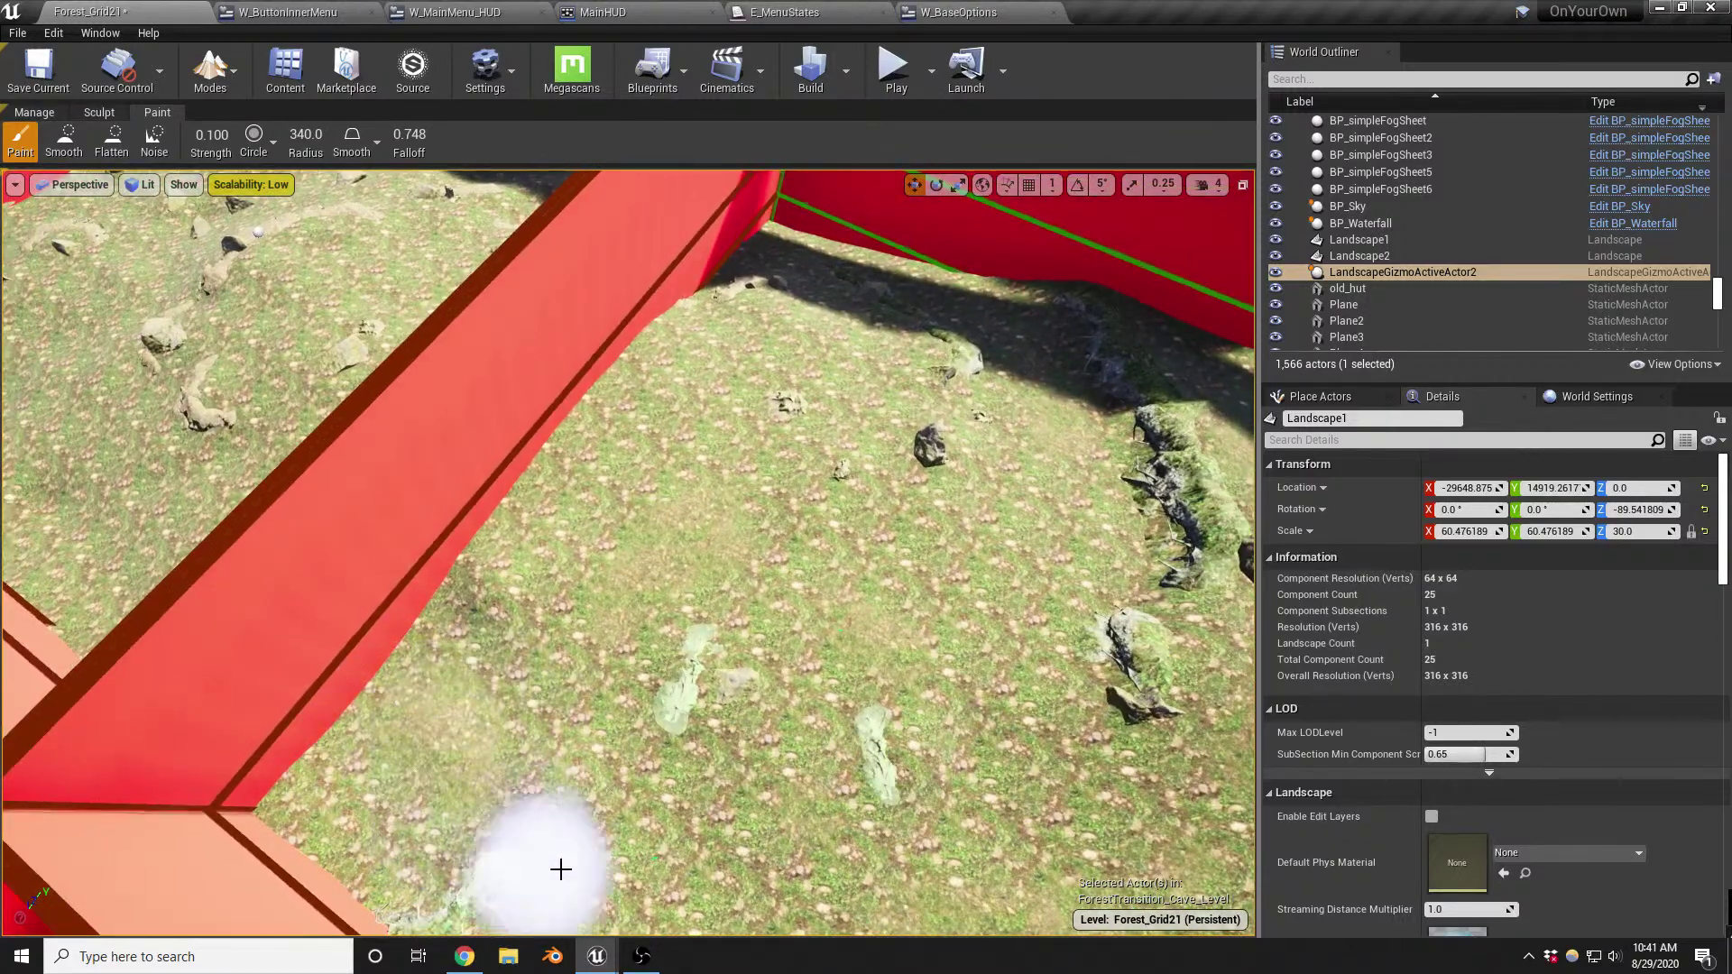
{"action": "mouse_move", "coordinate": [781, 843]}
{"action": "right_mouse_down"}
{"action": "mouse_move", "coordinate": [781, 902]}
{"action": "mouse_move", "coordinate": [793, 796]}
{"action": "right_mouse_up"}
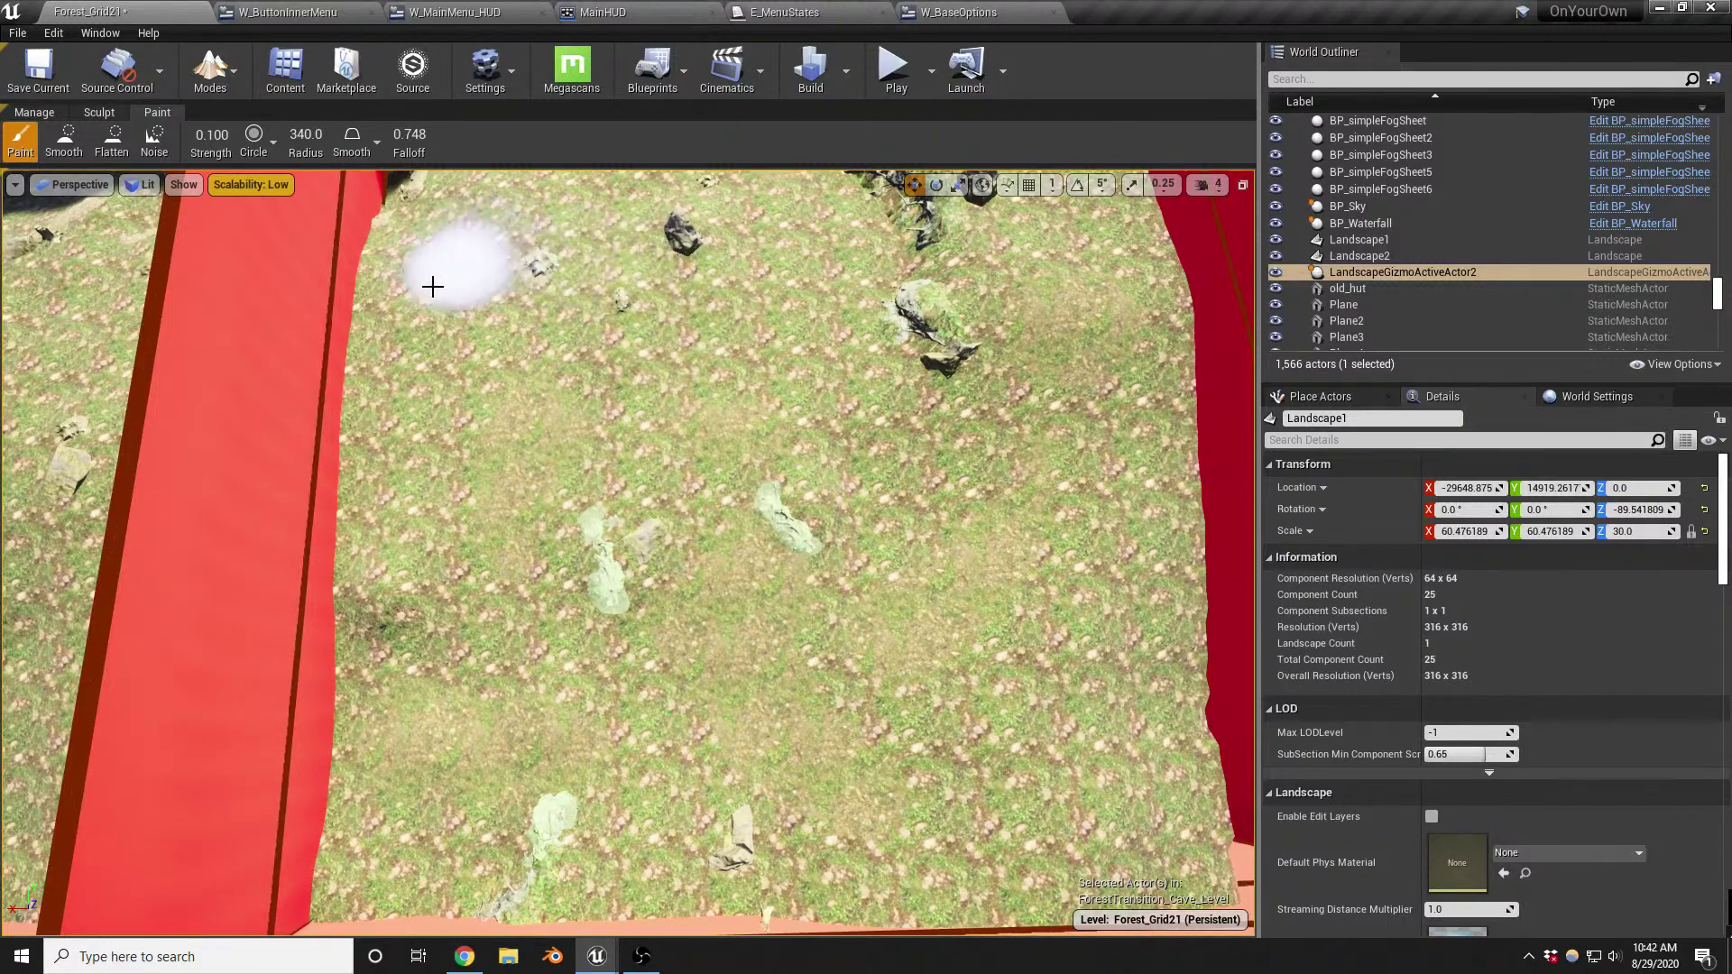
{"action": "right_click_drag", "start_coordinate": [430, 423], "coordinate": [430, 404]}
{"action": "right_click_drag", "start_coordinate": [565, 400], "coordinate": [565, 382]}
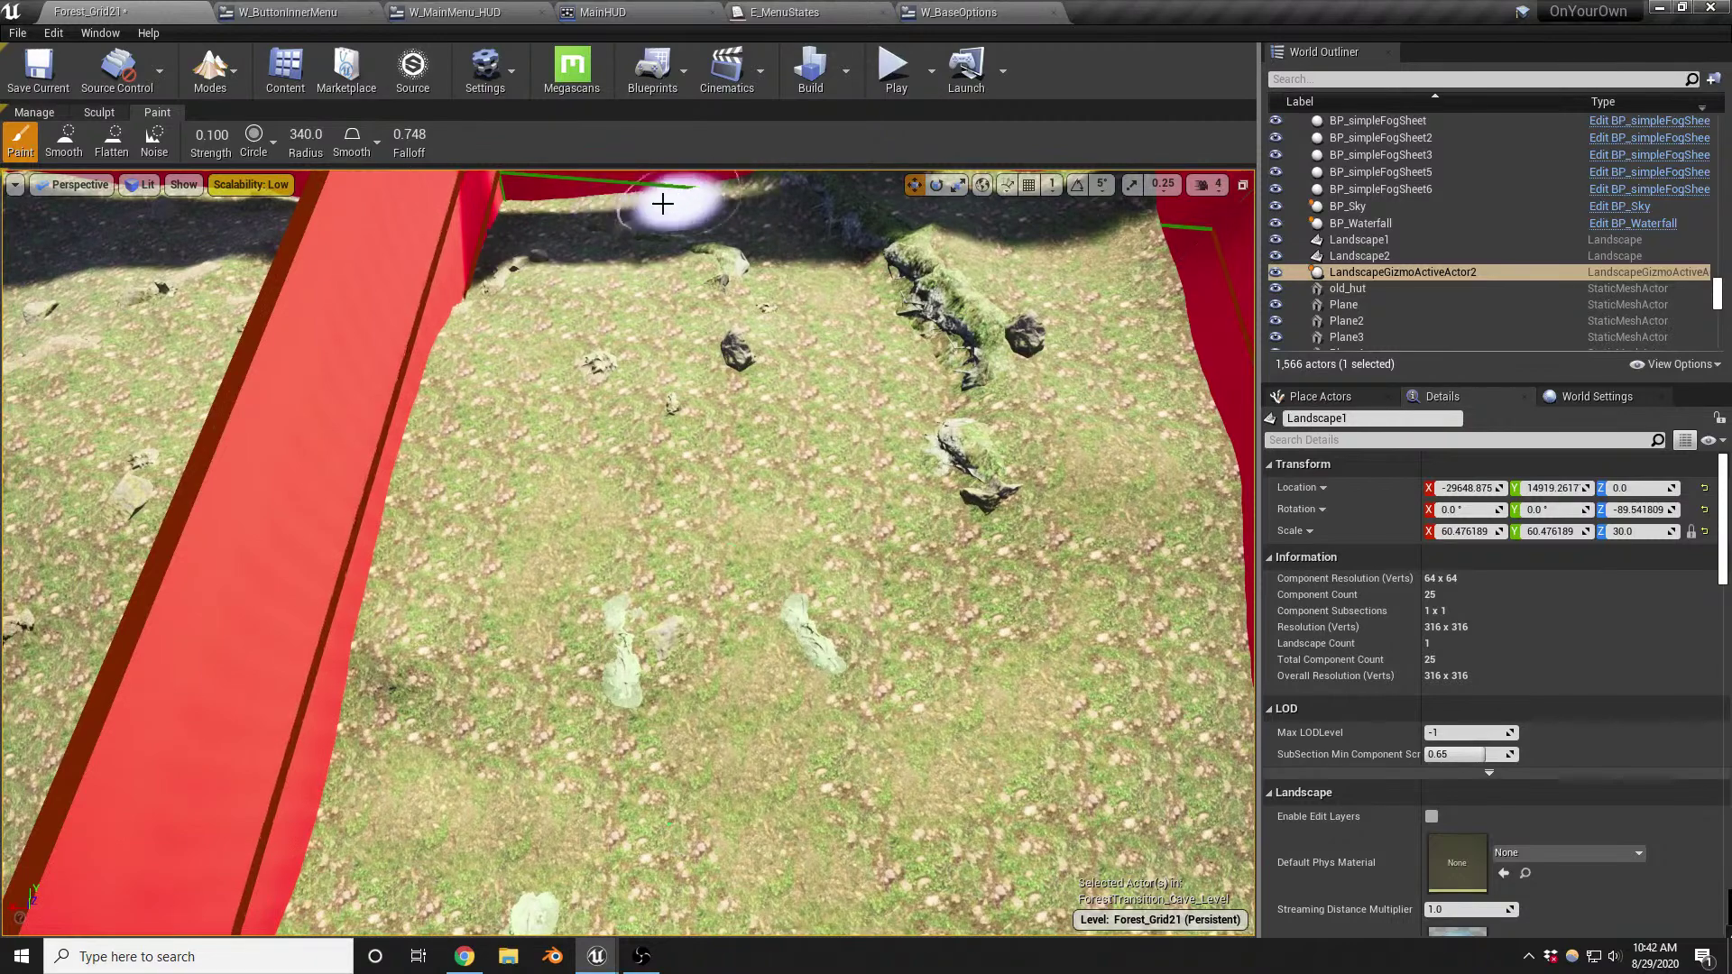
{"action": "right_click_drag", "start_coordinate": [719, 253], "coordinate": [719, 212]}
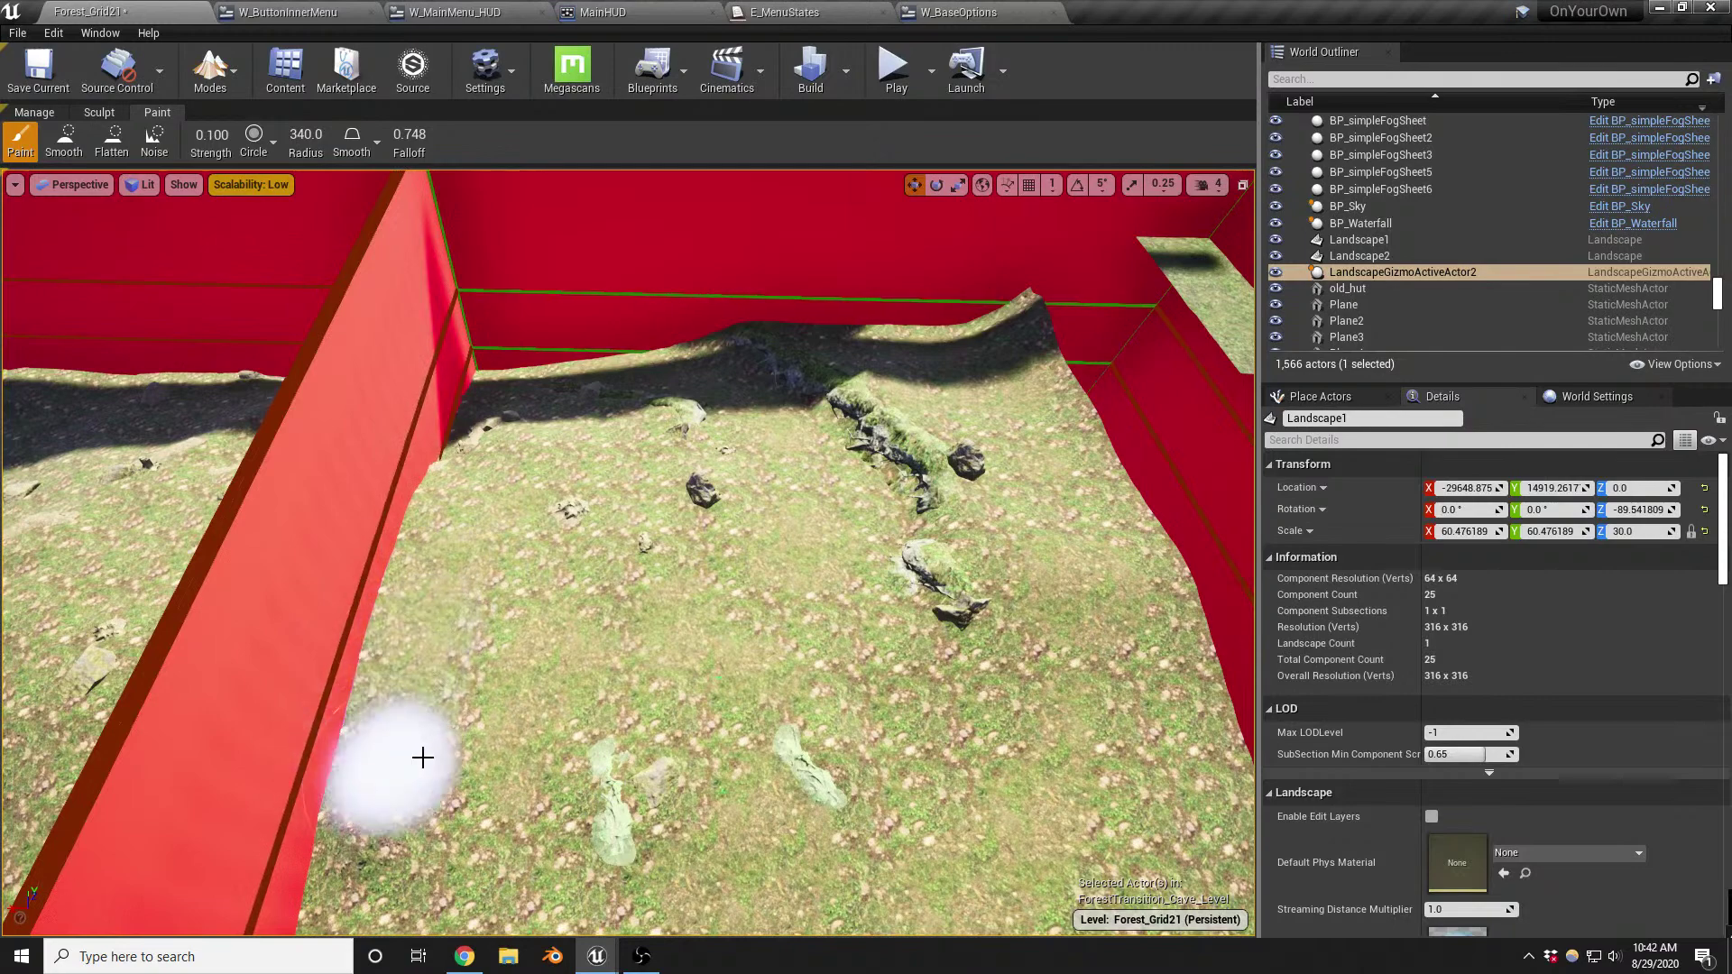
Paint darker green grass patches over the cell's terrain, working between and around the scattered rocks
{"action": "scroll", "coordinate": [398, 762], "scroll_direction": "up", "scroll_amount": 3}
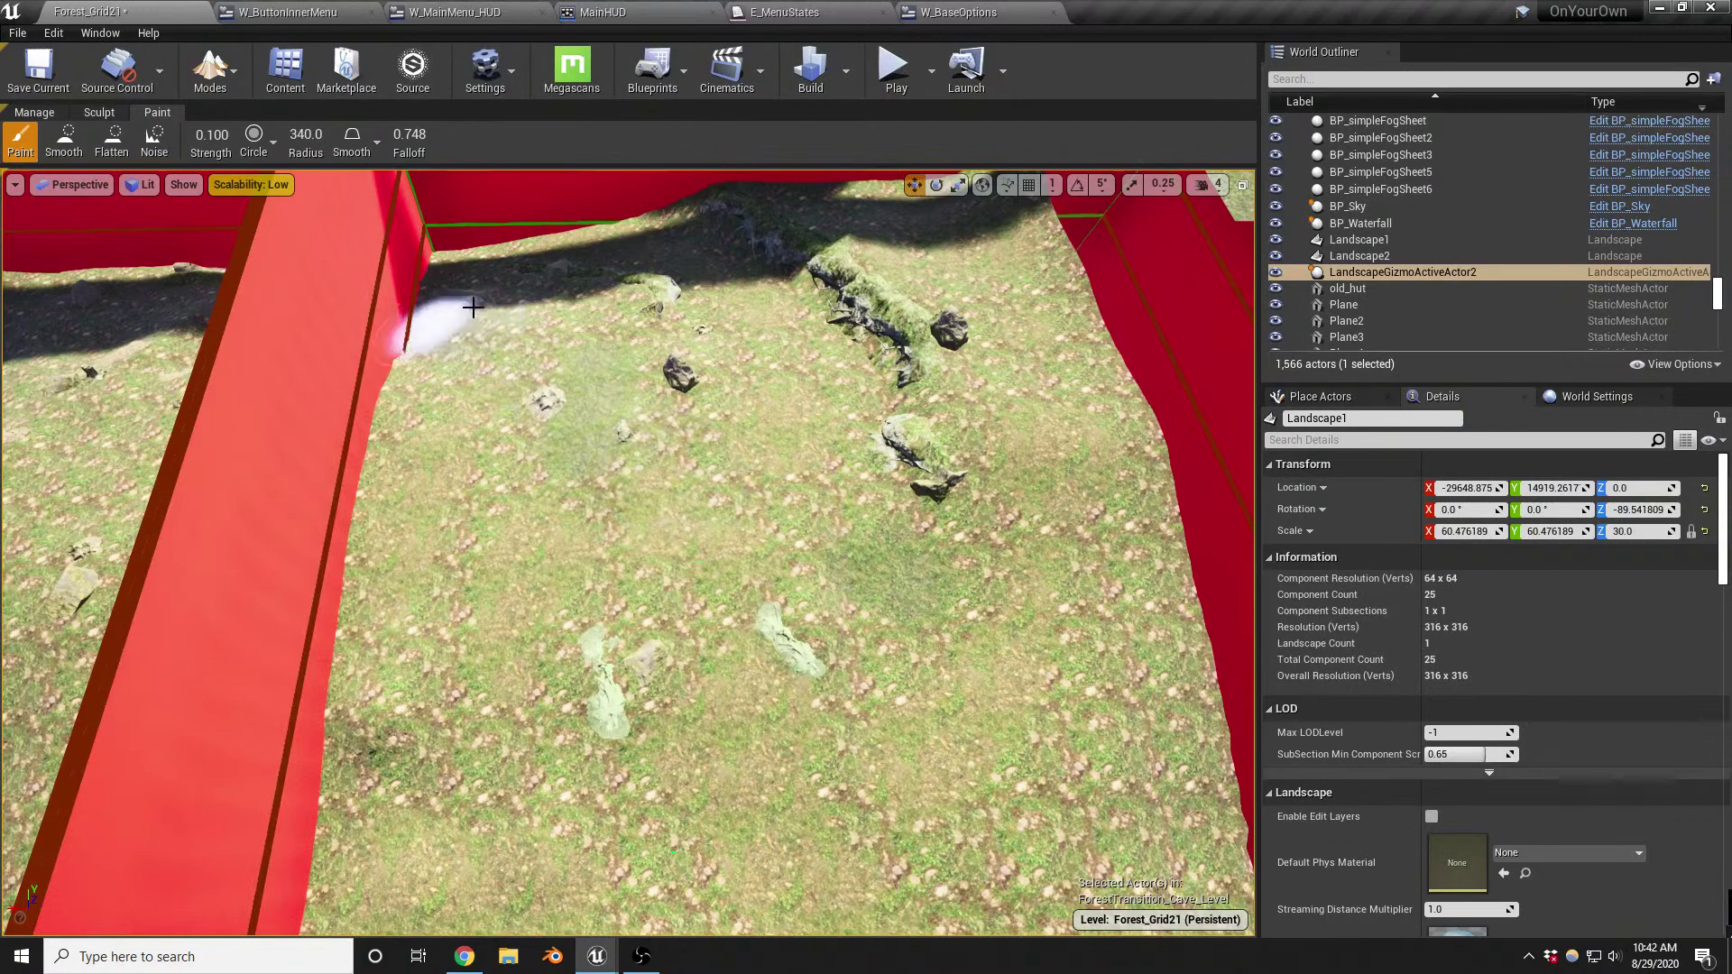
{"action": "right_click_drag", "start_coordinate": [641, 406], "coordinate": [665, 476]}
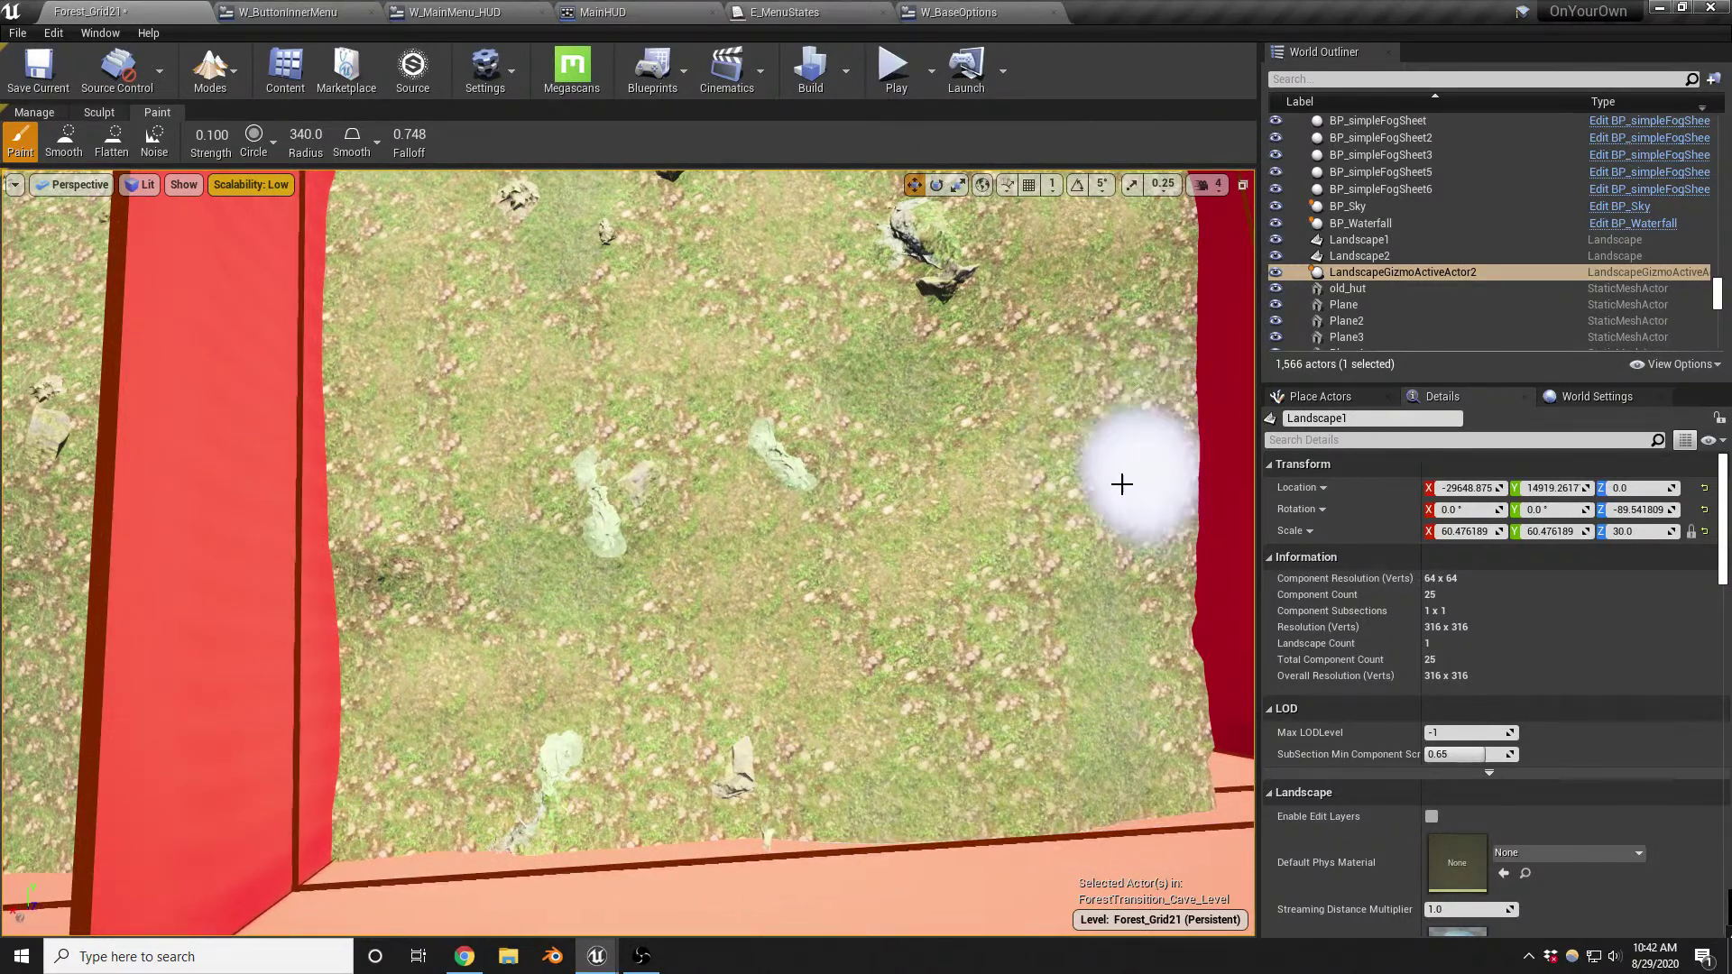
{"action": "mouse_move", "coordinate": [982, 553]}
{"action": "right_mouse_down"}
{"action": "mouse_move", "coordinate": [982, 451]}
{"action": "mouse_move", "coordinate": [1074, 455]}
{"action": "mouse_move", "coordinate": [1064, 478]}
{"action": "right_mouse_up"}
{"action": "key", "text": "w"}
{"action": "key", "text": "s"}
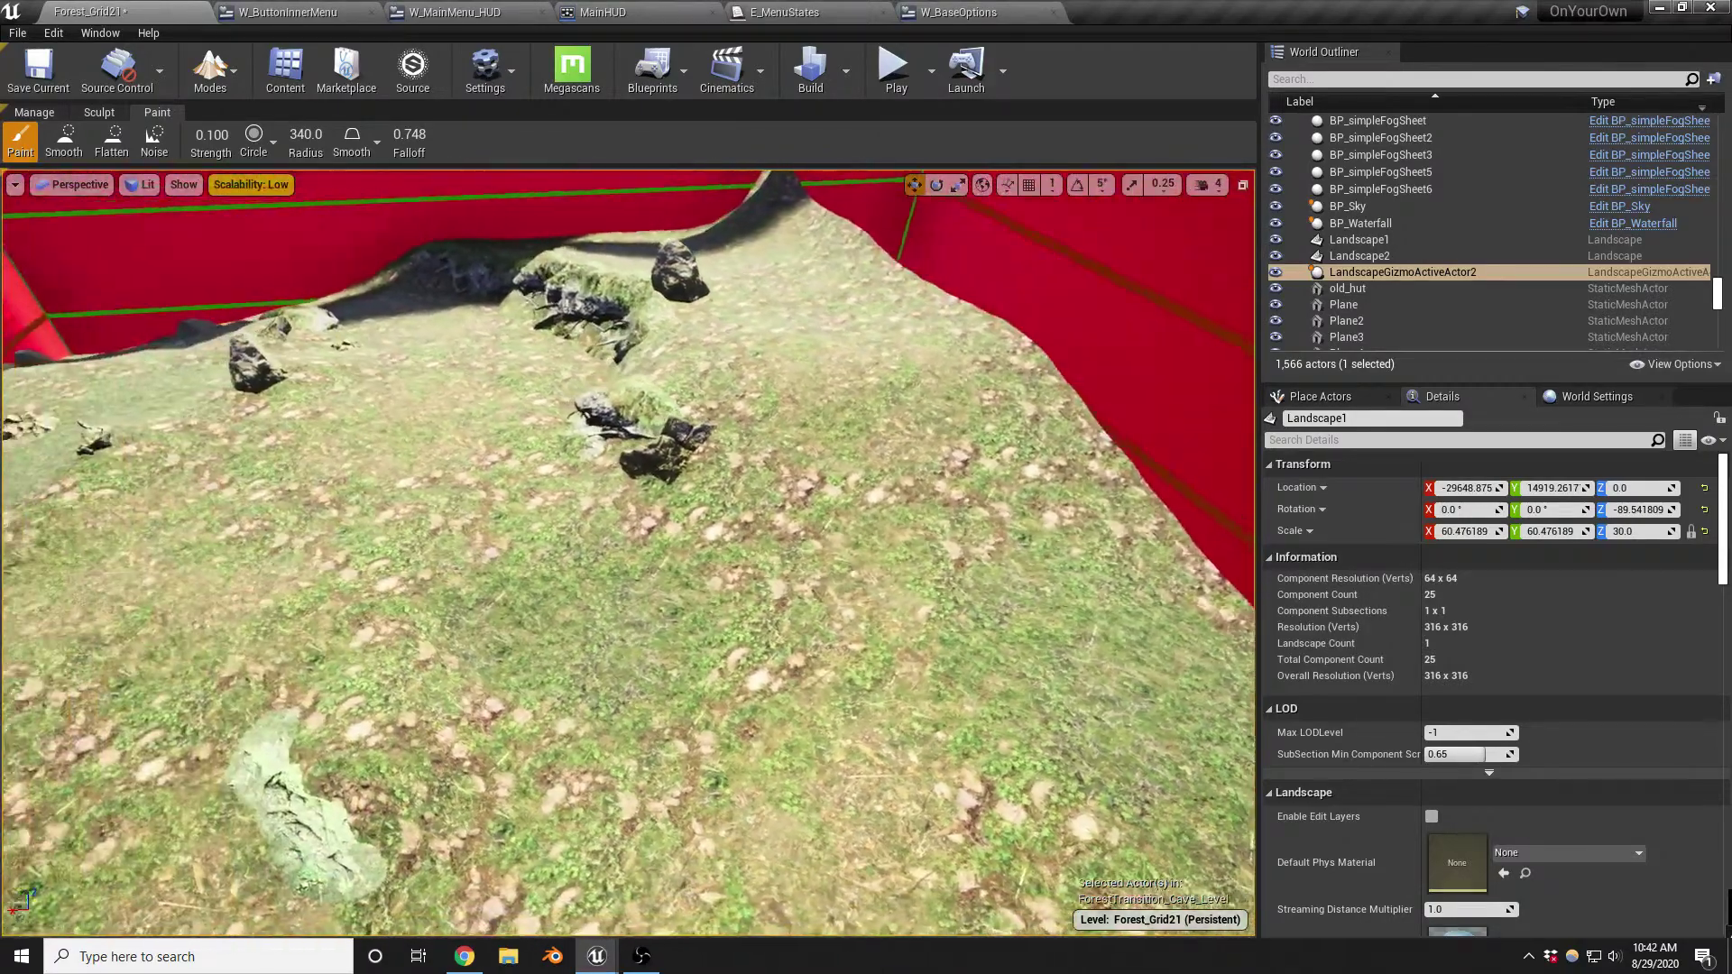
{"action": "key", "text": "s"}
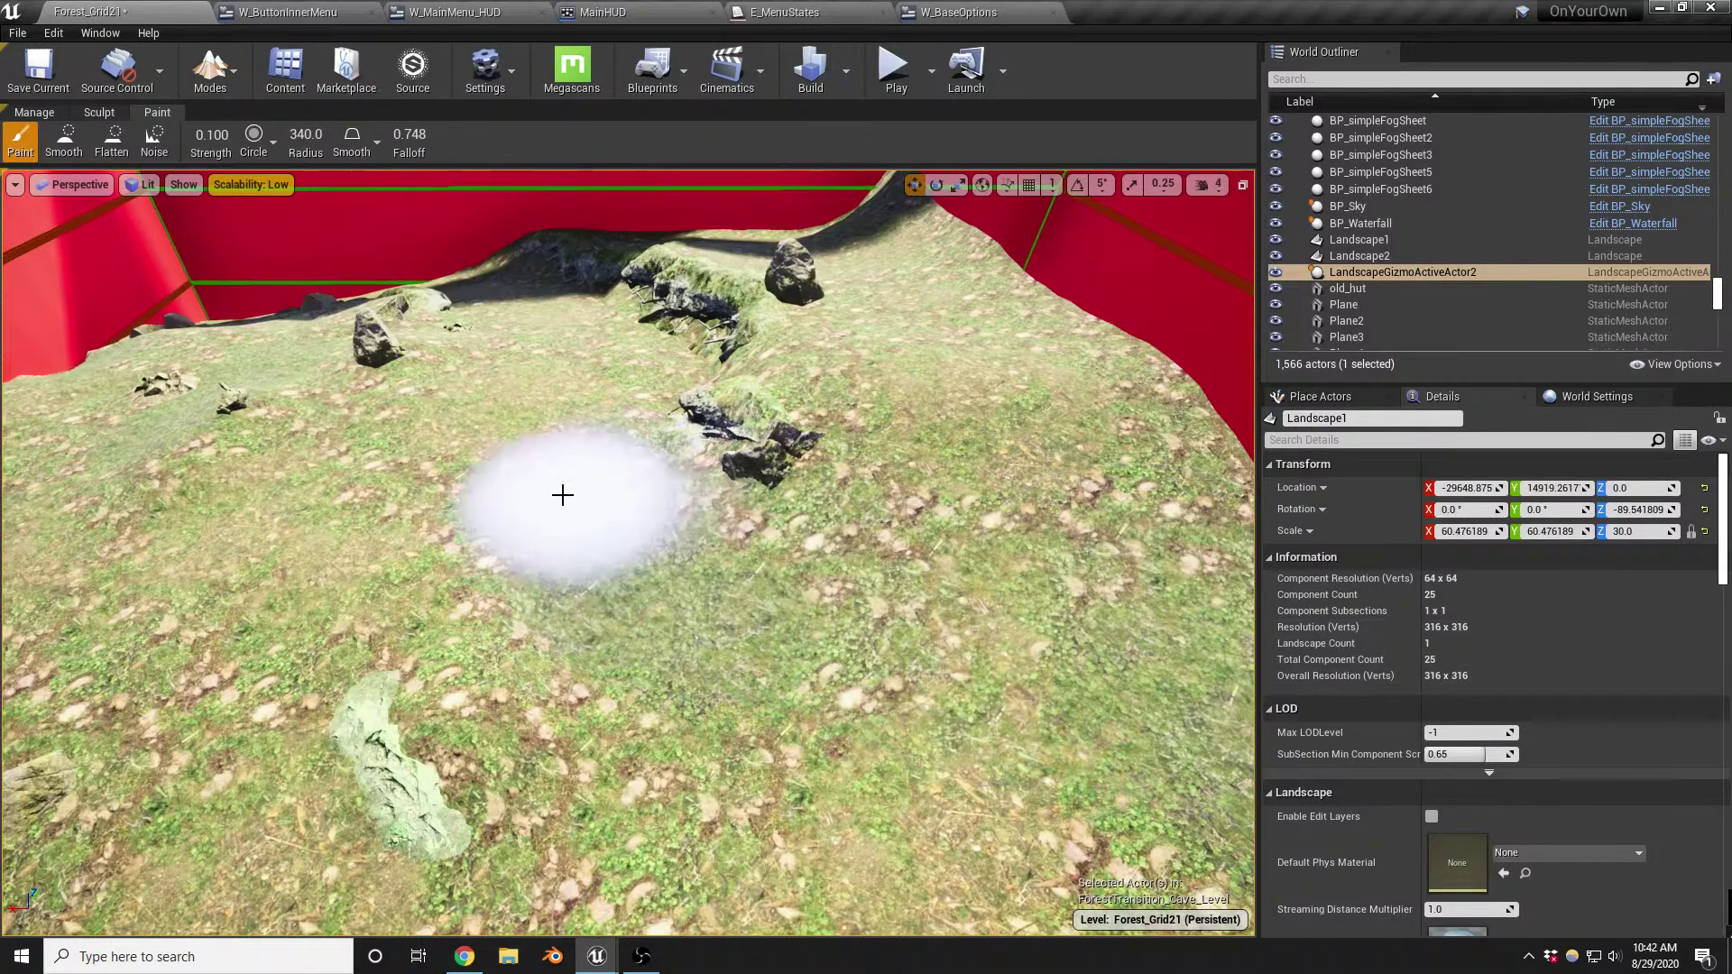
{"action": "mouse_move", "coordinate": [944, 387]}
{"action": "right_mouse_down"}
{"action": "mouse_move", "coordinate": [847, 392]}
{"action": "mouse_move", "coordinate": [866, 392]}
{"action": "mouse_move", "coordinate": [846, 368]}
{"action": "mouse_move", "coordinate": [826, 374]}
{"action": "right_mouse_up"}
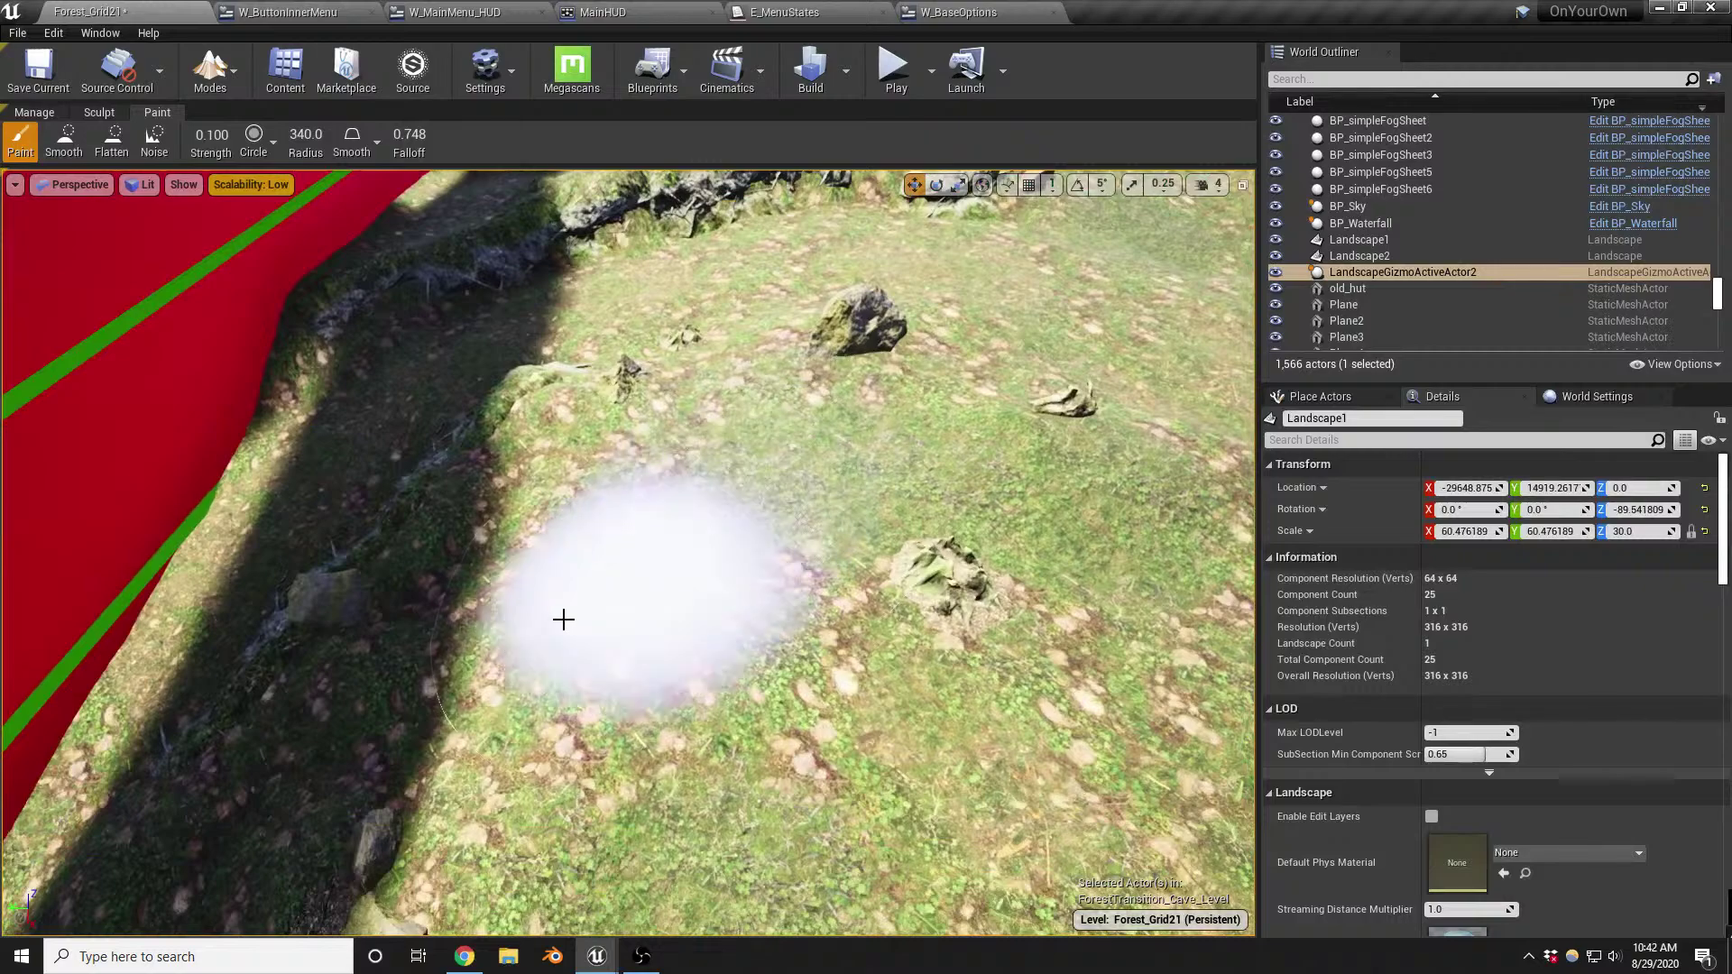
{"action": "mouse_move", "coordinate": [935, 587]}
{"action": "right_mouse_down"}
{"action": "mouse_move", "coordinate": [870, 577]}
{"action": "mouse_move", "coordinate": [848, 593]}
{"action": "mouse_move", "coordinate": [885, 554]}
{"action": "right_mouse_up"}
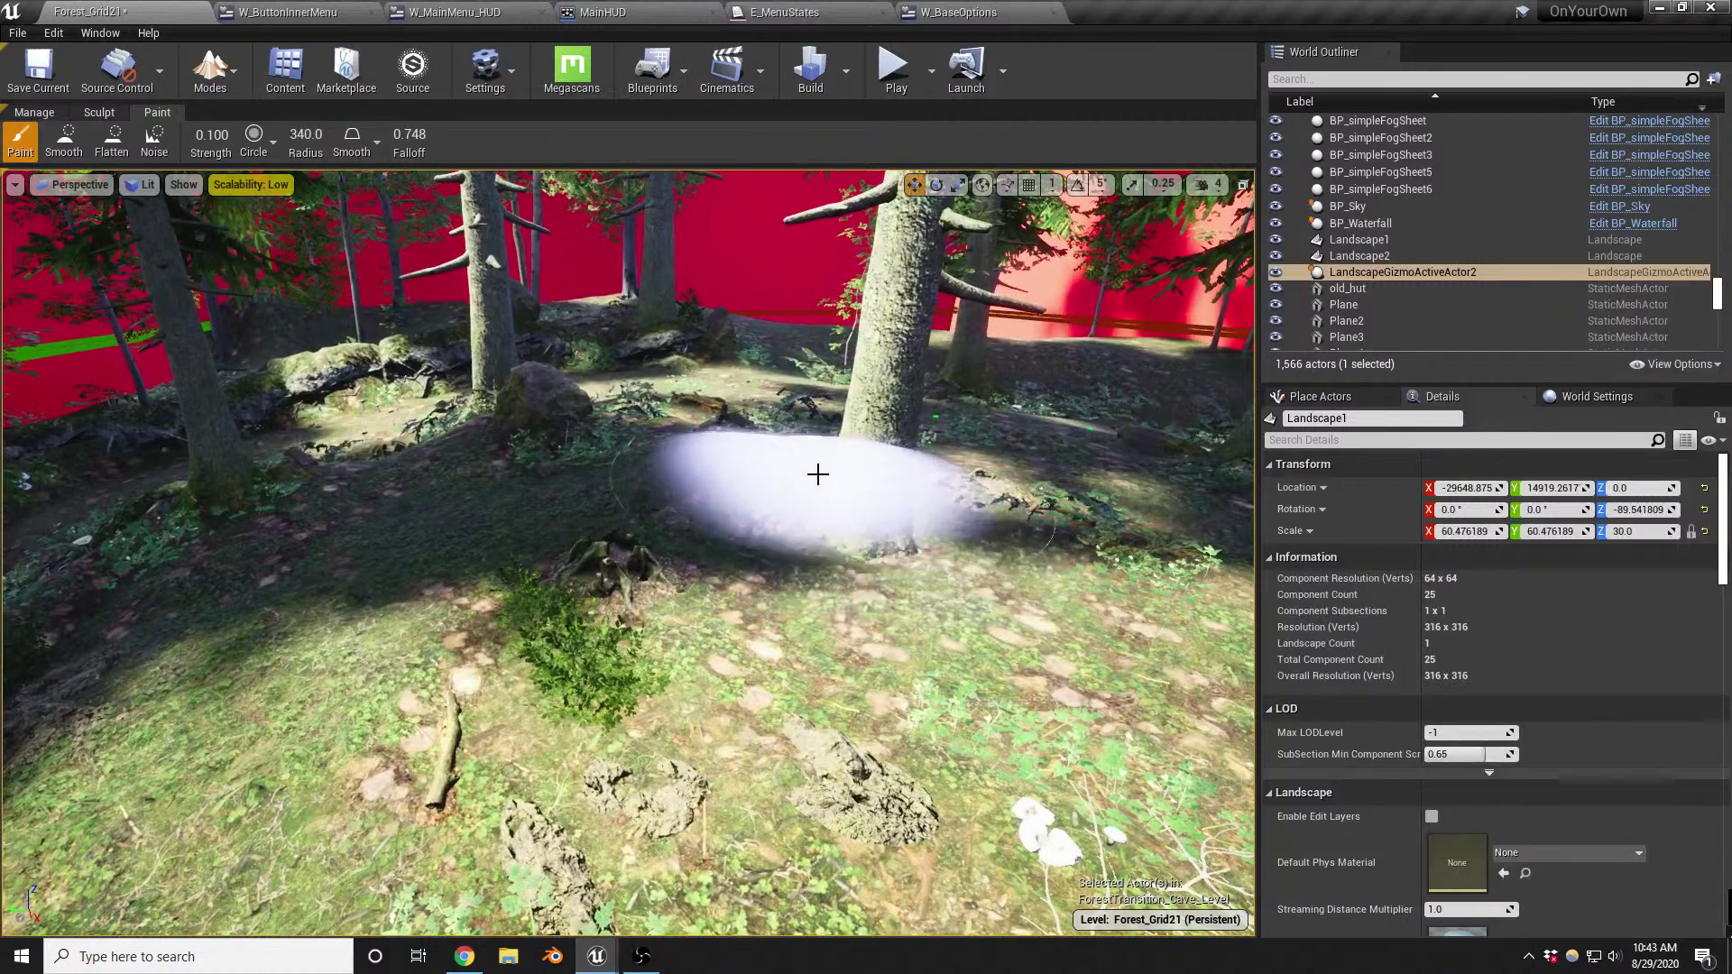
Return from landscape painting to selection mode and save the Forest_Grid21 level
{"action": "right_click_drag", "start_coordinate": [819, 448], "coordinate": [816, 433]}
{"action": "key", "text": "shift+1"}
{"action": "right_click_drag", "start_coordinate": [803, 532], "coordinate": [803, 530]}
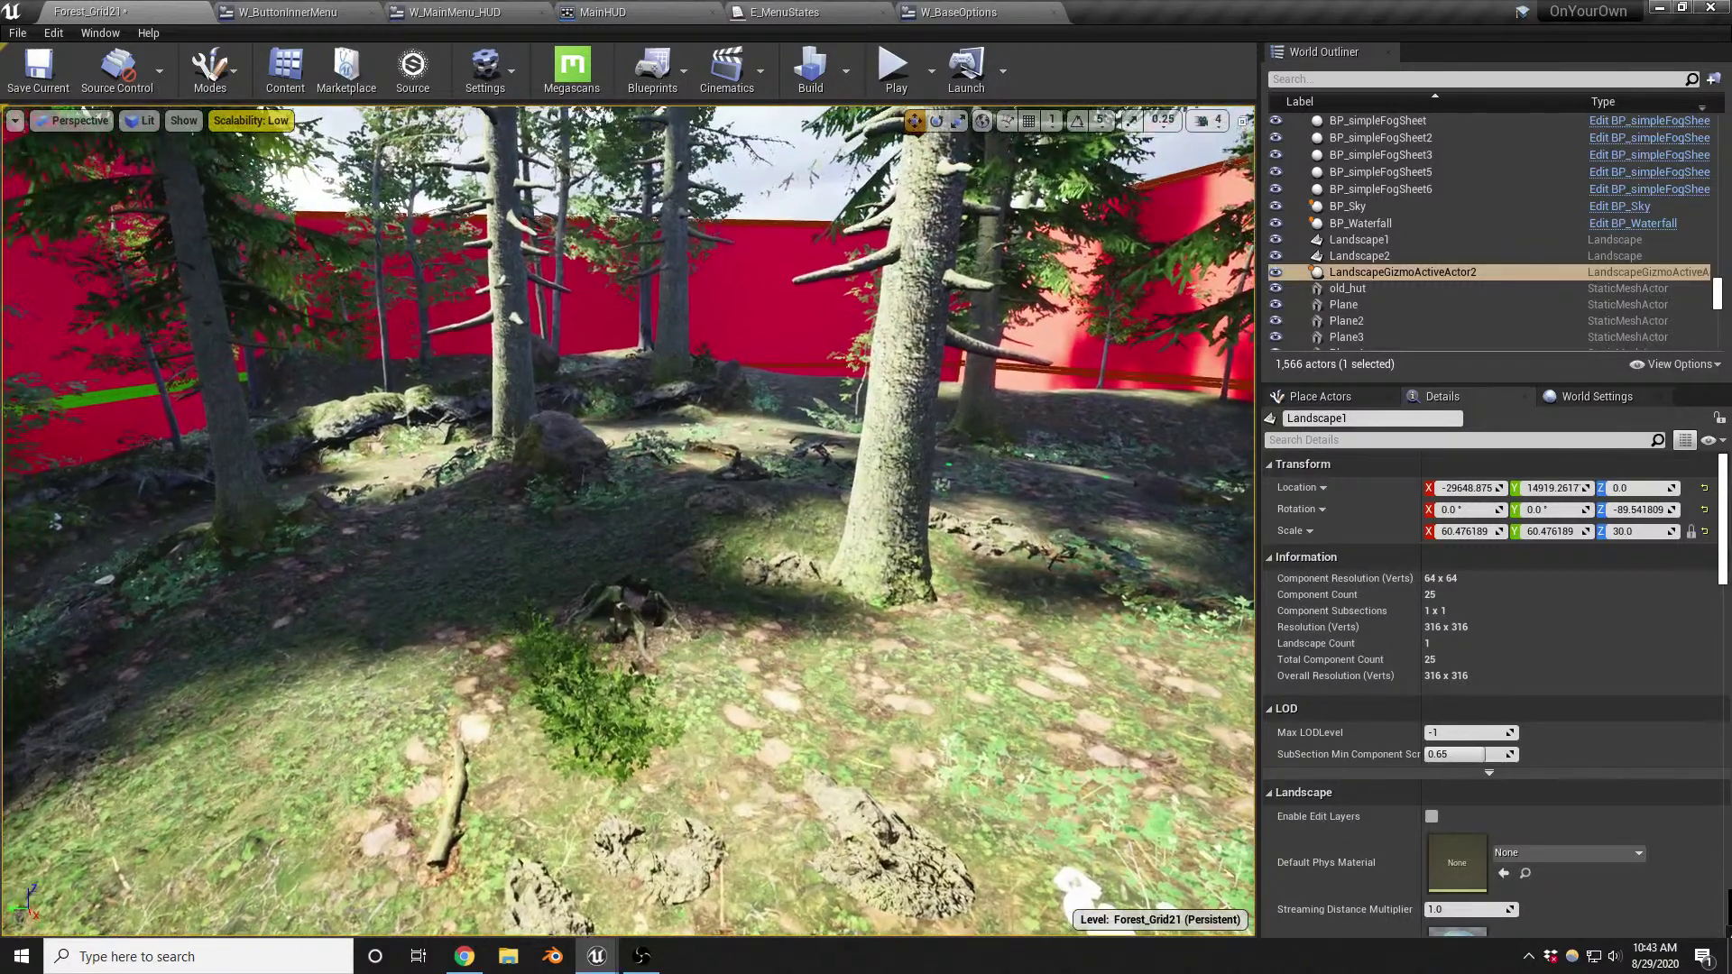
{"action": "key", "text": "ctrl+s"}
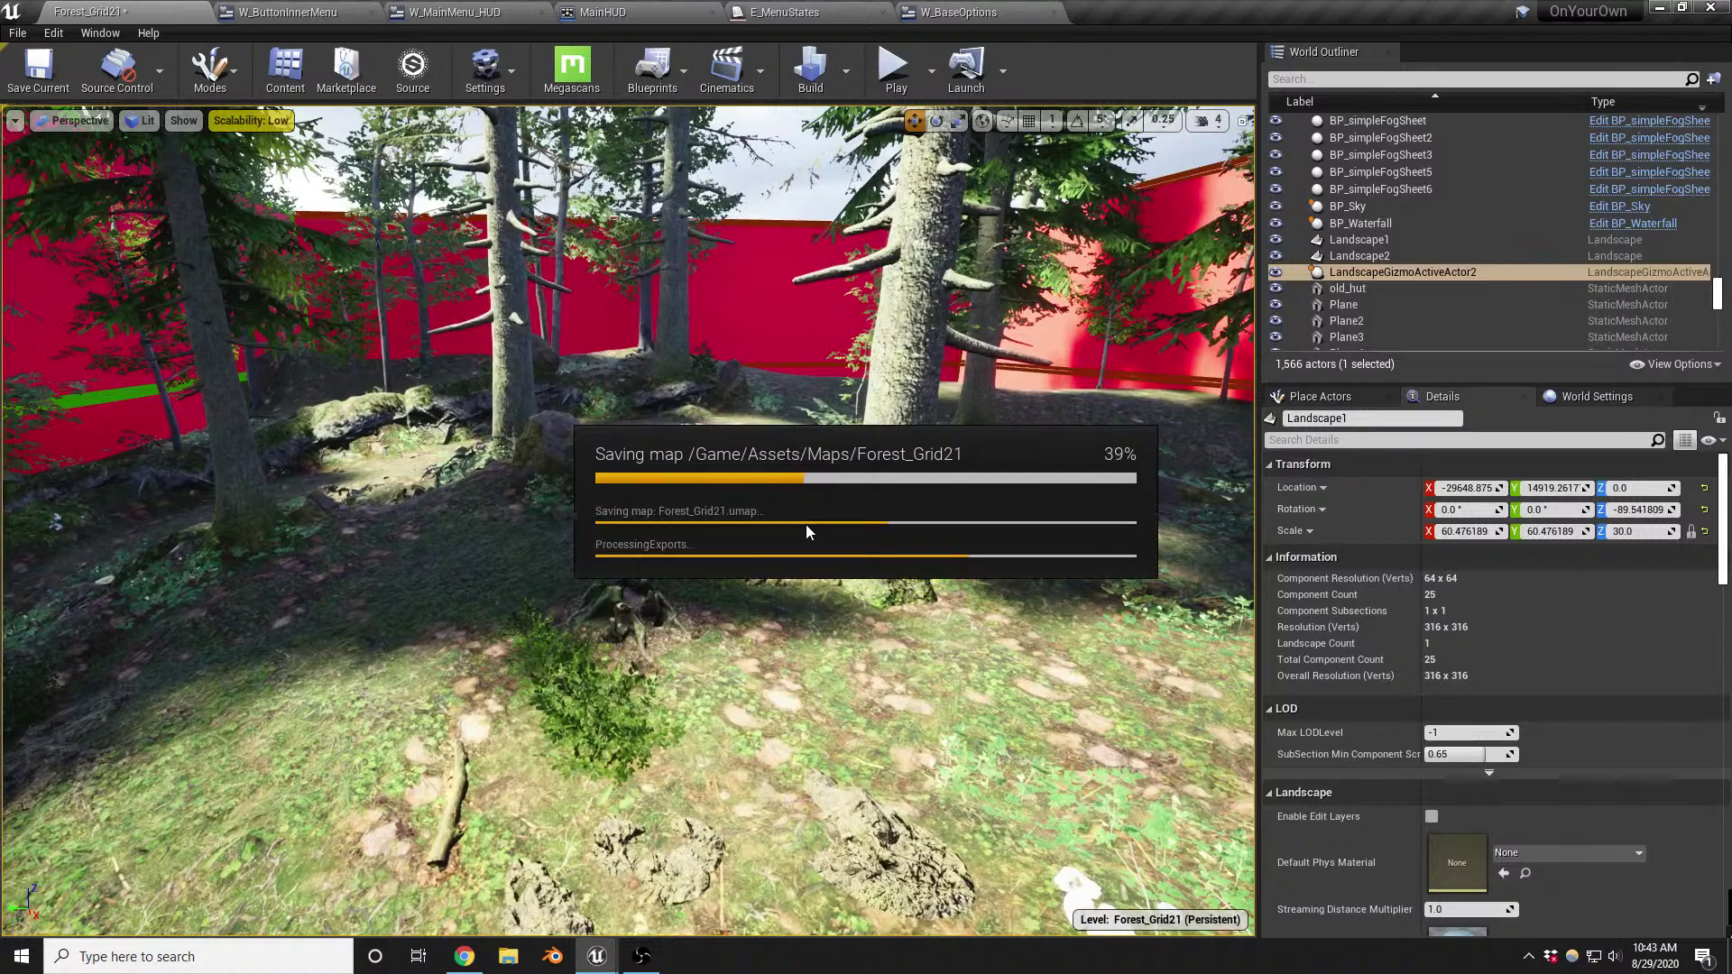
{"action": "right_click_drag", "start_coordinate": [805, 523], "coordinate": [794, 519]}
Try High shadow quality in the engine scalability settings and set it back to Medium
{"action": "left_click", "coordinate": [485, 72]}
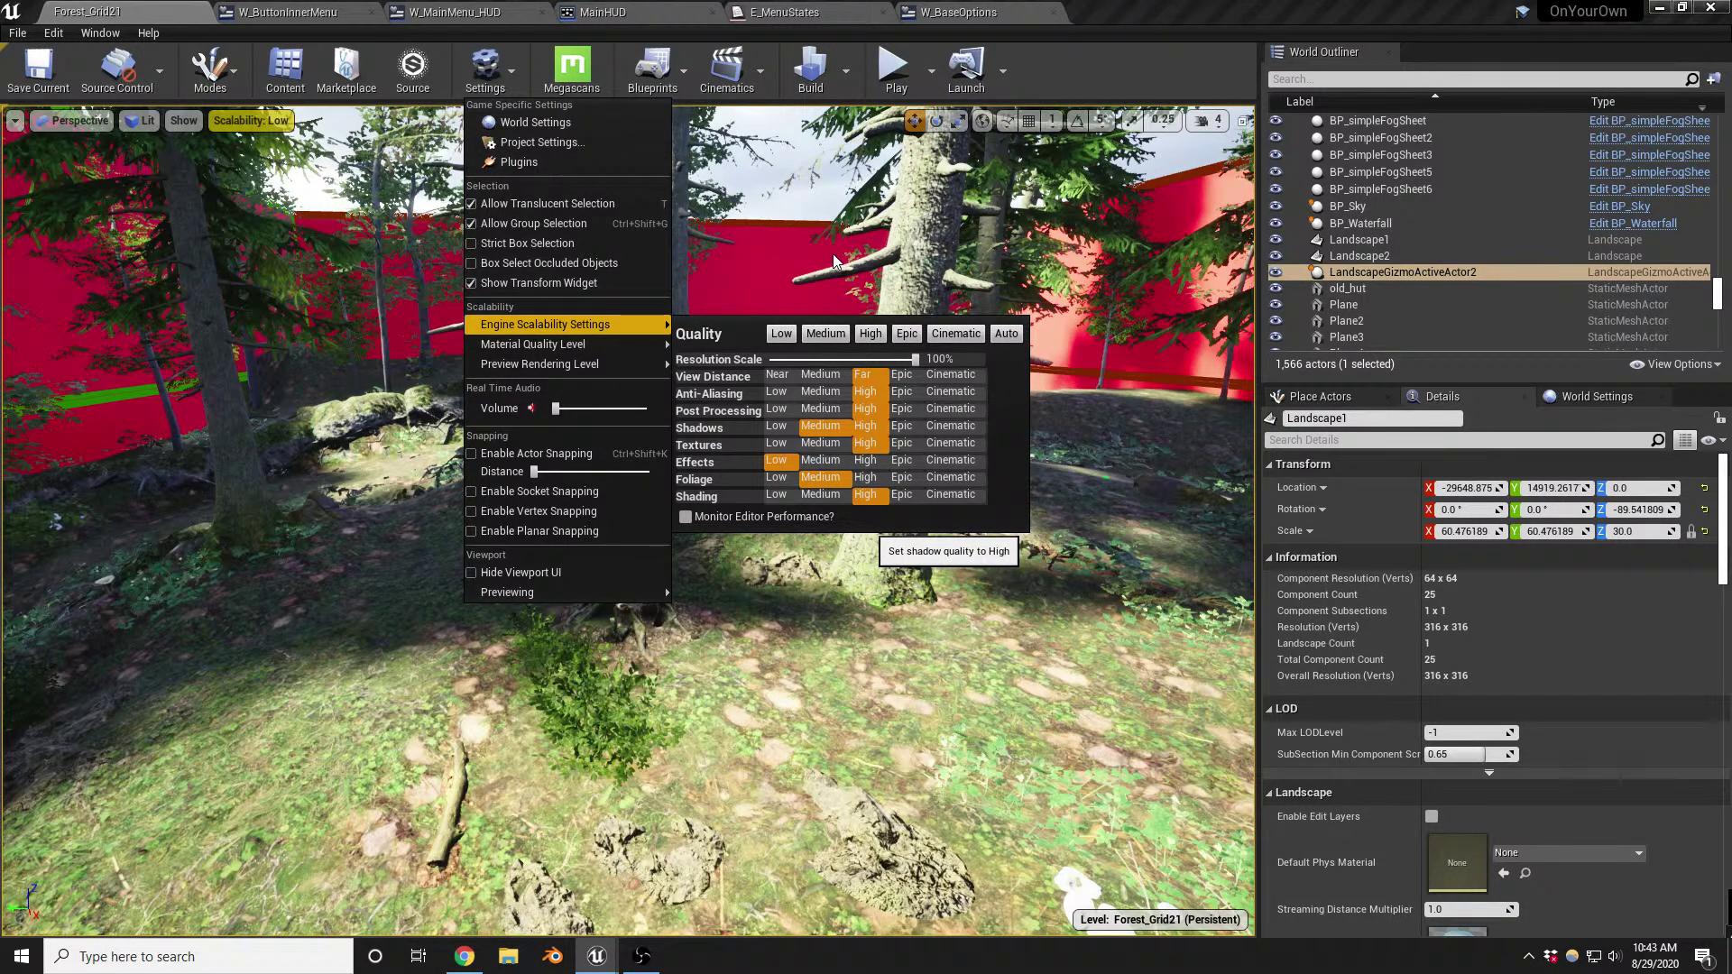
{"action": "left_click", "coordinate": [865, 426]}
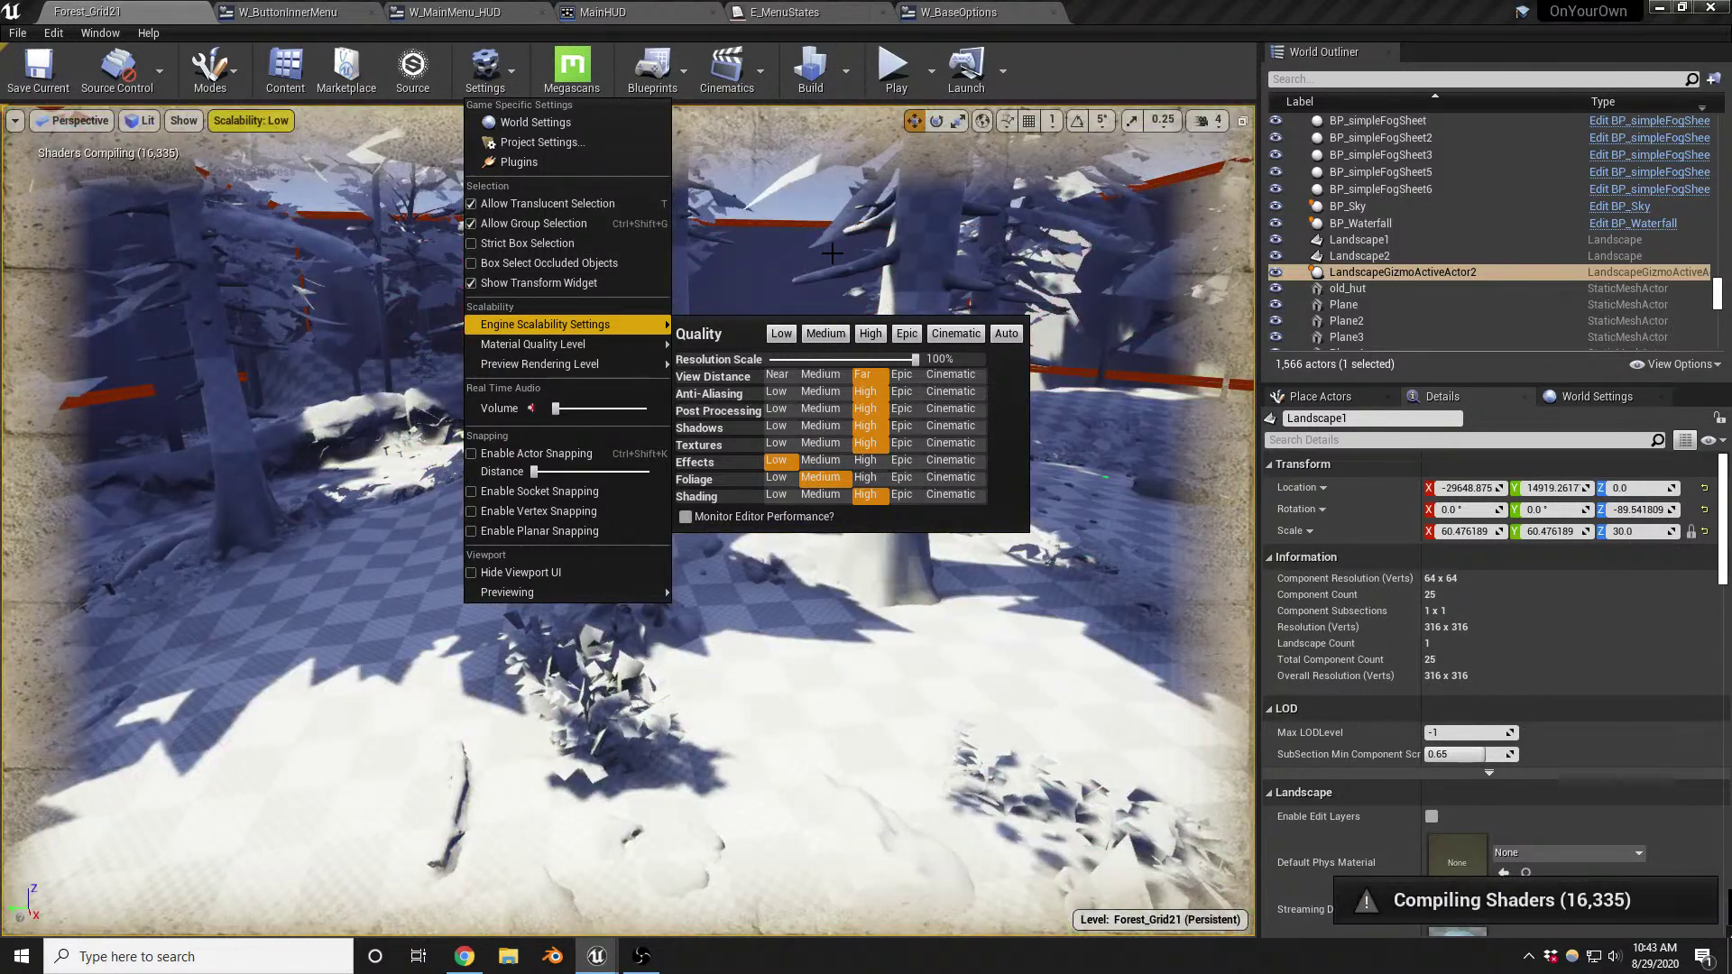
{"action": "left_click", "coordinate": [825, 426]}
{"action": "left_click", "coordinate": [1021, 293]}
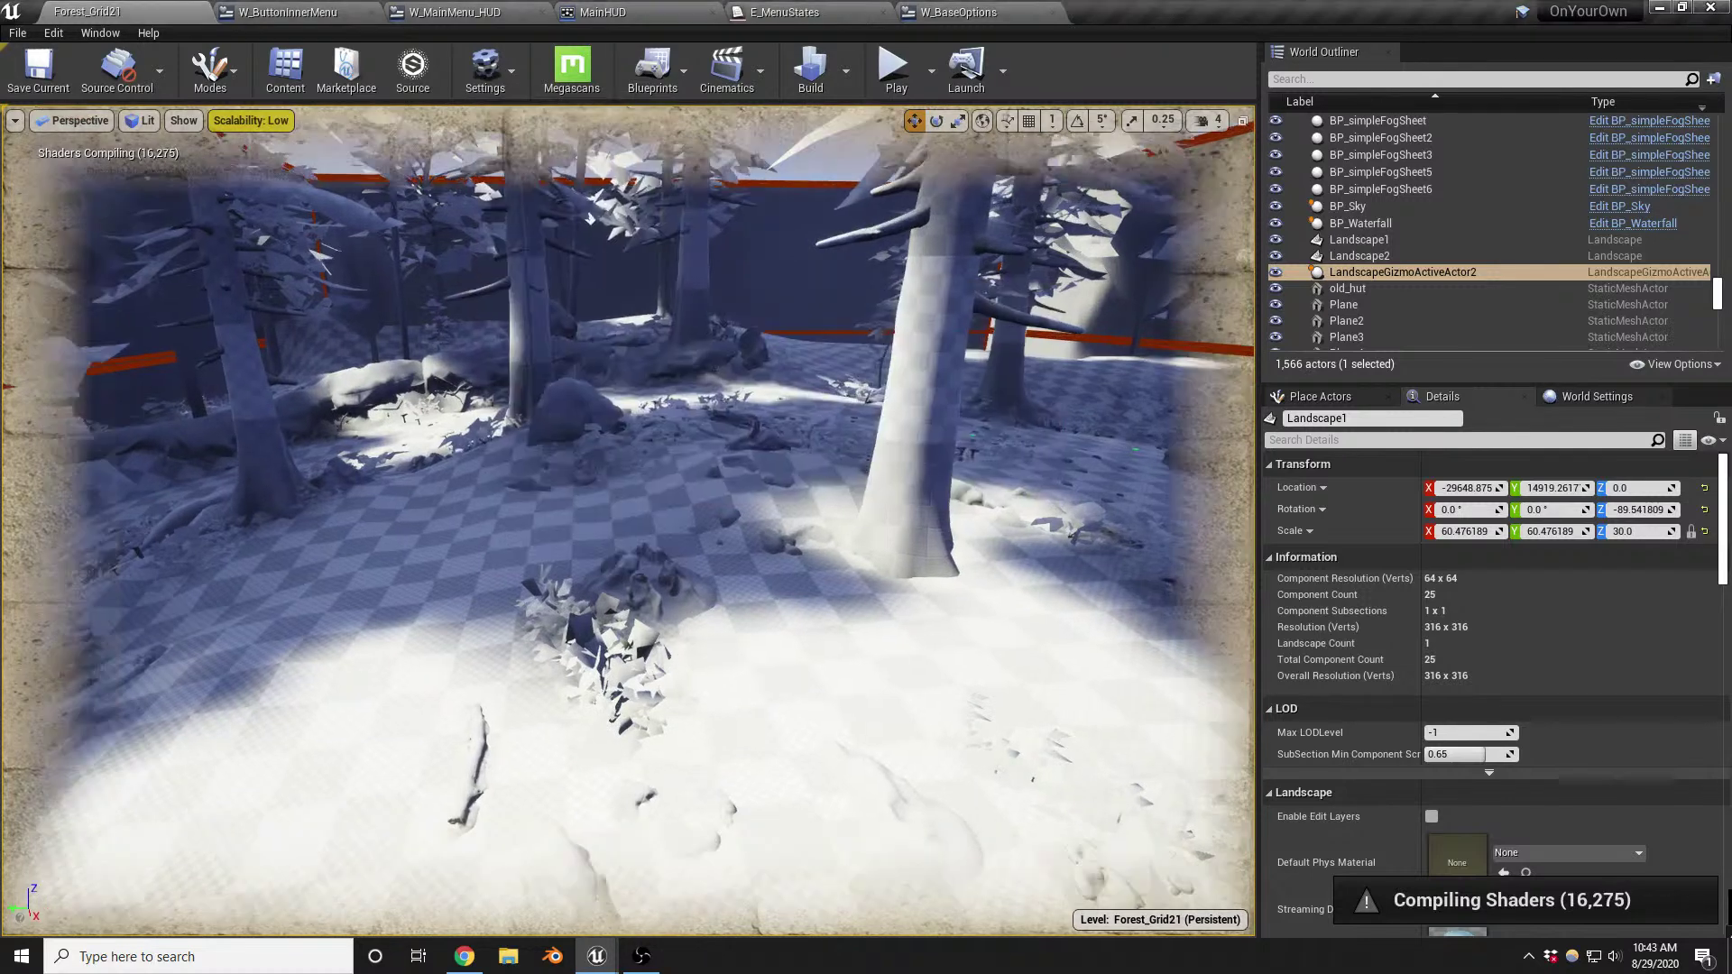
Reload the Forest_Grid21 level from the Maps folder
{"action": "left_click", "coordinate": [17, 33]}
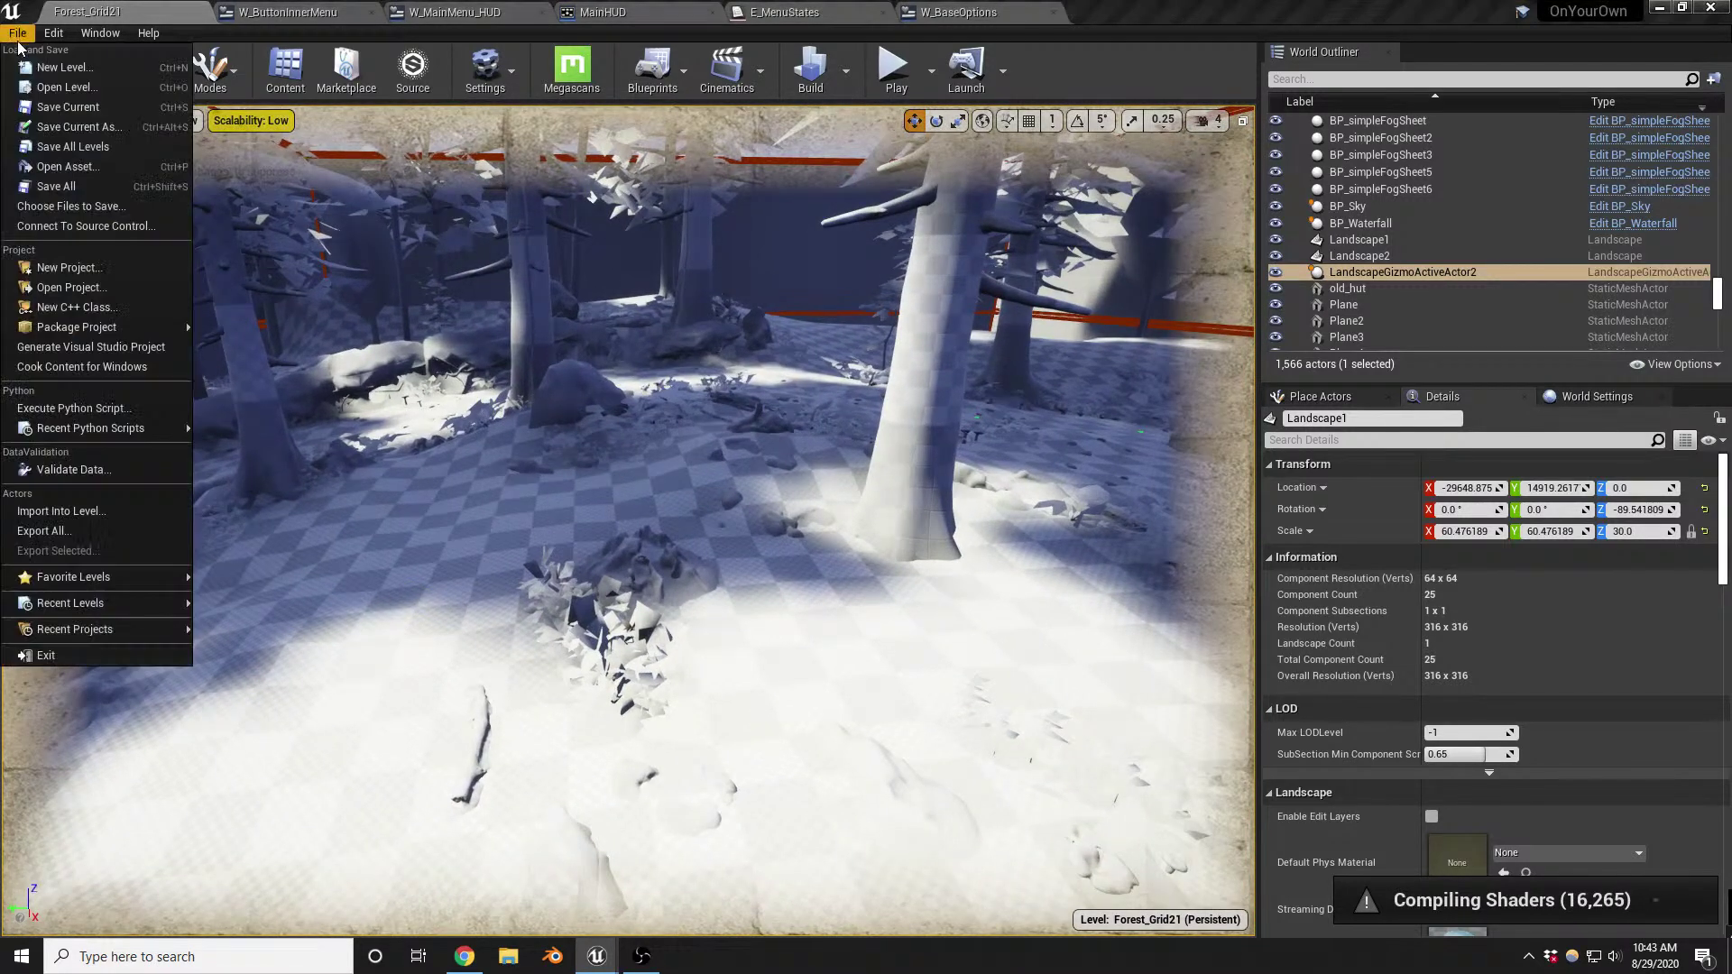
{"action": "left_click", "coordinate": [67, 77]}
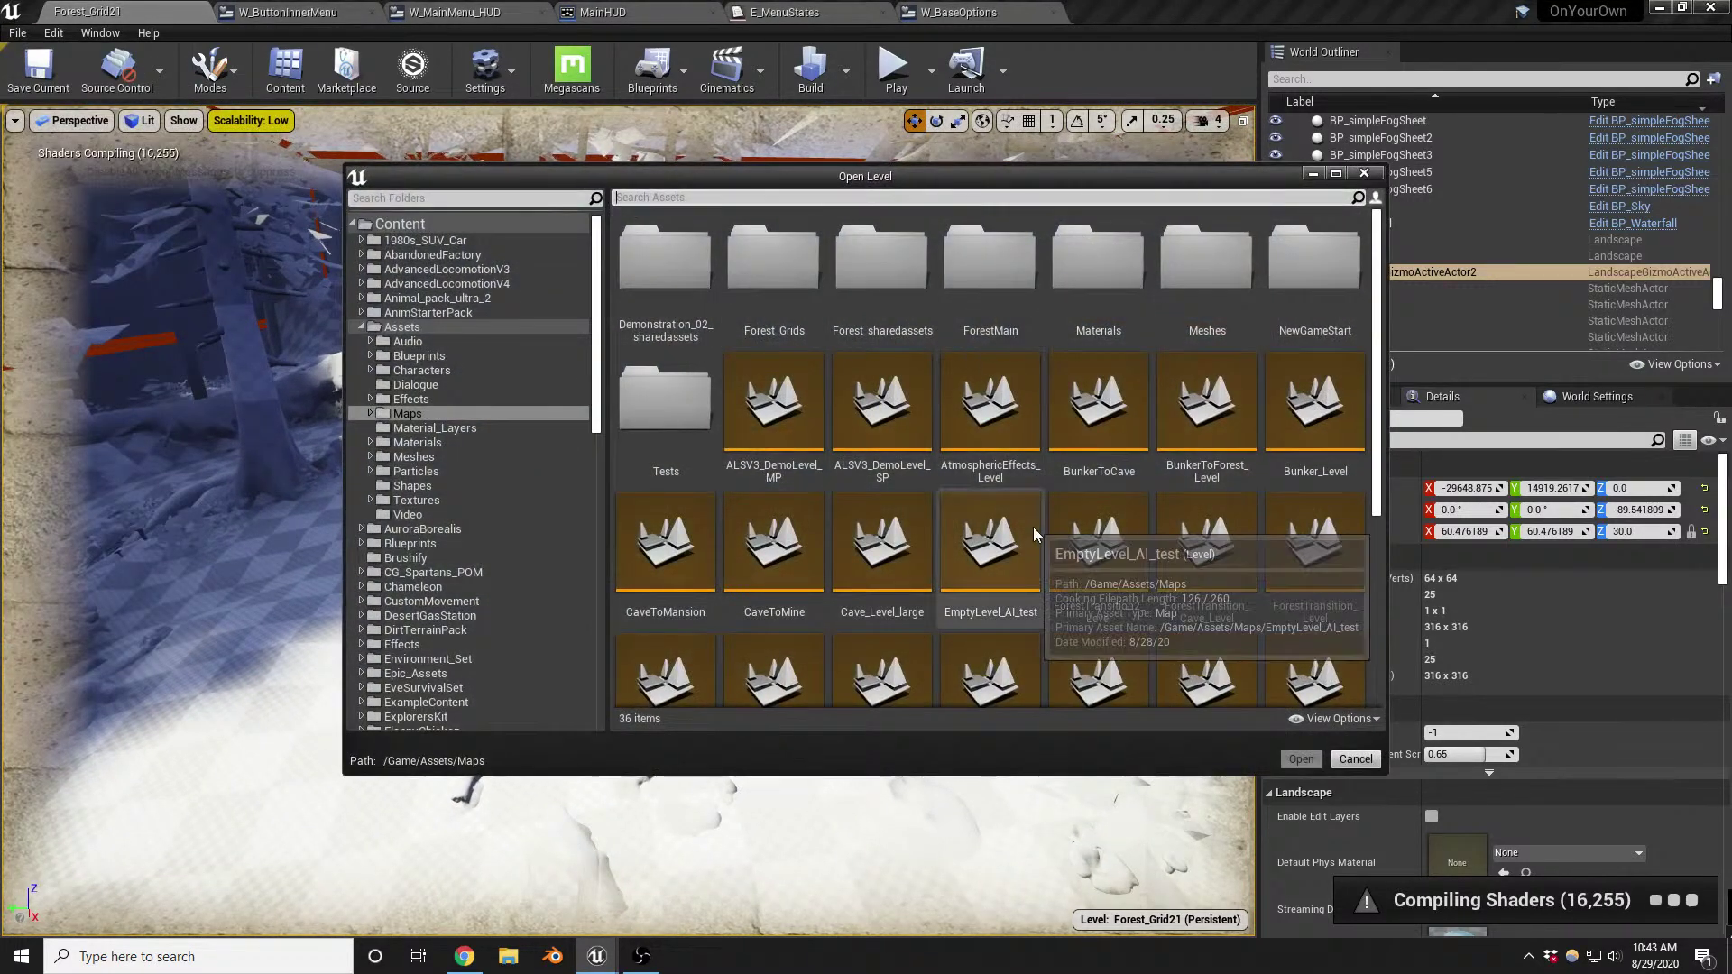
{"action": "scroll", "coordinate": [1032, 527], "scroll_direction": "down", "scroll_amount": 3}
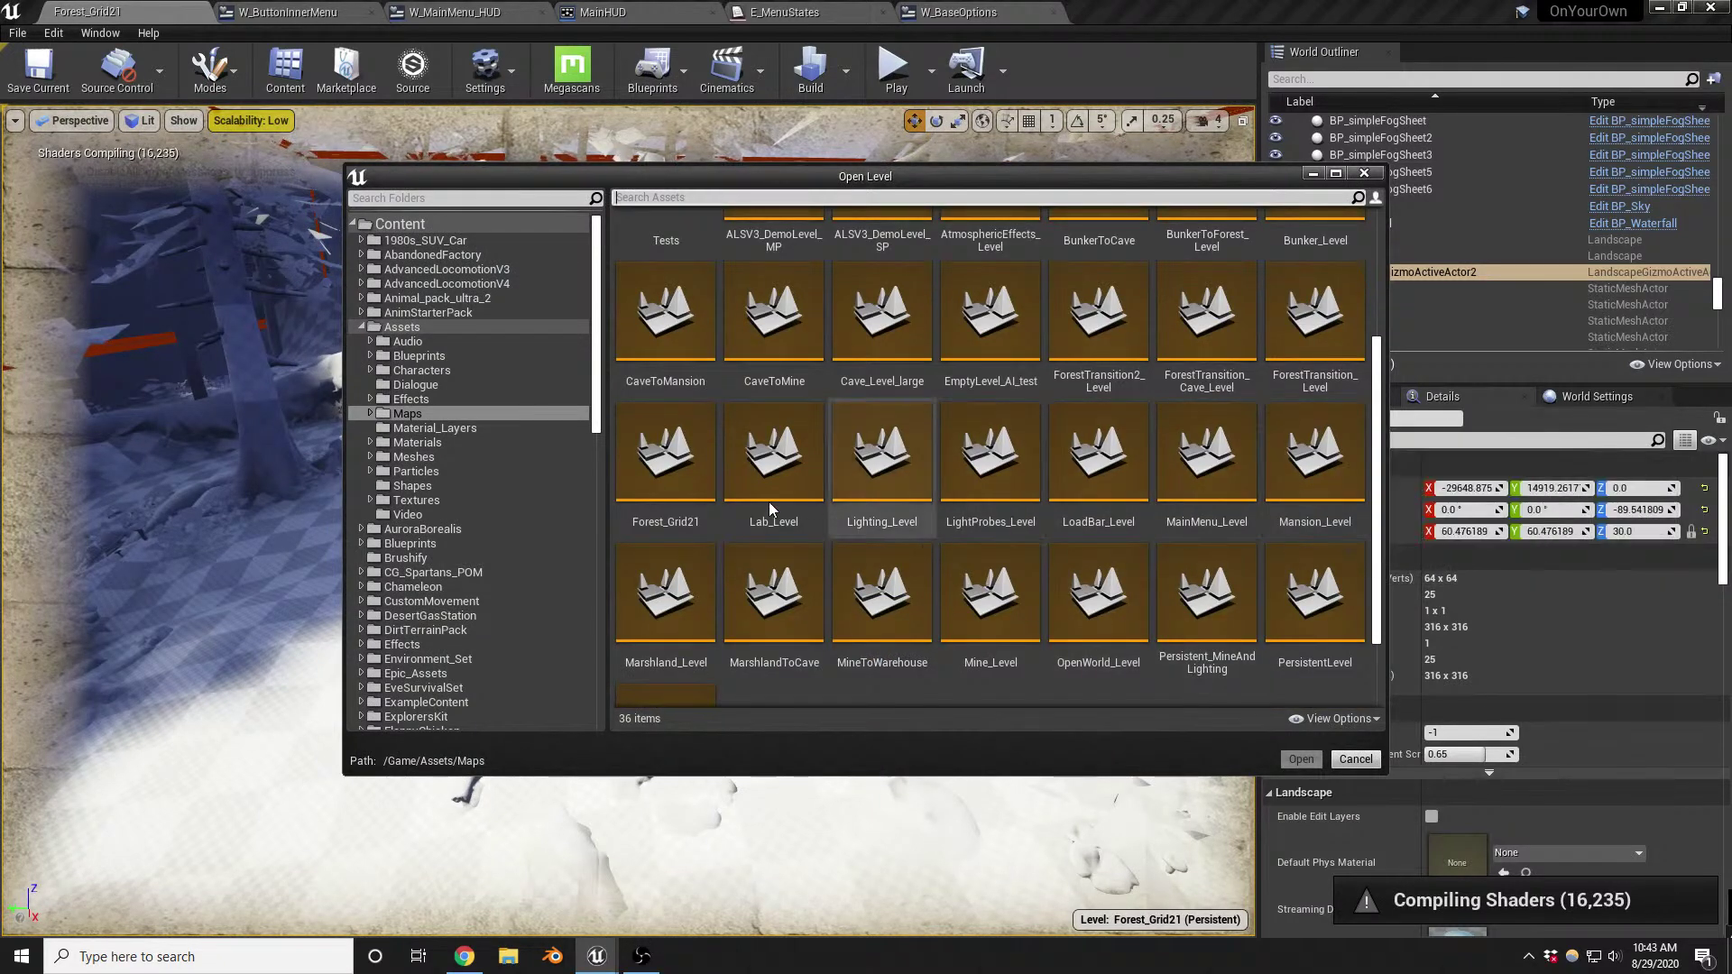
{"action": "double_click", "coordinate": [648, 461]}
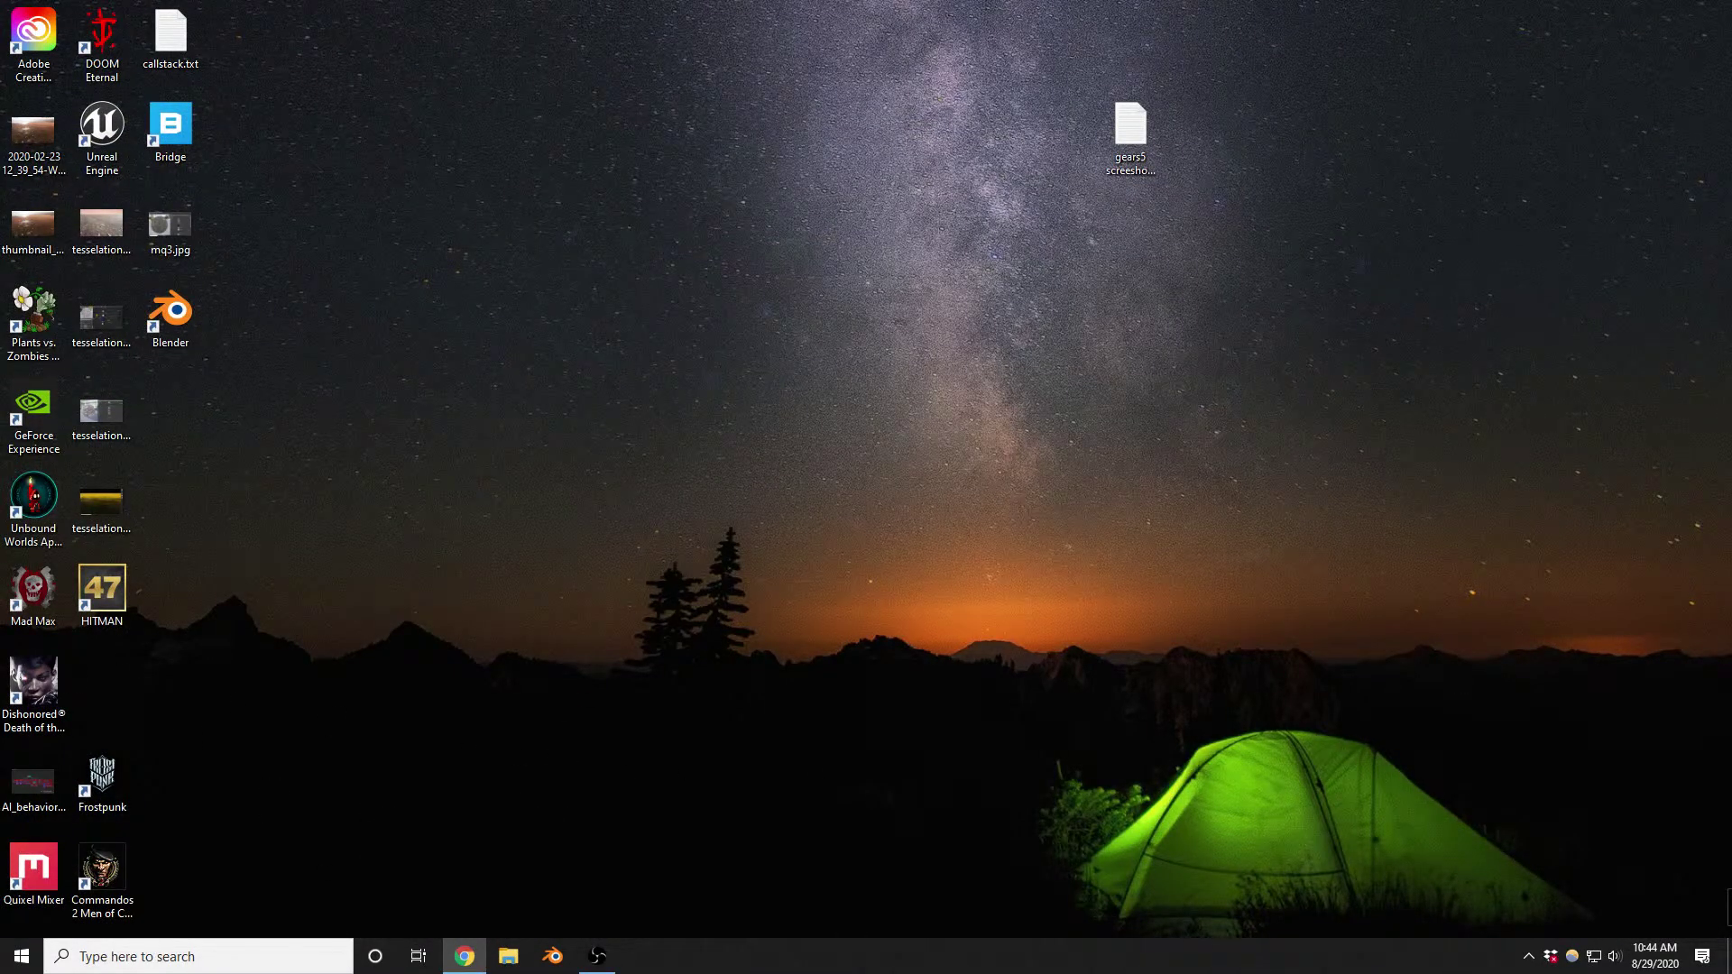
Bring up File Explorer from the desktop and relaunch the Unreal project
{"action": "key", "text": "super+e"}
{"action": "left_click_drag", "start_coordinate": [965, 167], "coordinate": [1731, 172]}
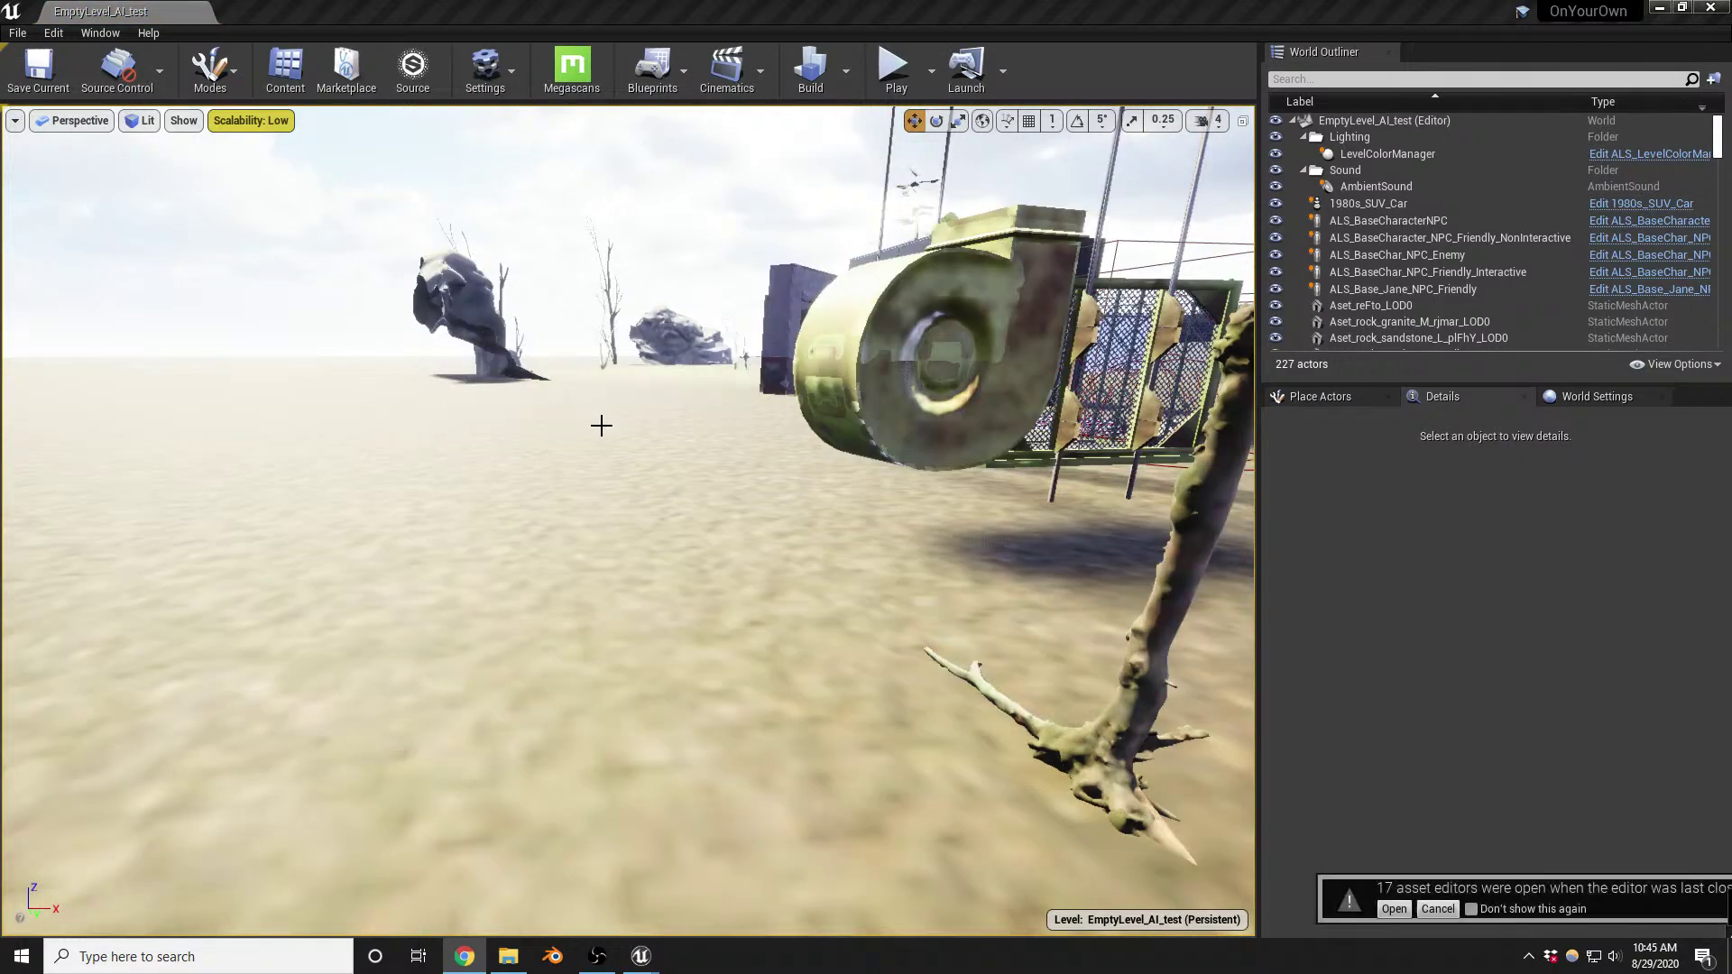
{"action": "left_click_drag", "start_coordinate": [600, 425], "coordinate": [600, 370]}
{"action": "right_click_drag", "start_coordinate": [614, 451], "coordinate": [773, 525]}
{"action": "key", "text": "d"}
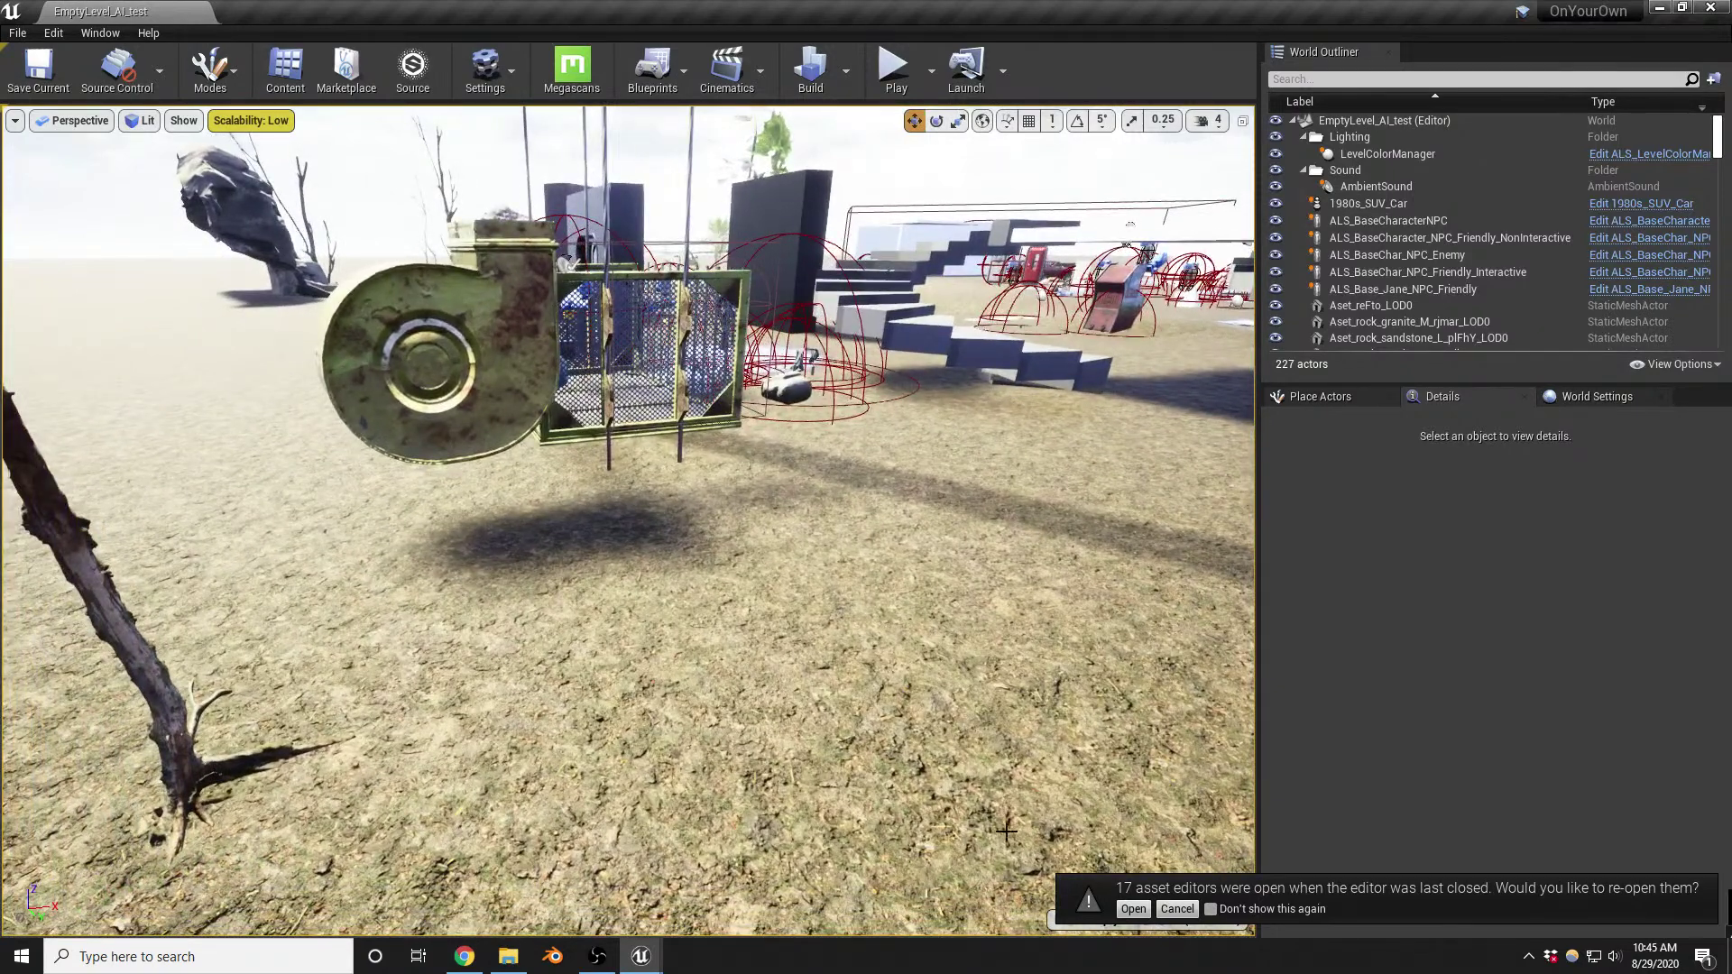
Reopen the previous session's asset editors and load the Forest_Grid21 level
{"action": "left_click", "coordinate": [1133, 908]}
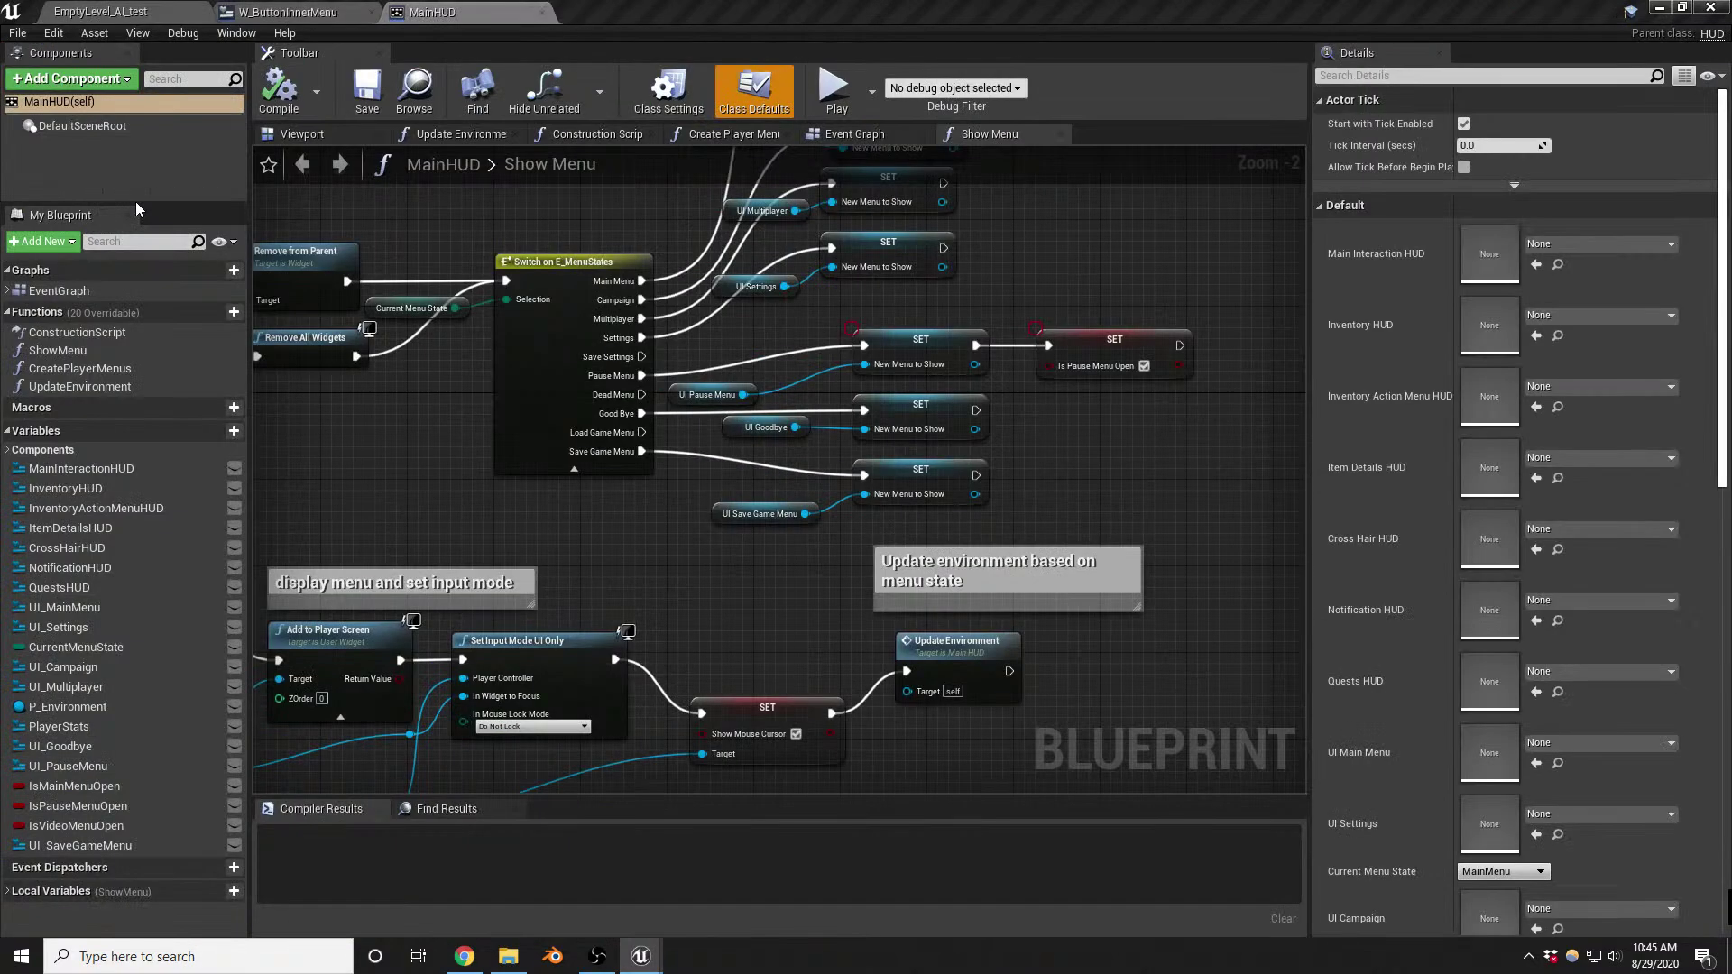
{"action": "left_click", "coordinate": [101, 11]}
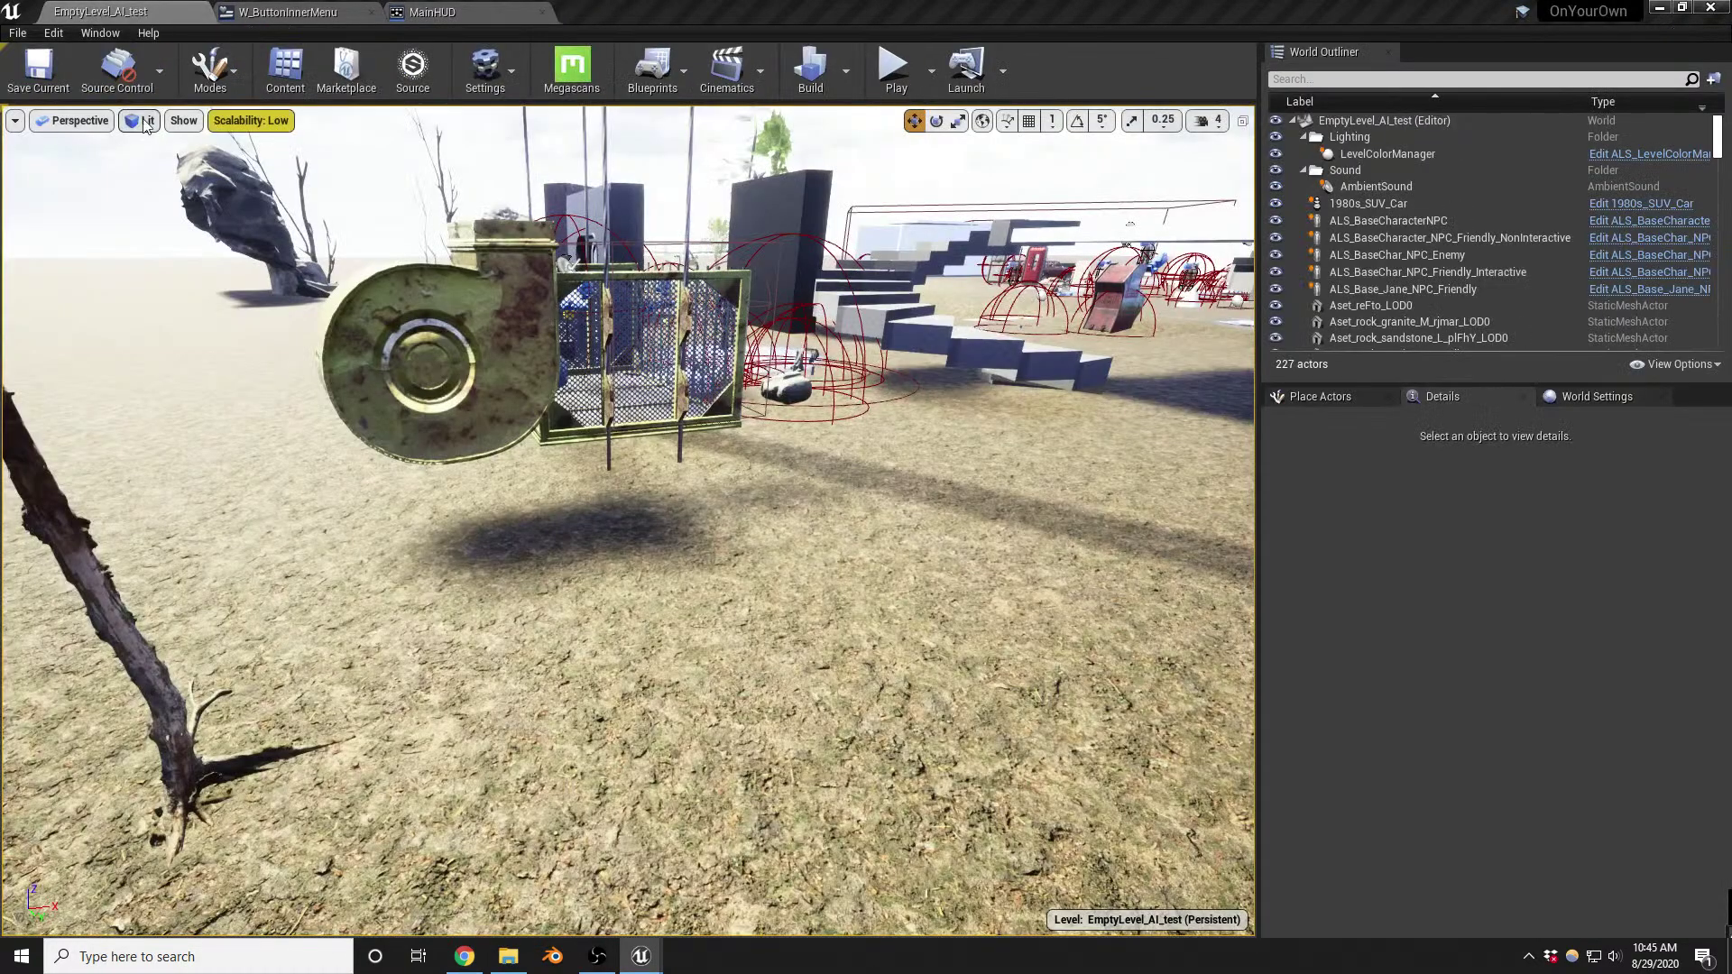
{"action": "left_click", "coordinate": [17, 33]}
{"action": "left_click", "coordinate": [65, 88]}
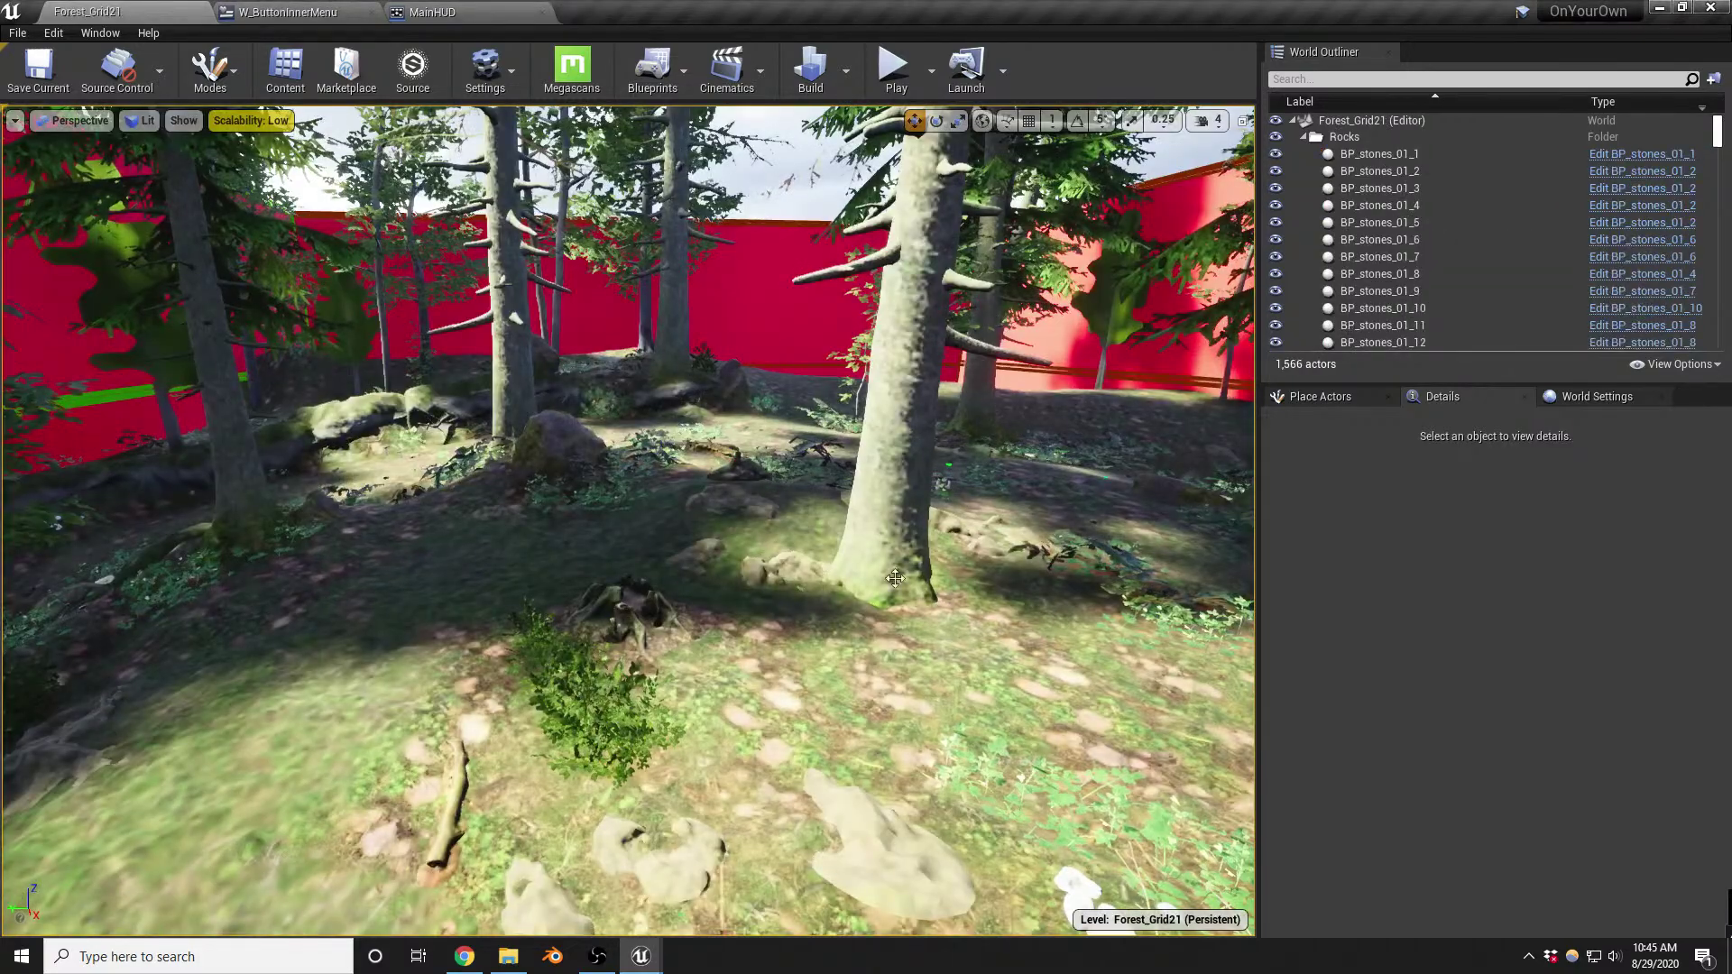
Select granite cliffs v12, v16, v17 and v18 behind the cells and duplicate them toward the open forest edge
{"action": "right_click_drag", "start_coordinate": [883, 581], "coordinate": [962, 558]}
{"action": "left_click", "coordinate": [803, 221]}
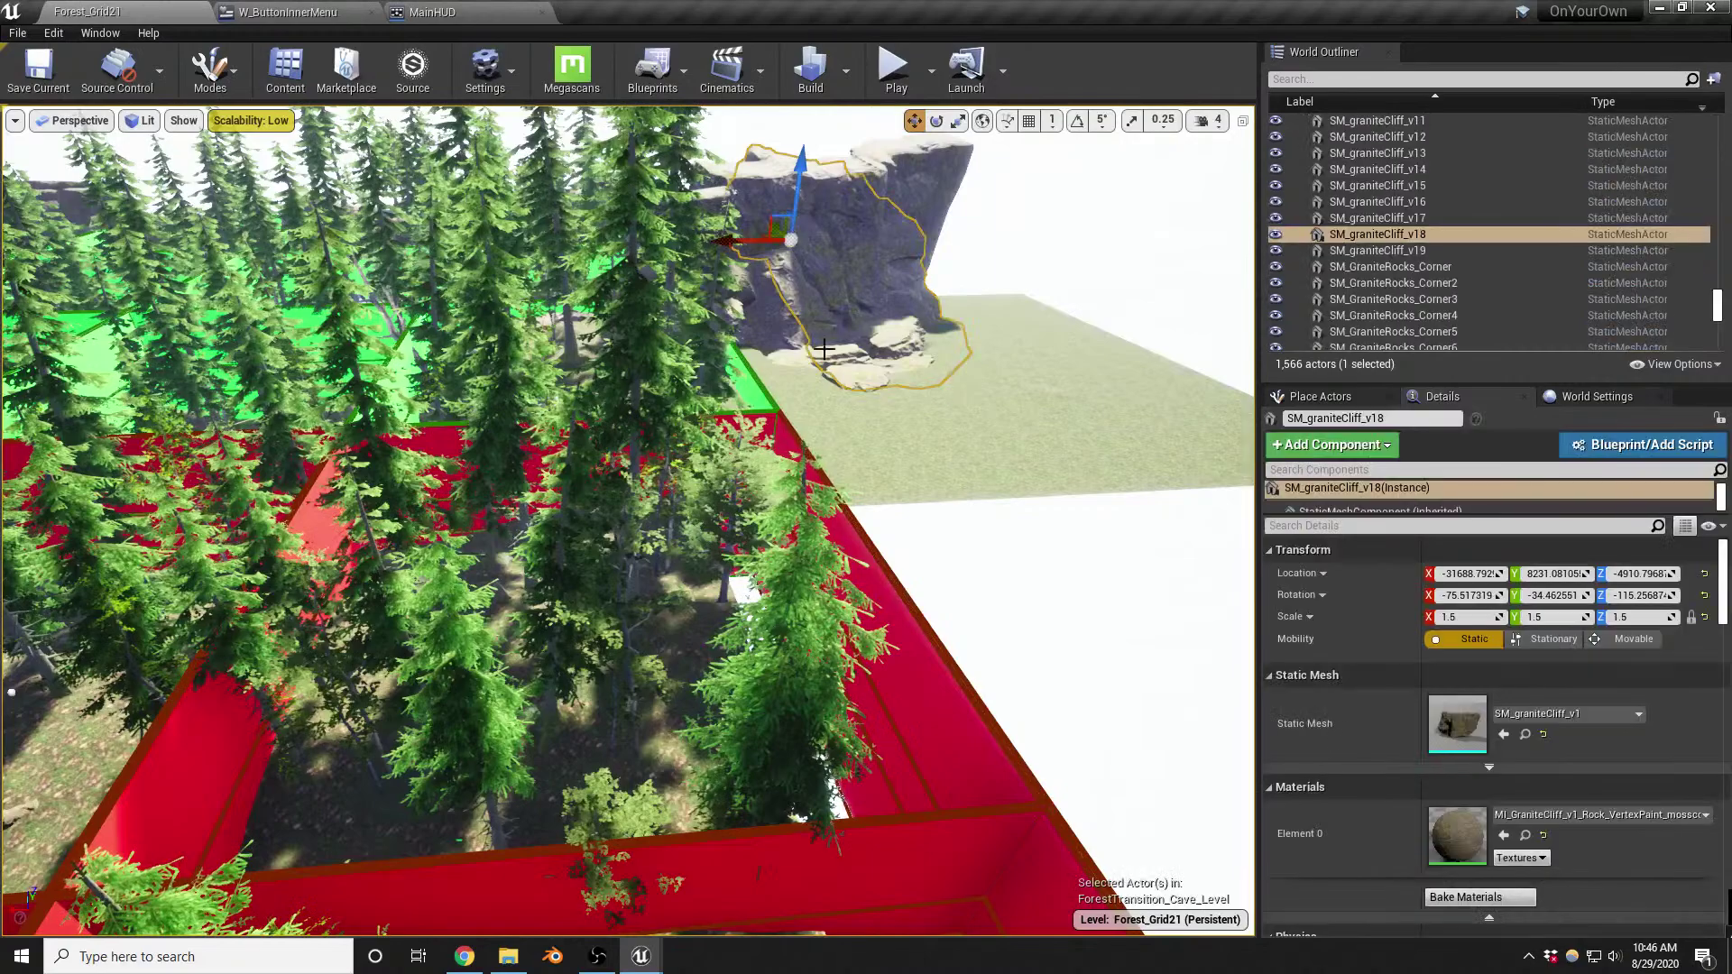
{"action": "left_click", "coordinate": [840, 202], "text": "ctrl"}
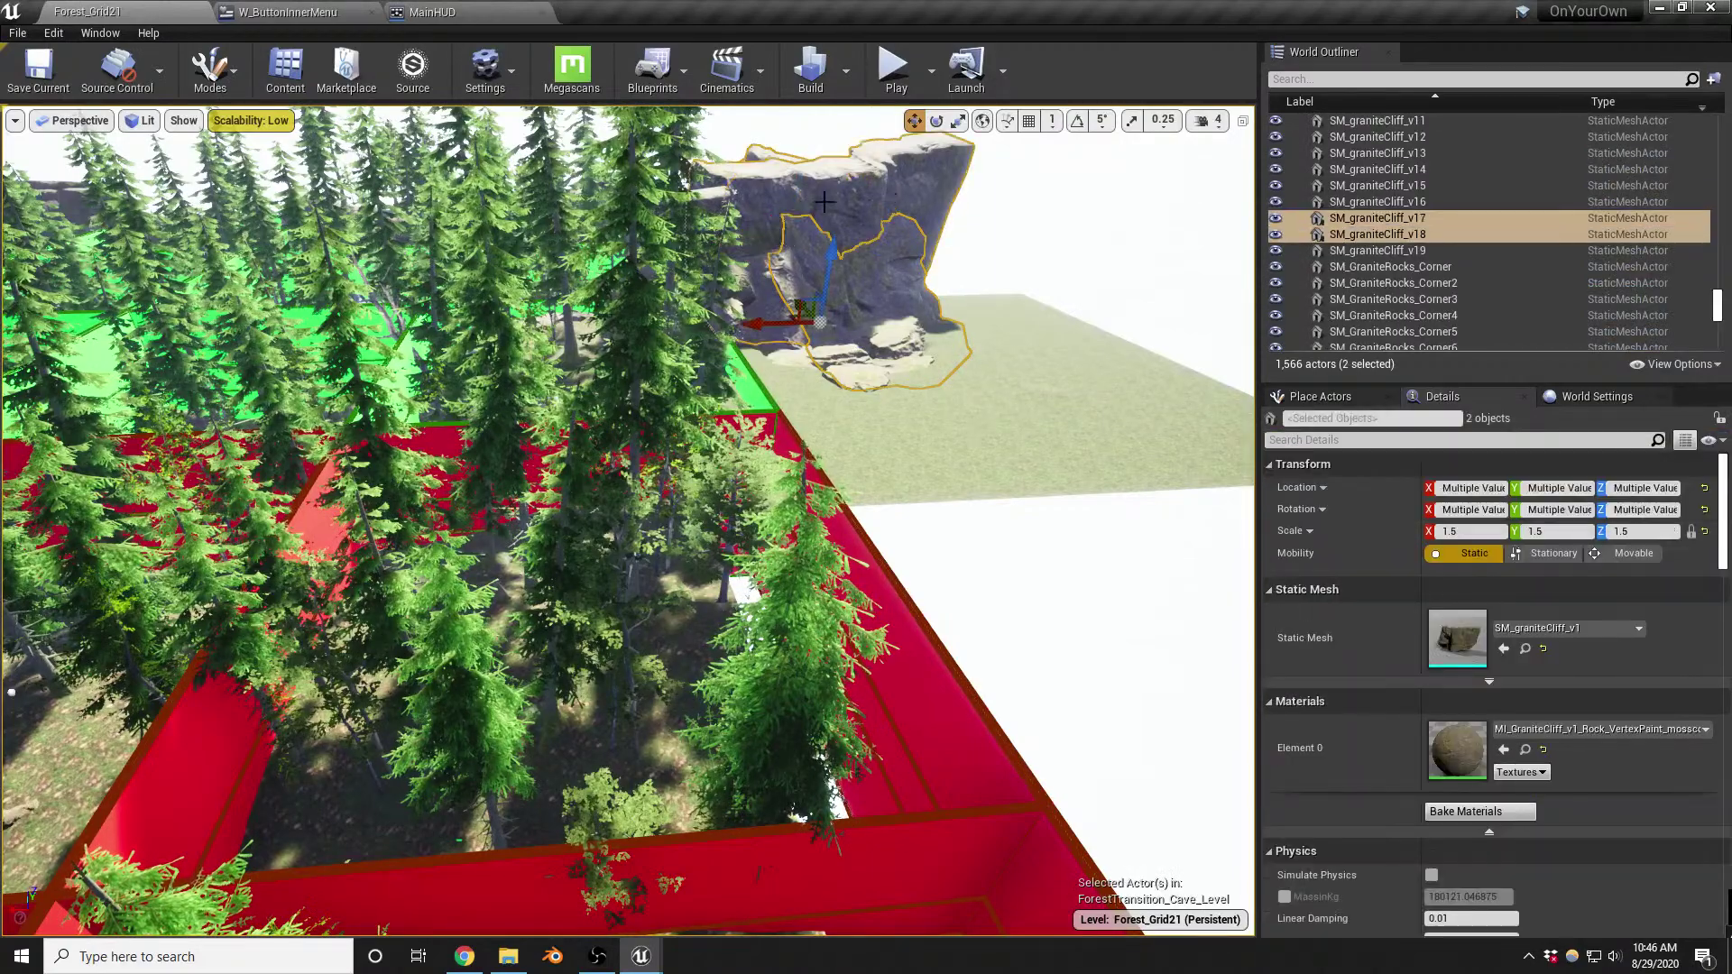
{"action": "key", "text": "w"}
{"action": "right_click_drag", "start_coordinate": [631, 505], "coordinate": [636, 388]}
{"action": "right_click_drag", "start_coordinate": [796, 397], "coordinate": [797, 397]}
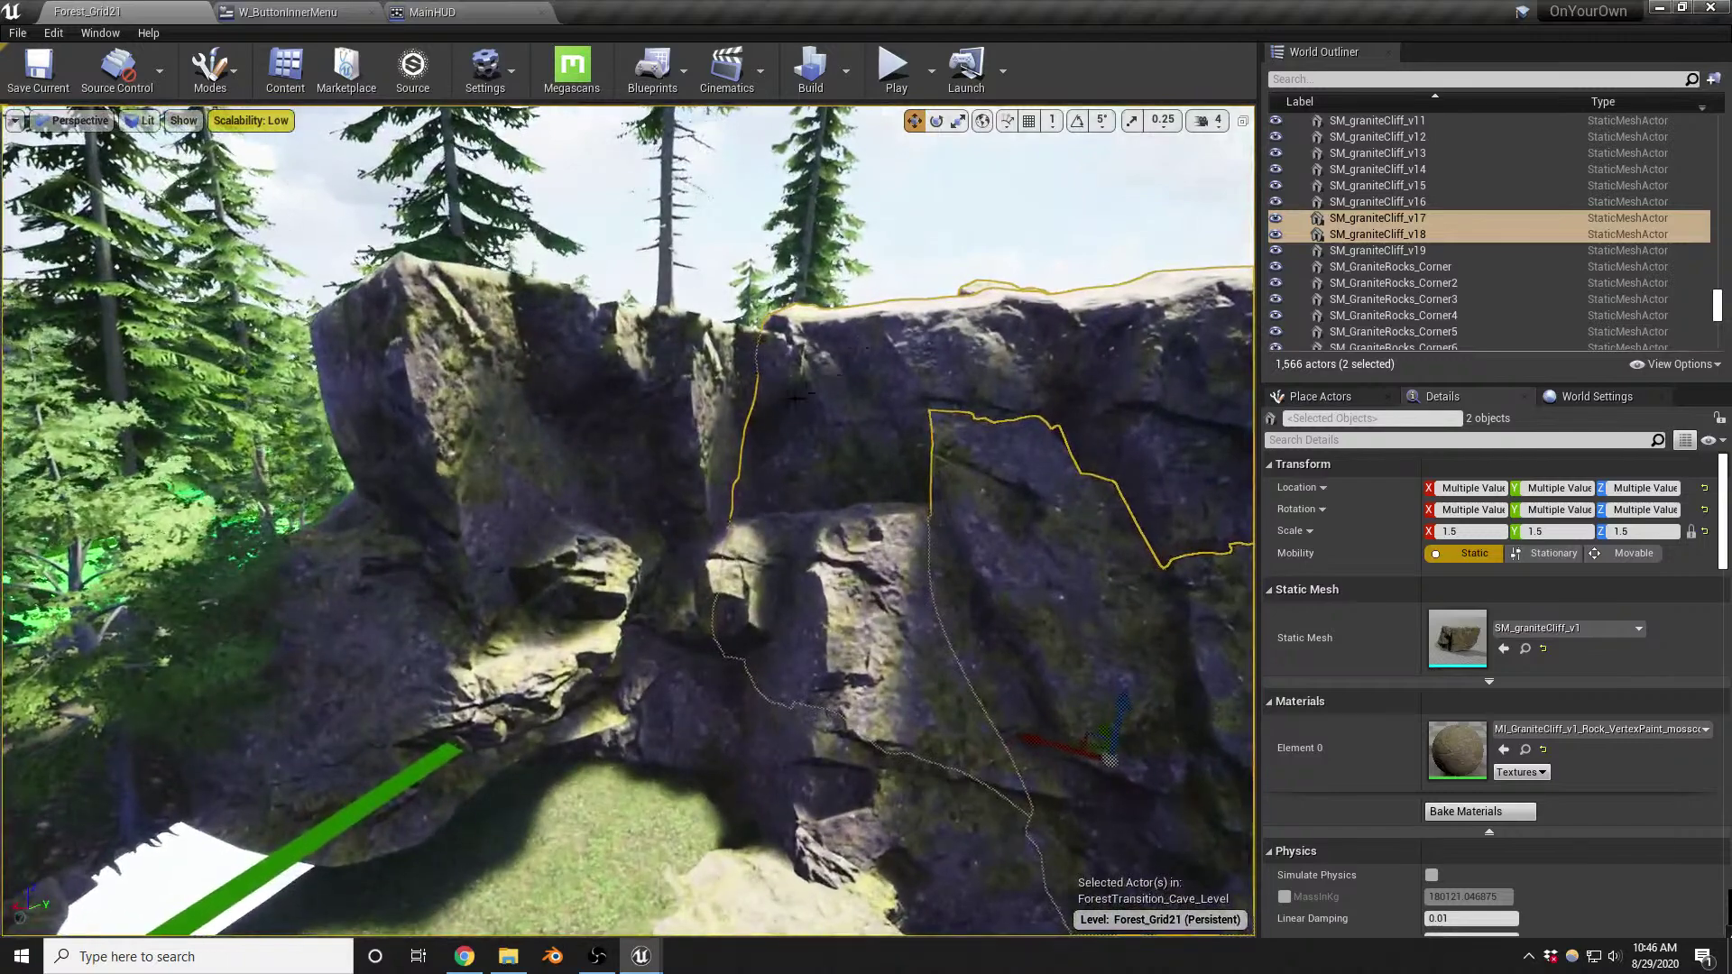
{"action": "left_click", "coordinate": [722, 478], "text": "ctrl"}
{"action": "left_click", "coordinate": [552, 515], "text": "ctrl"}
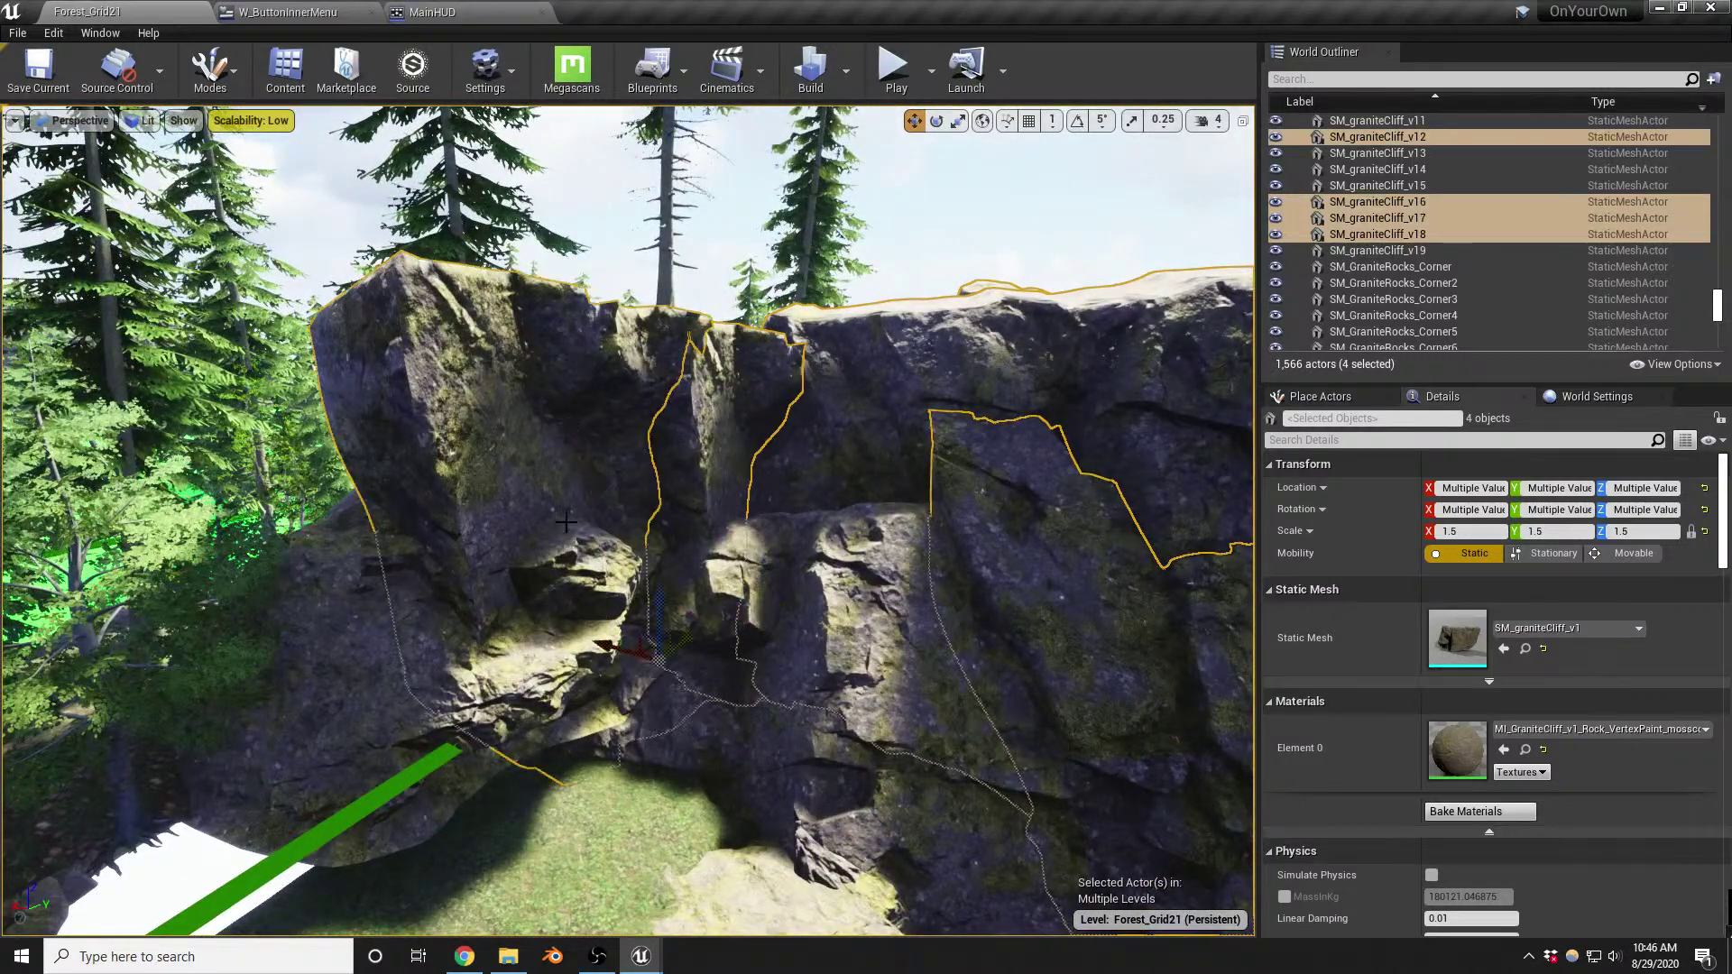
{"action": "right_click_drag", "start_coordinate": [763, 679], "coordinate": [763, 679]}
{"action": "right_click_drag", "start_coordinate": [653, 666], "coordinate": [653, 666]}
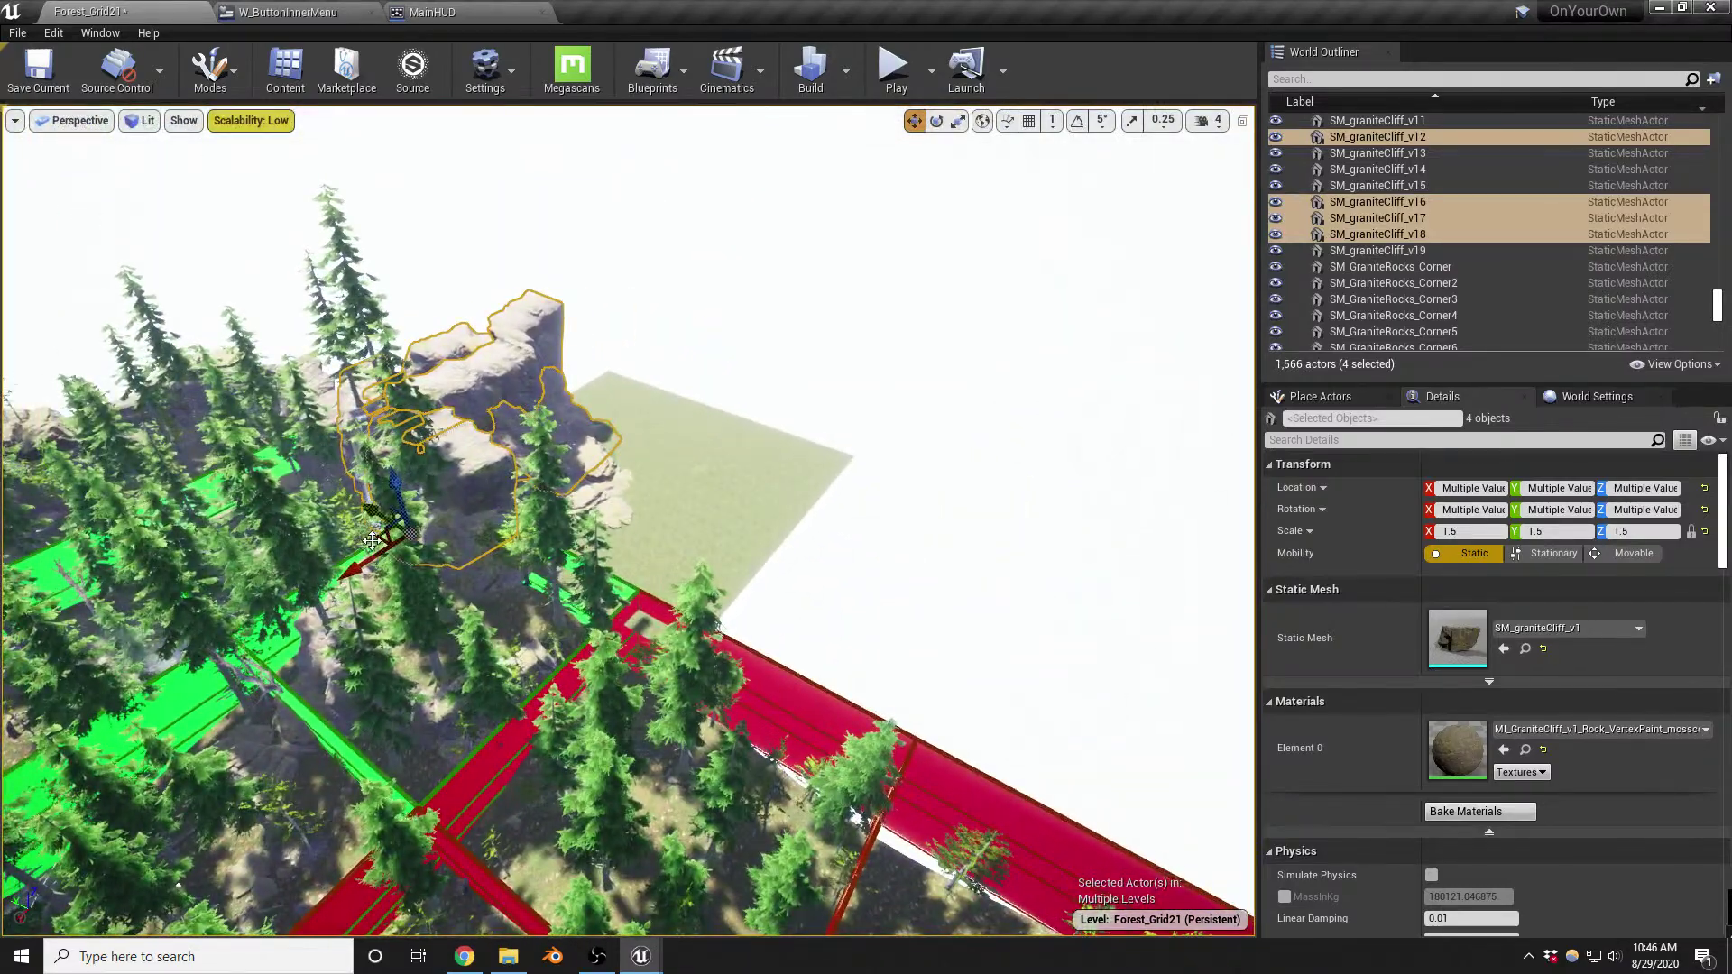
{"action": "left_click_drag", "start_coordinate": [382, 542], "coordinate": [745, 737], "text": "alt"}
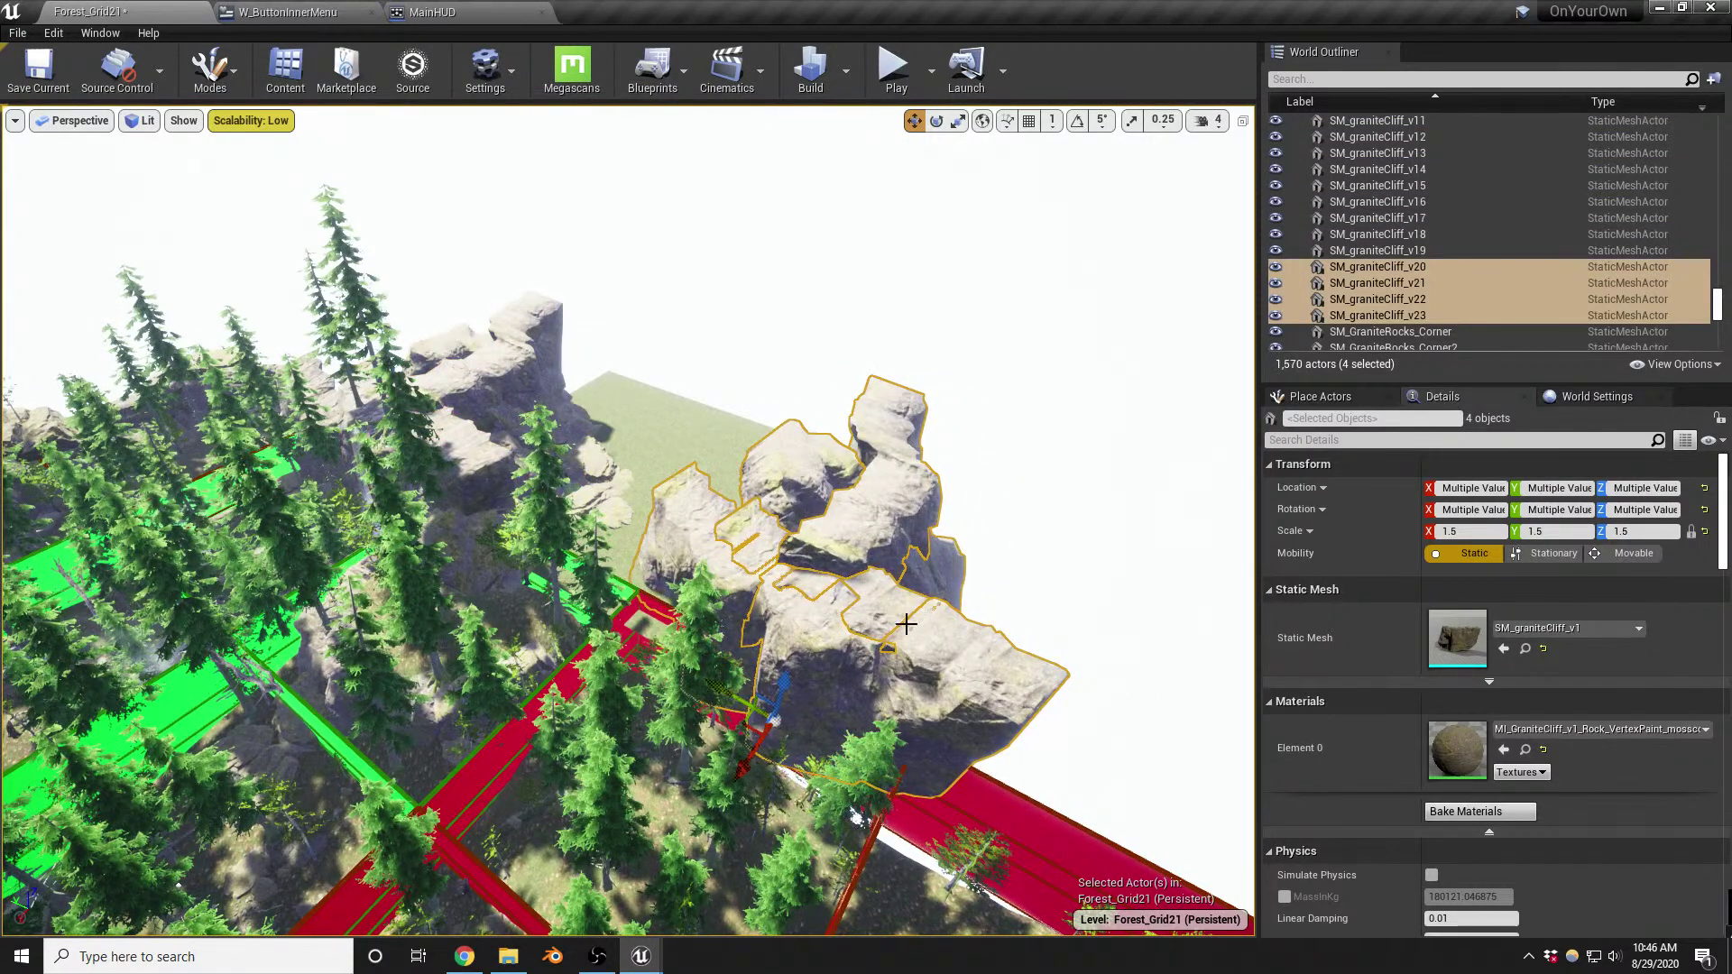
Bring up the Levels window and move the four duplicated cliffs along the red boundary to close the open edge
{"action": "left_click", "coordinate": [108, 36]}
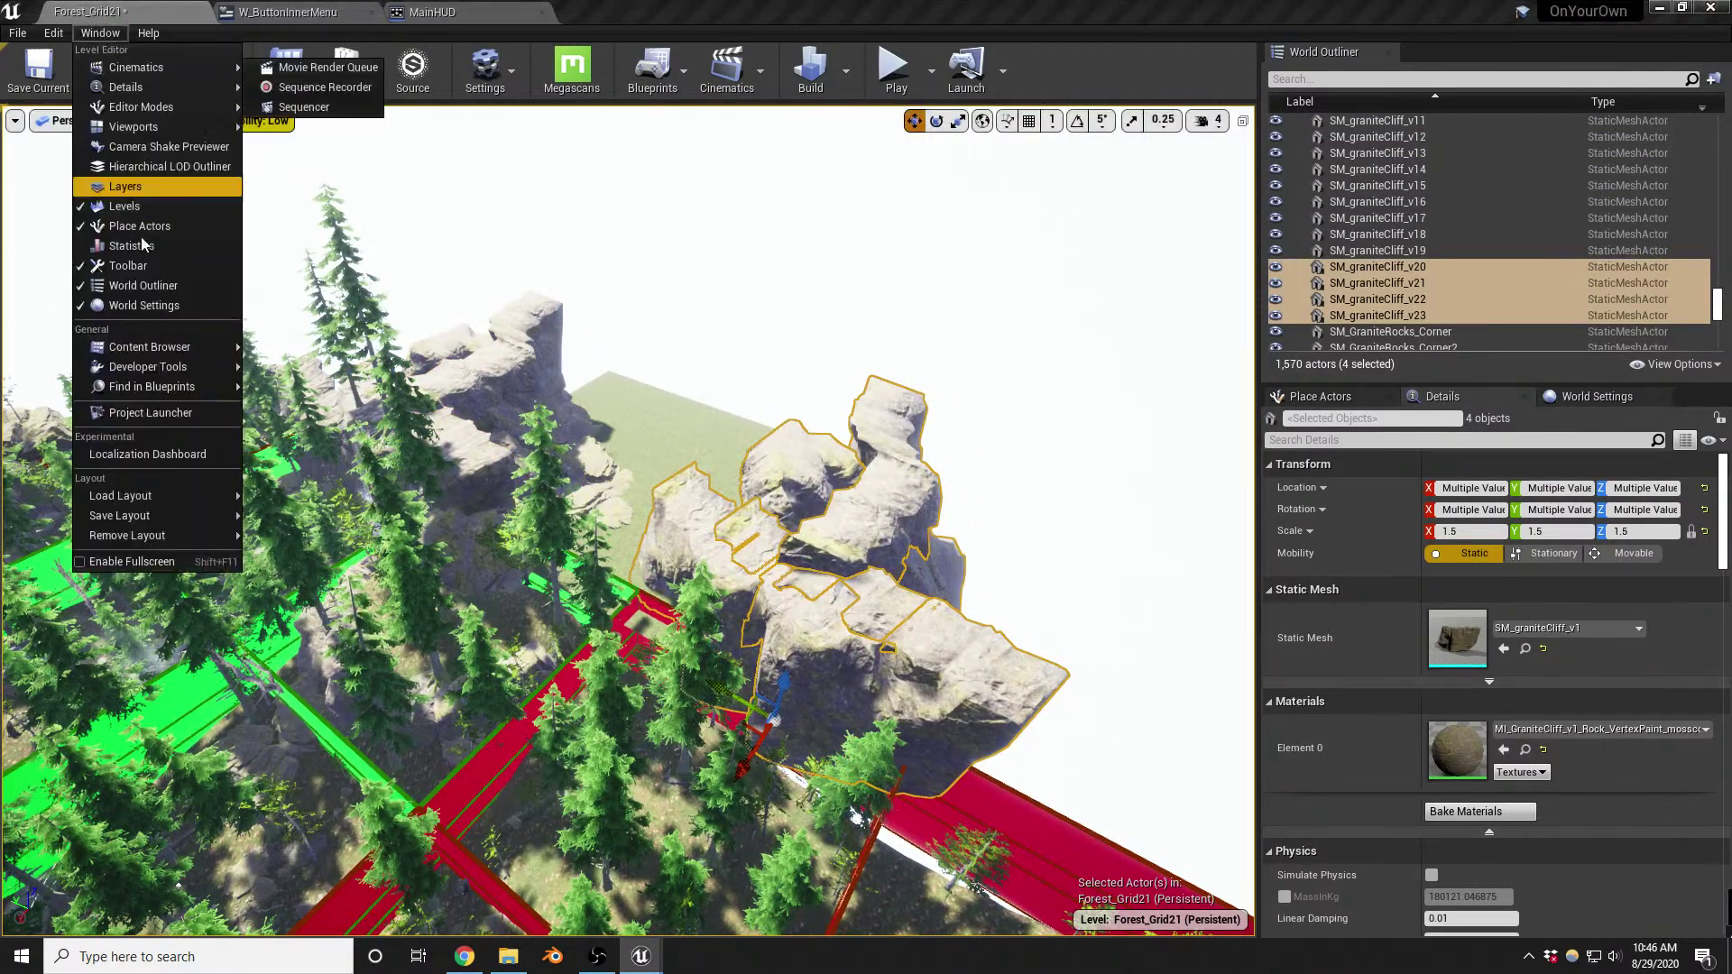
{"action": "left_click", "coordinate": [143, 207]}
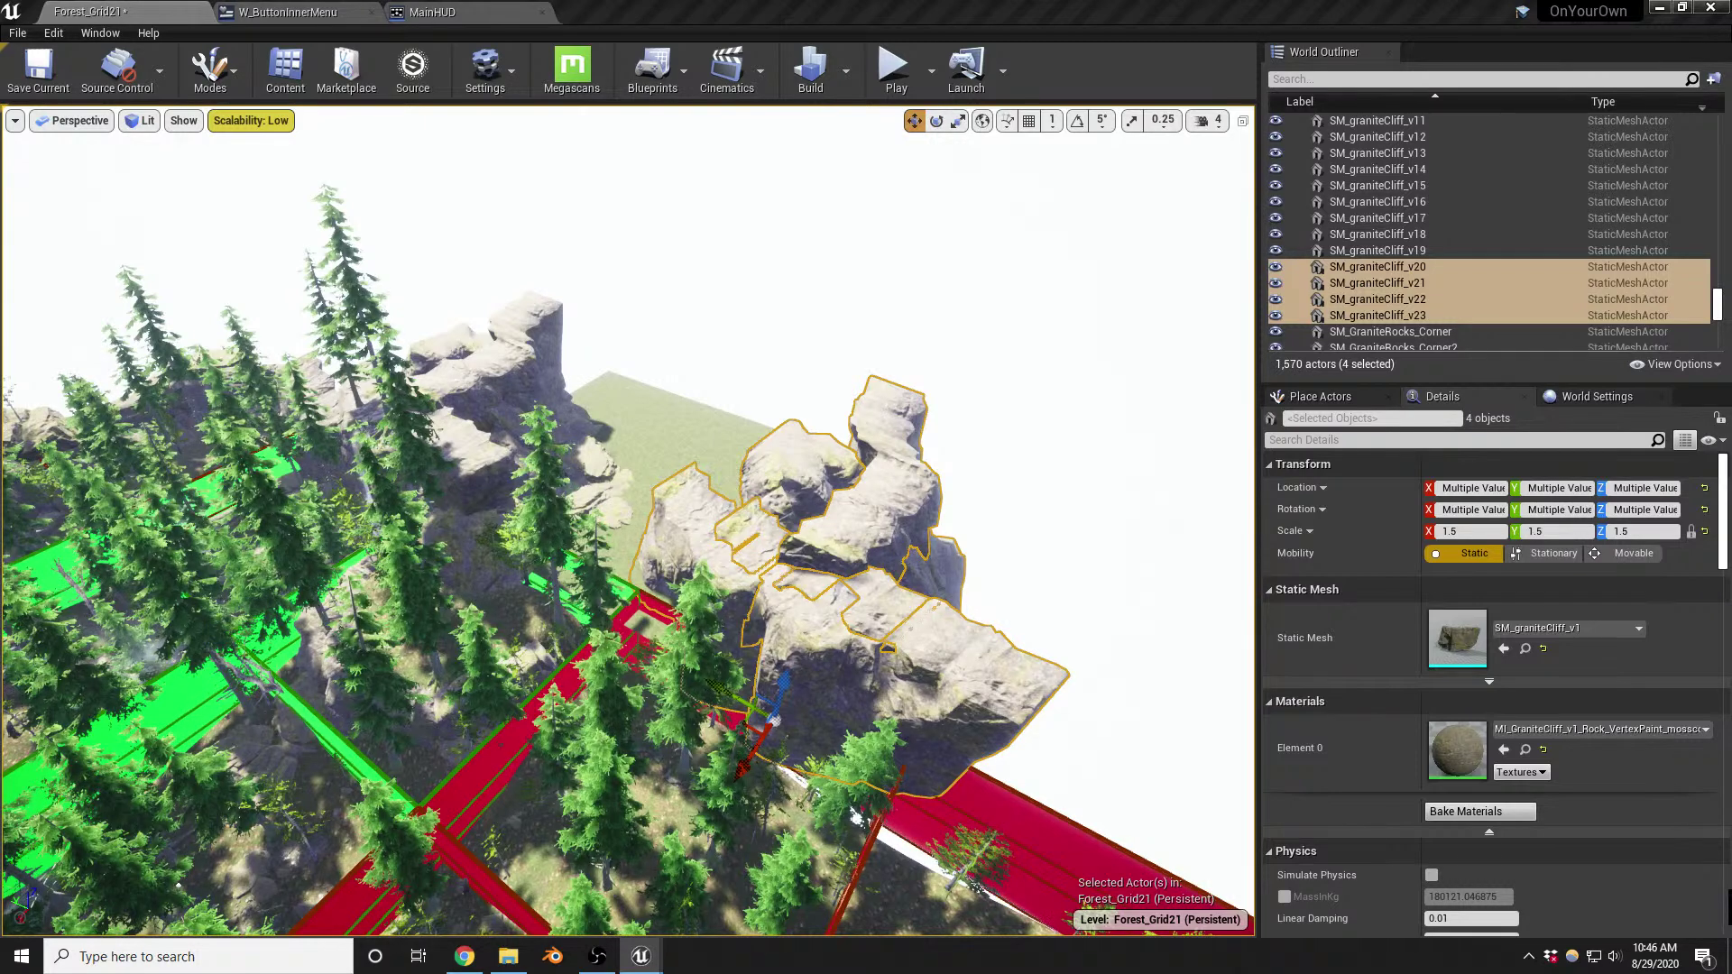
{"action": "right_click_drag", "start_coordinate": [848, 554], "coordinate": [875, 591]}
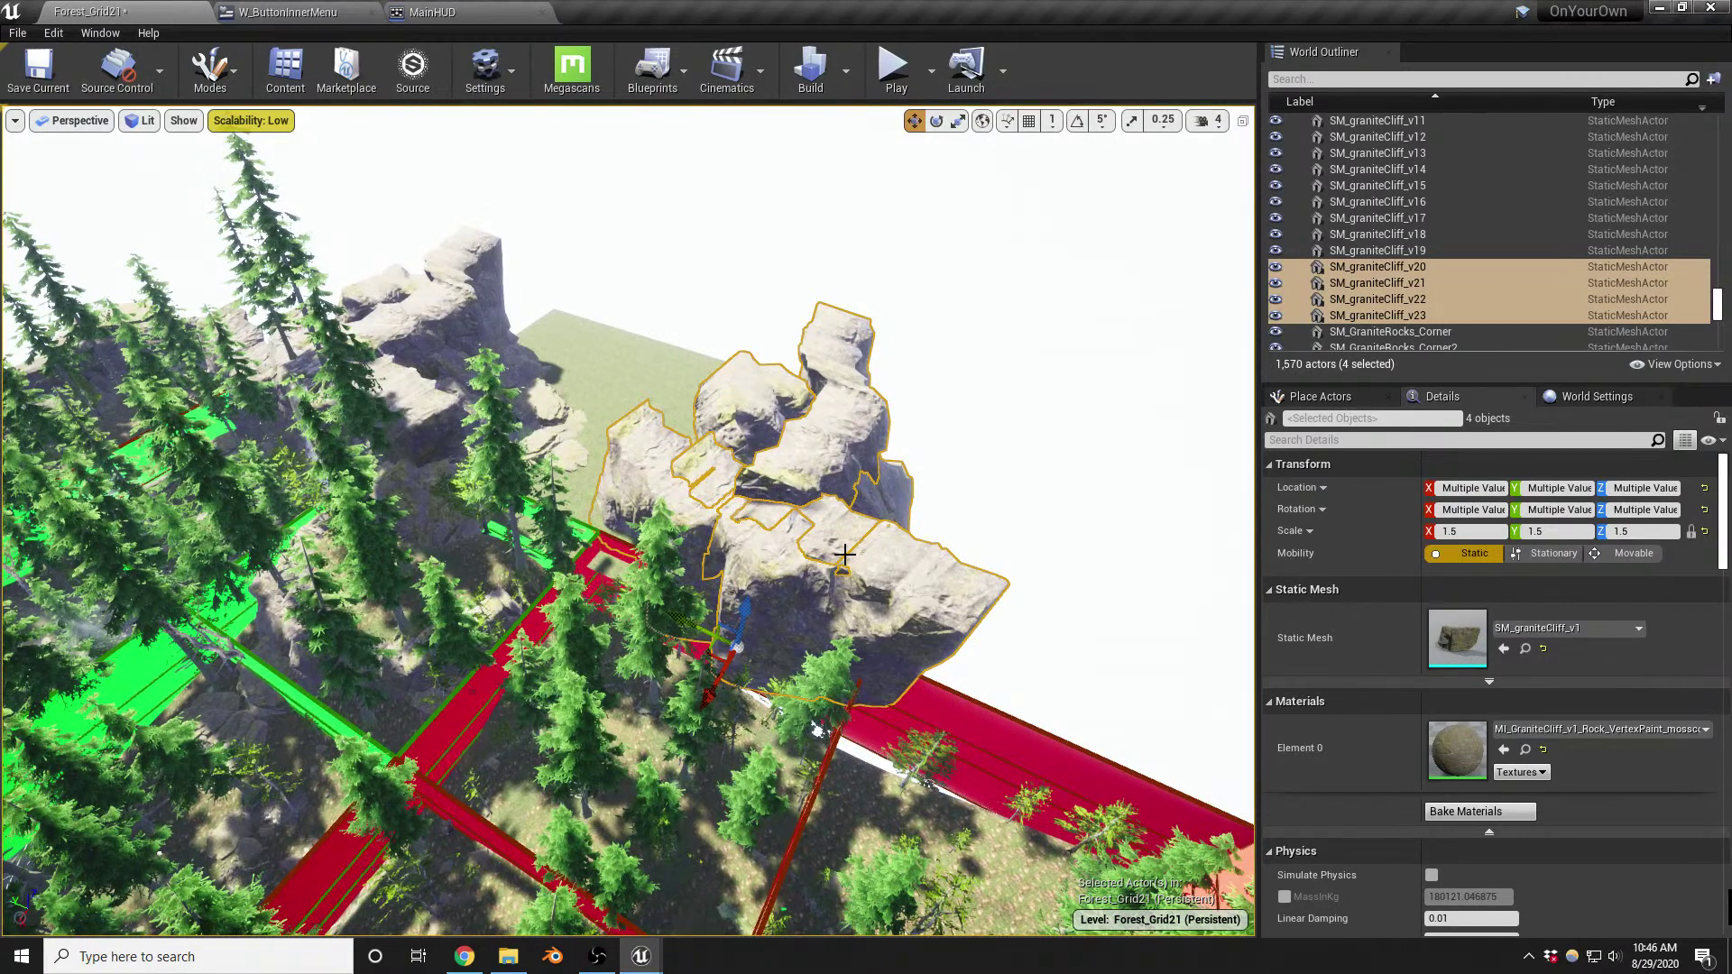
{"action": "right_click_drag", "start_coordinate": [751, 632], "coordinate": [792, 659]}
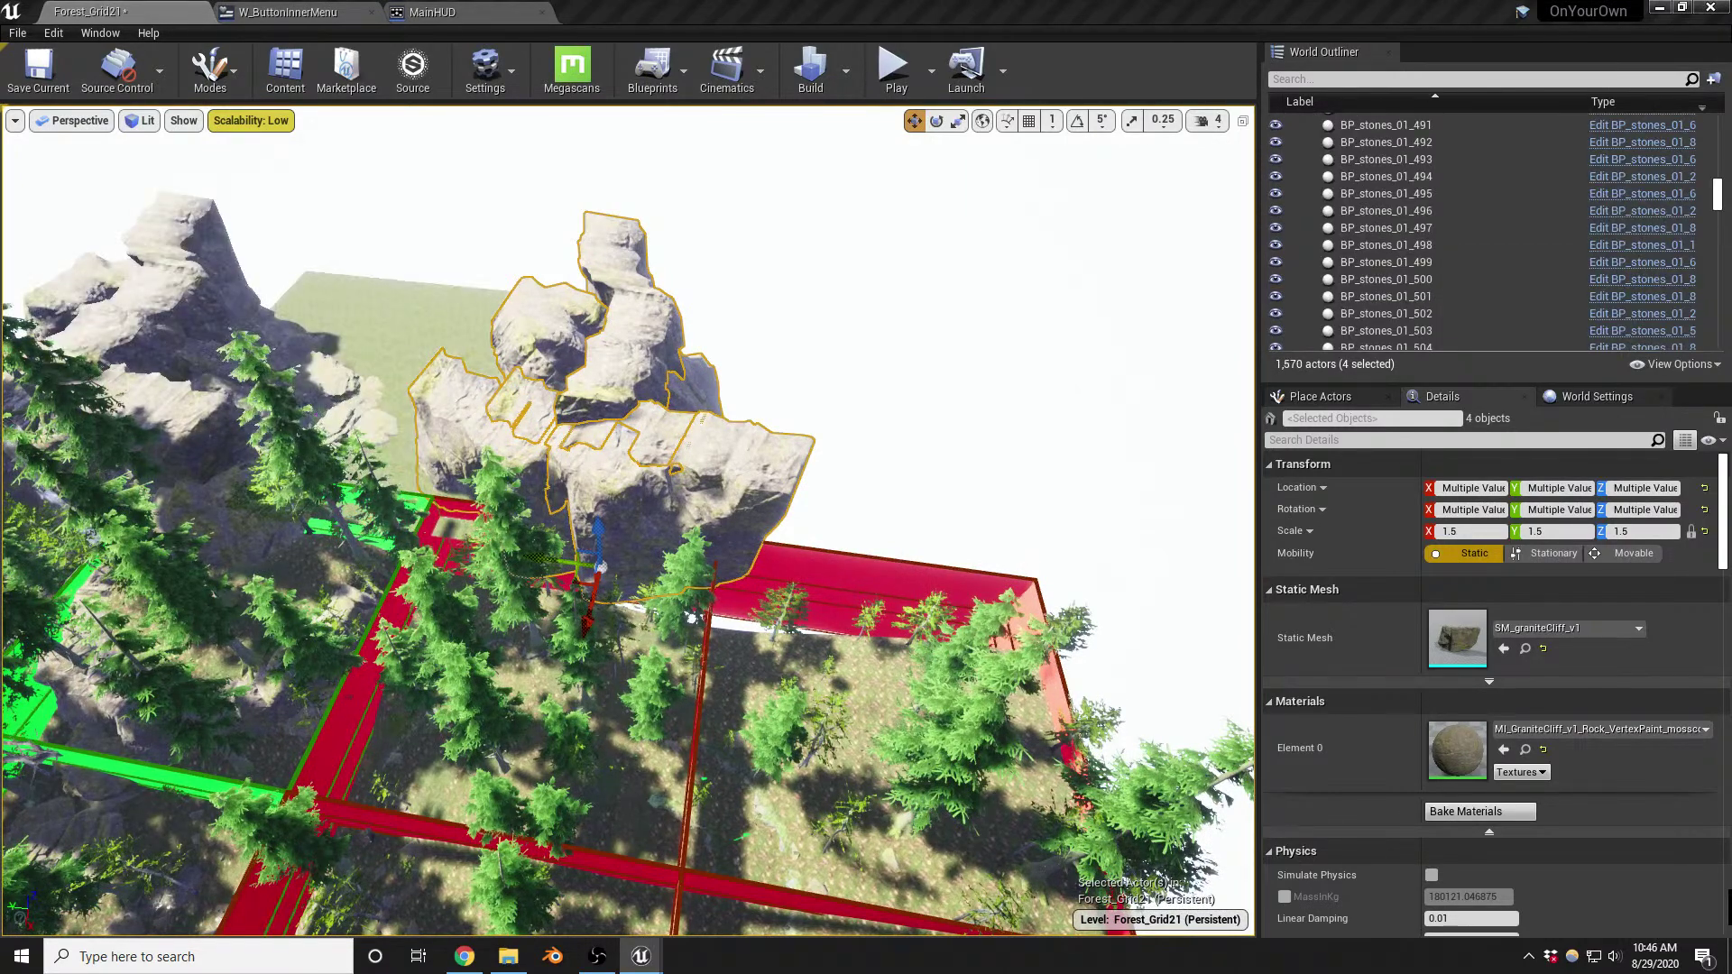
{"action": "right_click_drag", "start_coordinate": [532, 534], "coordinate": [542, 541]}
{"action": "left_click_drag", "start_coordinate": [559, 566], "coordinate": [848, 616]}
{"action": "right_click_drag", "start_coordinate": [848, 616], "coordinate": [747, 552]}
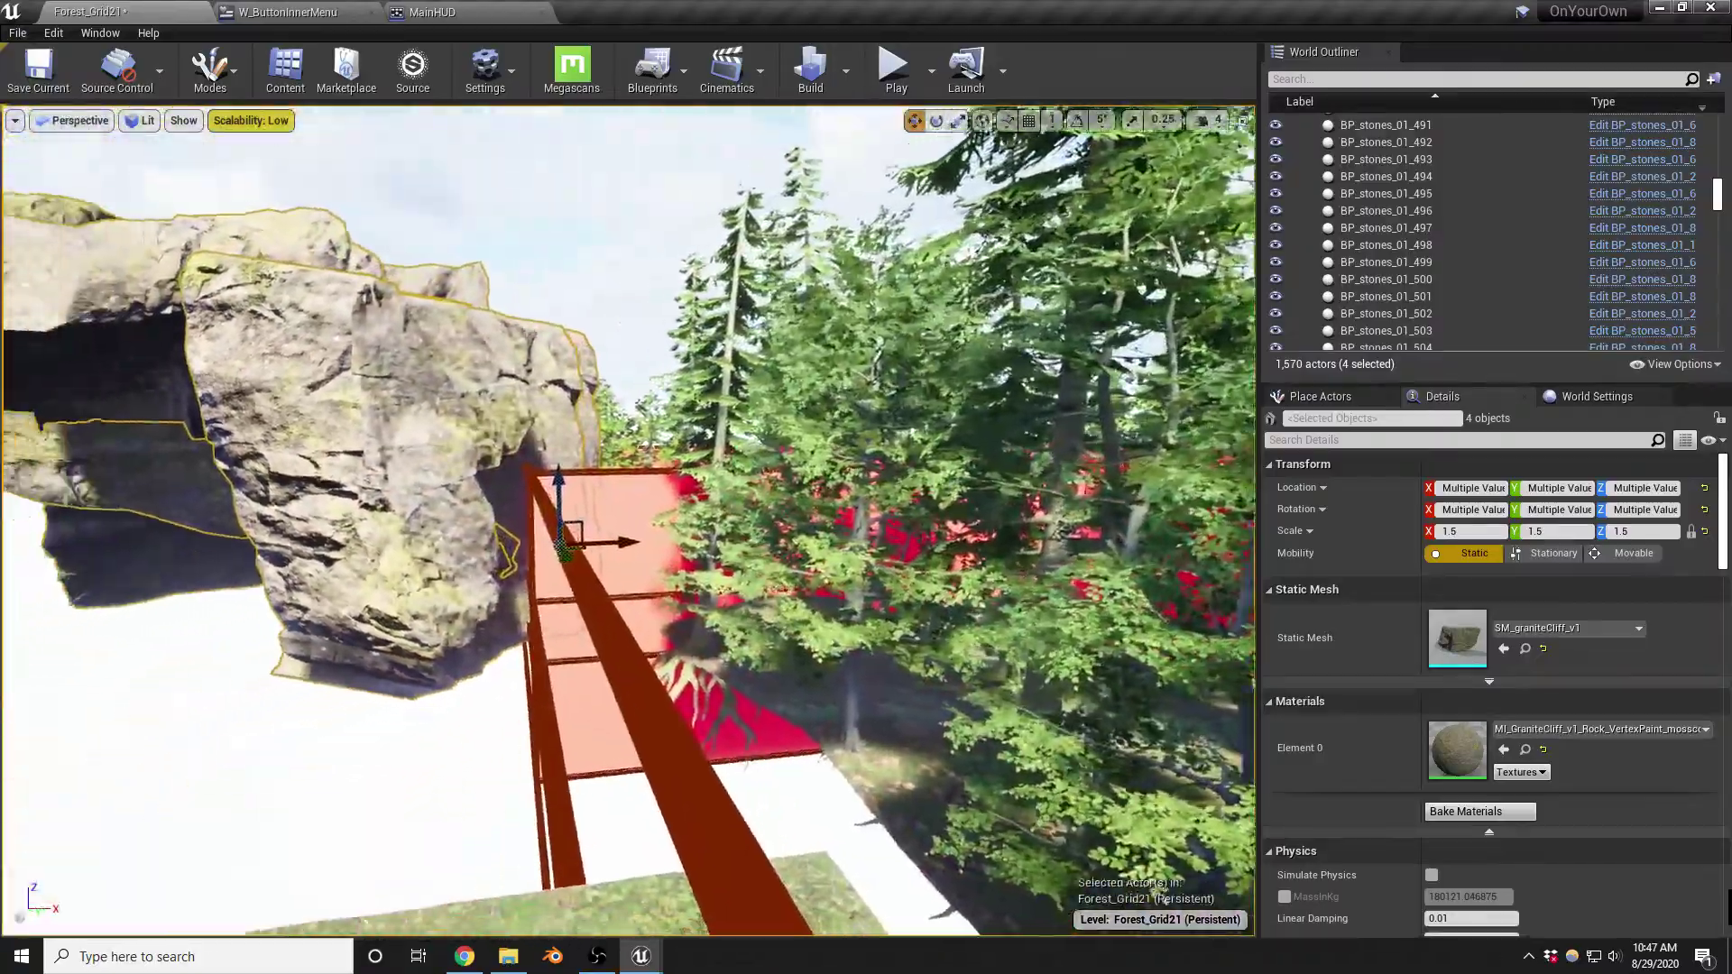
{"action": "right_click_drag", "start_coordinate": [628, 520], "coordinate": [736, 668]}
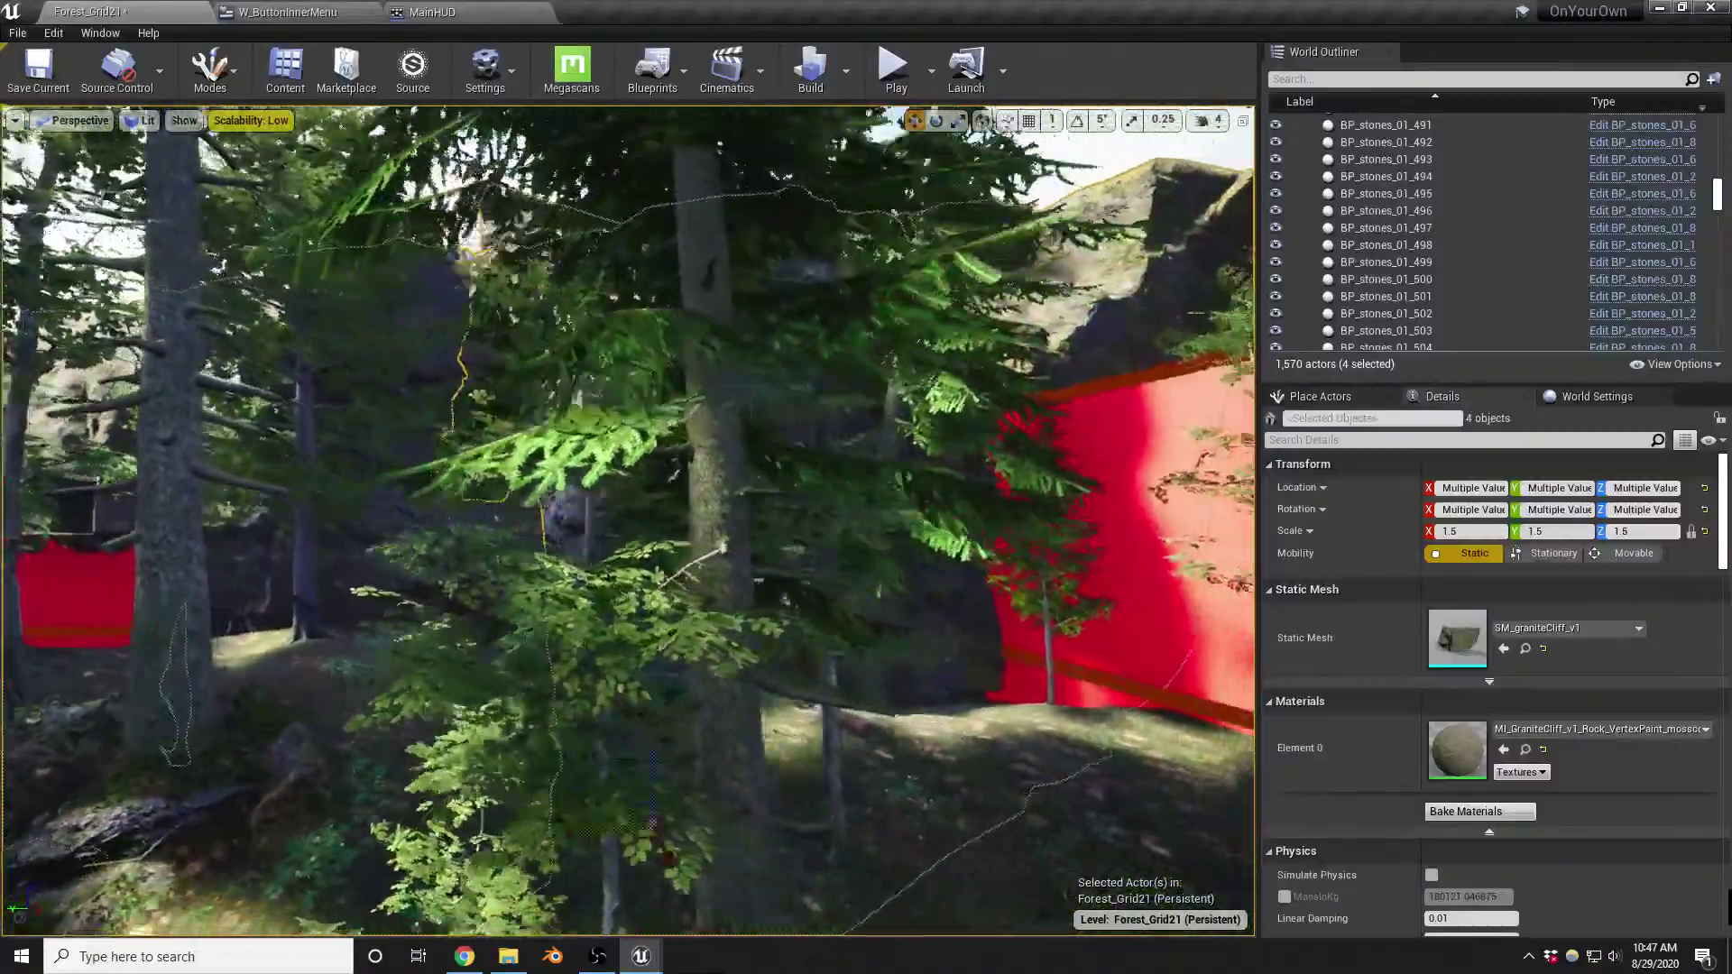
{"action": "right_click_drag", "start_coordinate": [628, 521], "coordinate": [449, 580]}
{"action": "left_click", "coordinate": [530, 488]}
{"action": "right_click_drag", "start_coordinate": [530, 488], "coordinate": [216, 496]}
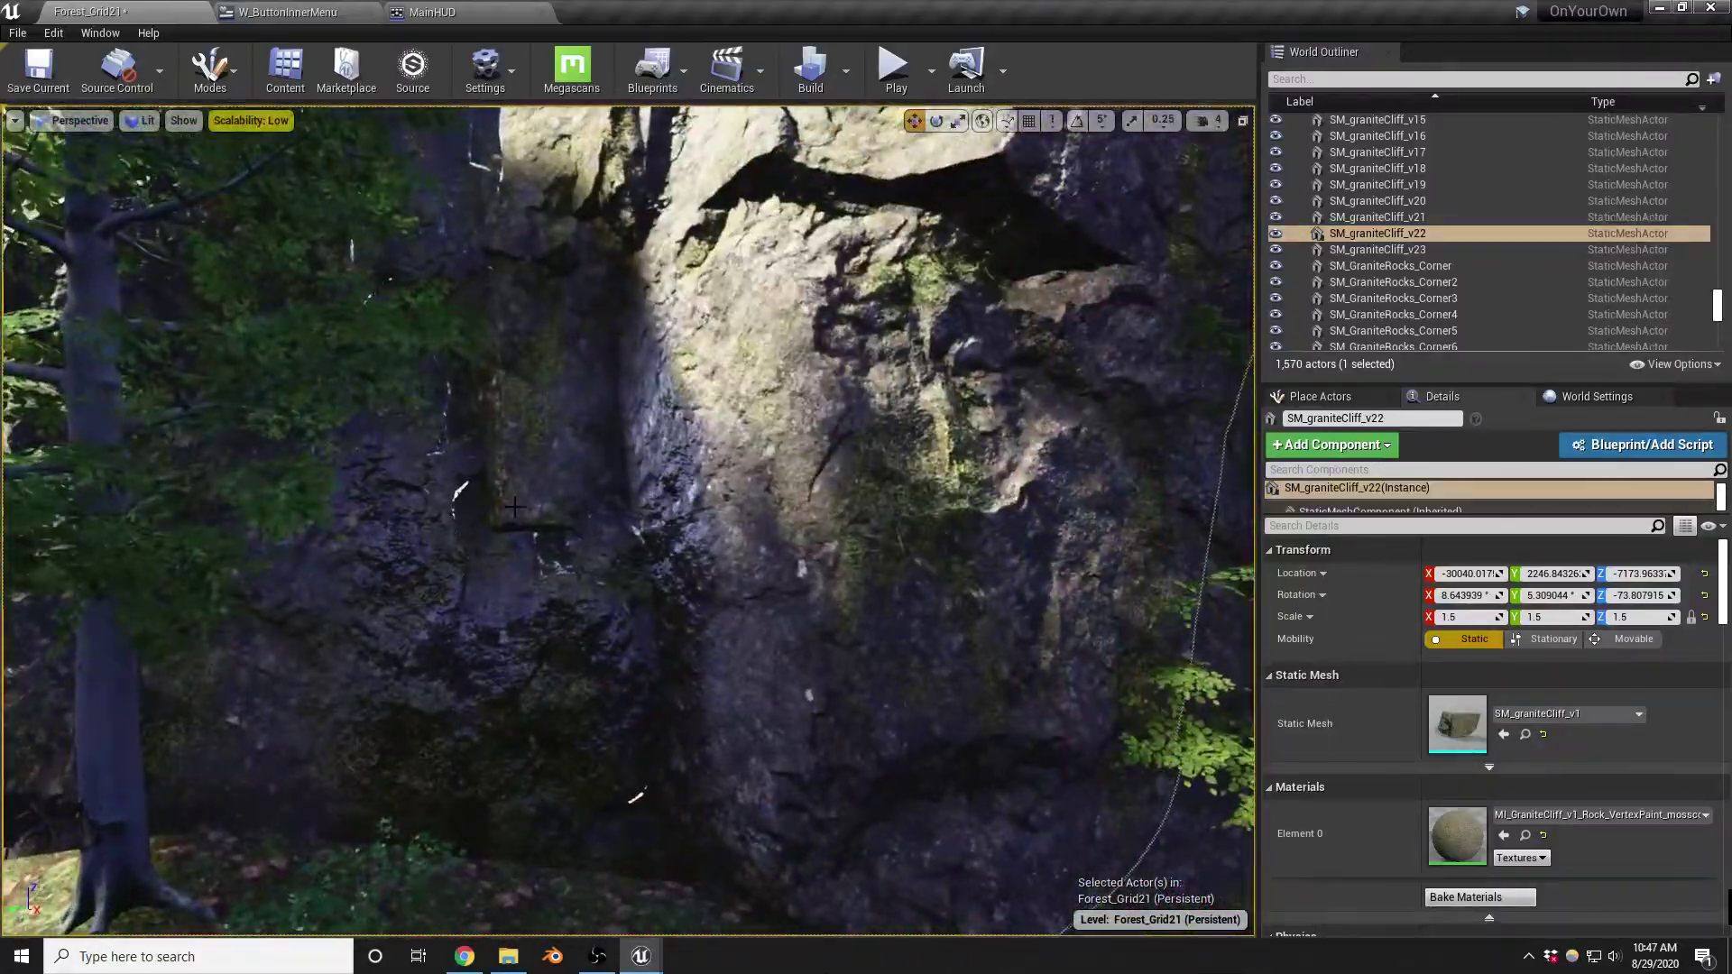
{"action": "key", "text": "shift+2"}
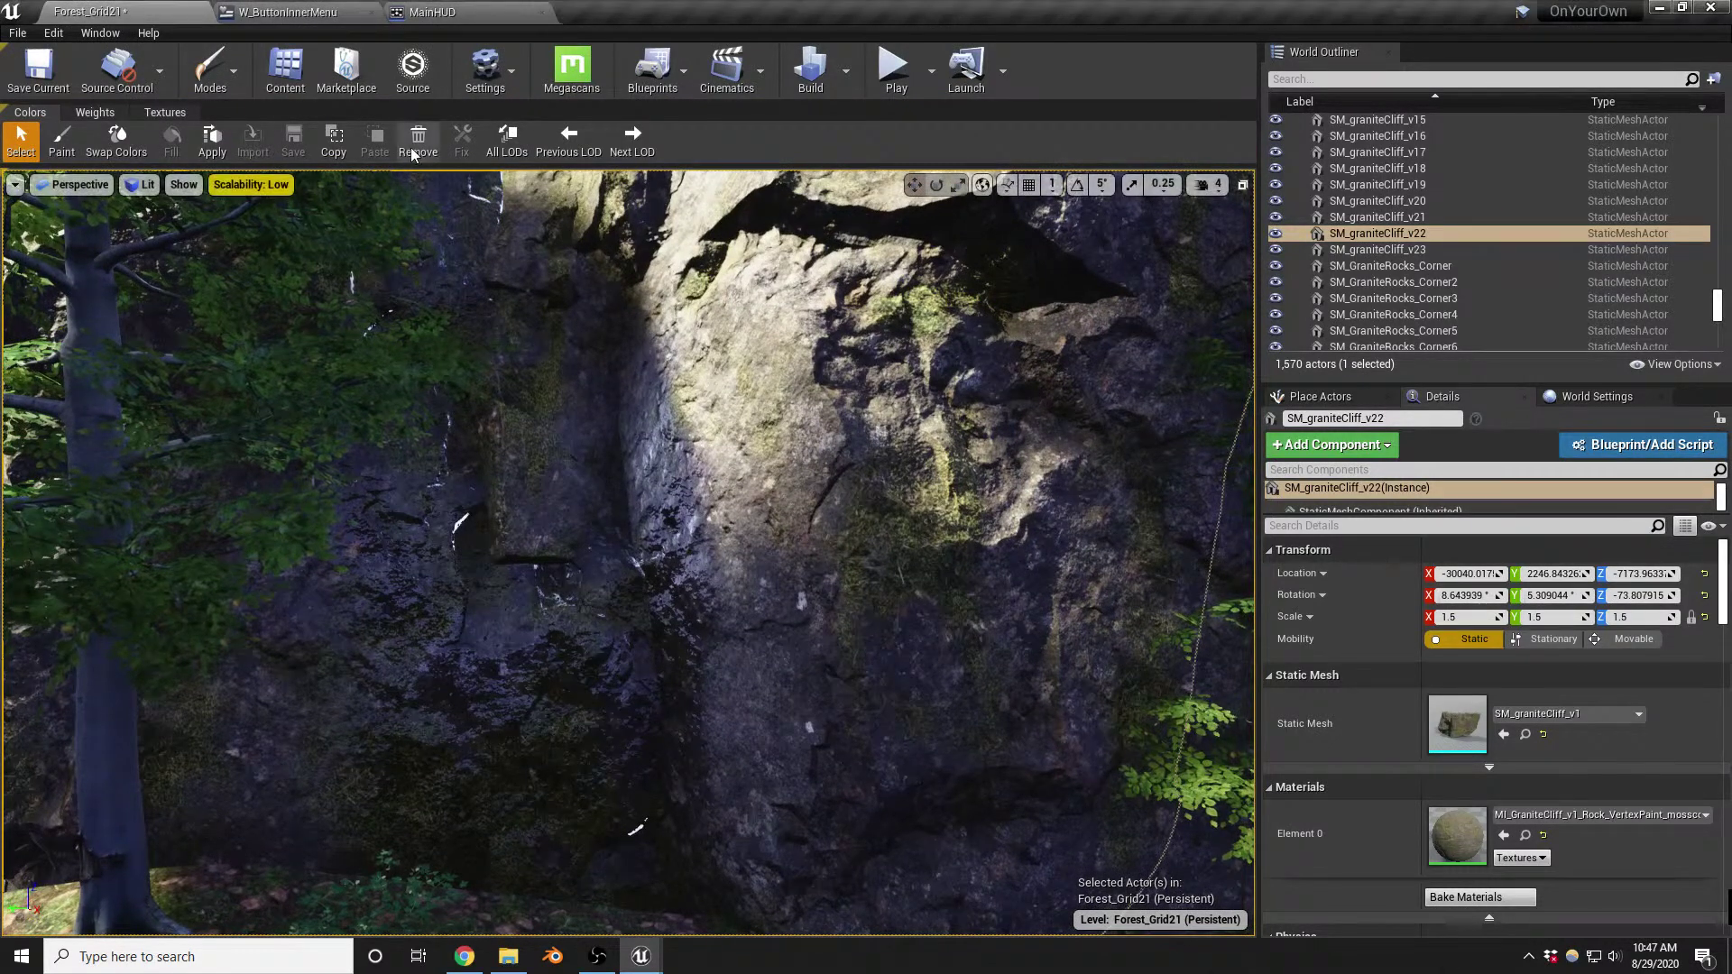
{"action": "left_click", "coordinate": [523, 366]}
{"action": "mouse_move", "coordinate": [523, 366]}
{"action": "right_mouse_down"}
{"action": "mouse_move", "coordinate": [523, 451]}
{"action": "mouse_move", "coordinate": [577, 469]}
{"action": "mouse_move", "coordinate": [550, 514]}
{"action": "mouse_move", "coordinate": [550, 415]}
{"action": "mouse_move", "coordinate": [568, 541]}
{"action": "mouse_move", "coordinate": [514, 514]}
{"action": "mouse_move", "coordinate": [514, 469]}
{"action": "right_mouse_up"}
{"action": "key", "text": "shift+1"}
Select the end cliff copy, SM_graniteCliff_v23, and rotate it to fit the forest boundary
{"action": "key", "text": "s"}
{"action": "key", "text": "w"}
{"action": "key", "text": "s"}
{"action": "left_click", "coordinate": [554, 263], "text": "ctrl"}
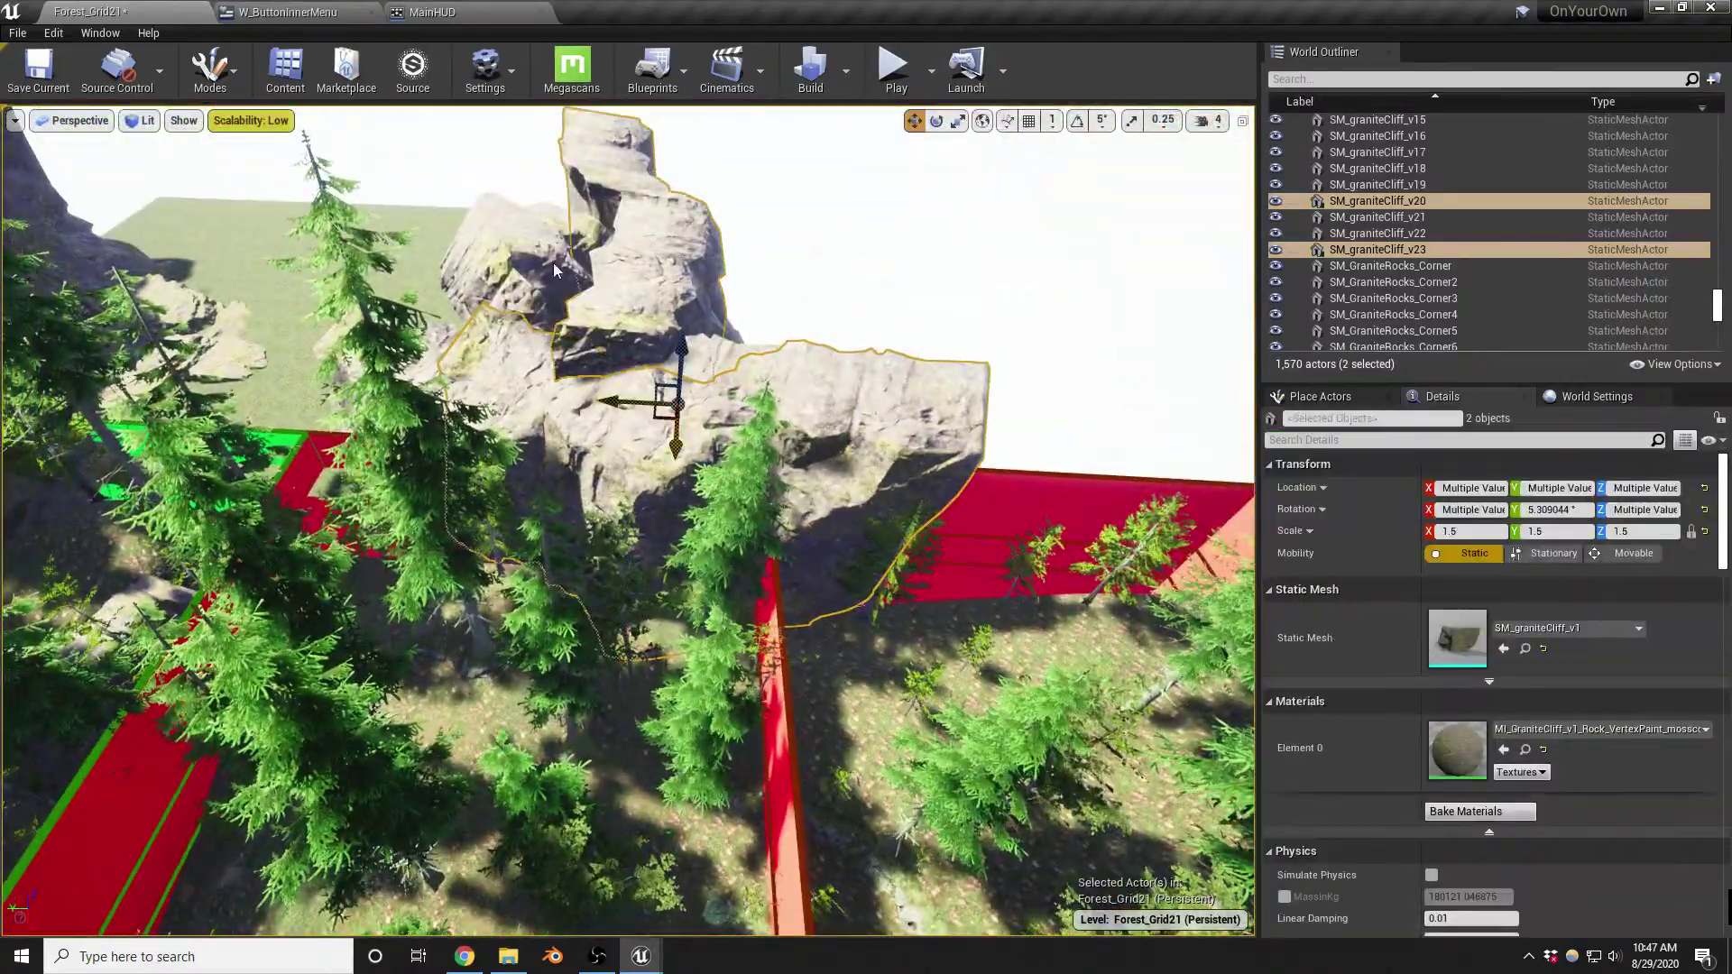
{"action": "left_click", "coordinate": [644, 397], "text": "ctrl"}
{"action": "right_click_drag", "start_coordinate": [644, 397], "coordinate": [654, 343]}
{"action": "left_click", "coordinate": [459, 491]}
{"action": "key", "text": "e"}
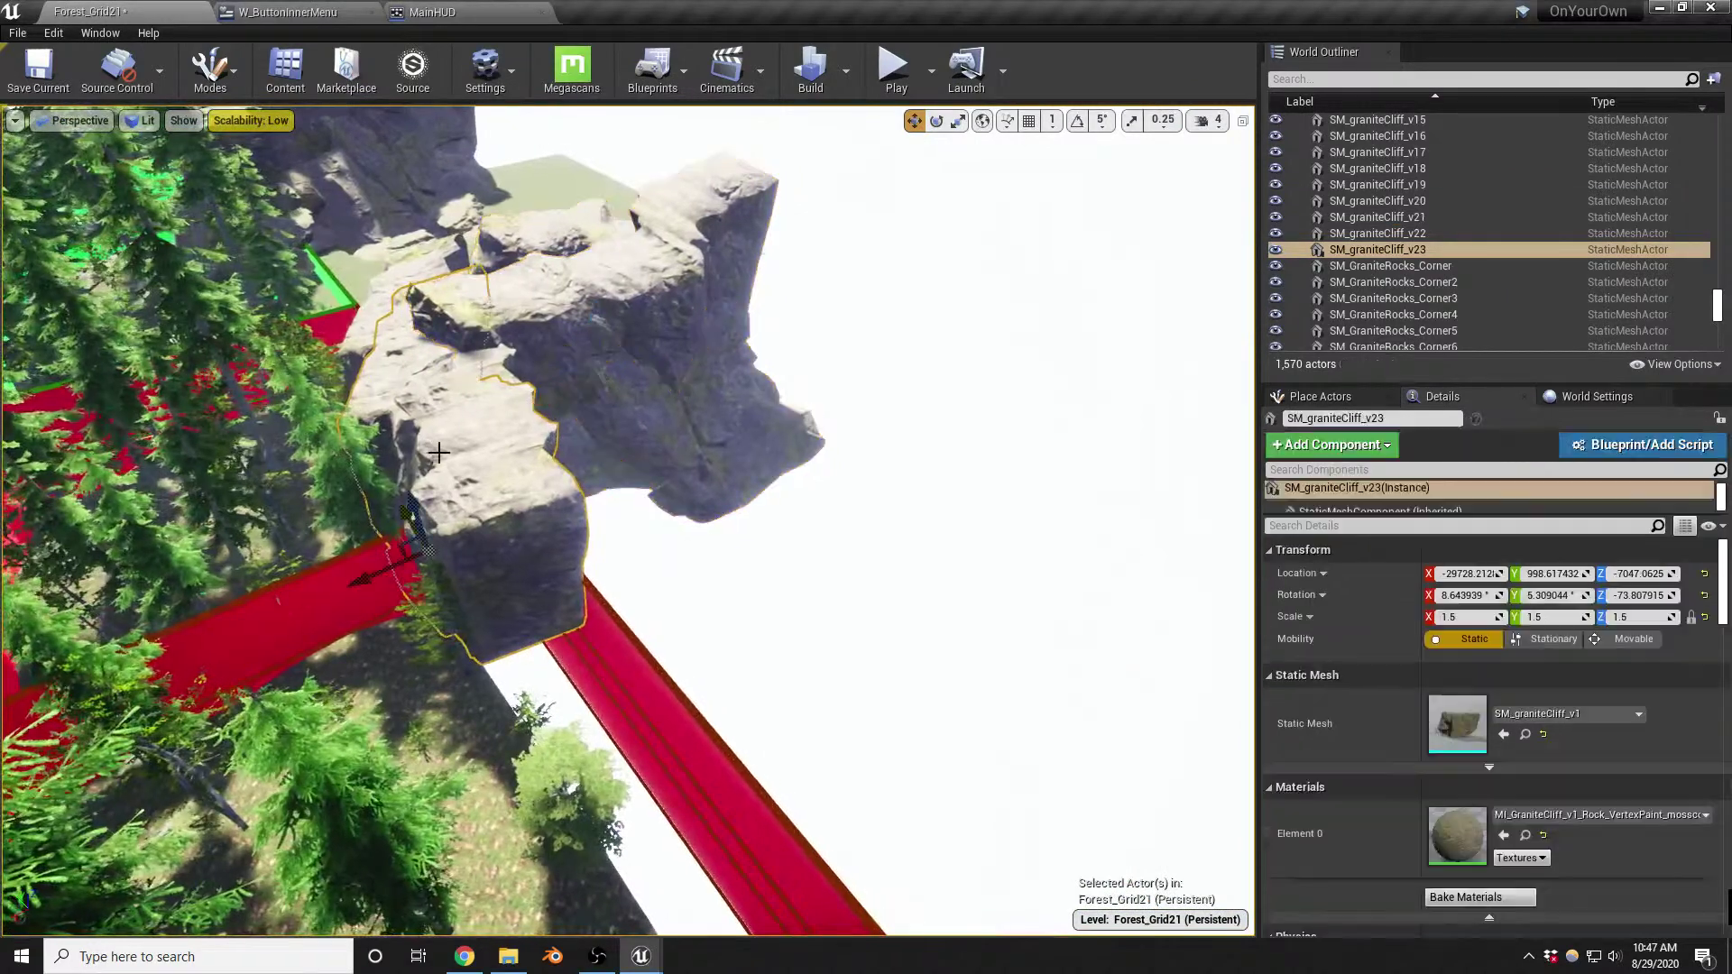
{"action": "left_click_drag", "start_coordinate": [397, 624], "coordinate": [298, 554]}
Rotate SM_graniteCliff_v22 and move it higher along the boundary to extend the cliff wall
{"action": "left_click", "coordinate": [468, 452]}
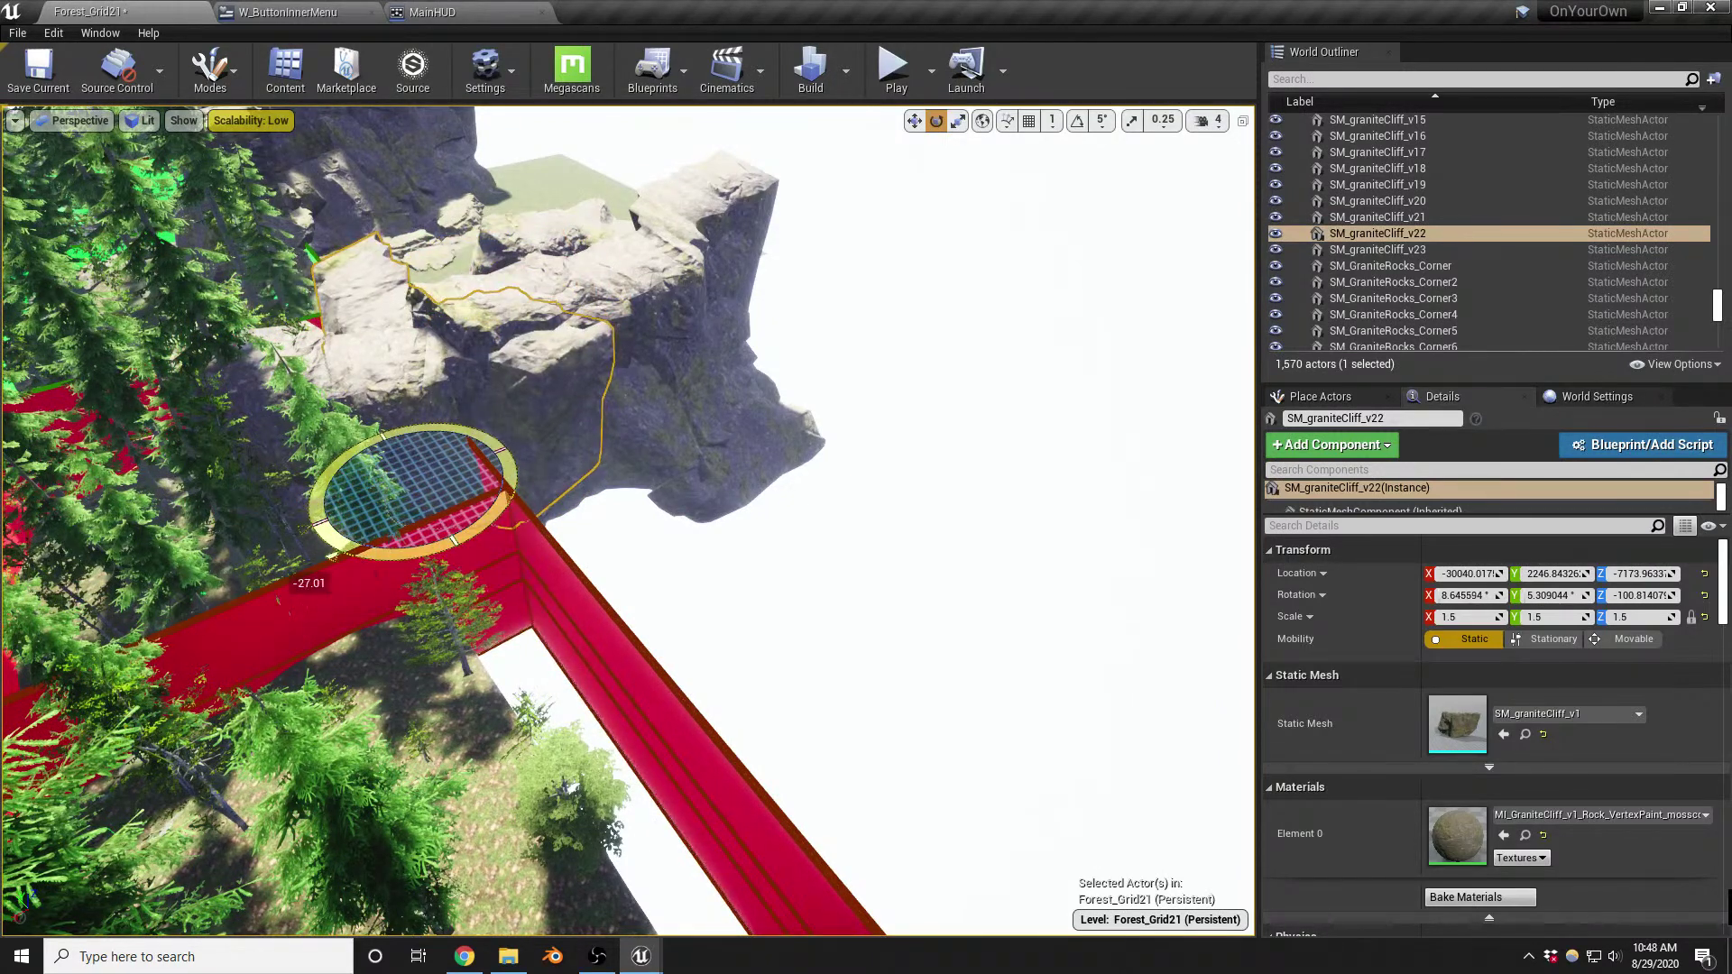
{"action": "left_click_drag", "start_coordinate": [340, 461], "coordinate": [318, 491]}
{"action": "left_click_drag", "start_coordinate": [394, 441], "coordinate": [389, 424]}
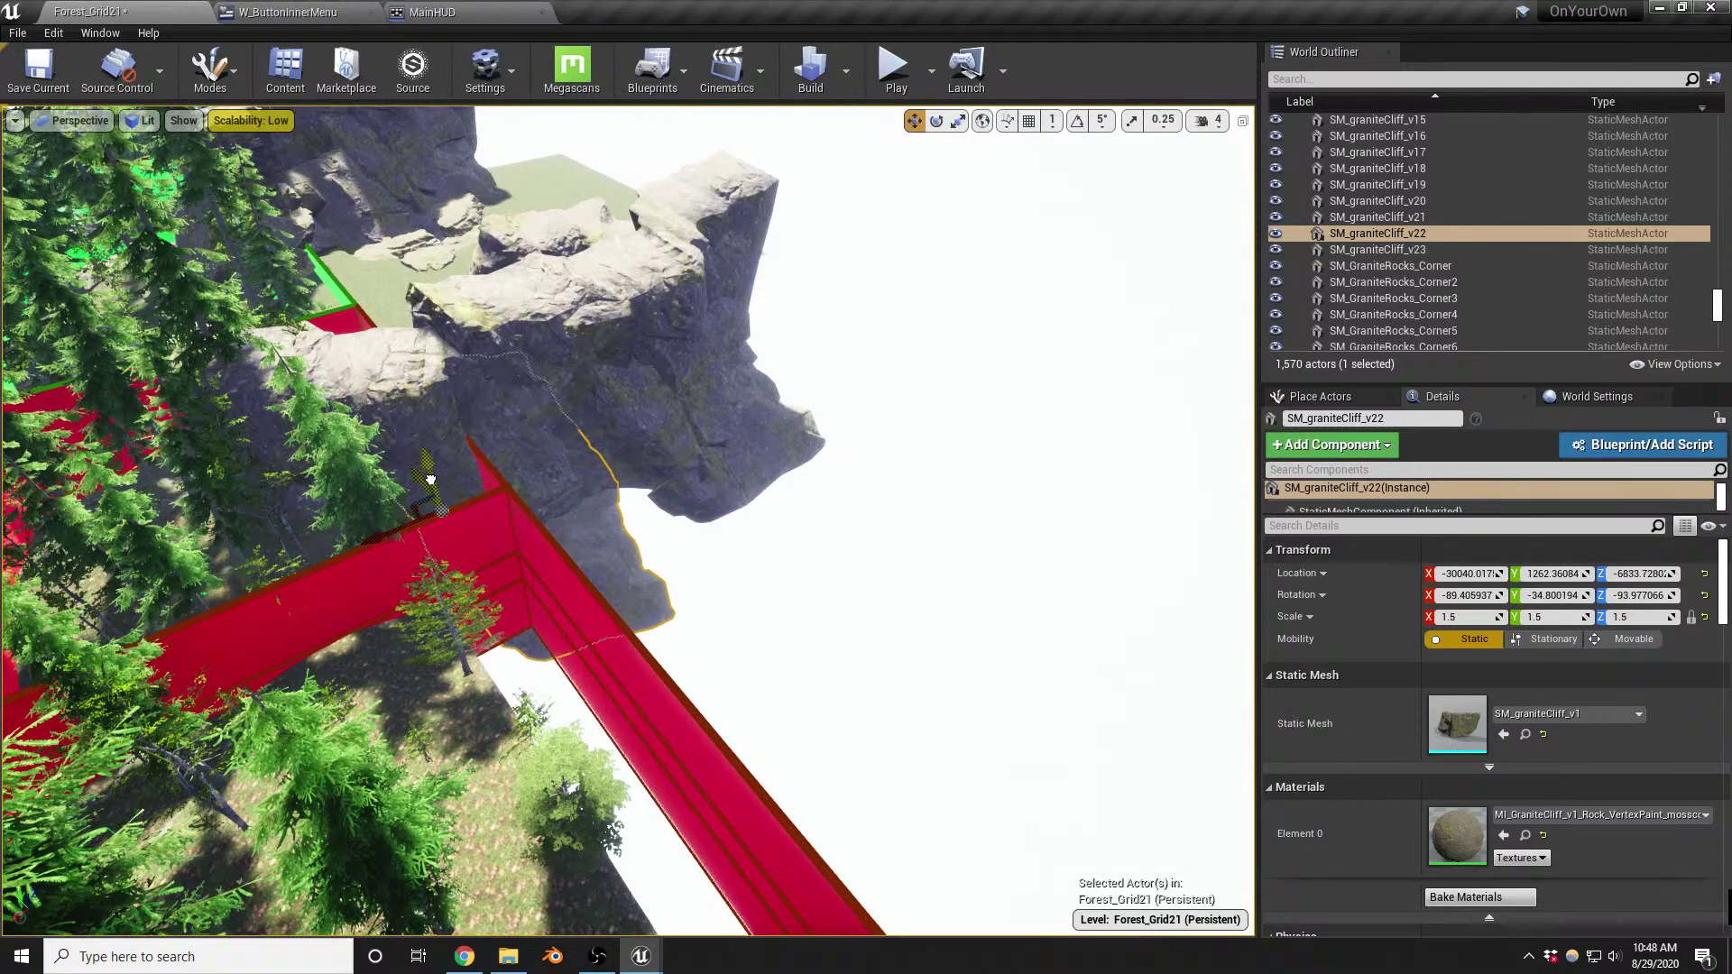
{"action": "left_click_drag", "start_coordinate": [430, 479], "coordinate": [433, 451]}
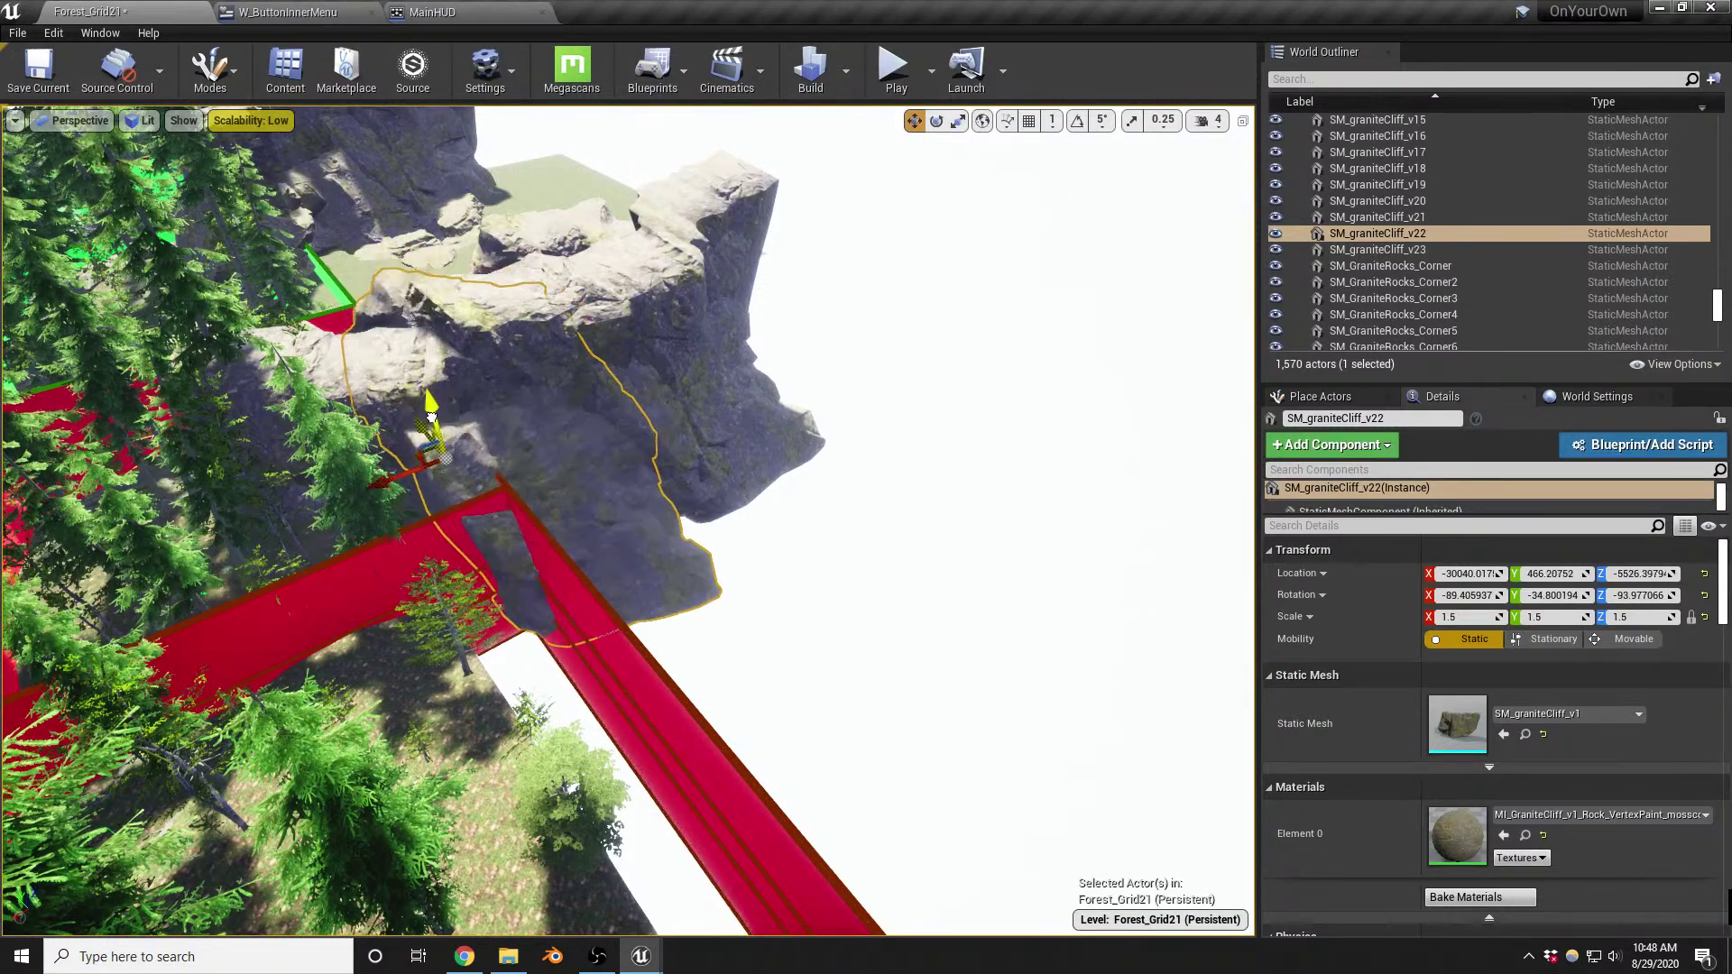
Flatten the Landscape1 ground beside the red boundary wall with the landscape Flatten tool, keeping the 340 radius
{"action": "right_click_drag", "start_coordinate": [429, 419], "coordinate": [462, 442]}
{"action": "left_click", "coordinate": [669, 577]}
{"action": "right_click_drag", "start_coordinate": [668, 577], "coordinate": [518, 573]}
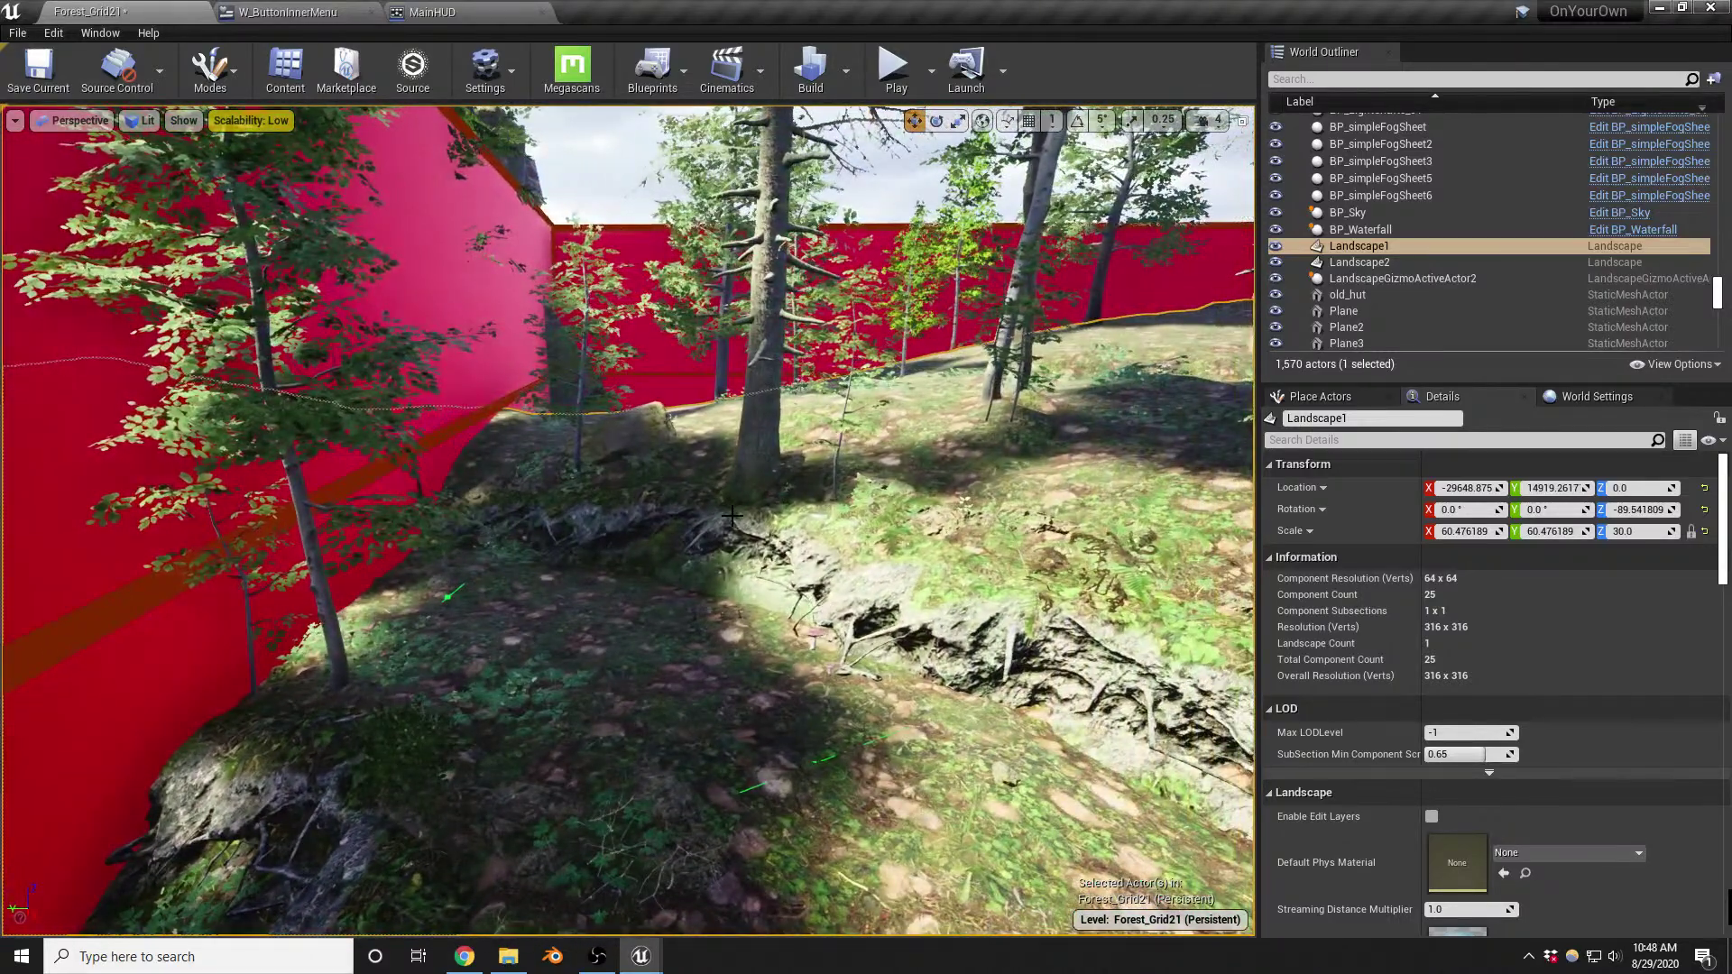
{"action": "key", "text": "shift+2"}
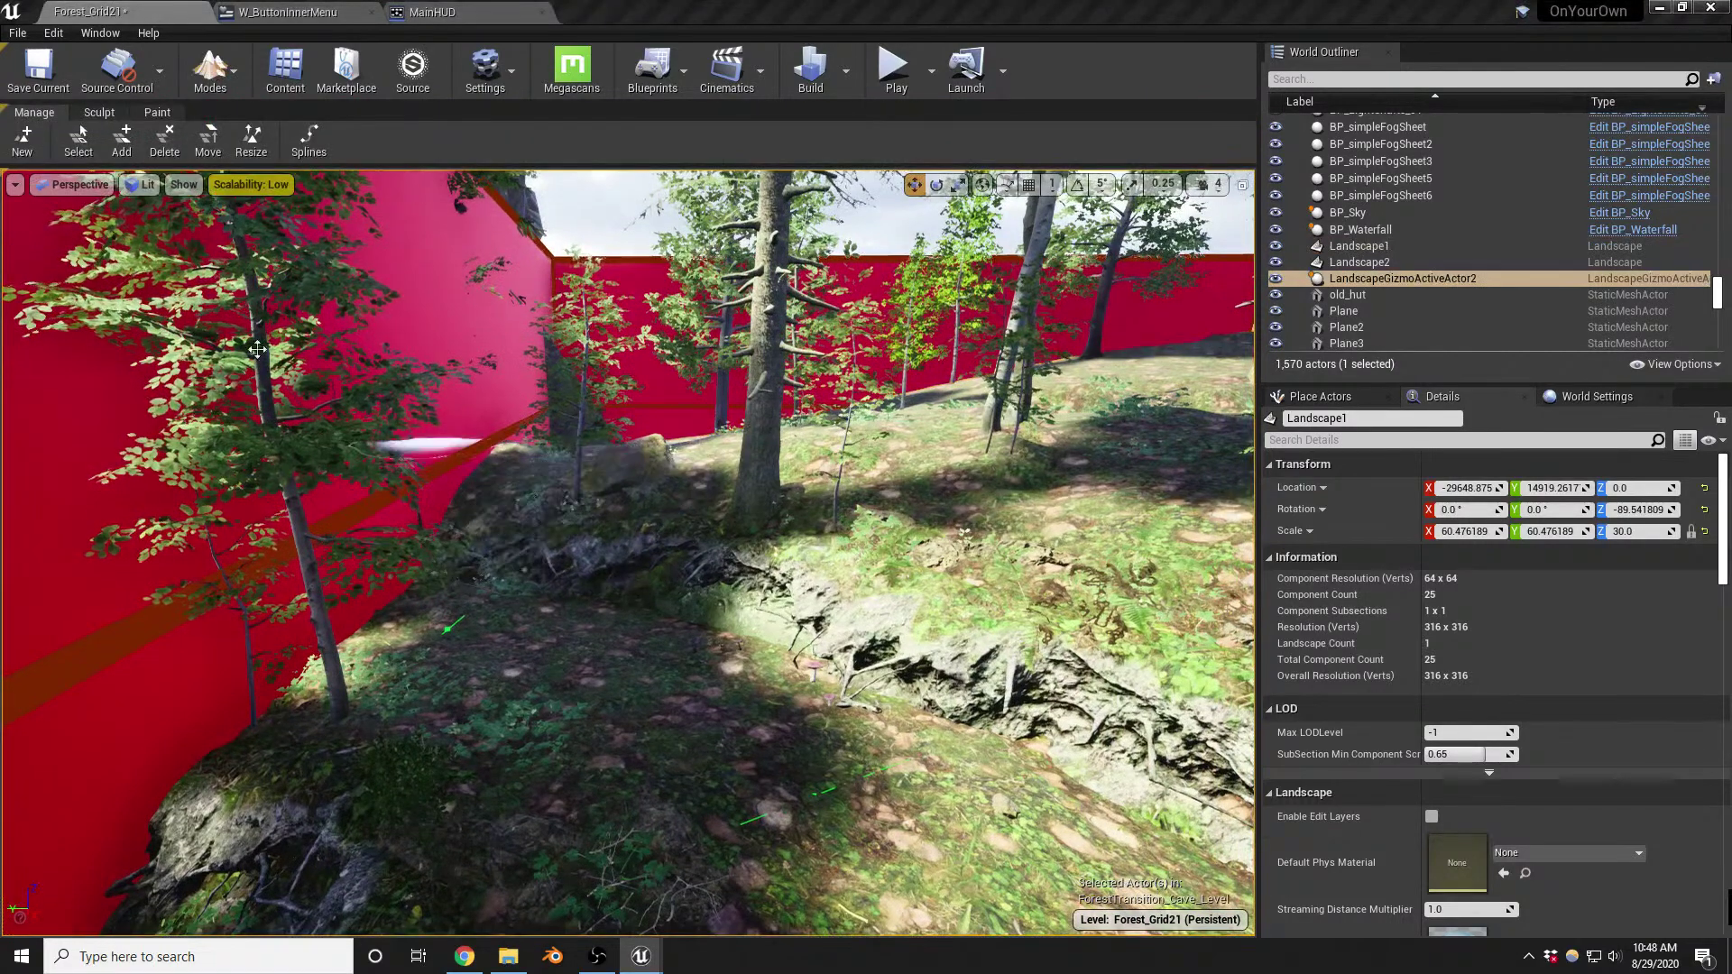
{"action": "left_click", "coordinate": [113, 115]}
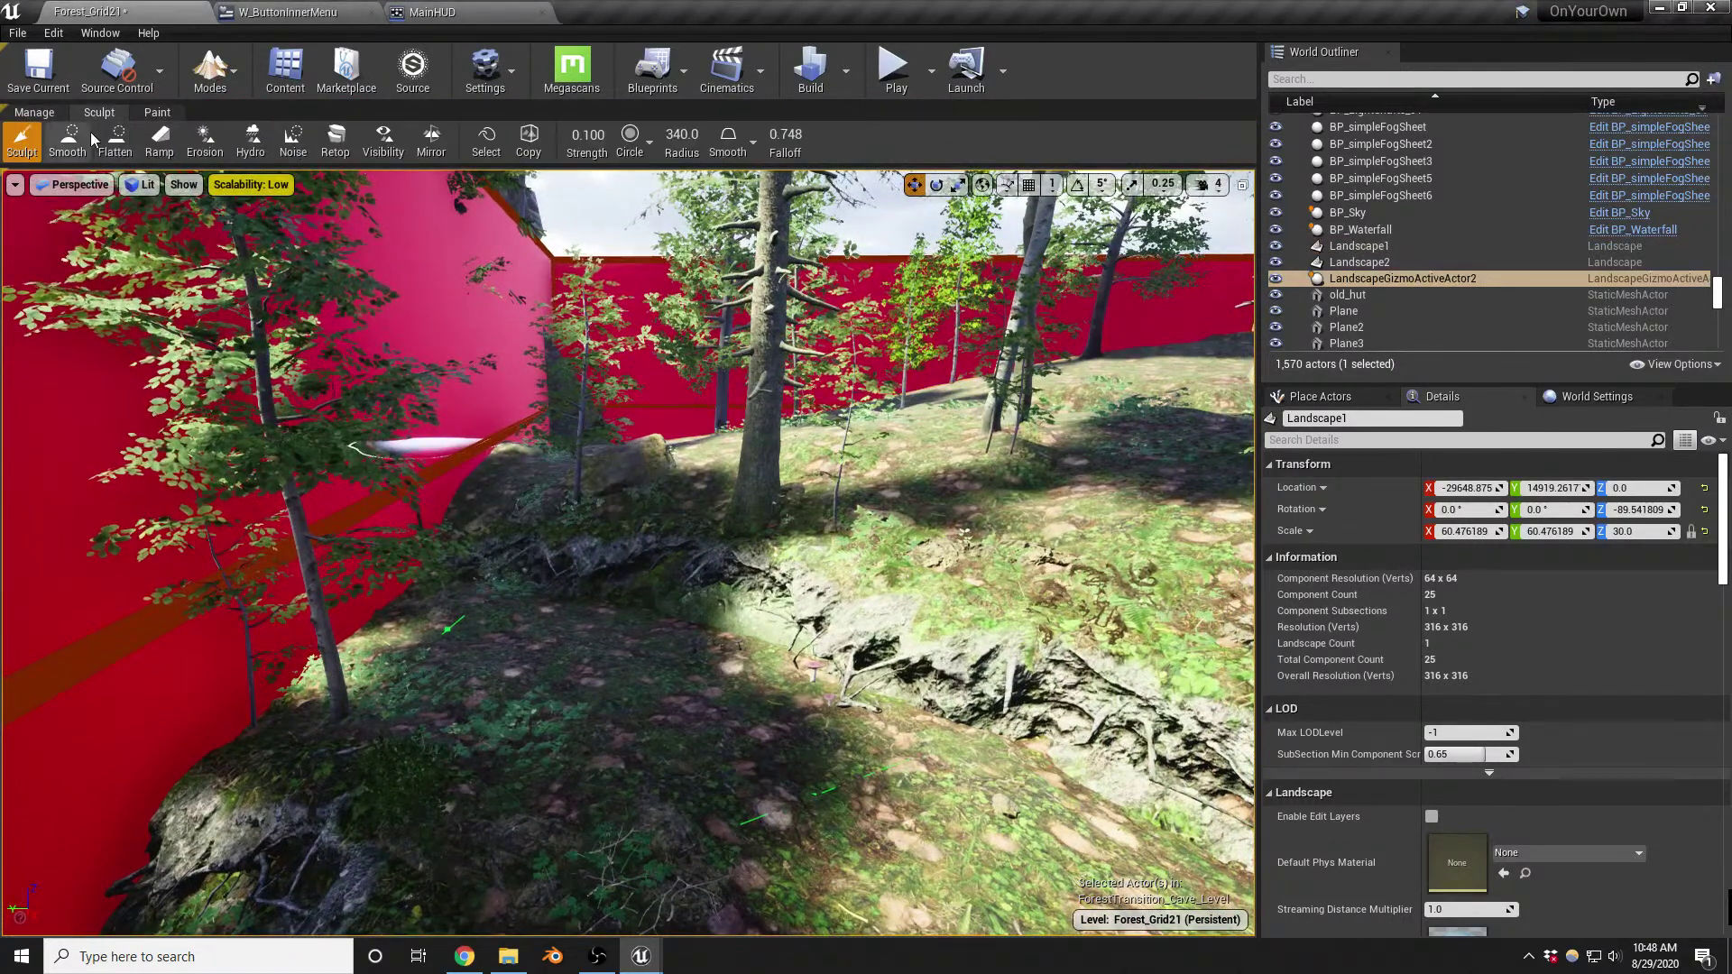
{"action": "left_click", "coordinate": [113, 140]}
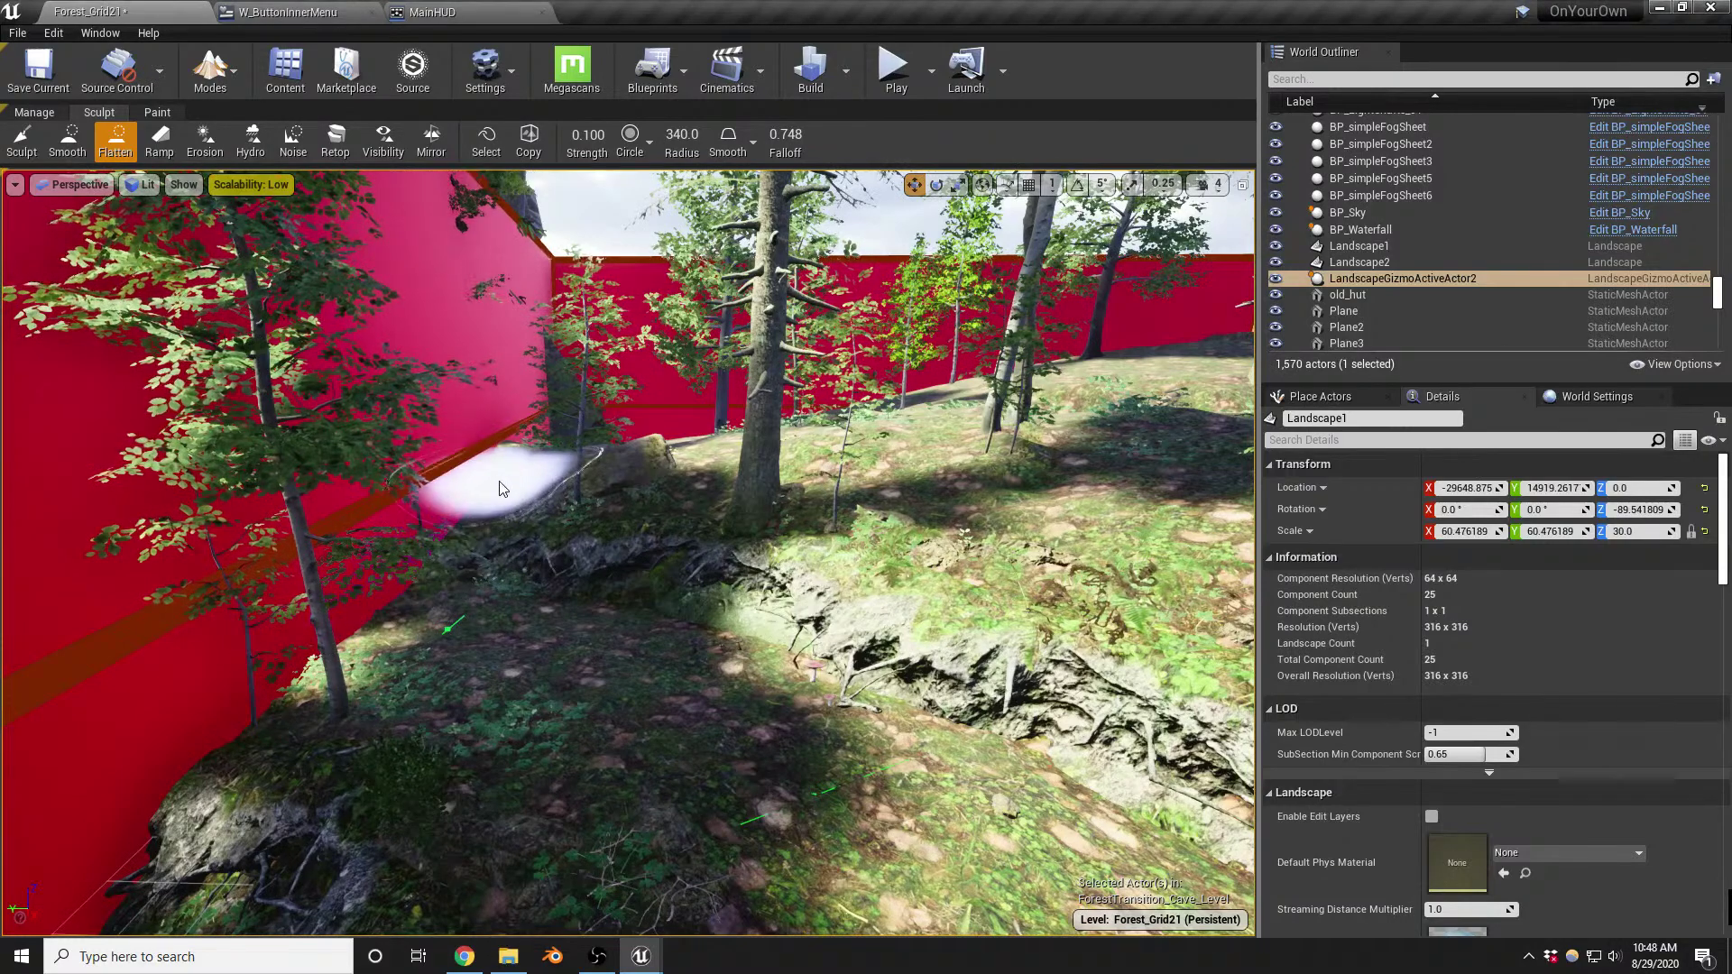
{"action": "mouse_move", "coordinate": [542, 461]}
{"action": "left_mouse_down"}
{"action": "mouse_move", "coordinate": [510, 480]}
{"action": "mouse_move", "coordinate": [584, 506]}
{"action": "mouse_move", "coordinate": [588, 471]}
{"action": "left_mouse_up"}
{"action": "mouse_move", "coordinate": [588, 471]}
{"action": "right_mouse_down"}
{"action": "mouse_move", "coordinate": [424, 465]}
{"action": "mouse_move", "coordinate": [81, 520]}
{"action": "right_mouse_up"}
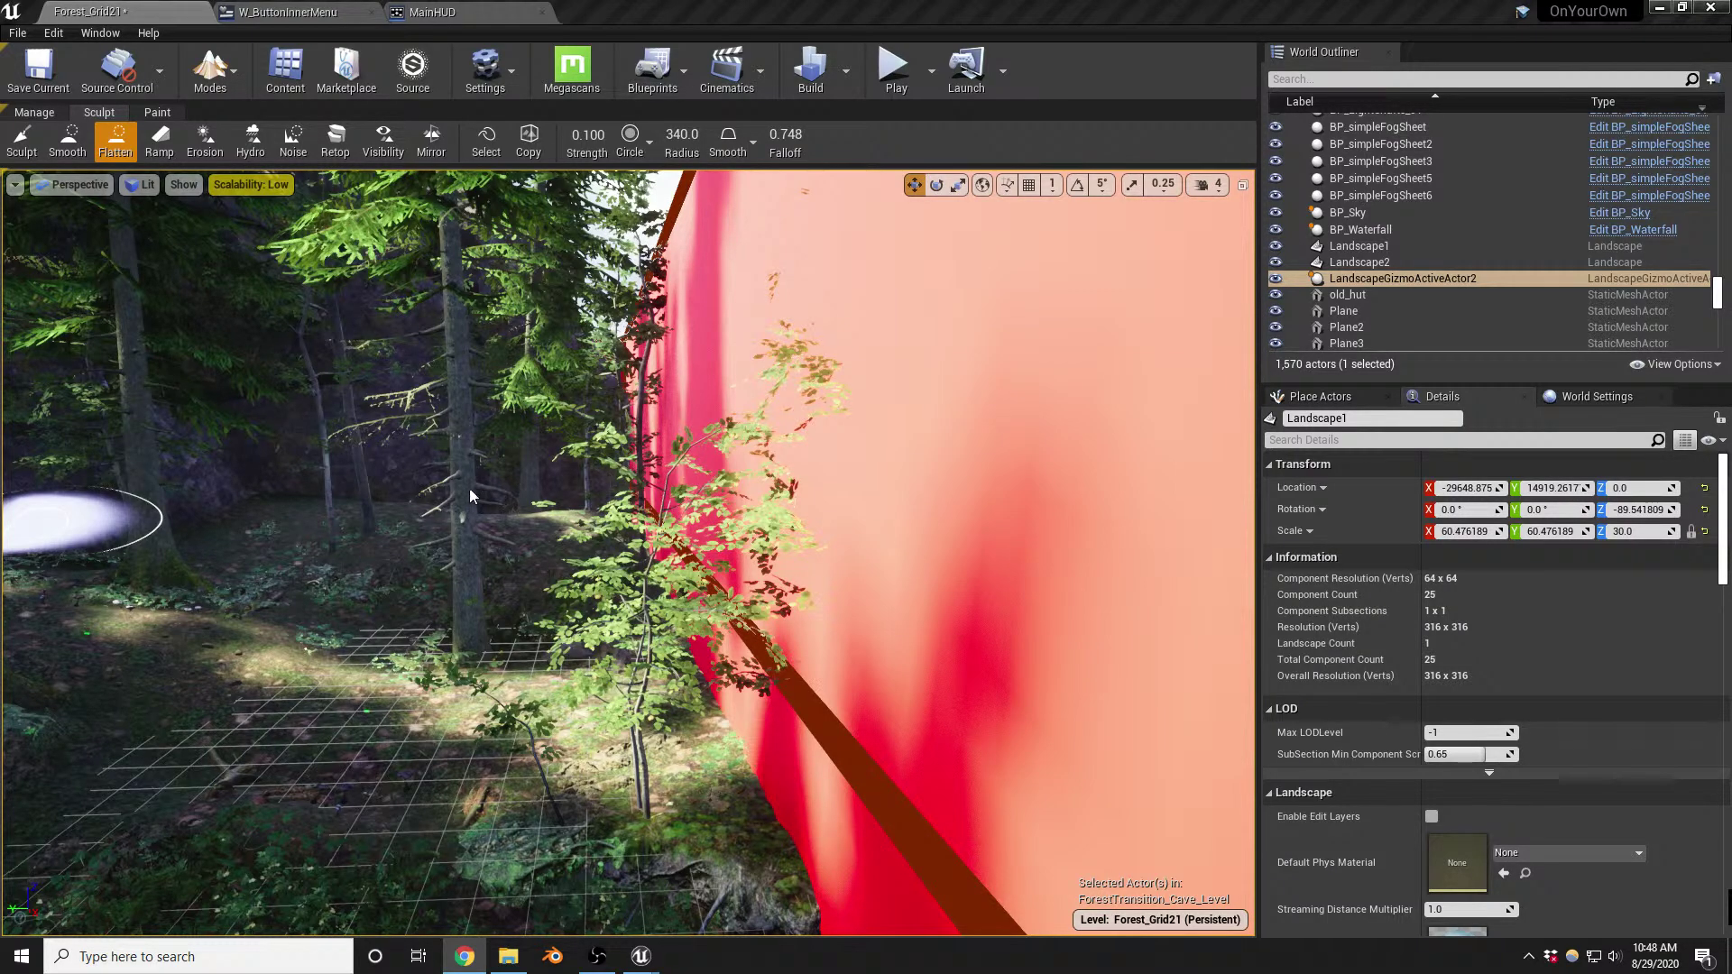
{"action": "right_click_drag", "start_coordinate": [728, 550], "coordinate": [658, 552]}
{"action": "key", "text": "shift+1"}
Hide the BP_EditingBoundaries13 and BP_EditingBoundaries18 markers that block the view of the slope
{"action": "left_click", "coordinate": [442, 536]}
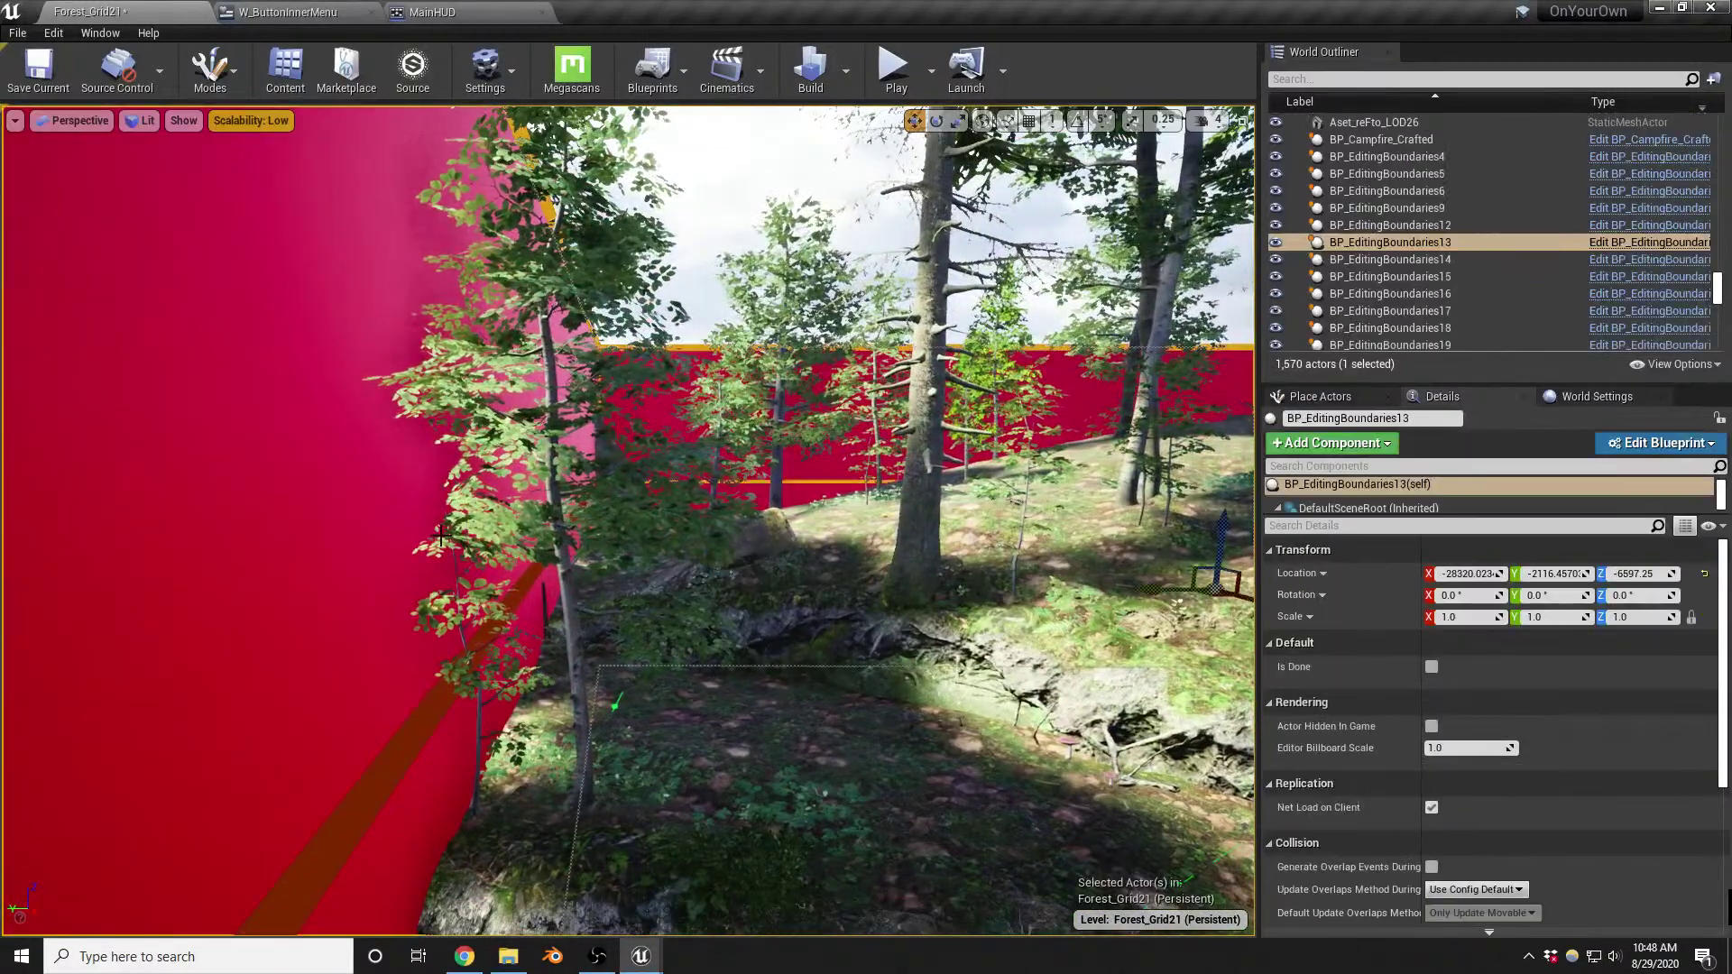
{"action": "key", "text": "h"}
{"action": "left_click", "coordinate": [429, 692]}
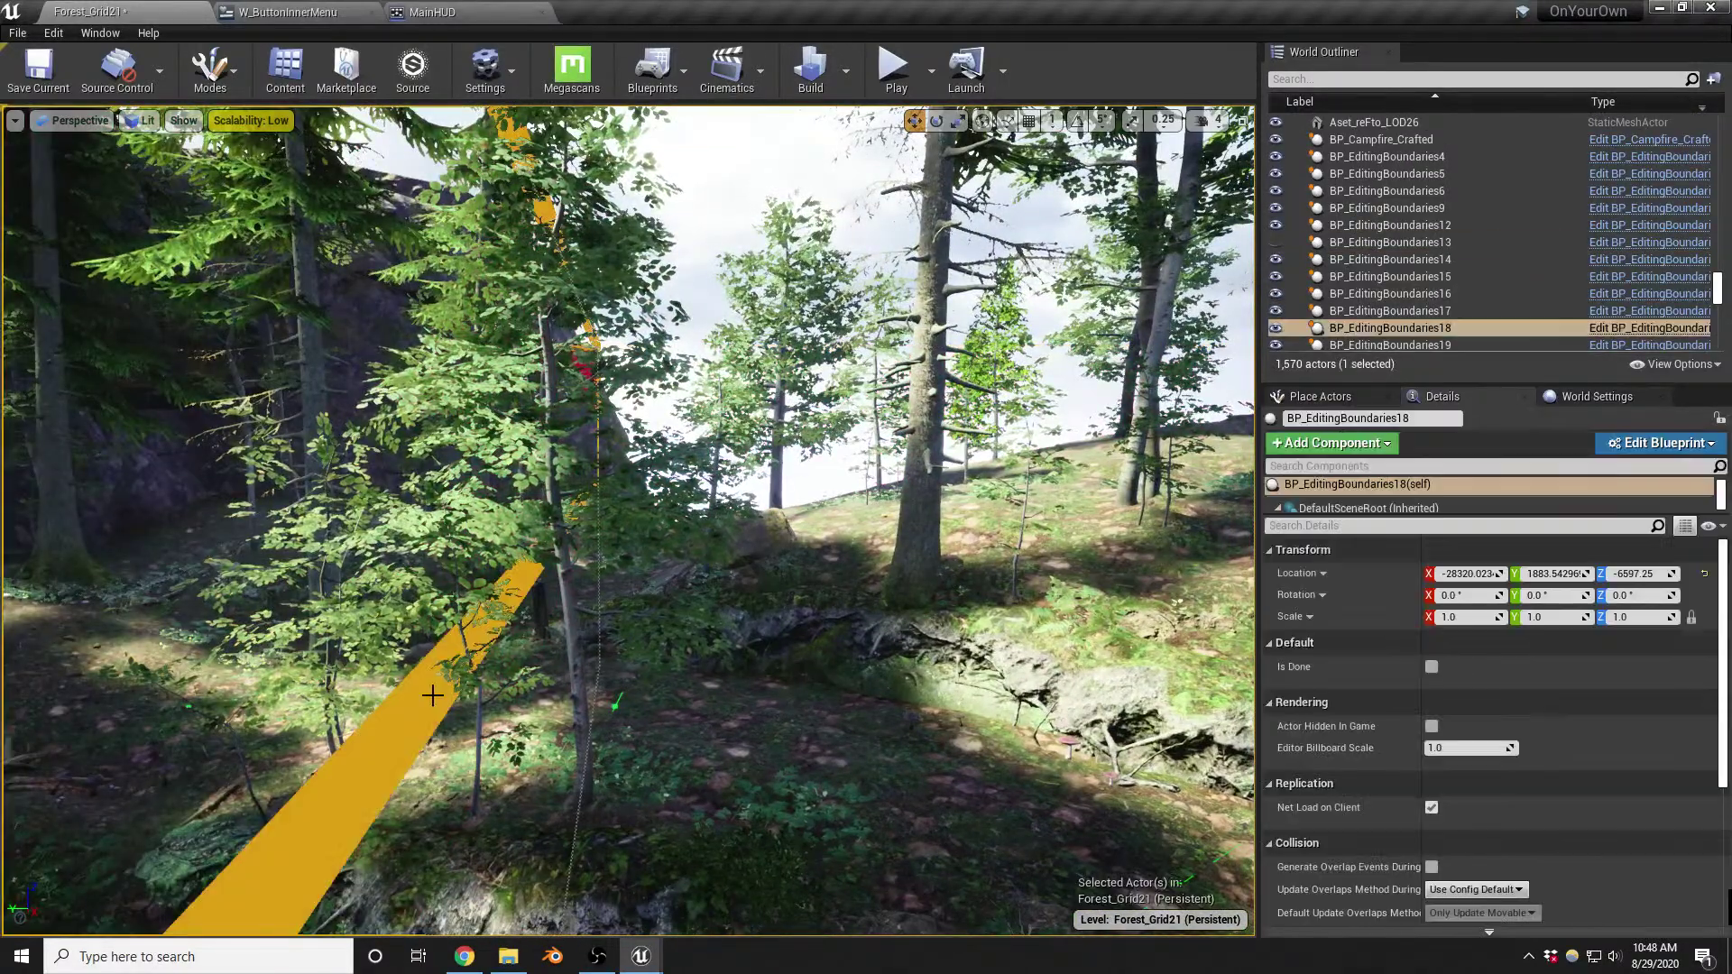
{"action": "key", "text": "h"}
Enlarge the landscape brush and sculpt the hollow in Landscape1 near the cliff, ending back in selection mode
{"action": "right_click_drag", "start_coordinate": [430, 692], "coordinate": [408, 696]}
{"action": "left_click", "coordinate": [627, 601]}
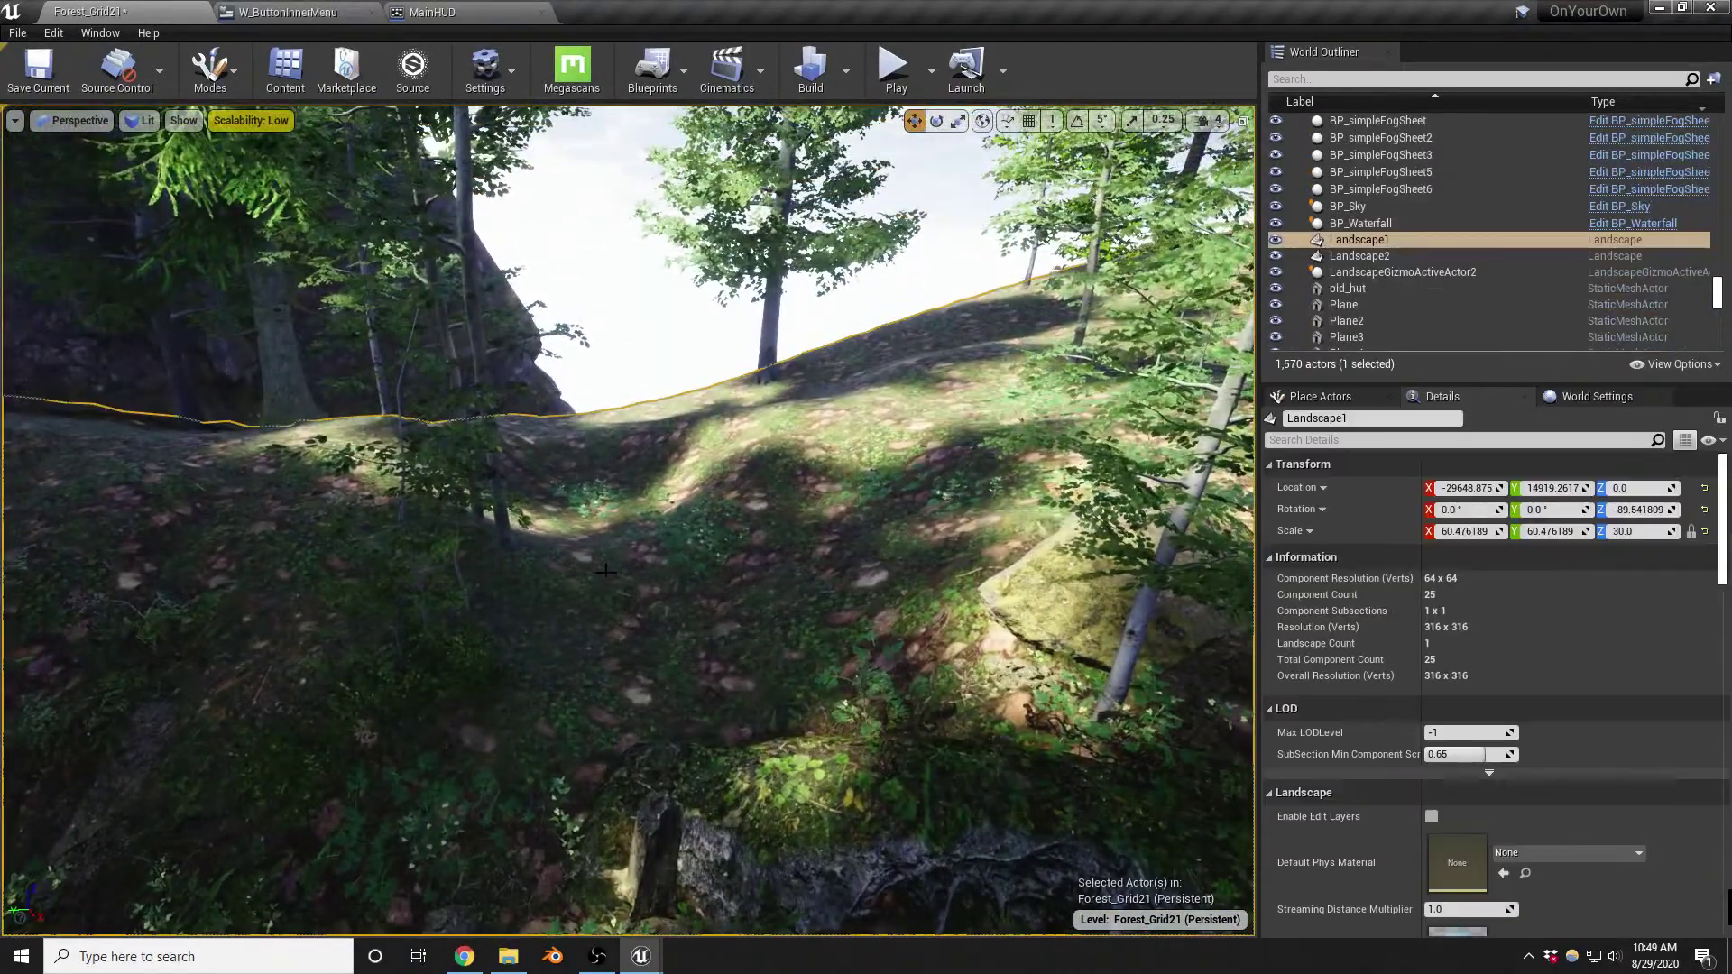
{"action": "key", "text": "shift+3"}
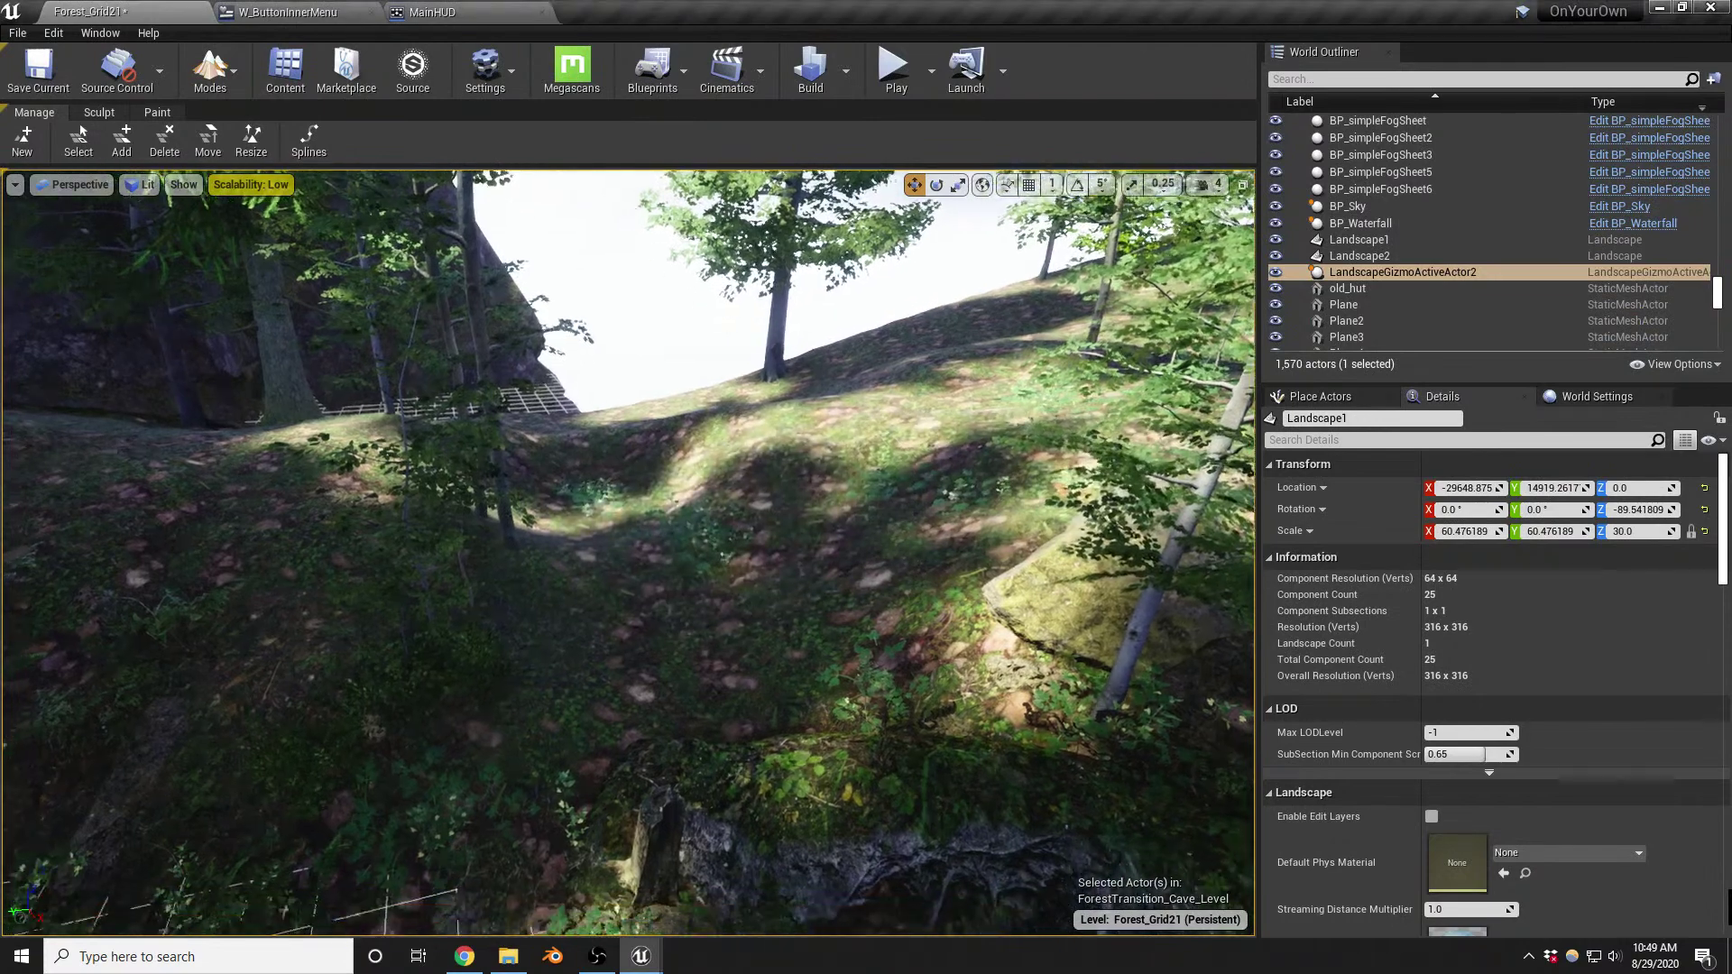
{"action": "right_click_drag", "start_coordinate": [681, 543], "coordinate": [676, 545]}
{"action": "key", "text": "bracketright"}
{"action": "key", "text": "bracketright"}
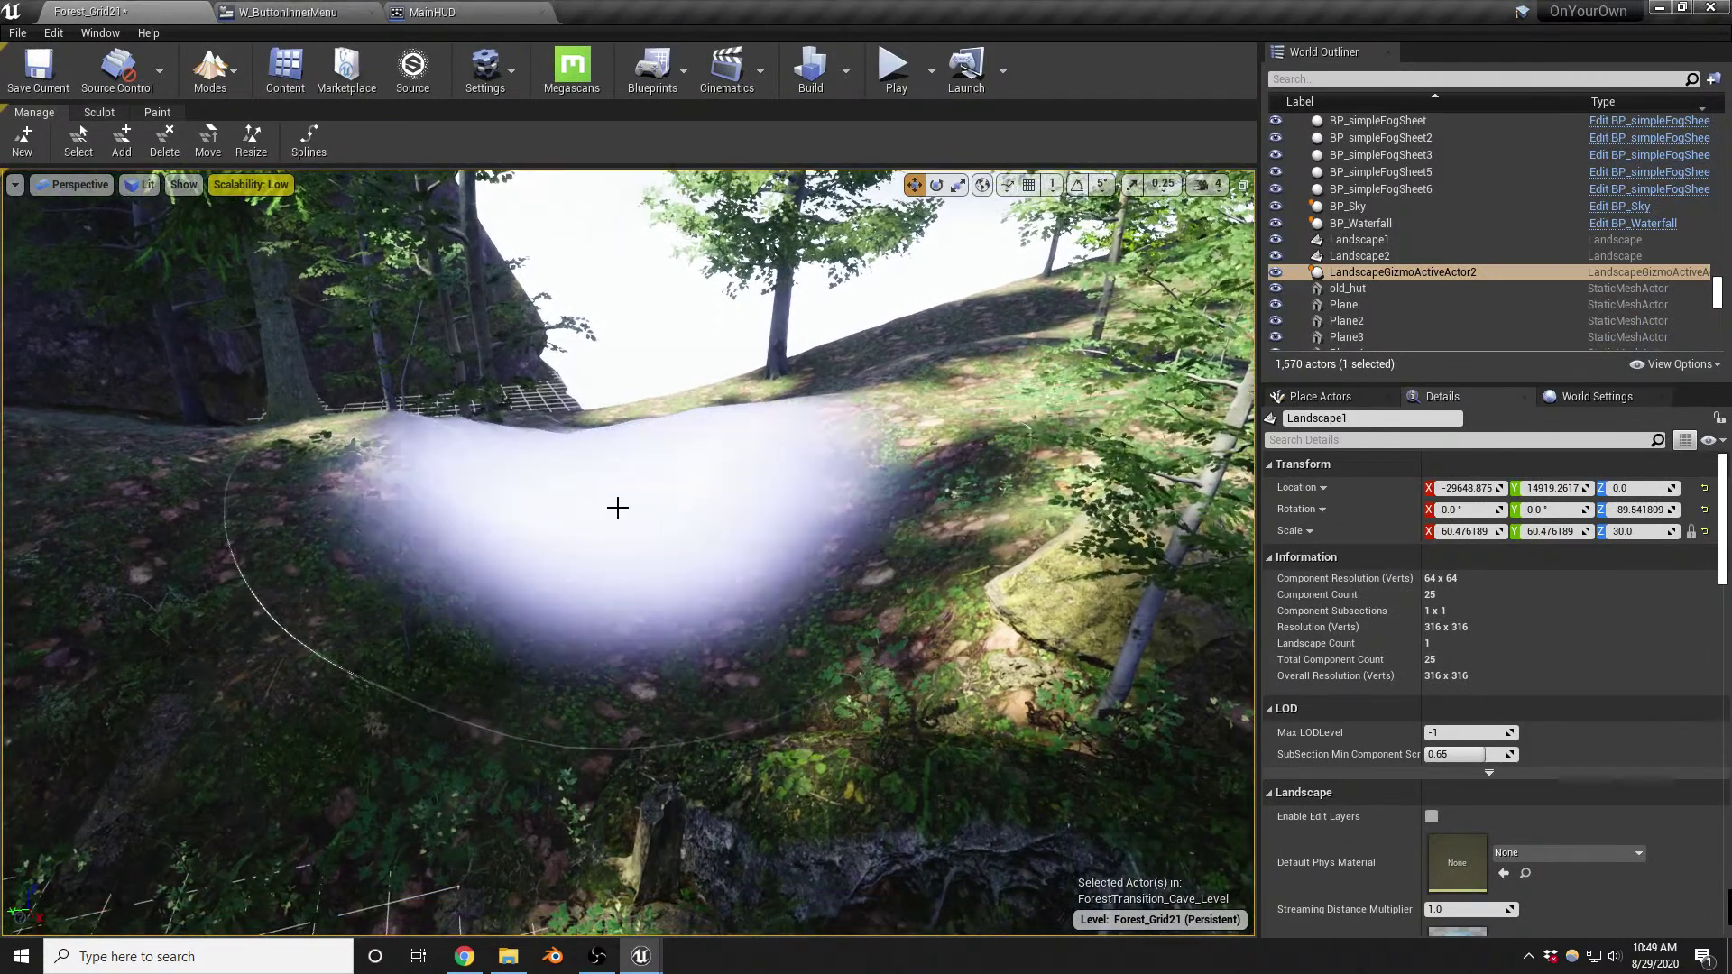
{"action": "key", "text": "bracketright"}
{"action": "mouse_move", "coordinate": [603, 506]}
{"action": "left_mouse_down", "text": "shift"}
{"action": "mouse_move", "coordinate": [619, 480]}
{"action": "mouse_move", "coordinate": [593, 438]}
{"action": "mouse_move", "coordinate": [607, 430]}
{"action": "mouse_move", "coordinate": [627, 432]}
{"action": "mouse_move", "coordinate": [639, 515]}
{"action": "mouse_move", "coordinate": [550, 595]}
{"action": "mouse_move", "coordinate": [773, 451]}
{"action": "mouse_move", "coordinate": [568, 538]}
{"action": "mouse_move", "coordinate": [422, 464]}
{"action": "left_mouse_up", "text": "shift"}
{"action": "mouse_move", "coordinate": [607, 510]}
{"action": "right_mouse_down"}
{"action": "mouse_move", "coordinate": [607, 532]}
{"action": "mouse_move", "coordinate": [613, 433]}
{"action": "mouse_move", "coordinate": [636, 609]}
{"action": "mouse_move", "coordinate": [690, 657]}
{"action": "right_mouse_up"}
{"action": "key", "text": "s"}
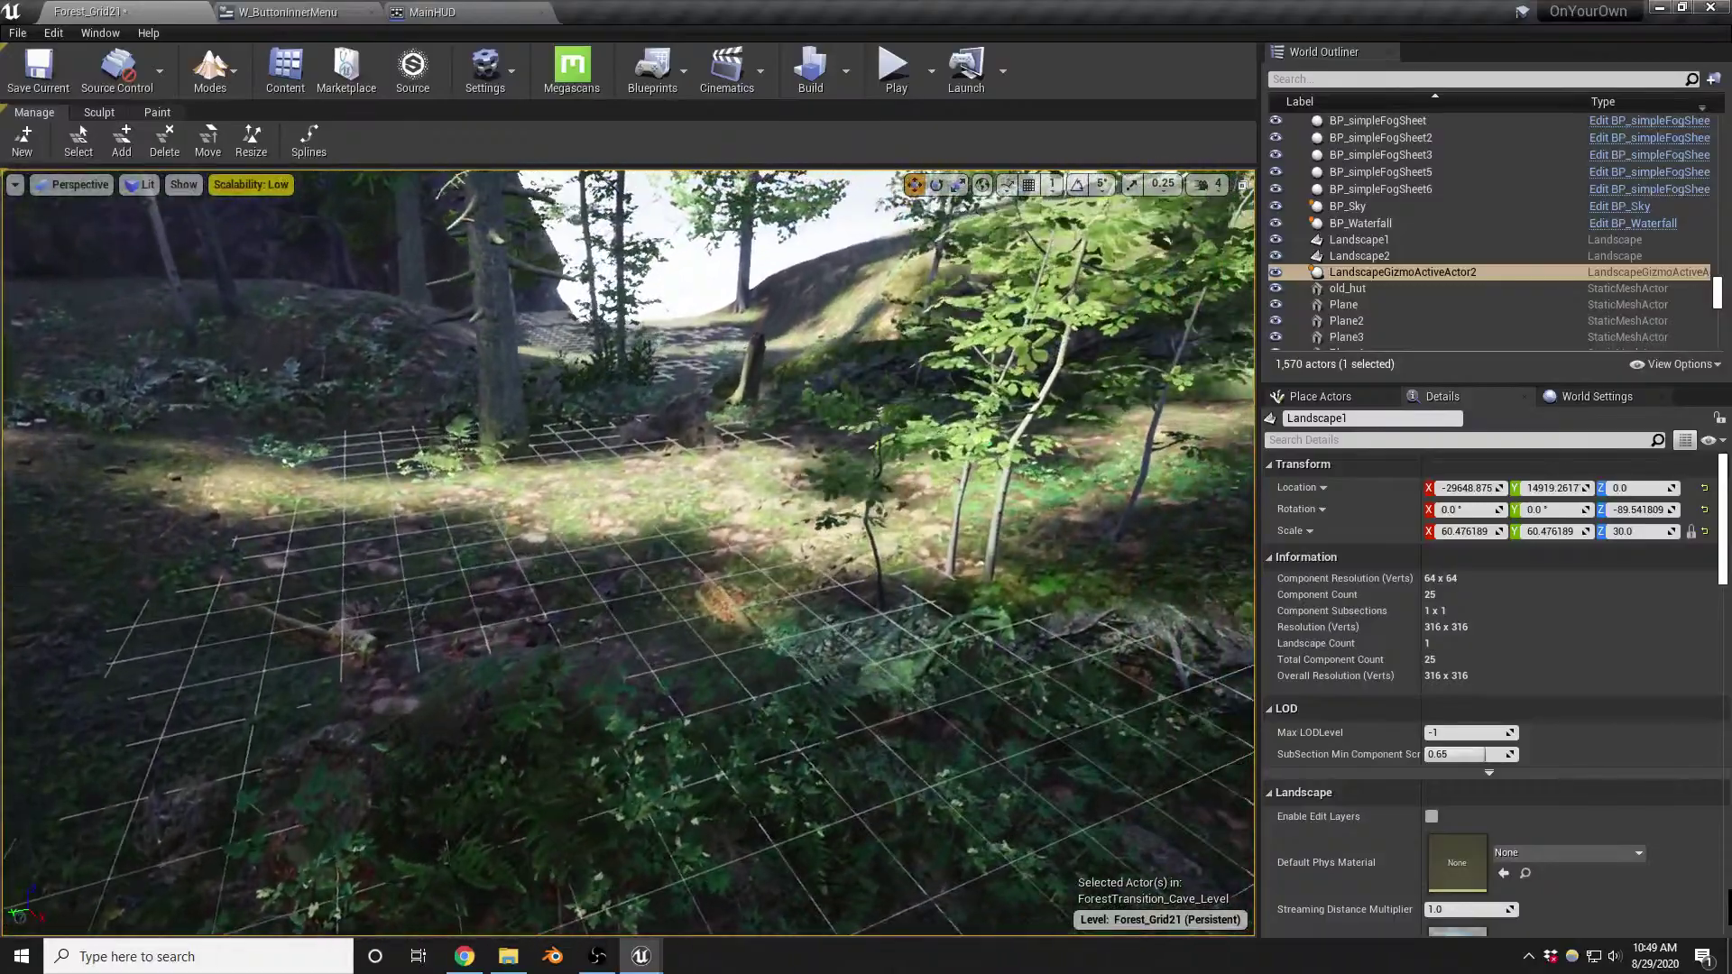
{"action": "key", "text": "shift+1"}
Select Landscape1 on the slope and examine the reshaped ground up close
{"action": "right_click_drag", "start_coordinate": [823, 382], "coordinate": [782, 425]}
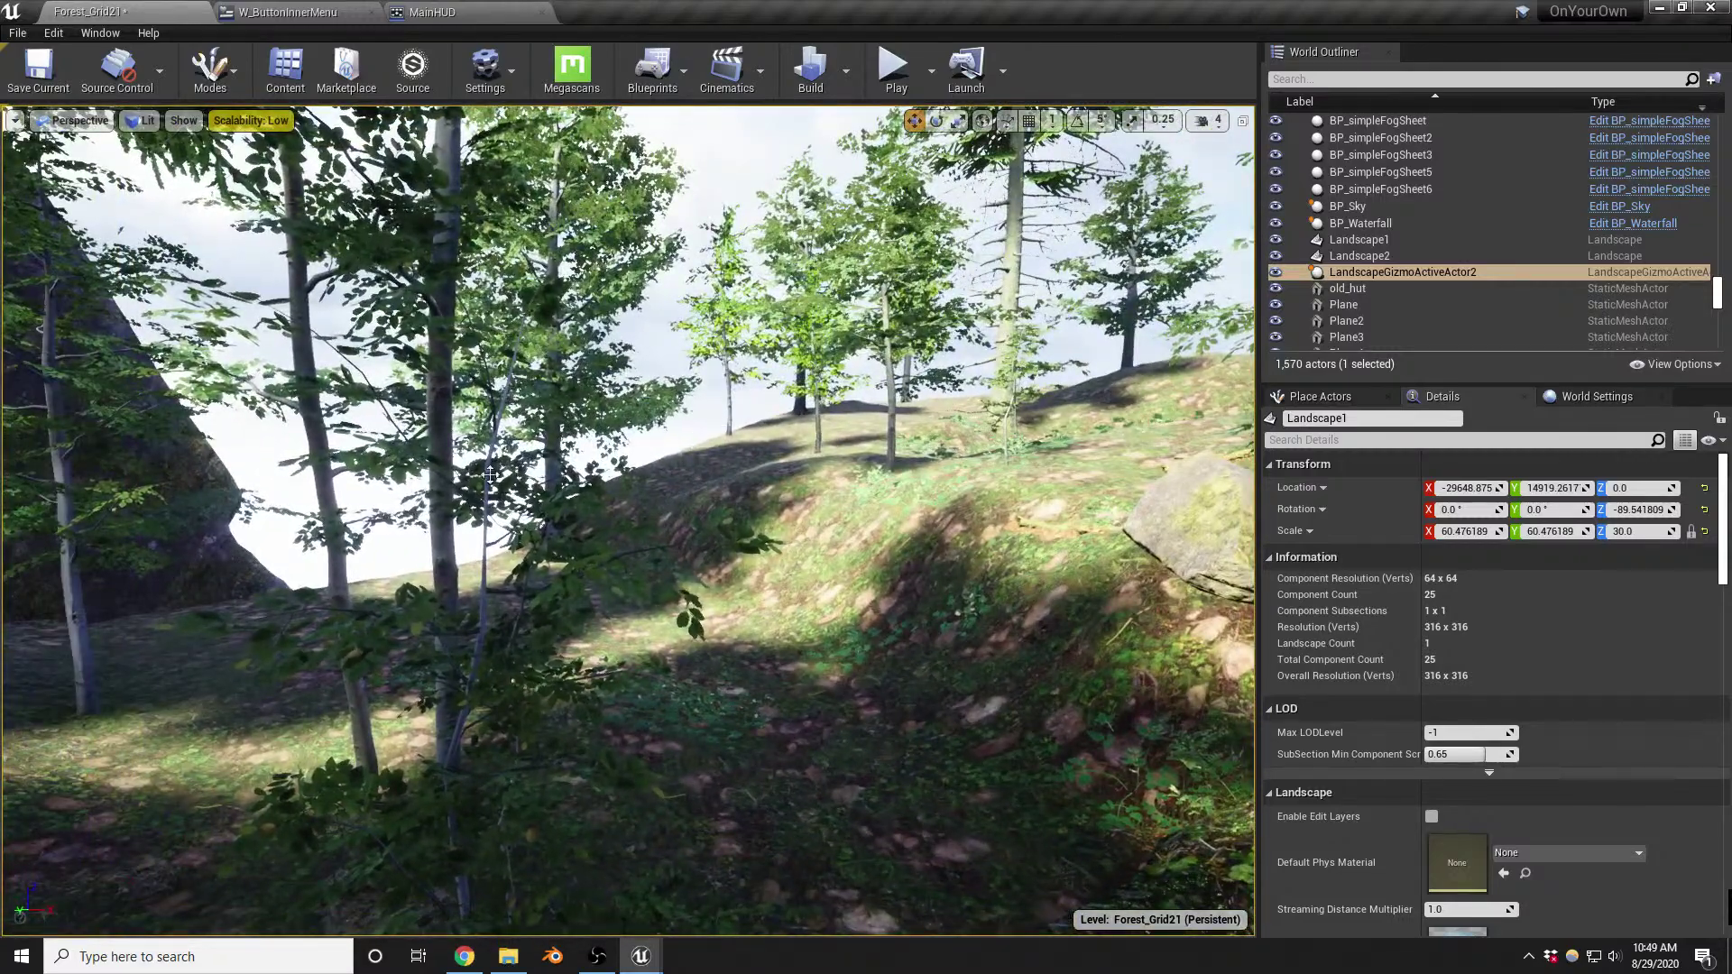
{"action": "left_click", "coordinate": [689, 442]}
{"action": "key", "text": "f"}
{"action": "right_click_drag", "start_coordinate": [897, 582], "coordinate": [898, 582]}
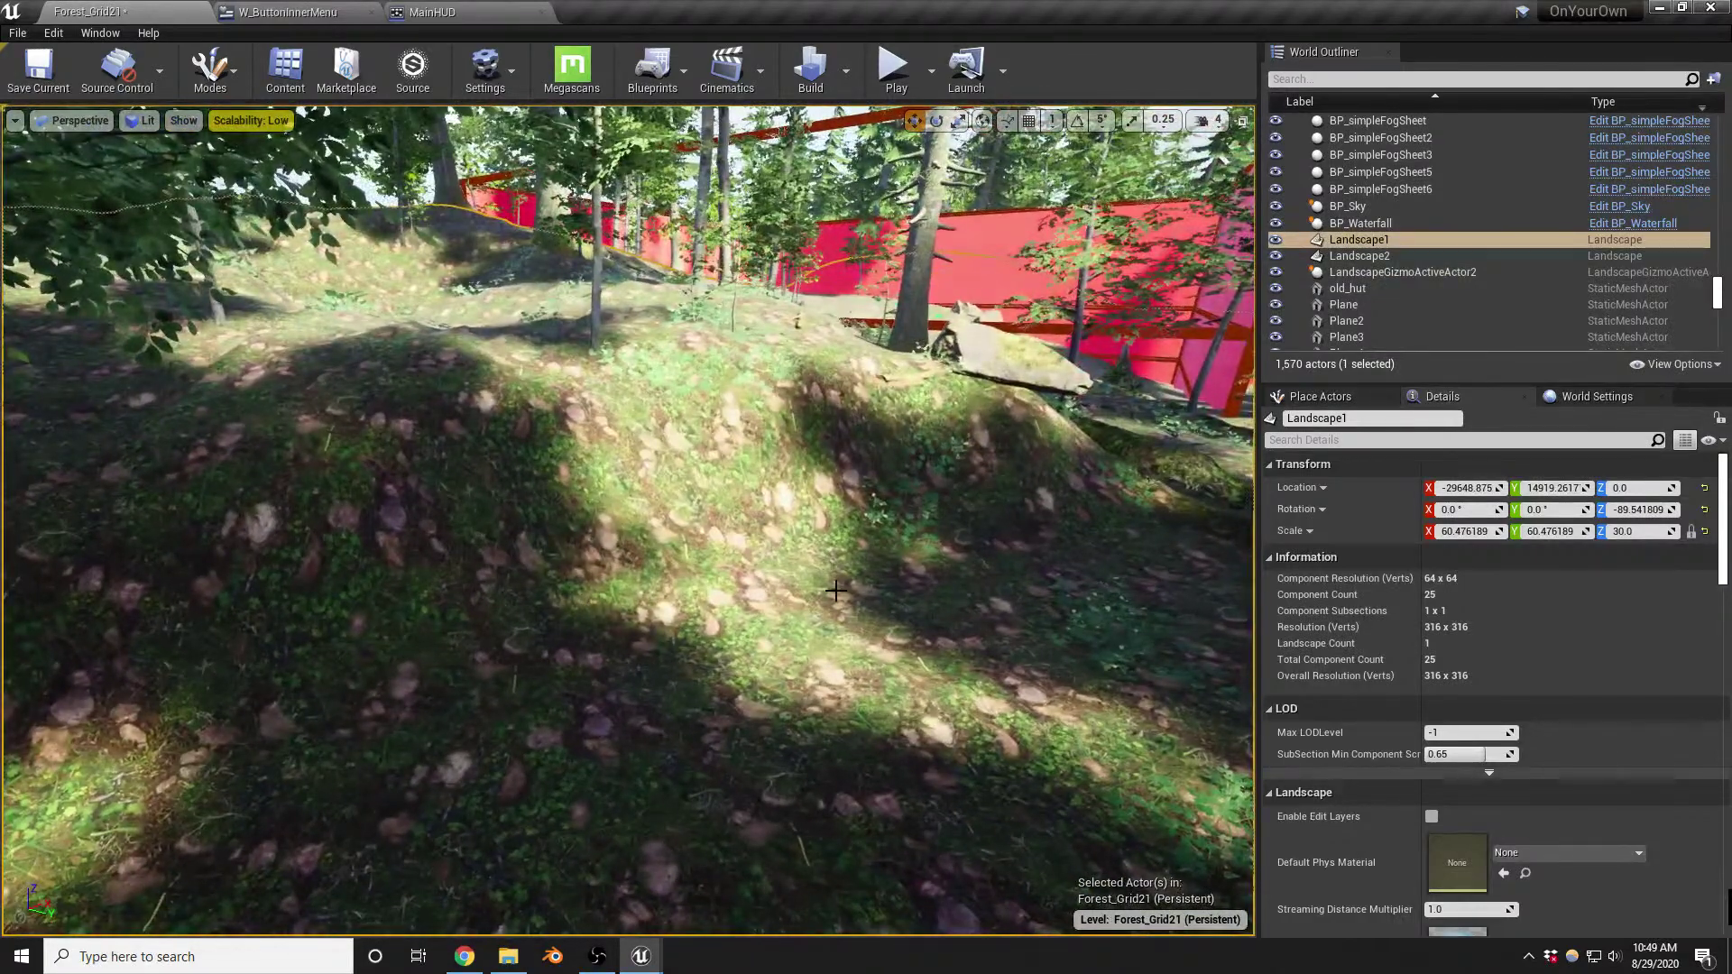
Paint the Landscape1 slope and the ground near the cliff with the landscape Paint tool at radius 368, ending in selection mode
{"action": "key", "text": "shift+3"}
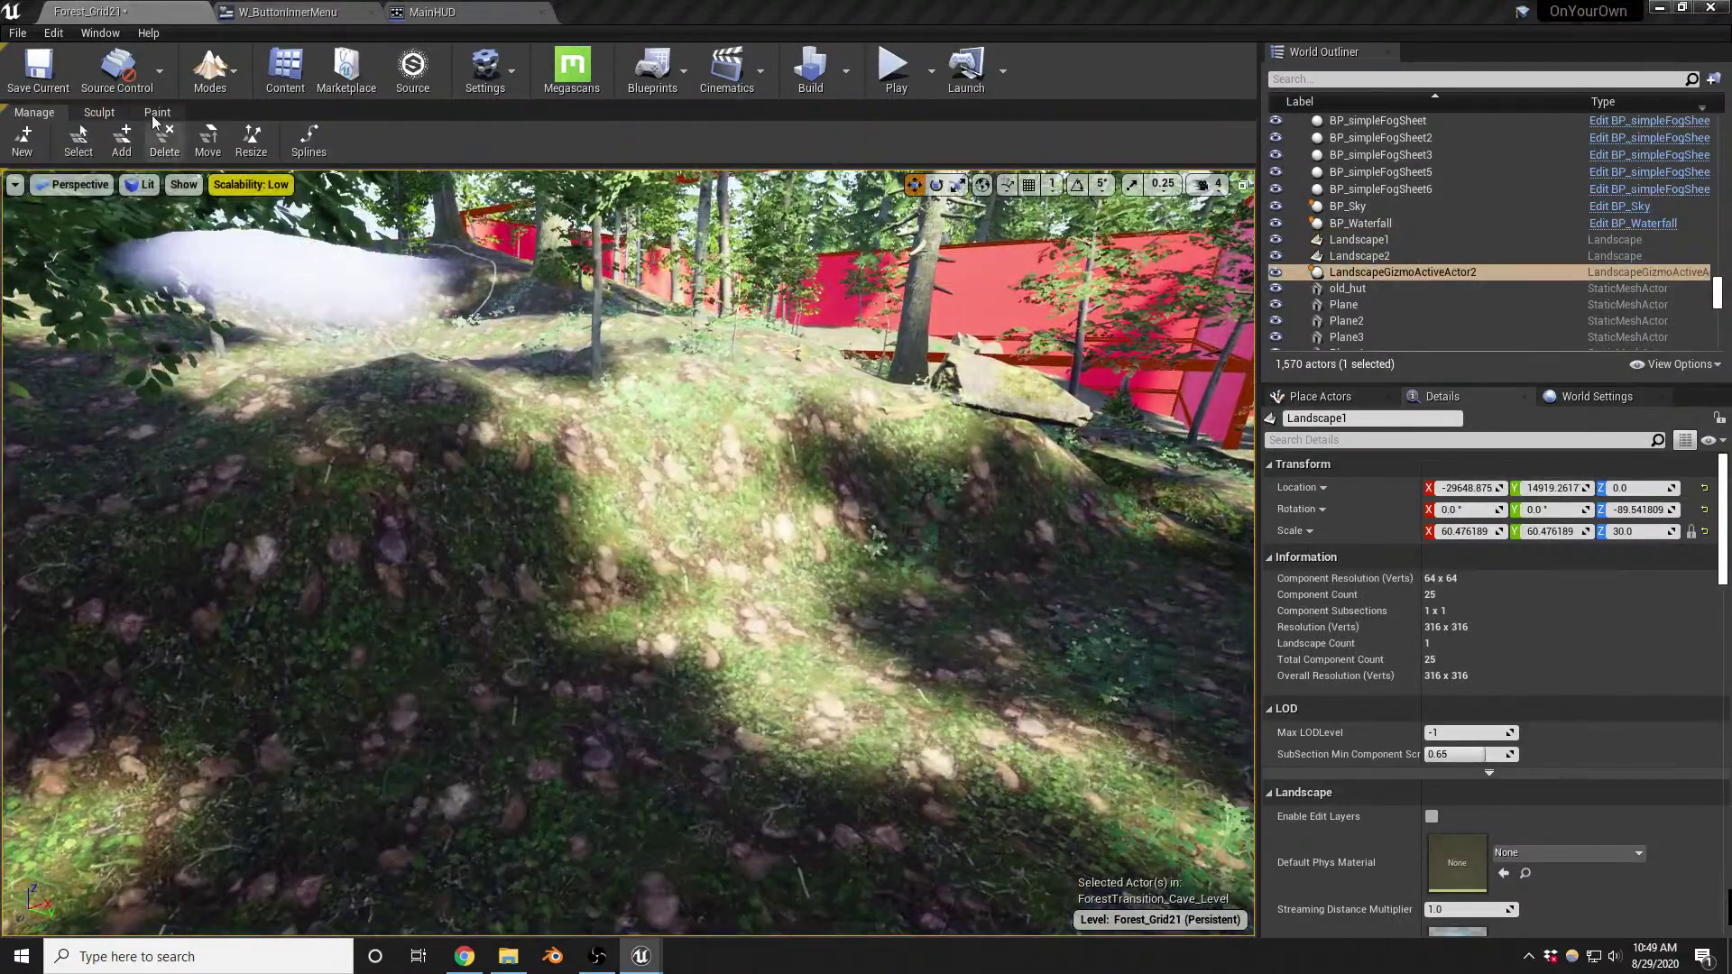
{"action": "left_click", "coordinate": [158, 114]}
{"action": "right_click_drag", "start_coordinate": [866, 580], "coordinate": [872, 619]}
{"action": "key", "text": "bracketleft"}
{"action": "key", "text": "bracketleft"}
{"action": "key", "text": "bracketleft"}
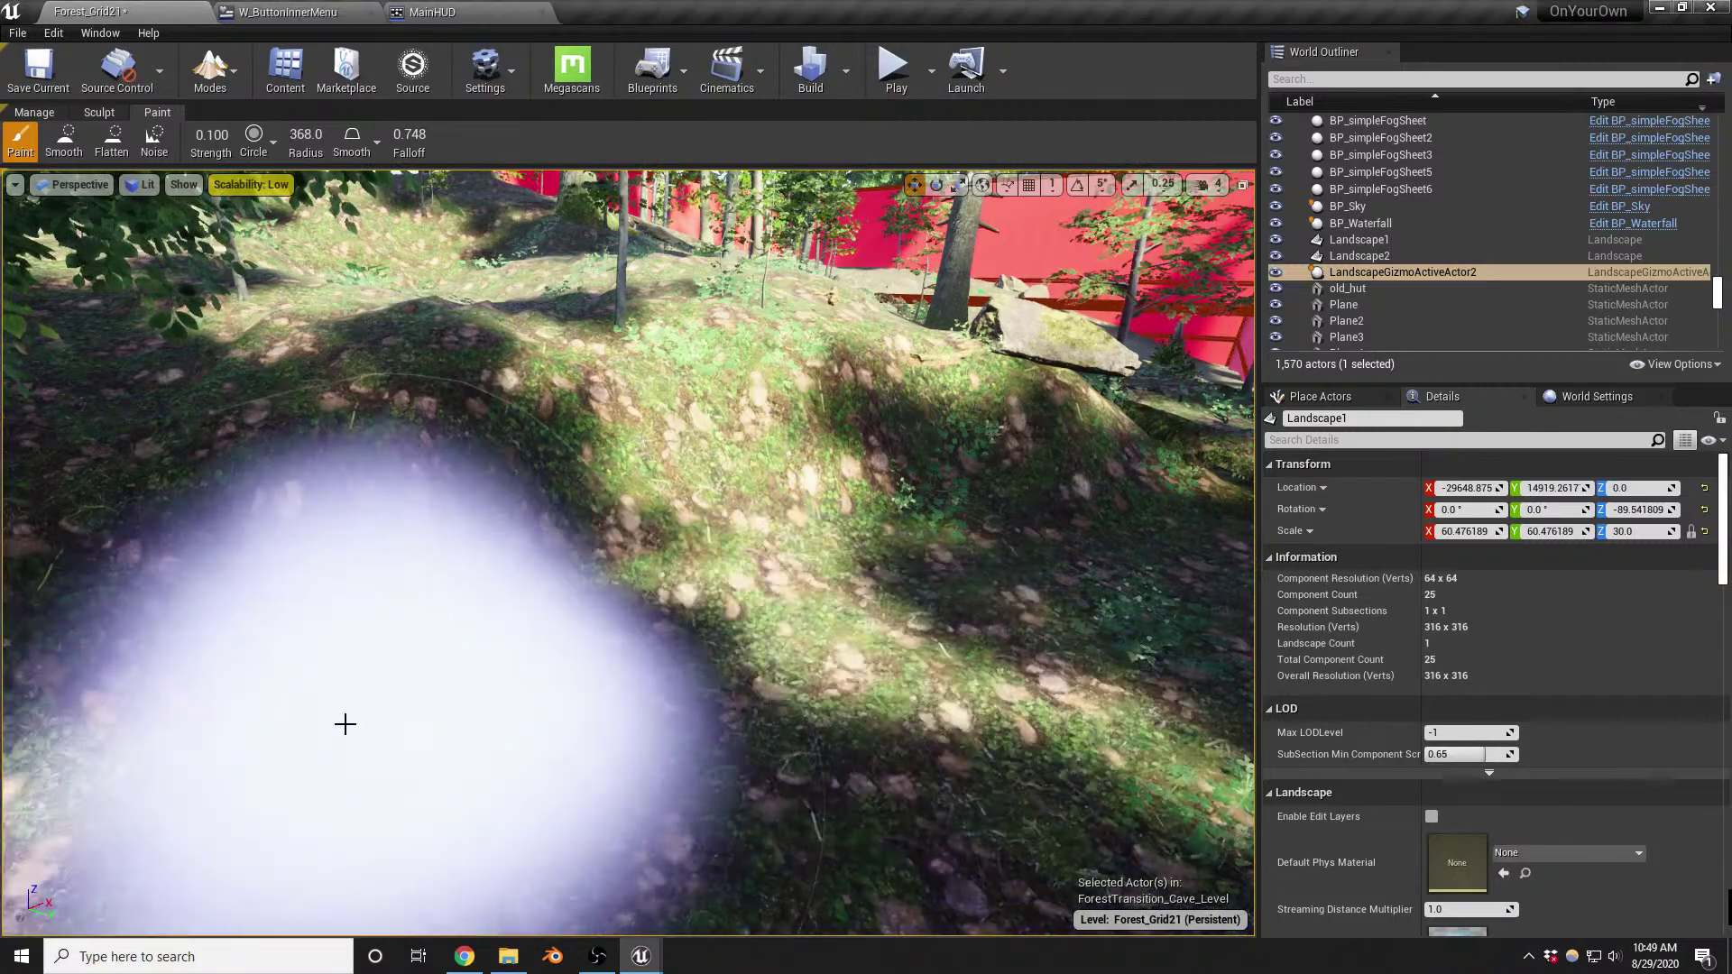
{"action": "left_click", "coordinate": [397, 717]}
{"action": "mouse_move", "coordinate": [973, 495]}
{"action": "left_mouse_down"}
{"action": "mouse_move", "coordinate": [742, 514]}
{"action": "mouse_move", "coordinate": [912, 471]}
{"action": "mouse_move", "coordinate": [502, 576]}
{"action": "mouse_move", "coordinate": [985, 475]}
{"action": "left_mouse_up"}
{"action": "mouse_move", "coordinate": [1224, 476]}
{"action": "right_mouse_down"}
{"action": "mouse_move", "coordinate": [803, 568]}
{"action": "mouse_move", "coordinate": [686, 559]}
{"action": "mouse_move", "coordinate": [560, 603]}
{"action": "right_mouse_up"}
{"action": "mouse_move", "coordinate": [835, 607]}
{"action": "right_mouse_down"}
{"action": "mouse_move", "coordinate": [812, 649]}
{"action": "mouse_move", "coordinate": [670, 566]}
{"action": "right_mouse_up"}
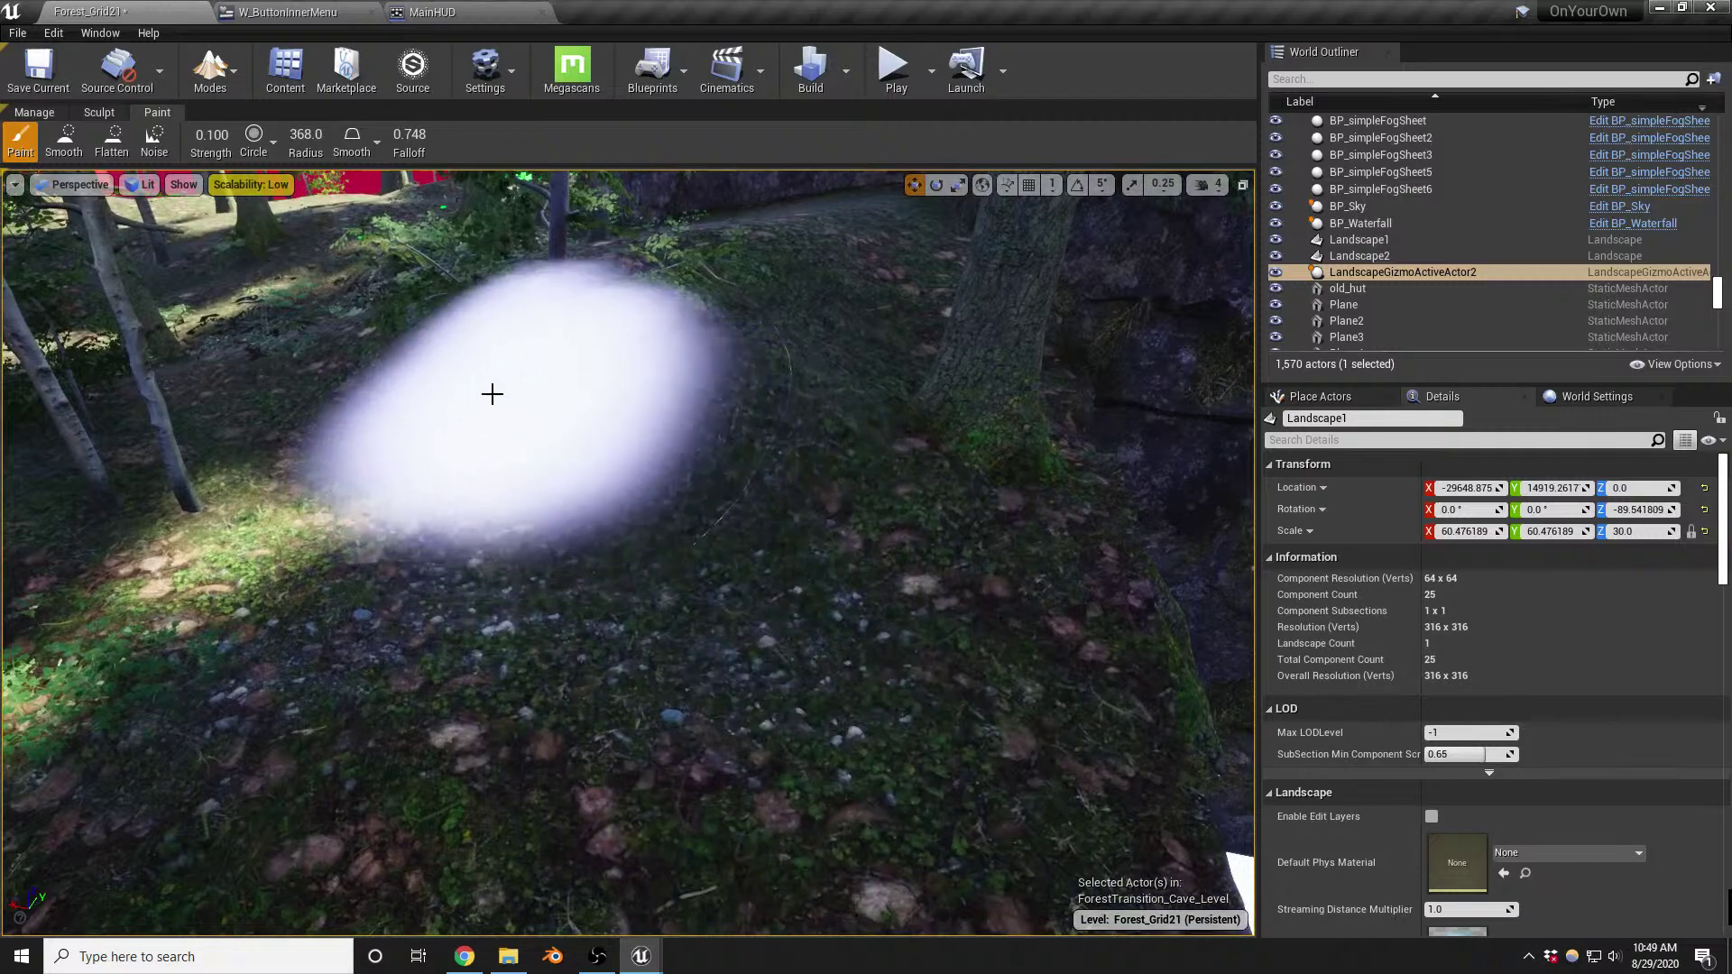
{"action": "right_click_drag", "start_coordinate": [908, 522], "coordinate": [907, 522]}
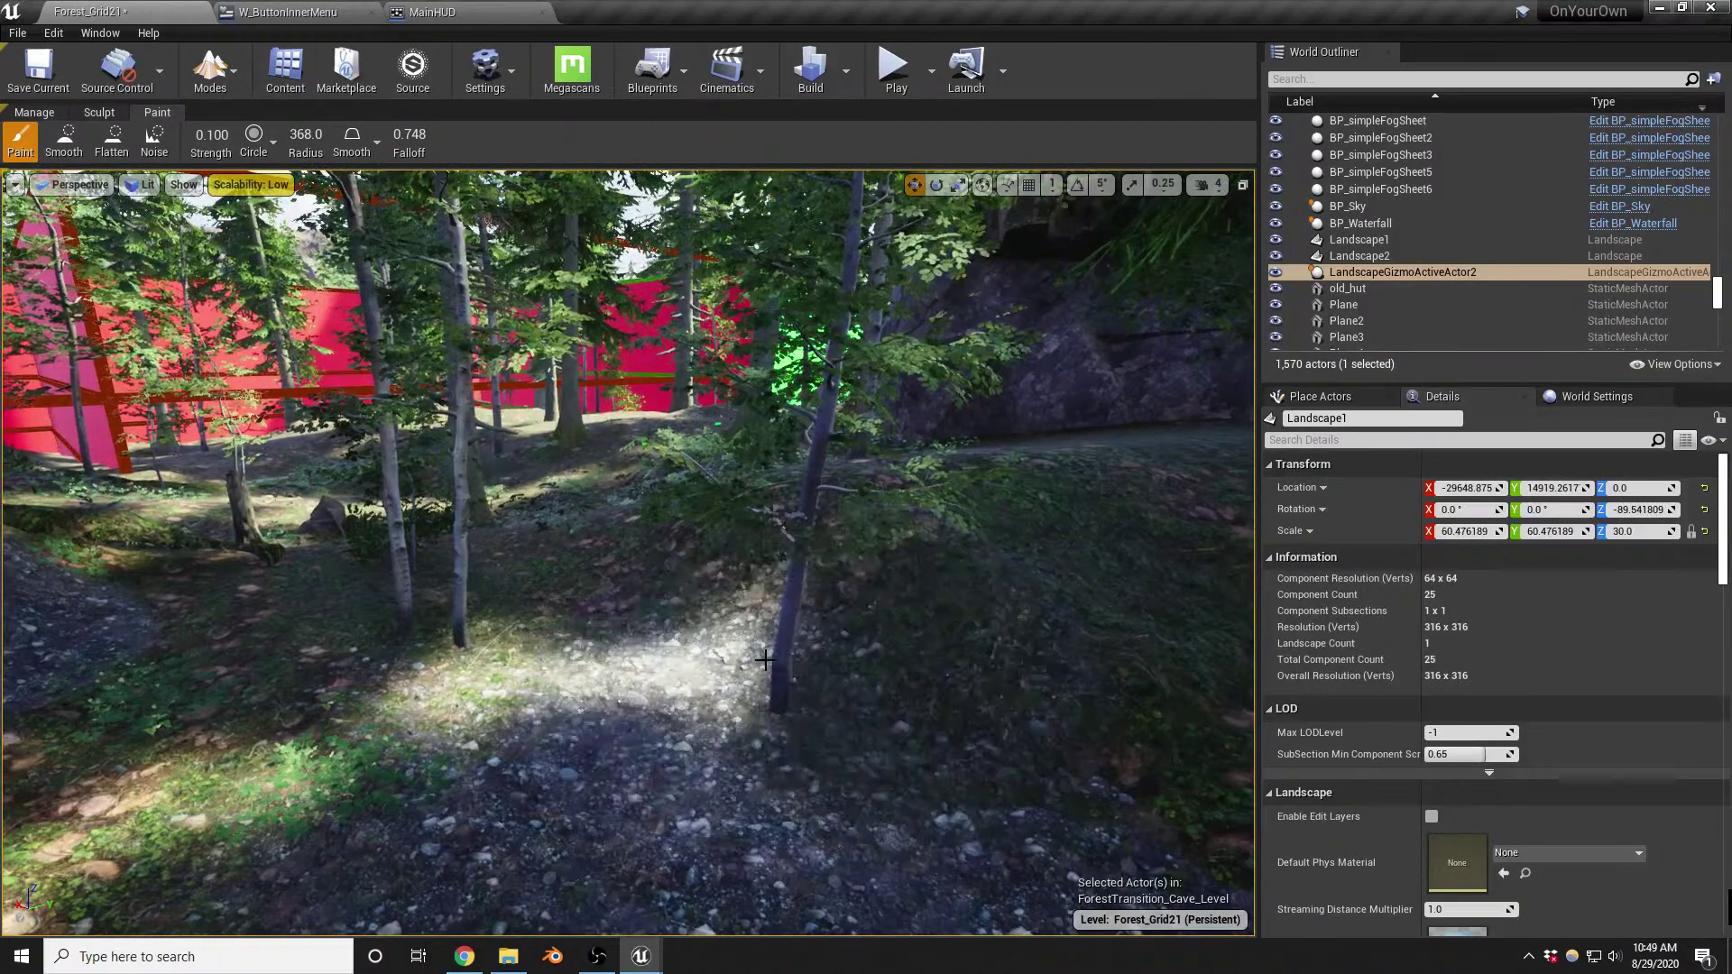
{"action": "key", "text": "shift+1"}
Create a new sublevel and save it as ForestTransition3_Level in /Game/Assets/Maps, without replacing ForestTransition2_Level
{"action": "mouse_move", "coordinate": [765, 660]}
{"action": "right_mouse_down"}
{"action": "mouse_move", "coordinate": [740, 631]}
{"action": "mouse_move", "coordinate": [776, 623]}
{"action": "mouse_move", "coordinate": [812, 632]}
{"action": "mouse_move", "coordinate": [775, 648]}
{"action": "mouse_move", "coordinate": [898, 675]}
{"action": "mouse_move", "coordinate": [846, 572]}
{"action": "right_mouse_up"}
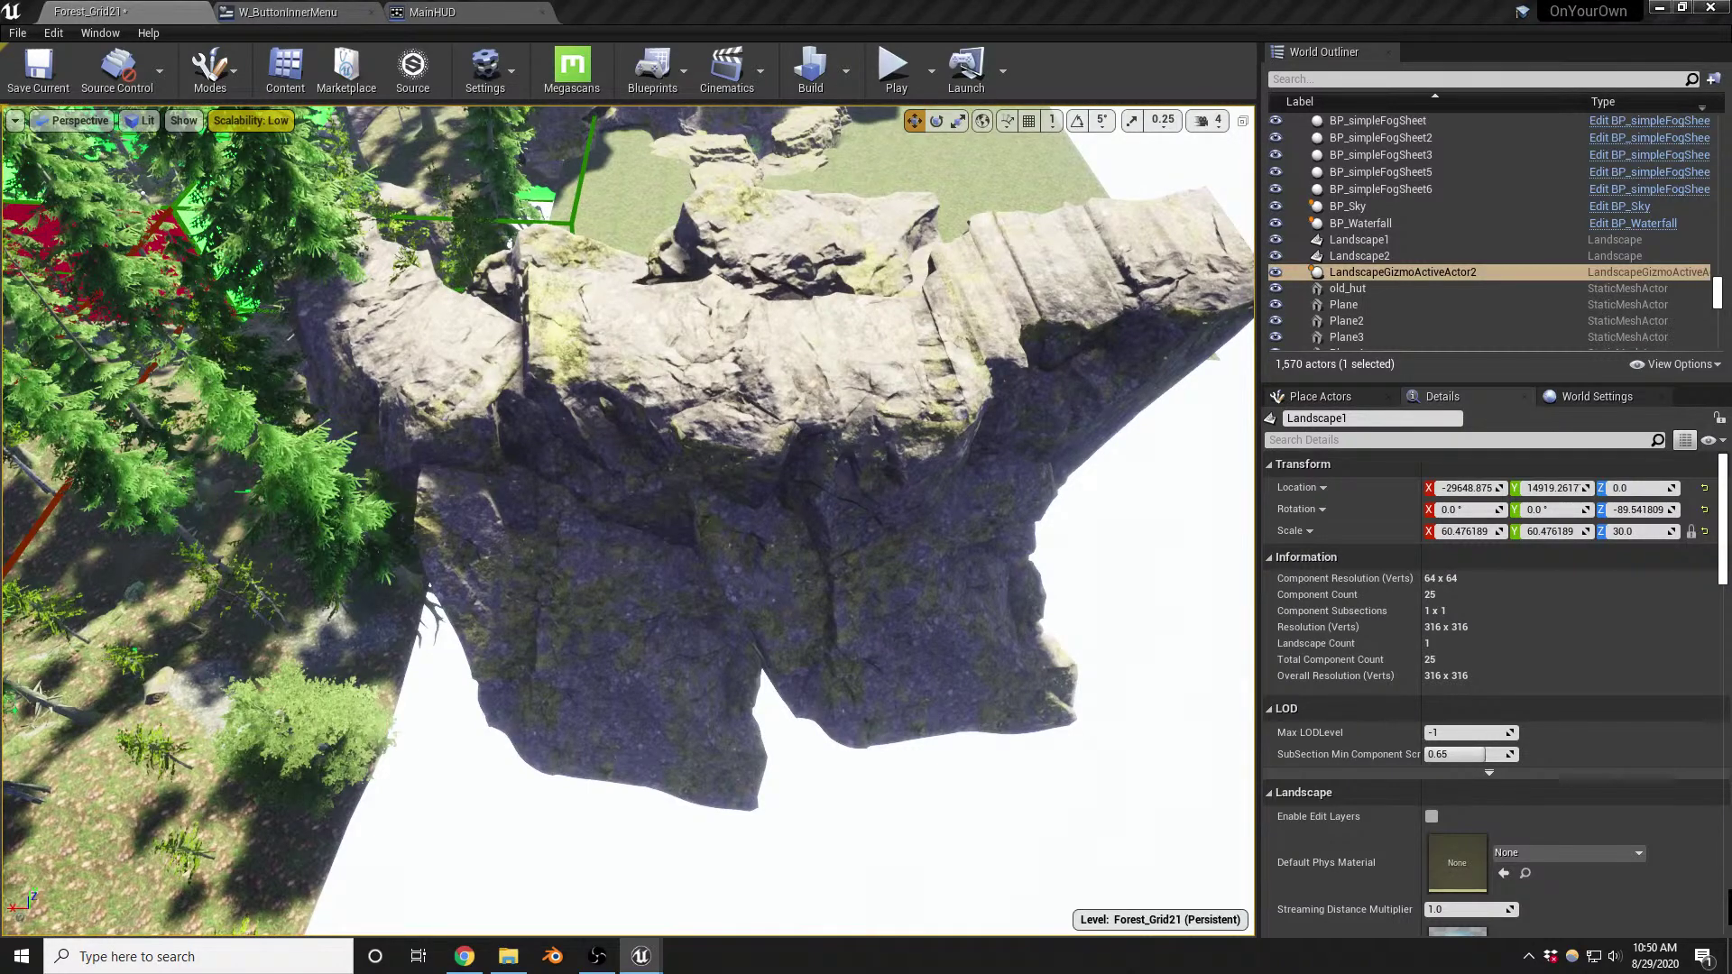
{"action": "key", "text": "ctrl+alt+s"}
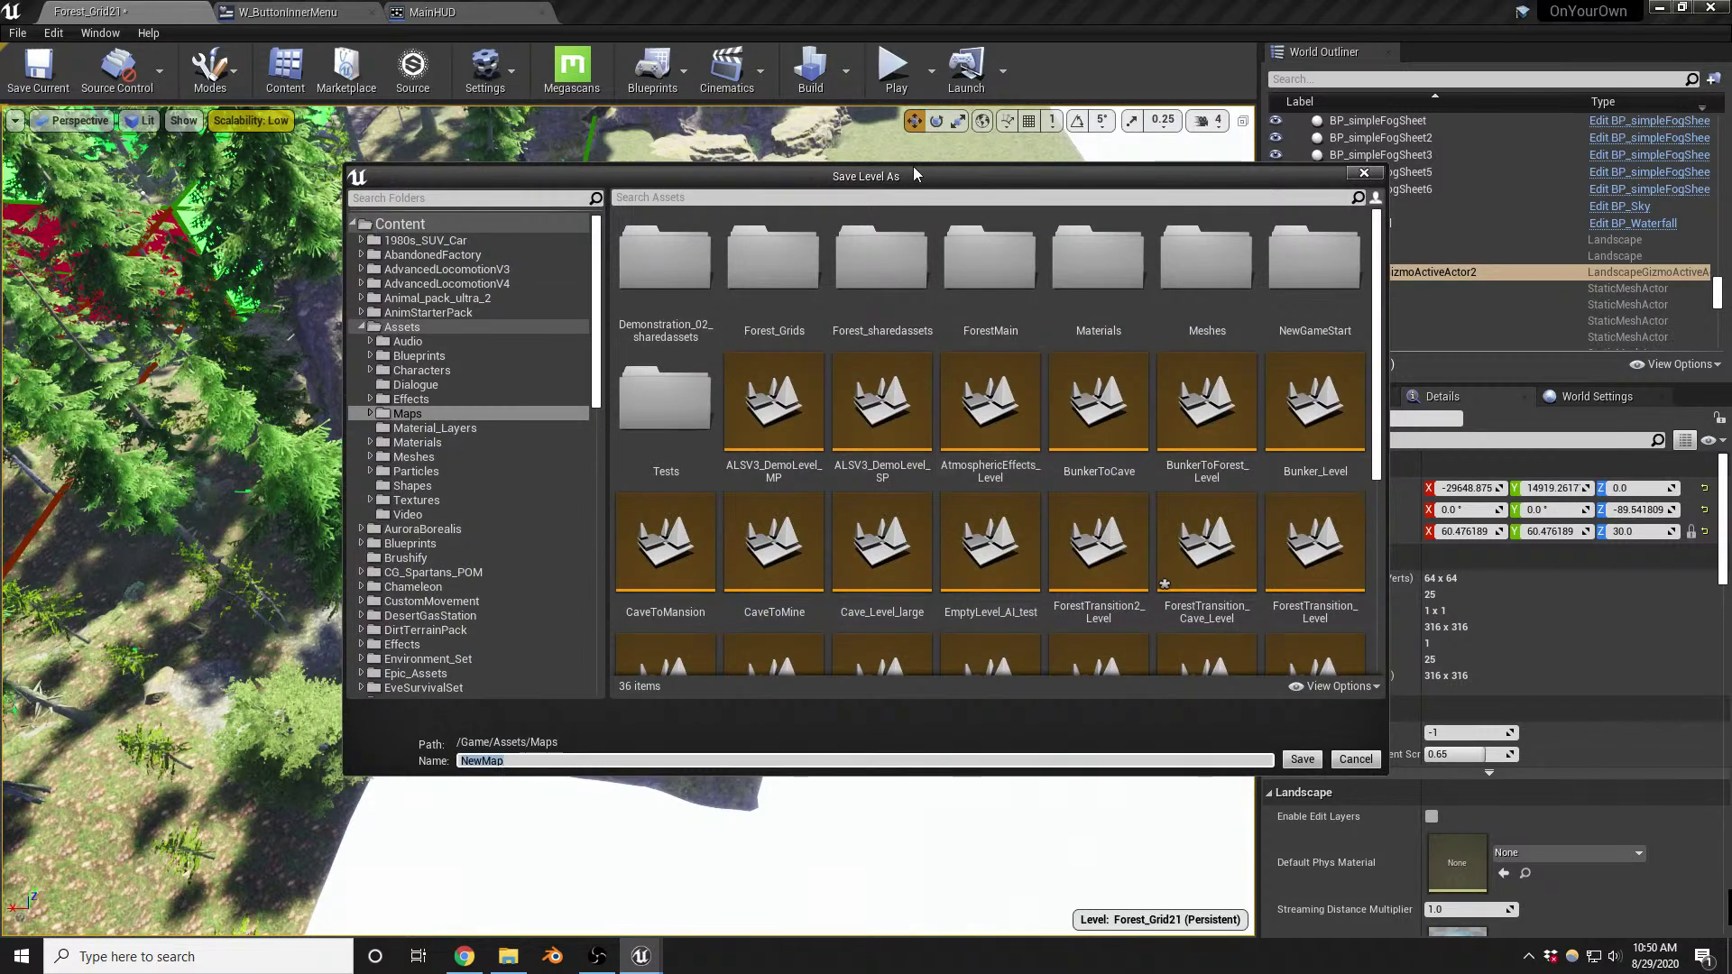
{"action": "left_click_drag", "start_coordinate": [911, 171], "coordinate": [1276, 139]}
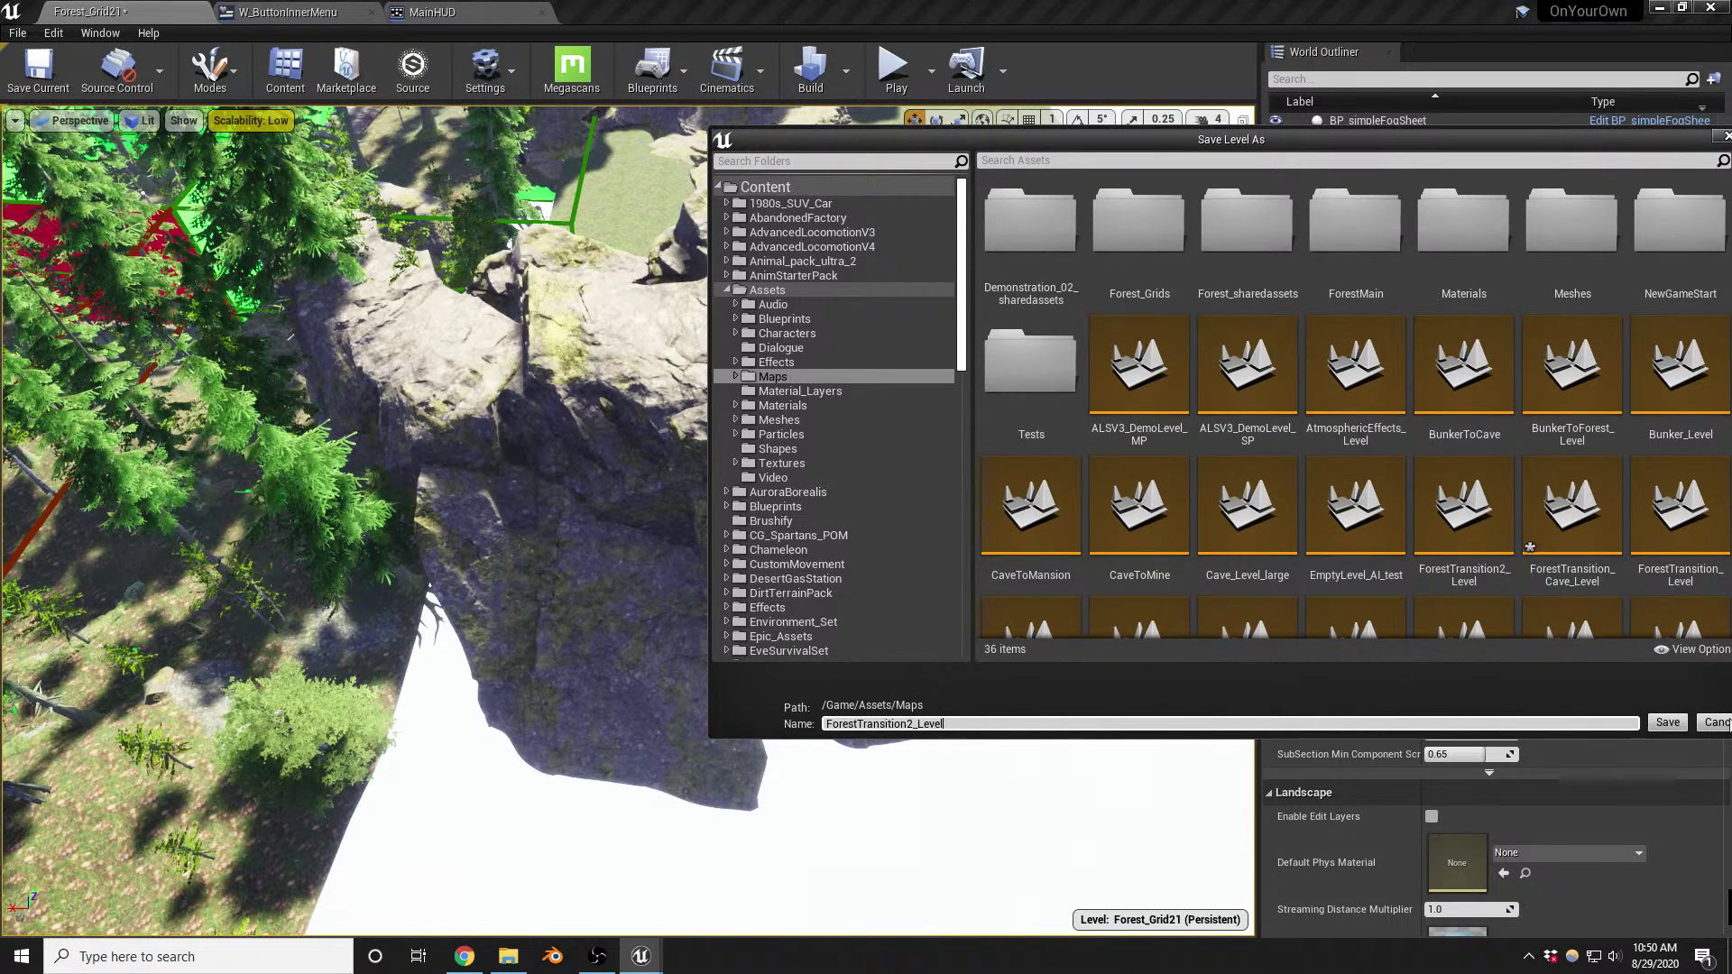
{"action": "left_click", "coordinate": [1667, 722]}
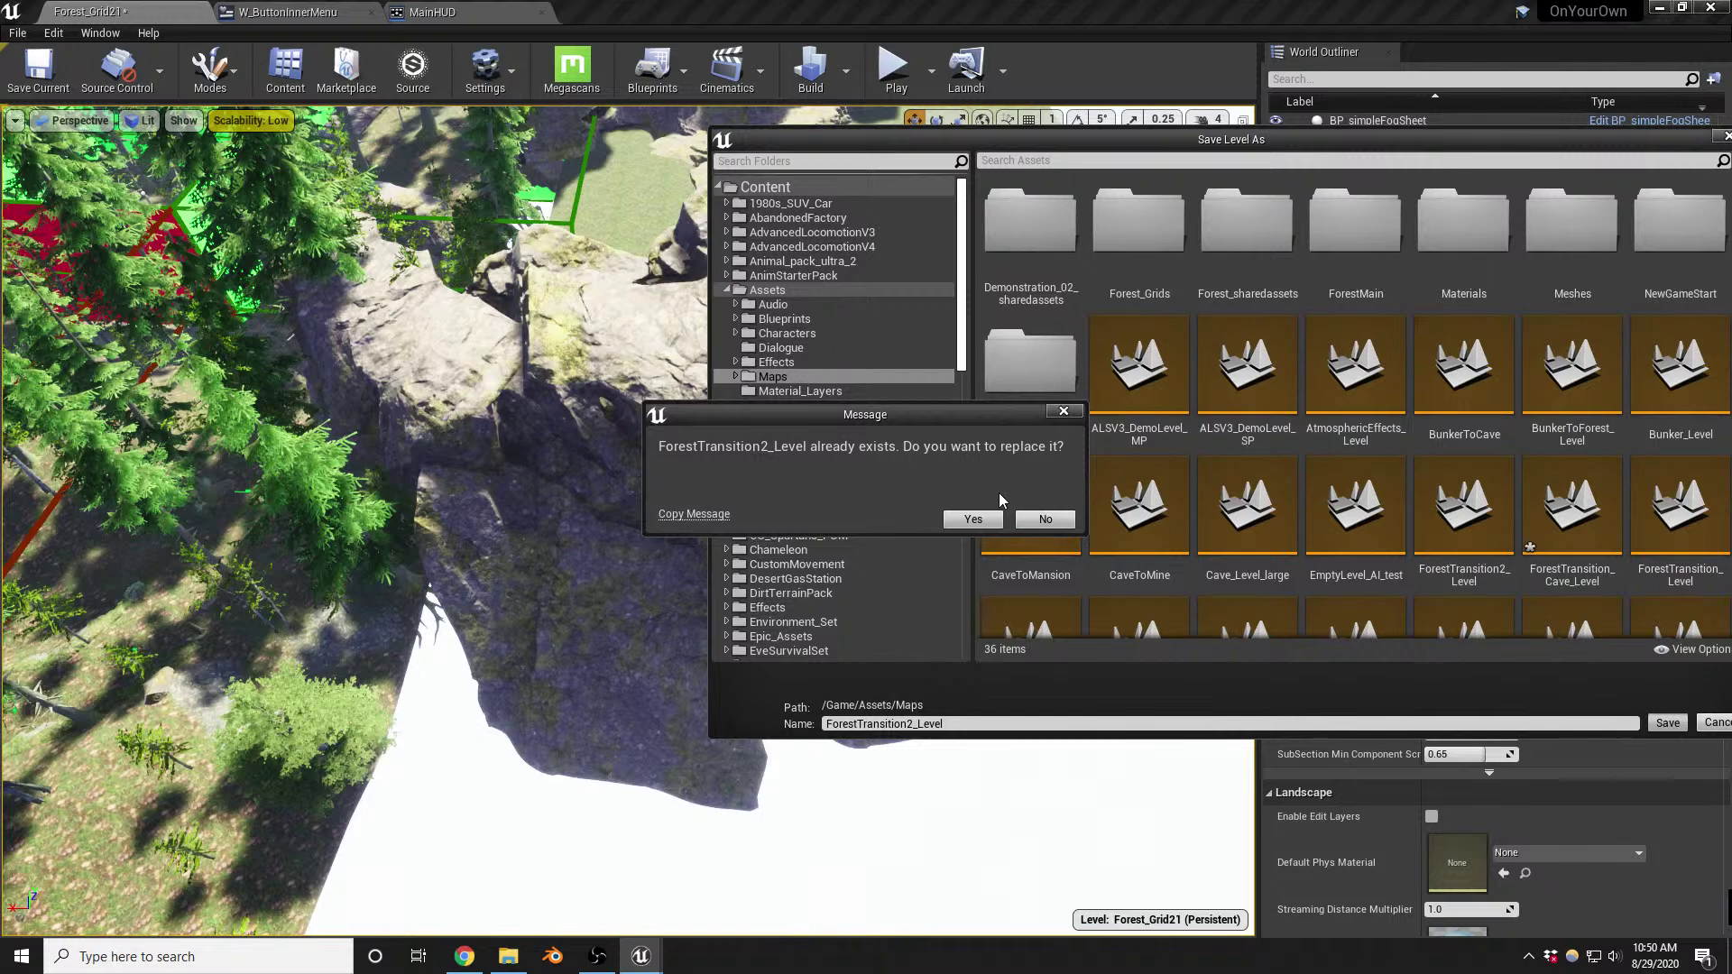
{"action": "left_click", "coordinate": [1045, 521]}
{"action": "left_click", "coordinate": [904, 727]}
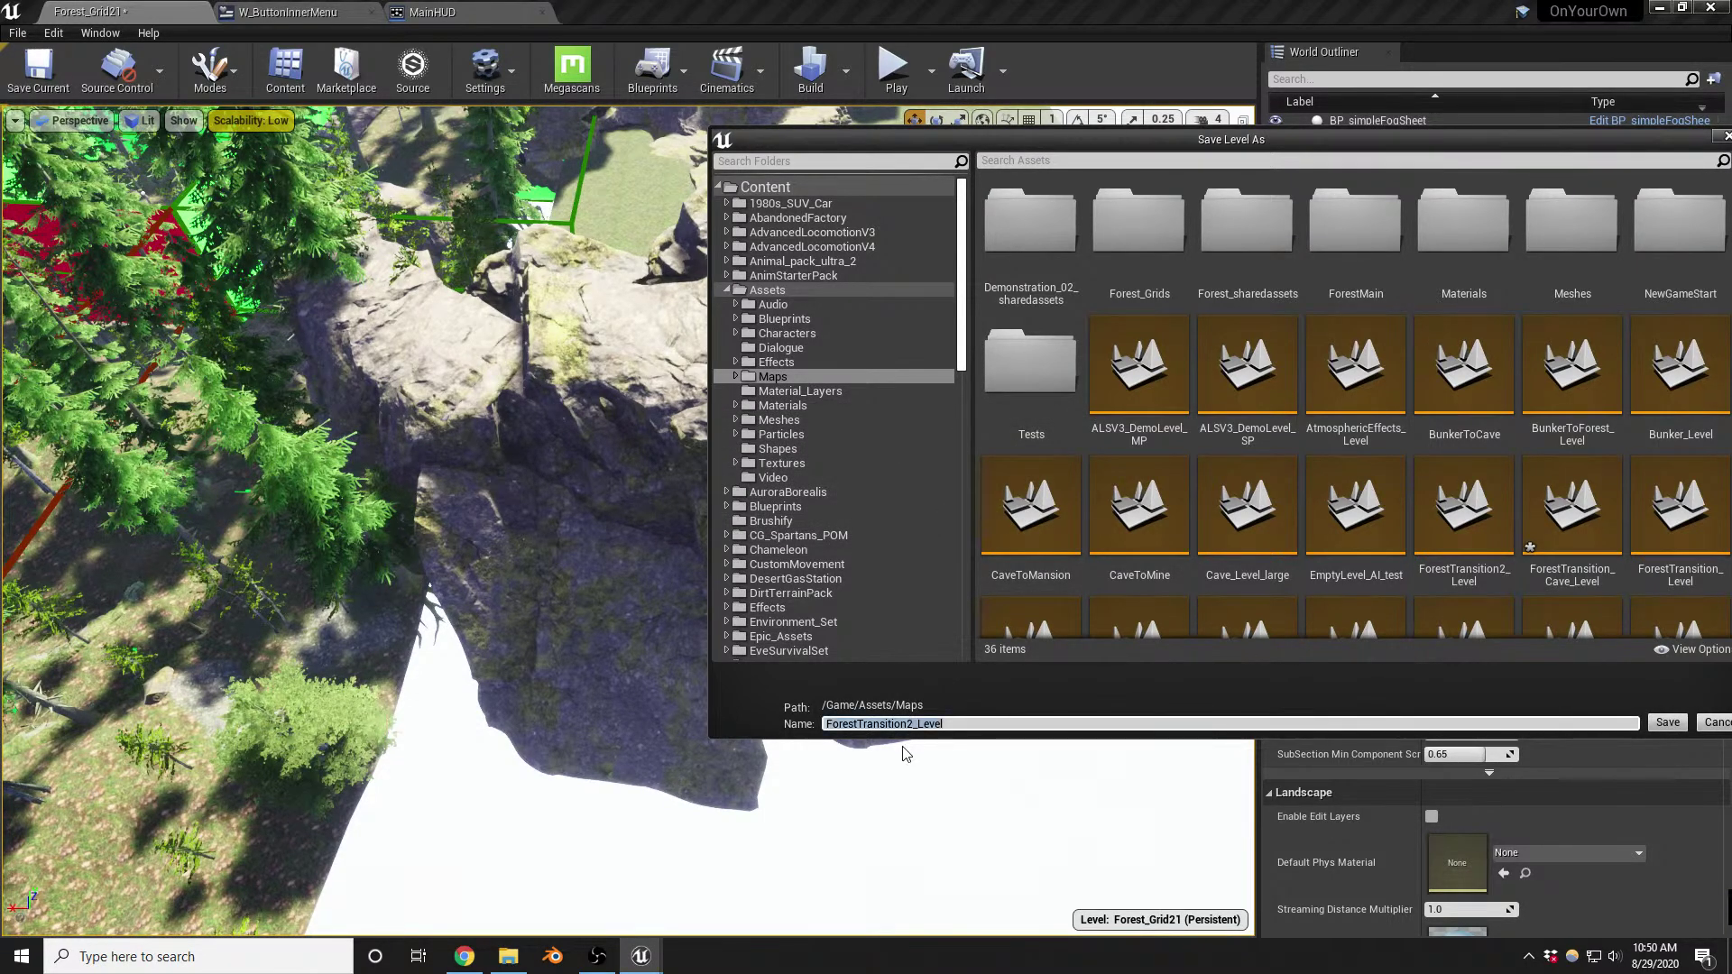
{"action": "left_click", "coordinate": [914, 725]}
{"action": "left_click", "coordinate": [1662, 723]}
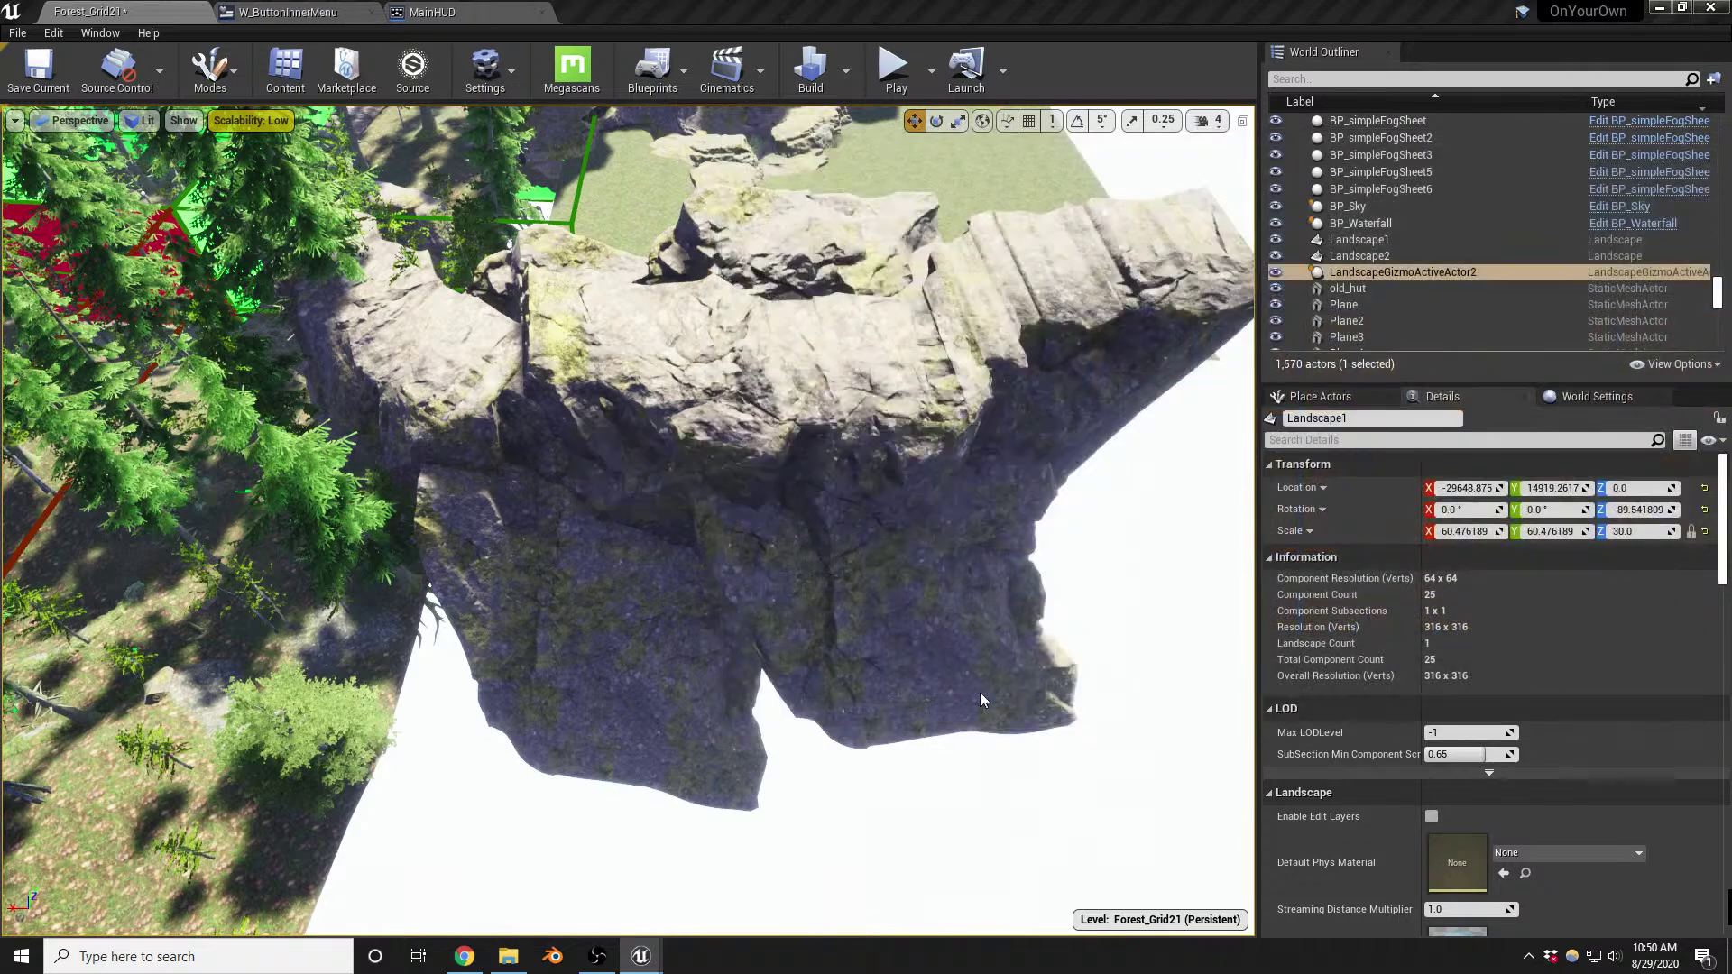
{"action": "right_click_drag", "start_coordinate": [795, 616], "coordinate": [805, 558]}
{"action": "left_click", "coordinate": [806, 558]}
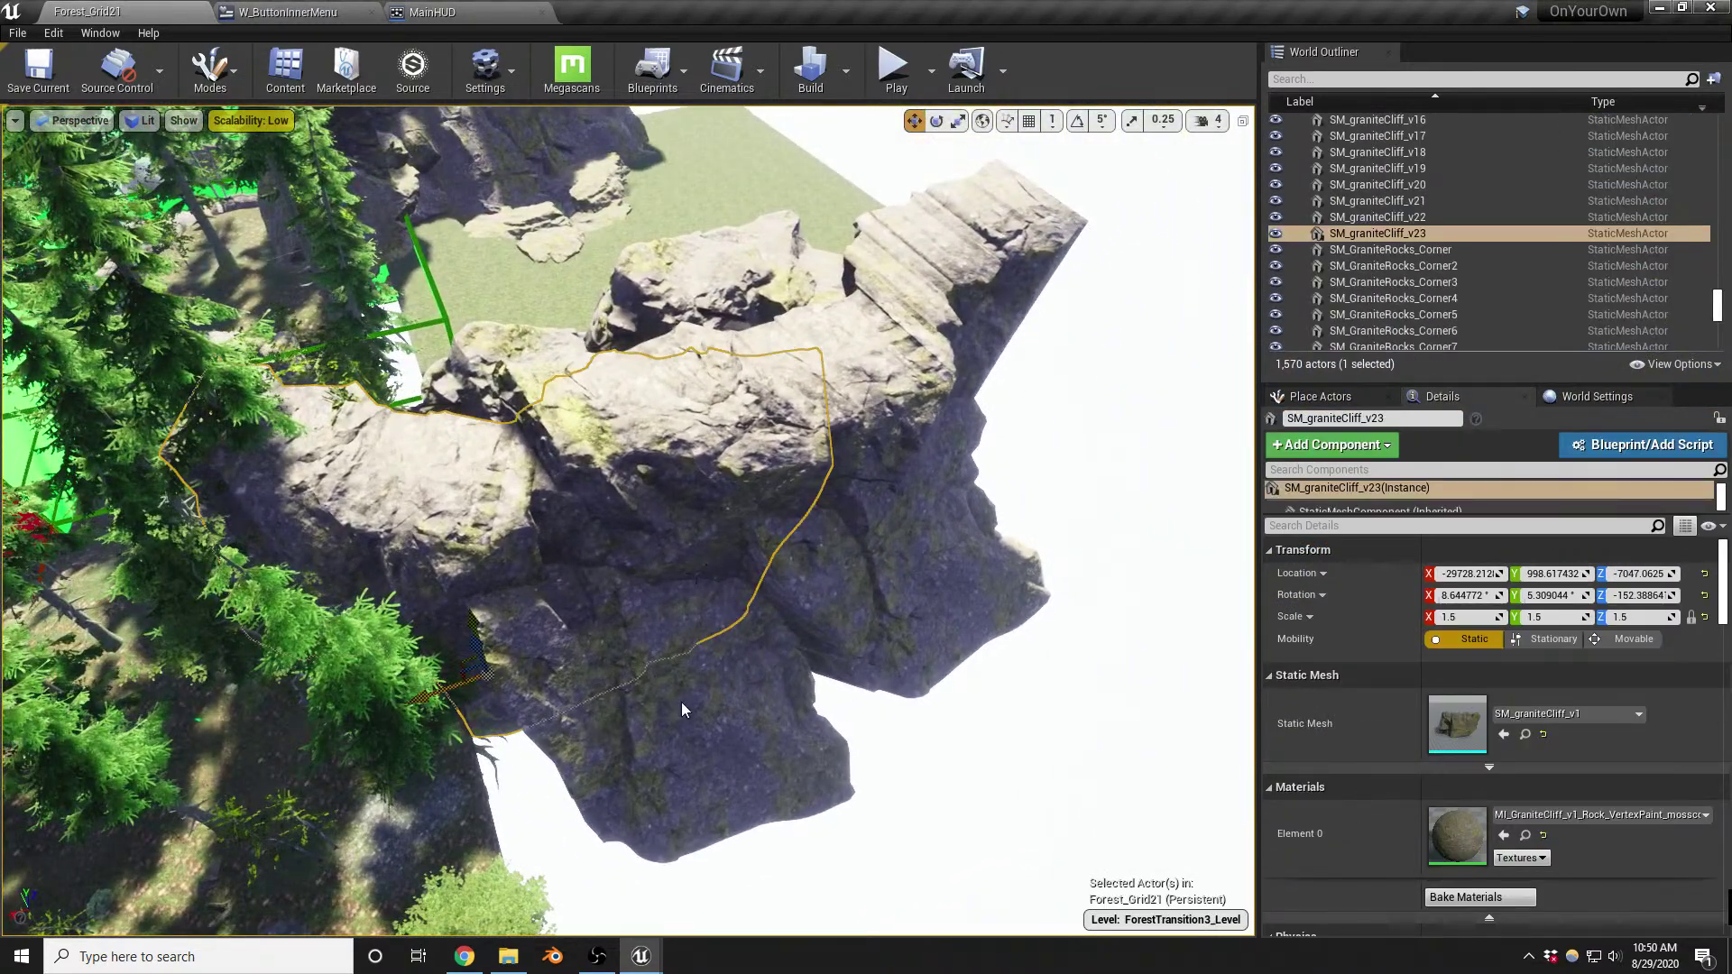
{"action": "left_click", "coordinate": [869, 588], "text": "ctrl"}
{"action": "left_click", "coordinate": [794, 524], "text": "ctrl"}
{"action": "left_click", "coordinate": [939, 300], "text": "ctrl"}
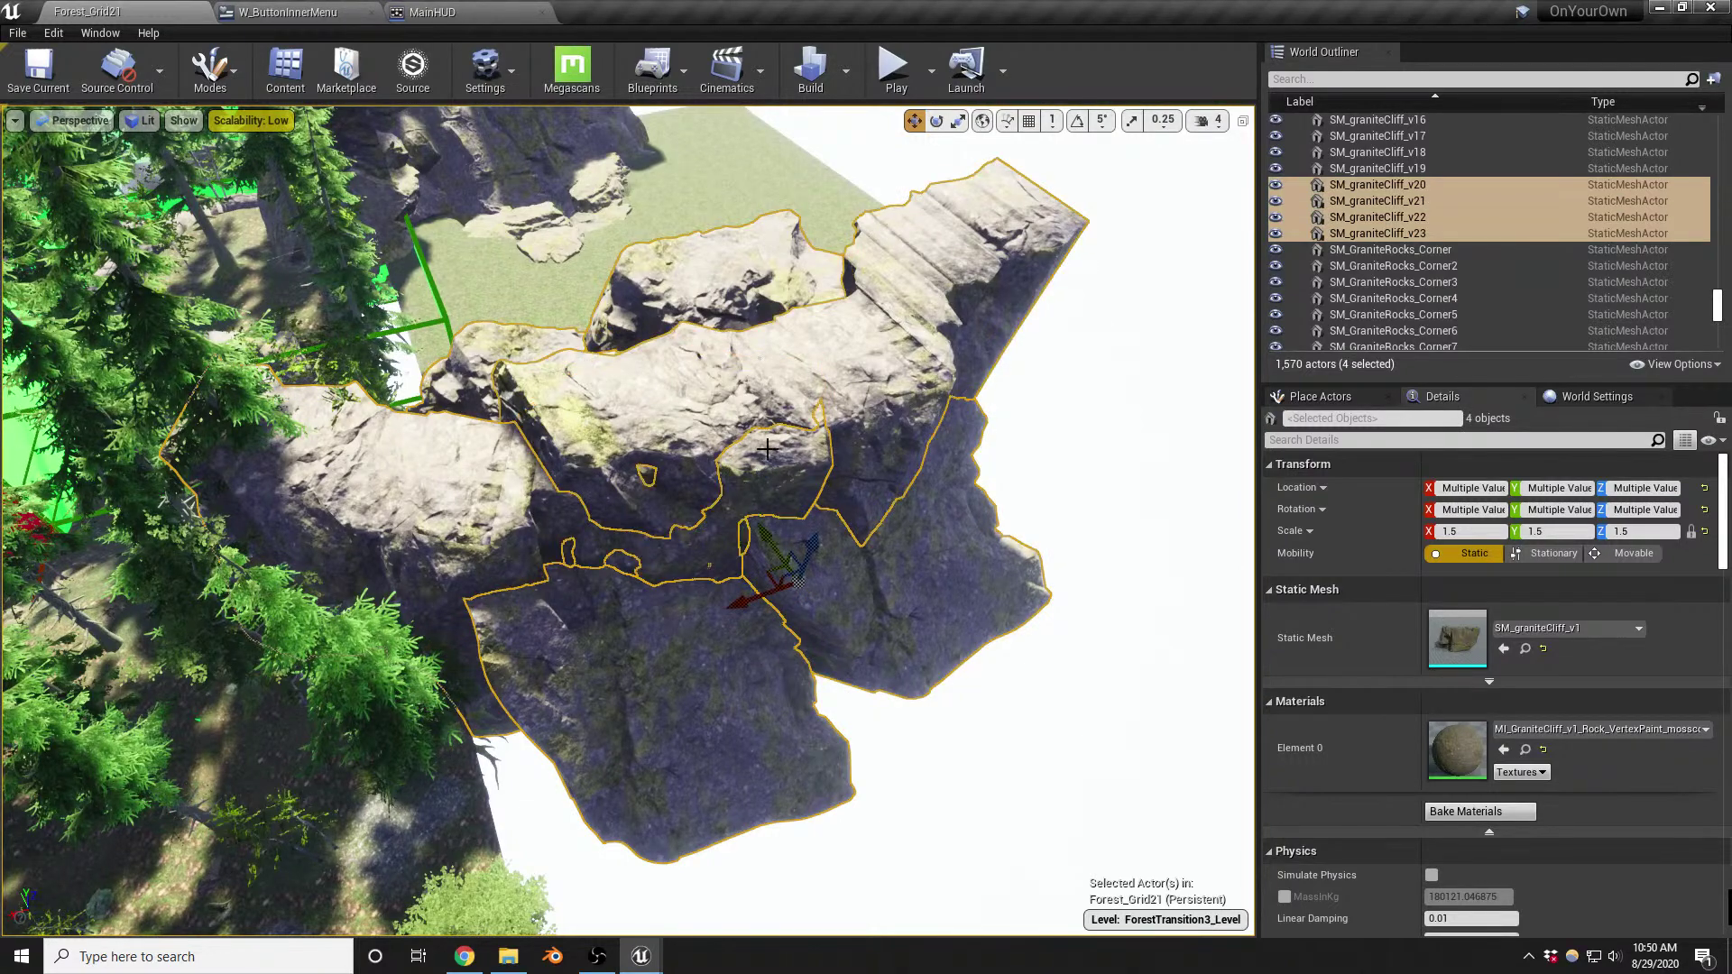
{"action": "right_click_drag", "start_coordinate": [690, 526], "coordinate": [701, 559]}
Select the granite cliffs SM_graniteCliff_v20 to SM_graniteCliff_v23 and transfer them to ForestTransition3_Level, keeping their original positions
{"action": "left_click", "coordinate": [701, 559]}
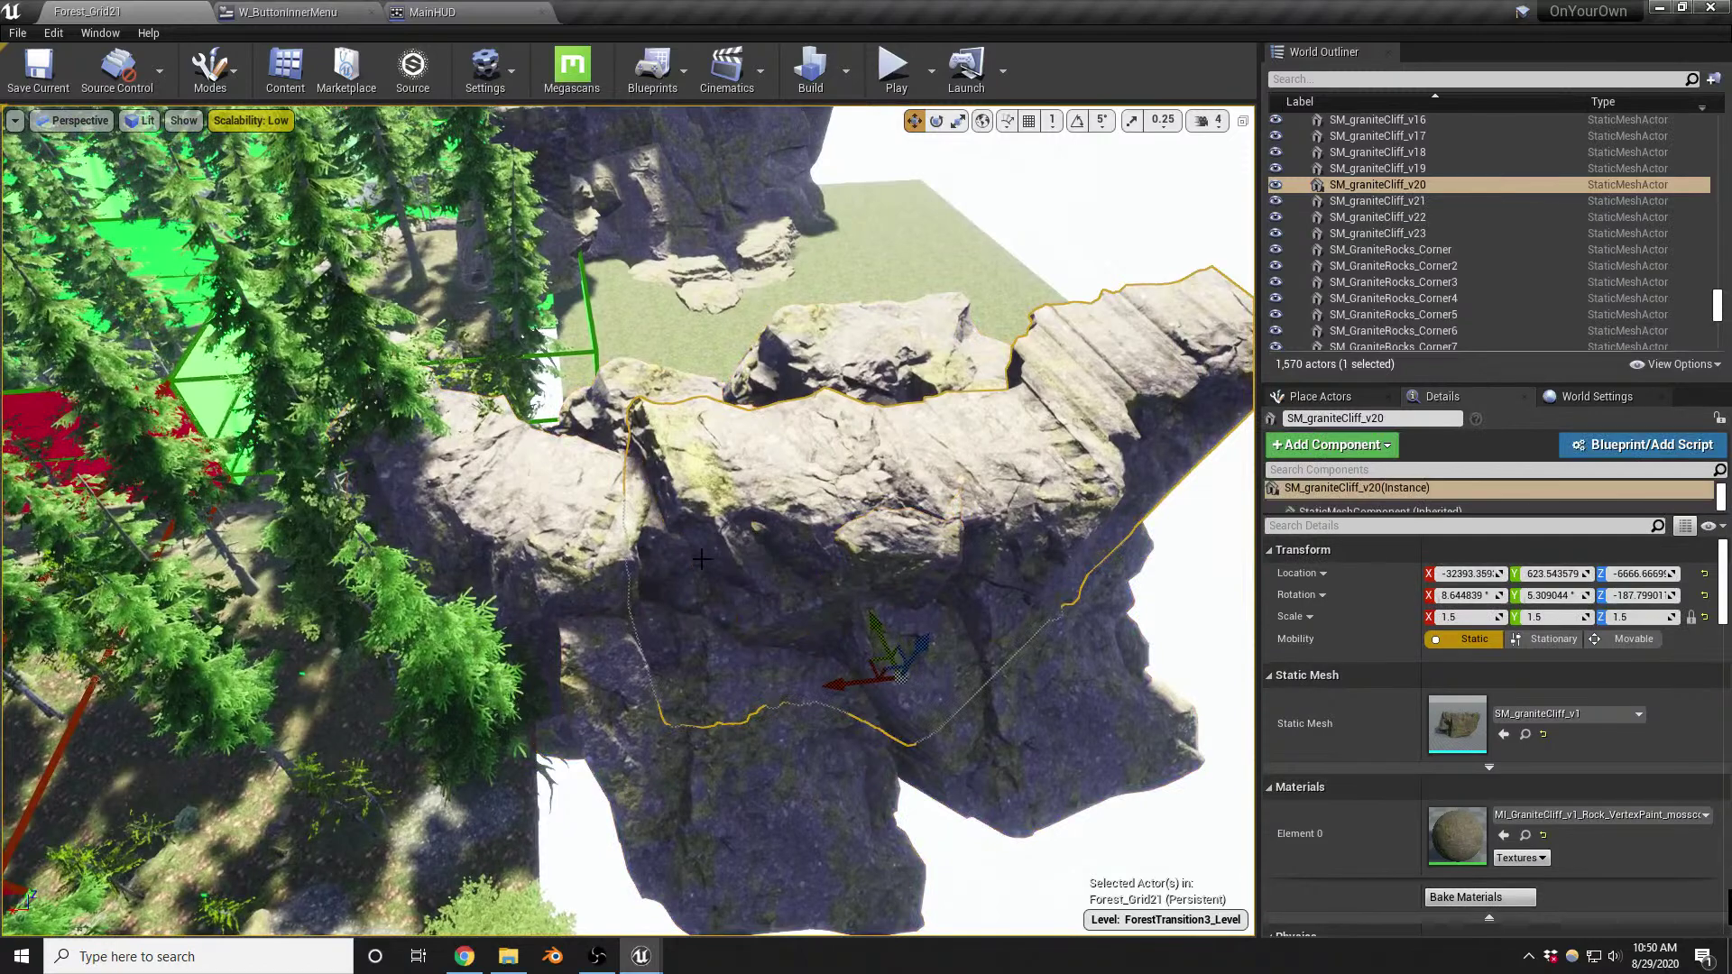
{"action": "left_click", "coordinate": [668, 631], "text": "ctrl"}
{"action": "left_click", "coordinate": [700, 736], "text": "ctrl"}
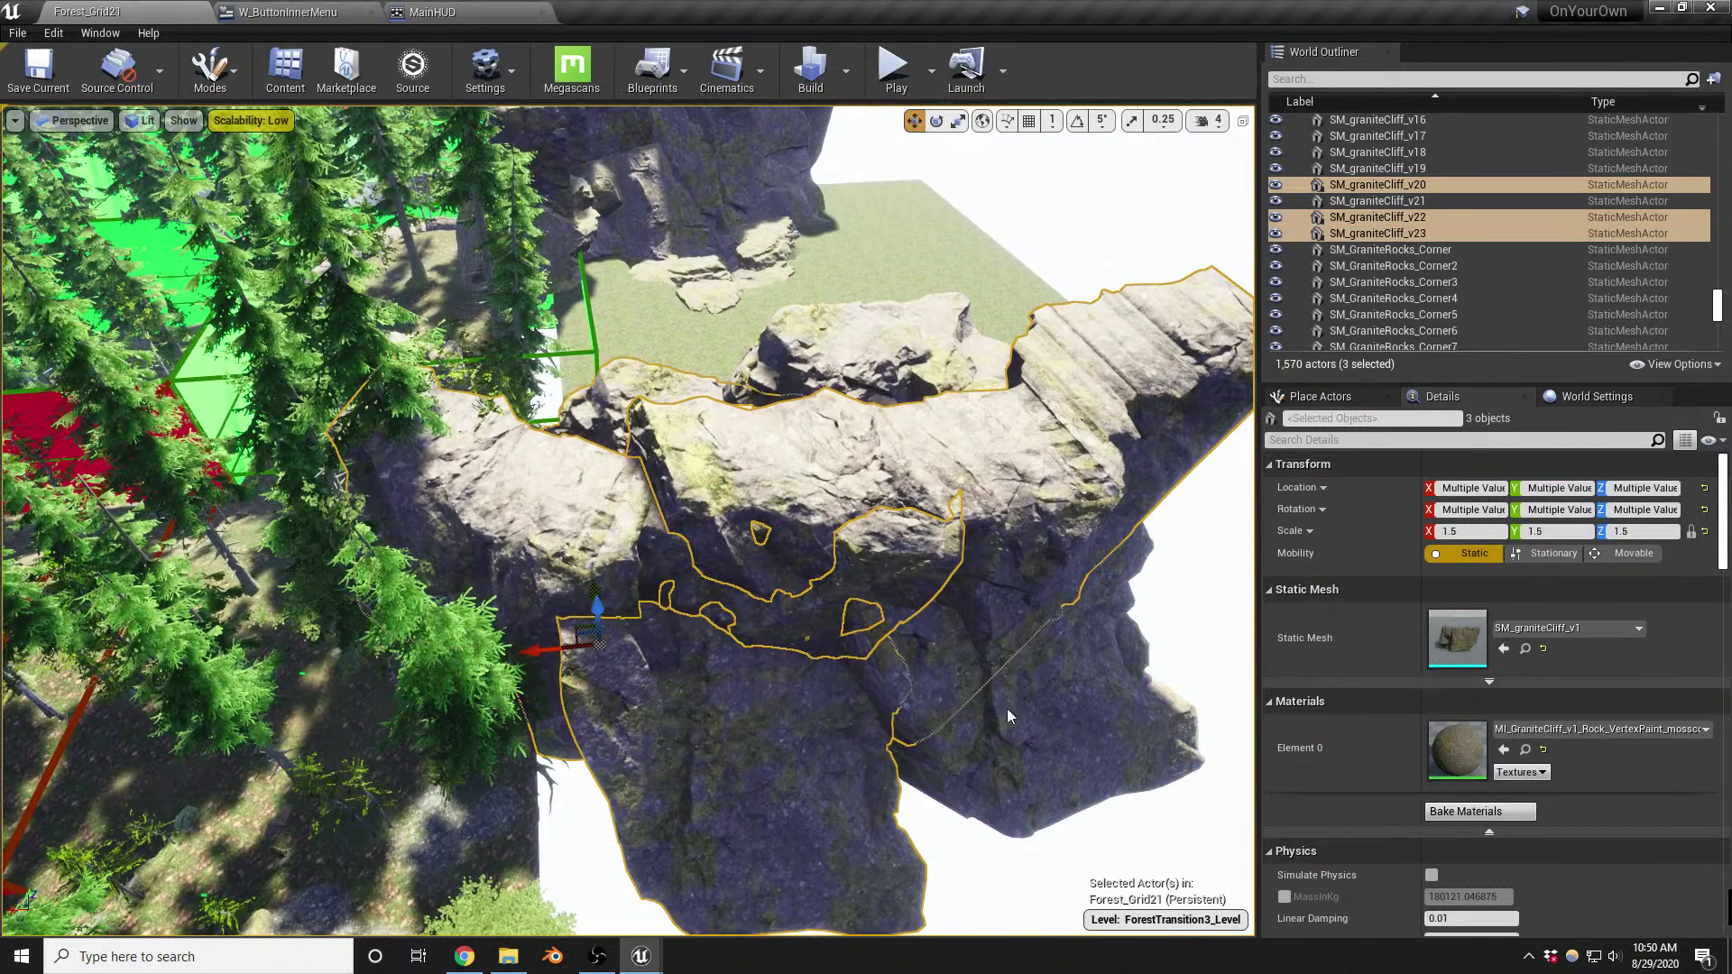
{"action": "left_click", "coordinate": [992, 713], "text": "ctrl"}
{"action": "left_click_drag", "start_coordinate": [811, 611], "coordinate": [1082, 578]}
{"action": "key", "text": "ctrl+z"}
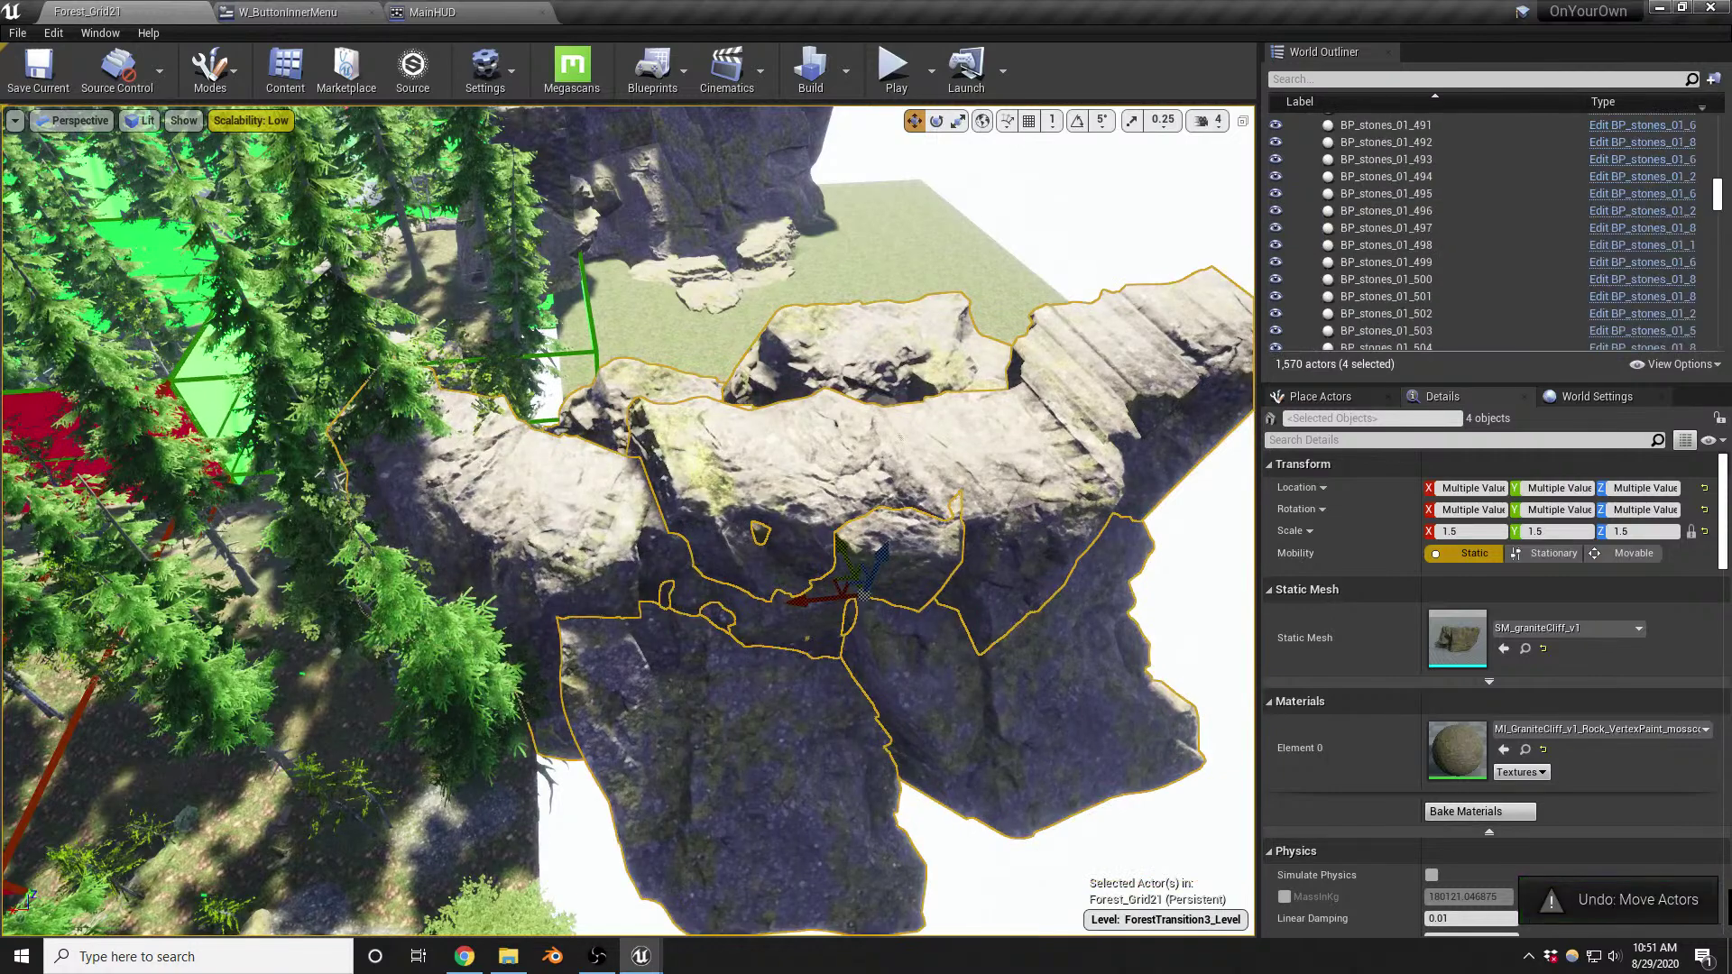
{"action": "right_click_drag", "start_coordinate": [539, 575], "coordinate": [579, 573]}
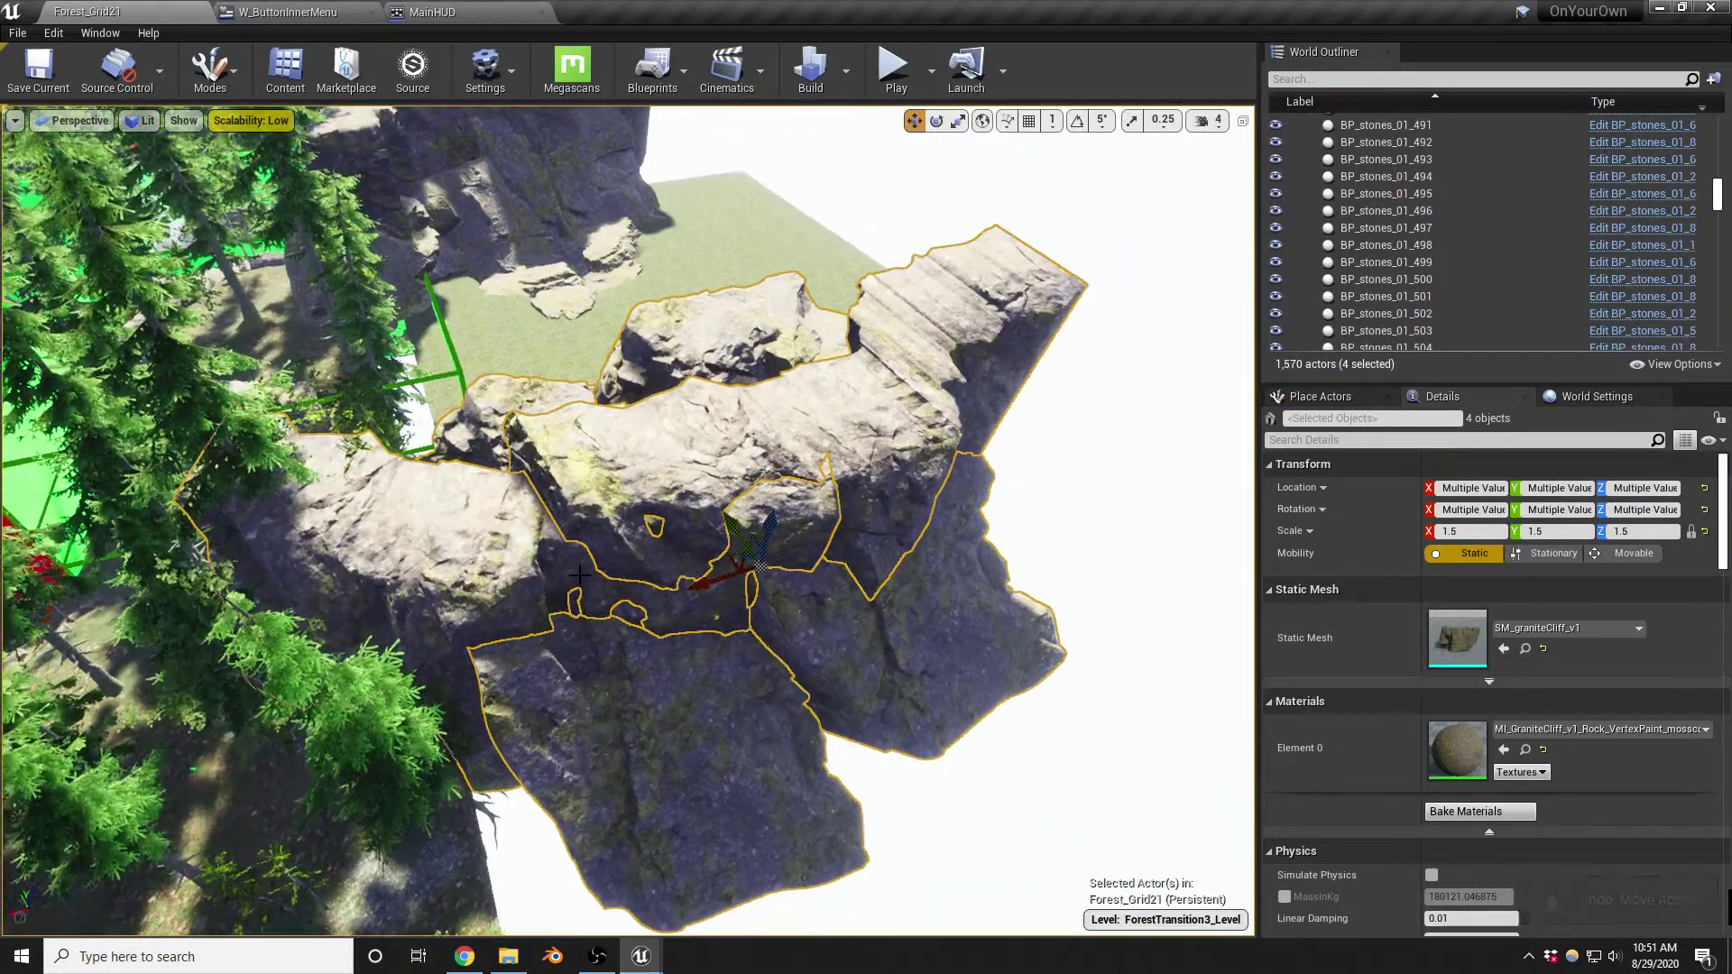
{"action": "key", "text": "m"}
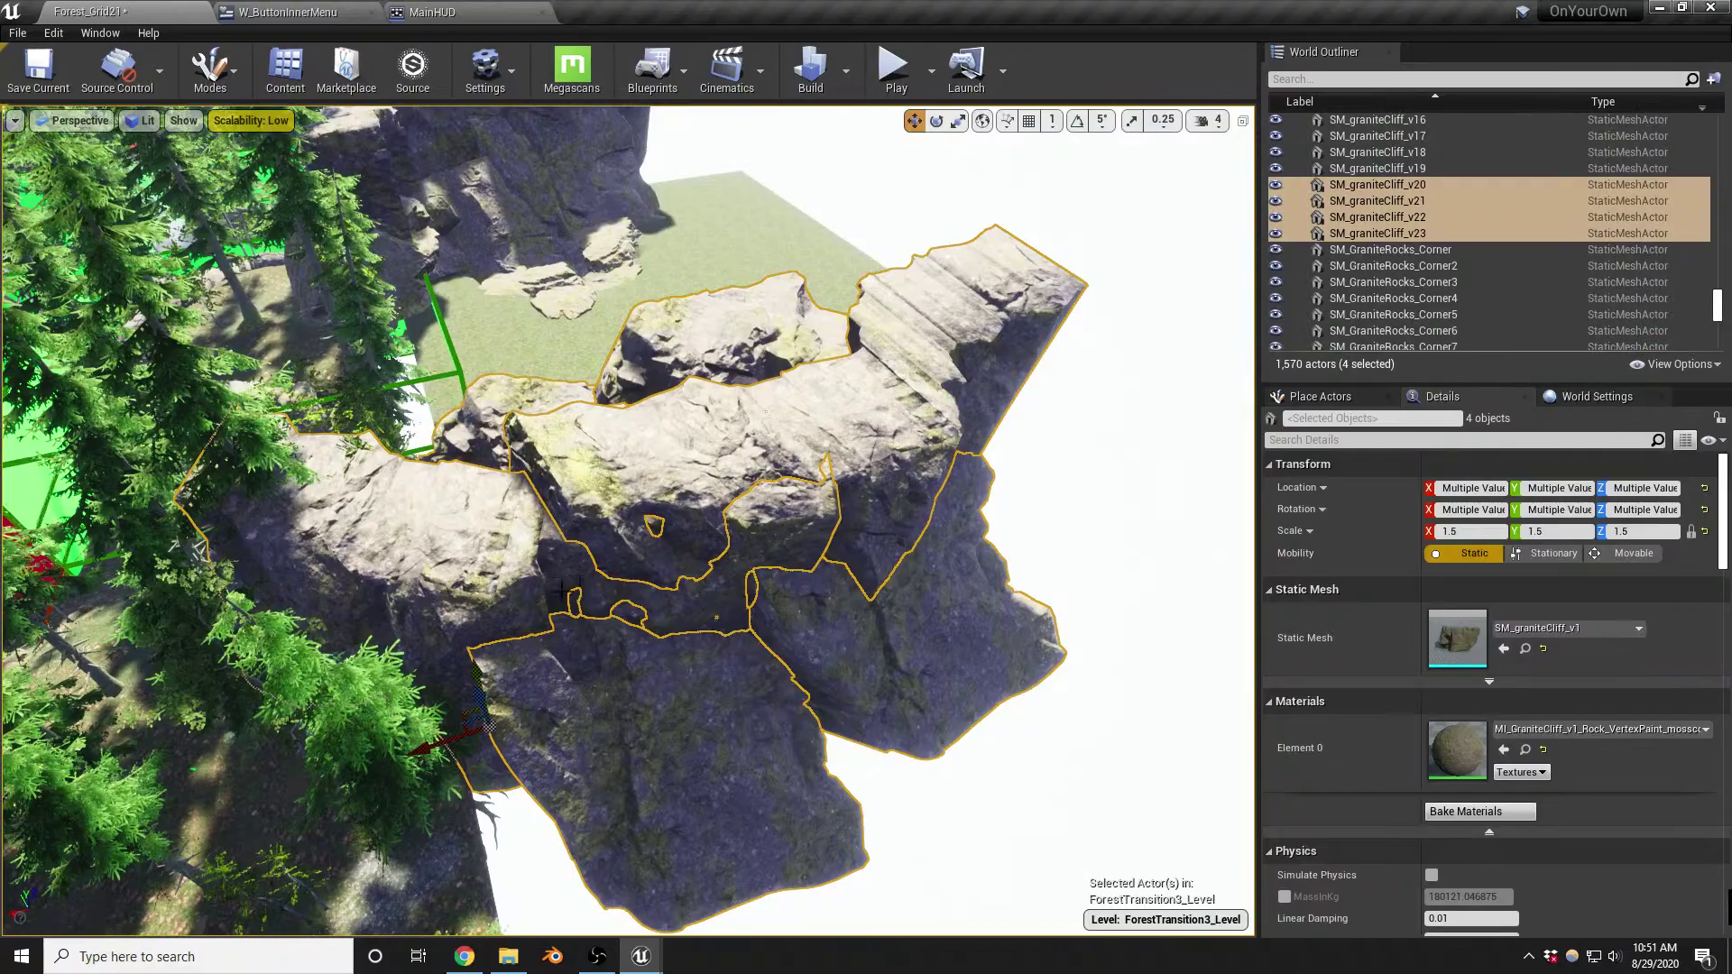
Duplicate Landscape2 and place the copy over the empty area beside the granite cliffs, leaving the copy selected
{"action": "right_click_drag", "start_coordinate": [481, 548], "coordinate": [640, 550]}
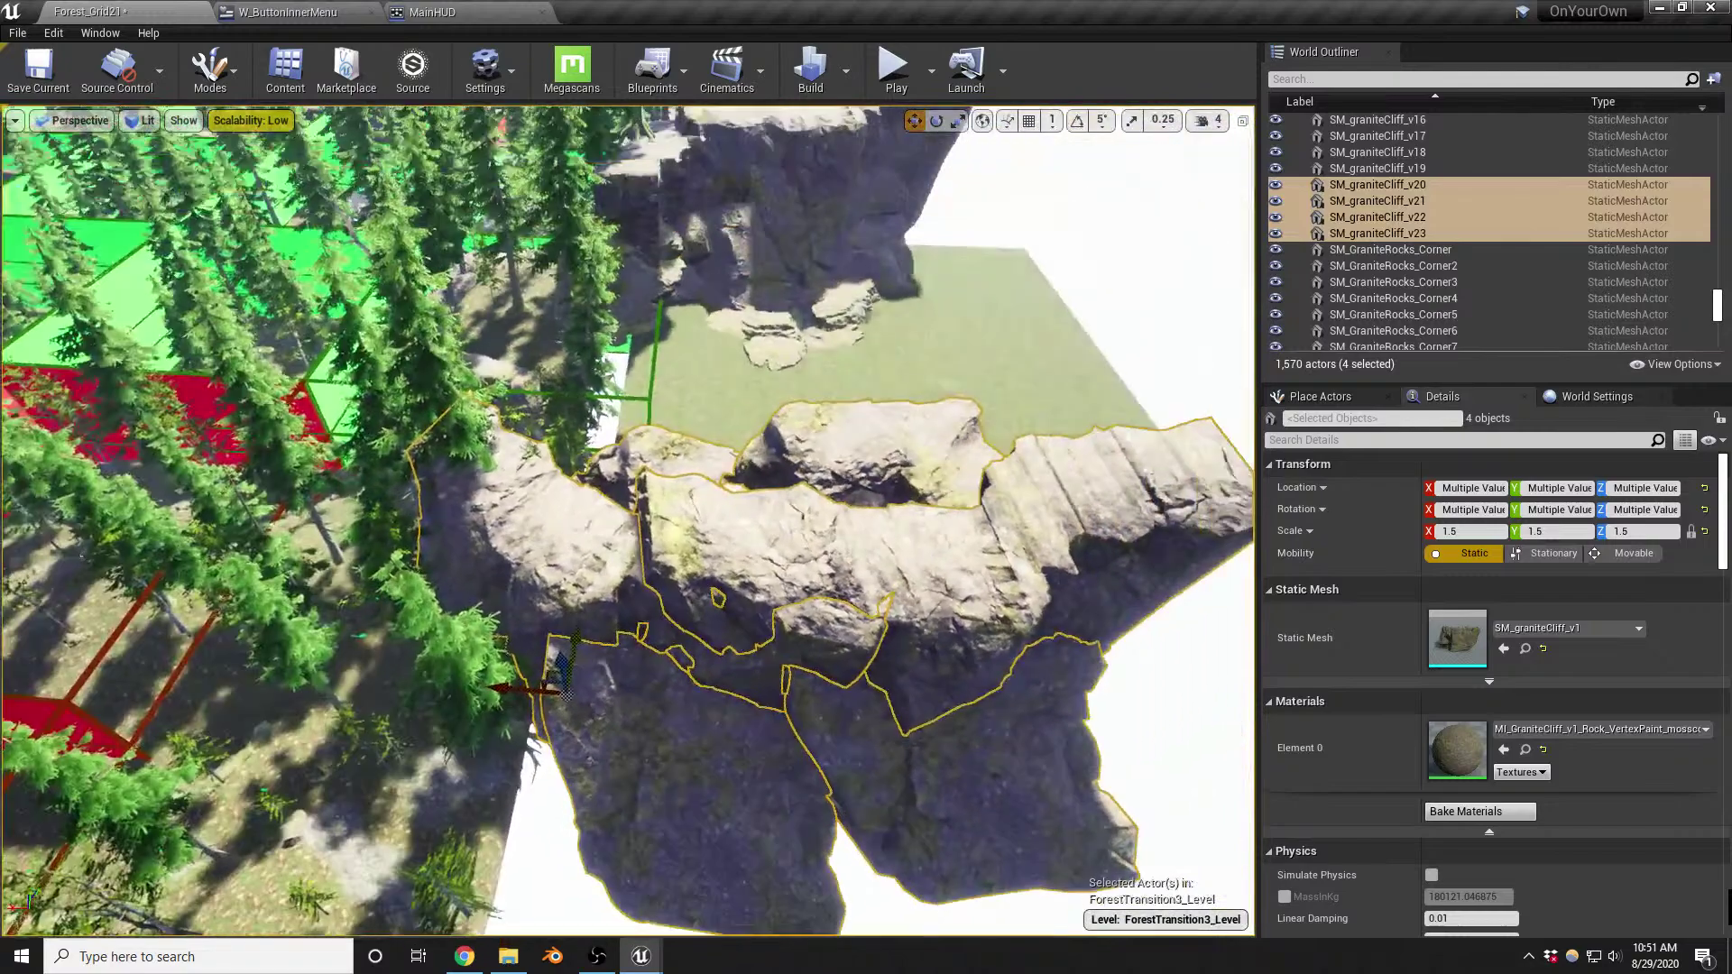
{"action": "left_click", "coordinate": [712, 374]}
{"action": "key", "text": "f"}
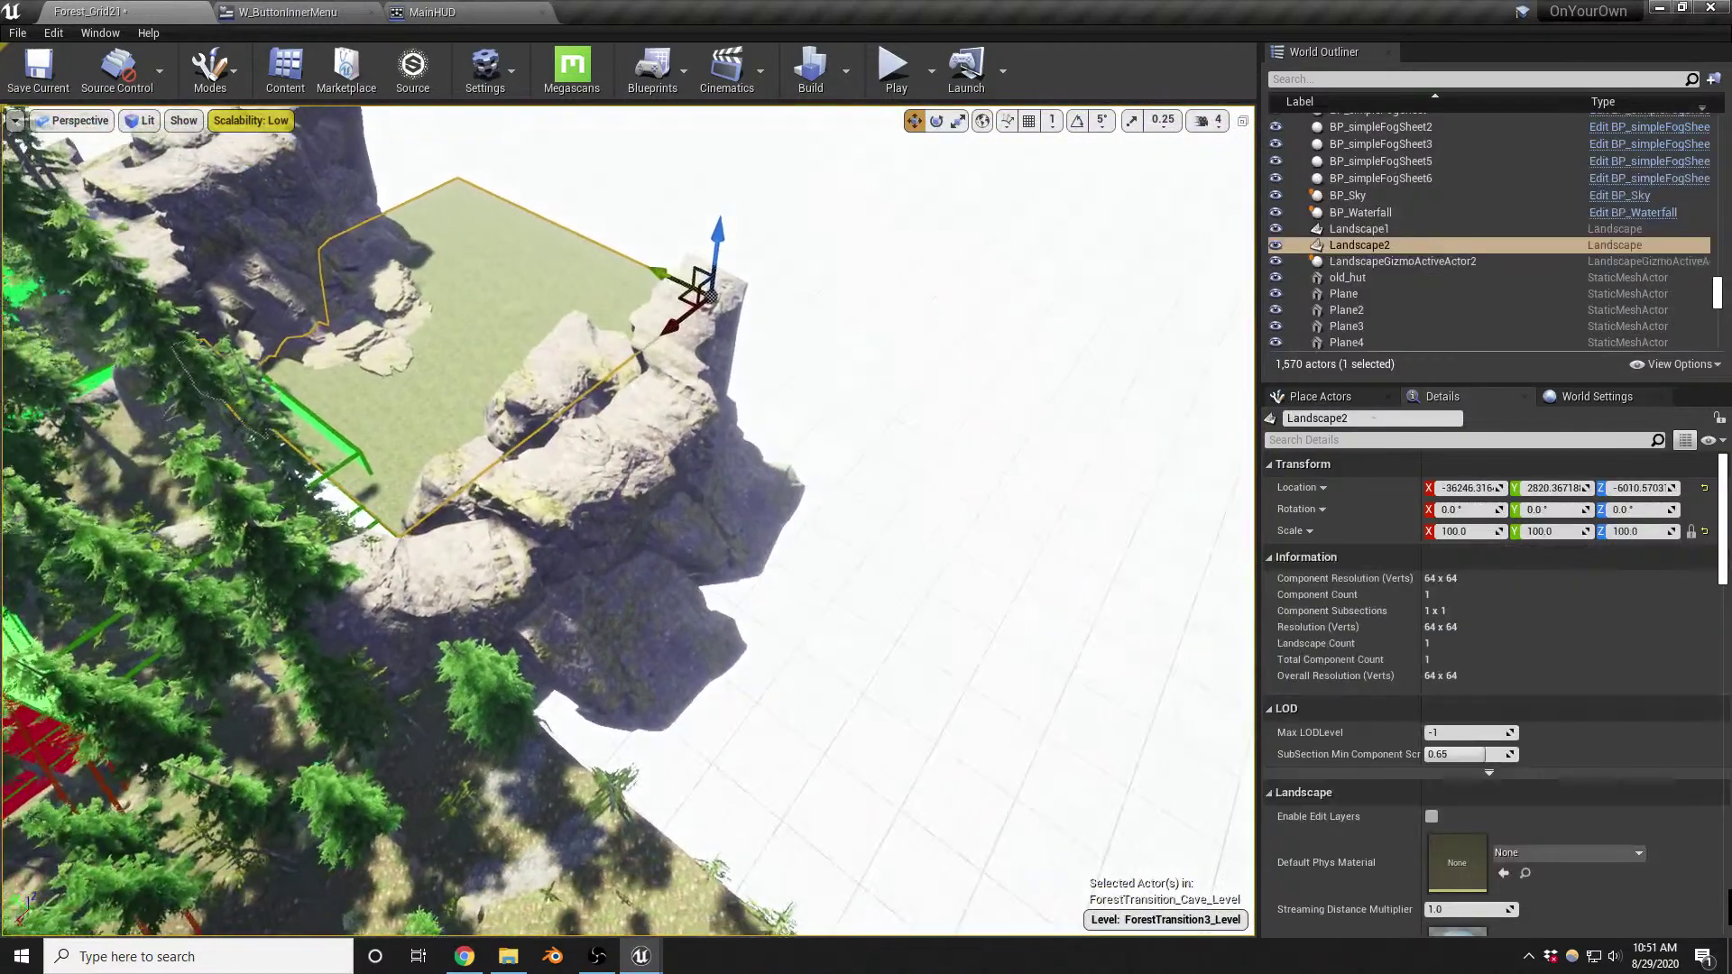
{"action": "left_click_drag", "start_coordinate": [687, 307], "coordinate": [1157, 569], "text": "alt"}
{"action": "left_click", "coordinate": [972, 526]}
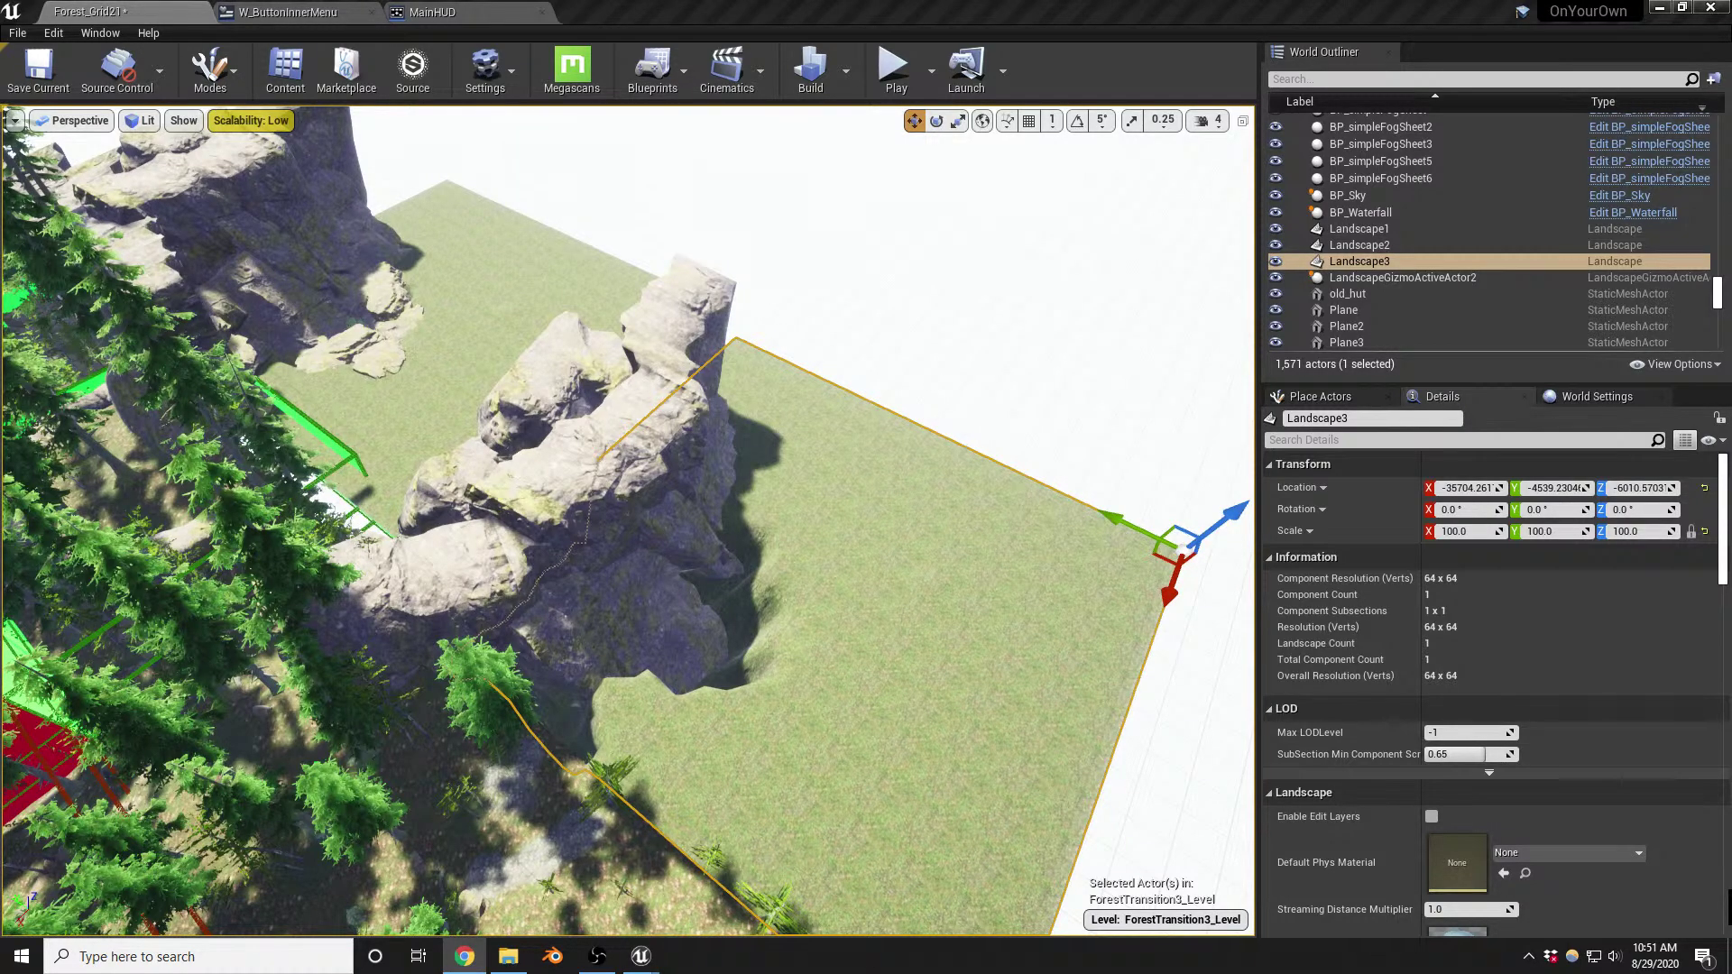
Flatten the edge of Landscape3 along the granite cliffs with the landscape Flatten tool, using a brush radius of 1562
{"action": "right_click_drag", "start_coordinate": [850, 691], "coordinate": [844, 326]}
{"action": "key", "text": "shift+3"}
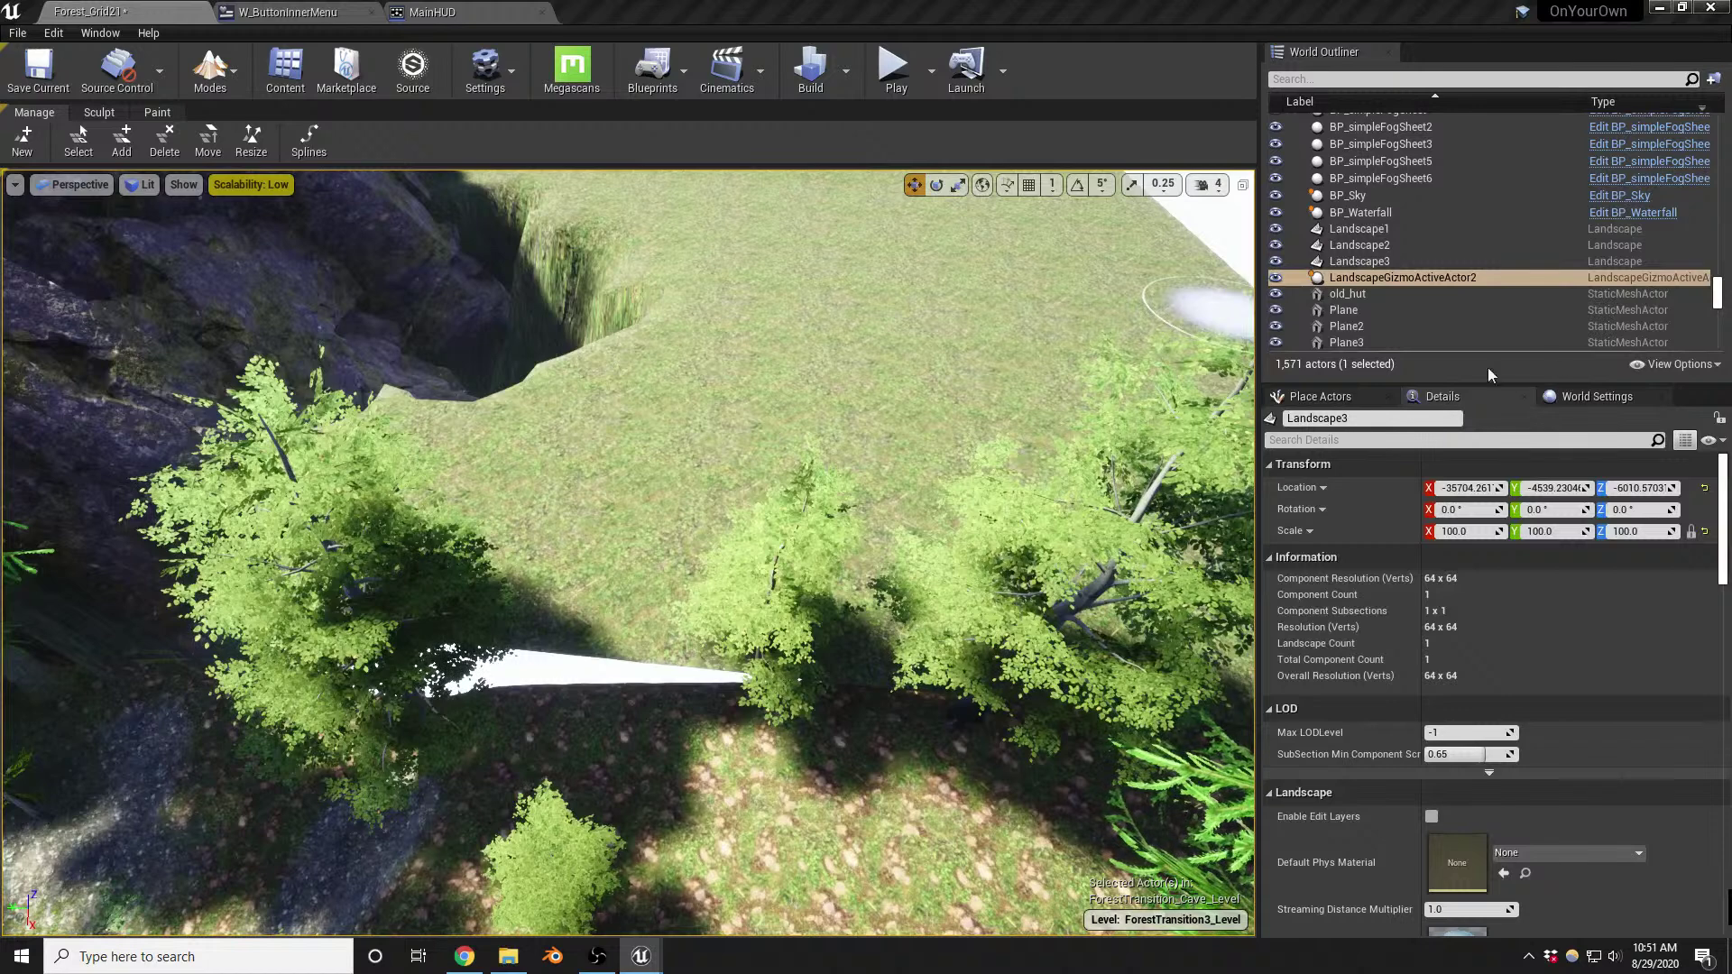
{"action": "left_click", "coordinate": [99, 112]}
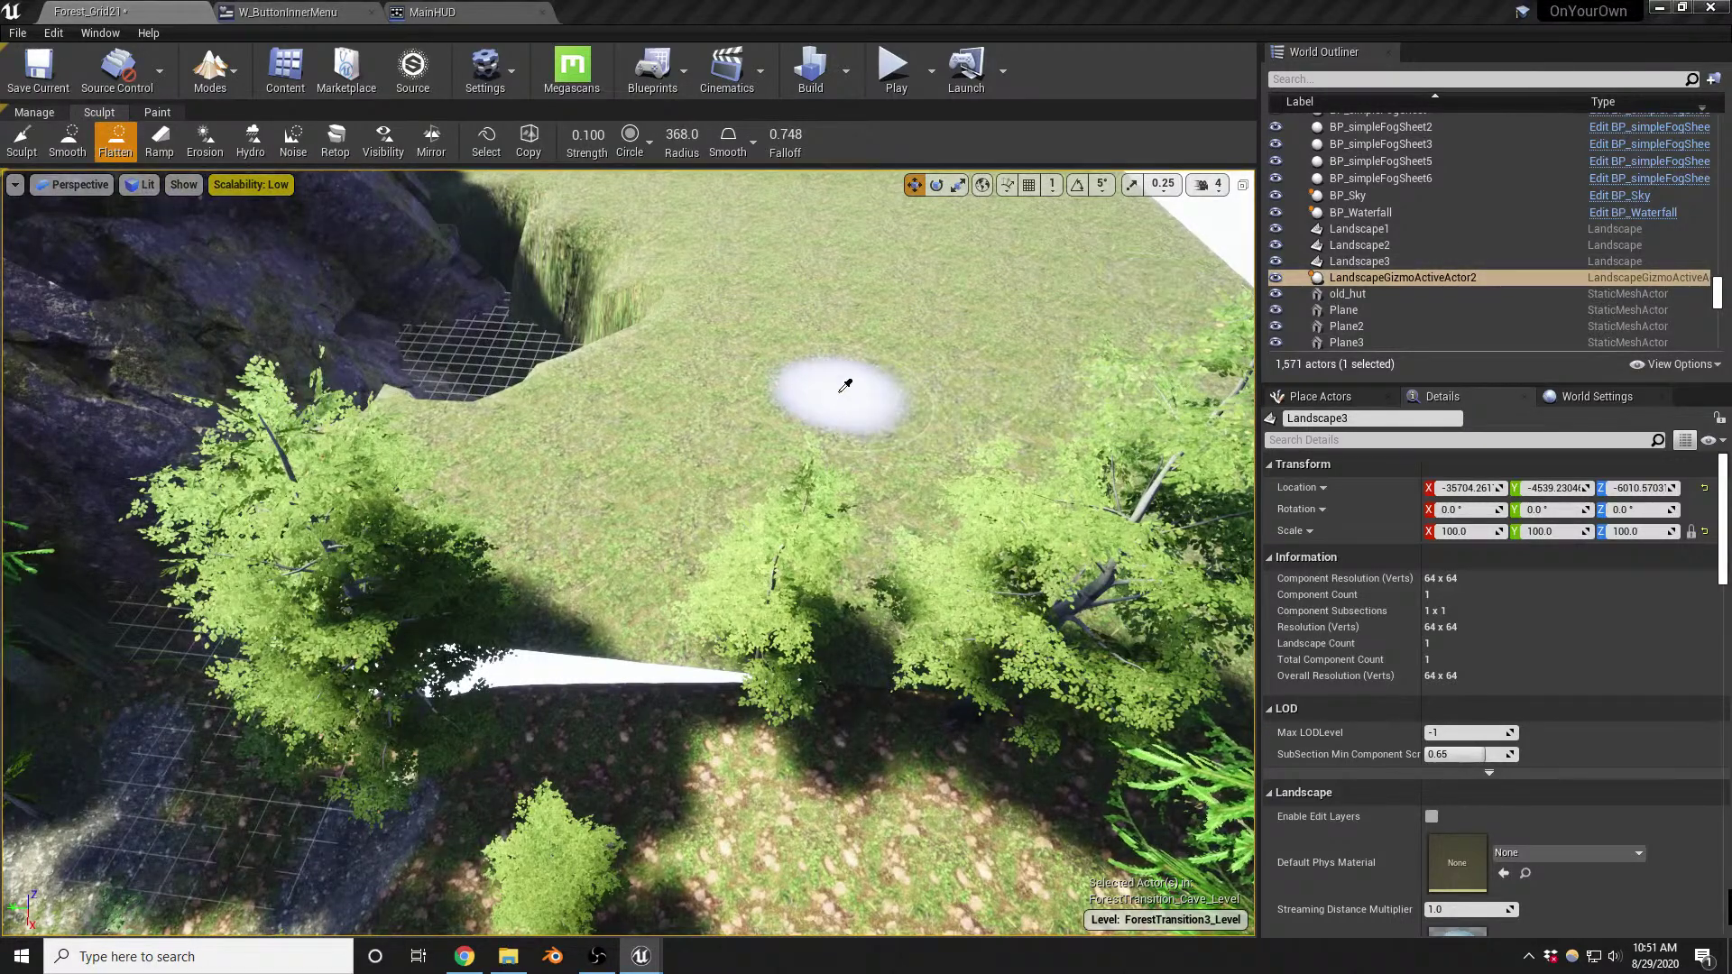
{"action": "left_click", "coordinate": [806, 394]}
{"action": "right_click_drag", "start_coordinate": [637, 332], "coordinate": [632, 346]}
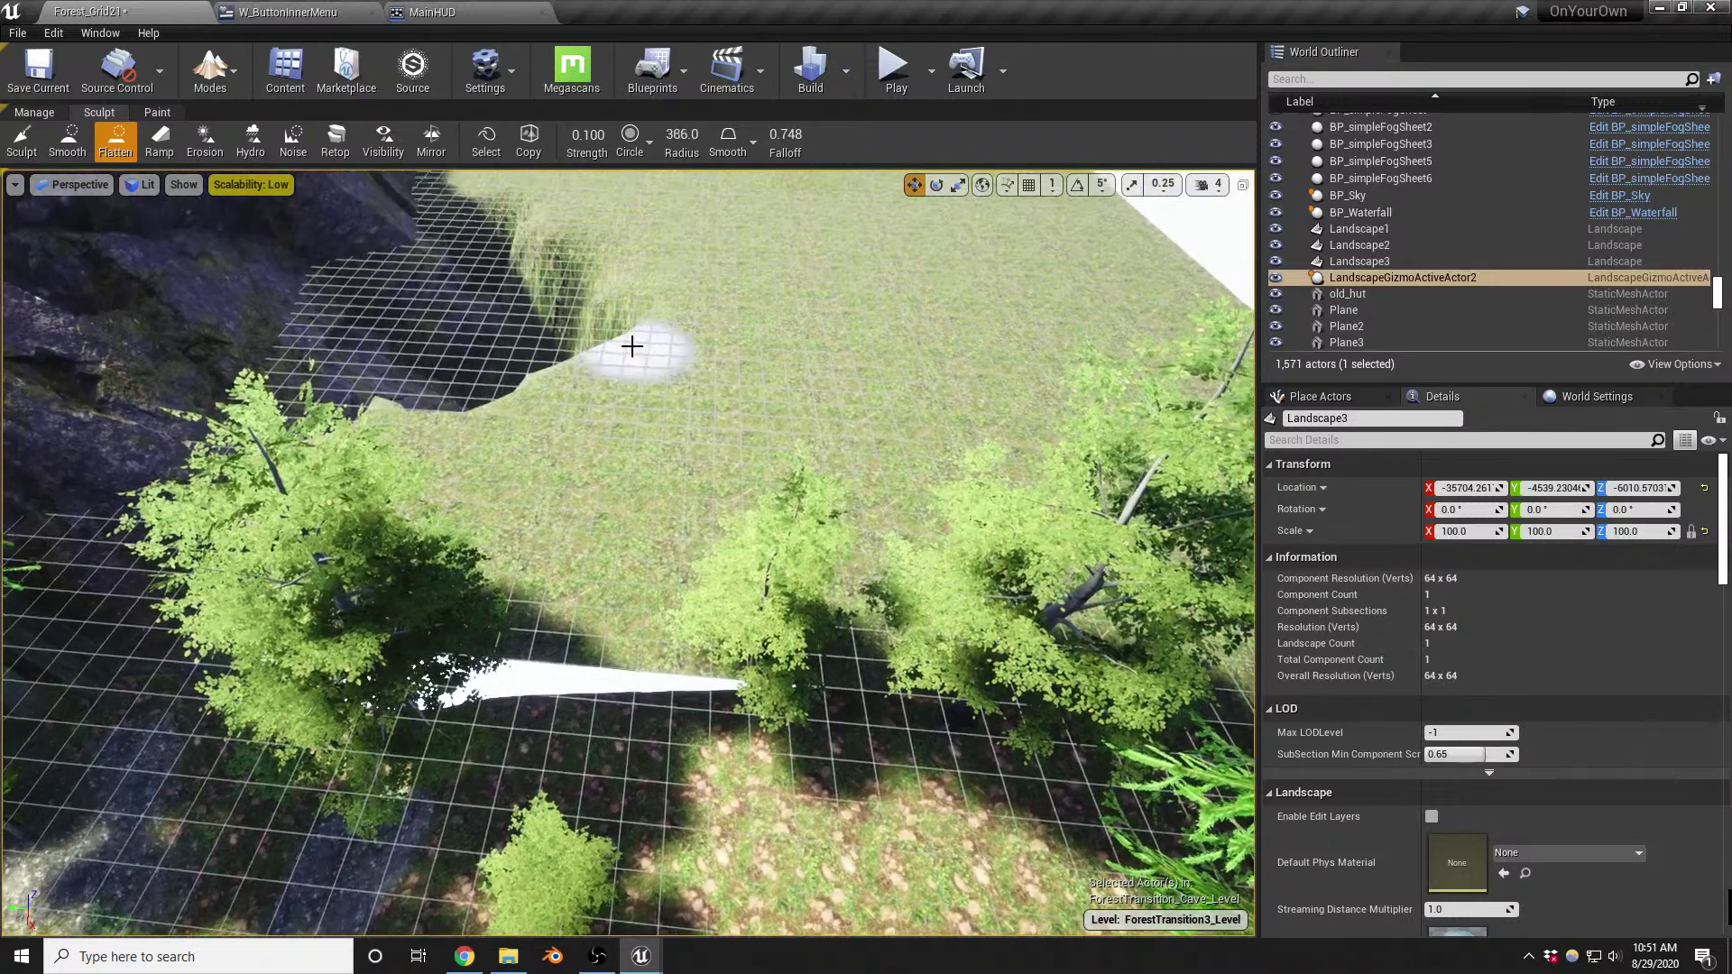
{"action": "key", "text": "bracketright"}
{"action": "key", "text": "bracketright"}
{"action": "key", "text": "bracketright"}
{"action": "key", "text": "bracketright"}
{"action": "key", "text": "bracketright"}
{"action": "key", "text": "bracketright"}
{"action": "key", "text": "bracketright"}
{"action": "key", "text": "bracketright"}
{"action": "key", "text": "bracketright"}
{"action": "key", "text": "bracketright"}
{"action": "key", "text": "bracketright"}
{"action": "key", "text": "bracketright"}
{"action": "key", "text": "bracketright"}
{"action": "key", "text": "bracketright"}
{"action": "key", "text": "bracketright"}
{"action": "key", "text": "bracketright"}
{"action": "key", "text": "bracketright"}
{"action": "key", "text": "bracketright"}
{"action": "key", "text": "bracketright"}
{"action": "key", "text": "bracketright"}
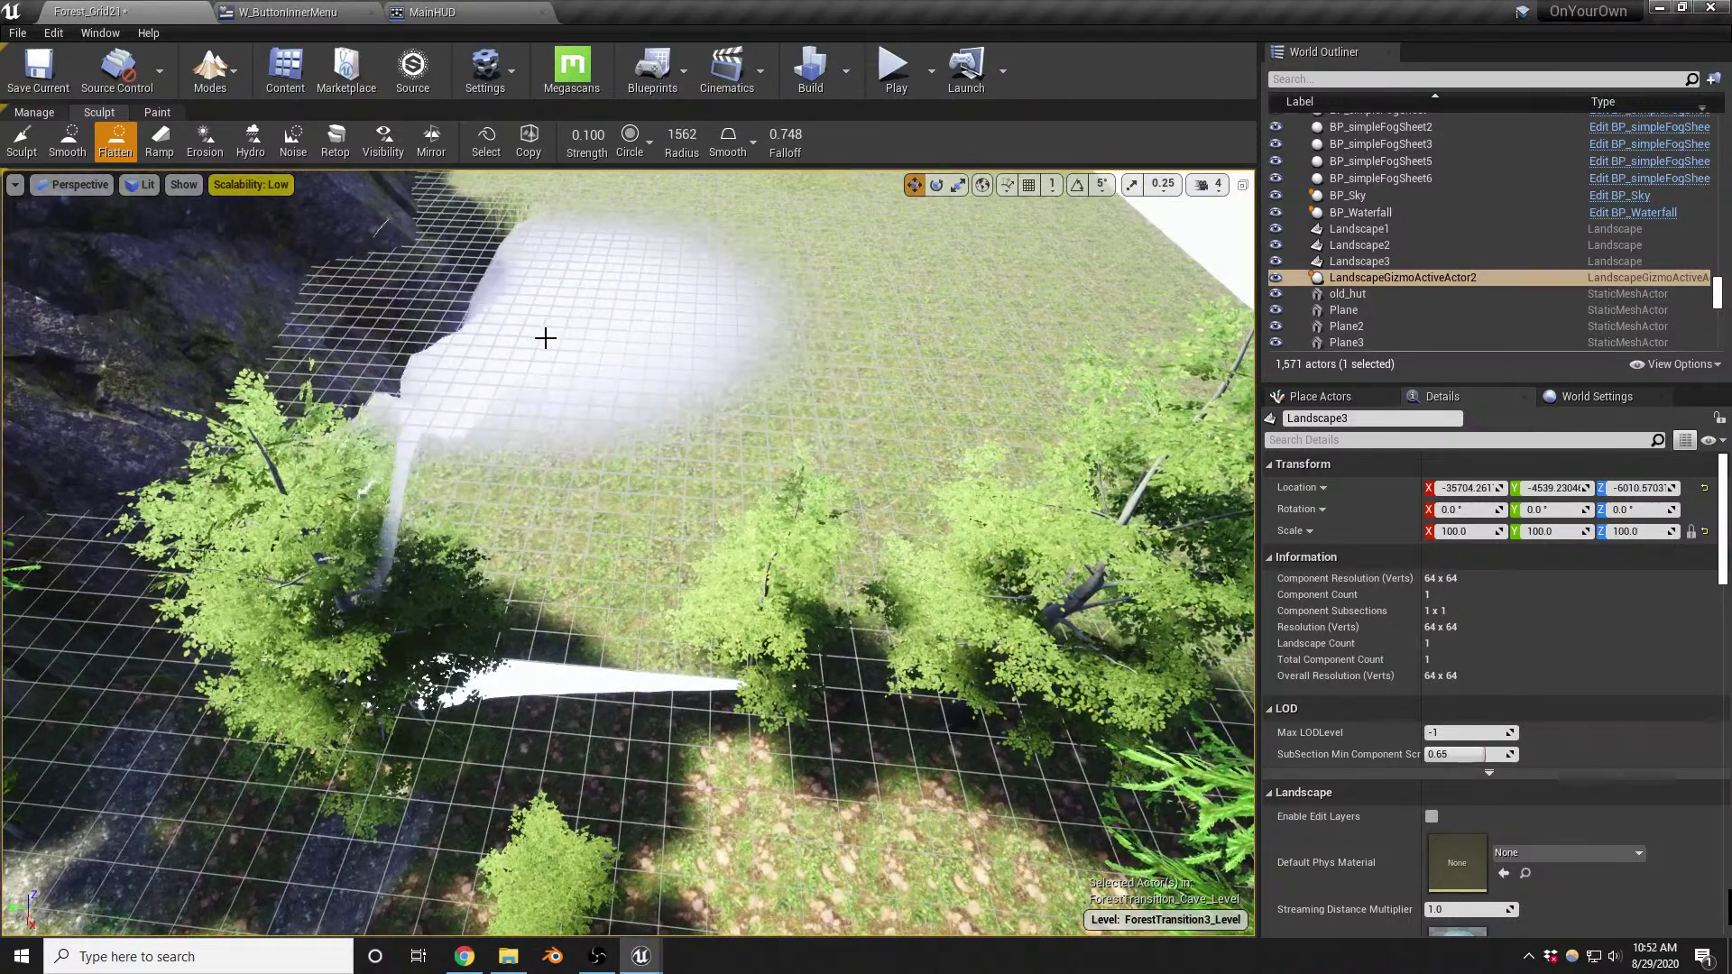
{"action": "mouse_move", "coordinate": [387, 327]}
{"action": "left_mouse_down"}
{"action": "mouse_move", "coordinate": [171, 378]}
{"action": "mouse_move", "coordinate": [414, 324]}
{"action": "mouse_move", "coordinate": [128, 383]}
{"action": "mouse_move", "coordinate": [129, 357]}
{"action": "left_mouse_up"}
{"action": "mouse_move", "coordinate": [418, 208]}
{"action": "right_mouse_down"}
{"action": "mouse_move", "coordinate": [378, 221]}
{"action": "mouse_move", "coordinate": [770, 270]}
{"action": "right_mouse_up"}
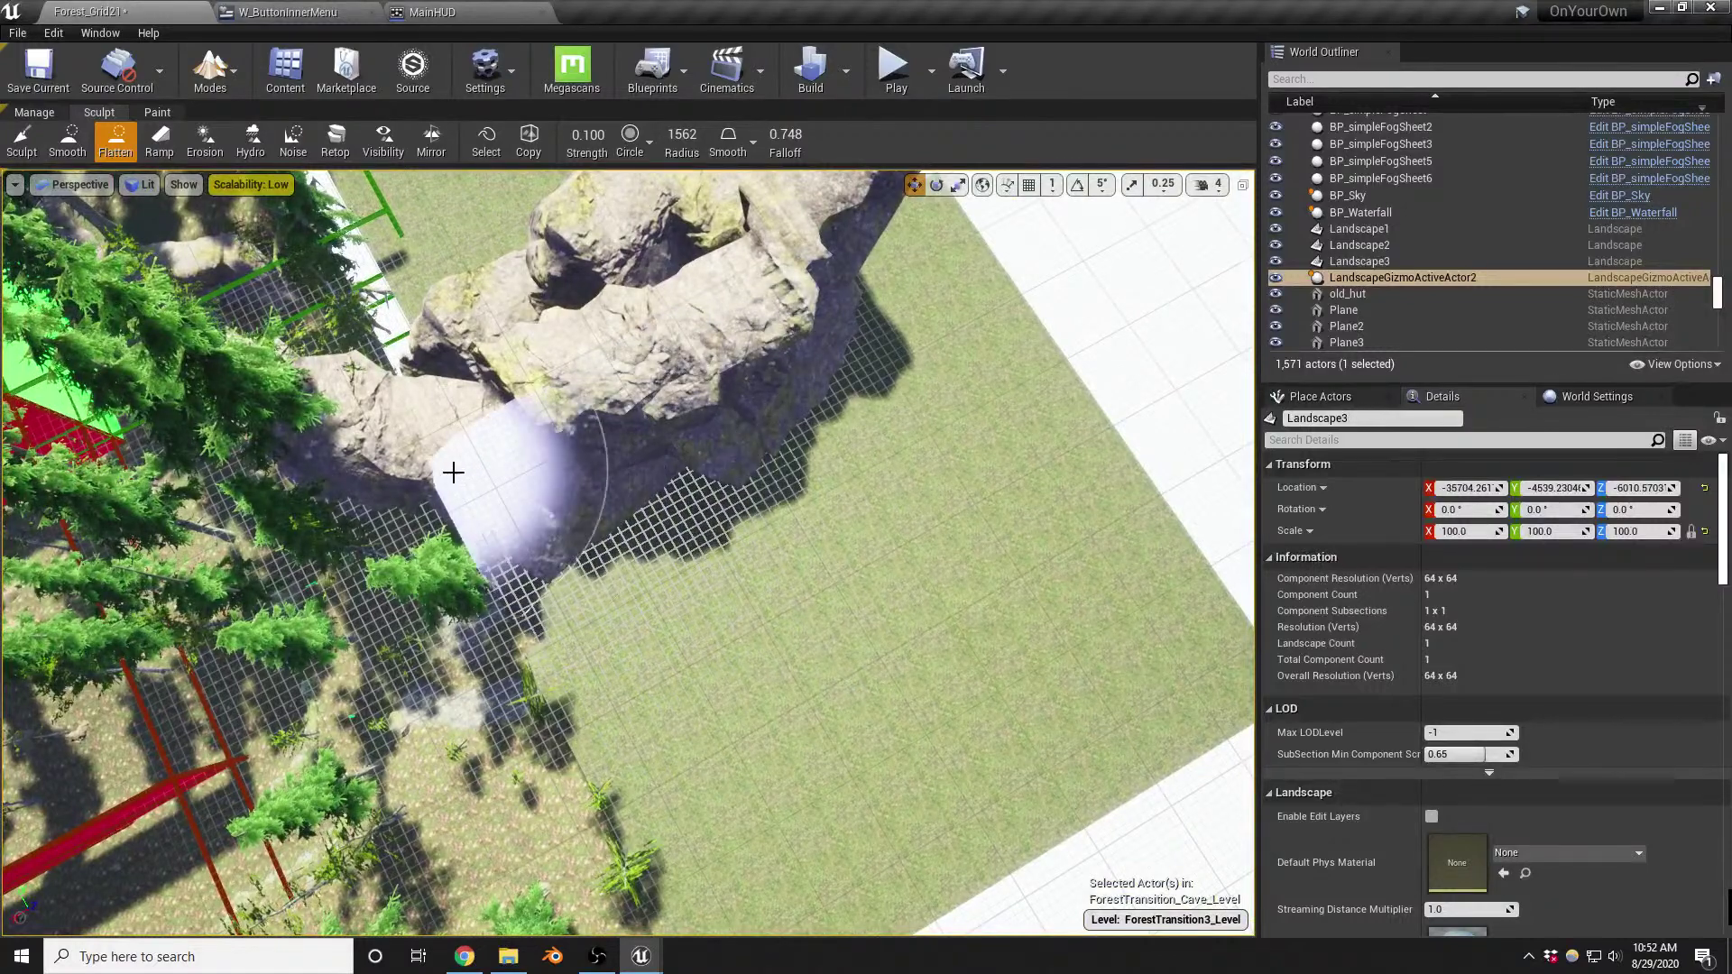
{"action": "left_click_drag", "start_coordinate": [451, 461], "coordinate": [437, 462]}
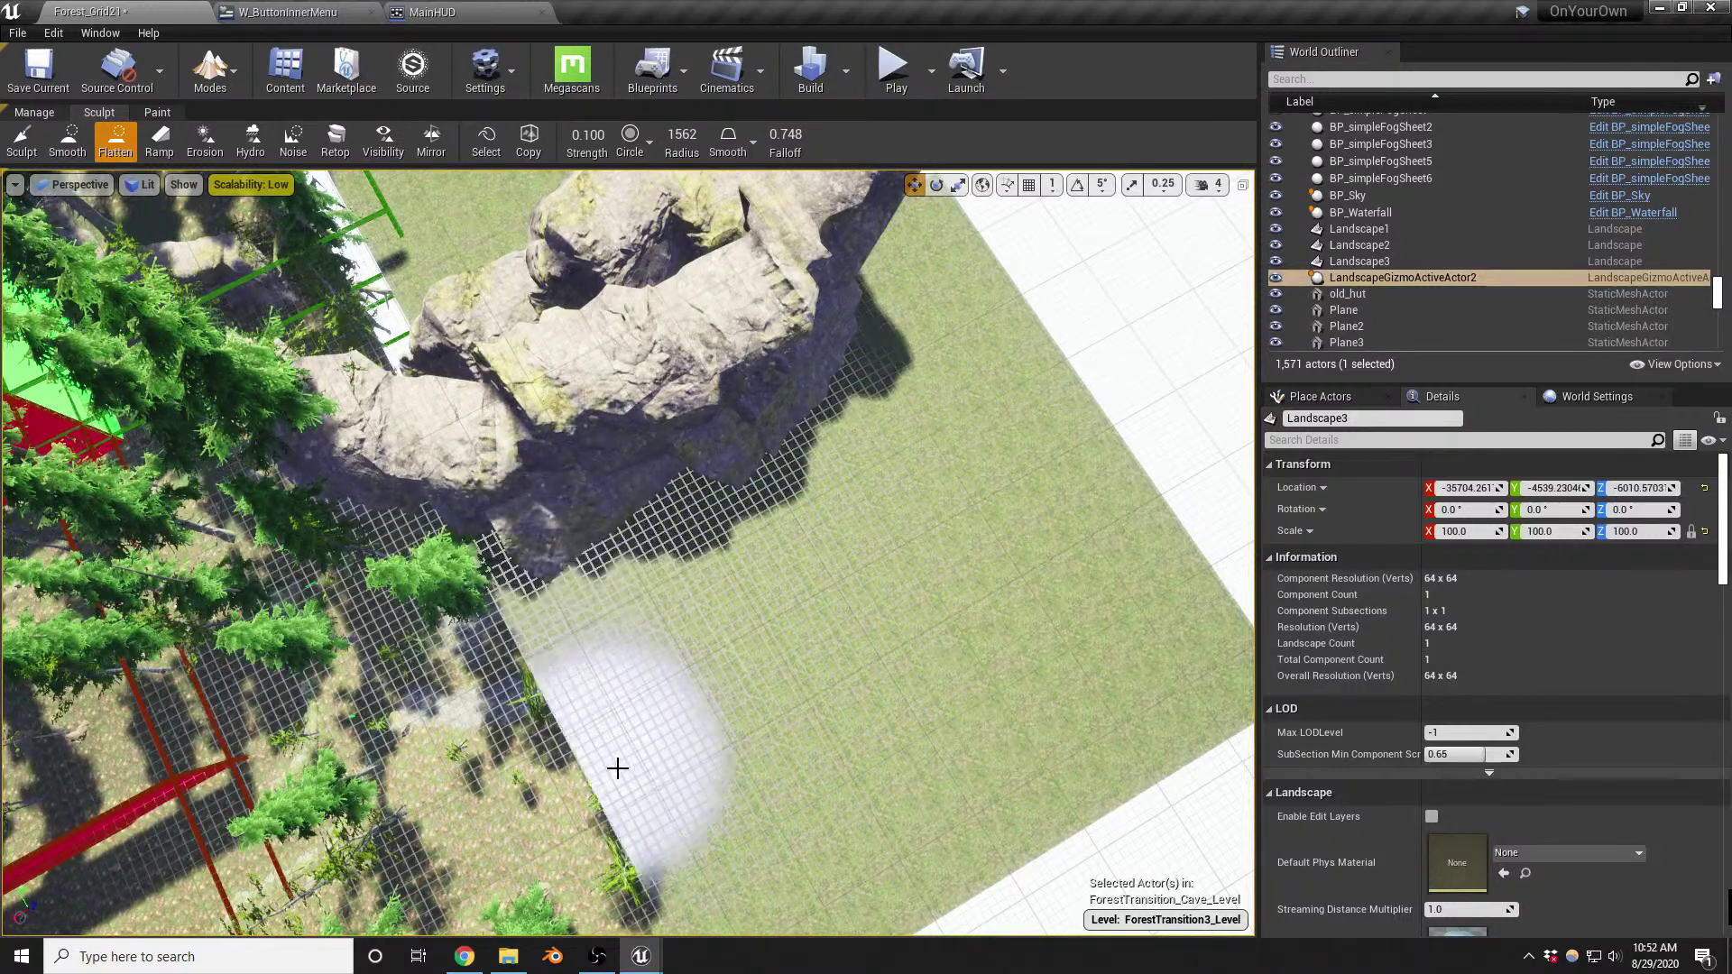
{"action": "right_click", "coordinate": [809, 466]}
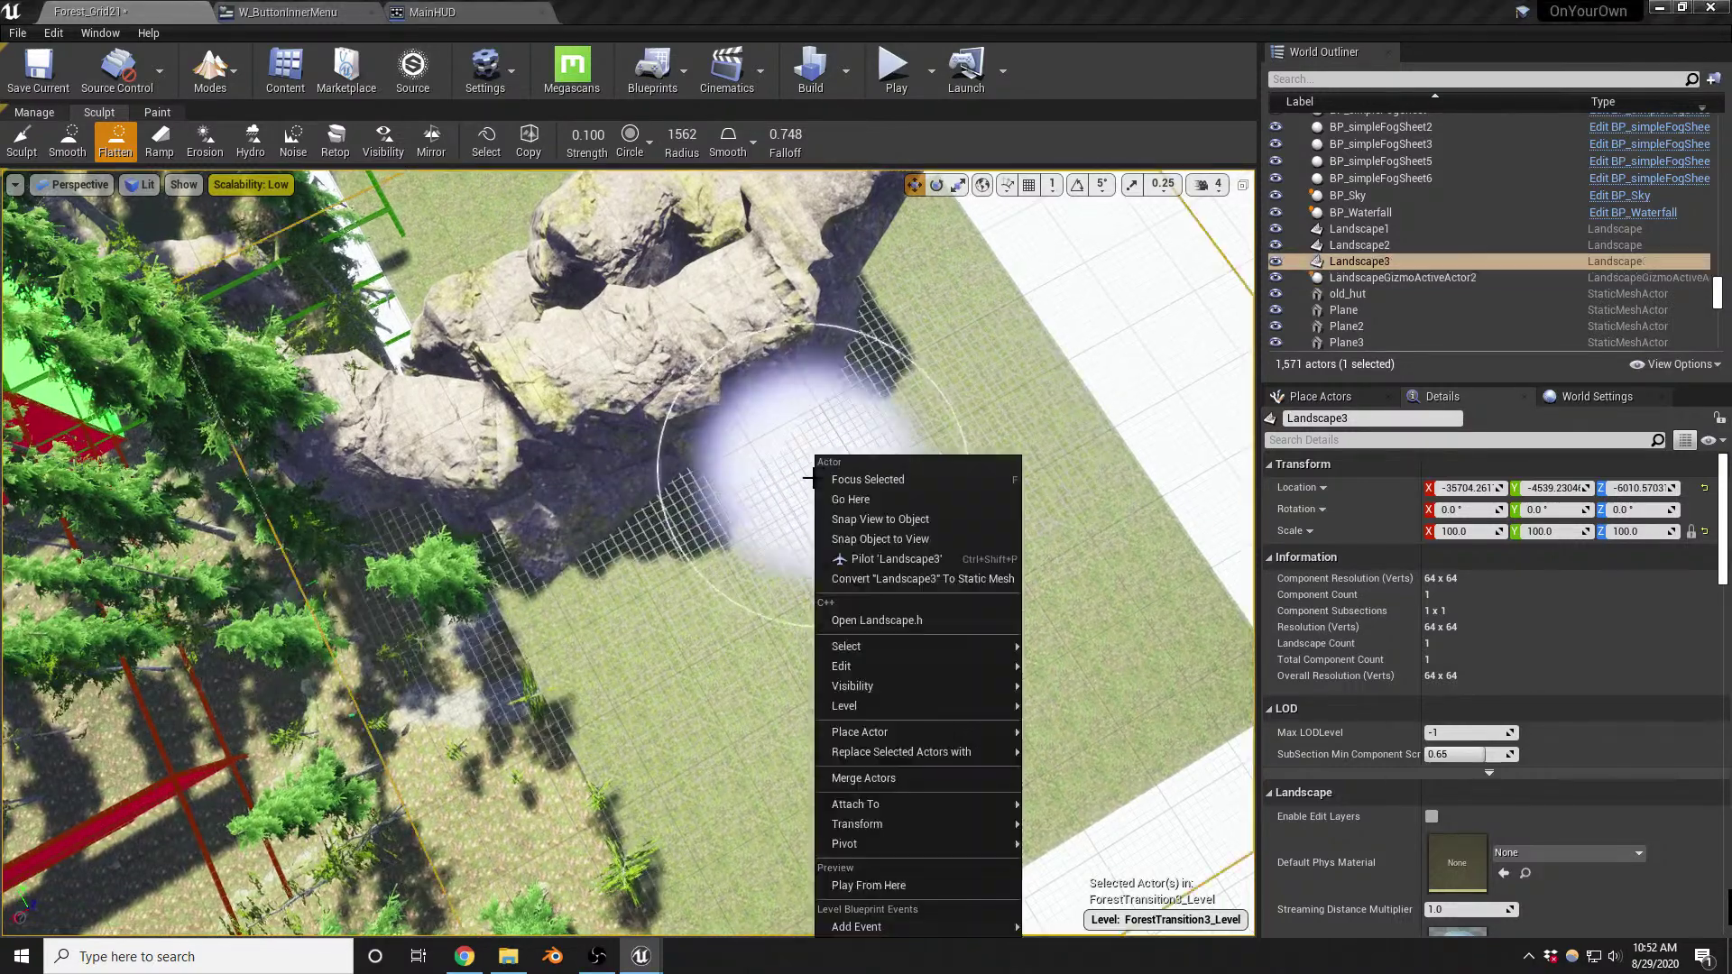
{"action": "right_click_drag", "start_coordinate": [707, 542], "coordinate": [718, 539]}
{"action": "key", "text": "Escape"}
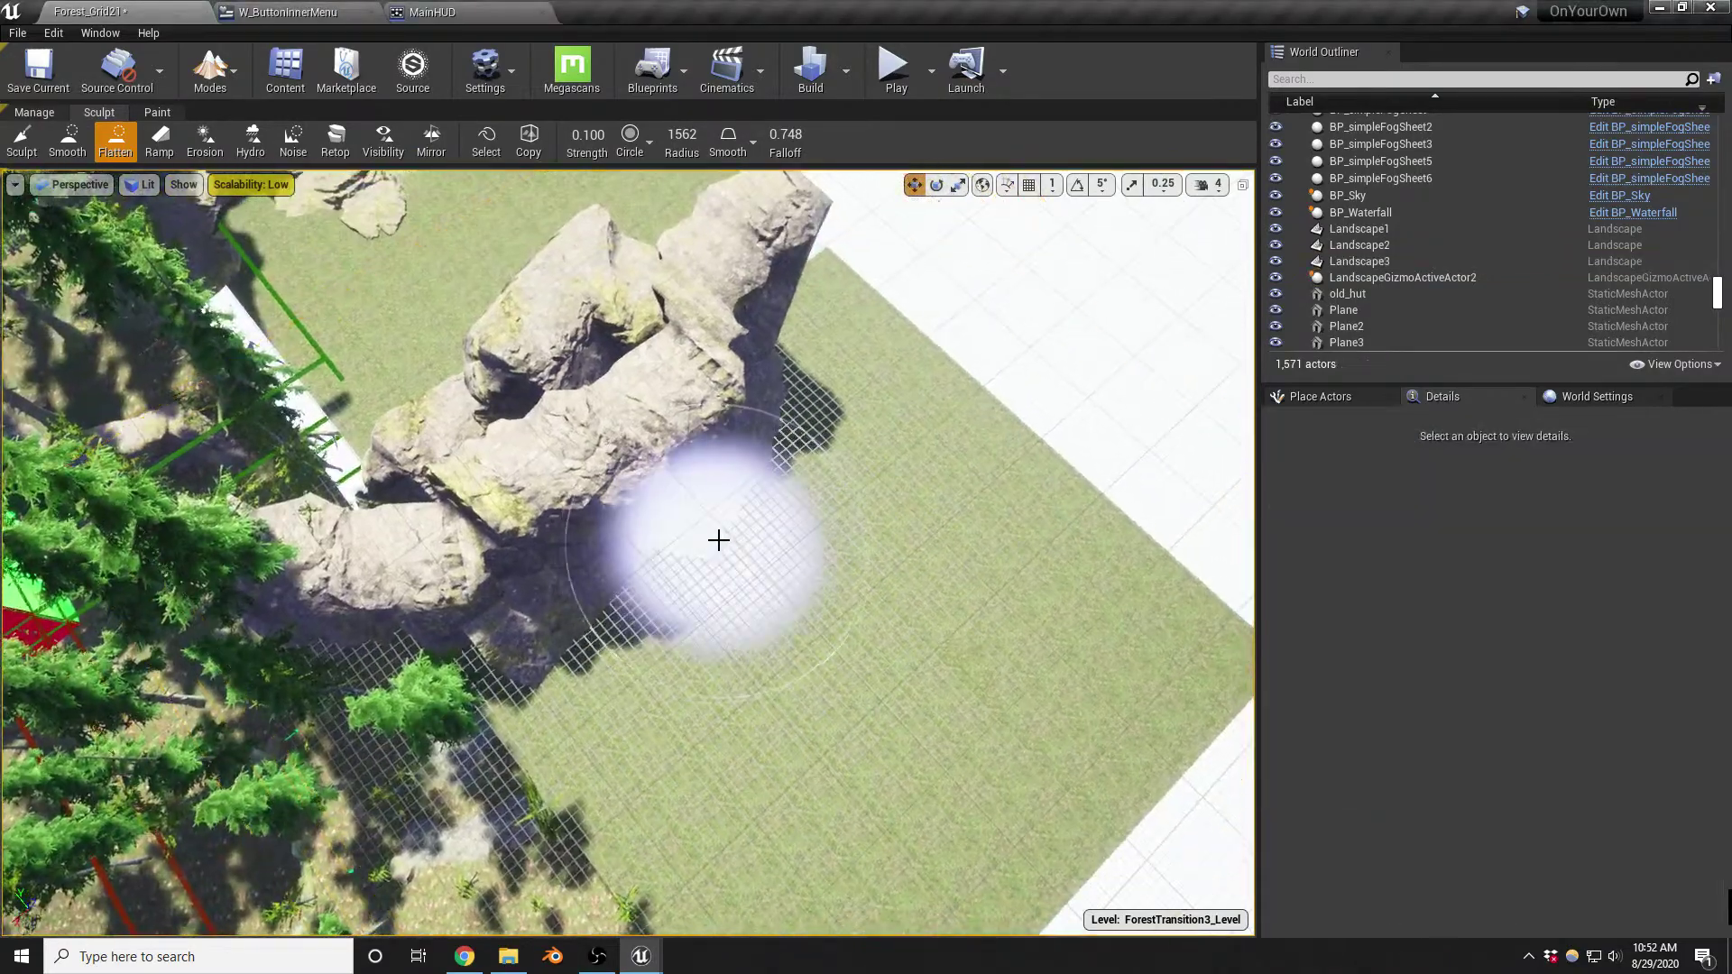
Lower Landscape3 to Z about -6614 and shift it along X to about -35643 so it meets the forest ground
{"action": "key", "text": "shift+1"}
{"action": "left_click", "coordinate": [735, 619]}
{"action": "right_click_drag", "start_coordinate": [734, 619], "coordinate": [849, 454]}
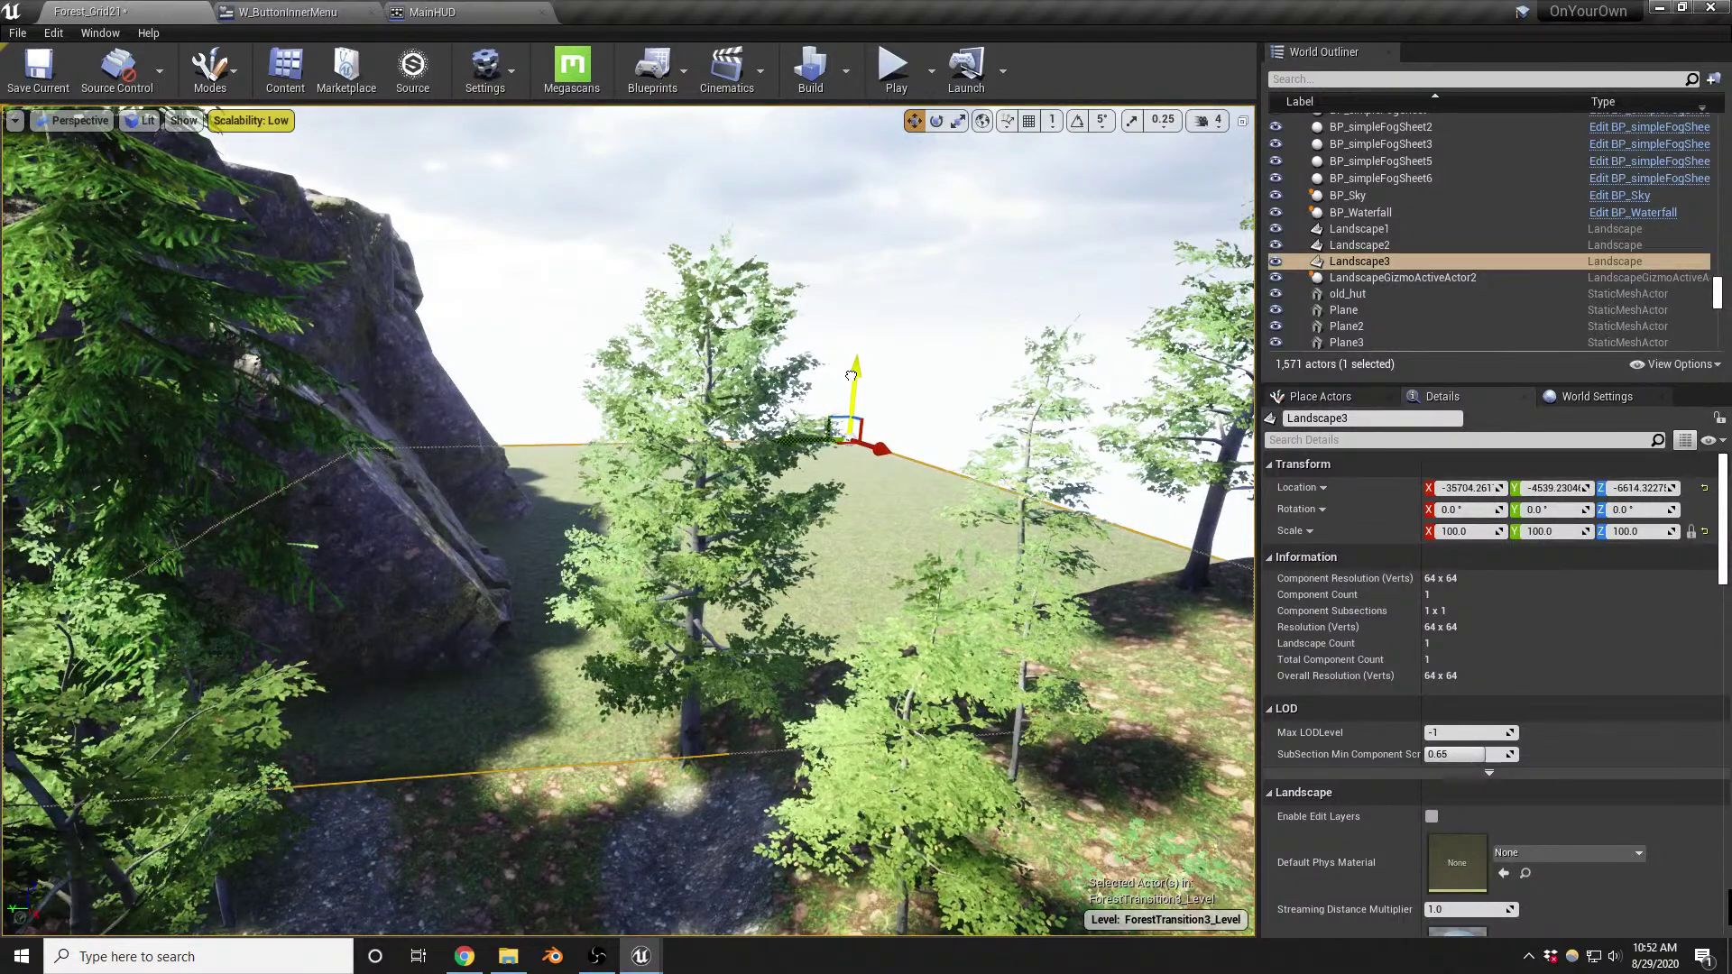
{"action": "right_click_drag", "start_coordinate": [850, 375], "coordinate": [817, 410]}
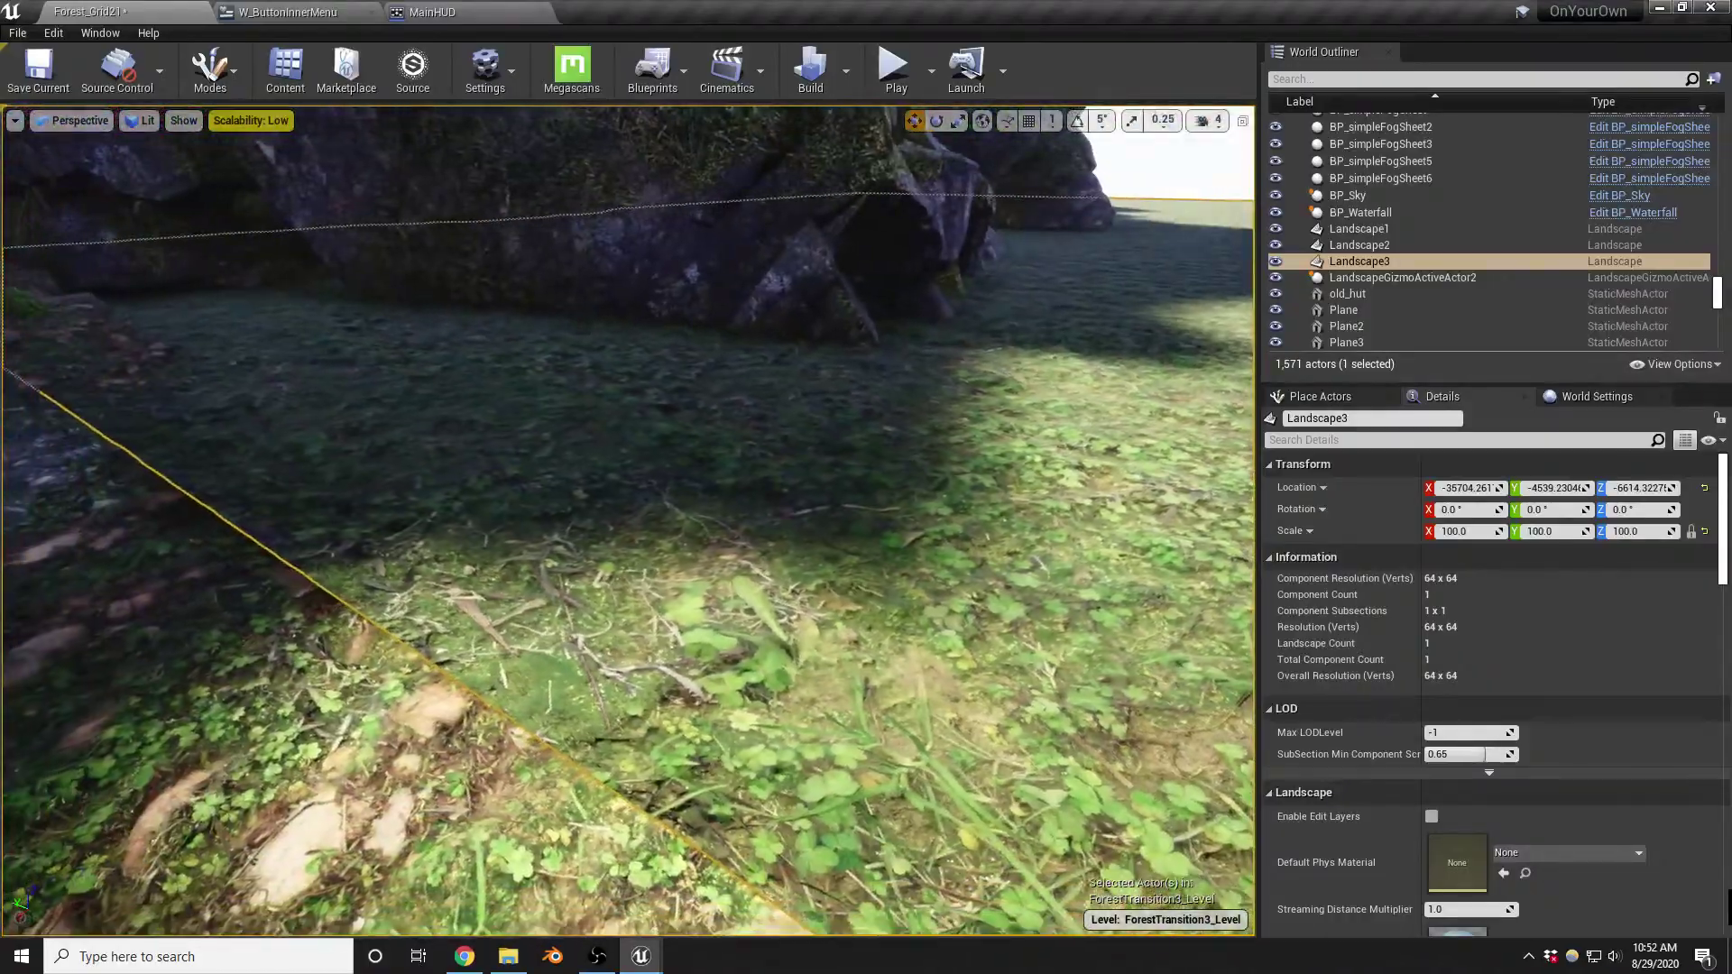
{"action": "right_click_drag", "start_coordinate": [628, 520], "coordinate": [722, 536]}
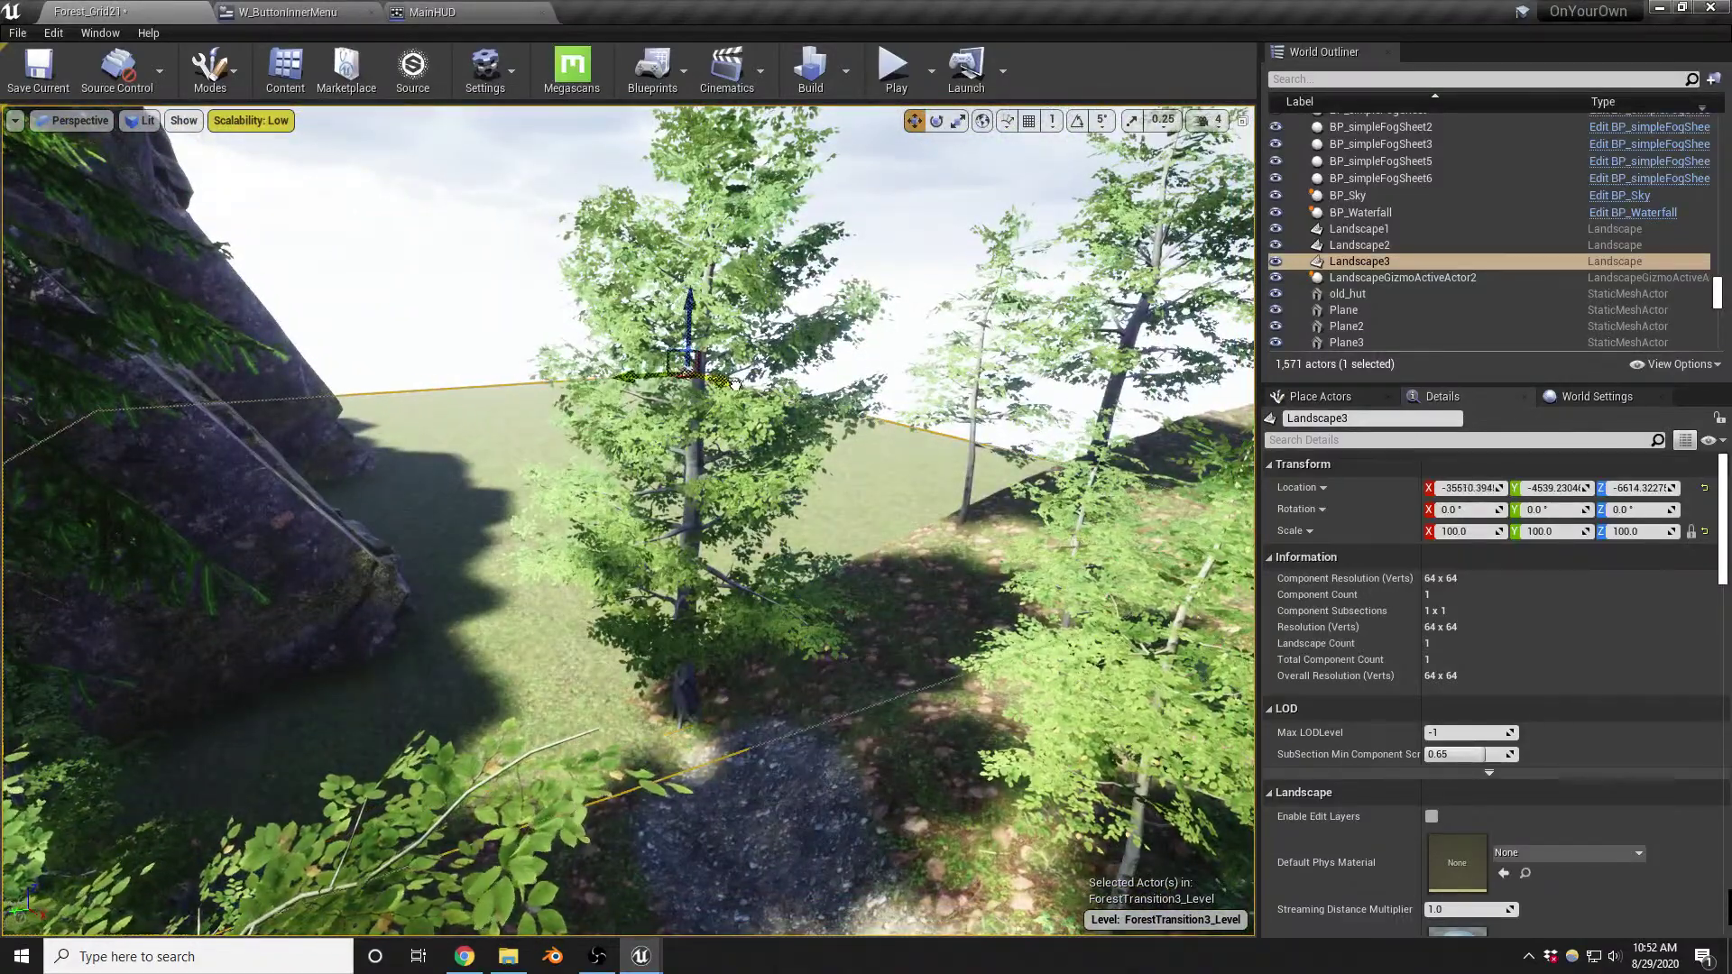
{"action": "left_click_drag", "start_coordinate": [647, 578], "coordinate": [482, 487]}
Duplicate the rocks SM_RockNordic_02_nobase_closed and SM_RockNordic_4 together and place the copies beside the granite cliffs at the forest edge
{"action": "right_click_drag", "start_coordinate": [483, 487], "coordinate": [482, 451]}
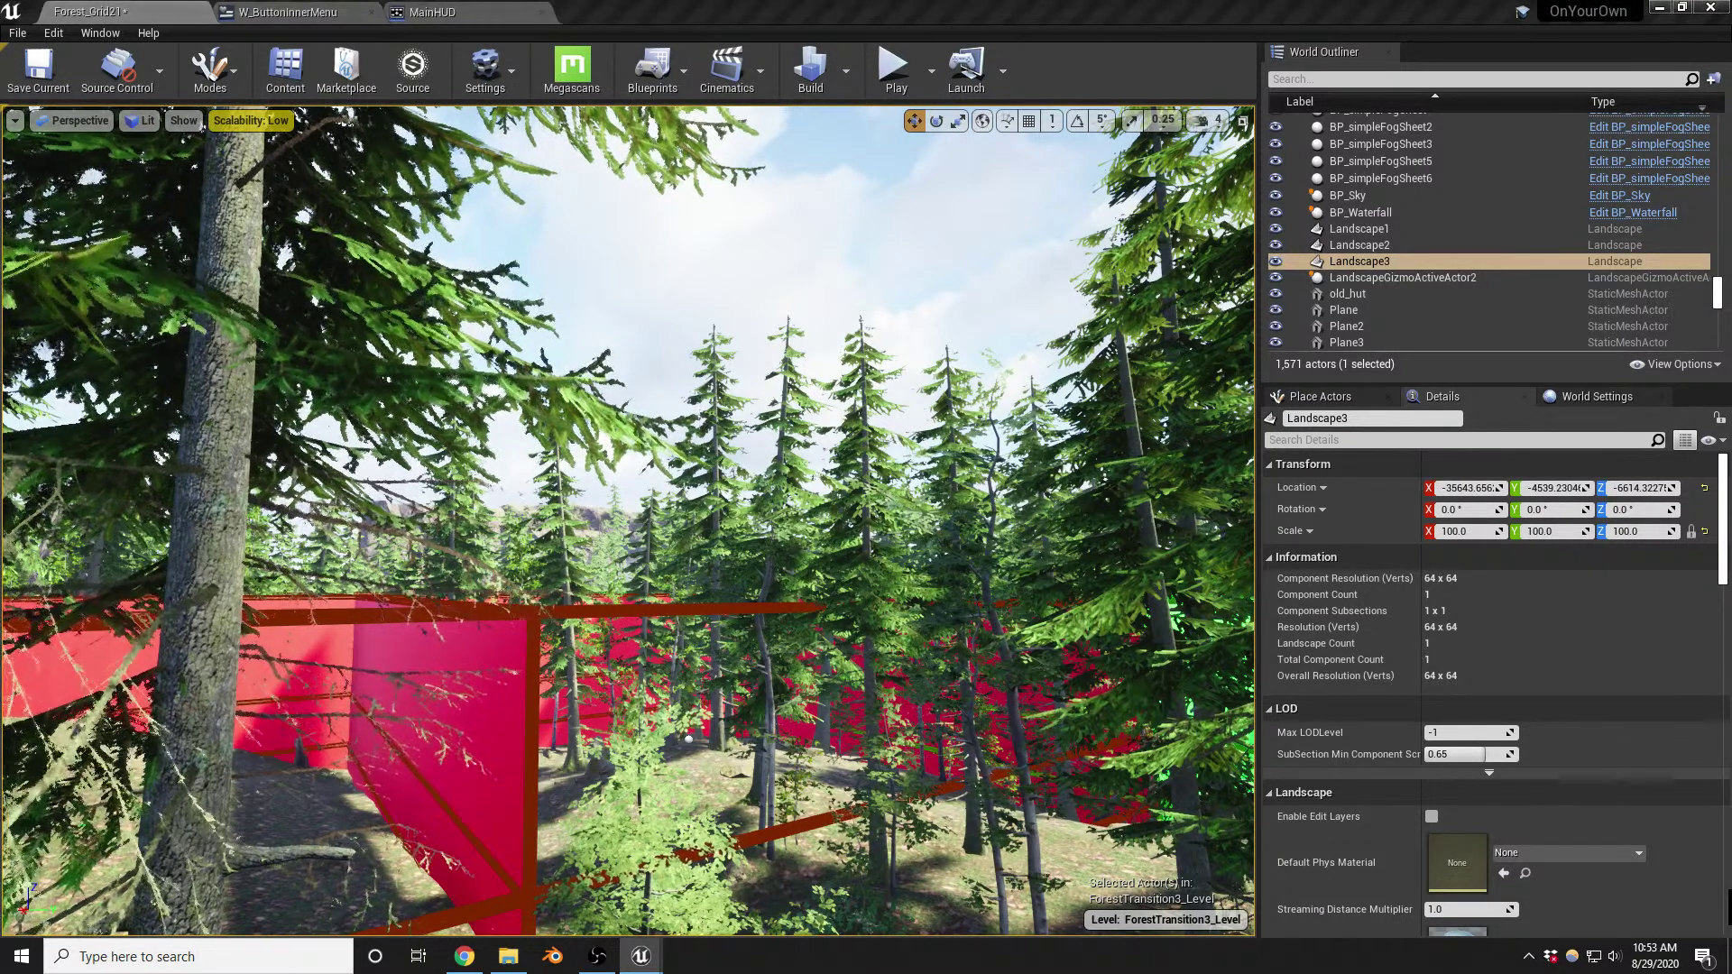
{"action": "right_click_drag", "start_coordinate": [1008, 836], "coordinate": [1010, 888]}
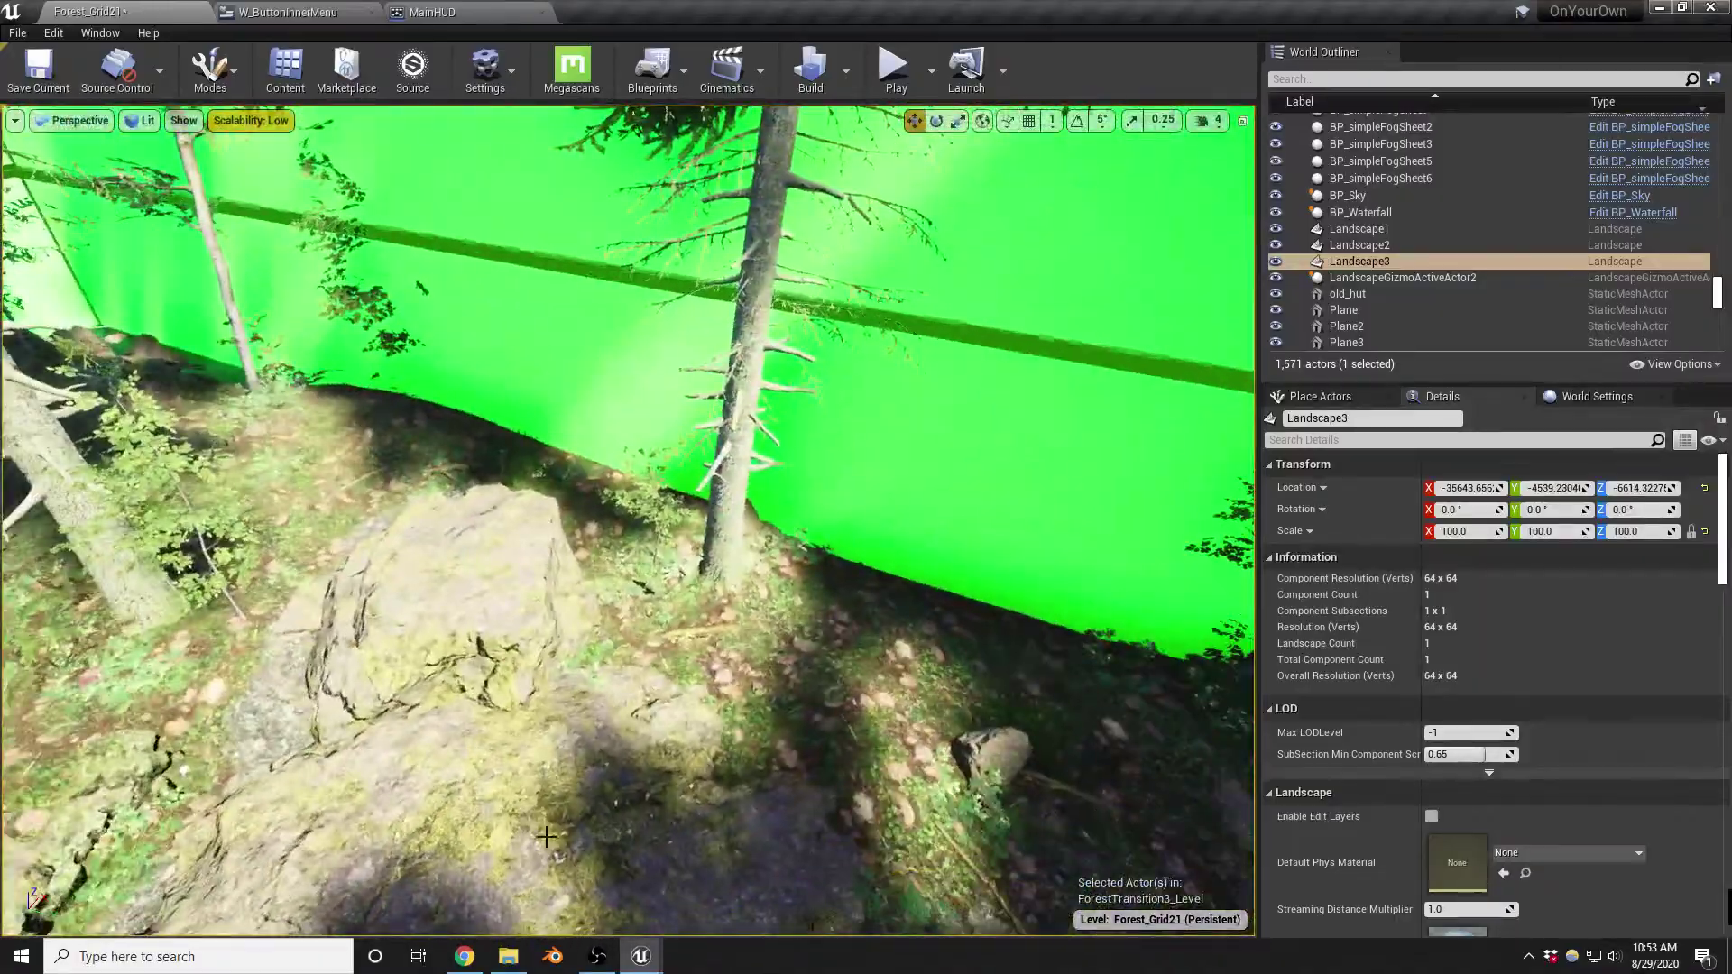
{"action": "left_click", "coordinate": [546, 837]}
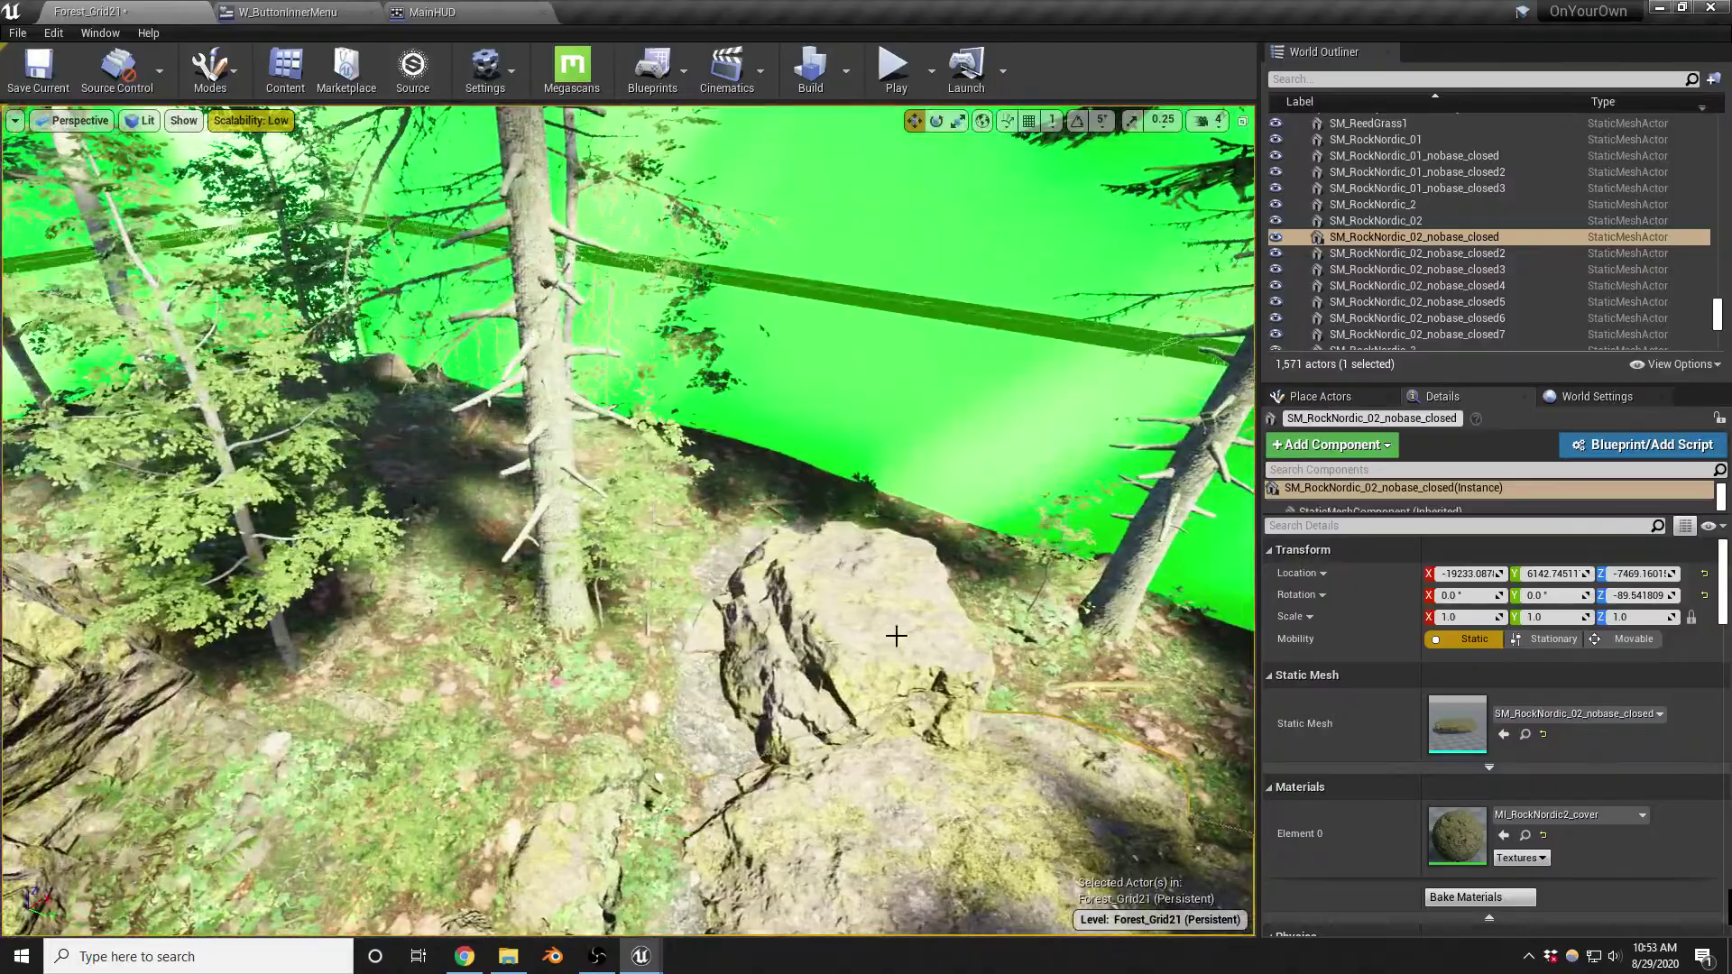
{"action": "left_click", "coordinate": [895, 636], "text": "ctrl"}
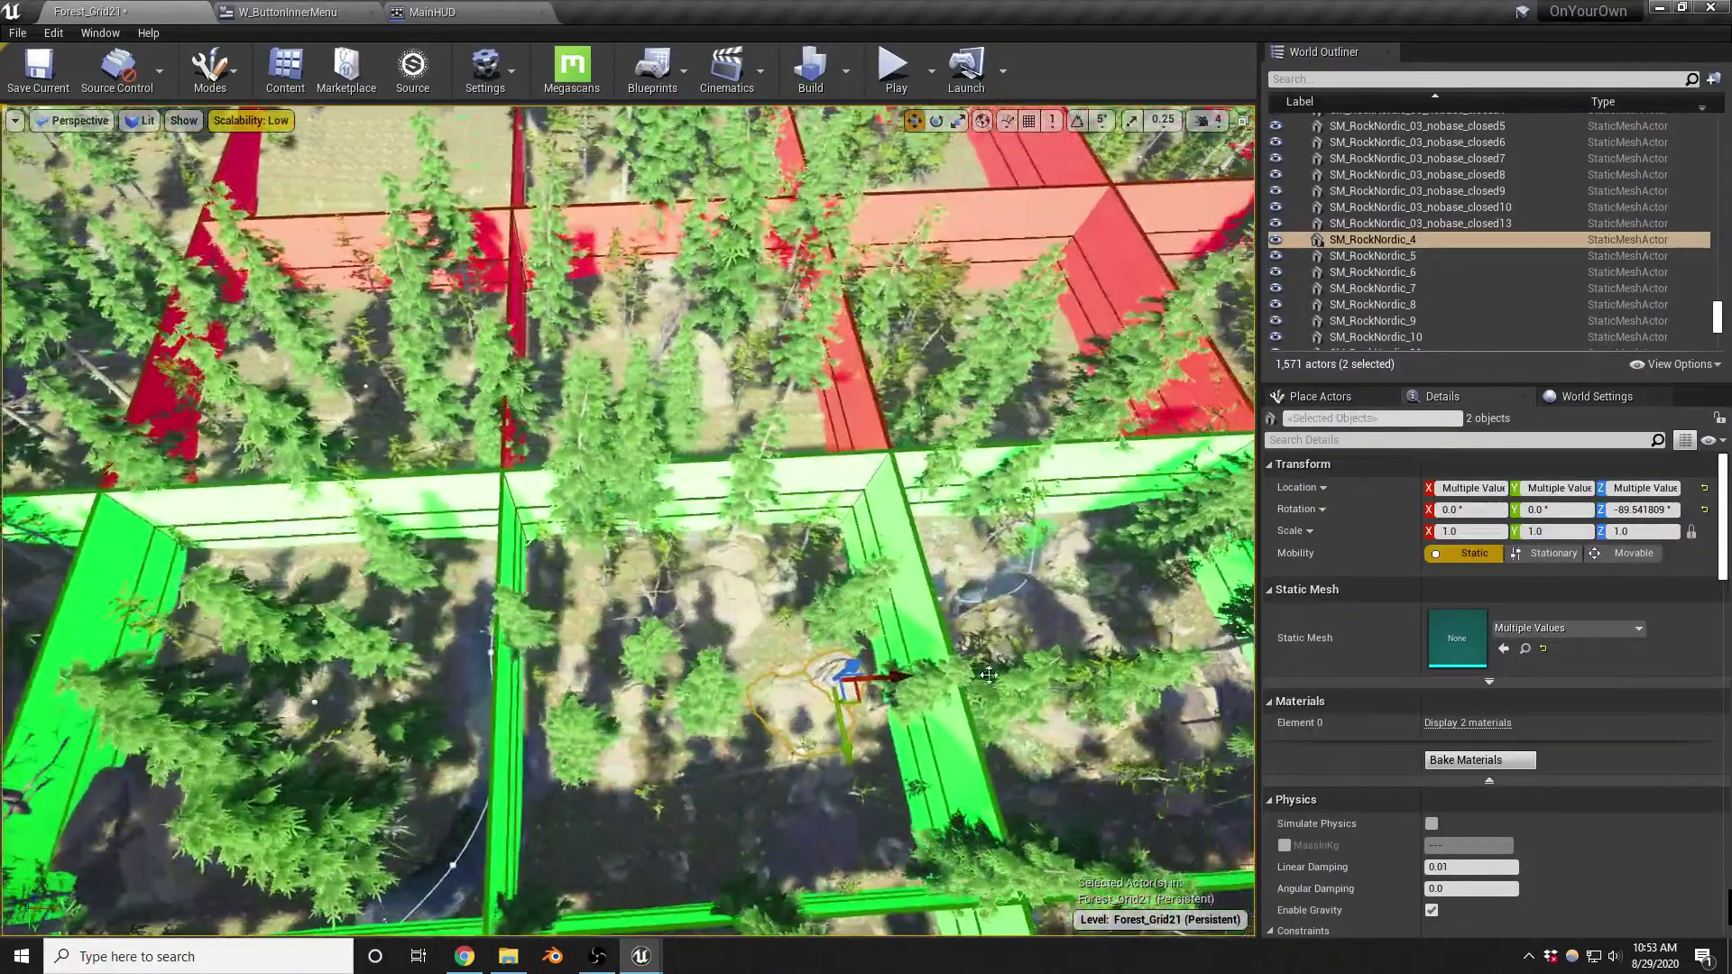
{"action": "left_click_drag", "start_coordinate": [860, 699], "coordinate": [570, 639], "text": "alt"}
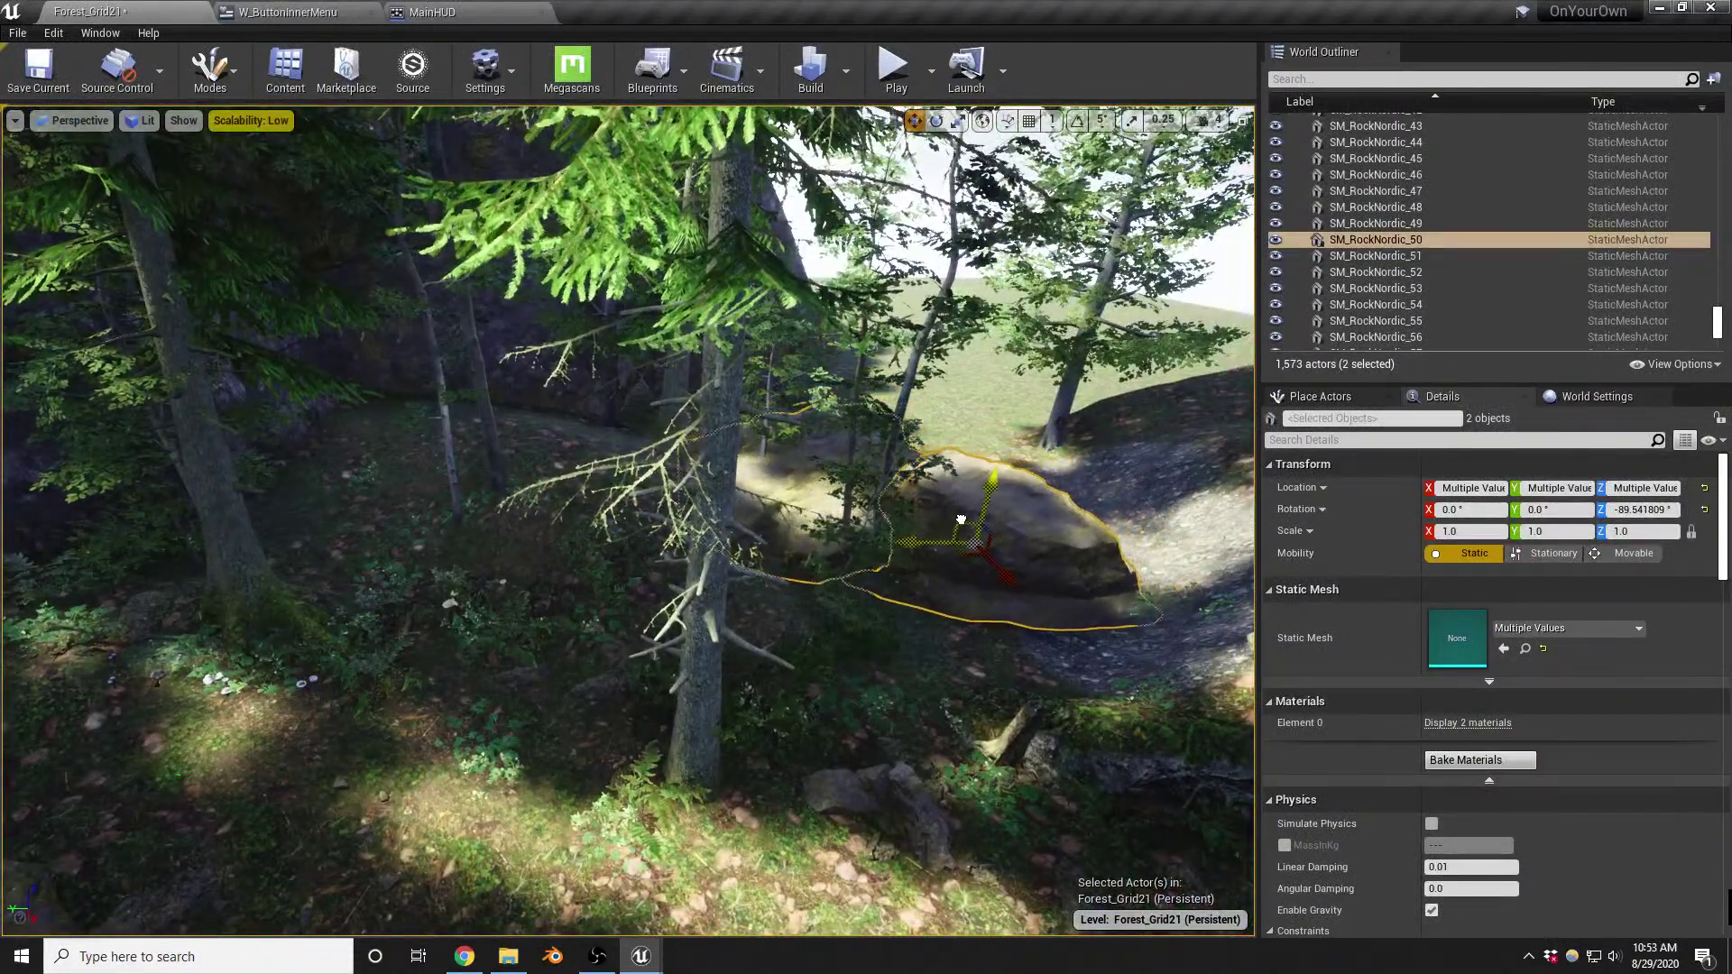
{"action": "right_click_drag", "start_coordinate": [628, 522], "coordinate": [332, 580]}
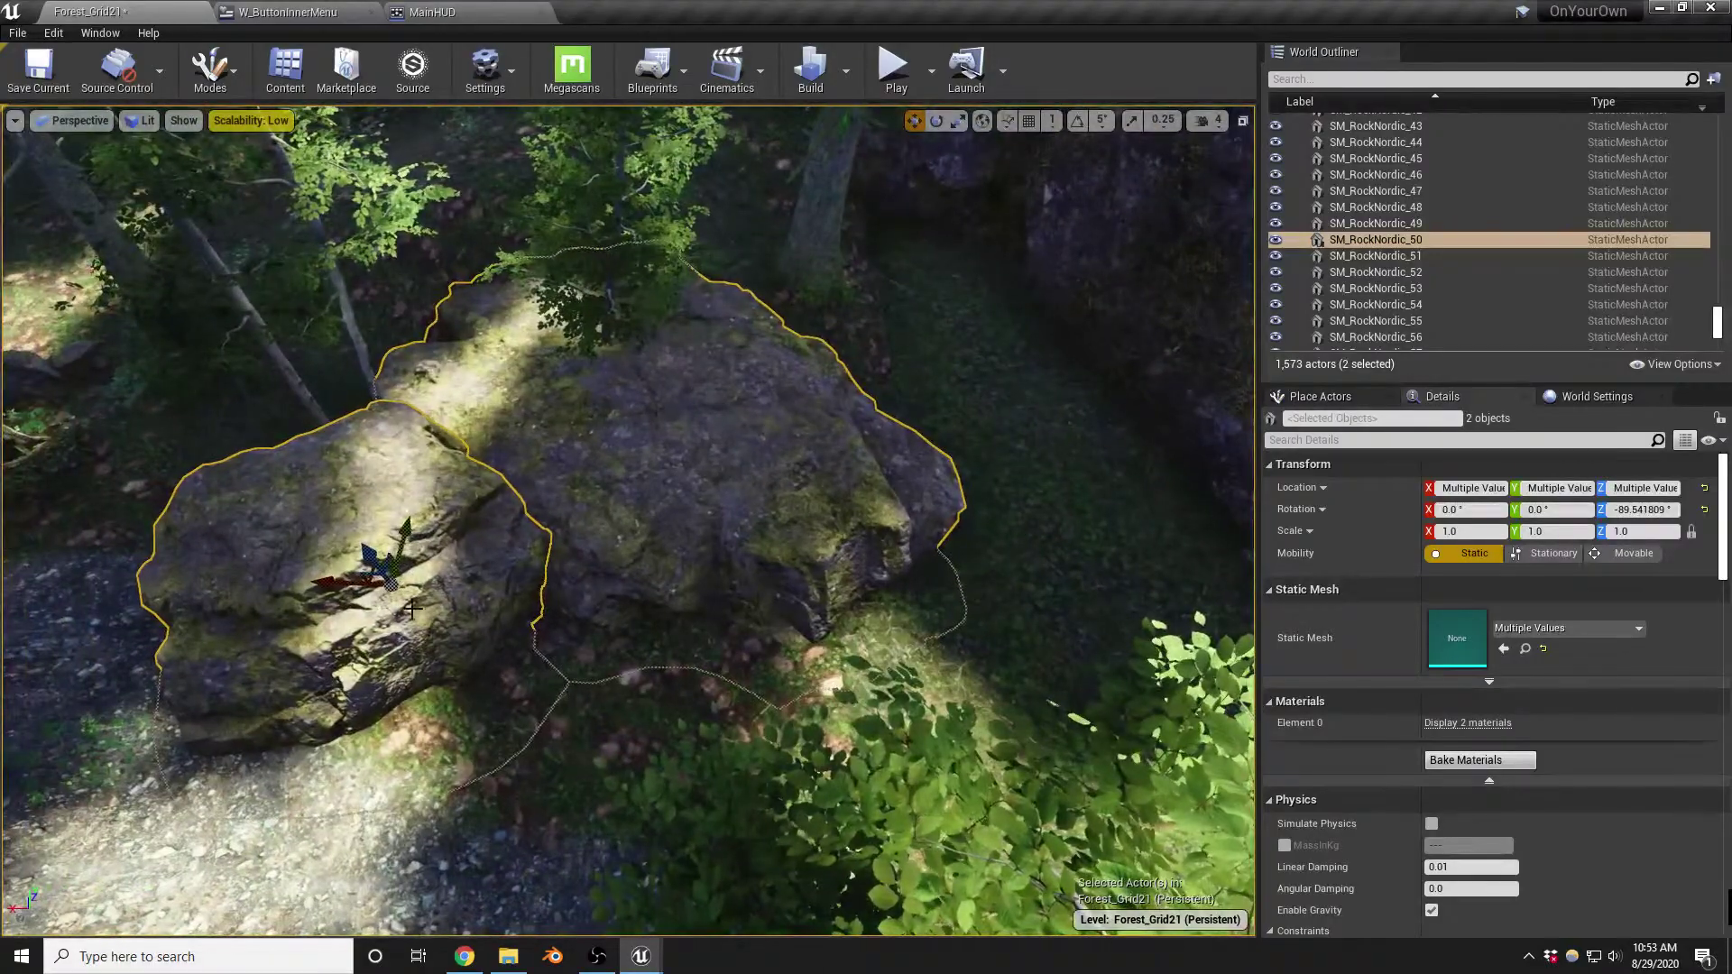
{"action": "key", "text": "f"}
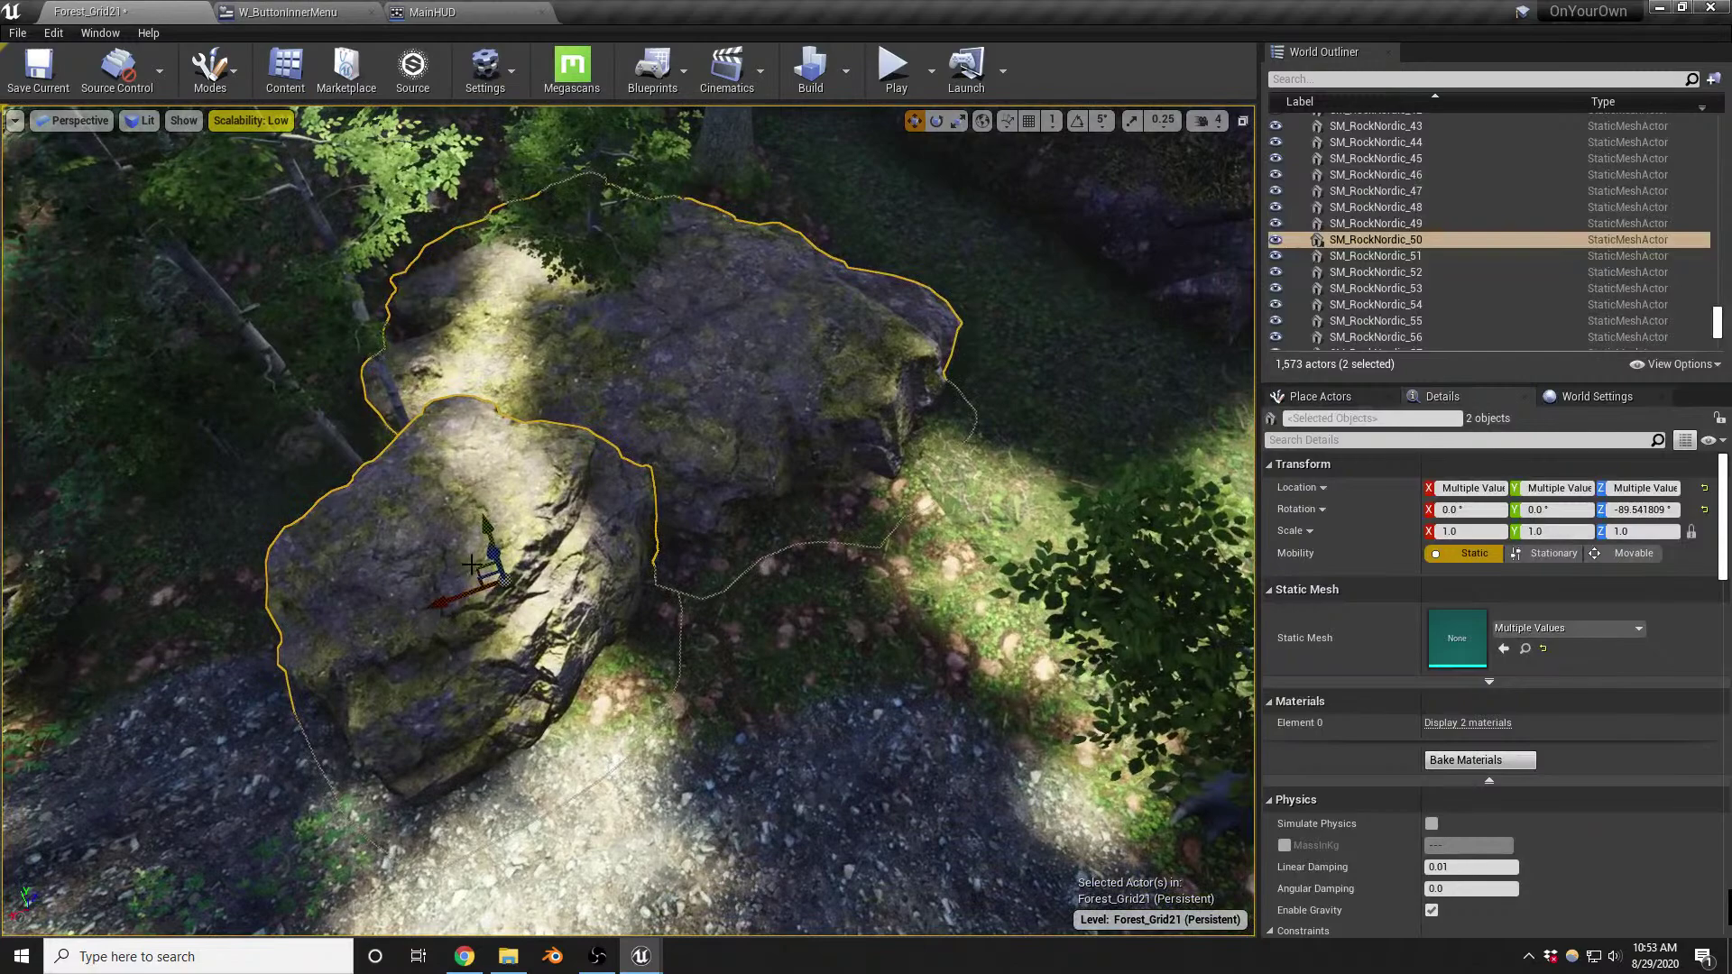
{"action": "right_click_drag", "start_coordinate": [715, 533], "coordinate": [902, 523]}
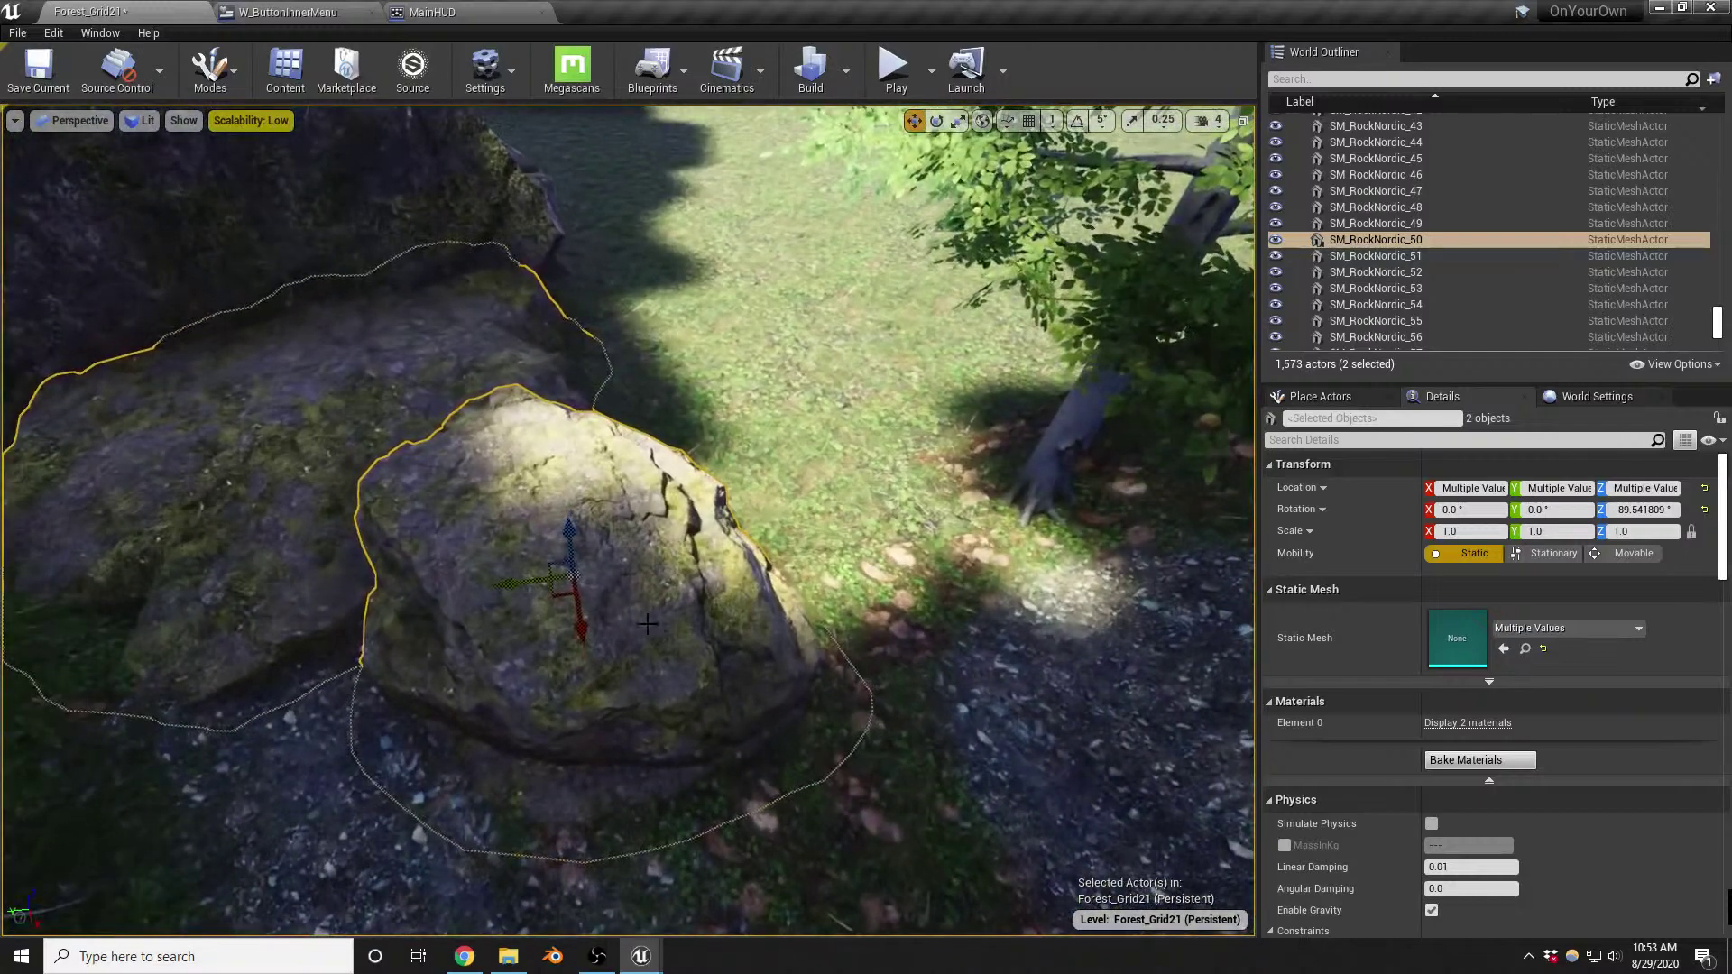
Move SM_RockNordic_50 to about X -29493, Y -694 and rotate it around Z to about -4°
{"action": "left_click", "coordinate": [611, 655]}
{"action": "left_click_drag", "start_coordinate": [566, 595], "coordinate": [857, 536]}
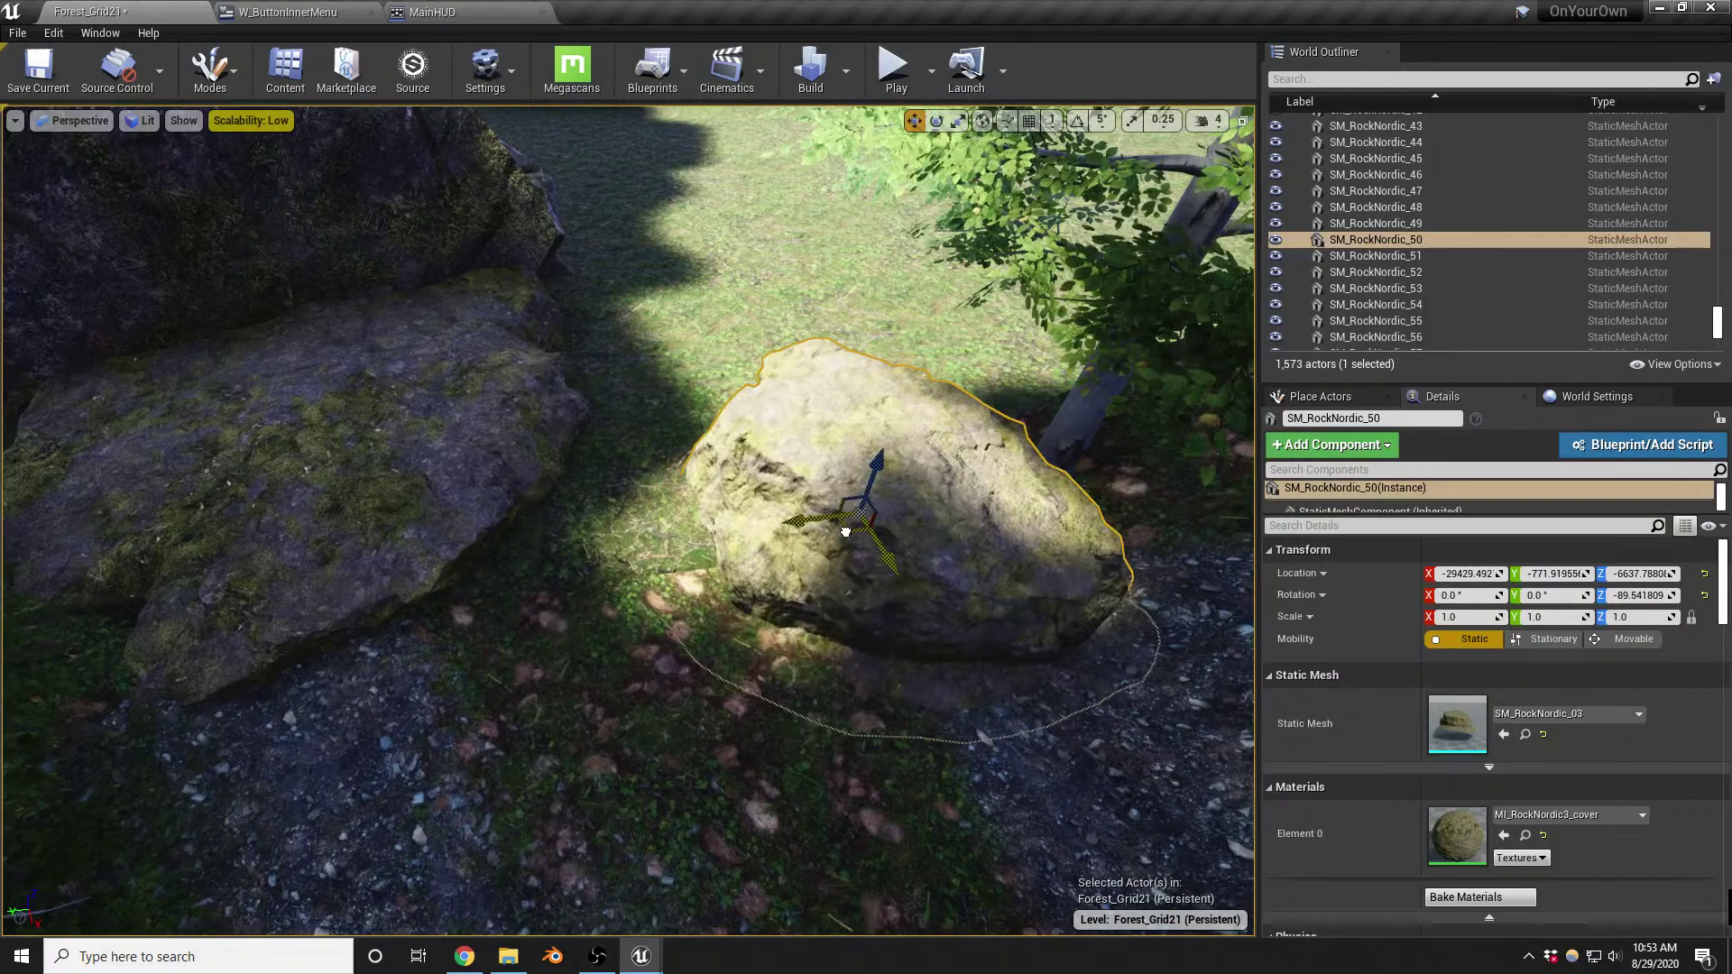
{"action": "right_click_drag", "start_coordinate": [762, 621], "coordinate": [785, 577]}
{"action": "key", "text": "e"}
{"action": "left_click_drag", "start_coordinate": [591, 554], "coordinate": [443, 595]}
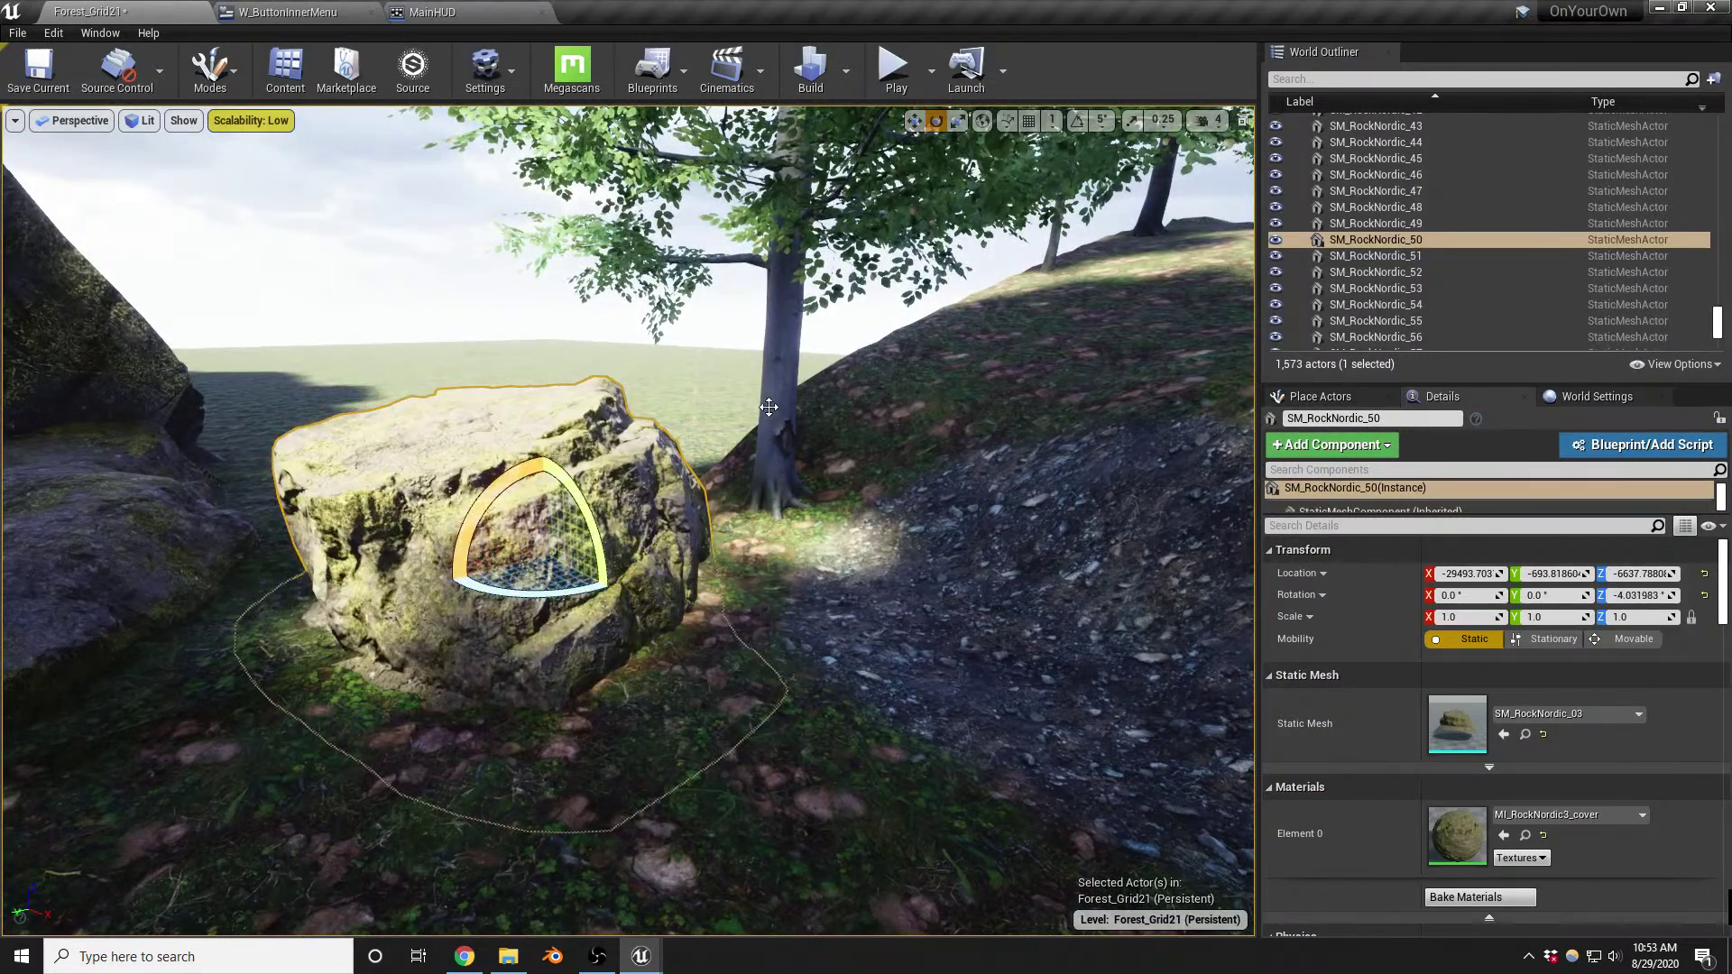
Select the foliage tree standing behind the boulder and reposition it farther away on the slope beside the gravel path
{"action": "key", "text": "shift+4"}
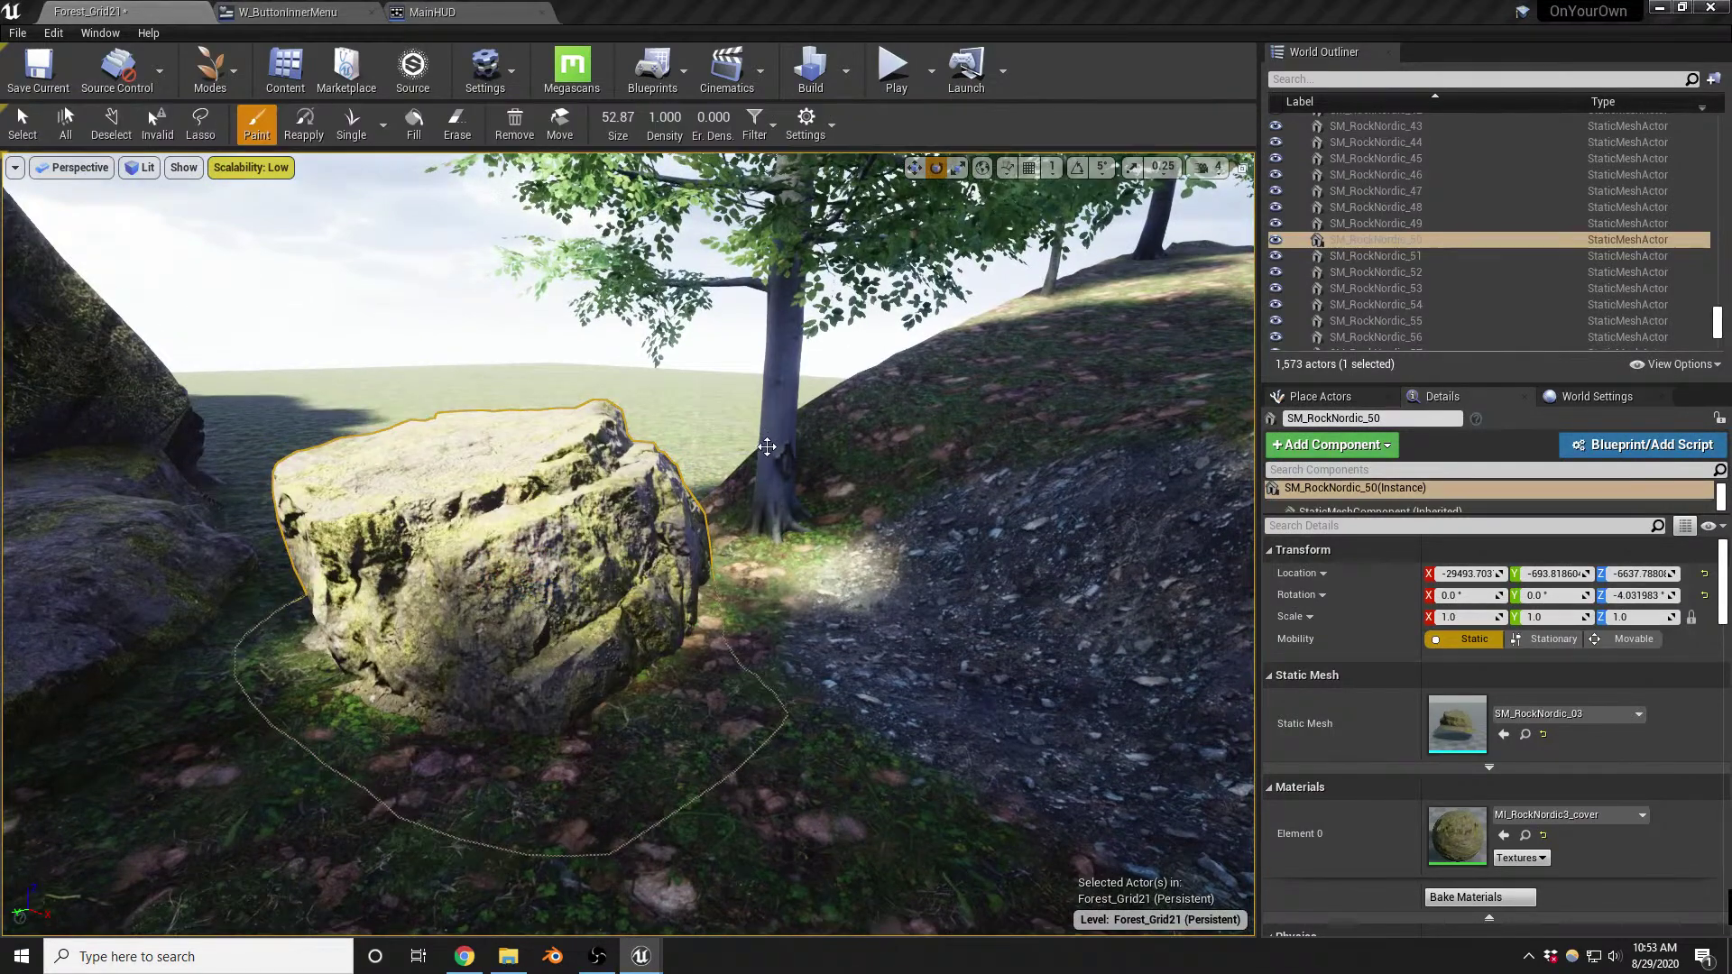
{"action": "left_click", "coordinate": [13, 135]}
{"action": "left_click", "coordinate": [785, 389]}
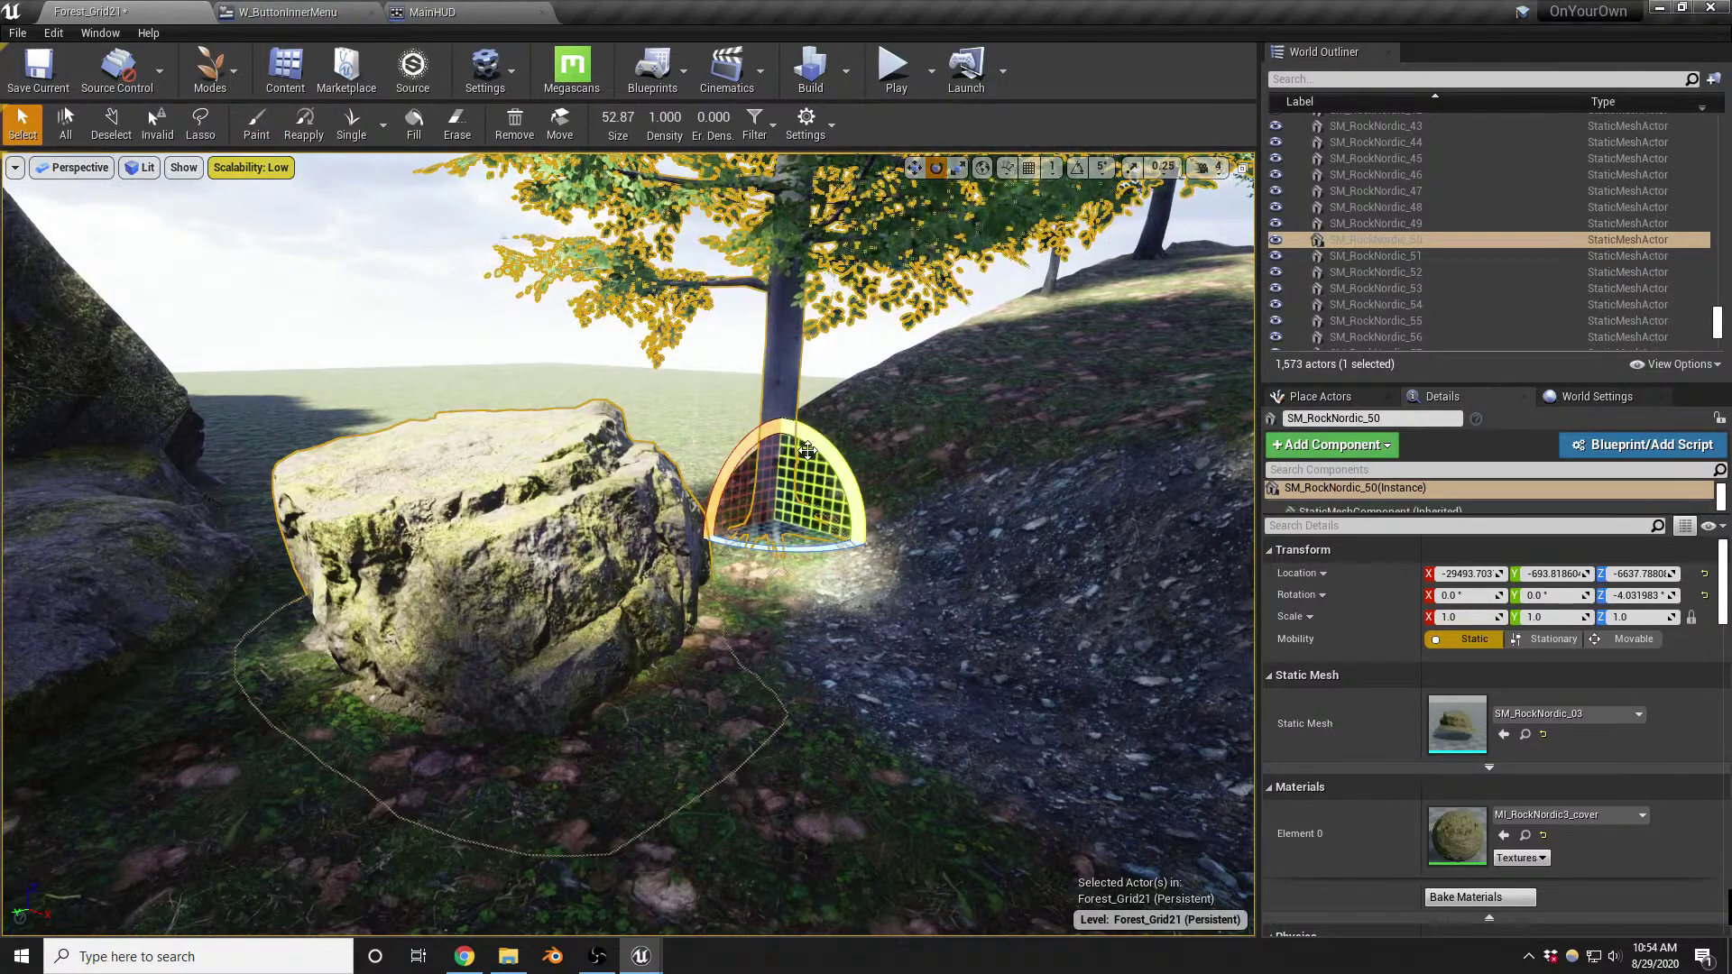
{"action": "right_click_drag", "start_coordinate": [783, 463], "coordinate": [783, 464]}
{"action": "left_click_drag", "start_coordinate": [708, 458], "coordinate": [1009, 564]}
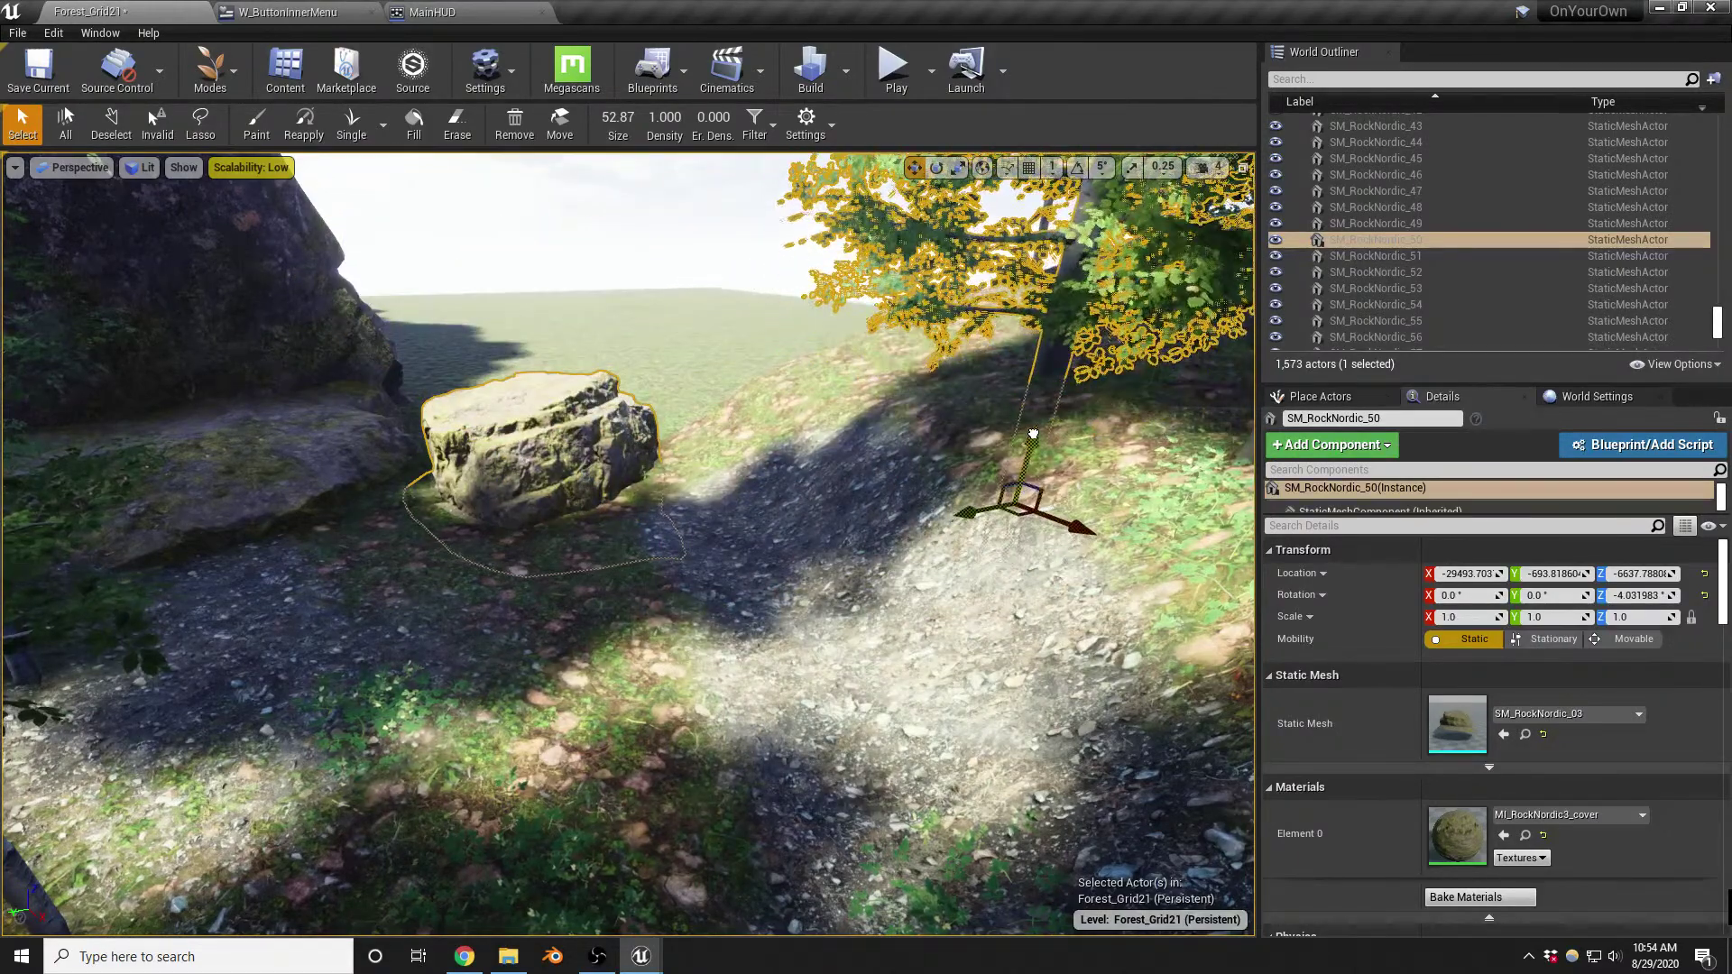
{"action": "right_click_drag", "start_coordinate": [968, 497], "coordinate": [1010, 428]}
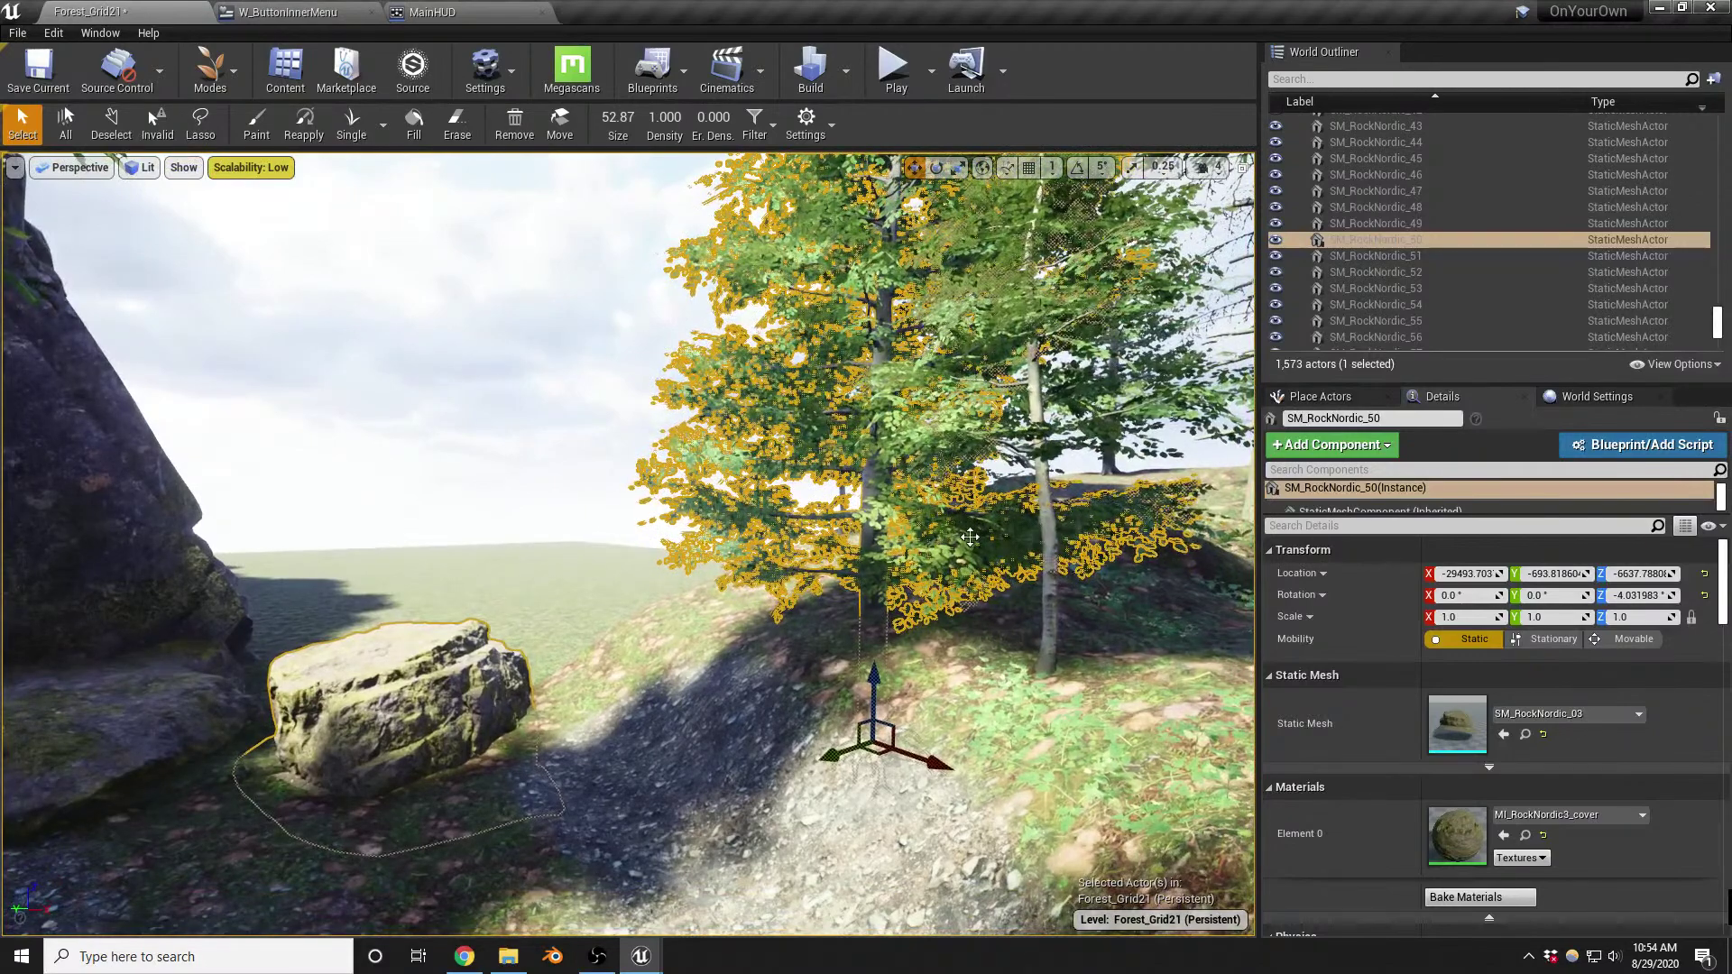
{"action": "left_click_drag", "start_coordinate": [876, 746], "coordinate": [862, 715]}
{"action": "right_click_drag", "start_coordinate": [739, 645], "coordinate": [693, 689]}
{"action": "key", "text": "shift+1"}
Duplicate the flat rock SM_RockNordic_02_nobase_closed8 and place the copy across the gravel path at about X -28945, Y -1277
{"action": "right_click_drag", "start_coordinate": [631, 616], "coordinate": [462, 584]}
{"action": "left_click", "coordinate": [347, 615]}
{"action": "right_click_drag", "start_coordinate": [333, 618], "coordinate": [397, 644]}
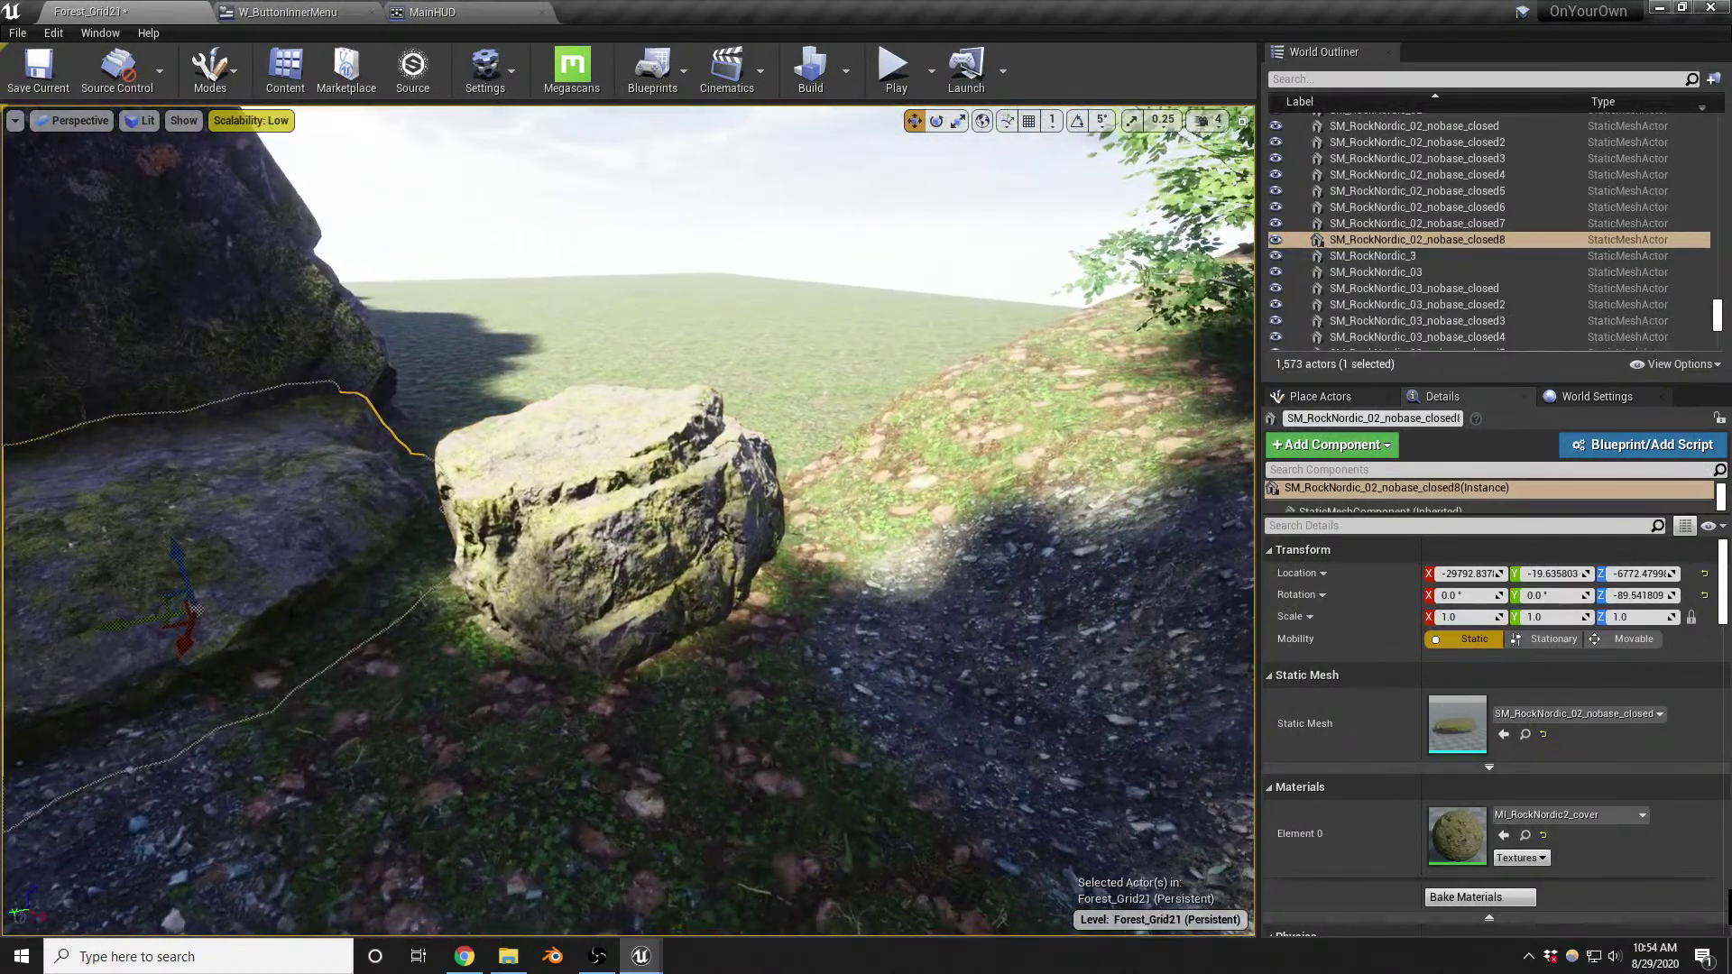
{"action": "left_click_drag", "start_coordinate": [172, 625], "coordinate": [1164, 866], "text": "alt"}
{"action": "key", "text": "f"}
{"action": "left_click_drag", "start_coordinate": [586, 483], "coordinate": [626, 398]}
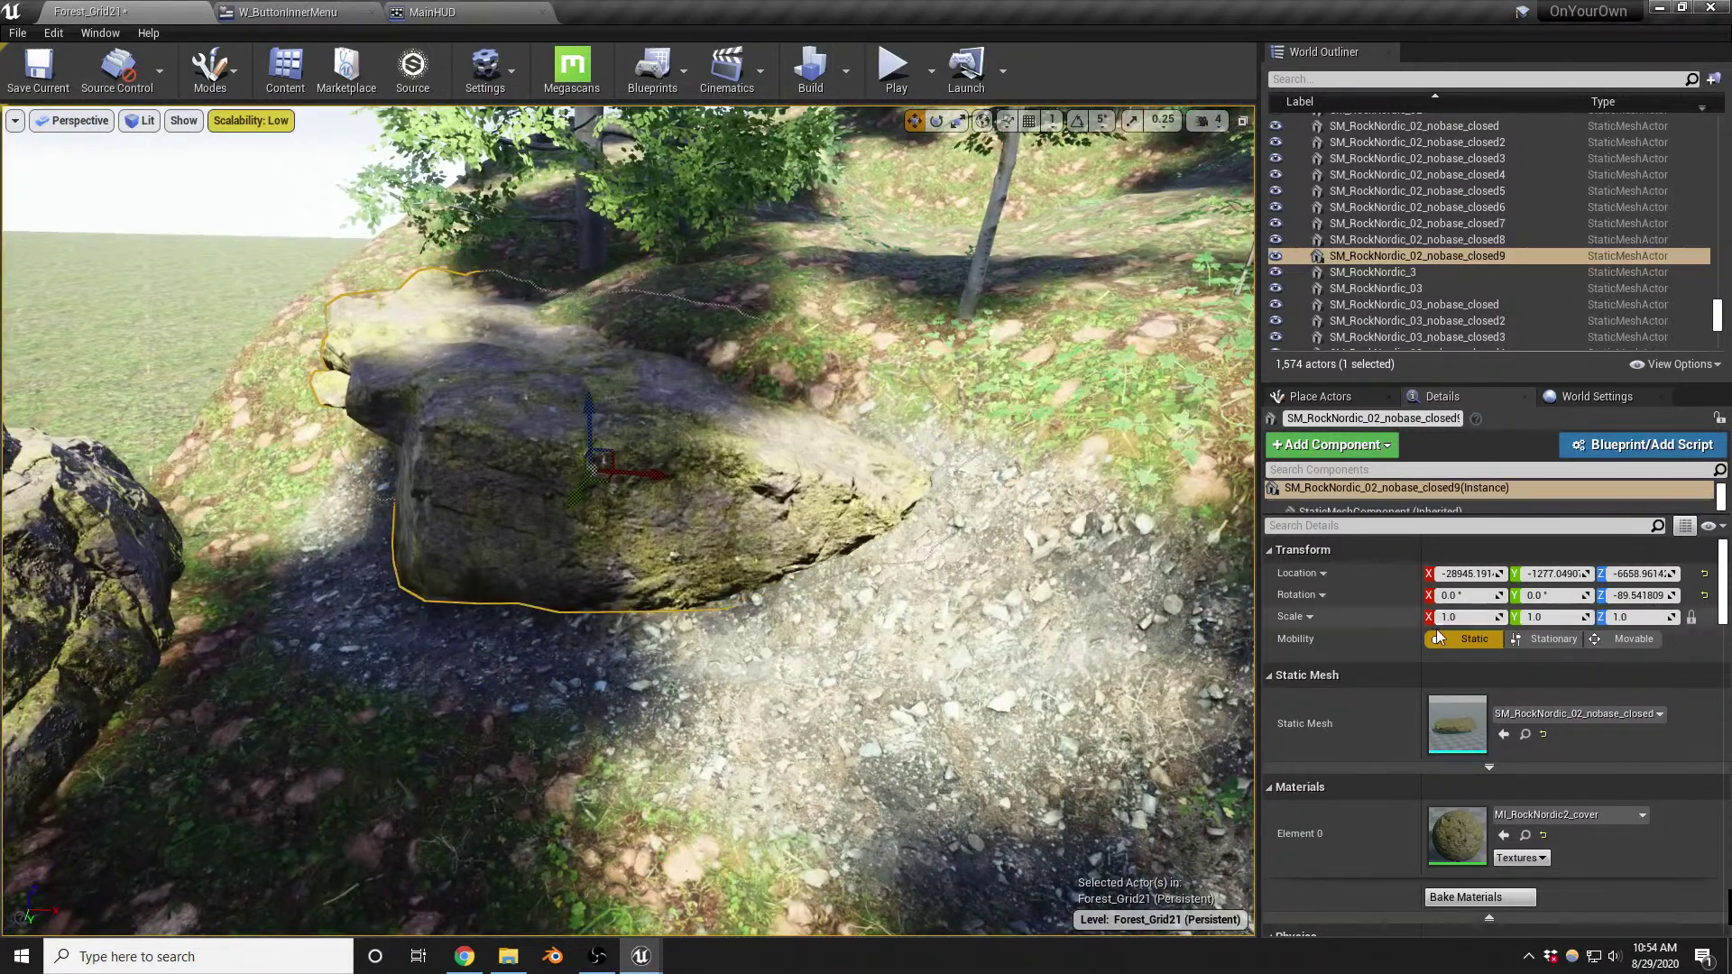
Set the duplicated flat rock's scale to 1.5 and shift it against the slope beside the gravel path
{"action": "left_click", "coordinate": [1477, 616]}
{"action": "type", "text": "1.5"}
{"action": "key", "text": "Return"}
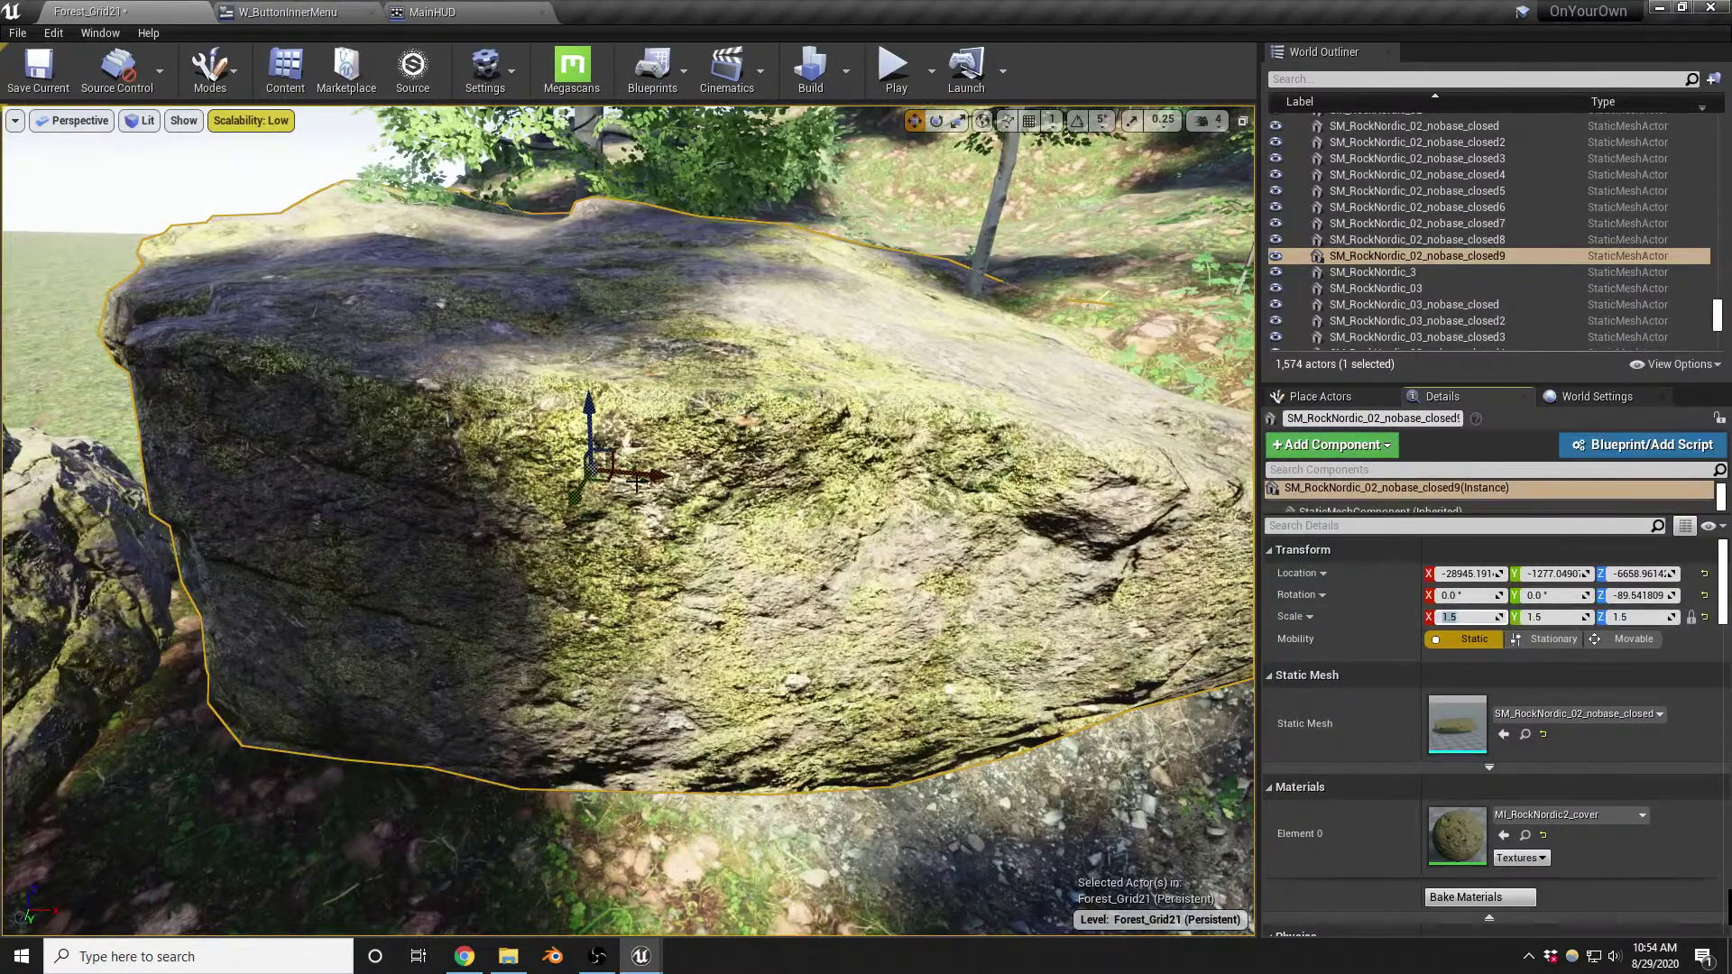
{"action": "right_click_drag", "start_coordinate": [637, 482], "coordinate": [643, 485]}
{"action": "left_click_drag", "start_coordinate": [663, 499], "coordinate": [575, 511]}
{"action": "left_click_drag", "start_coordinate": [628, 457], "coordinate": [1042, 550]}
{"action": "mouse_move", "coordinate": [1042, 550]}
{"action": "right_mouse_down"}
{"action": "mouse_move", "coordinate": [1026, 487]}
{"action": "mouse_move", "coordinate": [1022, 527]}
{"action": "right_mouse_up"}
Move the boulder SM_RockNordic_50 to about X -29228, Y -1047, next to the enlarged flat rock, and set its scale to 1.5
{"action": "left_click", "coordinate": [754, 433]}
{"action": "right_click_drag", "start_coordinate": [754, 433], "coordinate": [754, 451]}
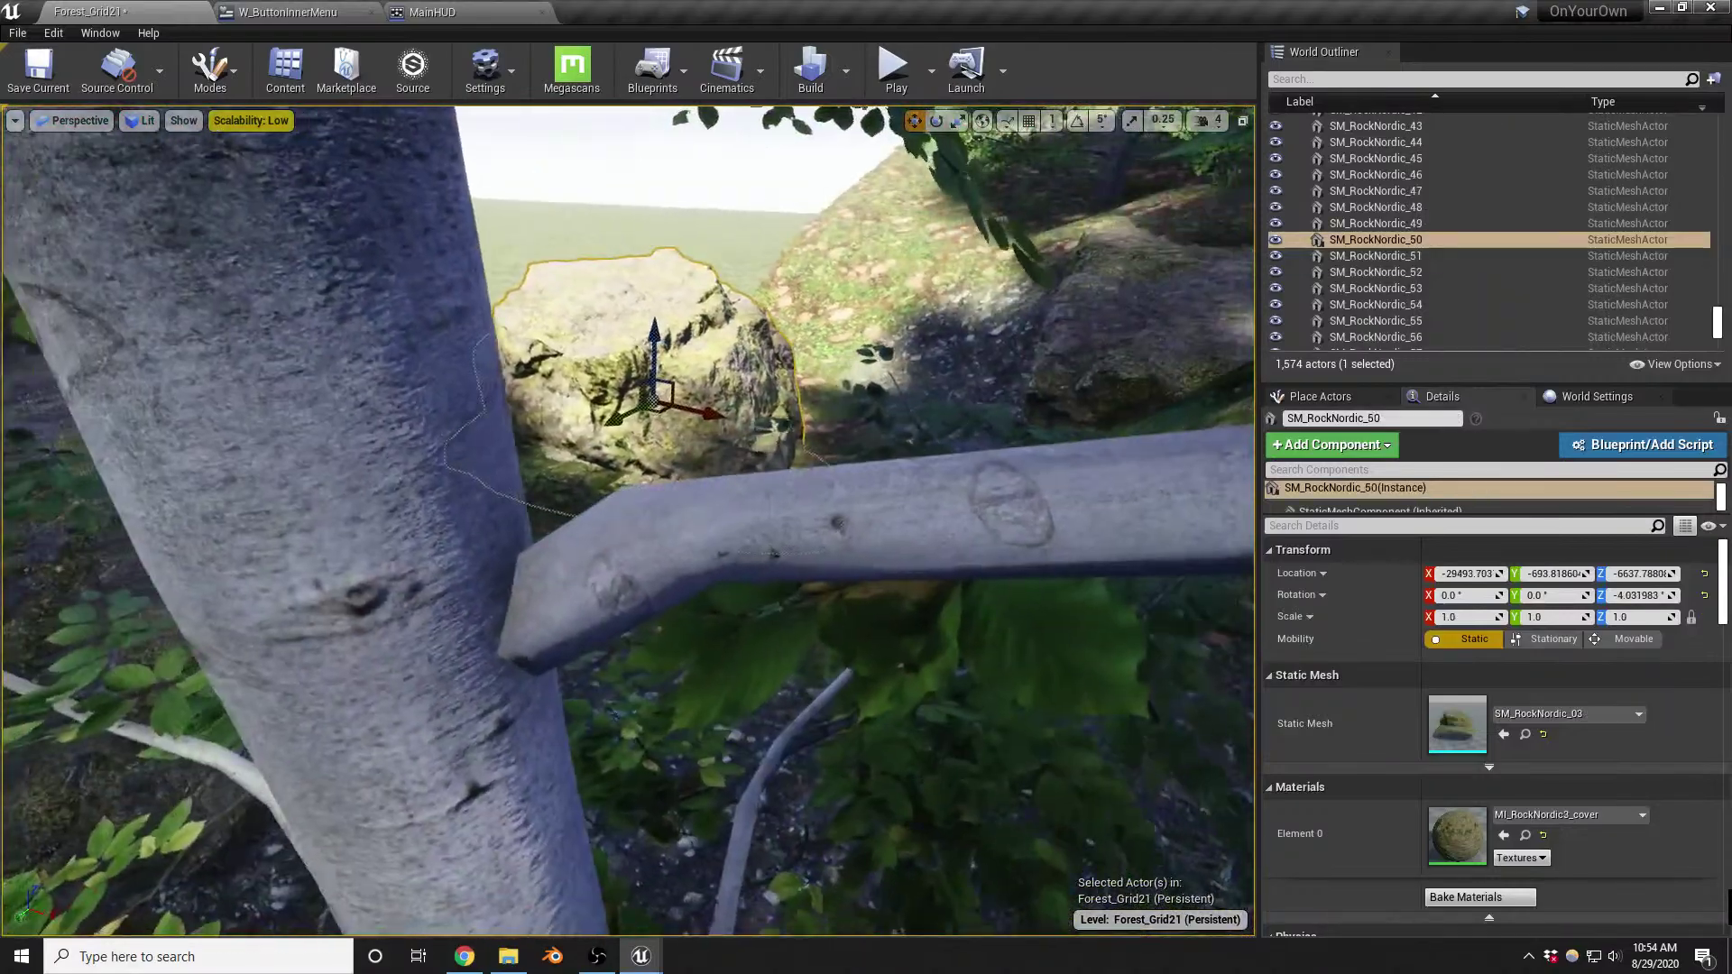
{"action": "key", "text": "f"}
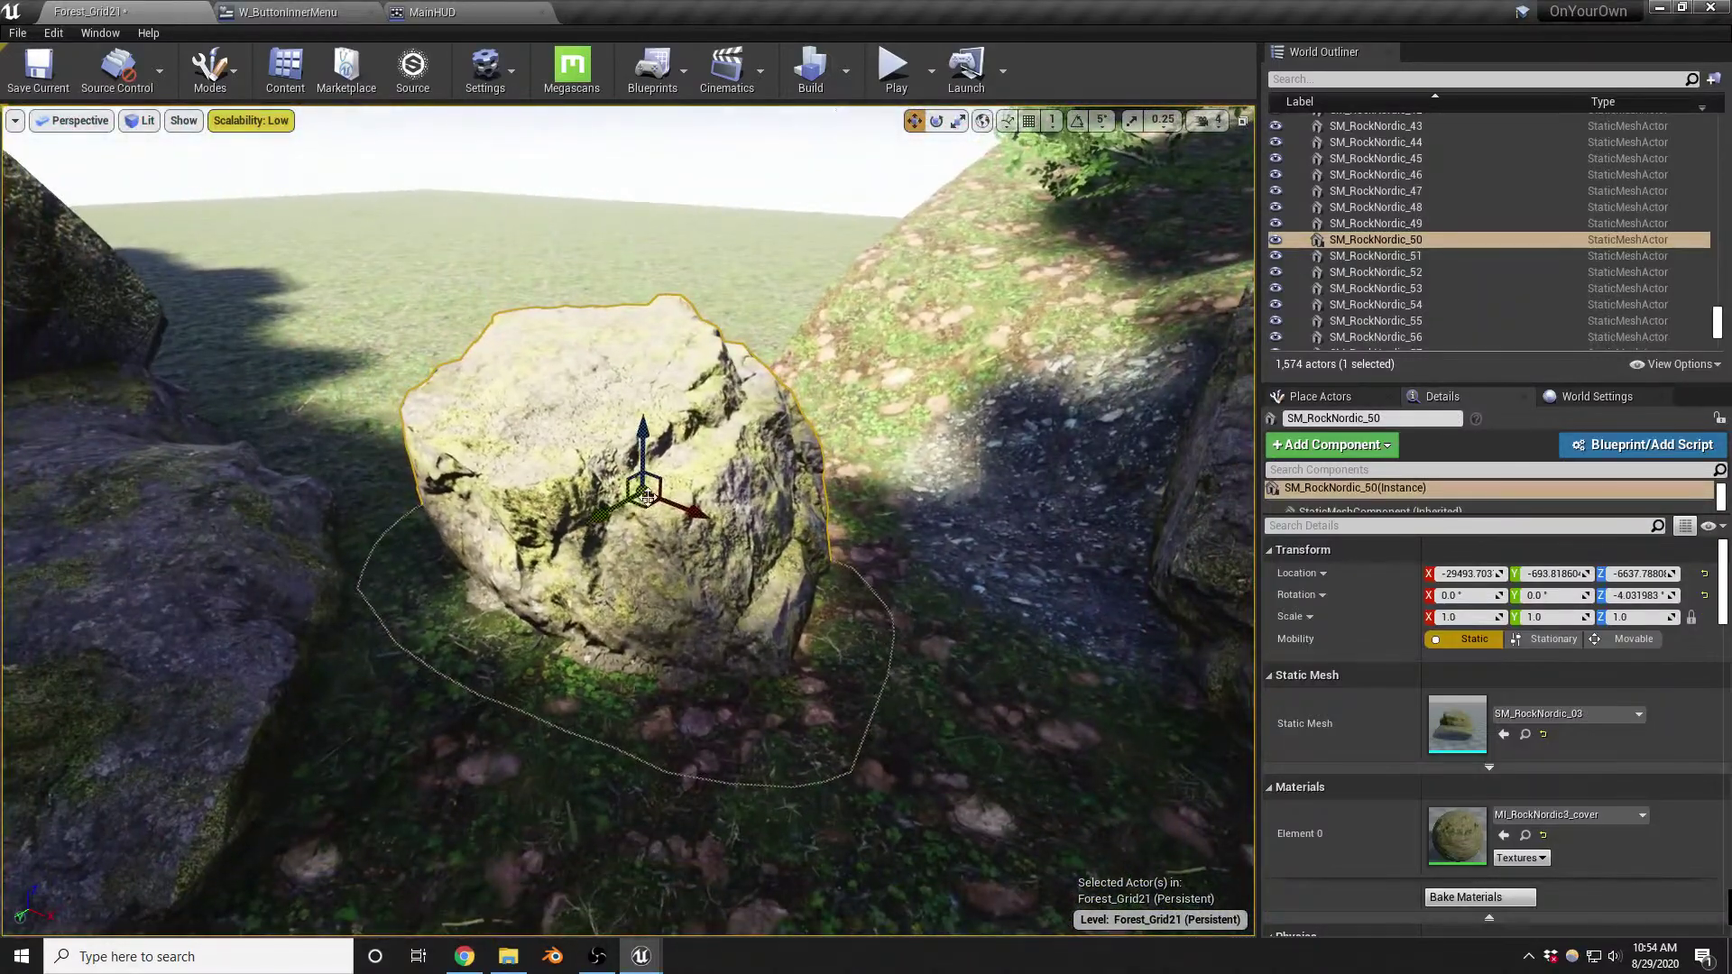
{"action": "left_click_drag", "start_coordinate": [645, 493], "coordinate": [877, 448]}
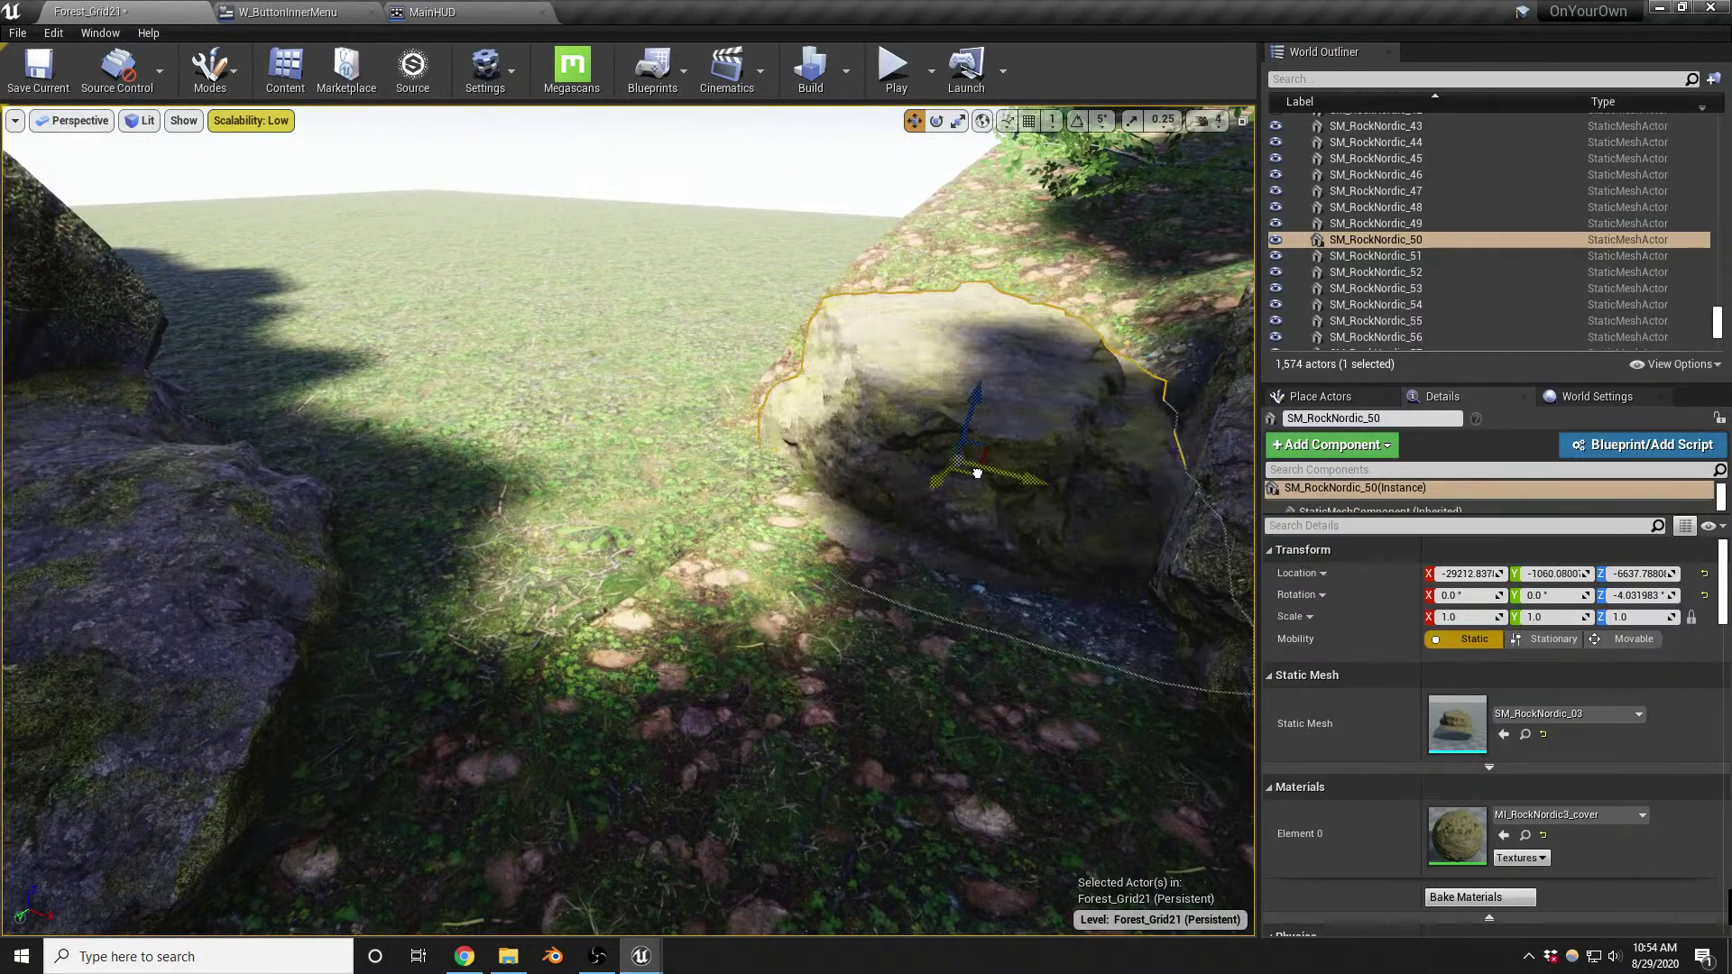
{"action": "left_click_drag", "start_coordinate": [980, 473], "coordinate": [959, 467]}
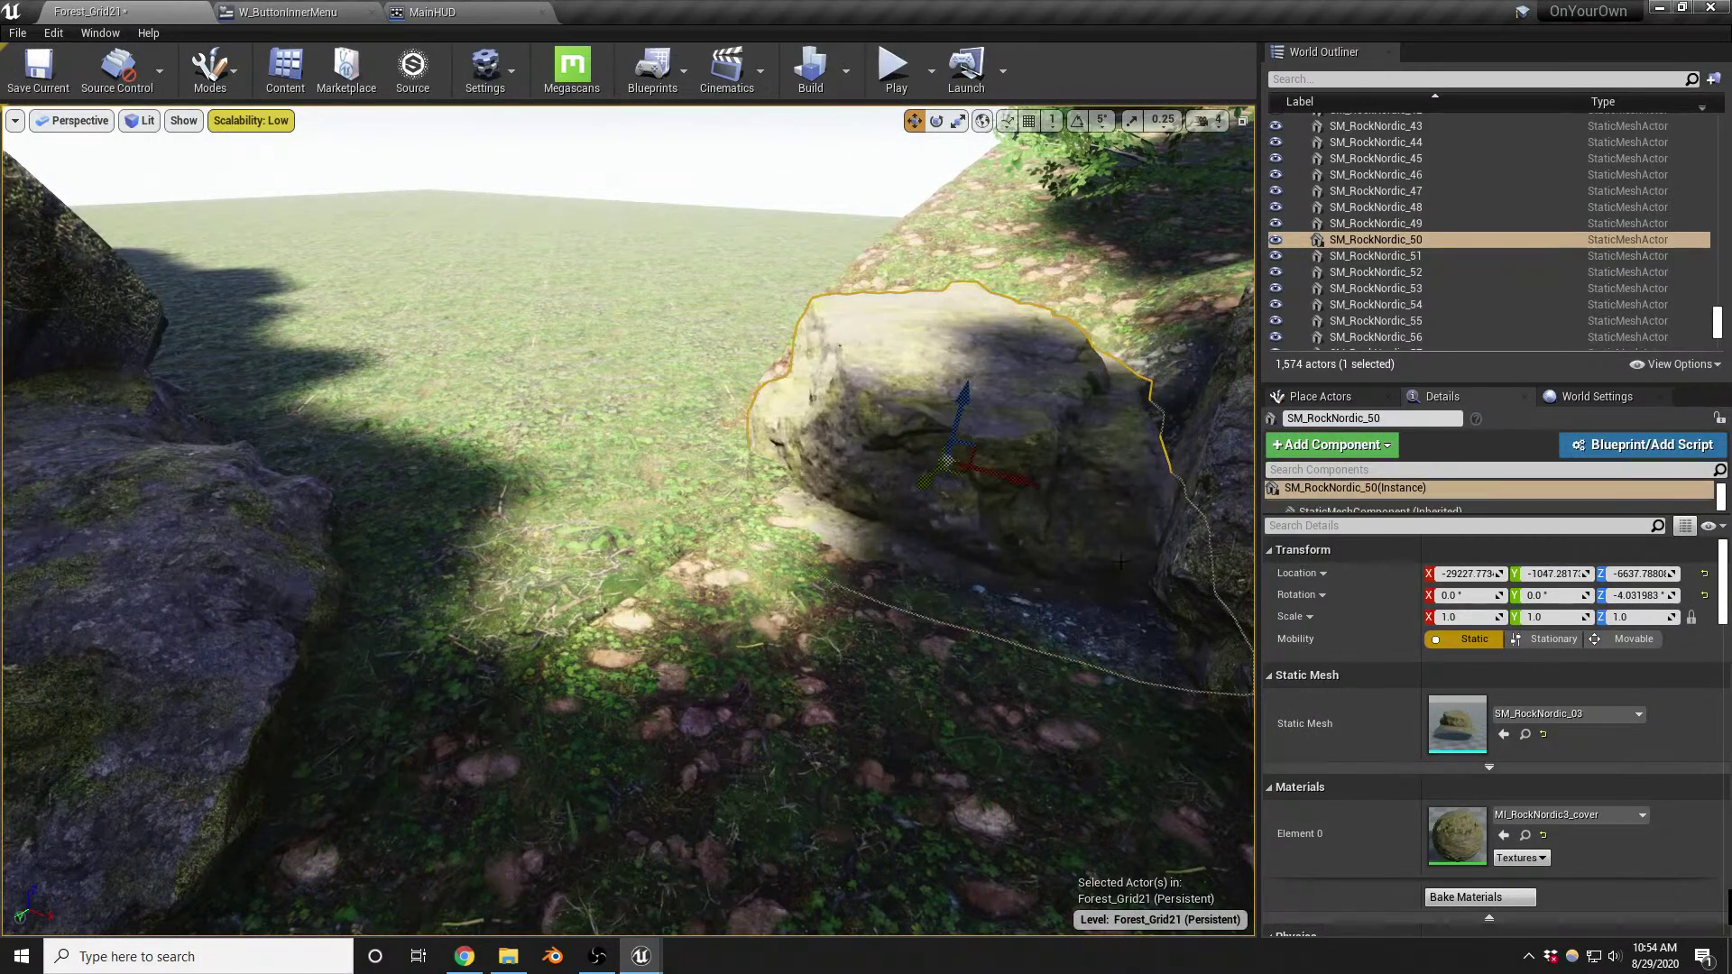
{"action": "left_click", "coordinate": [1475, 617]}
{"action": "type", "text": "1.5"}
{"action": "key", "text": "Return"}
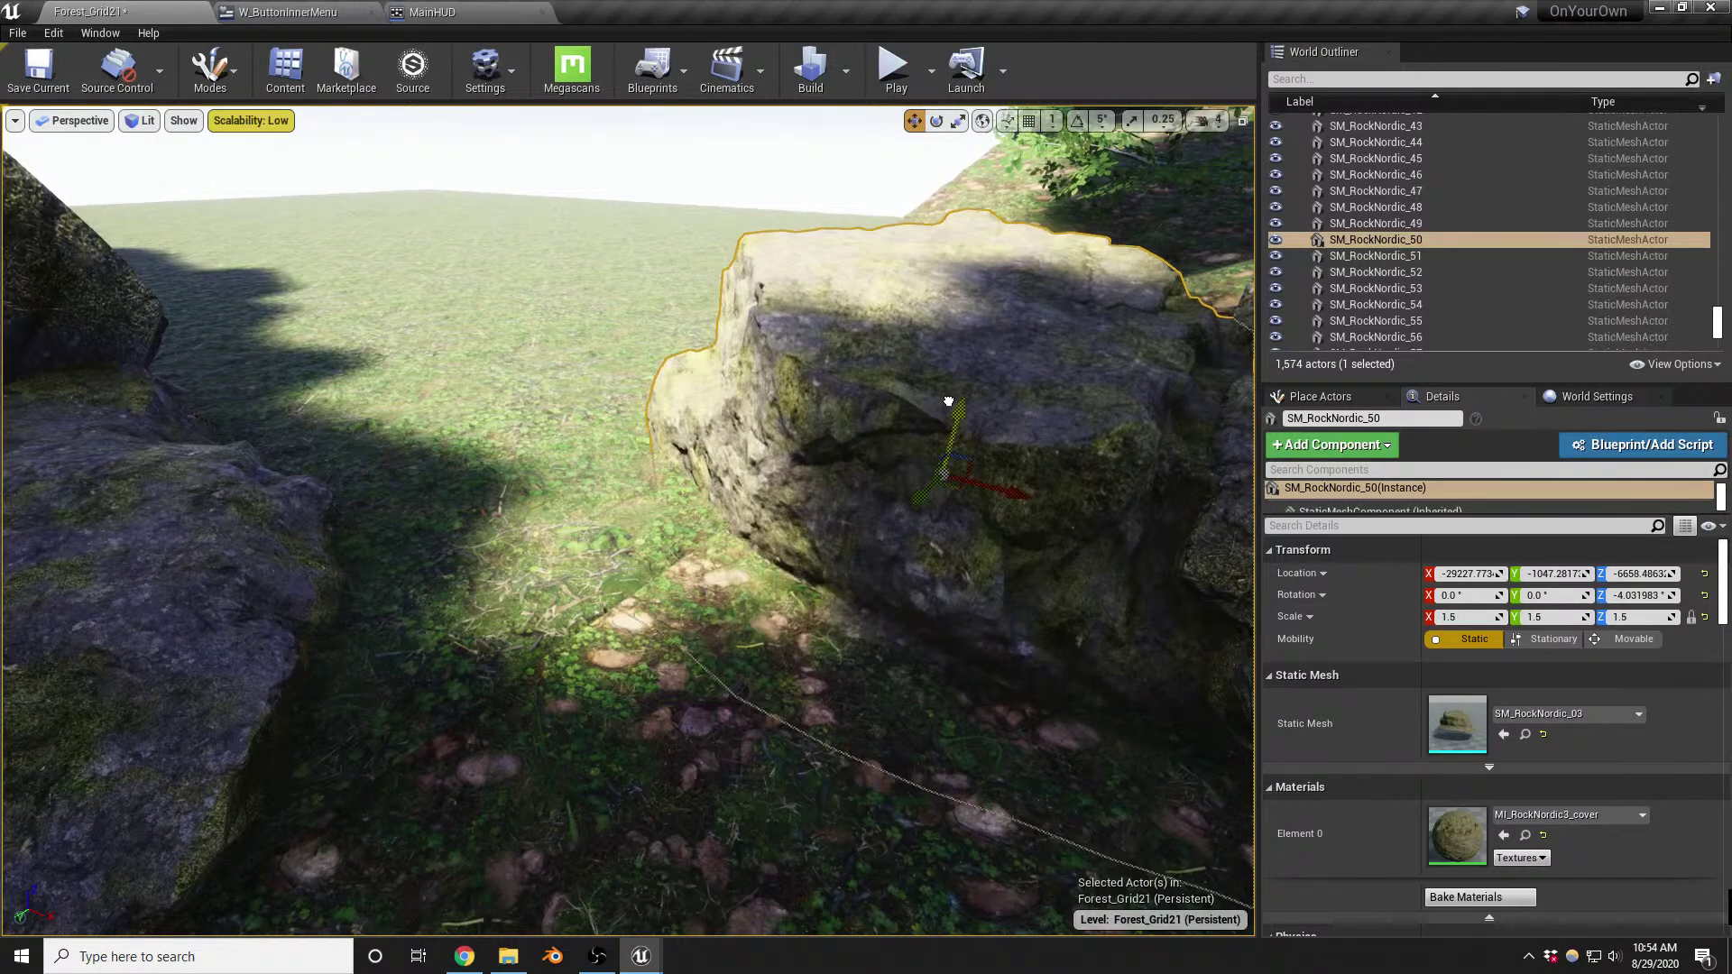
Set the landscape tool to Sculpt with a brush radius of 554 over Landscape3, then return to actor selection
{"action": "left_click", "coordinate": [580, 558]}
{"action": "scroll", "coordinate": [717, 534], "scroll_direction": "down", "scroll_amount": 3}
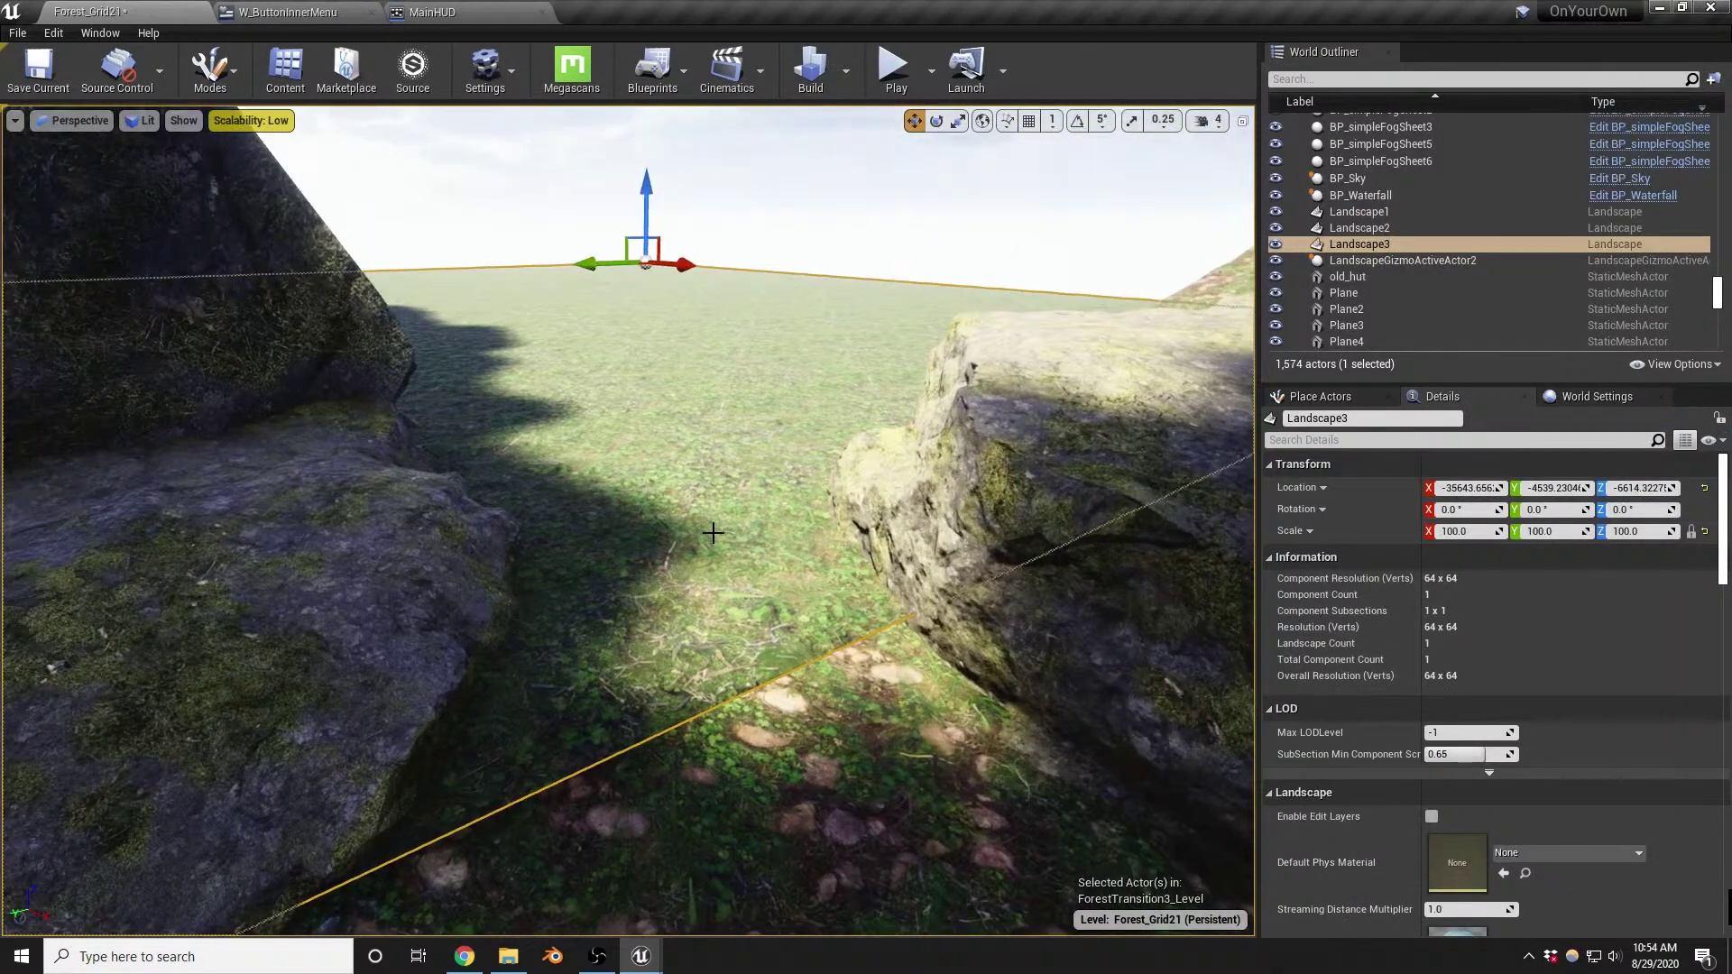
{"action": "key", "text": "shift+2"}
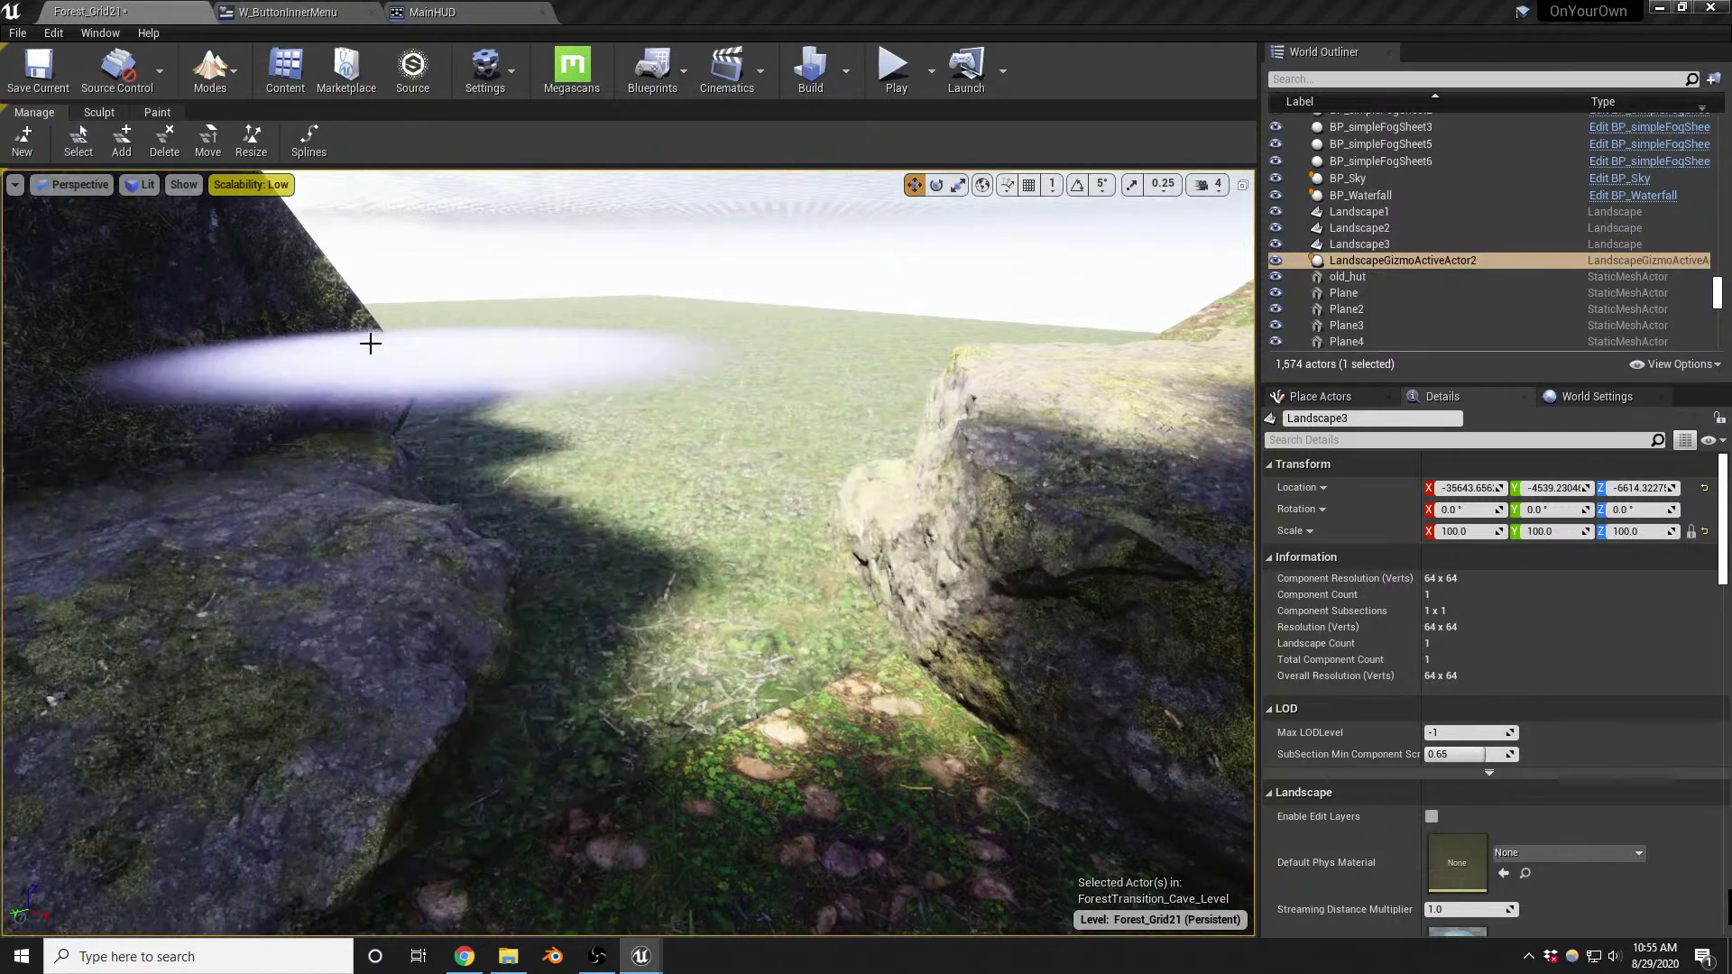
{"action": "left_click", "coordinate": [100, 112]}
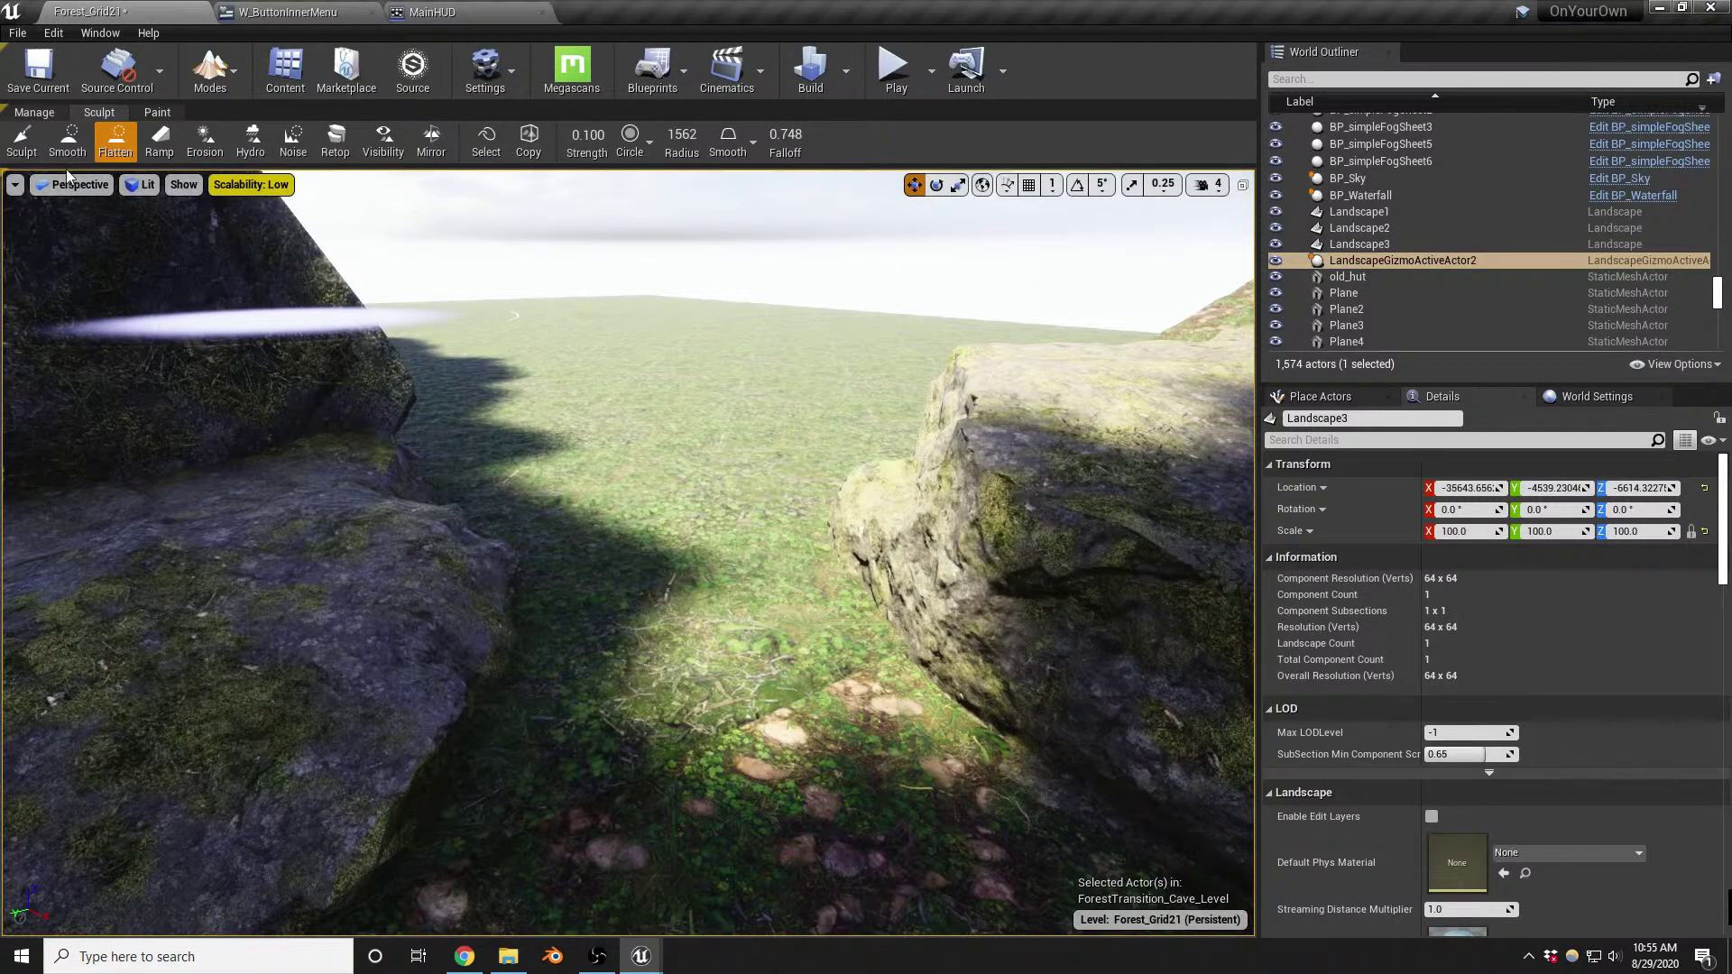
{"action": "left_click", "coordinate": [22, 143]}
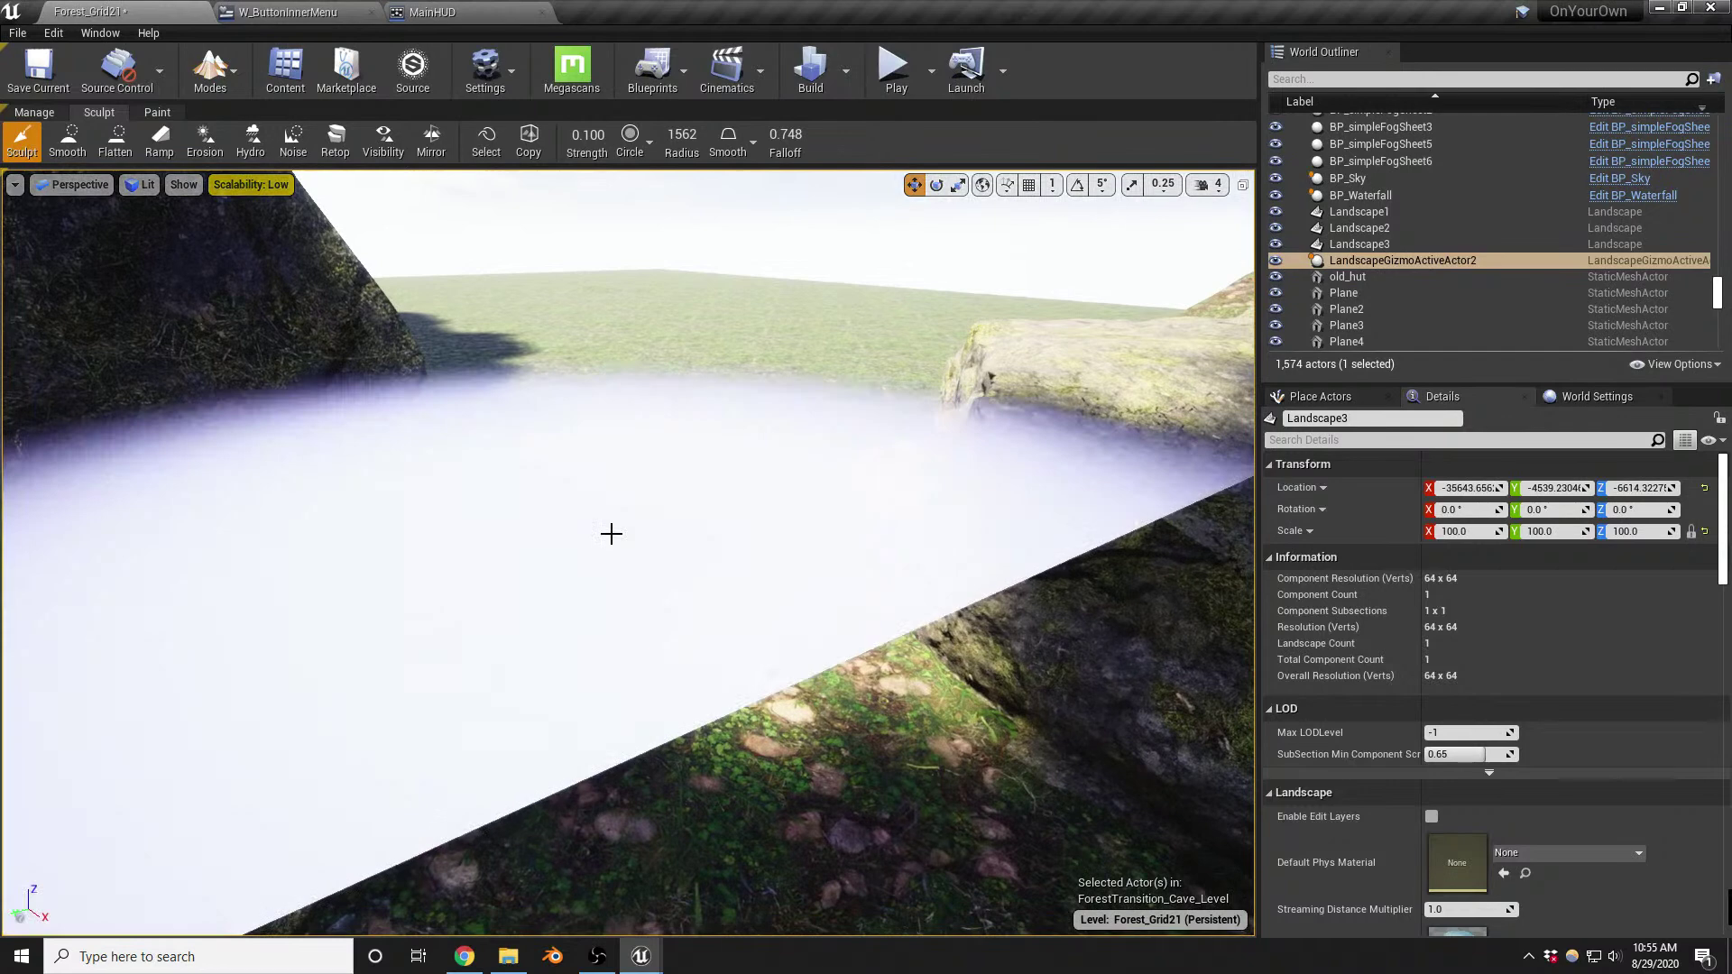
{"action": "key", "text": "bracketleft"}
{"action": "key", "text": "bracketleft"}
{"action": "key", "text": "bracketleft"}
{"action": "key", "text": "bracketleft"}
{"action": "key", "text": "bracketleft"}
{"action": "key", "text": "bracketleft"}
{"action": "key", "text": "bracketleft"}
{"action": "key", "text": "bracketleft"}
{"action": "key", "text": "bracketleft"}
{"action": "key", "text": "bracketleft"}
{"action": "key", "text": "bracketleft"}
{"action": "key", "text": "bracketleft"}
{"action": "key", "text": "bracketleft"}
{"action": "key", "text": "bracketleft"}
{"action": "key", "text": "bracketleft"}
{"action": "key", "text": "bracketleft"}
{"action": "key", "text": "bracketleft"}
{"action": "key", "text": "bracketleft"}
{"action": "key", "text": "bracketleft"}
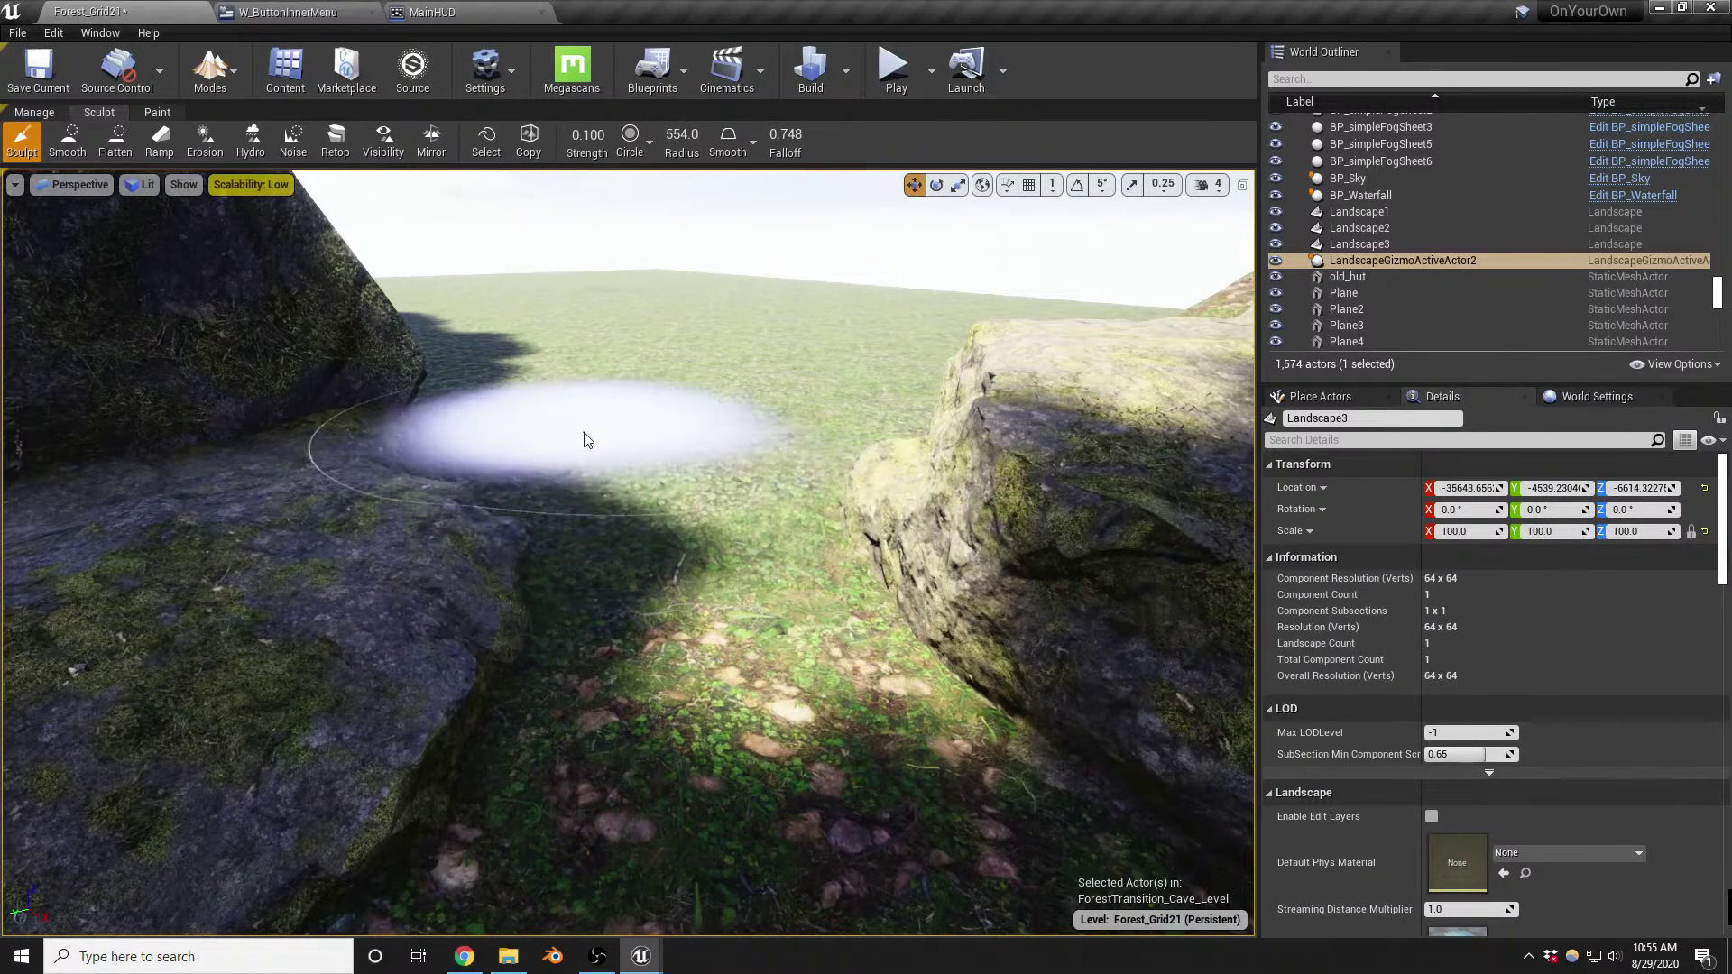
{"action": "mouse_move", "coordinate": [615, 455]}
{"action": "right_mouse_down"}
{"action": "mouse_move", "coordinate": [695, 437]}
{"action": "mouse_move", "coordinate": [686, 396]}
{"action": "mouse_move", "coordinate": [667, 437]}
{"action": "right_mouse_up"}
{"action": "key", "text": "shift+1"}
{"action": "key", "text": "s"}
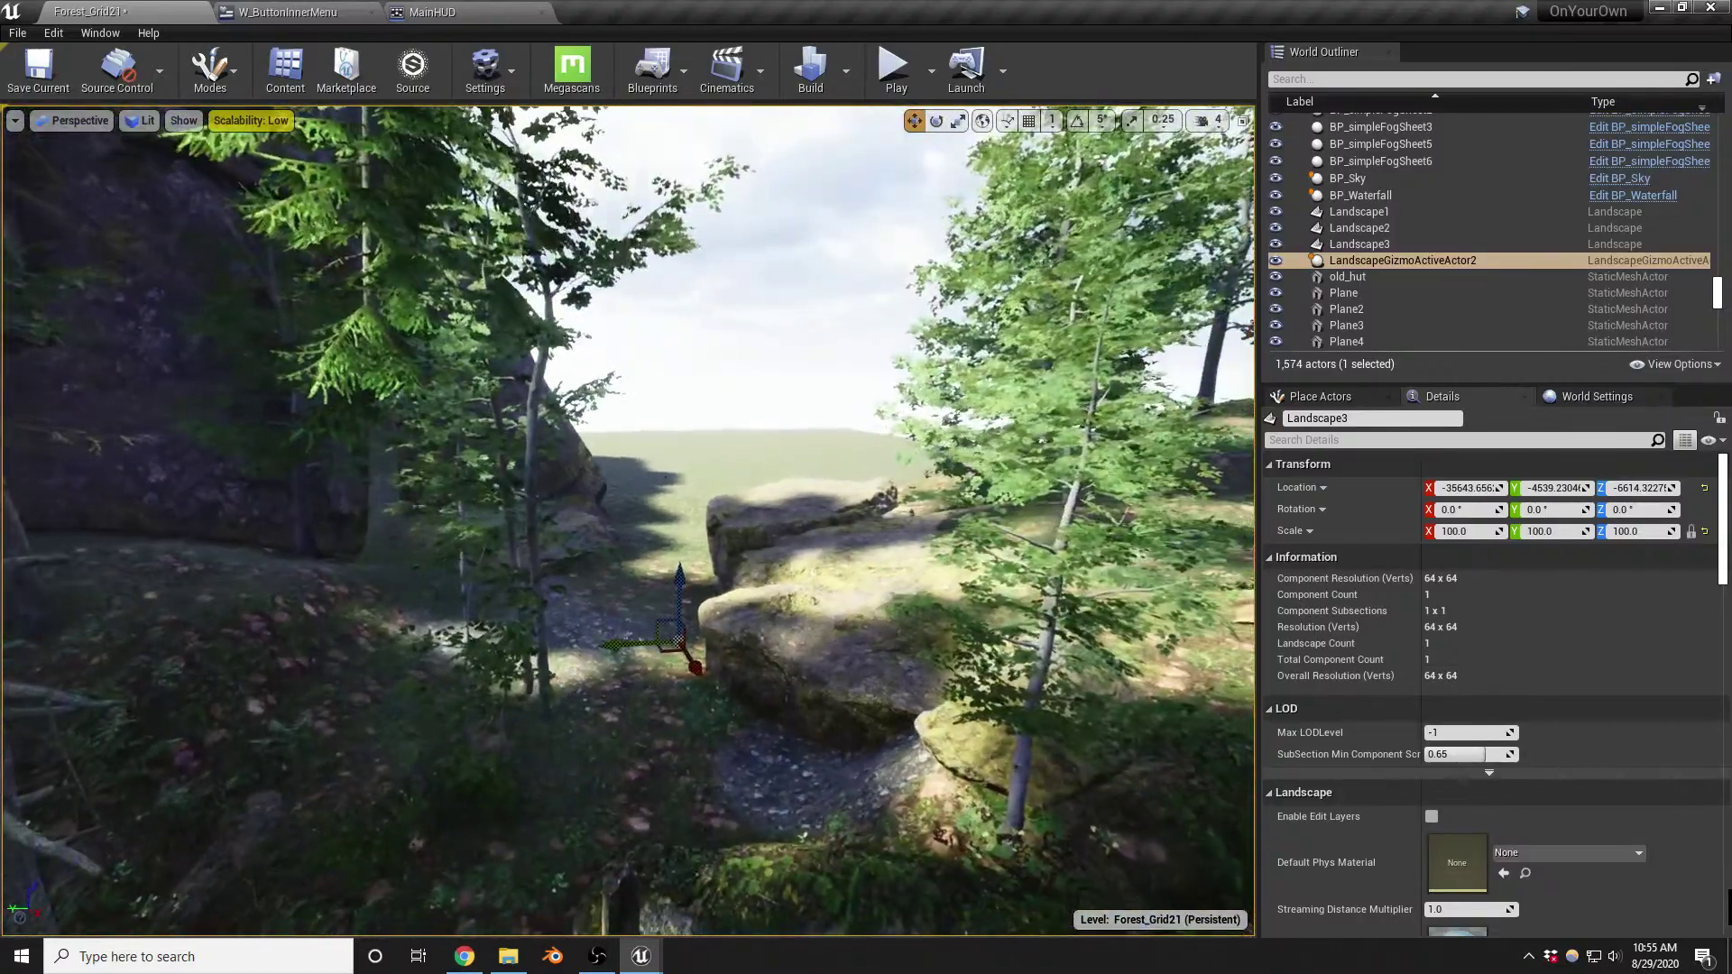
{"action": "left_click", "coordinate": [217, 390]}
{"action": "key", "text": "s"}
{"action": "mouse_move", "coordinate": [216, 390]}
{"action": "right_mouse_down"}
{"action": "mouse_move", "coordinate": [216, 357]}
{"action": "mouse_move", "coordinate": [216, 379]}
{"action": "right_mouse_up"}
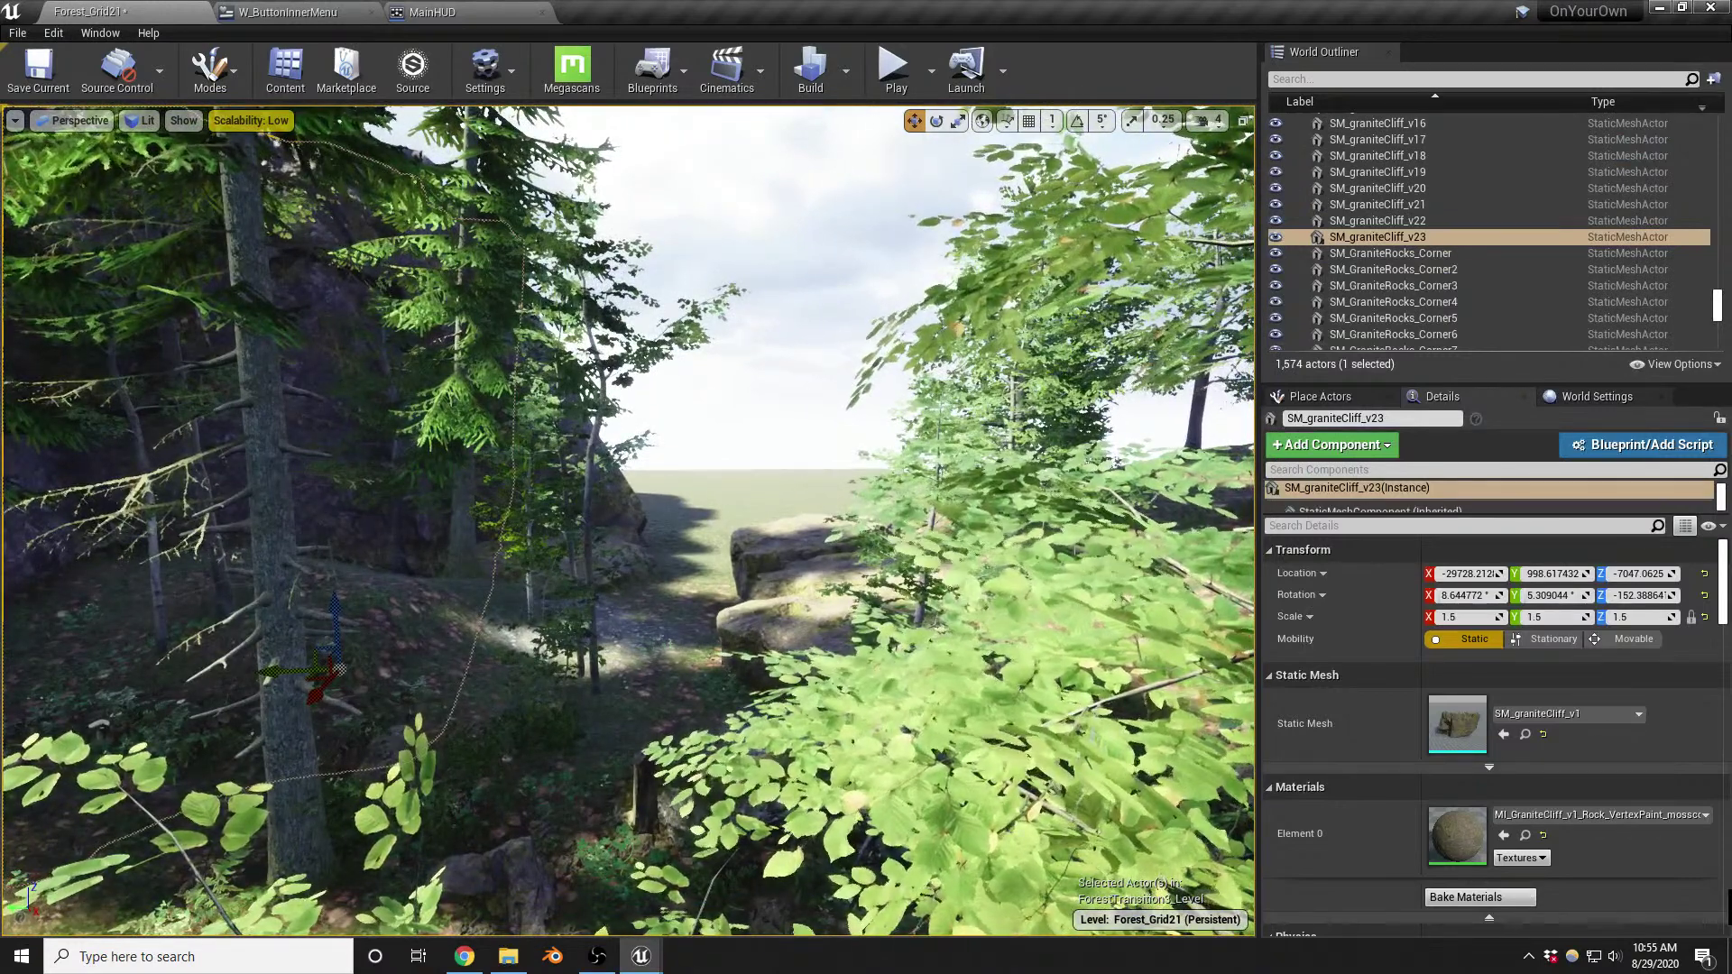
{"action": "key", "text": "alt+Tab"}
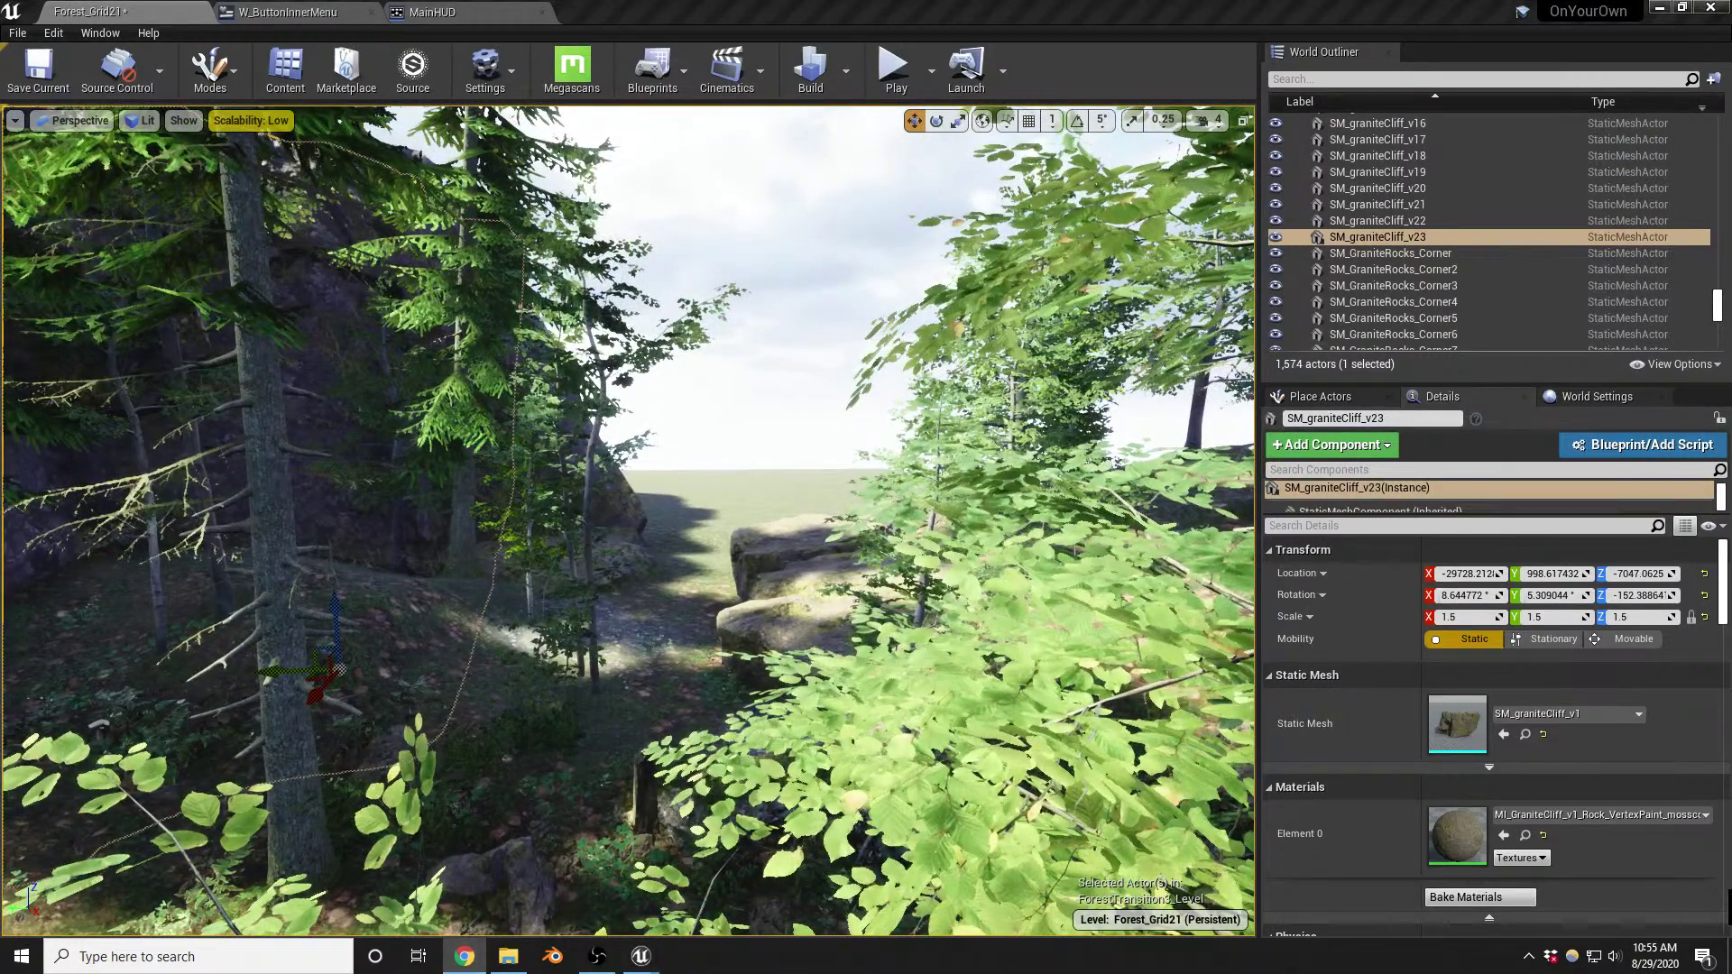
Rotate the granite cliff SM_graniteCliff_v22 around Z to about -70.3° and move it to about X -30217, Y 866
{"action": "right_click_drag", "start_coordinate": [699, 471], "coordinate": [852, 494]}
{"action": "left_click", "coordinate": [647, 528]}
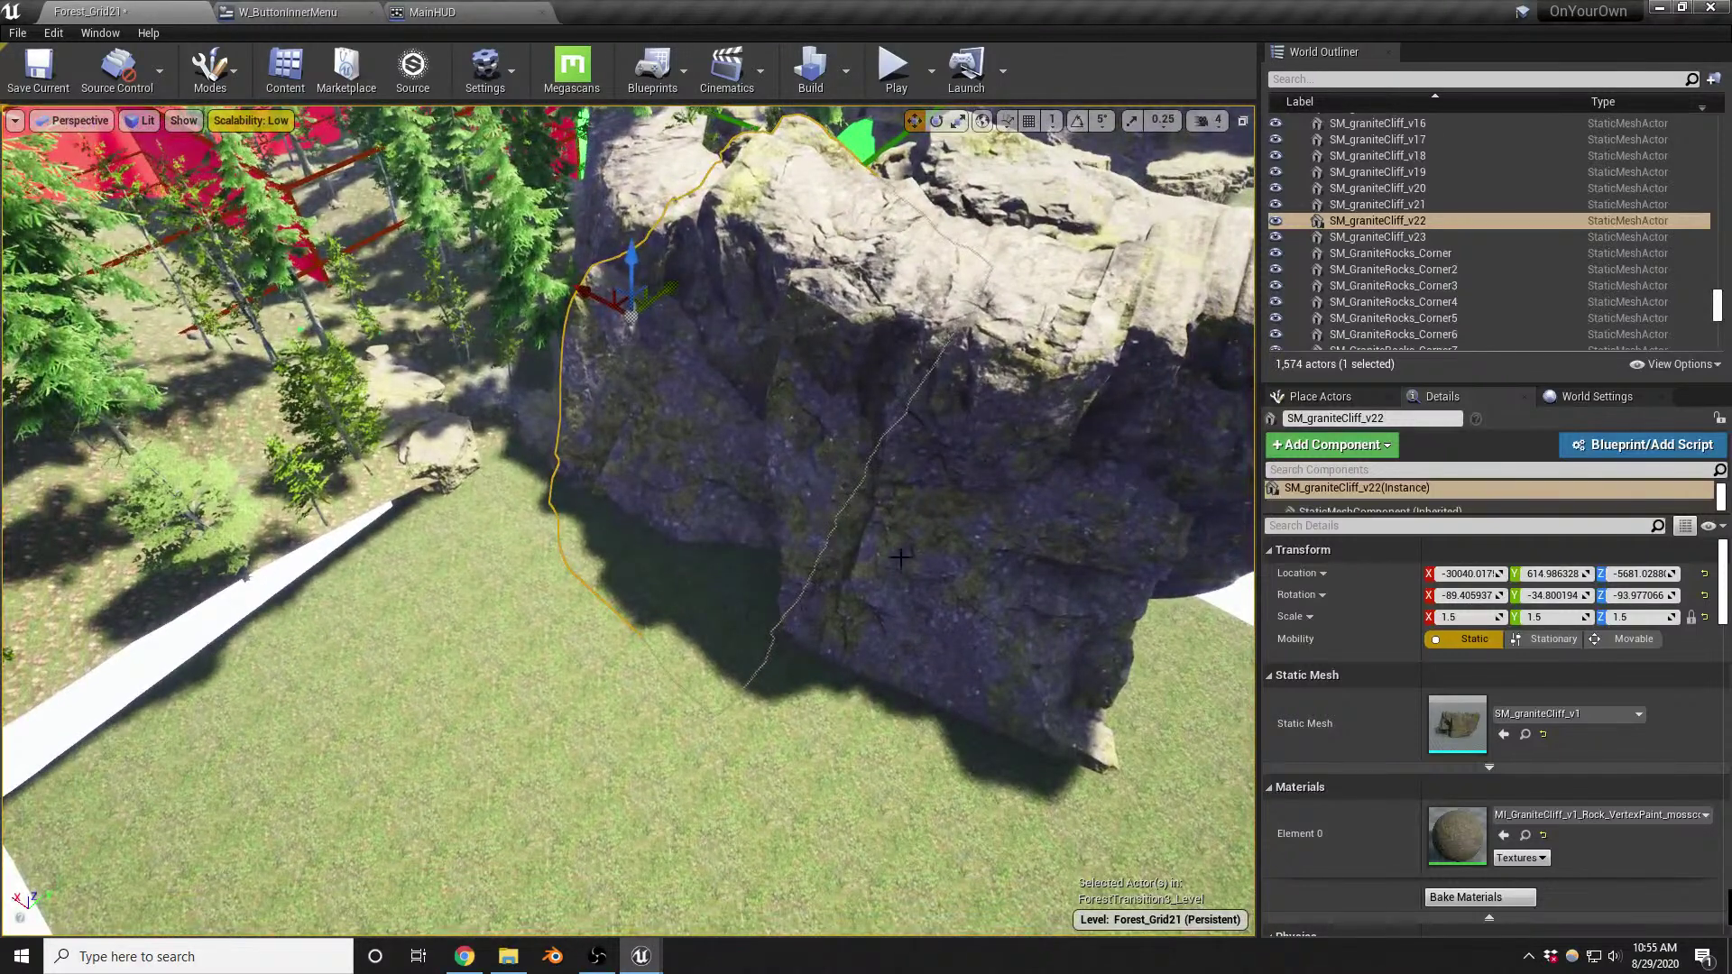
{"action": "left_click", "coordinate": [900, 557], "text": "ctrl"}
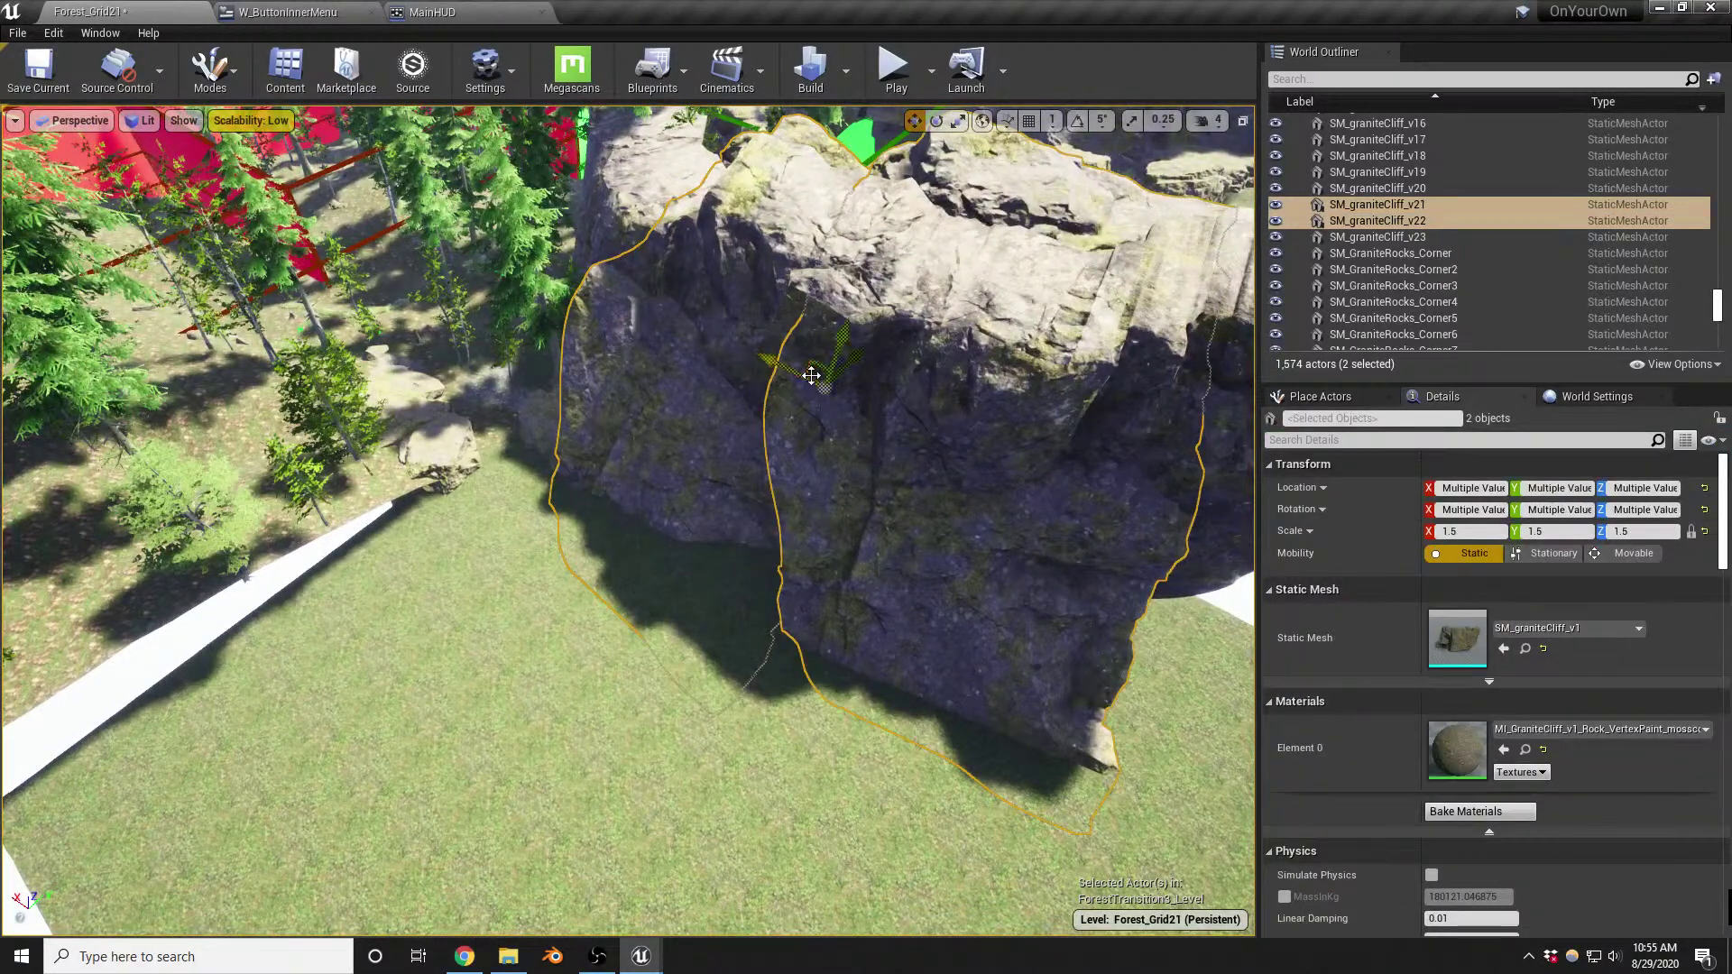
{"action": "right_click_drag", "start_coordinate": [900, 557], "coordinate": [900, 558]}
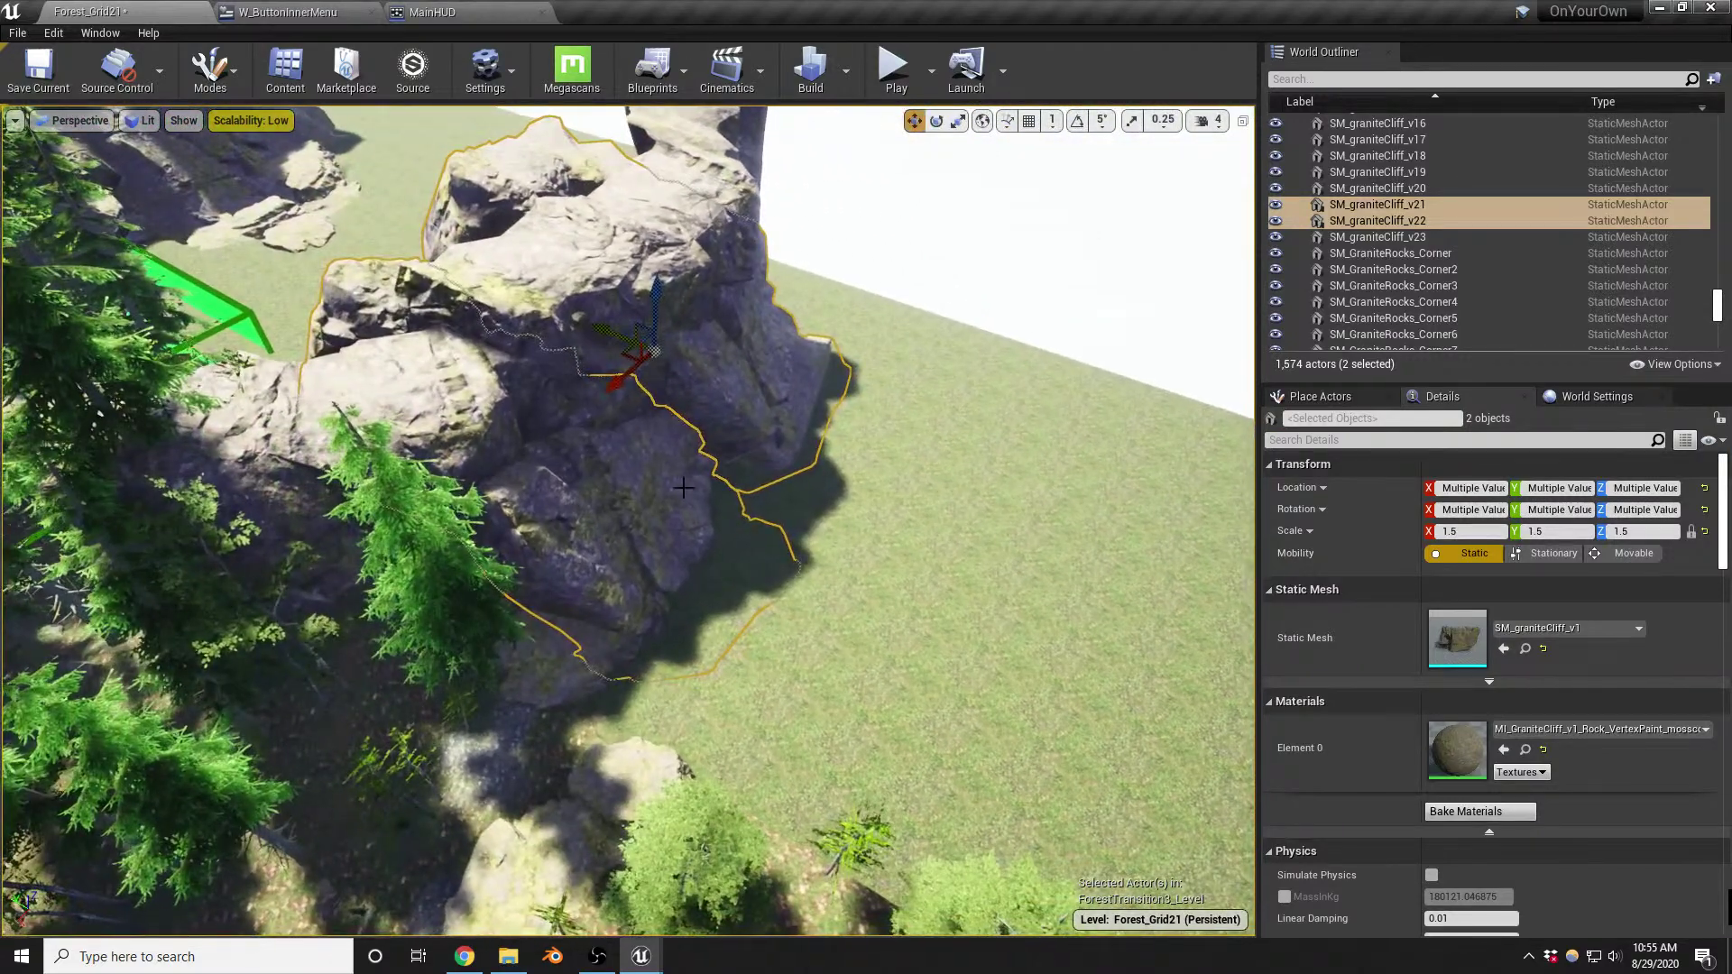
{"action": "left_click", "coordinate": [592, 497]}
{"action": "left_click_drag", "start_coordinate": [424, 578], "coordinate": [402, 550]}
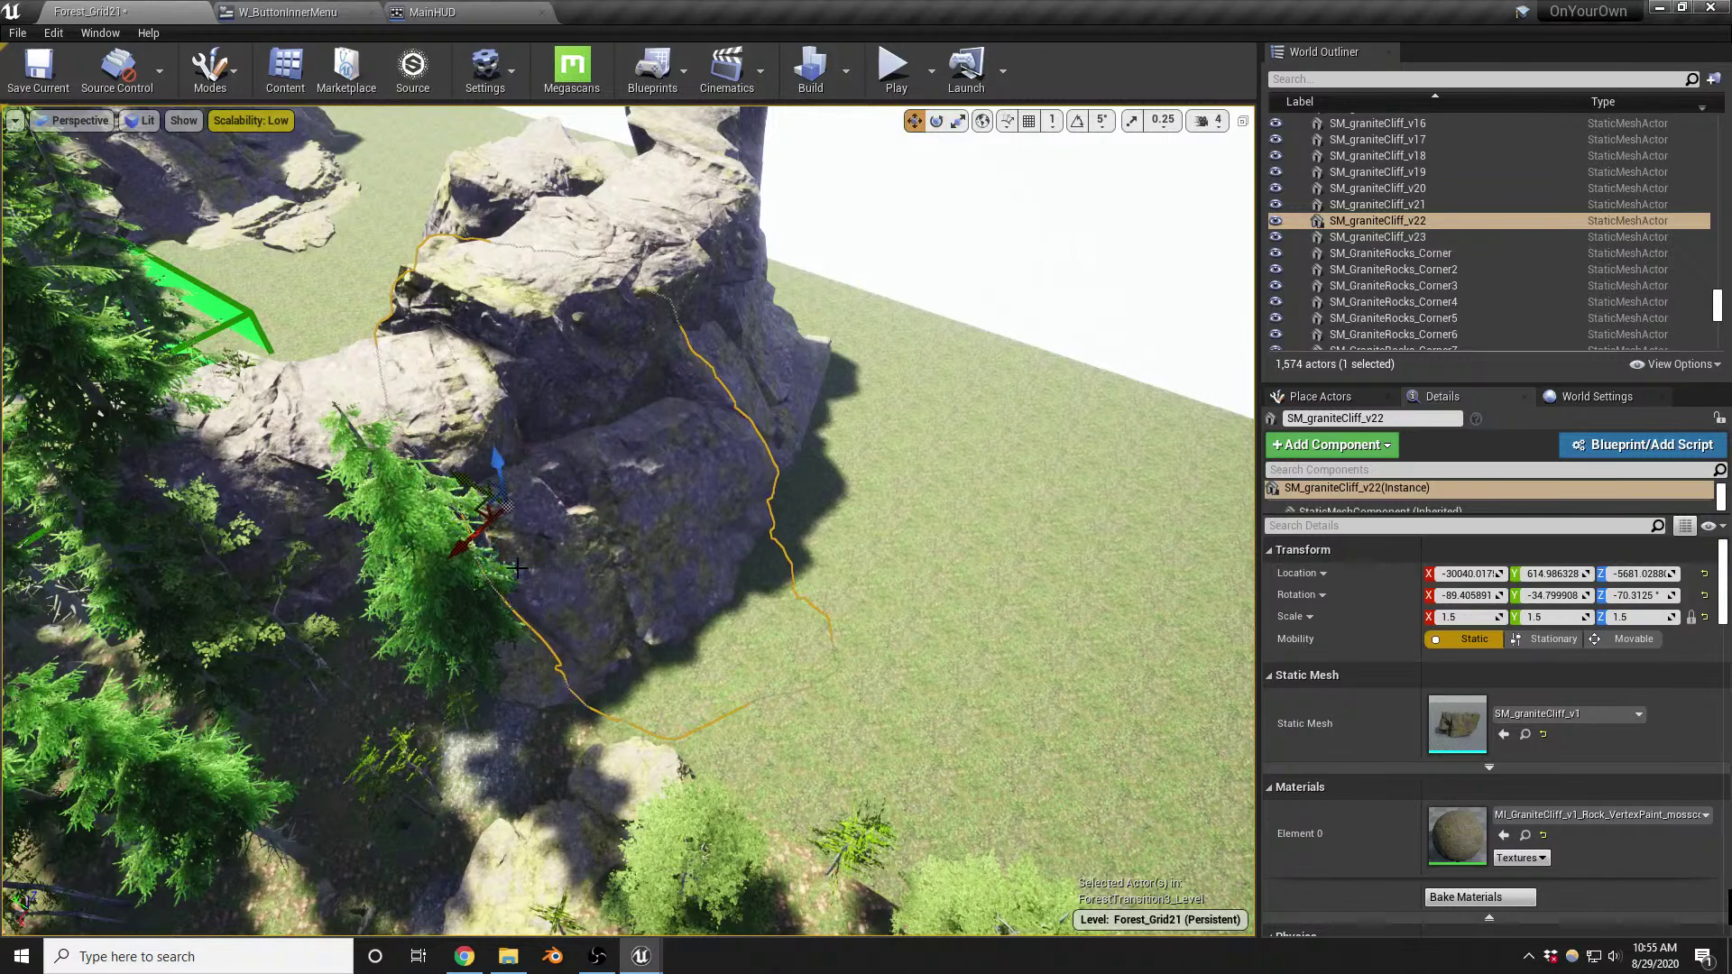
{"action": "left_click_drag", "start_coordinate": [484, 512], "coordinate": [474, 480]}
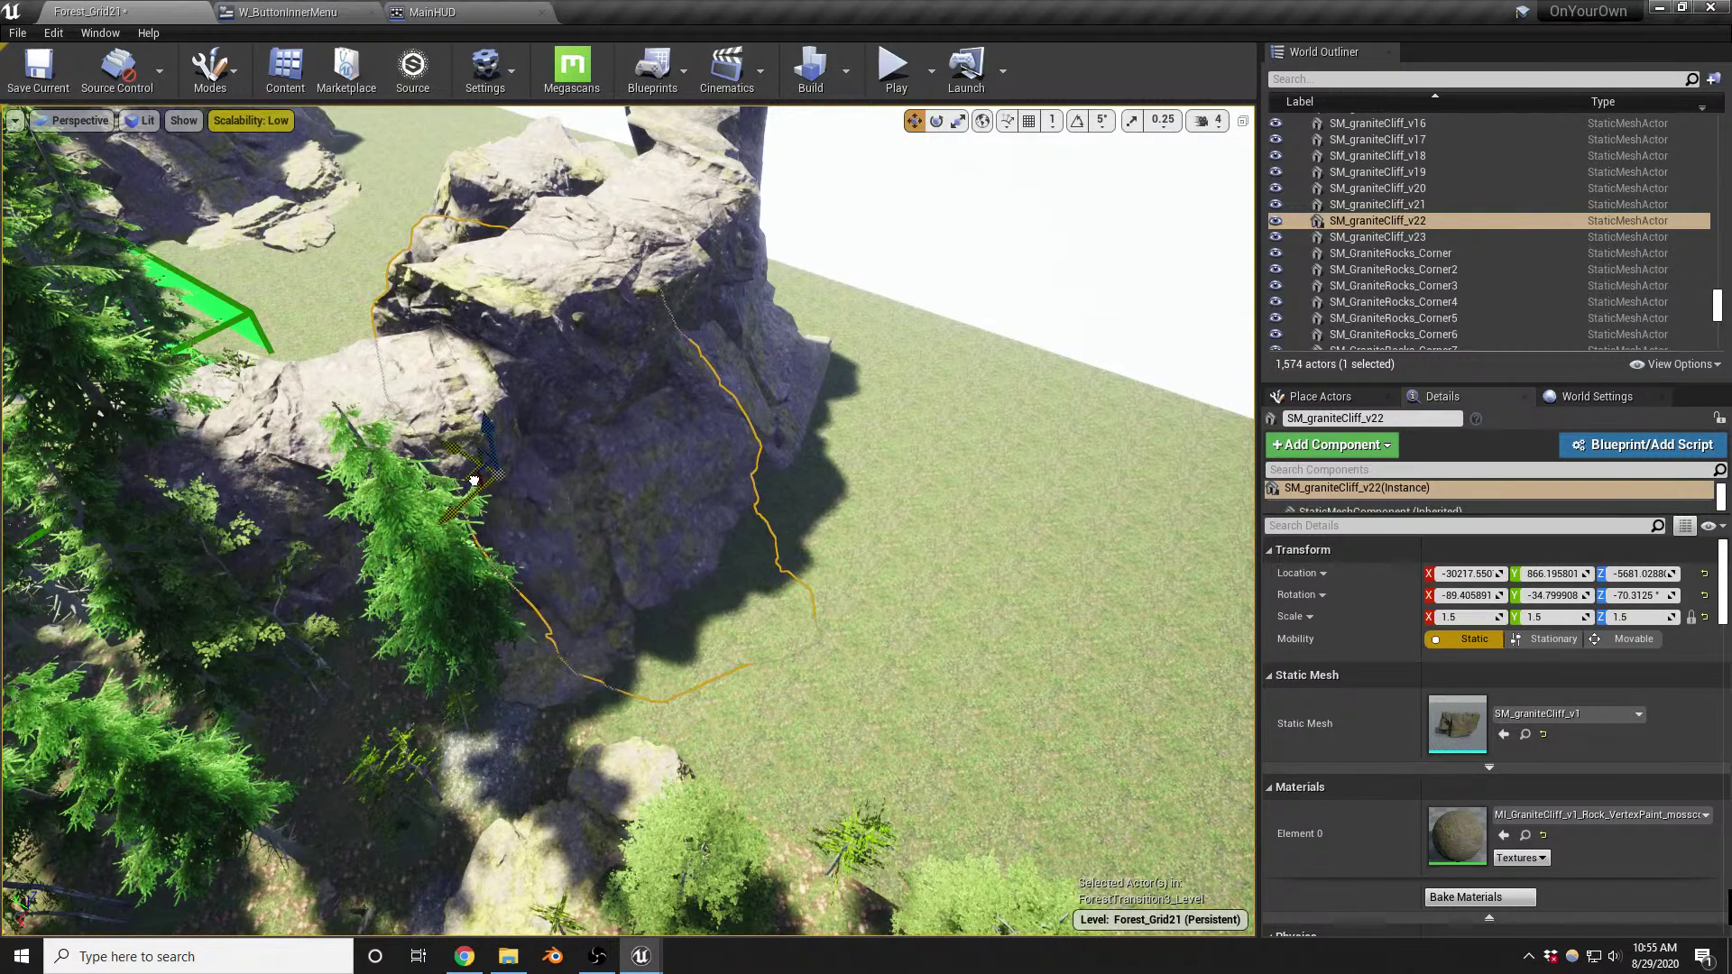
Save the level together with its edited transition sublevels, including ForestTransition_Cave_Level
{"action": "key", "text": "w"}
{"action": "right_click_drag", "start_coordinate": [474, 481], "coordinate": [370, 411]}
{"action": "mouse_move", "coordinate": [802, 350]}
{"action": "right_mouse_down"}
{"action": "mouse_move", "coordinate": [795, 369]}
{"action": "mouse_move", "coordinate": [803, 351]}
{"action": "right_mouse_up"}
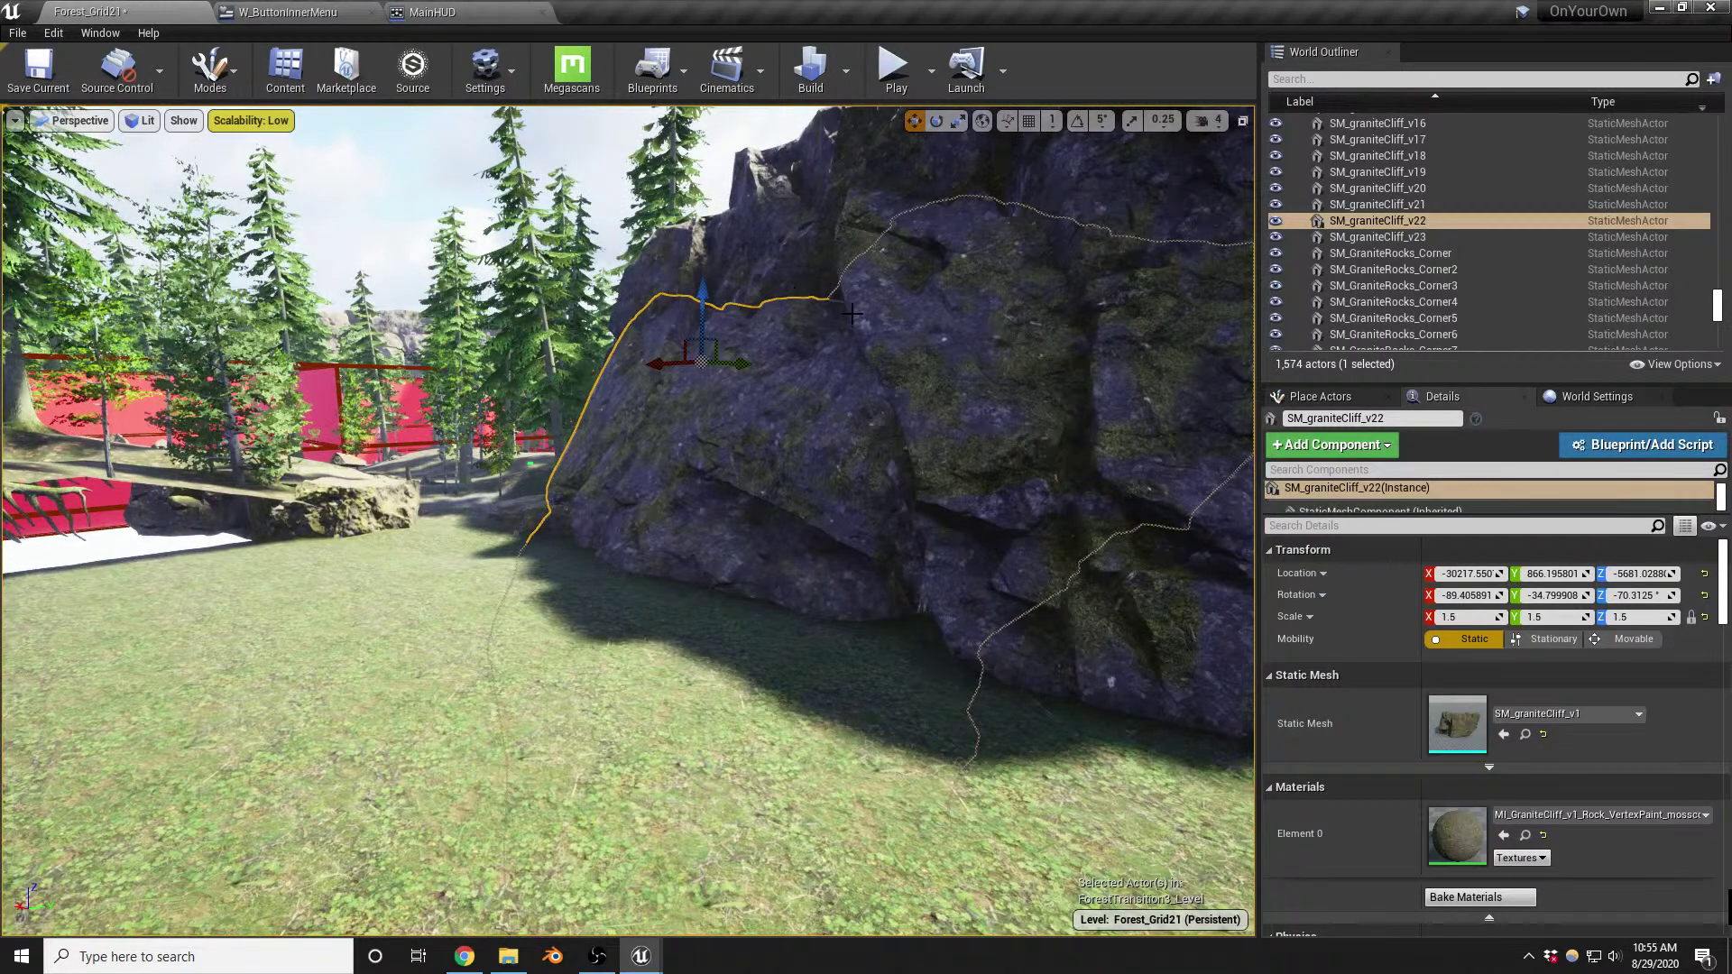
{"action": "right_click_drag", "start_coordinate": [803, 351], "coordinate": [784, 361]}
{"action": "right_click_drag", "start_coordinate": [823, 421], "coordinate": [827, 424]}
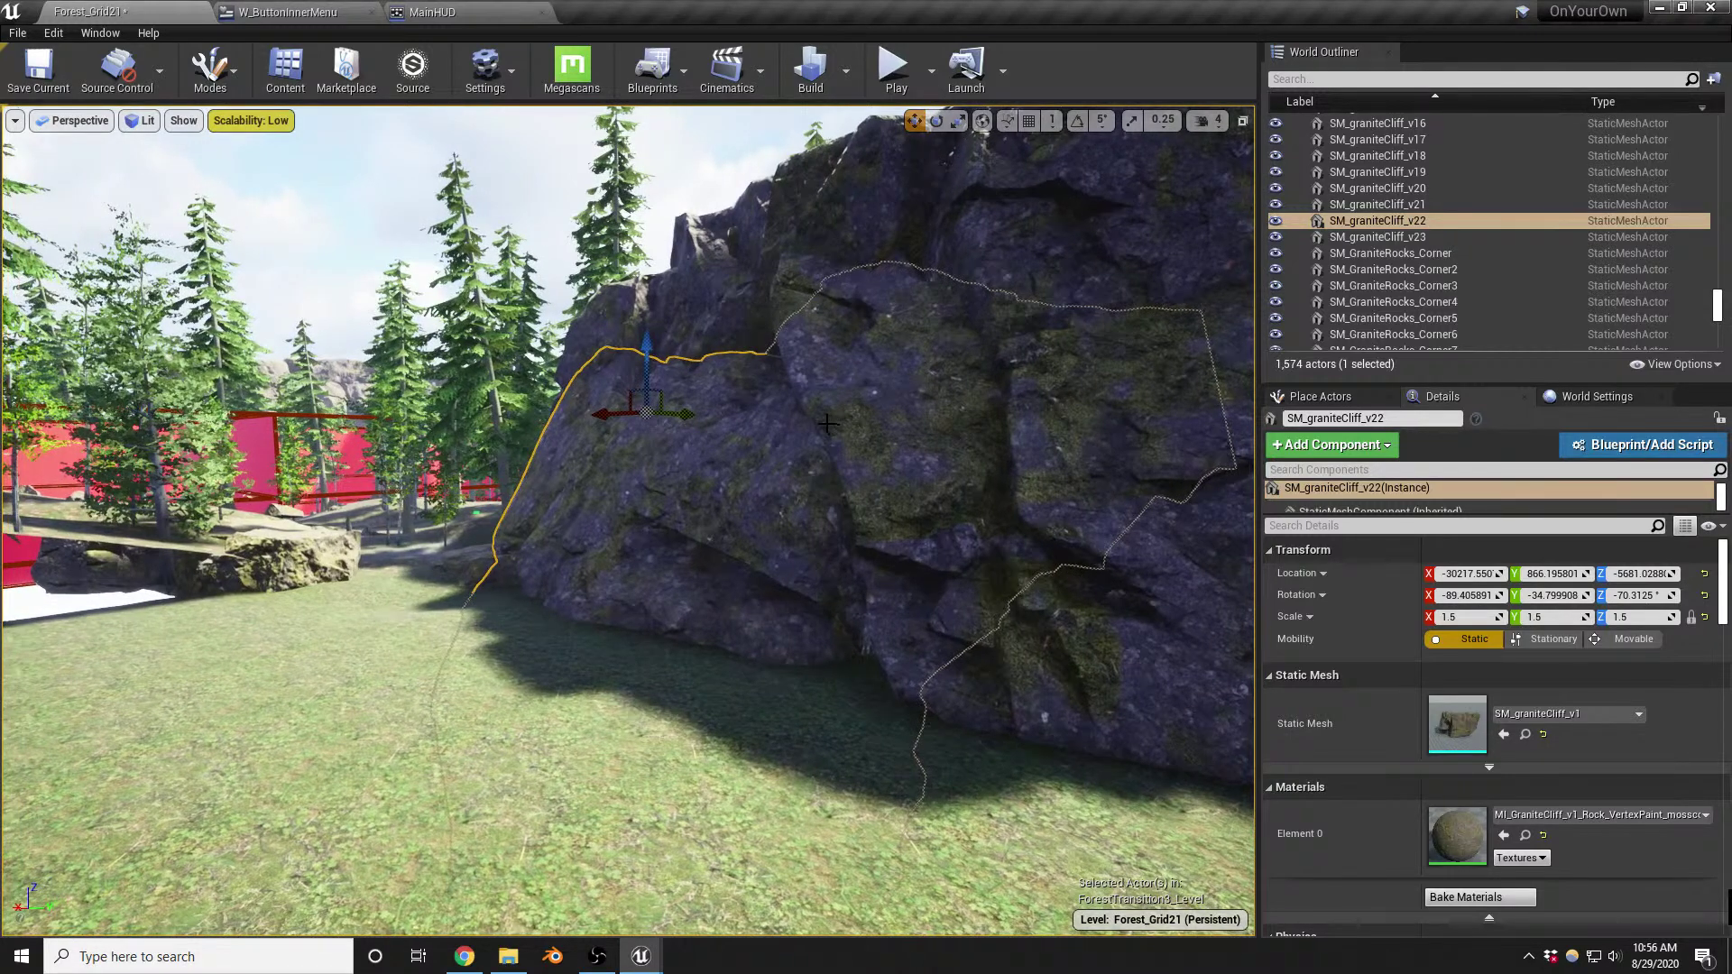
{"action": "key", "text": "ctrl+s"}
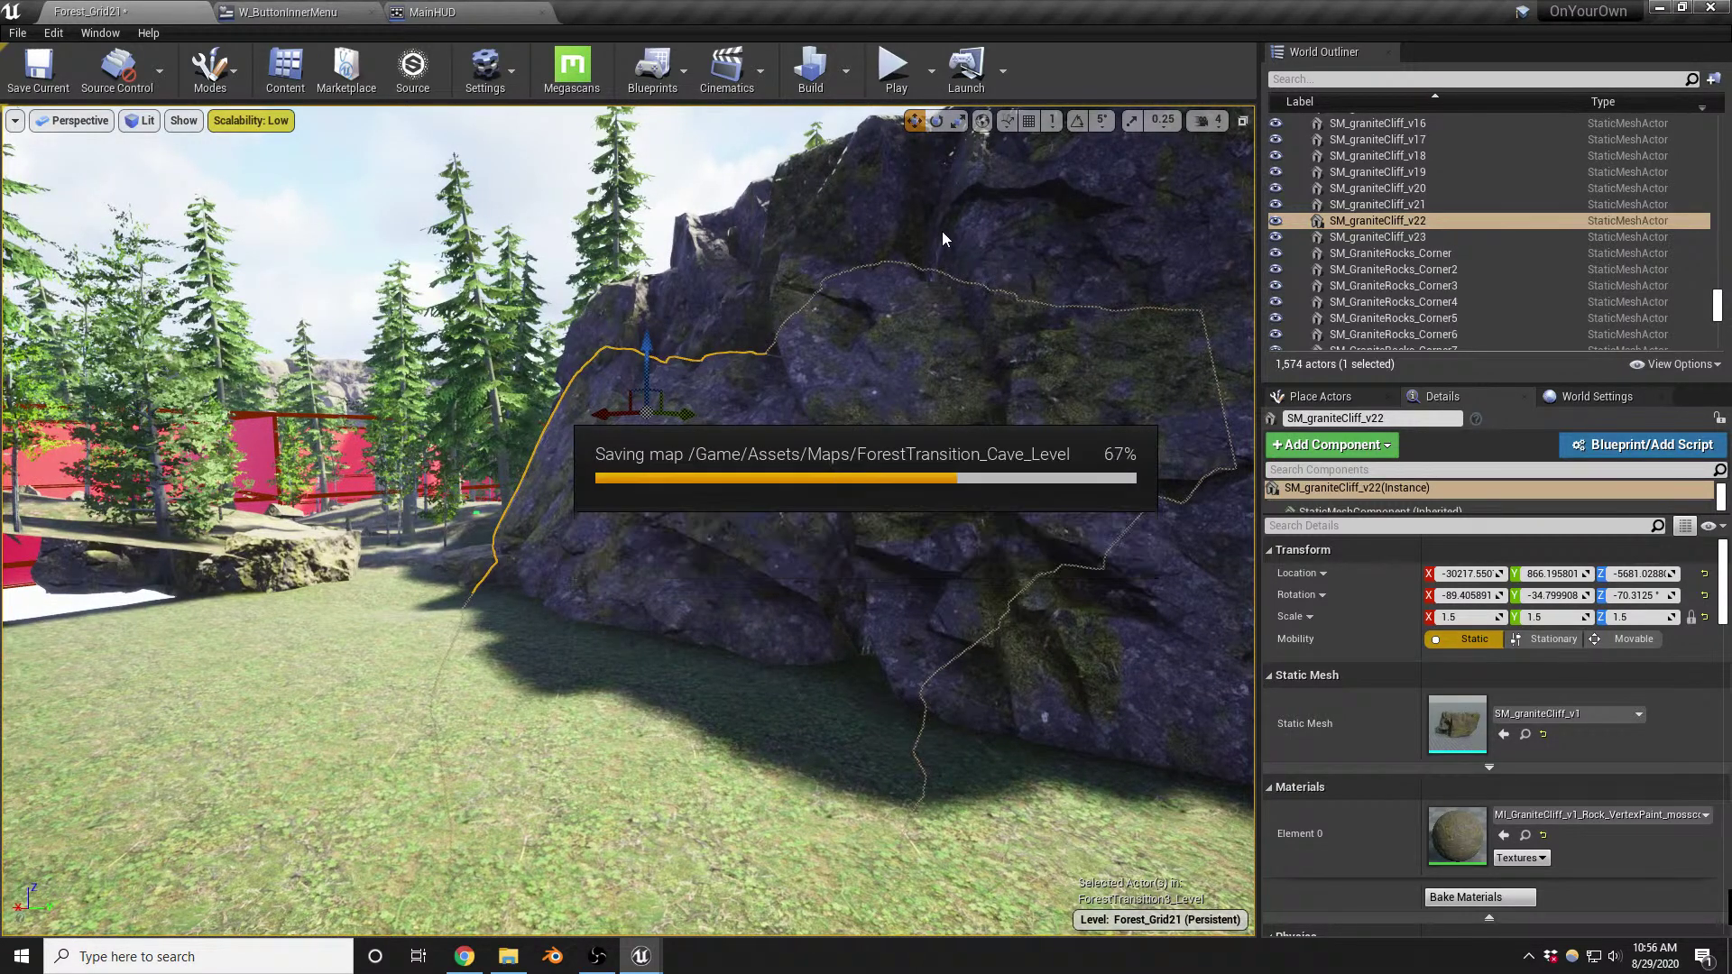
Duplicate the granite cliffs SM_graniteCliff_v21 and SM_graniteCliff_v22 together and rotate the two copies in place
{"action": "left_click_drag", "start_coordinate": [839, 457], "coordinate": [840, 550]}
{"action": "left_click", "coordinate": [911, 346]}
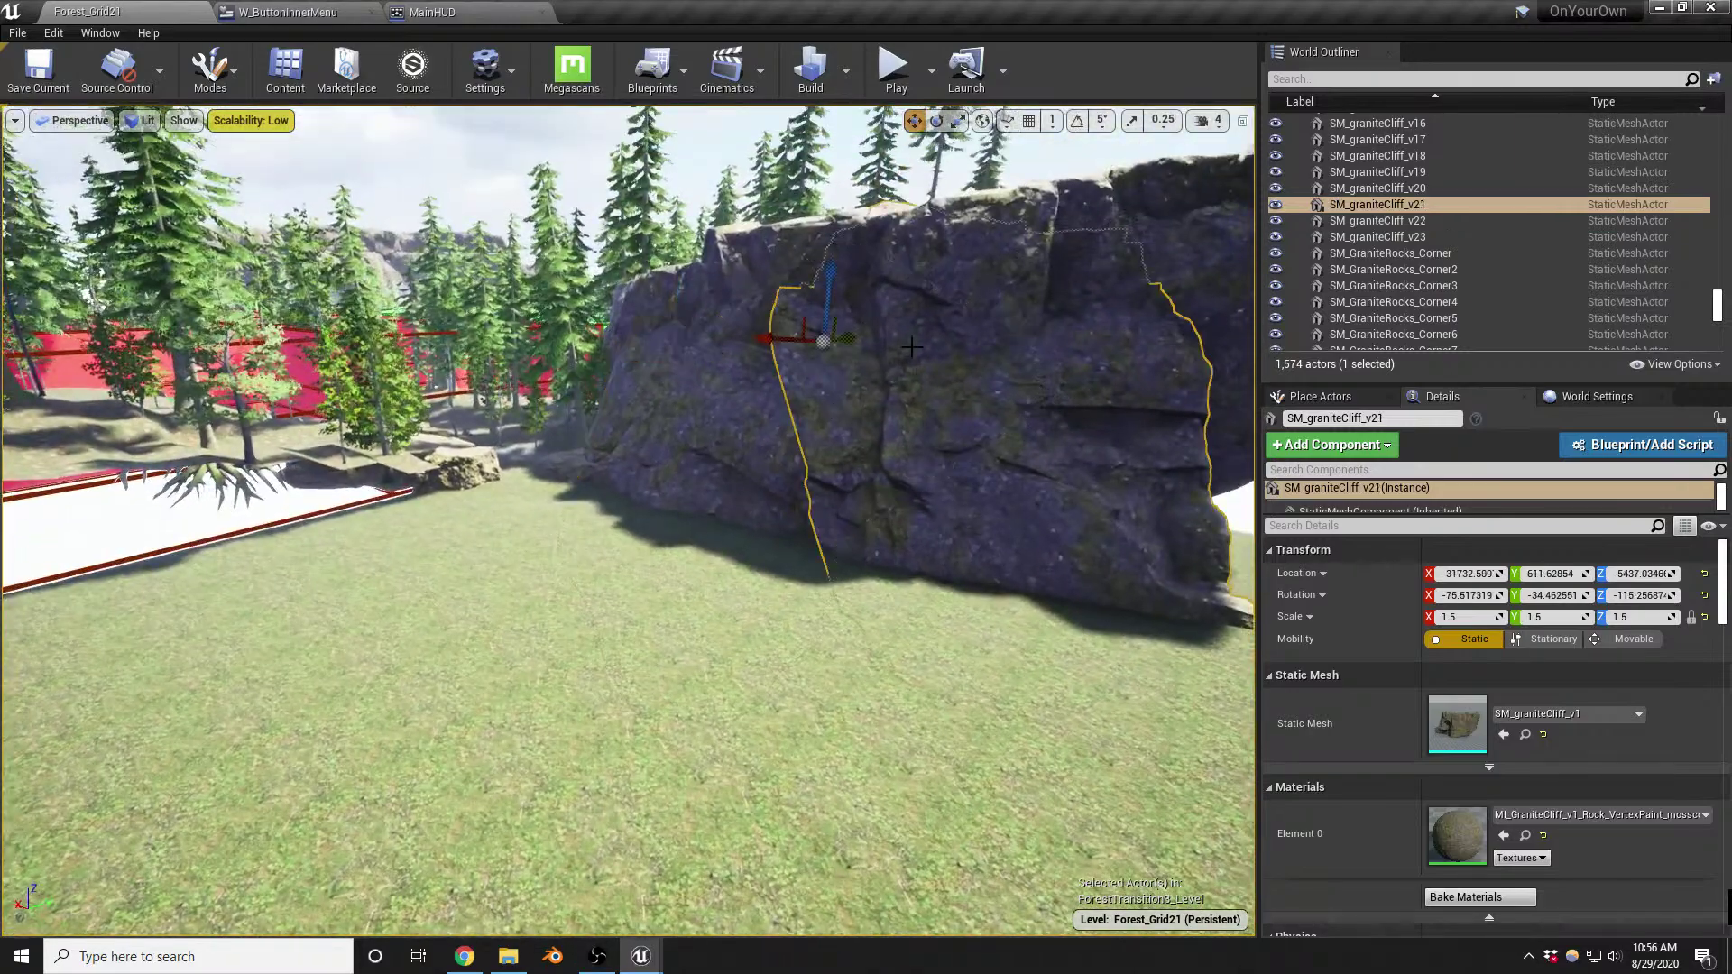
{"action": "left_click", "coordinate": [723, 410], "text": "ctrl"}
{"action": "mouse_move", "coordinate": [721, 409]}
{"action": "right_mouse_down"}
{"action": "mouse_move", "coordinate": [767, 442]}
{"action": "mouse_move", "coordinate": [721, 442]}
{"action": "right_mouse_up"}
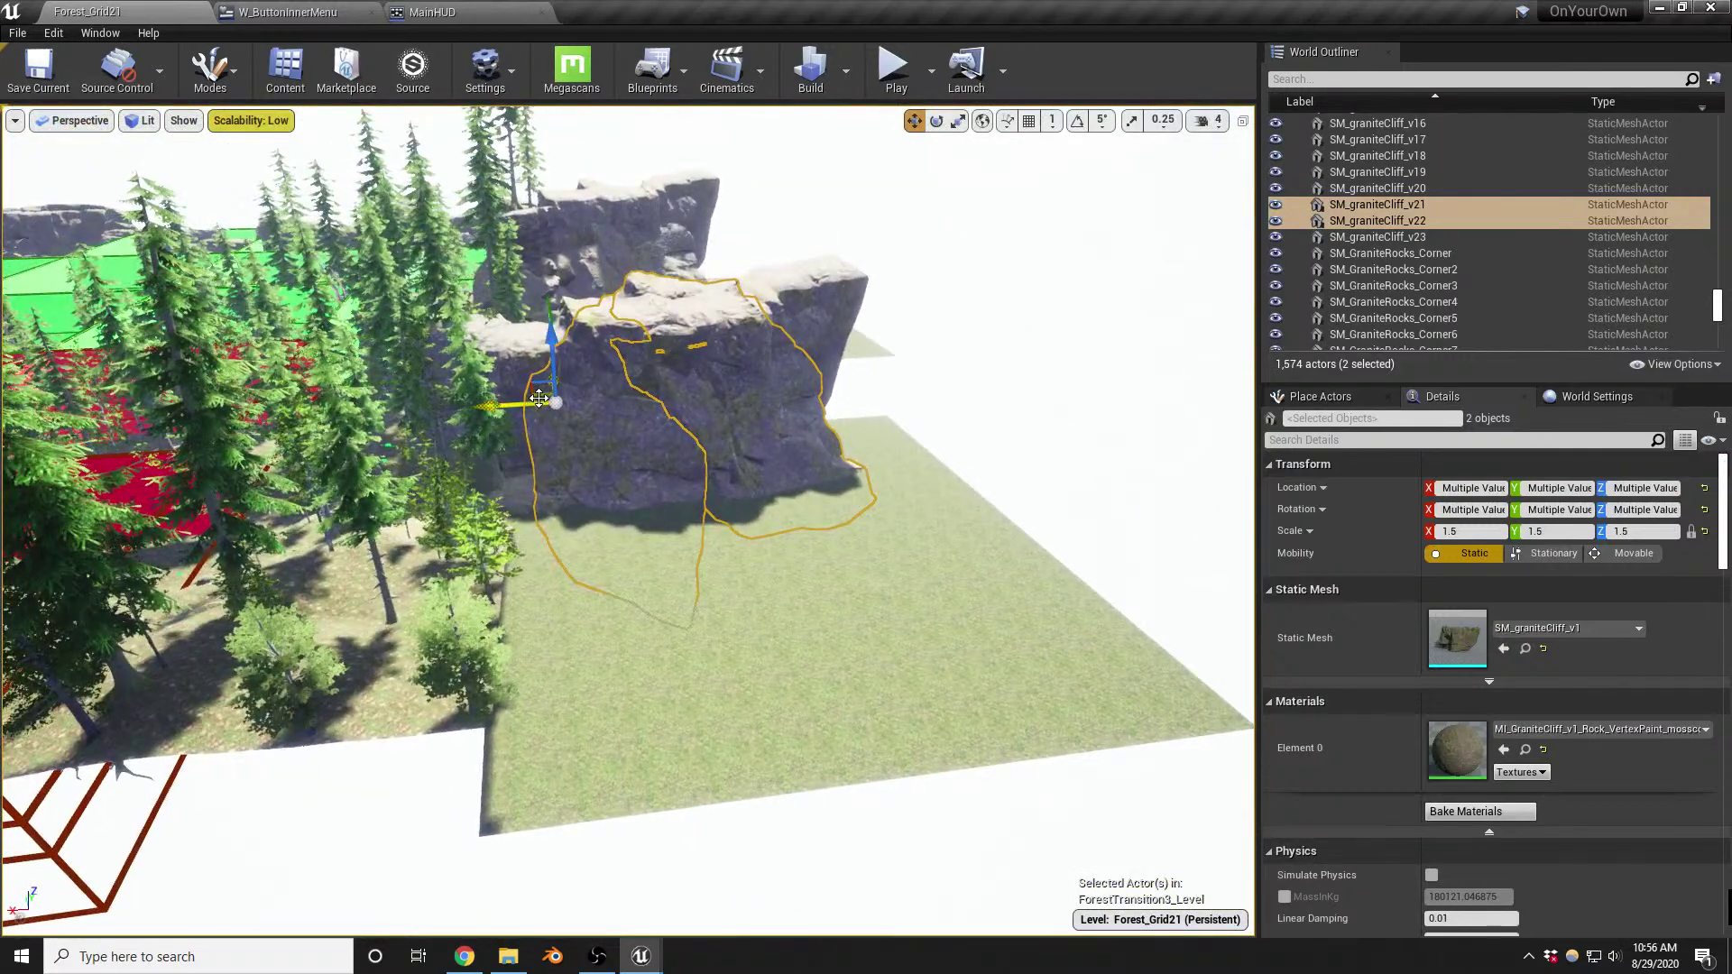
{"action": "left_click_drag", "start_coordinate": [542, 397], "coordinate": [513, 537], "text": "alt"}
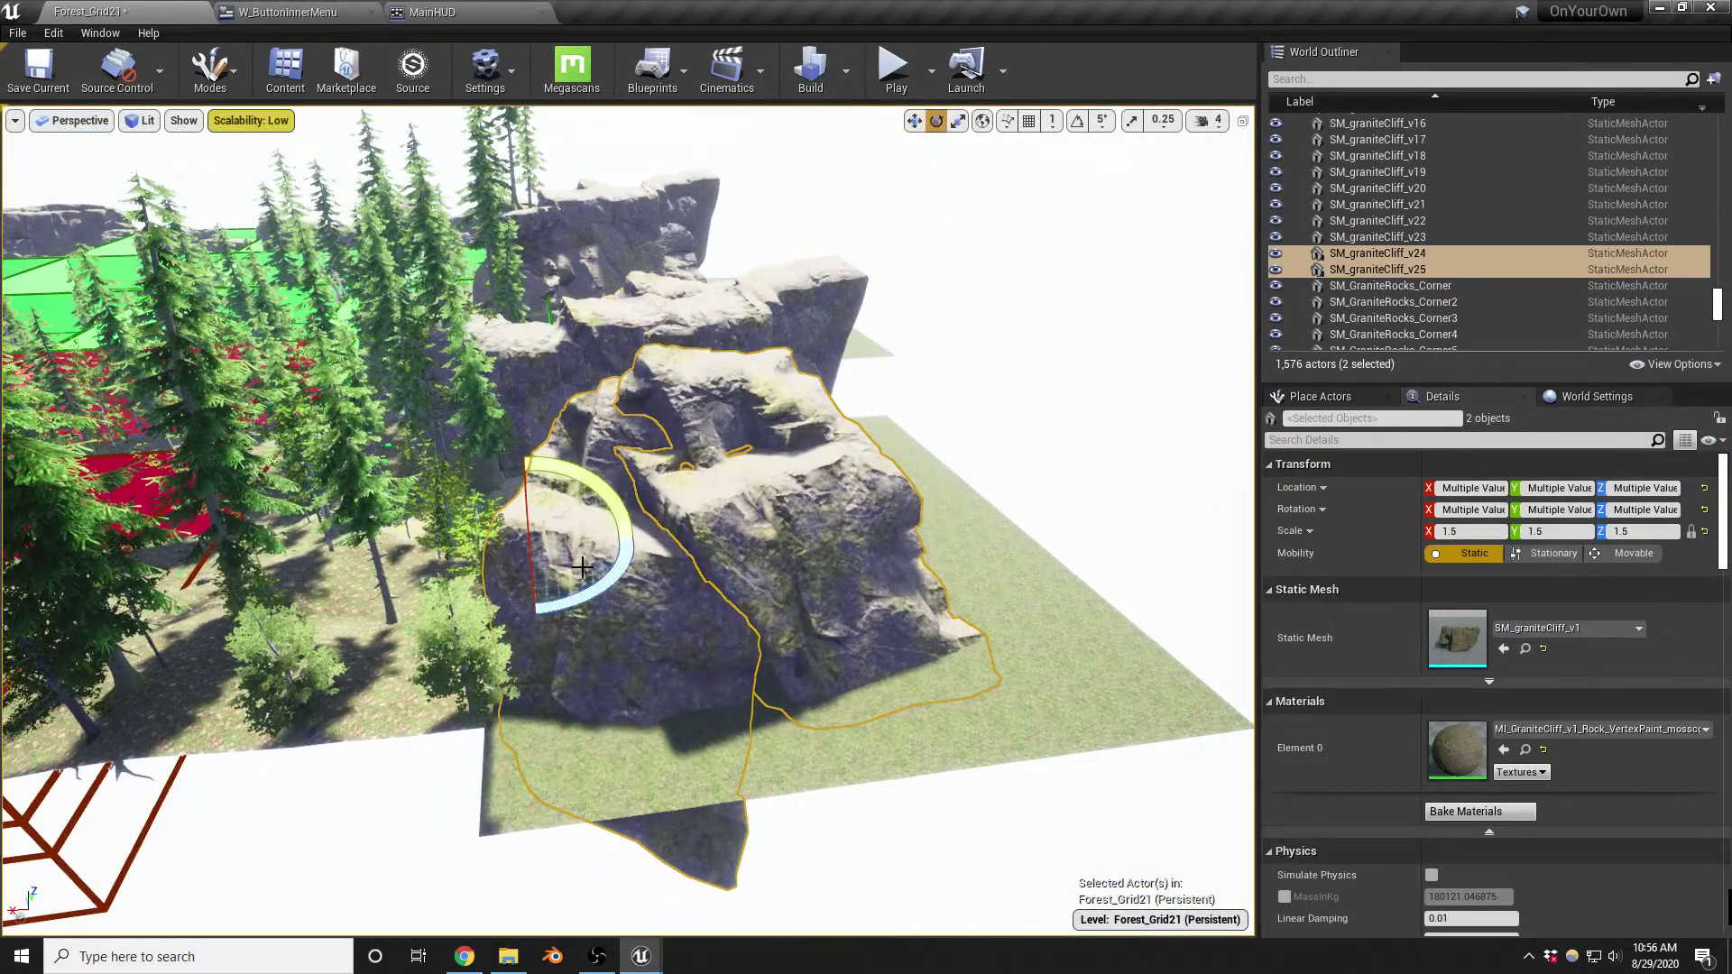
{"action": "left_click_drag", "start_coordinate": [590, 592], "coordinate": [649, 470]}
Move the two duplicated cliffs to the opposite side of the grass passage, against the forest edge
{"action": "mouse_move", "coordinate": [650, 470]}
{"action": "right_mouse_down"}
{"action": "mouse_move", "coordinate": [632, 519]}
{"action": "mouse_move", "coordinate": [631, 478]}
{"action": "right_mouse_up"}
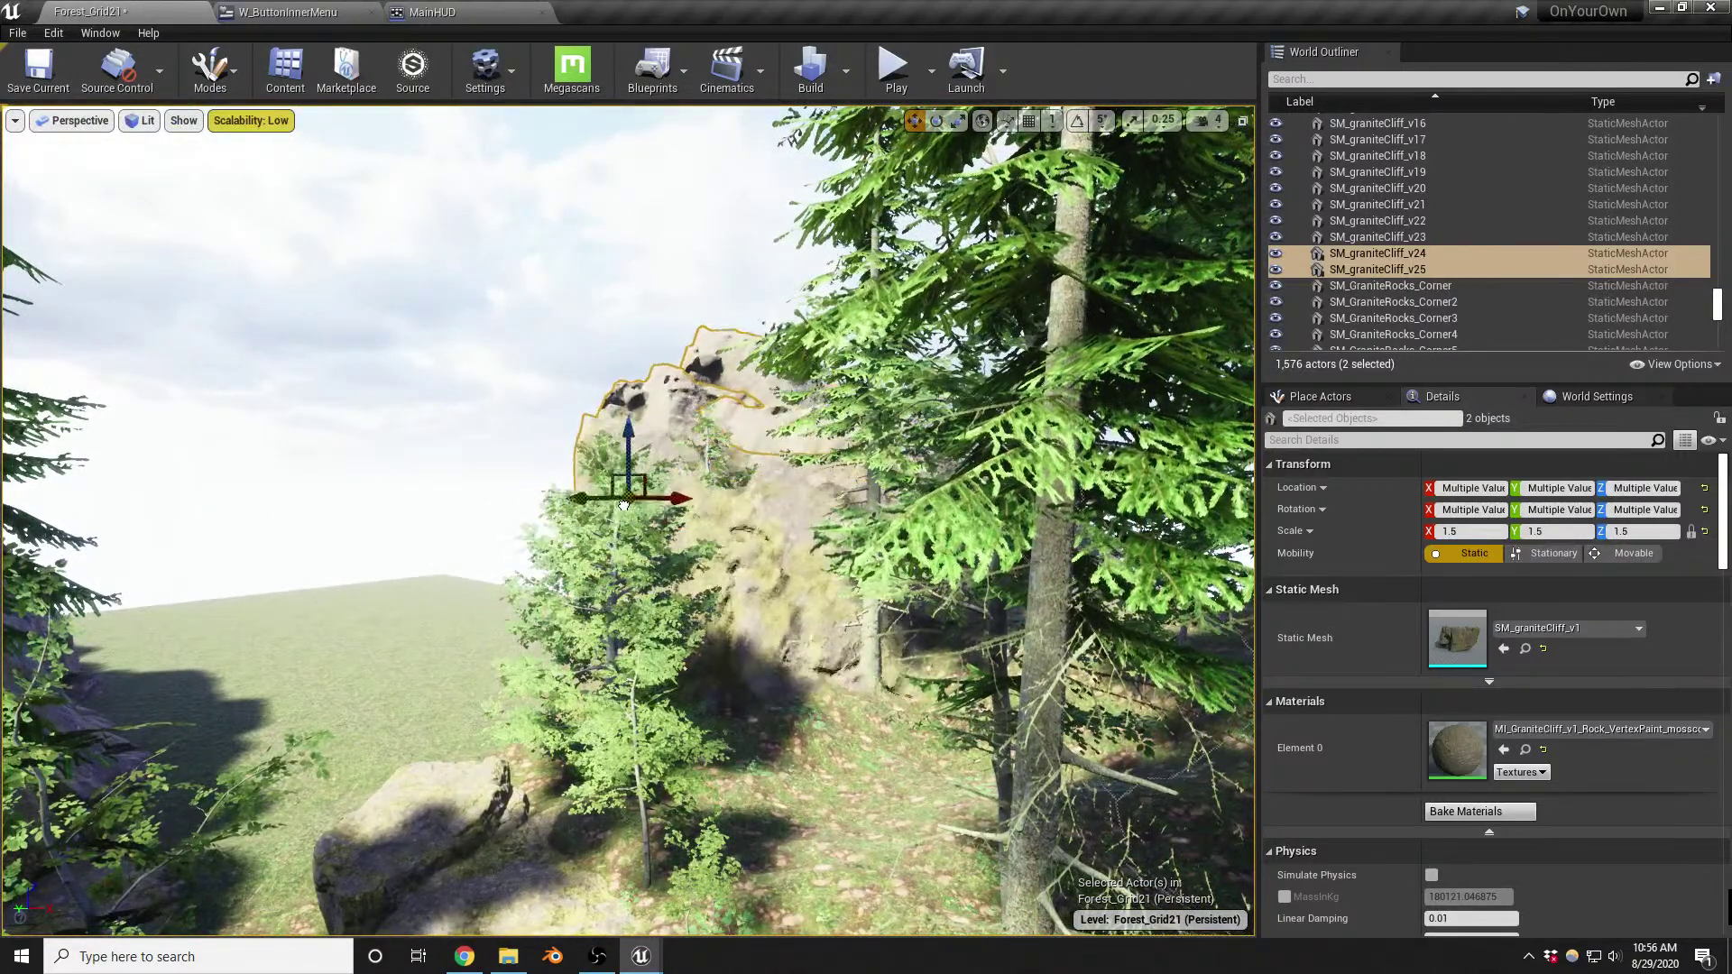
{"action": "mouse_move", "coordinate": [643, 592]}
{"action": "right_mouse_down"}
{"action": "mouse_move", "coordinate": [643, 649]}
{"action": "mouse_move", "coordinate": [643, 606]}
{"action": "right_mouse_up"}
{"action": "left_click_drag", "start_coordinate": [421, 461], "coordinate": [267, 551]}
{"action": "right_click_drag", "start_coordinate": [299, 538], "coordinate": [251, 371]}
{"action": "mouse_move", "coordinate": [509, 421]}
{"action": "right_mouse_down"}
{"action": "mouse_move", "coordinate": [511, 440]}
{"action": "mouse_move", "coordinate": [577, 388]}
{"action": "mouse_move", "coordinate": [530, 414]}
{"action": "right_mouse_up"}
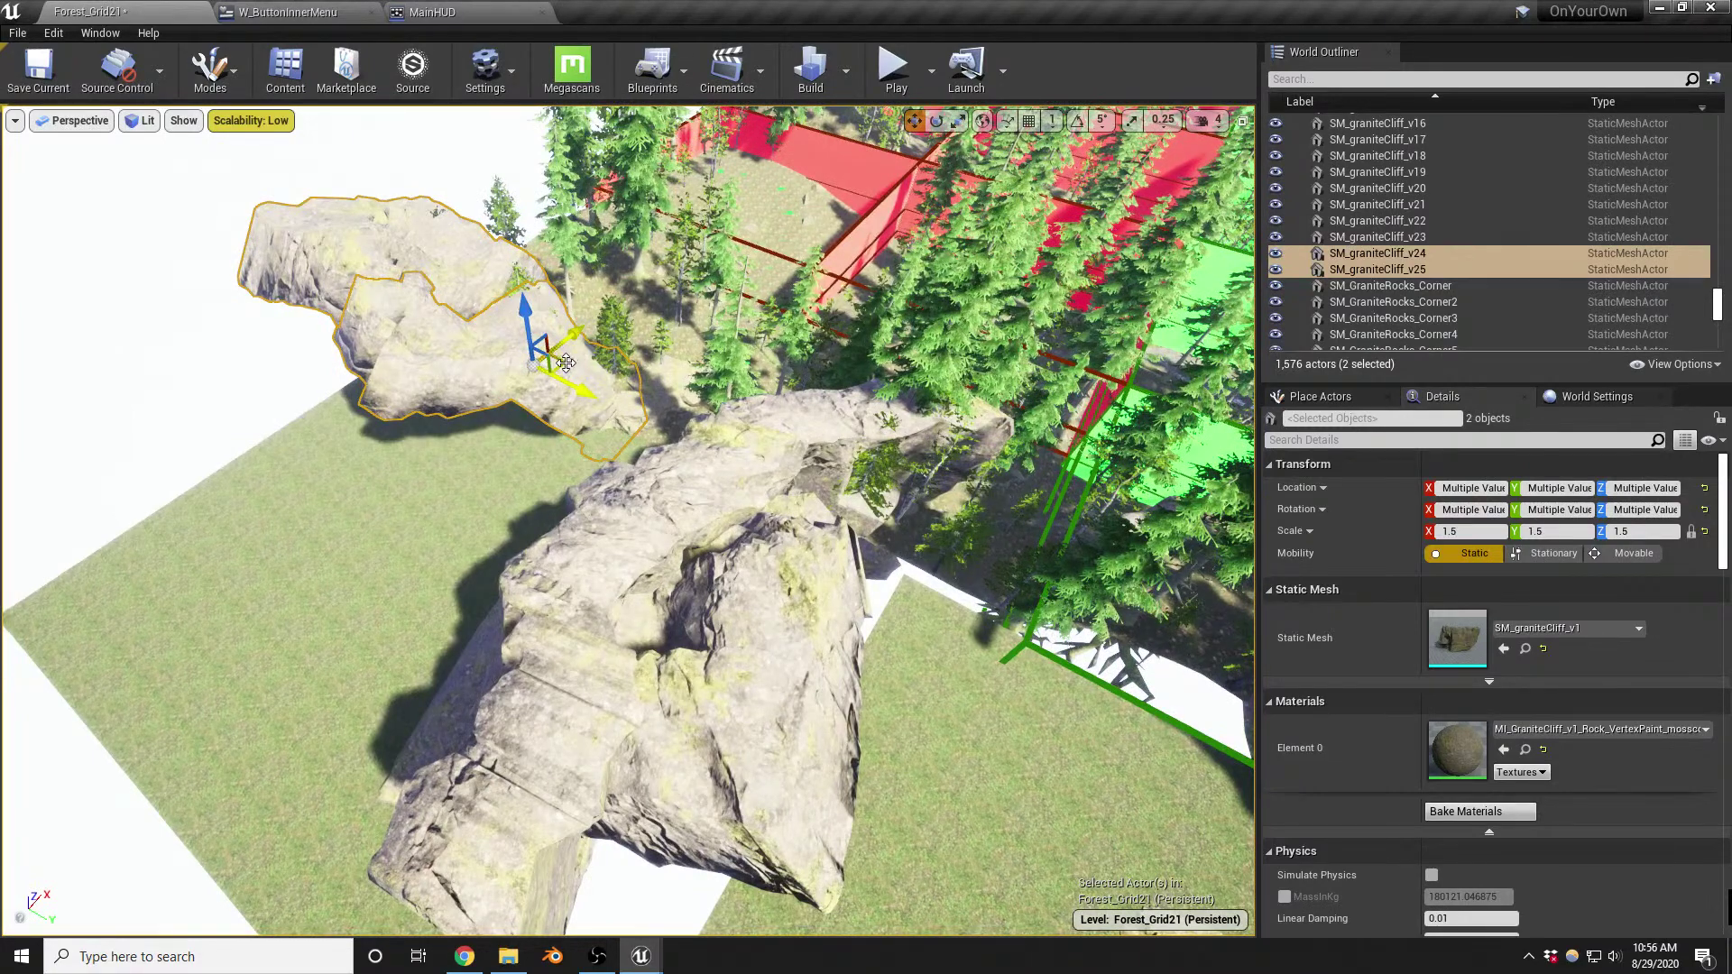
{"action": "right_click_drag", "start_coordinate": [548, 480], "coordinate": [586, 473]}
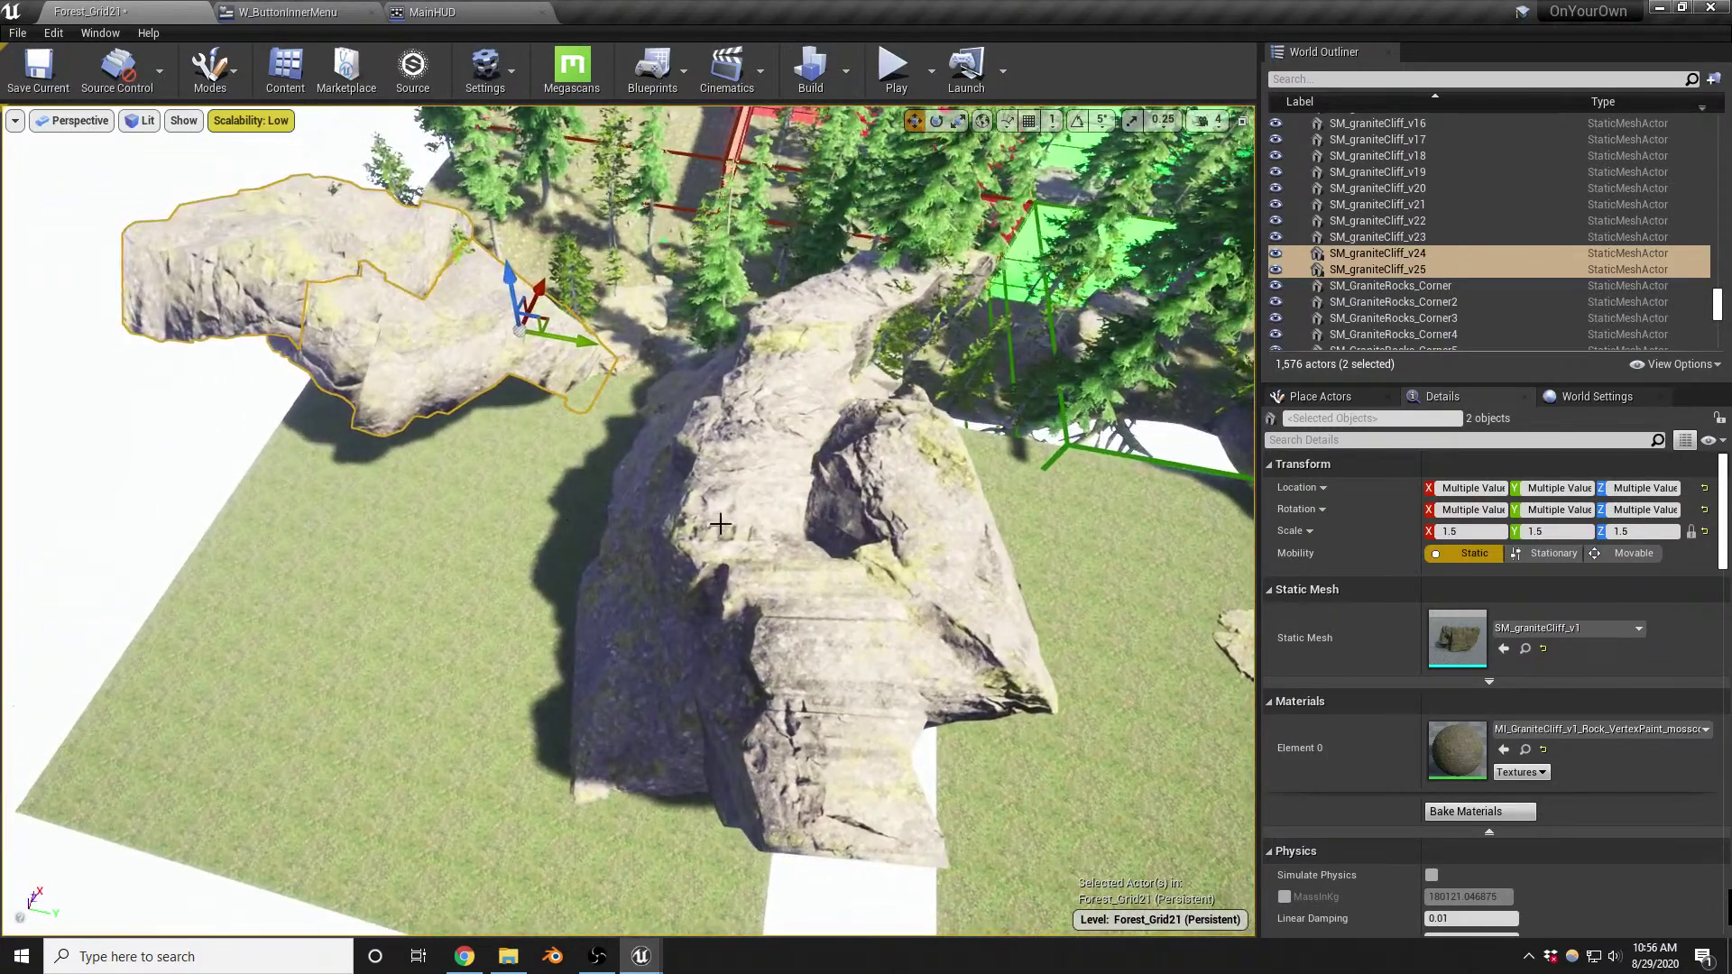
Duplicate the large cliff beside the passage, rotate the copy around Z to about 15.5° and place it at about X -31768, Y -1311, Z -8008
{"action": "left_click", "coordinate": [742, 506]}
{"action": "left_click_drag", "start_coordinate": [744, 621], "coordinate": [235, 638], "text": "alt"}
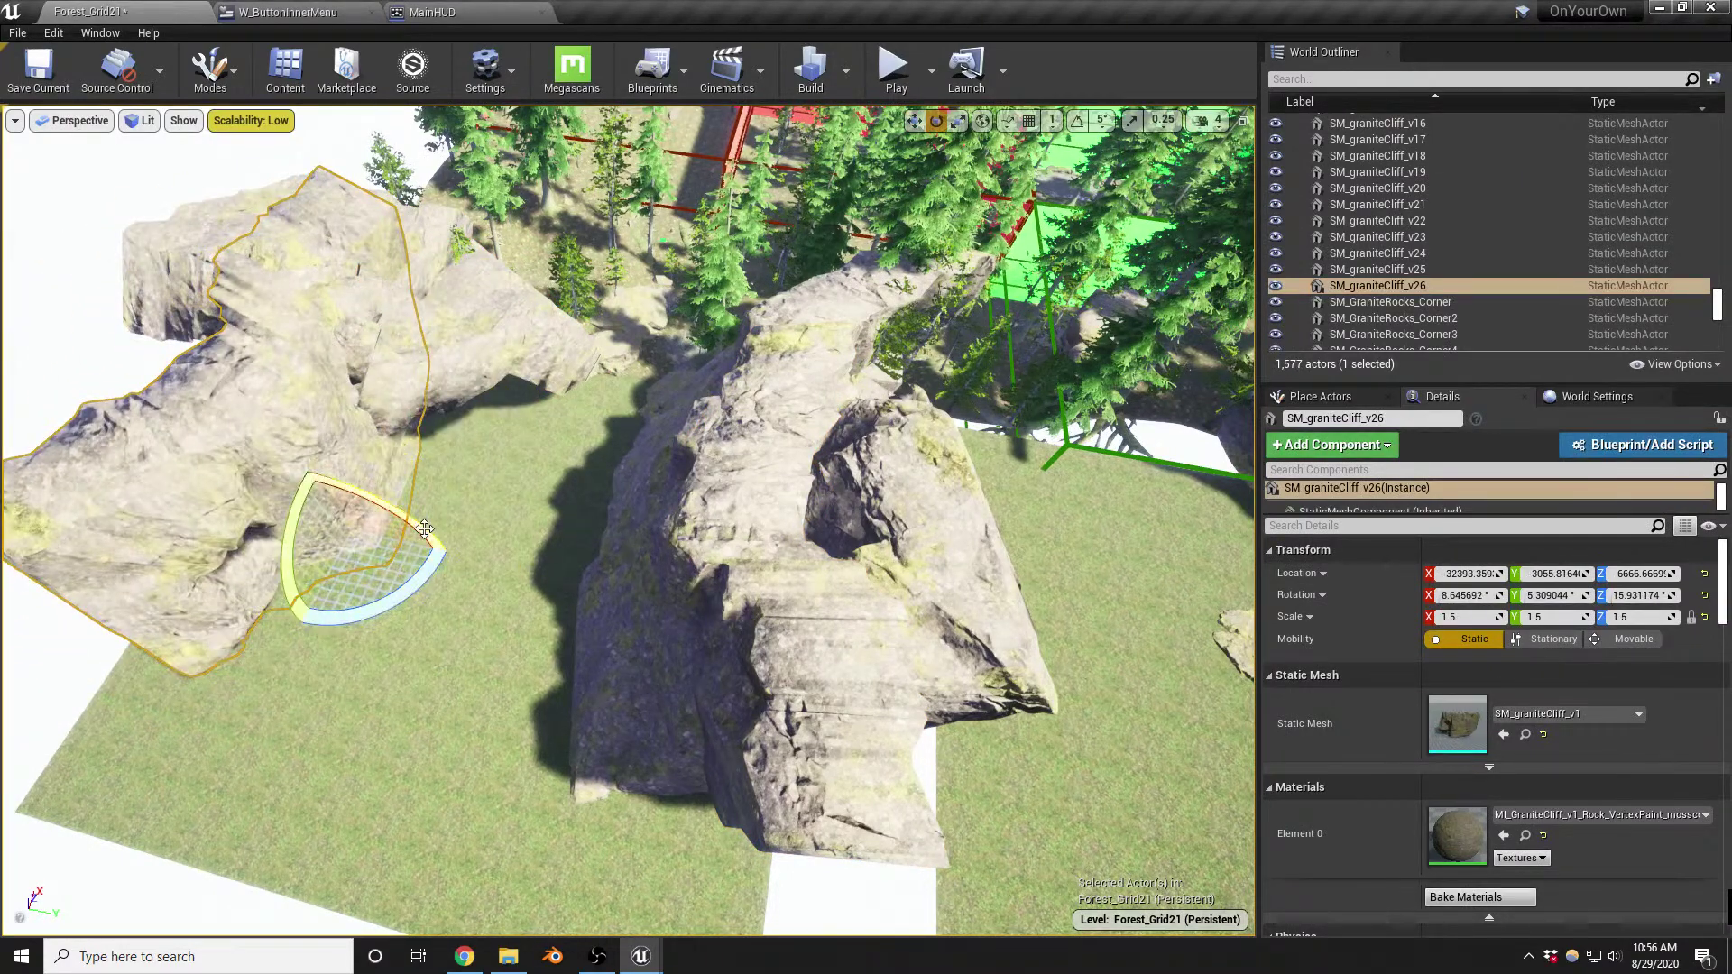
{"action": "left_click_drag", "start_coordinate": [417, 528], "coordinate": [551, 520]}
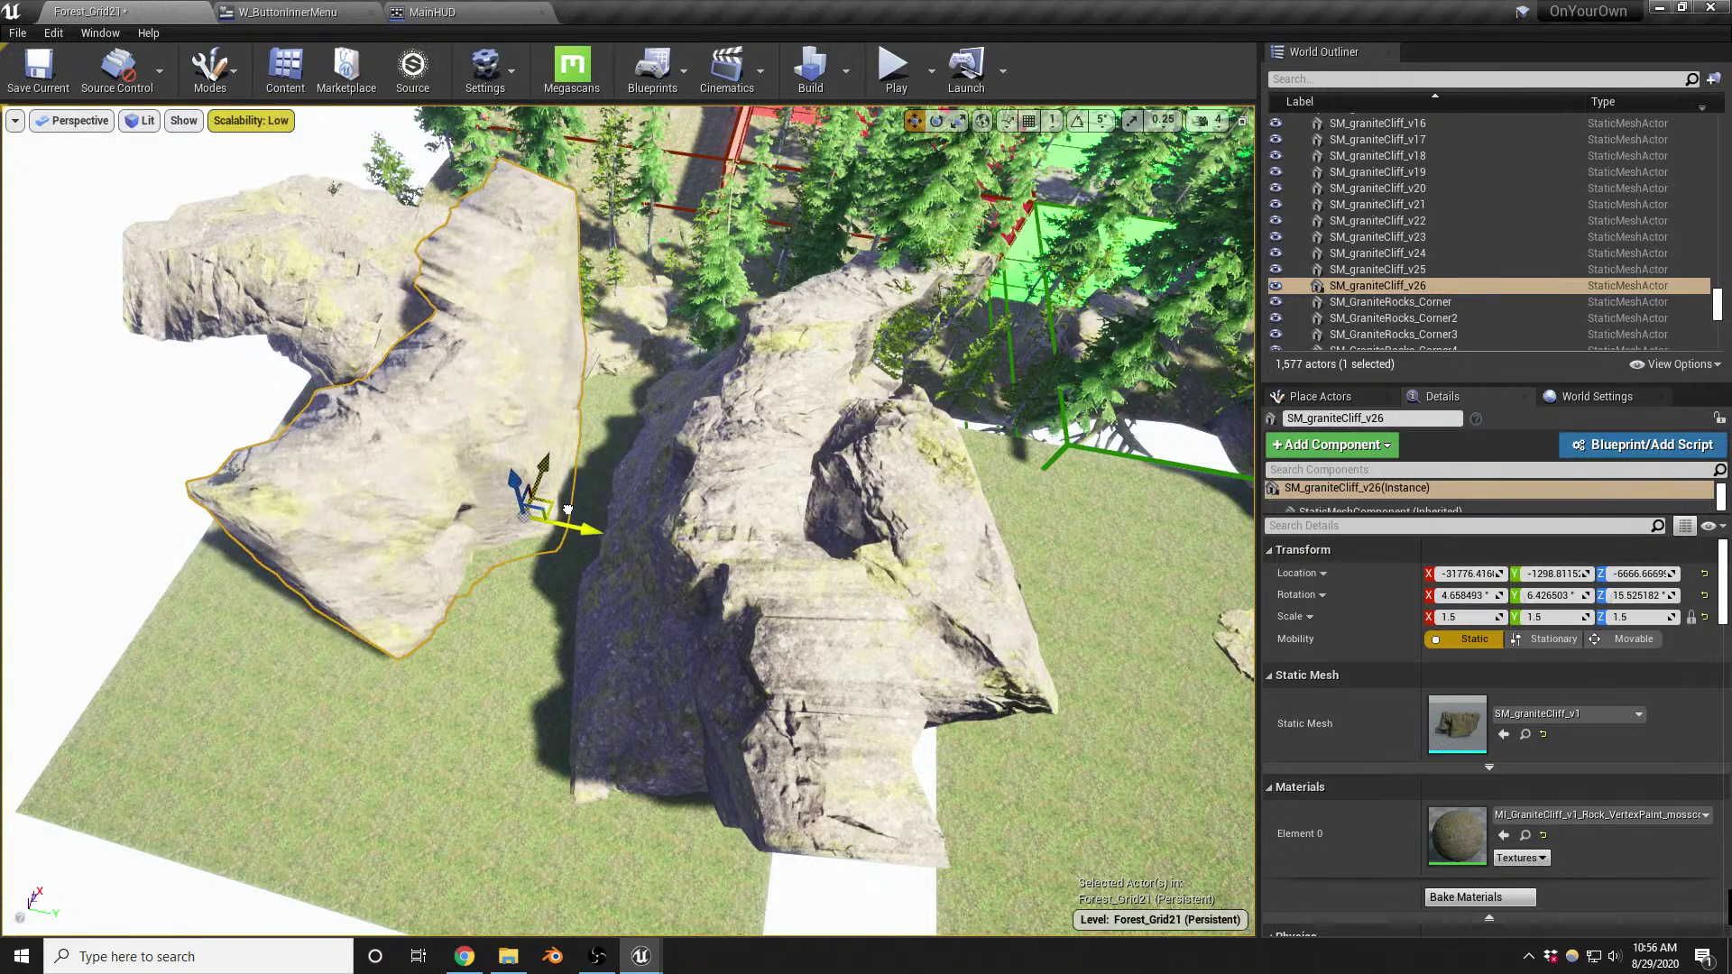
{"action": "left_click_drag", "start_coordinate": [514, 485], "coordinate": [532, 534]}
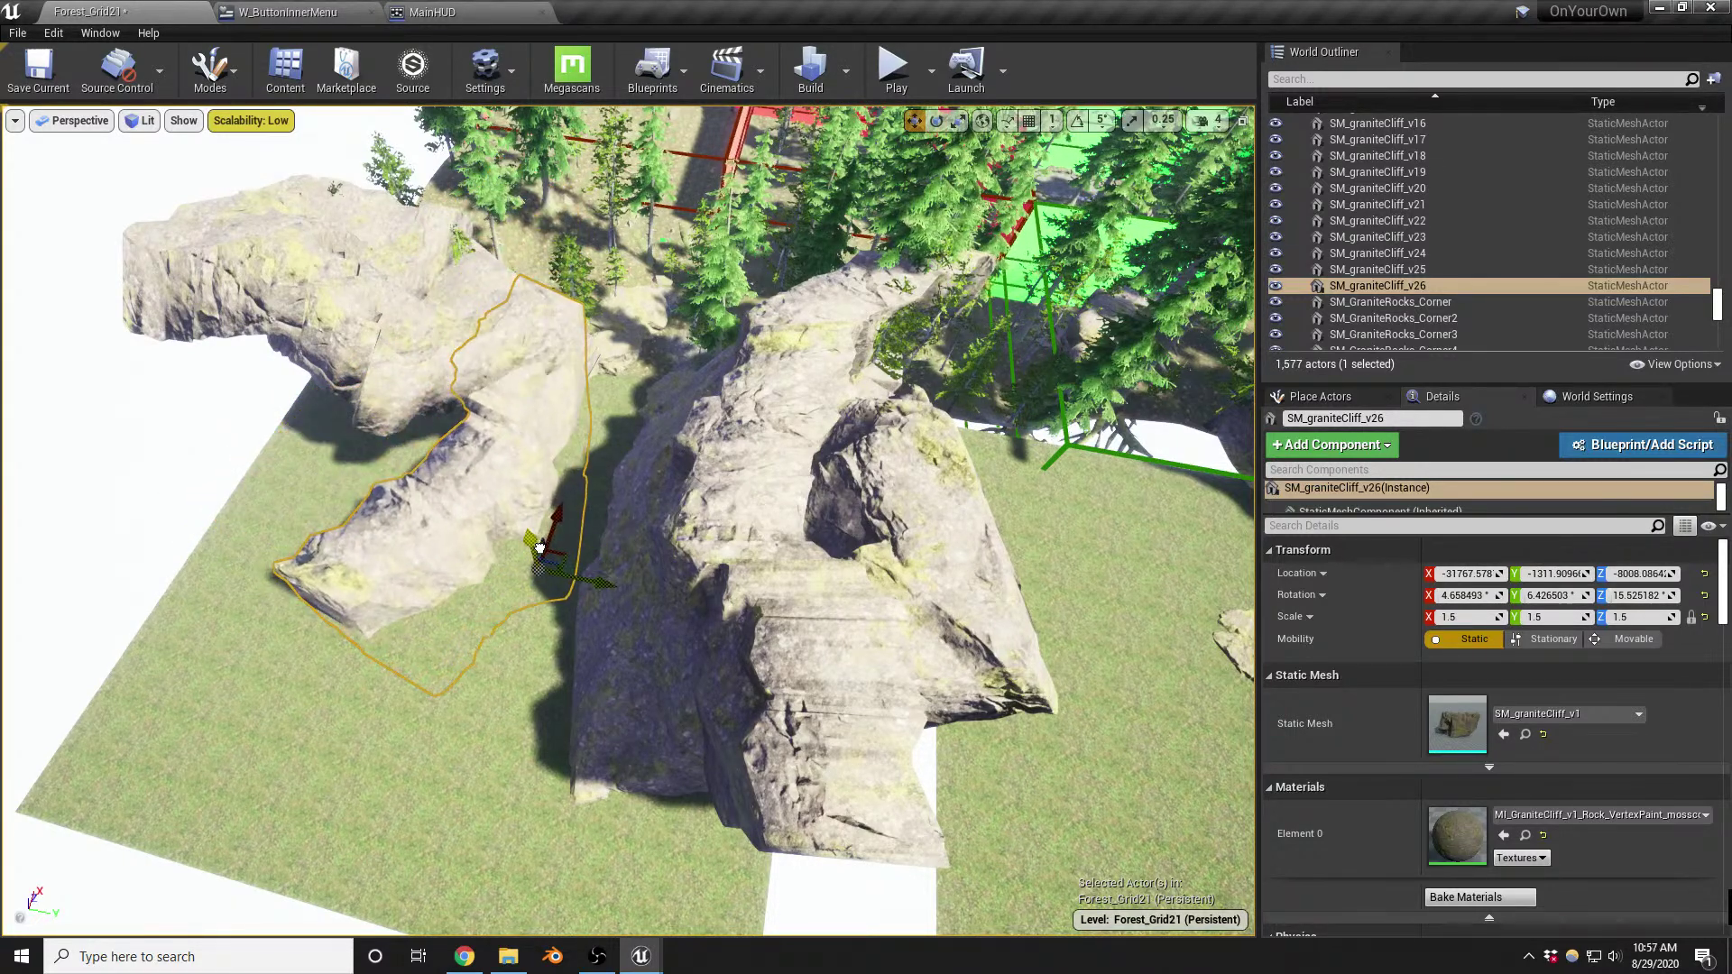
Move the new cliff copy to about X -32202, Y -1249, Z -7806 and rotate it around Z to about 19.4°
{"action": "right_click_drag", "start_coordinate": [661, 475], "coordinate": [489, 557]}
{"action": "key", "text": "w"}
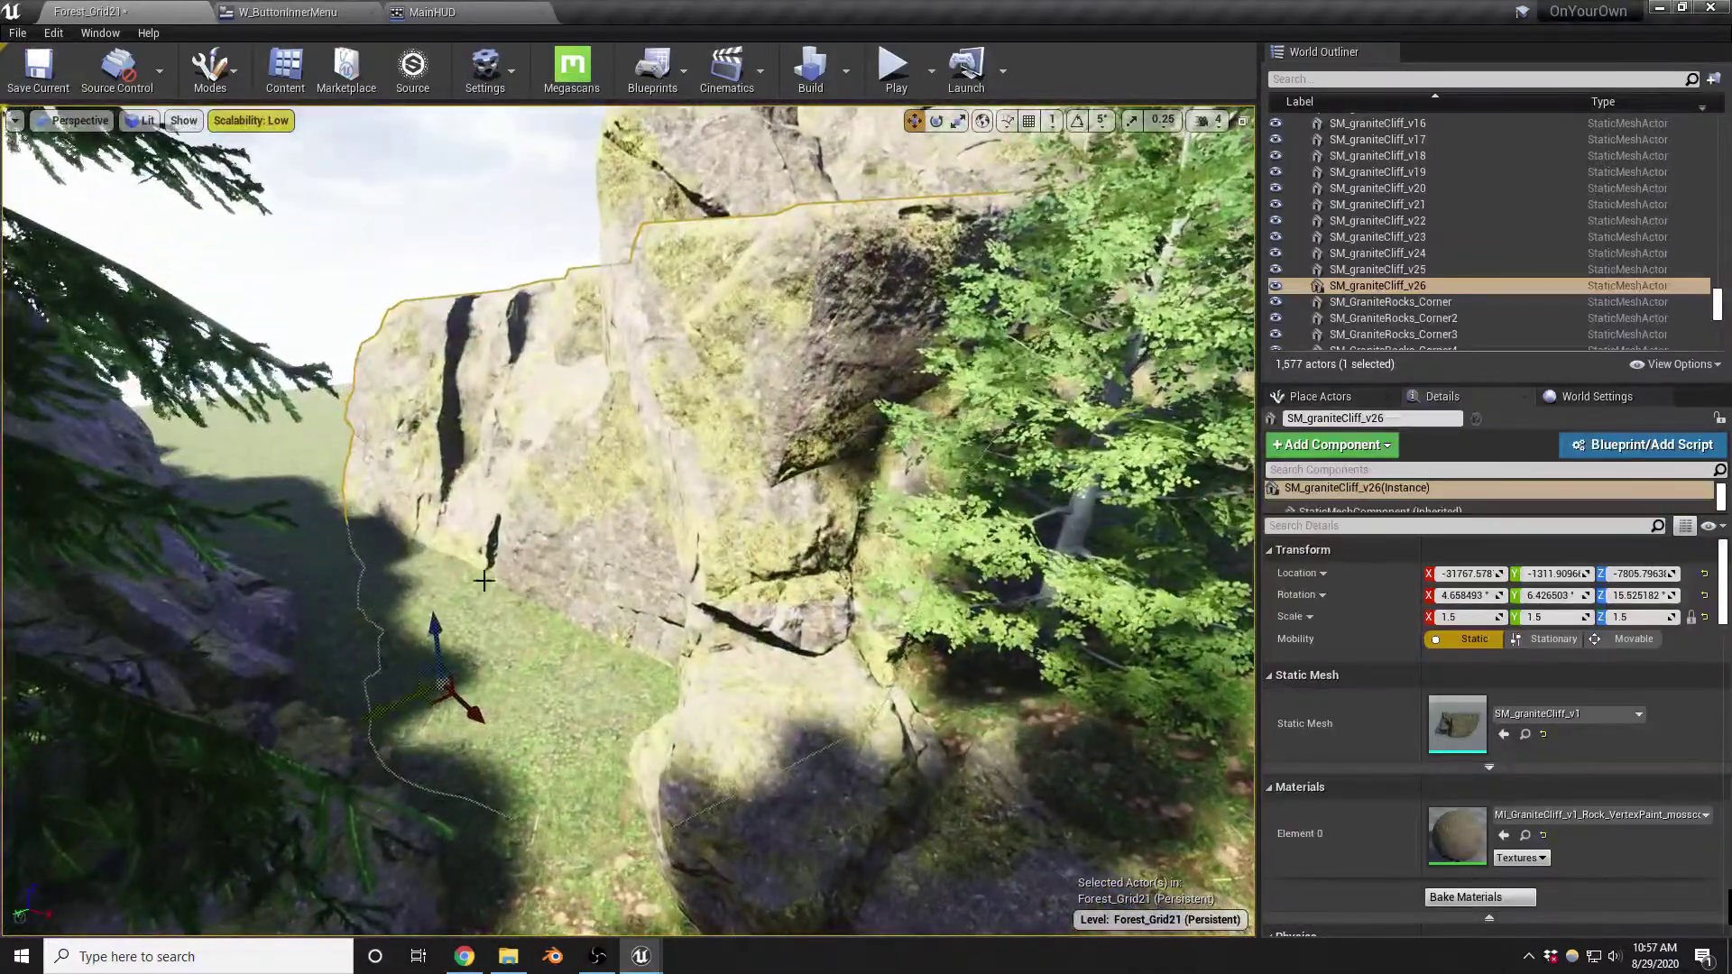
{"action": "left_click_drag", "start_coordinate": [433, 702], "coordinate": [387, 674]}
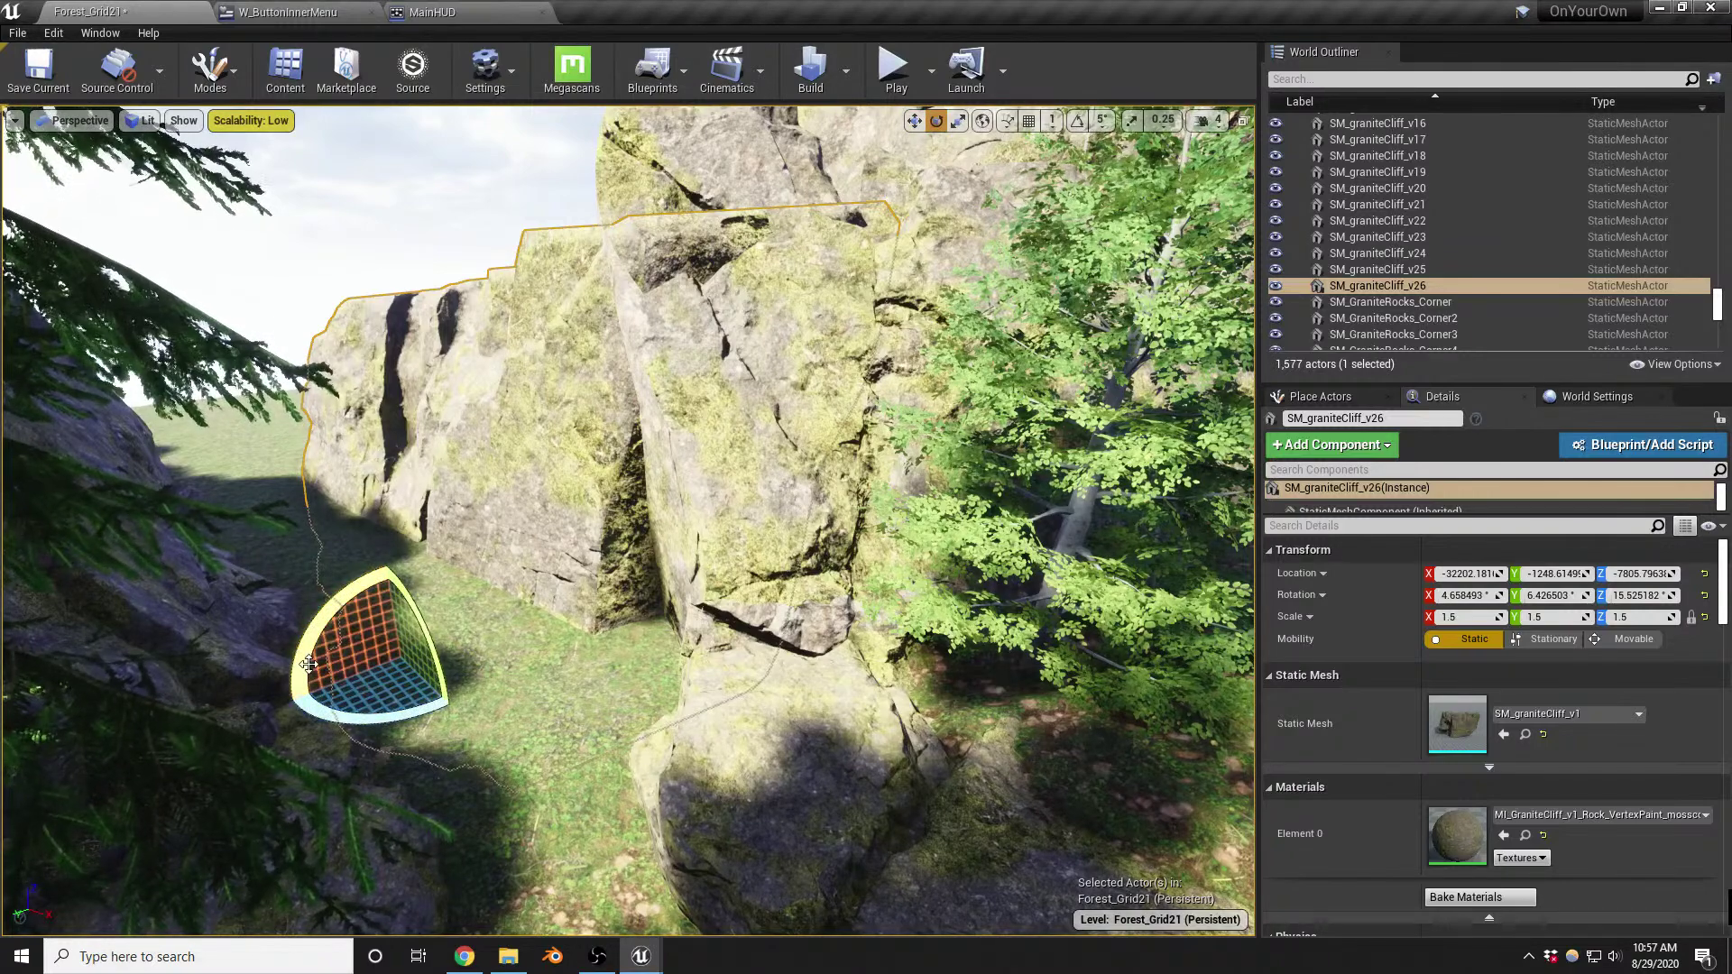
{"action": "left_click_drag", "start_coordinate": [339, 716], "coordinate": [547, 607]}
Undo the trial rotation, enable rotation snapping, rotate the cliff to about 184.7°, -6.4°, 160.6° and raise it to about Z -4786
{"action": "right_click_drag", "start_coordinate": [487, 533], "coordinate": [602, 473]}
{"action": "left_click_drag", "start_coordinate": [507, 621], "coordinate": [424, 639]}
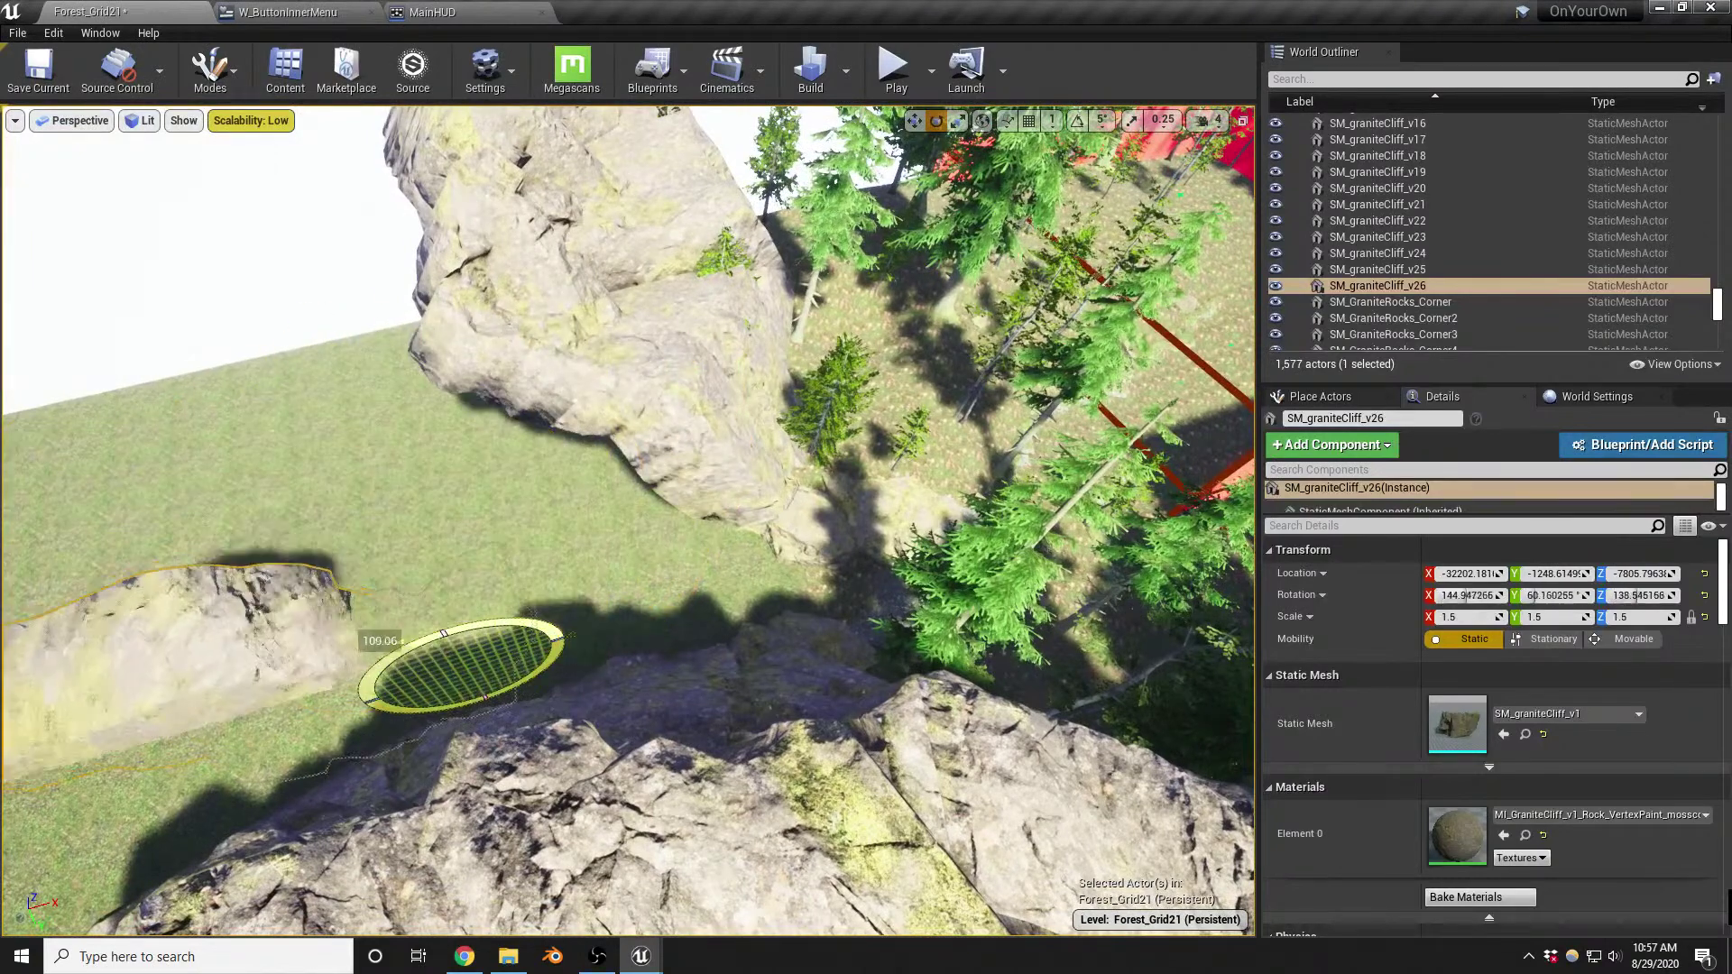
{"action": "key", "text": "ctrl+z"}
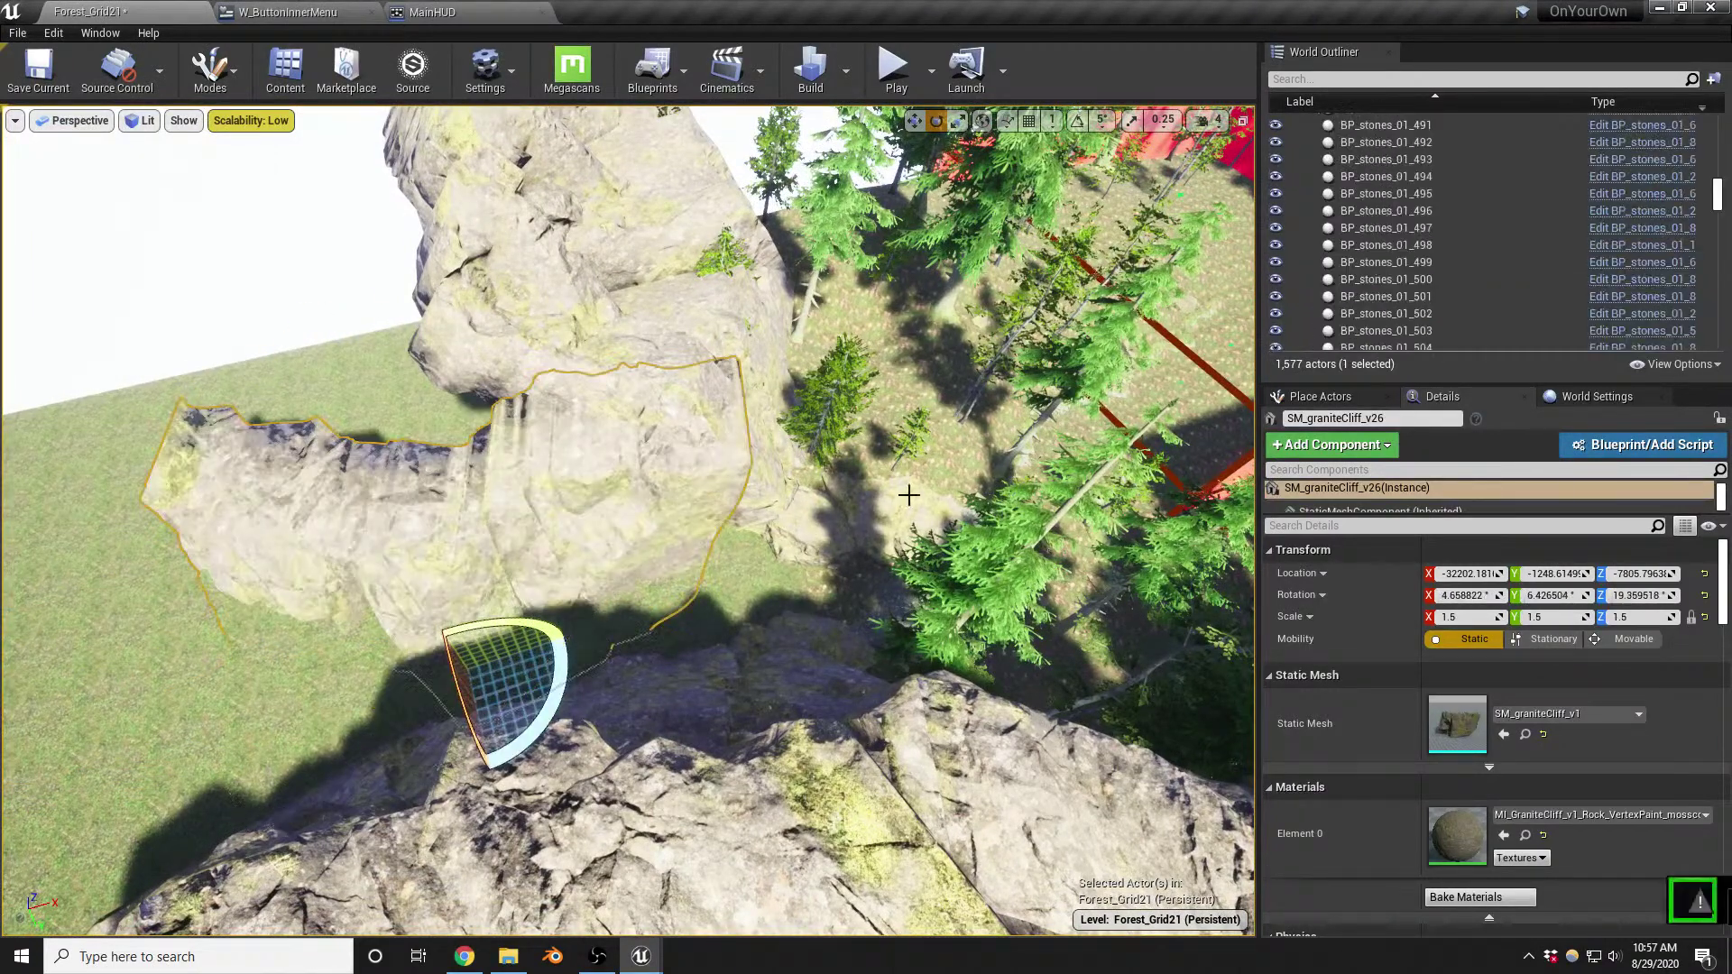
{"action": "left_click", "coordinate": [1077, 120]}
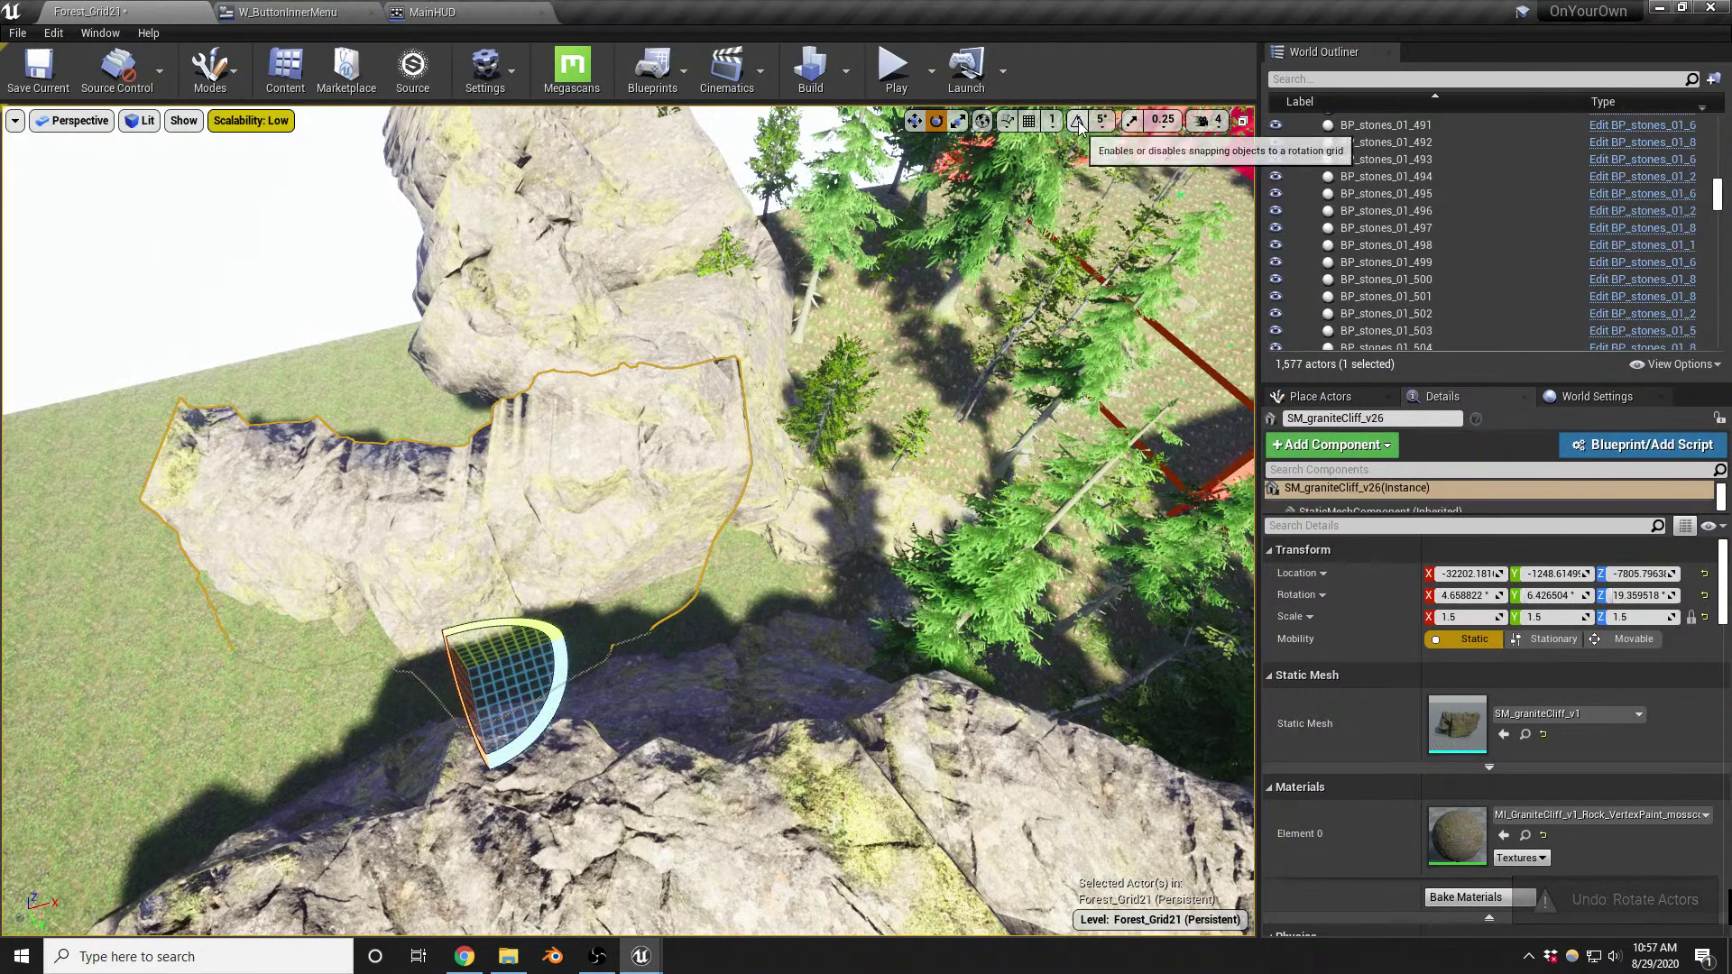
{"action": "left_click_drag", "start_coordinate": [550, 627], "coordinate": [507, 467]}
{"action": "key", "text": "w"}
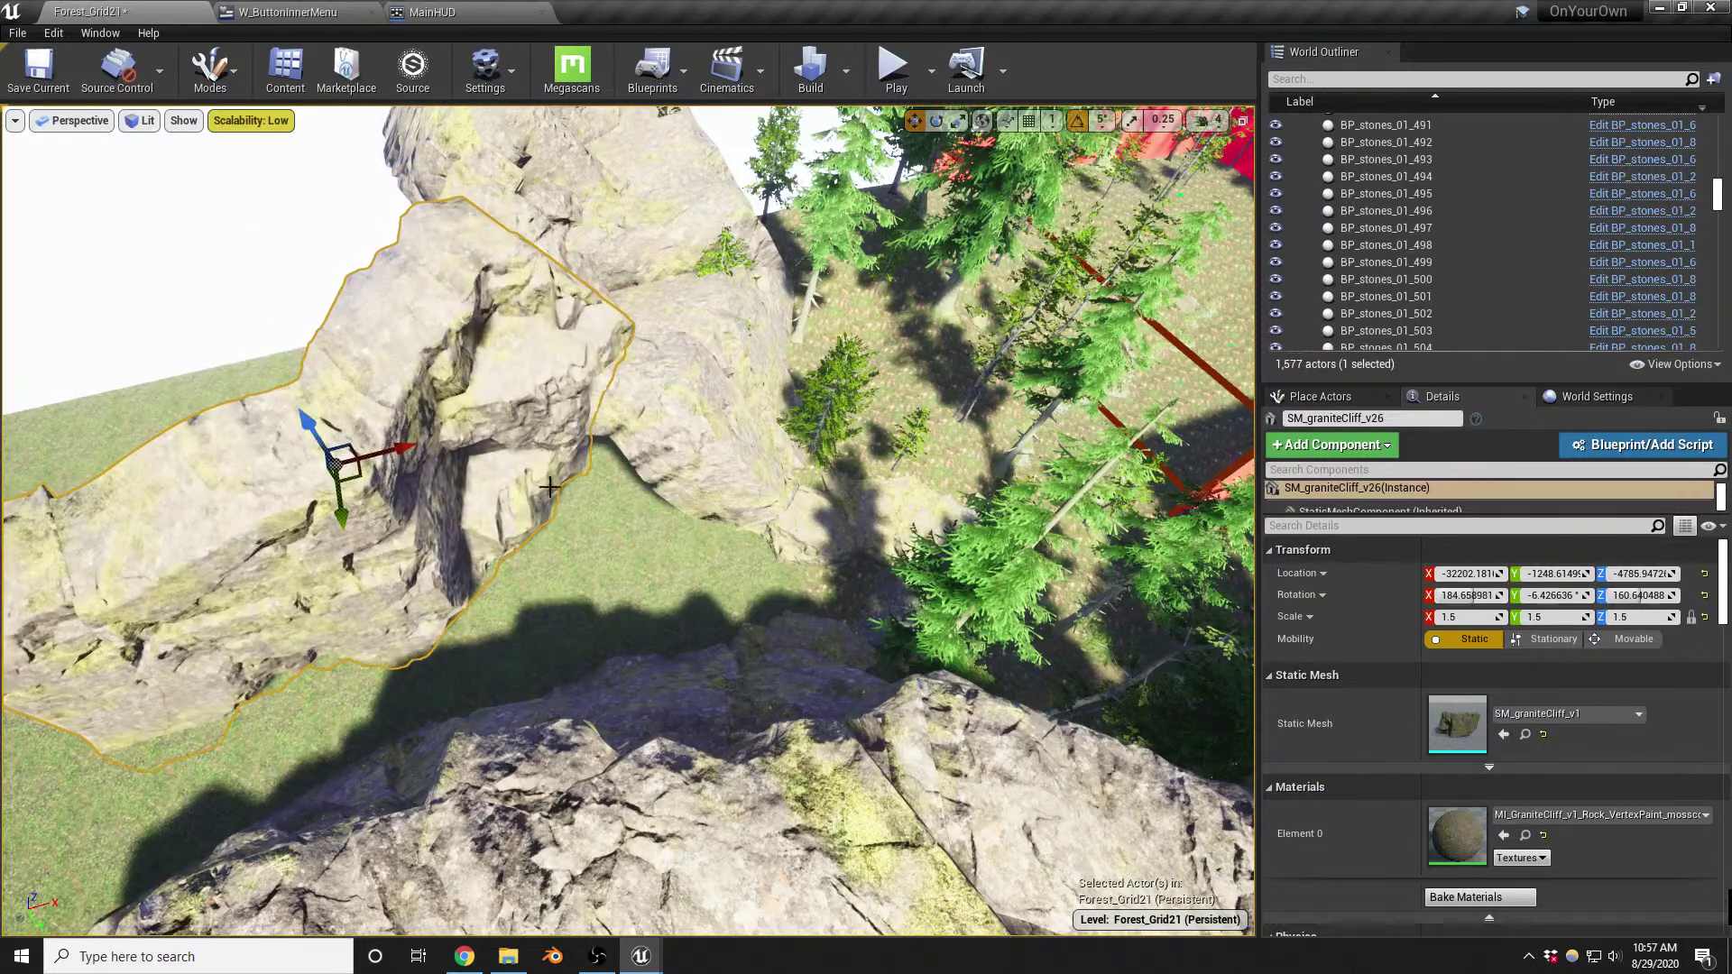
{"action": "right_click_drag", "start_coordinate": [791, 607], "coordinate": [710, 546]}
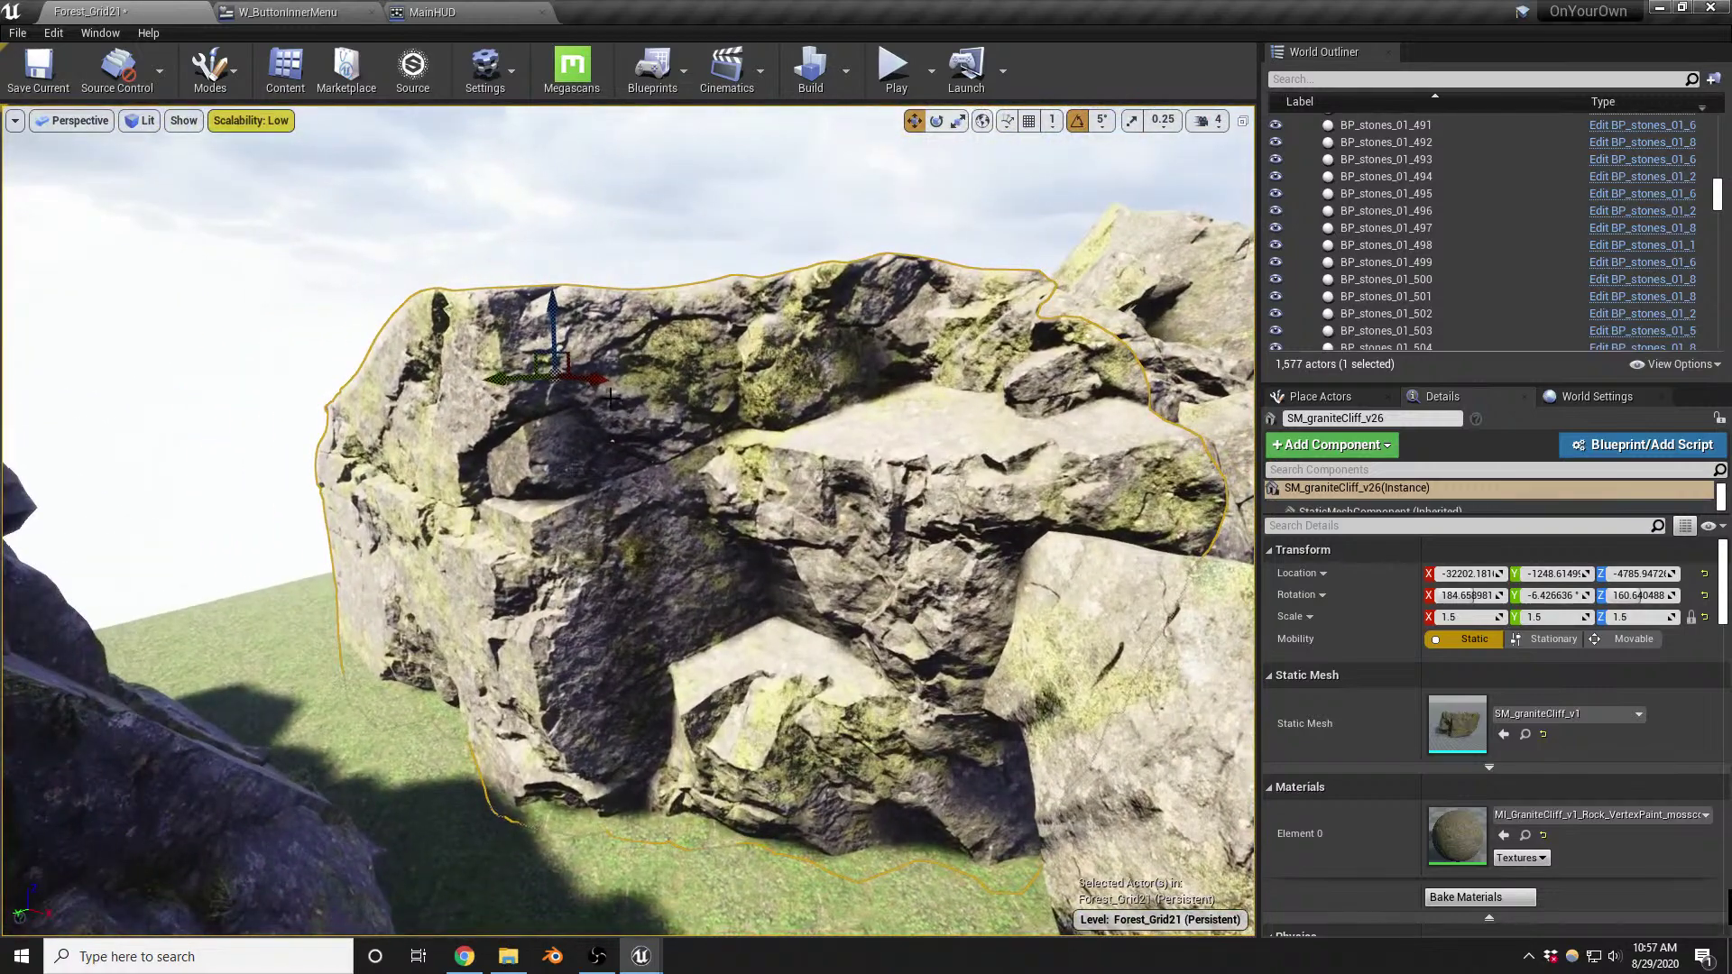
Mirror the cliff copy by setting its Y scale to -1.5
{"action": "right_click_drag", "start_coordinate": [668, 440], "coordinate": [676, 487]}
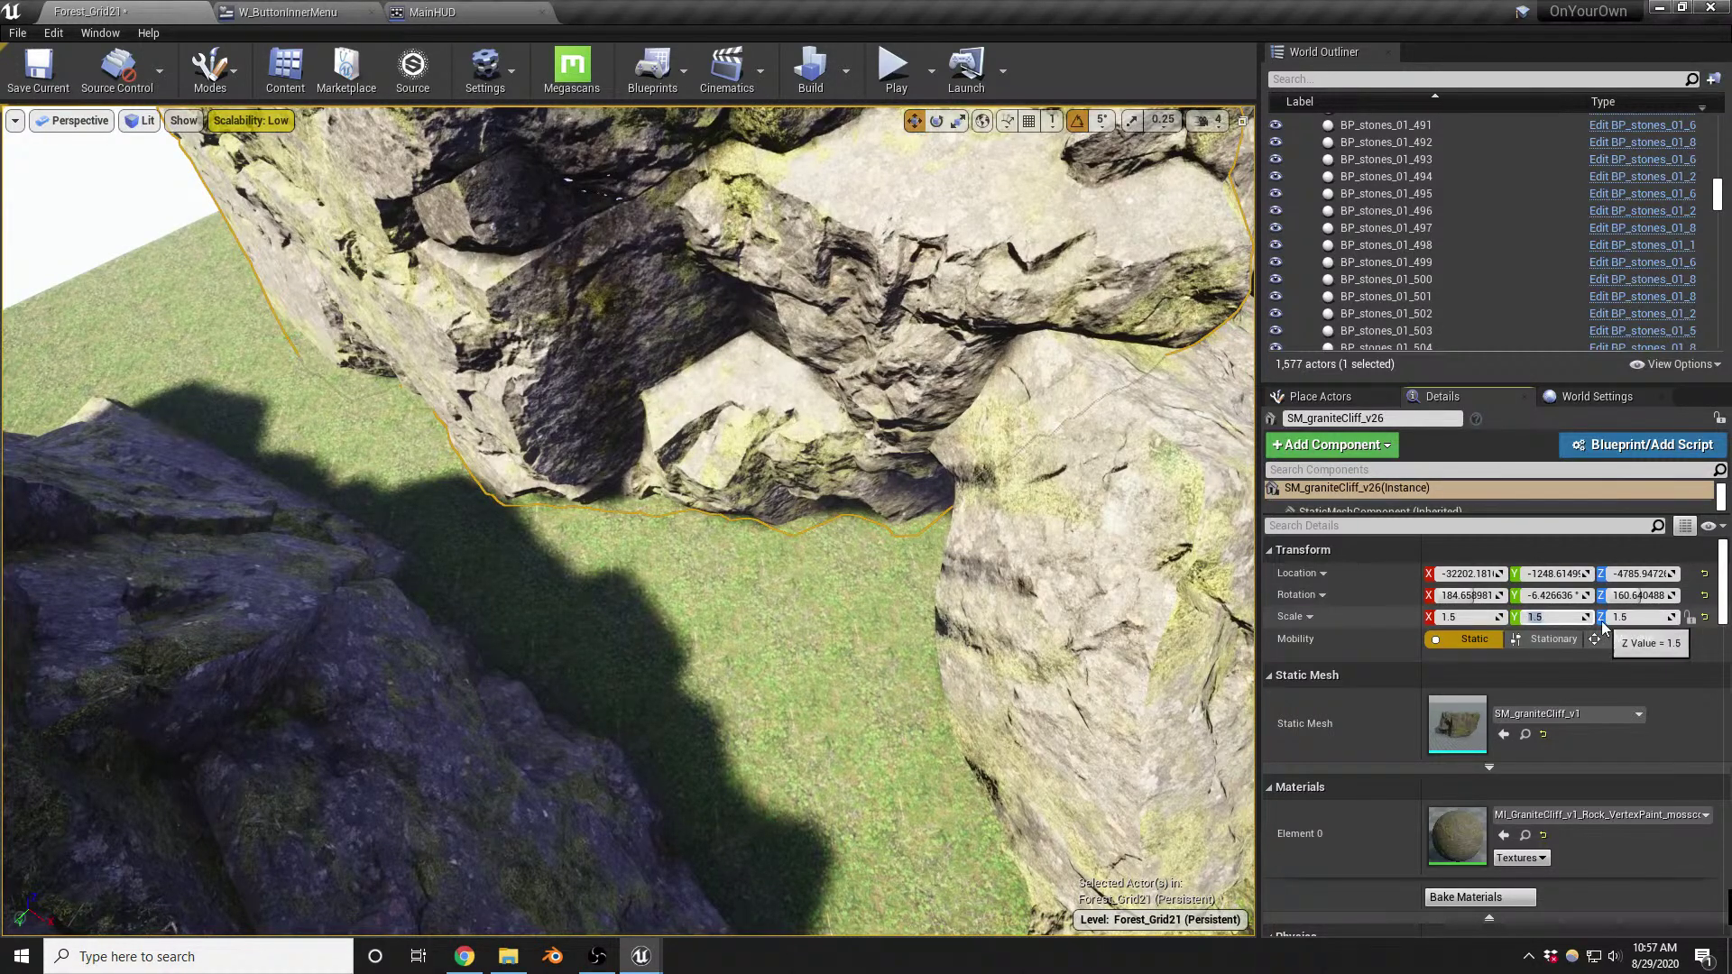
{"action": "type", "text": ".5"}
{"action": "key", "text": "Return"}
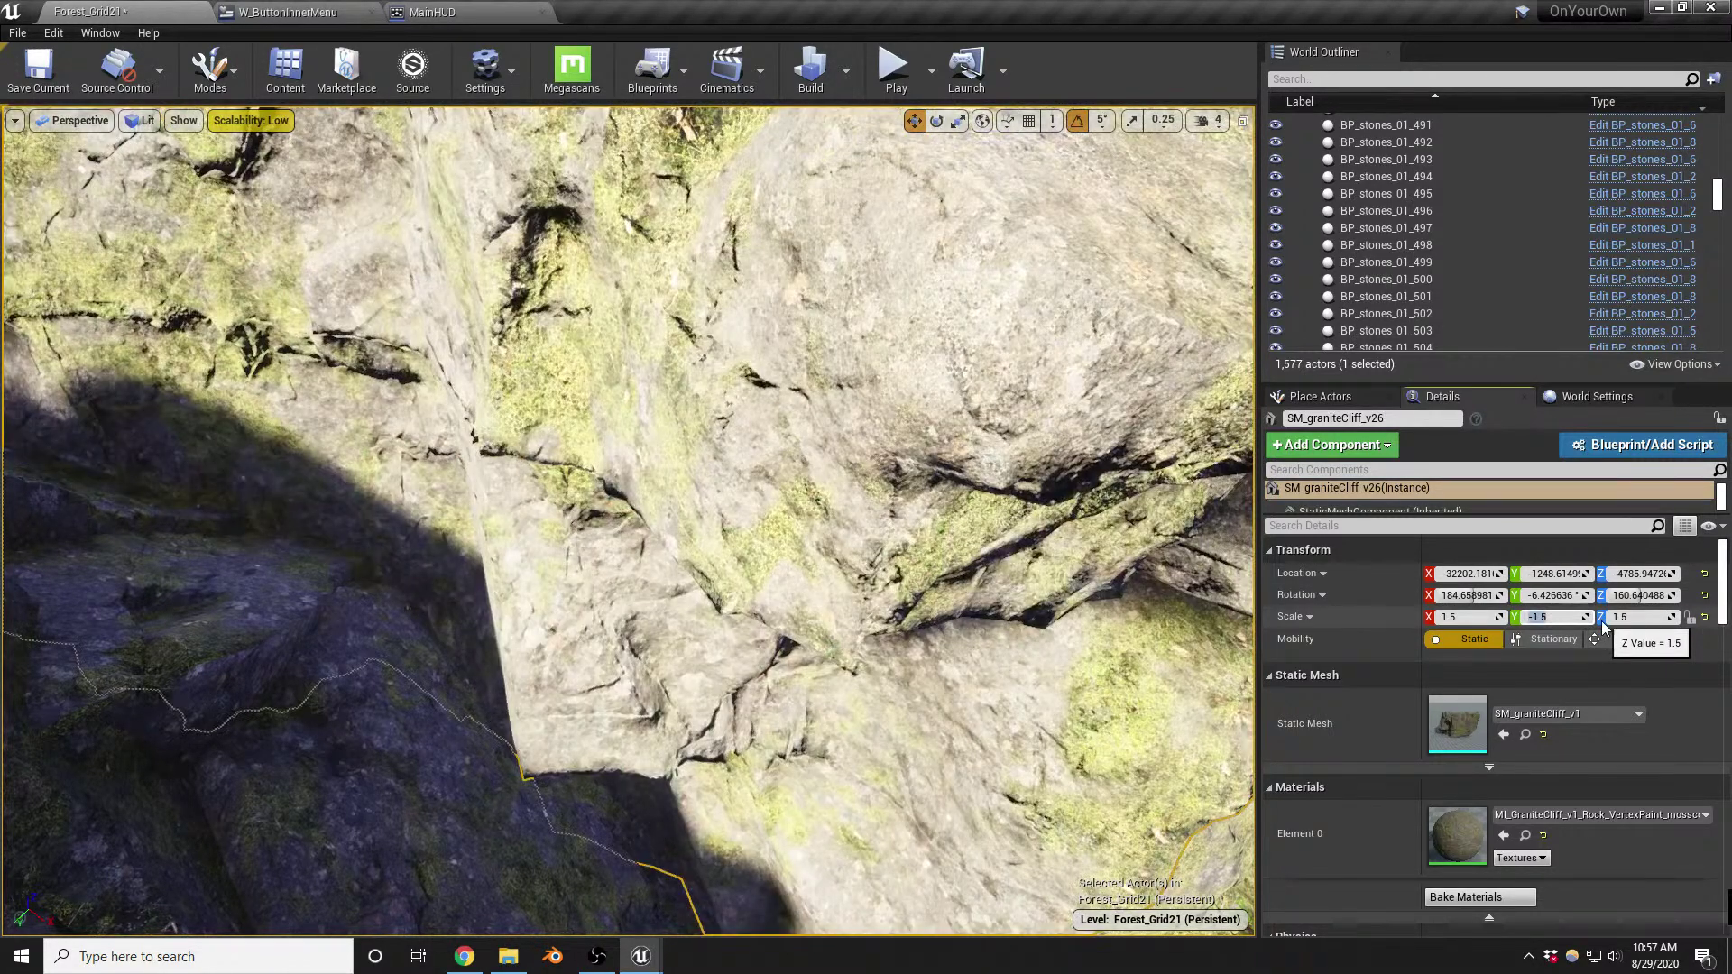
Move the mirrored cliff to about Y -2357 and rotate it to about 145.5°, 1.8°, 12.3°
{"action": "right_click_drag", "start_coordinate": [544, 303], "coordinate": [544, 303]}
{"action": "left_click_drag", "start_coordinate": [465, 281], "coordinate": [747, 260]}
{"action": "key", "text": "e"}
{"action": "left_click_drag", "start_coordinate": [581, 198], "coordinate": [560, 131]}
{"action": "right_click_drag", "start_coordinate": [586, 361], "coordinate": [947, 253]}
{"action": "key", "text": "w"}
Shift the mirrored cliff toward the passage to about Y -2094 and lower it to about Z -4938
{"action": "right_click_drag", "start_coordinate": [379, 355], "coordinate": [352, 315]}
{"action": "key", "text": "s"}
{"action": "key", "text": "w"}
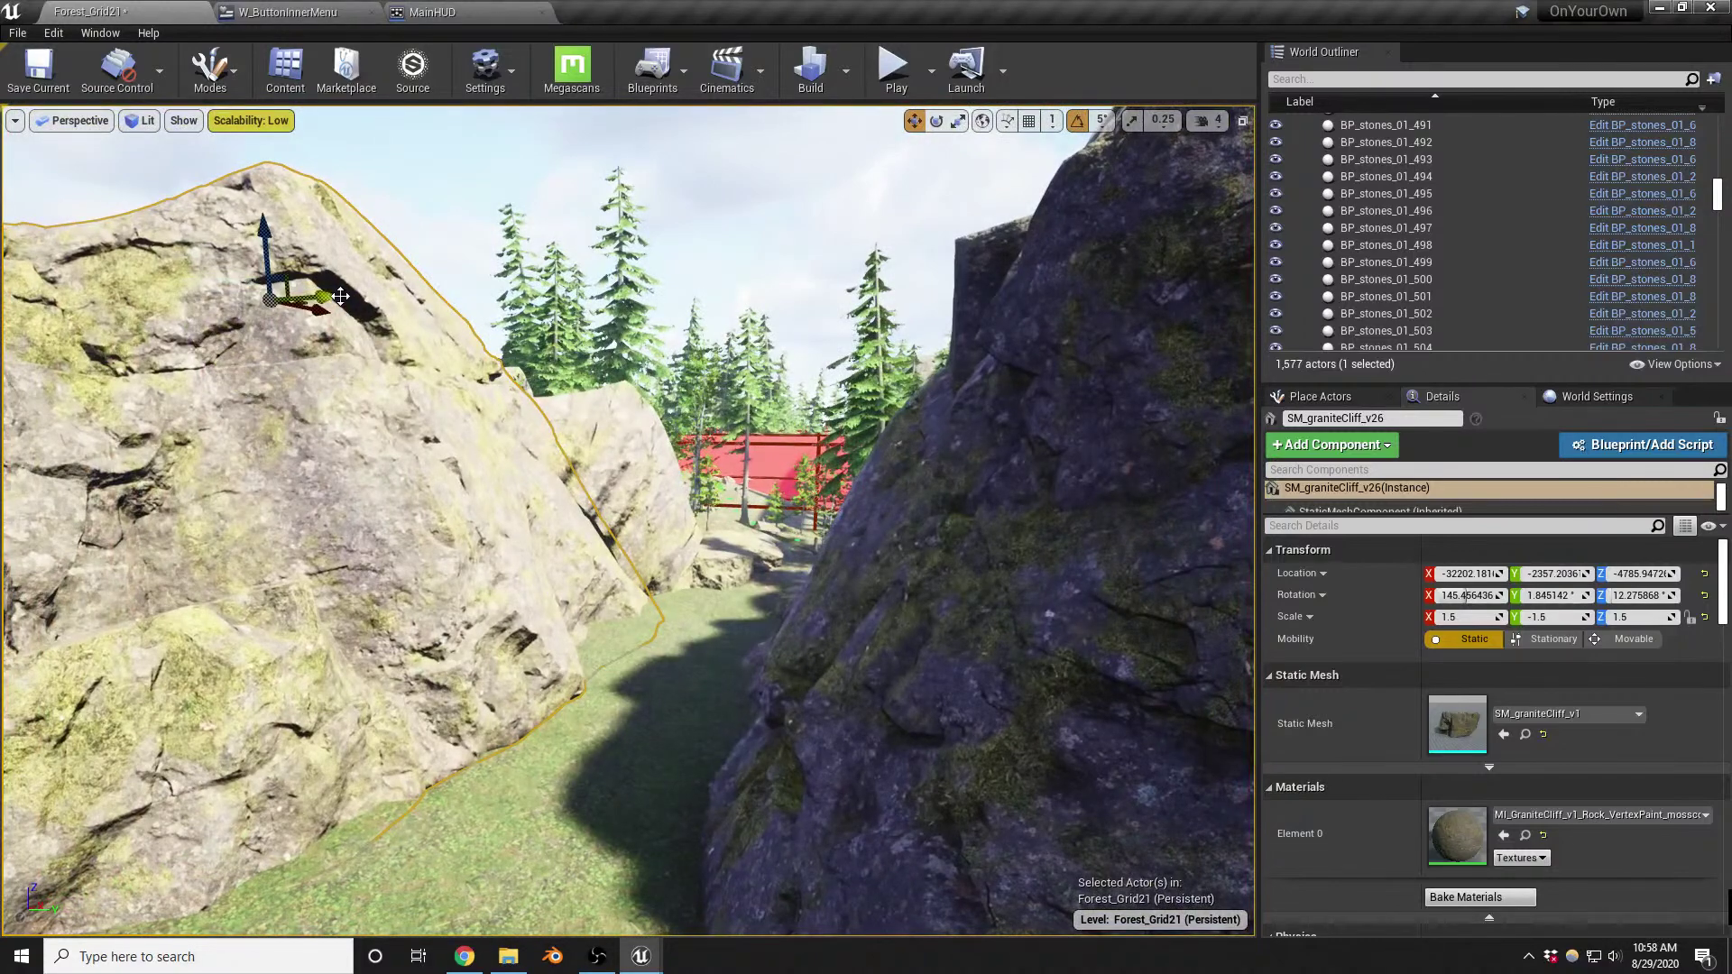
{"action": "left_click_drag", "start_coordinate": [328, 295], "coordinate": [385, 286]}
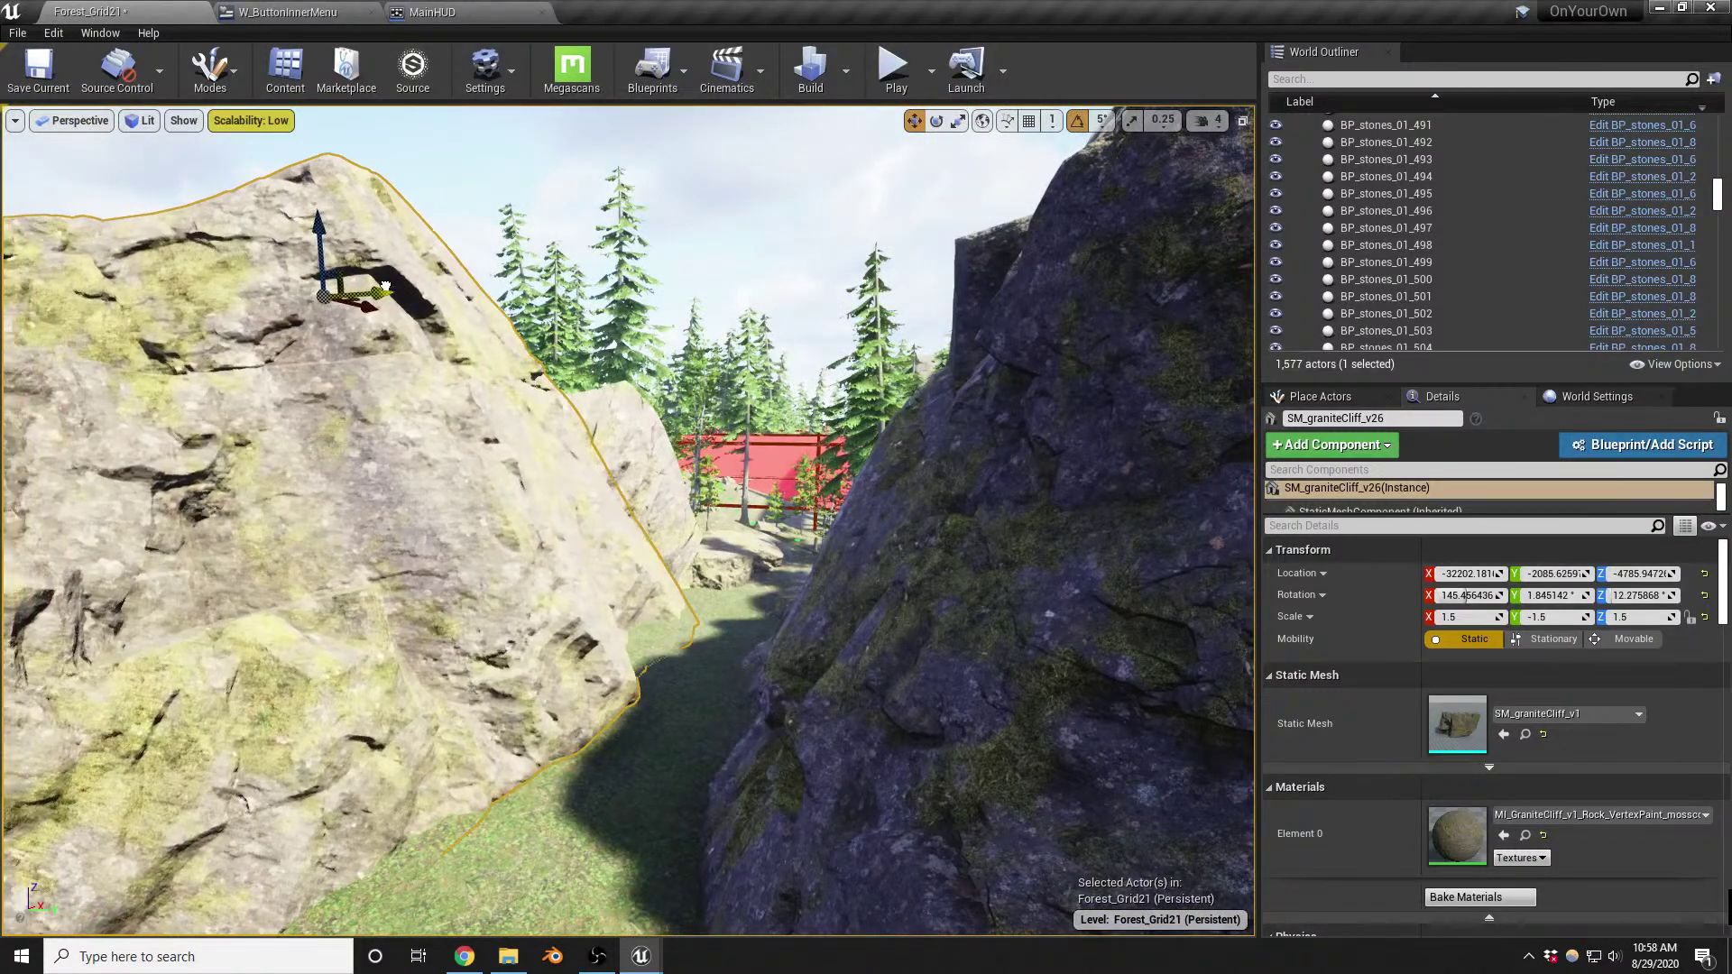
{"action": "left_click_drag", "start_coordinate": [319, 232], "coordinate": [322, 298]}
{"action": "key", "text": "d"}
{"action": "right_click_drag", "start_coordinate": [322, 298], "coordinate": [126, 308]}
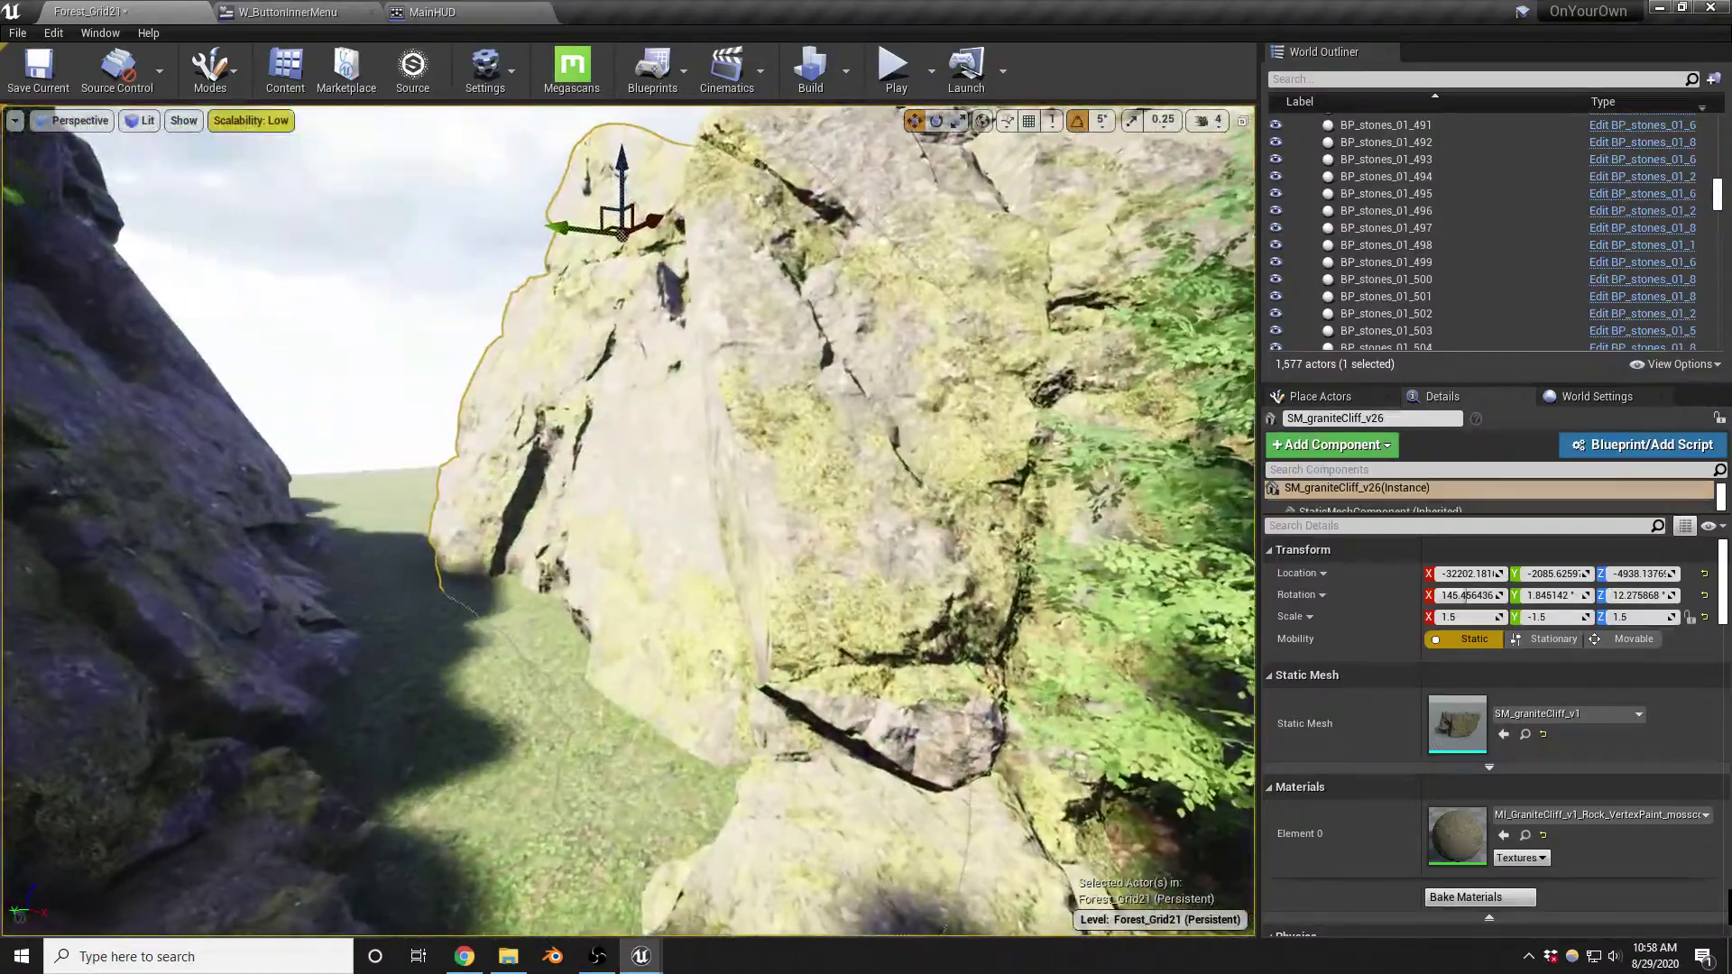
{"action": "mouse_move", "coordinate": [571, 224]}
{"action": "left_mouse_down"}
{"action": "mouse_move", "coordinate": [554, 247]}
{"action": "mouse_move", "coordinate": [573, 245]}
{"action": "left_mouse_up"}
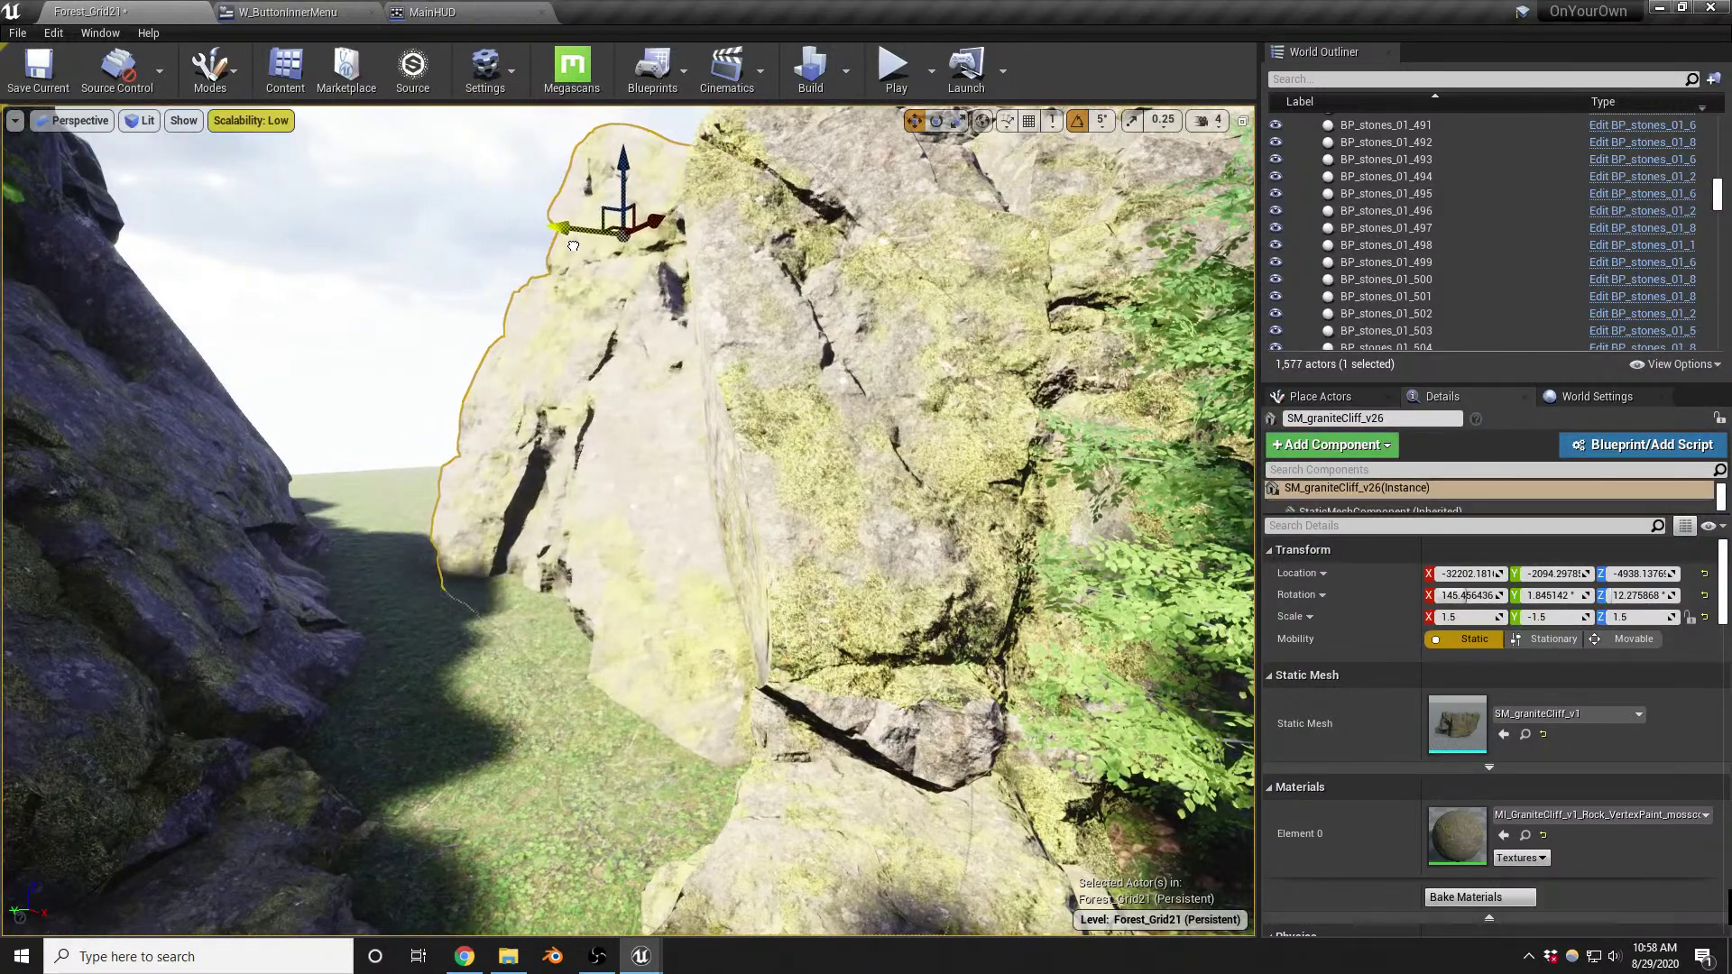
{"action": "right_click_drag", "start_coordinate": [608, 361], "coordinate": [540, 318]}
{"action": "key", "text": "s"}
{"action": "key", "text": "w"}
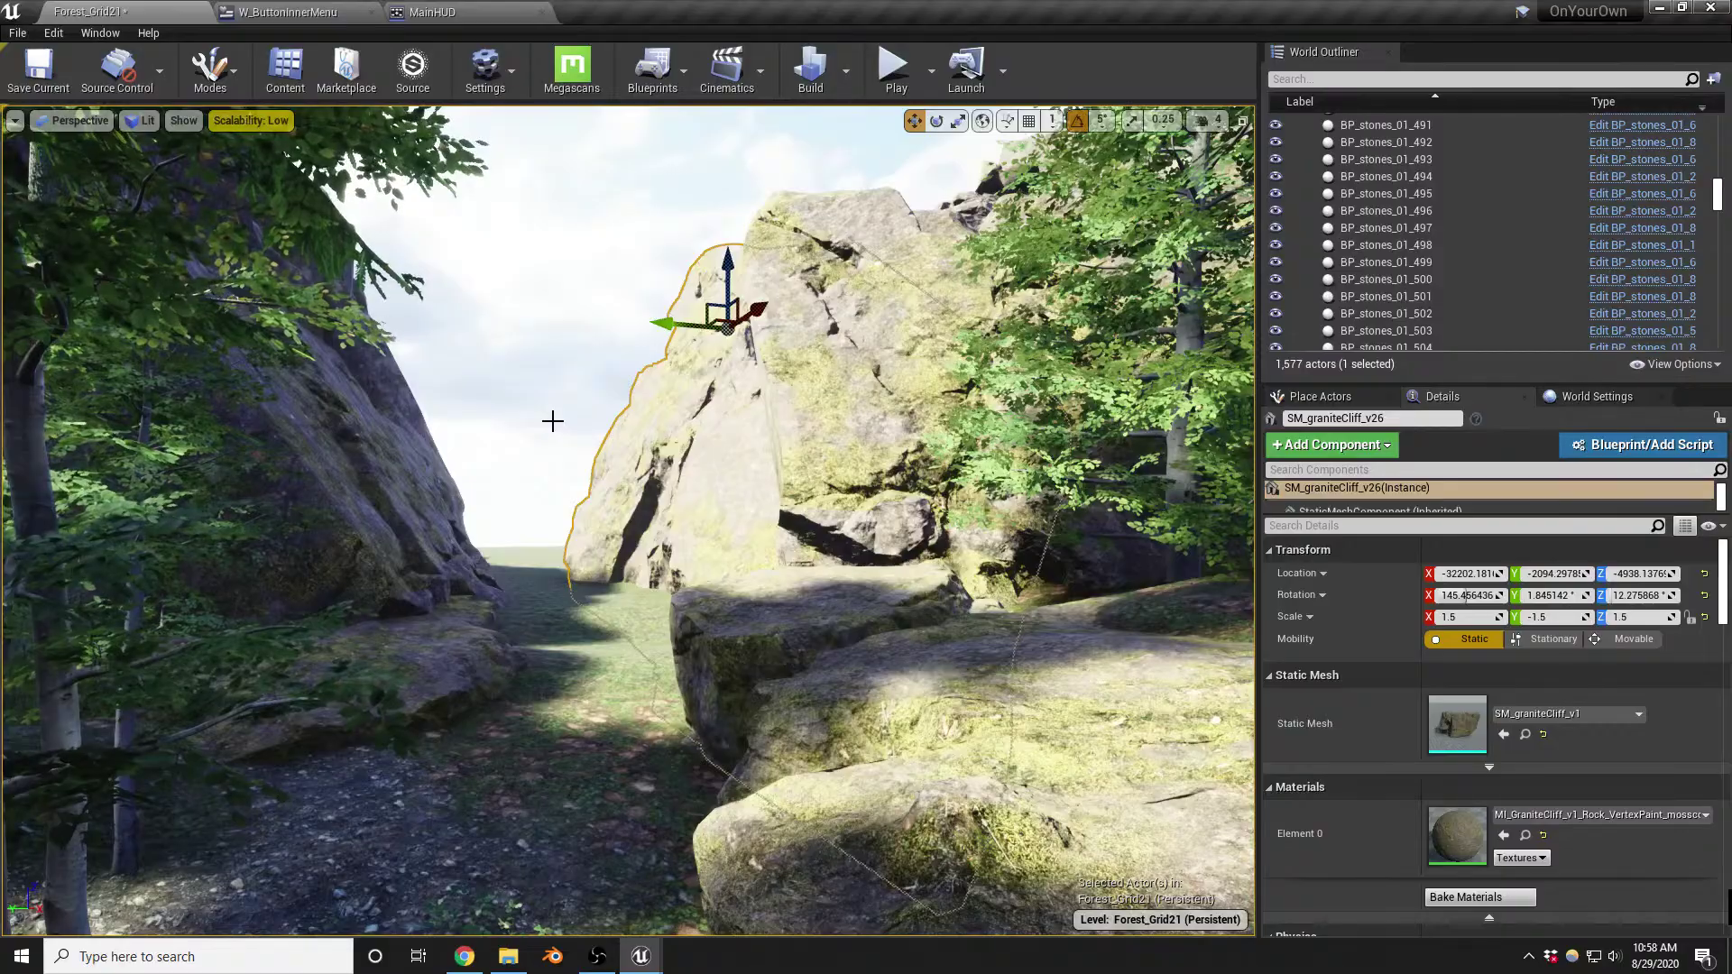
Duplicate Landscape3 and place the raised copy beside it at about Y -9472, Z -4510
{"action": "right_click_drag", "start_coordinate": [630, 551], "coordinate": [632, 514]}
{"action": "key", "text": "s"}
{"action": "key", "text": "w"}
{"action": "left_click", "coordinate": [303, 652]}
{"action": "right_click_drag", "start_coordinate": [304, 651], "coordinate": [498, 519]}
{"action": "key", "text": "s"}
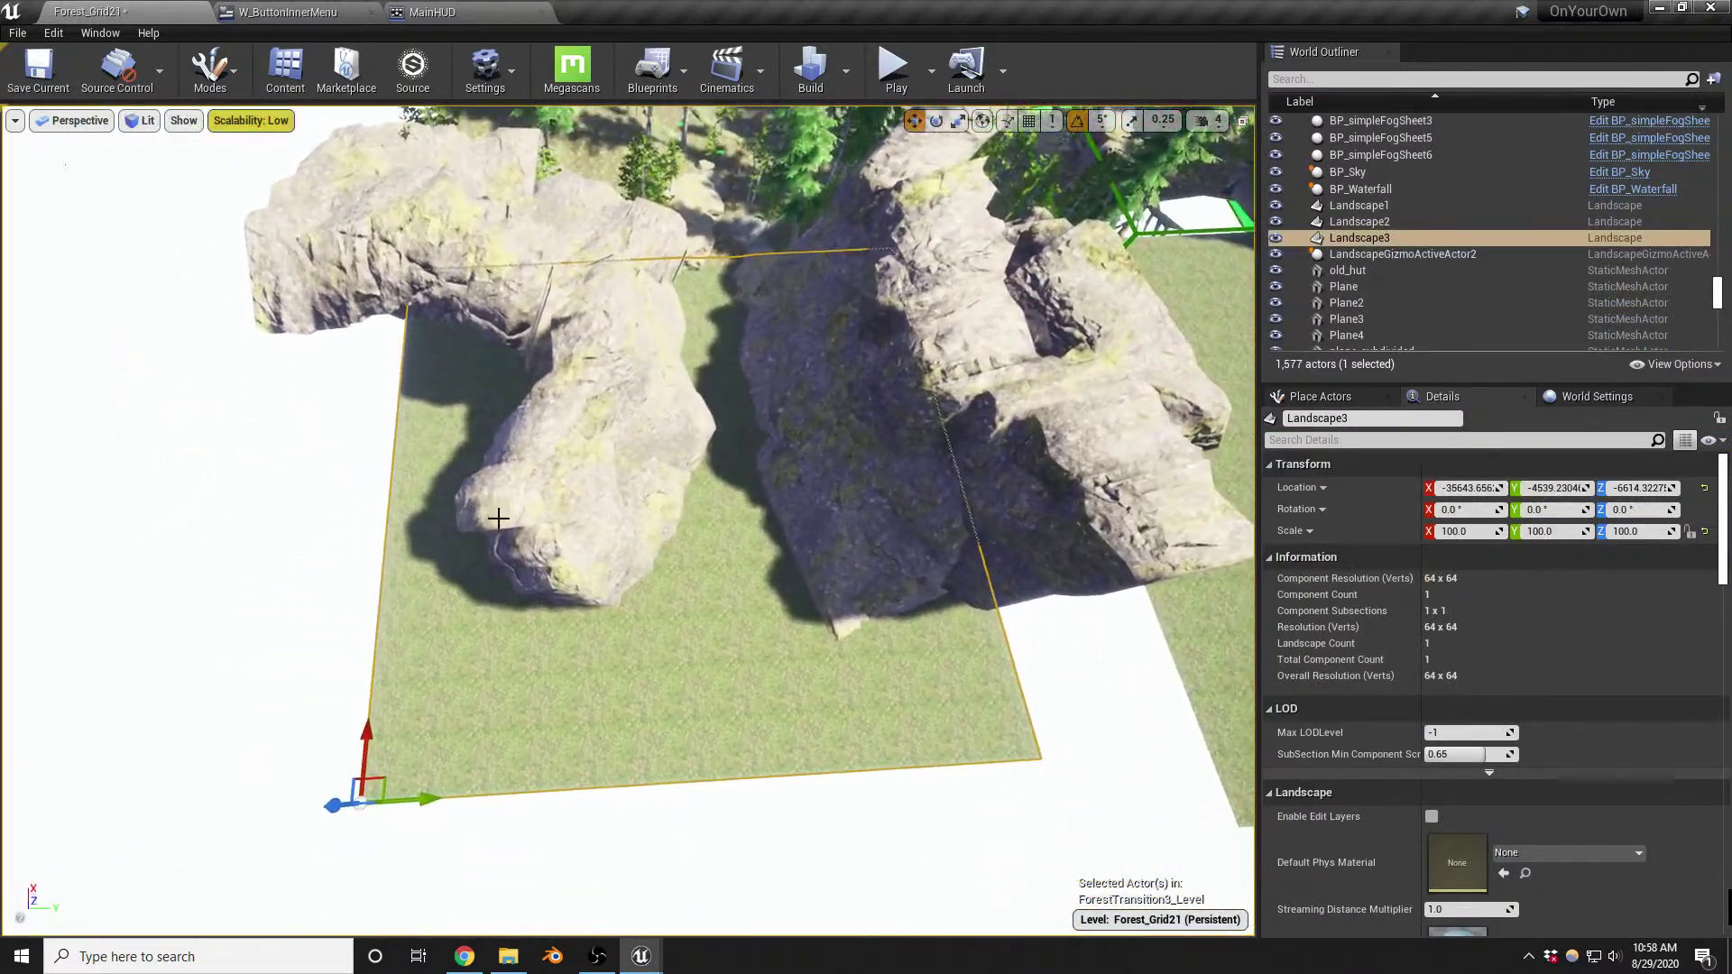
{"action": "right_click_drag", "start_coordinate": [706, 593], "coordinate": [721, 543]}
{"action": "key", "text": "w"}
{"action": "key", "text": "s"}
{"action": "scroll", "coordinate": [577, 523], "scroll_direction": "down", "scroll_amount": 4}
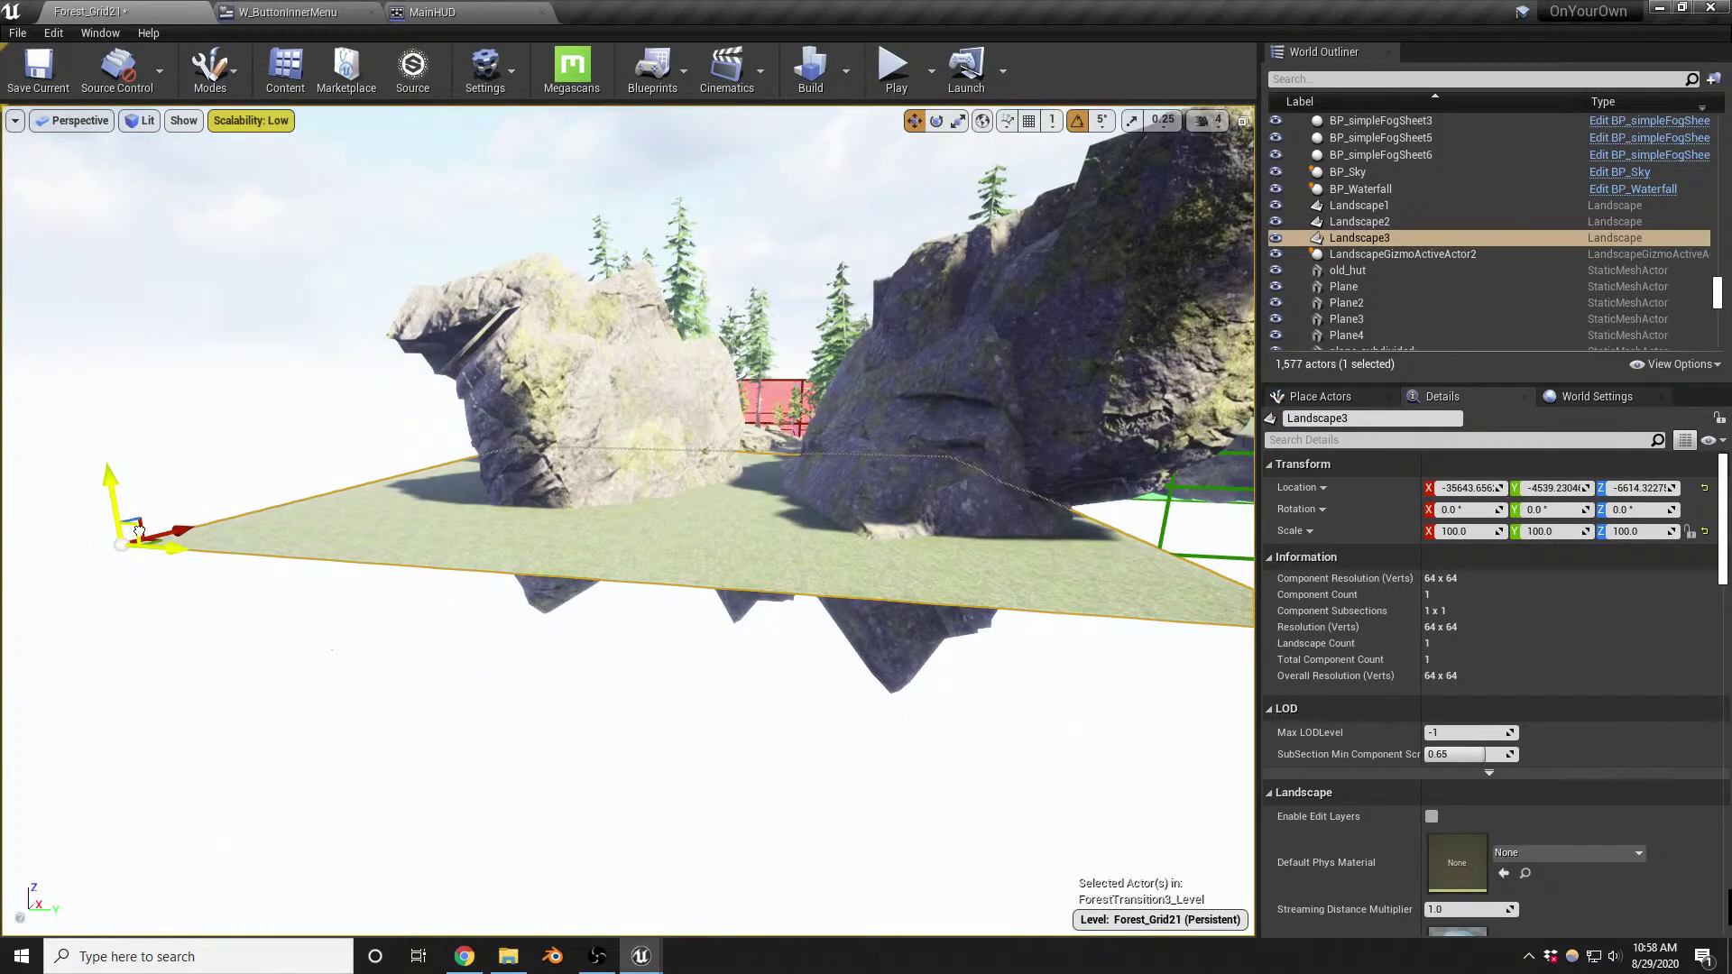
{"action": "left_click_drag", "start_coordinate": [138, 531], "coordinate": [85, 364], "text": "alt"}
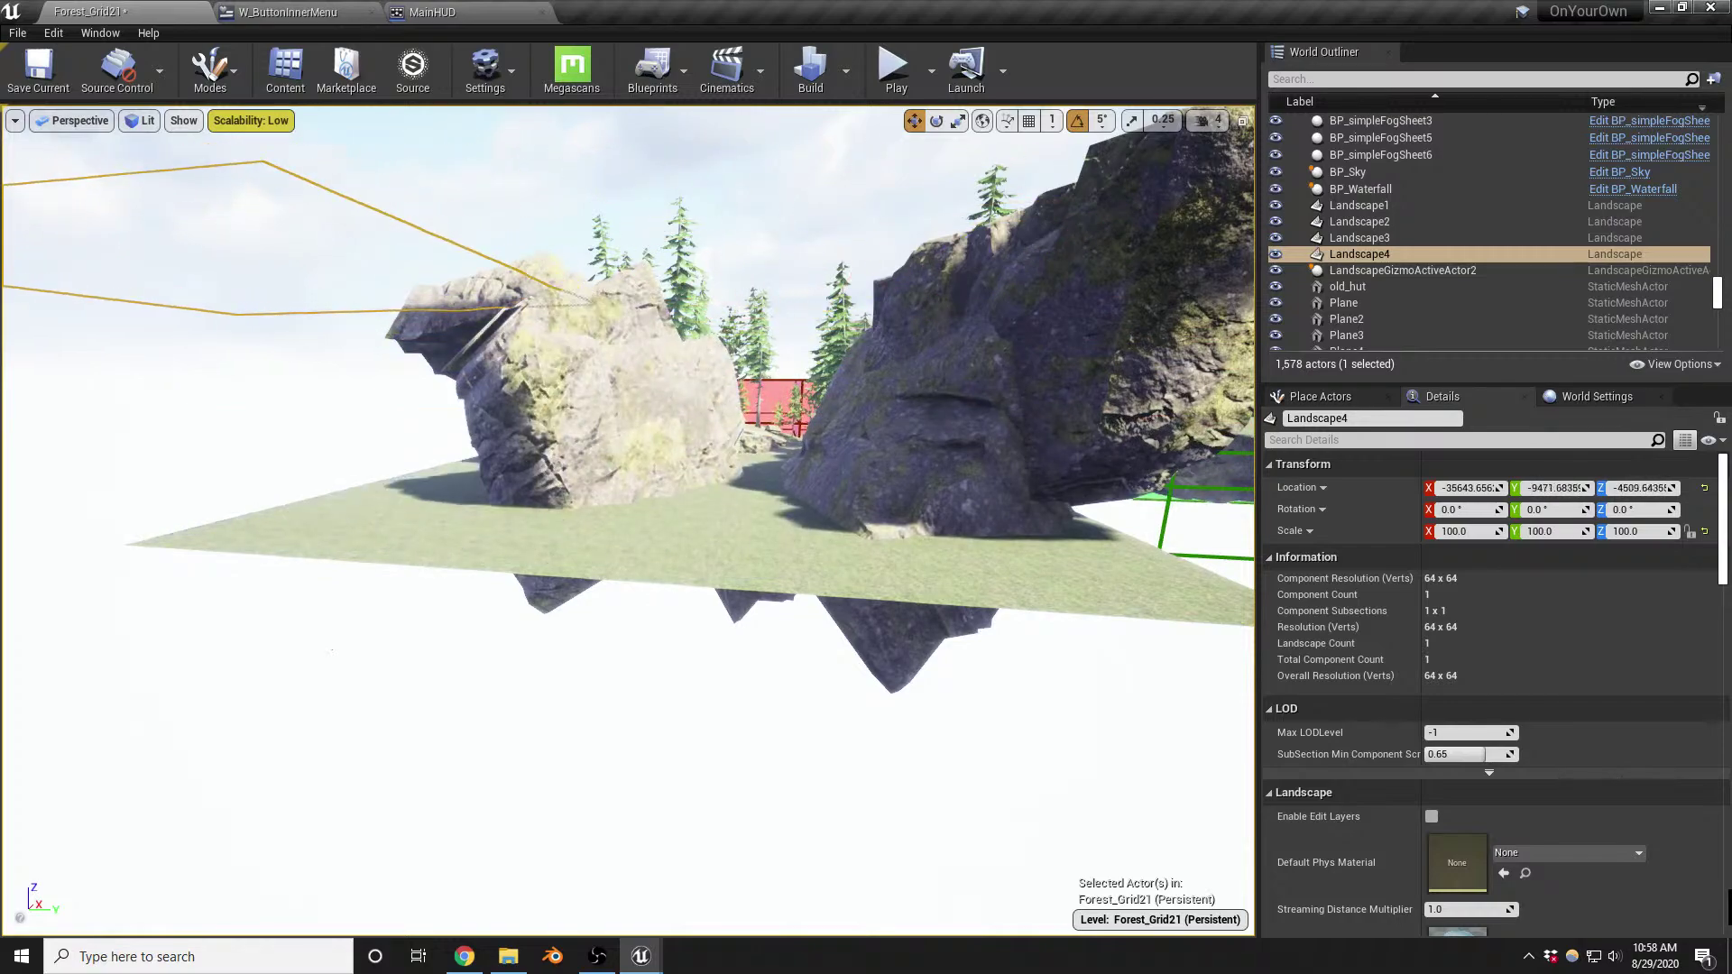
Move the duplicated landscape behind the new cliffs to about X -36956, Y -8671, Z -4837
{"action": "right_click_drag", "start_coordinate": [118, 282], "coordinate": [113, 342]}
{"action": "scroll", "coordinate": [448, 383], "scroll_direction": "down", "scroll_amount": 3}
{"action": "left_click_drag", "start_coordinate": [460, 248], "coordinate": [393, 232]}
{"action": "mouse_move", "coordinate": [416, 242]}
{"action": "right_mouse_down"}
{"action": "mouse_move", "coordinate": [541, 298]}
{"action": "mouse_move", "coordinate": [623, 306]}
{"action": "mouse_move", "coordinate": [663, 257]}
{"action": "mouse_move", "coordinate": [414, 247]}
{"action": "right_mouse_up"}
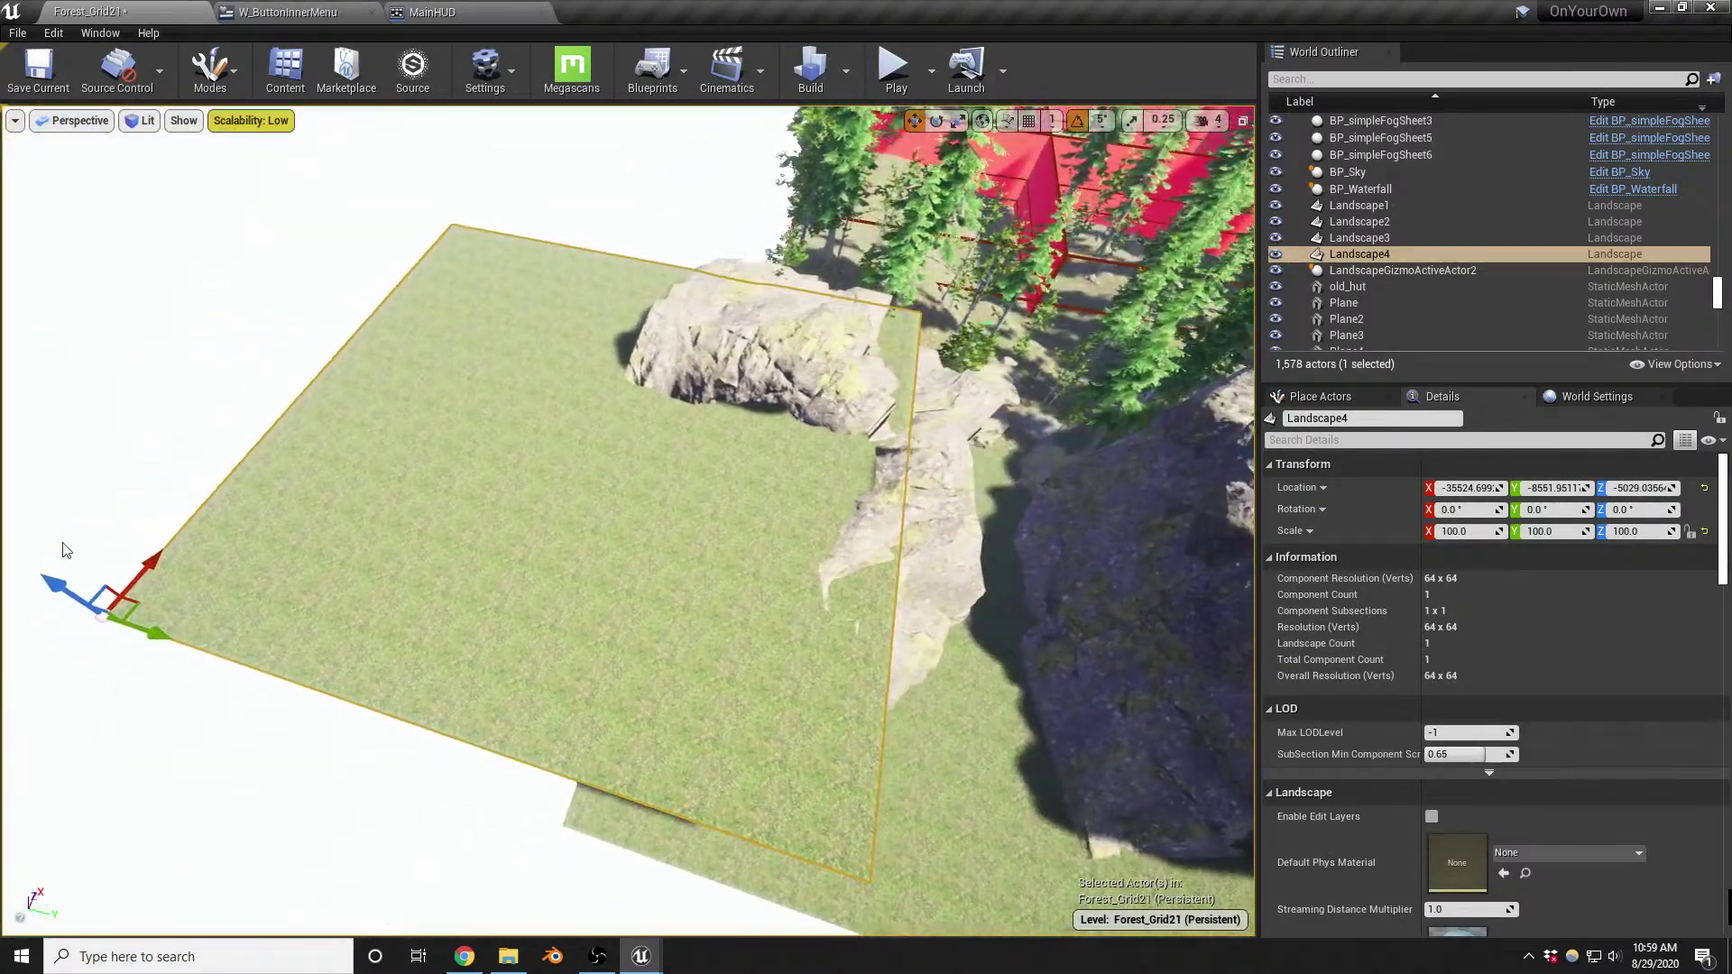
{"action": "mouse_move", "coordinate": [49, 583]}
{"action": "left_mouse_down"}
{"action": "mouse_move", "coordinate": [21, 538]}
{"action": "mouse_move", "coordinate": [38, 570]}
{"action": "left_mouse_up"}
{"action": "right_click_drag", "start_coordinate": [343, 505], "coordinate": [330, 304]}
{"action": "left_click_drag", "start_coordinate": [369, 183], "coordinate": [256, 195]}
{"action": "right_click_drag", "start_coordinate": [290, 216], "coordinate": [317, 339]}
{"action": "left_click_drag", "start_coordinate": [239, 327], "coordinate": [252, 296]}
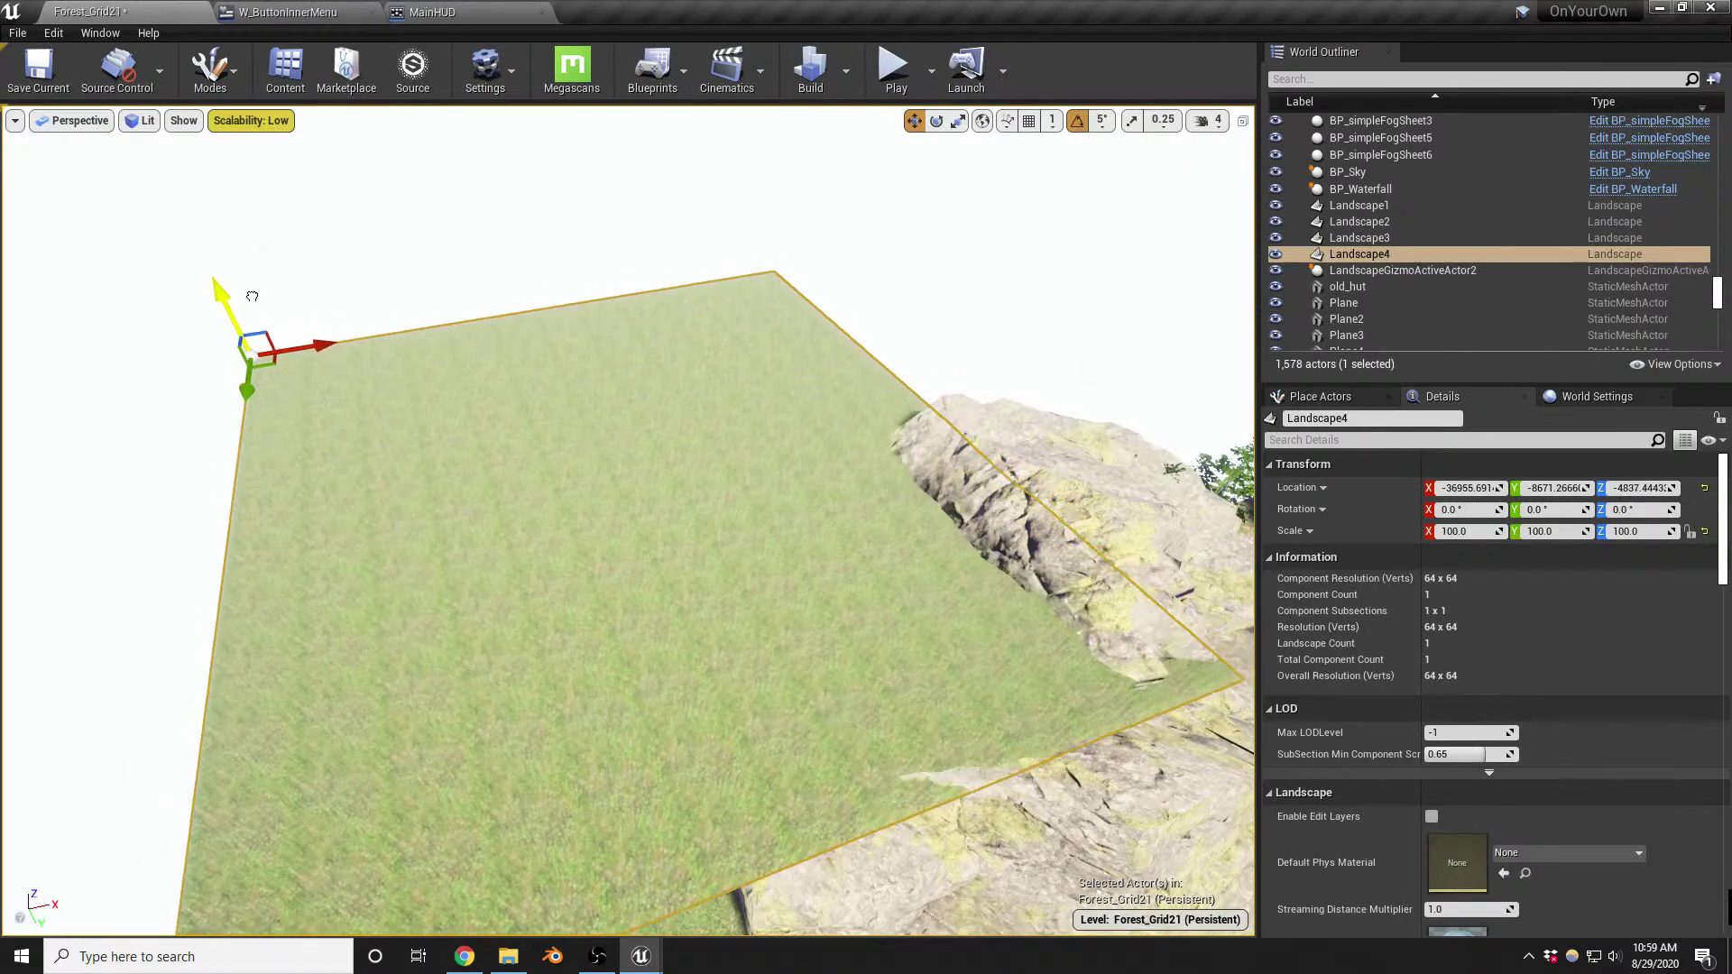
{"action": "right_click_drag", "start_coordinate": [715, 586], "coordinate": [794, 588]}
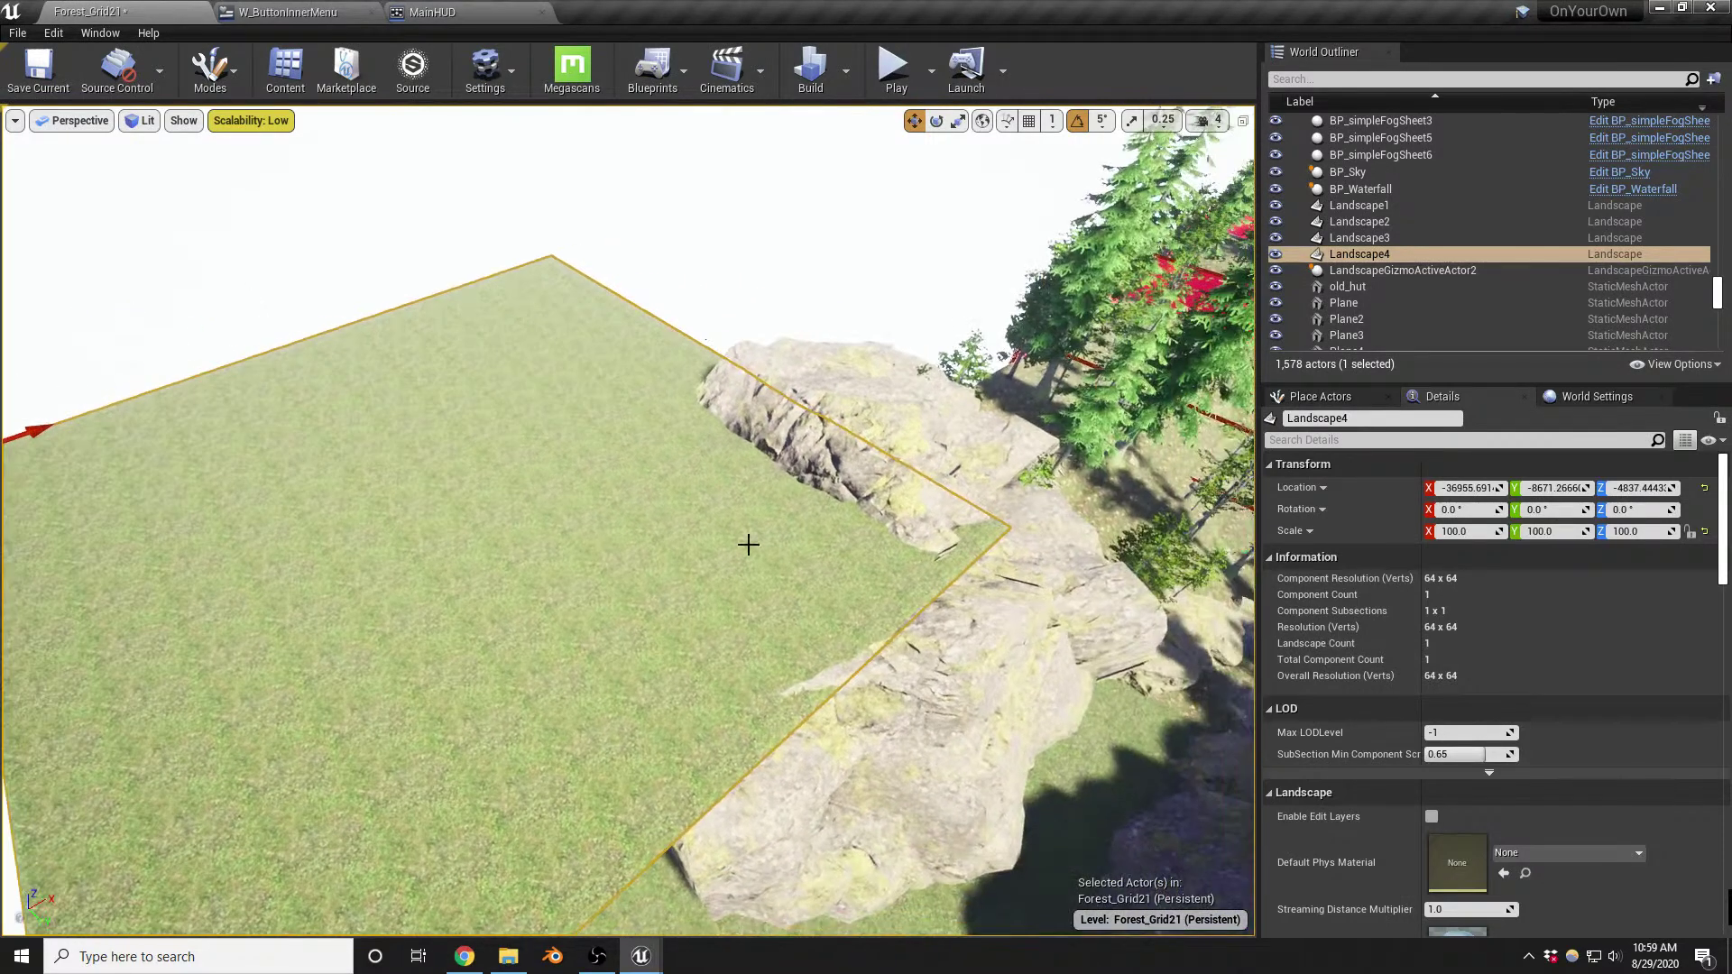
{"action": "key", "text": "shift+3"}
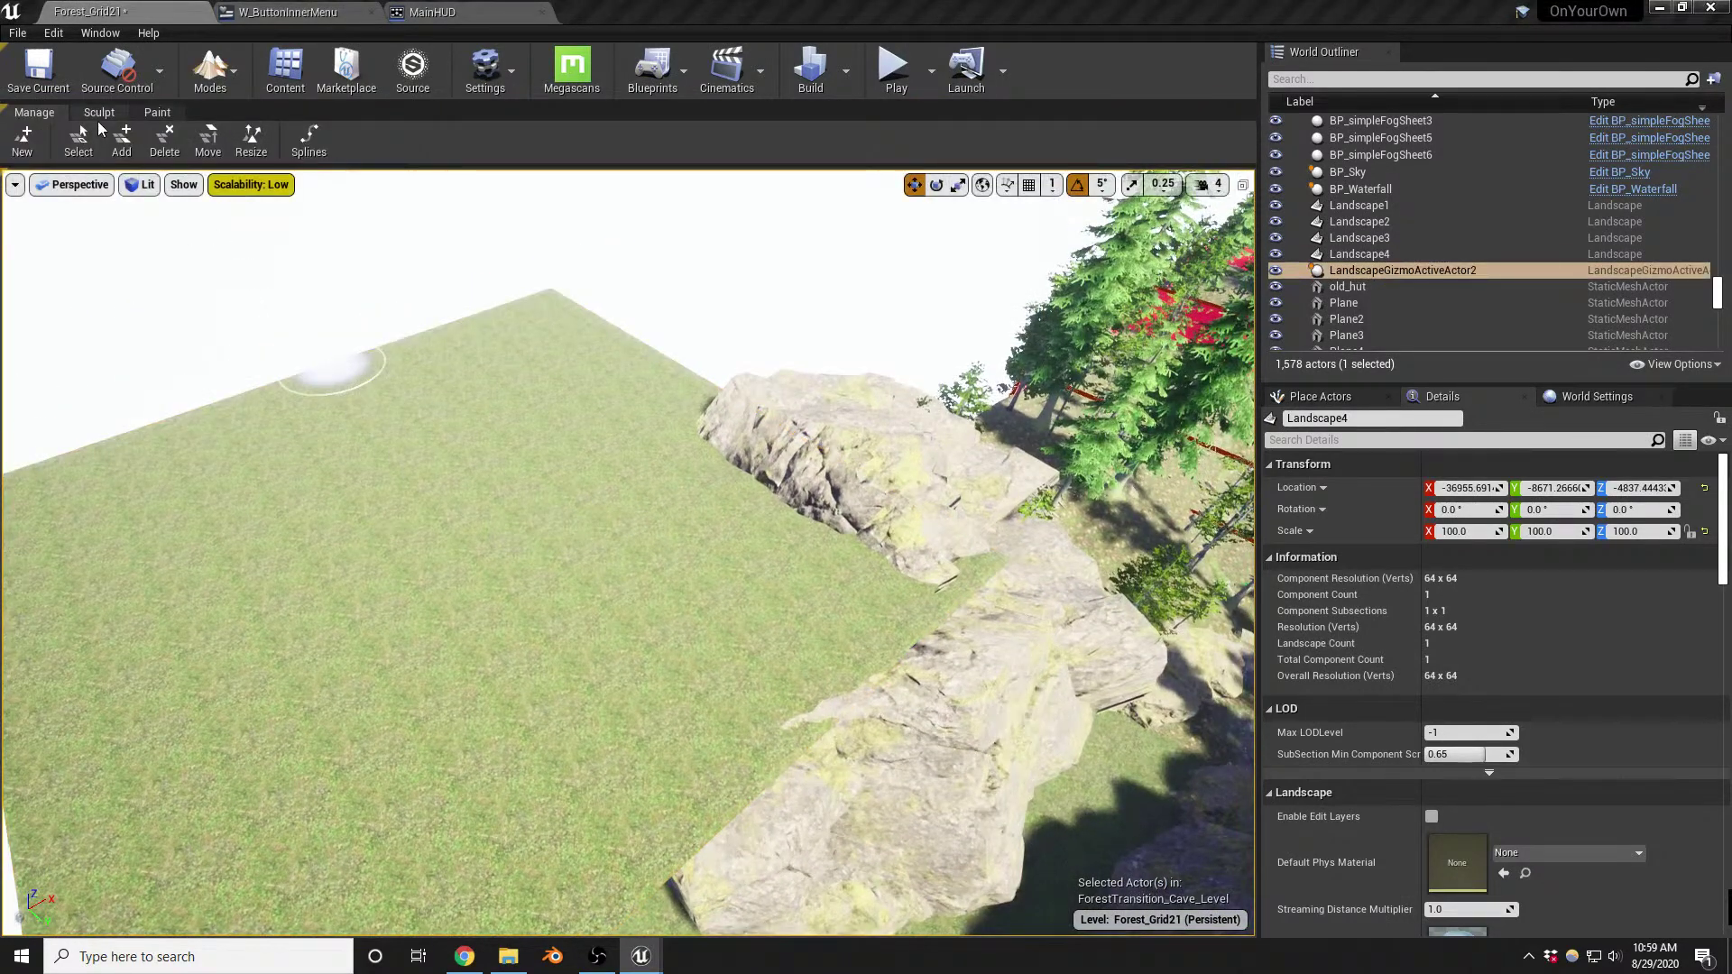
{"action": "left_click", "coordinate": [99, 114]}
{"action": "right_click_drag", "start_coordinate": [843, 645], "coordinate": [535, 569]}
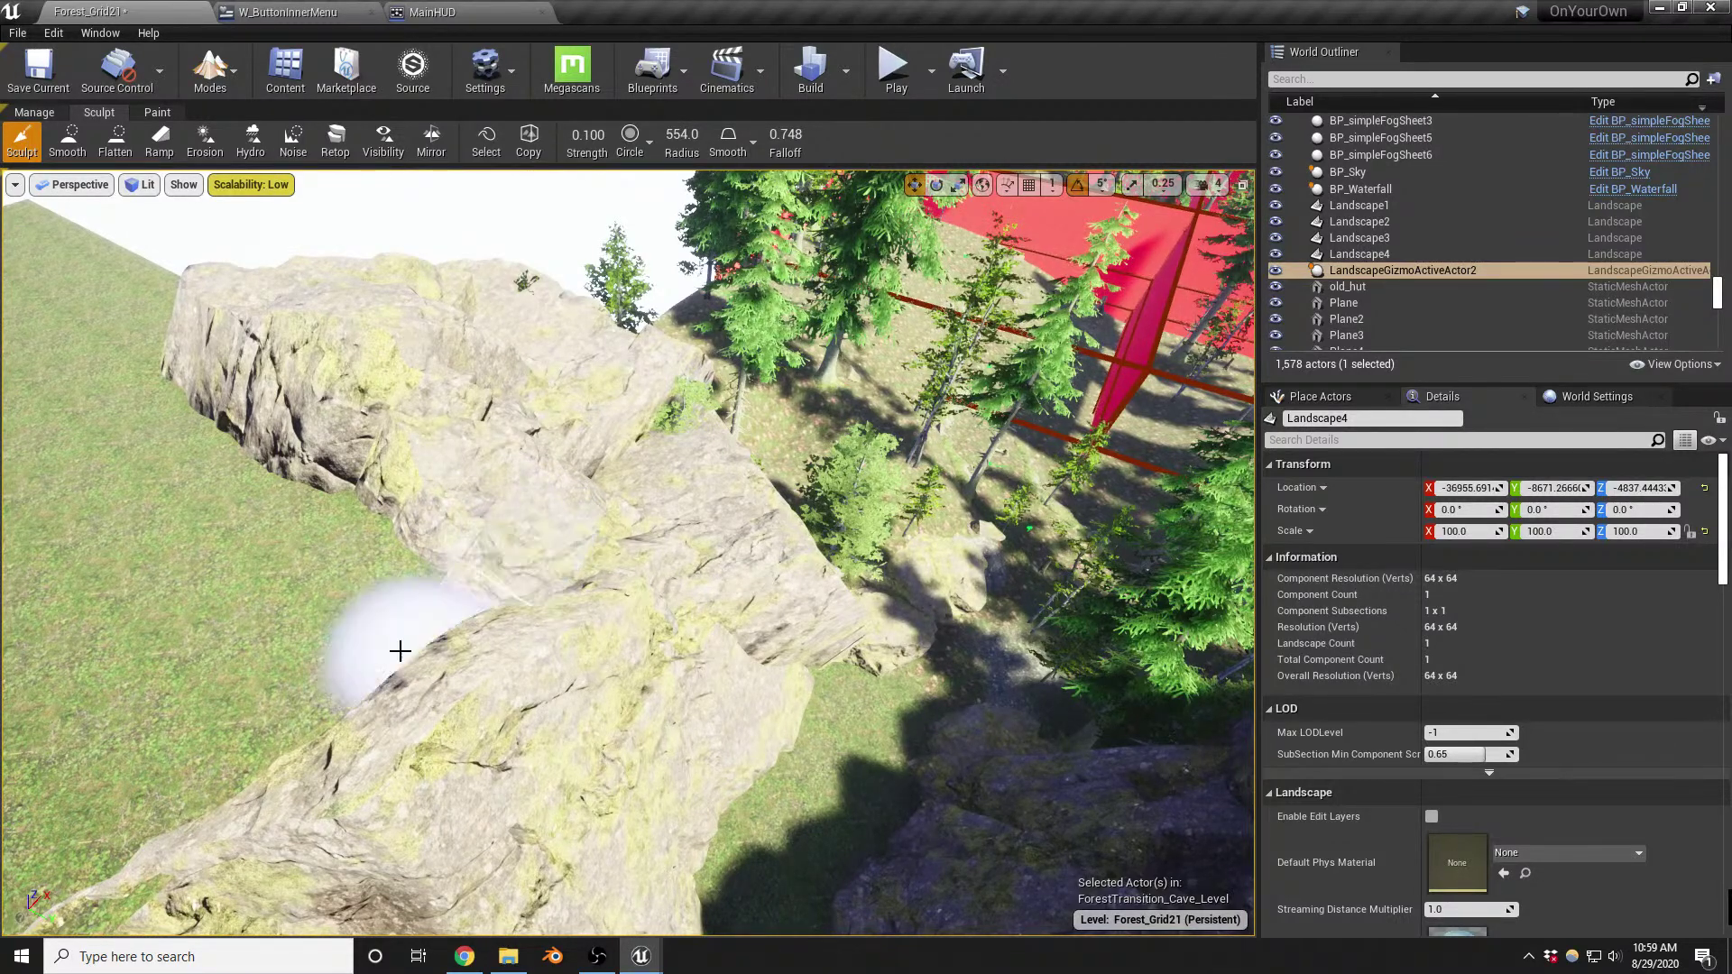
{"action": "right_click_drag", "start_coordinate": [297, 722], "coordinate": [634, 615]}
{"action": "right_click_drag", "start_coordinate": [760, 604], "coordinate": [794, 588]}
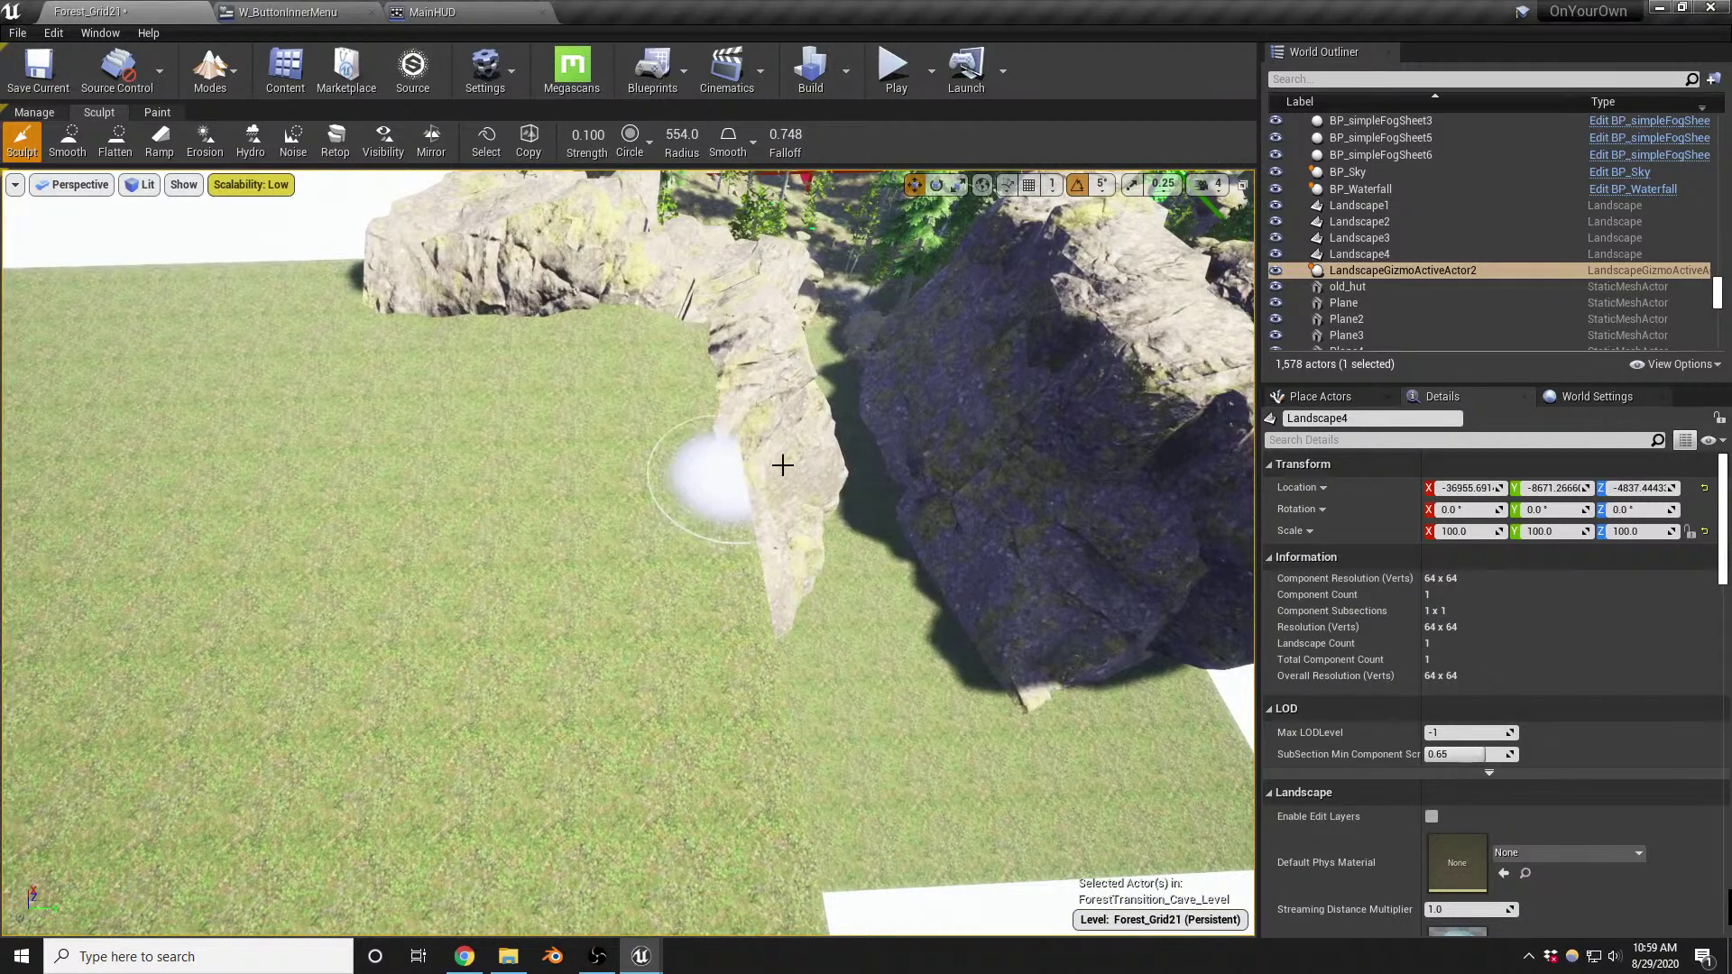
{"action": "right_click_drag", "start_coordinate": [781, 463], "coordinate": [767, 460]}
{"action": "key", "text": "shift+1"}
Duplicate granite cliff SM_graniteCliff_v20 and place the copy at about X -35186, Y -1986, rotated to about -9°, 1.8°, -337.6°
{"action": "left_click", "coordinate": [761, 403]}
{"action": "left_click", "coordinate": [961, 373]}
{"action": "right_click_drag", "start_coordinate": [961, 374], "coordinate": [897, 424]}
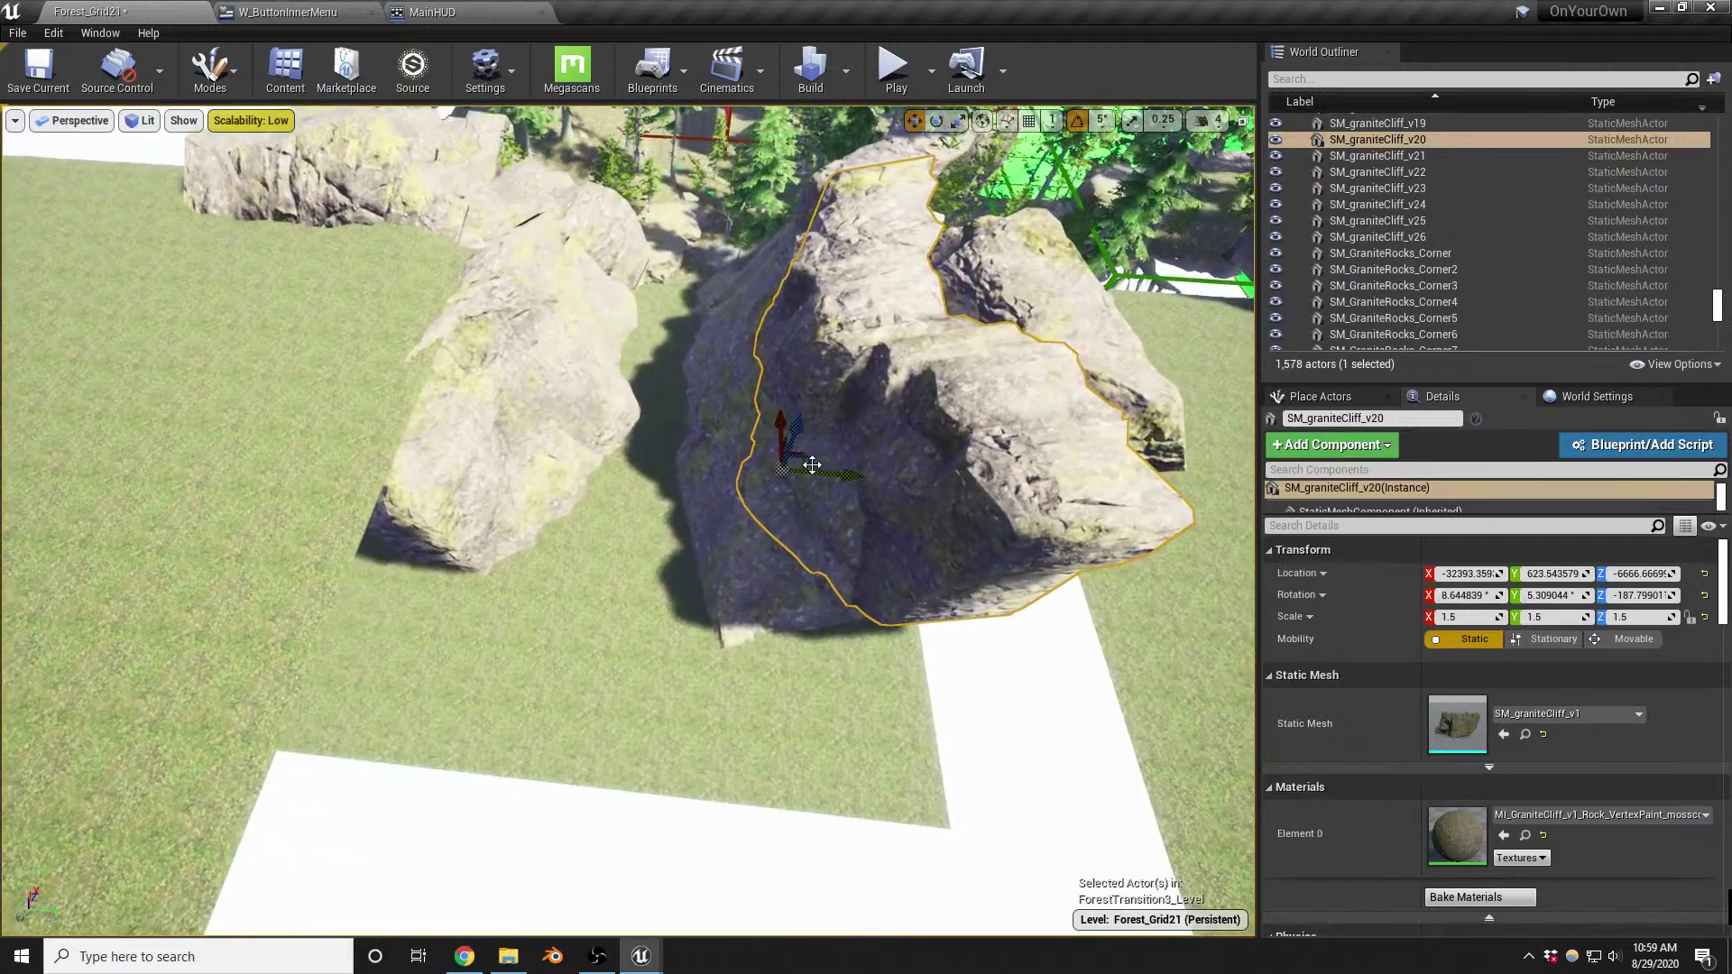
{"action": "right_click_drag", "start_coordinate": [770, 558], "coordinate": [822, 510]}
{"action": "left_click_drag", "start_coordinate": [807, 507], "coordinate": [480, 502], "text": "alt"}
{"action": "left_click_drag", "start_coordinate": [402, 584], "coordinate": [333, 614]}
{"action": "left_click_drag", "start_coordinate": [367, 524], "coordinate": [360, 431]}
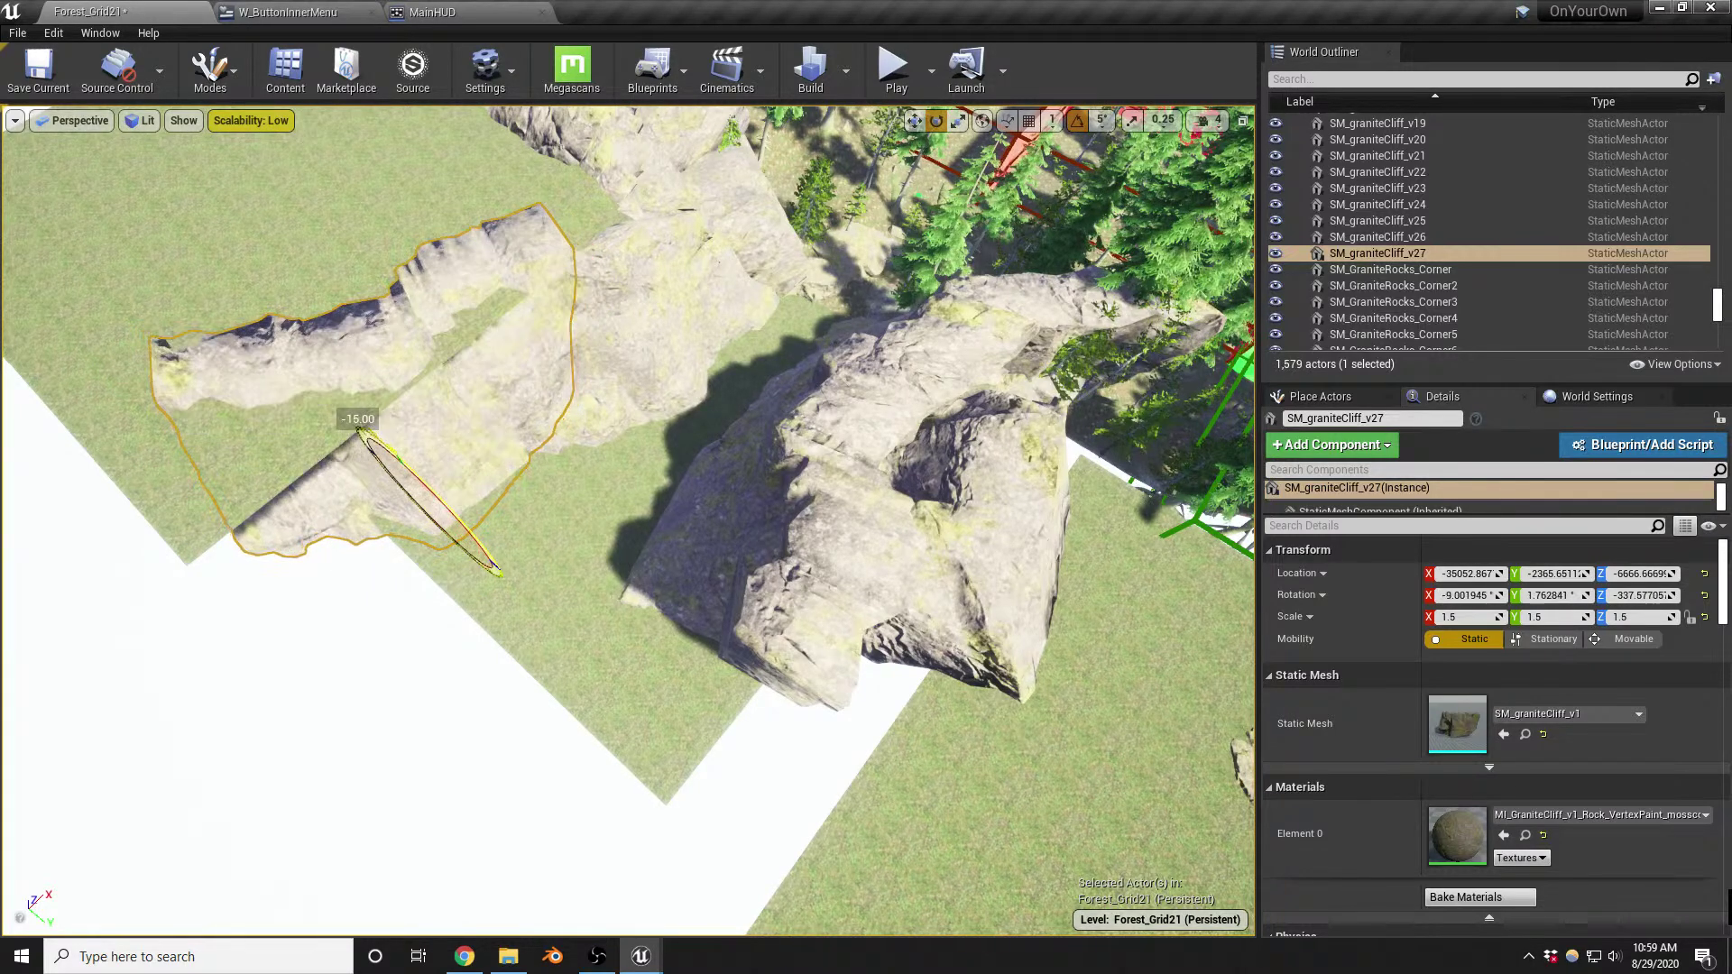
{"action": "left_click_drag", "start_coordinate": [456, 514], "coordinate": [478, 547]}
Tilt the new cliff copy to about -18.3°, 5.5°, -338.2° and shift it to about Y -1657
{"action": "right_click_drag", "start_coordinate": [518, 557], "coordinate": [631, 587]}
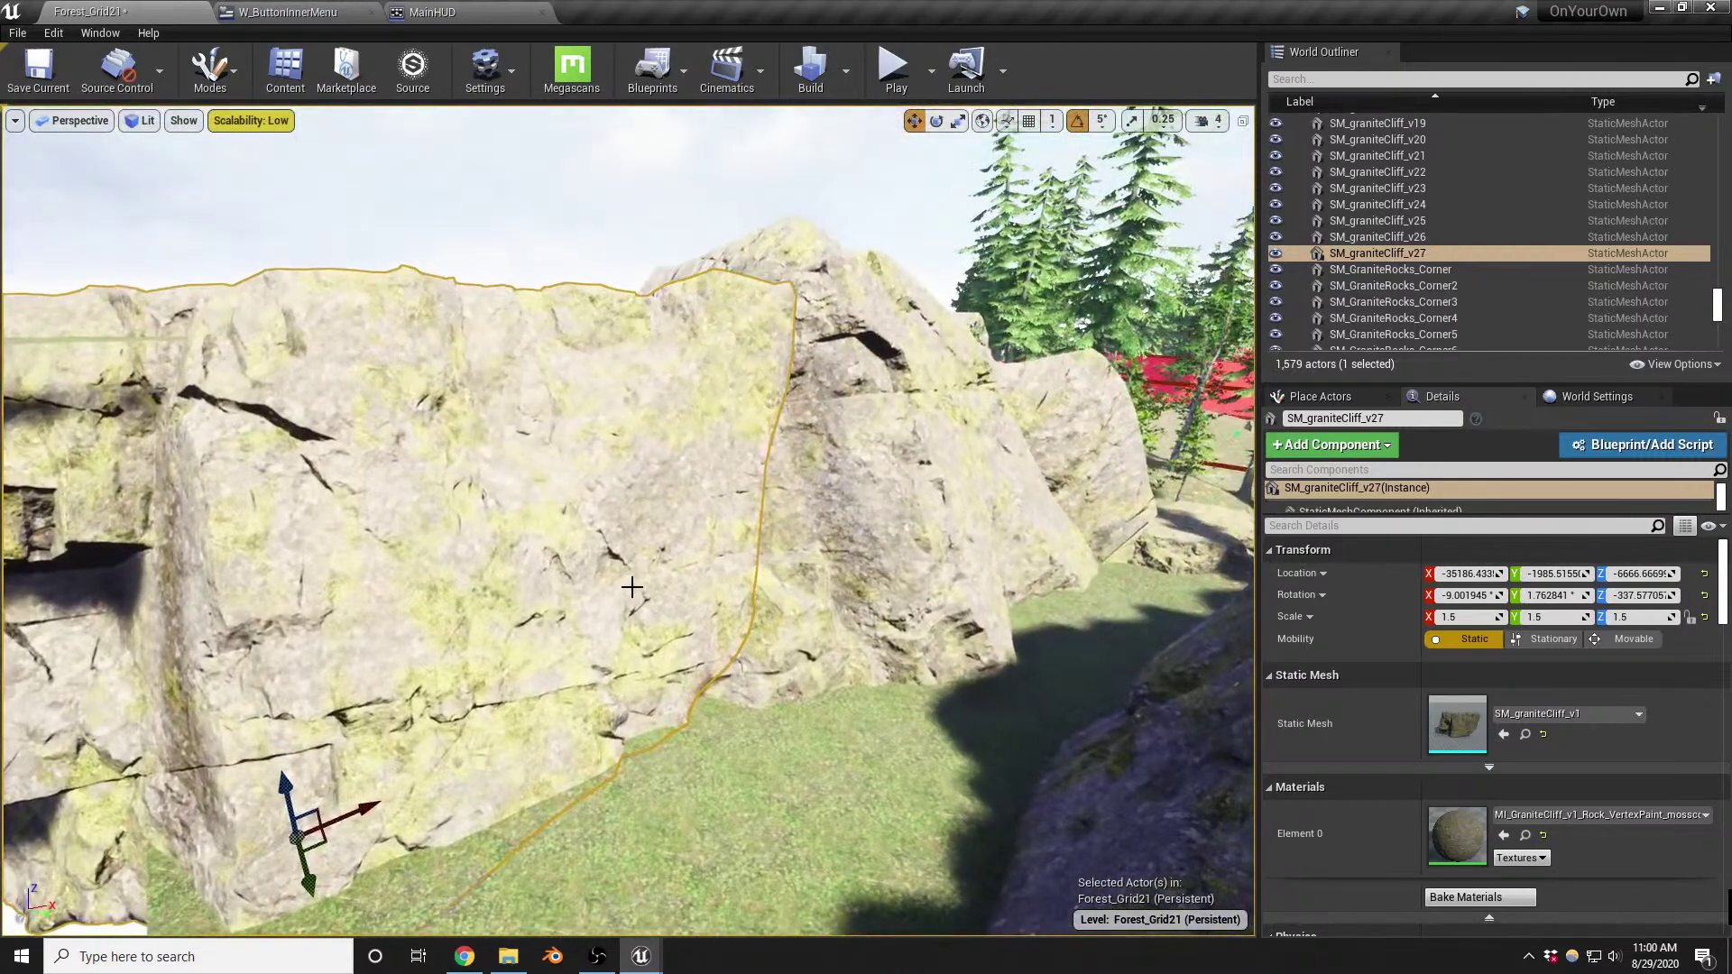
{"action": "key", "text": "s"}
{"action": "right_click_drag", "start_coordinate": [572, 646], "coordinate": [500, 631]}
{"action": "key", "text": "e"}
{"action": "left_click_drag", "start_coordinate": [508, 656], "coordinate": [573, 771]}
{"action": "key", "text": "w"}
{"action": "mouse_move", "coordinate": [573, 771]}
{"action": "right_mouse_down"}
{"action": "mouse_move", "coordinate": [575, 816]}
{"action": "mouse_move", "coordinate": [570, 753]}
{"action": "right_mouse_up"}
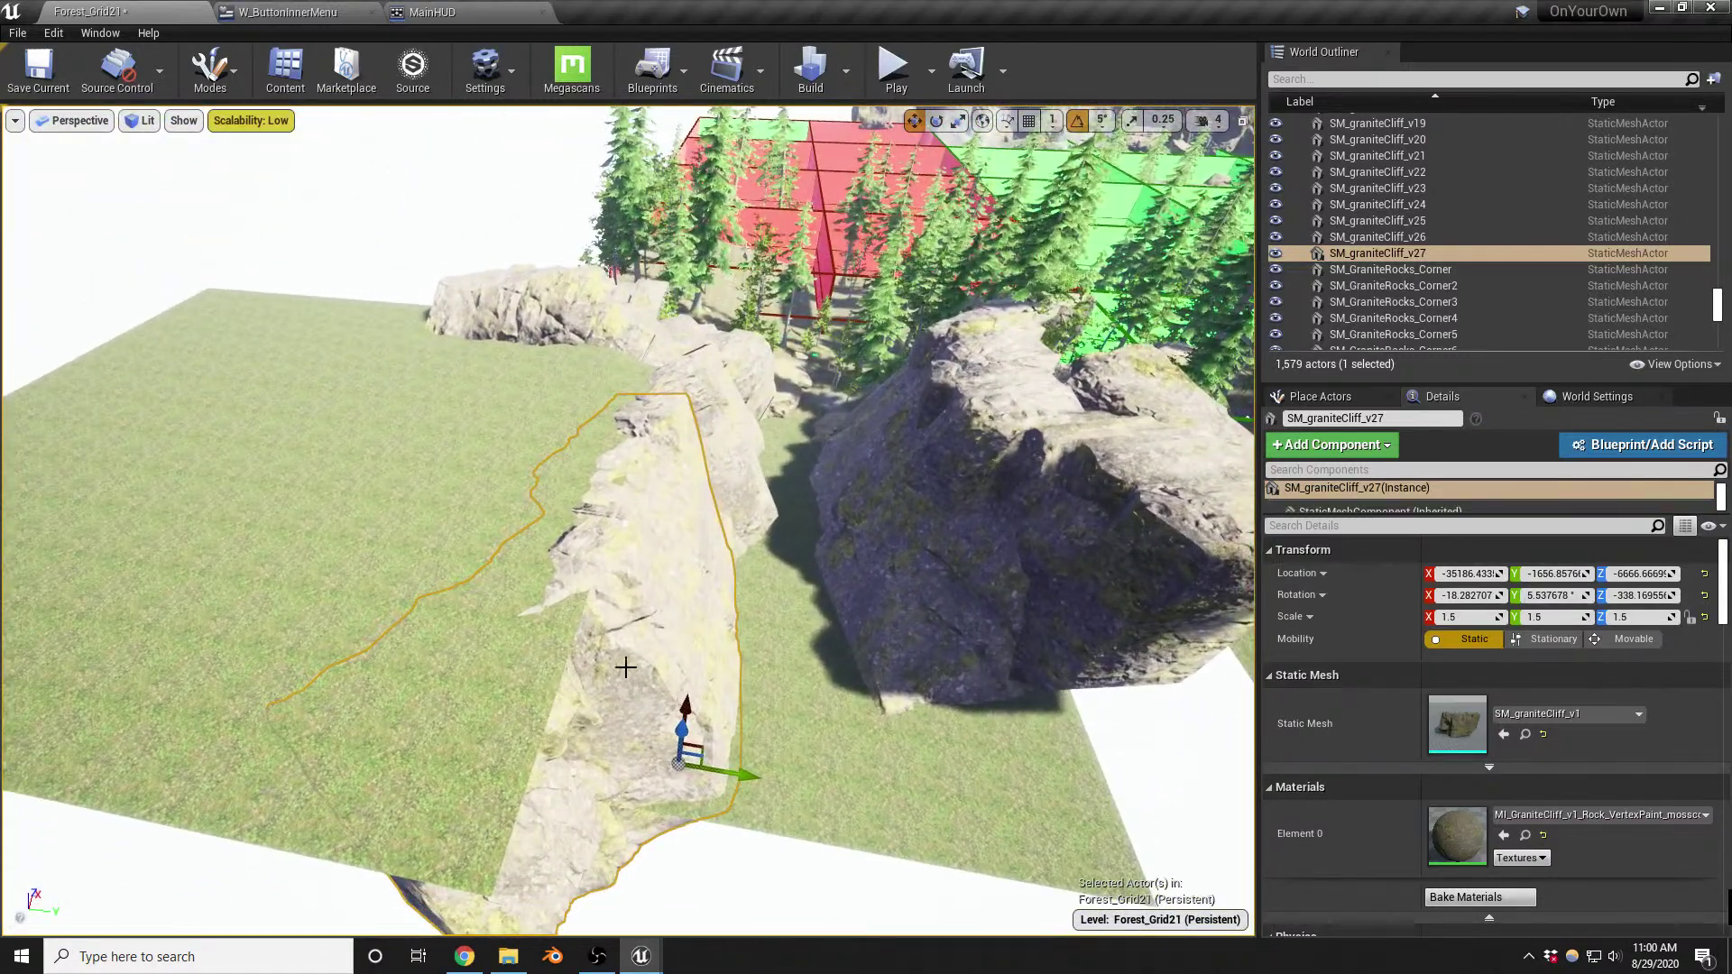
Turn the new cliff to a Z rotation of about -293.2° and move it into the raised landscape at about X -35260, Y -3770
{"action": "left_click", "coordinate": [394, 597]}
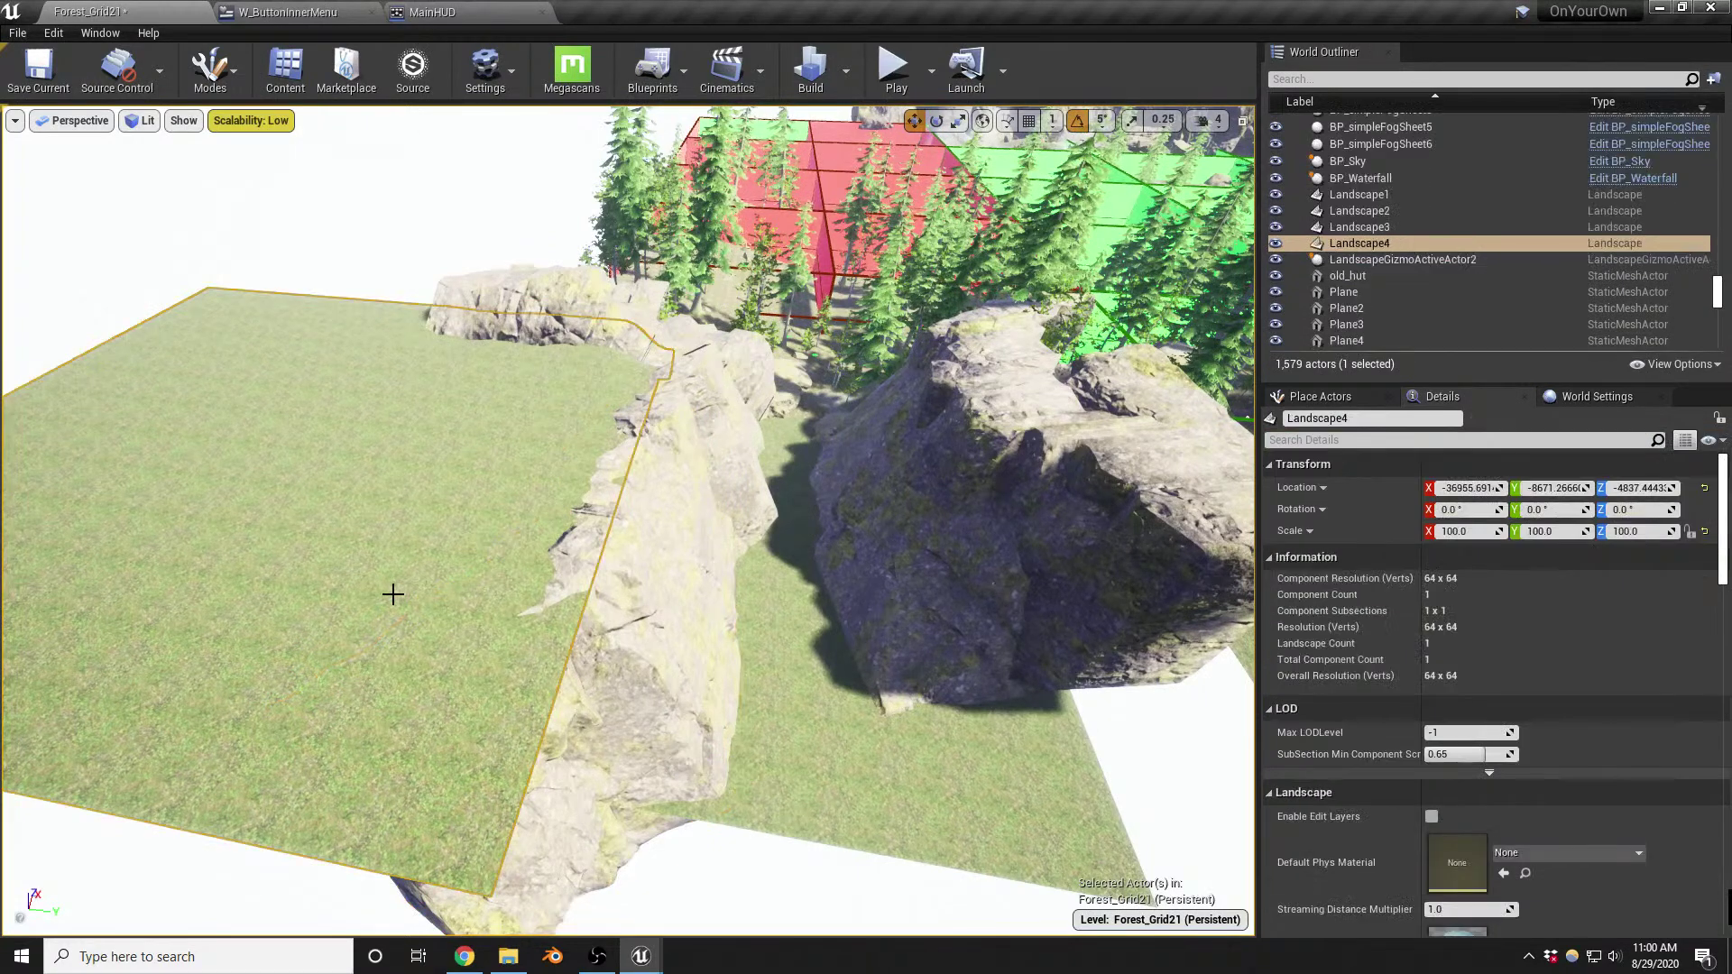
{"action": "left_click", "coordinate": [651, 647]}
{"action": "key", "text": "f"}
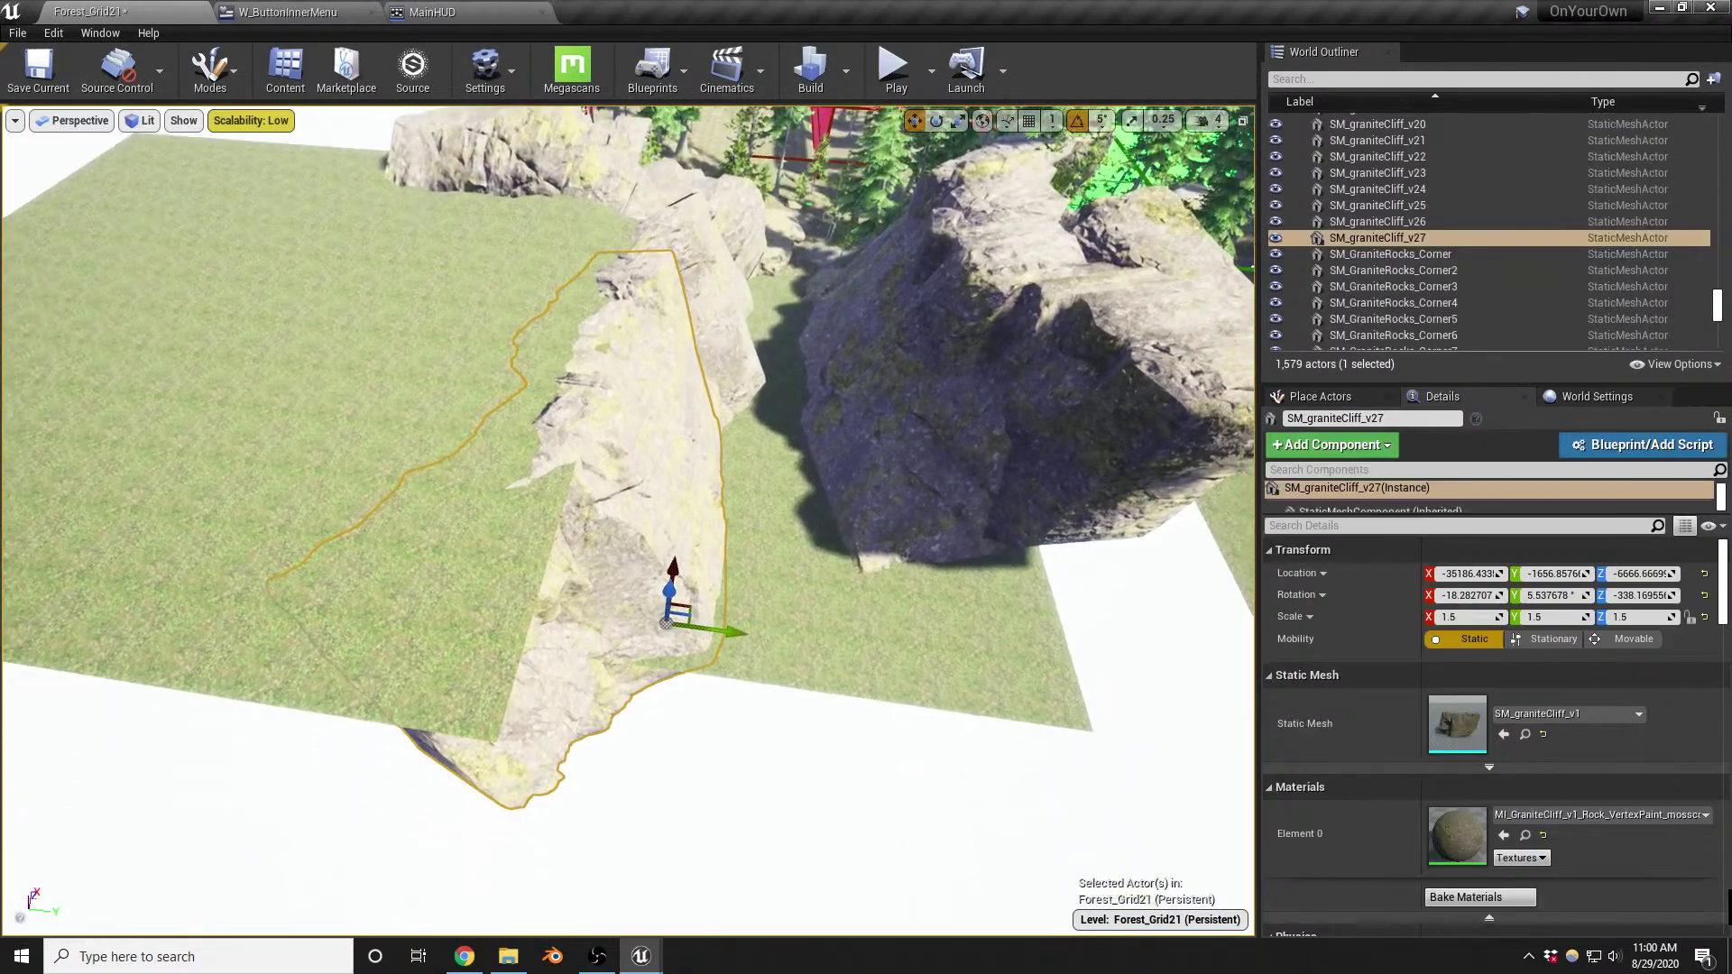
{"action": "key", "text": "e"}
{"action": "left_click_drag", "start_coordinate": [732, 675], "coordinate": [610, 582]}
{"action": "key", "text": "w"}
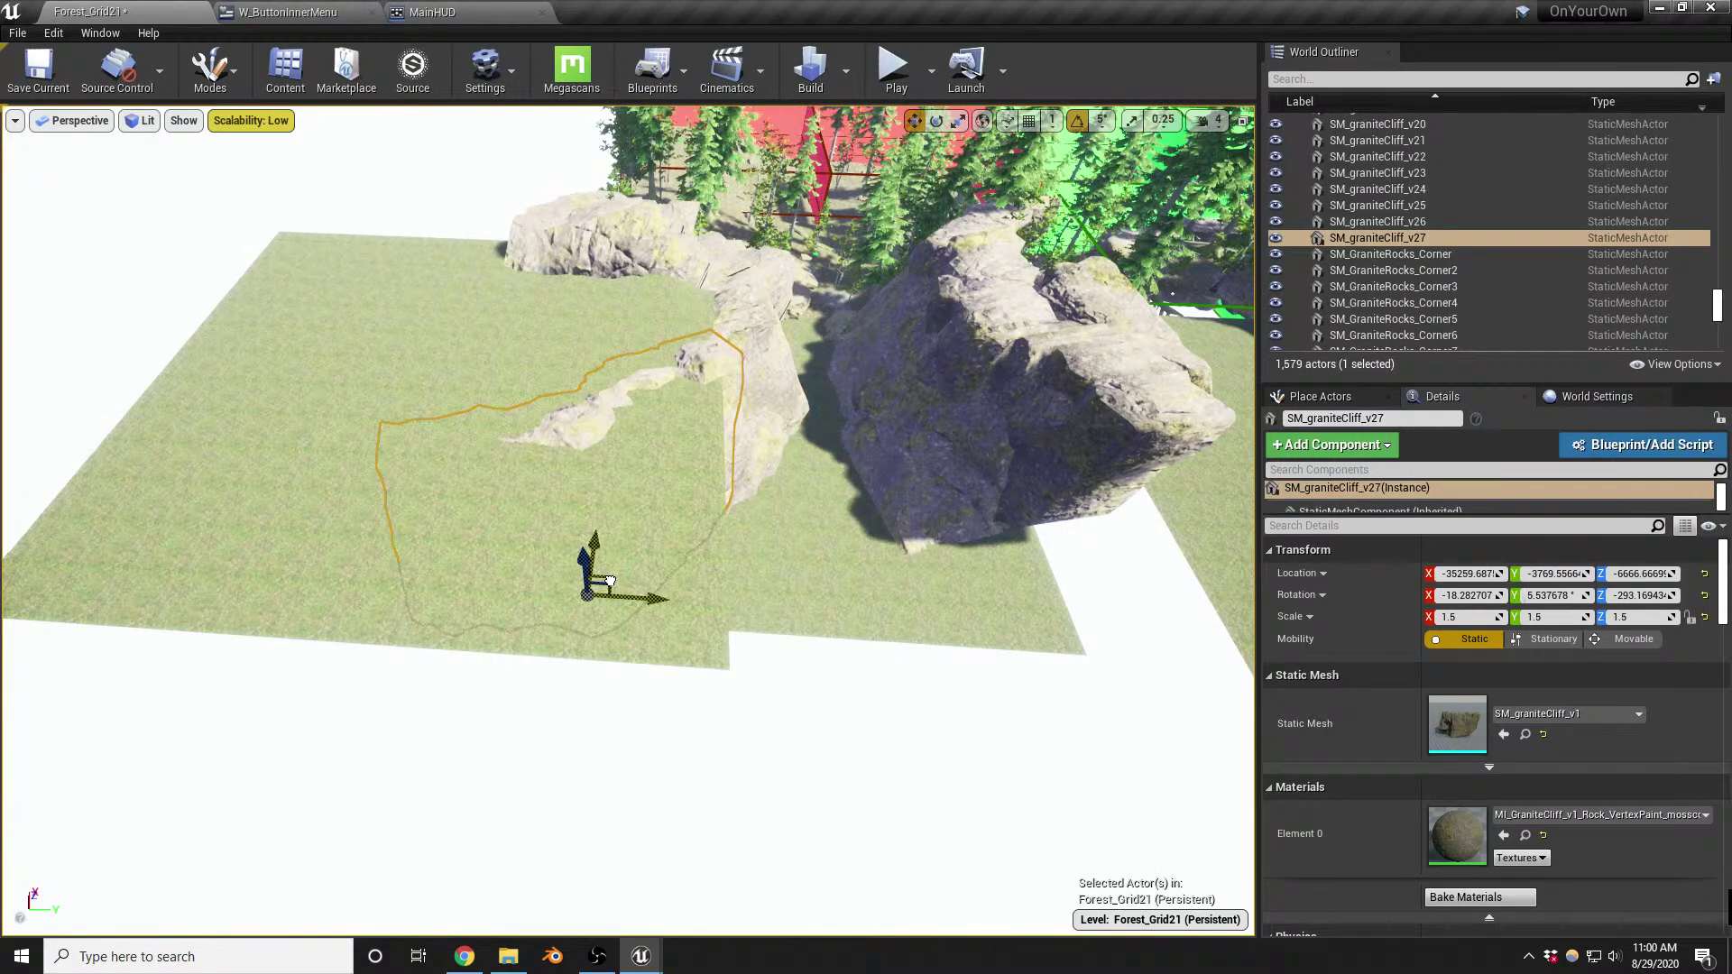
Duplicate the cliff and place the copy across the passage at about X -34742, Y -1875, with Z rotation about -138.2°
{"action": "left_click_drag", "start_coordinate": [613, 582], "coordinate": [901, 642], "text": "alt"}
{"action": "key", "text": "e"}
{"action": "left_click_drag", "start_coordinate": [893, 744], "coordinate": [995, 753]}
{"action": "key", "text": "w"}
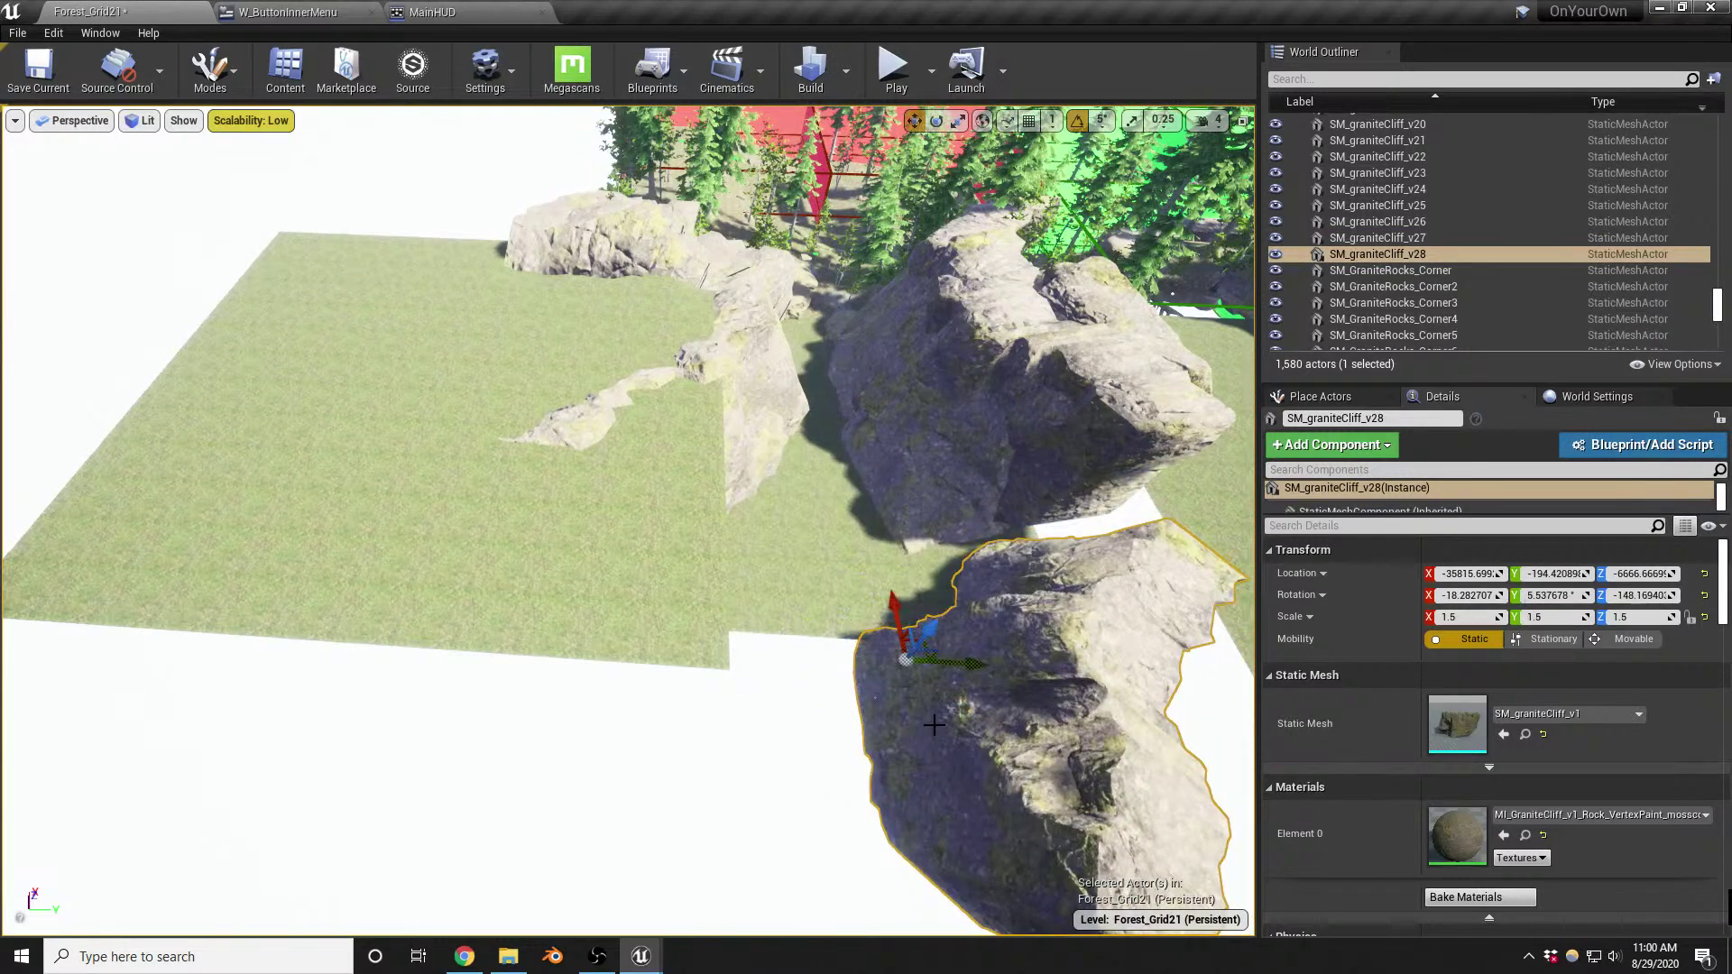
{"action": "key", "text": "e"}
{"action": "left_click_drag", "start_coordinate": [928, 690], "coordinate": [812, 552]}
{"action": "key", "text": "w"}
{"action": "right_click_drag", "start_coordinate": [812, 552], "coordinate": [1019, 693]}
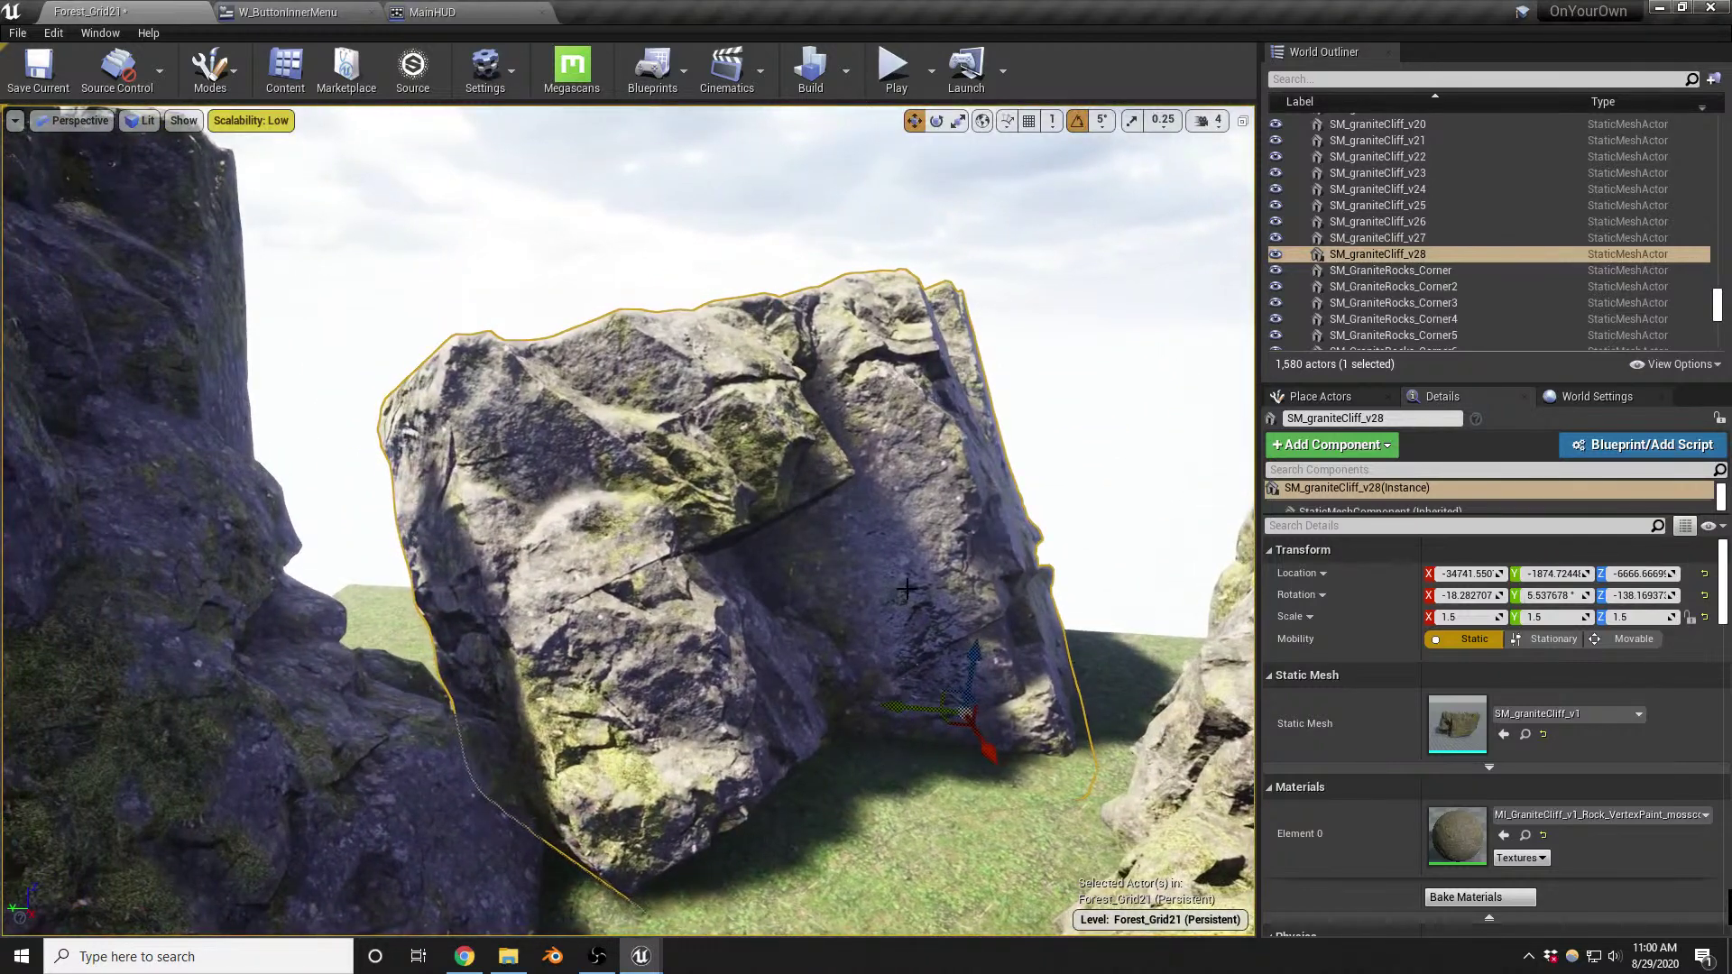
{"action": "key", "text": "shift+2"}
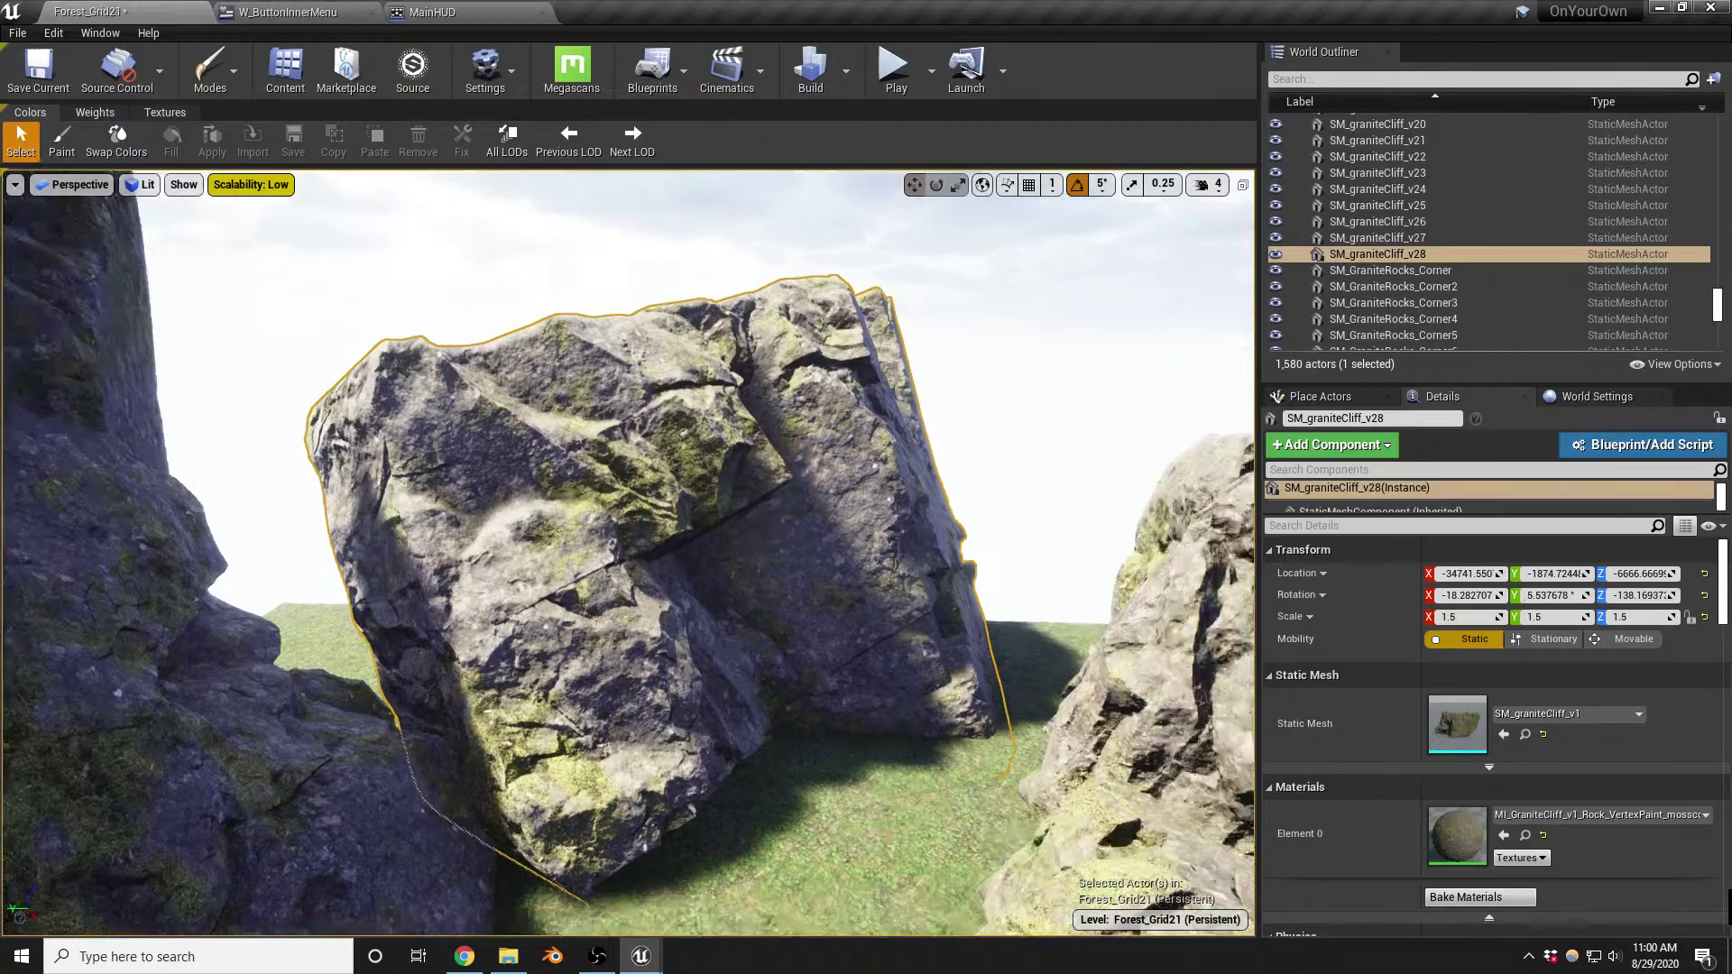
{"action": "mouse_move", "coordinate": [631, 541]}
{"action": "right_mouse_down"}
{"action": "mouse_move", "coordinate": [685, 560]}
{"action": "mouse_move", "coordinate": [803, 518]}
{"action": "mouse_move", "coordinate": [676, 559]}
{"action": "mouse_move", "coordinate": [667, 541]}
{"action": "mouse_move", "coordinate": [623, 570]}
{"action": "right_mouse_up"}
{"action": "key", "text": "shift+1"}
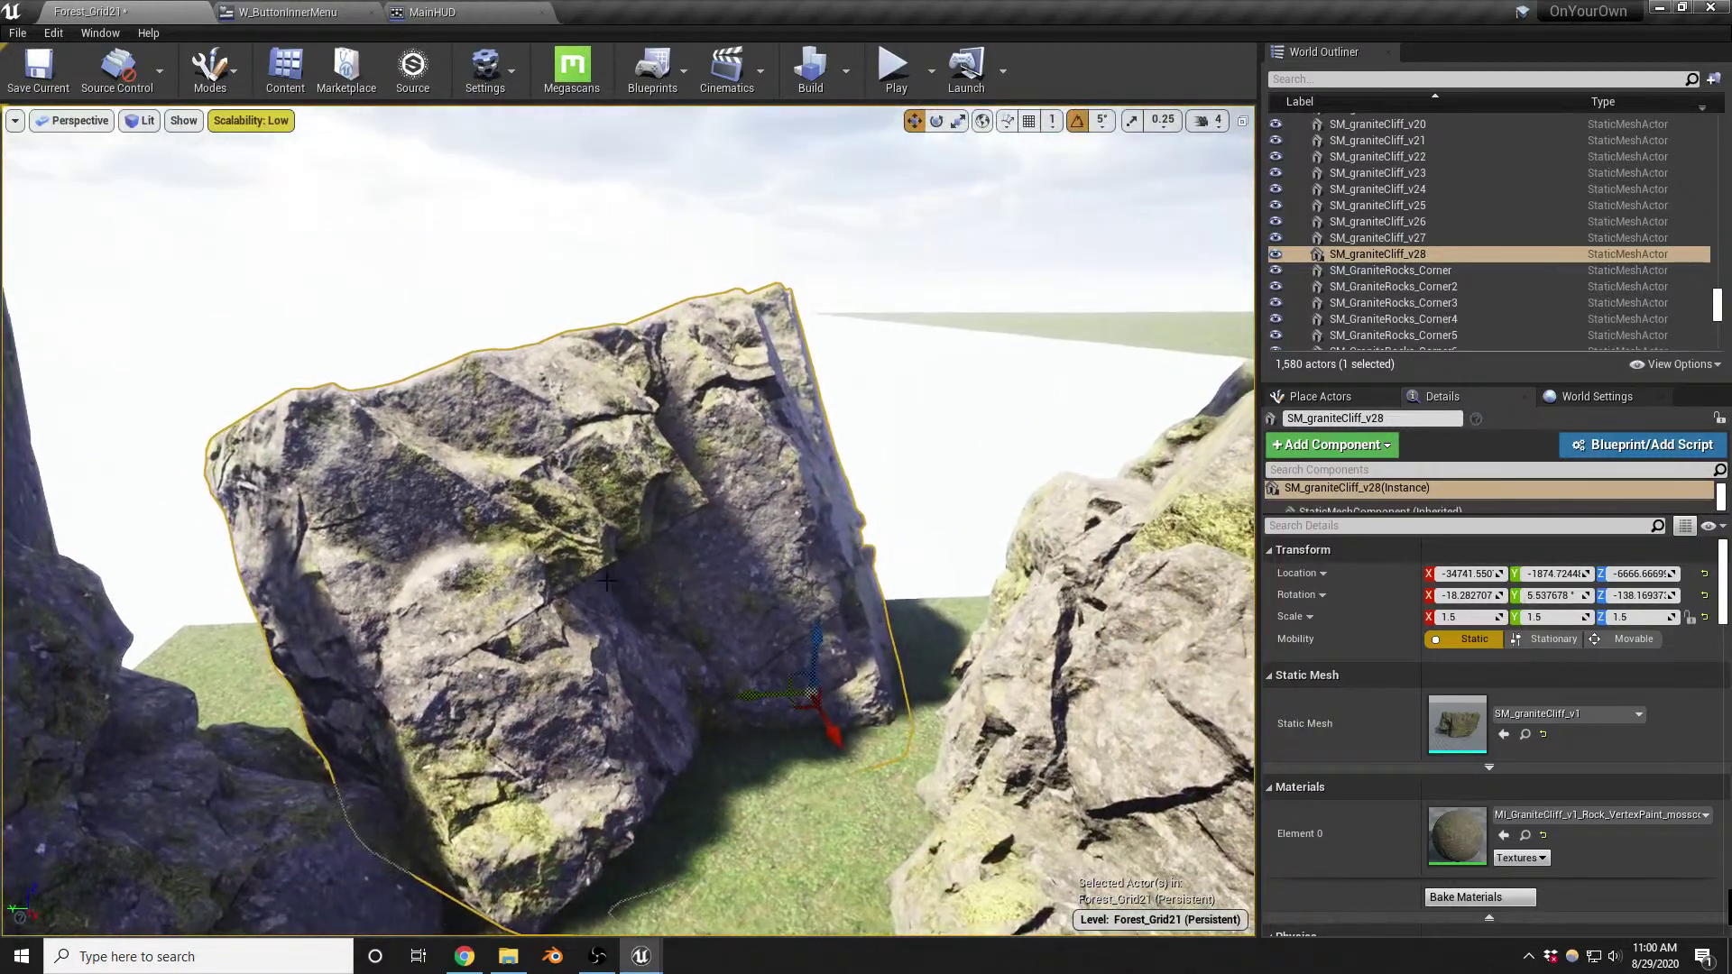
Shift the cliff across the passage to about X -34092, Y -904 and turn it to a Z rotation of about -123.2°
{"action": "left_click_drag", "start_coordinate": [795, 706], "coordinate": [657, 717]}
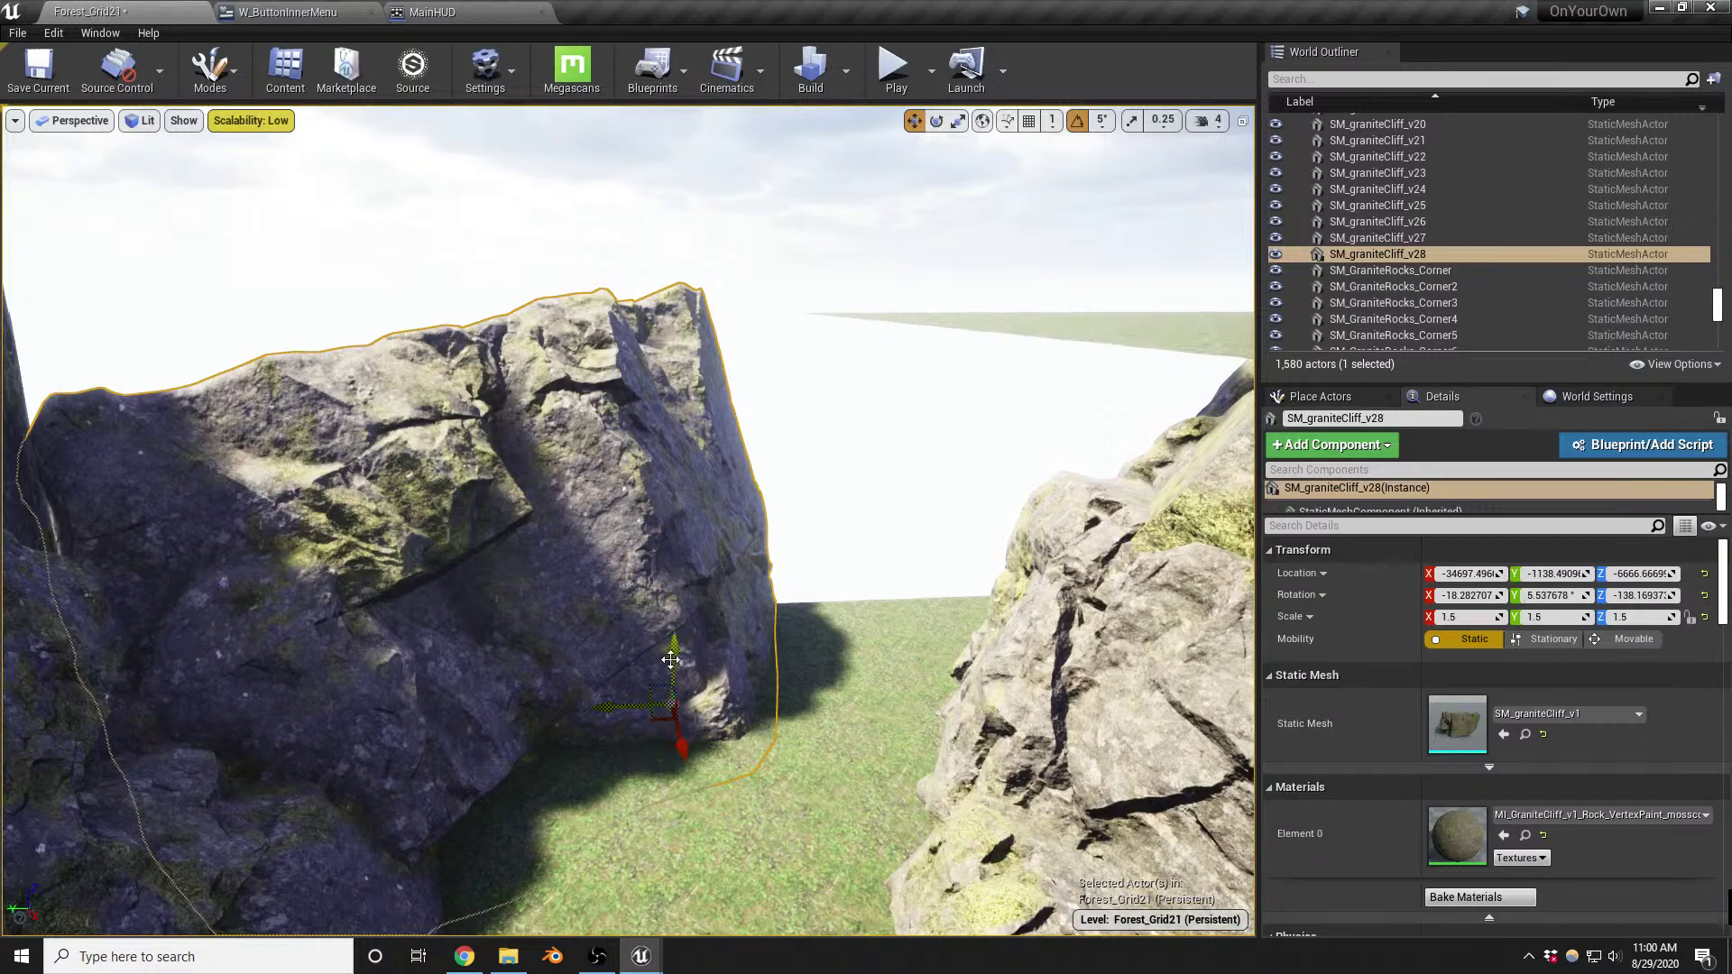
{"action": "right_click_drag", "start_coordinate": [683, 650], "coordinate": [564, 653]}
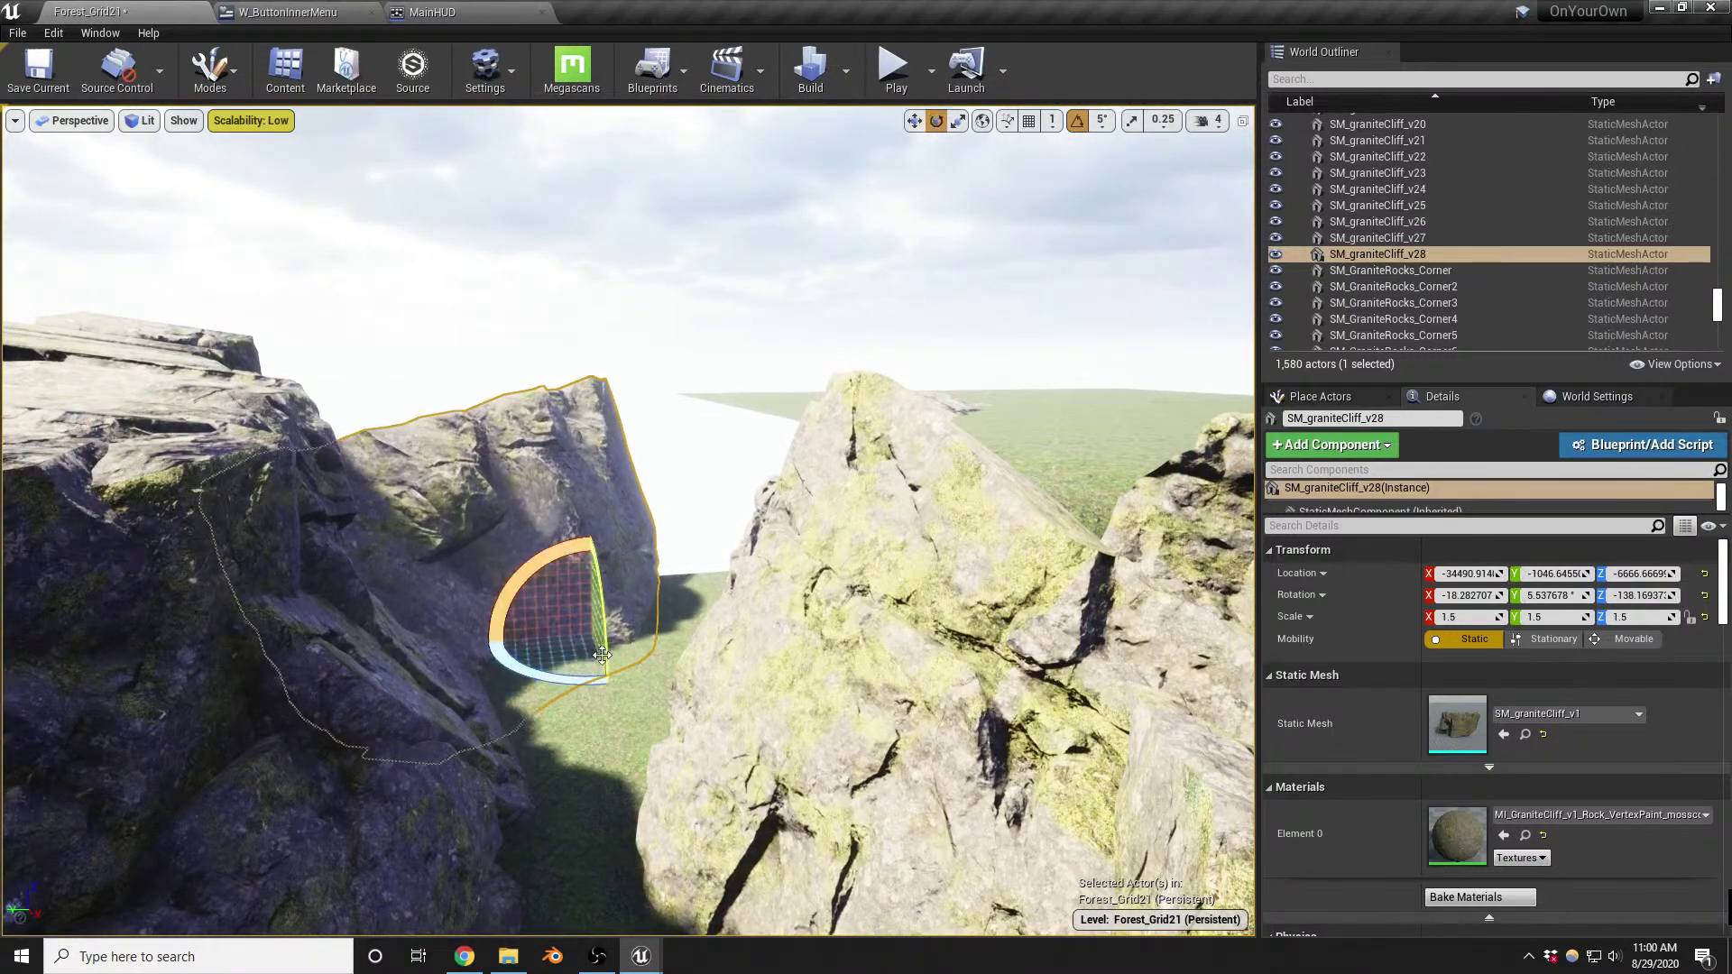
{"action": "left_click_drag", "start_coordinate": [564, 688], "coordinate": [577, 639]}
{"action": "right_click_drag", "start_coordinate": [577, 639], "coordinate": [622, 637]}
{"action": "key", "text": "s"}
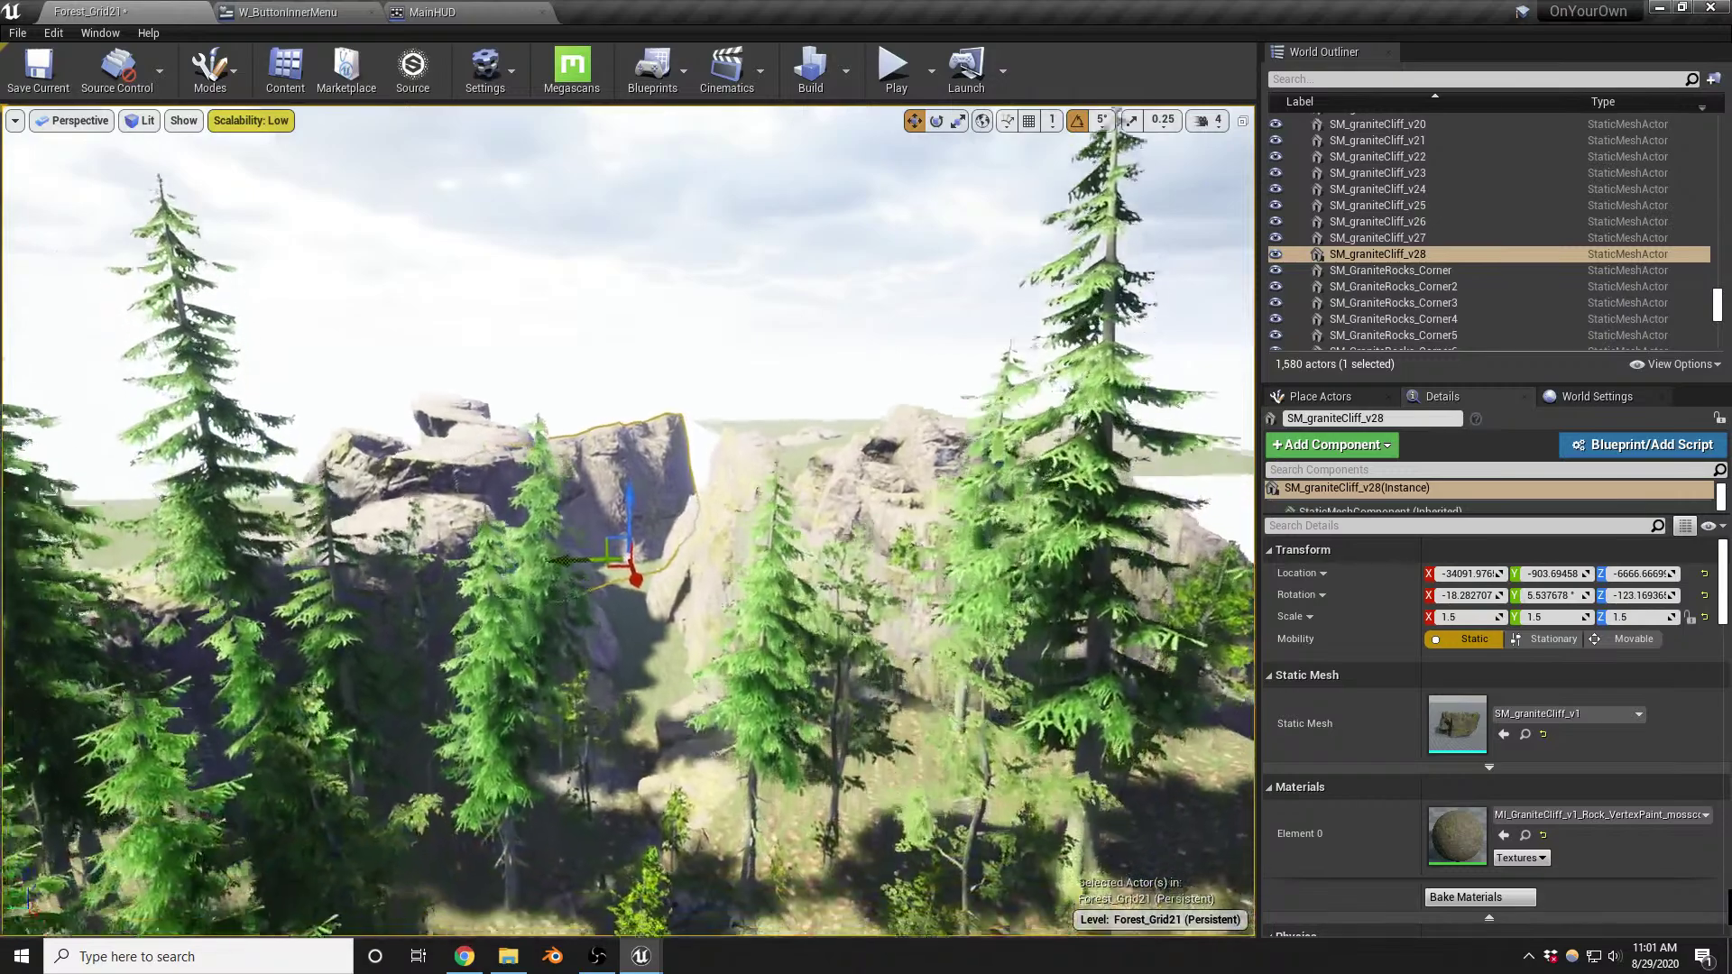
{"action": "key", "text": "w"}
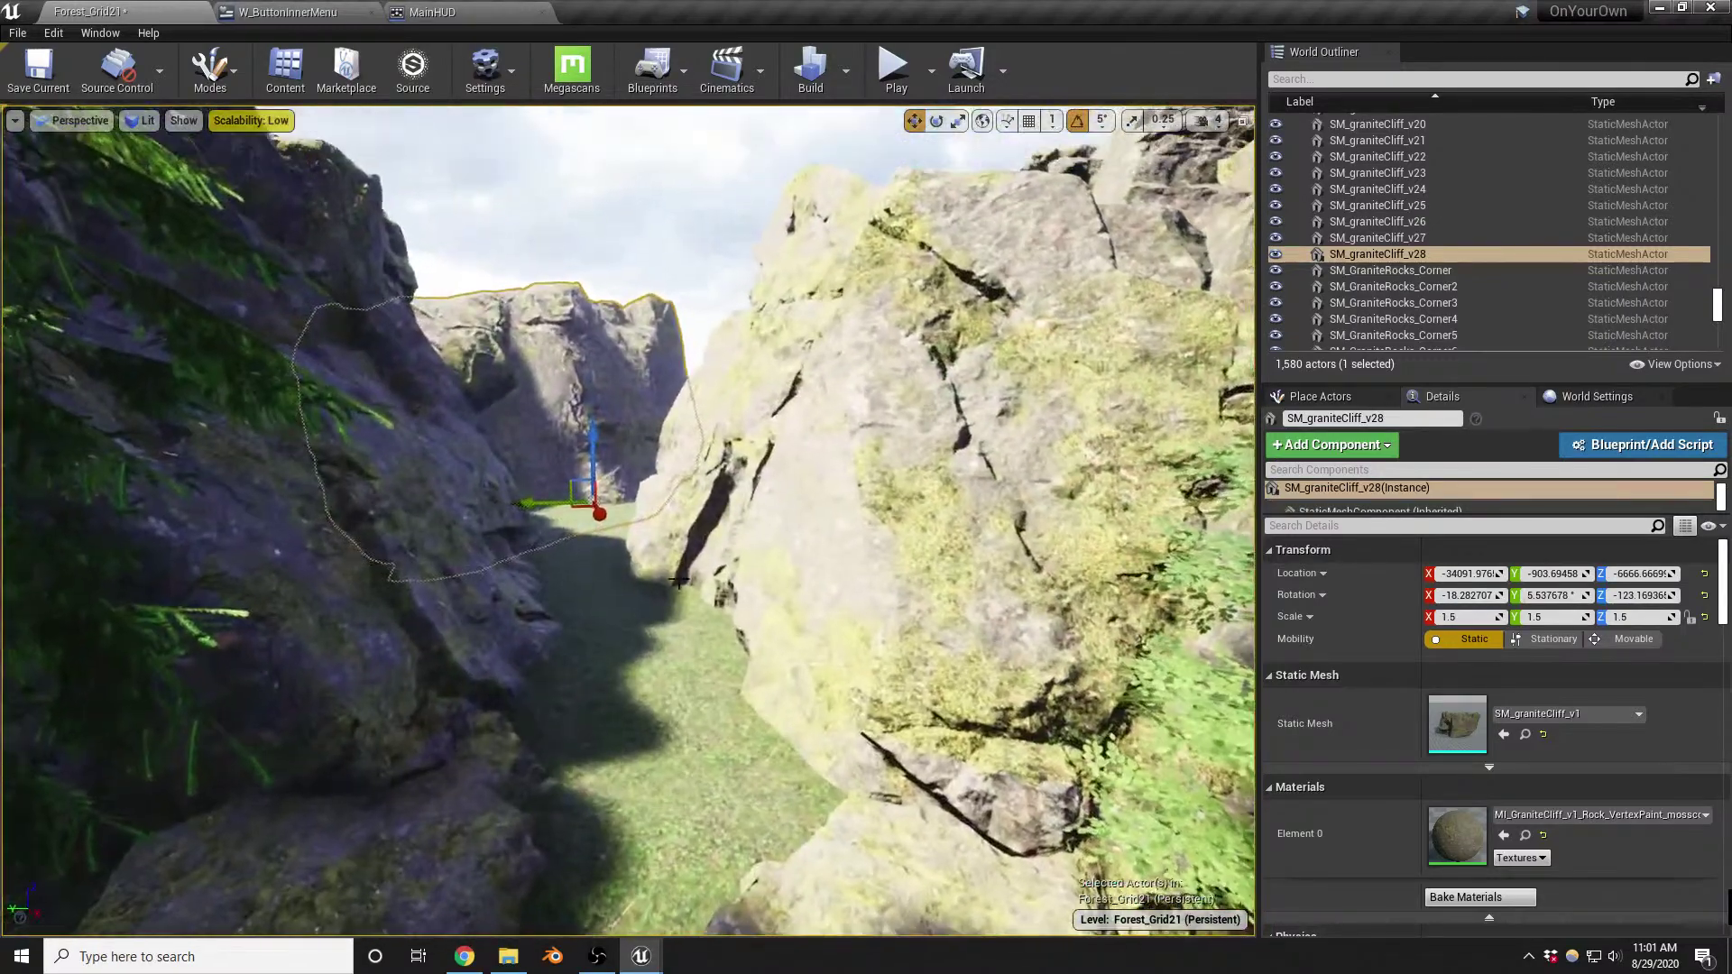
Rotate the mirrored cliff SM_graniteCliff_v26 to a Z rotation of about 2.3° and shift it to about Y -1877
{"action": "left_click", "coordinate": [701, 511]}
{"action": "key", "text": "e"}
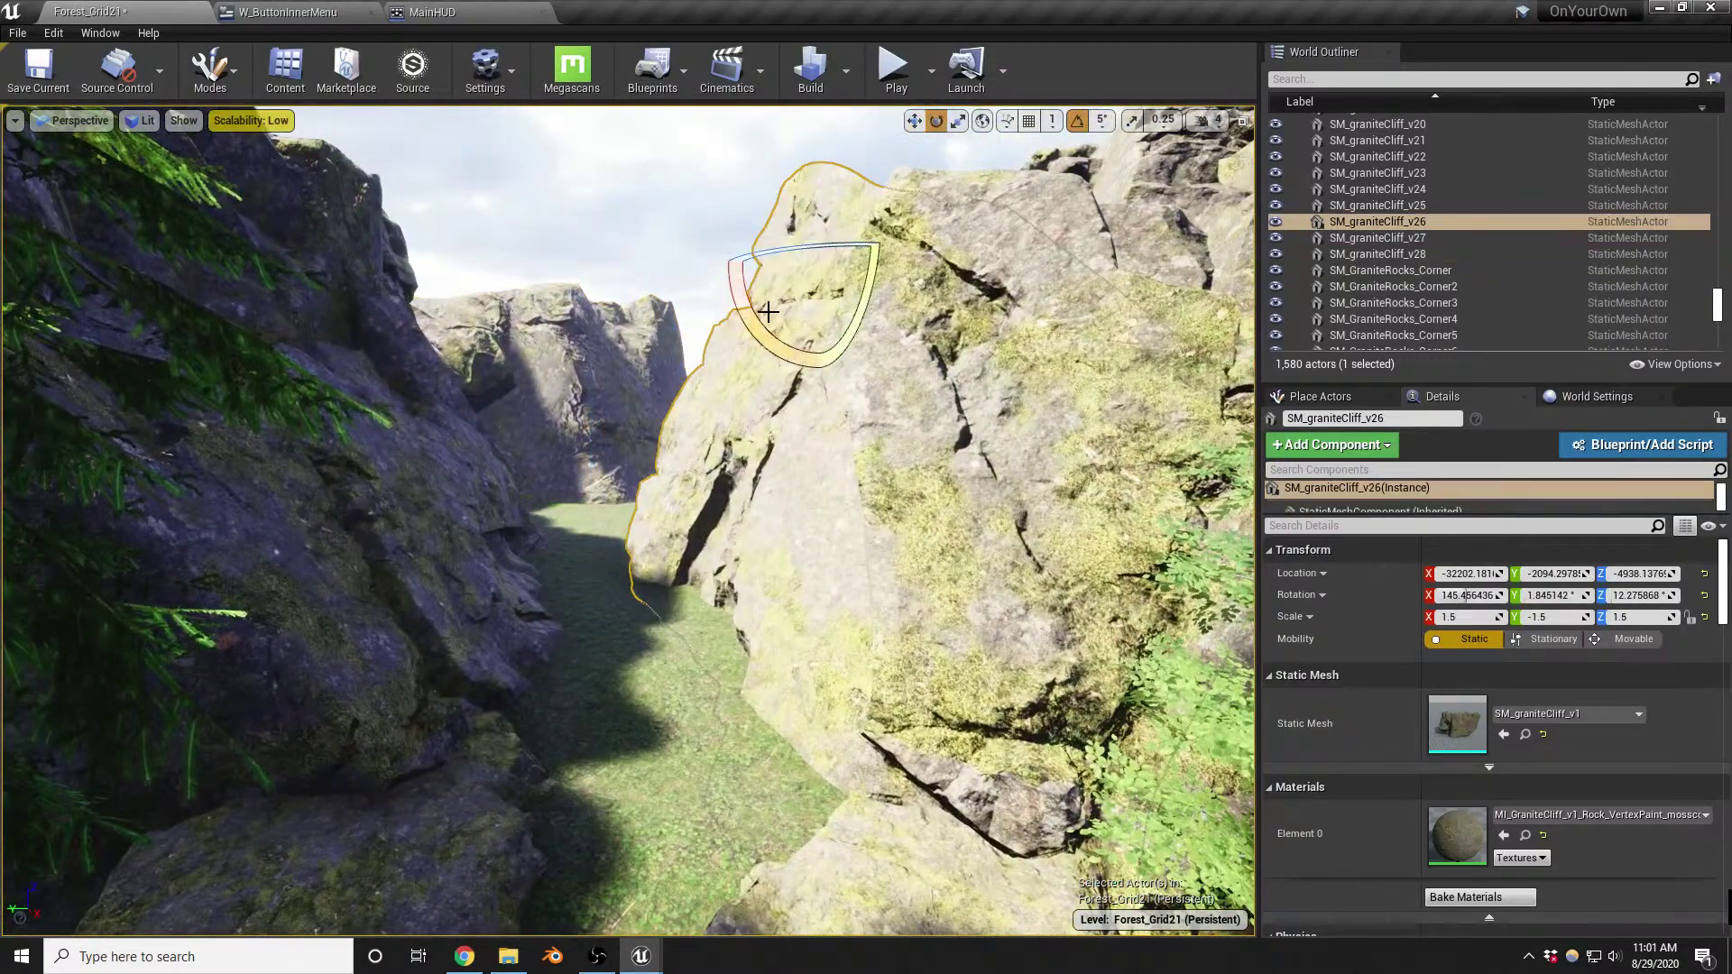
{"action": "left_click_drag", "start_coordinate": [775, 251], "coordinate": [733, 261]}
{"action": "key", "text": "w"}
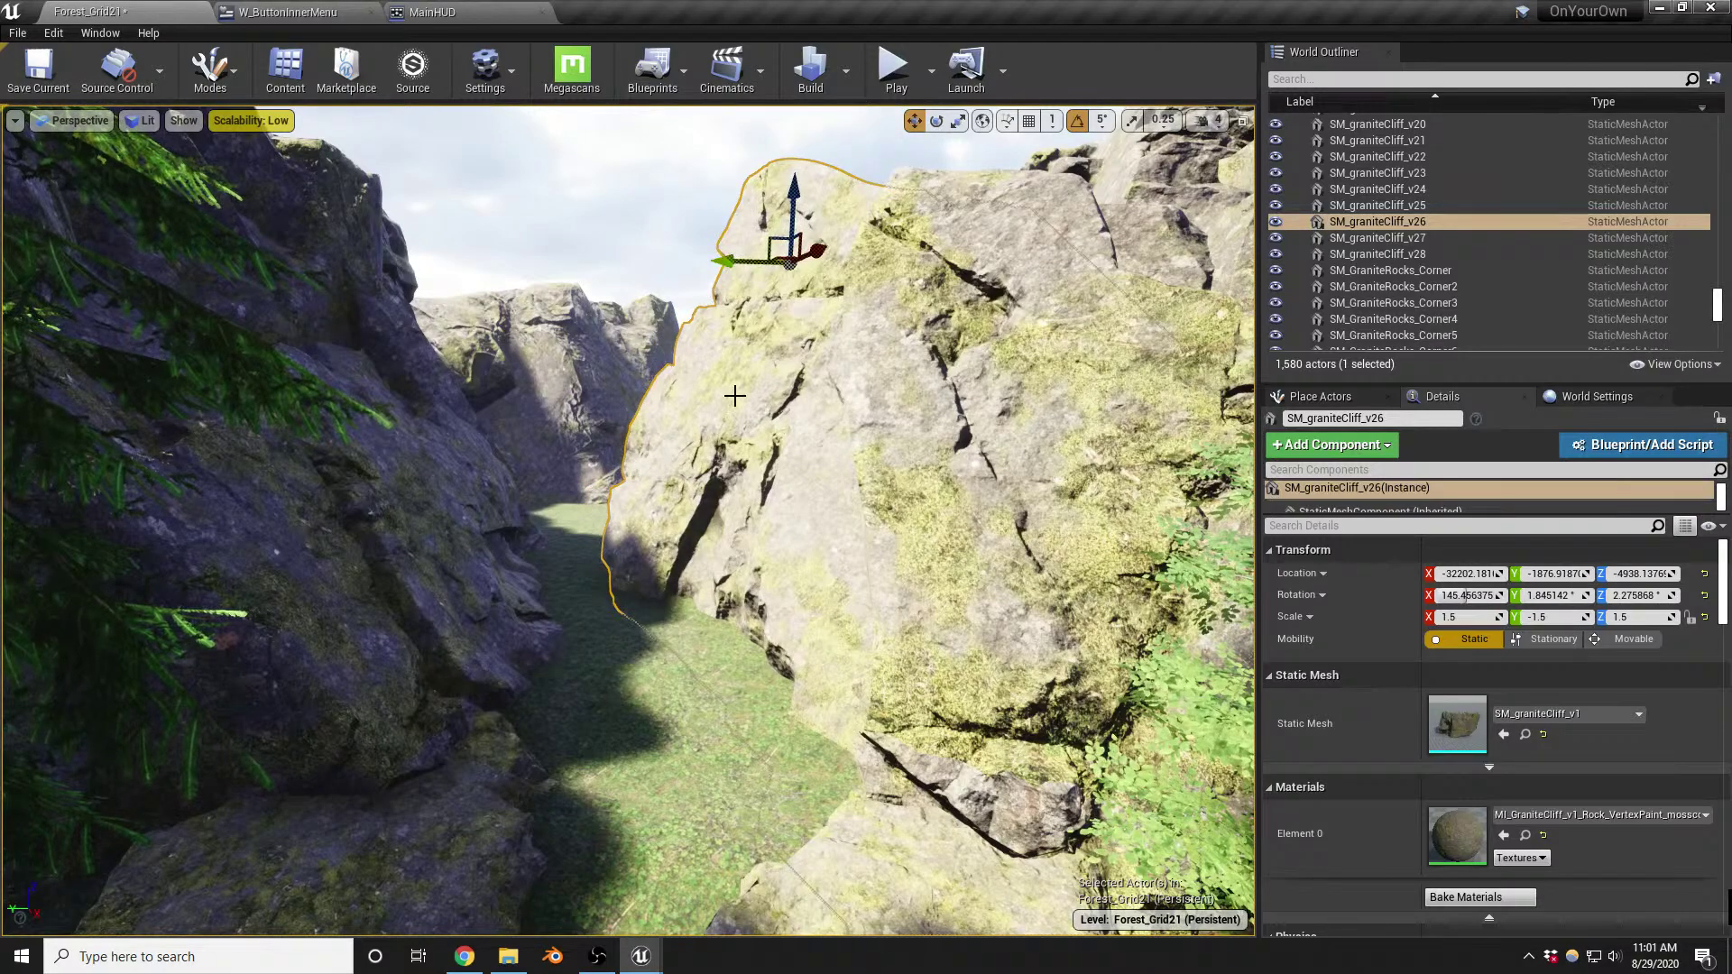
Replace the mirrored cliff's static mesh with SM_graniteCliff_v1_straightEnds
{"action": "key", "text": "e"}
{"action": "right_click_drag", "start_coordinate": [740, 416], "coordinate": [765, 411]}
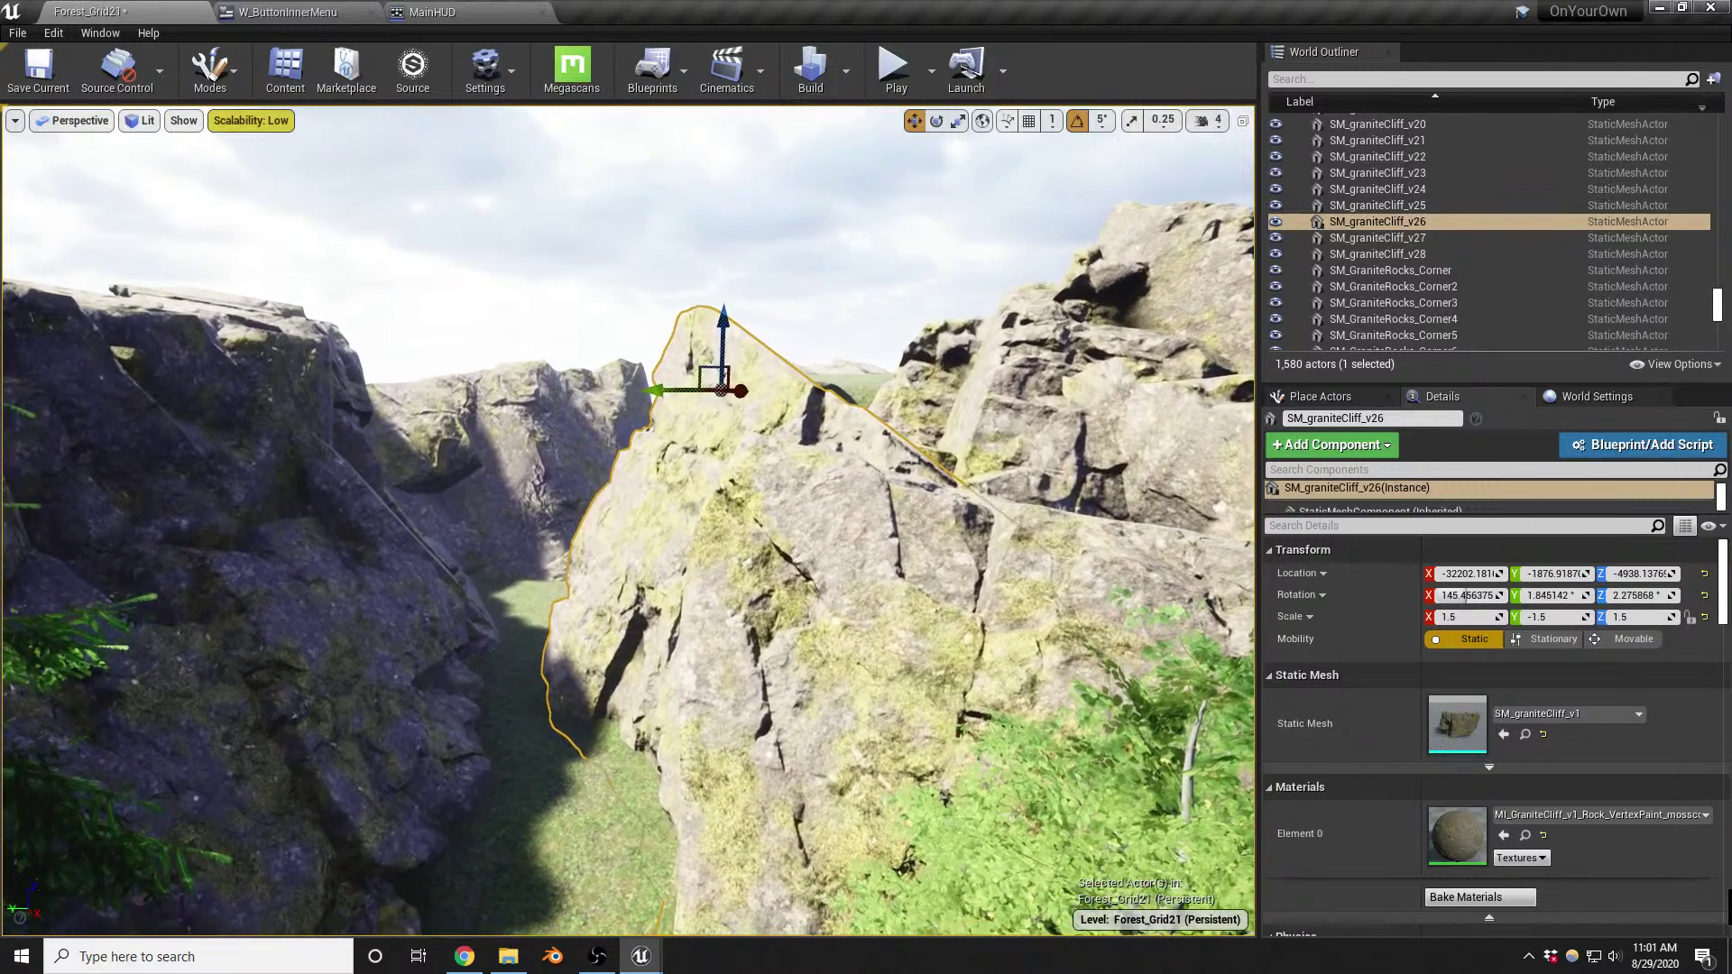
{"action": "key", "text": "e"}
{"action": "mouse_move", "coordinate": [644, 355]}
{"action": "left_mouse_down"}
{"action": "mouse_move", "coordinate": [644, 433]}
{"action": "mouse_move", "coordinate": [644, 355]}
{"action": "left_mouse_up"}
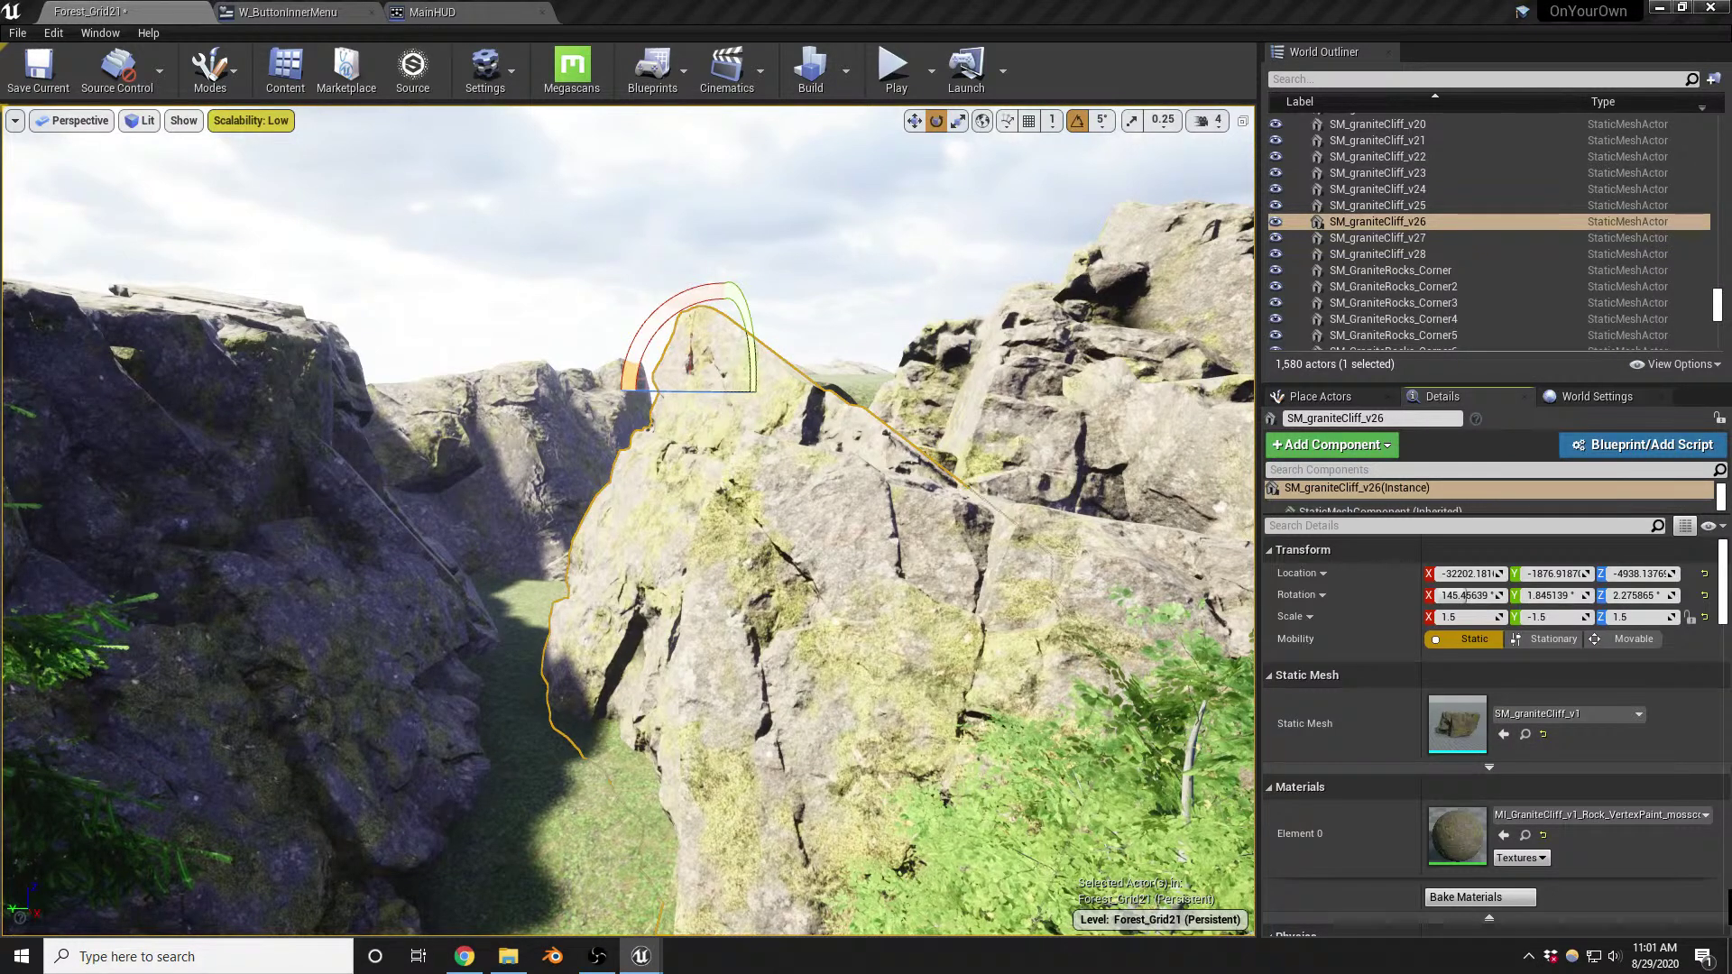
{"action": "left_click", "coordinate": [1510, 734]}
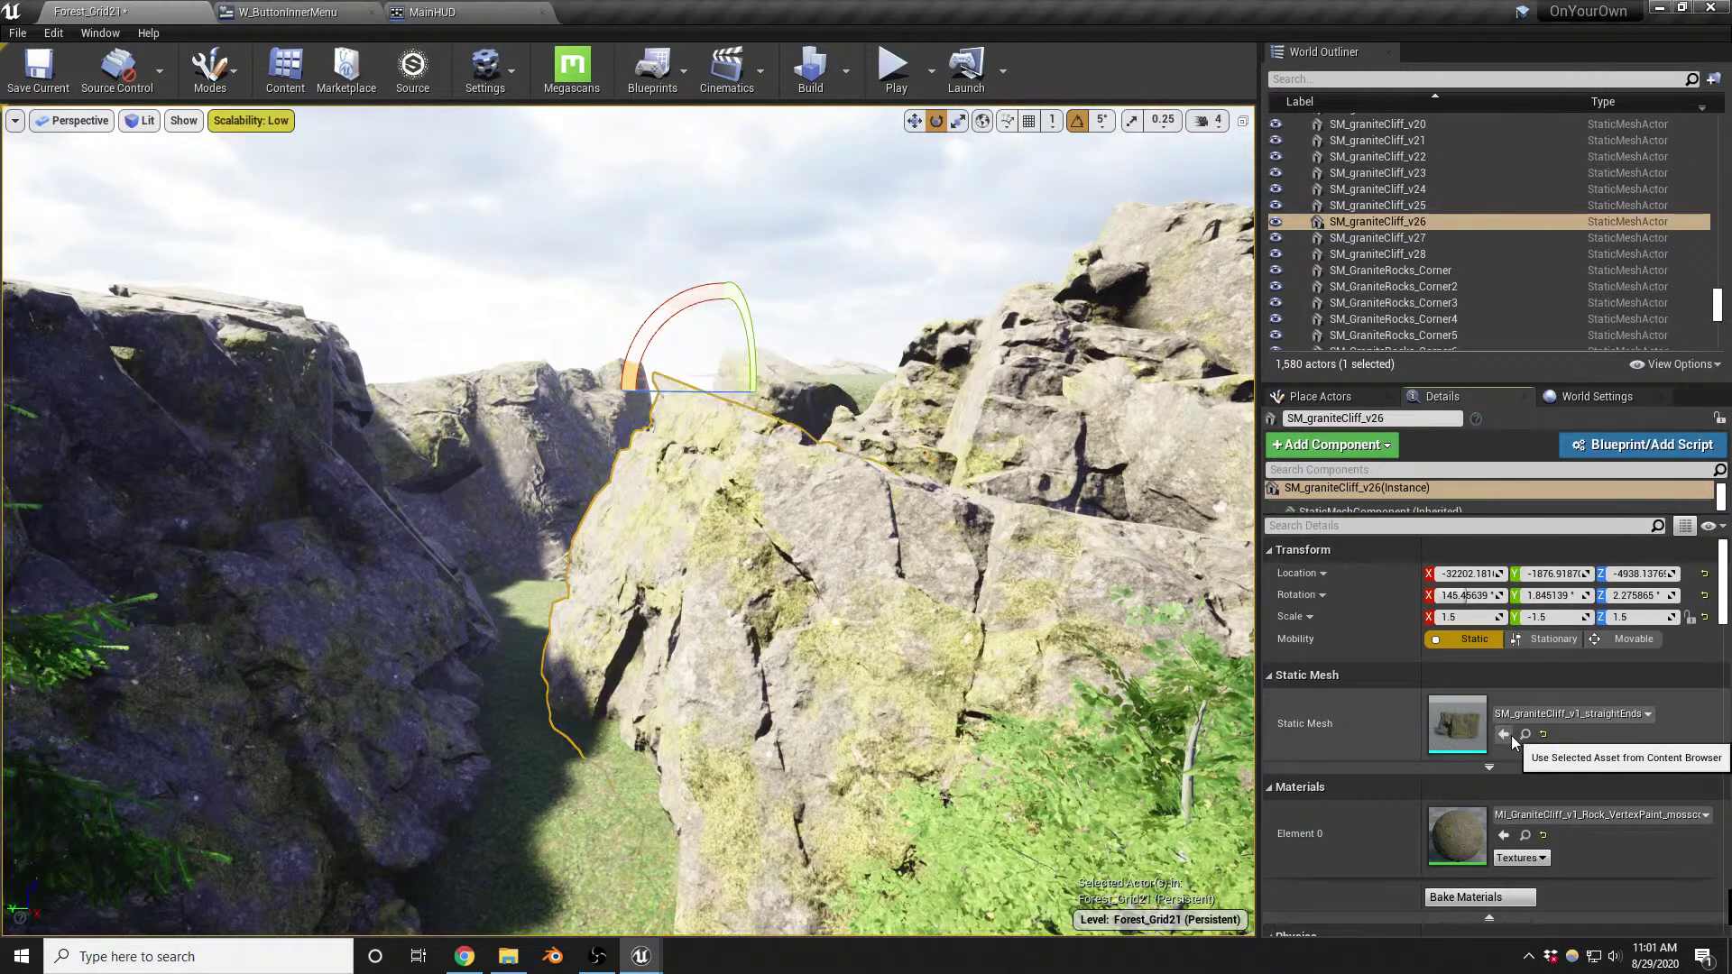
Duplicate boulder SM_RockNordic_50 to the cliff base at about X -30177, Y -1393, with Z rotation about -114° and X scale 2
{"action": "right_click_drag", "start_coordinate": [1172, 706], "coordinate": [992, 492]}
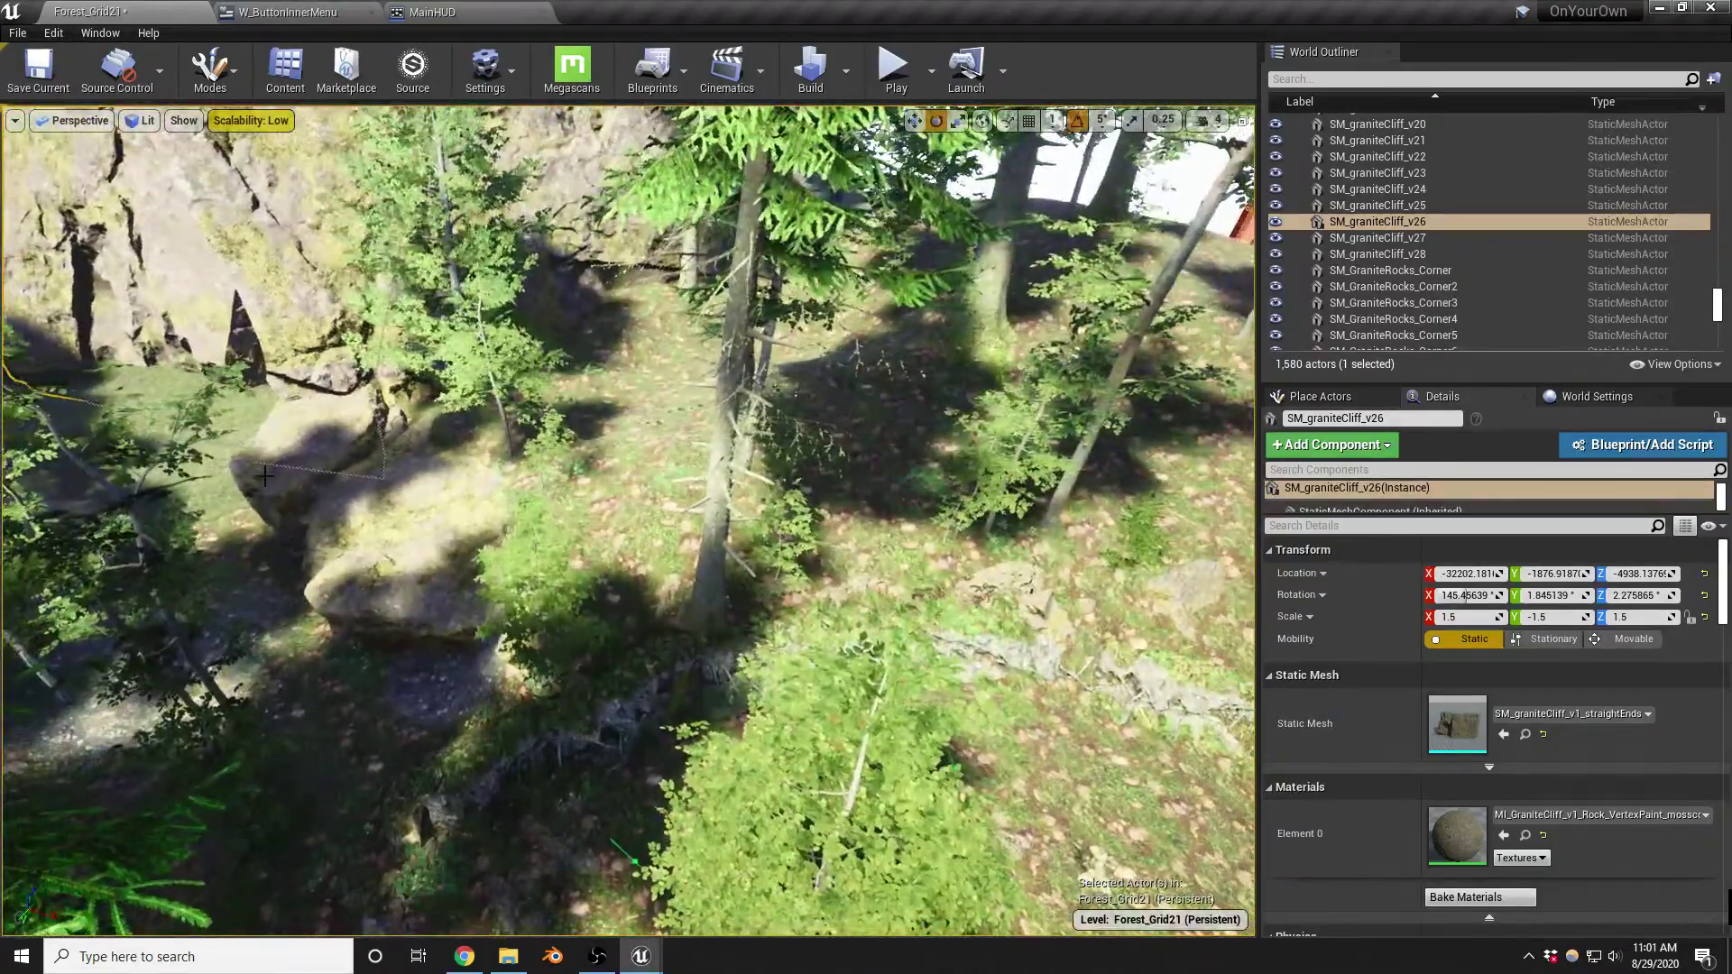
{"action": "left_click", "coordinate": [361, 503]}
{"action": "key", "text": "f"}
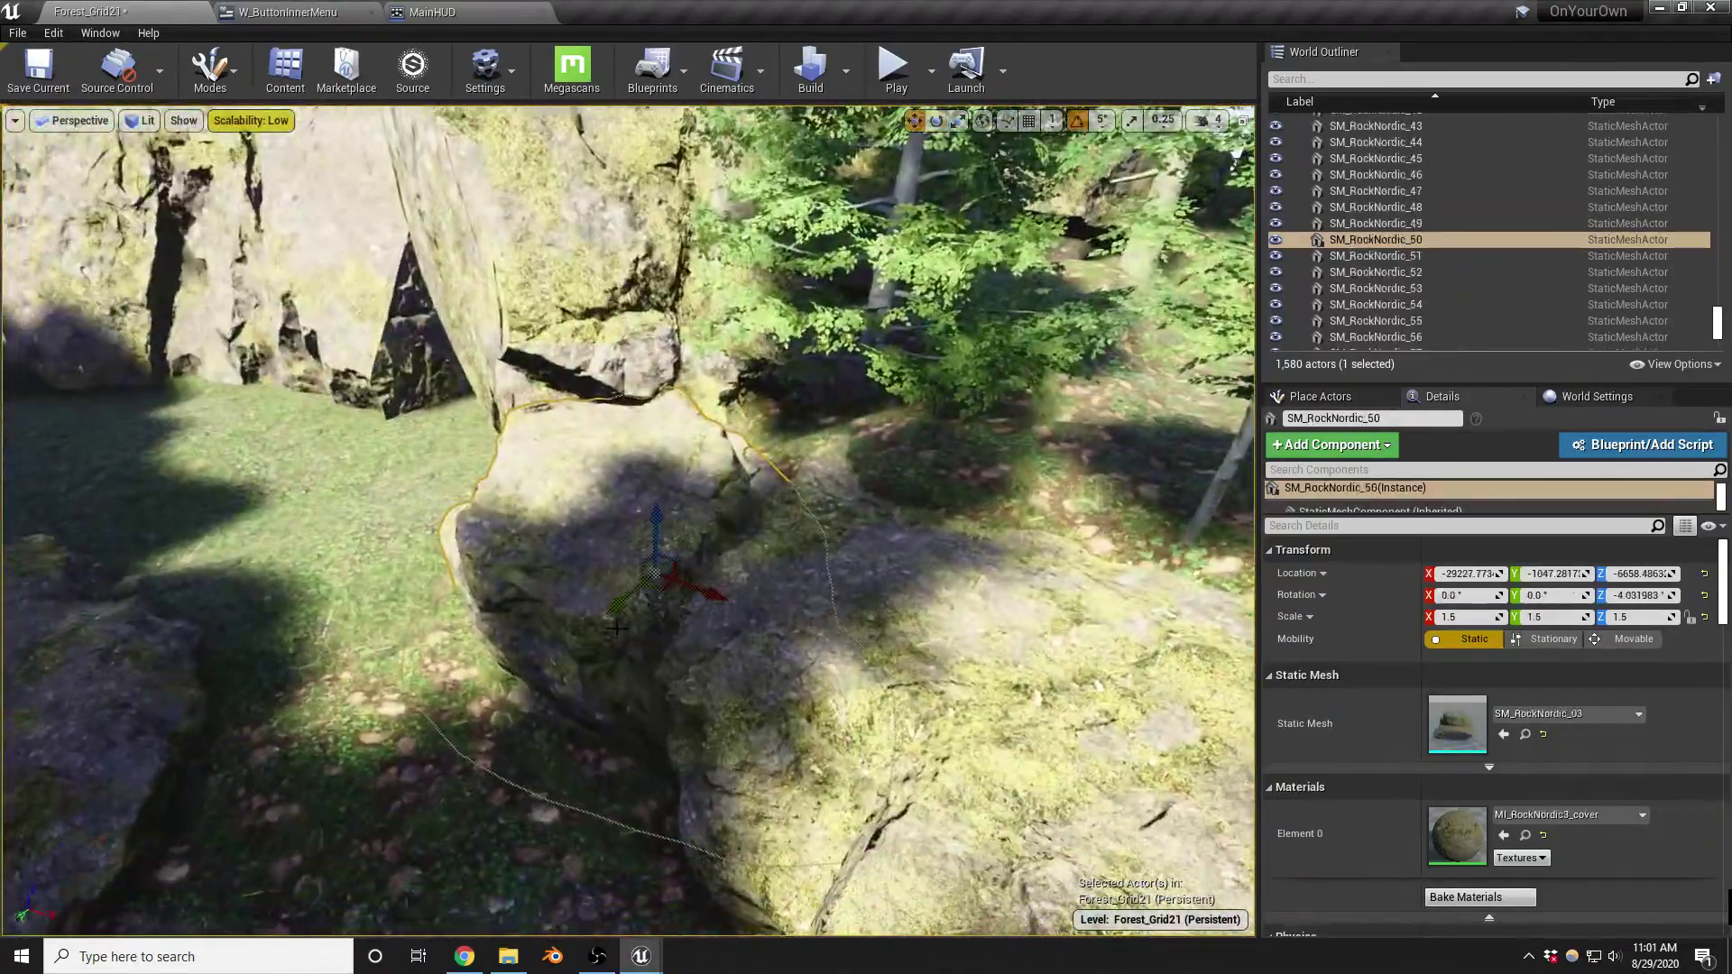
{"action": "left_click_drag", "start_coordinate": [654, 594], "coordinate": [544, 450], "text": "alt"}
{"action": "type", "text": "2"}
{"action": "key", "text": "Return"}
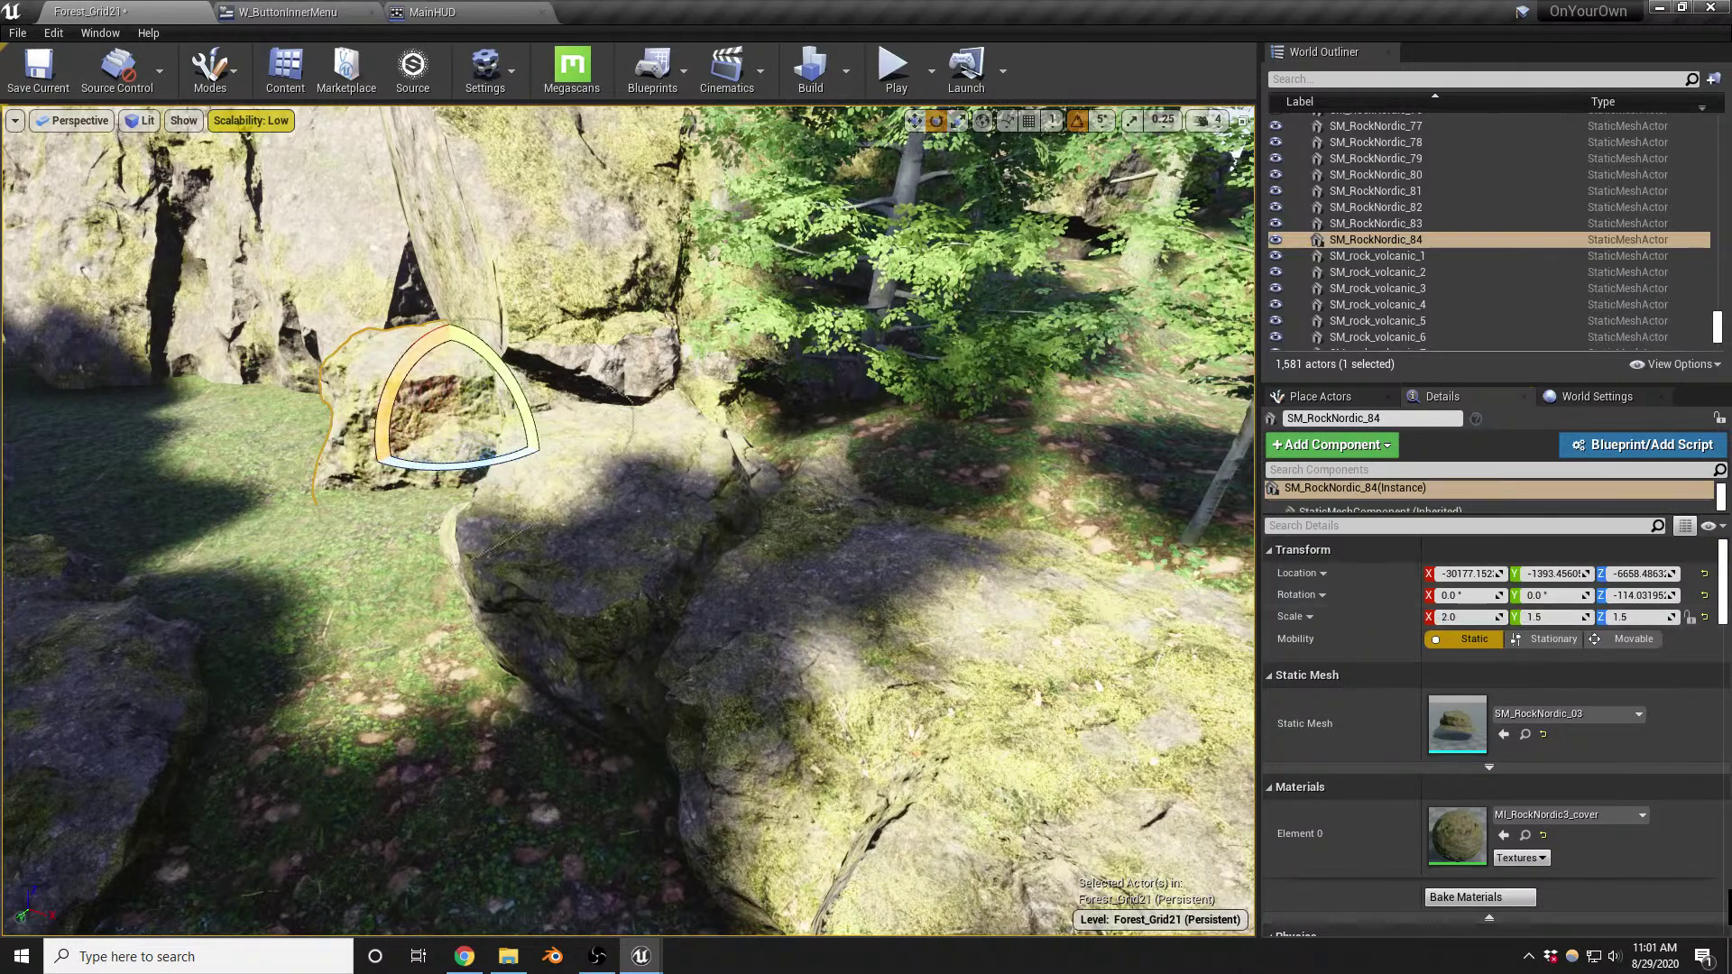
Raise the boulder copy at the cliff base to about Z -6601 and delete it
{"action": "right_click_drag", "start_coordinate": [539, 386], "coordinate": [506, 375]}
{"action": "key", "text": "w"}
{"action": "left_click_drag", "start_coordinate": [555, 424], "coordinate": [569, 396]}
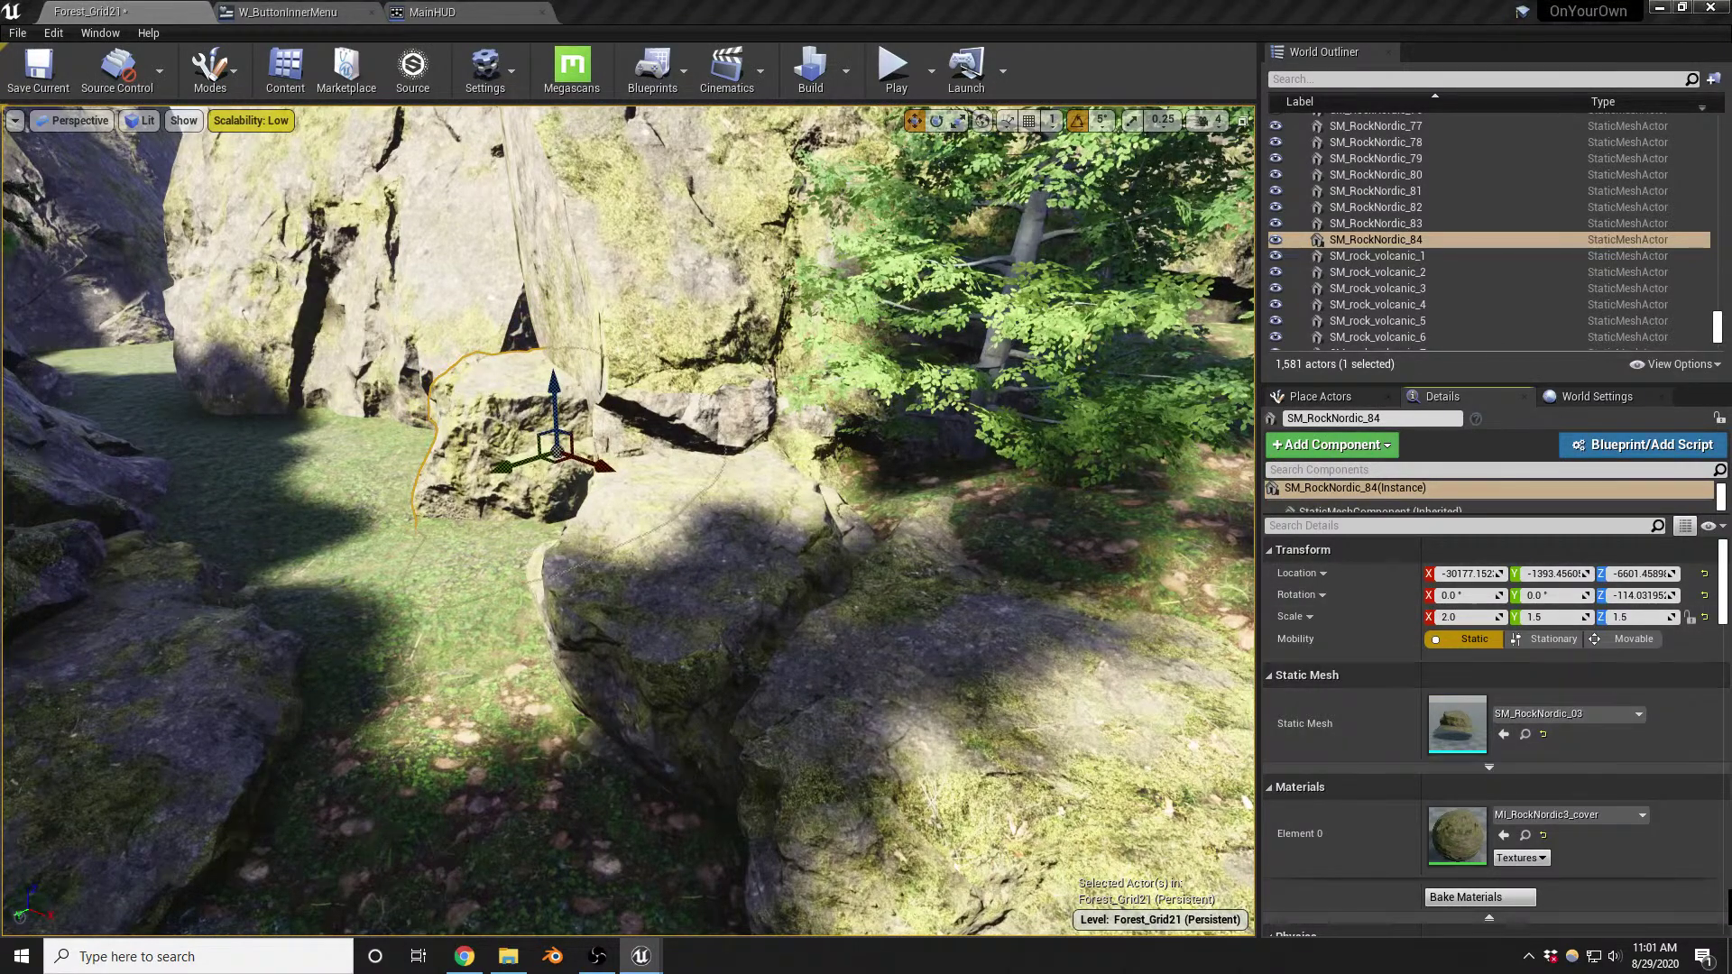
{"action": "right_click_drag", "start_coordinate": [811, 558], "coordinate": [776, 546]}
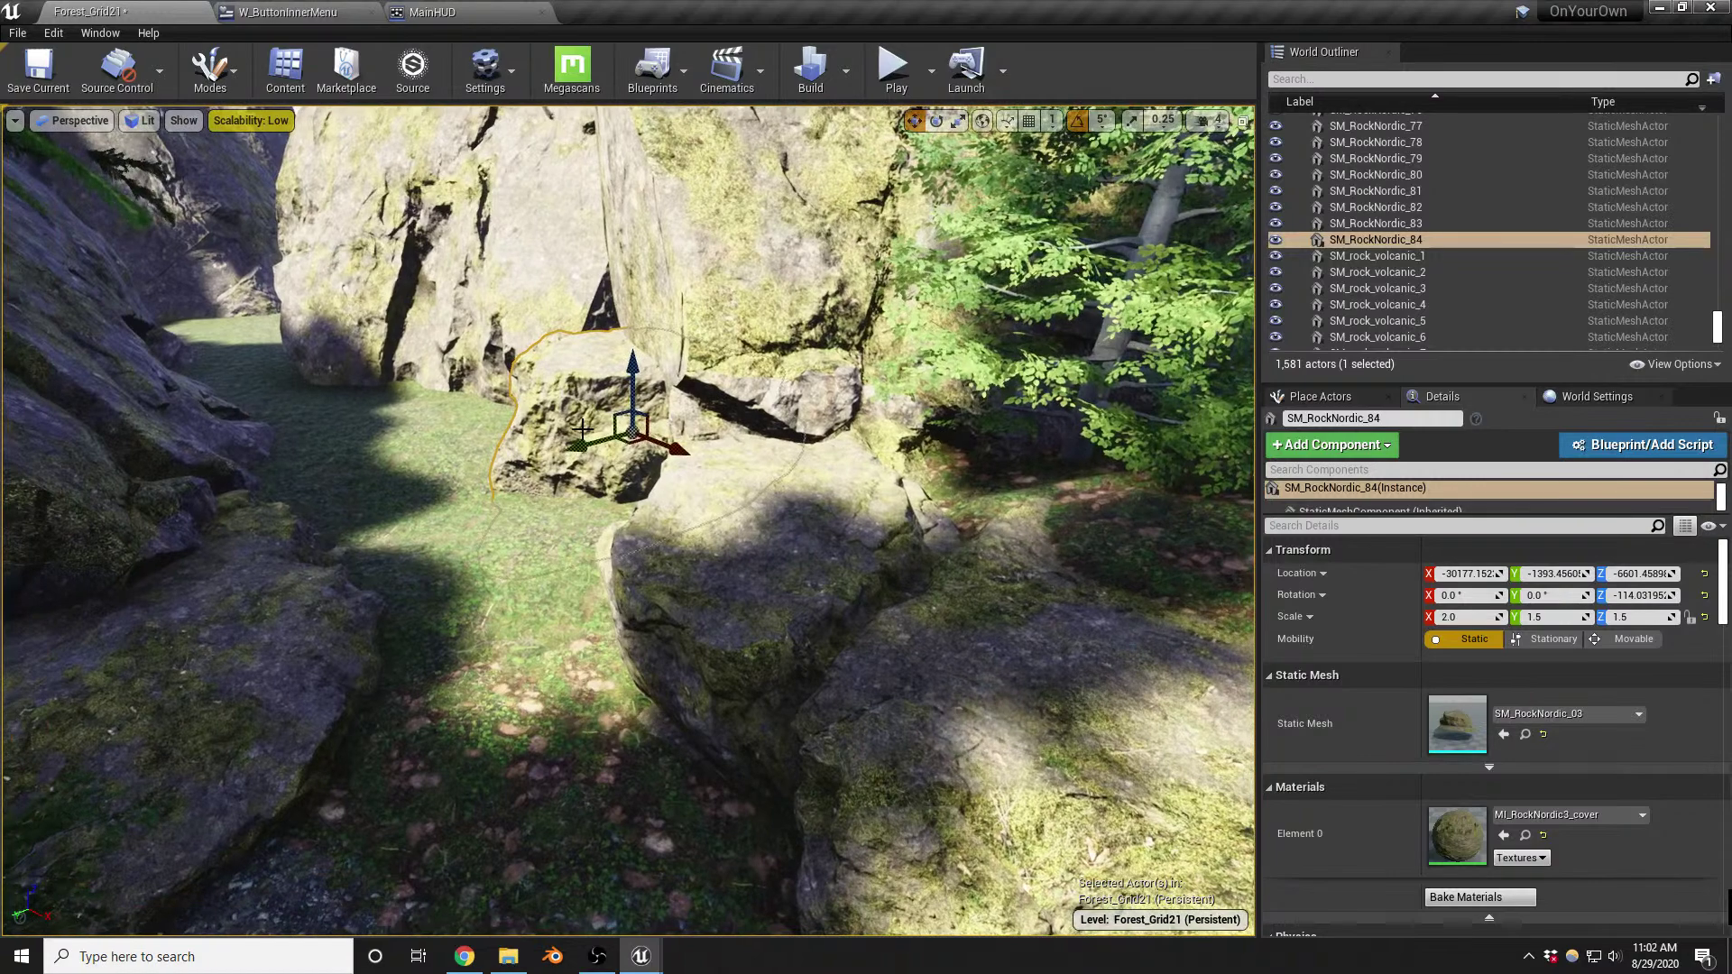
{"action": "key", "text": "Delete"}
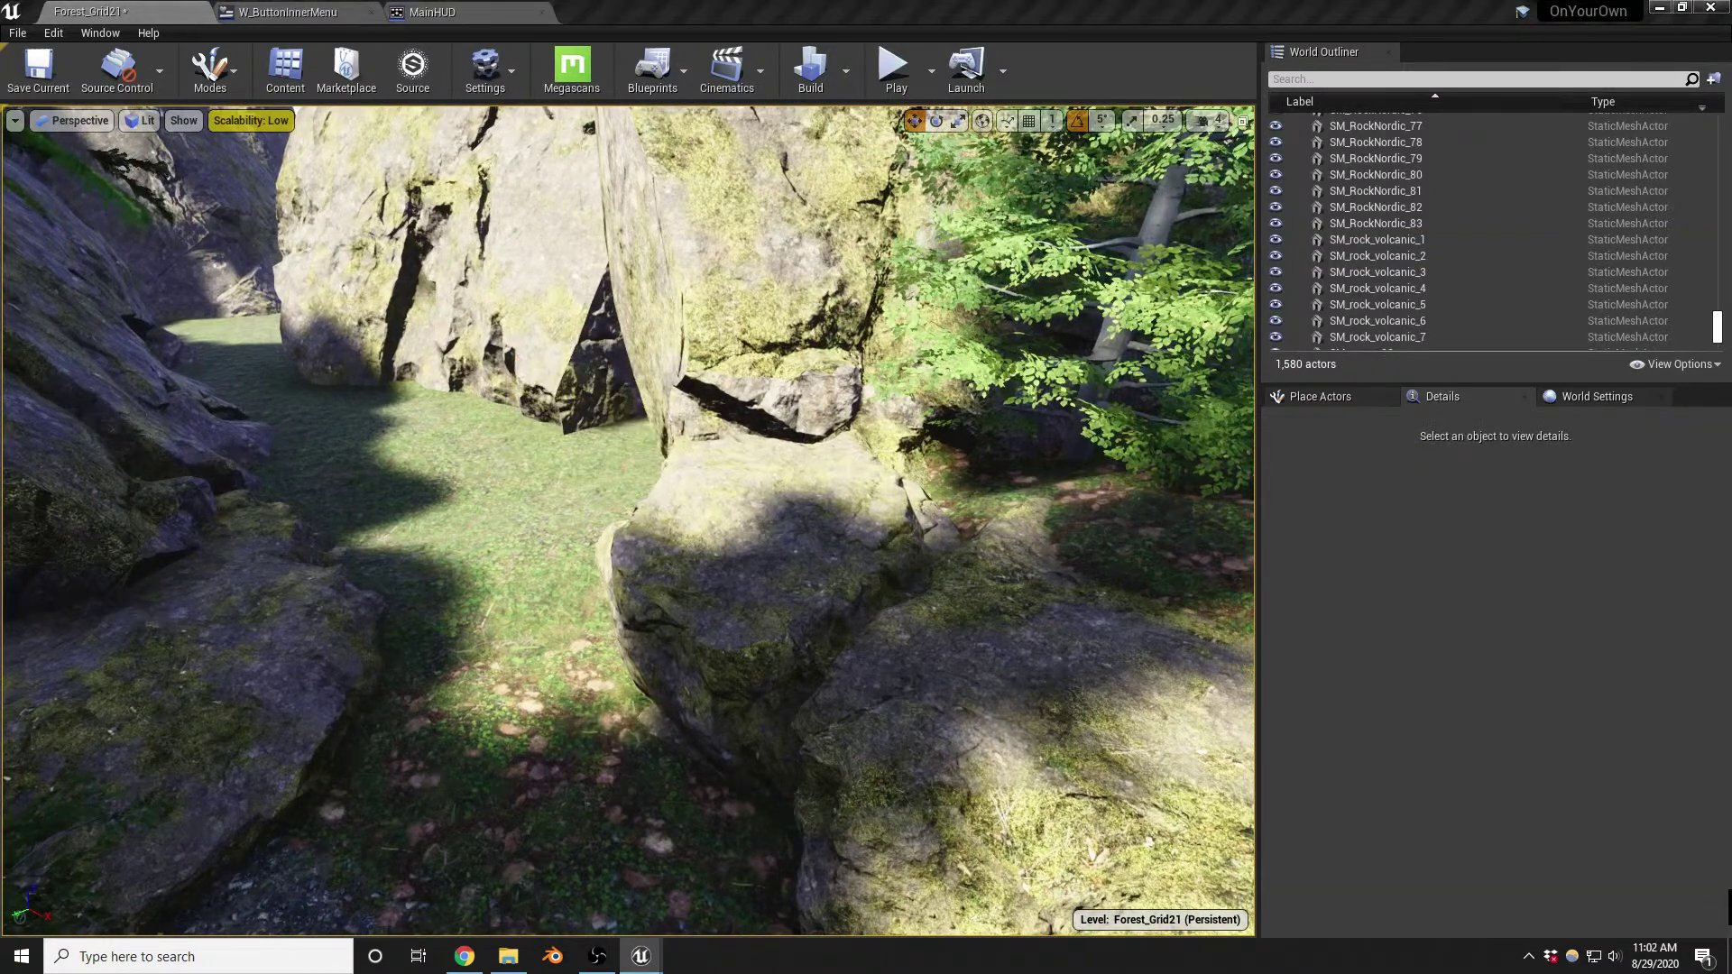
Place an SM_RockNordic_01 rock over the gap at the cliff base at about X -30249, Y -1257, Z -6682
{"action": "key", "text": "ctrl+z"}
{"action": "key", "text": "ctrl+z"}
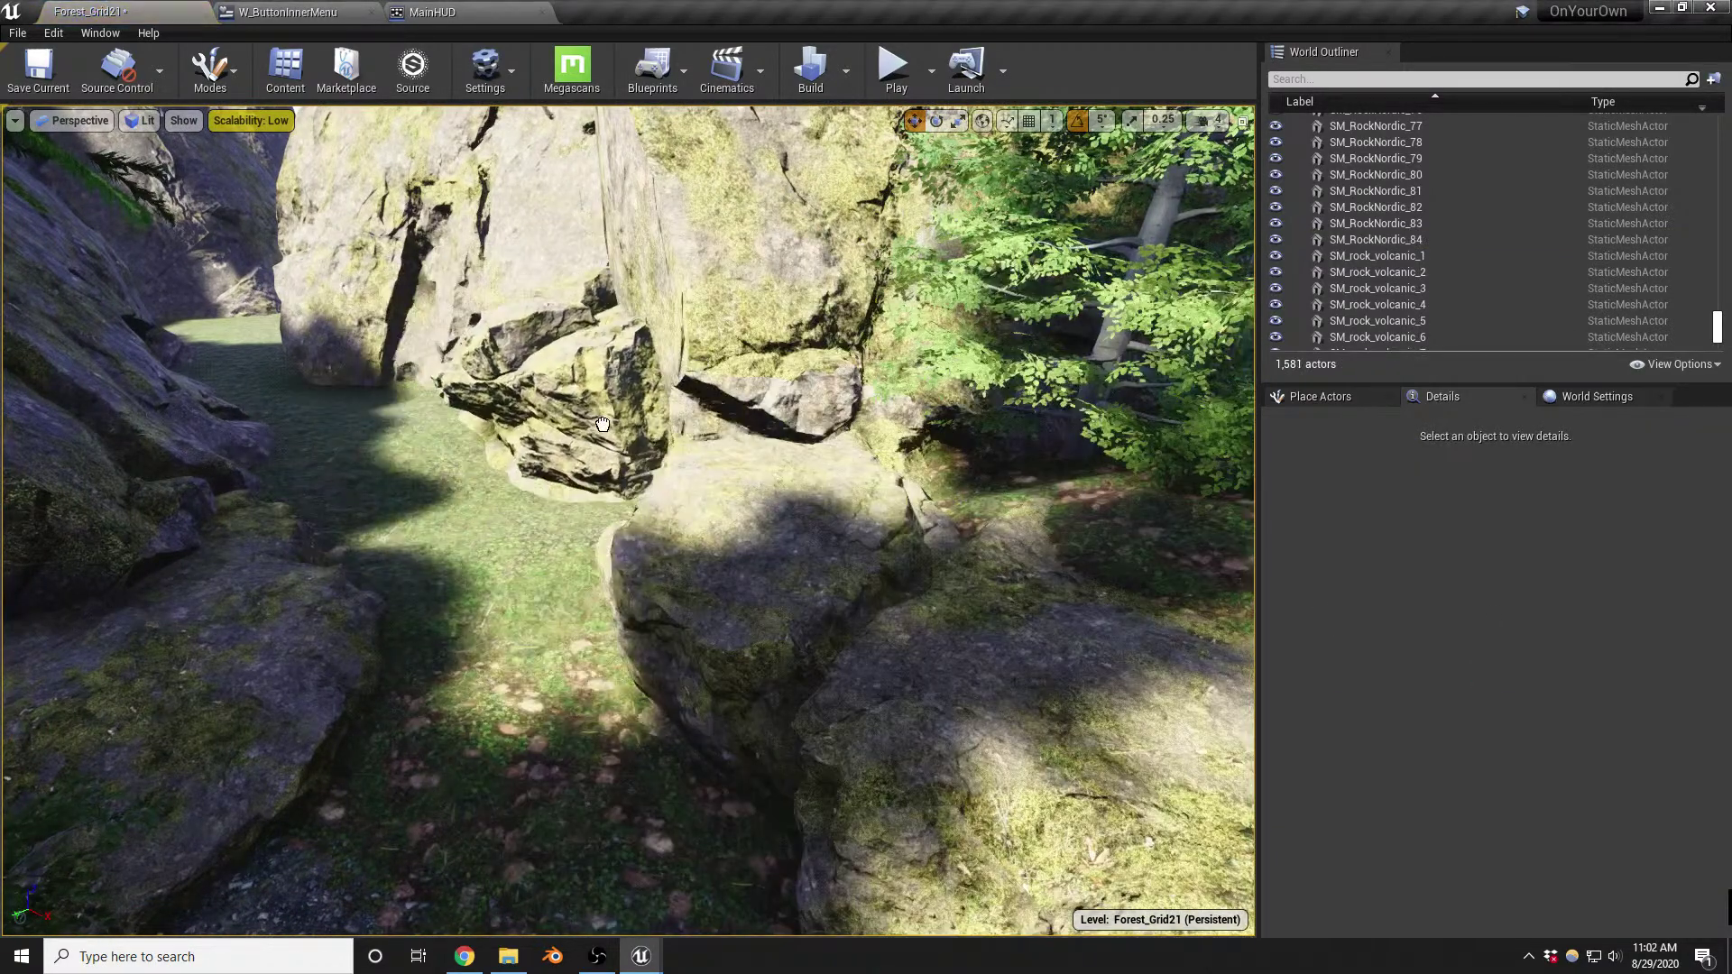
{"action": "left_click", "coordinate": [586, 439]}
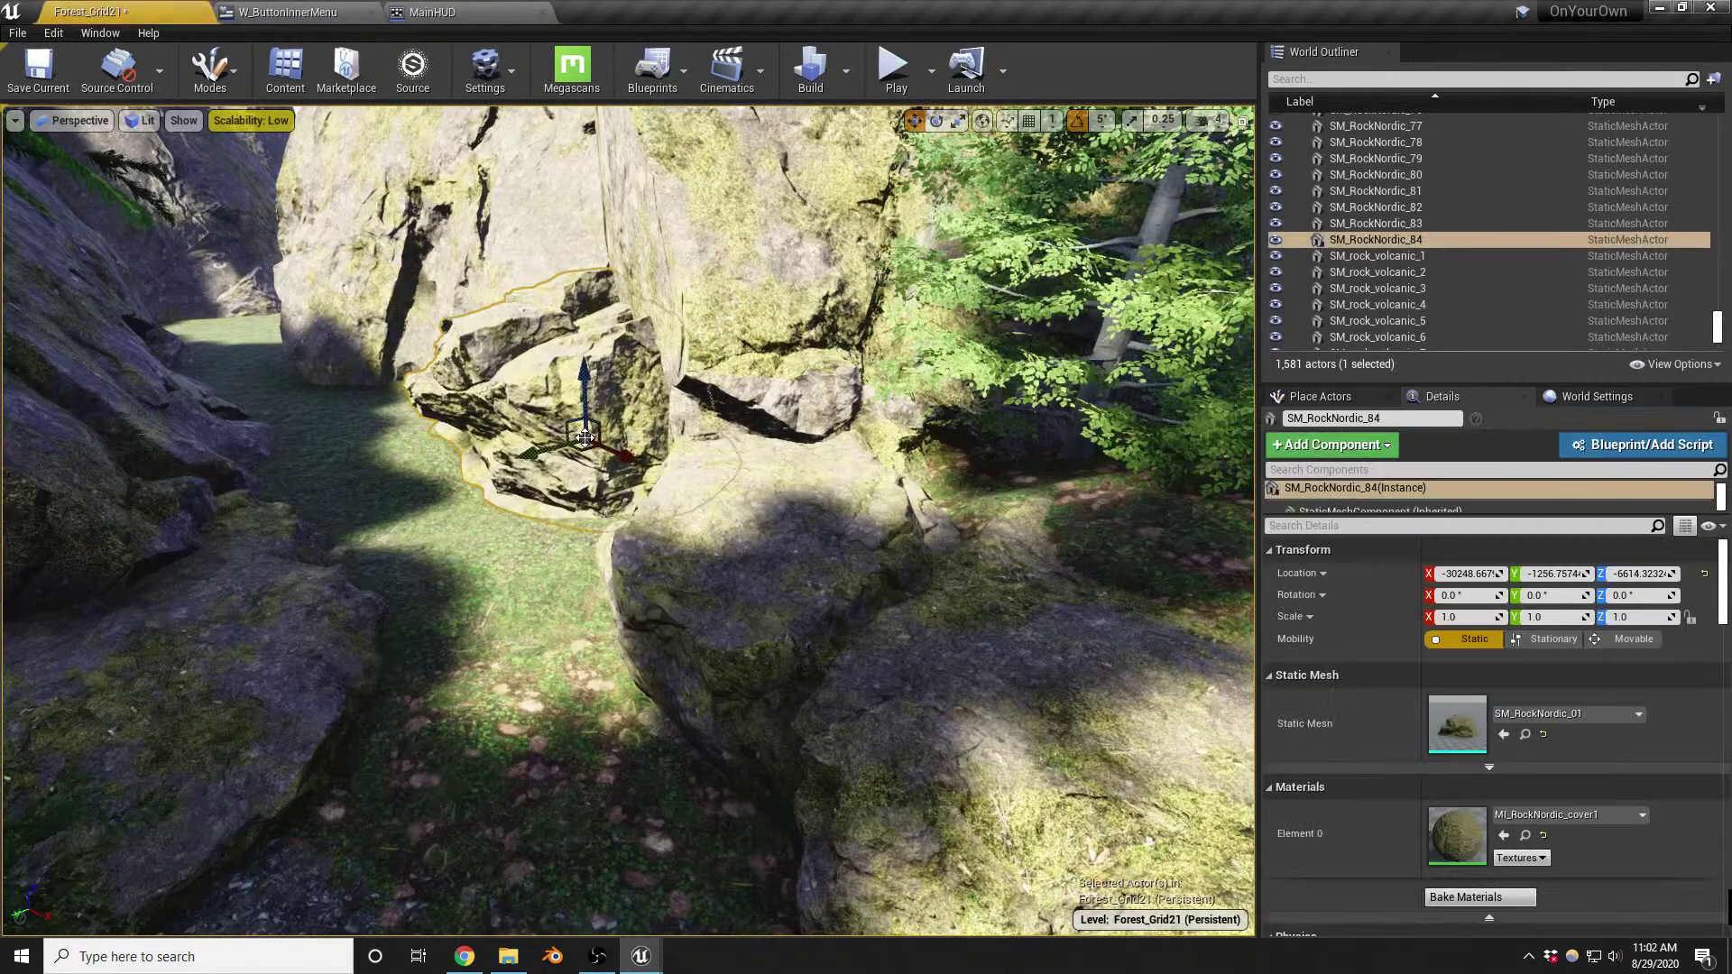
{"action": "left_click_drag", "start_coordinate": [594, 388], "coordinate": [585, 377]}
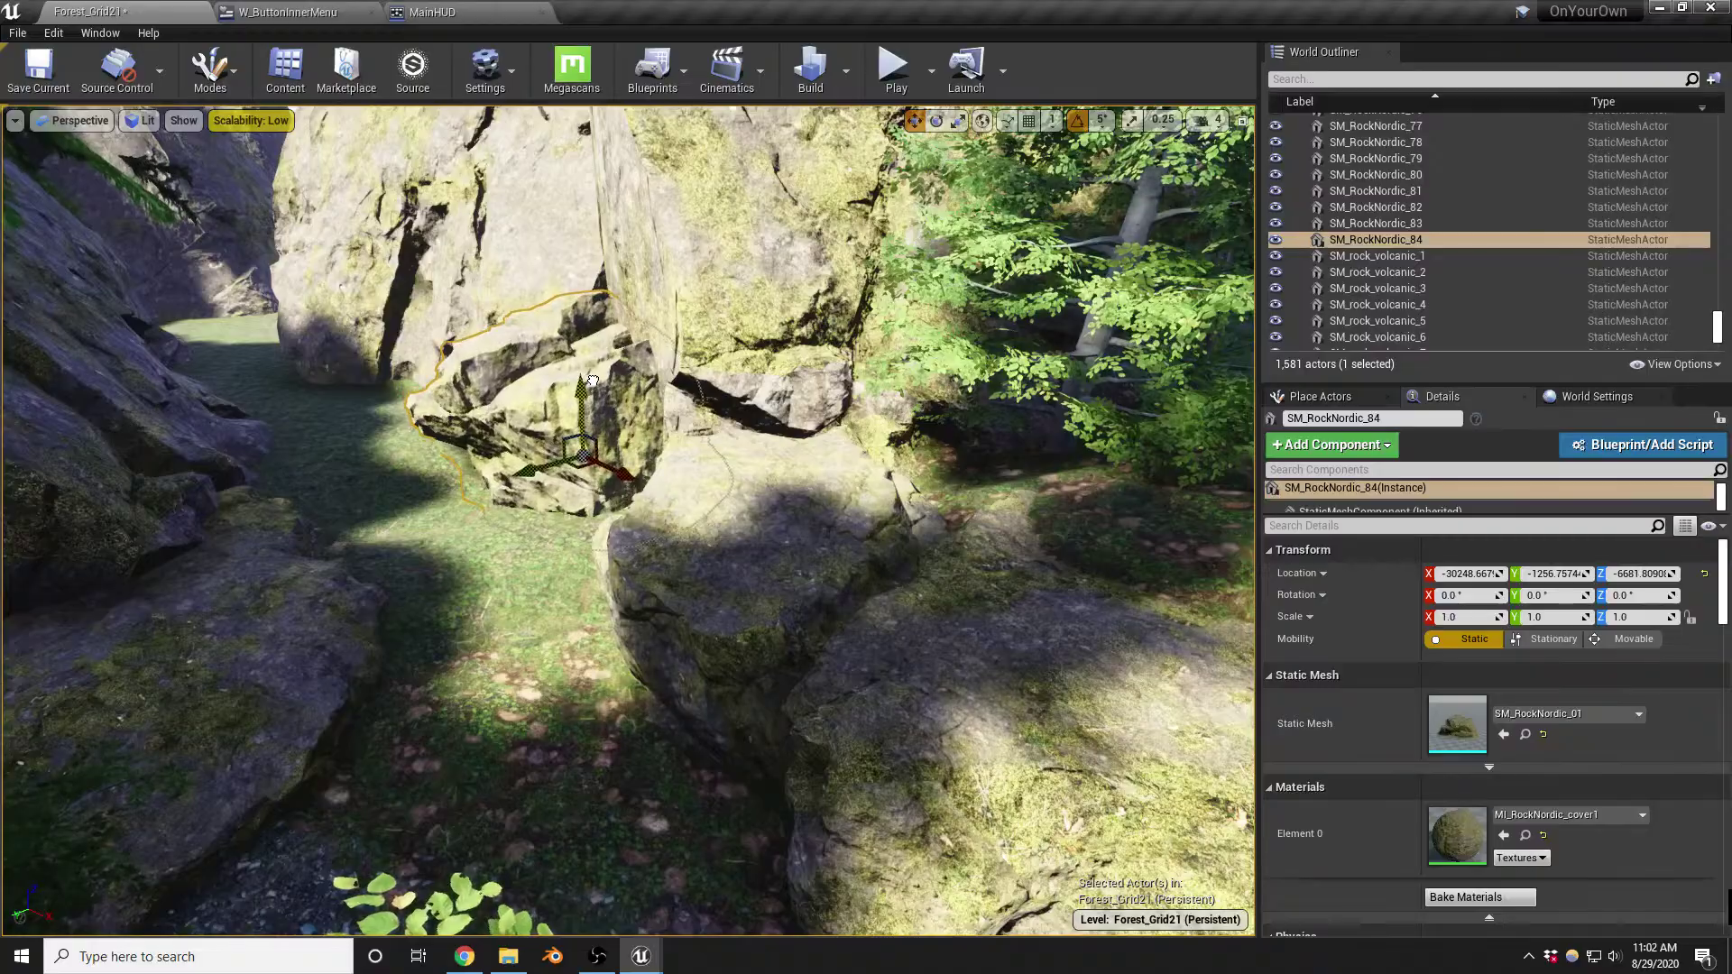
{"action": "right_click_drag", "start_coordinate": [593, 382], "coordinate": [574, 423]}
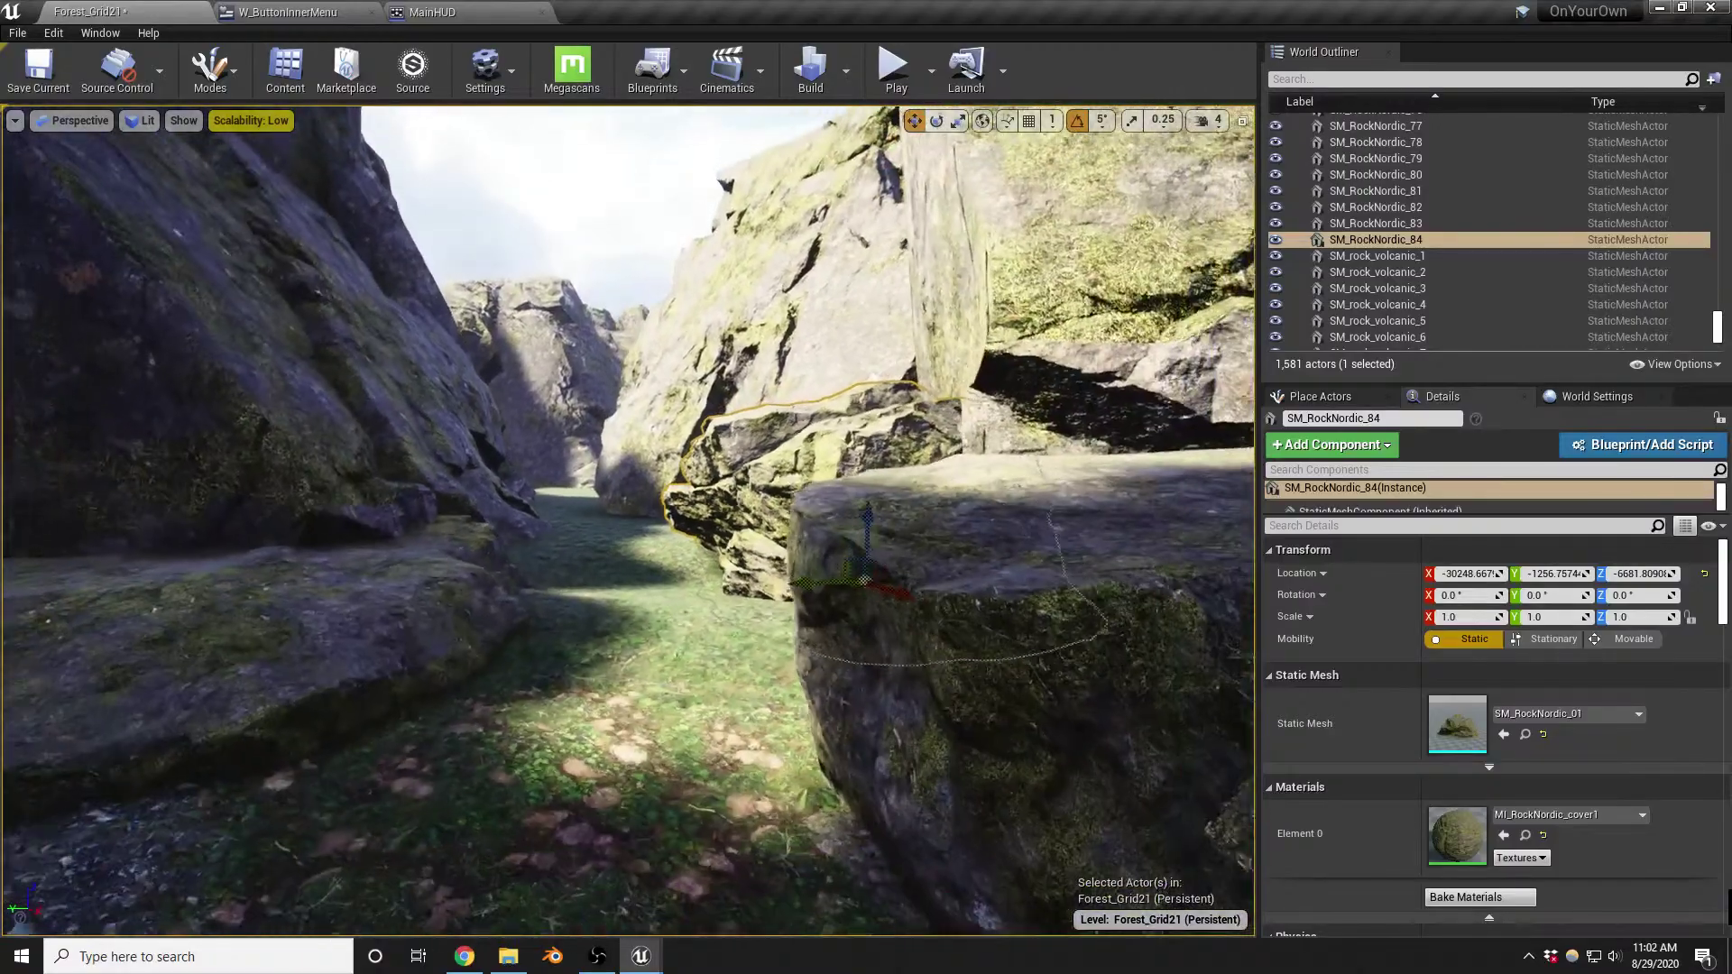
{"action": "right_click_drag", "start_coordinate": [574, 424], "coordinate": [574, 413]}
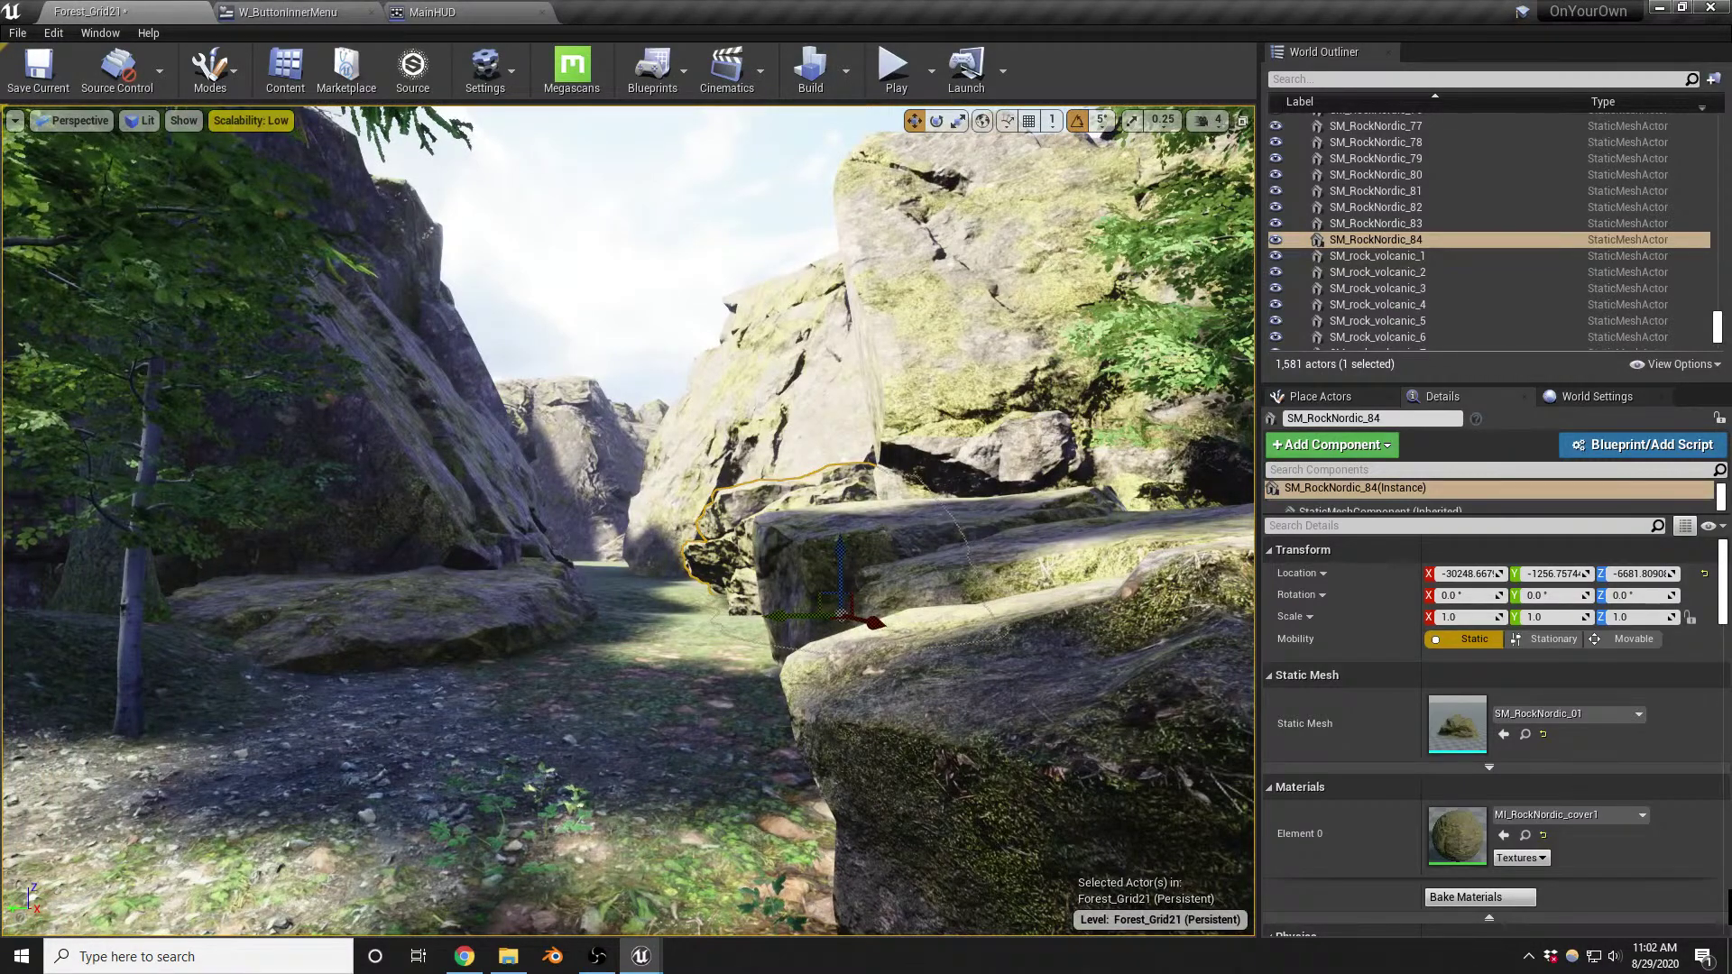
Locate the mesh of the distant SM_CliffEdge6 rock and place SM_CliffEdge2 on the mirrored cliff's top at about X -32735, Y -1958, Z -5176
{"action": "mouse_move", "coordinate": [574, 413]}
{"action": "right_mouse_down"}
{"action": "mouse_move", "coordinate": [469, 412]}
{"action": "mouse_move", "coordinate": [573, 413]}
{"action": "right_mouse_up"}
{"action": "right_click_drag", "start_coordinate": [638, 575], "coordinate": [632, 650]}
{"action": "mouse_move", "coordinate": [618, 526]}
{"action": "right_mouse_down"}
{"action": "mouse_move", "coordinate": [586, 541]}
{"action": "mouse_move", "coordinate": [618, 525]}
{"action": "mouse_move", "coordinate": [603, 536]}
{"action": "right_mouse_up"}
{"action": "left_click", "coordinate": [619, 526]}
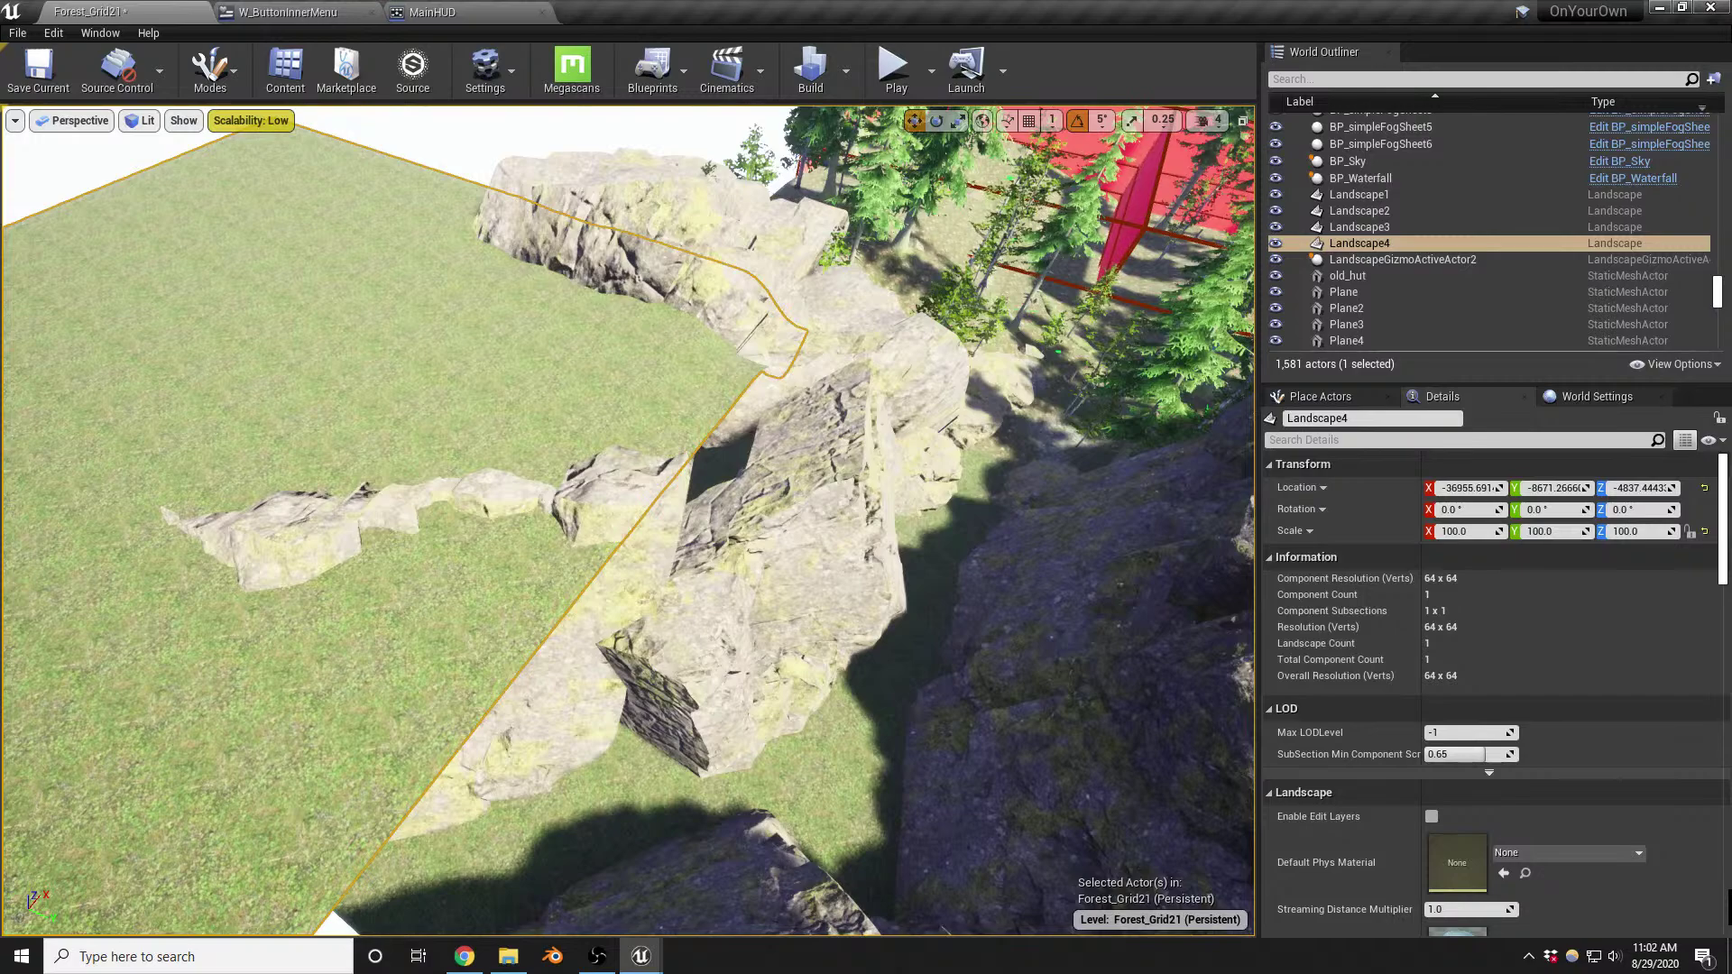
{"action": "right_click_drag", "start_coordinate": [1007, 503], "coordinate": [399, 387]}
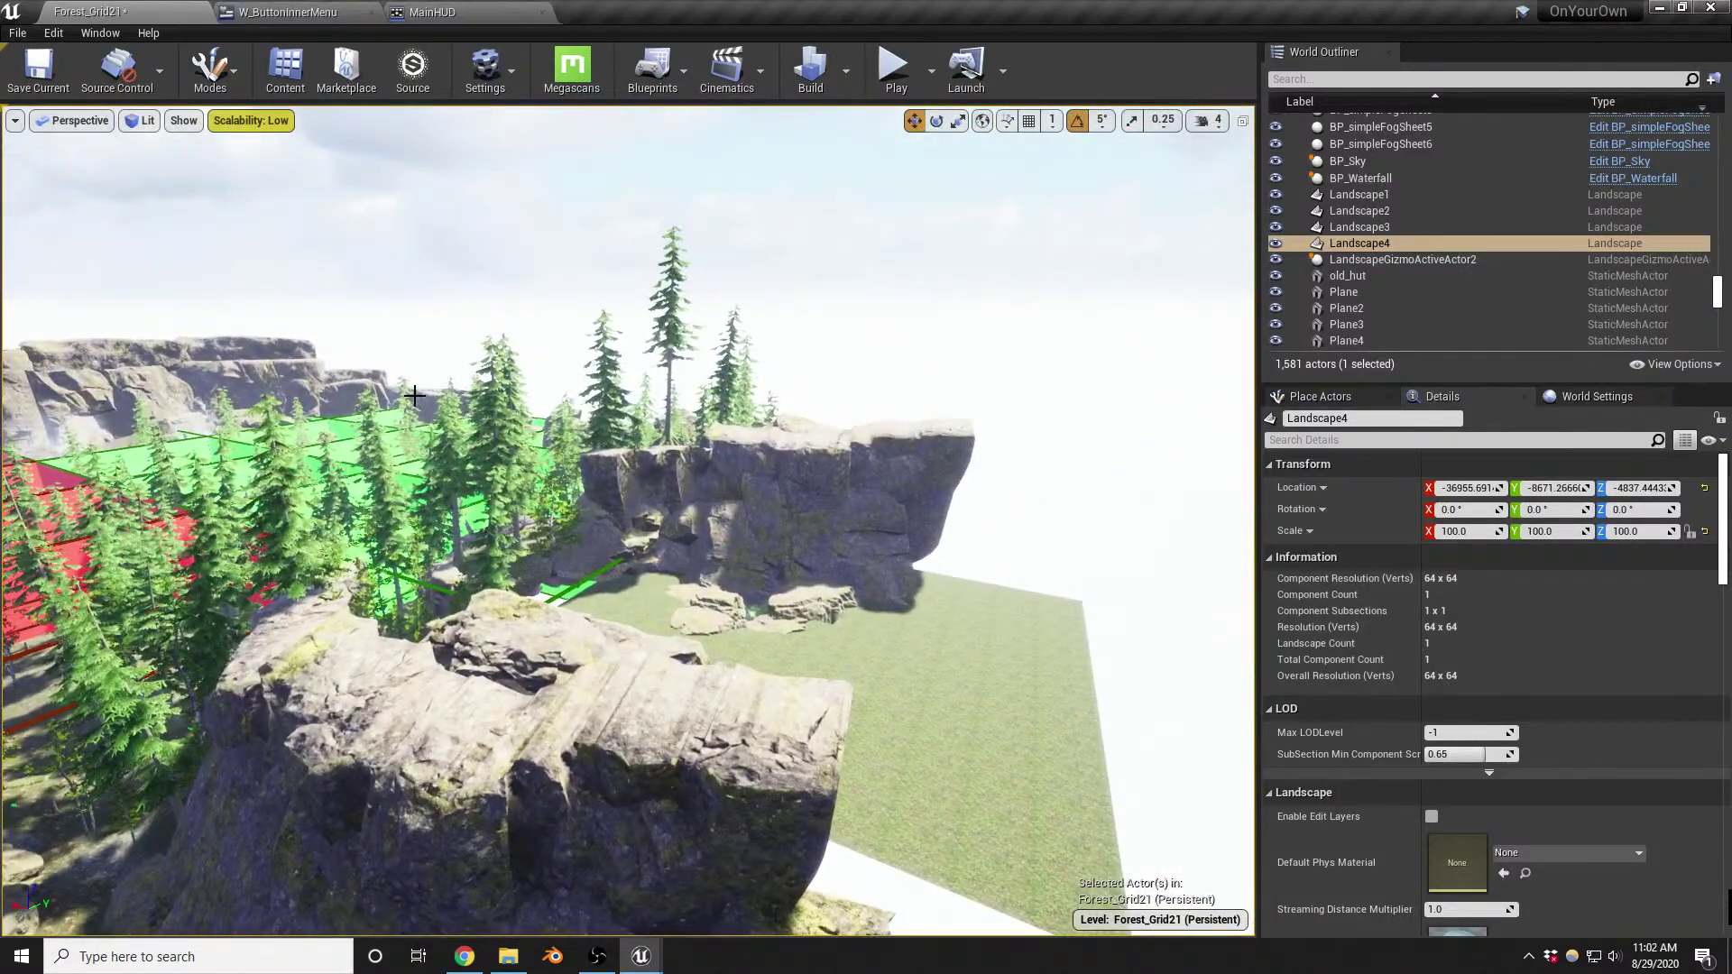
{"action": "left_click", "coordinate": [414, 395]}
{"action": "left_click", "coordinate": [447, 396]}
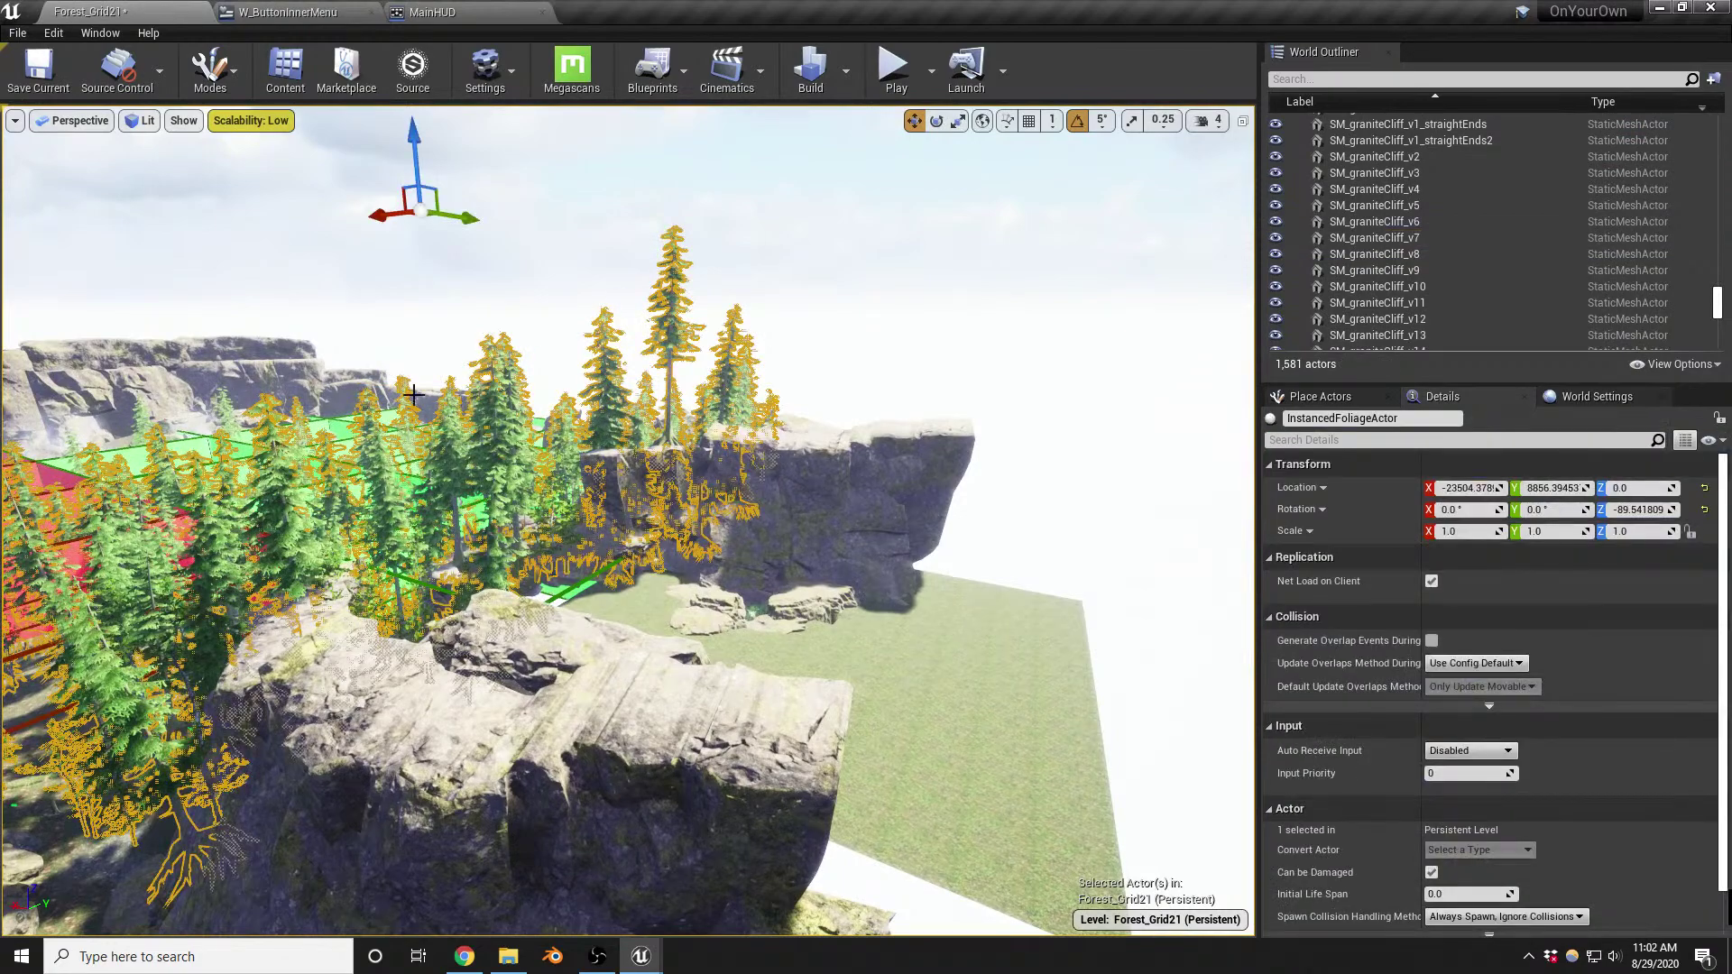
{"action": "left_click", "coordinate": [356, 388]}
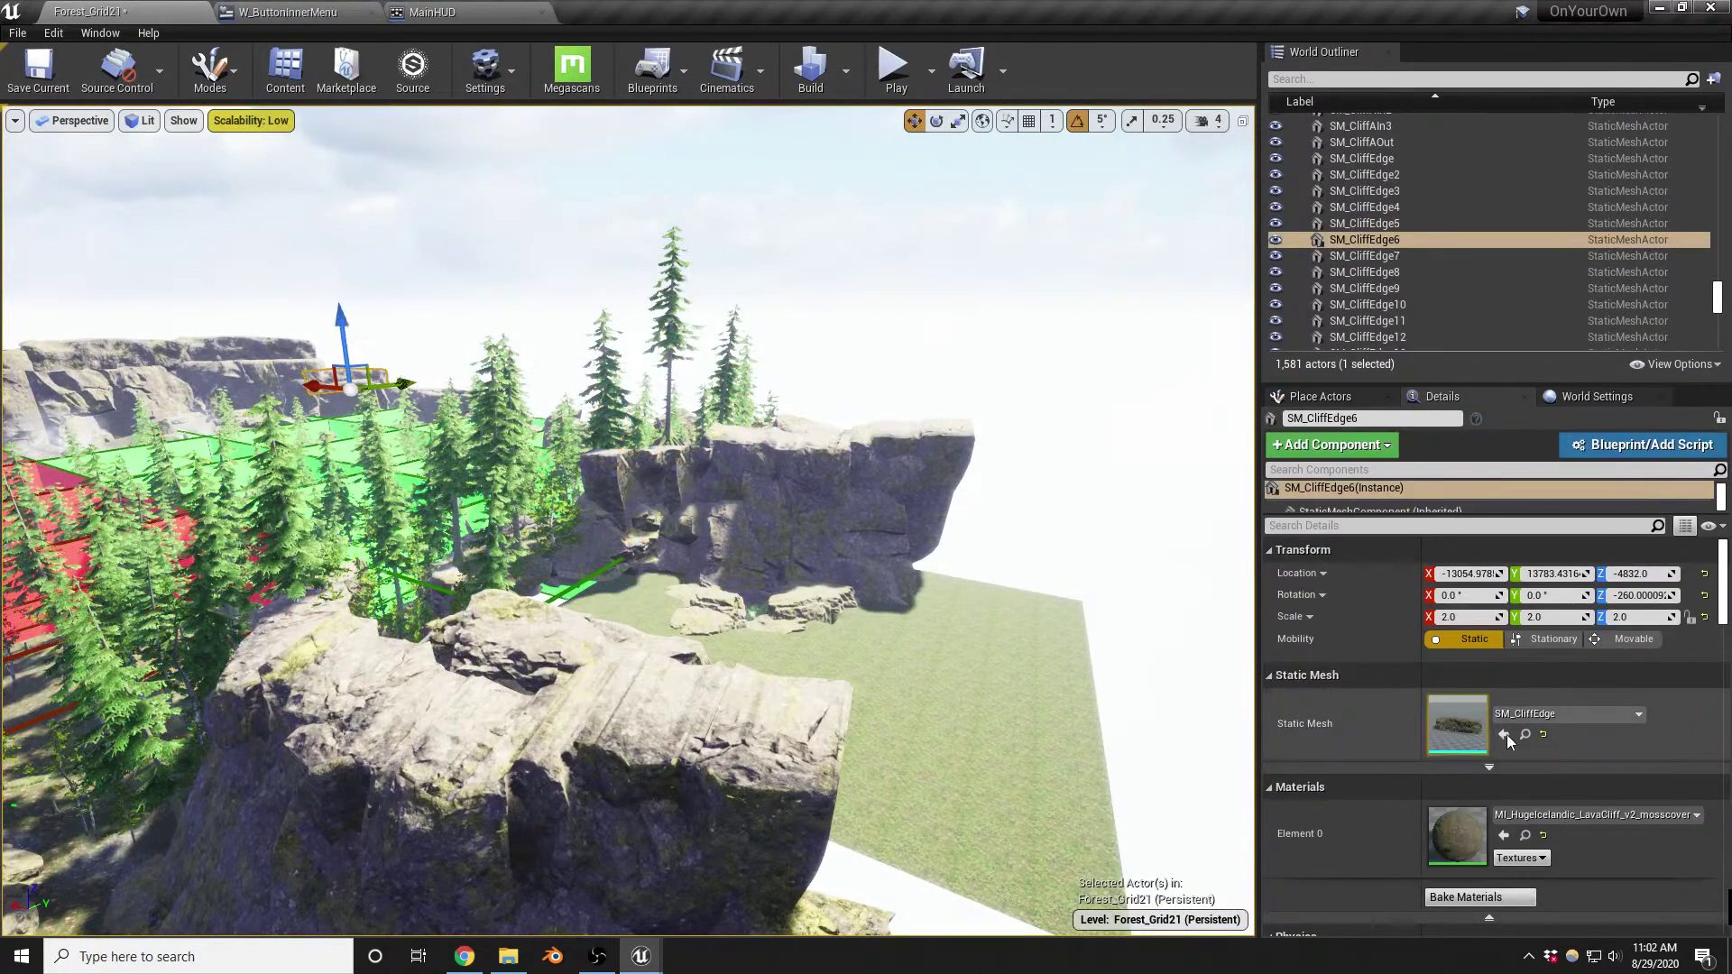
{"action": "right_click_drag", "start_coordinate": [881, 580], "coordinate": [632, 631]}
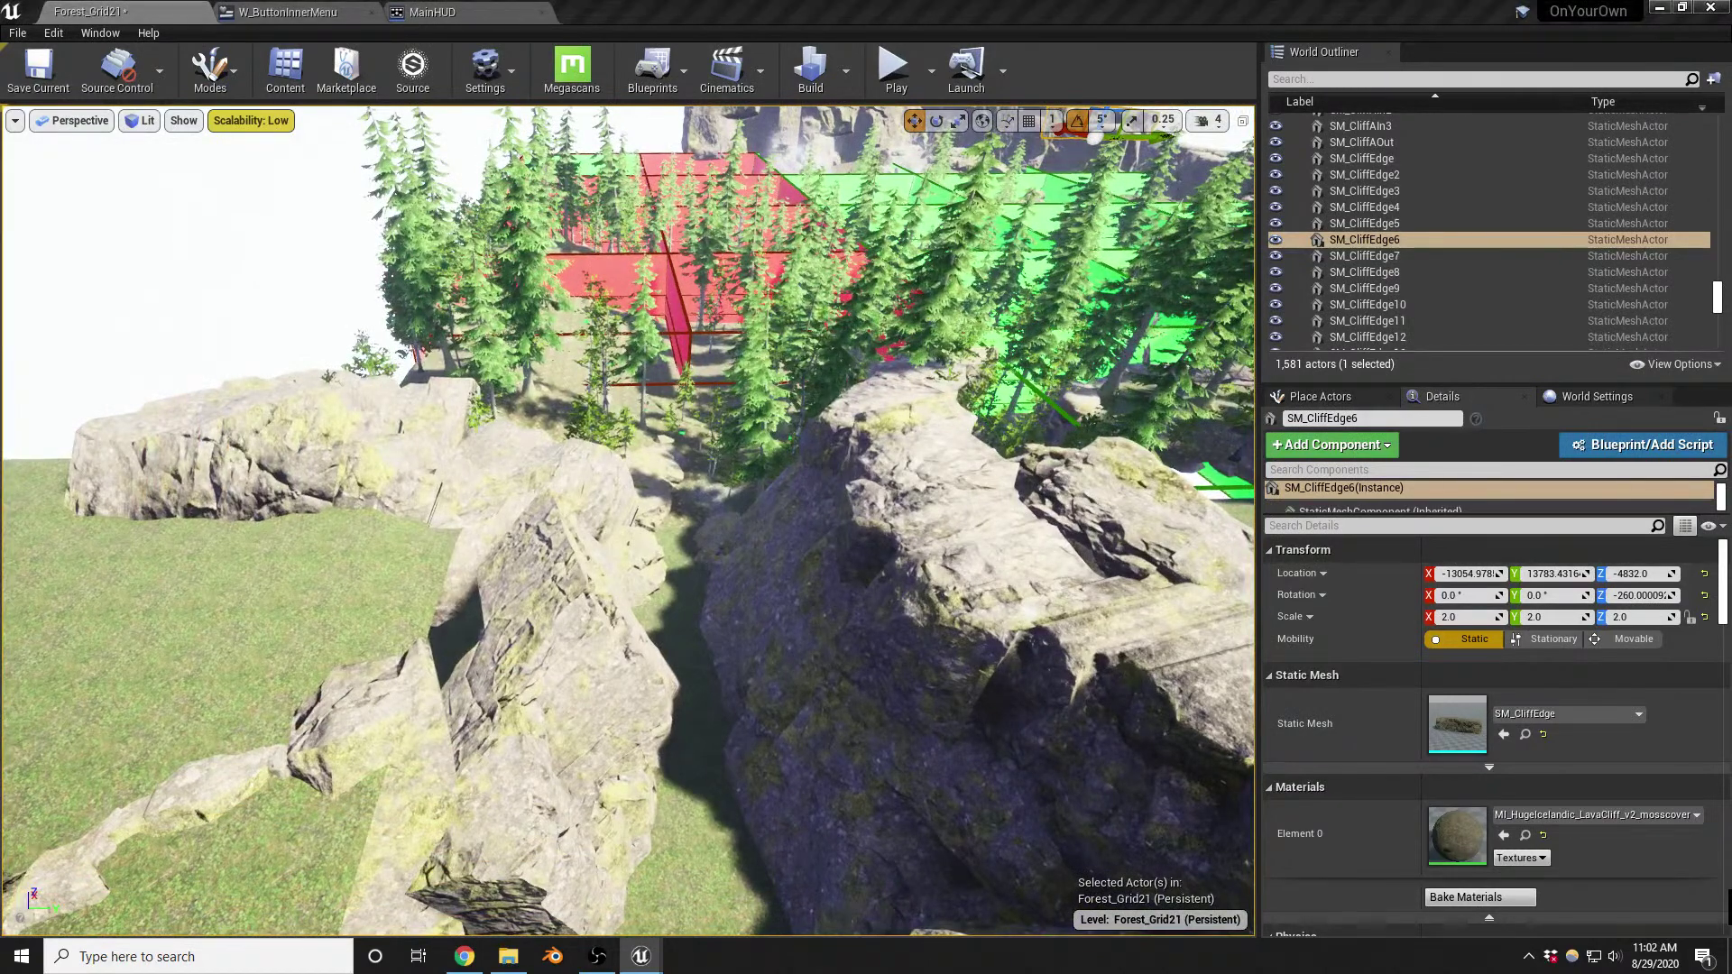
{"action": "left_click_drag", "start_coordinate": [1730, 659], "coordinate": [503, 687]}
Try stretching the placed cliff edge with an X scale of 3 only, and undo the scale change
{"action": "left_click", "coordinate": [1479, 616]}
{"action": "type", "text": "3"}
{"action": "key", "text": "Return"}
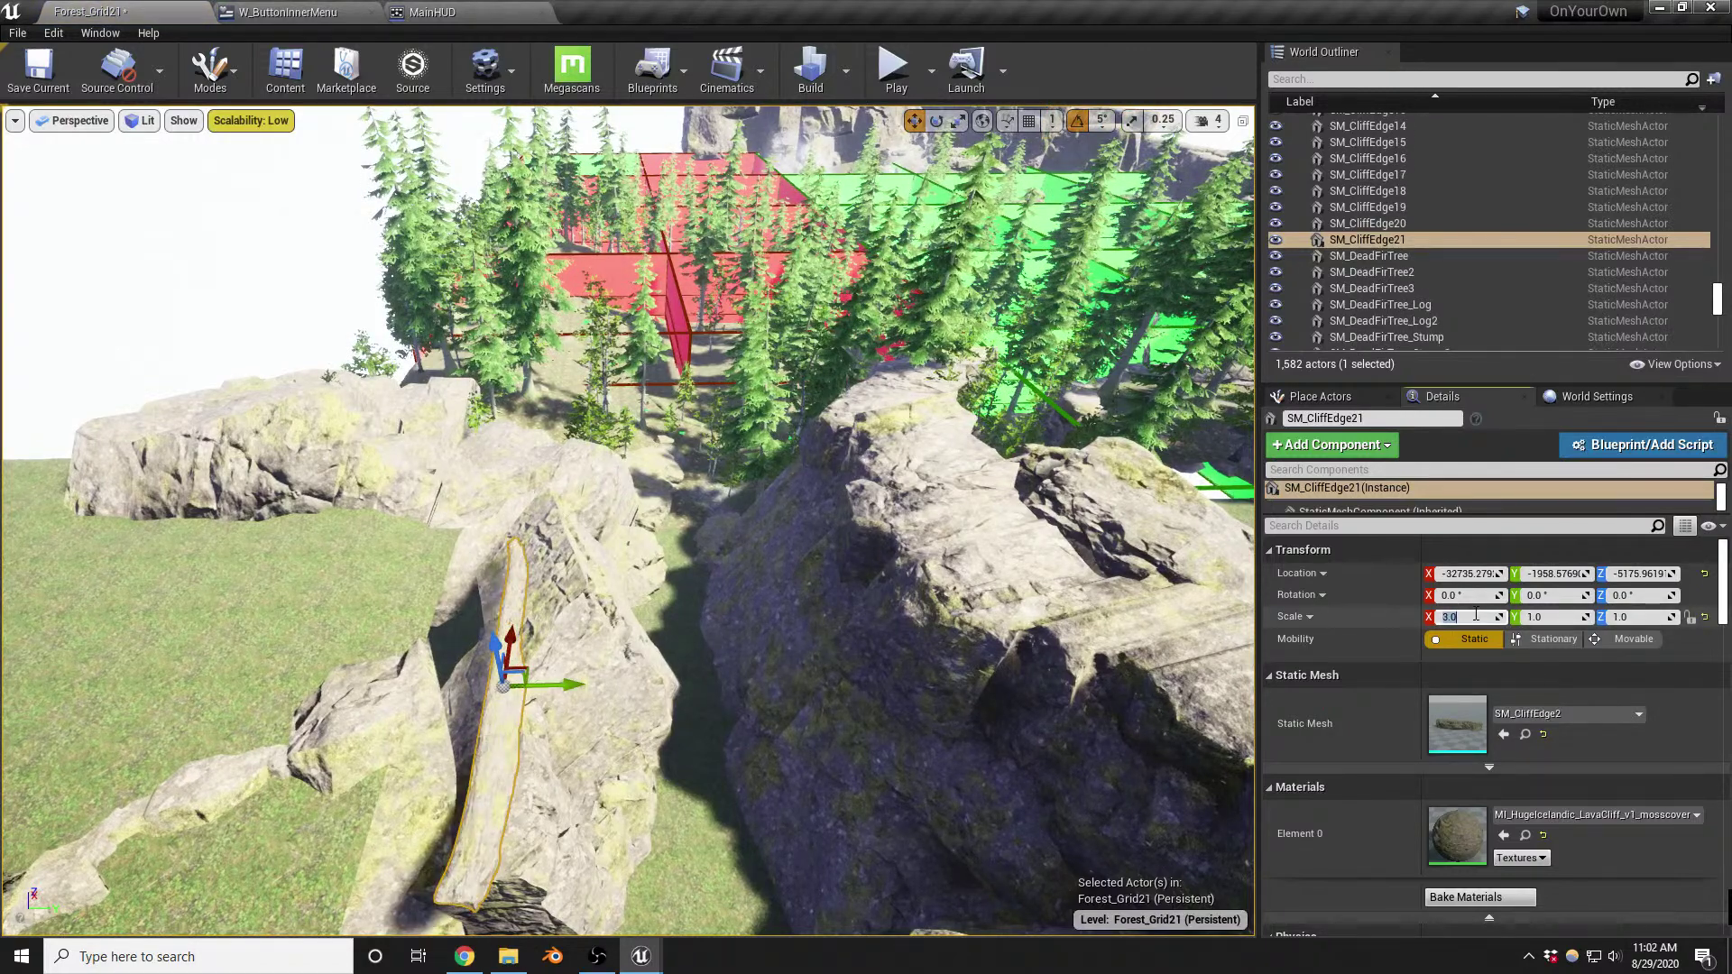
{"action": "right_click_drag", "start_coordinate": [822, 573], "coordinate": [775, 568]}
{"action": "key", "text": "ctrl+z"}
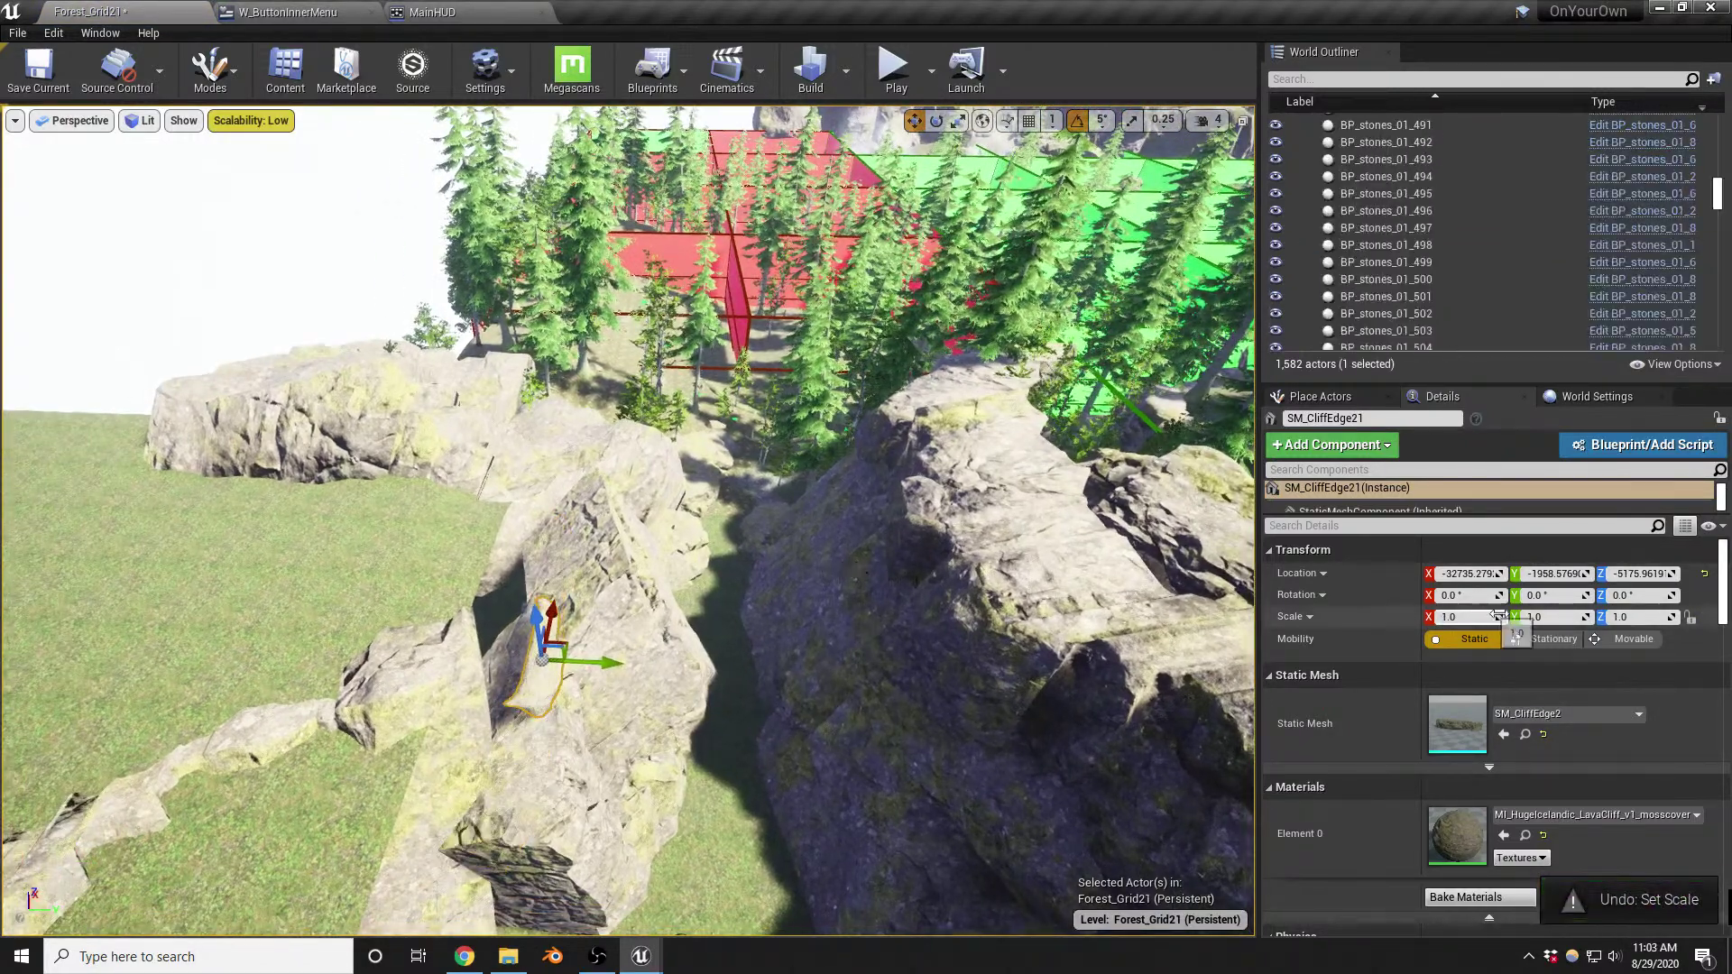
Scale the cliff edge uniformly to 3 and move it along the cliff top to about X -31737, Y -1939, Z -5165
{"action": "left_click", "coordinate": [1449, 617]}
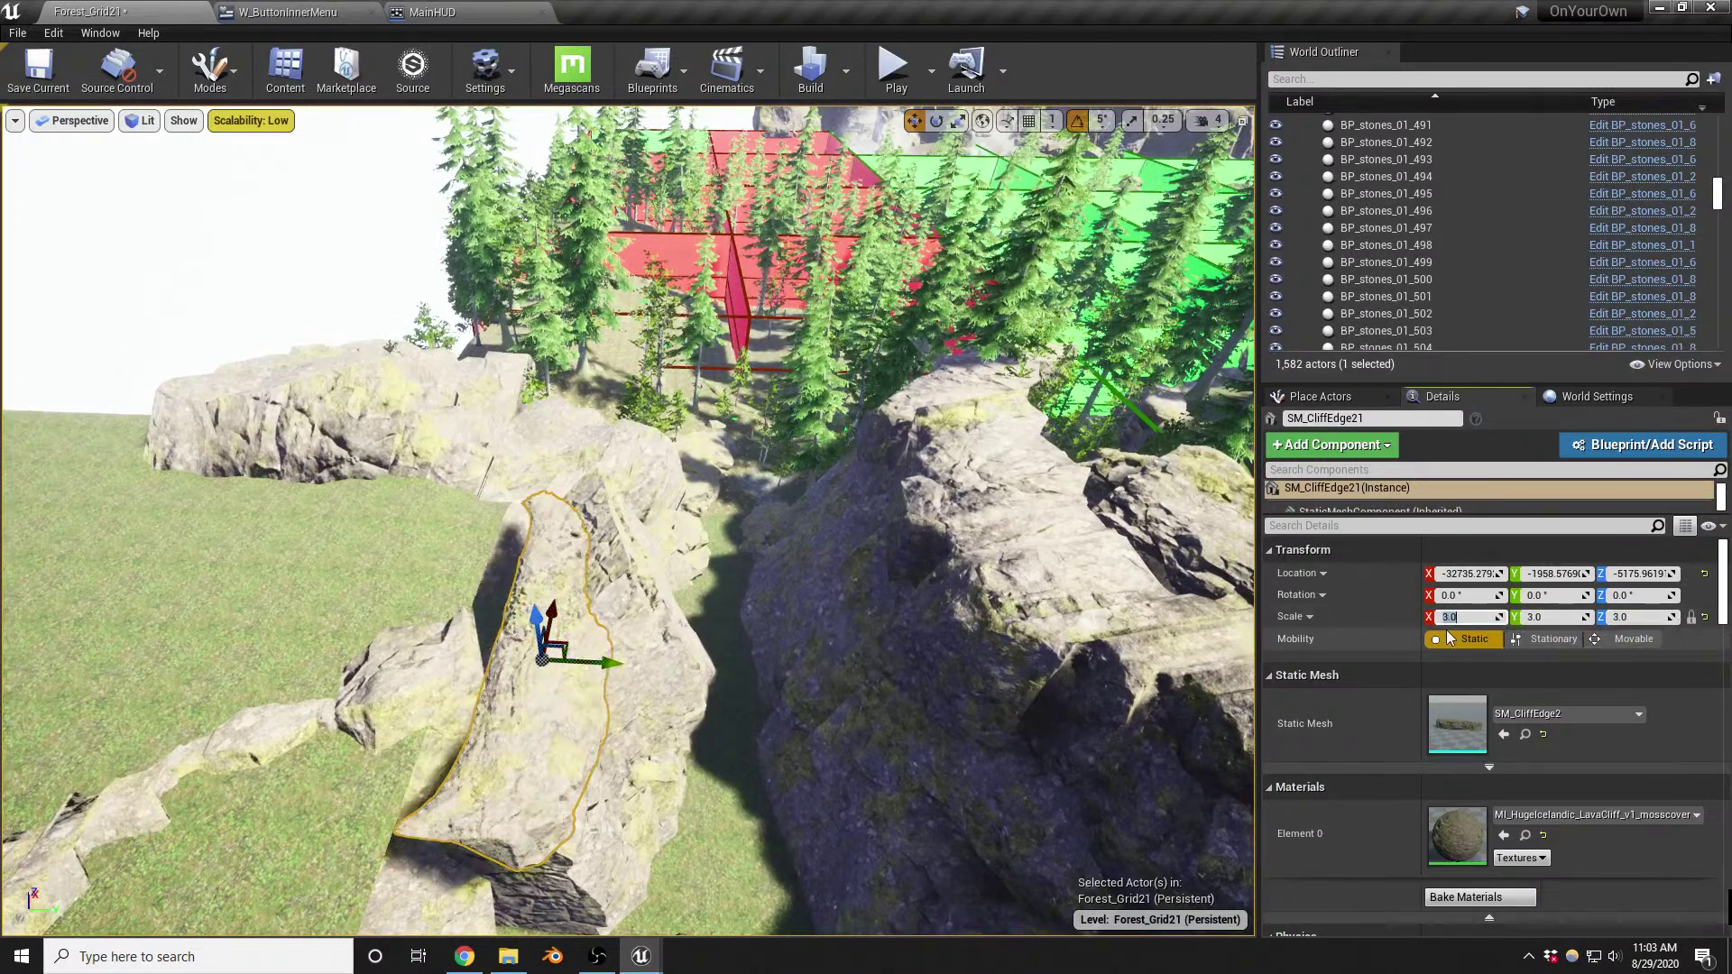
{"action": "type", "text": "3"}
{"action": "key", "text": "Return"}
{"action": "right_click_drag", "start_coordinate": [812, 541], "coordinate": [607, 434]}
{"action": "left_click_drag", "start_coordinate": [548, 458], "coordinate": [648, 531]}
{"action": "left_click_drag", "start_coordinate": [650, 444], "coordinate": [656, 437]}
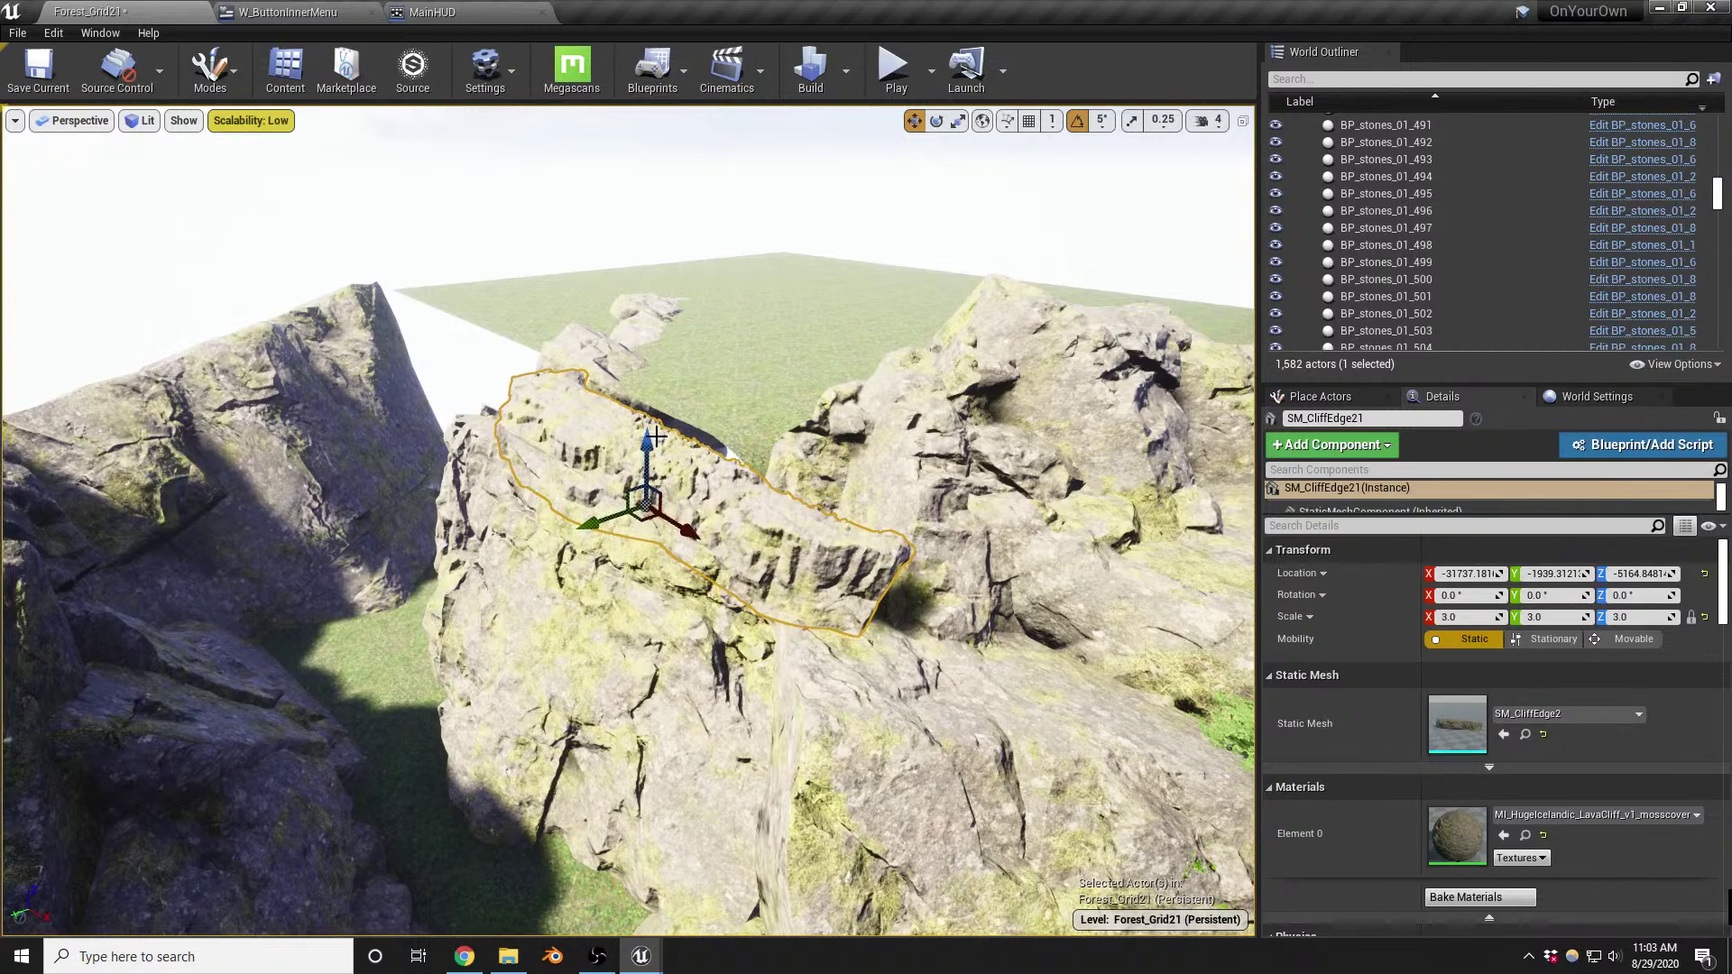
Shift Landscape4 behind the cliff along Y to about -8335
{"action": "left_click", "coordinate": [720, 422]}
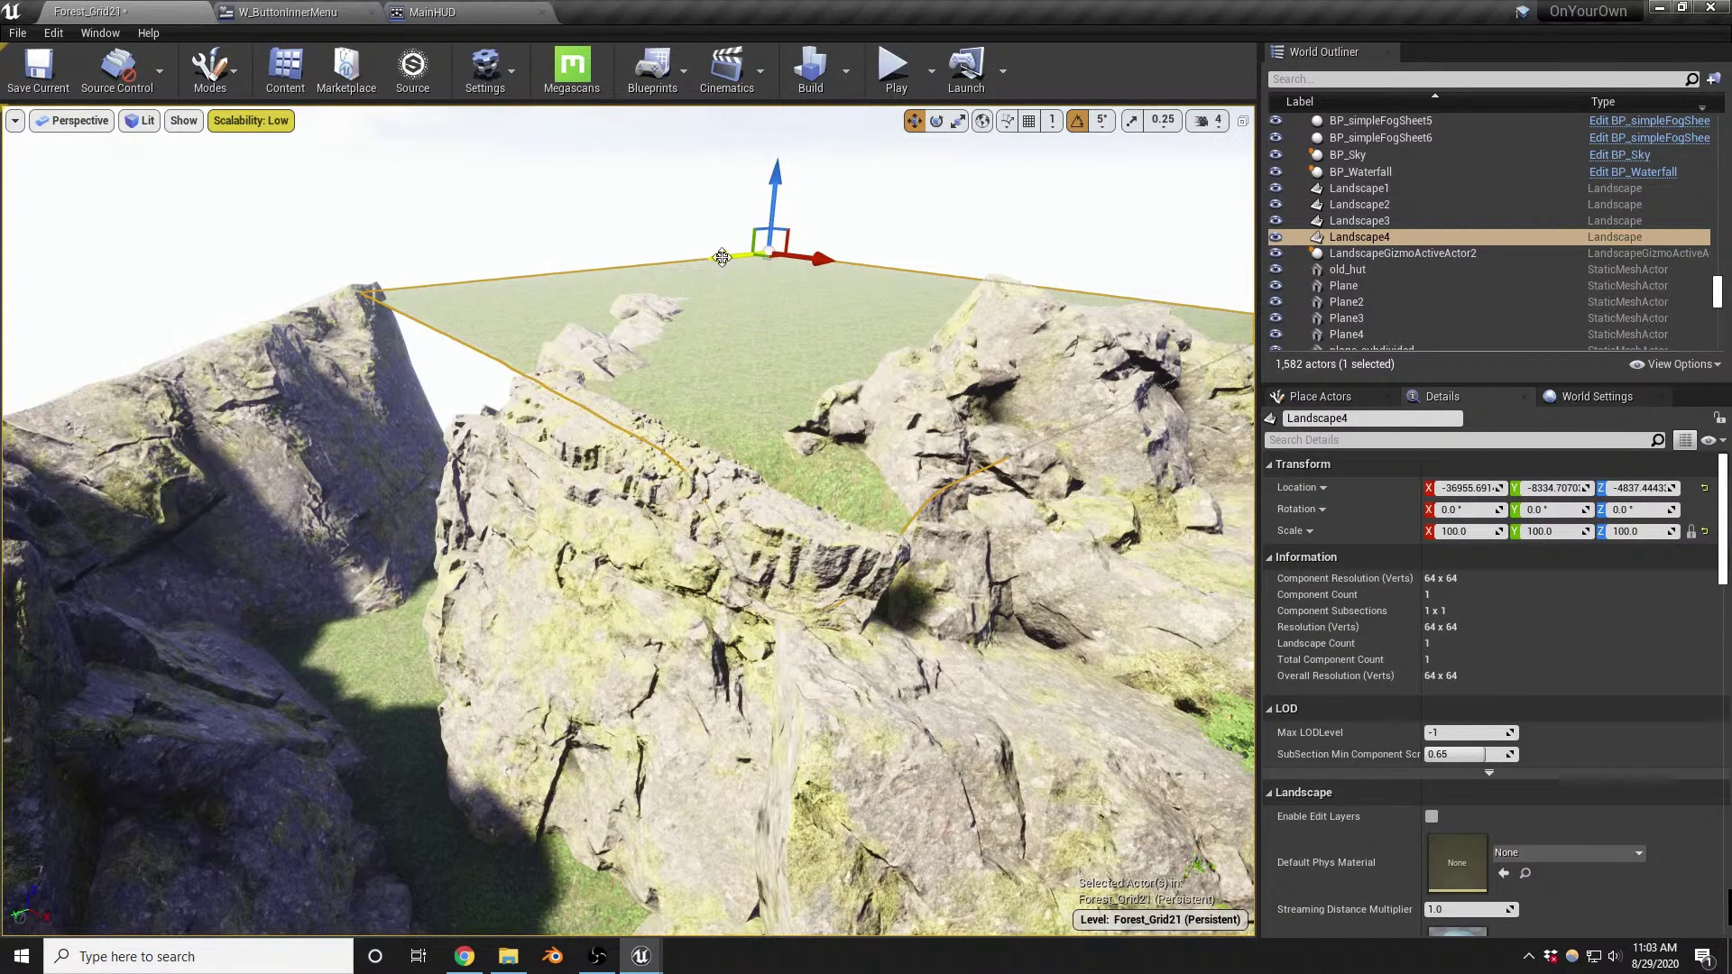
{"action": "scroll", "coordinate": [695, 496], "scroll_direction": "up", "scroll_amount": 5}
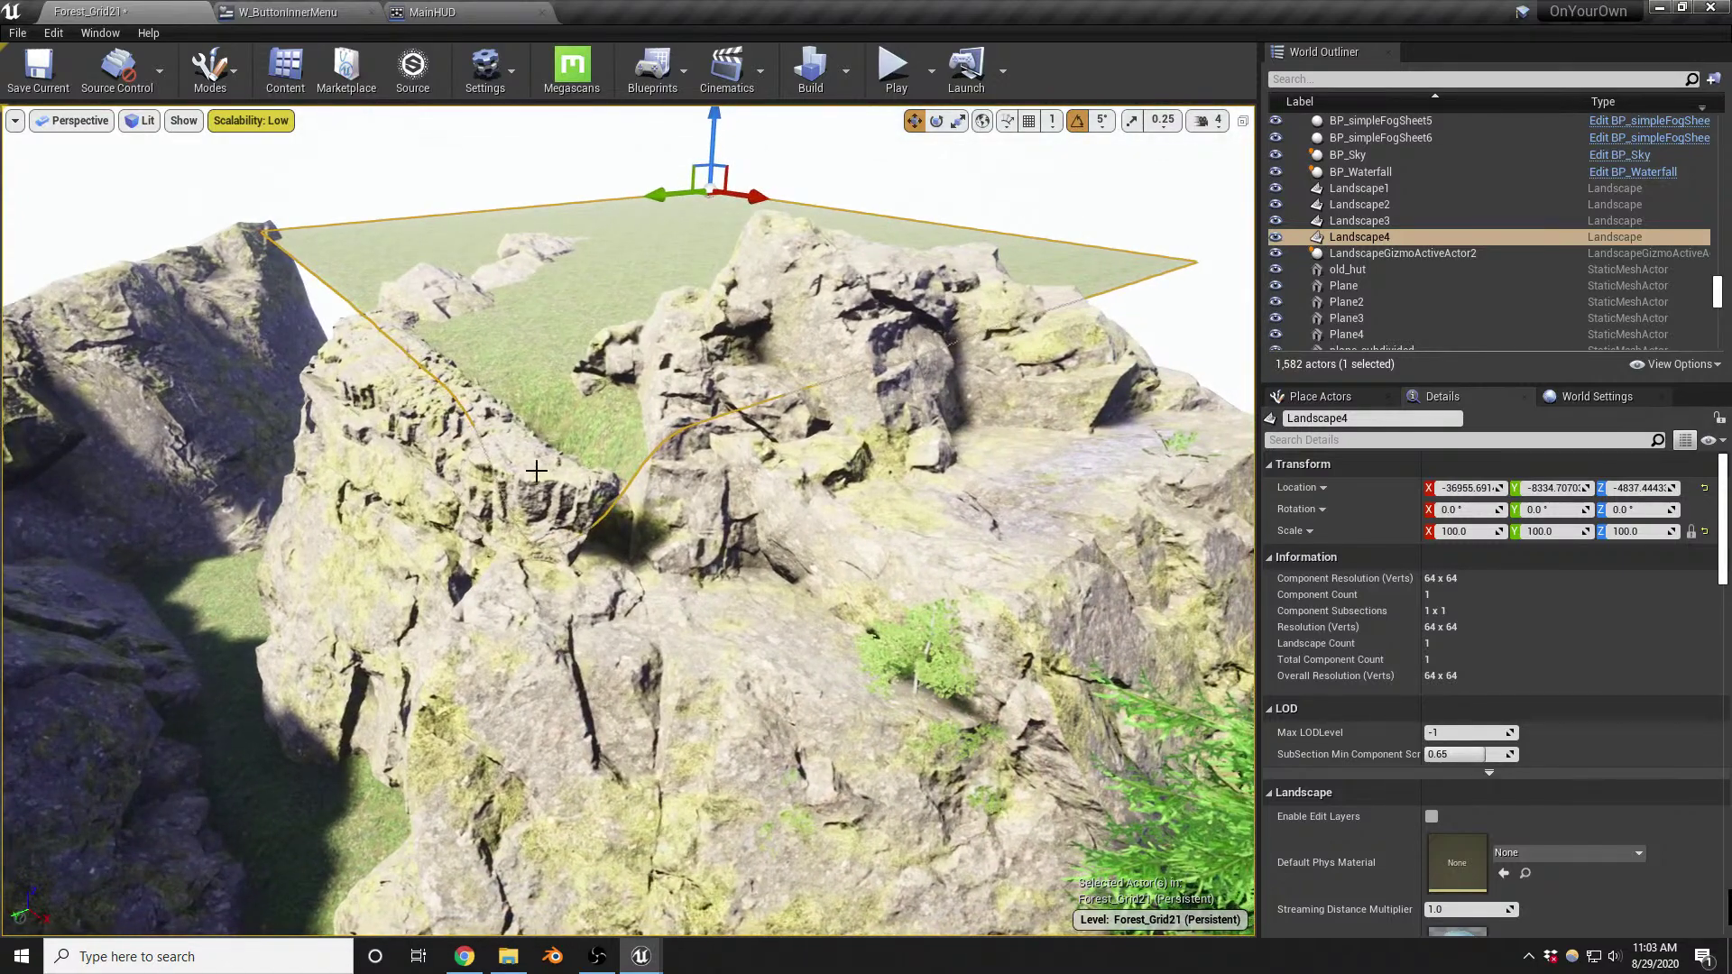
Rotate the cliff edge to -10° about Z and align it with the cliff top at about X -31586, Y -2059
{"action": "left_click", "coordinate": [536, 471]}
{"action": "key", "text": "e"}
{"action": "left_click_drag", "start_coordinate": [401, 492], "coordinate": [464, 471]}
{"action": "key", "text": "w"}
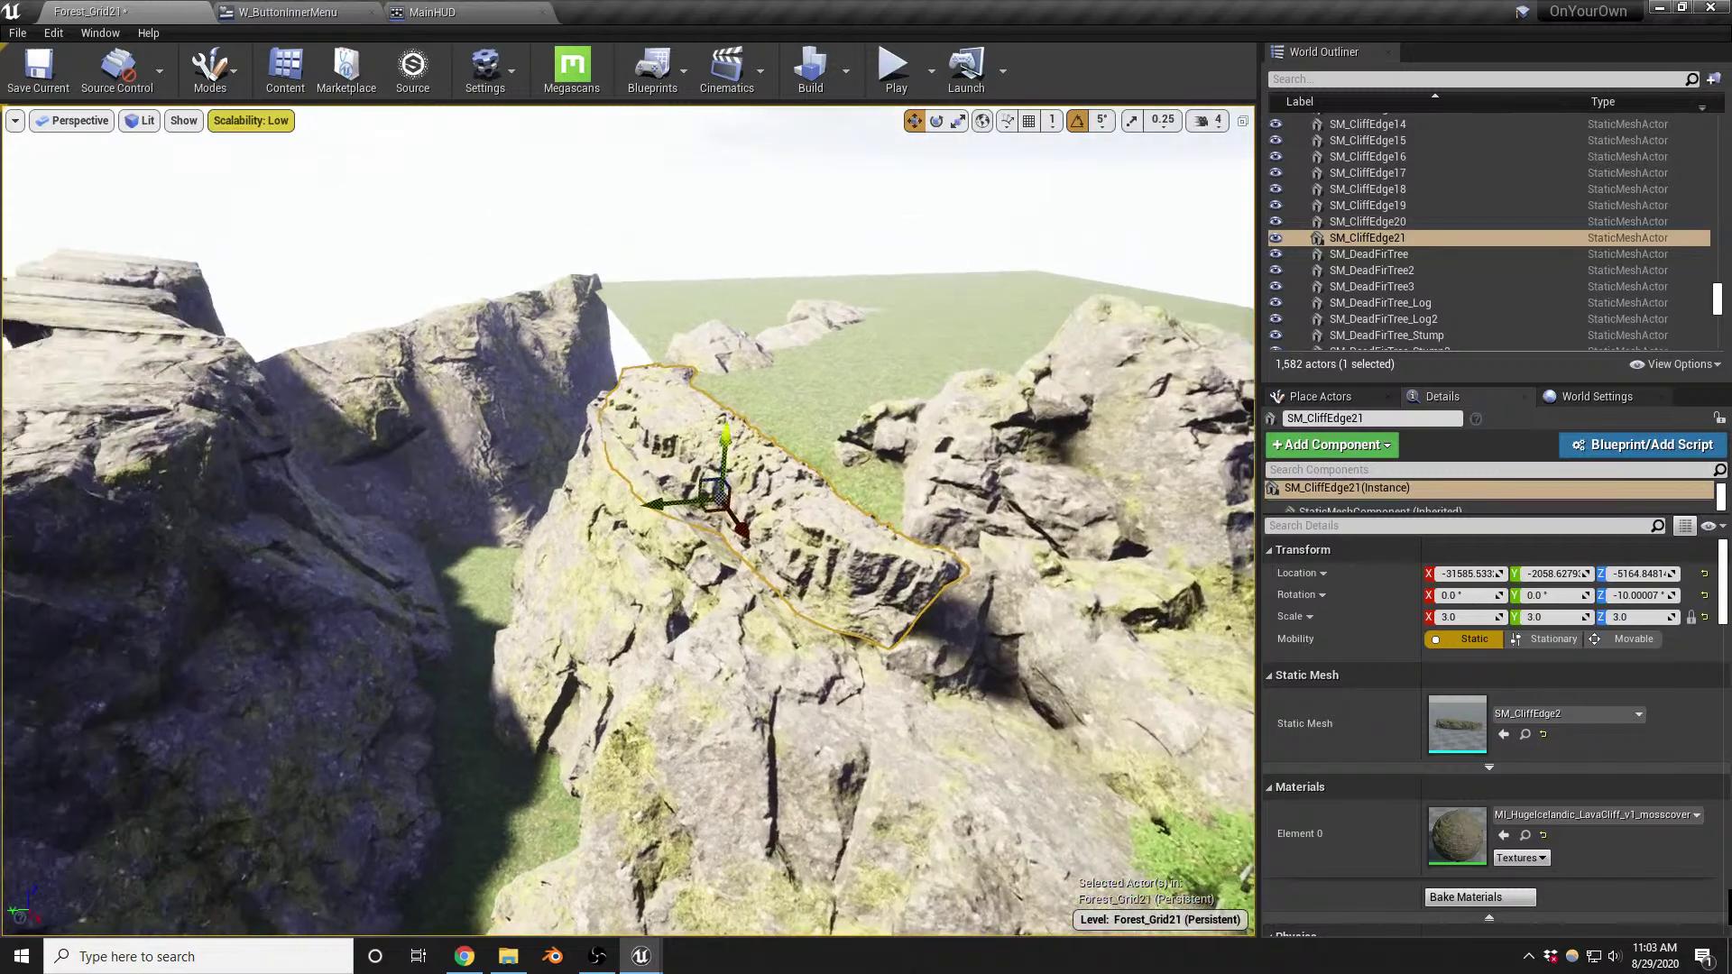
{"action": "right_click_drag", "start_coordinate": [726, 430], "coordinate": [718, 450]}
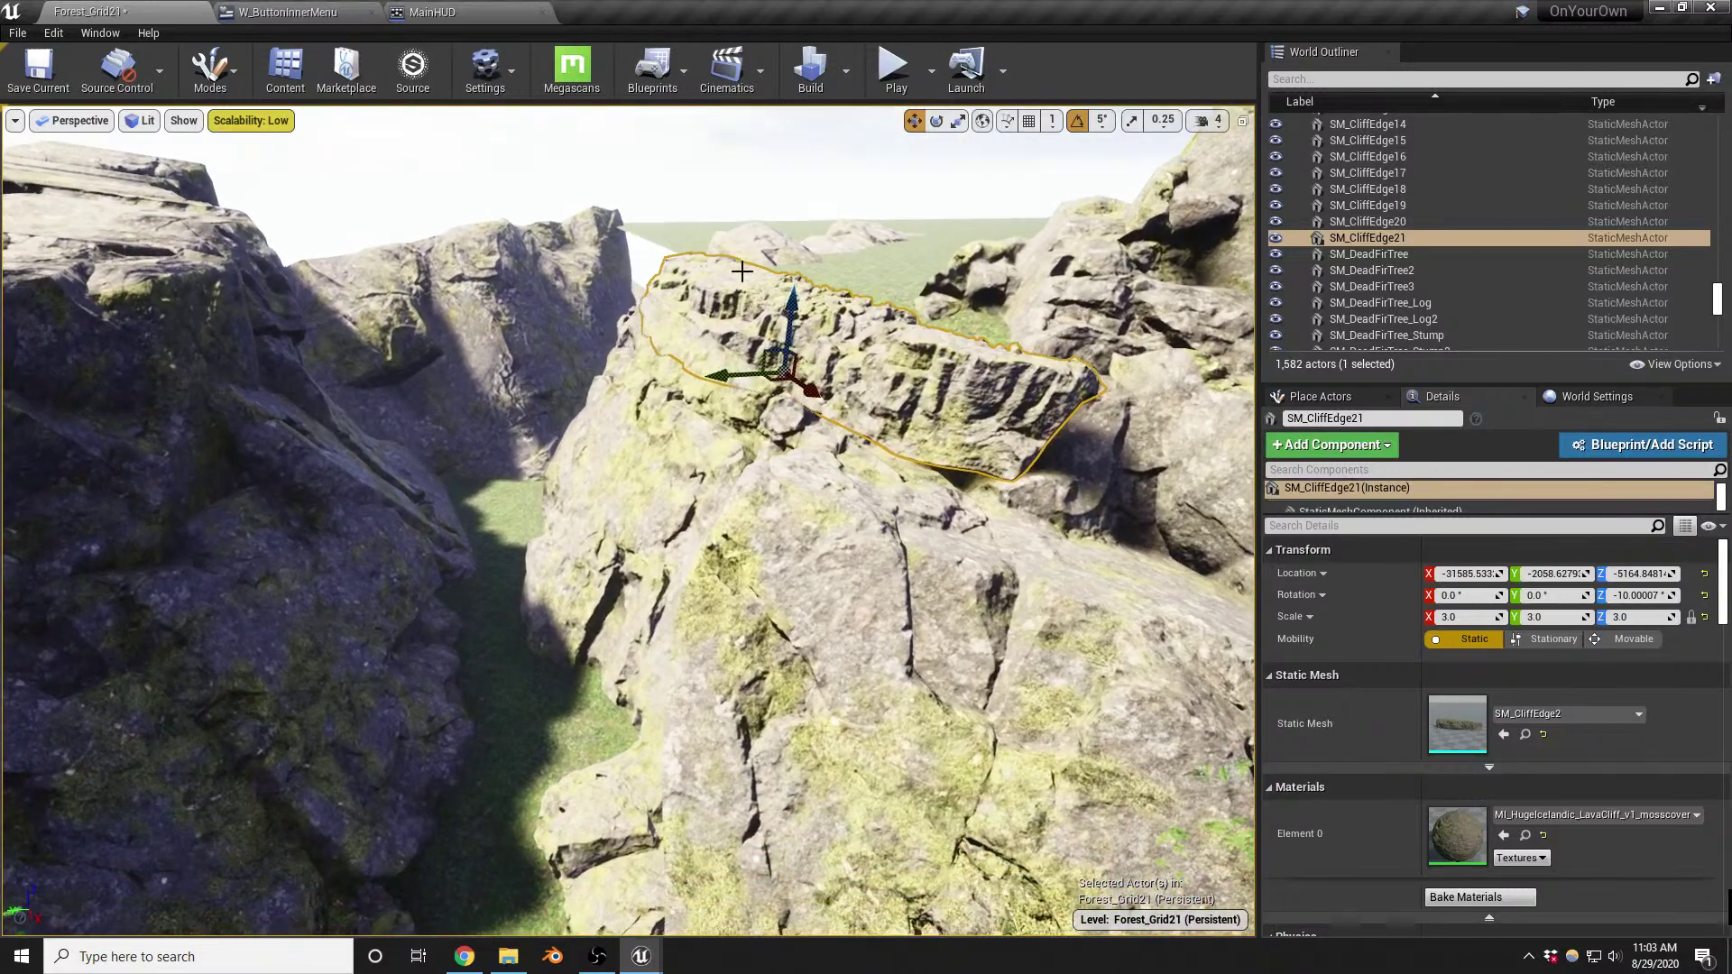
{"action": "right_click_drag", "start_coordinate": [684, 315], "coordinate": [730, 185]}
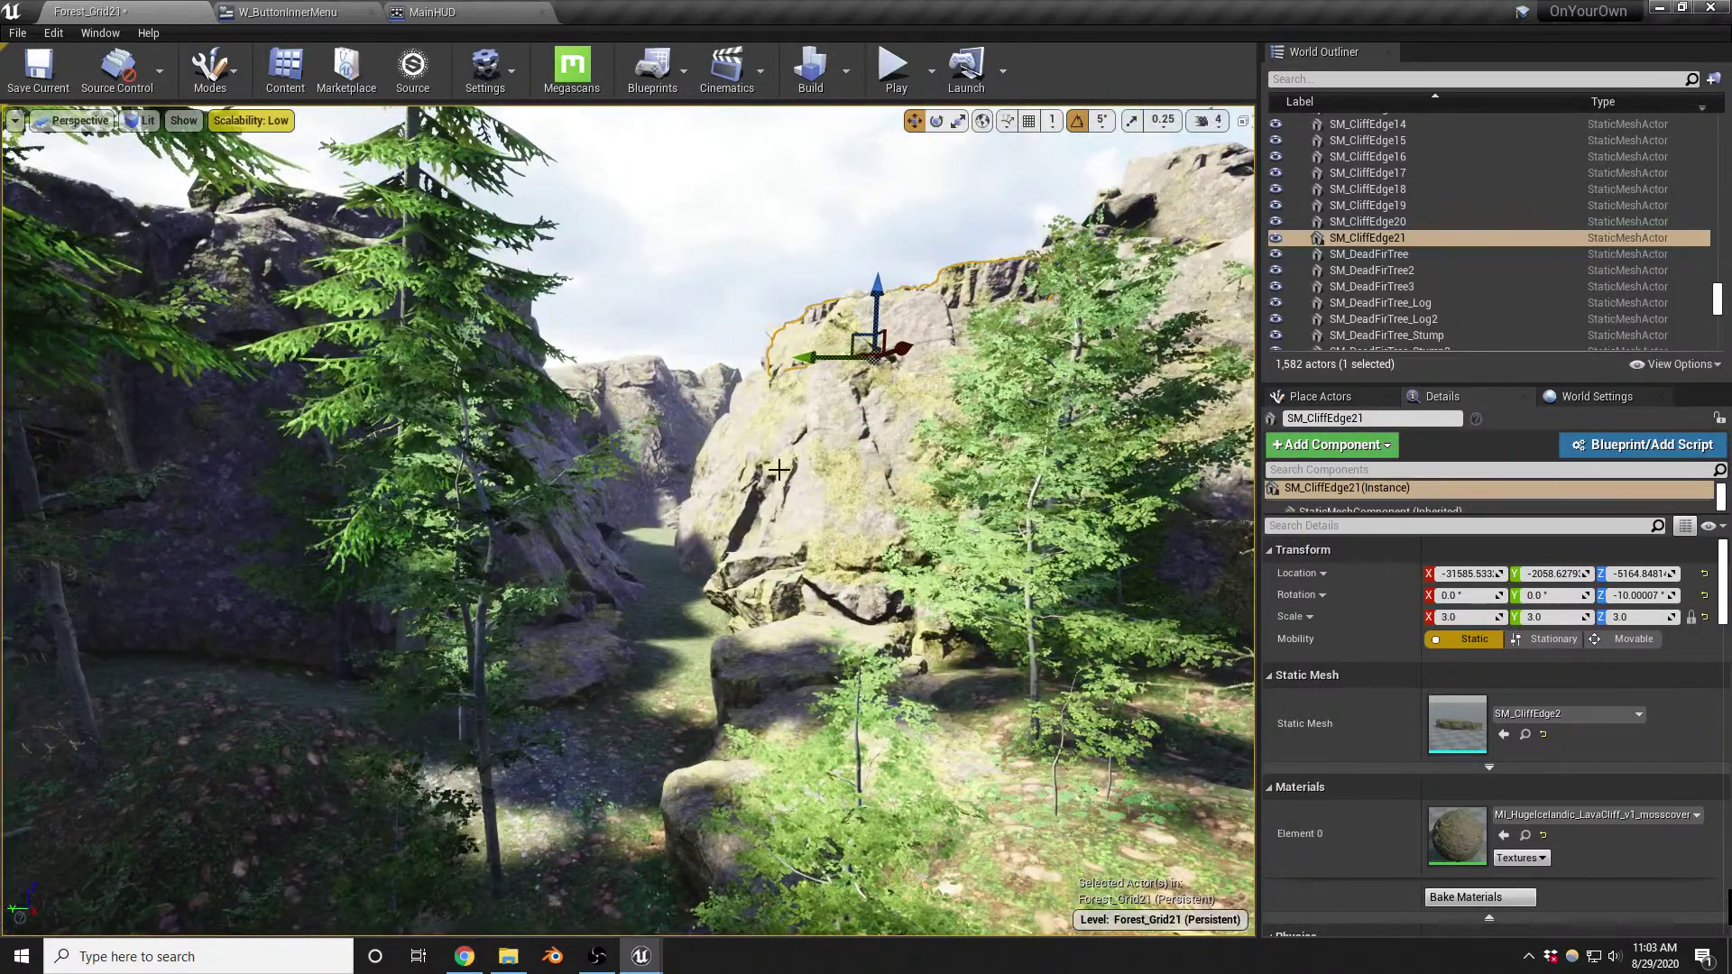
{"action": "right_click_drag", "start_coordinate": [686, 749], "coordinate": [745, 738]}
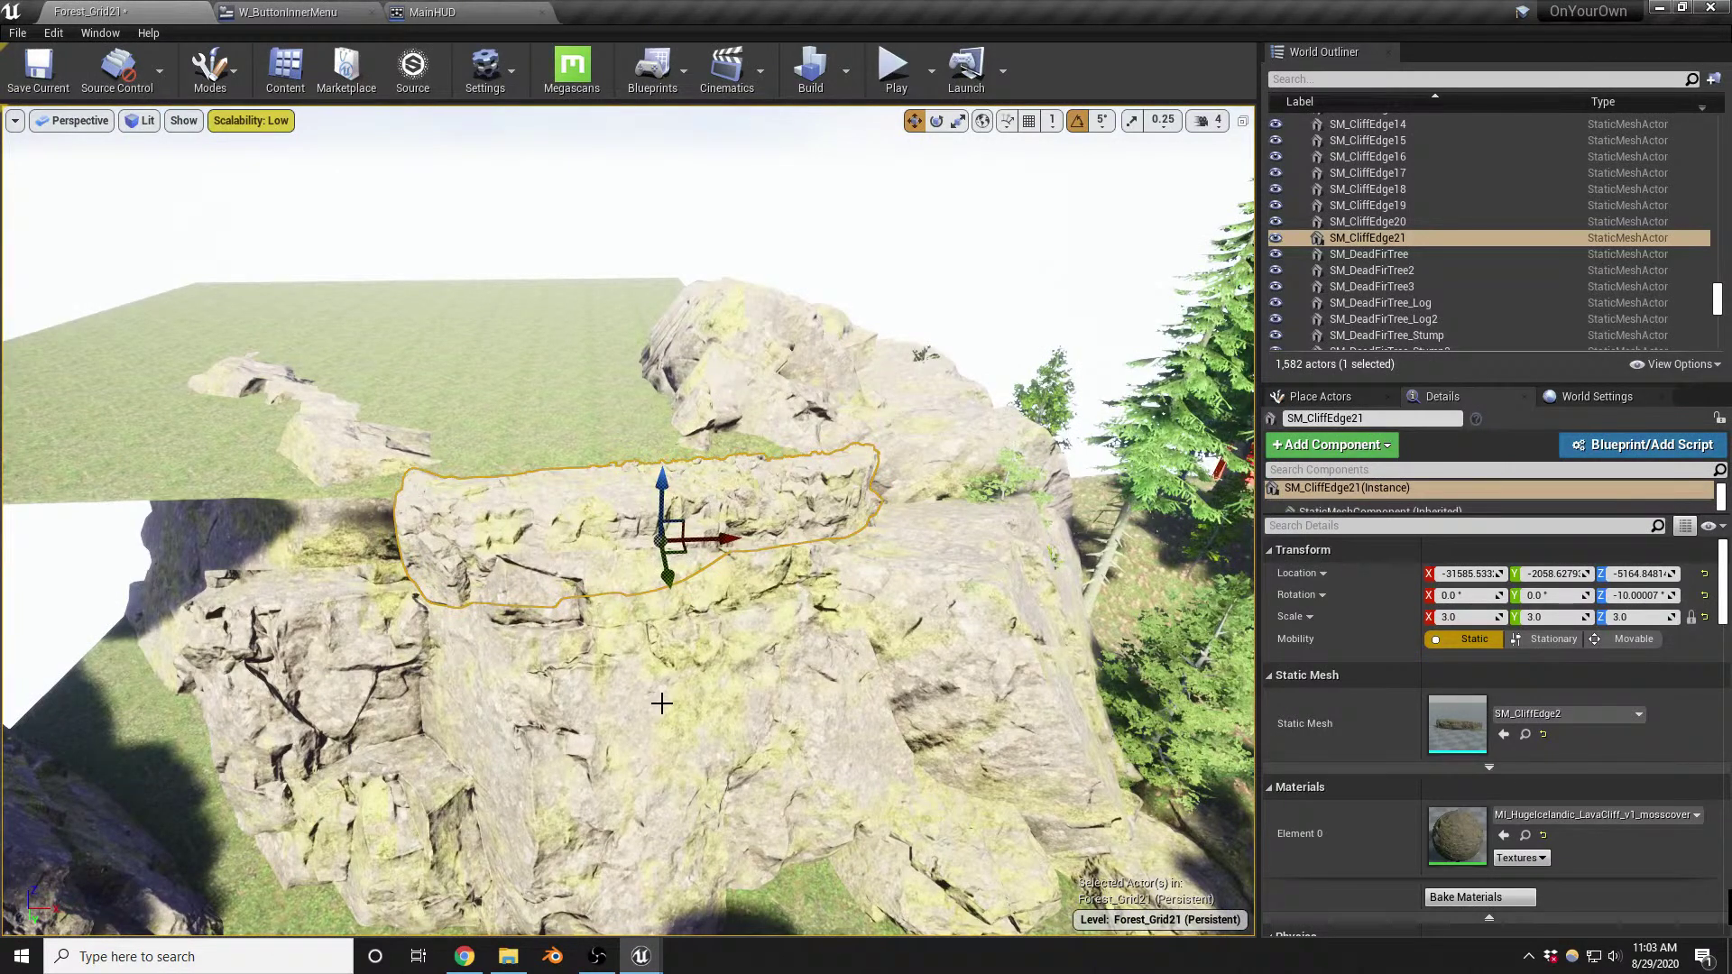
Select the bush beside the cliff in foliage editing and save the map, with ForestTransition3_Level as the current level
{"action": "key", "text": "shift+3"}
{"action": "right_click_drag", "start_coordinate": [859, 557], "coordinate": [848, 582]}
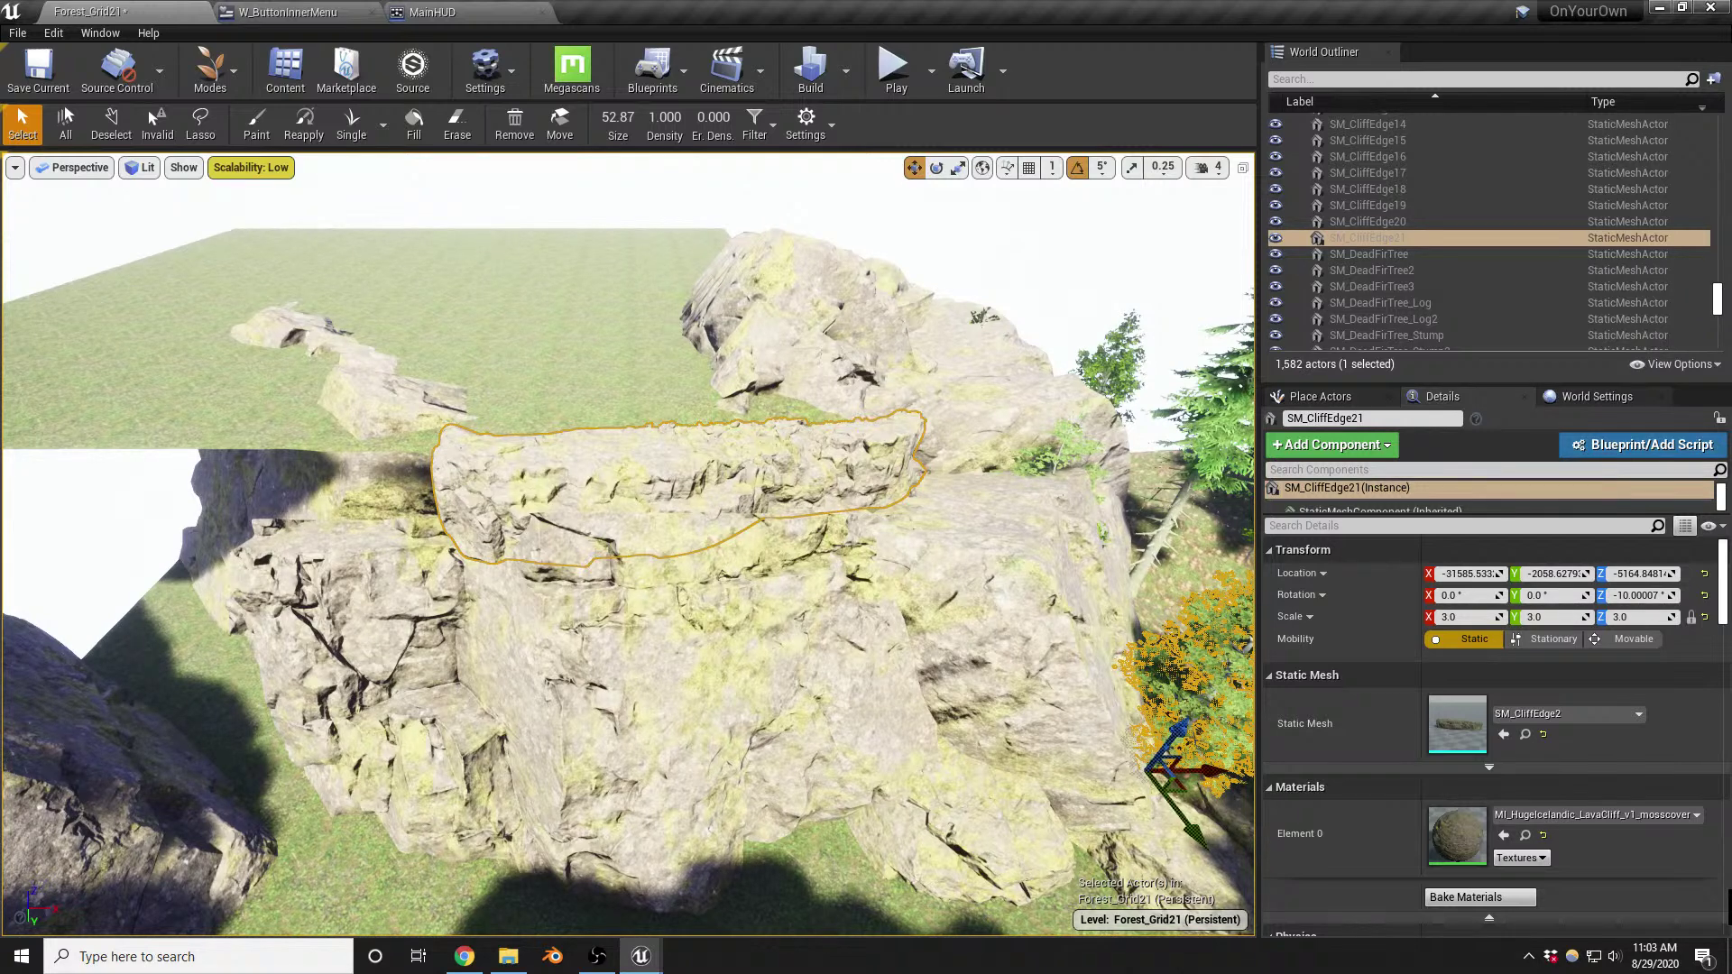
{"action": "key", "text": "ctrl+s"}
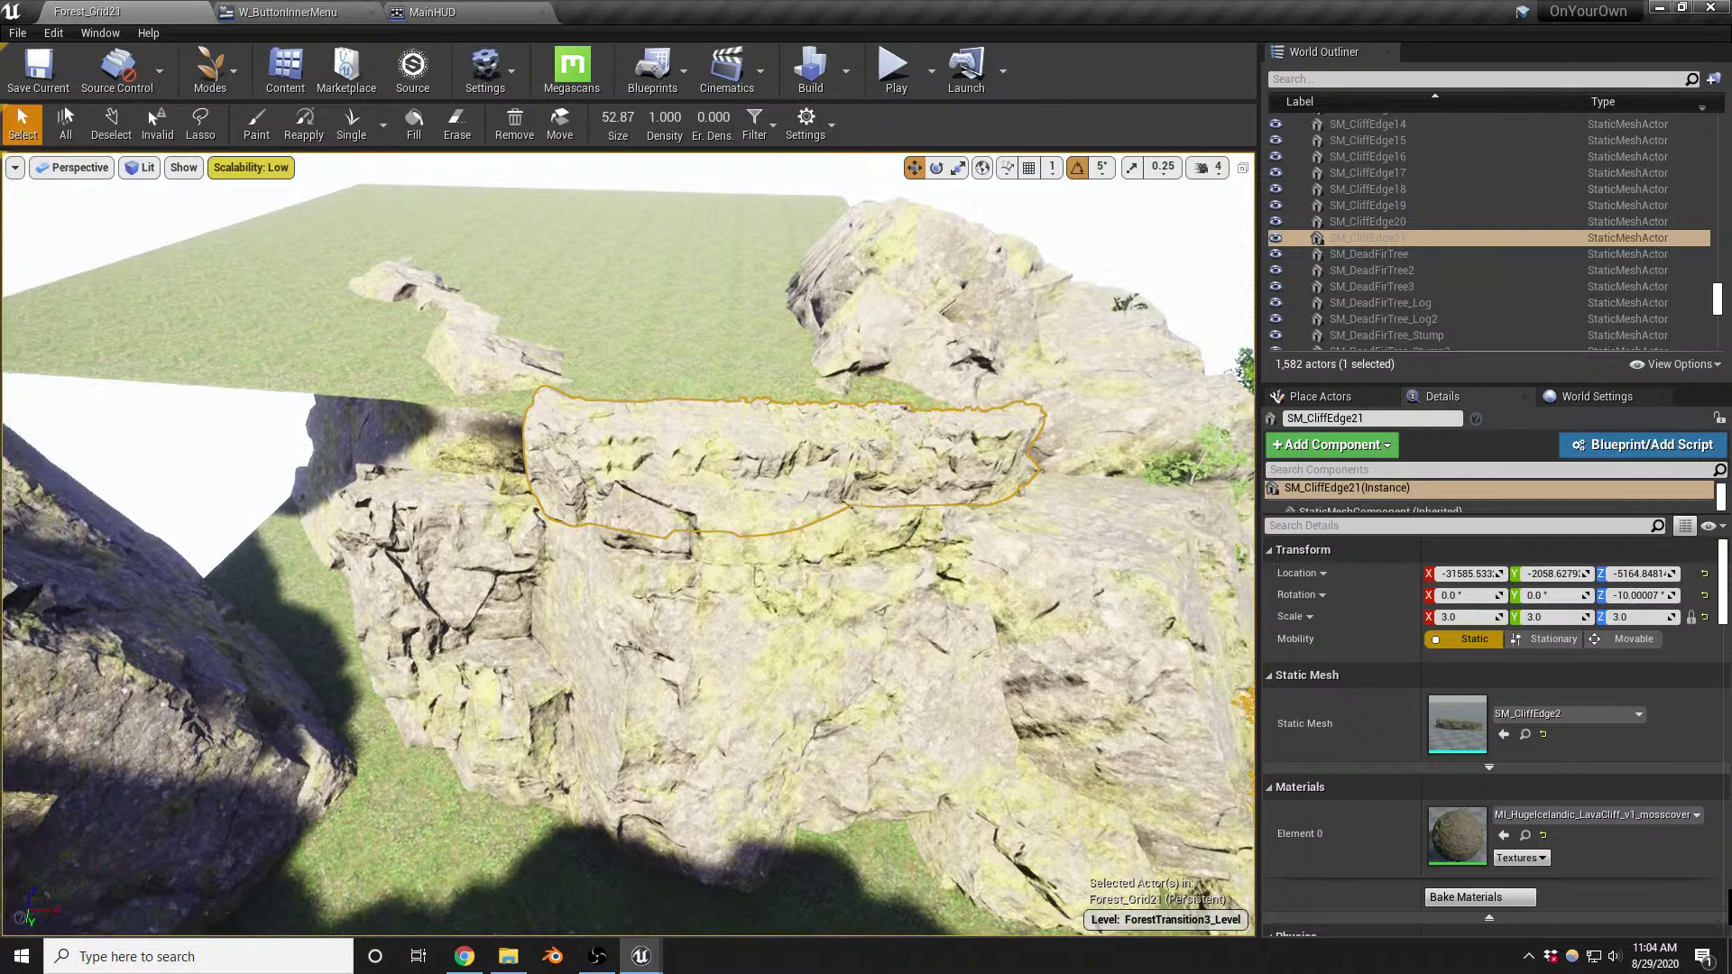
{"action": "right_click_drag", "start_coordinate": [573, 395], "coordinate": [532, 400]}
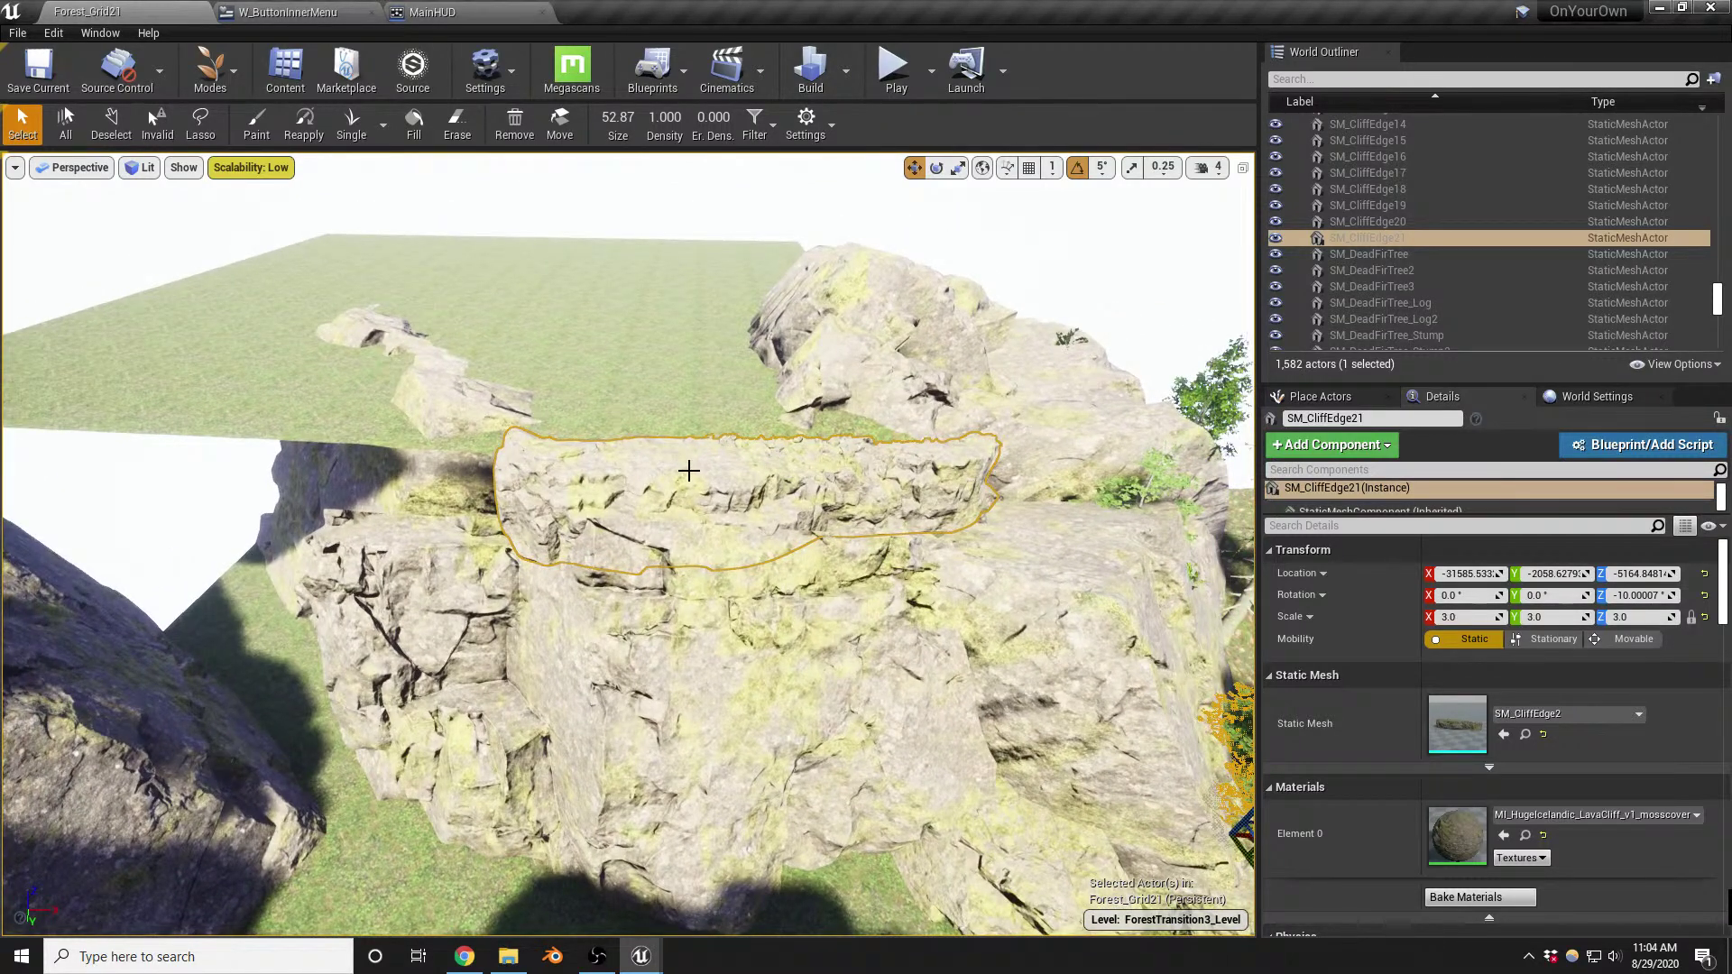
{"action": "key", "text": "Escape"}
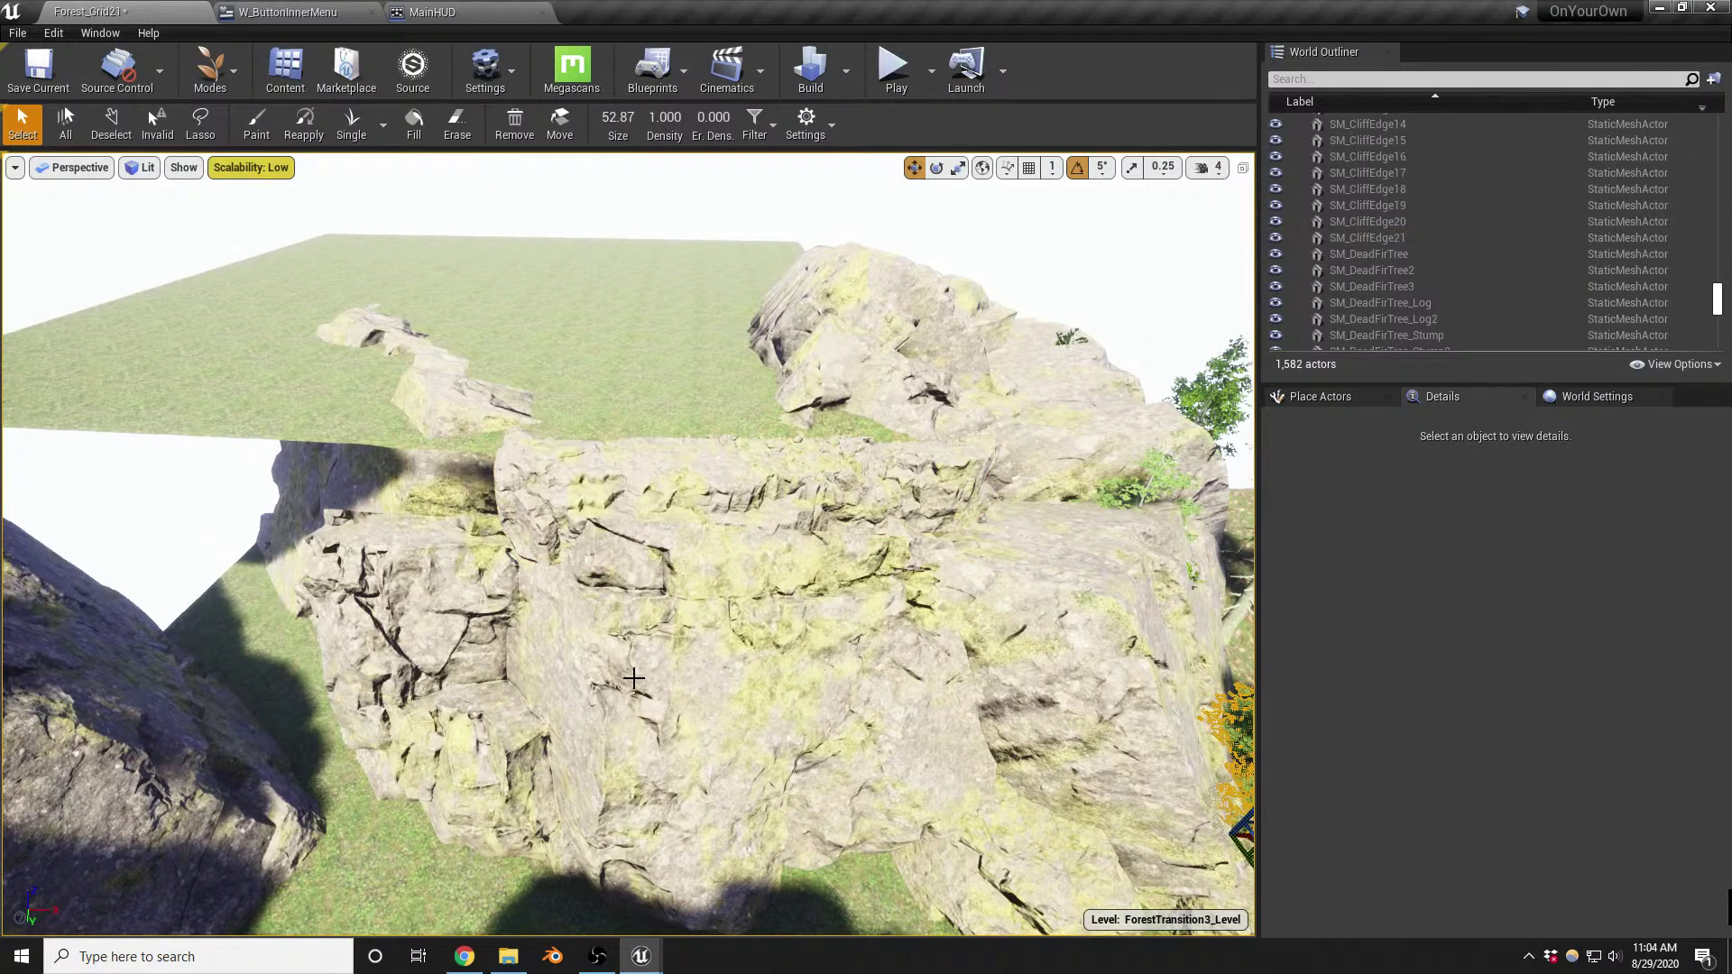
Try to clear the edge by deleting Landscape4 and the granite cliffs SM_graniteCliff_v26, v27 and v28
{"action": "key", "text": "shift+1"}
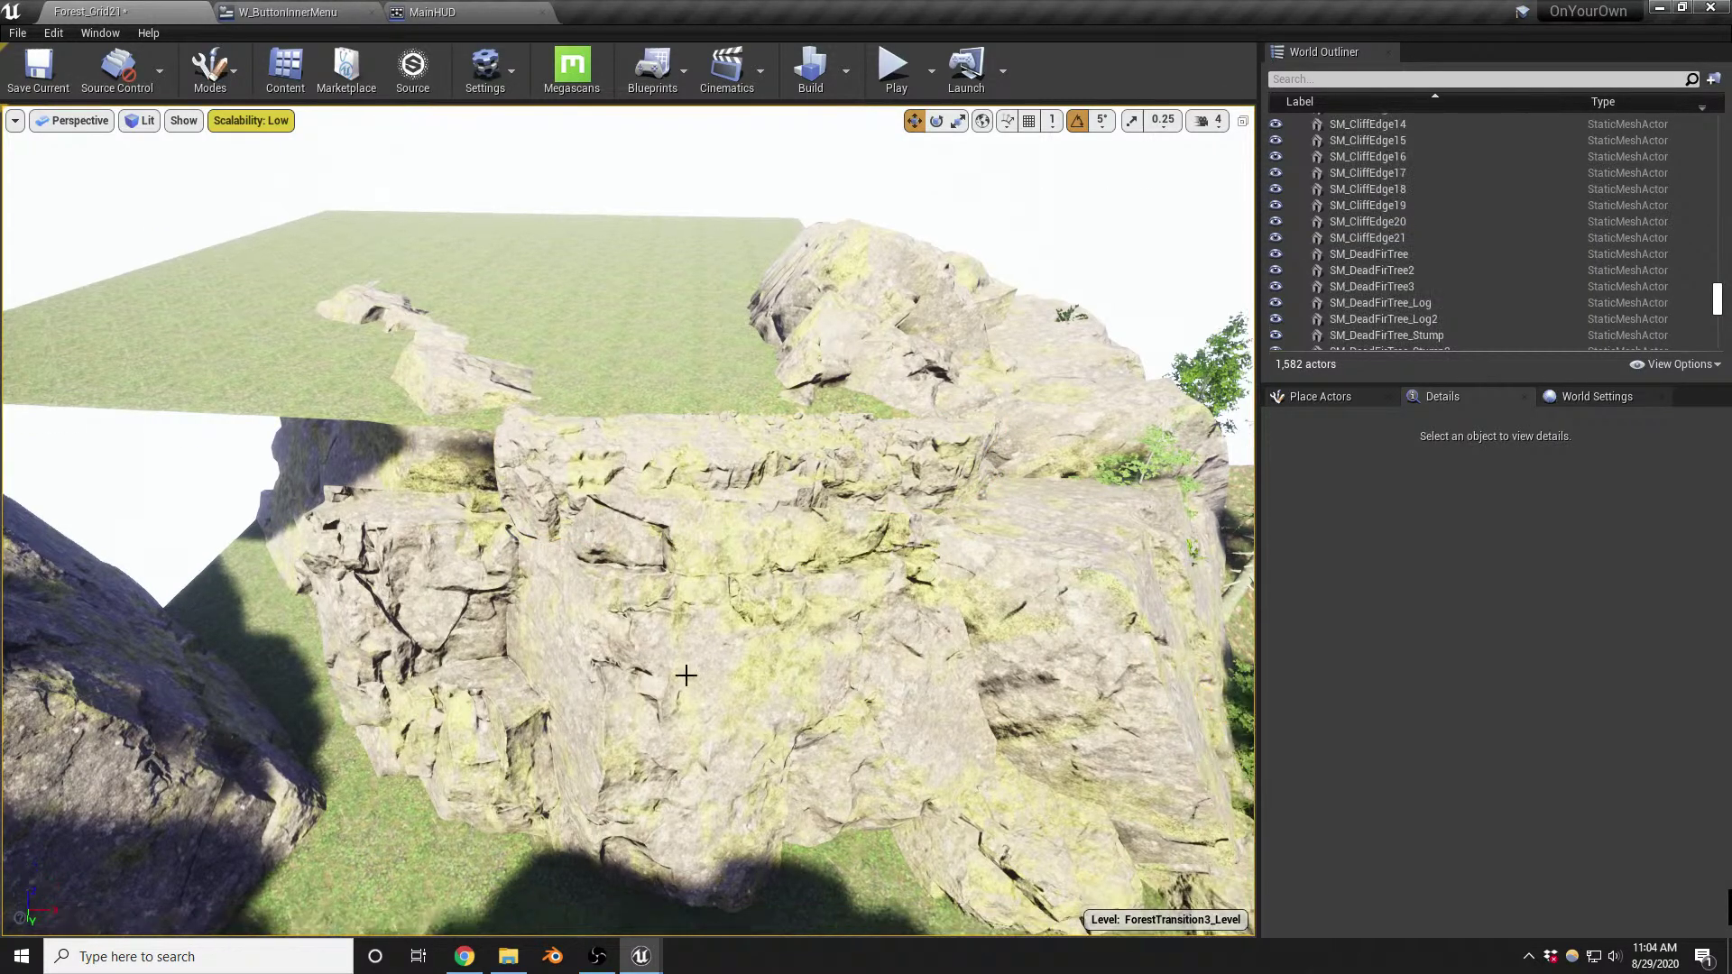
{"action": "left_click", "coordinate": [703, 664]}
{"action": "right_click_drag", "start_coordinate": [698, 664], "coordinate": [880, 669]}
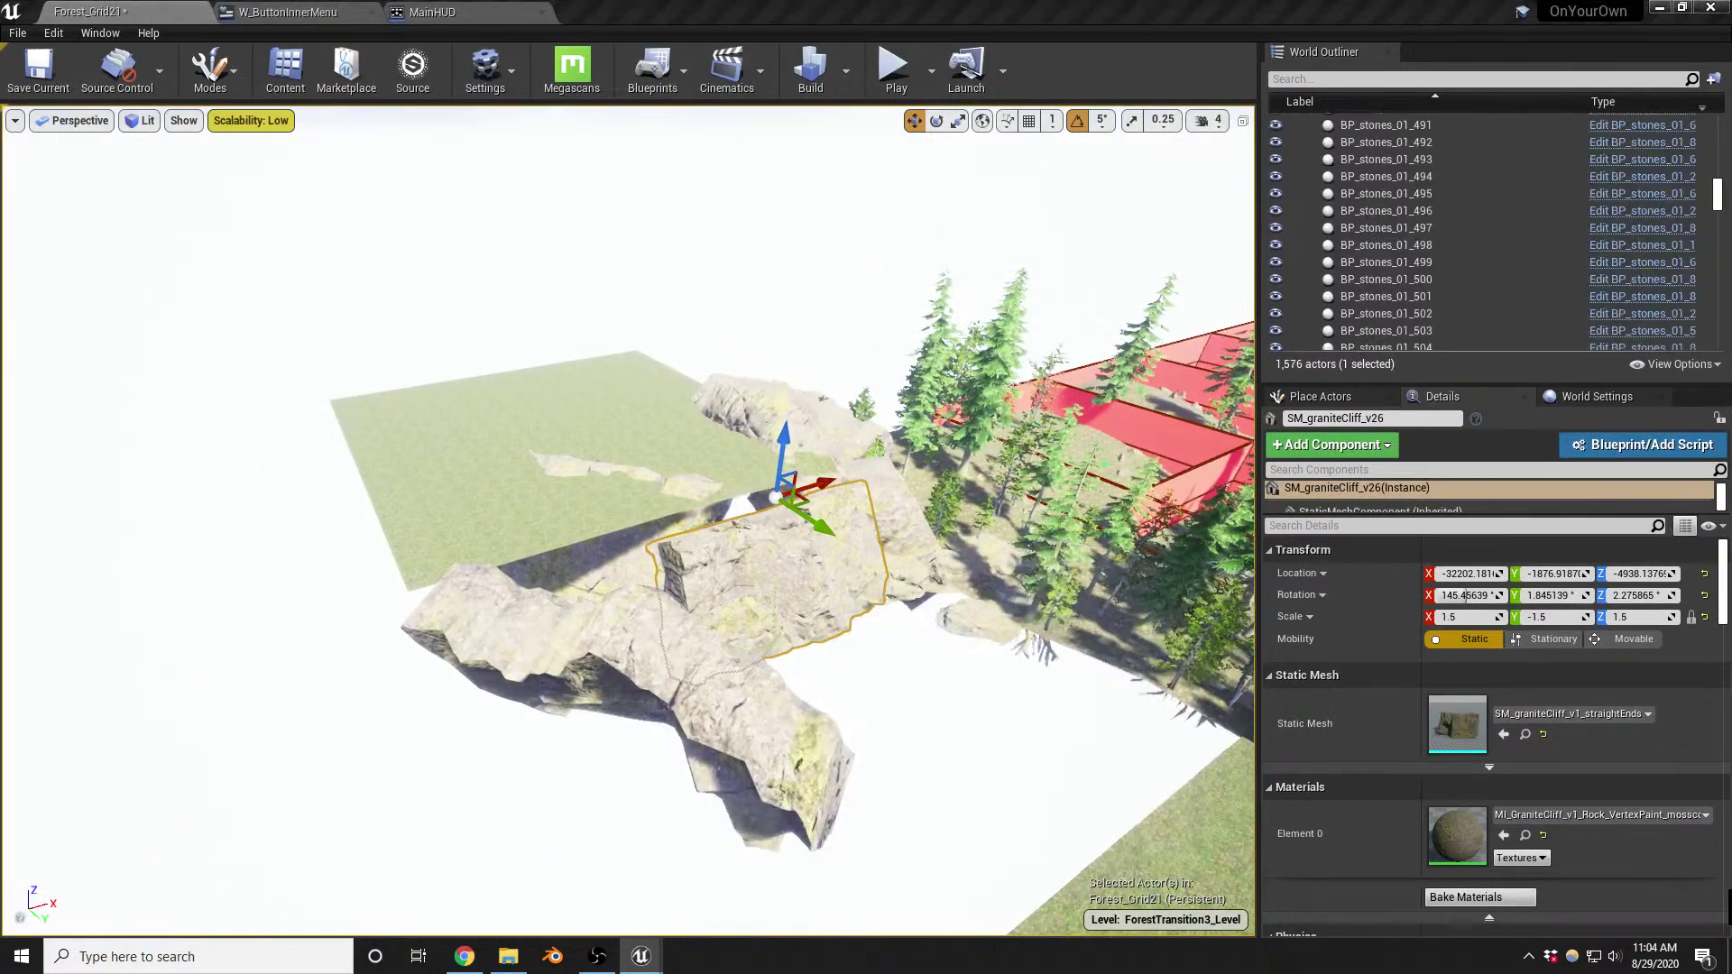
{"action": "left_click", "coordinate": [785, 719], "text": "ctrl"}
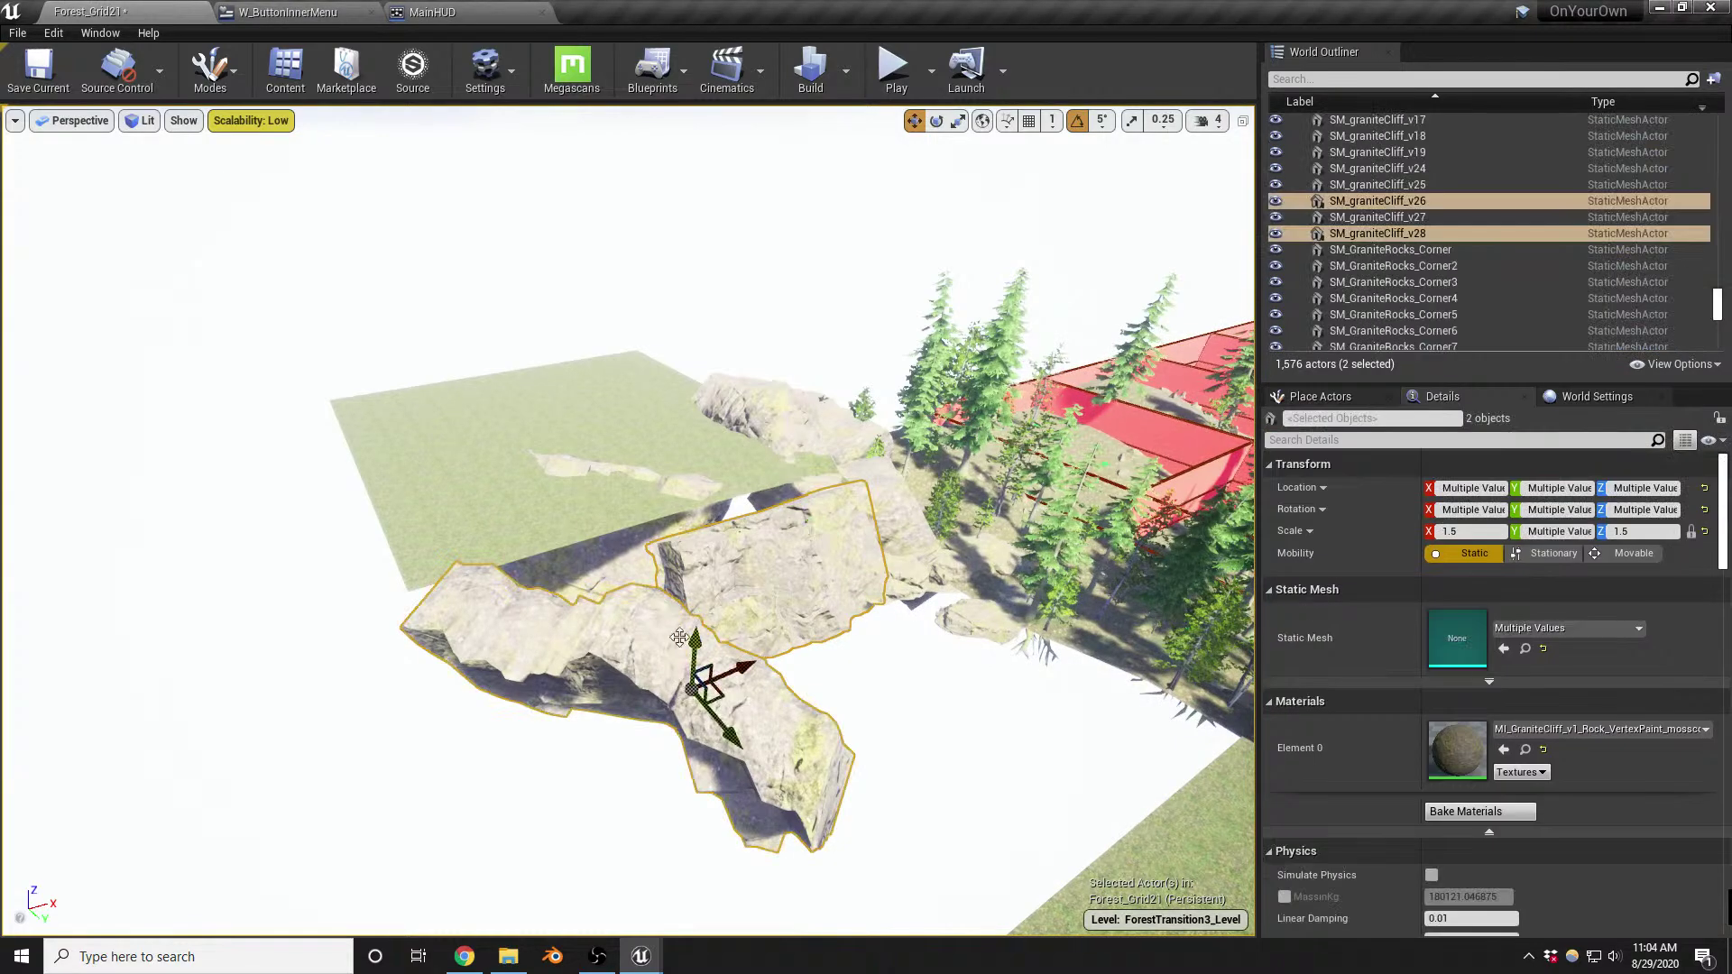
{"action": "left_click", "coordinate": [587, 499], "text": "ctrl"}
{"action": "left_click", "coordinate": [776, 435], "text": "ctrl"}
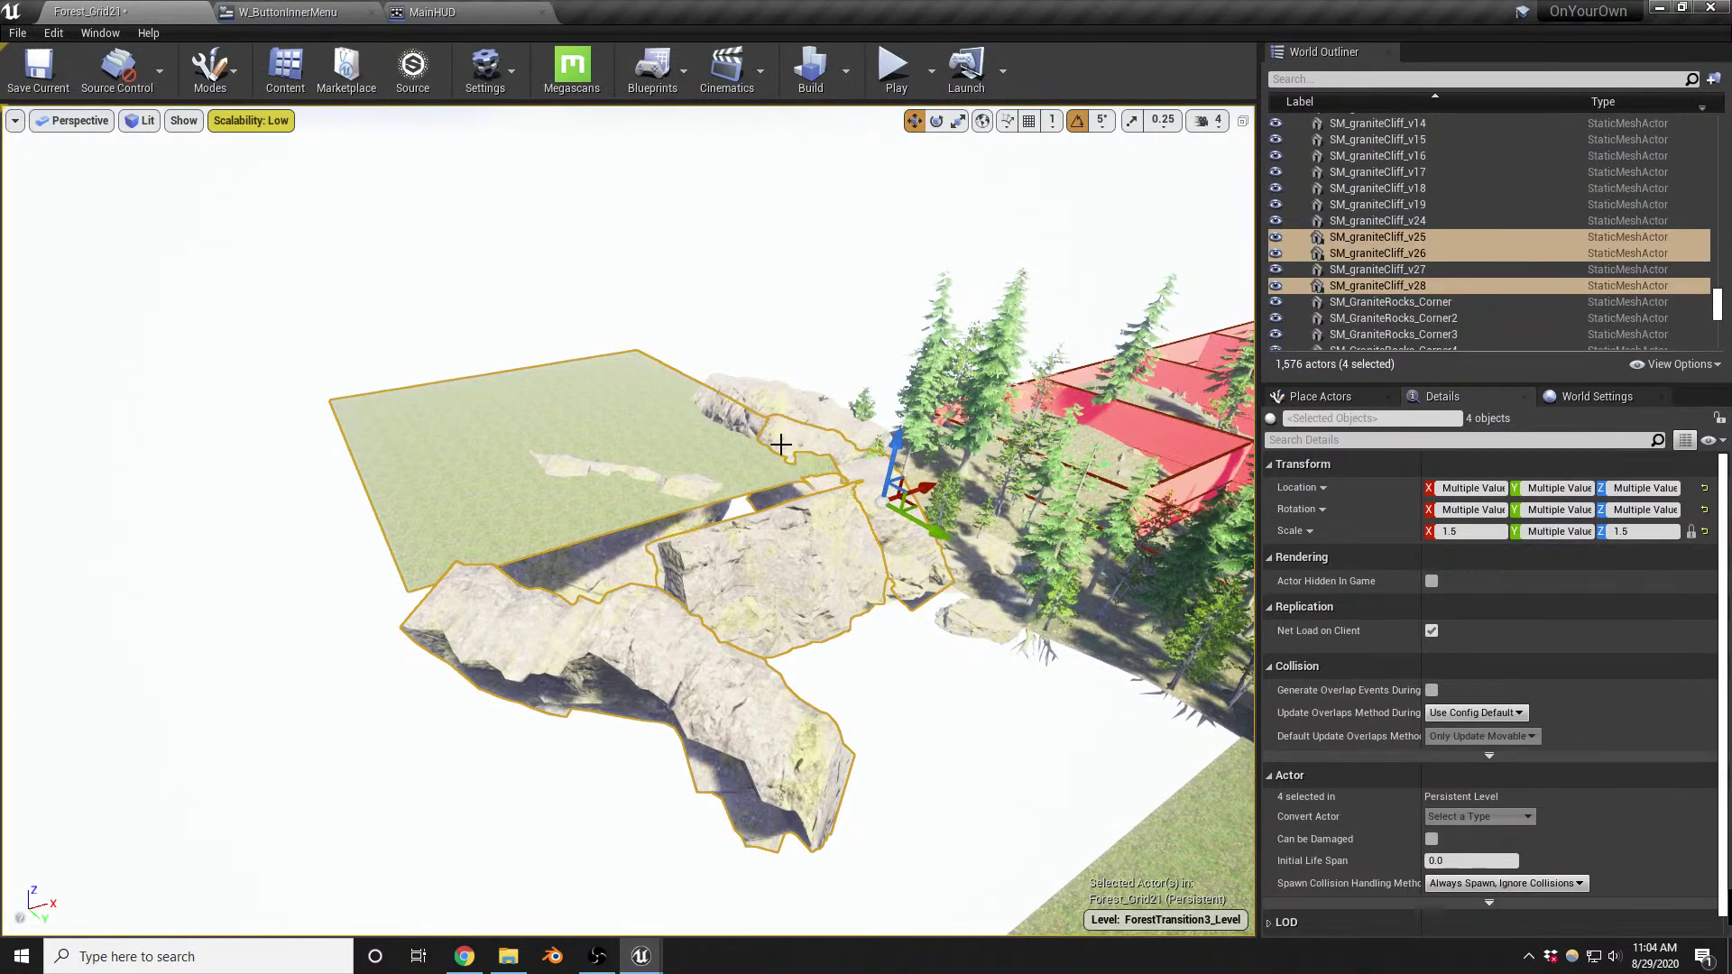
{"action": "key", "text": "f"}
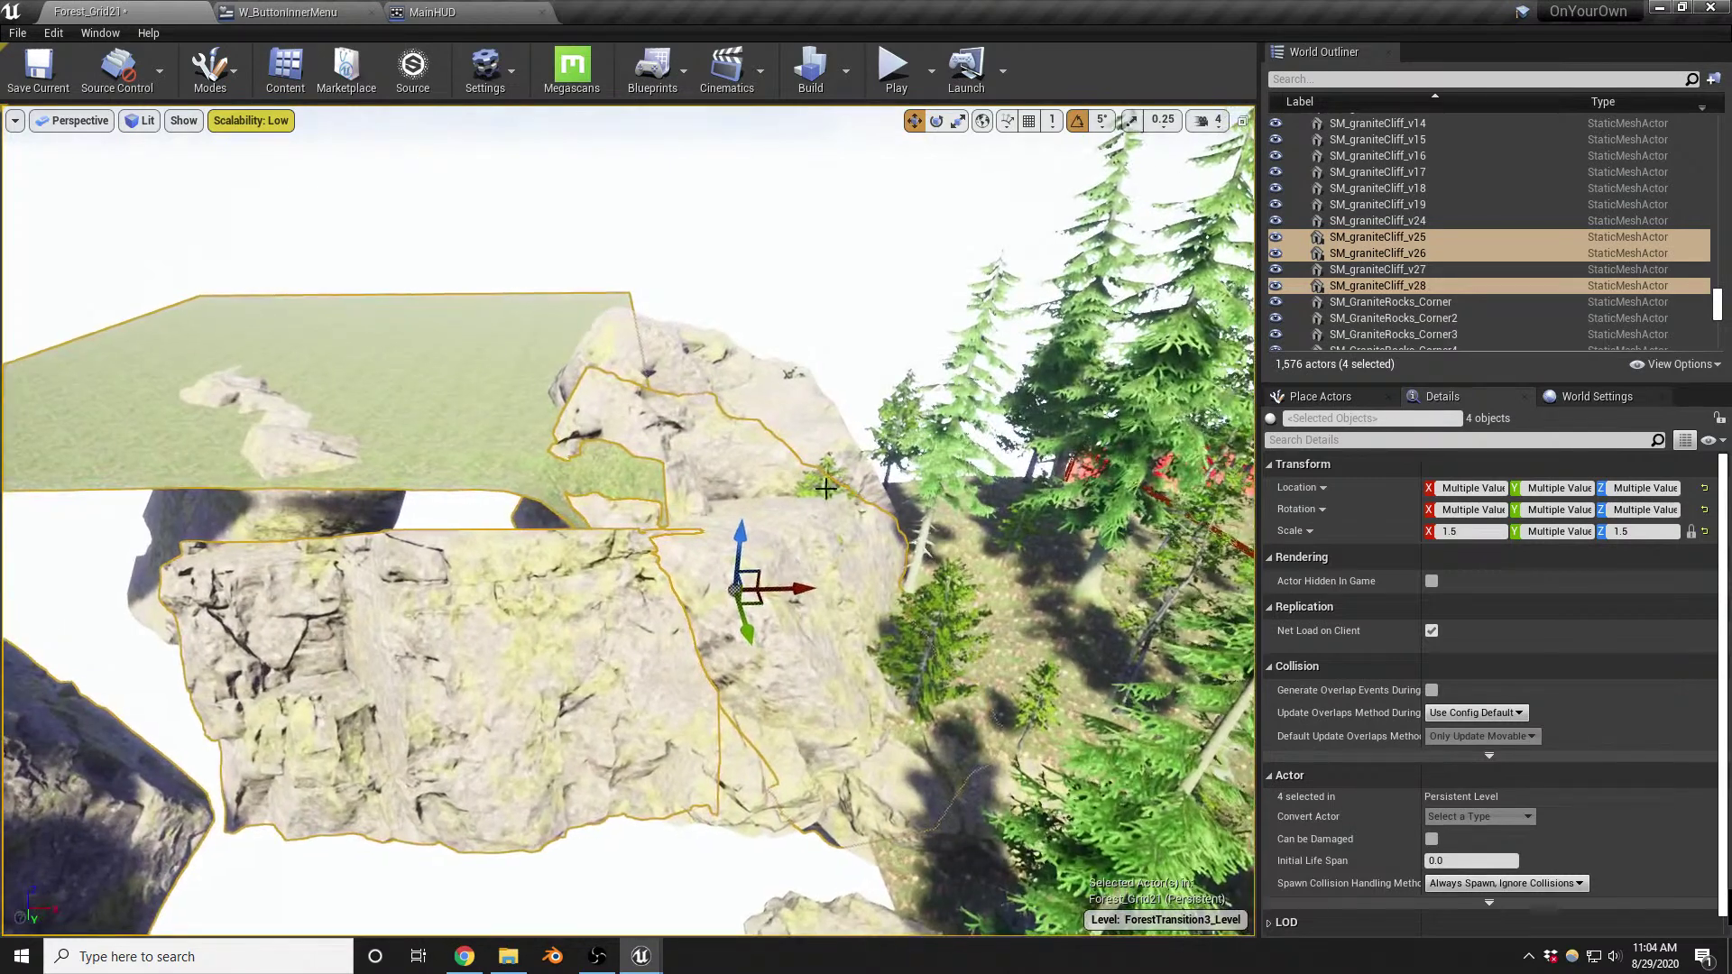
{"action": "left_click", "coordinate": [762, 514], "text": "ctrl"}
{"action": "left_click", "coordinate": [745, 557], "text": "ctrl"}
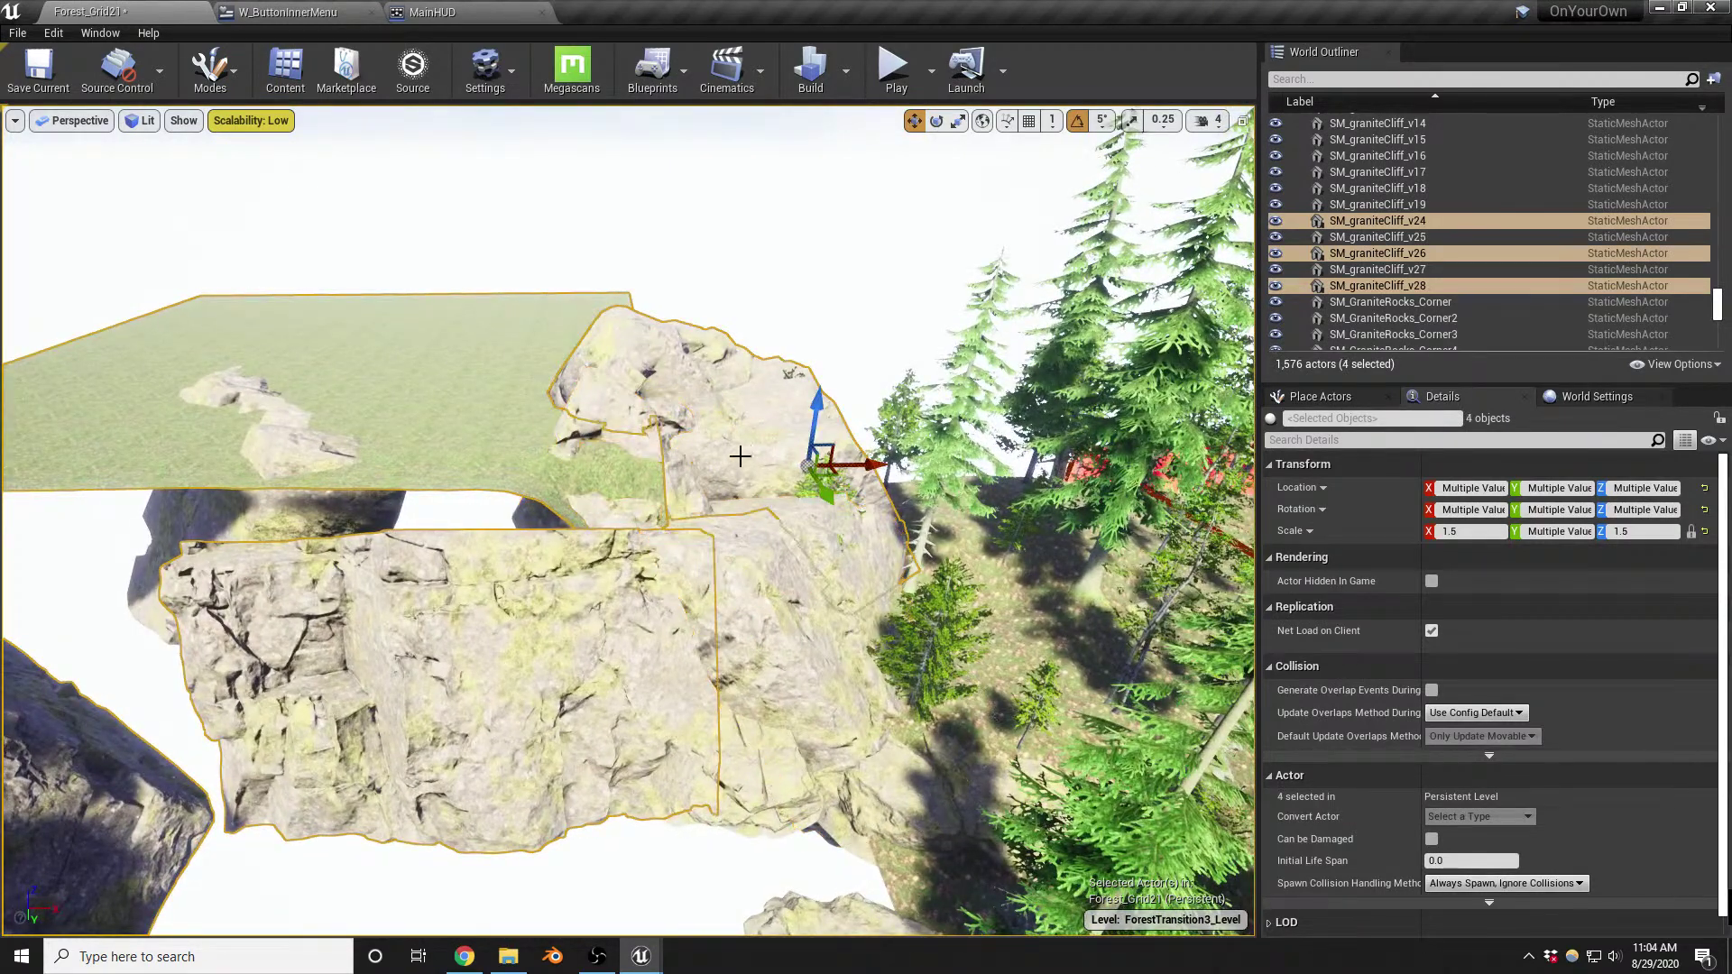
{"action": "left_click", "coordinate": [745, 420], "text": "ctrl"}
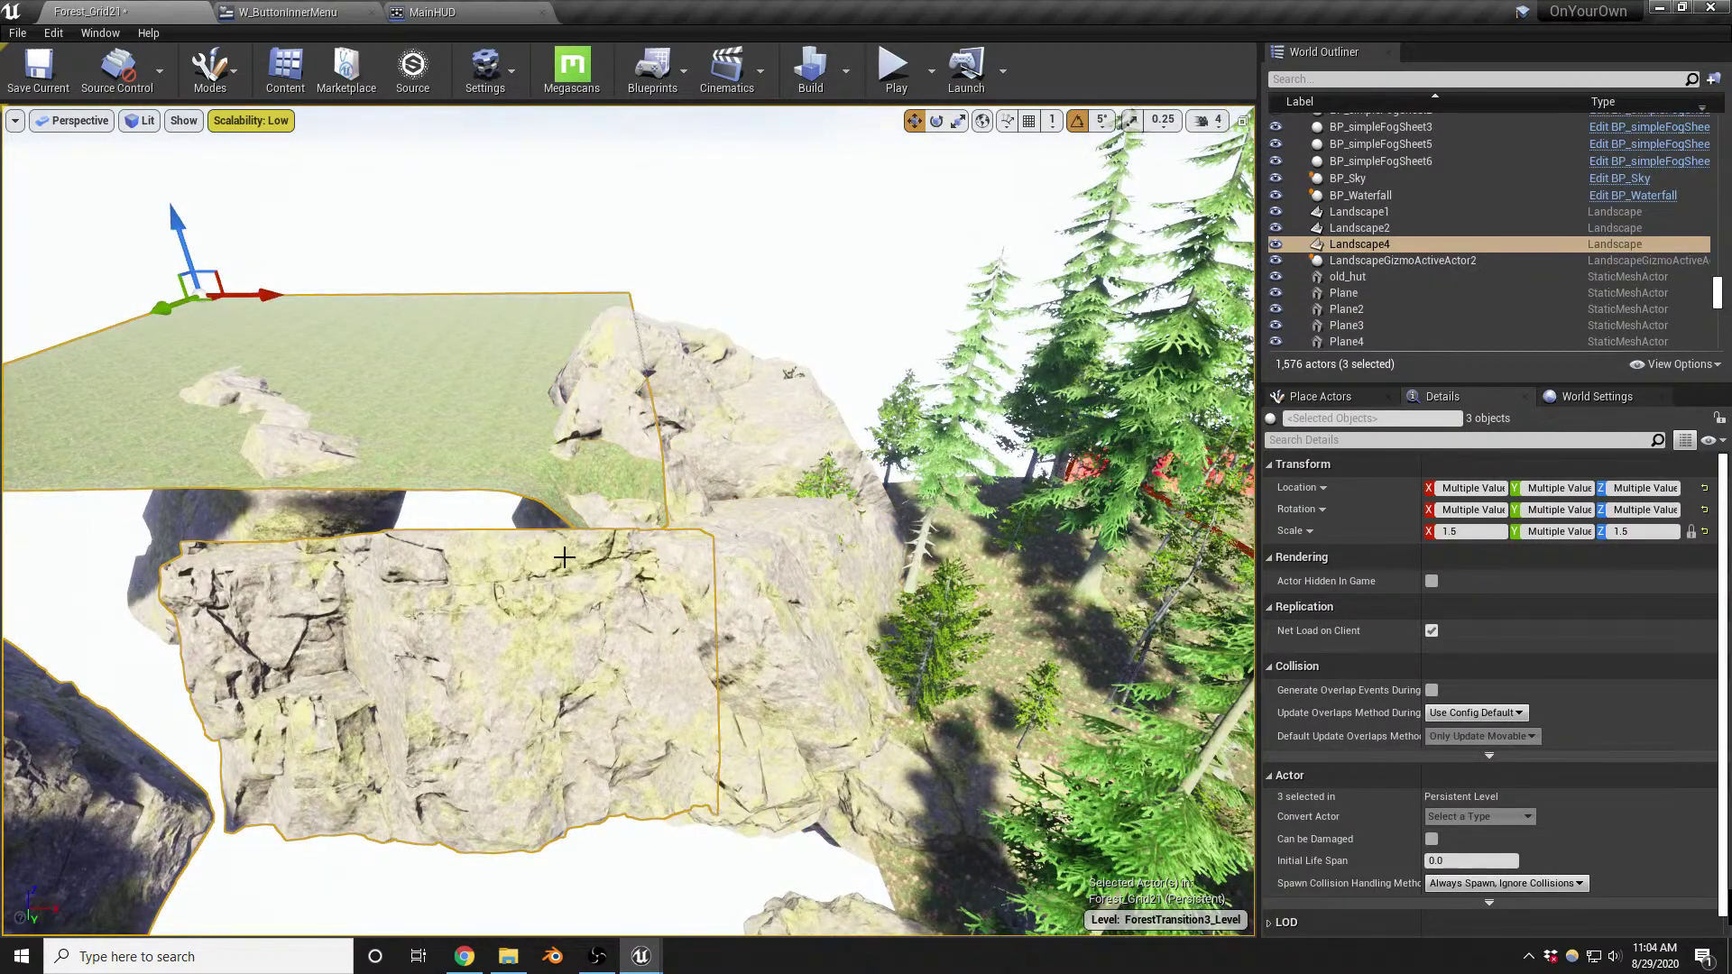
{"action": "key", "text": "Delete"}
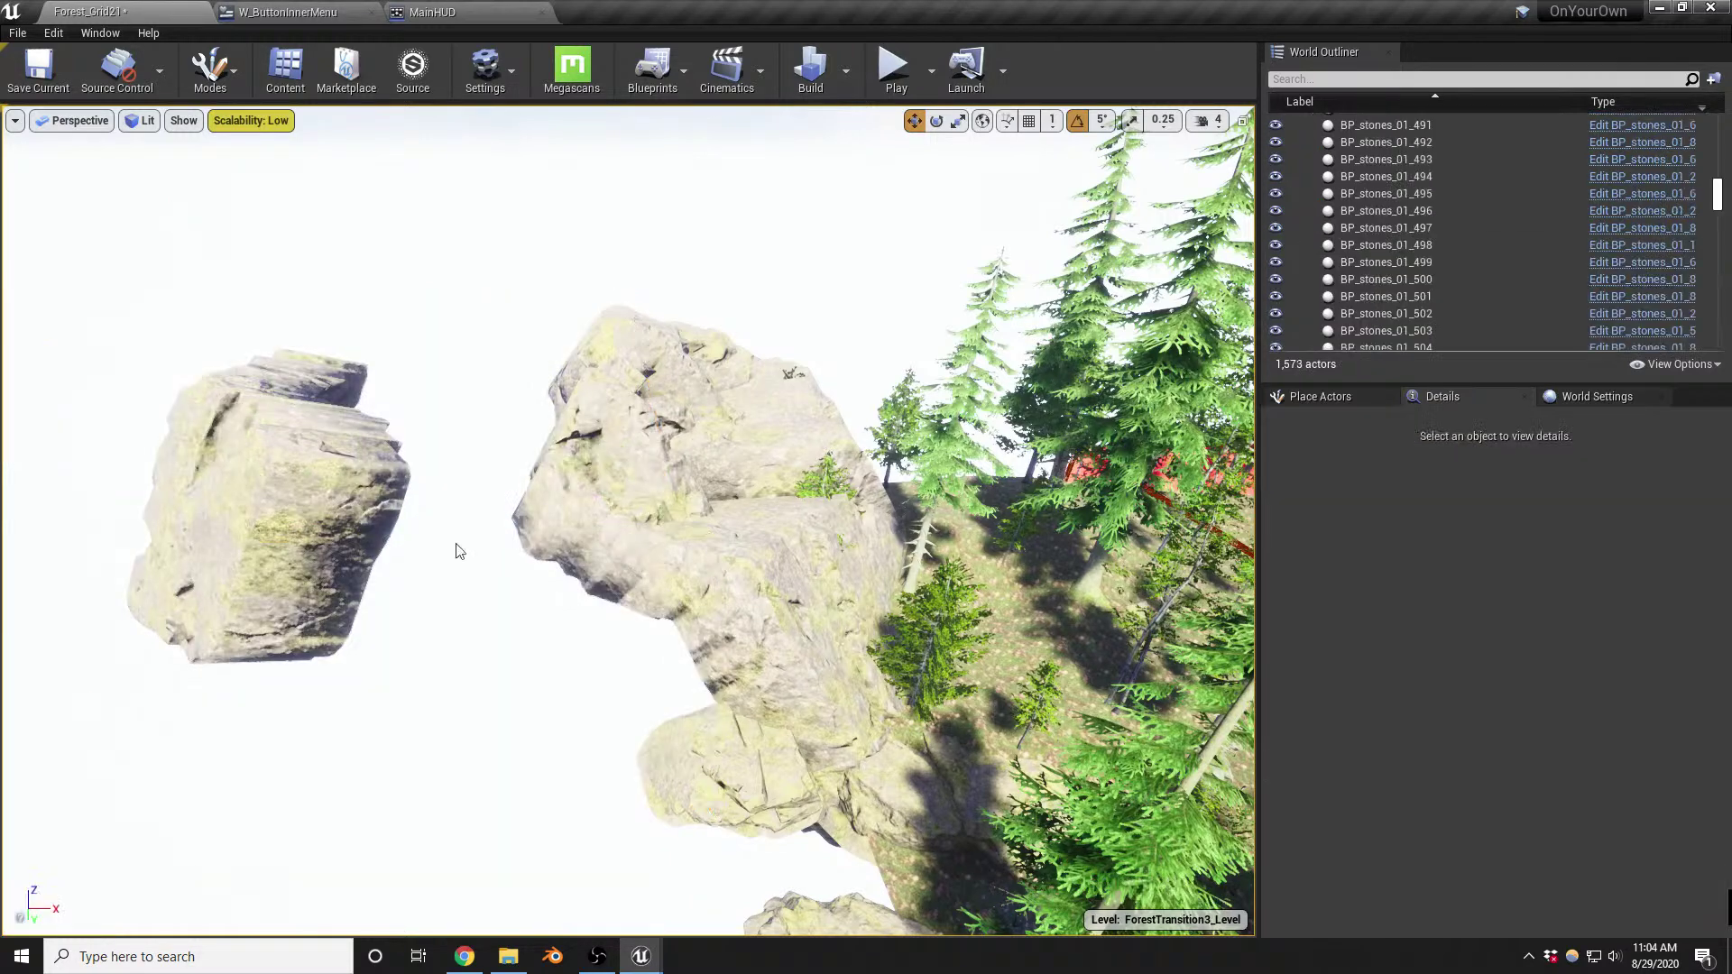
{"action": "left_click", "coordinate": [292, 493]}
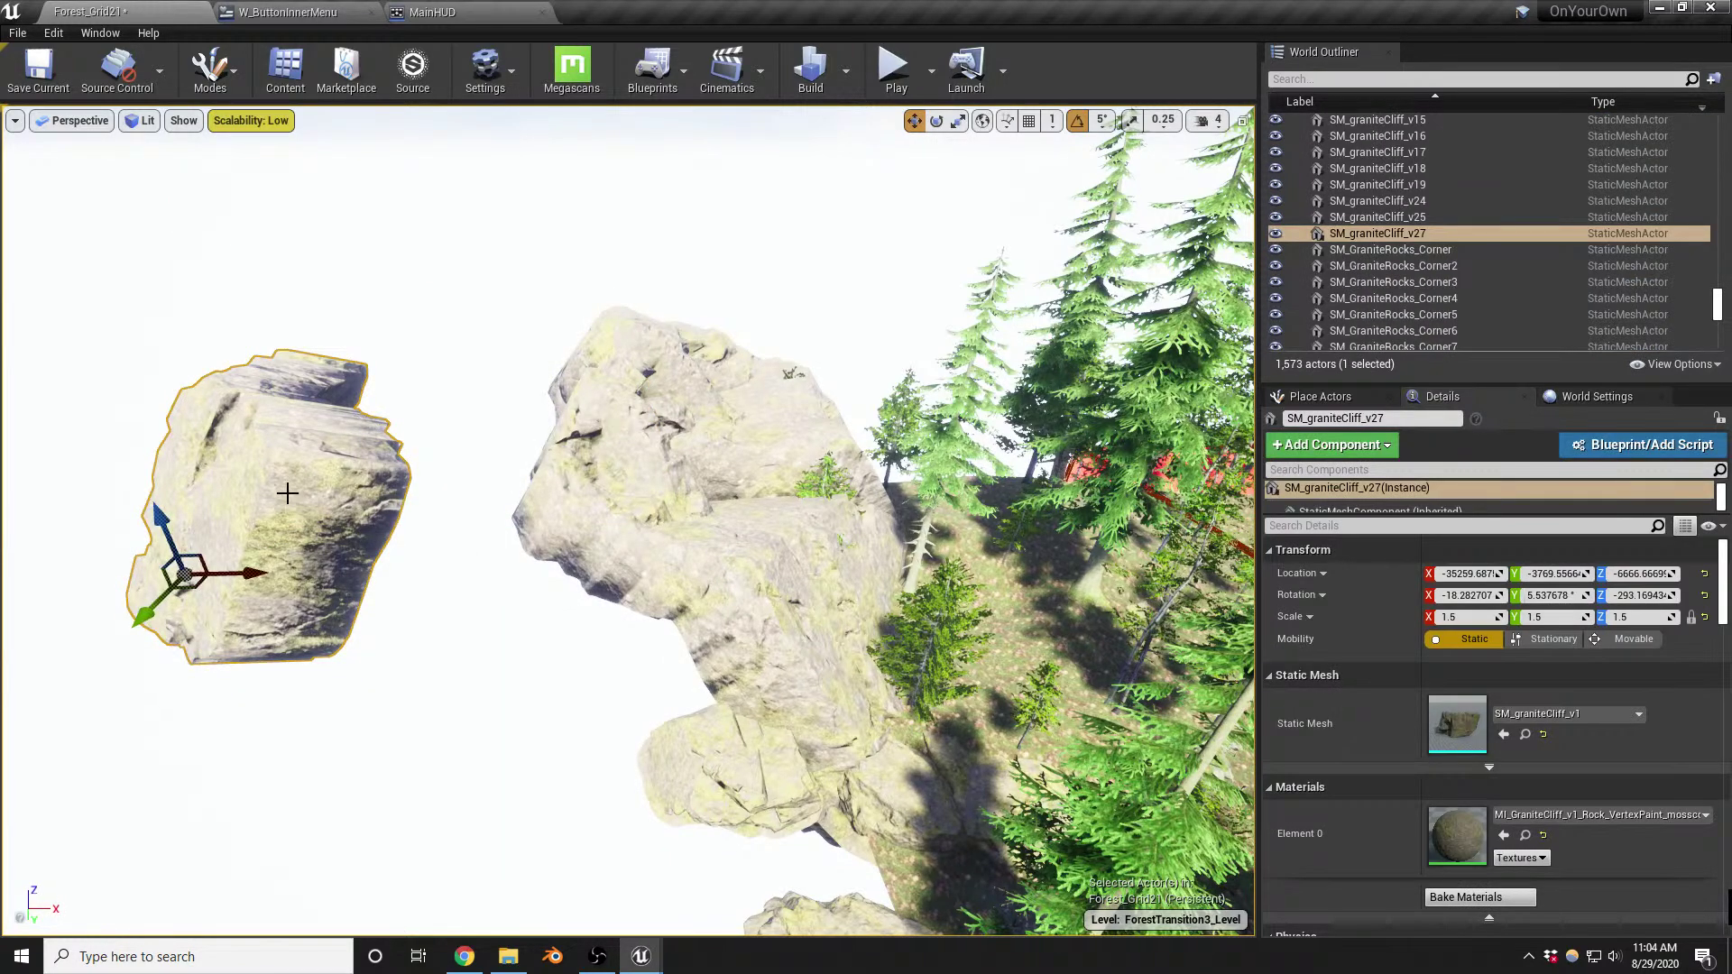
{"action": "key", "text": "Delete"}
{"action": "right_click_drag", "start_coordinate": [514, 506], "coordinate": [614, 622]}
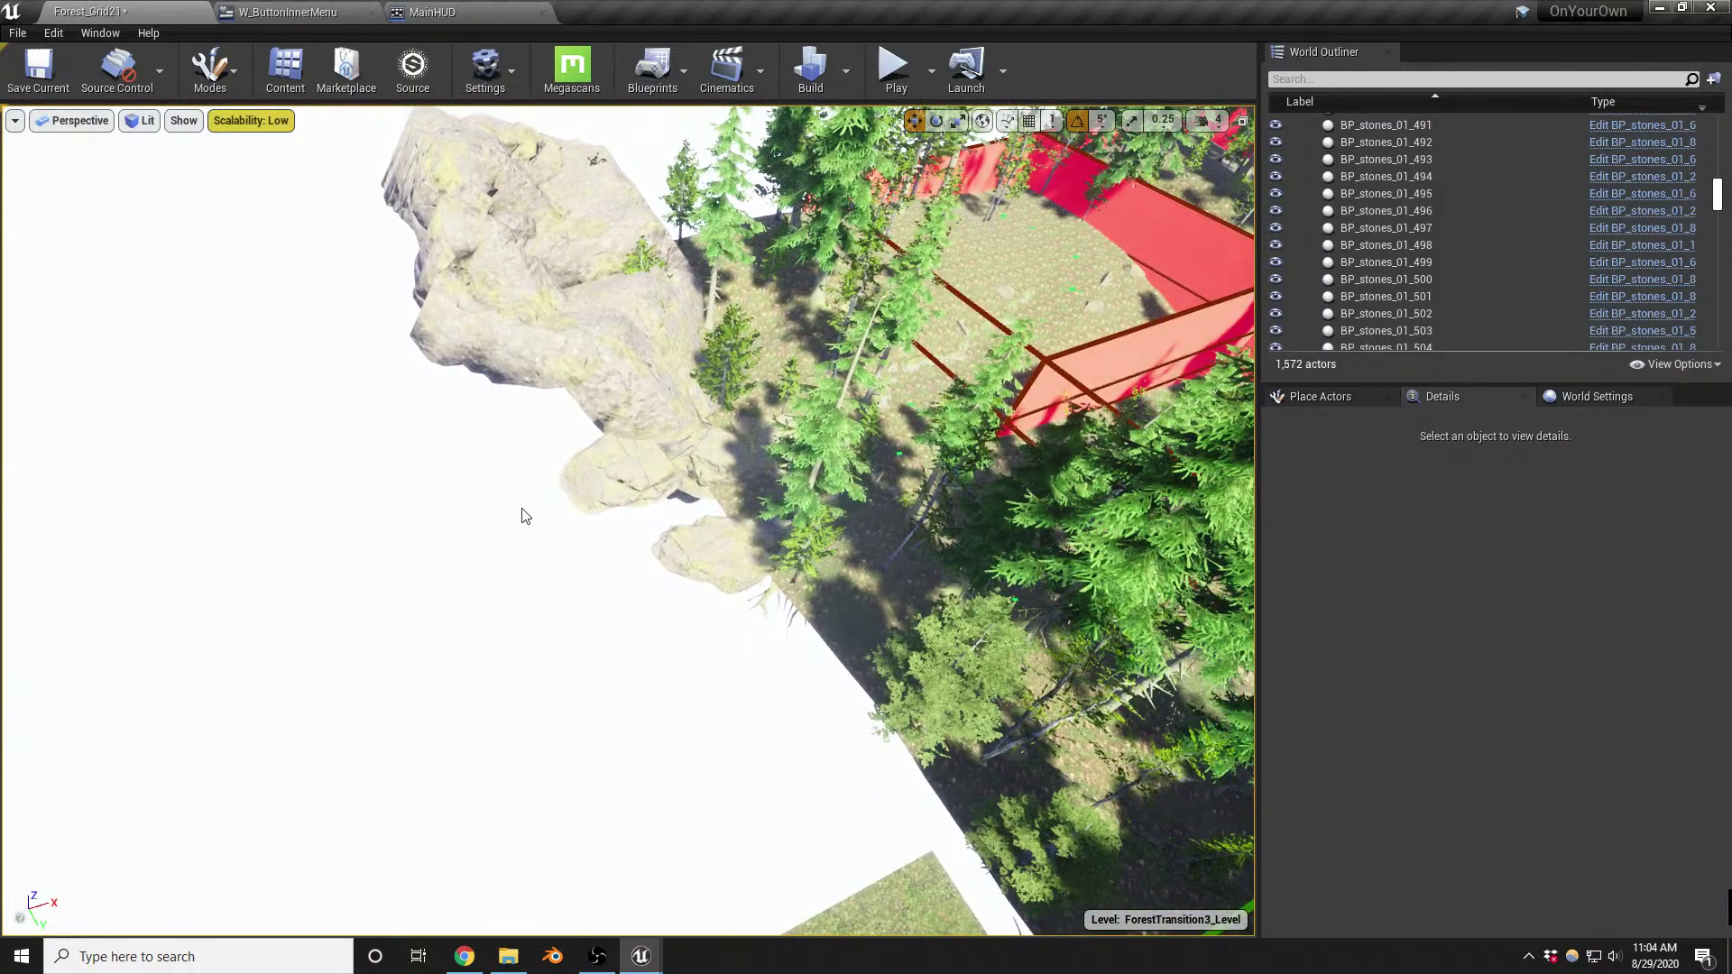
Check the remaining rocks in the front wireframe view and undo the deletions of the cliffs and landscape
{"action": "key", "text": "alt+h"}
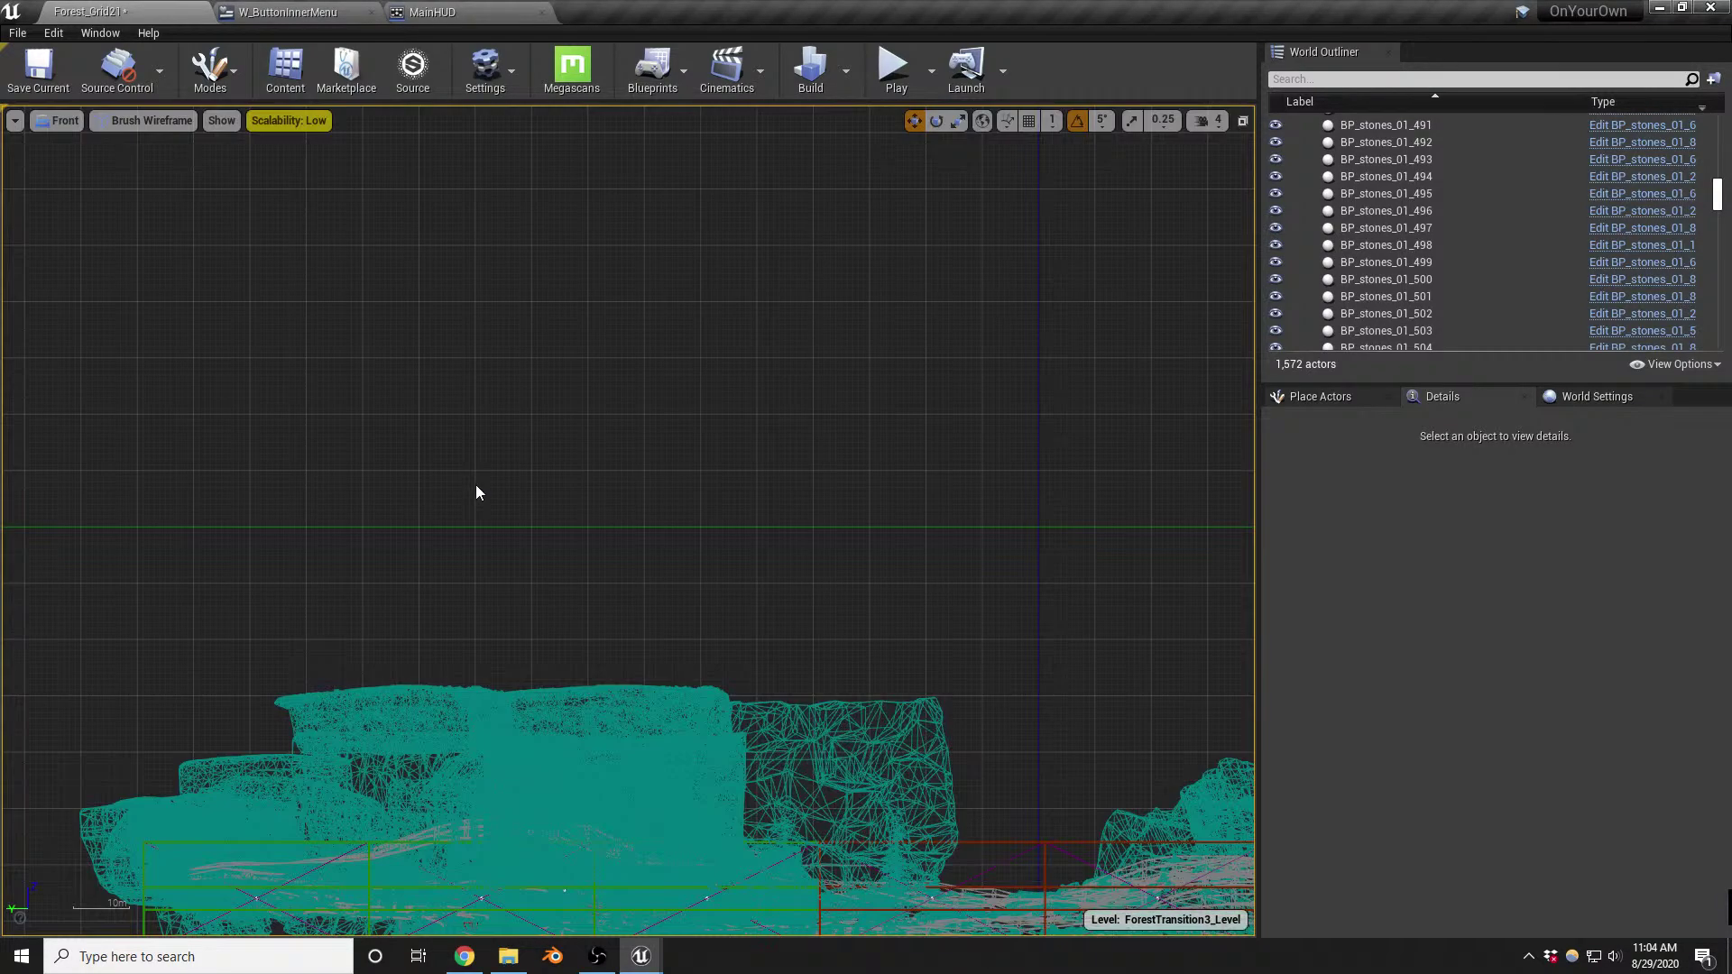
{"action": "key", "text": "alt+g"}
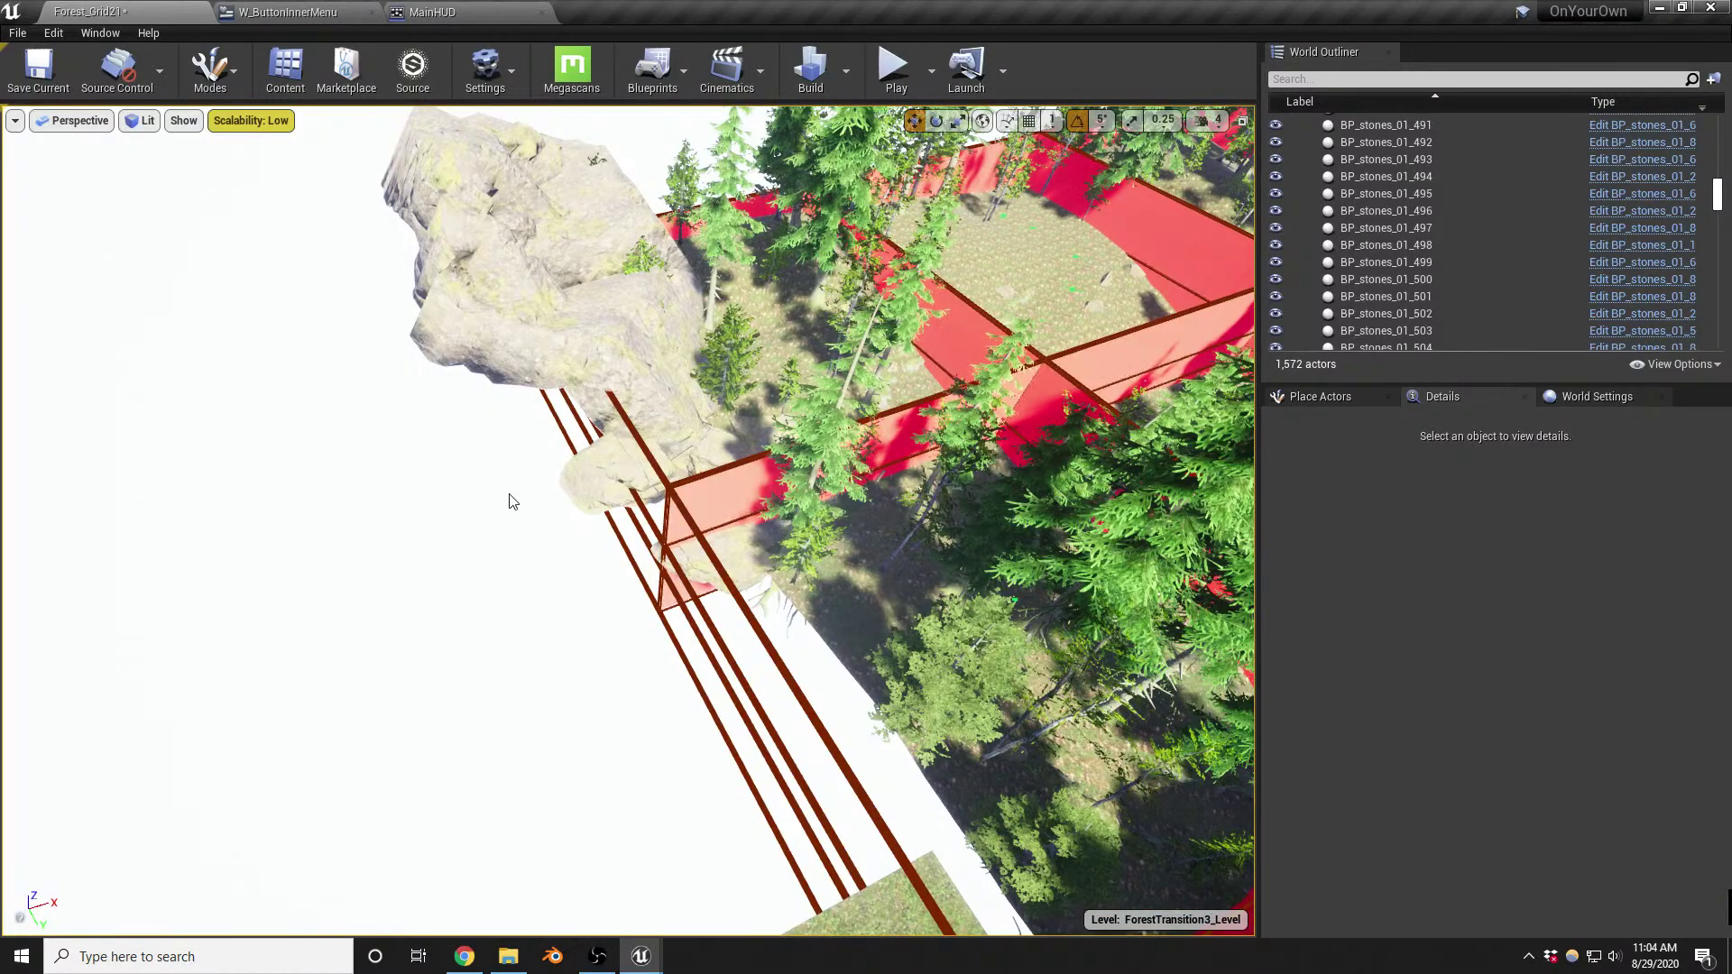
{"action": "key", "text": "ctrl+z"}
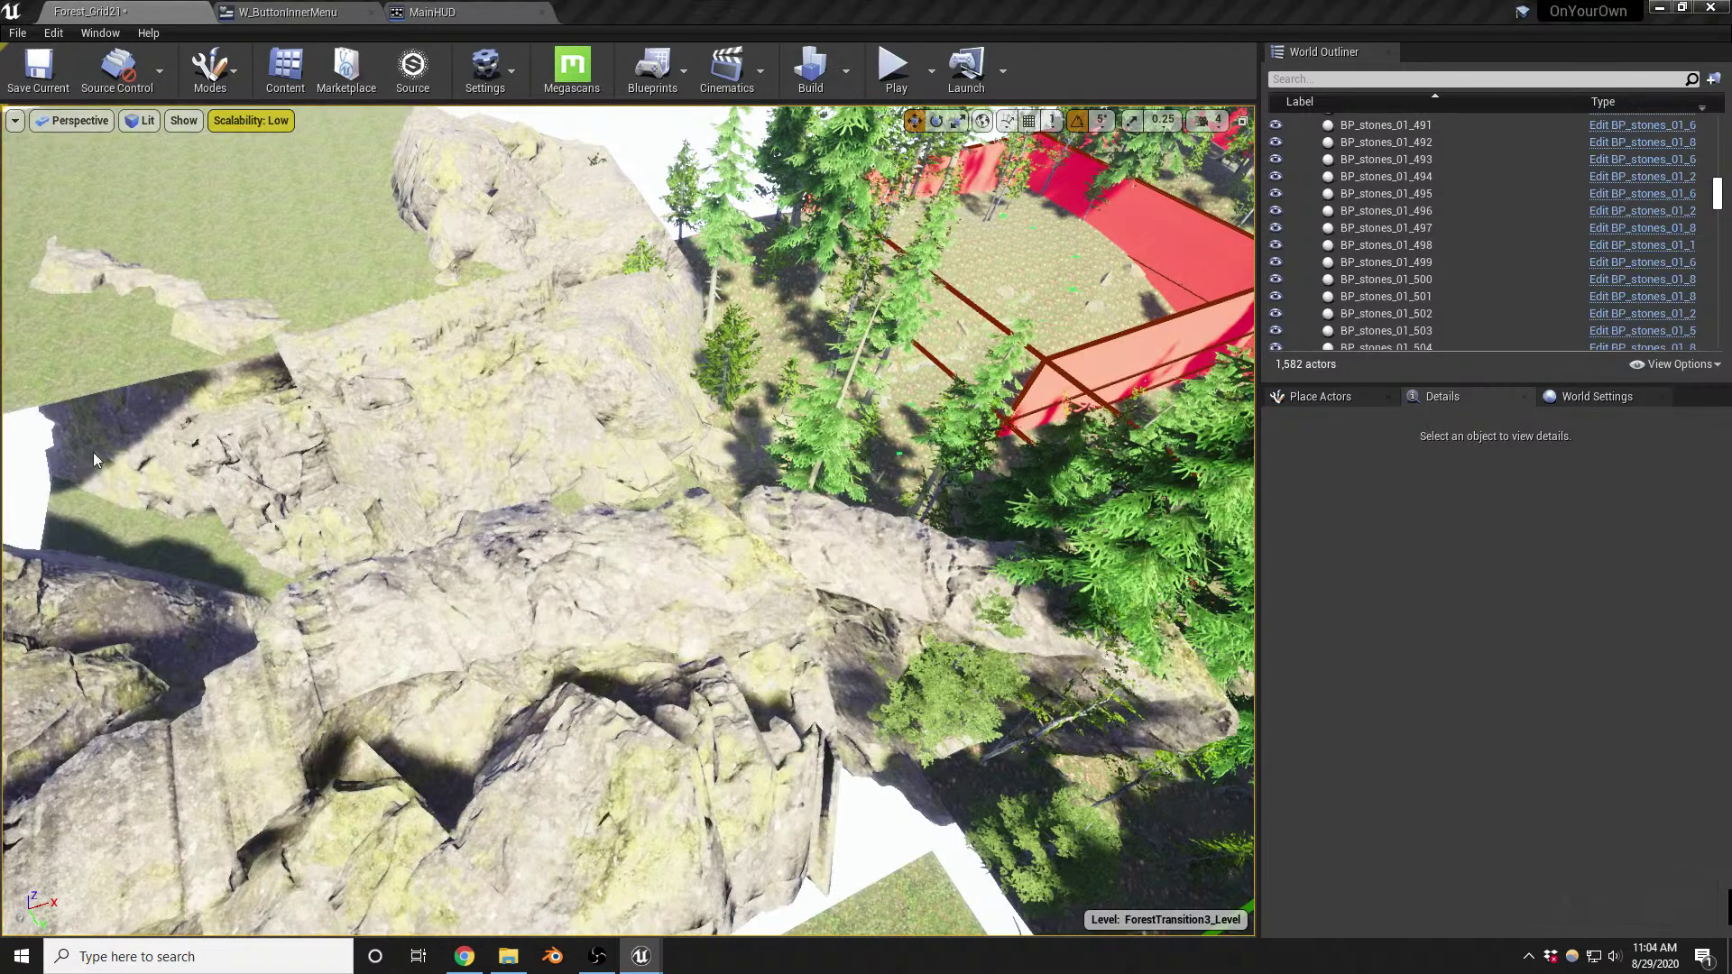
Select the fir beside the cliff in foliage editing and cancel saving its foliage type SM_Fir_Tree_B_Root_FoliageType
{"action": "right_click_drag", "start_coordinate": [590, 487], "coordinate": [564, 438]}
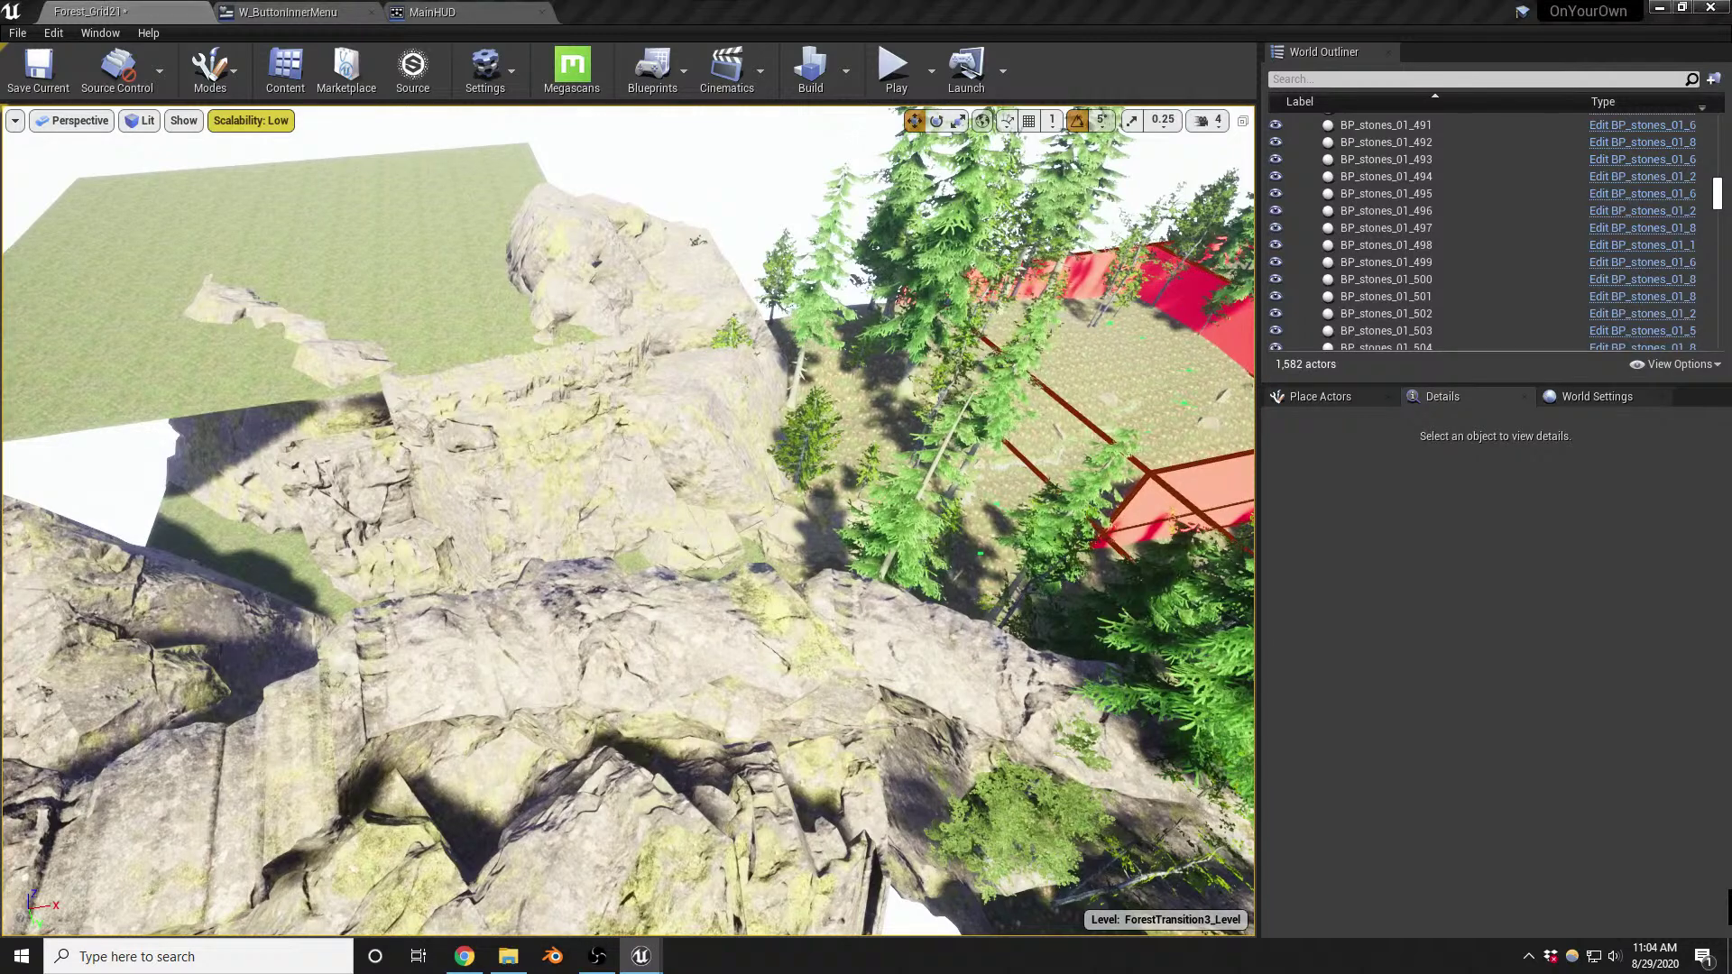
{"action": "mouse_move", "coordinate": [826, 469]}
{"action": "right_mouse_down"}
{"action": "mouse_move", "coordinate": [826, 487]}
{"action": "mouse_move", "coordinate": [825, 470]}
{"action": "right_mouse_up"}
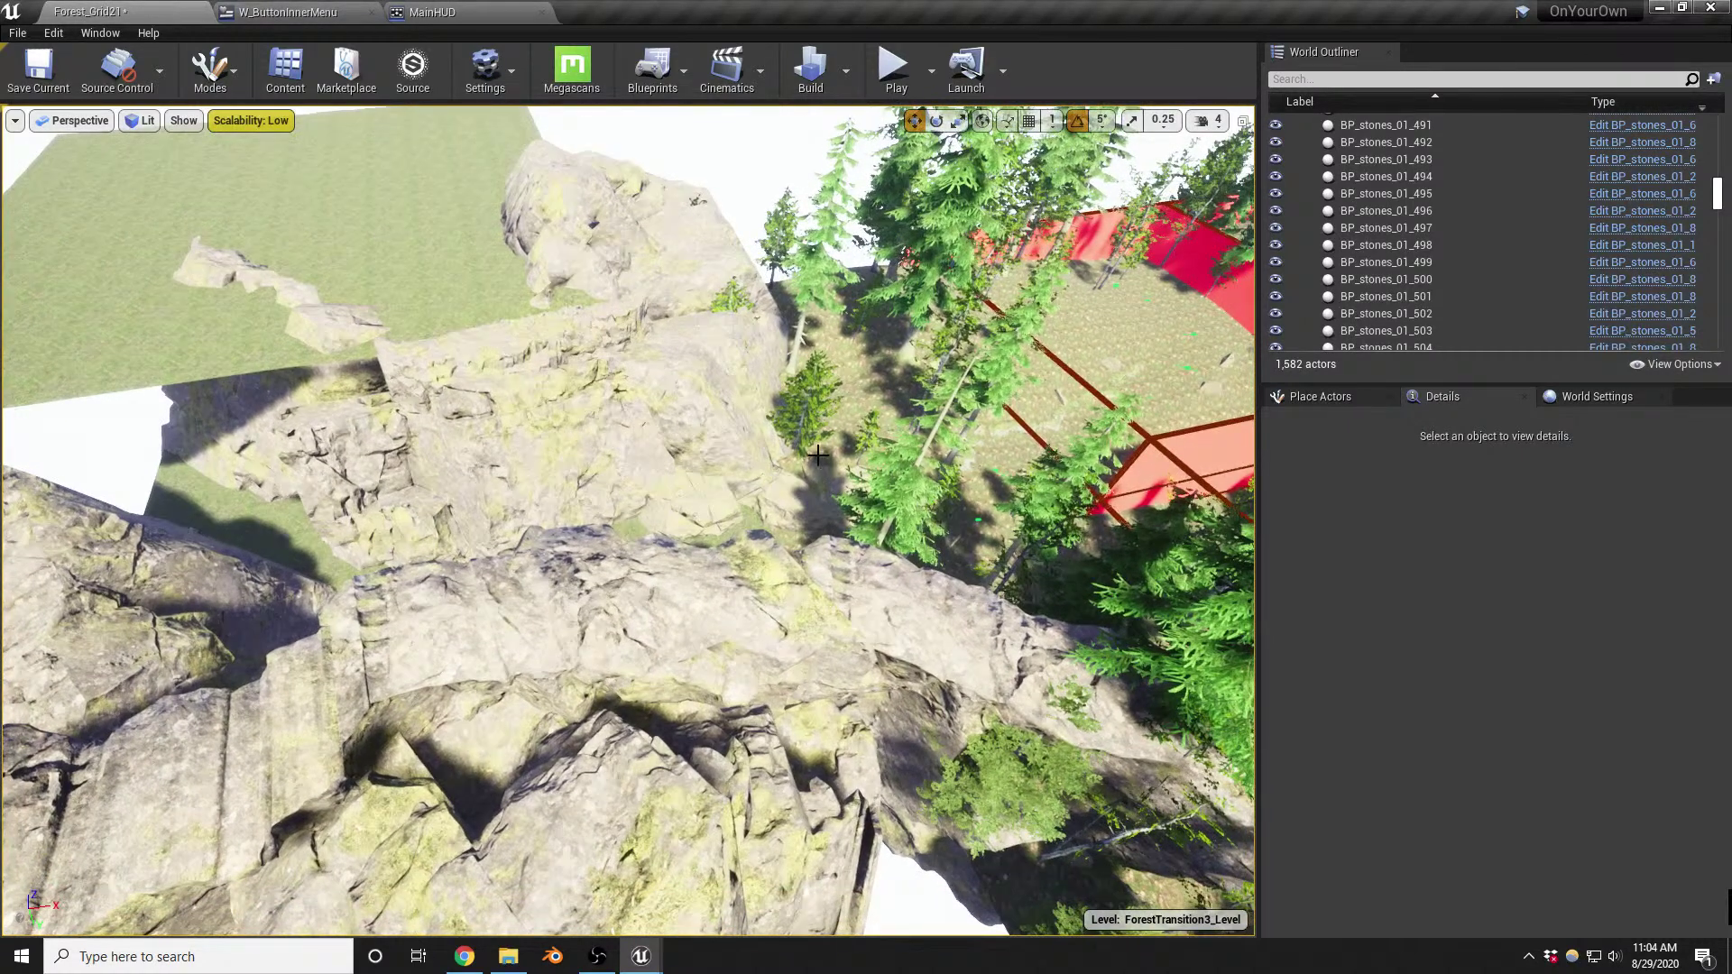
{"action": "left_click", "coordinate": [817, 456]}
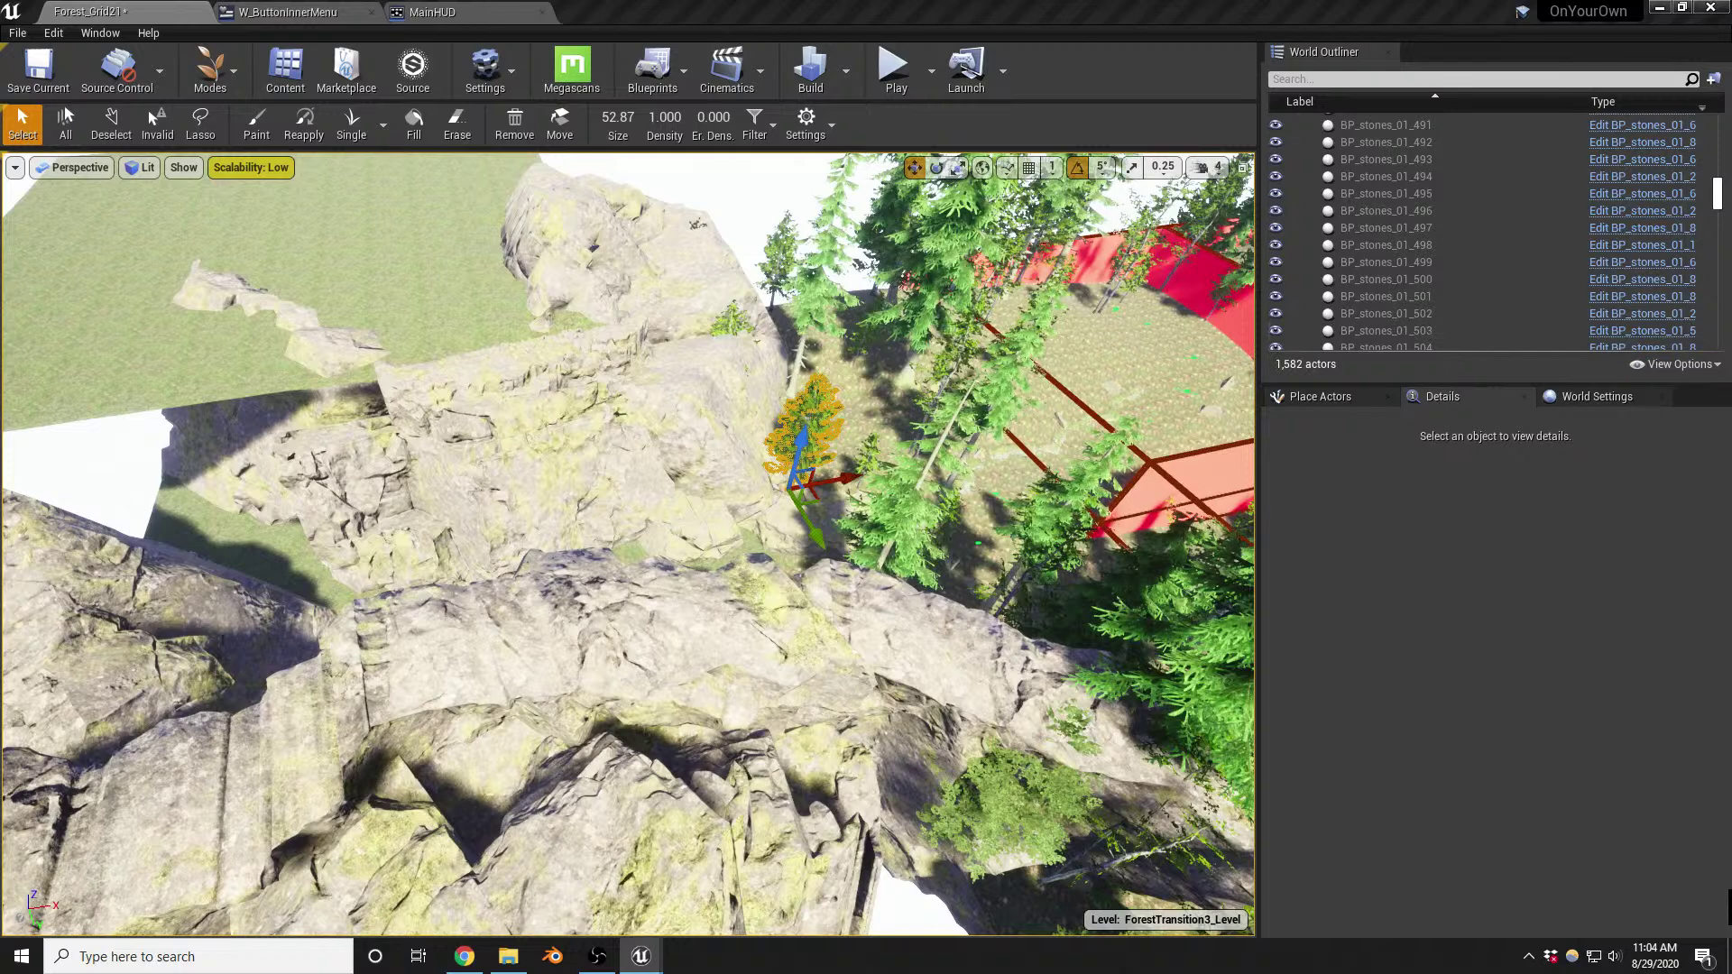
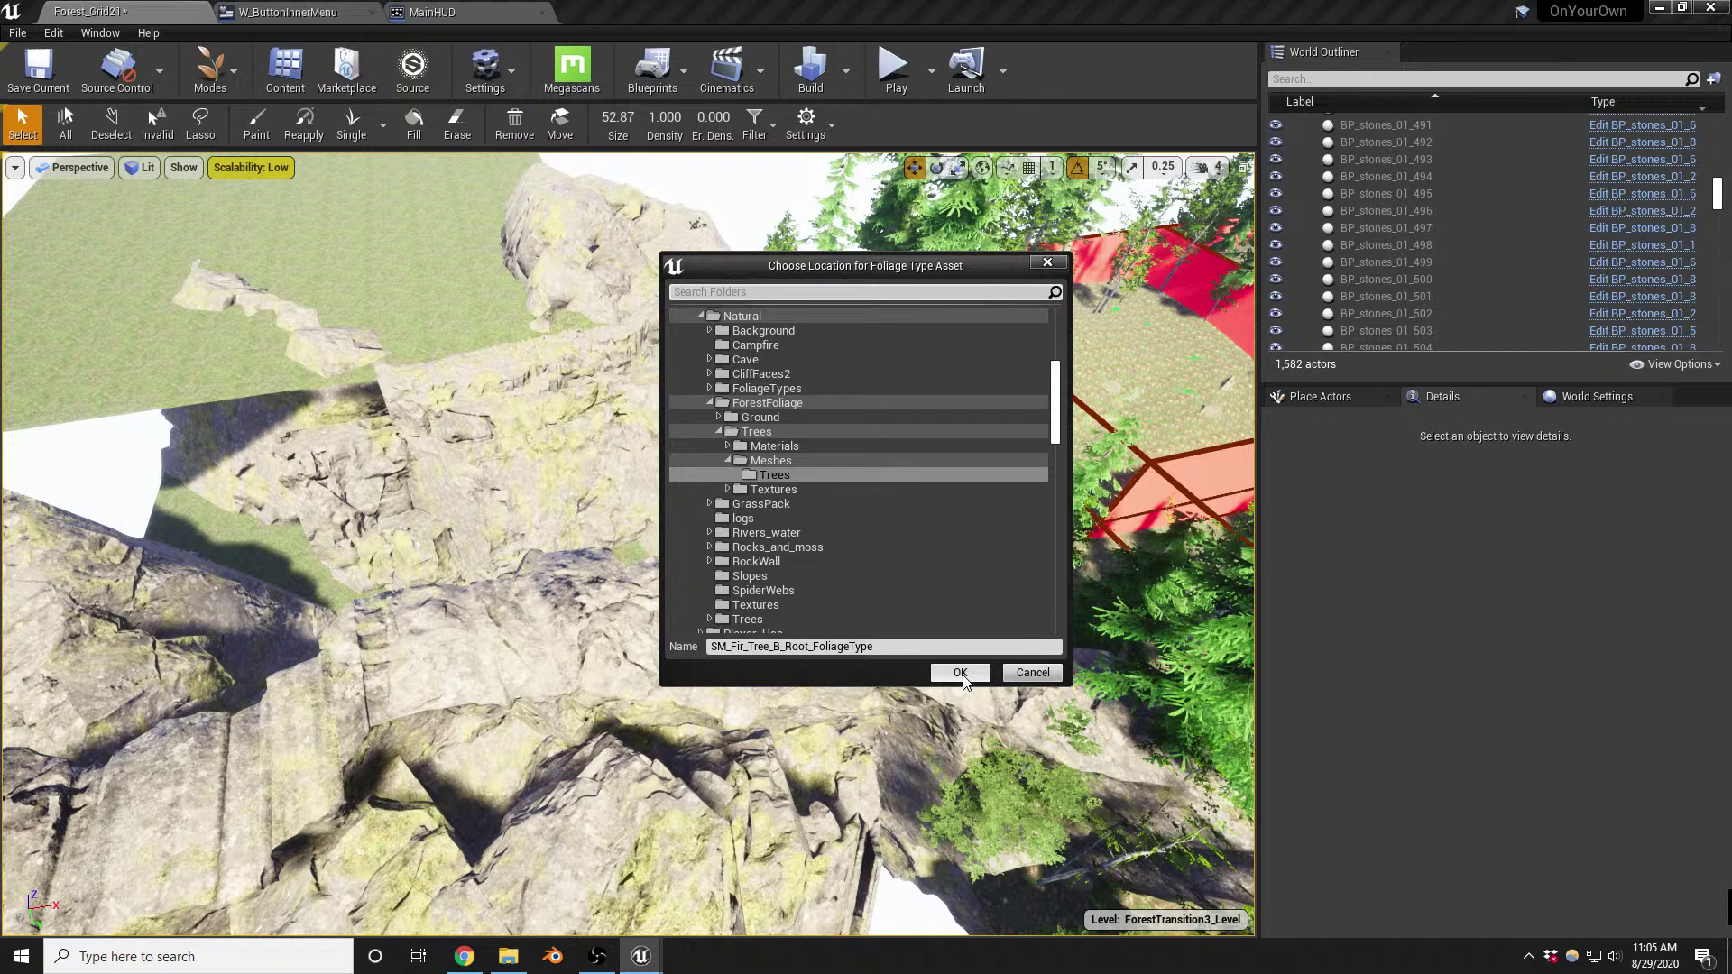
{"action": "left_click", "coordinate": [1031, 674]}
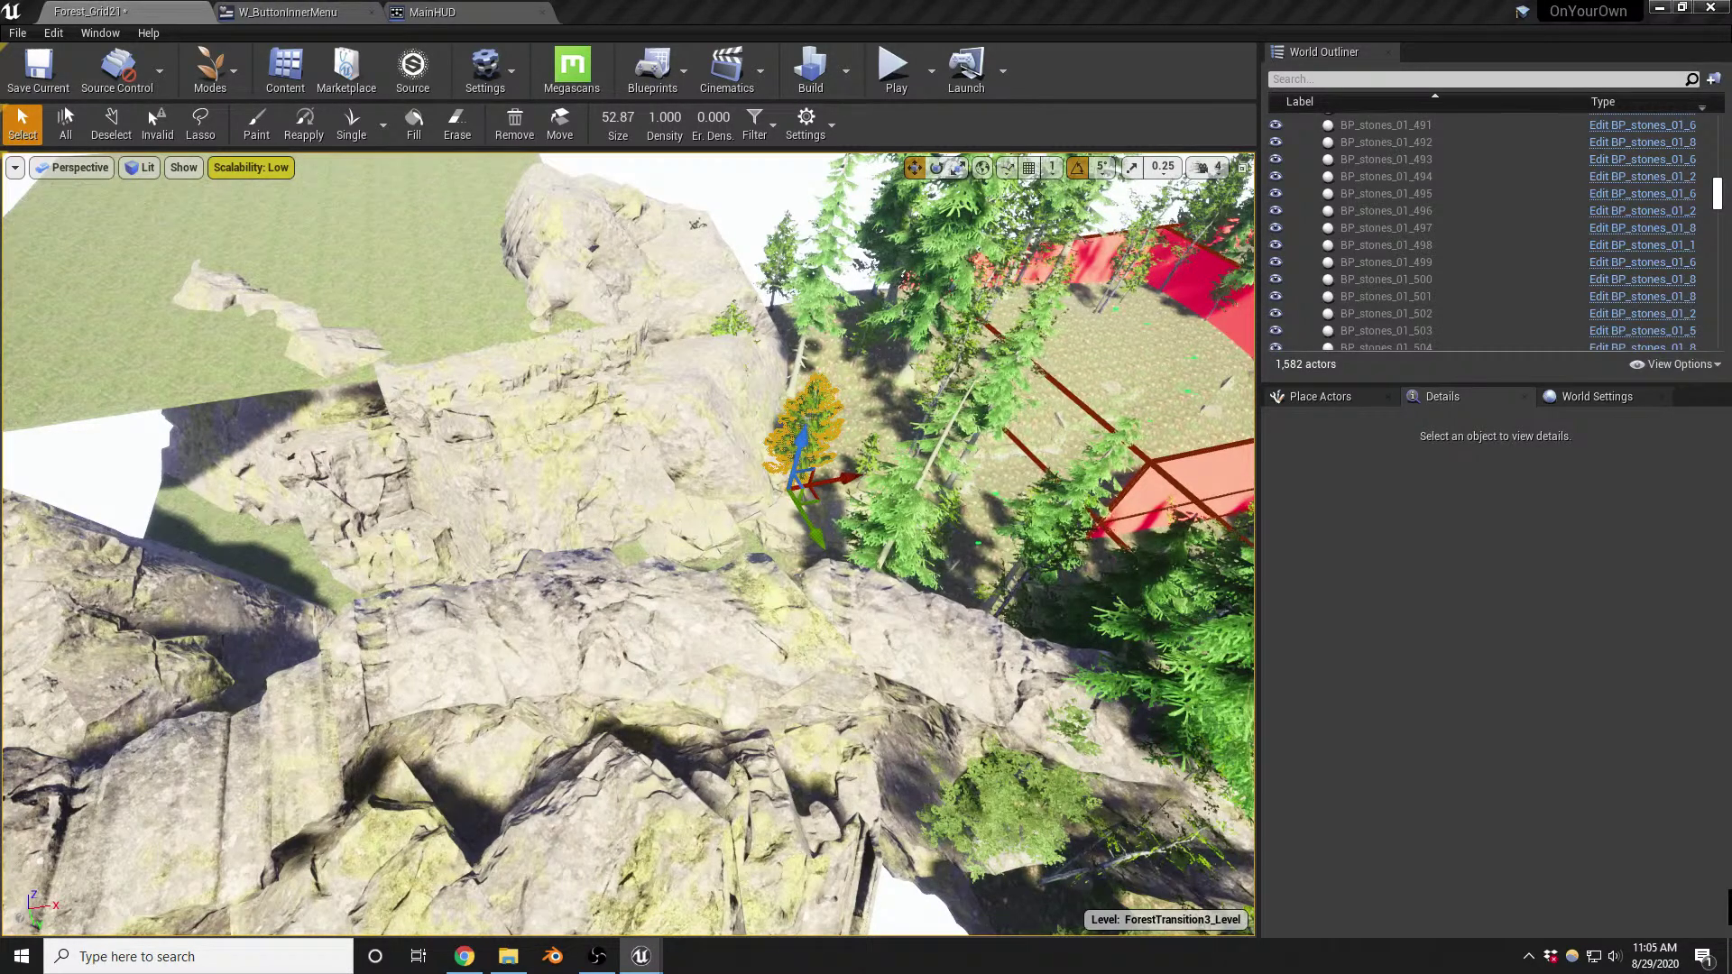
Switch to foliage painting over the open landscape behind the cliffs and enlarge the brush to a size of 895.7
{"action": "right_click_drag", "start_coordinate": [541, 353], "coordinate": [589, 439]}
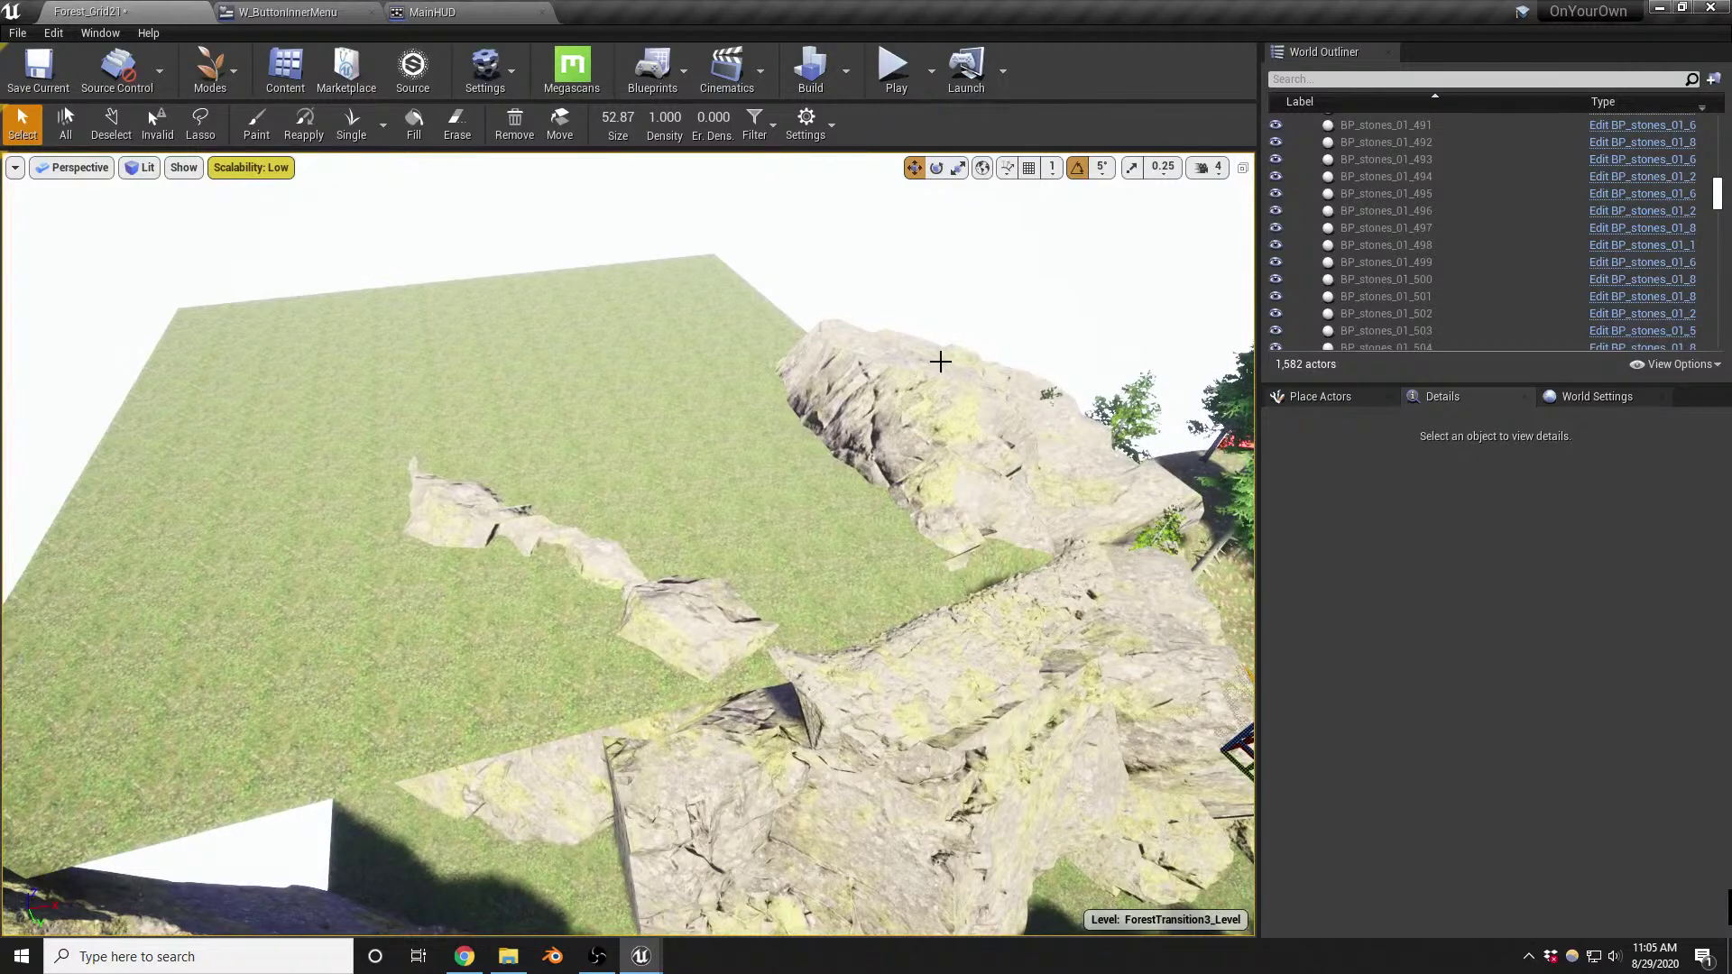
{"action": "scroll", "coordinate": [940, 360], "scroll_direction": "down", "scroll_amount": 3}
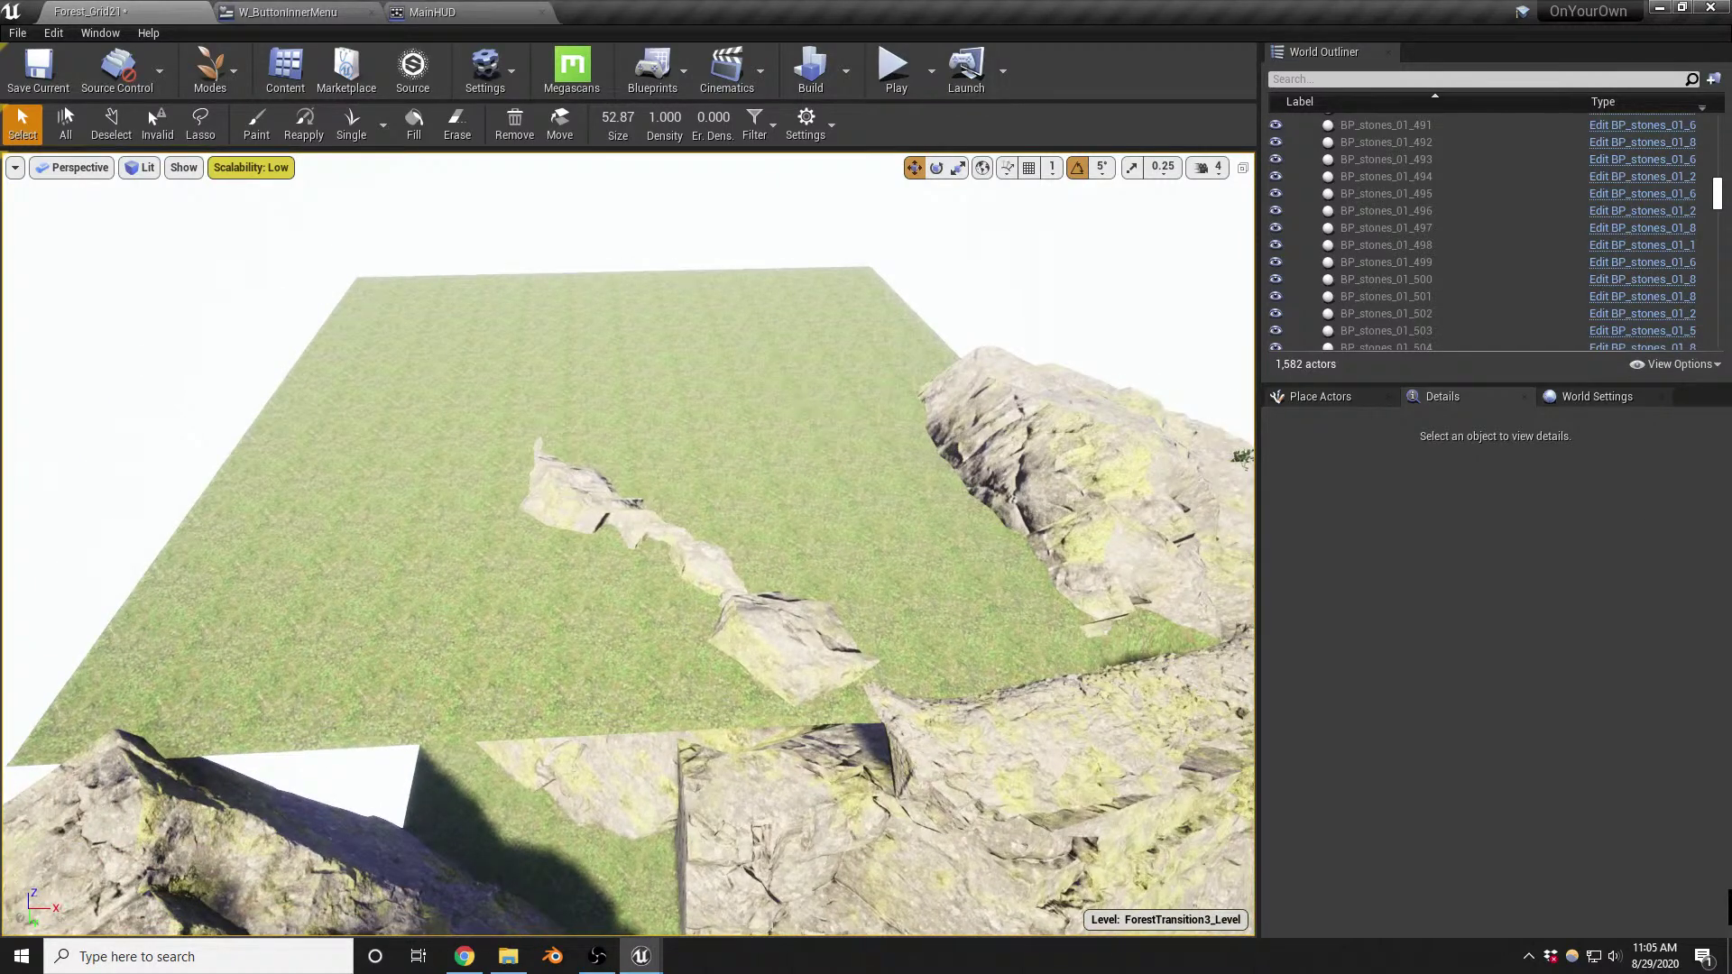
{"action": "key", "text": "alt+Tab"}
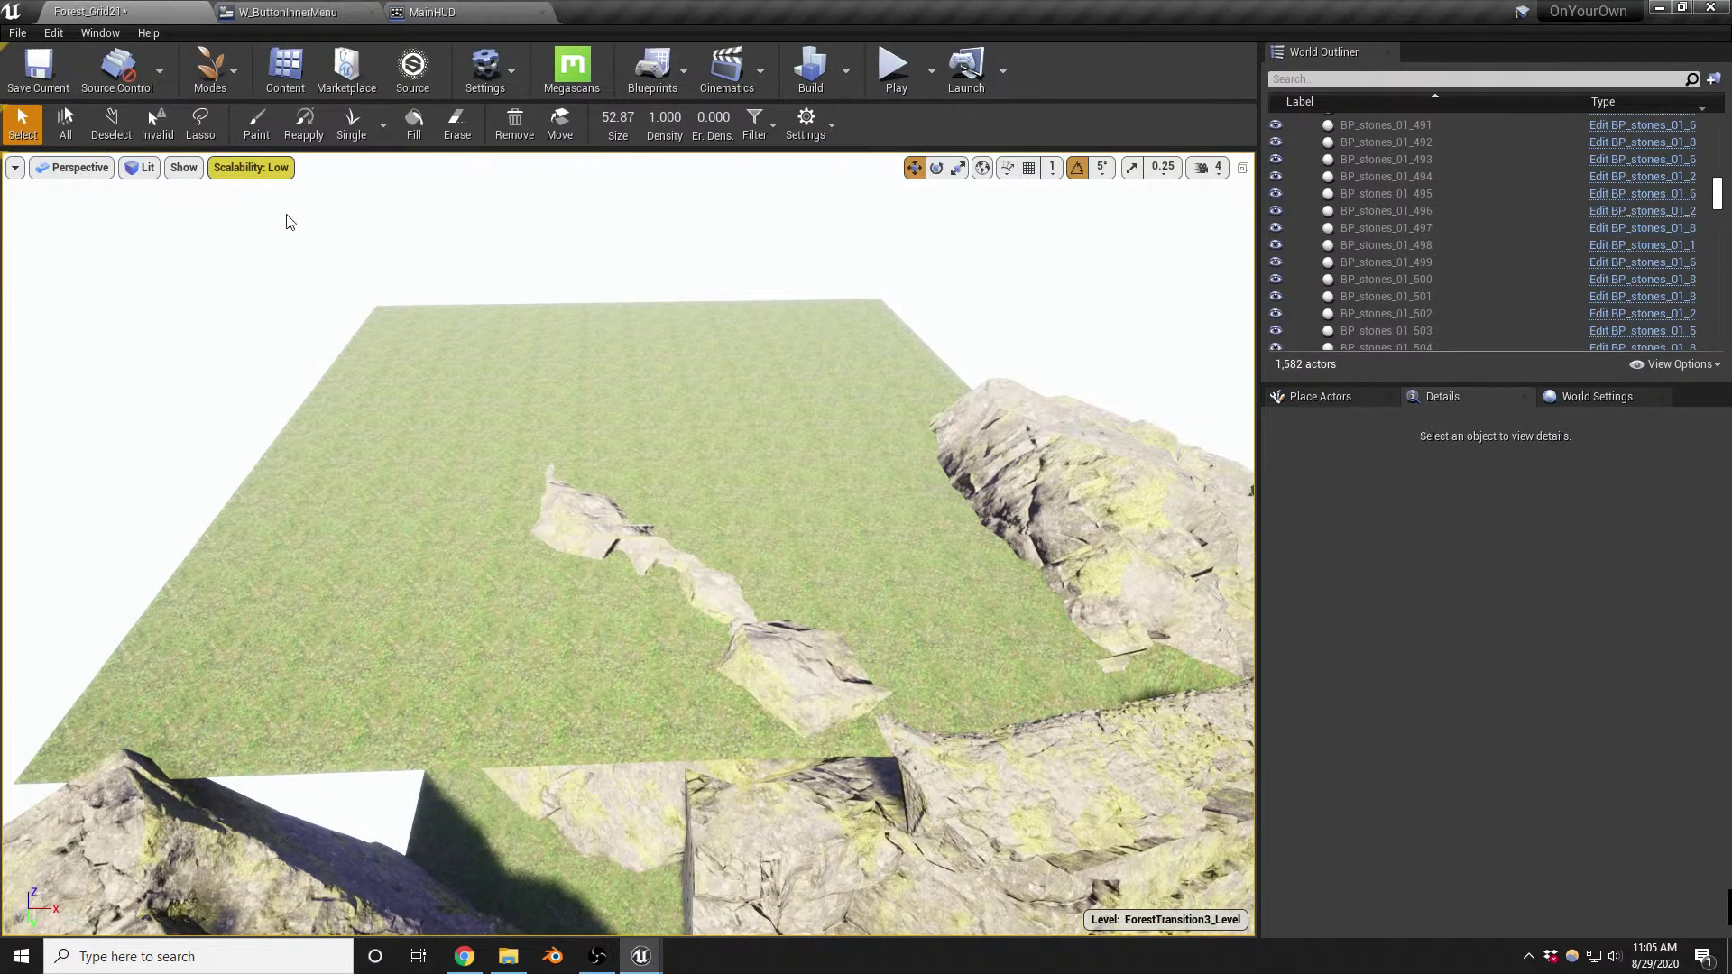
{"action": "left_click", "coordinate": [256, 122]}
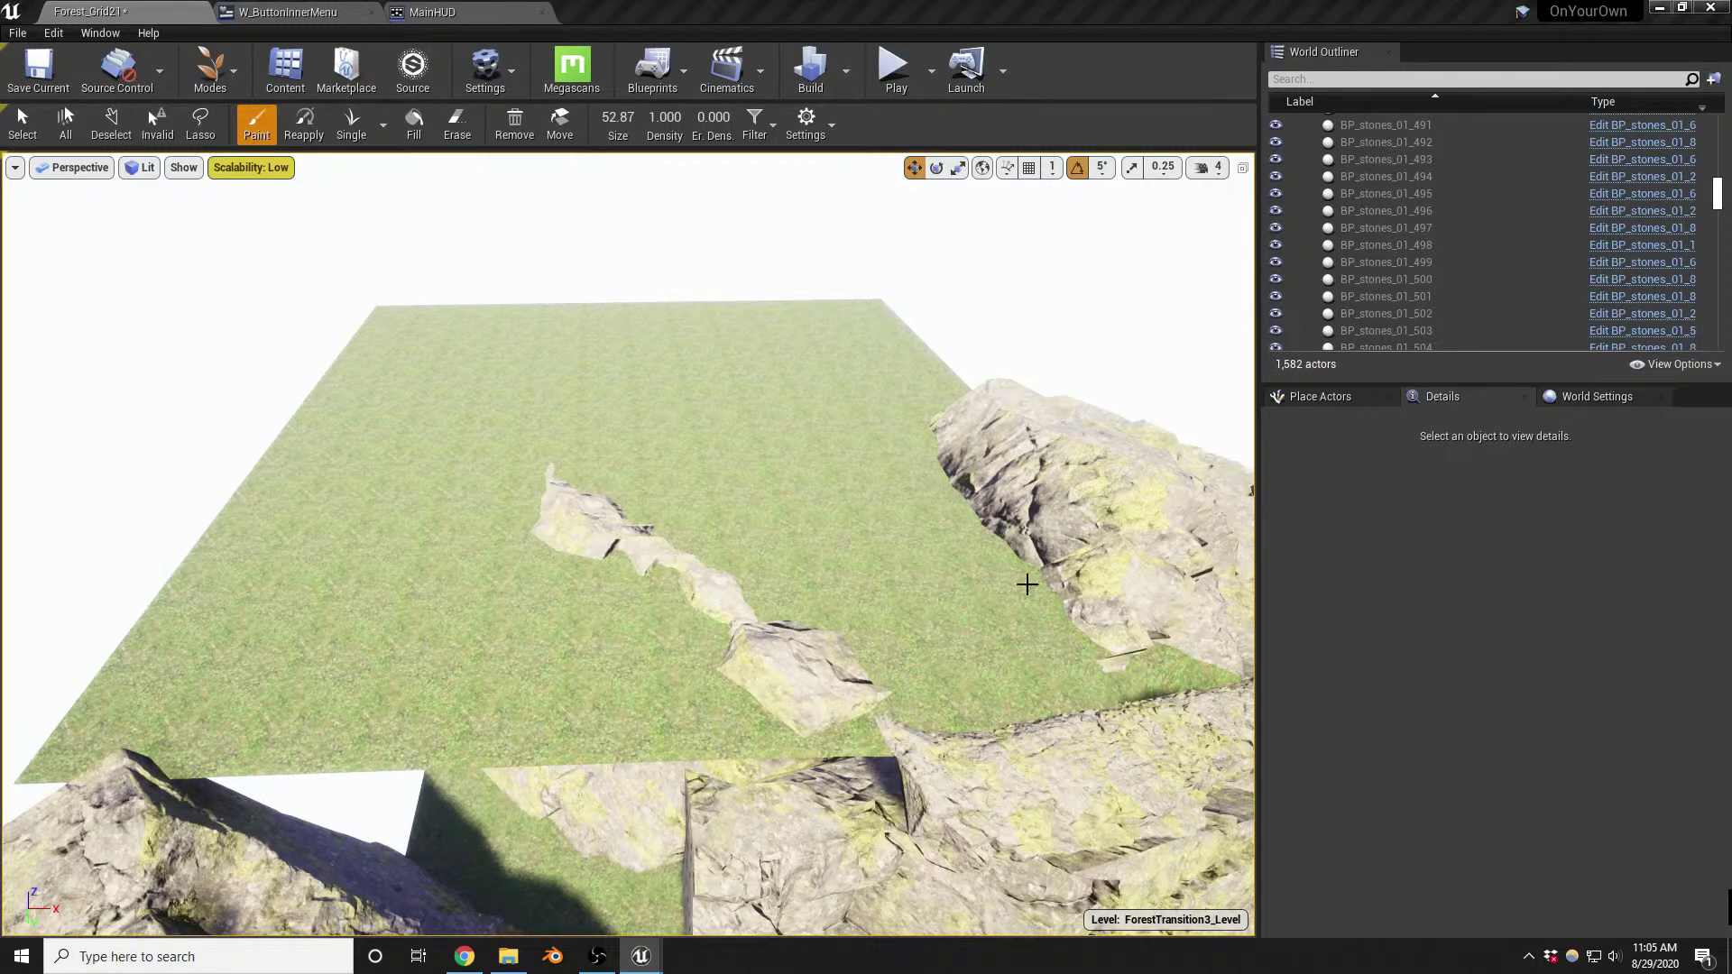
{"action": "right_click_drag", "start_coordinate": [846, 561], "coordinate": [803, 600]}
{"action": "key", "text": "bracketright"}
{"action": "right_click_drag", "start_coordinate": [881, 553], "coordinate": [794, 434]}
{"action": "key", "text": "bracketright"}
Undo the dense test stroke, lower the paint density to 0.11 and paint sparse firs on the grass landscape beside the boulders
{"action": "left_click", "coordinate": [974, 572]}
{"action": "key", "text": "ctrl+z"}
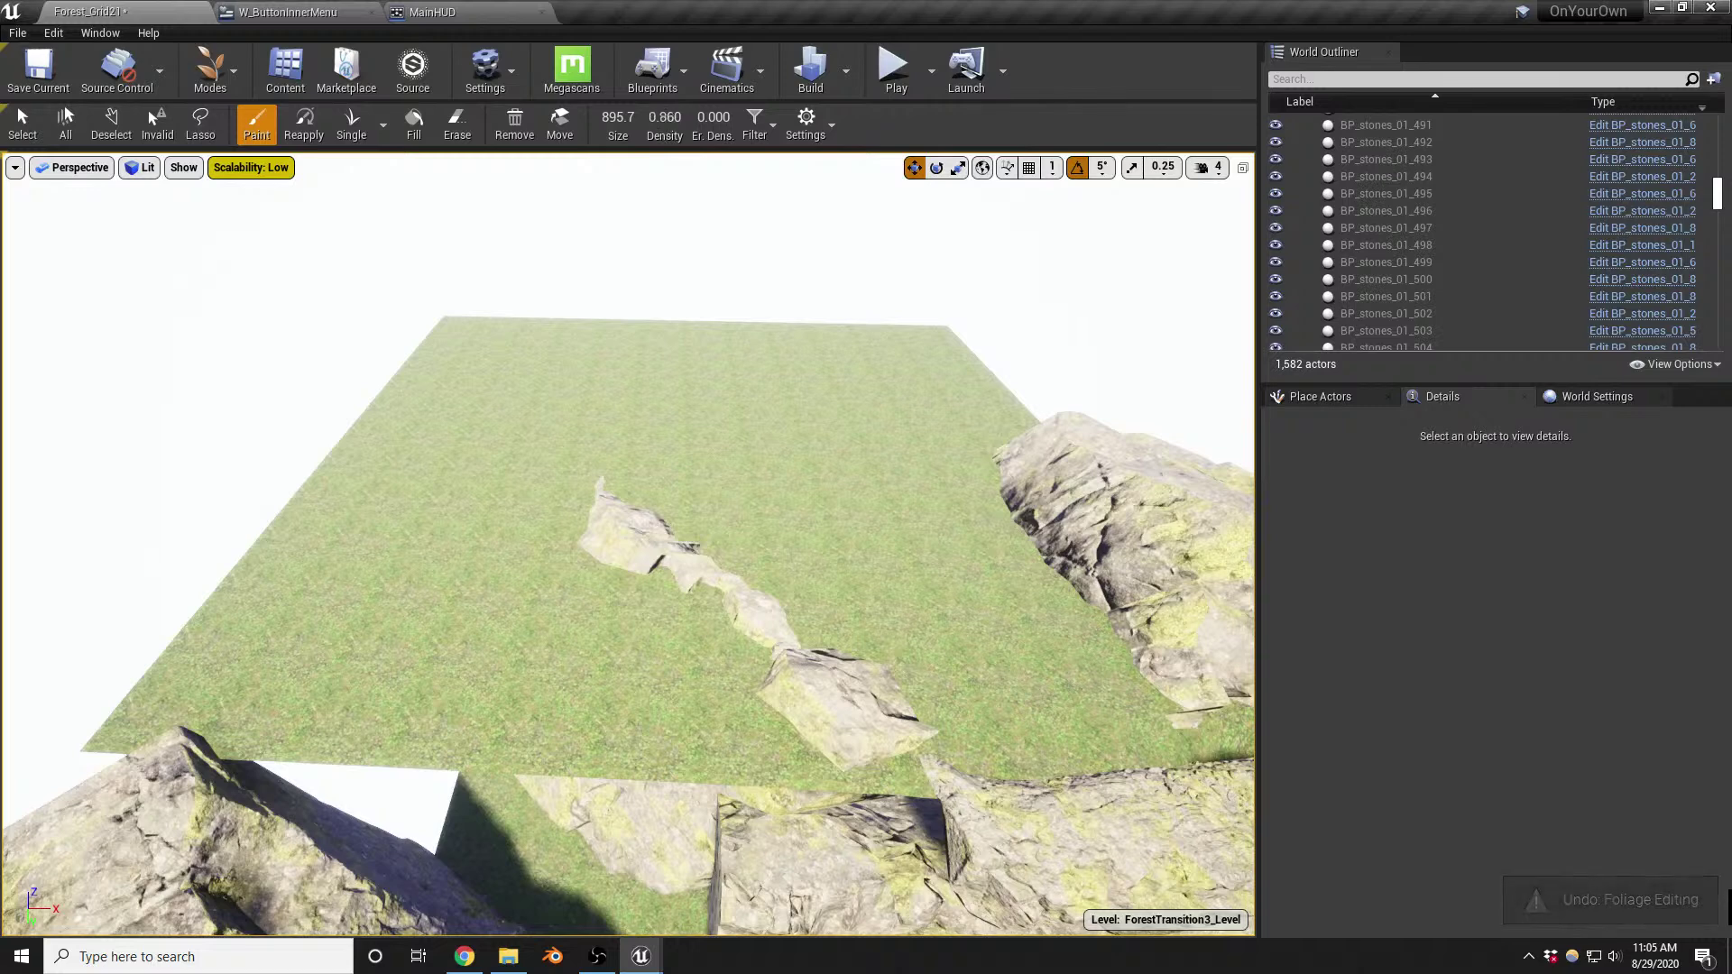
{"action": "left_click_drag", "start_coordinate": [665, 117], "coordinate": [640, 117]}
{"action": "left_click", "coordinate": [947, 560]}
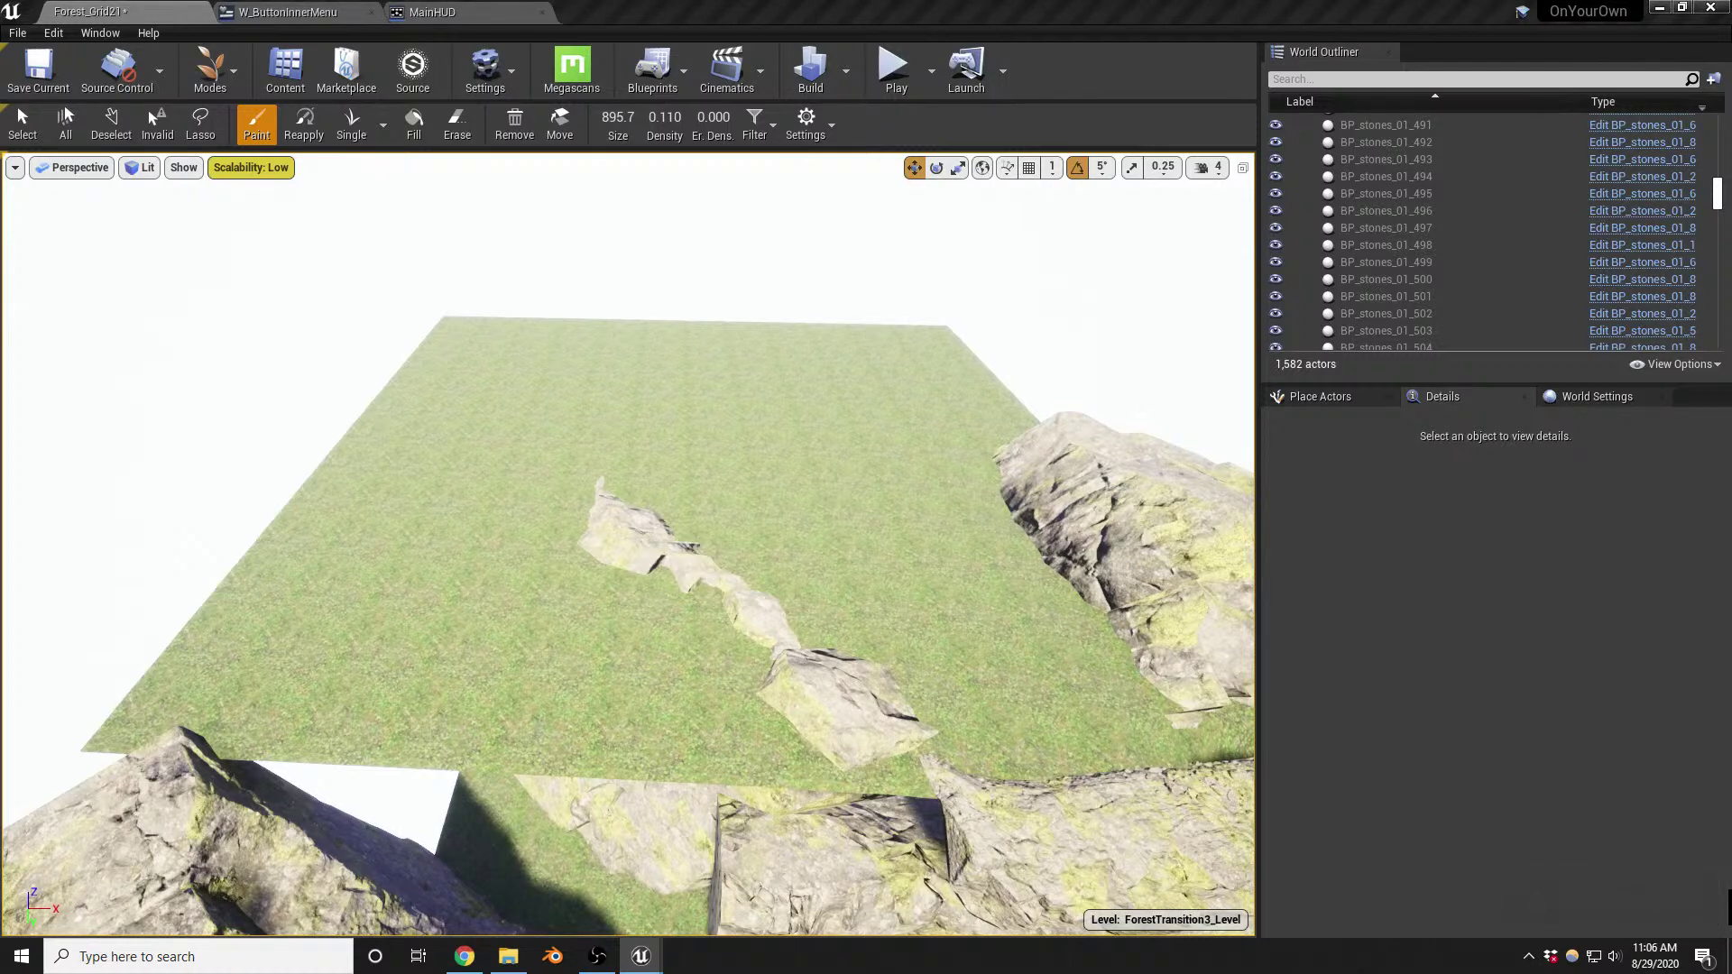
{"action": "mouse_move", "coordinate": [996, 566]}
{"action": "left_mouse_down"}
{"action": "mouse_move", "coordinate": [1004, 657]}
{"action": "mouse_move", "coordinate": [707, 479]}
{"action": "mouse_move", "coordinate": [811, 502]}
{"action": "left_mouse_up"}
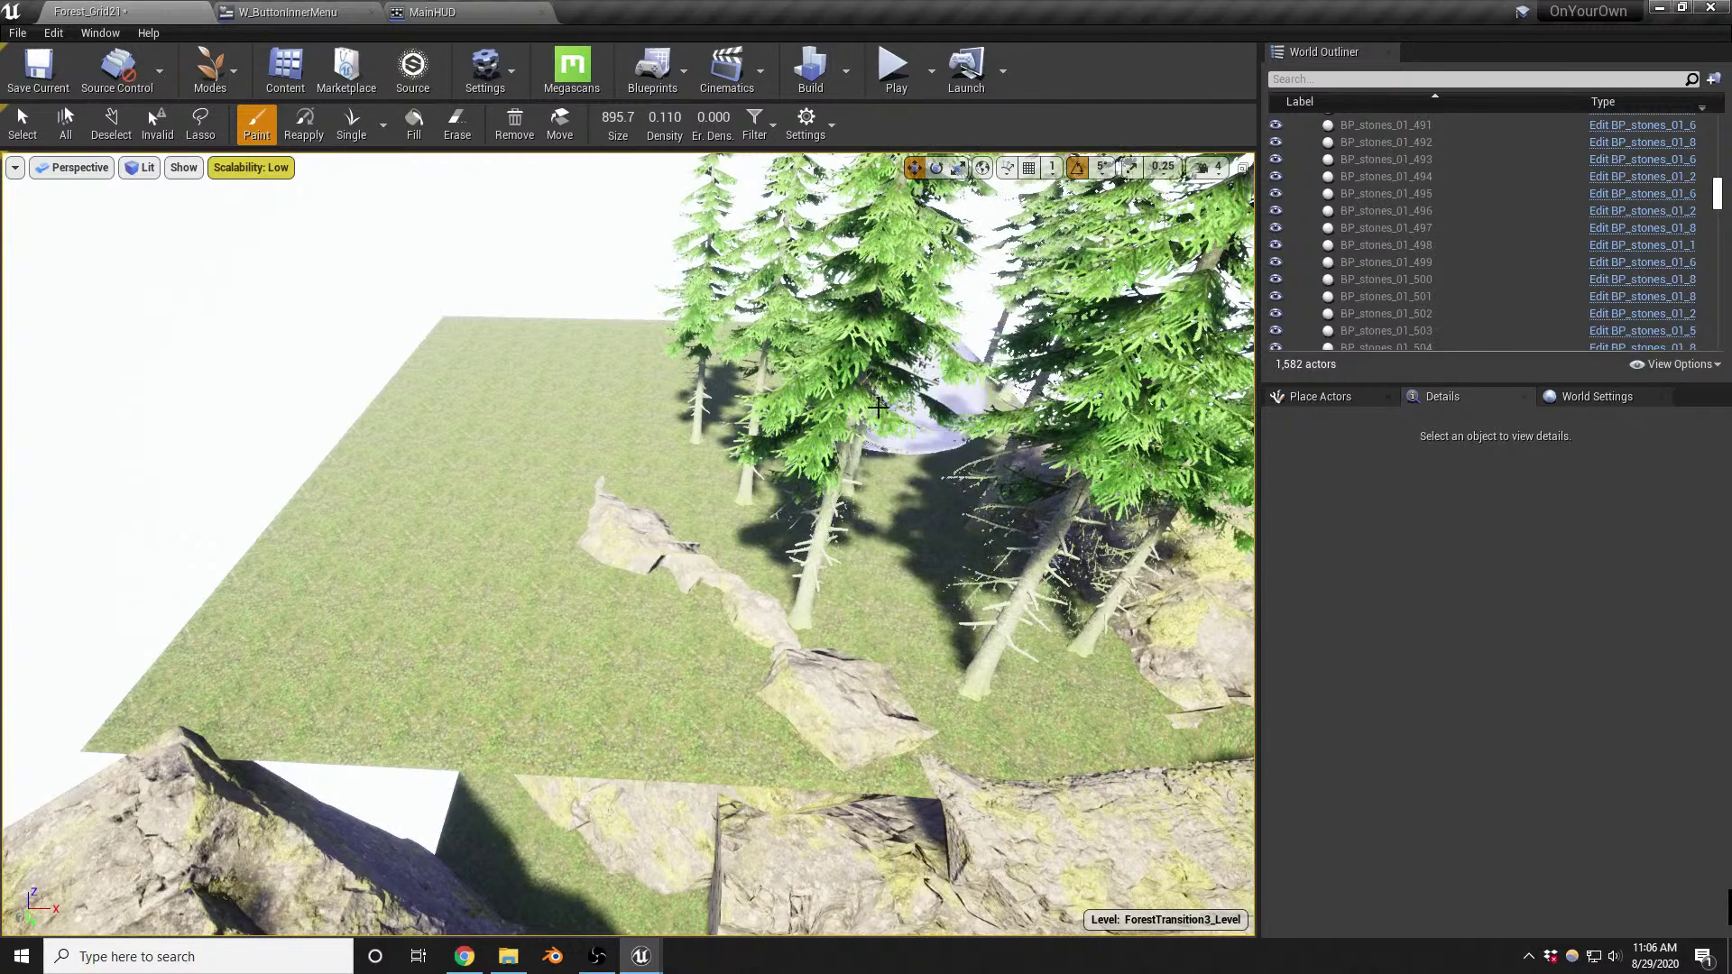
Paint more firs along the foot of the granite ridge and onward across the grass landscape
{"action": "right_click_drag", "start_coordinate": [974, 397], "coordinate": [974, 433]}
{"action": "right_click_drag", "start_coordinate": [793, 425], "coordinate": [793, 425]}
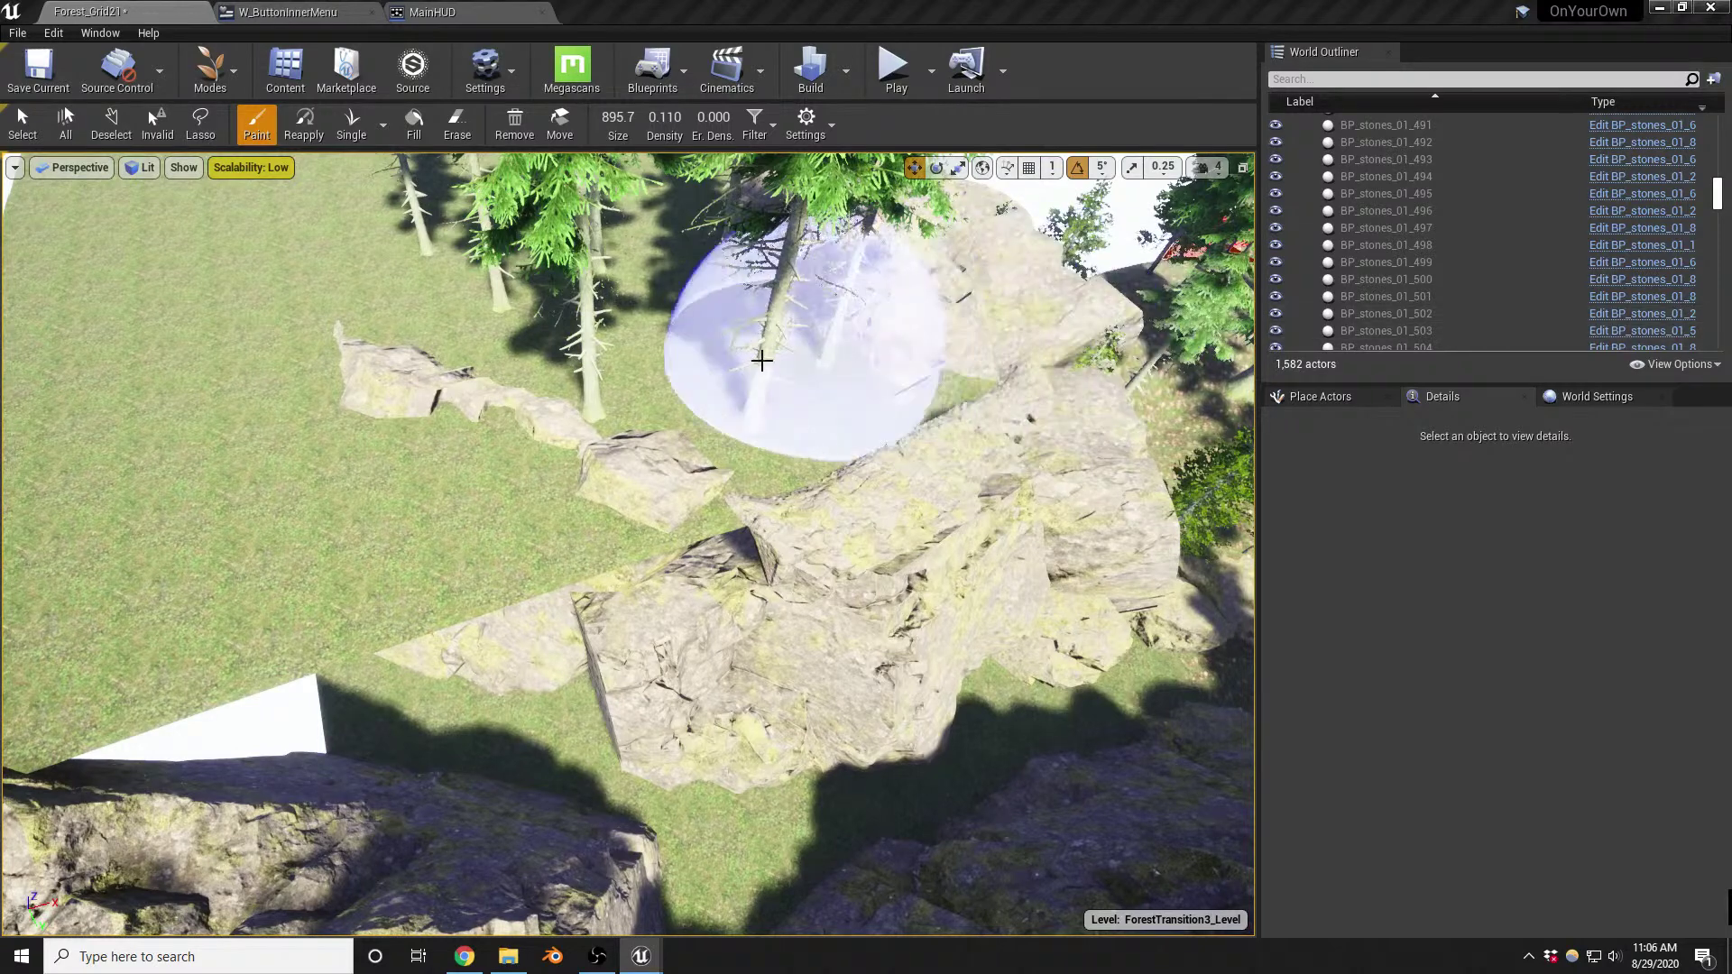
{"action": "left_click", "coordinate": [721, 388]}
{"action": "mouse_move", "coordinate": [812, 373]}
{"action": "left_mouse_down"}
{"action": "mouse_move", "coordinate": [857, 398]}
{"action": "mouse_move", "coordinate": [503, 232]}
{"action": "mouse_move", "coordinate": [195, 280]}
{"action": "mouse_move", "coordinate": [279, 251]}
{"action": "mouse_move", "coordinate": [495, 278]}
{"action": "left_mouse_up"}
{"action": "right_click_drag", "start_coordinate": [495, 279], "coordinate": [632, 320]}
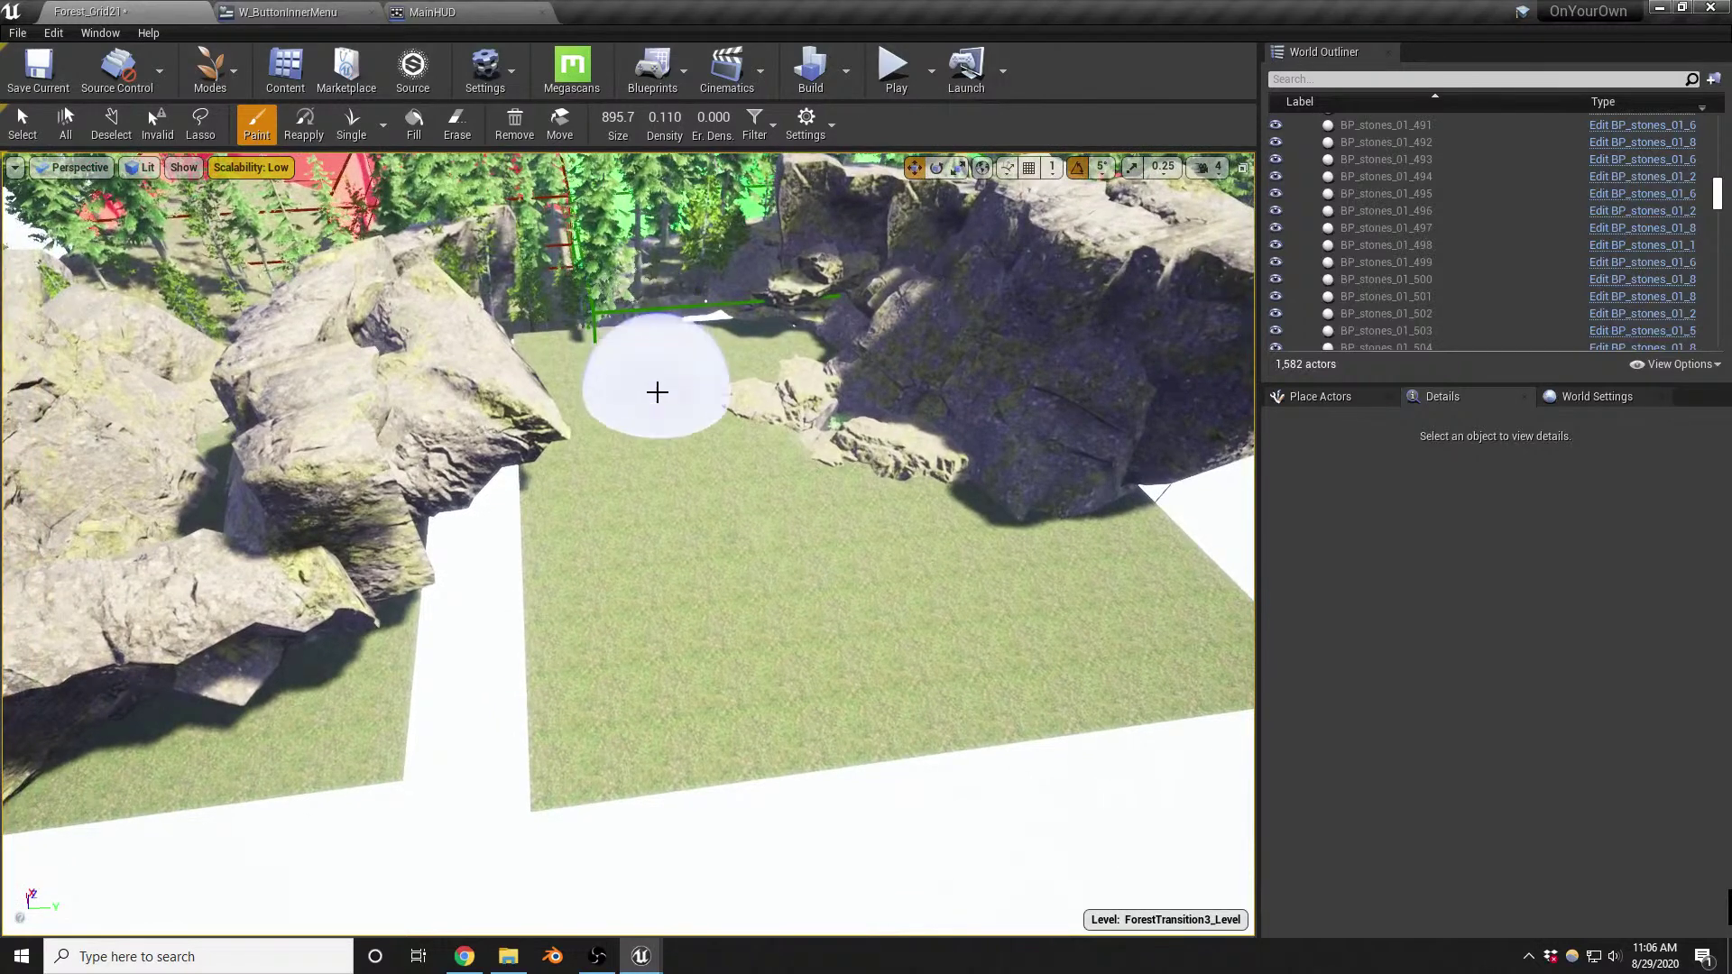
With ForestTransition_Cave_Level current, duplicate SM_graniteCliff_v17, v18 and v19 across to the opposite side of the grassy passage
{"action": "key", "text": "shift+1"}
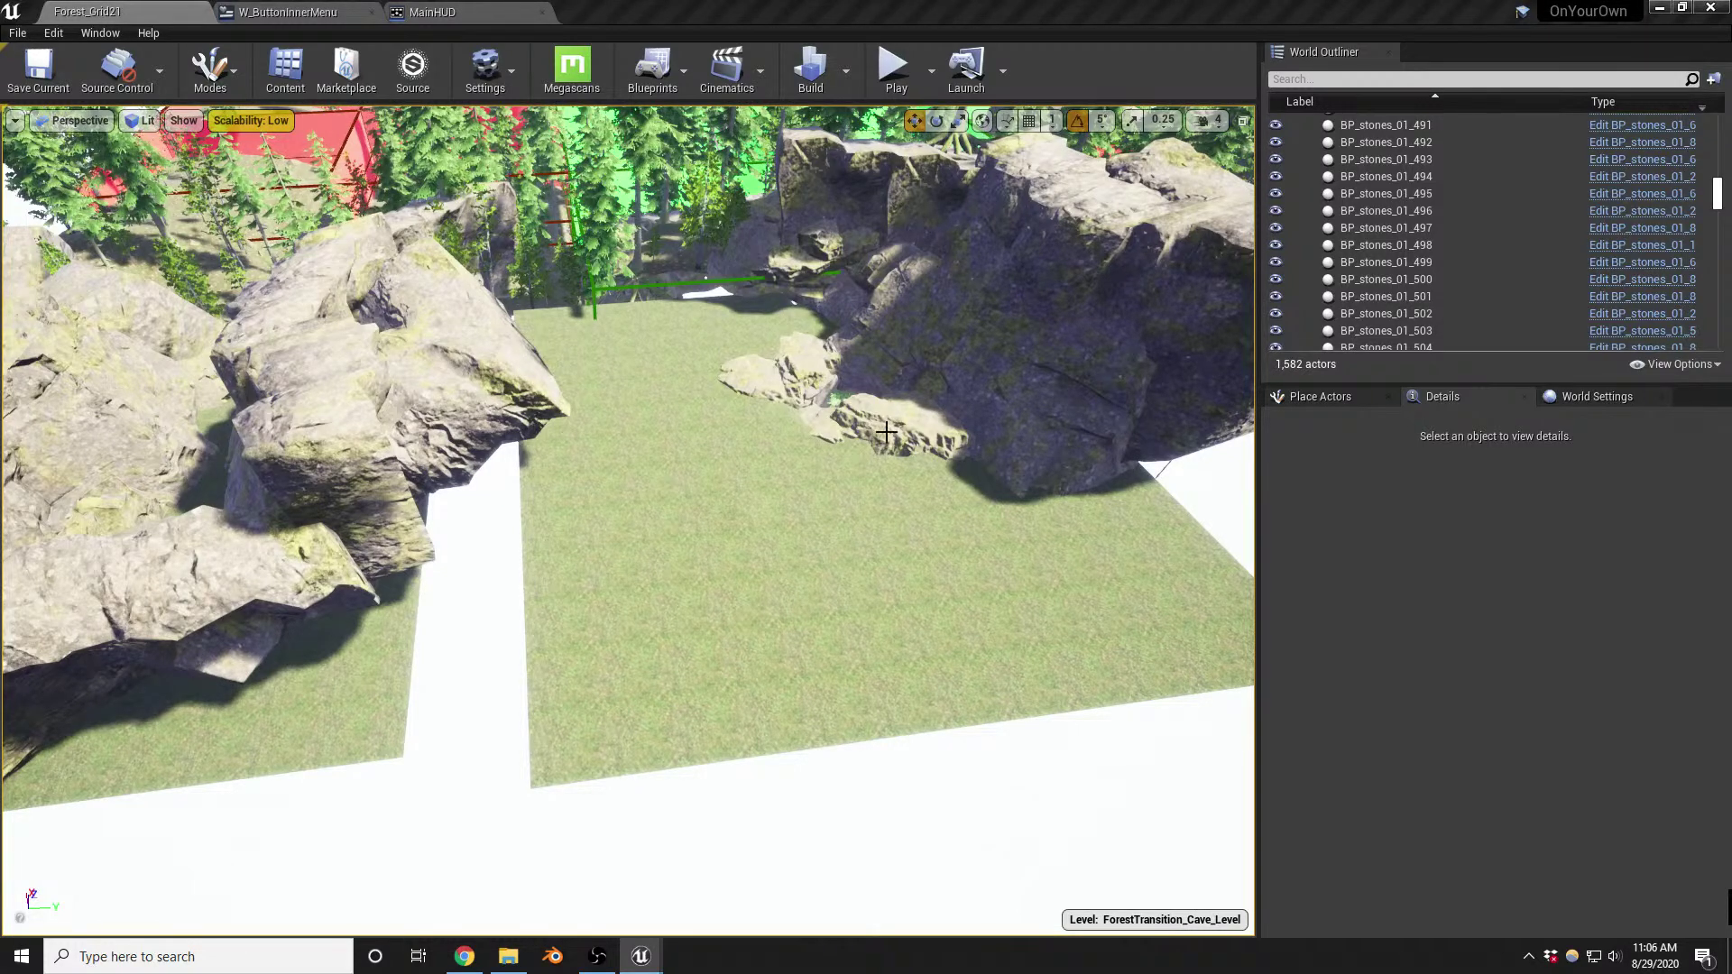
{"action": "left_click", "coordinate": [965, 329]}
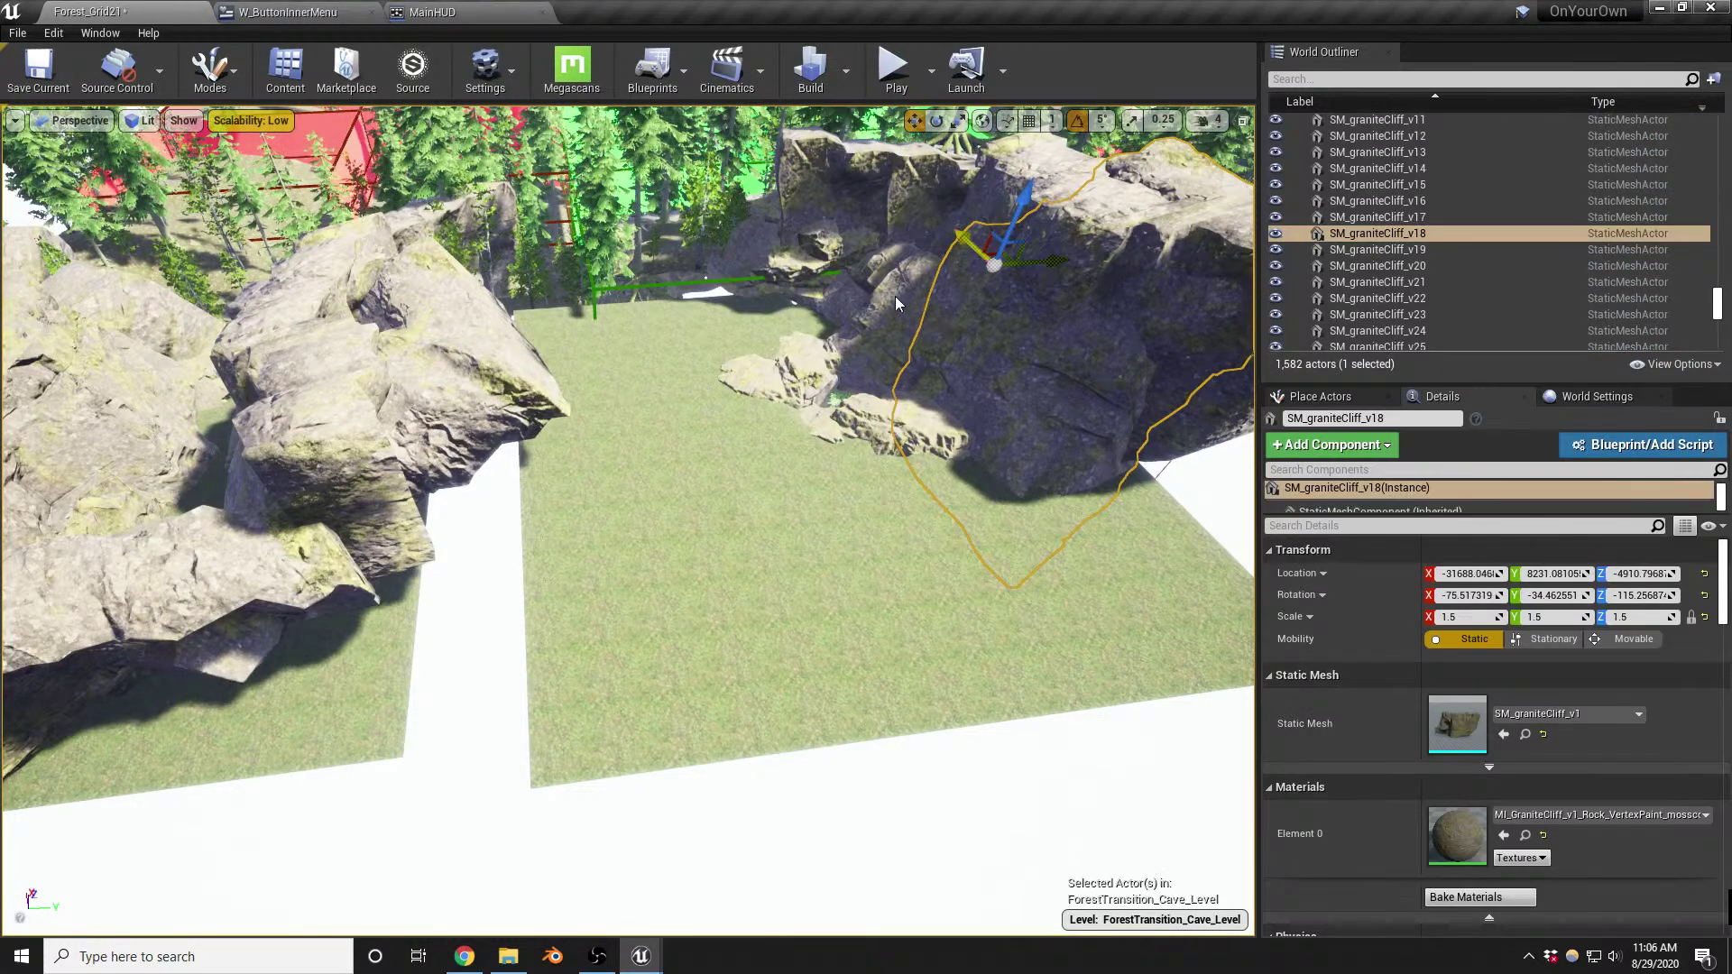
{"action": "left_click", "coordinate": [895, 303], "text": "ctrl"}
{"action": "left_click", "coordinate": [989, 213], "text": "ctrl"}
{"action": "right_click_drag", "start_coordinate": [1085, 257], "coordinate": [1142, 259]}
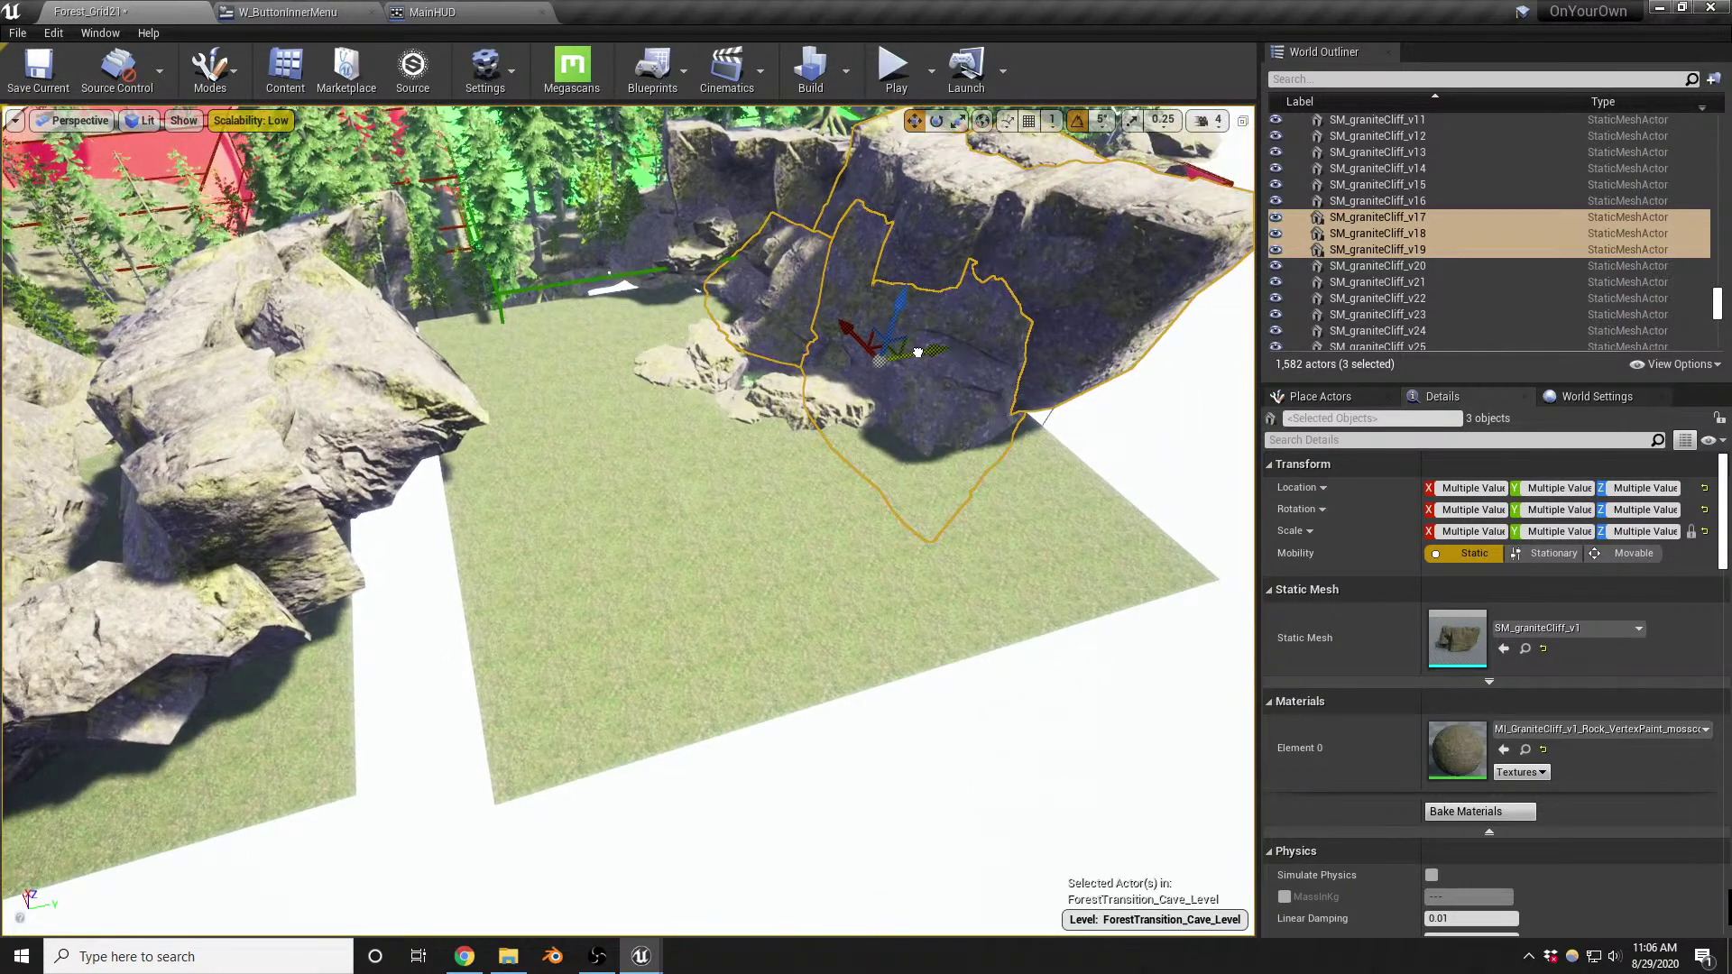
{"action": "left_click_drag", "start_coordinate": [918, 352], "coordinate": [252, 487], "text": "alt"}
Rotate the three duplicated cliffs and move them against the opposite rocks so they cover the landscape's edge
{"action": "key", "text": "e"}
{"action": "key", "text": "w"}
{"action": "left_click_drag", "start_coordinate": [377, 392], "coordinate": [518, 481]}
{"action": "key", "text": "e"}
{"action": "key", "text": "w"}
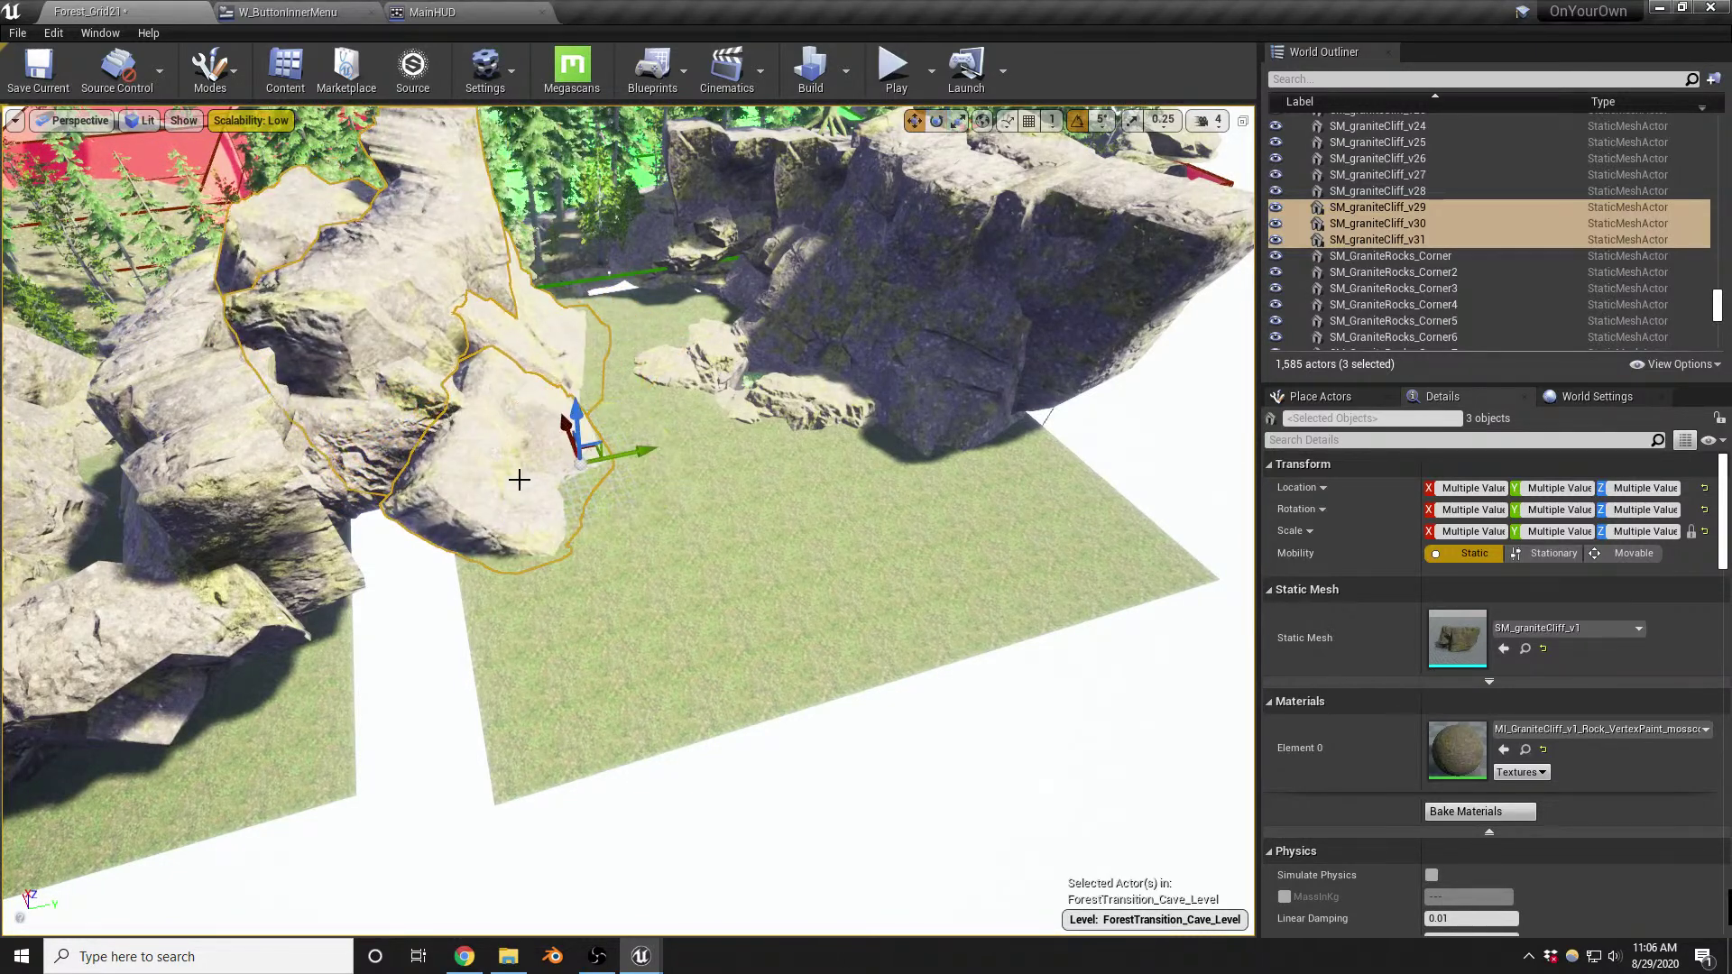
{"action": "left_click_drag", "start_coordinate": [572, 413], "coordinate": [655, 502]}
{"action": "mouse_move", "coordinate": [656, 502]}
{"action": "right_mouse_down"}
{"action": "mouse_move", "coordinate": [655, 456]}
{"action": "mouse_move", "coordinate": [656, 487]}
{"action": "right_mouse_up"}
{"action": "key", "text": "w"}
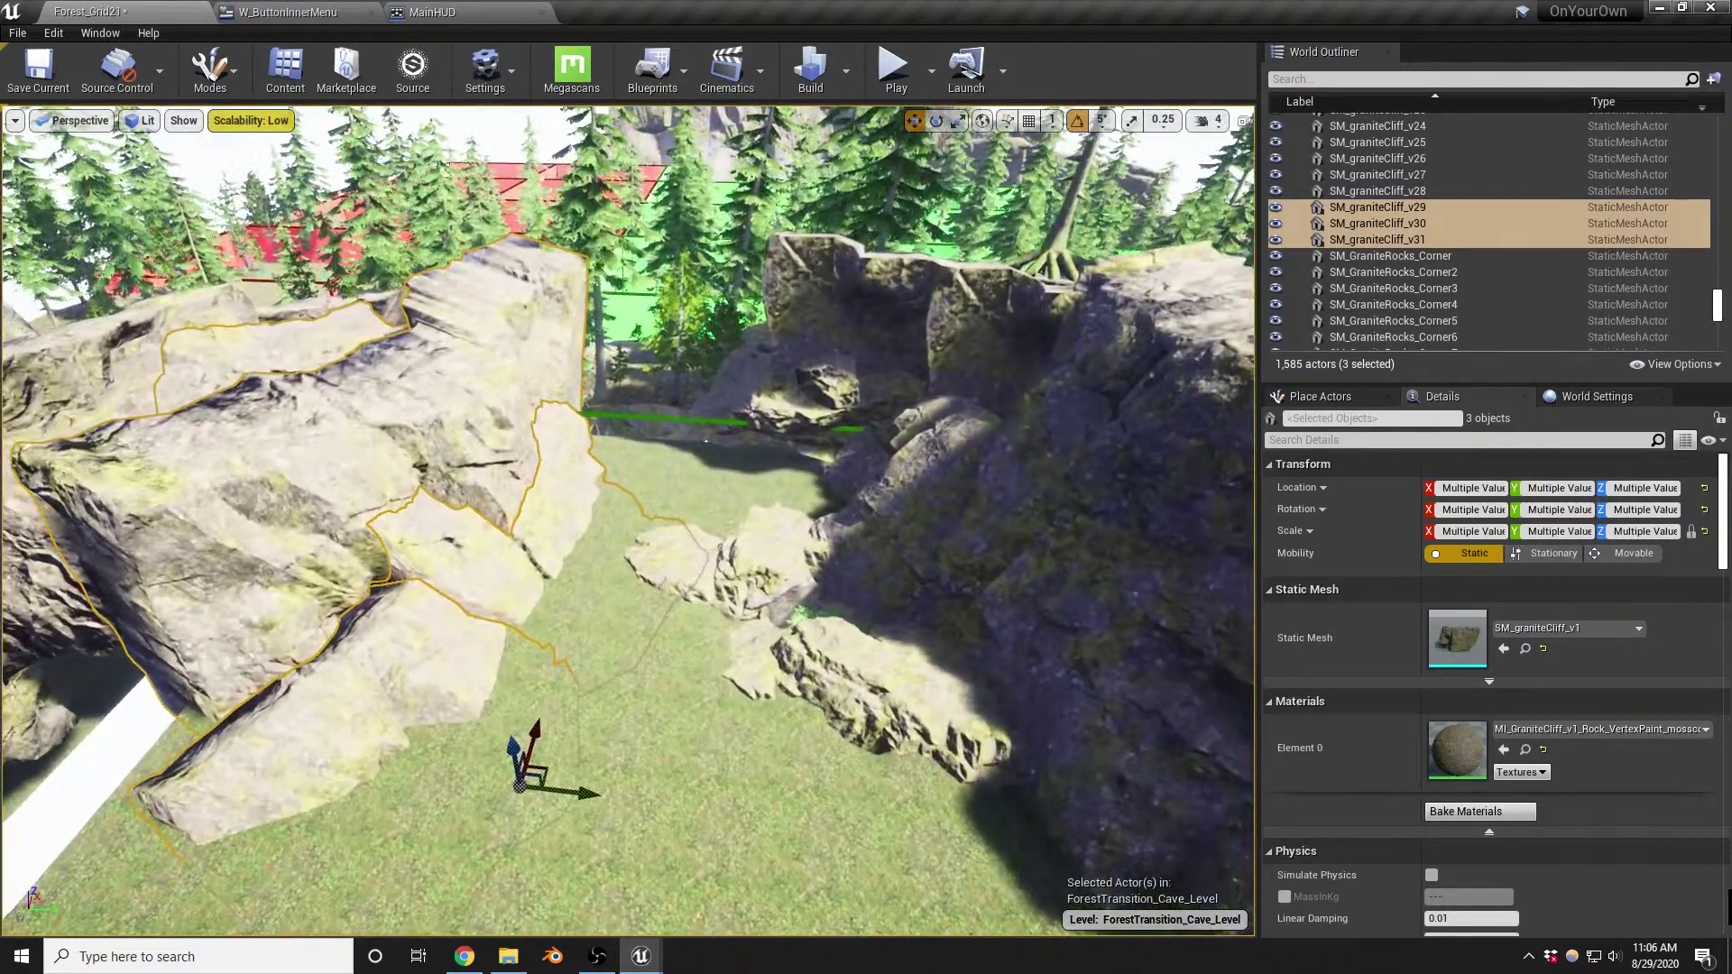
Duplicate SM_graniteCliff_v29 into the passage opening at about X -30518, Y 5598 and rotate the copy to about -257.8° about Z
{"action": "left_click", "coordinate": [474, 515]}
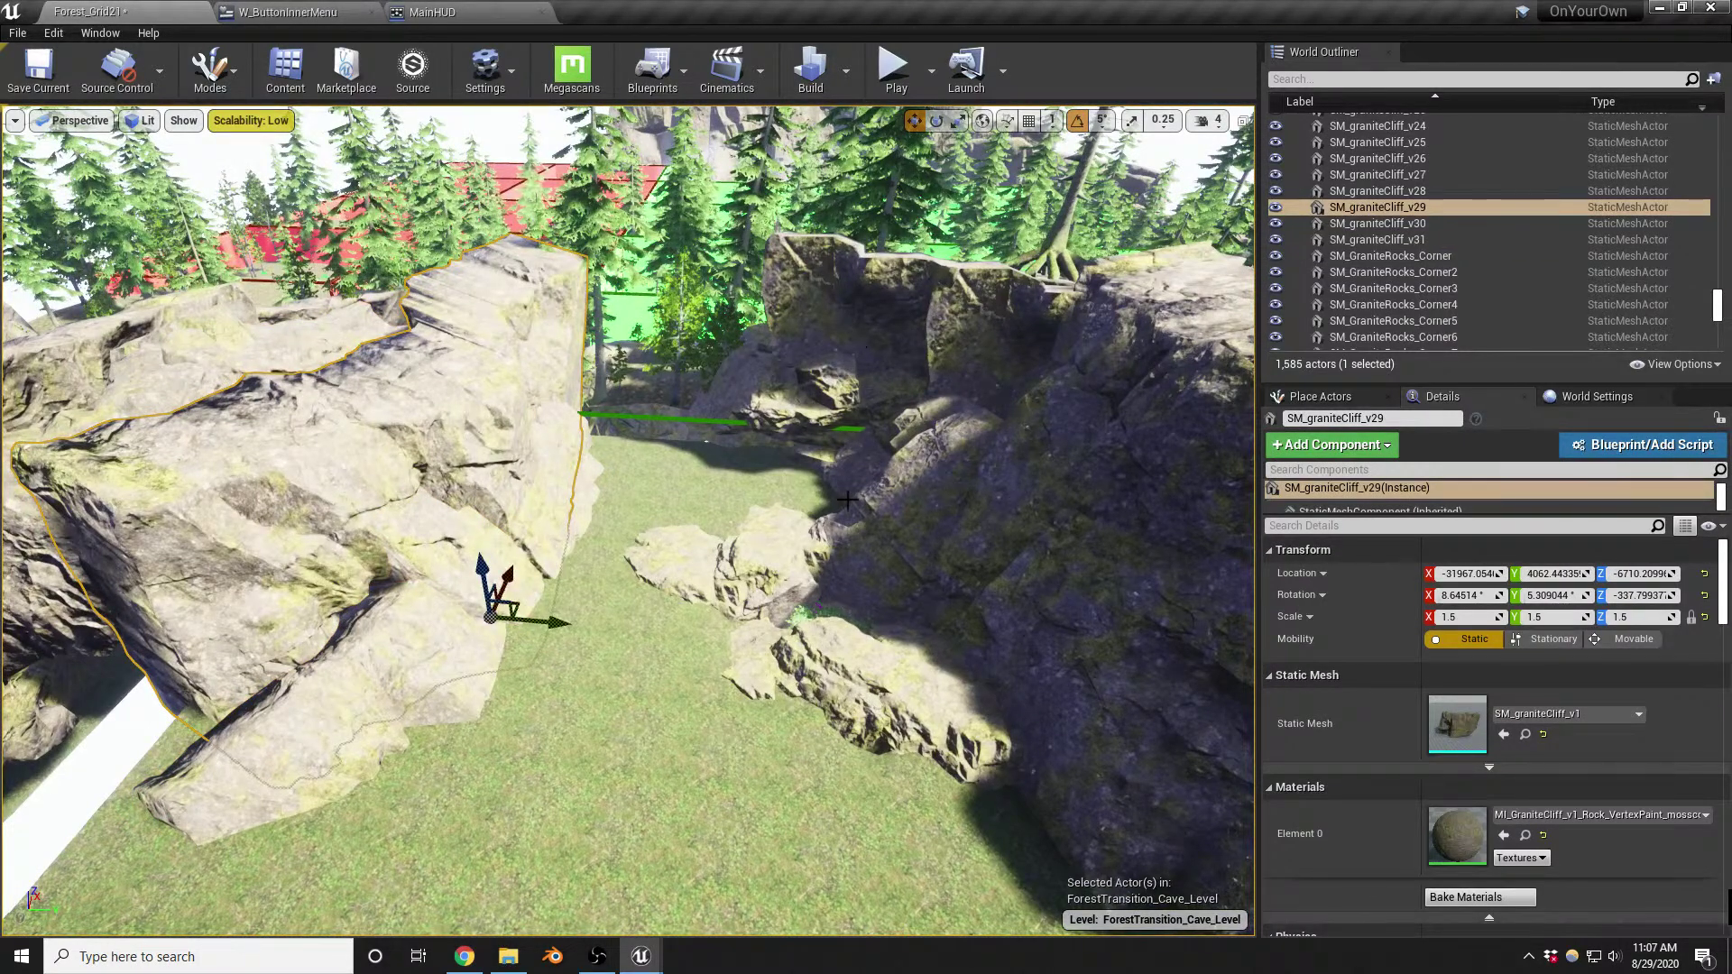
{"action": "key", "text": "a"}
{"action": "right_click_drag", "start_coordinate": [358, 498], "coordinate": [546, 561]}
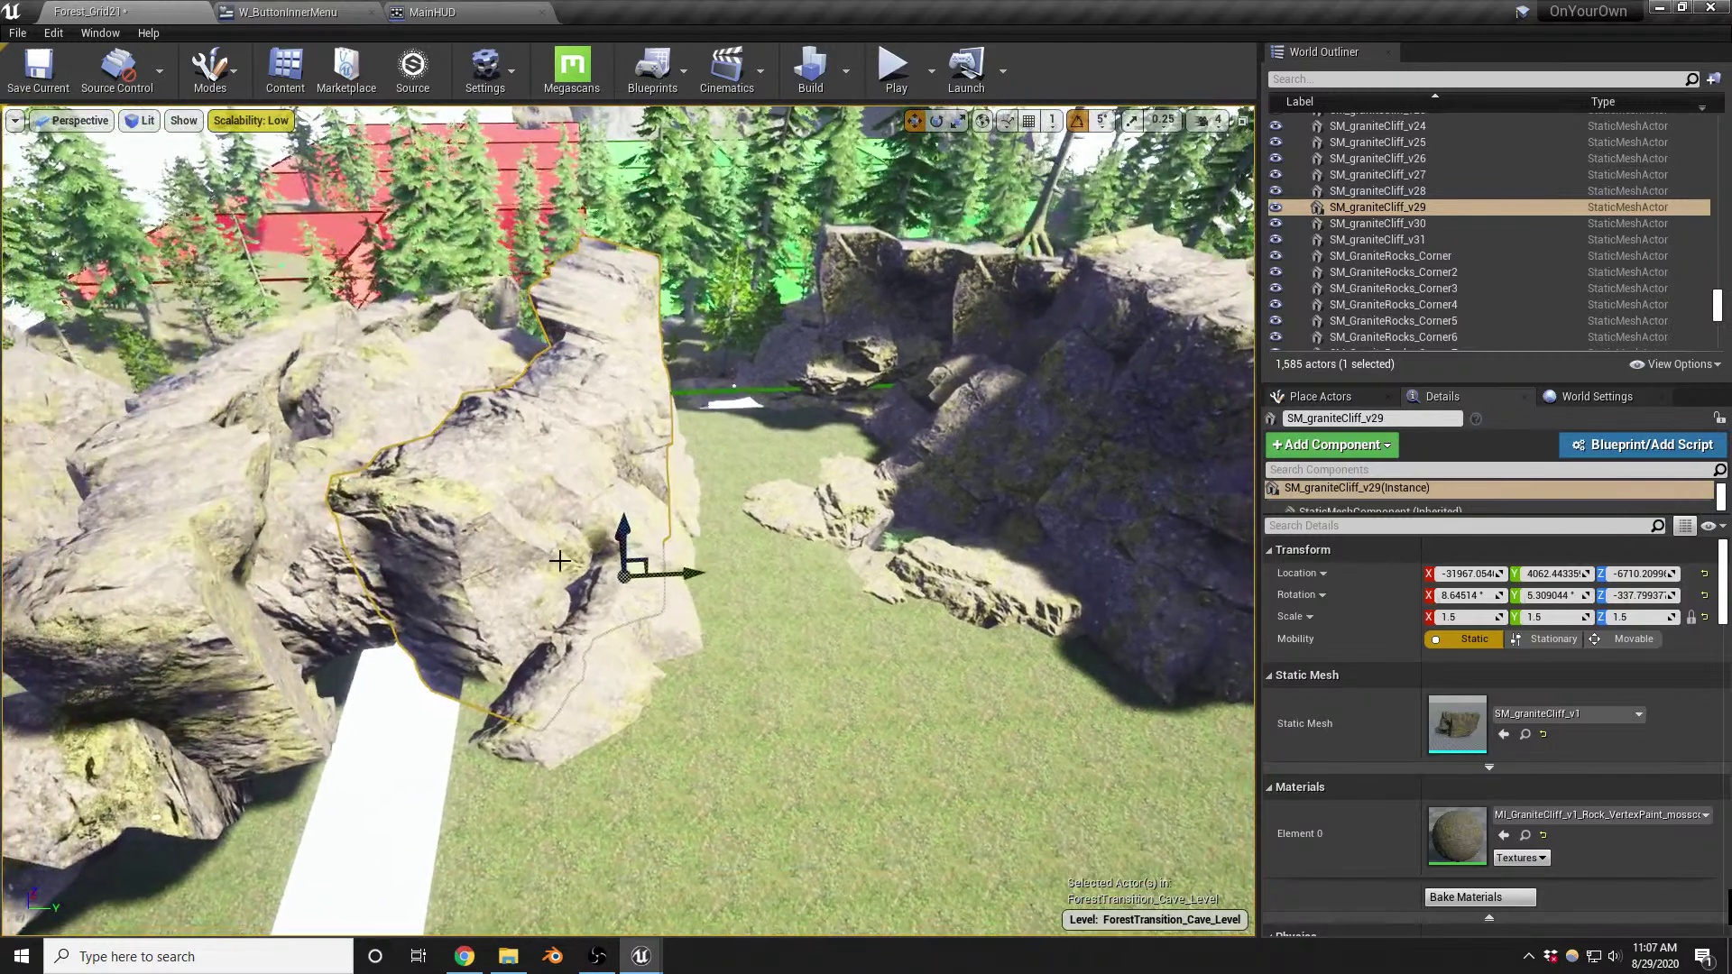
{"action": "left_click_drag", "start_coordinate": [639, 567], "coordinate": [764, 477], "text": "alt"}
{"action": "left_click_drag", "start_coordinate": [741, 546], "coordinate": [847, 548]}
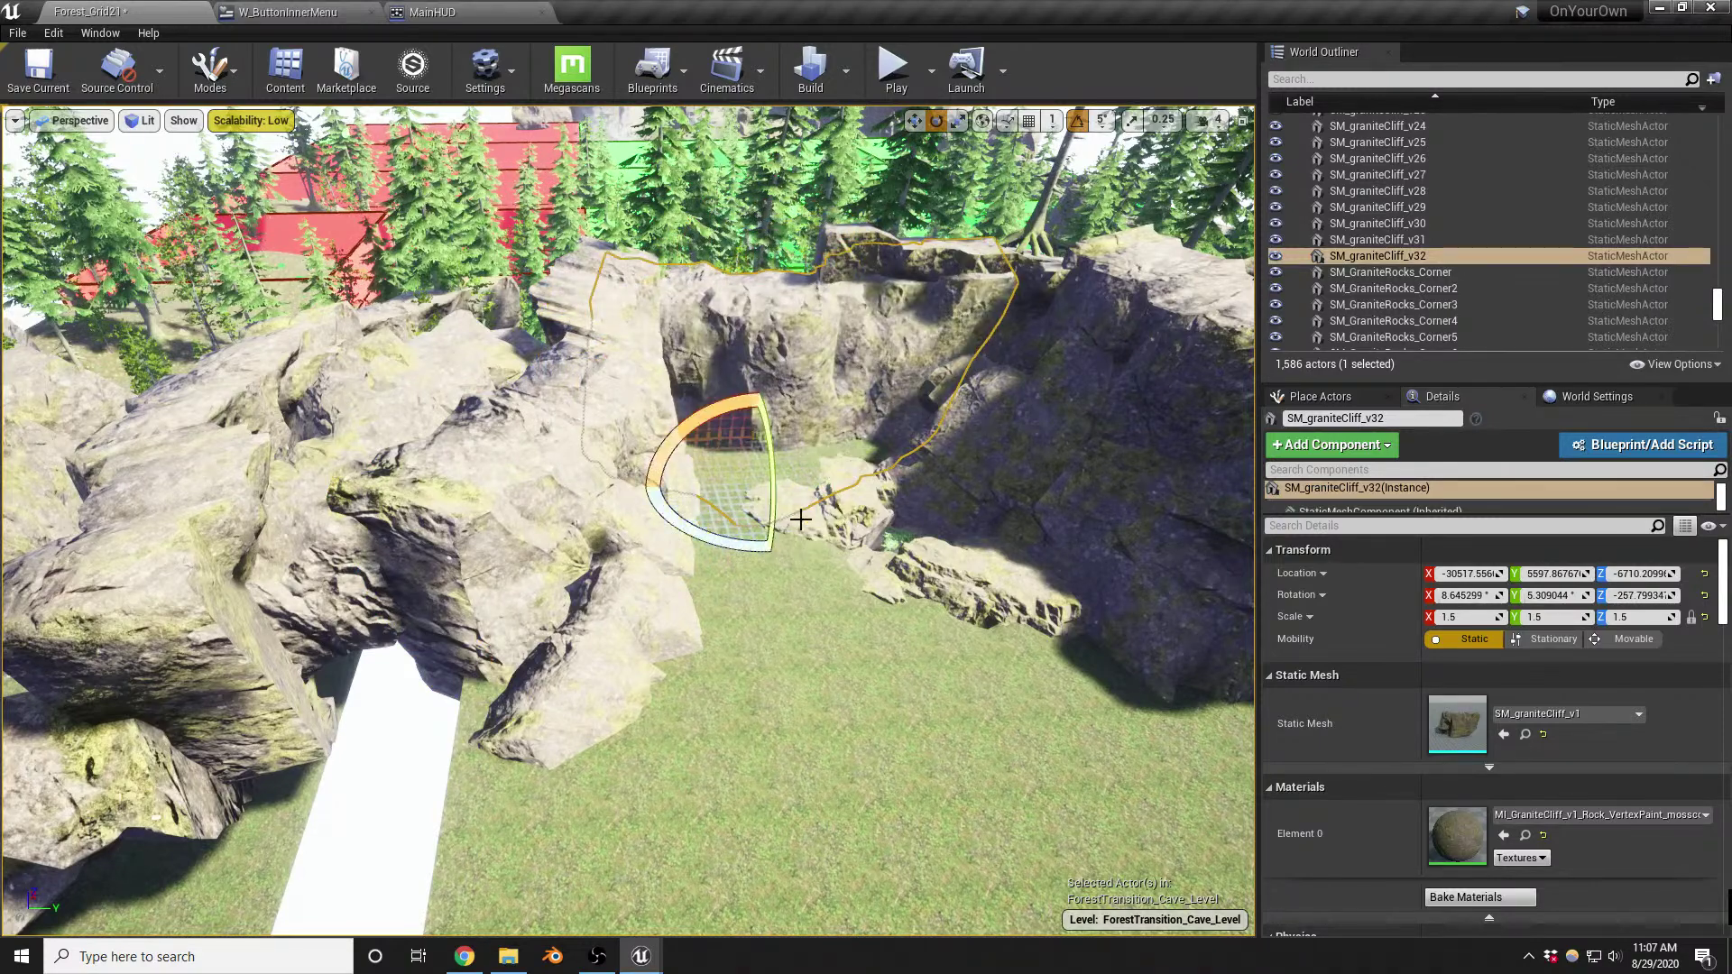
Tilt the copied cliff by -15° and move it to about X -31098, Y 5511, Z -6247 to close the passage
{"action": "left_click_drag", "start_coordinate": [778, 493], "coordinate": [774, 541]}
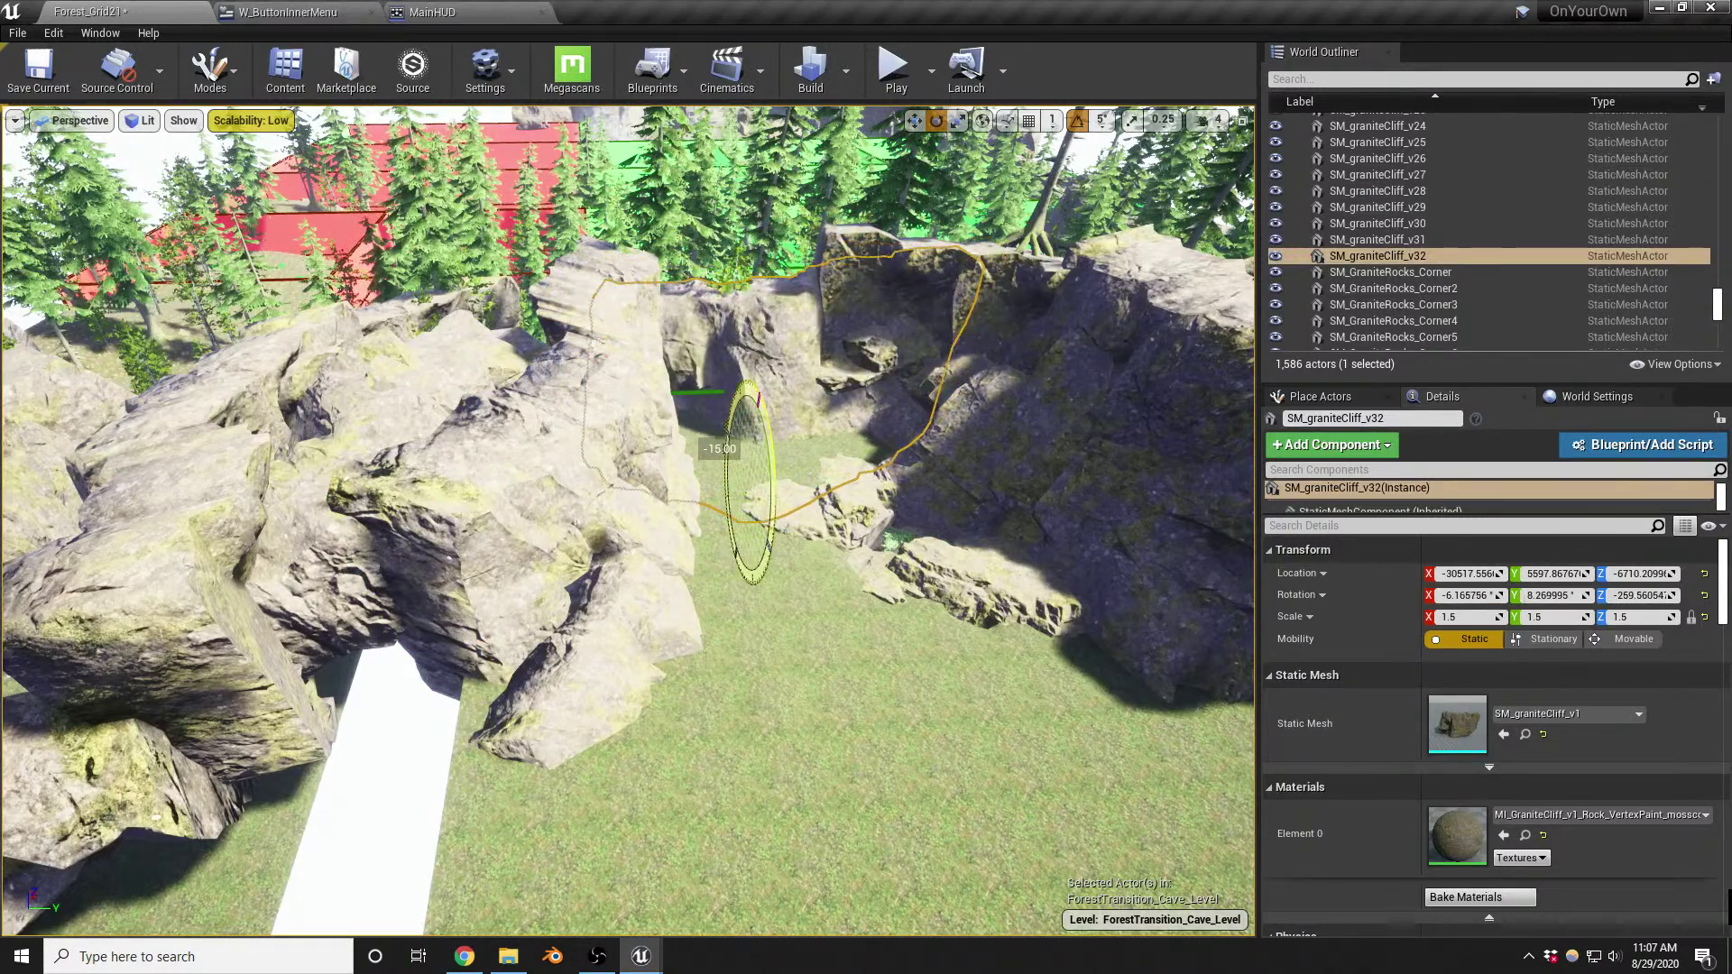
{"action": "left_click_drag", "start_coordinate": [769, 478], "coordinate": [781, 519]}
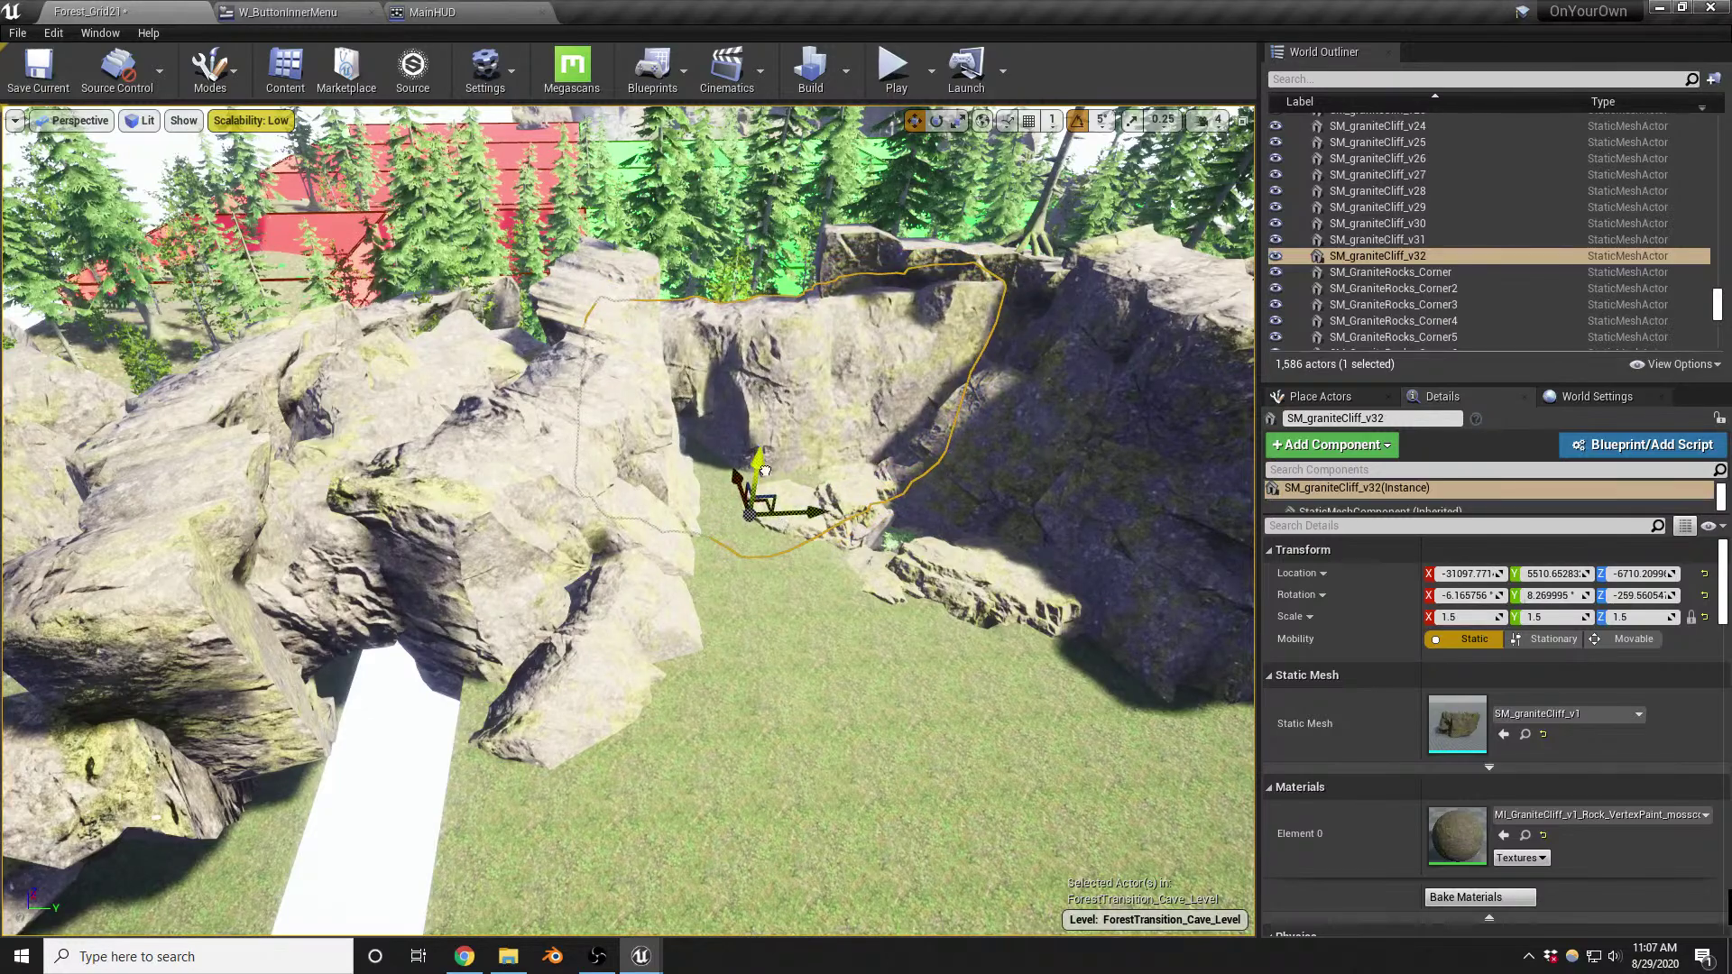
{"action": "right_click_drag", "start_coordinate": [765, 428], "coordinate": [841, 380]}
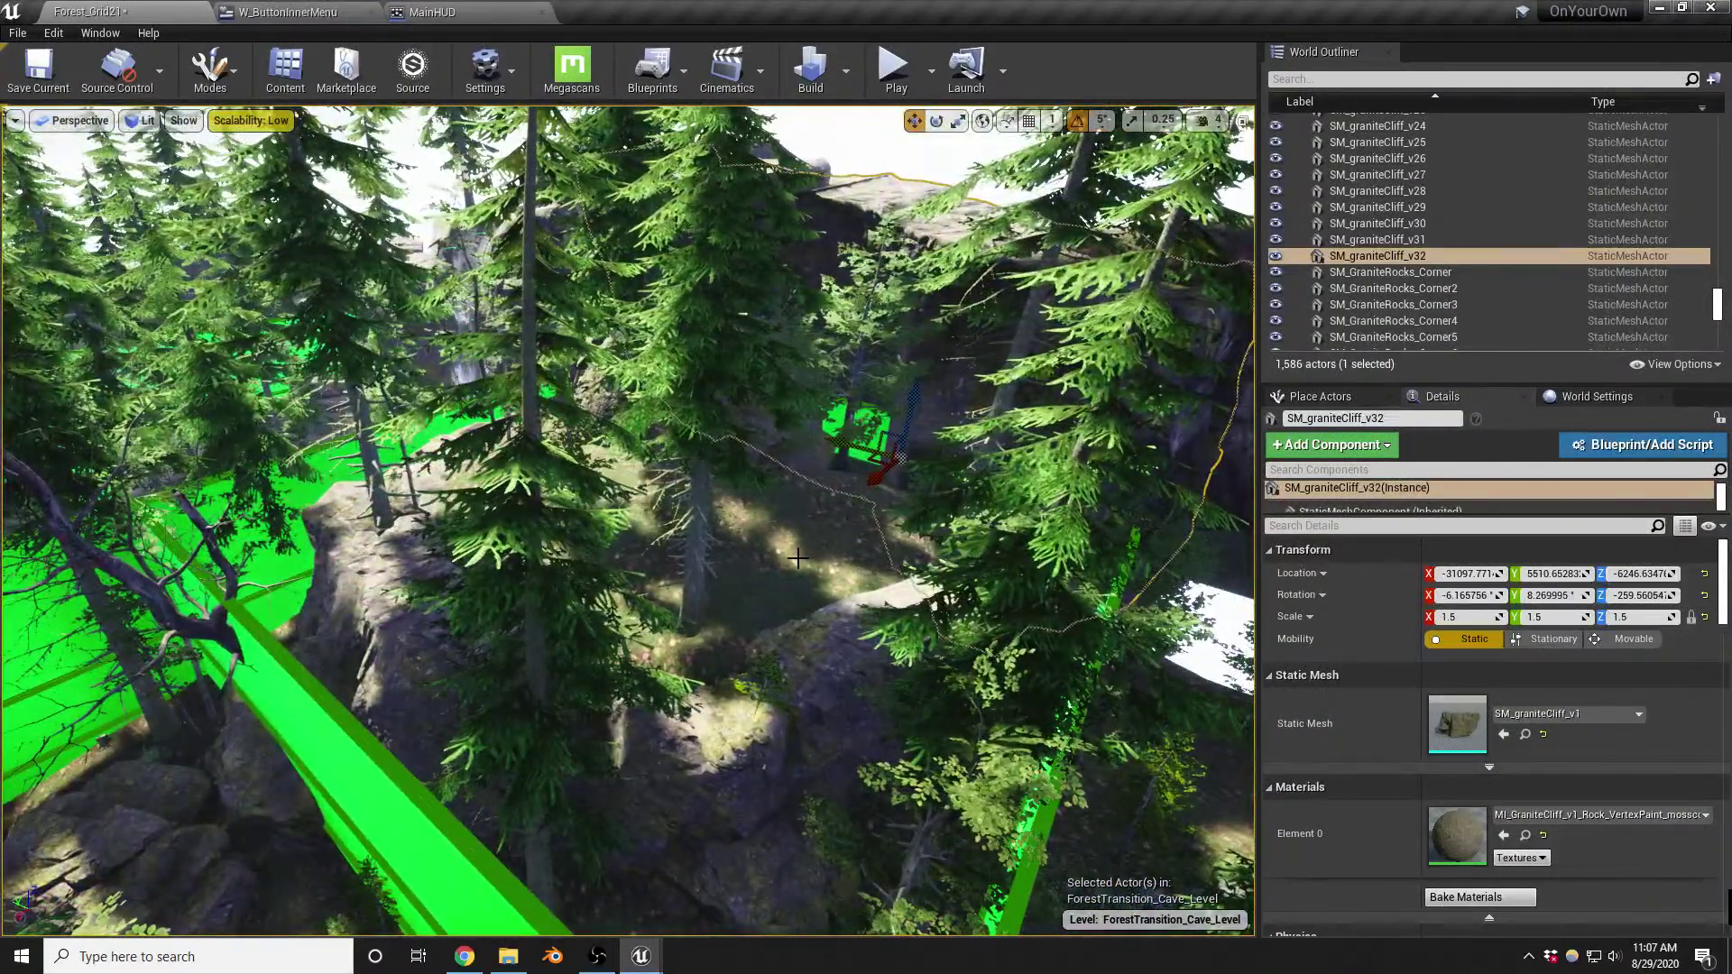
Duplicate SM_graniteCliff_v32 toward the forest side at about X -28802 and rotate the copy to about -99.6° about Z
{"action": "left_click", "coordinate": [752, 543]}
{"action": "right_click_drag", "start_coordinate": [781, 524], "coordinate": [705, 635]}
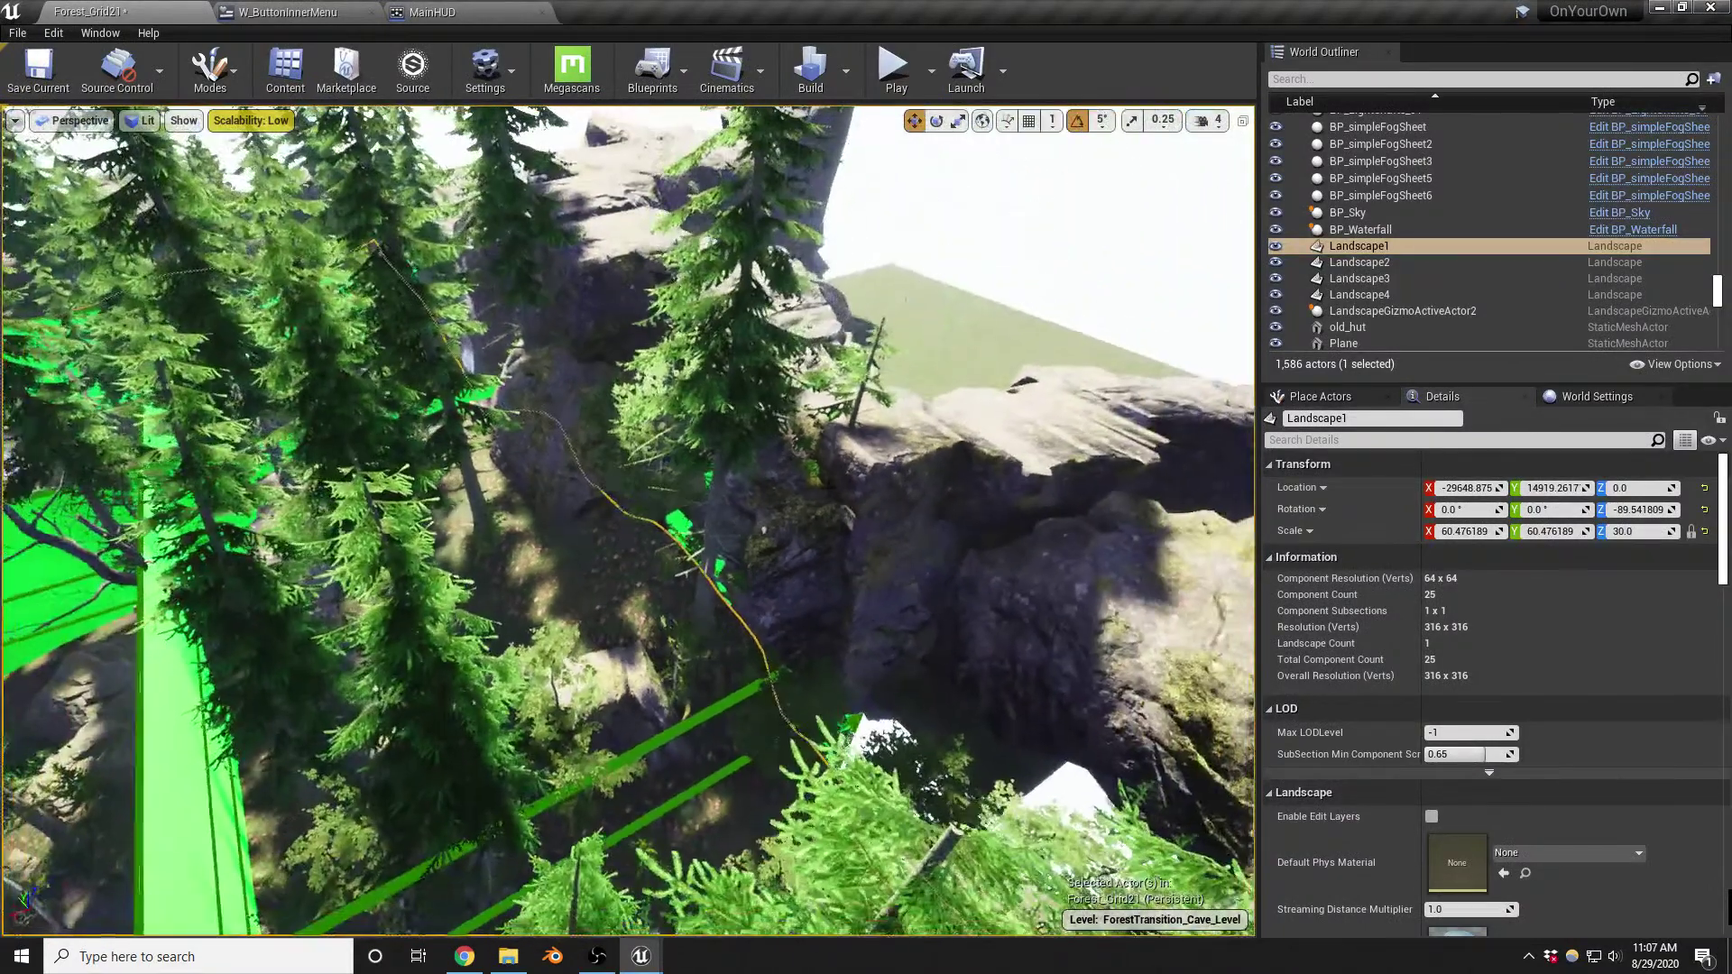
{"action": "left_click", "coordinate": [786, 354]}
{"action": "left_click", "coordinate": [821, 366]}
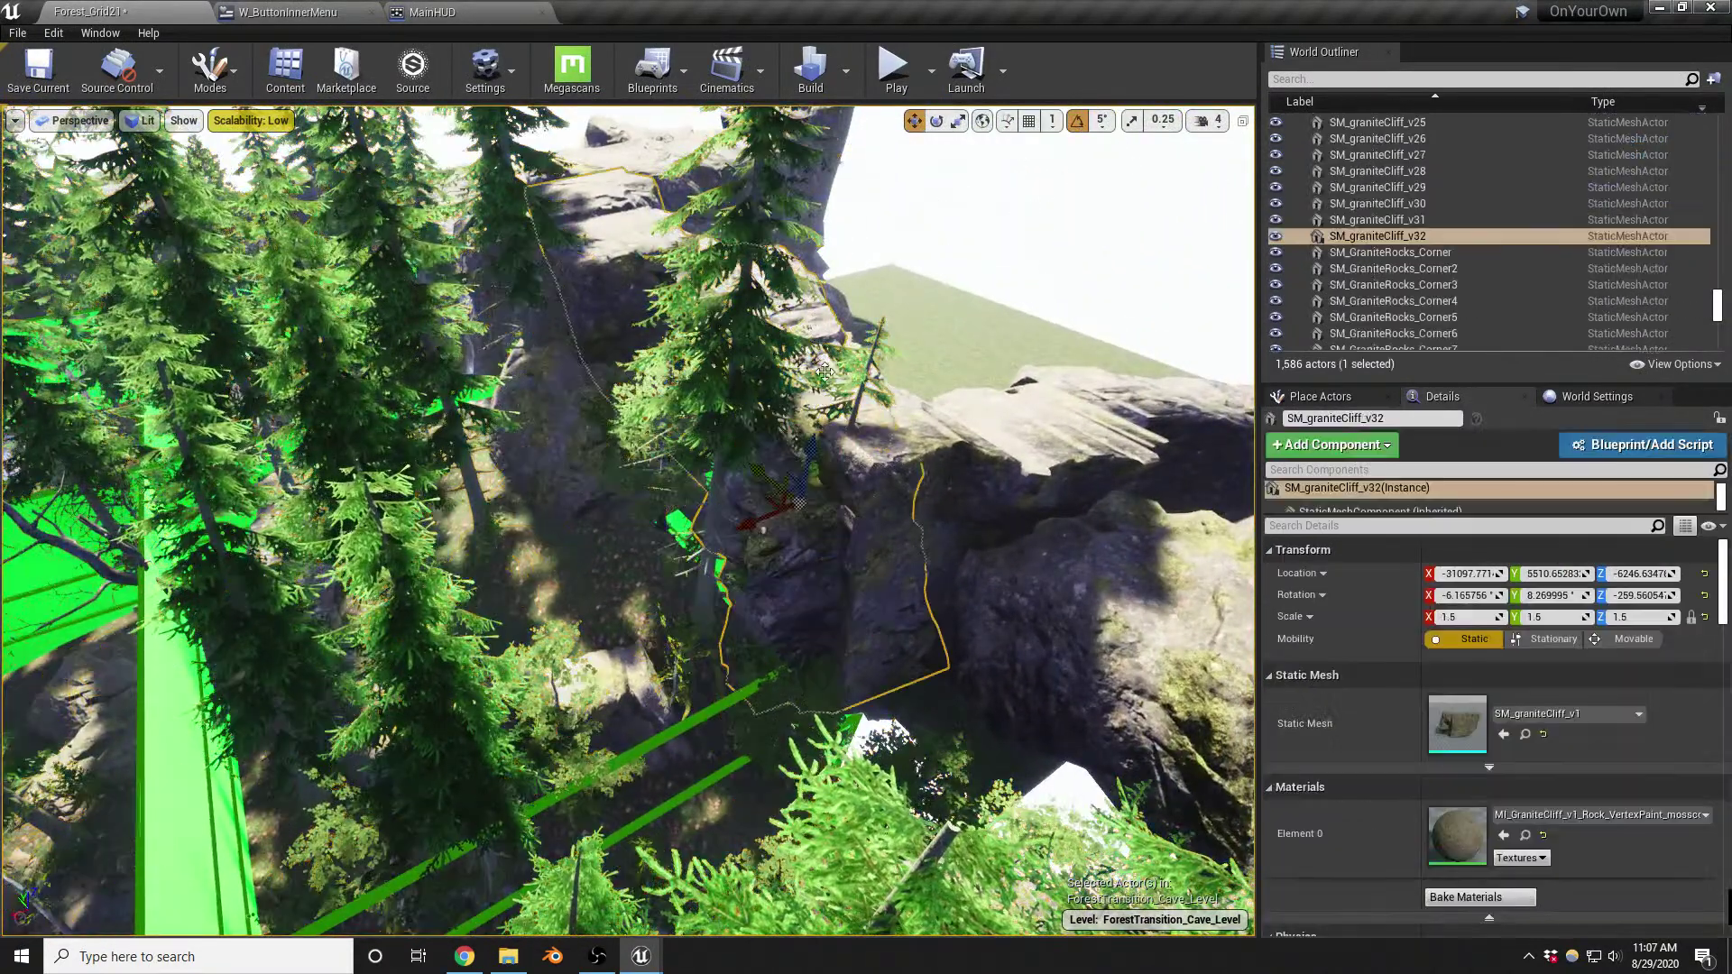
{"action": "left_click_drag", "start_coordinate": [746, 523], "coordinate": [479, 569], "text": "alt"}
{"action": "left_click_drag", "start_coordinate": [580, 678], "coordinate": [830, 689]}
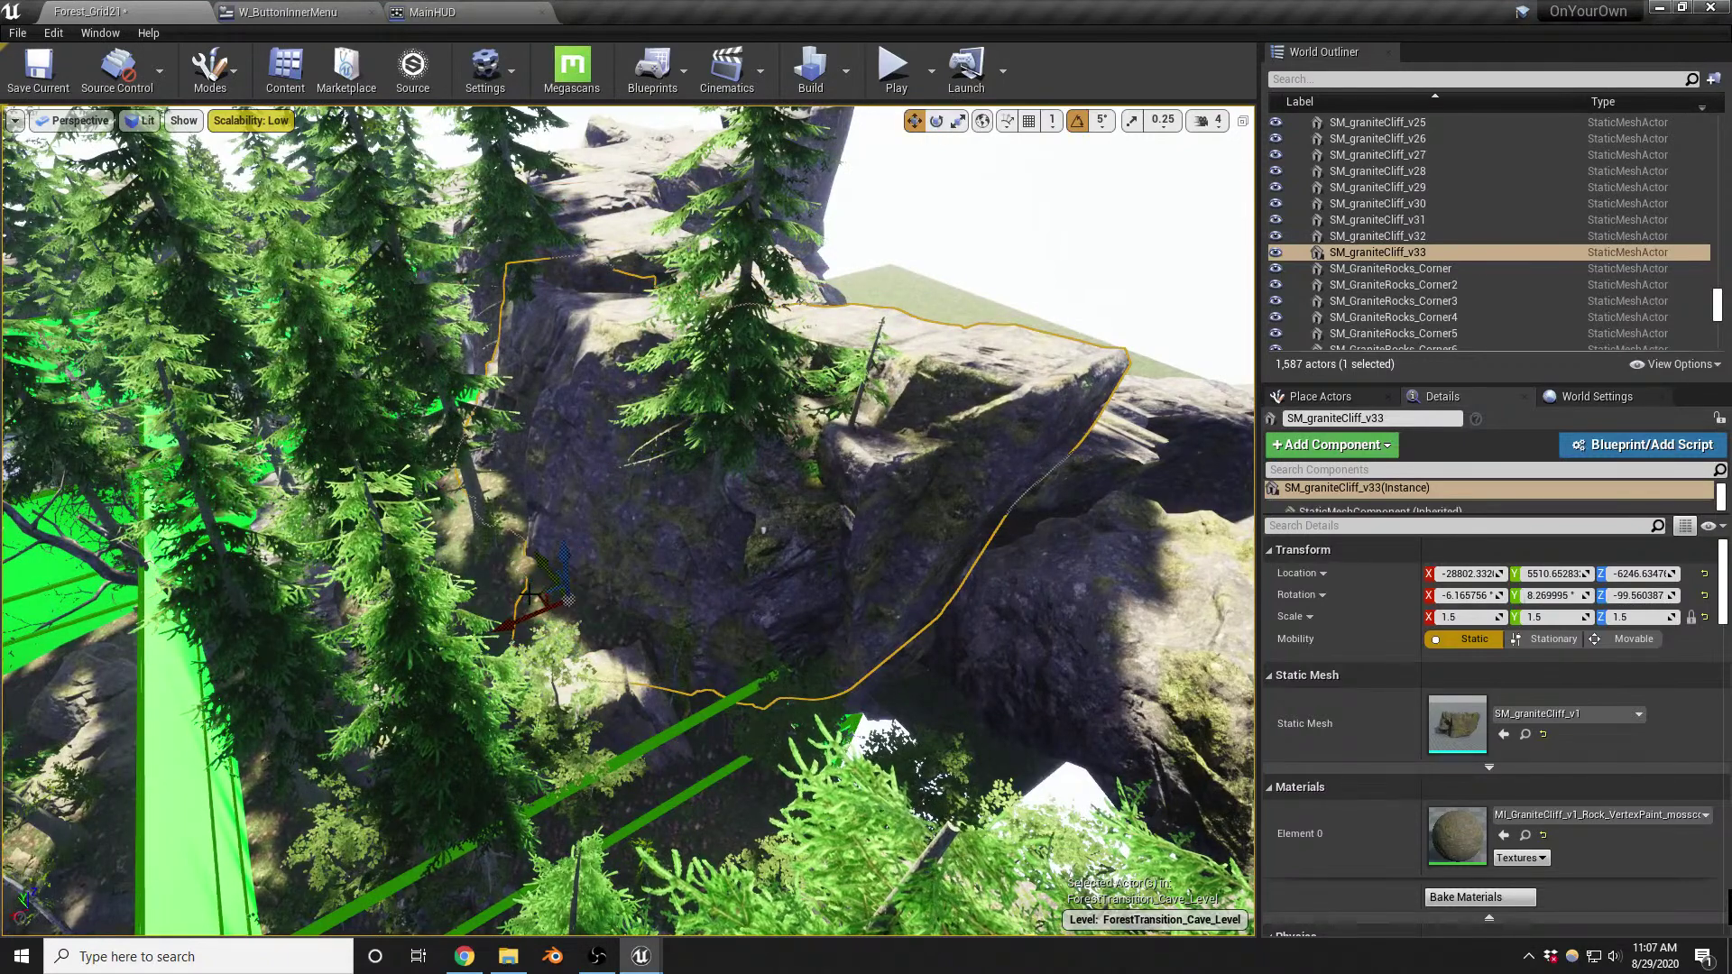
Adjust the new cliff's tilt and align it with the neighbouring rock face at about X -28337, Y 5743, Z -6228
{"action": "left_click_drag", "start_coordinate": [539, 596], "coordinate": [502, 593]}
{"action": "right_click_drag", "start_coordinate": [522, 585], "coordinate": [789, 672]}
{"action": "key", "text": "a"}
{"action": "left_click_drag", "start_coordinate": [875, 766], "coordinate": [880, 715]}
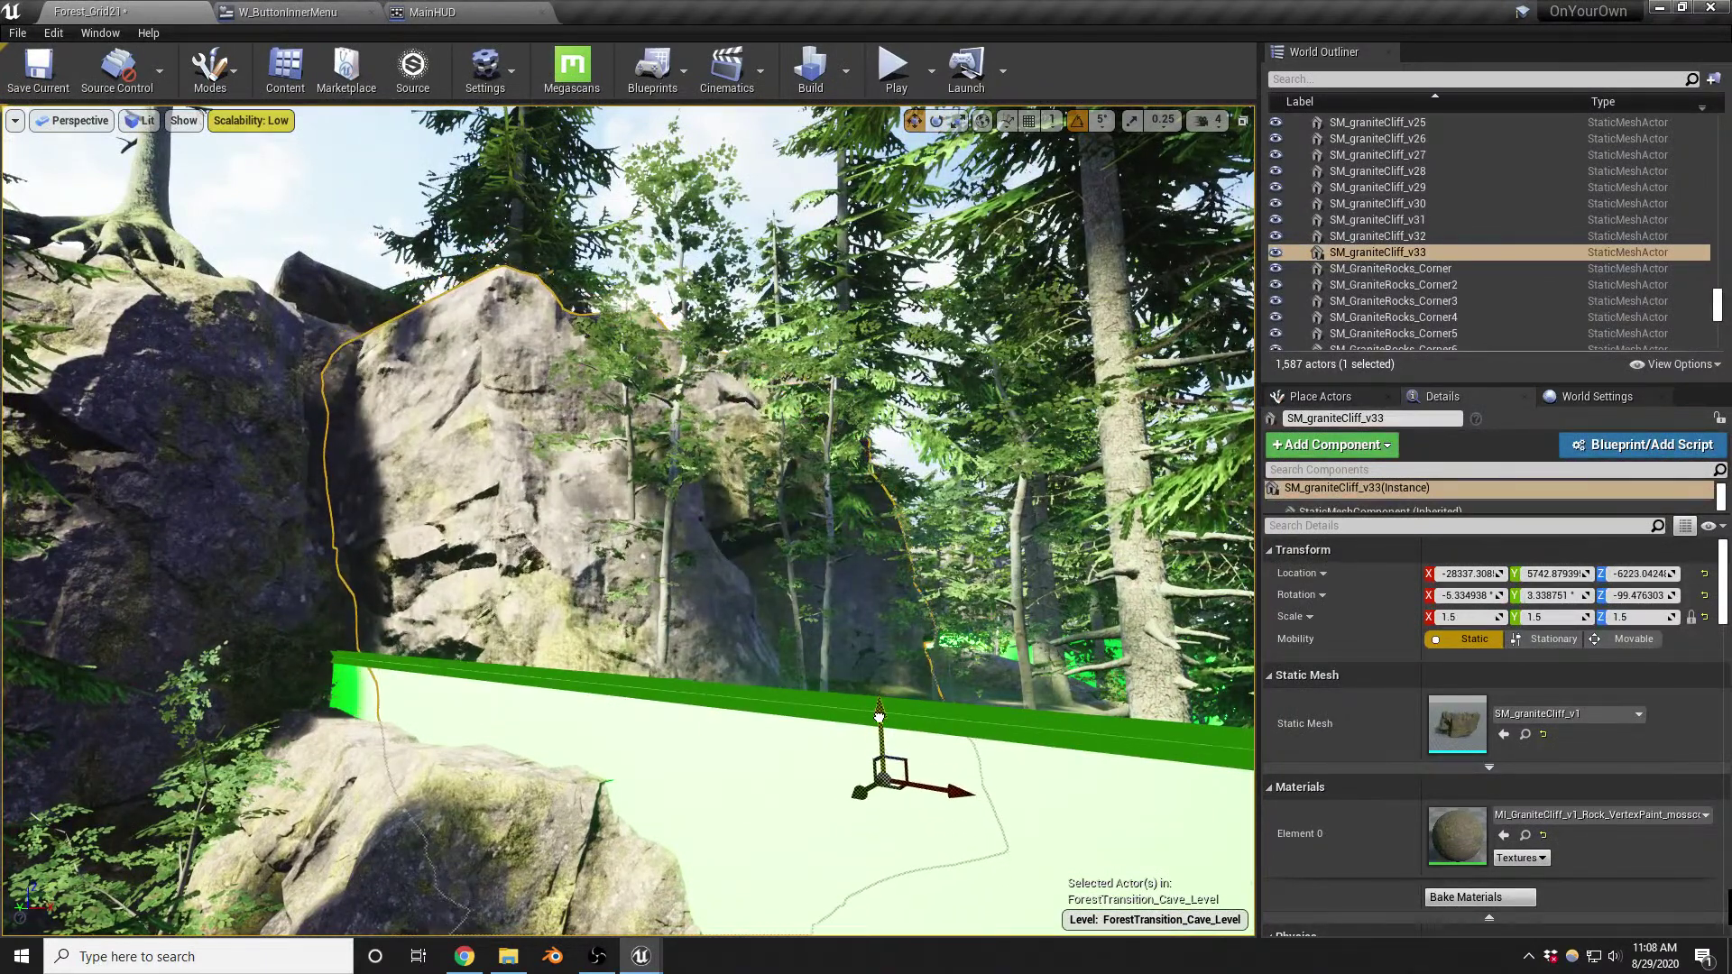
With Forest_Grid21 as the current level, select the fir behind the new cliff in foliage editing and raise it onto the cliff top
{"action": "right_click_drag", "start_coordinate": [883, 662], "coordinate": [830, 668]}
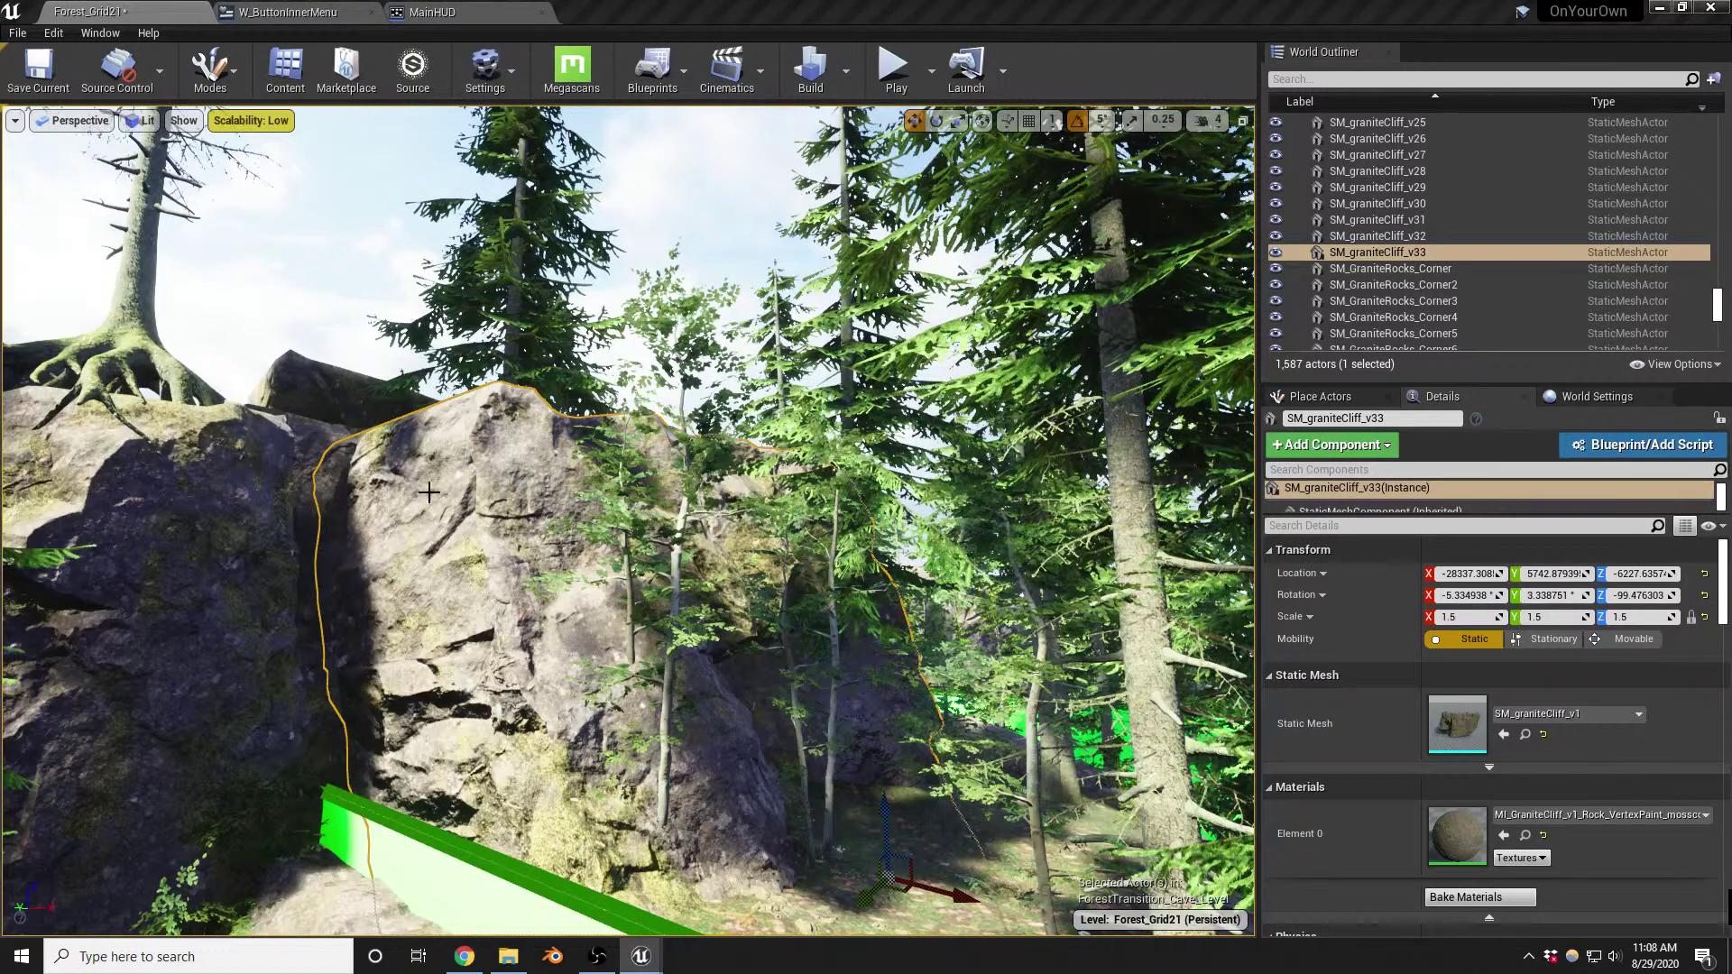
{"action": "scroll", "coordinate": [614, 464], "scroll_direction": "up", "scroll_amount": 3}
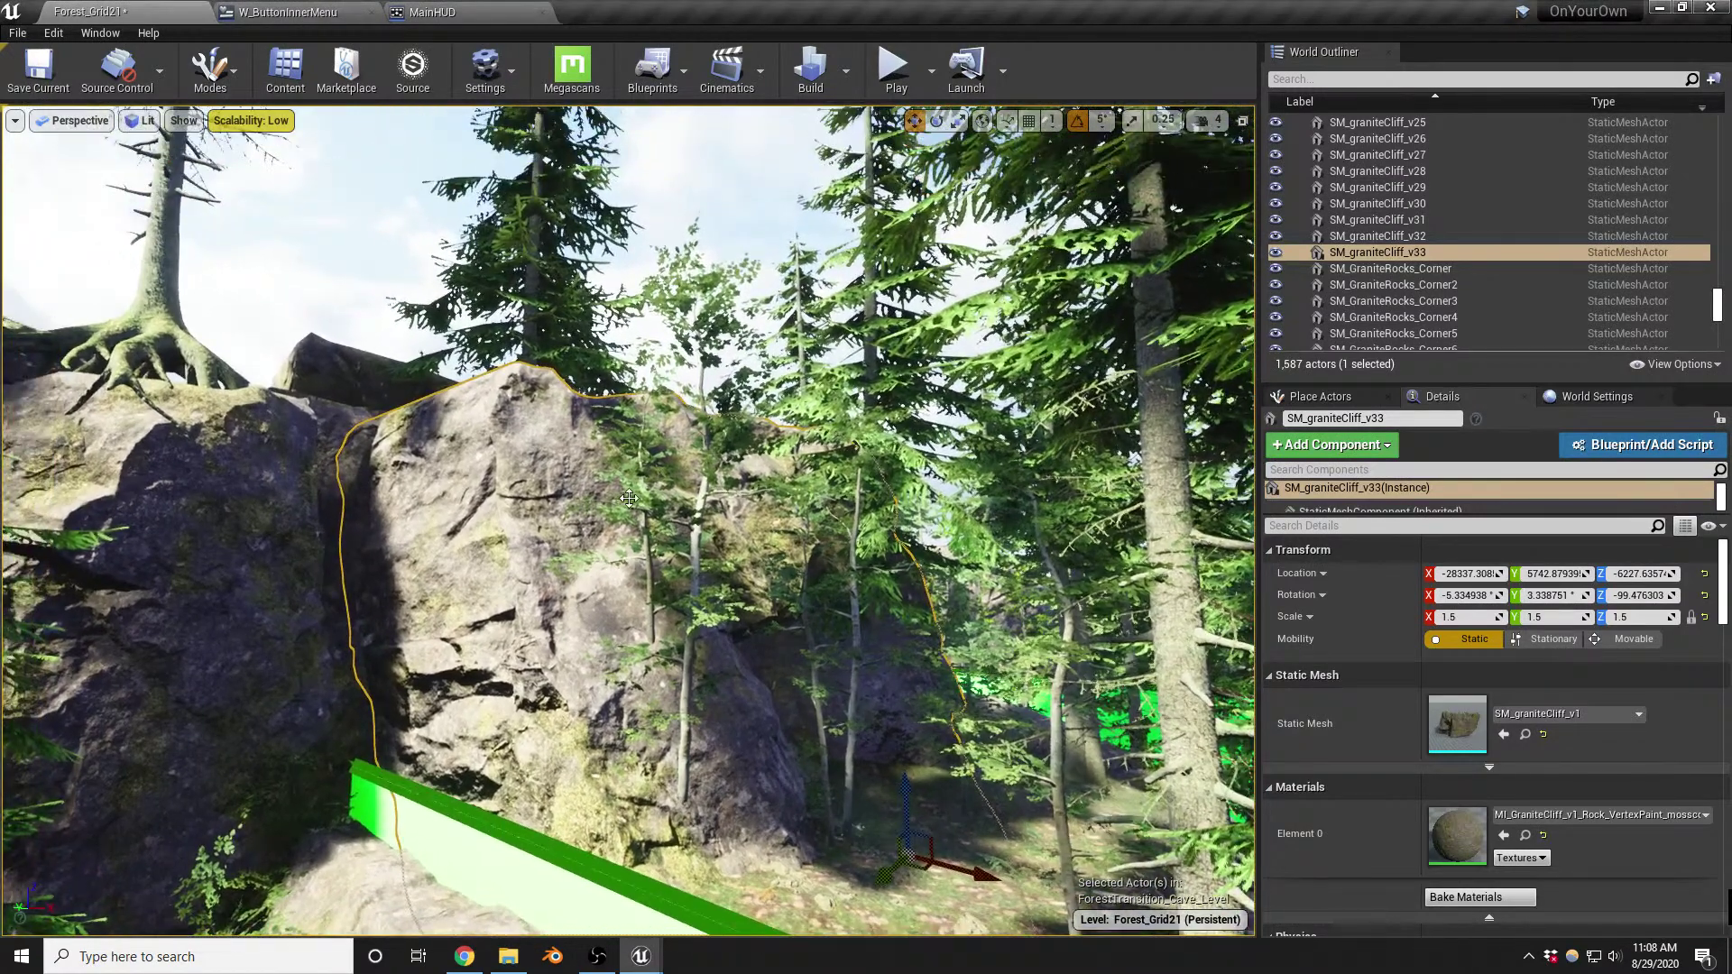
{"action": "key", "text": "shift+3"}
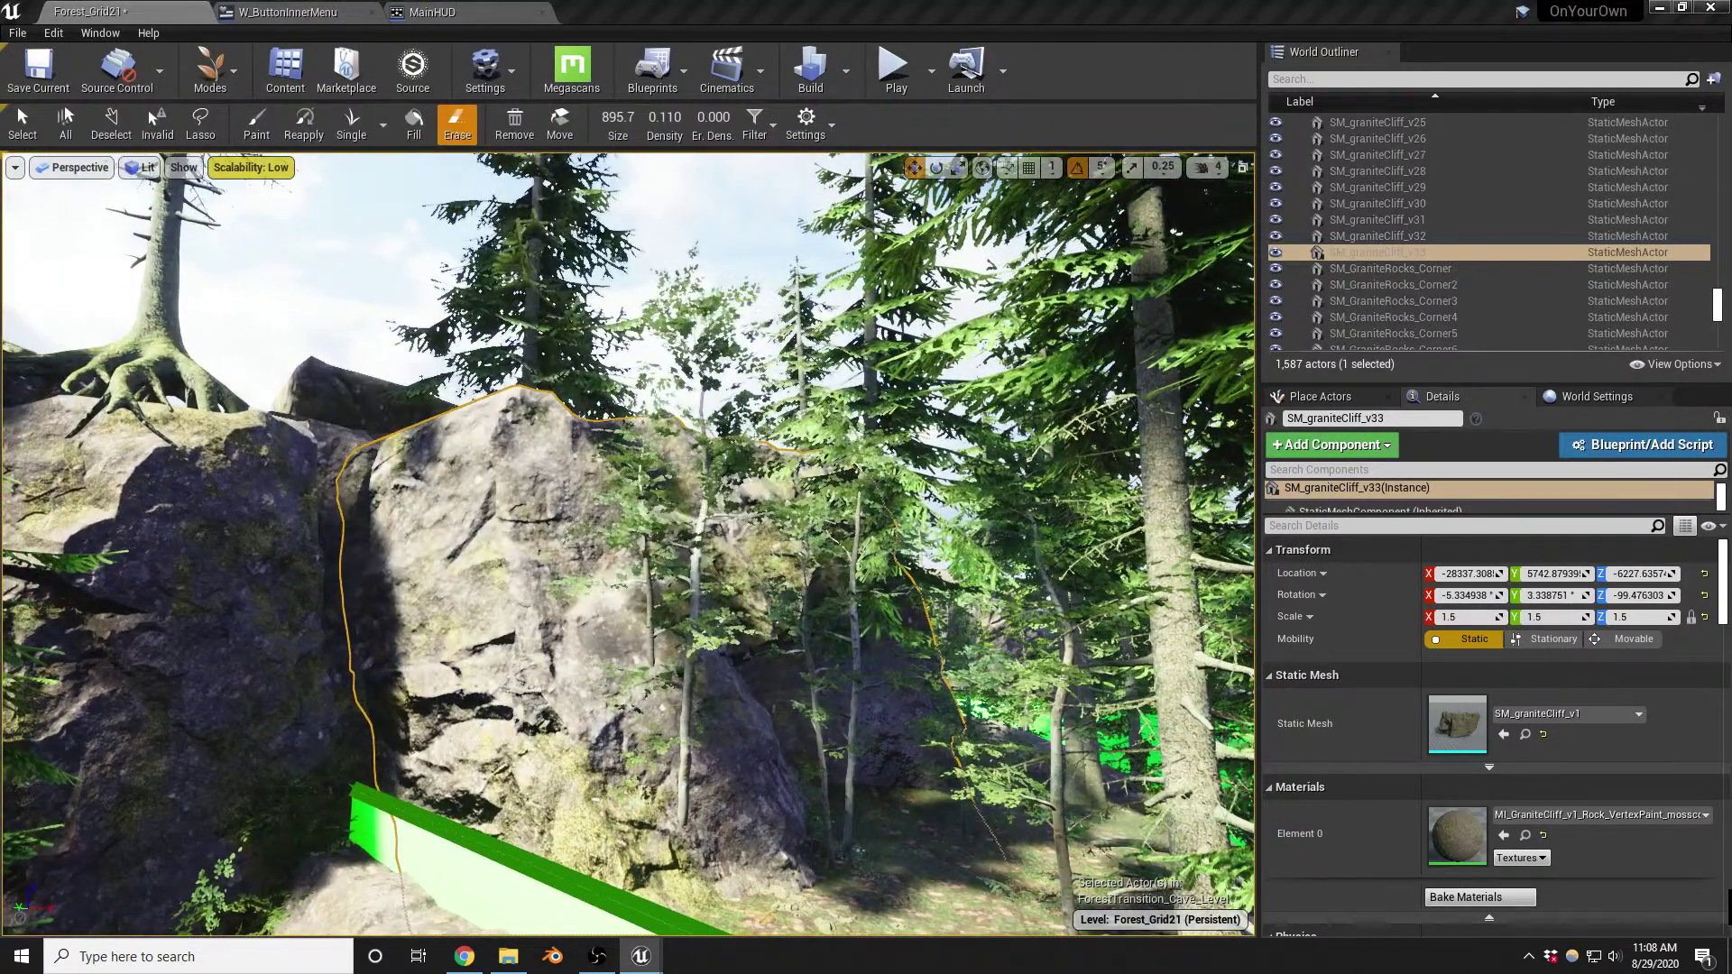
{"action": "right_click_drag", "start_coordinate": [534, 324], "coordinate": [533, 342]}
{"action": "key", "text": "shift+1"}
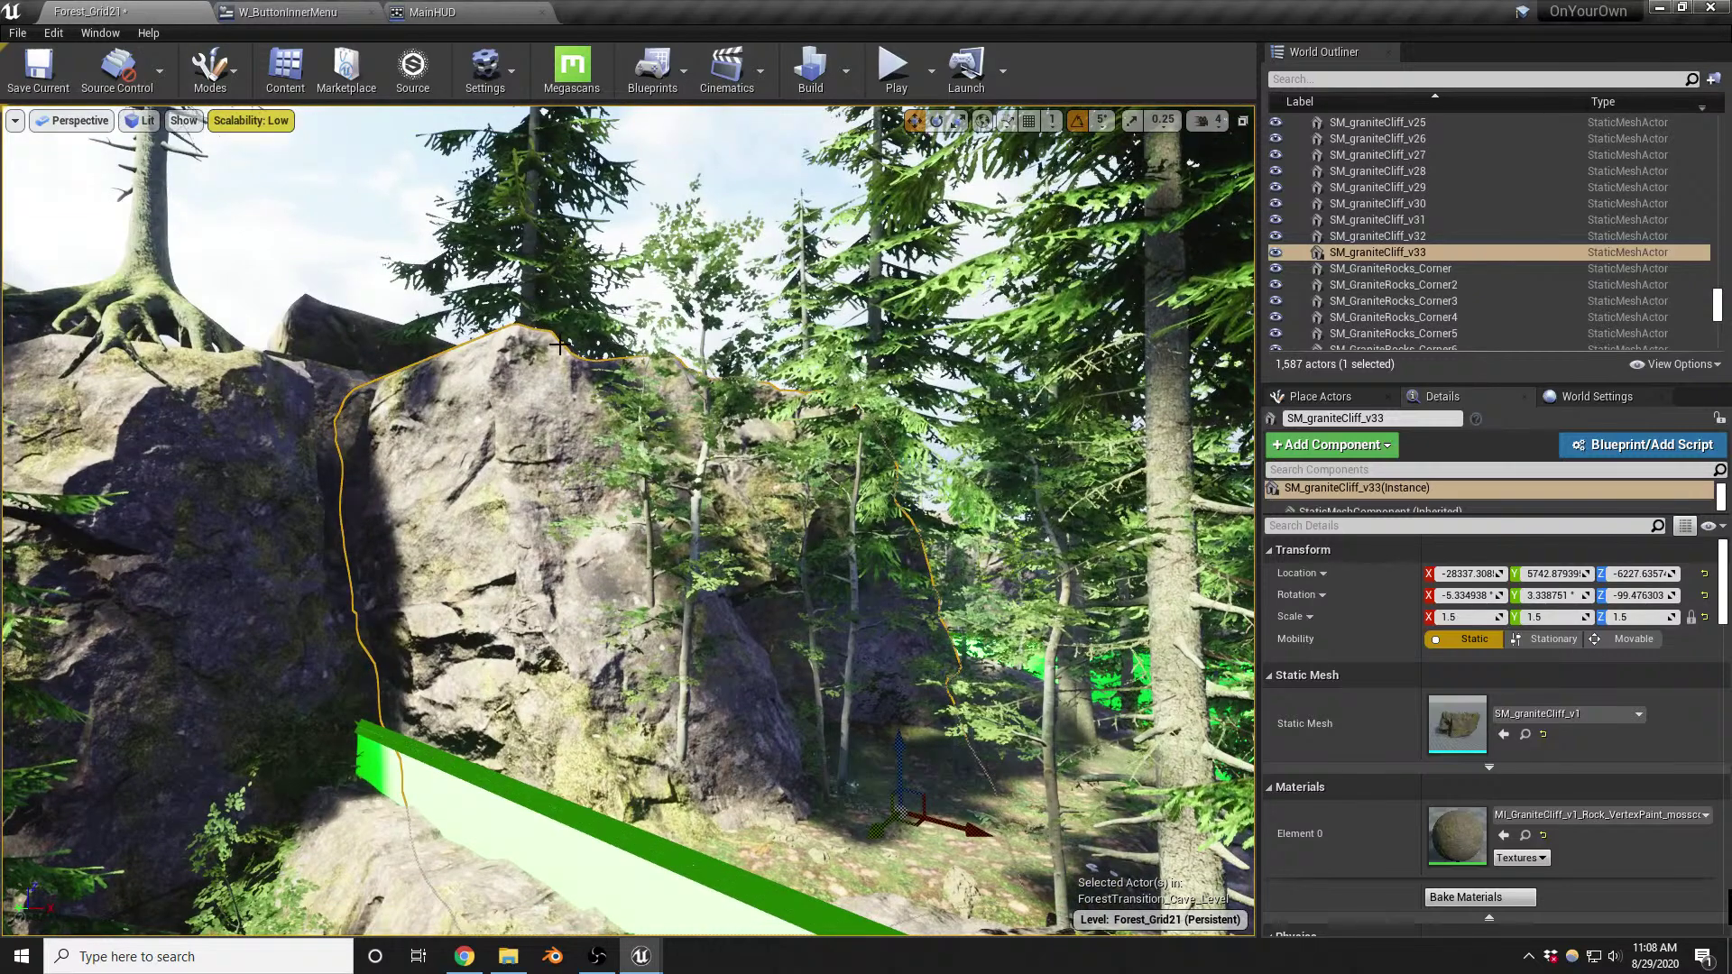
{"action": "key", "text": "shift+3"}
{"action": "left_click", "coordinate": [23, 122]}
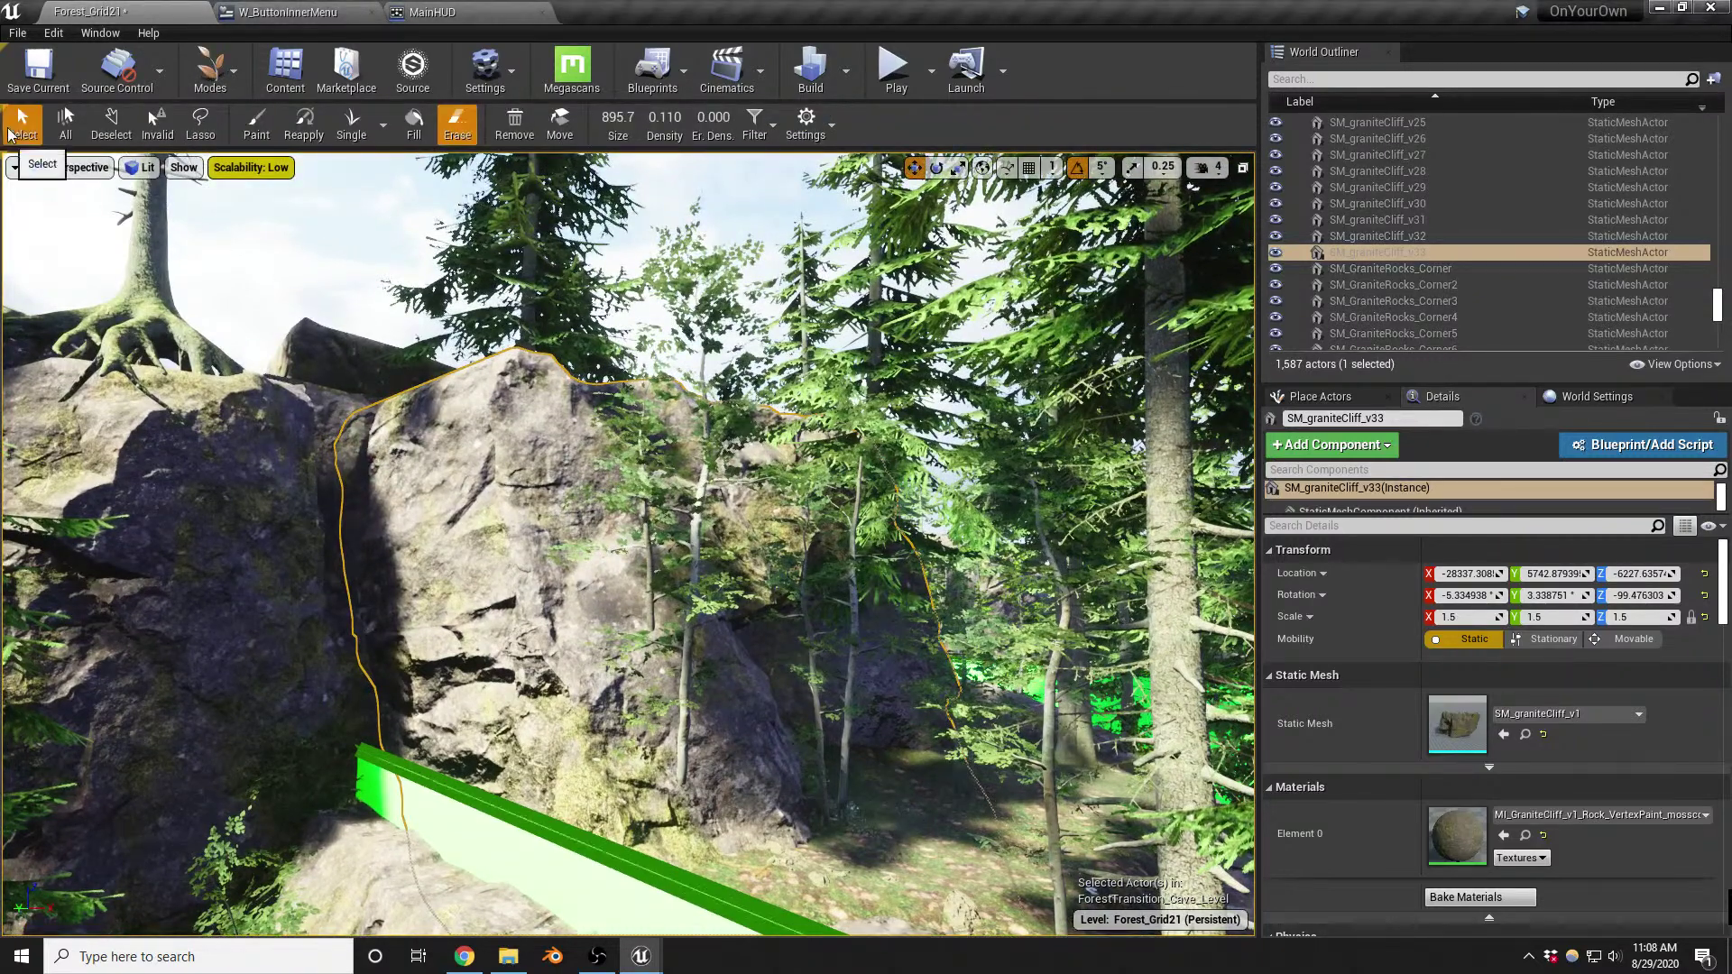
{"action": "left_click", "coordinate": [525, 309]}
{"action": "left_click_drag", "start_coordinate": [520, 694], "coordinate": [572, 412]}
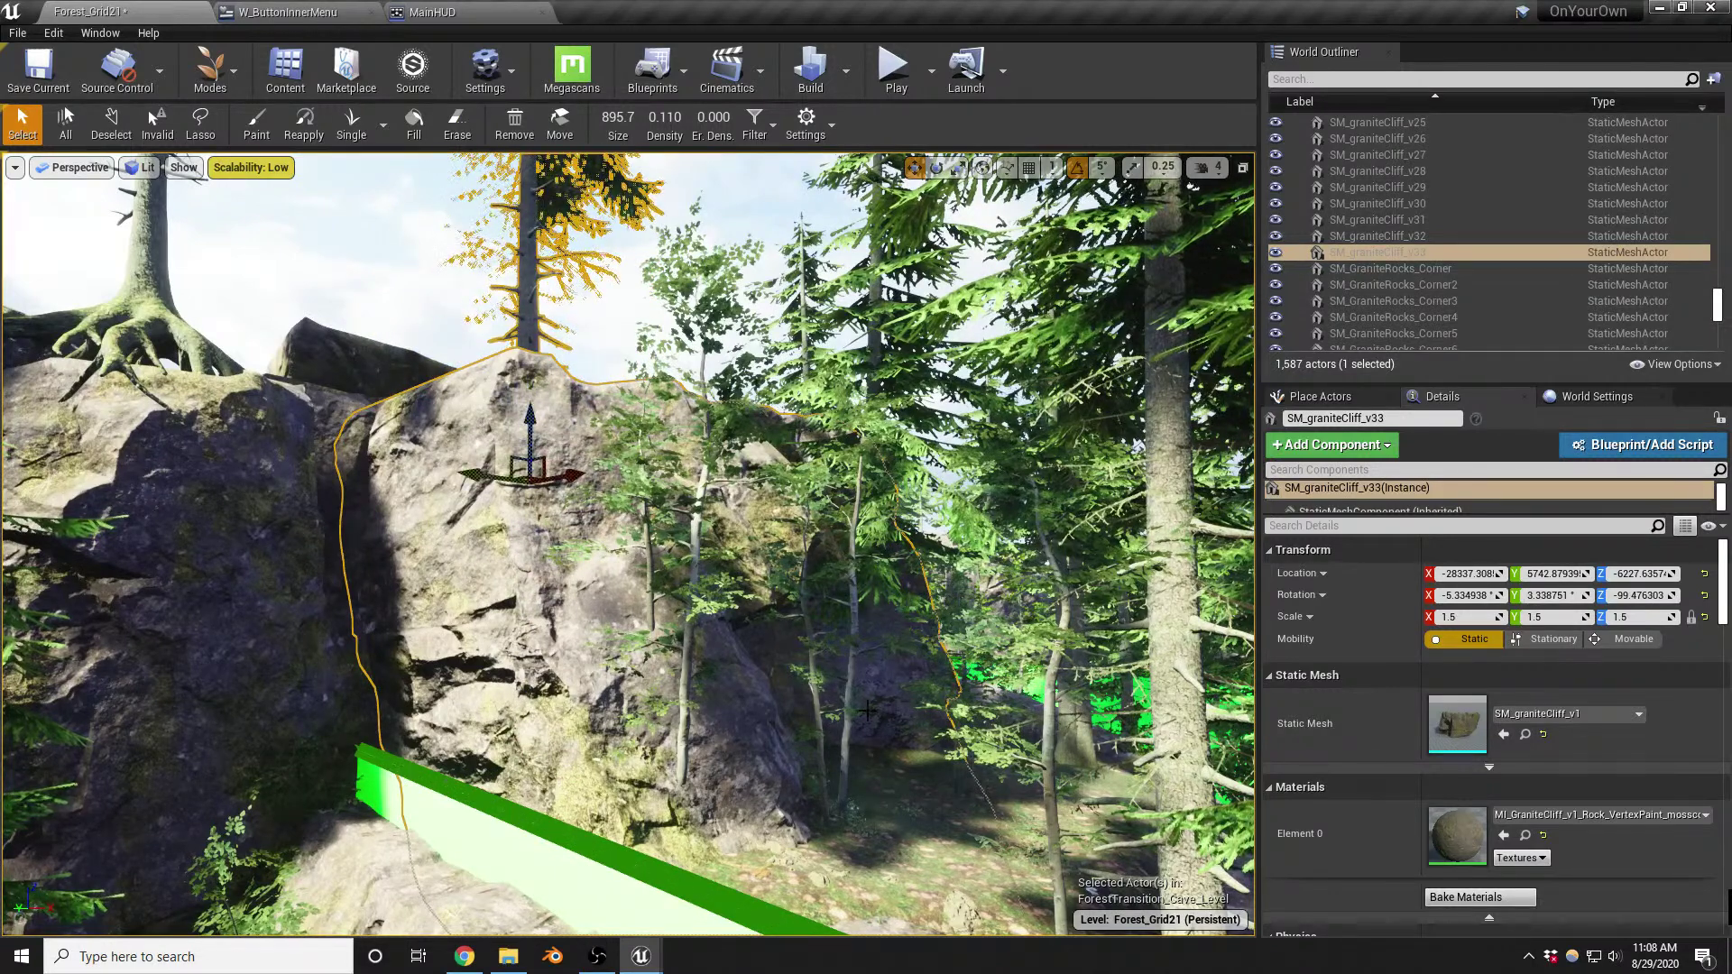
Shift the small tree and the fir overlapping the foot of the new cliff clear of its rock face
{"action": "left_click", "coordinate": [686, 779]}
{"action": "left_click_drag", "start_coordinate": [675, 861], "coordinate": [653, 610]}
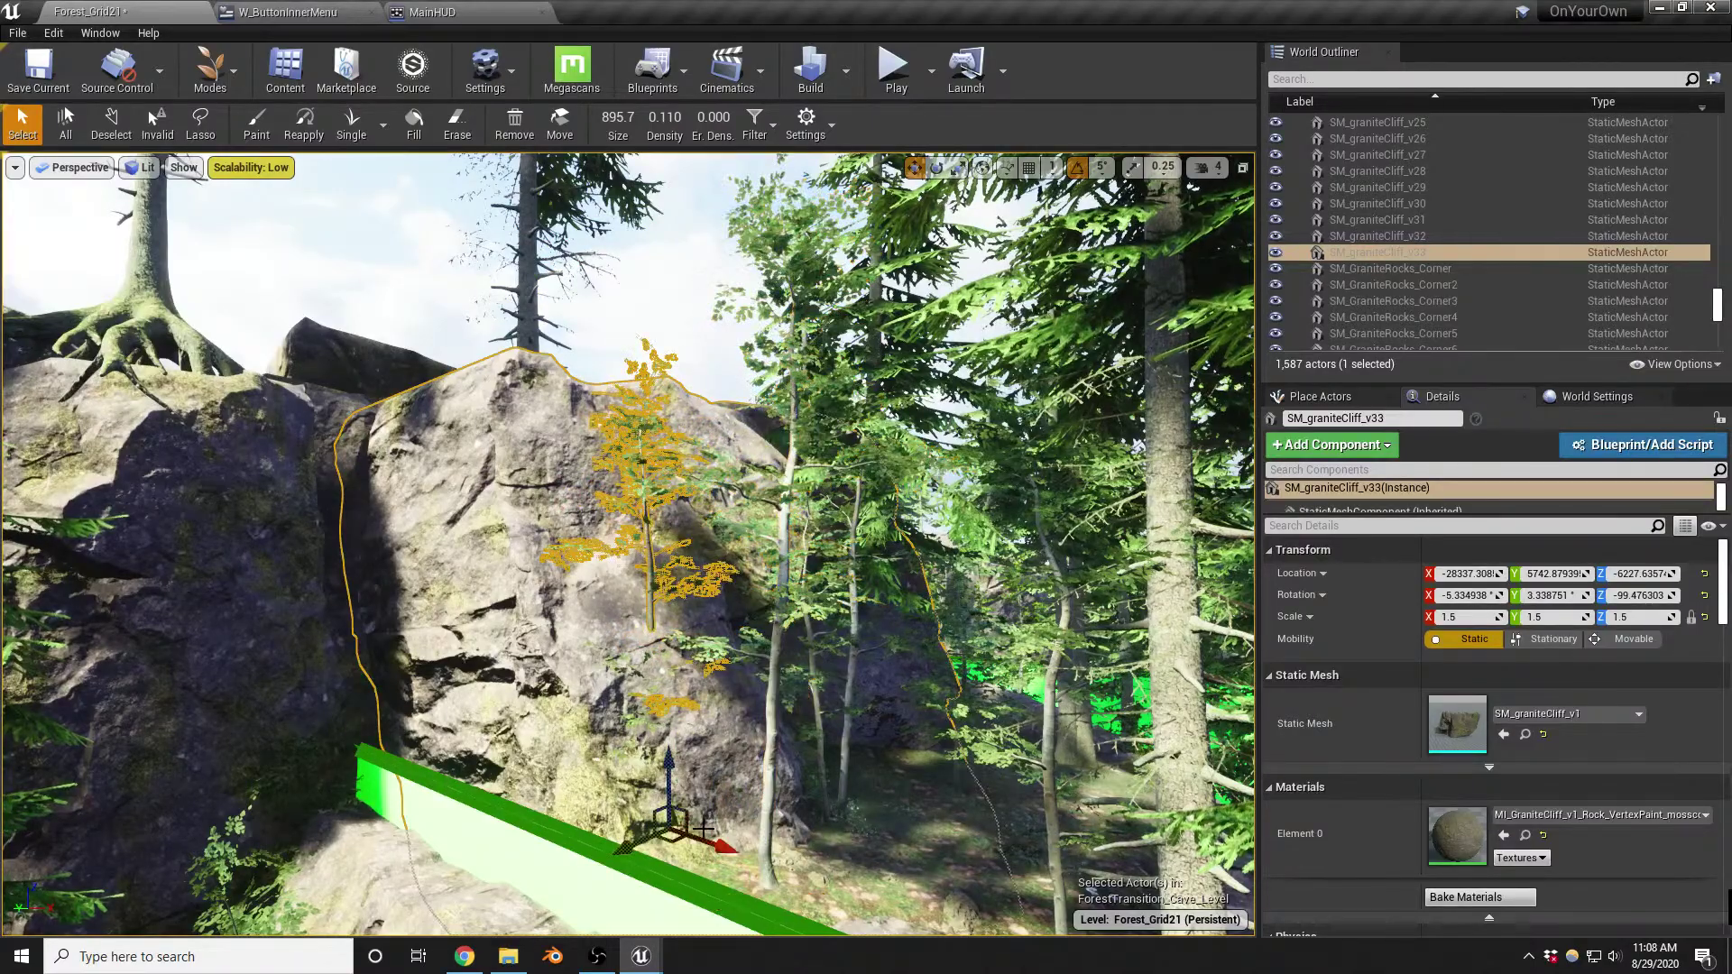
{"action": "right_click_drag", "start_coordinate": [714, 890], "coordinate": [688, 545]}
{"action": "key", "text": "d"}
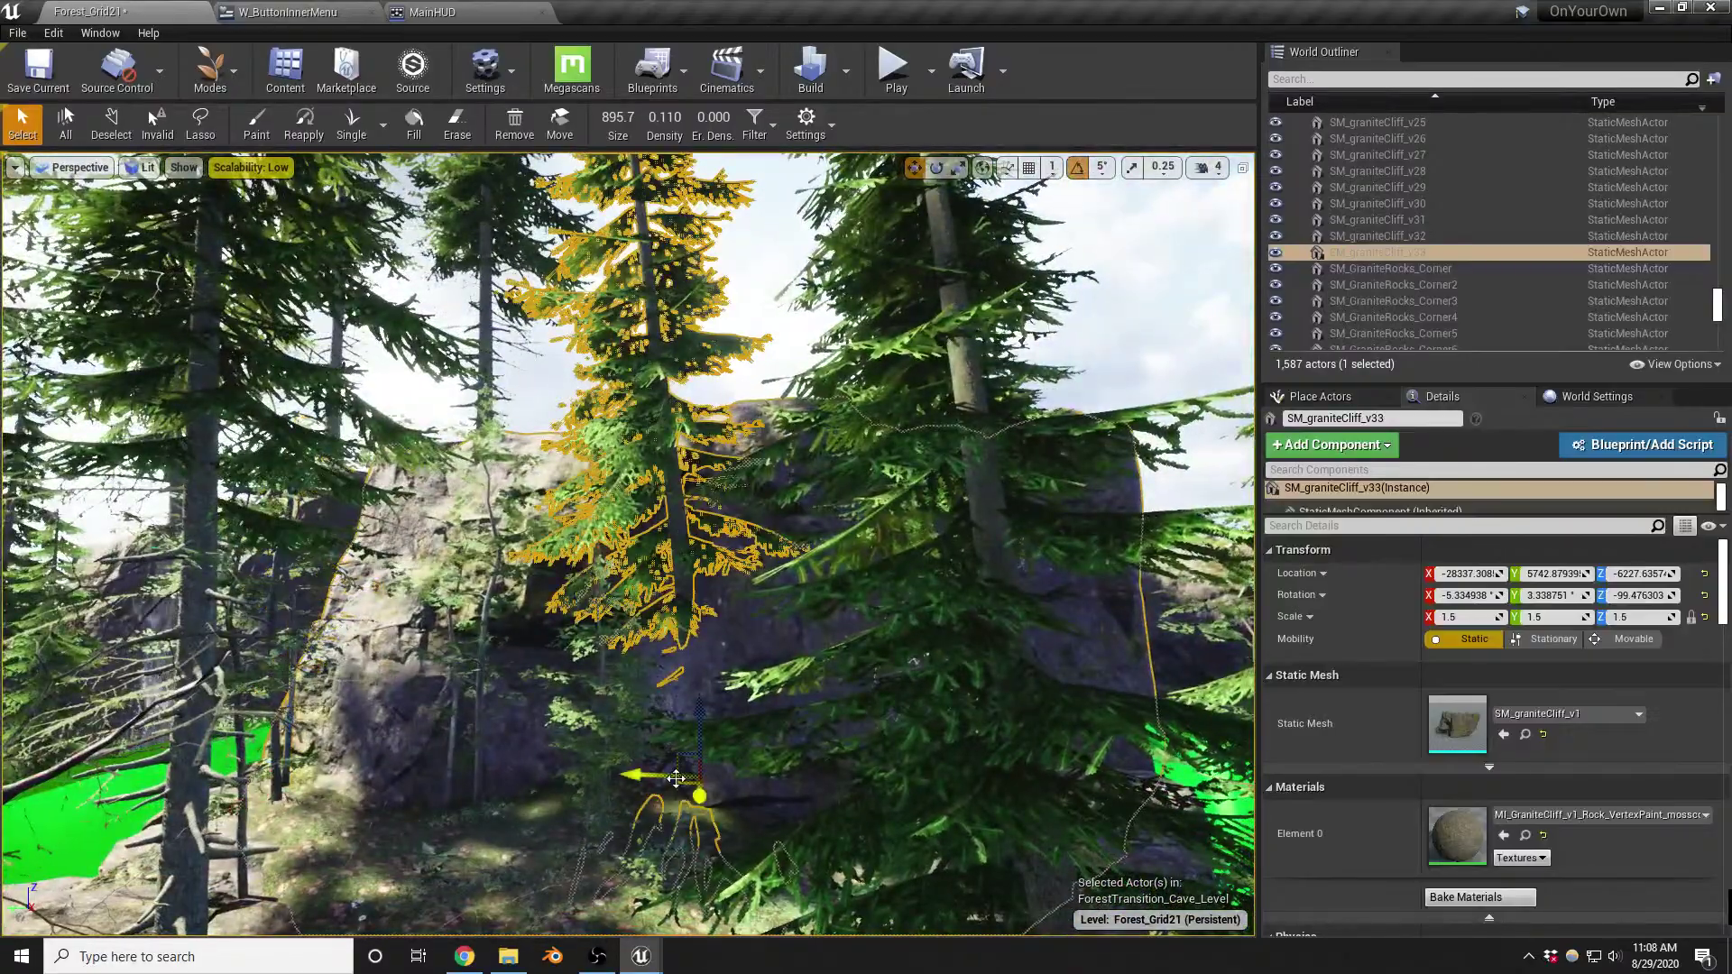
{"action": "left_click_drag", "start_coordinate": [676, 792], "coordinate": [604, 837]}
{"action": "mouse_move", "coordinate": [820, 645]}
{"action": "right_mouse_down"}
{"action": "mouse_move", "coordinate": [798, 647]}
{"action": "mouse_move", "coordinate": [820, 645]}
{"action": "right_mouse_up"}
{"action": "key", "text": "d"}
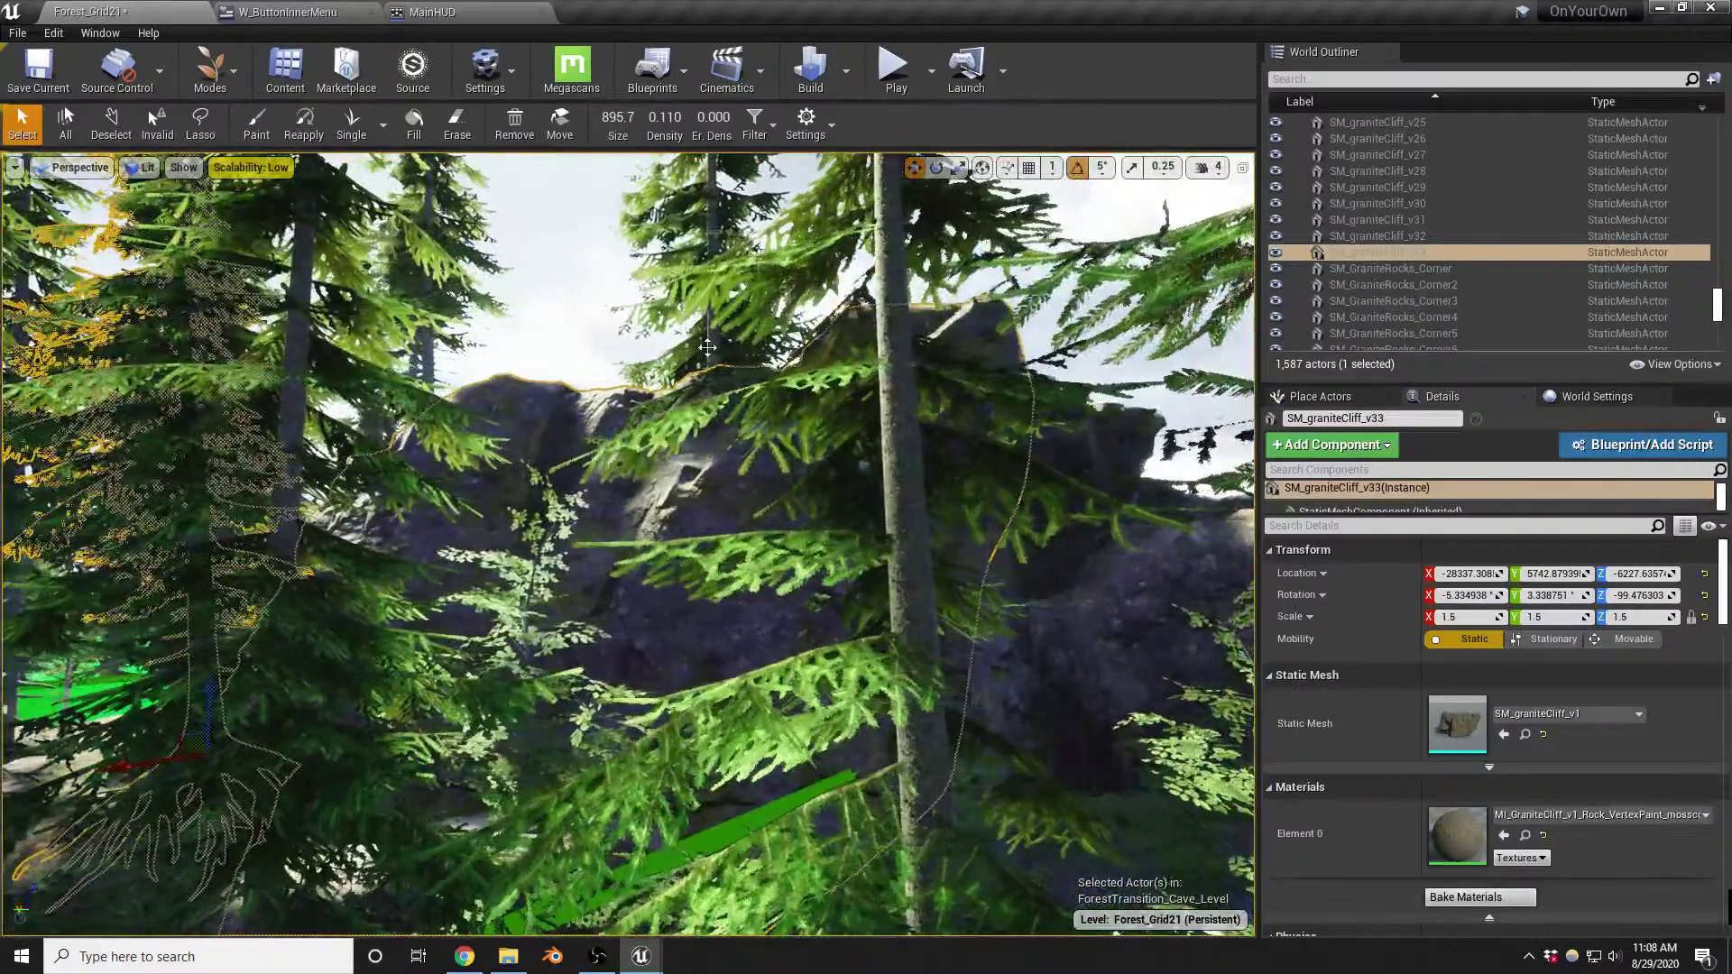
Push the fir on the new cliff back until its roots sit in the rock, and set another fir beside it
{"action": "left_click", "coordinate": [705, 418]}
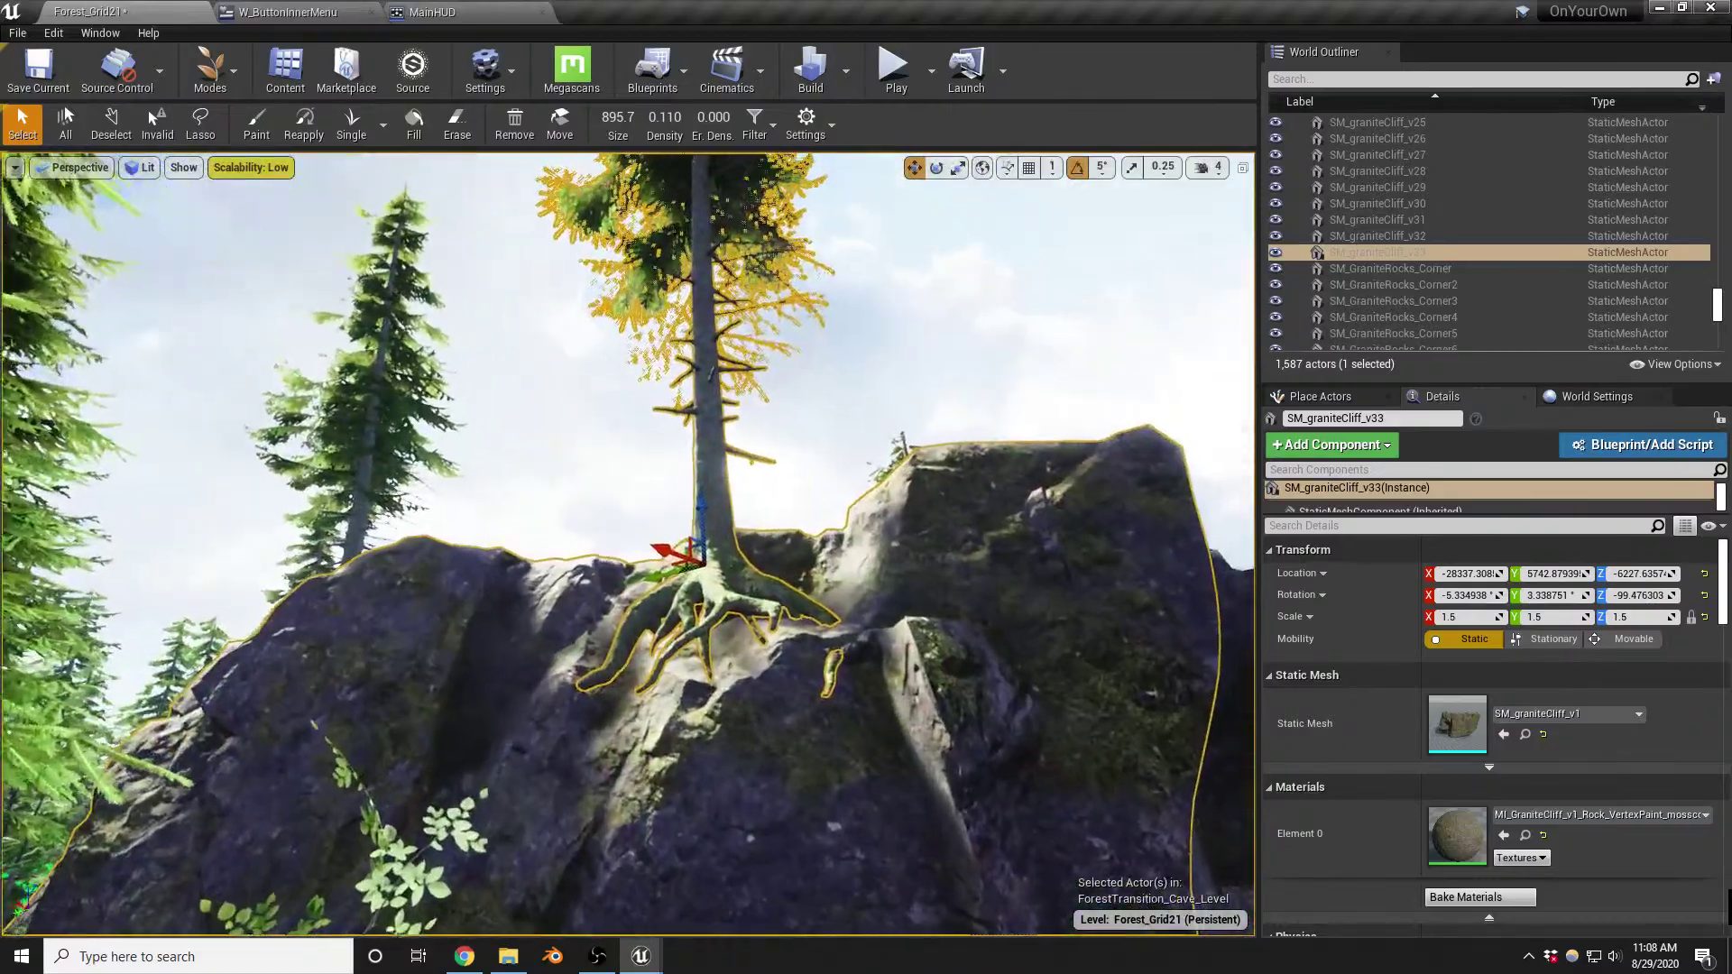
{"action": "key", "text": "w"}
{"action": "right_click_drag", "start_coordinate": [679, 450], "coordinate": [678, 450]}
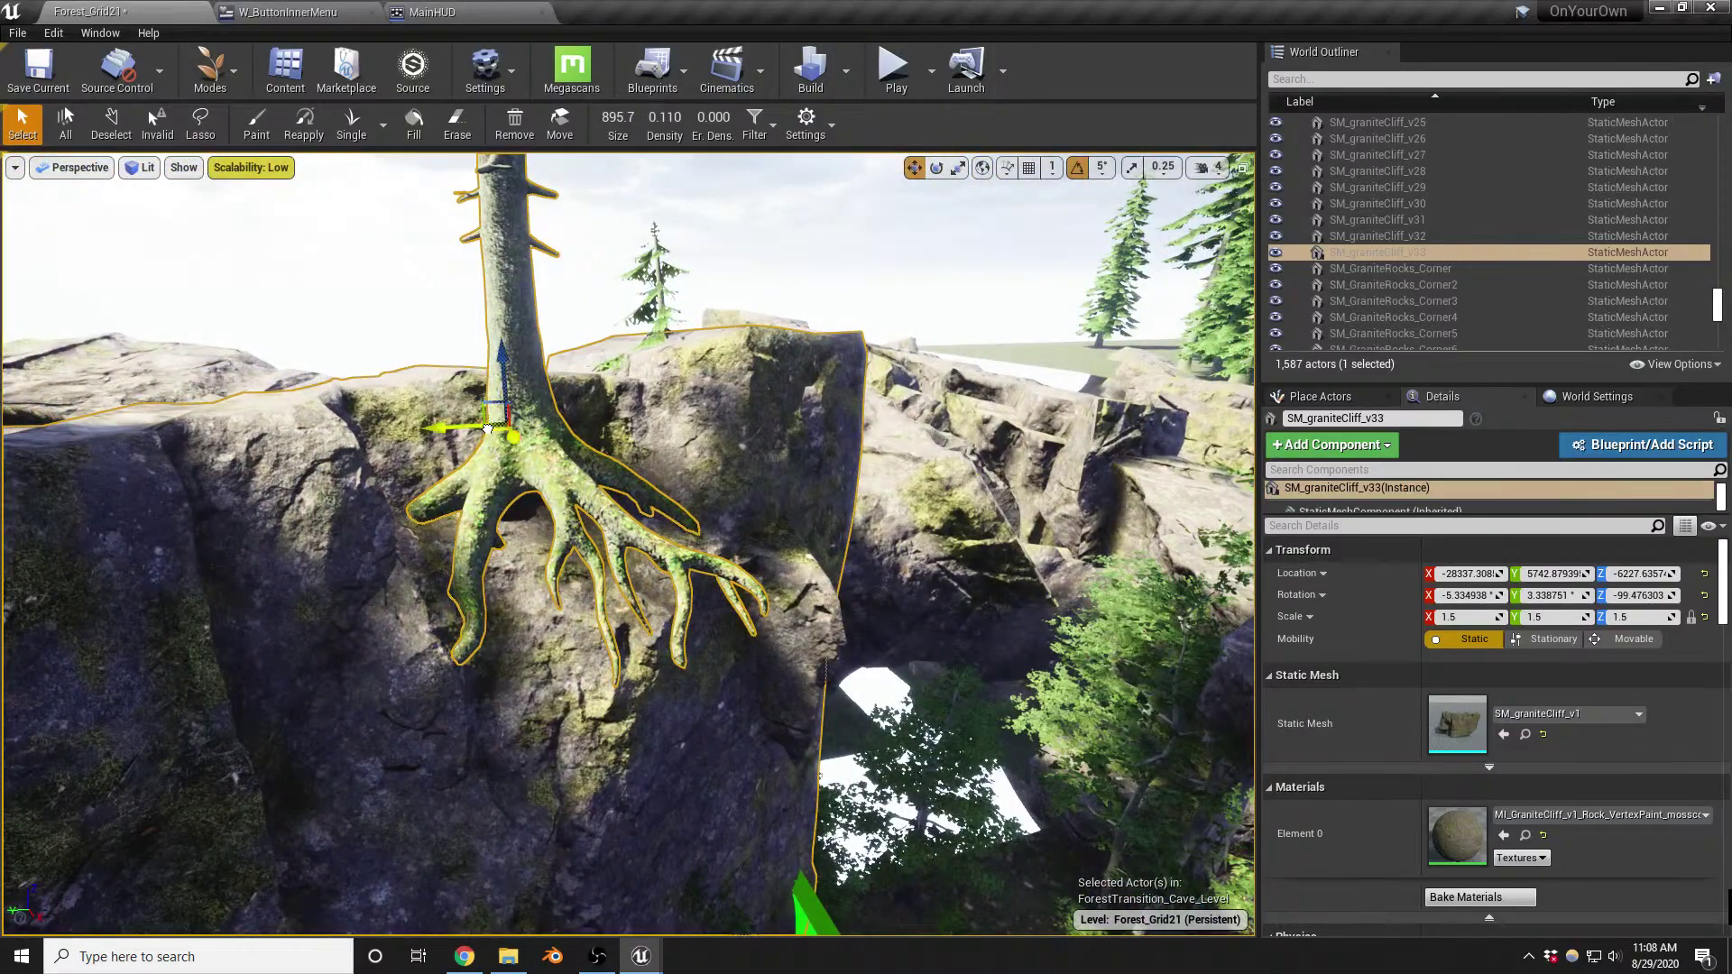
{"action": "left_click_drag", "start_coordinate": [488, 429], "coordinate": [403, 408]}
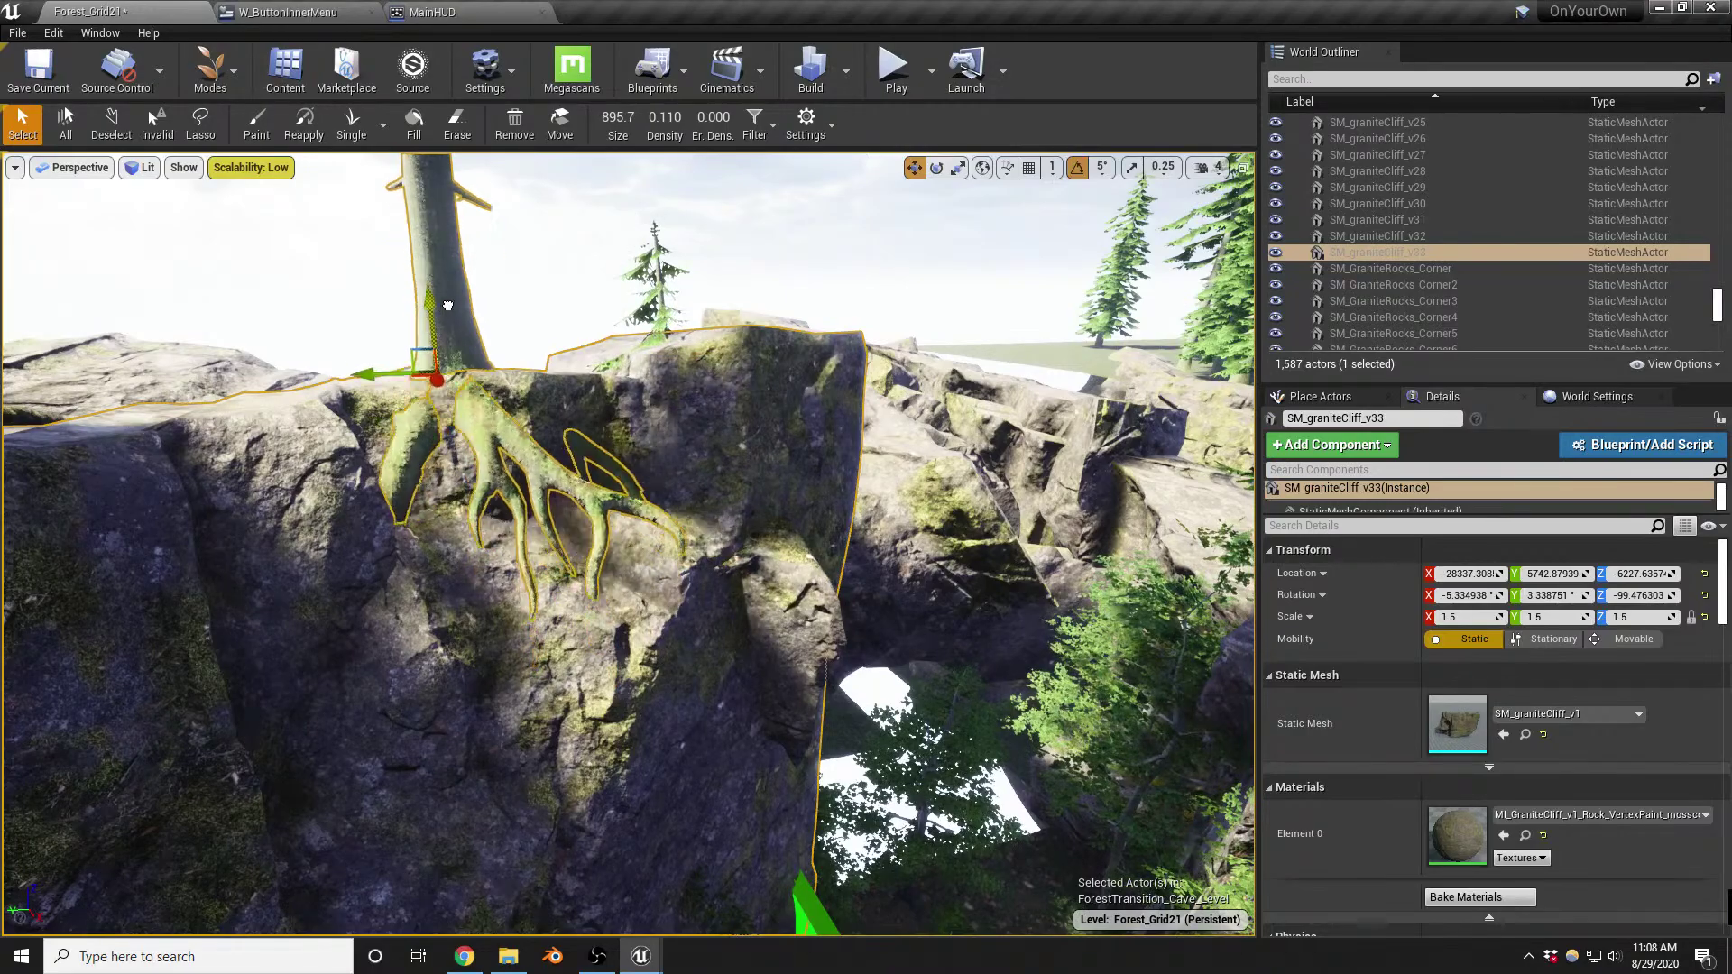
{"action": "key", "text": "d"}
{"action": "right_click_drag", "start_coordinate": [653, 348], "coordinate": [653, 349]}
{"action": "key", "text": "s"}
{"action": "key", "text": "s"}
{"action": "right_click_drag", "start_coordinate": [814, 459], "coordinate": [815, 460]}
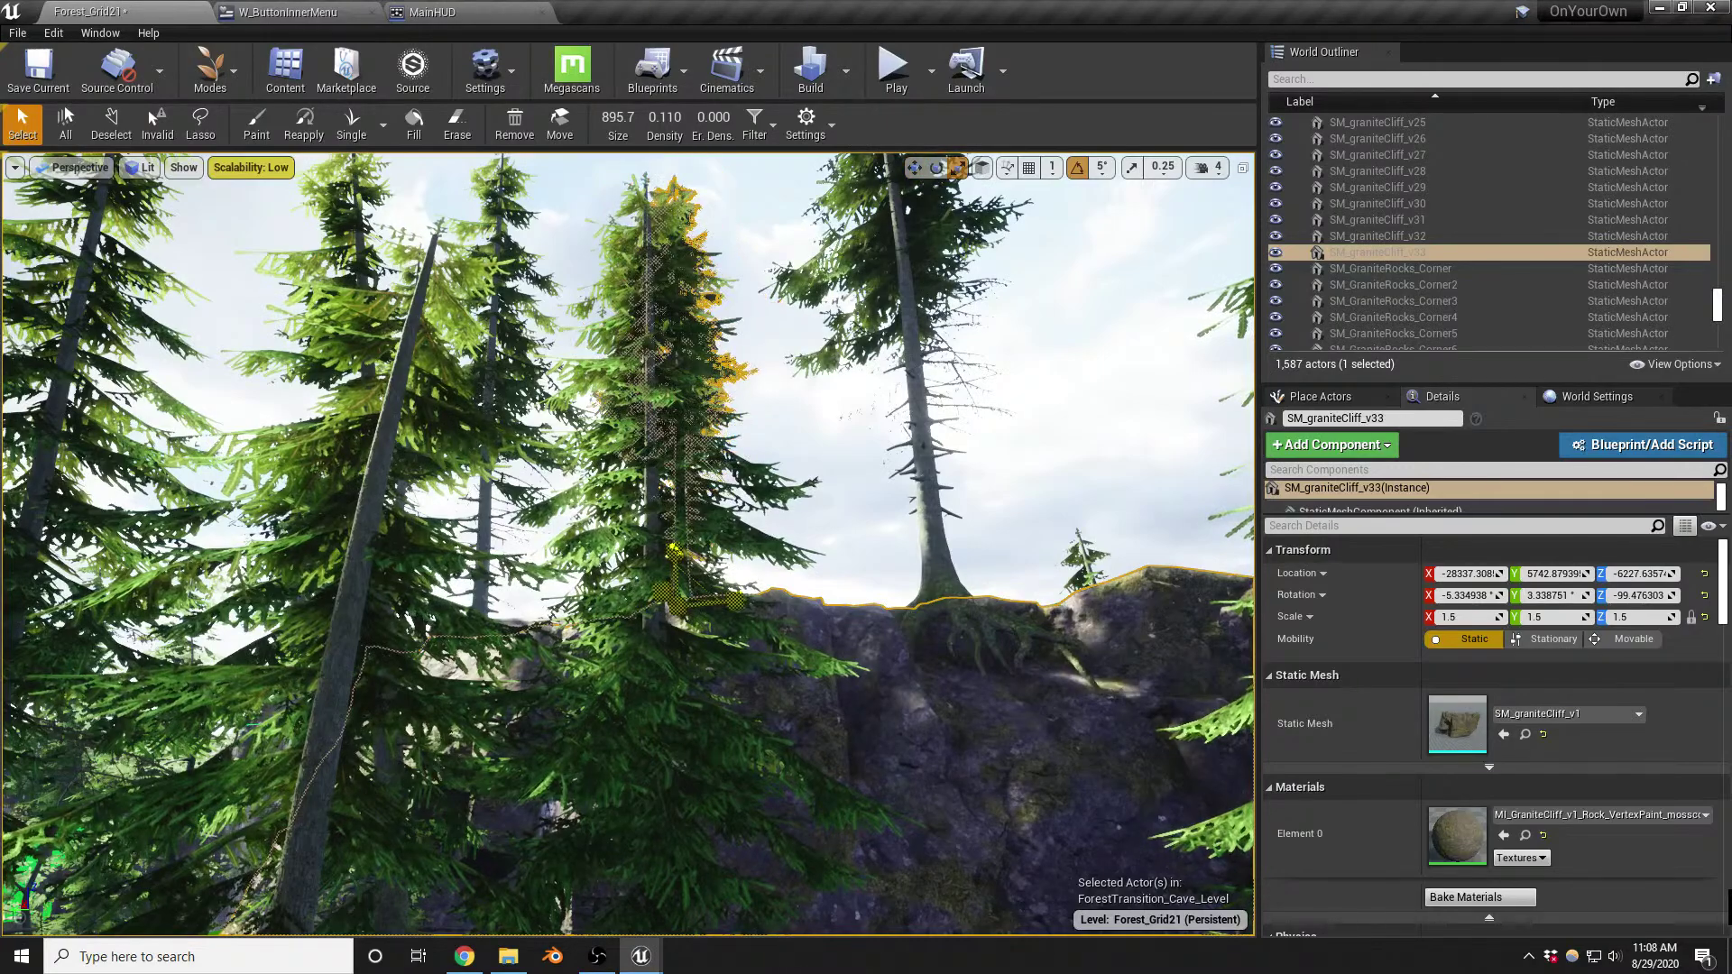
{"action": "right_click_drag", "start_coordinate": [875, 566], "coordinate": [875, 565]}
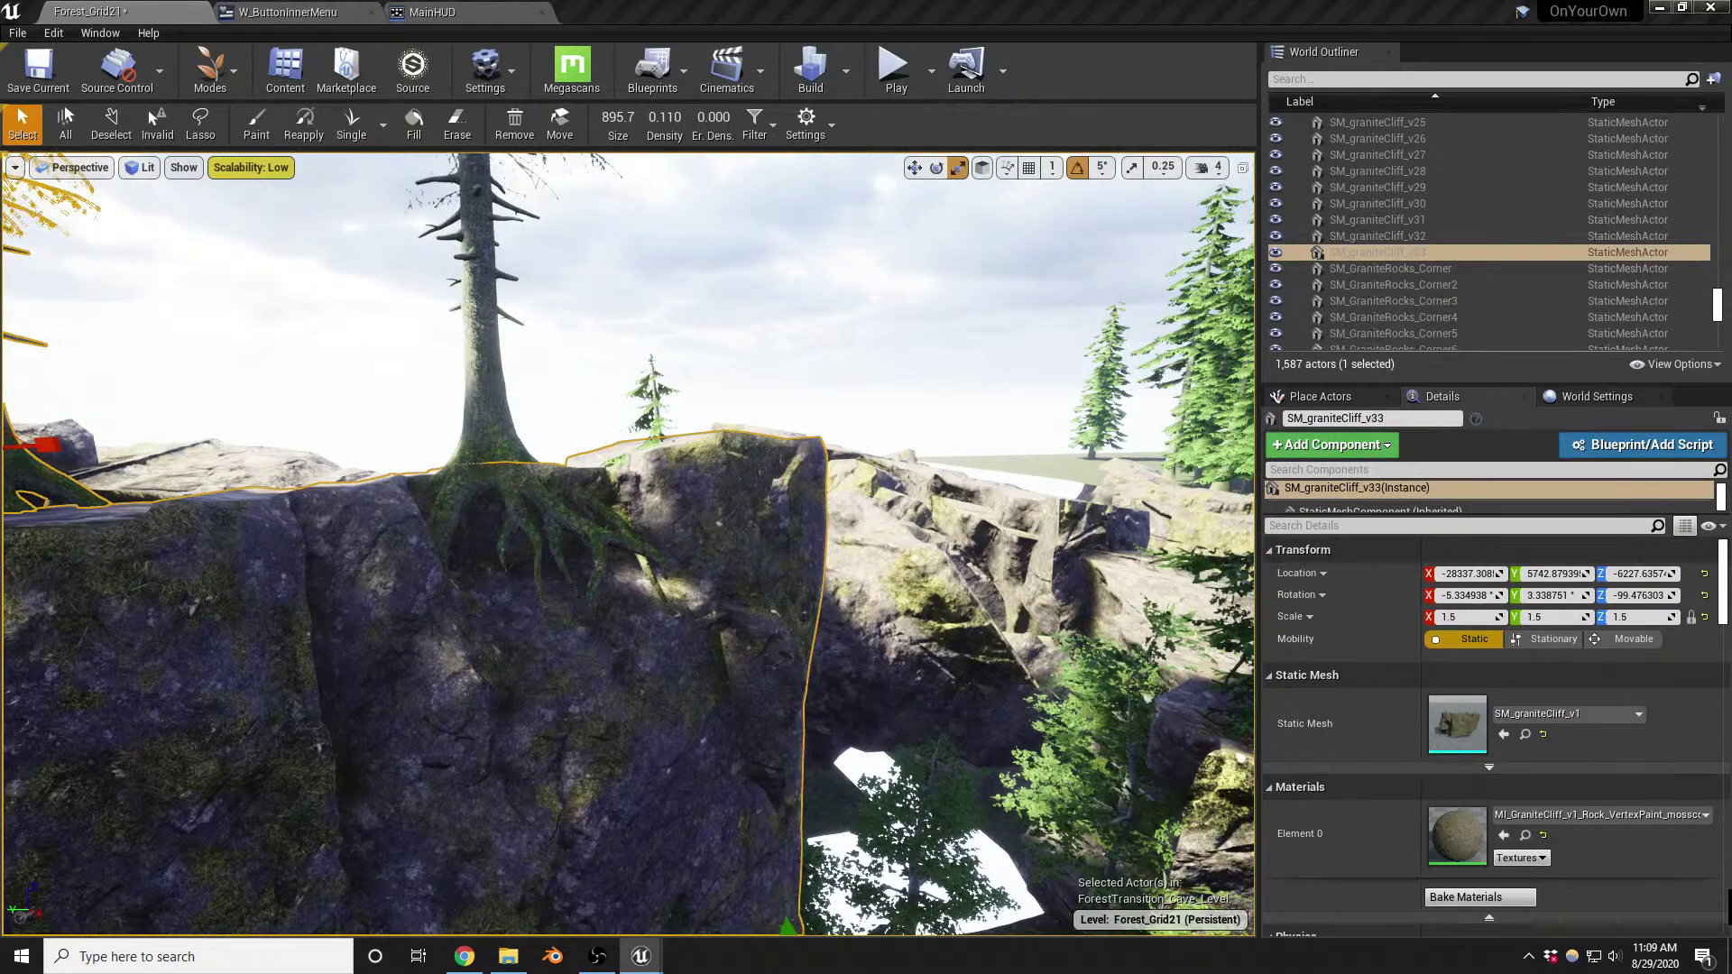
Add a single fir instance to the top of the new cliff, beside the fir with exposed roots
{"action": "left_click", "coordinate": [352, 122]}
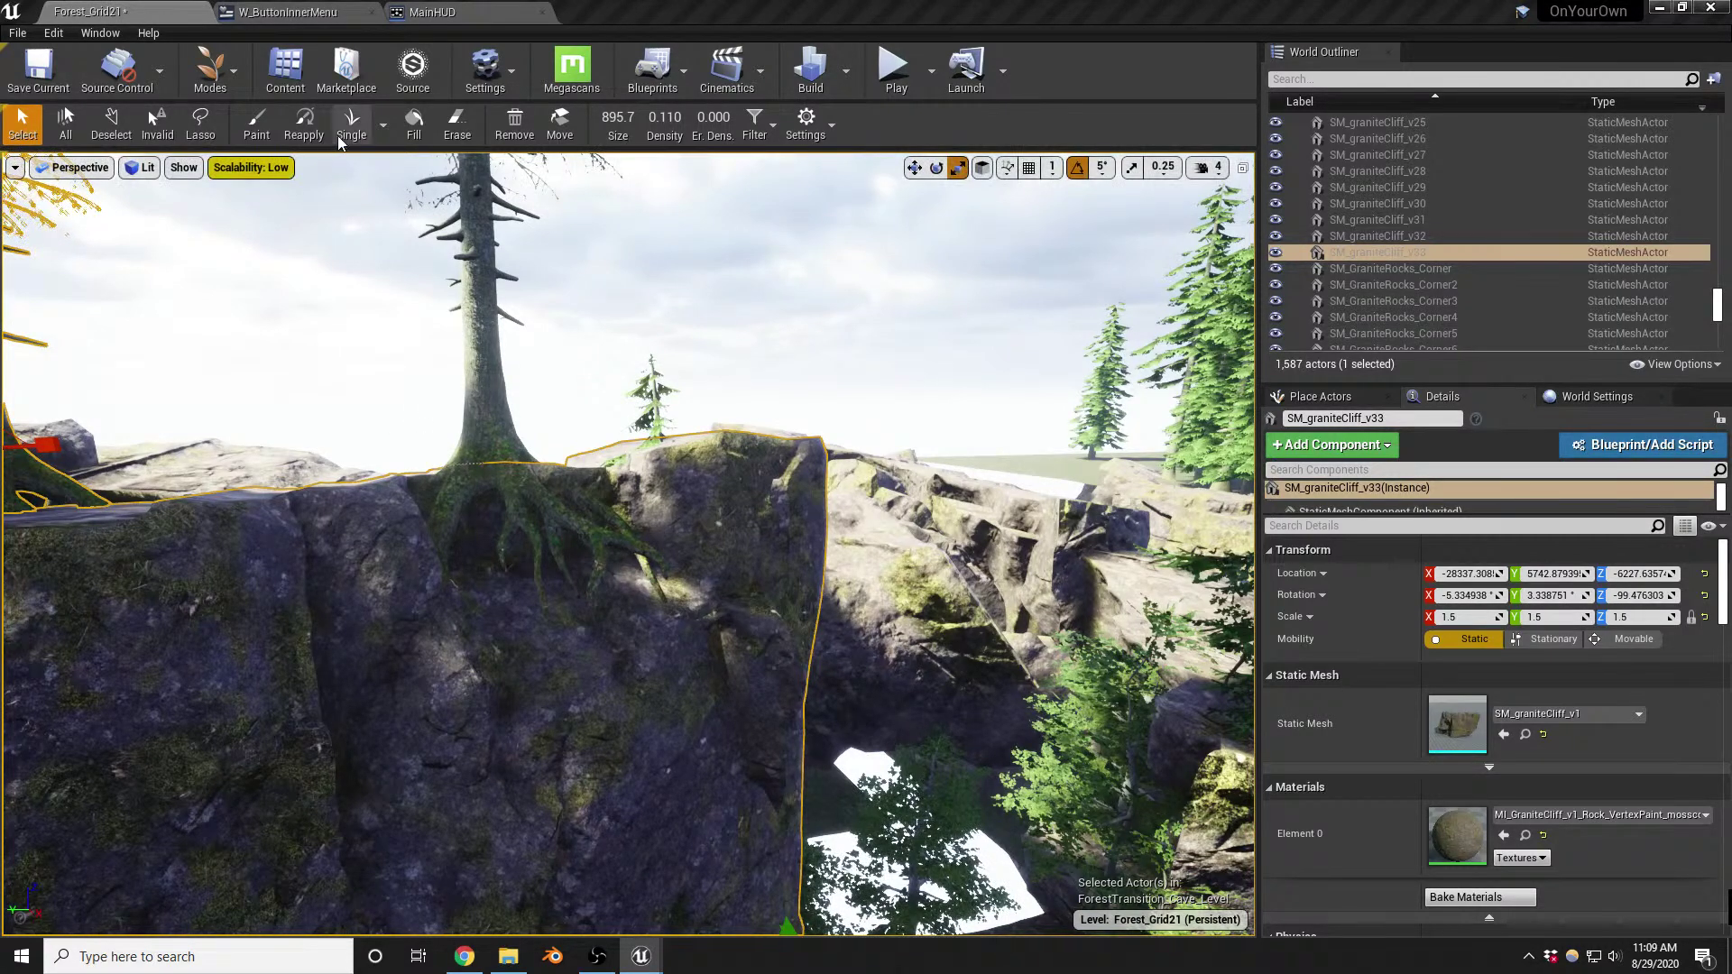
{"action": "left_click", "coordinate": [232, 496]}
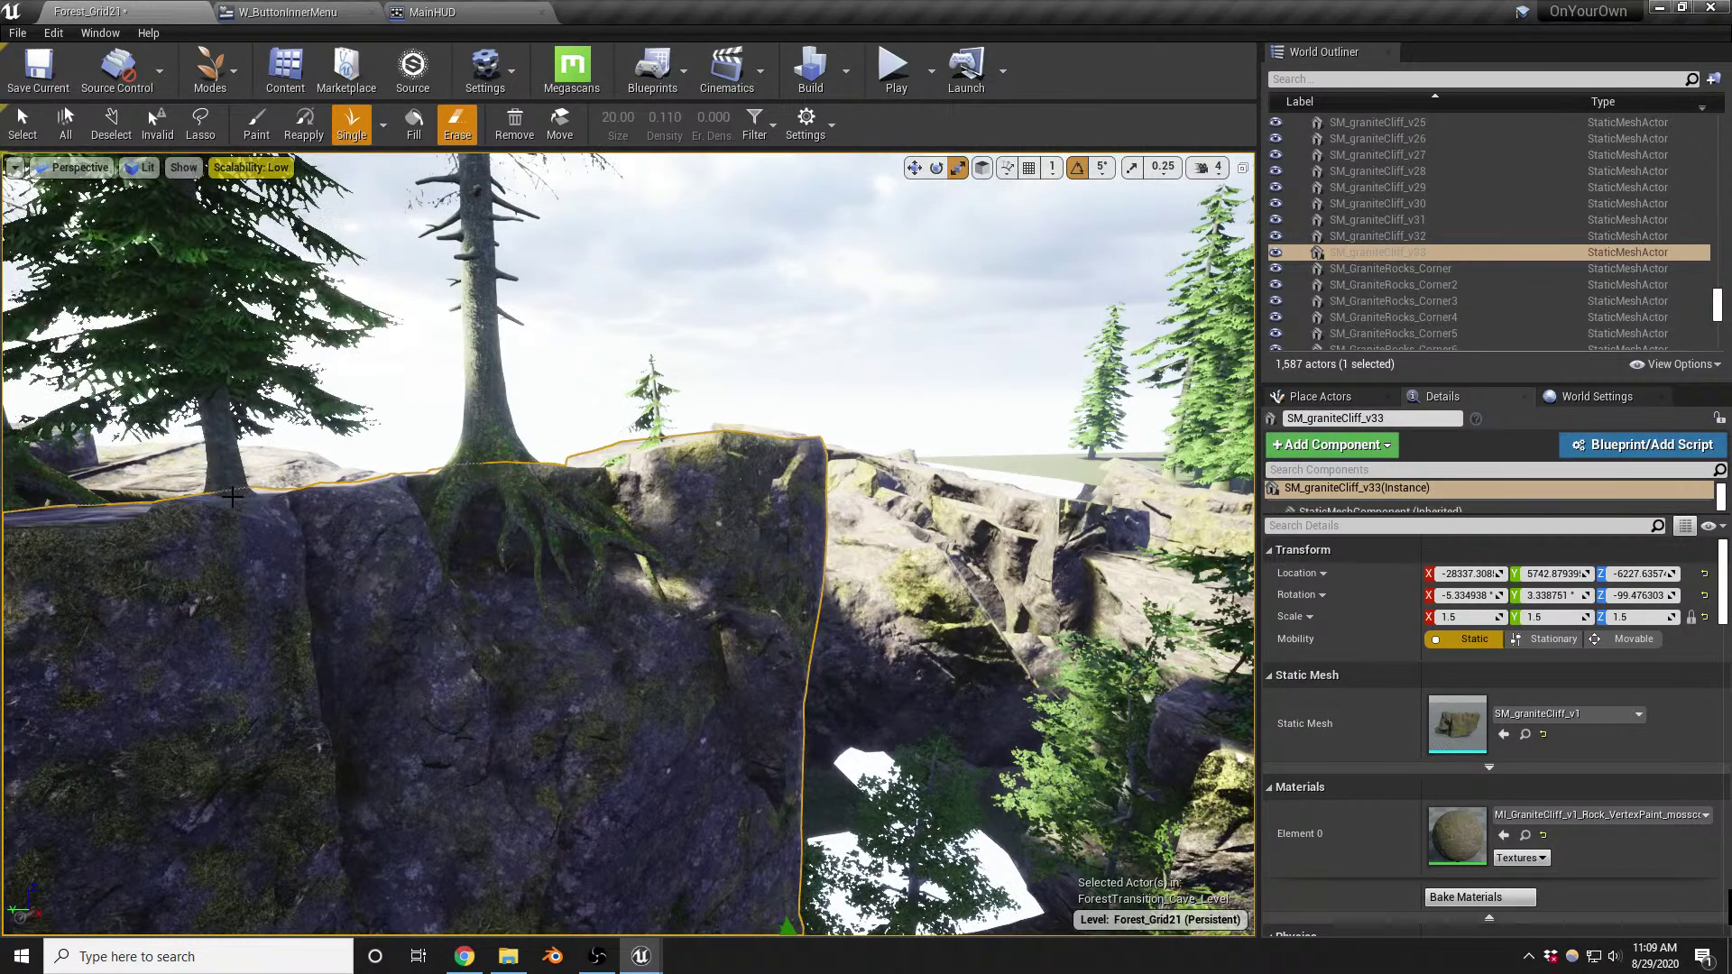
{"action": "right_click_drag", "start_coordinate": [619, 485], "coordinate": [557, 545]}
{"action": "key", "text": "s"}
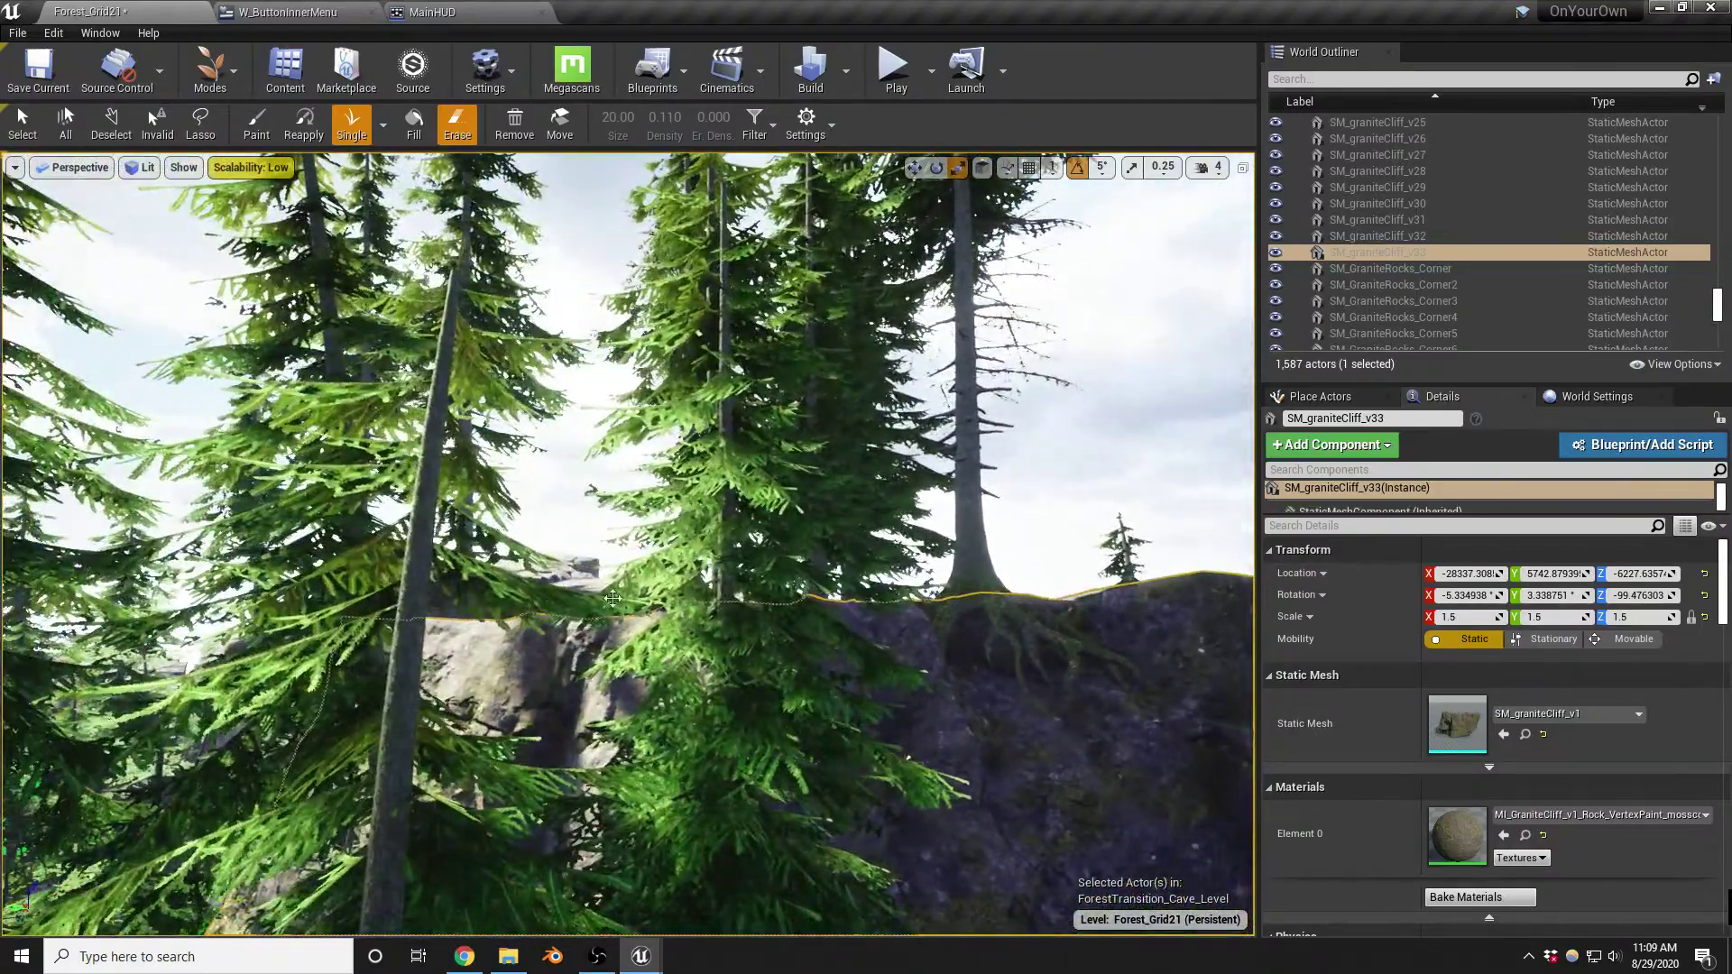
{"action": "right_click_drag", "start_coordinate": [611, 599], "coordinate": [641, 717]}
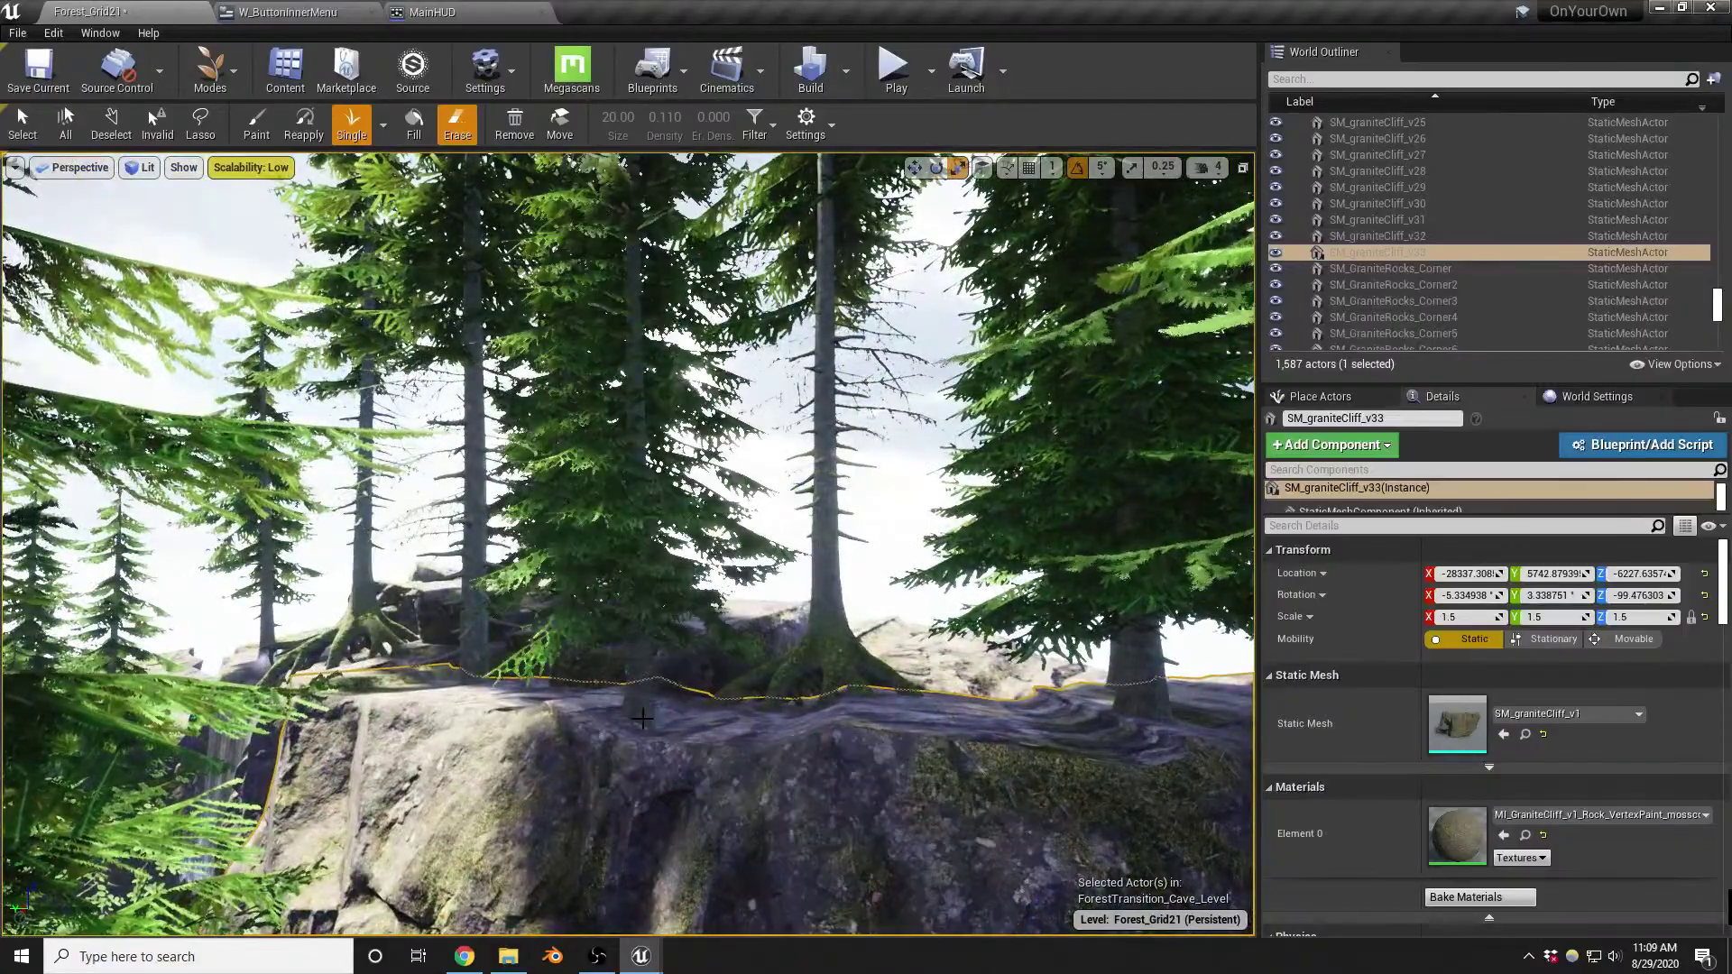
Examine the closed forest edge and the cliff passage from ground level and from above
{"action": "right_click_drag", "start_coordinate": [642, 717], "coordinate": [758, 820]}
{"action": "key", "text": "s"}
{"action": "key", "text": "w"}
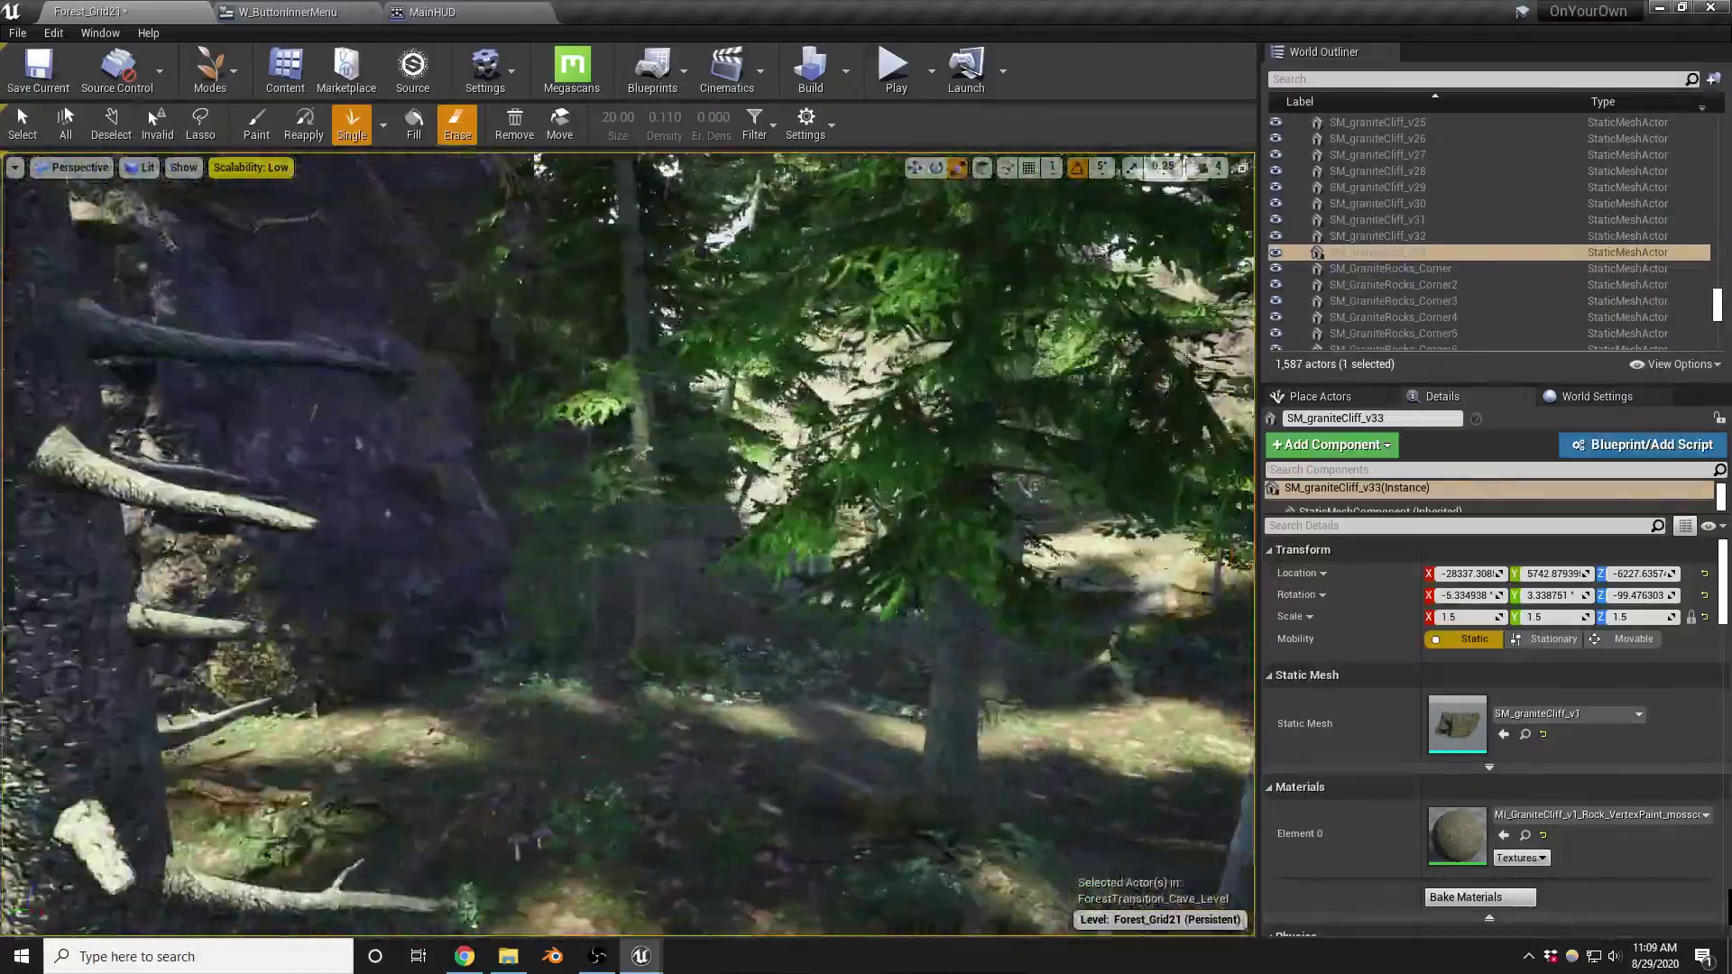
{"action": "key", "text": "w"}
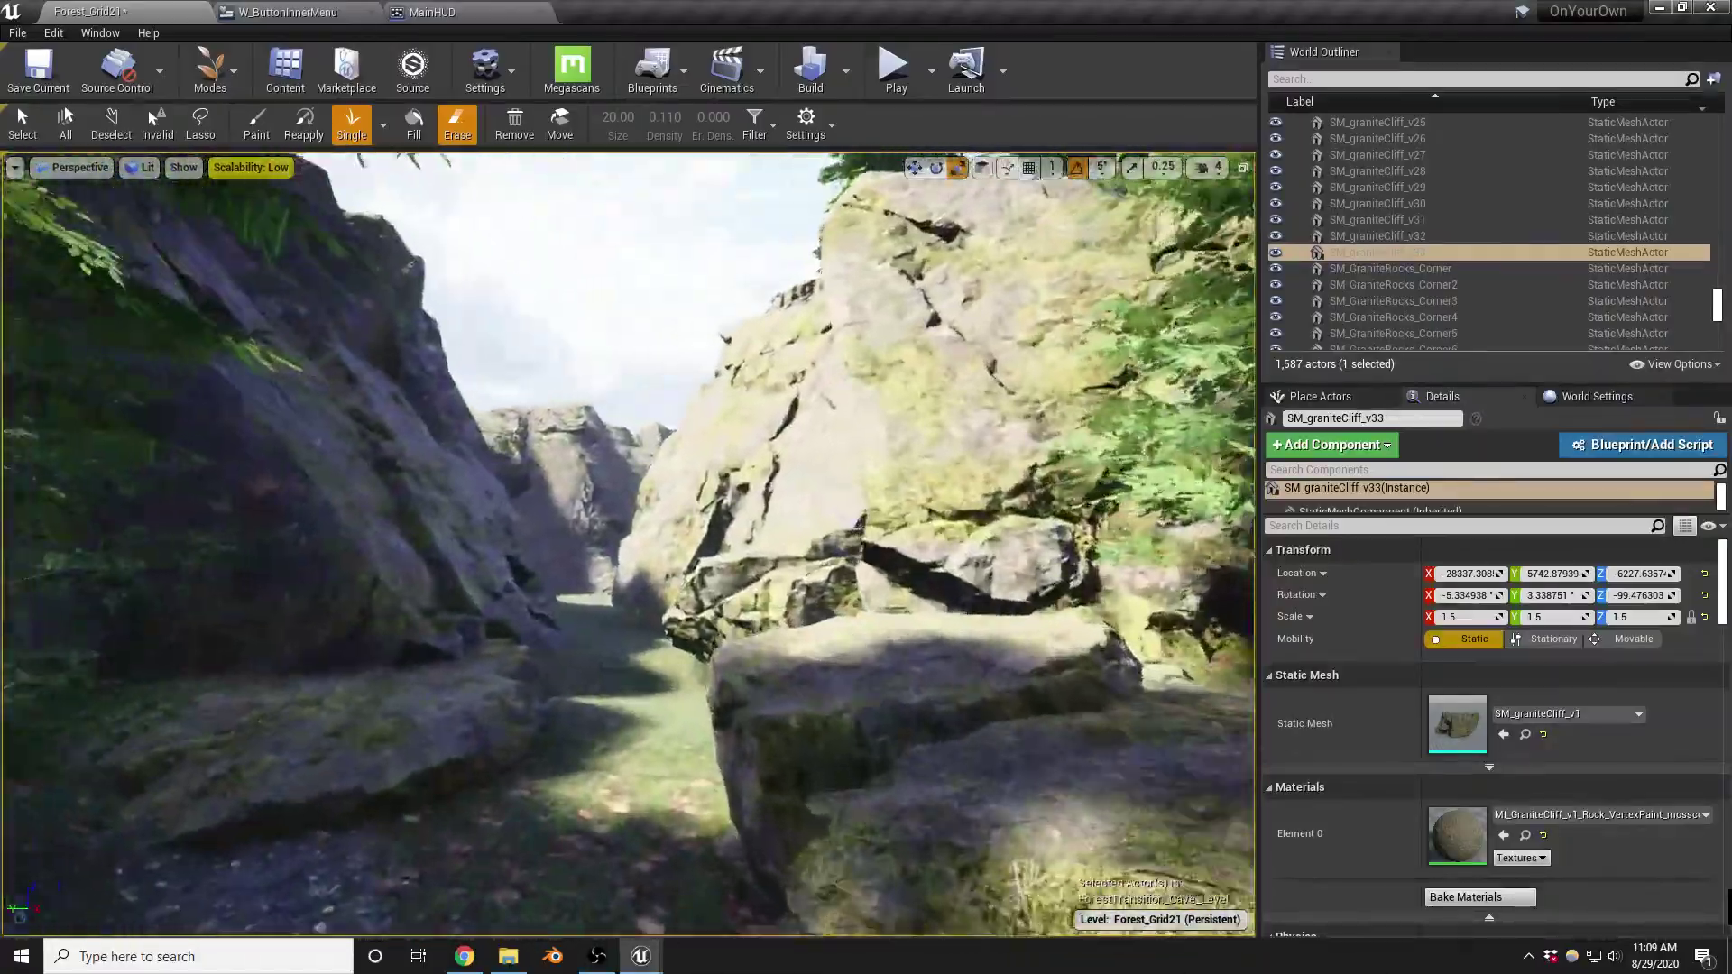
{"action": "key", "text": "s"}
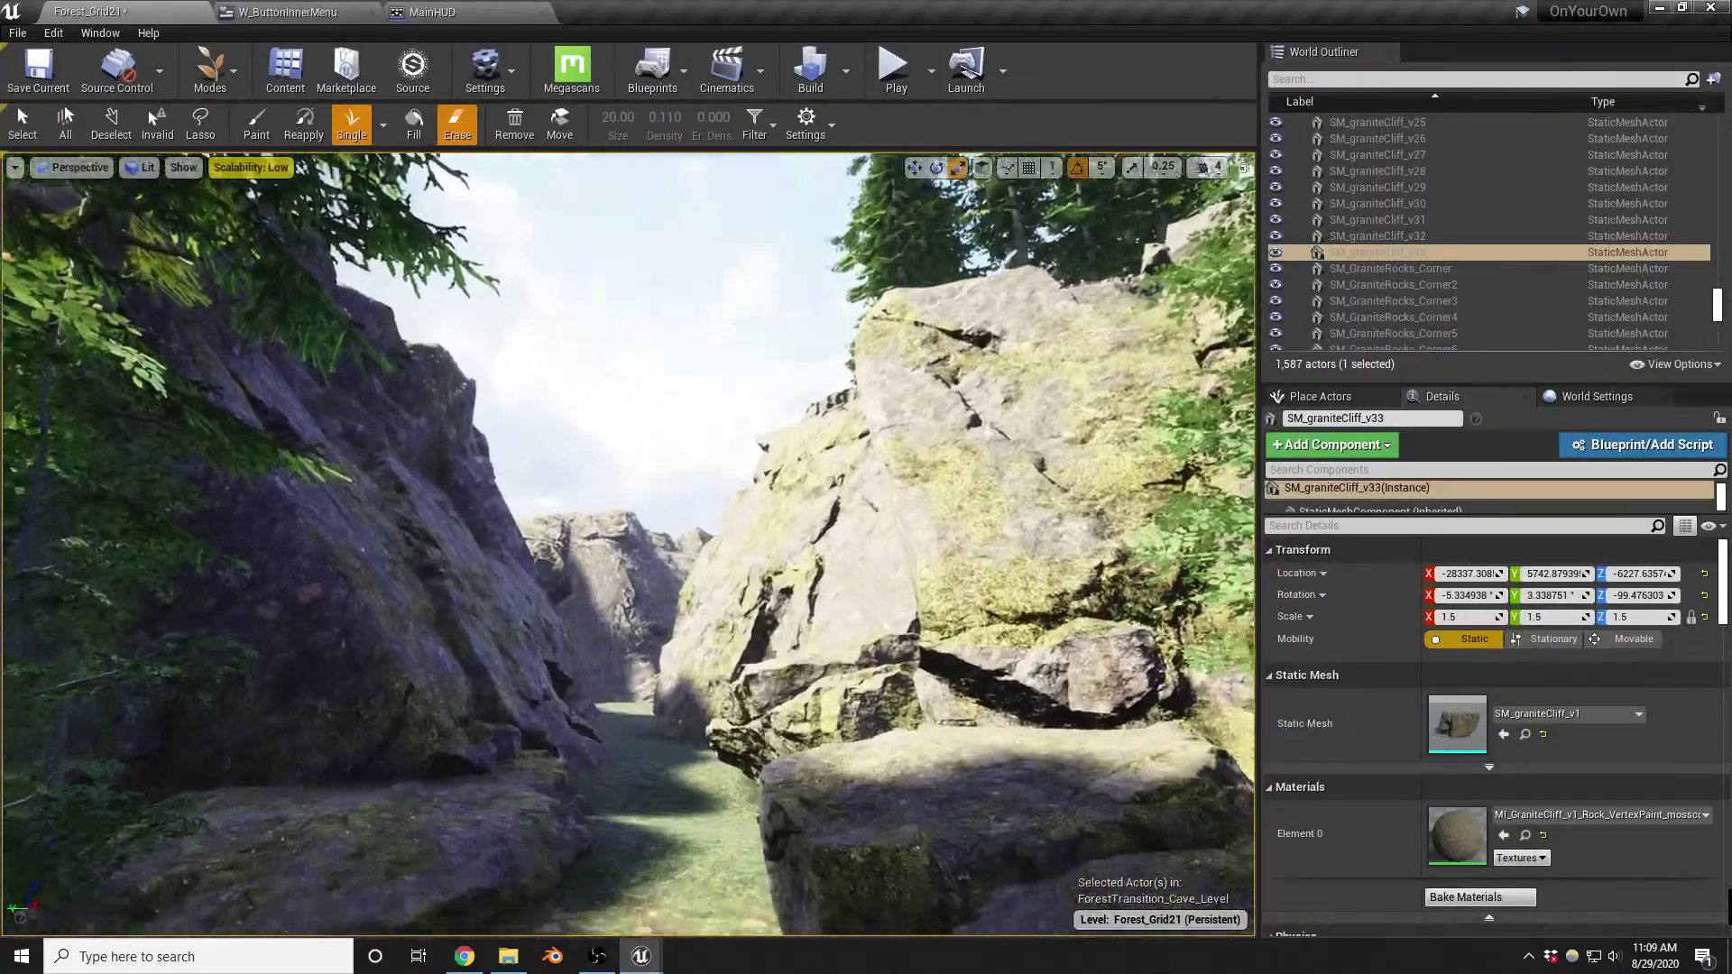
{"action": "key", "text": "s"}
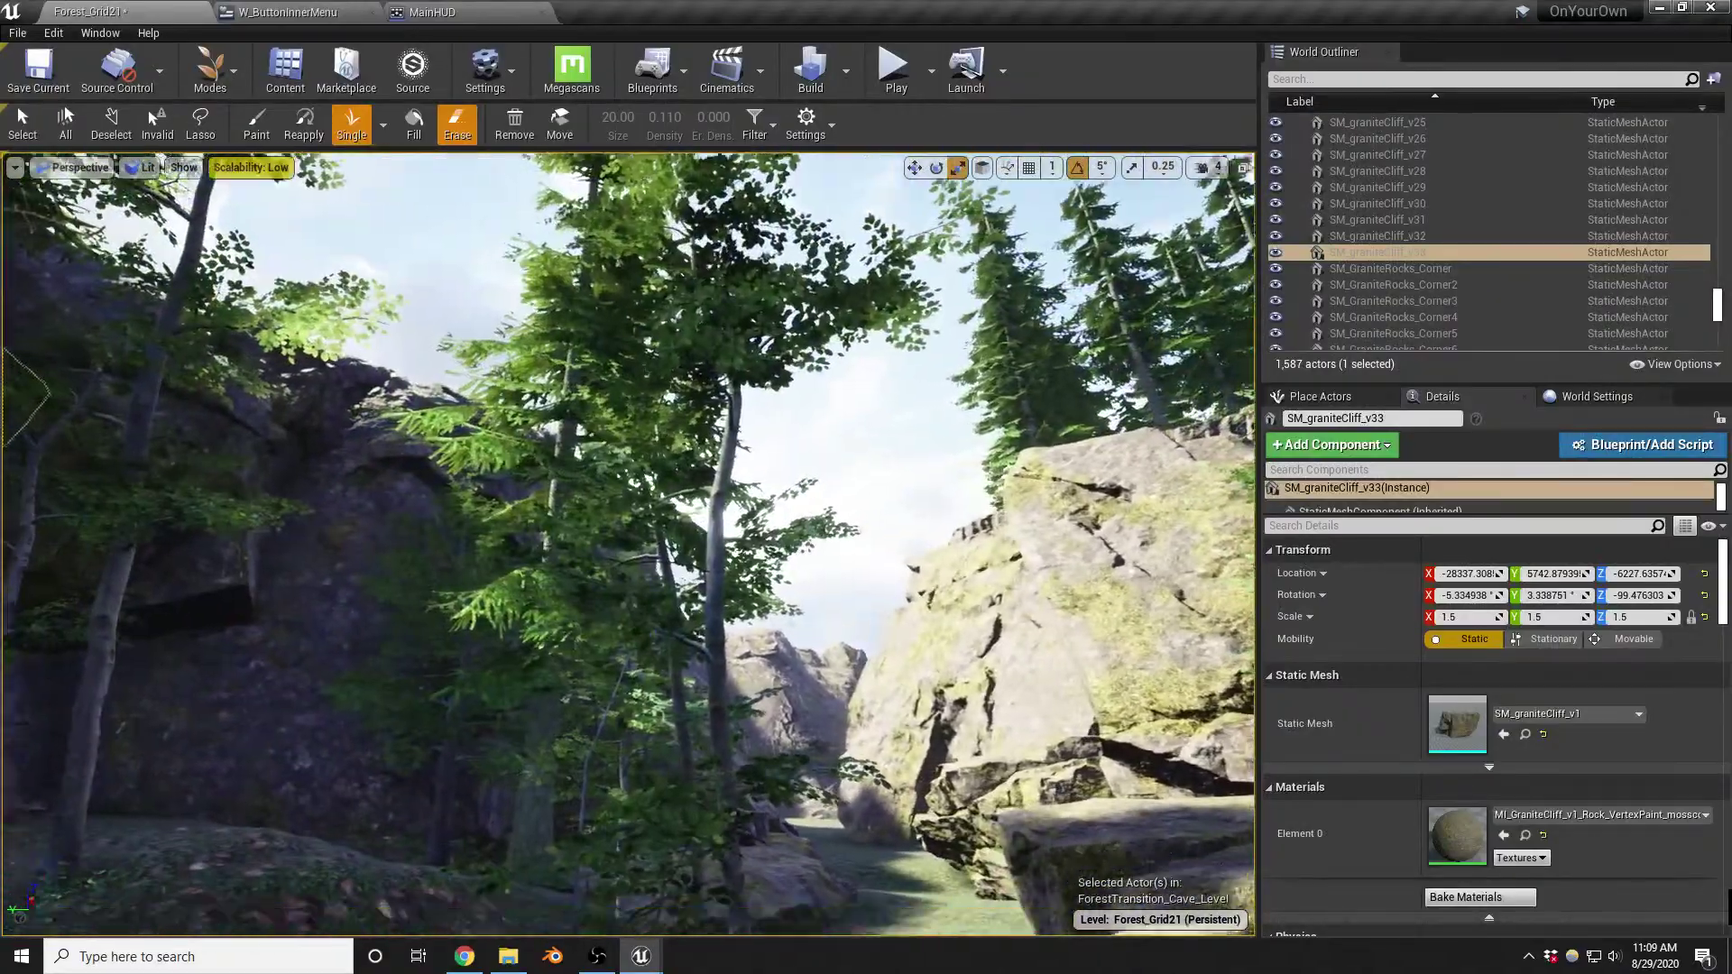
{"action": "key", "text": "s"}
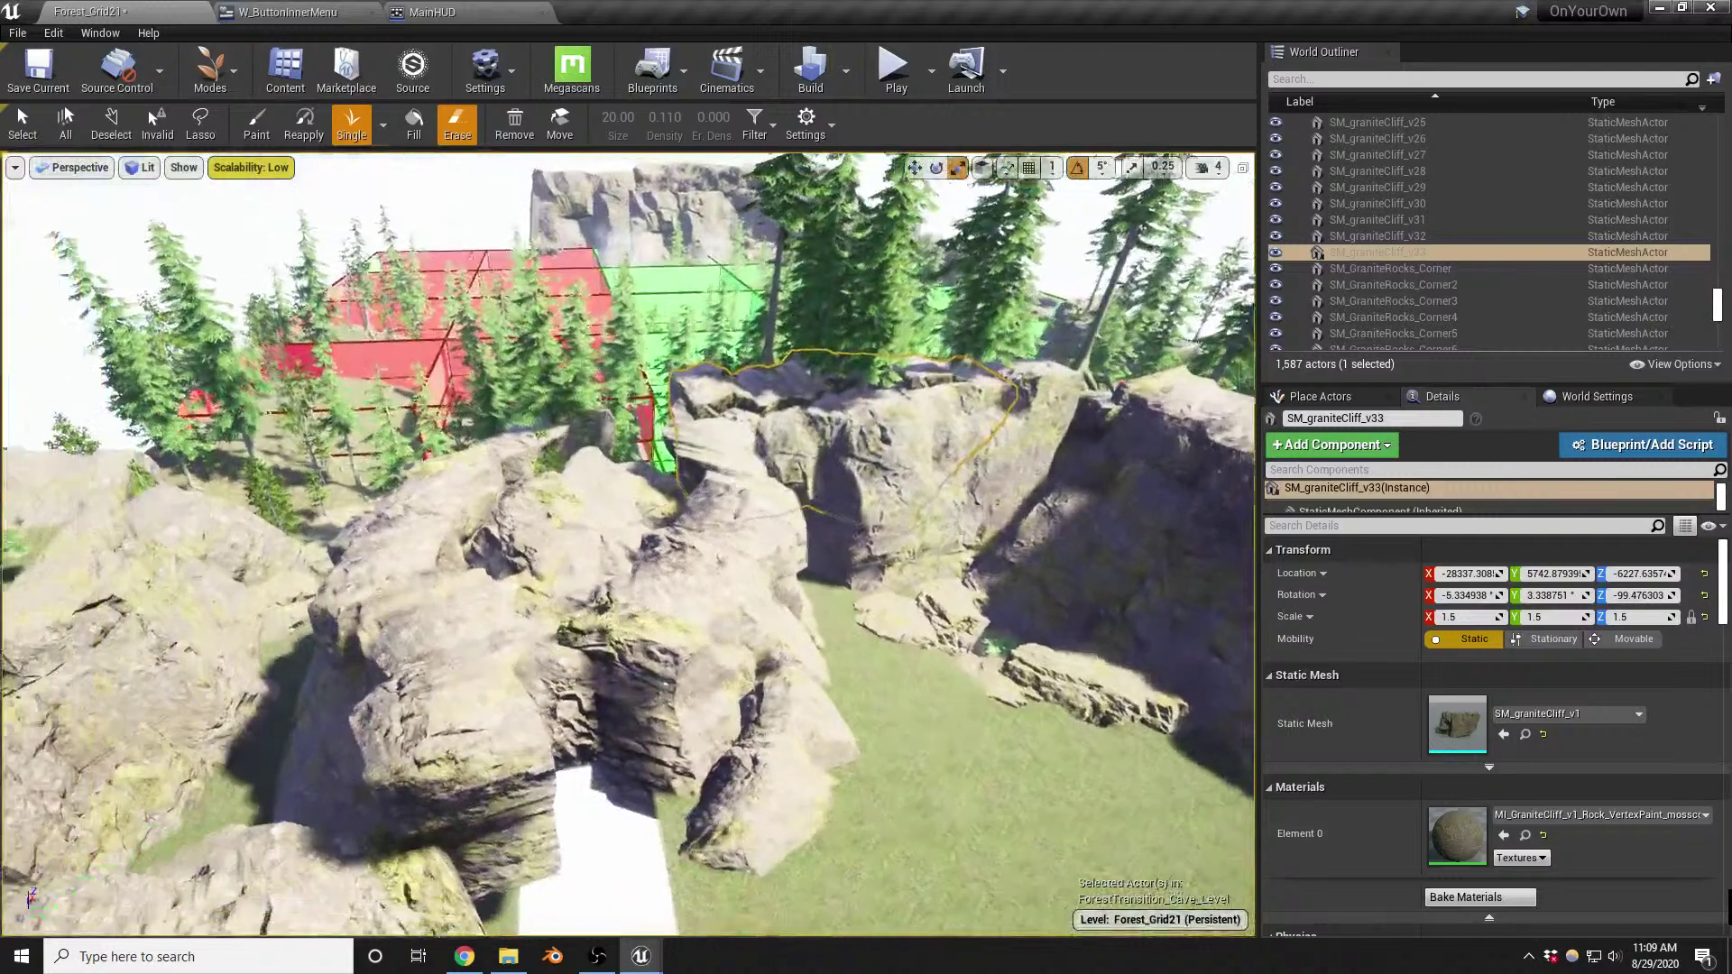
Try placing single firs on top of the bare granite rocks opposite the new cliff in Forest_Grid21
{"action": "right_click_drag", "start_coordinate": [690, 575], "coordinate": [690, 575]}
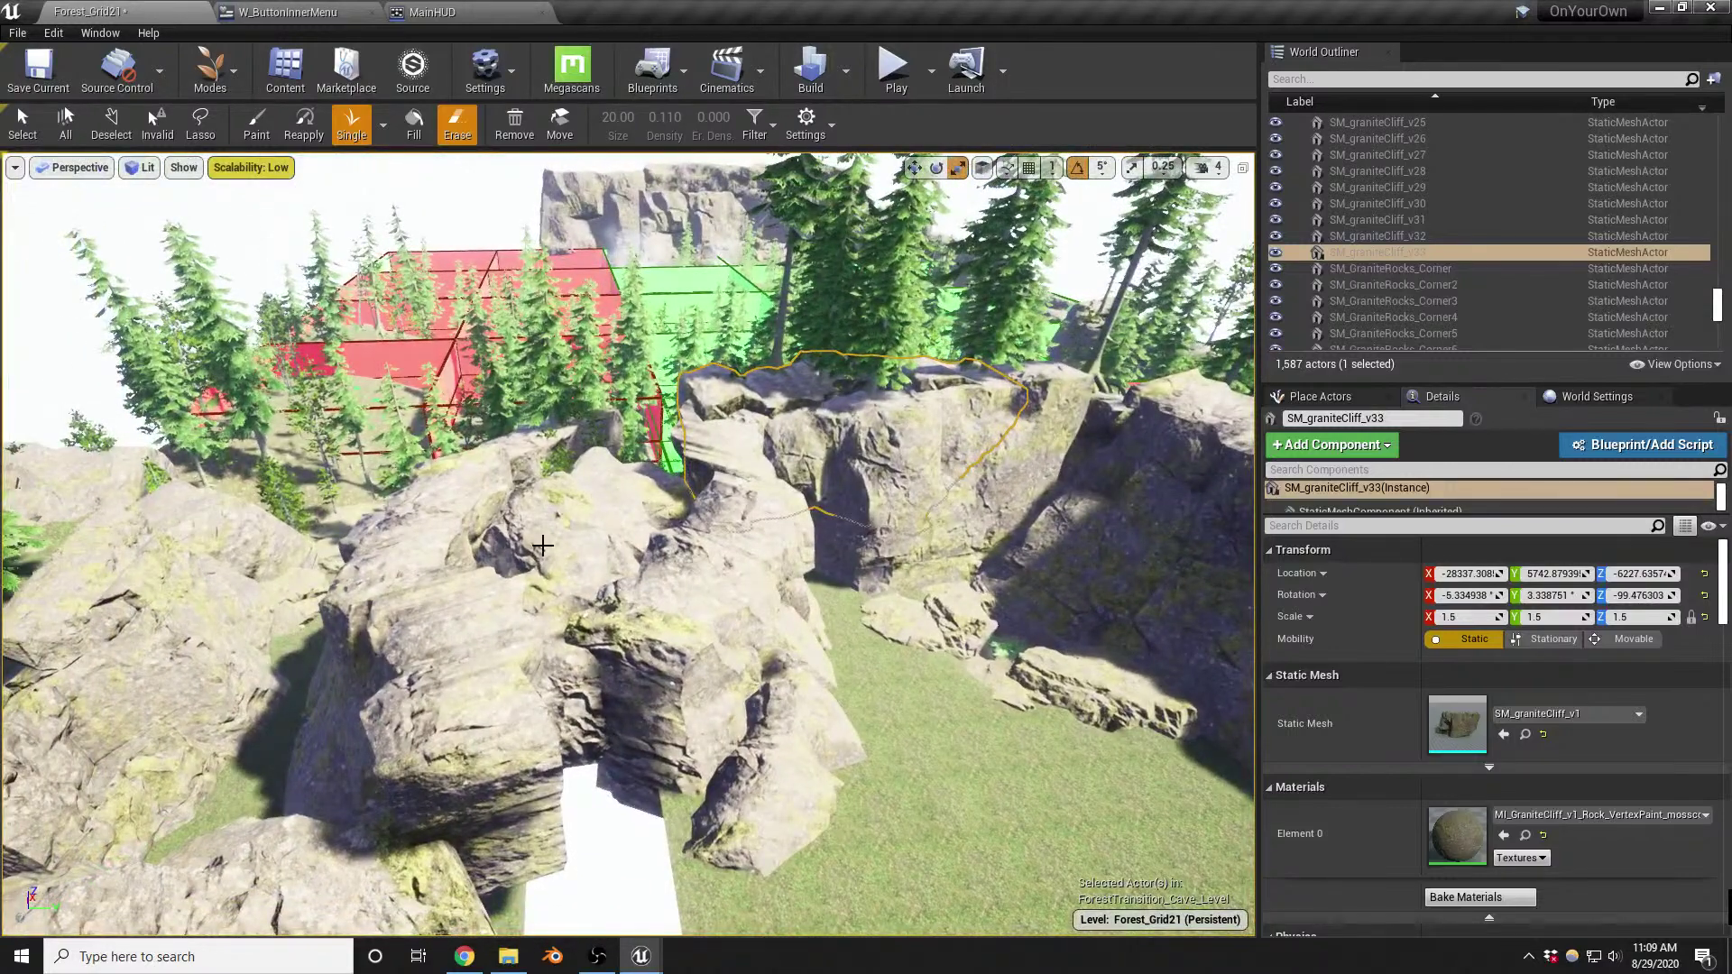
{"action": "left_click", "coordinate": [552, 529]}
{"action": "left_click", "coordinate": [673, 616]}
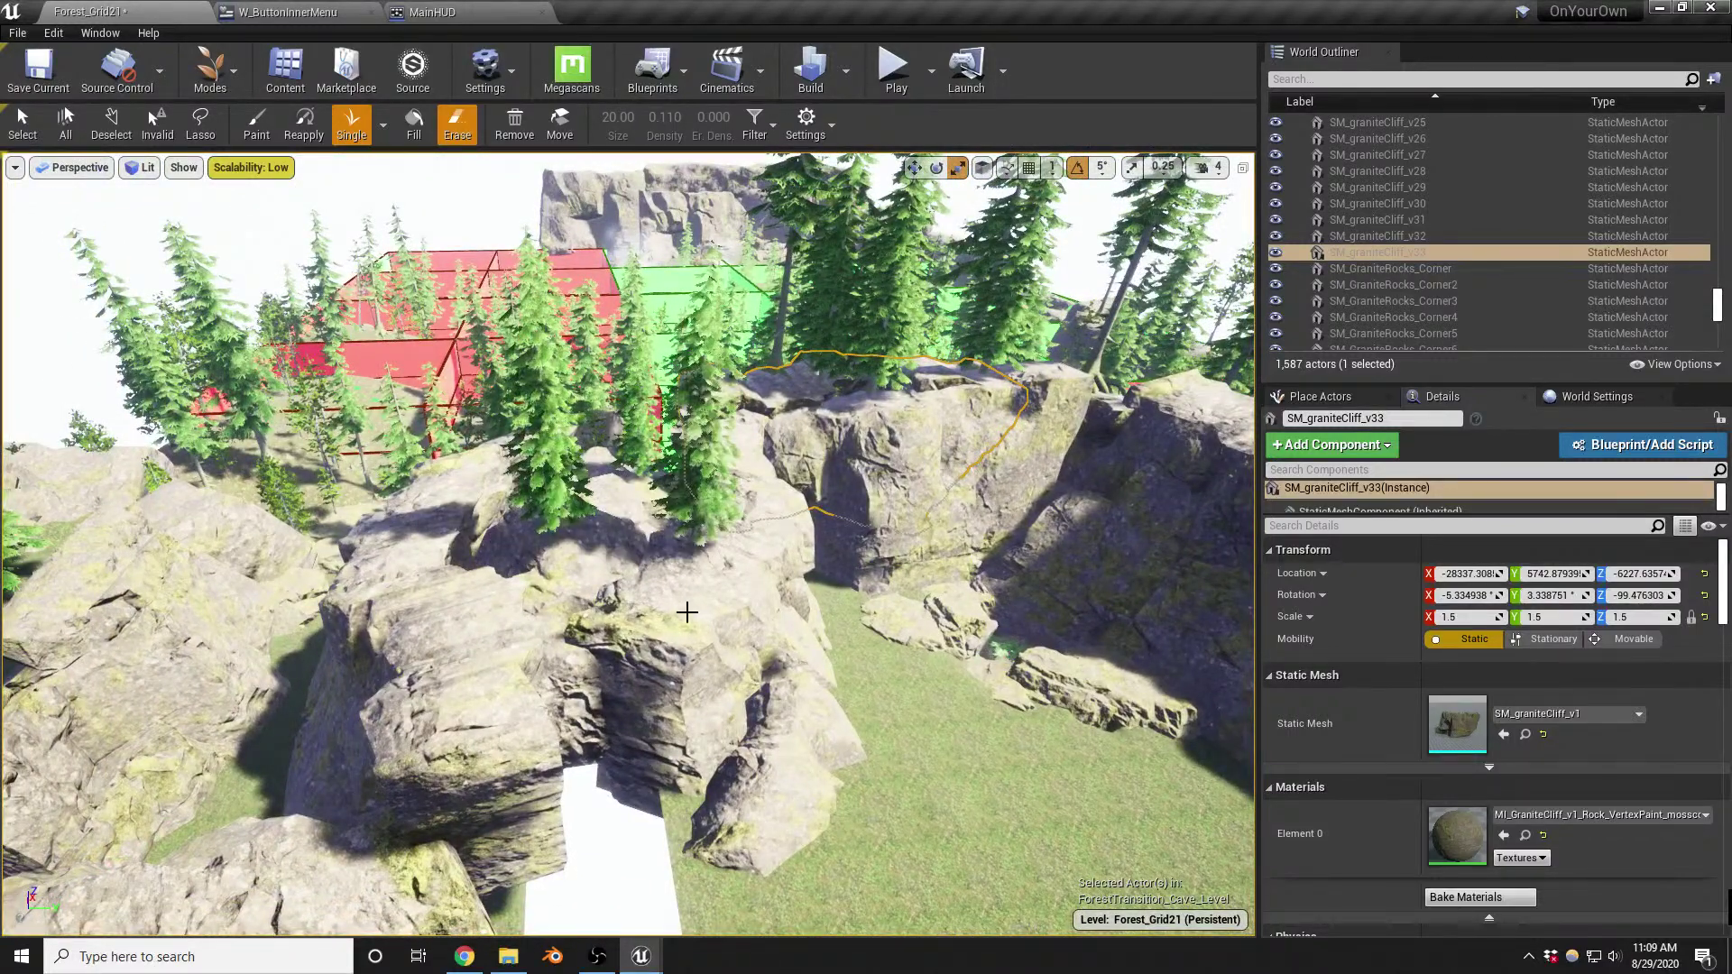
{"action": "left_click", "coordinate": [614, 544]}
{"action": "left_click", "coordinate": [479, 637]}
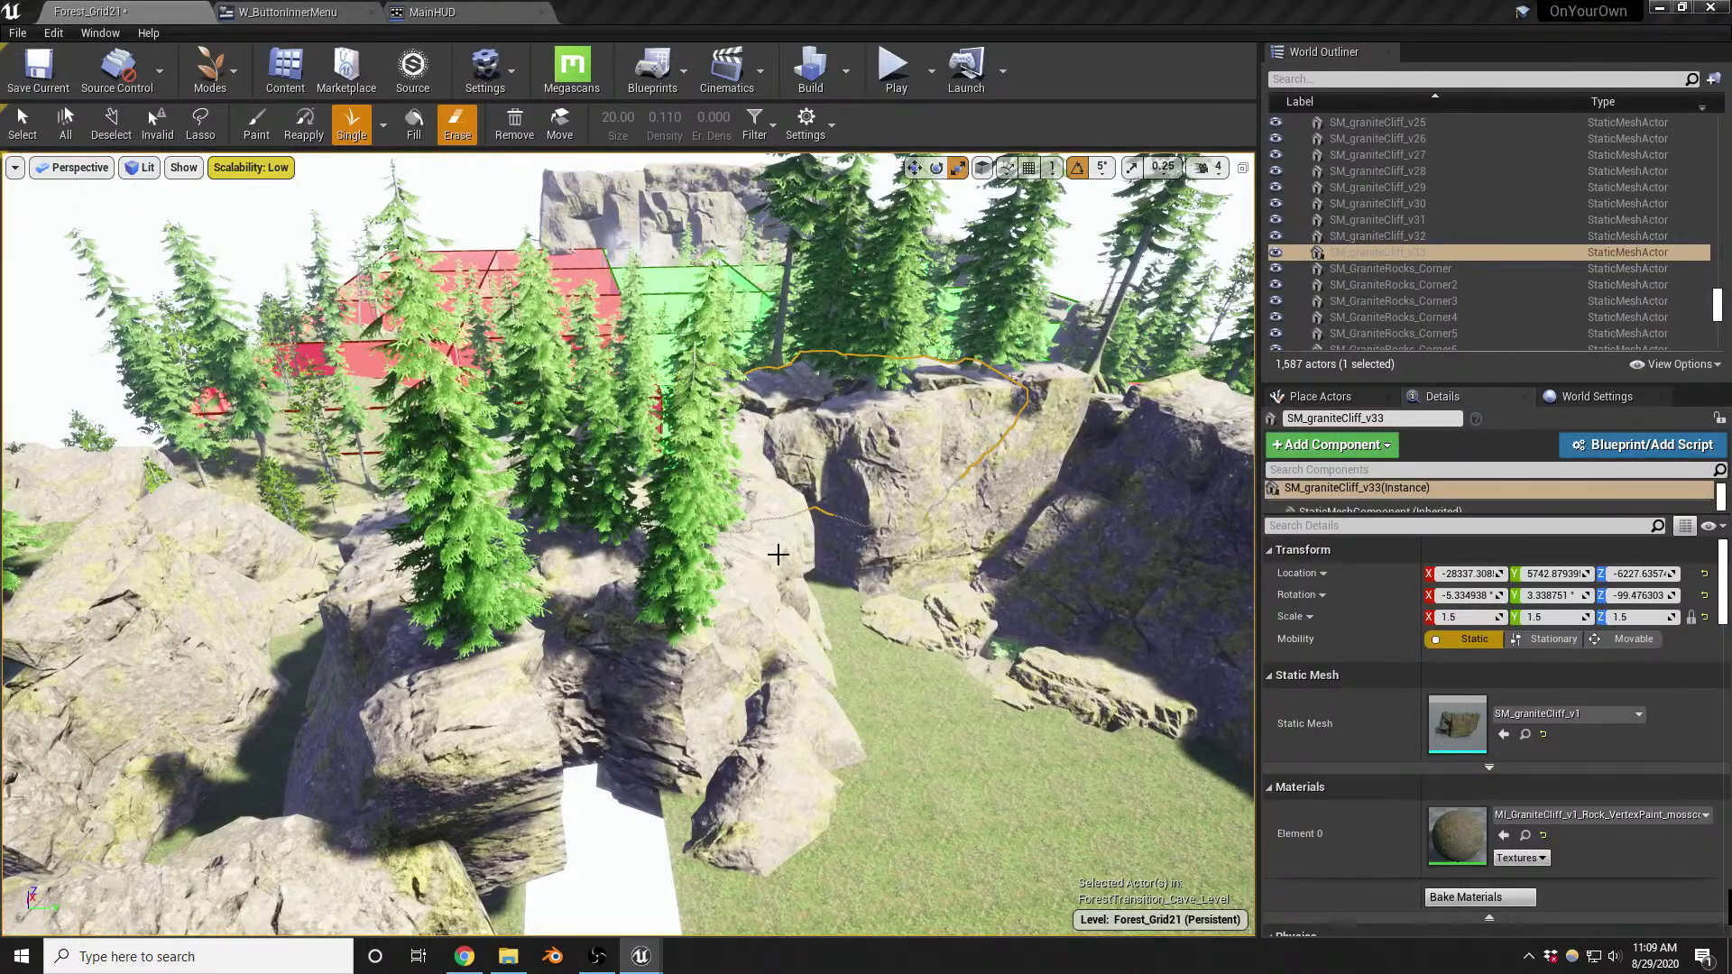
Delete the firs just placed on the bare granite rocks one by one in foliage selection
{"action": "right_click_drag", "start_coordinate": [767, 542], "coordinate": [776, 594]}
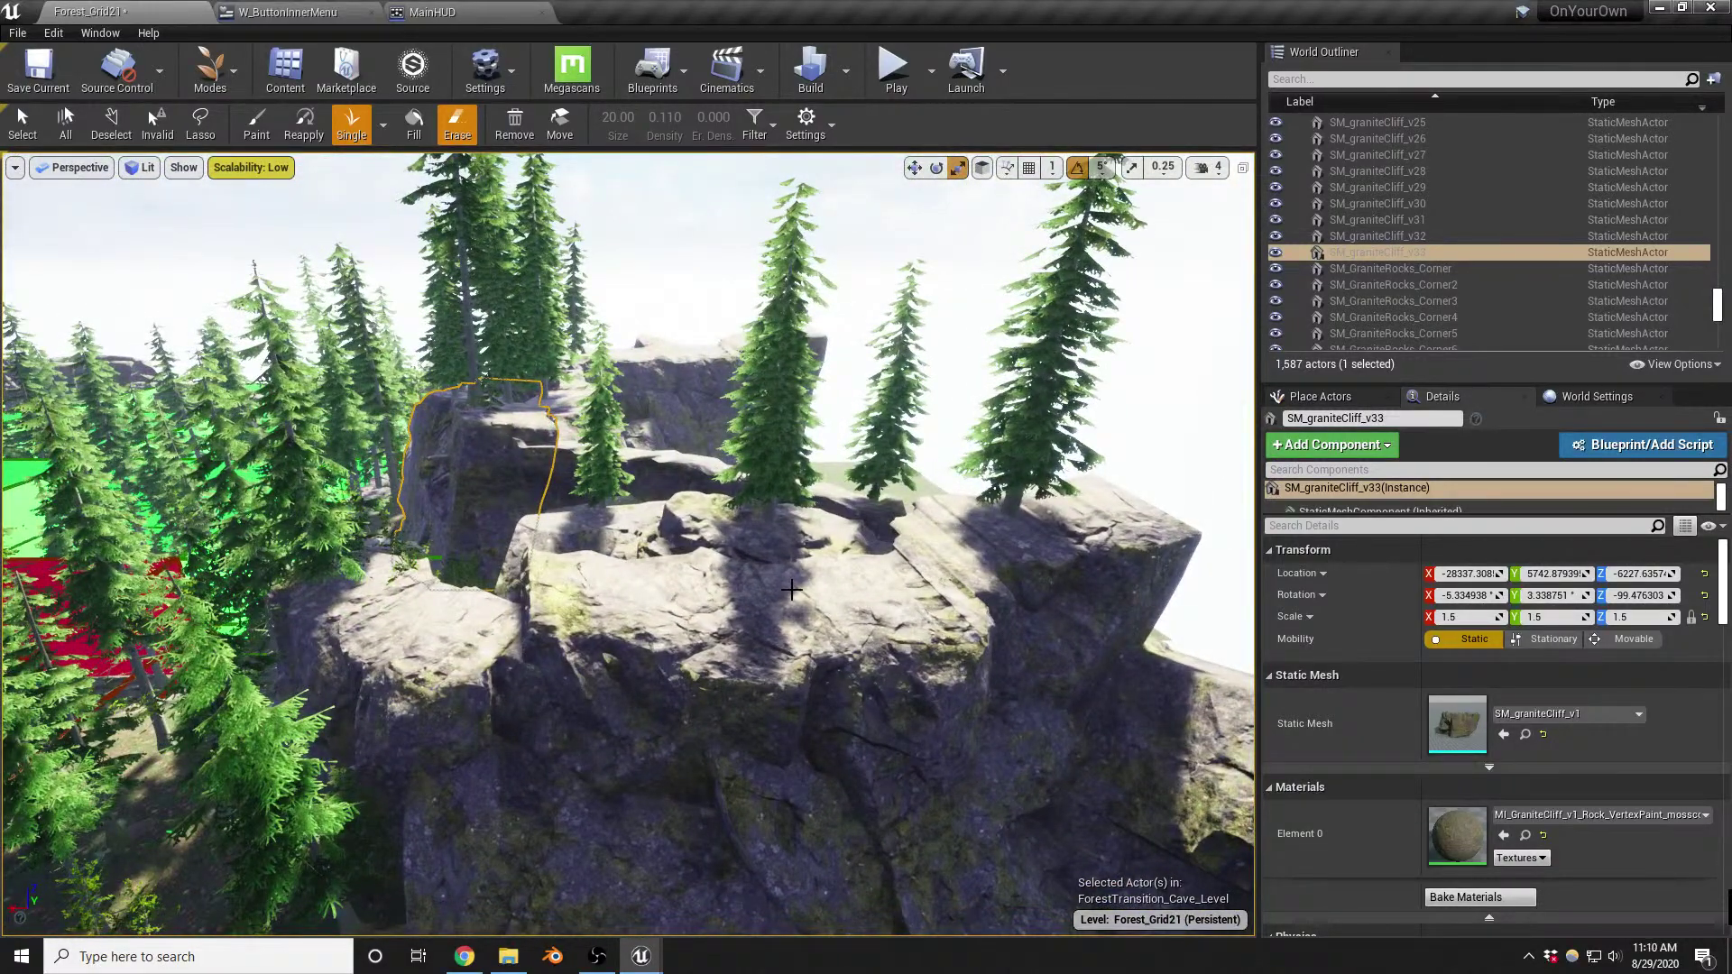
{"action": "scroll", "coordinate": [777, 523], "scroll_direction": "up", "scroll_amount": 2}
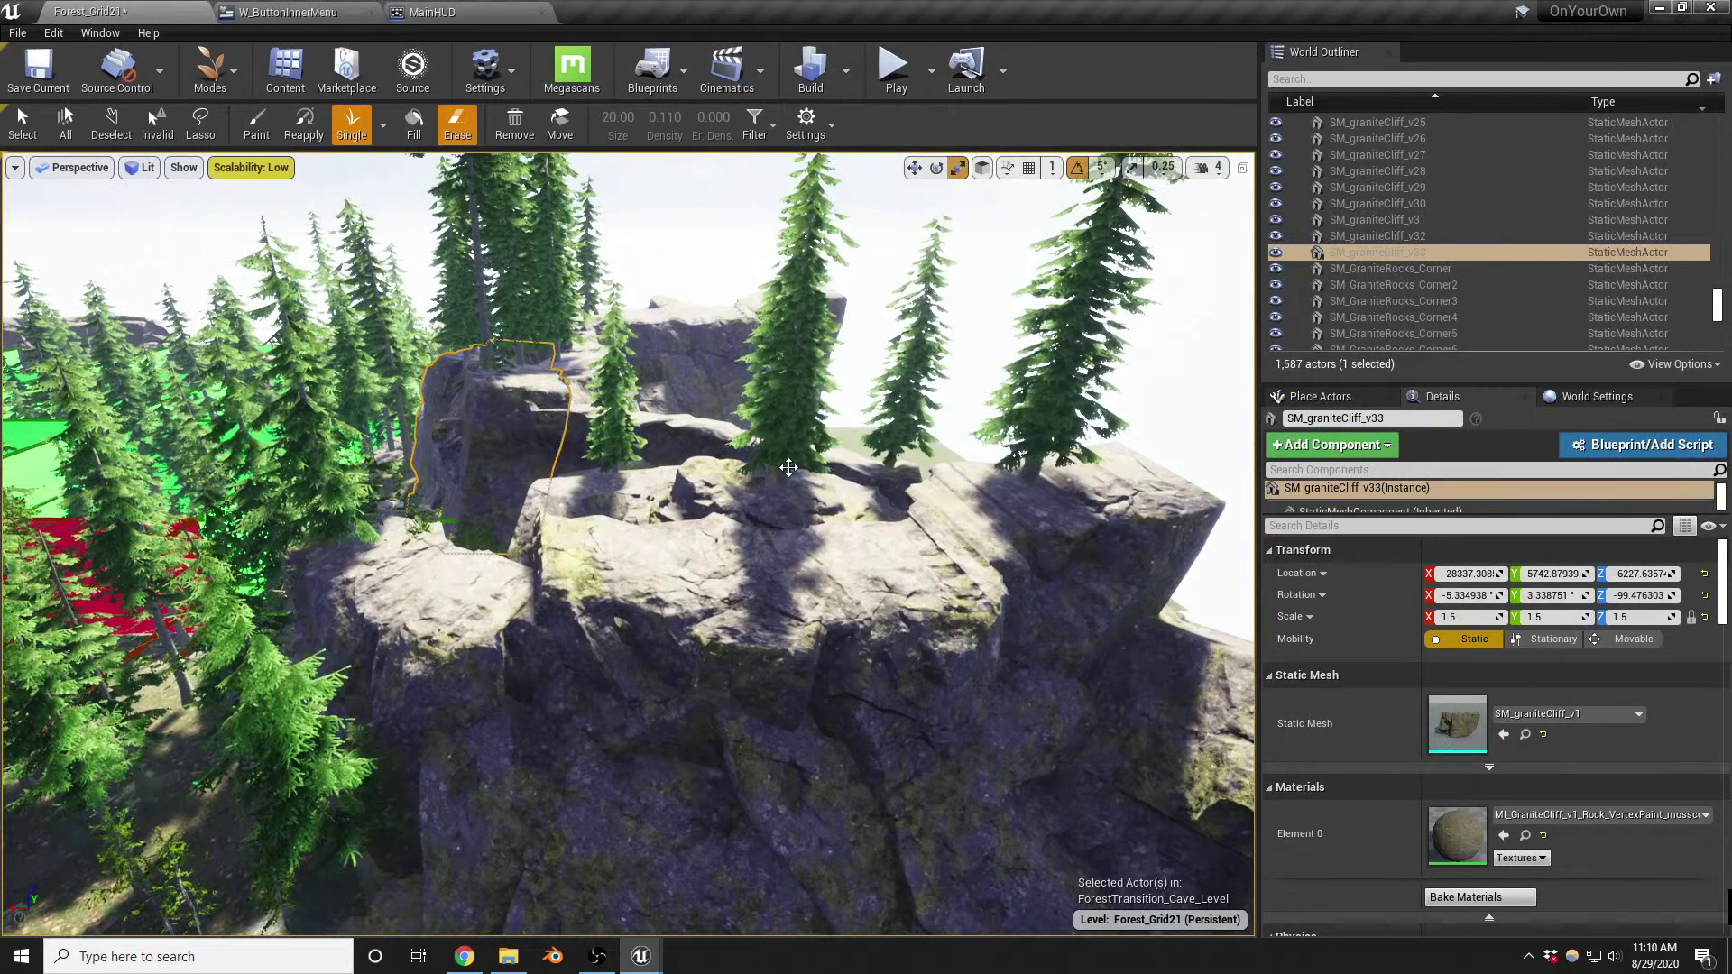
{"action": "left_click", "coordinate": [22, 123]}
{"action": "left_click", "coordinate": [788, 467]}
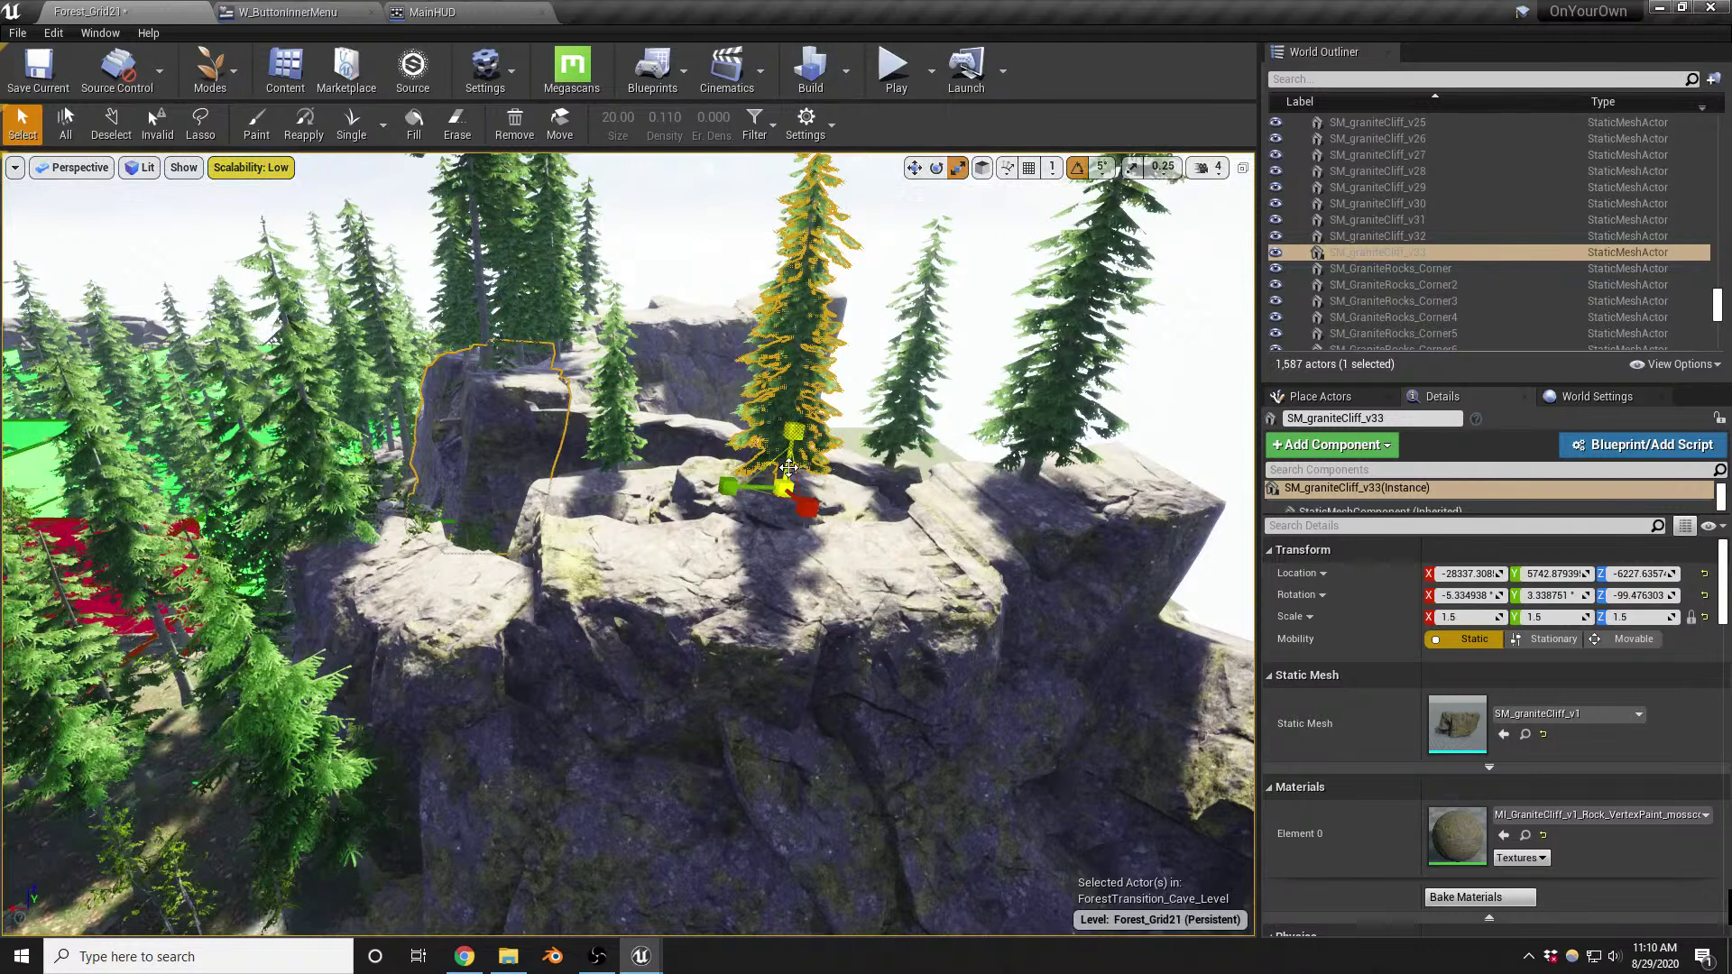
{"action": "key", "text": "Delete"}
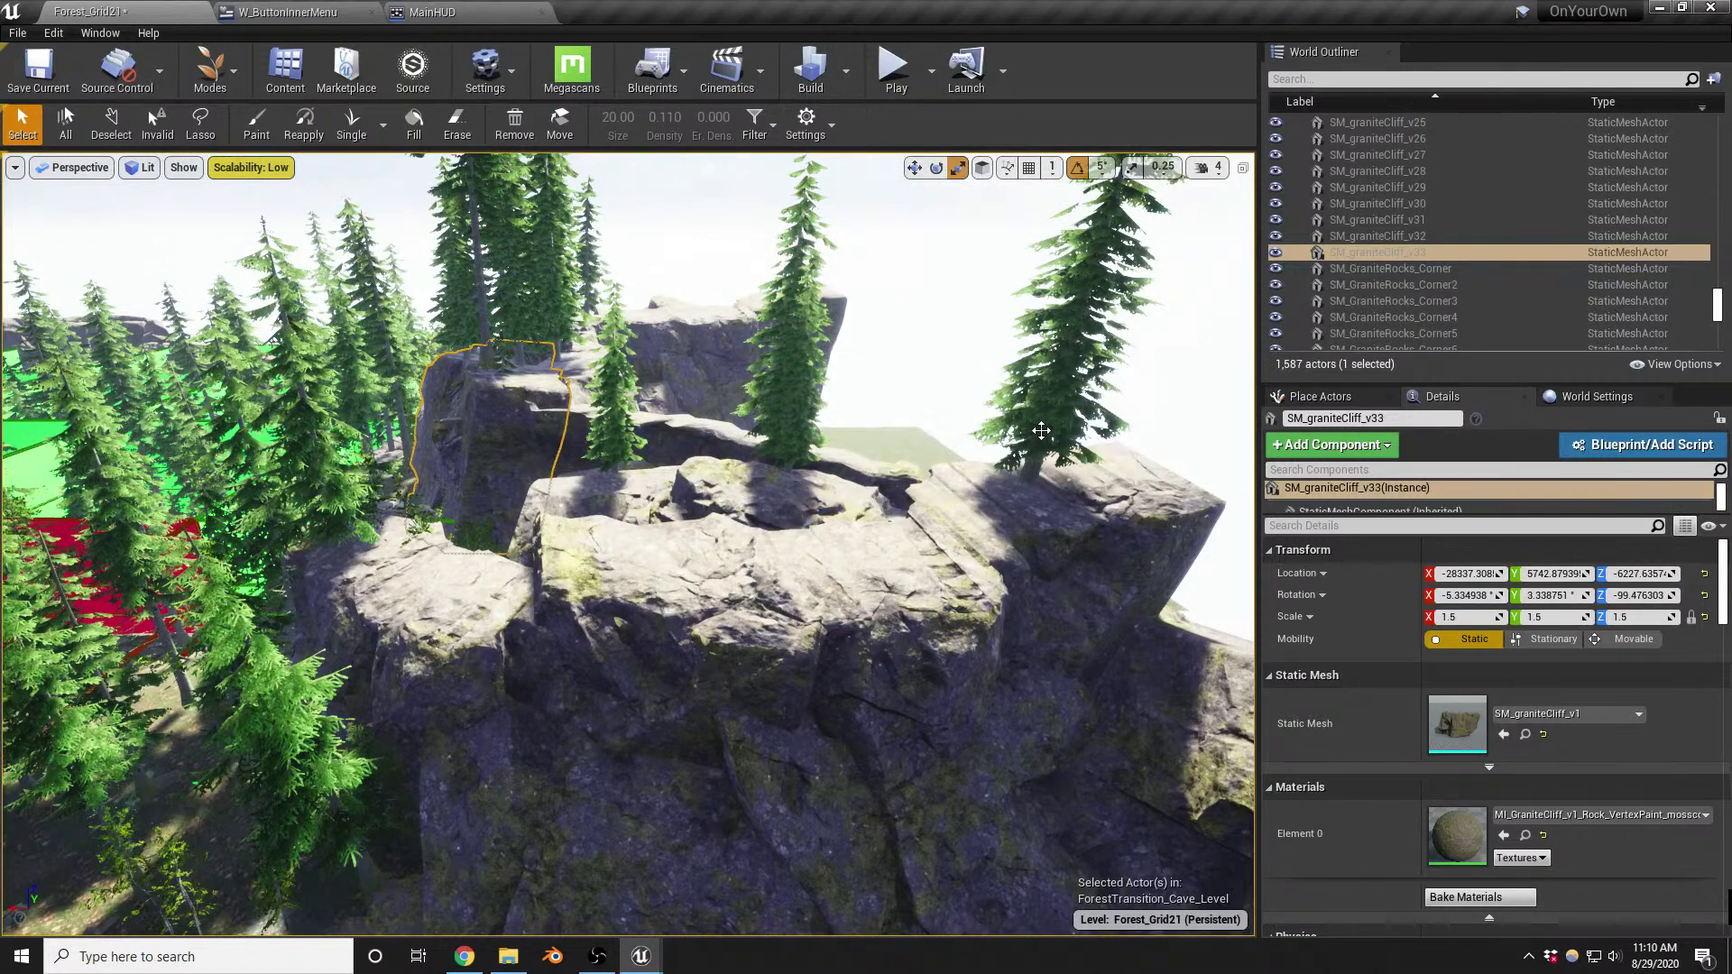
{"action": "left_click", "coordinate": [774, 401]}
{"action": "key", "text": "Delete"}
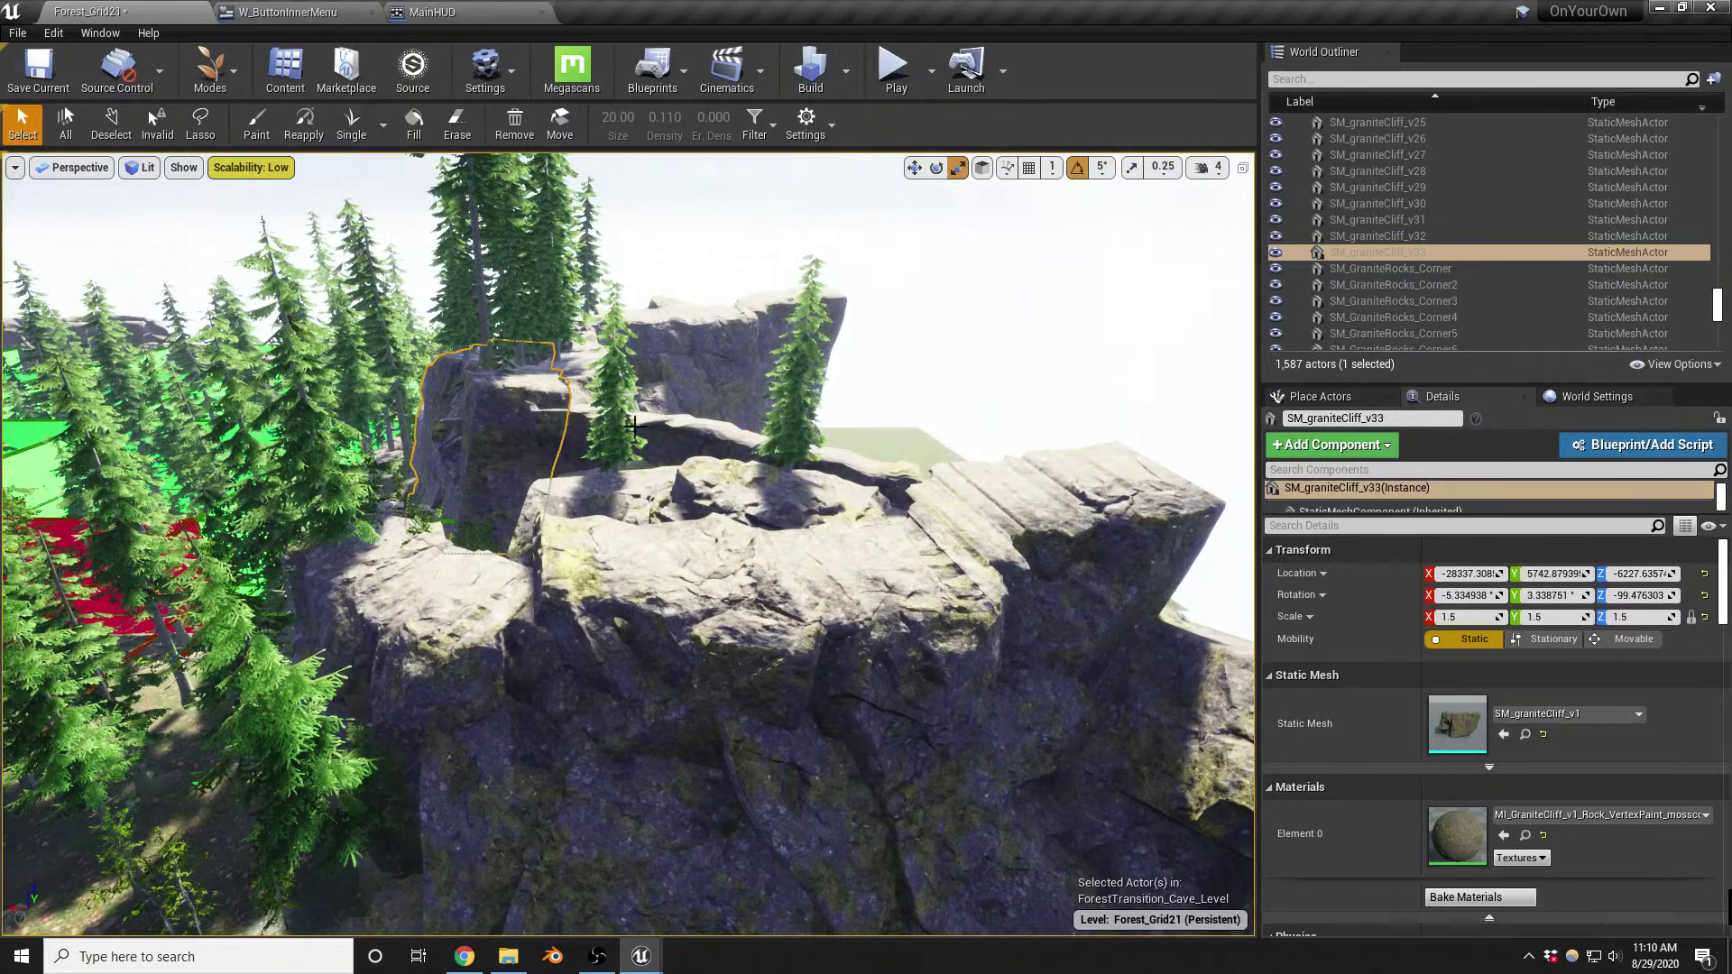
{"action": "left_click", "coordinate": [612, 470]}
{"action": "key", "text": "Delete"}
{"action": "left_click", "coordinate": [792, 434]}
{"action": "key", "text": "Delete"}
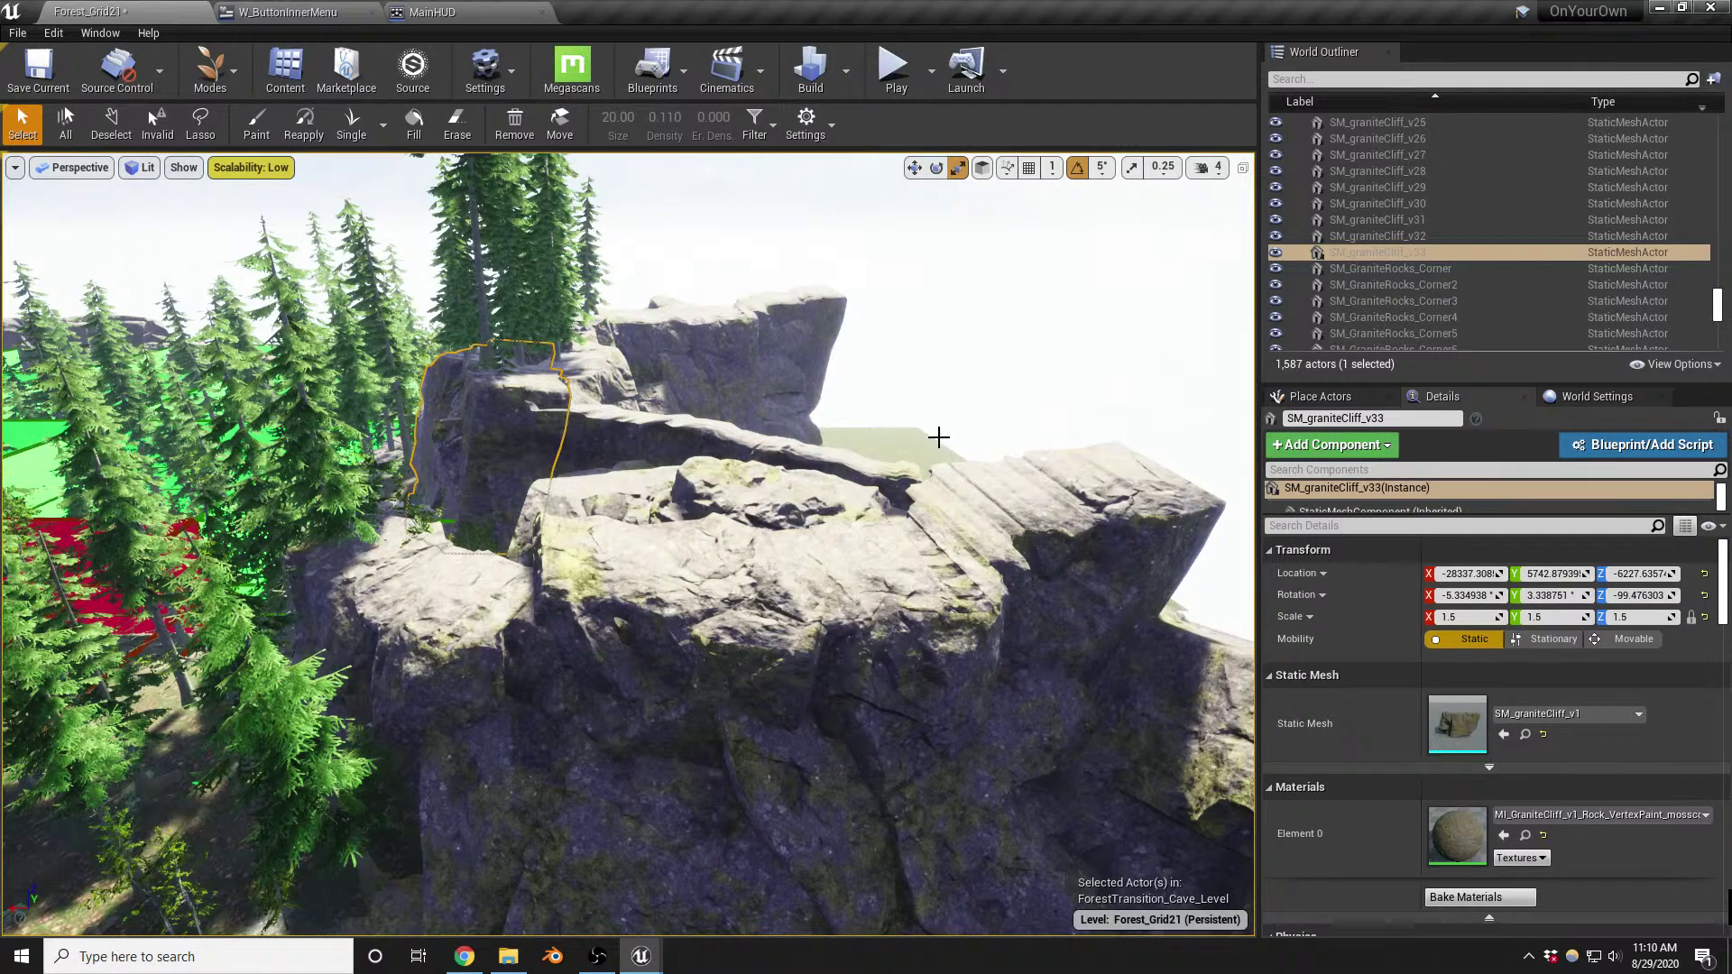
With ForestTransition3_Level as the current level, place single firs across the bare granite cliff top, undoing a misplaced one
{"action": "right_click_drag", "start_coordinate": [938, 438], "coordinate": [1028, 433]}
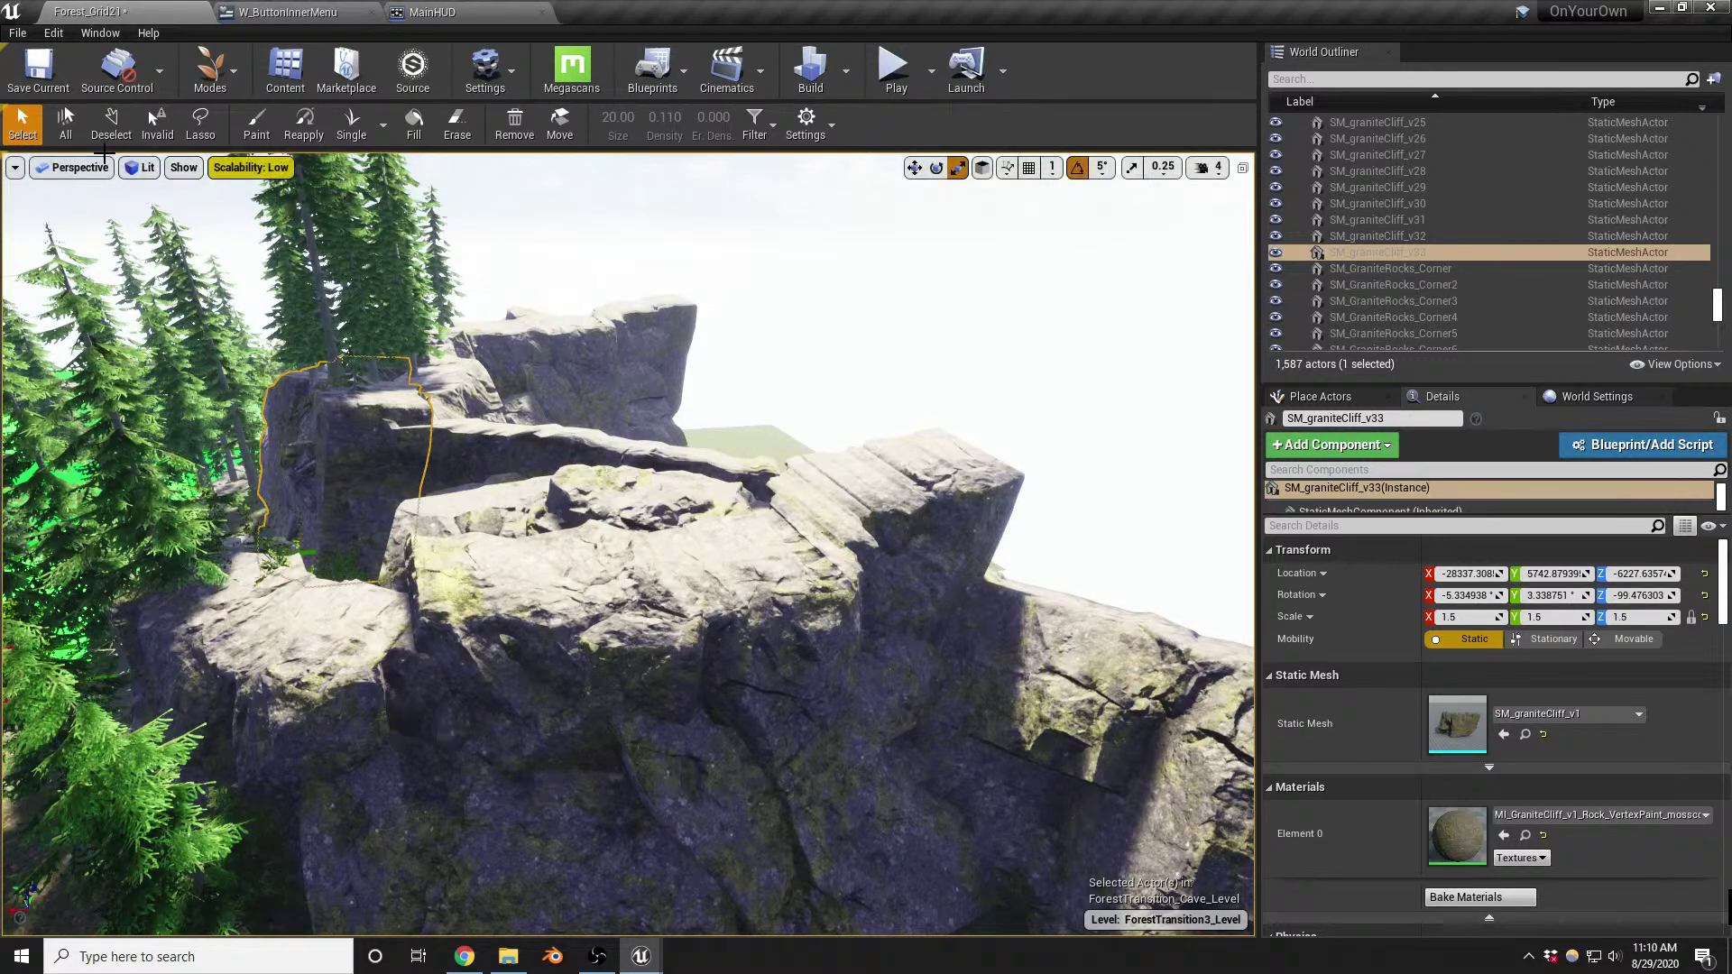
{"action": "left_click", "coordinate": [351, 125]}
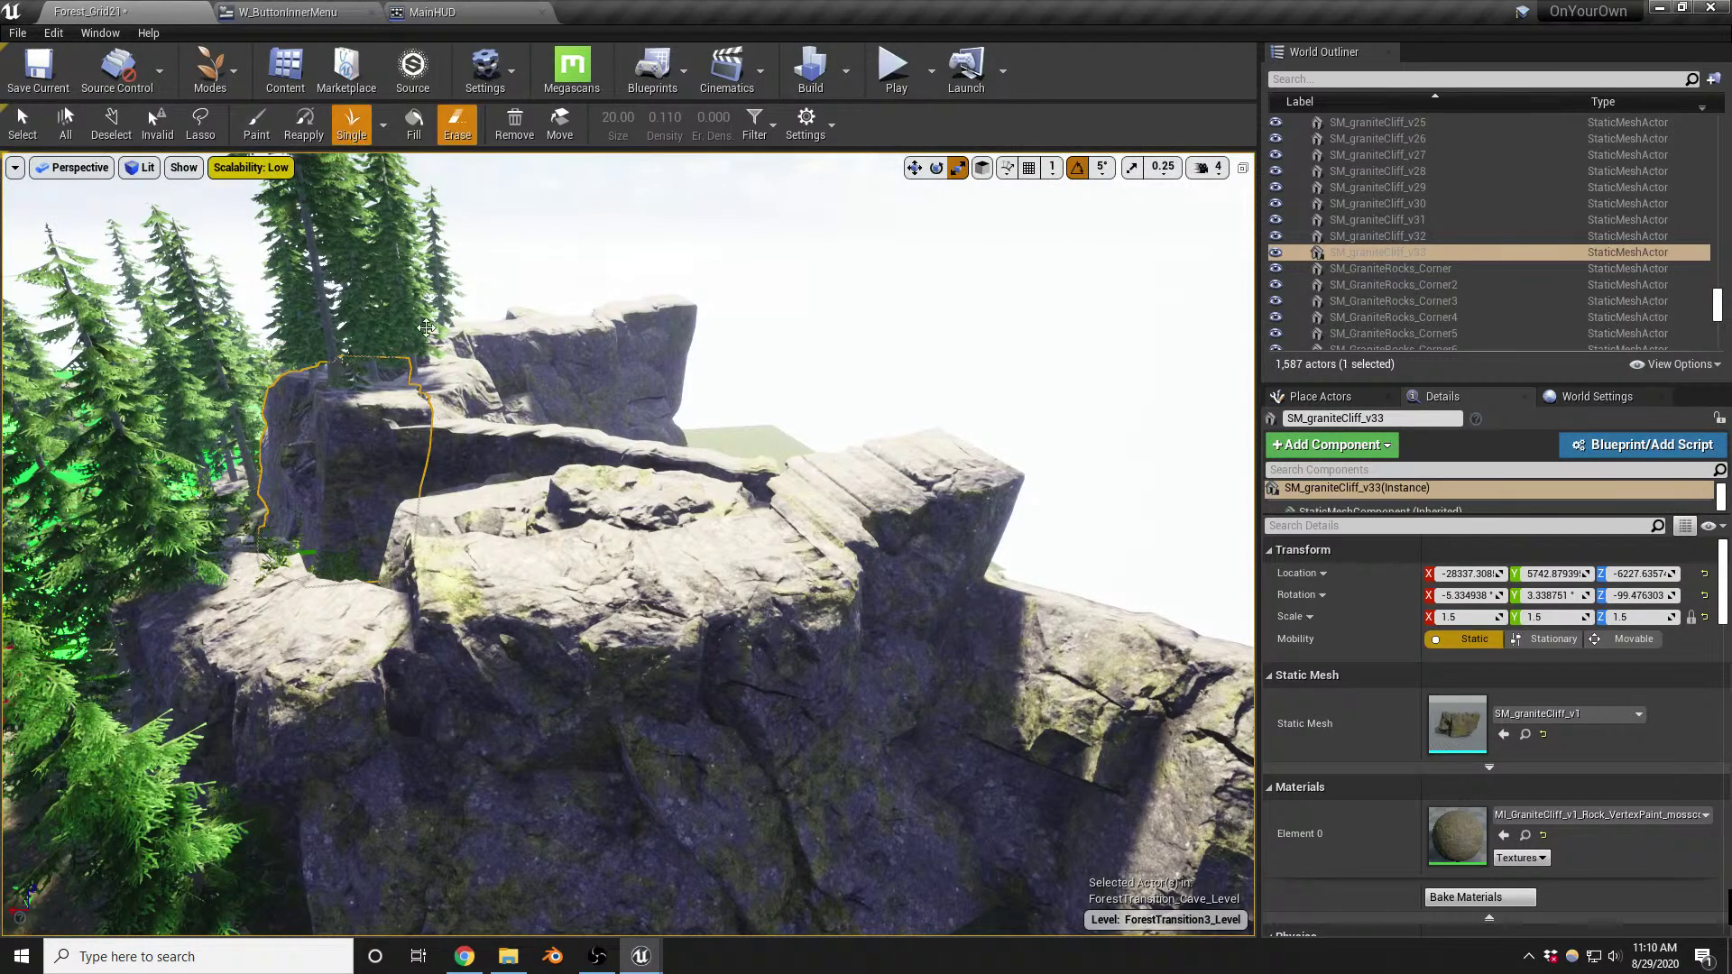
{"action": "left_click", "coordinate": [536, 551]}
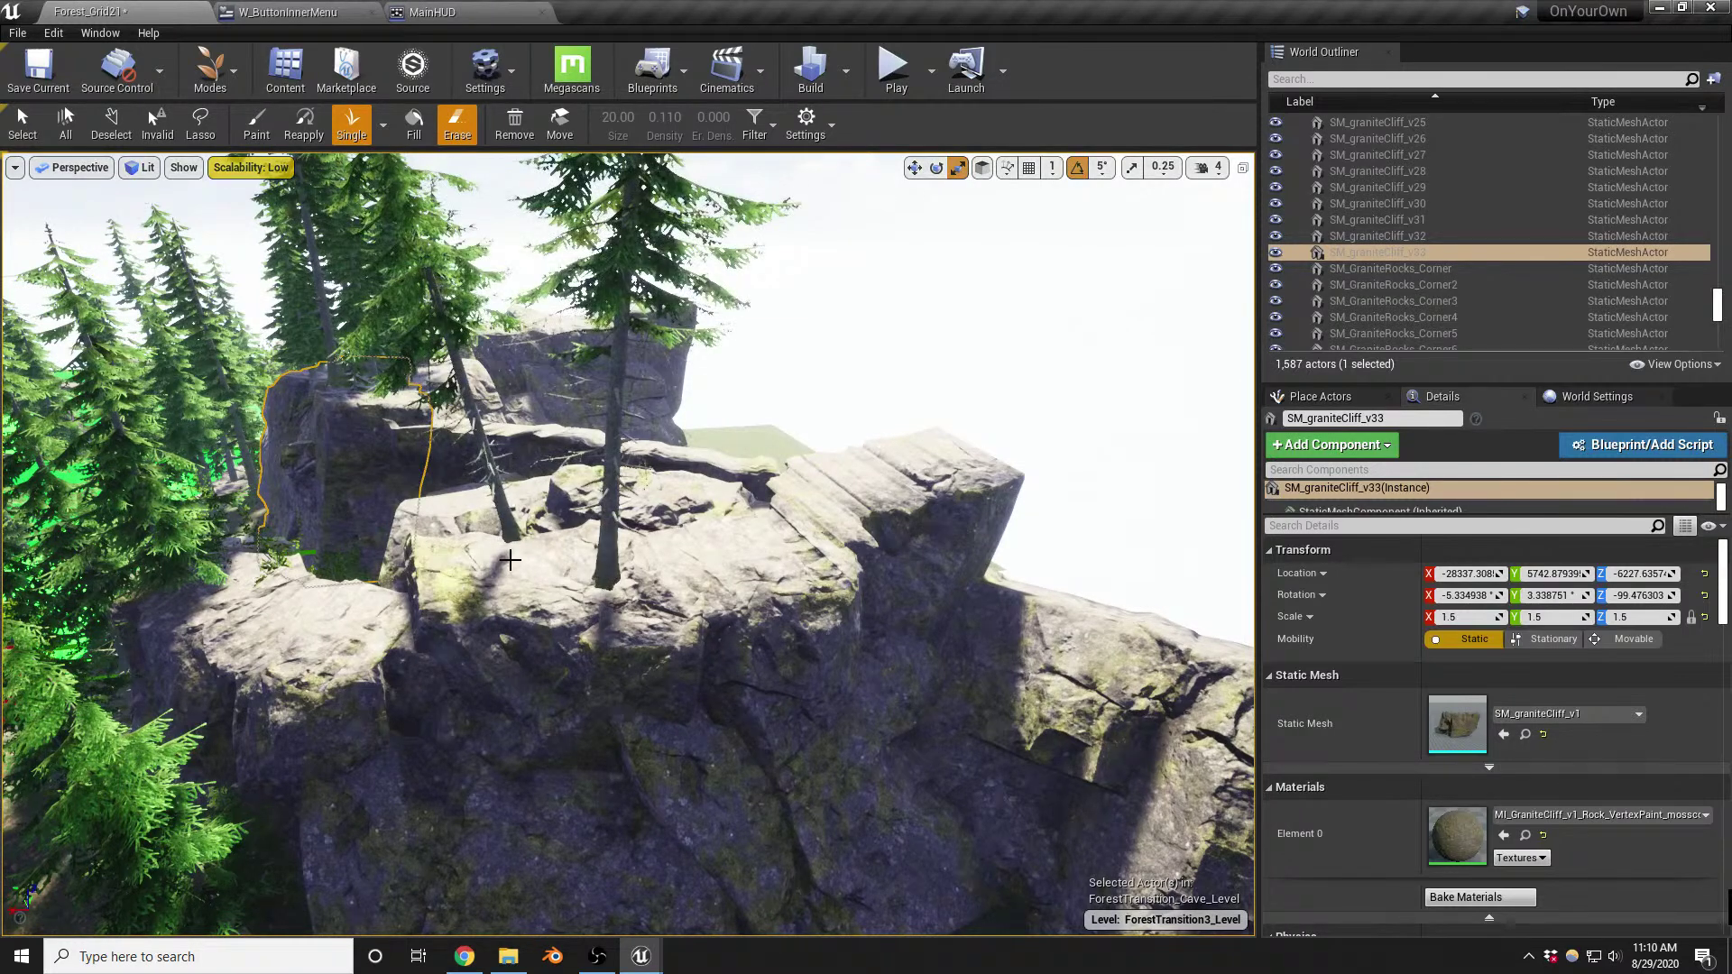
{"action": "left_click", "coordinate": [470, 570]}
{"action": "left_click", "coordinate": [800, 537]}
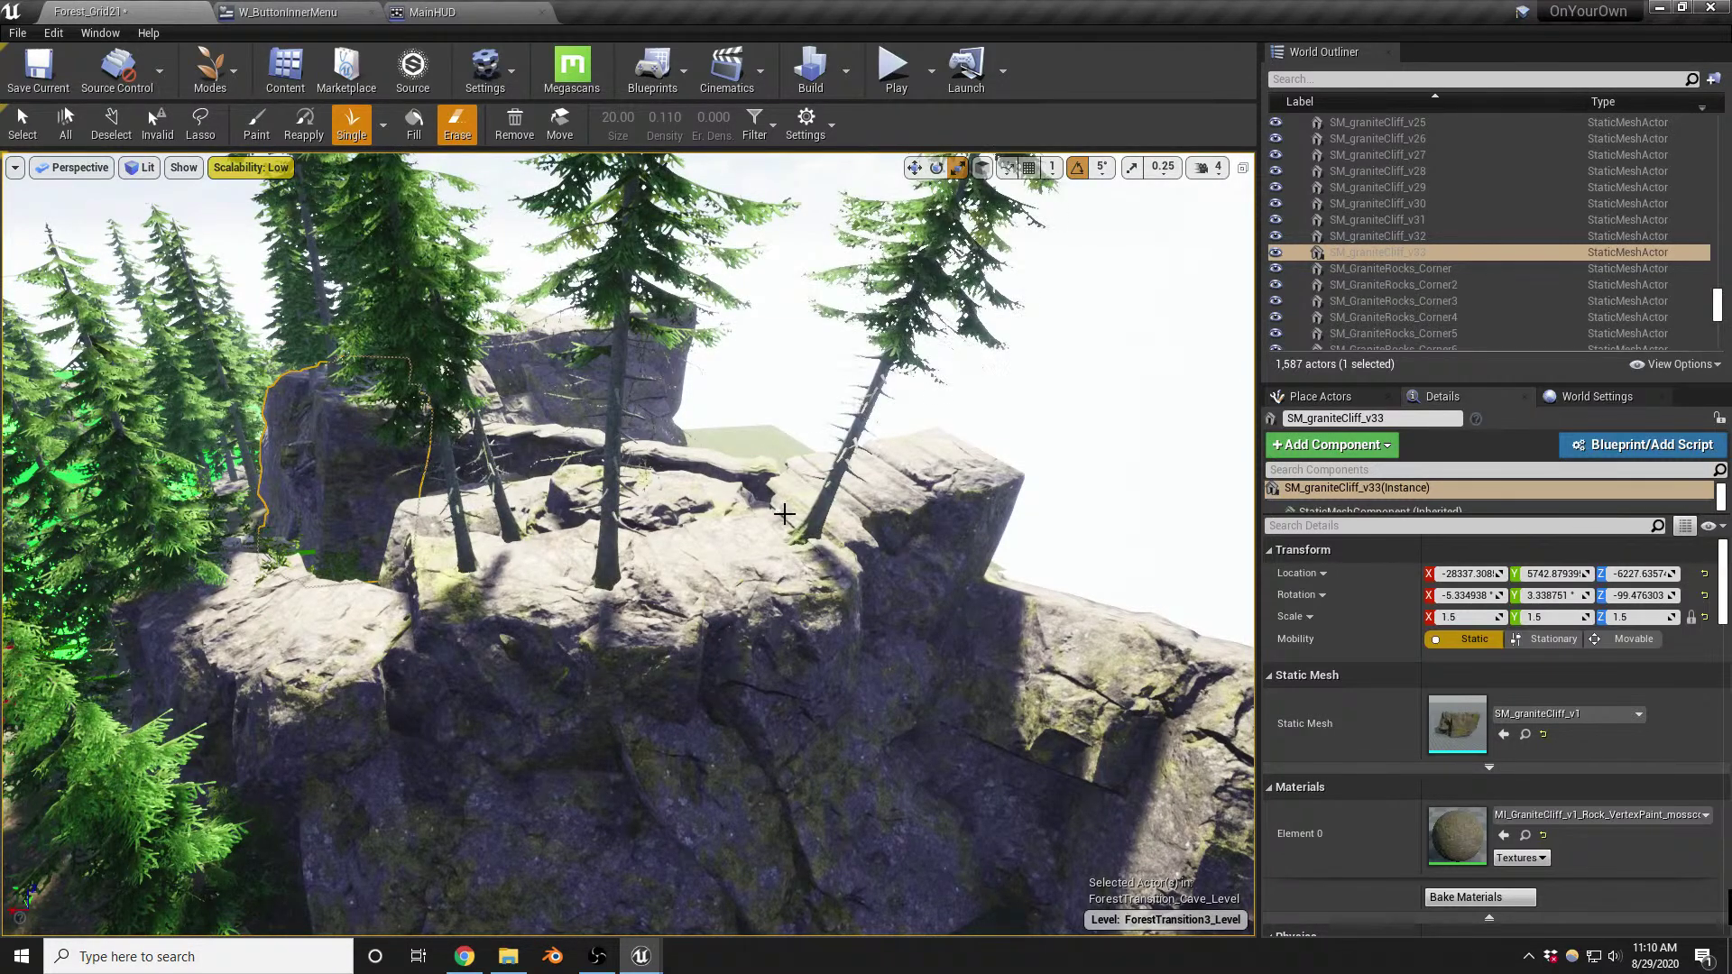
{"action": "key", "text": "ctrl+z"}
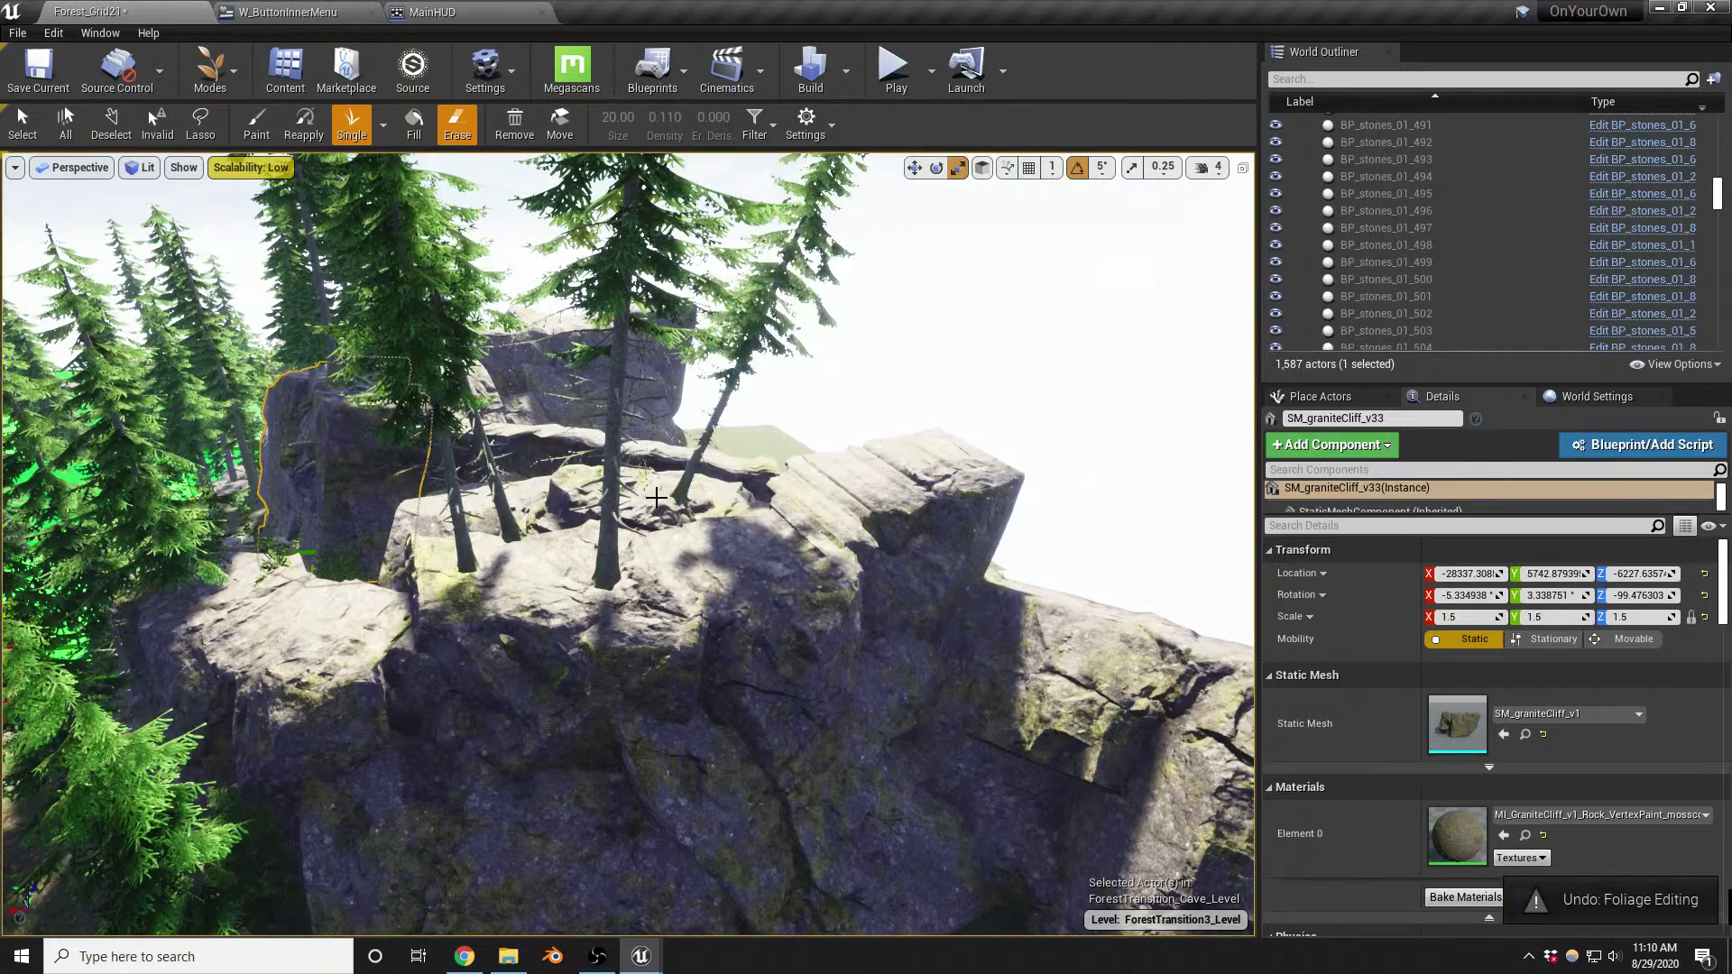
{"action": "left_click", "coordinate": [650, 505]}
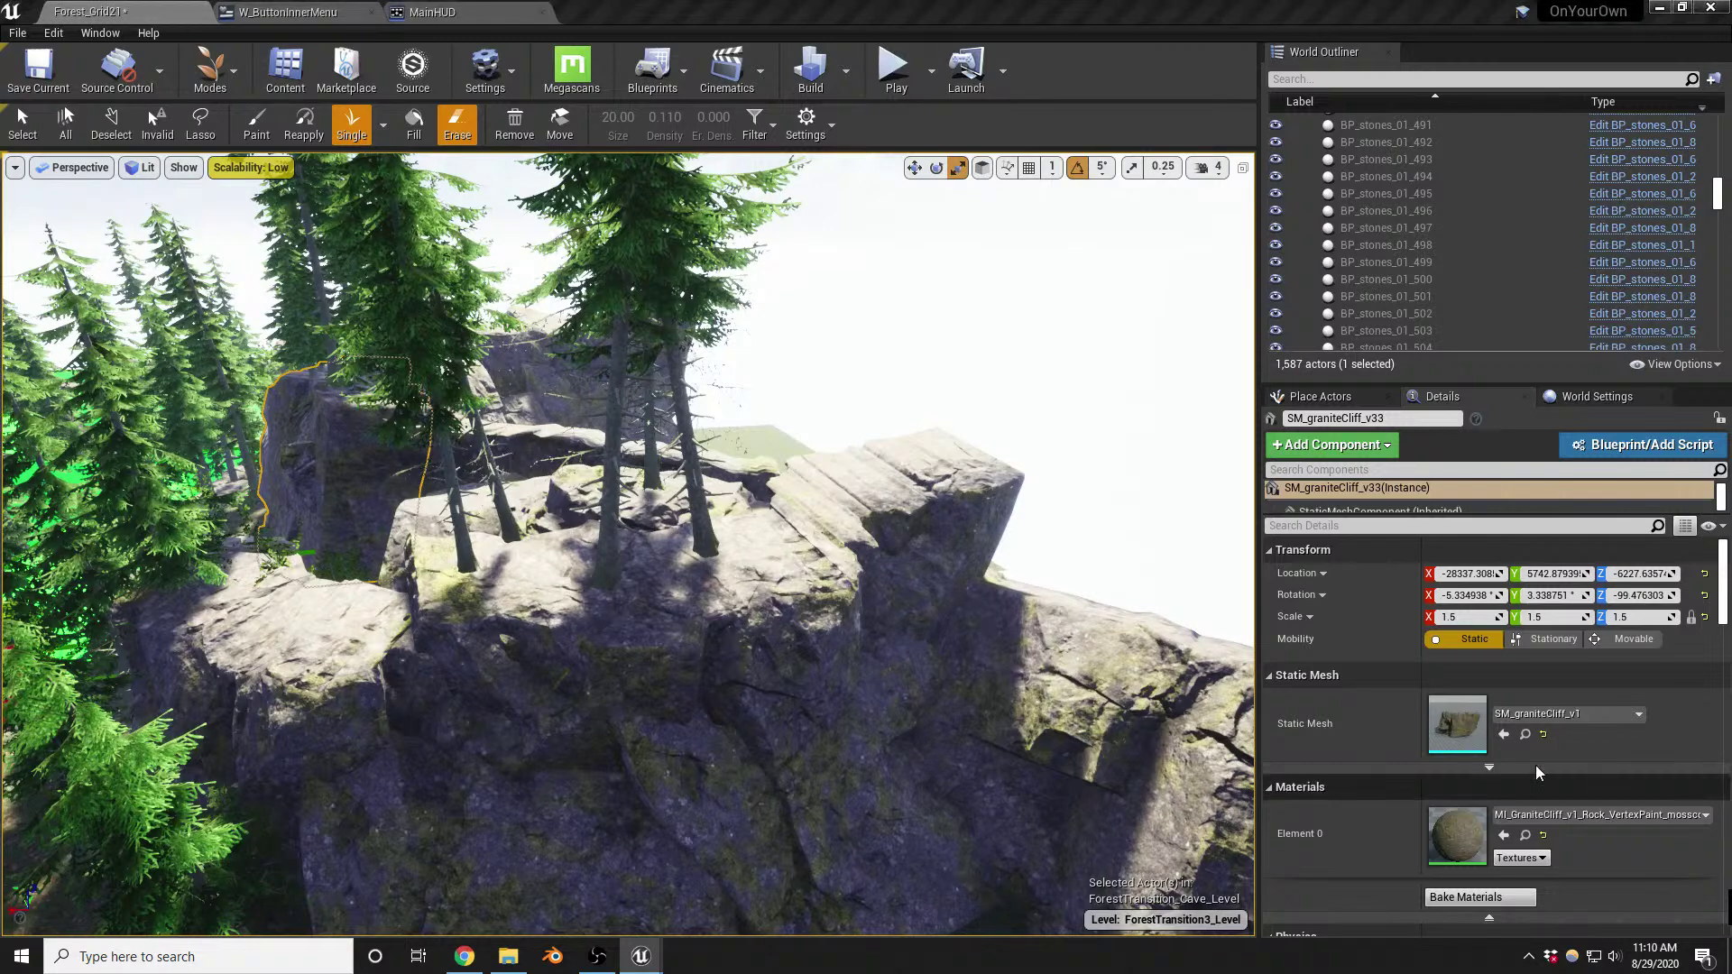
{"action": "left_click", "coordinate": [862, 485]}
{"action": "left_click", "coordinate": [803, 505]}
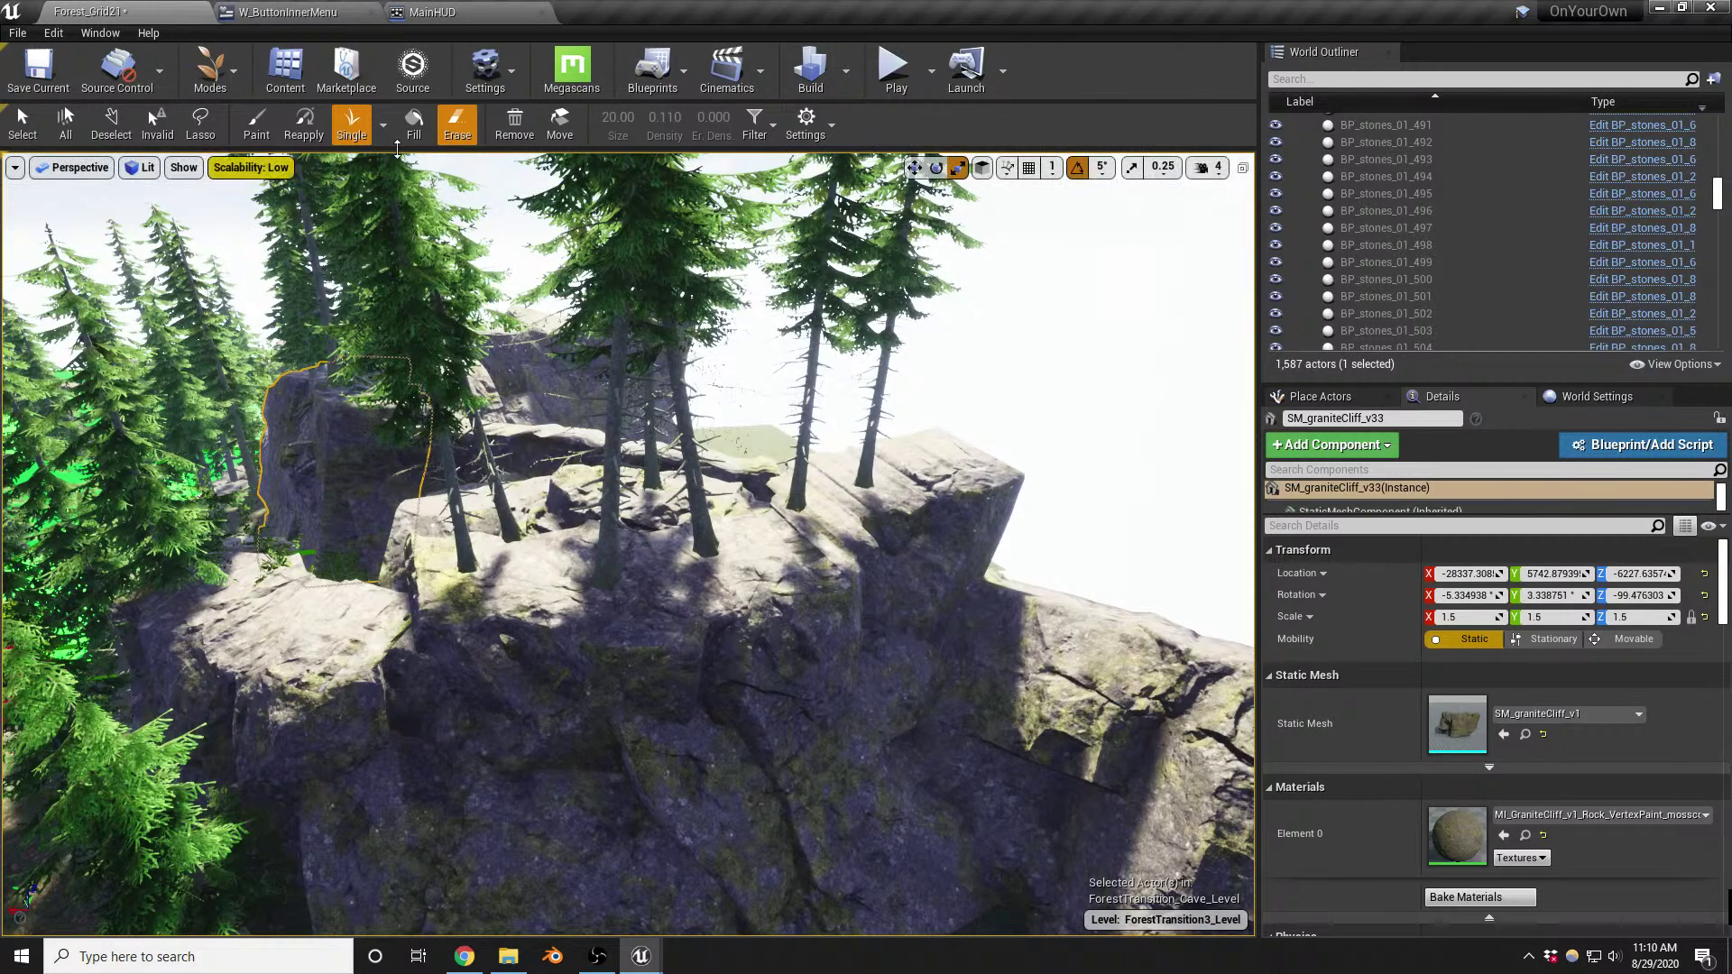
Fill the gap in the middle of the cliff top with more single firs among the placed trunks
{"action": "left_click", "coordinate": [475, 134]}
{"action": "left_click", "coordinate": [351, 126]}
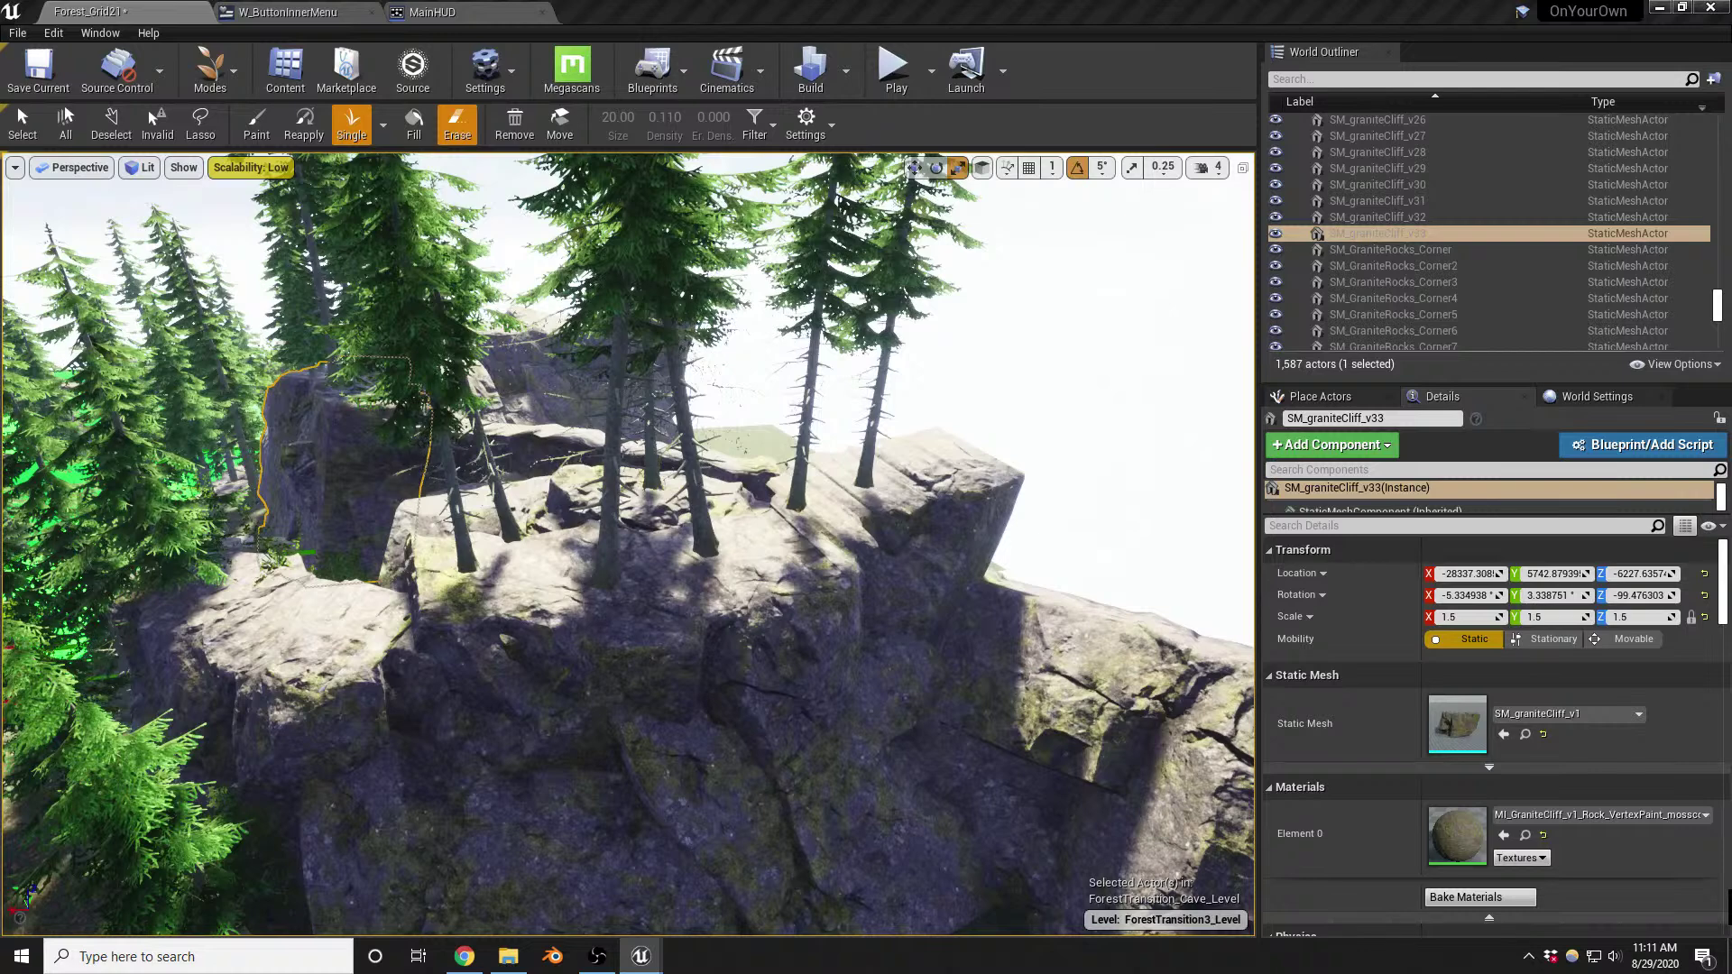
{"action": "left_click", "coordinate": [749, 516]}
{"action": "left_click", "coordinate": [686, 509]}
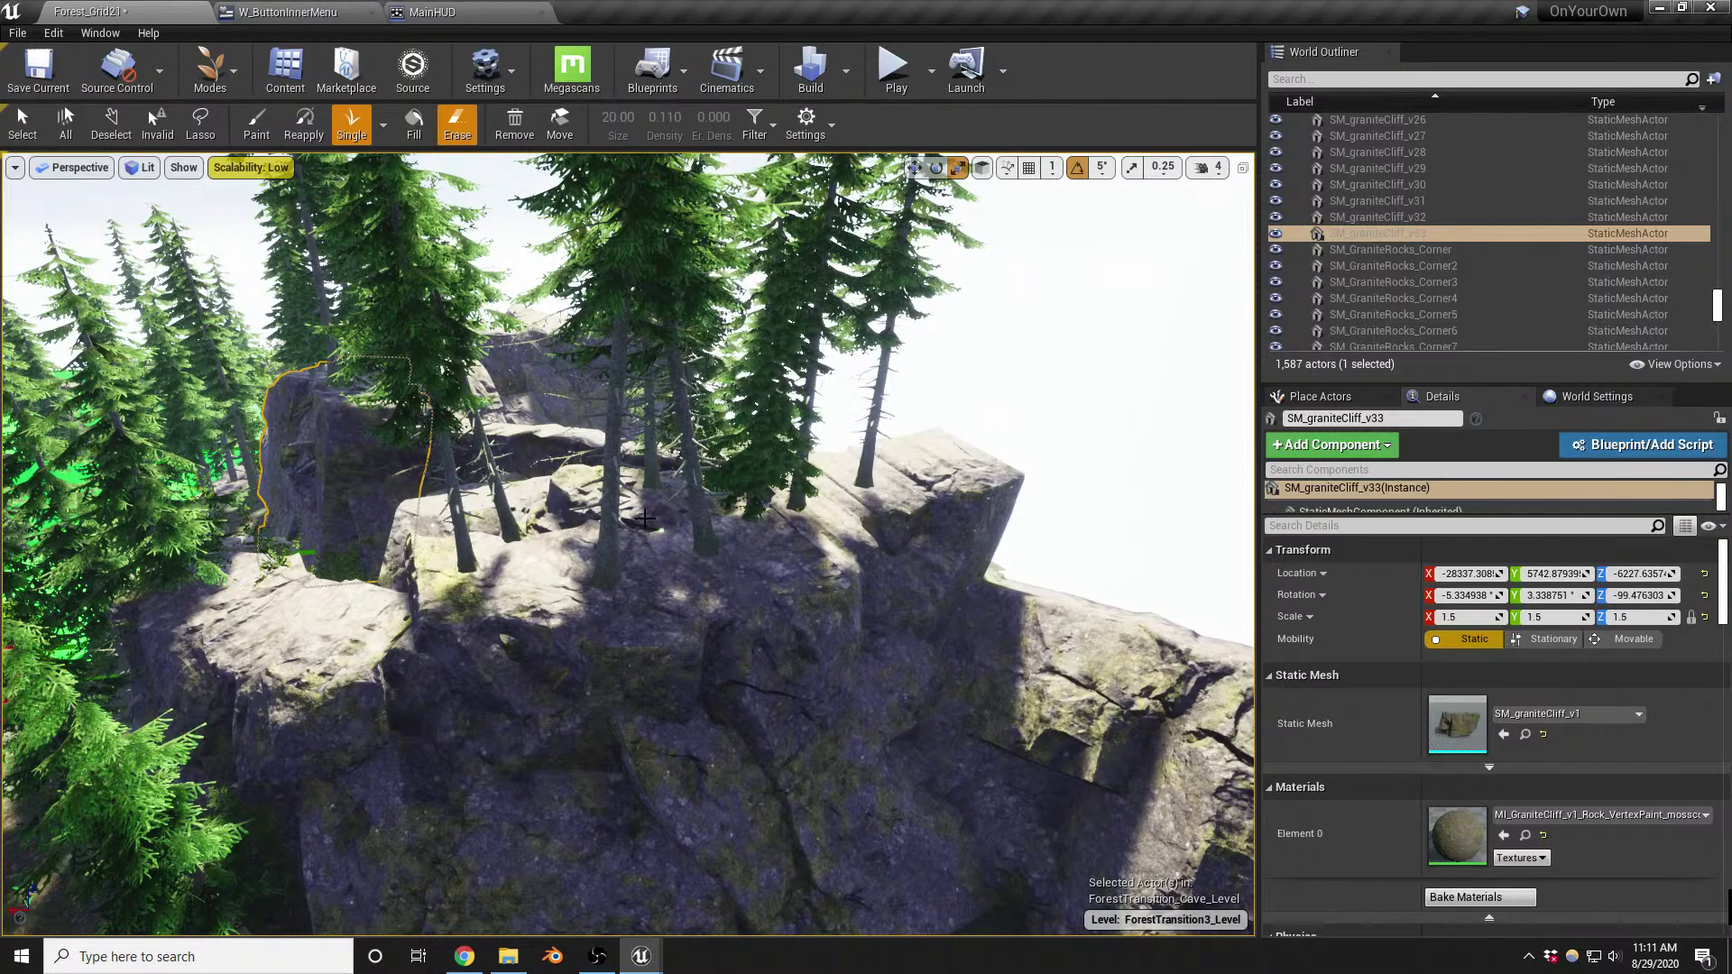
Place more single firs along the cliff's near edge, on the lower ledge and behind the existing trunks
{"action": "left_click", "coordinate": [528, 487]}
{"action": "left_click", "coordinate": [346, 581]}
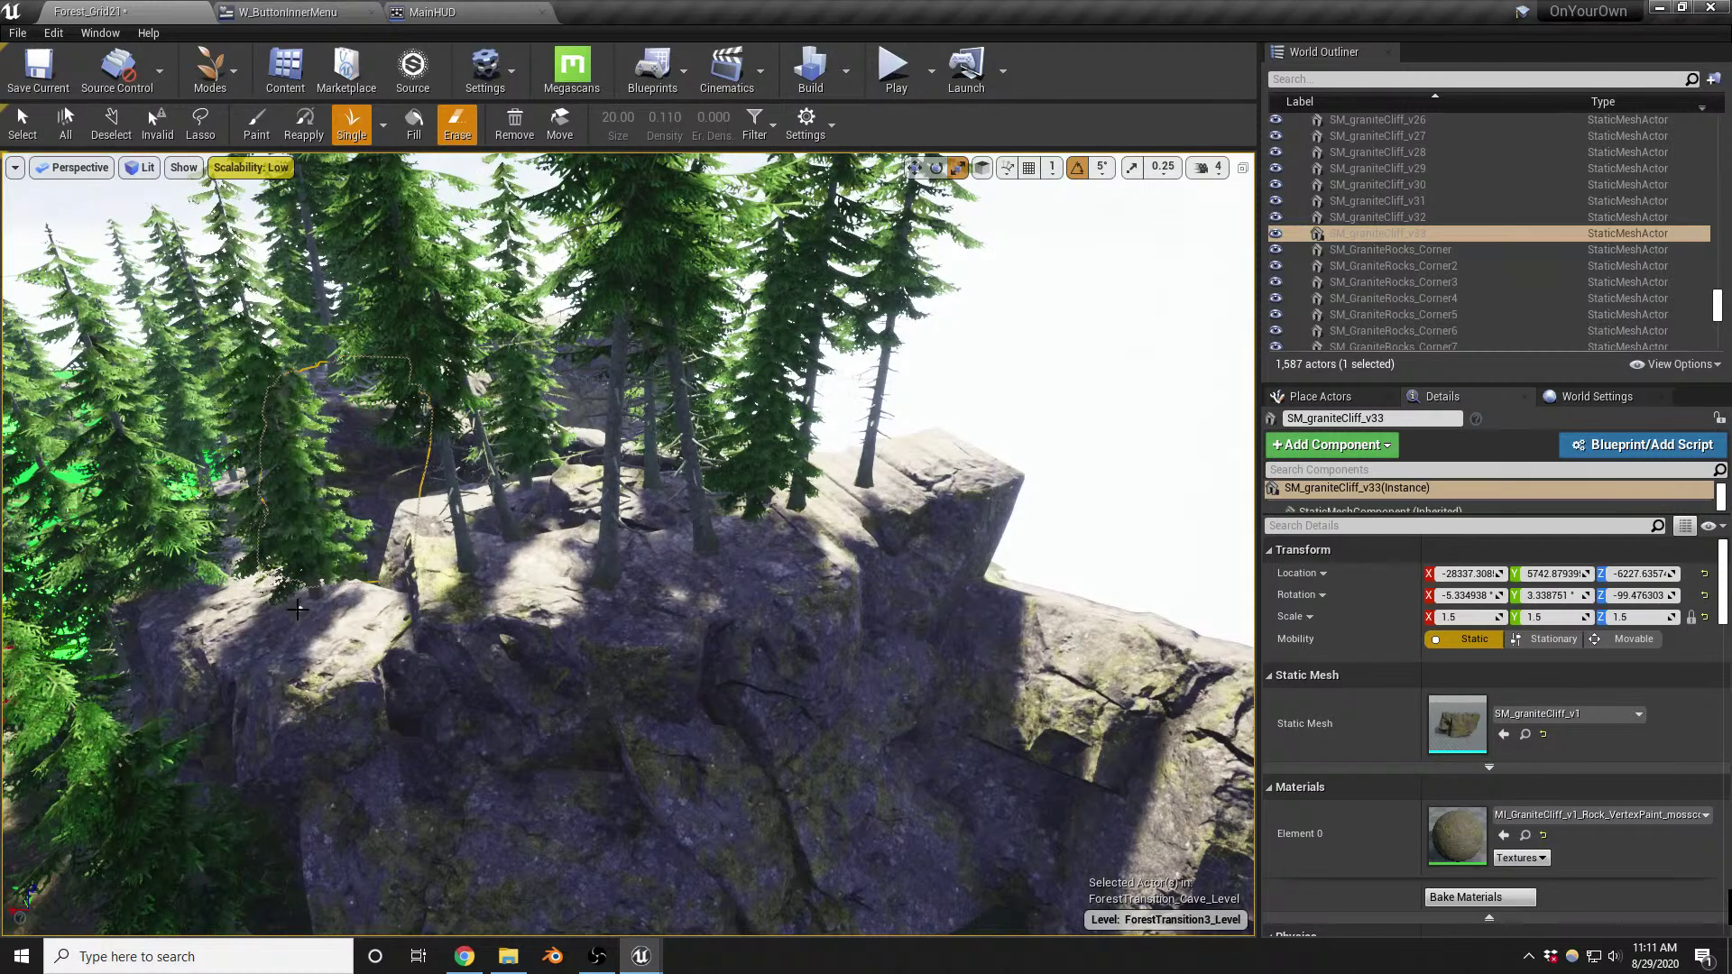
{"action": "left_click", "coordinate": [429, 522]}
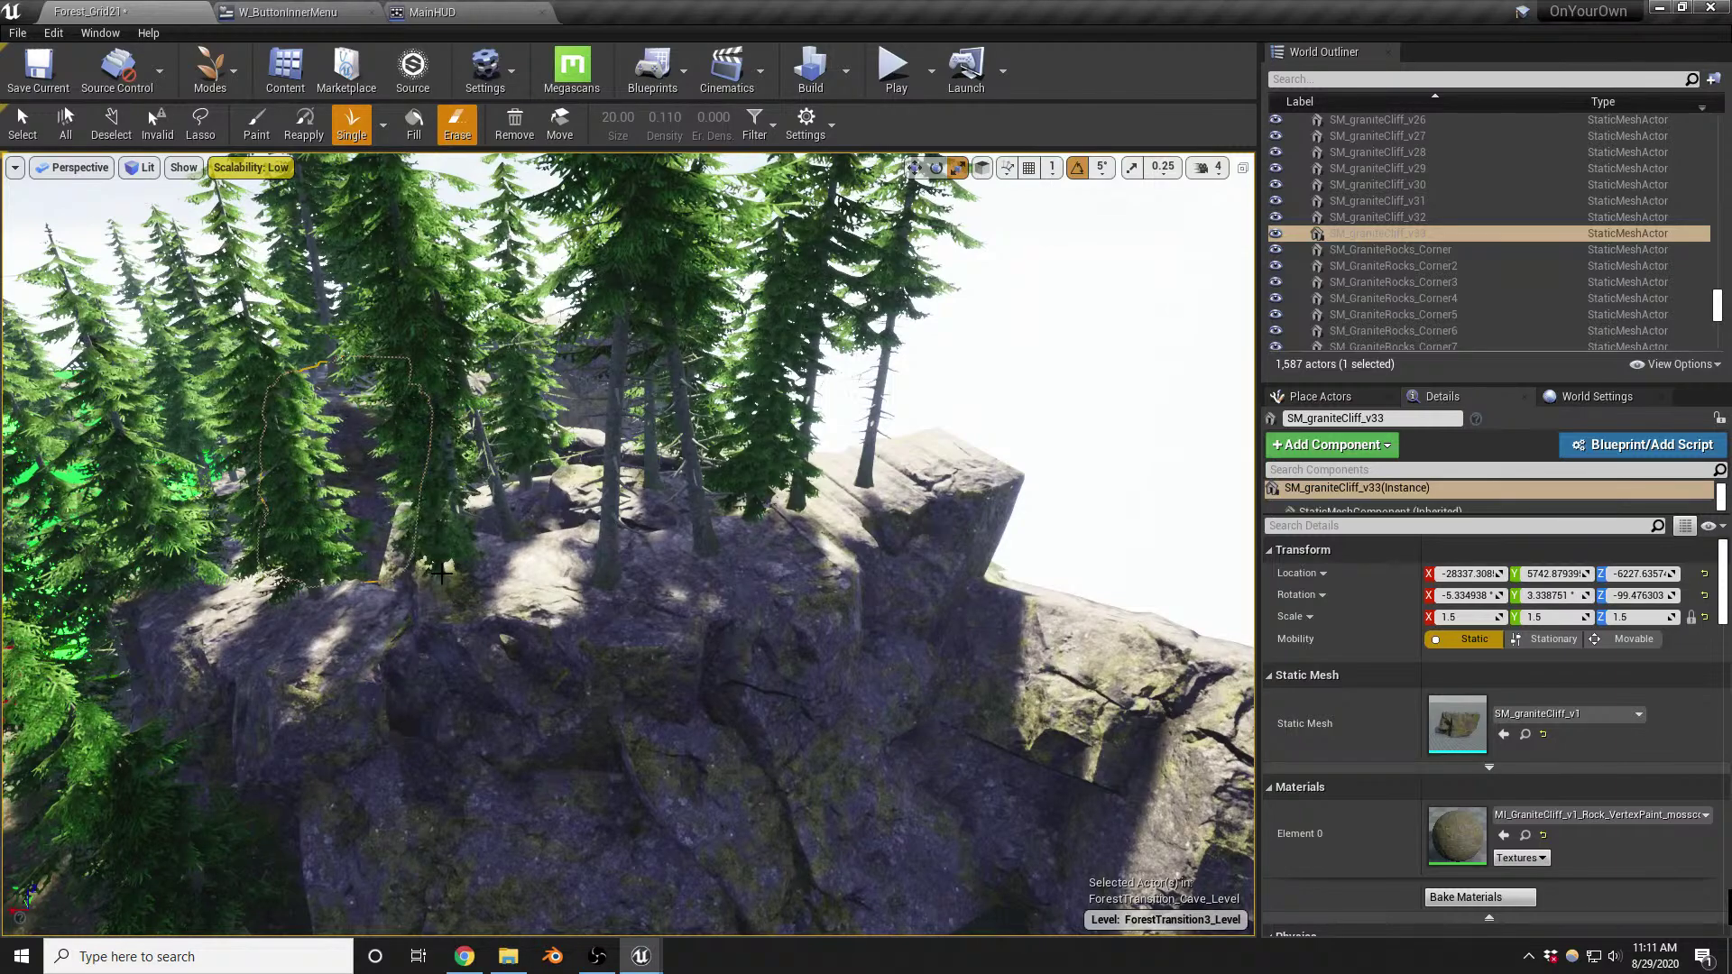
{"action": "left_click", "coordinate": [541, 599]}
Leave foliage painting for selection mode and save all modified levels
{"action": "mouse_move", "coordinate": [684, 621]}
{"action": "right_mouse_down"}
{"action": "mouse_move", "coordinate": [690, 662]}
{"action": "mouse_move", "coordinate": [811, 690]}
{"action": "mouse_move", "coordinate": [826, 627]}
{"action": "mouse_move", "coordinate": [802, 586]}
{"action": "mouse_move", "coordinate": [785, 606]}
{"action": "mouse_move", "coordinate": [807, 541]}
{"action": "mouse_move", "coordinate": [806, 595]}
{"action": "mouse_move", "coordinate": [807, 570]}
{"action": "mouse_move", "coordinate": [704, 575]}
{"action": "right_mouse_up"}
{"action": "key", "text": "w"}
{"action": "key", "text": "s"}
{"action": "key", "text": "w"}
{"action": "key", "text": "s"}
{"action": "key", "text": "s"}
{"action": "key", "text": "d"}
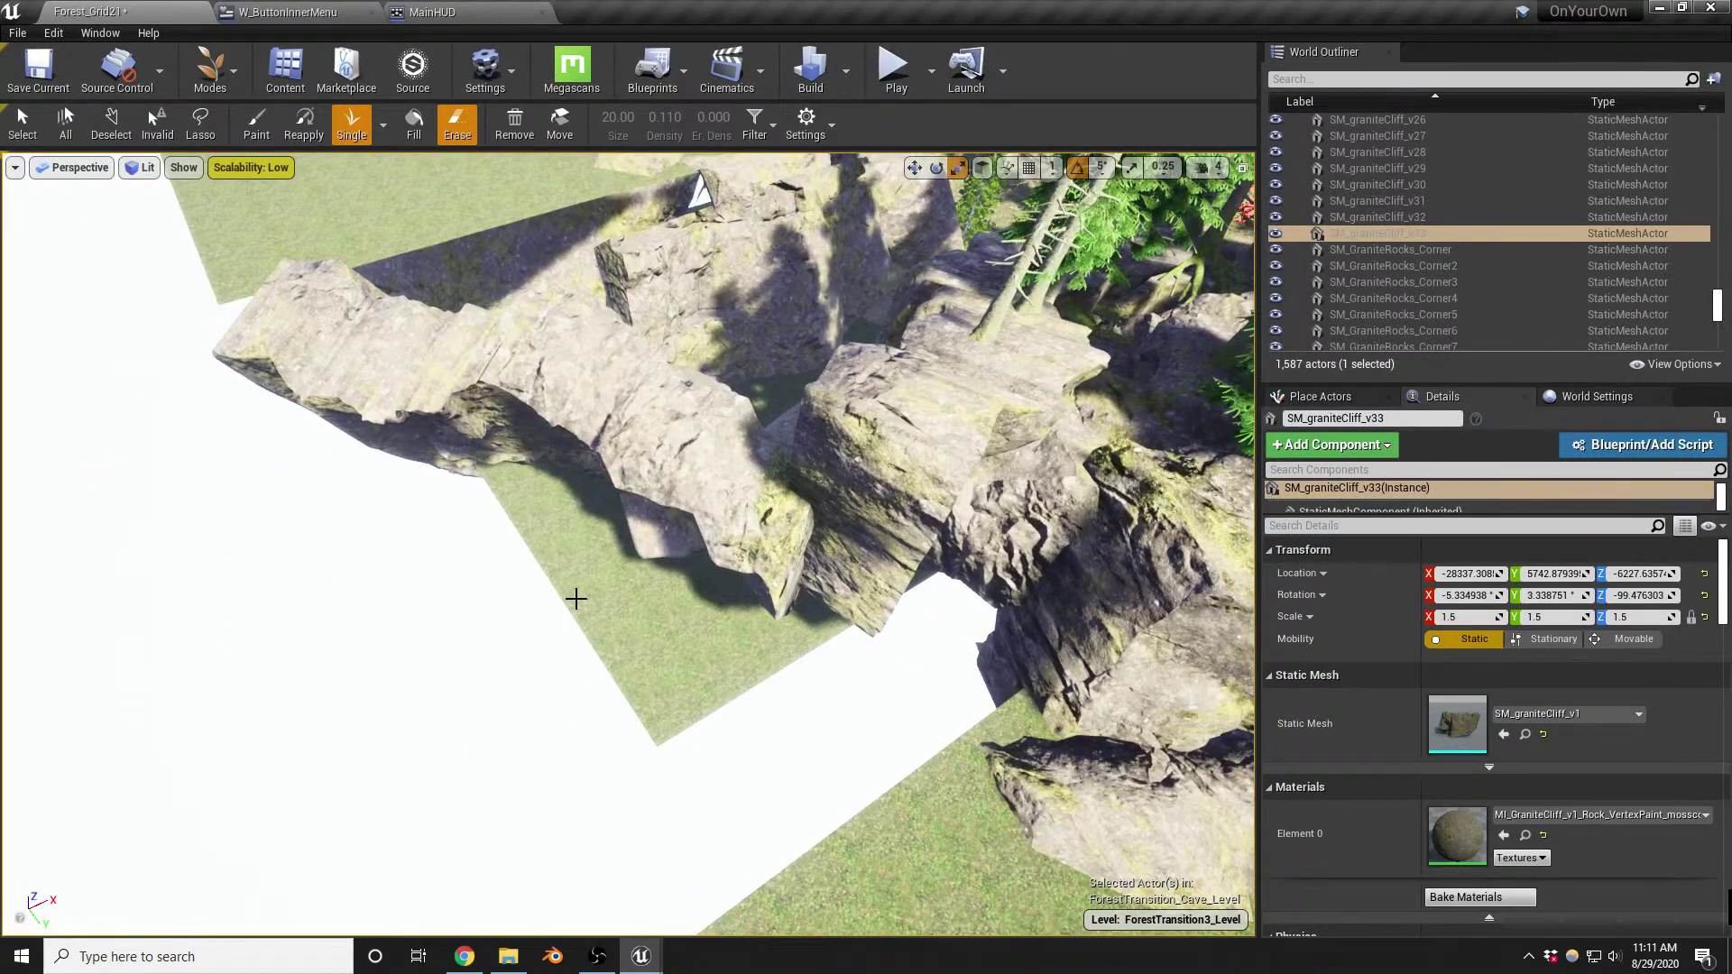
{"action": "key", "text": "shift+1"}
{"action": "right_click_drag", "start_coordinate": [624, 599], "coordinate": [624, 561]}
{"action": "key", "text": "ctrl+shift+s"}
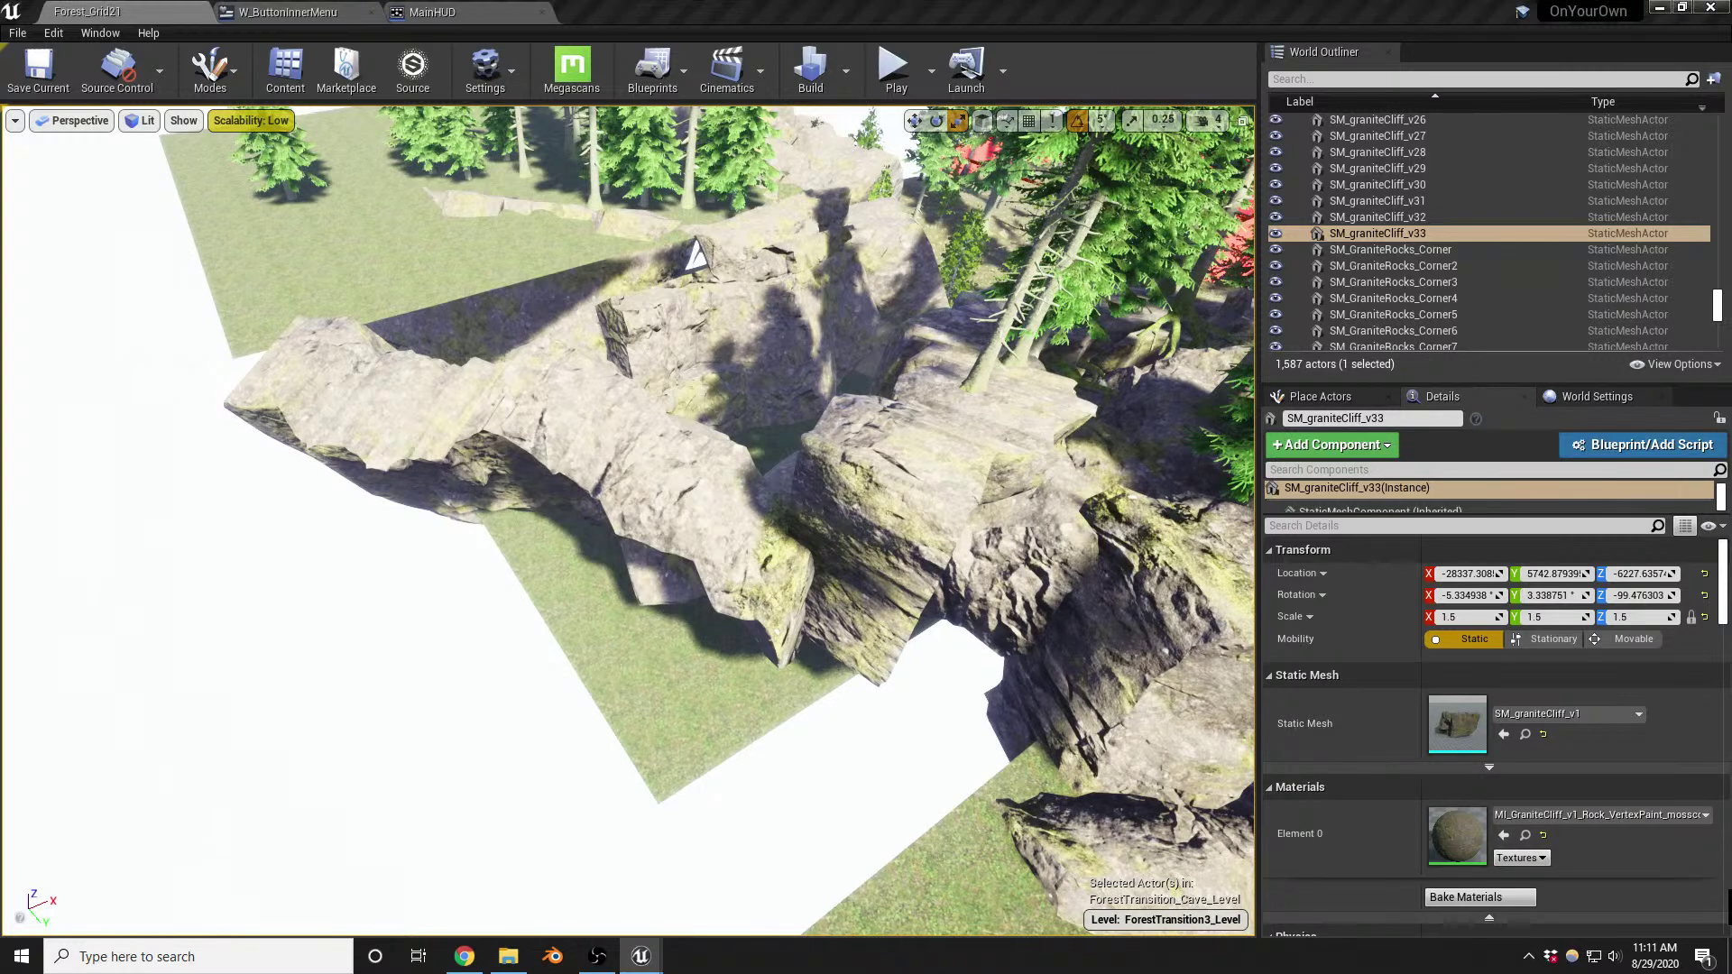
{"action": "key", "text": "XF86AudioLowerVolume"}
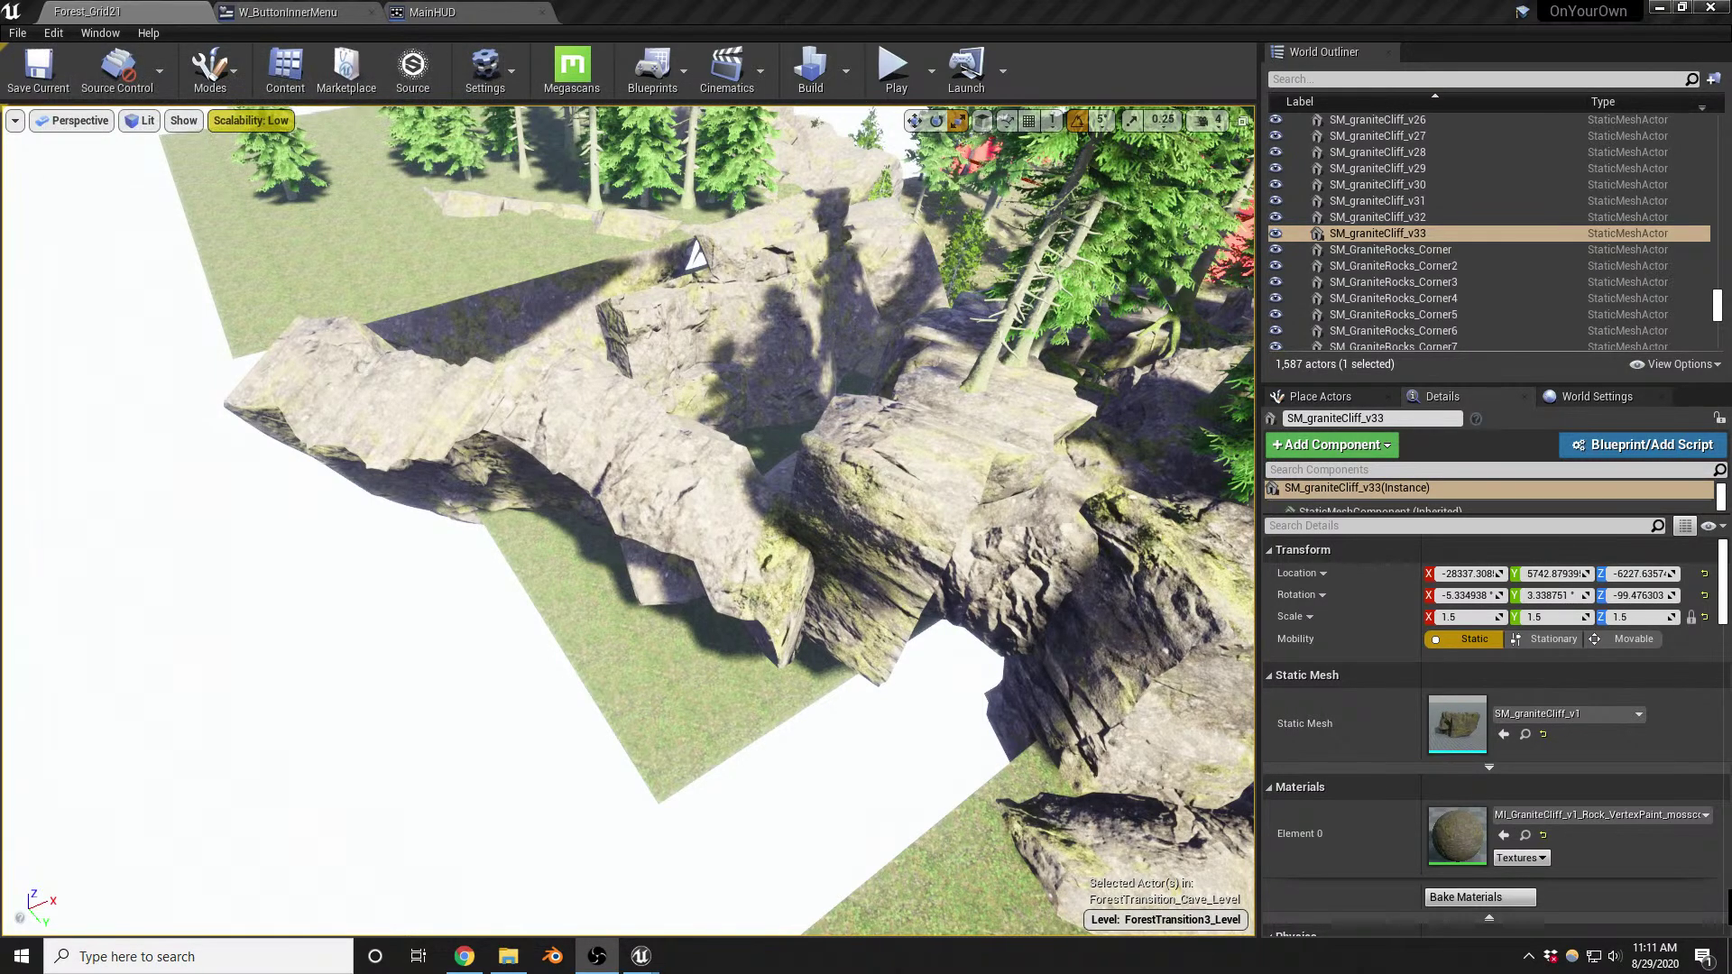
{"action": "key", "text": "XF86AudioLowerVolume"}
Select the flat grass landscape tile with the group of firs beside the granite cliffs
{"action": "right_click_drag", "start_coordinate": [663, 517], "coordinate": [652, 463]}
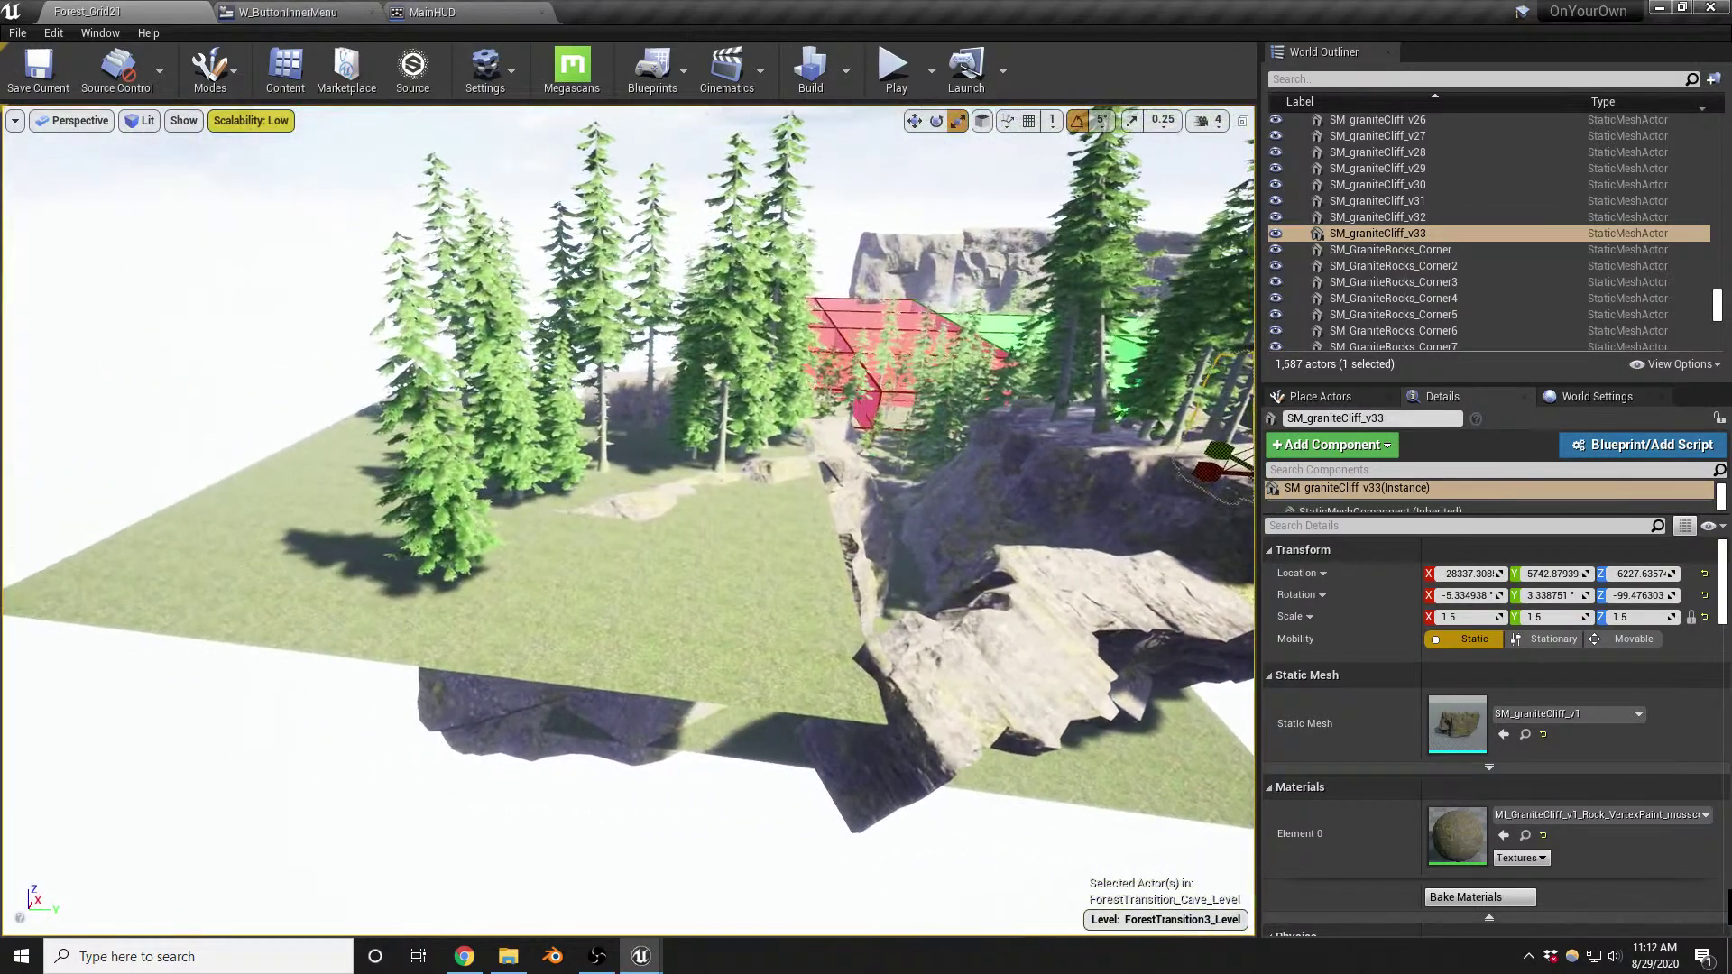
{"action": "left_click", "coordinate": [717, 676]}
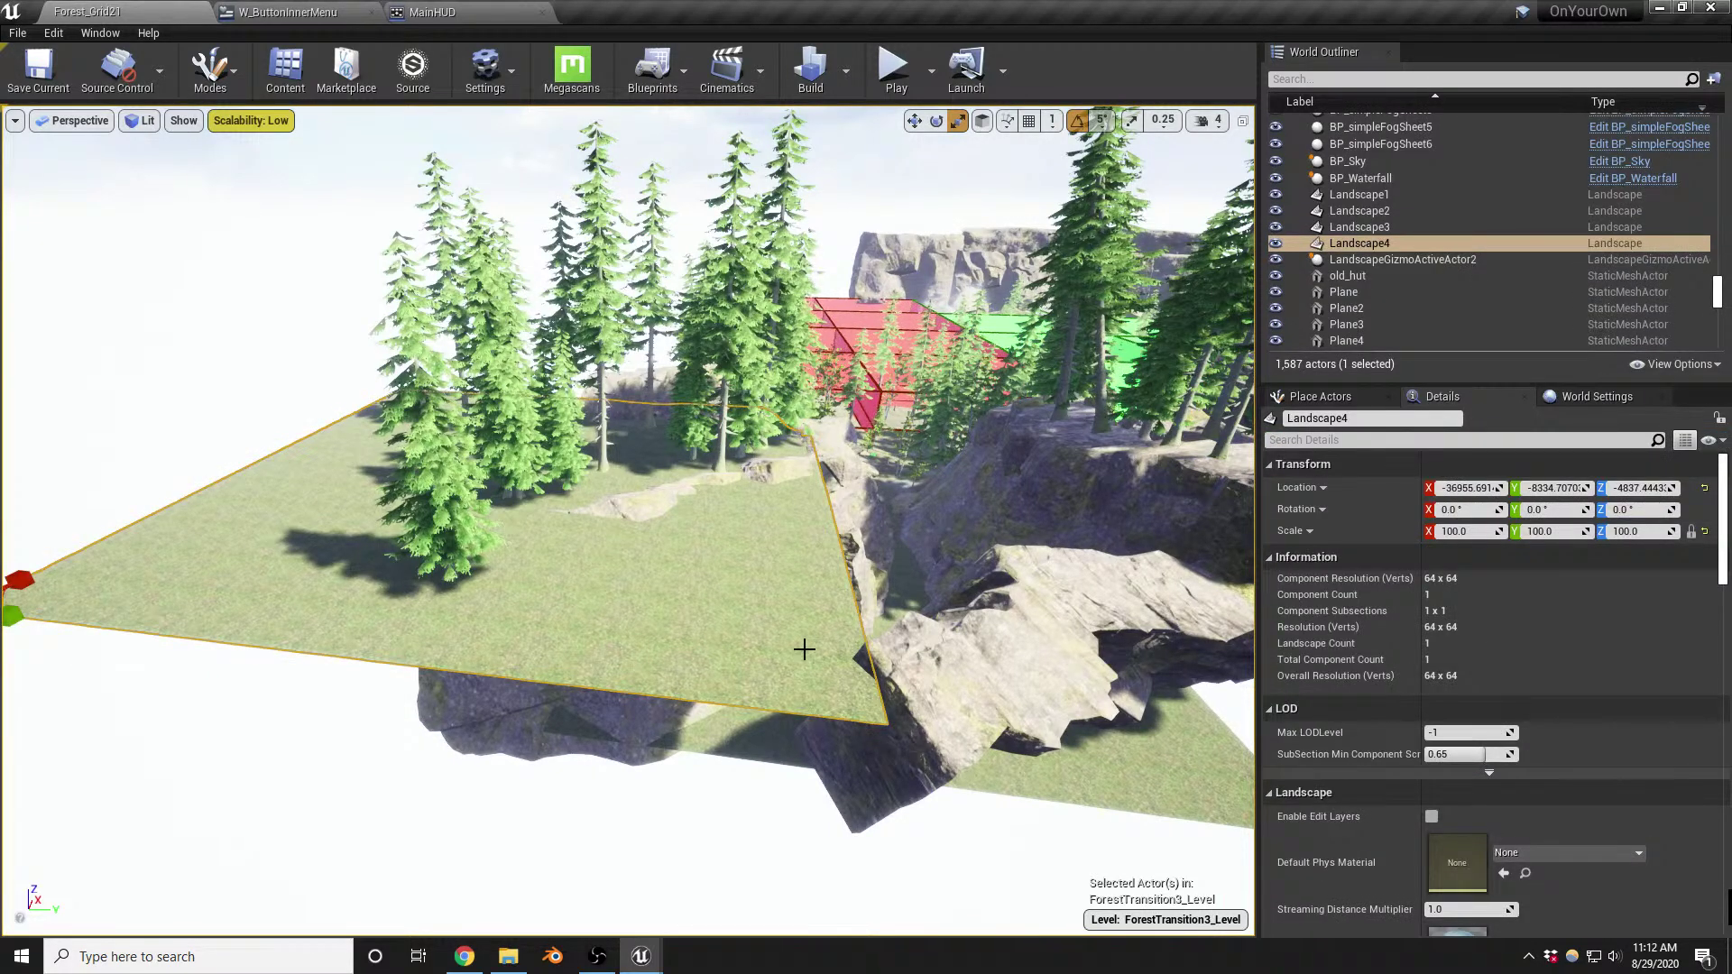
Lower the corner of the Landscape4 terrain beside the rocks with the landscape Sculpt tool
{"action": "key", "text": "shift+2"}
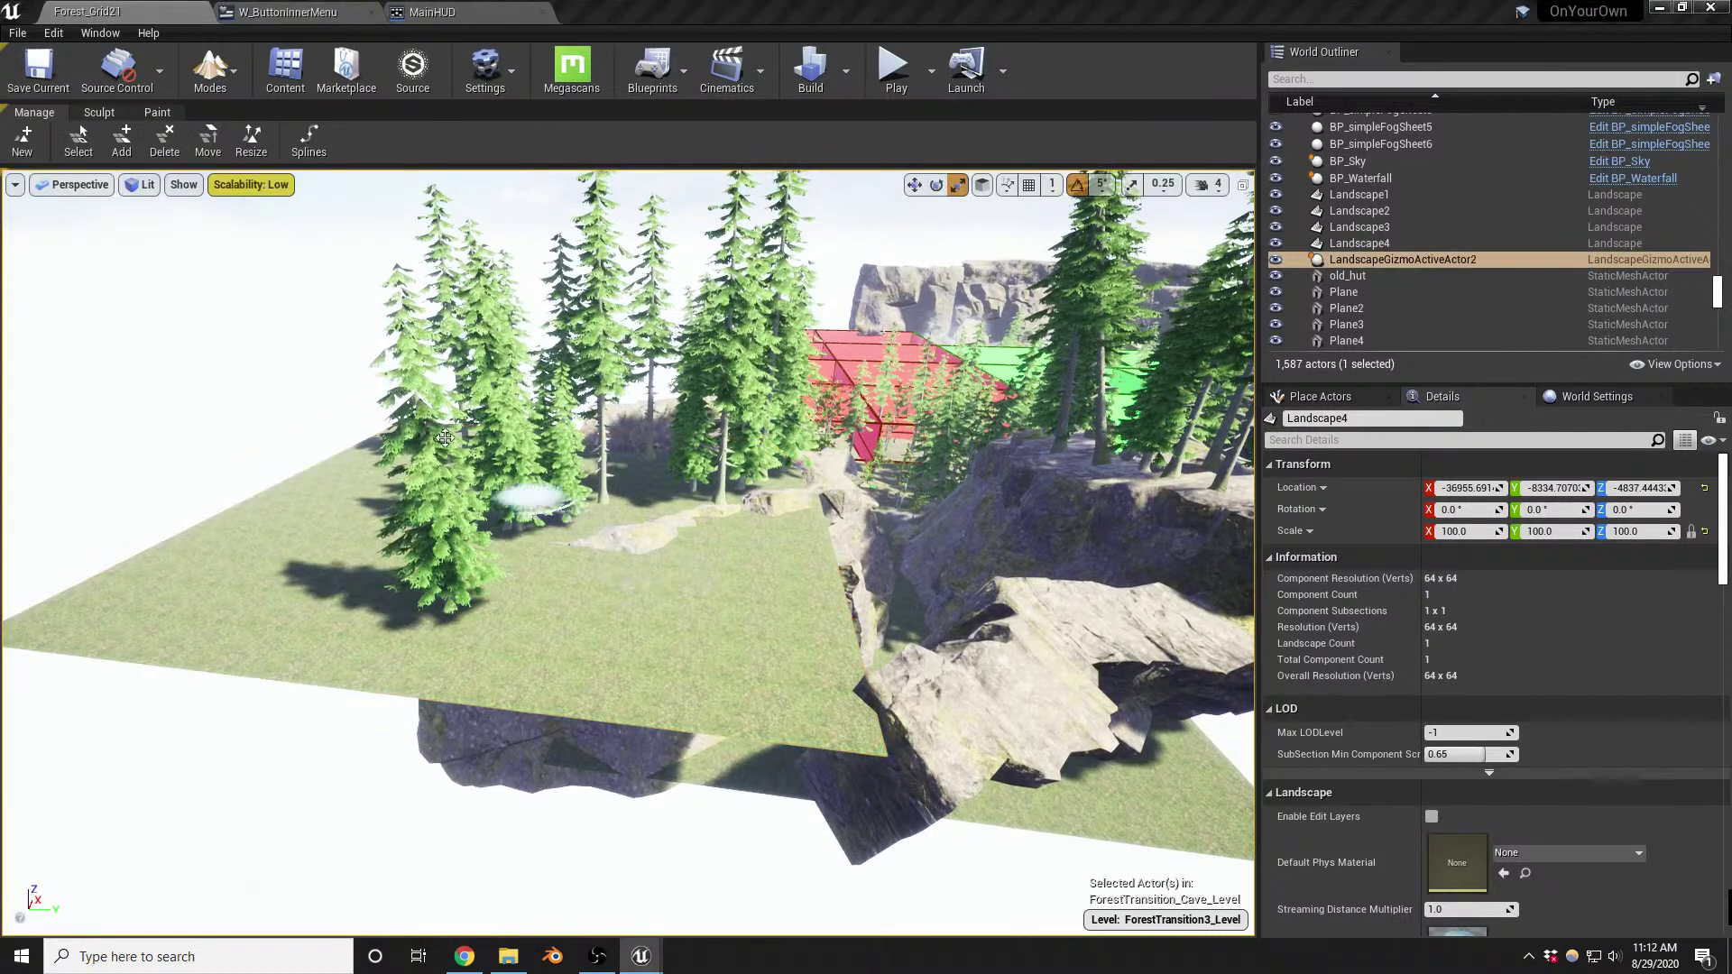
{"action": "left_click", "coordinate": [99, 112]}
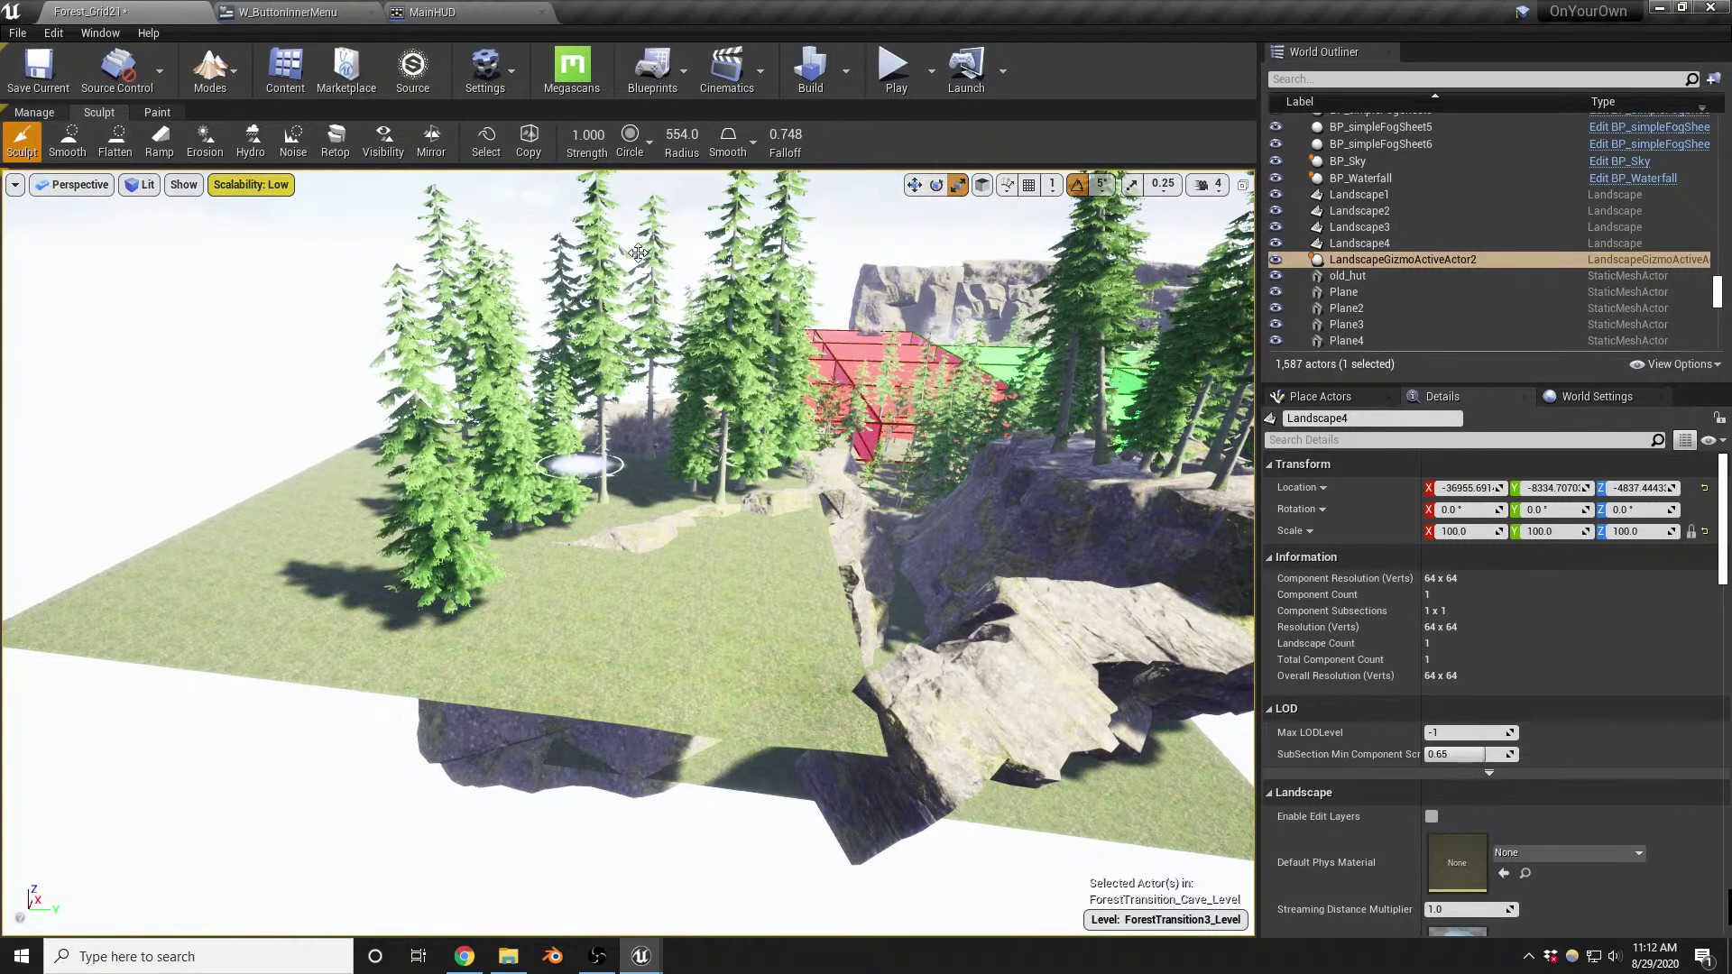
{"action": "mouse_move", "coordinate": [785, 653]}
{"action": "left_mouse_down"}
{"action": "mouse_move", "coordinate": [742, 707]}
{"action": "mouse_move", "coordinate": [628, 715]}
{"action": "mouse_move", "coordinate": [784, 727]}
{"action": "mouse_move", "coordinate": [774, 762]}
{"action": "mouse_move", "coordinate": [793, 723]}
{"action": "mouse_move", "coordinate": [630, 707]}
{"action": "mouse_move", "coordinate": [795, 639]}
{"action": "left_mouse_up"}
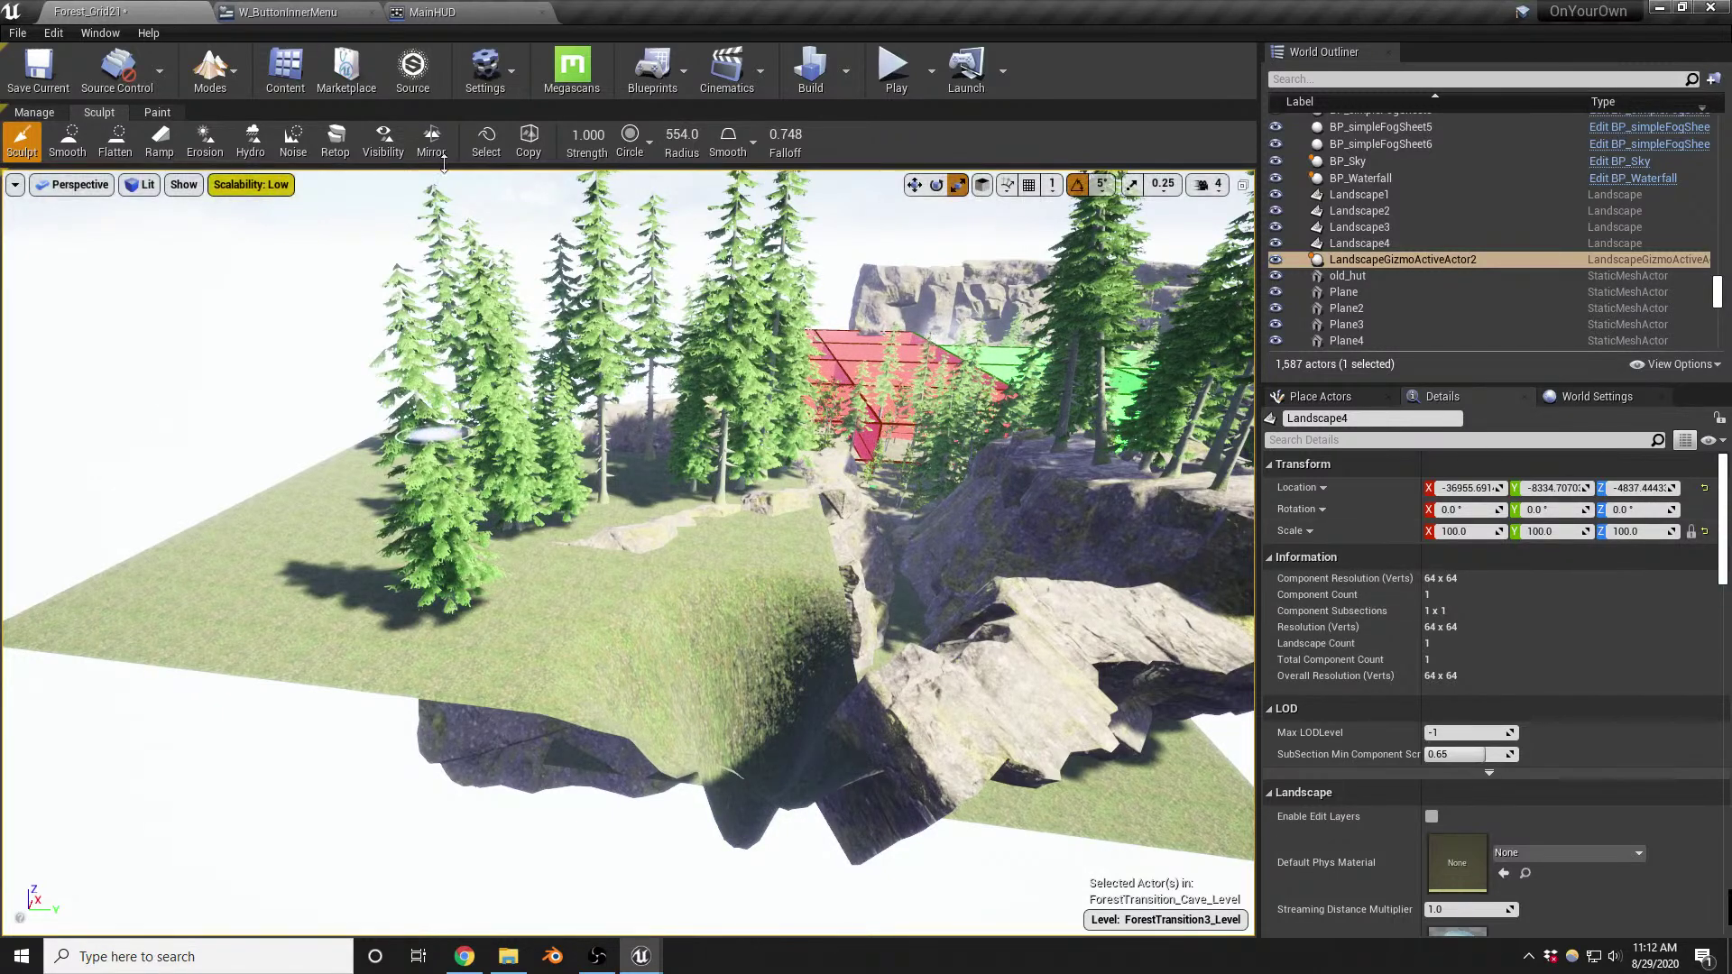
Flatten the Landscape4 terrain down to the ravine floor along the cliff wall with the Flatten tool
{"action": "left_click", "coordinate": [114, 141]}
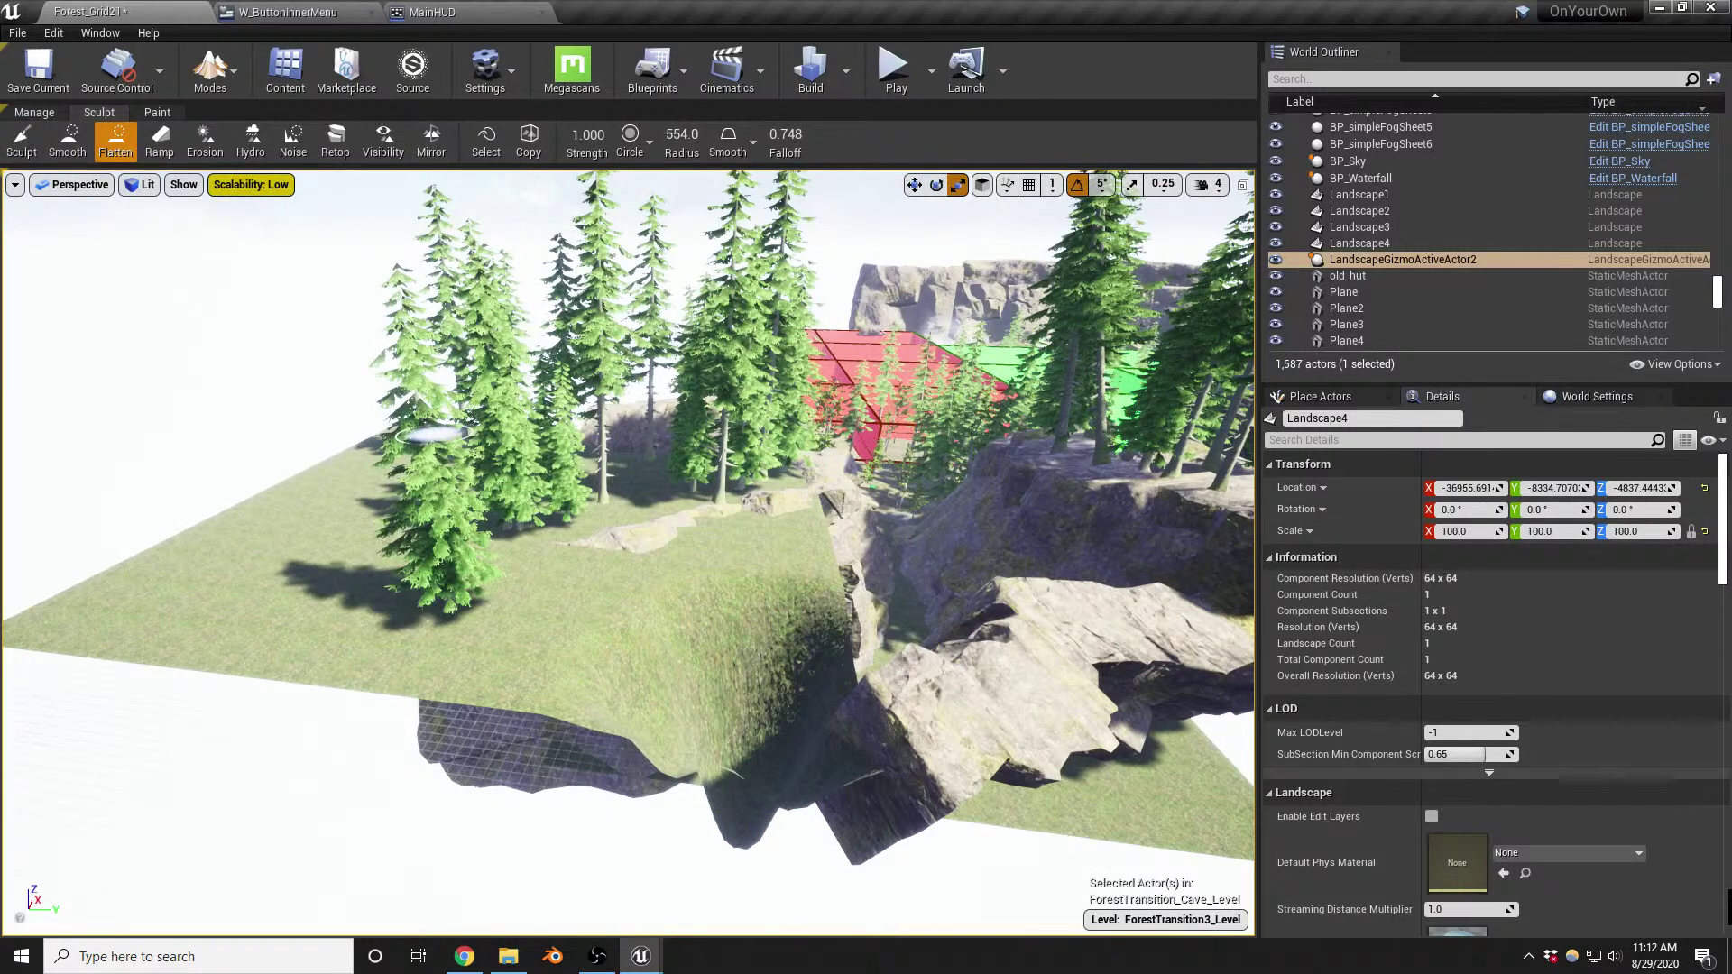
{"action": "key", "text": "w"}
{"action": "right_click_drag", "start_coordinate": [790, 719], "coordinate": [794, 812]}
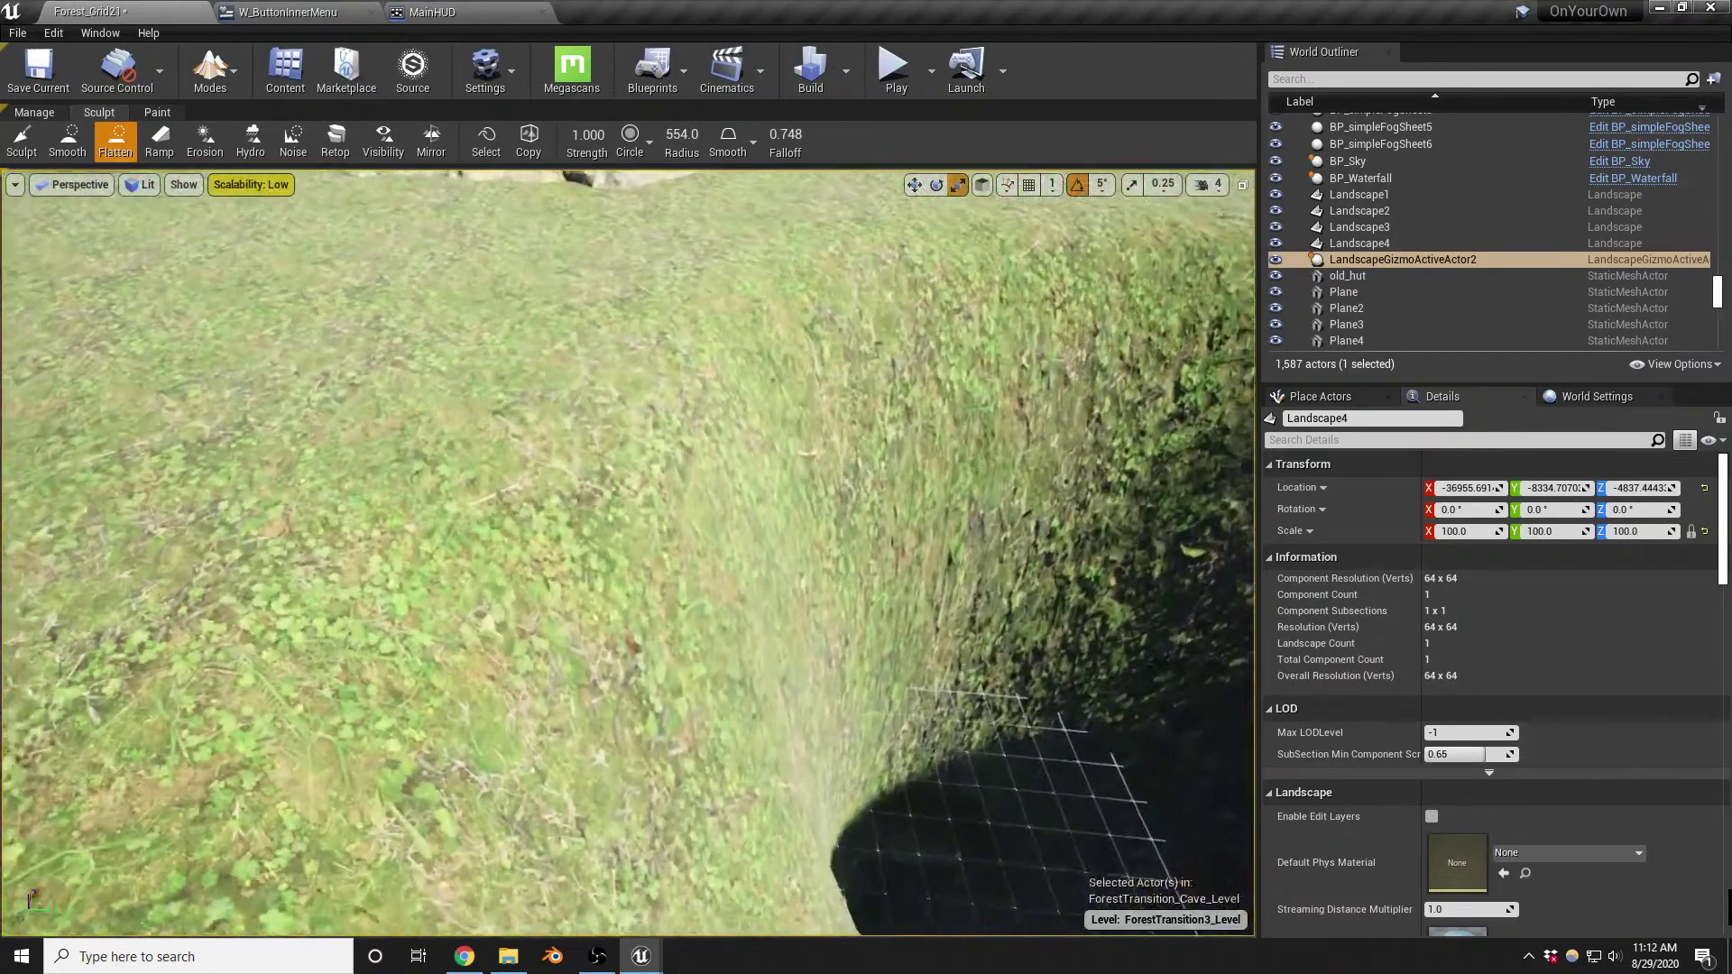
{"action": "scroll", "coordinate": [793, 580], "scroll_direction": "down", "scroll_amount": 5}
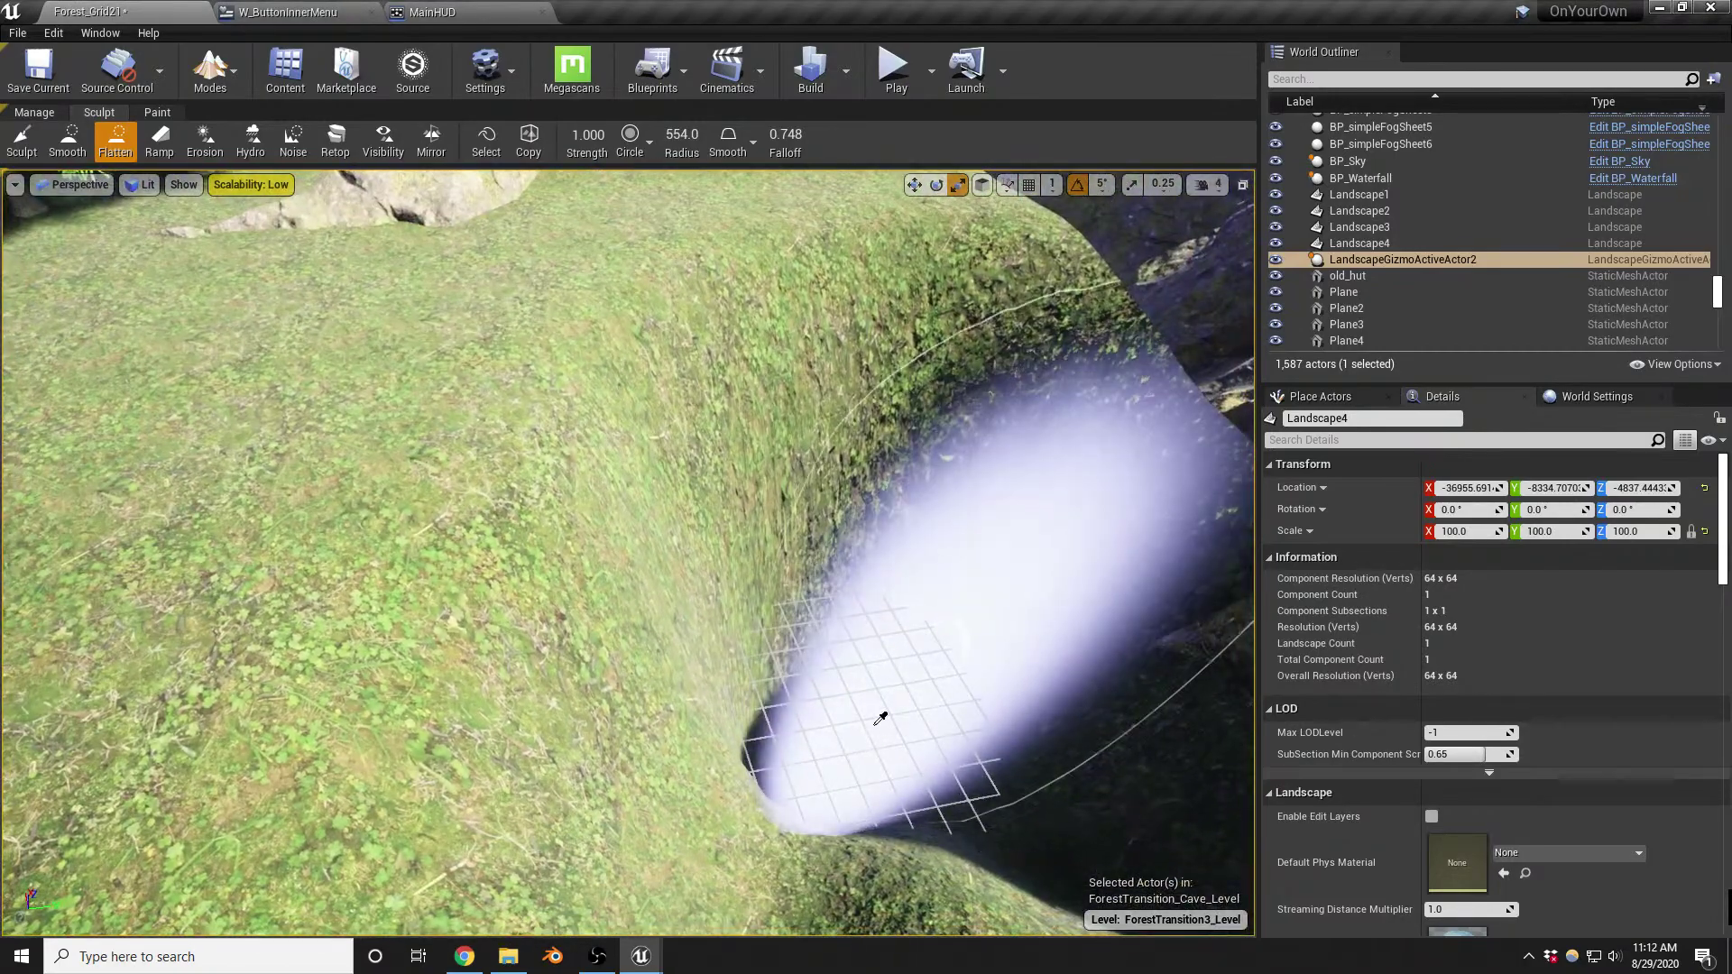
{"action": "scroll", "coordinate": [881, 719], "scroll_direction": "down", "scroll_amount": 8}
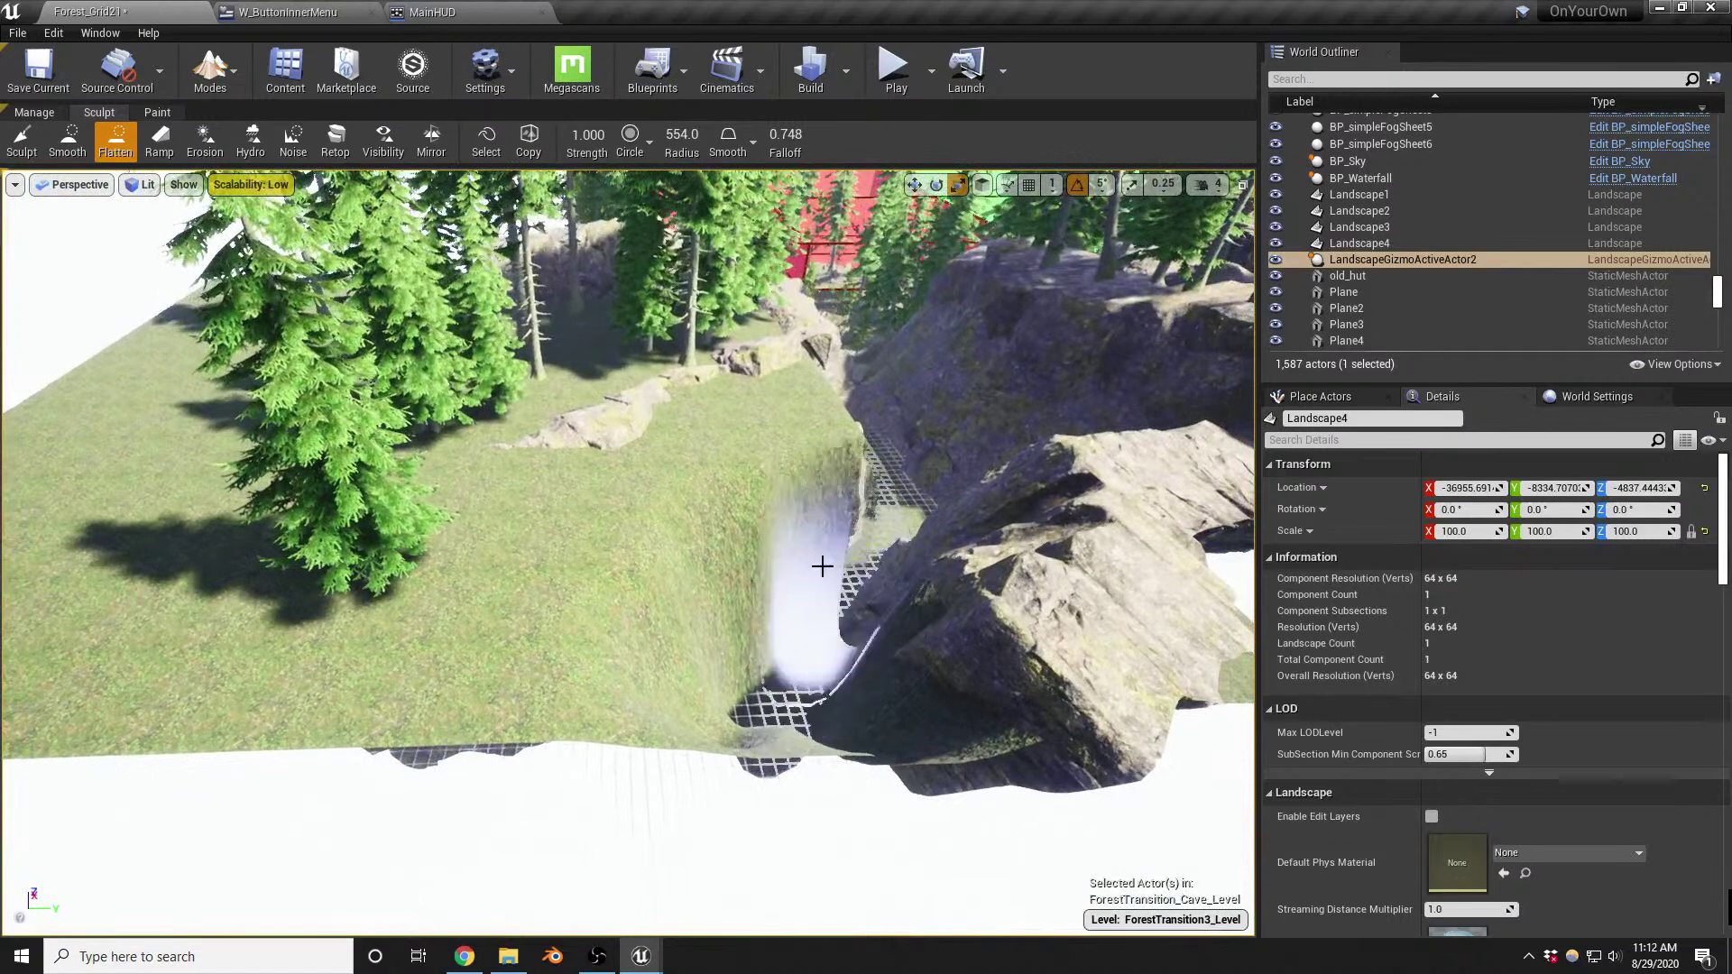
{"action": "mouse_move", "coordinate": [822, 566]}
{"action": "left_mouse_down"}
{"action": "mouse_move", "coordinate": [722, 583]}
{"action": "mouse_move", "coordinate": [734, 594]}
{"action": "mouse_move", "coordinate": [711, 539]}
{"action": "mouse_move", "coordinate": [726, 530]}
{"action": "left_mouse_up"}
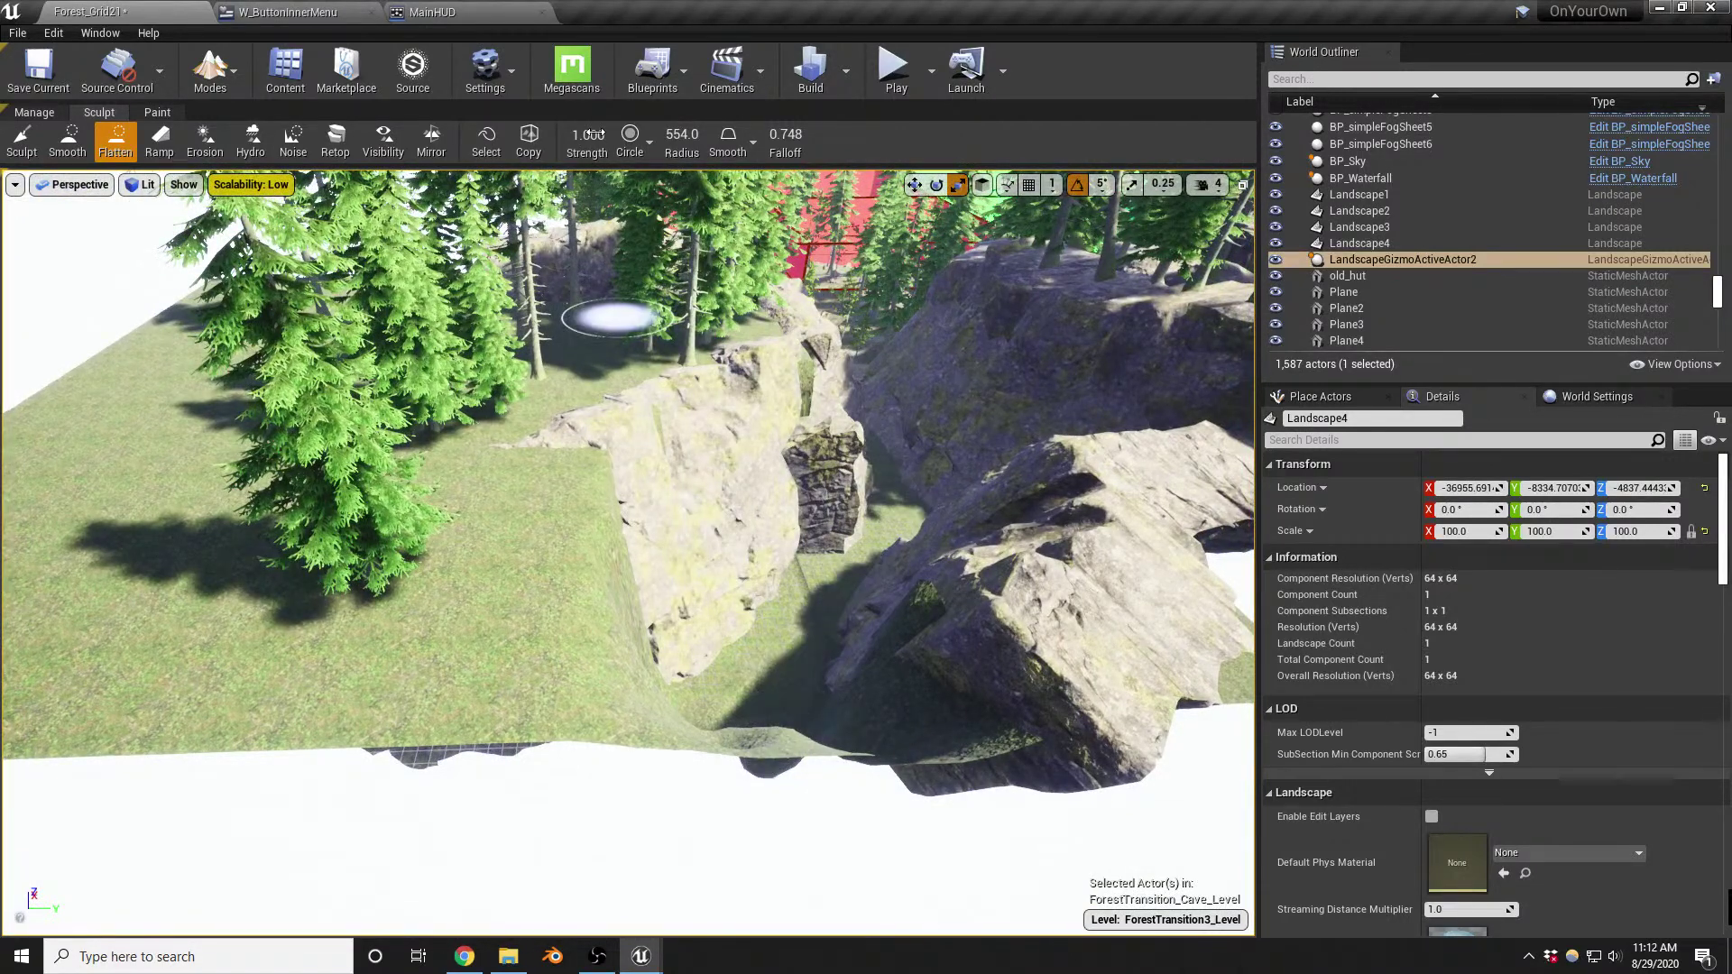
Set the Flatten brush strength to 0.240 and level the ground around the ravine mouth and the sloping bank
{"action": "mouse_move", "coordinate": [588, 135]}
{"action": "left_mouse_down"}
{"action": "mouse_move", "coordinate": [564, 134]}
{"action": "mouse_move", "coordinate": [586, 135]}
{"action": "left_mouse_up"}
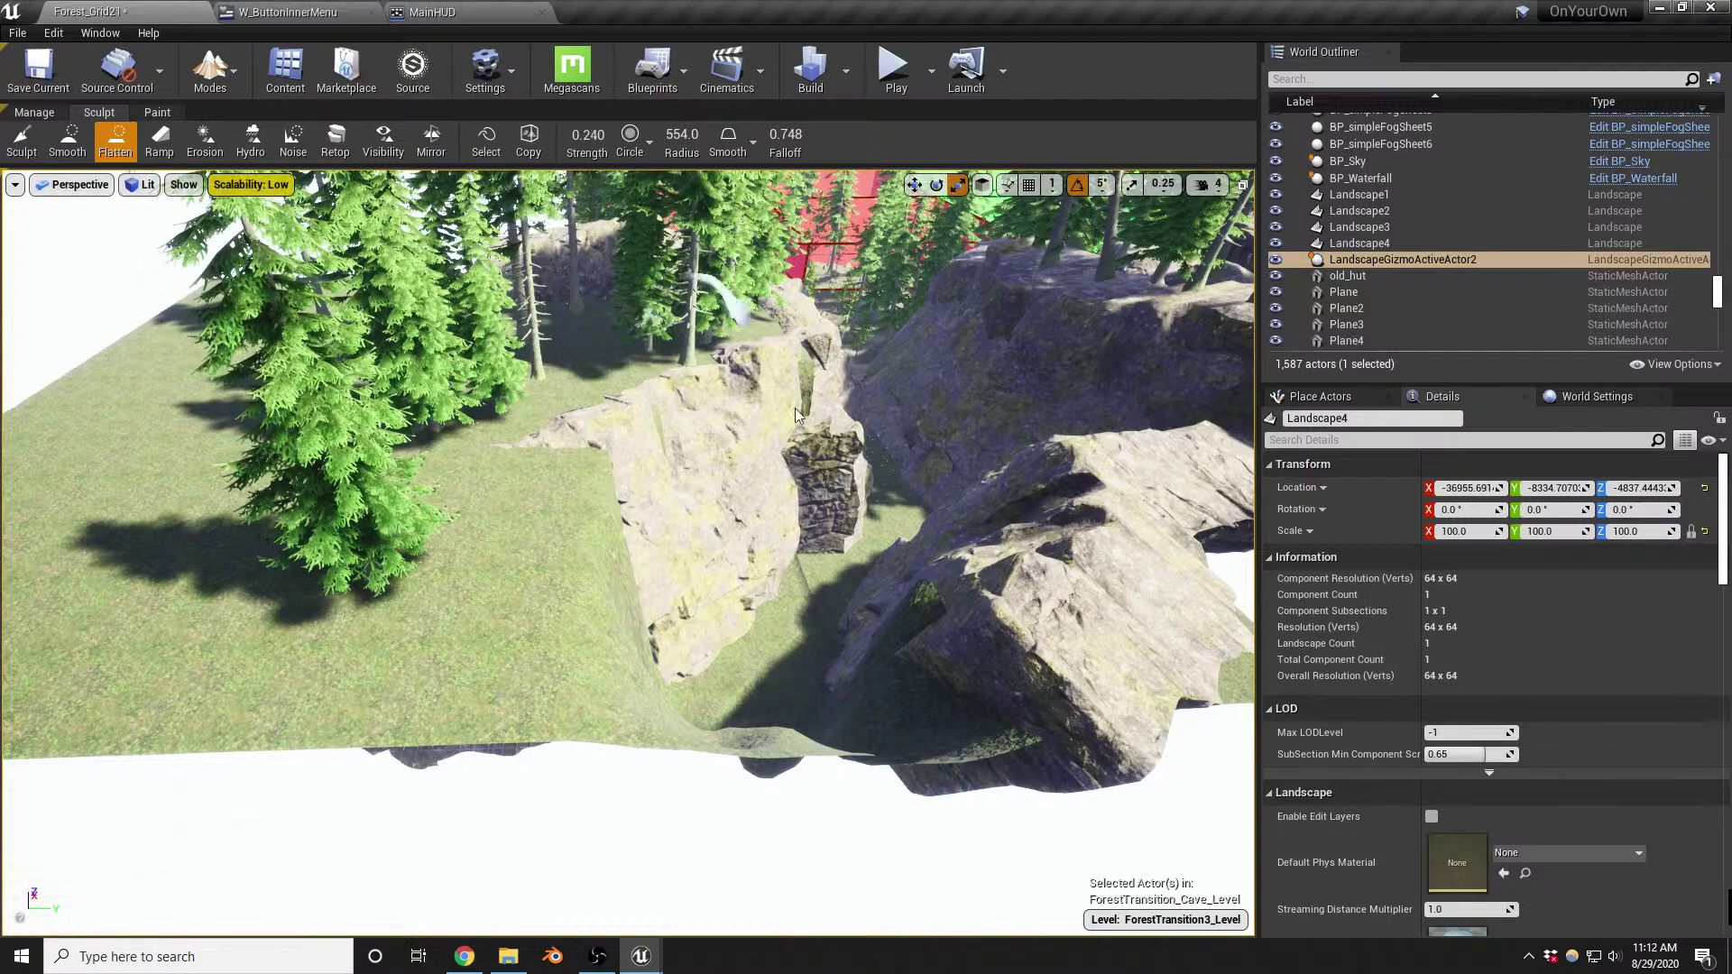
{"action": "right_click_drag", "start_coordinate": [699, 406], "coordinate": [532, 406]}
{"action": "right_click_drag", "start_coordinate": [785, 465], "coordinate": [790, 469]}
{"action": "mouse_move", "coordinate": [483, 530]}
{"action": "left_mouse_down"}
{"action": "mouse_move", "coordinate": [569, 557]}
{"action": "mouse_move", "coordinate": [580, 663]}
{"action": "mouse_move", "coordinate": [656, 626]}
{"action": "left_mouse_up"}
{"action": "mouse_move", "coordinate": [656, 626]}
{"action": "right_mouse_down"}
{"action": "mouse_move", "coordinate": [618, 680]}
{"action": "mouse_move", "coordinate": [553, 712]}
{"action": "right_mouse_up"}
{"action": "key", "text": "ctrl+z"}
{"action": "mouse_move", "coordinate": [602, 681]}
{"action": "left_mouse_down"}
{"action": "mouse_move", "coordinate": [538, 661]}
{"action": "mouse_move", "coordinate": [576, 684]}
{"action": "mouse_move", "coordinate": [495, 665]}
{"action": "mouse_move", "coordinate": [391, 690]}
{"action": "mouse_move", "coordinate": [456, 625]}
{"action": "mouse_move", "coordinate": [409, 599]}
{"action": "mouse_move", "coordinate": [361, 626]}
{"action": "mouse_move", "coordinate": [429, 599]}
{"action": "mouse_move", "coordinate": [441, 649]}
{"action": "mouse_move", "coordinate": [367, 572]}
{"action": "mouse_move", "coordinate": [309, 696]}
{"action": "mouse_move", "coordinate": [424, 712]}
{"action": "left_mouse_up"}
{"action": "right_click_drag", "start_coordinate": [424, 712], "coordinate": [520, 650]}
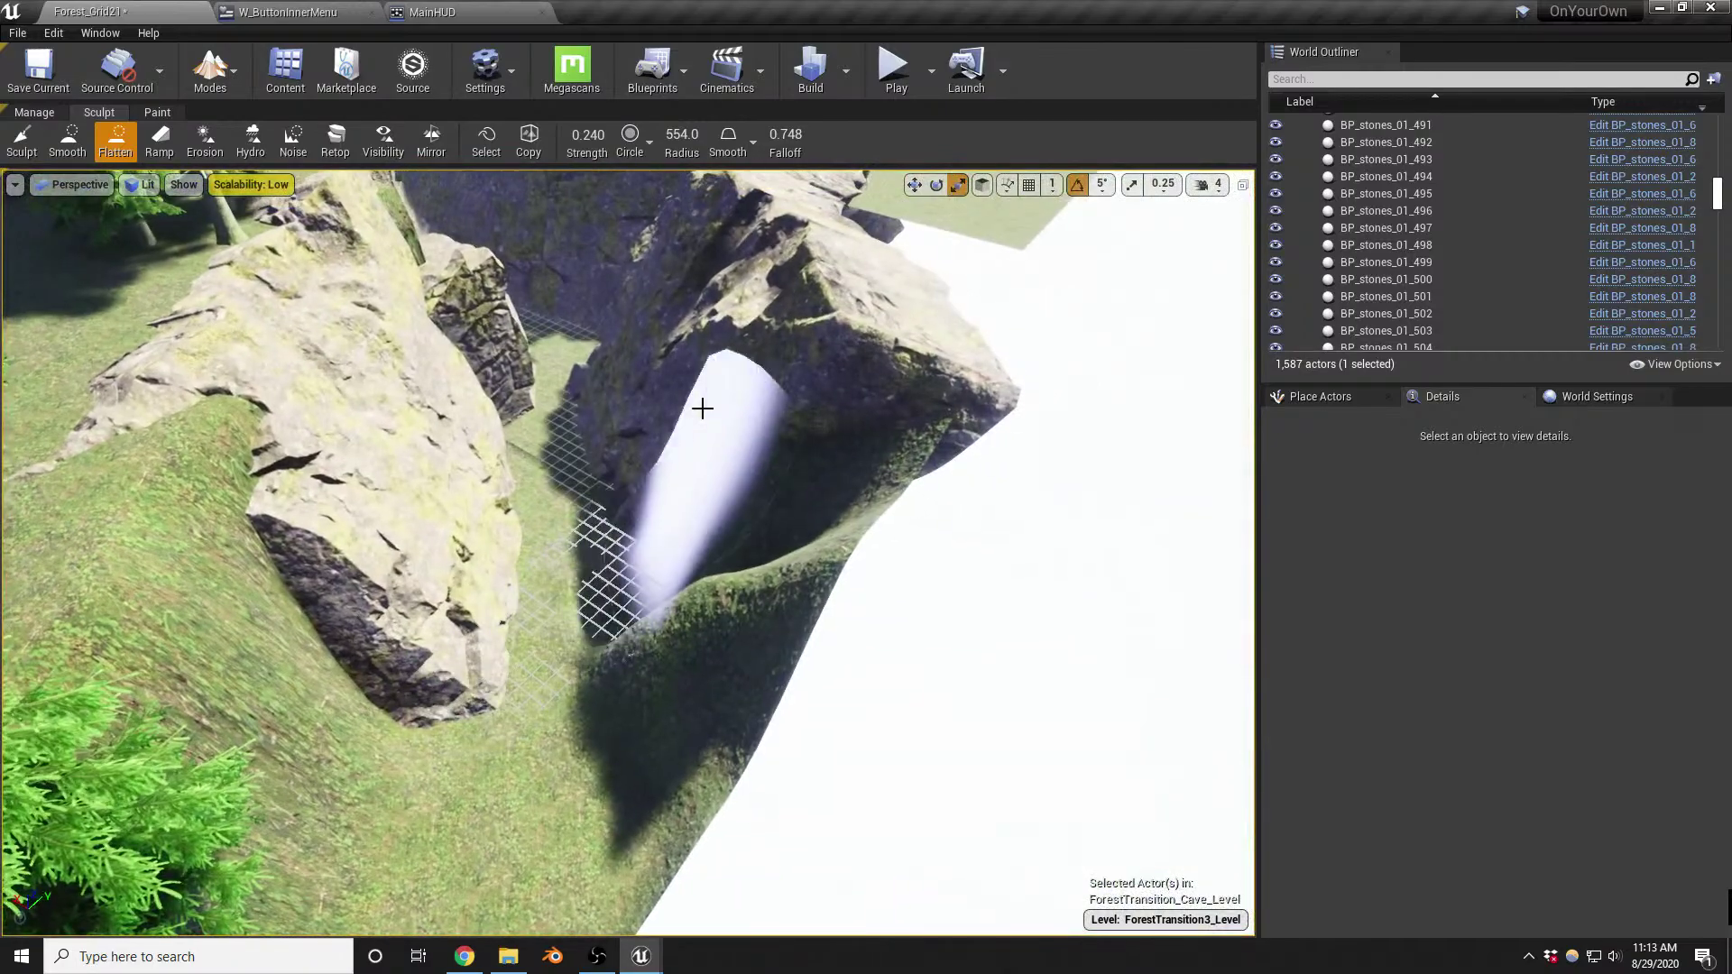
{"action": "mouse_move", "coordinate": [703, 403]}
{"action": "right_mouse_down"}
{"action": "mouse_move", "coordinate": [730, 397]}
{"action": "mouse_move", "coordinate": [721, 374]}
{"action": "mouse_move", "coordinate": [721, 442]}
{"action": "mouse_move", "coordinate": [568, 607]}
{"action": "right_mouse_up"}
{"action": "mouse_move", "coordinate": [532, 640]}
{"action": "left_mouse_down"}
{"action": "mouse_move", "coordinate": [483, 657]}
{"action": "mouse_move", "coordinate": [568, 646]}
{"action": "mouse_move", "coordinate": [514, 688]}
{"action": "mouse_move", "coordinate": [437, 598]}
{"action": "left_mouse_up"}
{"action": "right_click_drag", "start_coordinate": [435, 598], "coordinate": [442, 587]}
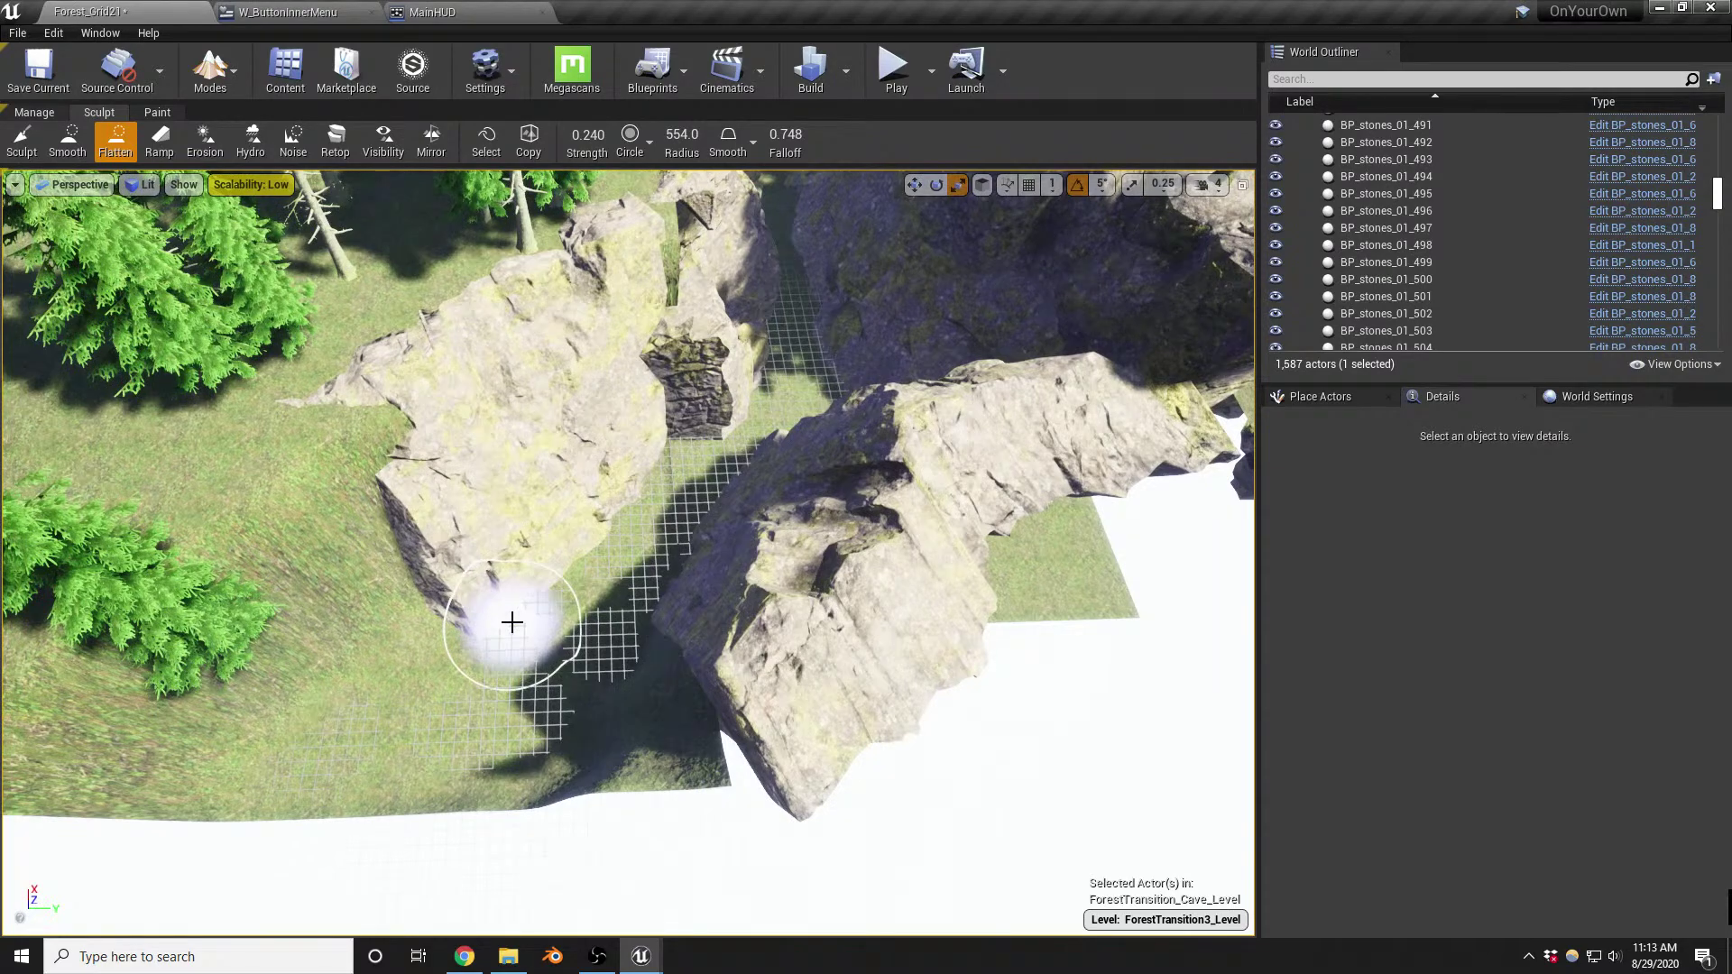
Leave landscape editing and duplicate the granite cliff SM_graniteCliff_v27, placing the copy toward the open end of the ravine
{"action": "key", "text": "shift+1"}
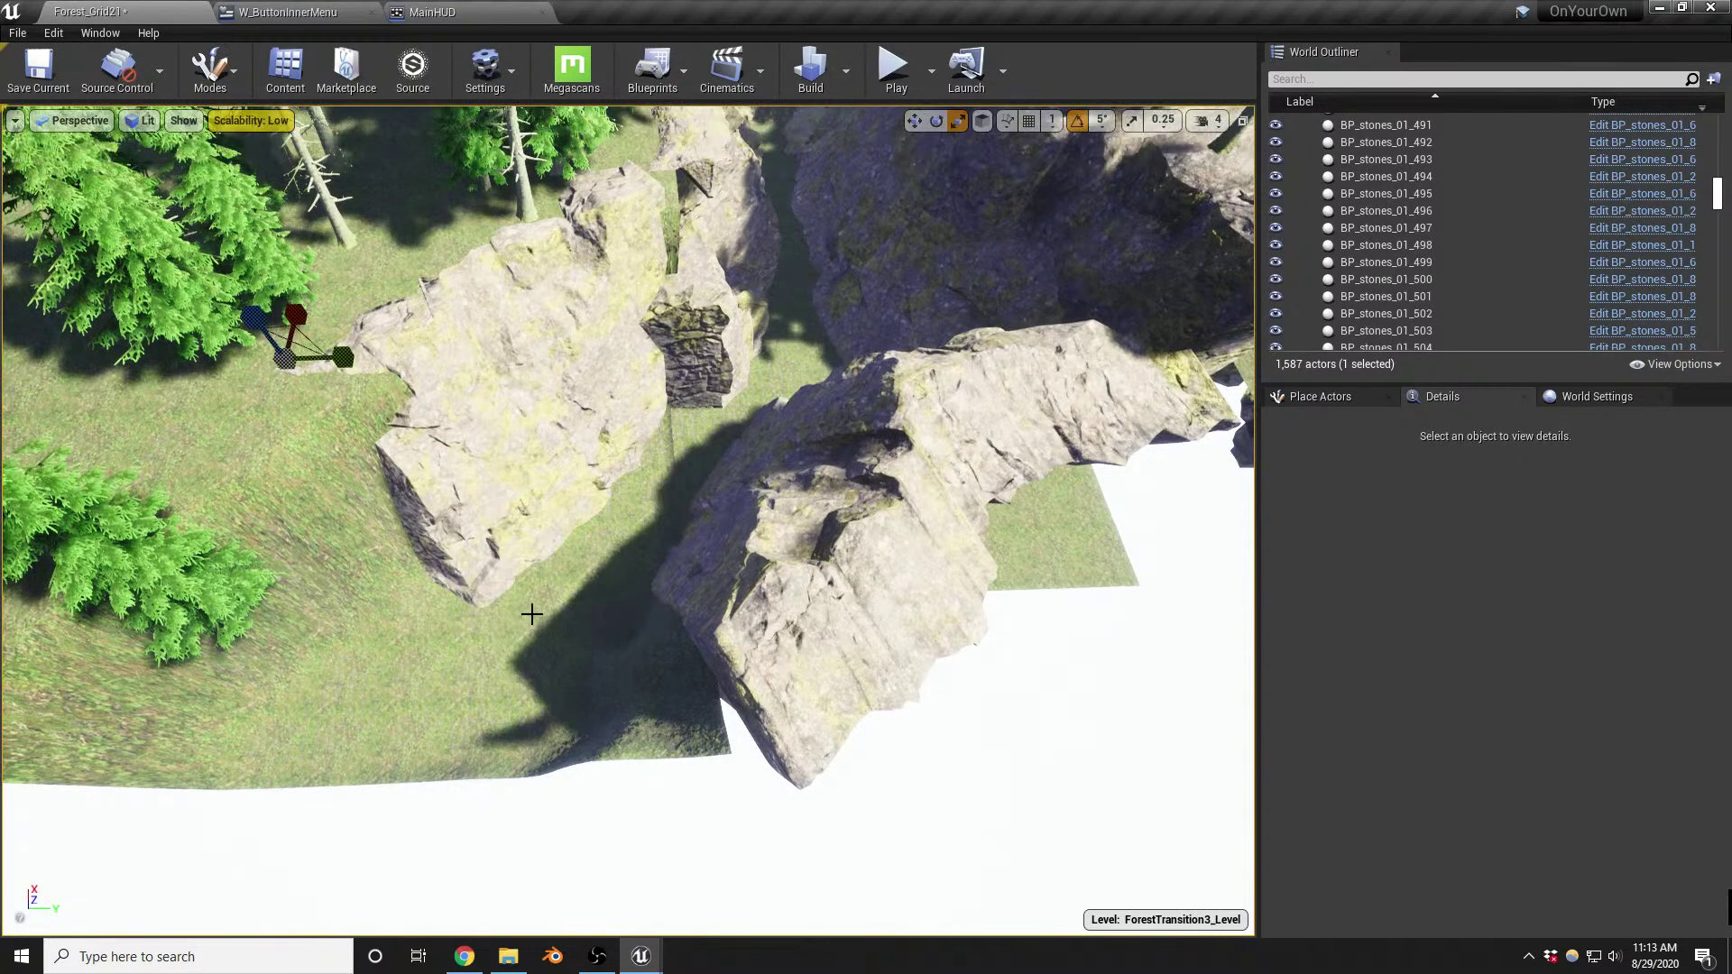
{"action": "right_click_drag", "start_coordinate": [520, 617], "coordinate": [517, 563]}
{"action": "right_click_drag", "start_coordinate": [630, 495], "coordinate": [631, 495]}
{"action": "left_click", "coordinate": [630, 495]}
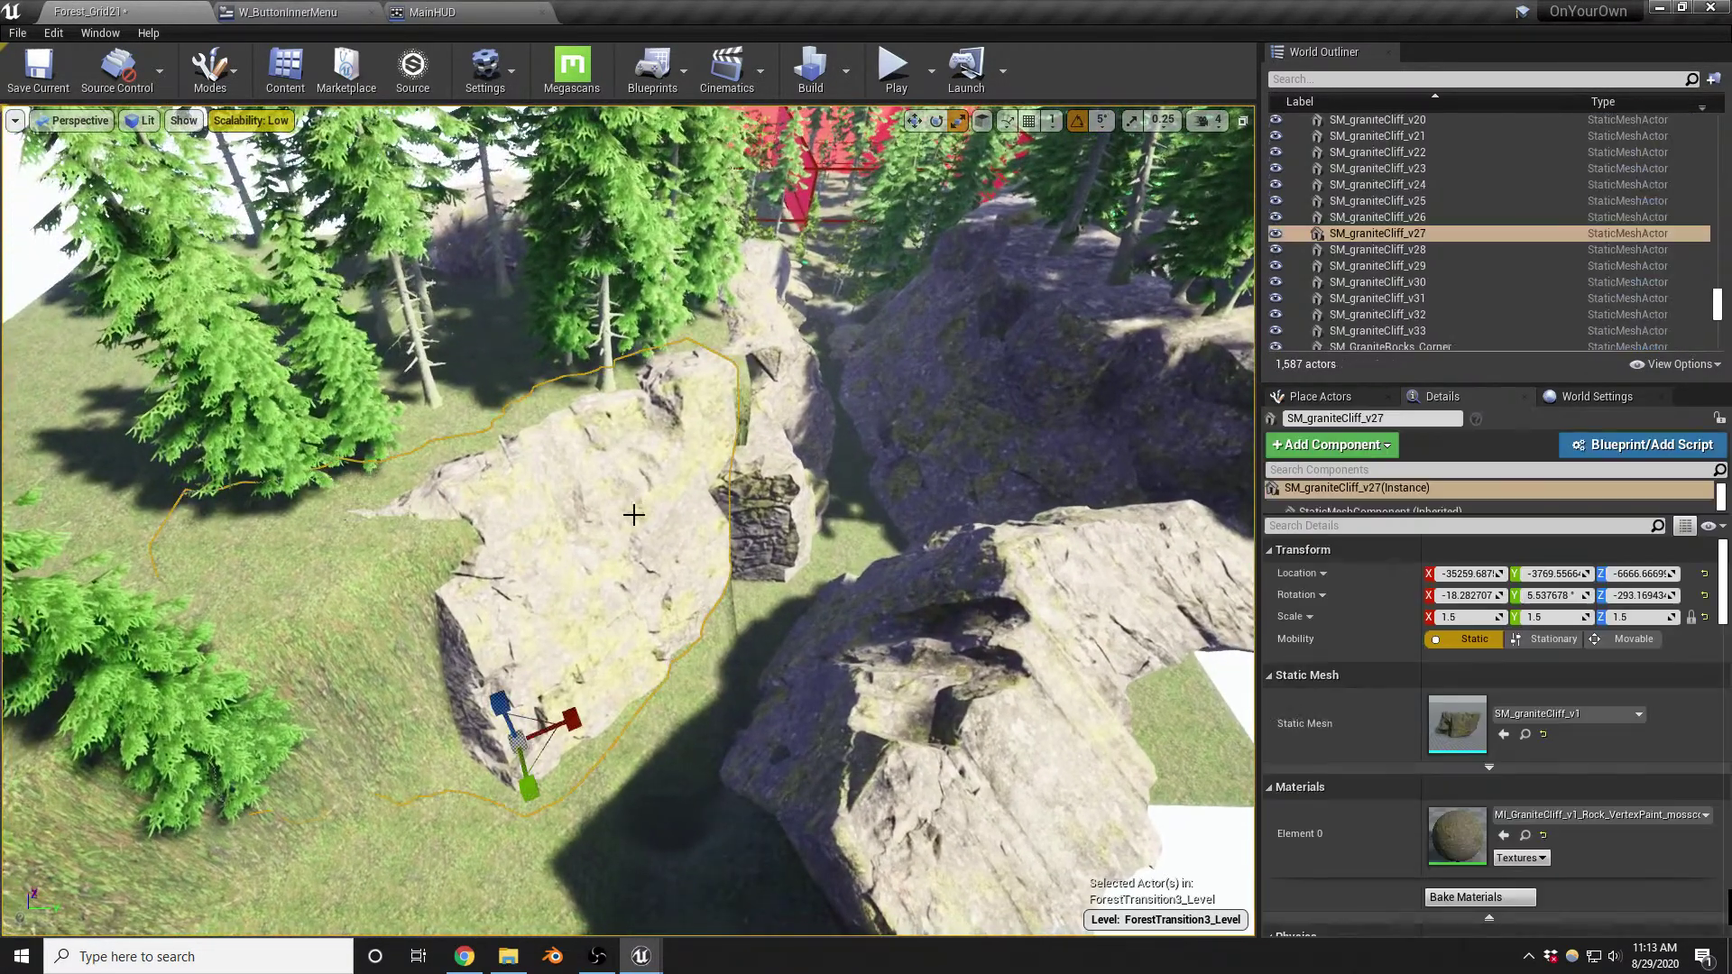
{"action": "key", "text": "f"}
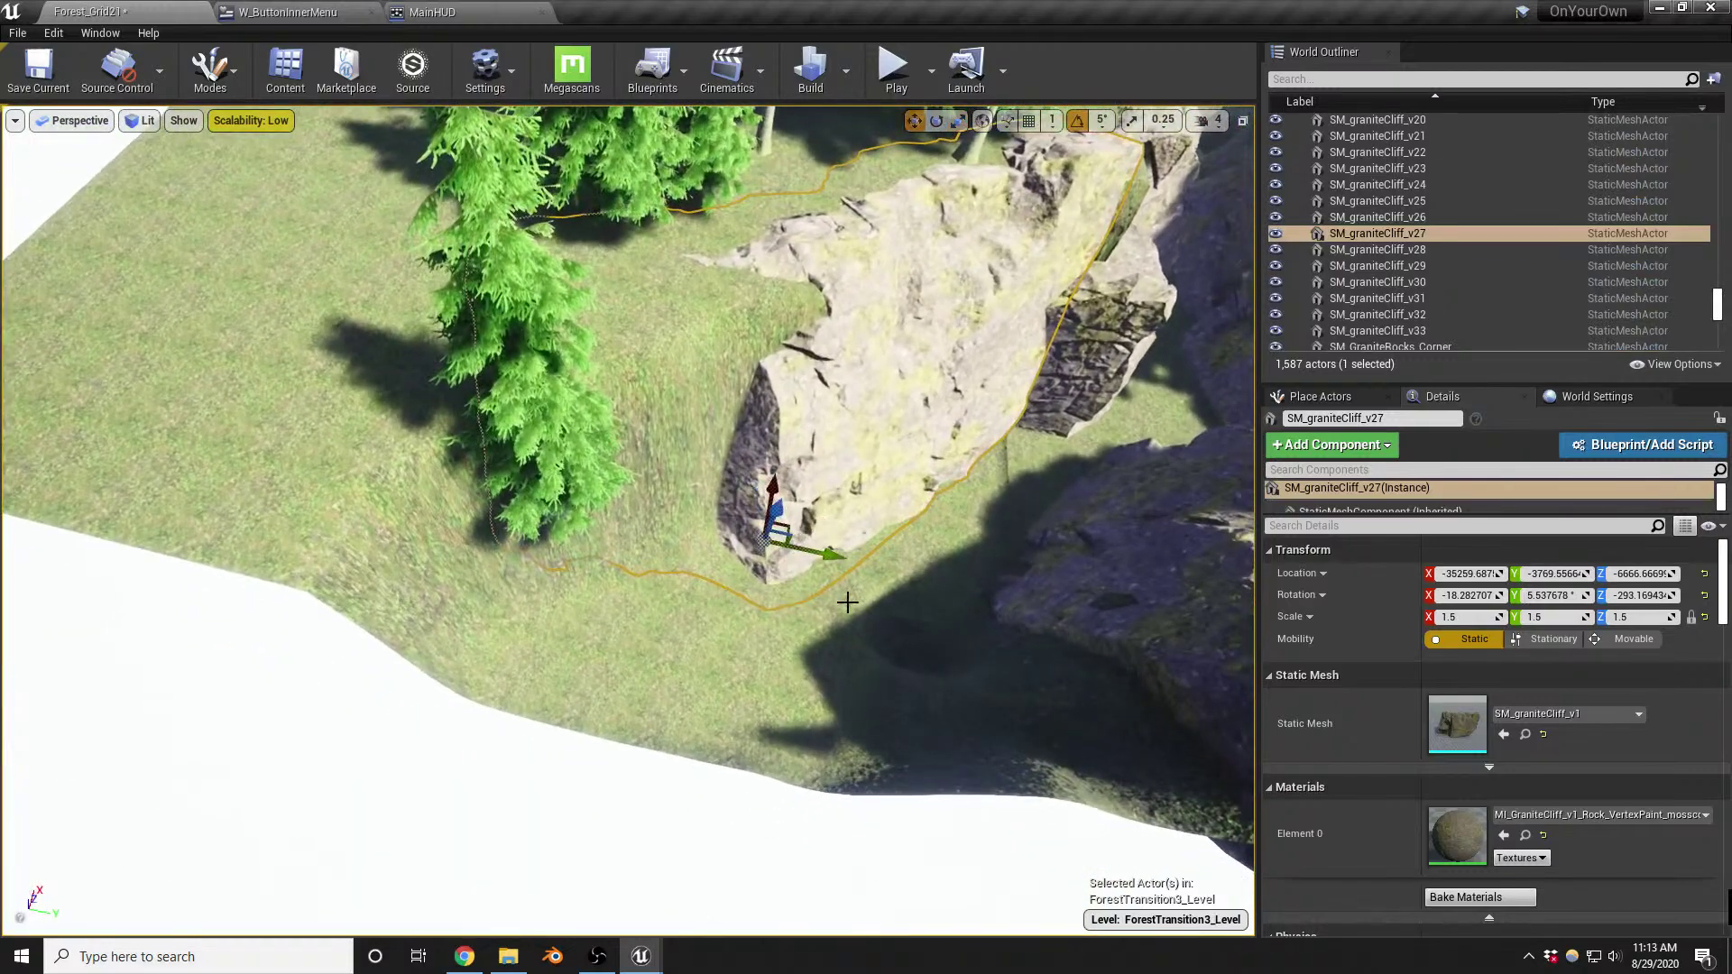
{"action": "left_click_drag", "start_coordinate": [794, 544], "coordinate": [524, 713], "text": "alt"}
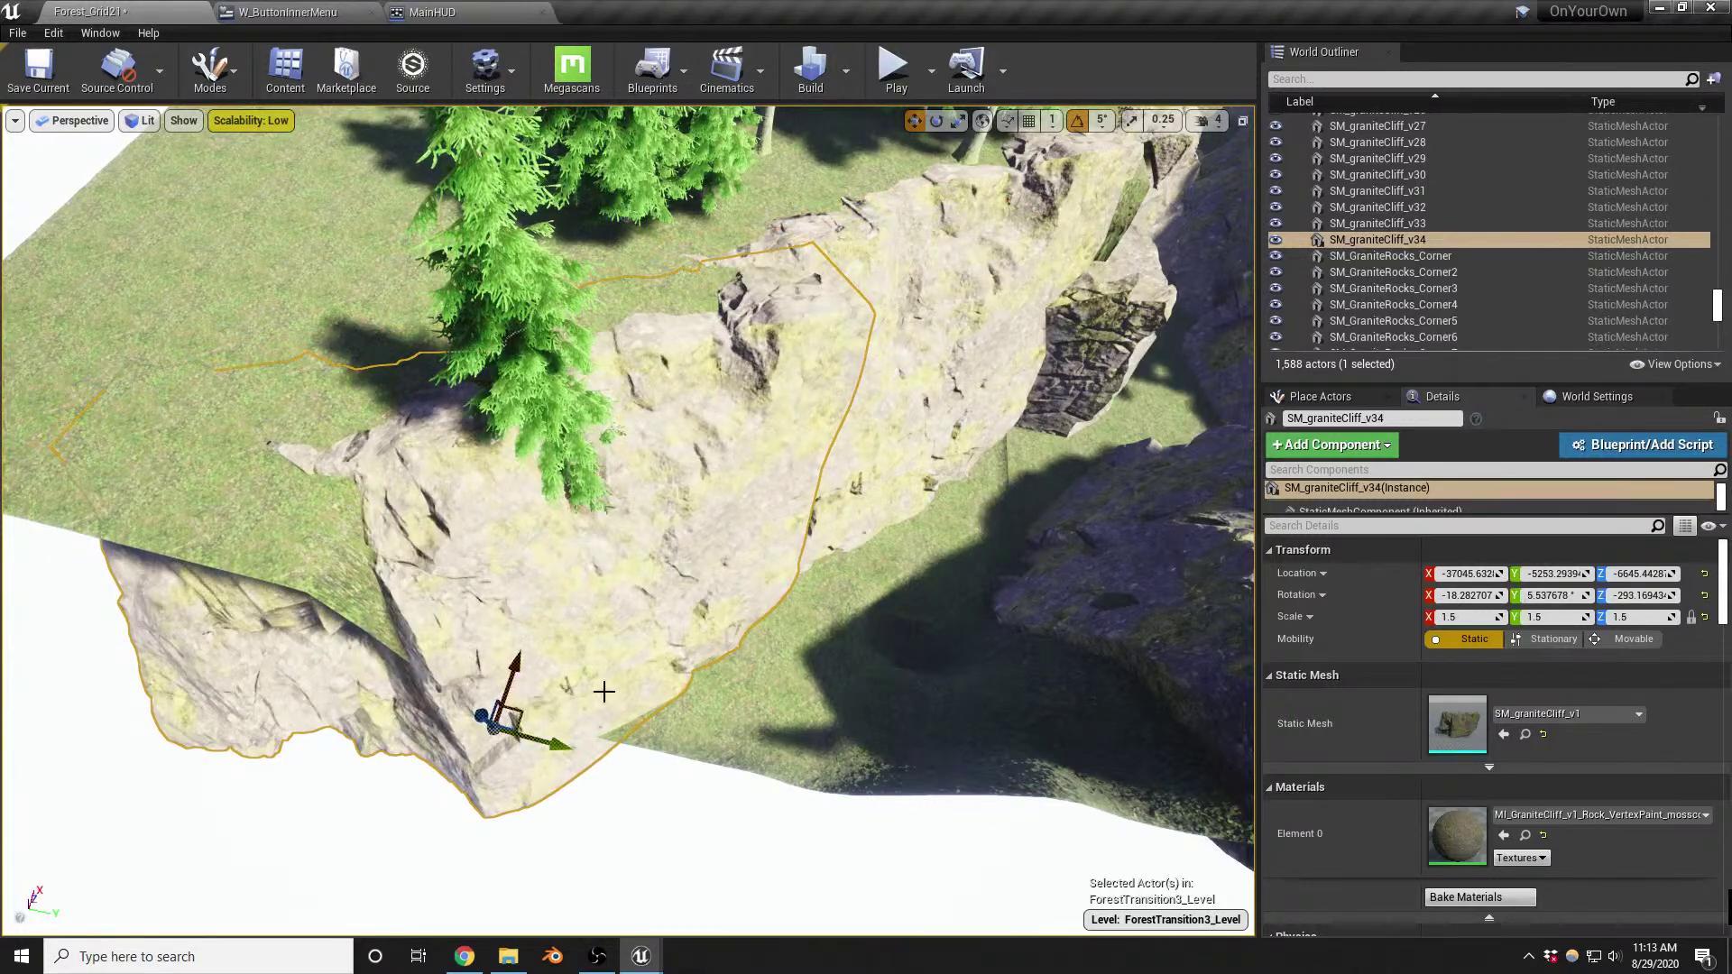
Rotate the copied cliff by 10° to -303.17° on Z and reposition it to about X -36762.5, Y -4941.6
{"action": "right_click_drag", "start_coordinate": [576, 700], "coordinate": [559, 689]}
{"action": "key", "text": "e"}
{"action": "mouse_move", "coordinate": [523, 834]}
{"action": "left_mouse_down"}
{"action": "mouse_move", "coordinate": [392, 837]}
{"action": "mouse_move", "coordinate": [496, 837]}
{"action": "left_mouse_up"}
{"action": "key", "text": "w"}
{"action": "scroll", "coordinate": [527, 736], "scroll_direction": "up", "scroll_amount": 3}
{"action": "left_click_drag", "start_coordinate": [527, 736], "coordinate": [578, 703]}
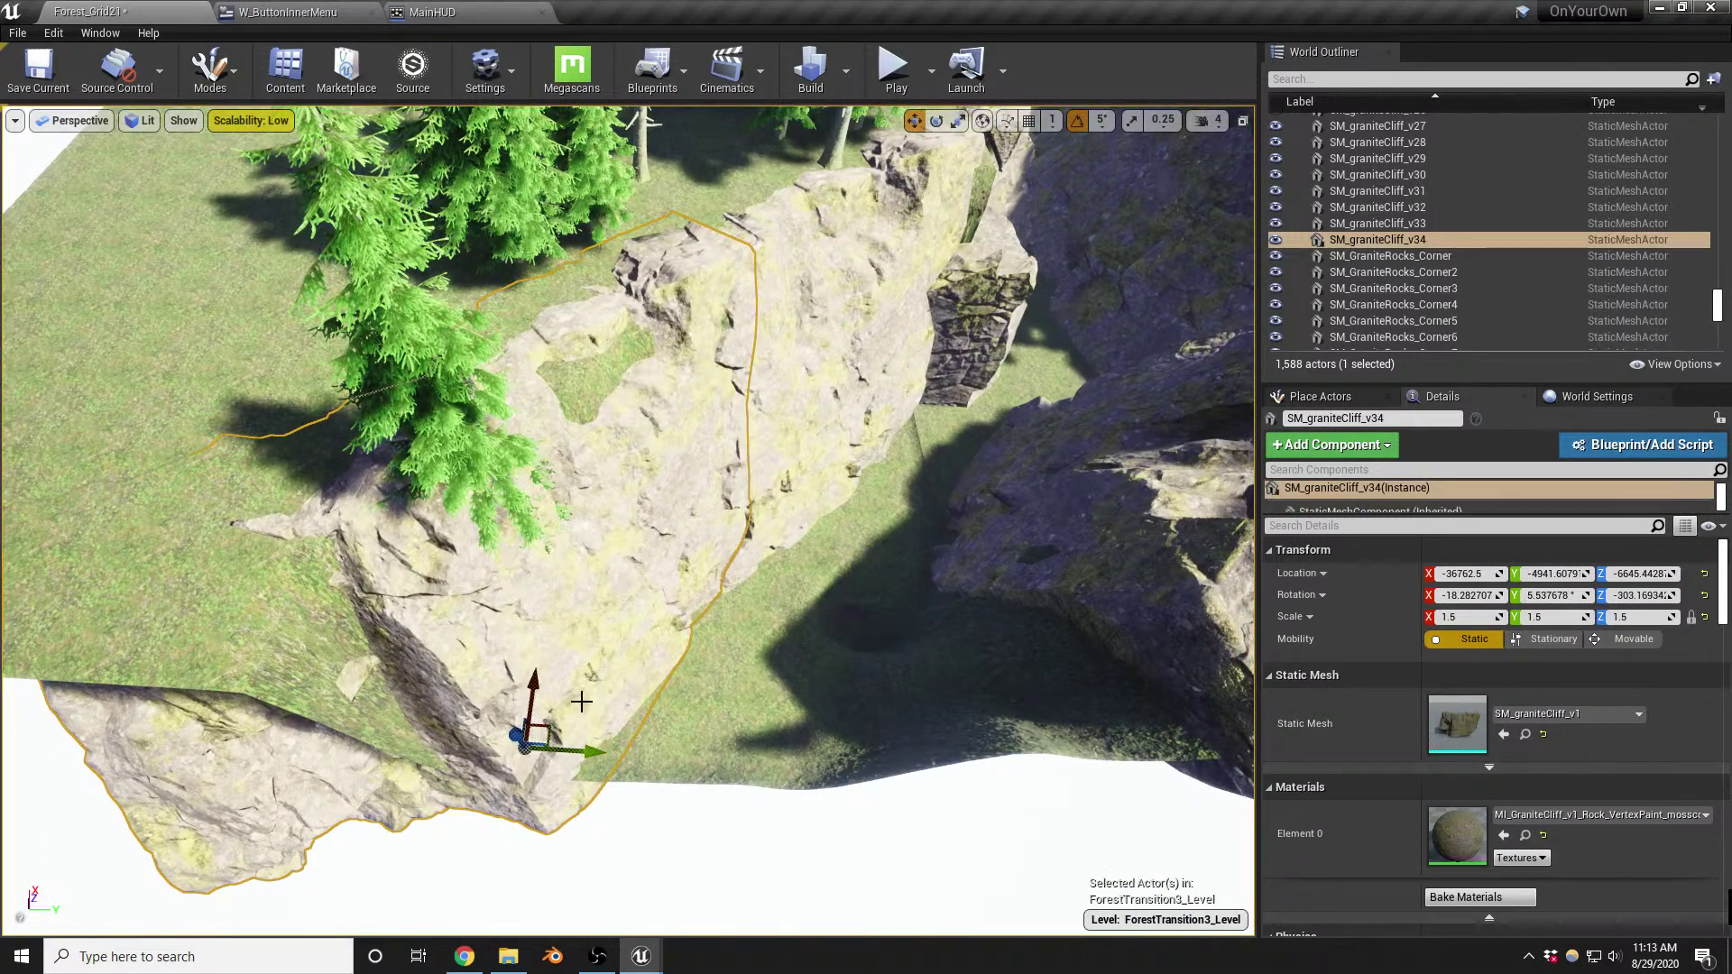
{"action": "key", "text": "XF86AudioLowerVolume"}
{"action": "key", "text": "alt+Tab"}
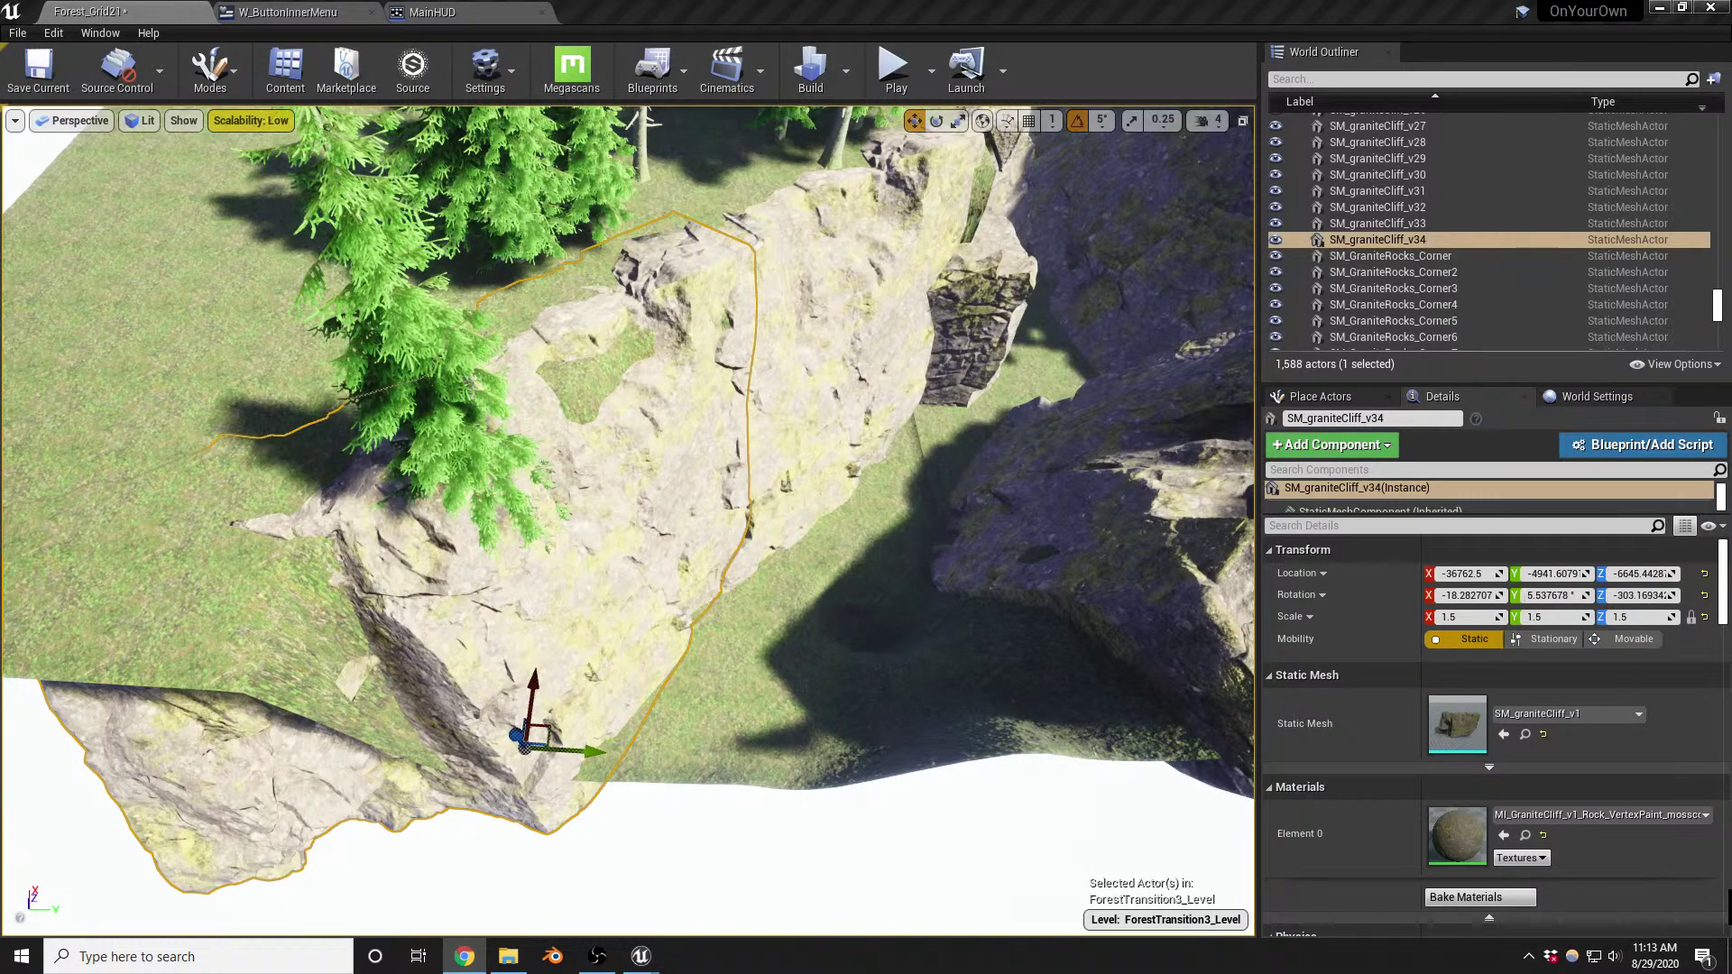
Move the cliff-top rock SM_CliffEdge21 back and down into the cliff, to about X -31645, Y -2363, Z -5283
{"action": "right_click_drag", "start_coordinate": [821, 540], "coordinate": [832, 595]}
{"action": "key", "text": "w"}
{"action": "key", "text": "w"}
{"action": "key", "text": "s"}
{"action": "left_click", "coordinate": [832, 595]}
{"action": "right_click_drag", "start_coordinate": [917, 553], "coordinate": [863, 410]}
{"action": "key", "text": "w"}
{"action": "left_click", "coordinate": [863, 411]}
{"action": "left_click", "coordinate": [1470, 618]}
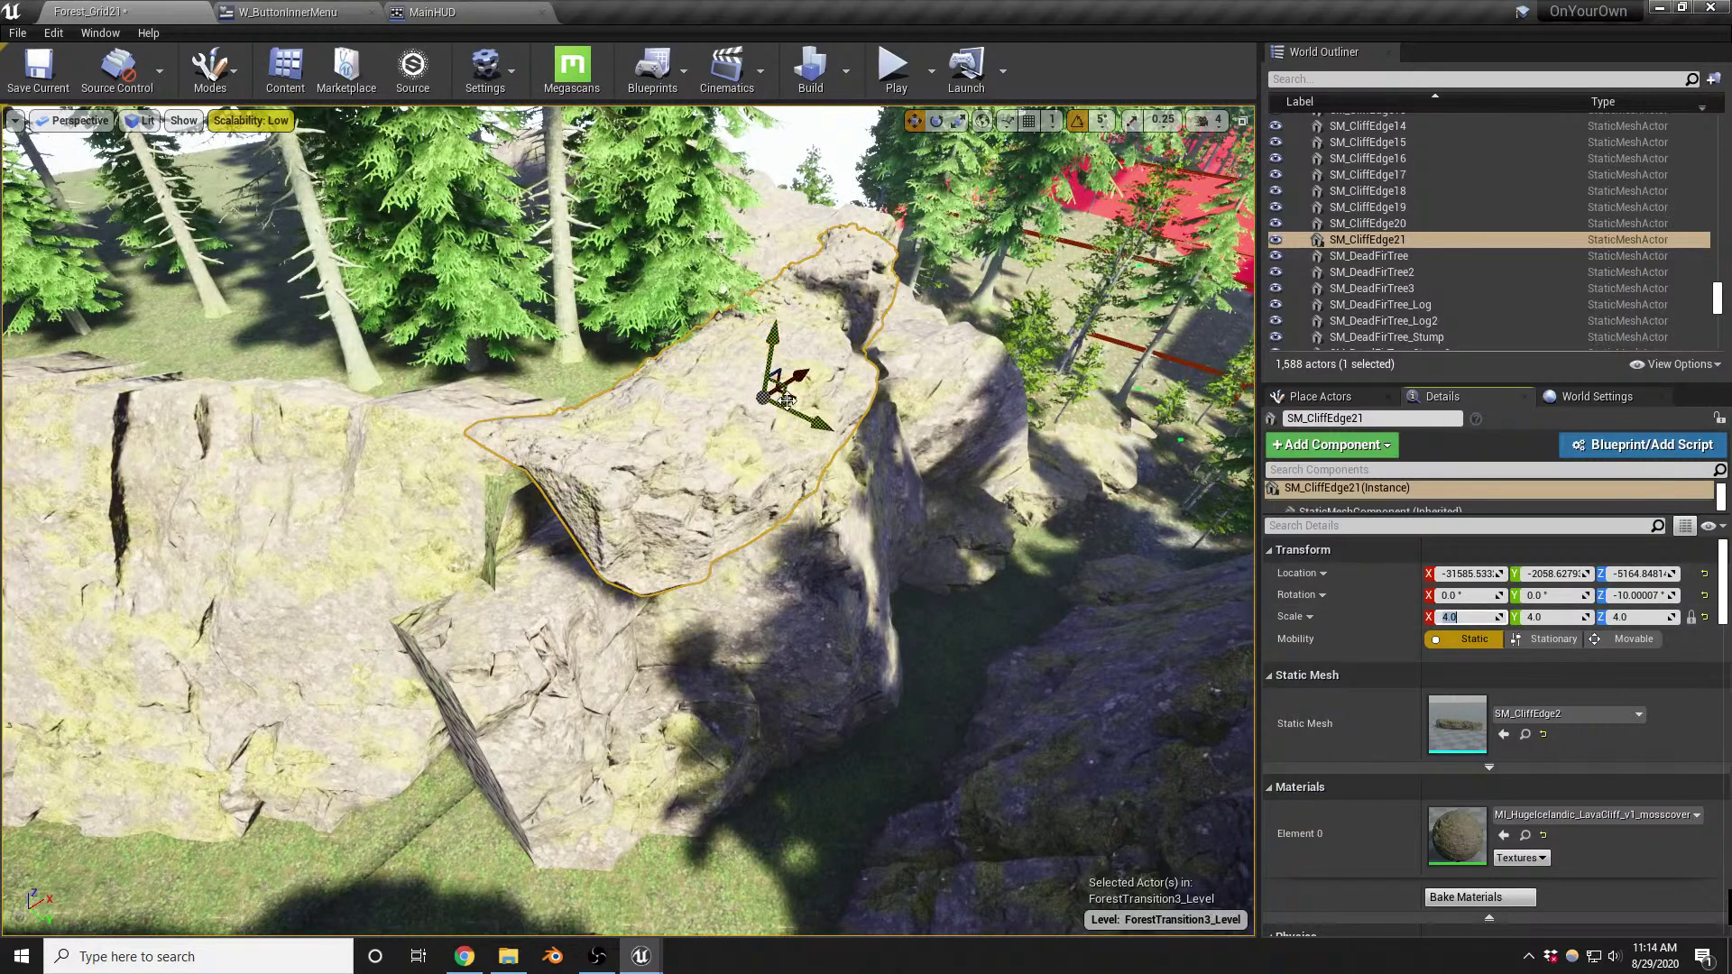
{"action": "left_click_drag", "start_coordinate": [798, 399], "coordinate": [752, 386]}
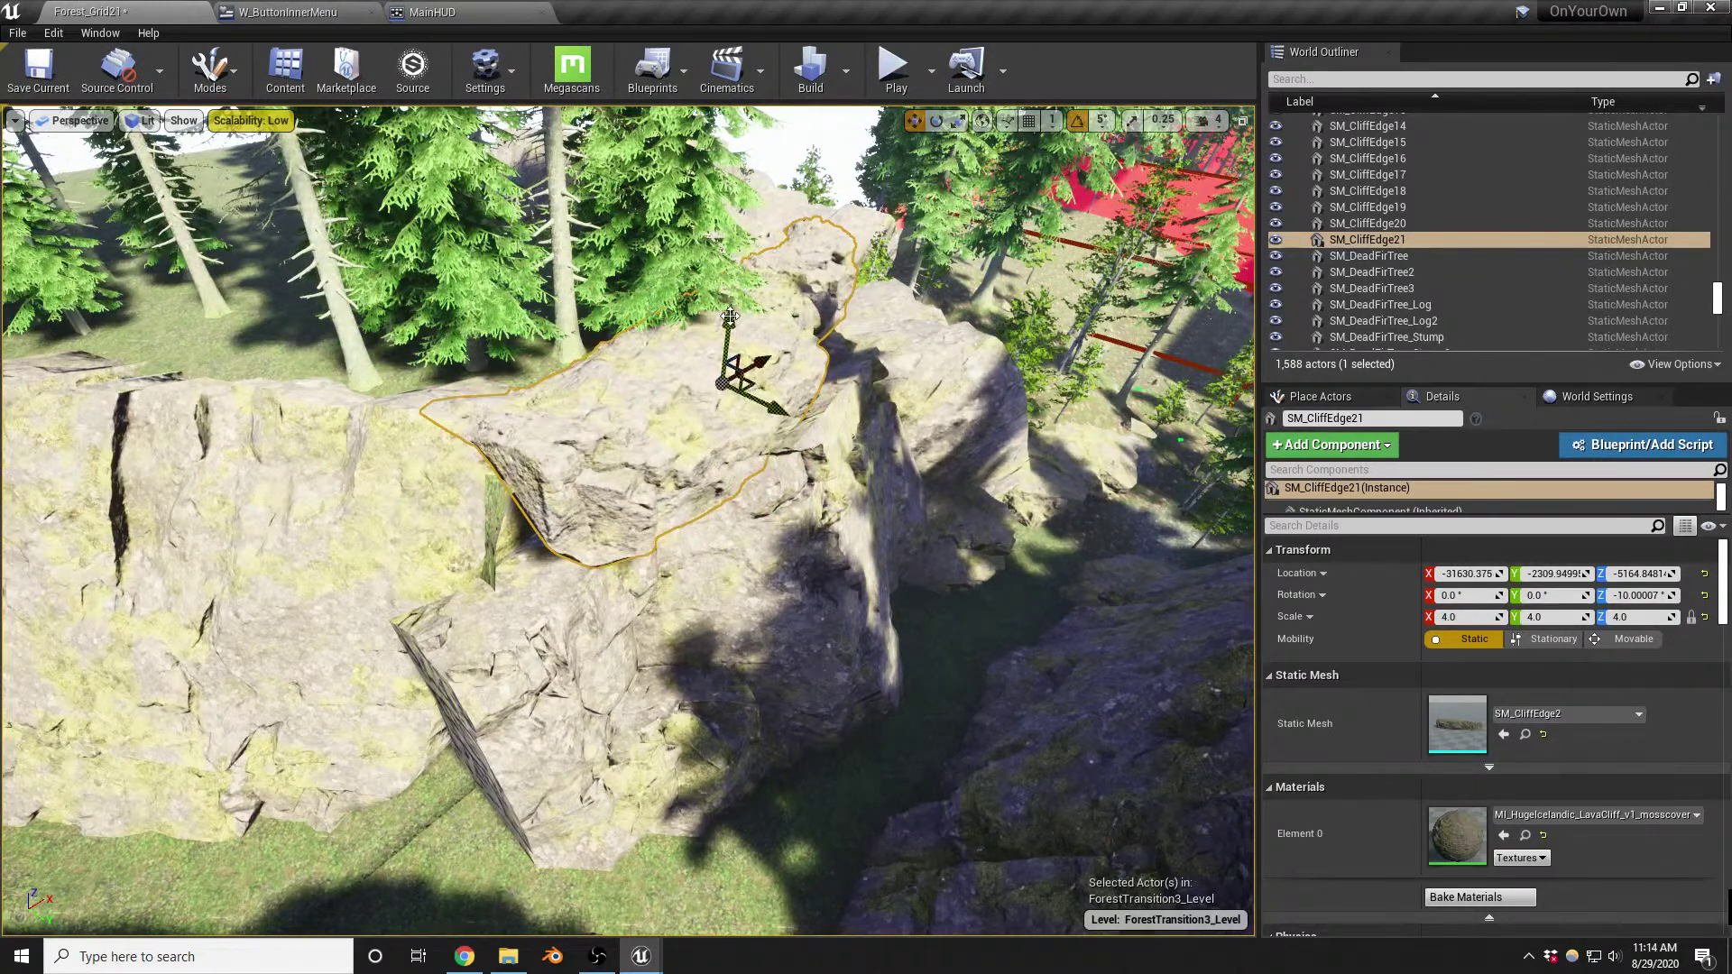
{"action": "left_click_drag", "start_coordinate": [730, 316], "coordinate": [730, 338]}
{"action": "left_click_drag", "start_coordinate": [745, 421], "coordinate": [742, 397]}
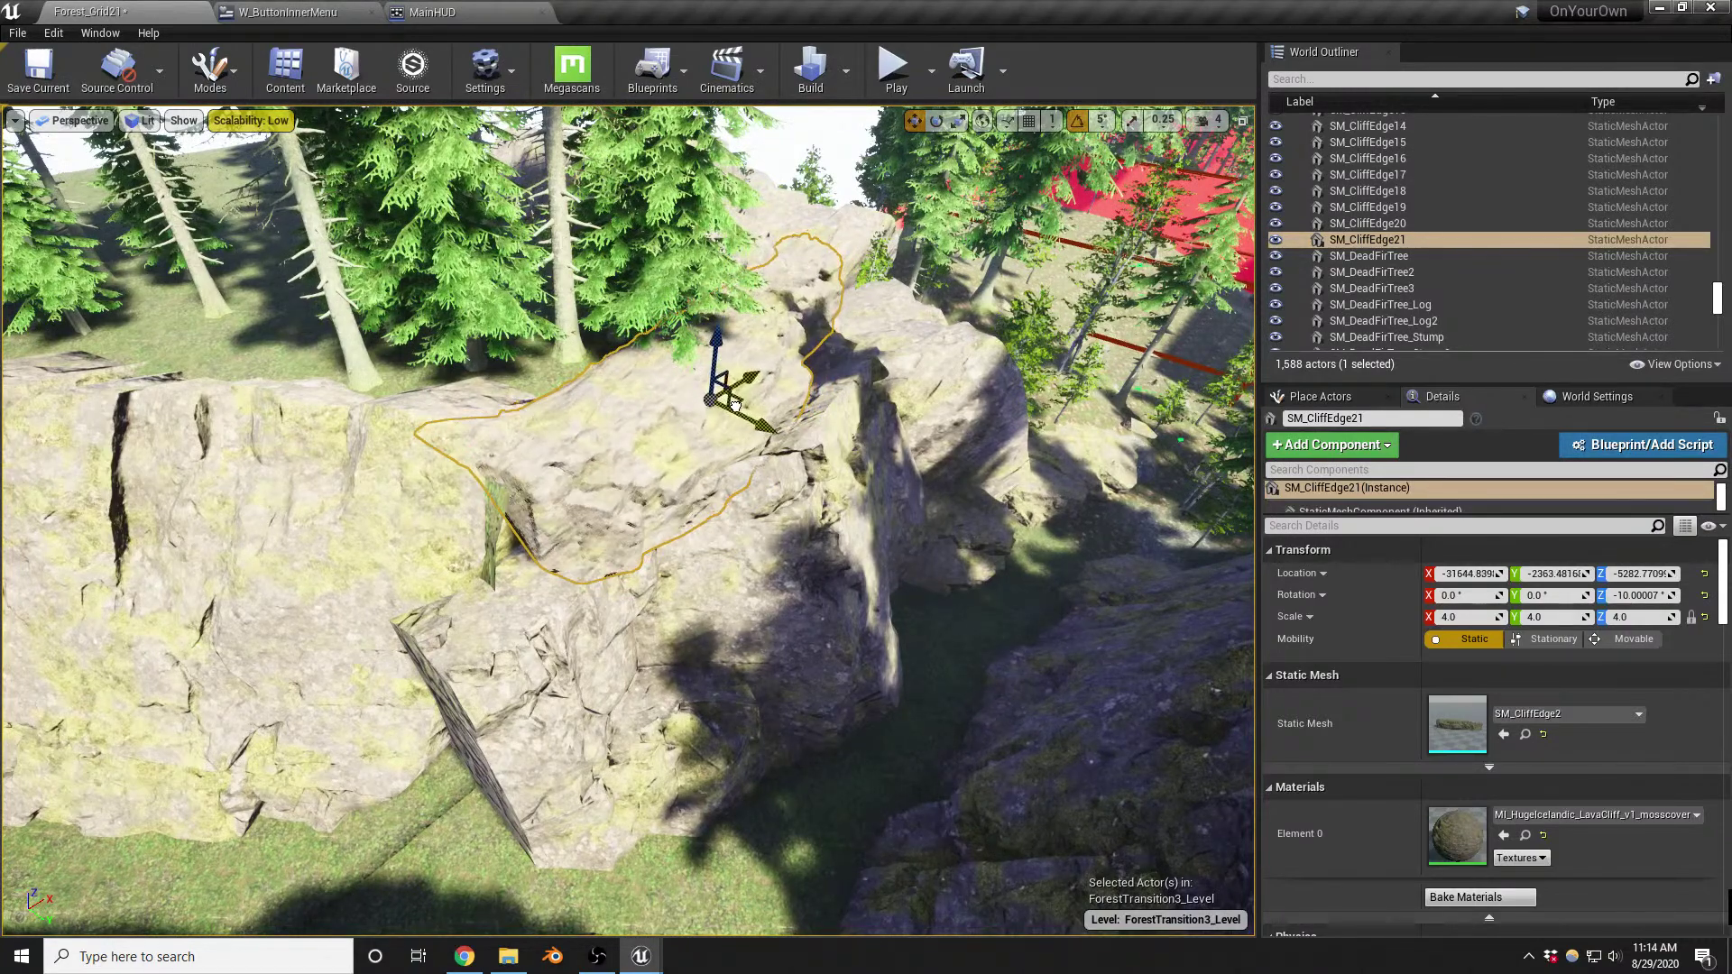
Rotate the granite cliff SM_graniteCliff_v26 by 10° to about 12.28° on Z and shift it along the cliff wall
{"action": "left_click", "coordinate": [731, 687]}
{"action": "key", "text": "e"}
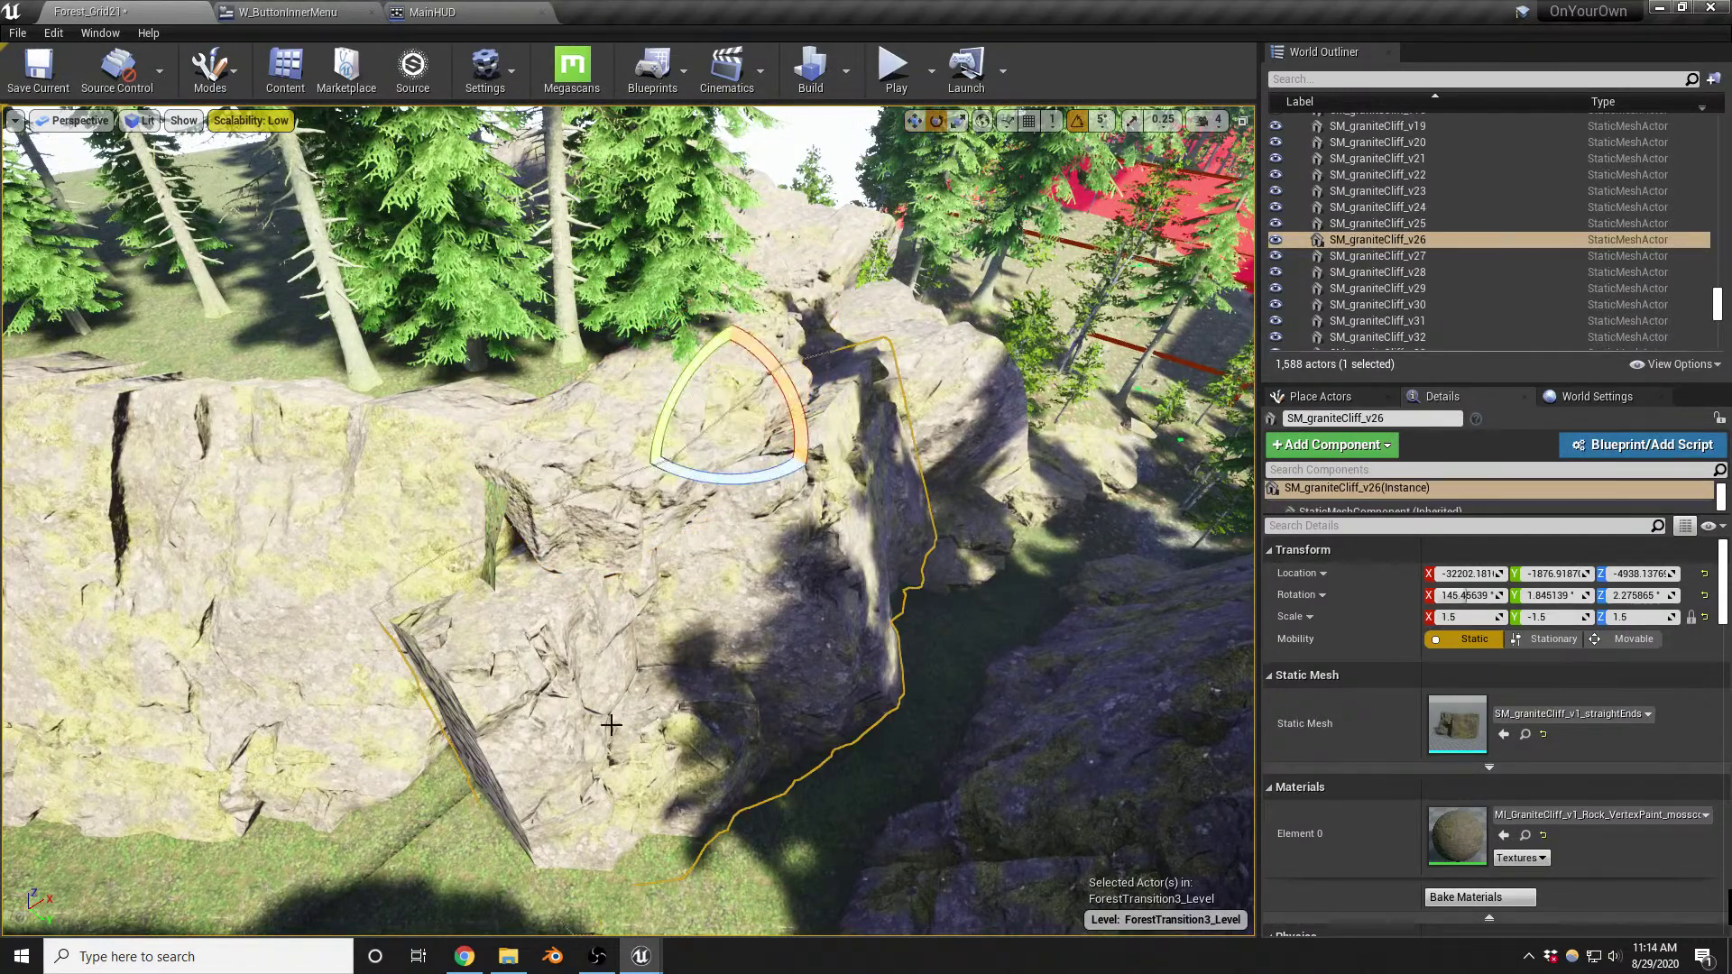
{"action": "right_click_drag", "start_coordinate": [757, 559], "coordinate": [742, 555]}
{"action": "left_click_drag", "start_coordinate": [777, 486], "coordinate": [807, 487]}
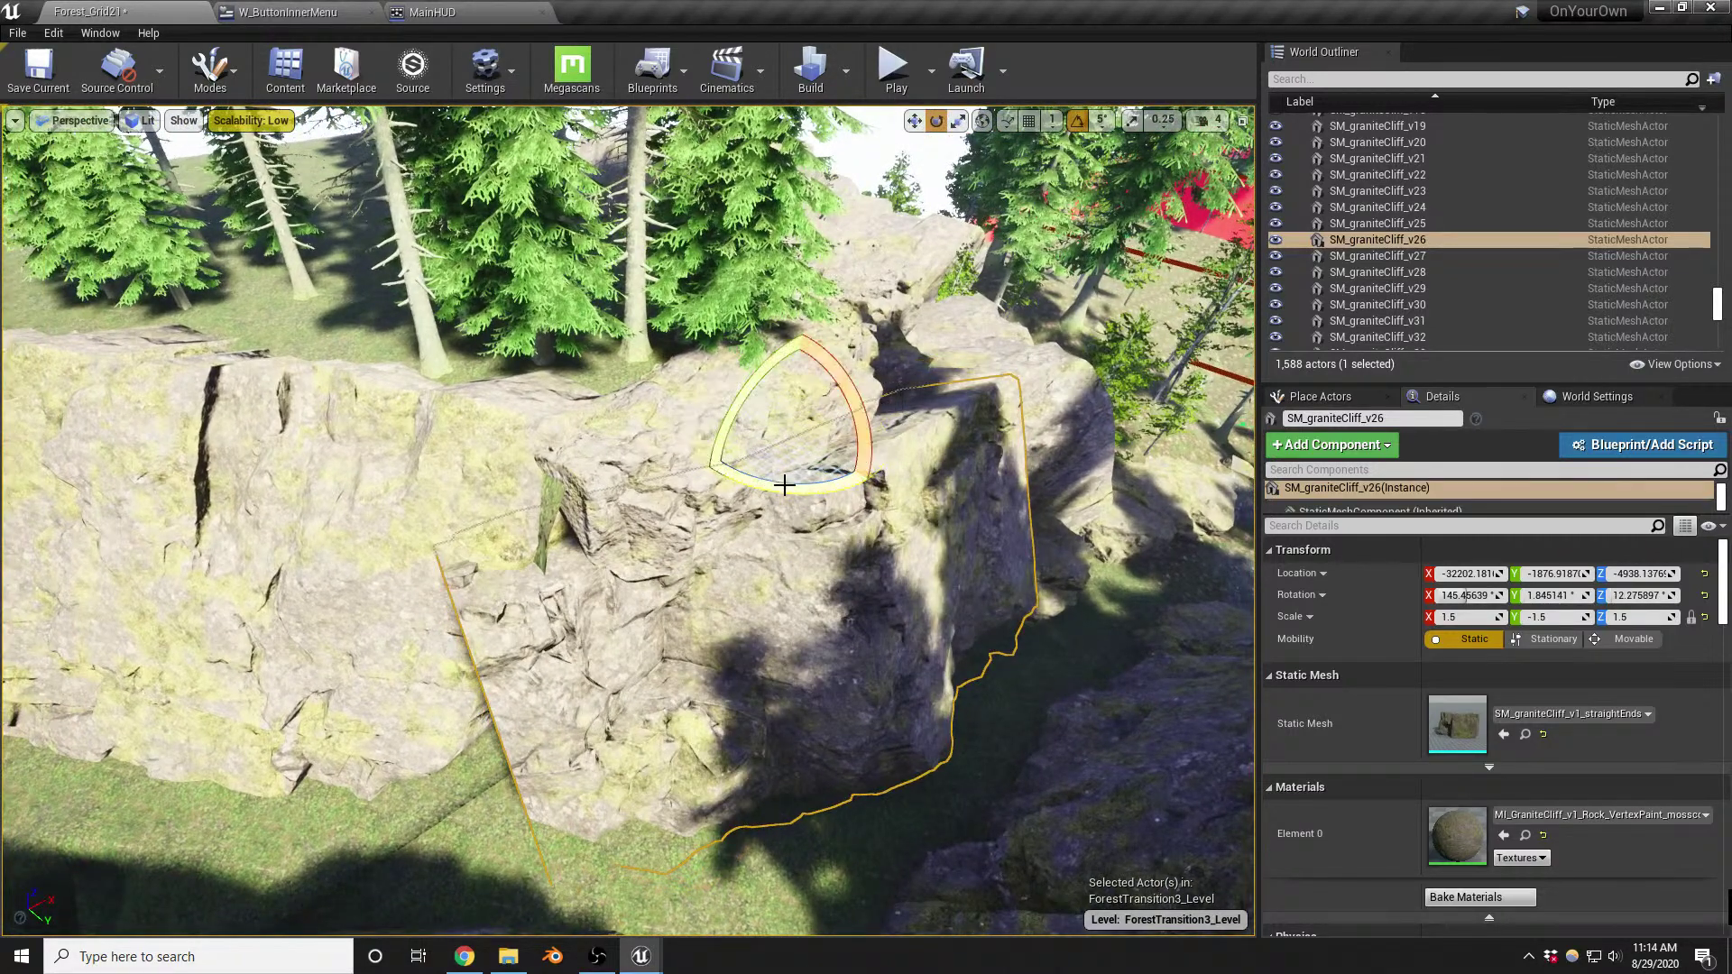
{"action": "key", "text": "w"}
{"action": "left_click_drag", "start_coordinate": [798, 397], "coordinate": [837, 379]}
Reposition the cliff-top rock SM_CliffEdge21 to about X -31258, Y -2495 and save the level
{"action": "left_click", "coordinate": [731, 463]}
{"action": "right_click_drag", "start_coordinate": [863, 512], "coordinate": [879, 497]}
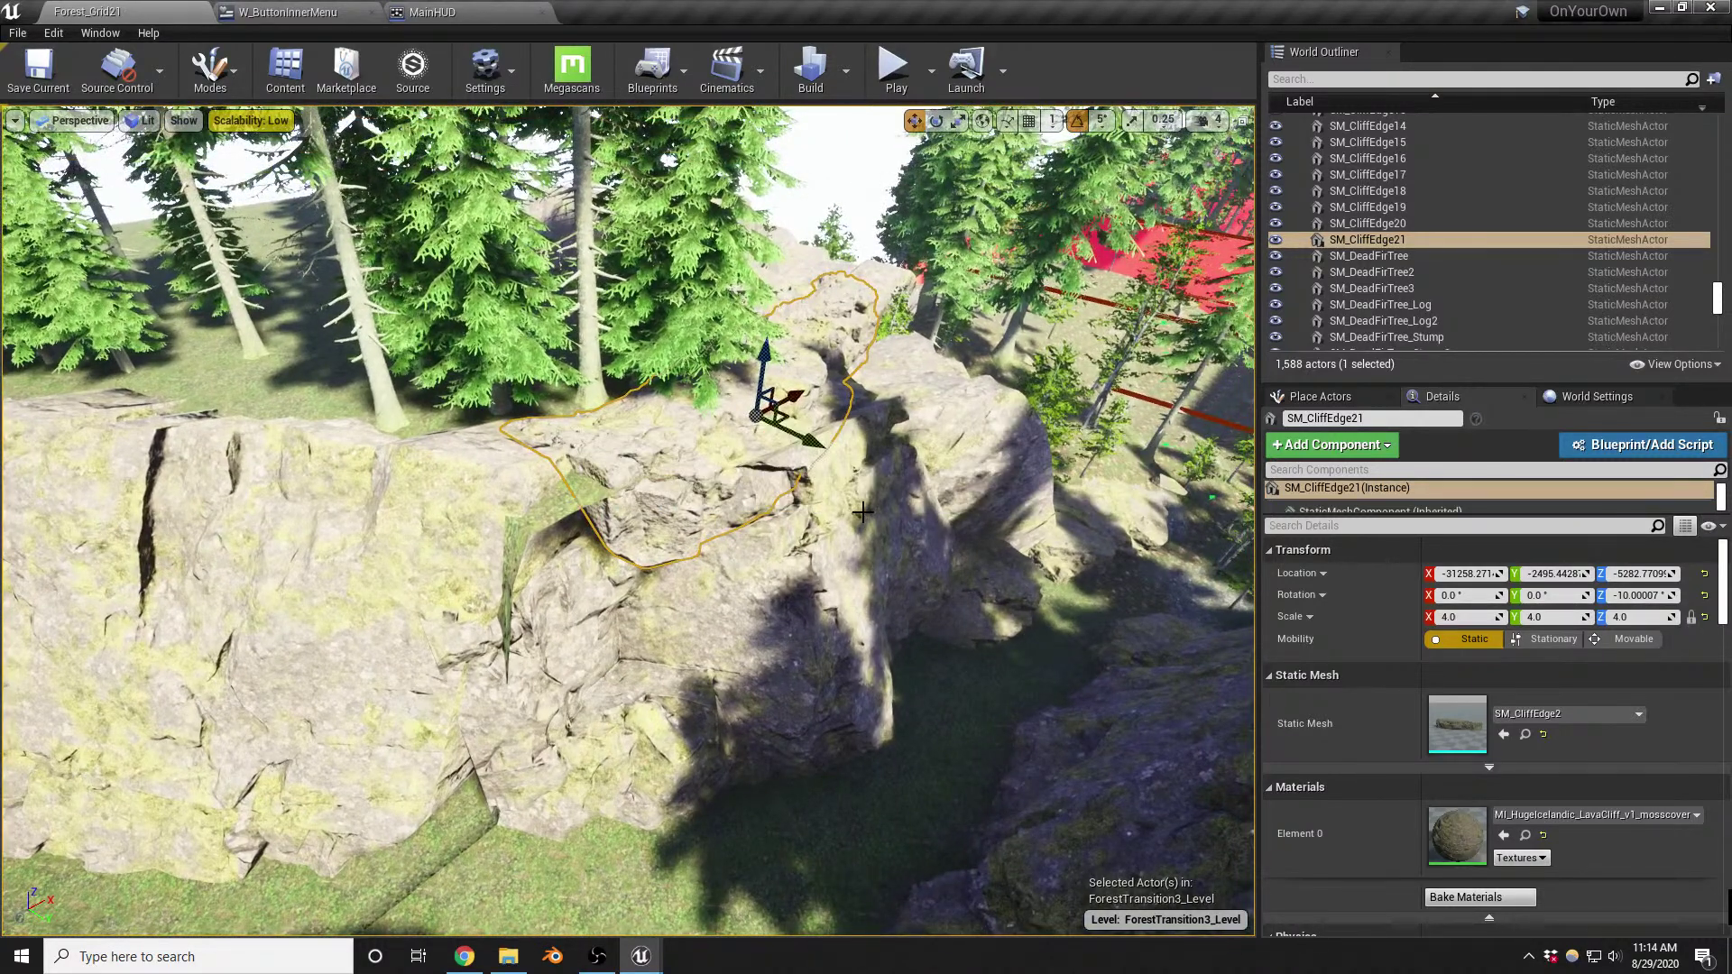
{"action": "key", "text": "ctrl+s"}
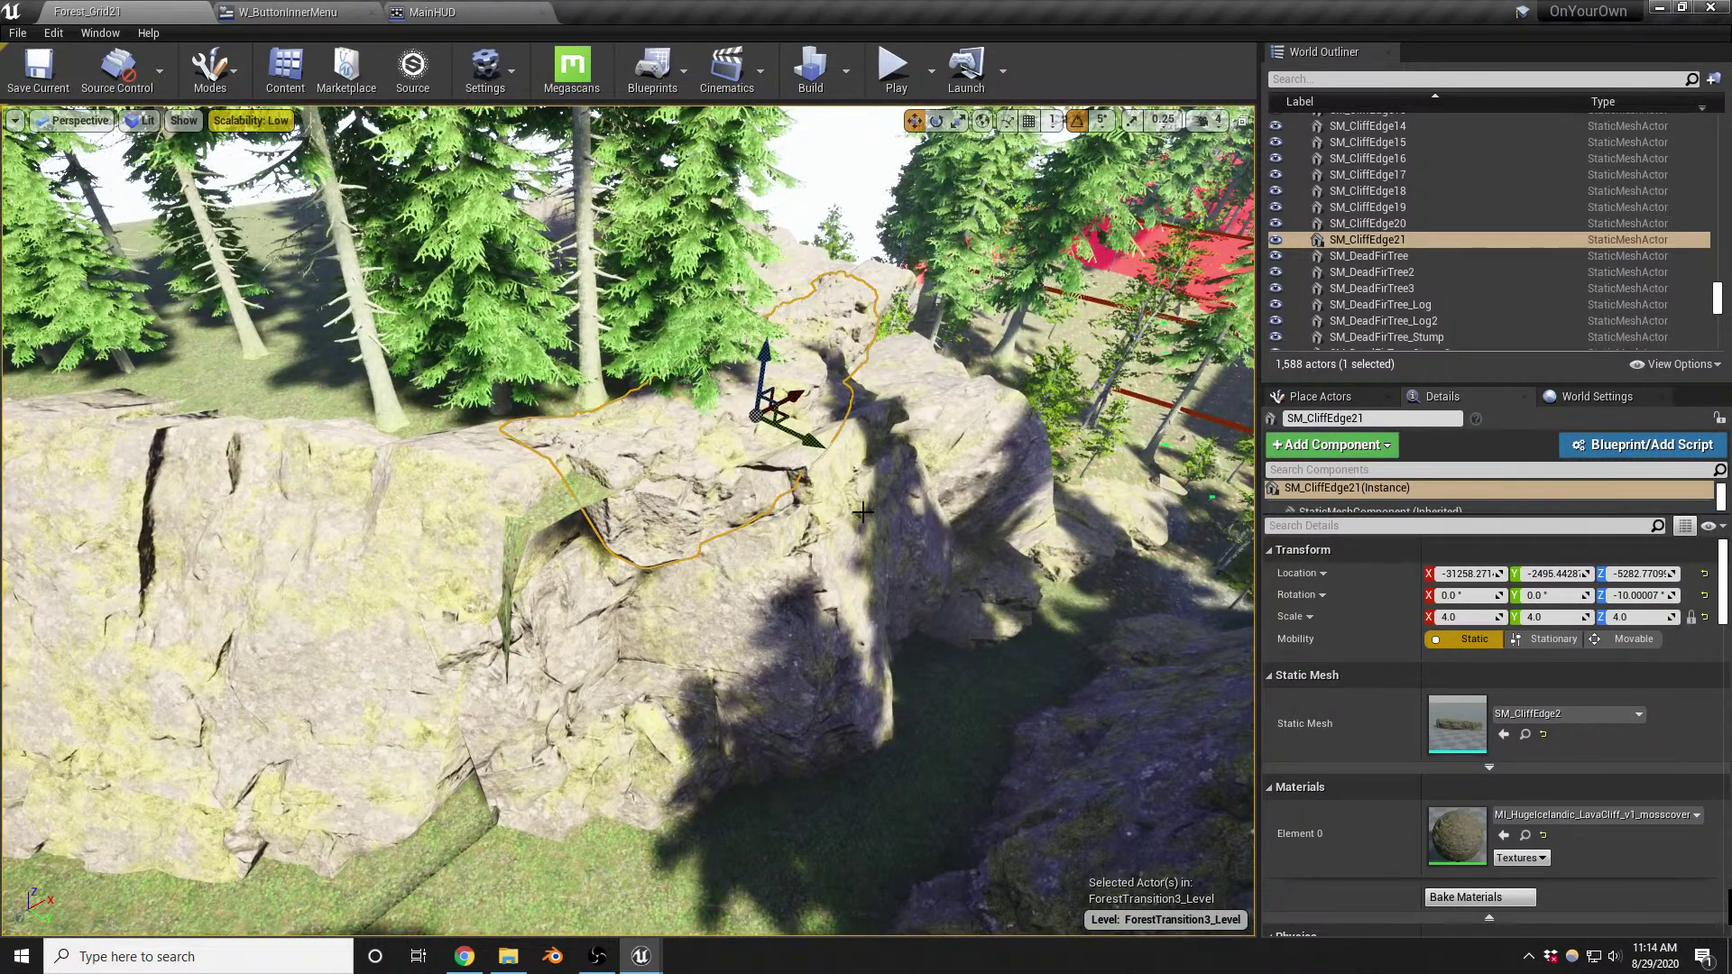
Play-test the forest level by walking forward along the river
{"action": "key", "text": "alt+p"}
{"action": "key", "text": "w"}
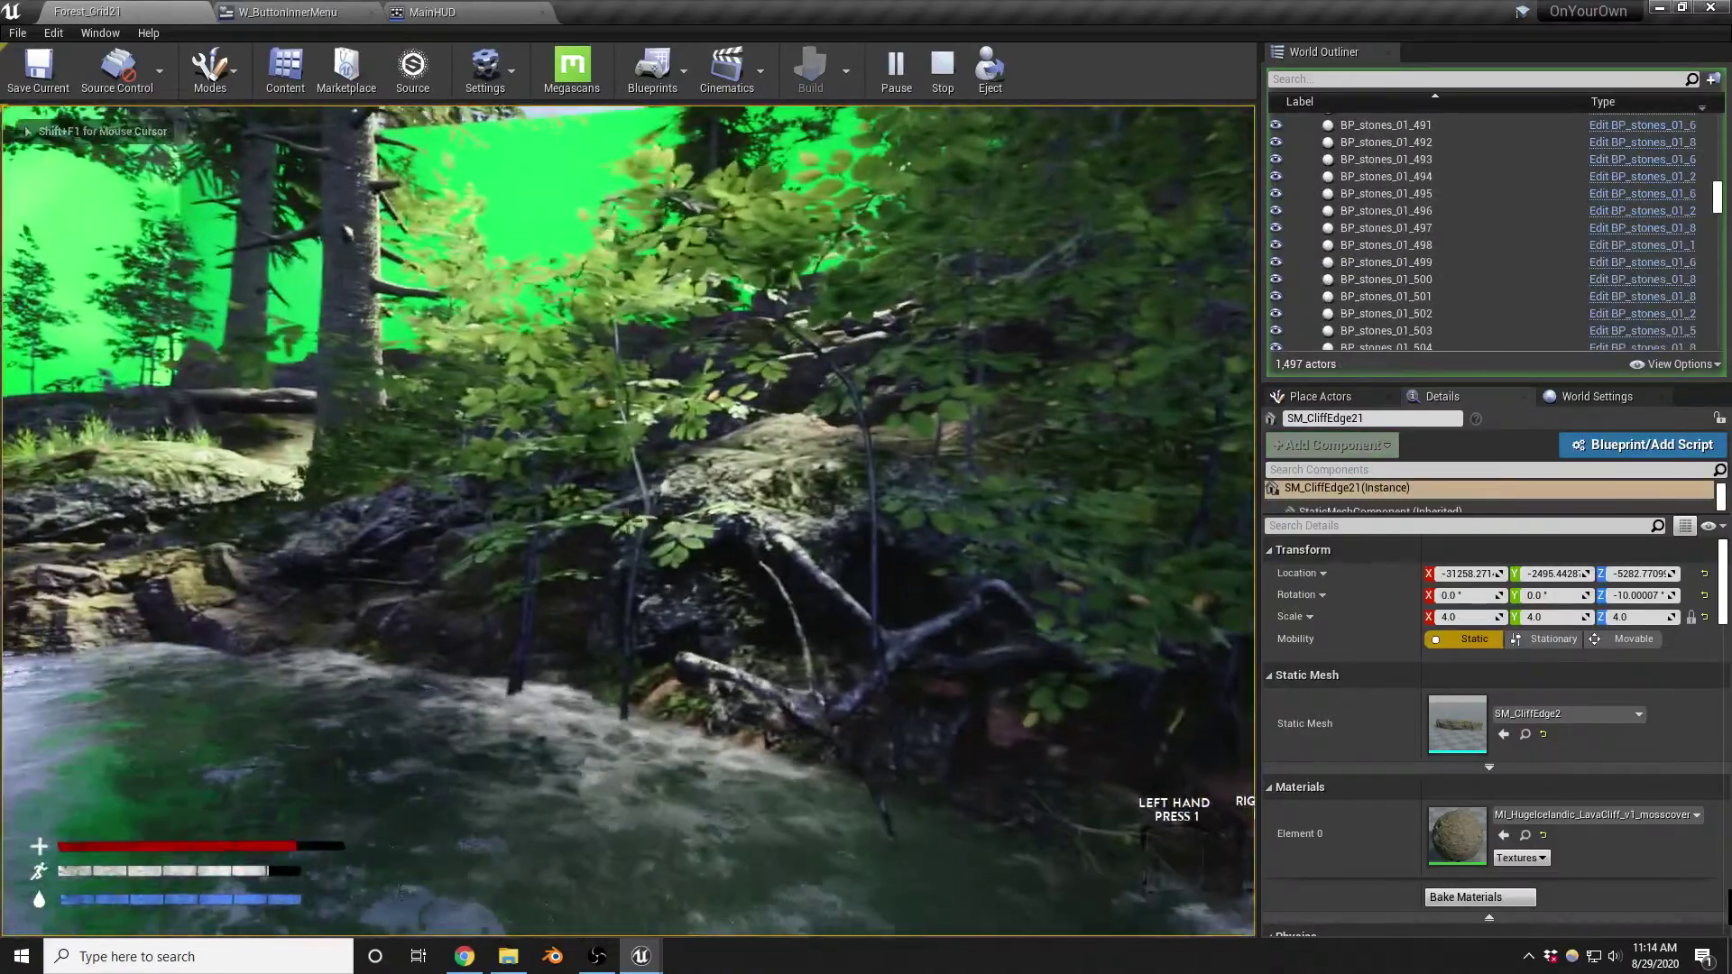
{"action": "key", "text": "w"}
Pause the game and review its Video, Audio and Advanced settings
{"action": "key", "text": "Escape"}
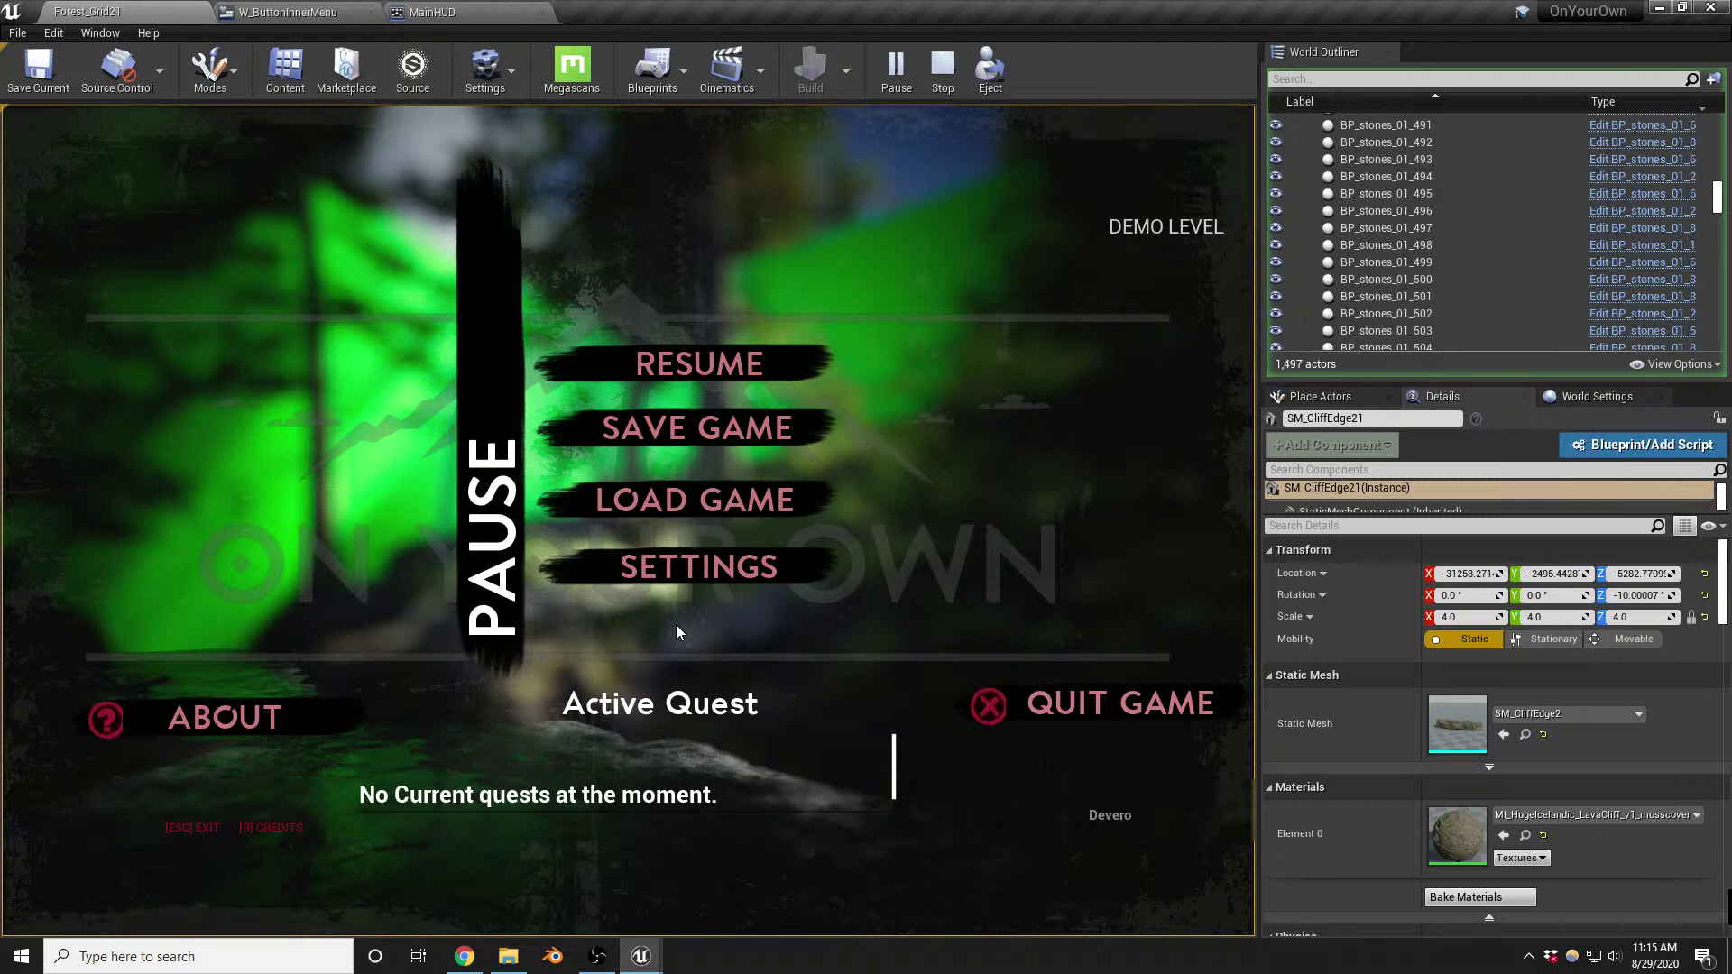
{"action": "left_click", "coordinate": [694, 566]}
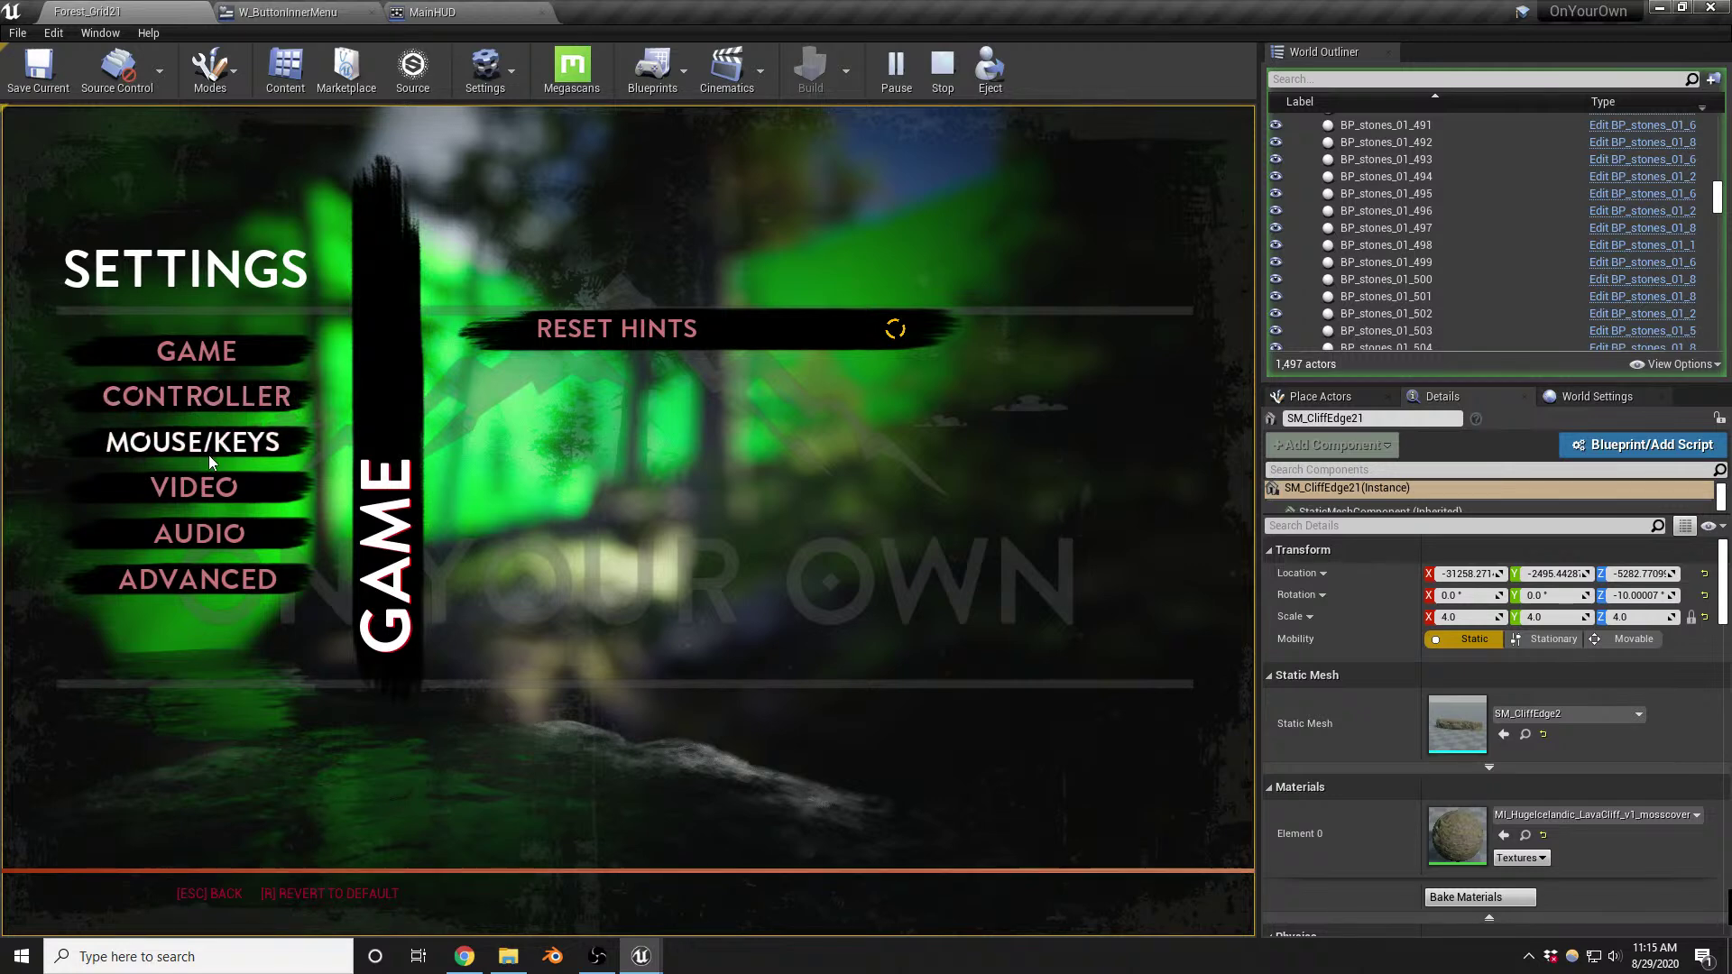
{"action": "left_click", "coordinate": [222, 500]}
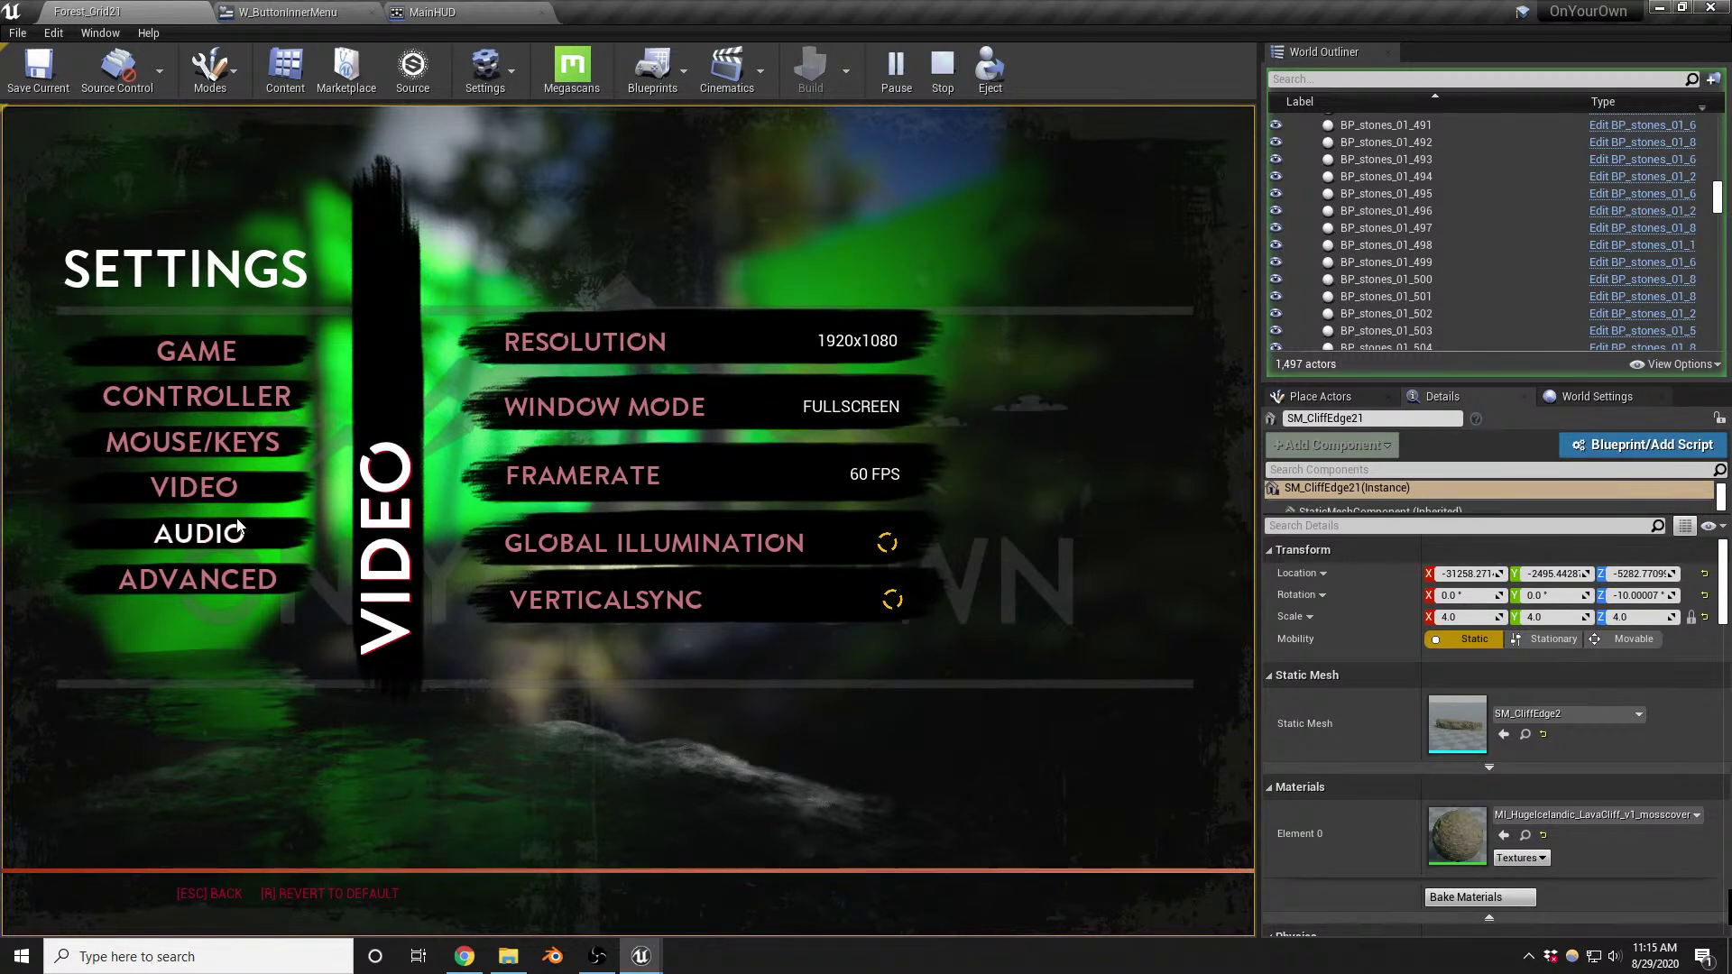
{"action": "left_click", "coordinate": [201, 533]}
{"action": "left_click", "coordinate": [199, 585]}
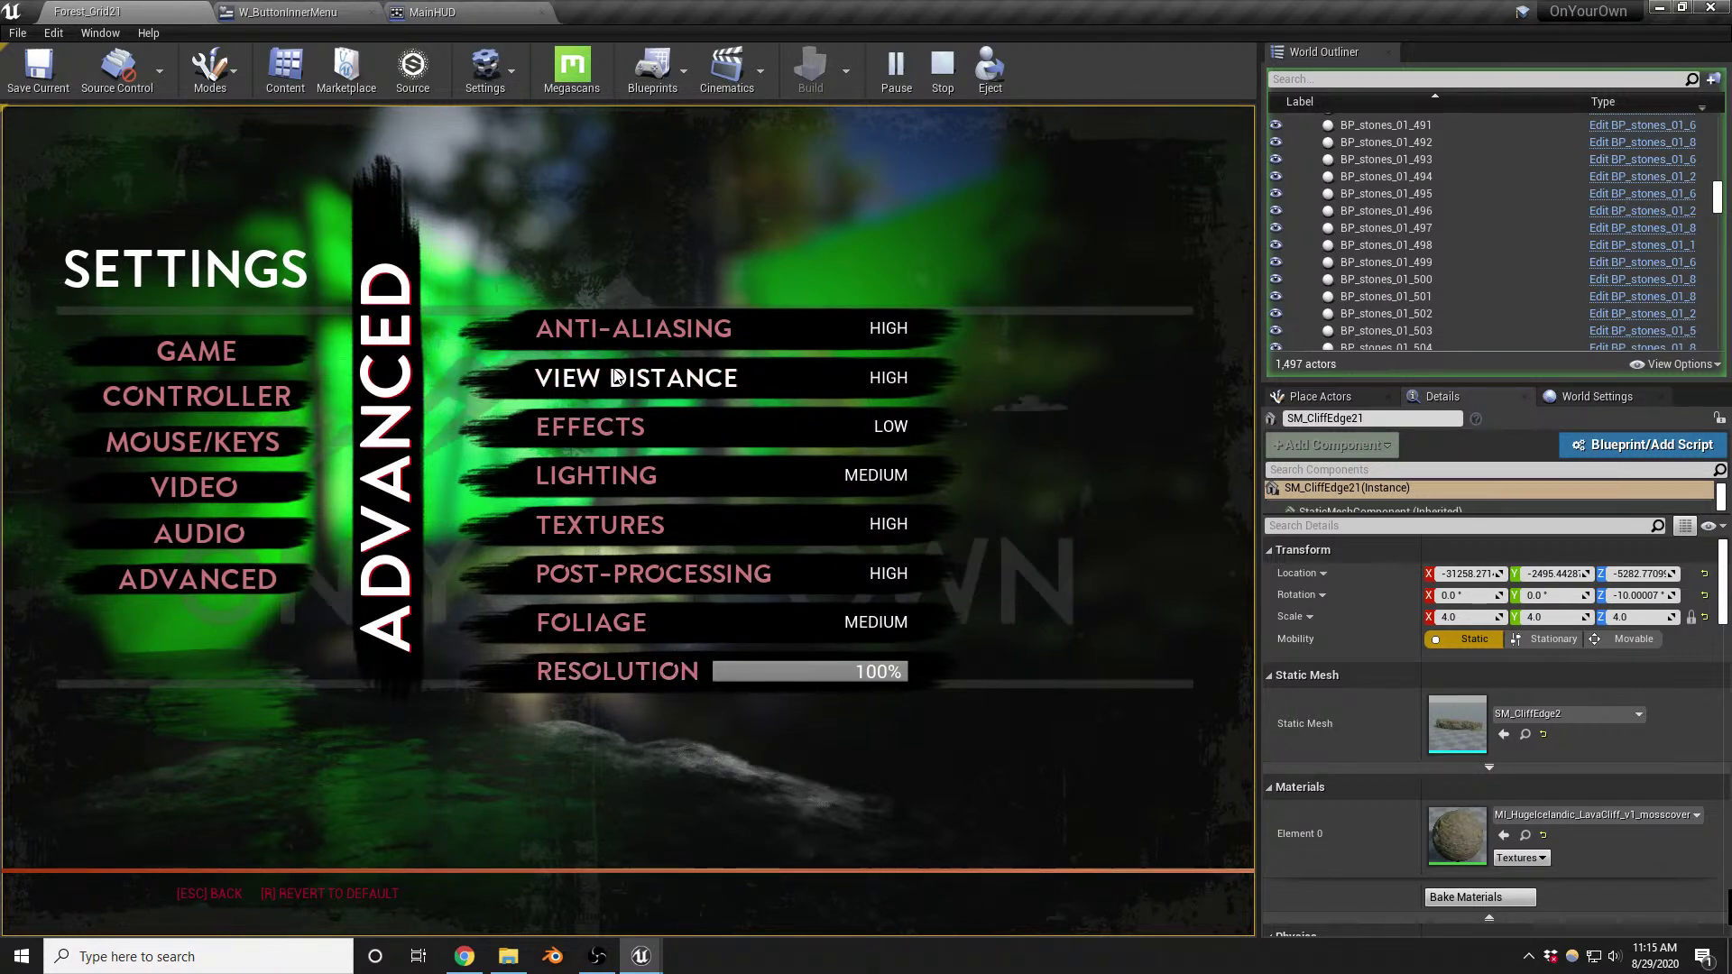
{"action": "left_click", "coordinate": [183, 492]}
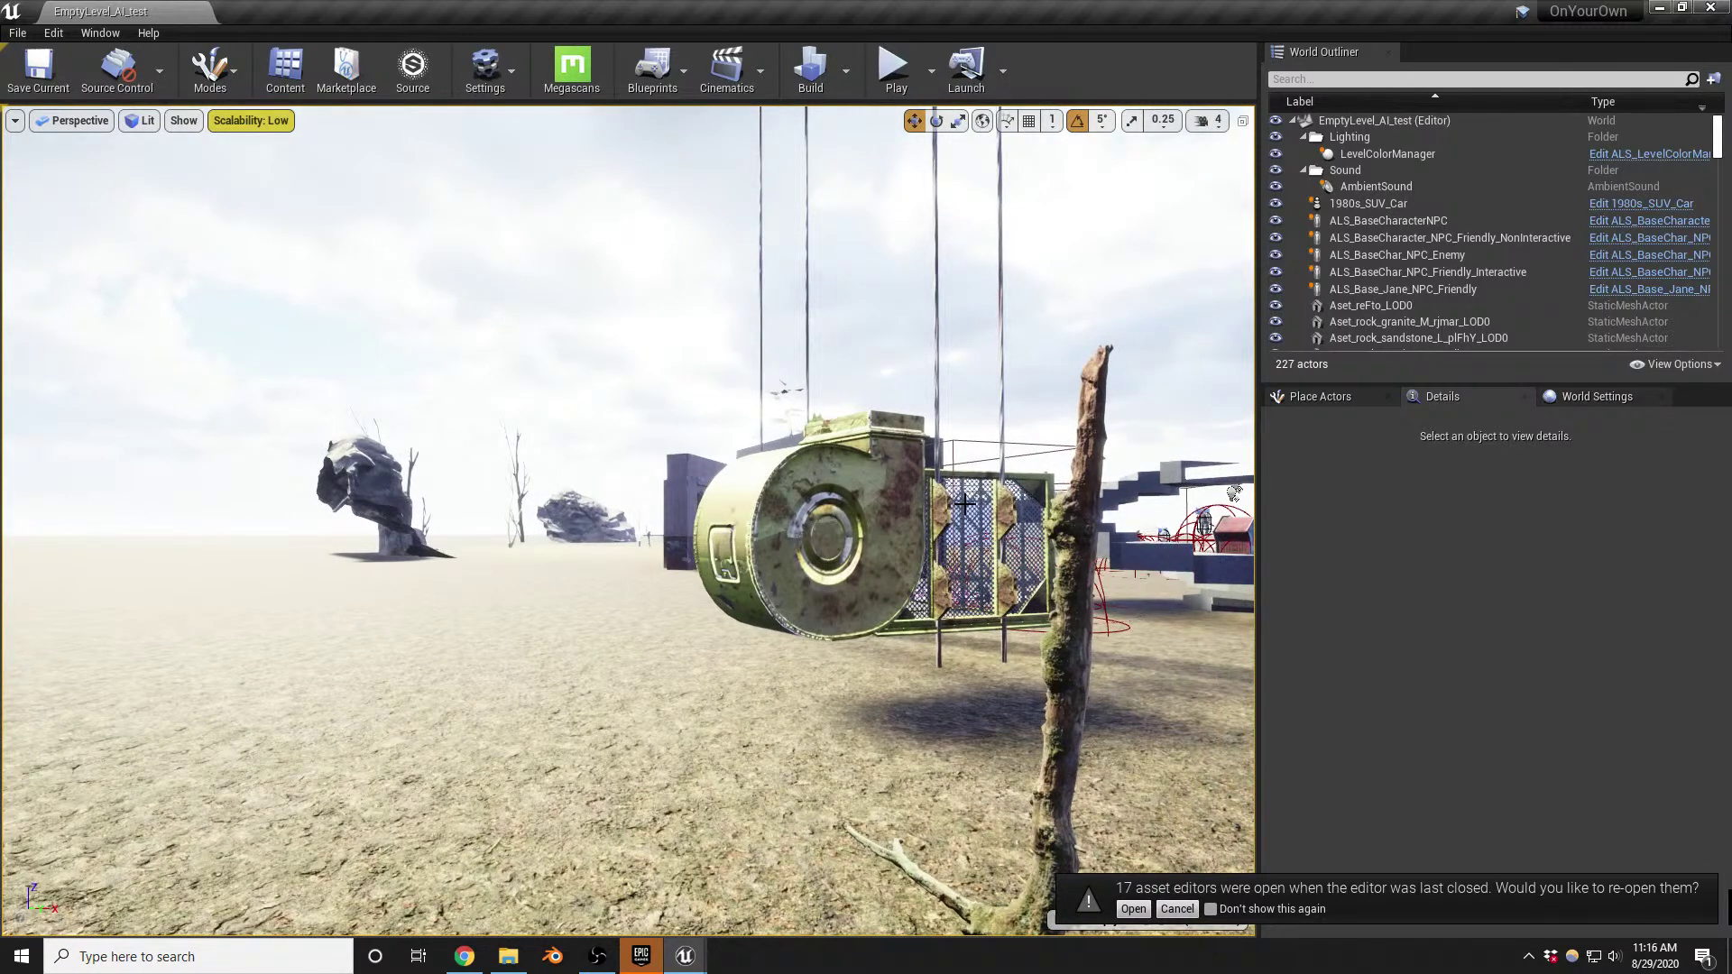
Reopen the asset editors from the previous session and return to the EmptyLevel_AI_test level
{"action": "left_click", "coordinate": [1132, 911]}
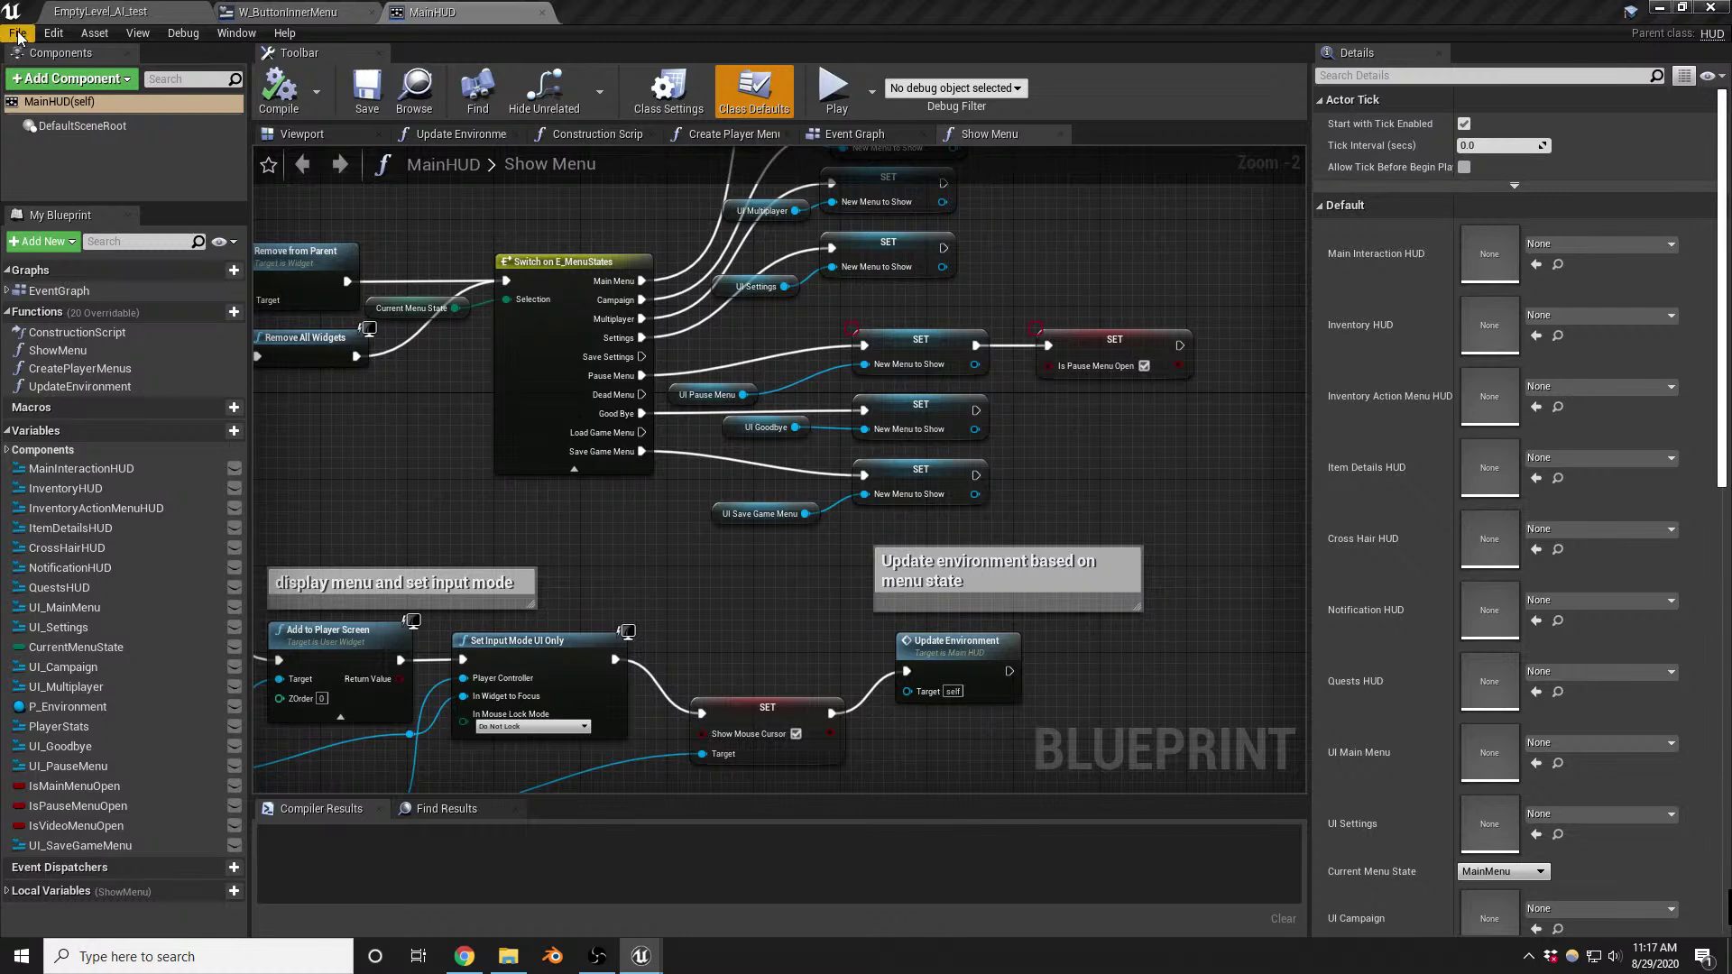
{"action": "left_click", "coordinate": [88, 14]}
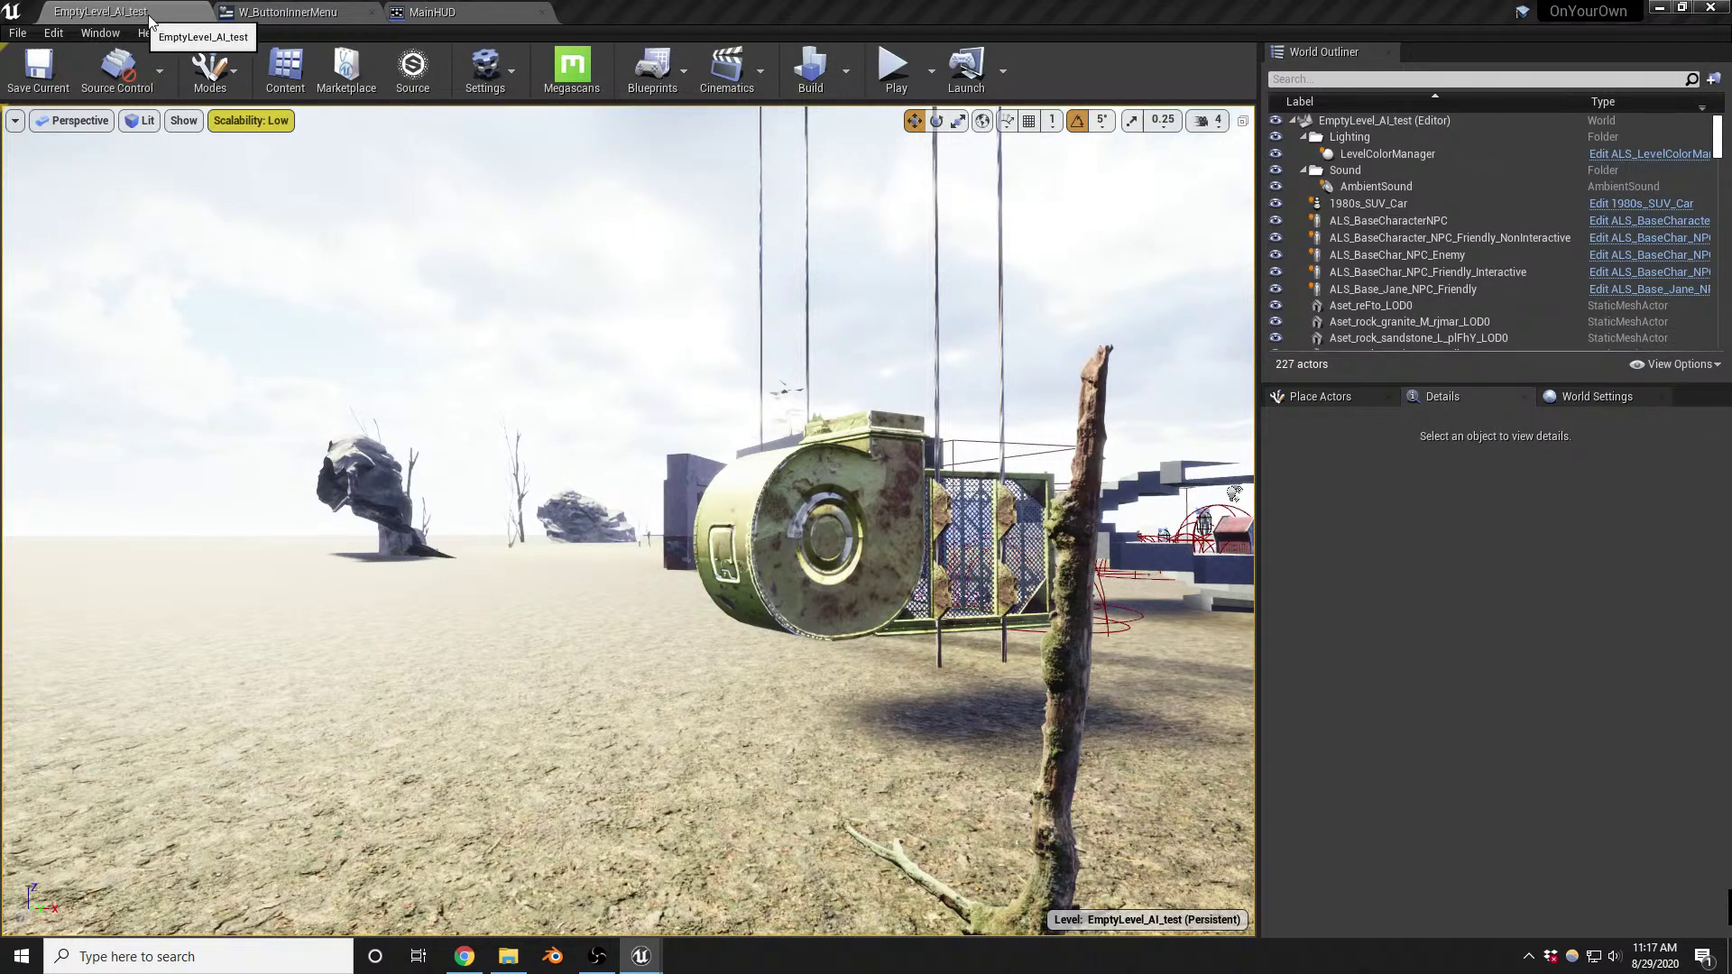
Start a play test of the EmptyLevel_AI_test level in the viewport
{"action": "right_click_drag", "start_coordinate": [403, 142], "coordinate": [518, 325]}
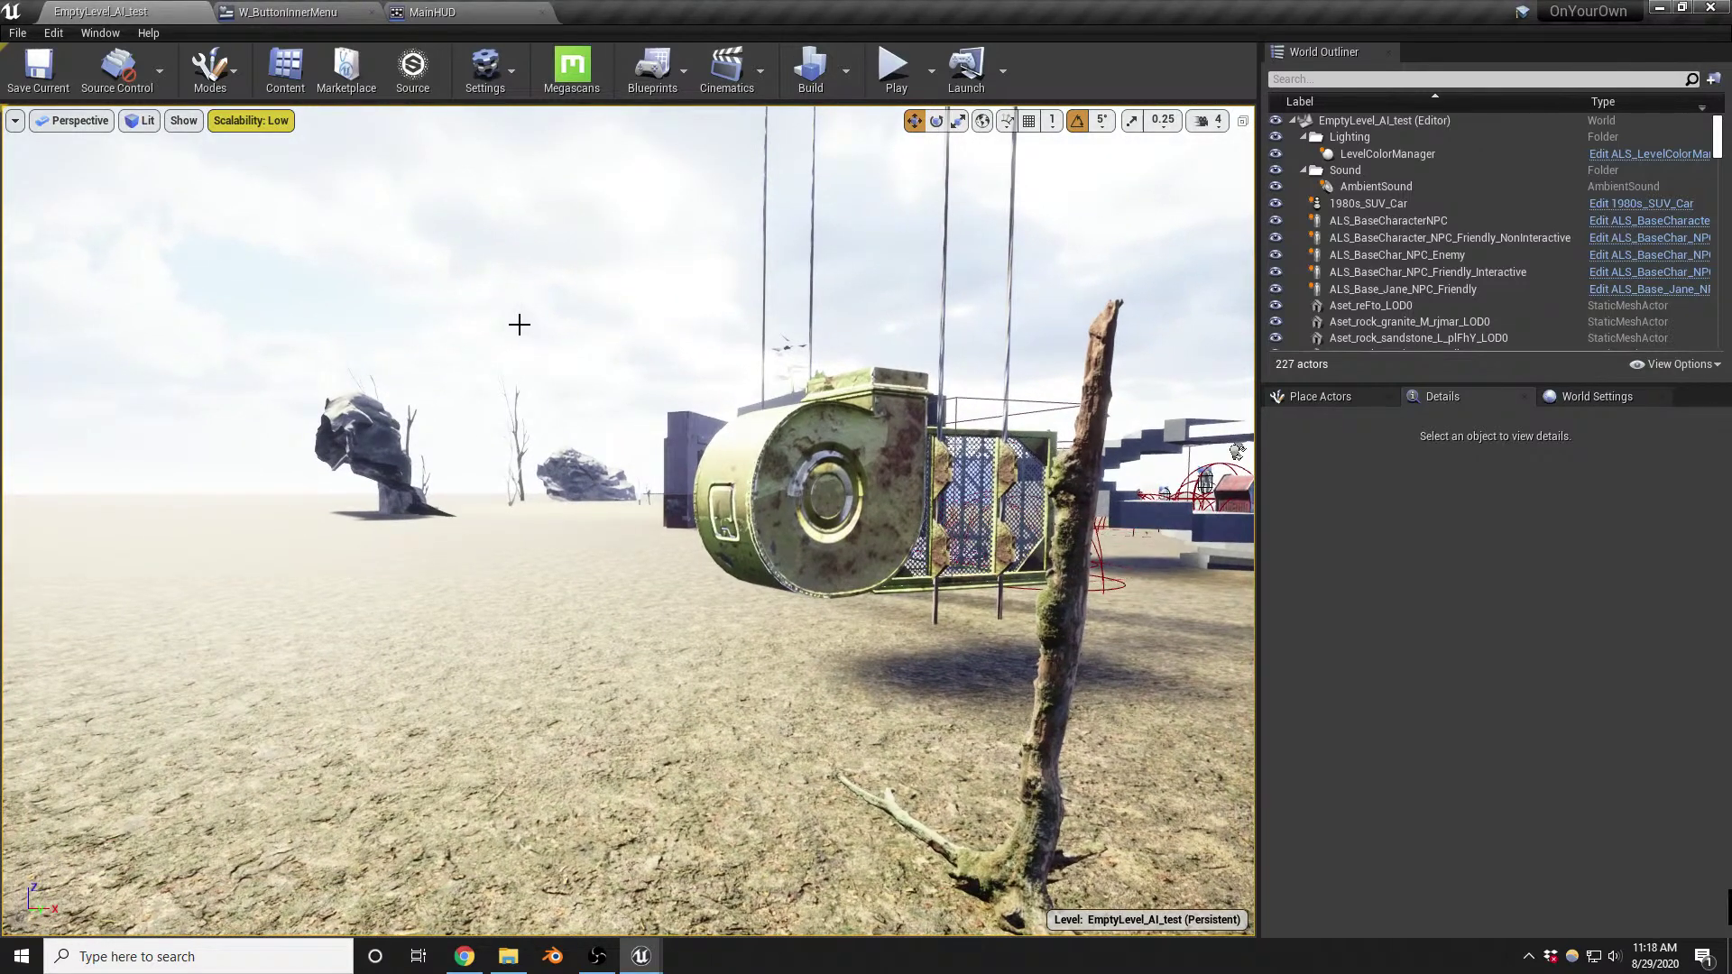
{"action": "right_click_drag", "start_coordinate": [573, 401], "coordinate": [602, 408]}
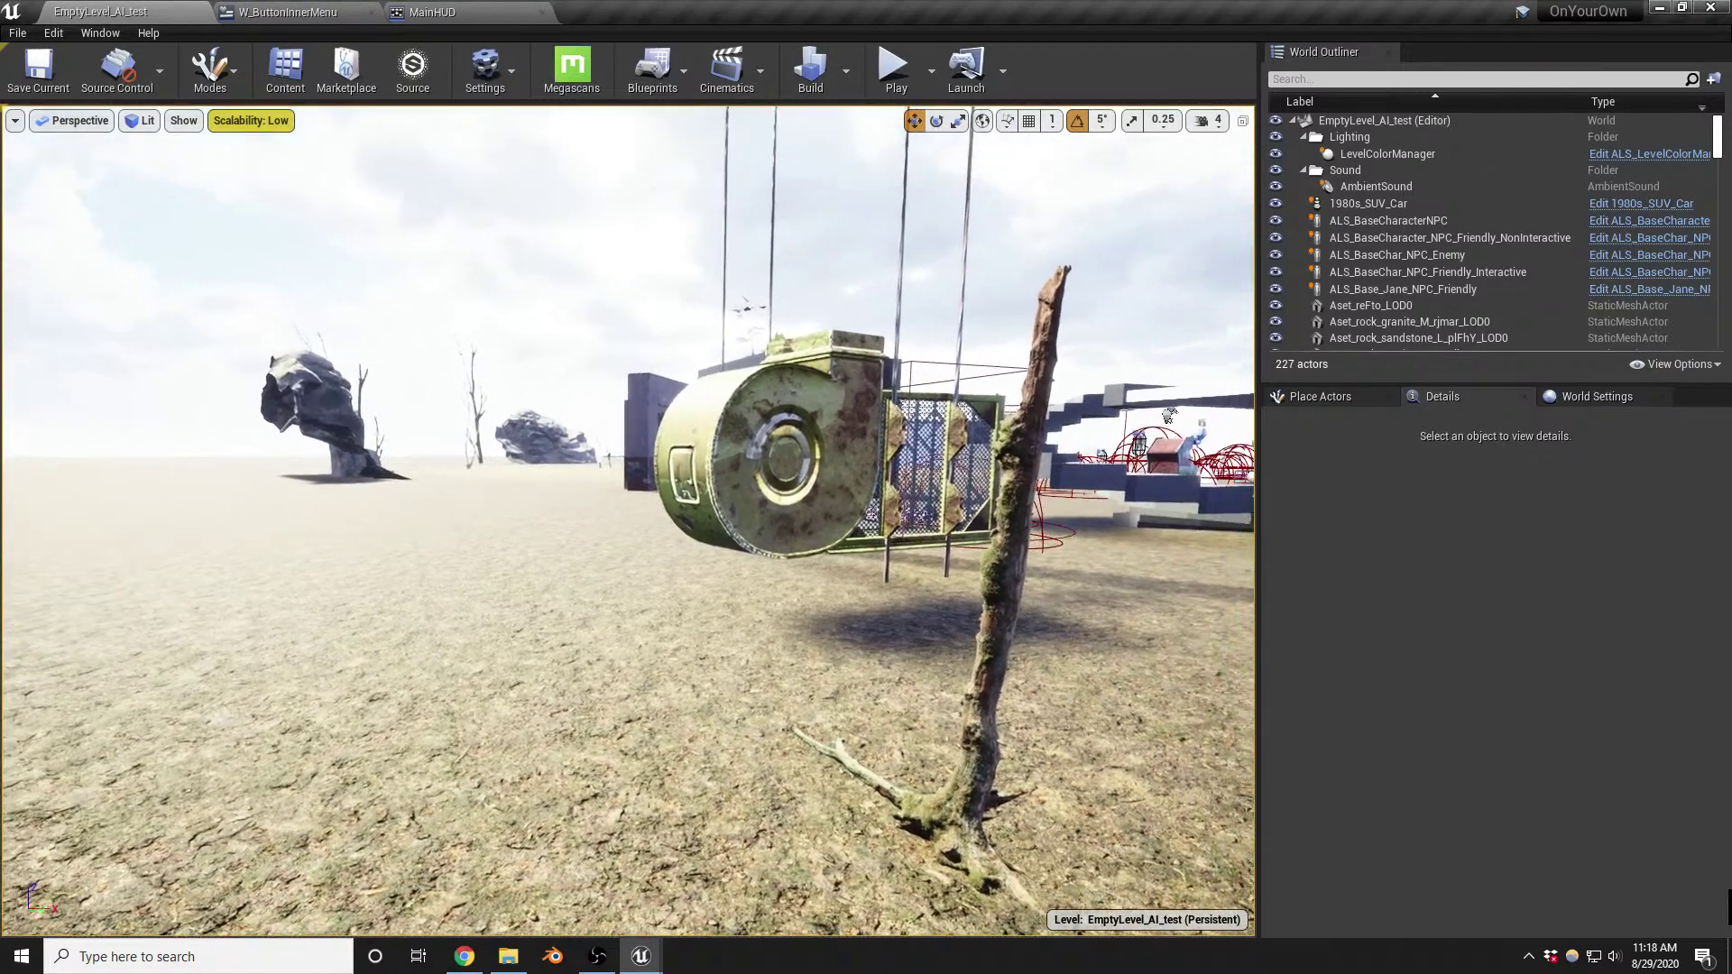
{"action": "key", "text": "alt+p"}
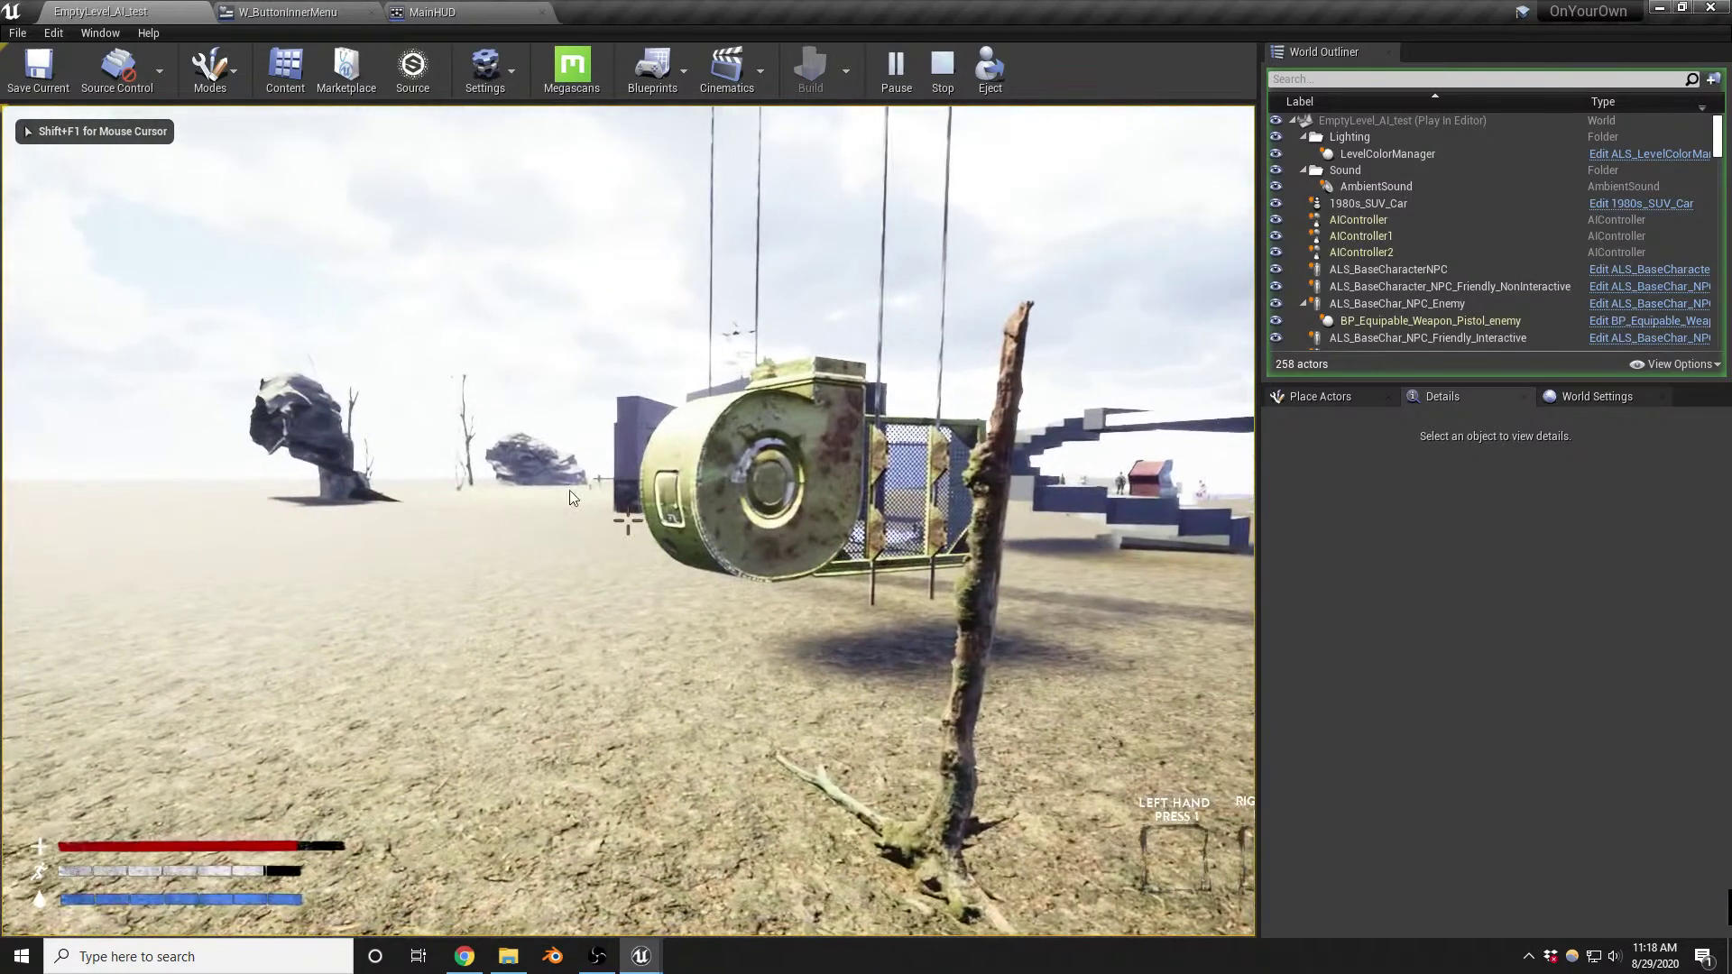
Pause the game, look at its Save Game screen and return to the pause menu
{"action": "key", "text": "Escape"}
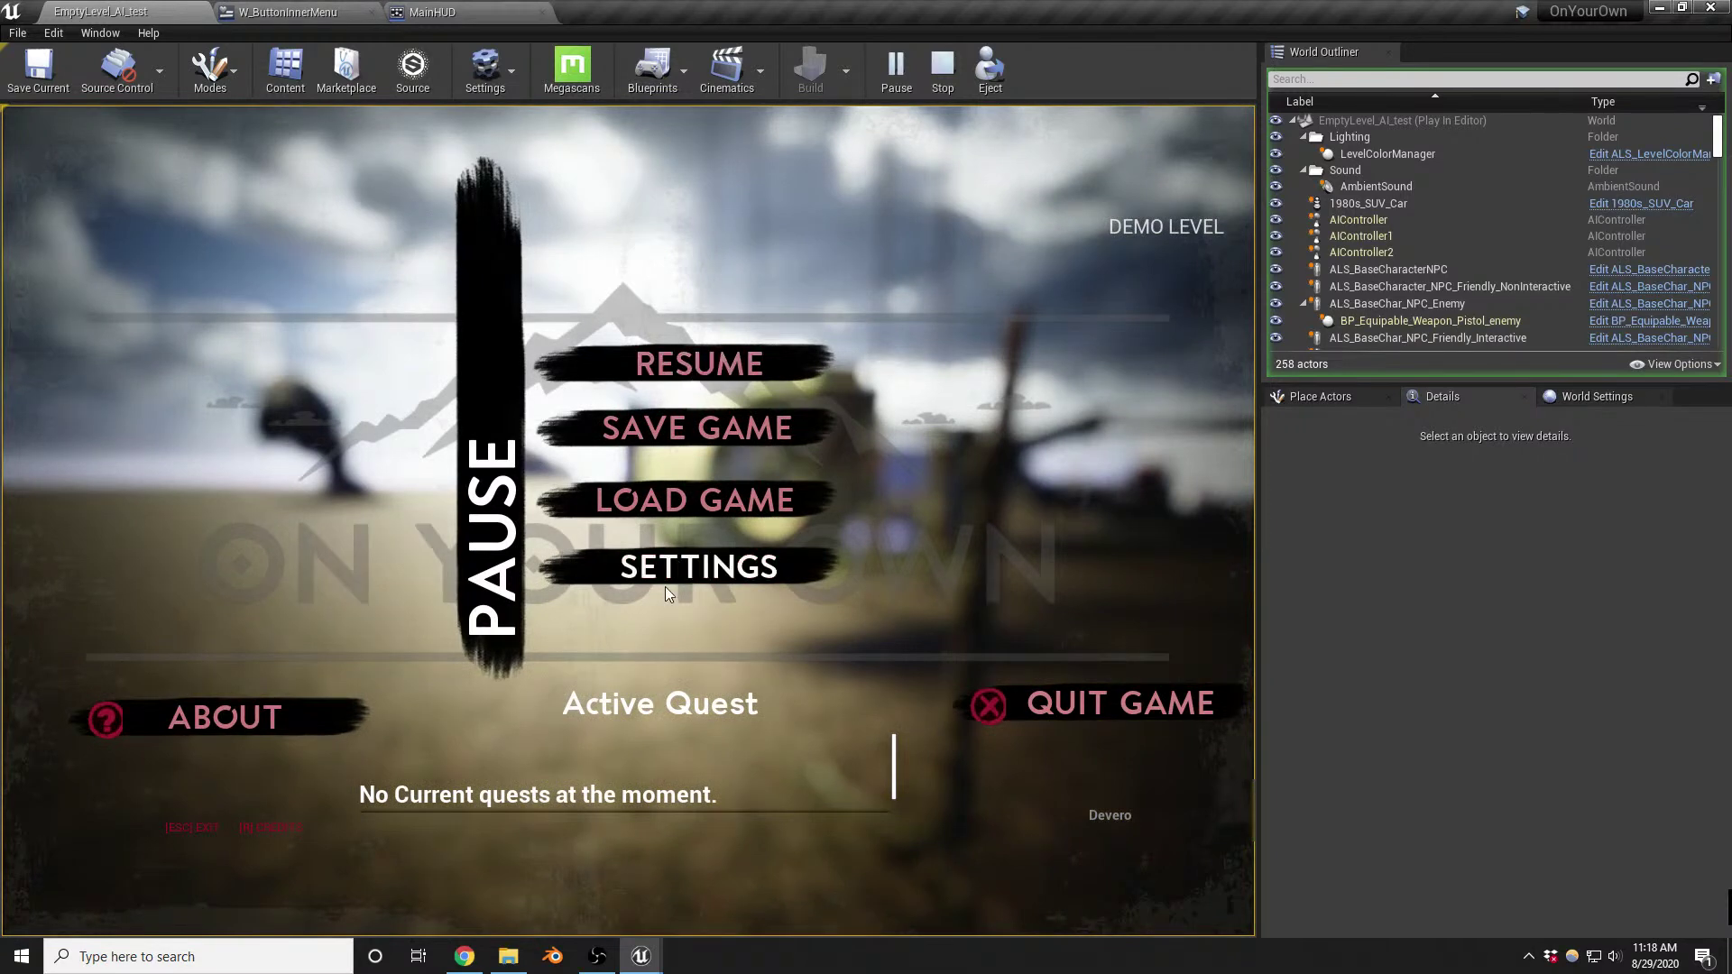
{"action": "left_click", "coordinate": [691, 427]}
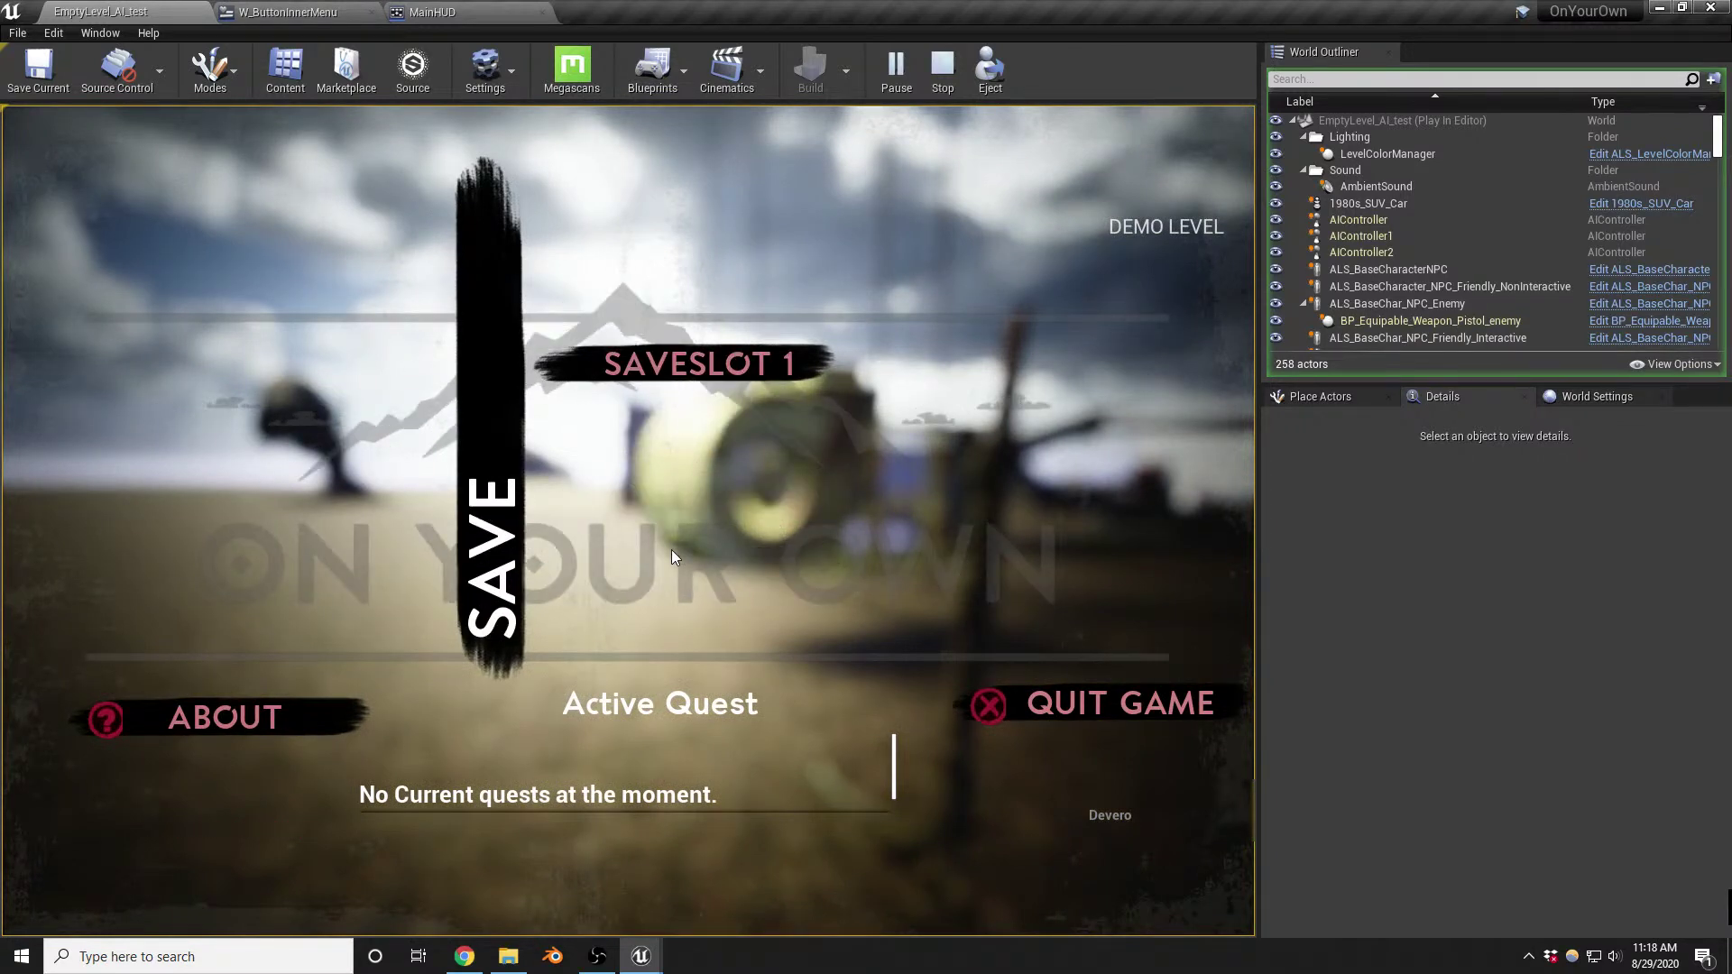
{"action": "key", "text": "Escape"}
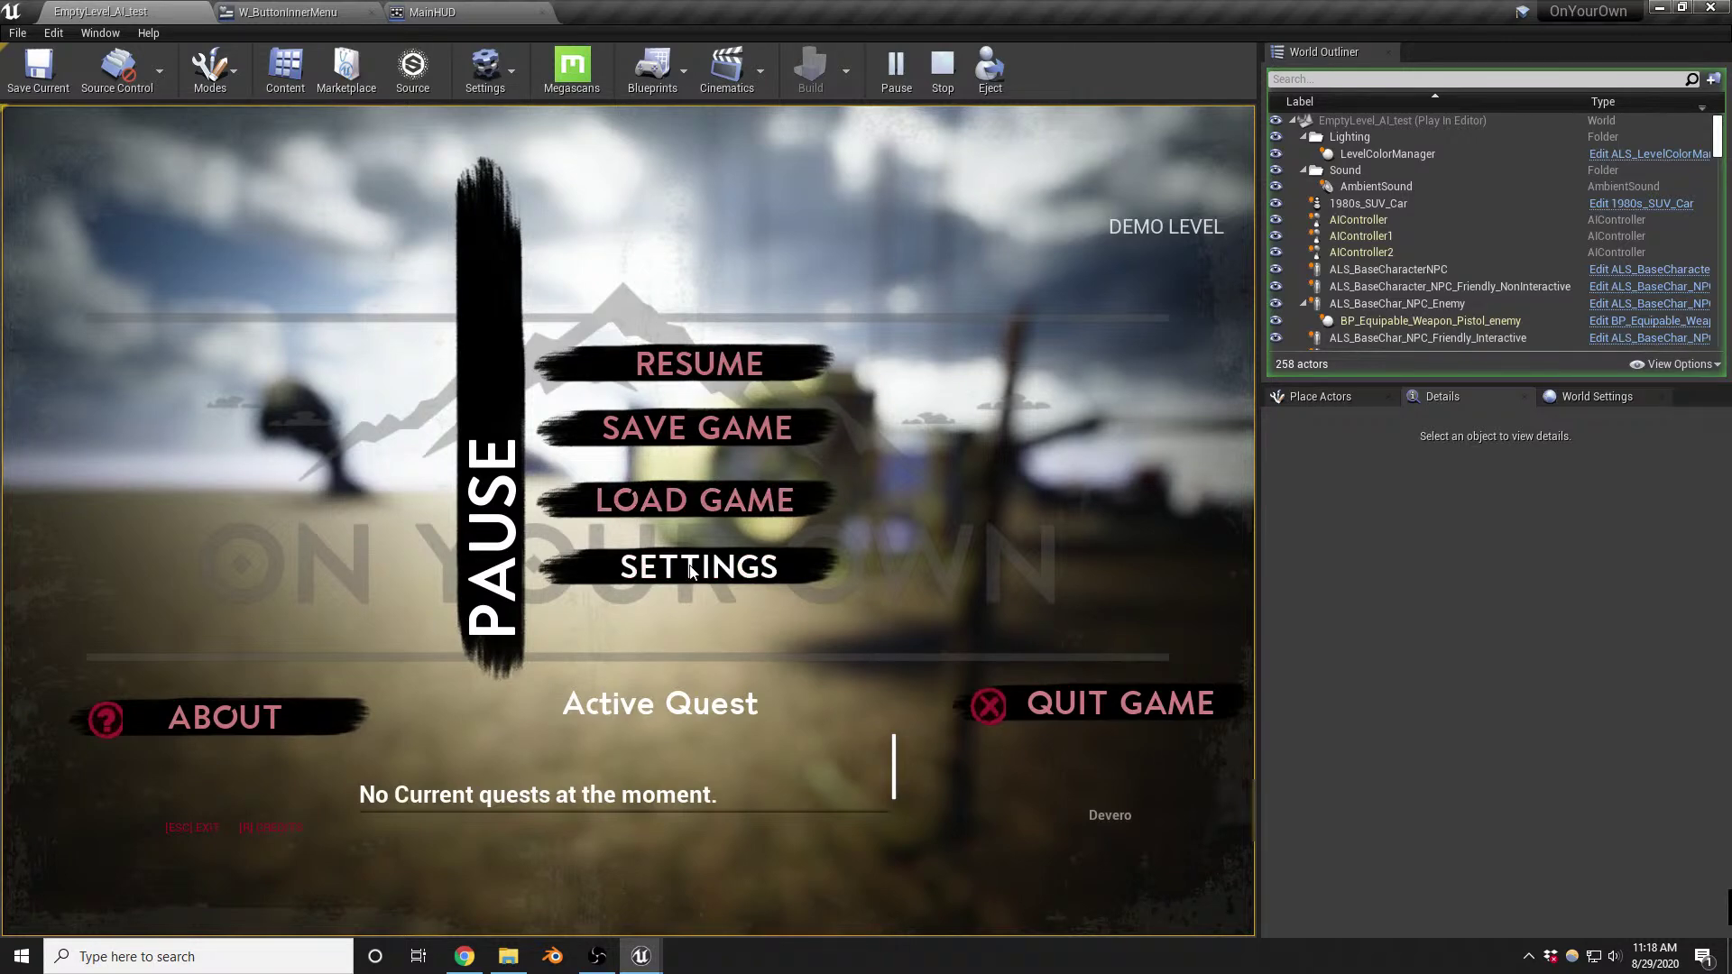
Set the Master volume to 57% in the game's Audio settings and expand the Audio Quality choices
{"action": "left_click", "coordinate": [690, 569]}
{"action": "left_click", "coordinate": [199, 533]}
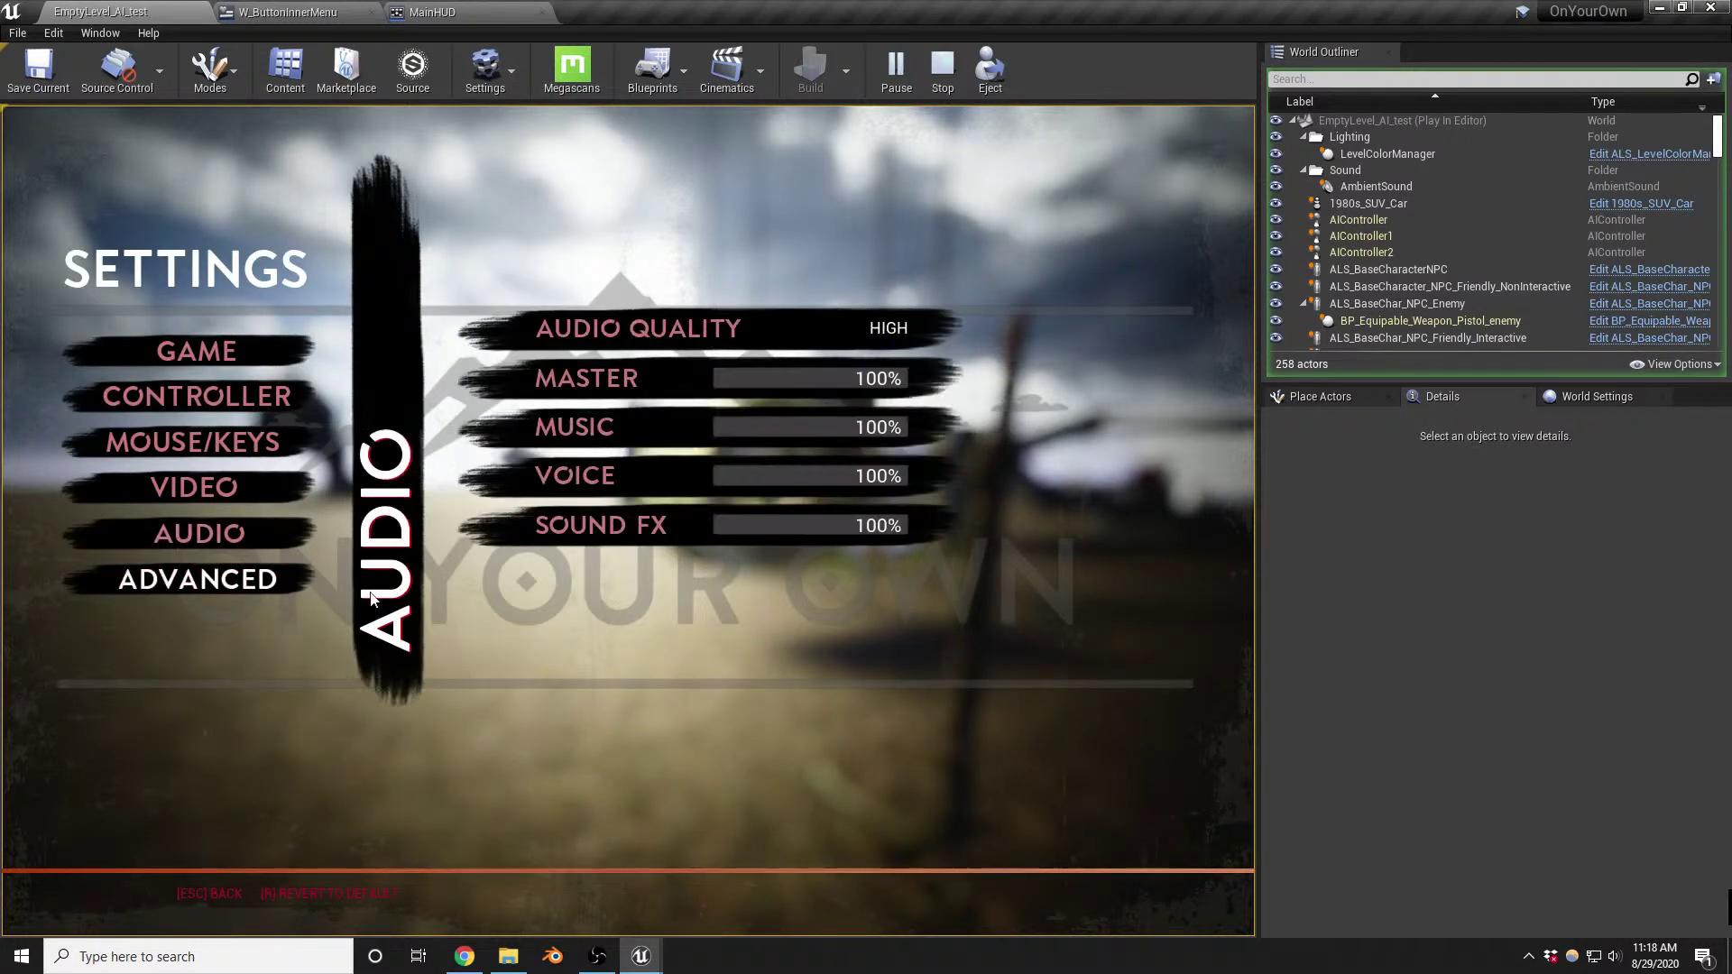
{"action": "left_click_drag", "start_coordinate": [788, 379], "coordinate": [829, 379]}
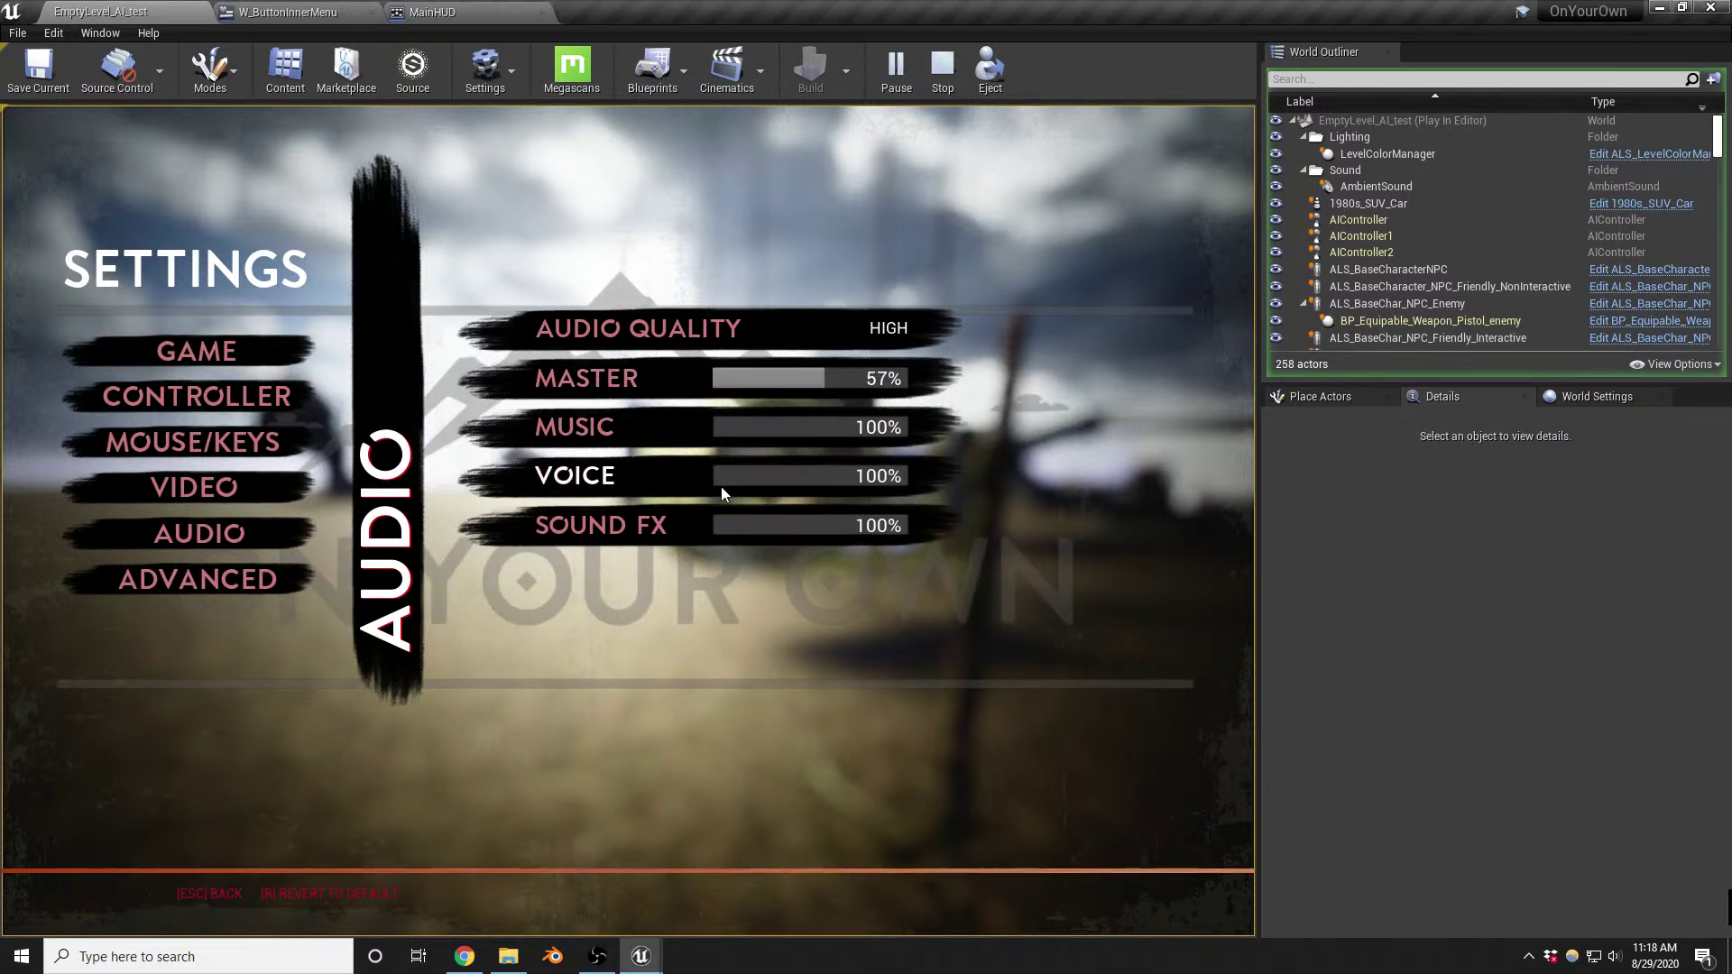
{"action": "left_click", "coordinate": [685, 325]}
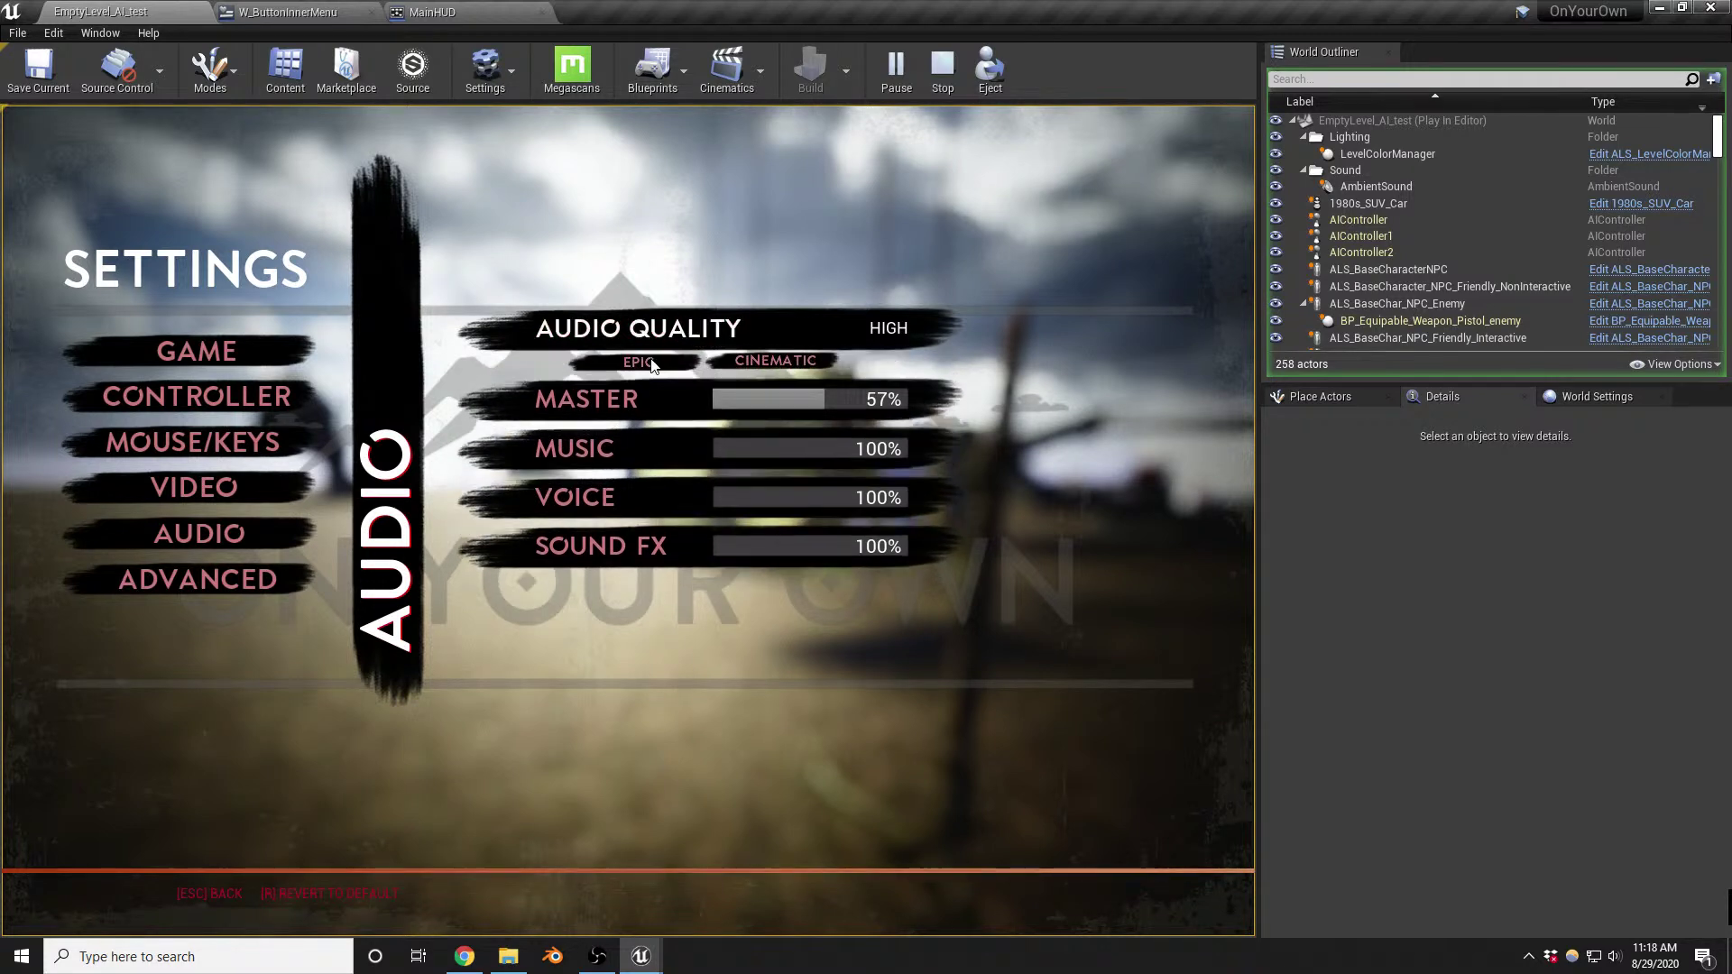
Test the Resolution scale in the game's Advanced settings by lowering it to 38% and restoring it to 100%
{"action": "left_click", "coordinate": [198, 582]}
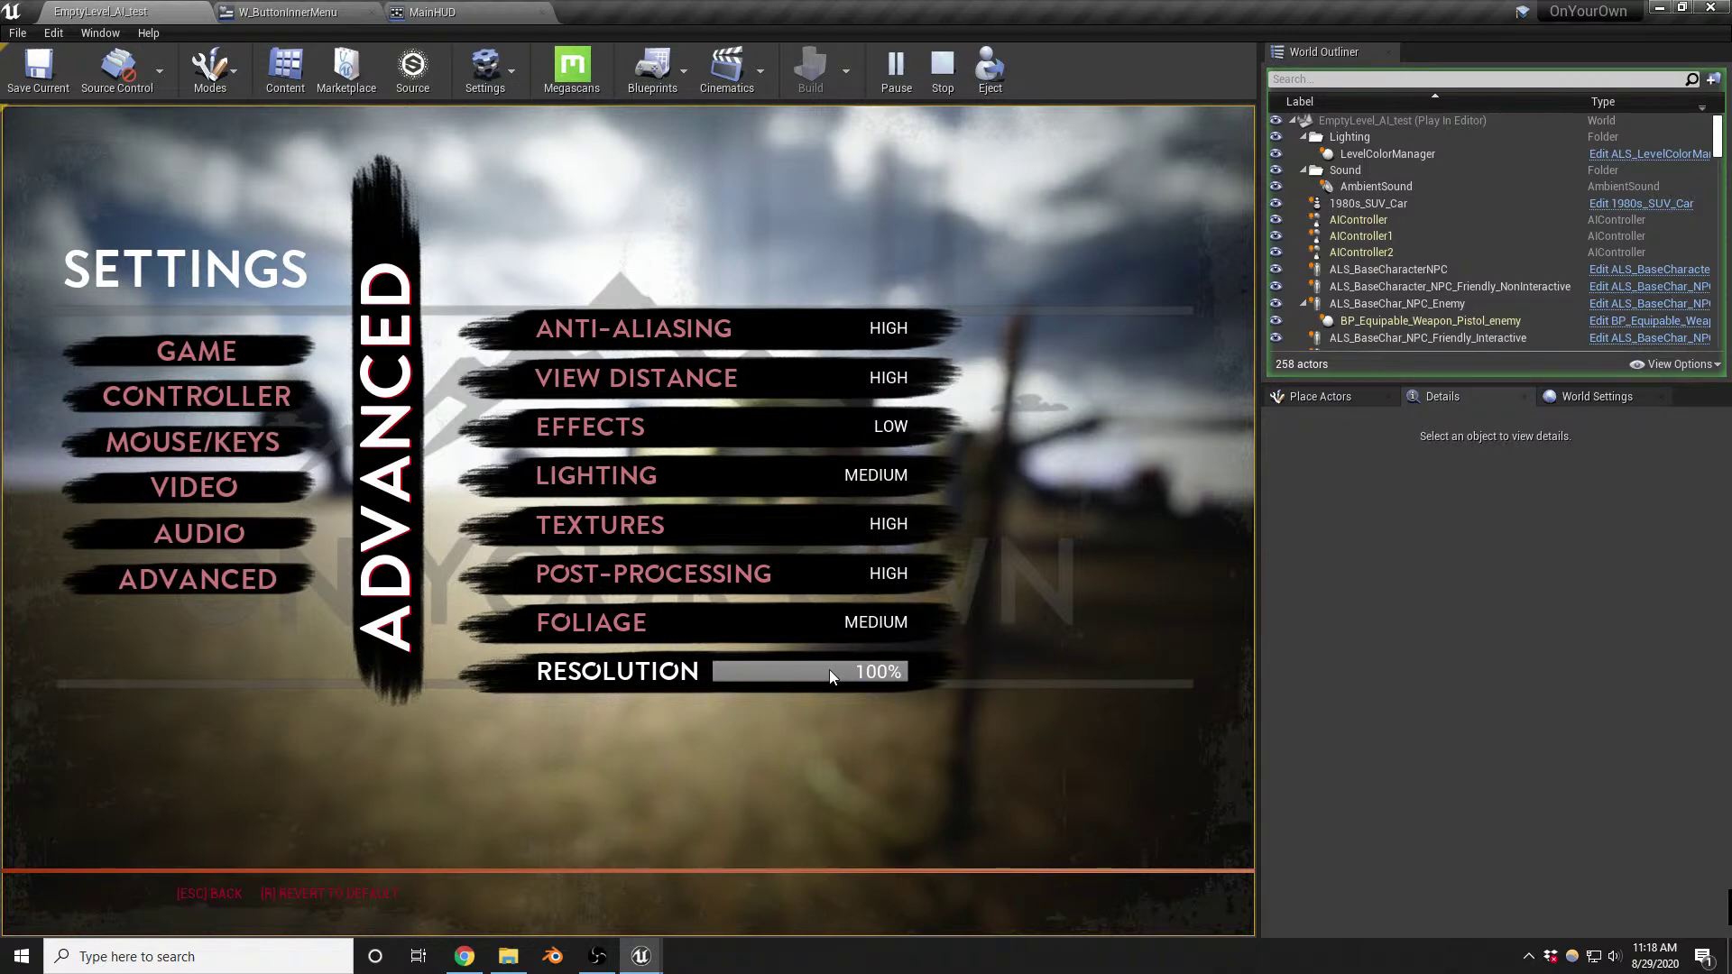
{"action": "left_click", "coordinate": [784, 672]}
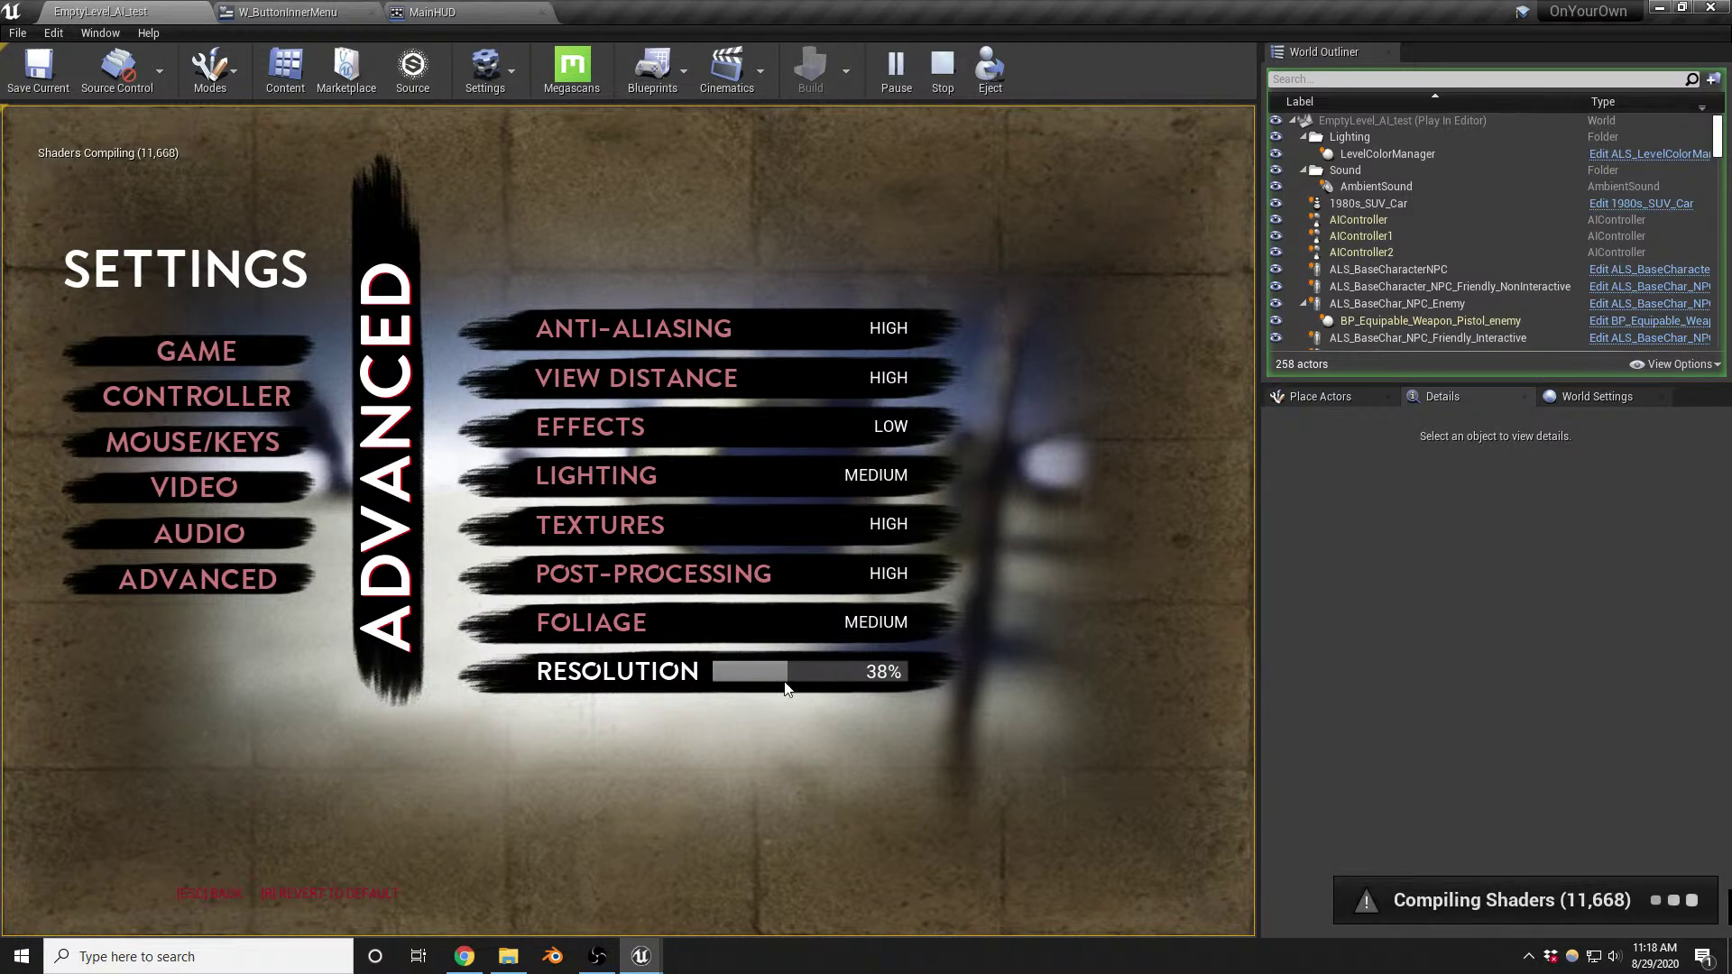
{"action": "left_click_drag", "start_coordinate": [812, 675], "coordinate": [938, 665]}
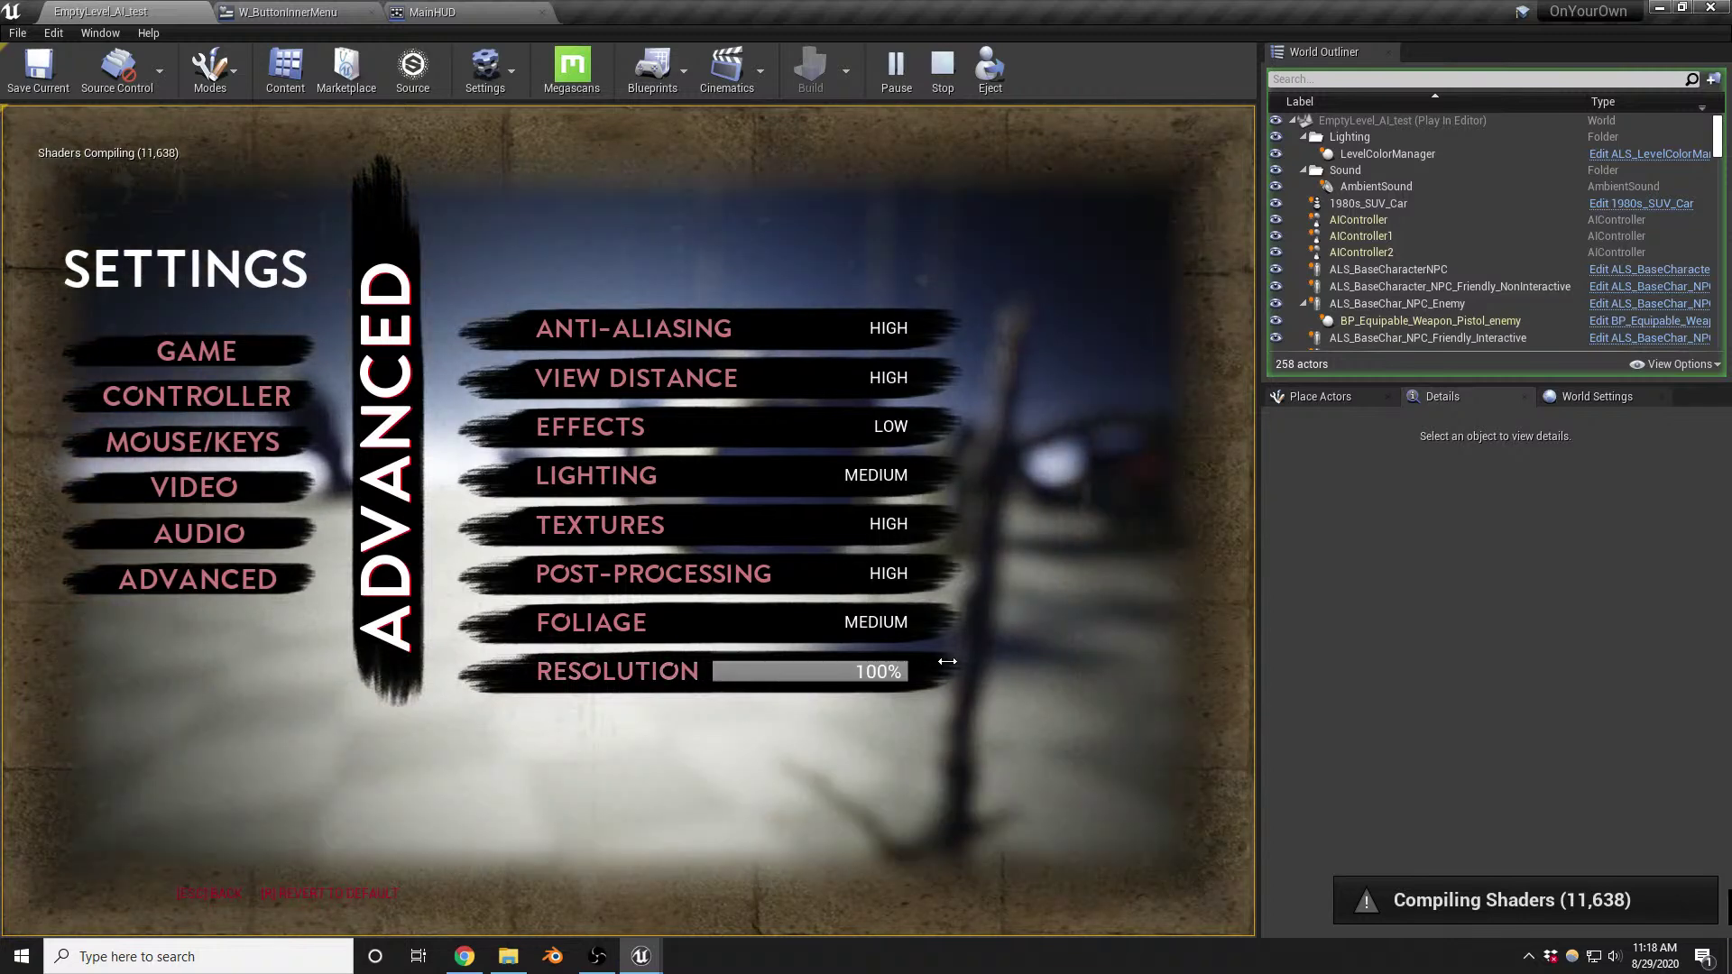
Leave the pause menu, stop the play test and close the editor
{"action": "key", "text": "Escape"}
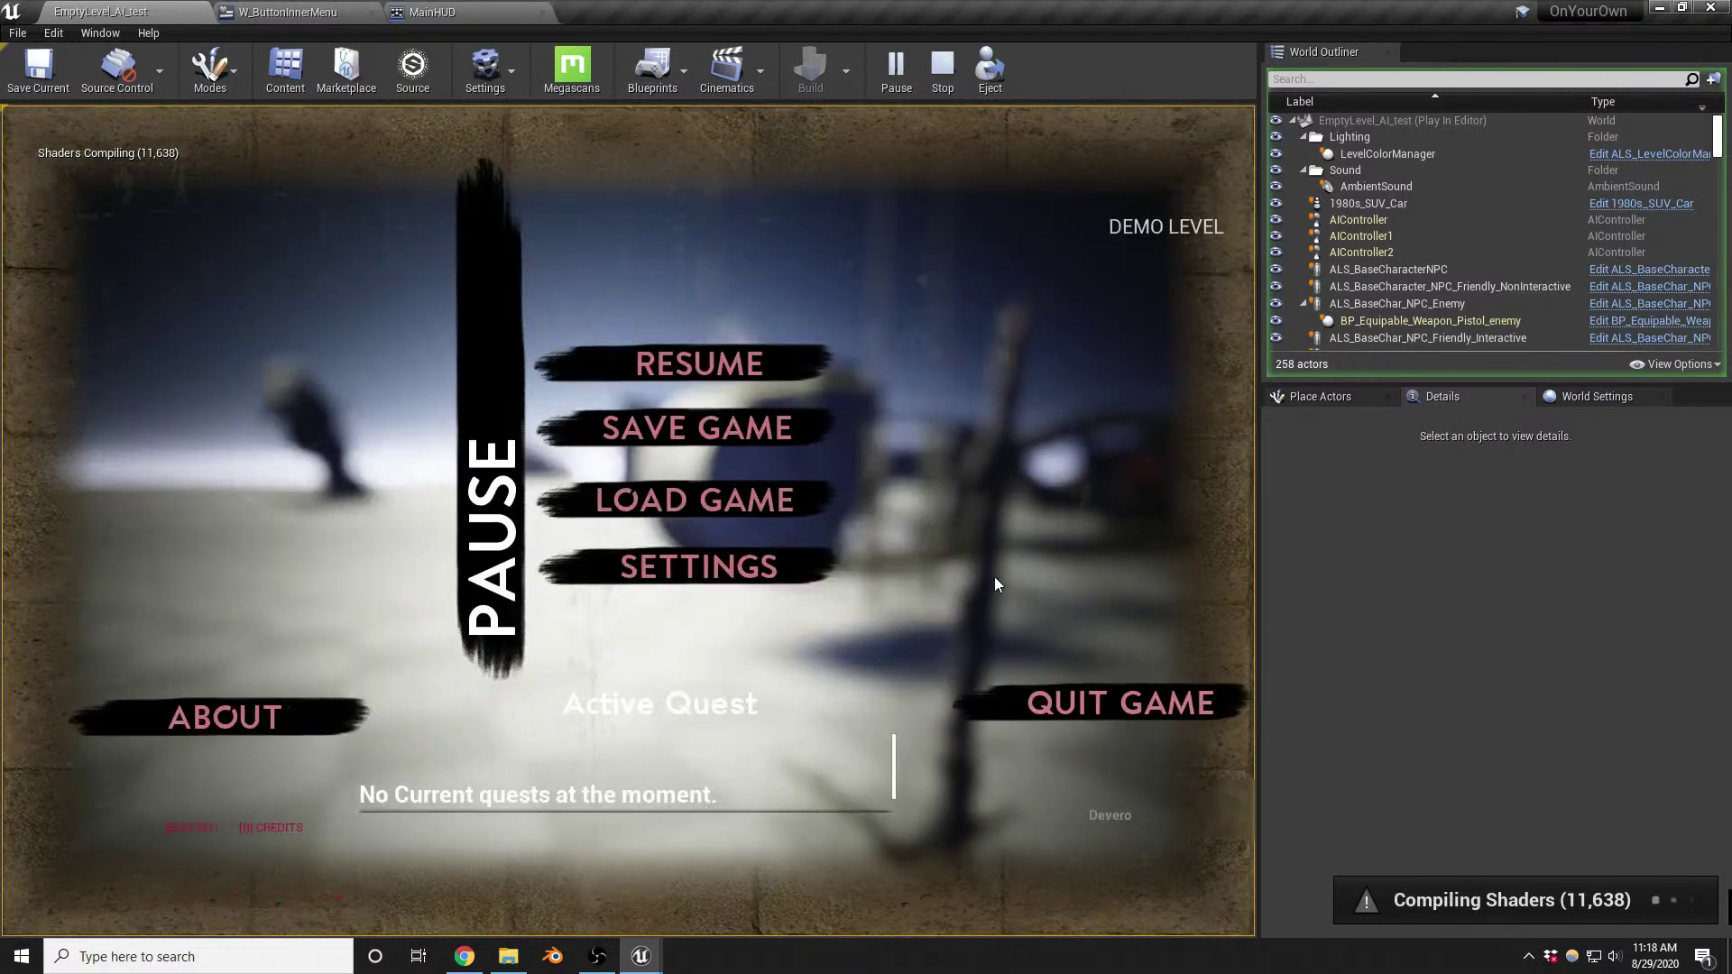
{"action": "key", "text": "Escape"}
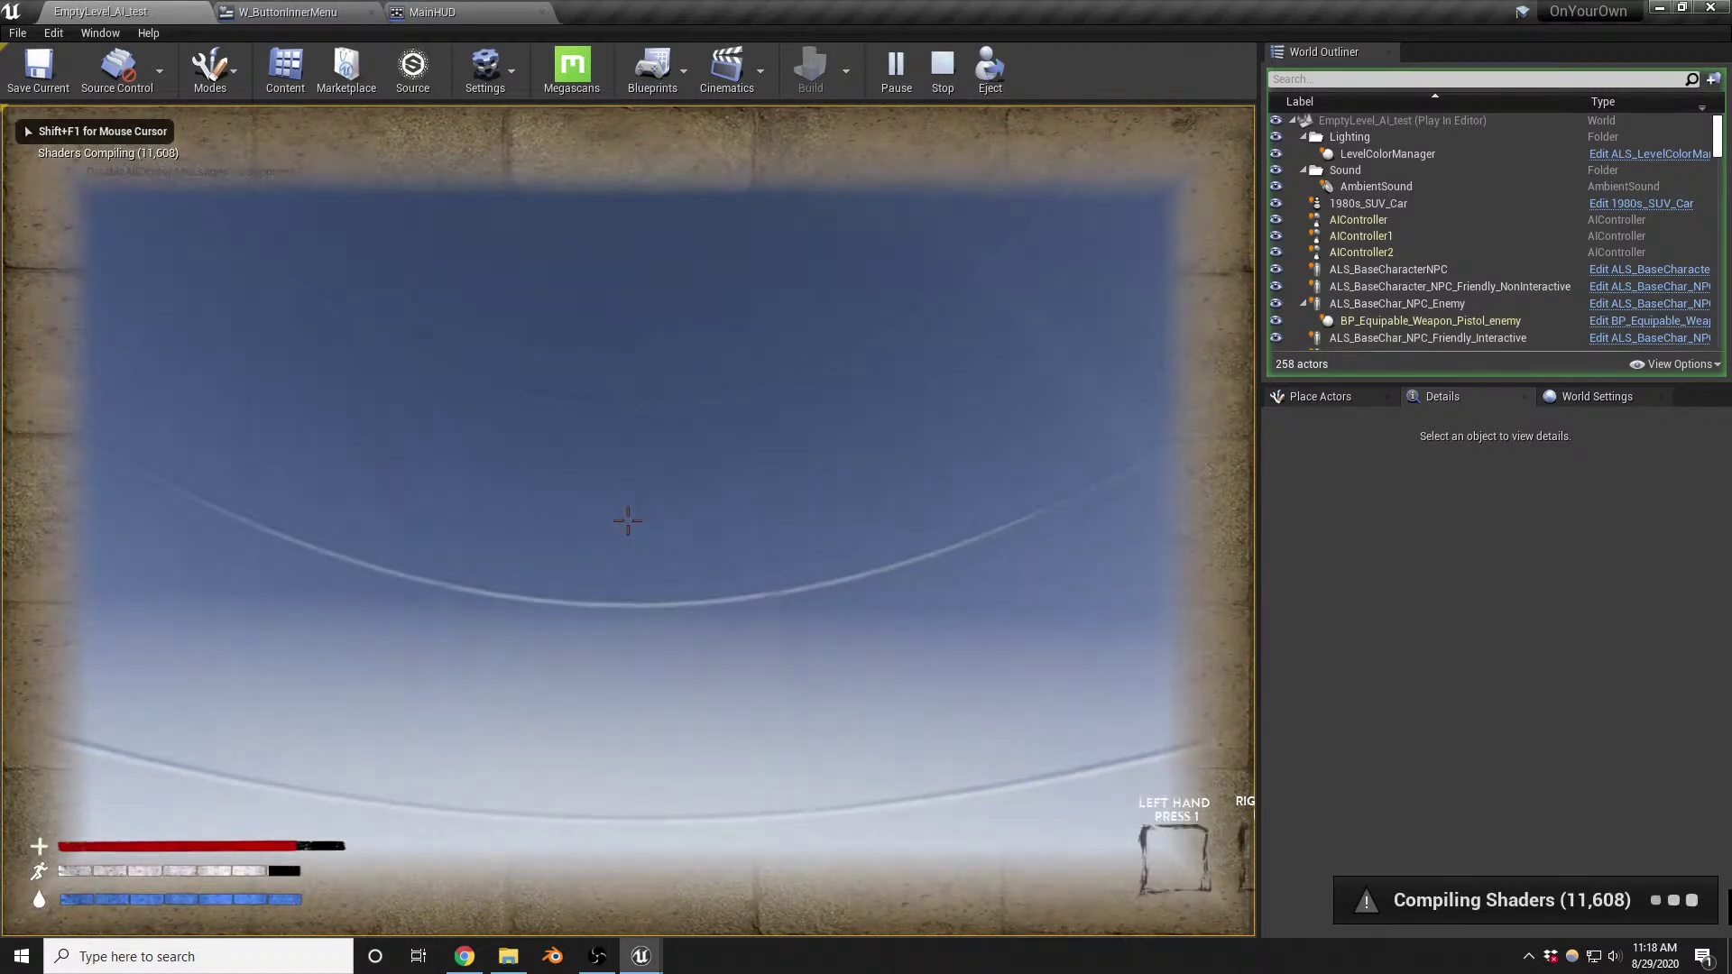
{"action": "key", "text": "shift+F1"}
{"action": "key", "text": "Escape"}
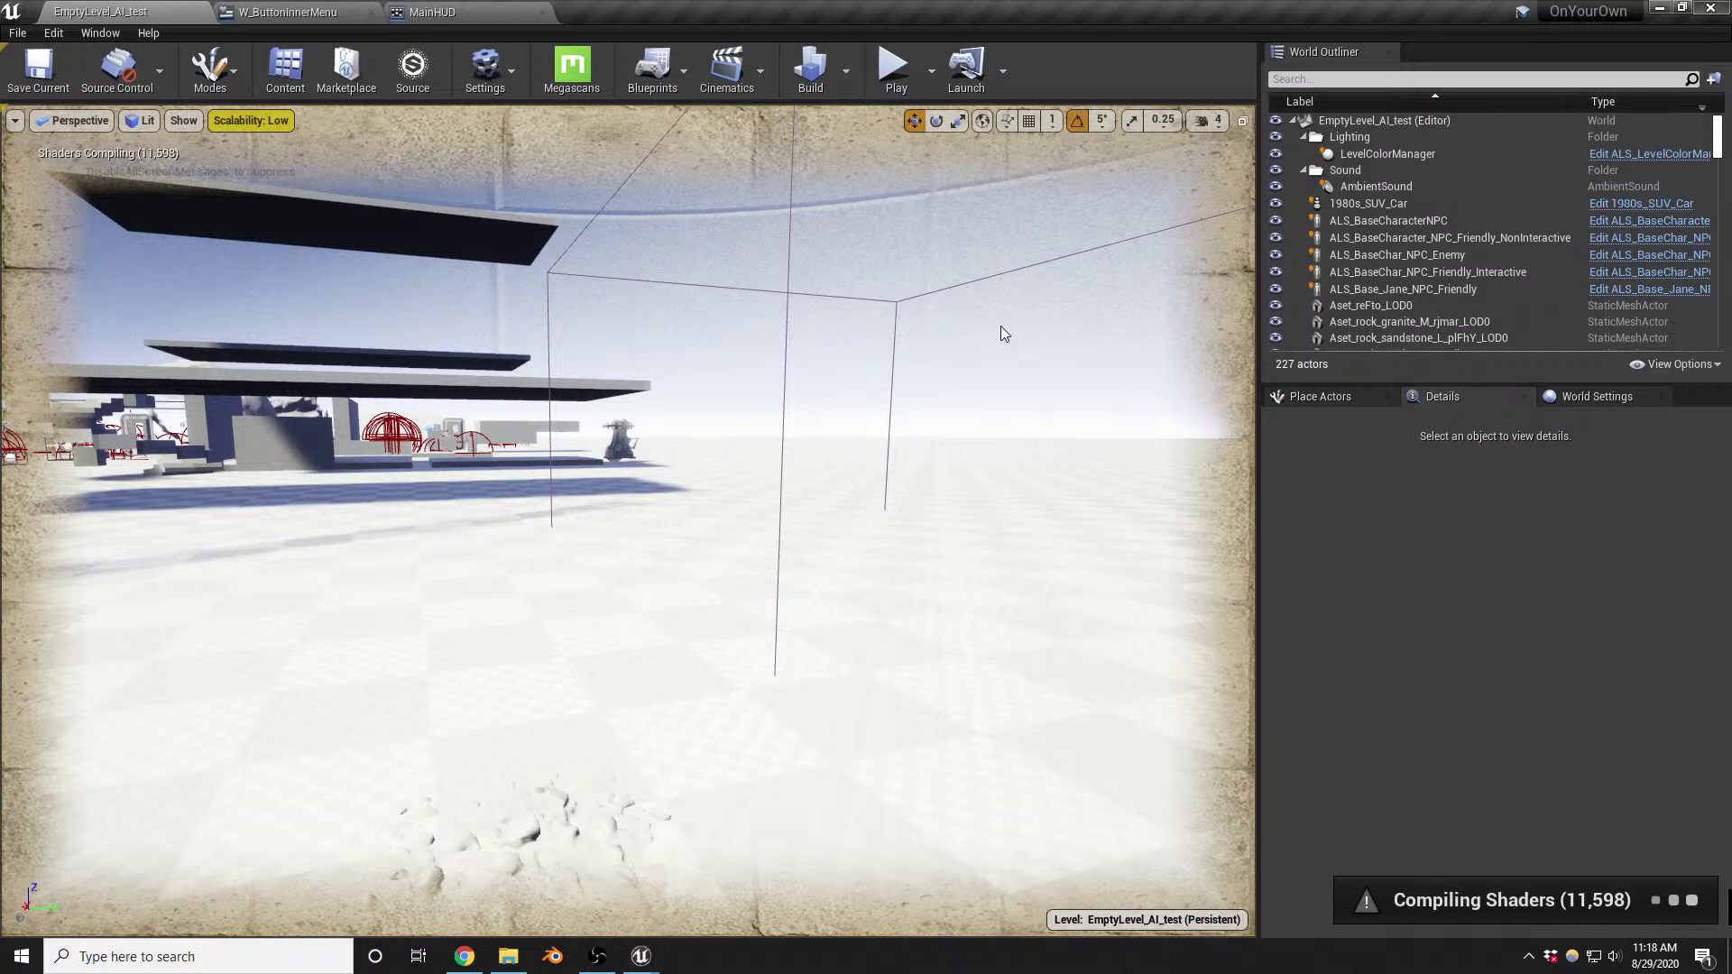
{"action": "key", "text": "alt+F4"}
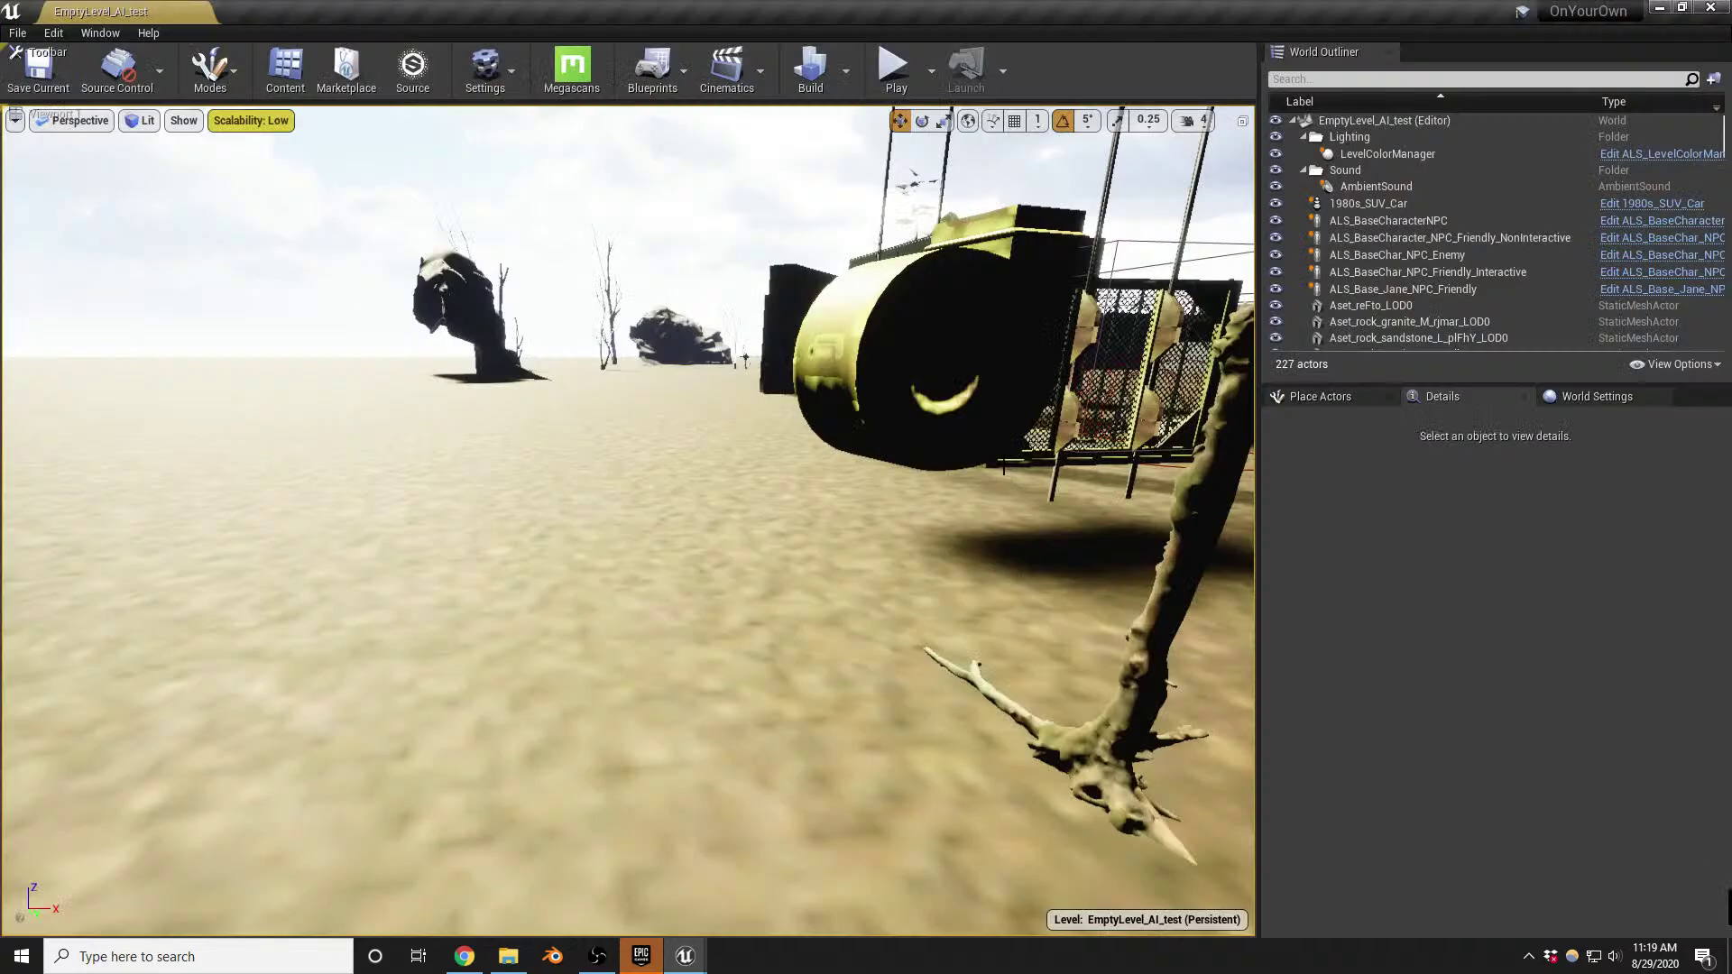
Start a new play test of the reloaded EmptyLevel_AI_test level facing the hanging machine
{"action": "right_click", "coordinate": [745, 420]}
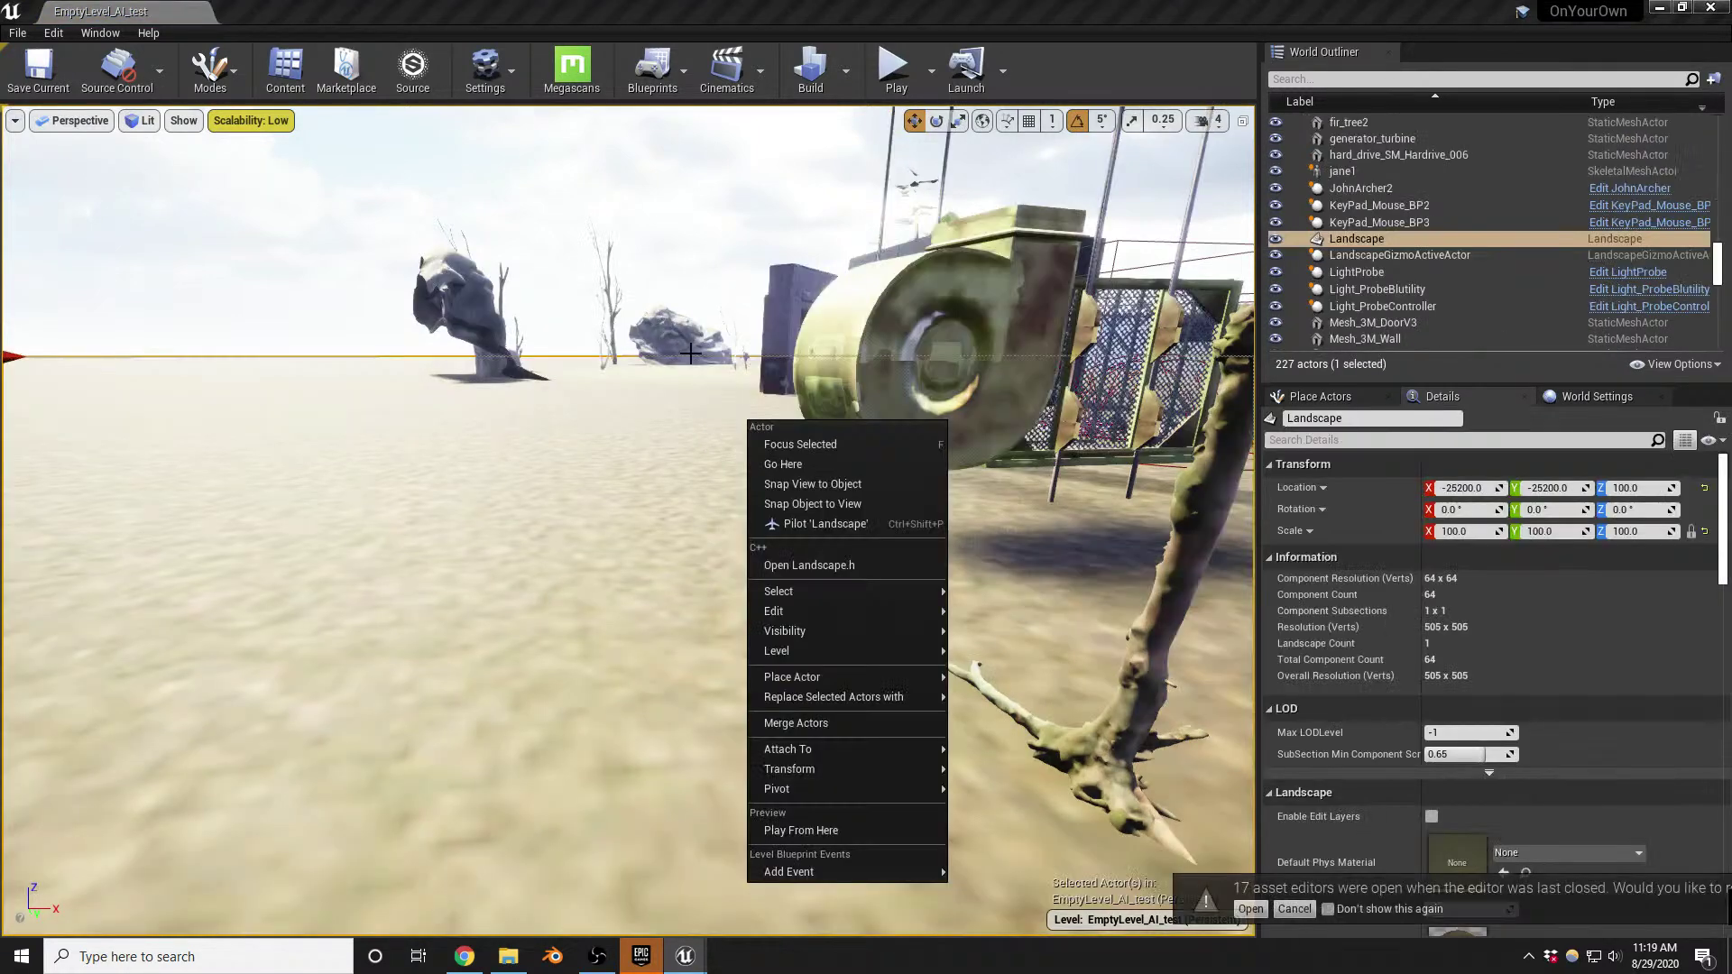
{"action": "mouse_move", "coordinate": [557, 373]}
{"action": "right_mouse_down"}
{"action": "mouse_move", "coordinate": [541, 361]}
{"action": "mouse_move", "coordinate": [557, 372]}
{"action": "right_mouse_up"}
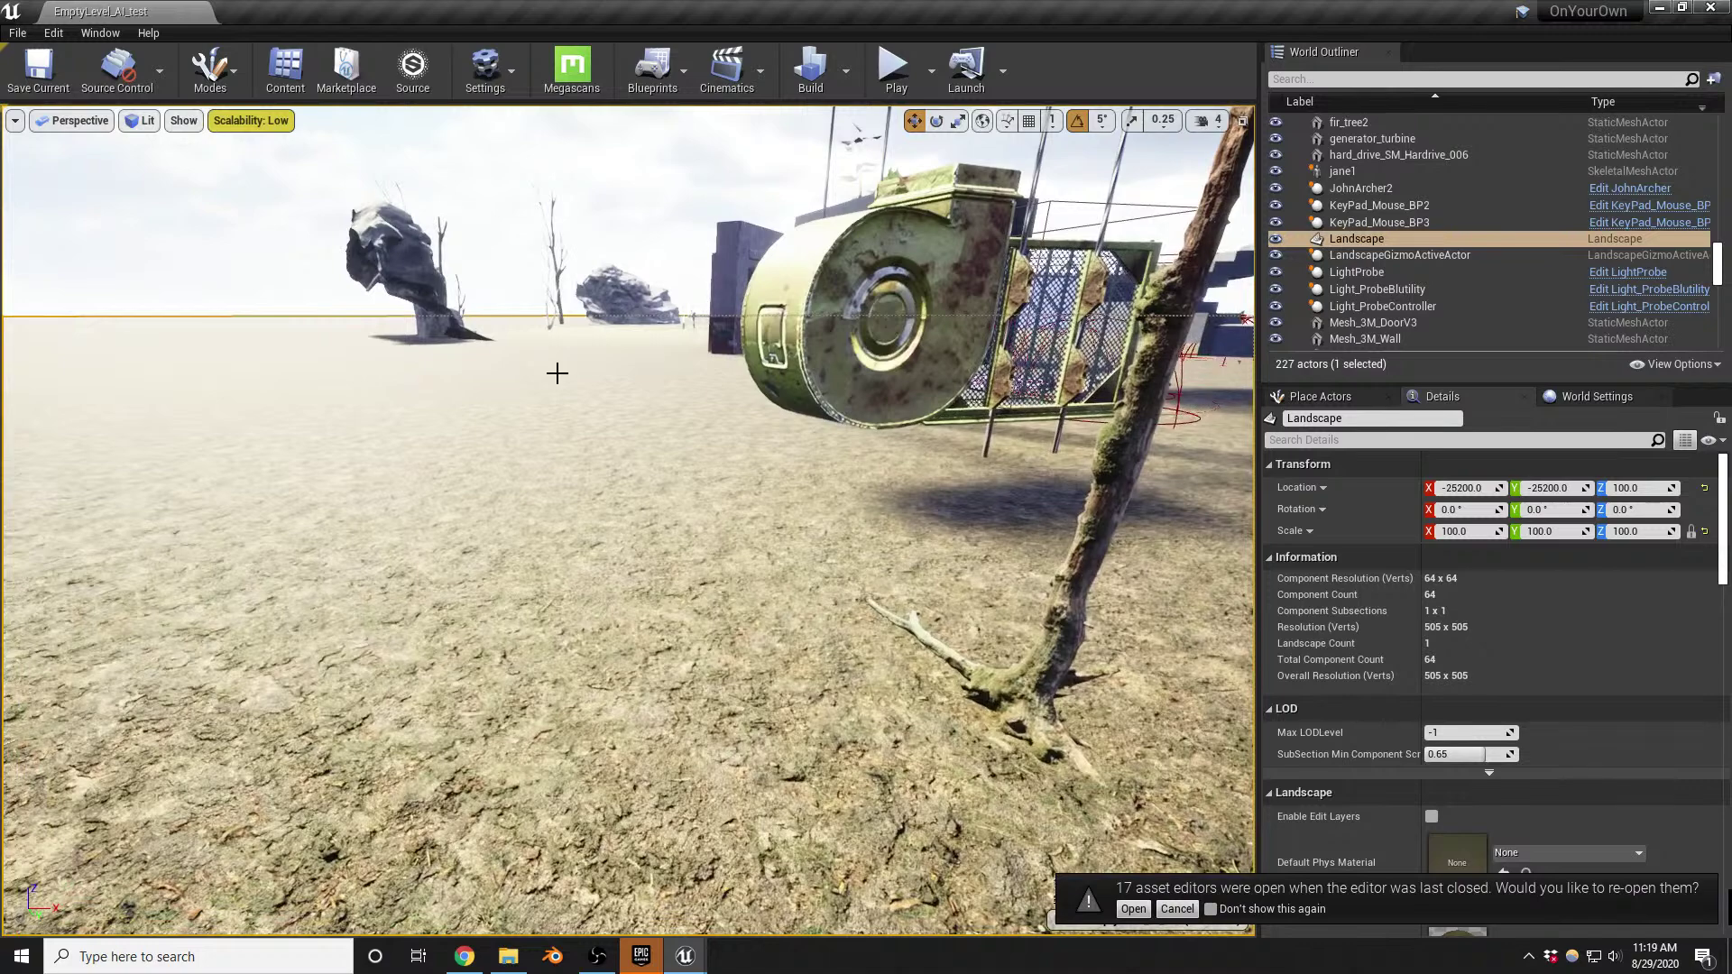
{"action": "key", "text": "alt+p"}
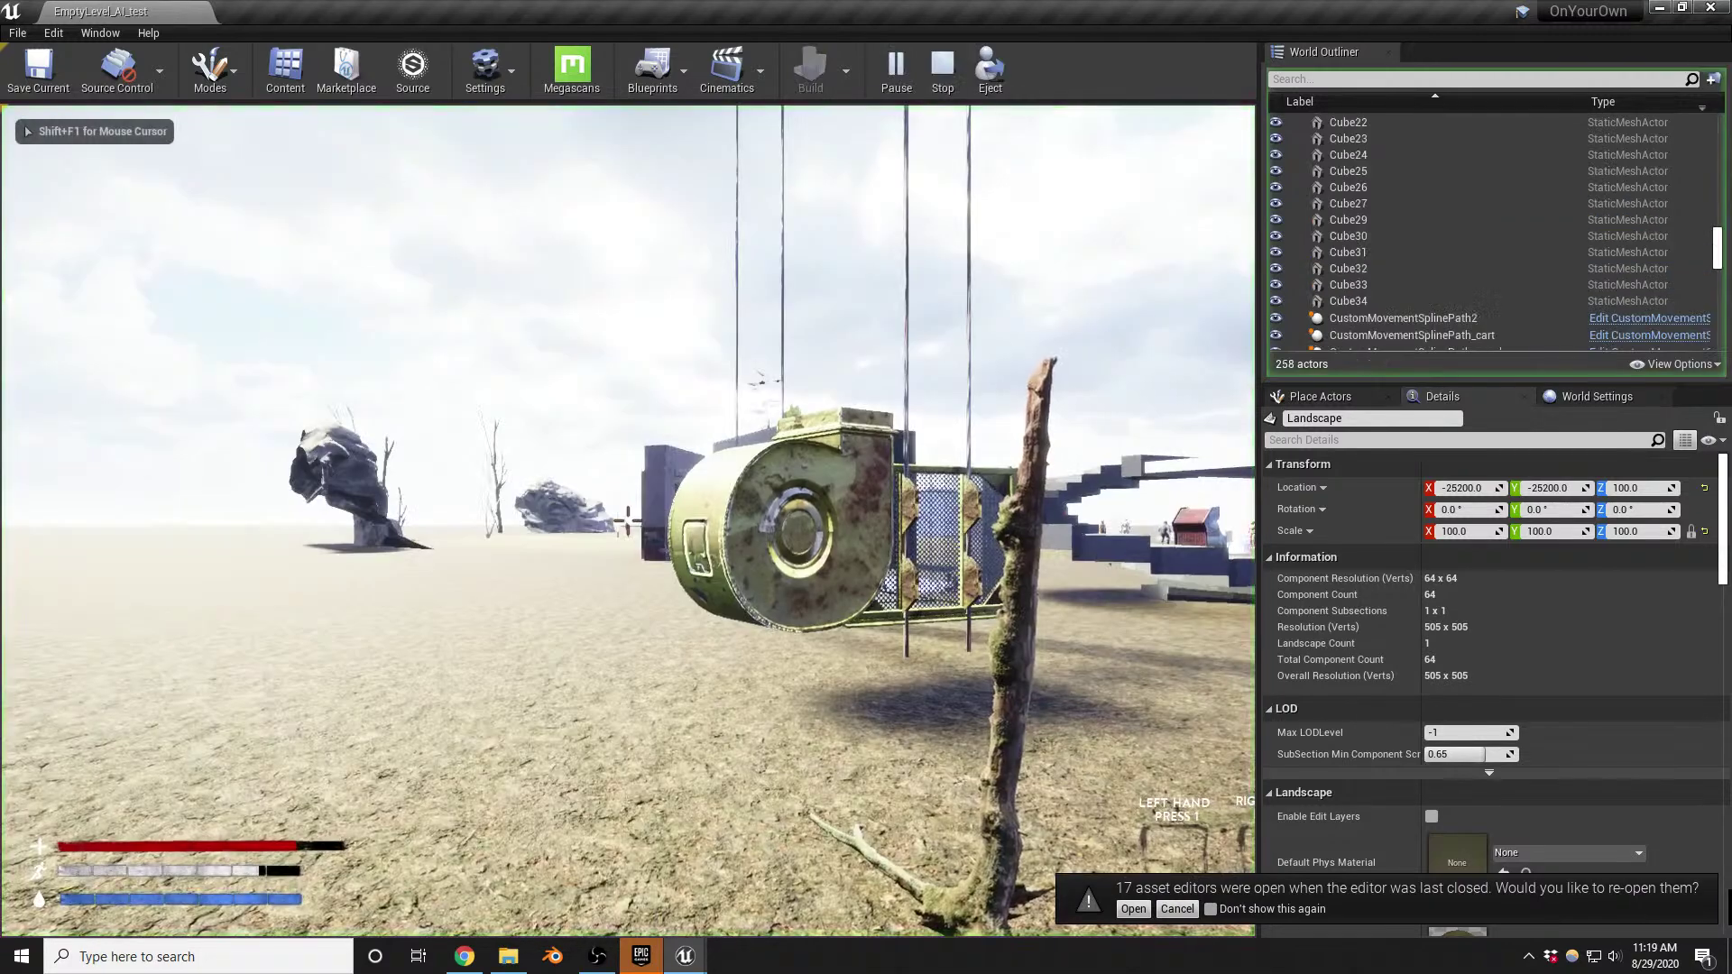
Pause the game and expand the Resolution choices in its Video settings
{"action": "key", "text": "Escape"}
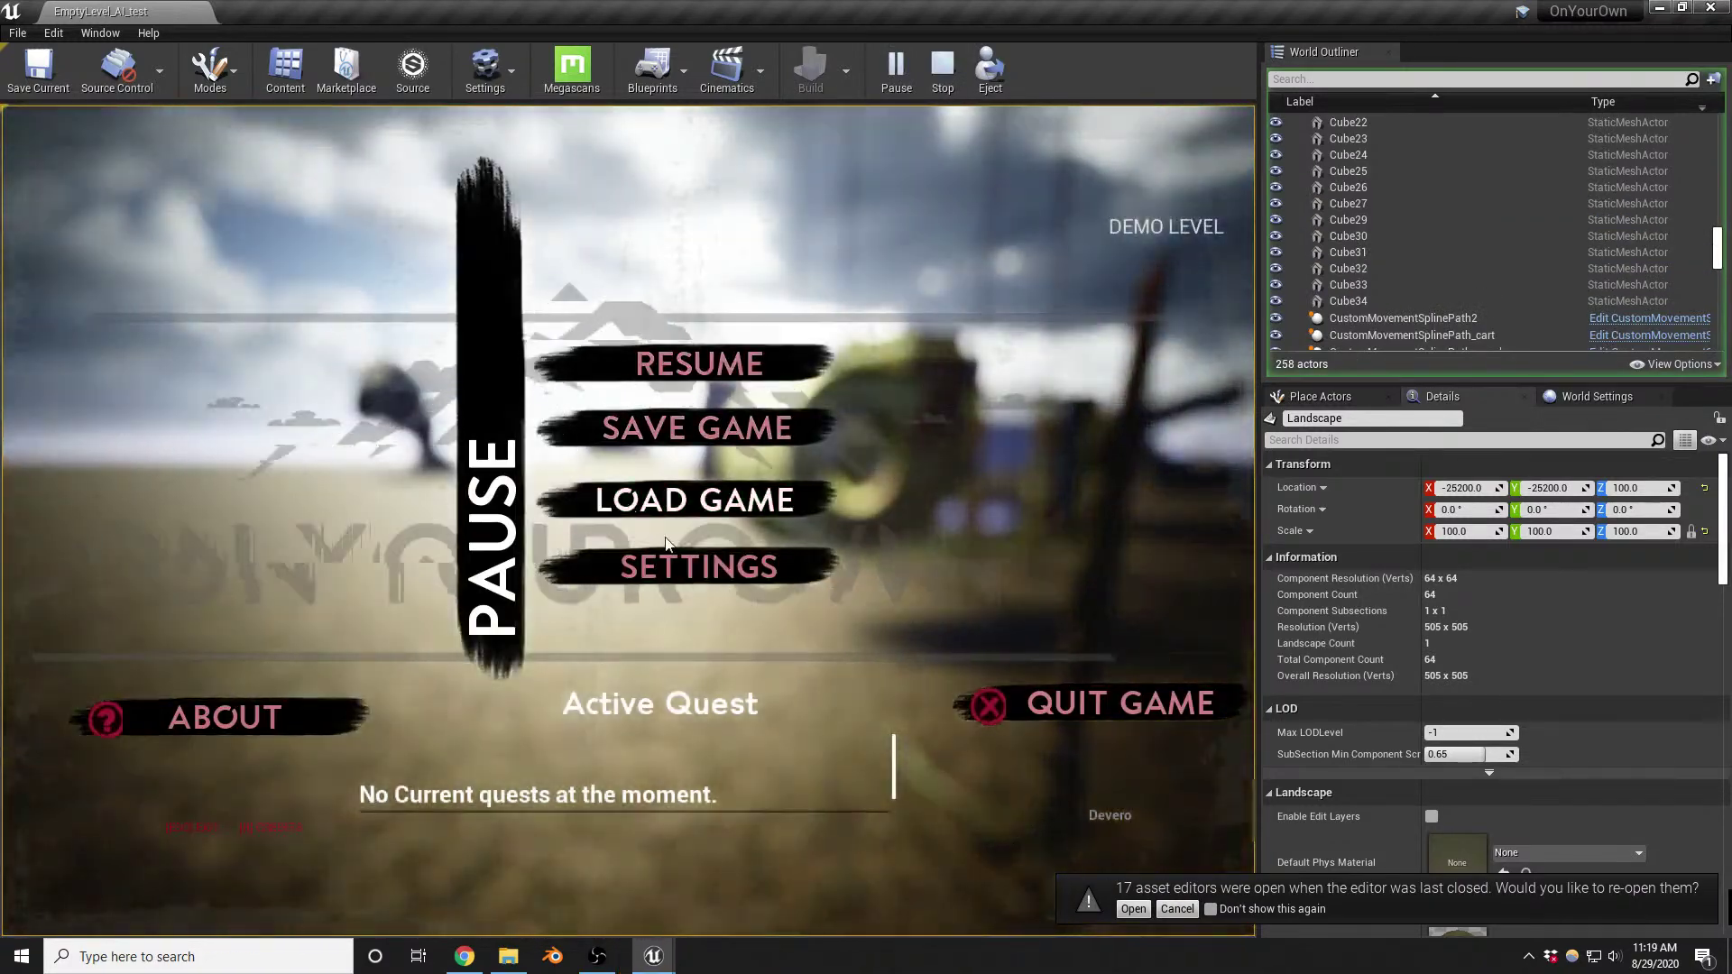
{"action": "left_click", "coordinate": [684, 564]}
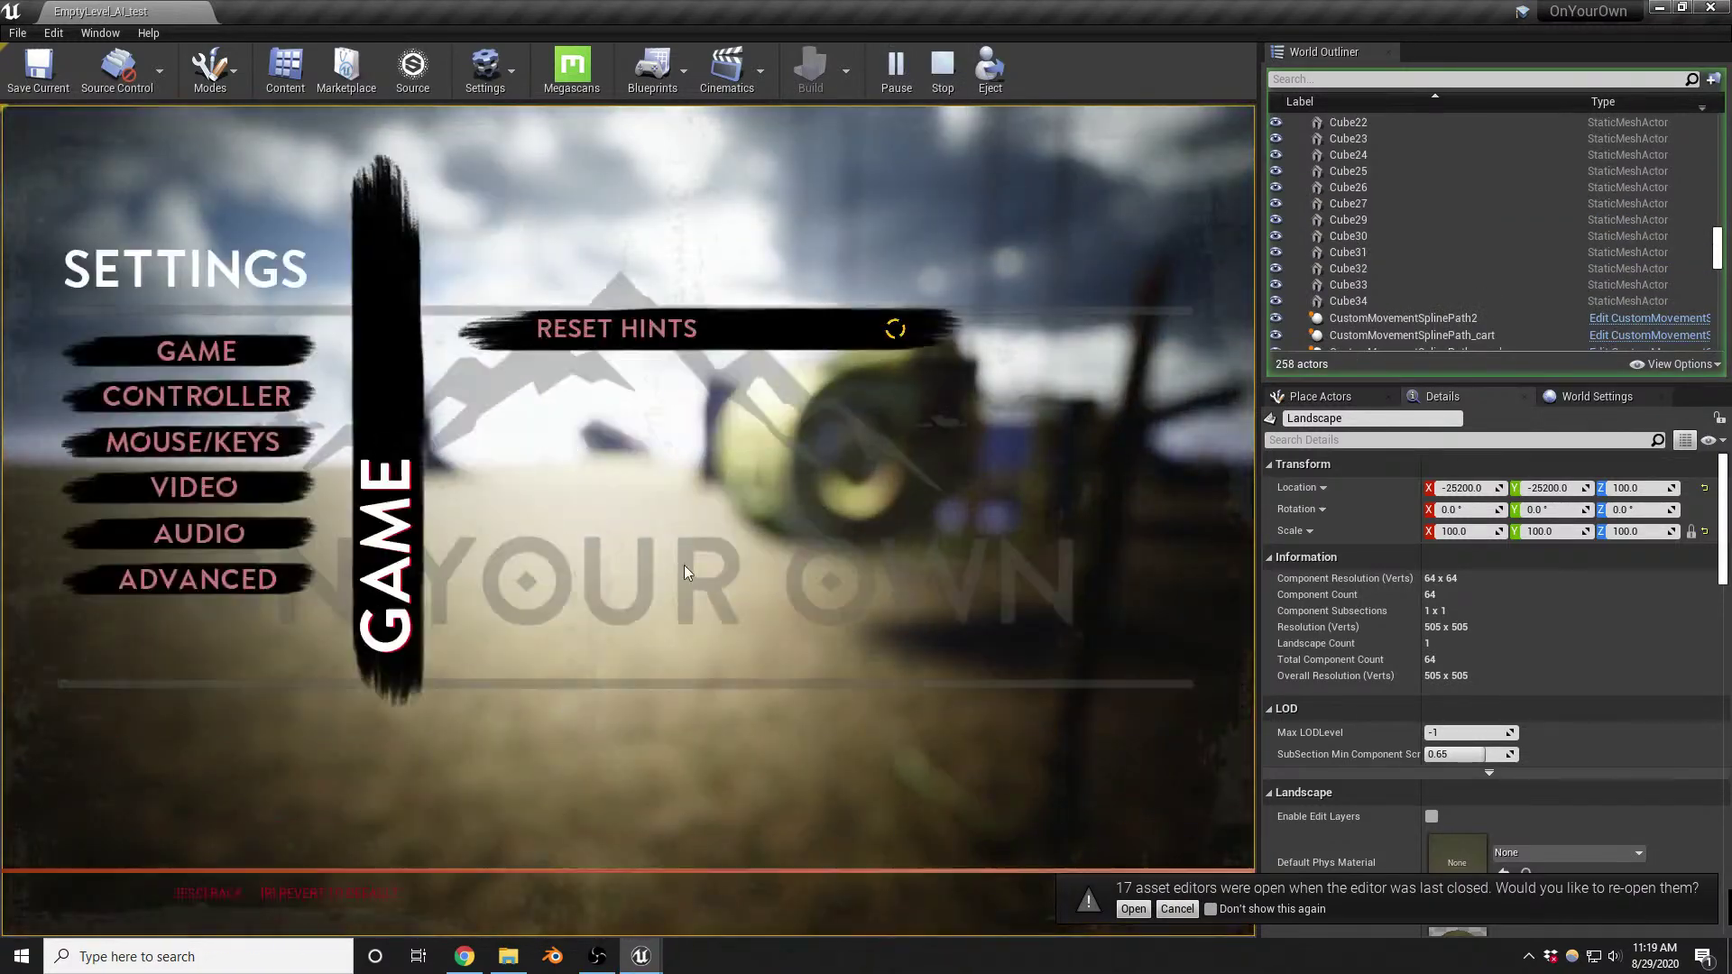
{"action": "left_click", "coordinate": [205, 506]}
{"action": "left_click", "coordinate": [758, 354]}
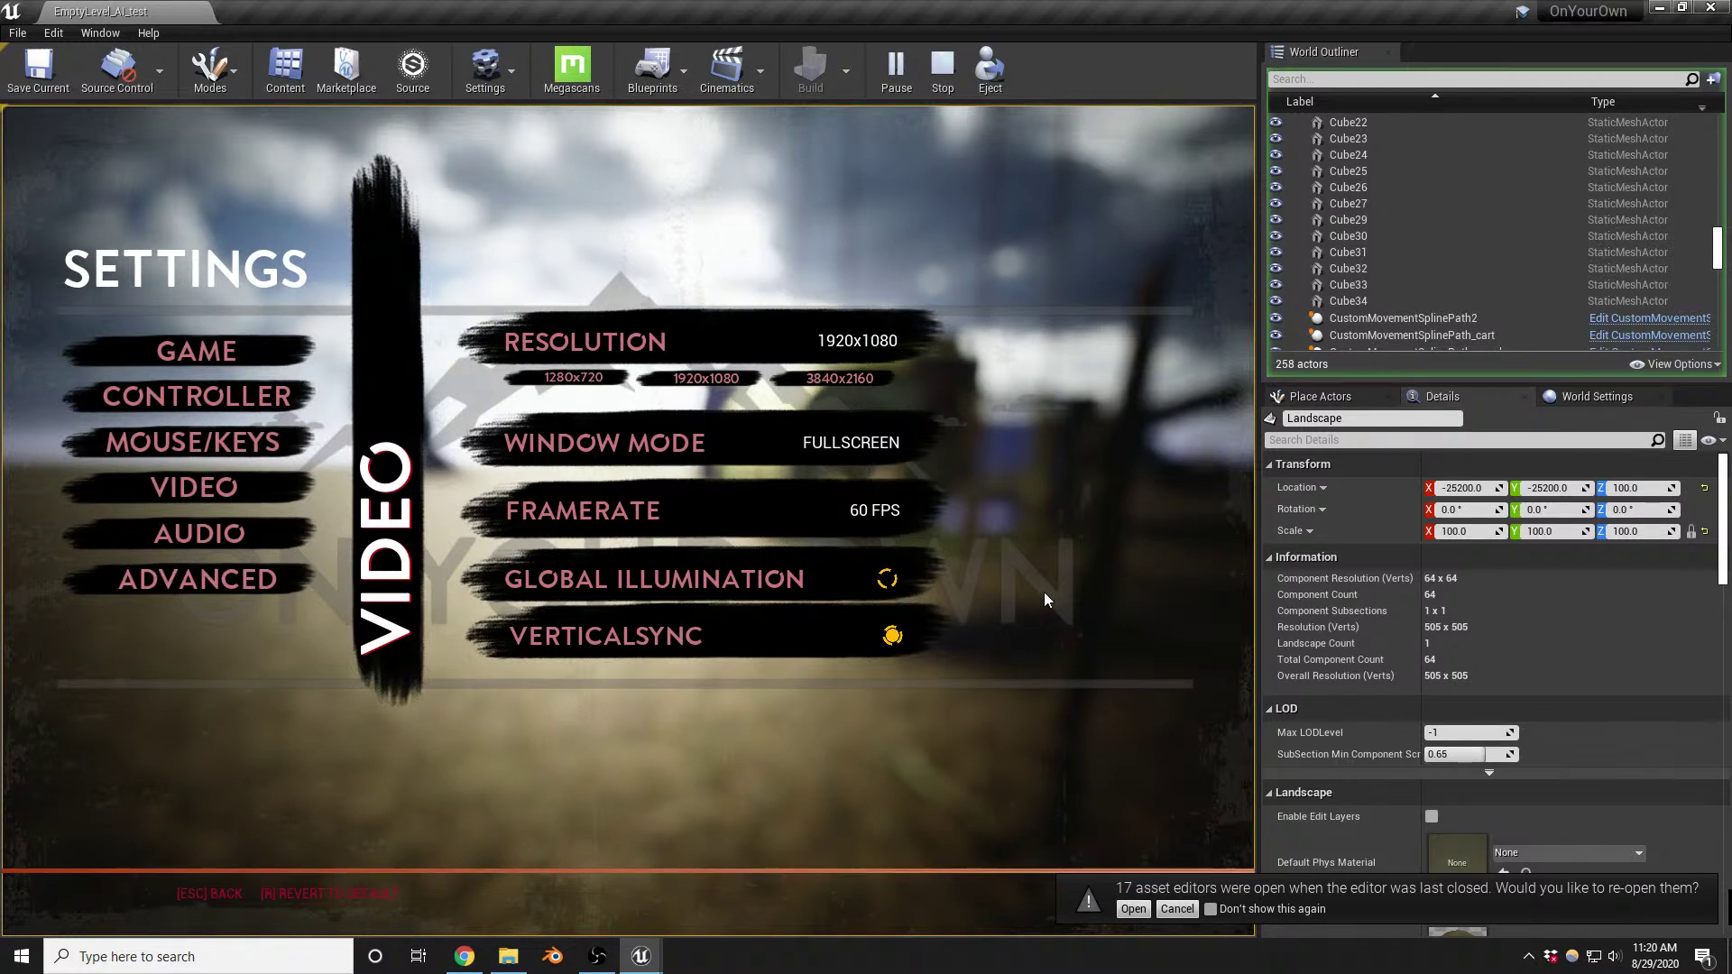
End the play test and start it again with the viewport filling the whole screen
{"action": "key", "text": "Escape"}
{"action": "key", "text": "Escape"}
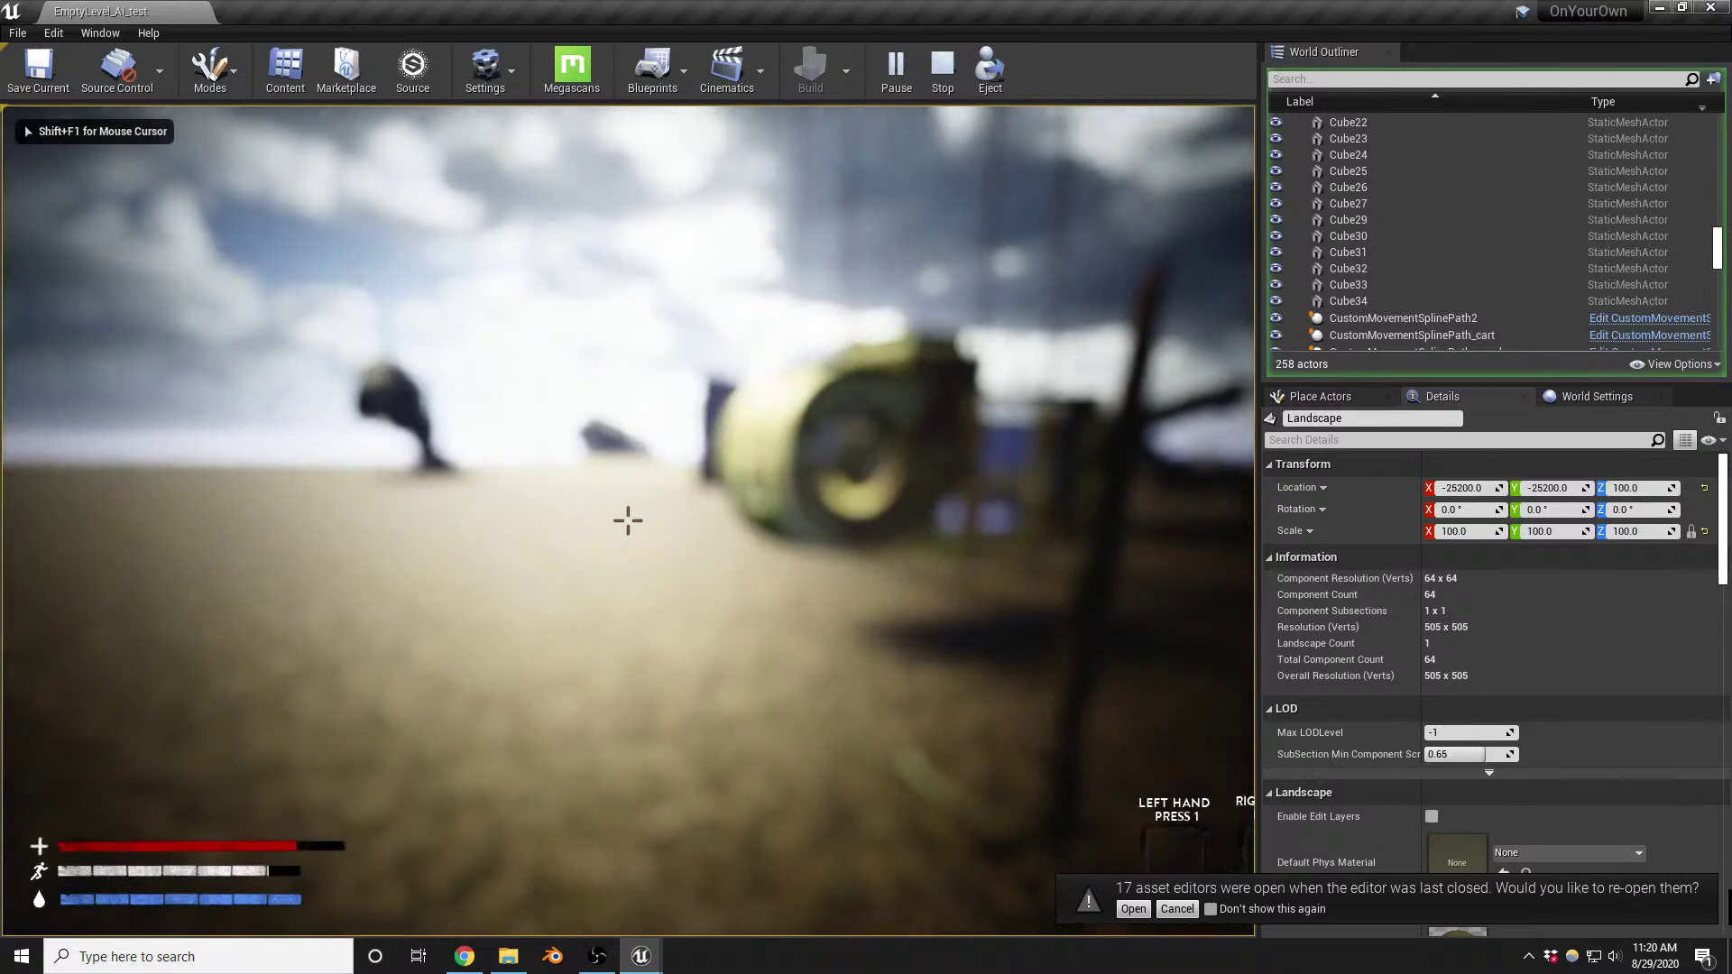
{"action": "key", "text": "Escape"}
{"action": "key", "text": "F11"}
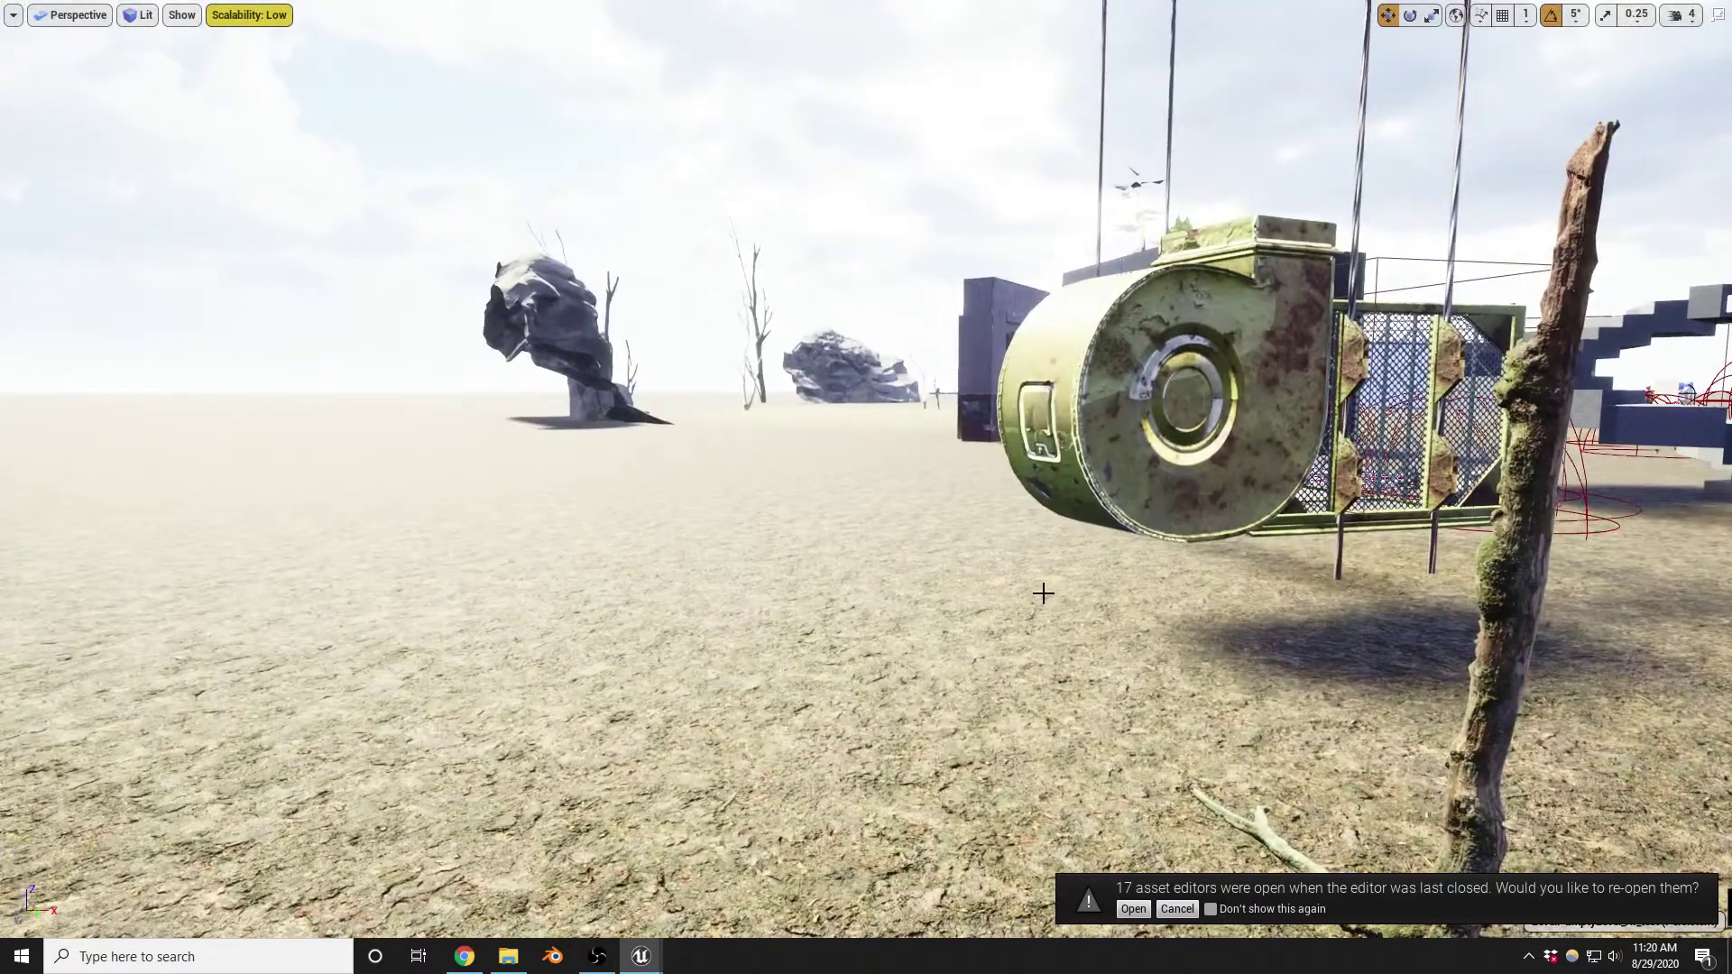
{"action": "key", "text": "alt+p"}
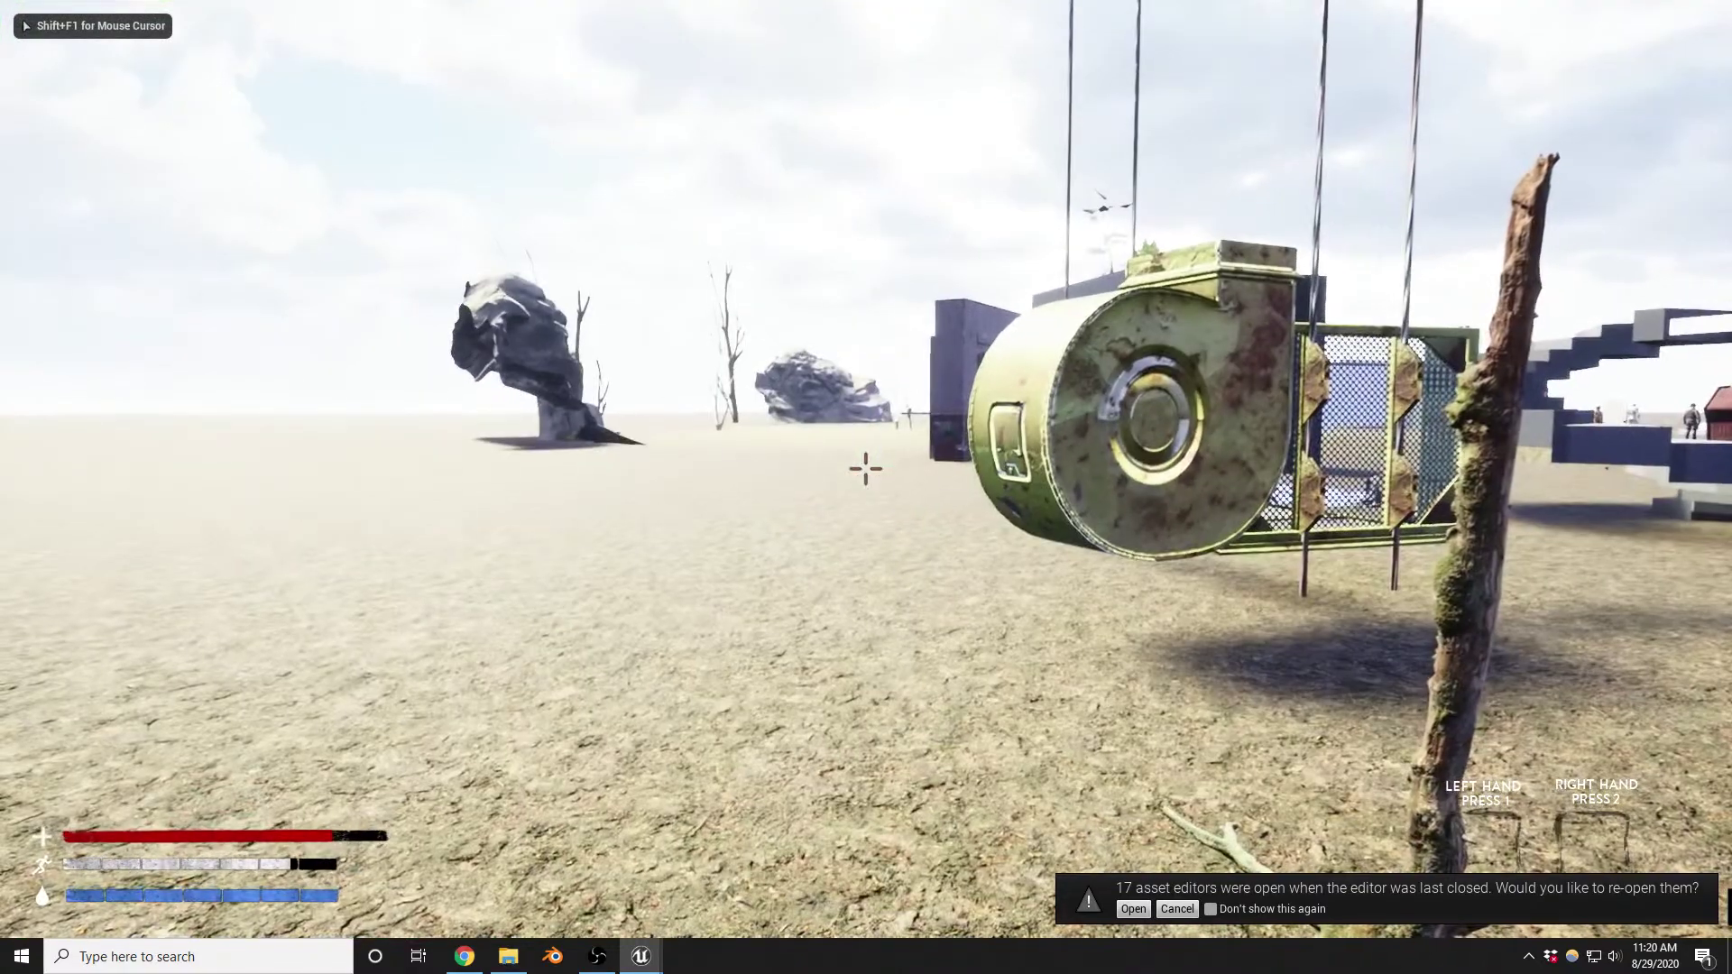
Pause the game and review its Game, Video, Audio and Advanced settings pages at full-screen size
{"action": "key", "text": "Escape"}
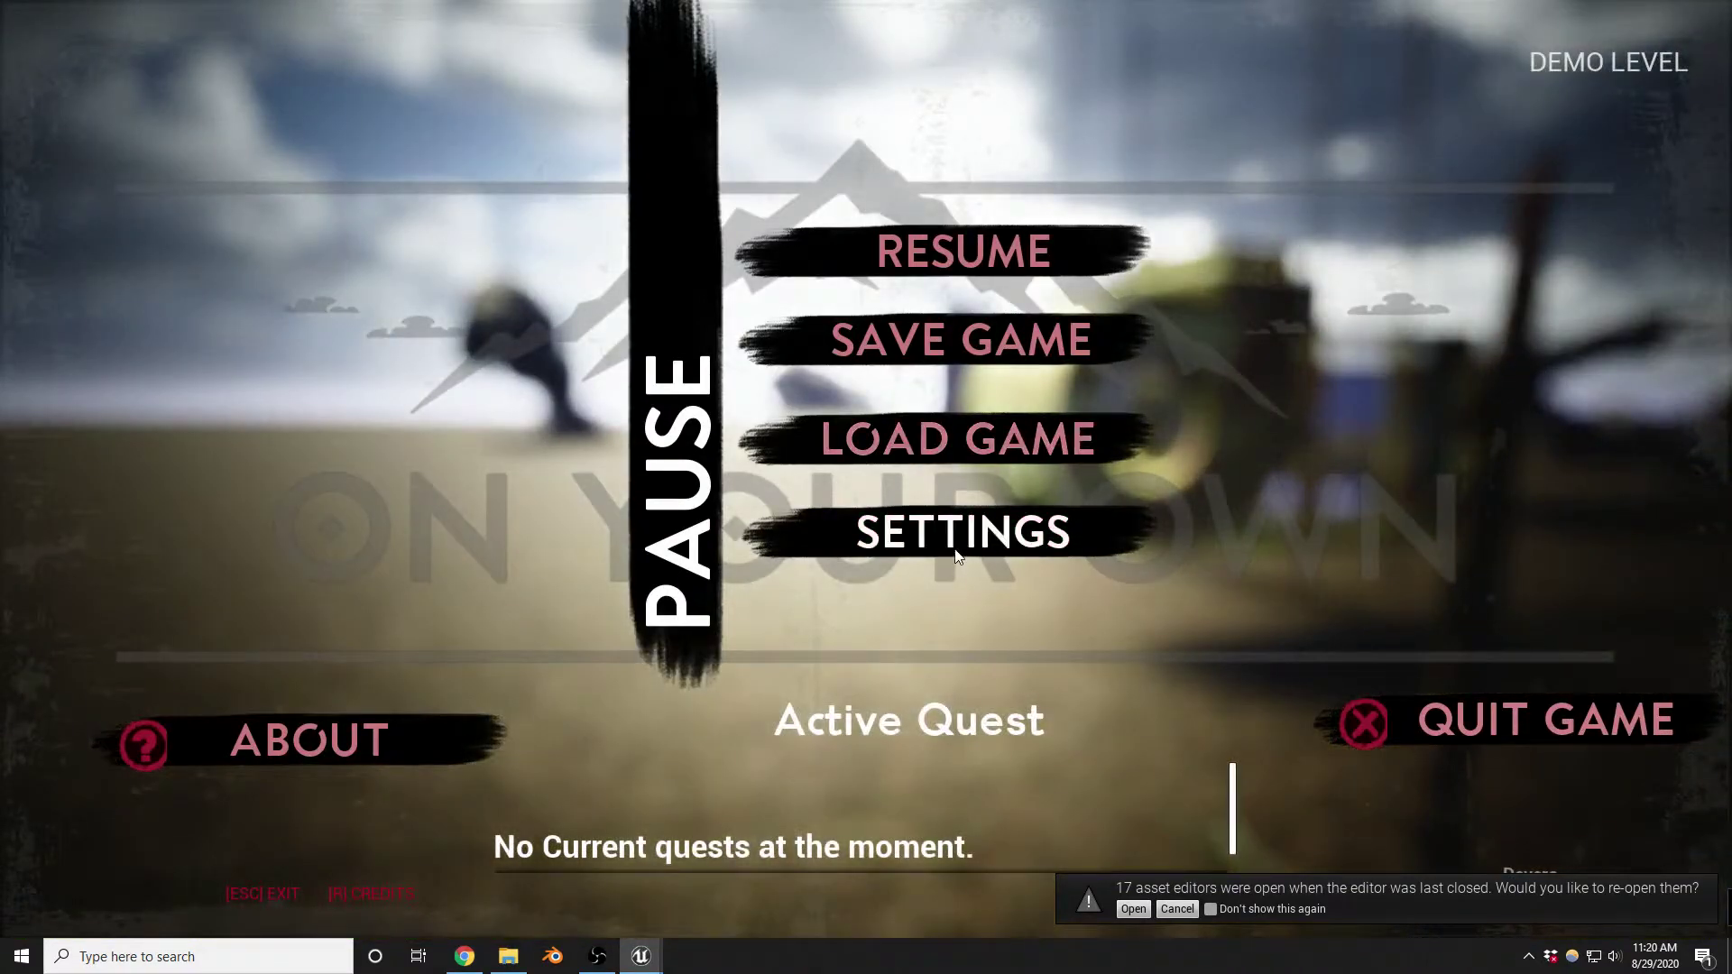
{"action": "left_click", "coordinate": [907, 546]}
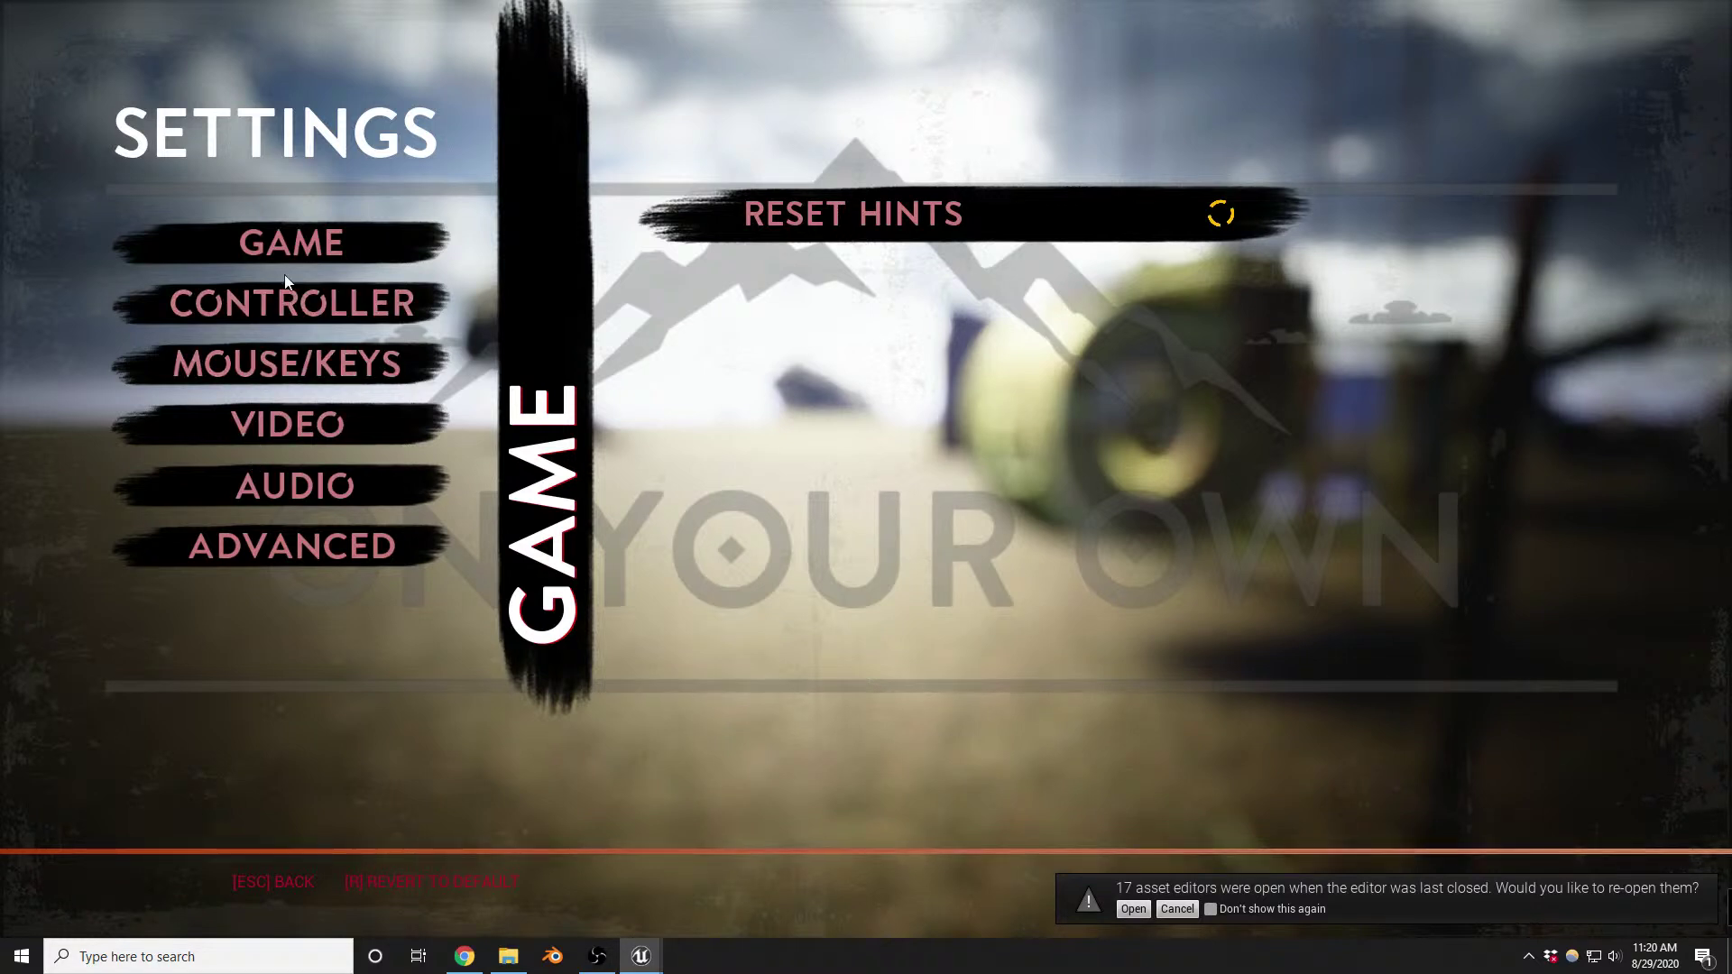
{"action": "left_click", "coordinate": [308, 557]}
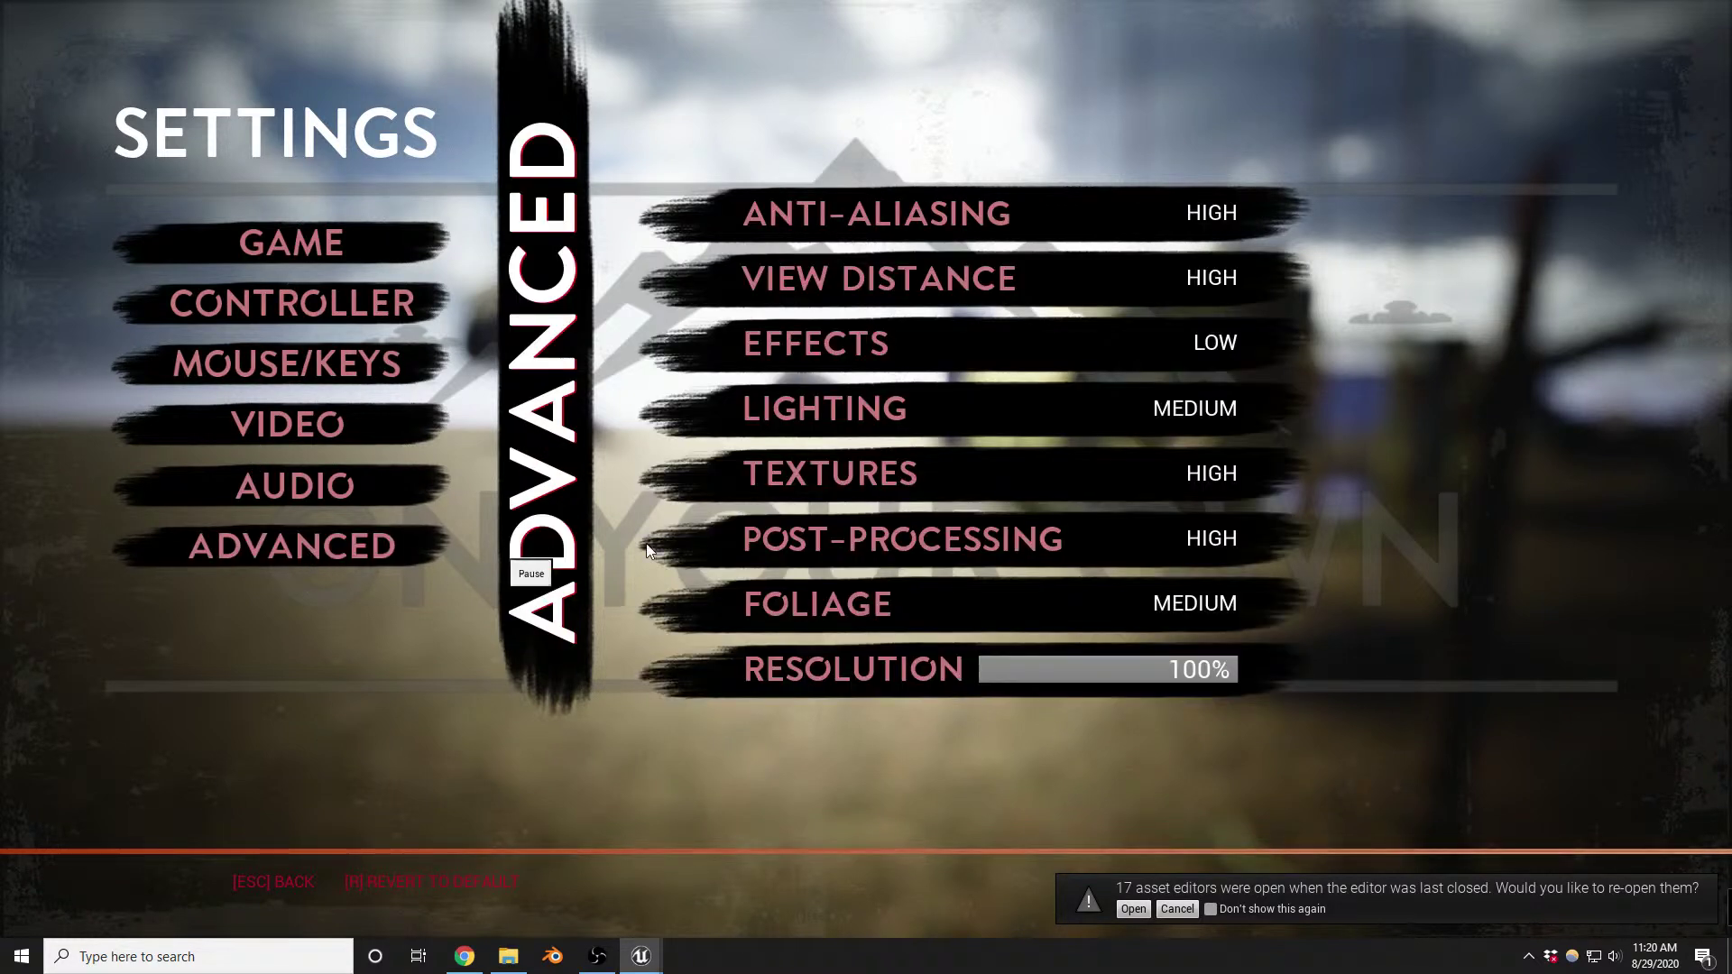
{"action": "left_click", "coordinate": [300, 463]}
{"action": "left_click", "coordinate": [301, 438]}
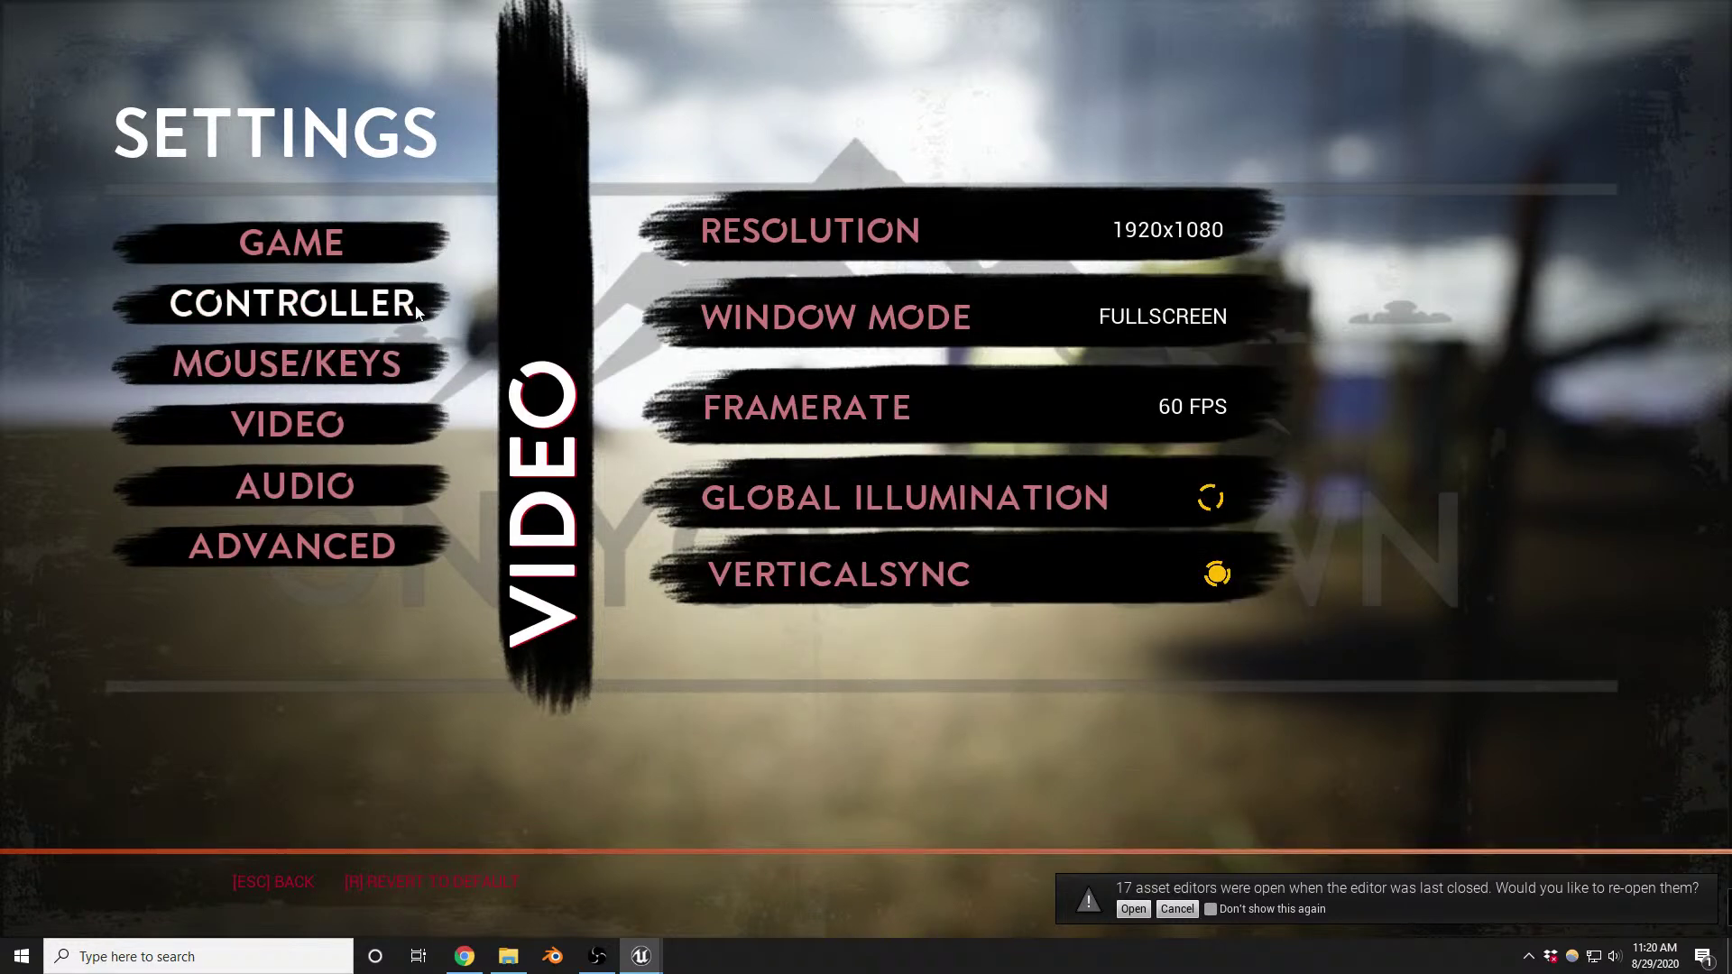
{"action": "left_click", "coordinate": [307, 244]}
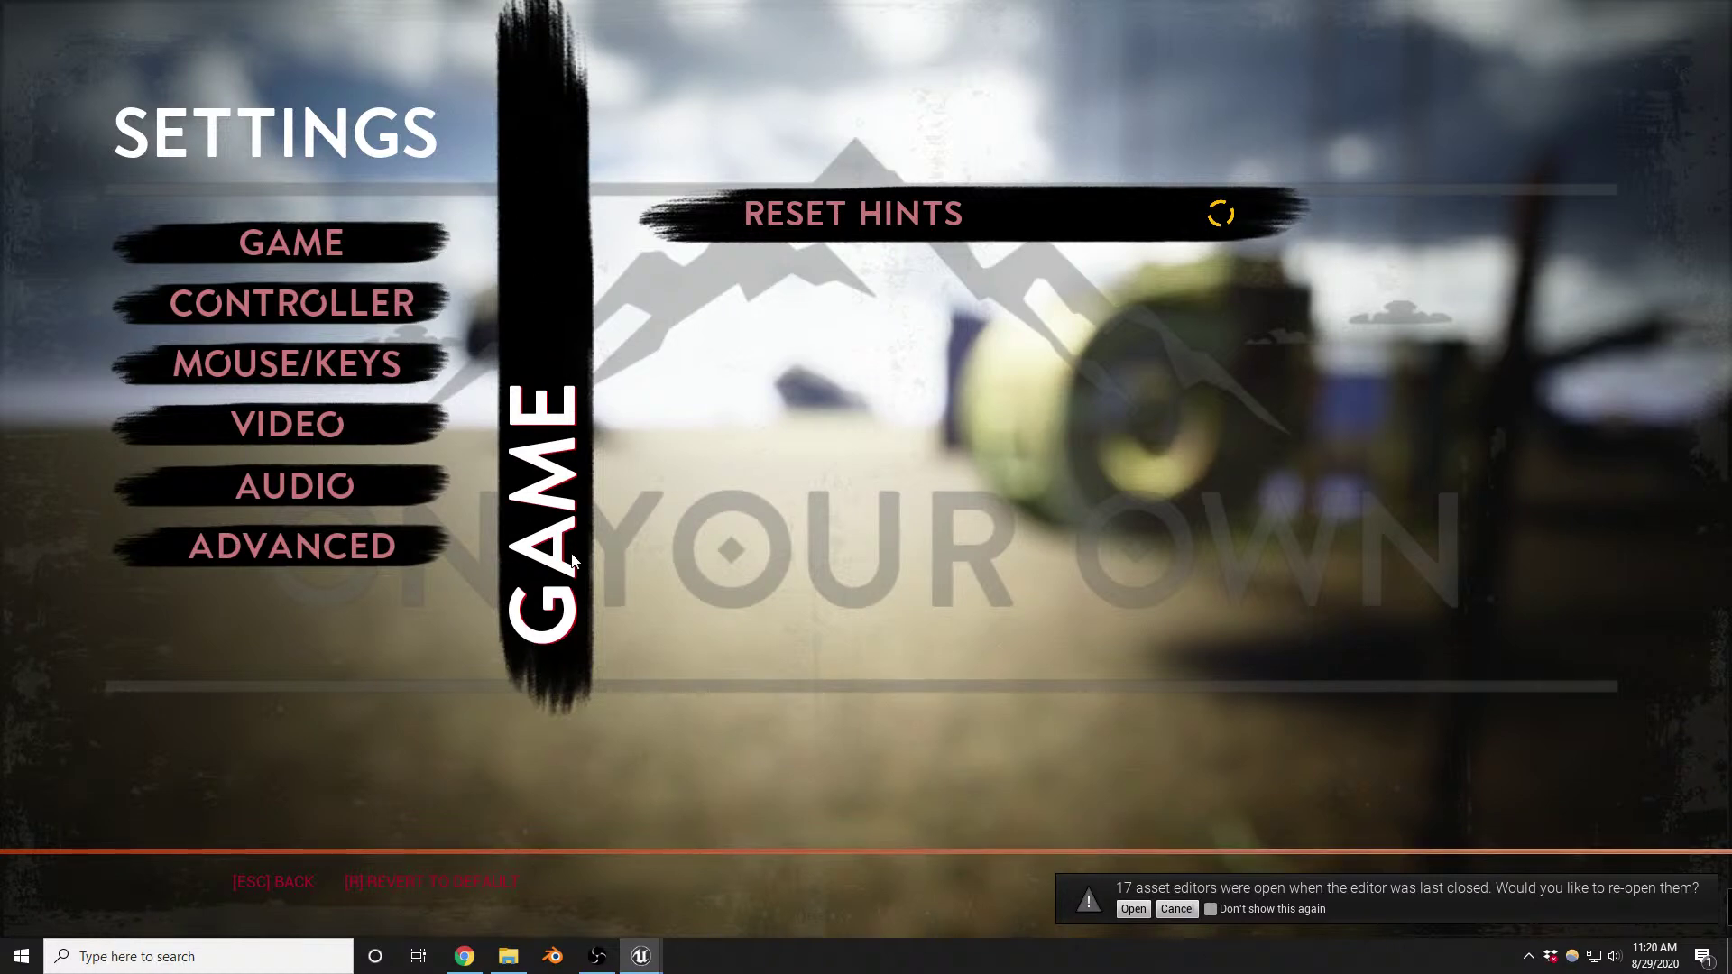
{"action": "left_click", "coordinate": [339, 480]}
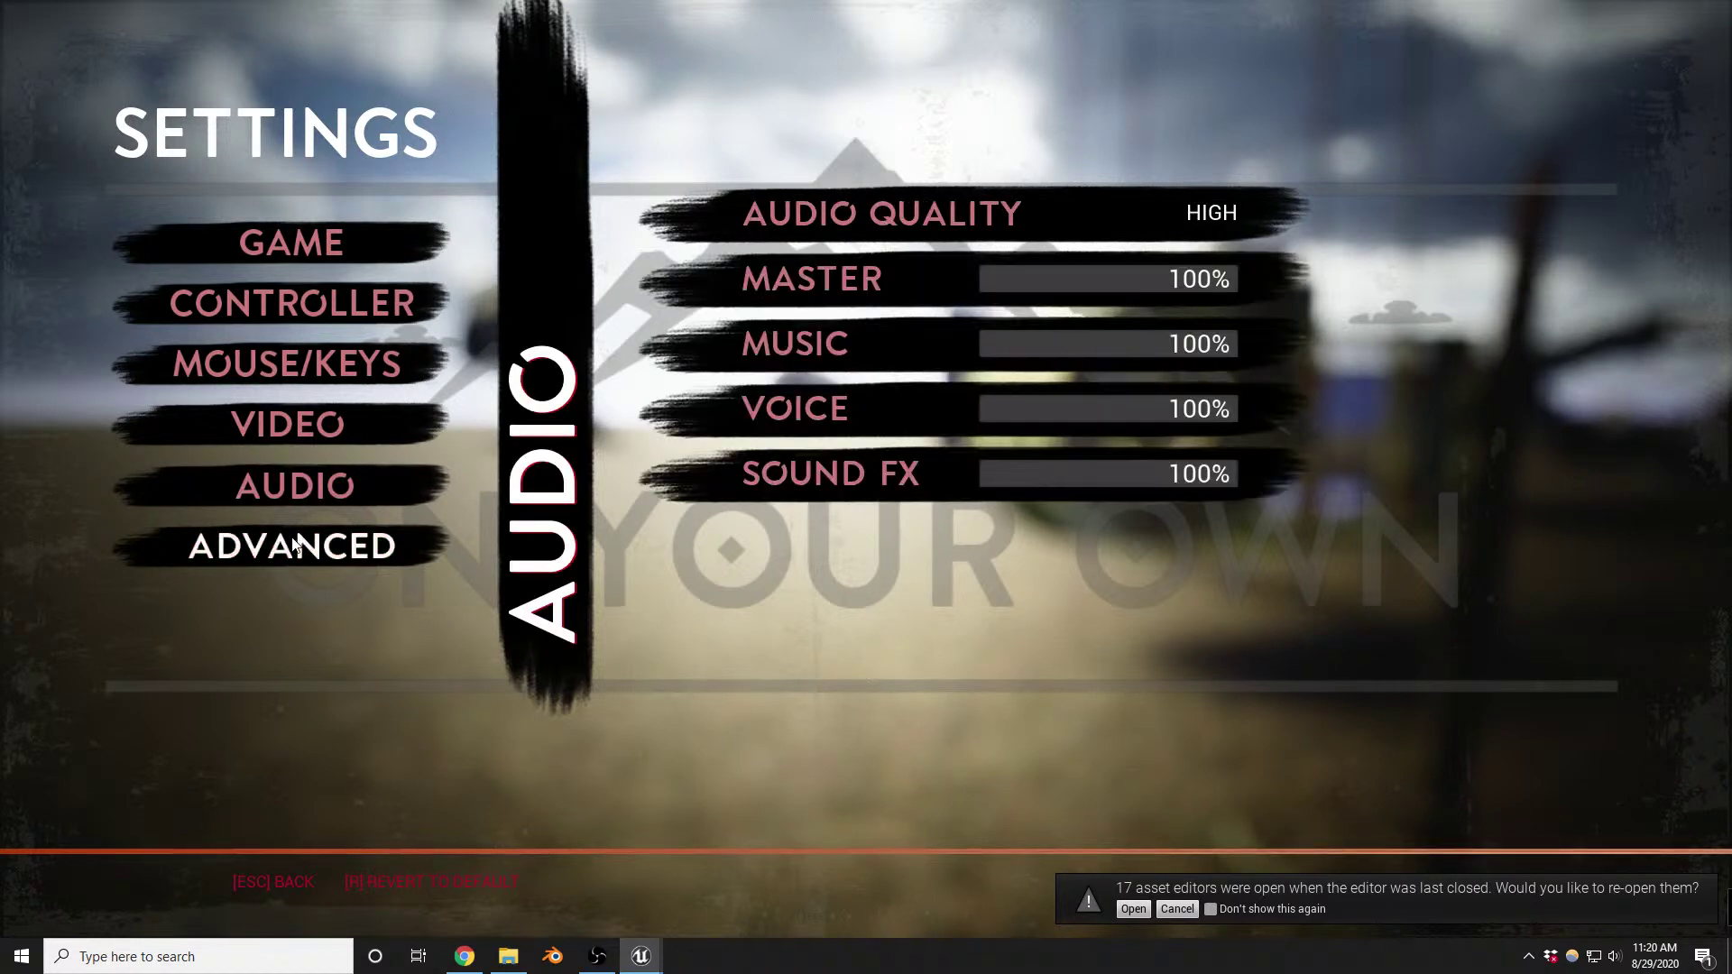
{"action": "left_click", "coordinate": [291, 545]}
Look at the Save Game screen from the pause menu, then quit to the game's main menu
{"action": "key", "text": "Escape"}
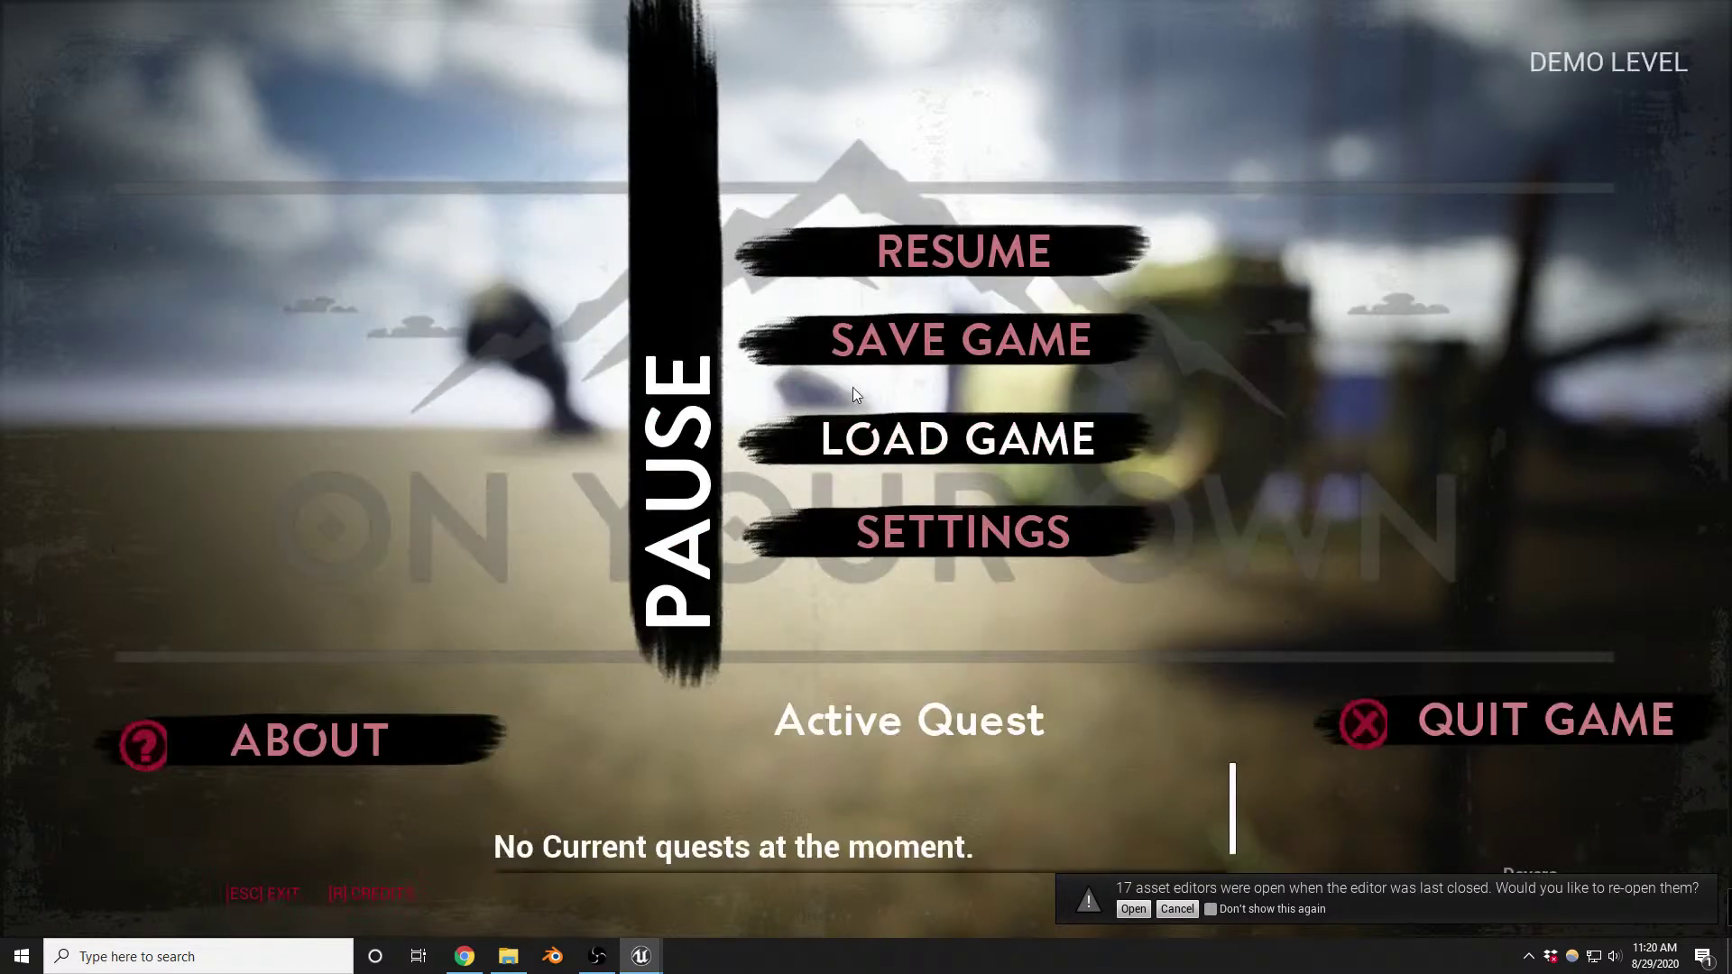
{"action": "left_click", "coordinate": [983, 344]}
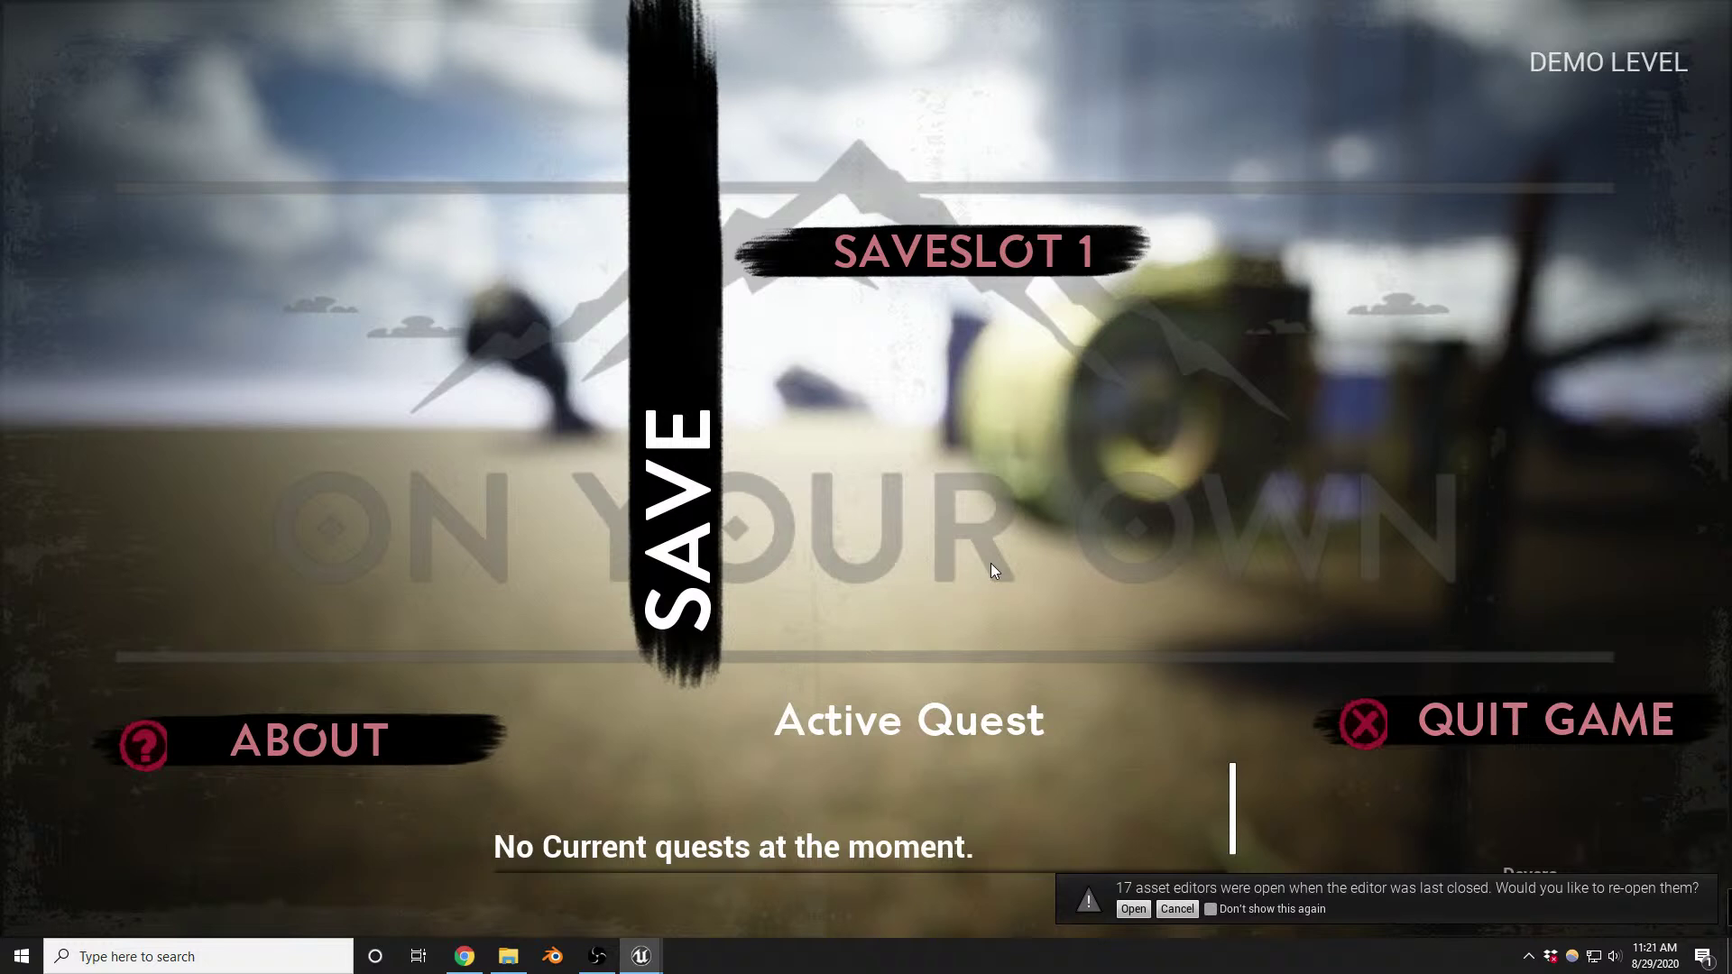
{"action": "left_click", "coordinate": [1456, 736]}
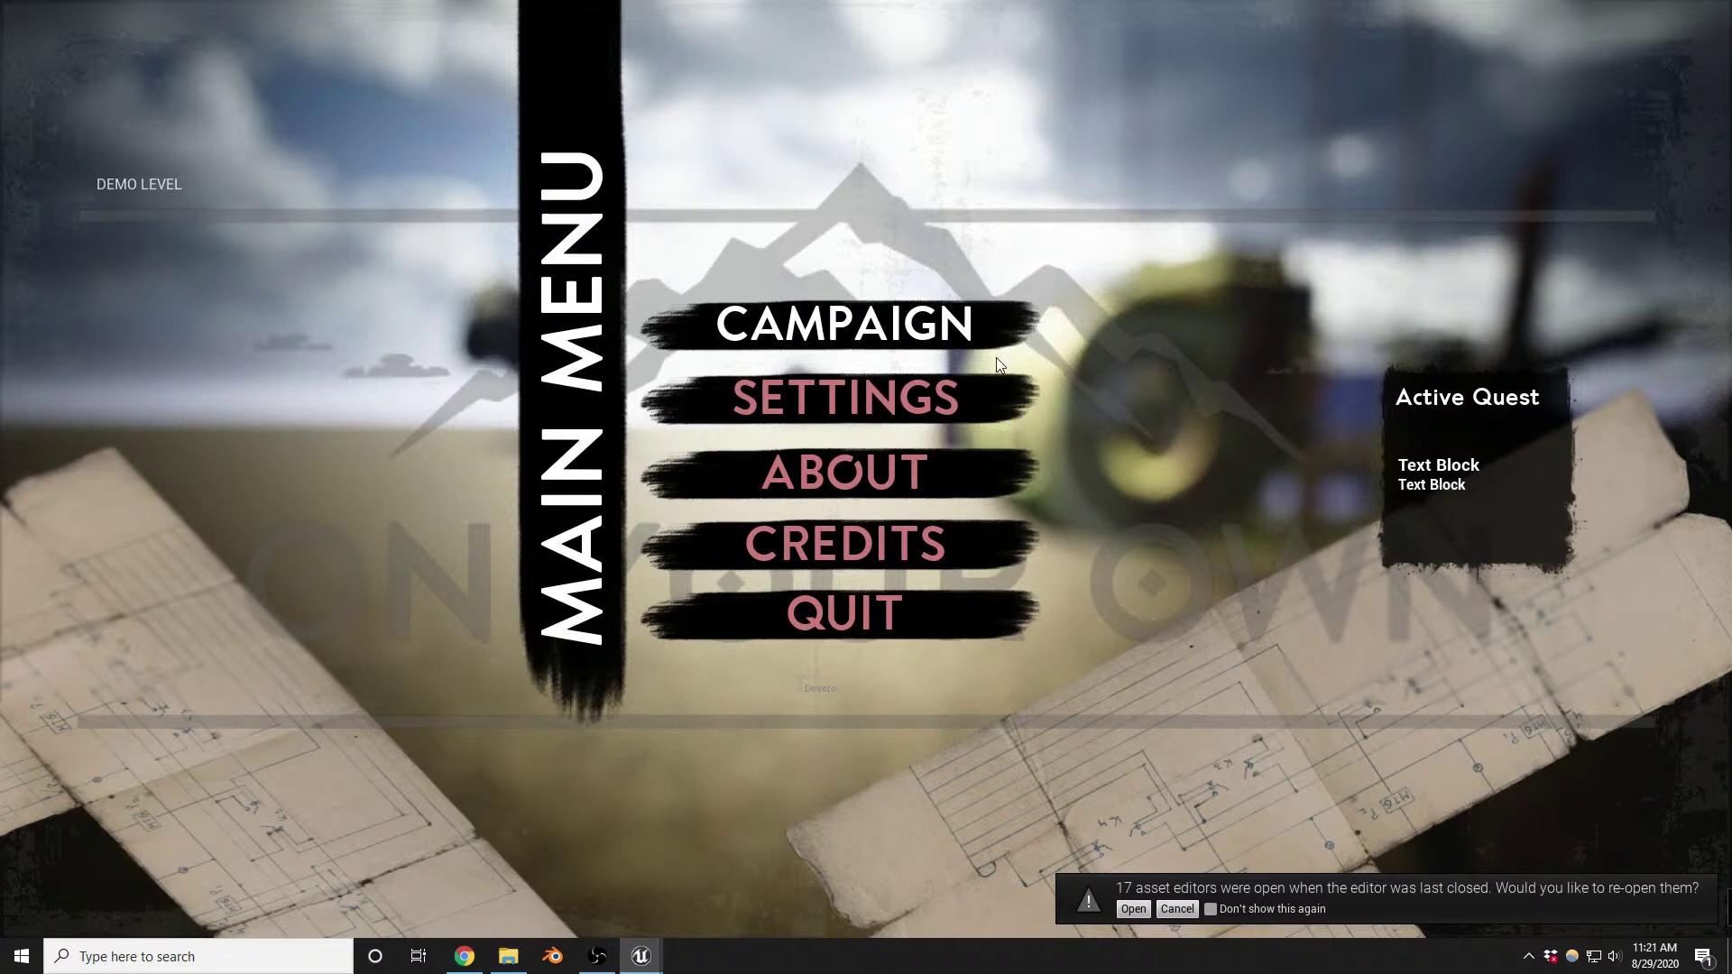
View the Settings page opened from the main menu and end the play test
{"action": "left_click", "coordinate": [992, 397]}
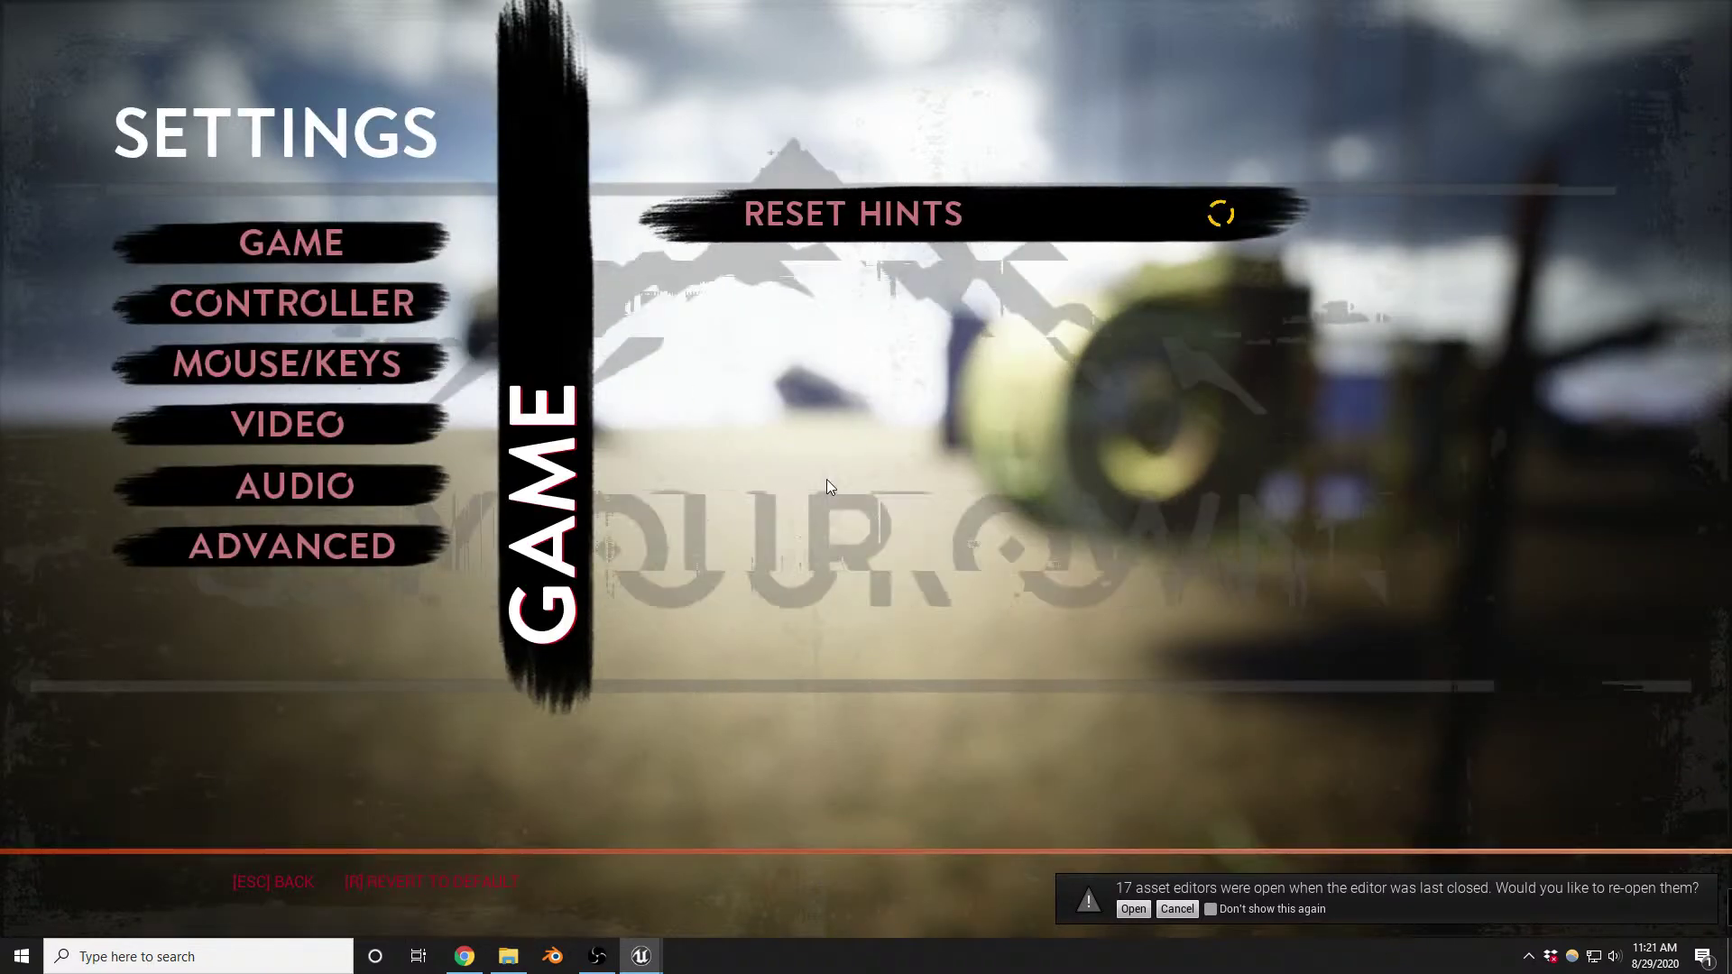
{"action": "key", "text": "Escape"}
{"action": "key", "text": "Escape"}
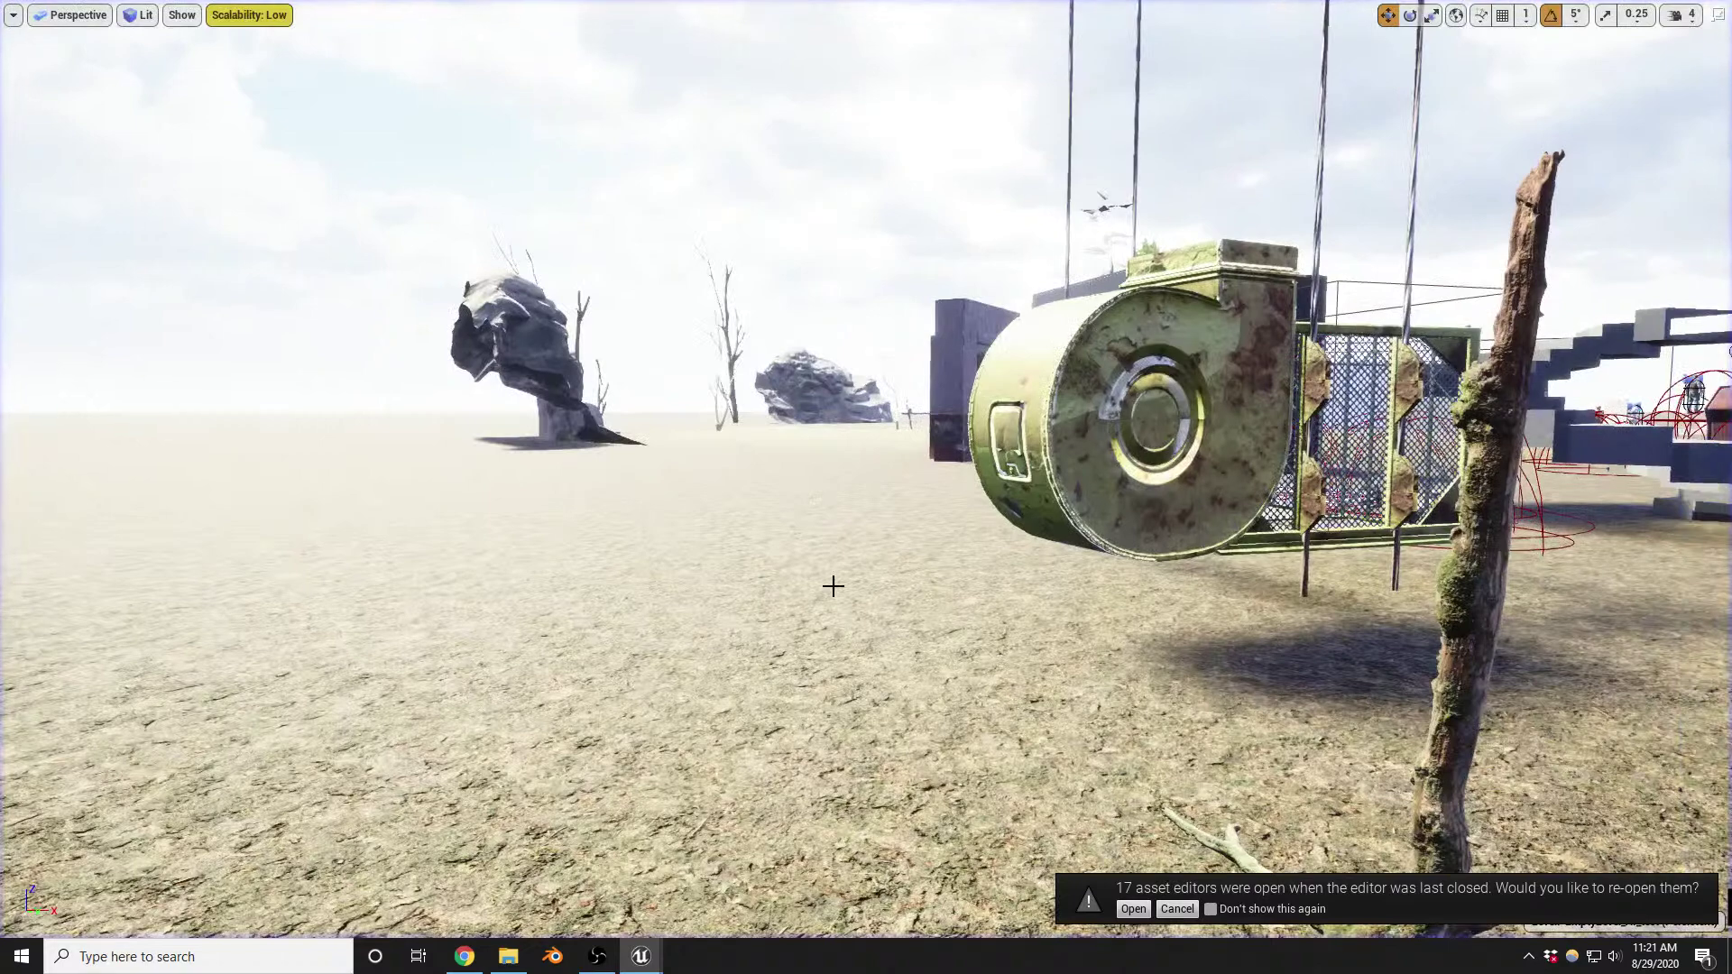
{"action": "right_click_drag", "start_coordinate": [835, 587], "coordinate": [823, 572]}
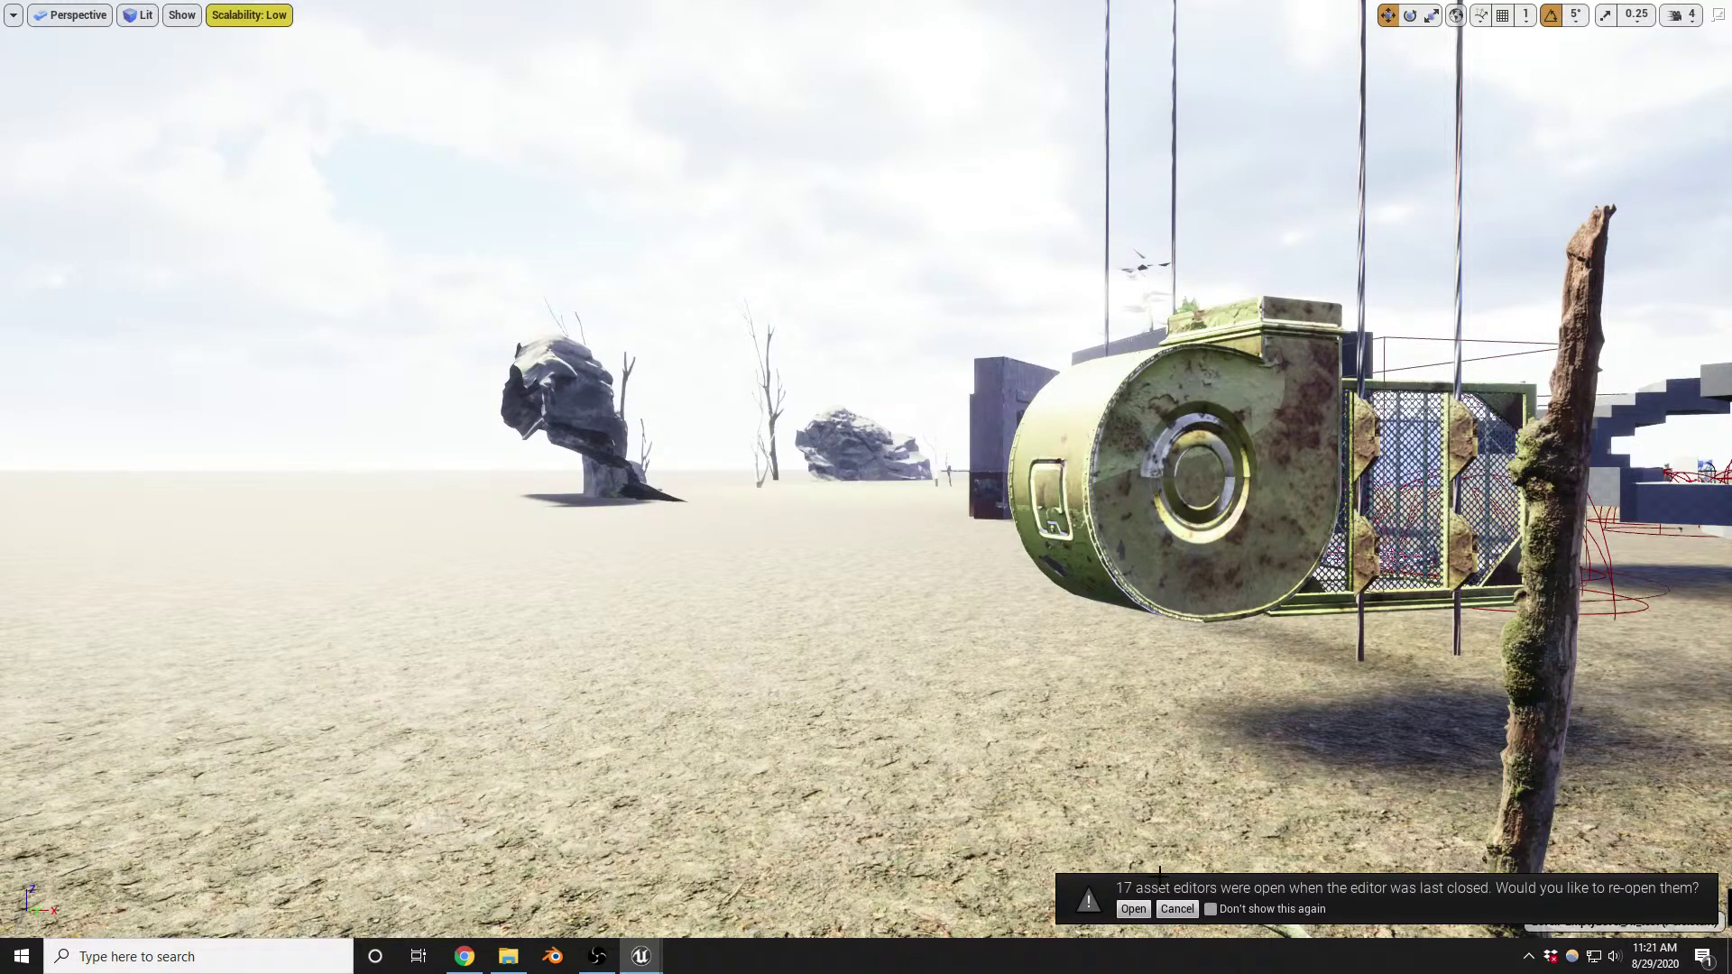
{"action": "right_click_drag", "start_coordinate": [1024, 617], "coordinate": [1013, 617]}
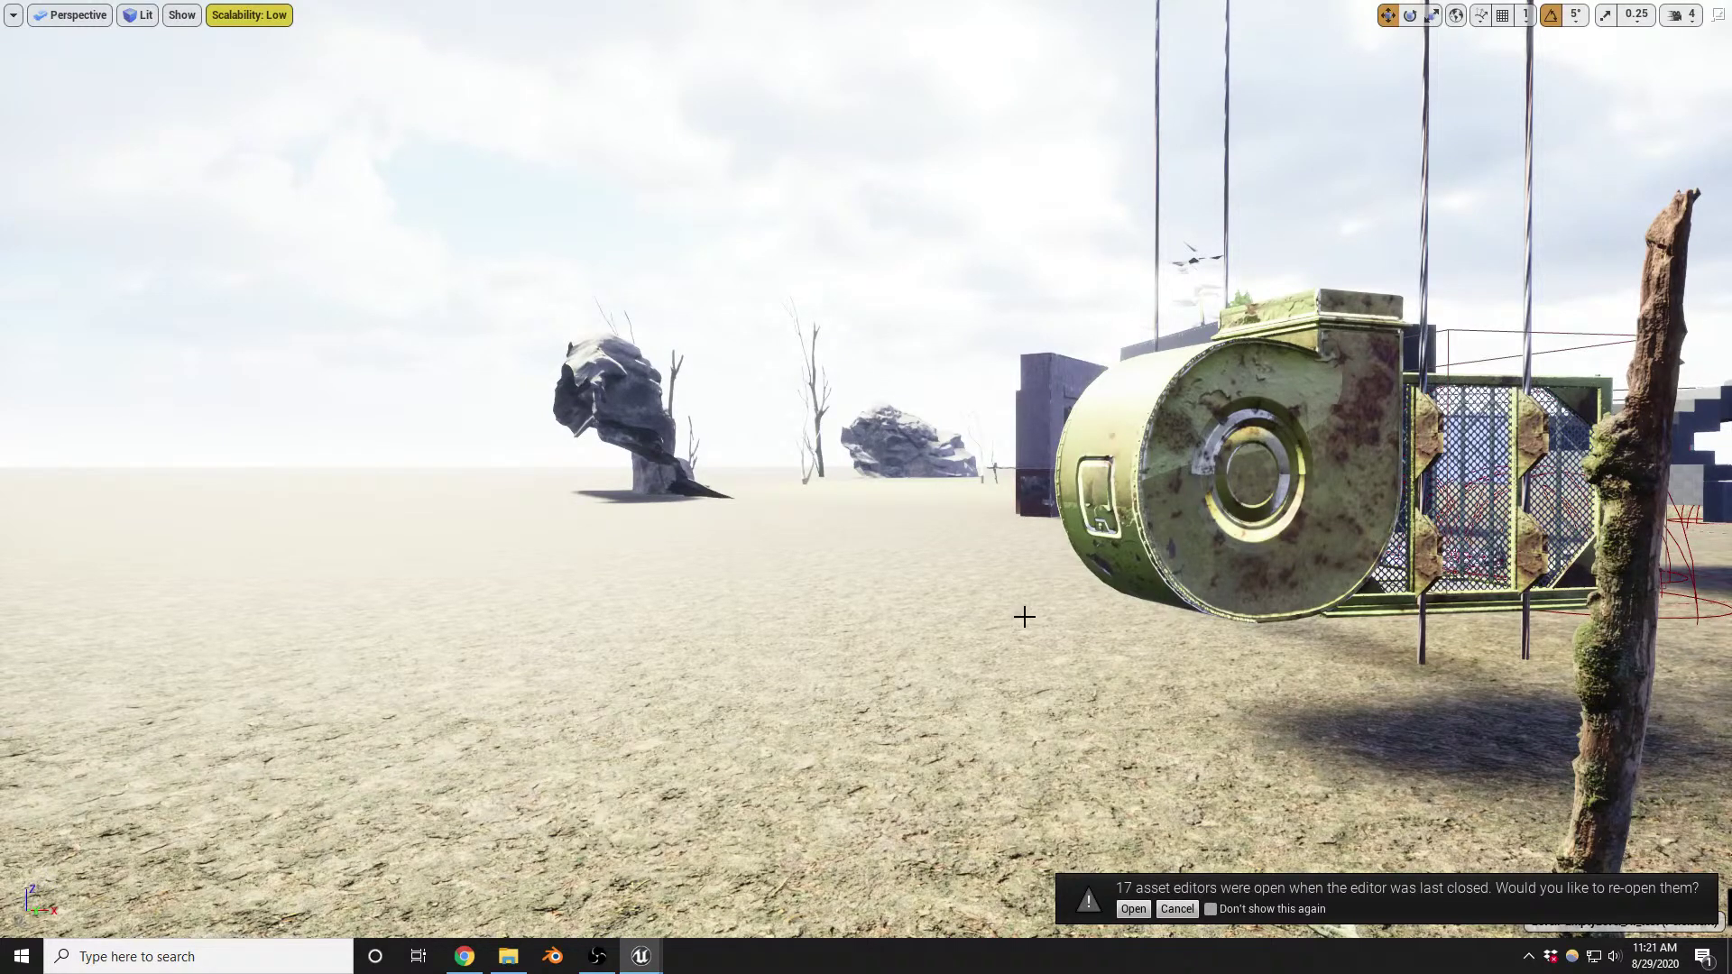
Re-open the previously open asset editors and open a Git Bash terminal in the OYO project folder
{"action": "left_click", "coordinate": [1142, 913]}
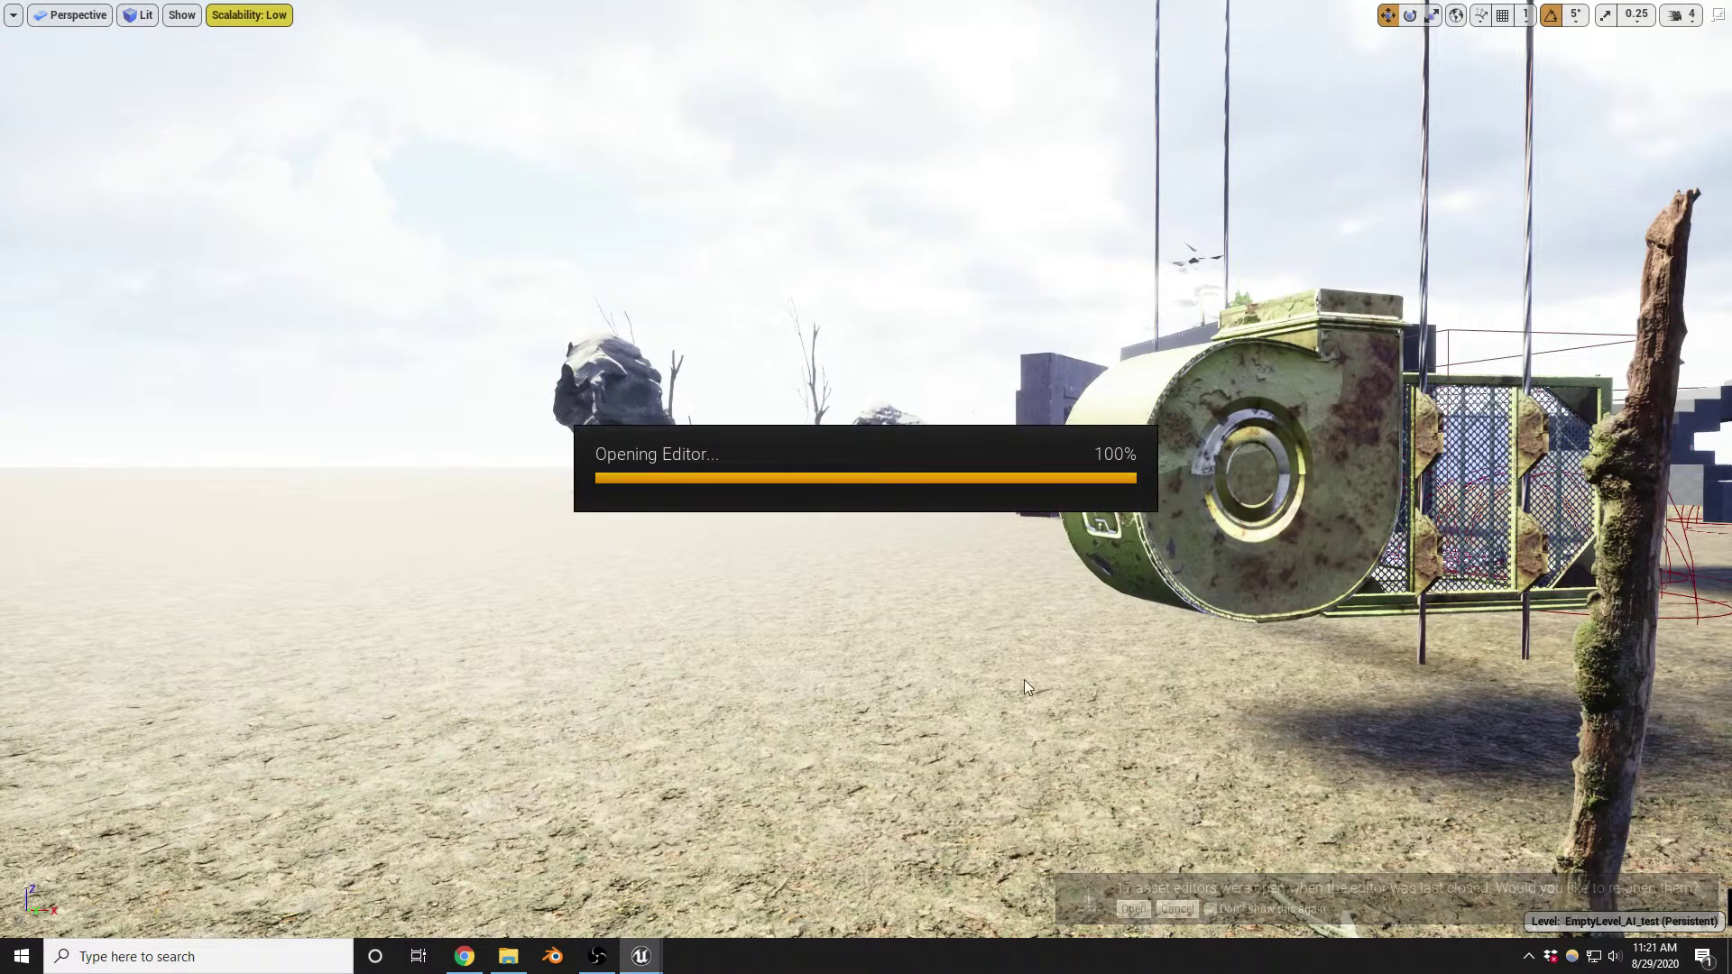
{"action": "left_click", "coordinate": [508, 956]}
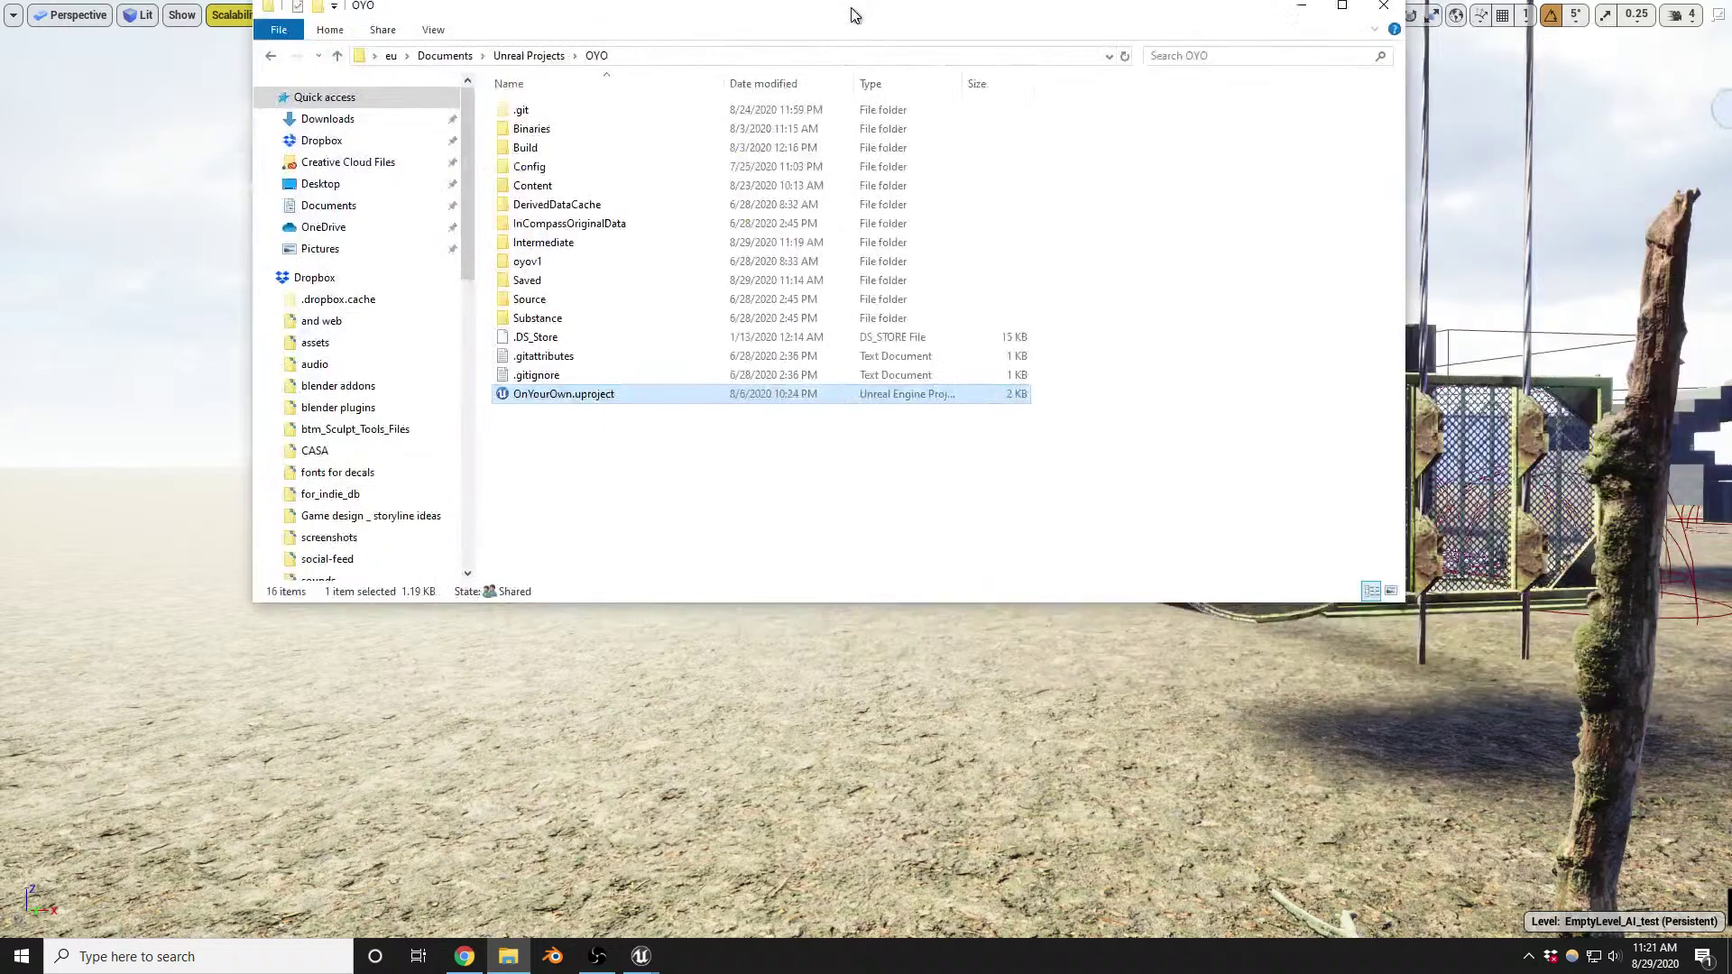
{"action": "right_click", "coordinate": [646, 511]}
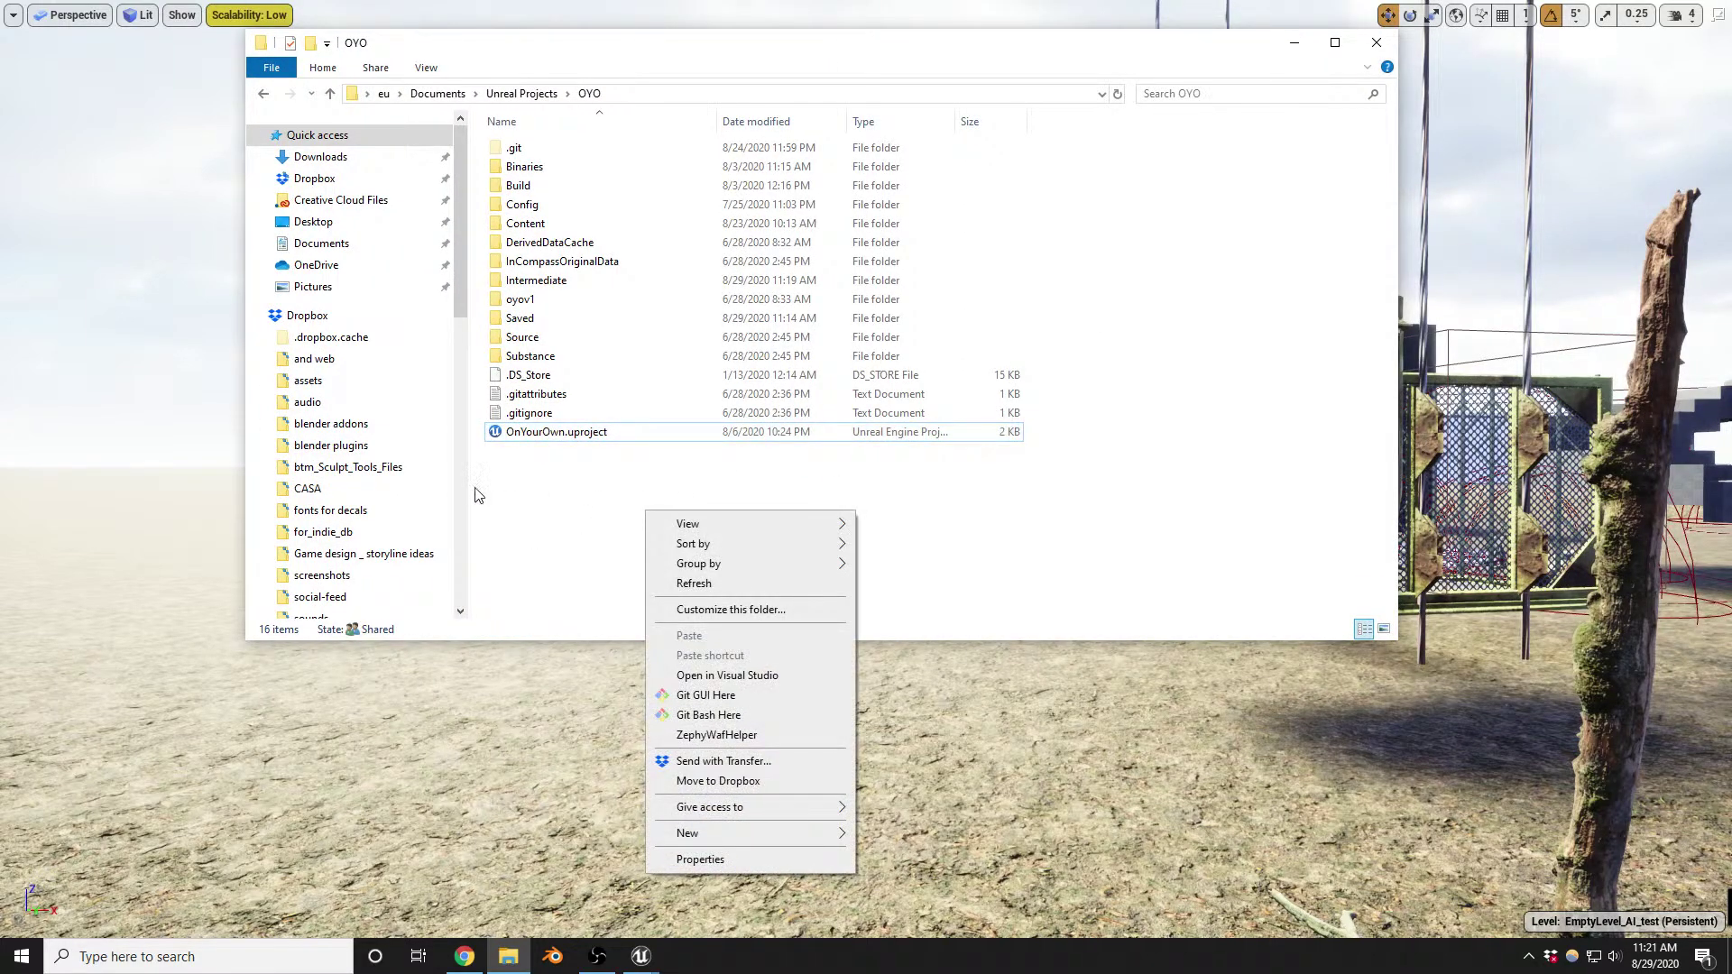
{"action": "left_click", "coordinate": [729, 717]}
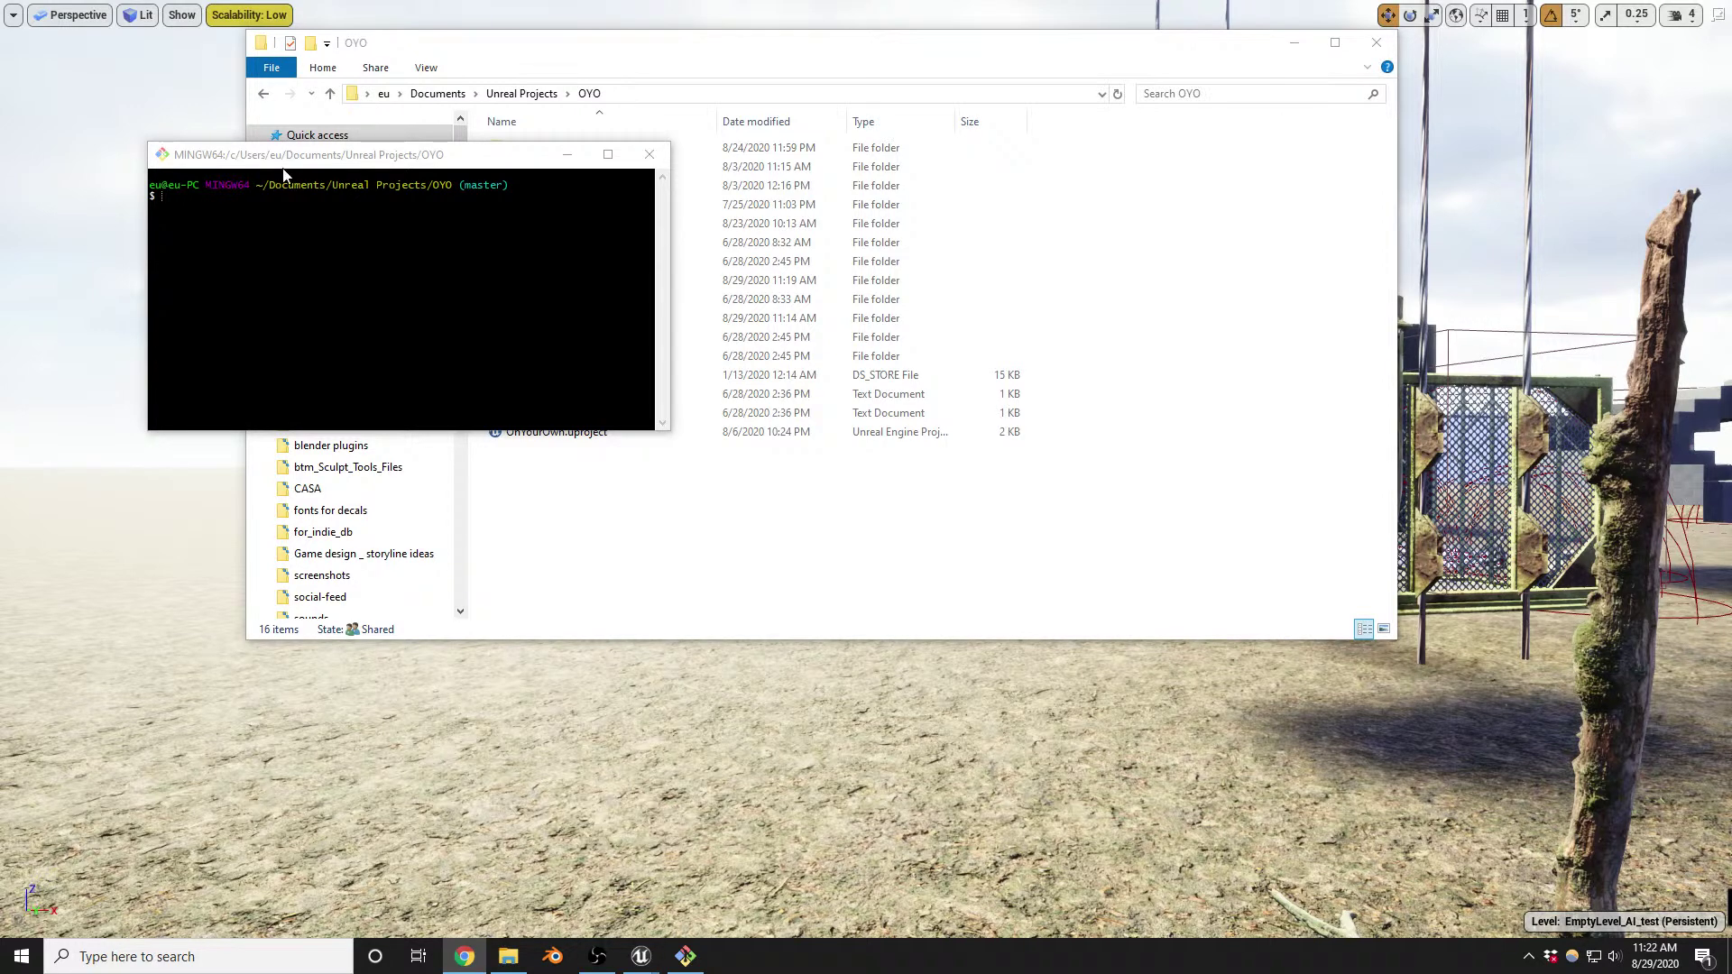
{"action": "left_click_drag", "start_coordinate": [307, 163], "coordinate": [851, 187]}
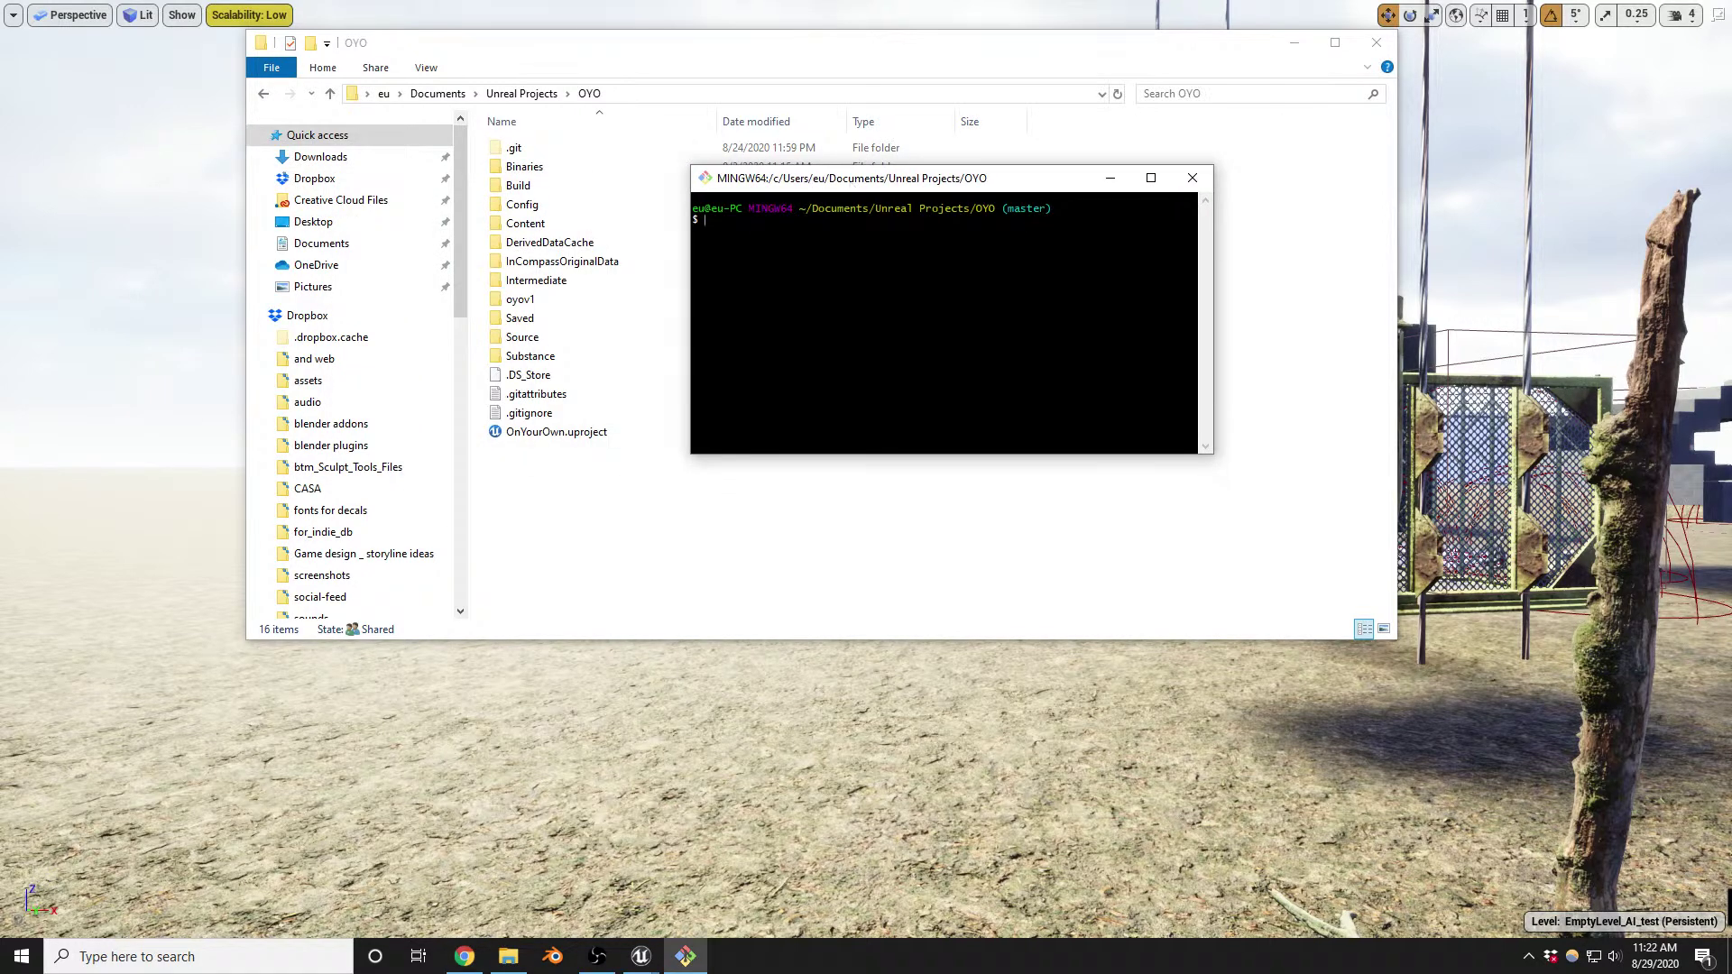
Run git status and review the list of modified and untracked files
{"action": "type", "text": "git status"}
{"action": "key", "text": "Return"}
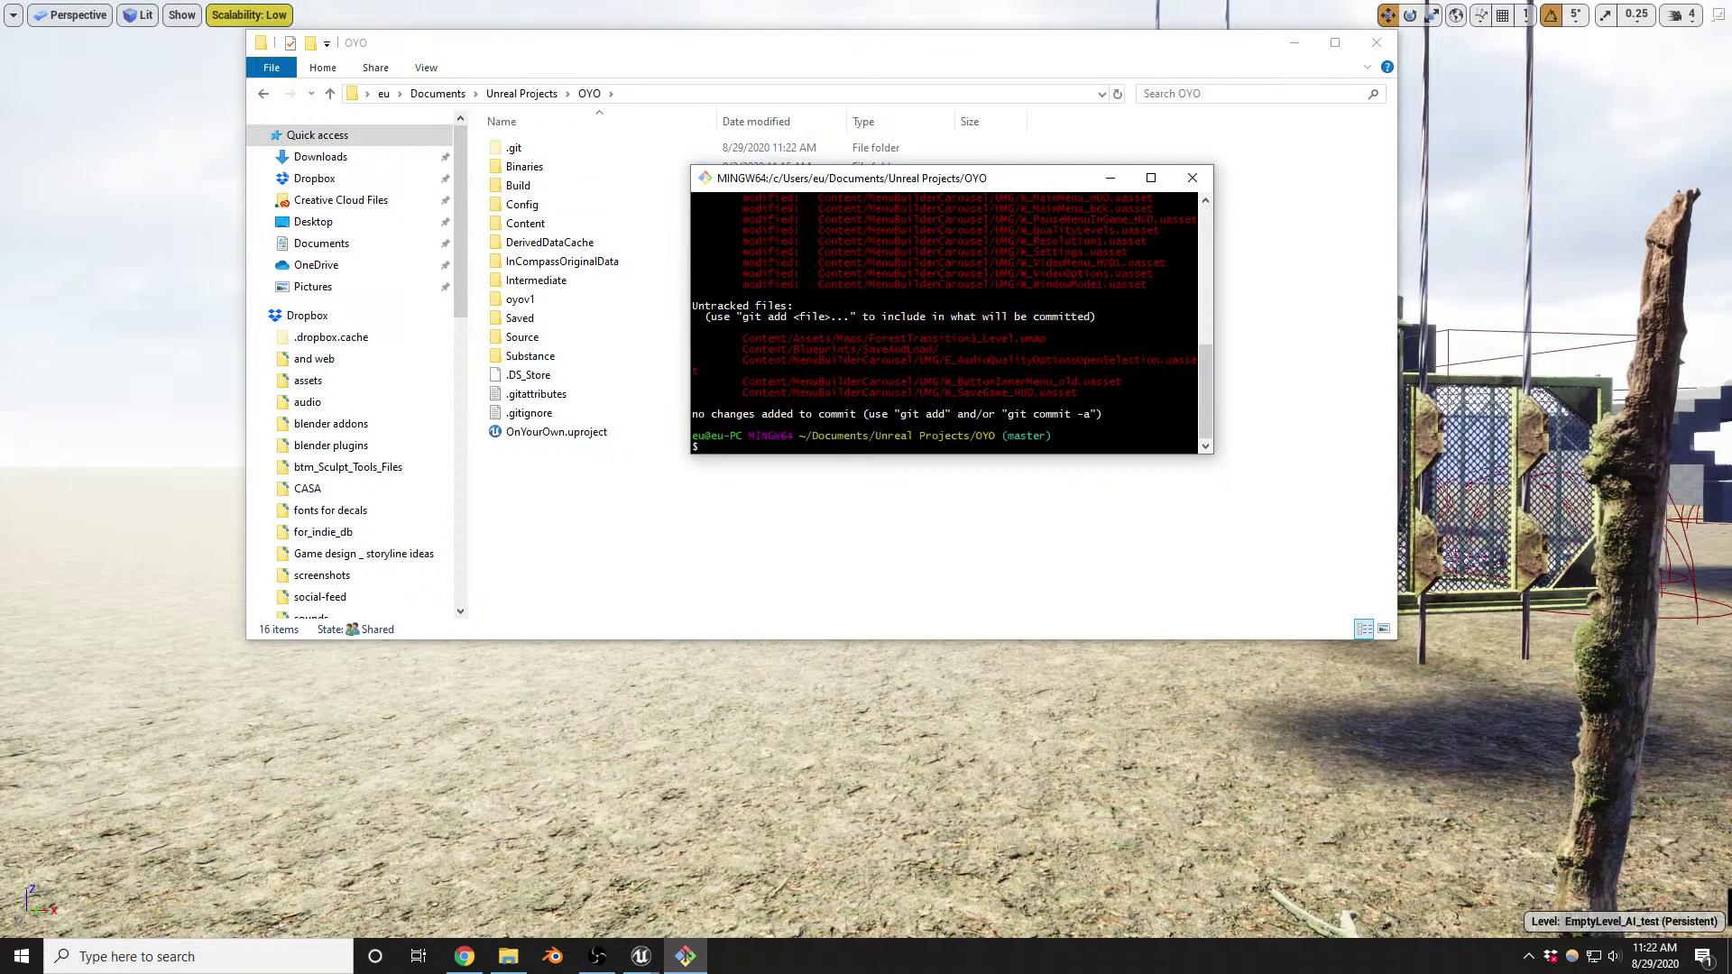
{"action": "scroll", "coordinate": [947, 325], "scroll_direction": "up", "scroll_amount": 5}
{"action": "scroll", "coordinate": [947, 325], "scroll_direction": "up", "scroll_amount": 1}
{"action": "scroll", "coordinate": [947, 325], "scroll_direction": "up", "scroll_amount": 5}
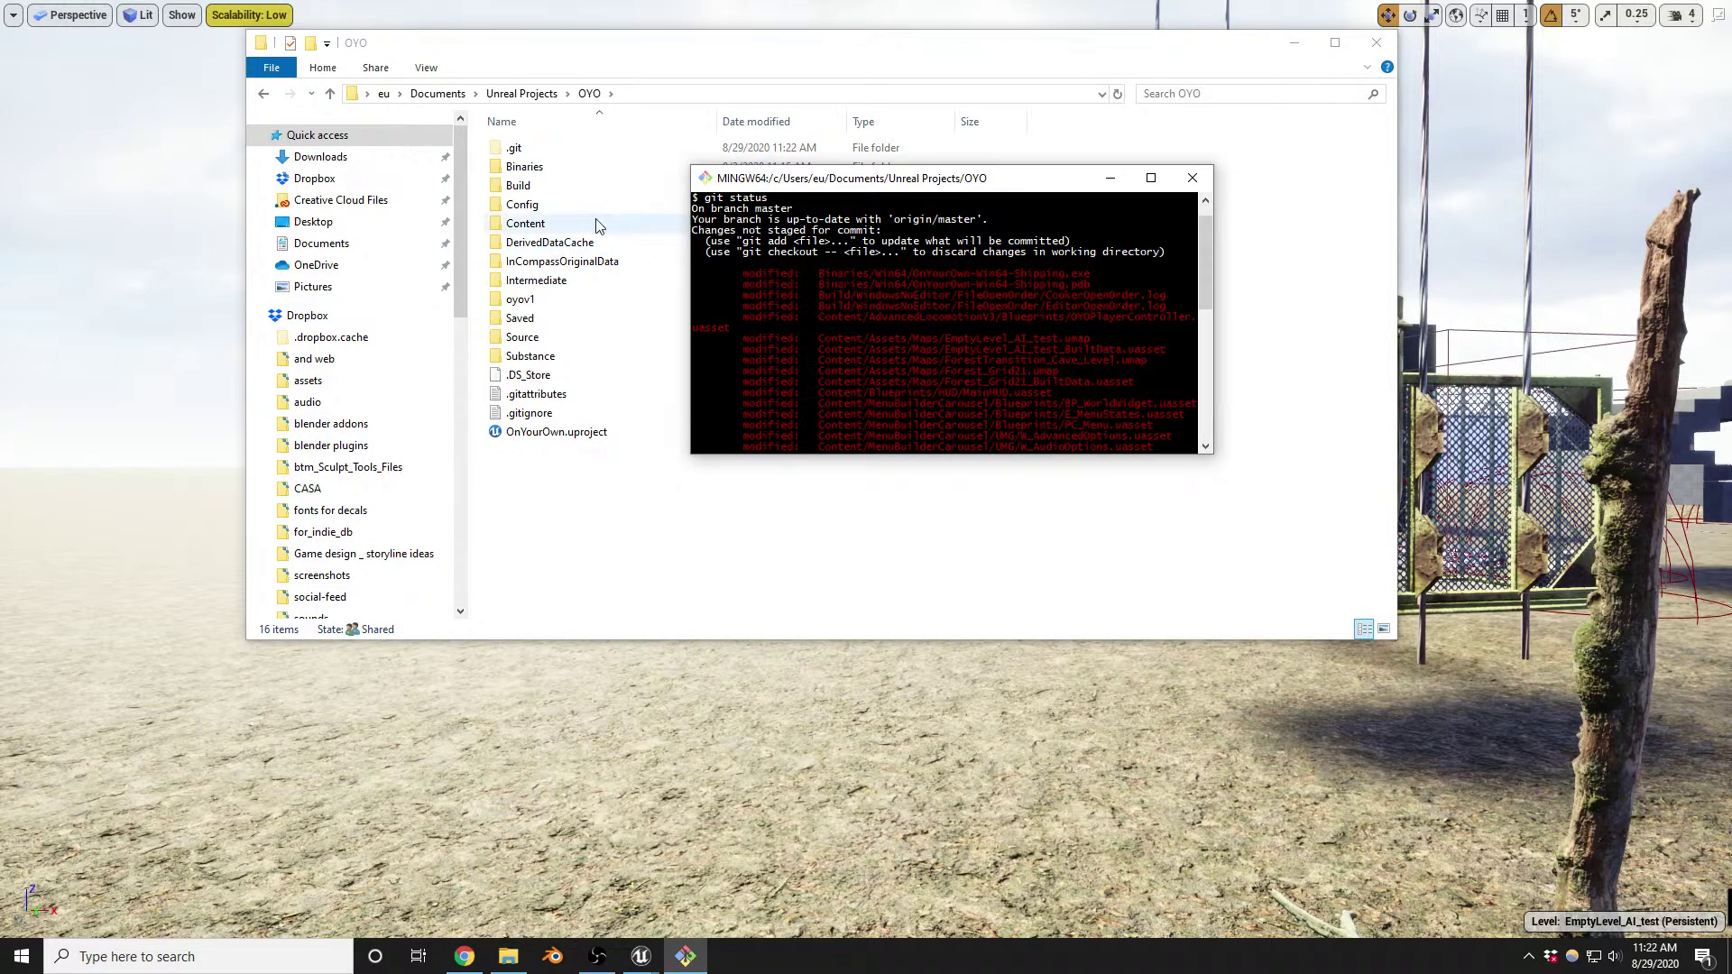
Look at the shipping build files in the Win64 folder inside Binaries
{"action": "double_click", "coordinate": [526, 167]}
{"action": "double_click", "coordinate": [519, 147]}
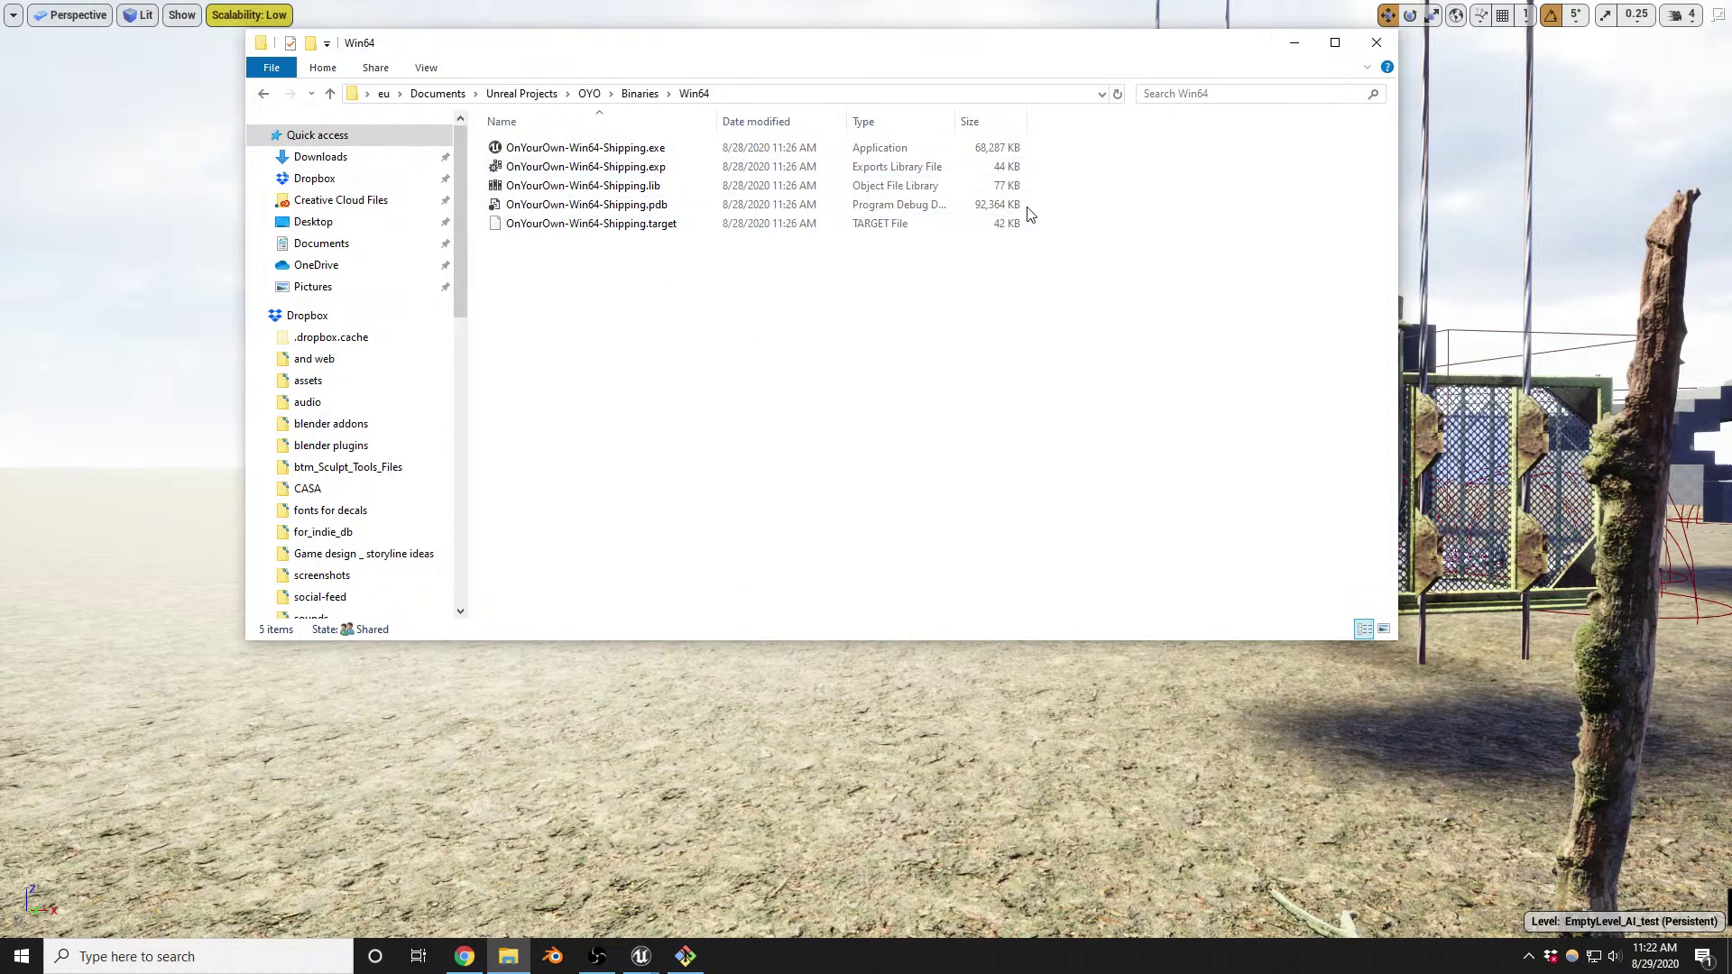
{"action": "mouse_move", "coordinate": [685, 952]}
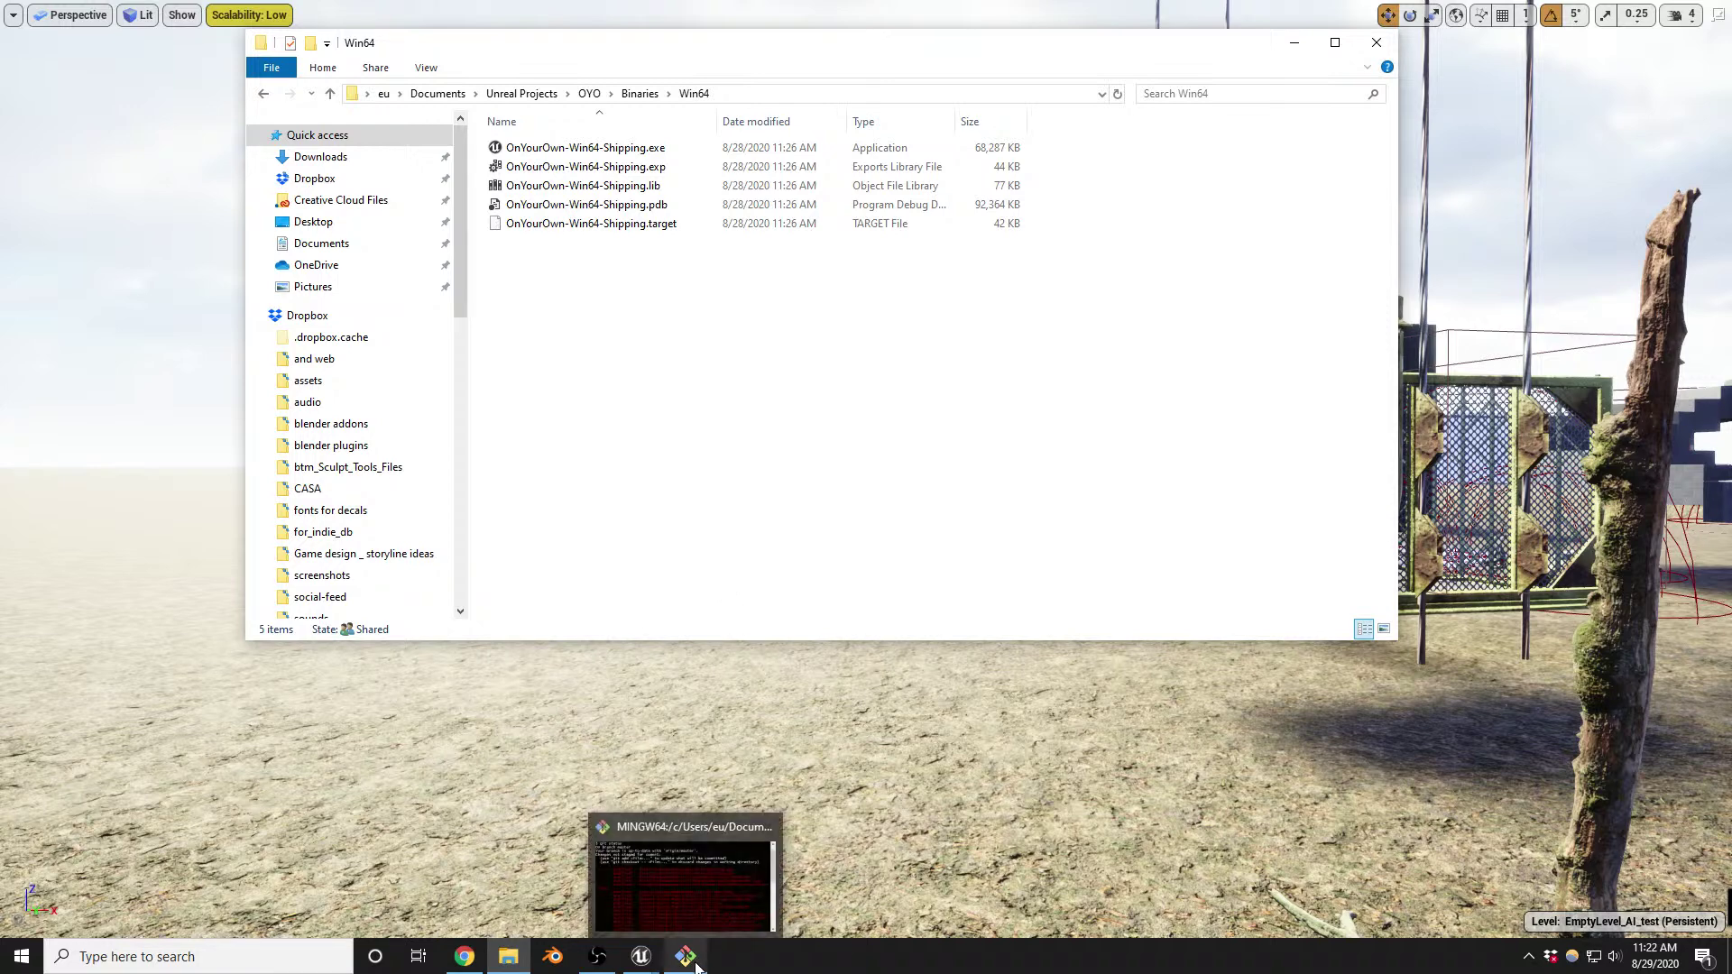
Stage all the project's changes with git add . in the Git Bash terminal
{"action": "left_click", "coordinate": [719, 905]}
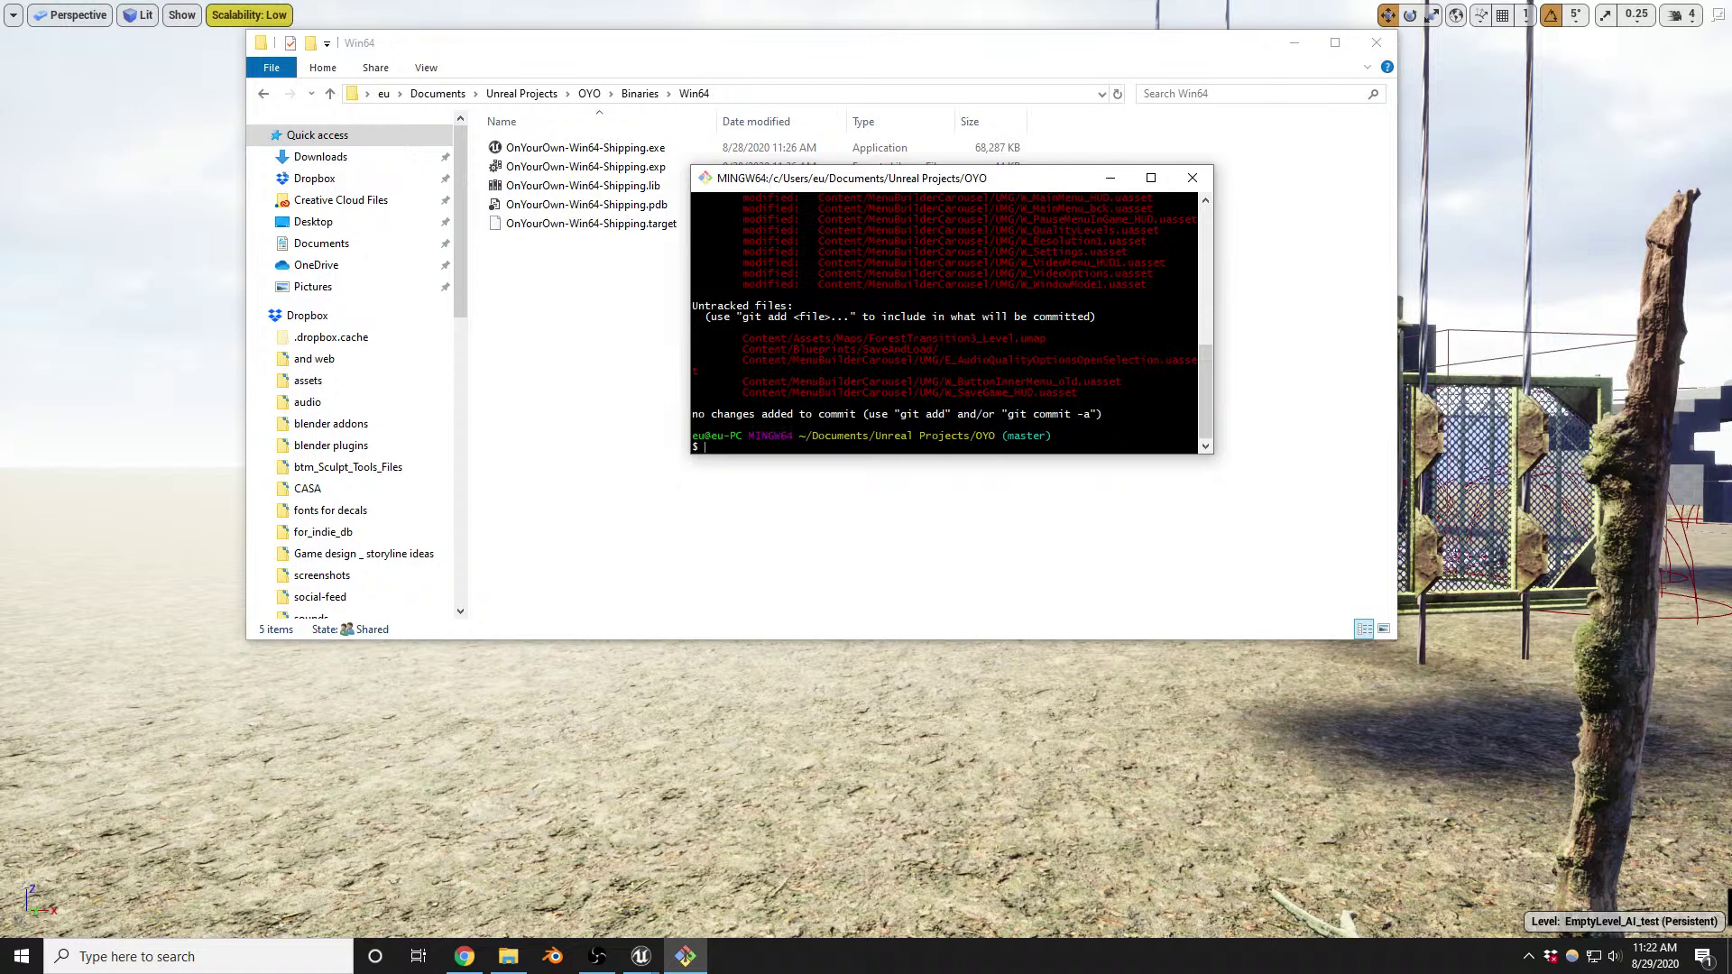
{"action": "type", "text": "git add ."}
{"action": "key", "text": "Return"}
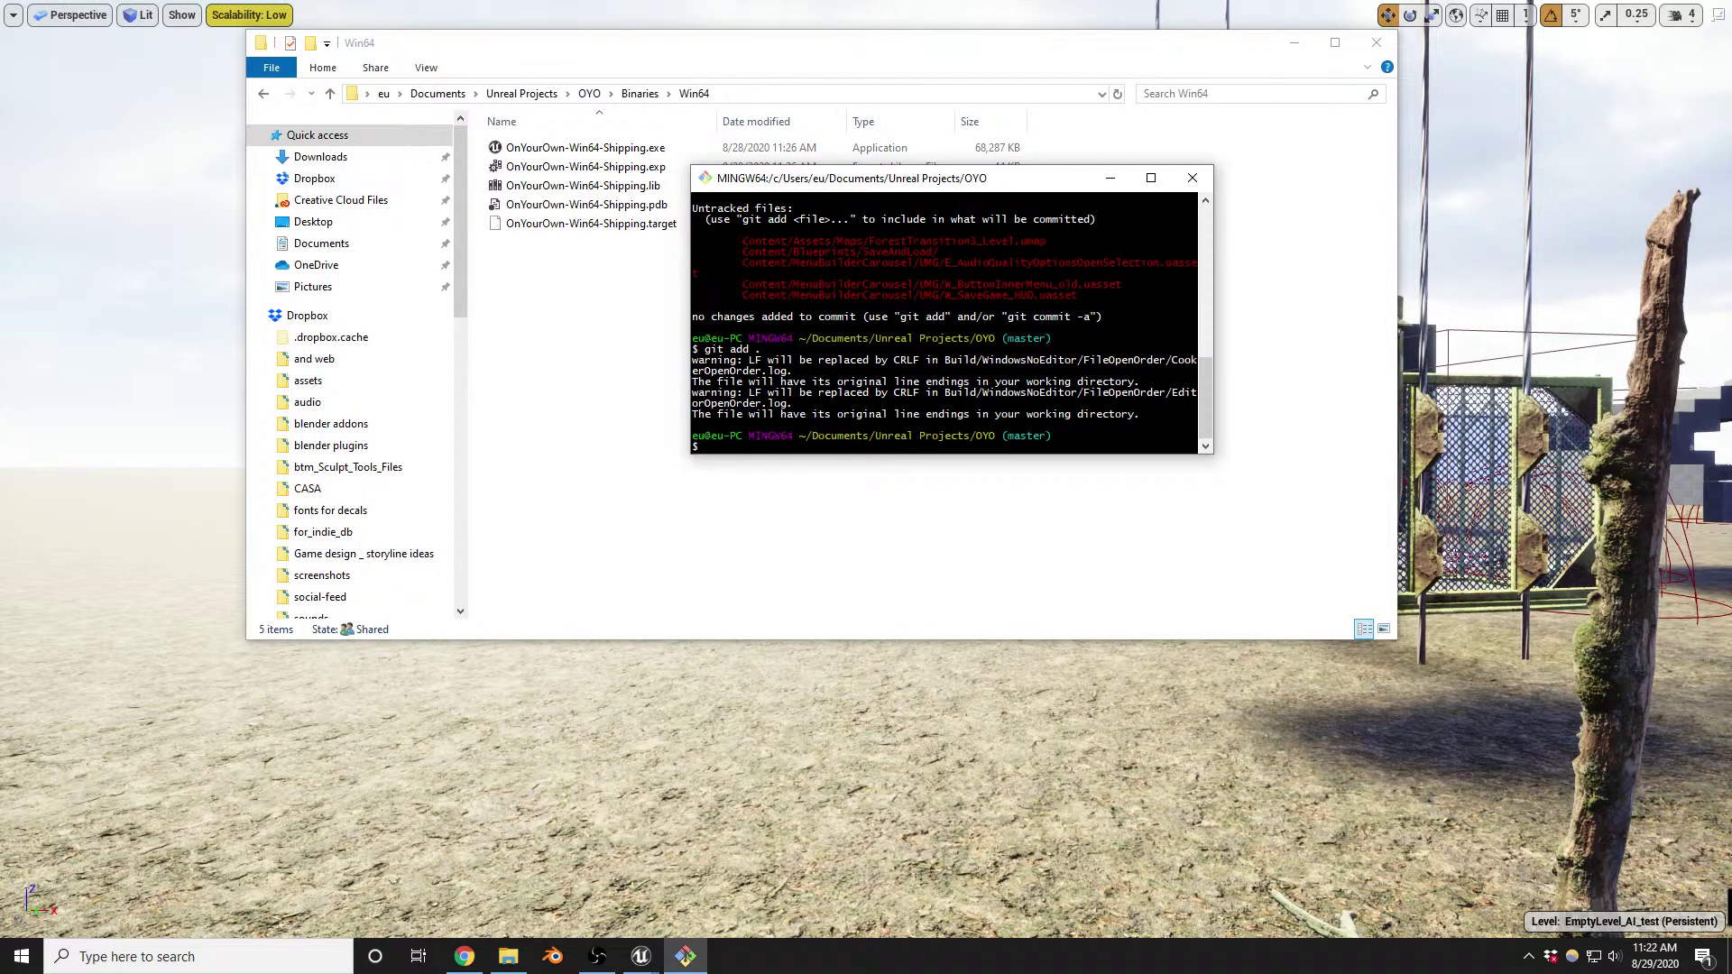
View the ignore rules in the .gitignore file using vi and try to quit the editor
{"action": "type", "text": "vi .gitignore"}
{"action": "key", "text": "Return"}
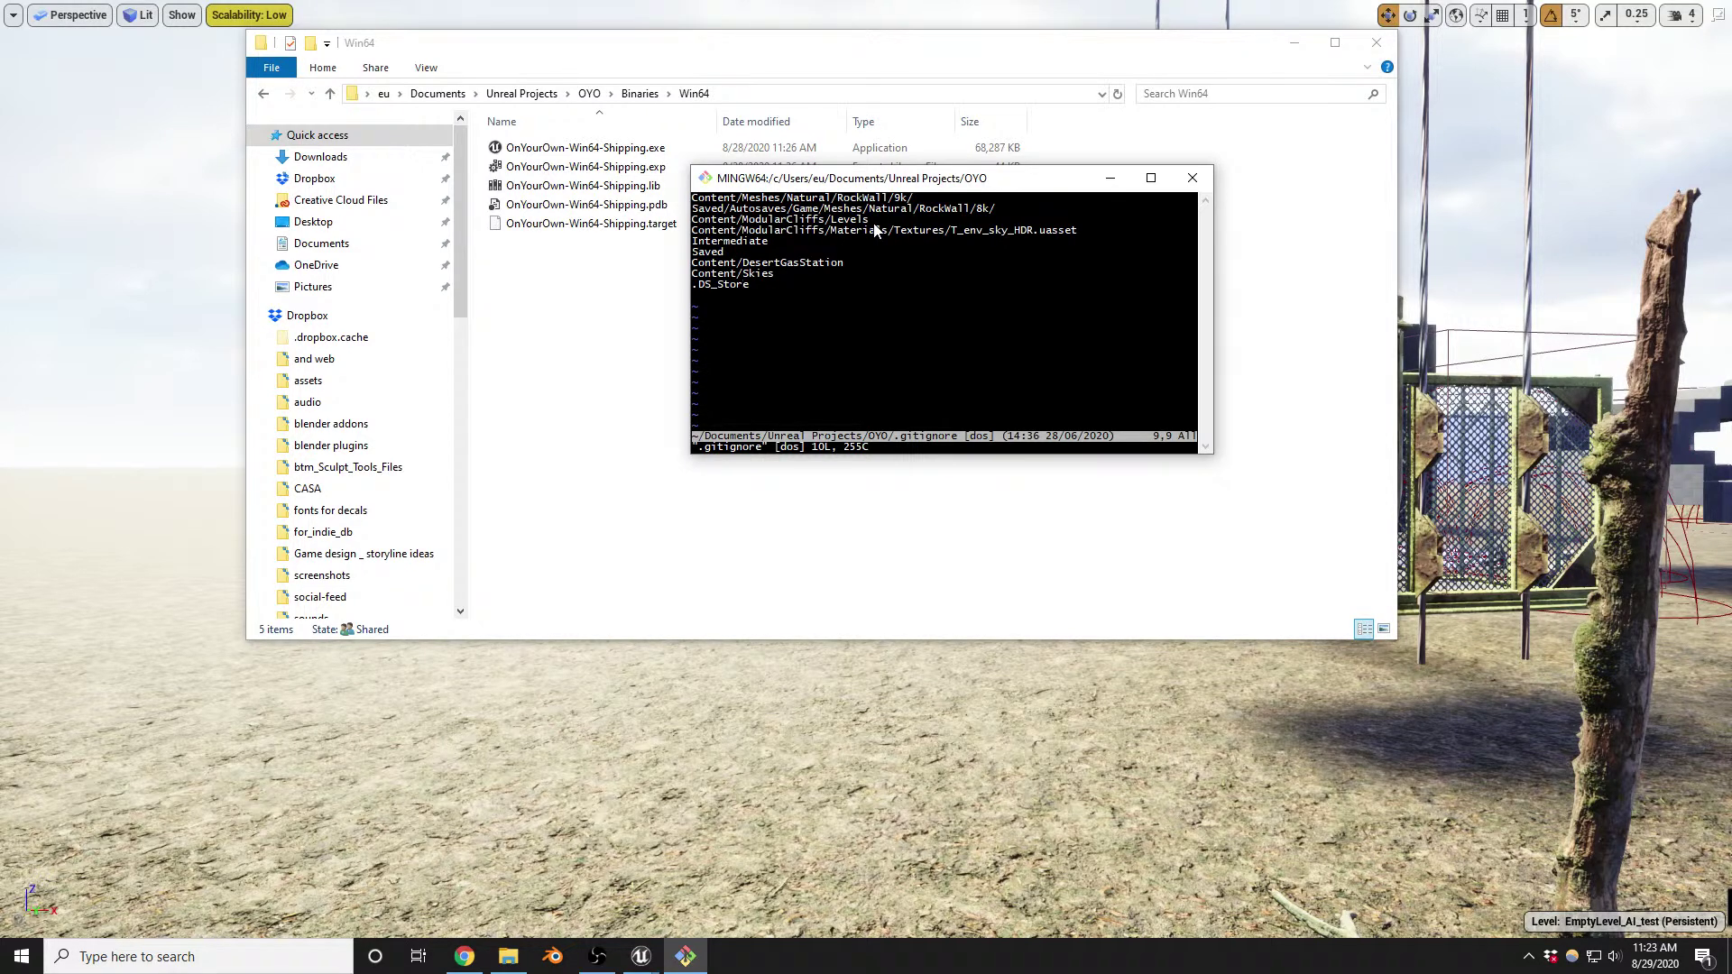
{"action": "type", "text": ":Q"}
{"action": "key", "text": "Return"}
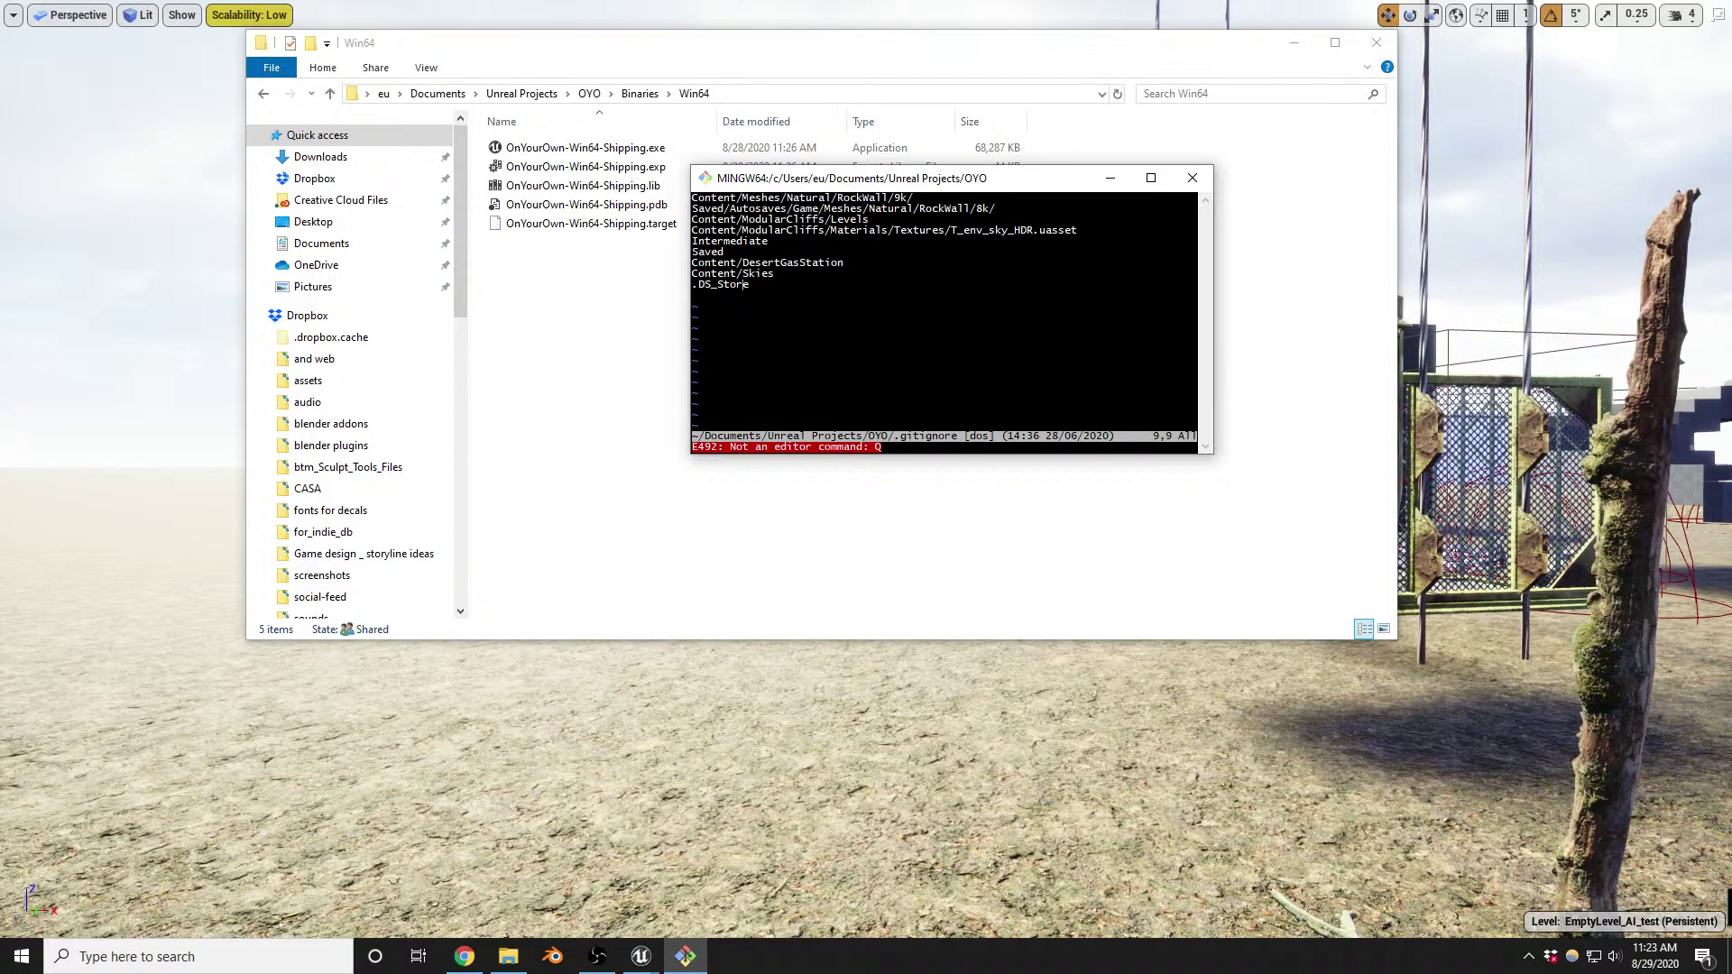
Try to leave vi with quit, :q and :!q, and force-close the terminal with .gitignore unsaved
{"action": "key", "text": "ctrl+c"}
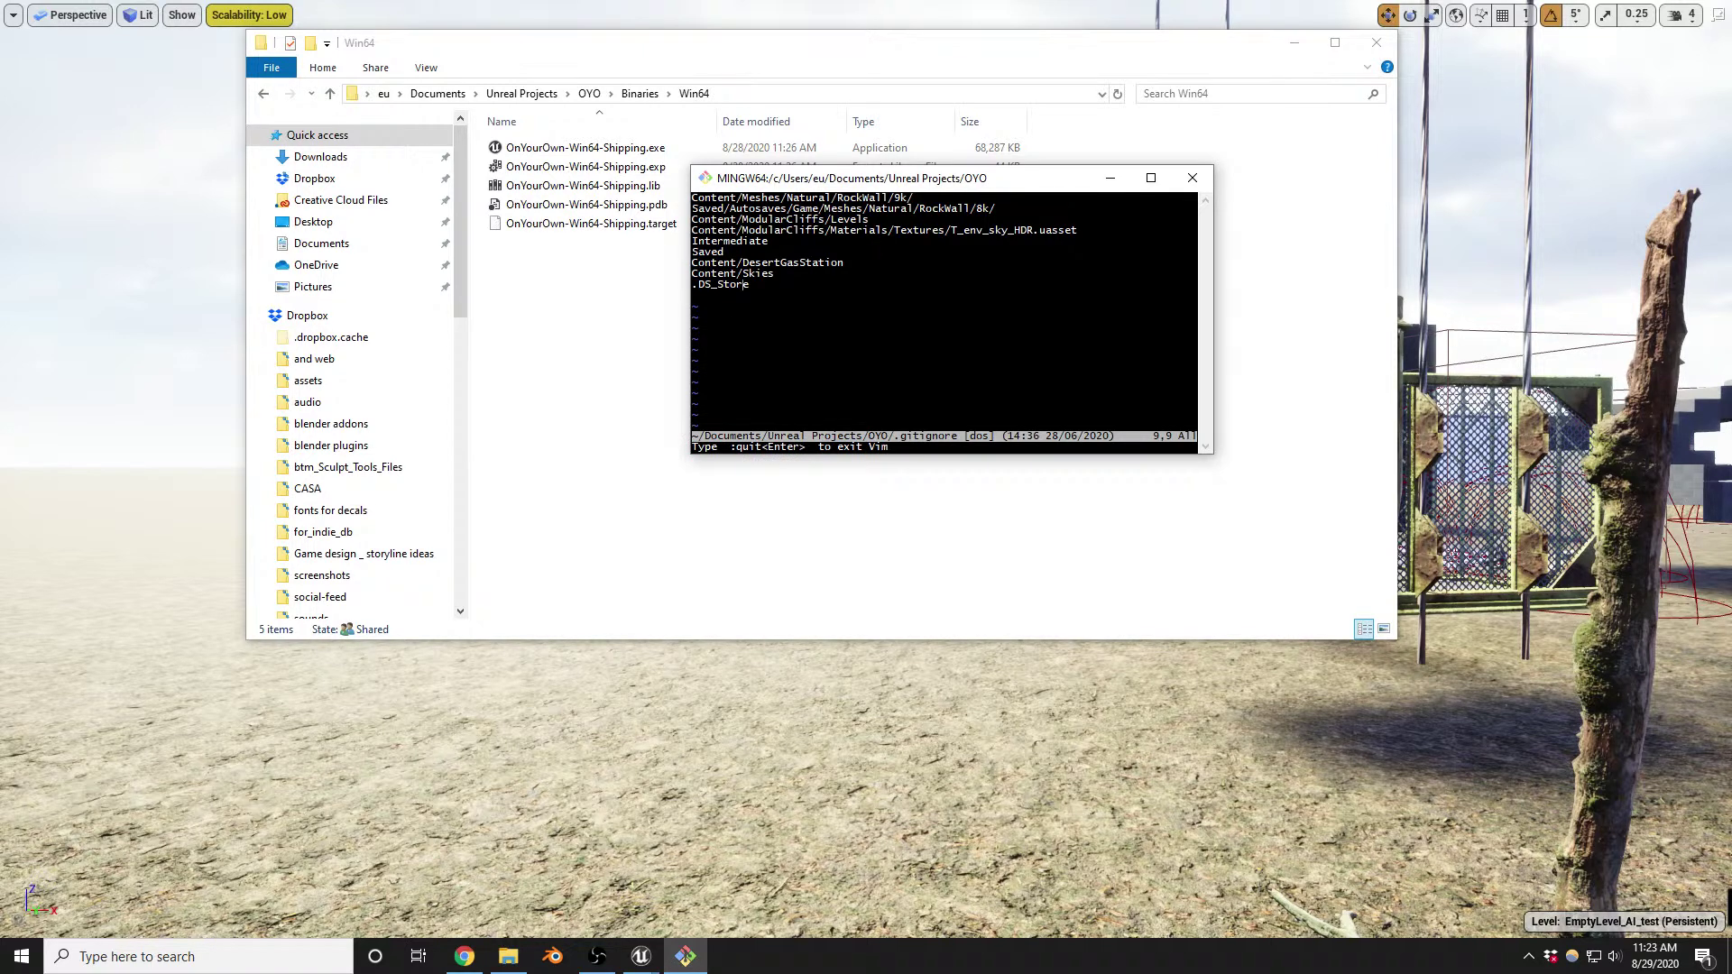
{"action": "type", "text": "quit"}
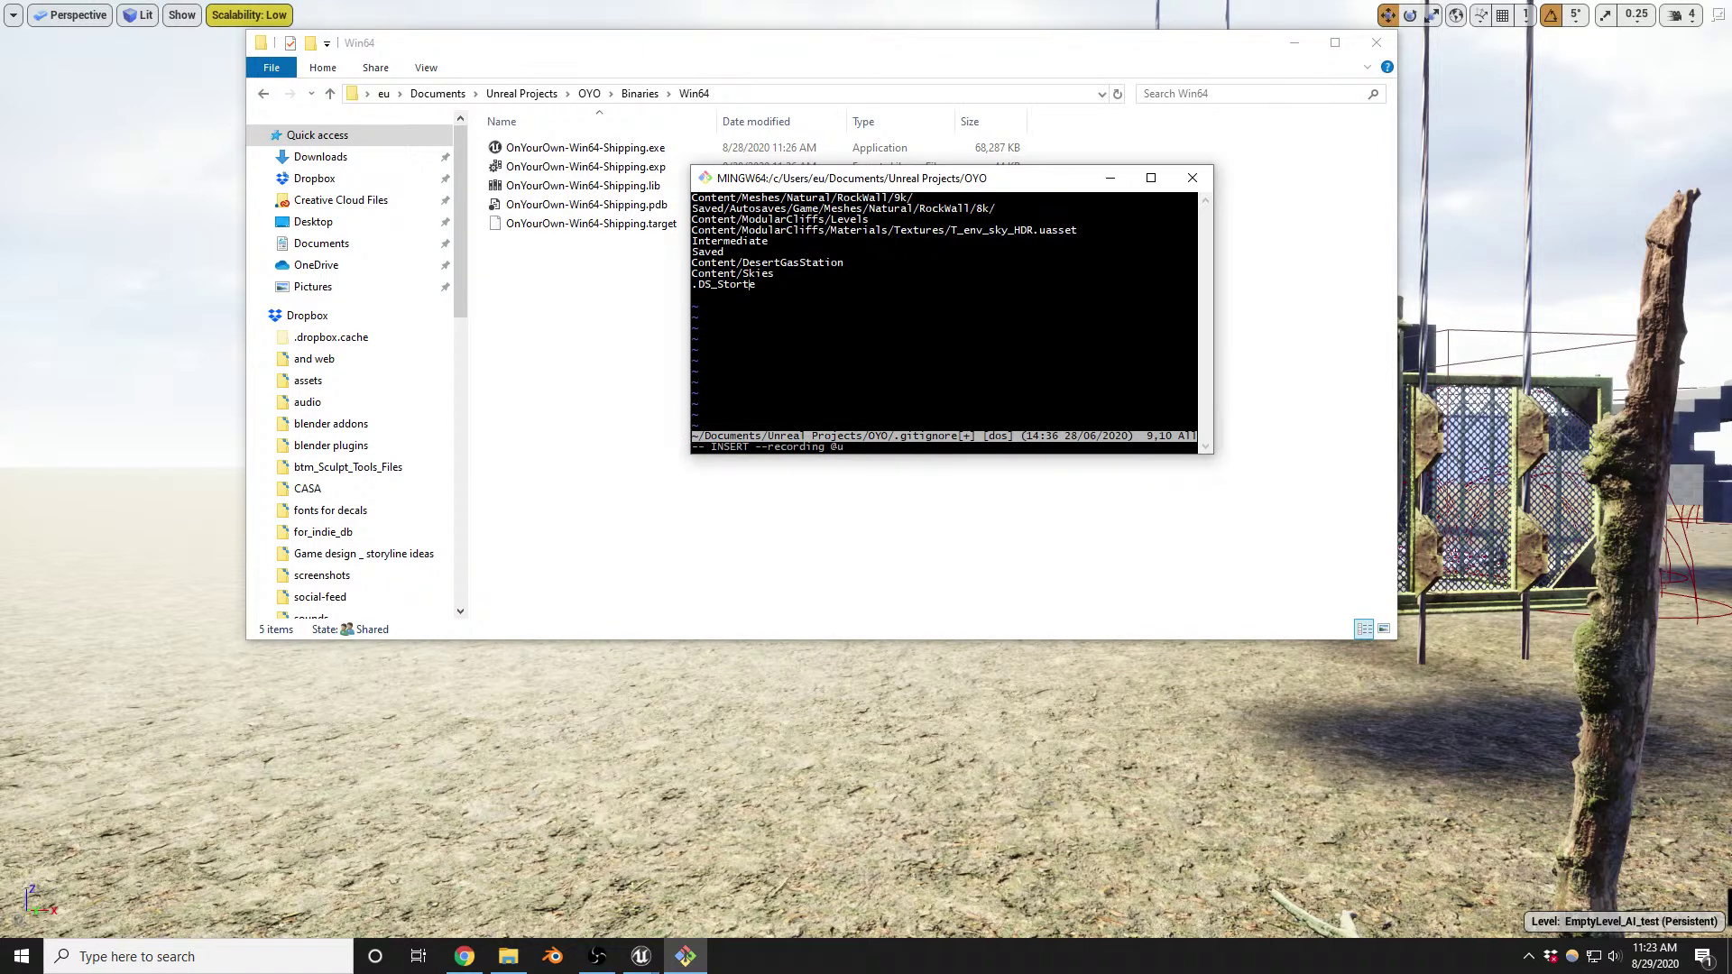
{"action": "type", "text": ":"}
{"action": "key", "text": "BackSpace"}
{"action": "key", "text": "Escape"}
{"action": "type", "text": ":q"}
{"action": "key", "text": "Return"}
{"action": "key", "text": "q"}
{"action": "key", "text": "u"}
{"action": "type", "text": ":!q"}
{"action": "key", "text": "Return"}
{"action": "key", "text": "Return"}
{"action": "left_click", "coordinate": [1191, 178]}
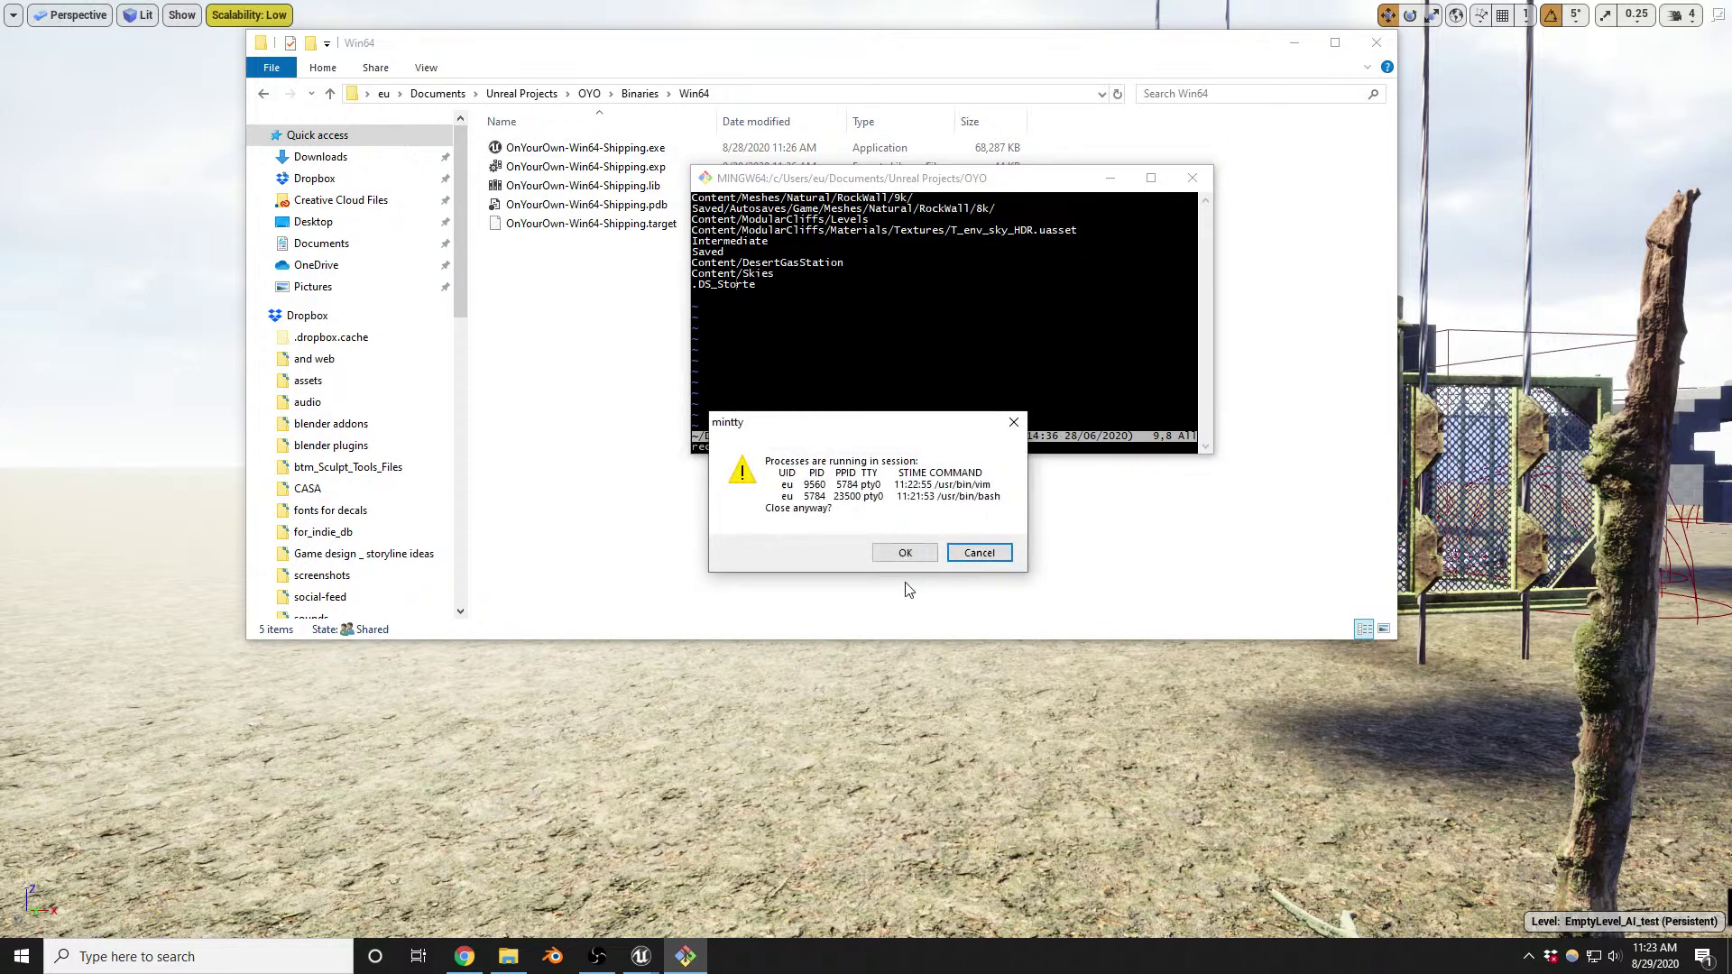
{"action": "left_click", "coordinate": [903, 554]}
Open a new Git Bash terminal in the OYO project folder and check the git status
{"action": "left_click", "coordinate": [589, 94]}
{"action": "right_click", "coordinate": [627, 565]}
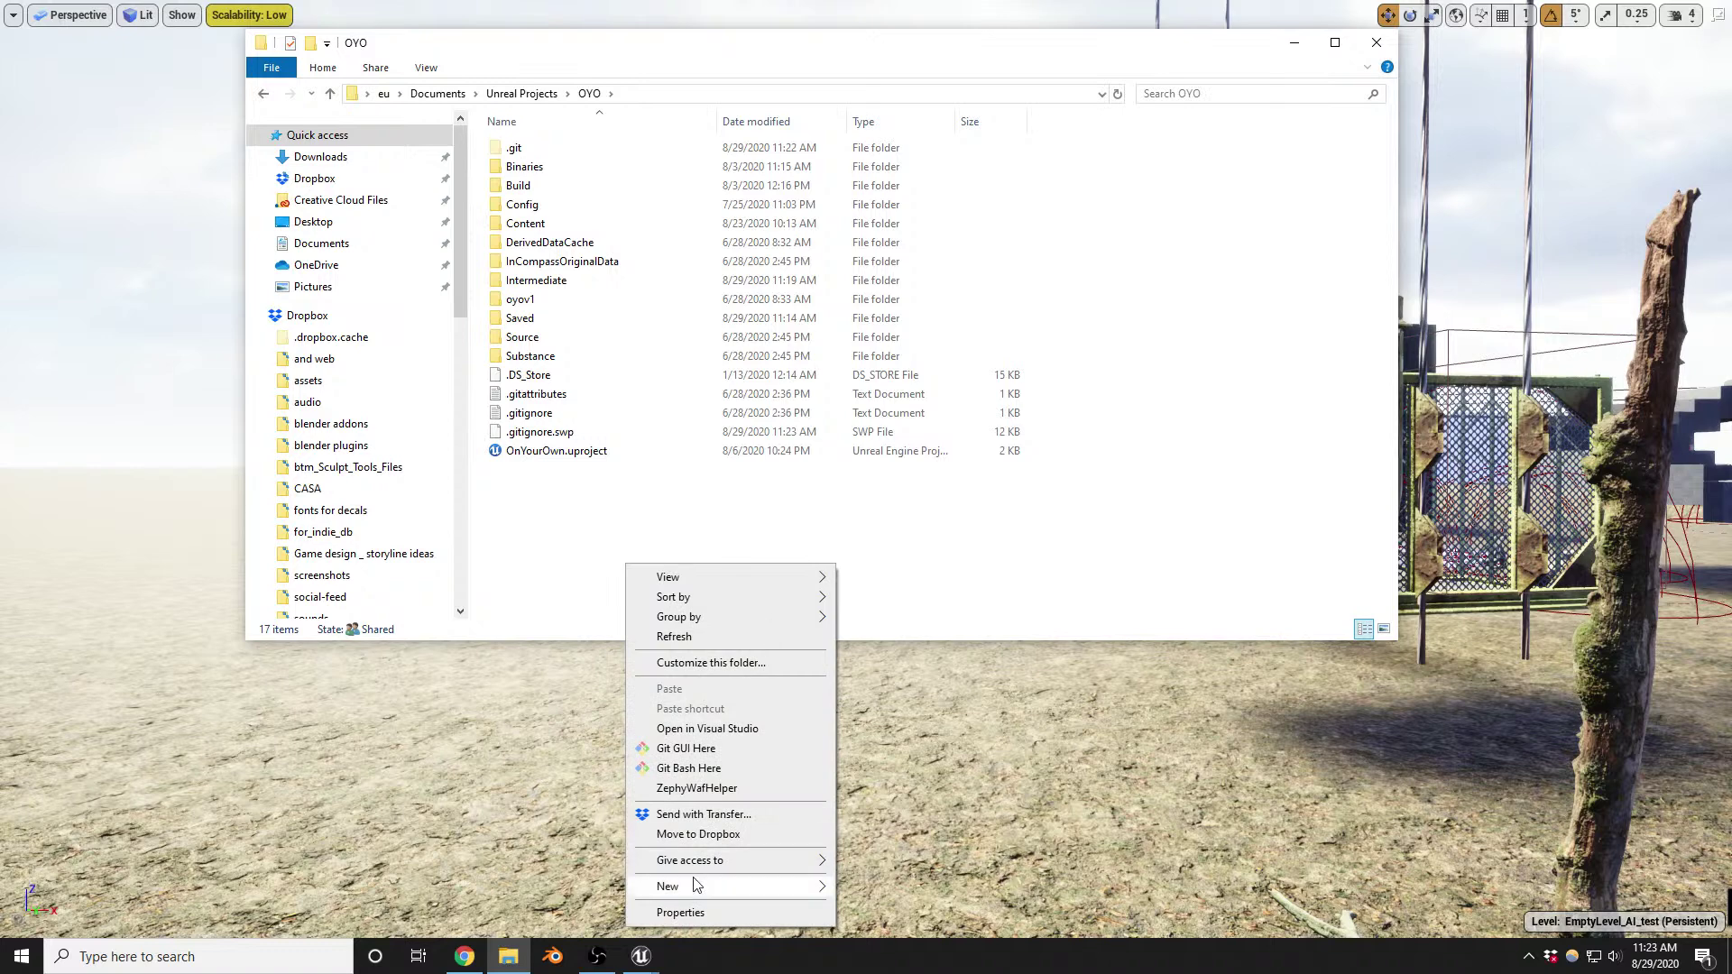
{"action": "left_click", "coordinate": [712, 769]}
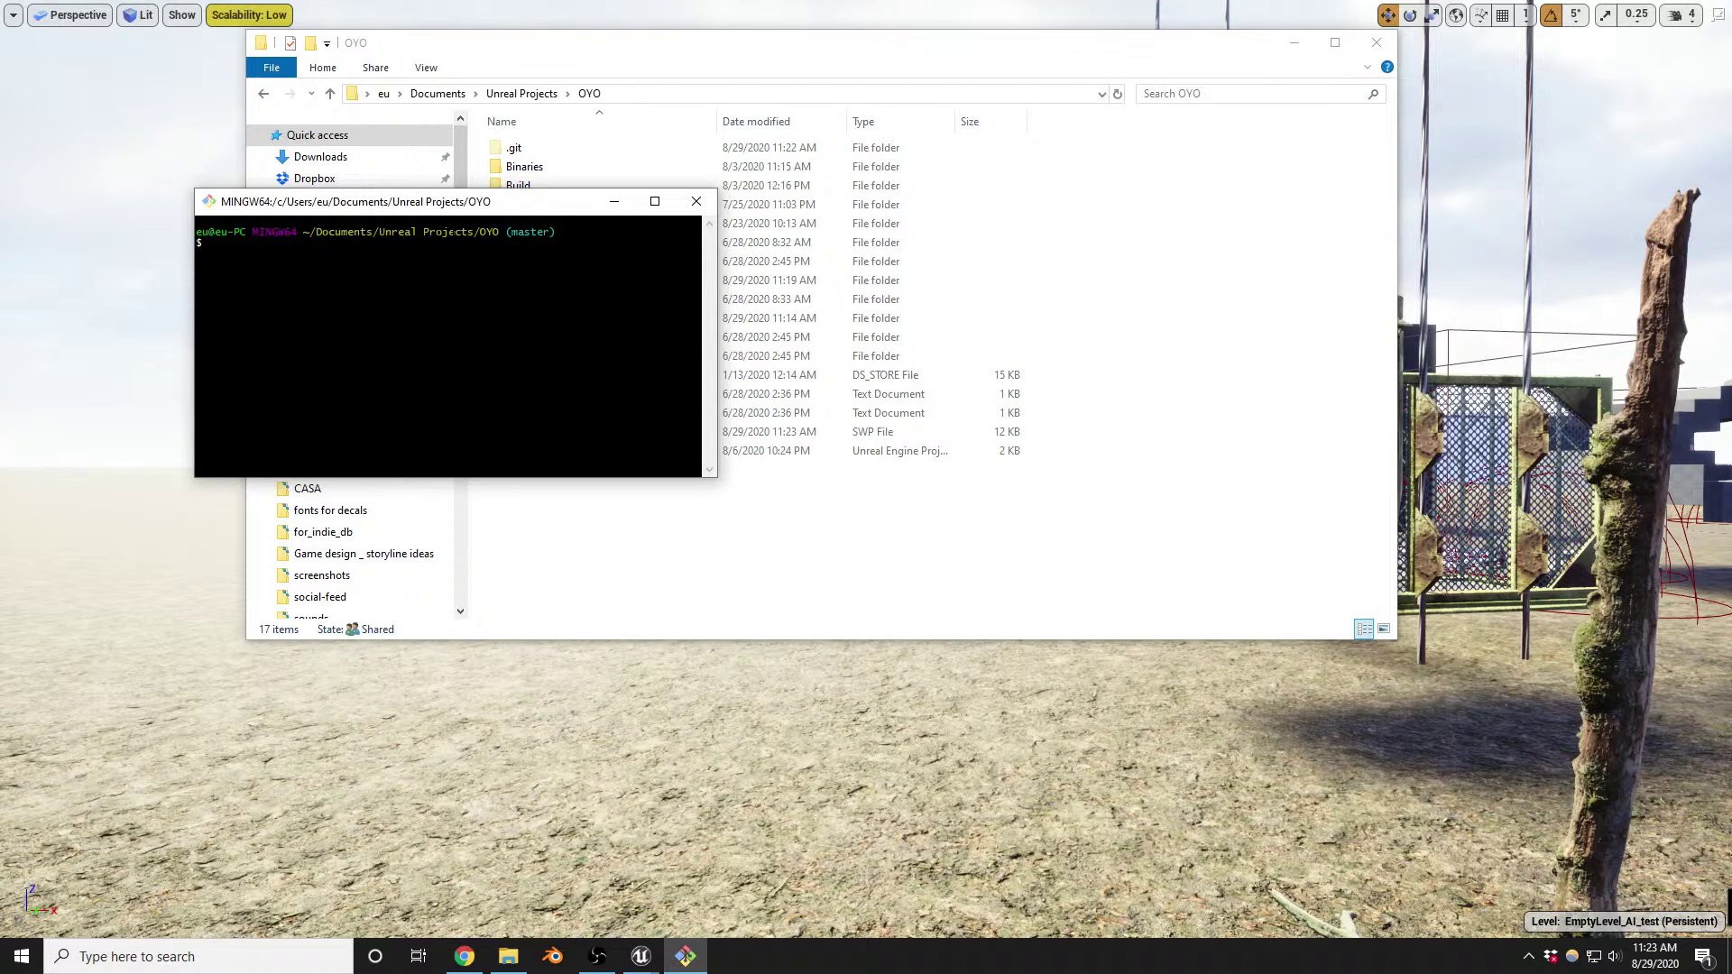
{"action": "type", "text": "git statu"}
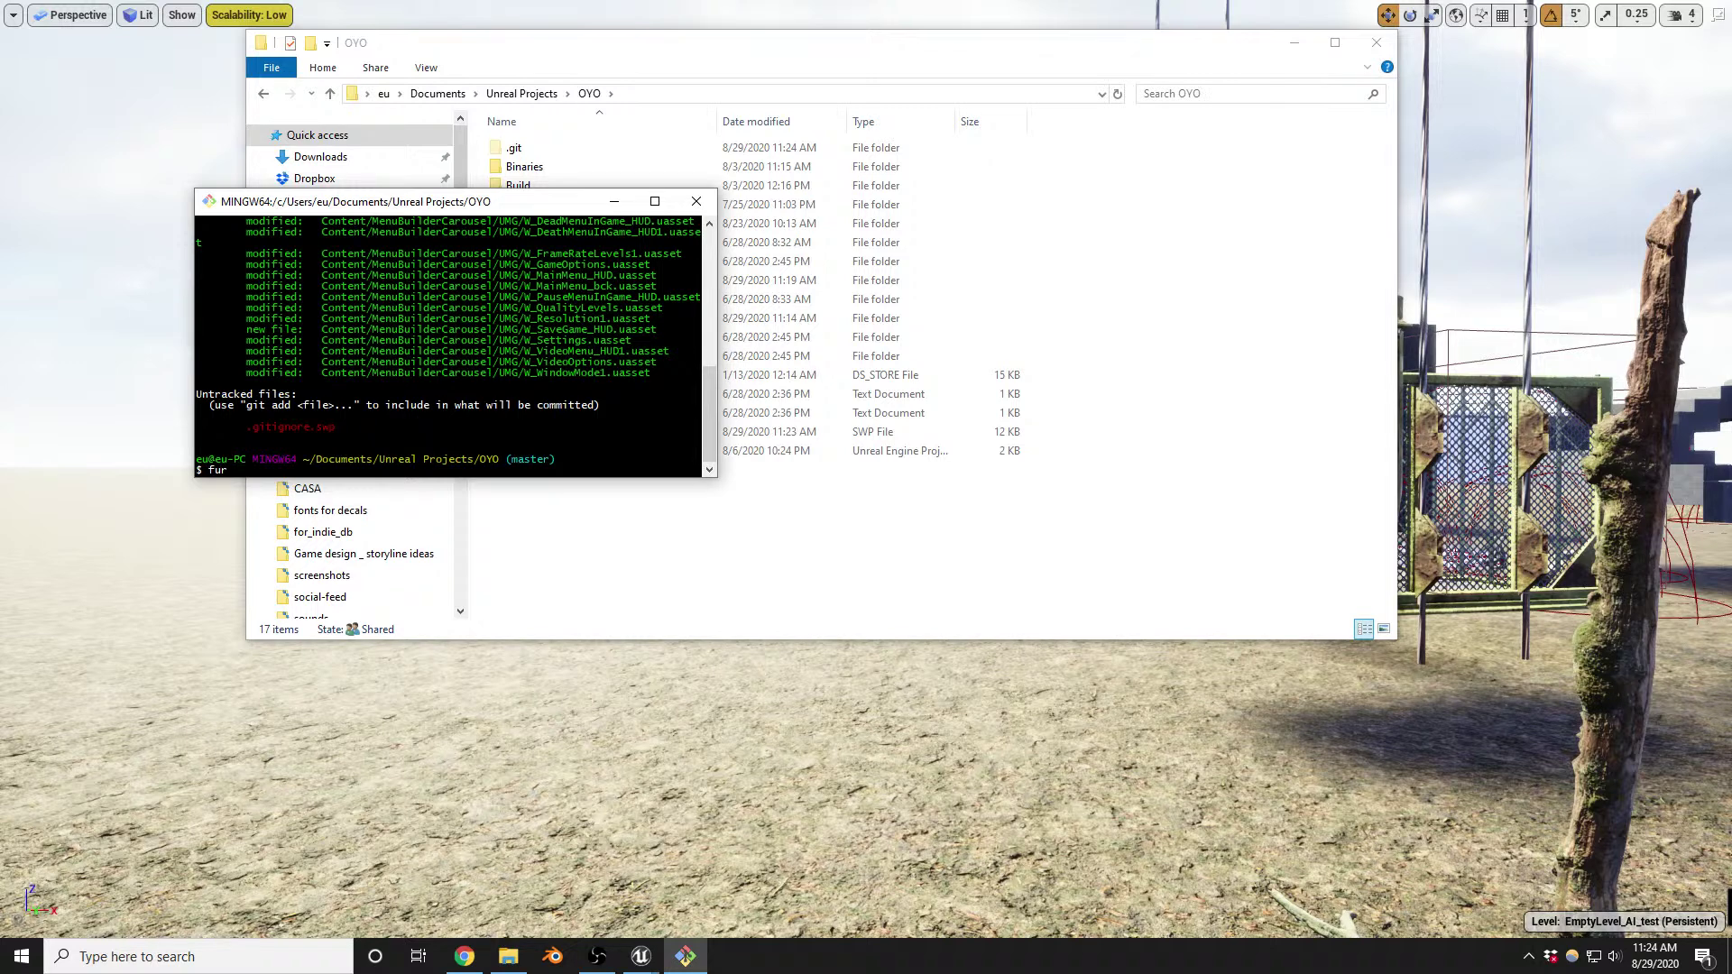
Commit the staged changes with the message "incremental UI" and push them to the remote repository
{"action": "key", "text": "BackSpace"}
{"action": "key", "text": "BackSpace"}
{"action": "key", "text": "BackSpace"}
{"action": "type", "text": "git commit -m \"incremental UI"}
{"action": "key", "text": "Return"}
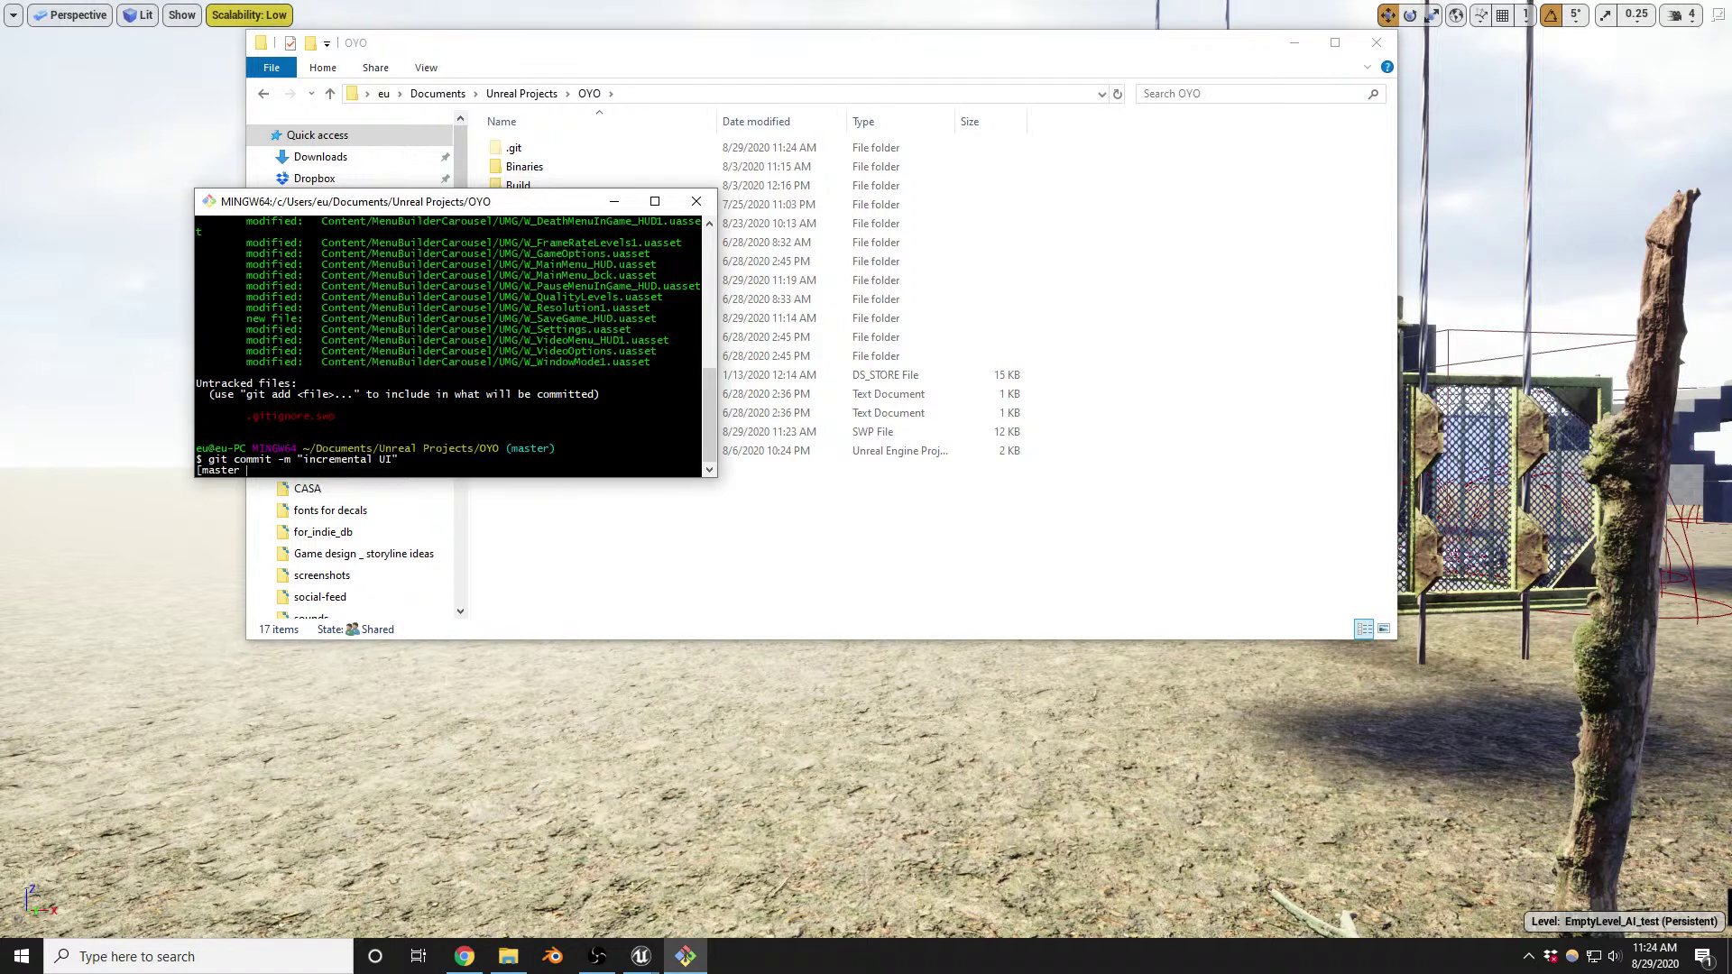
{"action": "type", "text": "git push"}
{"action": "key", "text": "Return"}
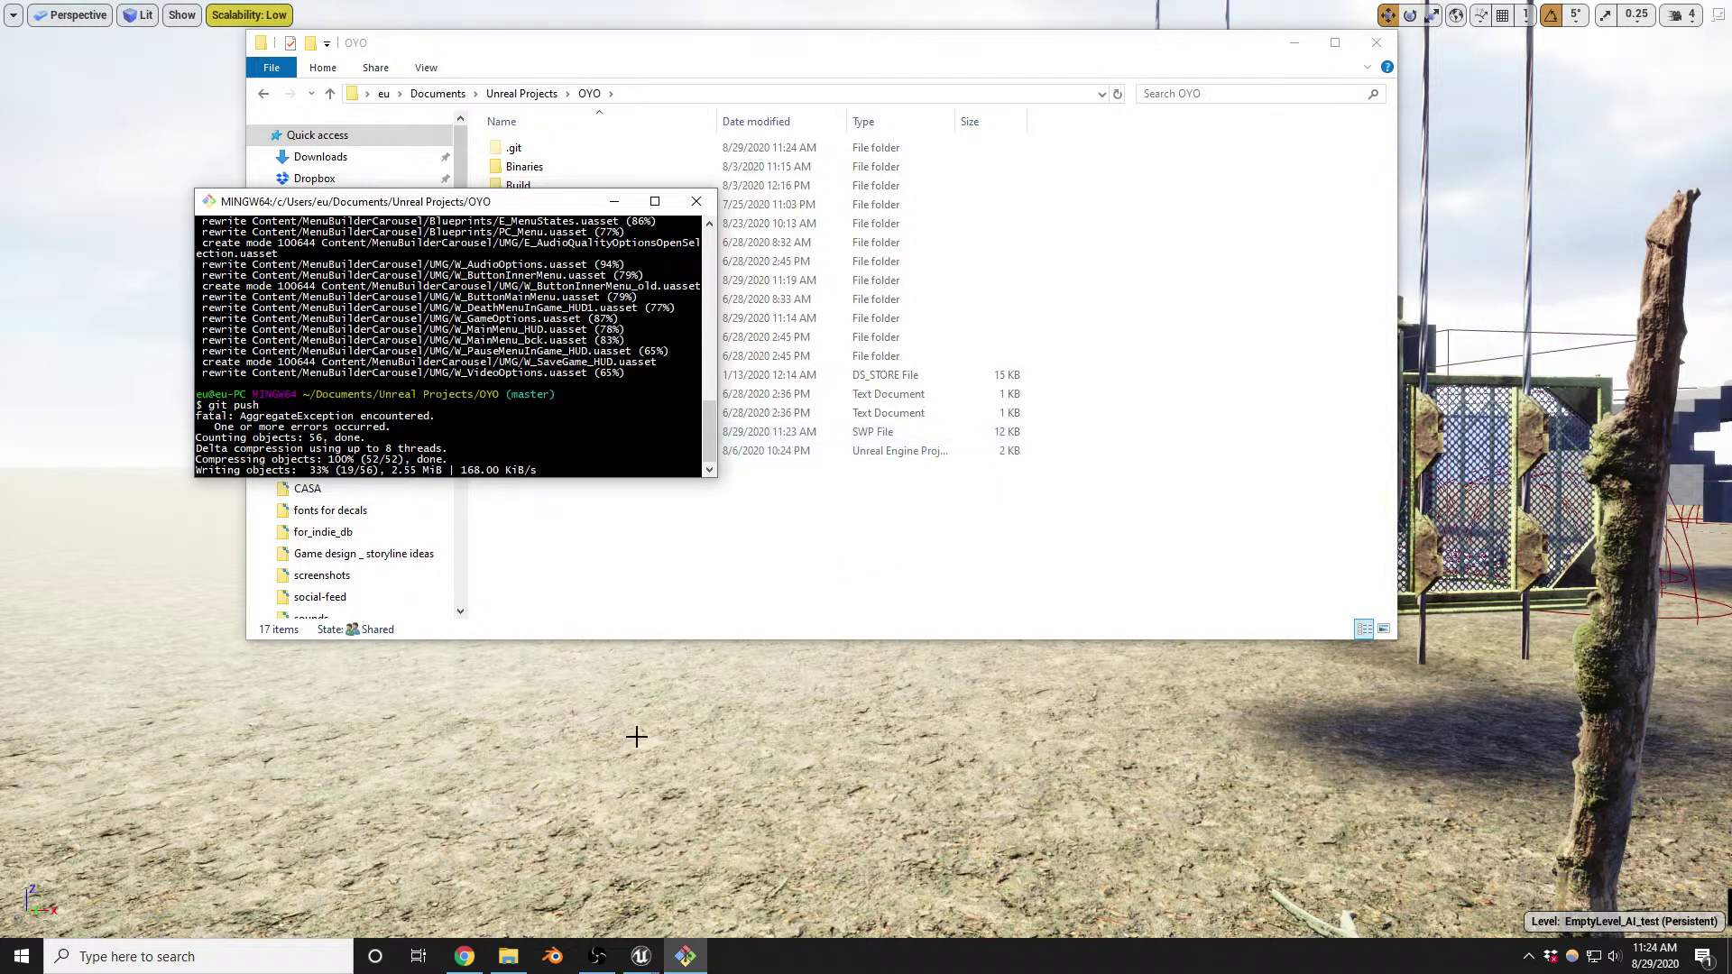
Switch to Unreal Editor, leave the full-screen viewport and start a play test of the EmptyLevel_AI_test level
{"action": "left_click", "coordinate": [783, 742]}
{"action": "left_click_drag", "start_coordinate": [783, 743], "coordinate": [788, 682]}
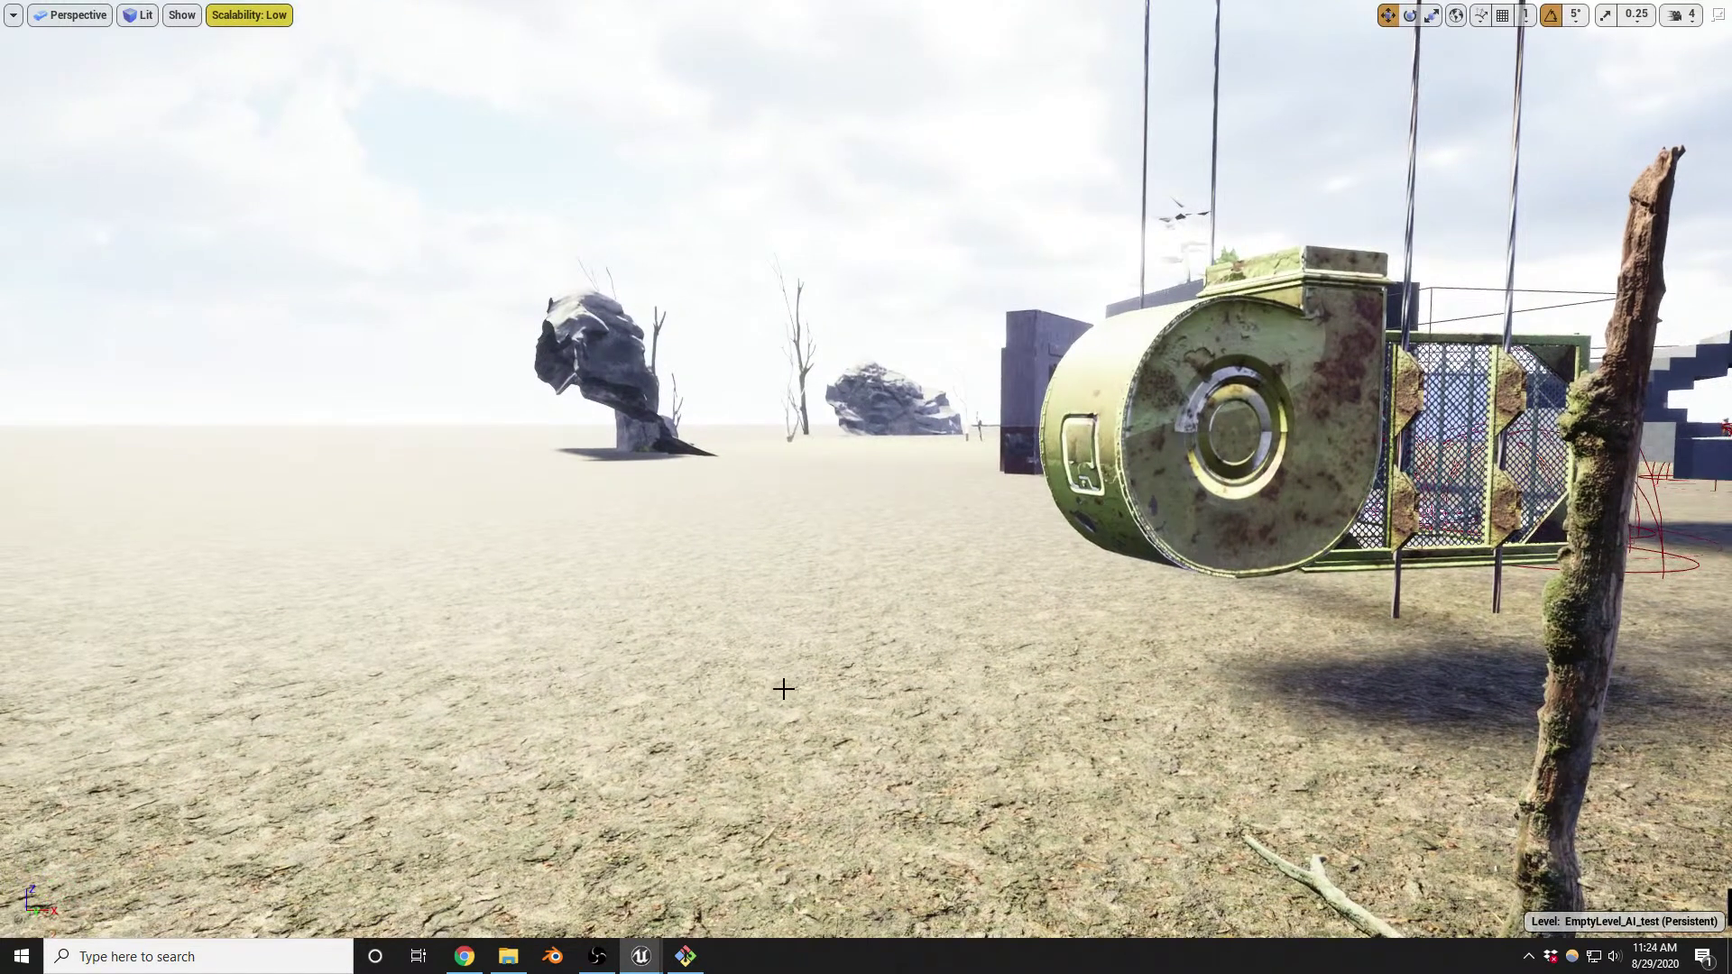
{"action": "key", "text": "F11"}
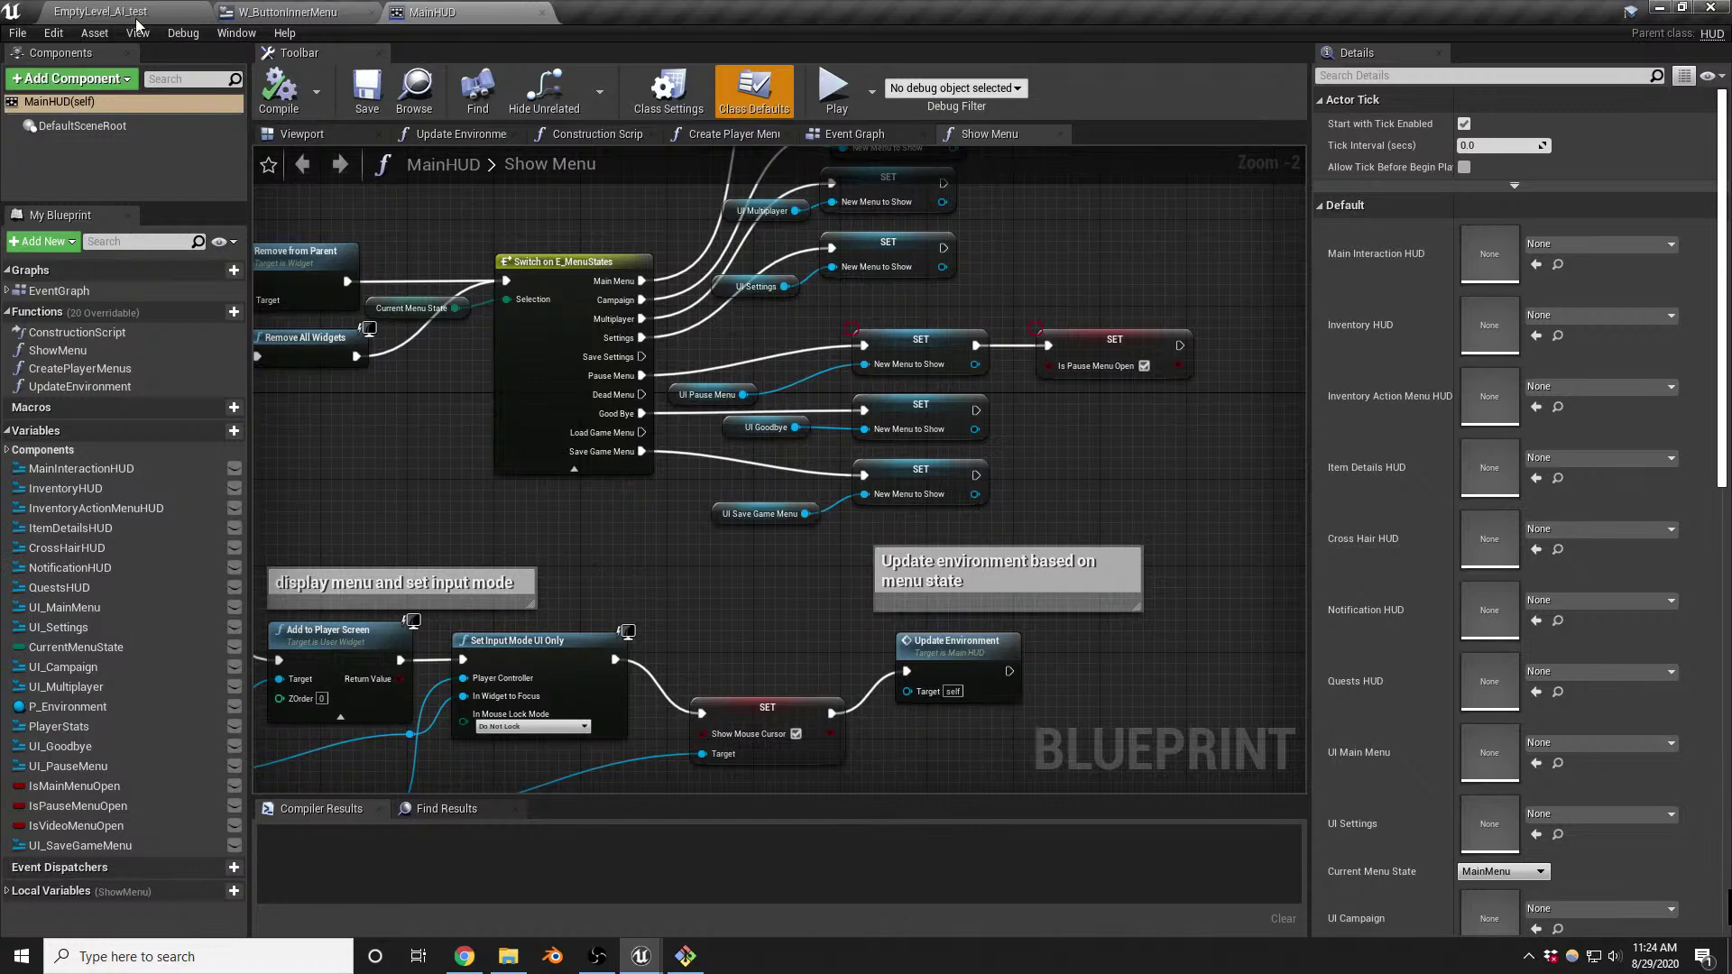
{"action": "left_click", "coordinate": [99, 12]}
{"action": "left_click", "coordinate": [18, 32]}
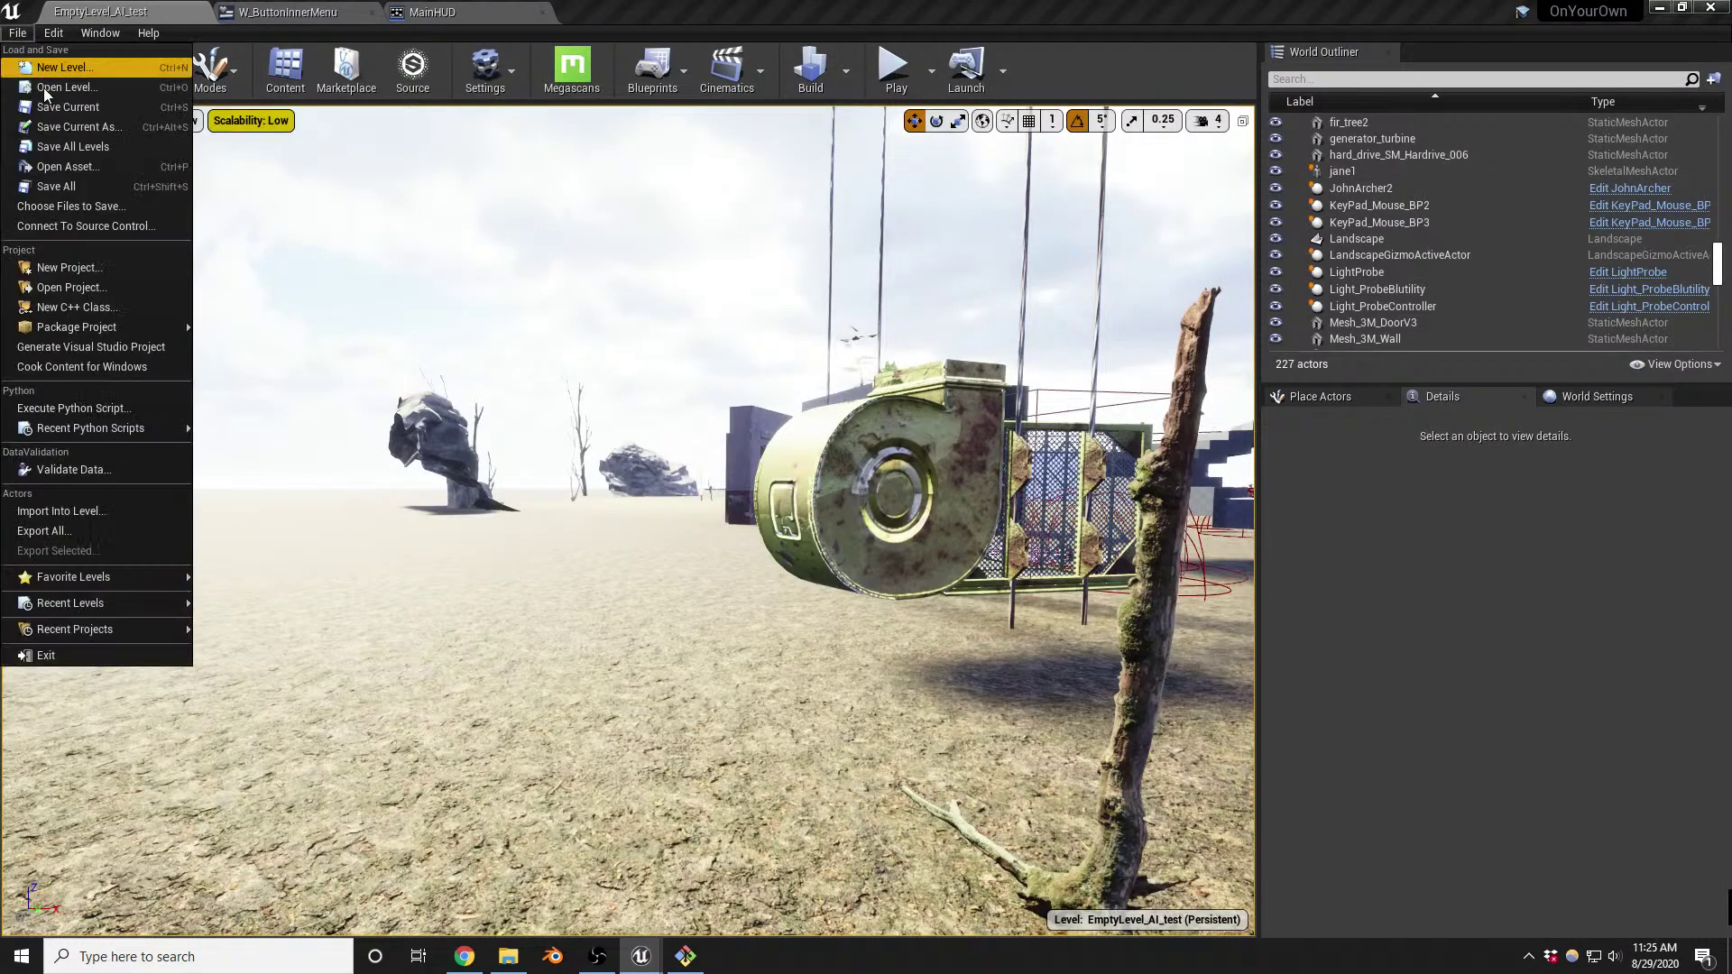
{"action": "mouse_move", "coordinate": [654, 489]}
{"action": "left_mouse_down"}
{"action": "mouse_move", "coordinate": [653, 469]}
{"action": "mouse_move", "coordinate": [654, 490]}
{"action": "left_mouse_up"}
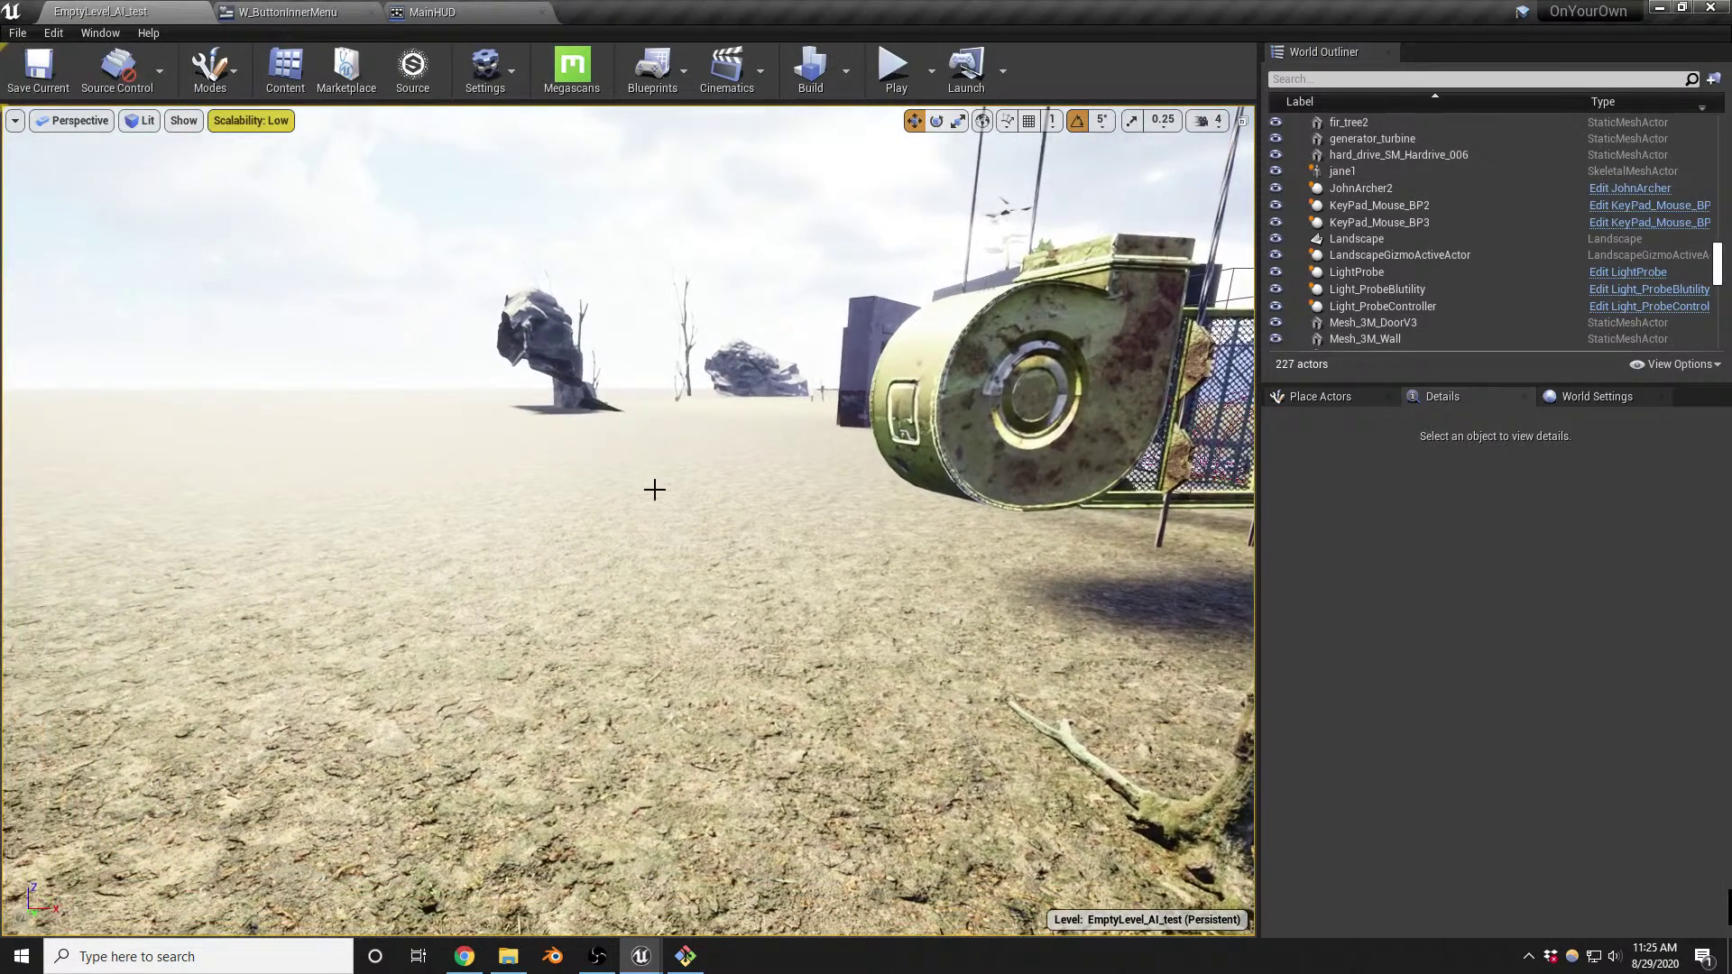
{"action": "key", "text": "alt+p"}
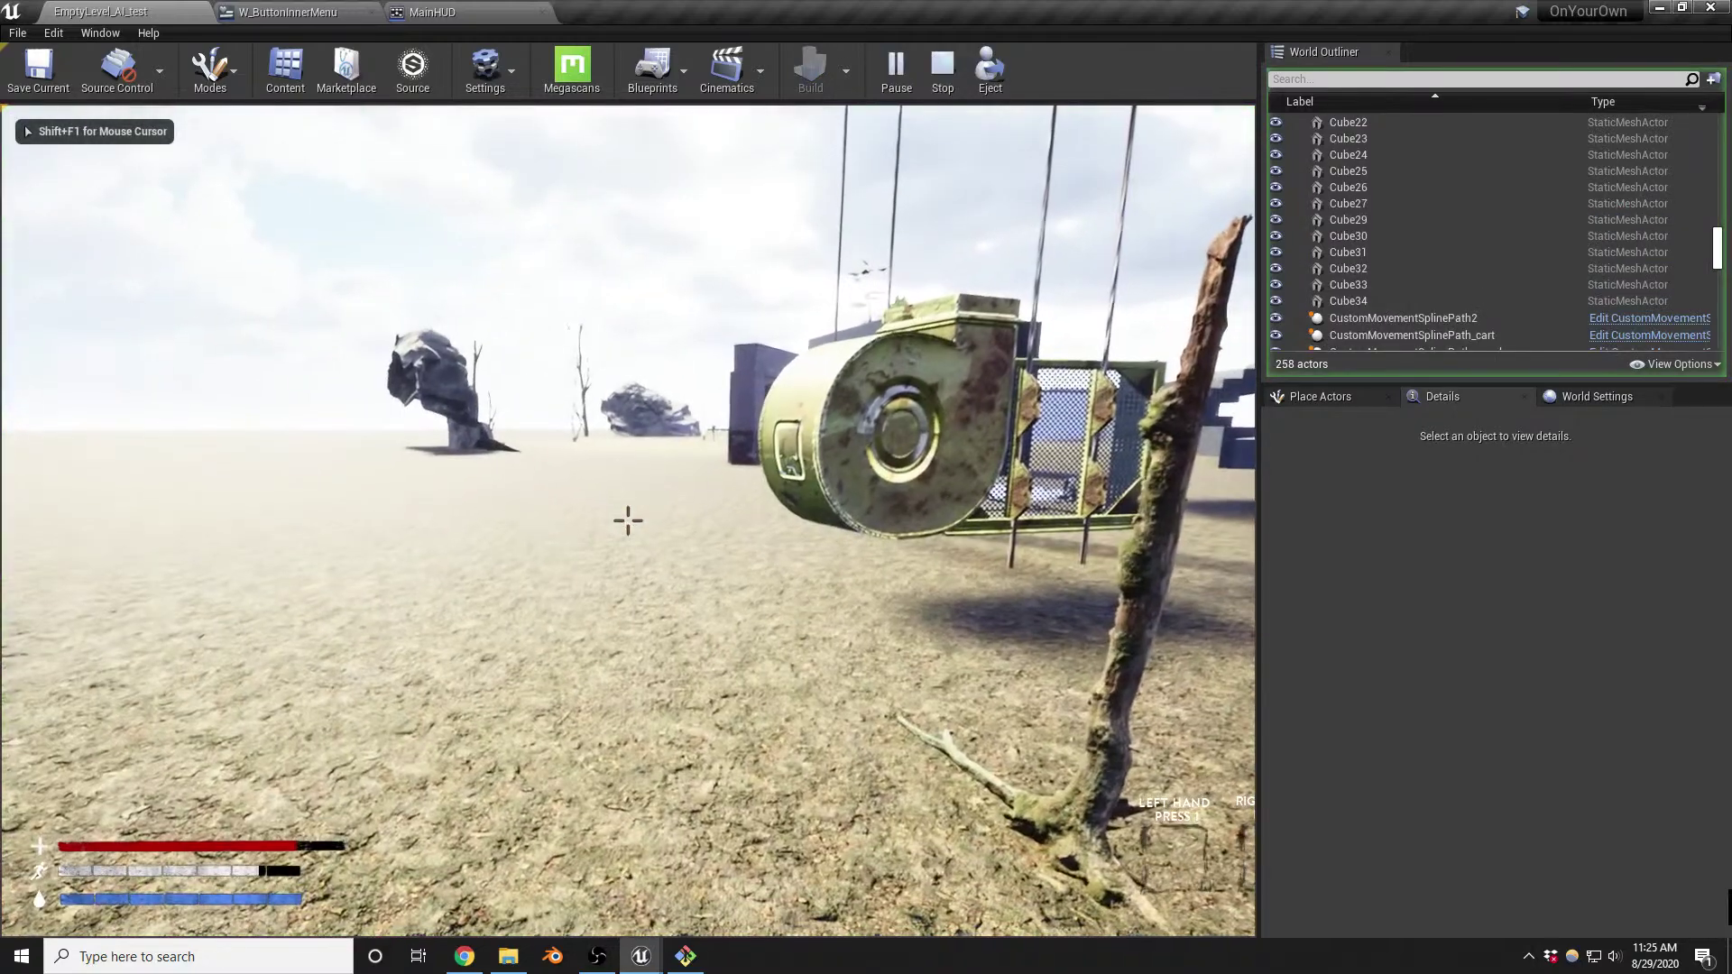
Pause the game and set the framerate to 30 FPS in its Video settings
{"action": "key", "text": "p"}
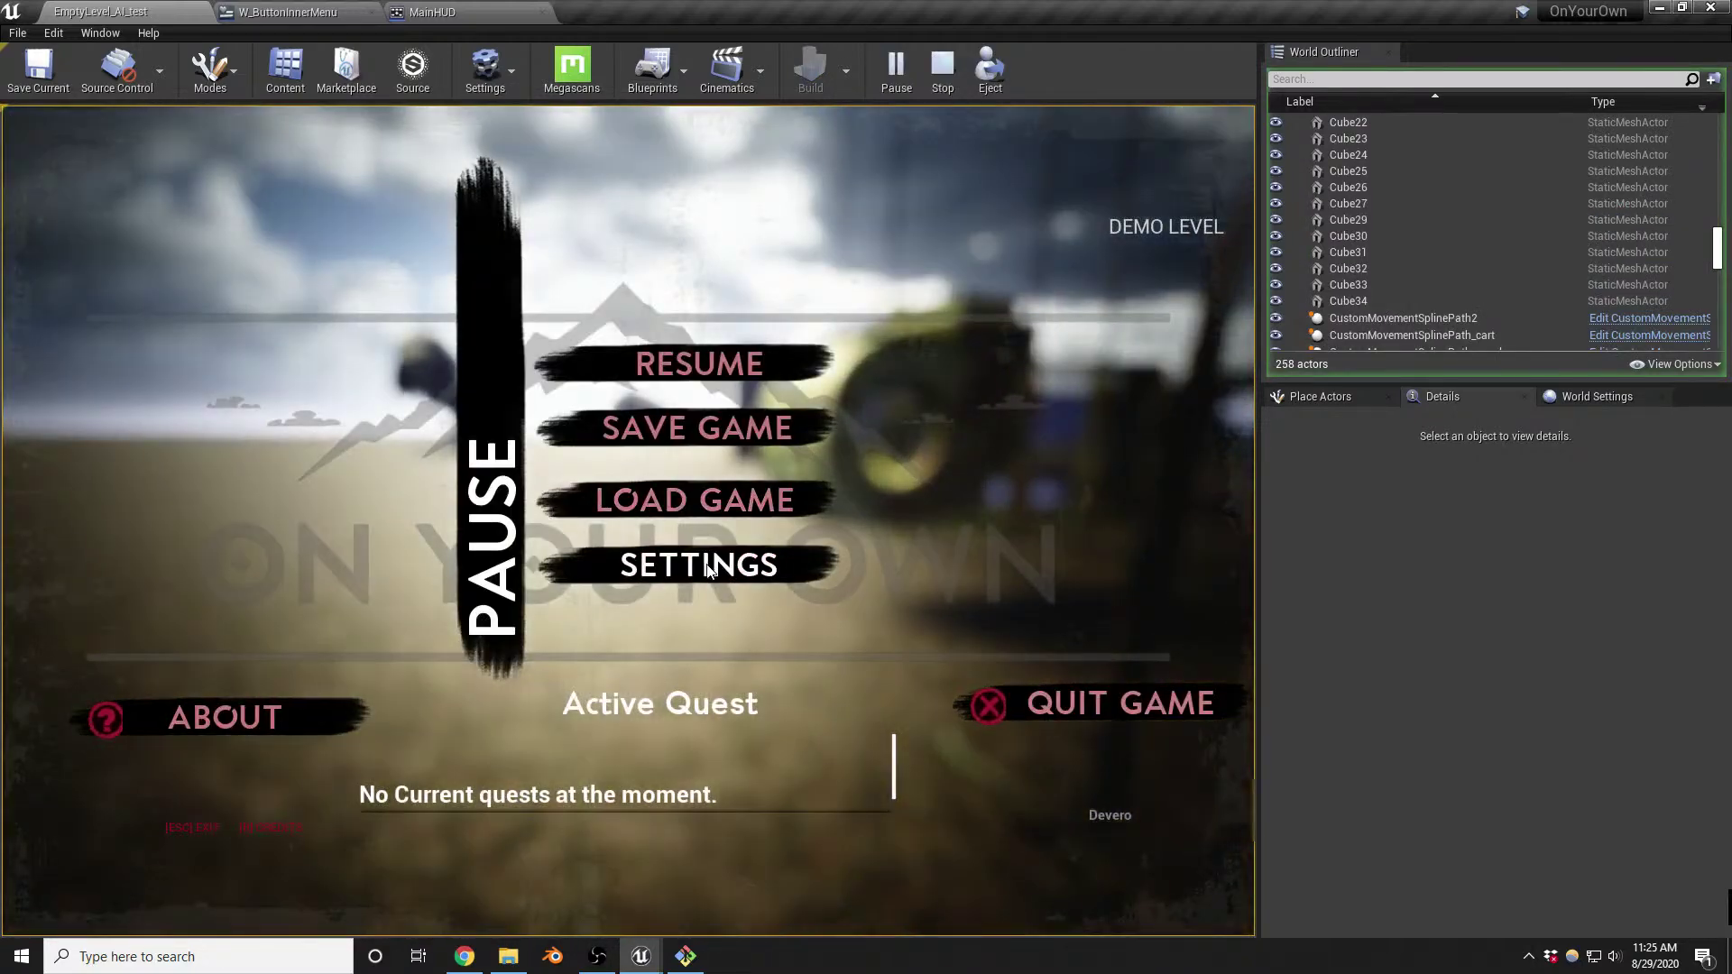
{"action": "left_click", "coordinate": [704, 564]}
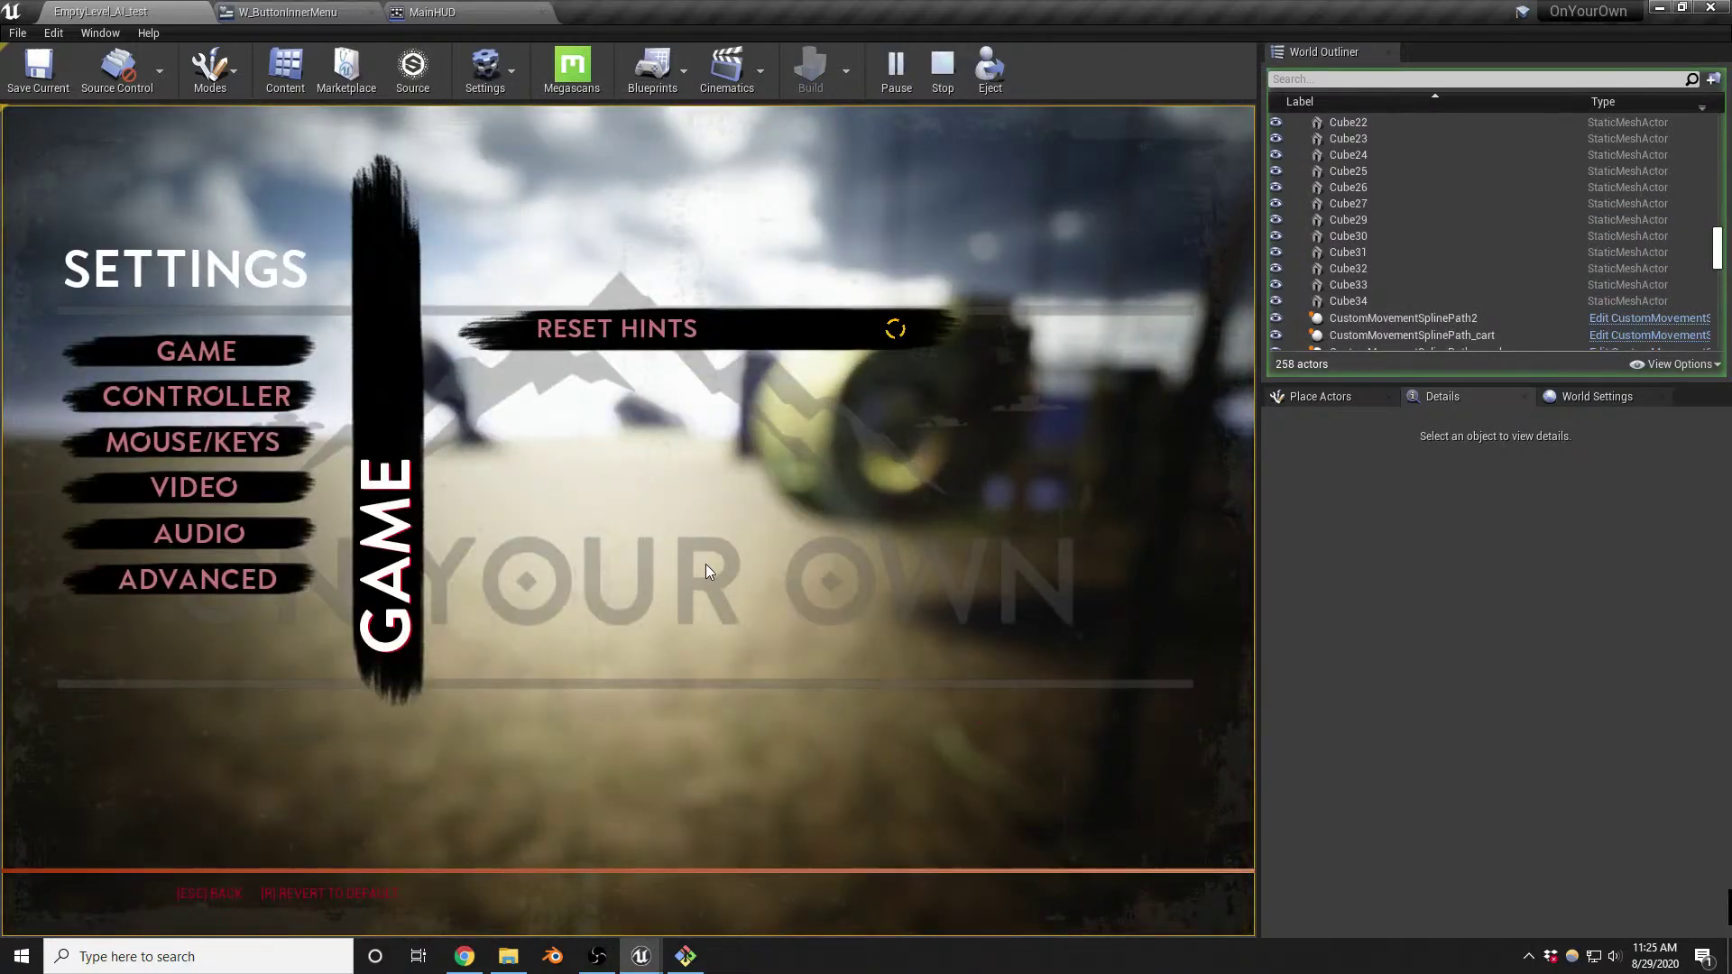
{"action": "left_click", "coordinate": [246, 494]}
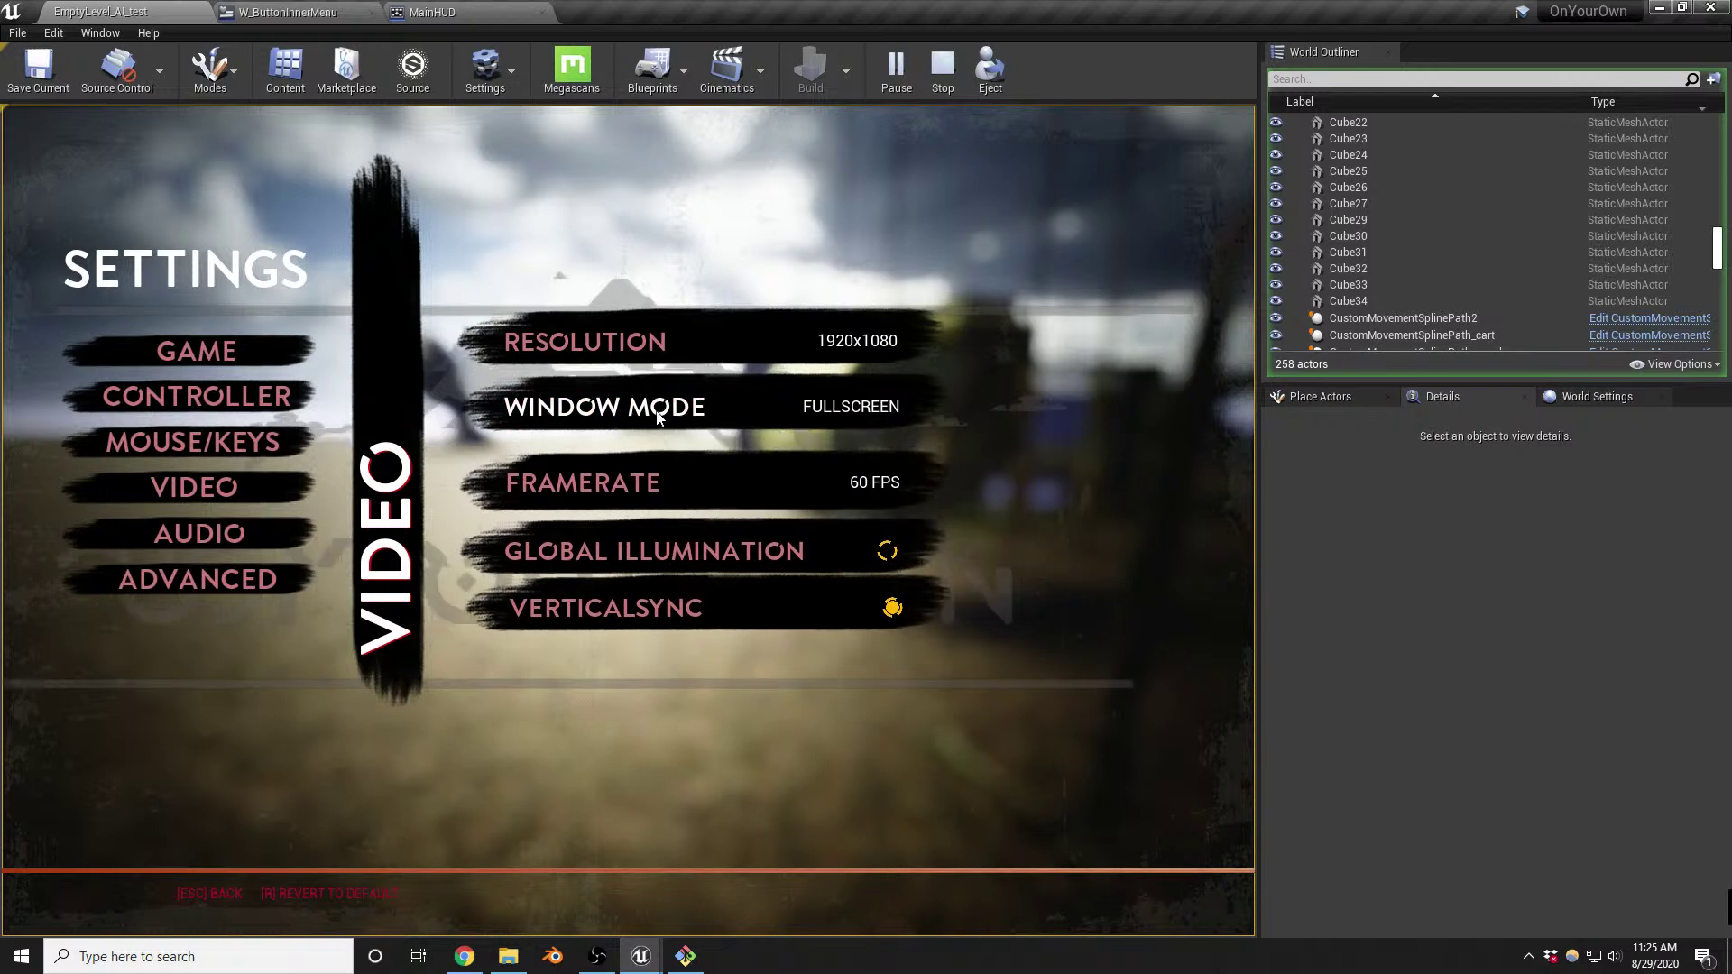
{"action": "left_click", "coordinate": [622, 408]}
{"action": "left_click", "coordinate": [649, 511]}
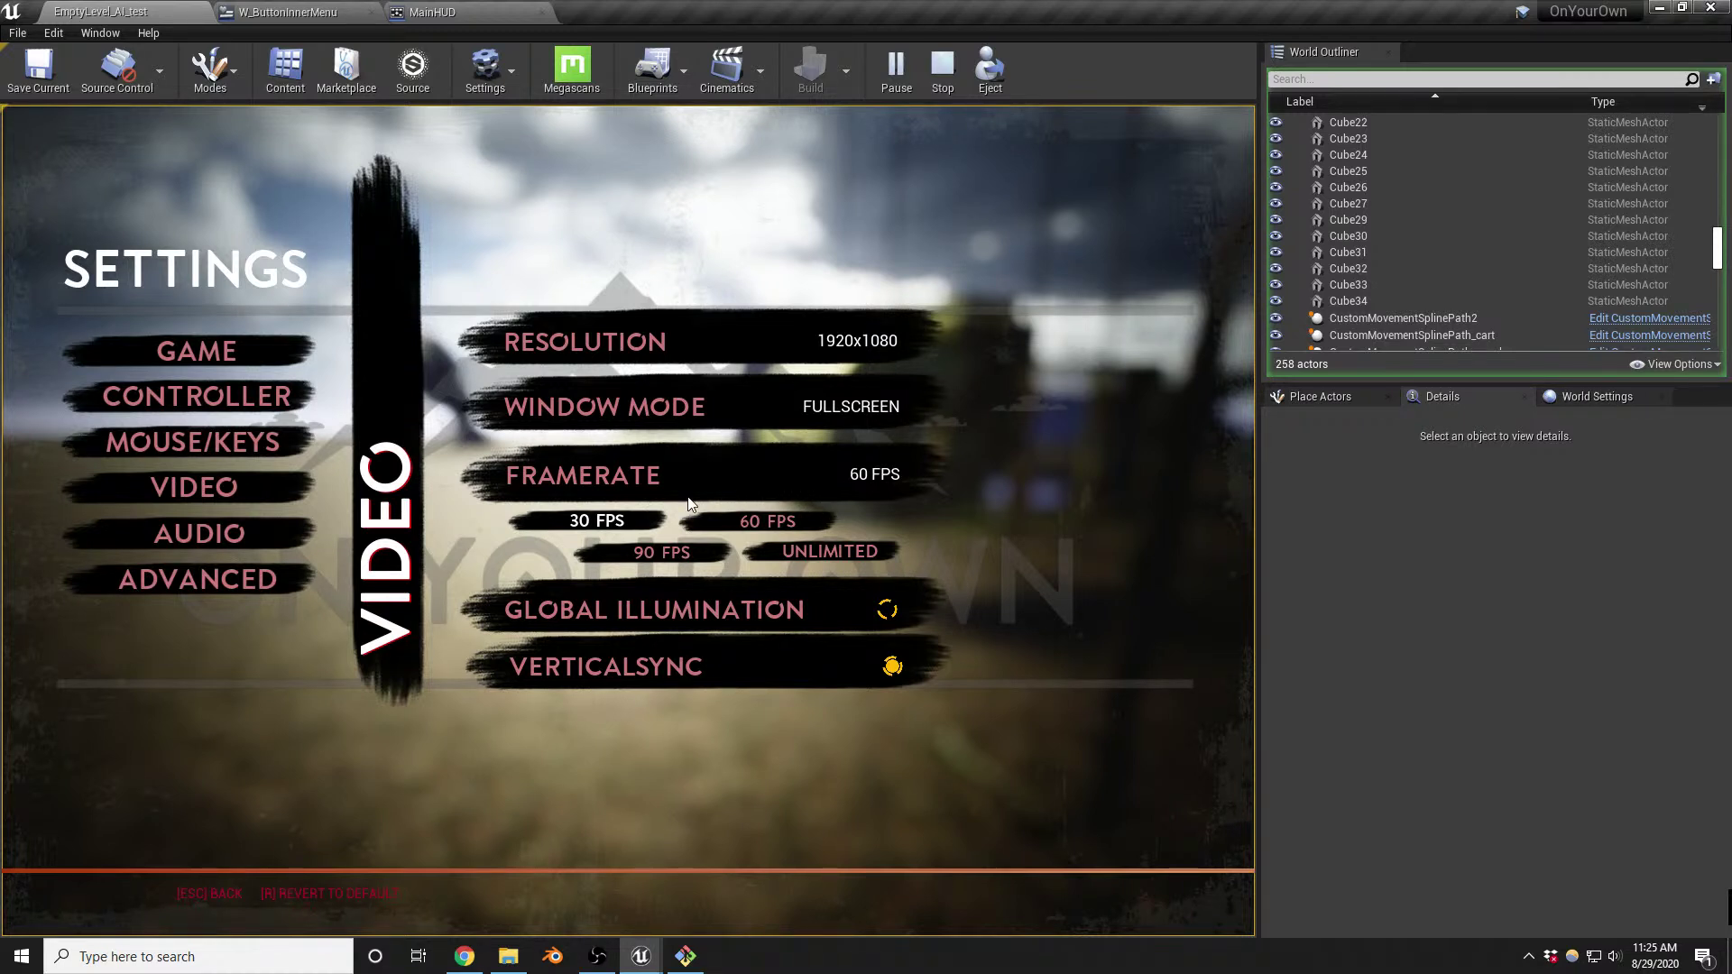
{"action": "left_click", "coordinate": [672, 516]}
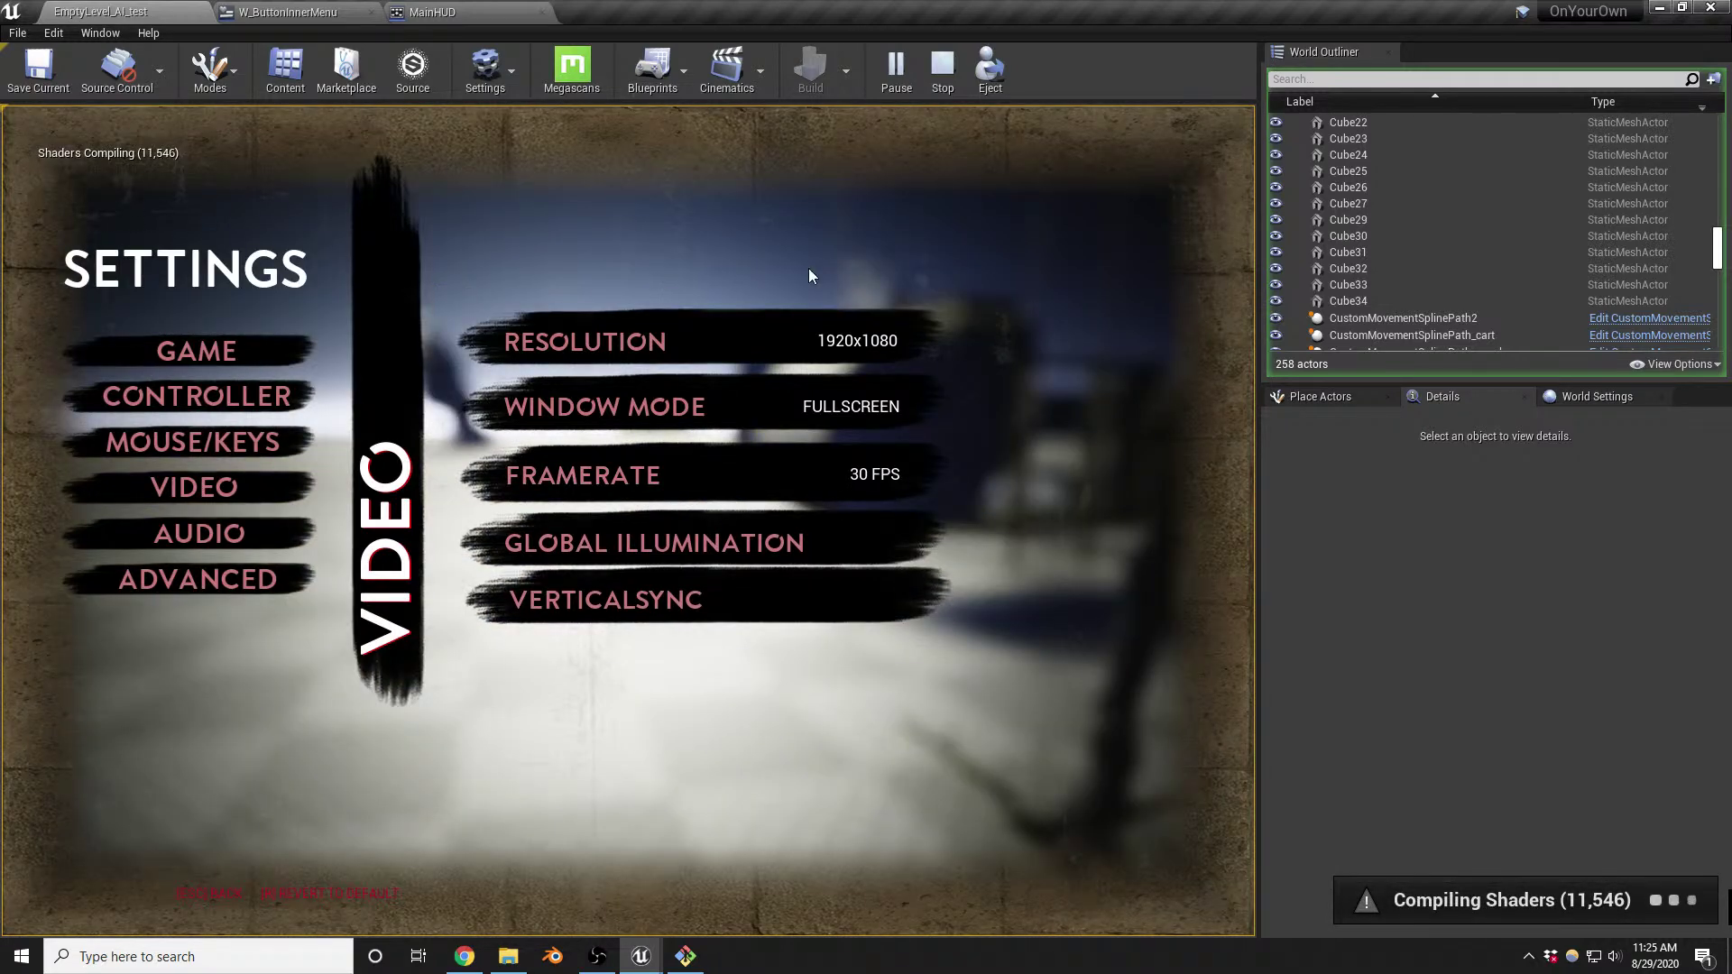
Leave the Video settings, reopen Settings from the pause menu and show the Anti-Aliasing choices on the Advanced page
{"action": "key", "text": "Escape"}
{"action": "key", "text": "Escape"}
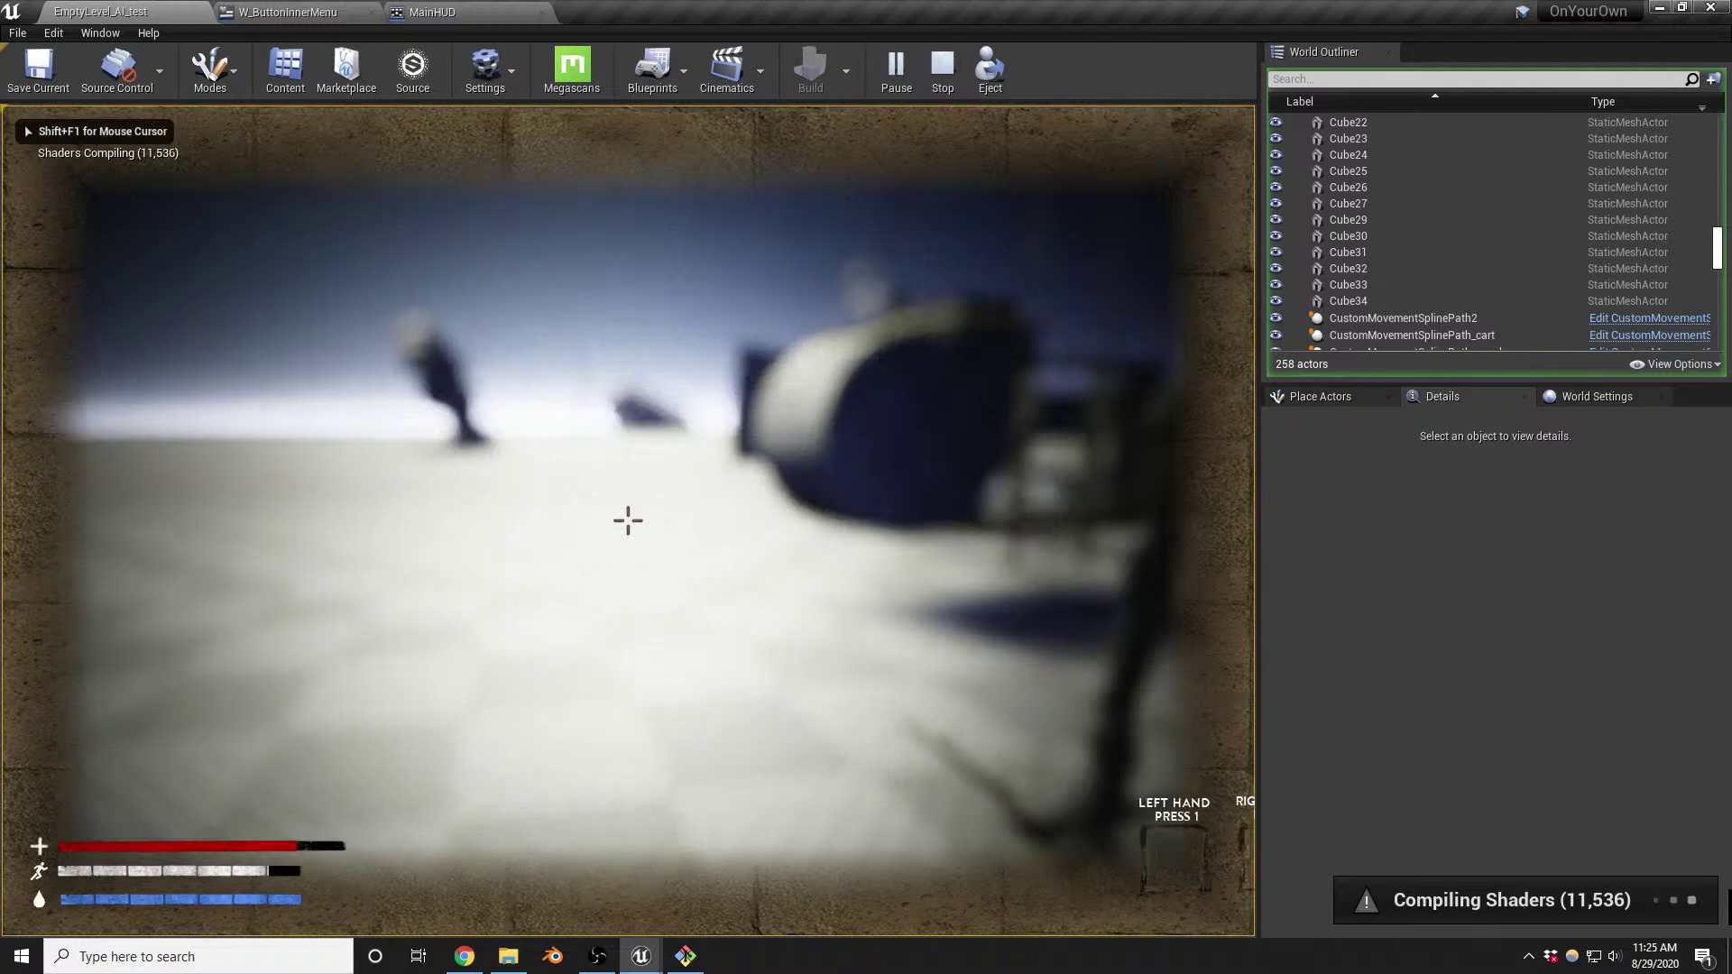
{"action": "key", "text": "Escape"}
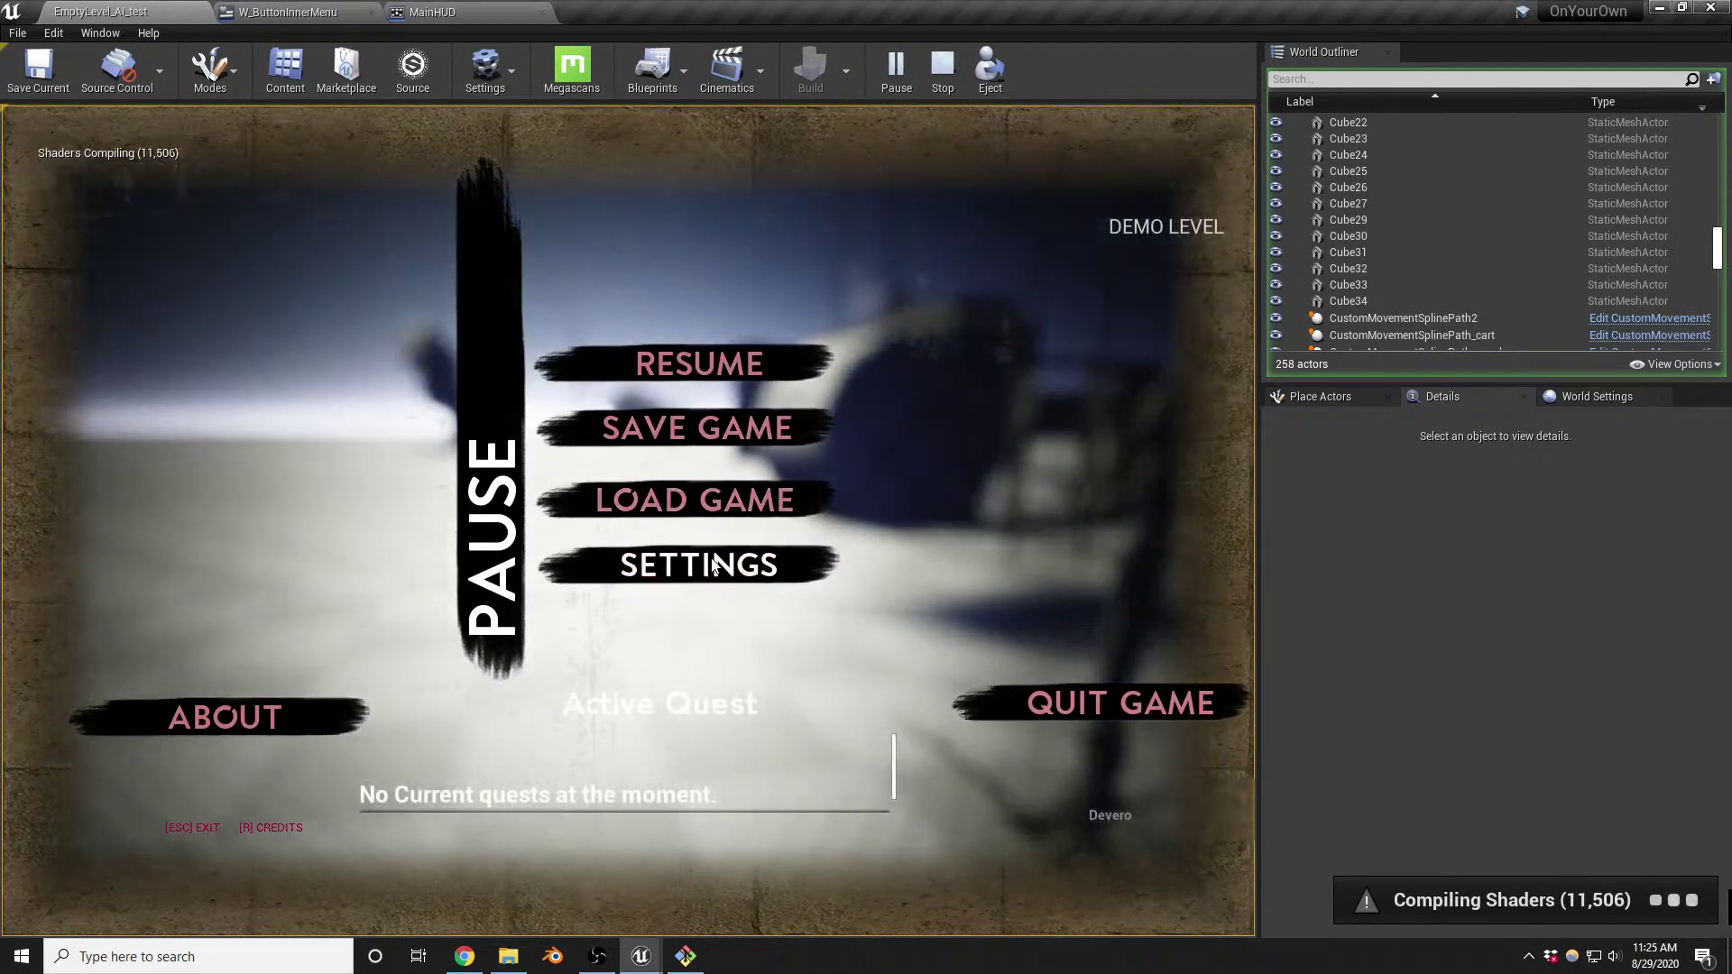
{"action": "left_click", "coordinate": [712, 566]}
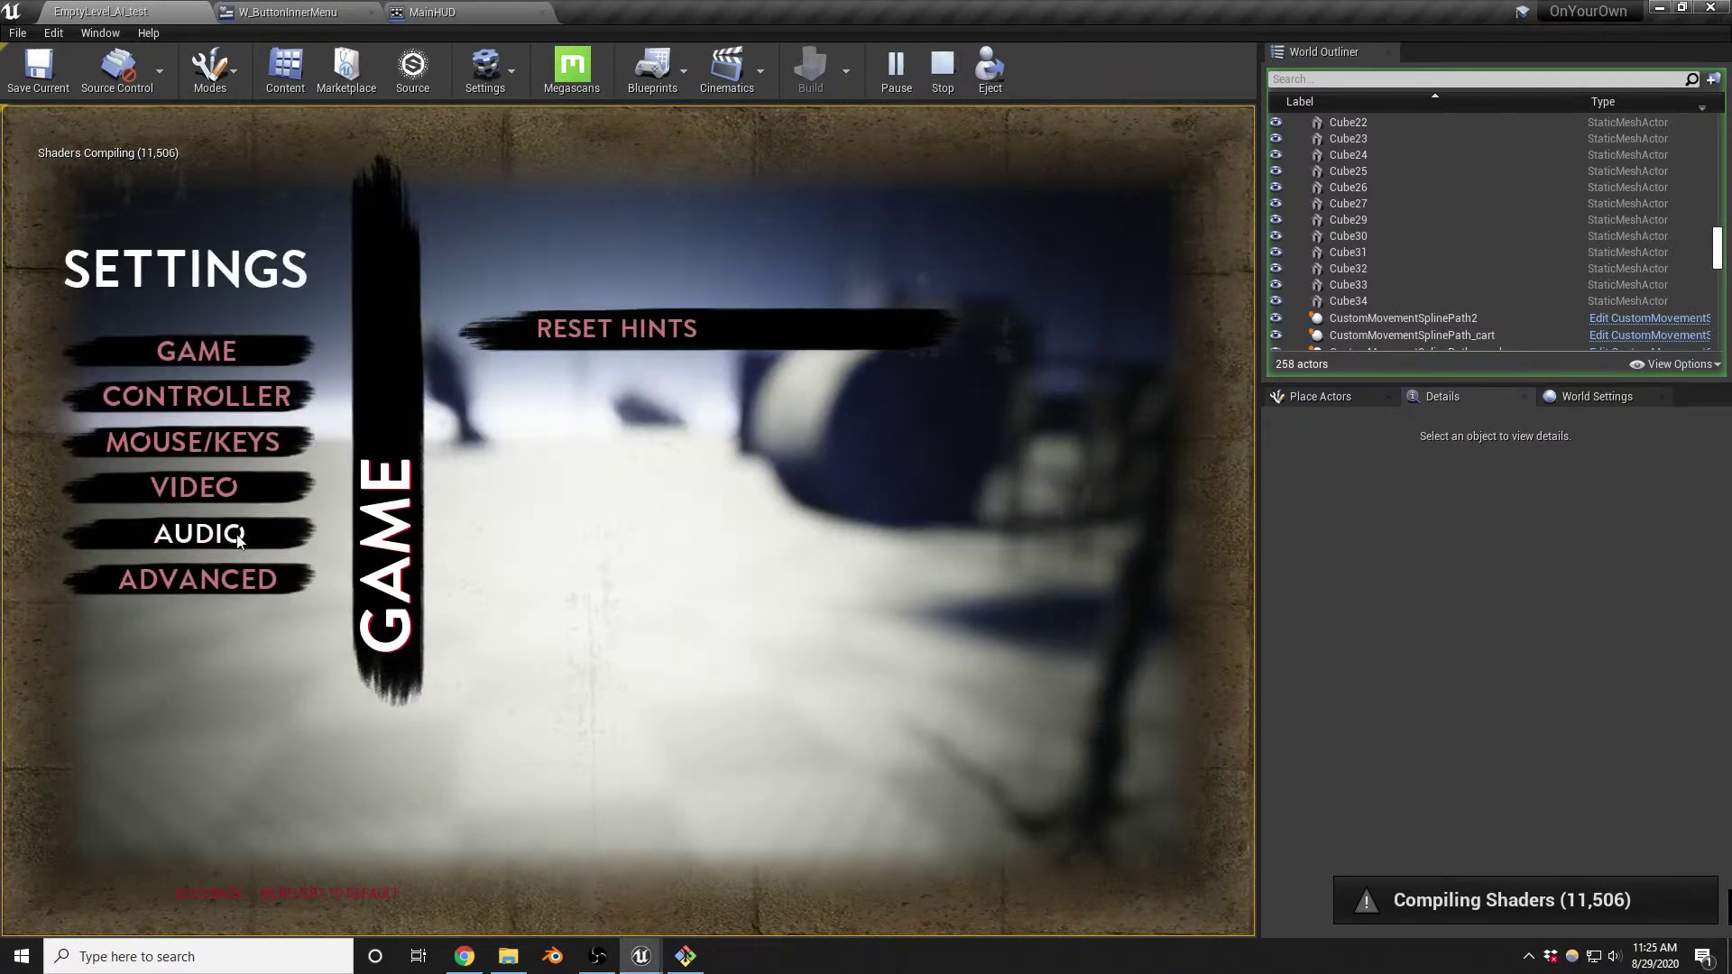
{"action": "left_click", "coordinate": [206, 588]}
{"action": "left_click", "coordinate": [632, 429]}
{"action": "left_click", "coordinate": [636, 379]}
{"action": "left_click", "coordinate": [634, 379]}
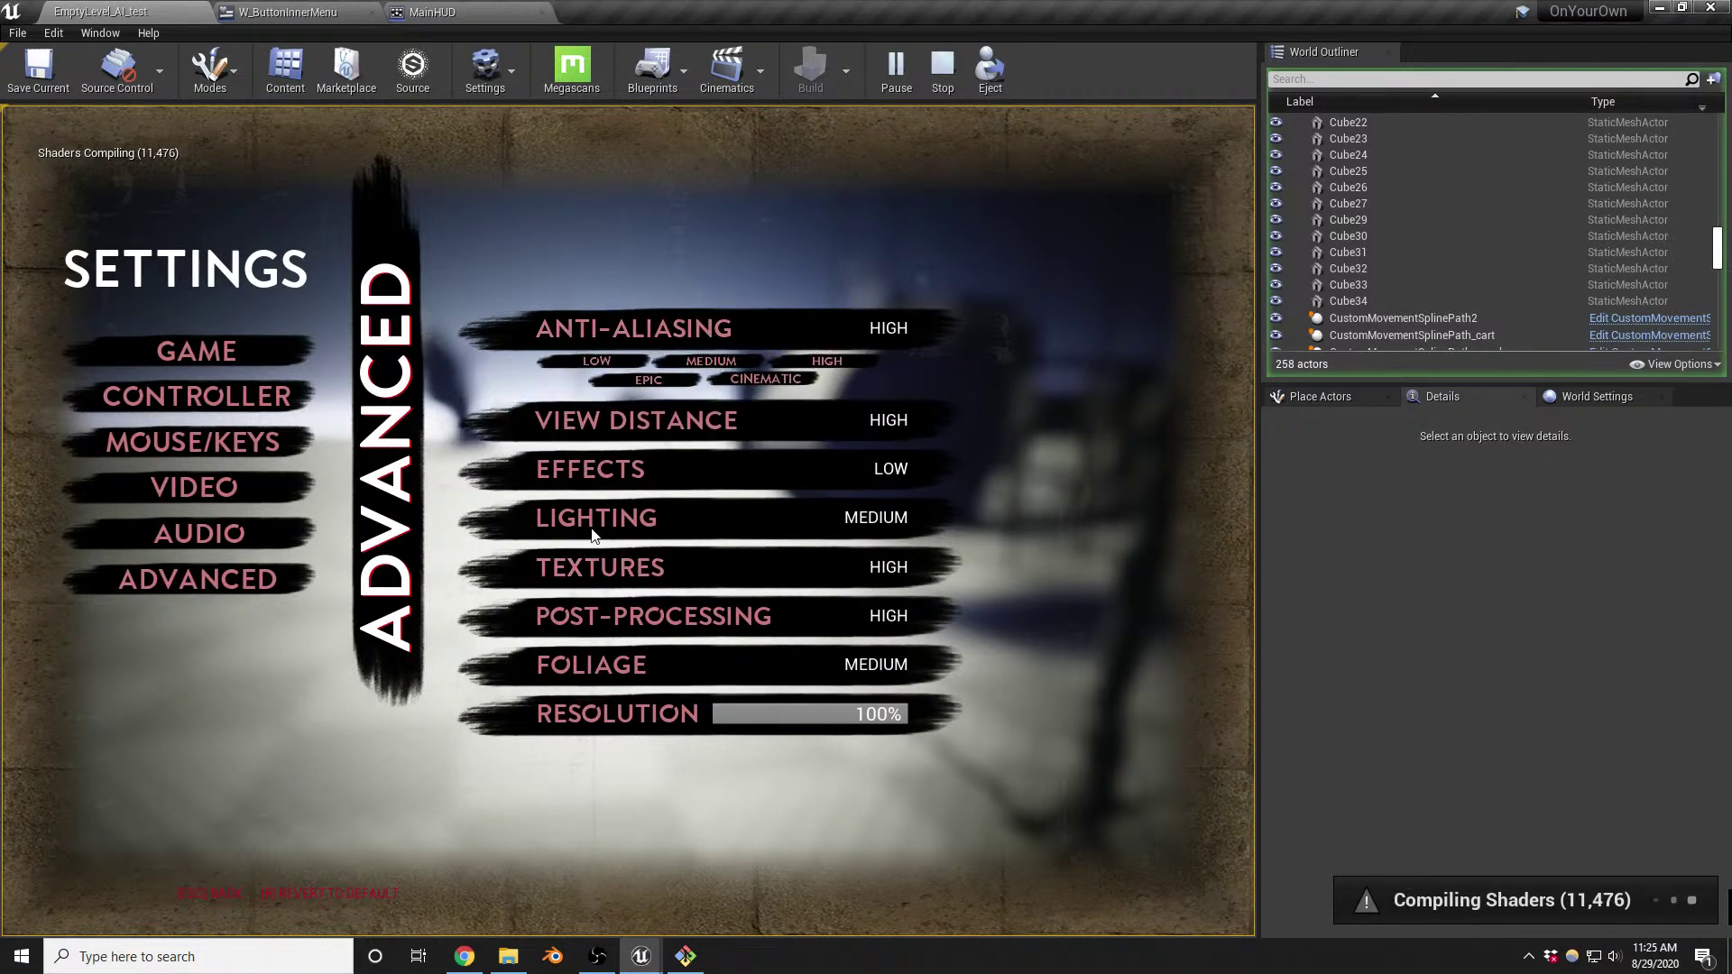
Check the Lighting, Textures and Post-Processing choices on the Advanced settings page and end the play test
{"action": "left_click", "coordinate": [594, 518]}
{"action": "left_click", "coordinate": [588, 573]}
{"action": "left_click", "coordinate": [595, 611]}
{"action": "key", "text": "Escape"}
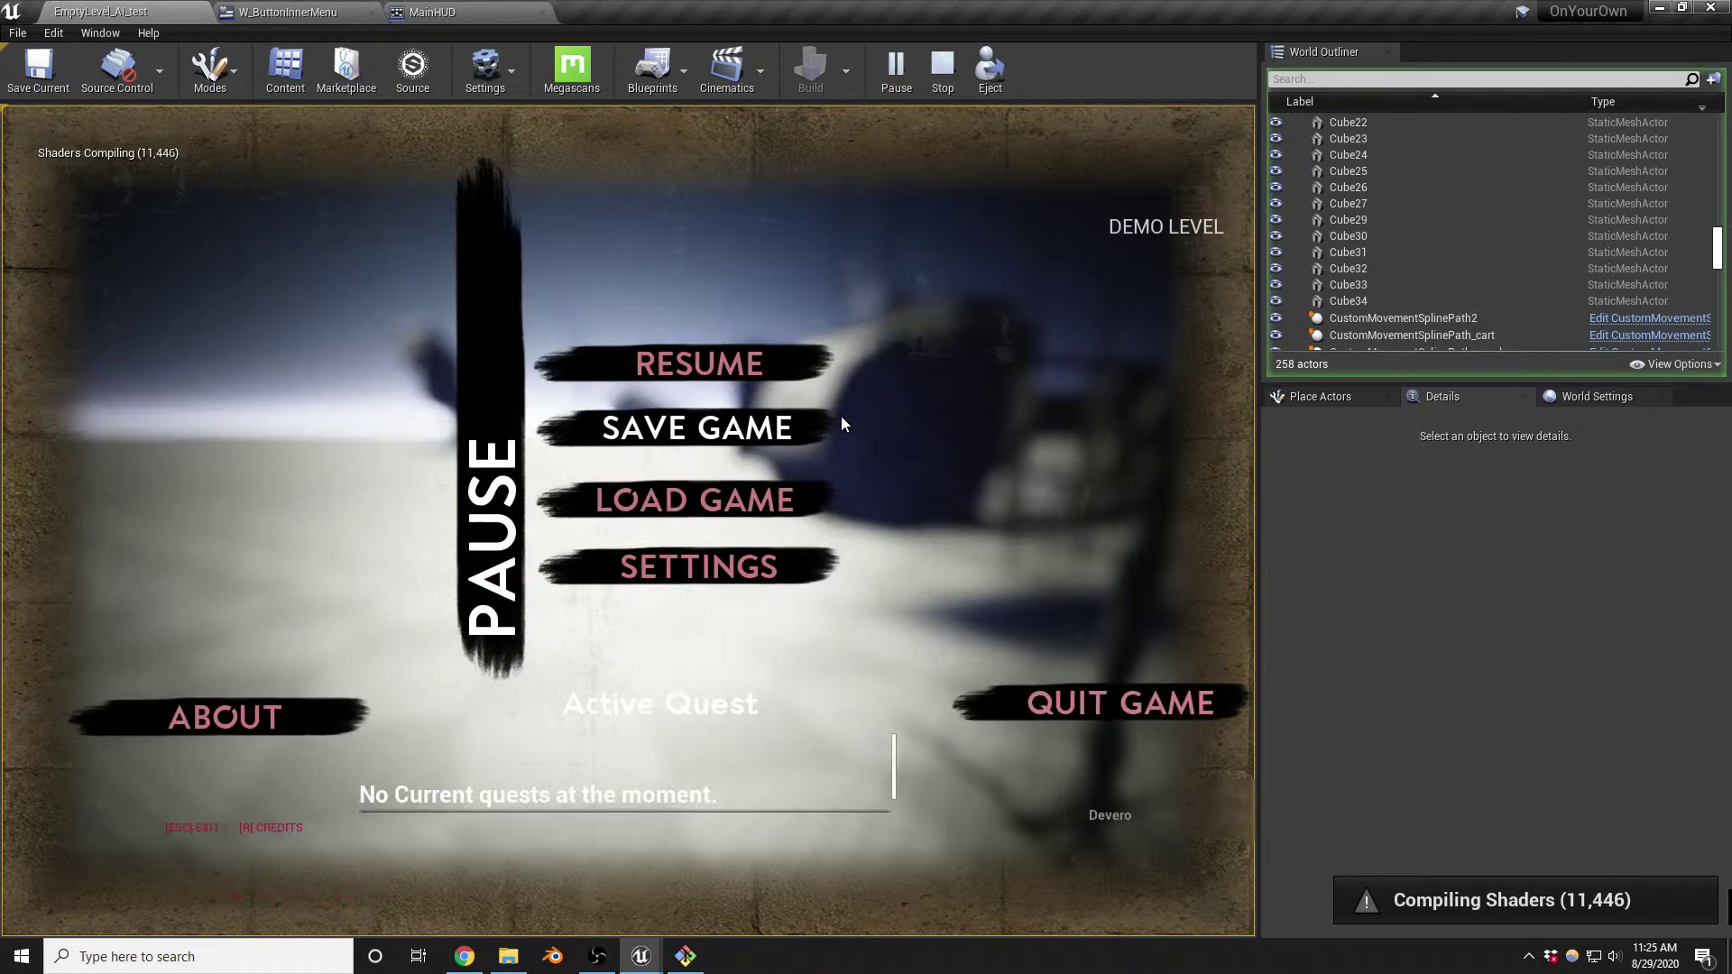
{"action": "key", "text": "Escape"}
{"action": "key", "text": "Escape"}
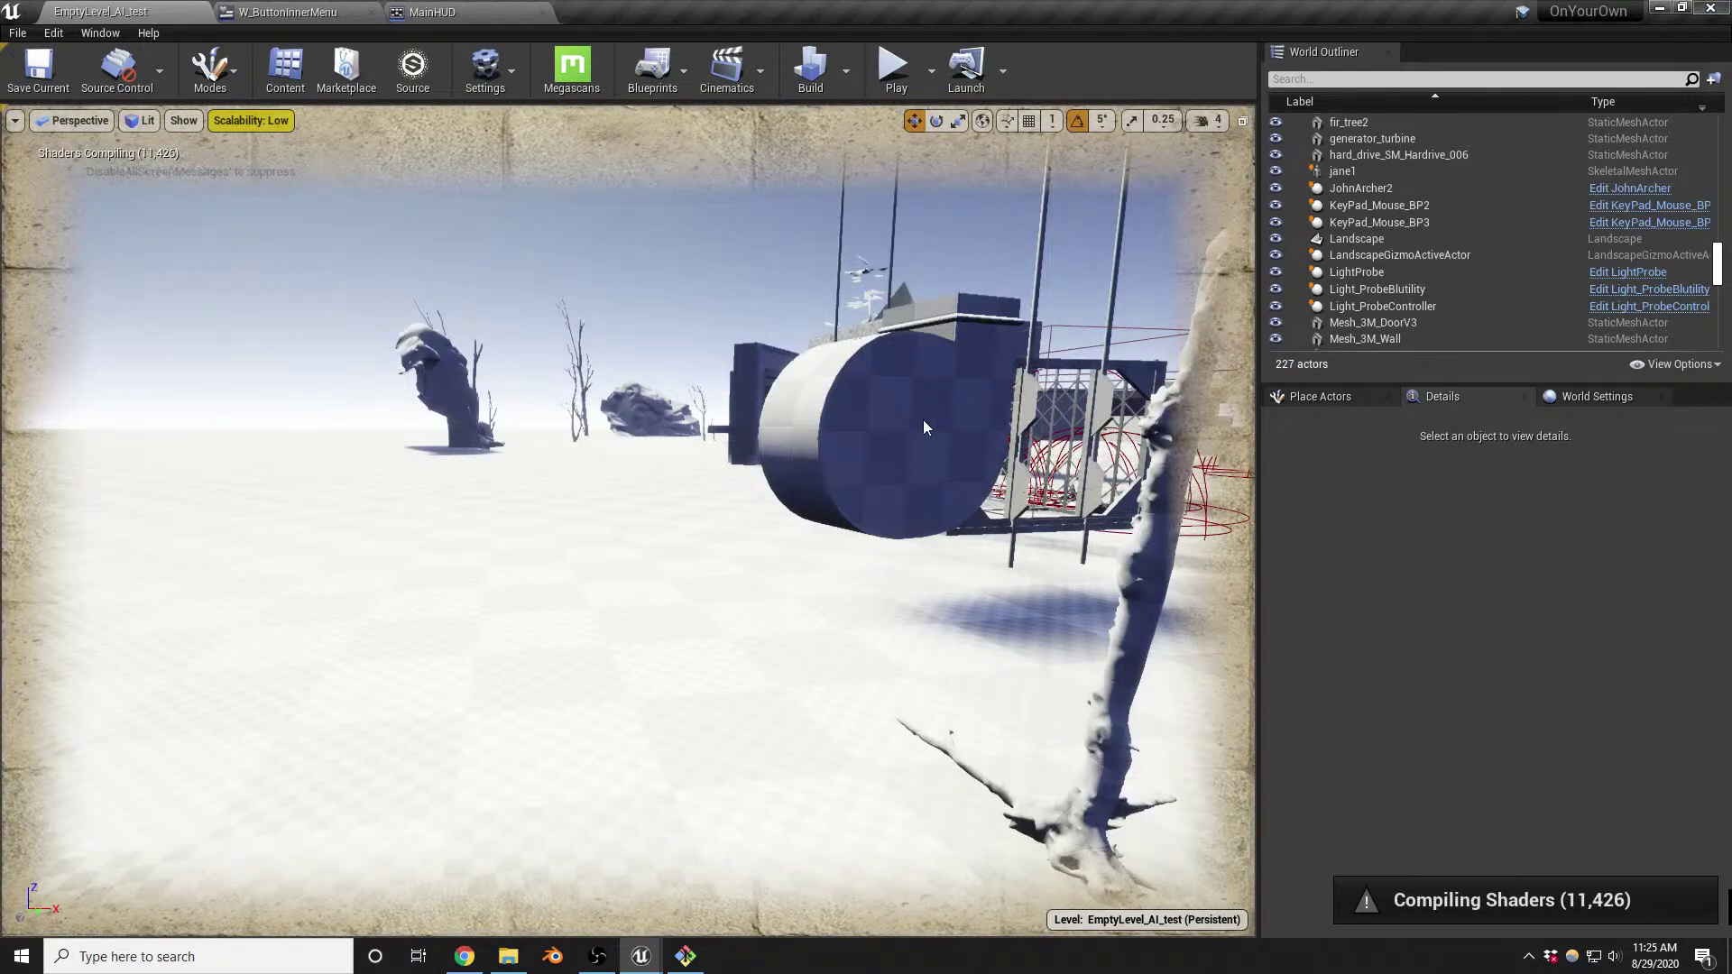
Close Unreal Editor, relaunch it from OnYourOwn.uproject, reopen the previous asset editors and return to the level viewport
{"action": "key", "text": "alt+F4"}
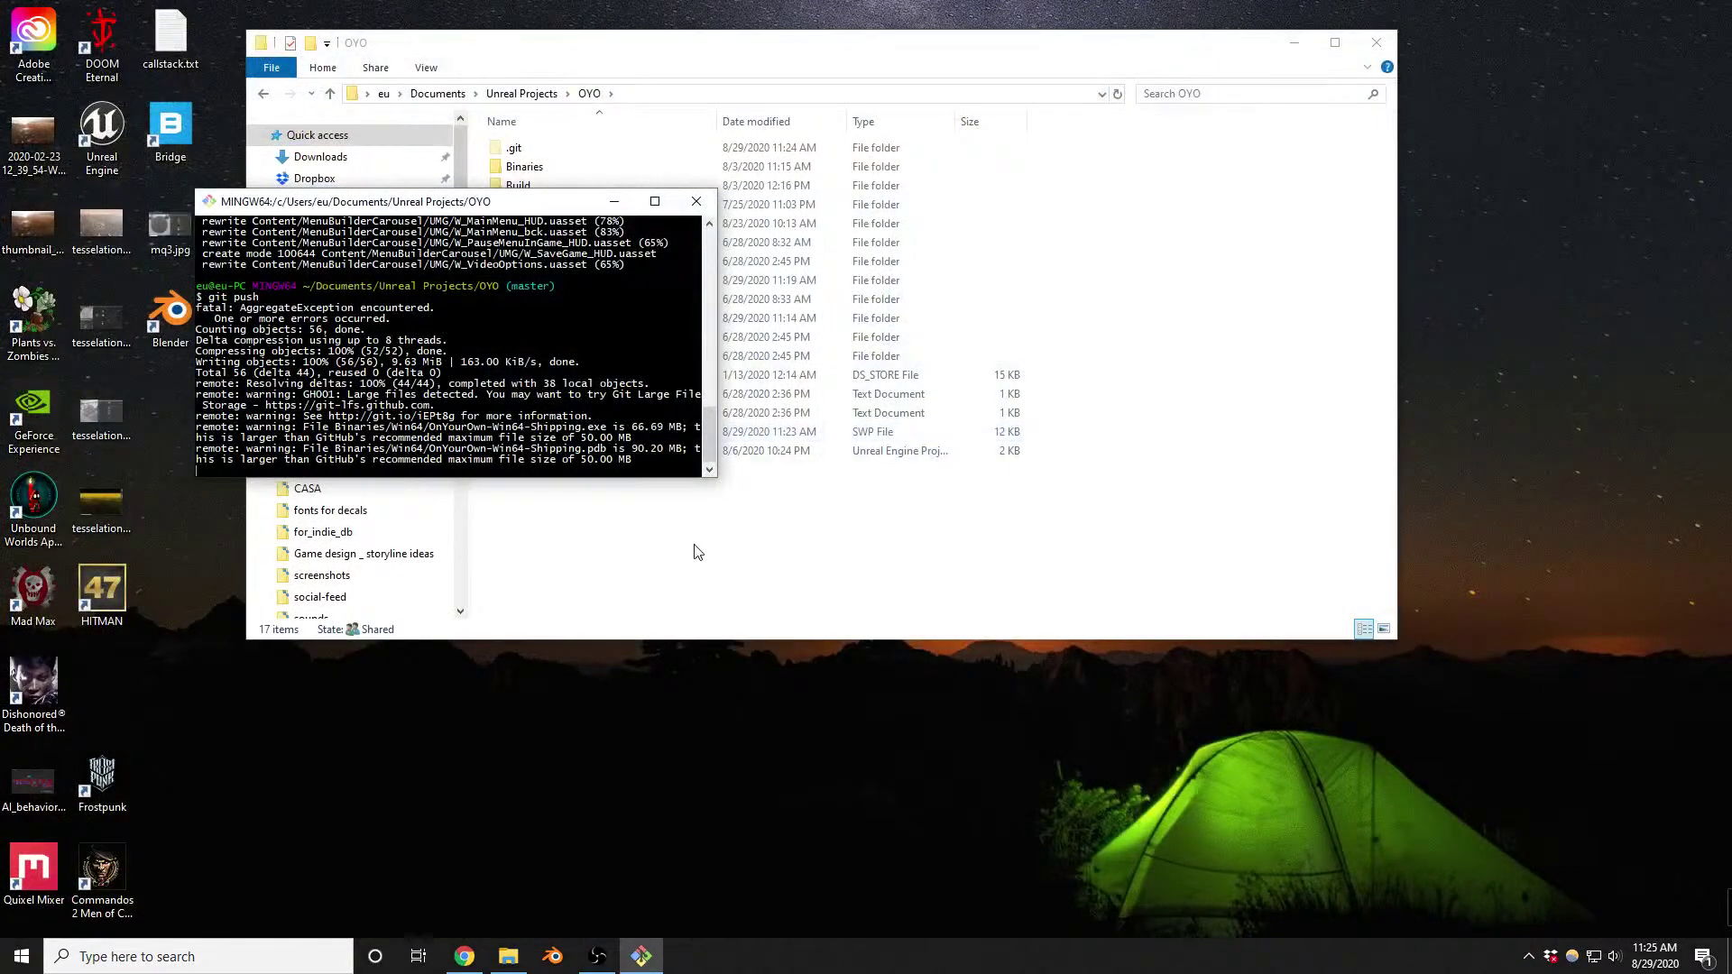
{"action": "left_click", "coordinate": [698, 552]}
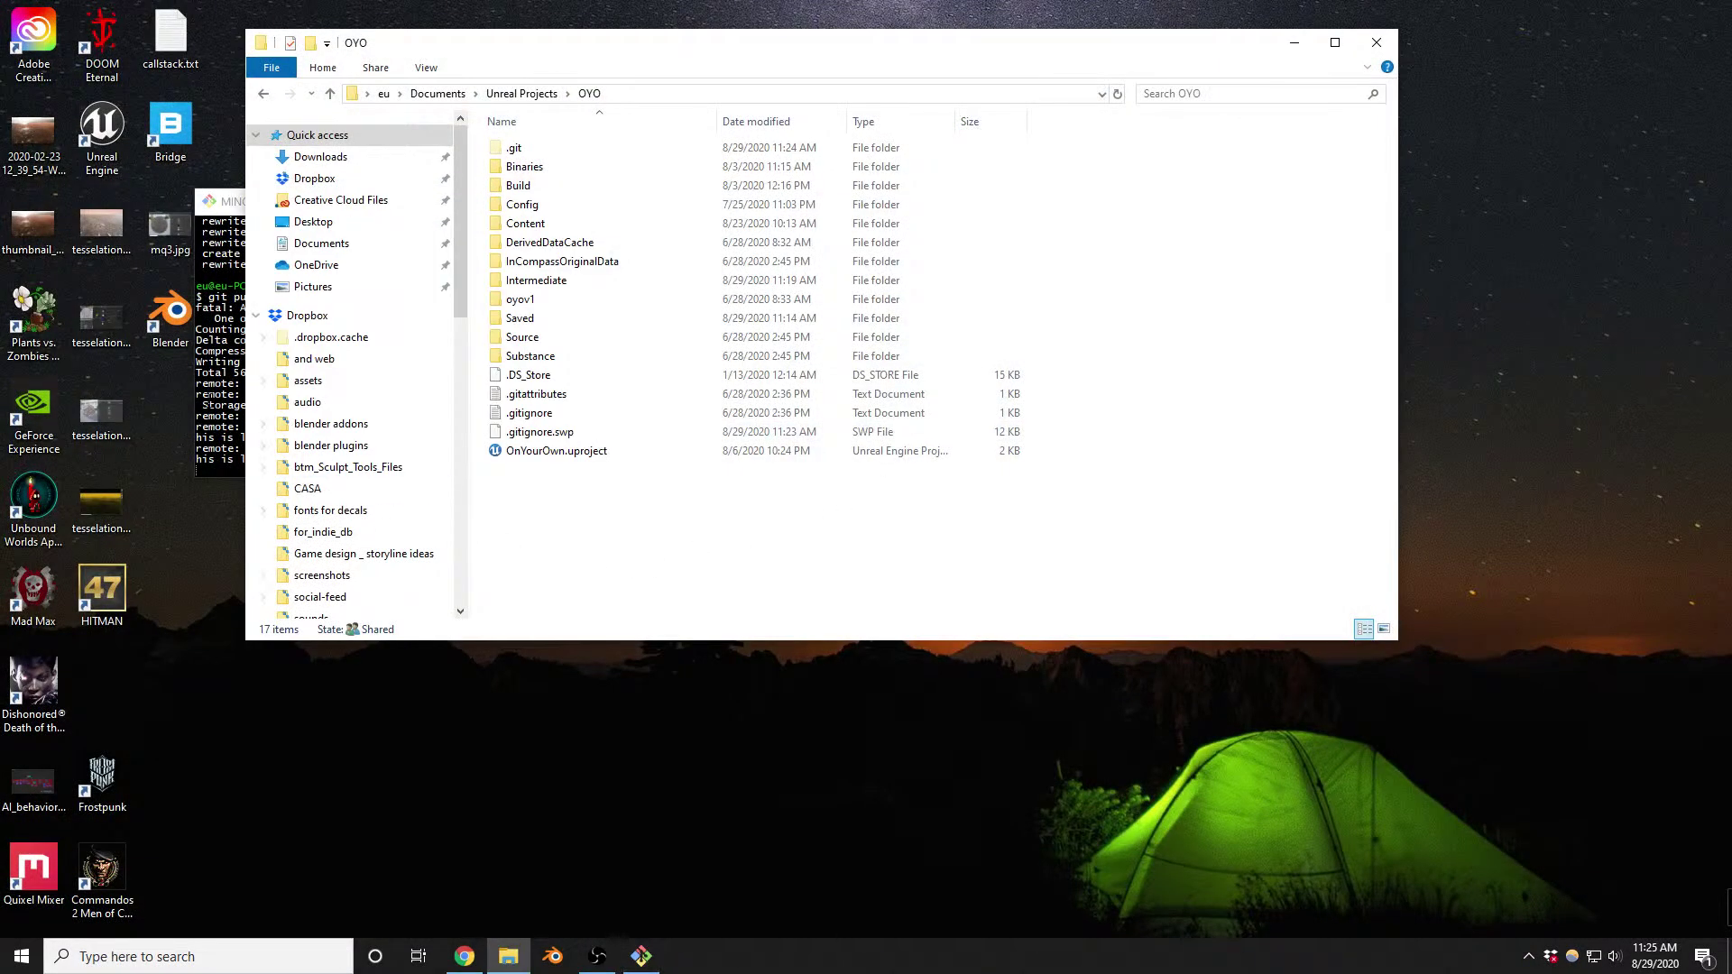
{"action": "key", "text": "alt+Tab"}
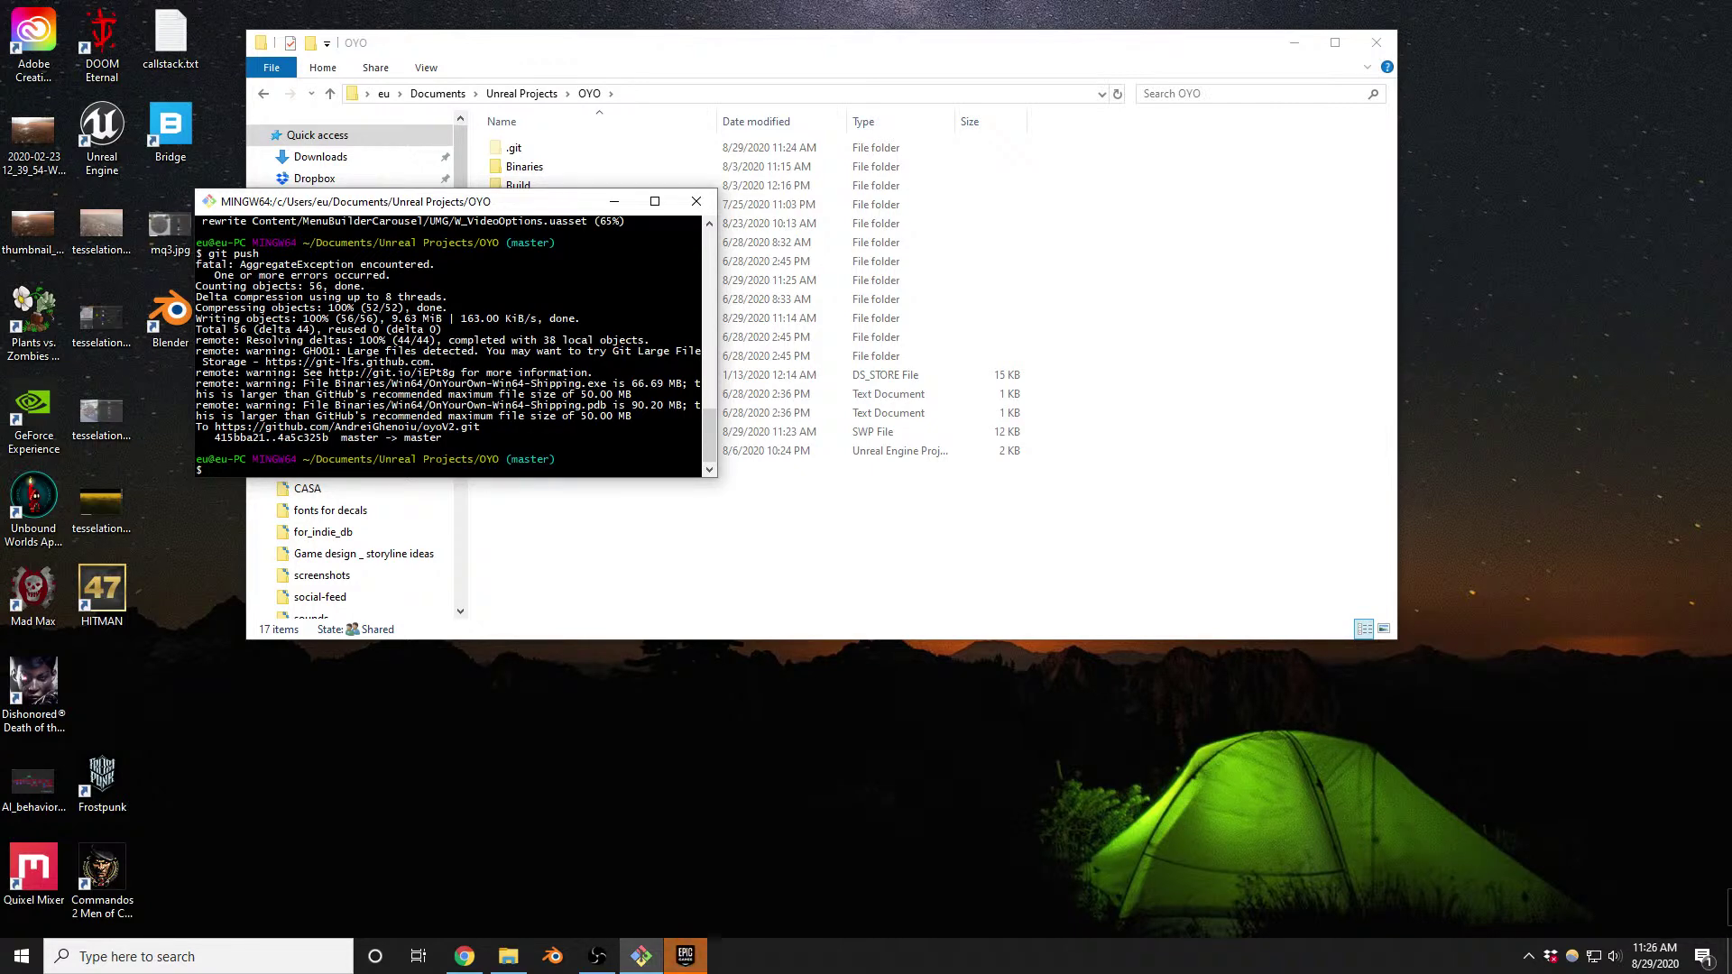
{"action": "left_click", "coordinate": [636, 564]}
{"action": "double_click", "coordinate": [554, 451]}
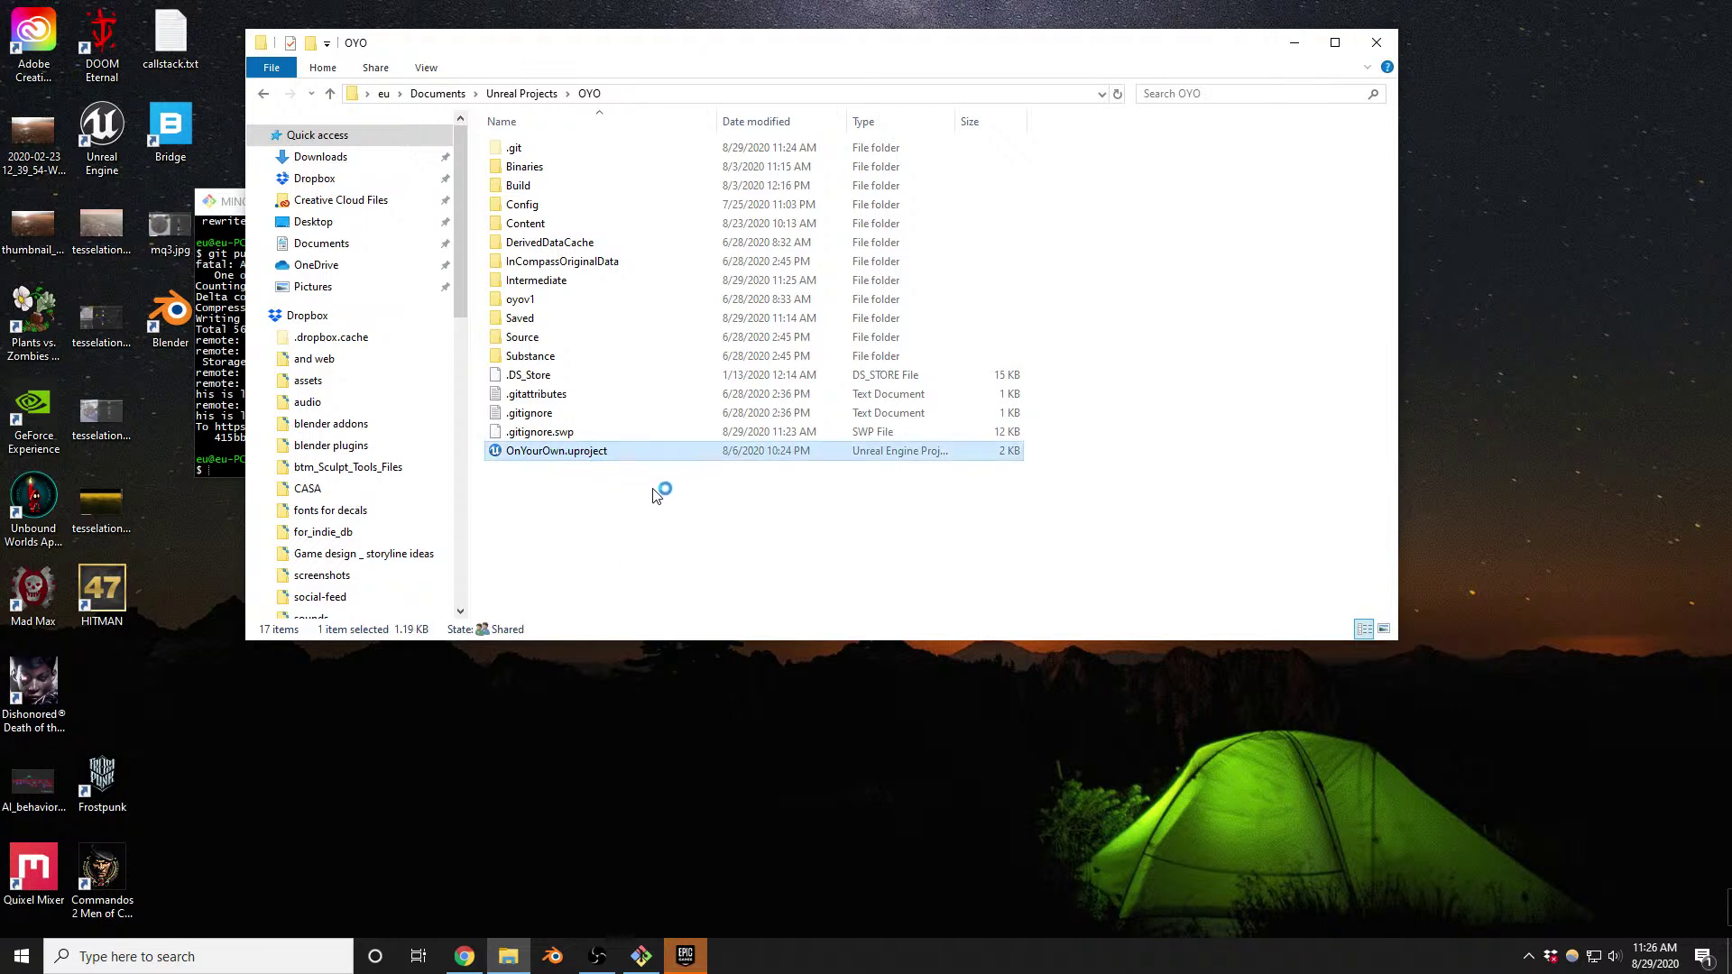
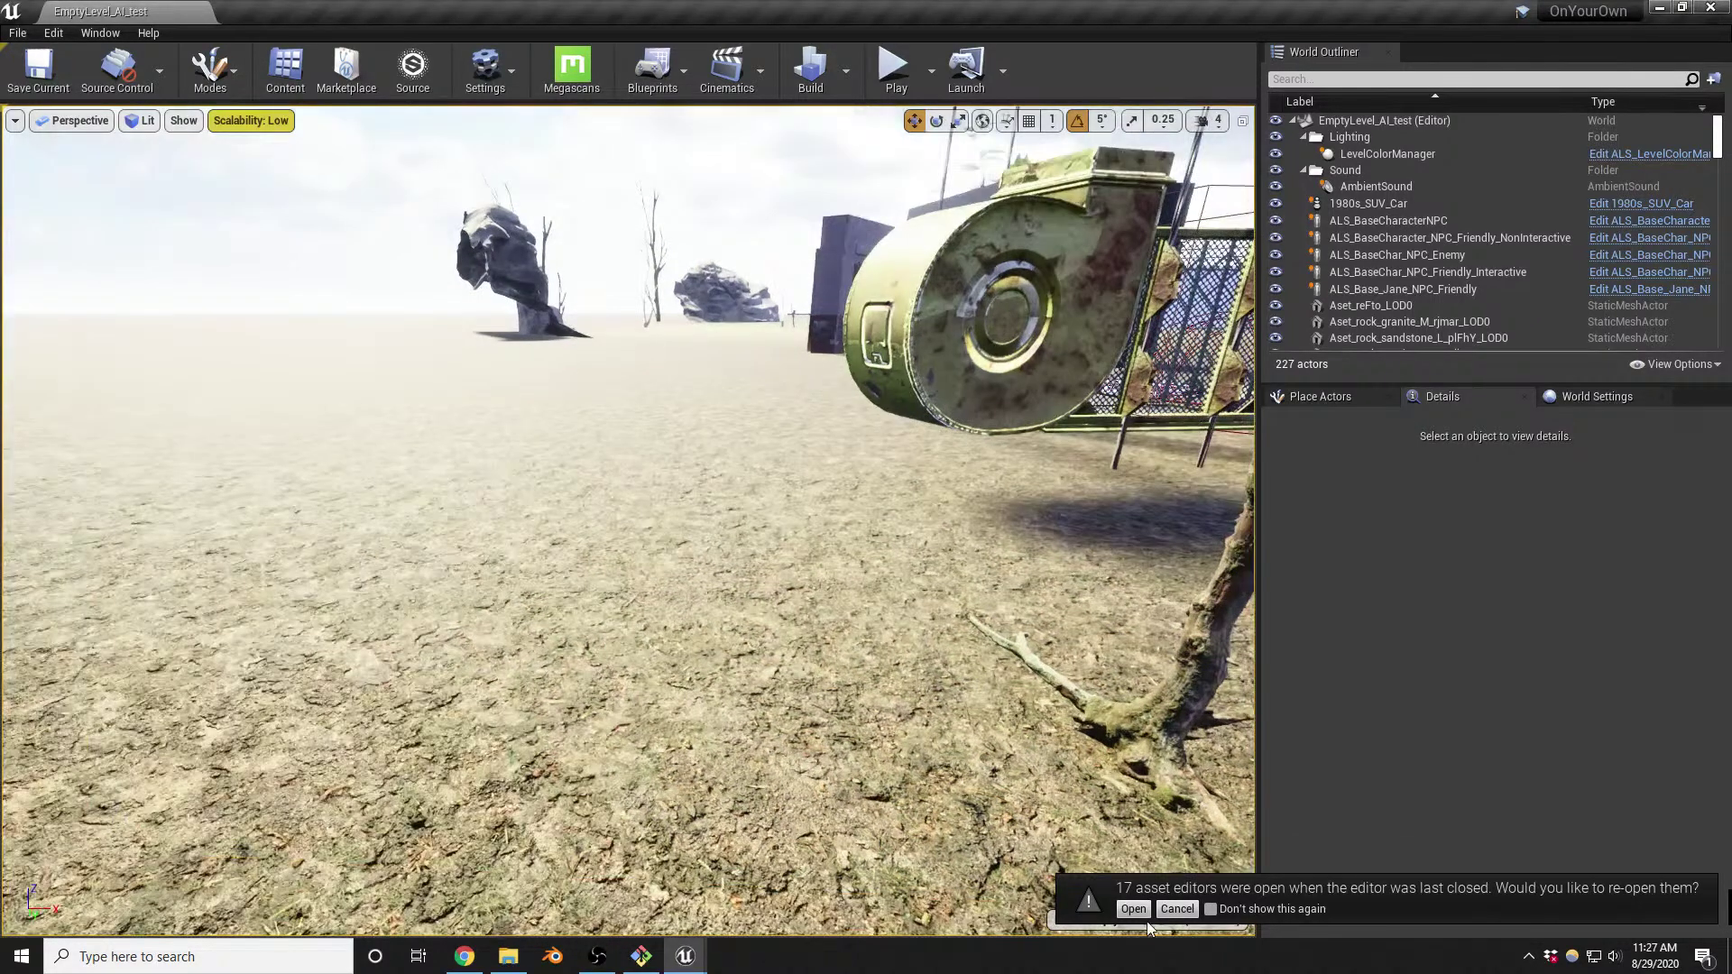
{"action": "left_click", "coordinate": [1138, 912]}
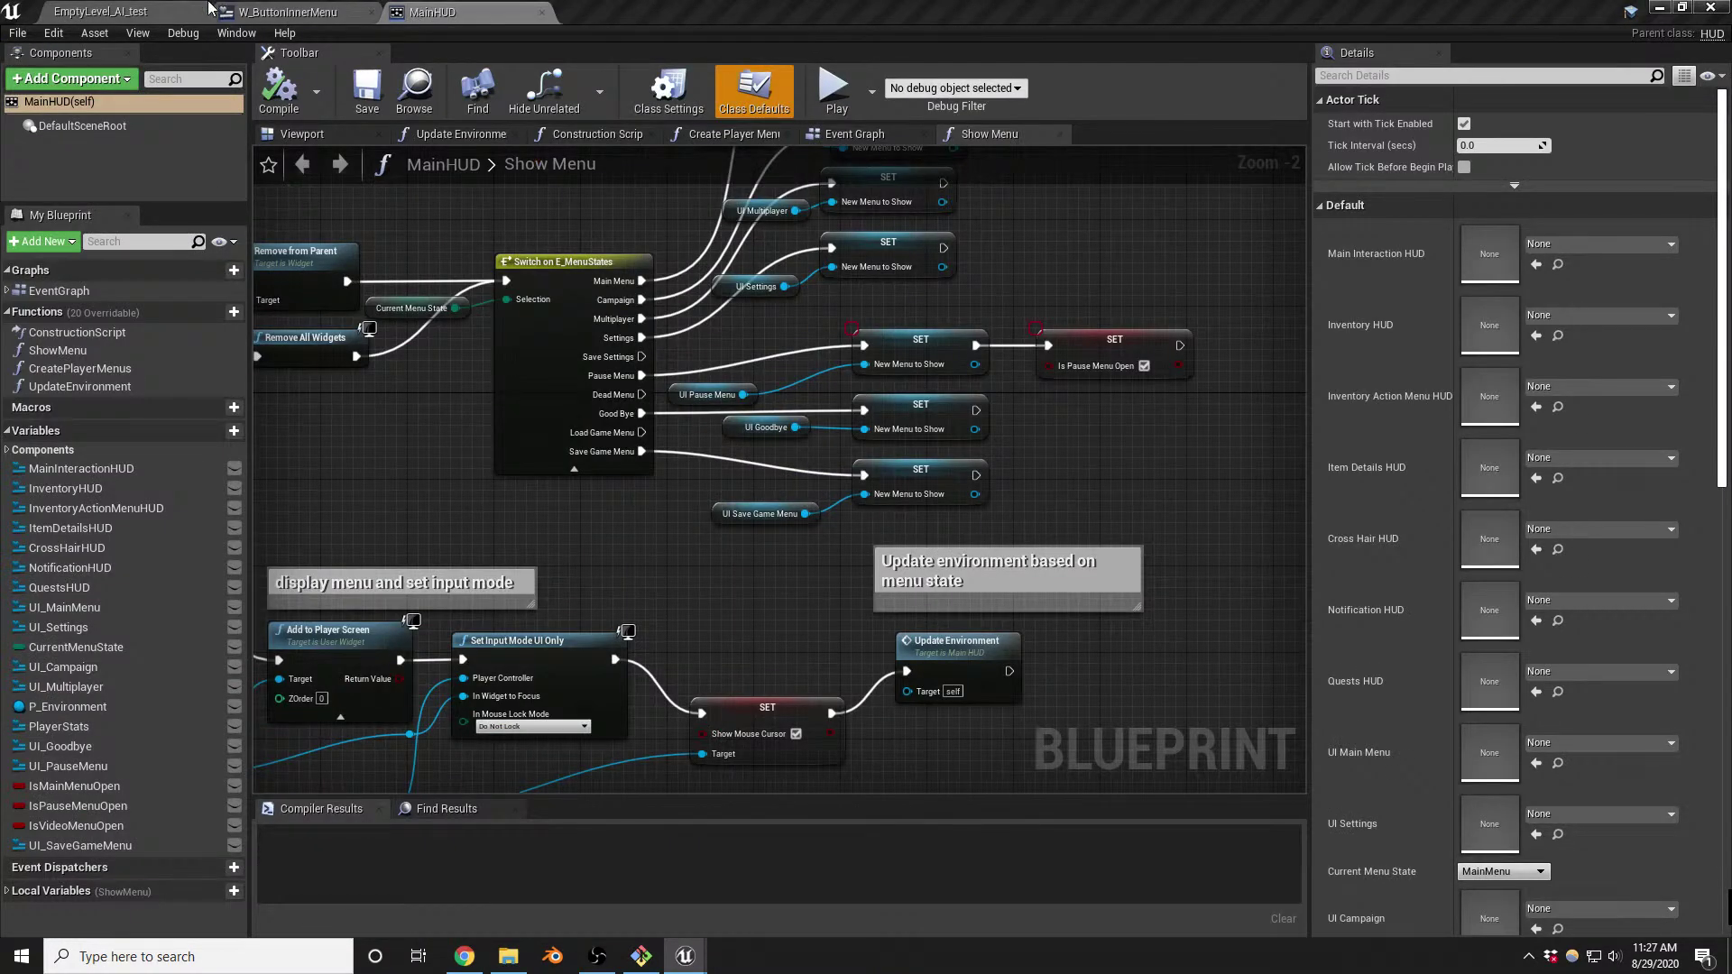
{"action": "left_click", "coordinate": [122, 18]}
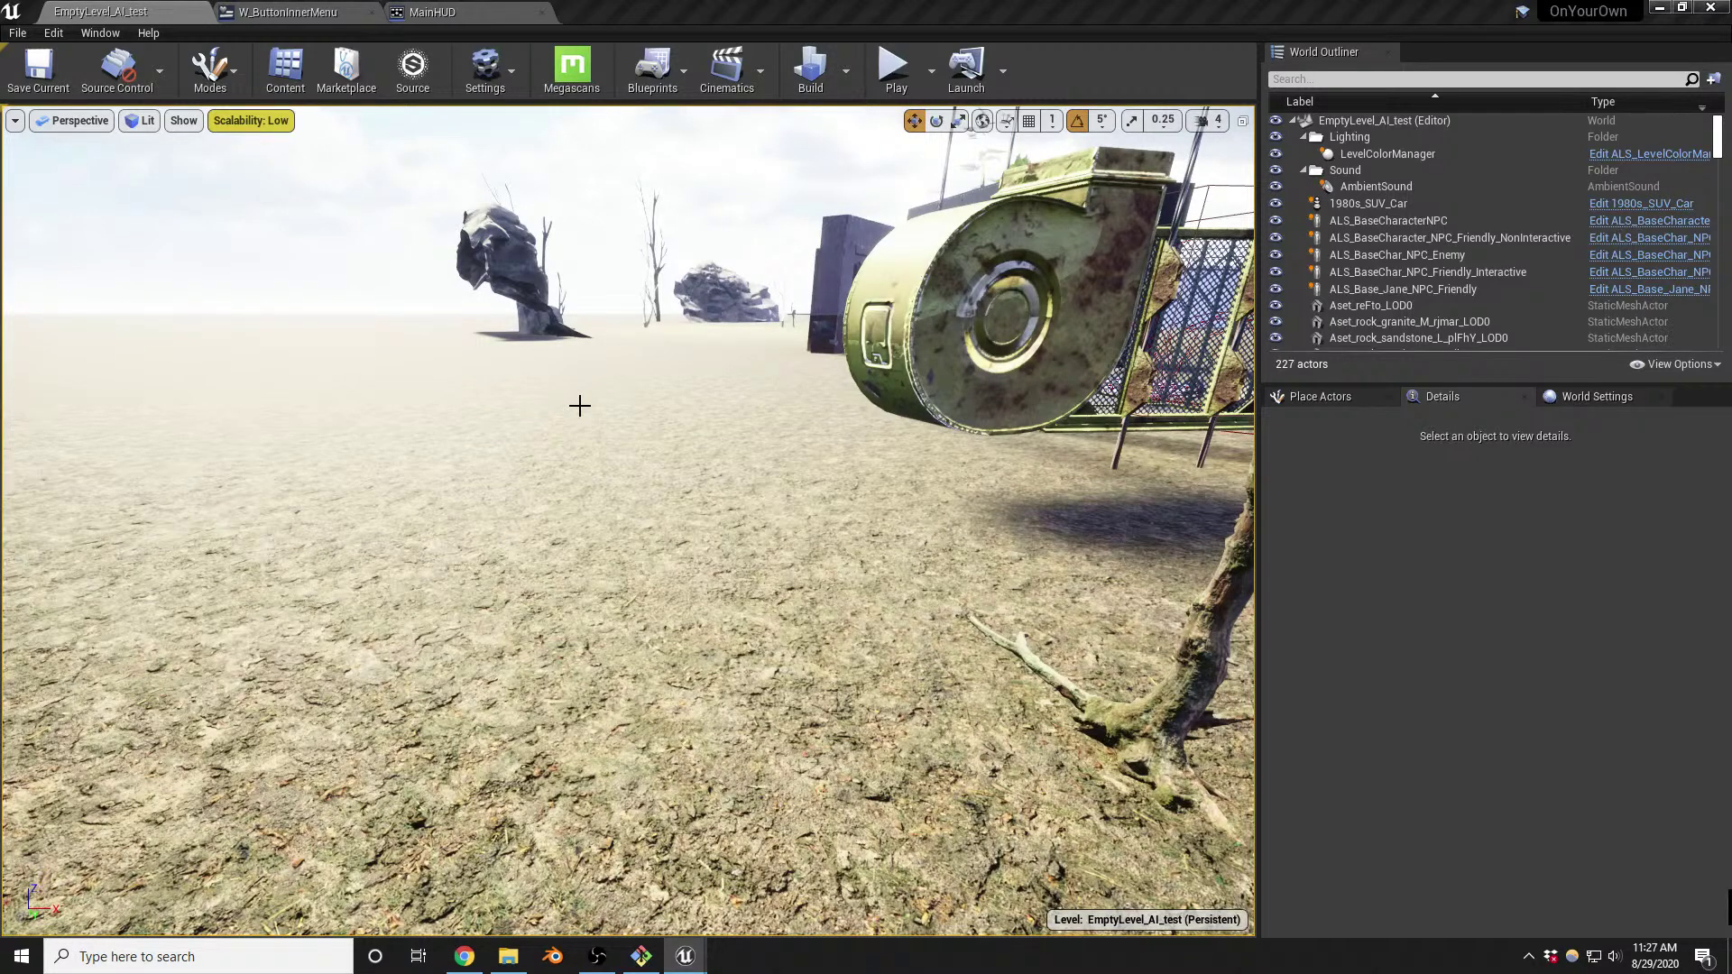
{"action": "left_click", "coordinate": [597, 956]}
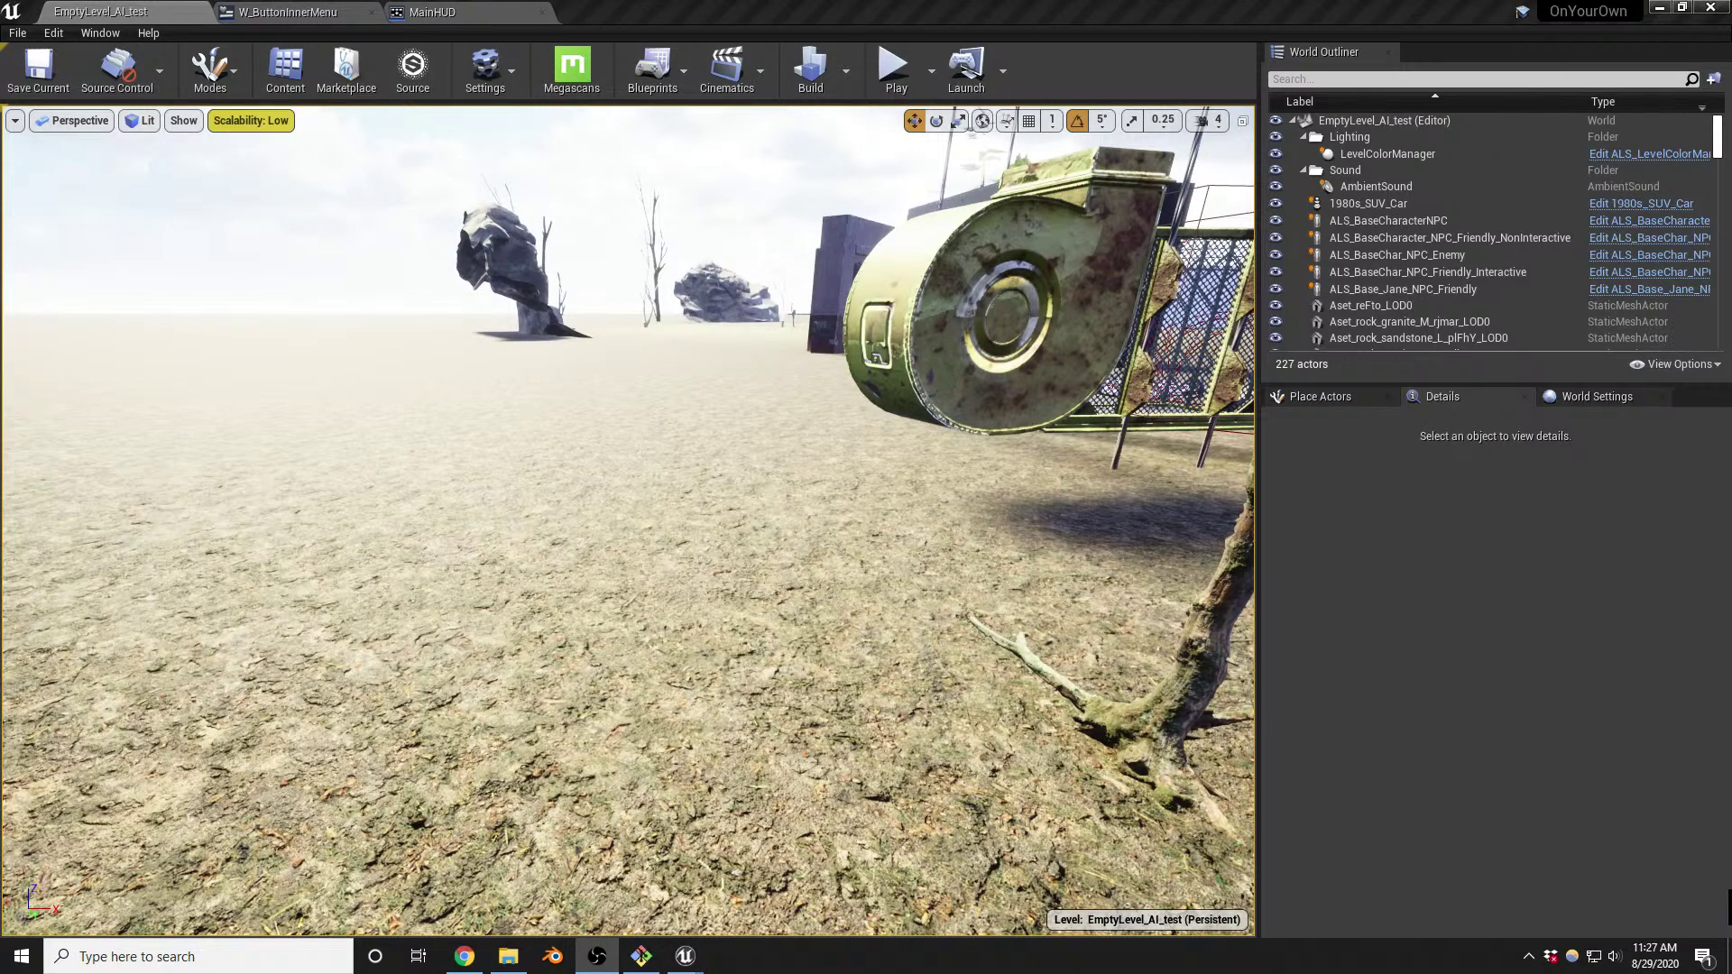
{"action": "key", "text": "alt+Tab"}
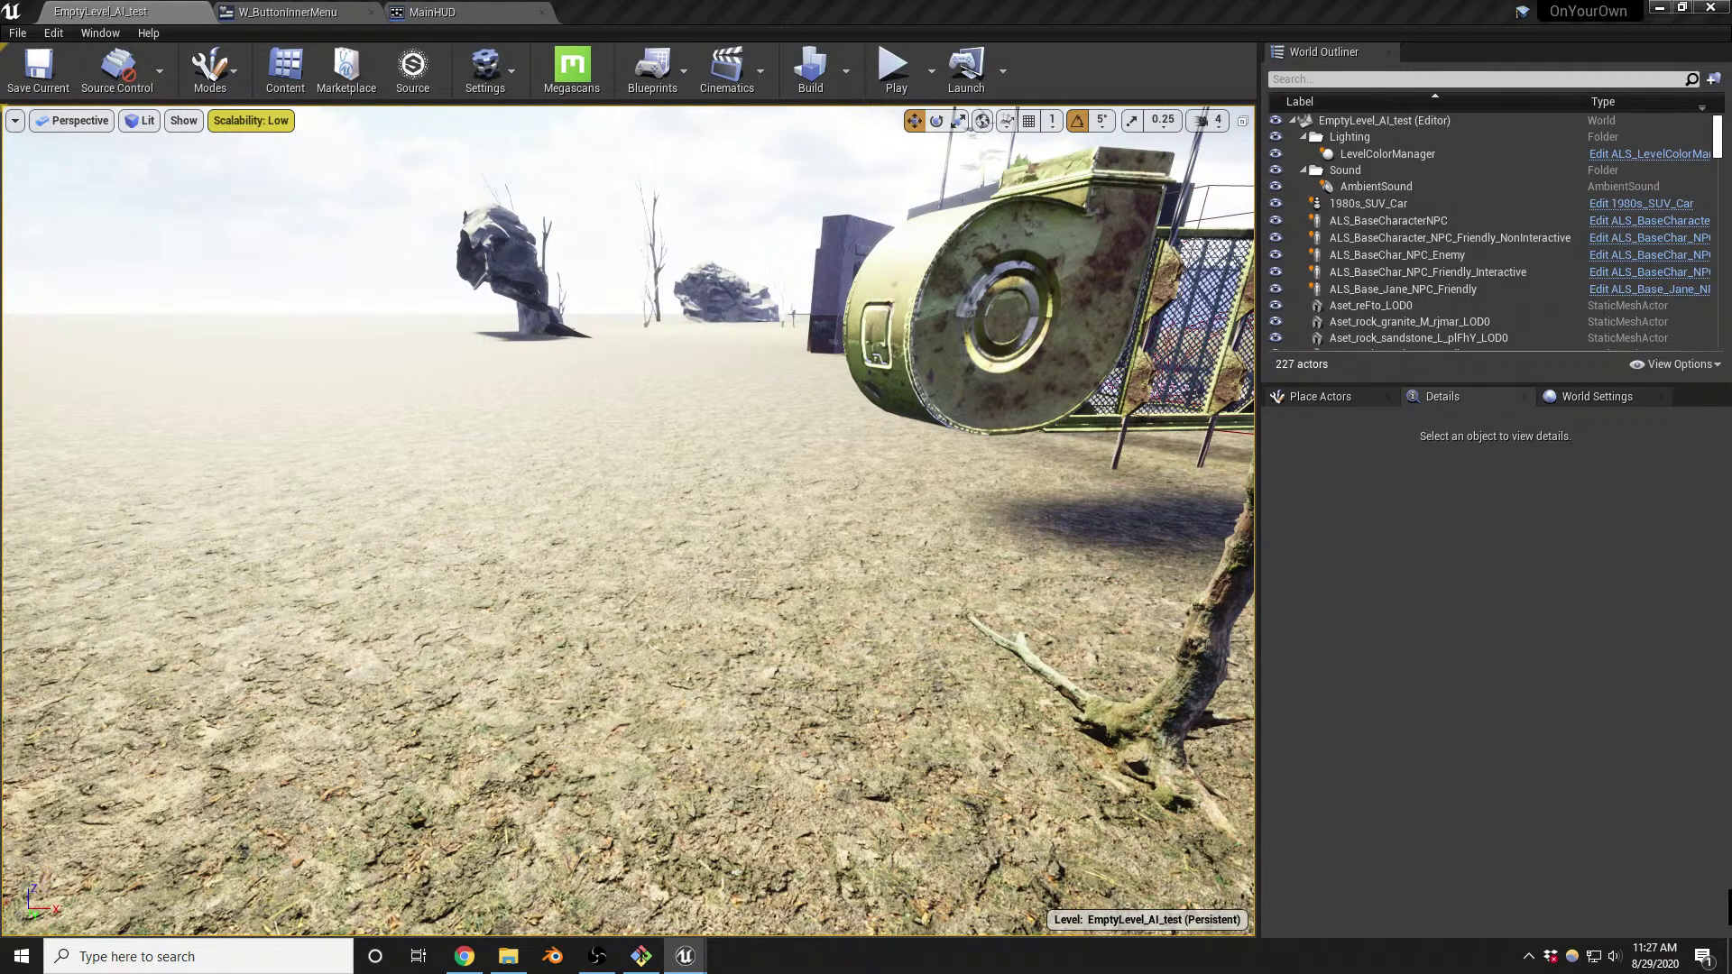
{"action": "key", "text": "alt+Tab"}
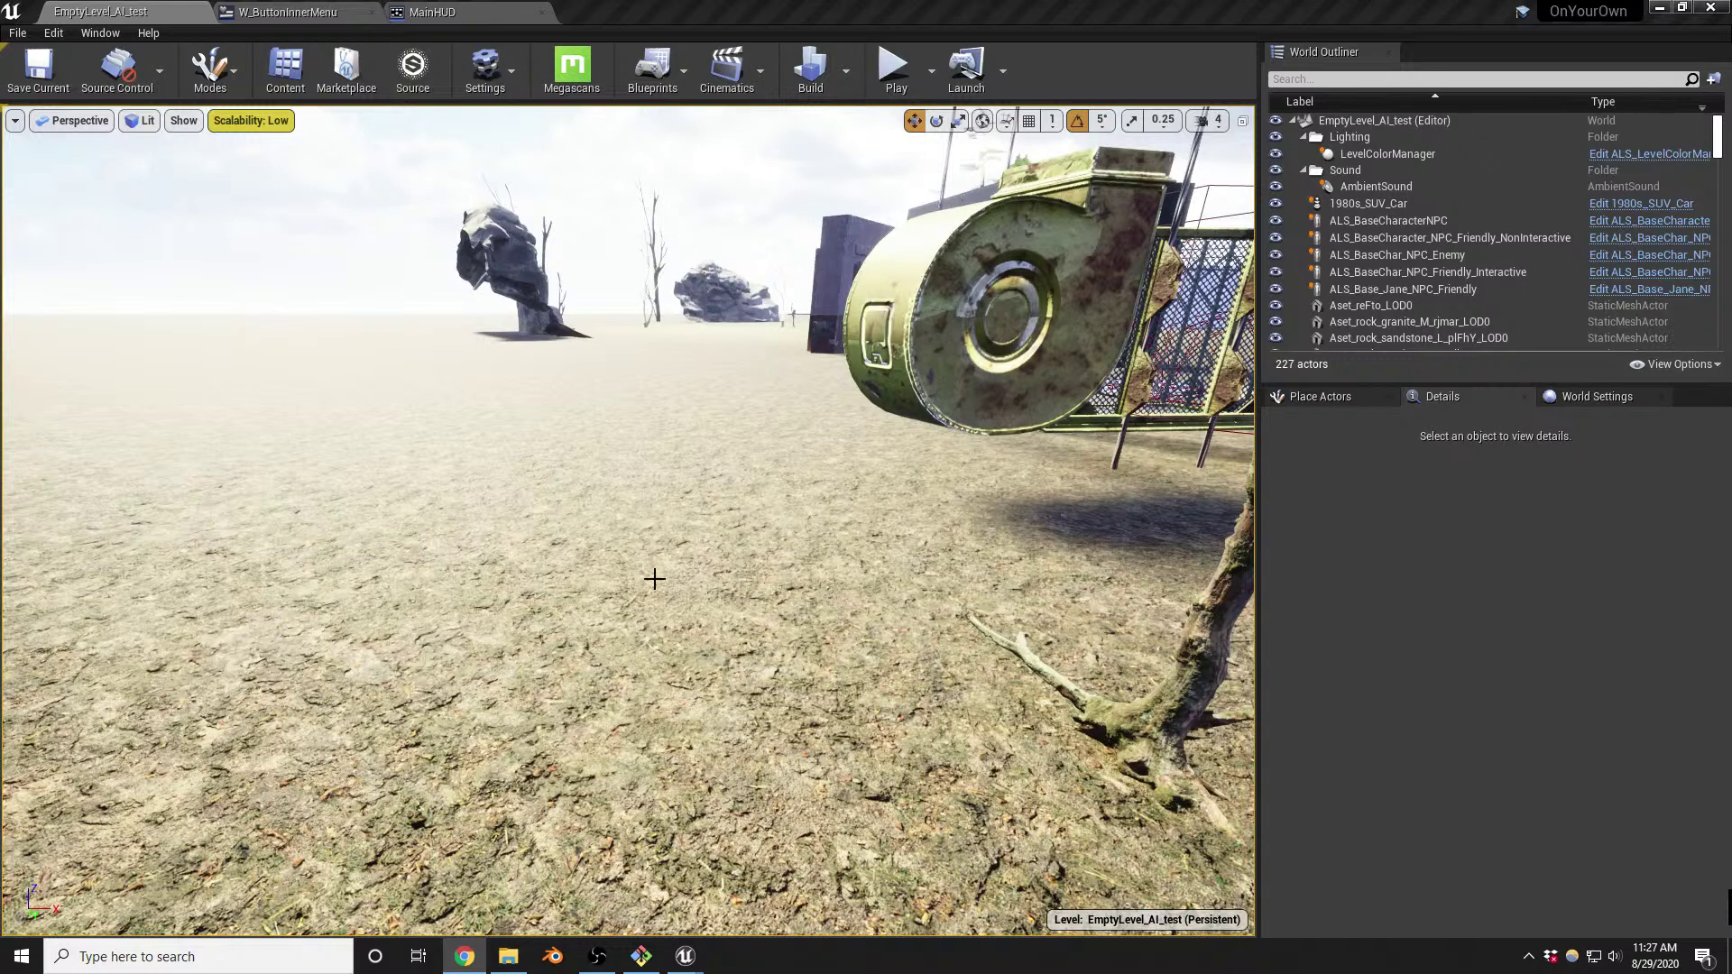
Open the Forest_Grid21 level from the Assets/Maps folder
{"action": "right_click_drag", "start_coordinate": [653, 575], "coordinate": [181, 163]}
{"action": "left_click", "coordinate": [17, 33]}
{"action": "left_click", "coordinate": [144, 89]}
{"action": "scroll", "coordinate": [990, 667], "scroll_direction": "down", "scroll_amount": 1}
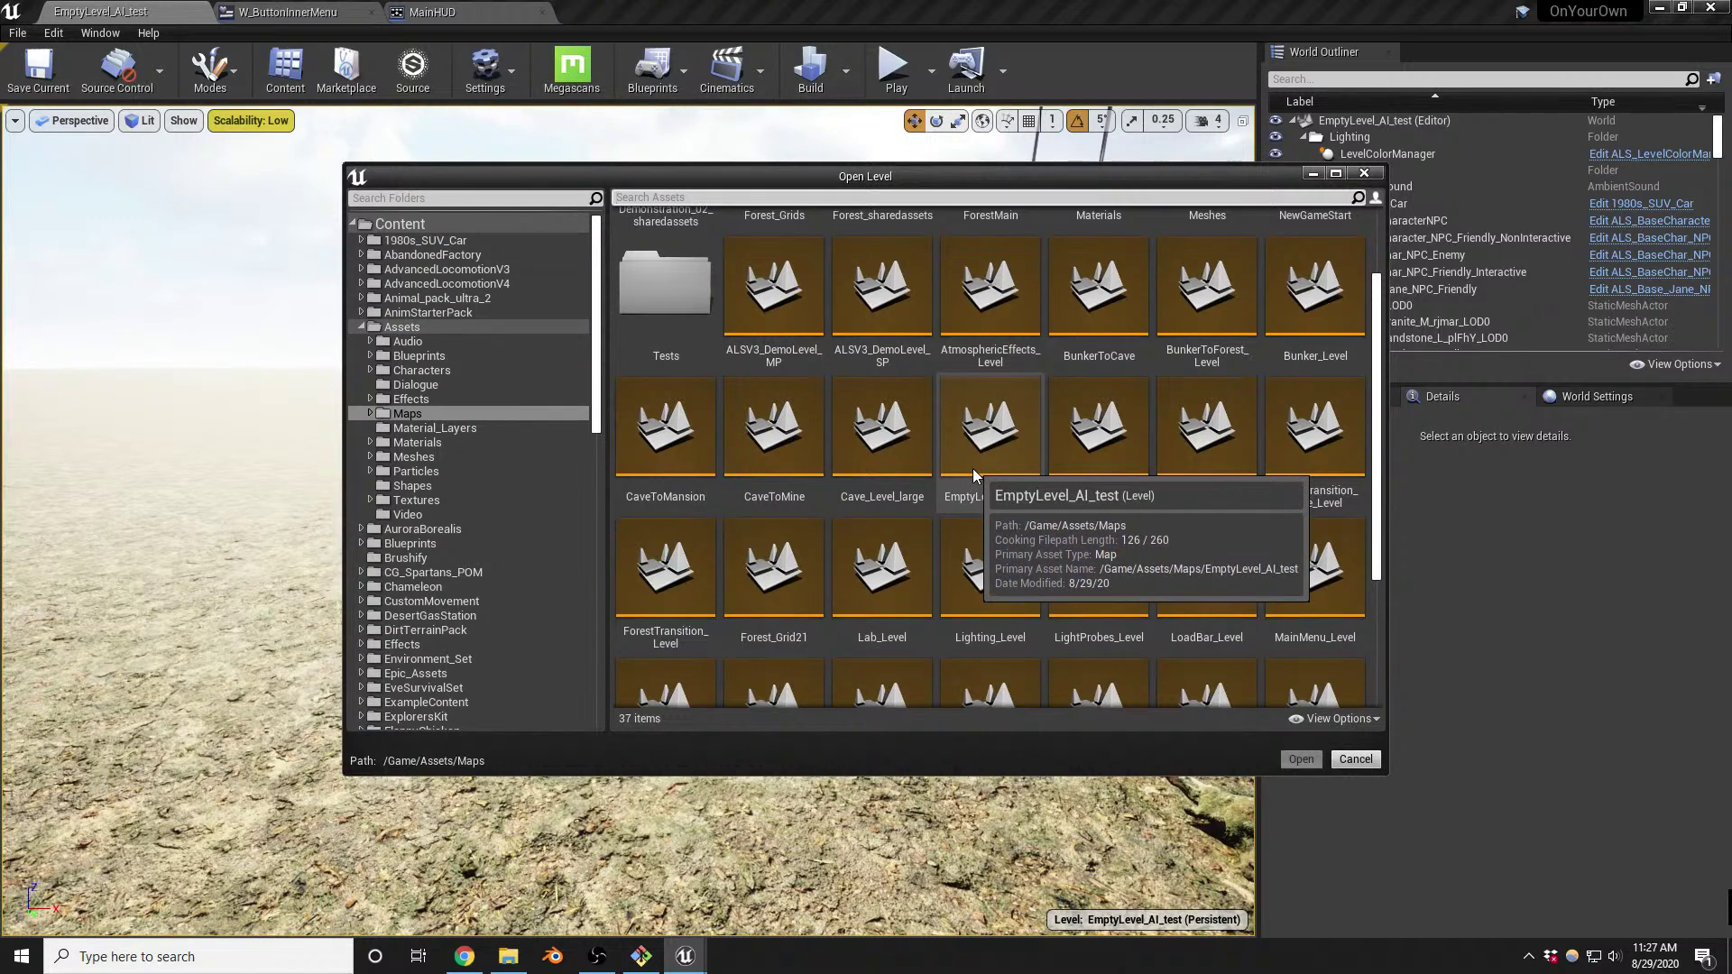
{"action": "double_click", "coordinate": [768, 560]}
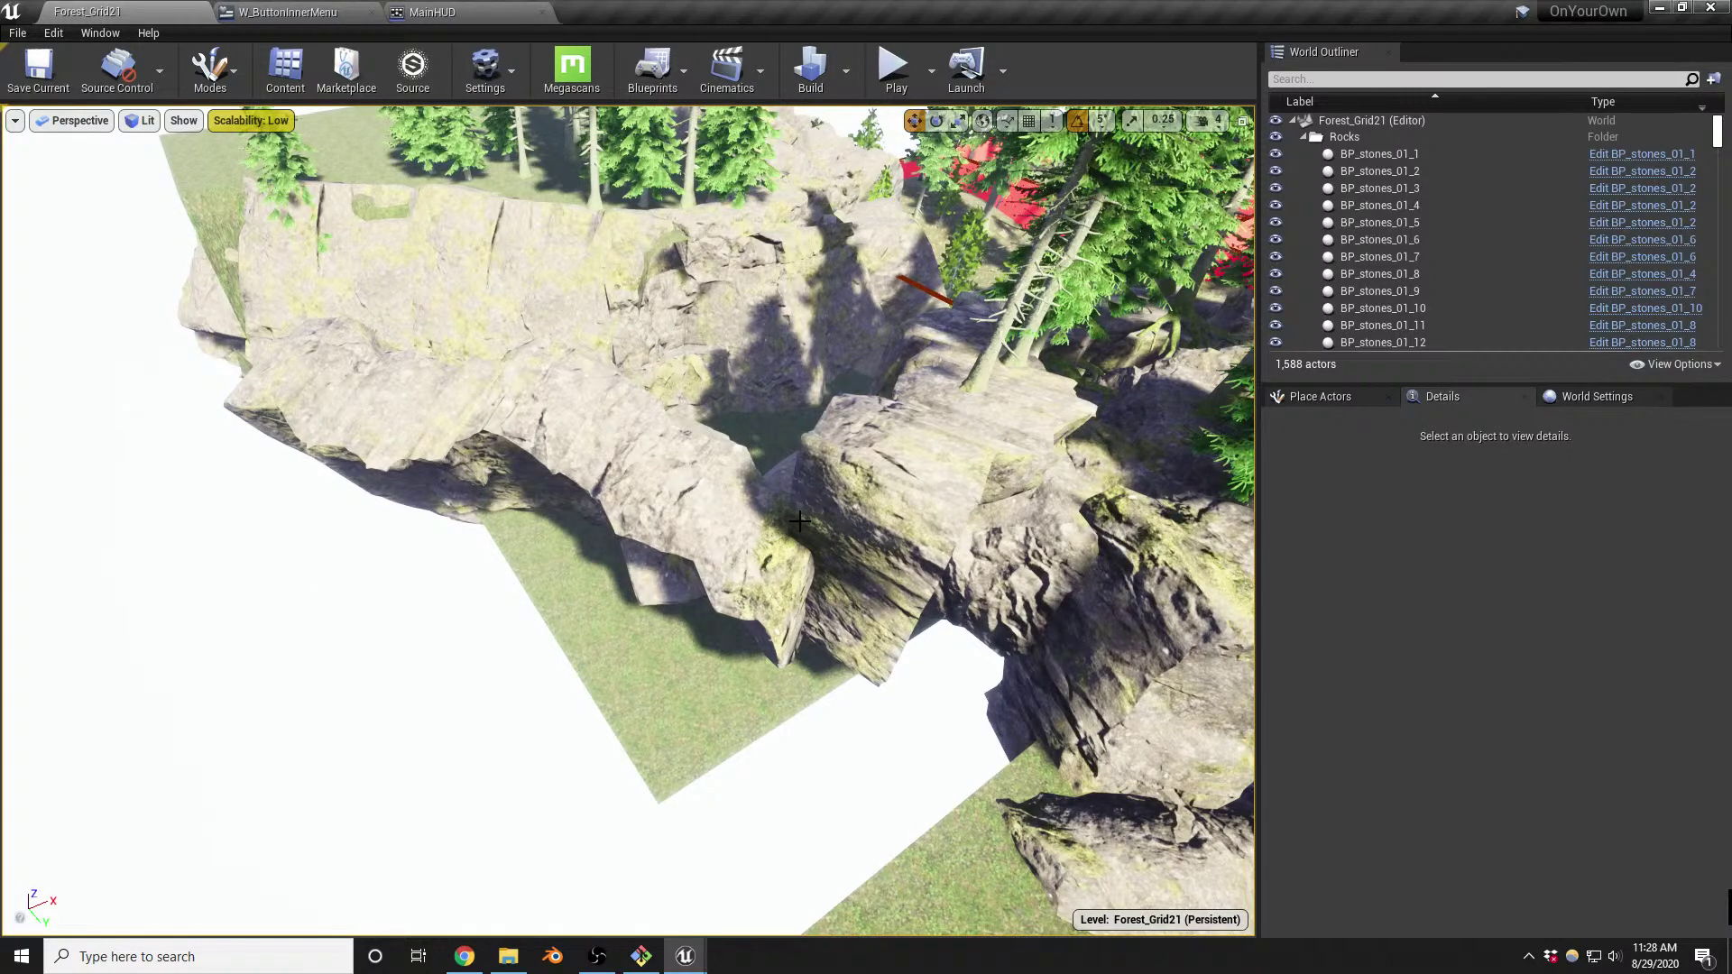
Look over the cliffs and forest in the level and select the SM_graniteCliff_v28 rock
{"action": "left_click_drag", "start_coordinate": [528, 487], "coordinate": [631, 433]}
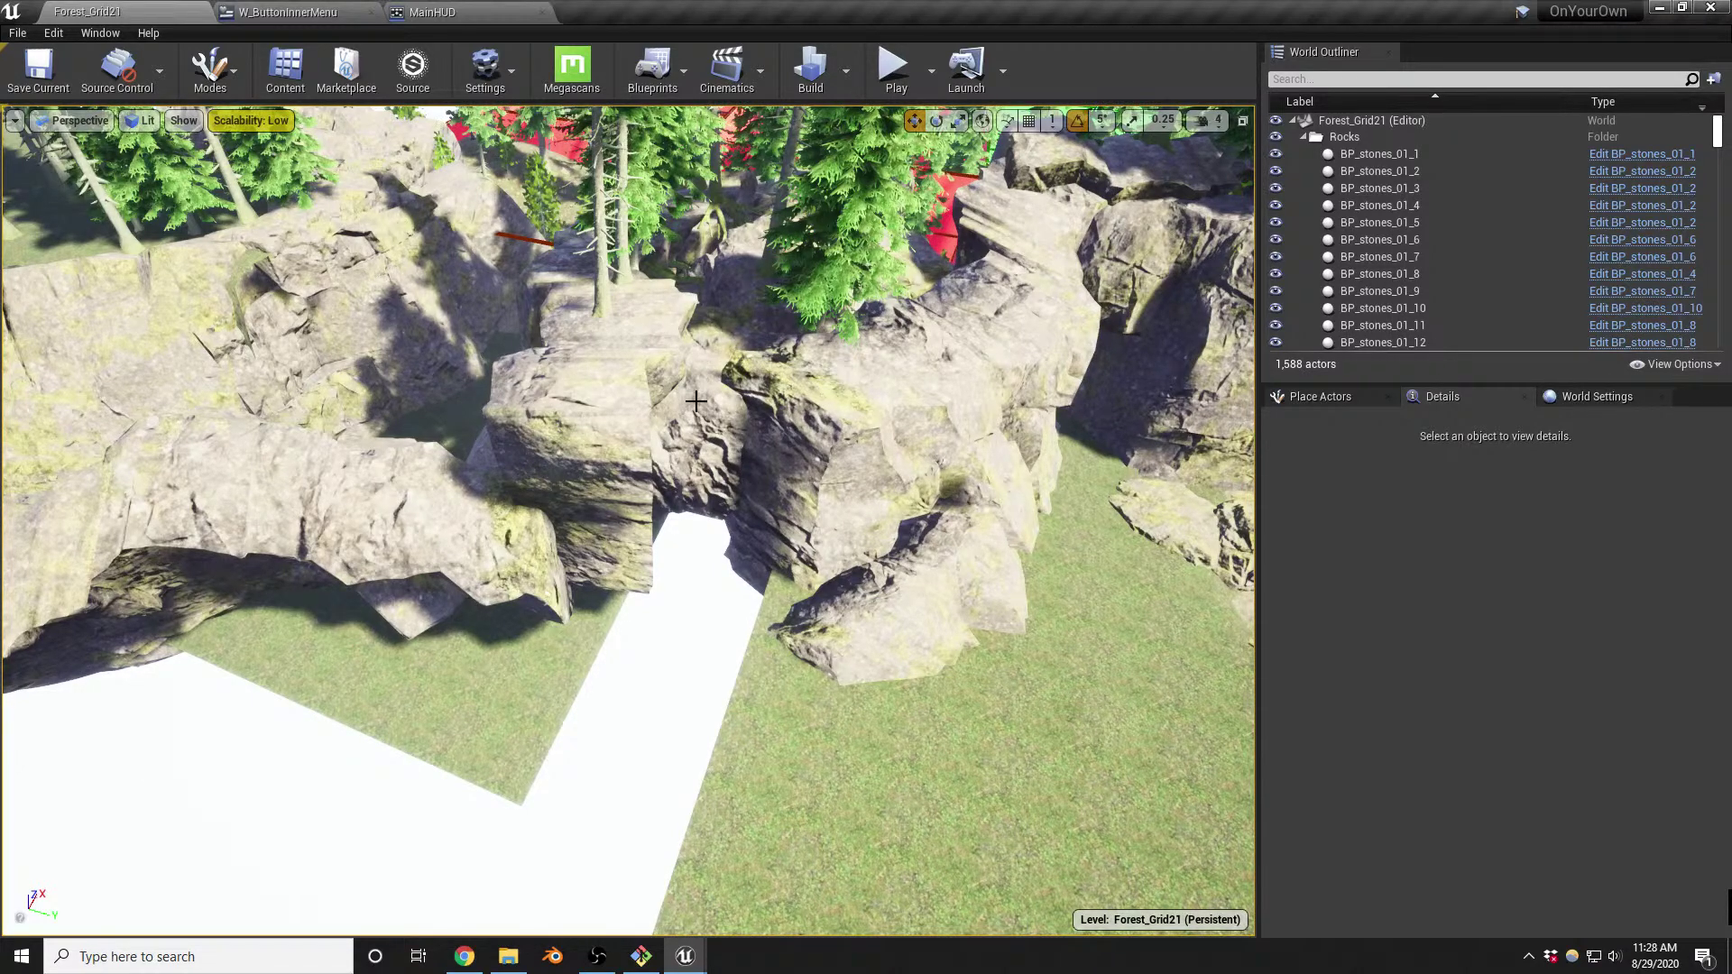
{"action": "right_click_drag", "start_coordinate": [695, 400], "coordinate": [695, 400]}
{"action": "key", "text": "w"}
{"action": "right_click_drag", "start_coordinate": [528, 591], "coordinate": [528, 591]}
{"action": "left_click", "coordinate": [527, 590]}
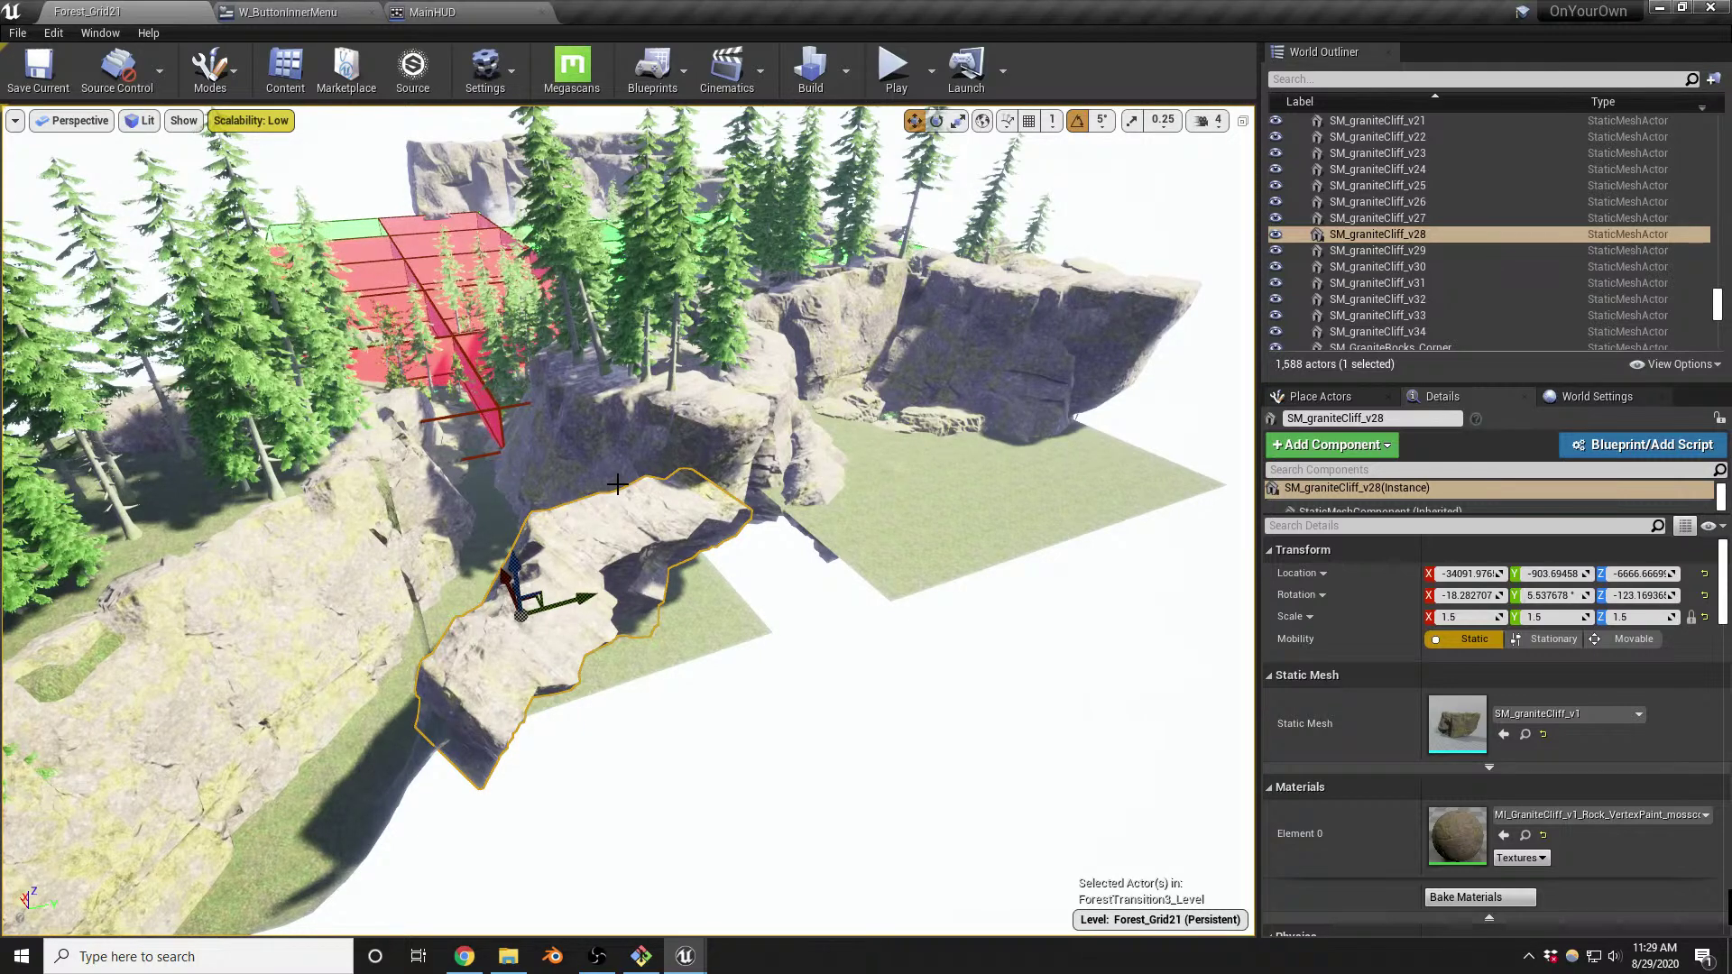
Close the Message Log window and open the BP_SaveGame blueprint from the content browser
{"action": "left_click", "coordinate": [685, 956]}
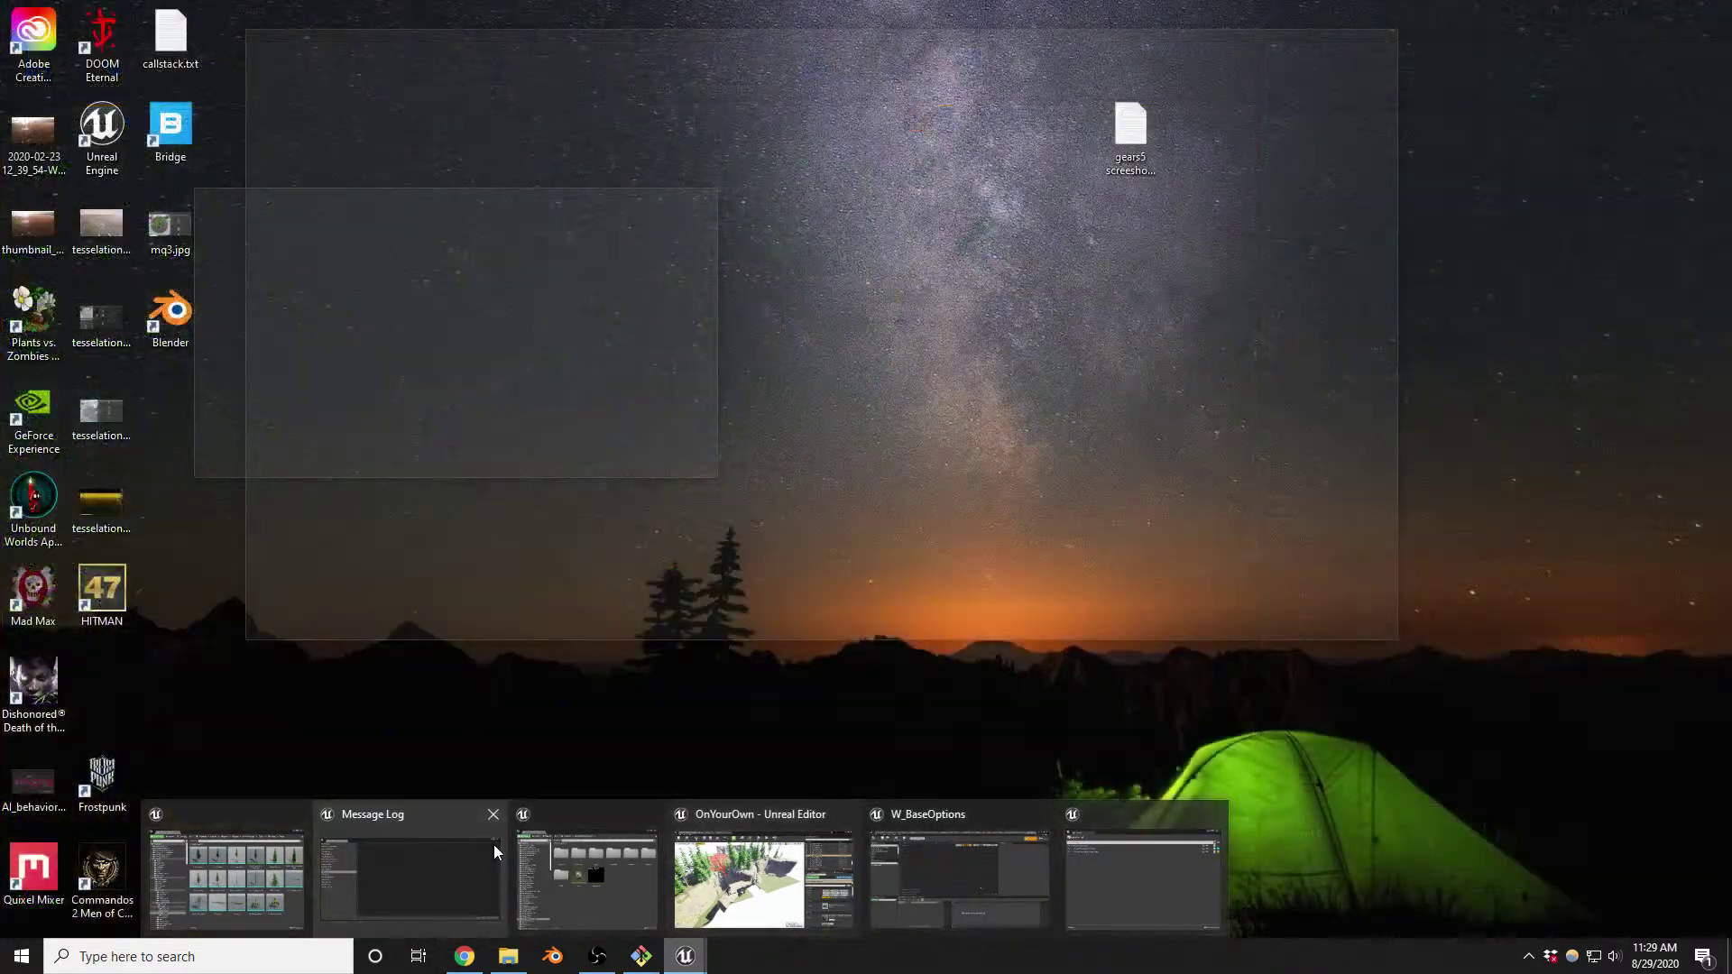
{"action": "left_click", "coordinate": [495, 815]}
{"action": "left_click", "coordinate": [494, 889]}
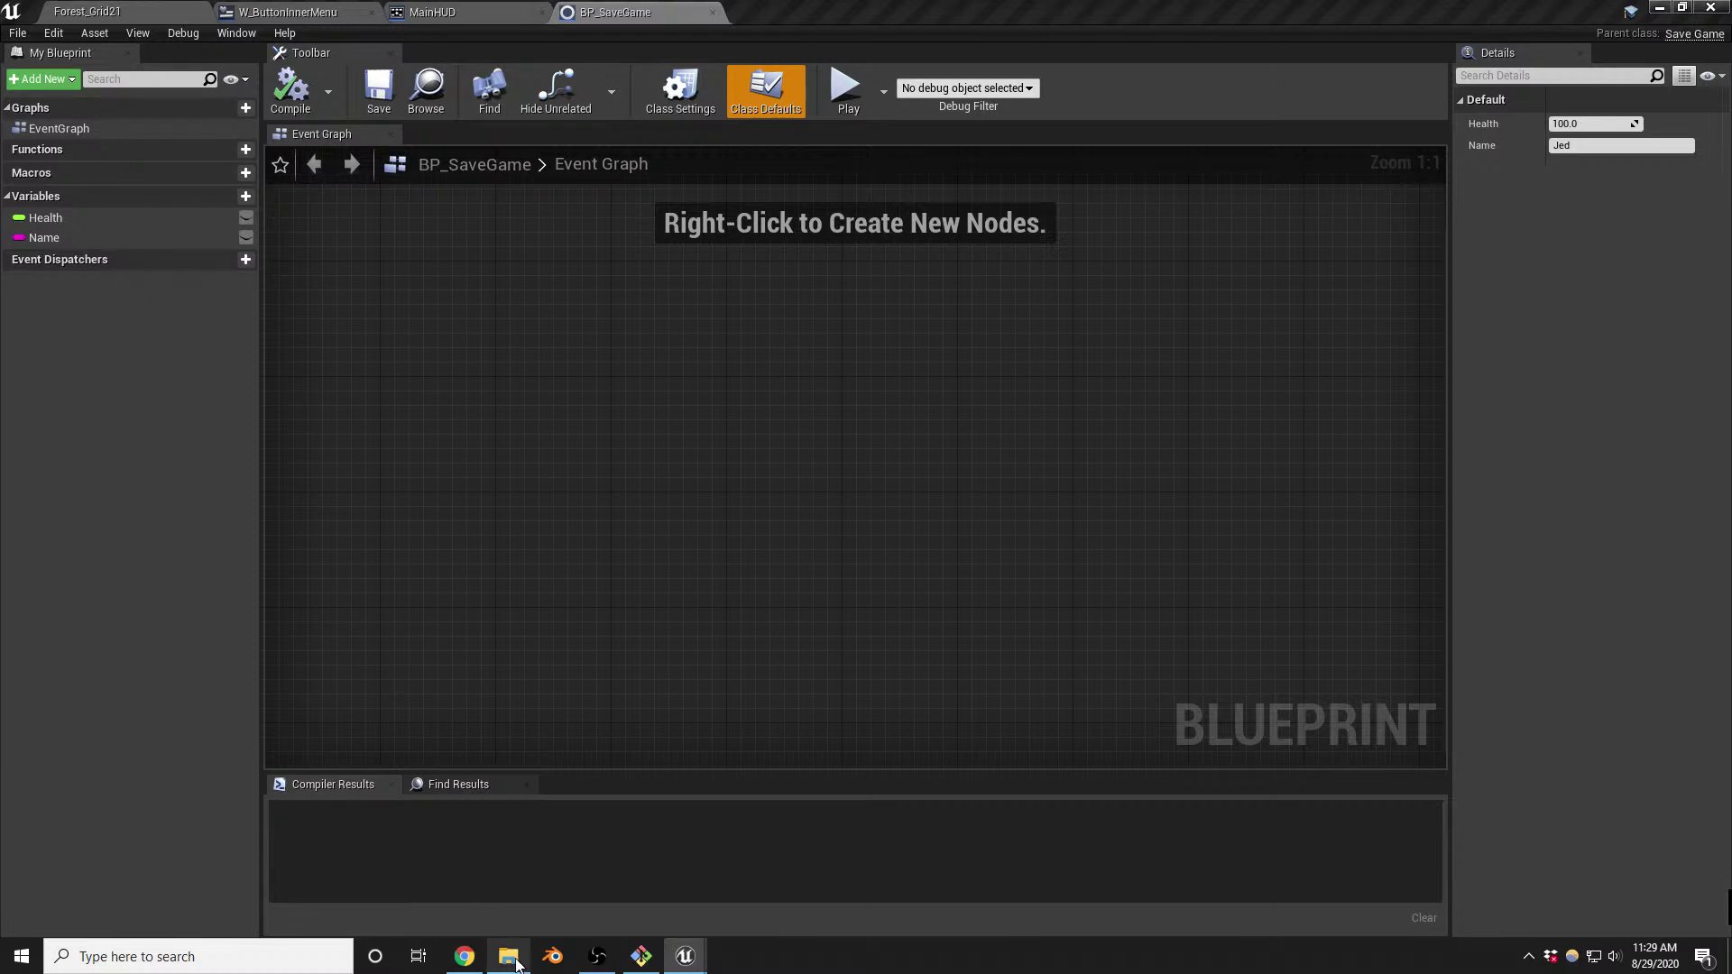
Open ALS_BaseCharacter and examine its PlayerStats and BP_PlayerQuest components against the variables in BP_SaveGame
{"action": "mouse_move", "coordinate": [690, 958]}
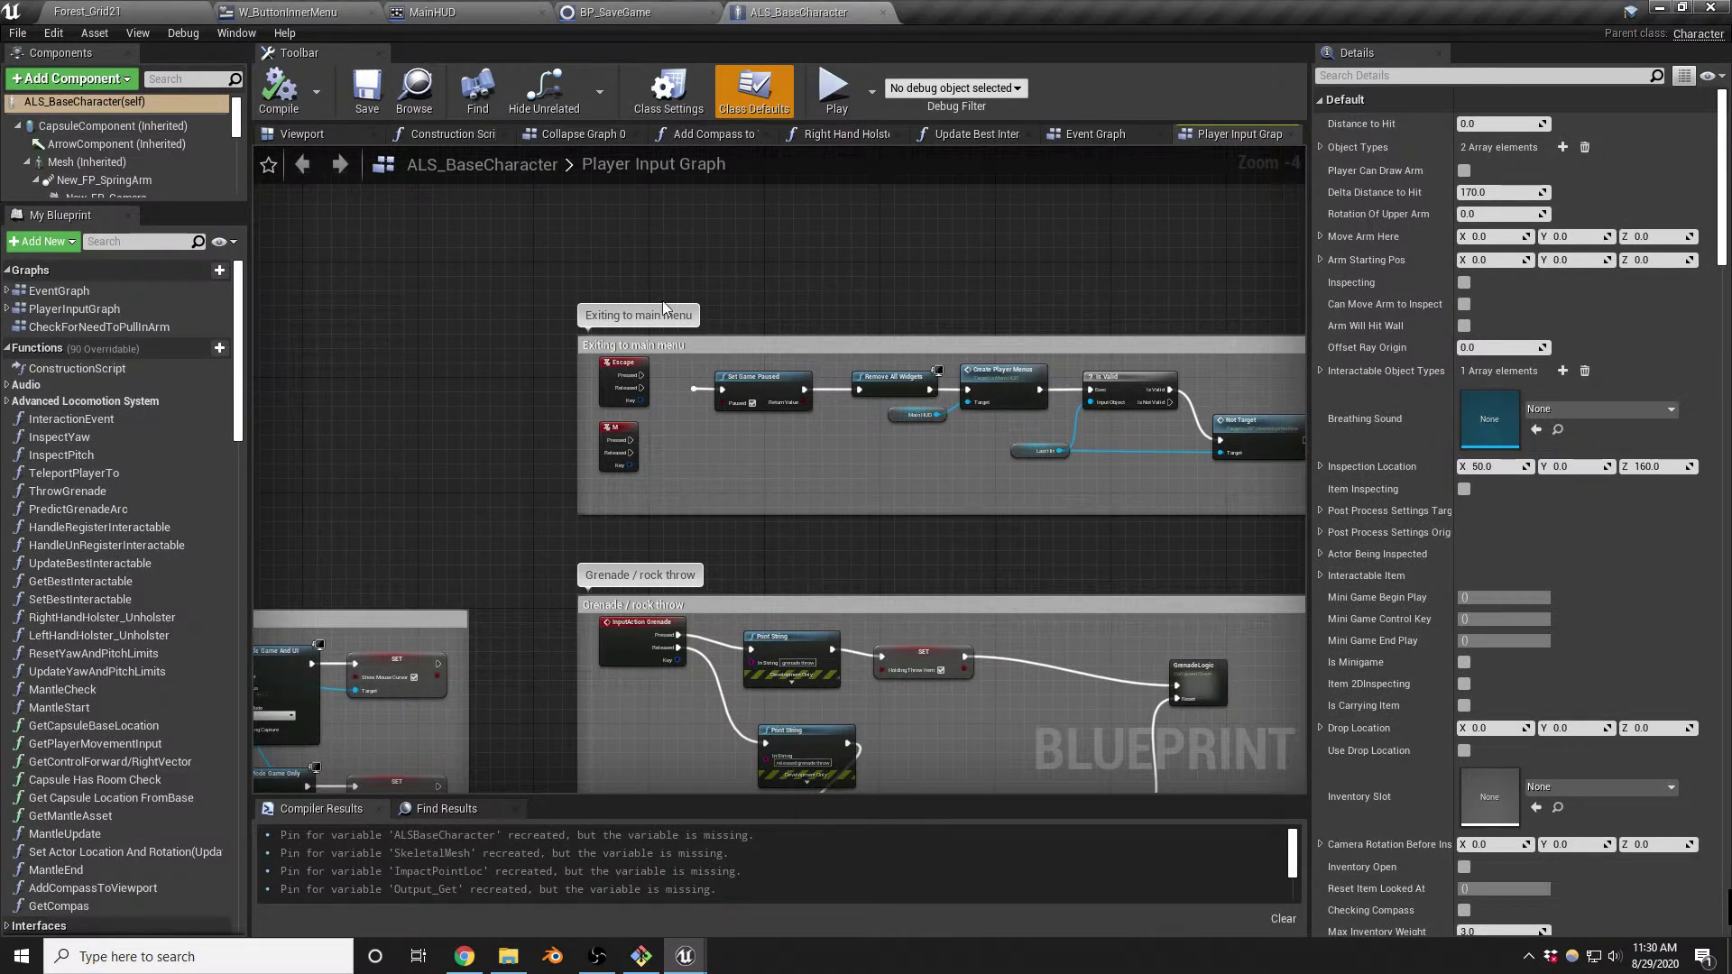
{"action": "left_click_drag", "start_coordinate": [172, 206], "coordinate": [171, 425]}
{"action": "scroll", "coordinate": [170, 325], "scroll_direction": "down", "scroll_amount": 5}
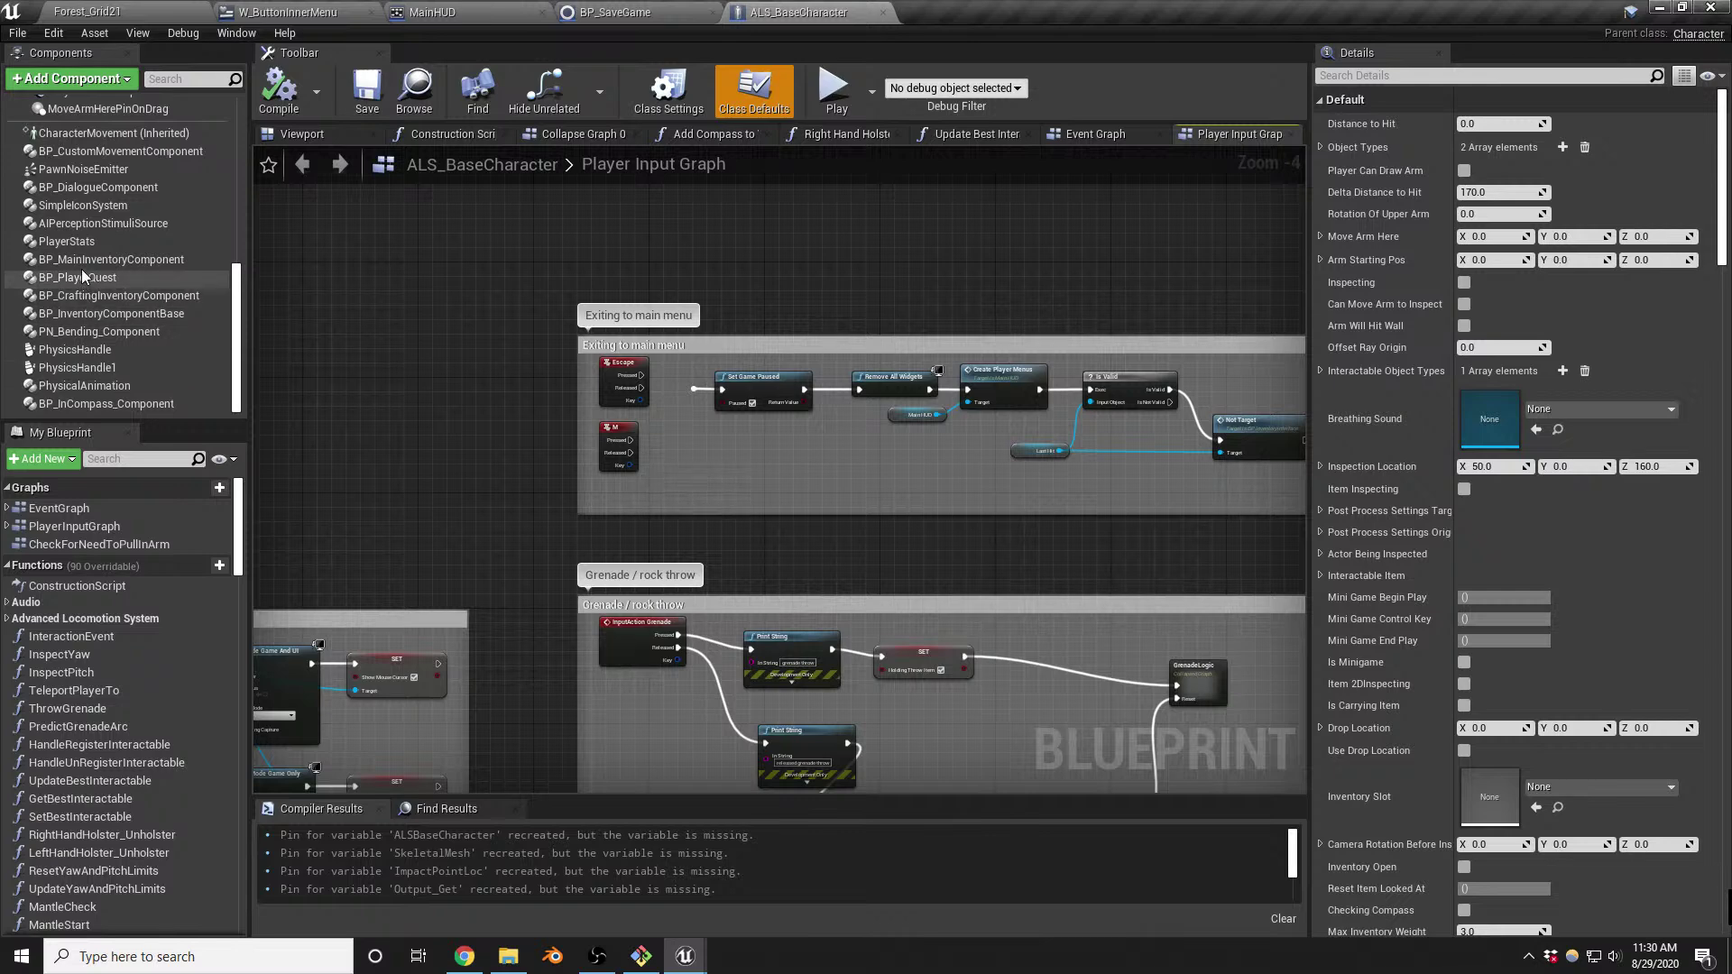
{"action": "left_click", "coordinate": [83, 246]}
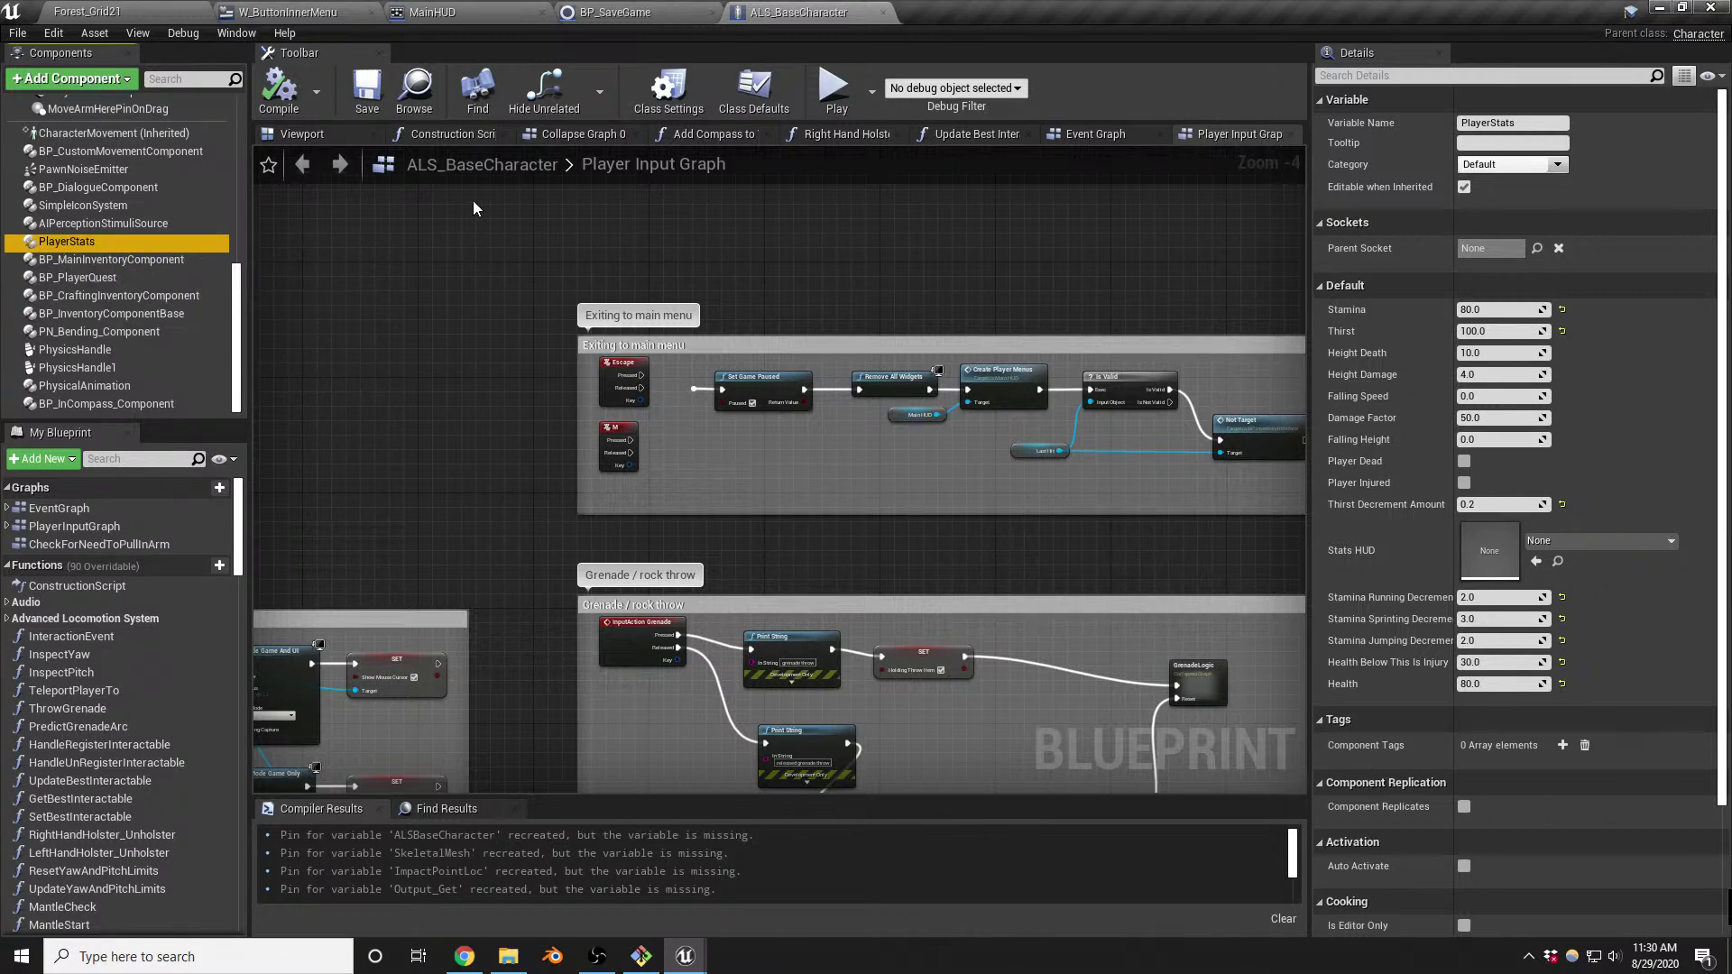
{"action": "left_click", "coordinate": [655, 12]}
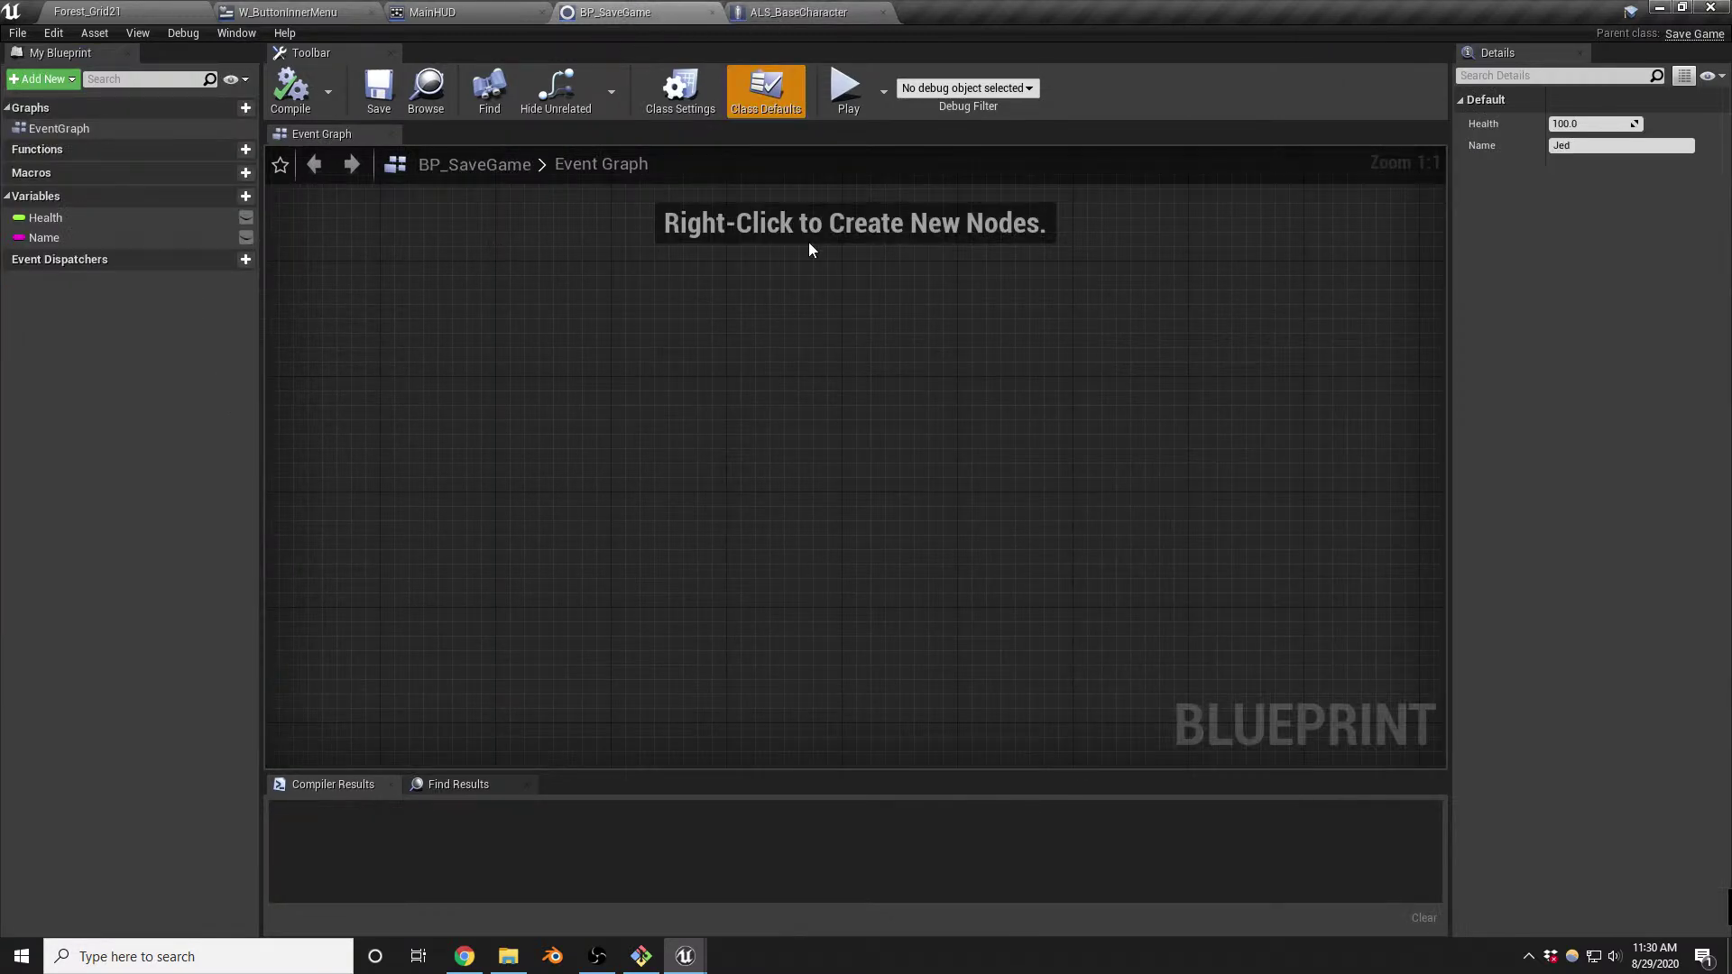
{"action": "left_click", "coordinate": [773, 15]}
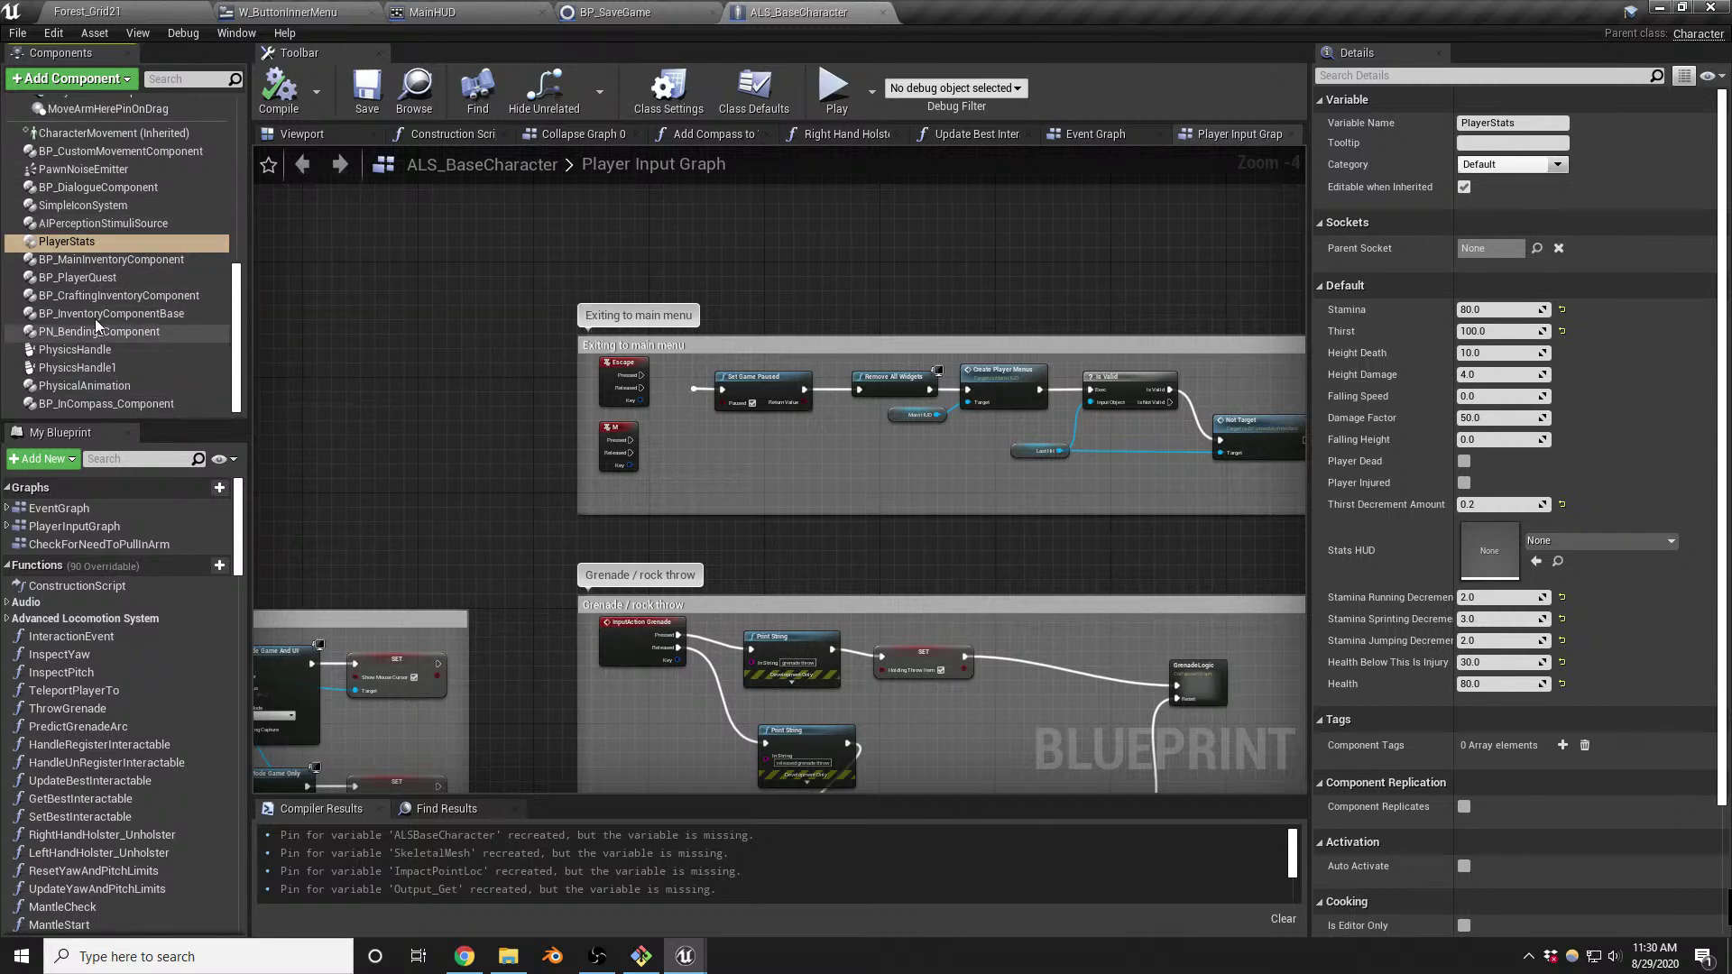
{"action": "left_click", "coordinate": [90, 276]}
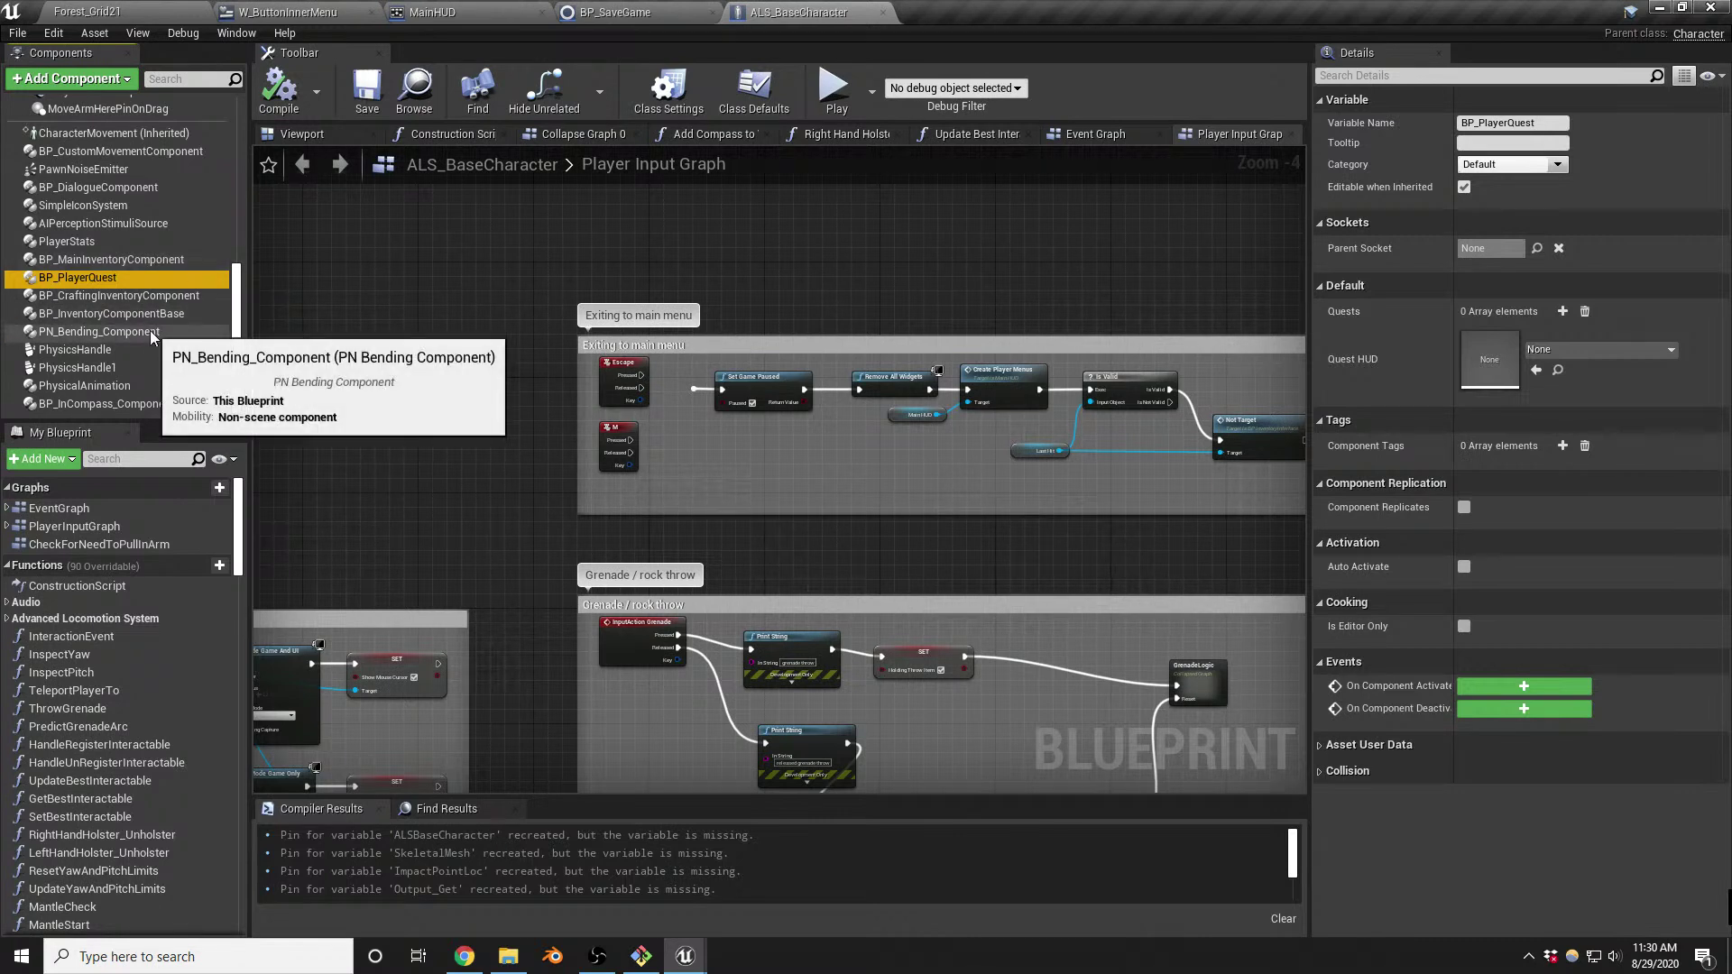
{"action": "scroll", "coordinate": [149, 330], "scroll_direction": "up", "scroll_amount": 2}
{"action": "scroll", "coordinate": [148, 330], "scroll_direction": "down", "scroll_amount": 2}
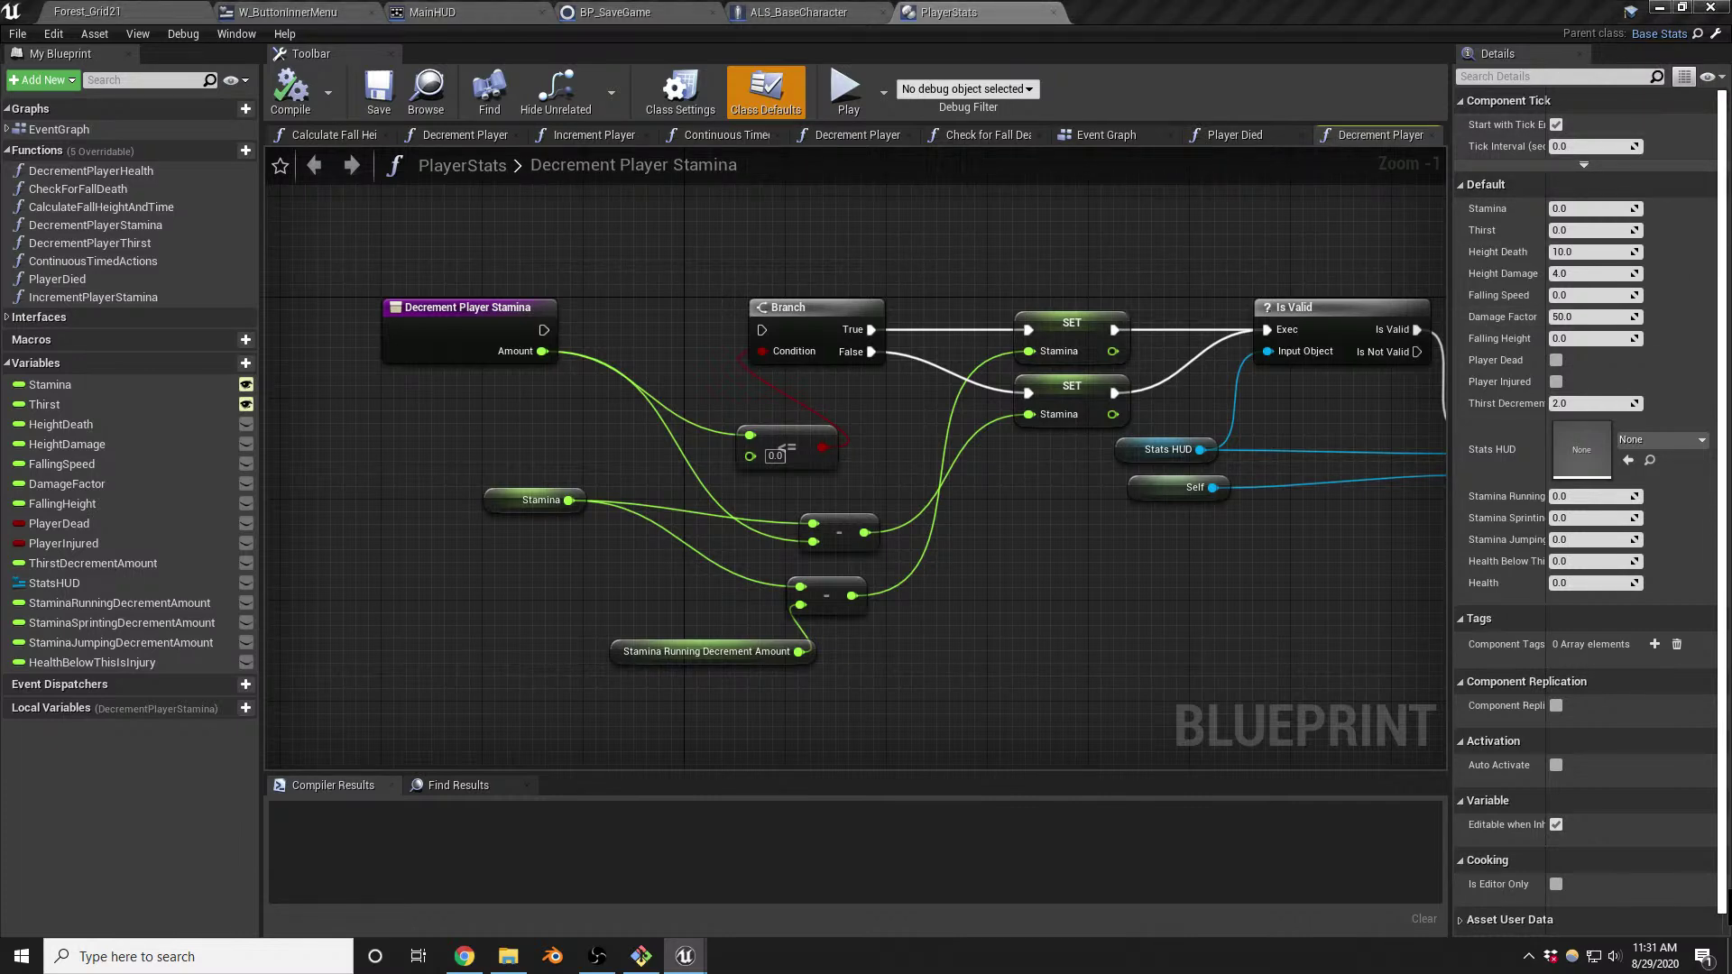
Examine the PlayerStats stamina function and event graph, along with the health logic in its parent, BaseStats
{"action": "right_click_drag", "start_coordinate": [537, 295], "coordinate": [718, 321]}
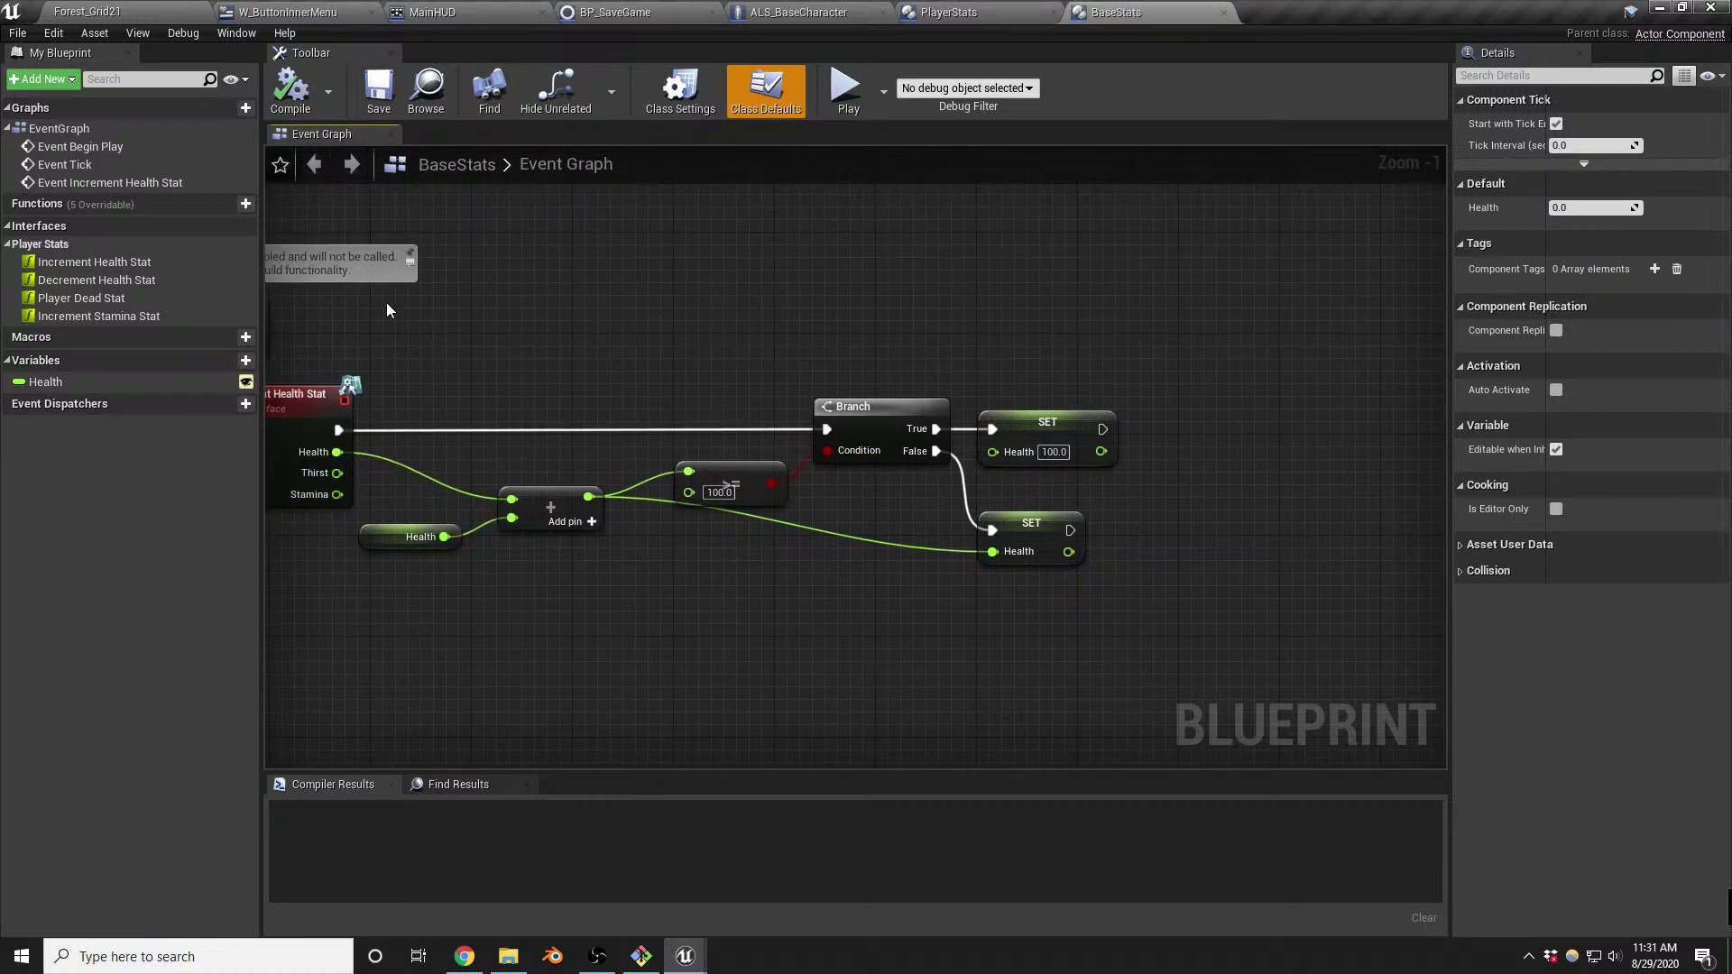
{"action": "right_click_drag", "start_coordinate": [445, 322], "coordinate": [669, 360]}
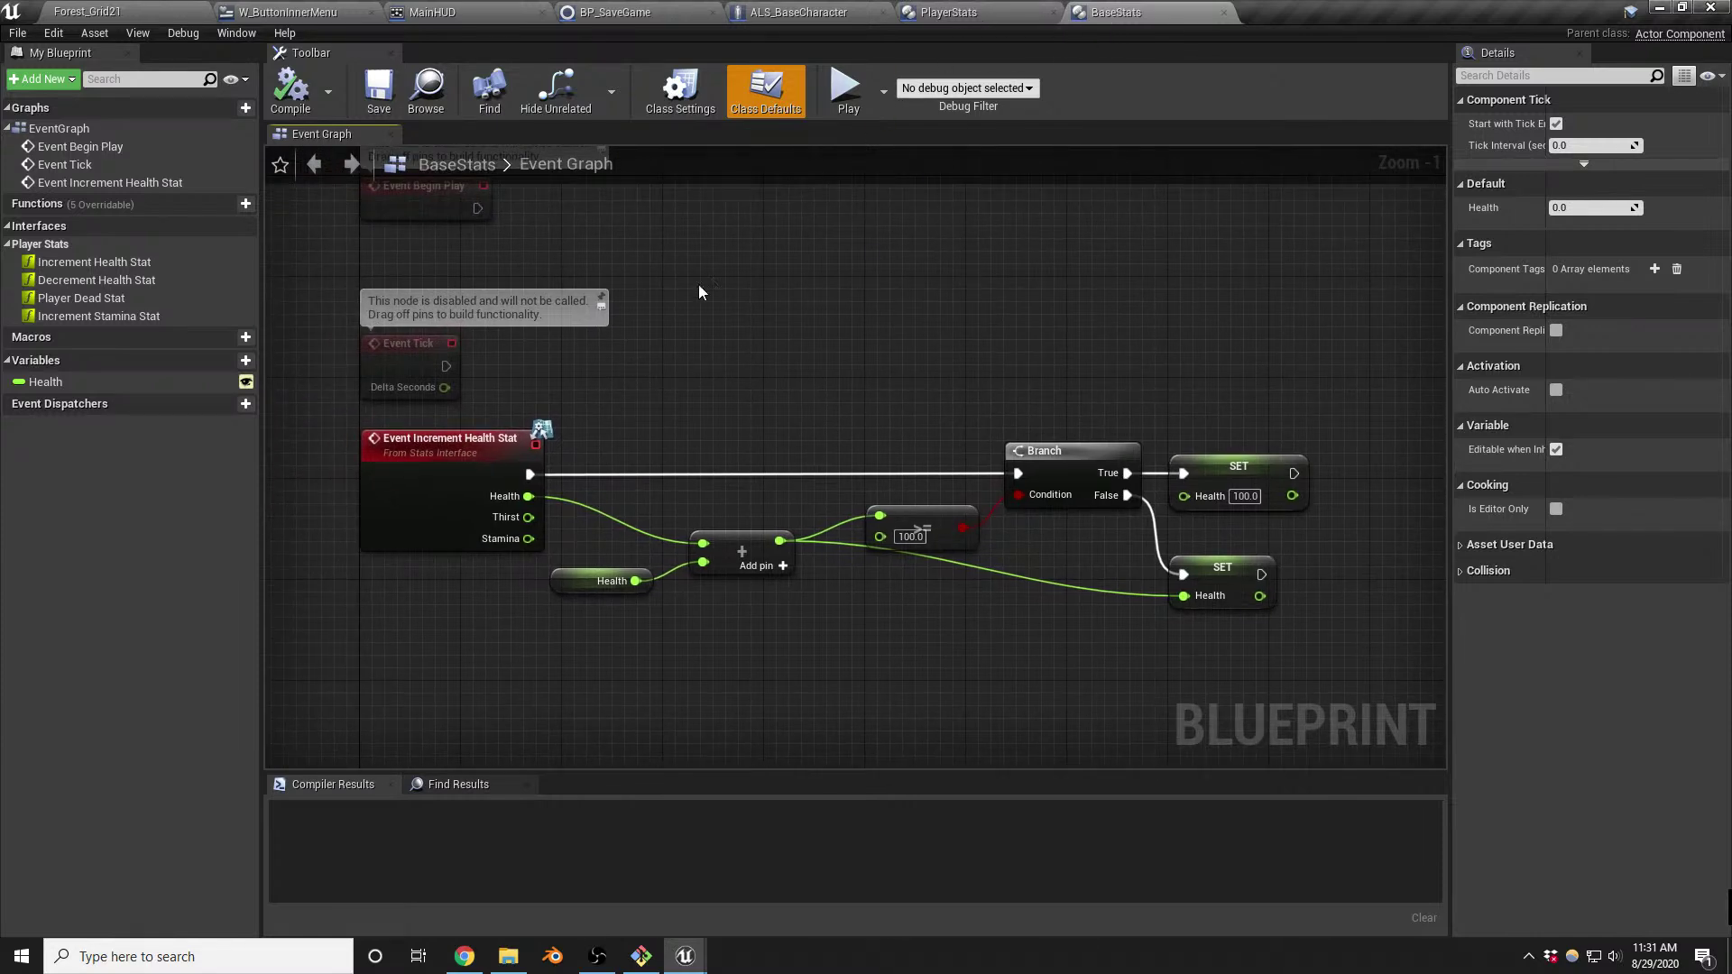
{"action": "left_click", "coordinate": [941, 14]}
{"action": "scroll", "coordinate": [569, 402], "scroll_direction": "down", "scroll_amount": 3}
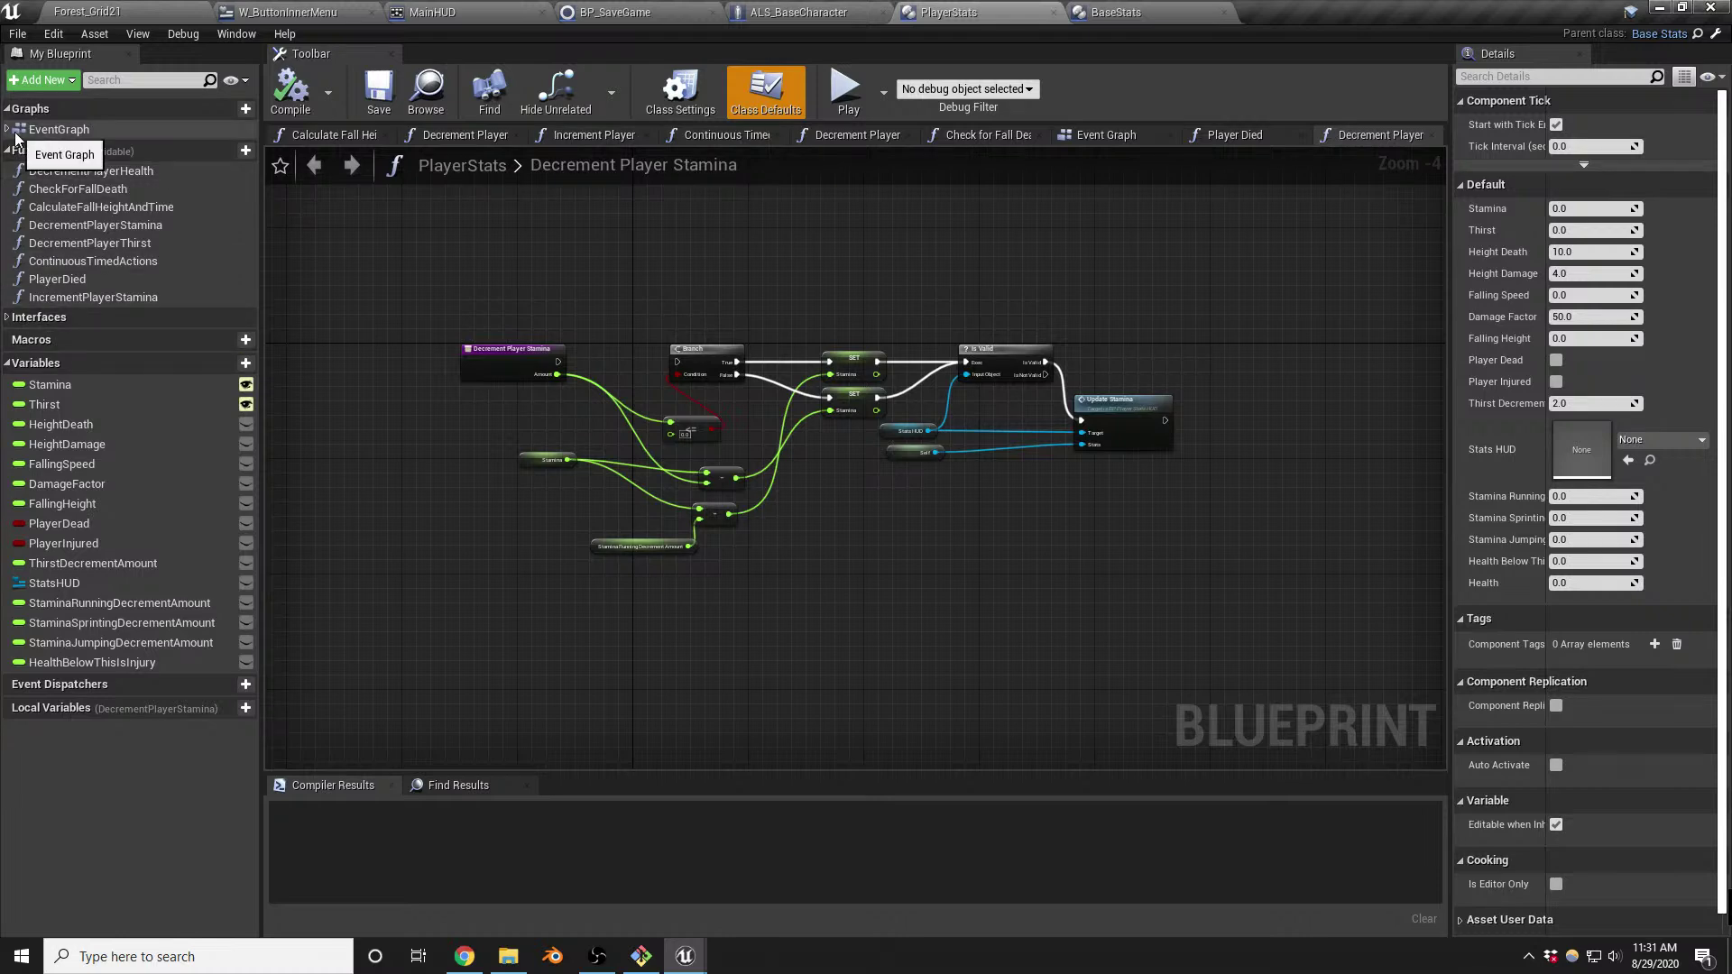
{"action": "double_click", "coordinate": [50, 130]}
{"action": "scroll", "coordinate": [804, 432], "scroll_direction": "down", "scroll_amount": 7}
{"action": "right_click_drag", "start_coordinate": [761, 331], "coordinate": [750, 193]}
{"action": "right_click_drag", "start_coordinate": [765, 371], "coordinate": [756, 345]}
{"action": "right_click_drag", "start_coordinate": [768, 495], "coordinate": [685, 563]}
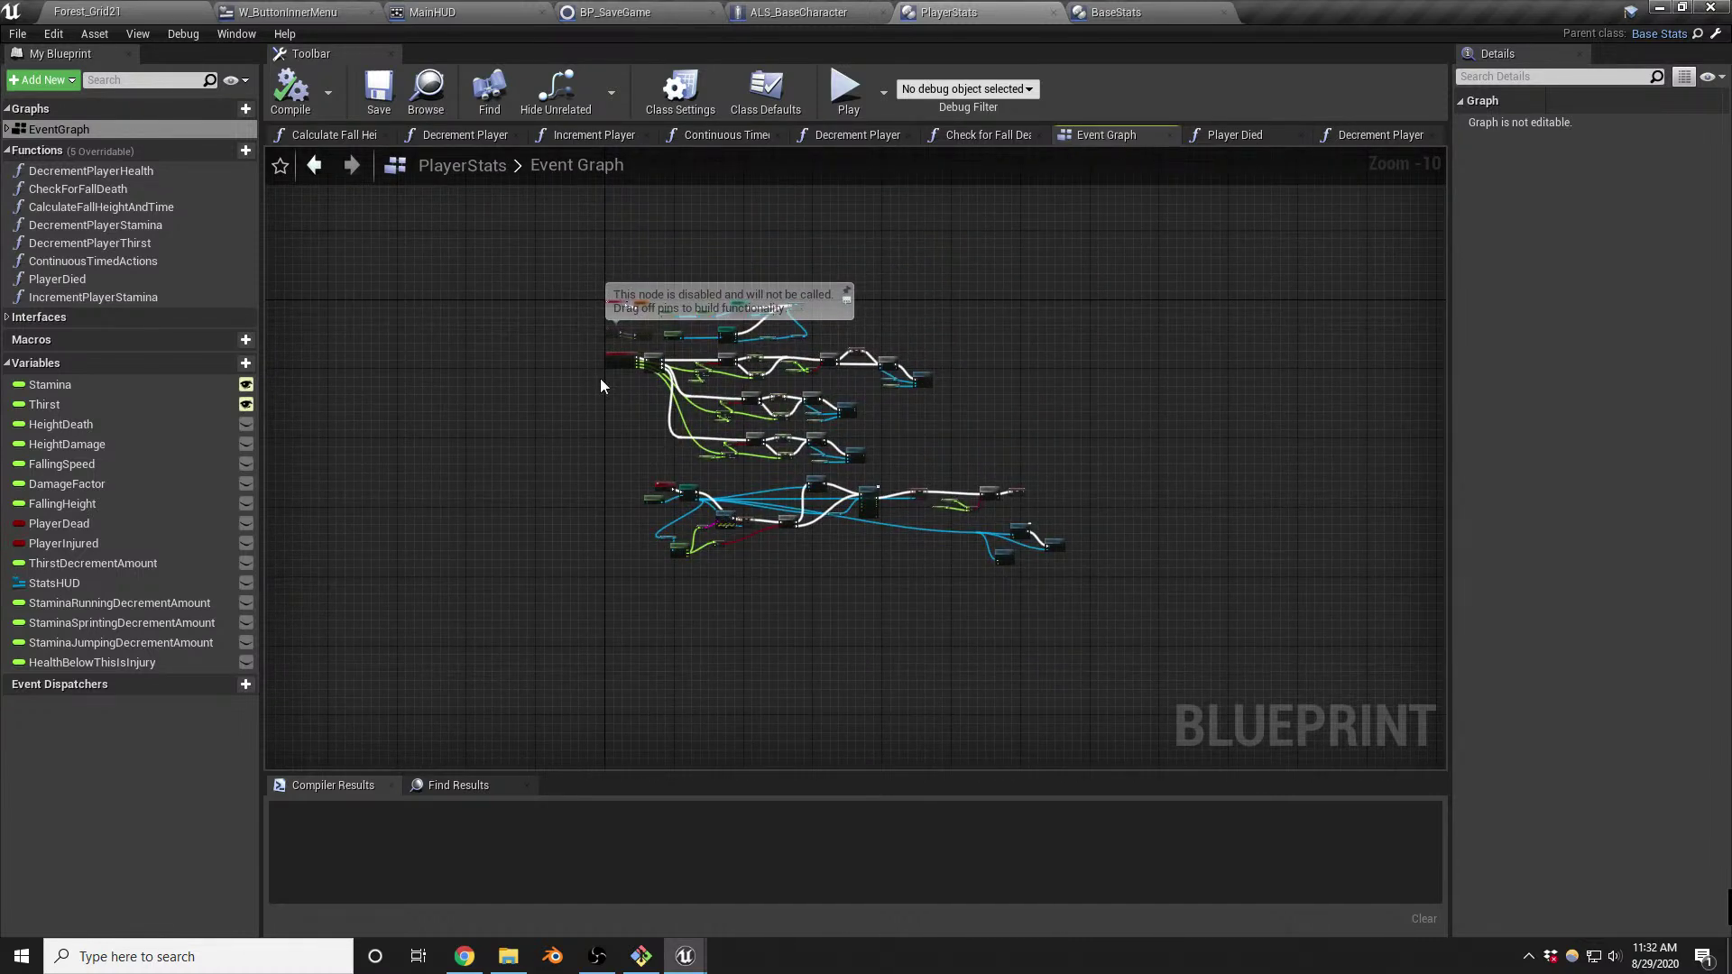
Return to BP_SaveGame and open the W_SaveGame_HUD event graph docked beside it
{"action": "left_click", "coordinate": [689, 18]}
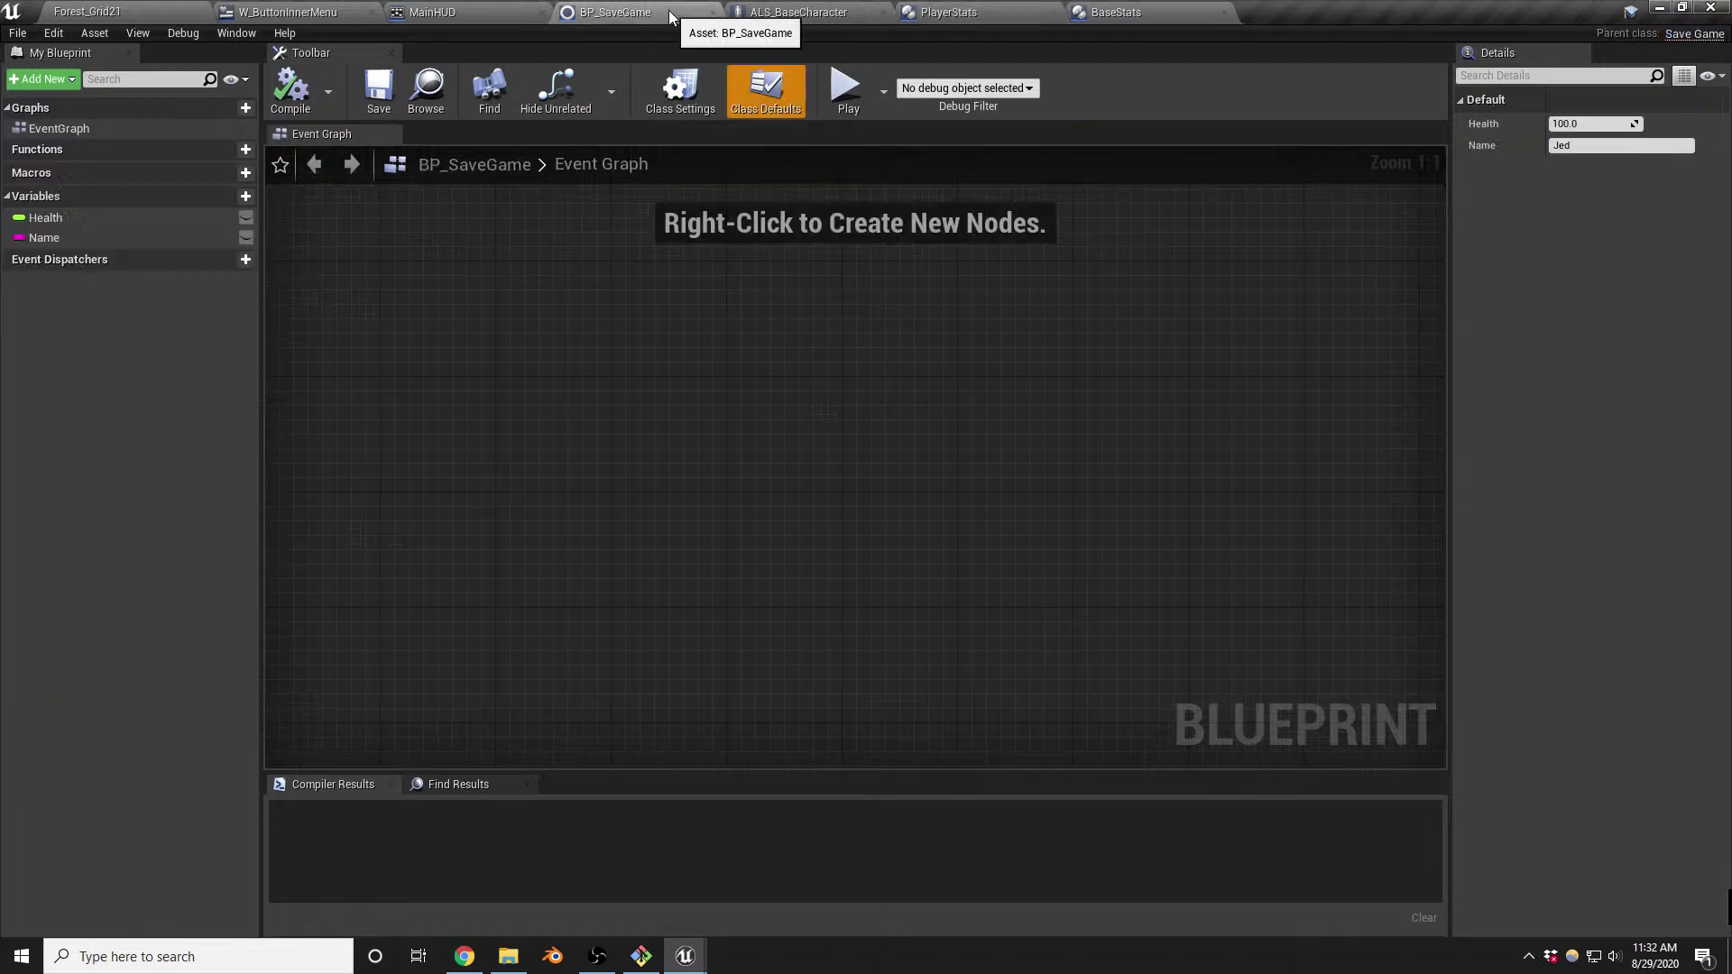
{"action": "right_click_drag", "start_coordinate": [530, 488], "coordinate": [440, 252]}
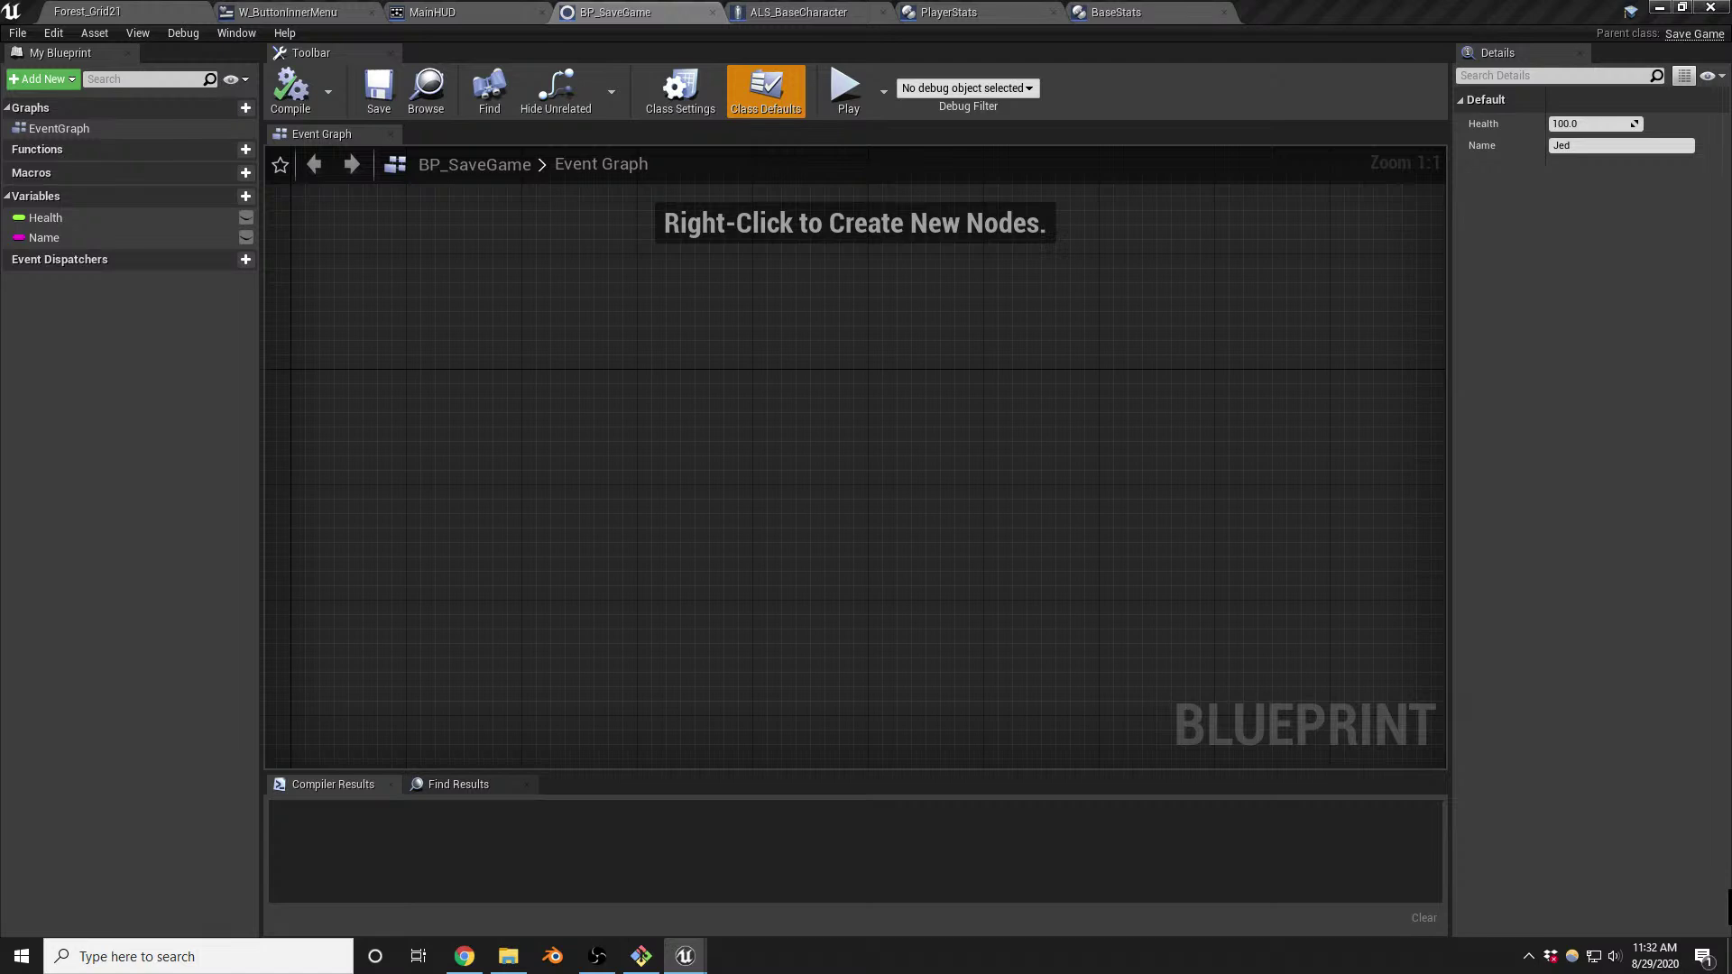
{"action": "left_click_drag", "start_coordinate": [1731, 194], "coordinate": [800, 15]}
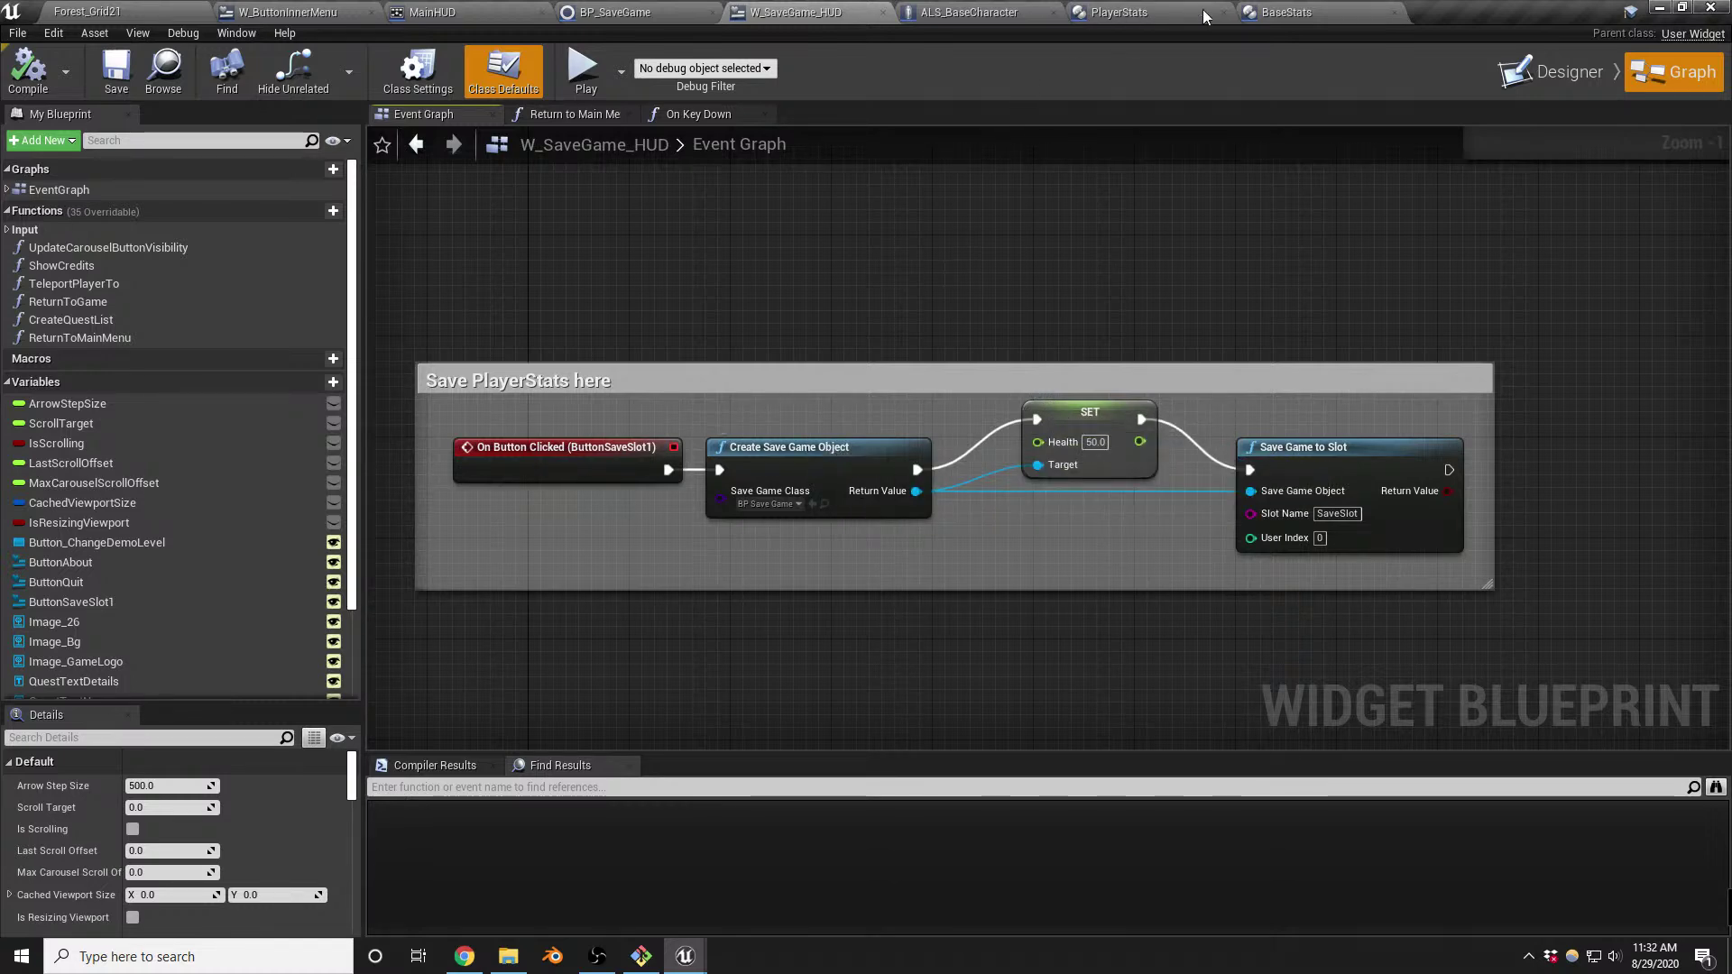
Add a new variable named PlayerStats to the BP_SaveGame blueprint
{"action": "left_click", "coordinate": [622, 12]}
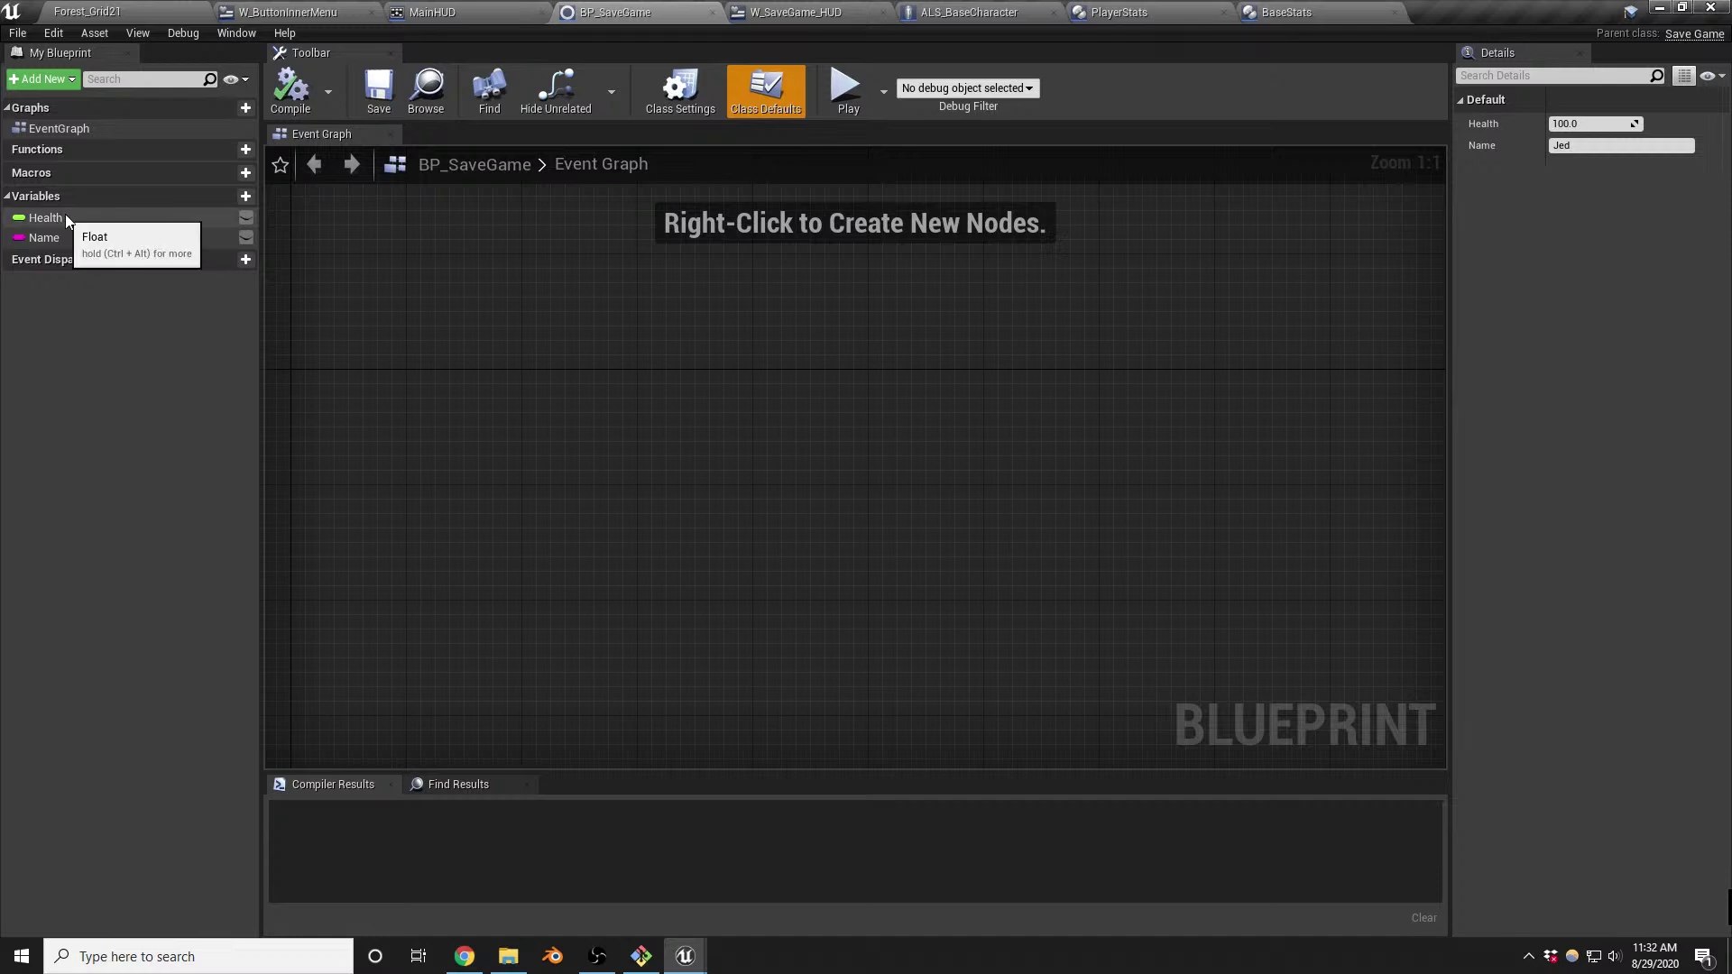
{"action": "left_click", "coordinate": [245, 196]}
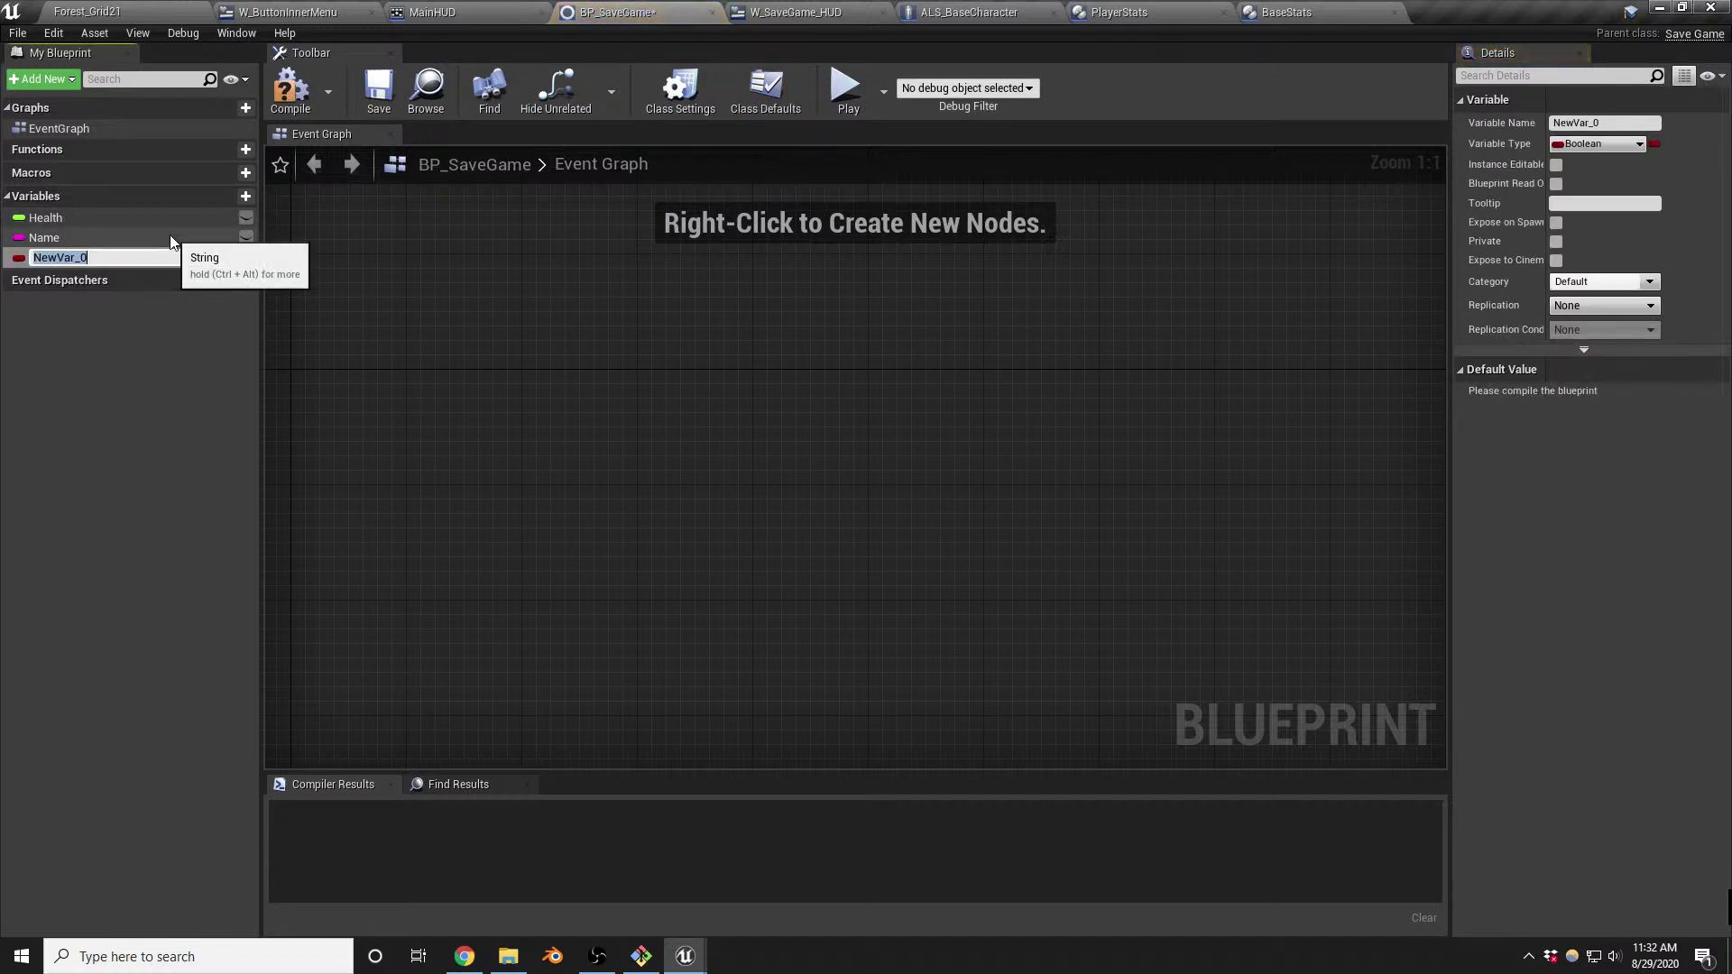
{"action": "type", "text": "PlayerStats"}
{"action": "key", "text": "Return"}
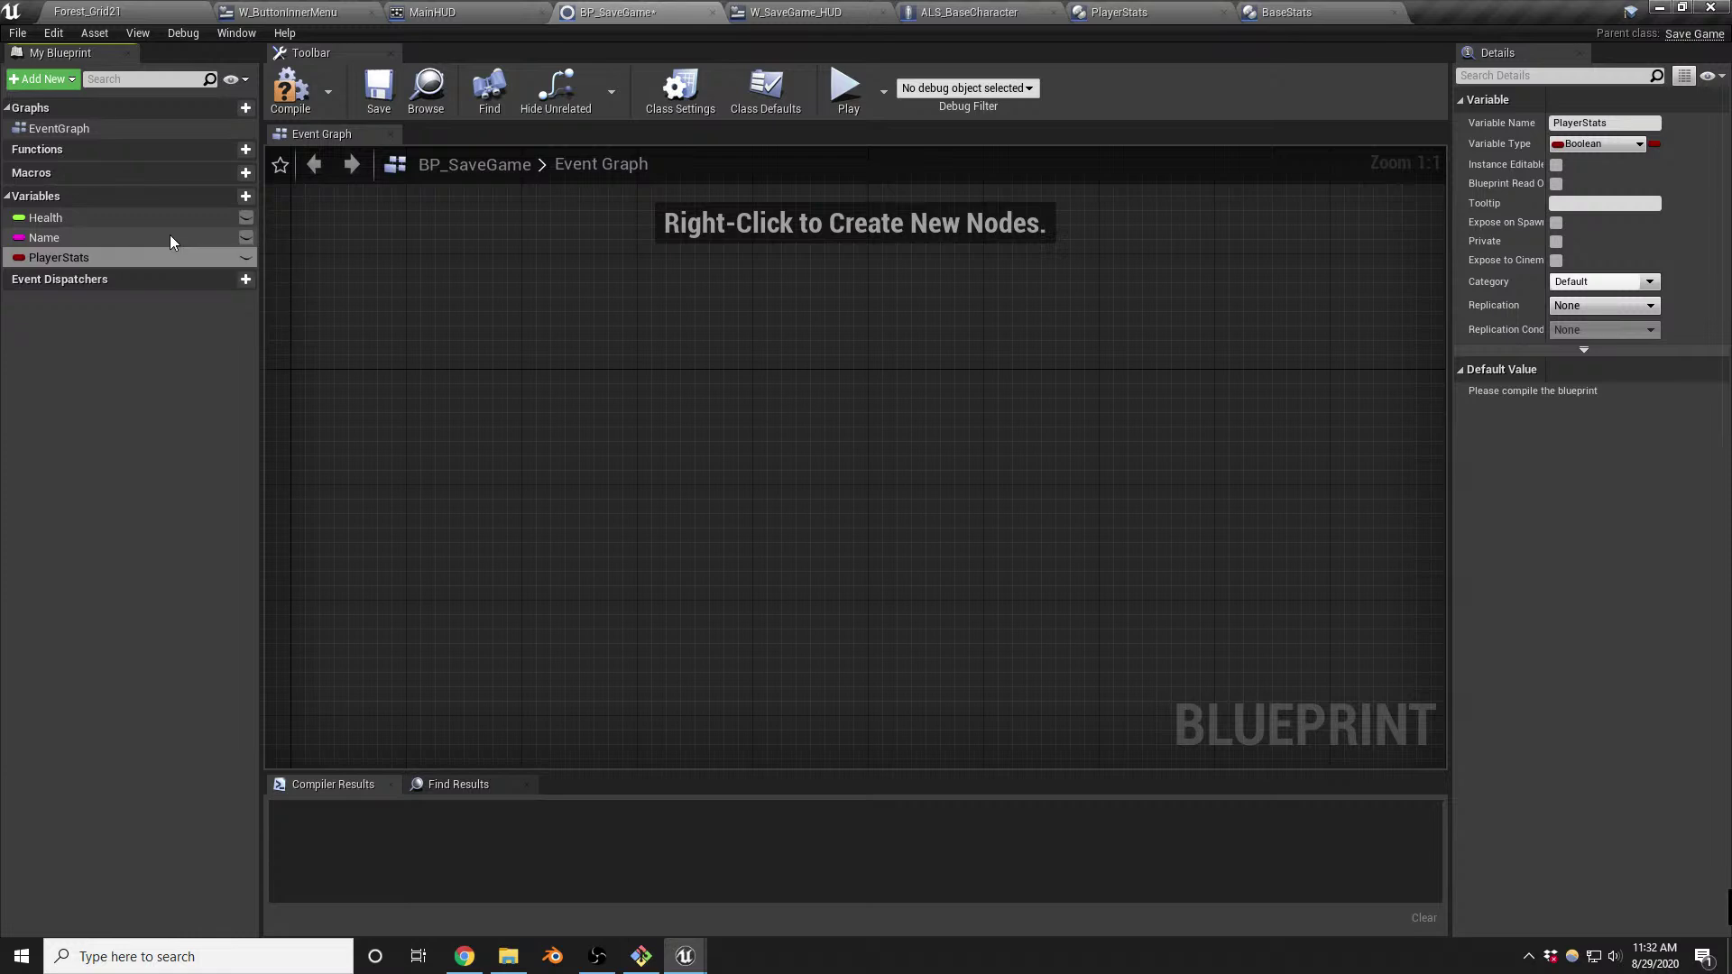
Set the PlayerStats variable's type in BP_SaveGame to a Player Stats object reference
{"action": "left_click", "coordinate": [1635, 144]}
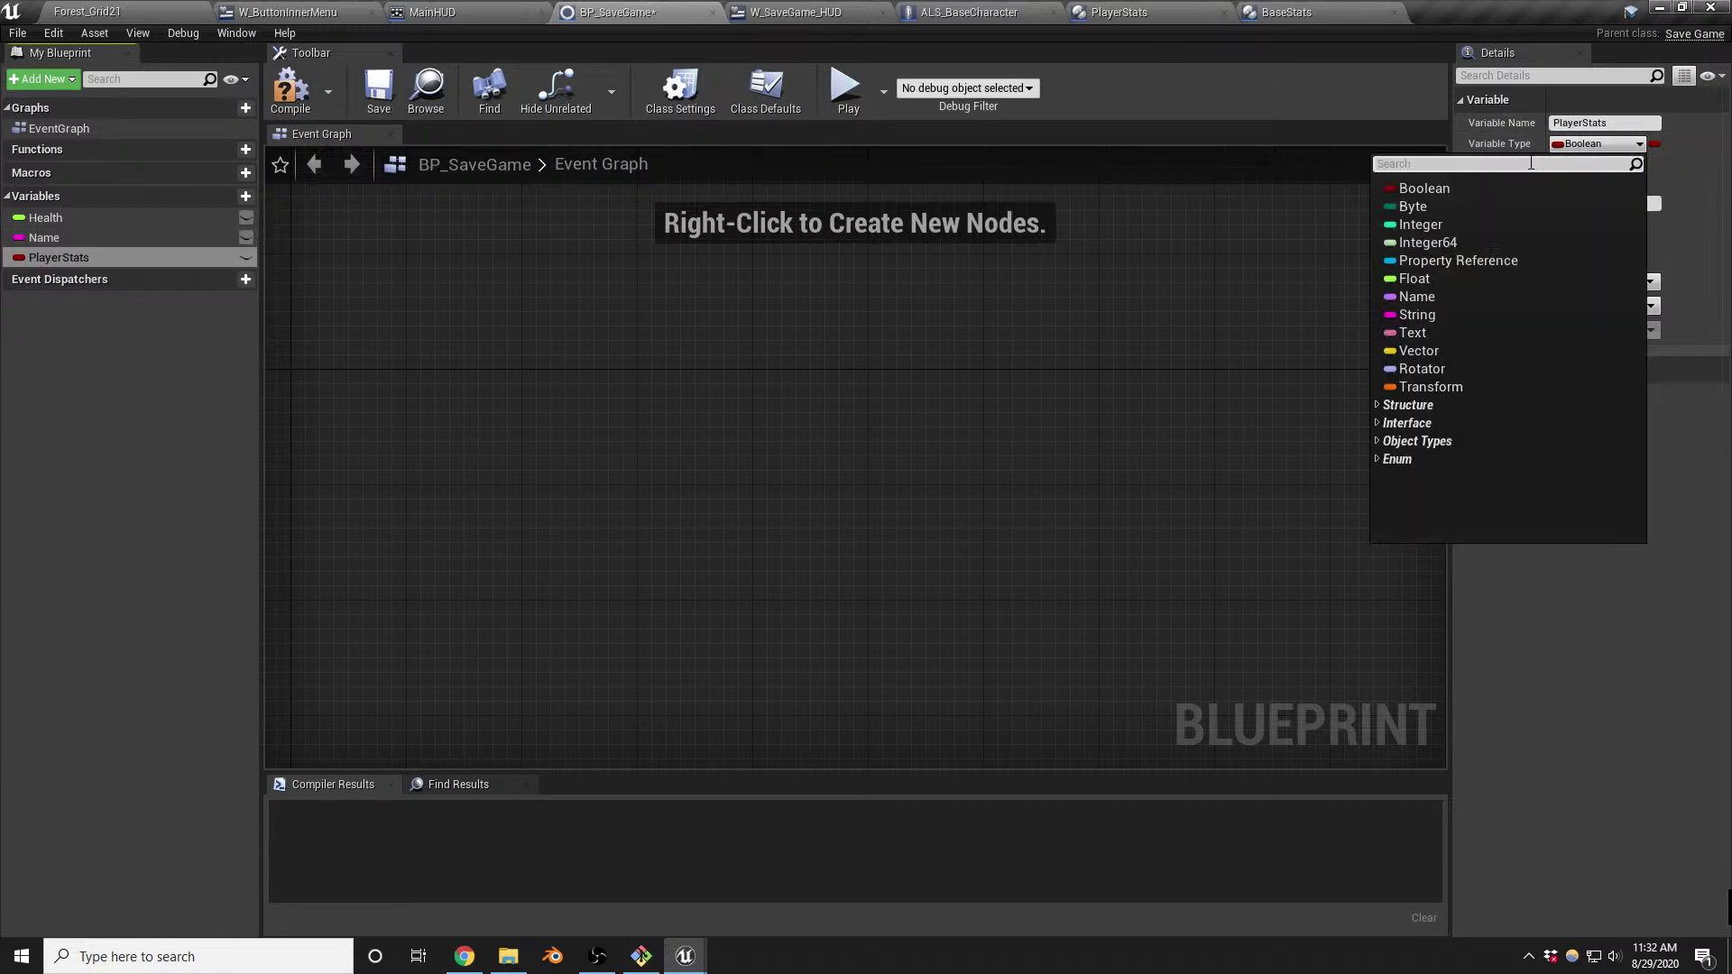
{"action": "type", "text": "bp player"}
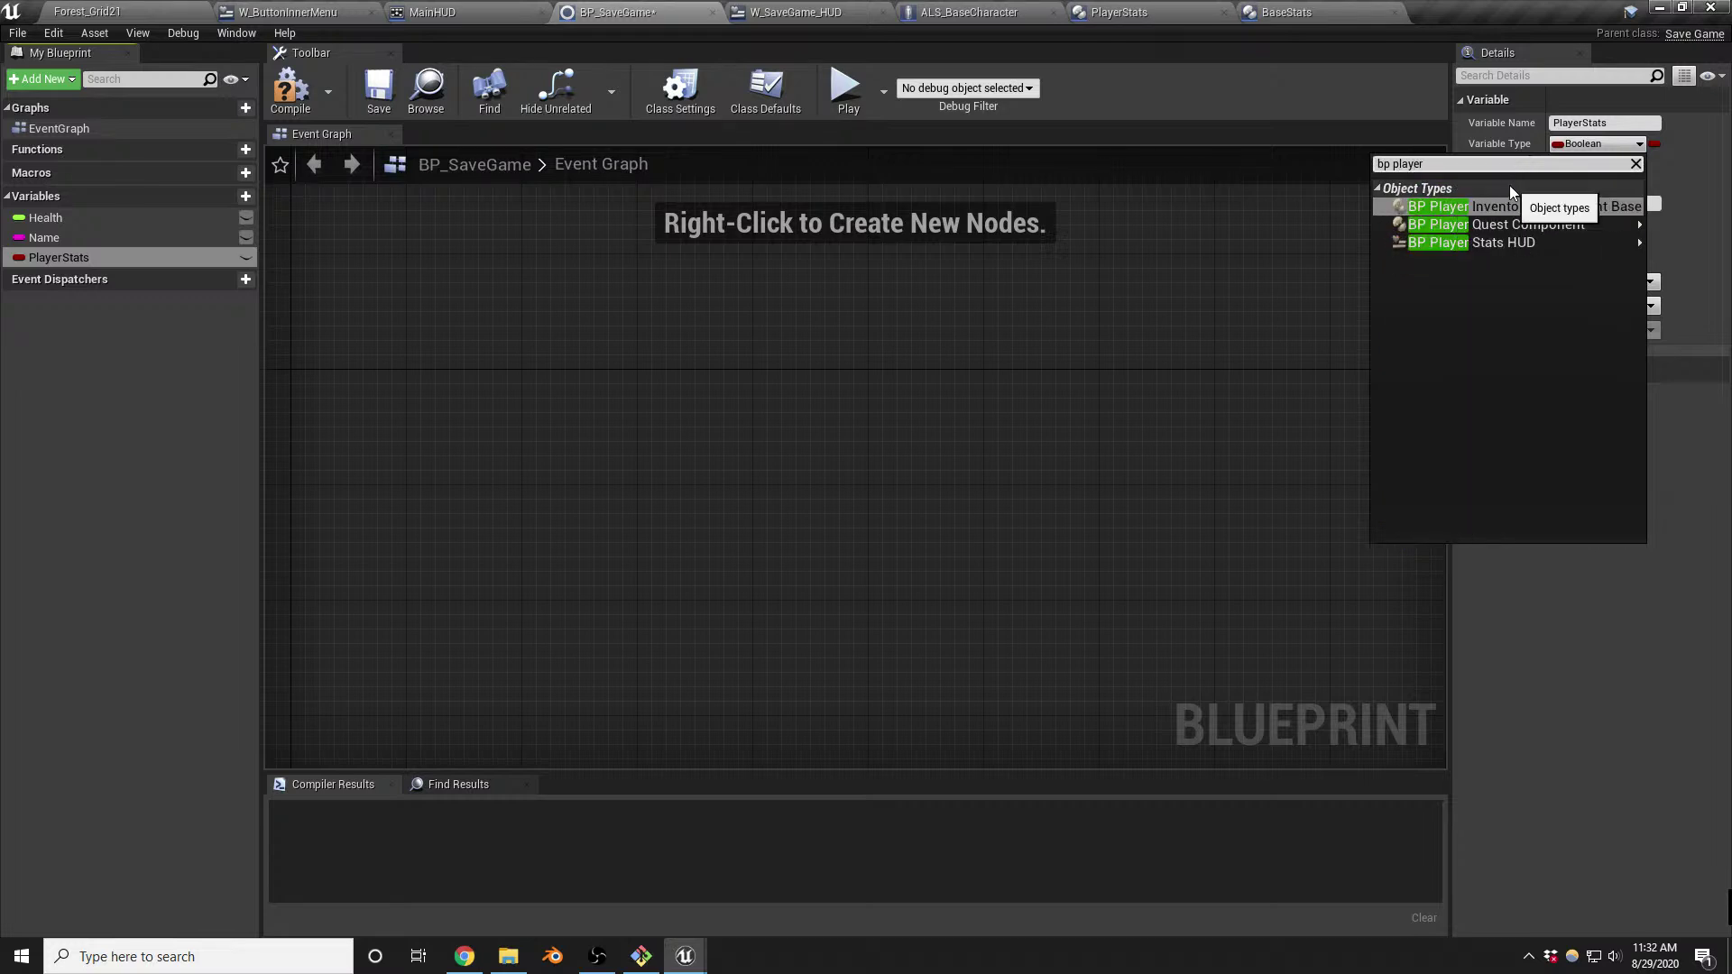
{"action": "mouse_move", "coordinate": [1570, 211]}
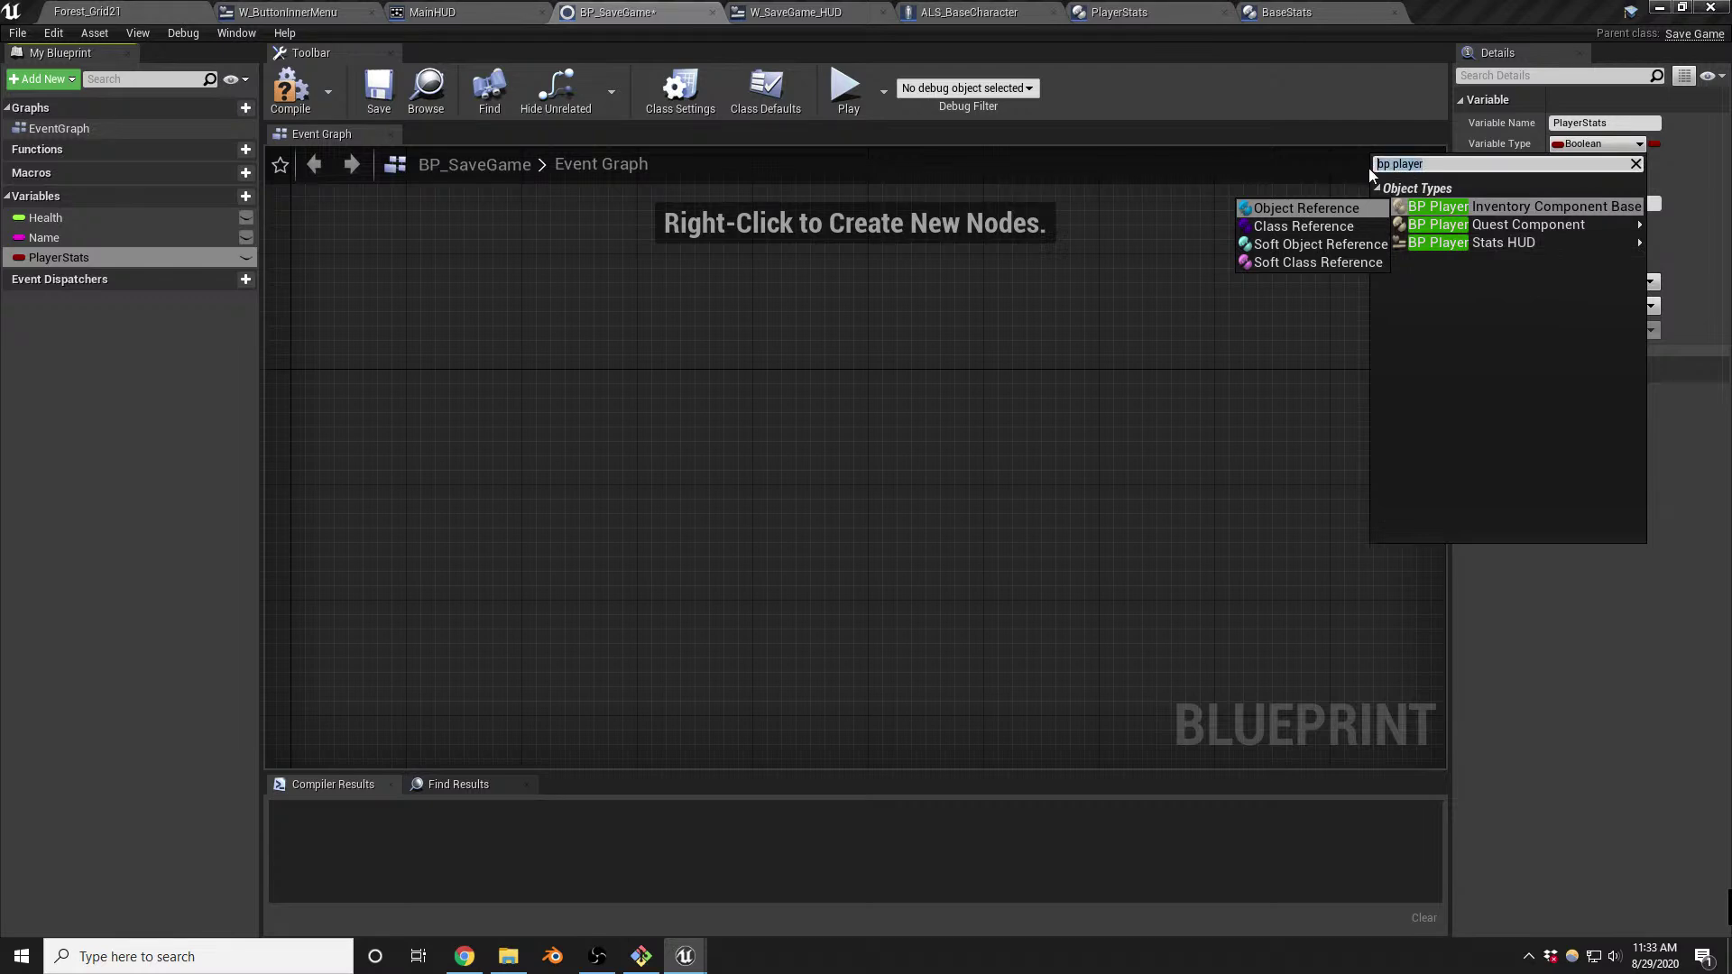
{"action": "type", "text": "stats"}
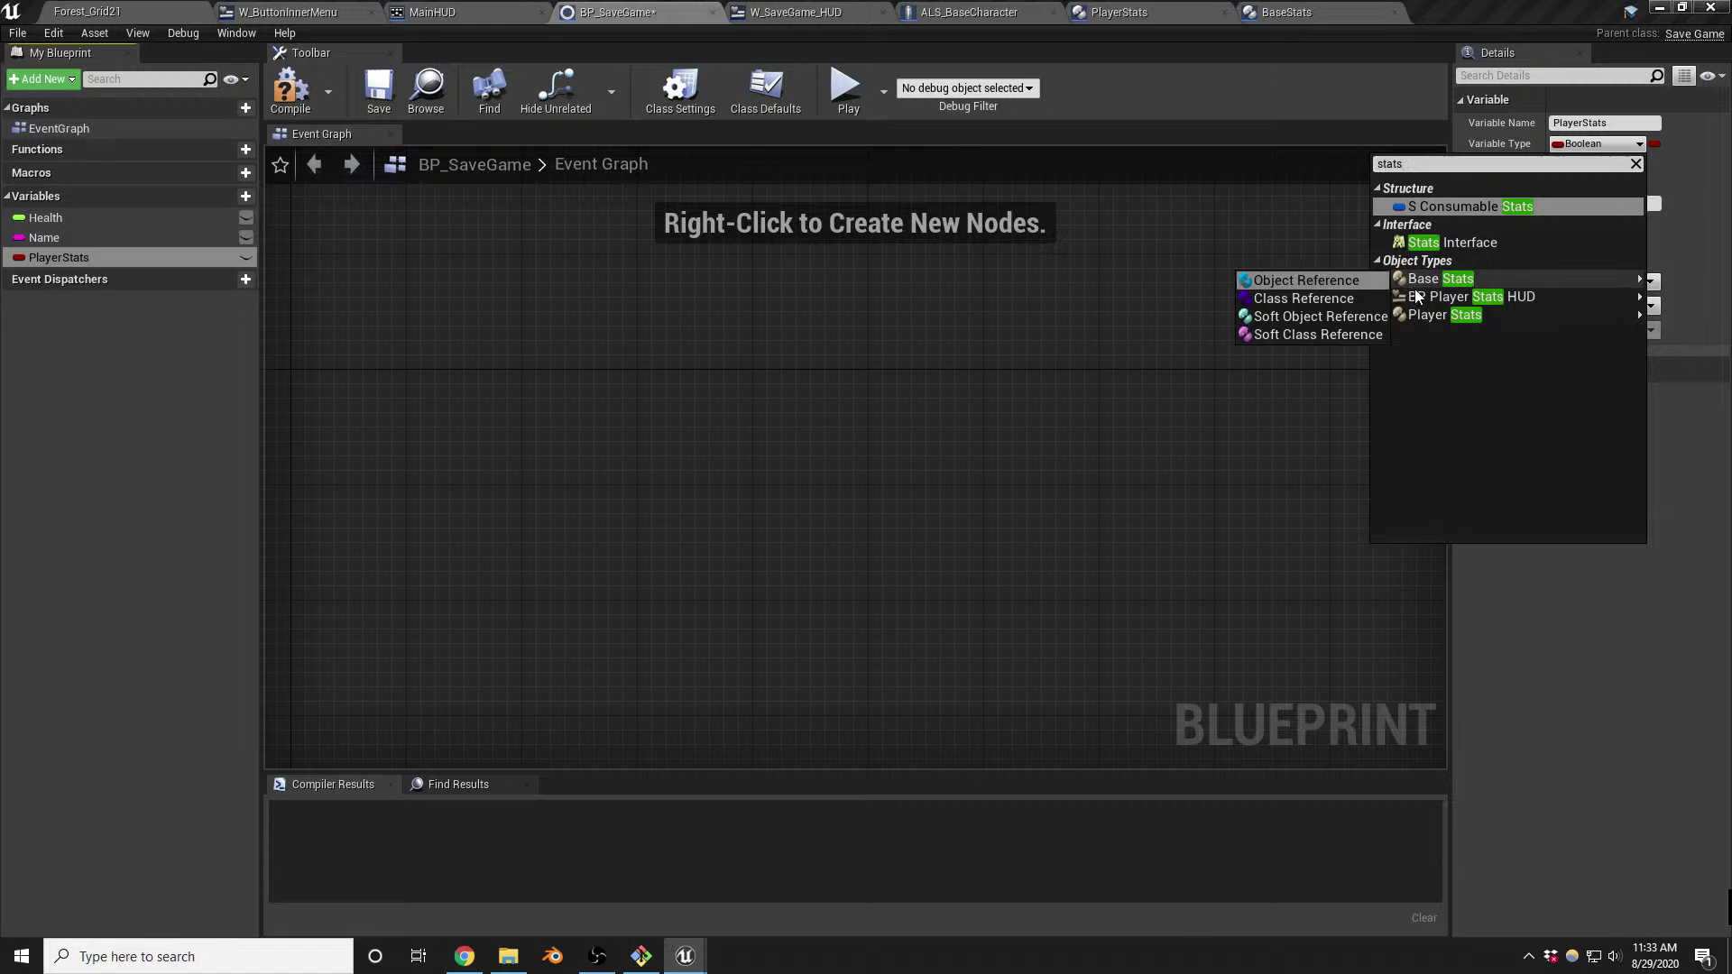
{"action": "left_click", "coordinate": [1436, 313]}
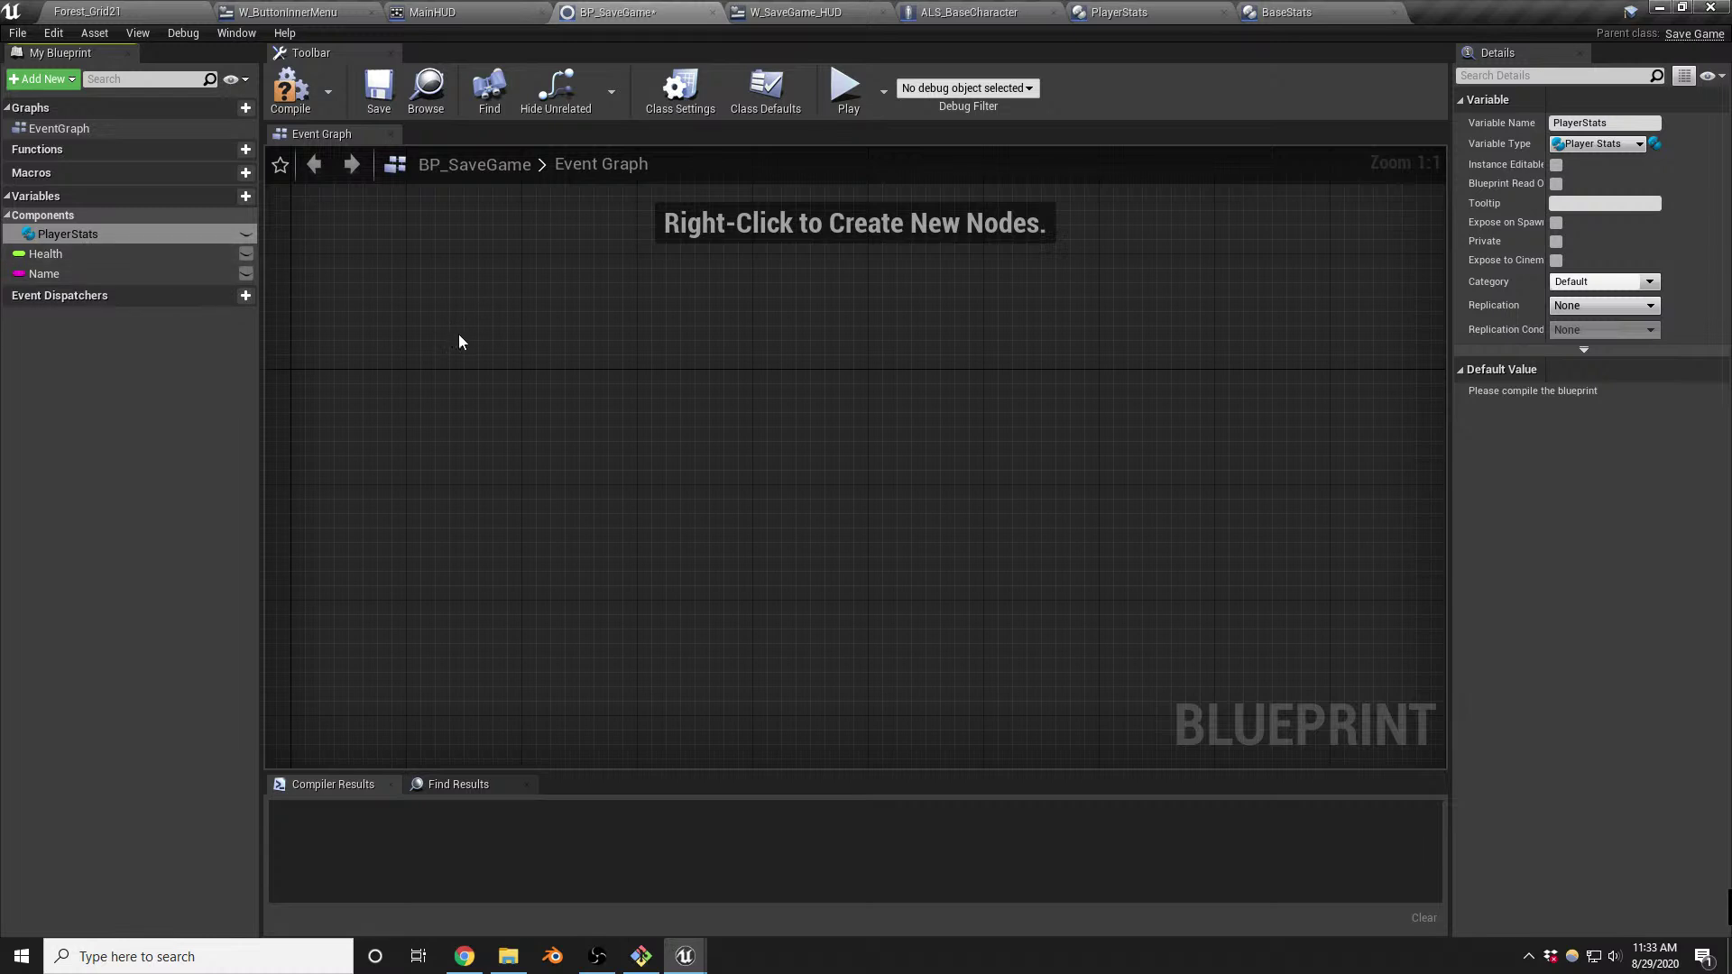
In the W_SaveGame_HUD event graph, add a Set Player Stats node targeting the return value of Create Save Game Object
{"action": "left_click", "coordinate": [1035, 10]}
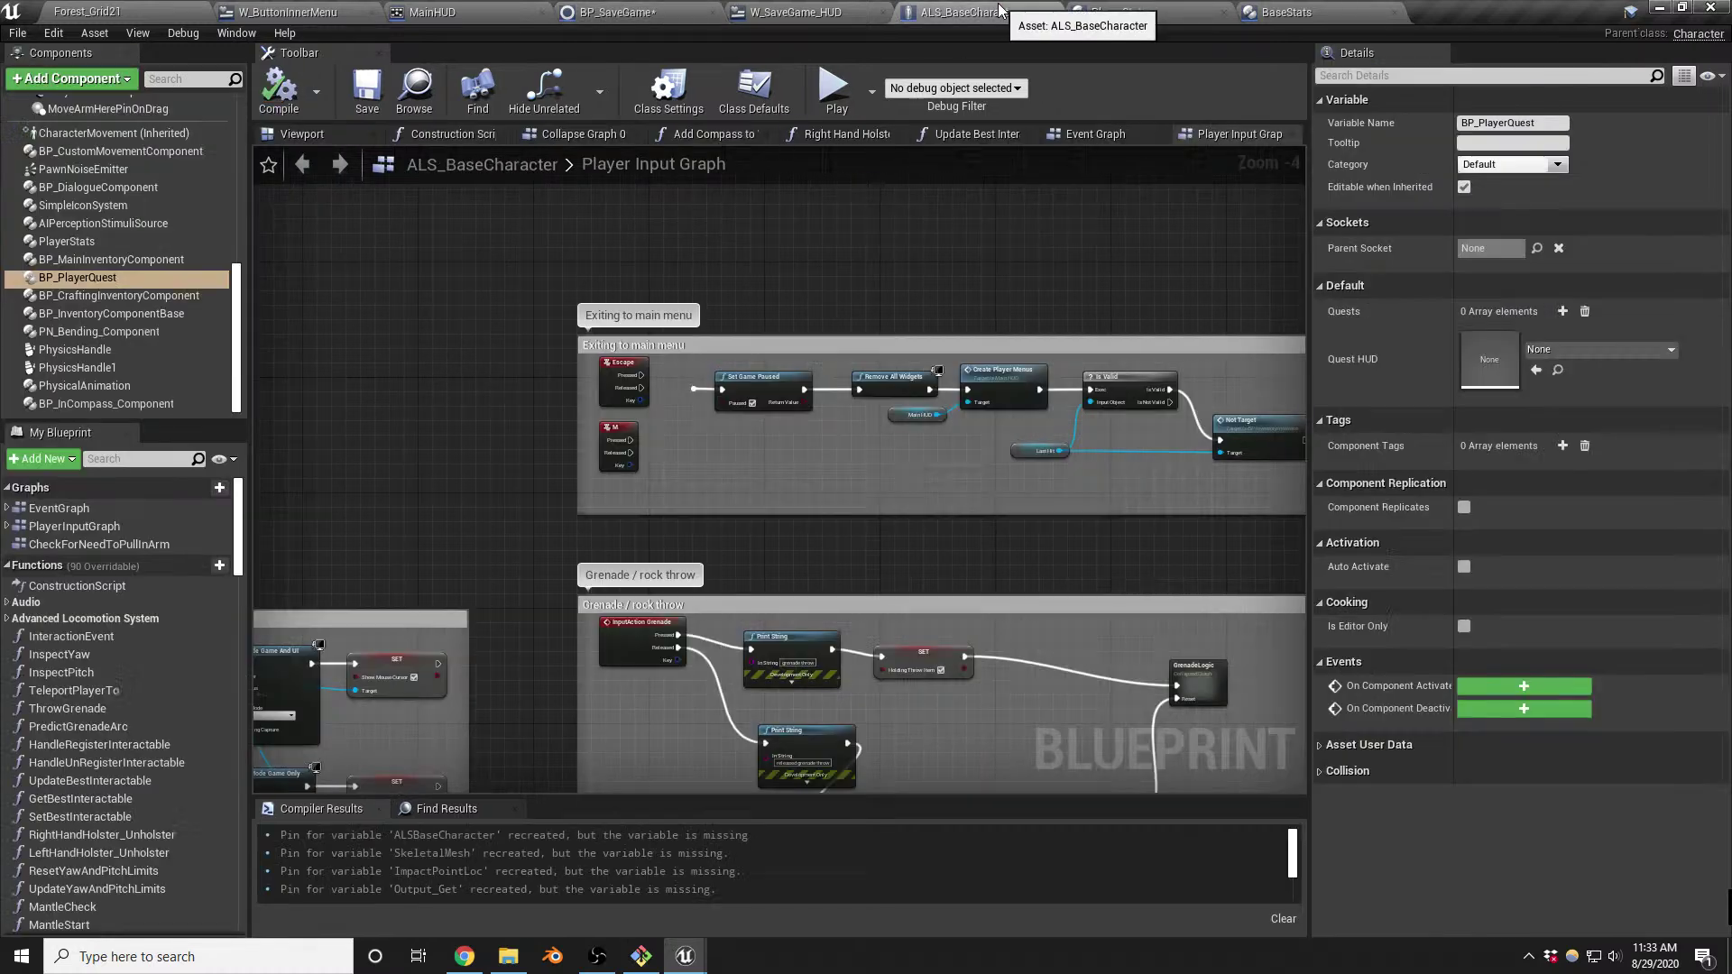
{"action": "left_click", "coordinate": [829, 15]}
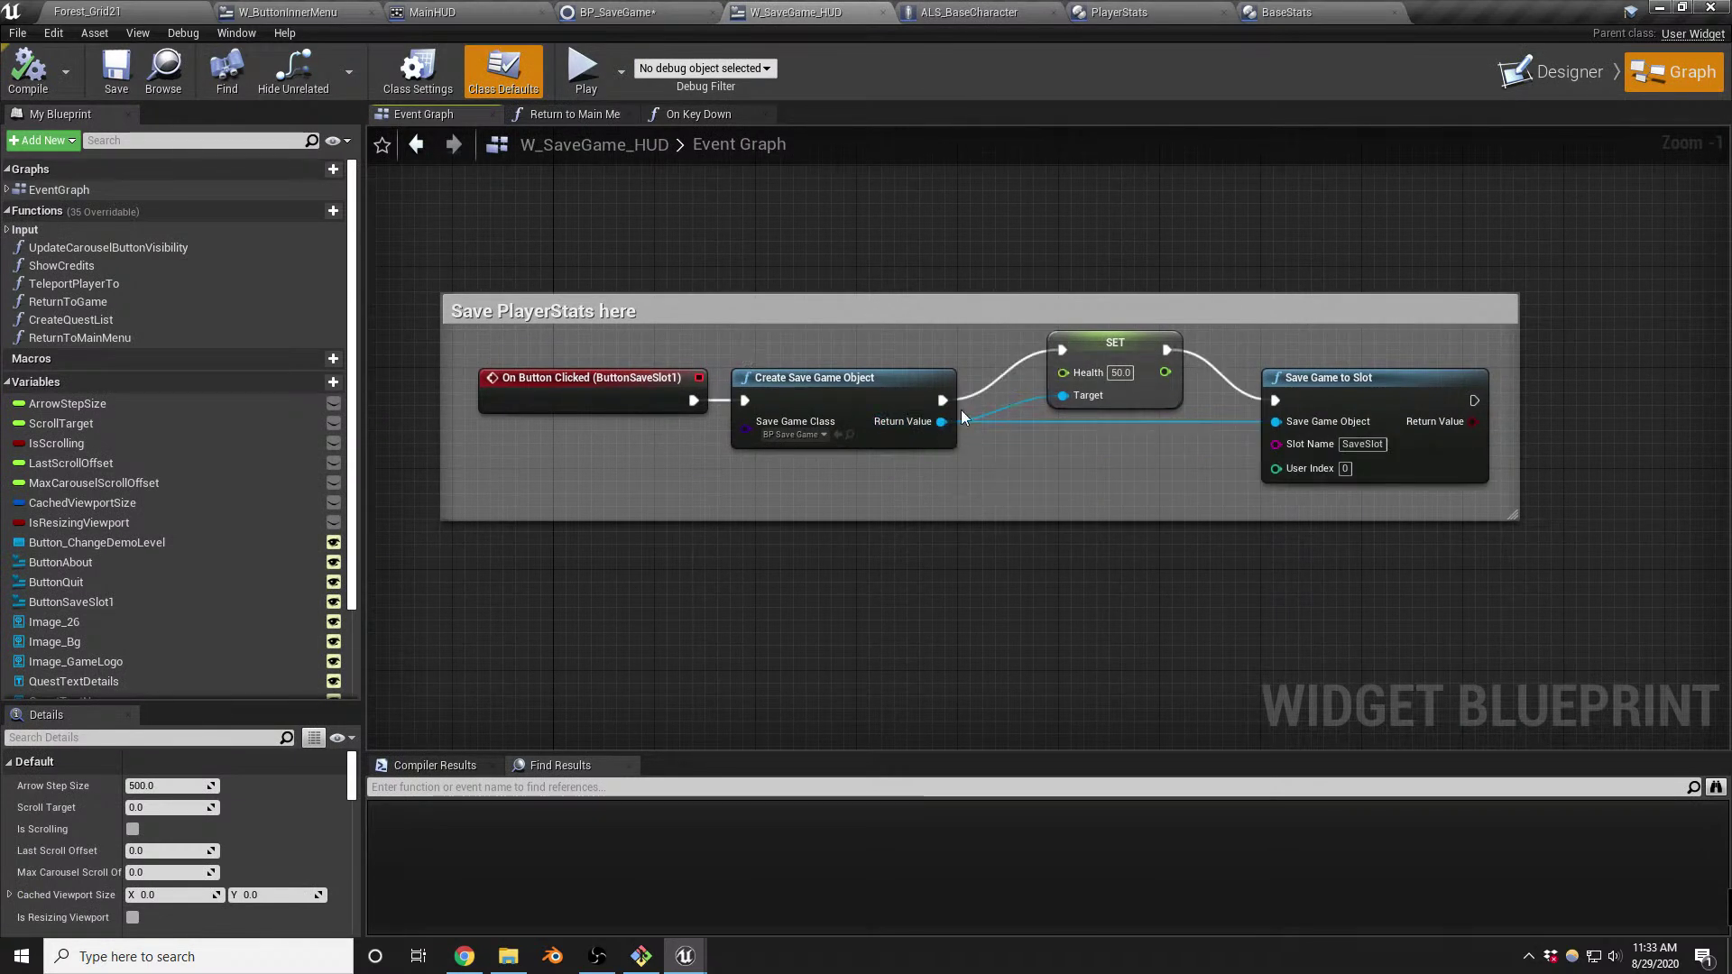
{"action": "left_click_drag", "start_coordinate": [943, 422], "coordinate": [1015, 495]}
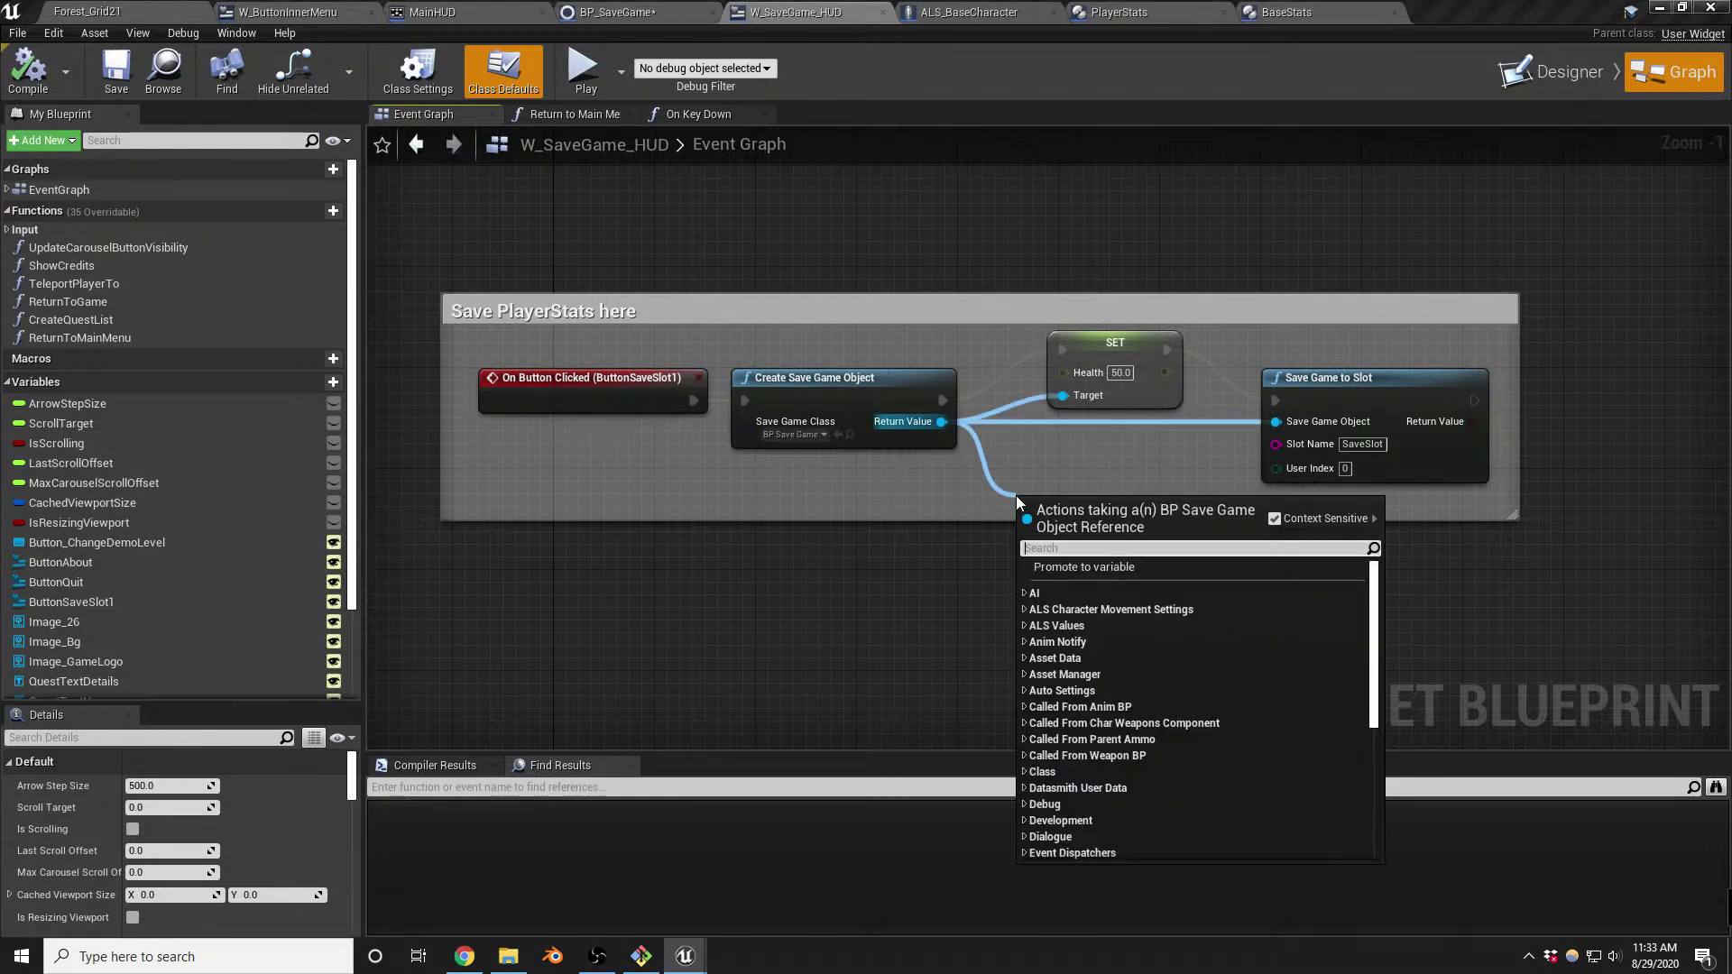
{"action": "type", "text": "set pola"}
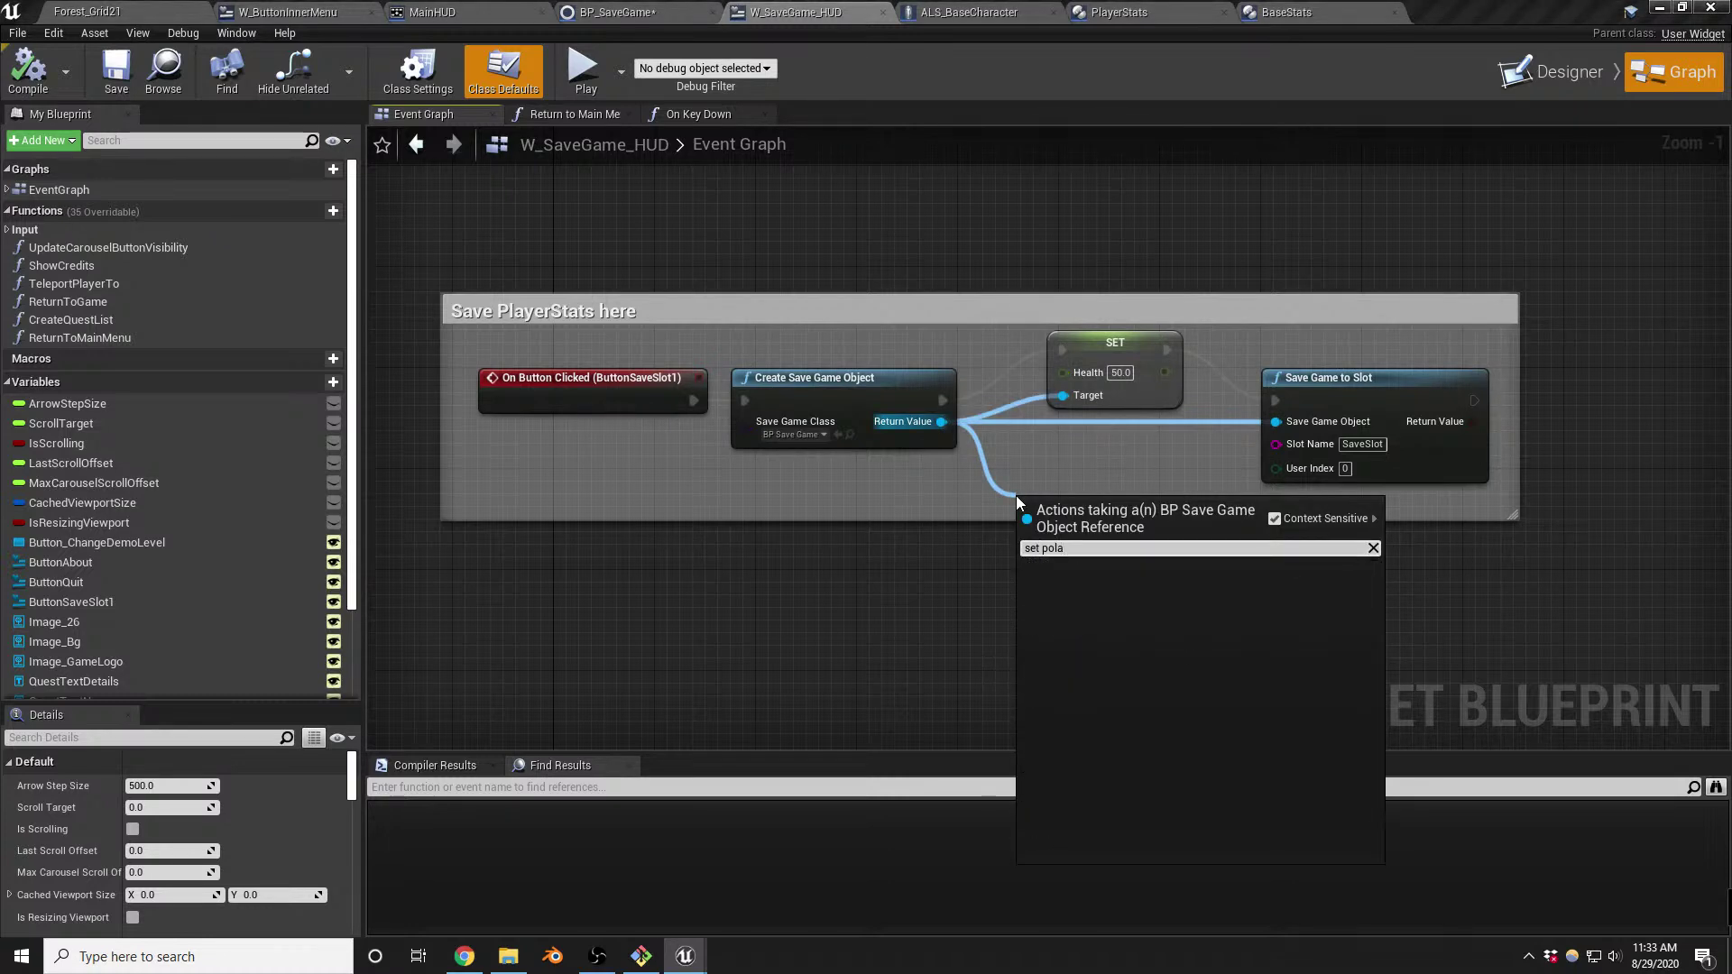
{"action": "key", "text": "BackSpace"}
{"action": "key", "text": "BackSpace"}
{"action": "key", "text": "BackSpace"}
{"action": "type", "text": "pl"}
{"action": "key", "text": "BackSpace"}
{"action": "key", "text": "BackSpace"}
{"action": "type", "text": "la"}
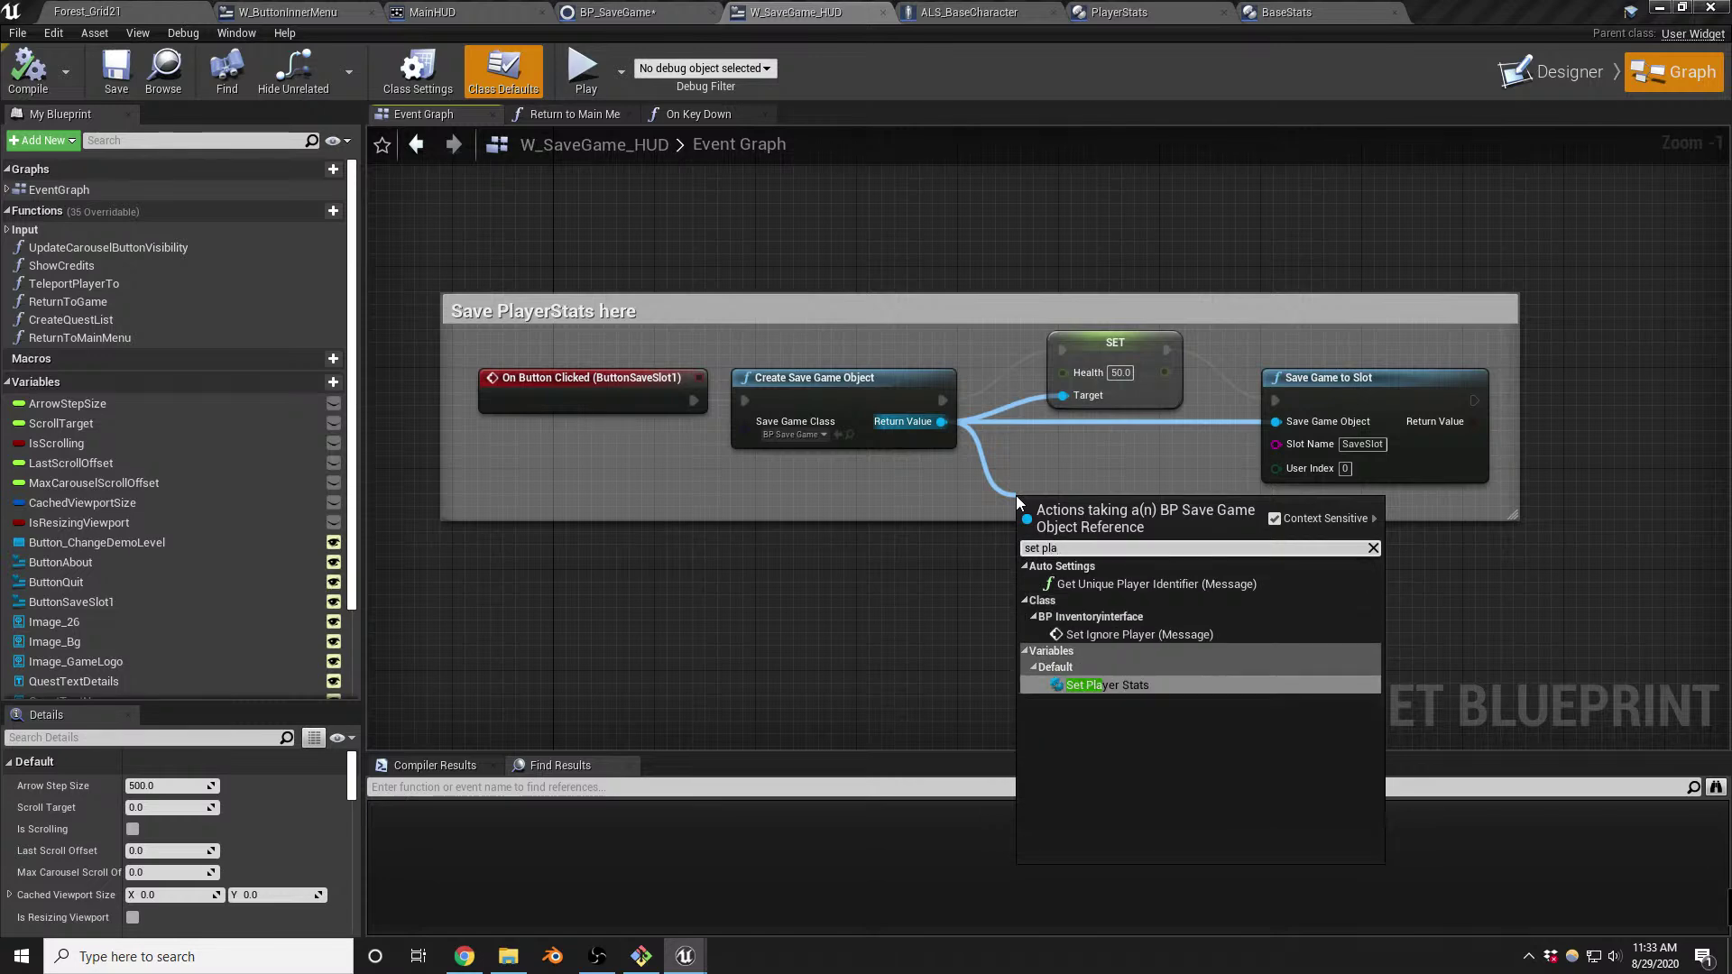
{"action": "key", "text": "Return"}
Add a Get Player Character node below the save logic and cast its return value to ALS_BaseCharacter
{"action": "right_click", "coordinate": [779, 620]}
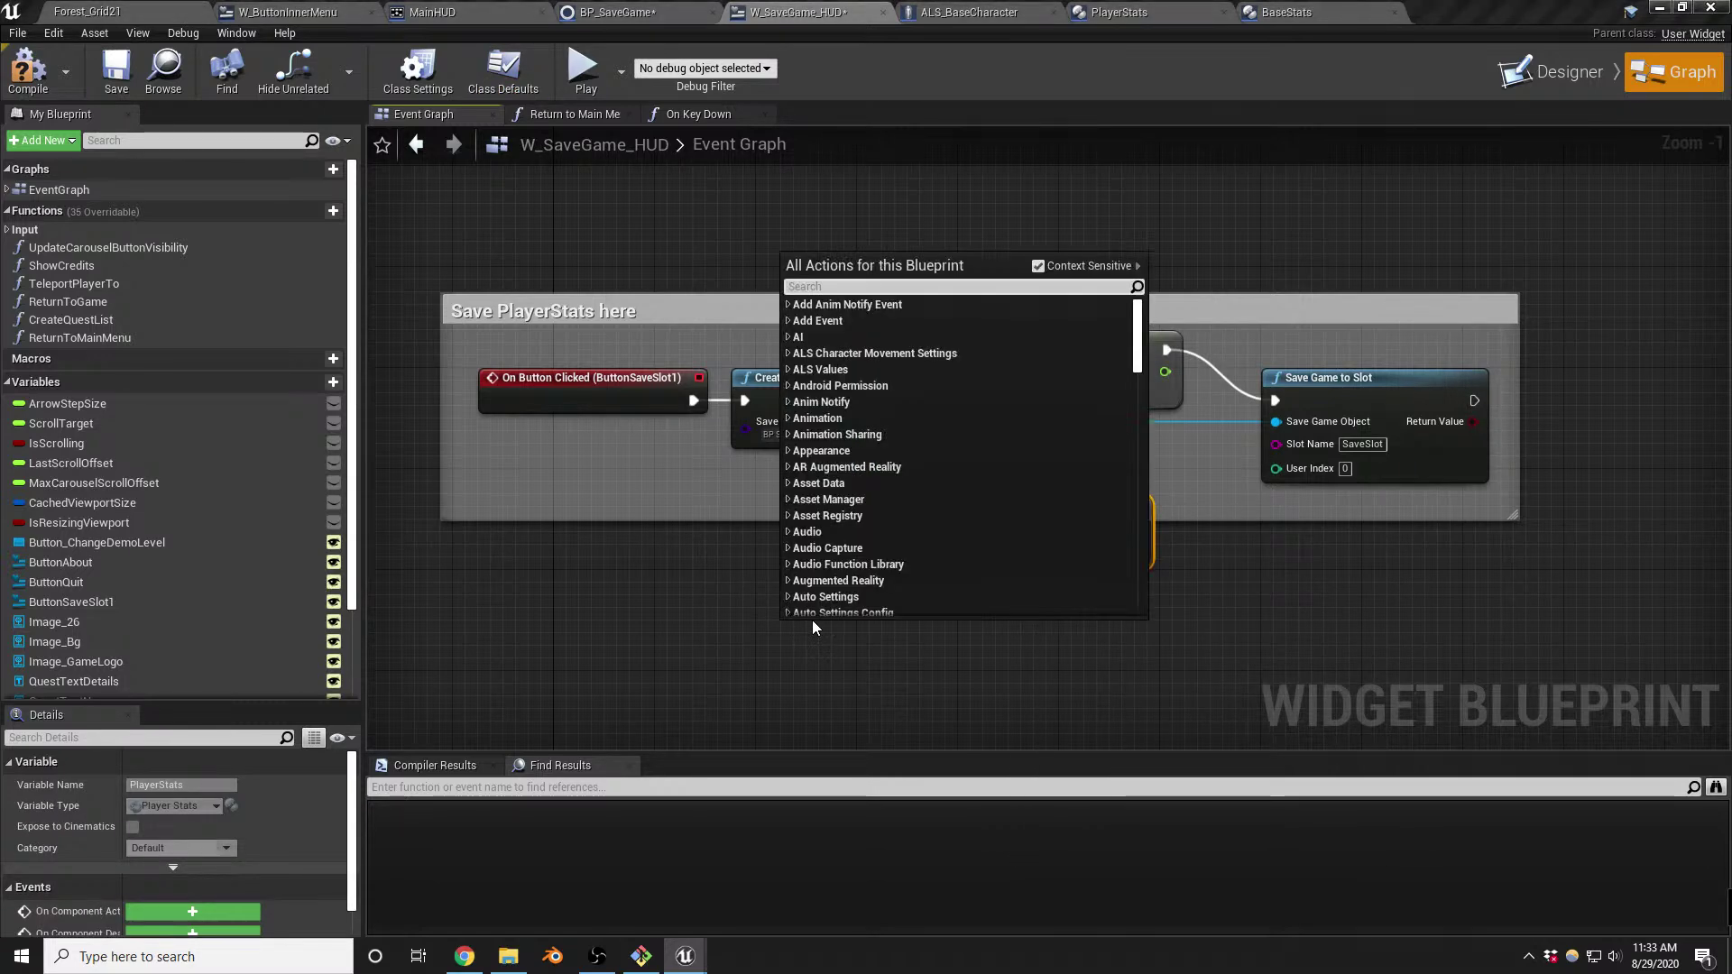
{"action": "type", "text": "get player"}
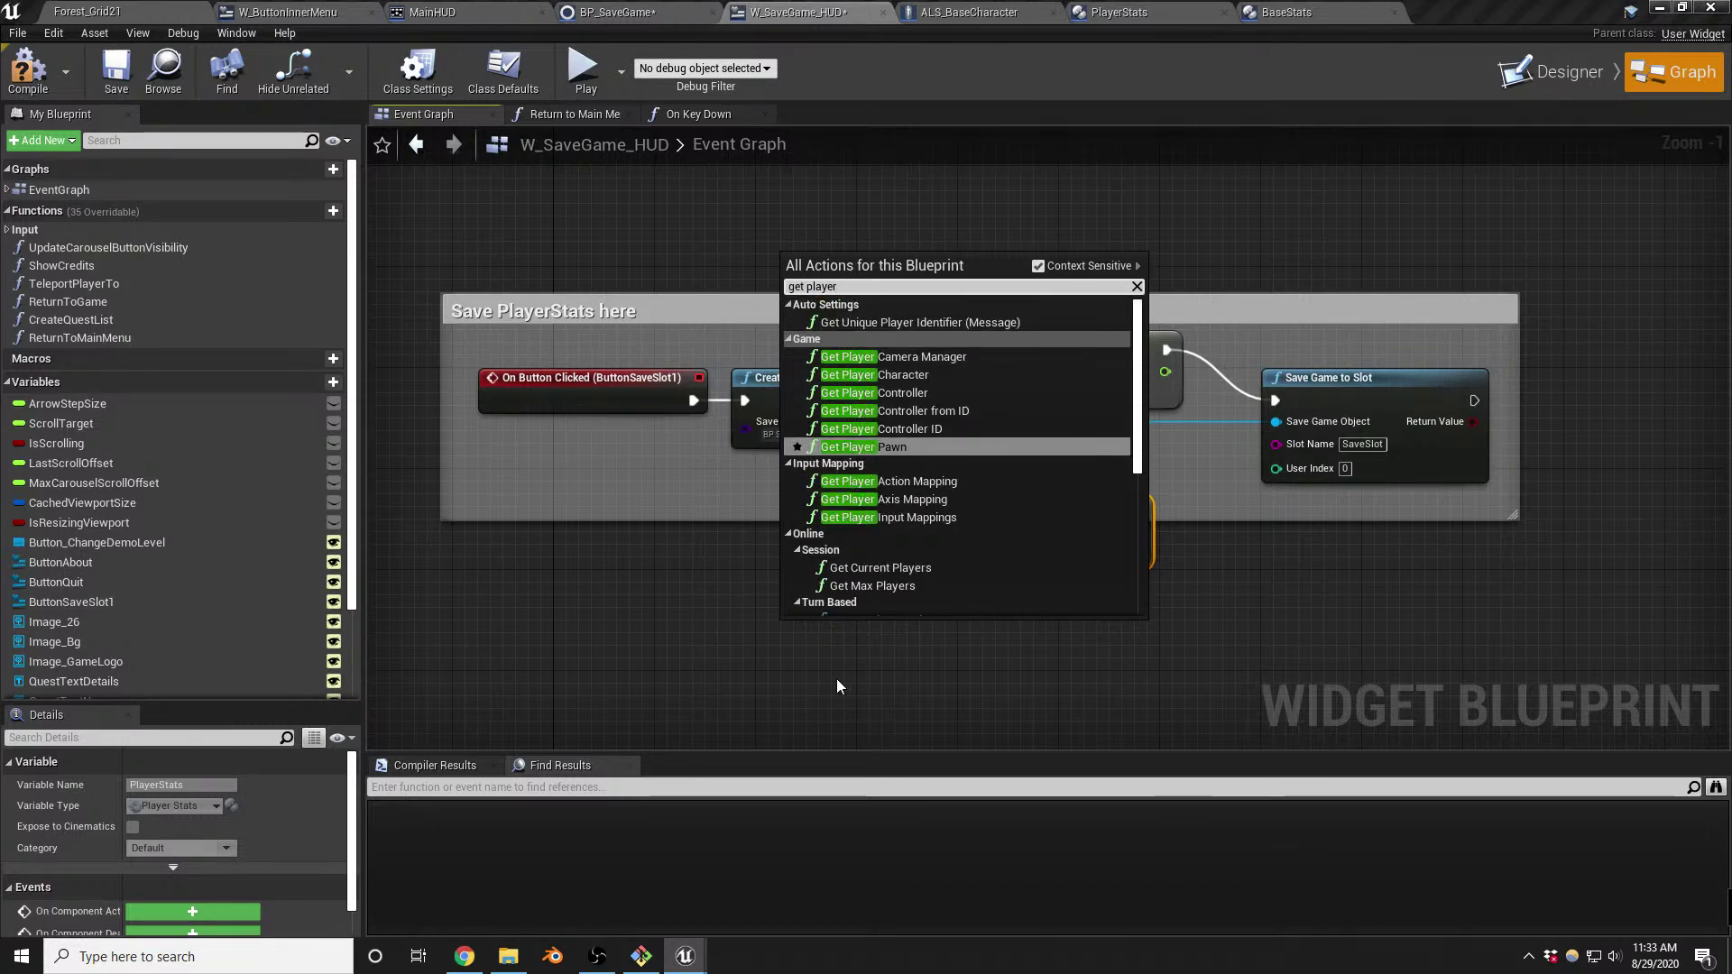
{"action": "left_click", "coordinate": [873, 375]}
{"action": "left_click_drag", "start_coordinate": [905, 609], "coordinate": [771, 624]}
{"action": "type", "text": "cast to als"}
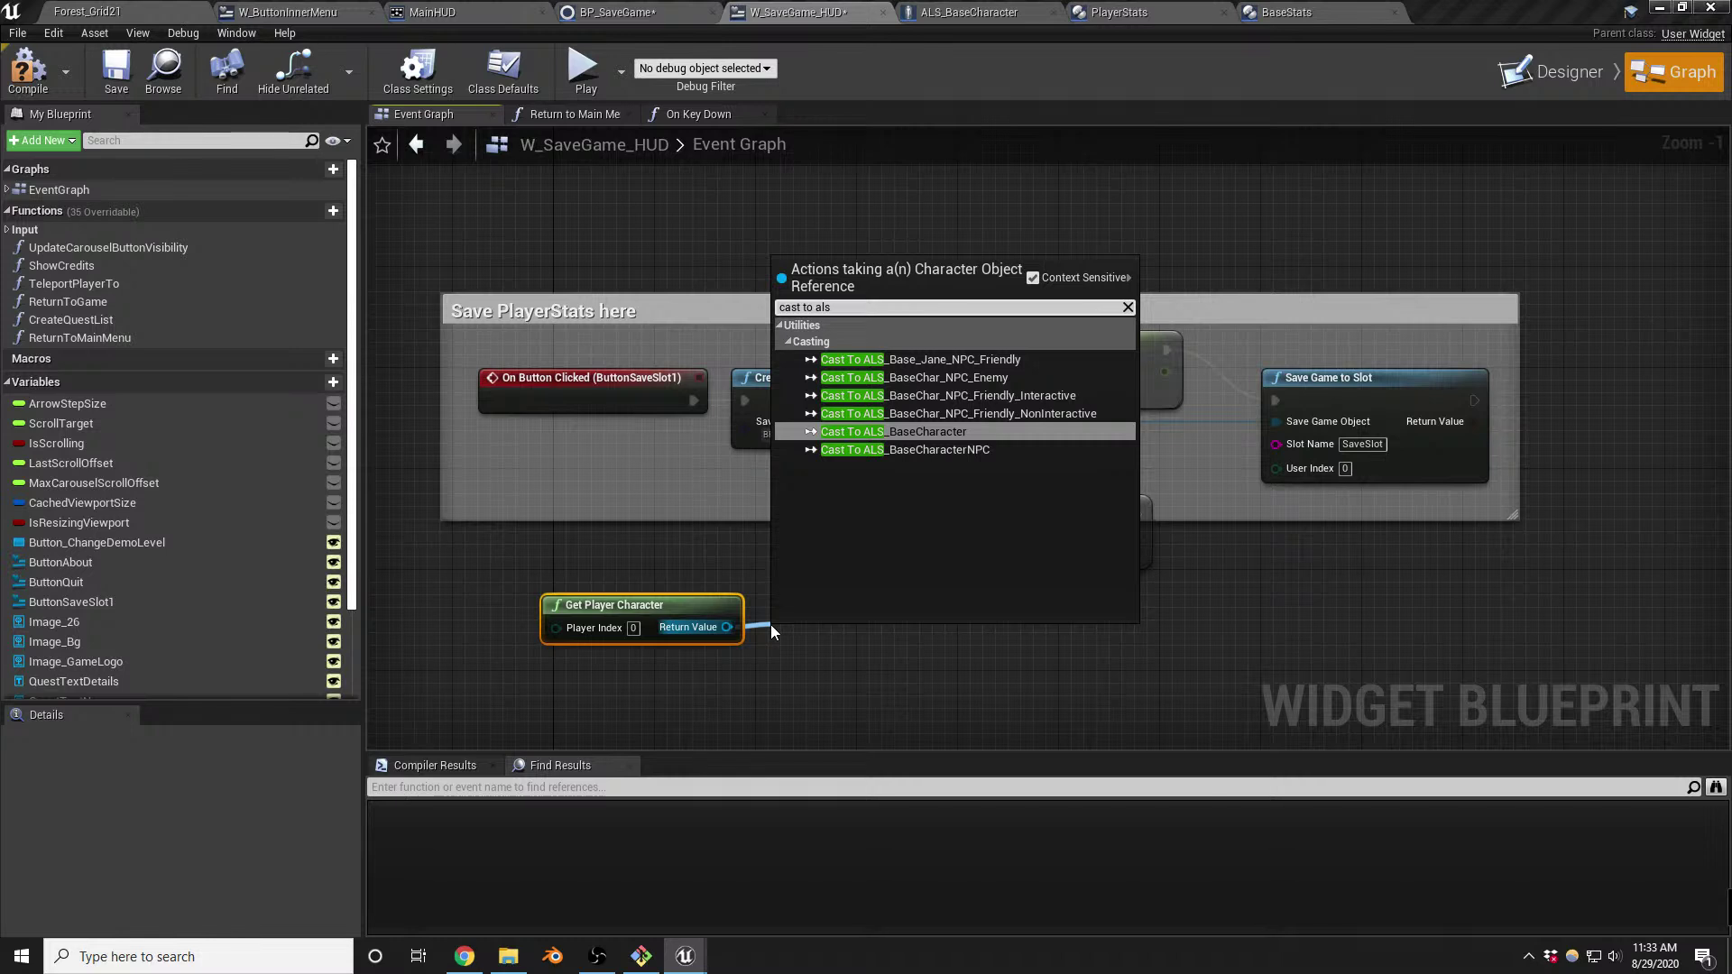
{"action": "key", "text": "Return"}
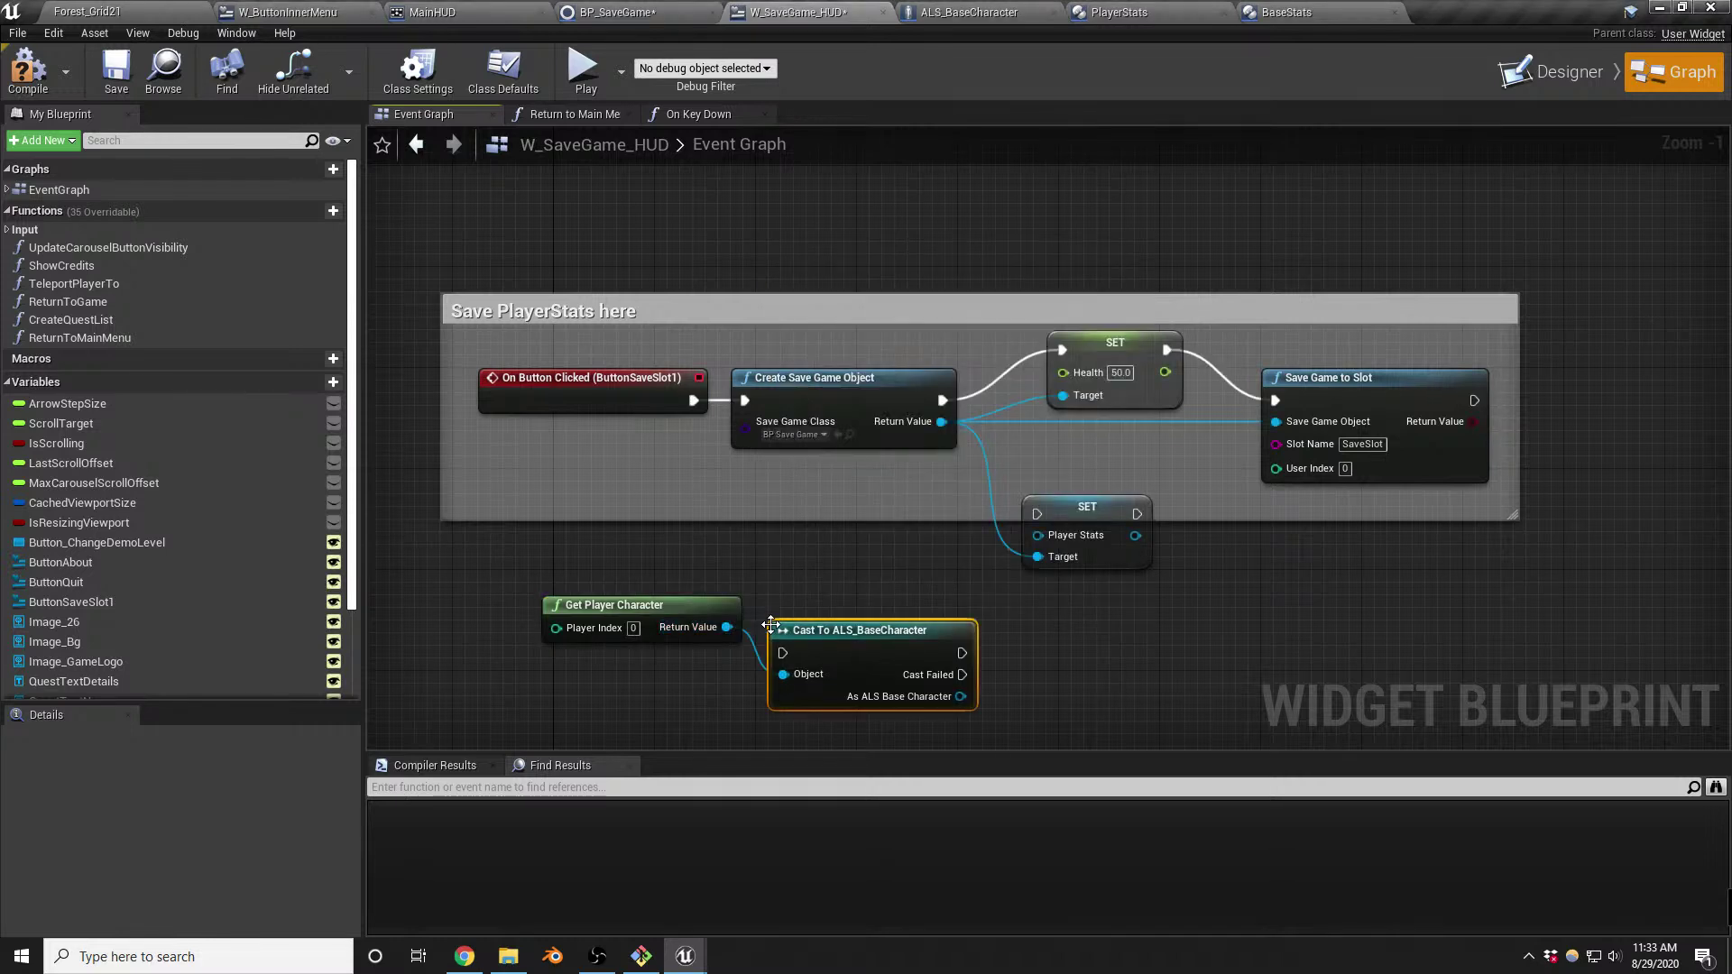
Route execution from Create Save Game Object through the cast to the Player Stats setter, feeding it the character's Player Stats component
{"action": "left_click_drag", "start_coordinate": [941, 402], "coordinate": [783, 655]}
{"action": "left_click_drag", "start_coordinate": [960, 696], "coordinate": [1042, 684]}
{"action": "type", "text": "get player stat"}
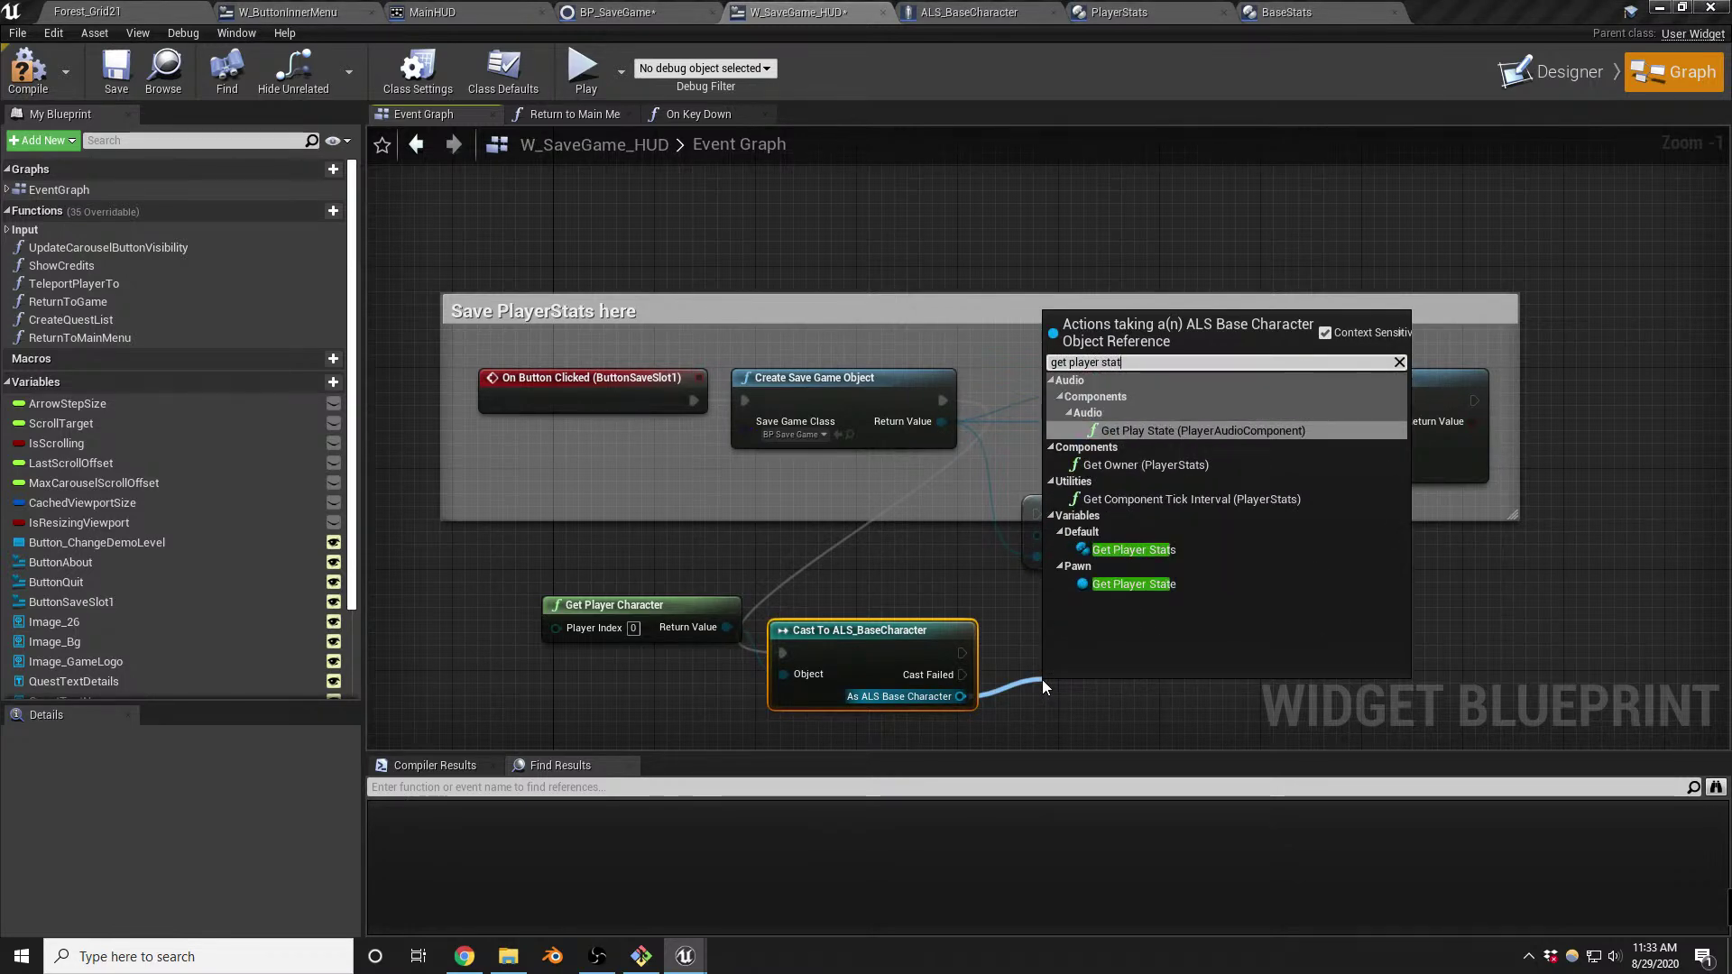
{"action": "left_click", "coordinate": [1135, 550]}
{"action": "left_click_drag", "start_coordinate": [1194, 697], "coordinate": [1043, 538]}
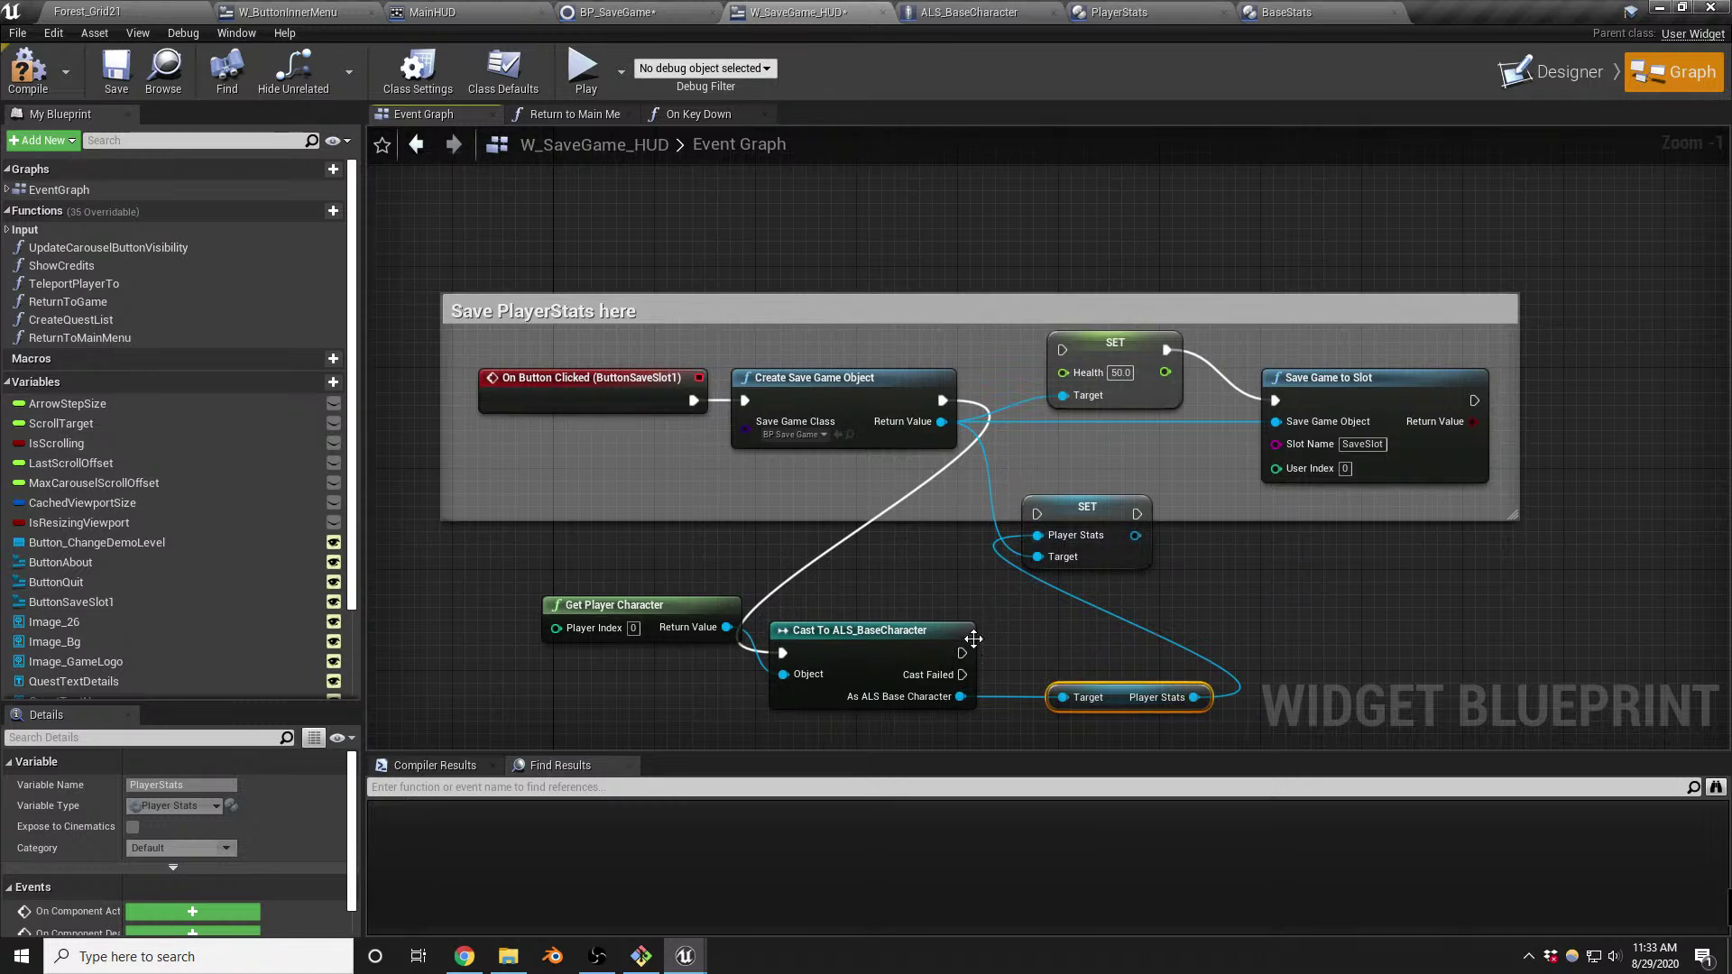
{"action": "left_click_drag", "start_coordinate": [961, 652], "coordinate": [1028, 521]}
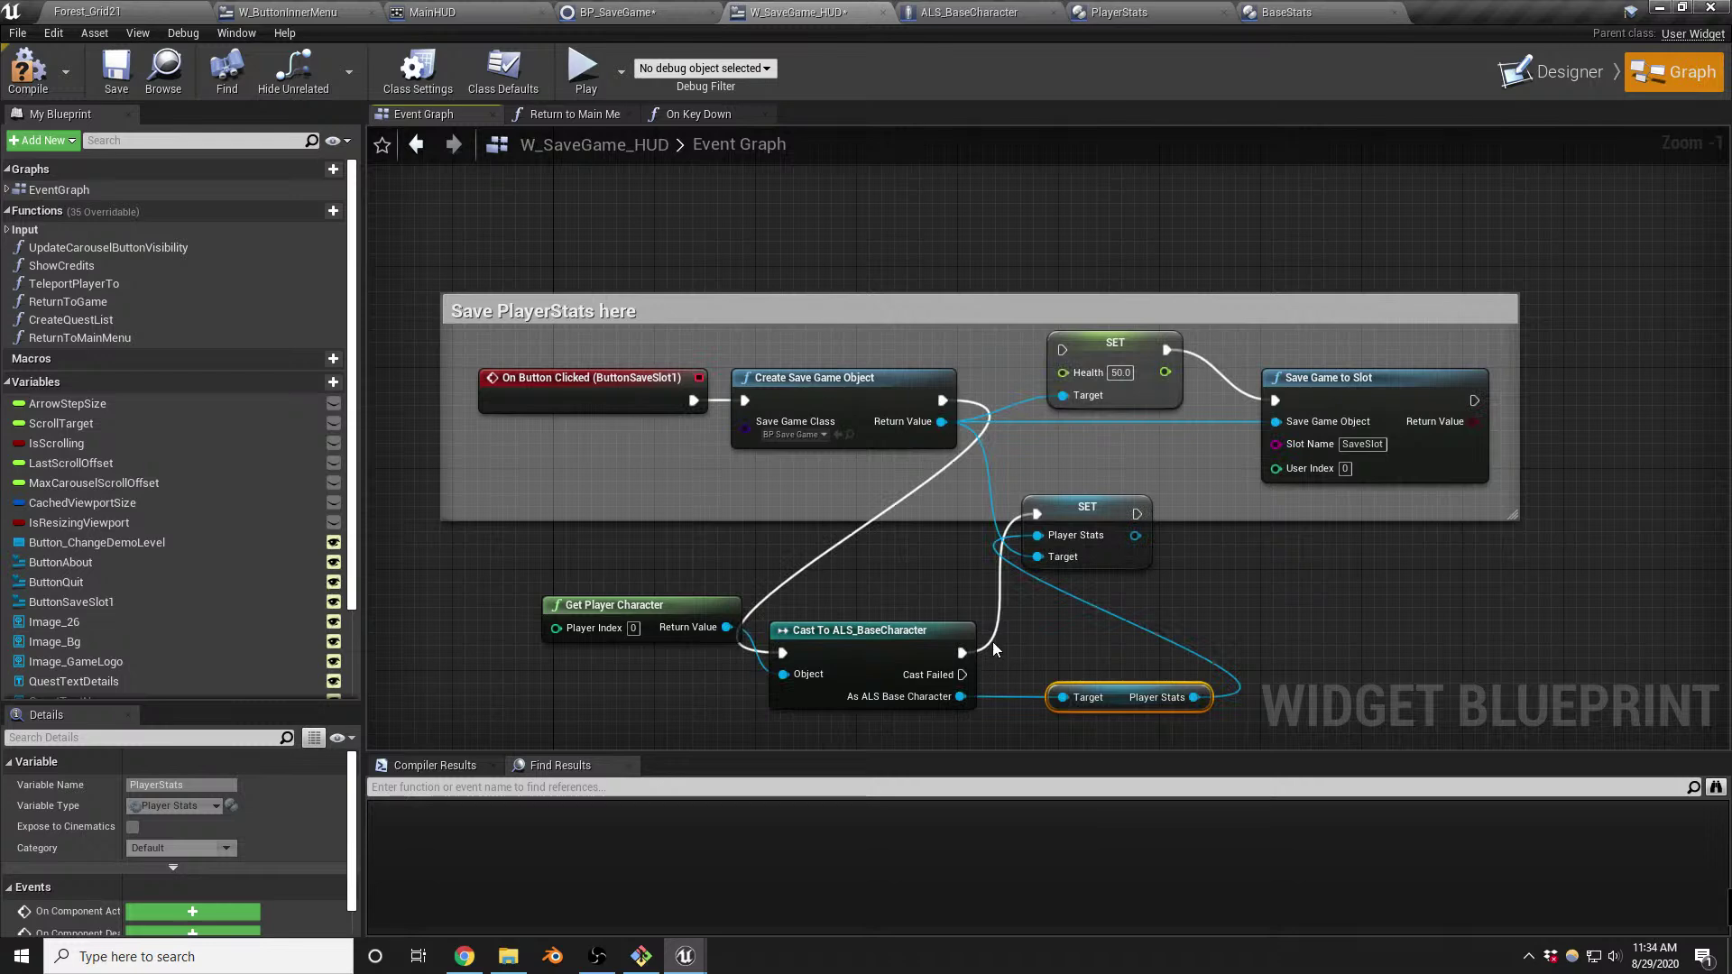
Tidy the new nodes, connect the Player Stats setter's execution to Save Game to Slot, and save all assets
{"action": "left_click_drag", "start_coordinate": [1118, 704], "coordinate": [953, 644]}
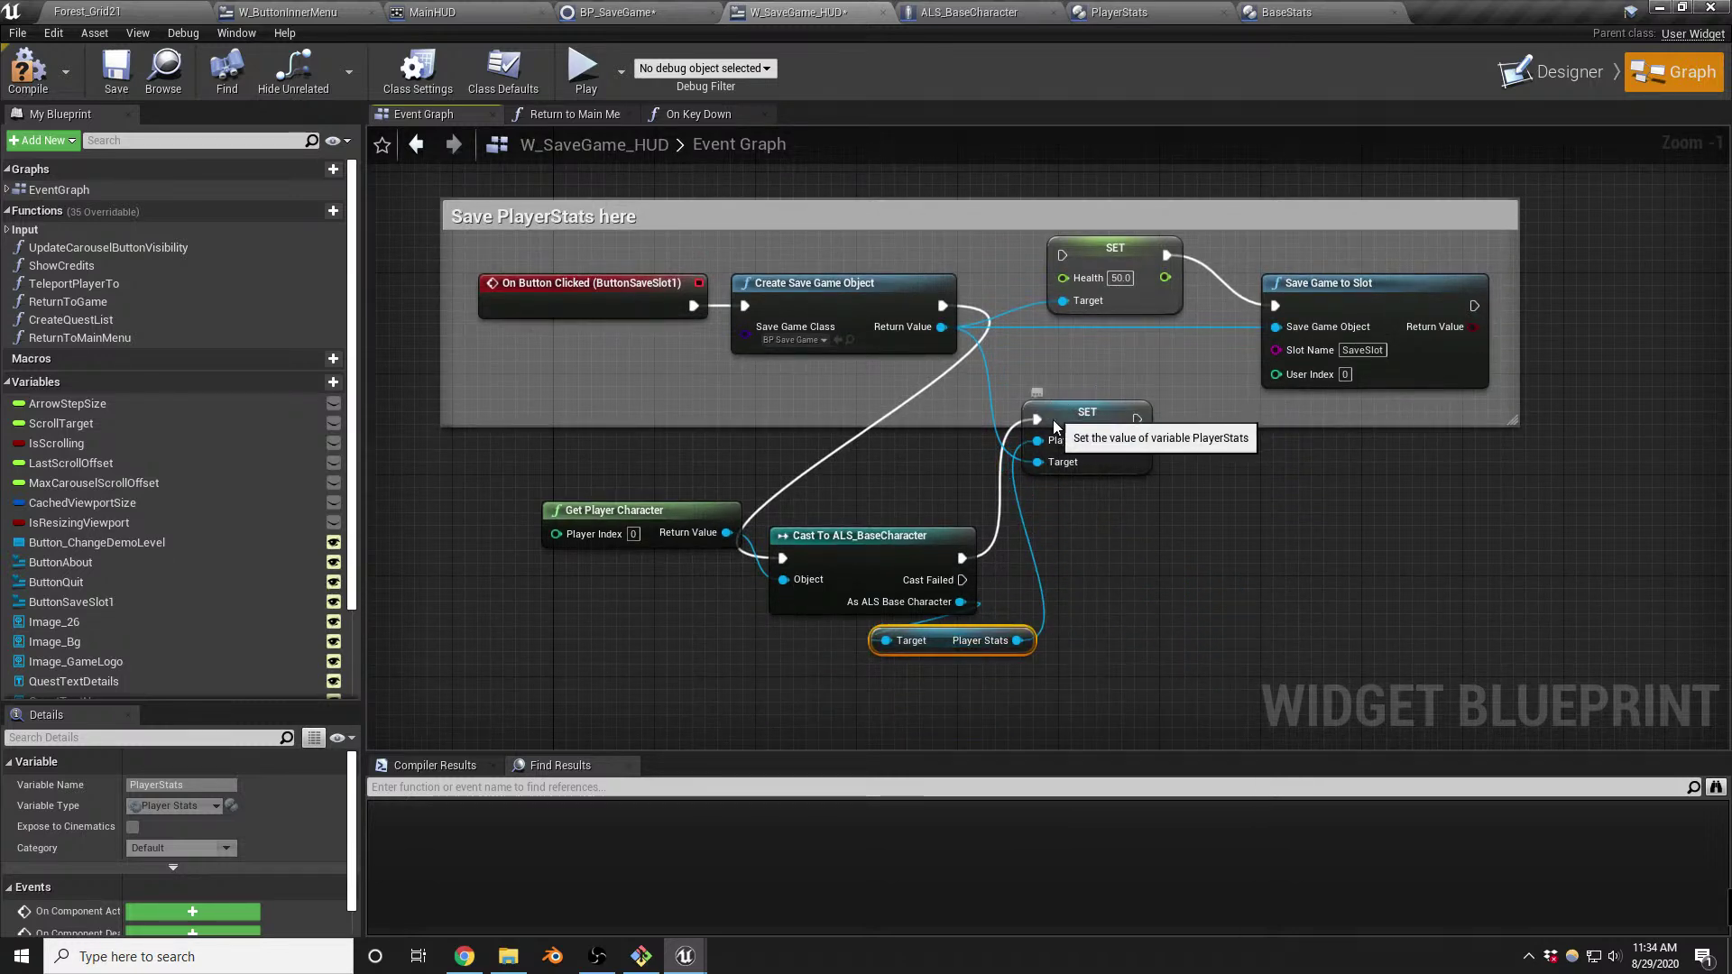
{"action": "left_click_drag", "start_coordinate": [1054, 410], "coordinate": [1104, 523]}
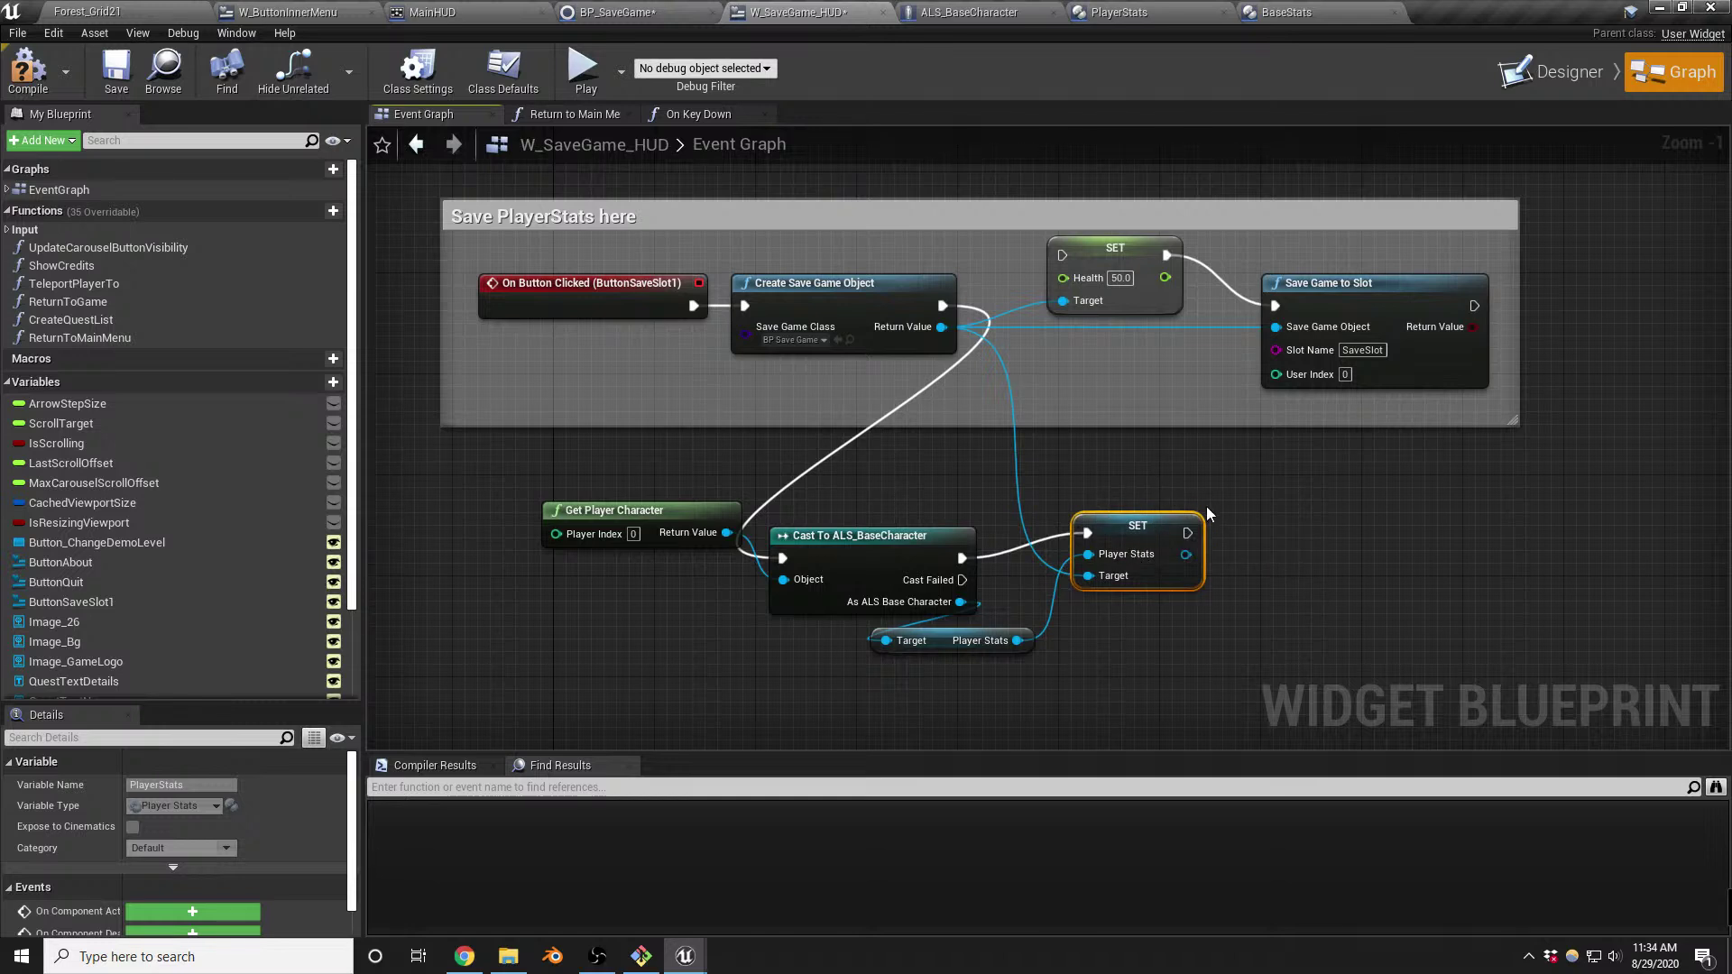
{"action": "left_click_drag", "start_coordinate": [1187, 532], "coordinate": [1274, 305]}
{"action": "left_click_drag", "start_coordinate": [898, 539], "coordinate": [912, 512]}
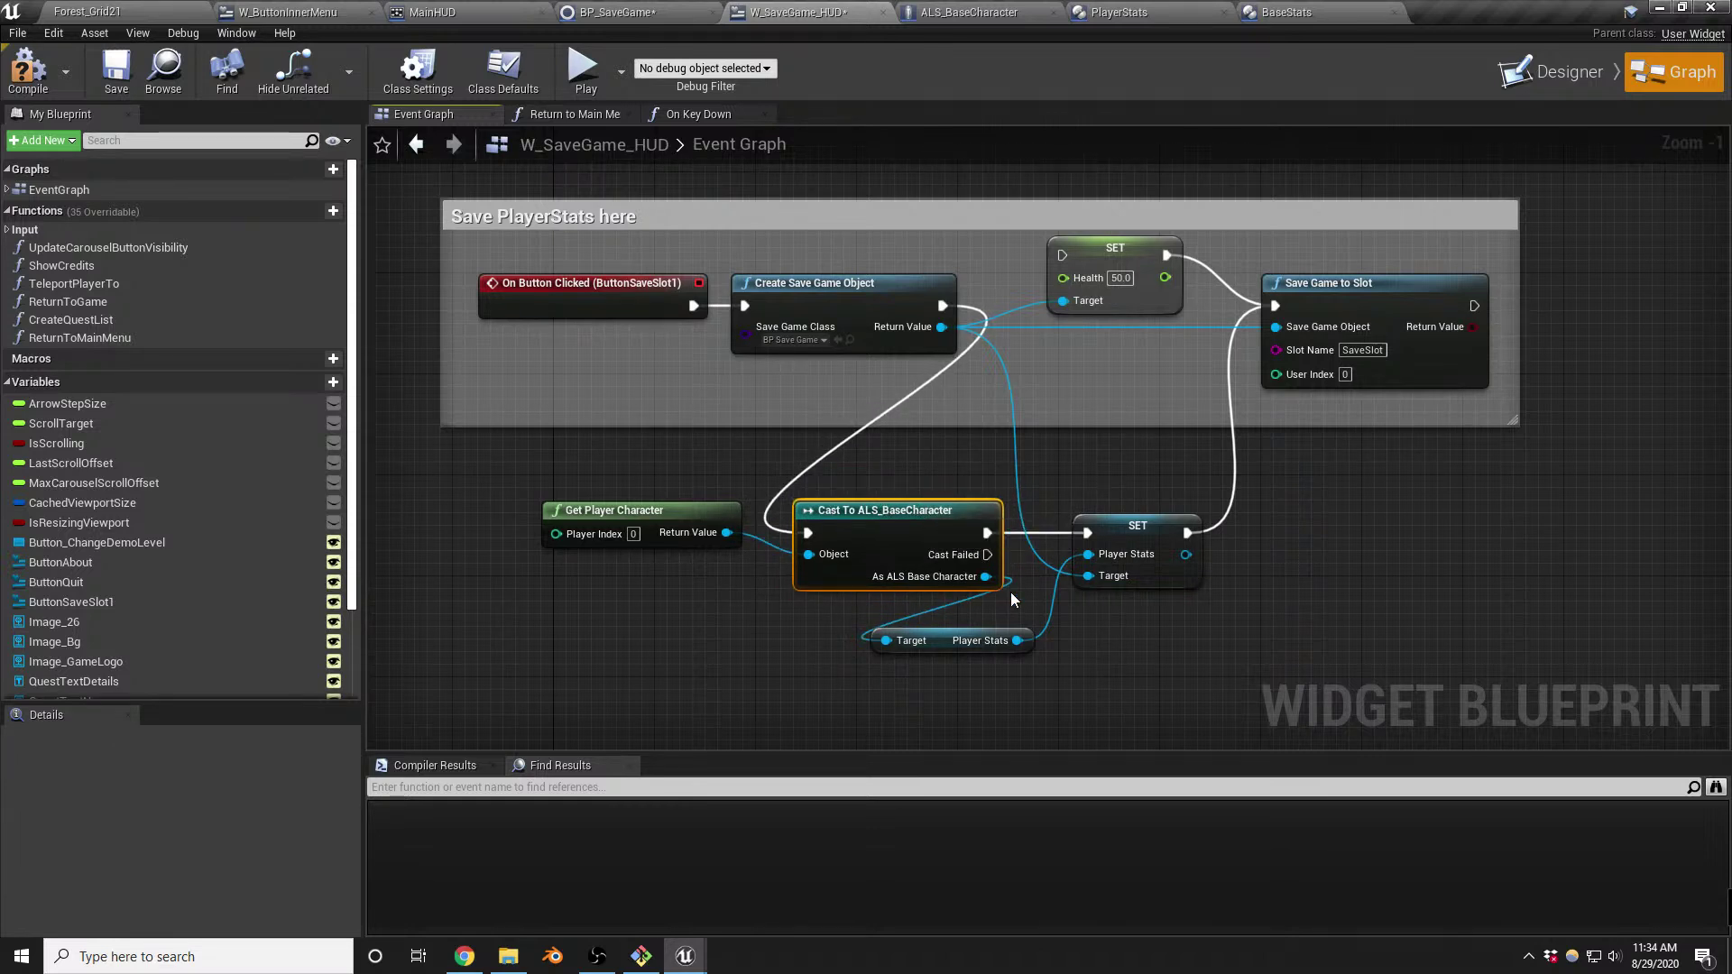
{"action": "left_click_drag", "start_coordinate": [933, 641], "coordinate": [927, 619]}
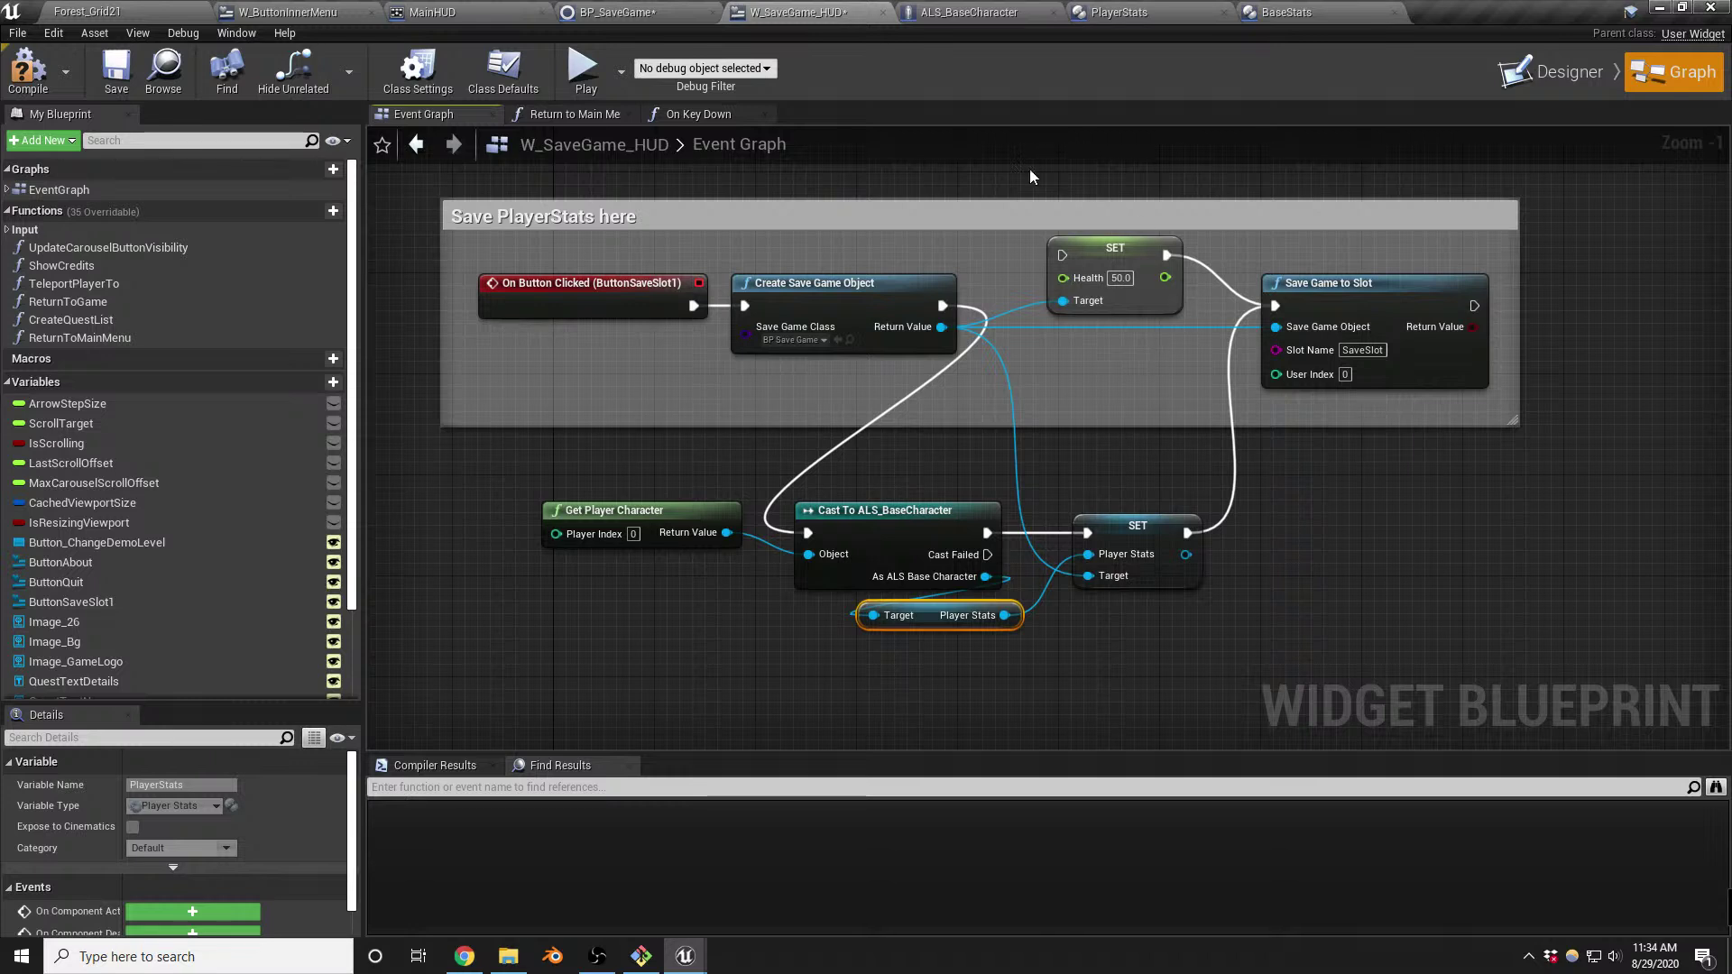
{"action": "key", "text": "ctrl+shift+s"}
Examine the Increment Health Stat logic for health, thirst and stamina in PlayerStats, and close the PlayerStats and ALS_BaseCharacter blueprints
{"action": "left_click", "coordinate": [1118, 12]}
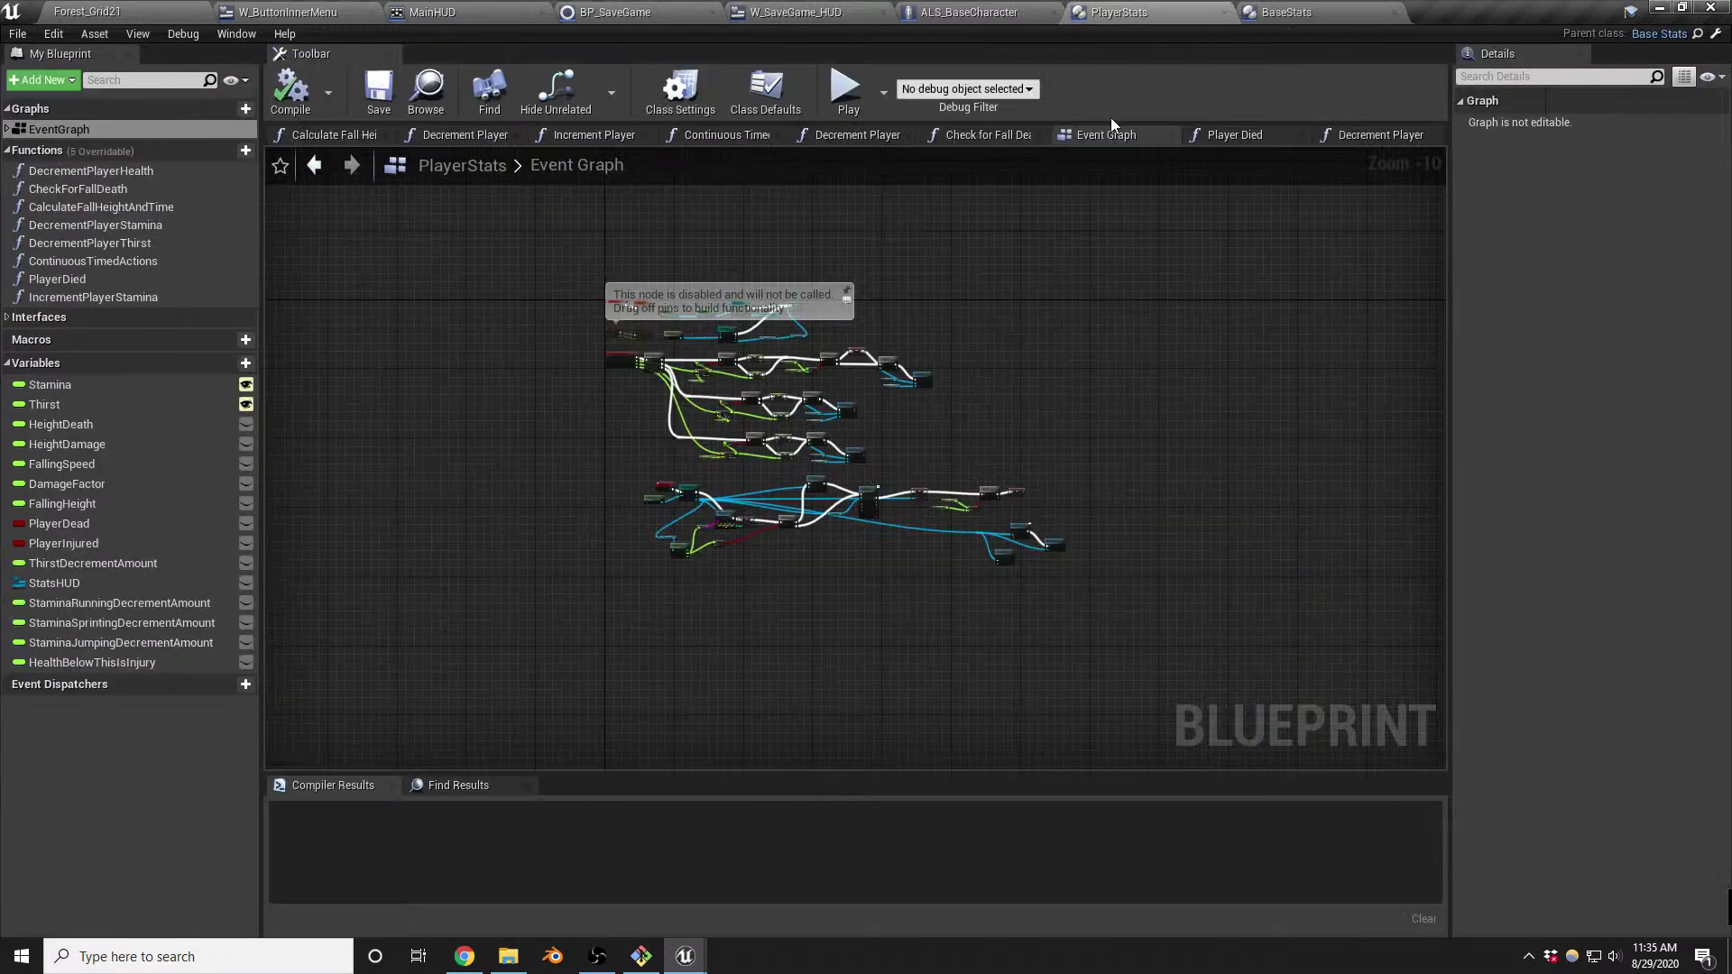
{"action": "scroll", "coordinate": [676, 363], "scroll_direction": "up", "scroll_amount": 10}
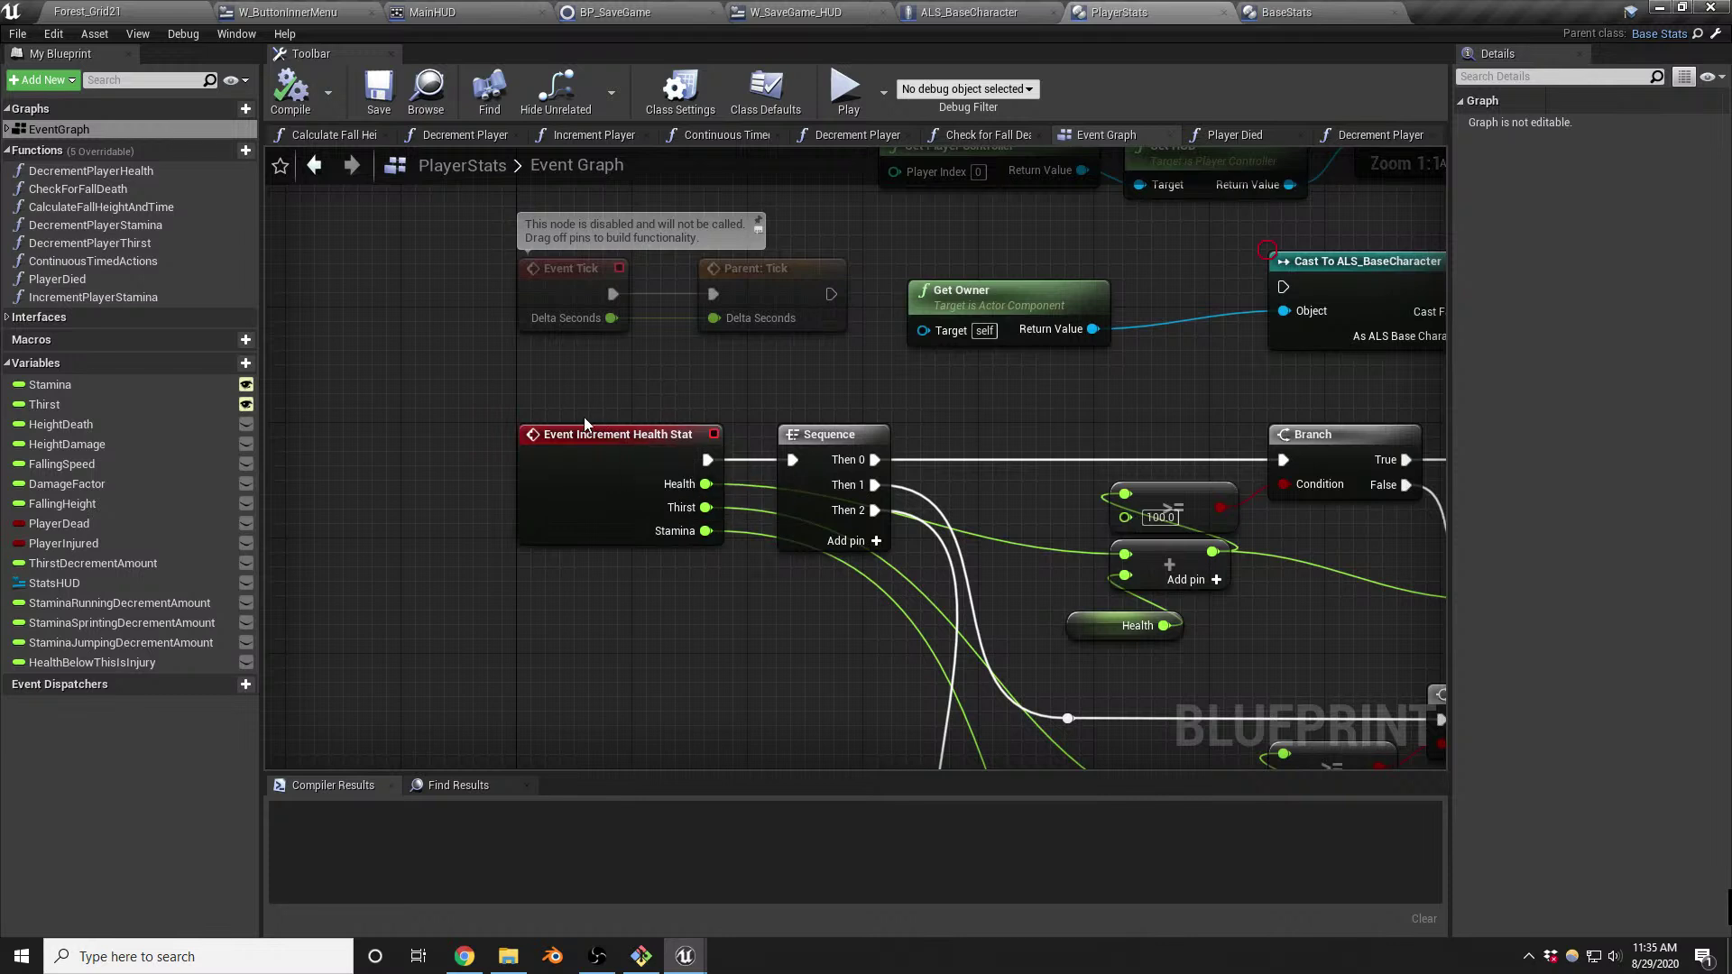
{"action": "right_click_drag", "start_coordinate": [661, 448], "coordinate": [610, 428]}
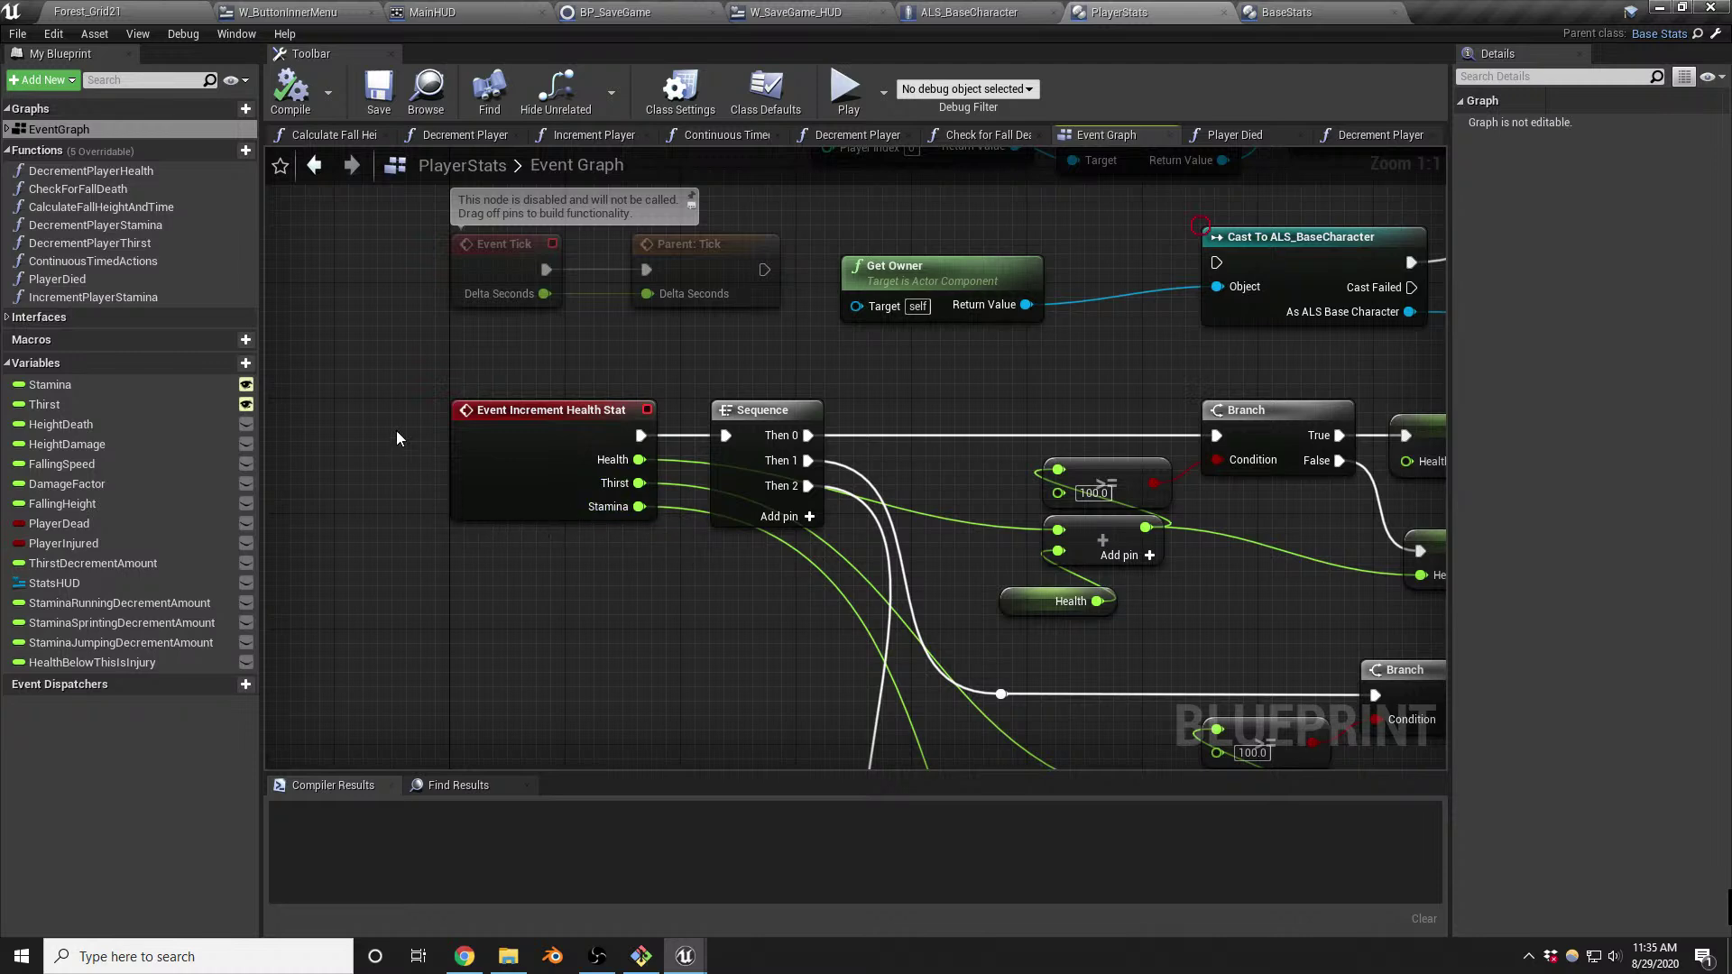
{"action": "scroll", "coordinate": [397, 431], "scroll_direction": "down", "scroll_amount": 2}
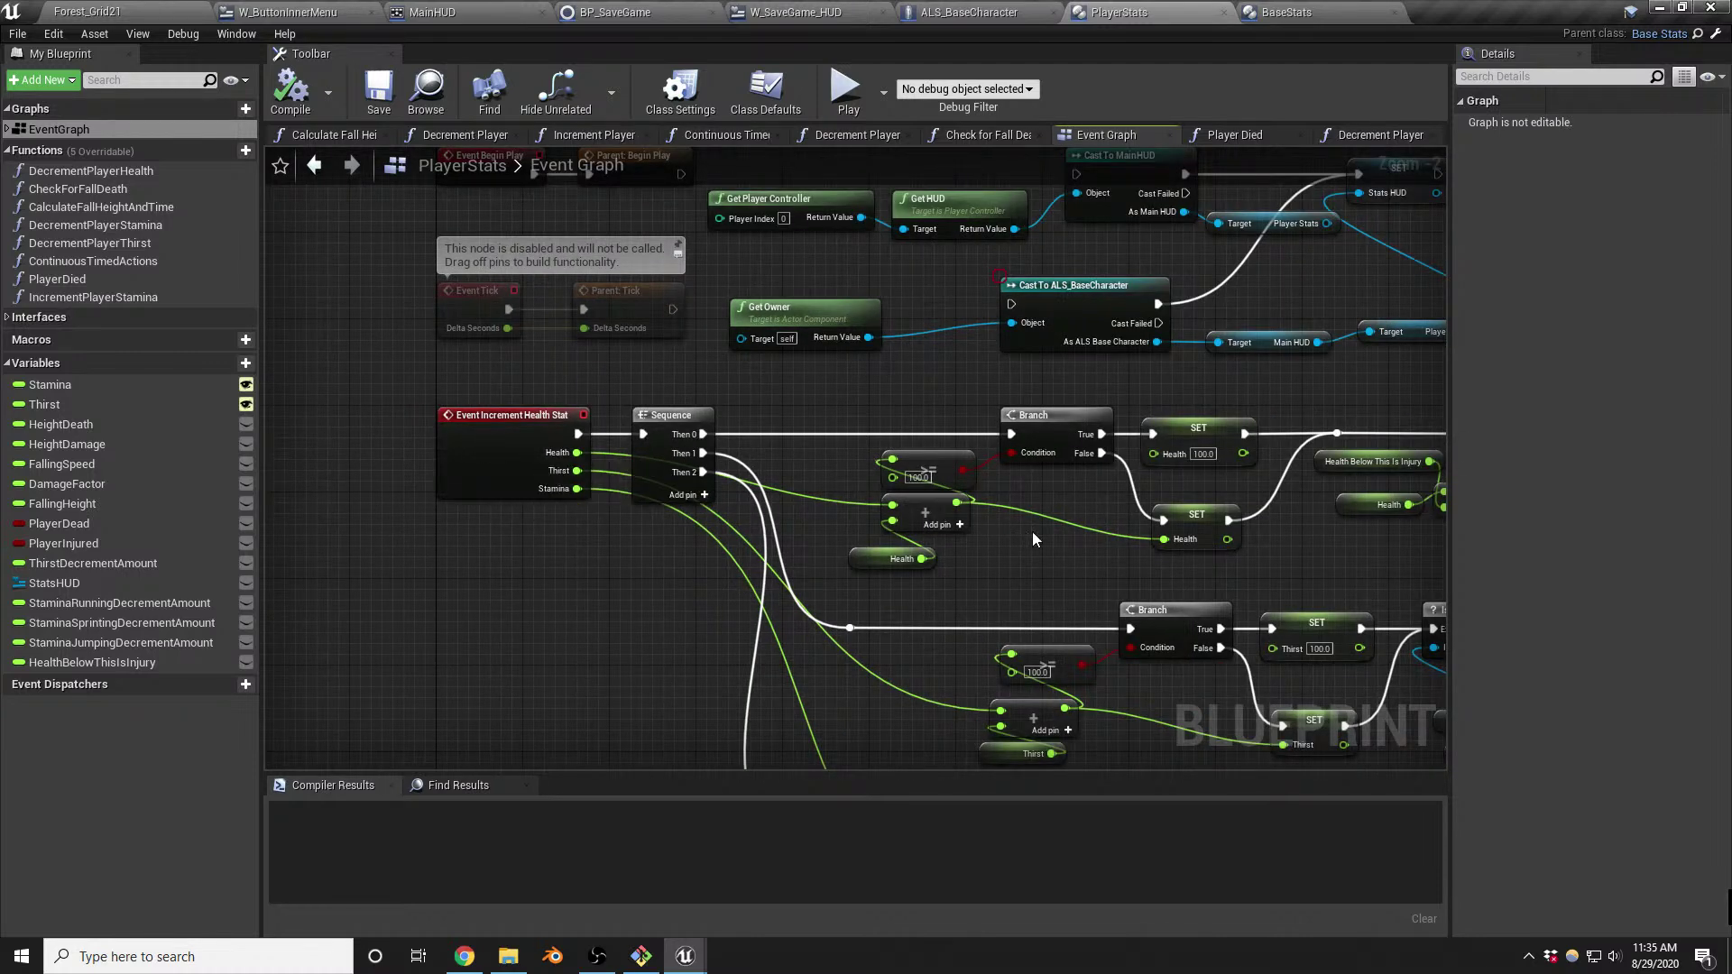
{"action": "right_click_drag", "start_coordinate": [1014, 532], "coordinate": [779, 509]}
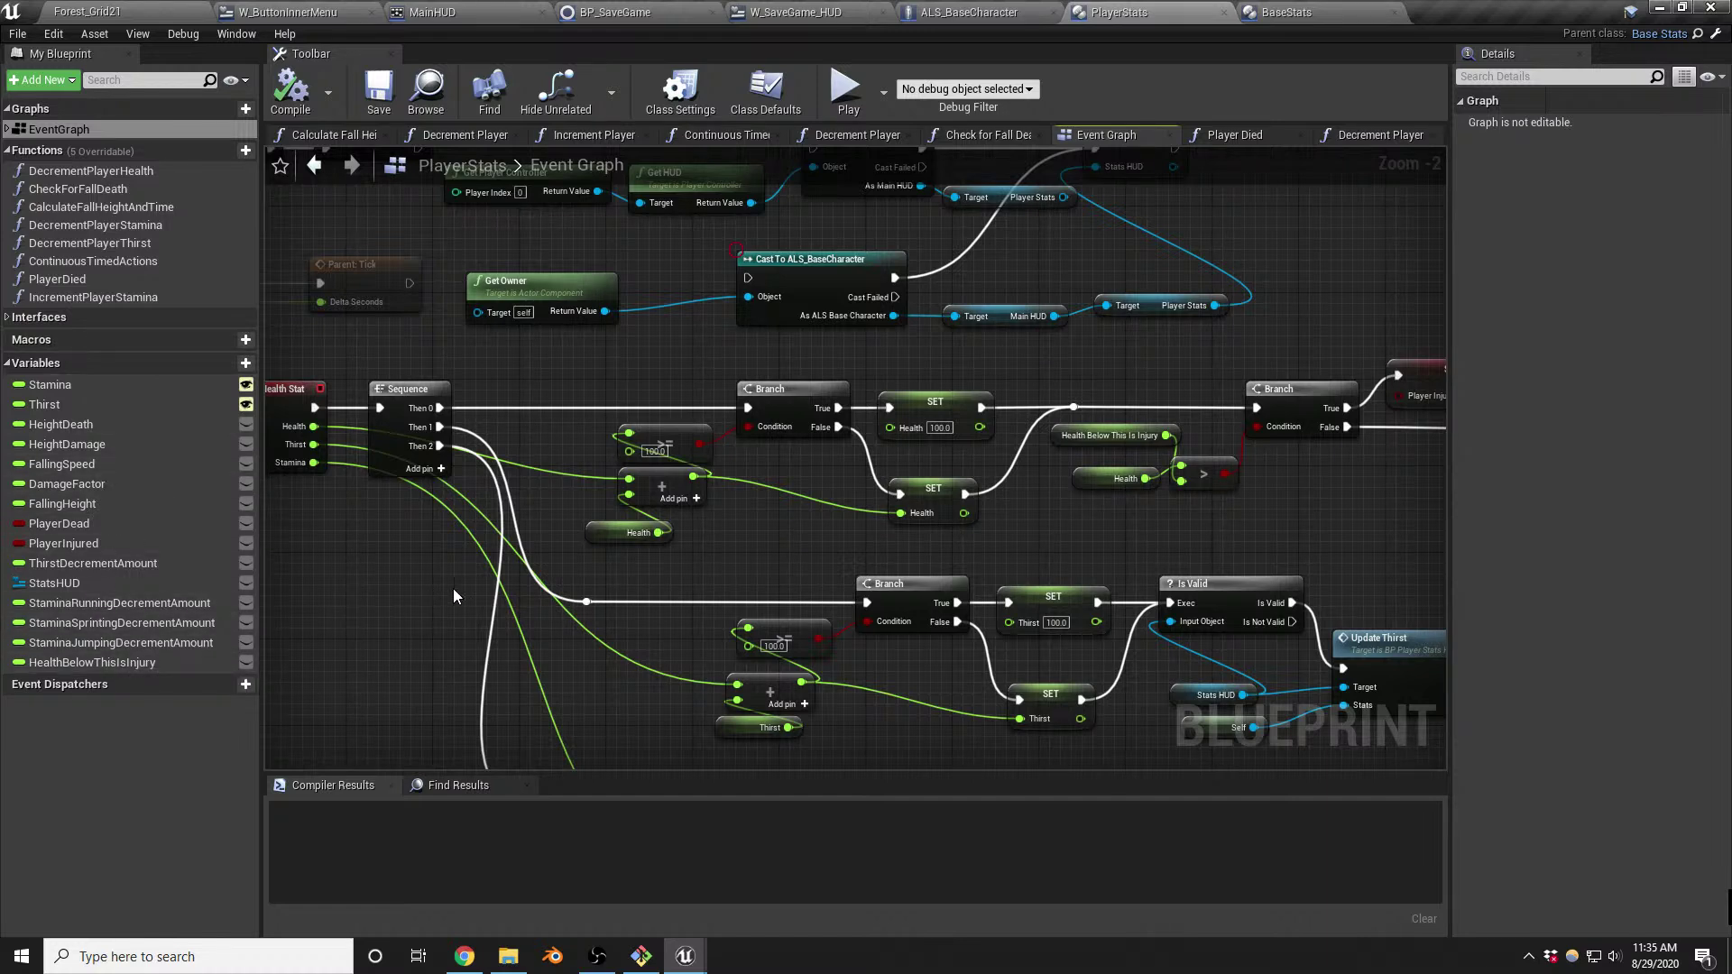
{"action": "right_click_drag", "start_coordinate": [431, 588], "coordinate": [664, 590]}
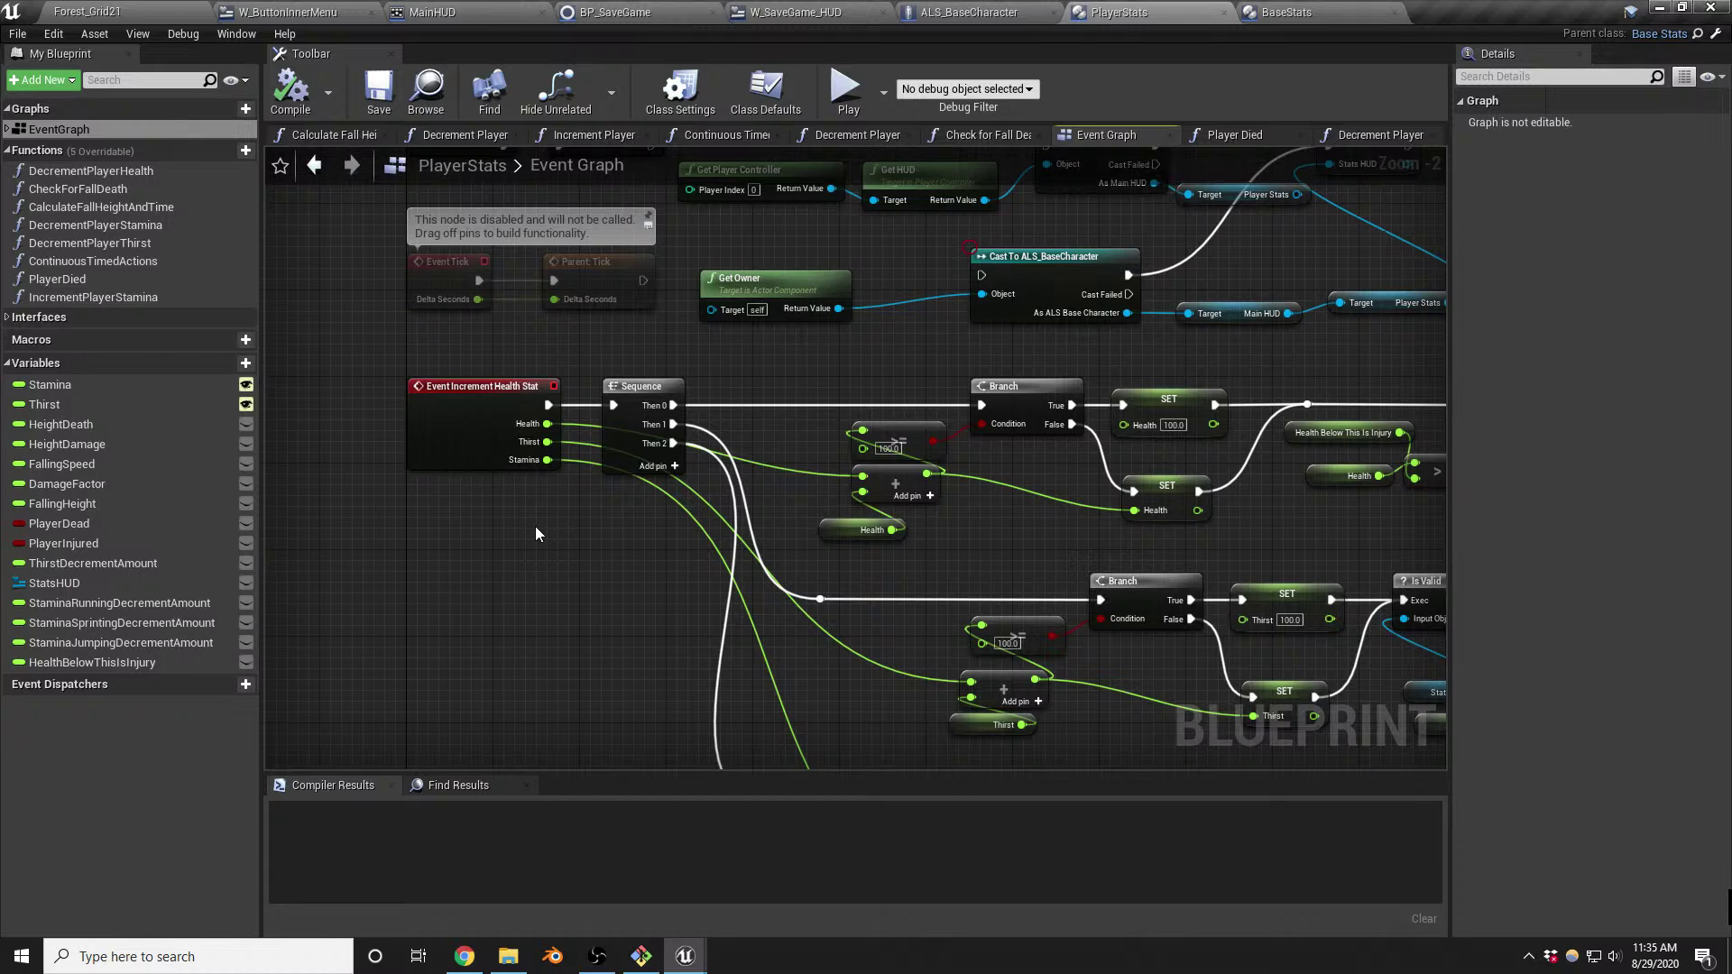
{"action": "right_click_drag", "start_coordinate": [643, 584], "coordinate": [614, 328]}
{"action": "scroll", "coordinate": [552, 467], "scroll_direction": "down", "scroll_amount": 1}
{"action": "right_click_drag", "start_coordinate": [550, 469], "coordinate": [462, 554]}
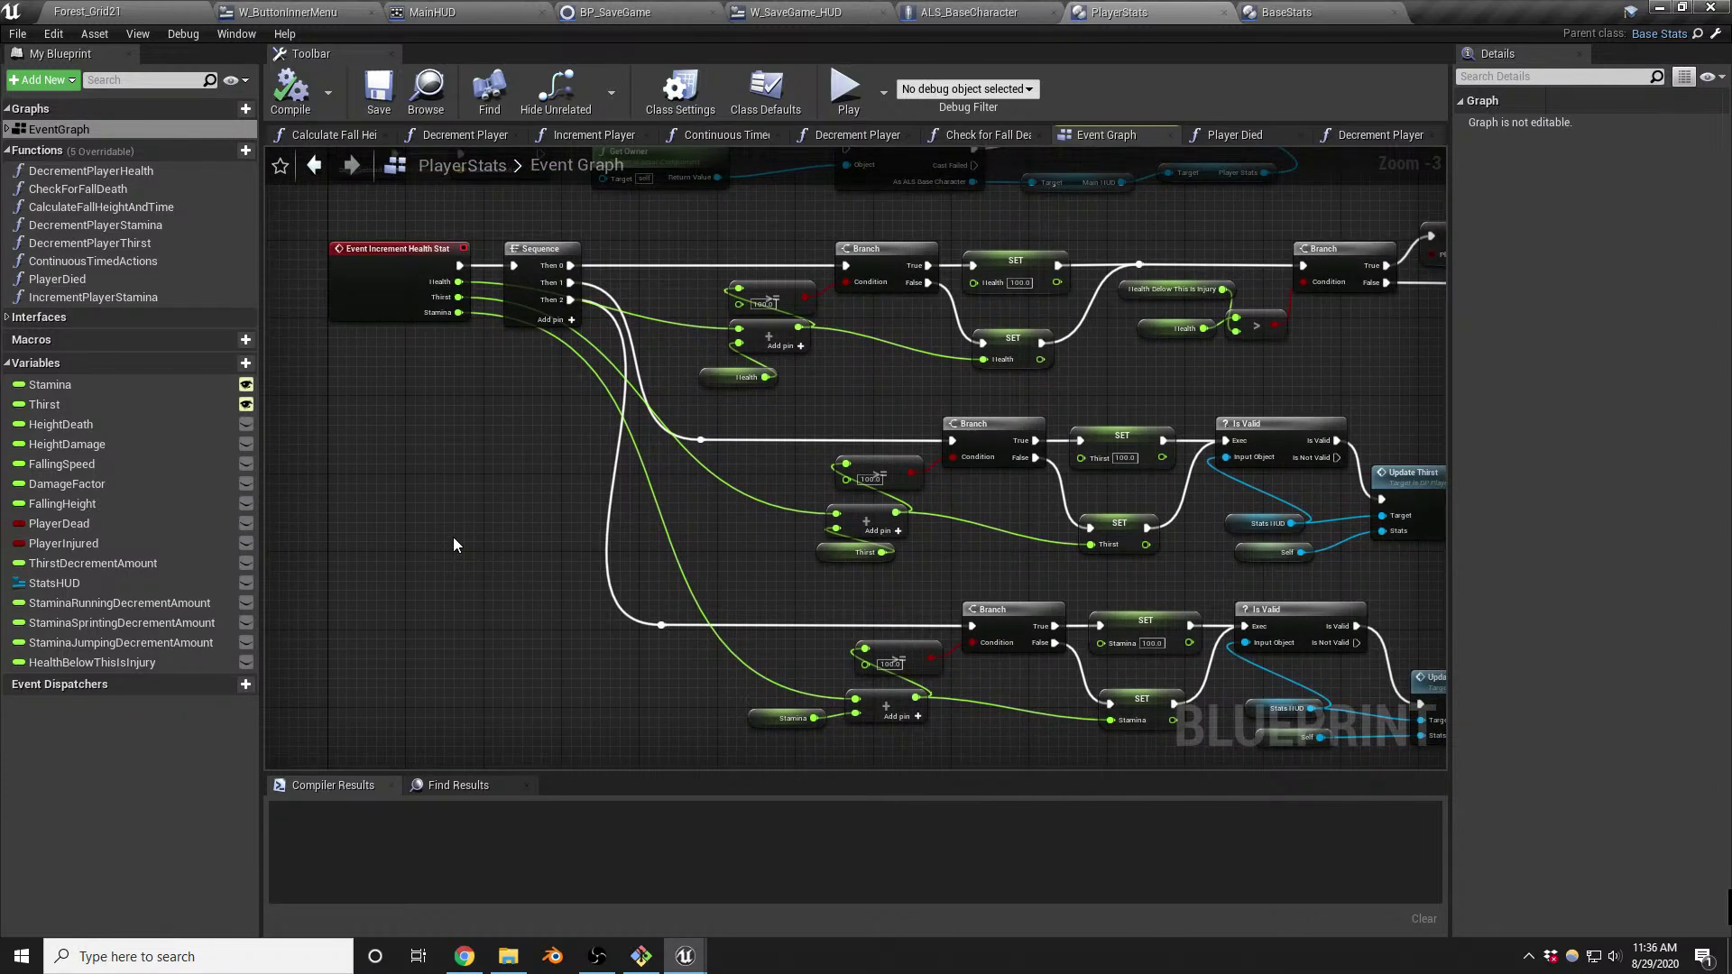
{"action": "right_click_drag", "start_coordinate": [644, 467], "coordinate": [573, 512]}
{"action": "mouse_move", "coordinate": [1257, 440]}
{"action": "right_mouse_down"}
{"action": "mouse_move", "coordinate": [1225, 350]}
{"action": "mouse_move", "coordinate": [943, 351]}
{"action": "right_mouse_up"}
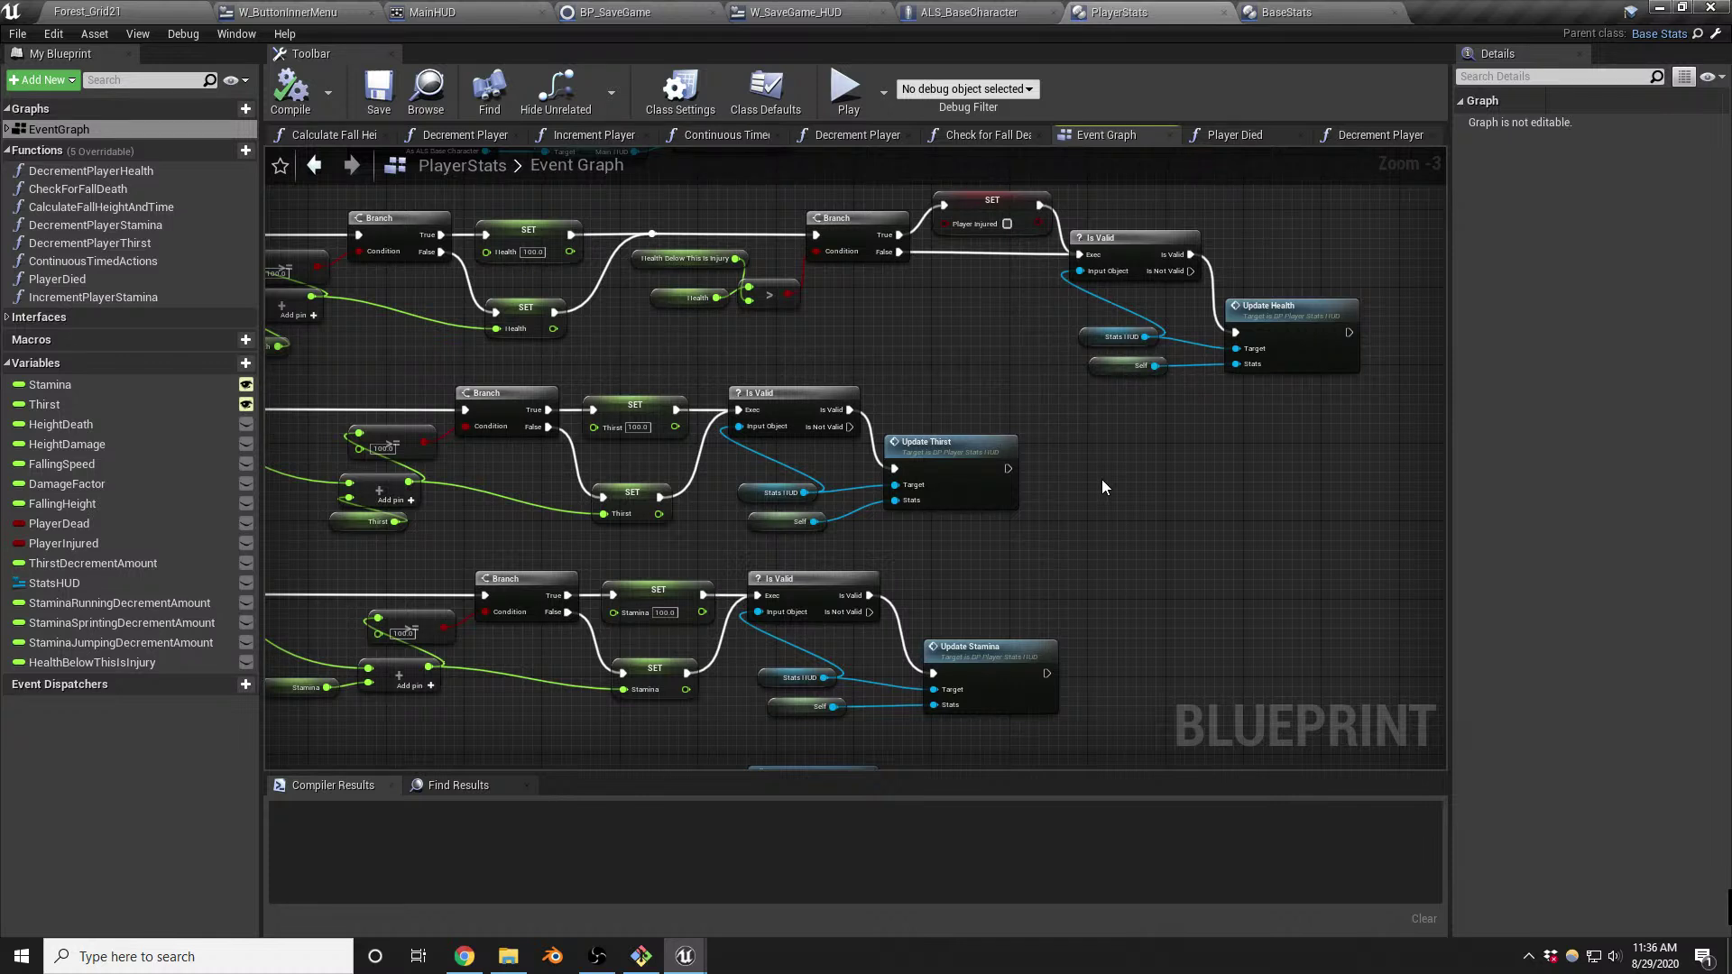
{"action": "key", "text": "XF86AudioLowerVolume"}
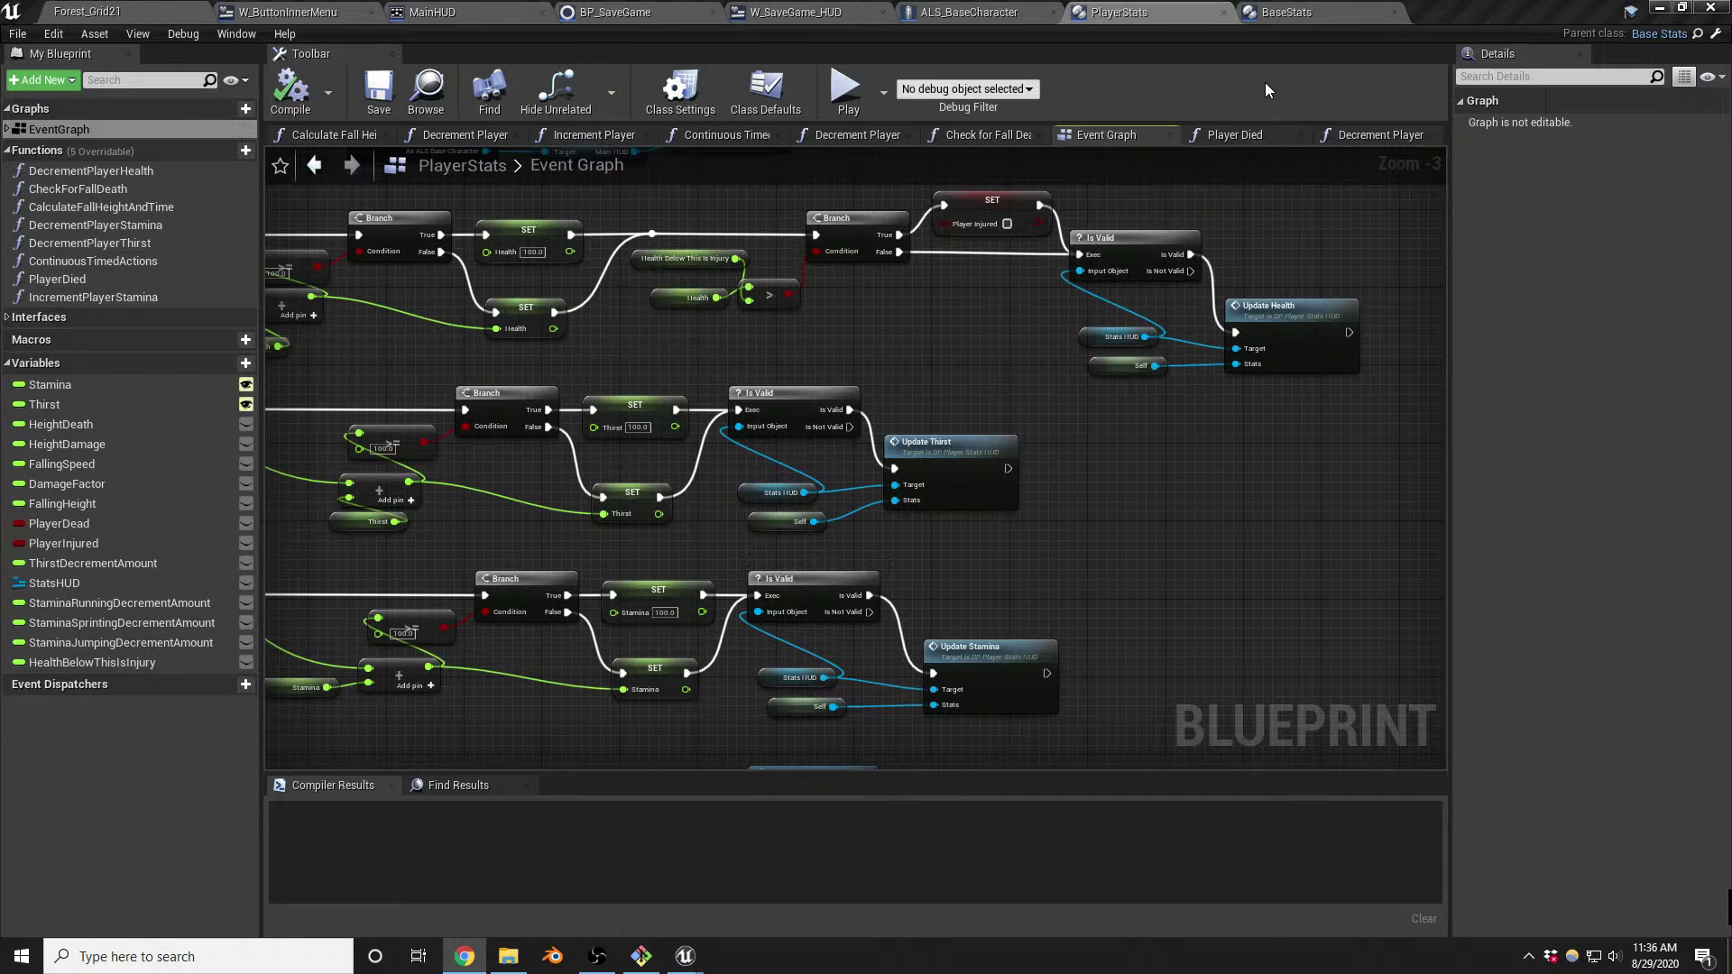
{"action": "left_click", "coordinate": [1224, 13]}
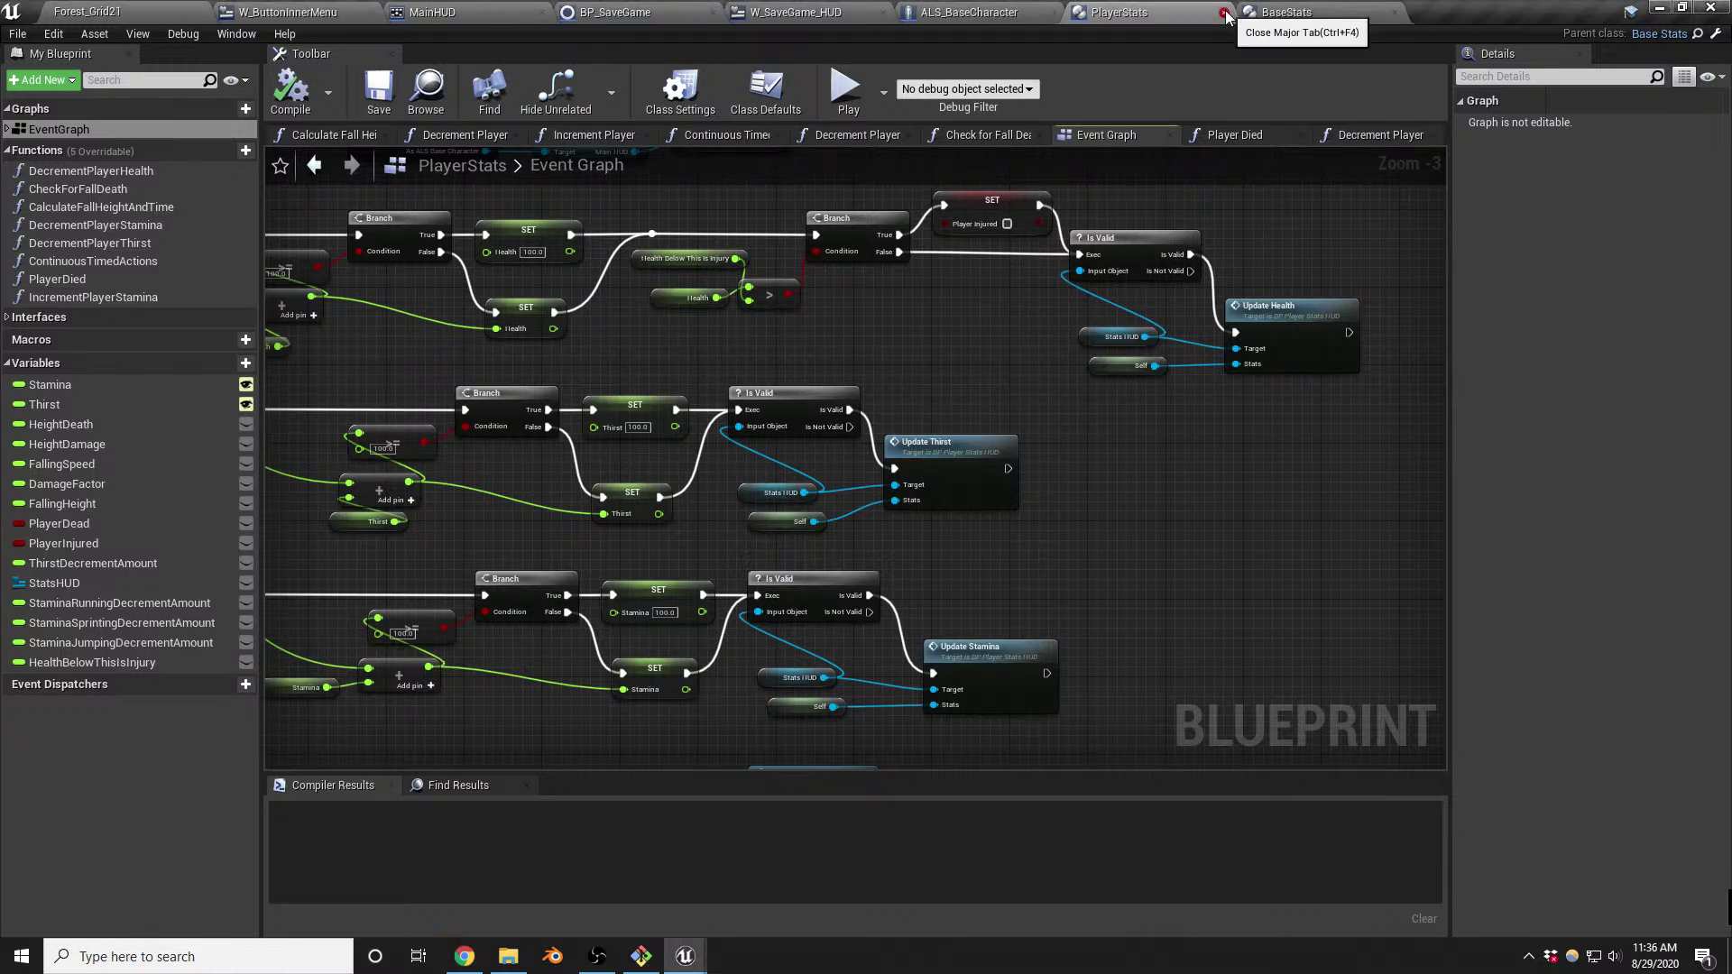
{"action": "left_click", "coordinate": [1054, 13]}
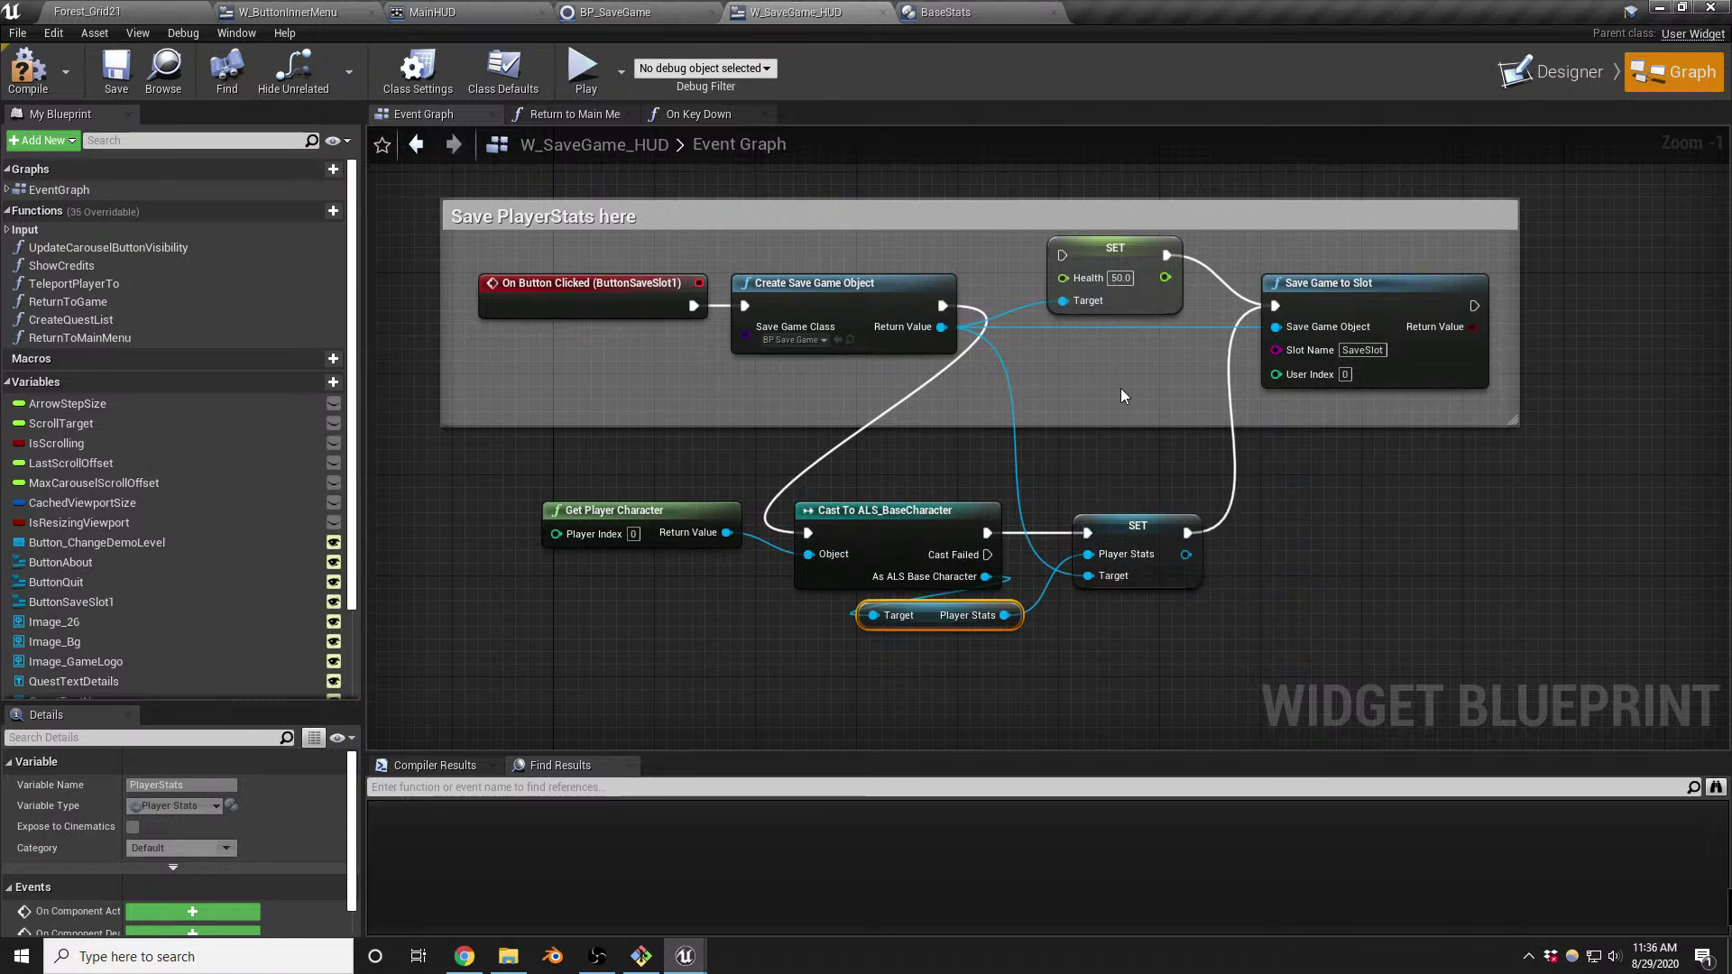
Compile W_SaveGame_HUD and jump to the Player Stats node linked in the compiler results
{"action": "left_click", "coordinate": [1134, 514]}
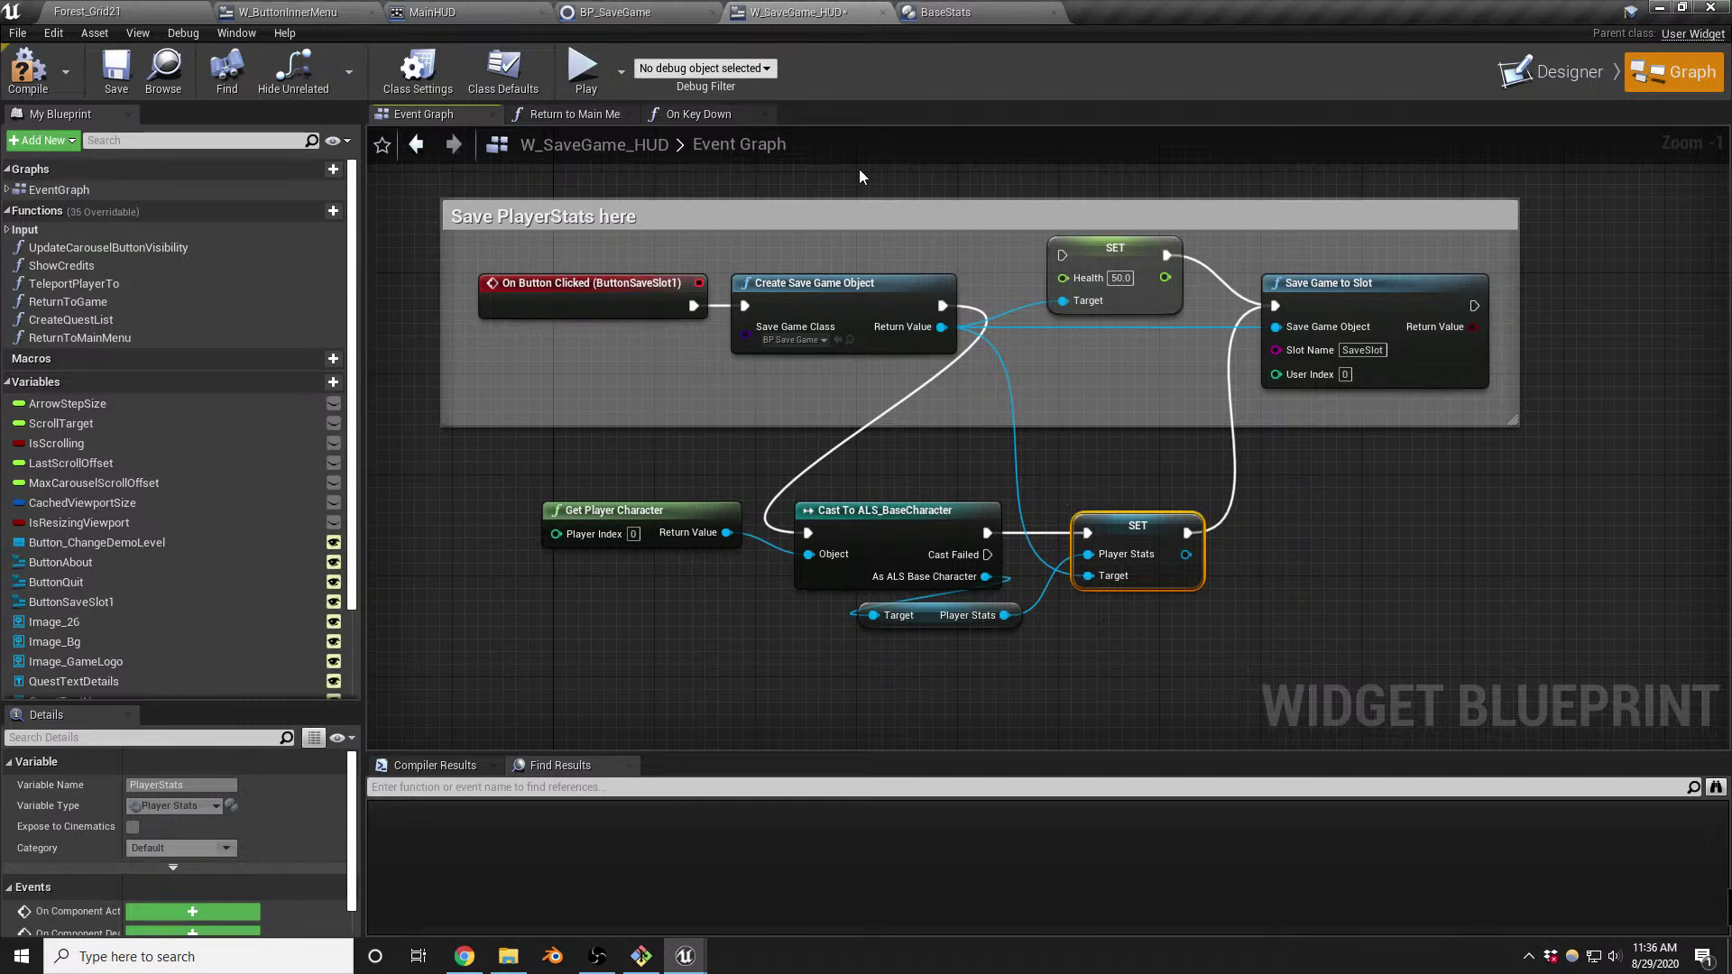
{"action": "left_click", "coordinate": [27, 70]}
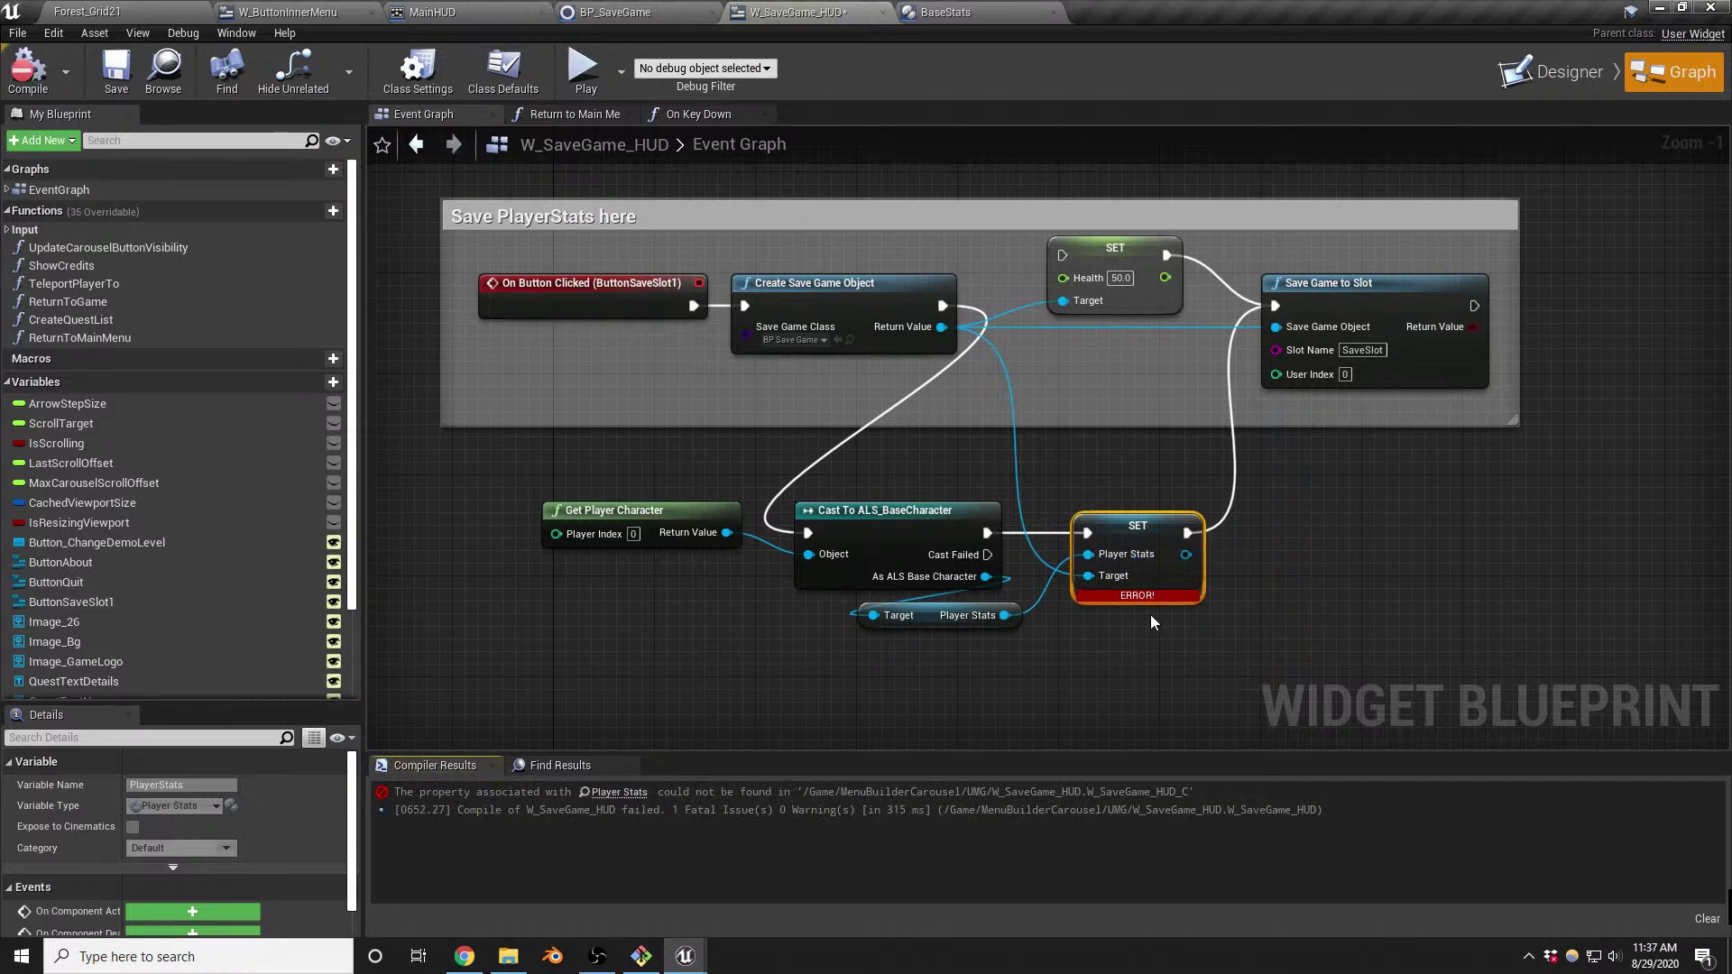
{"action": "left_click", "coordinate": [628, 799]}
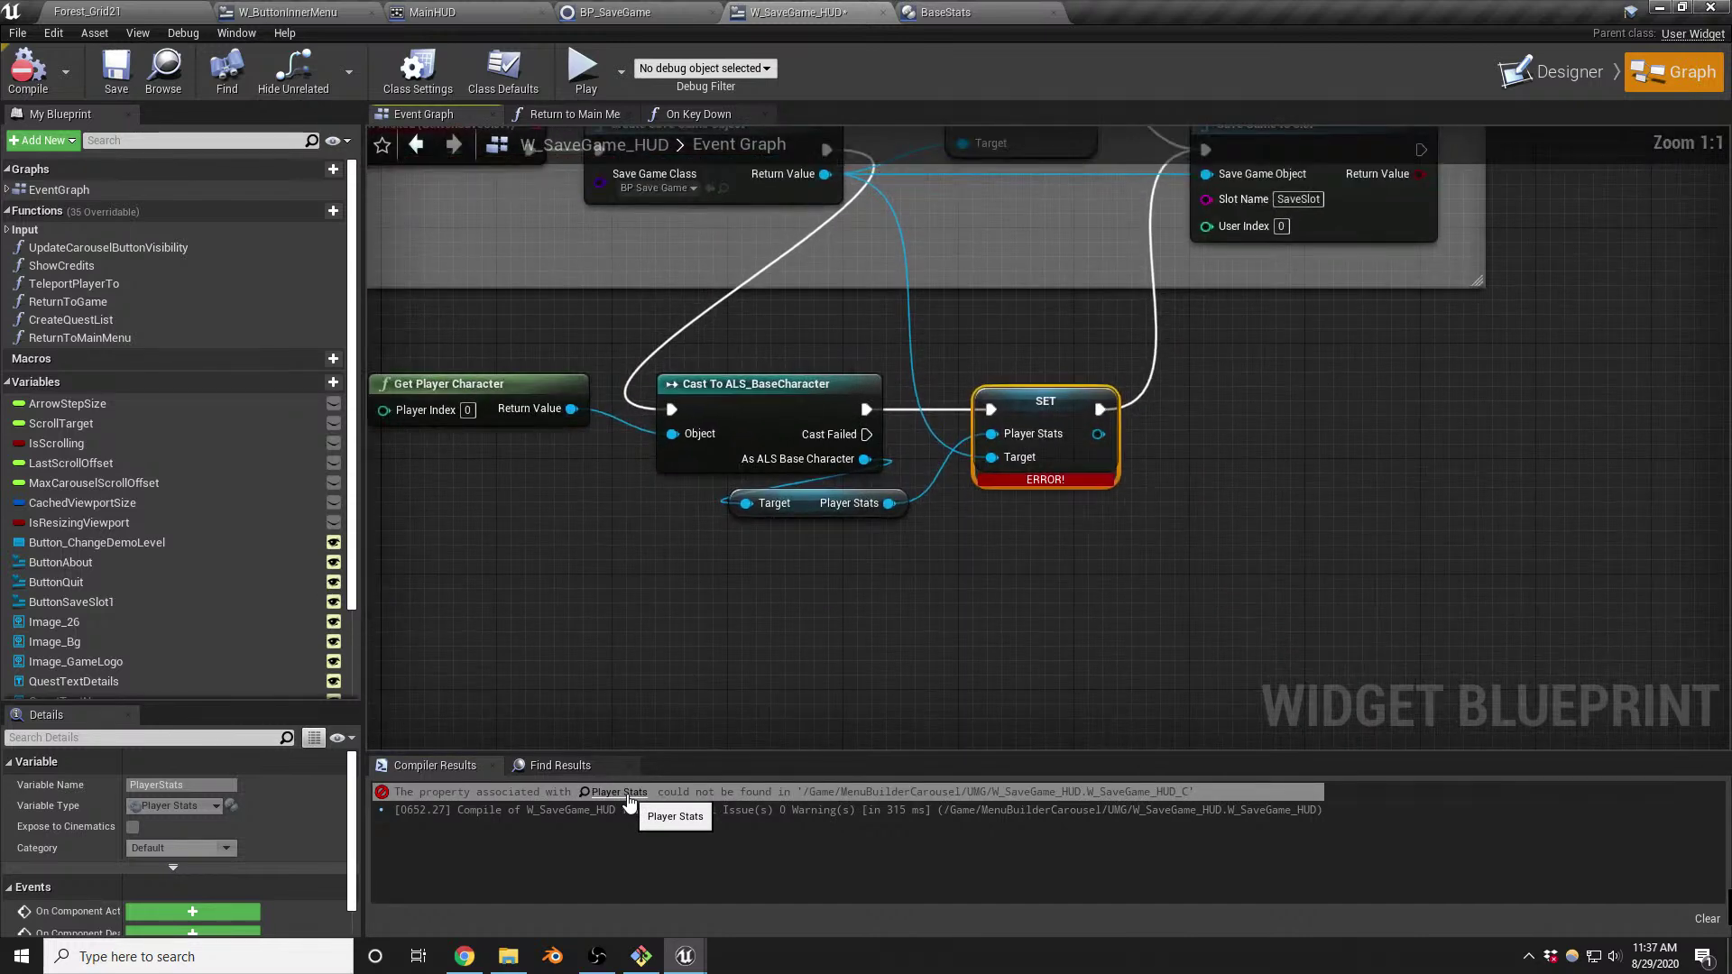
Add a Cast To BP_SaveGame node fed by Create Save Game Object's return value, and recompile BP_SaveGame and W_SaveGame_HUD
{"action": "right_click_drag", "start_coordinate": [1027, 582], "coordinate": [1049, 593]}
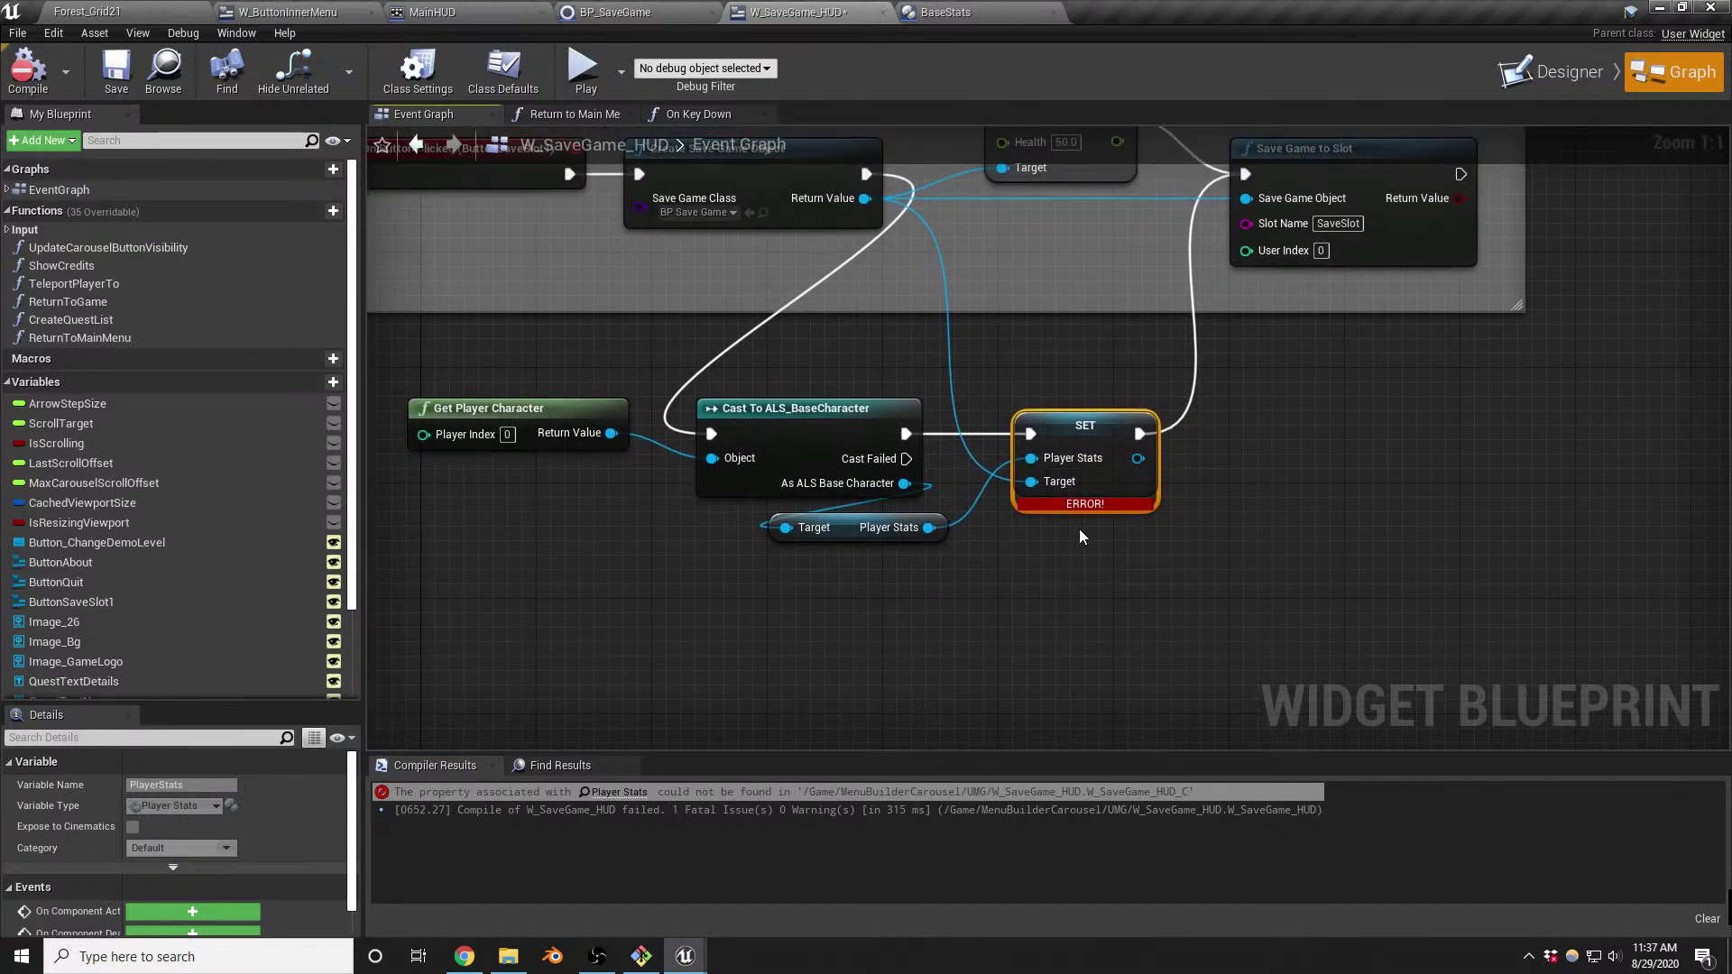
{"action": "right_click_drag", "start_coordinate": [1010, 345], "coordinate": [1016, 430]}
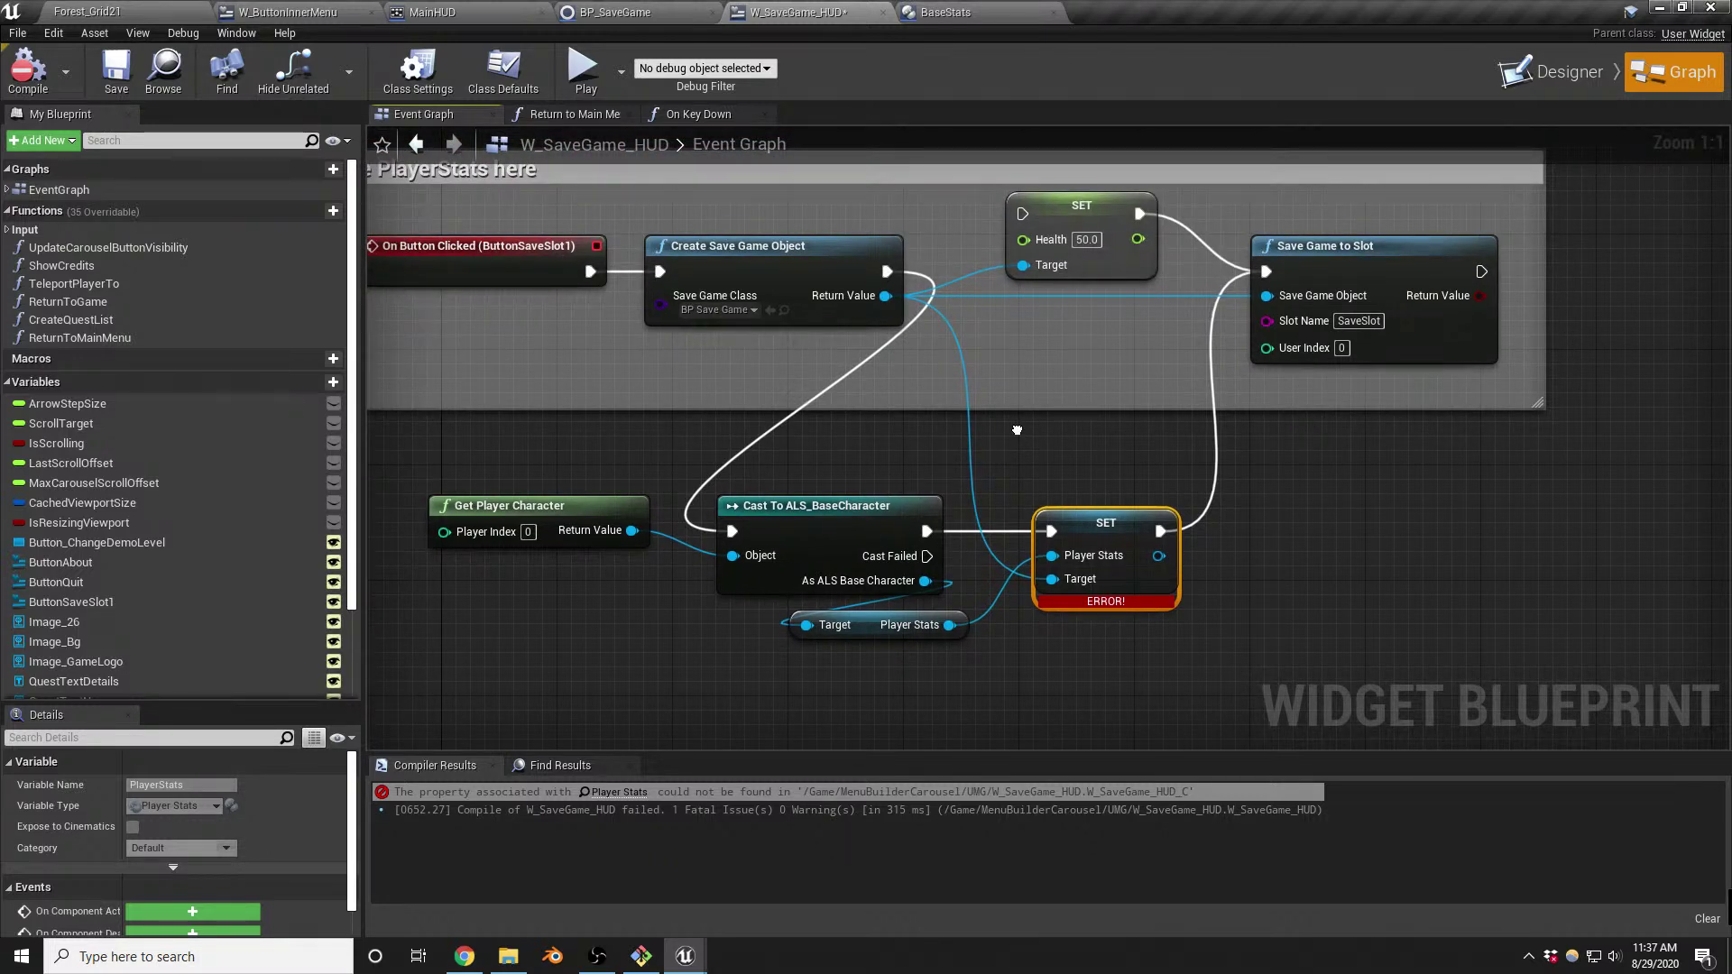
{"action": "left_click_drag", "start_coordinate": [893, 298], "coordinate": [992, 345]}
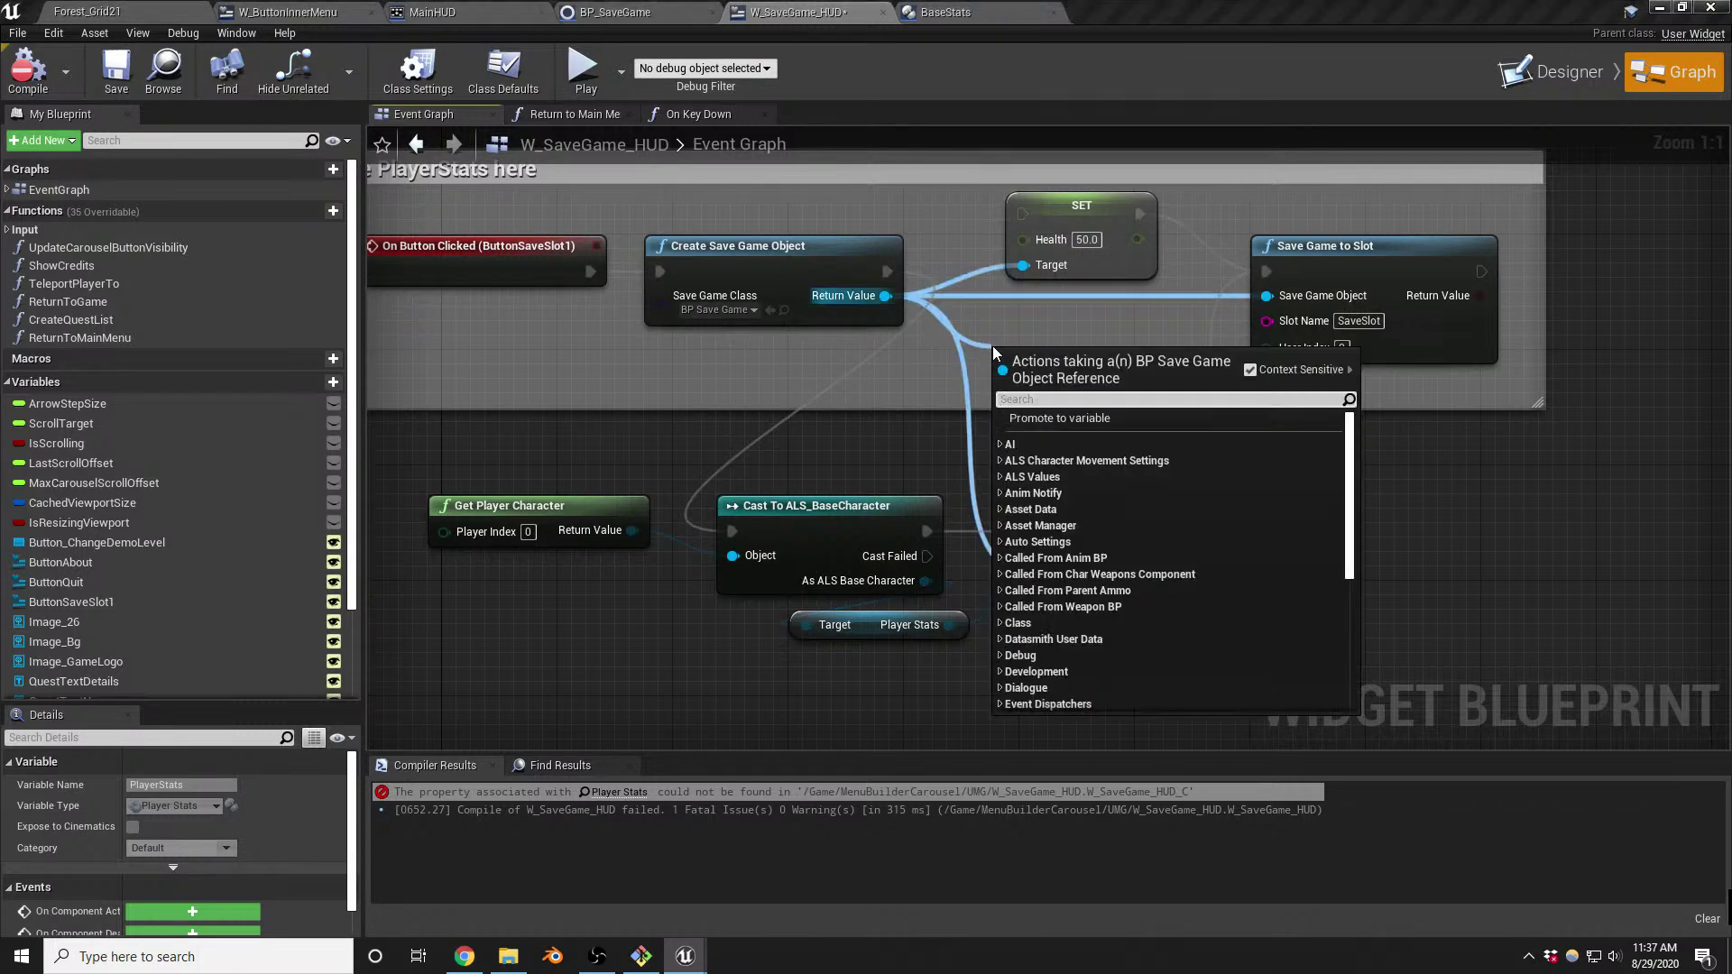
{"action": "type", "text": "cast"}
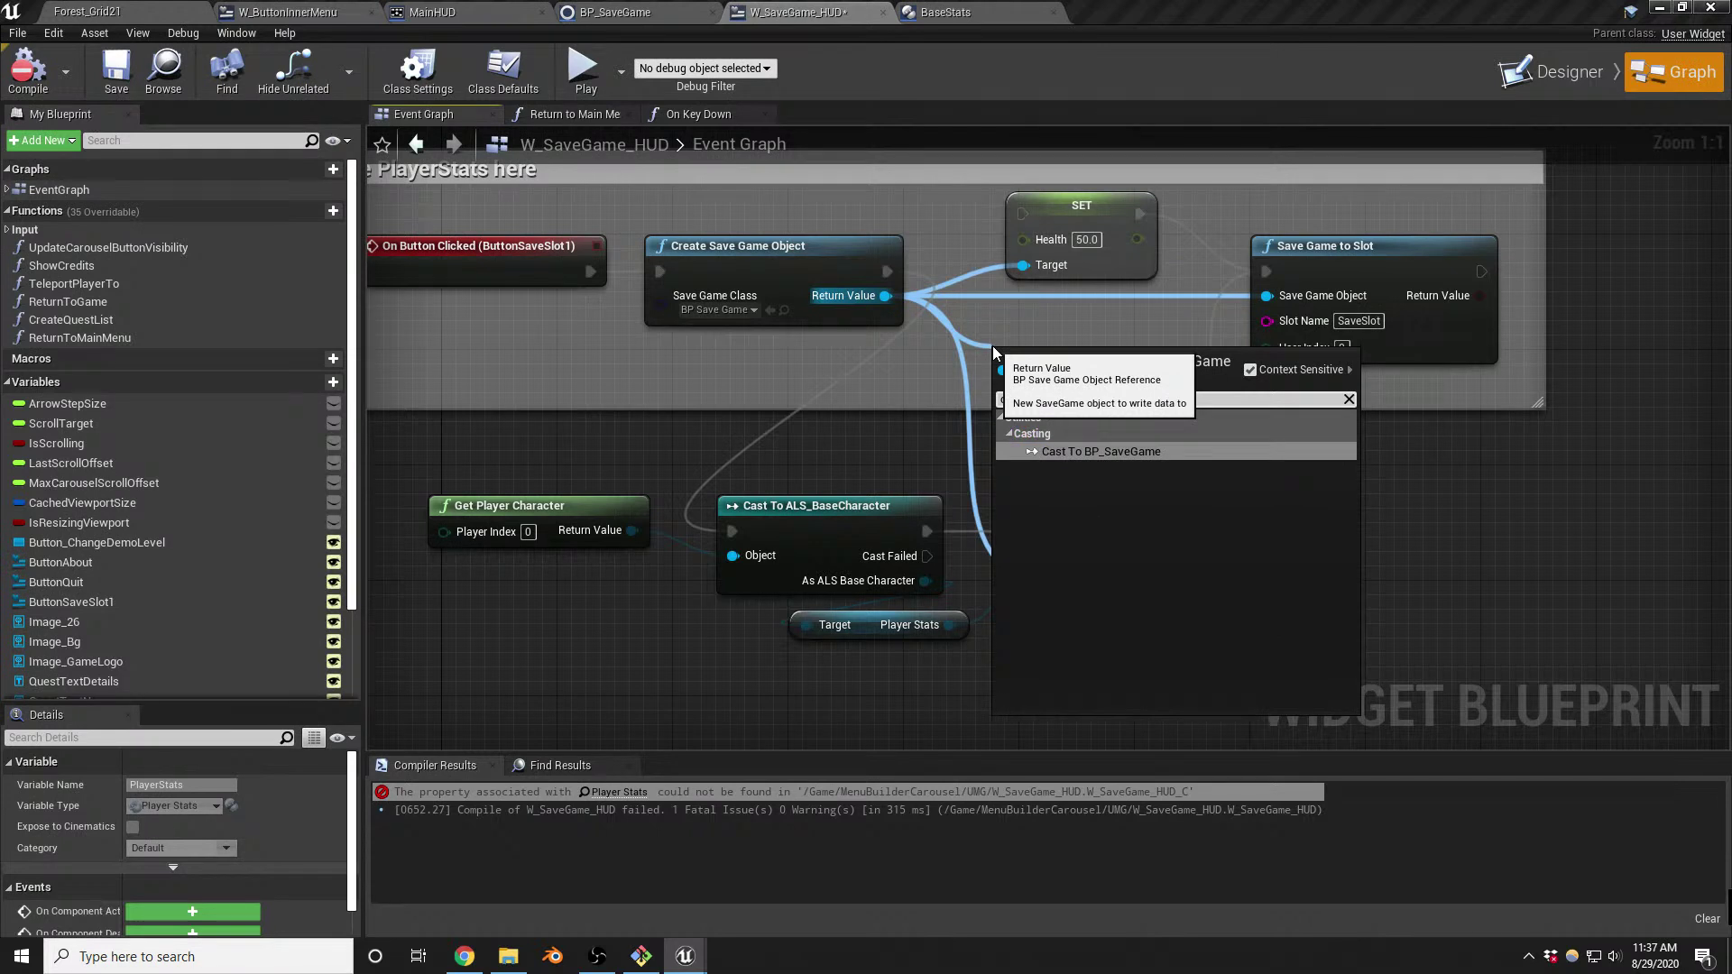
{"action": "key", "text": "Return"}
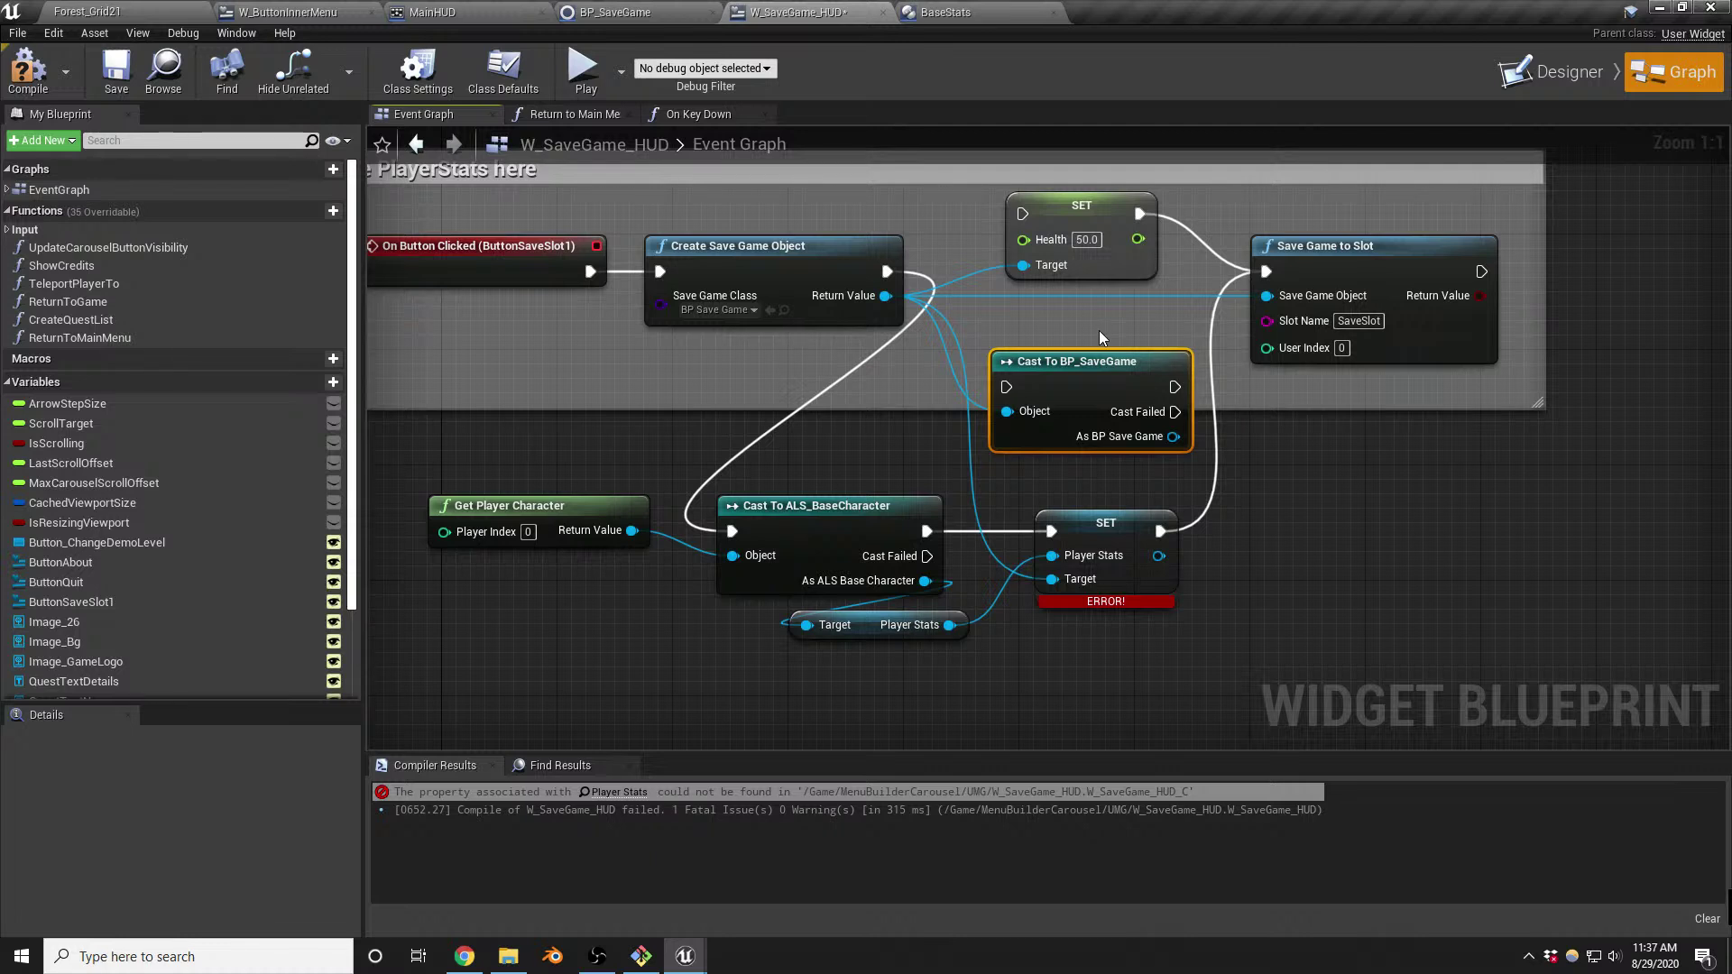
{"action": "left_click", "coordinate": [598, 11]}
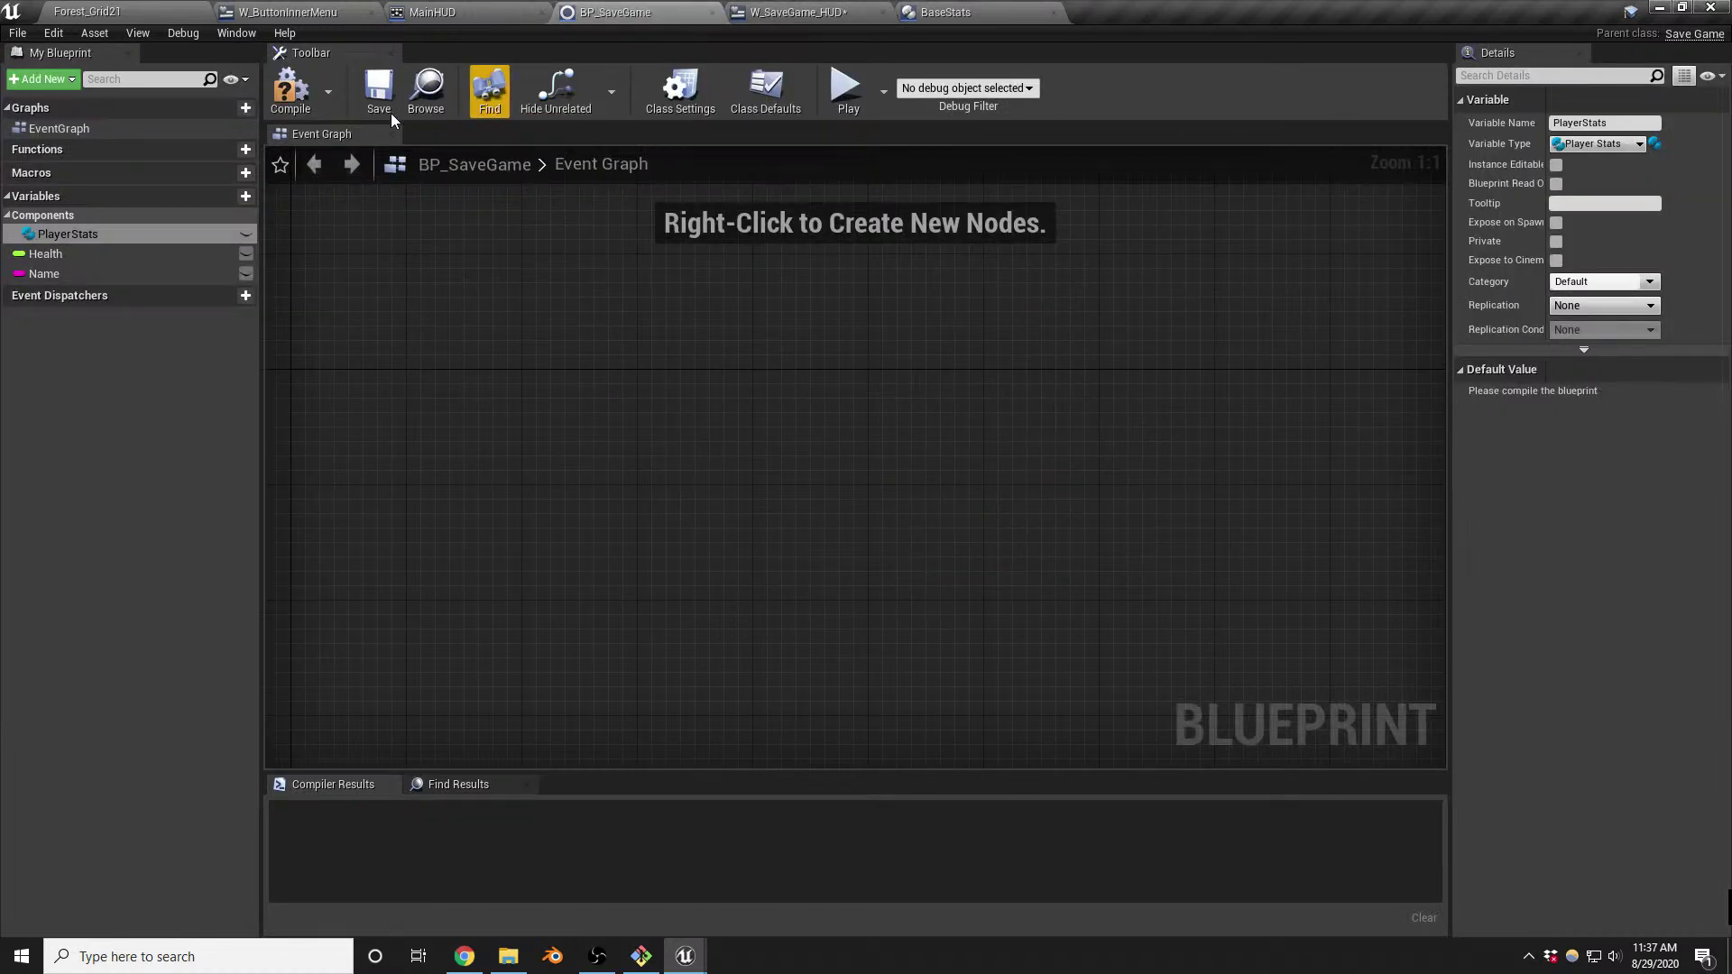
{"action": "left_click", "coordinate": [813, 16]}
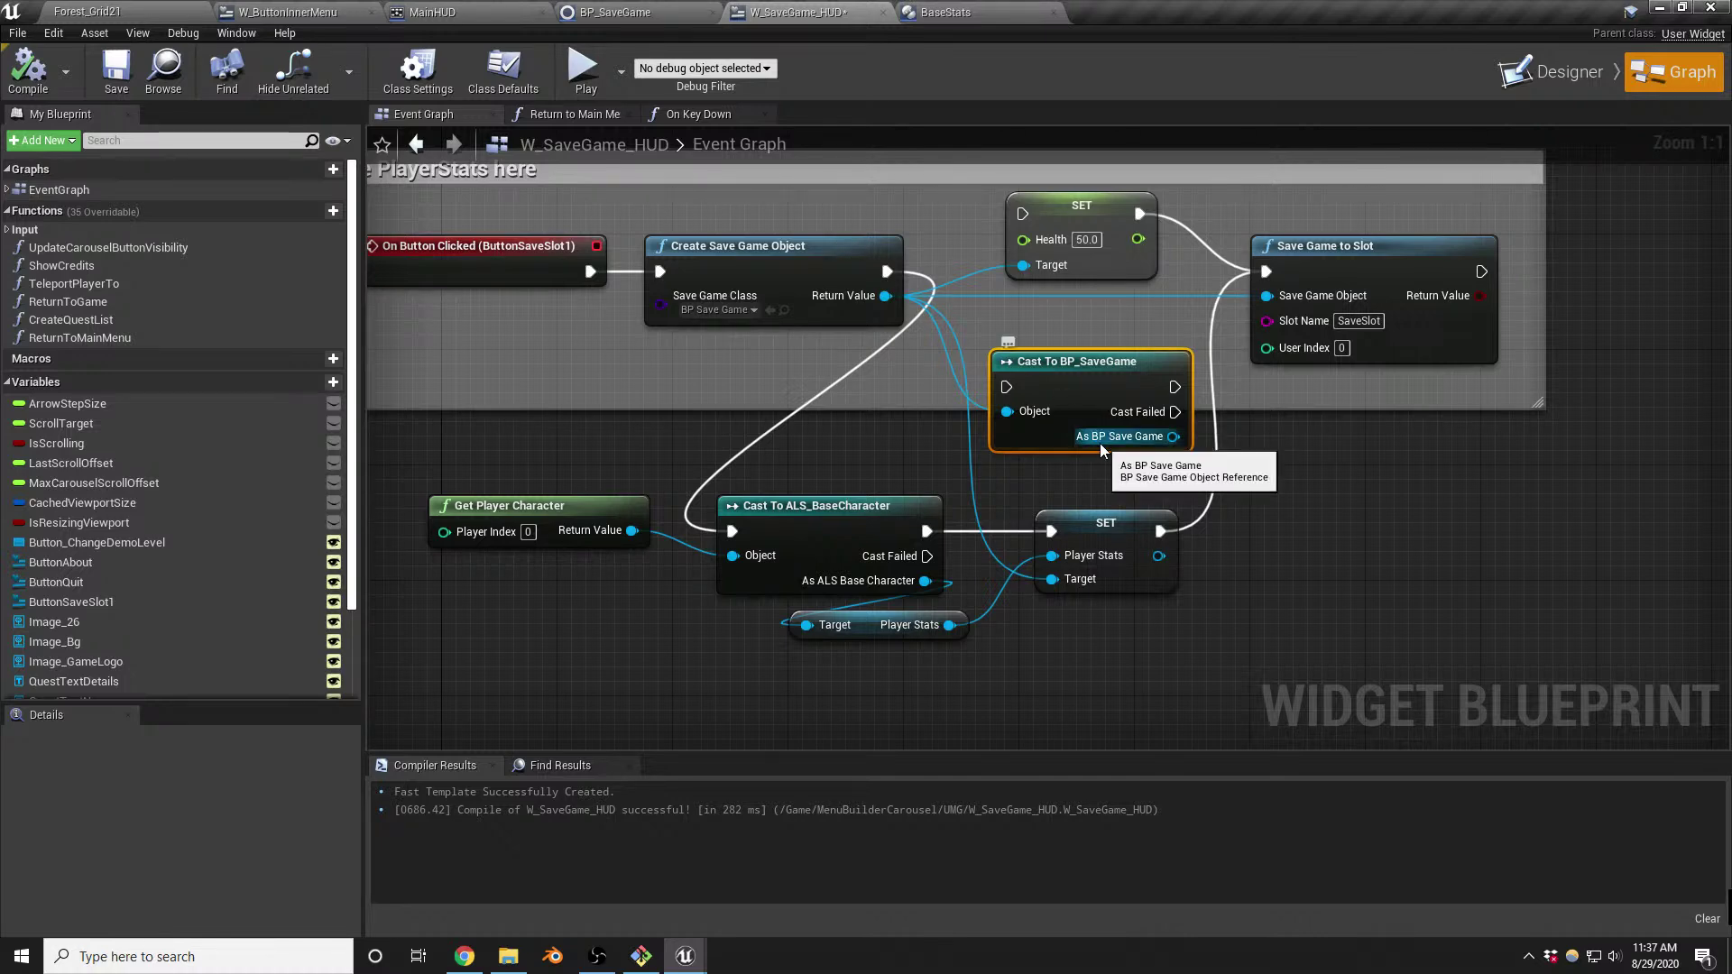
{"action": "left_click", "coordinate": [107, 12]}
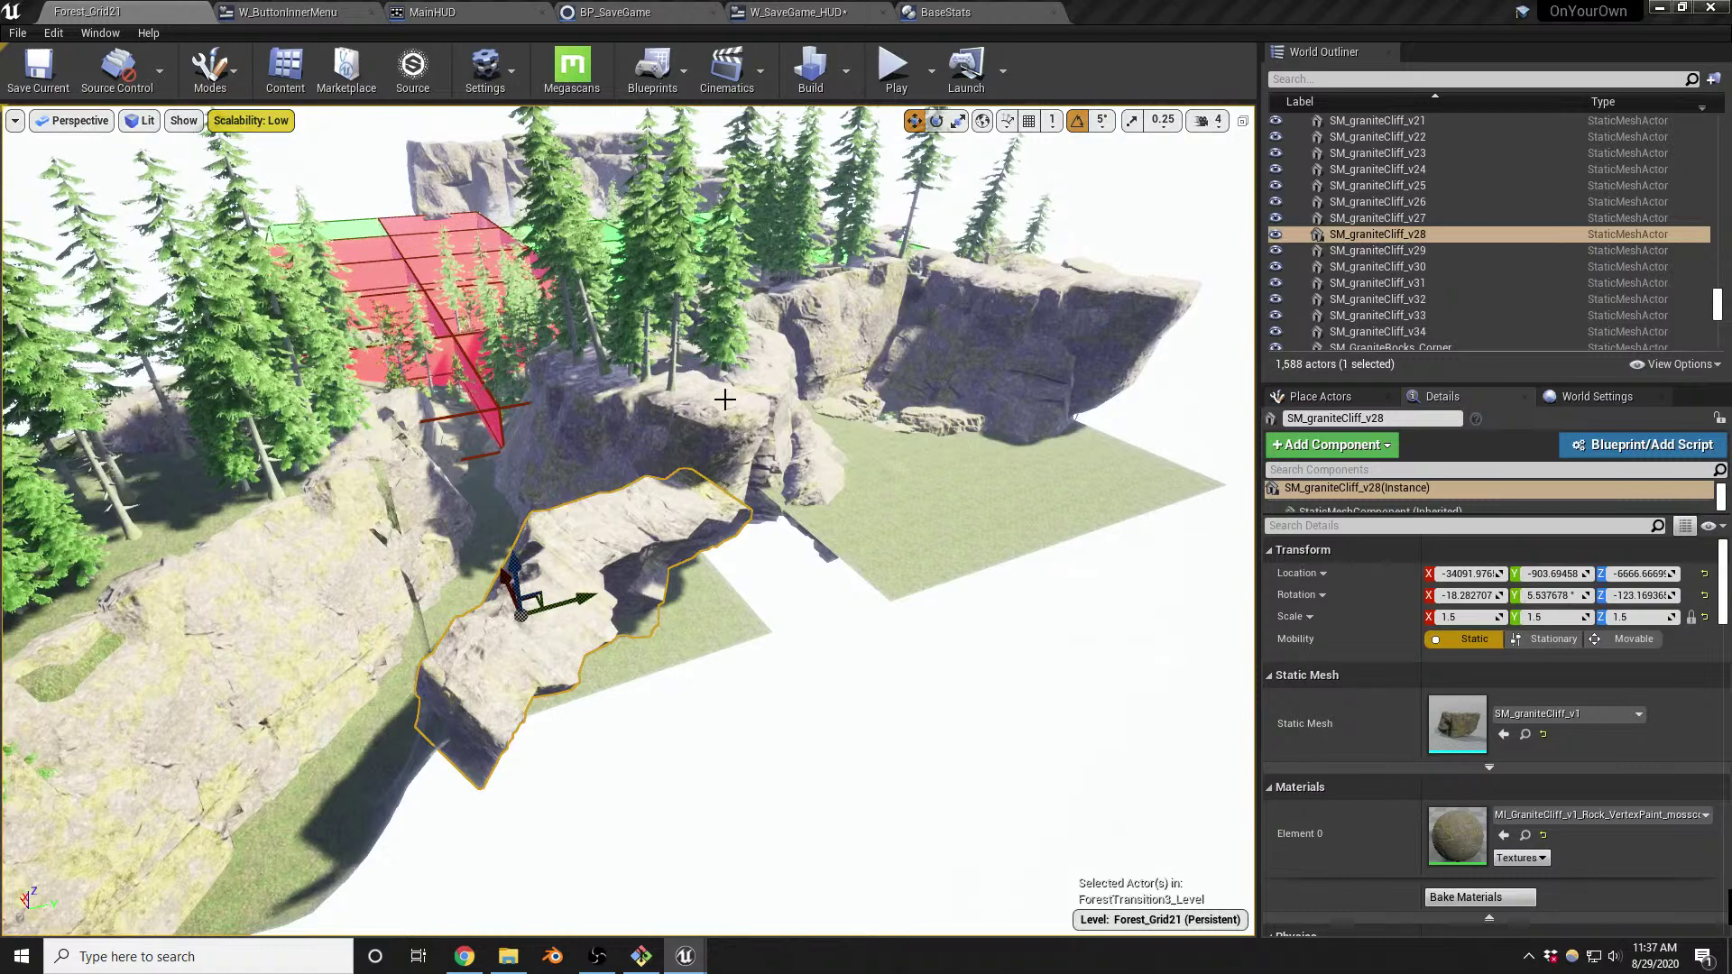
{"action": "right_click_drag", "start_coordinate": [725, 399], "coordinate": [668, 399]}
{"action": "key", "text": "w"}
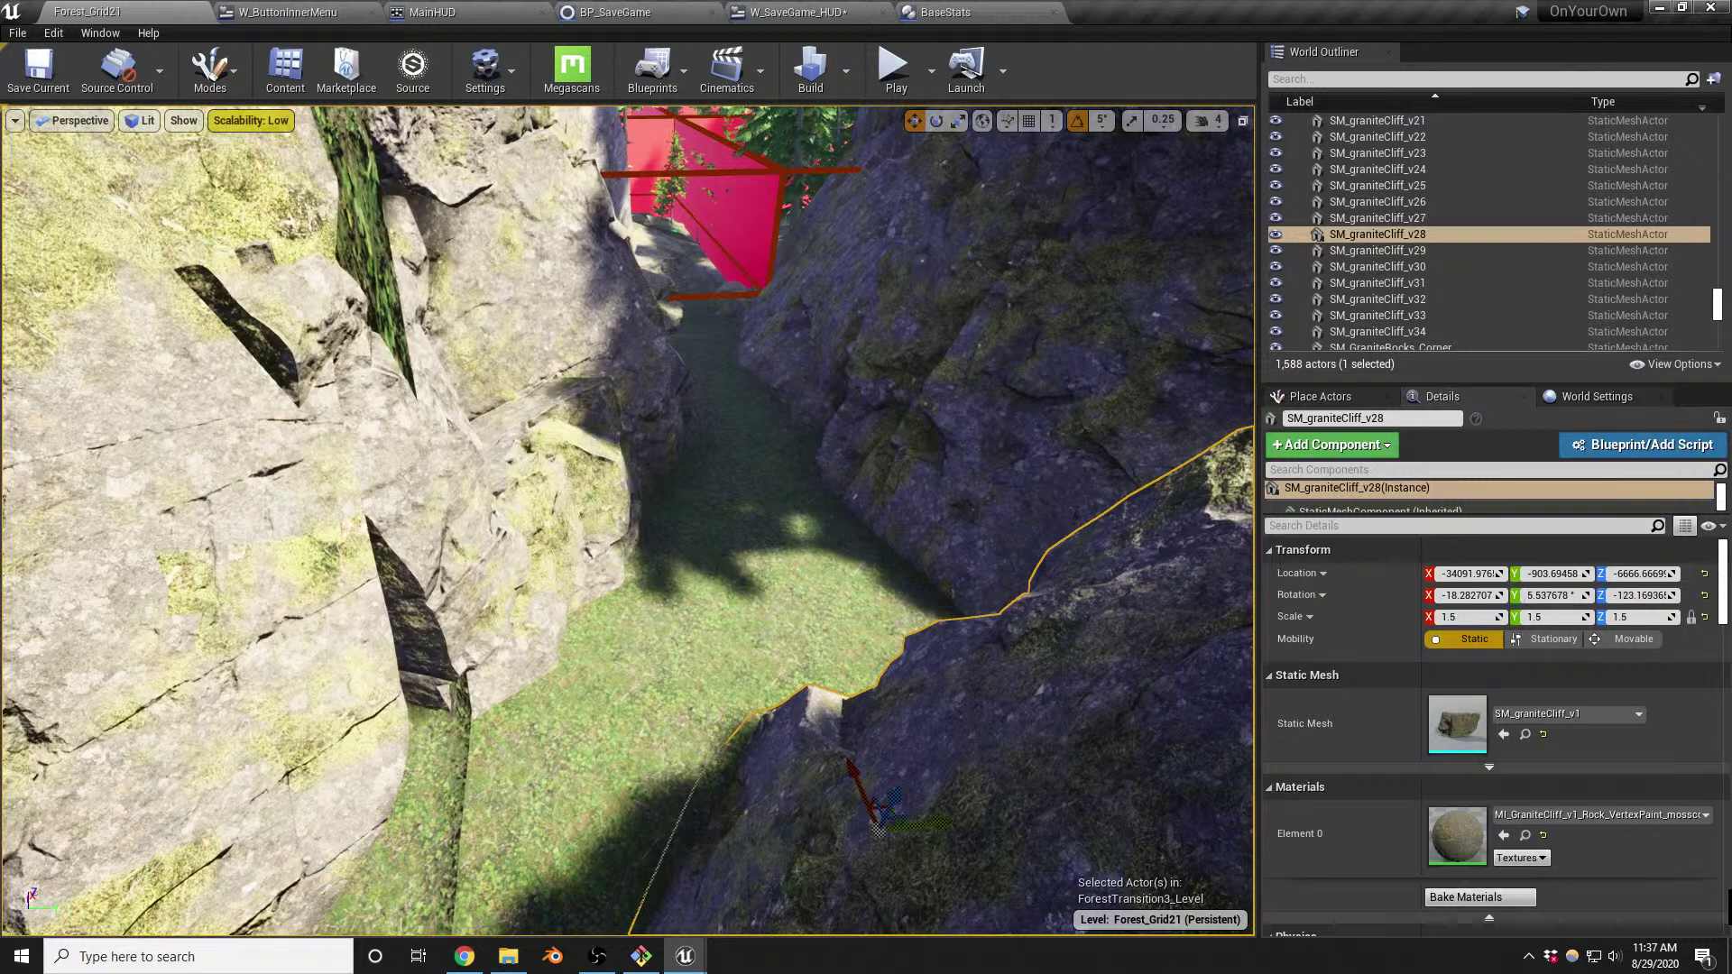
{"action": "left_click", "coordinate": [801, 12]}
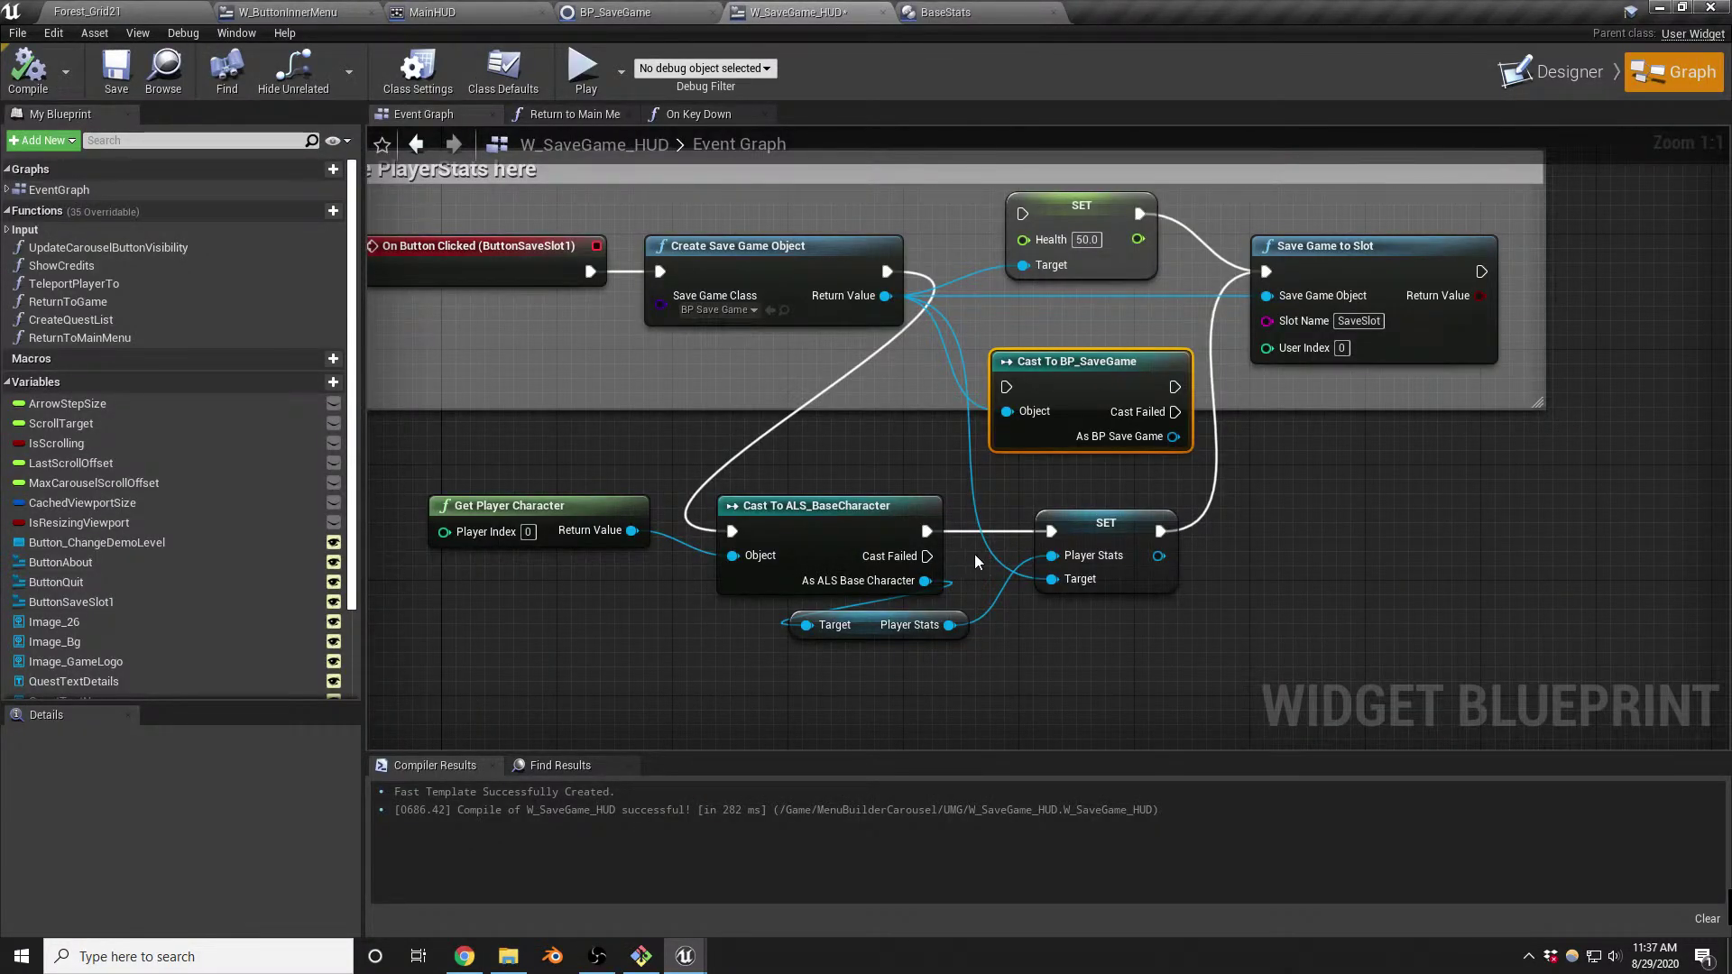
{"action": "left_click_drag", "start_coordinate": [1088, 539], "coordinate": [1244, 538]}
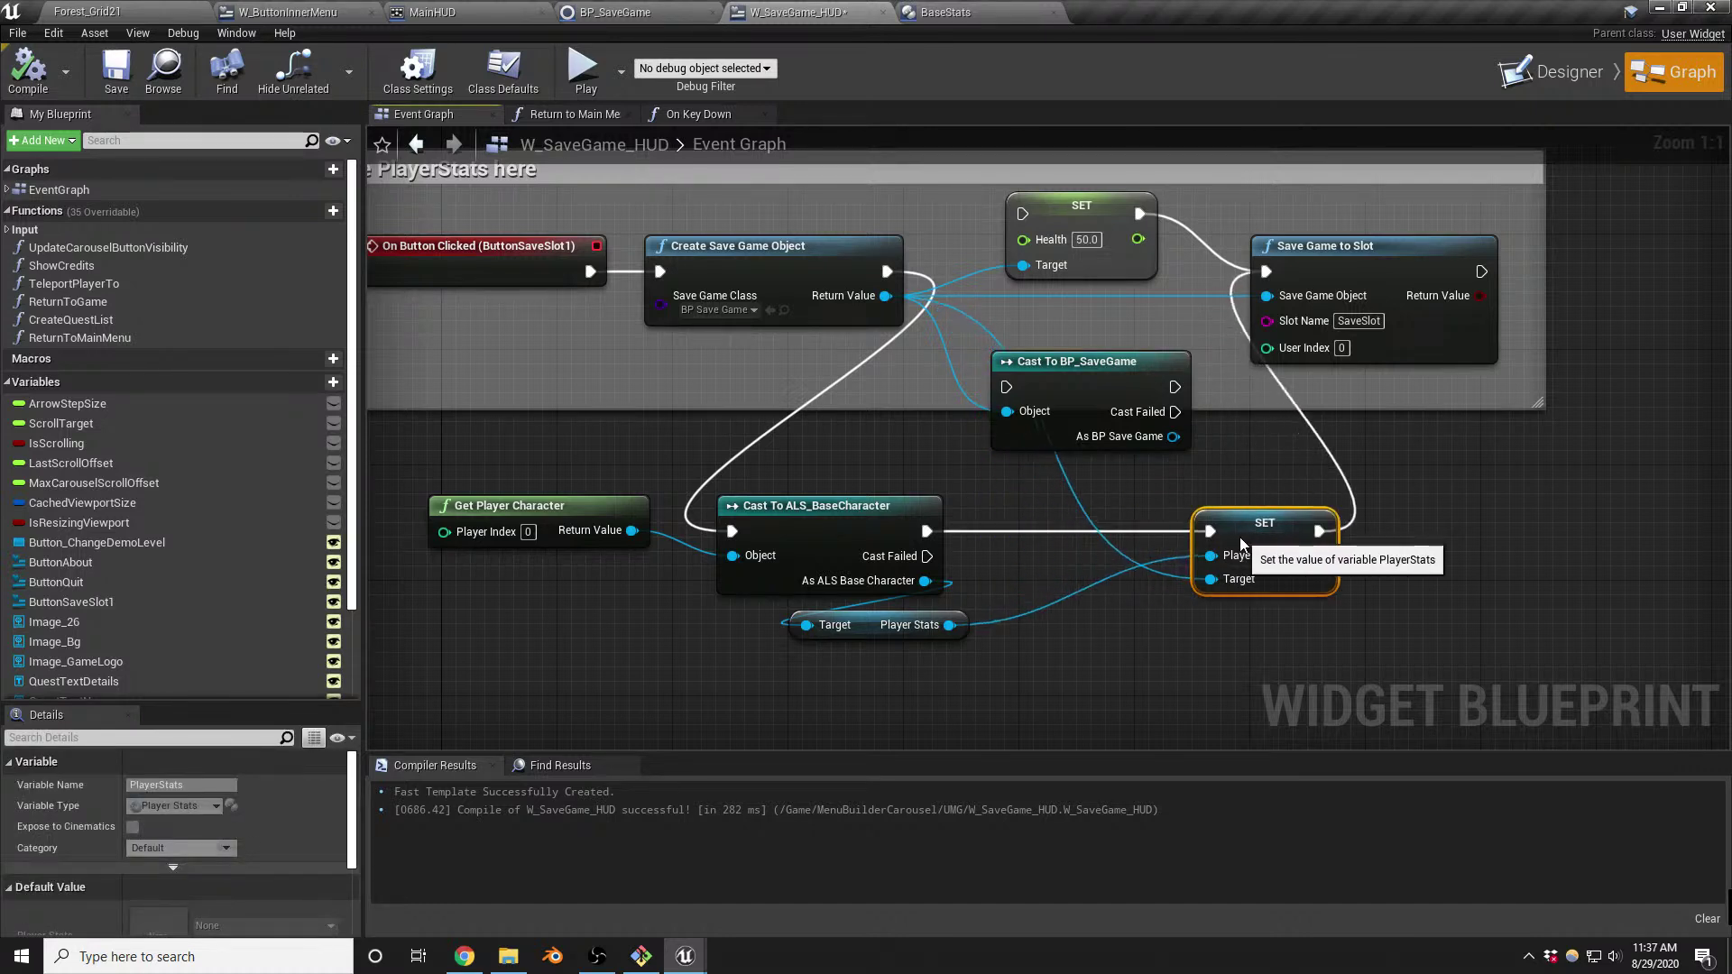
{"action": "left_click_drag", "start_coordinate": [952, 631], "coordinate": [1032, 657]}
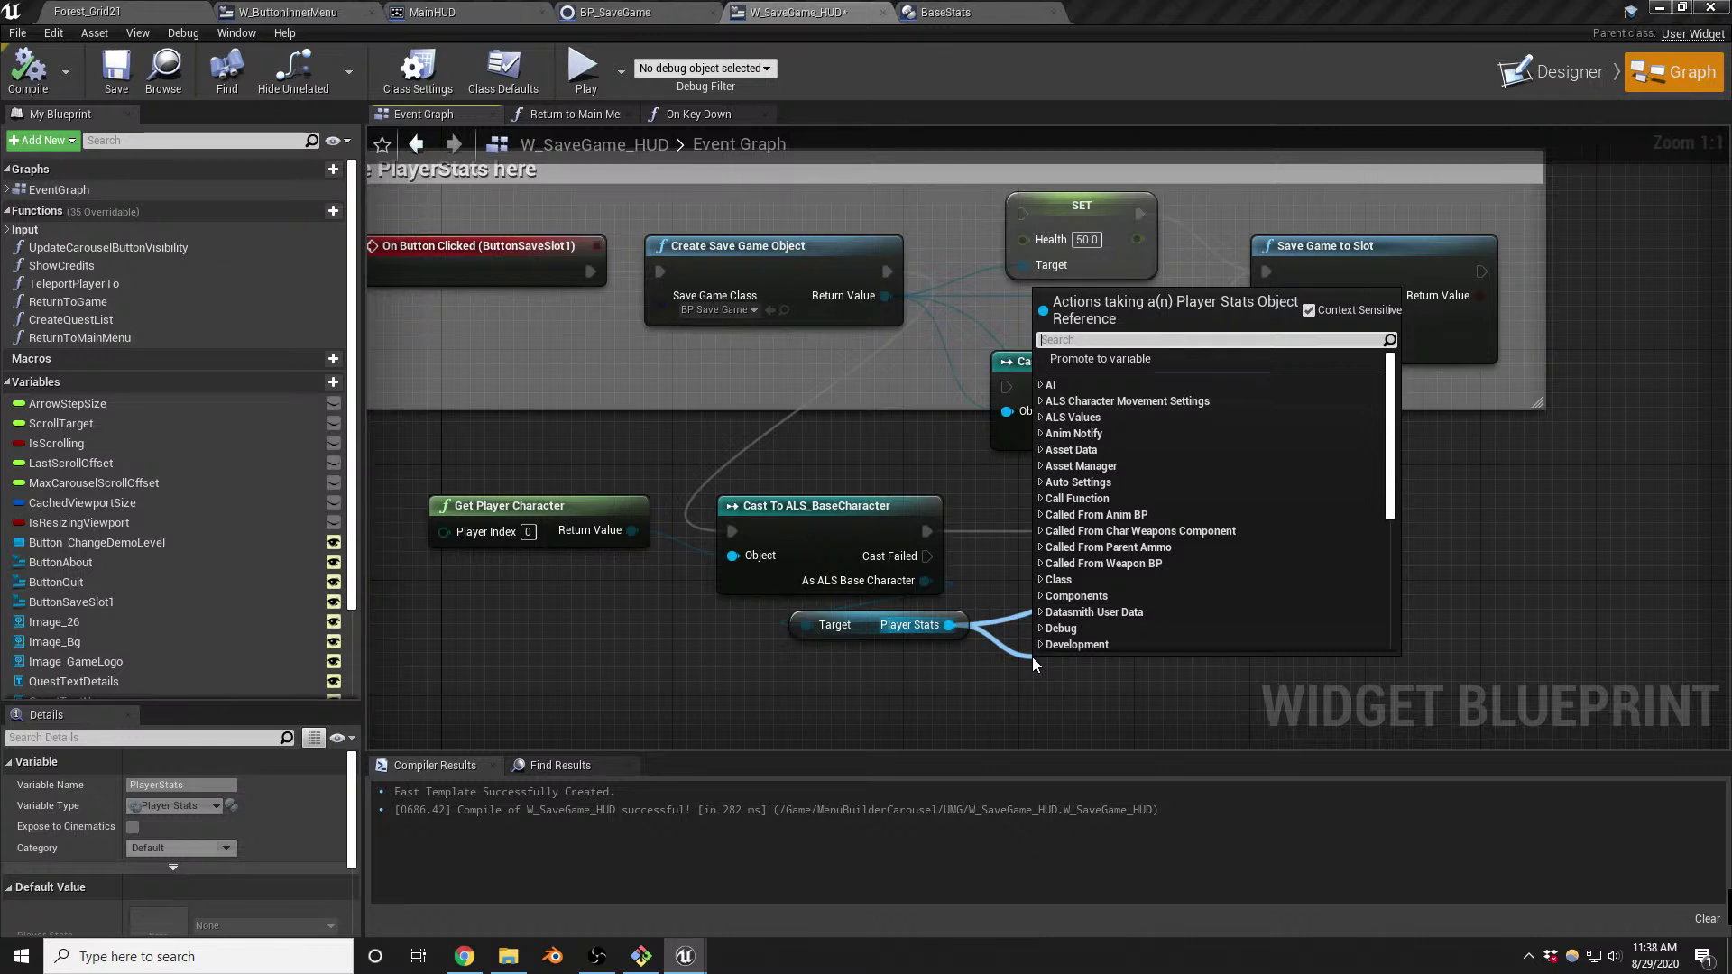
{"action": "left_click", "coordinate": [949, 684]}
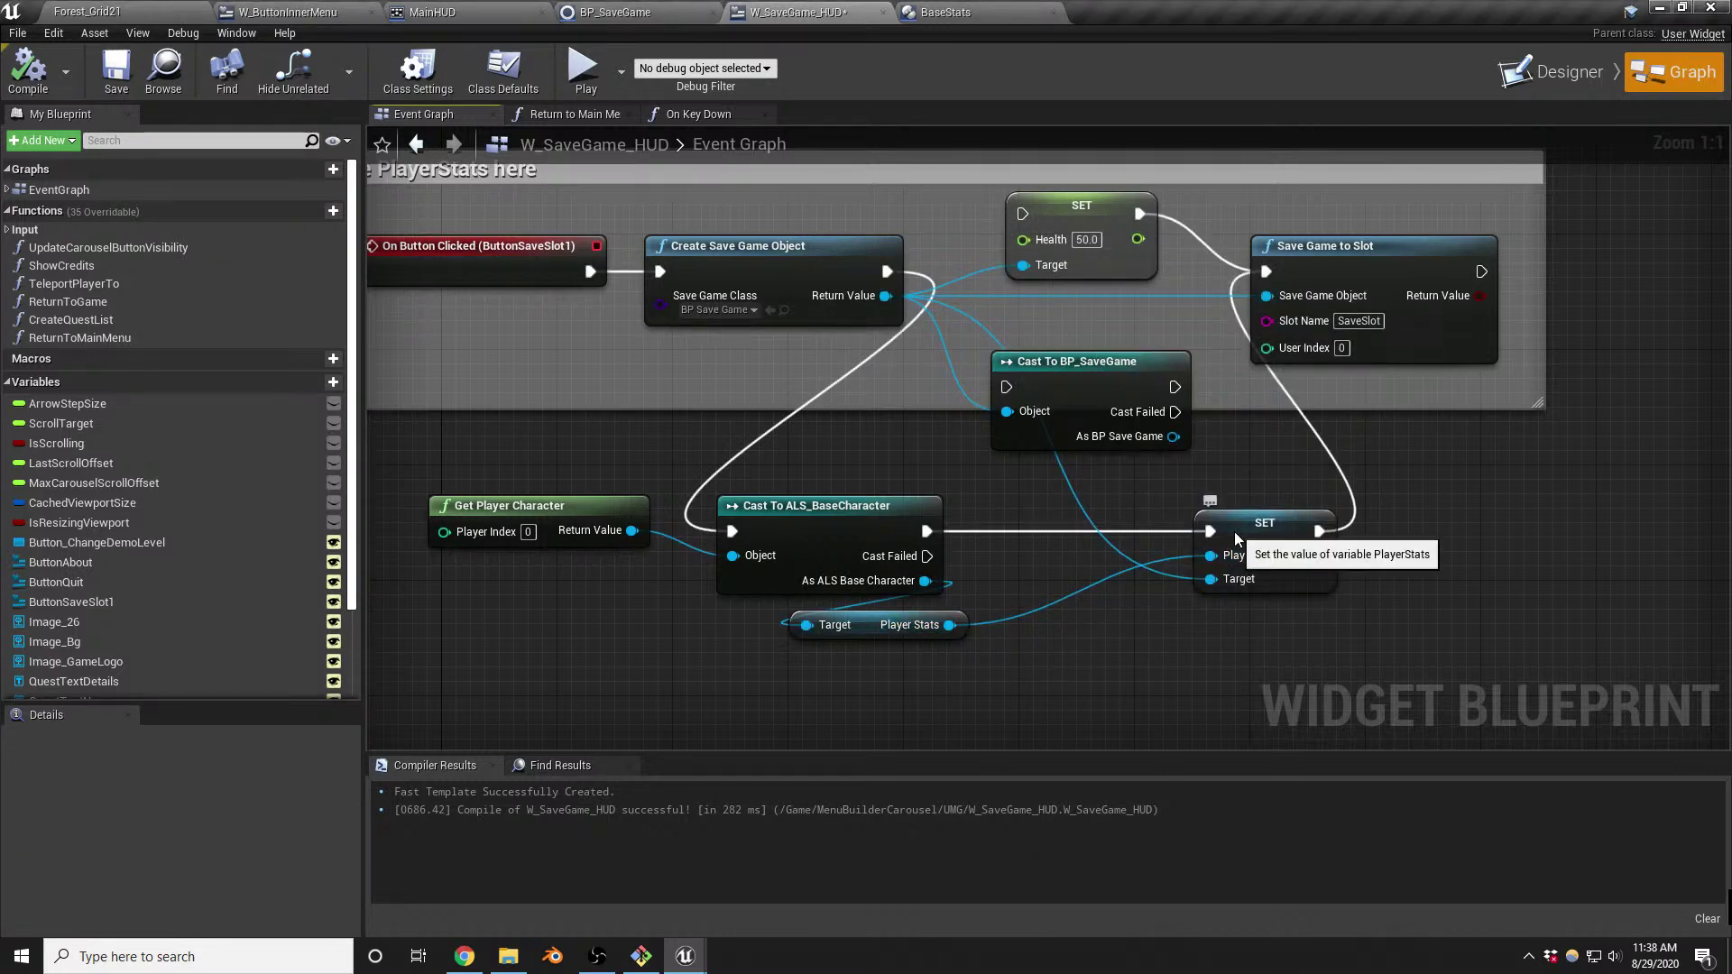
Place the Player Stats setter just below the Cast To BP_SaveGame node and set a breakpoint on it
{"action": "left_click_drag", "start_coordinate": [1234, 531], "coordinate": [1108, 532]}
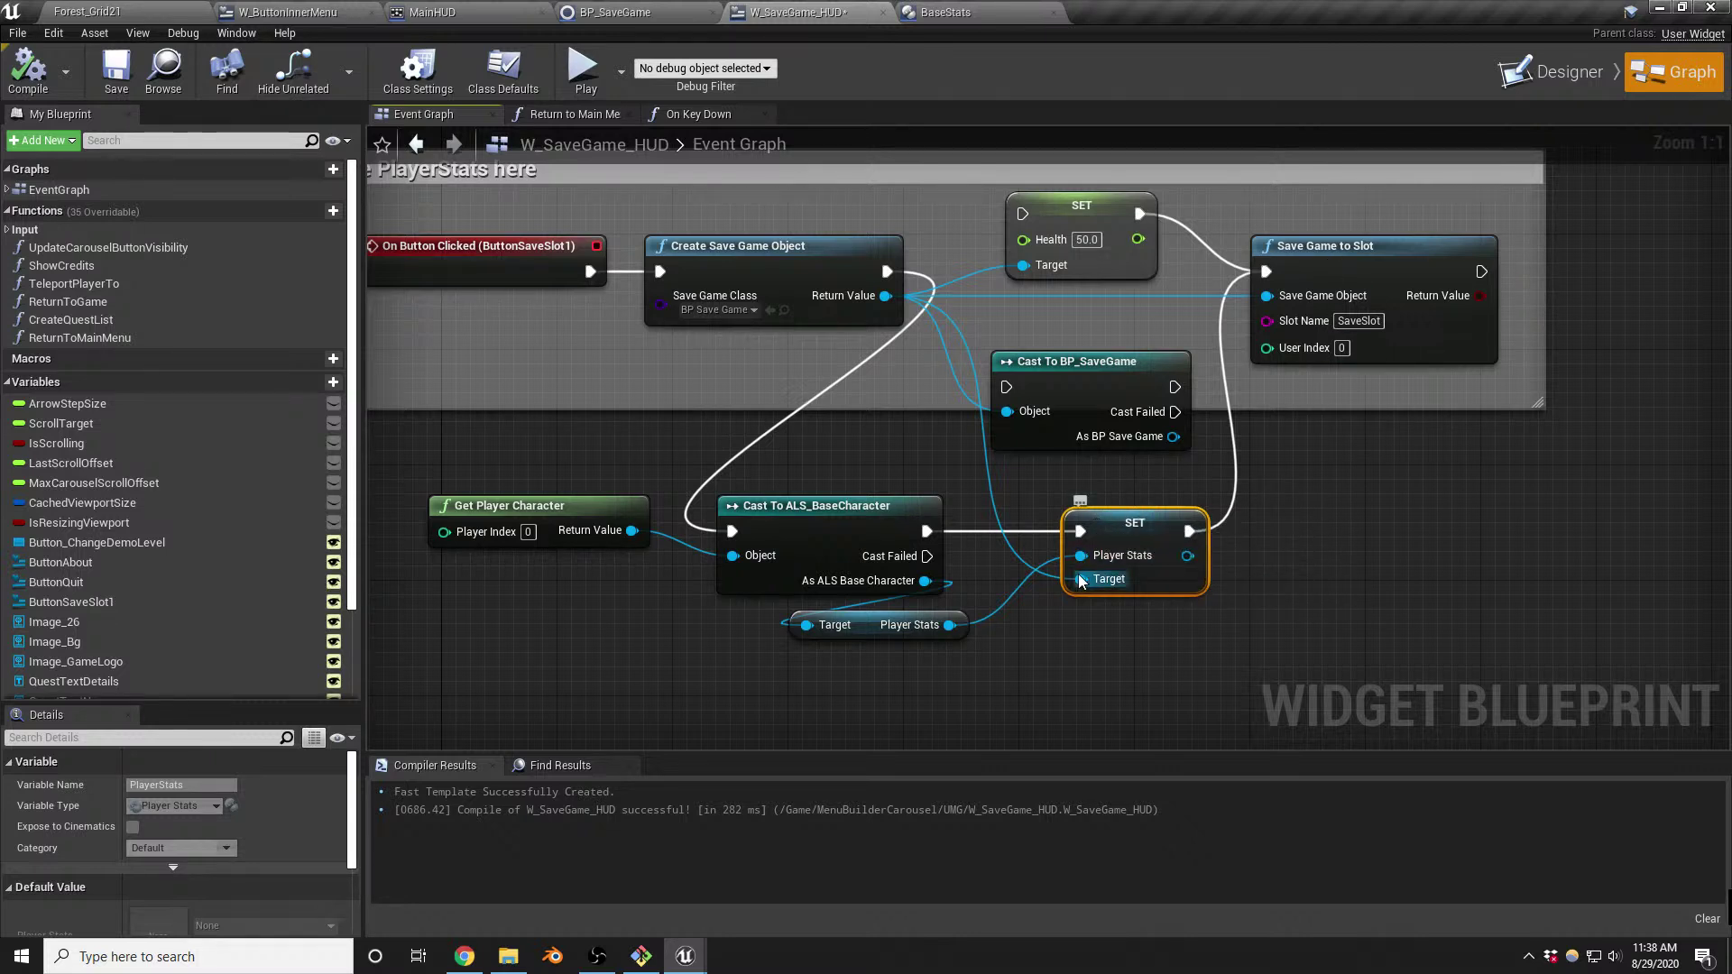
{"action": "key", "text": "F9"}
Play the Forest_Grid21 level in the editor, open the pause menu, and save the game to the first slot
{"action": "left_click", "coordinate": [124, 11]}
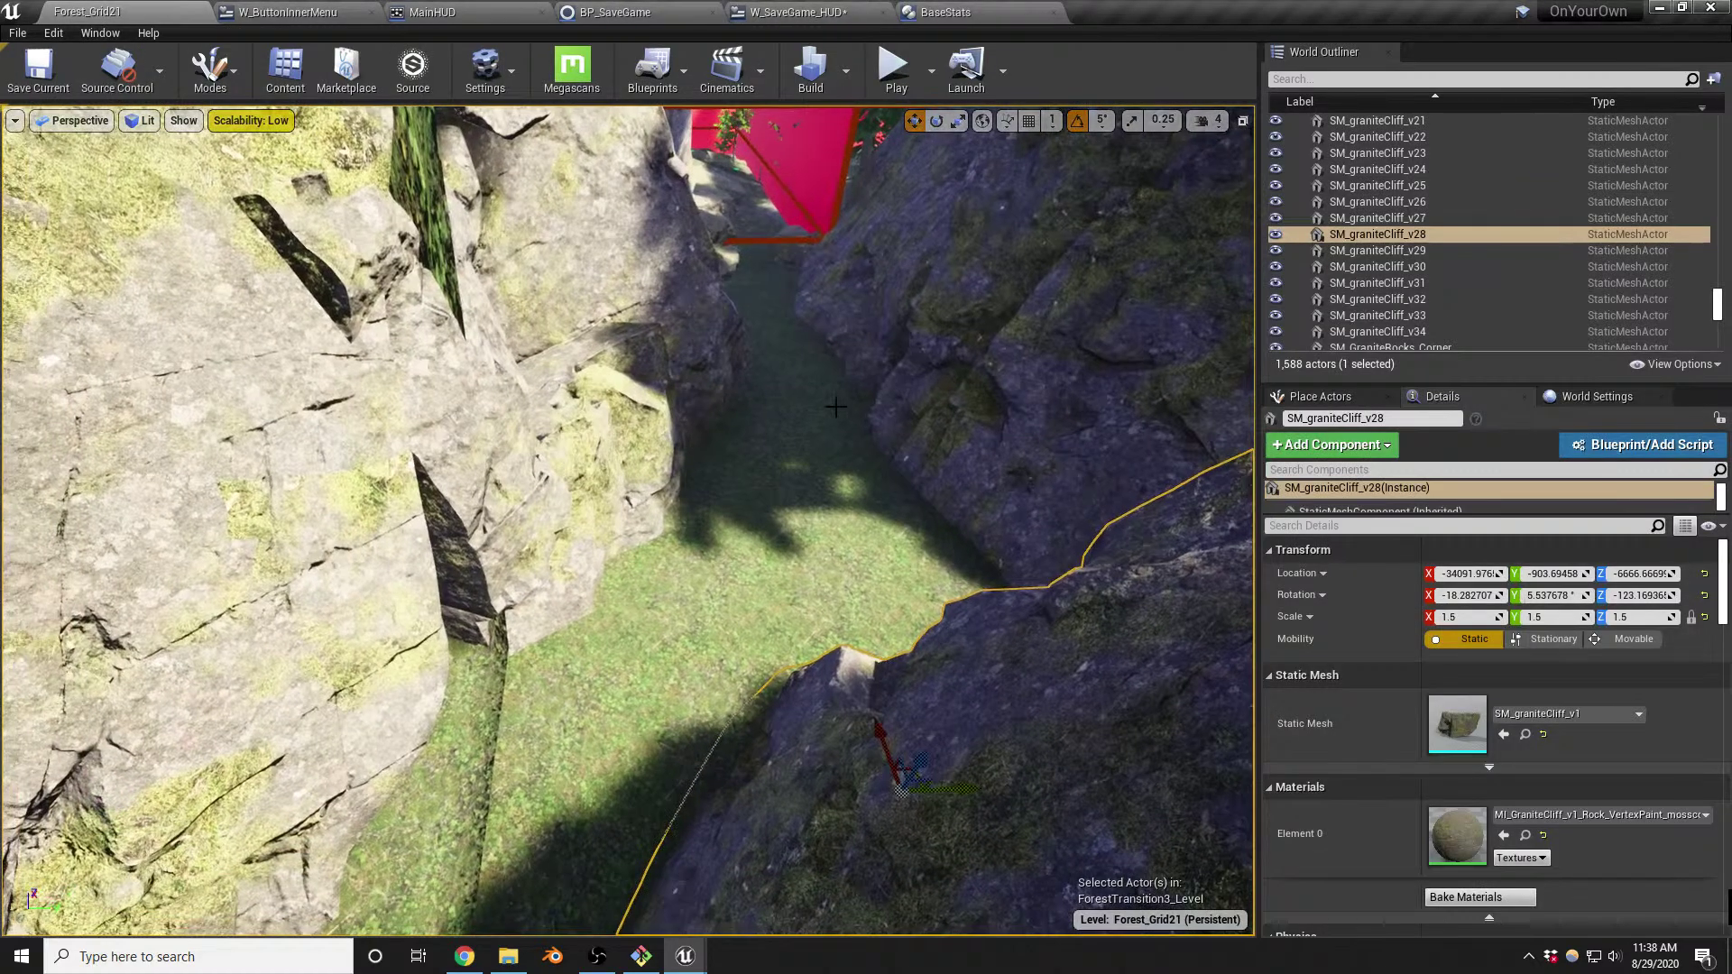
{"action": "key", "text": "alt+p"}
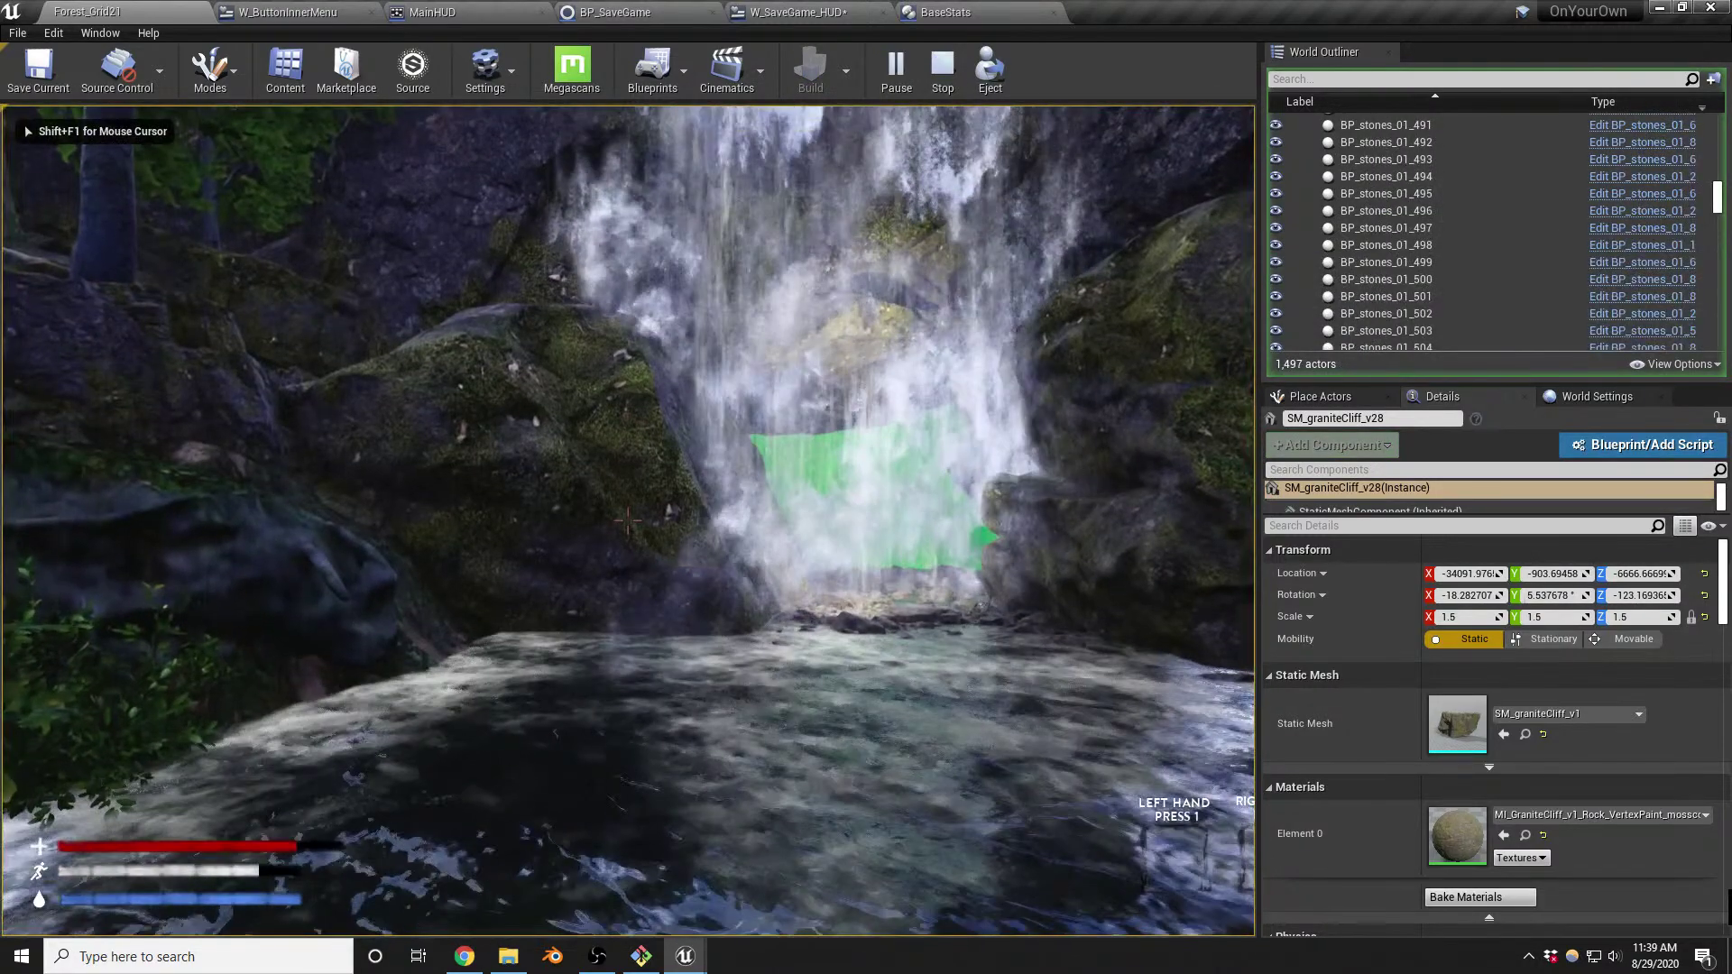
{"action": "key", "text": "p"}
{"action": "left_click", "coordinate": [691, 437]}
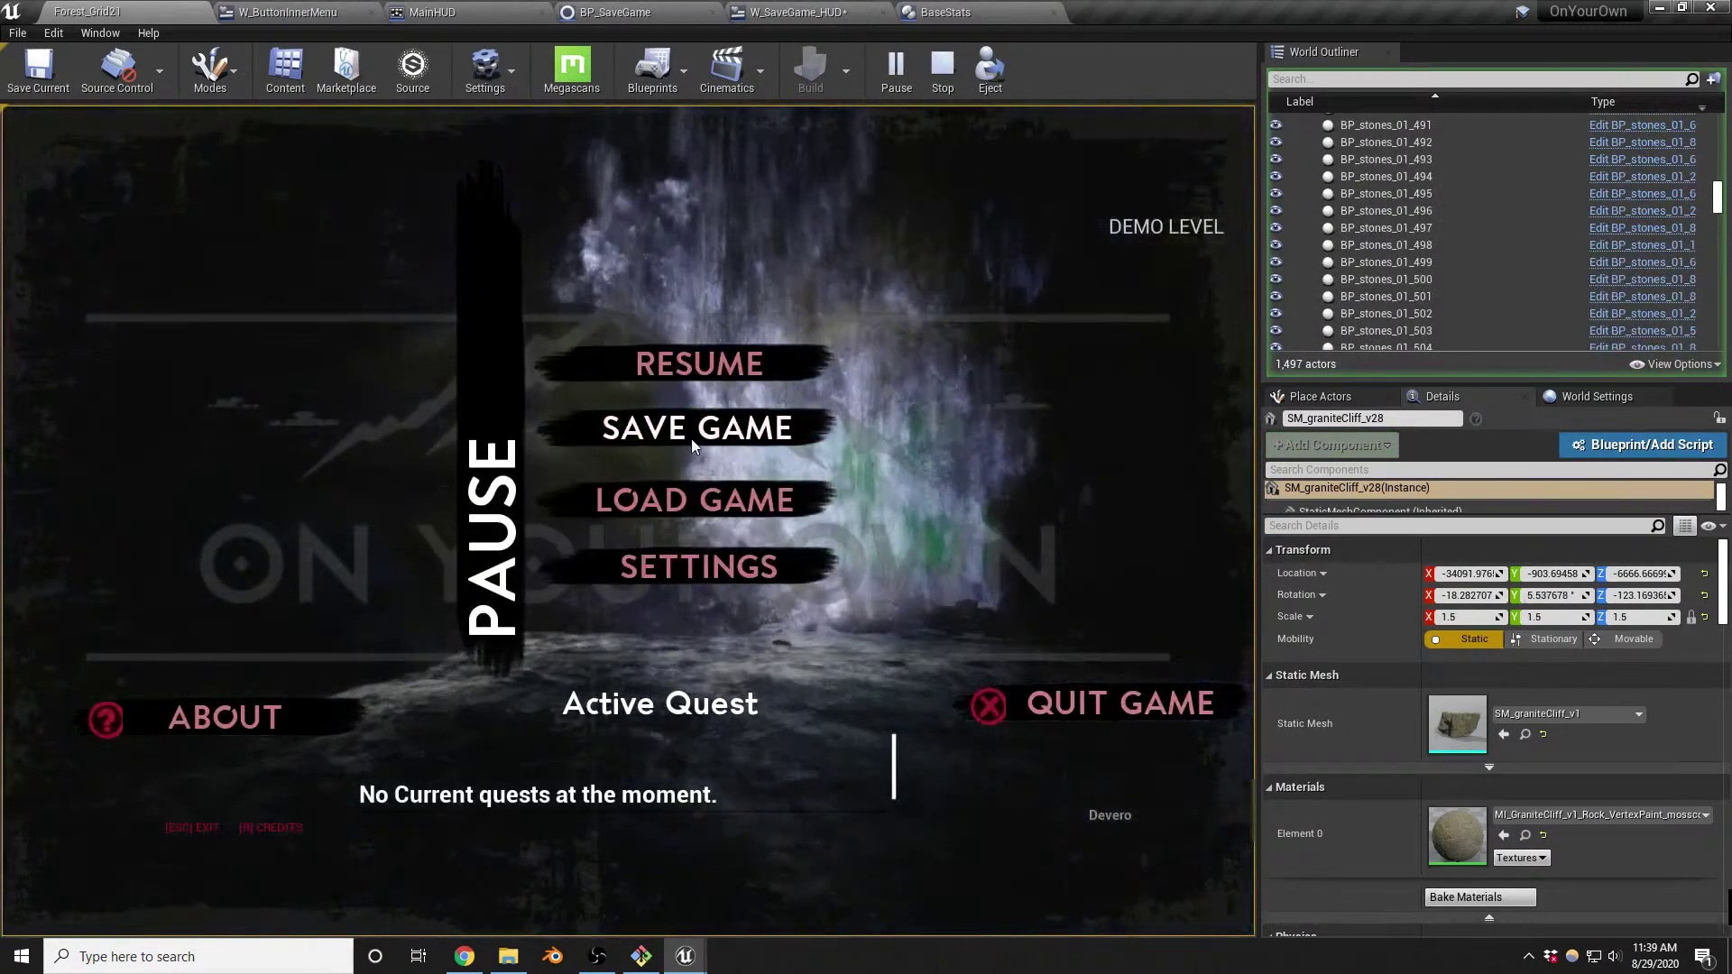
{"action": "left_click", "coordinate": [700, 367]}
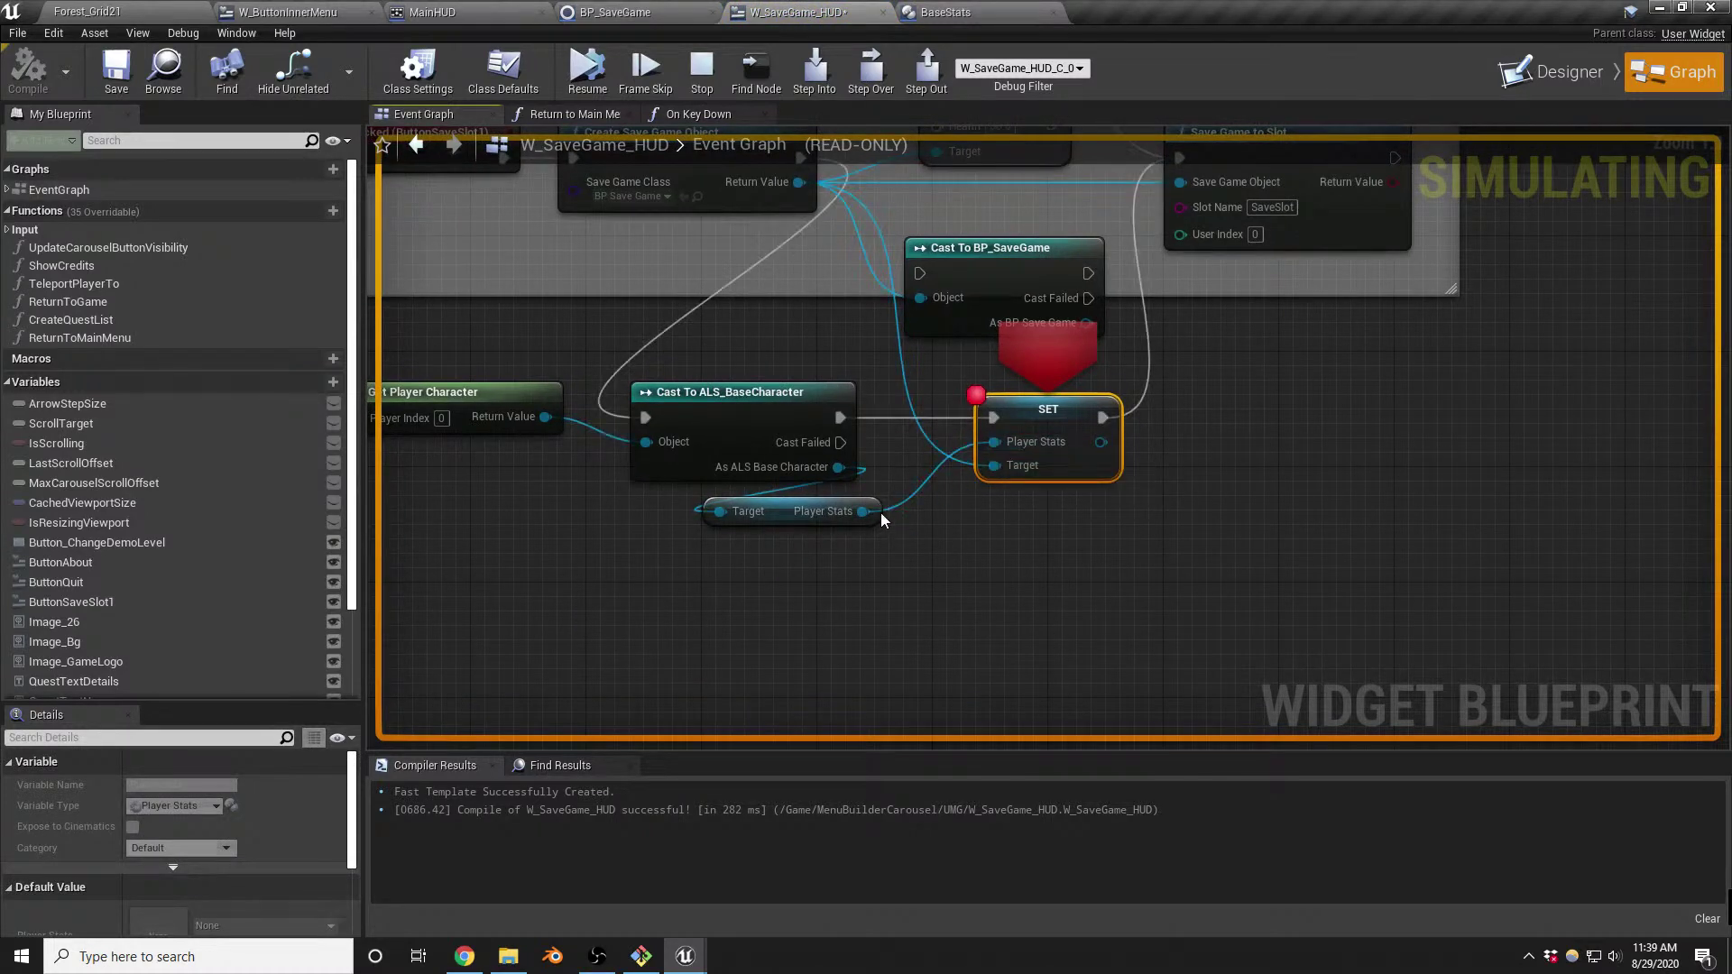
Step over the Player Stats setter, inspect its Player Stats input and output values, and stop the play session
{"action": "mouse_move", "coordinate": [858, 508]}
{"action": "right_click_drag", "start_coordinate": [1198, 402], "coordinate": [1148, 479]}
{"action": "key", "text": "F10"}
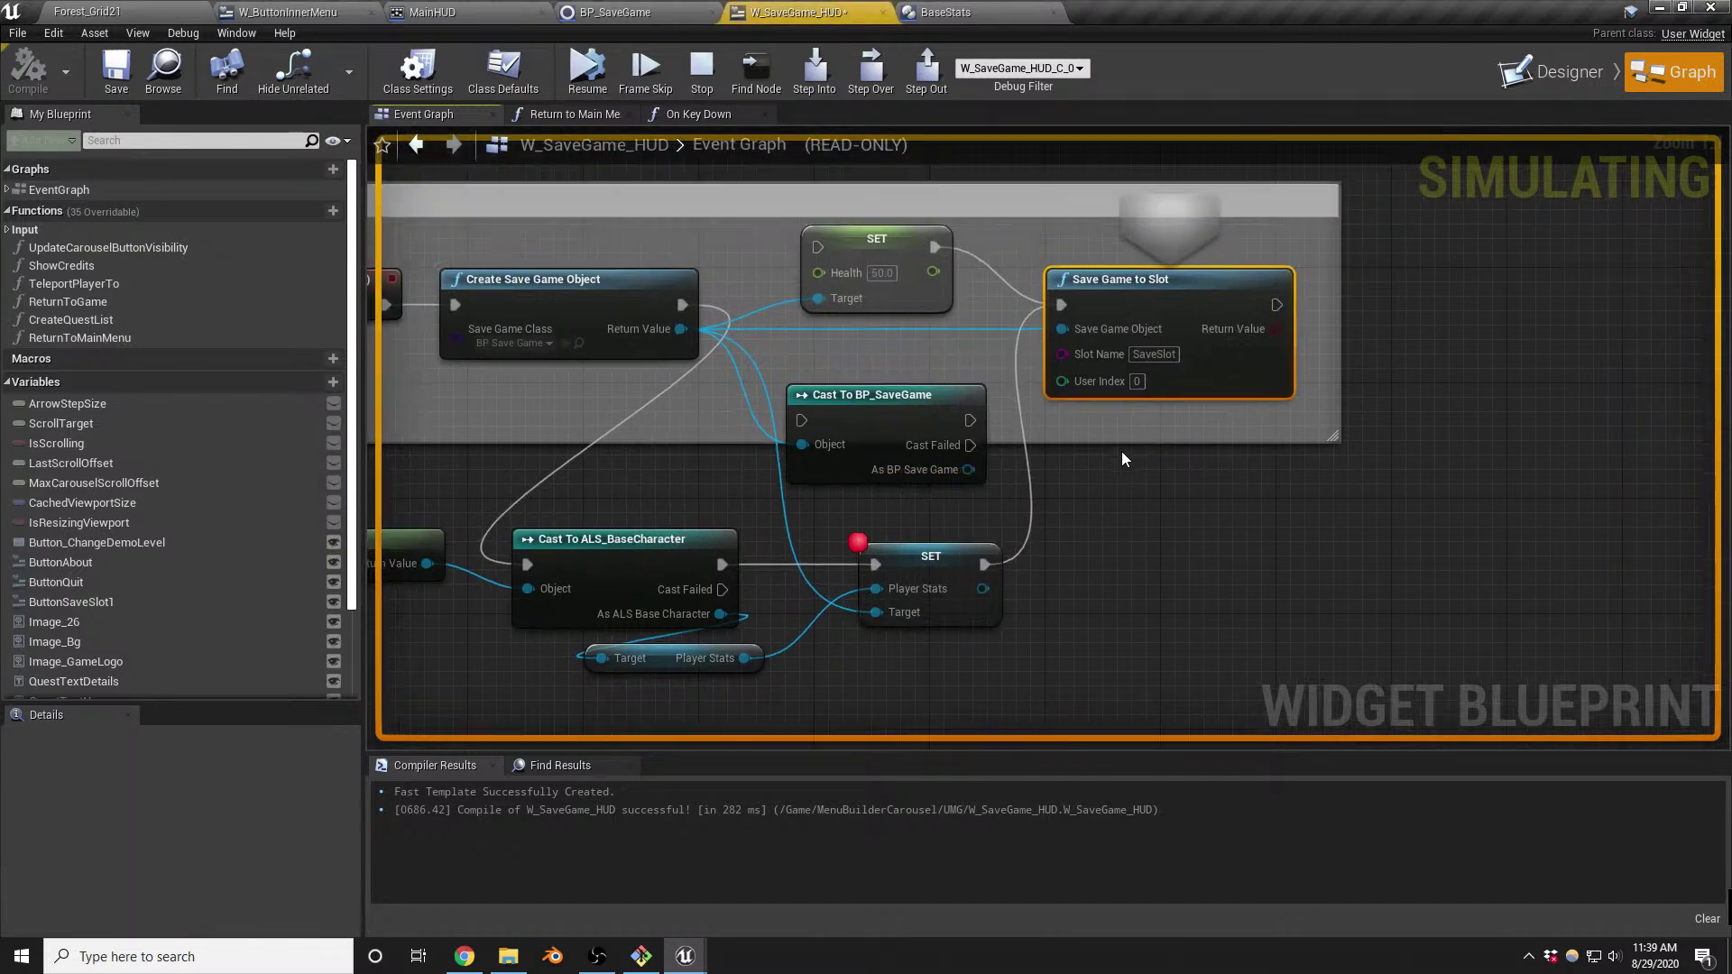
{"action": "right_click_drag", "start_coordinate": [871, 560], "coordinate": [891, 505]}
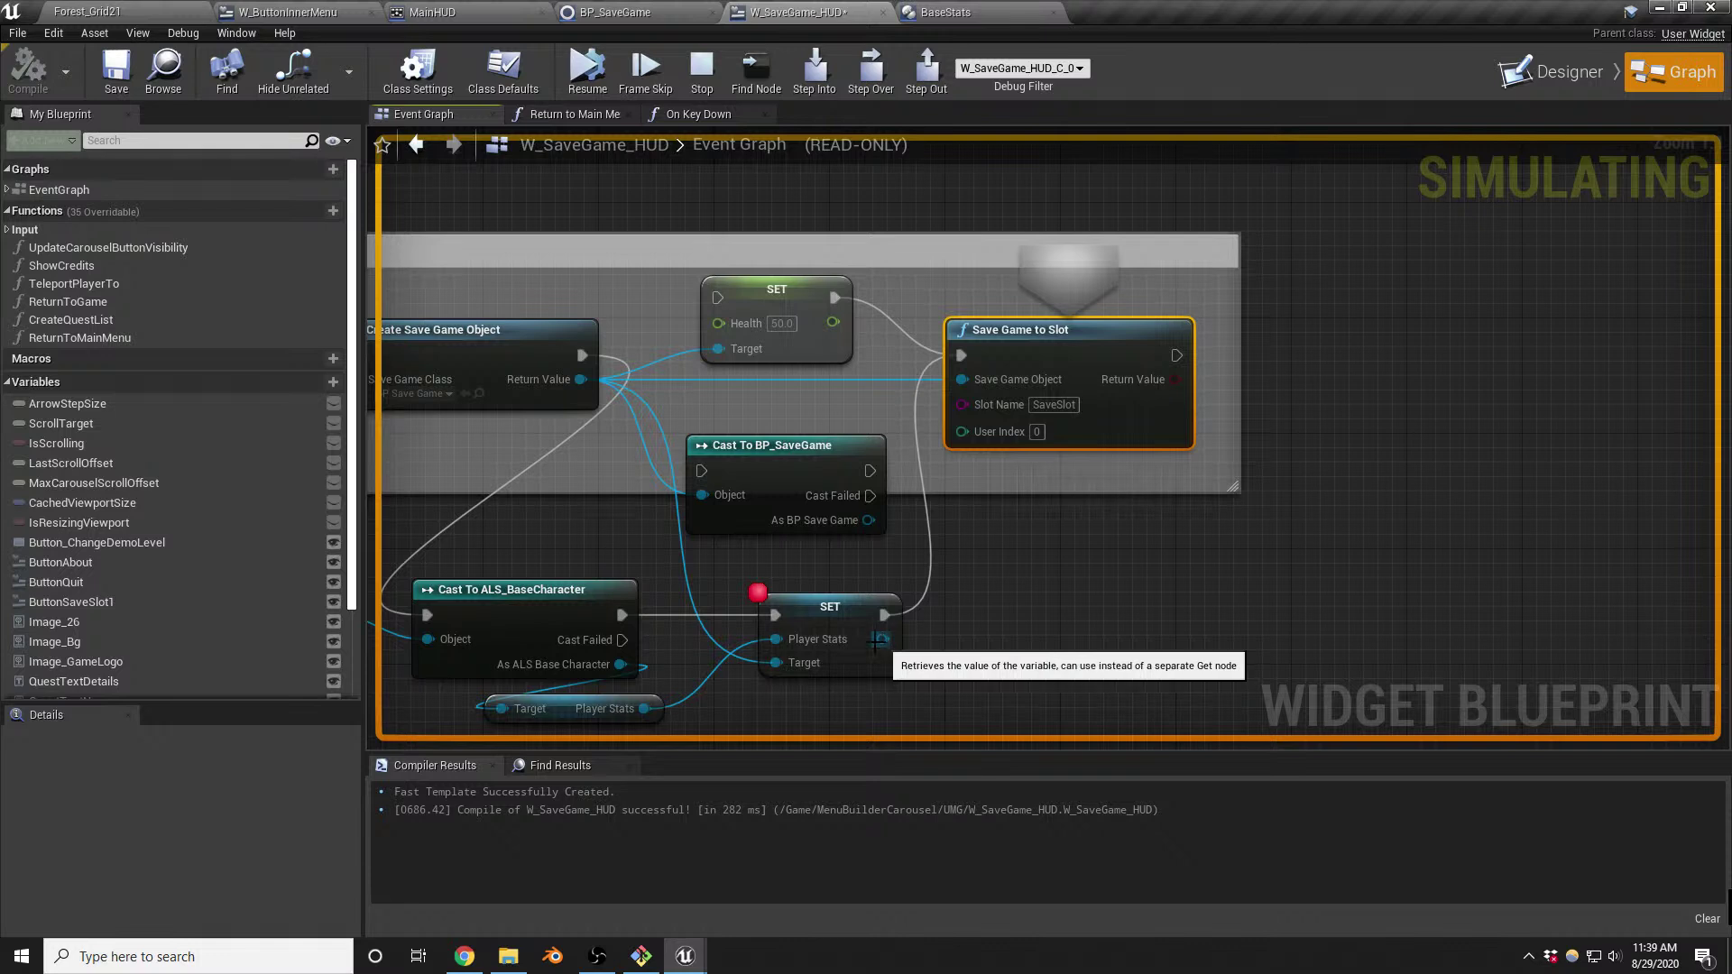
{"action": "mouse_move", "coordinate": [774, 639]}
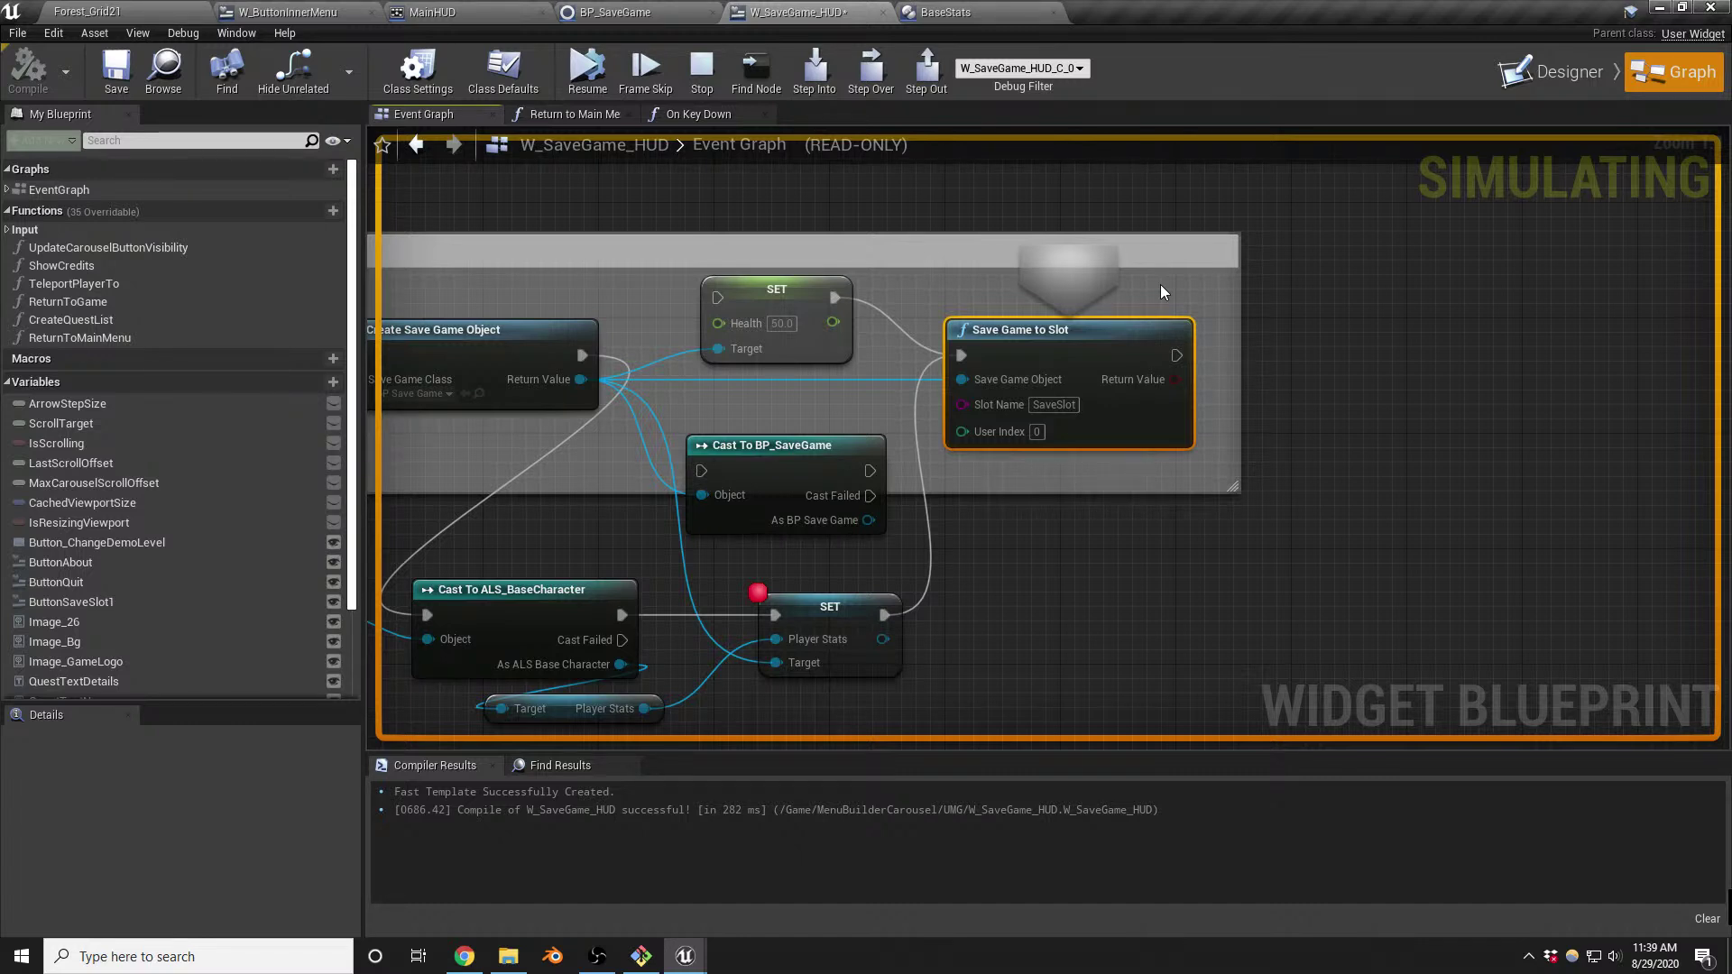
{"action": "key", "text": "Escape"}
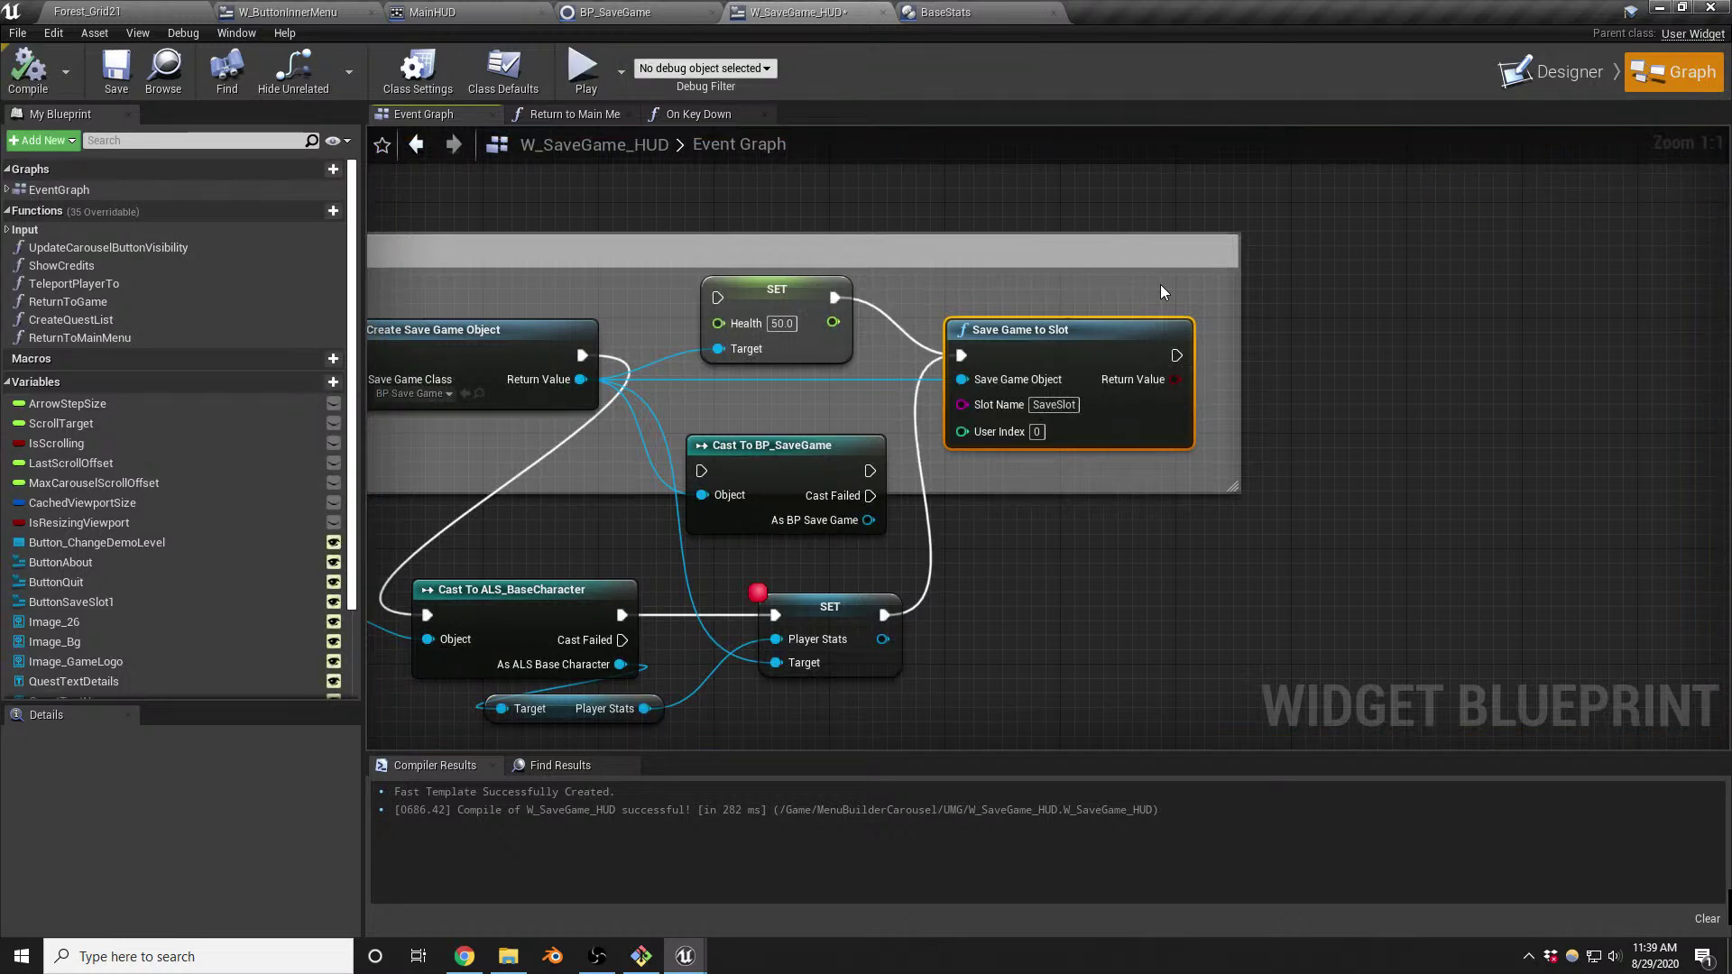
Save the W_SaveGame_HUD blueprint and review the nodes around its Save PlayerStats here comment
{"action": "key", "text": "ctrl+s"}
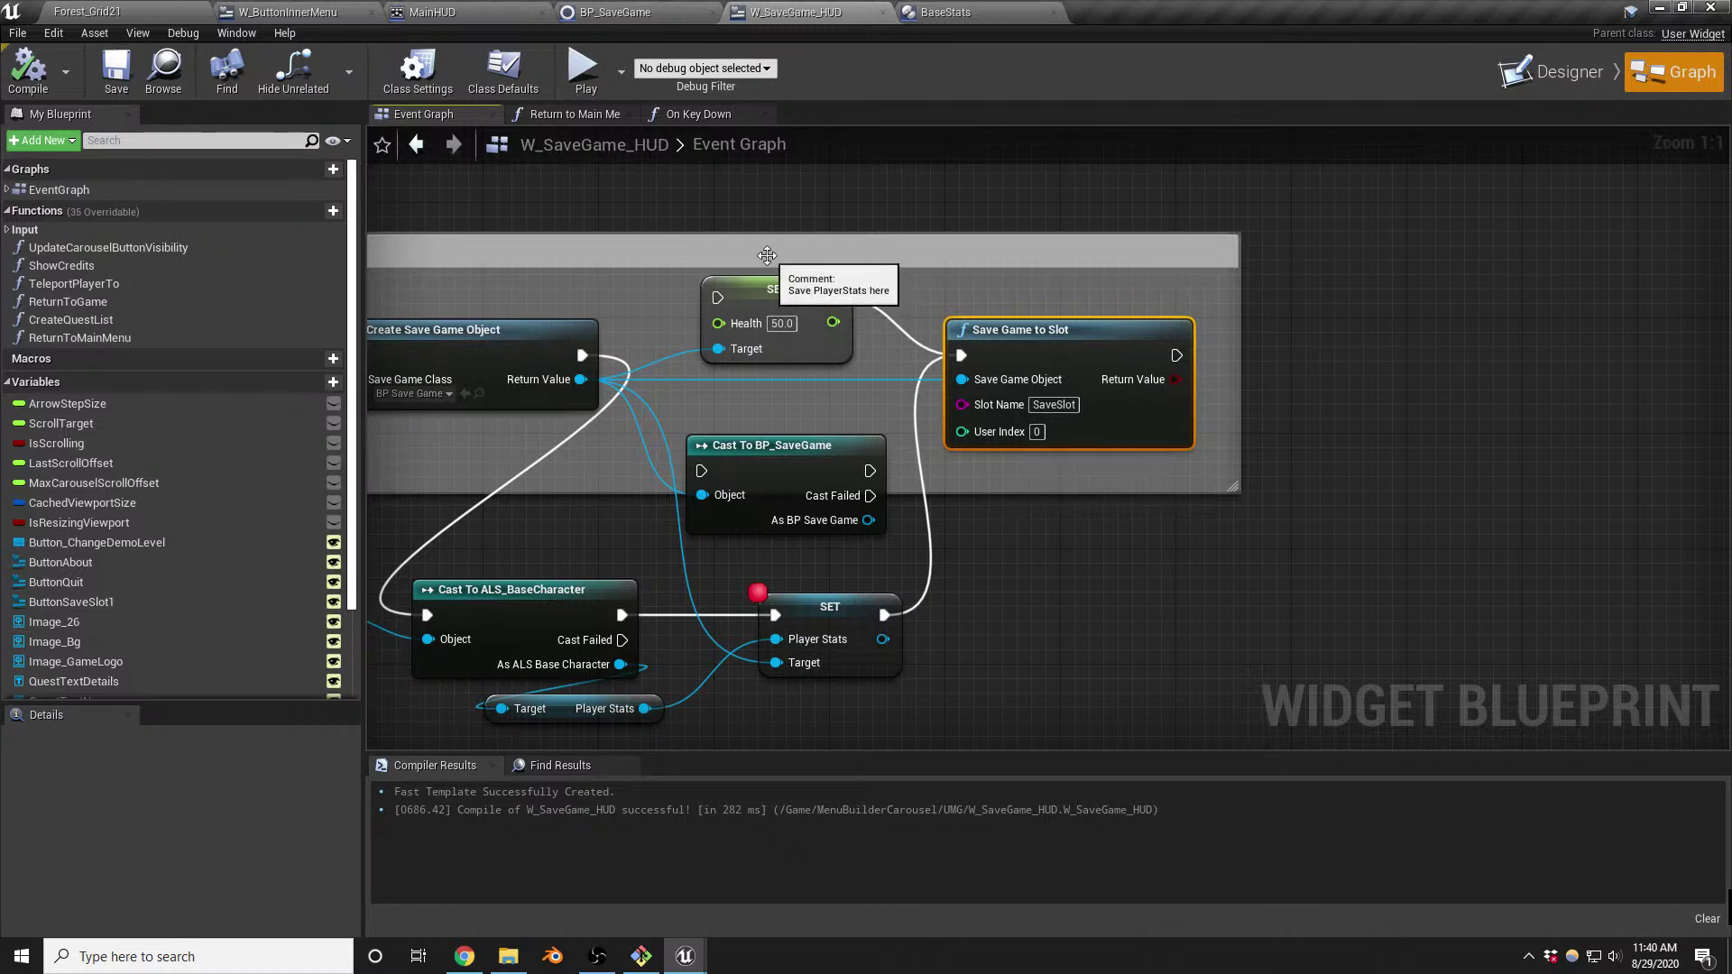
{"action": "right_click_drag", "start_coordinate": [818, 294], "coordinate": [1087, 332]}
{"action": "scroll", "coordinate": [840, 285], "scroll_direction": "down", "scroll_amount": 3}
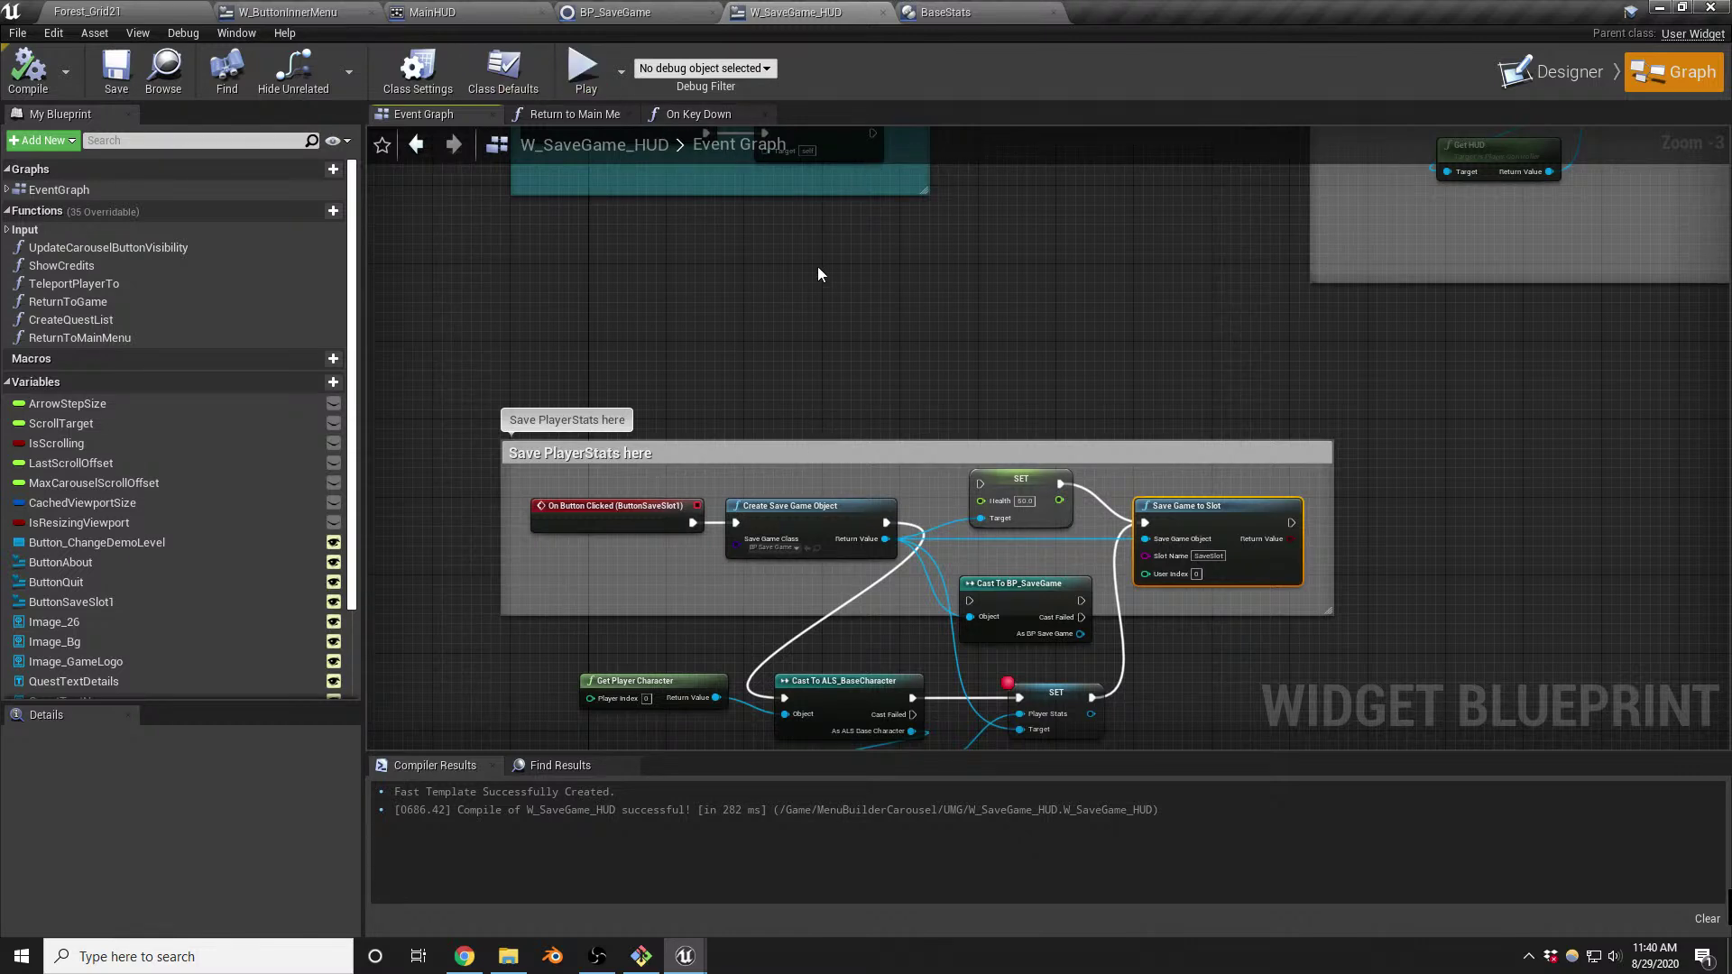
{"action": "right_click_drag", "start_coordinate": [1157, 467], "coordinate": [1146, 369]}
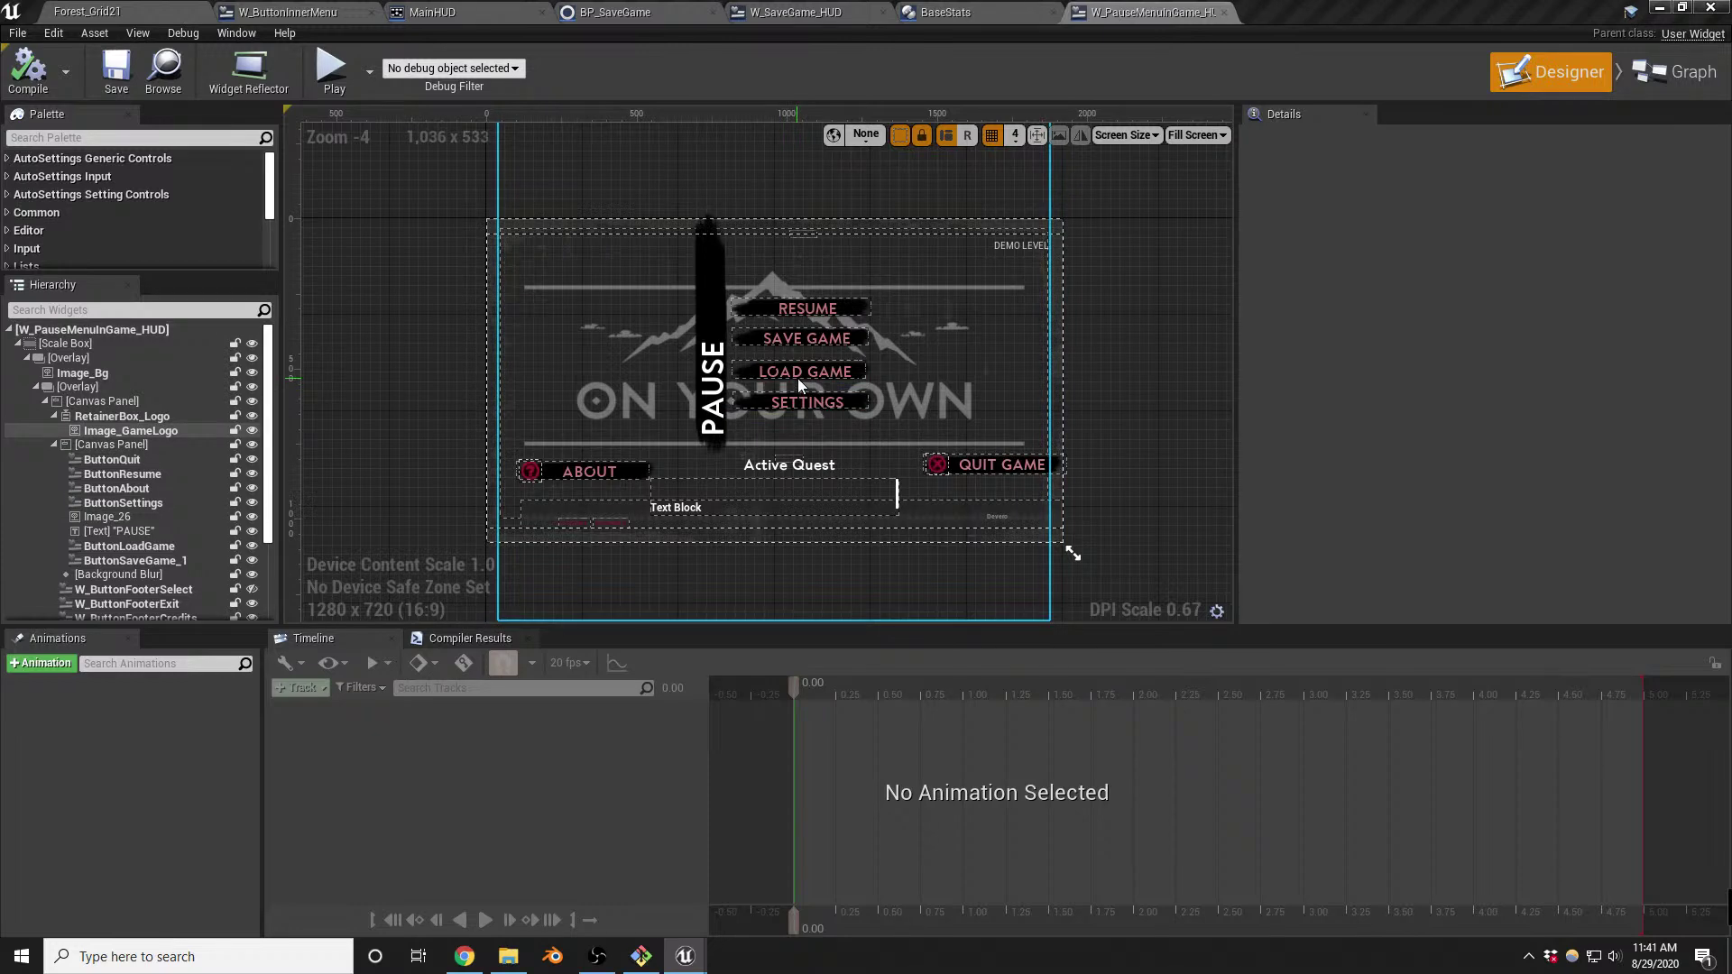
Open the LOAD GAME button's click event in W_PauseMenuInGame_HUD and follow its nodes to the character's Health setter
{"action": "left_click", "coordinate": [798, 377]}
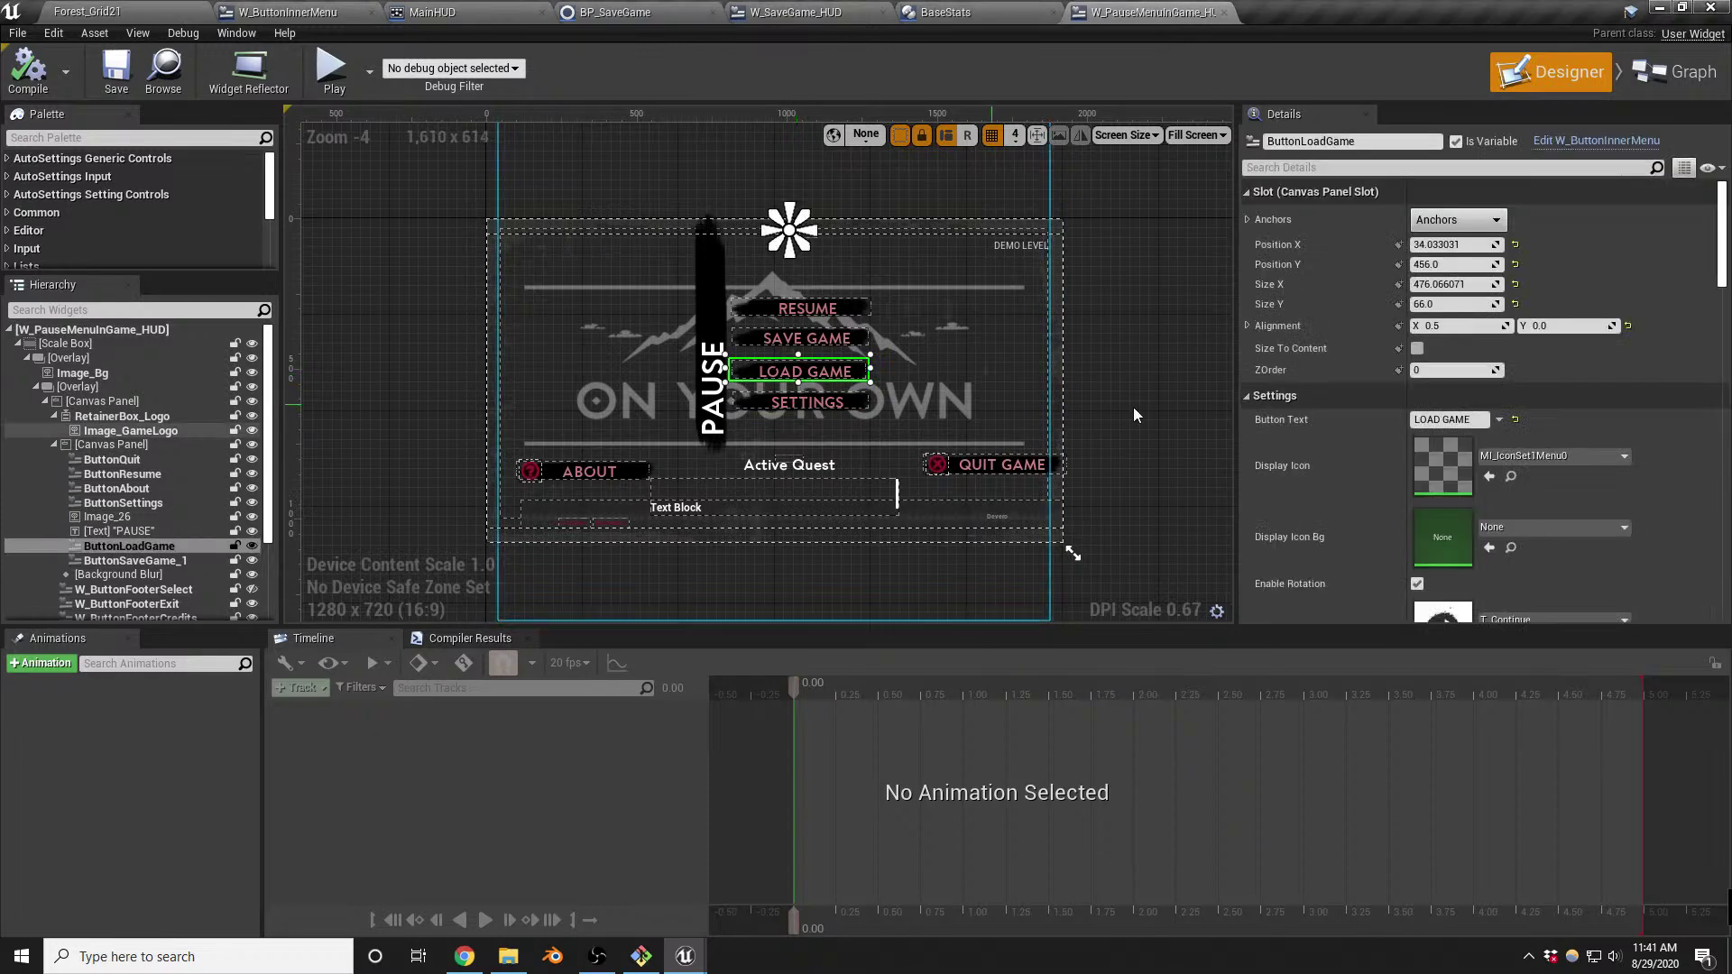
{"action": "scroll", "coordinate": [1593, 430], "scroll_direction": "down", "scroll_amount": 15}
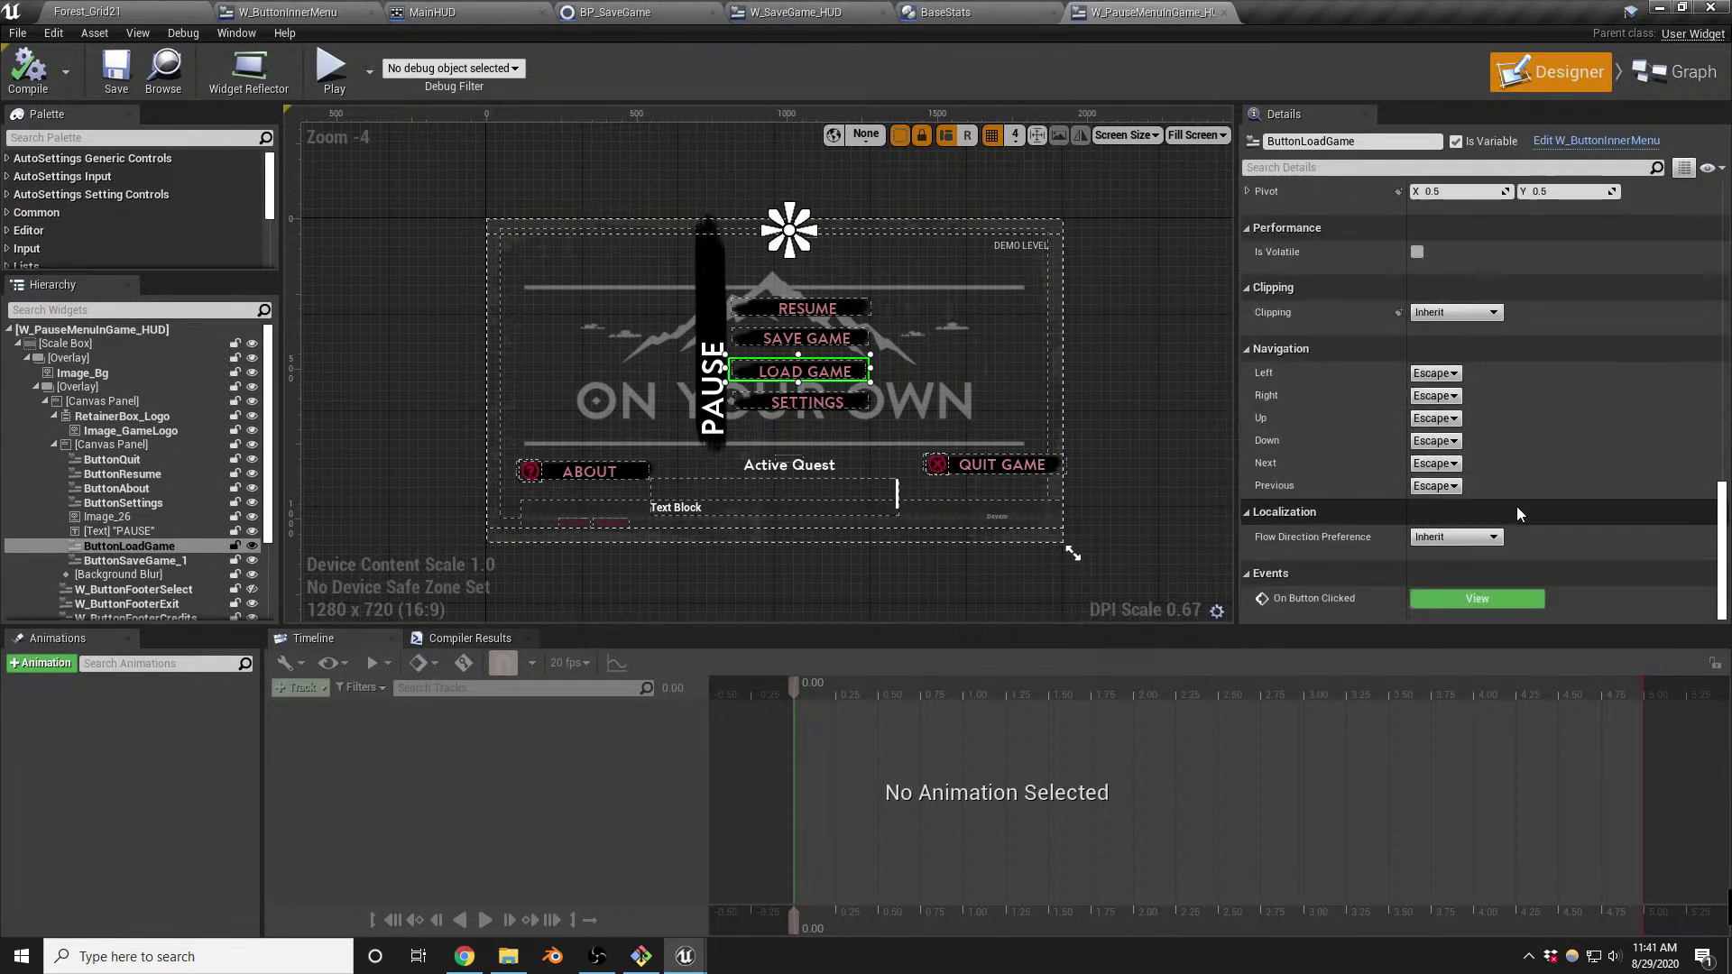
{"action": "left_click", "coordinate": [1479, 599]}
{"action": "scroll", "coordinate": [1006, 360], "scroll_direction": "up", "scroll_amount": 4}
{"action": "left_click_drag", "start_coordinate": [851, 560], "coordinate": [1004, 560]}
{"action": "right_click_drag", "start_coordinate": [1298, 457], "coordinate": [983, 423]}
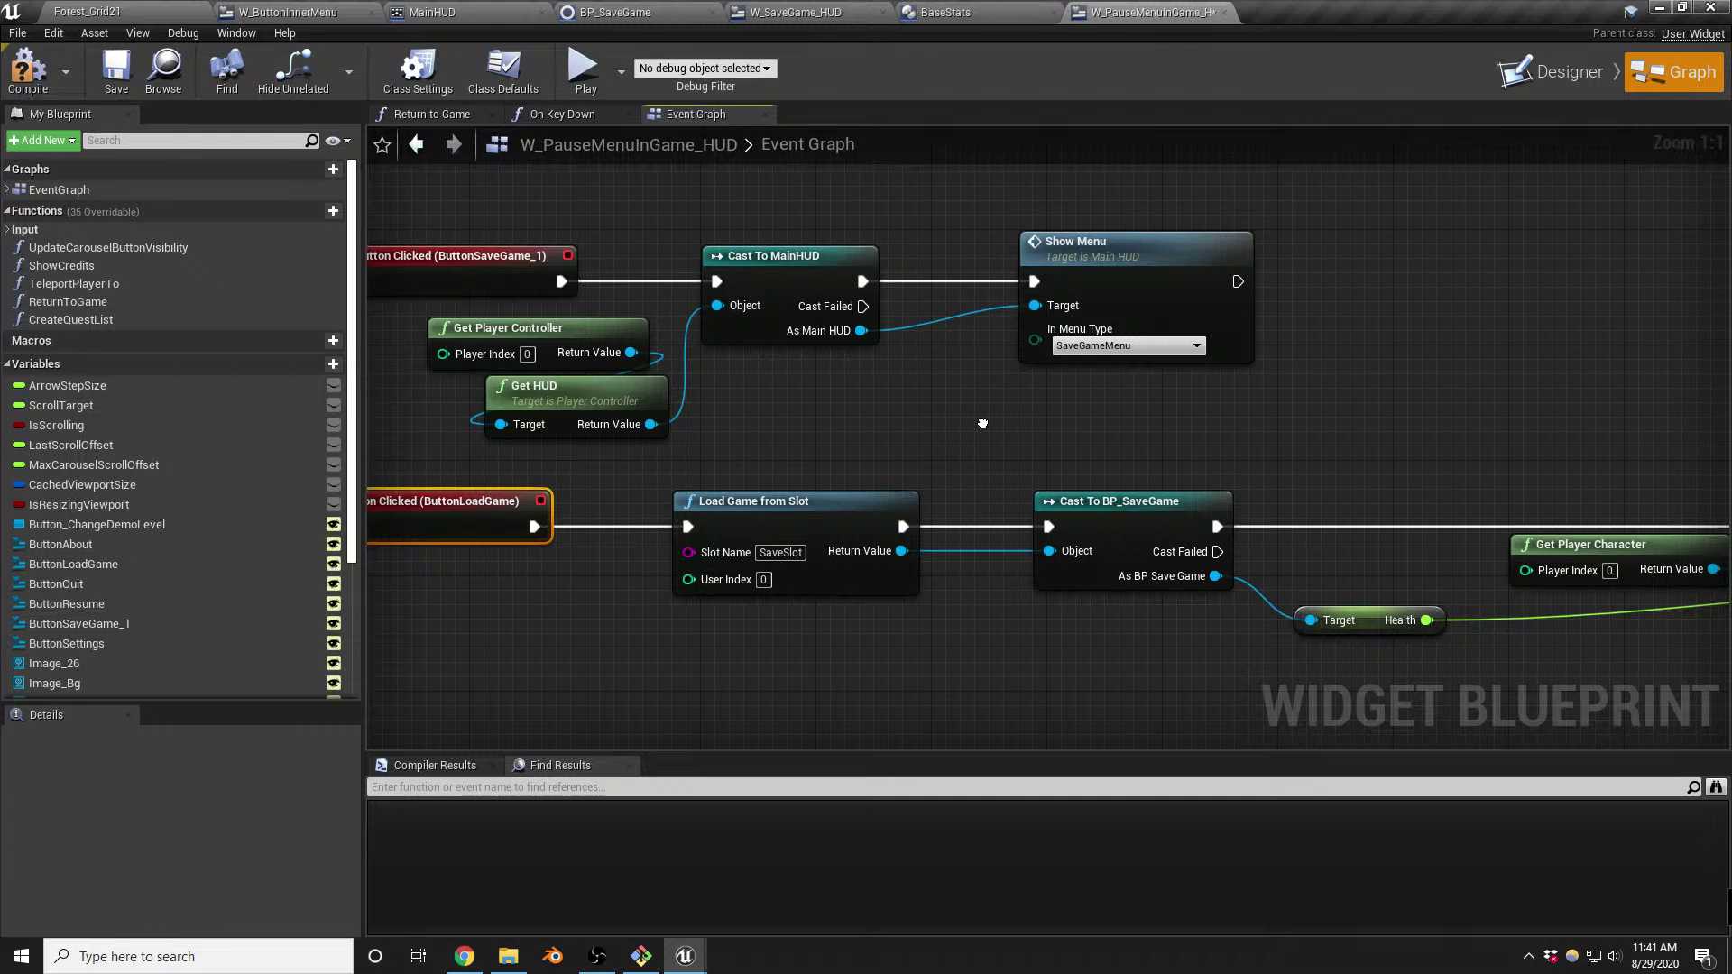
{"action": "right_click_drag", "start_coordinate": [1384, 425], "coordinate": [898, 331]}
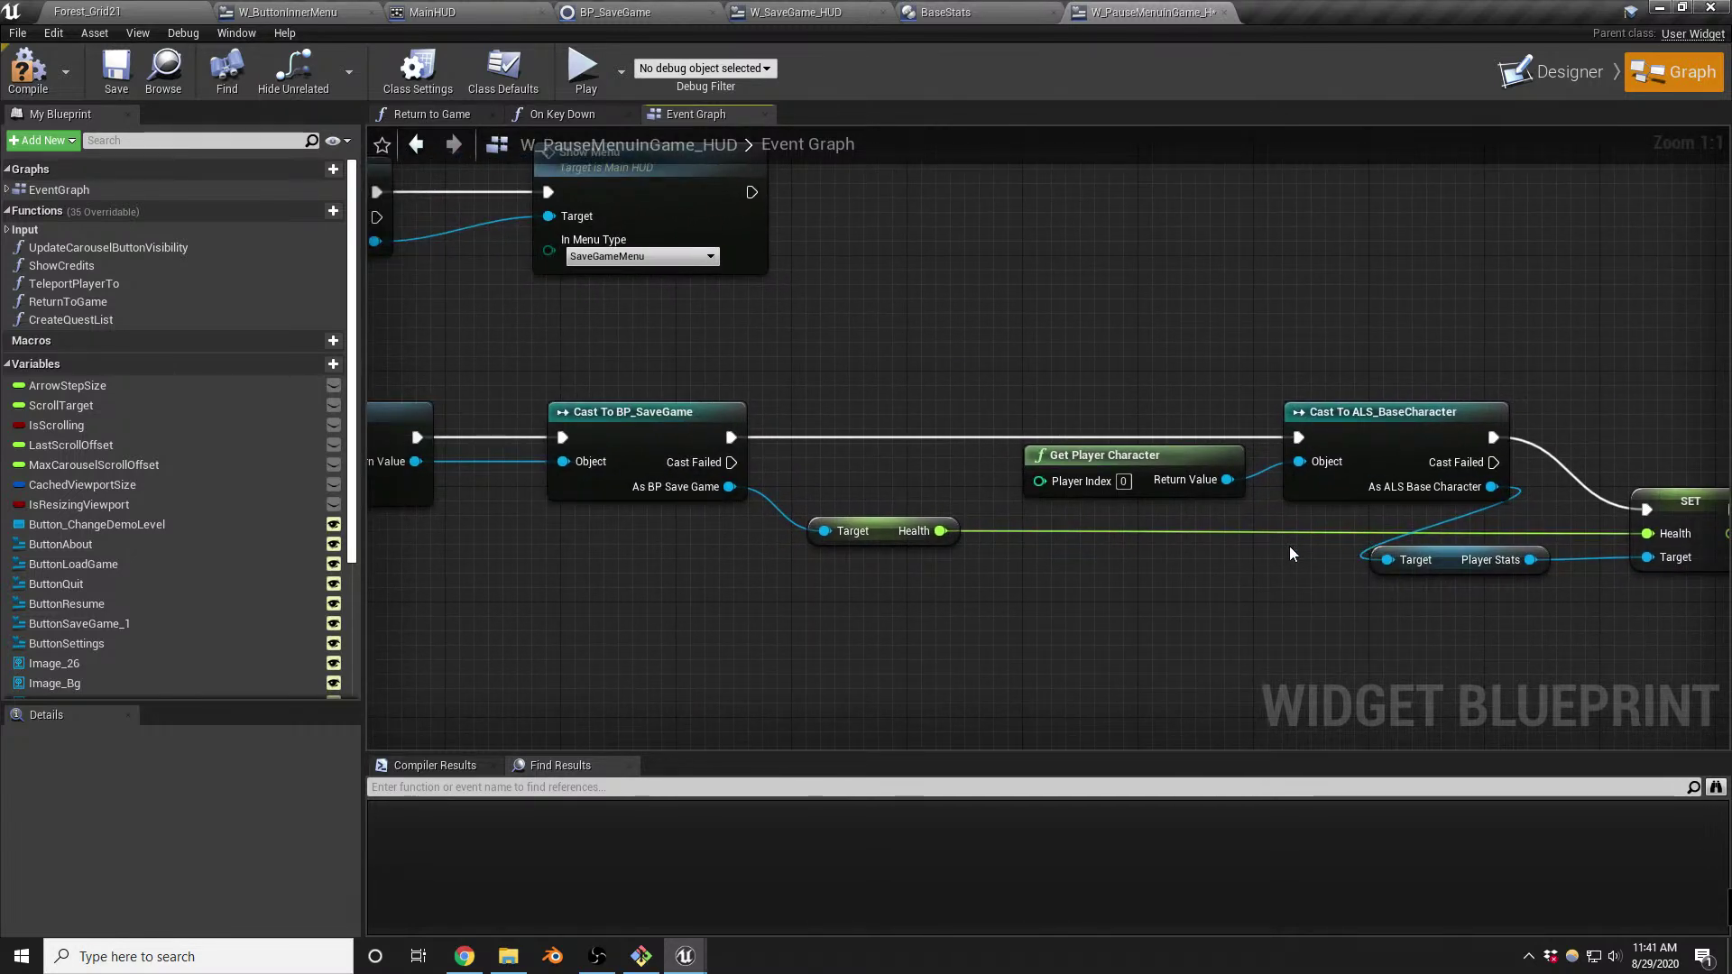
Disconnect the saved Health value from its setter and add a Player Stats getter from the Cast To BP_SaveGame output
{"action": "left_click", "coordinate": [1073, 531], "text": "alt"}
{"action": "left_click_drag", "start_coordinate": [731, 487], "coordinate": [1019, 609]}
{"action": "type", "text": "get"}
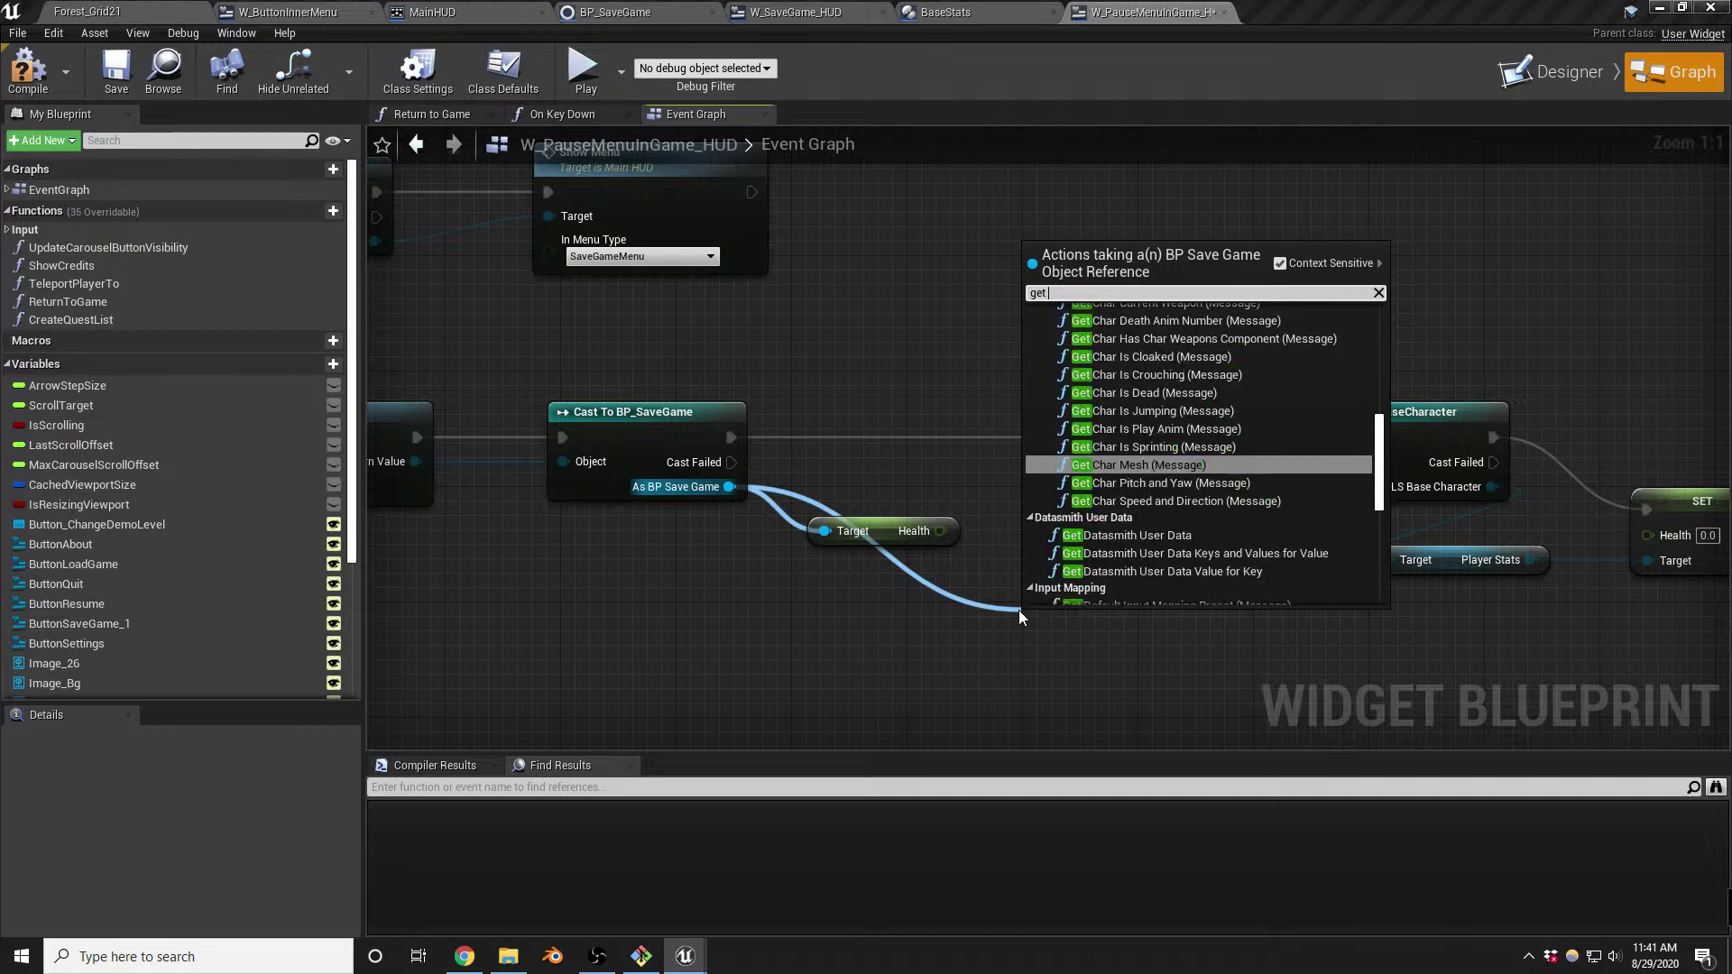
{"action": "type", "text": " player stats"}
{"action": "key", "text": "Return"}
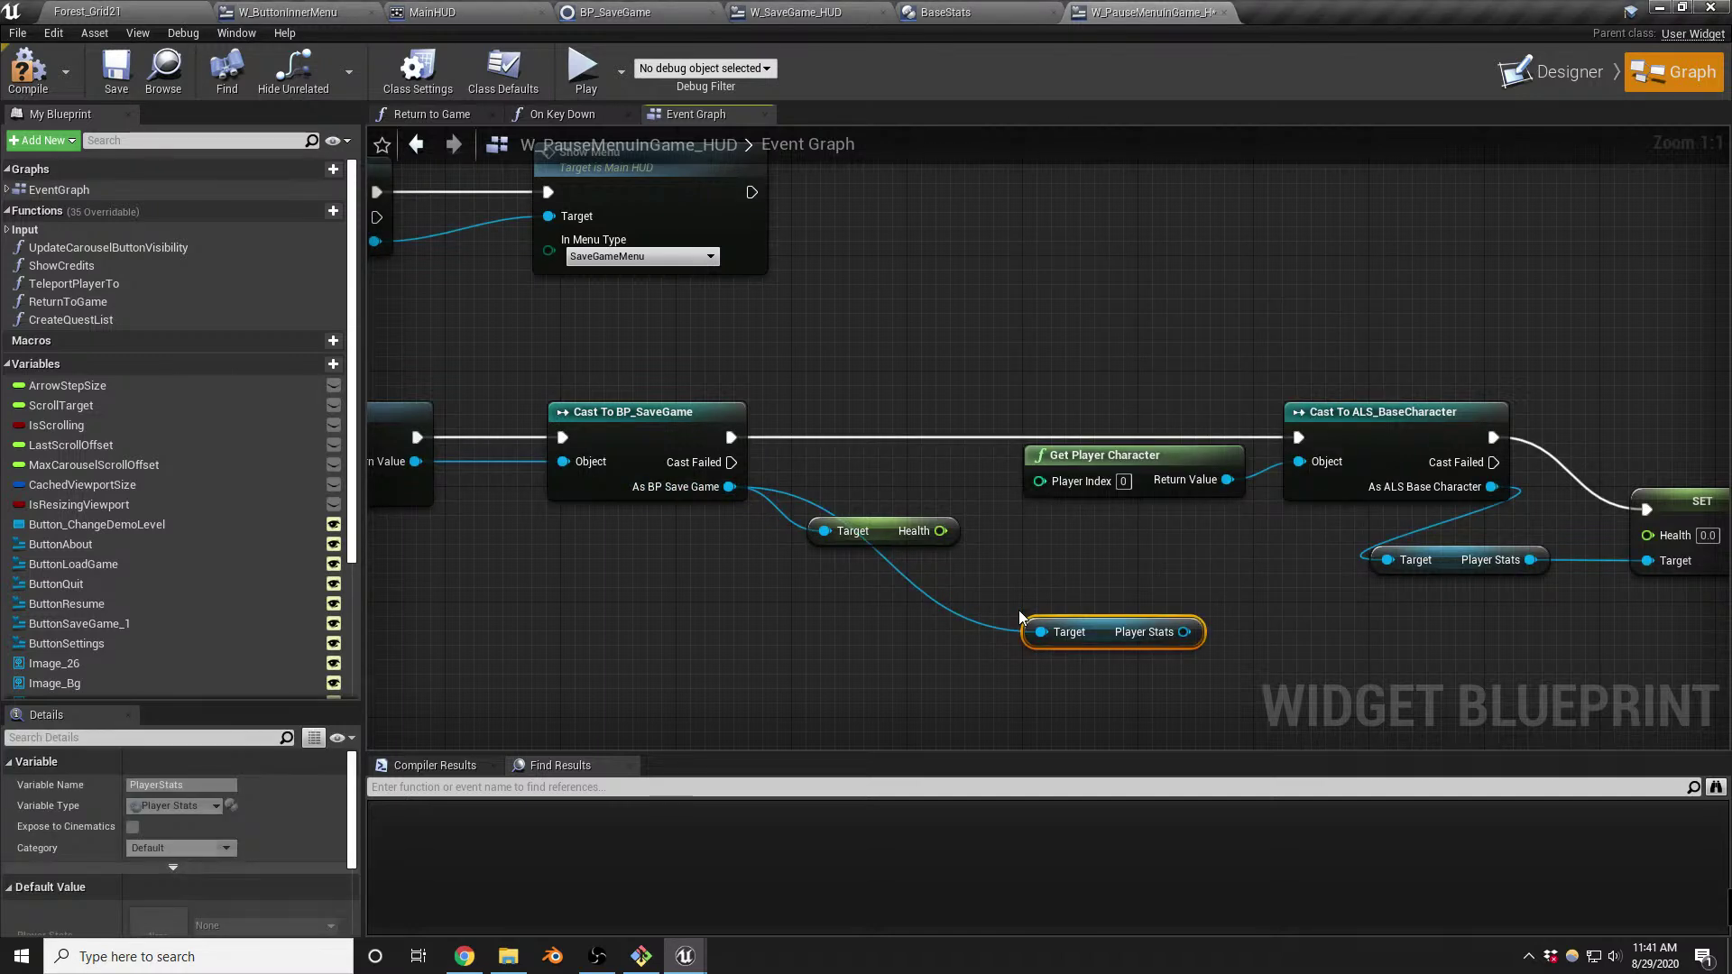
Add a Player Stats setter targeting the cast ALS_BaseCharacter, feeding it the saved Player Stats and the cast's execution output
{"action": "right_click_drag", "start_coordinate": [1320, 580], "coordinate": [1041, 568]}
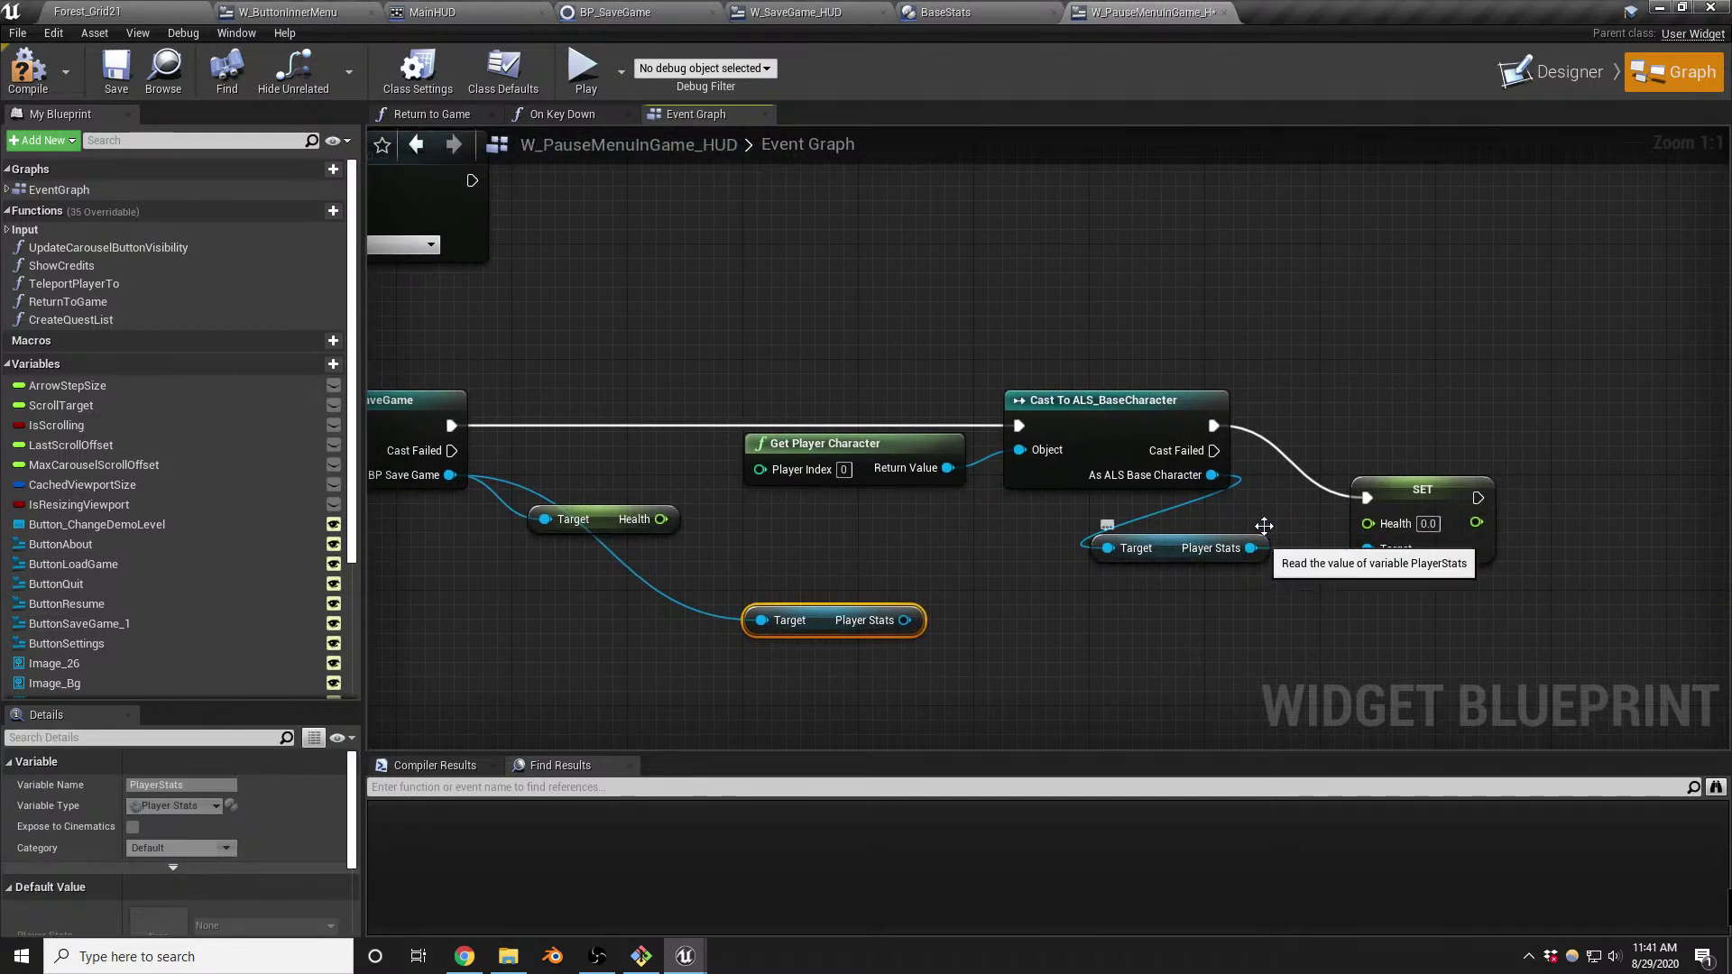
{"action": "left_click_drag", "start_coordinate": [1213, 475], "coordinate": [1317, 446]}
{"action": "type", "text": "set player "}
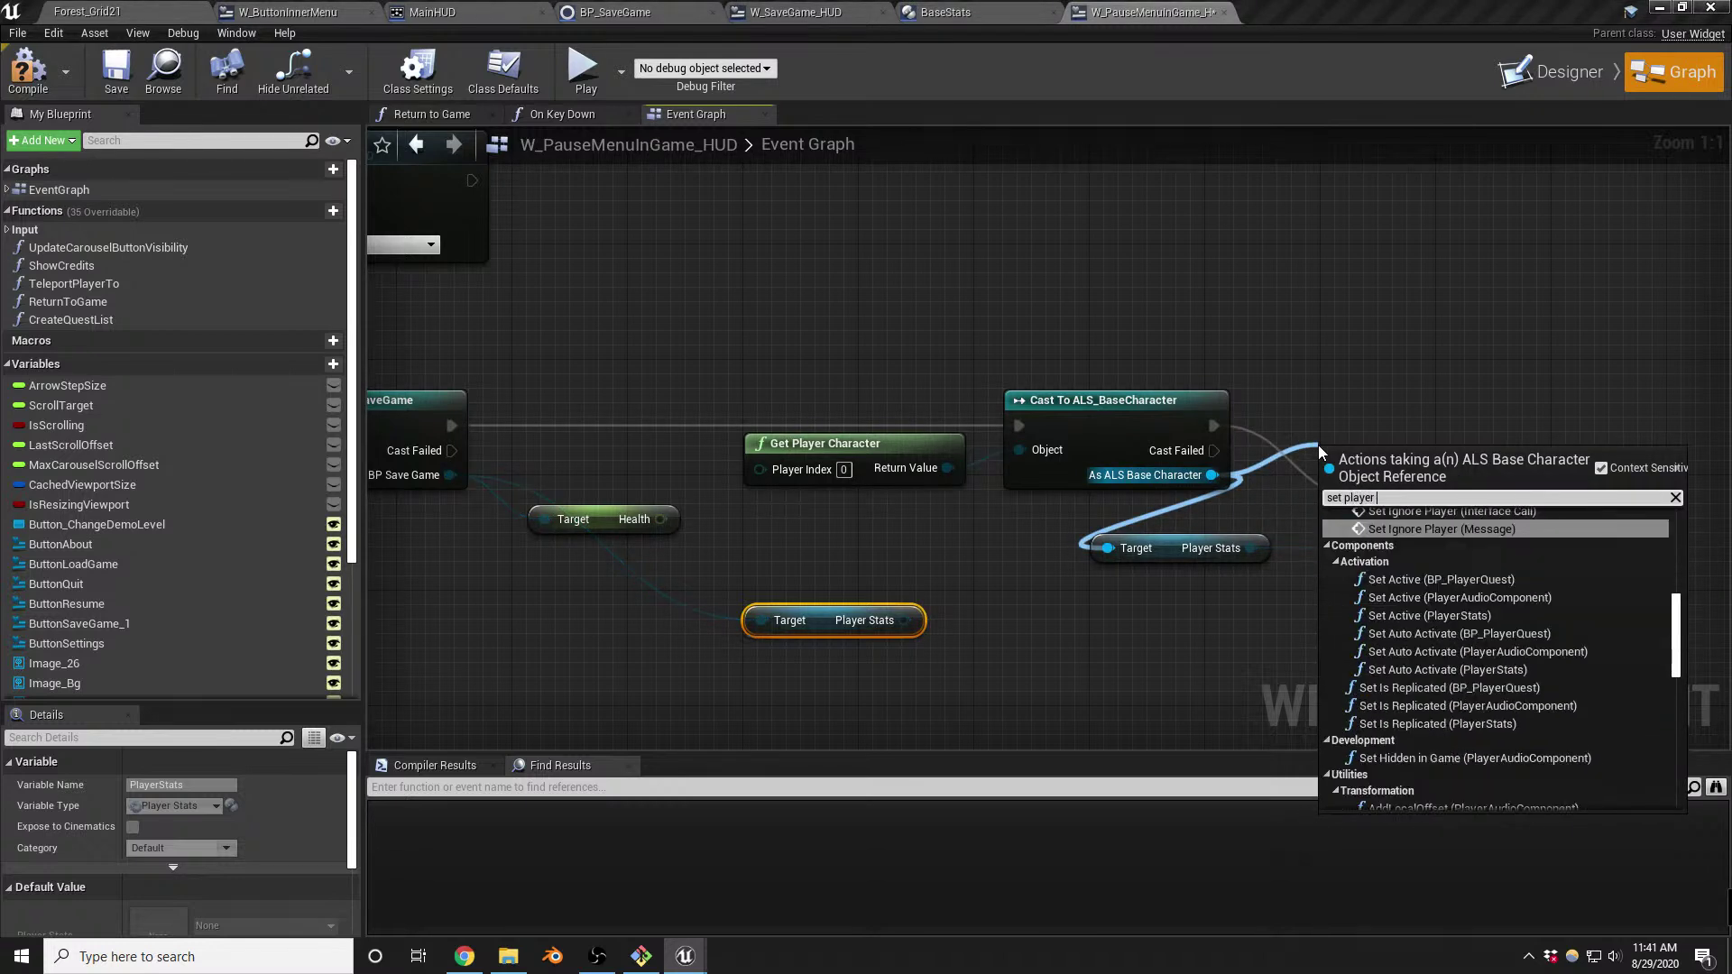
{"action": "type", "text": "stats"}
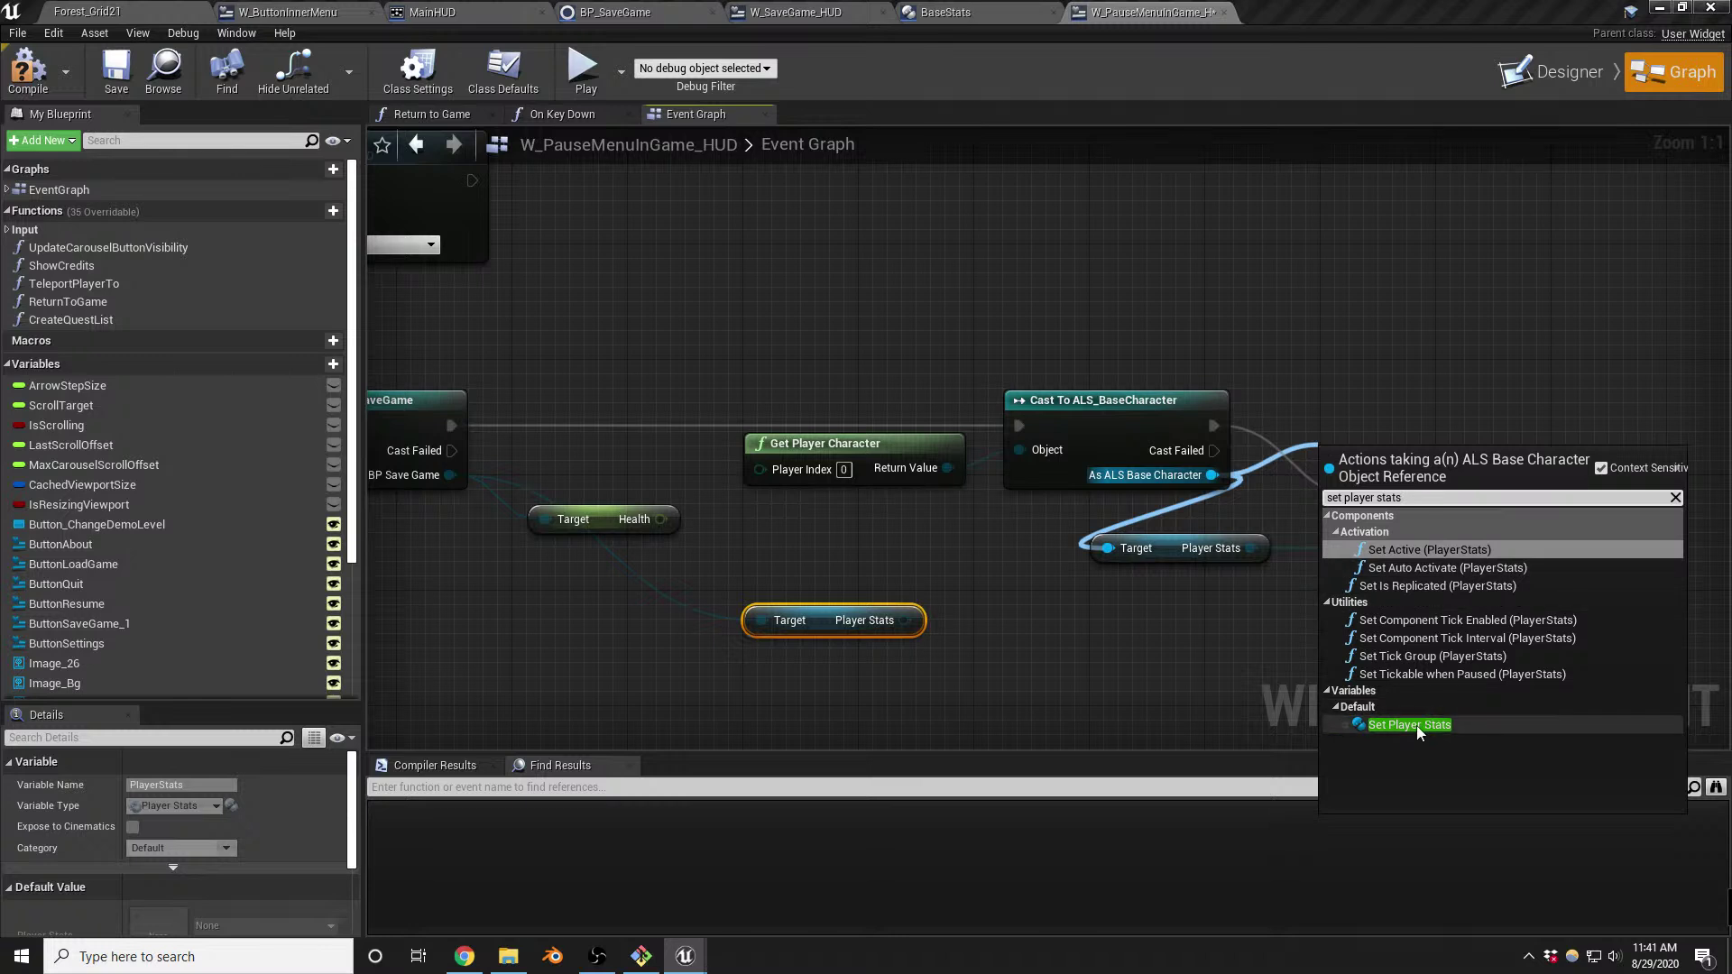
{"action": "left_click", "coordinate": [1415, 725]}
{"action": "left_click_drag", "start_coordinate": [848, 620], "coordinate": [1339, 495]}
{"action": "left_click_drag", "start_coordinate": [1213, 426], "coordinate": [1338, 469]}
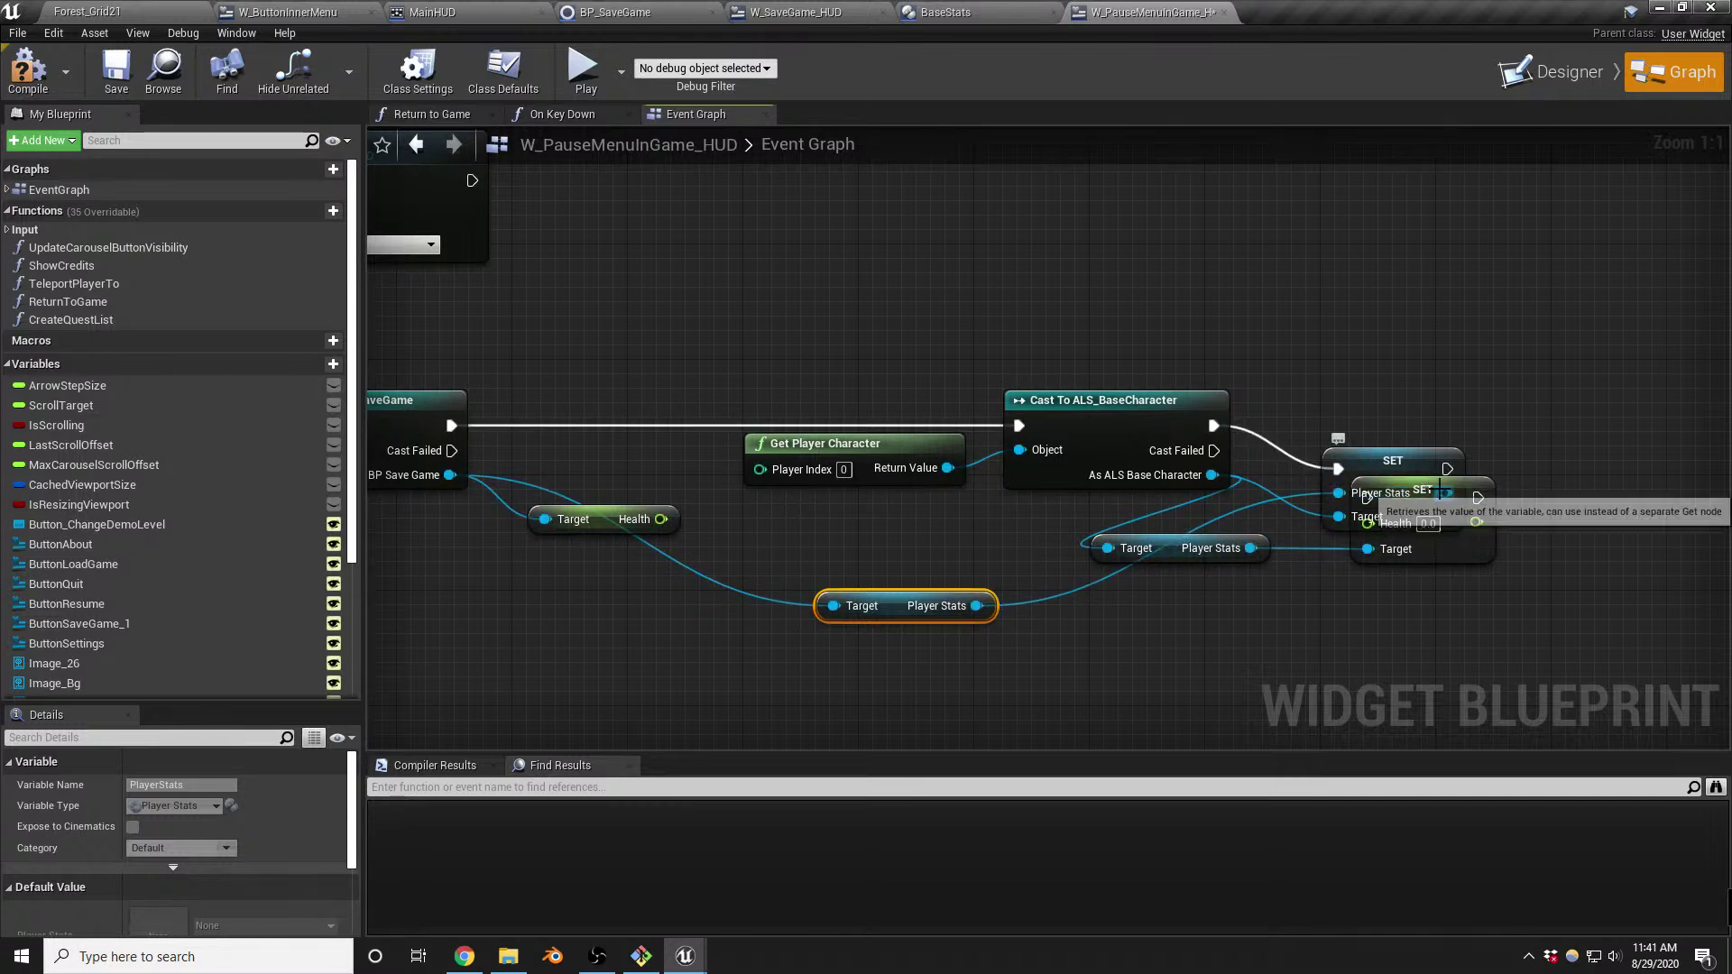
Move the disconnected Health setter below the Player Stats setter so the two nodes no longer overlap
{"action": "left_click_drag", "start_coordinate": [1443, 496], "coordinate": [1443, 596]}
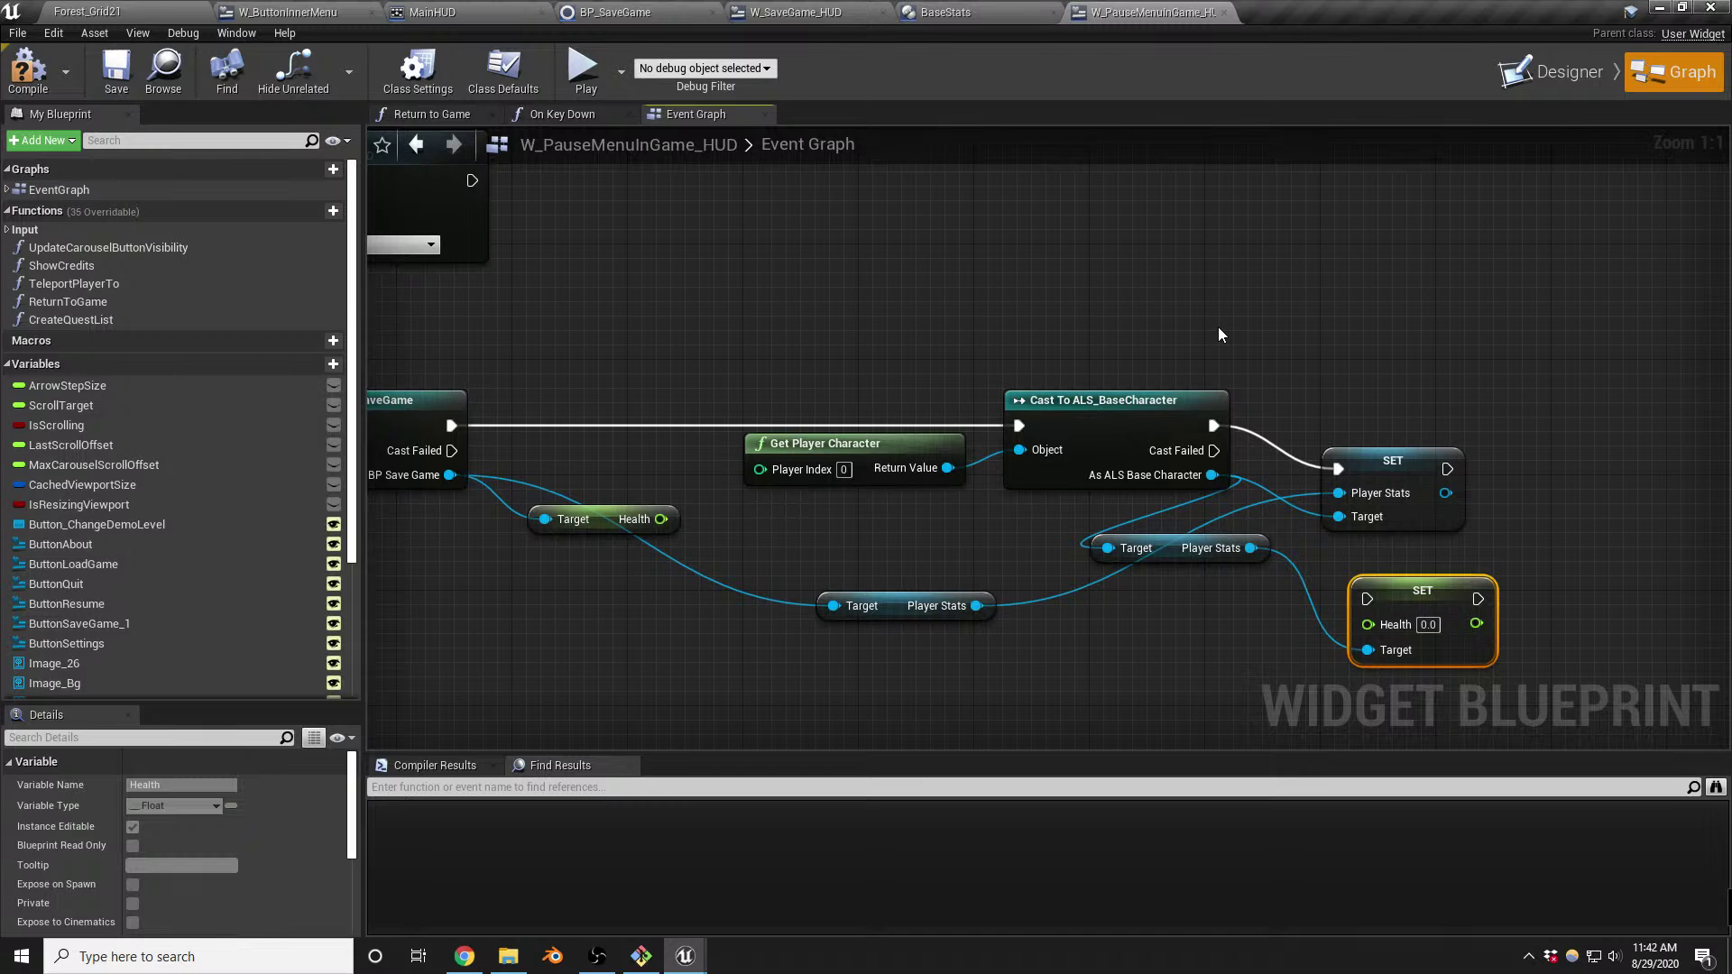
{"action": "key", "text": "XF86AudioLowerVolume"}
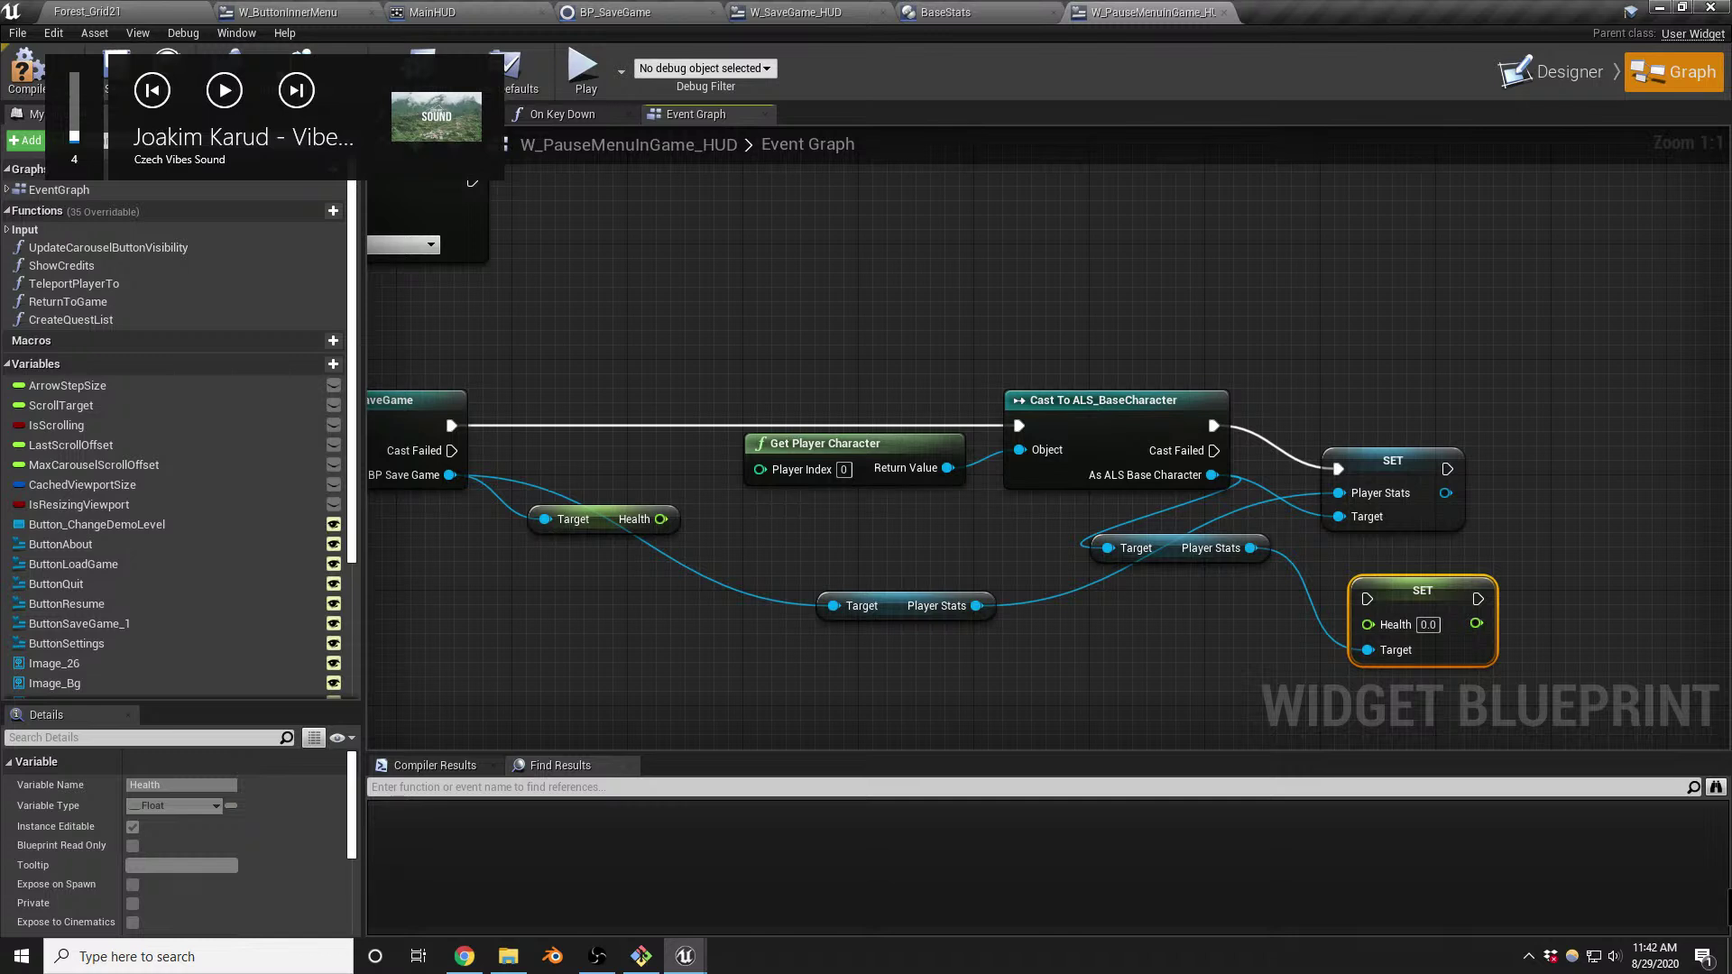
{"action": "key", "text": "alt+Tab"}
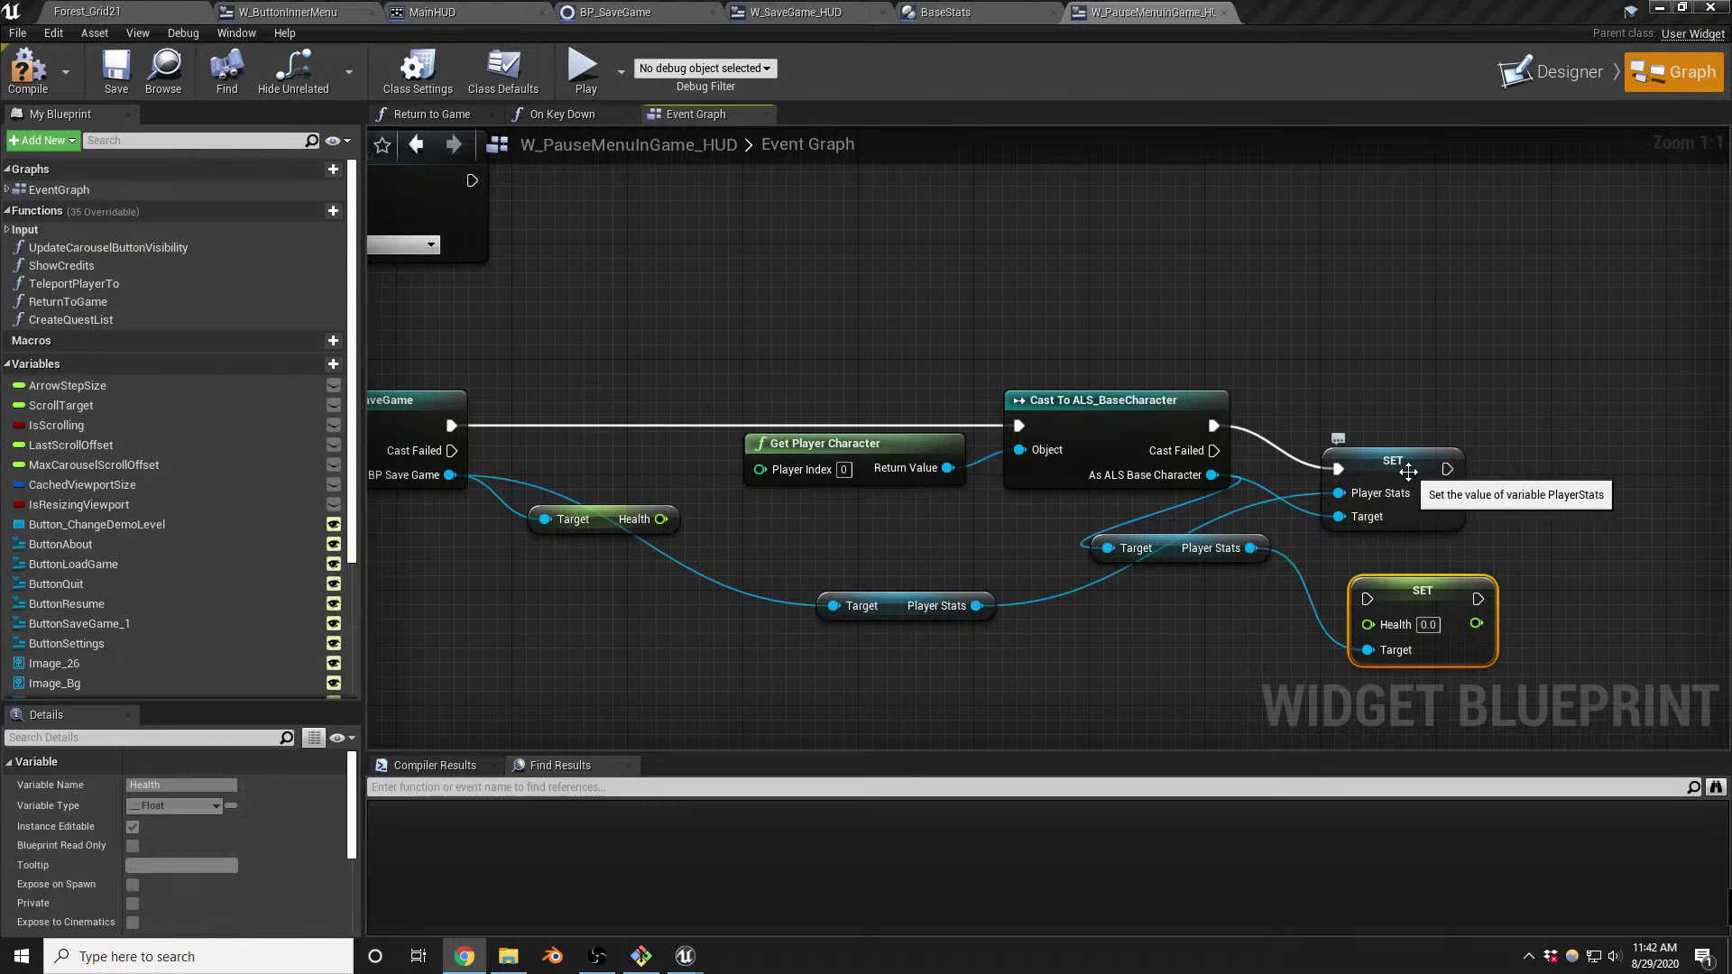
Examine the Forest_Grid21 level around the waterfall, the stream and its banks
{"action": "left_click", "coordinate": [154, 11]}
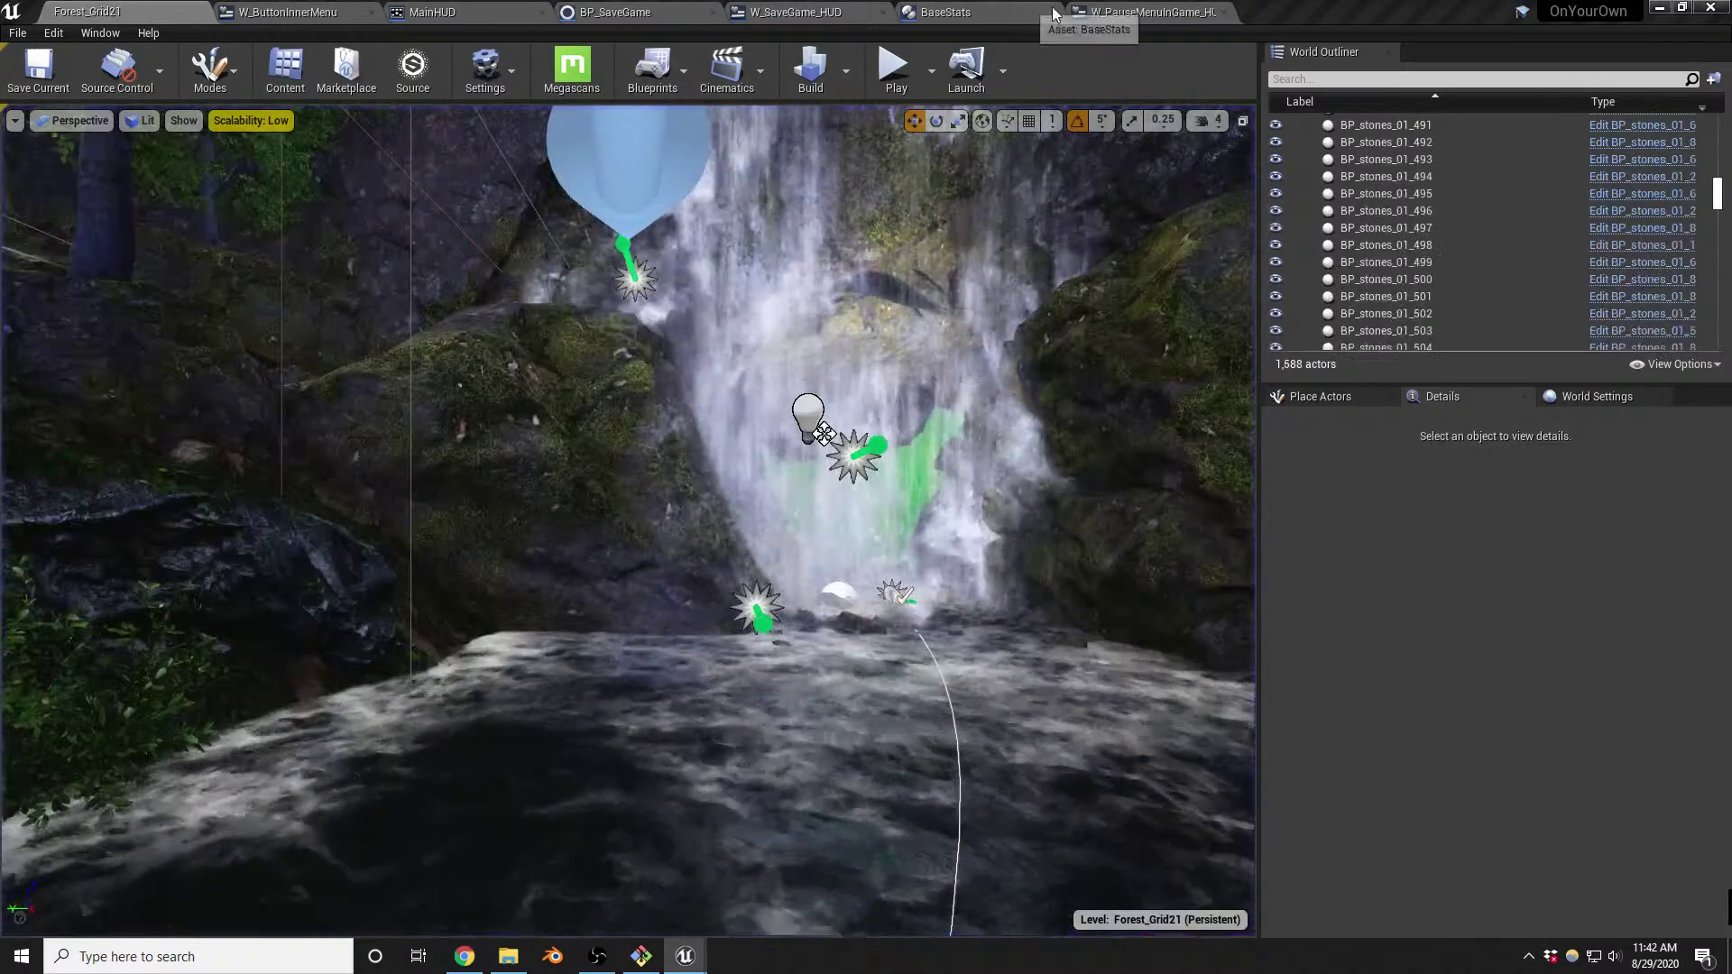
{"action": "left_click", "coordinate": [1141, 11]}
{"action": "right_click_drag", "start_coordinate": [792, 326], "coordinate": [819, 512]}
{"action": "left_click", "coordinate": [135, 11]}
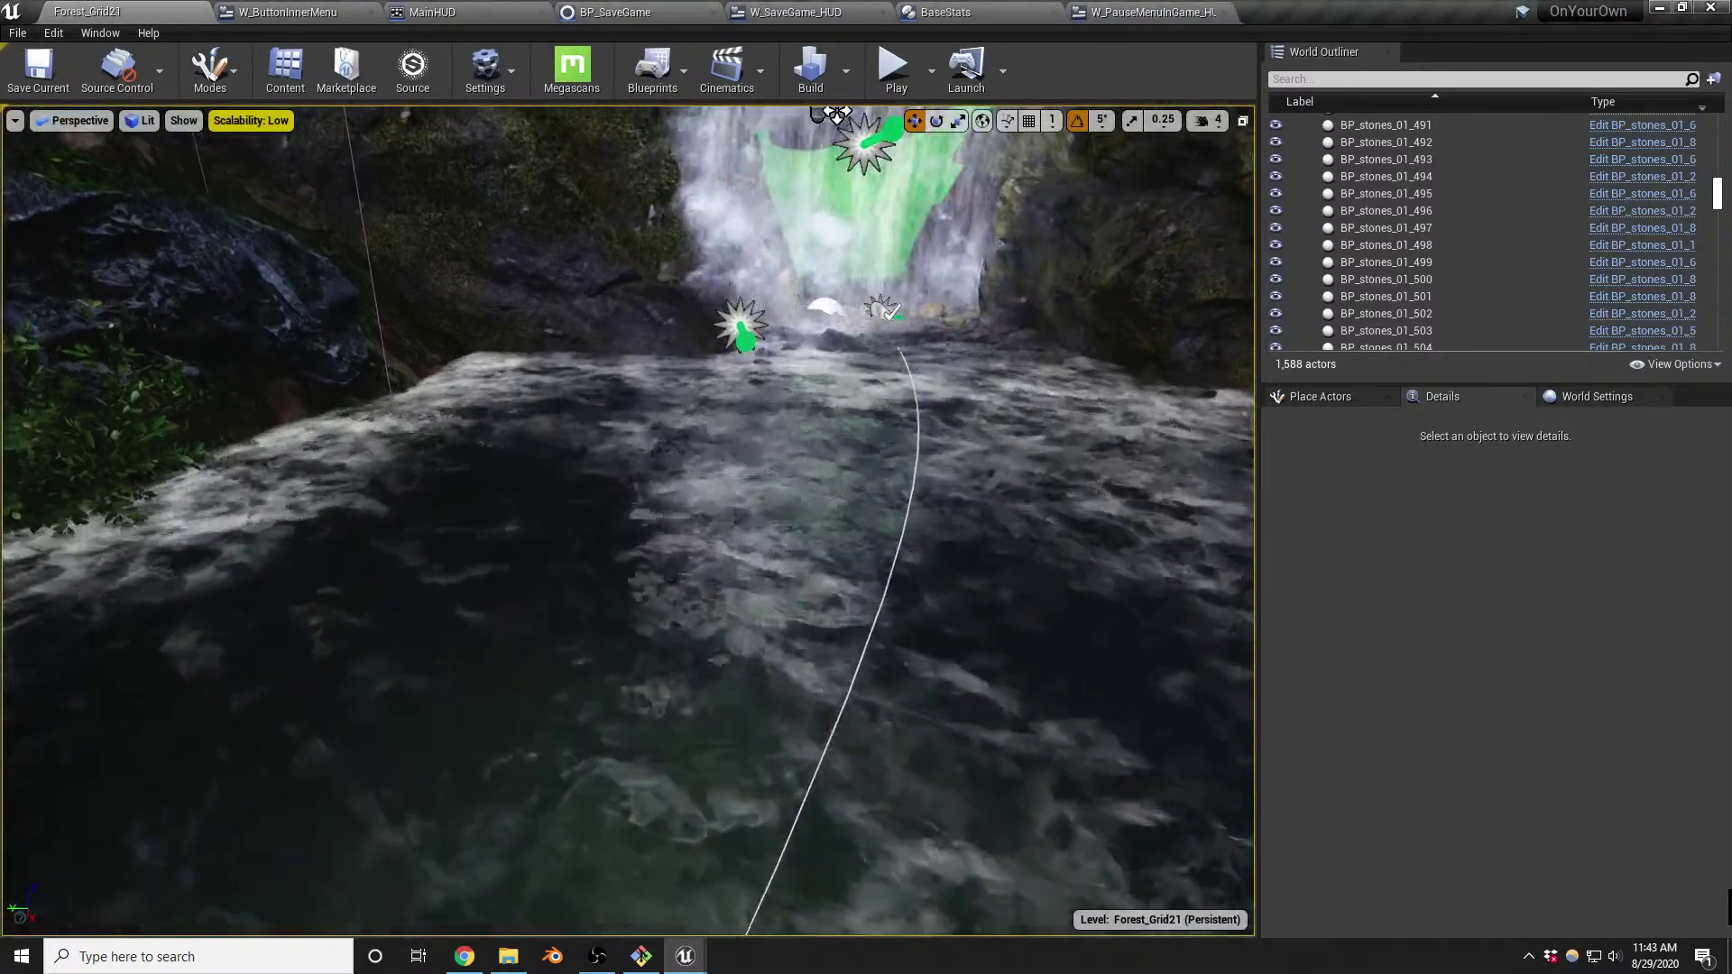
{"action": "key", "text": "s"}
{"action": "mouse_move", "coordinate": [714, 499]}
{"action": "right_mouse_down"}
{"action": "mouse_move", "coordinate": [735, 505]}
{"action": "mouse_move", "coordinate": [713, 499]}
{"action": "right_mouse_up"}
{"action": "key", "text": "w"}
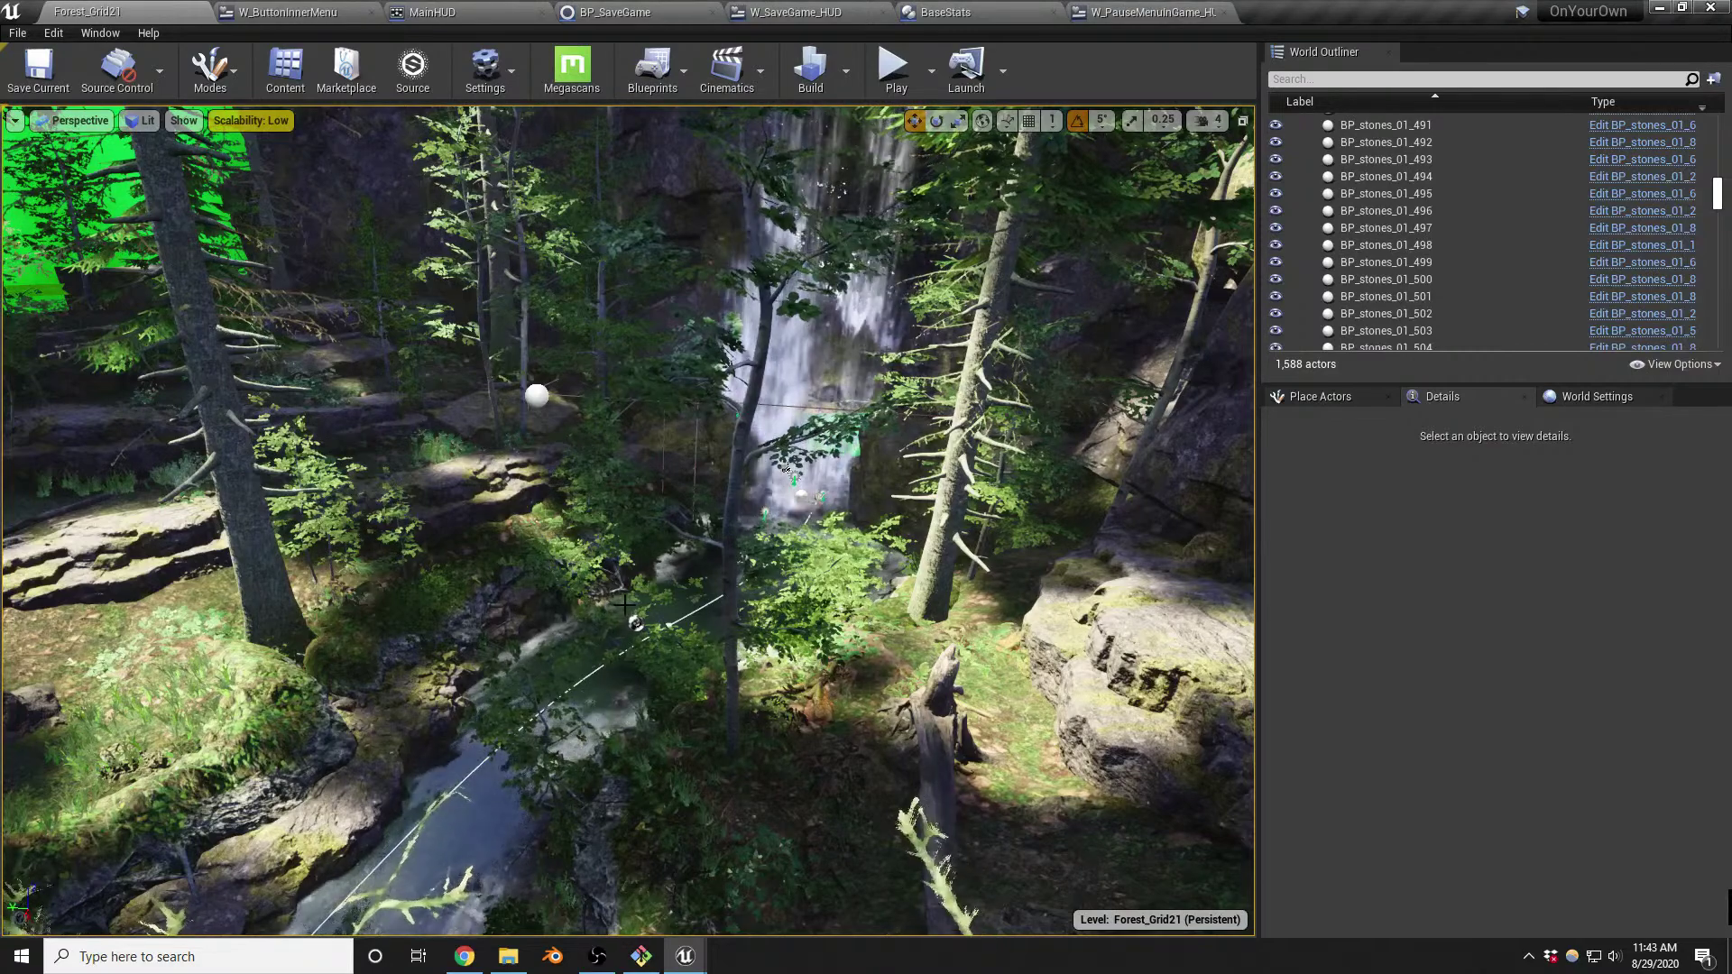
{"action": "left_click_drag", "start_coordinate": [542, 612], "coordinate": [542, 612]}
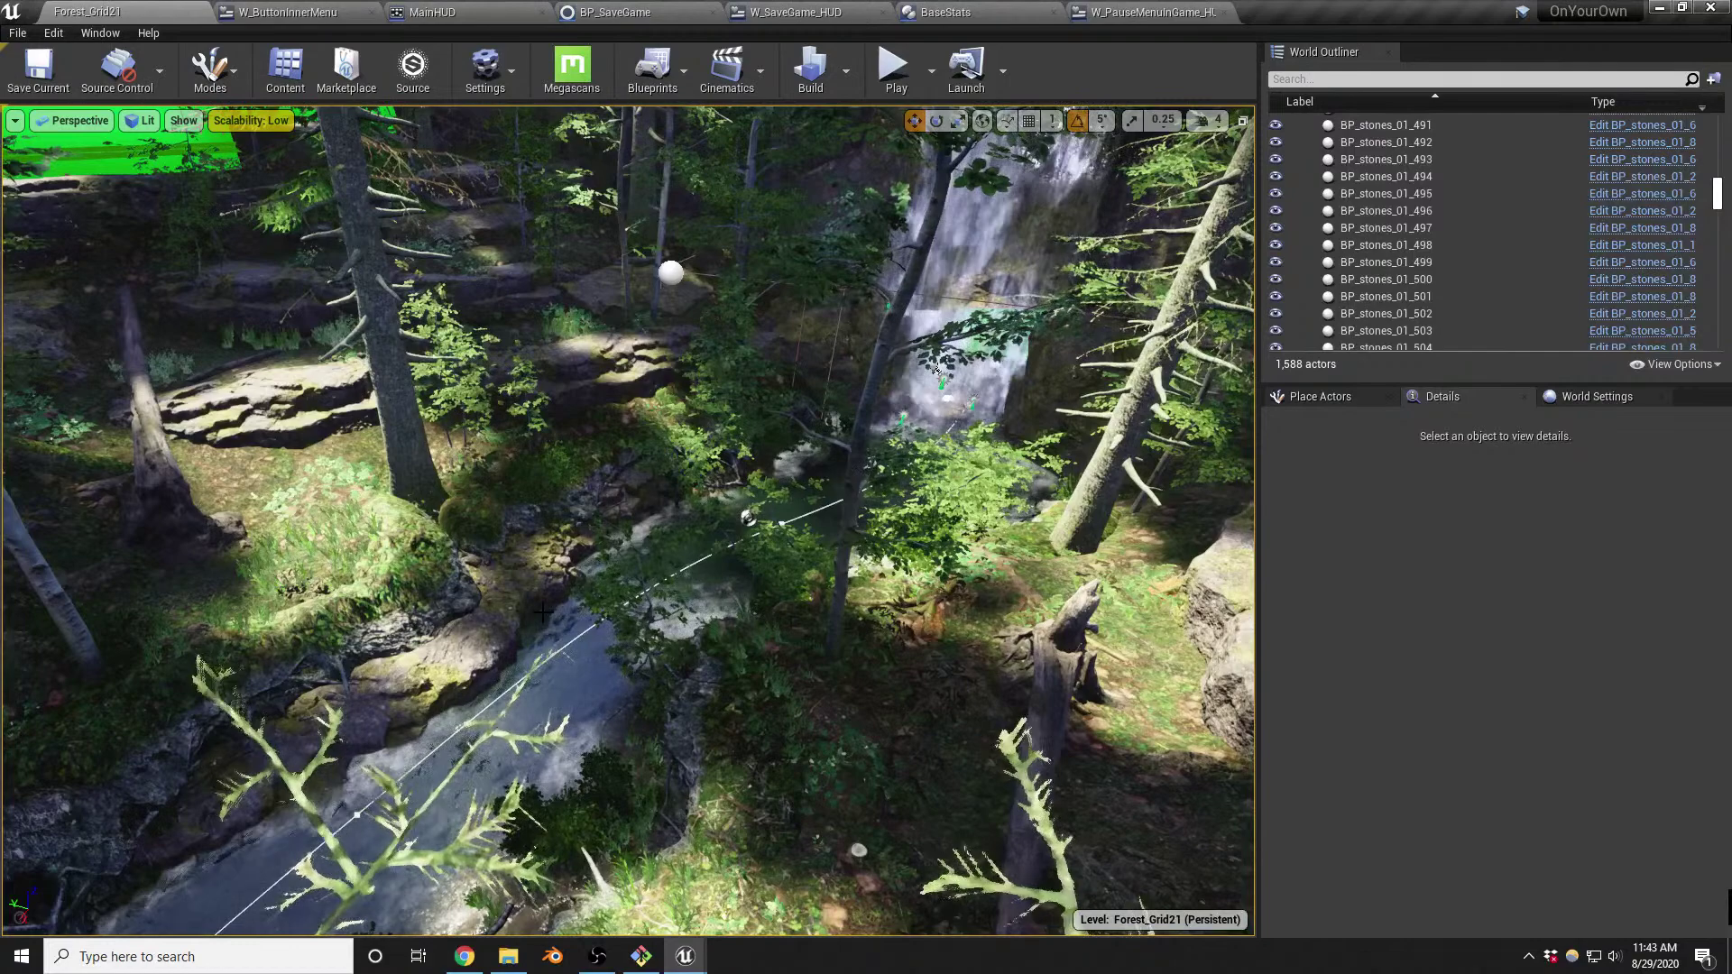
{"action": "key", "text": "XF86AudioLowerVolume"}
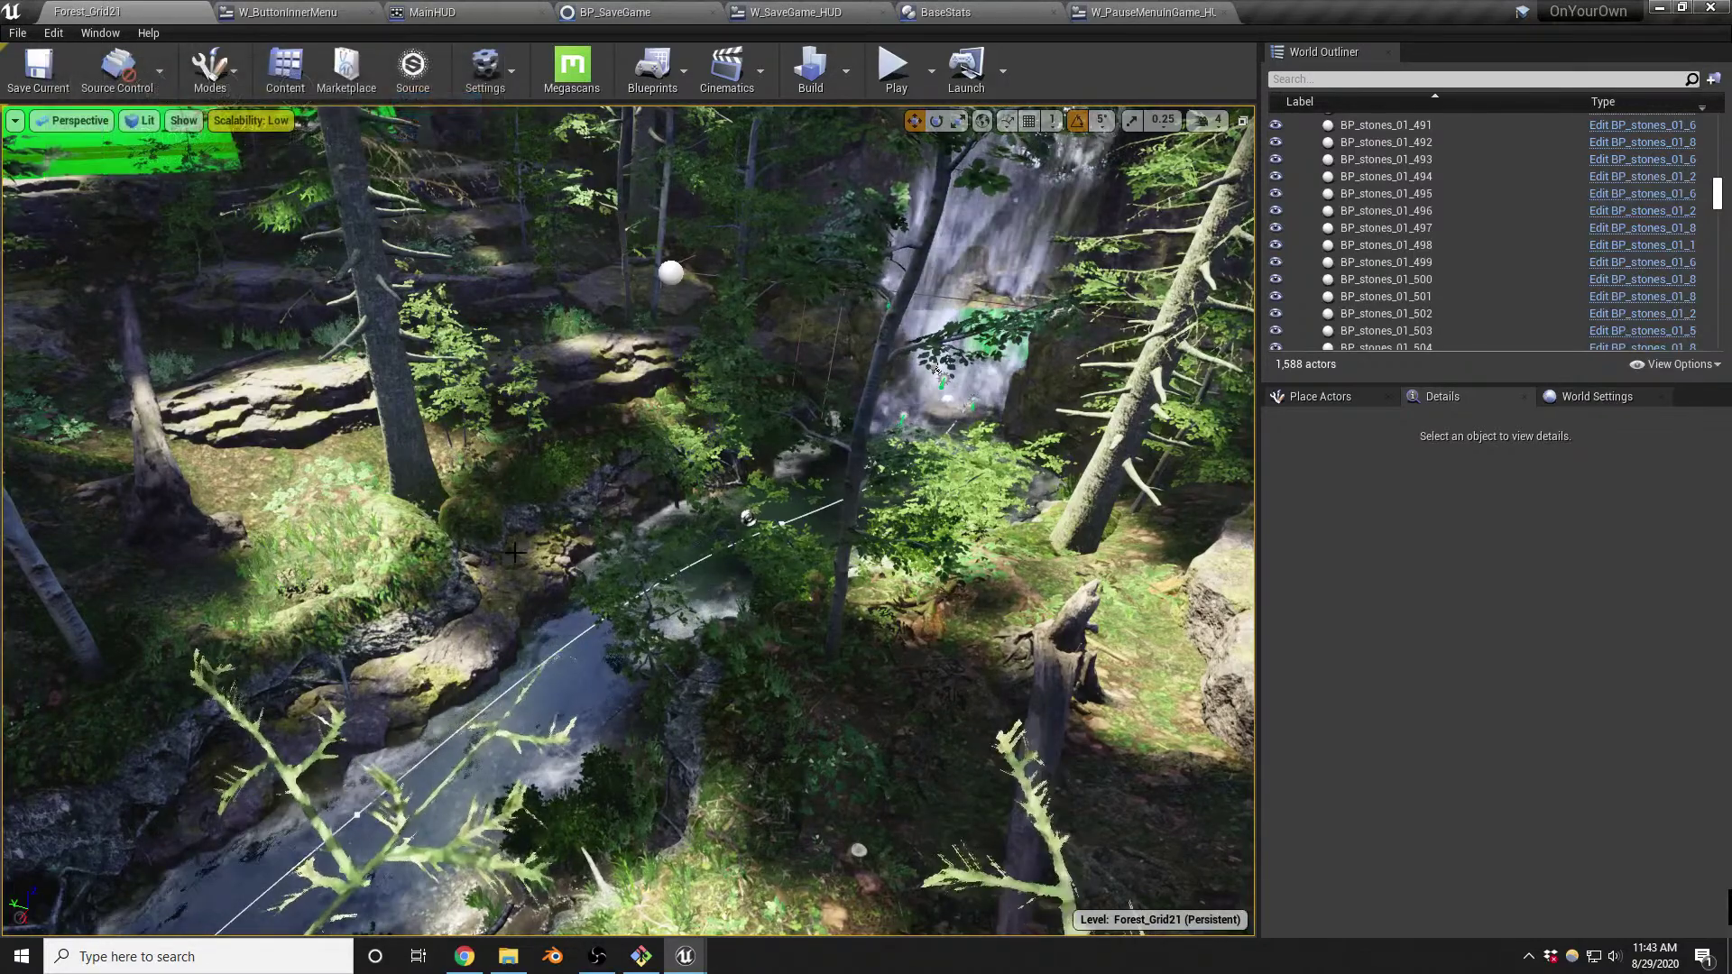
Move the PlayerStart from the waterfall pool to about X -27455, Y 9254, Z -6013 above the hillside, and briefly test-play the level
{"action": "right_click_drag", "start_coordinate": [701, 522], "coordinate": [885, 501]}
{"action": "left_click", "coordinate": [840, 458]}
{"action": "left_click", "coordinate": [854, 485]}
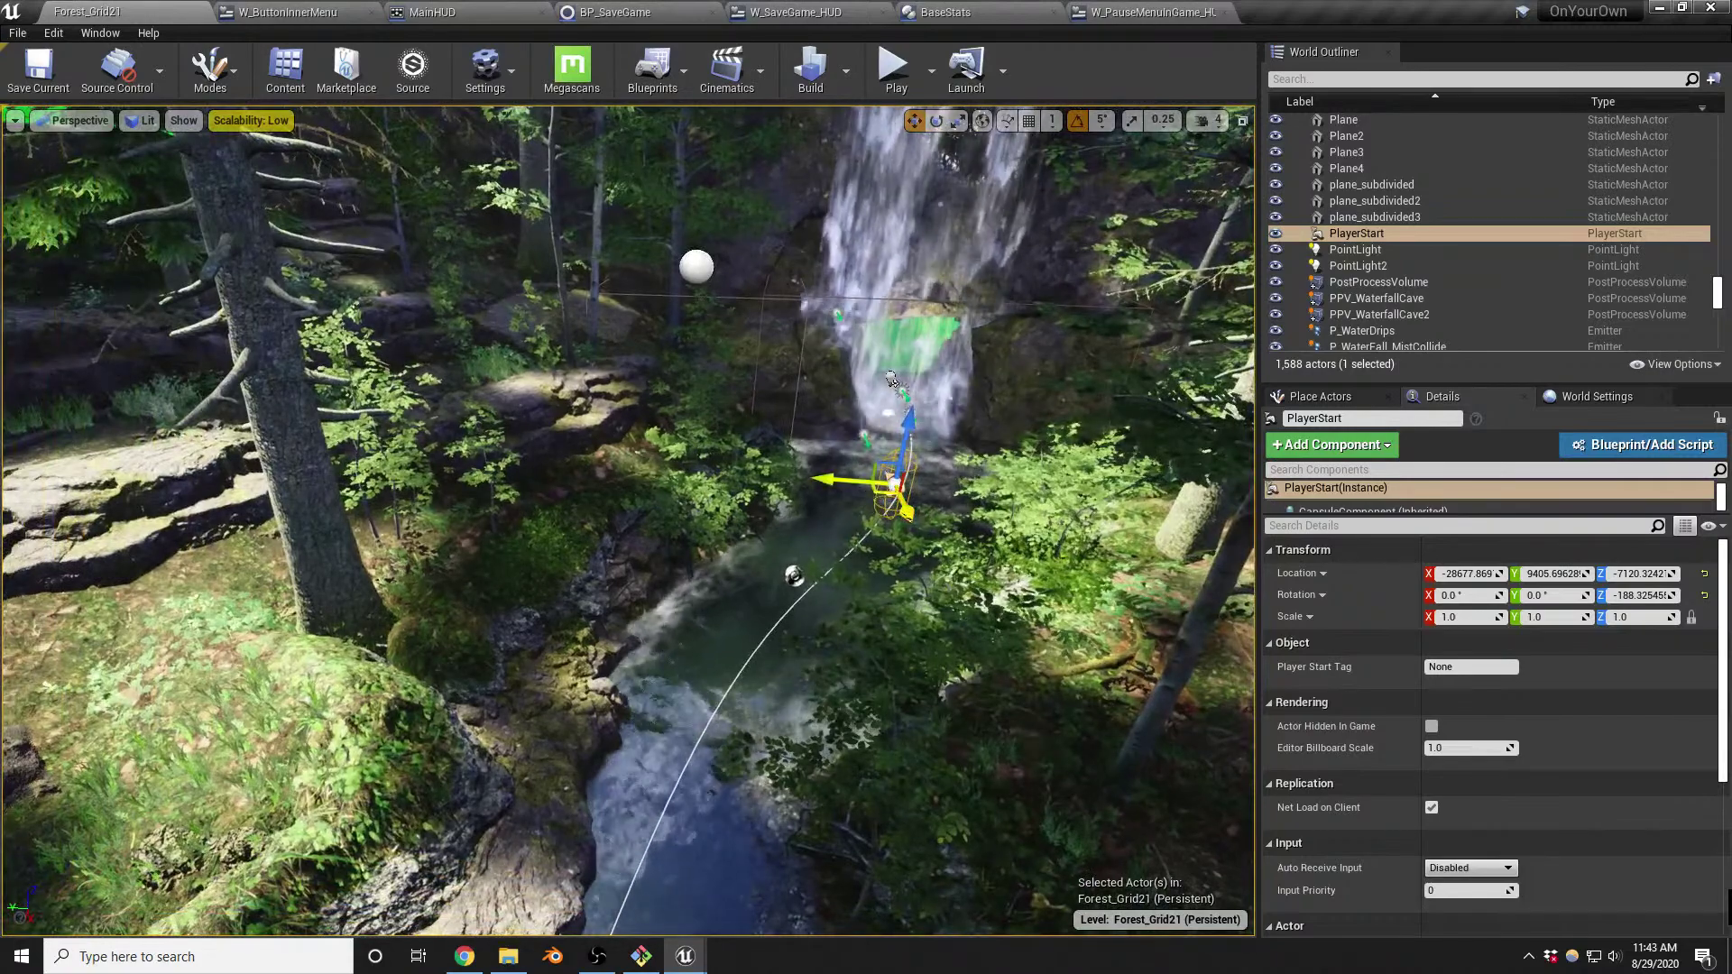
{"action": "left_click_drag", "start_coordinate": [69, 744], "coordinate": [1164, 605]}
{"action": "right_click_drag", "start_coordinate": [1163, 605], "coordinate": [1249, 614]}
{"action": "key", "text": "s"}
{"action": "right_click_drag", "start_coordinate": [790, 755], "coordinate": [774, 749]}
{"action": "left_click_drag", "start_coordinate": [509, 603], "coordinate": [655, 262]}
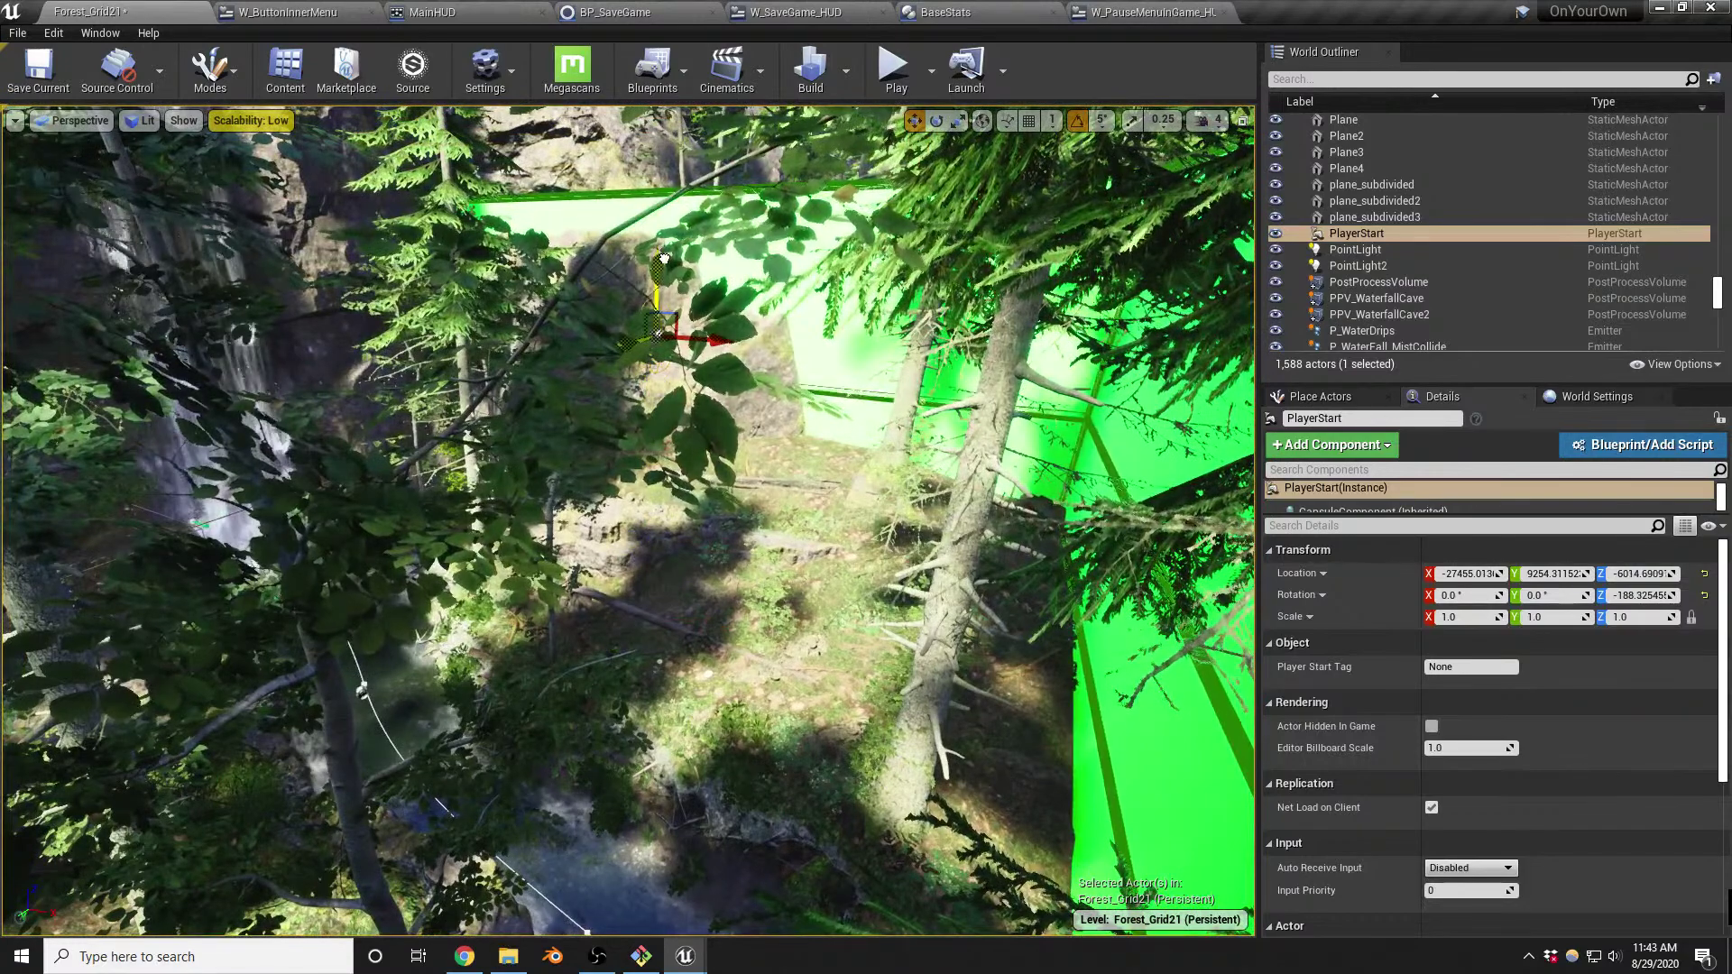
{"action": "right_click_drag", "start_coordinate": [811, 402], "coordinate": [818, 401]}
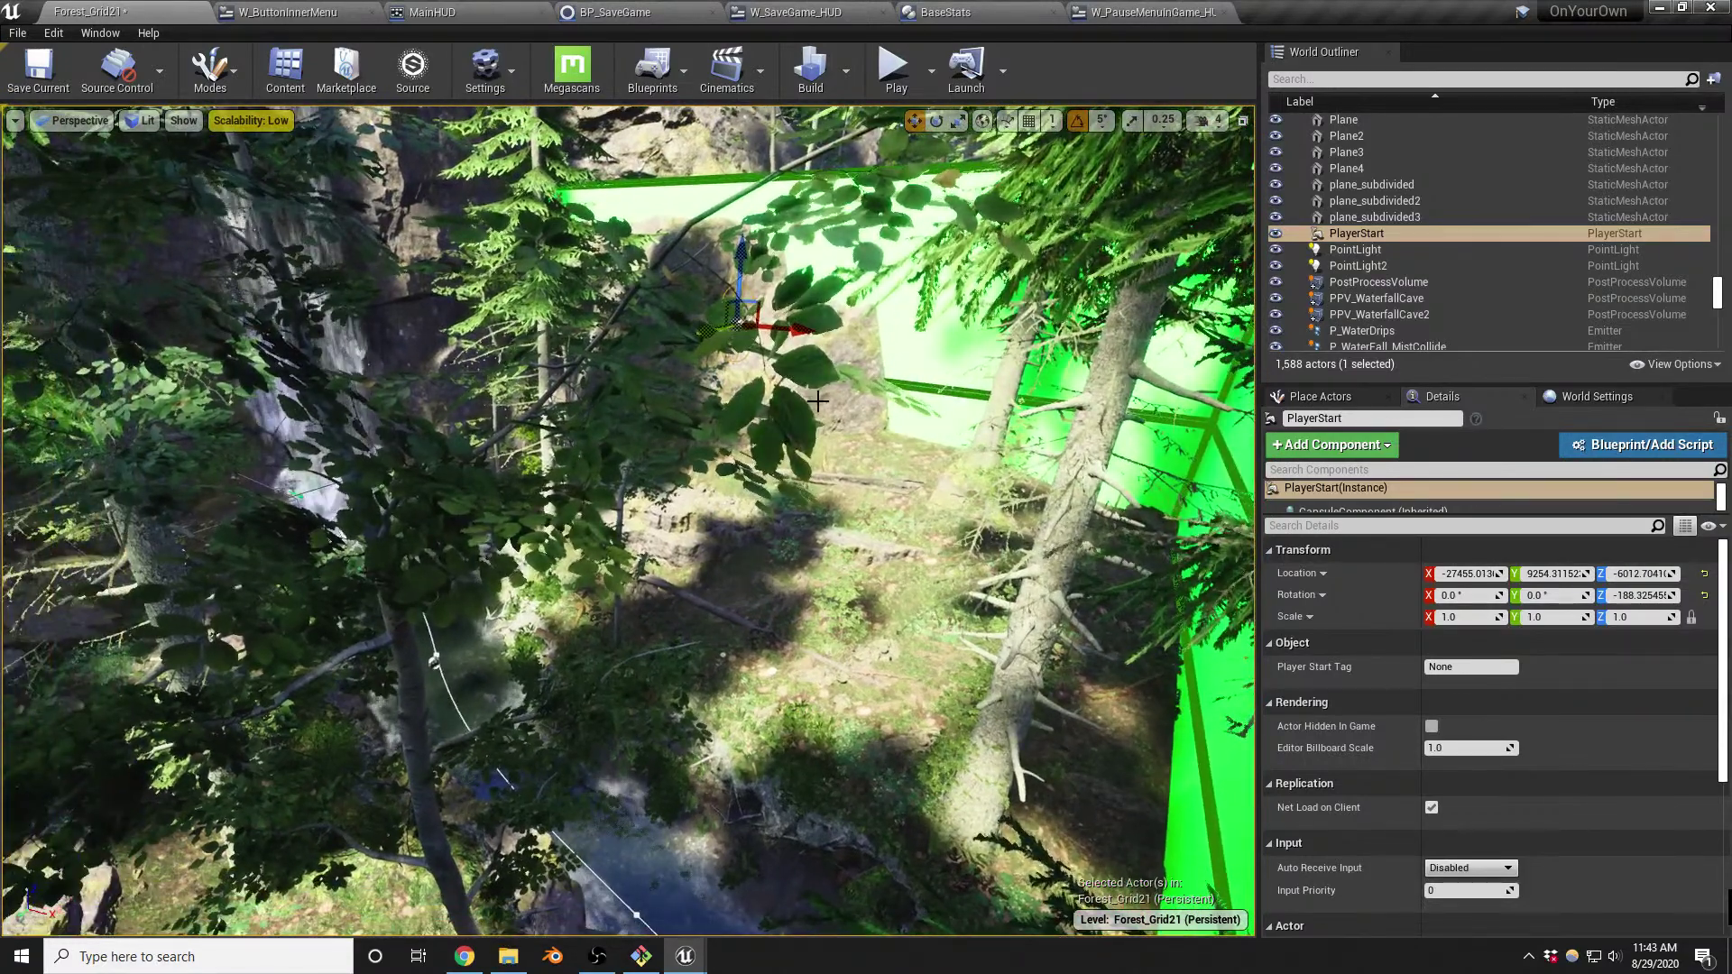
{"action": "key", "text": "alt+p"}
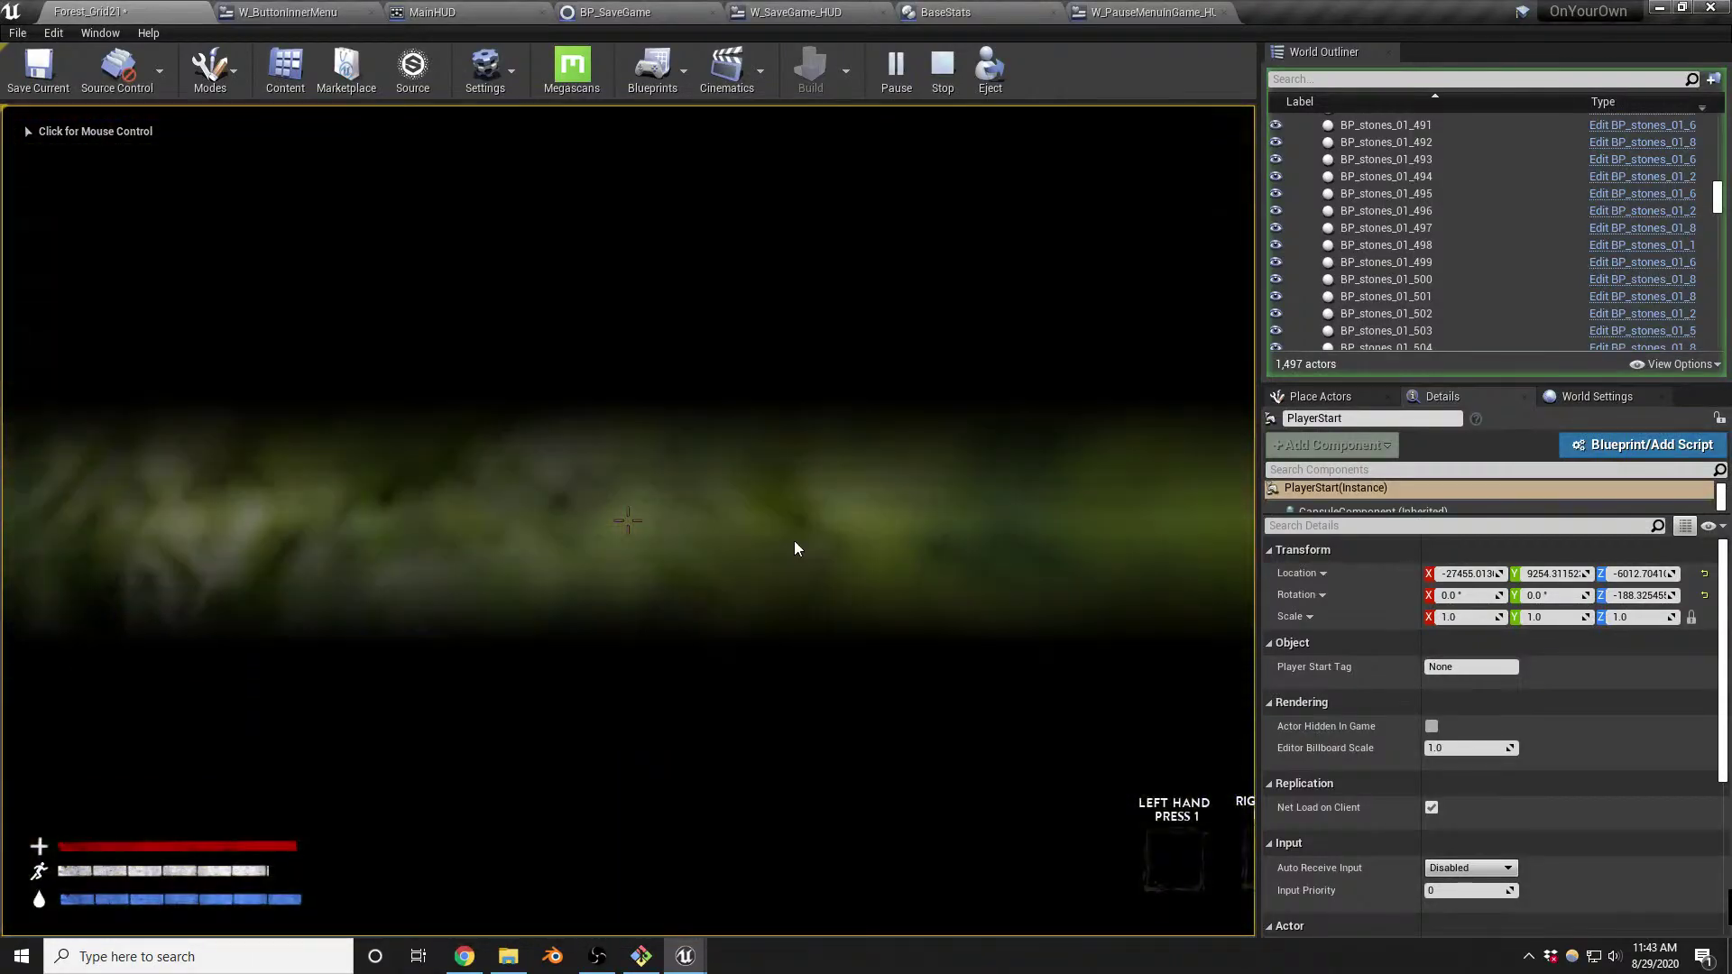
{"action": "key", "text": "Escape"}
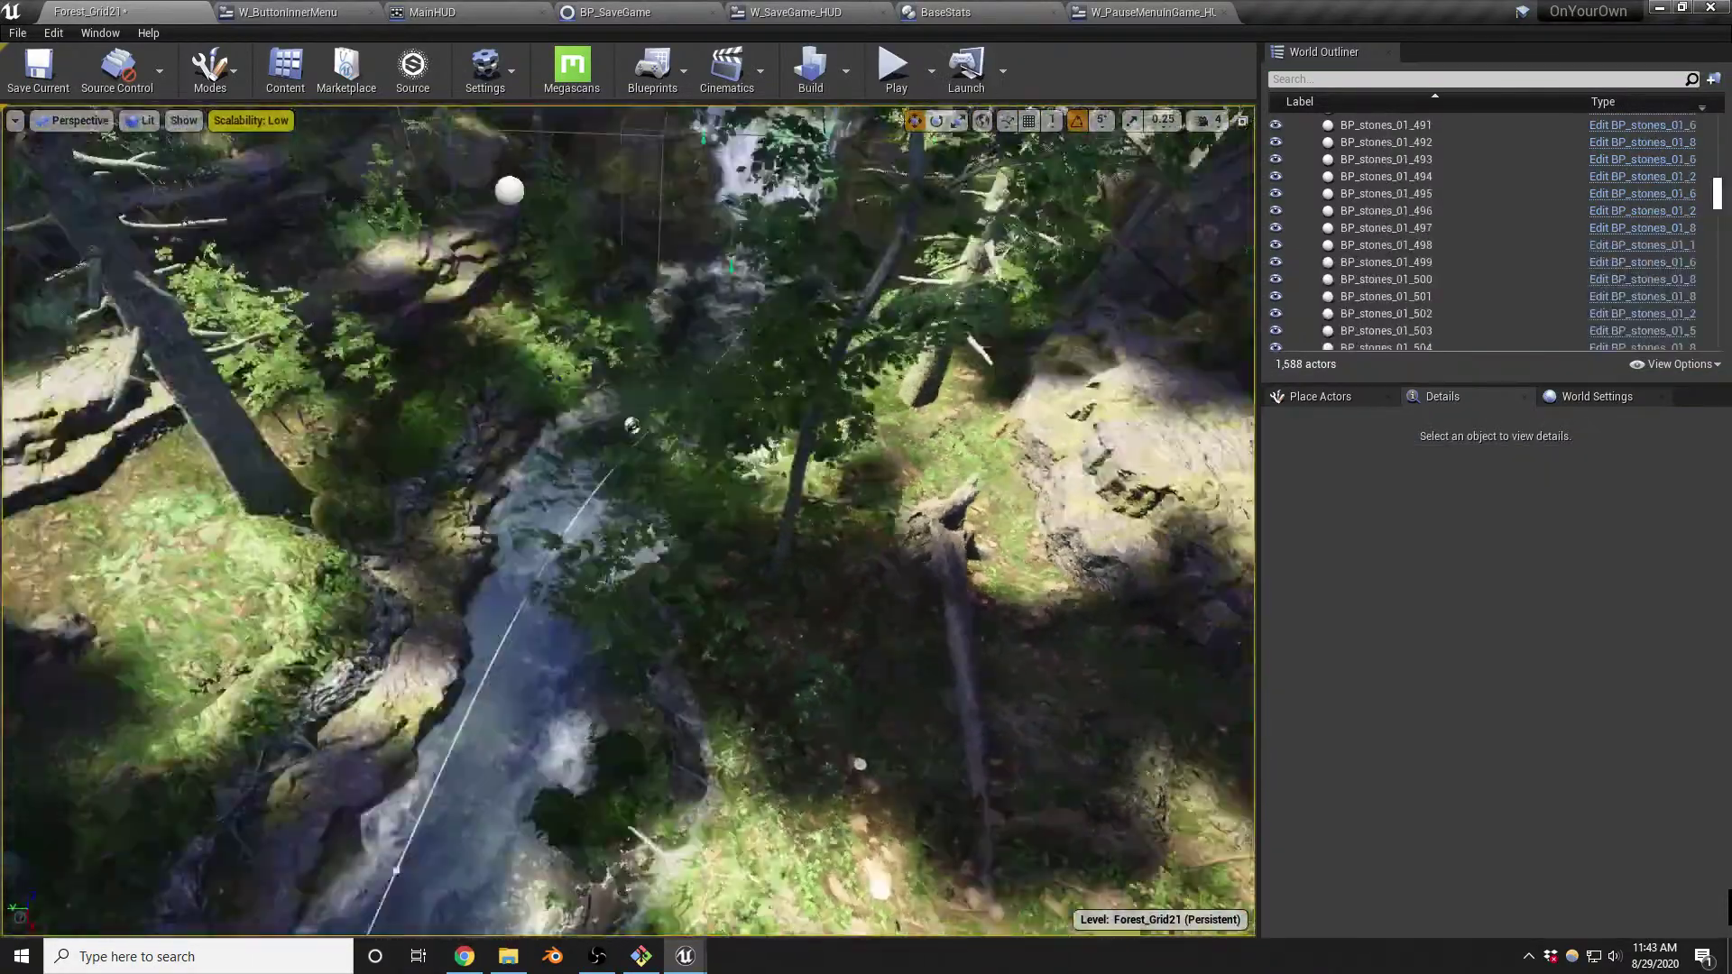
Reposition the PlayerStart above the rocky slope at about Y 8975, Z -6549, and briefly test-play the level
{"action": "right_click_drag", "start_coordinate": [575, 418], "coordinate": [744, 329]}
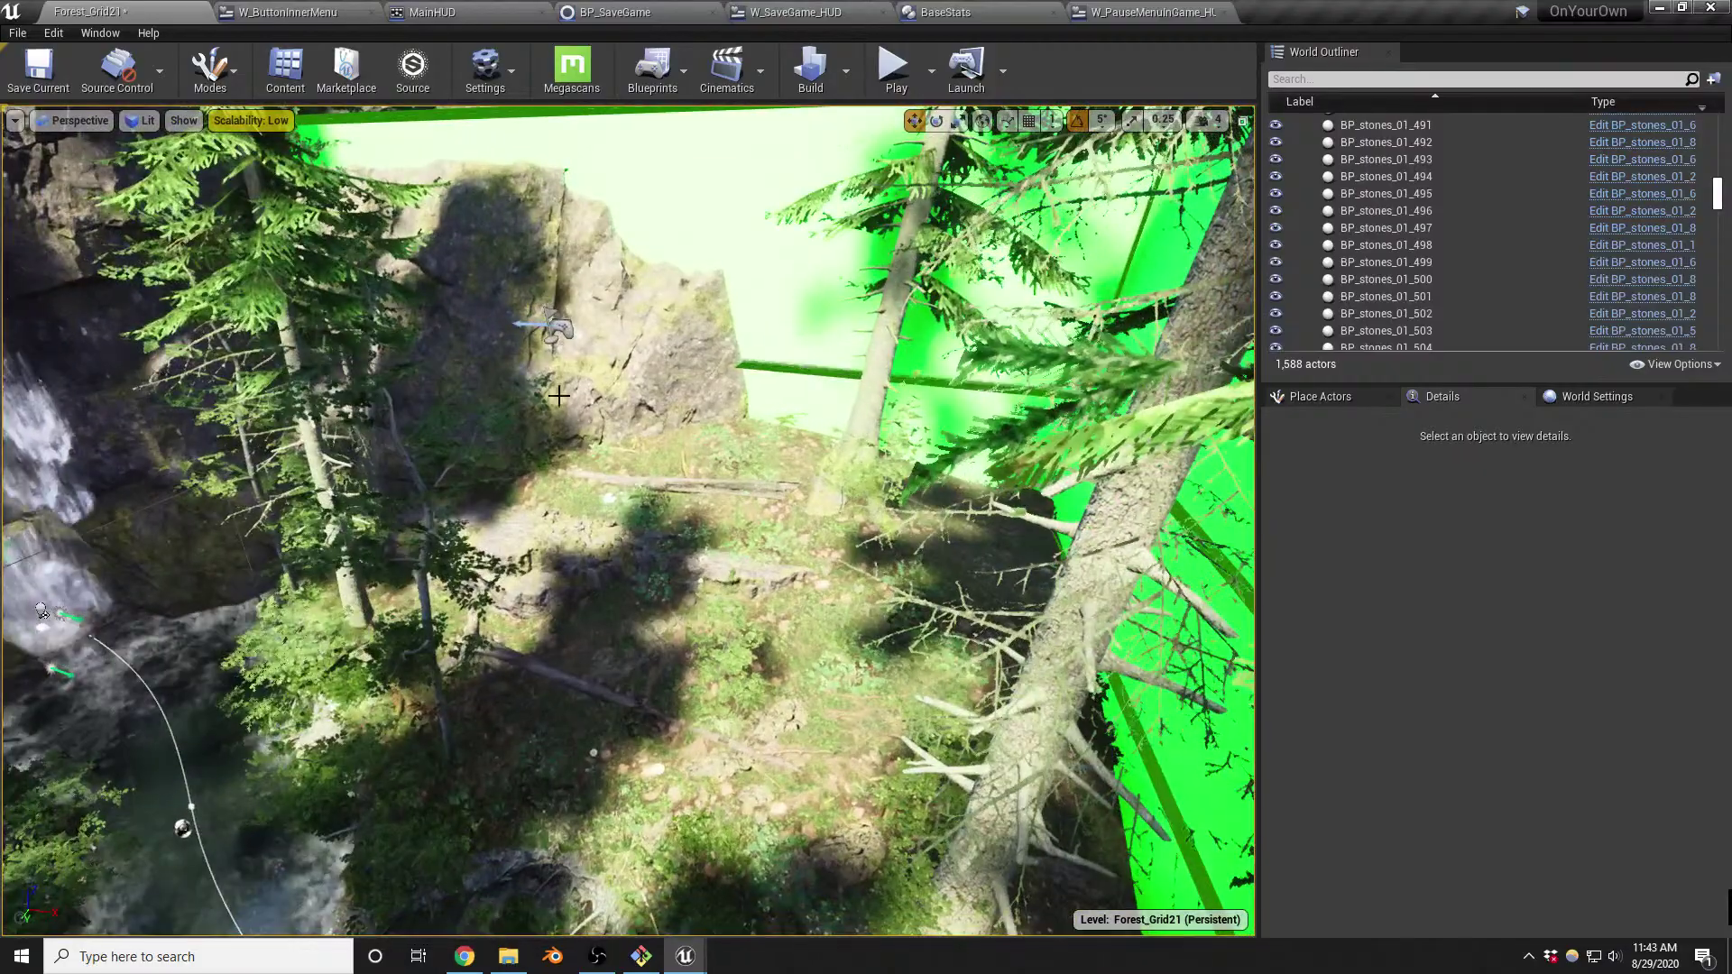
{"action": "left_click", "coordinate": [554, 327]}
{"action": "right_click_drag", "start_coordinate": [641, 507], "coordinate": [631, 469]}
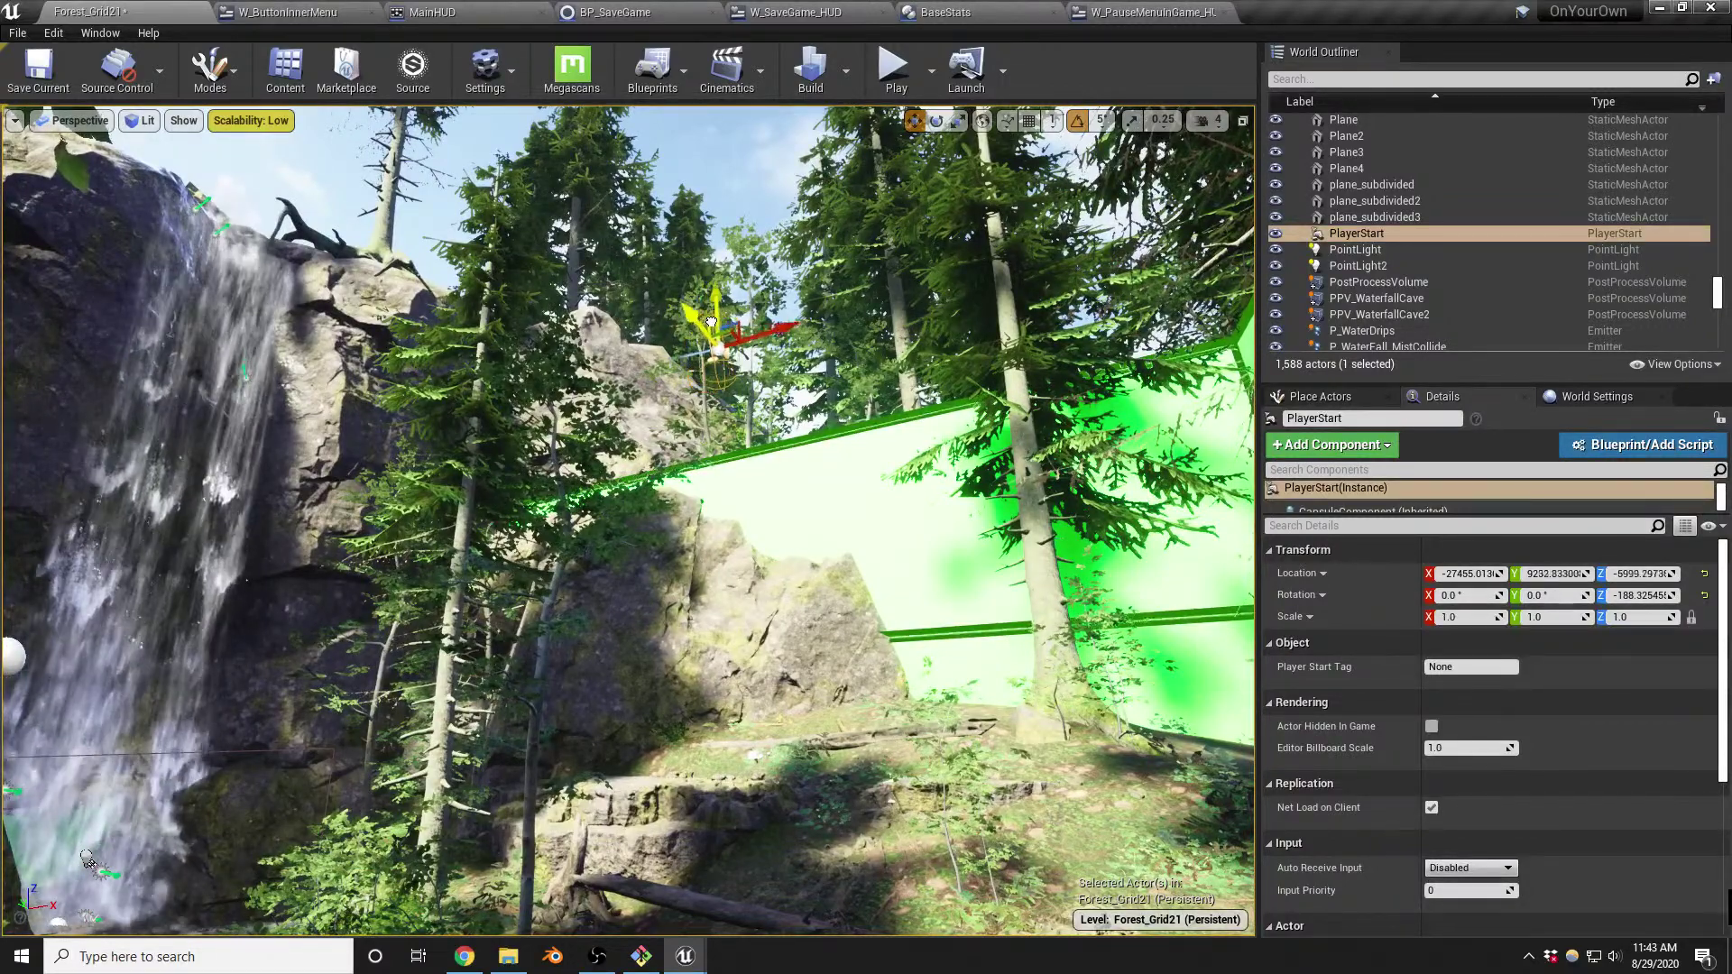
{"action": "left_click_drag", "start_coordinate": [741, 333], "coordinate": [749, 367]}
{"action": "right_click_drag", "start_coordinate": [785, 478], "coordinate": [475, 312]}
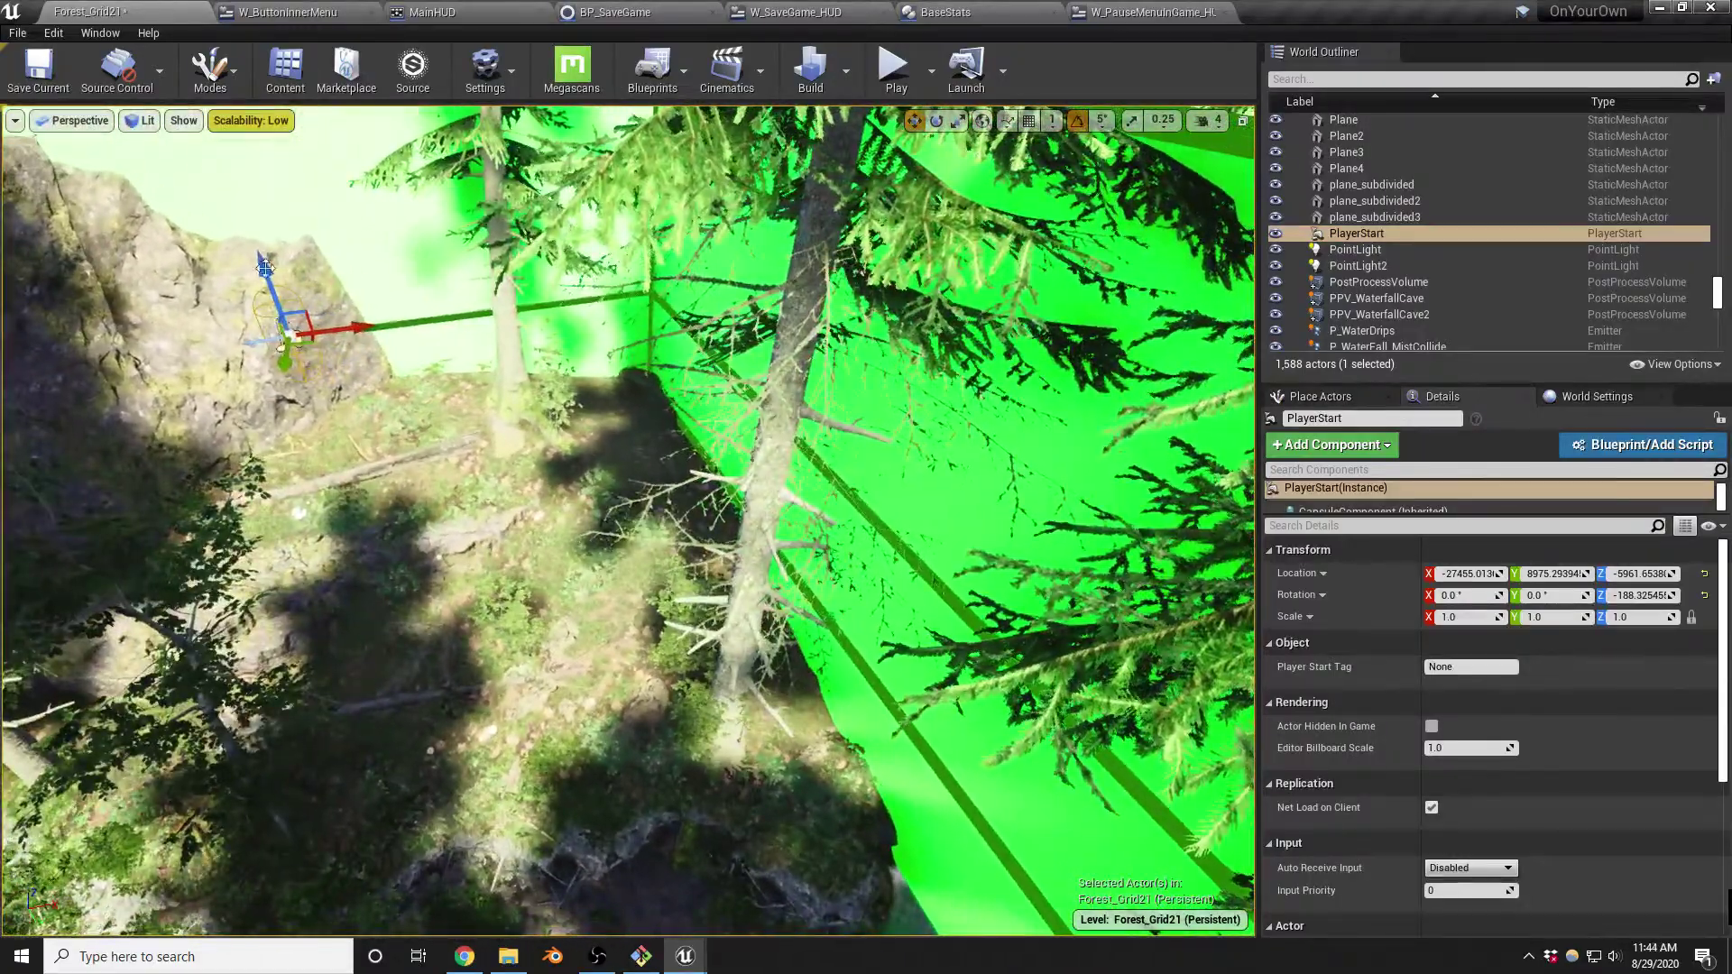
{"action": "left_click_drag", "start_coordinate": [264, 266], "coordinate": [422, 521]}
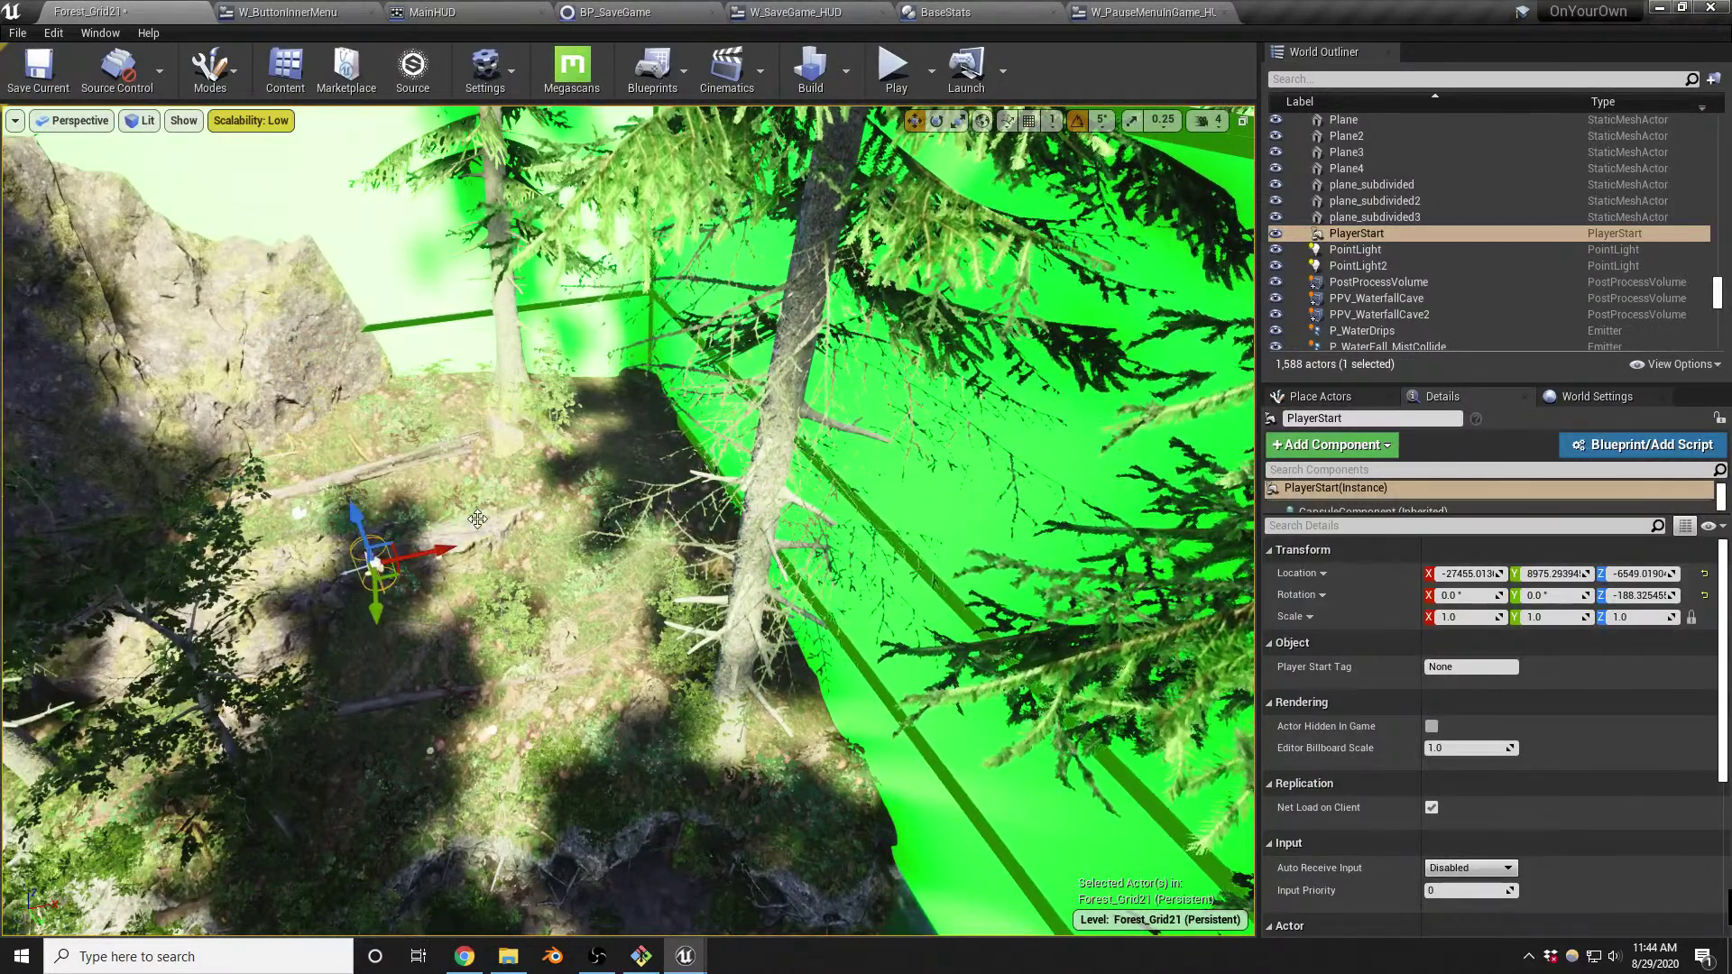
{"action": "right_click_drag", "start_coordinate": [499, 524], "coordinate": [498, 524]}
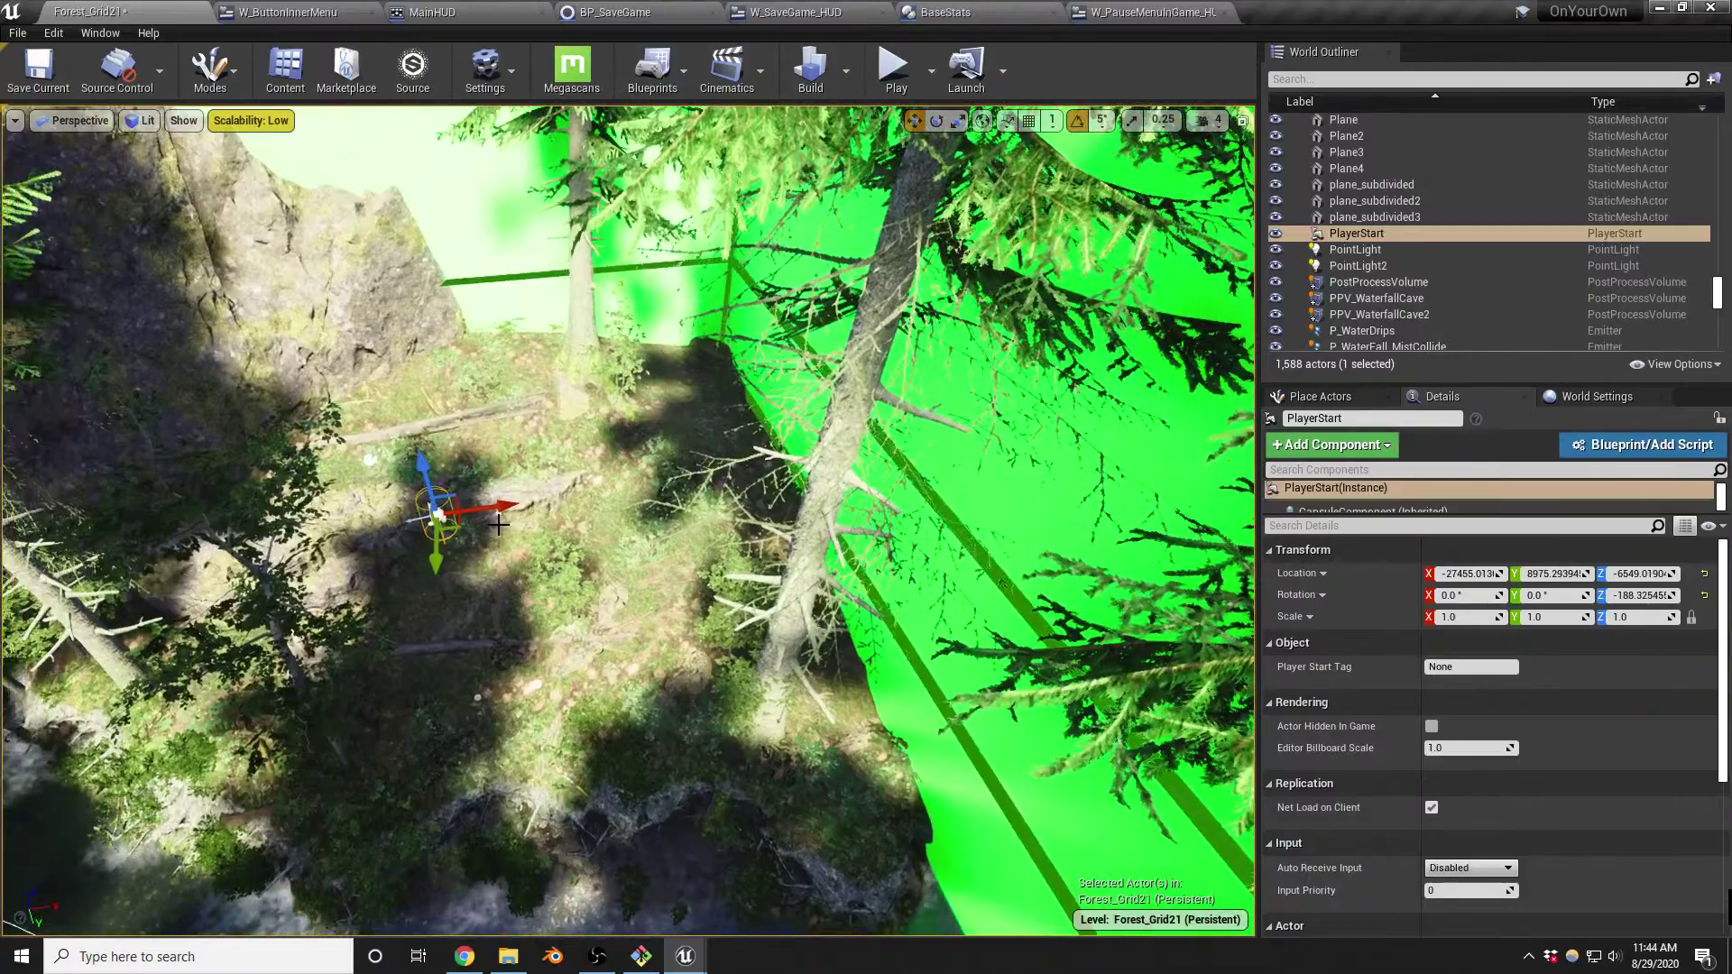
{"action": "key", "text": "alt+p"}
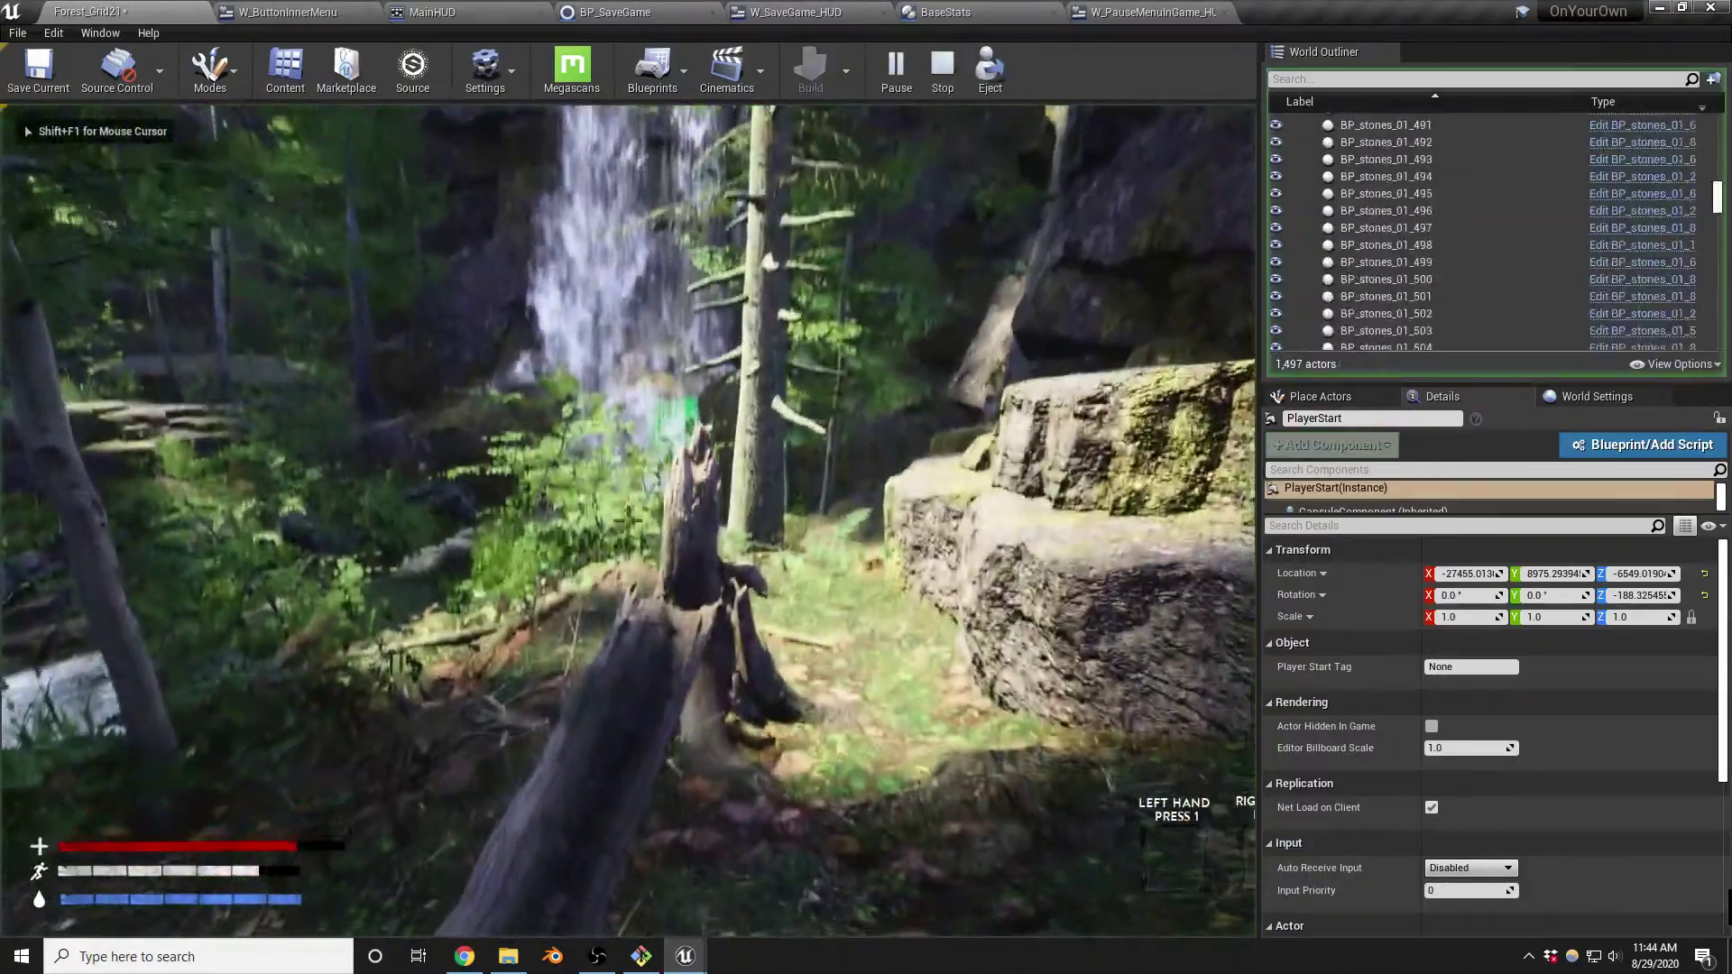
{"action": "key", "text": "Escape"}
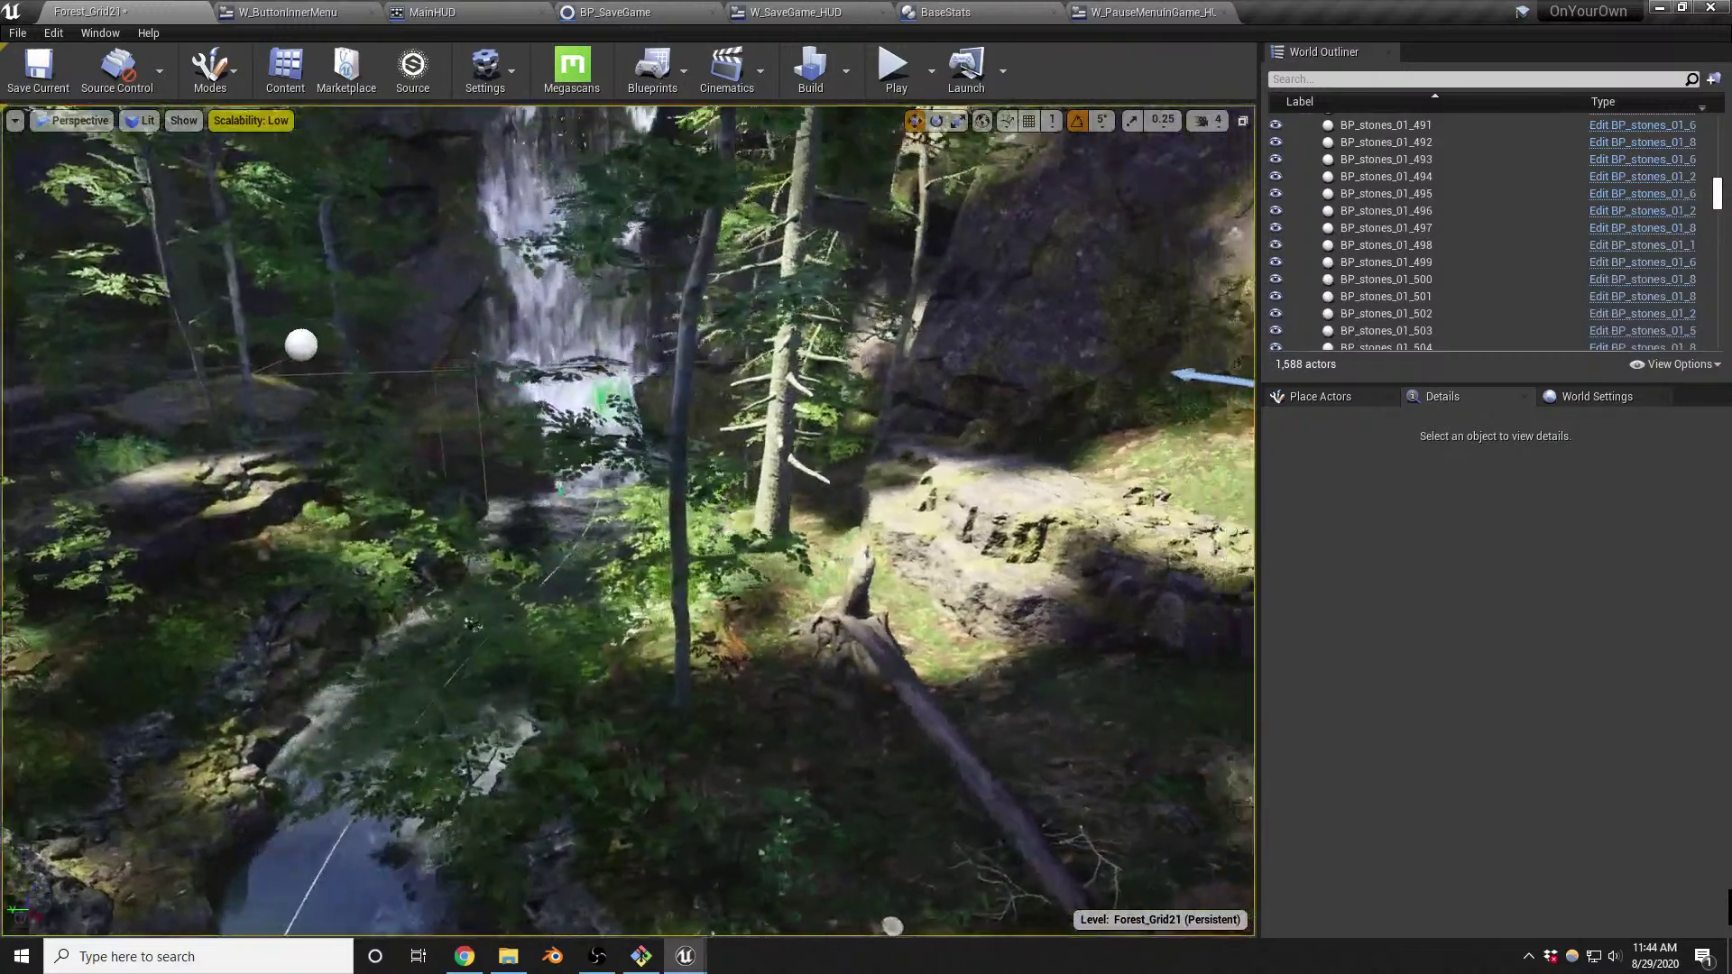
Raise the PlayerStart to about Z -6285 and play the level so the character takes fall damage
{"action": "right_click_drag", "start_coordinate": [627, 520], "coordinate": [766, 496]}
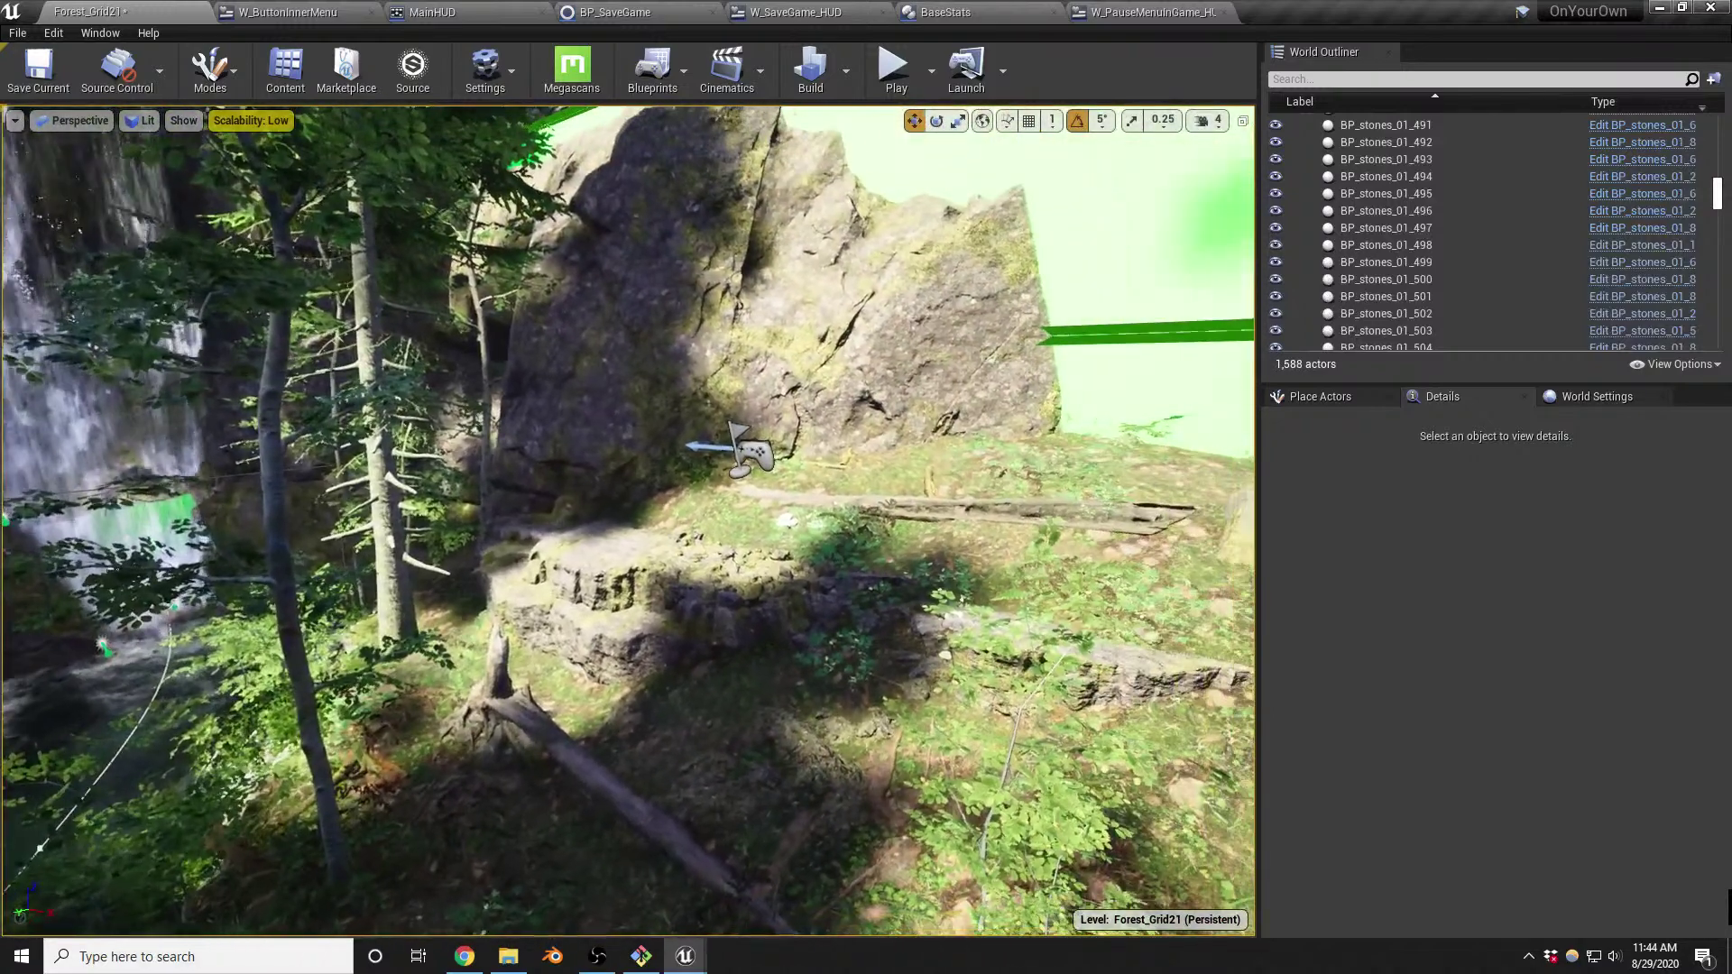
{"action": "left_click", "coordinate": [752, 446]}
{"action": "left_click_drag", "start_coordinate": [776, 383], "coordinate": [777, 146]}
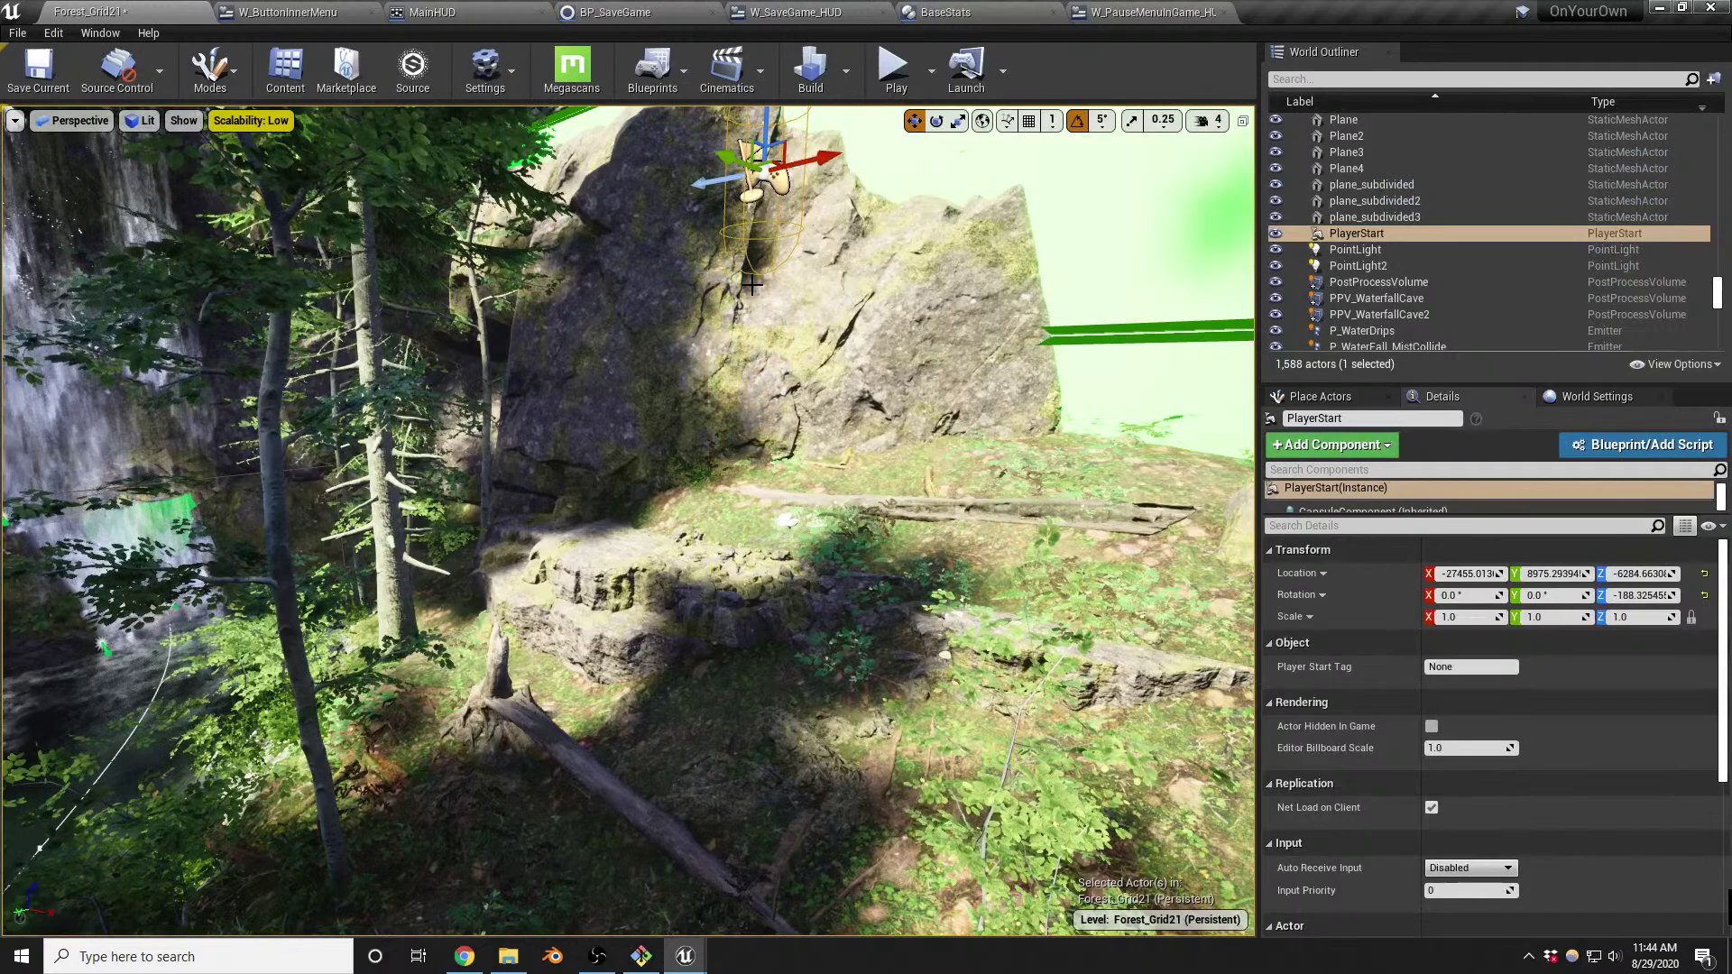
{"action": "key", "text": "alt+p"}
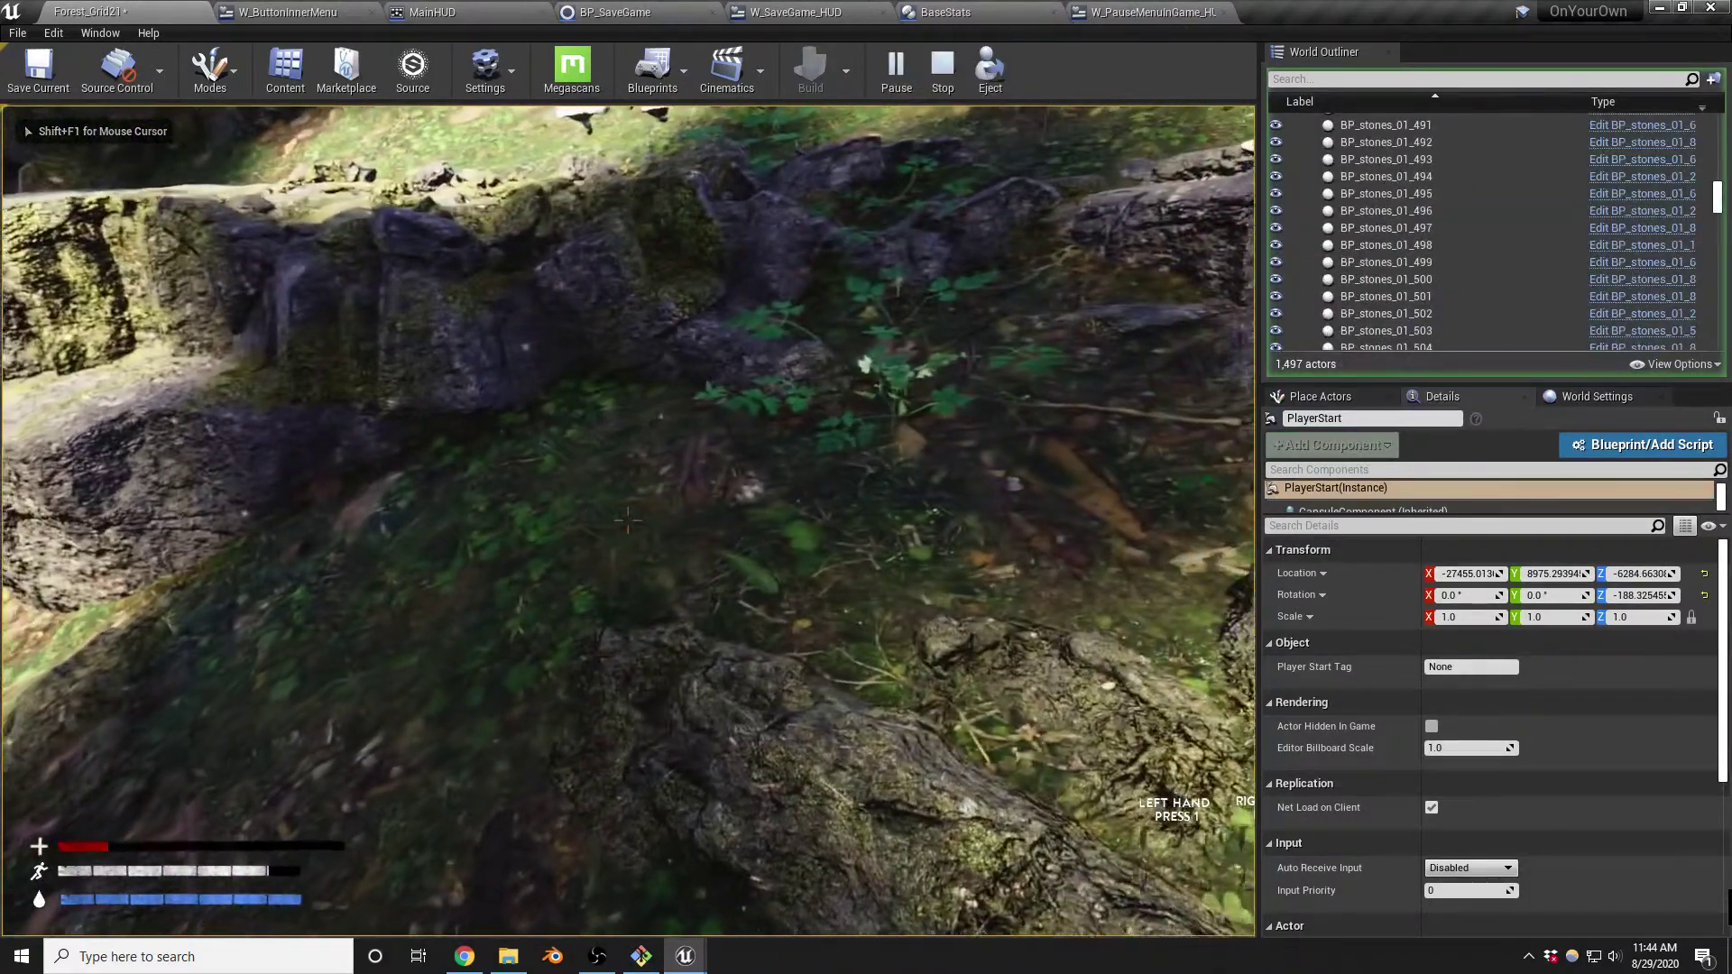
Save the running game to SaveSlot 1, then remove the breakpoint on the Player Stats setter and resume execution
{"action": "key", "text": "p"}
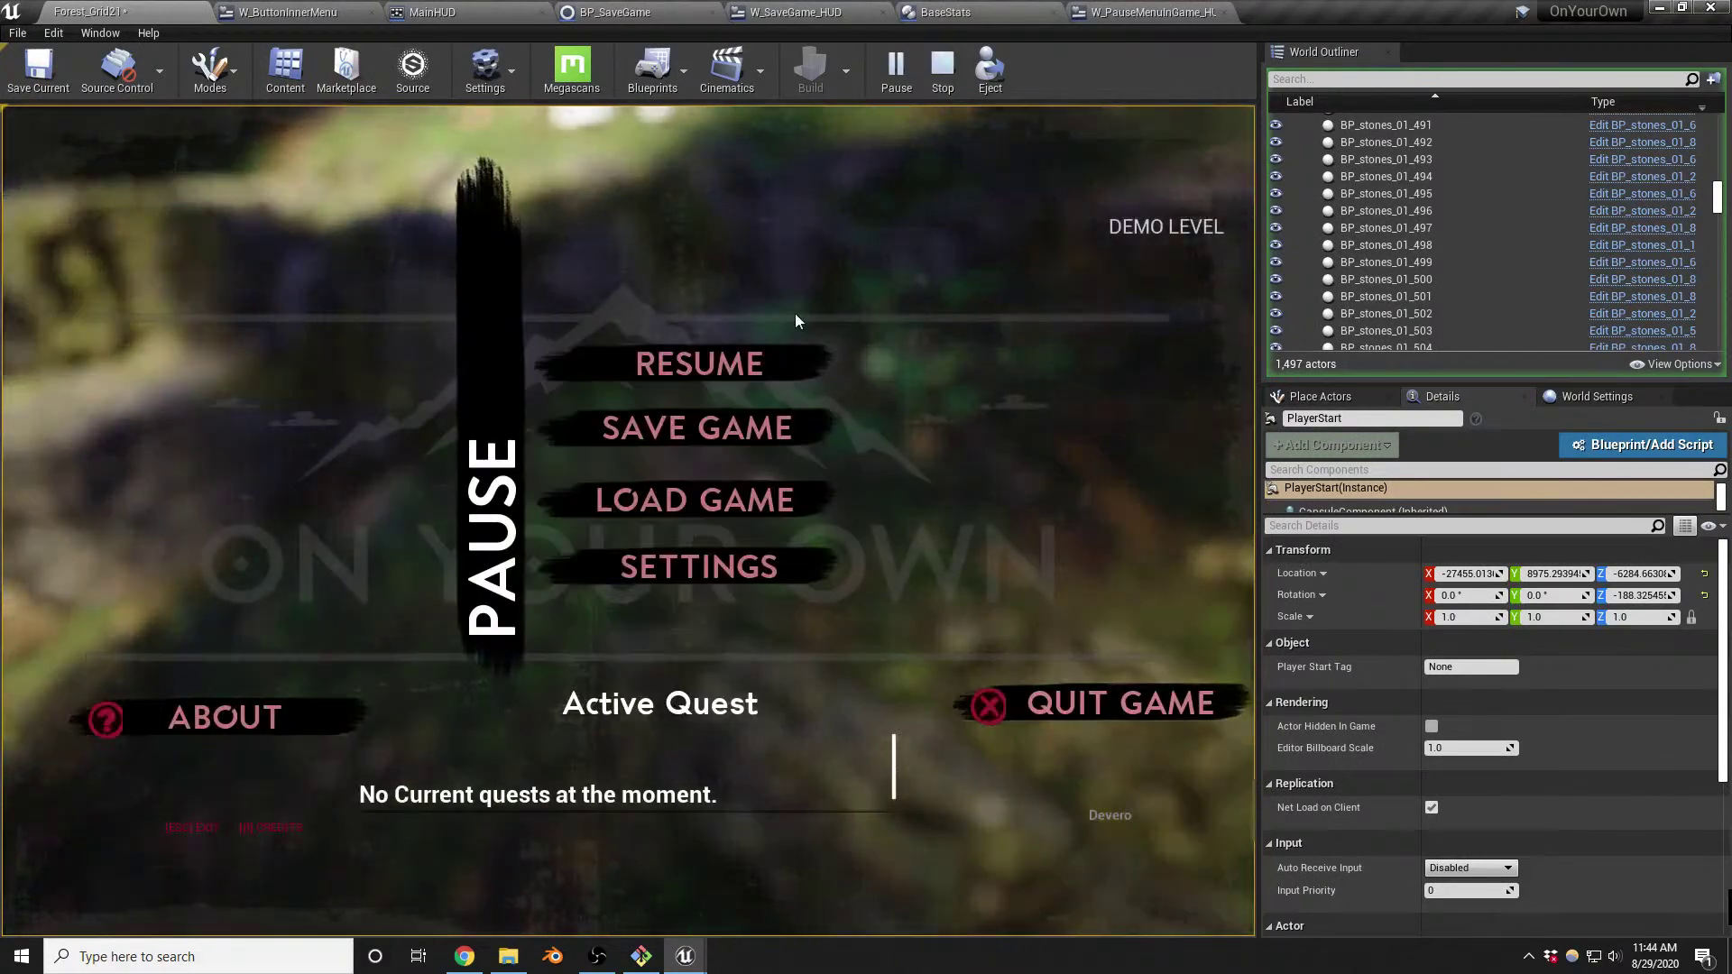
{"action": "left_click", "coordinate": [718, 425]}
{"action": "left_click", "coordinate": [691, 370]}
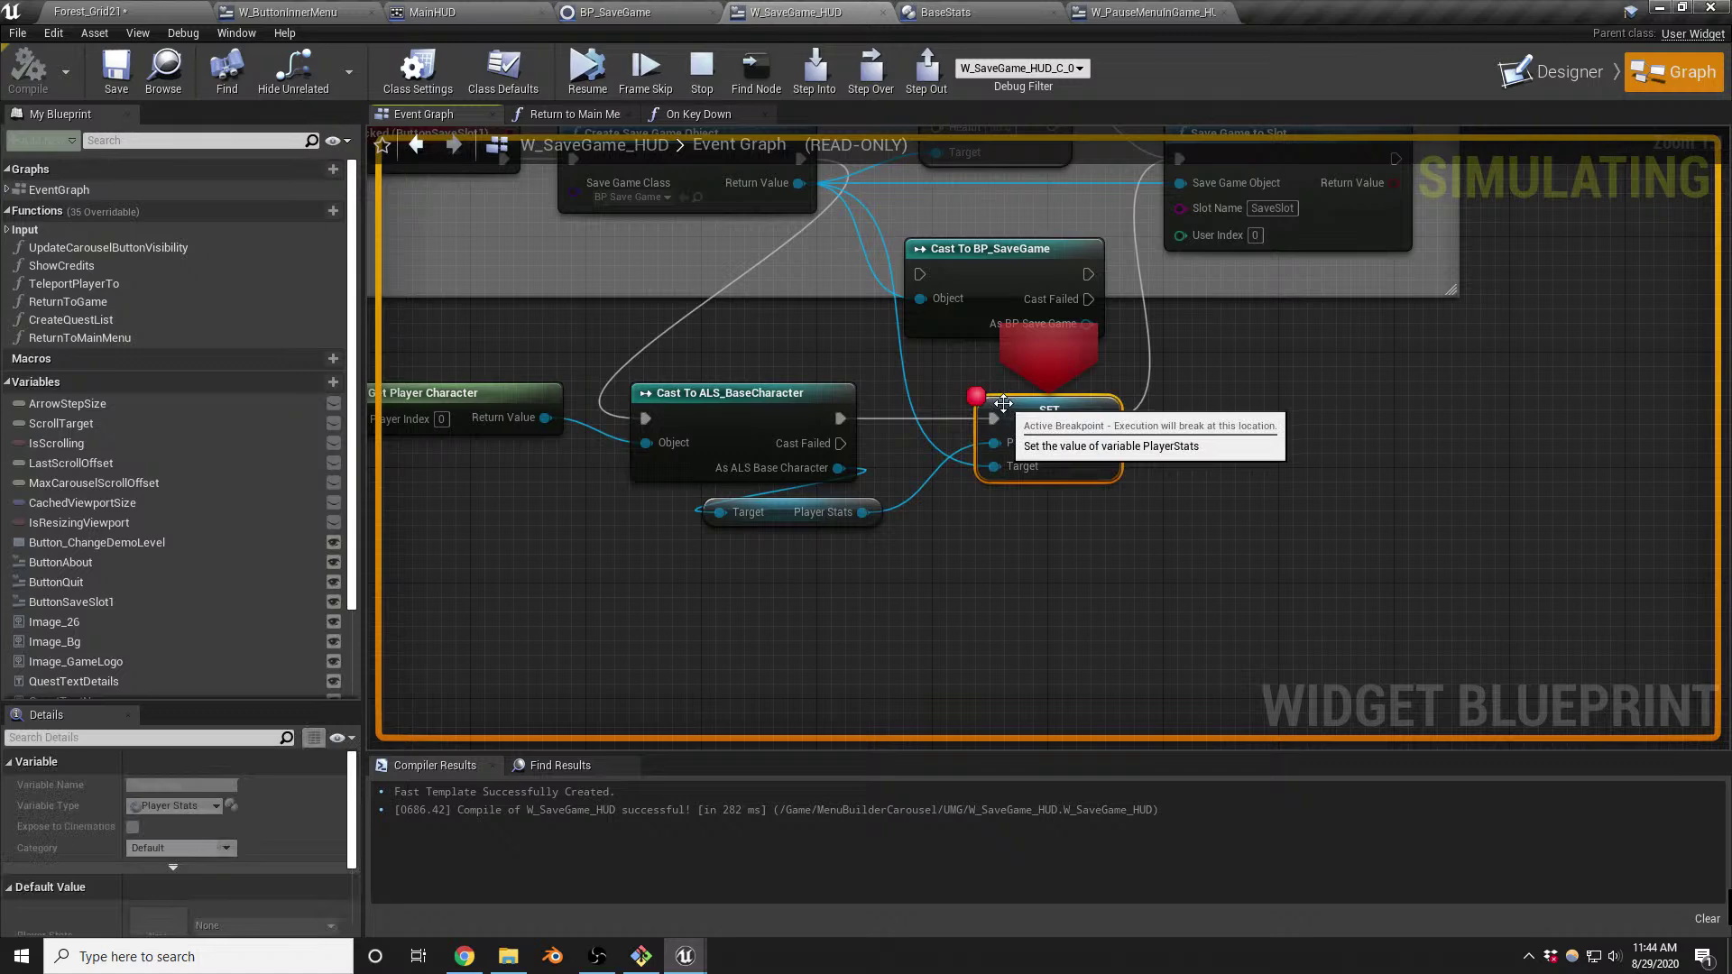
{"action": "key", "text": "F9"}
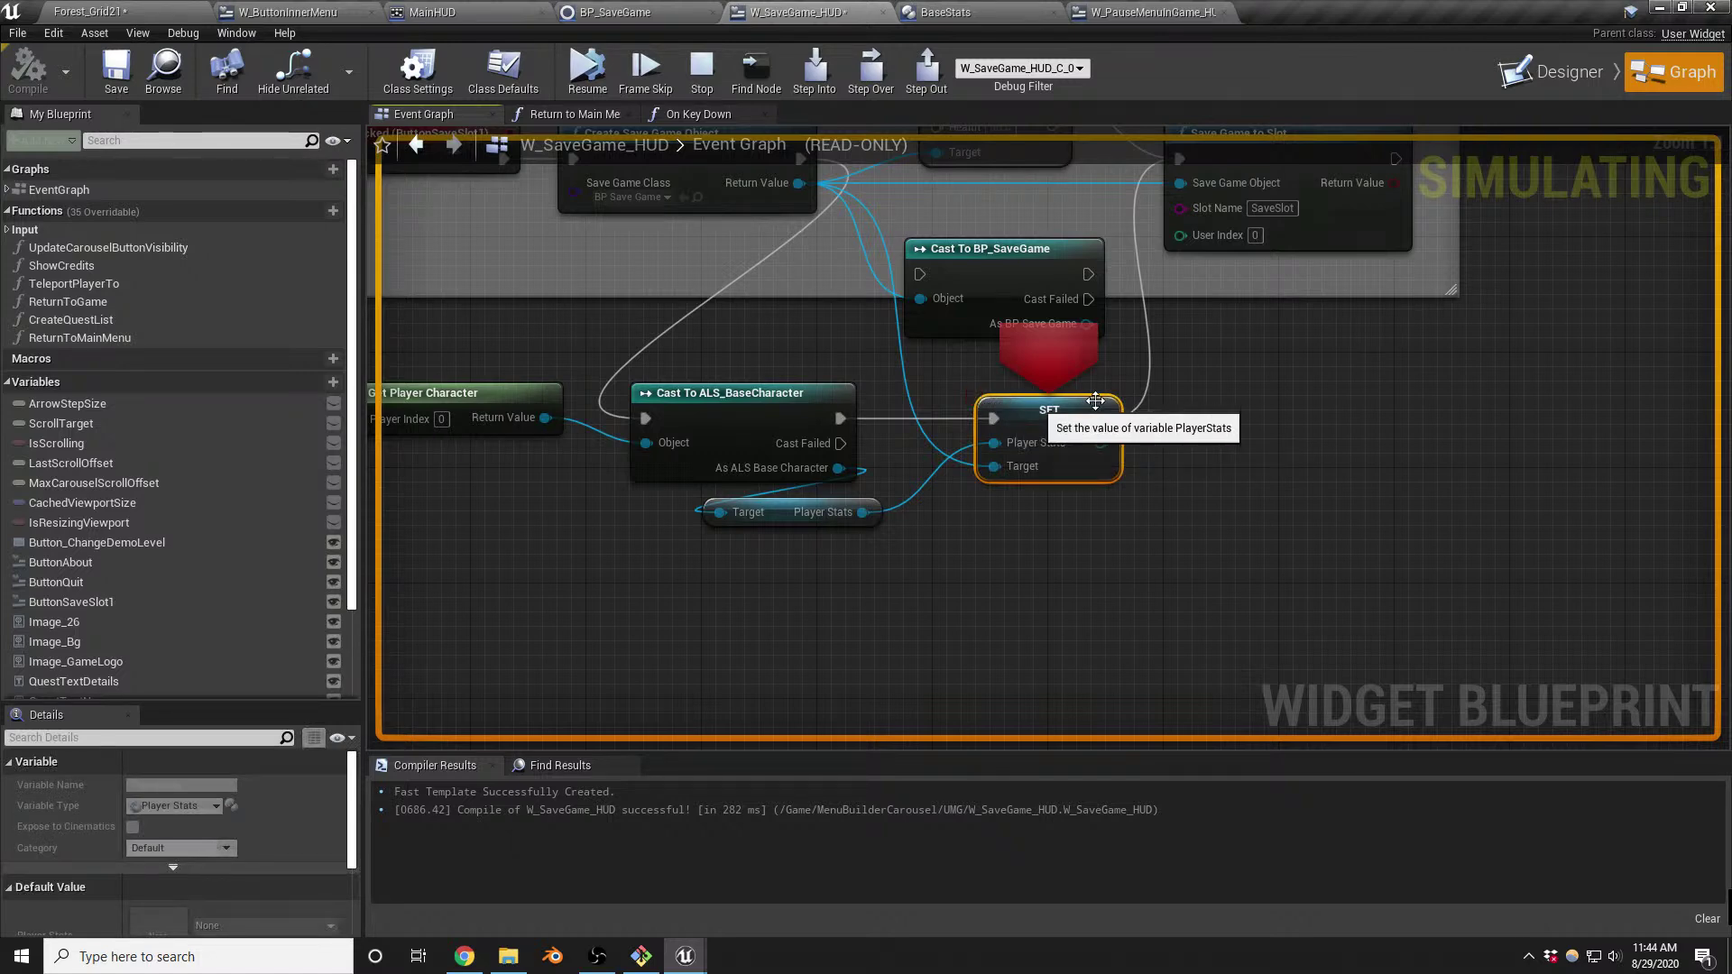
{"action": "left_click", "coordinate": [588, 81]}
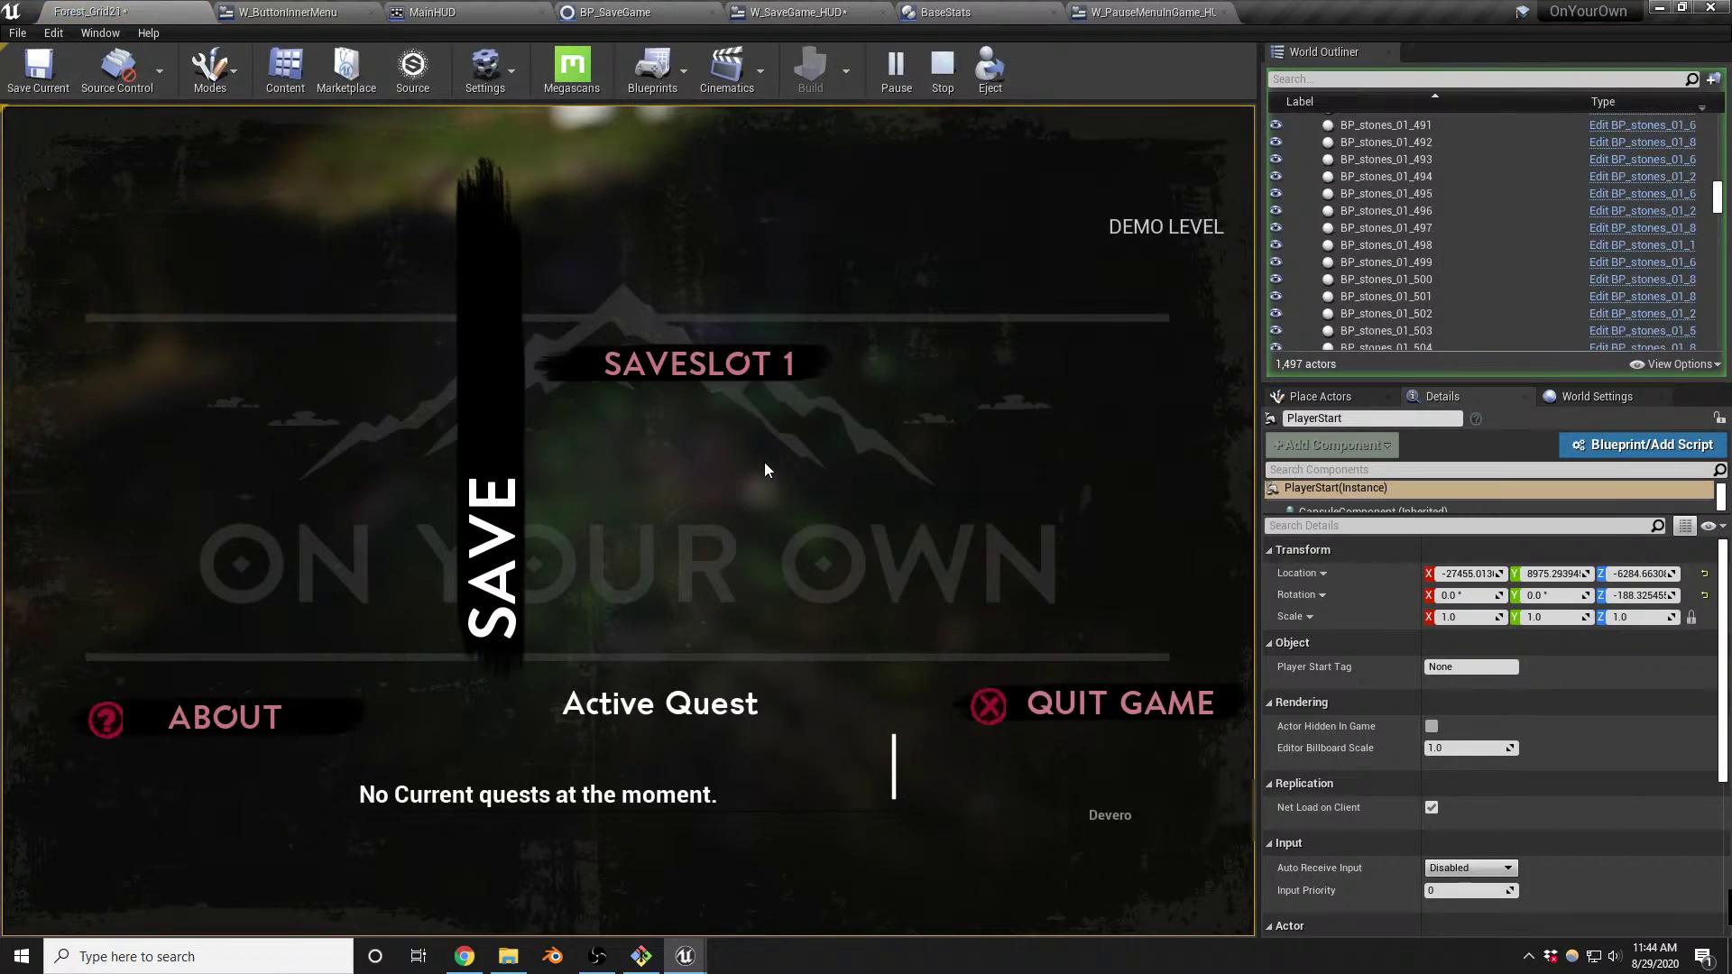
Quit the running game to its main menu and exit from there back to level editing
{"action": "left_click", "coordinate": [1052, 706]}
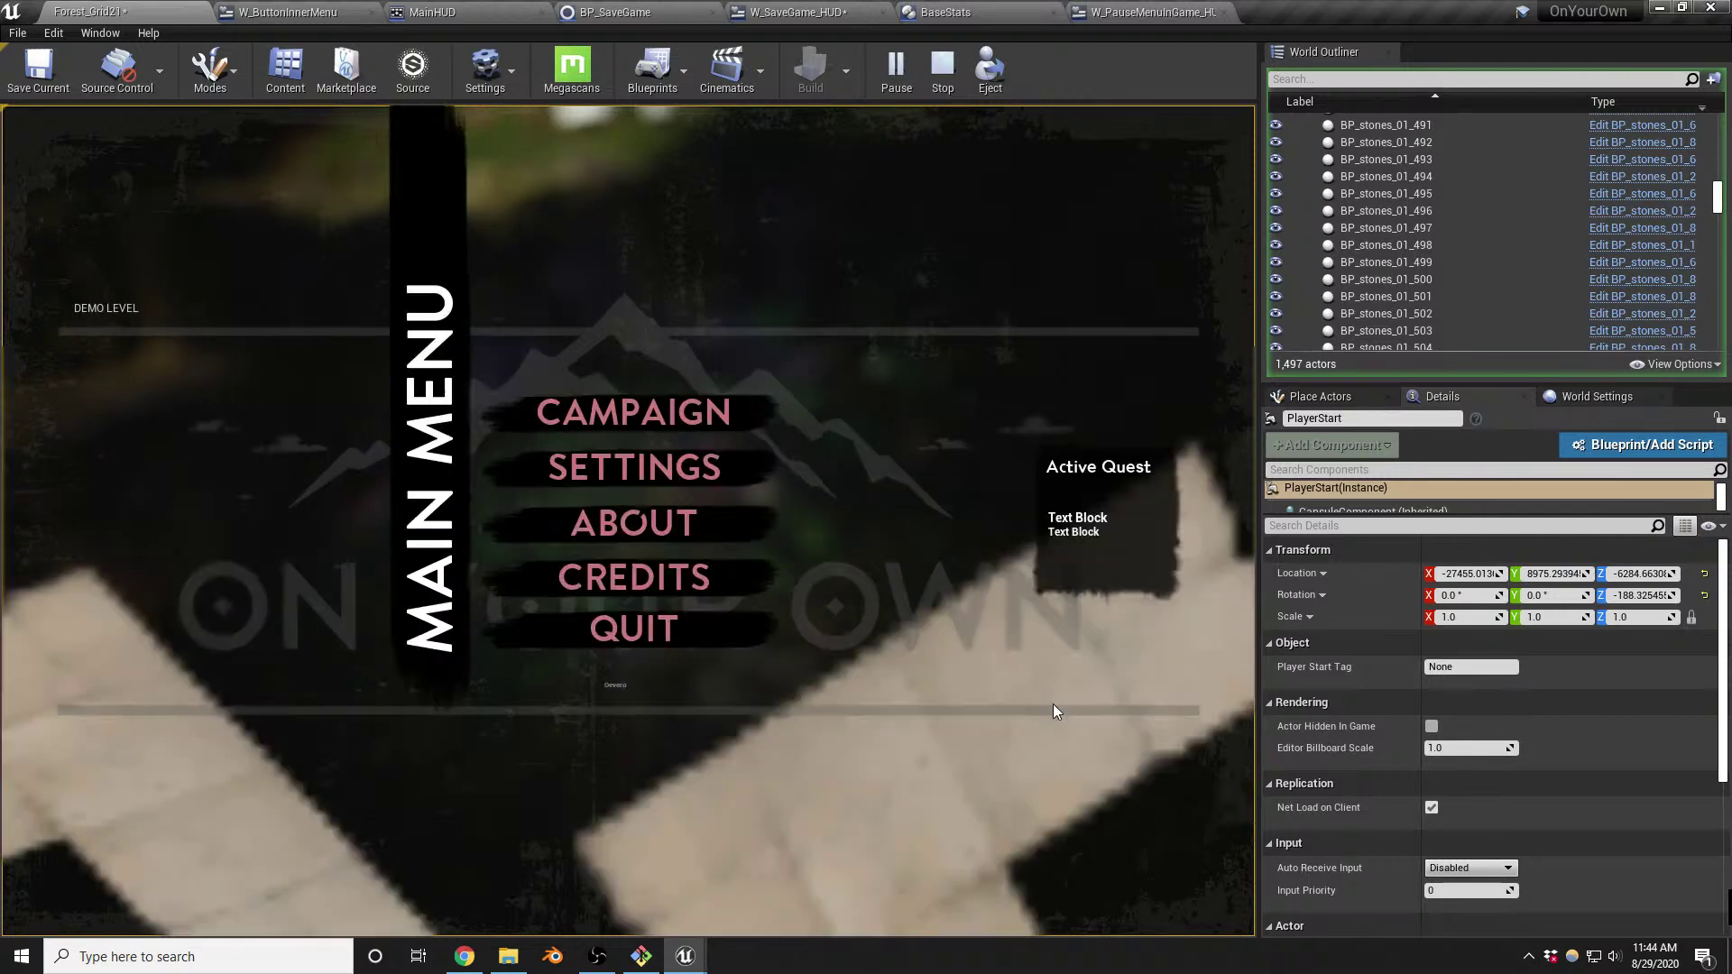
{"action": "left_click", "coordinate": [672, 628]}
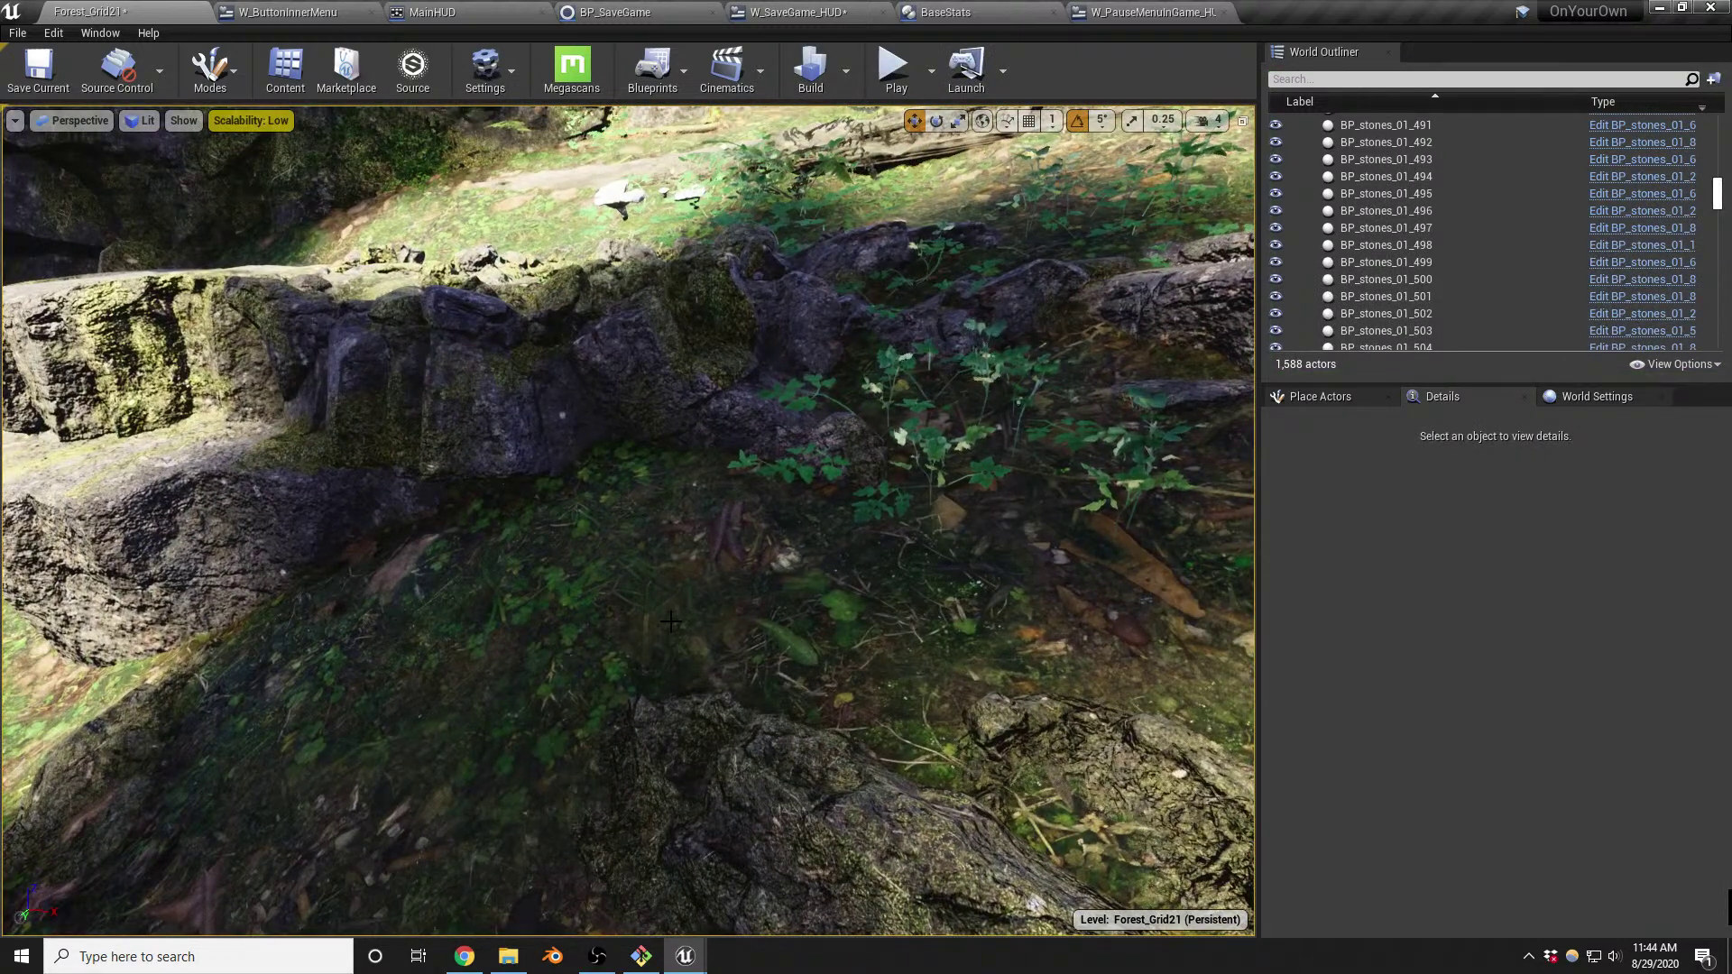
{"action": "right_click_drag", "start_coordinate": [651, 577], "coordinate": [271, 560]}
{"action": "key", "text": "a"}
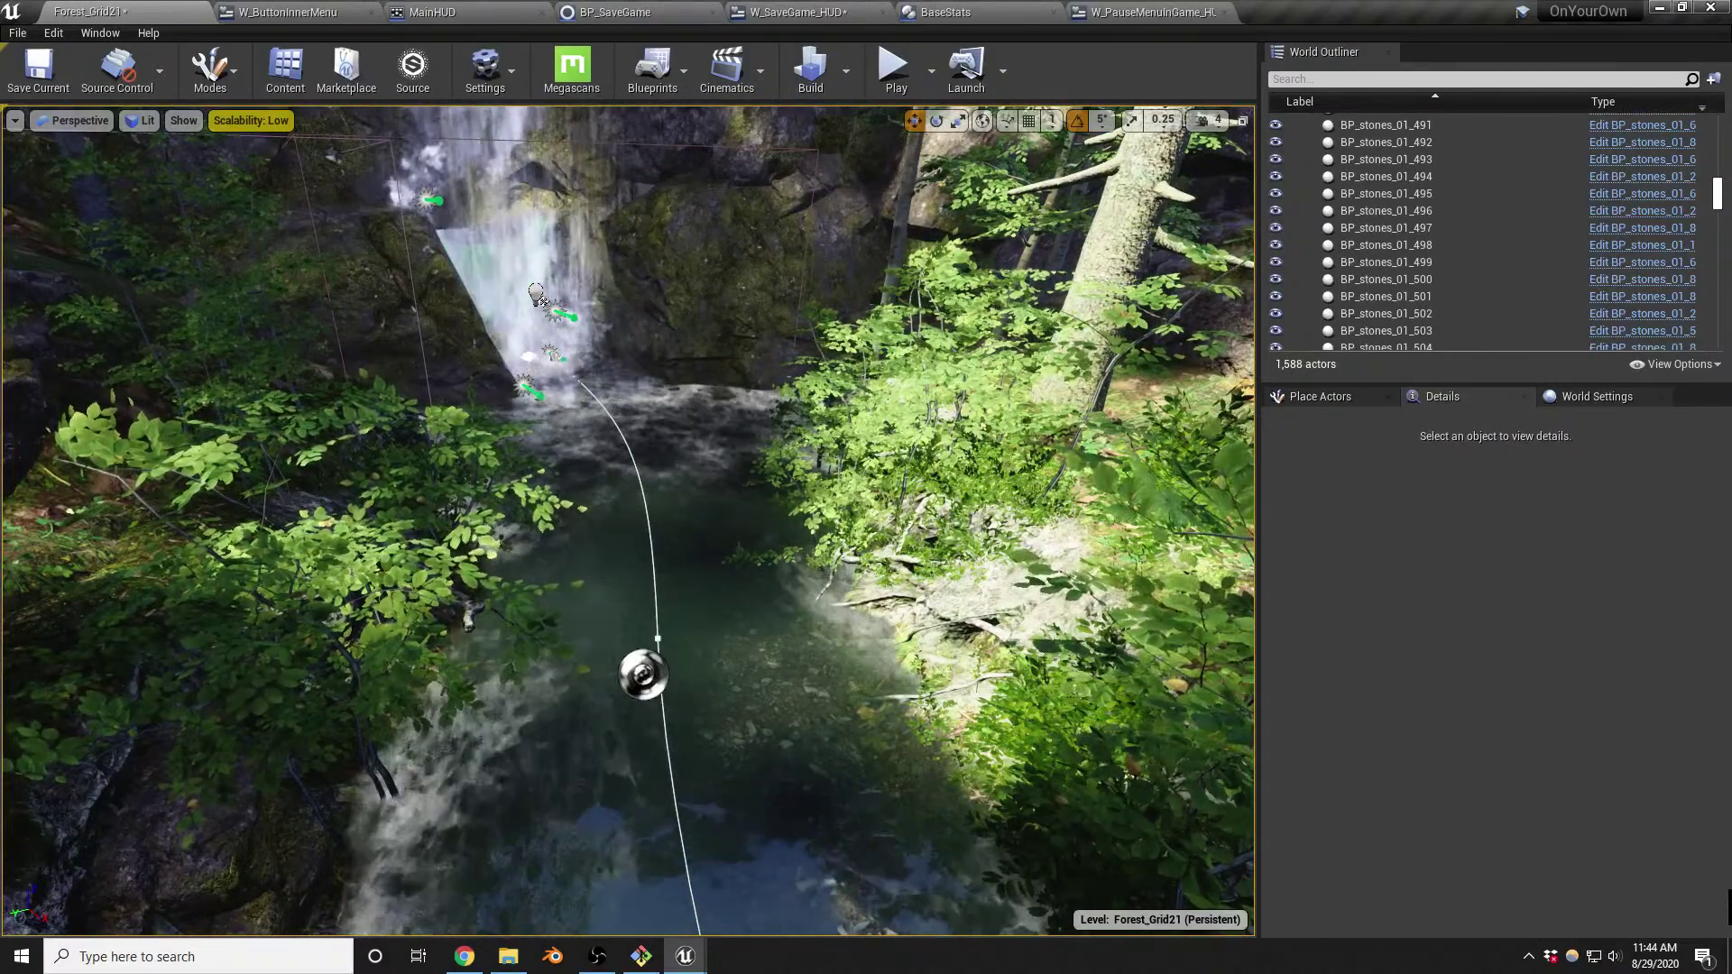
Switch to Chrome, examine the Water Materials marketplace page's river preview and description, and close the page
{"action": "key", "text": "alt+Tab"}
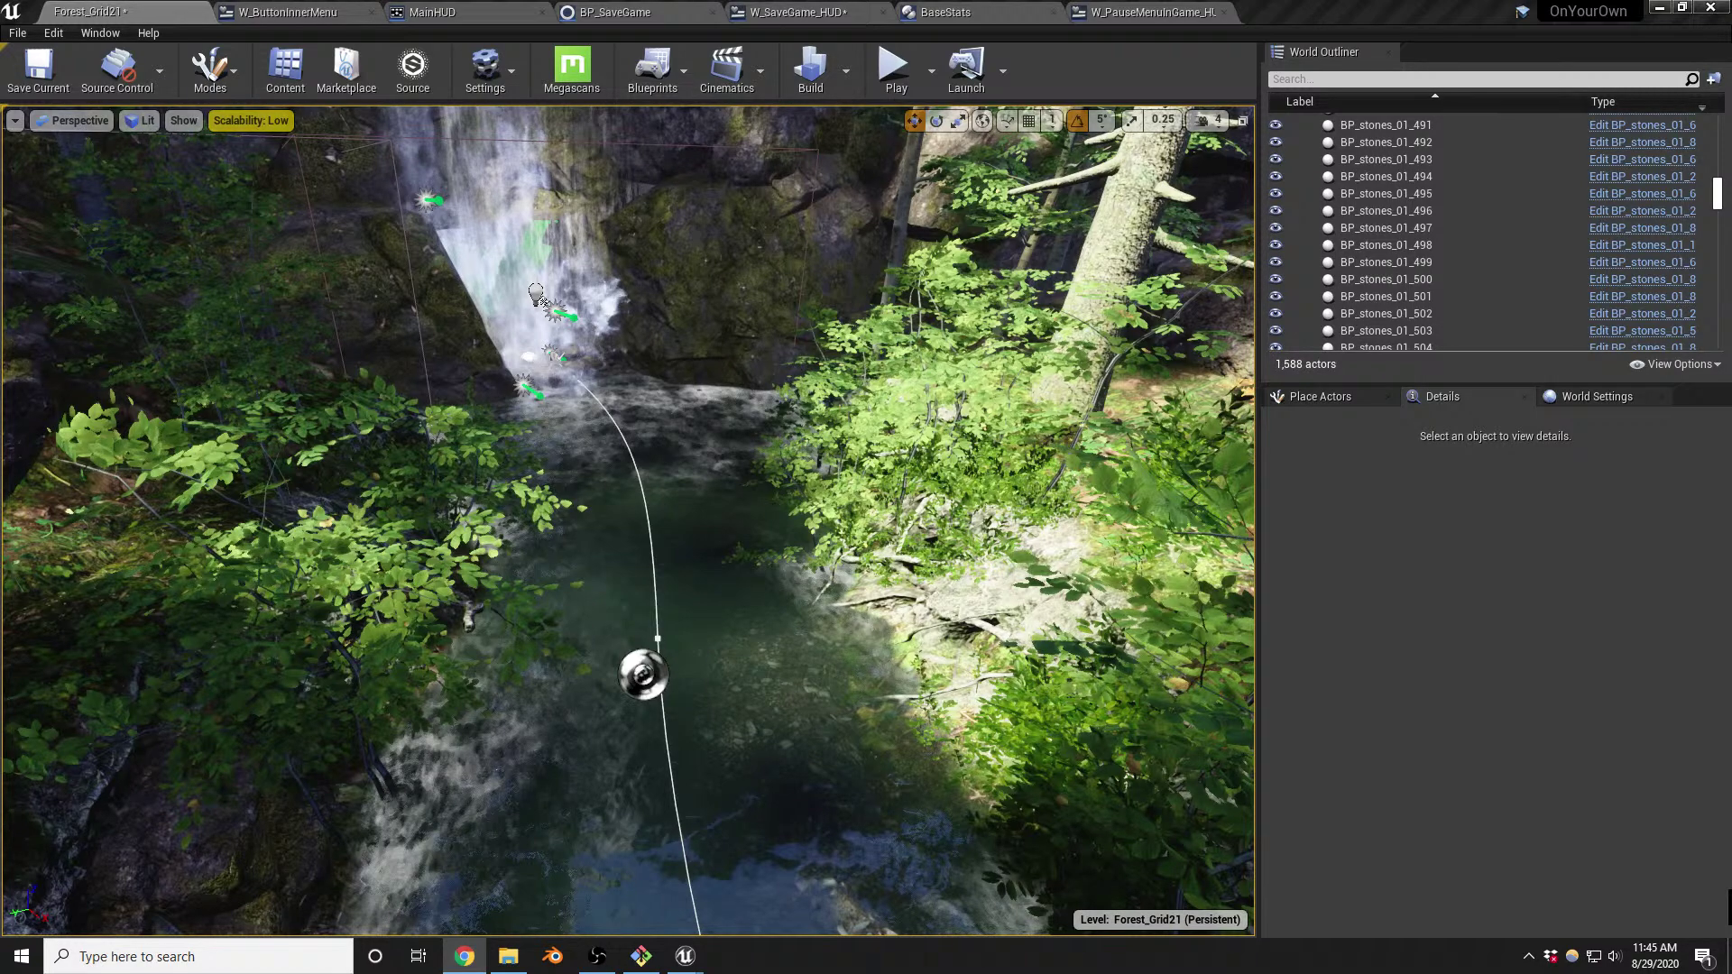
{"action": "left_click_drag", "start_coordinate": [0, 225], "coordinate": [631, 2]}
{"action": "left_click", "coordinate": [1047, 516]}
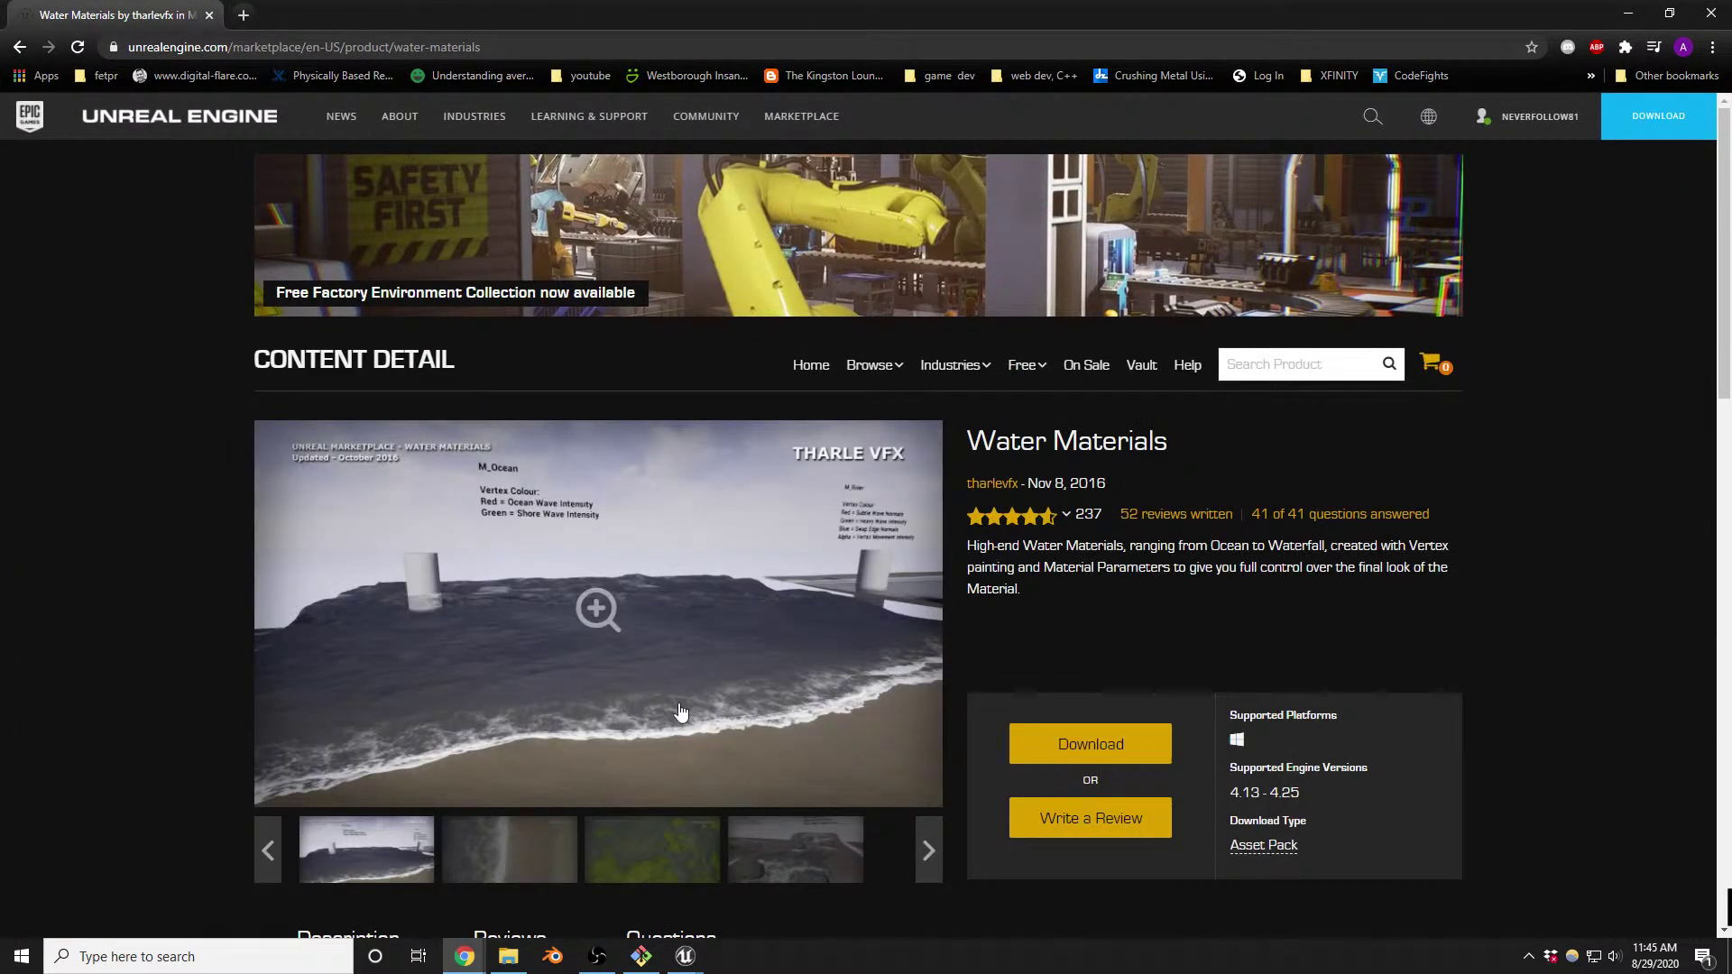
{"action": "left_click", "coordinate": [780, 857]}
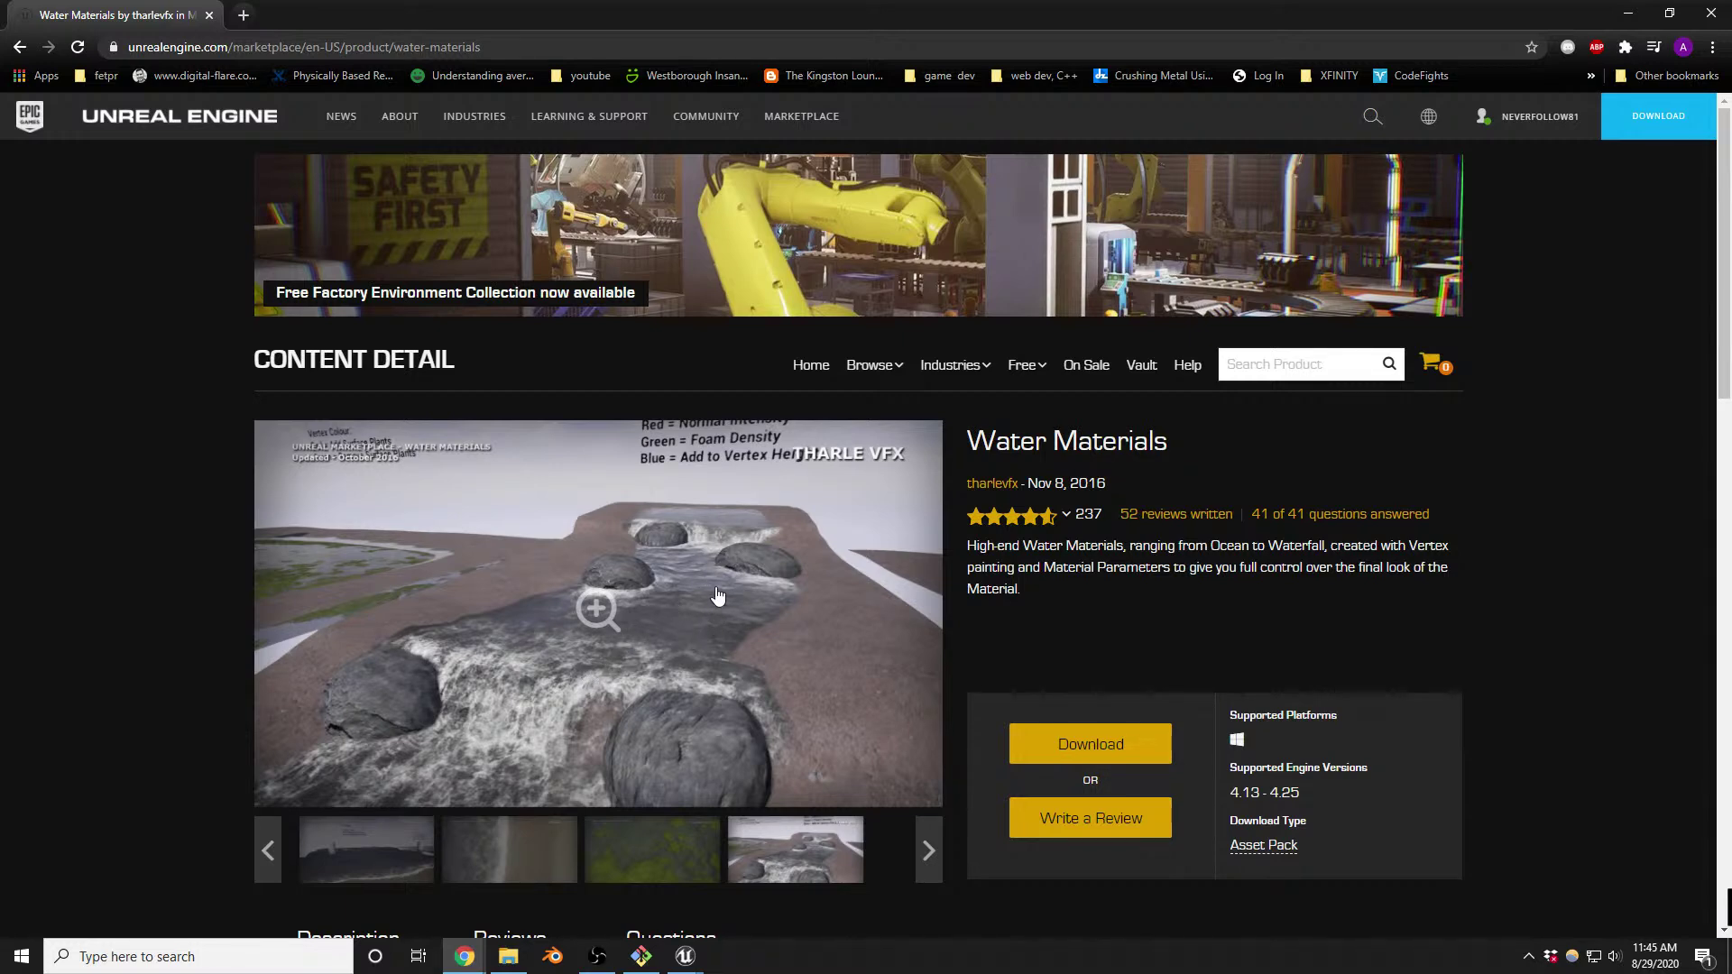
{"action": "scroll", "coordinate": [687, 649], "scroll_direction": "down", "scroll_amount": 2}
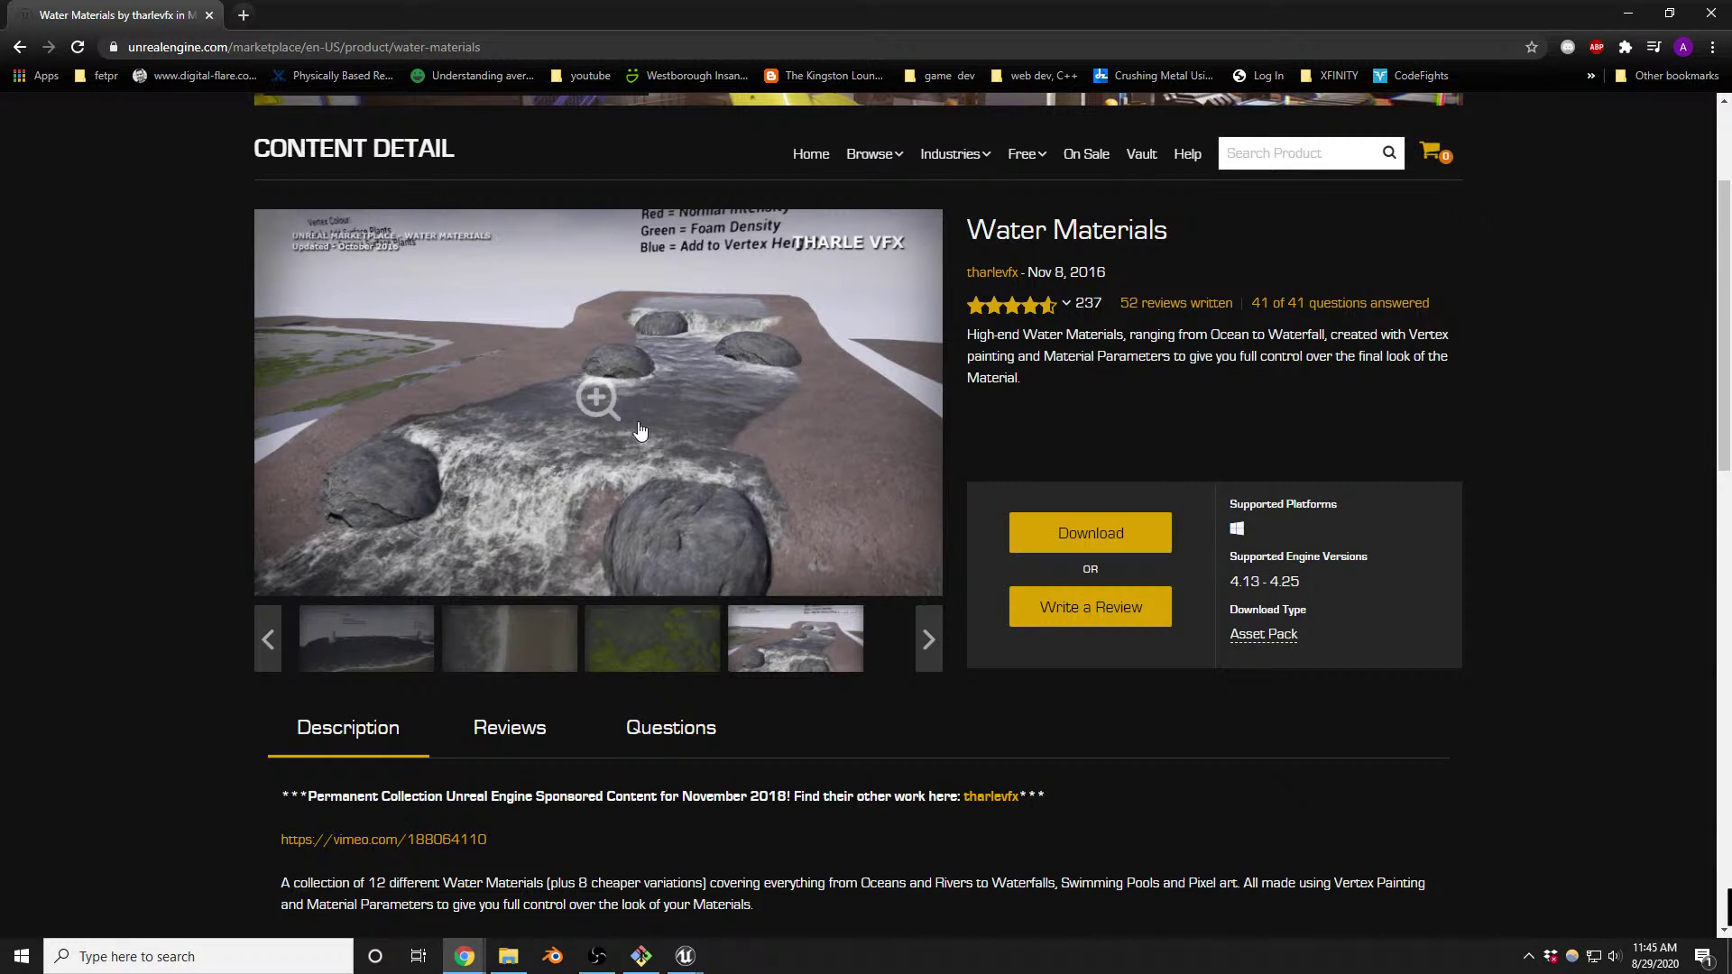
{"action": "left_click", "coordinate": [209, 15]}
{"action": "scroll", "coordinate": [625, 276], "scroll_direction": "up", "scroll_amount": 3}
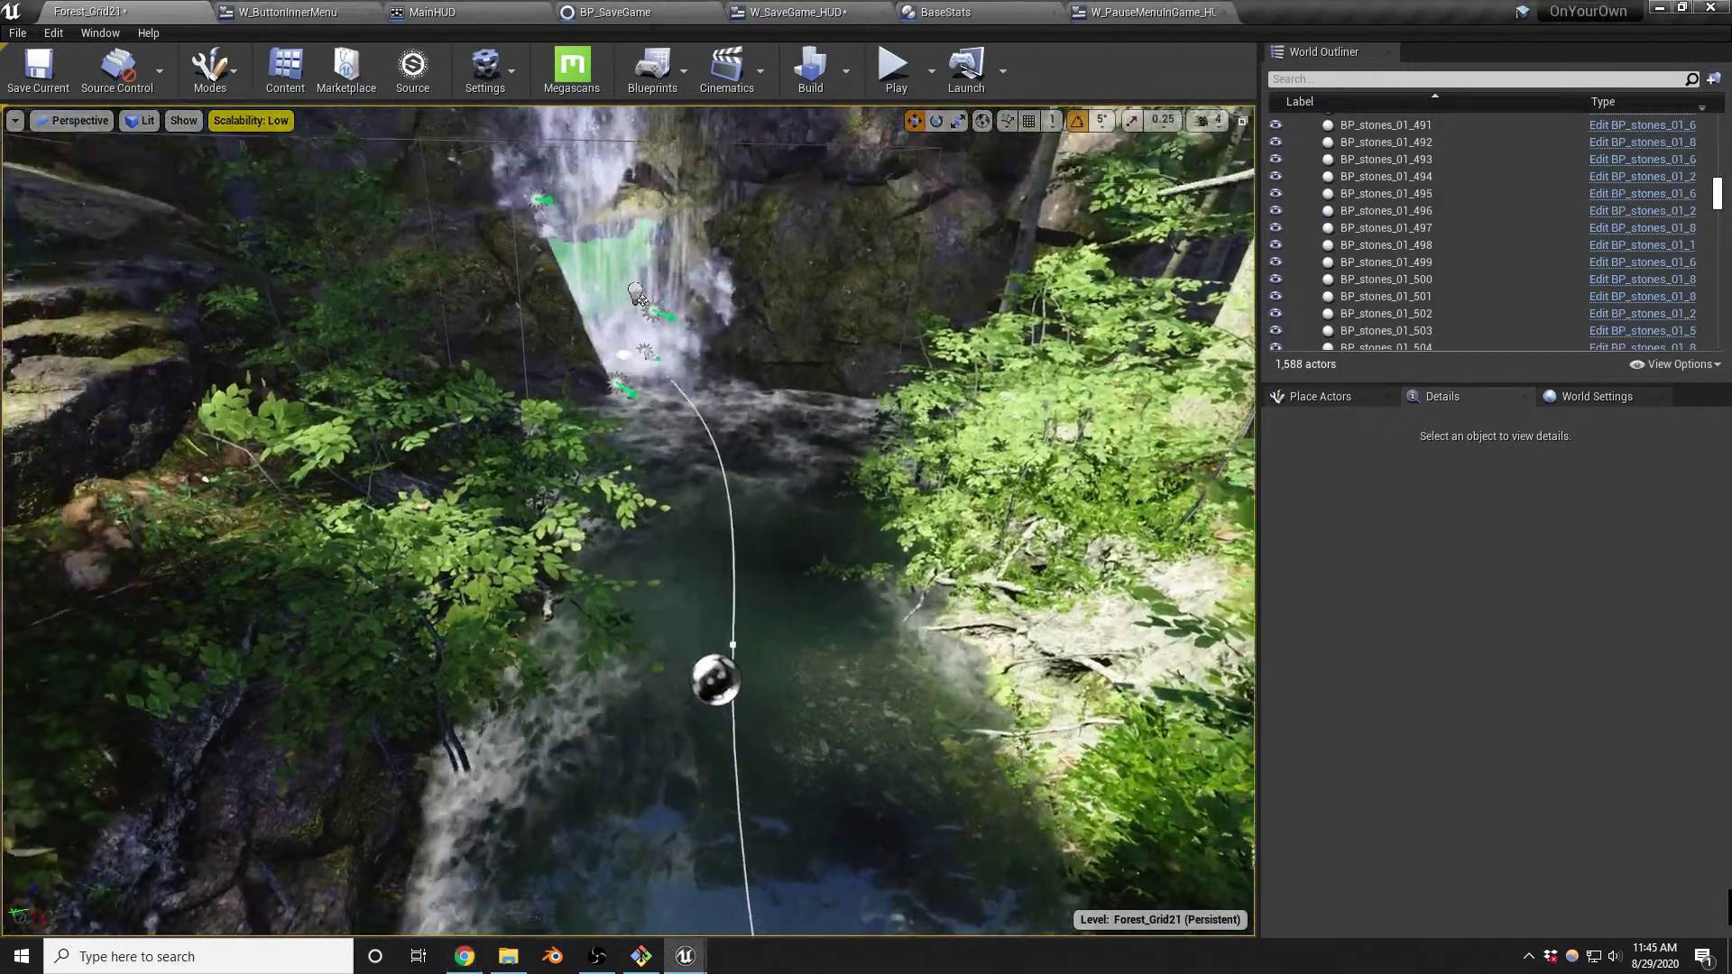
Examine the river's water surface, banks and waterfall along the length of the Forest_Grid21 level
{"action": "scroll", "coordinate": [625, 276], "scroll_direction": "up", "scroll_amount": 10}
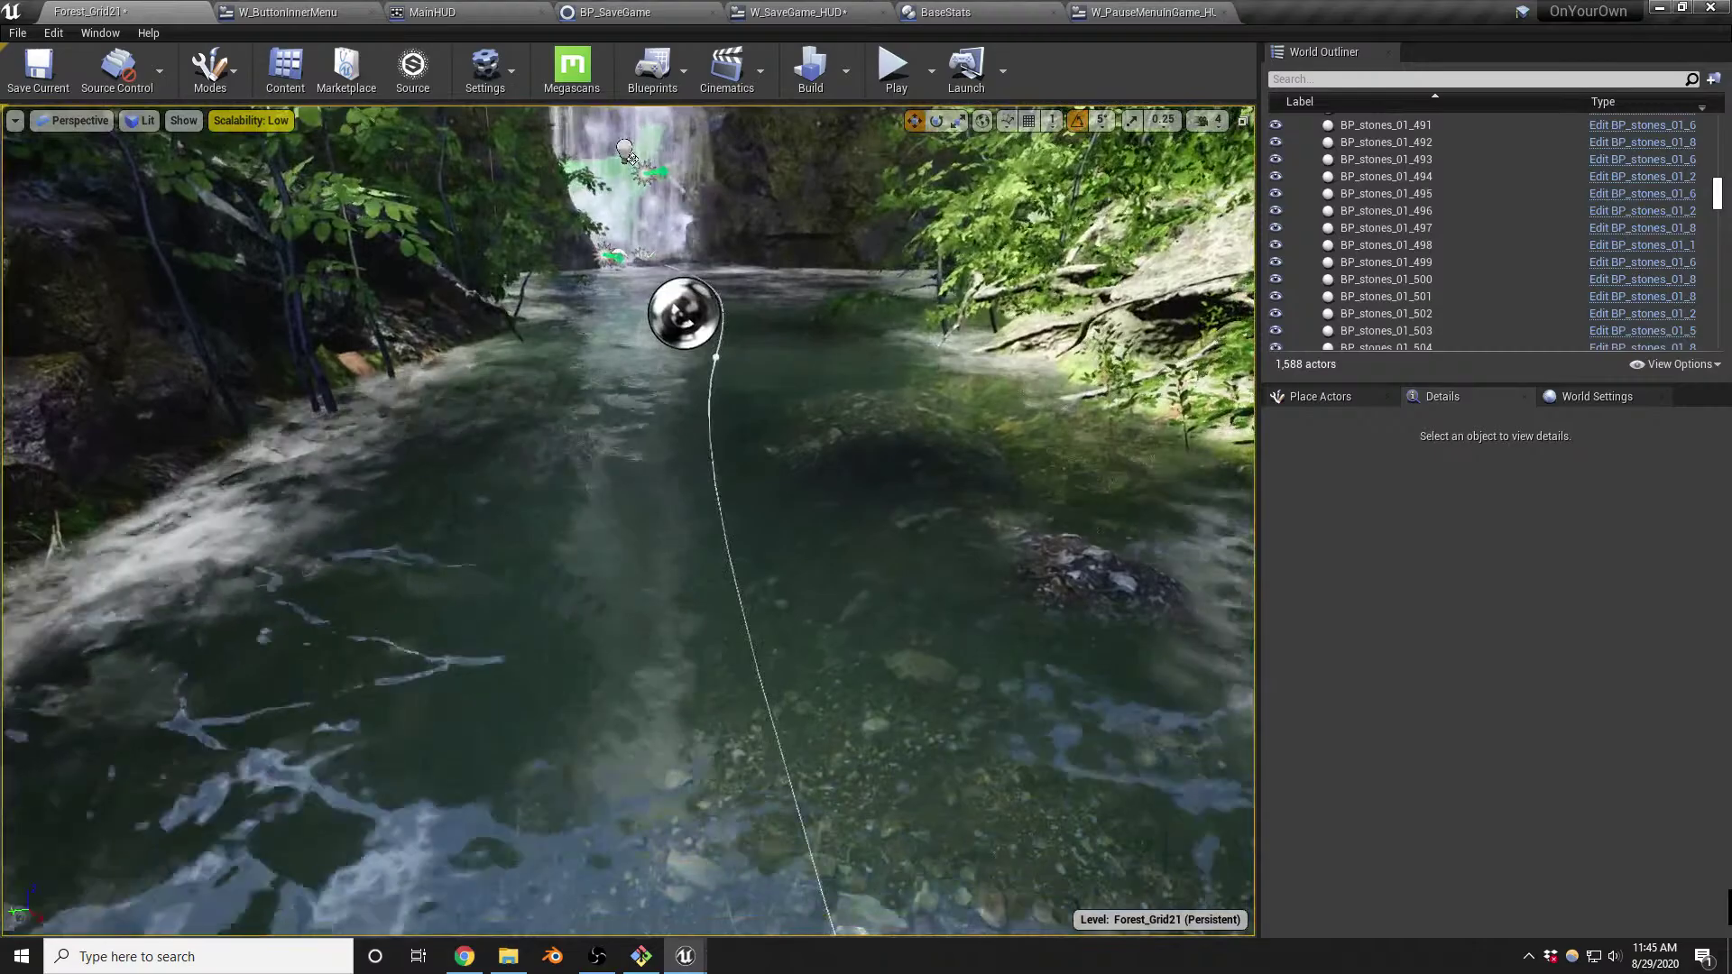
{"action": "mouse_move", "coordinate": [715, 557]}
{"action": "right_mouse_down"}
{"action": "mouse_move", "coordinate": [672, 582]}
{"action": "mouse_move", "coordinate": [857, 641]}
{"action": "mouse_move", "coordinate": [712, 577]}
{"action": "mouse_move", "coordinate": [727, 568]}
{"action": "right_mouse_up"}
{"action": "right_click_drag", "start_coordinate": [823, 495], "coordinate": [938, 586]}
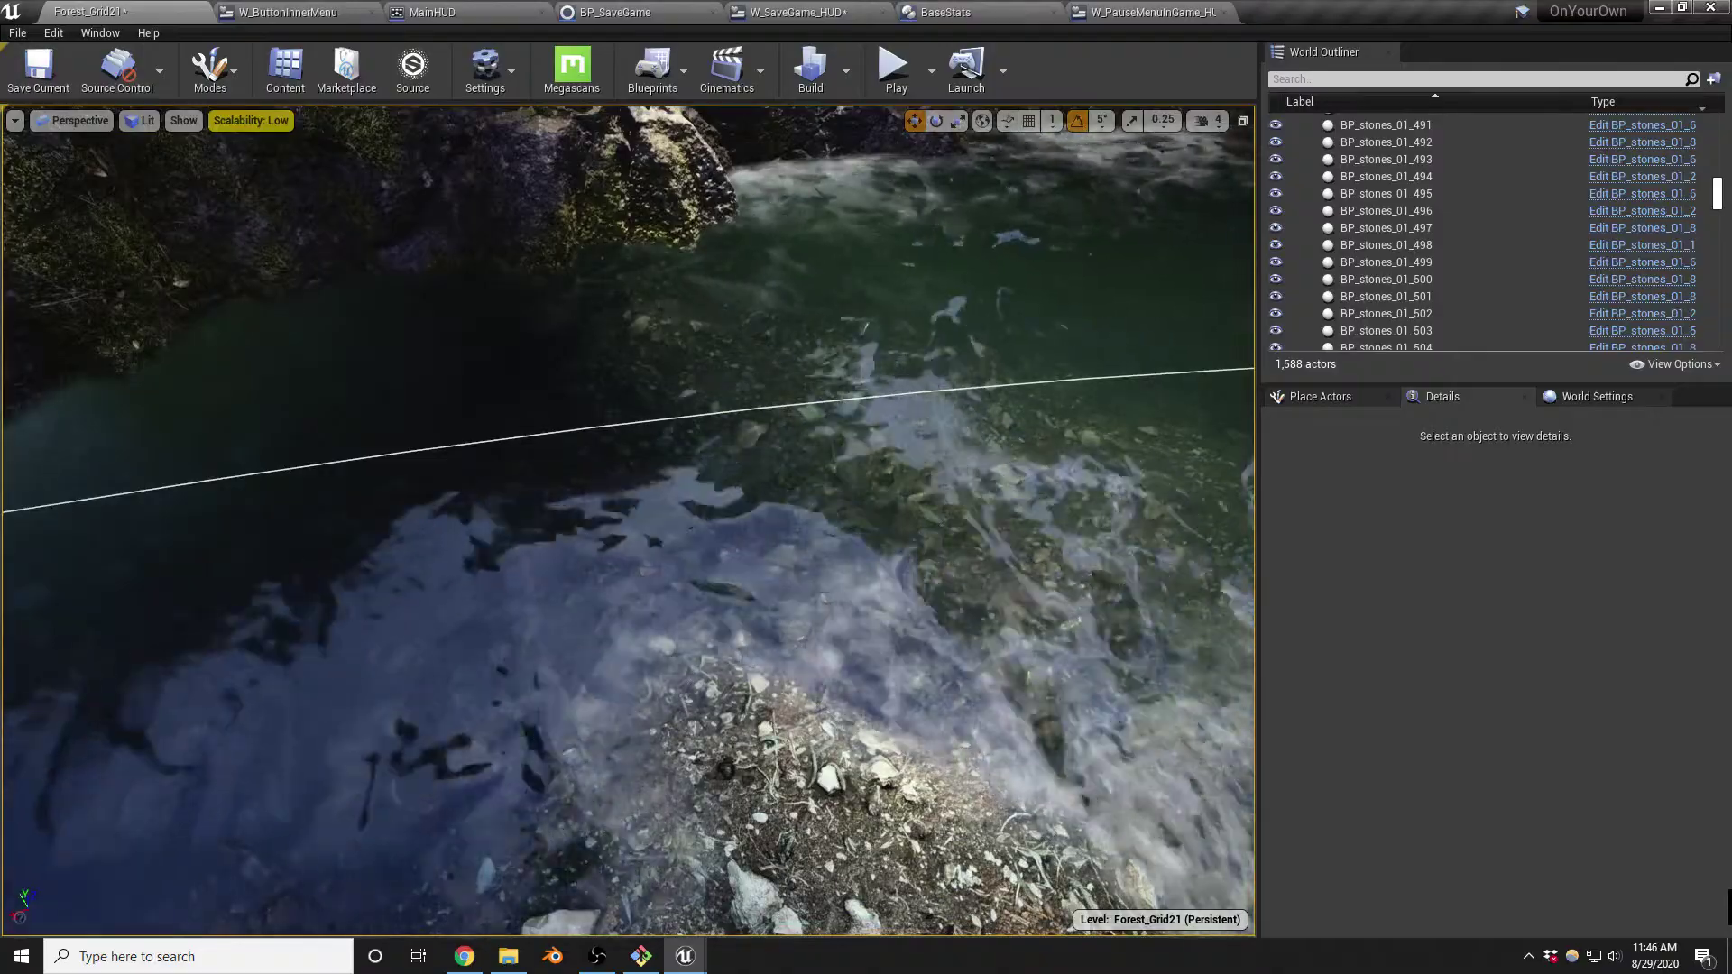
{"action": "right_click_drag", "start_coordinate": [938, 586], "coordinate": [938, 541]}
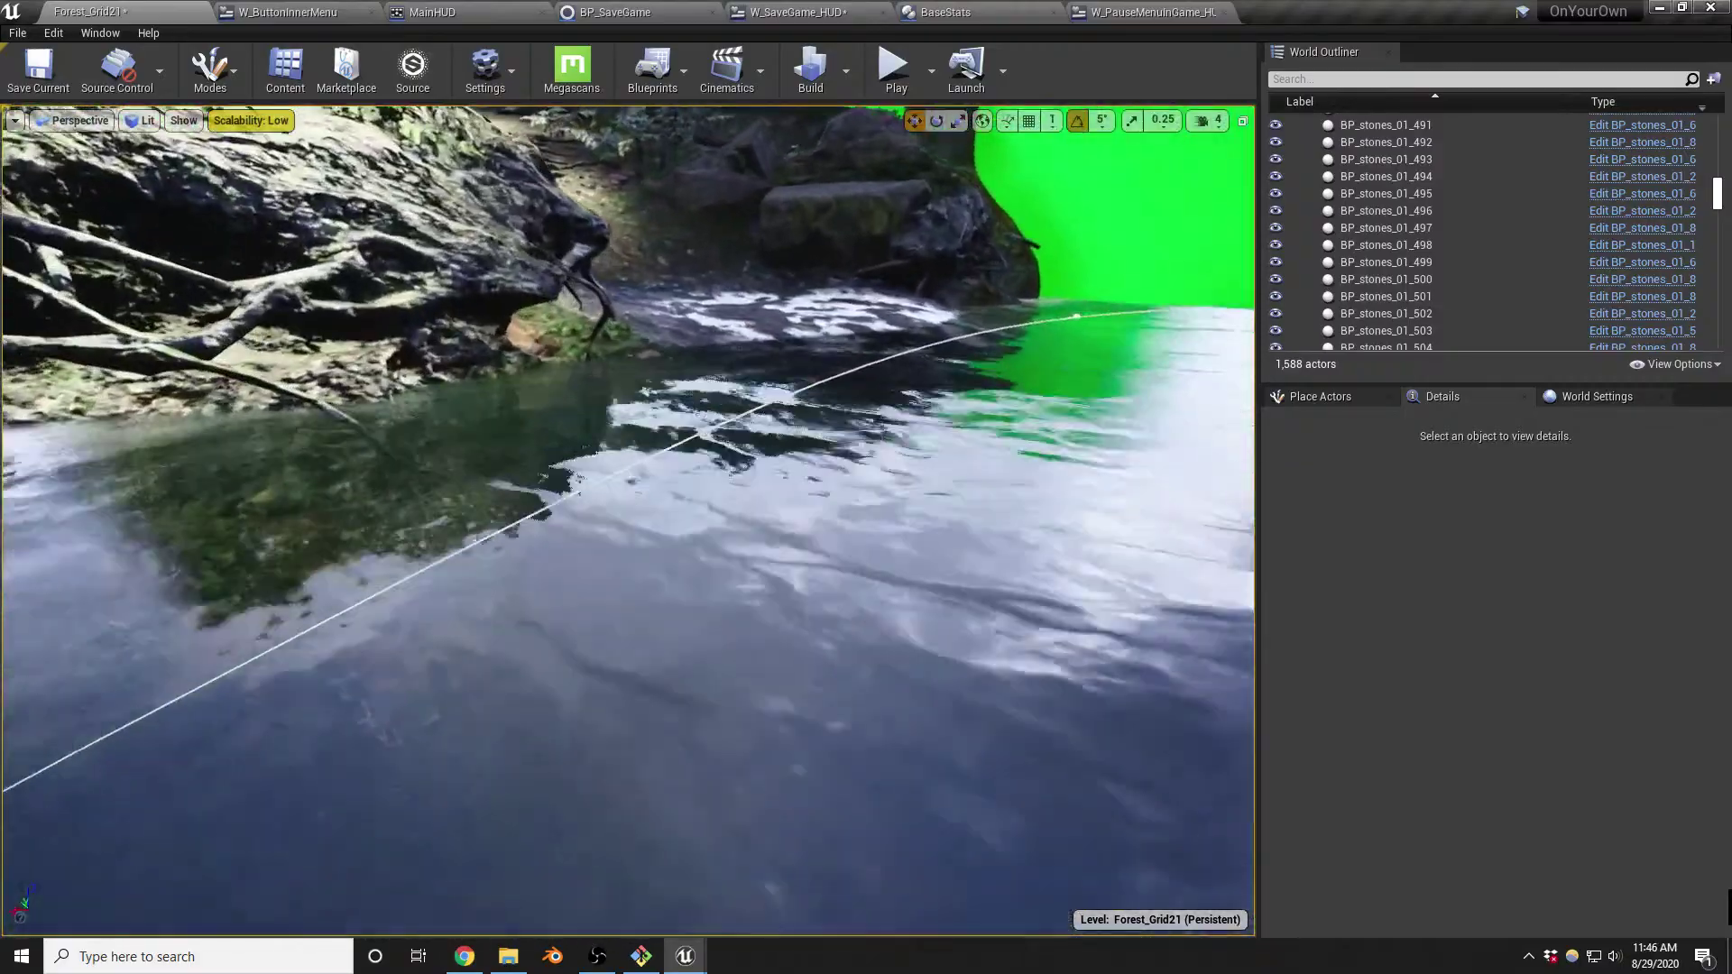
{"action": "right_click_drag", "start_coordinate": [628, 520], "coordinate": [623, 600]}
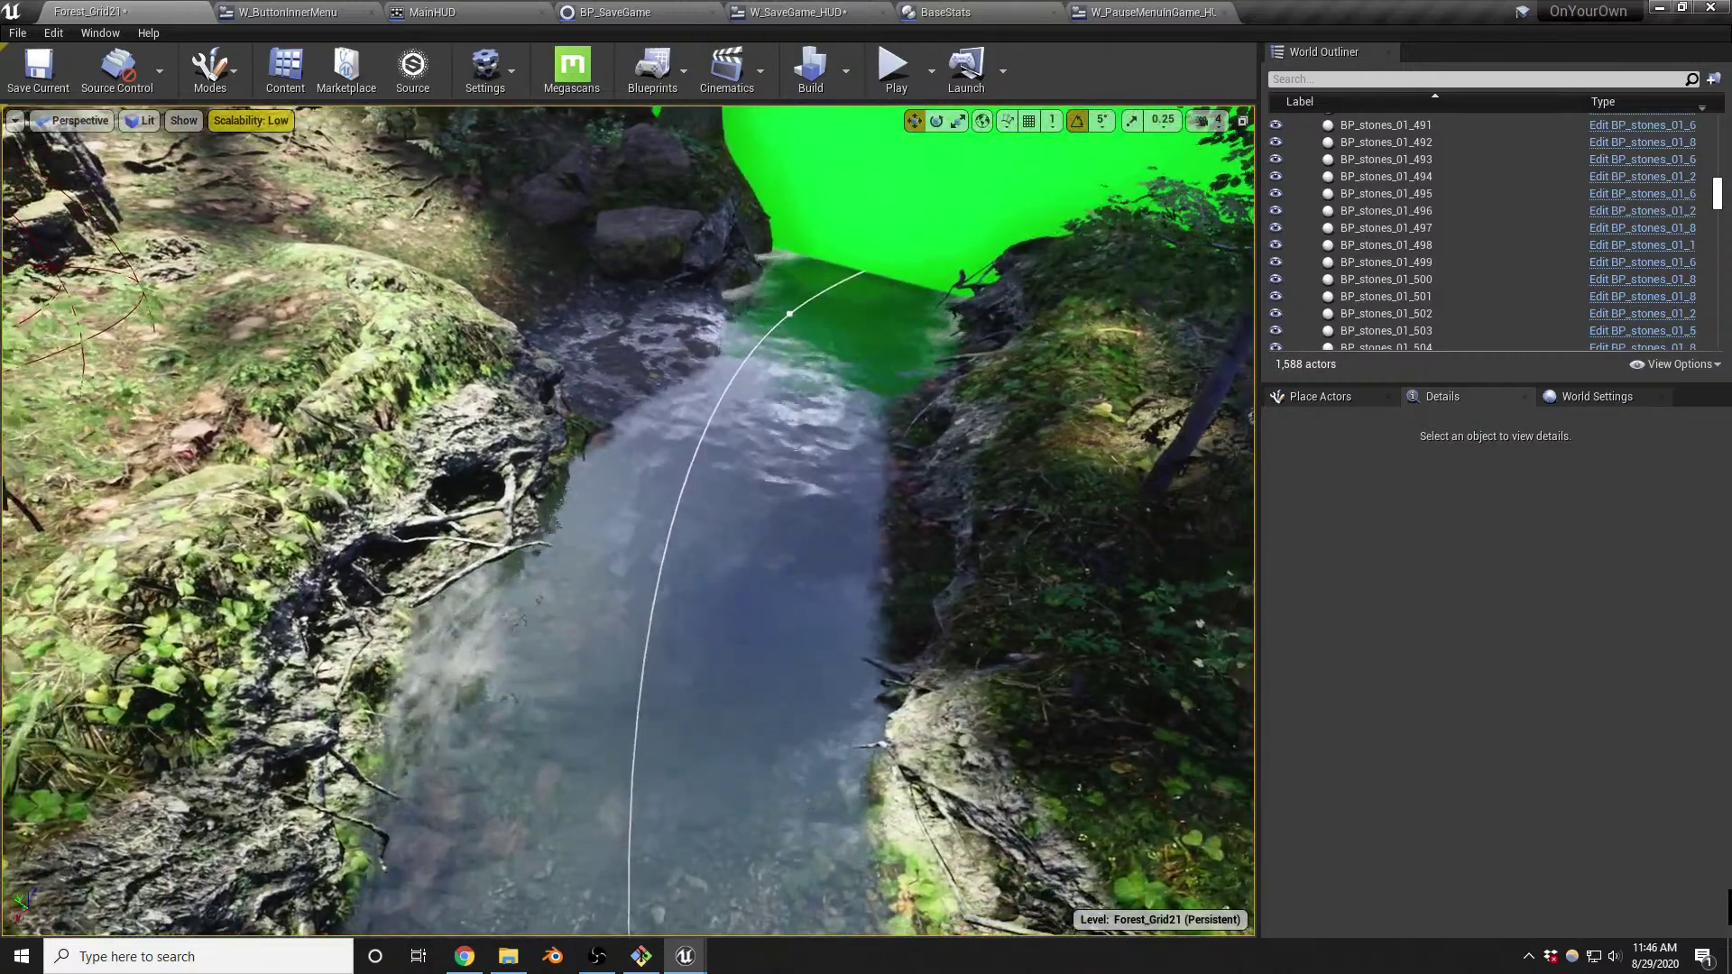
{"action": "right_click_drag", "start_coordinate": [629, 520], "coordinate": [633, 627]}
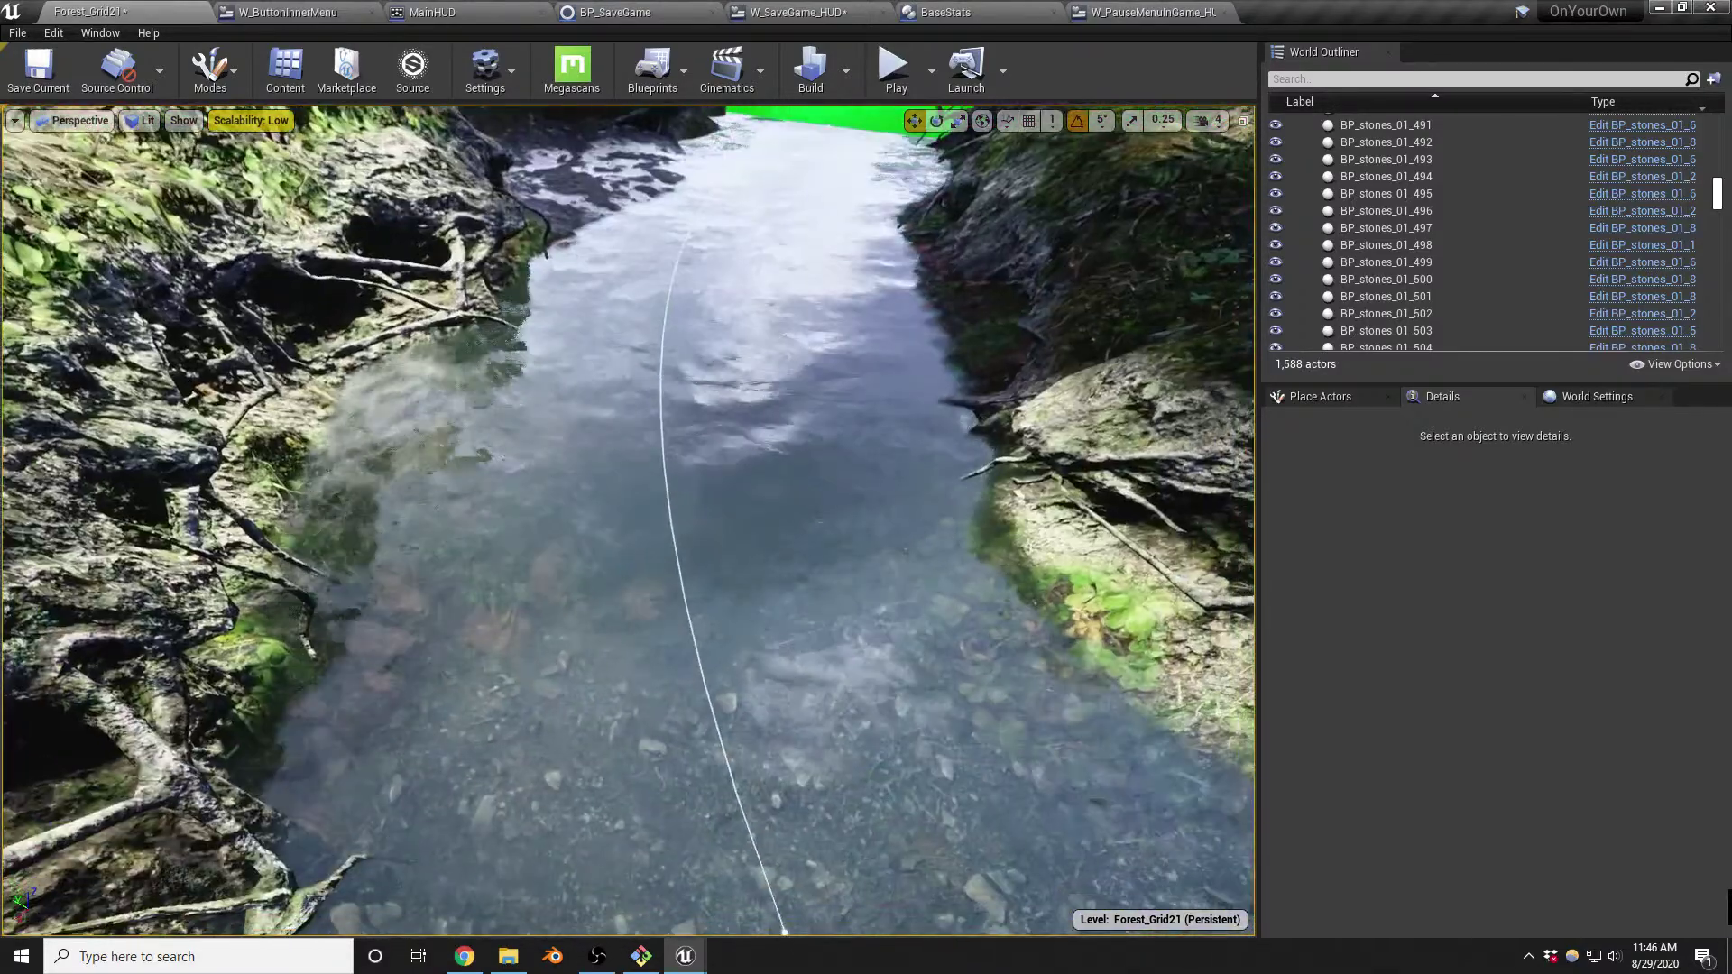
{"action": "right_click_drag", "start_coordinate": [628, 521], "coordinate": [568, 335]}
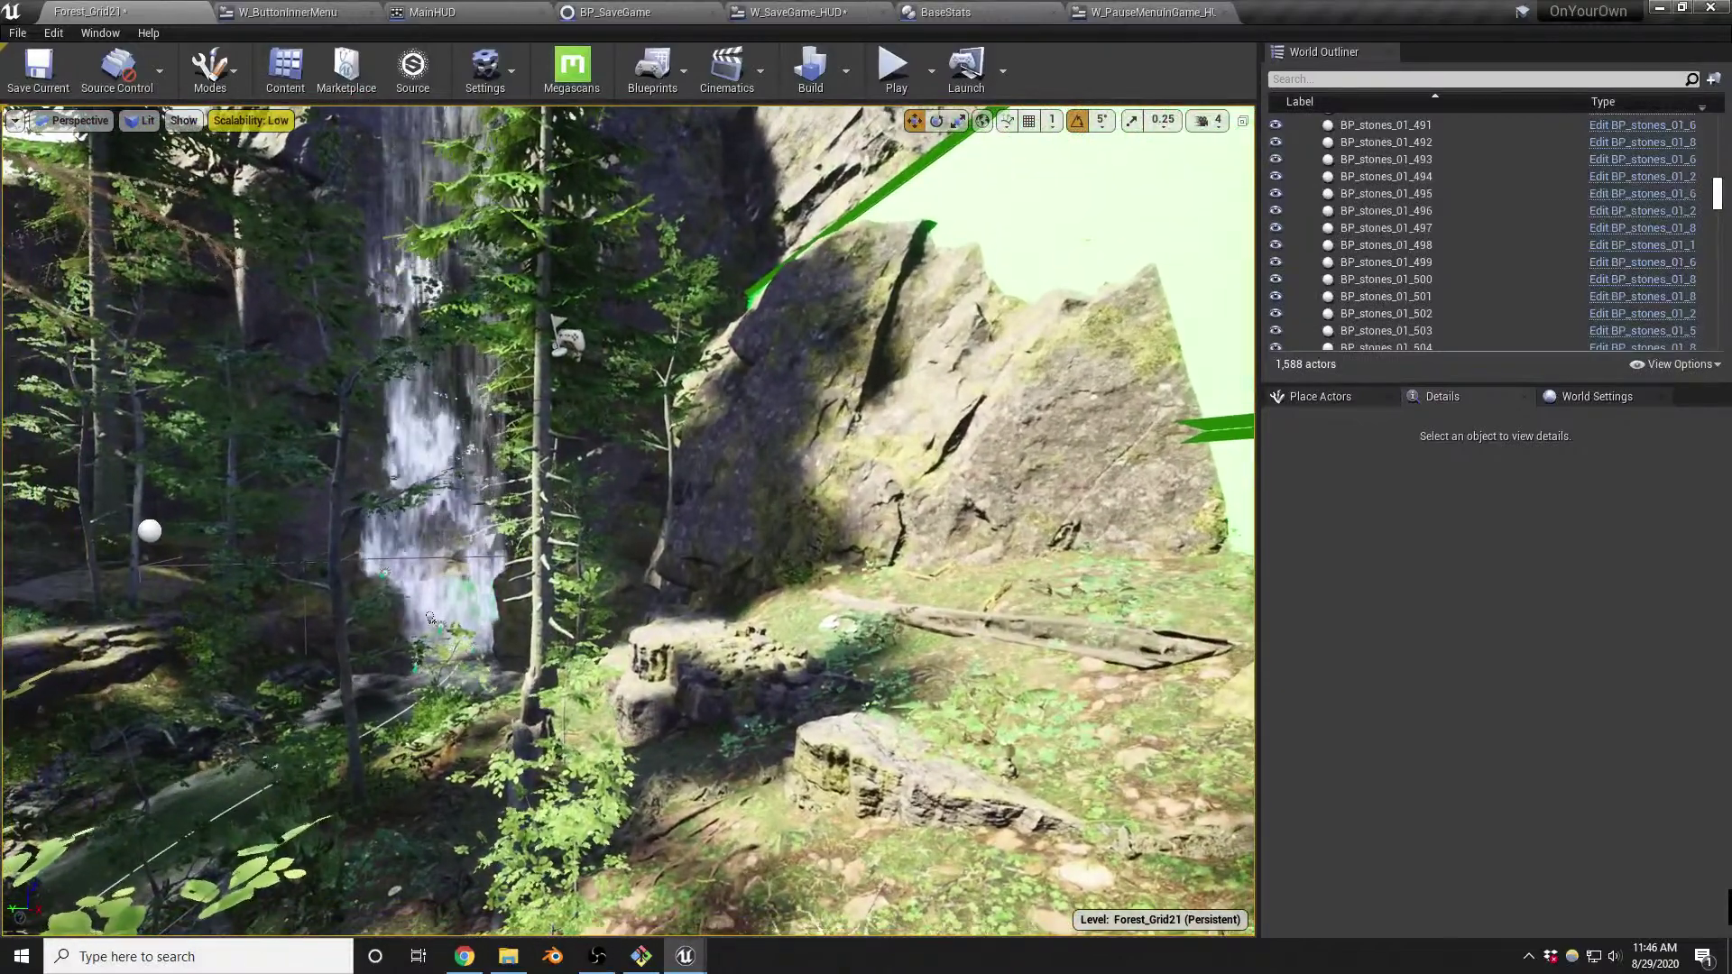
Lower the PlayerStart to the forest ground beside the rocks, at about Z -6823
{"action": "left_click", "coordinate": [569, 336]}
{"action": "mouse_move", "coordinate": [538, 253]}
{"action": "right_mouse_down"}
{"action": "mouse_move", "coordinate": [514, 255]}
{"action": "mouse_move", "coordinate": [538, 252]}
{"action": "right_mouse_up"}
{"action": "left_click_drag", "start_coordinate": [539, 253], "coordinate": [538, 717]}
{"action": "right_click_drag", "start_coordinate": [539, 717], "coordinate": [663, 766]}
{"action": "left_click_drag", "start_coordinate": [552, 688], "coordinate": [557, 556]}
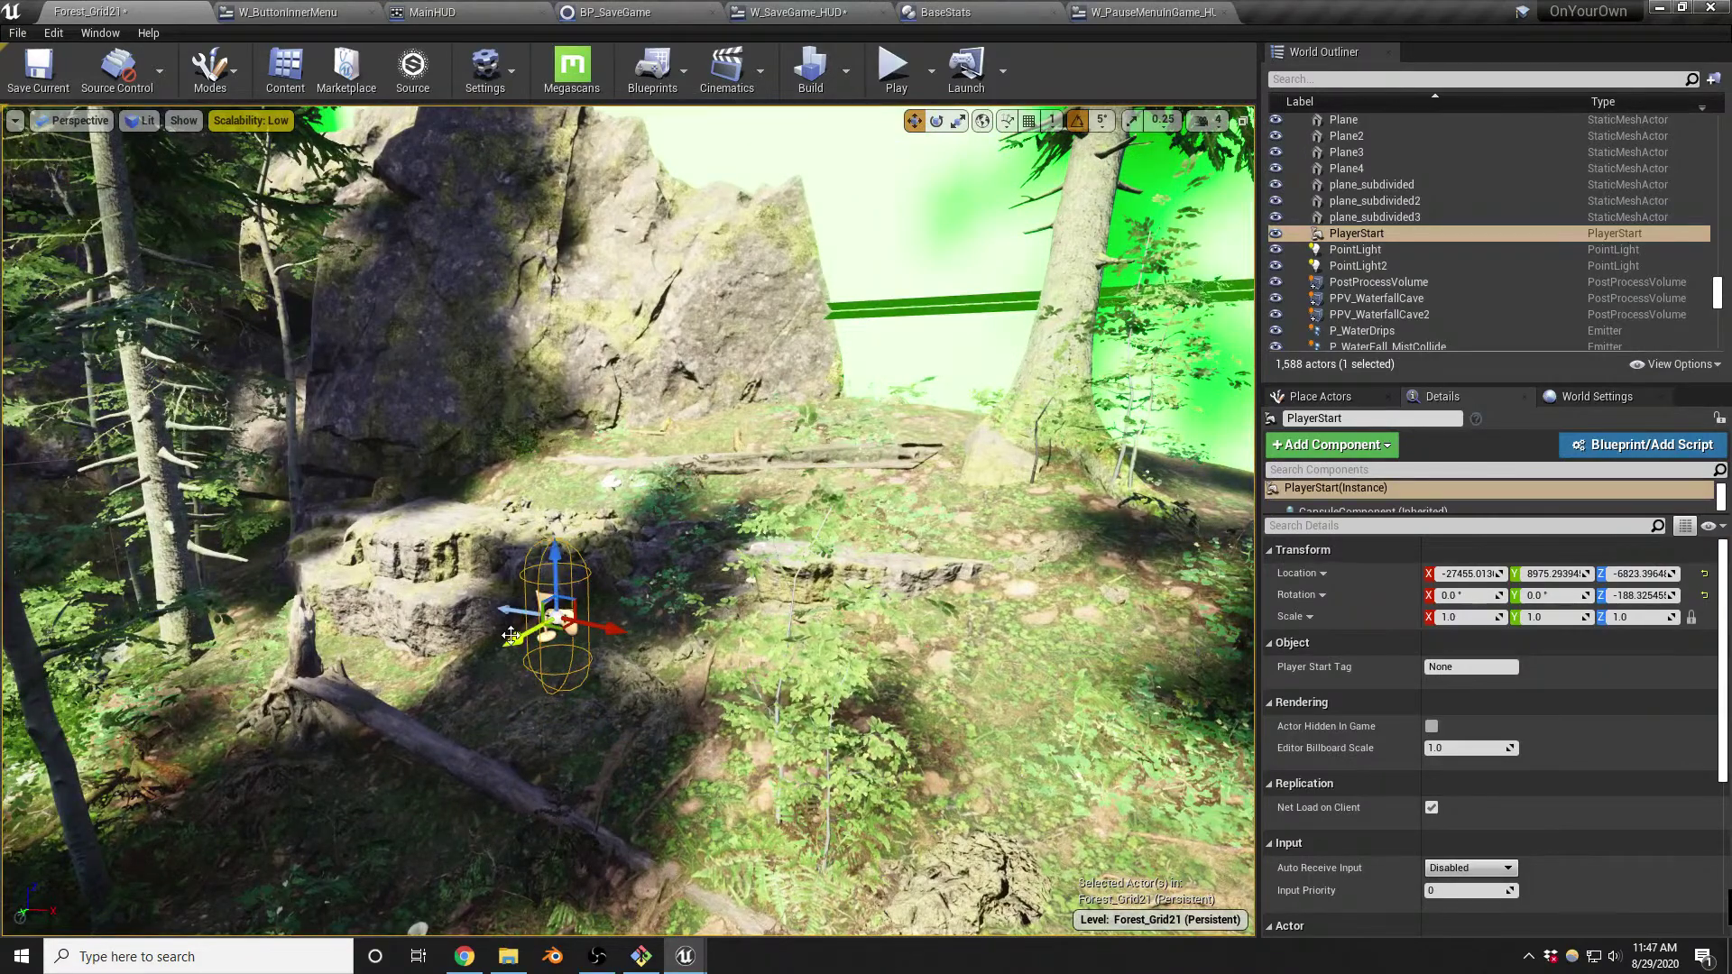
Play the level from the lowered PlayerStart, pause and resume the game, and stop the play session
{"action": "key", "text": "alt+p"}
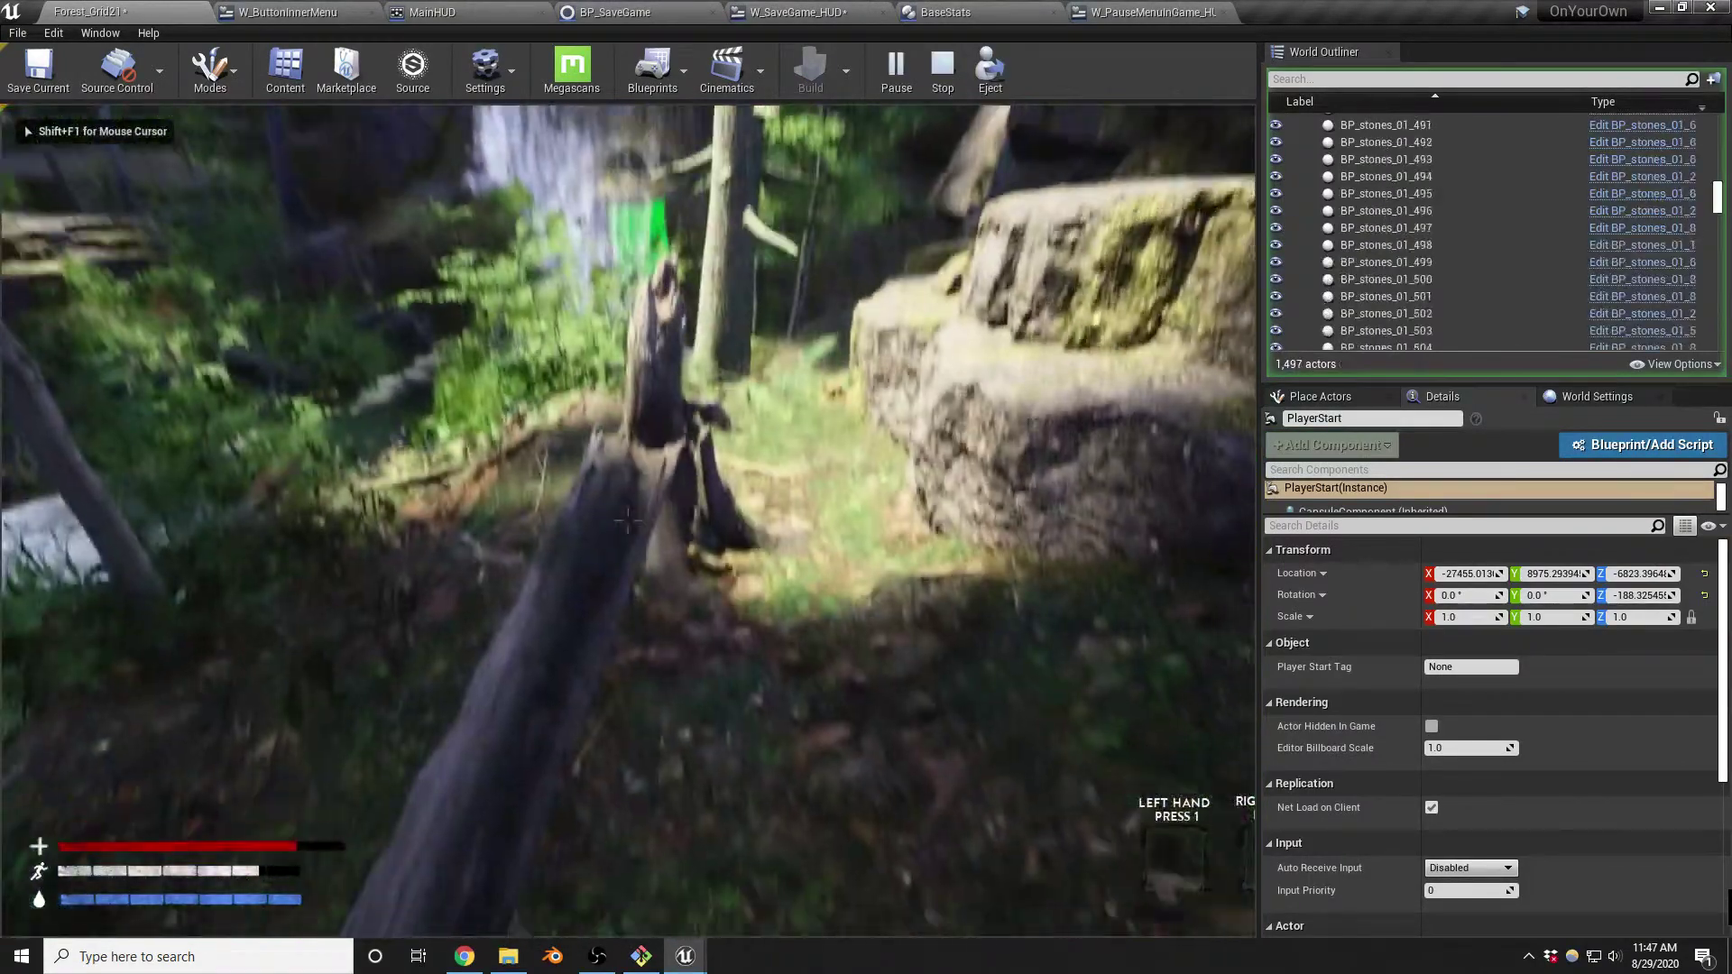
{"action": "key", "text": "Escape"}
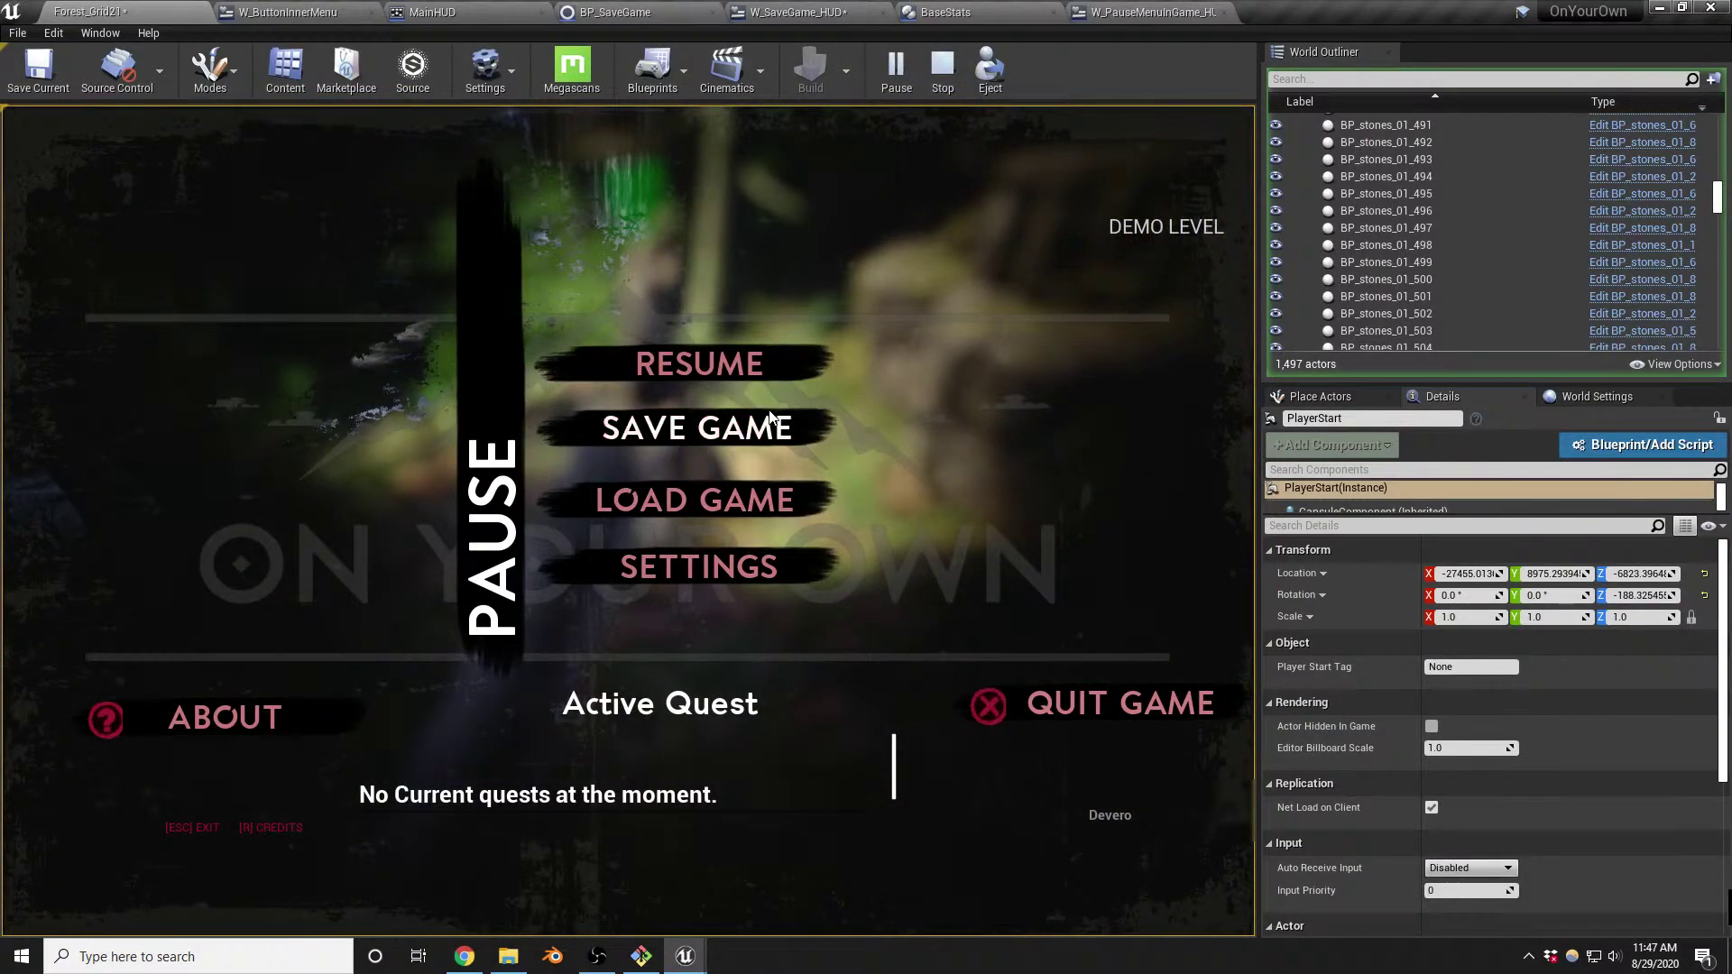
{"action": "left_click", "coordinate": [696, 364]}
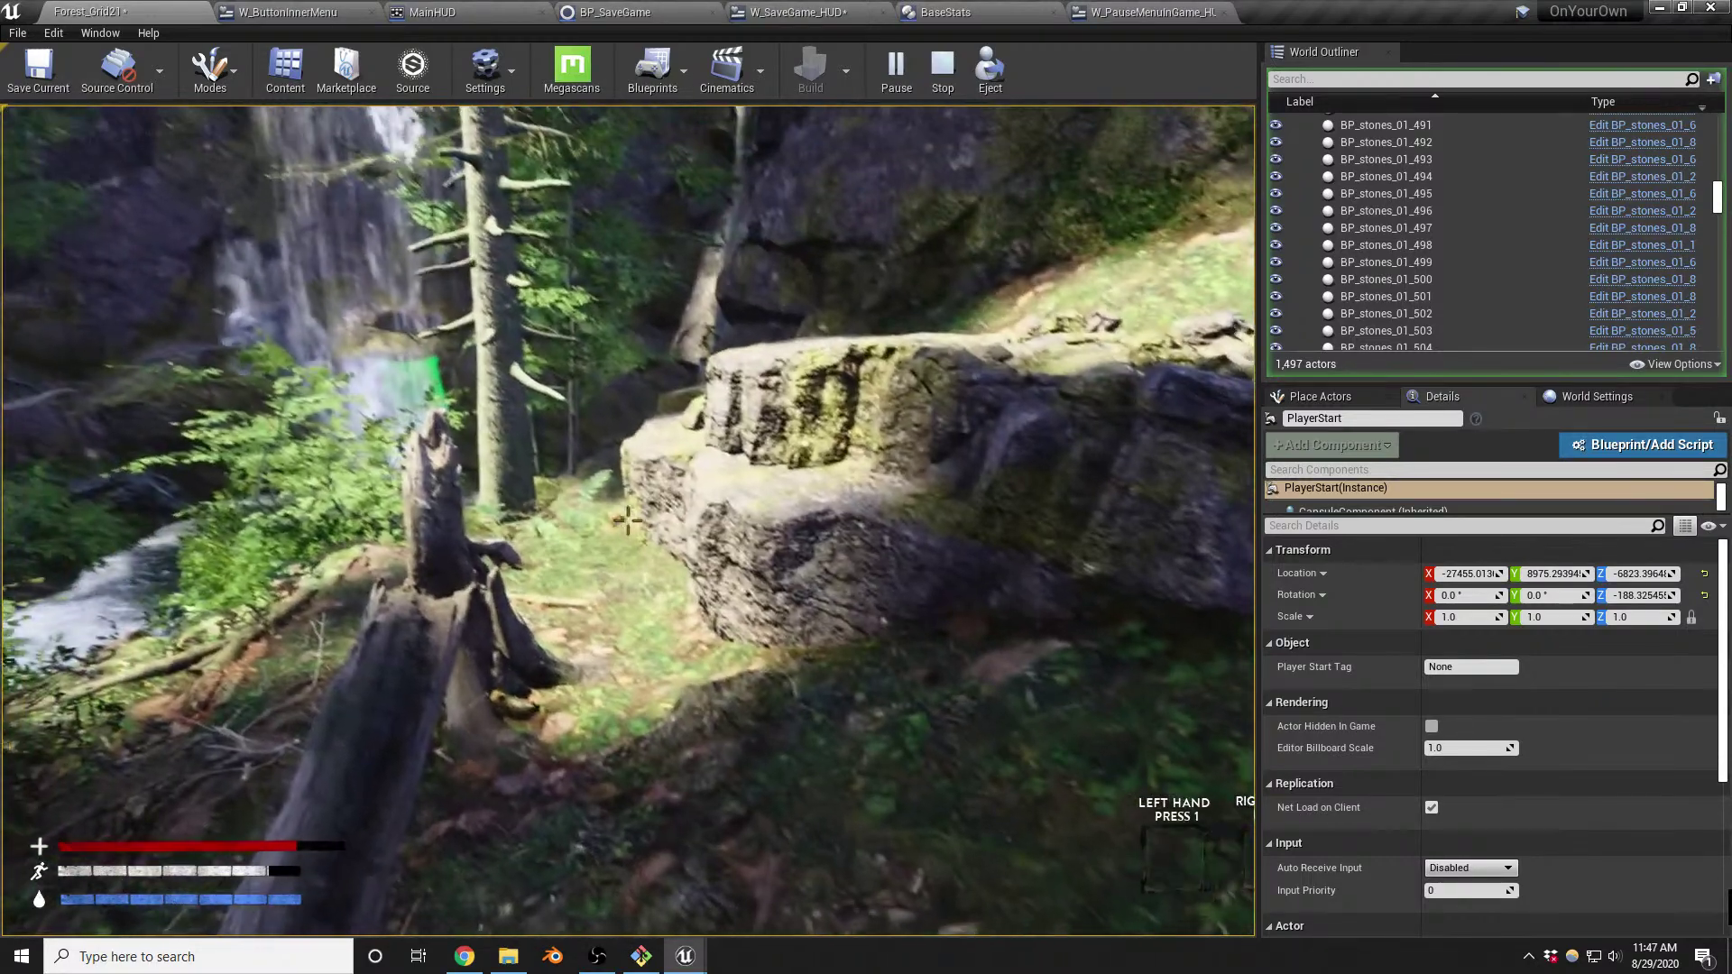
{"action": "key", "text": "Escape"}
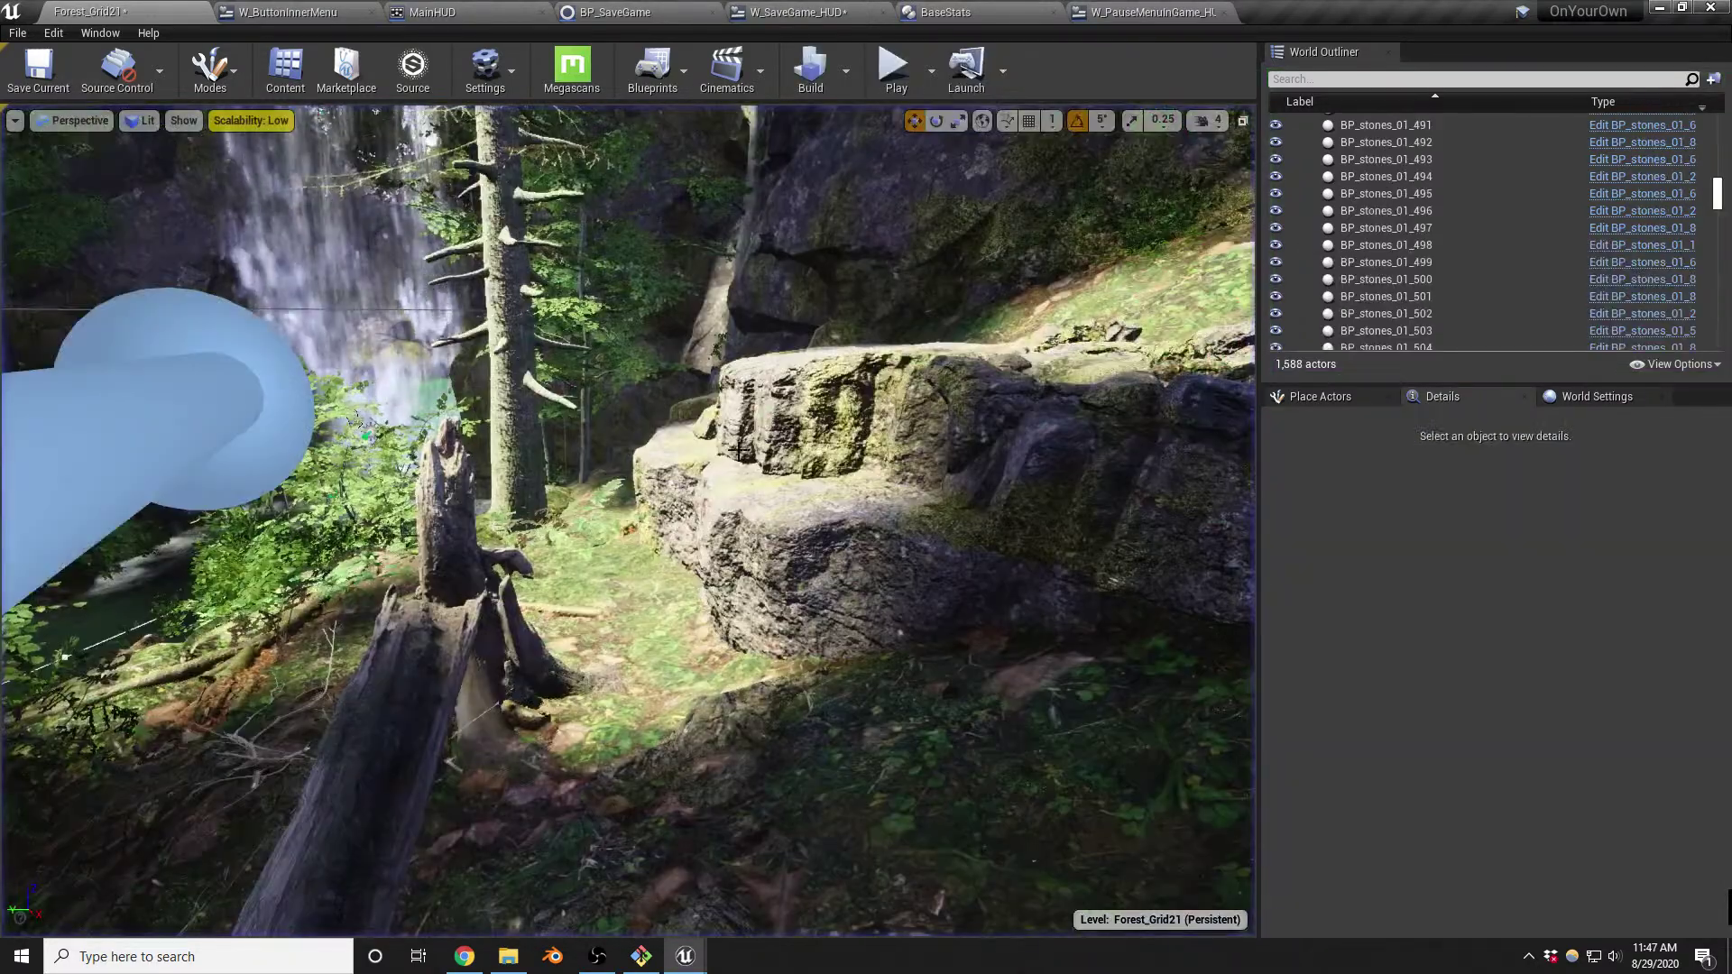
Set a breakpoint on the Player Stats SET node in W_PauseMenuInGame_HUD, return to the level and save all changes
{"action": "left_click", "coordinate": [1147, 12]}
{"action": "right_click_drag", "start_coordinate": [834, 437], "coordinate": [1145, 275]}
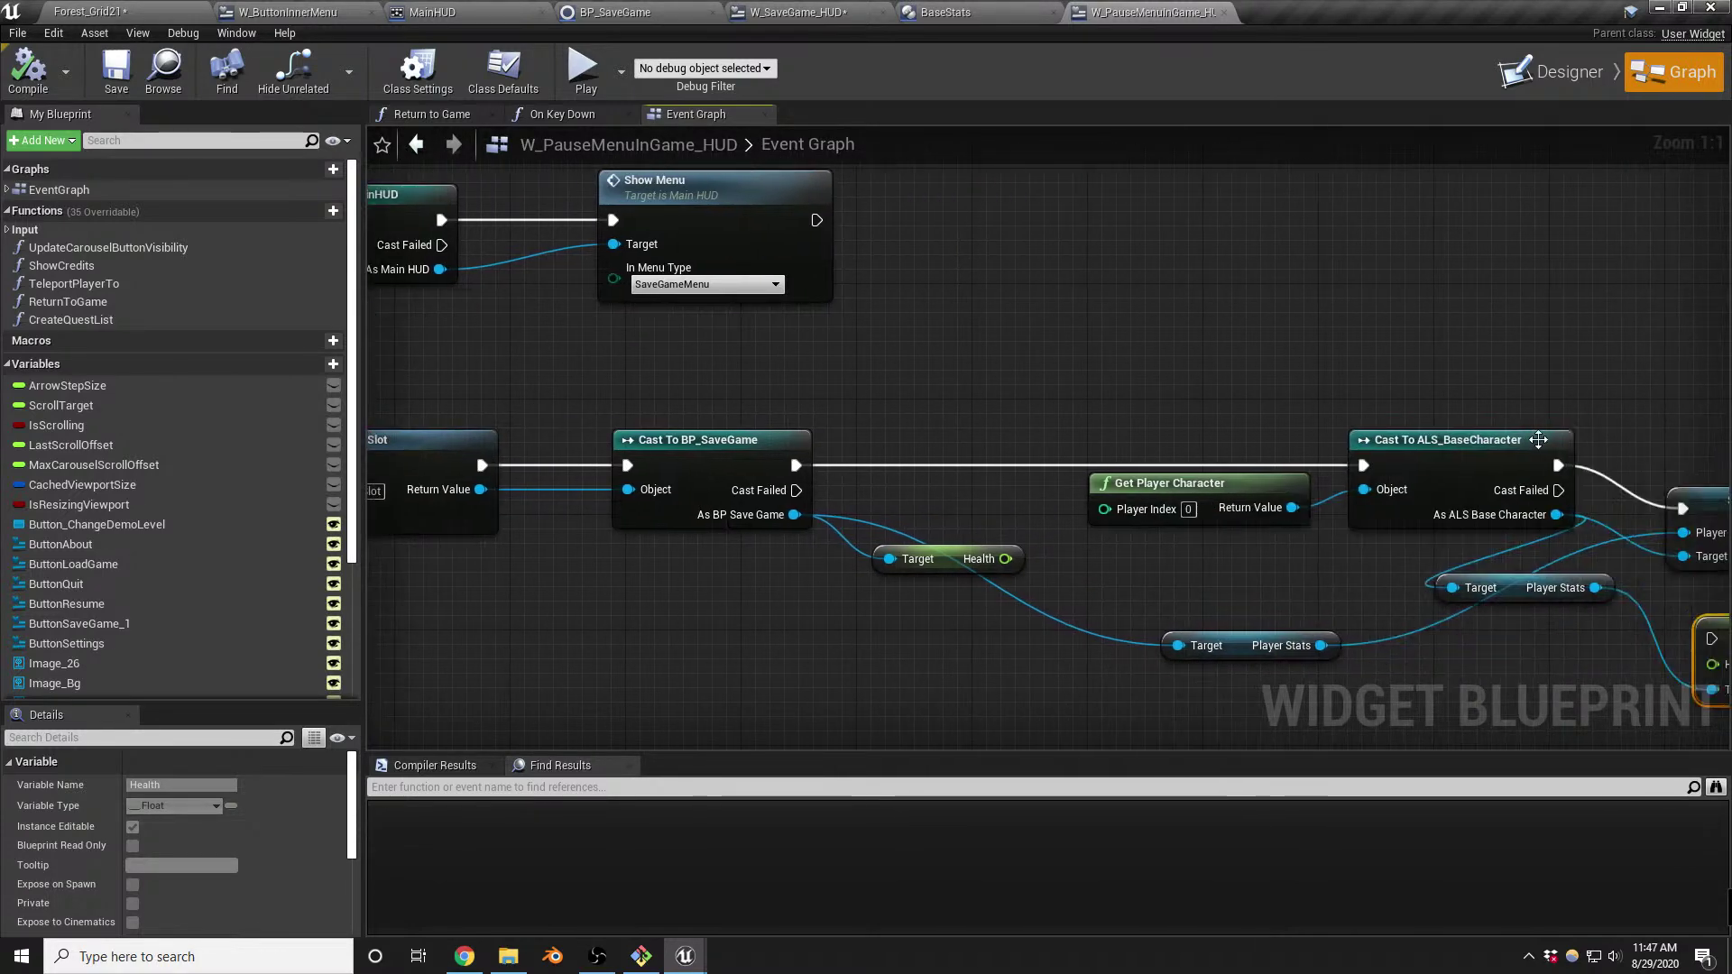
{"action": "right_click_drag", "start_coordinate": [1650, 442], "coordinate": [1425, 433]}
{"action": "left_click", "coordinate": [1493, 491]}
{"action": "key", "text": "F9"}
{"action": "left_click", "coordinate": [90, 12]}
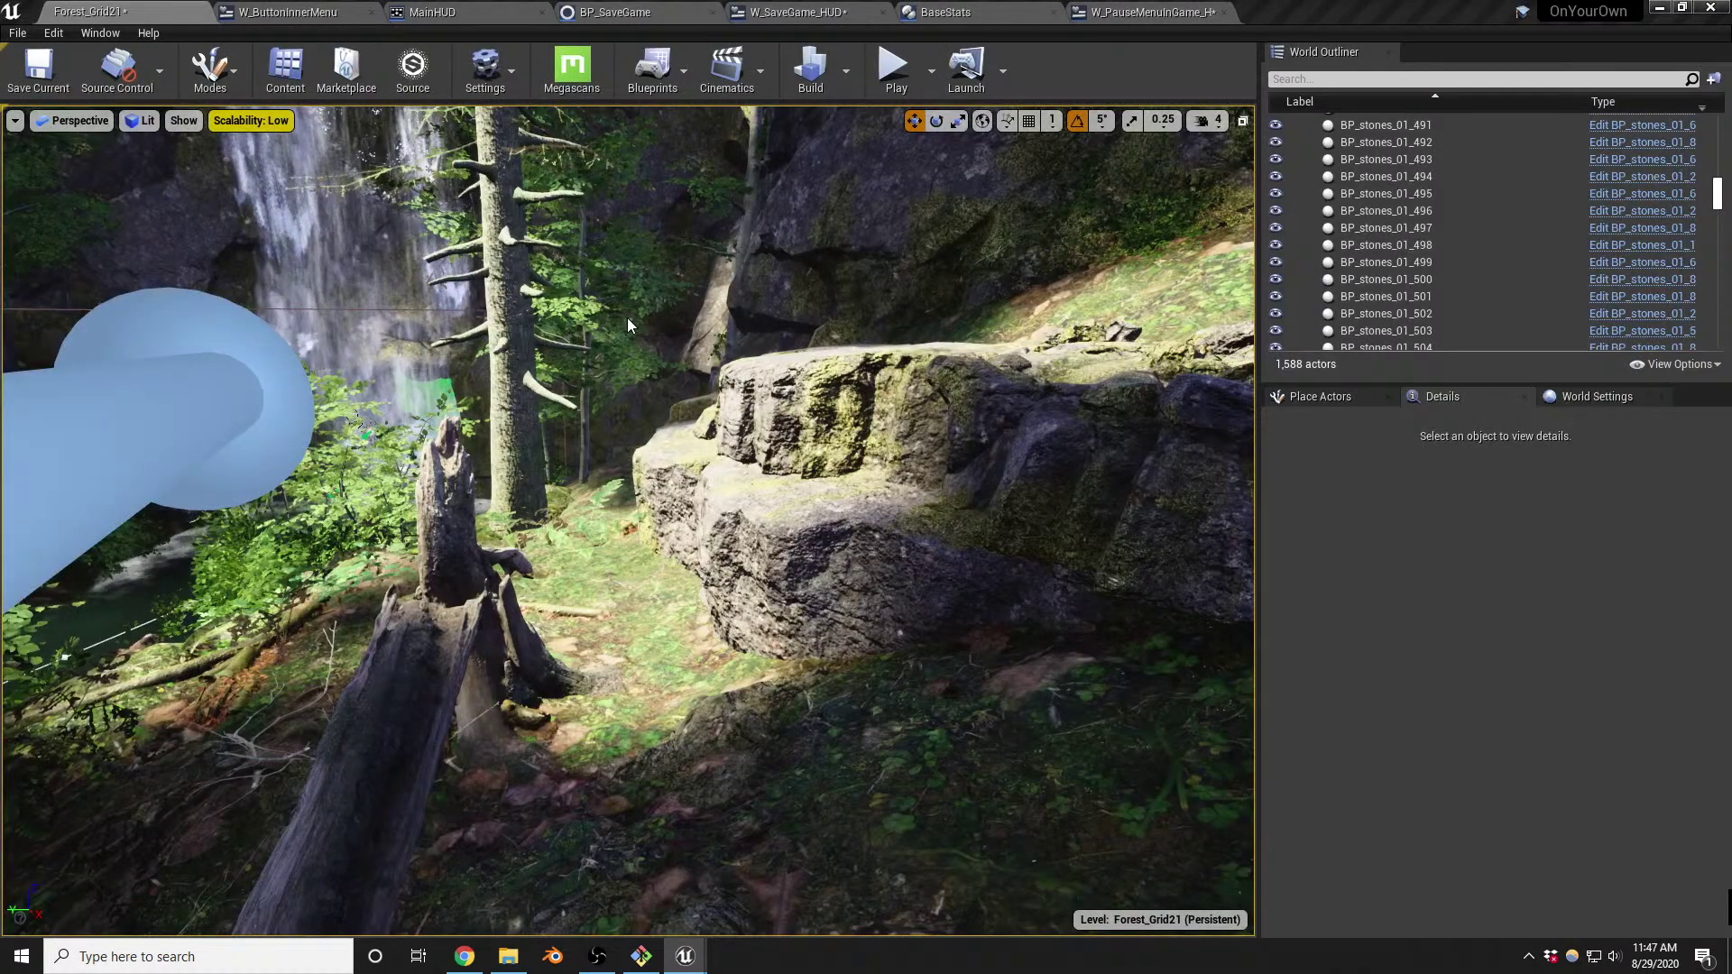
{"action": "key", "text": "ctrl+shift+s"}
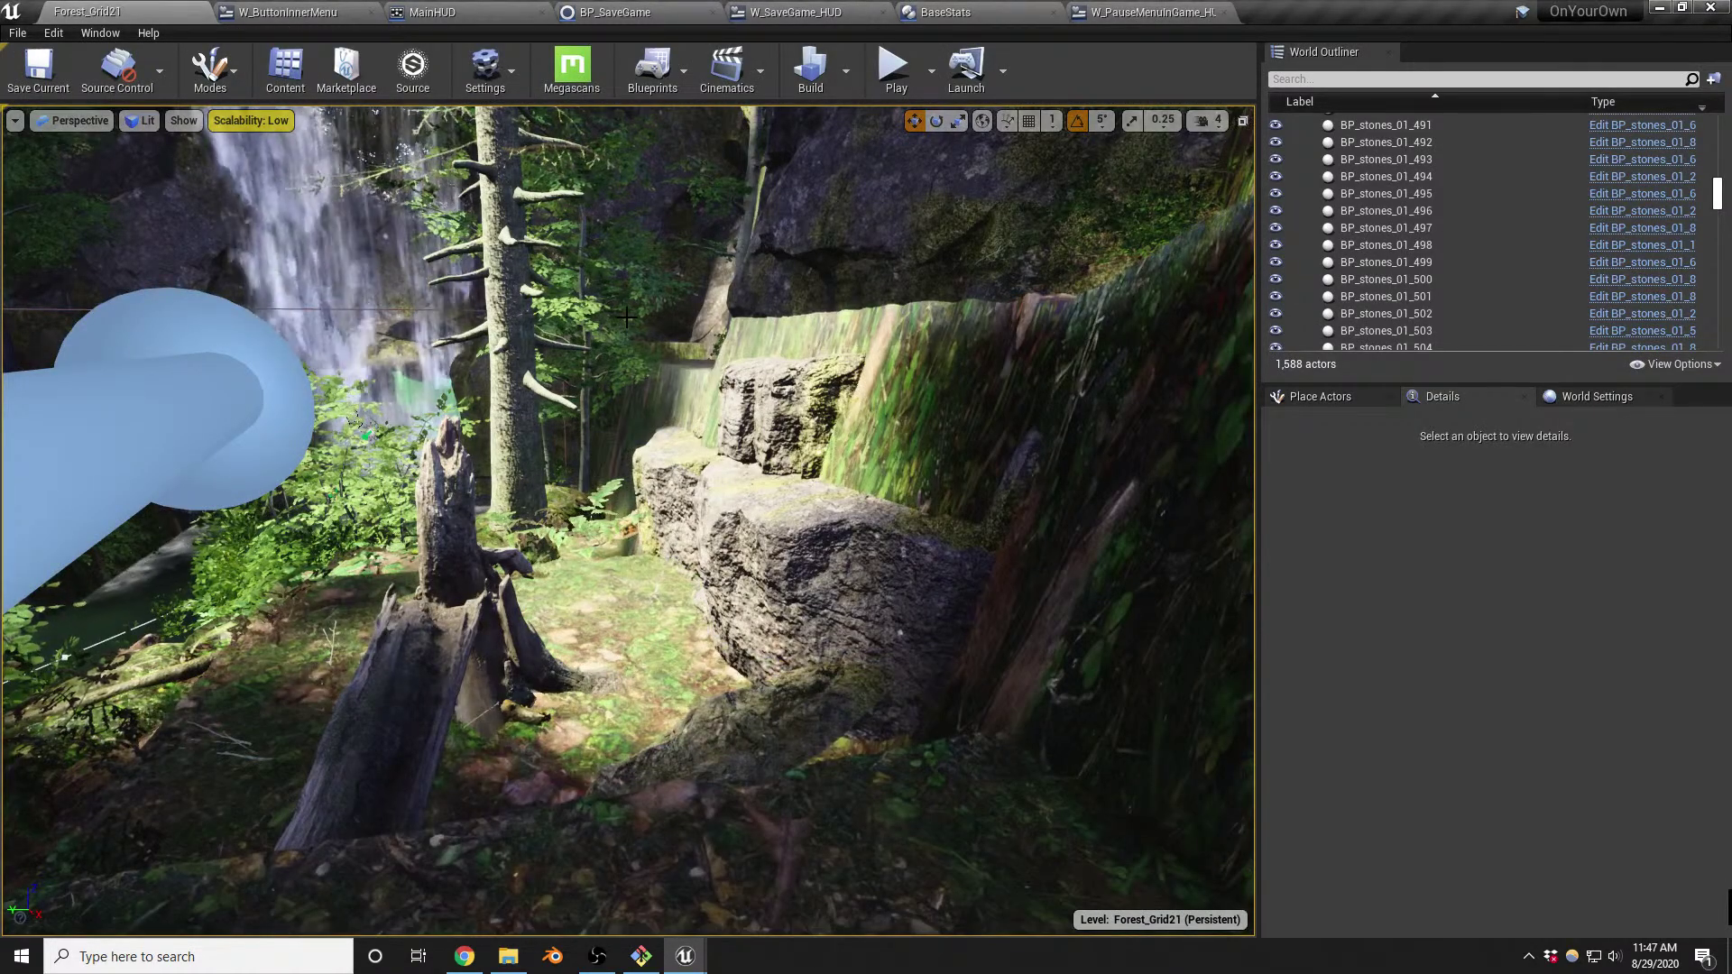
Play the level, load the saved game from the pause menu, resume past the breakpoint and stop playing
{"action": "right_click_drag", "start_coordinate": [720, 467], "coordinate": [659, 501]}
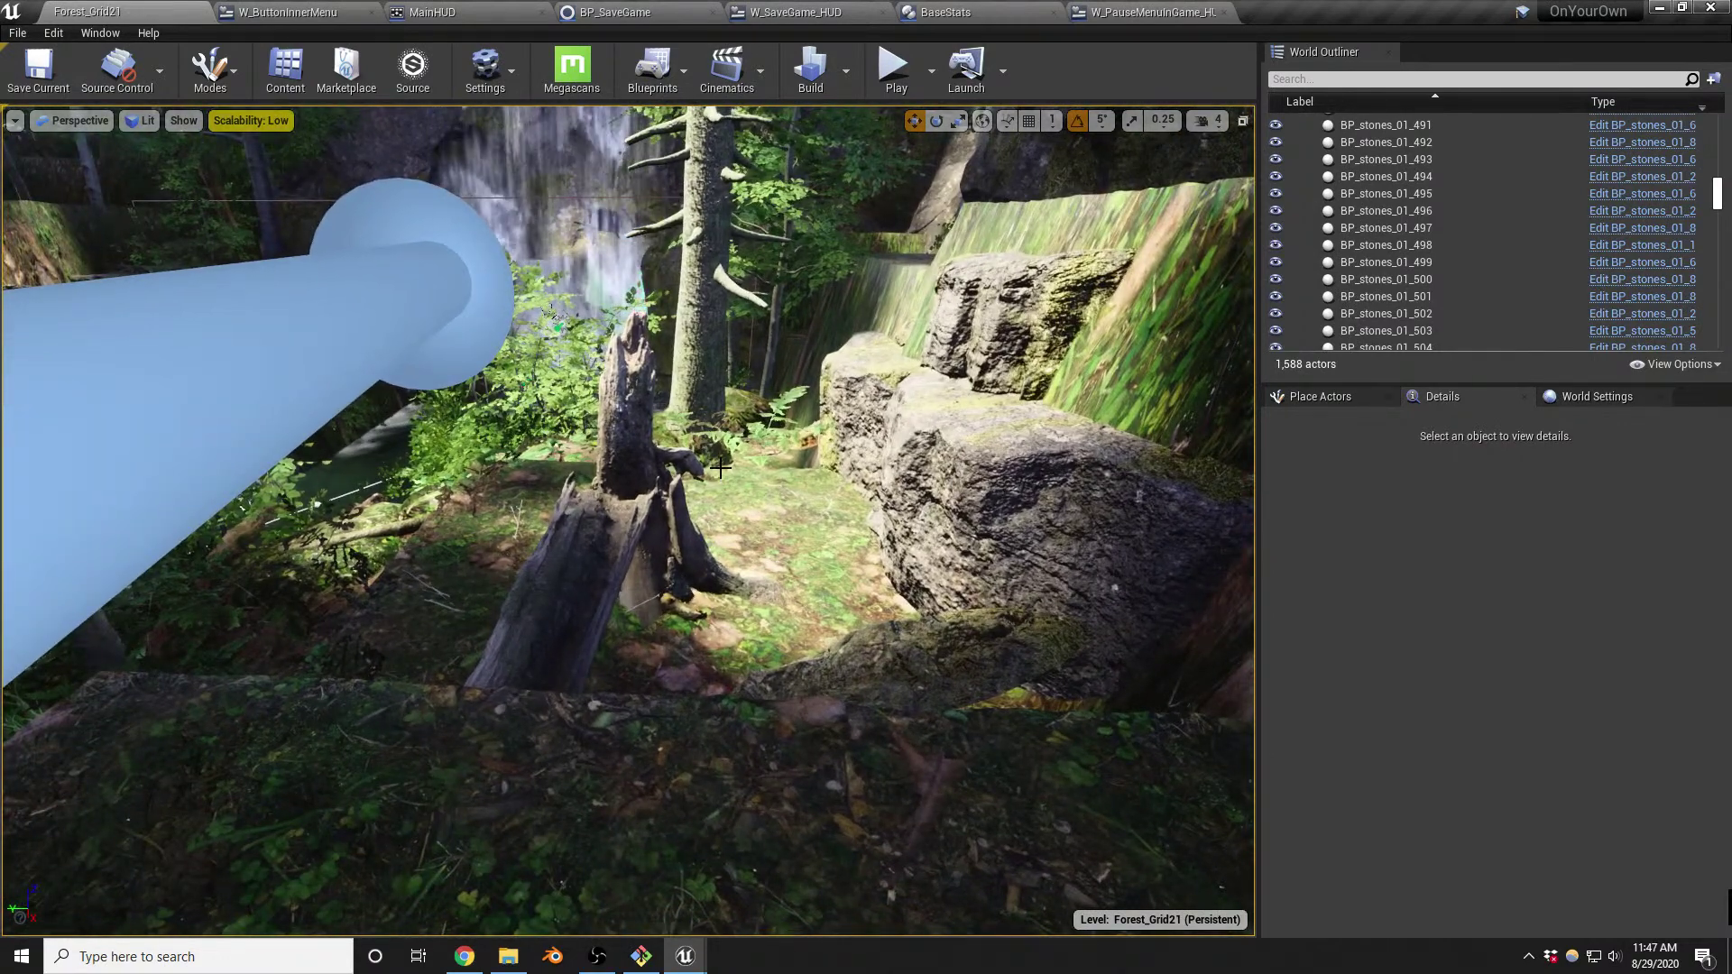
{"action": "right_click_drag", "start_coordinate": [734, 506], "coordinate": [735, 533]}
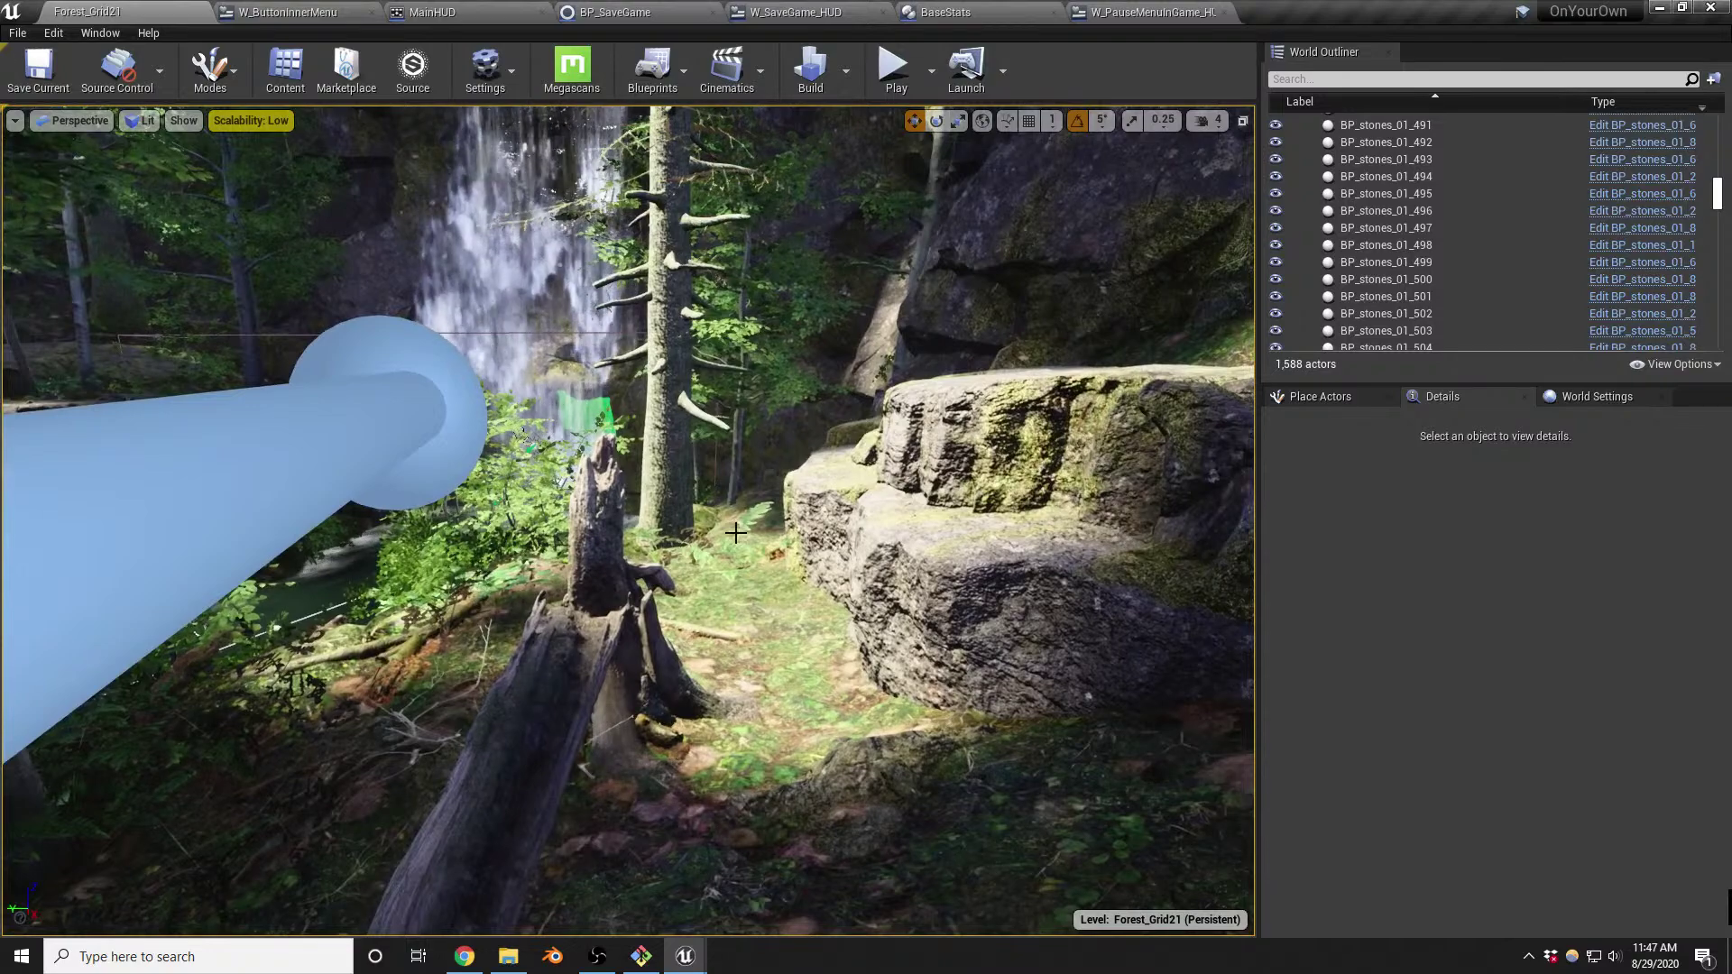
{"action": "key", "text": "alt+p"}
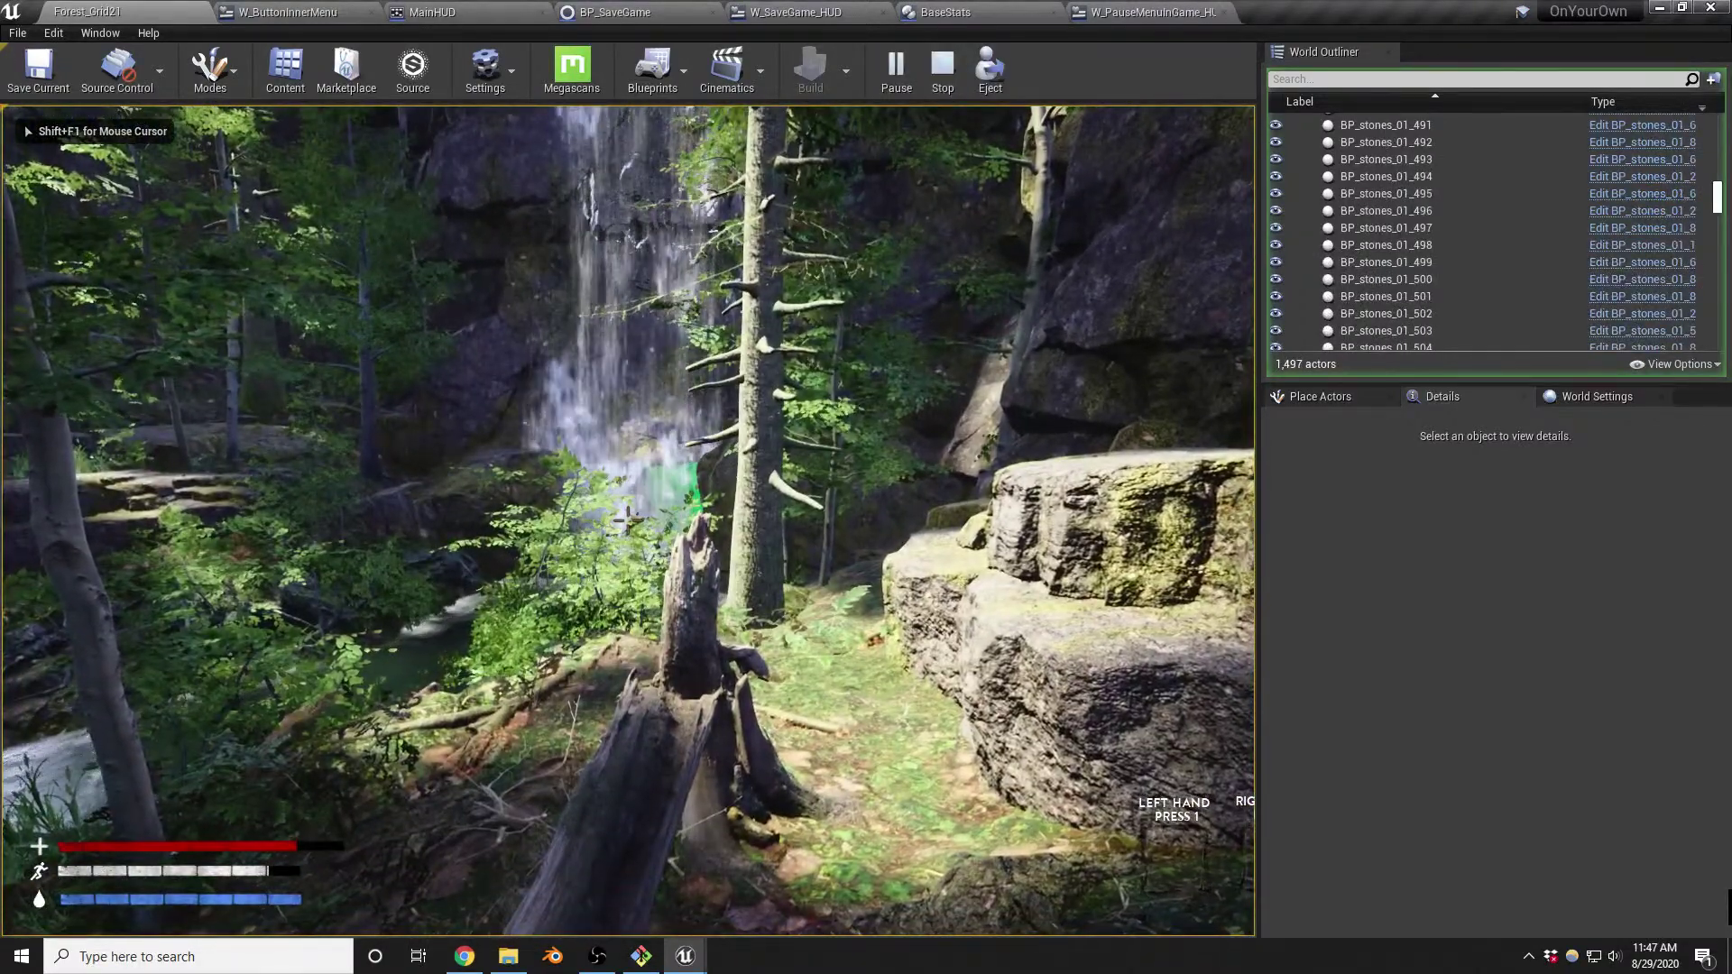
{"action": "key", "text": "p"}
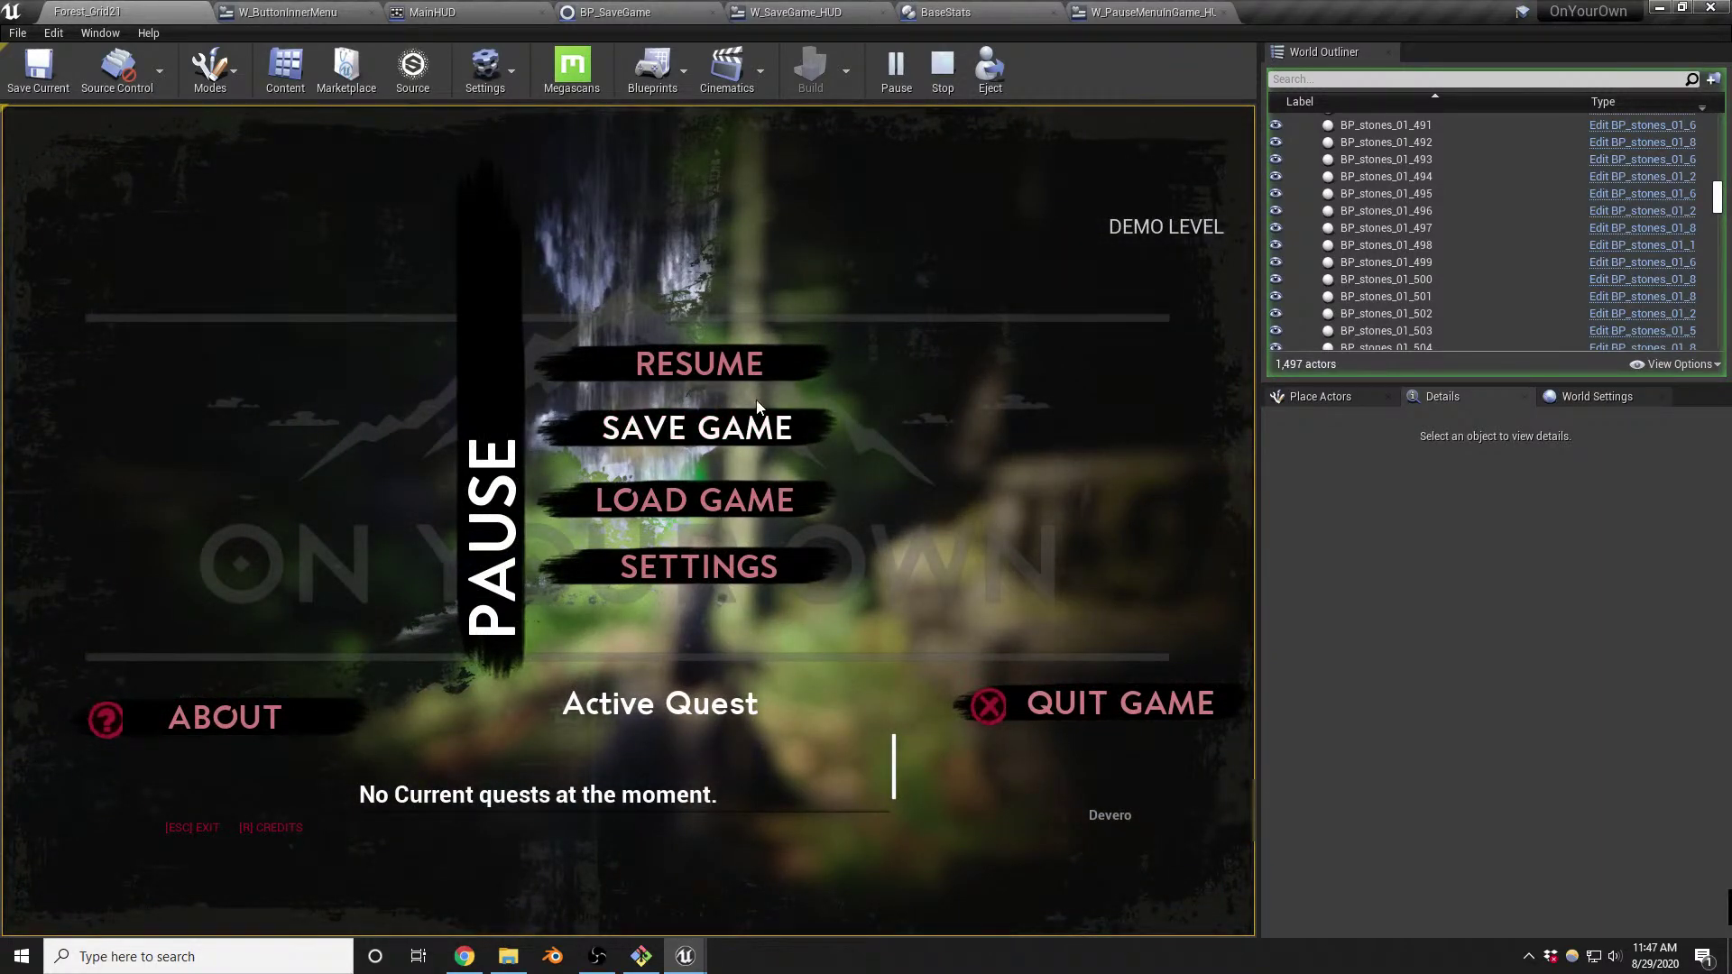
{"action": "left_click", "coordinate": [727, 507]}
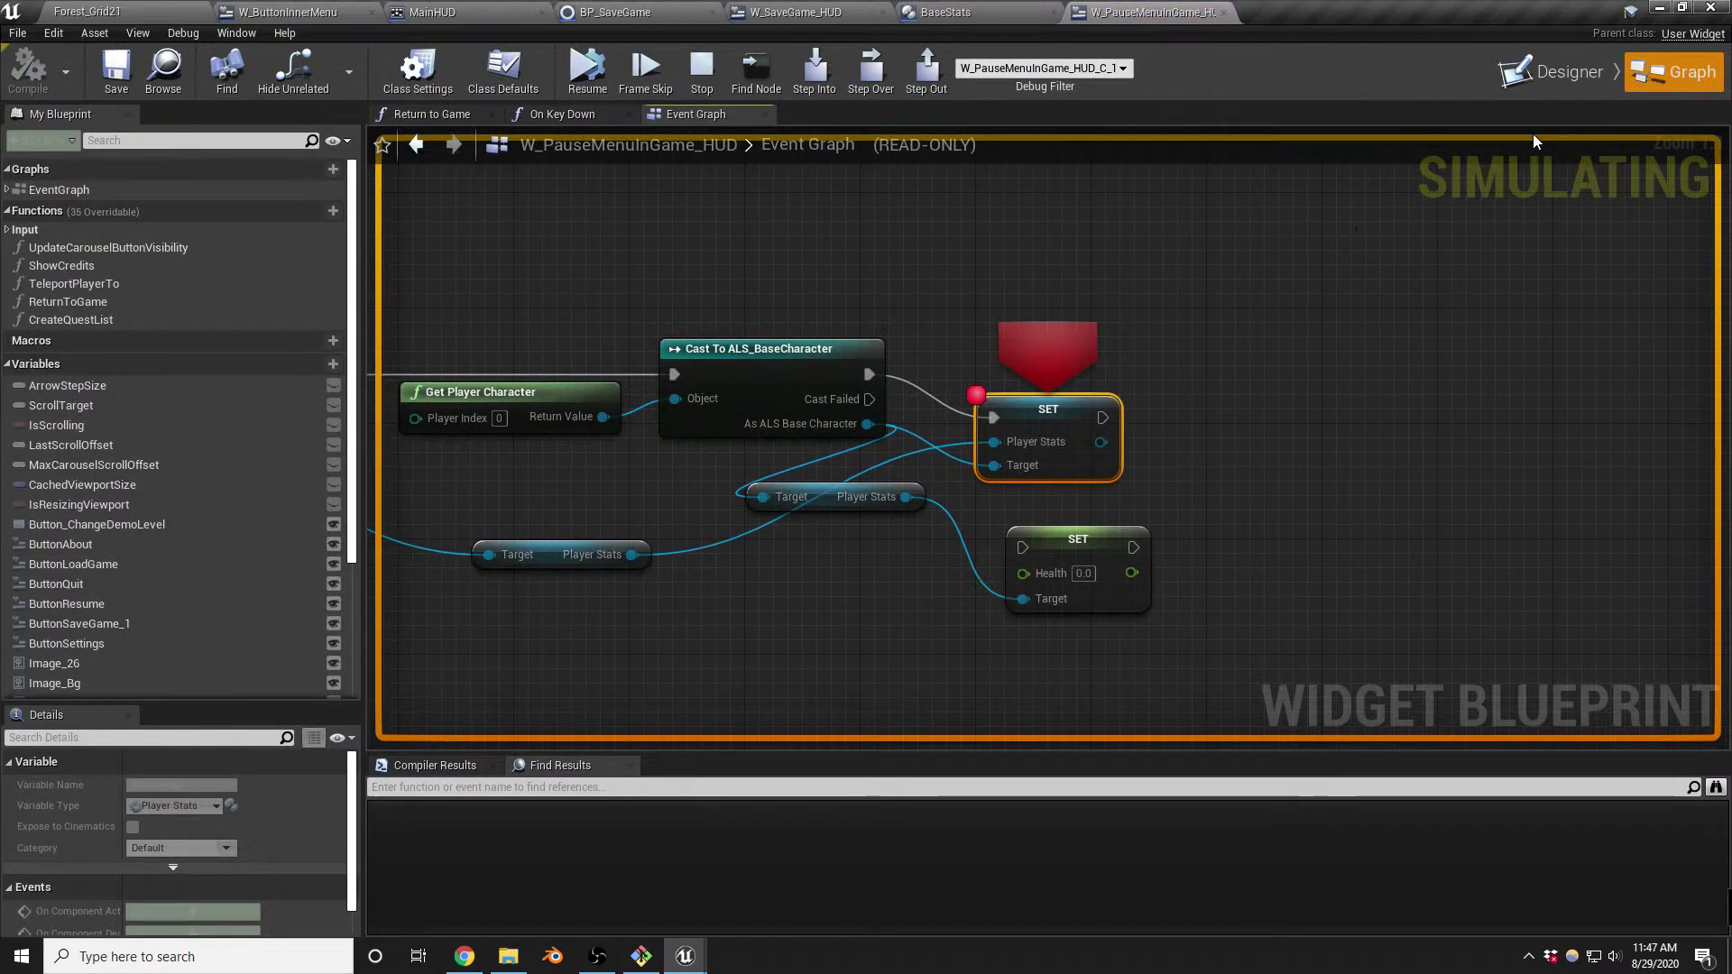
{"action": "left_click", "coordinate": [583, 88]}
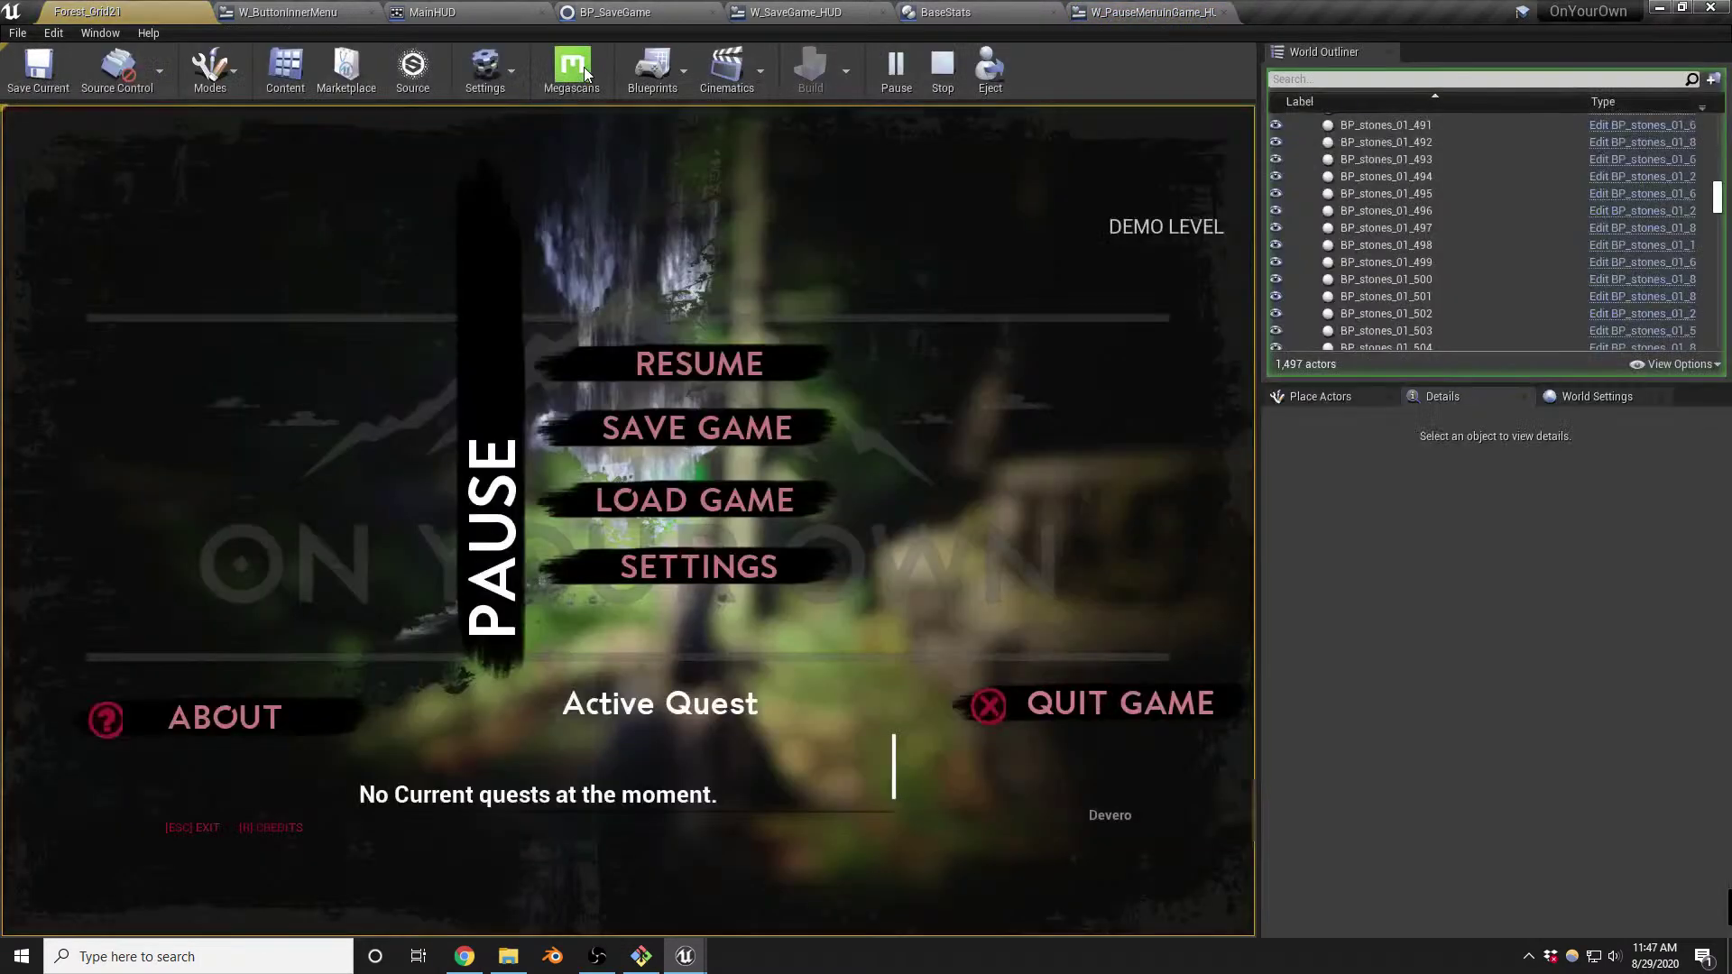
{"action": "key", "text": "Escape"}
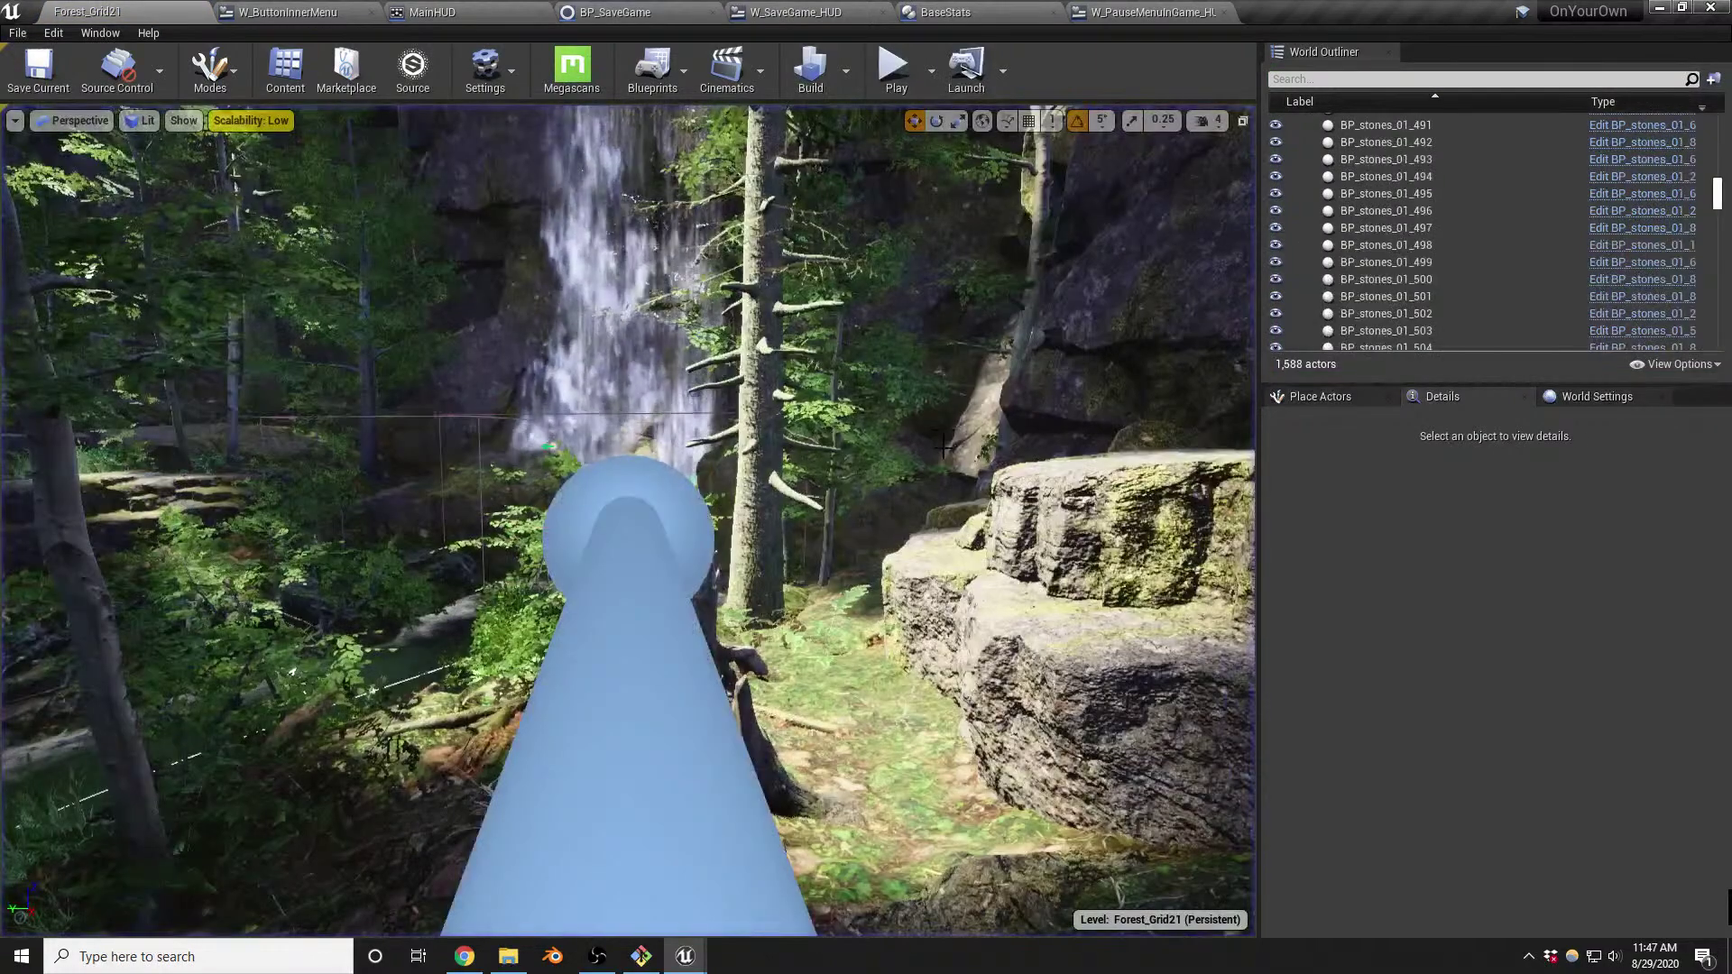
Run the load test again, continue past the breakpoint, resume gameplay to check the health bar, and stop playing
{"action": "right_click_drag", "start_coordinate": [933, 484], "coordinate": [891, 487]}
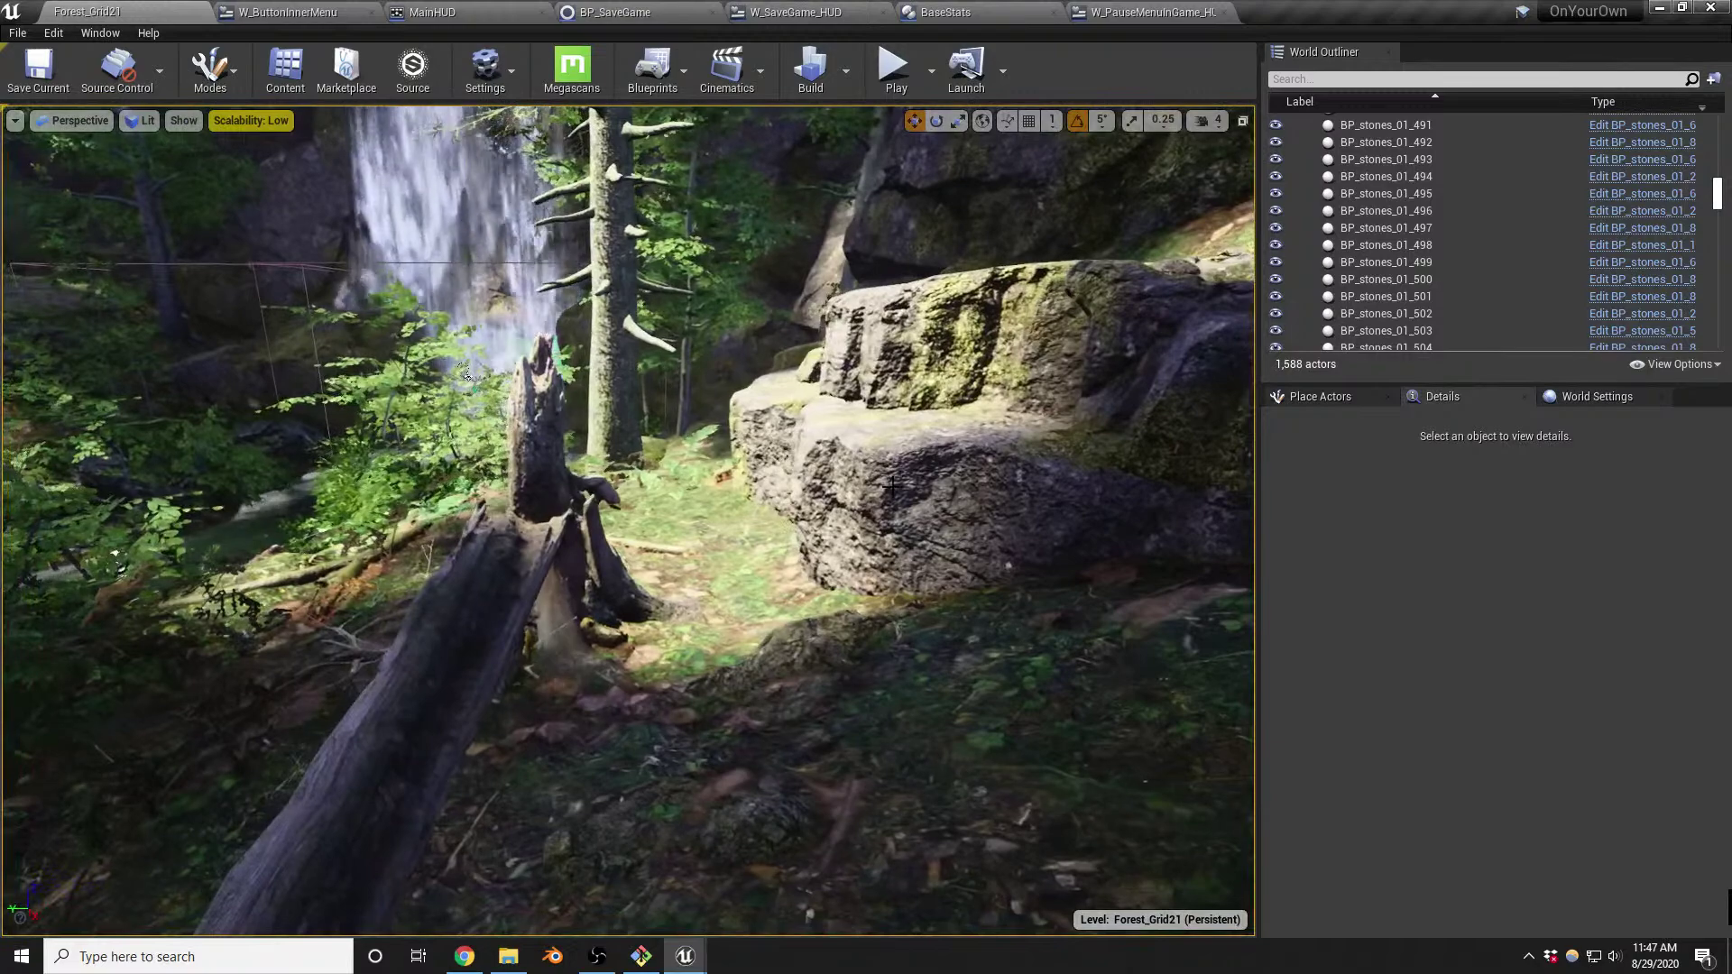
{"action": "key", "text": "alt+p"}
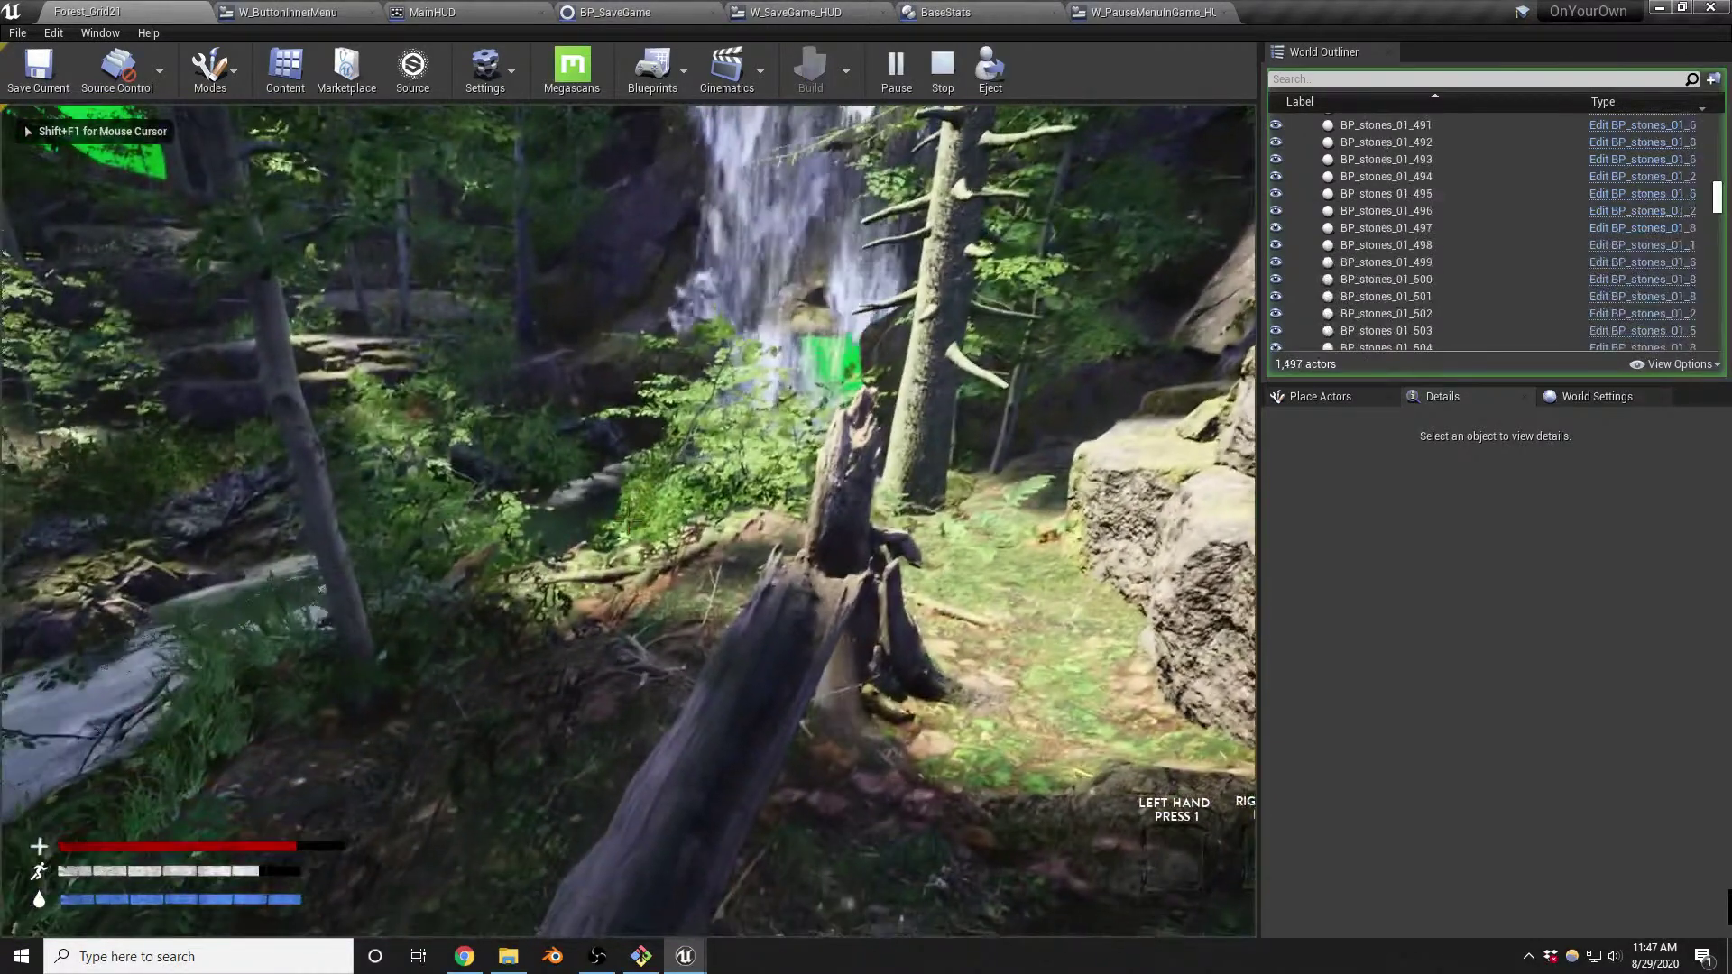
{"action": "key", "text": "Escape"}
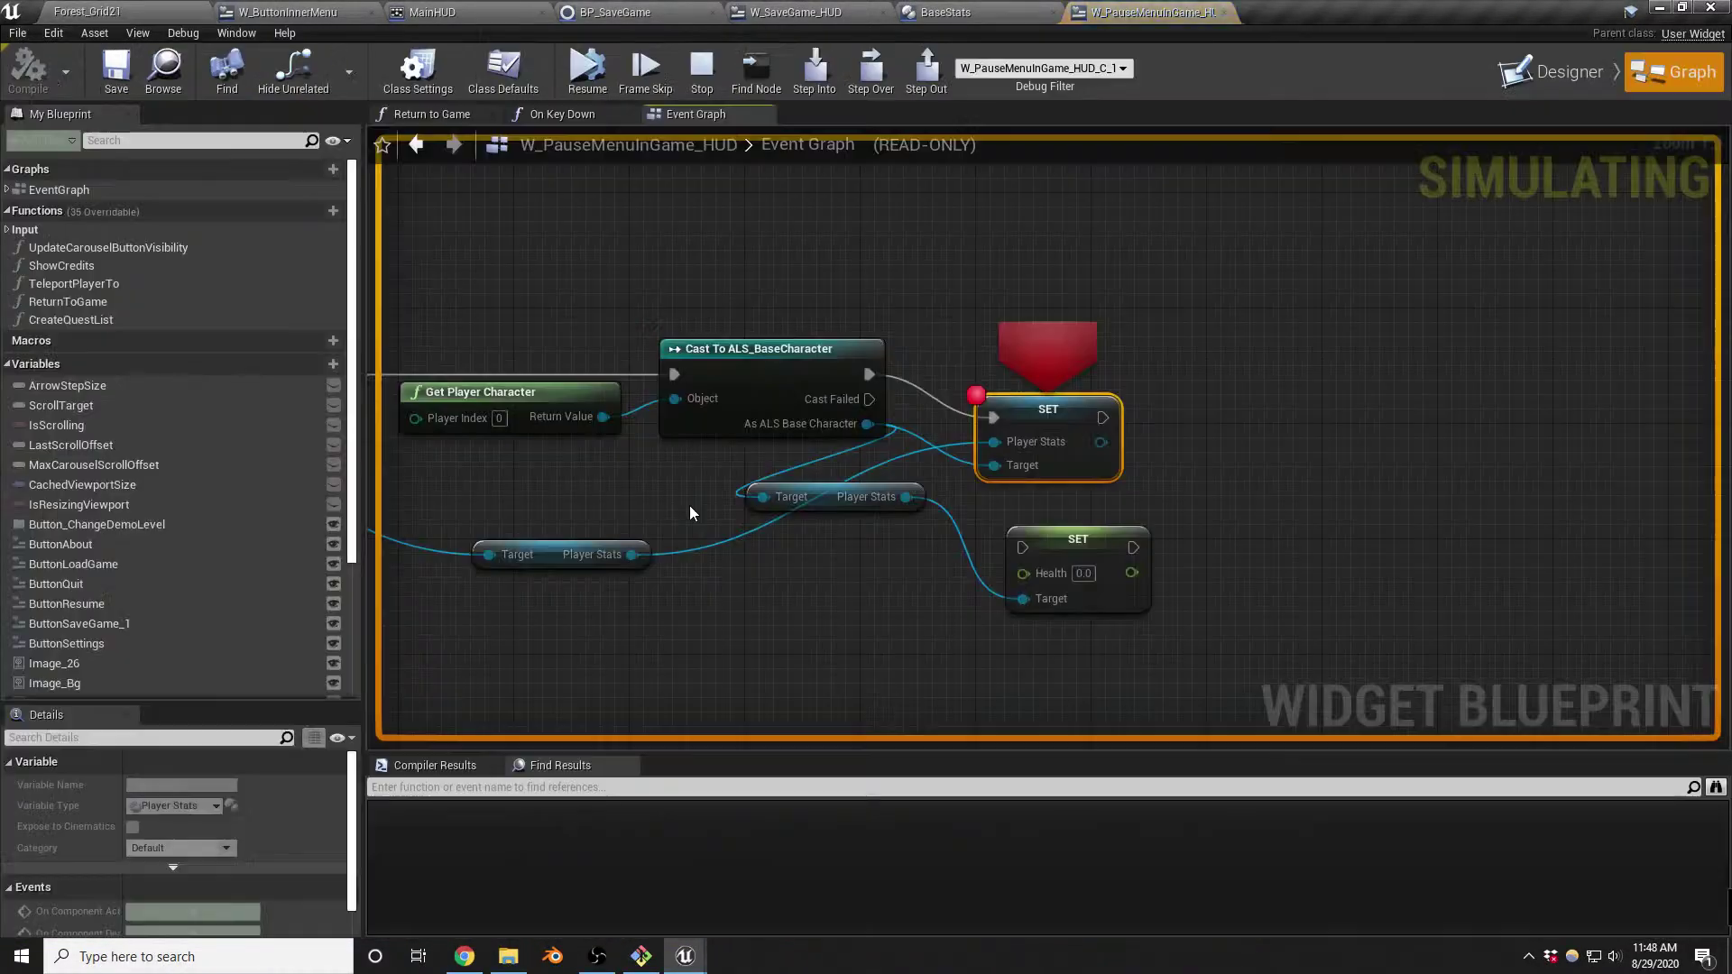
{"action": "left_click", "coordinate": [584, 70]}
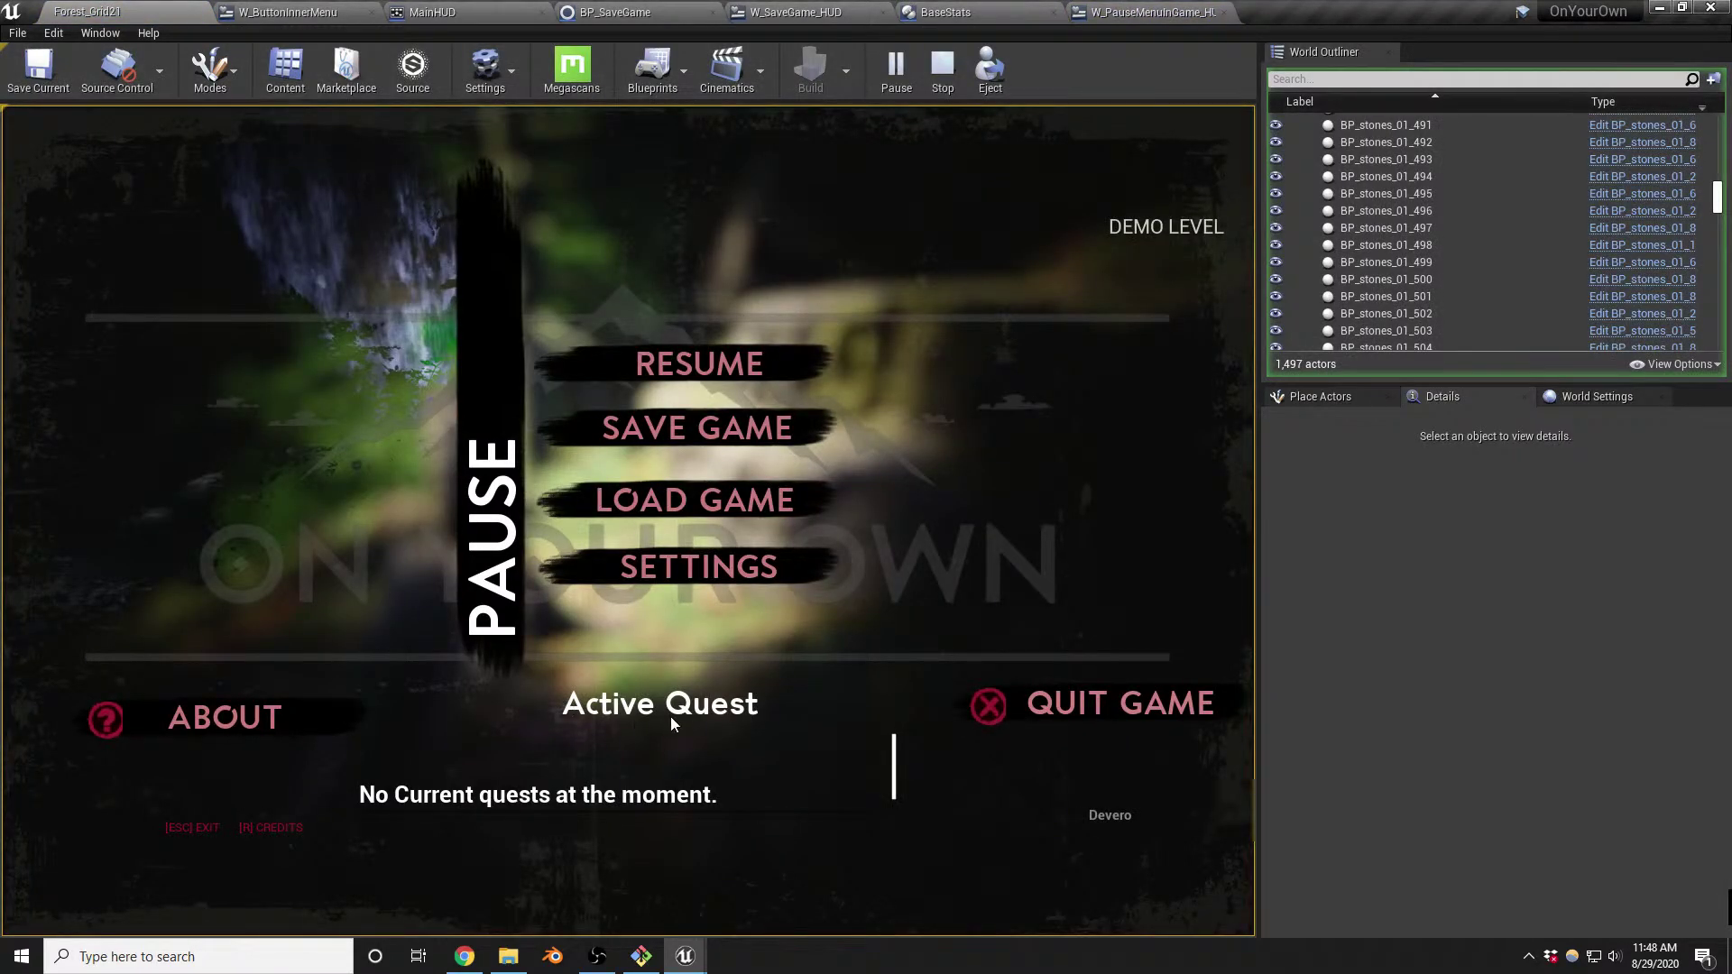
{"action": "left_click", "coordinate": [738, 361]}
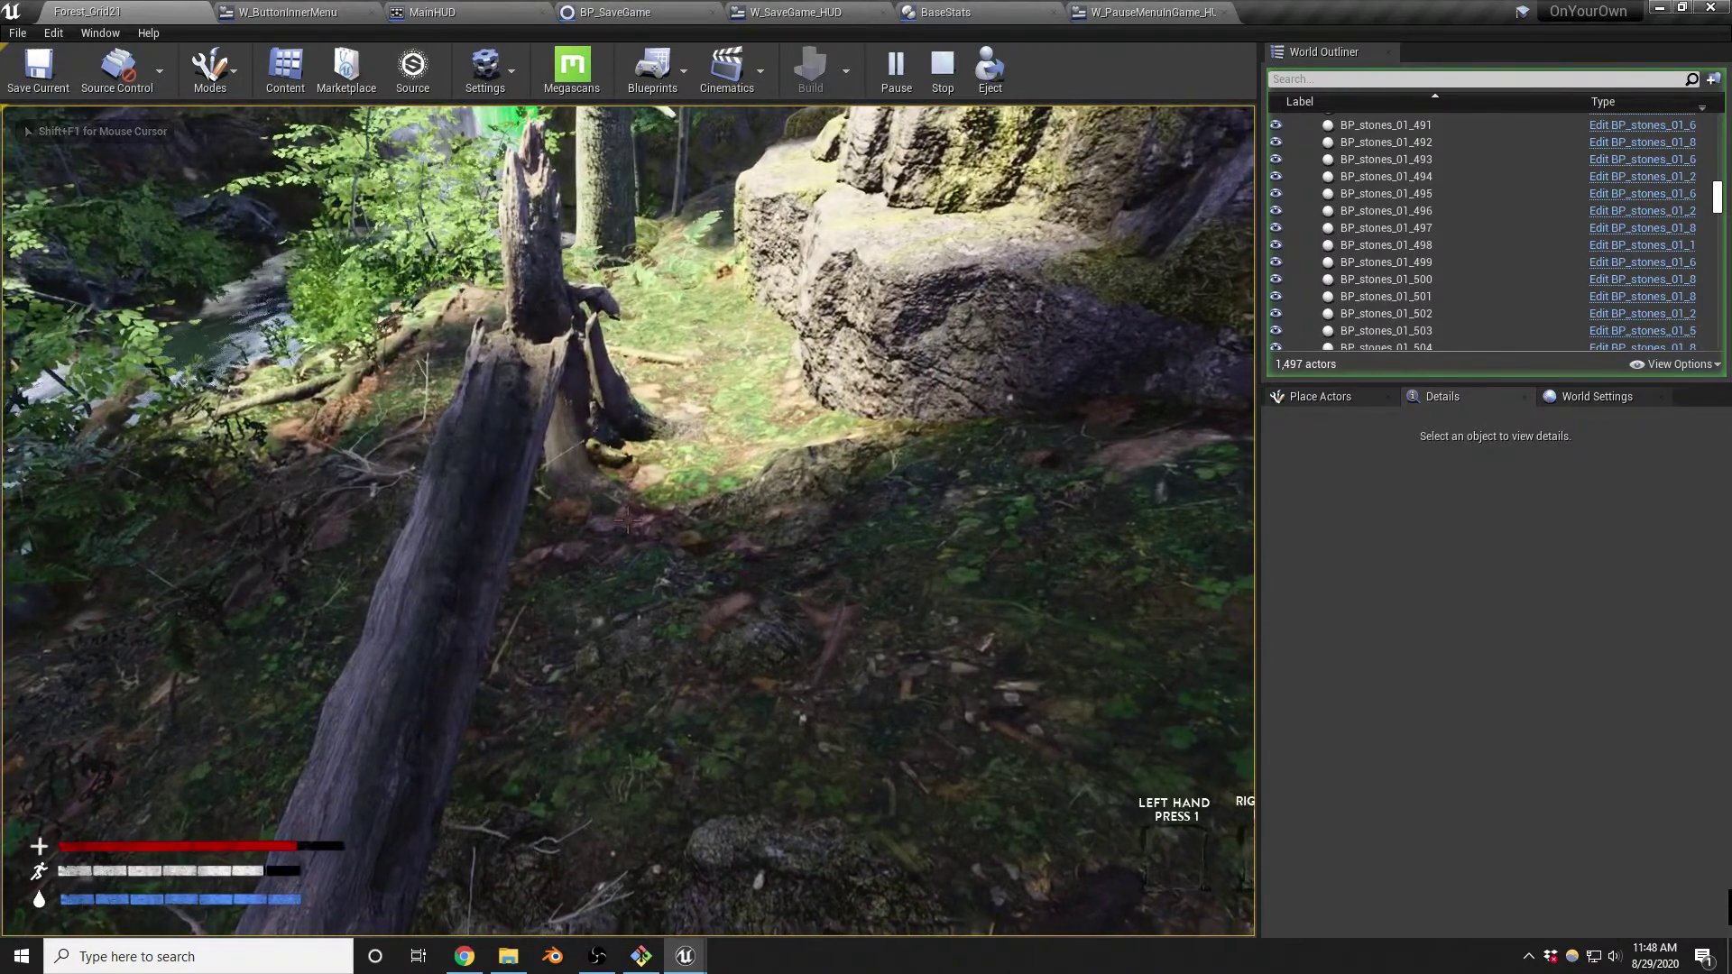
{"action": "key", "text": "w"}
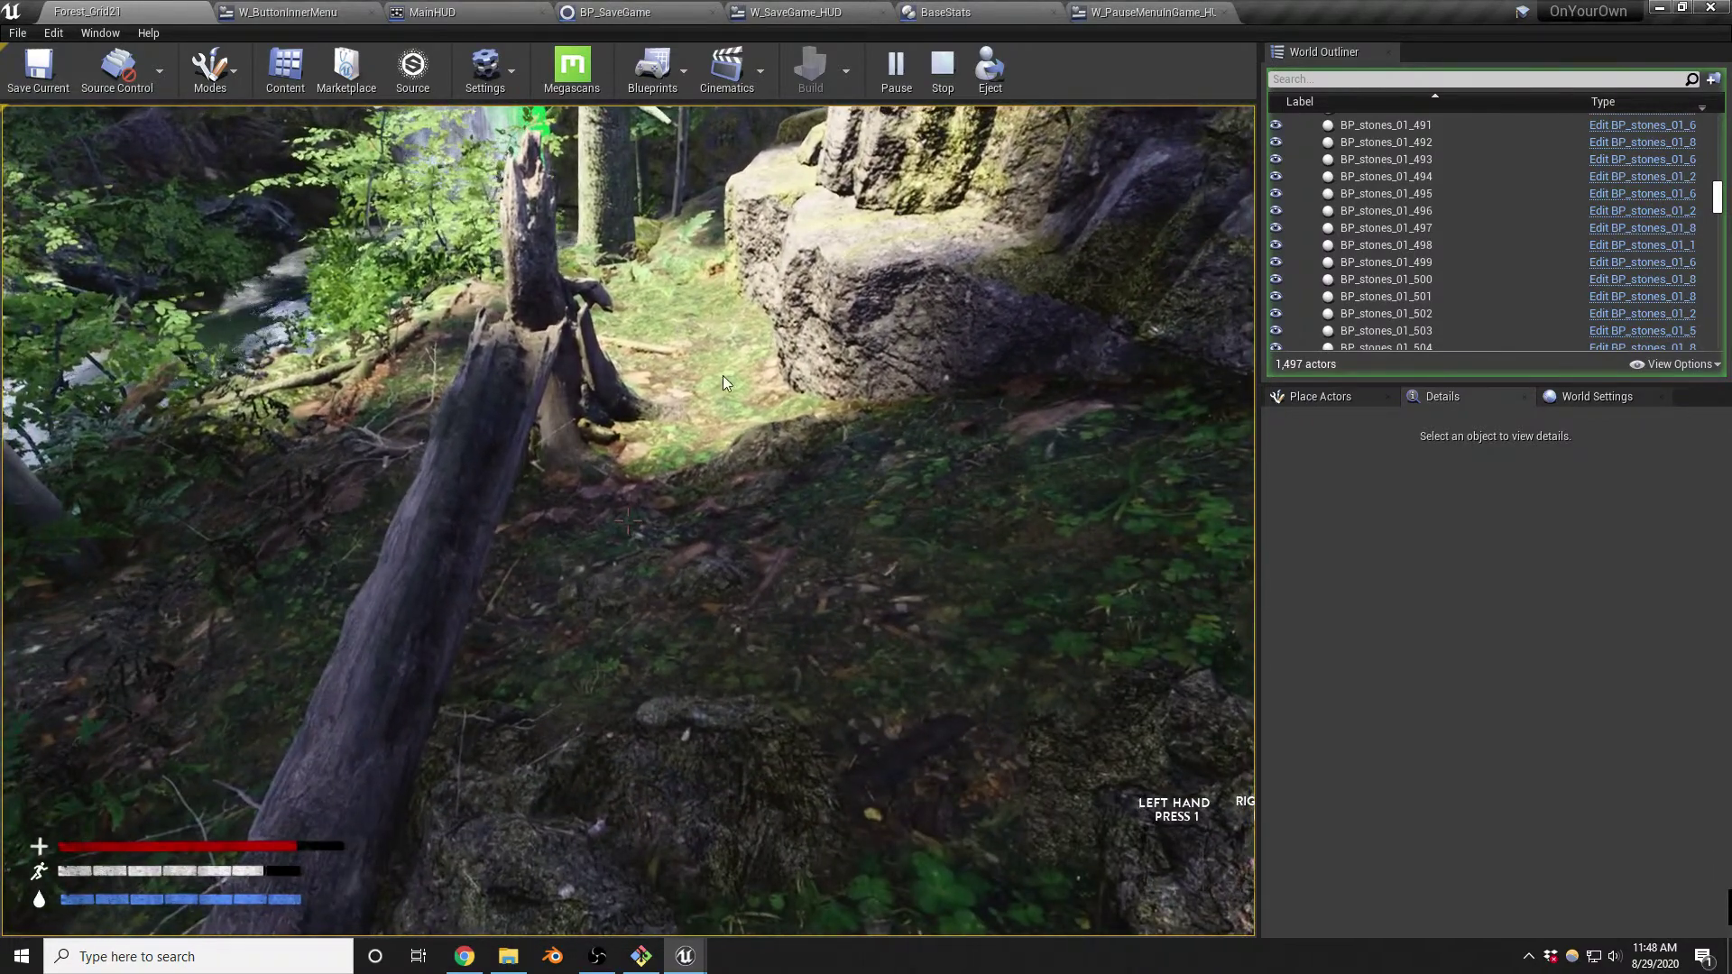
{"action": "key", "text": "Escape"}
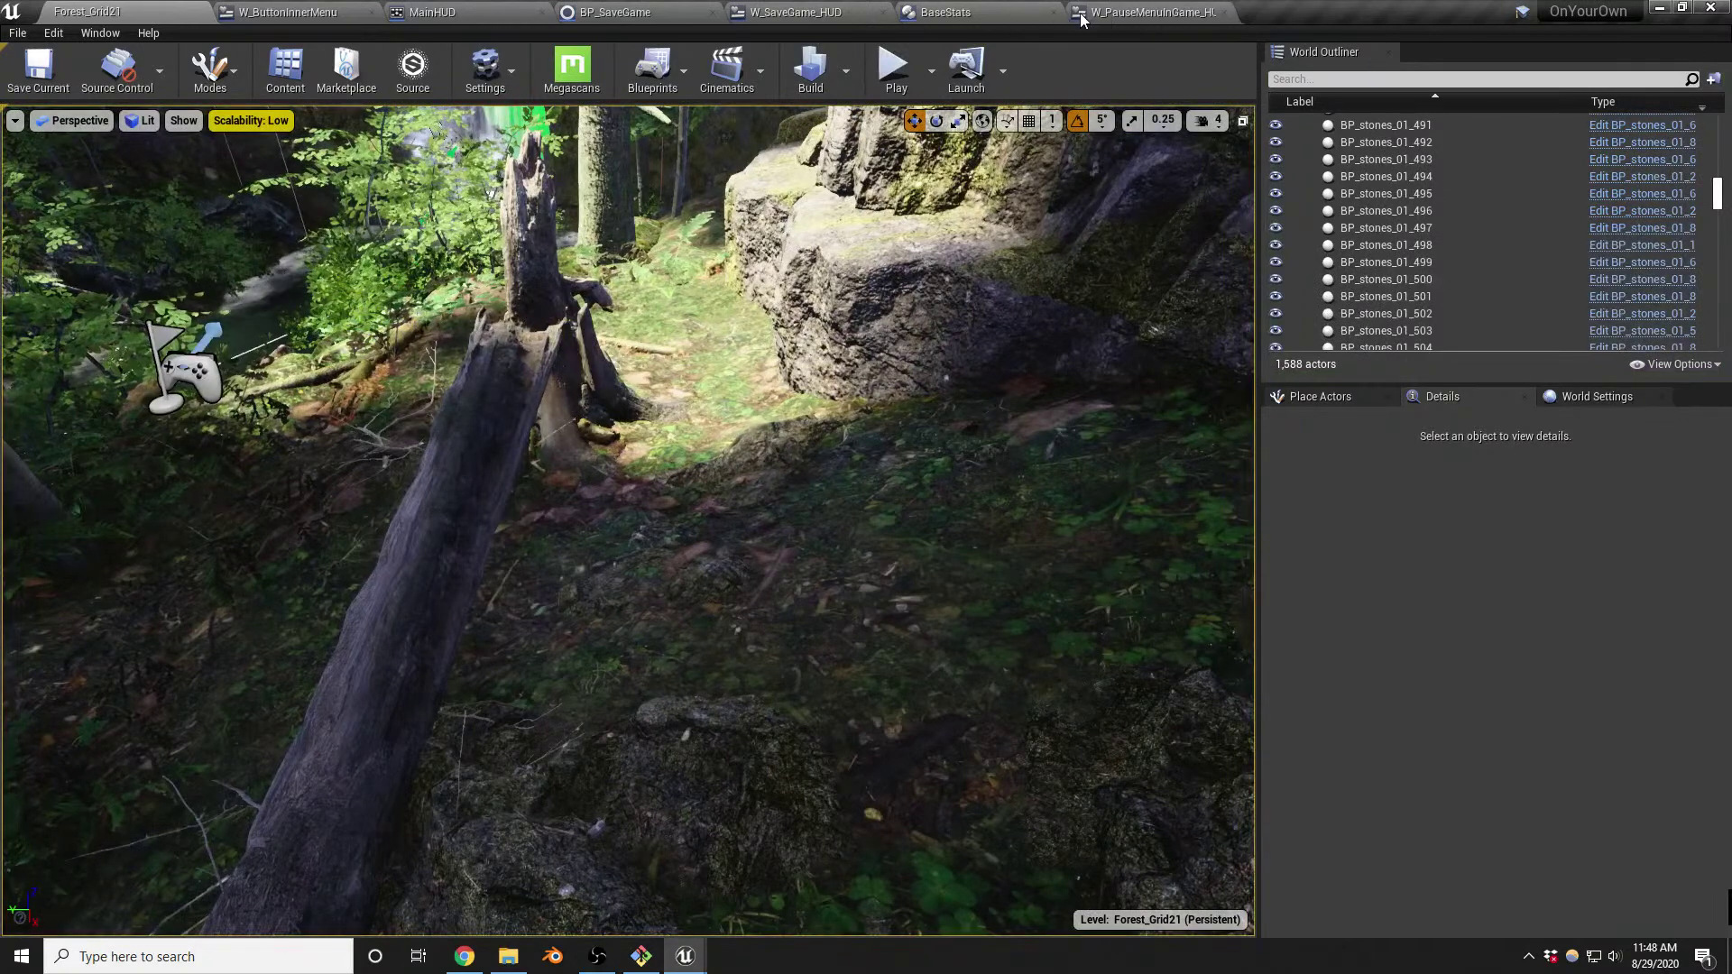
In W_PauseMenuInGame_HUD, align the Player Stats SET node with the ALS_BaseCharacter cast and add a Get Health node from its output
{"action": "left_click", "coordinate": [1163, 12]}
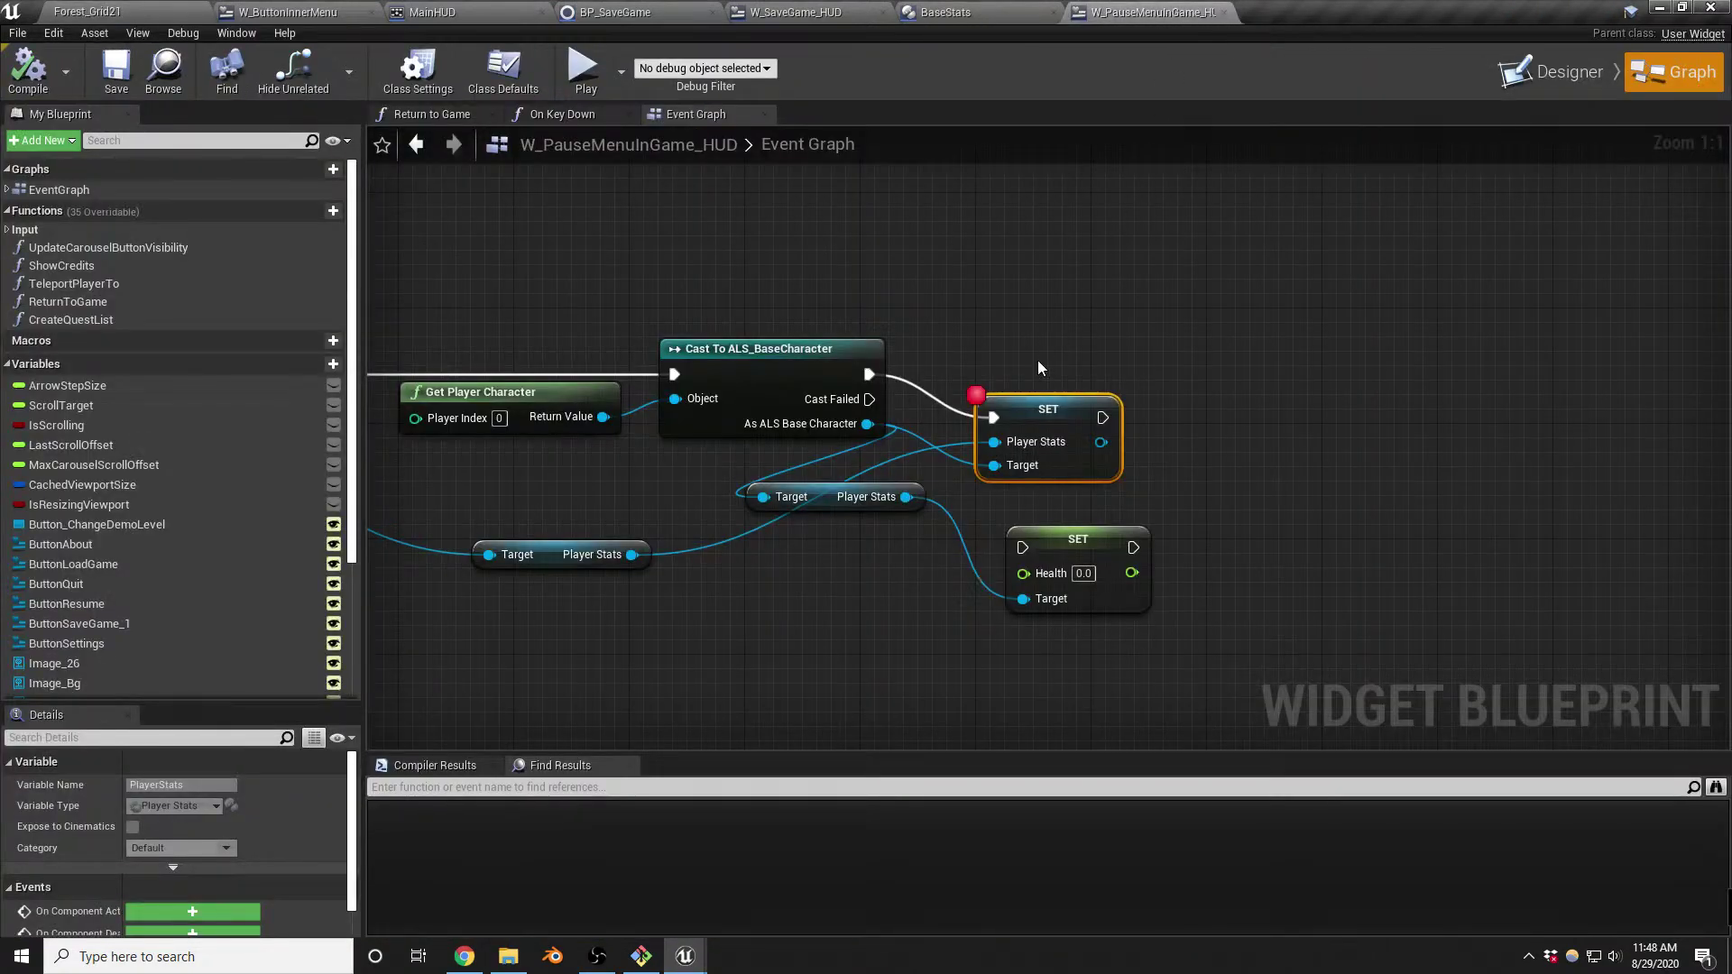
{"action": "left_click_drag", "start_coordinate": [1043, 407], "coordinate": [1074, 371]}
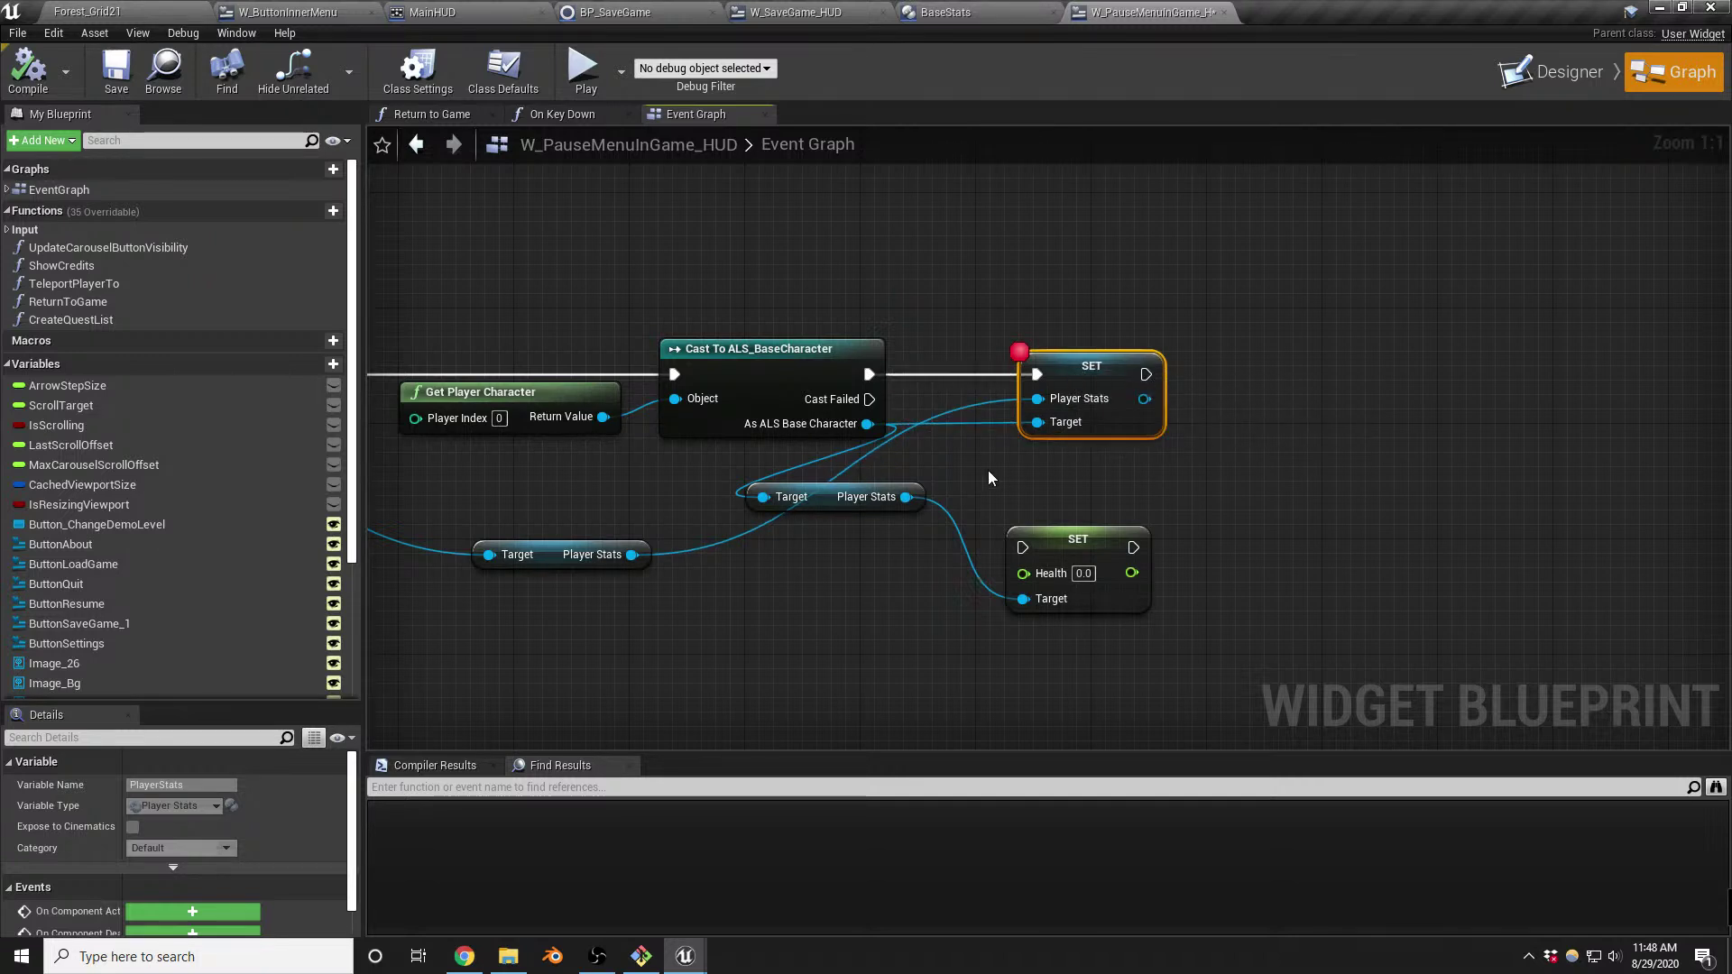
{"action": "right_click_drag", "start_coordinate": [990, 478], "coordinate": [1038, 478]}
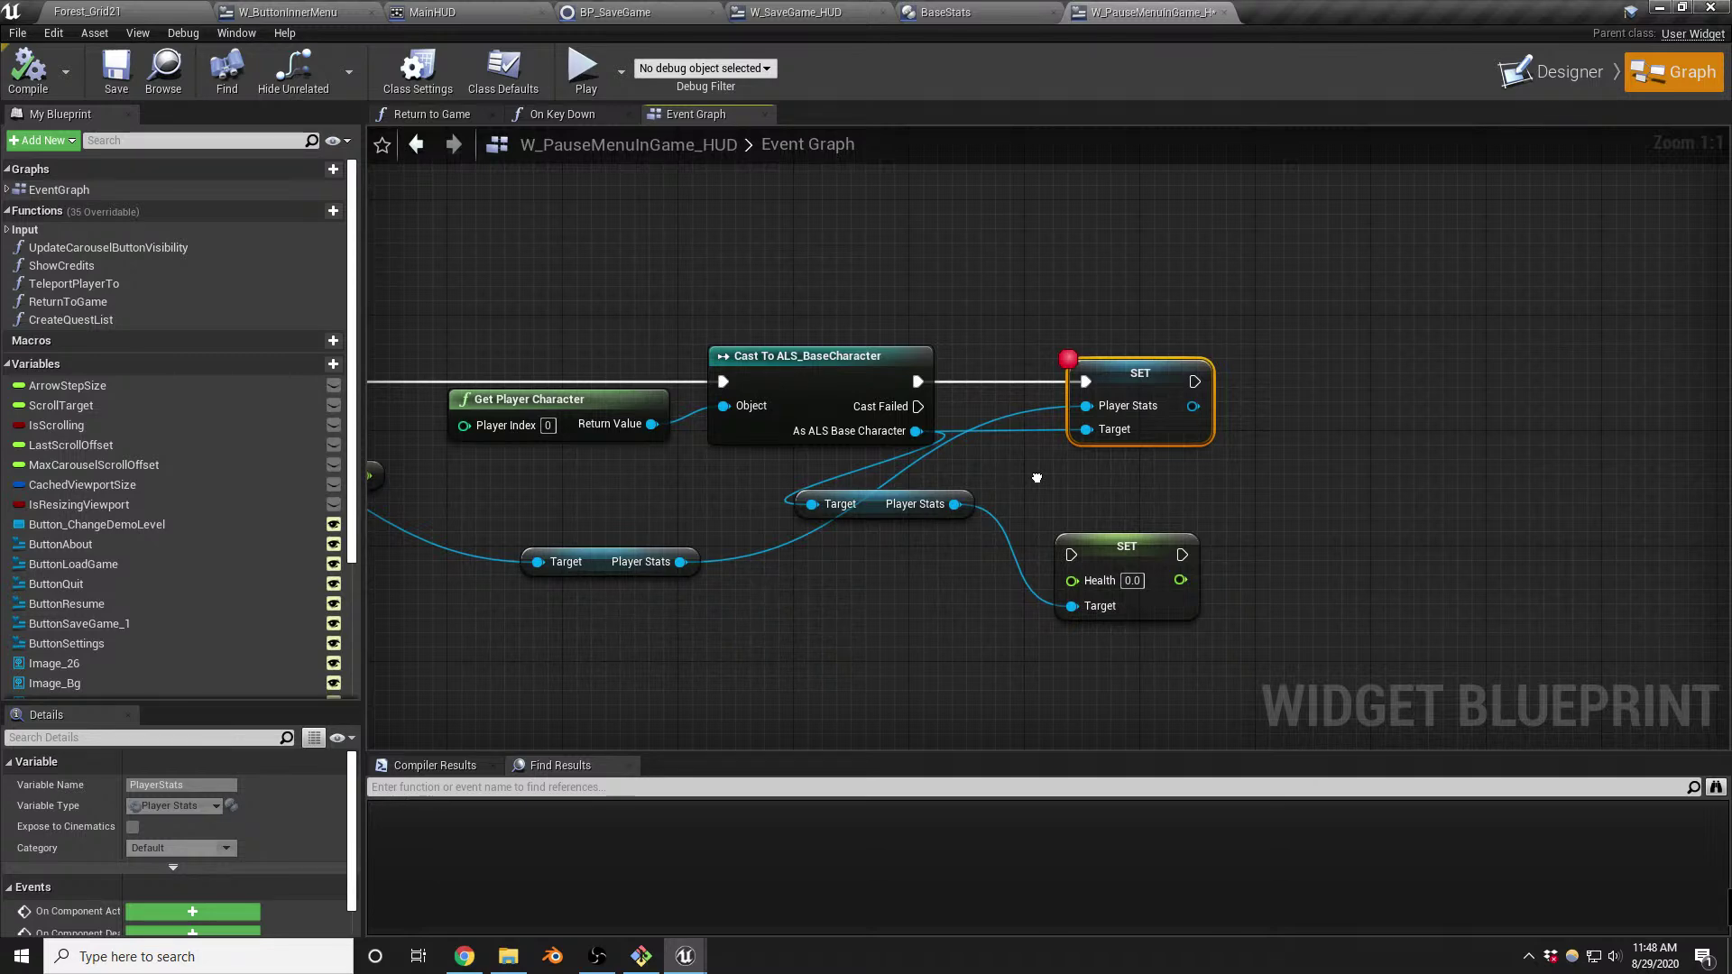
{"action": "left_click_drag", "start_coordinate": [1193, 407], "coordinate": [1296, 400]}
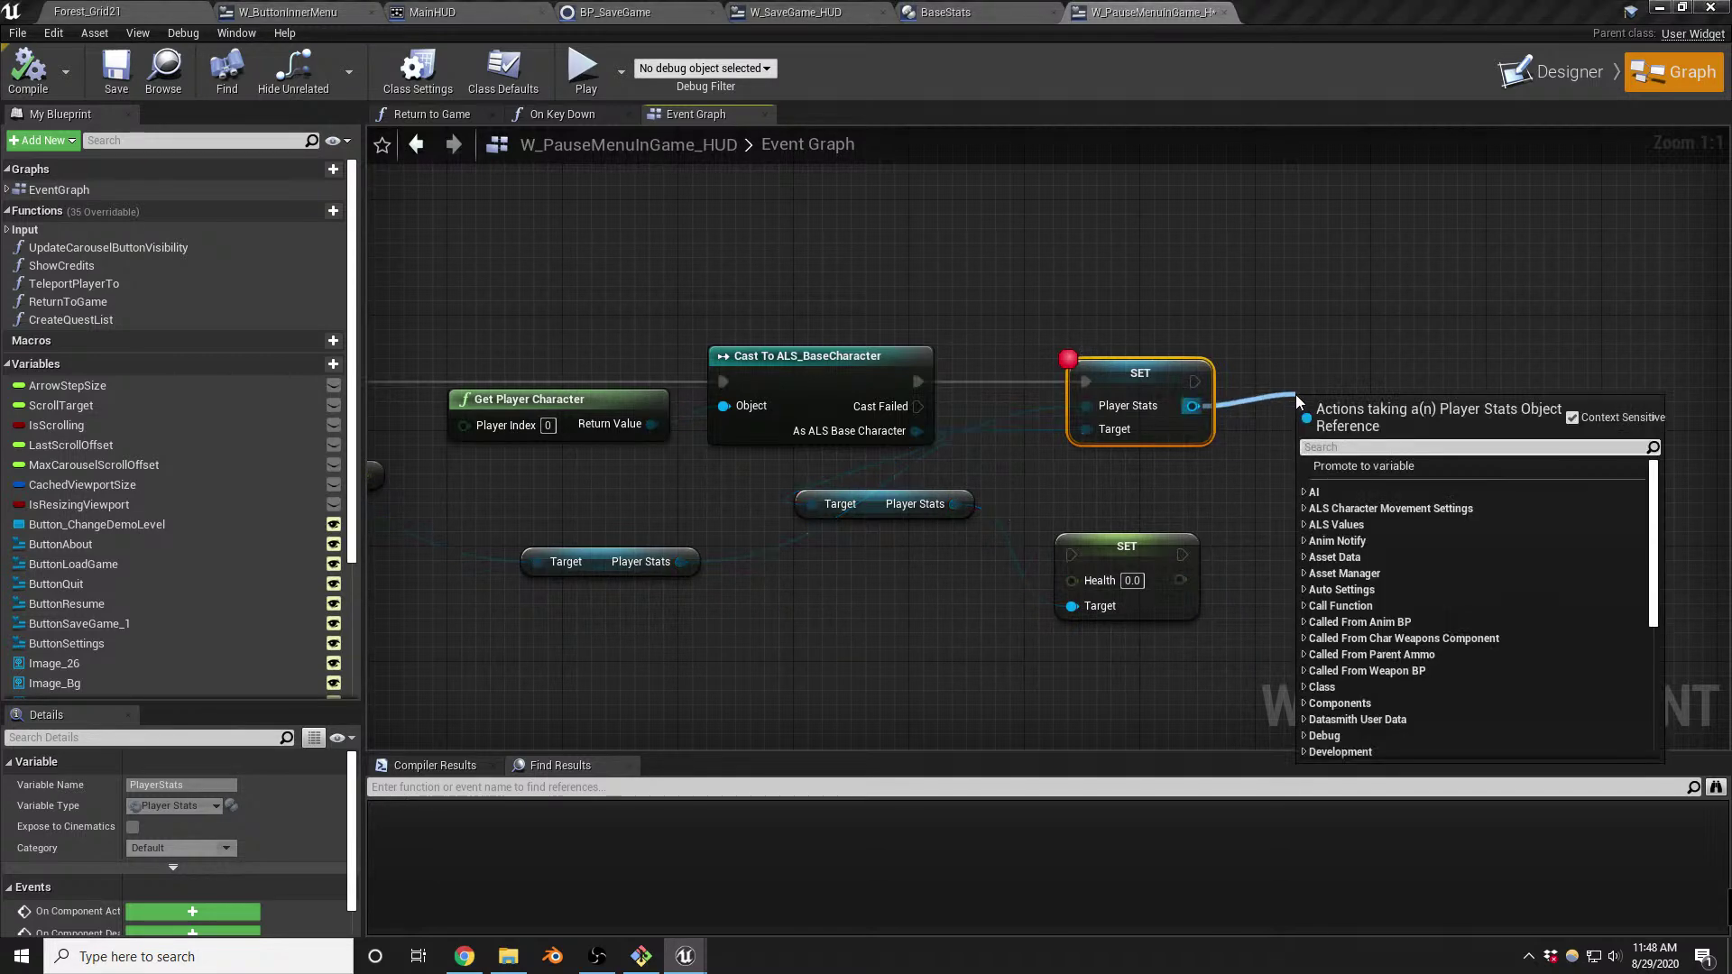
{"action": "type", "text": "ge"}
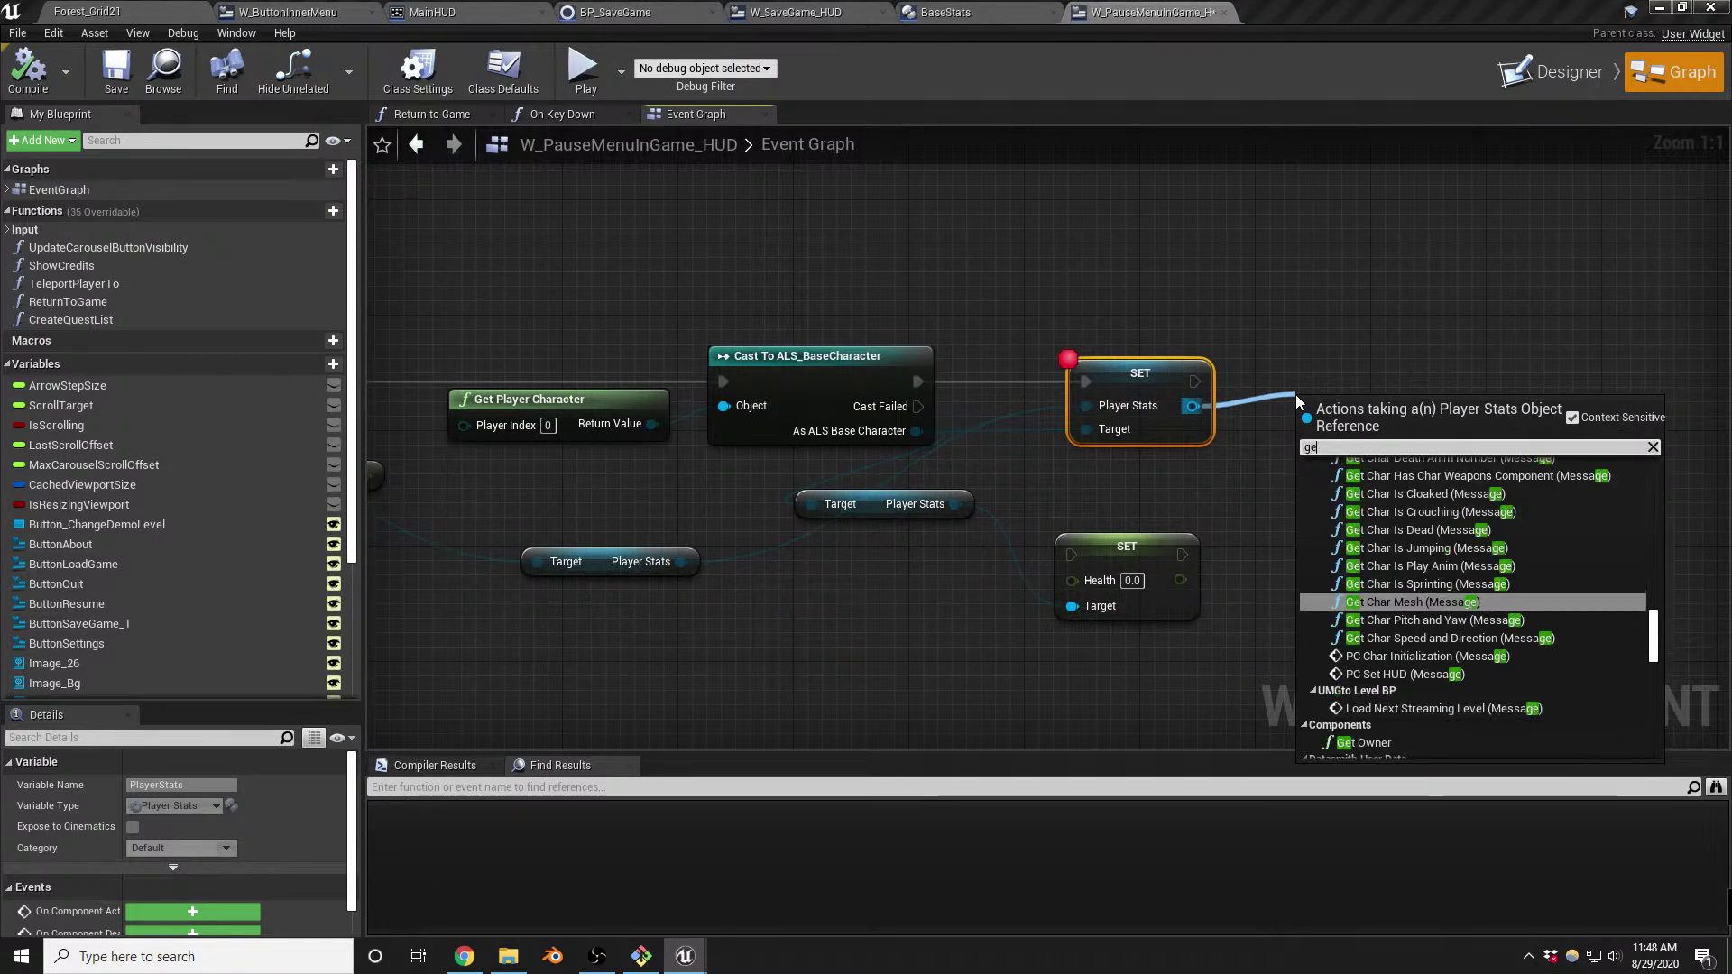
{"action": "type", "text": "t heal"}
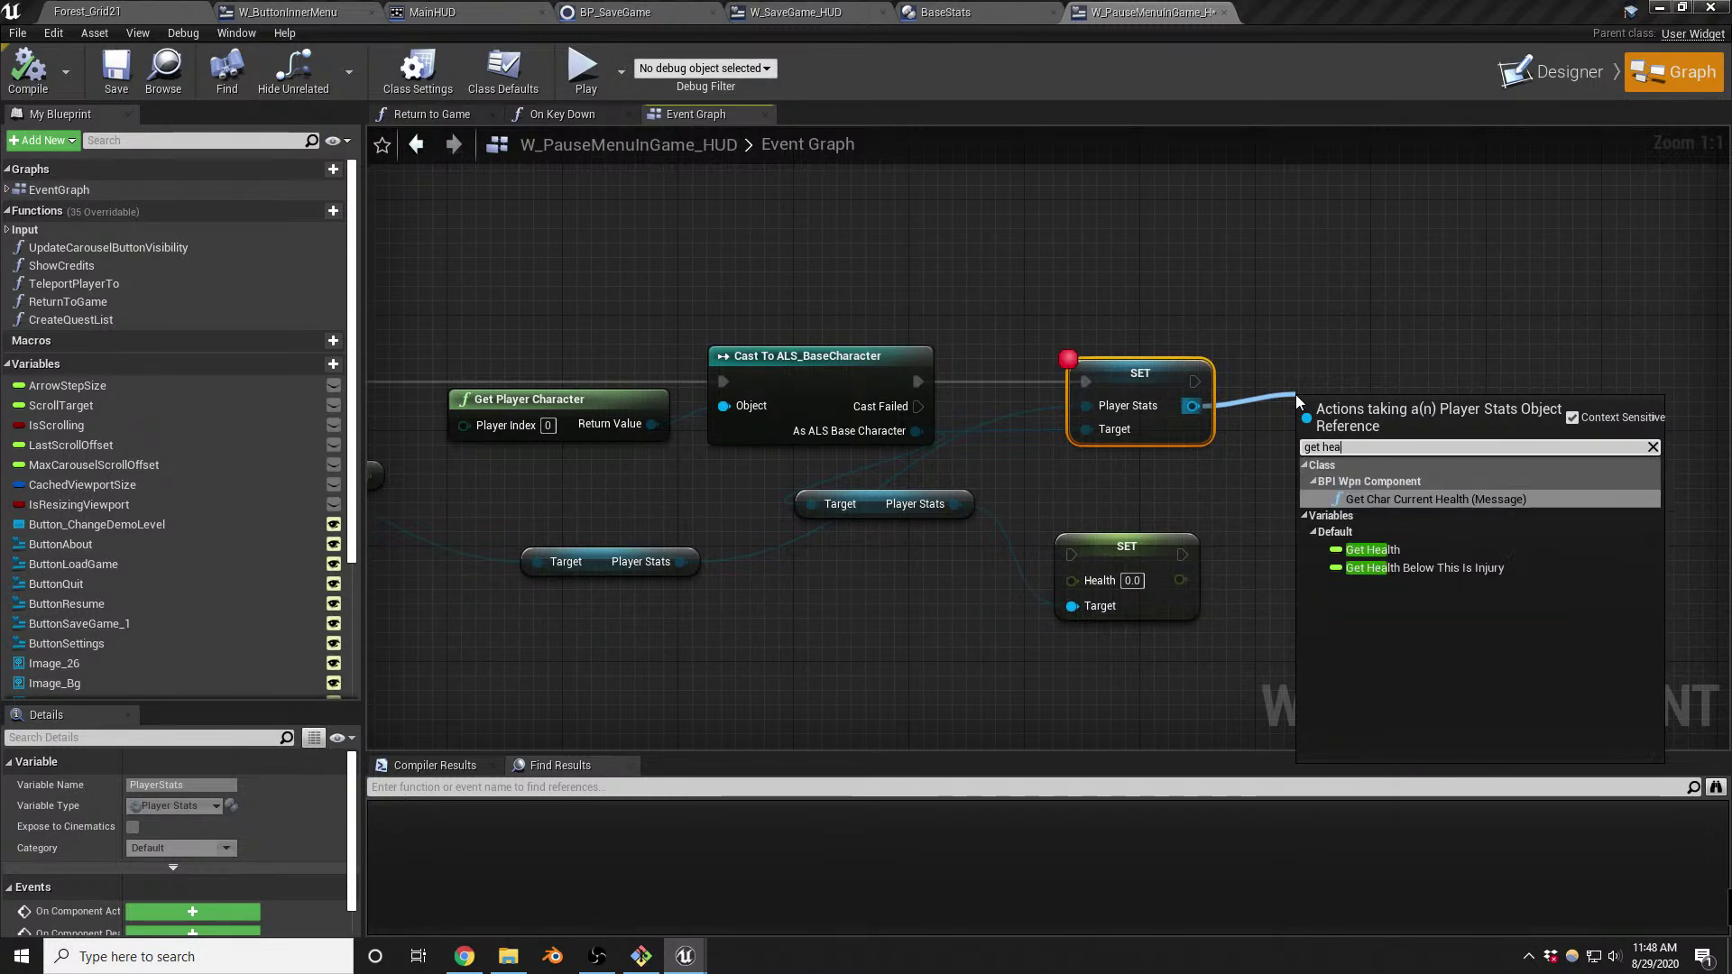
{"action": "key", "text": "Up"}
{"action": "key", "text": "Return"}
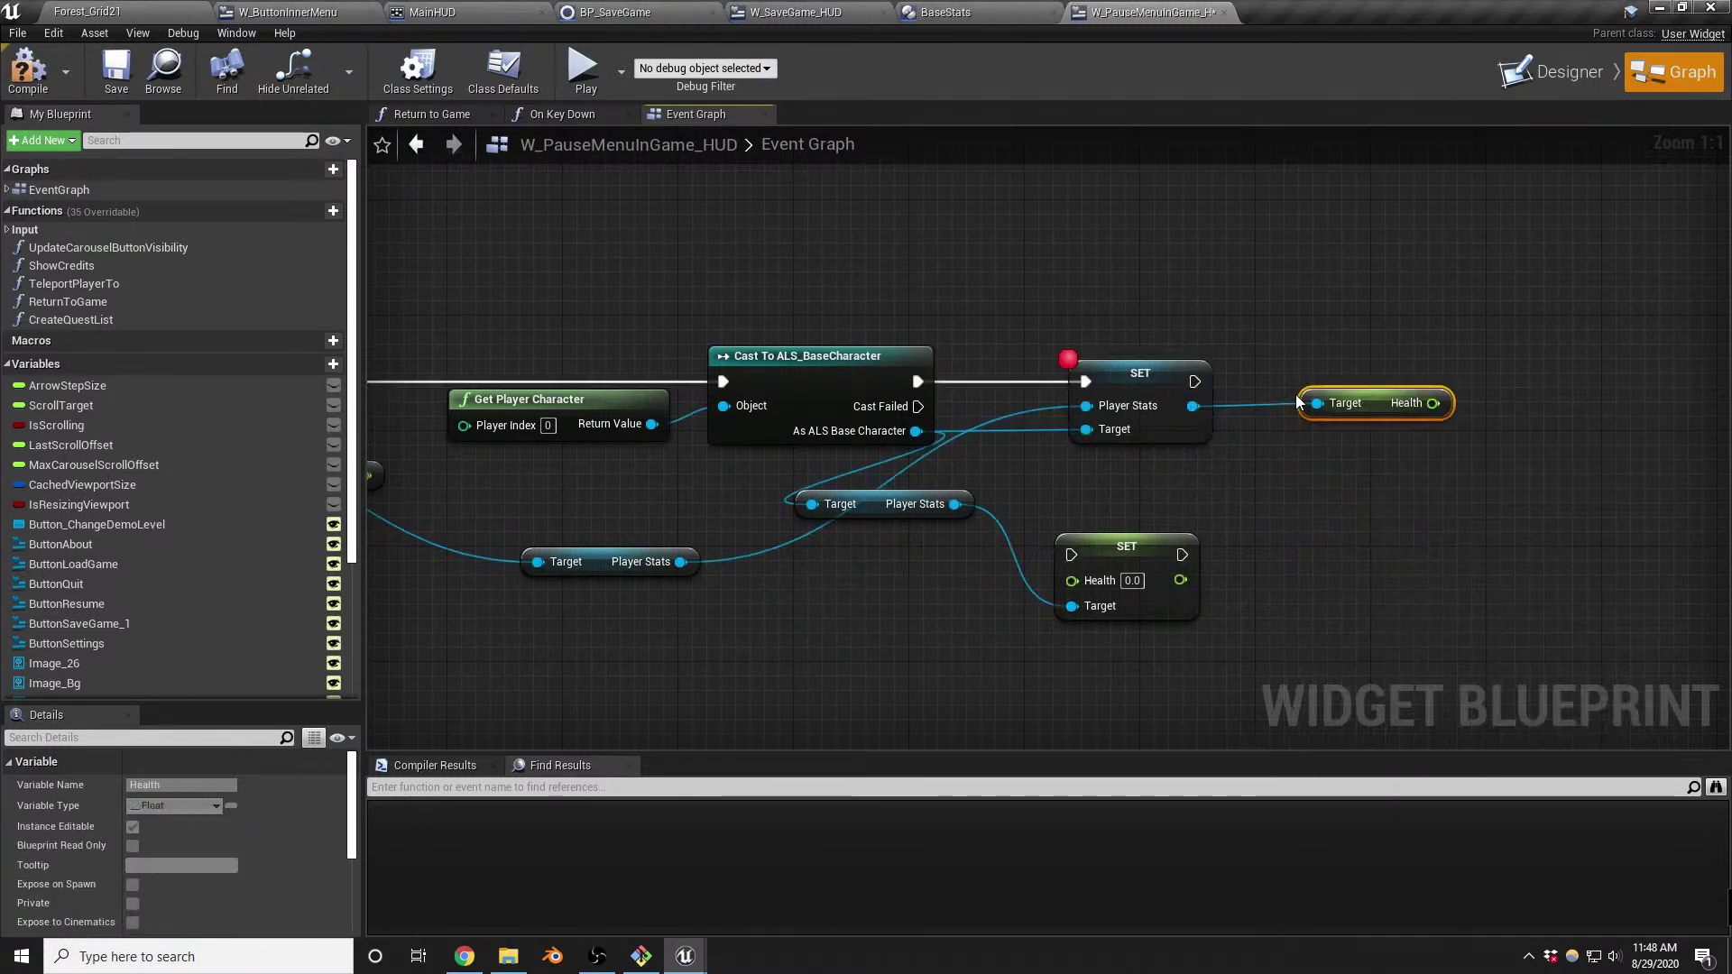
Add a Print String after the Player Stats SET node, feed Health into In String only, leave Duration disconnected, and compile
{"action": "mouse_move", "coordinate": [1348, 410]}
{"action": "left_mouse_down"}
{"action": "mouse_move", "coordinate": [1276, 467]}
{"action": "mouse_move", "coordinate": [1375, 447]}
{"action": "mouse_move", "coordinate": [1405, 392]}
{"action": "left_mouse_up"}
{"action": "type", "text": "print string"}
{"action": "key", "text": "Return"}
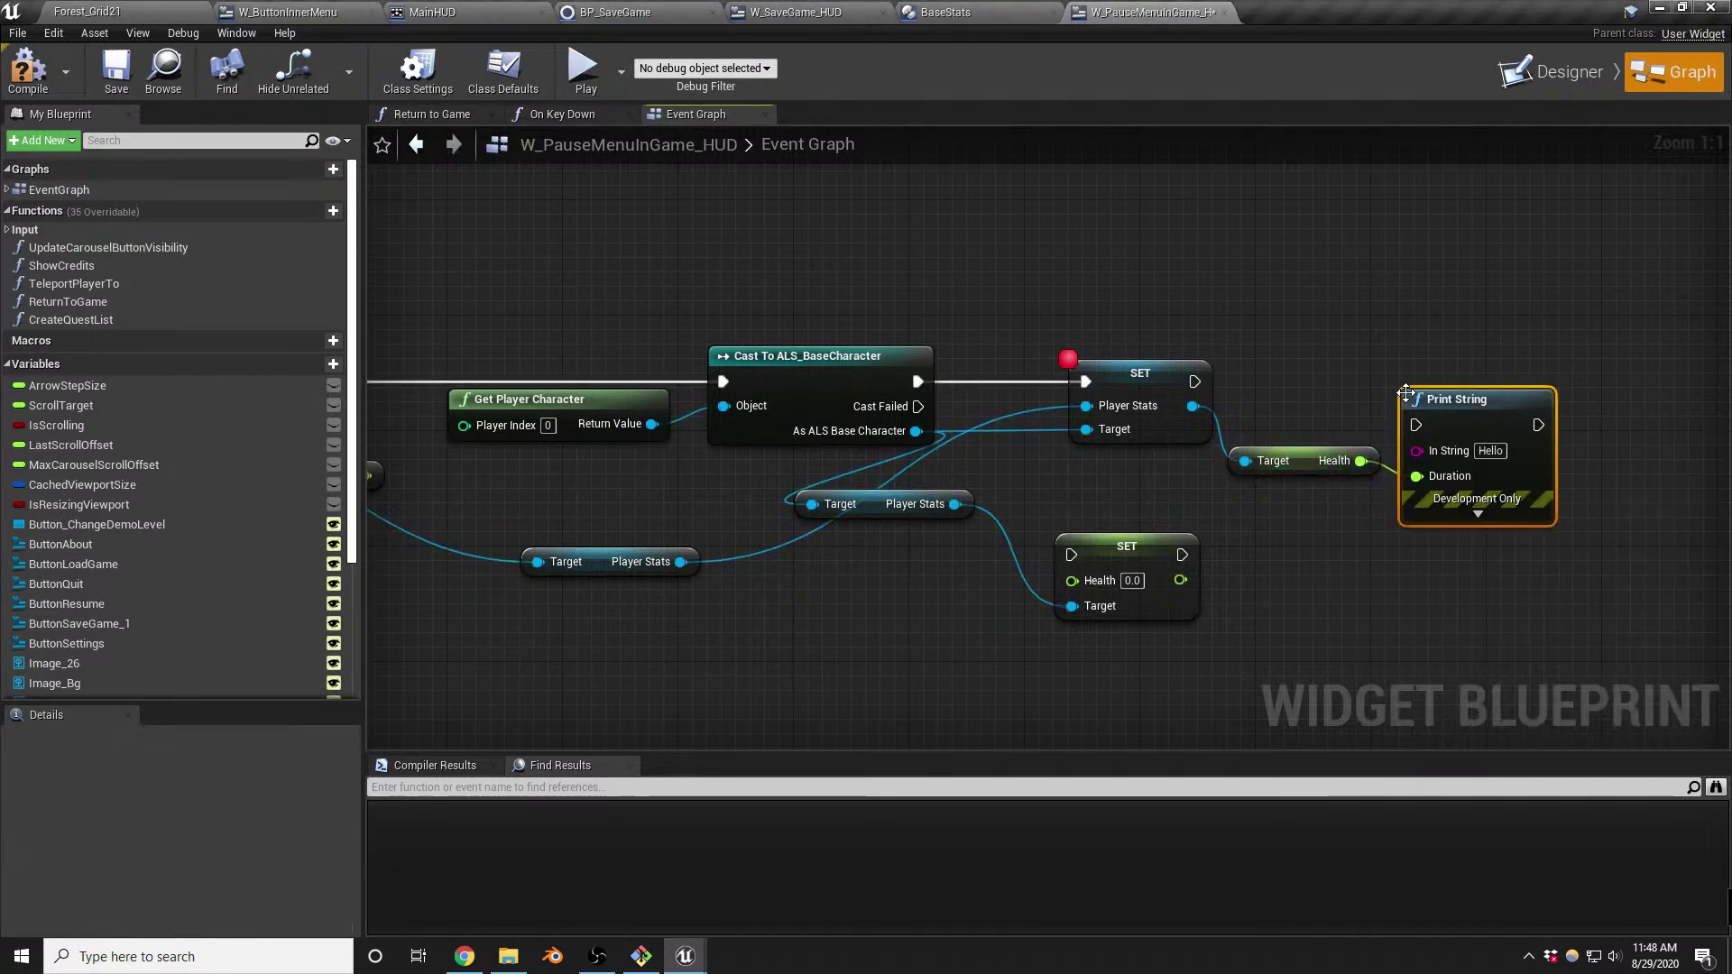
{"action": "mouse_move", "coordinate": [1195, 381]}
{"action": "left_mouse_down"}
{"action": "mouse_move", "coordinate": [1434, 430]}
{"action": "mouse_move", "coordinate": [1384, 457]}
{"action": "mouse_move", "coordinate": [1417, 450]}
{"action": "left_mouse_up"}
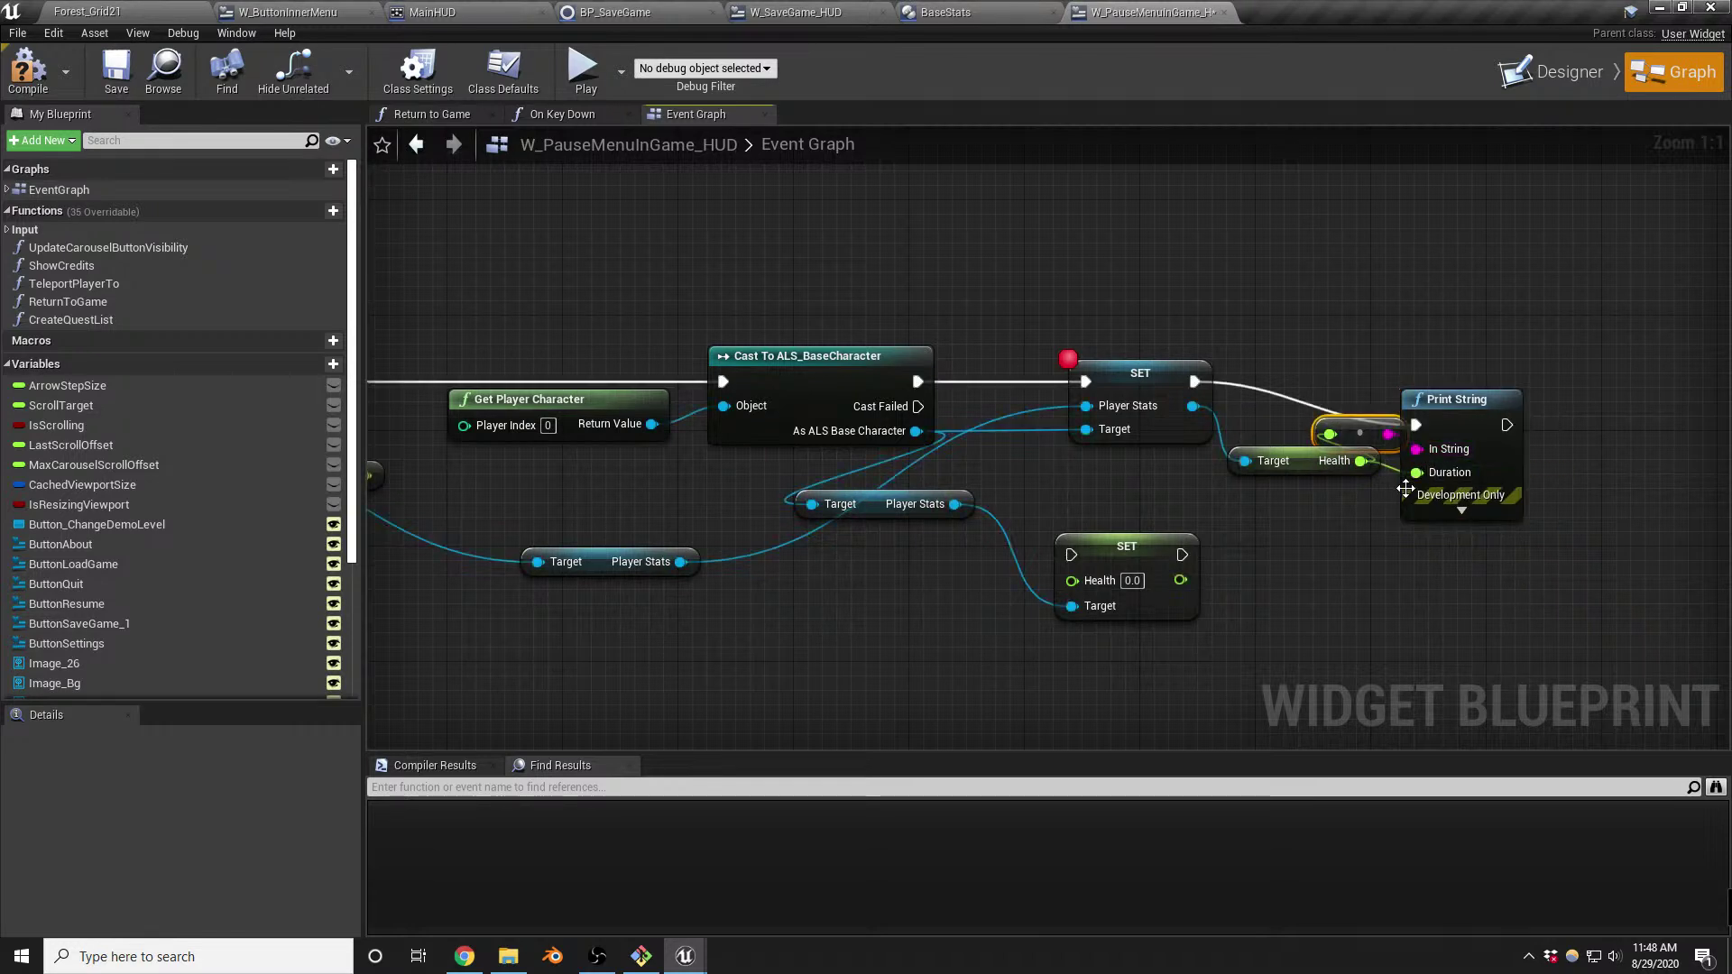
{"action": "left_click", "coordinate": [1395, 469], "text": "alt"}
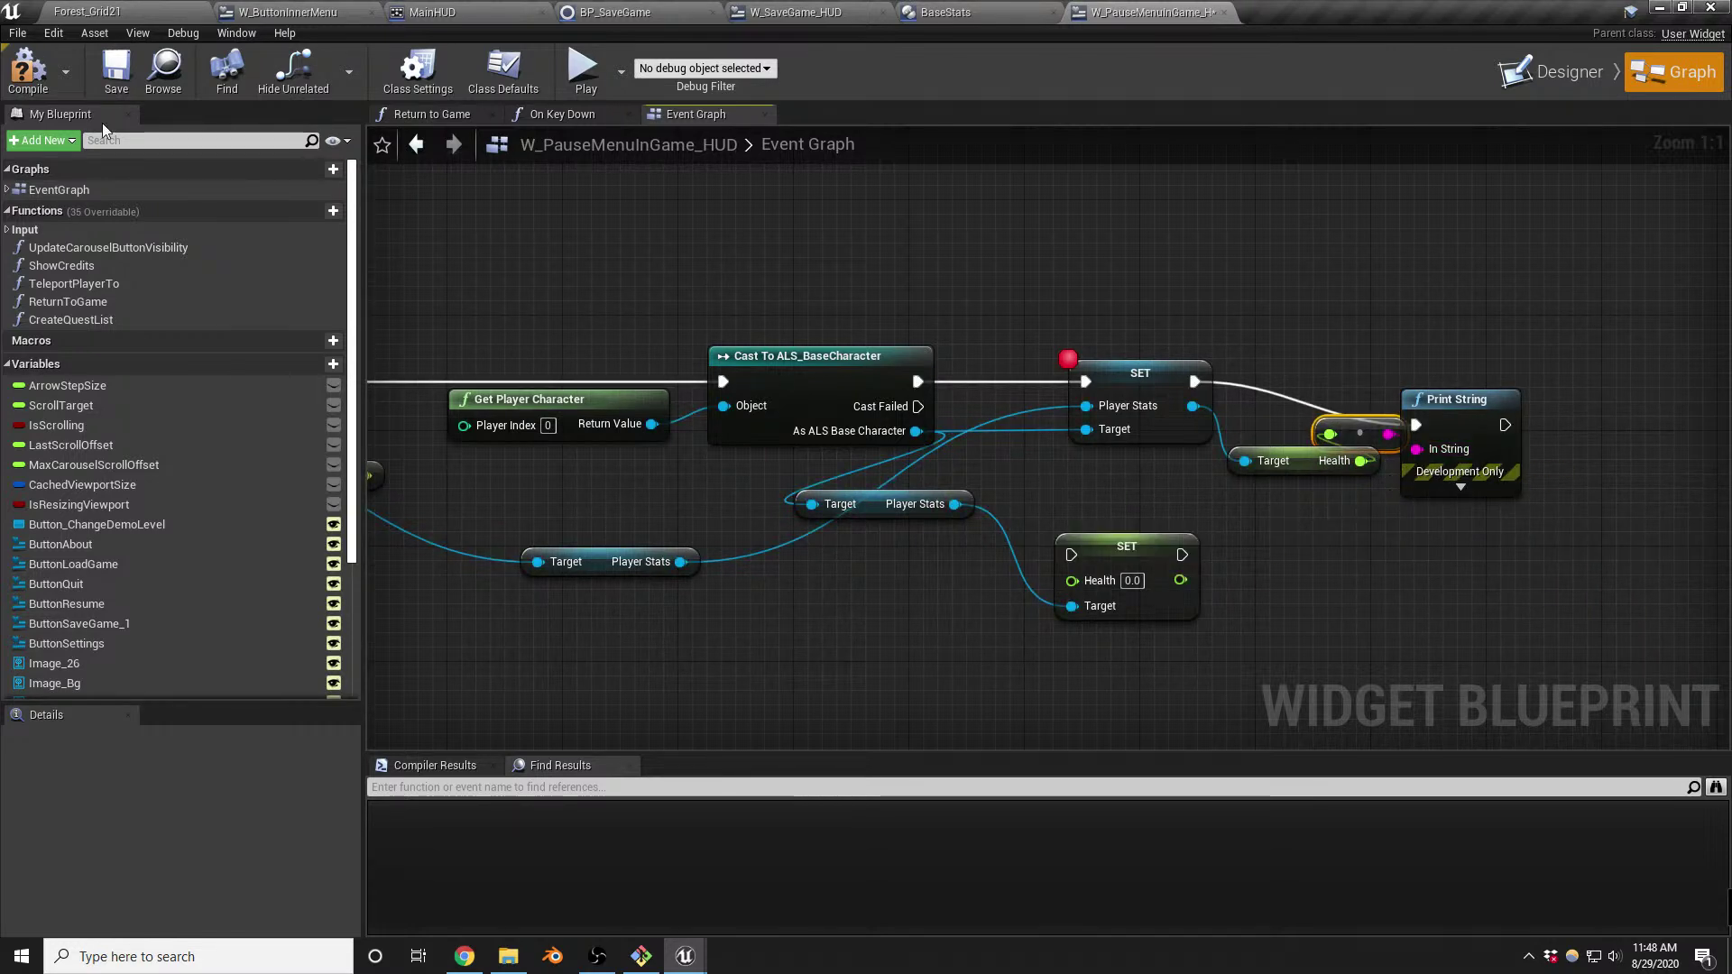
{"action": "left_click", "coordinate": [27, 72]}
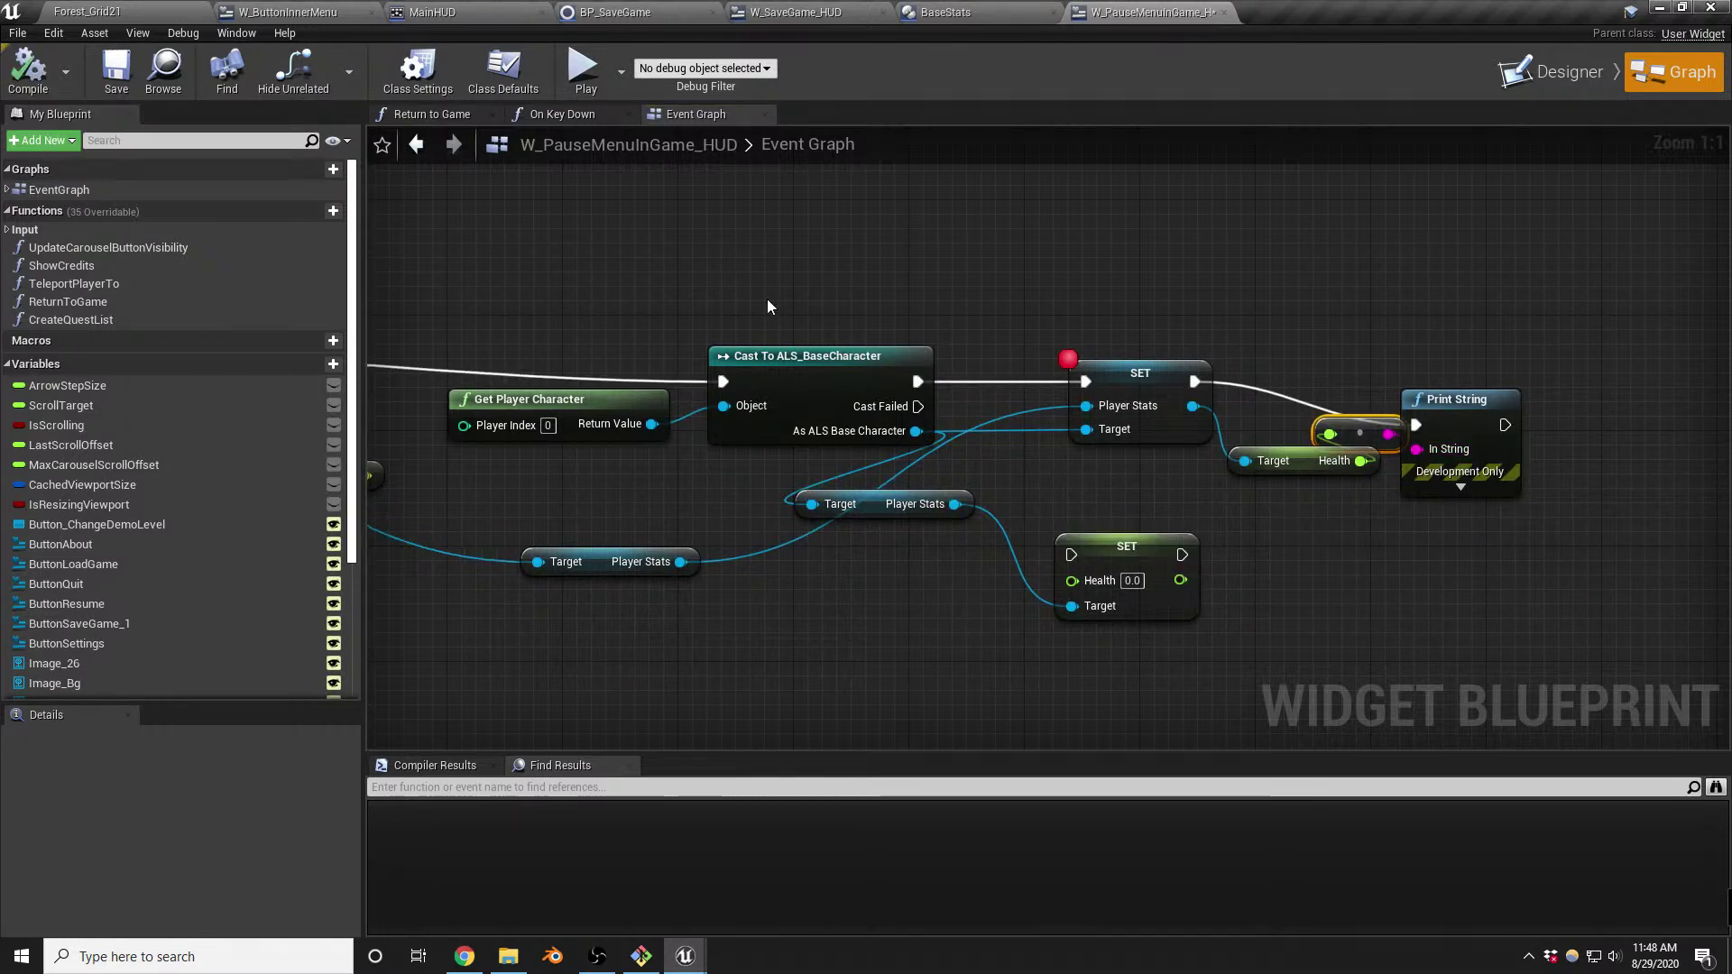
In the Forest_Grid21 level, raise the PlayerStart actor to a Z location of about -6358
{"action": "left_click", "coordinate": [125, 16]}
{"action": "right_click_drag", "start_coordinate": [469, 135], "coordinate": [469, 135]}
{"action": "left_click", "coordinate": [568, 532]}
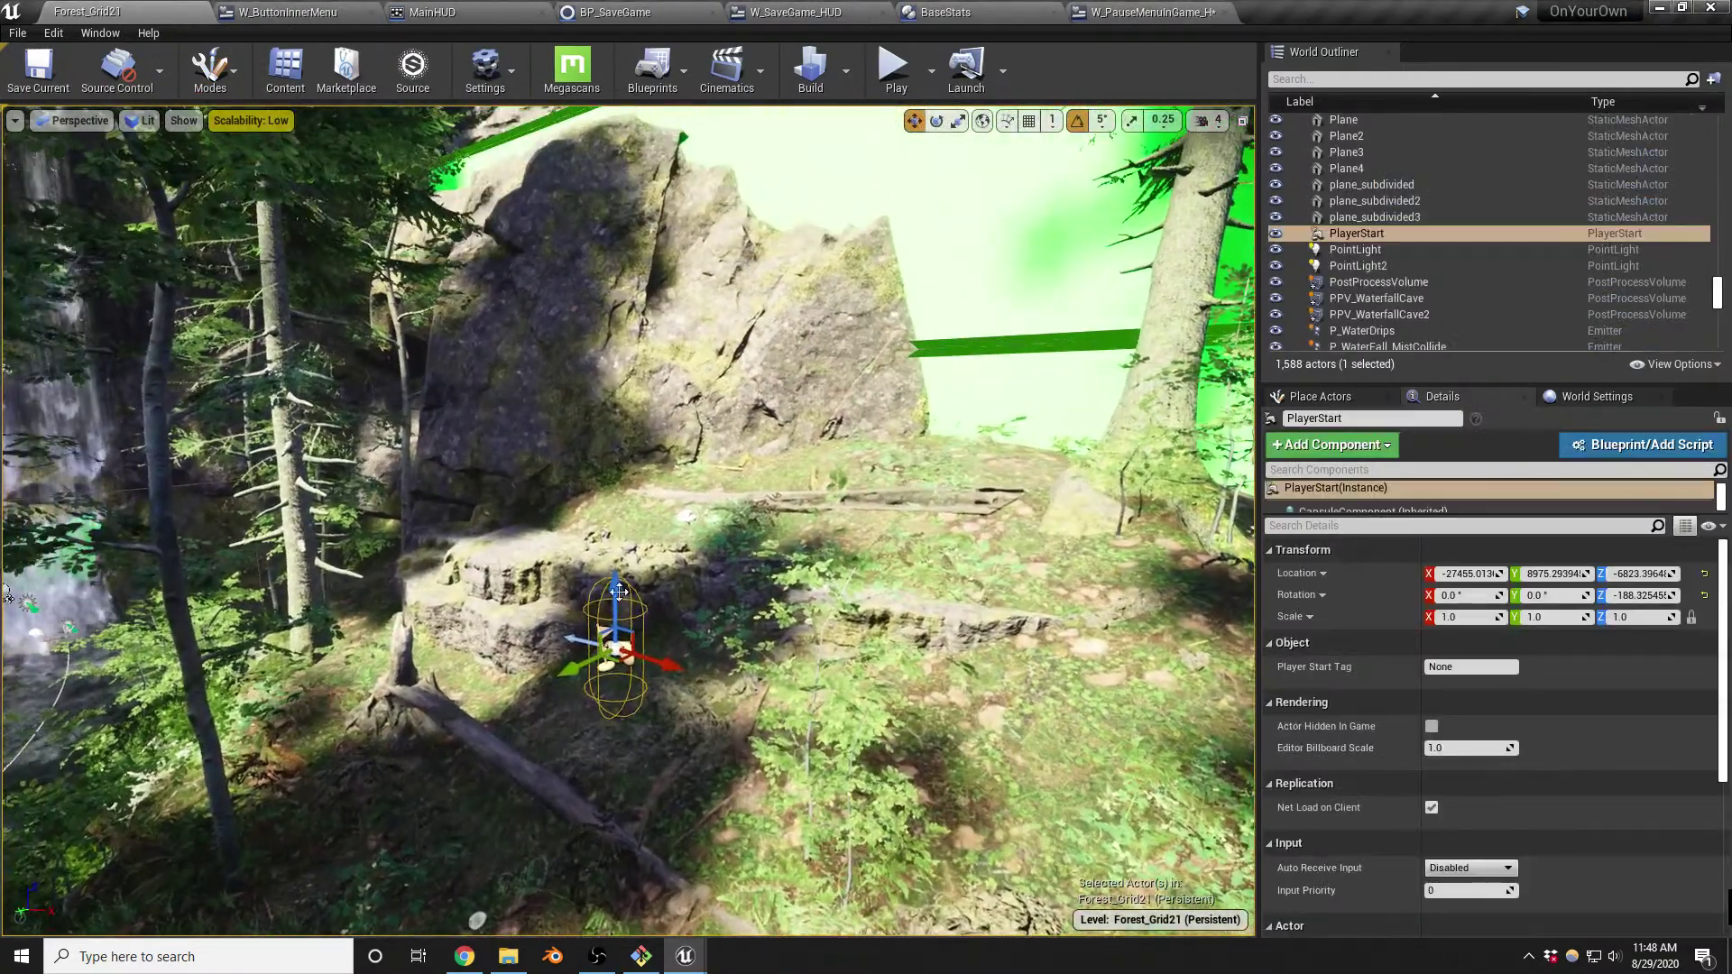
{"action": "left_click_drag", "start_coordinate": [614, 586], "coordinate": [613, 185]}
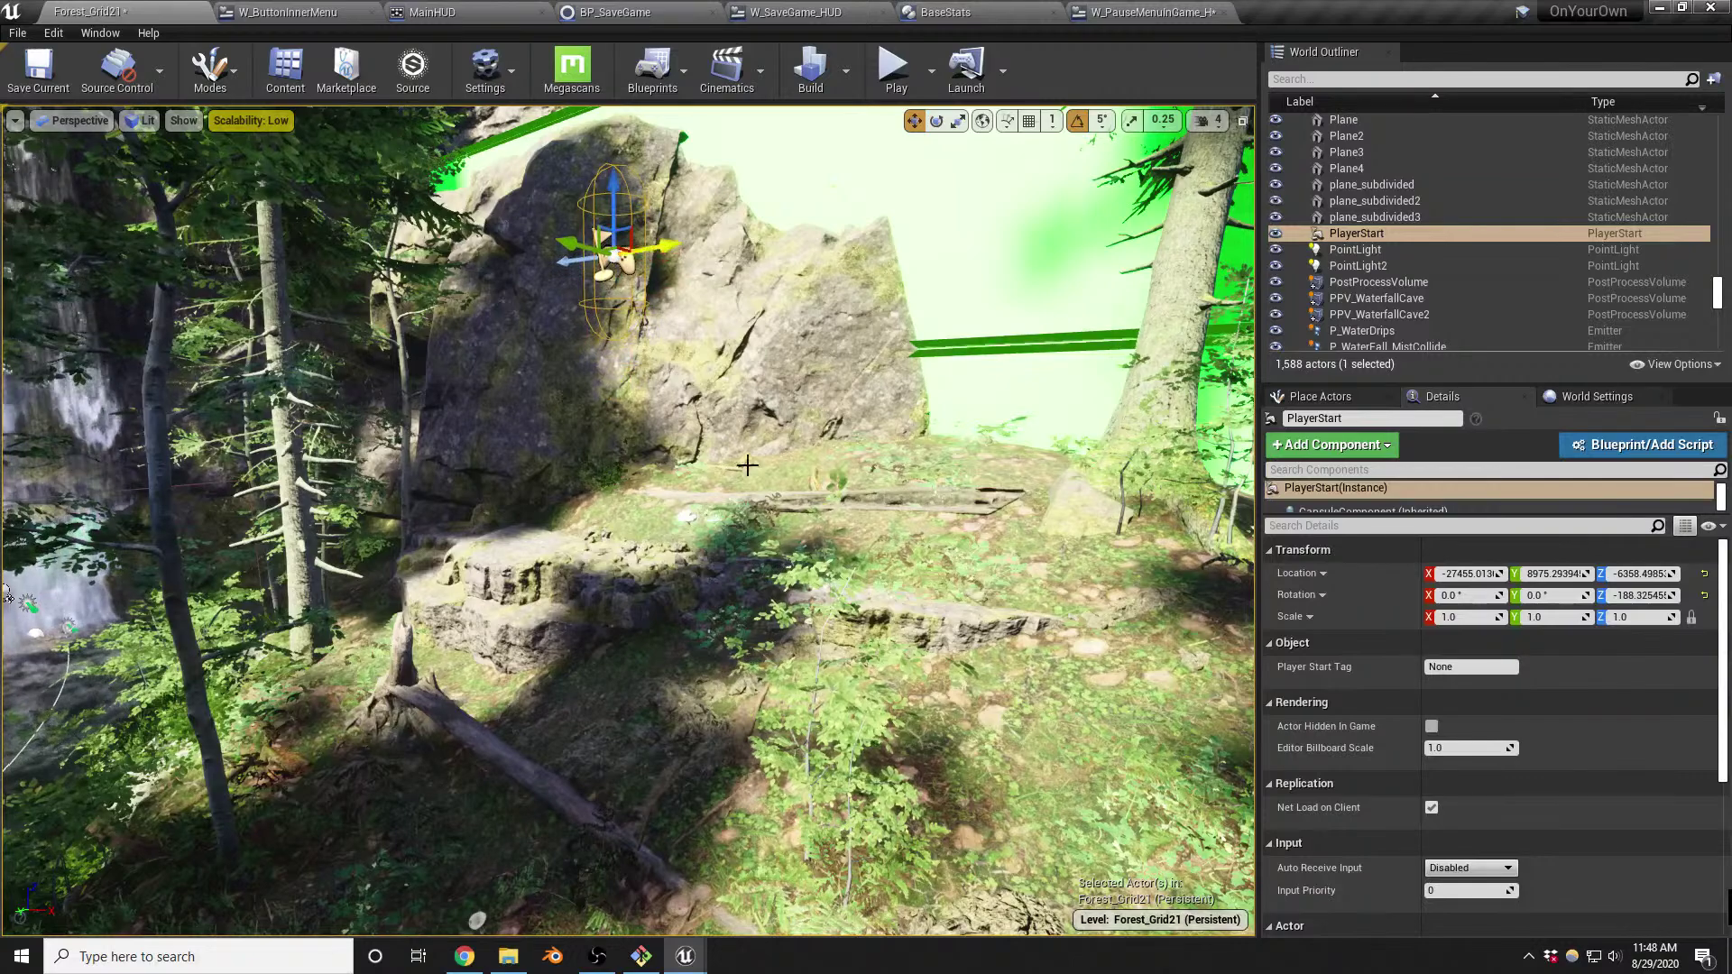
Play the level, open the Save Game screen from the pause menu, return to gameplay and stop playing
{"action": "key", "text": "alt+p"}
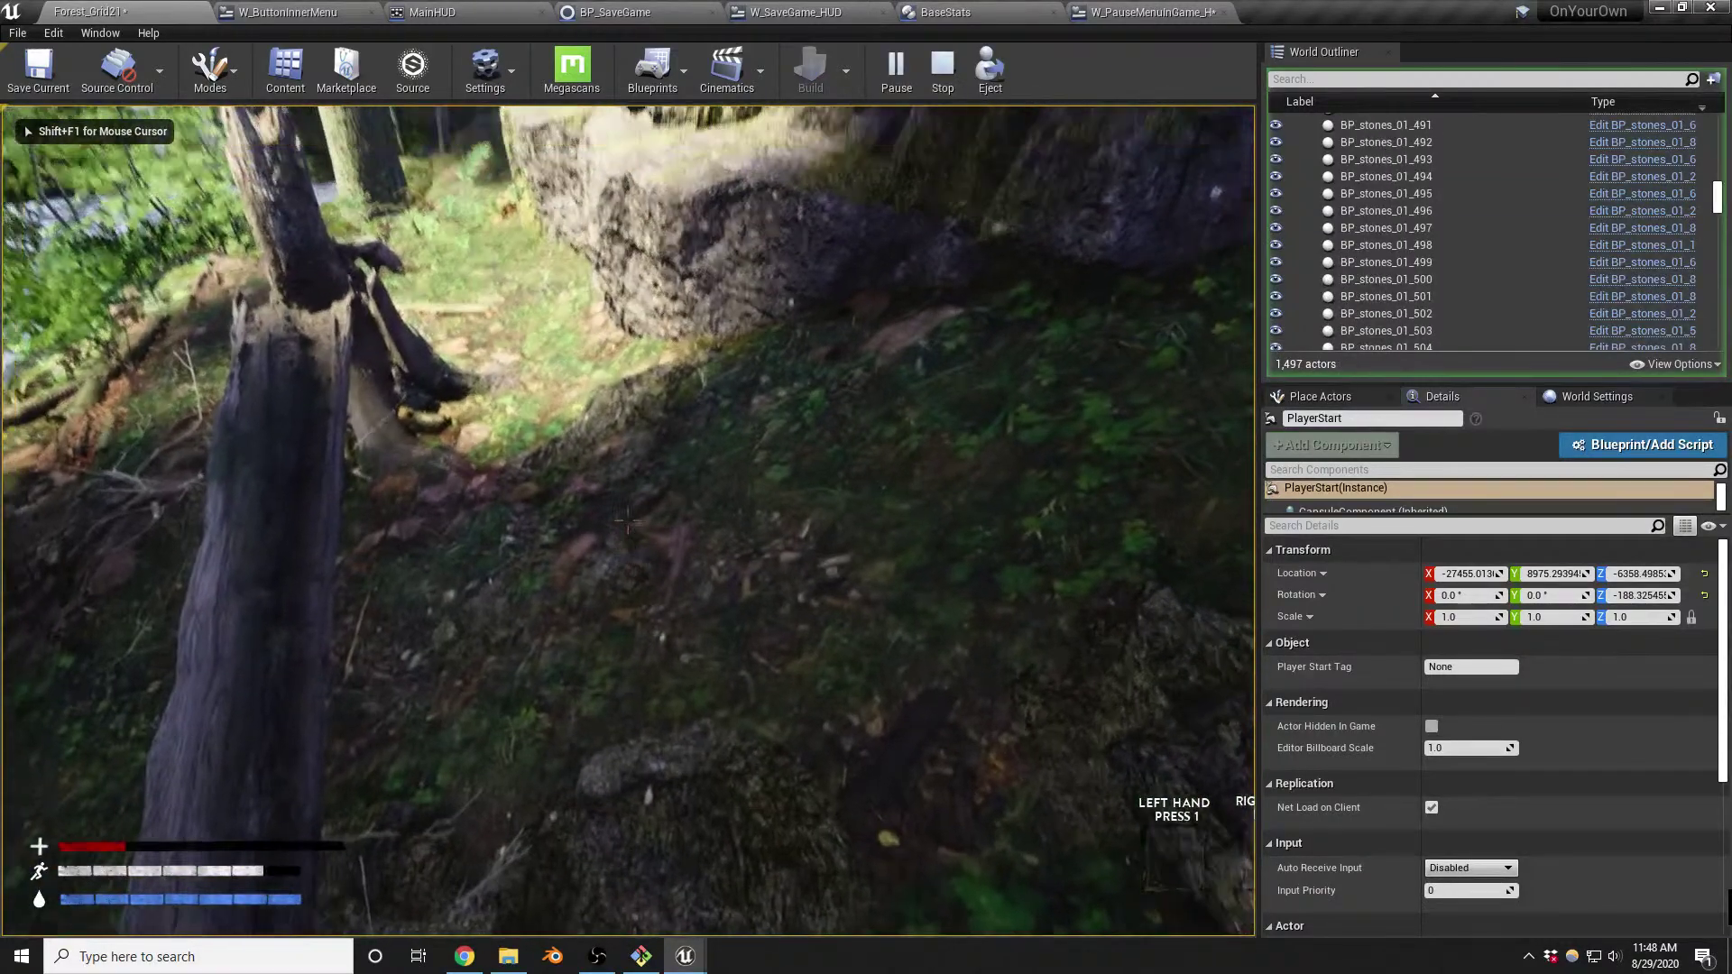
{"action": "key", "text": "Escape"}
{"action": "left_click", "coordinate": [788, 446]}
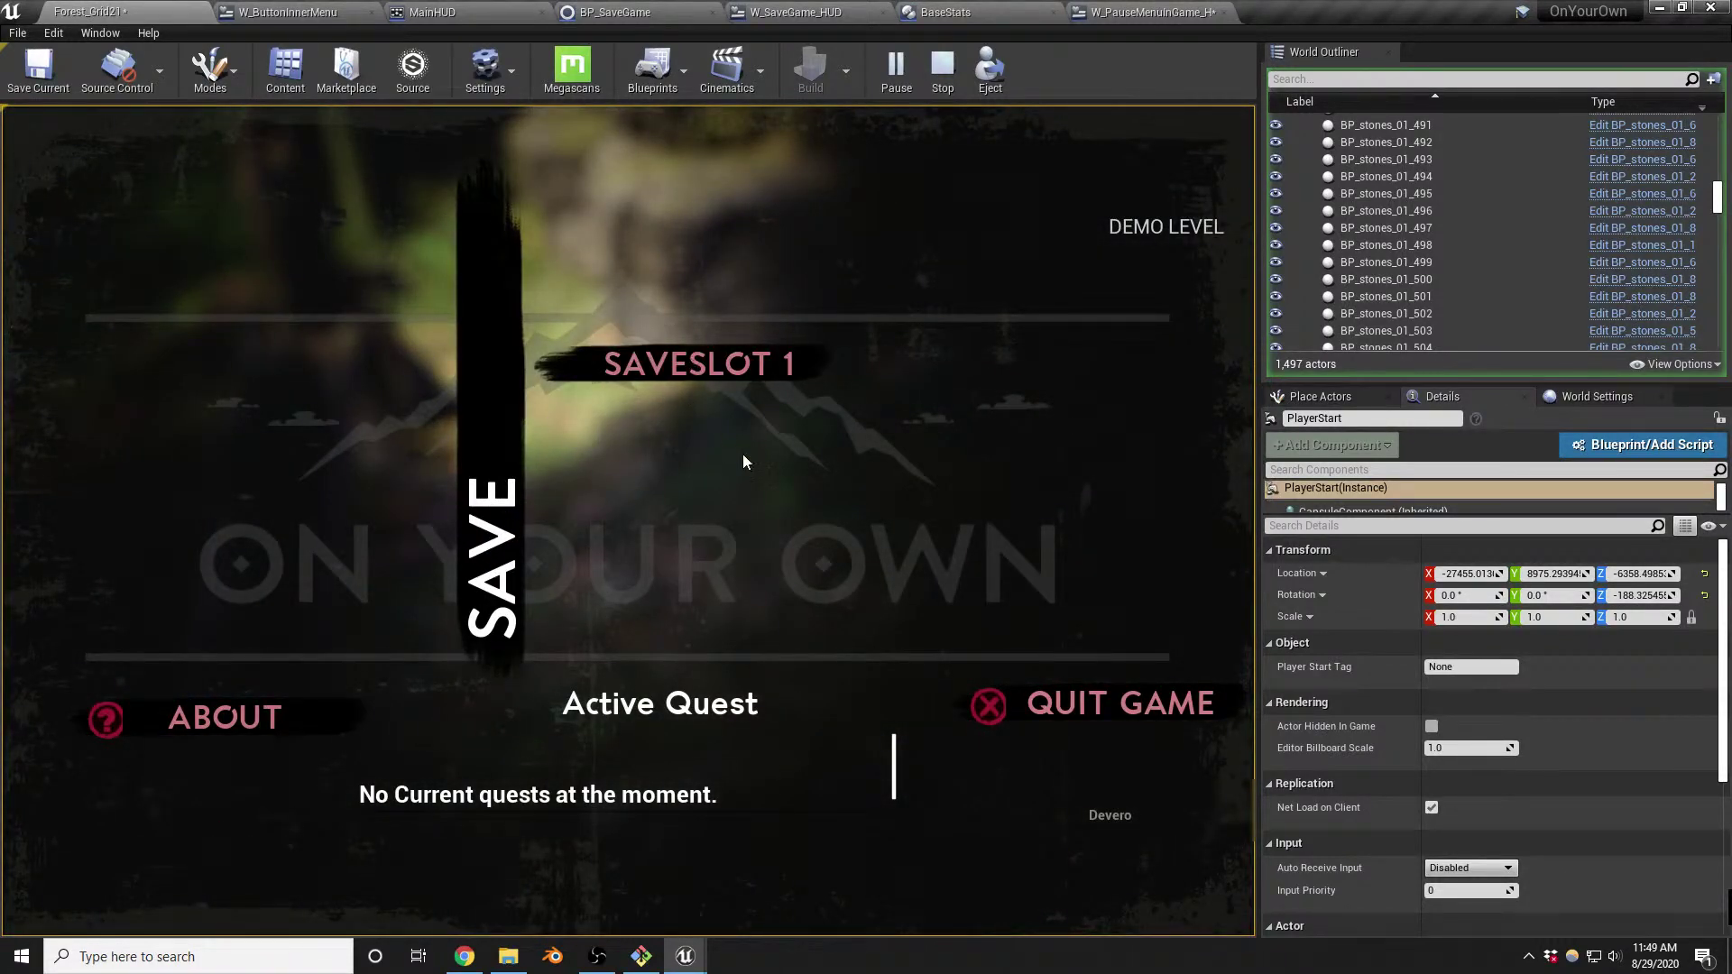
{"action": "key", "text": "Escape"}
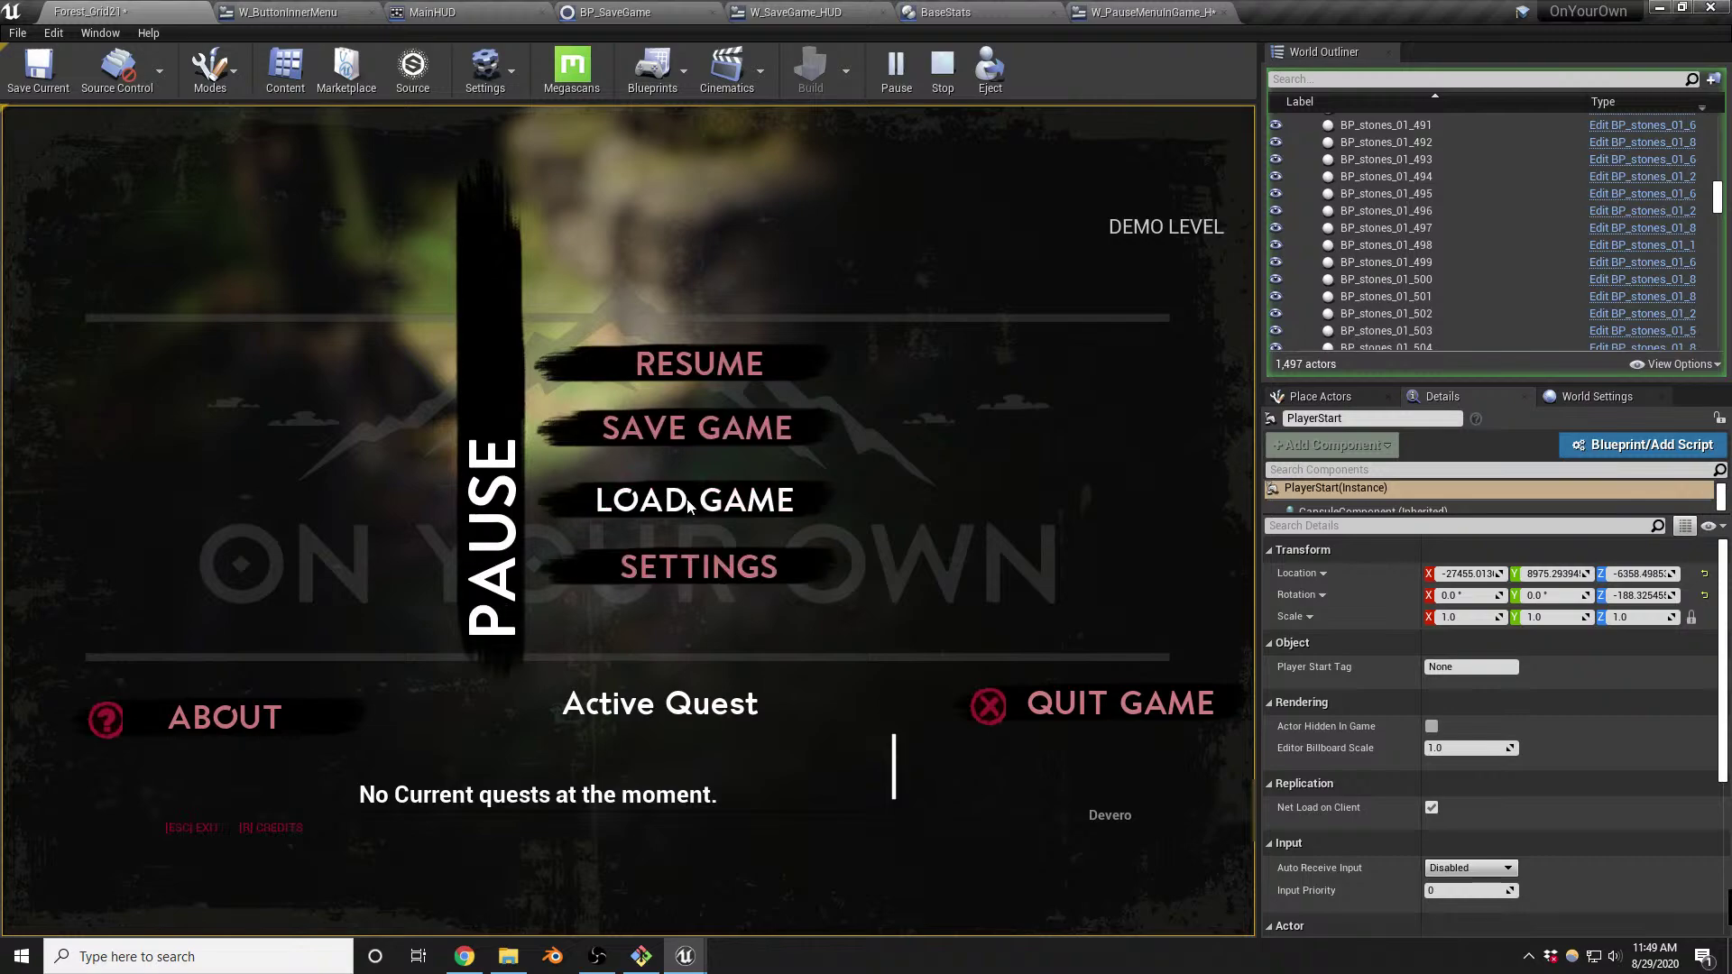
{"action": "left_click", "coordinate": [685, 500]}
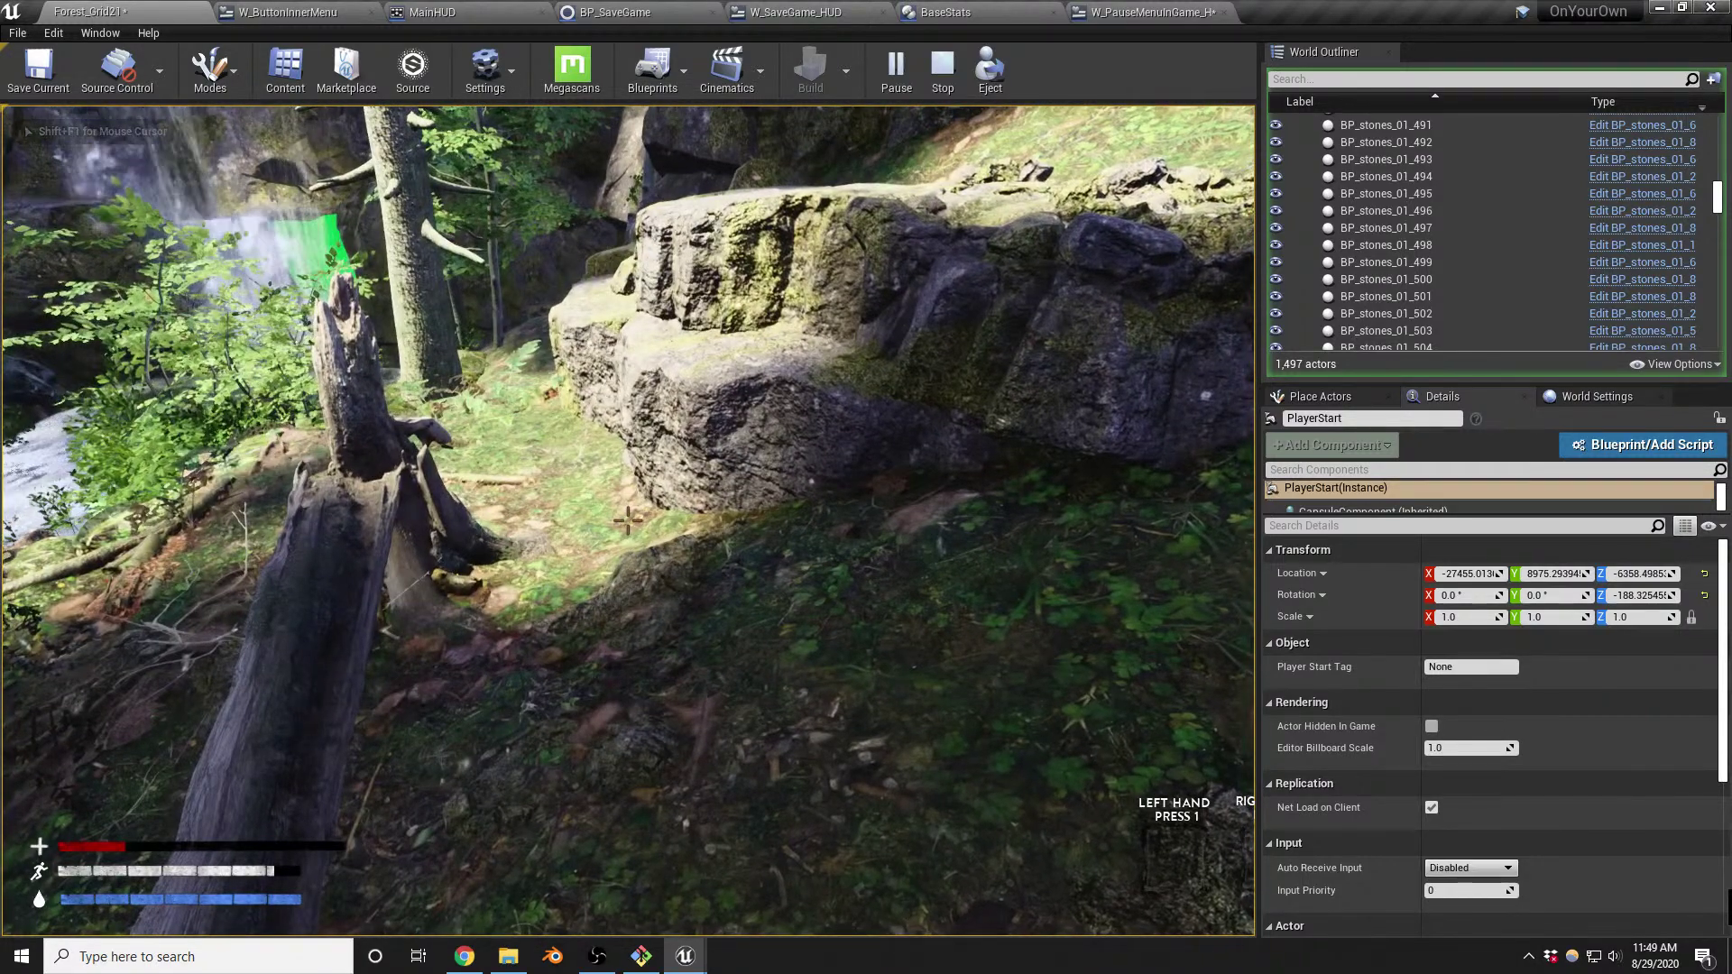
{"action": "key", "text": "Escape"}
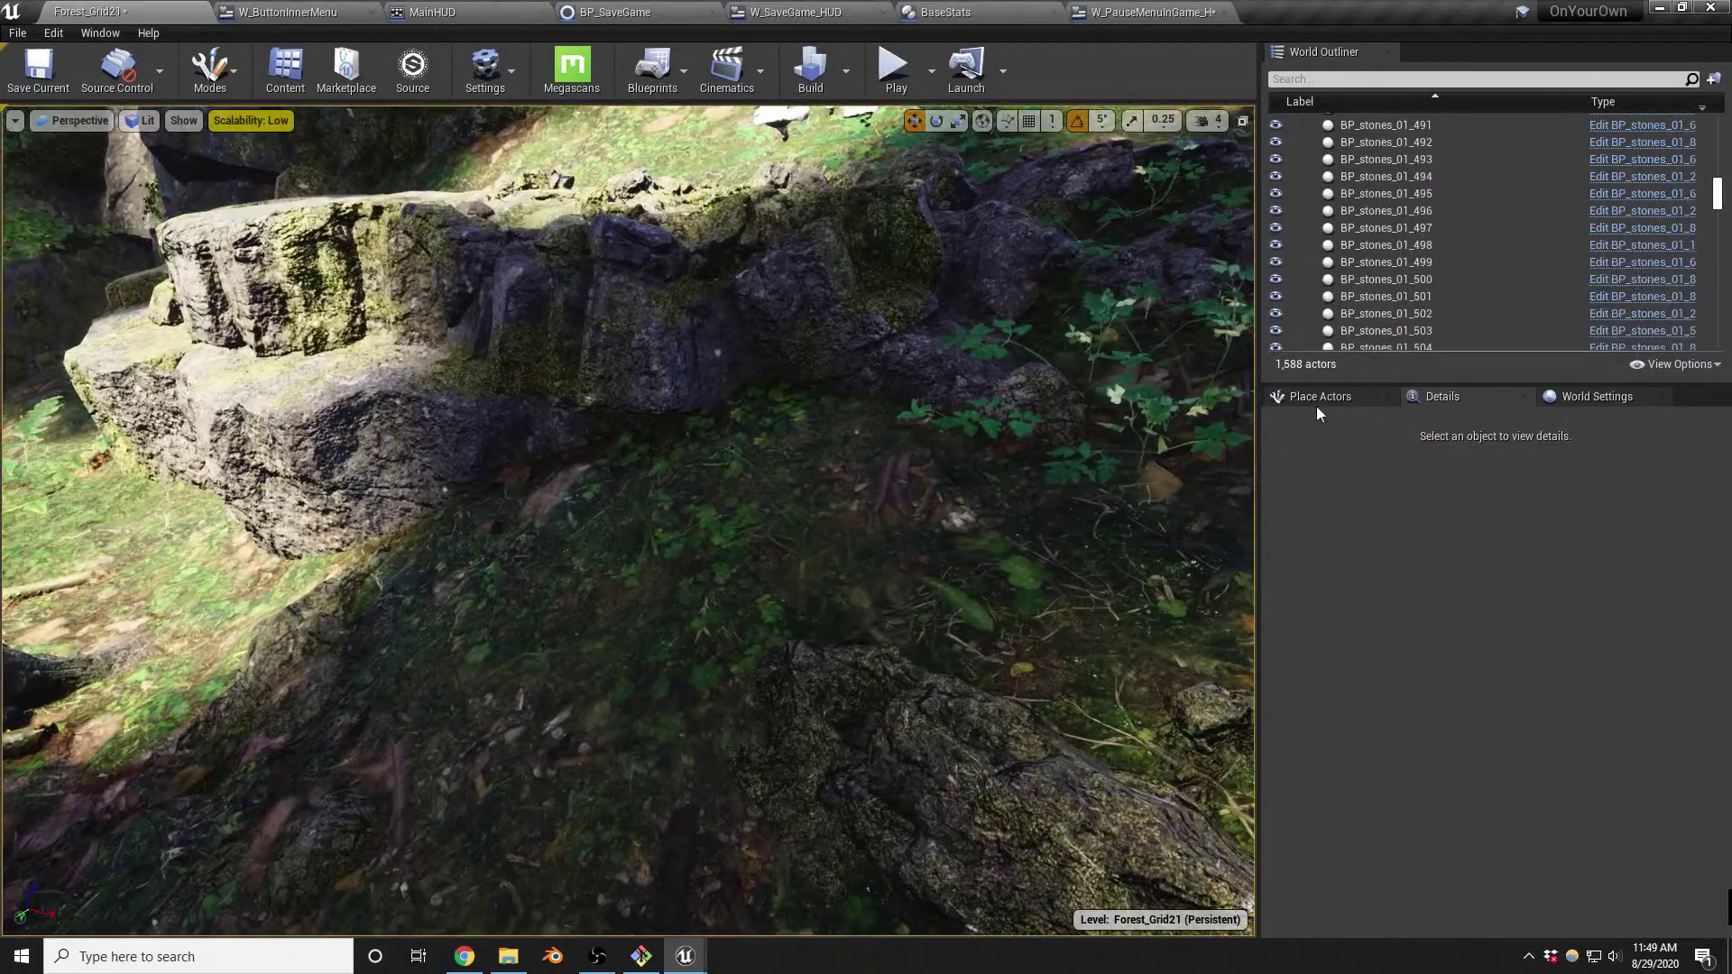
Find the water bottle among the placeable actors and place a BP_WaterBottle on the ground beside the mossy rocks
{"action": "left_click", "coordinate": [1317, 398]}
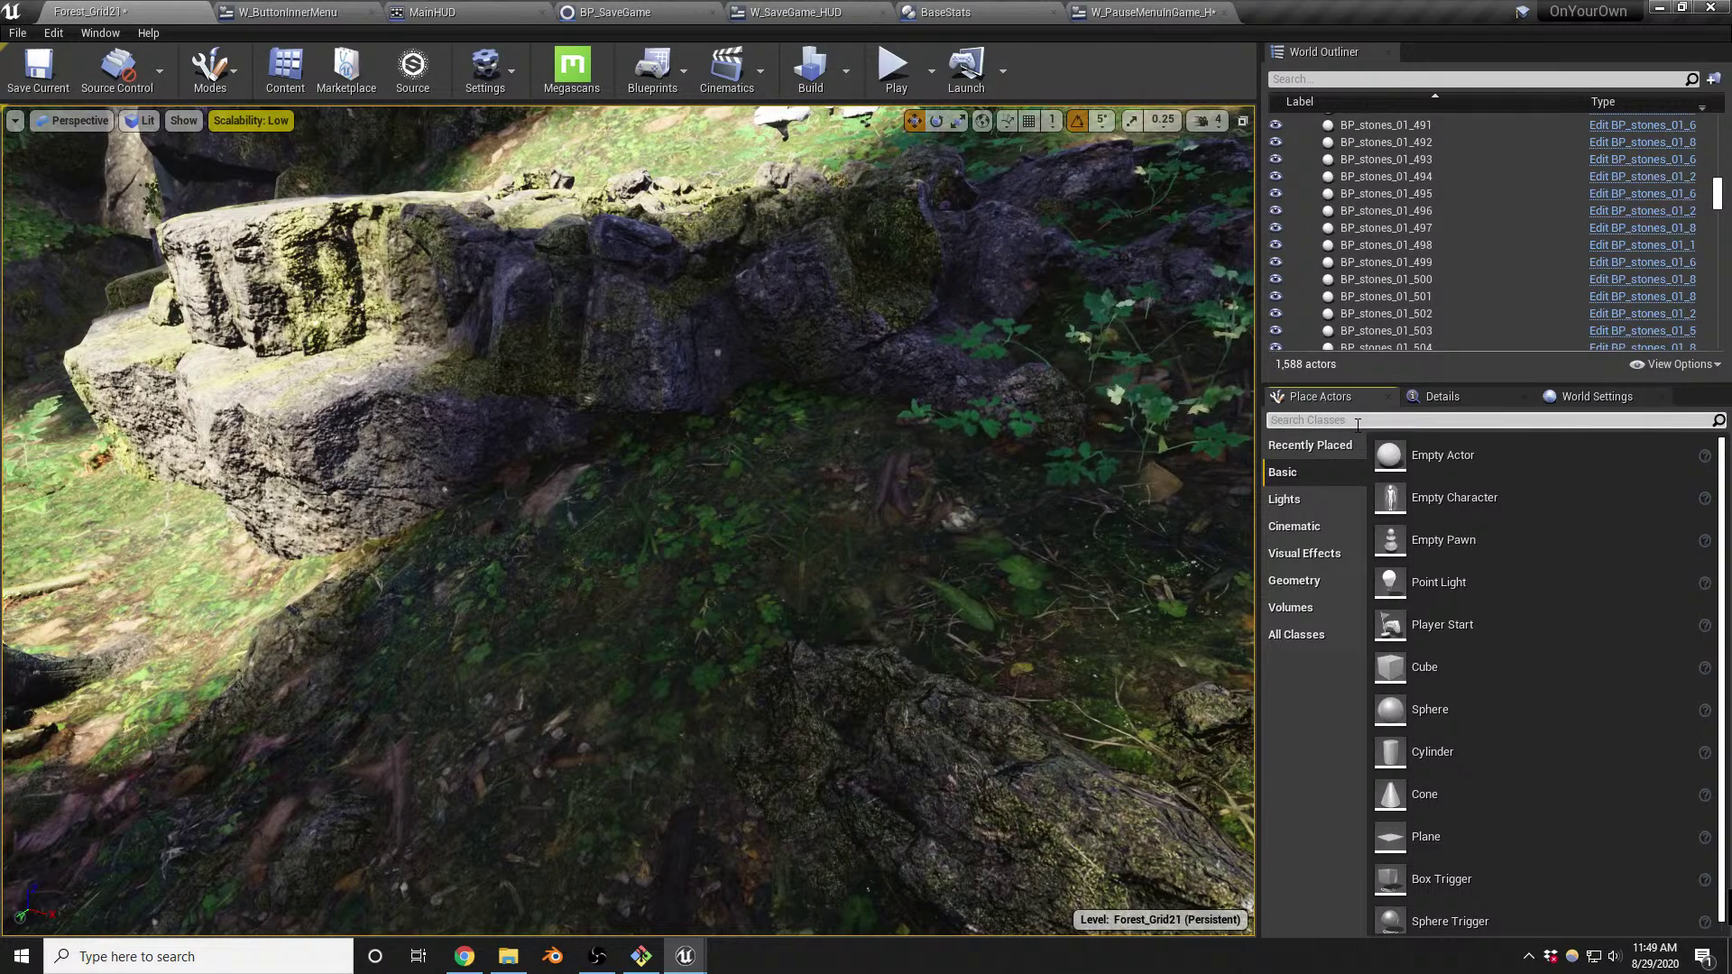
{"action": "left_click", "coordinate": [1357, 420]}
{"action": "type", "text": "water"}
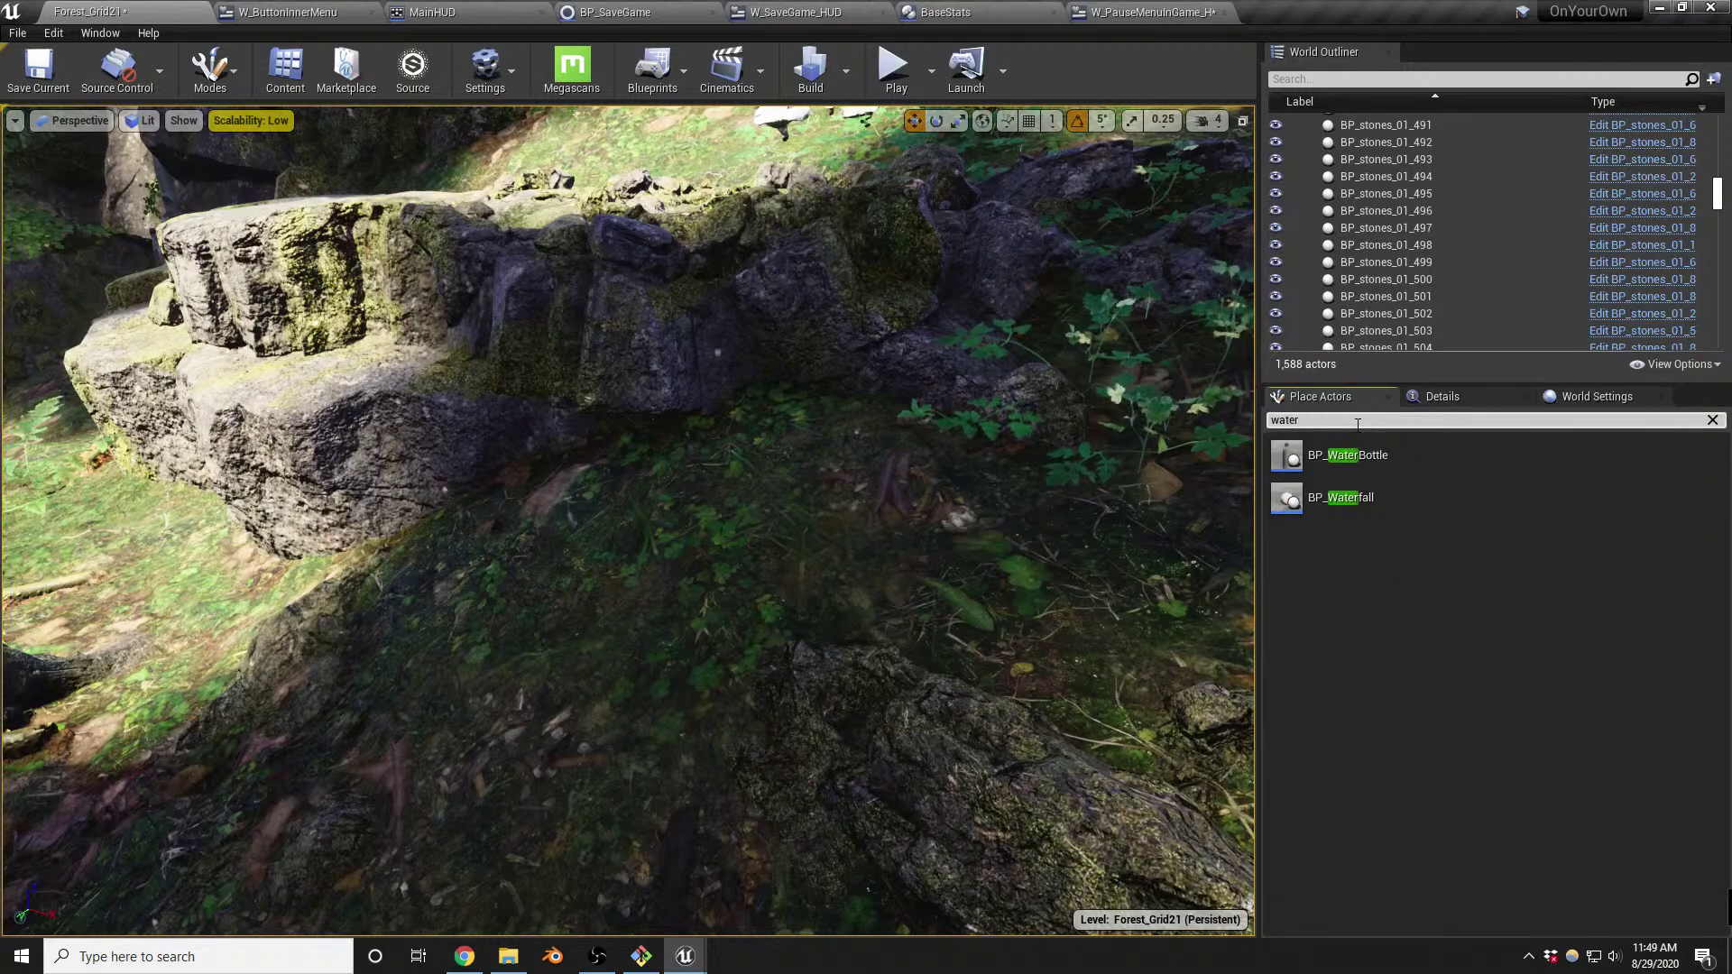
{"action": "left_click_drag", "start_coordinate": [1340, 445], "coordinate": [712, 618]}
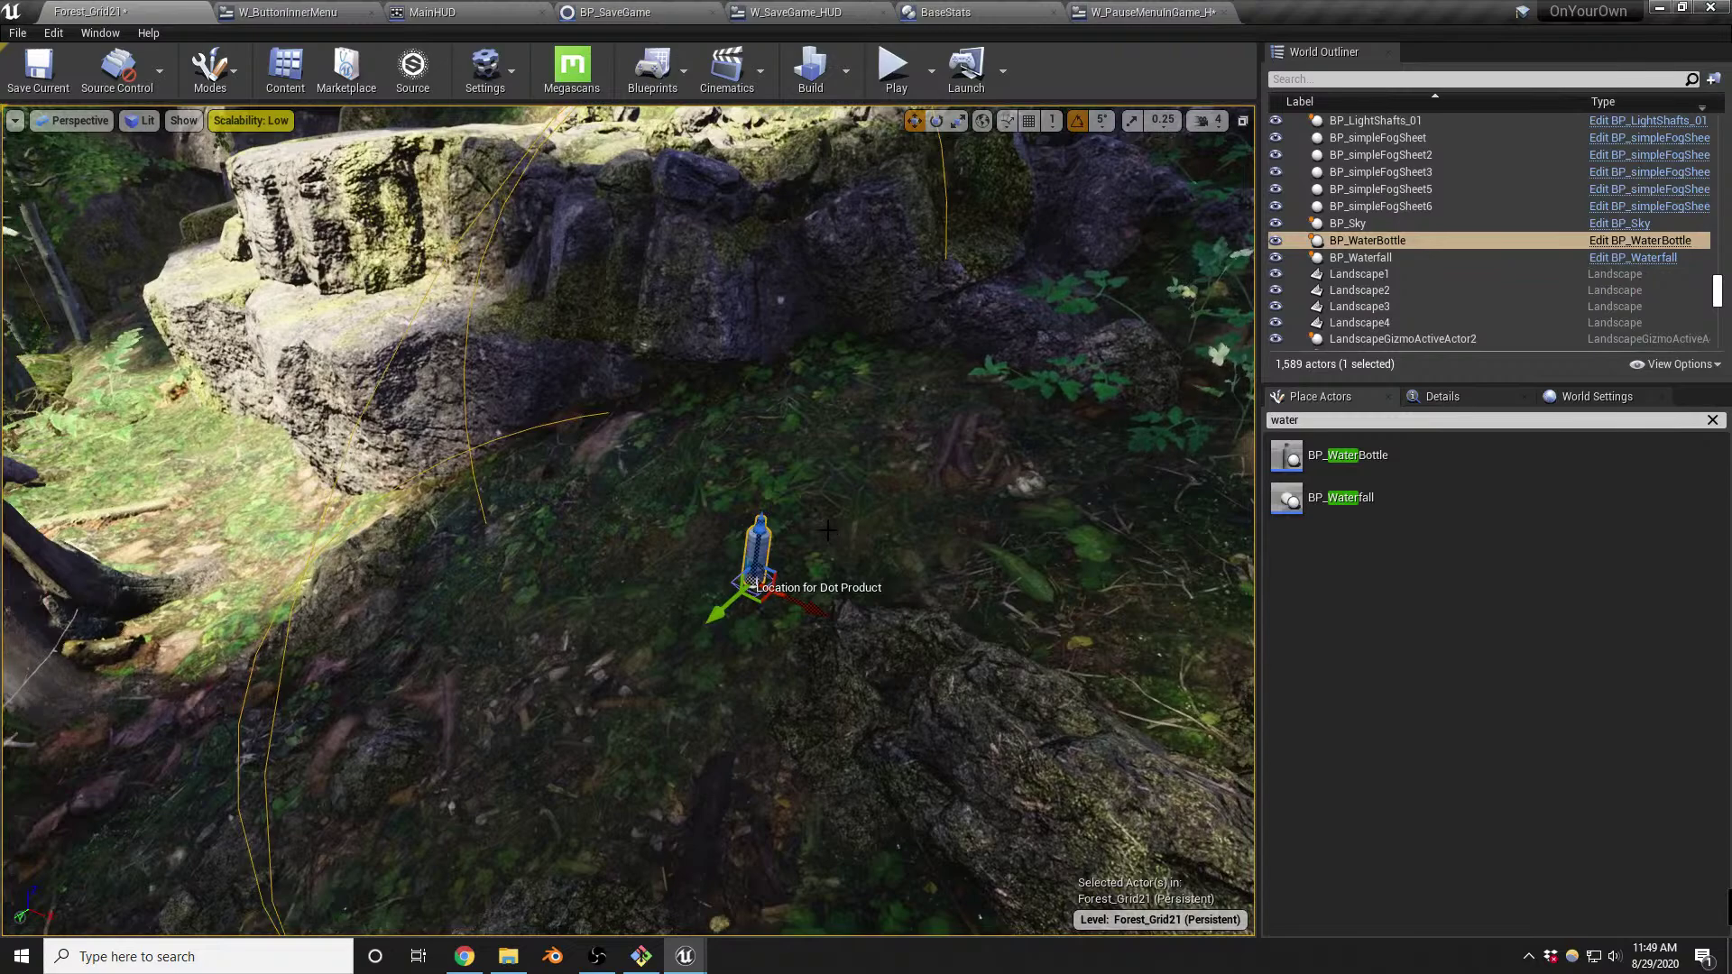
Play the level beside the water bottle, open the Save Game screen from the pause menu and return to gameplay
{"action": "key", "text": "alt+p"}
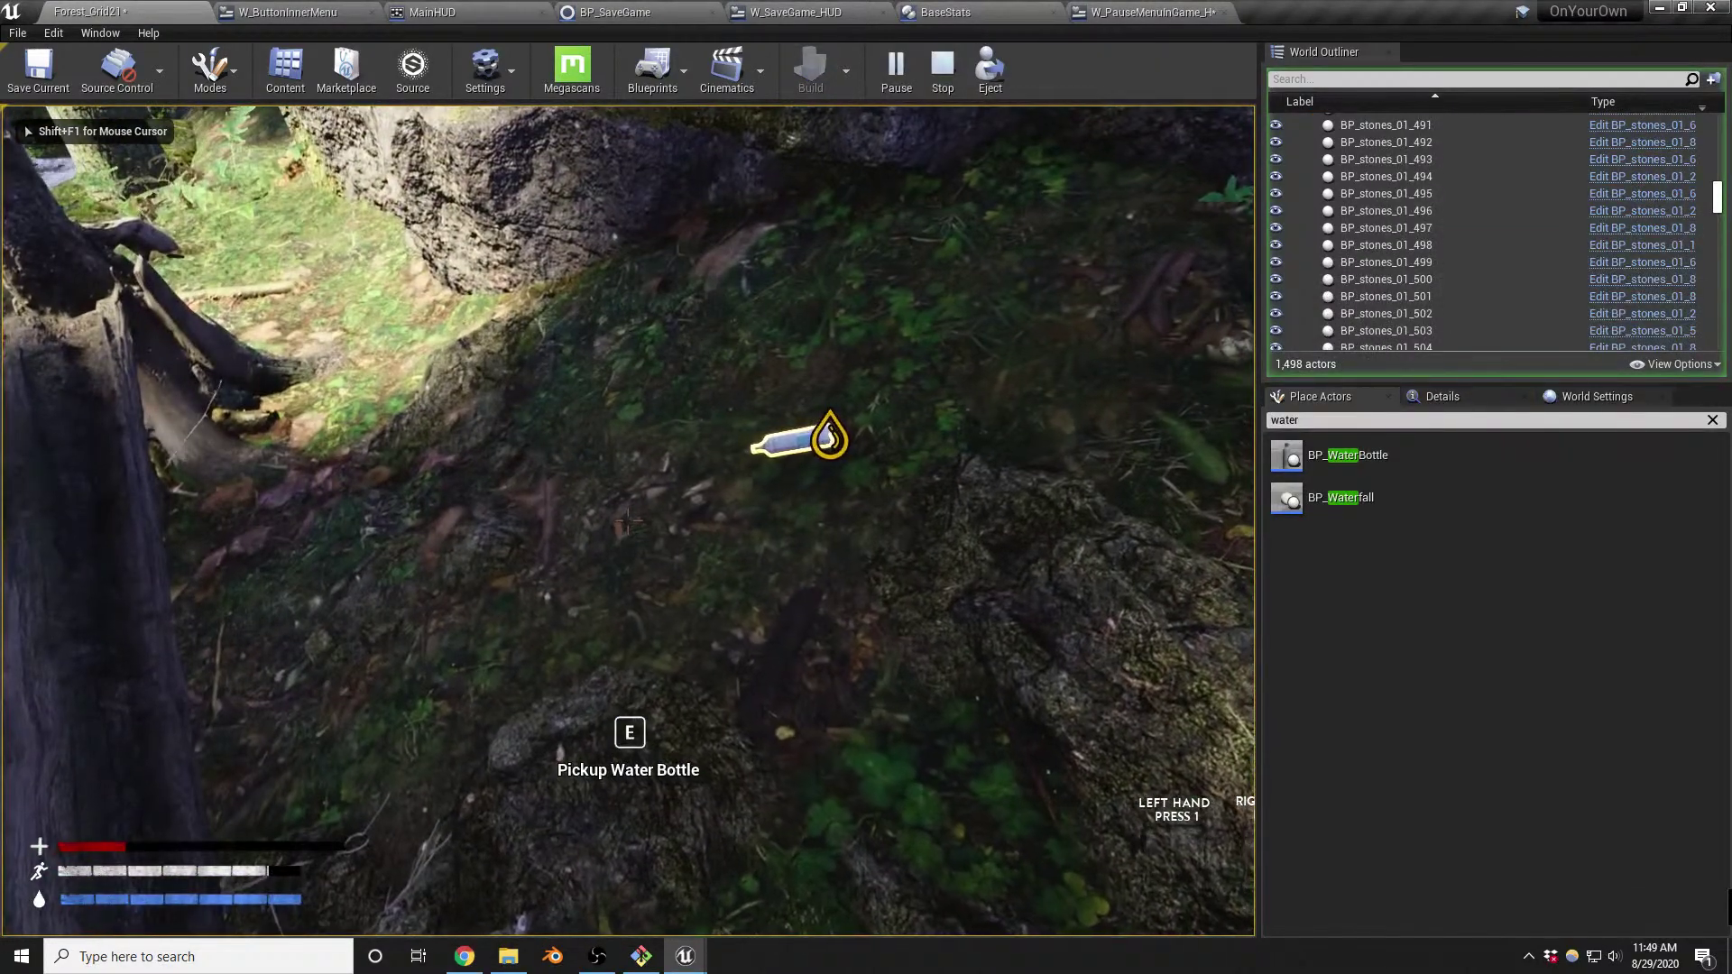
{"action": "key", "text": "p"}
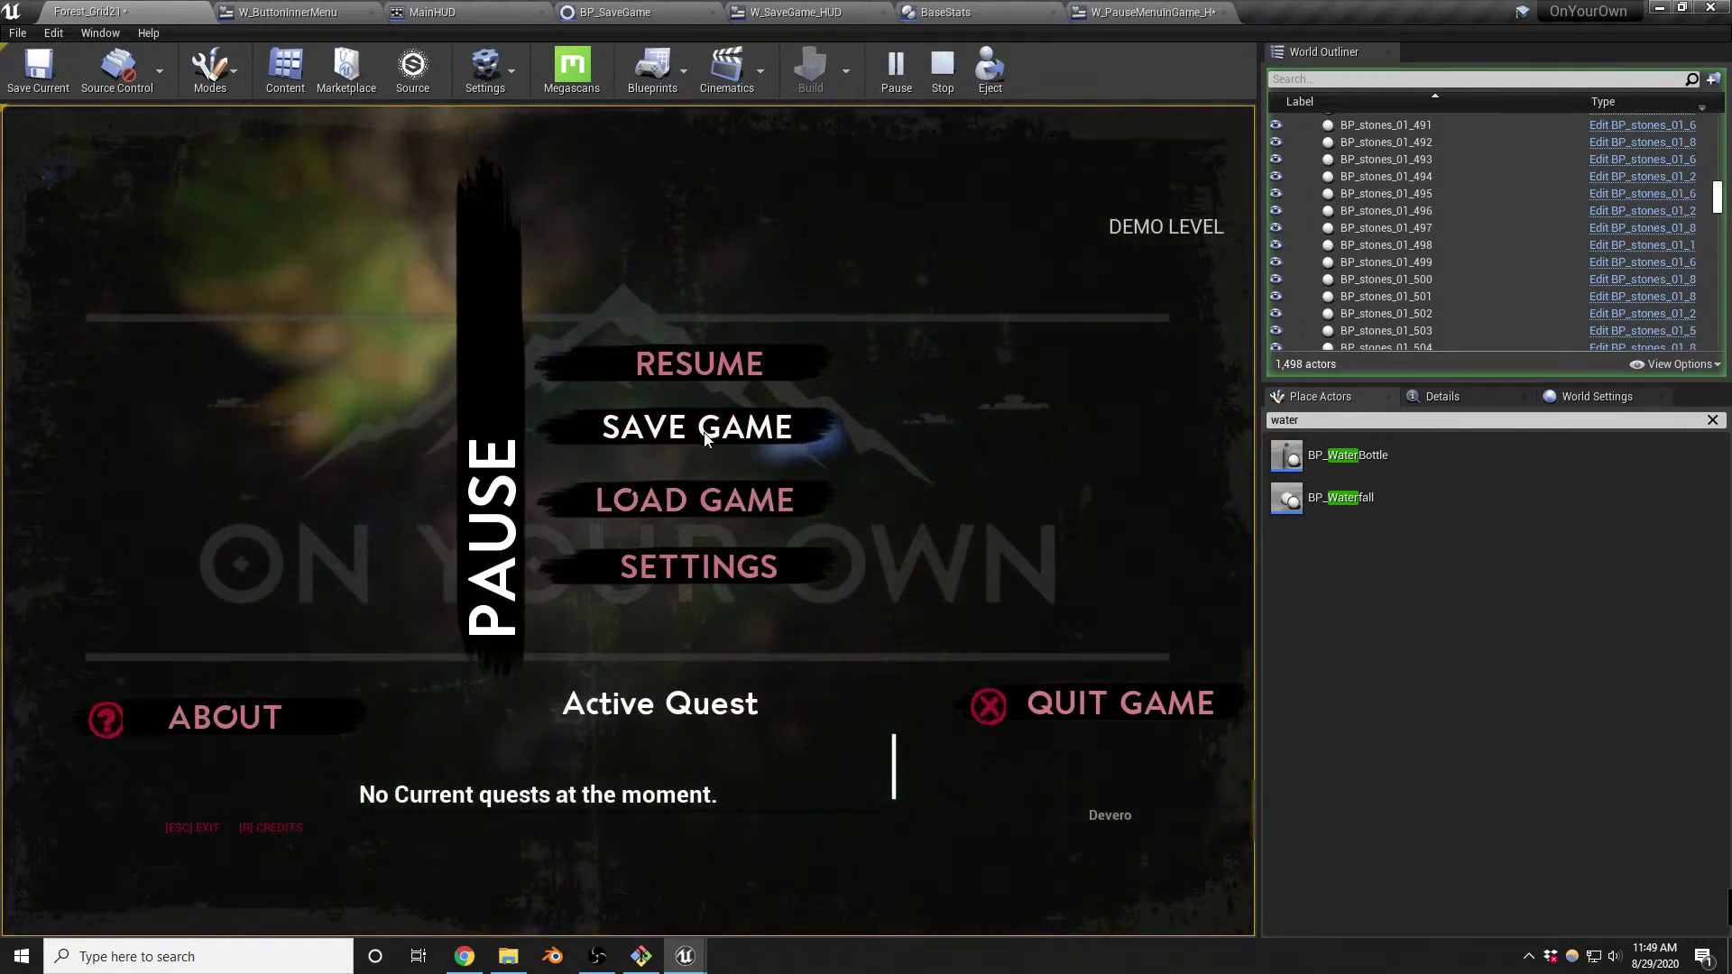
{"action": "left_click", "coordinate": [702, 427]}
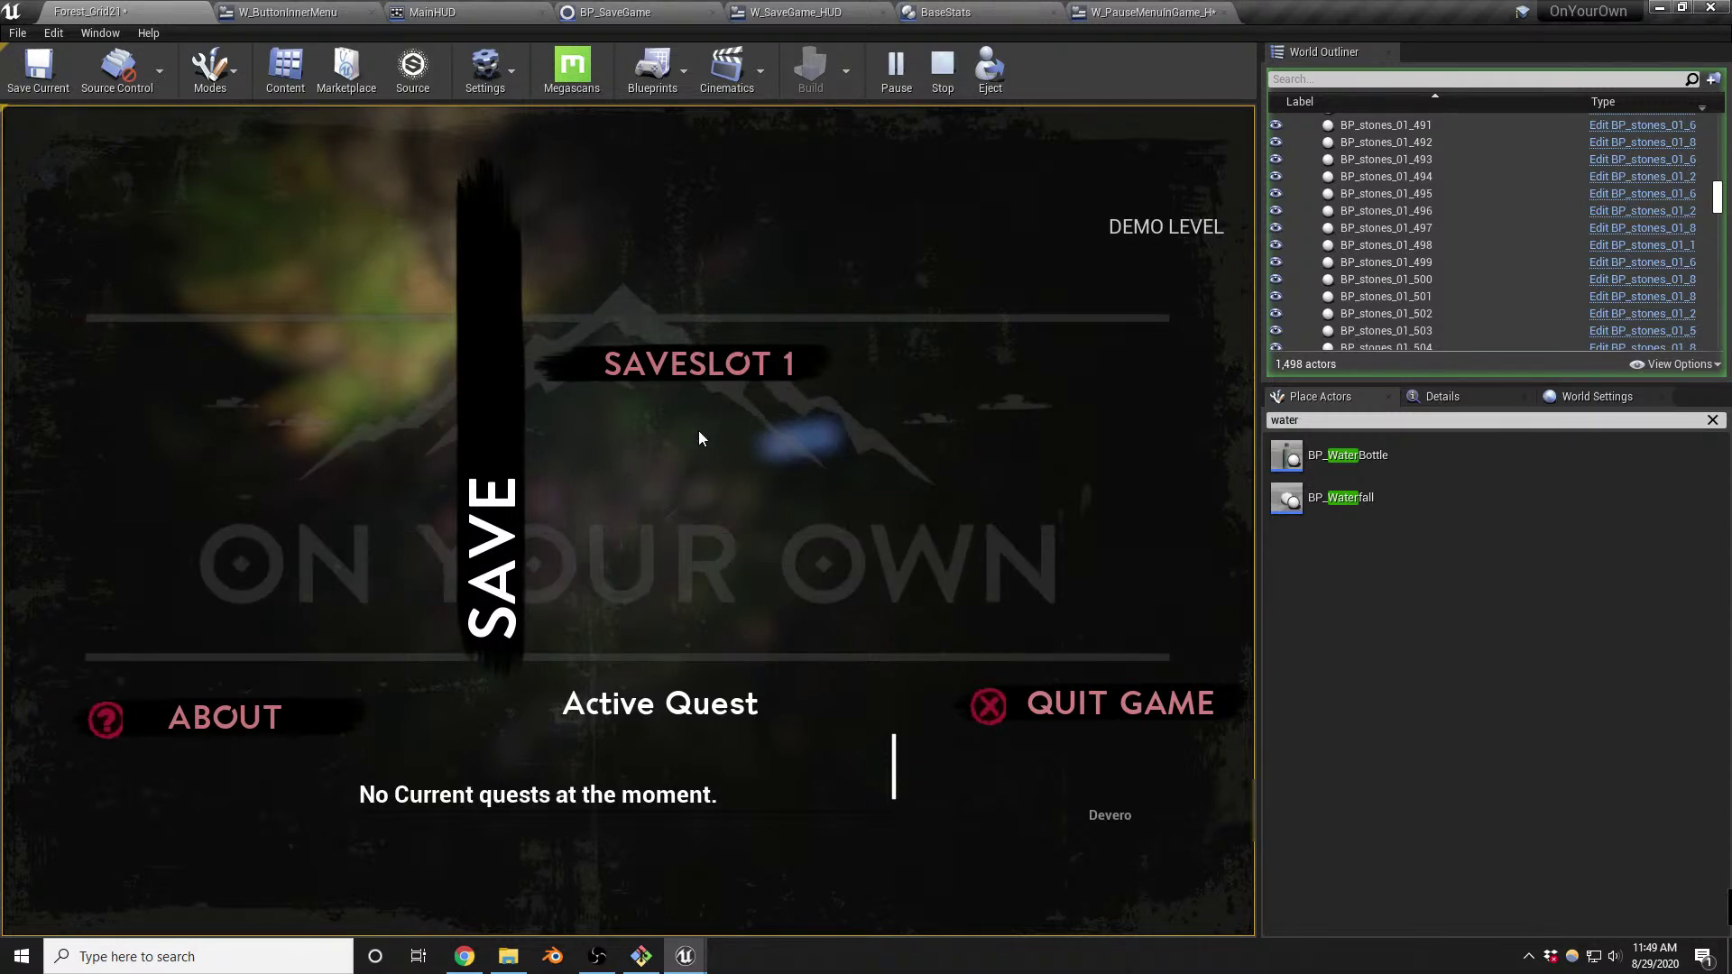
{"action": "key", "text": "Escape"}
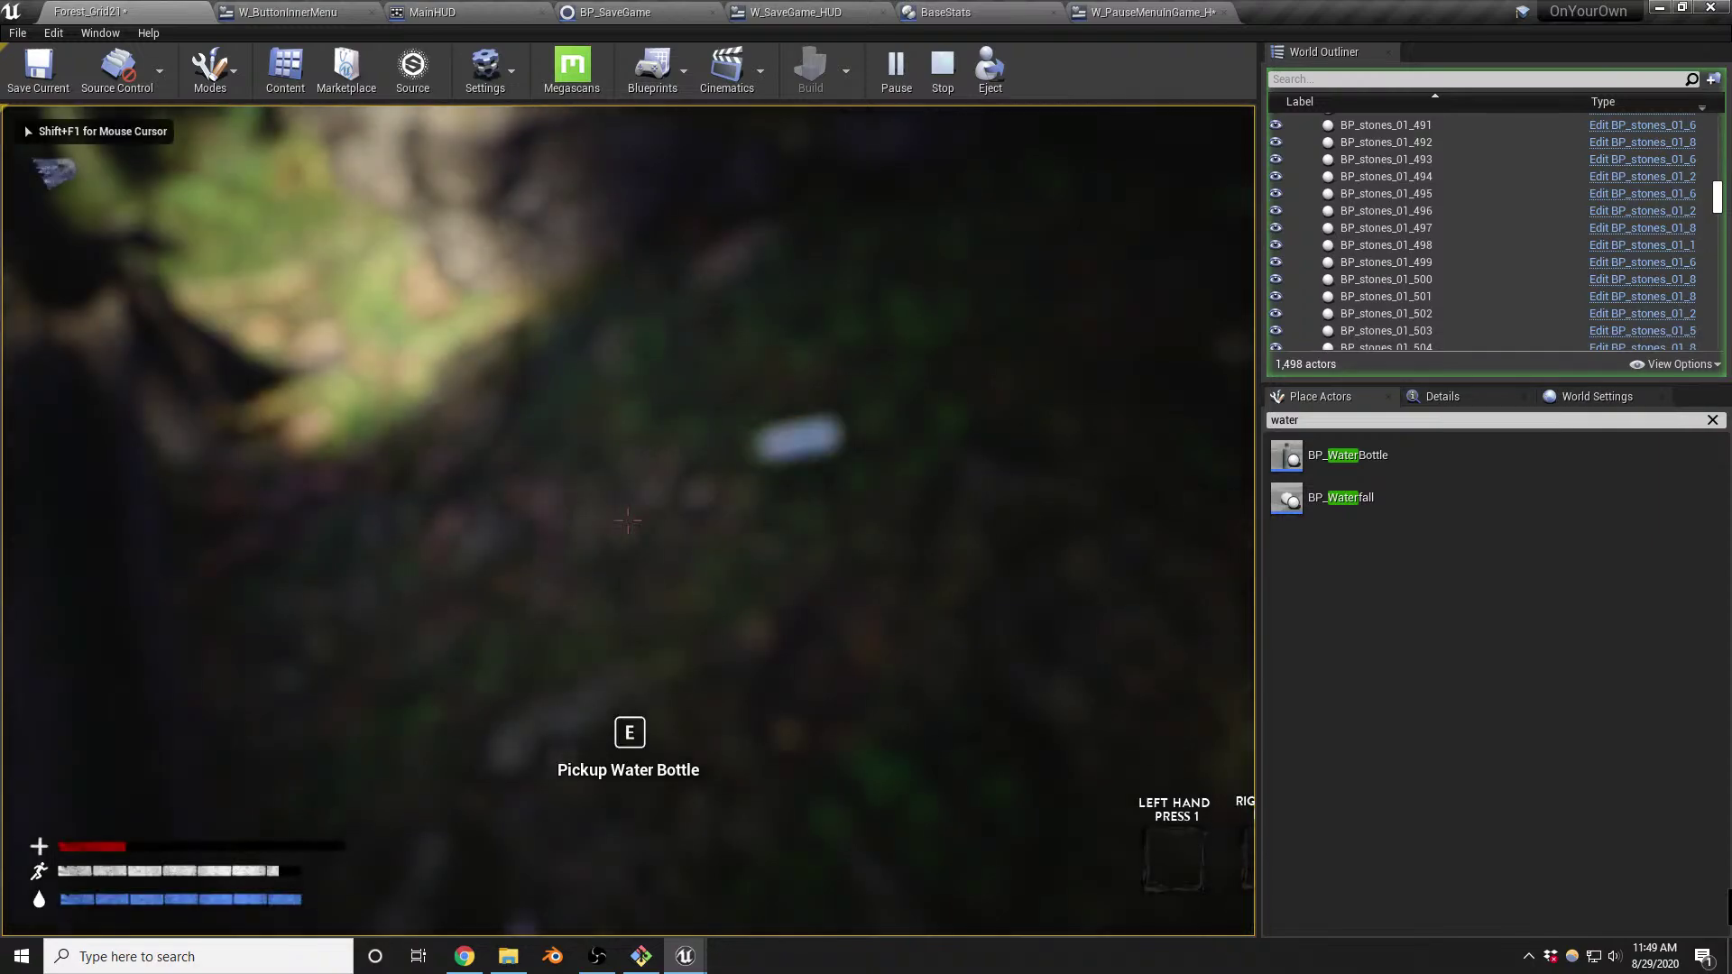
Pick up the water bottle and the compass, clear the Water Bottle from the inventory, and close the inventory
{"action": "key", "text": "e"}
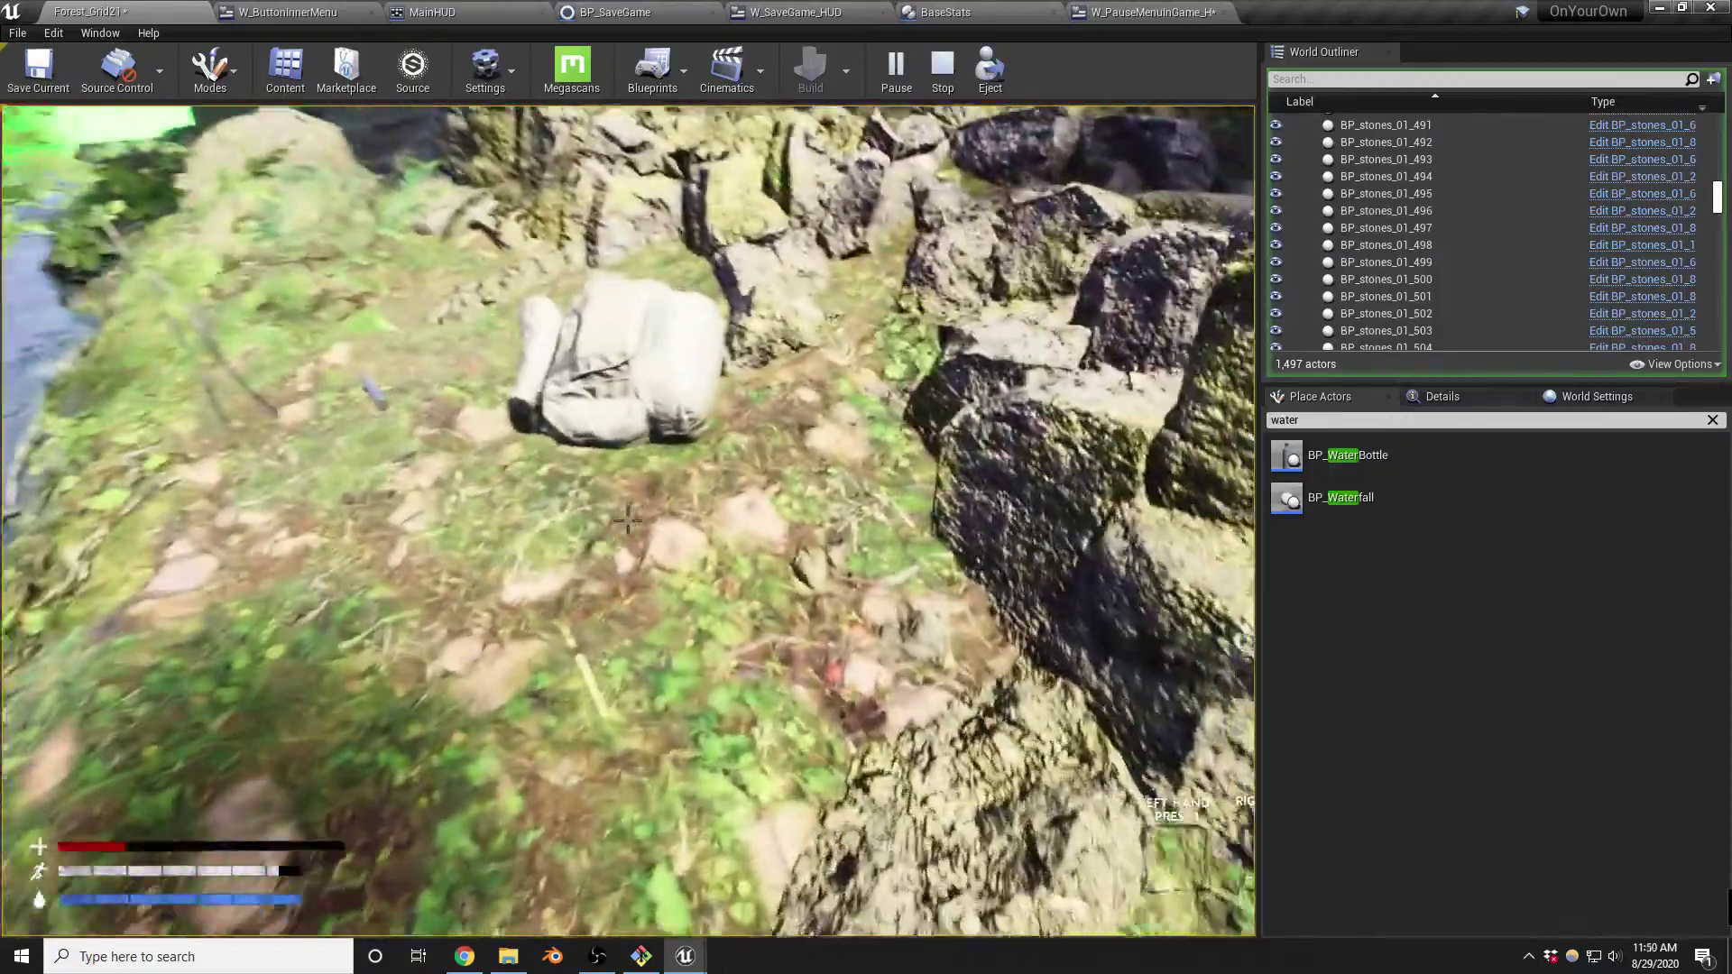
{"action": "key", "text": "e"}
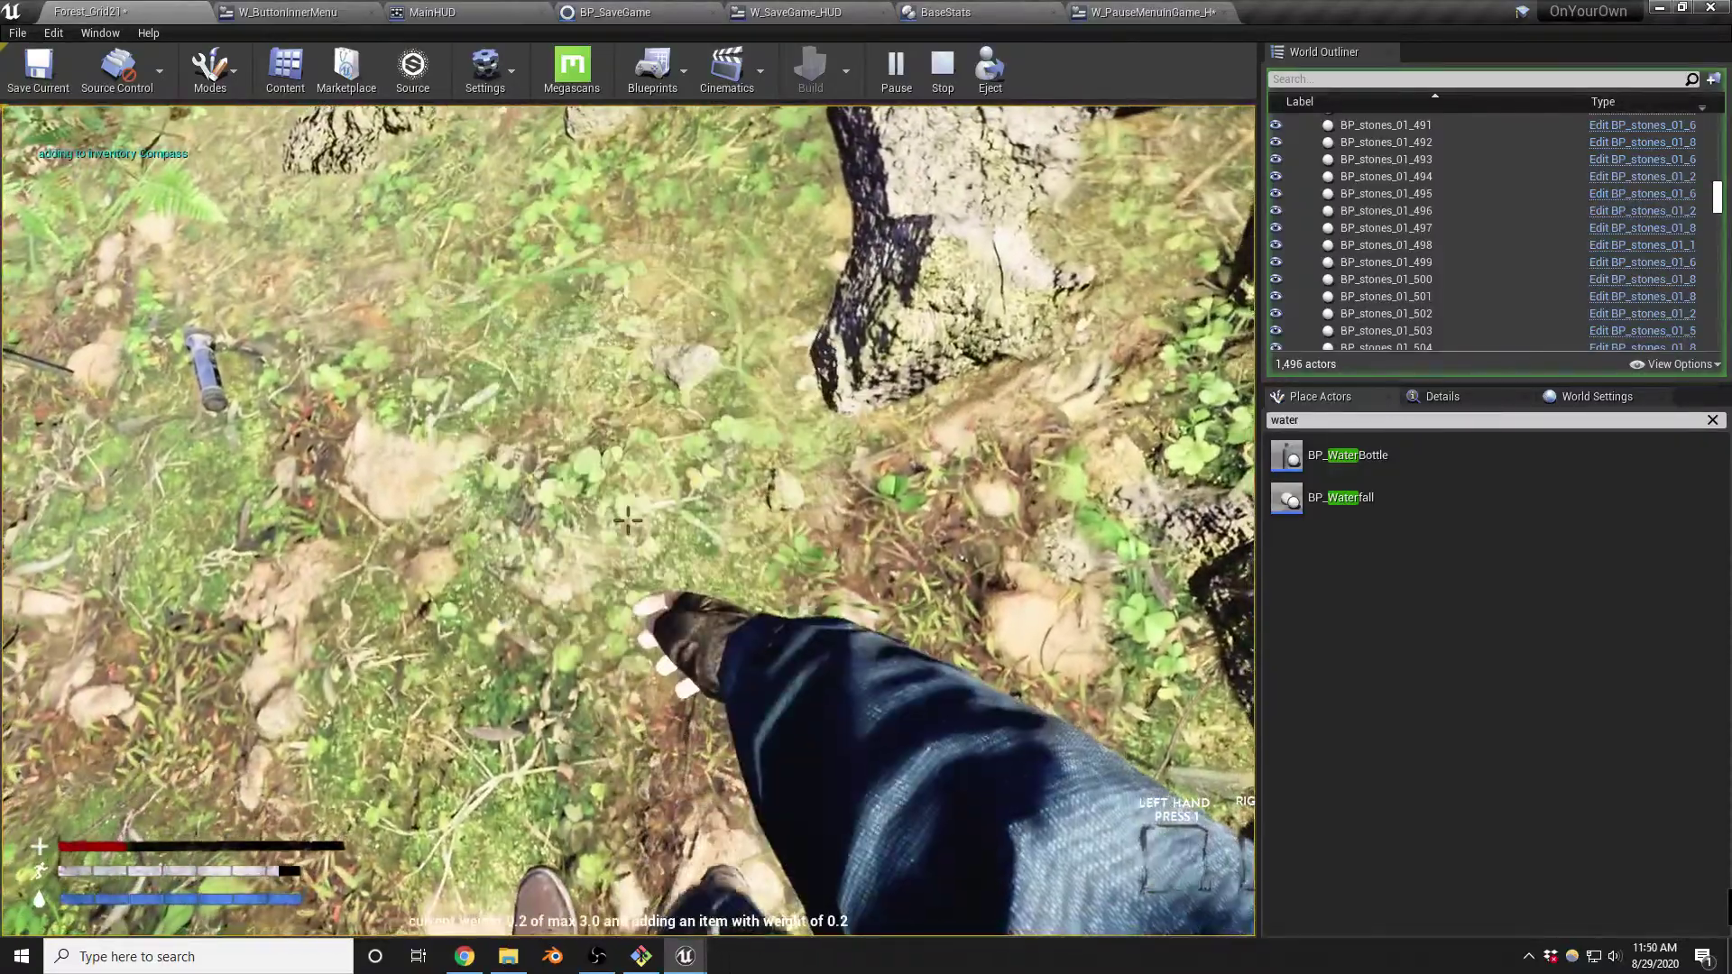
{"action": "key", "text": "Tab"}
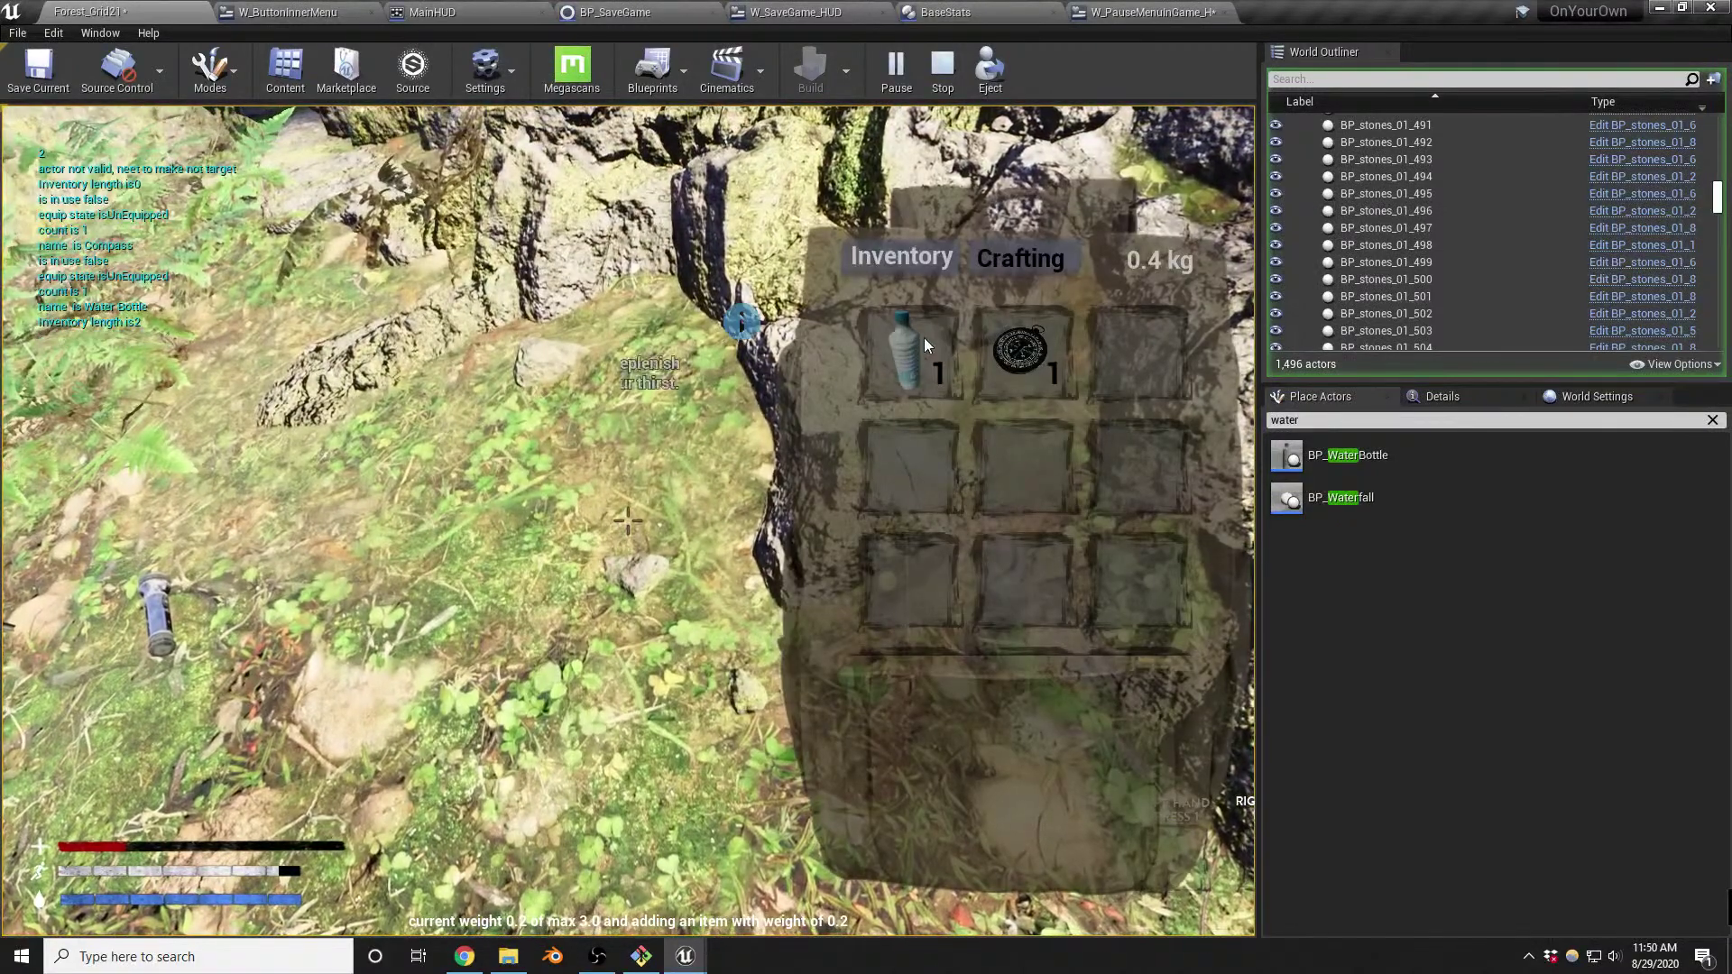
{"action": "left_click", "coordinate": [914, 337]}
{"action": "left_click", "coordinate": [961, 487]}
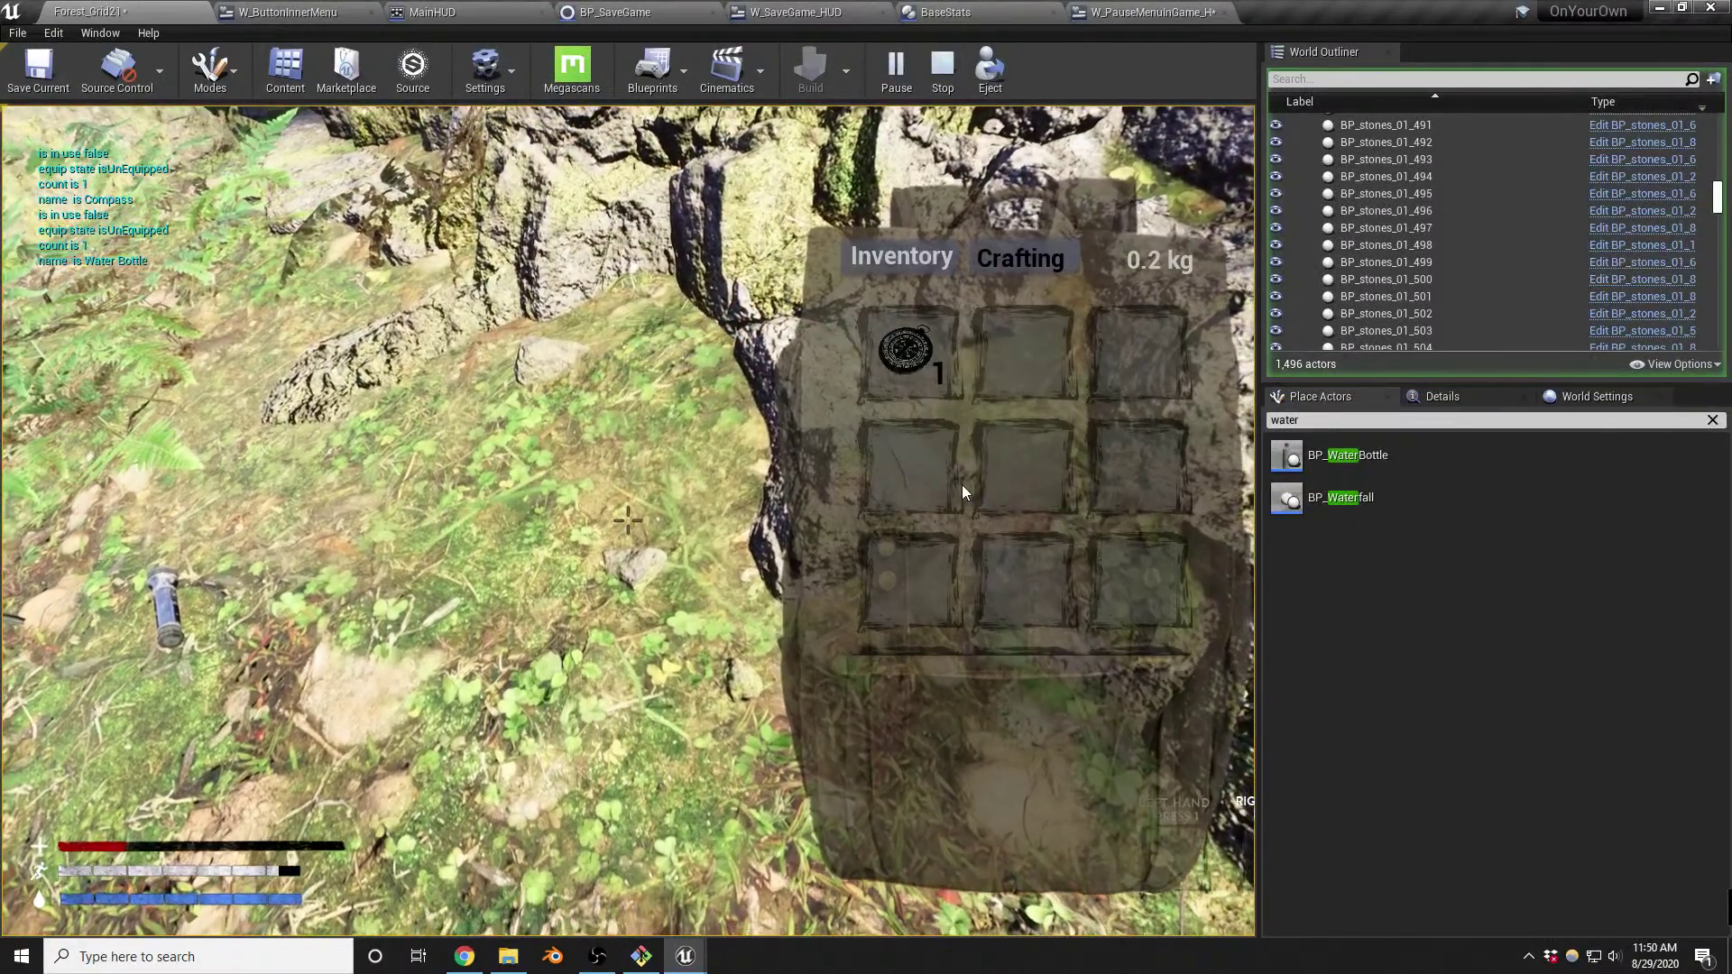
{"action": "key", "text": "Tab"}
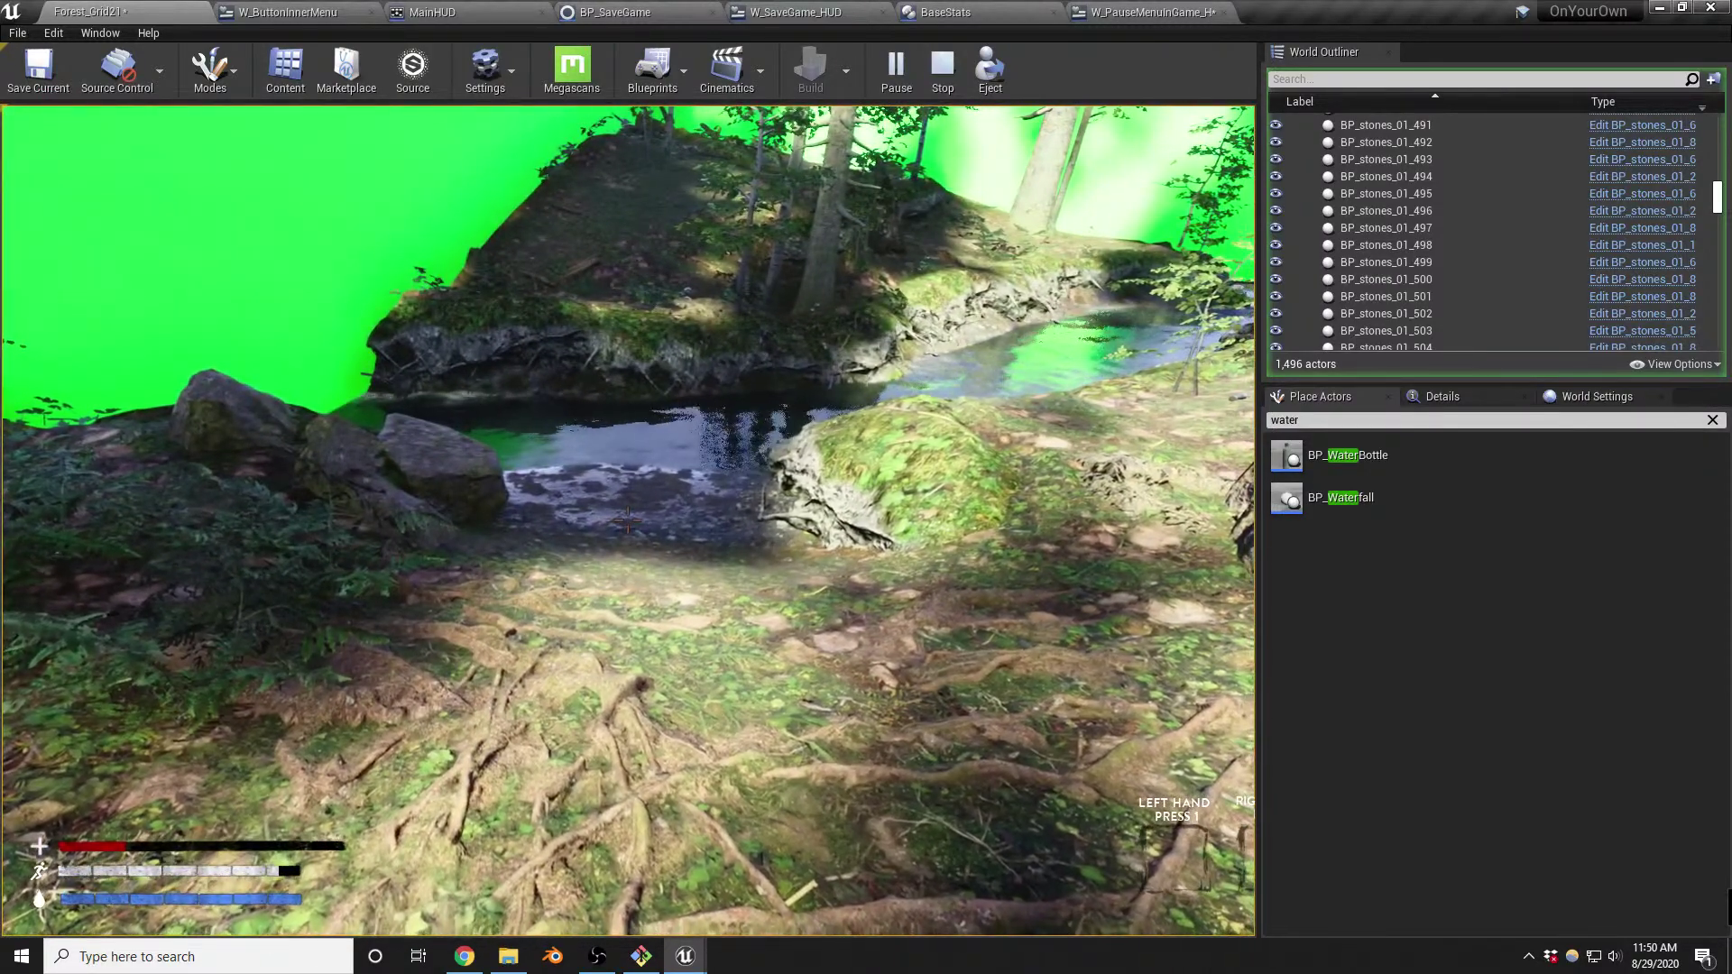
Load the saved game from the pause menu and step over the Player Stats SET breakpoint through the Print String node
{"action": "key", "text": "Escape"}
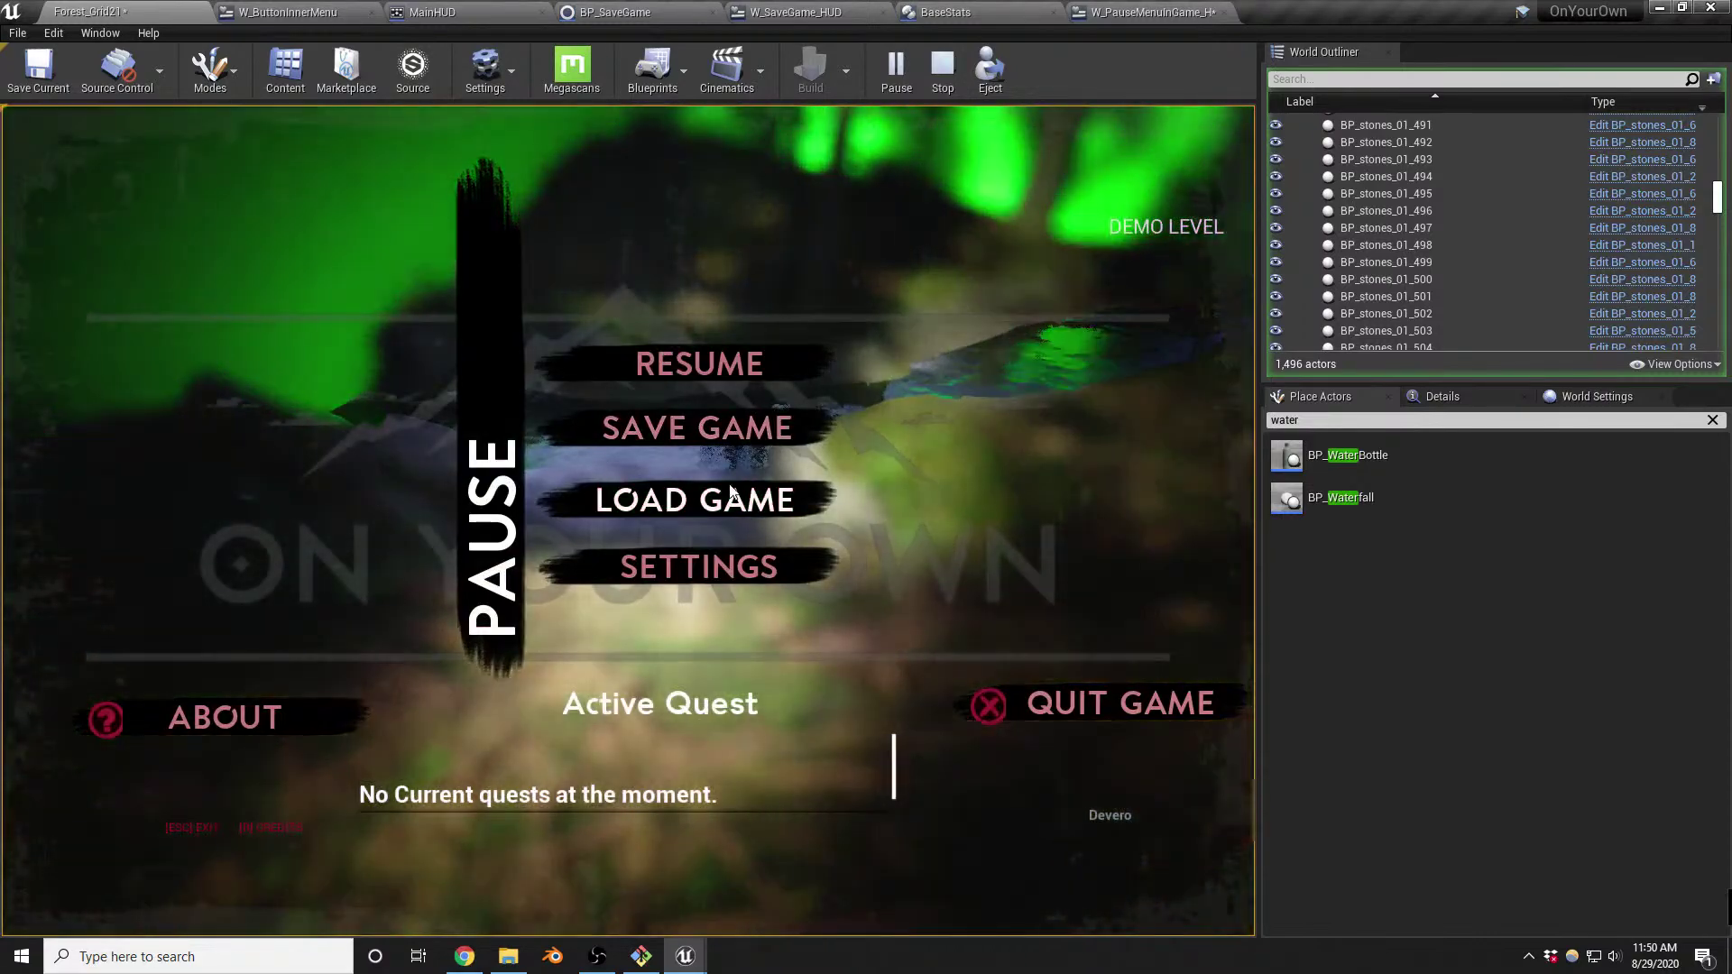
{"action": "left_click", "coordinate": [714, 504]}
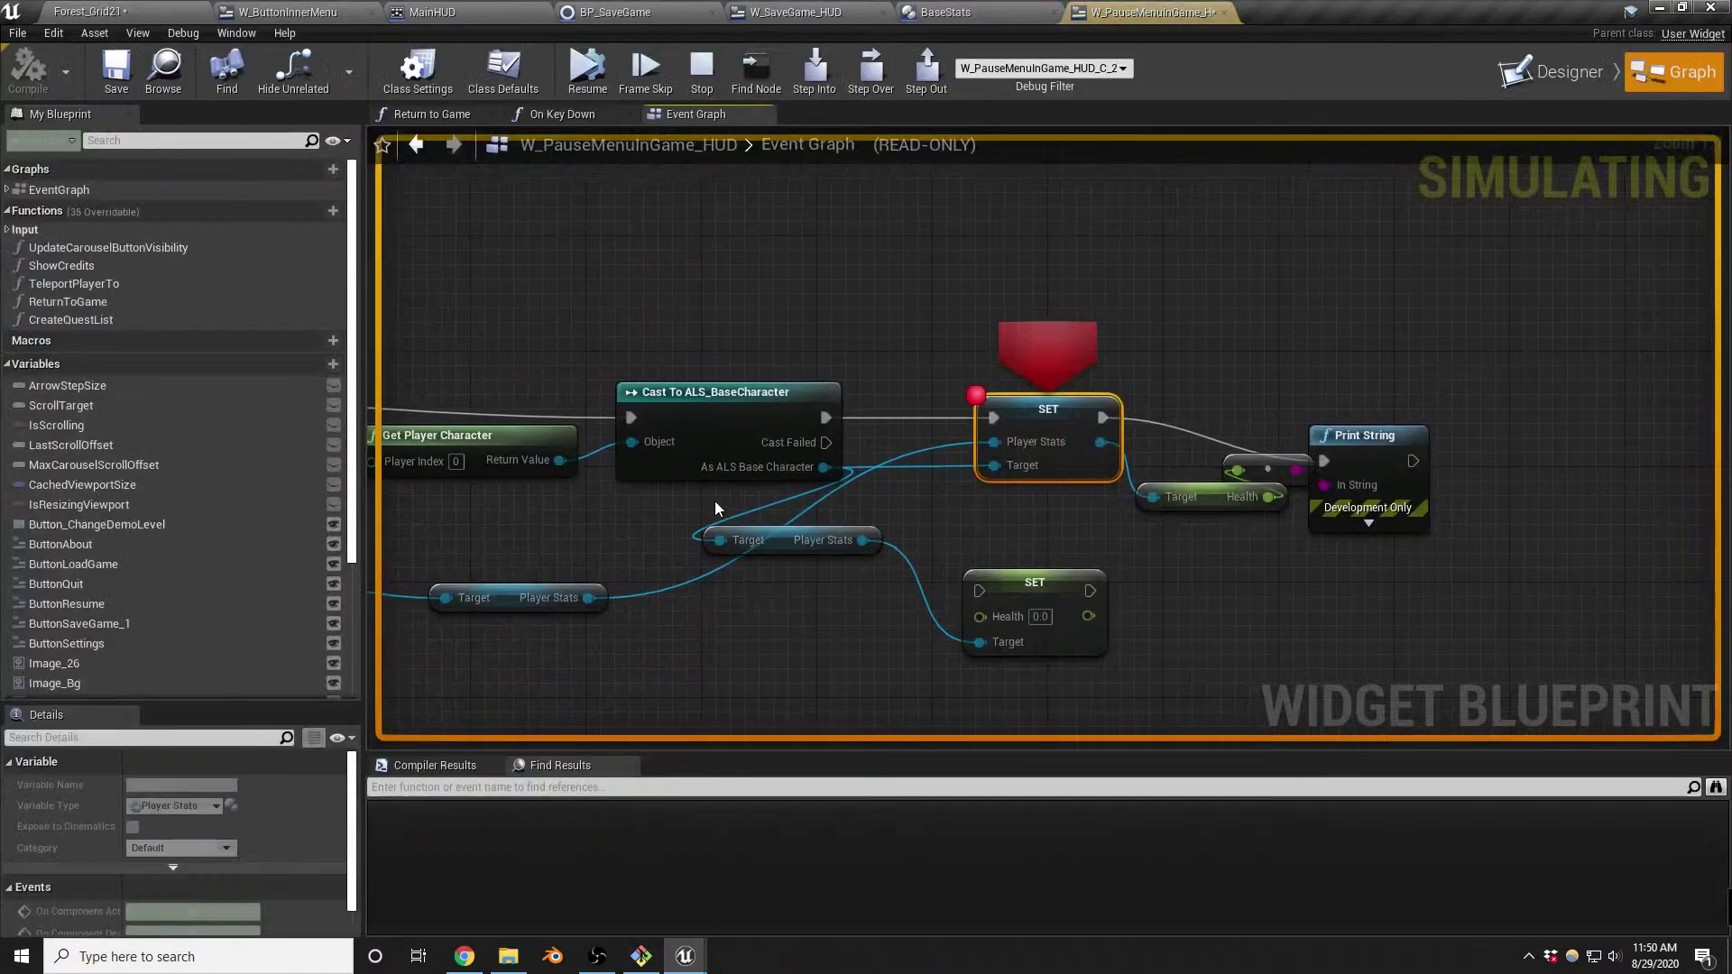
{"action": "mouse_move", "coordinate": [780, 477]}
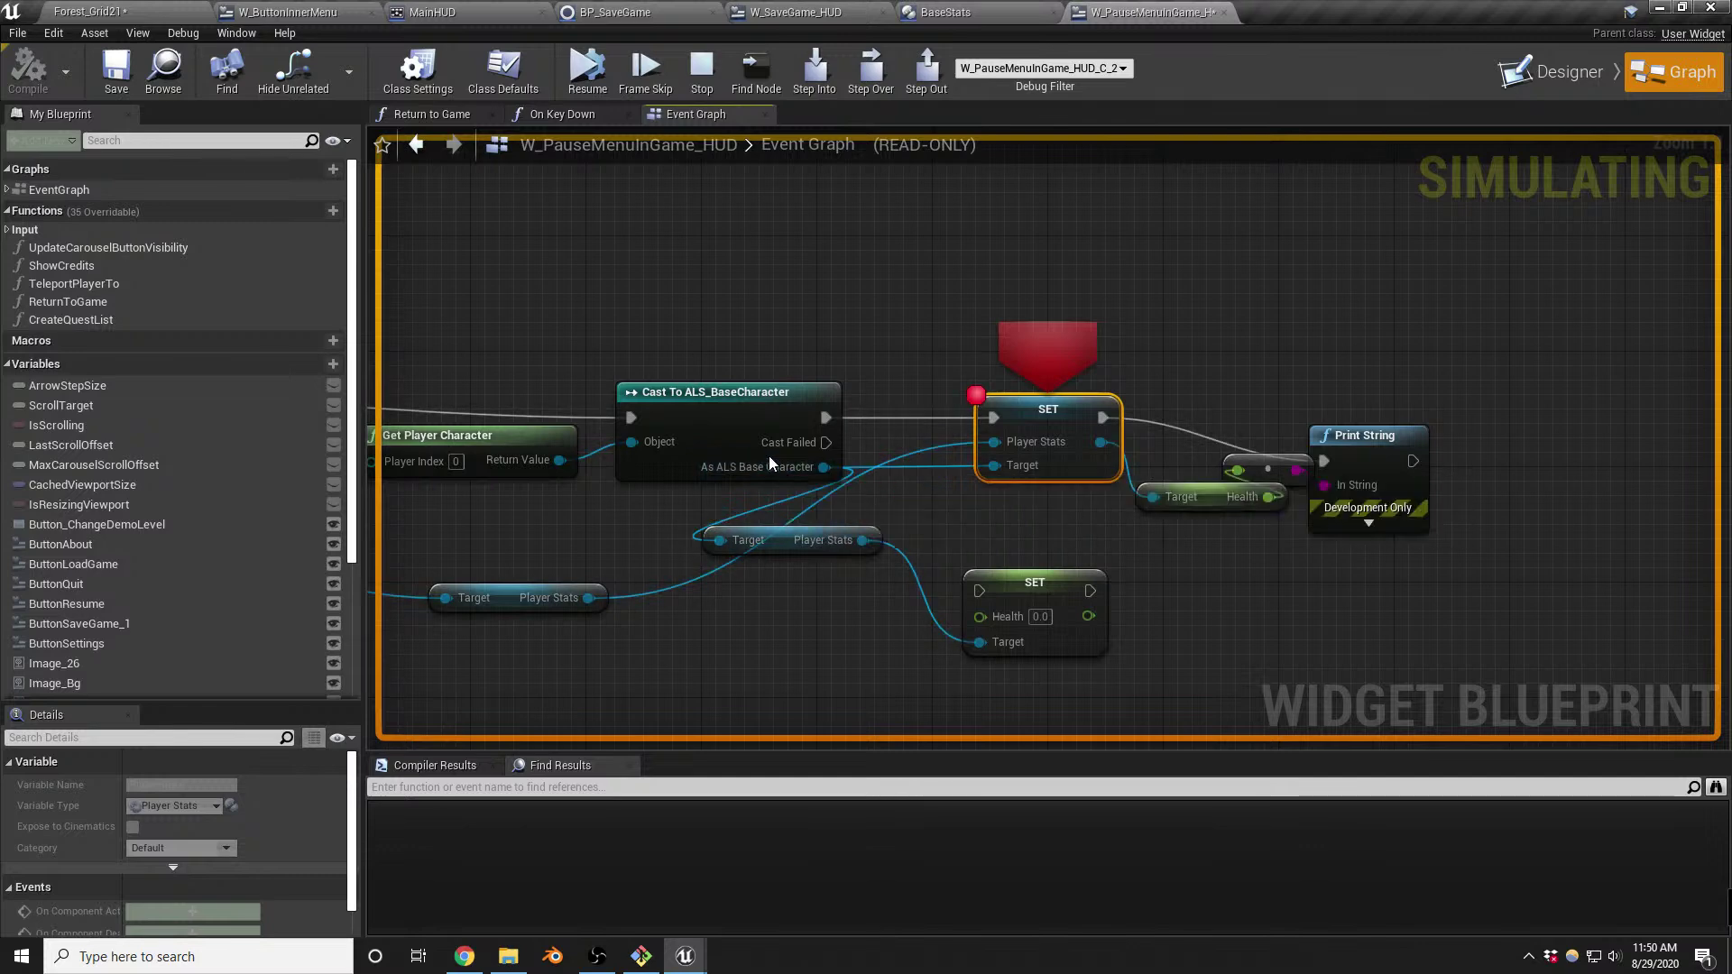
{"action": "key", "text": "F10"}
{"action": "key", "text": "F10"}
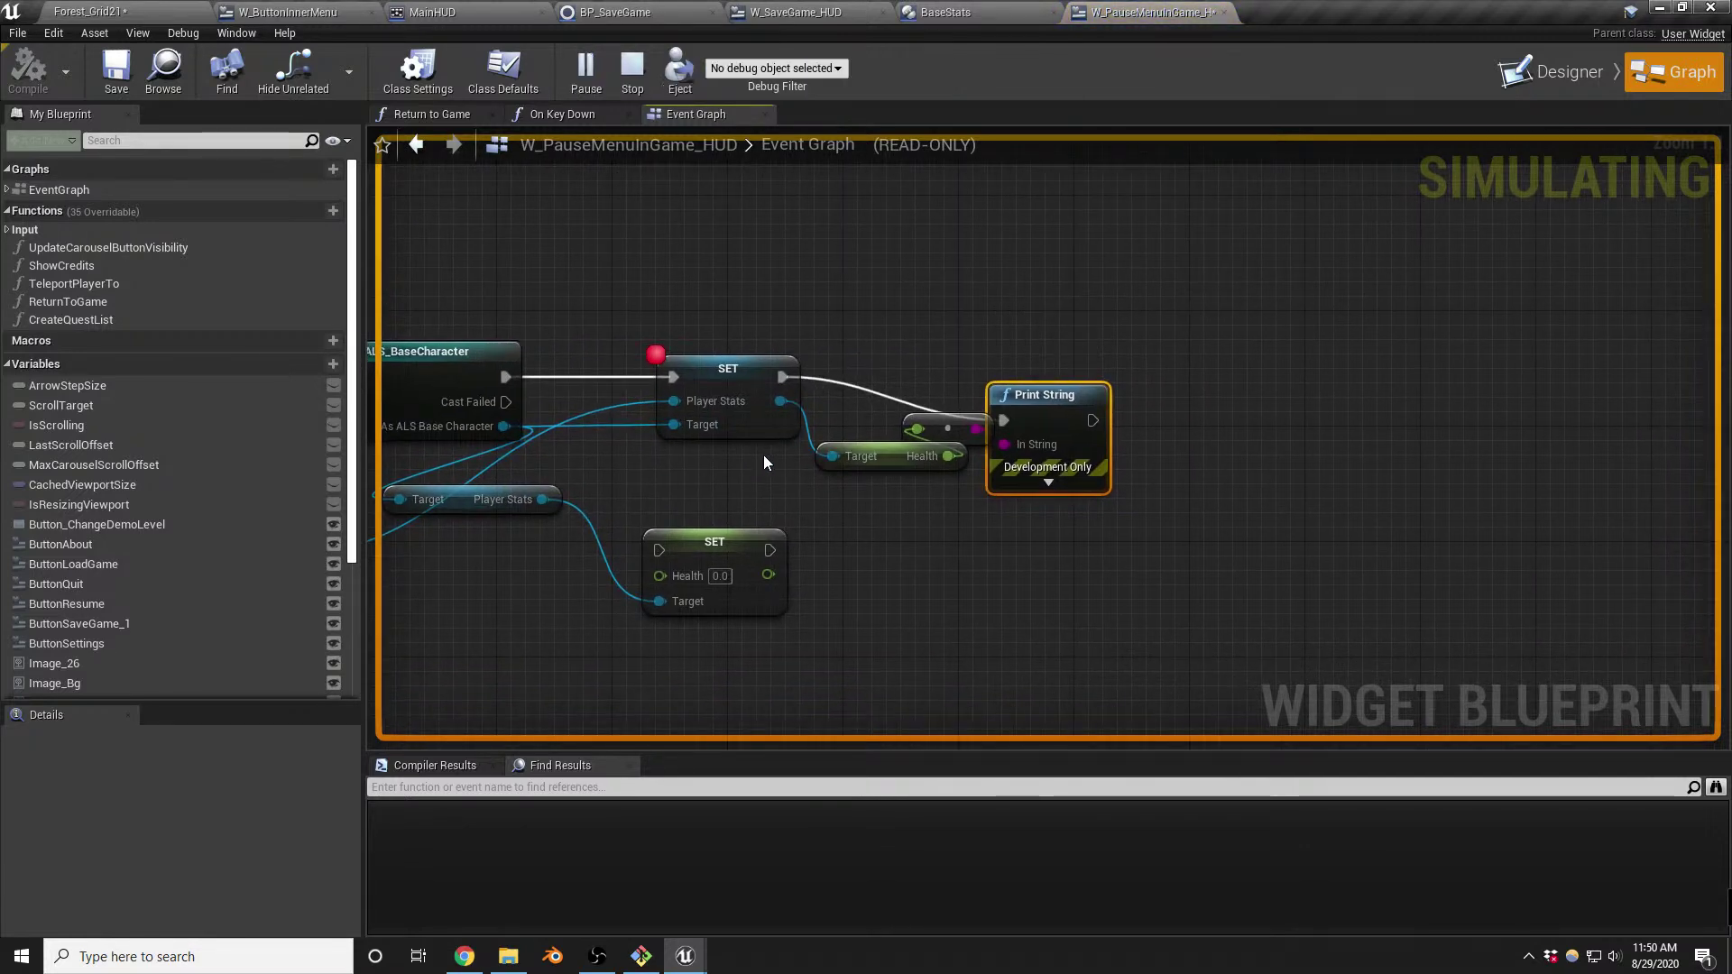
Return to the running level, resume gameplay from the pause menu and walk near the river to check the health bar
{"action": "left_click", "coordinate": [135, 13]}
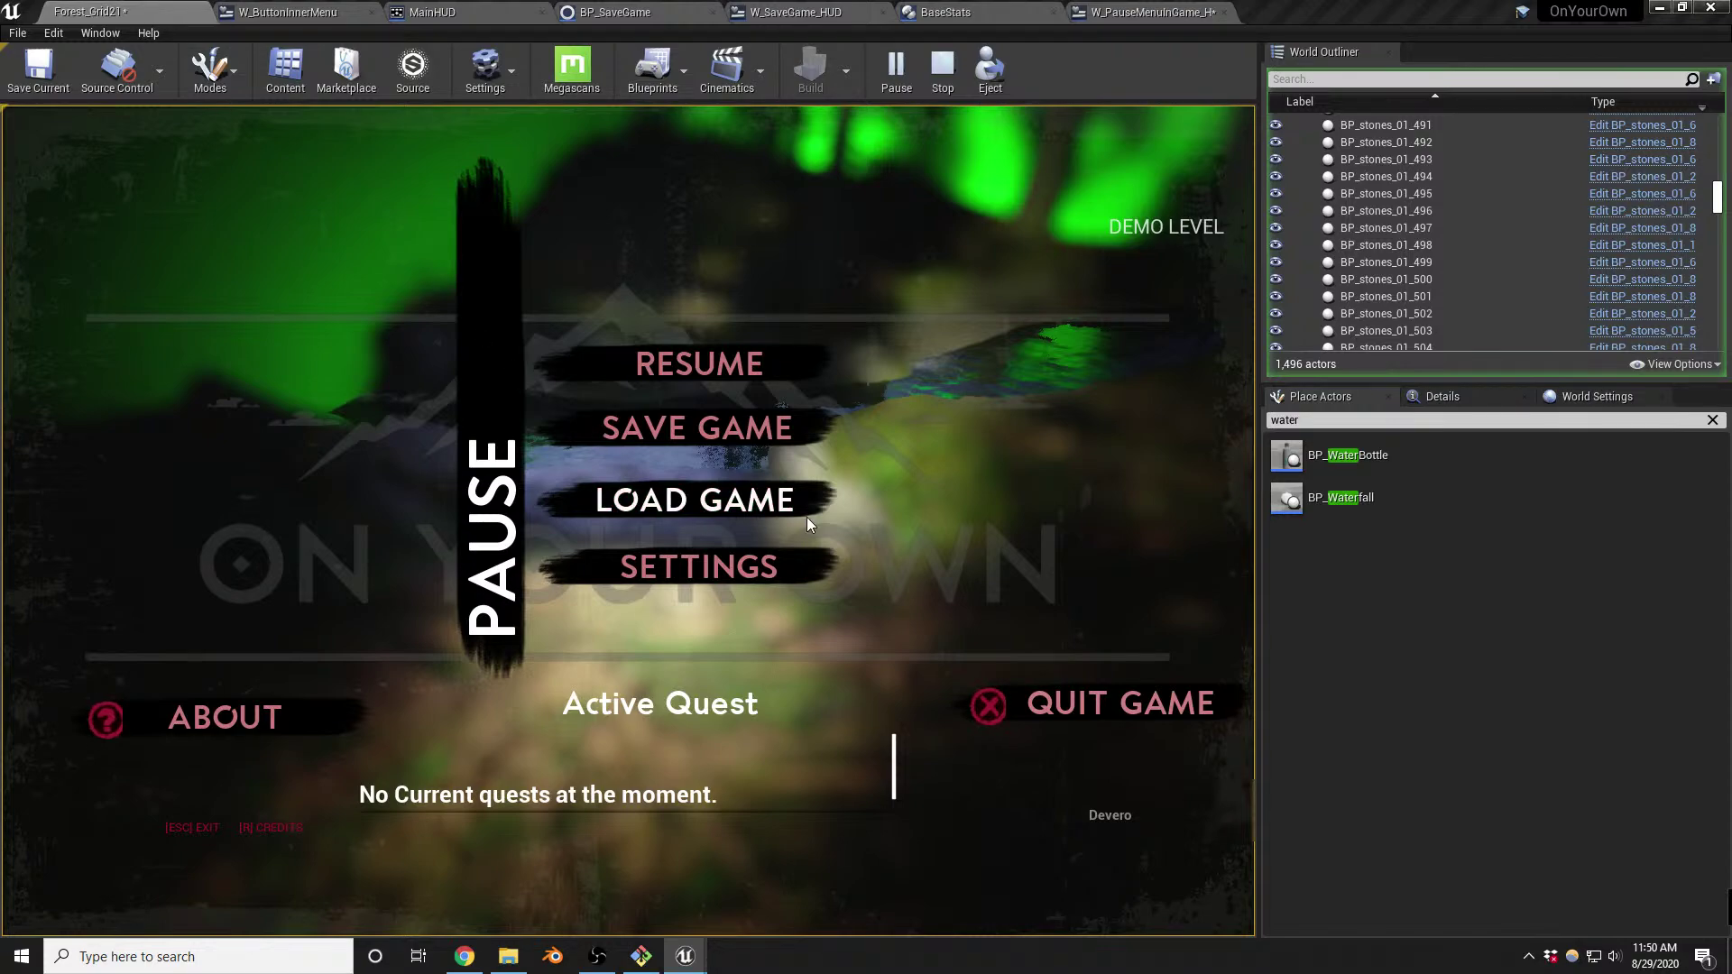
{"action": "left_click", "coordinate": [695, 363]}
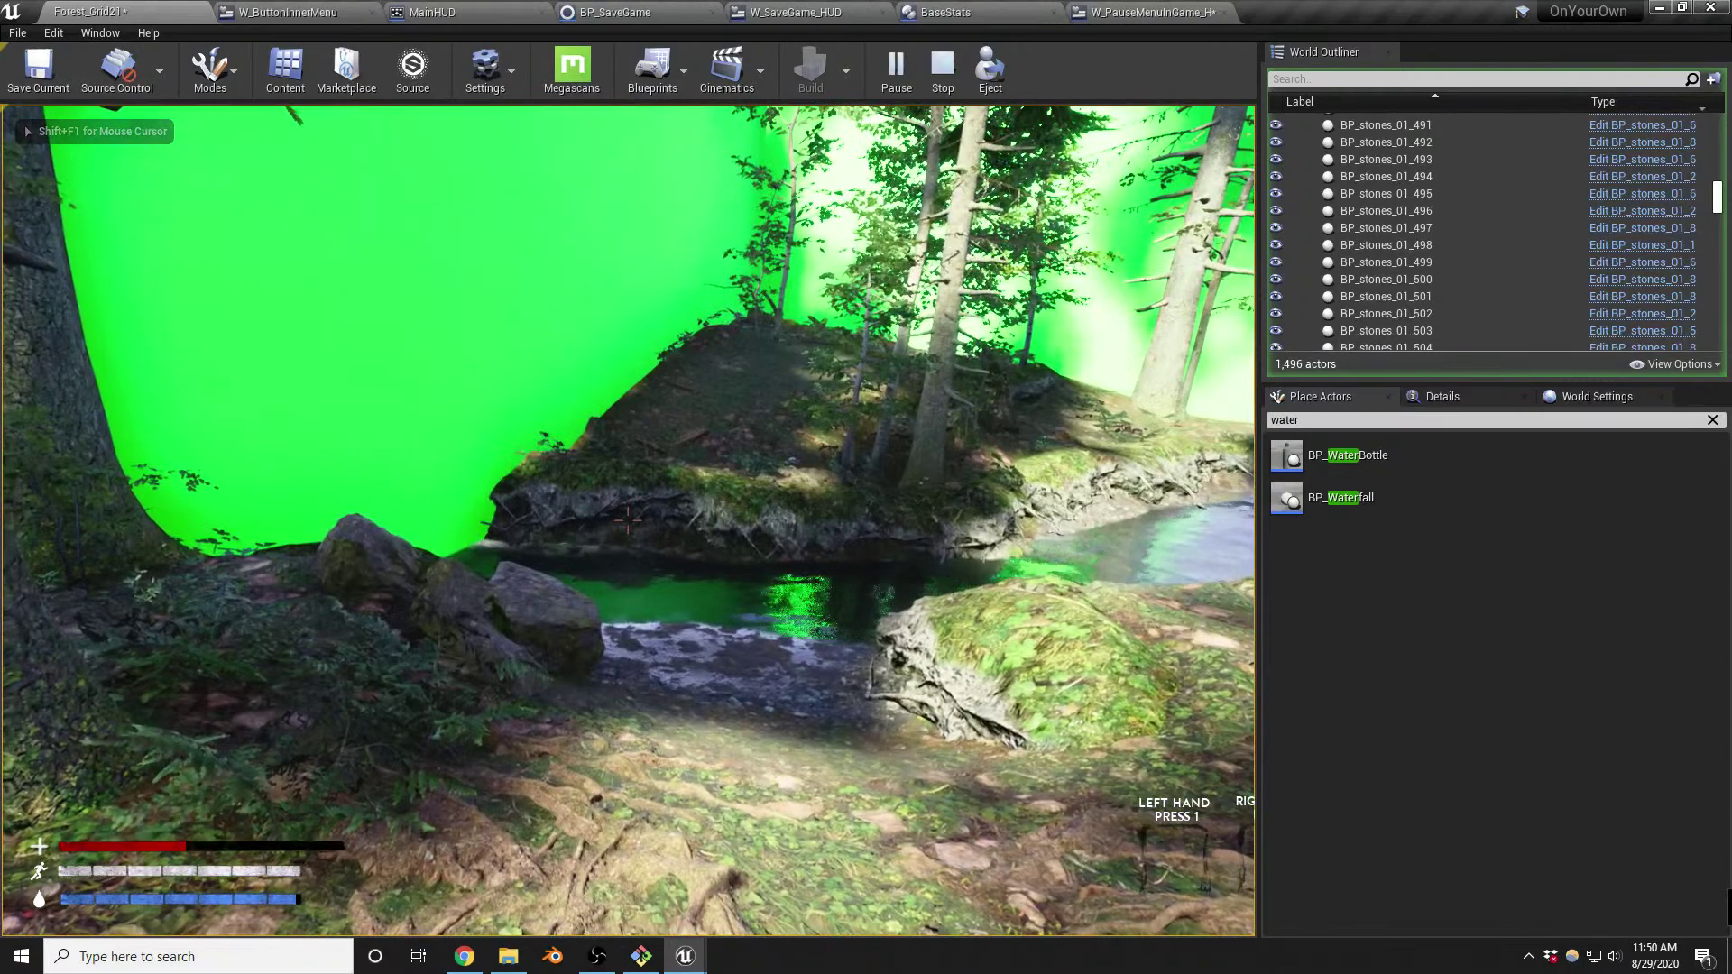
{"action": "key", "text": "w"}
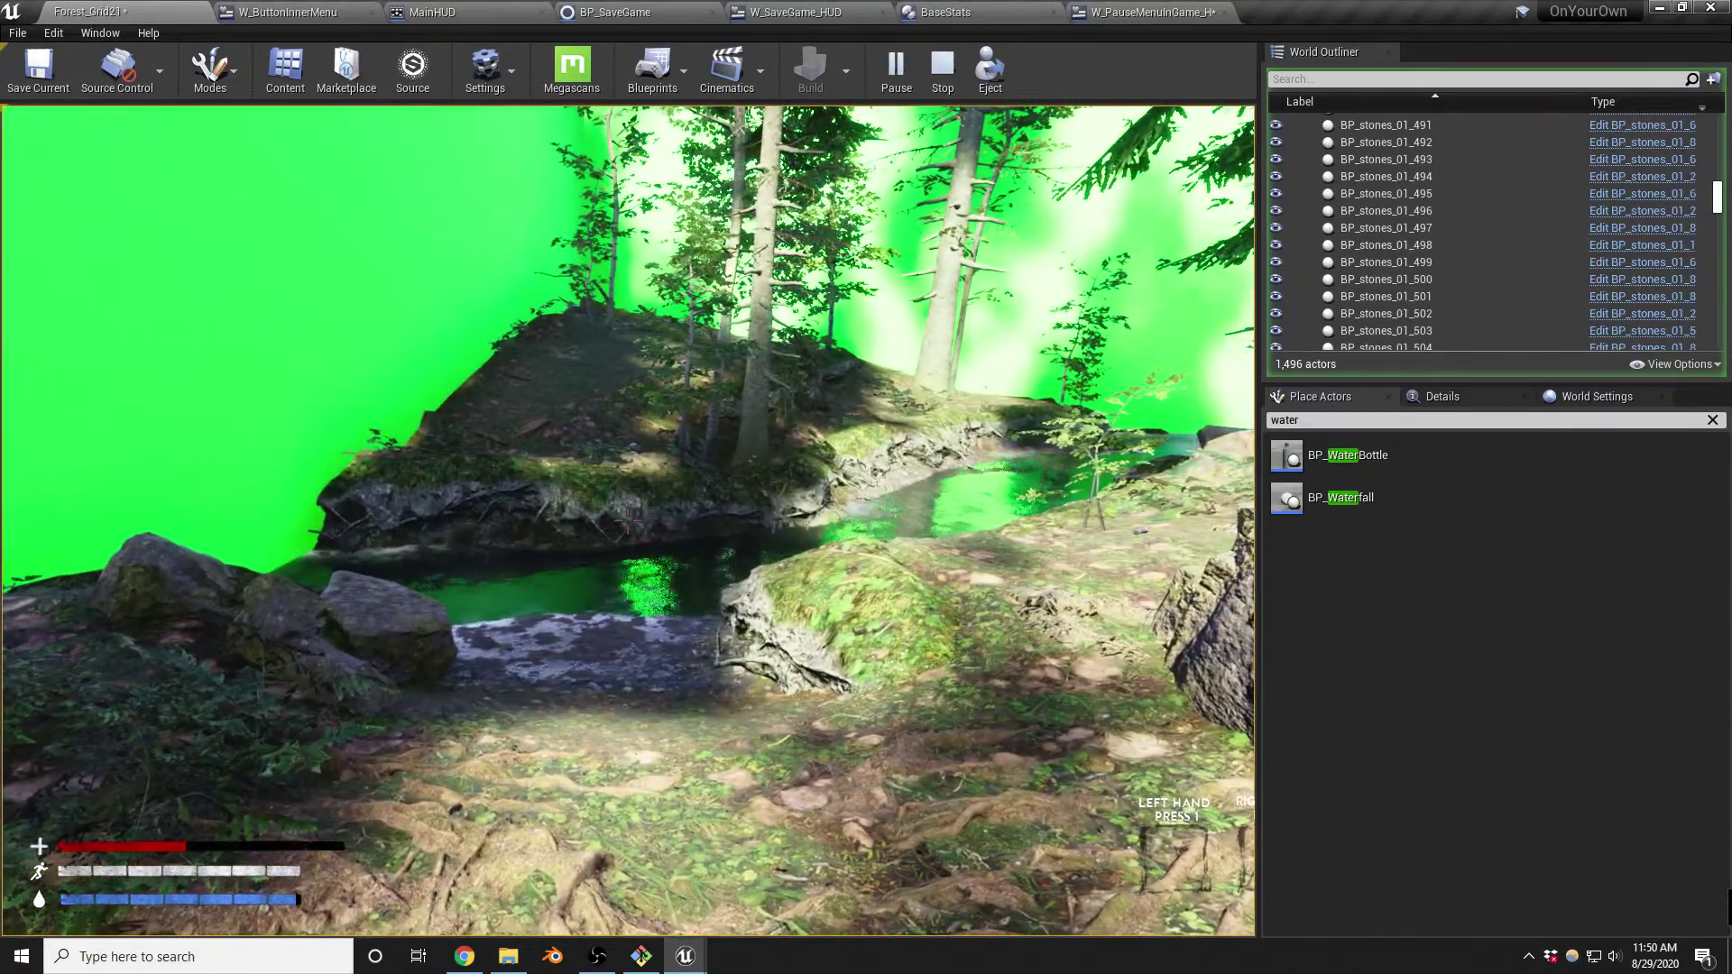
{"action": "key", "text": "w"}
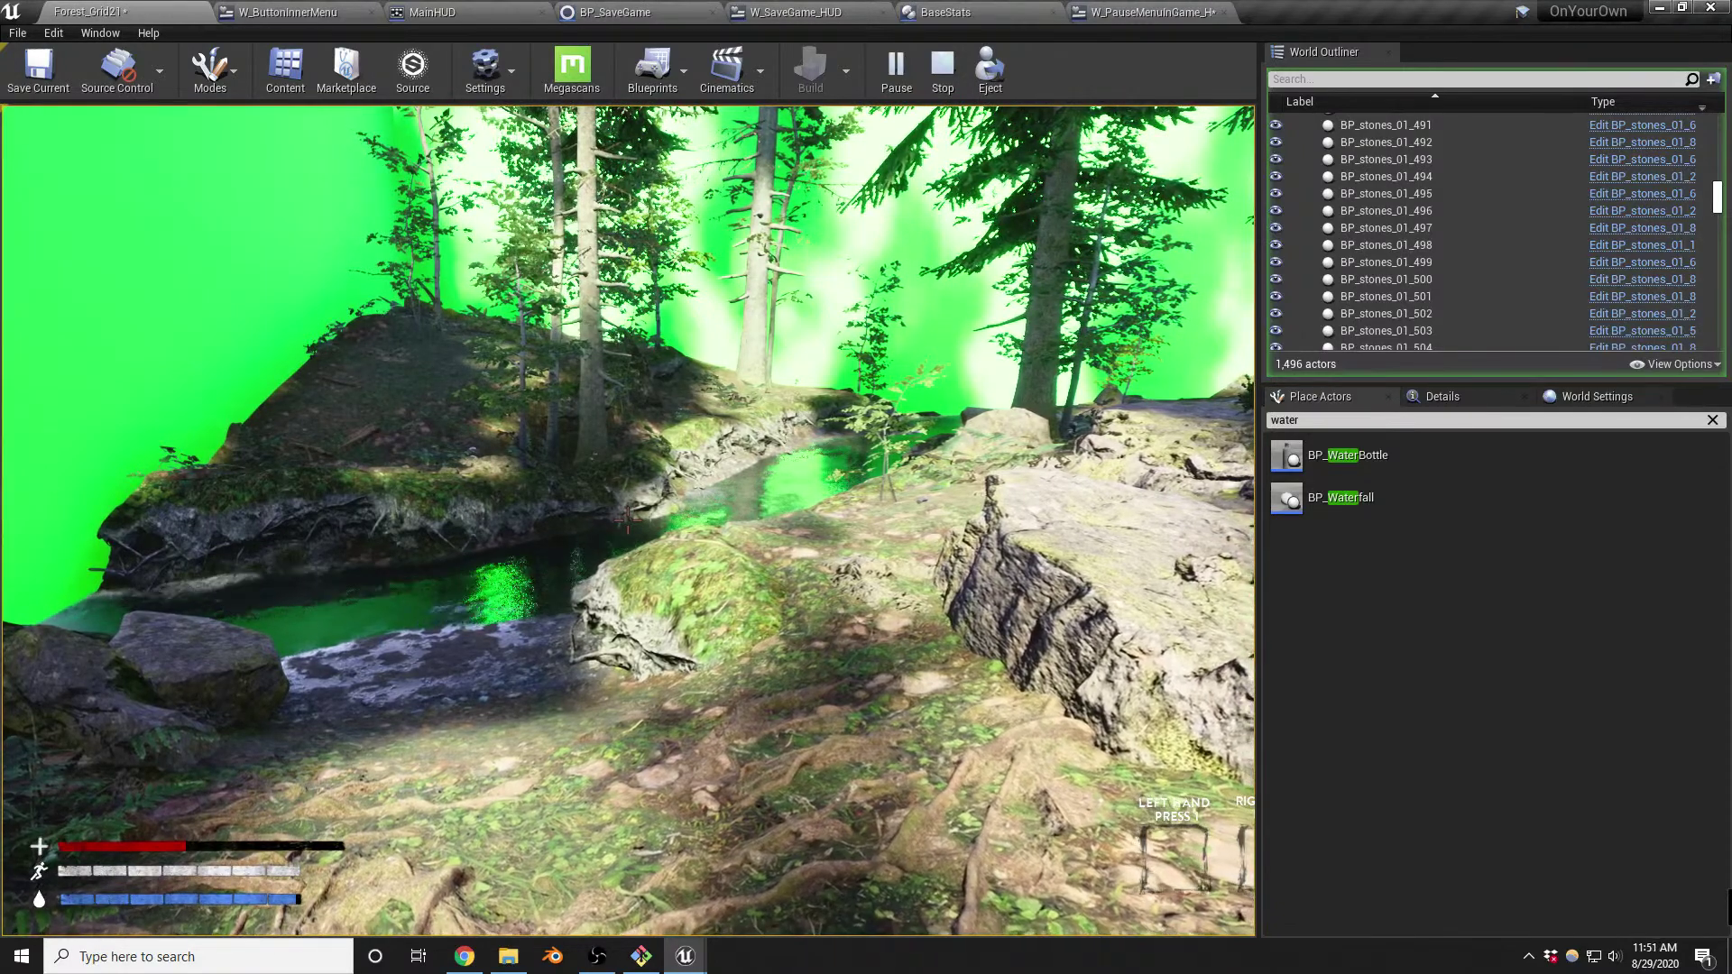
End the play session and review the save-game nodes in the W_SaveGame_HUD event graph
{"action": "key", "text": "w"}
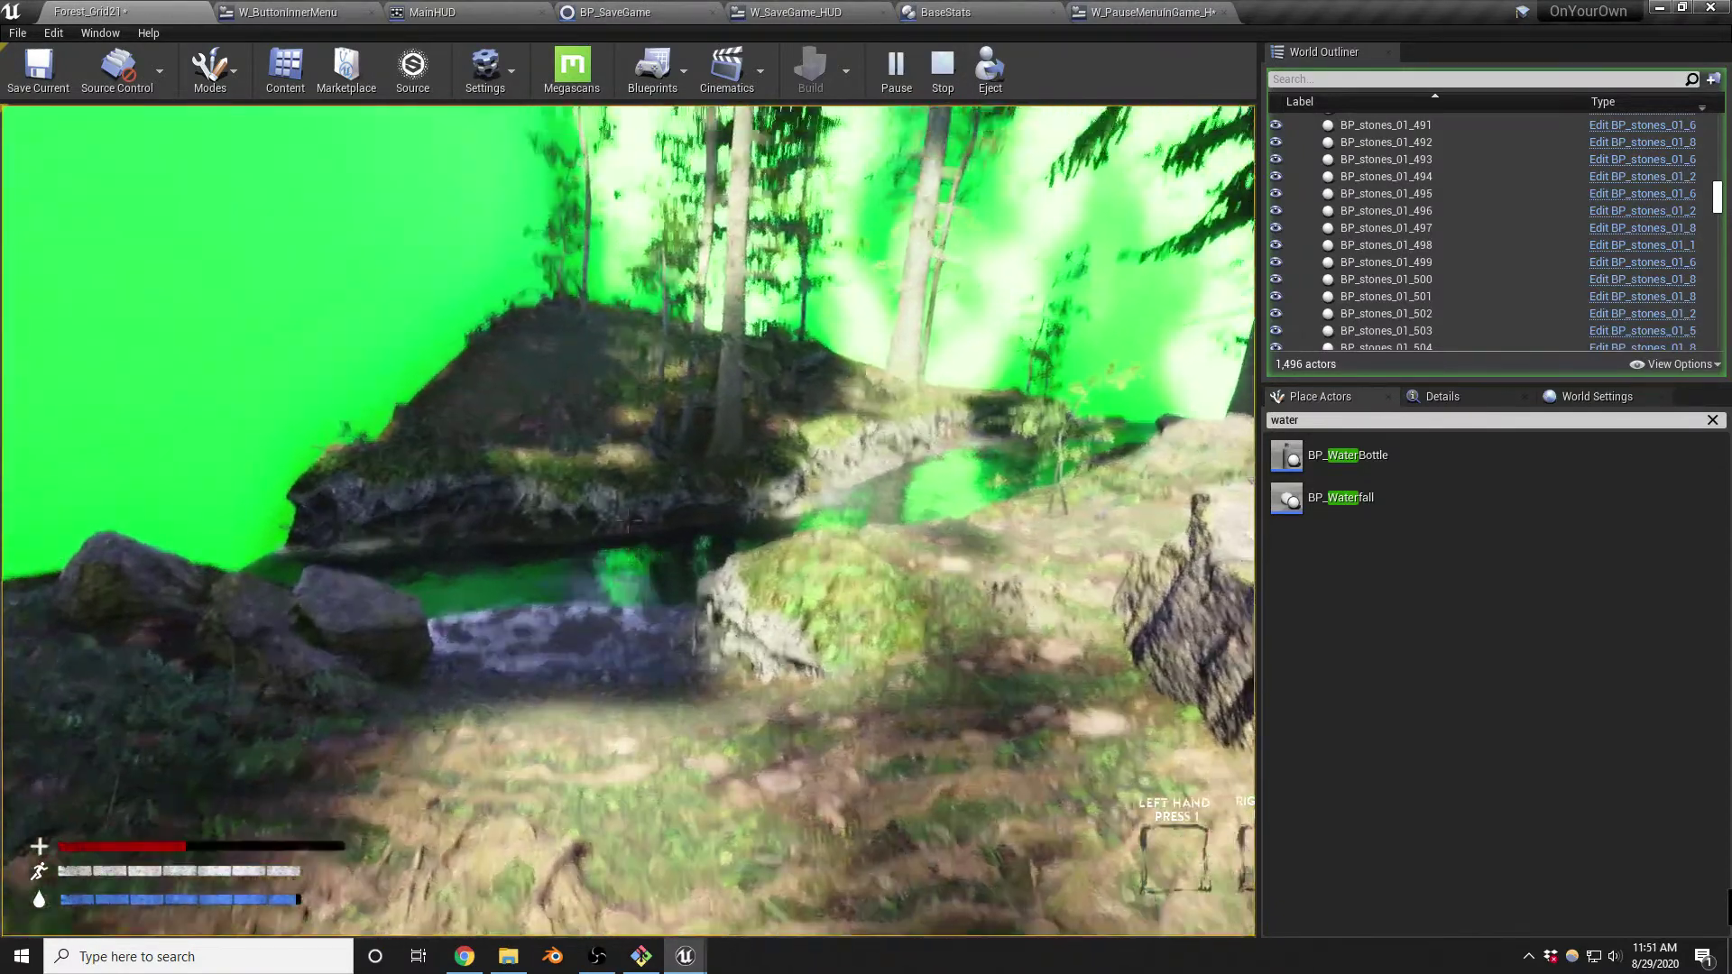
{"action": "key", "text": "Escape"}
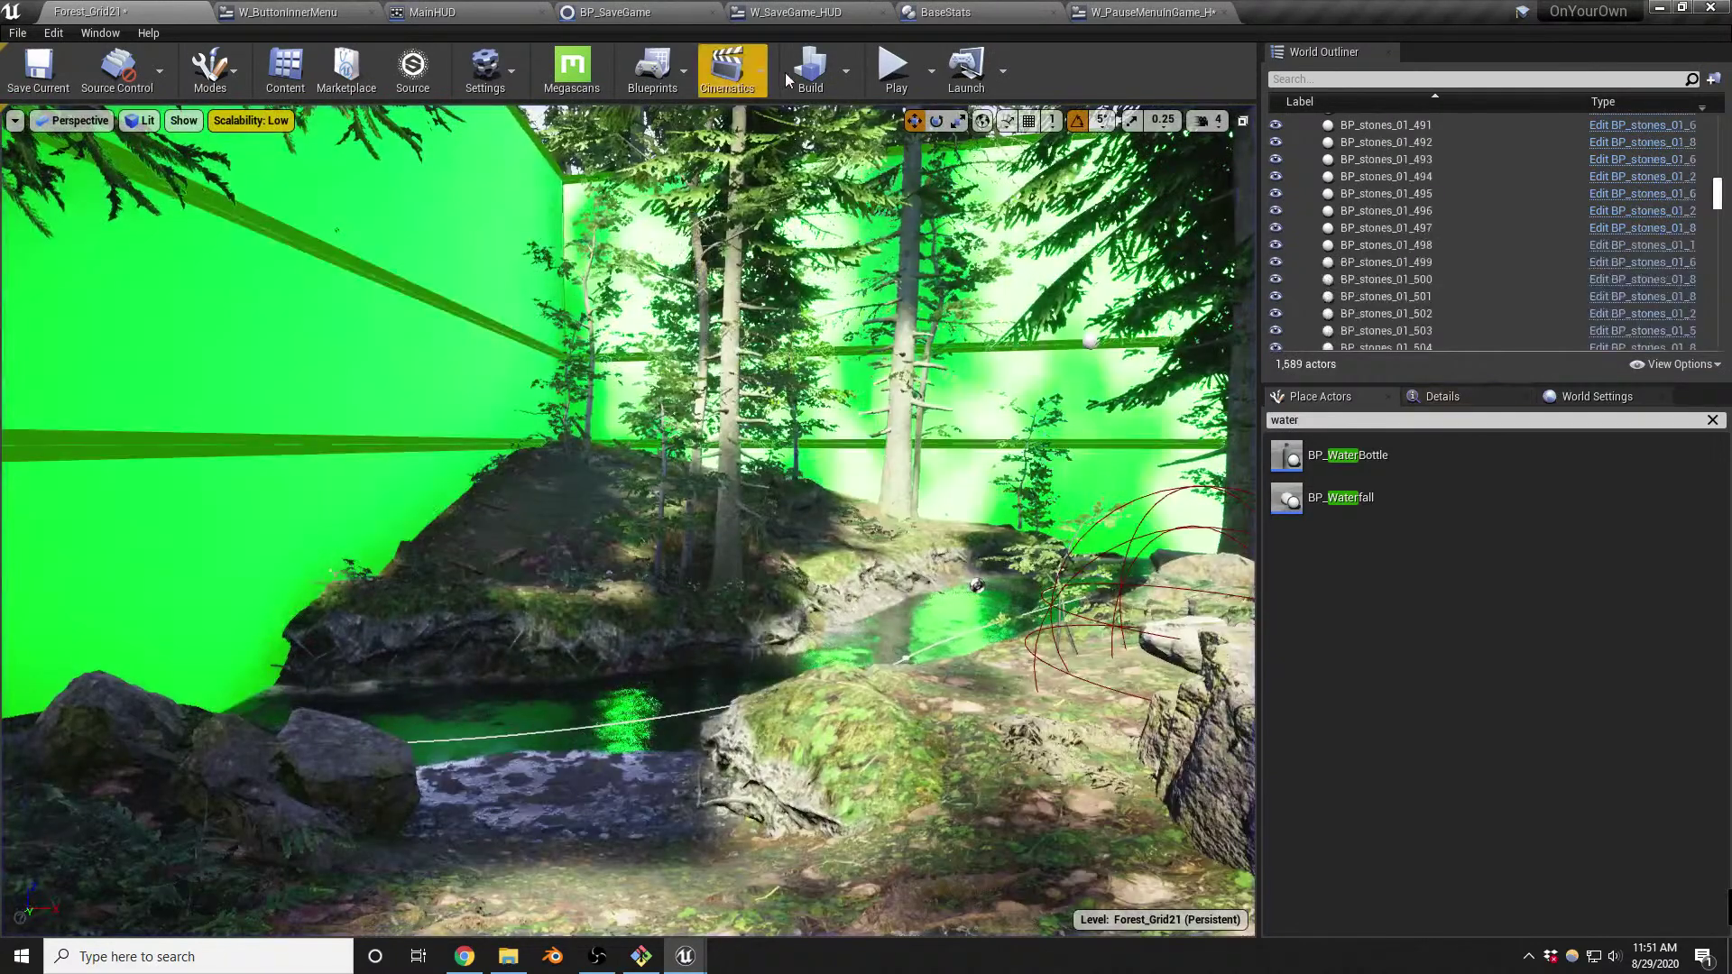
{"action": "left_click", "coordinate": [795, 11]}
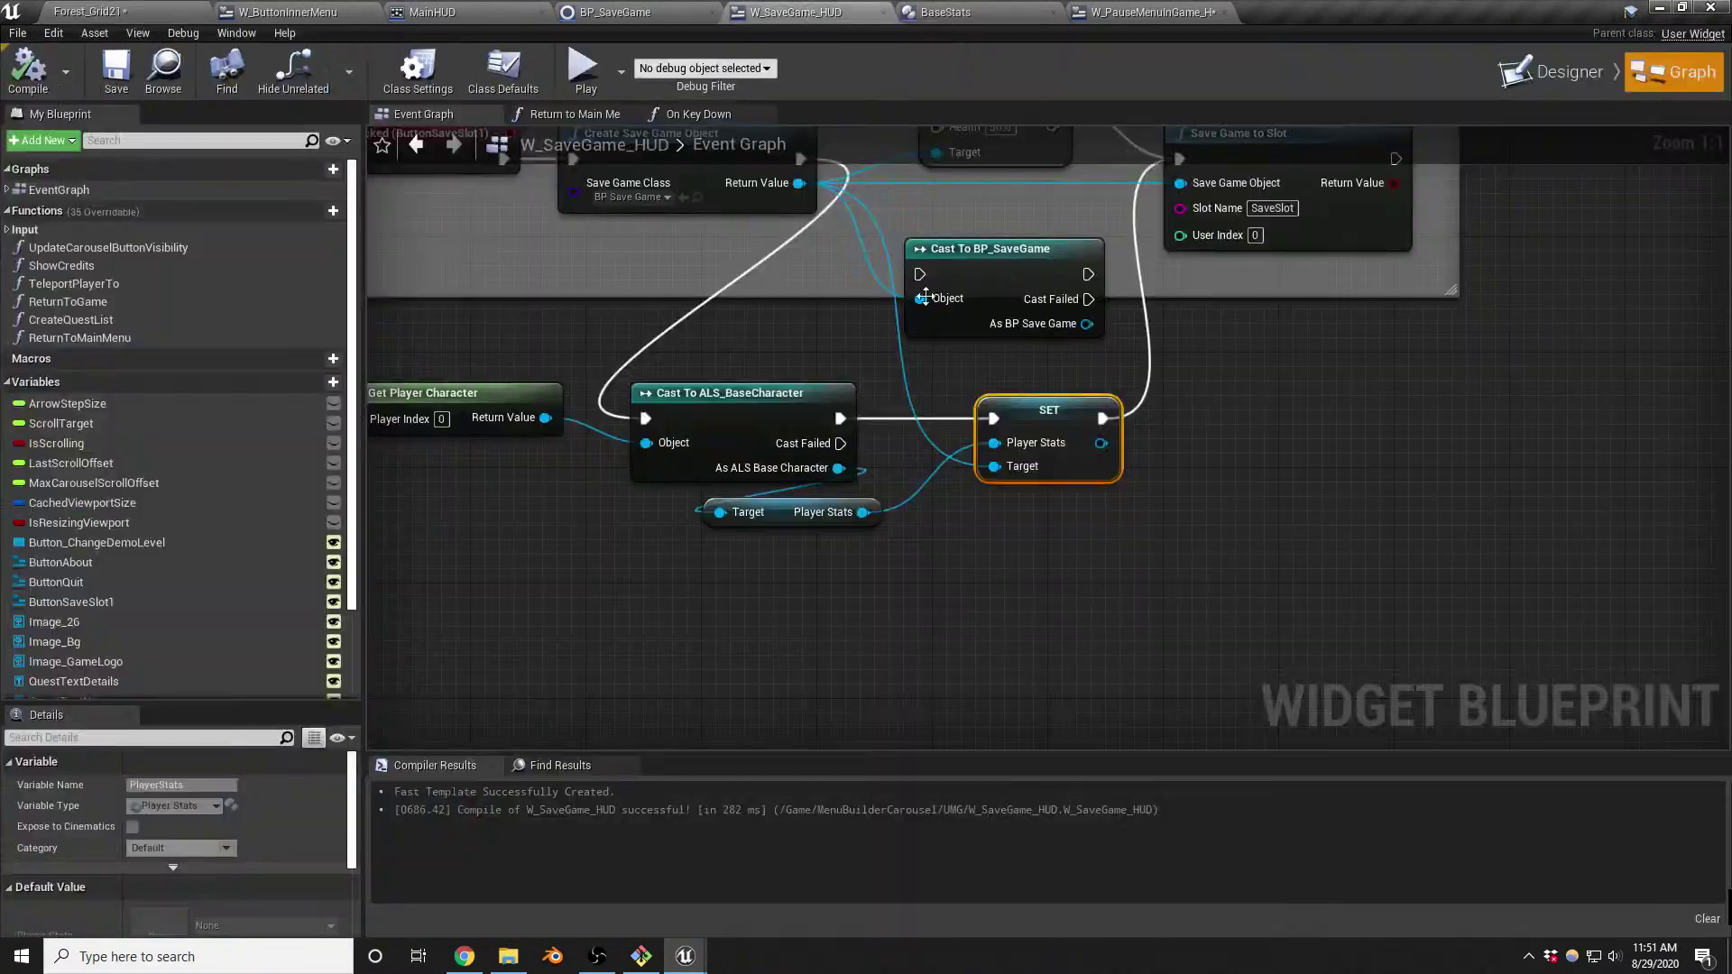
{"action": "right_click_drag", "start_coordinate": [1194, 398], "coordinate": [1103, 467]}
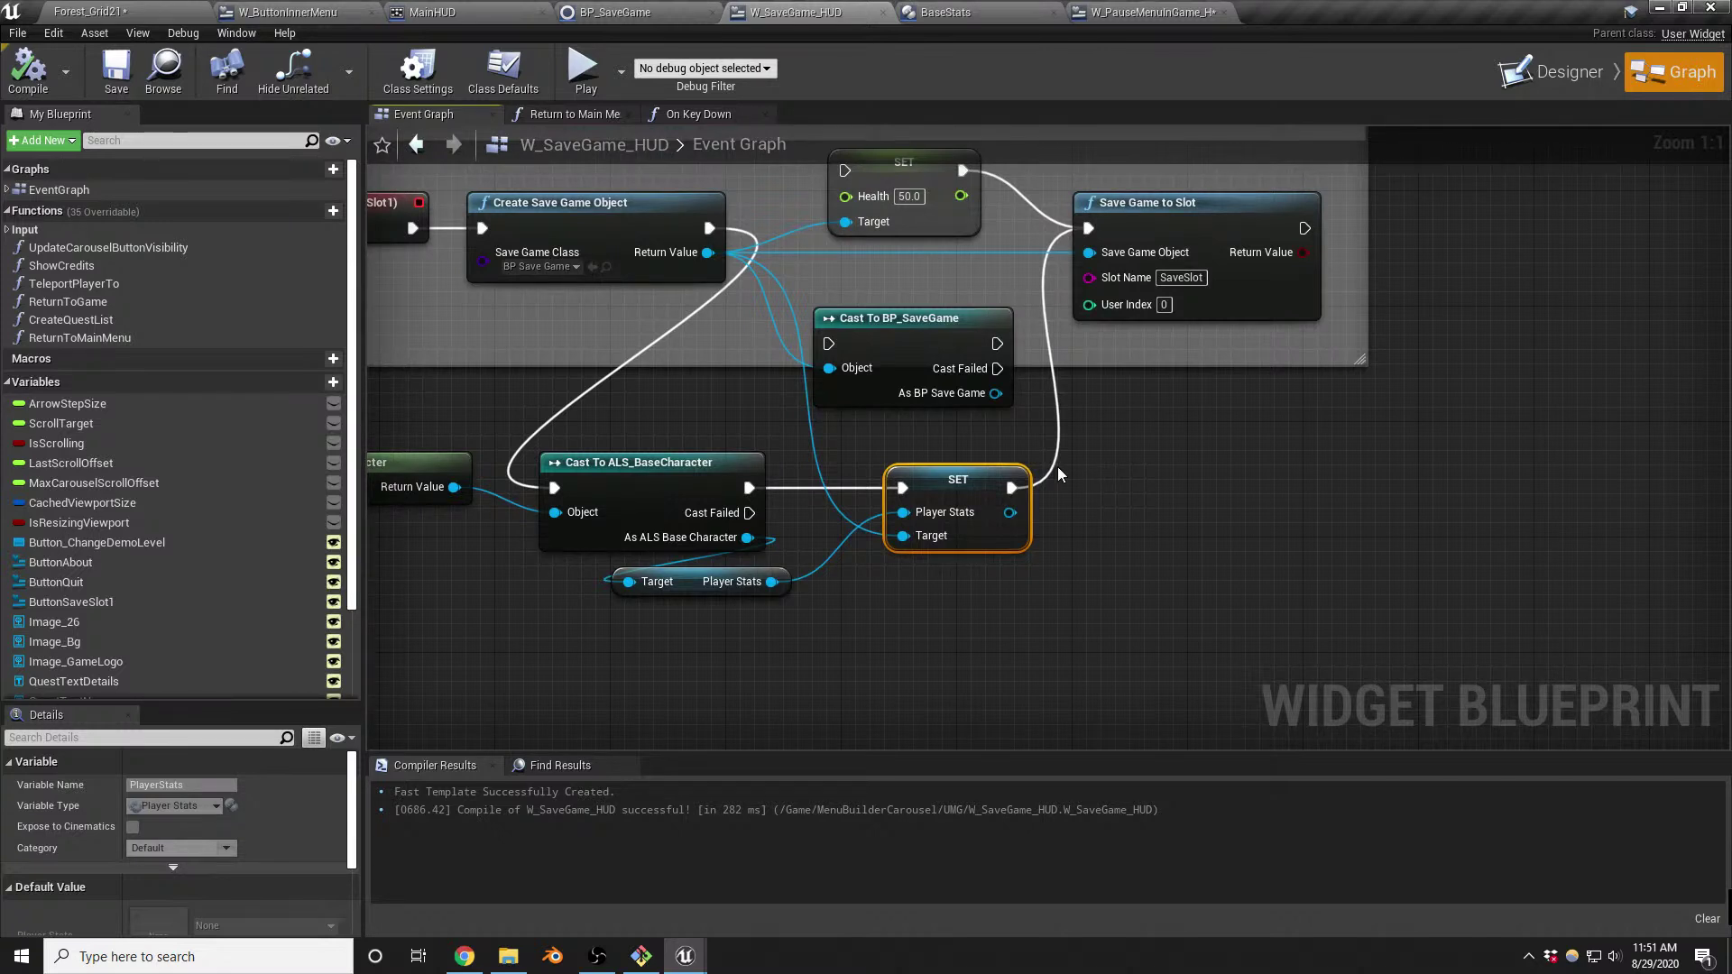
Open the BaseStats event graph at Event Increment Health Stat and save all modified assets
{"action": "left_click", "coordinate": [1035, 18]}
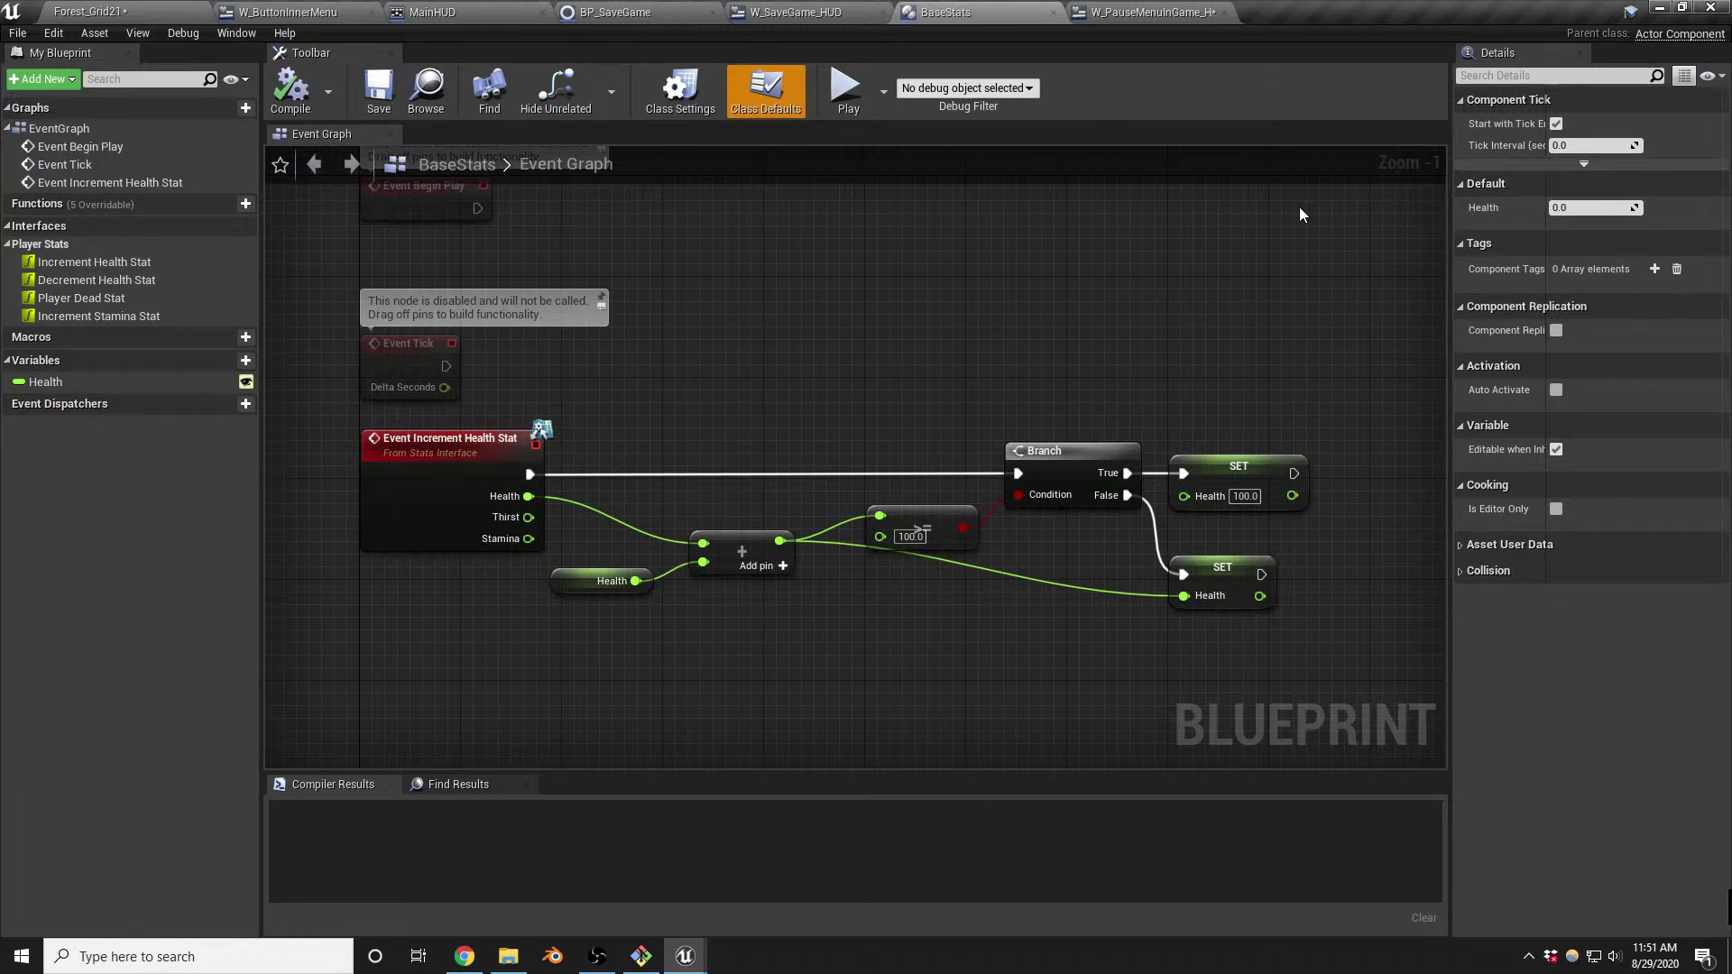
{"action": "key", "text": "ctrl+shift+s"}
{"action": "right_click_drag", "start_coordinate": [694, 349], "coordinate": [689, 379]}
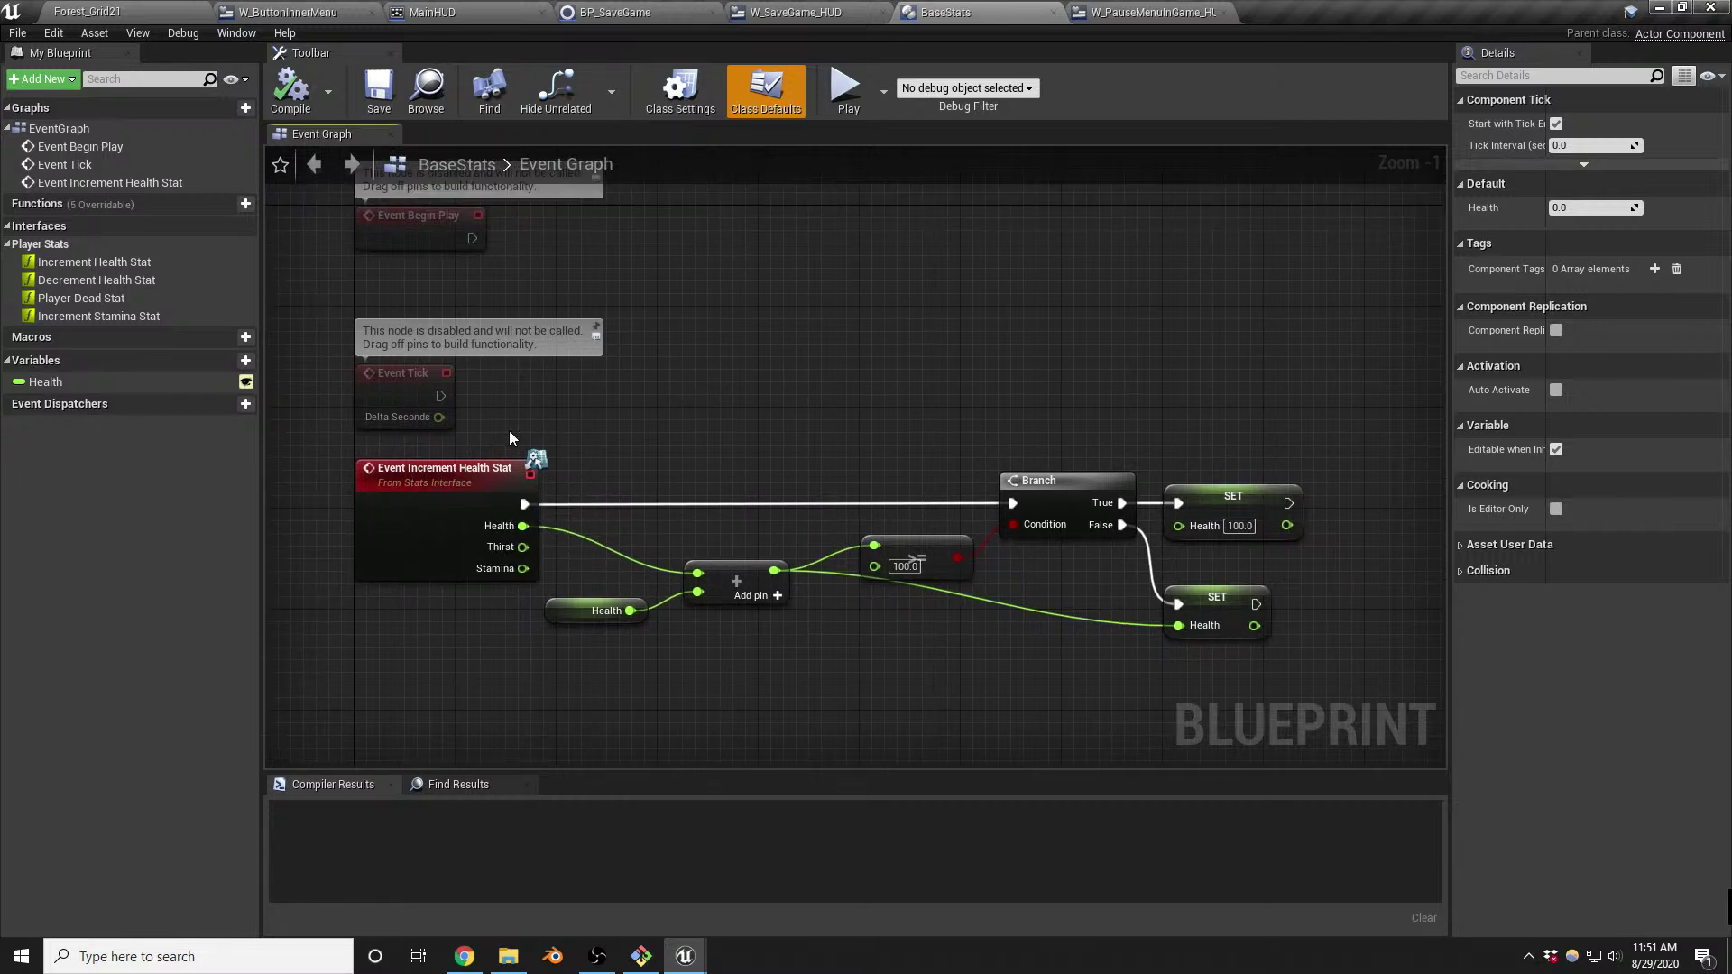
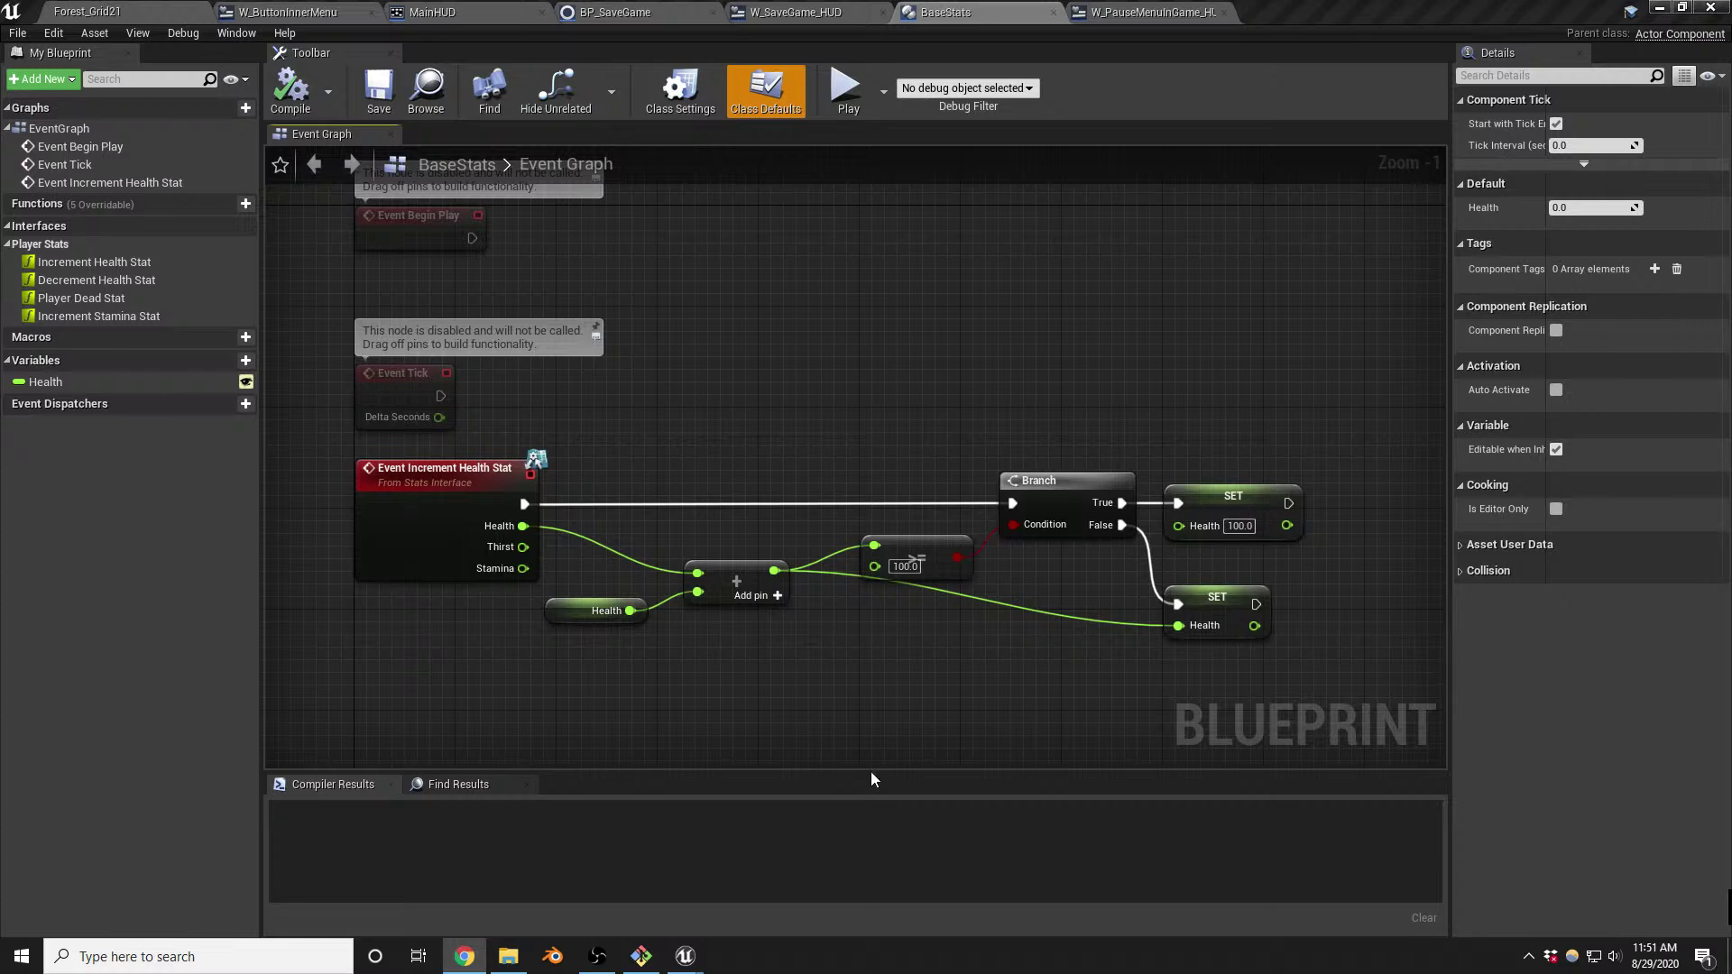
Review the health, thirst and stamina branches of Event Increment Health Stat in the PlayerStats event graph
{"action": "mouse_move", "coordinate": [678, 955]}
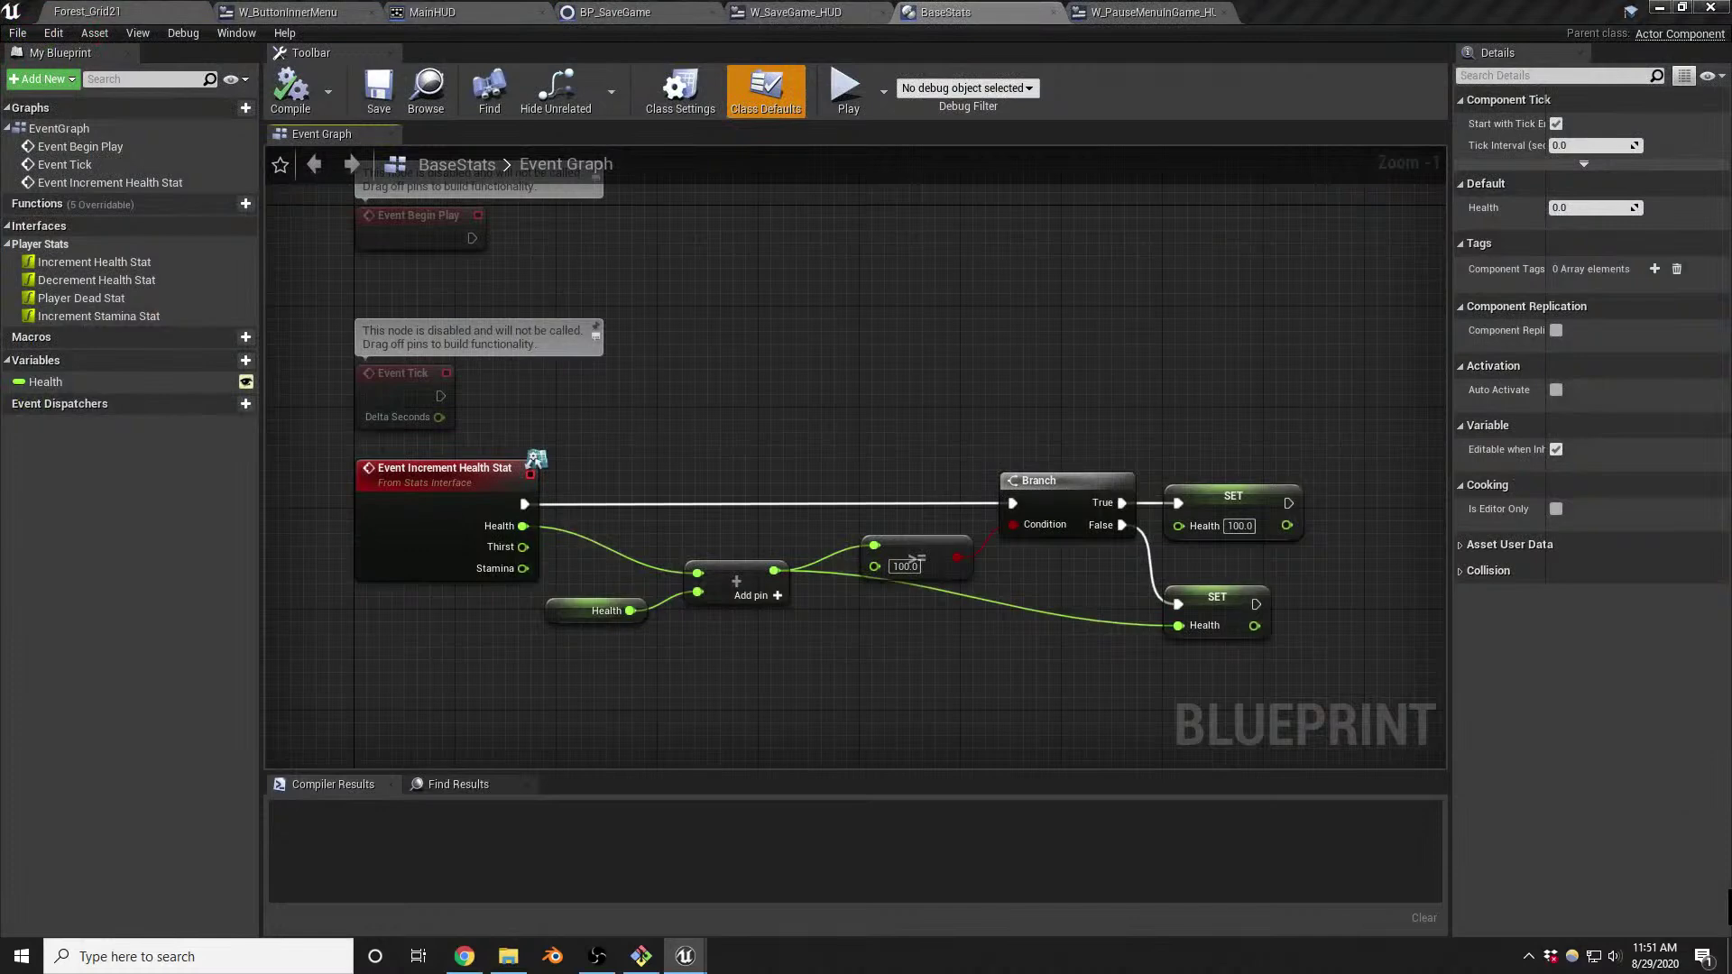
{"action": "right_click_drag", "start_coordinate": [973, 480], "coordinate": [1109, 495]}
{"action": "right_click_drag", "start_coordinate": [1030, 559], "coordinate": [1431, 679]}
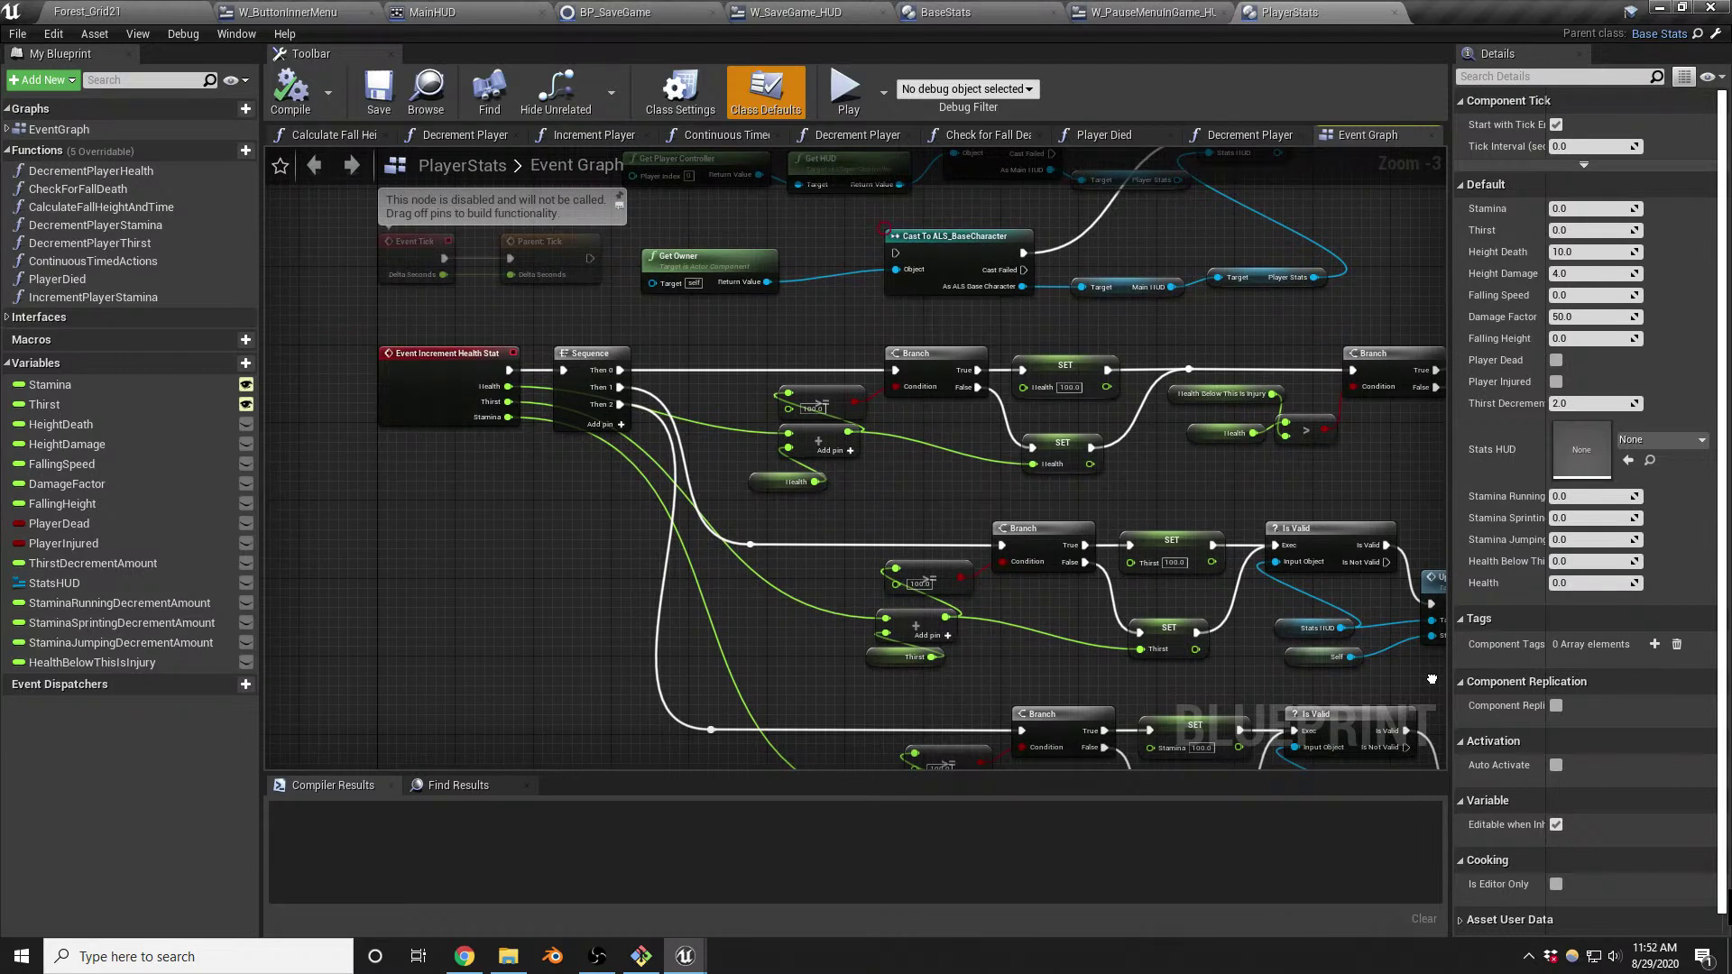
{"action": "right_click_drag", "start_coordinate": [1432, 679], "coordinate": [1114, 641]}
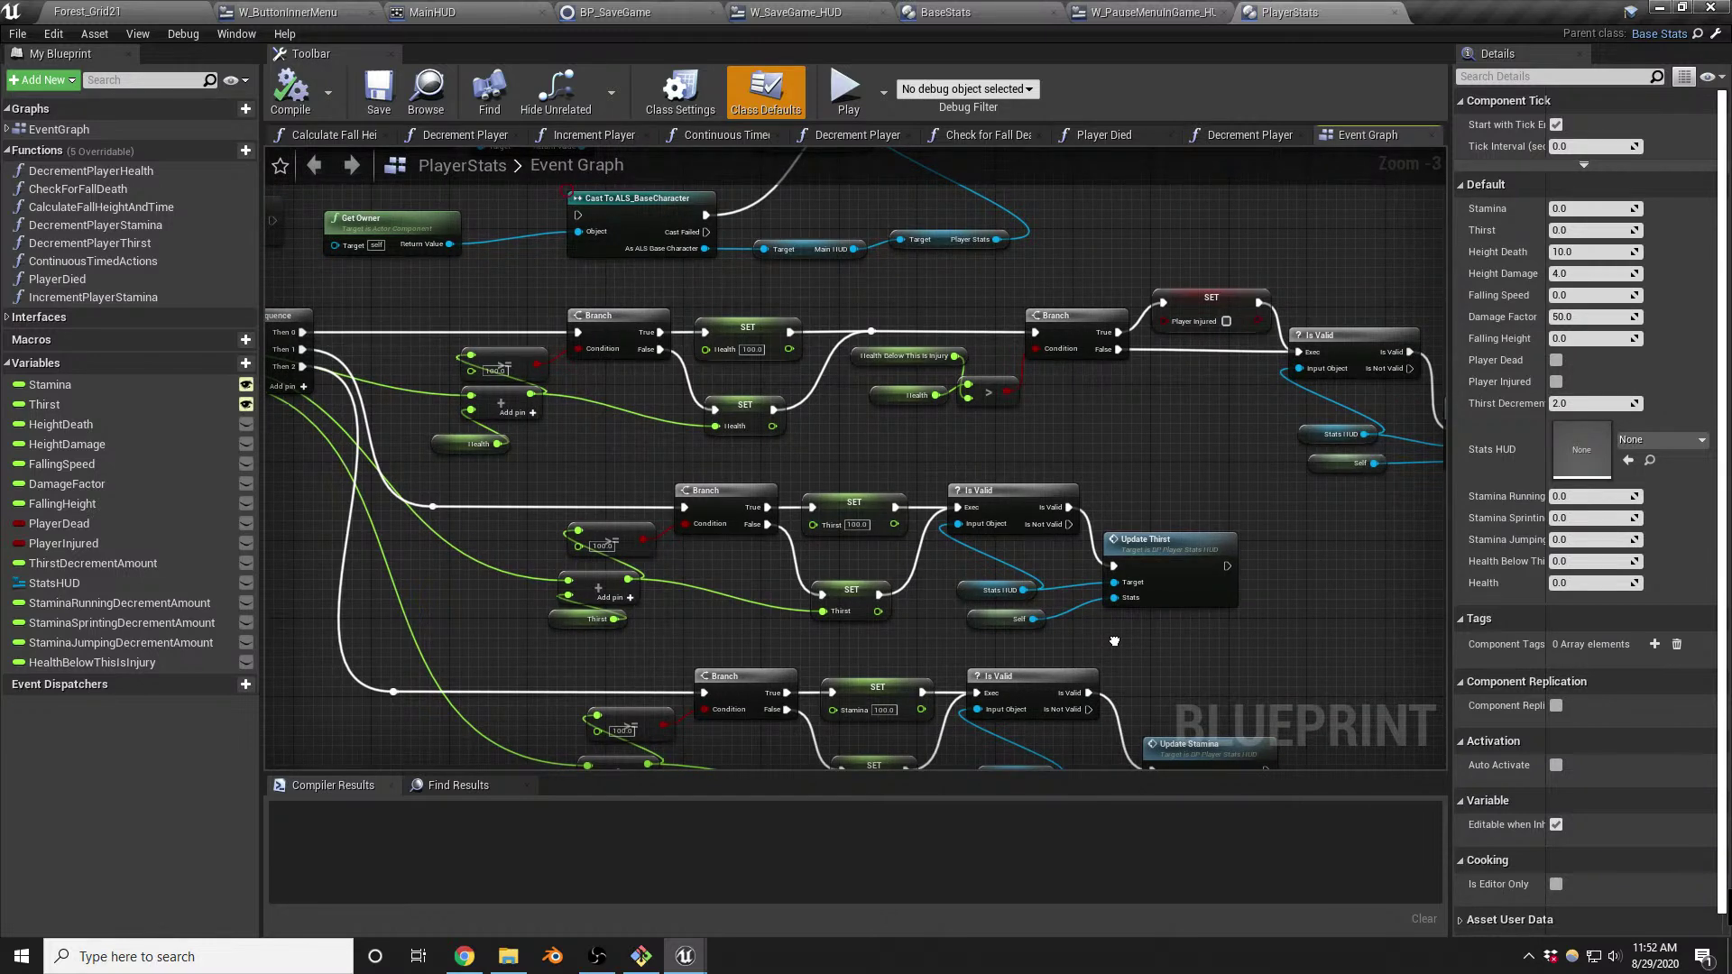
{"action": "mouse_move", "coordinate": [1115, 640]}
{"action": "right_mouse_down"}
{"action": "mouse_move", "coordinate": [1071, 303]}
{"action": "mouse_move", "coordinate": [1073, 498]}
{"action": "right_mouse_up"}
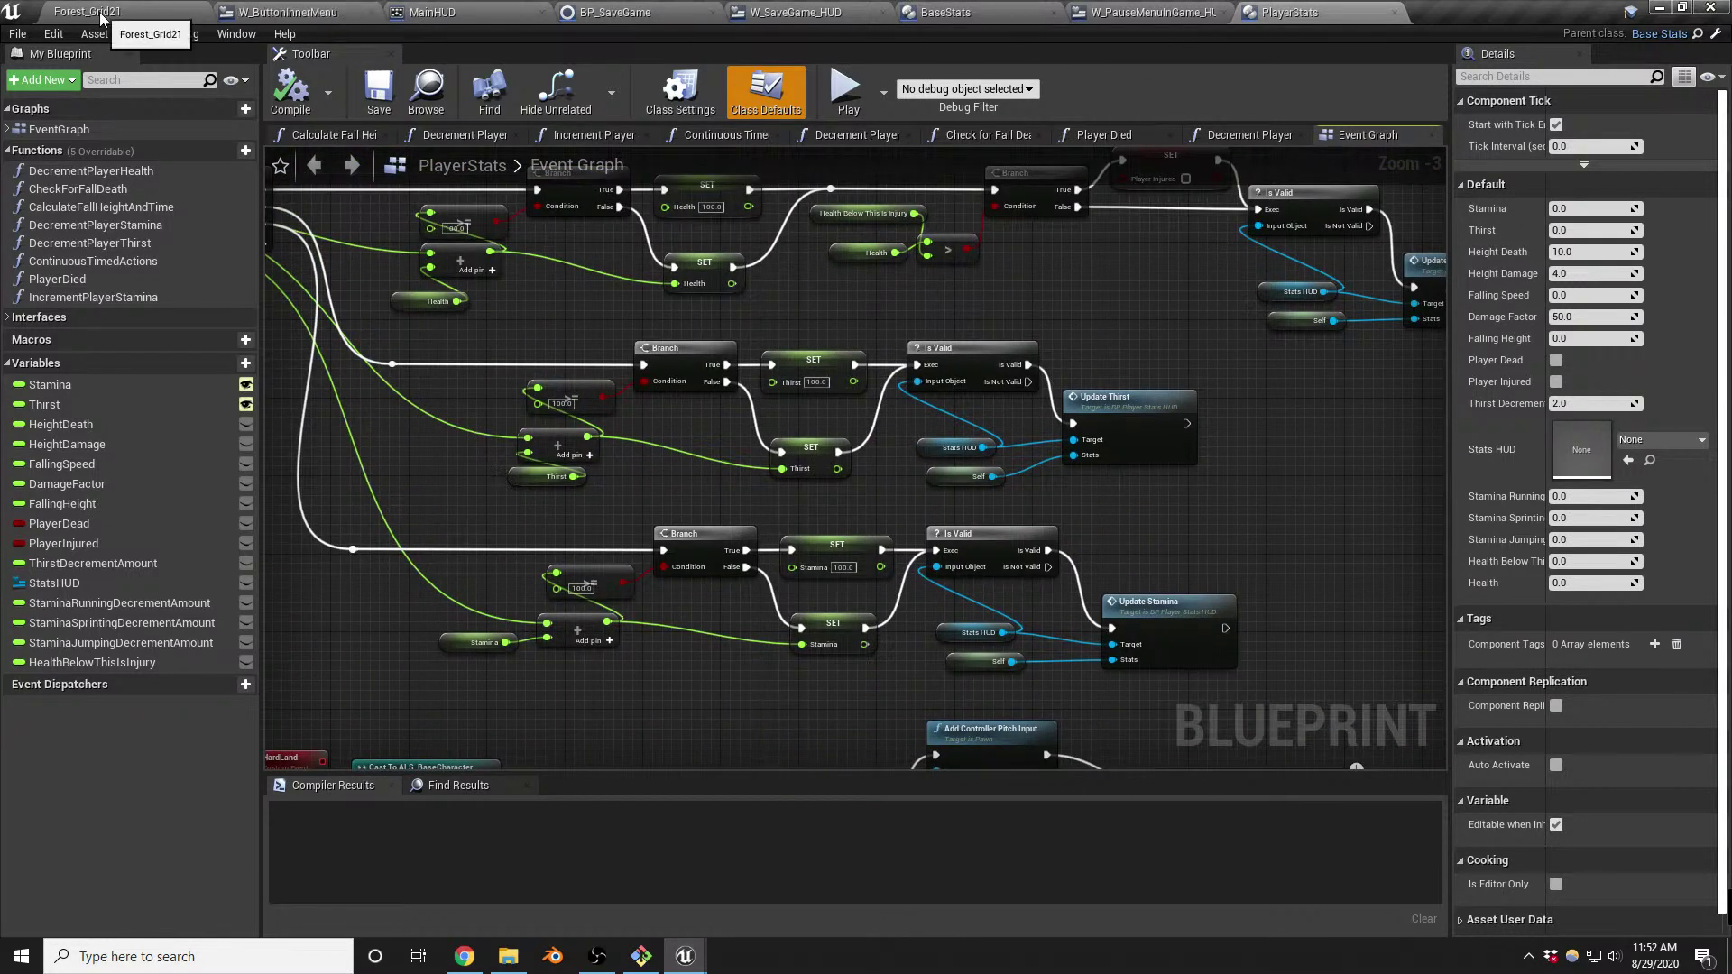
Play the Forest_Grid21 level, approach the water bottle pickup, and stop the session
{"action": "left_click", "coordinate": [155, 14]}
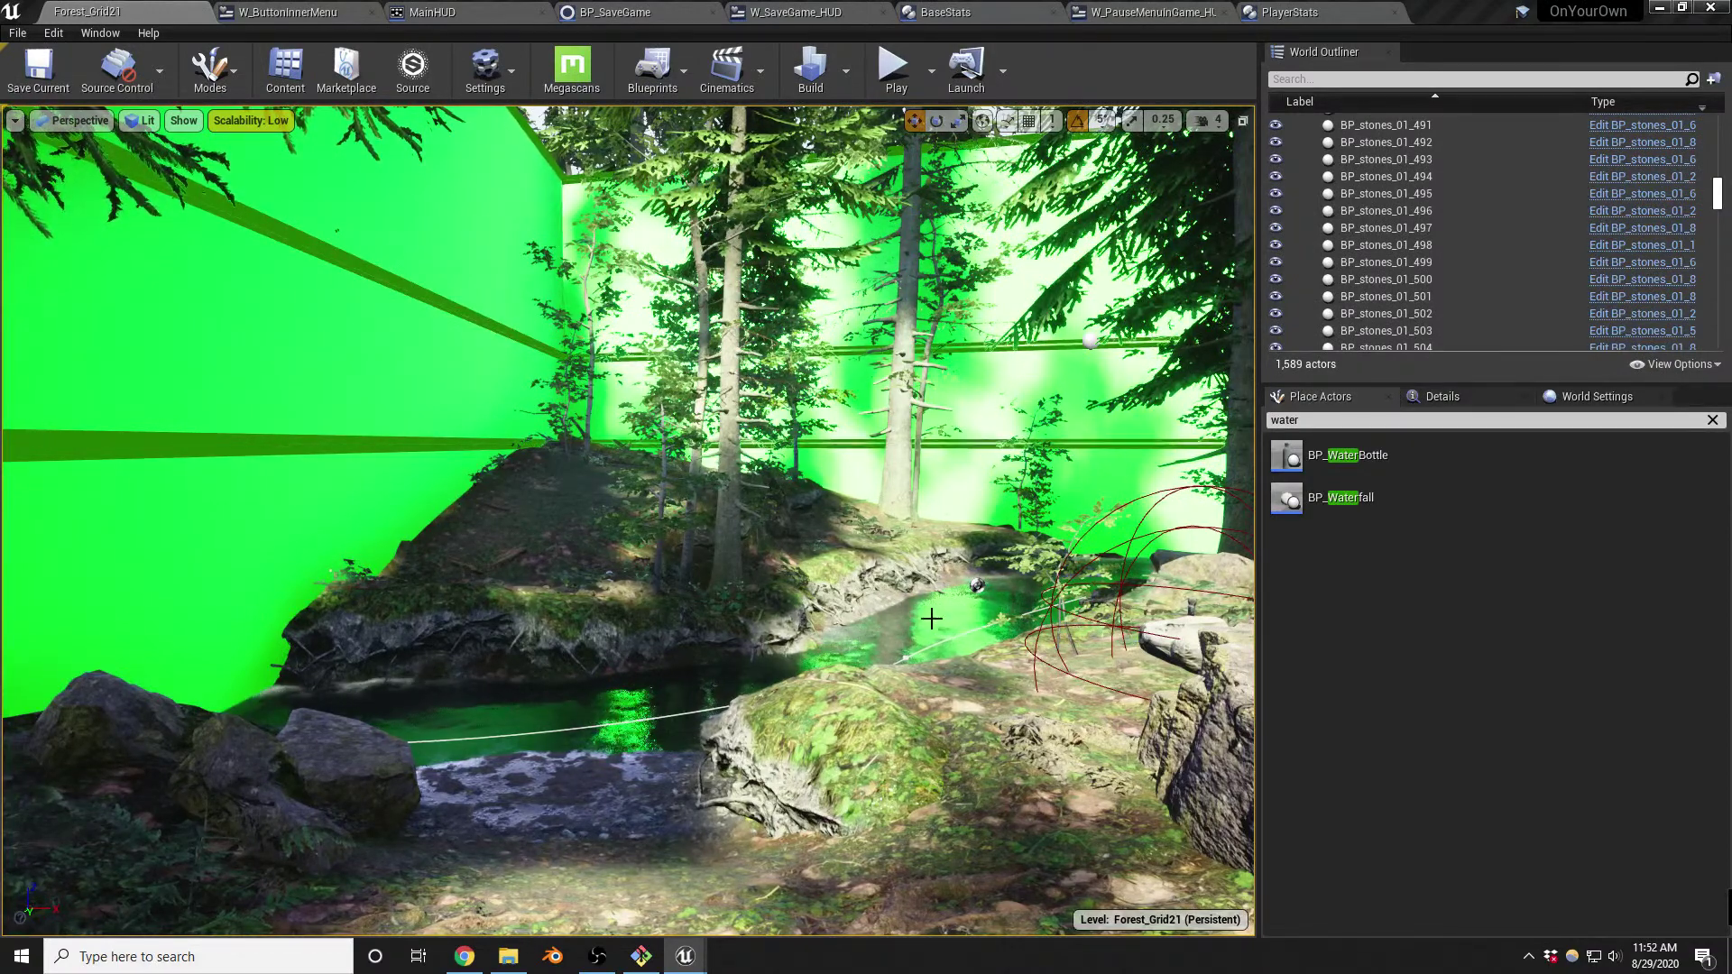
{"action": "right_click_drag", "start_coordinate": [955, 681], "coordinate": [961, 708]}
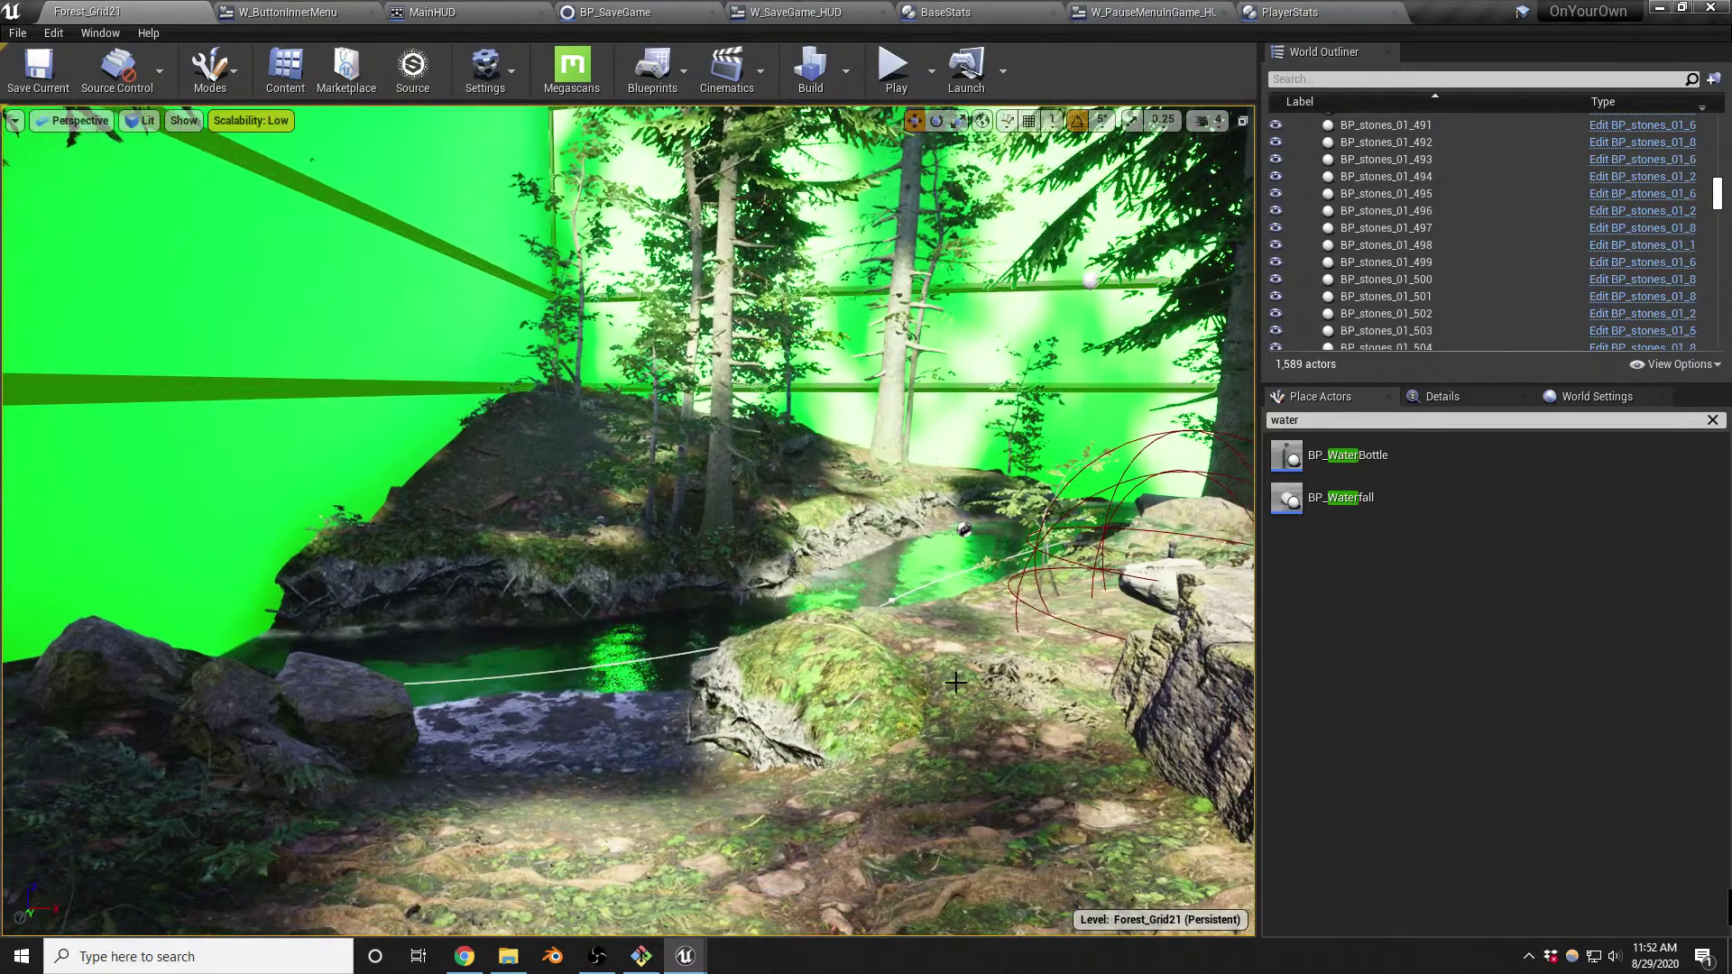
{"action": "key", "text": "alt+p"}
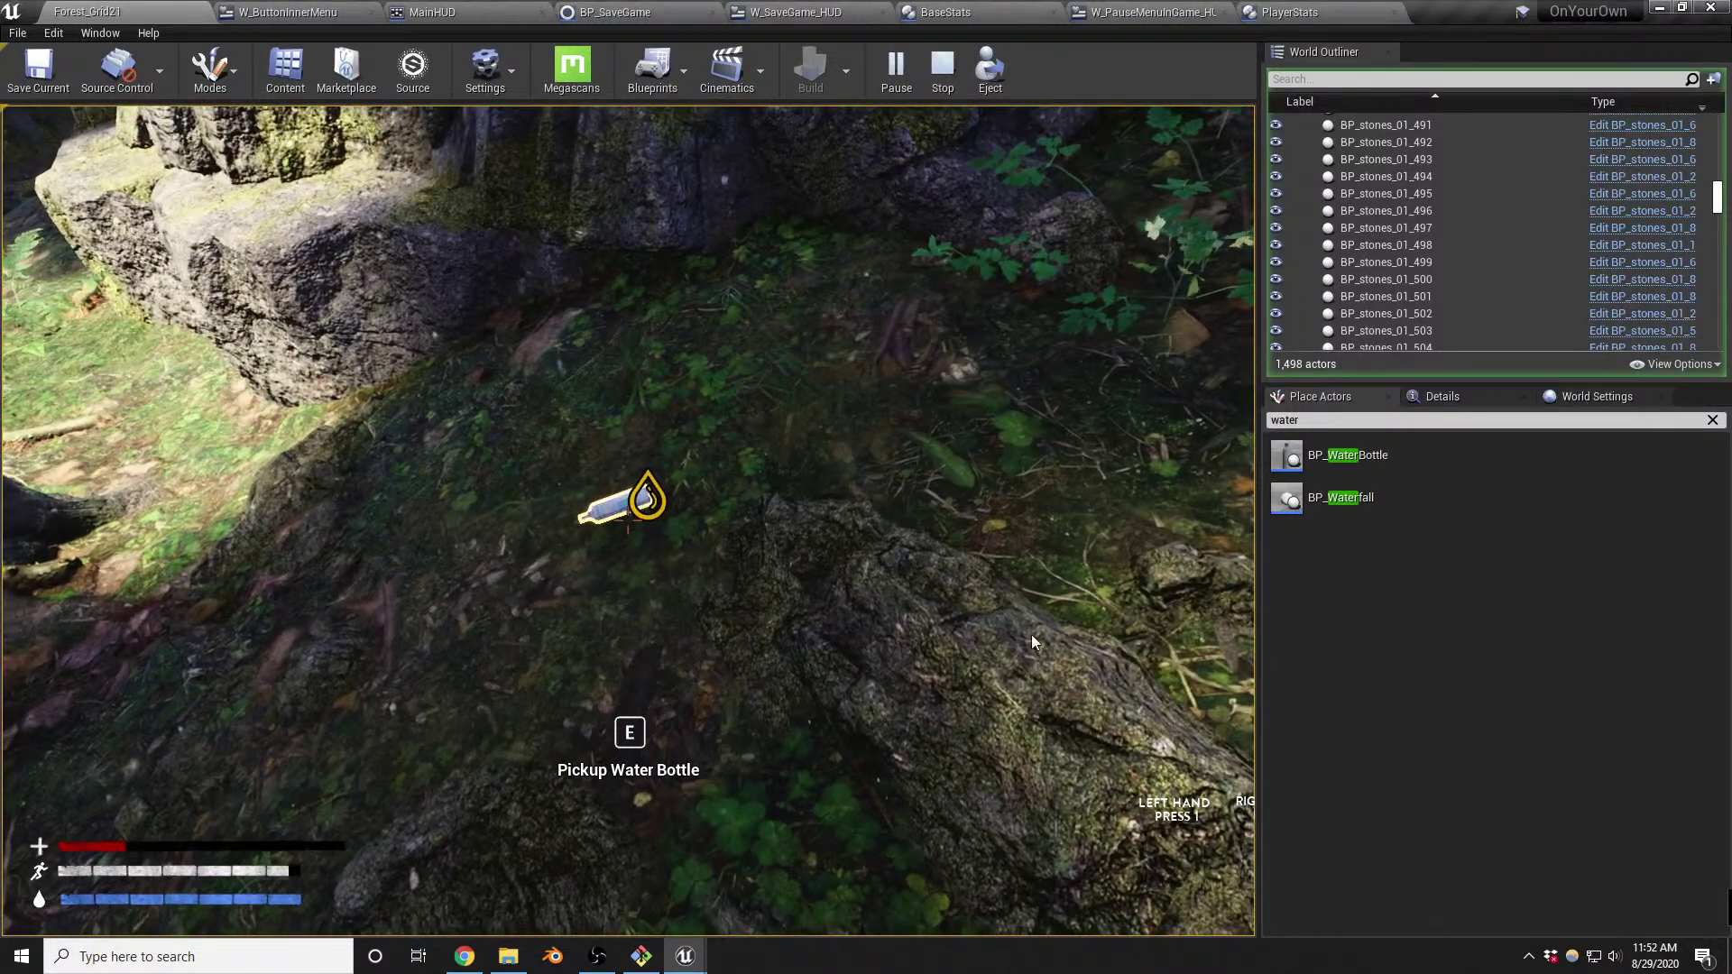
{"action": "key", "text": "Escape"}
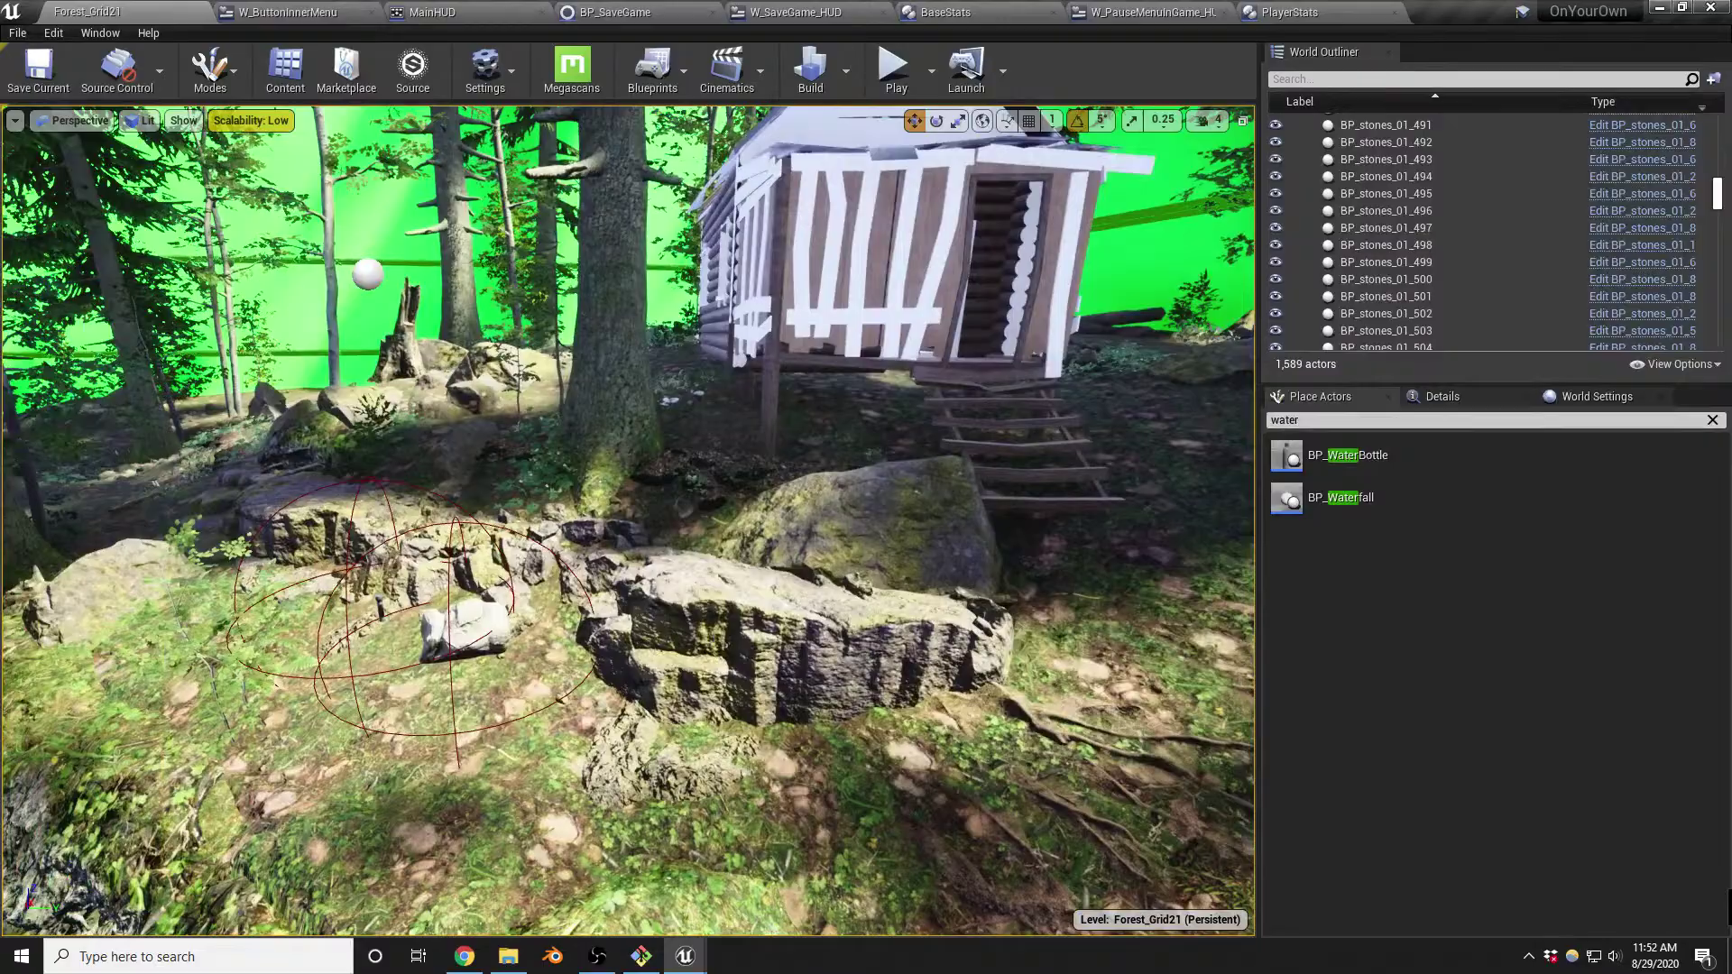
Move the BP_Interactable_Equip_Backpack actor from beside the cabin rocks to the broken stump near the stream
{"action": "left_click", "coordinate": [466, 630]}
{"action": "right_click_drag", "start_coordinate": [465, 630], "coordinate": [578, 636]}
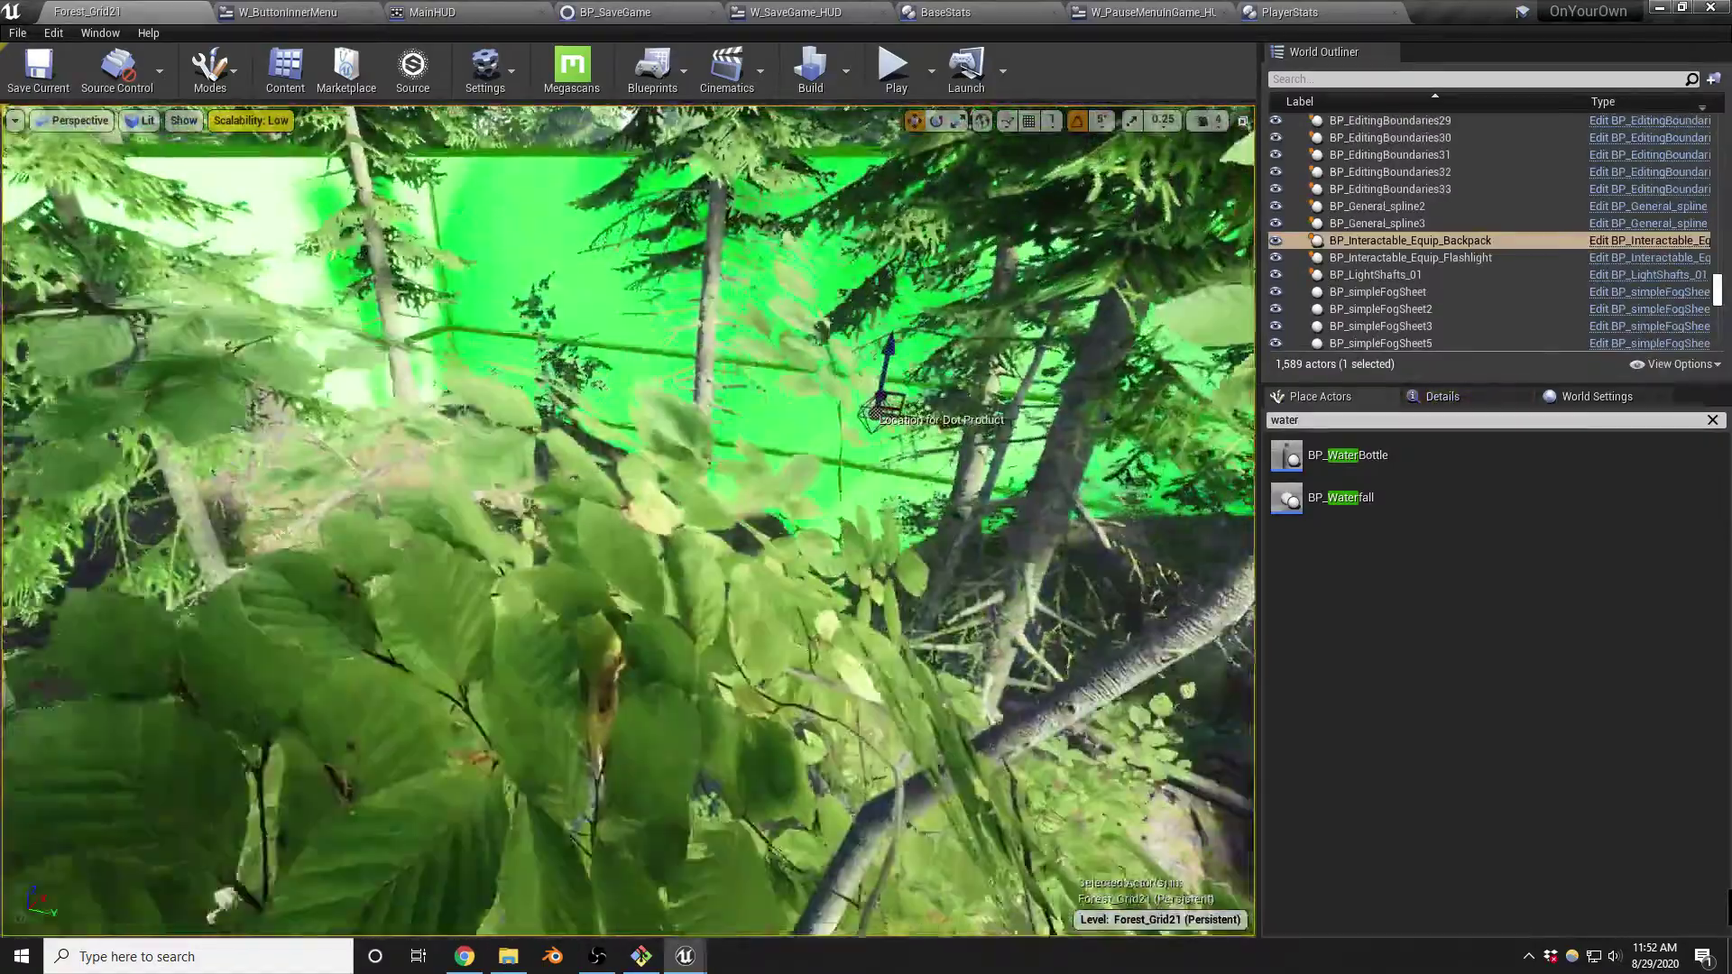
{"action": "right_click_drag", "start_coordinate": [1090, 509], "coordinate": [1073, 511]}
{"action": "key", "text": "w"}
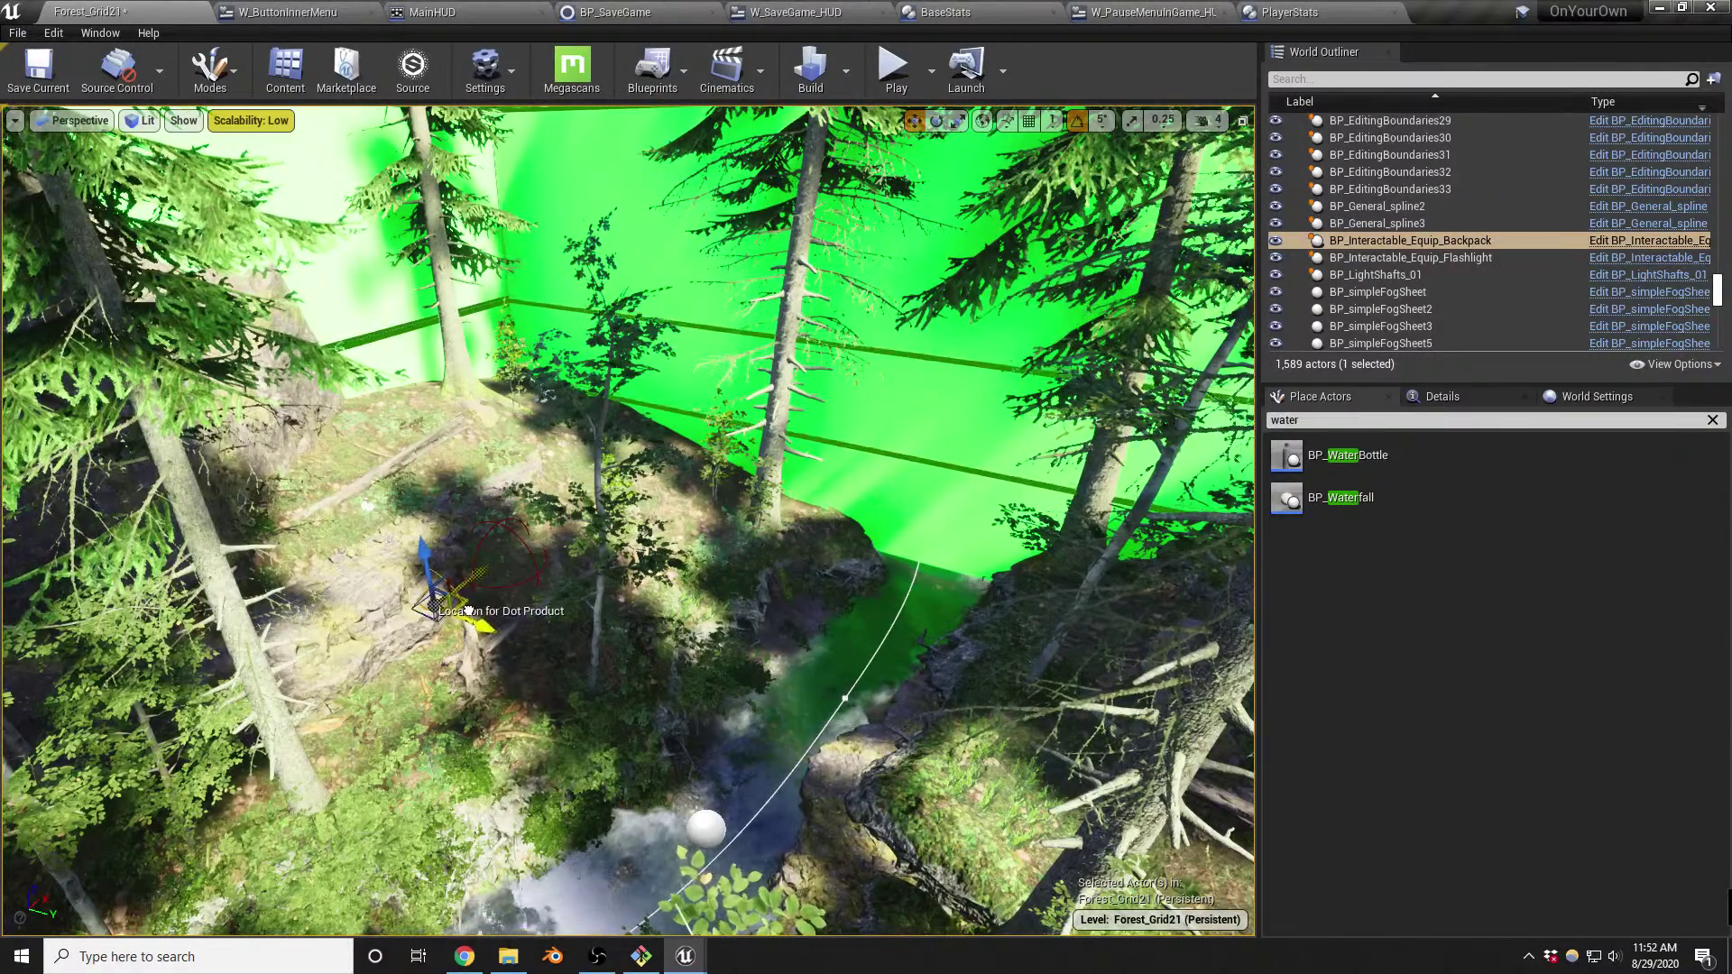
{"action": "left_click_drag", "start_coordinate": [511, 611], "coordinate": [483, 546]}
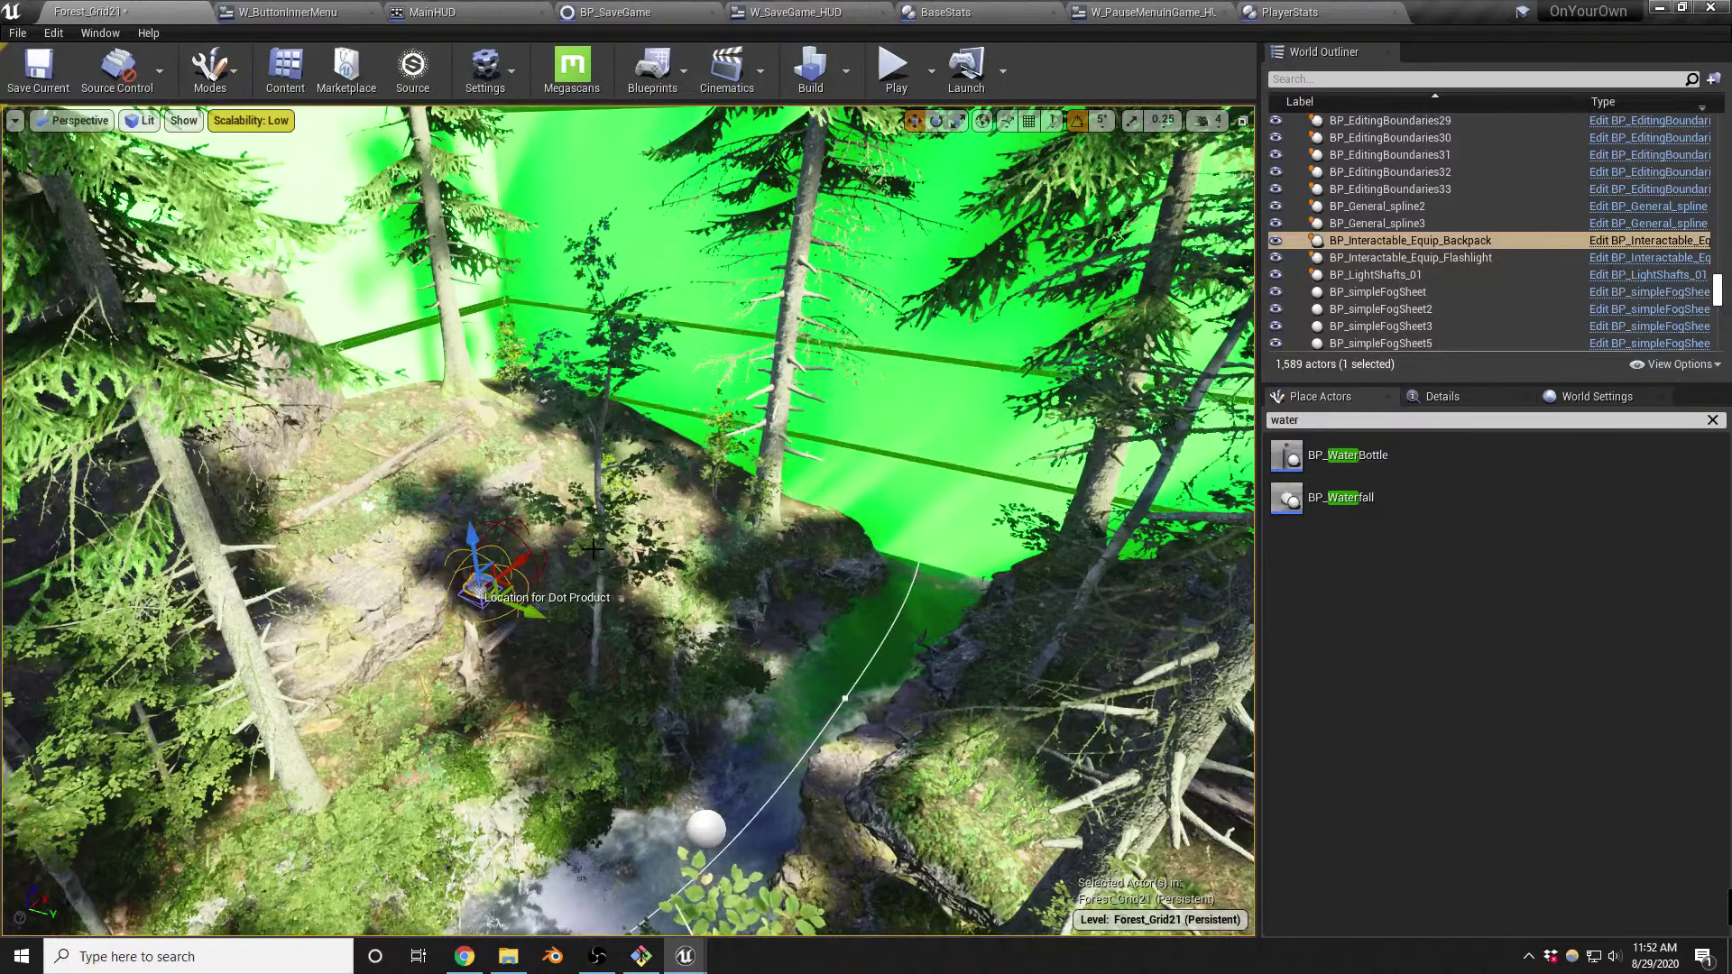
Play the level and pick up the backpack, compass and water bottle
{"action": "key", "text": "alt+p"}
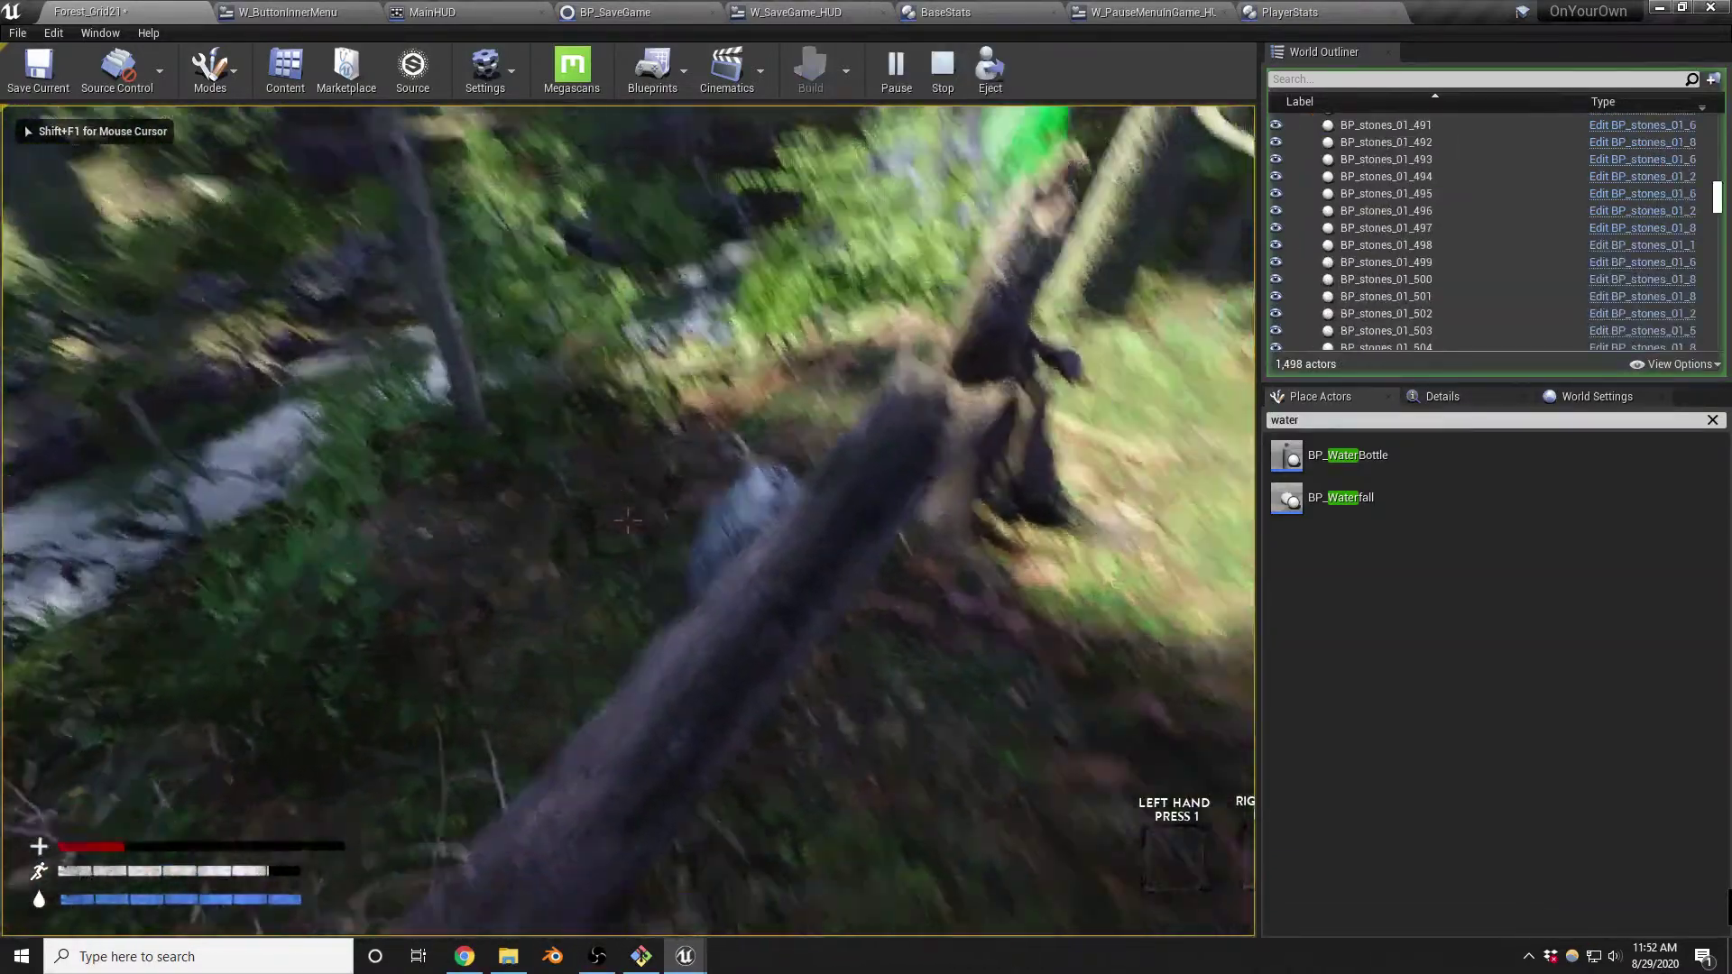
{"action": "key", "text": "e"}
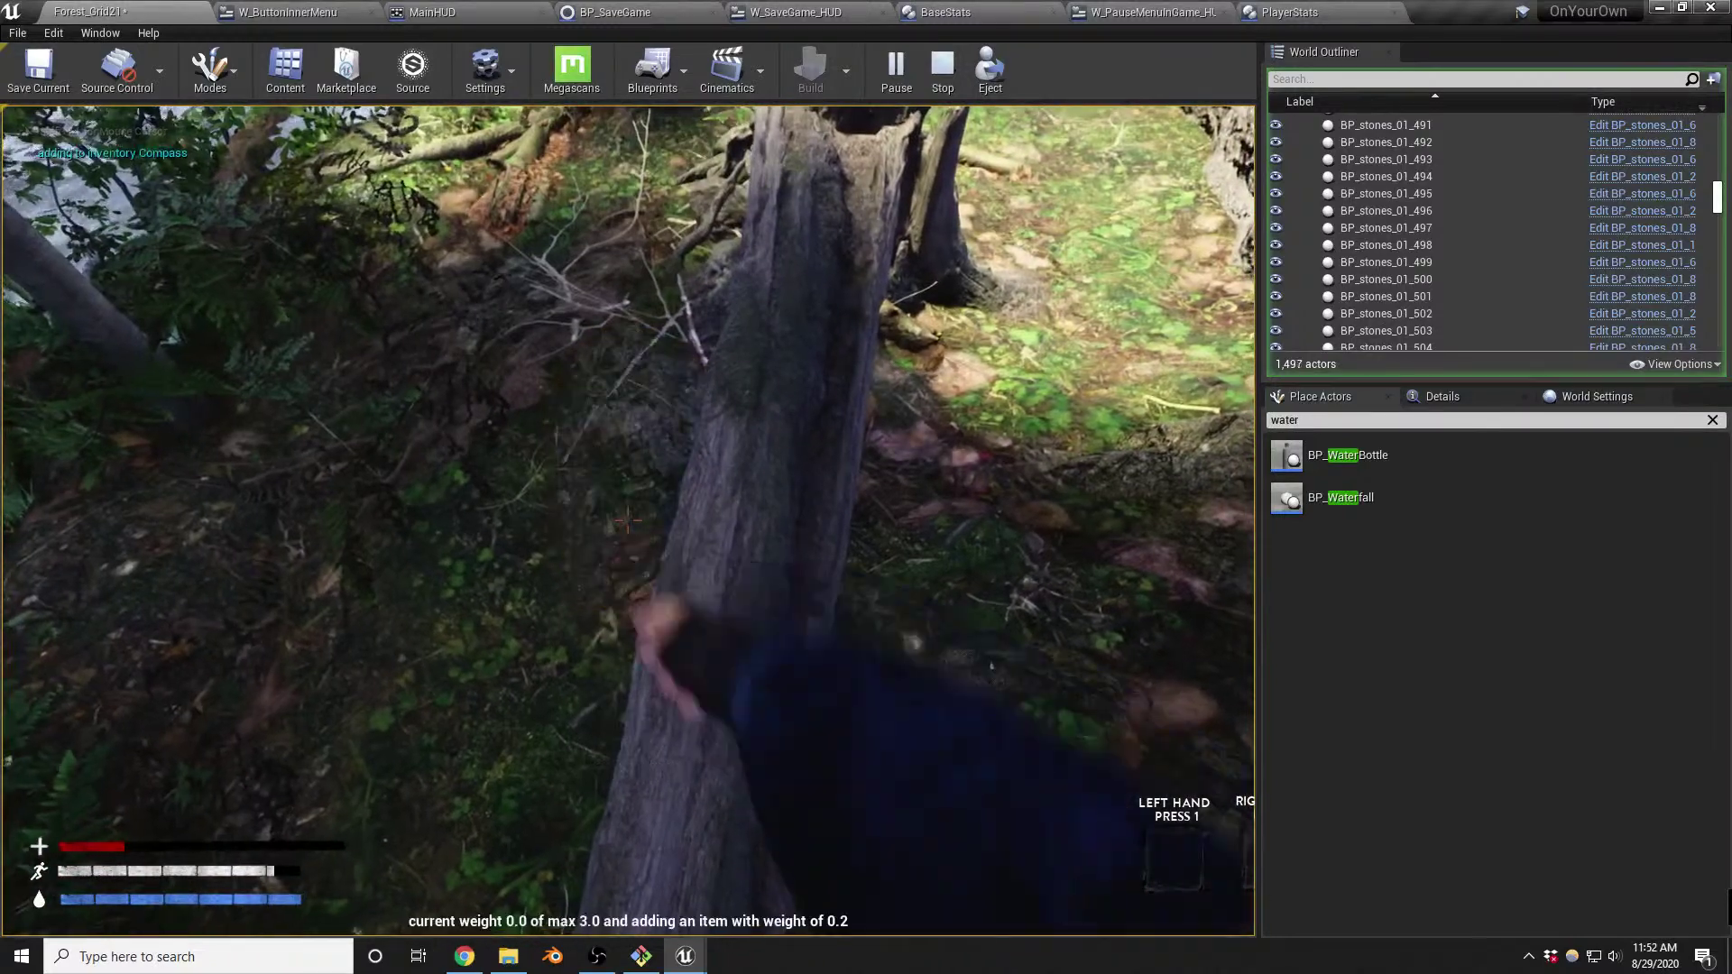
{"action": "key", "text": "e"}
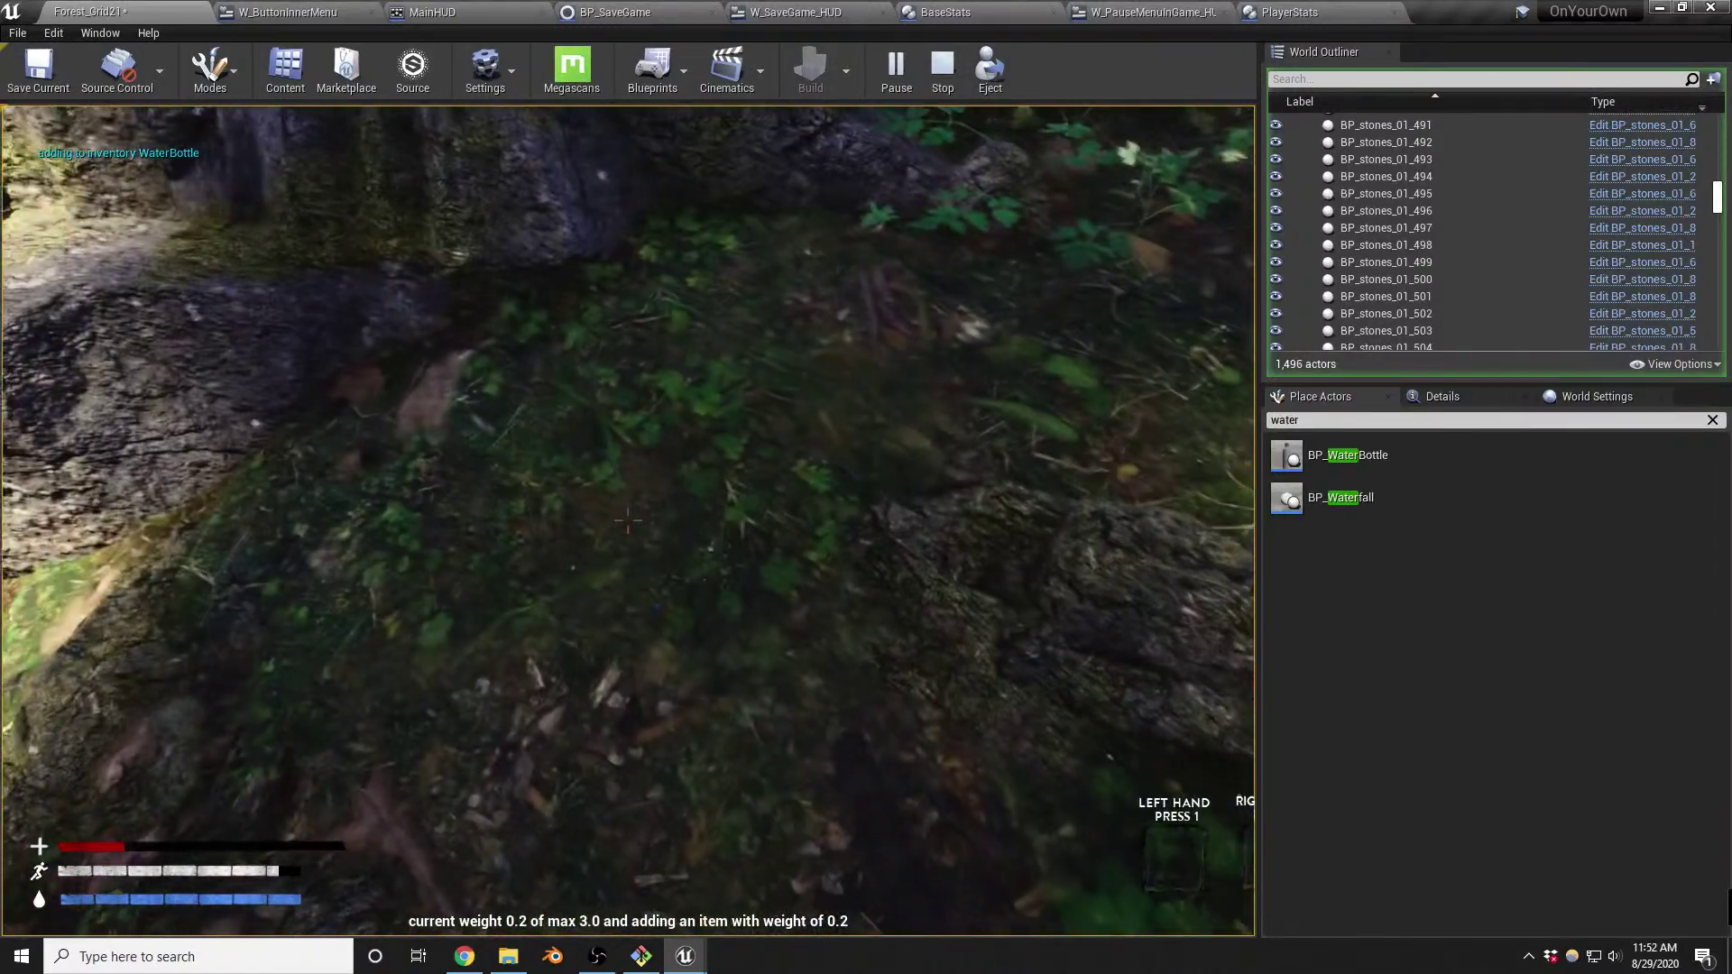
Use the water bottle from the inventory, close the inventory, and stop the play session
{"action": "key", "text": "i"}
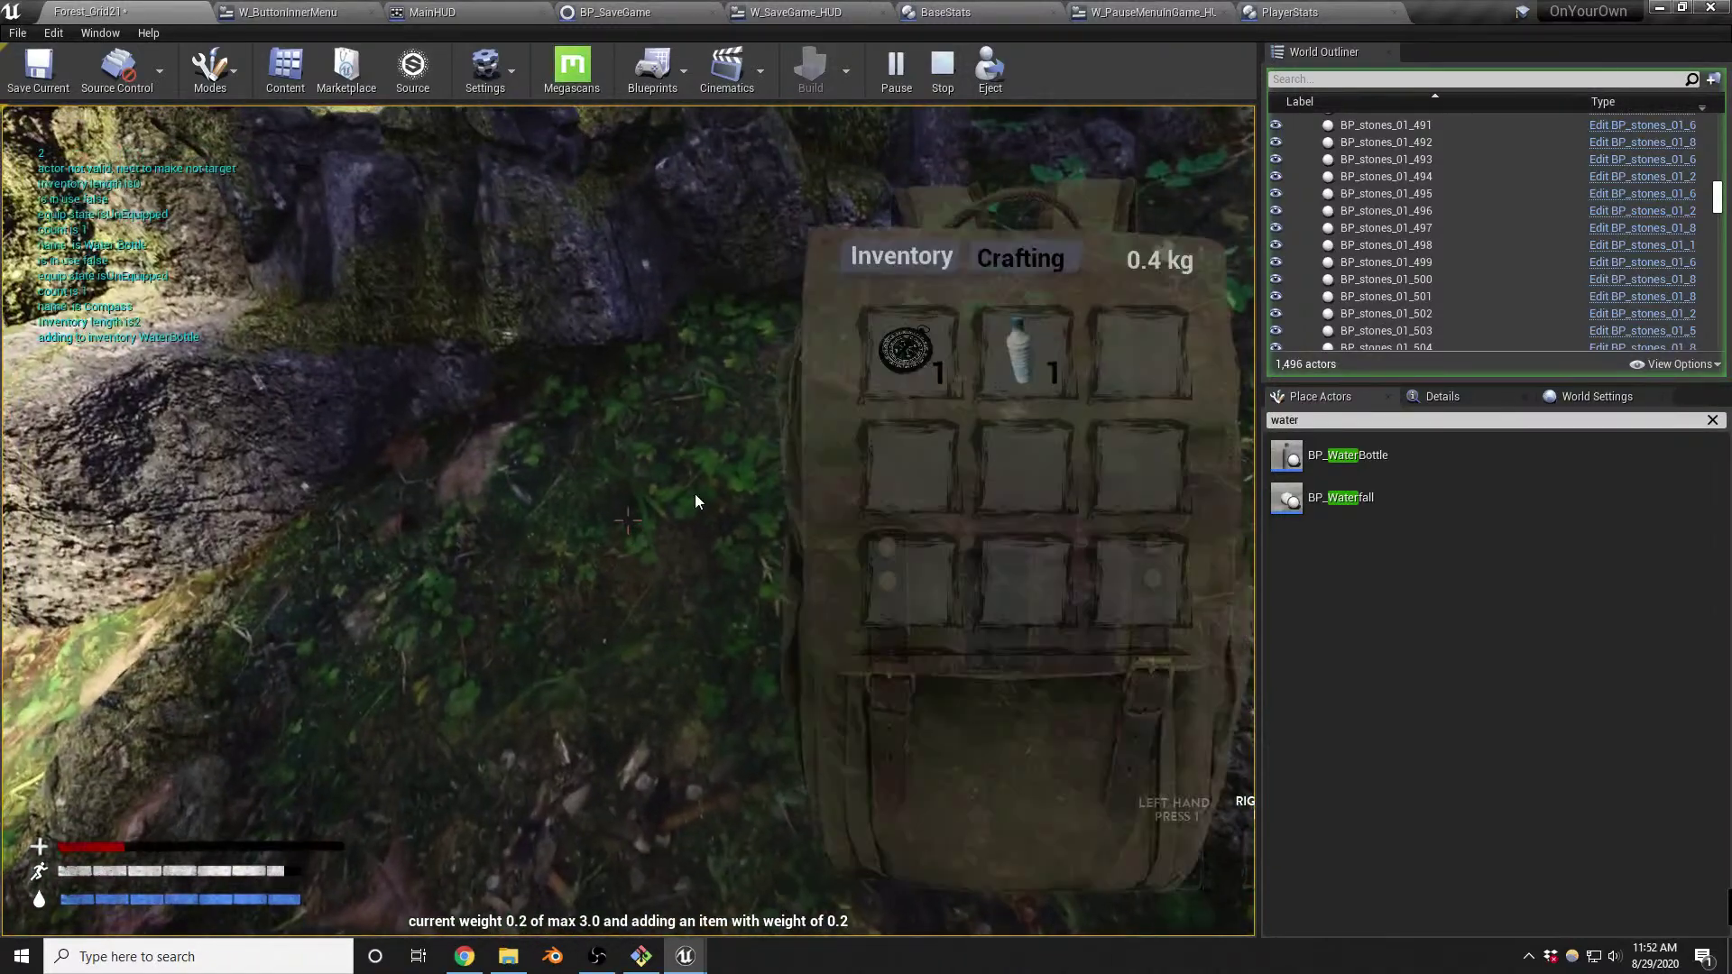
{"action": "left_click", "coordinate": [1030, 364]}
{"action": "left_click", "coordinate": [1057, 510]}
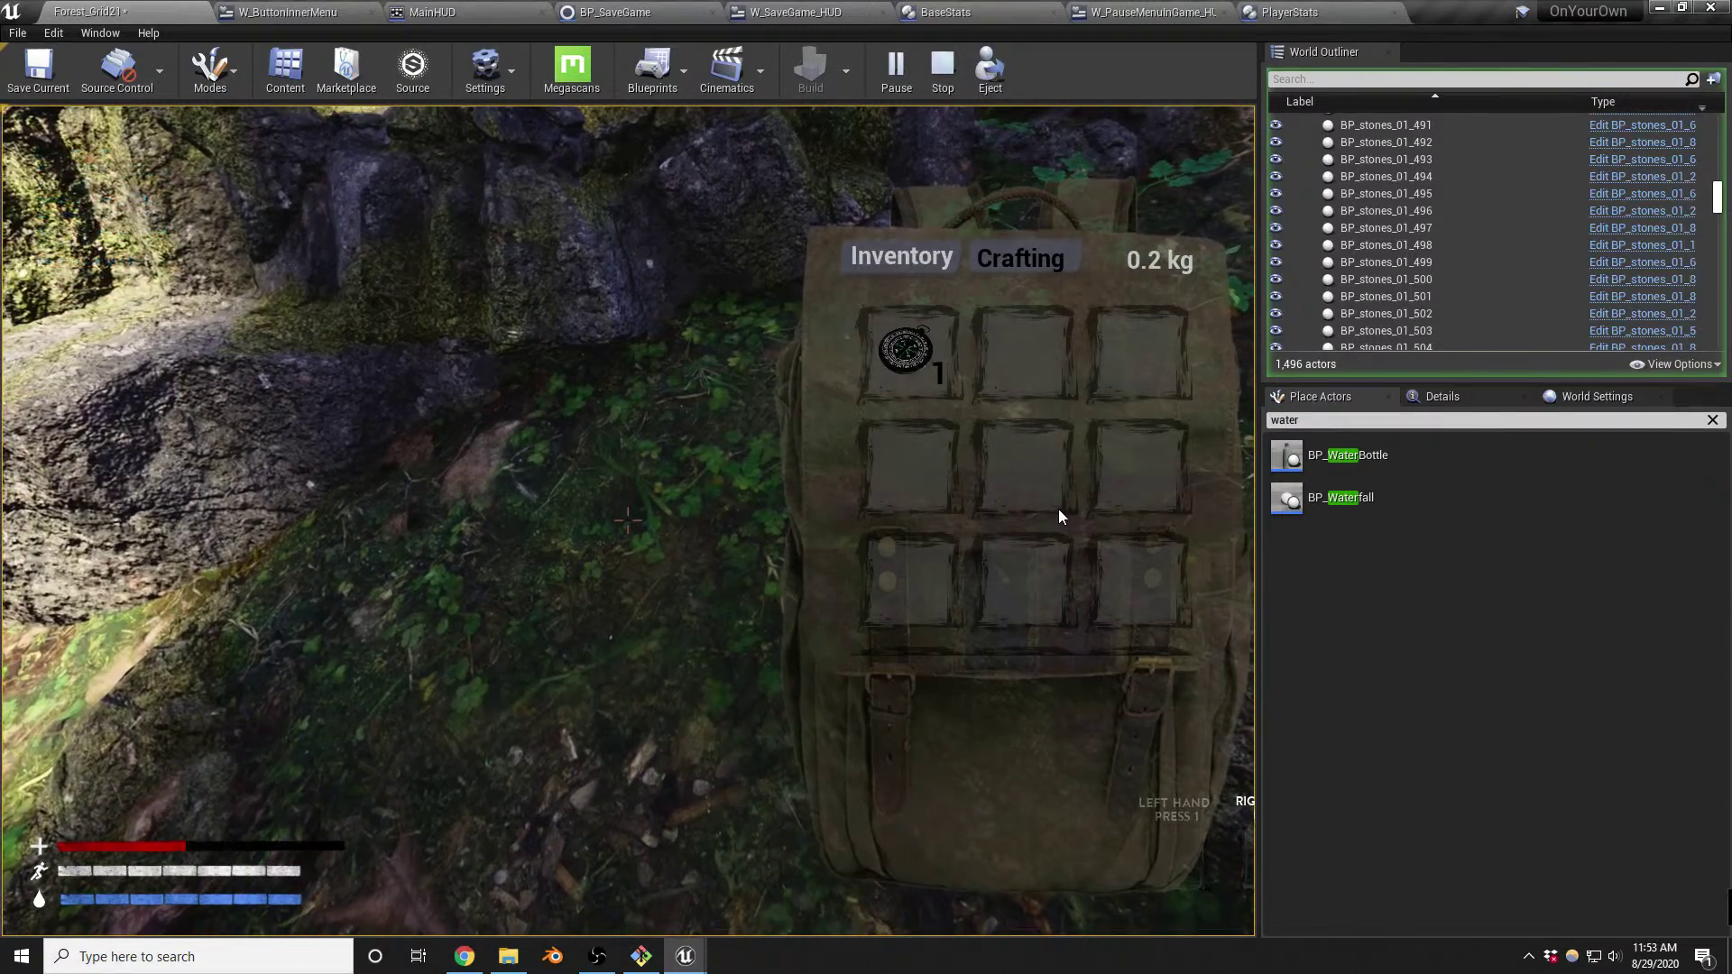
{"action": "key", "text": "i"}
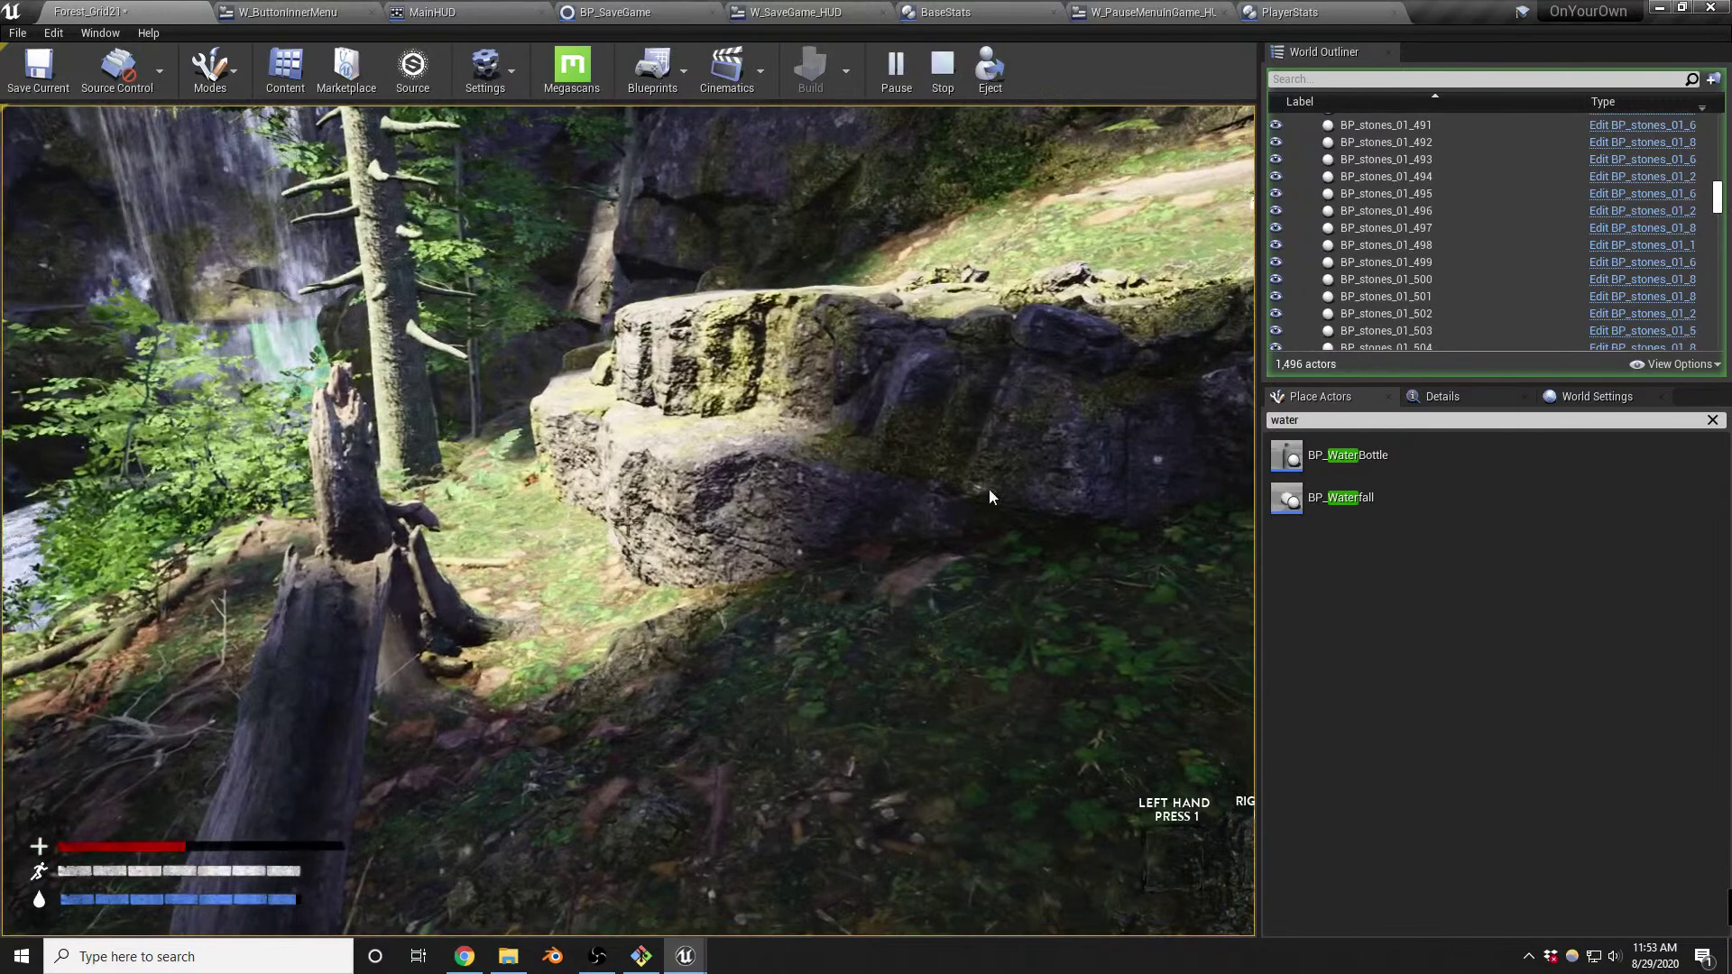
{"action": "key", "text": "Escape"}
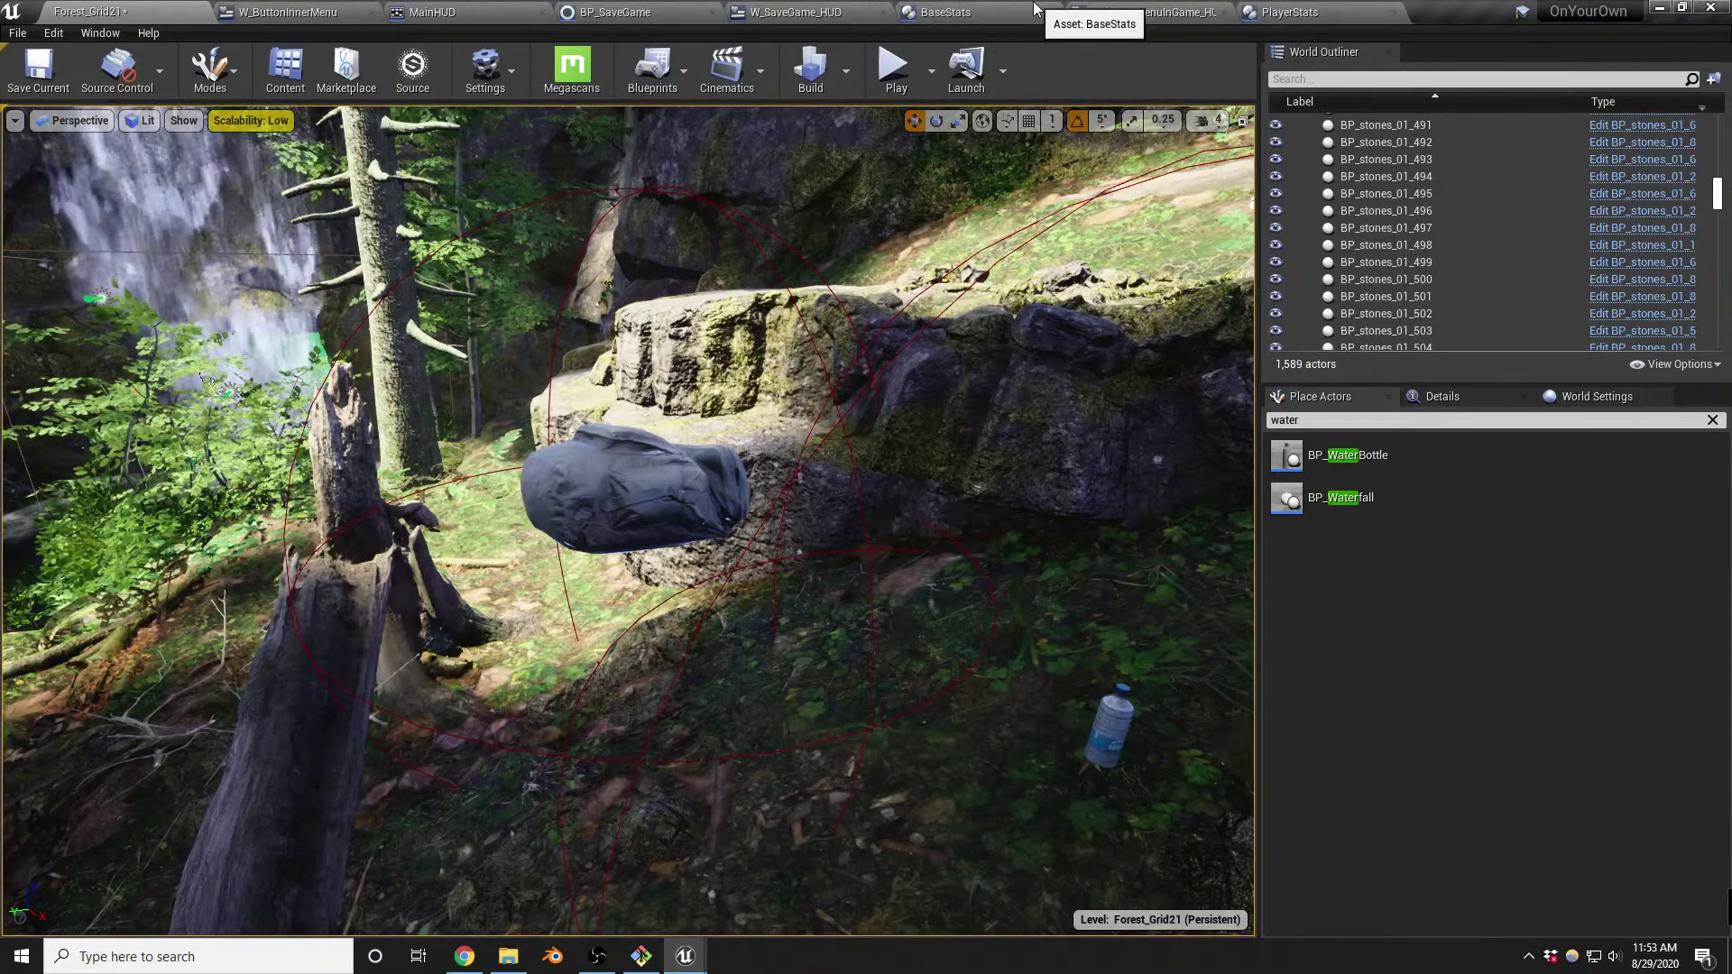
Examine the ButtonLoadGame node chain in the W_PauseMenuInGame_HUD event graph, from Load Game from Slot to Print String
{"action": "left_click", "coordinate": [1146, 13]}
{"action": "right_click_drag", "start_coordinate": [658, 471], "coordinate": [1344, 550]}
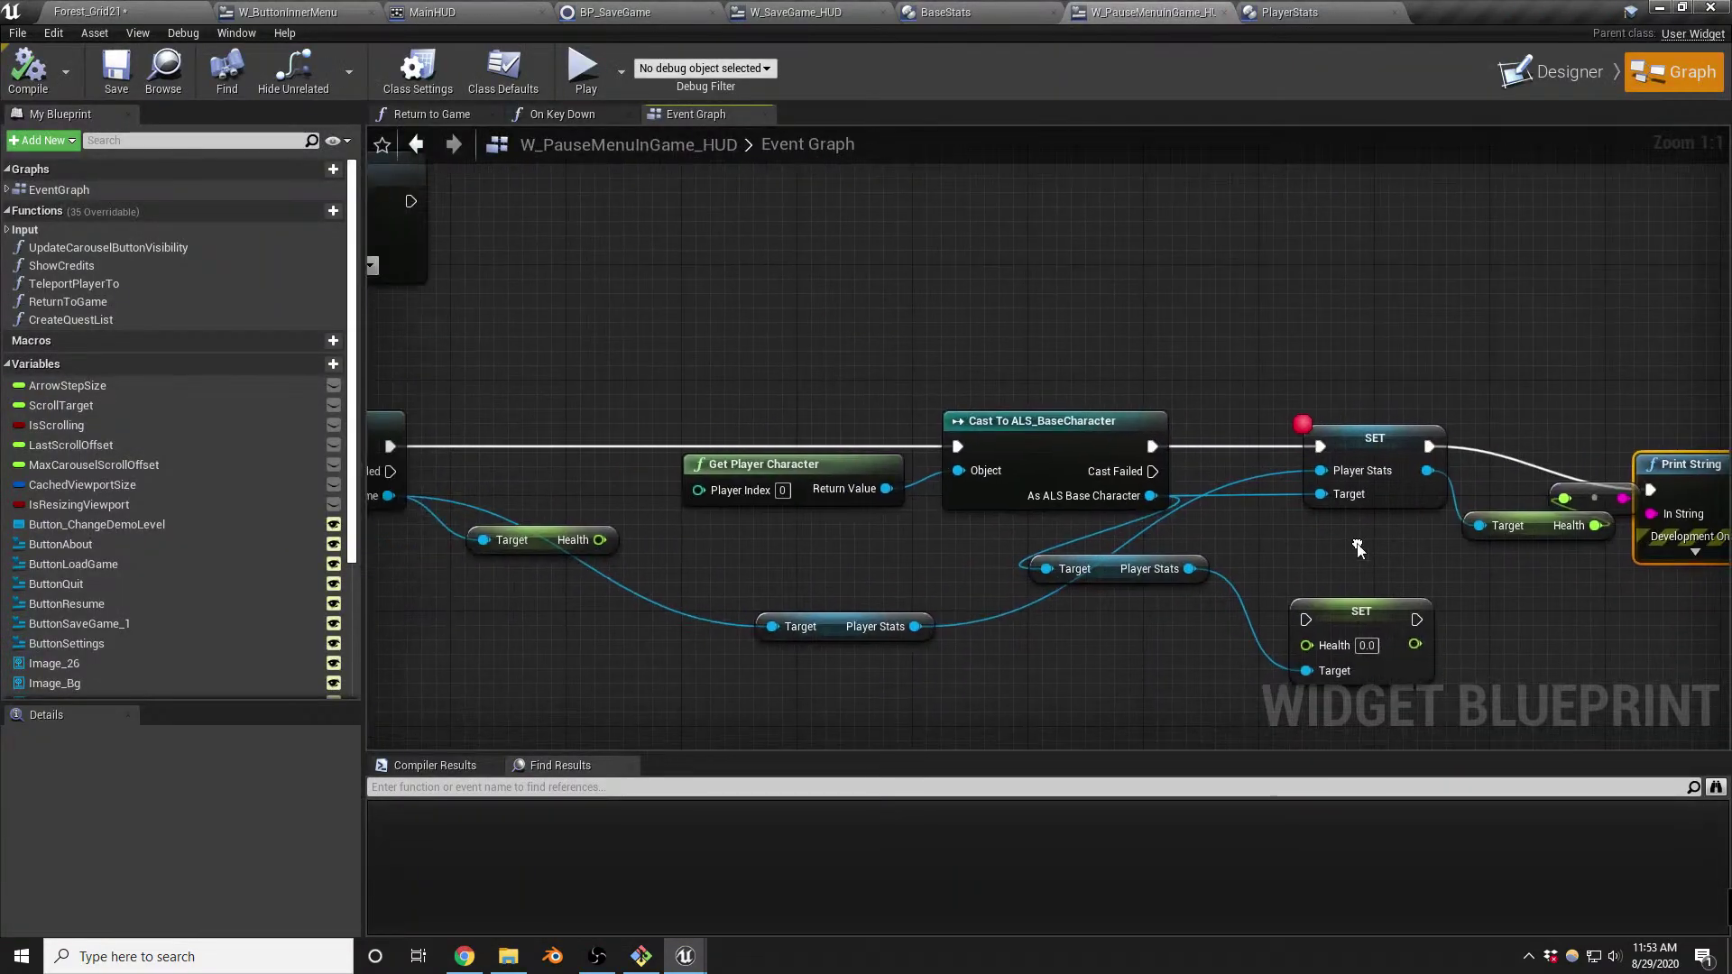
{"action": "right_click_drag", "start_coordinate": [729, 590], "coordinate": [1613, 566]}
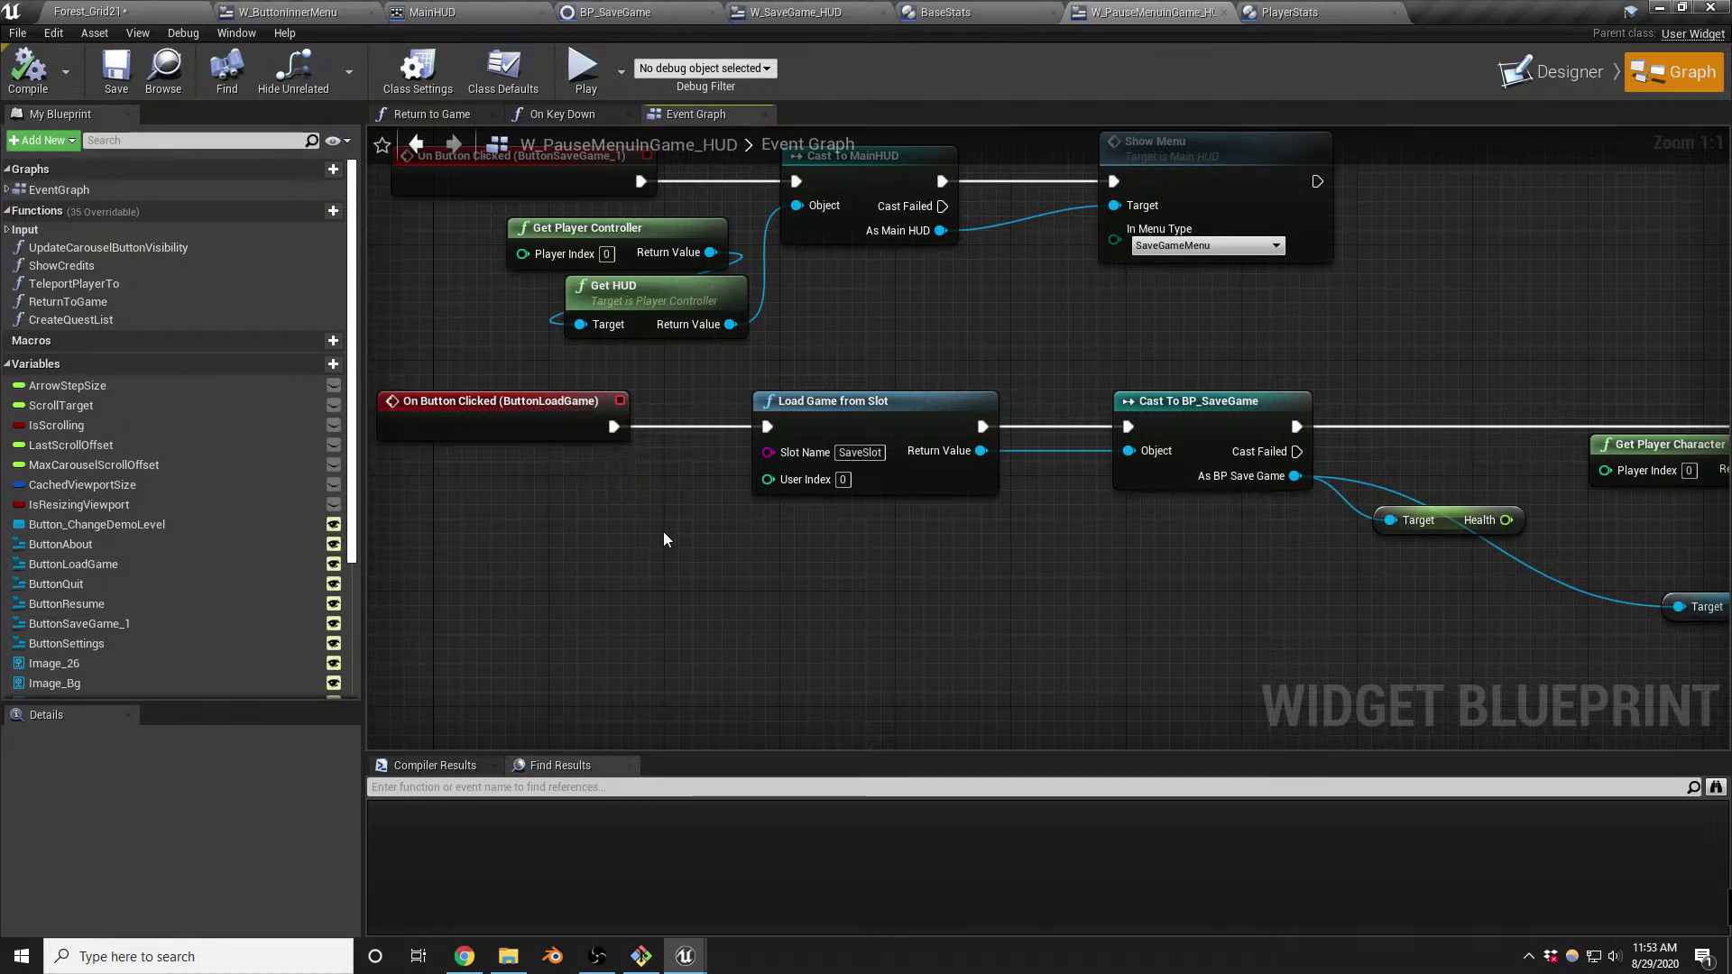
{"action": "scroll", "coordinate": [637, 546], "scroll_direction": "down", "scroll_amount": 1}
{"action": "right_click_drag", "start_coordinate": [993, 587], "coordinate": [528, 565]}
{"action": "scroll", "coordinate": [582, 537], "scroll_direction": "down", "scroll_amount": 1}
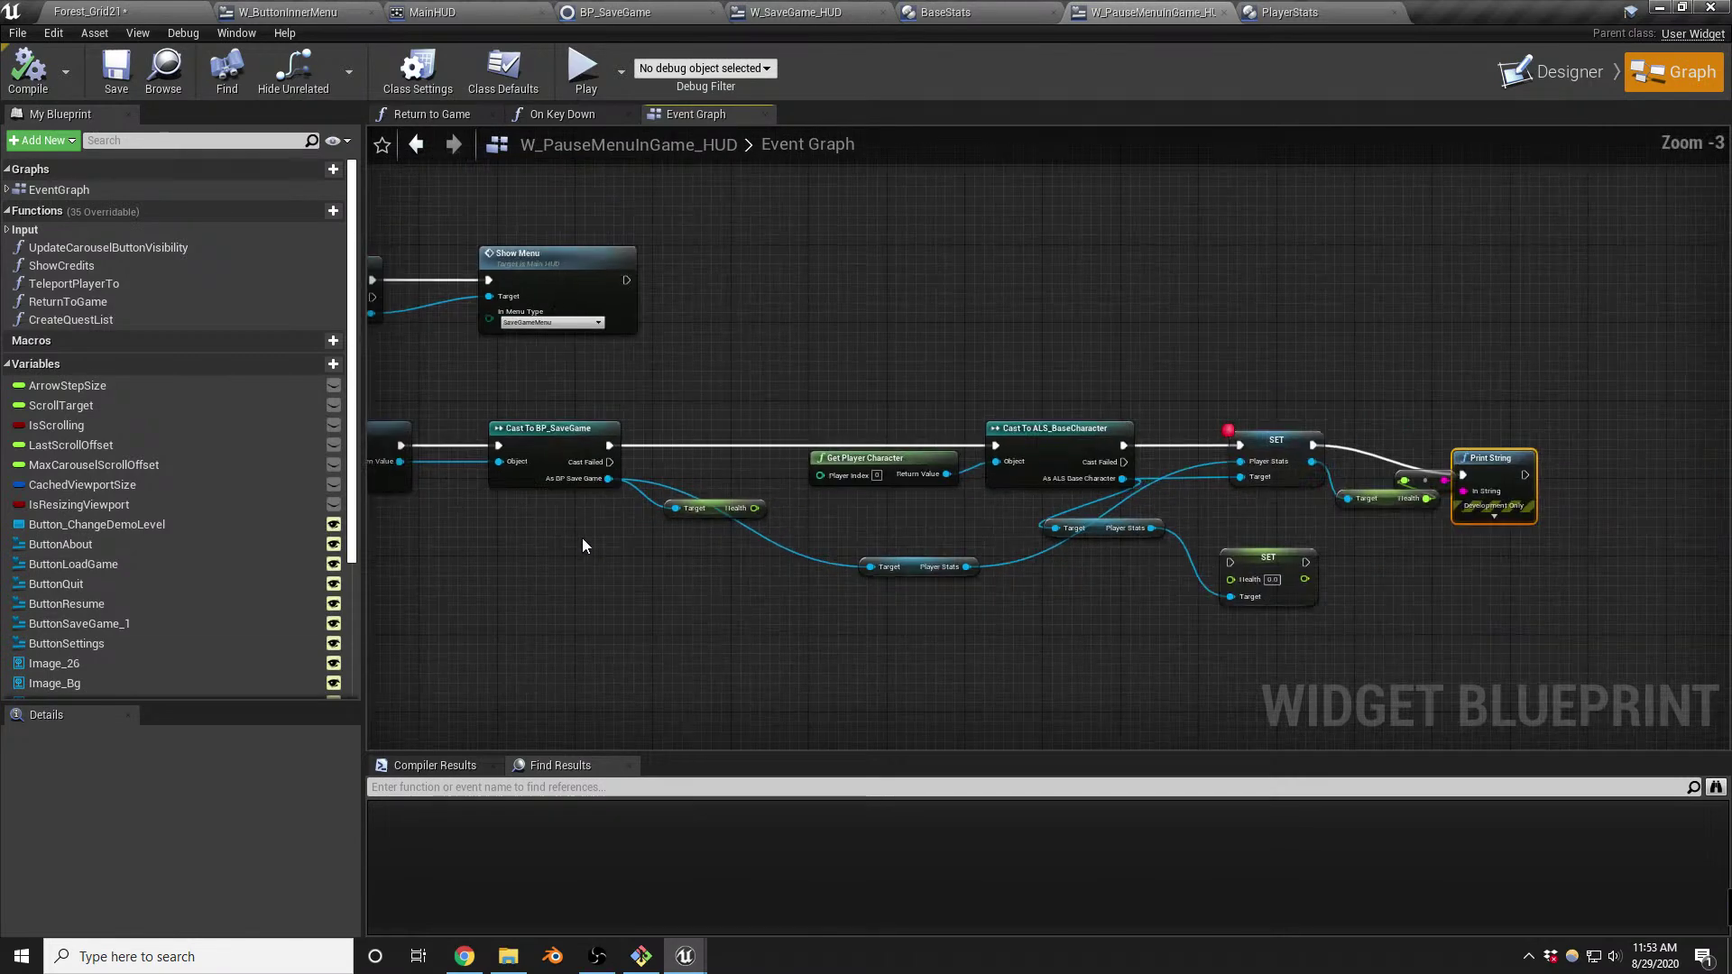
{"action": "scroll", "coordinate": [1117, 567], "scroll_direction": "up", "scroll_amount": 2}
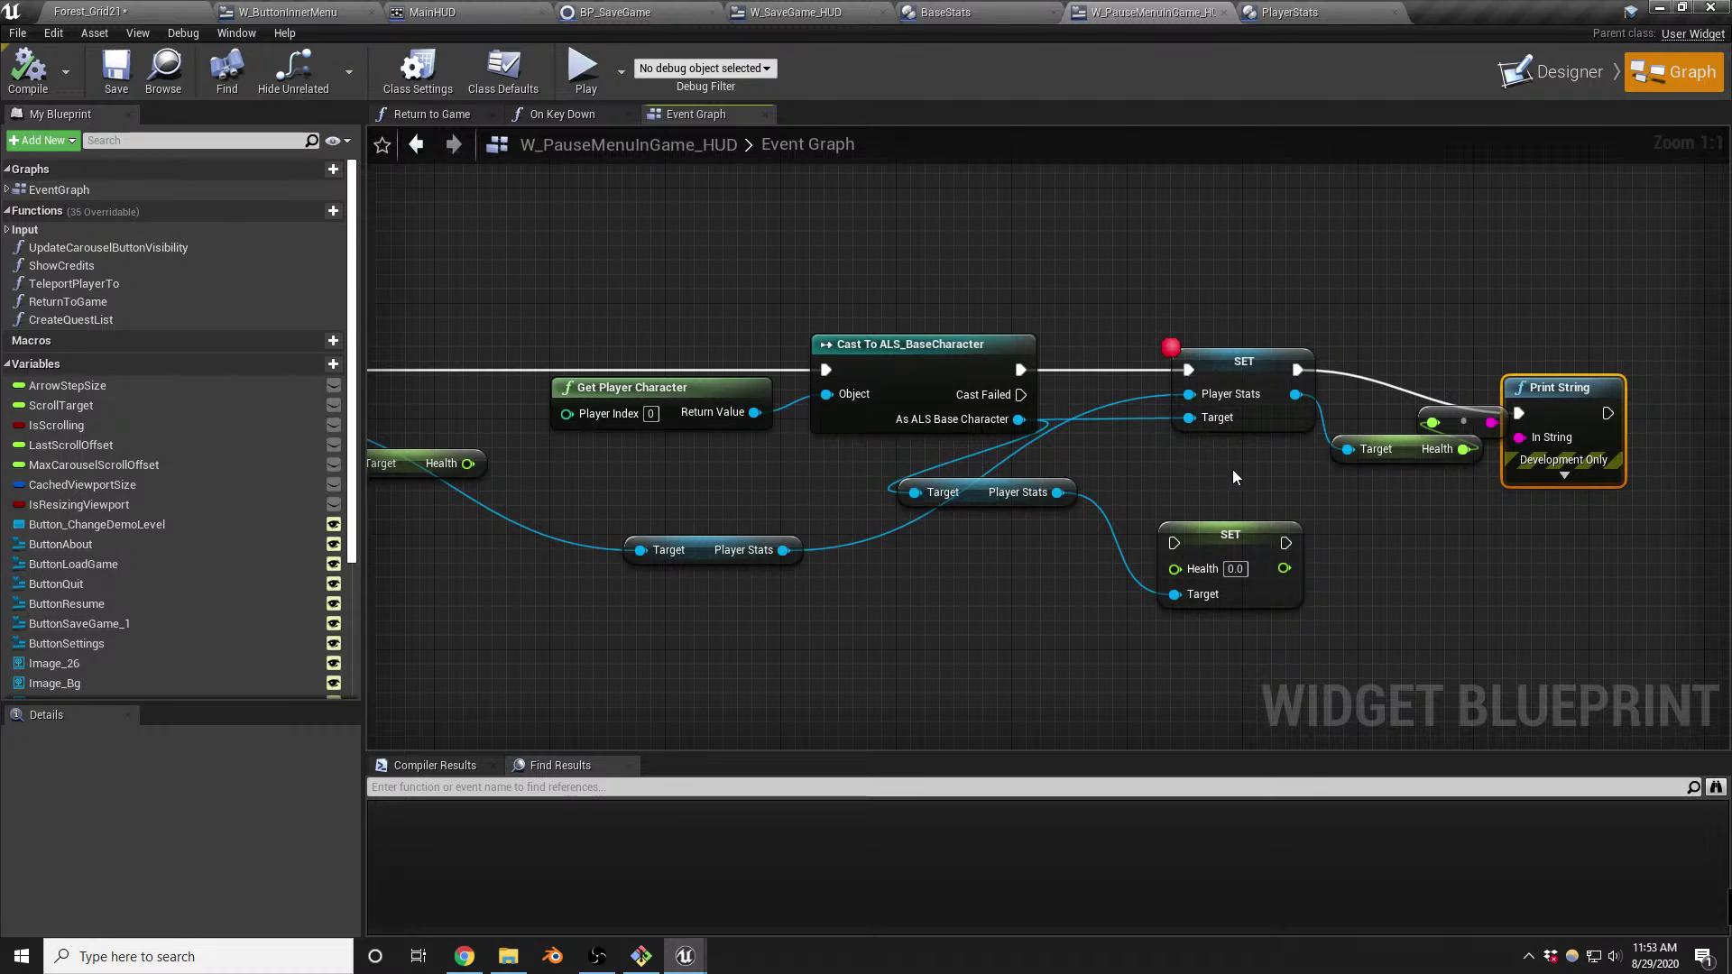
Remove the breakpoint on SET Player Stats, align Print String with that node, and place the float-to-string node below the Health getter
{"action": "left_click_drag", "start_coordinate": [1568, 395], "coordinate": [1626, 345]}
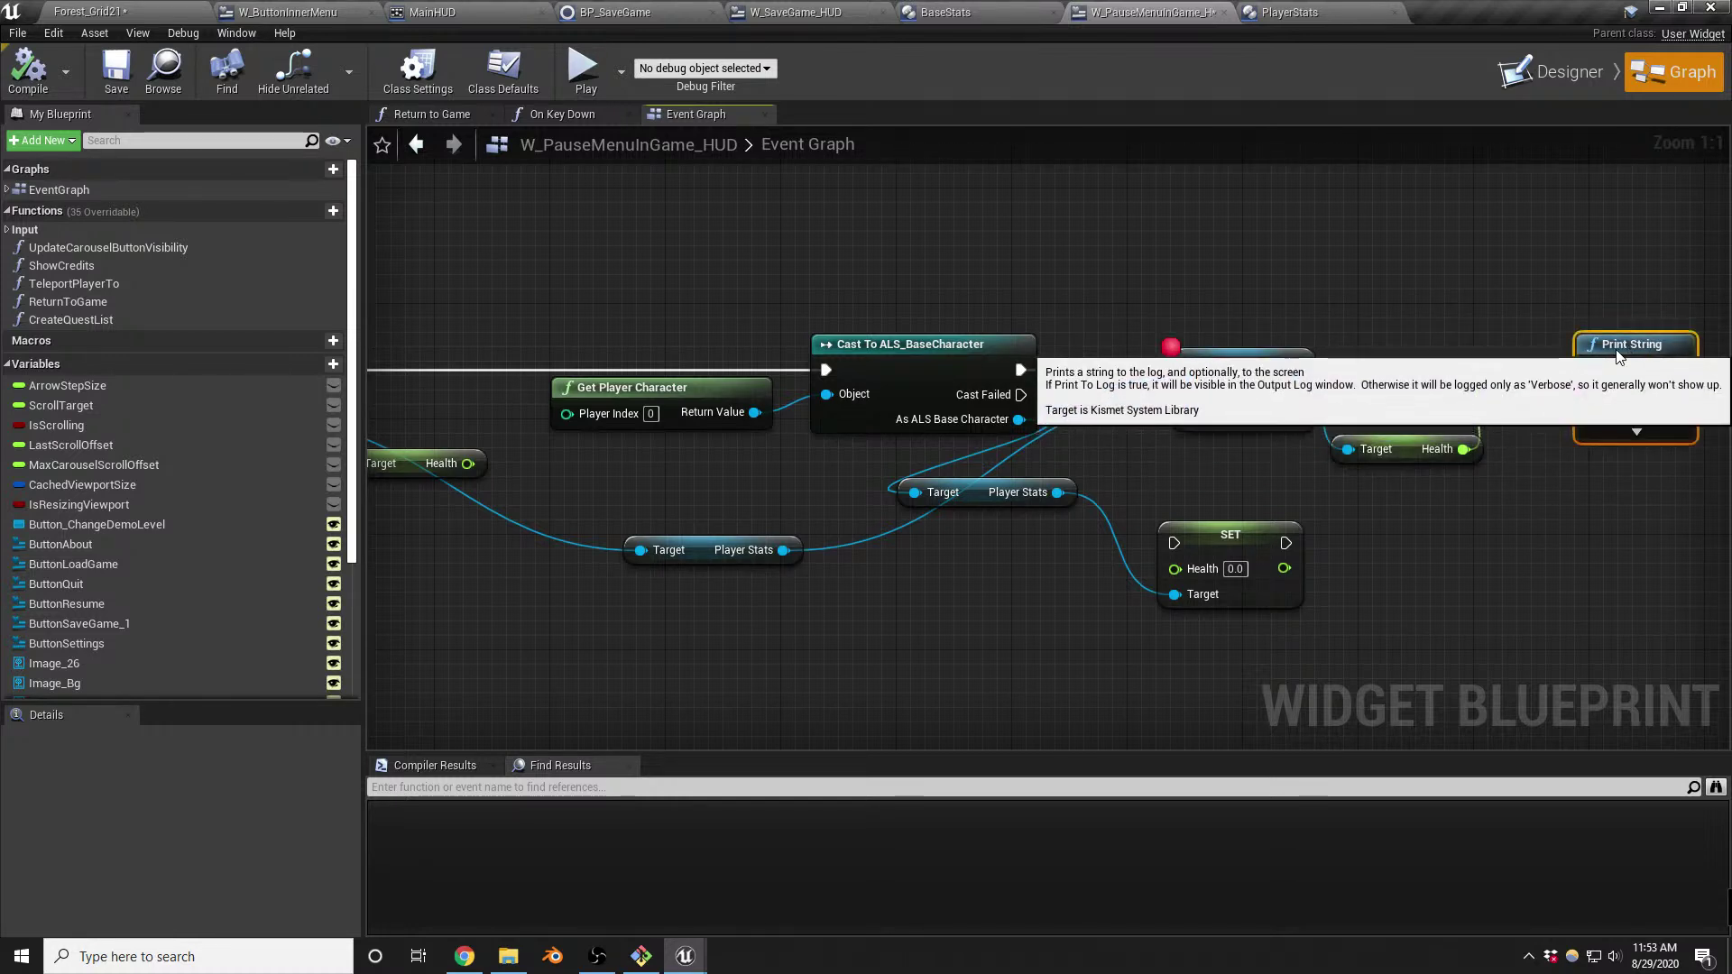
{"action": "left_click", "coordinate": [1257, 362]}
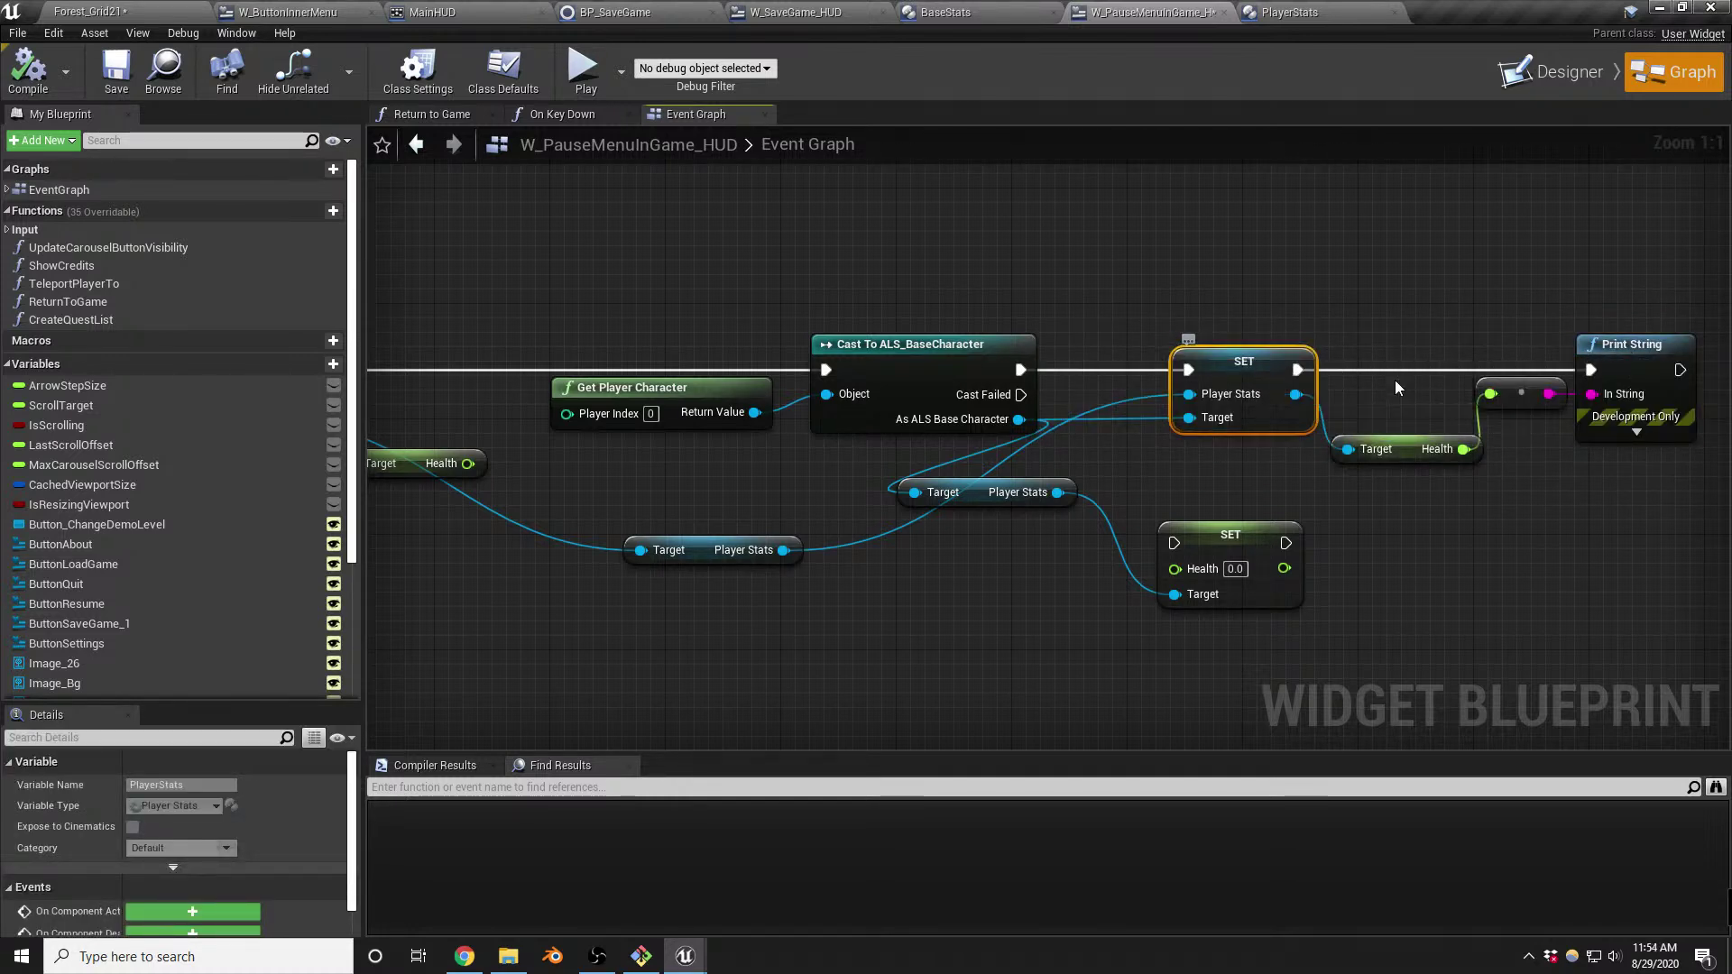
{"action": "mouse_move", "coordinate": [1532, 404]}
{"action": "left_mouse_down"}
{"action": "mouse_move", "coordinate": [1467, 520]}
{"action": "mouse_move", "coordinate": [1446, 503]}
{"action": "left_mouse_up"}
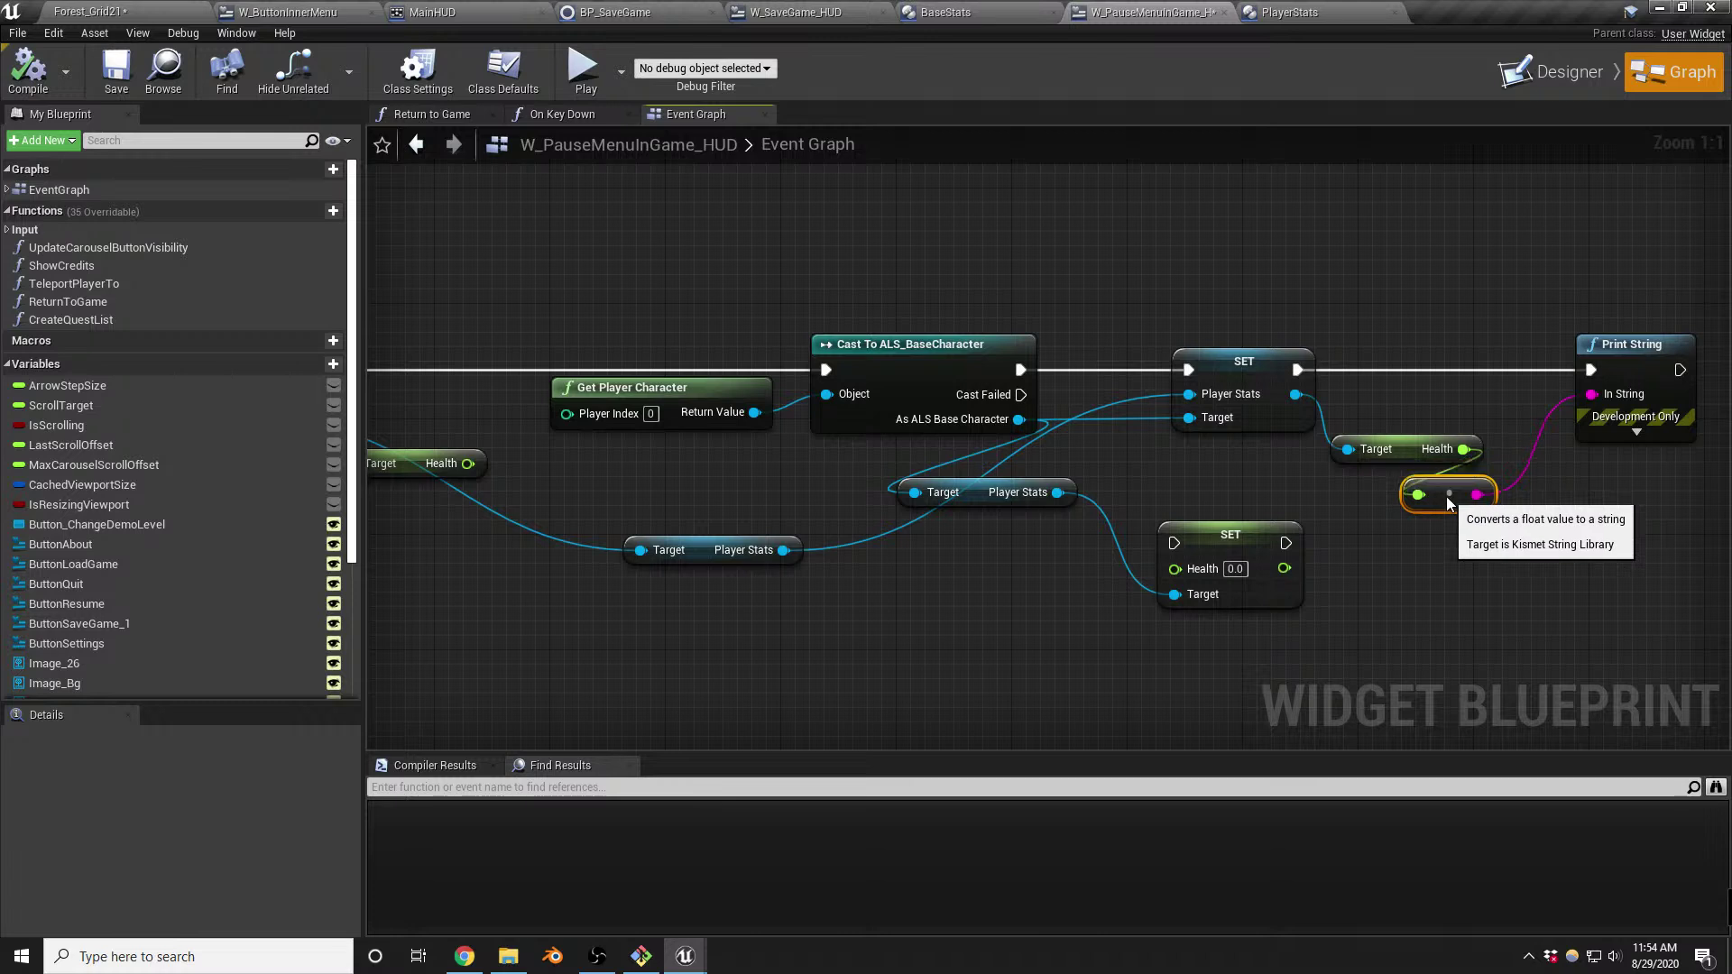
Expand the Print String node's advanced options and save all modified assets
{"action": "left_click", "coordinate": [1634, 431]}
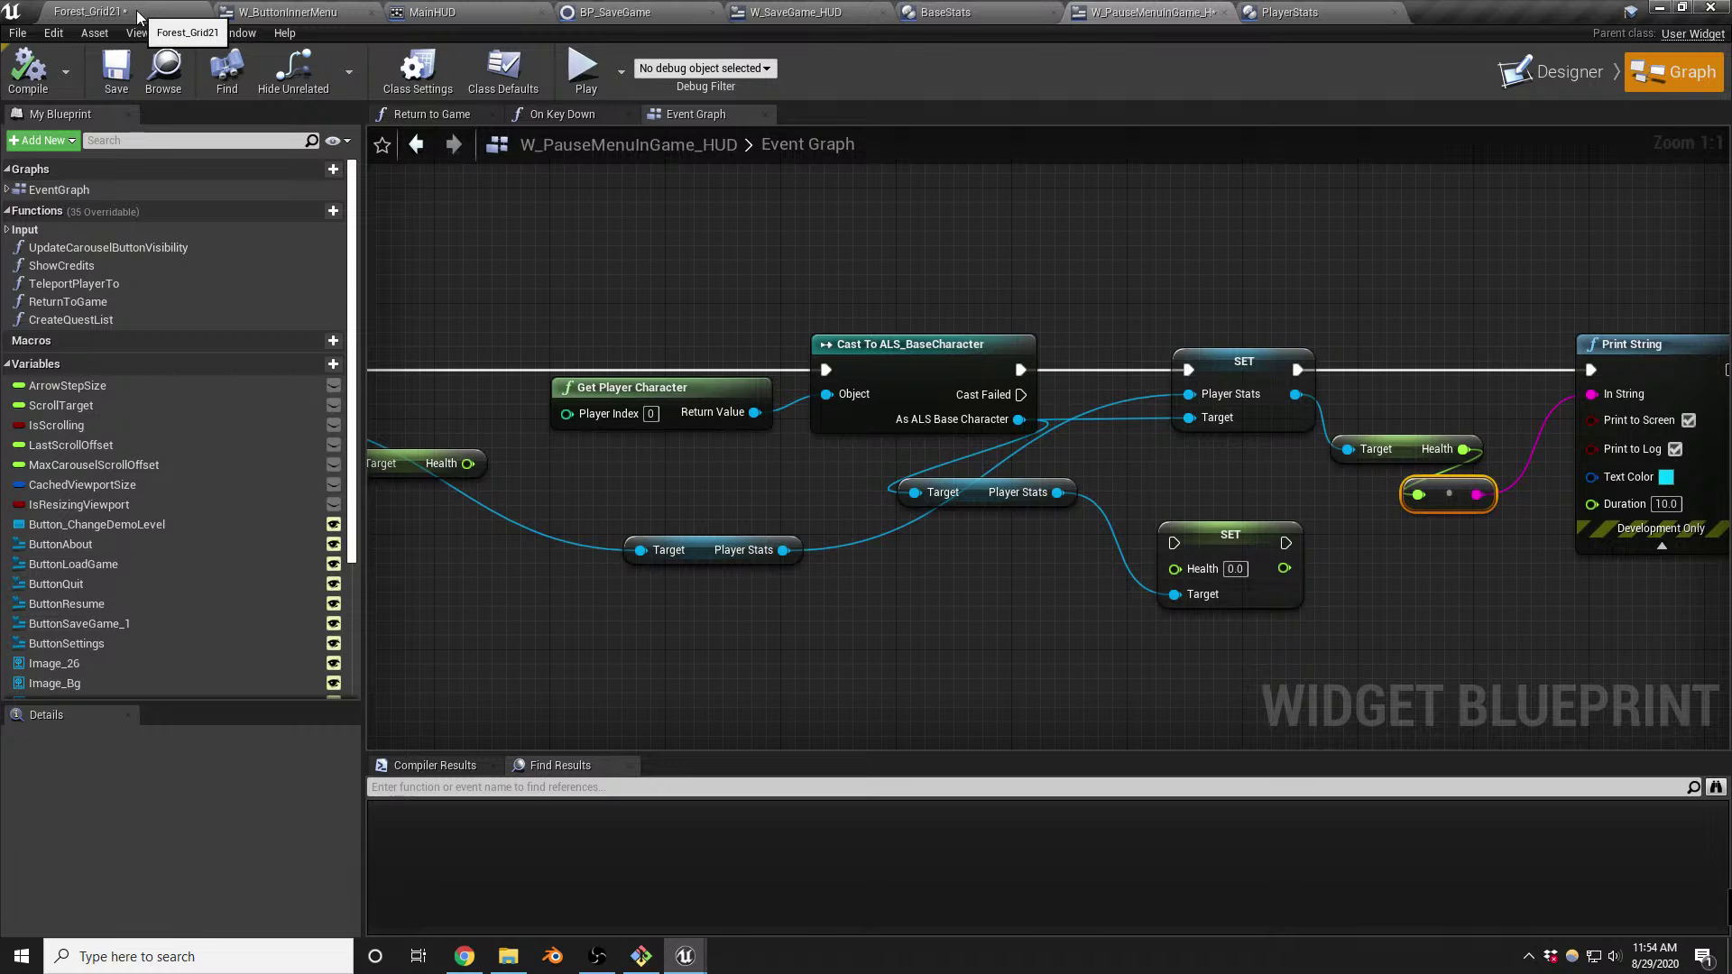
{"action": "key", "text": "ctrl+shift+s"}
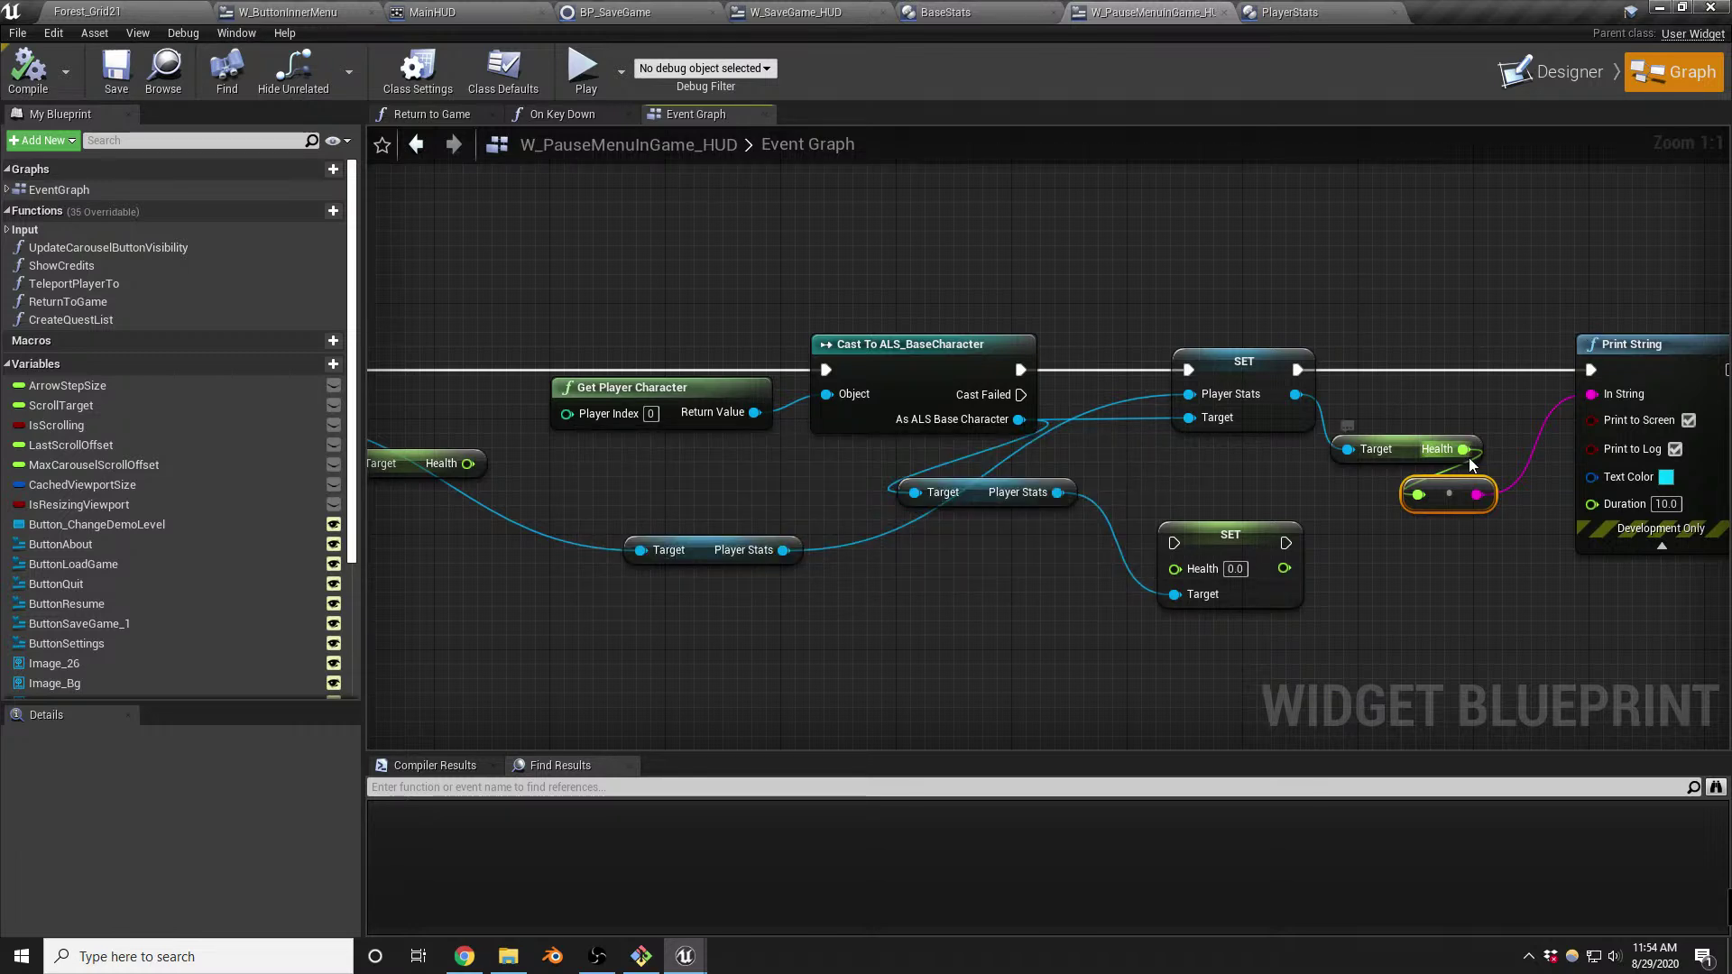
Start a play session in the Forest_Grid21 level, open the save game screen from the pause menu, and return to the pause menu
{"action": "left_click", "coordinate": [142, 11]}
{"action": "right_click_drag", "start_coordinate": [788, 375], "coordinate": [828, 504]}
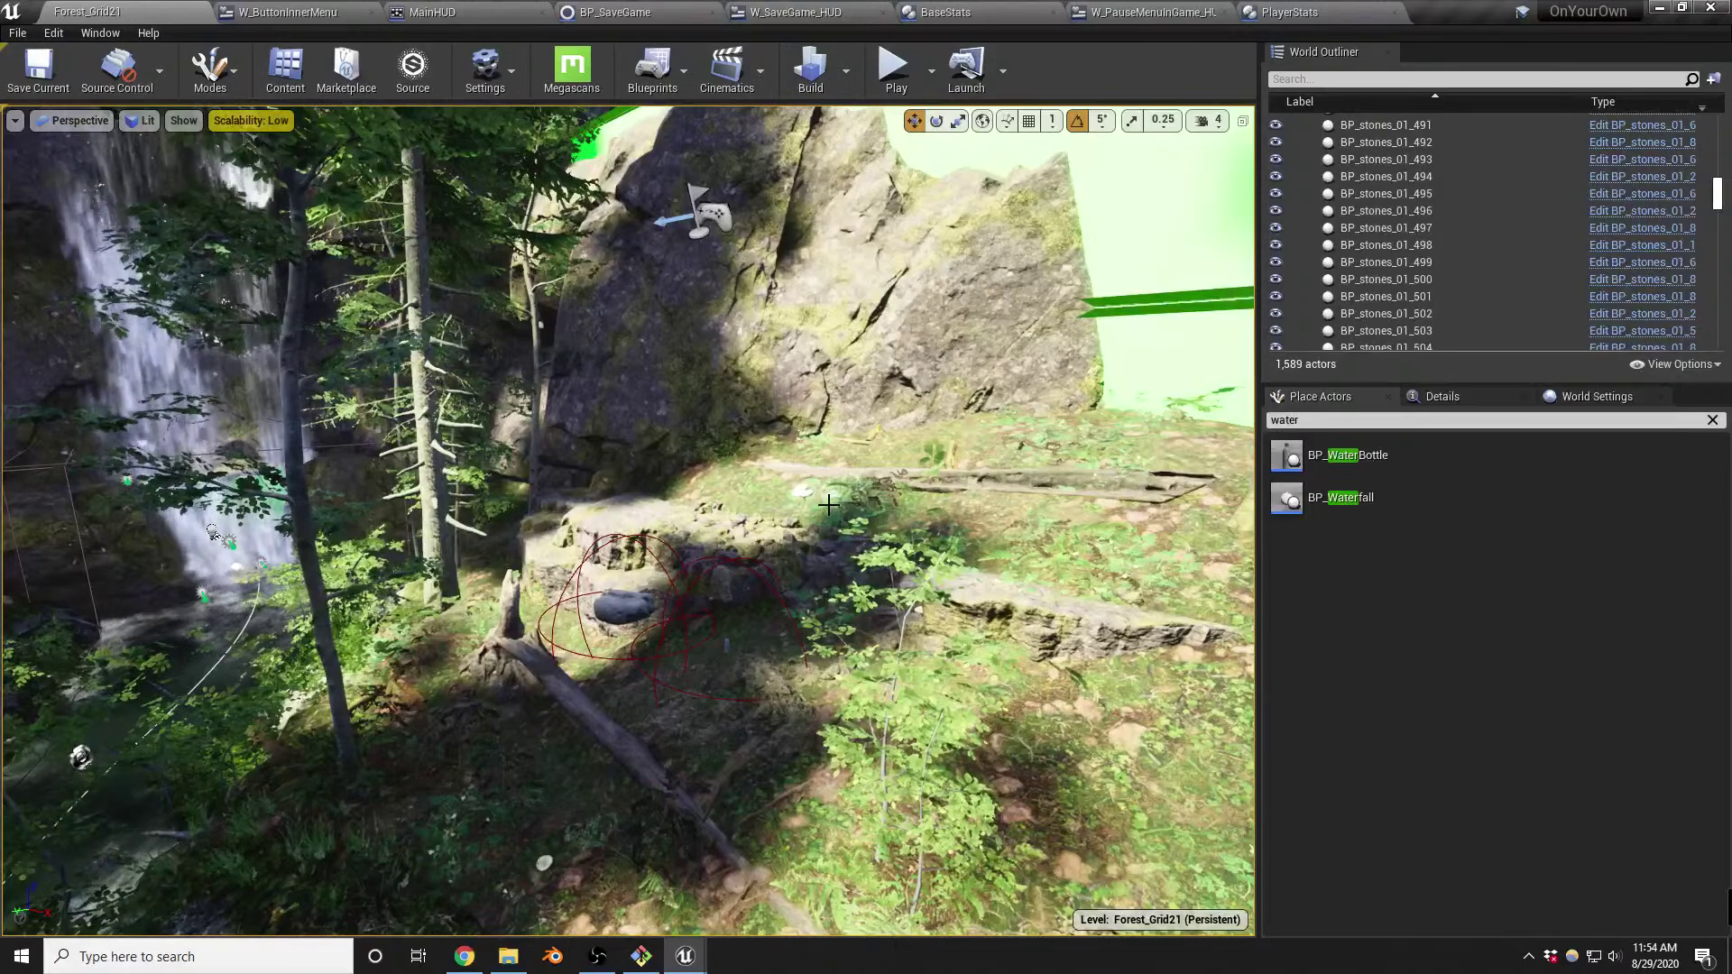
{"action": "key", "text": "alt+p"}
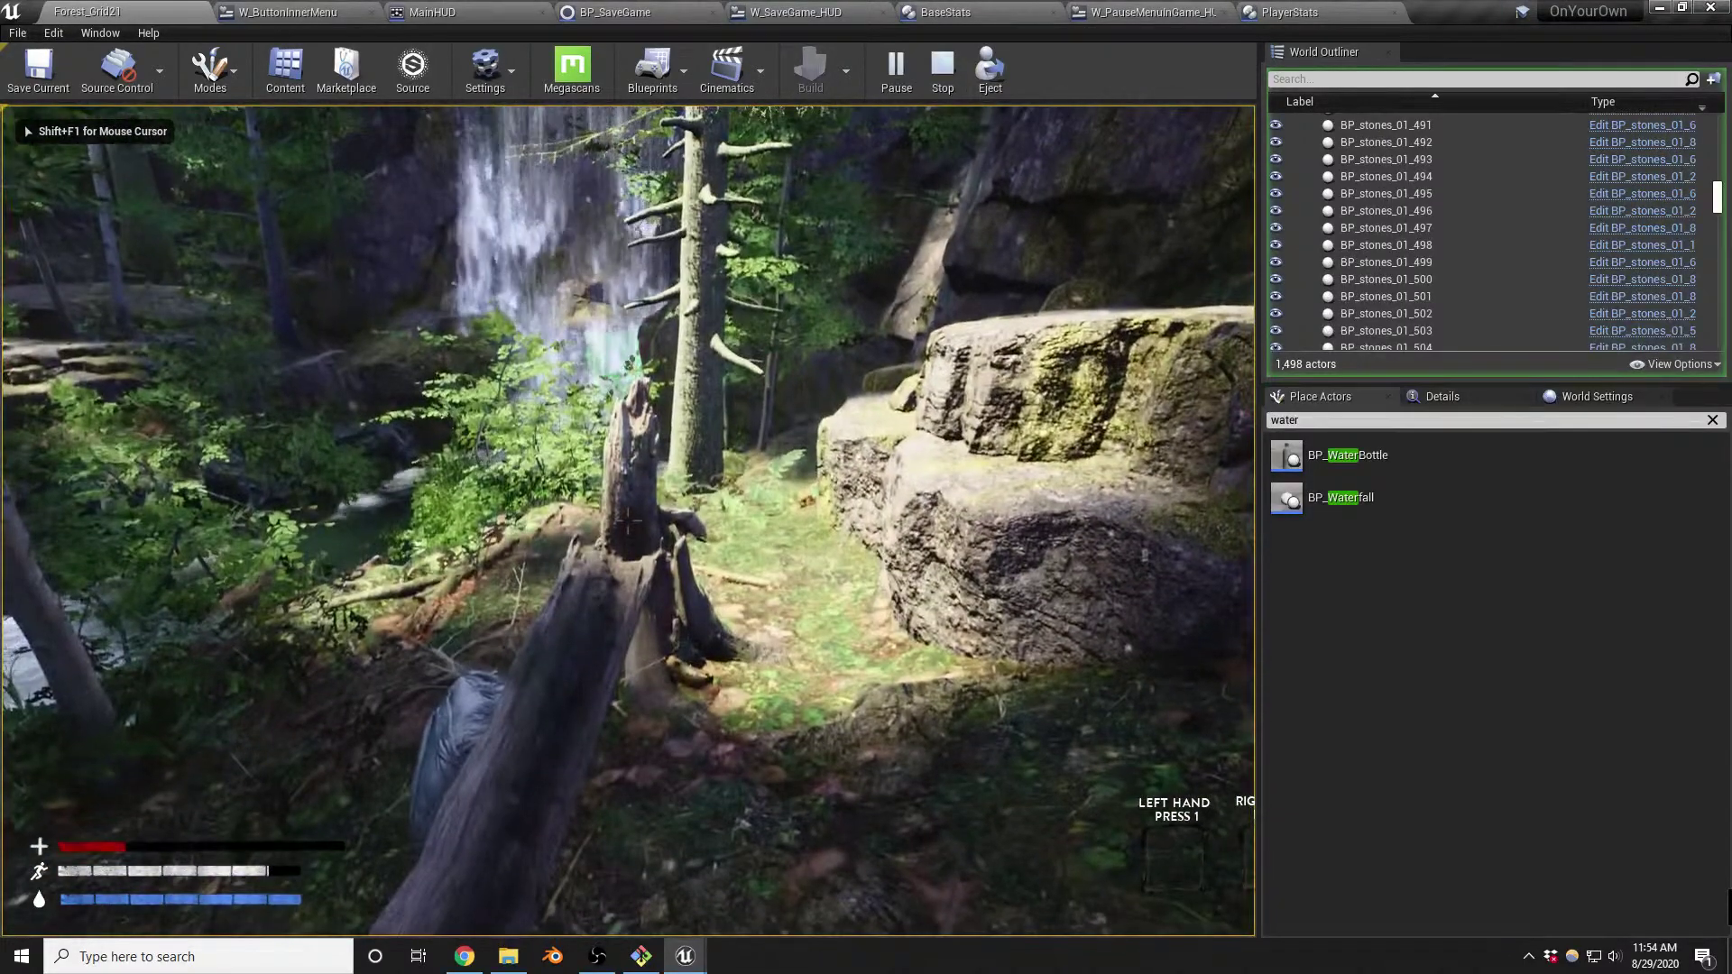
{"action": "key", "text": "Escape"}
{"action": "left_click", "coordinate": [622, 431]}
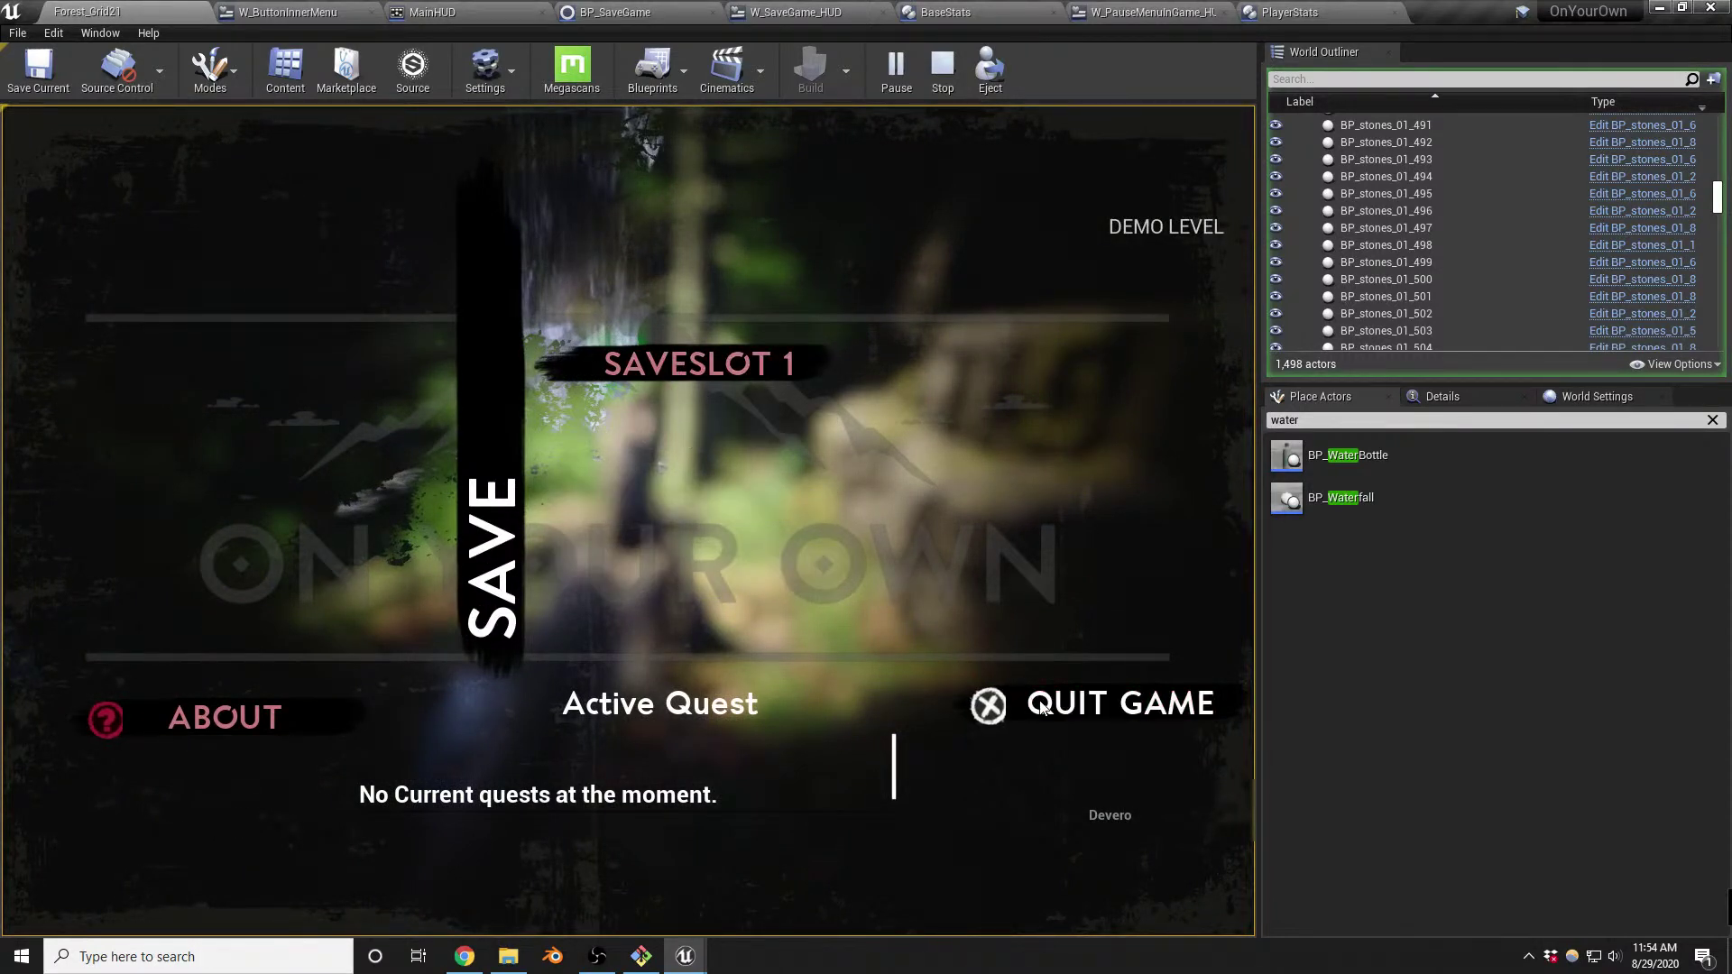
{"action": "key", "text": "Escape"}
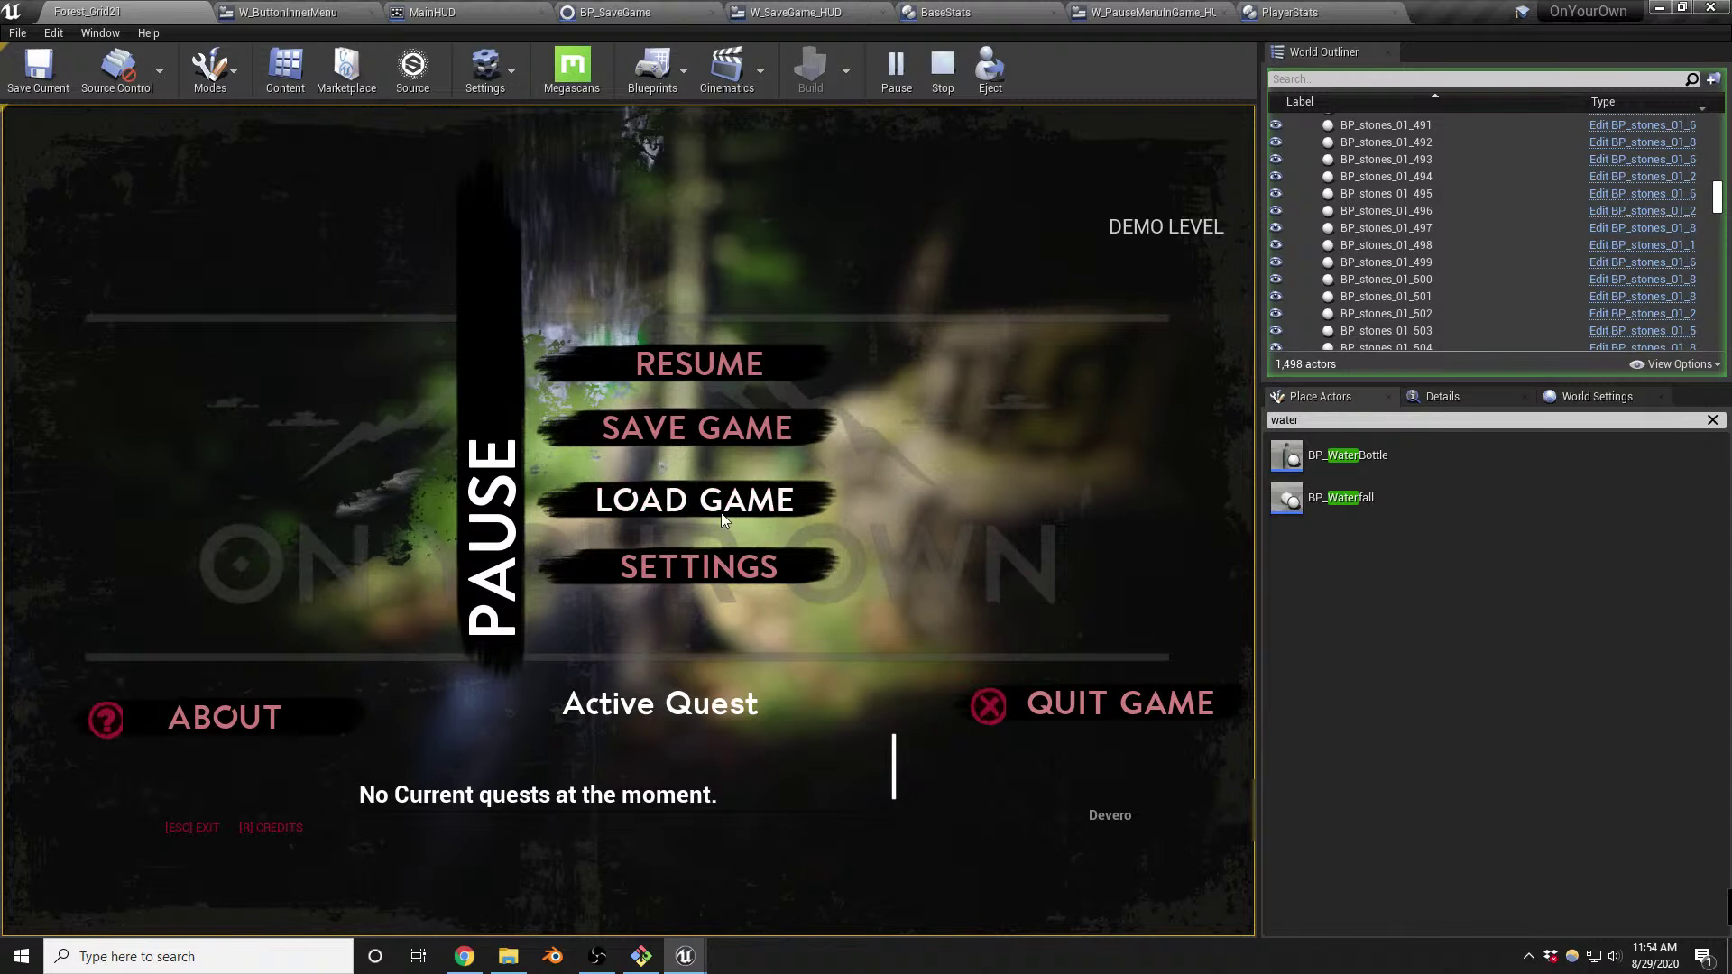
Load the saved game from the pause menu and end the play session
{"action": "left_click", "coordinate": [657, 498]}
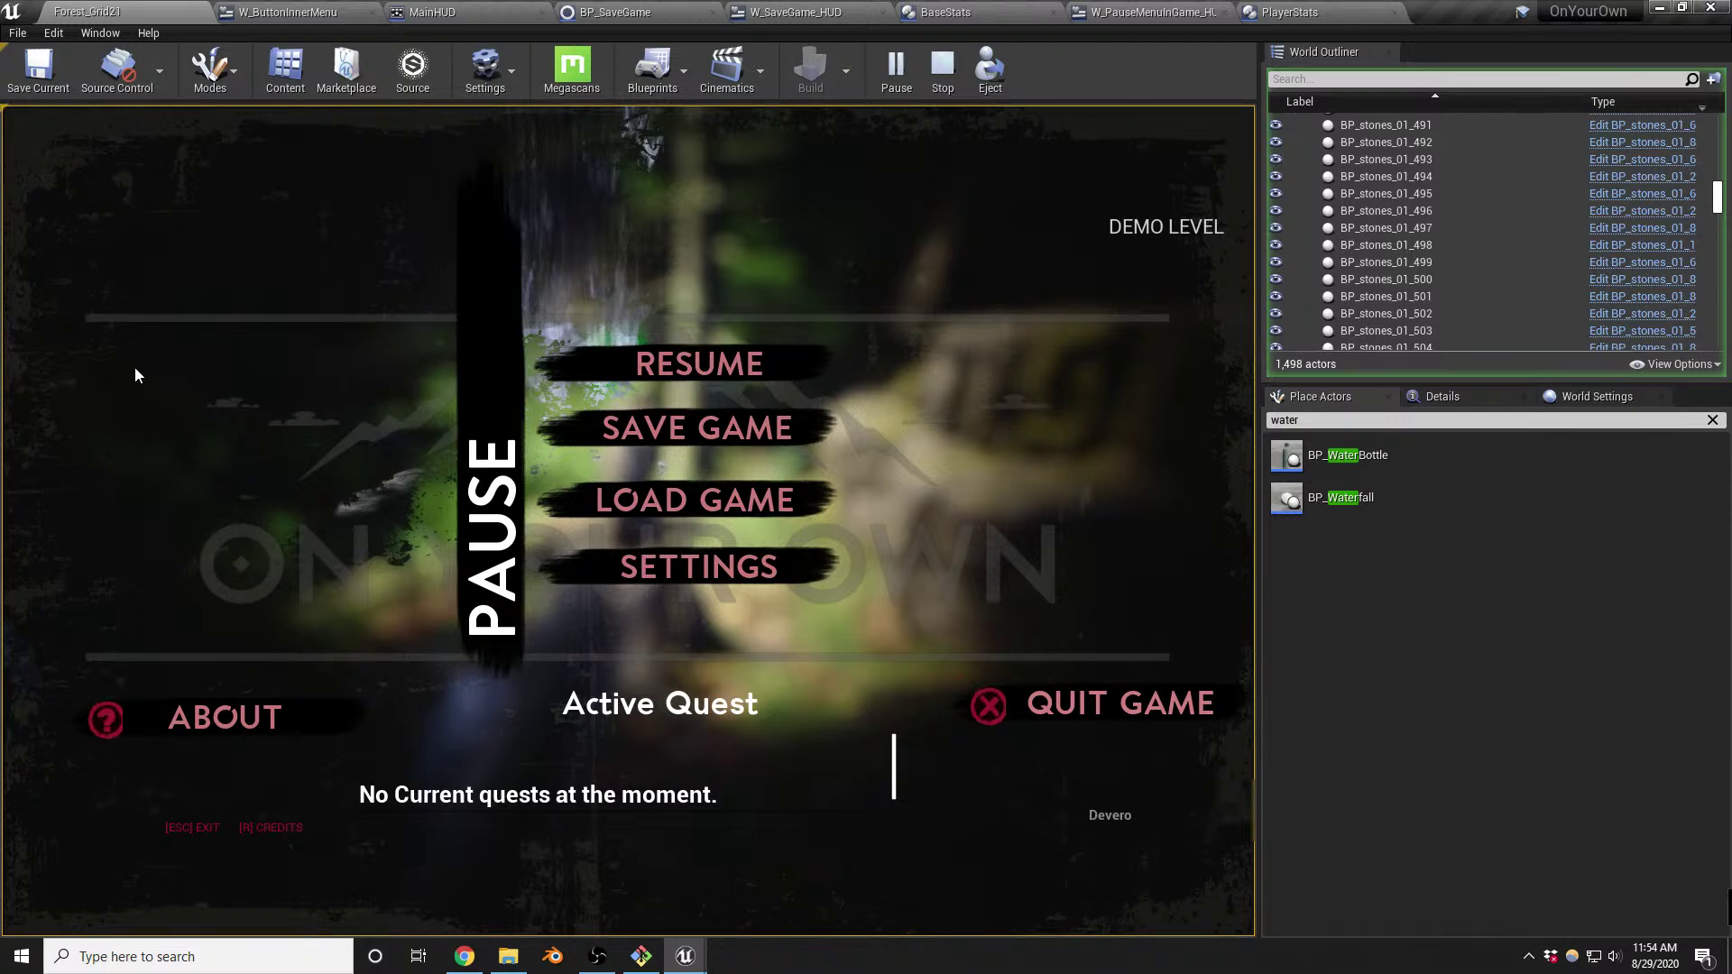
{"action": "key", "text": "Escape"}
{"action": "key", "text": "Escape"}
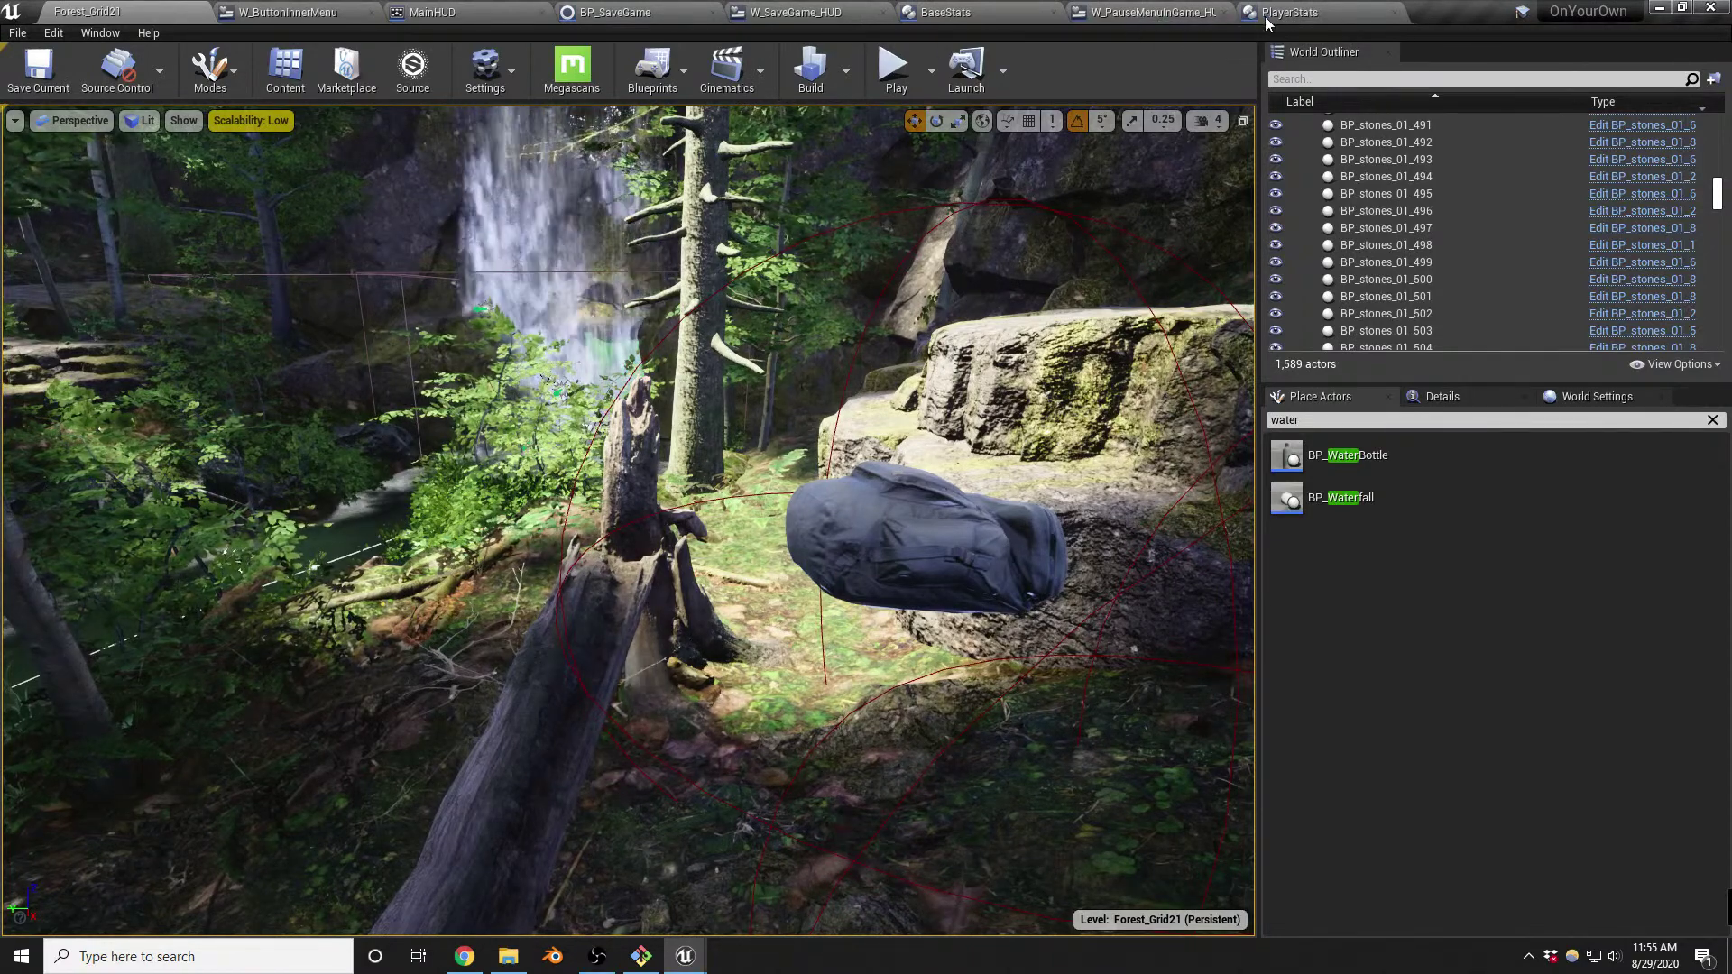
Compare the player stats save chain in W_SaveGame_HUD with the load chain in W_PauseMenuInGame_HUD that ends in Print String
{"action": "left_click", "coordinate": [817, 13]}
{"action": "right_click_drag", "start_coordinate": [868, 435], "coordinate": [1069, 522]}
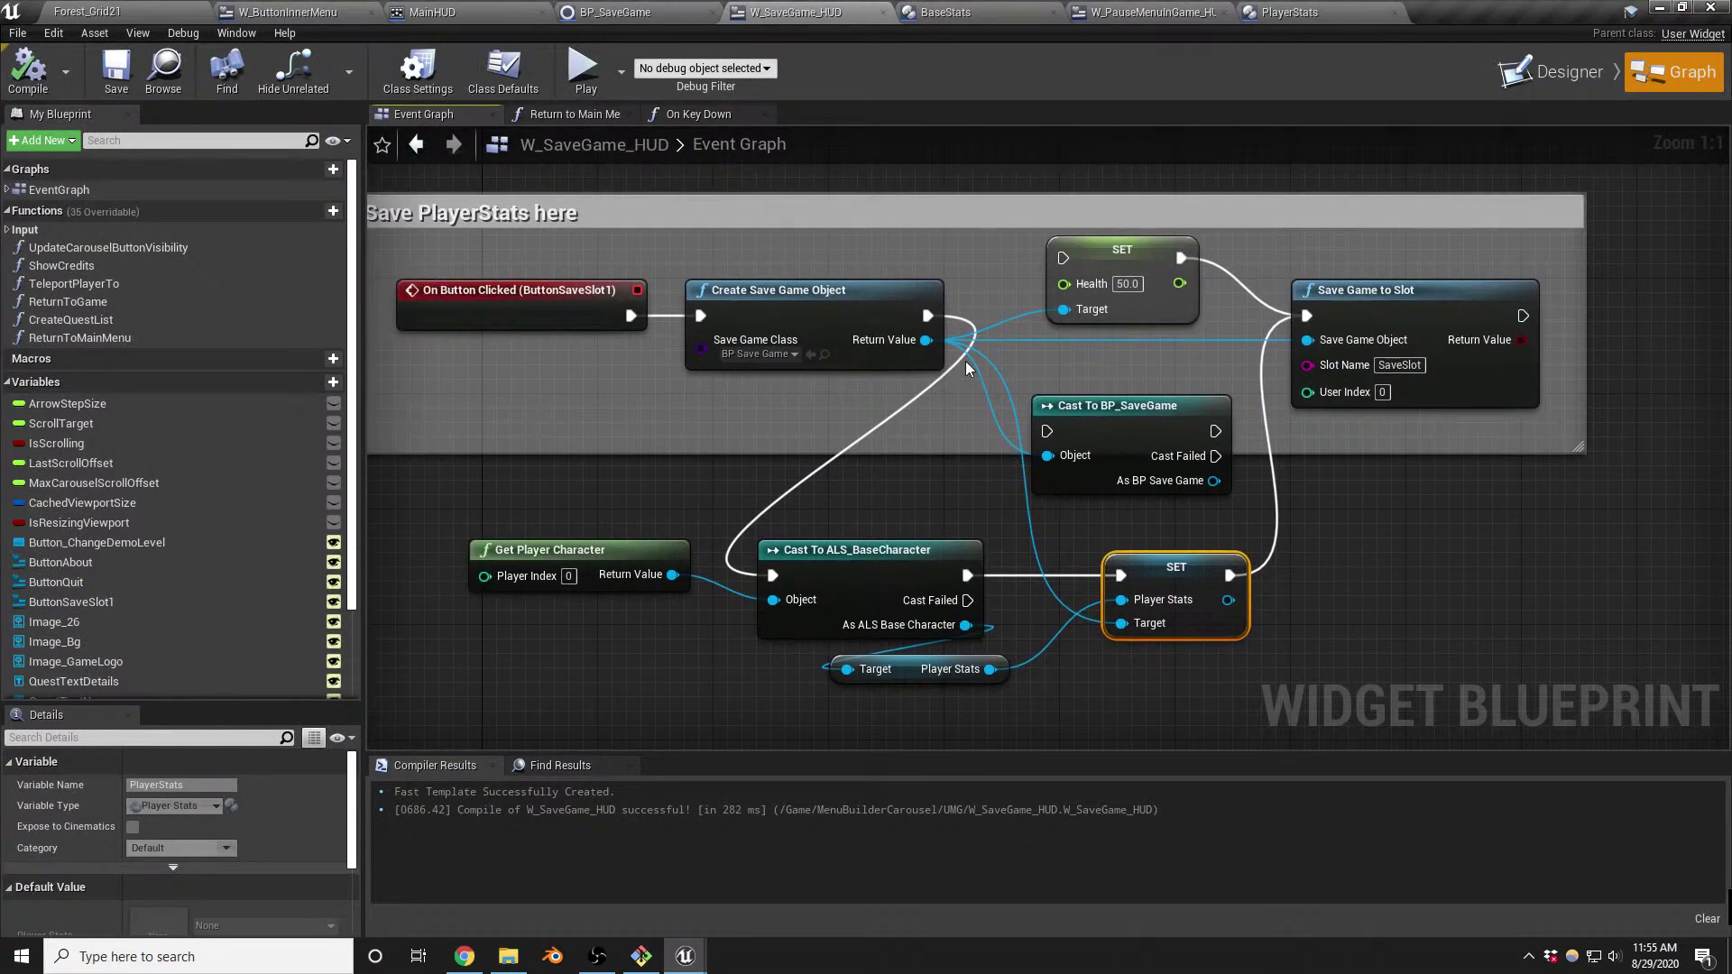
{"action": "scroll", "coordinate": [965, 361], "scroll_direction": "down", "scroll_amount": 3}
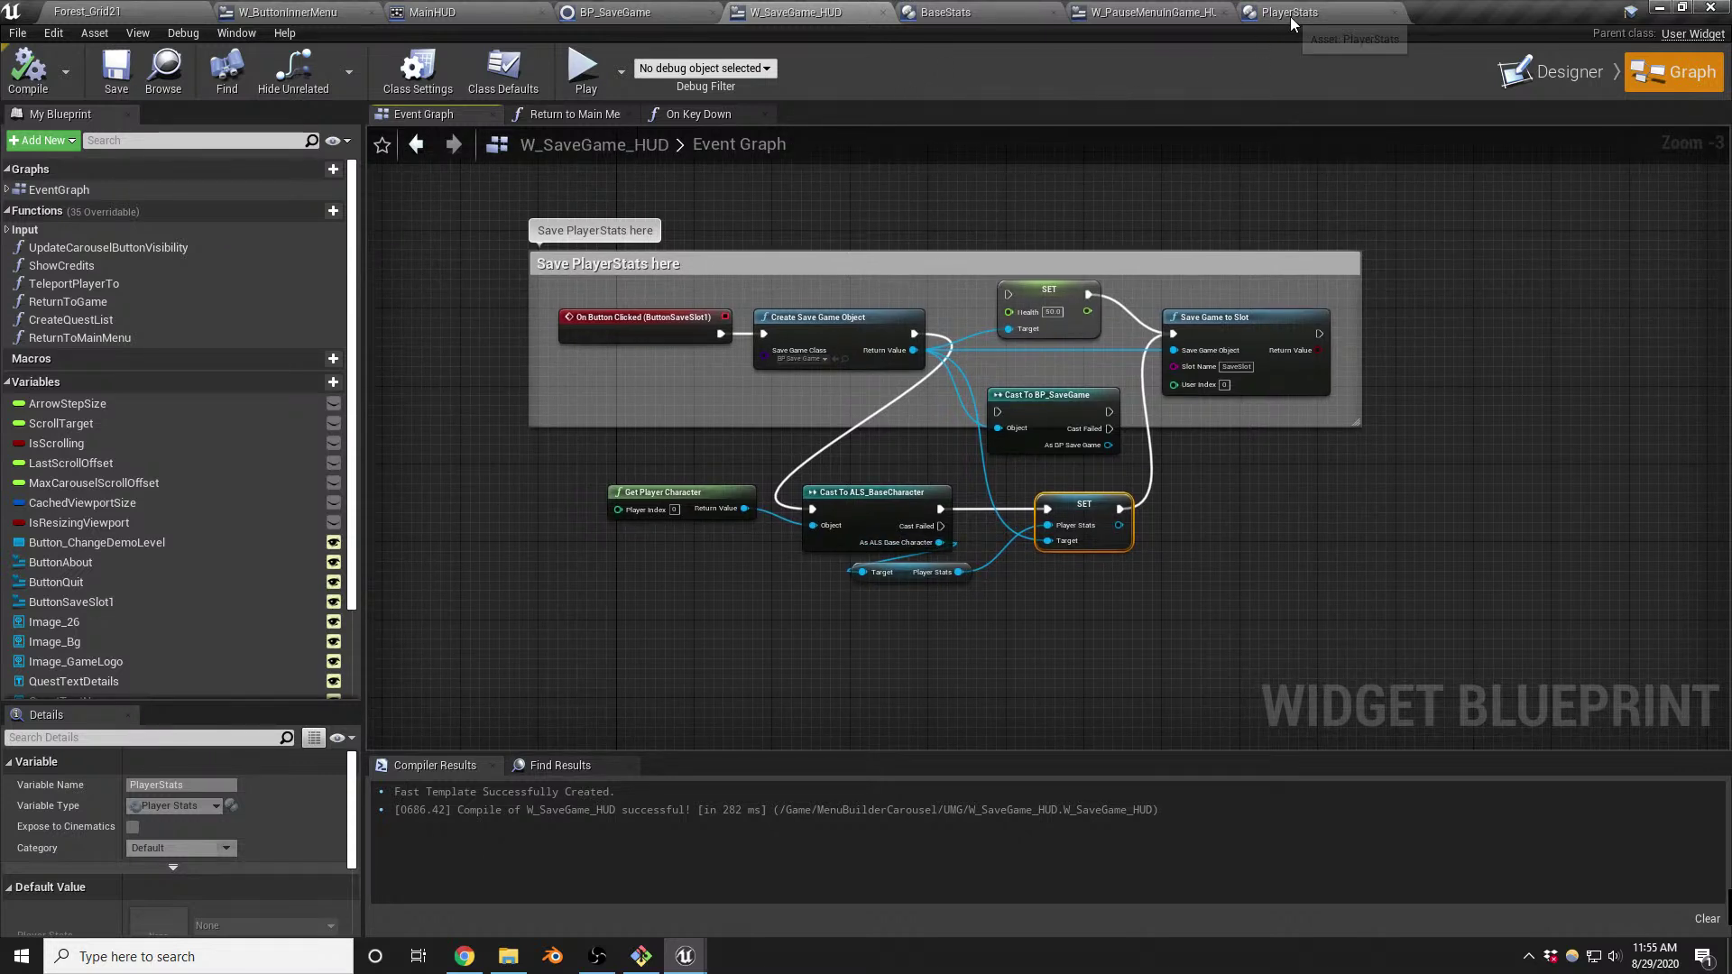
{"action": "left_click", "coordinate": [1118, 13]}
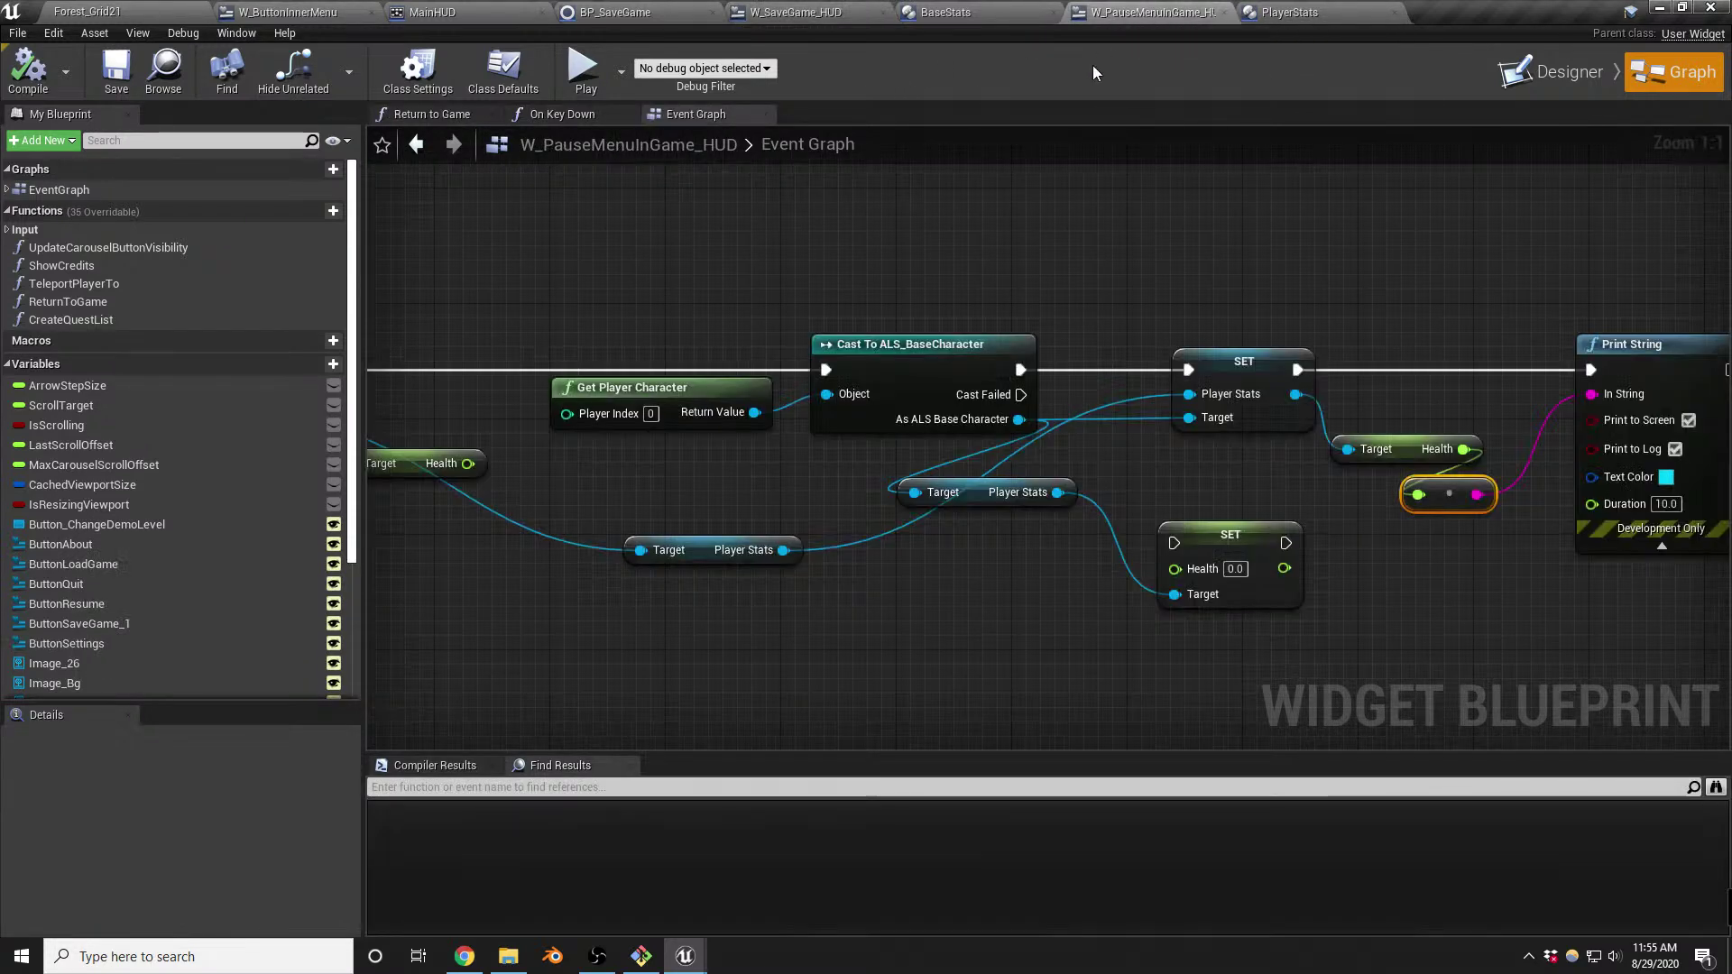
{"action": "right_click_drag", "start_coordinate": [1024, 278], "coordinate": [857, 290]}
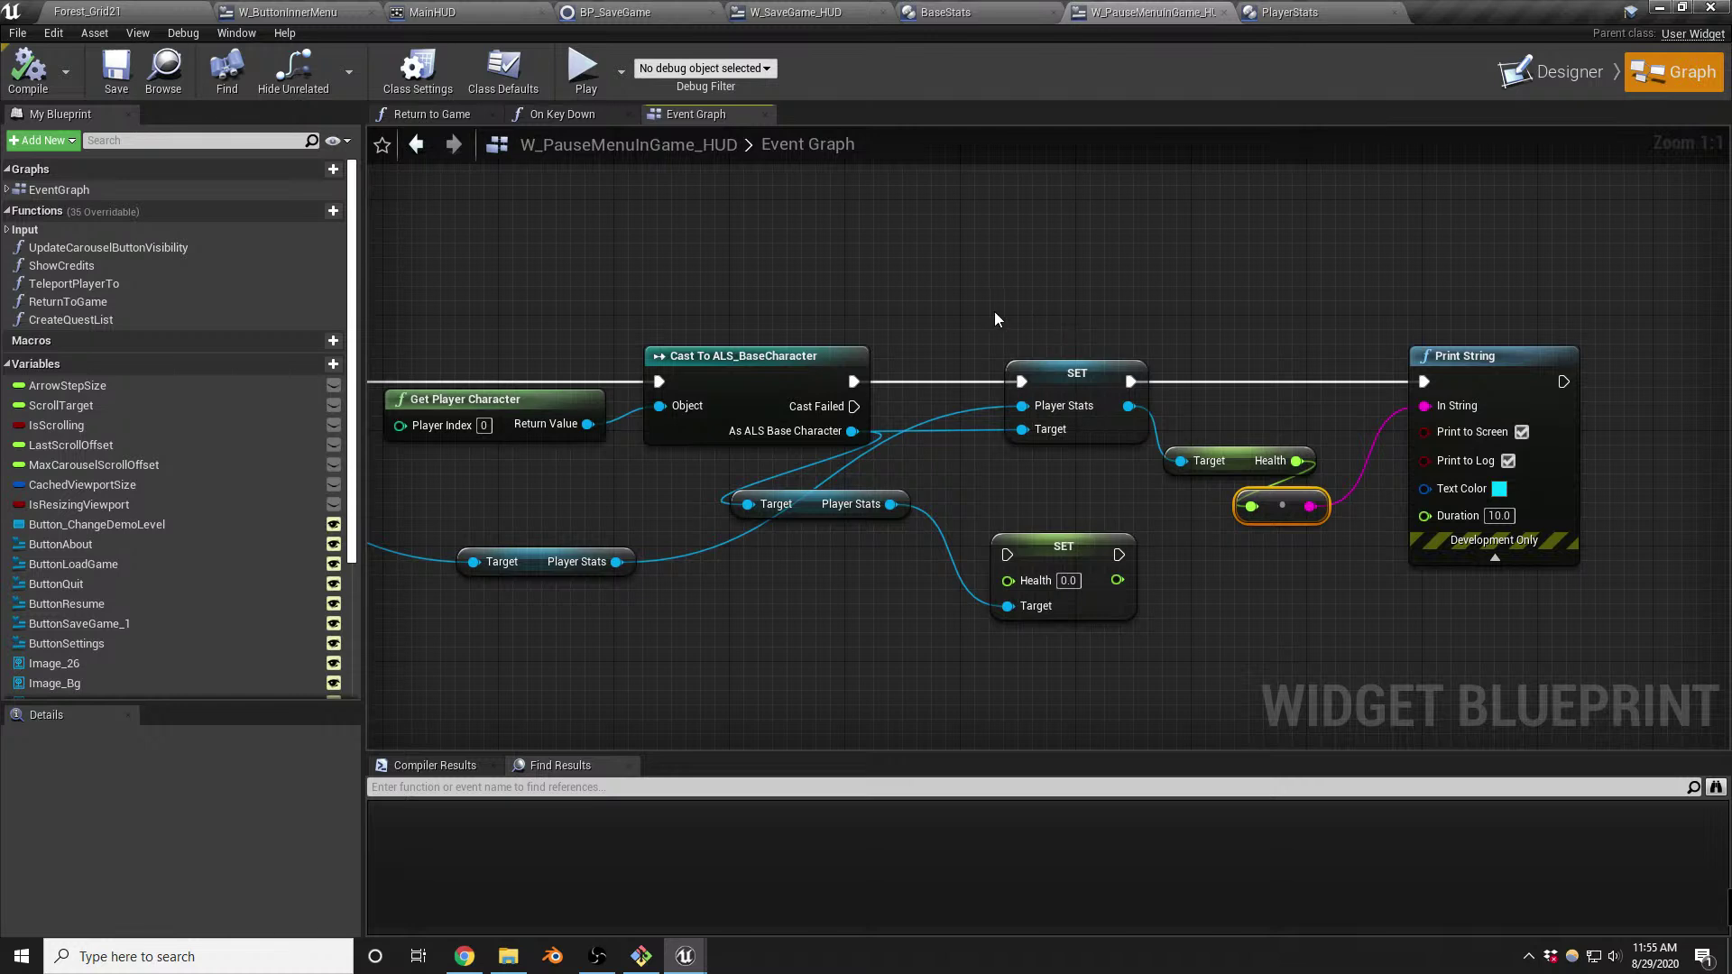
{"action": "right_click_drag", "start_coordinate": [1022, 321], "coordinate": [927, 321]}
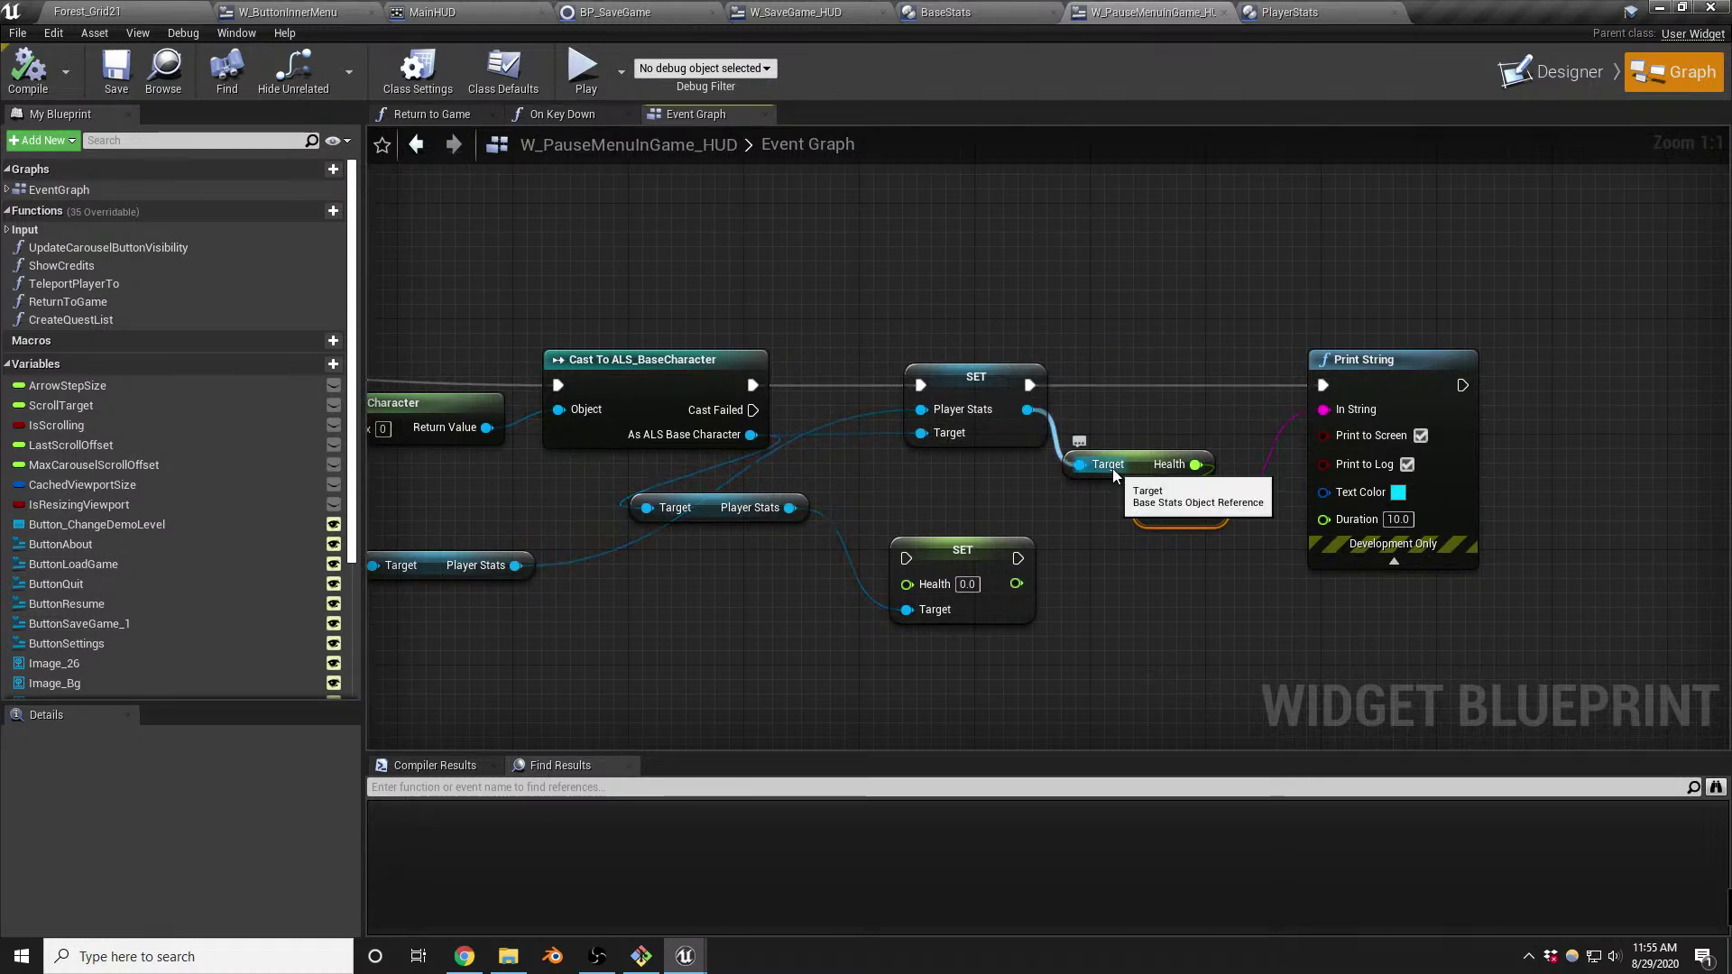
Examine the Update Health call and its Self reference into Stats in the PlayerStats event graph
{"action": "left_click", "coordinate": [1285, 12]}
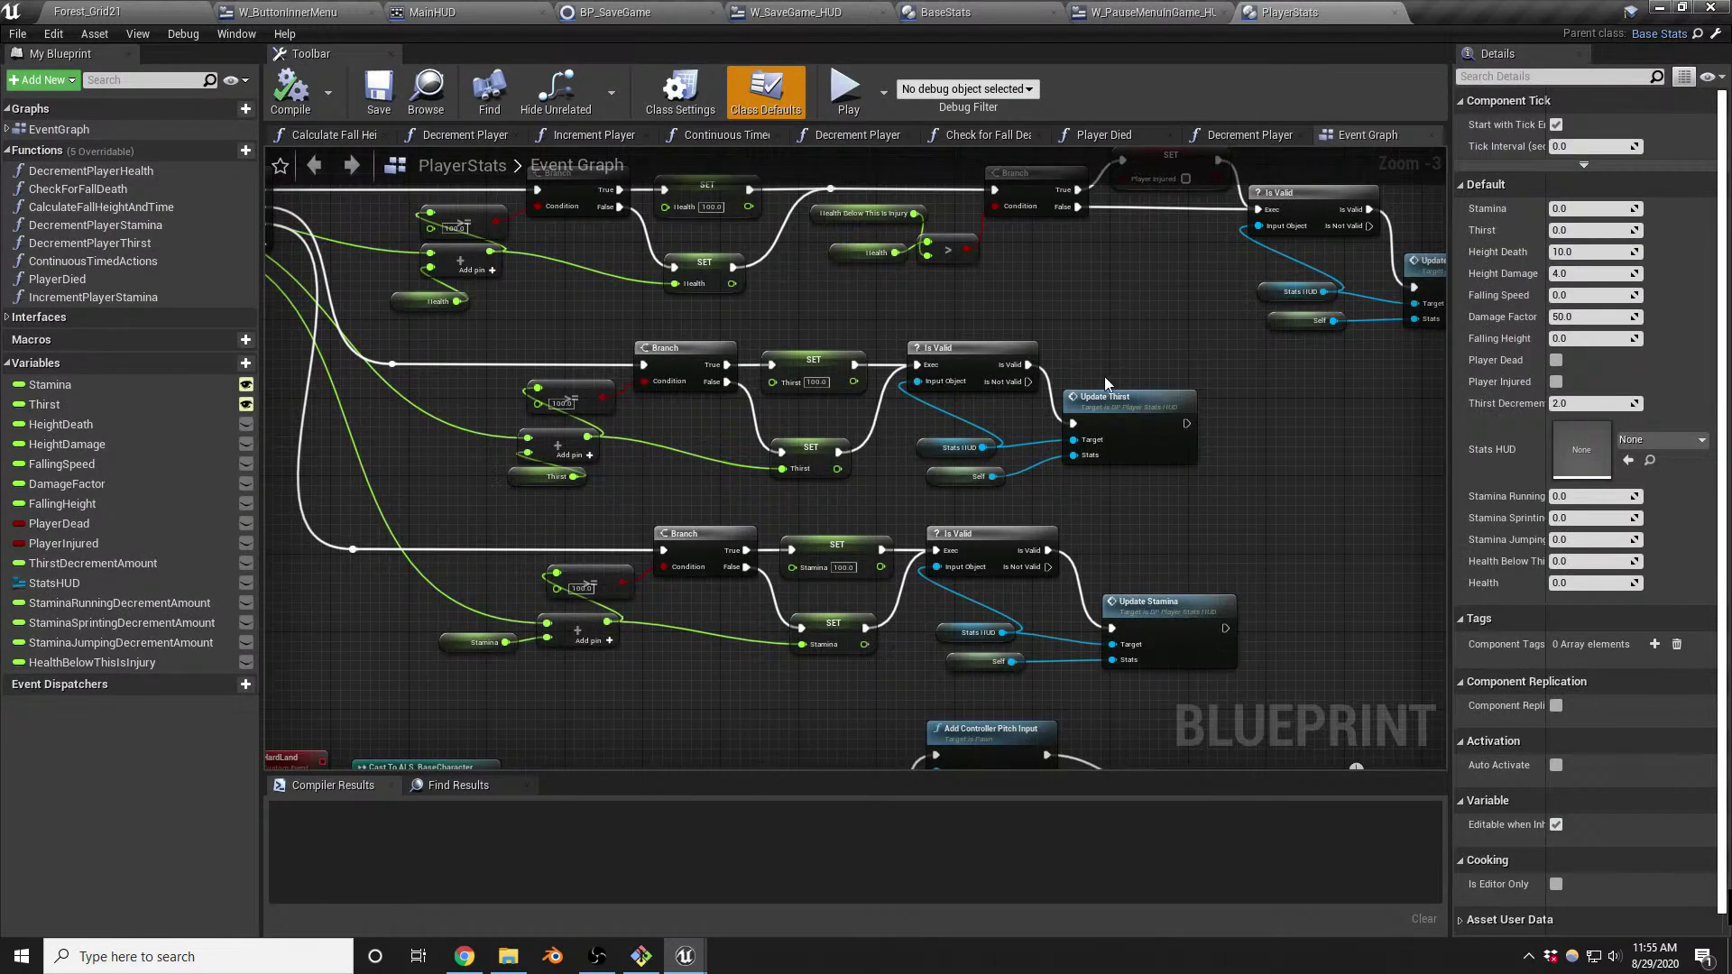
{"action": "scroll", "coordinate": [1094, 373], "scroll_direction": "up", "scroll_amount": 3}
{"action": "mouse_move", "coordinate": [1196, 570]}
{"action": "right_mouse_down"}
{"action": "mouse_move", "coordinate": [1158, 419]}
{"action": "mouse_move", "coordinate": [1055, 564]}
{"action": "mouse_move", "coordinate": [959, 577]}
{"action": "right_mouse_up"}
{"action": "scroll", "coordinate": [1036, 565], "scroll_direction": "down", "scroll_amount": 1}
{"action": "scroll", "coordinate": [1079, 474], "scroll_direction": "down", "scroll_amount": 2}
{"action": "scroll", "coordinate": [1258, 299], "scroll_direction": "up", "scroll_amount": 2}
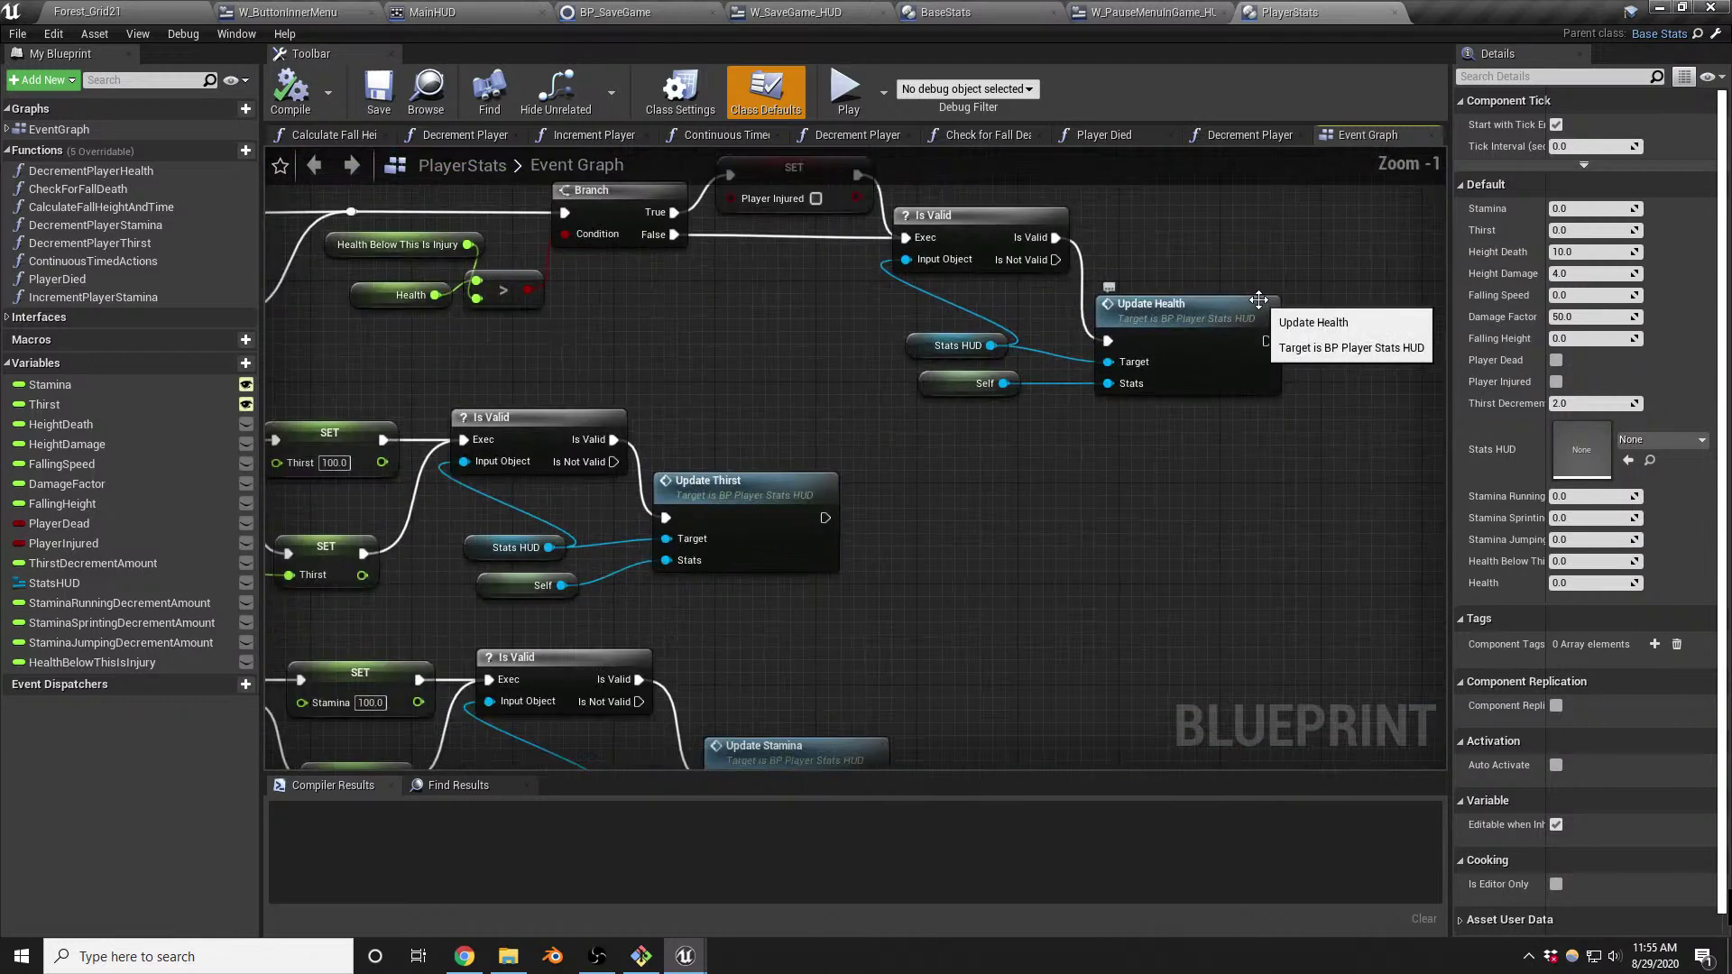
{"action": "left_click", "coordinate": [1202, 372]}
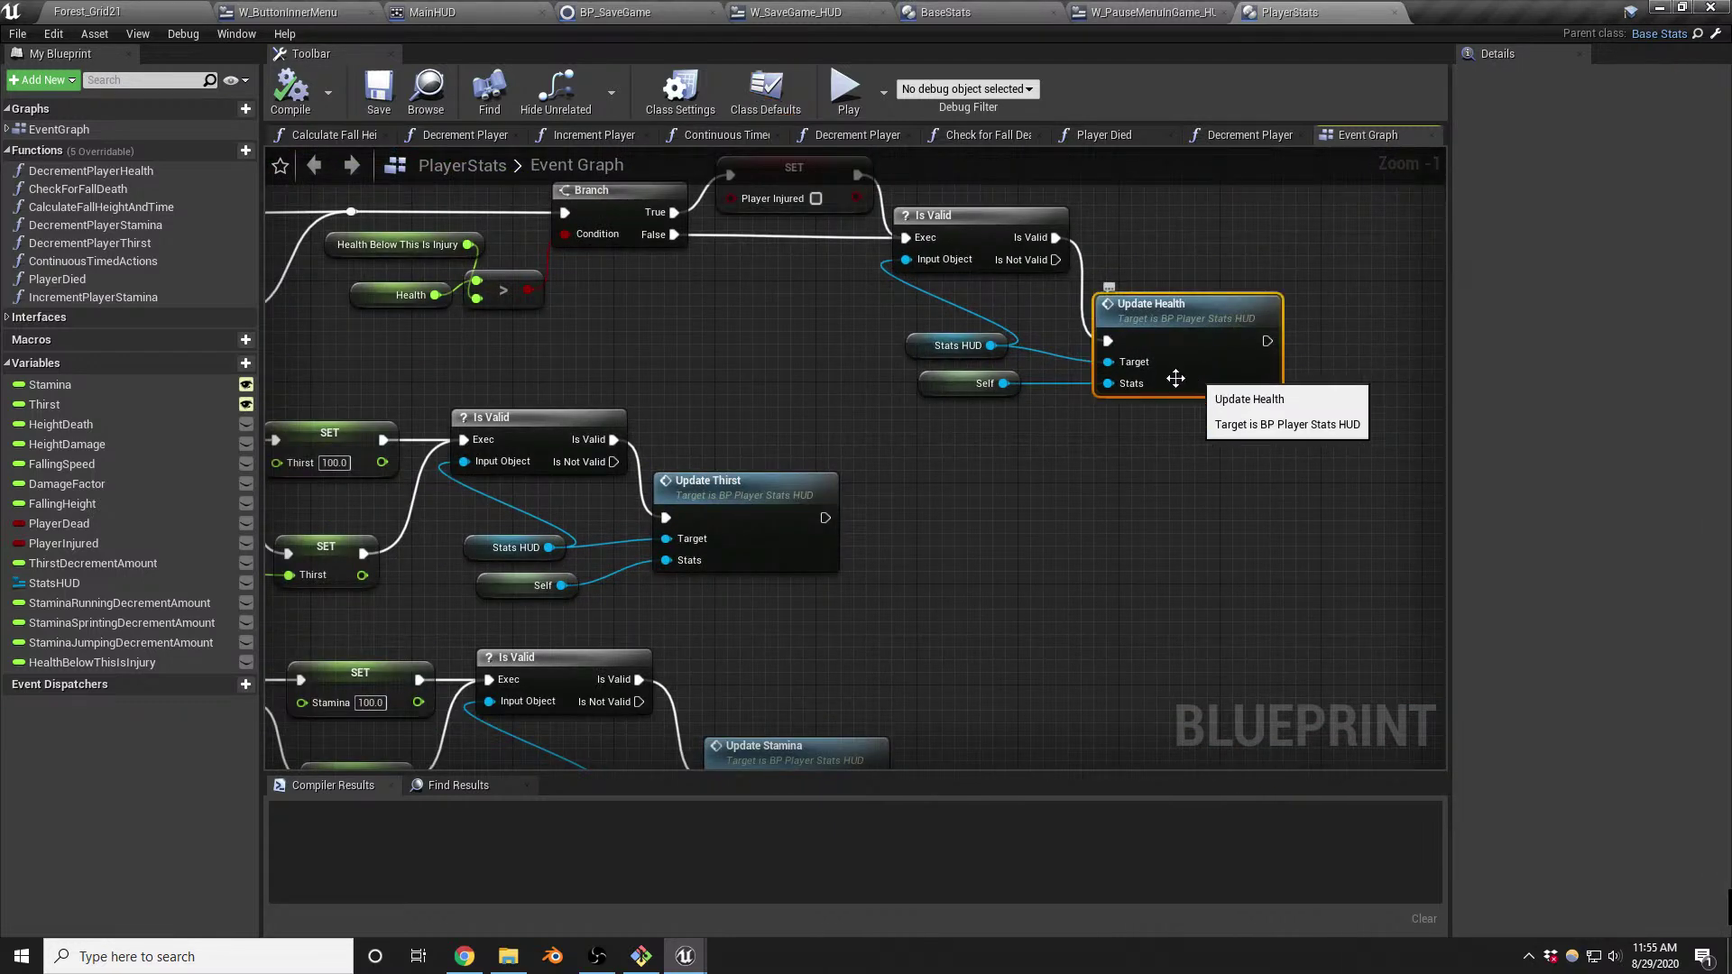
{"action": "right_click_drag", "start_coordinate": [893, 460], "coordinate": [956, 499]}
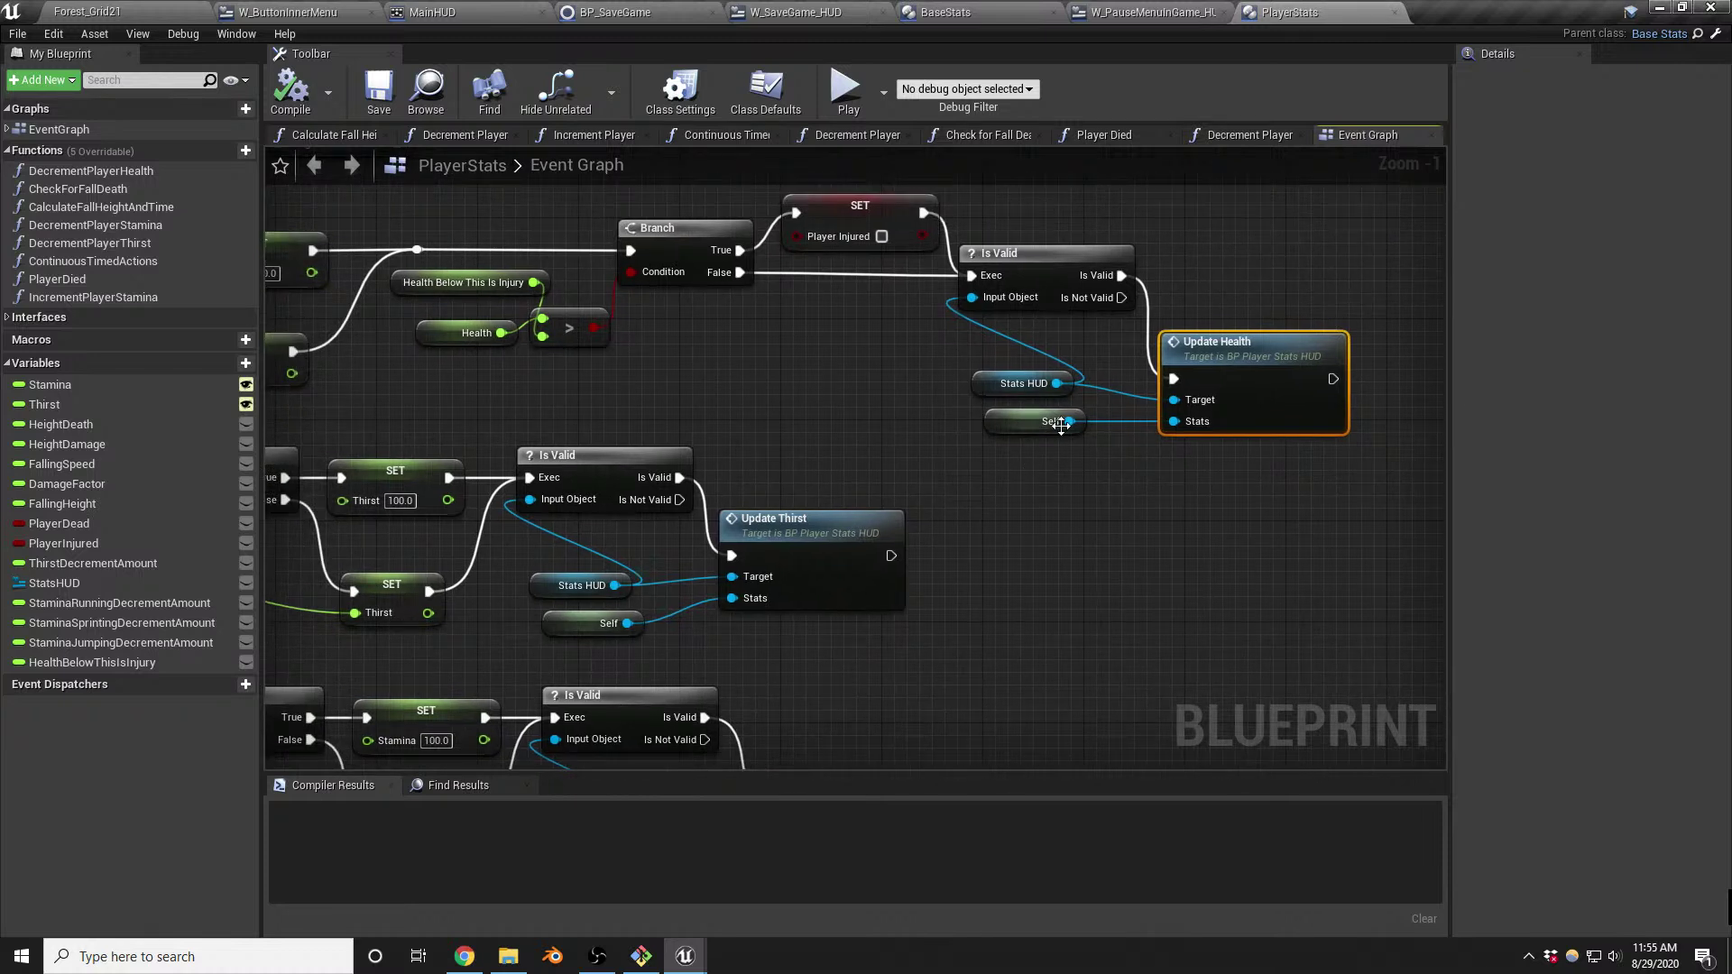
{"action": "left_click_drag", "start_coordinate": [1035, 477], "coordinate": [1205, 425]}
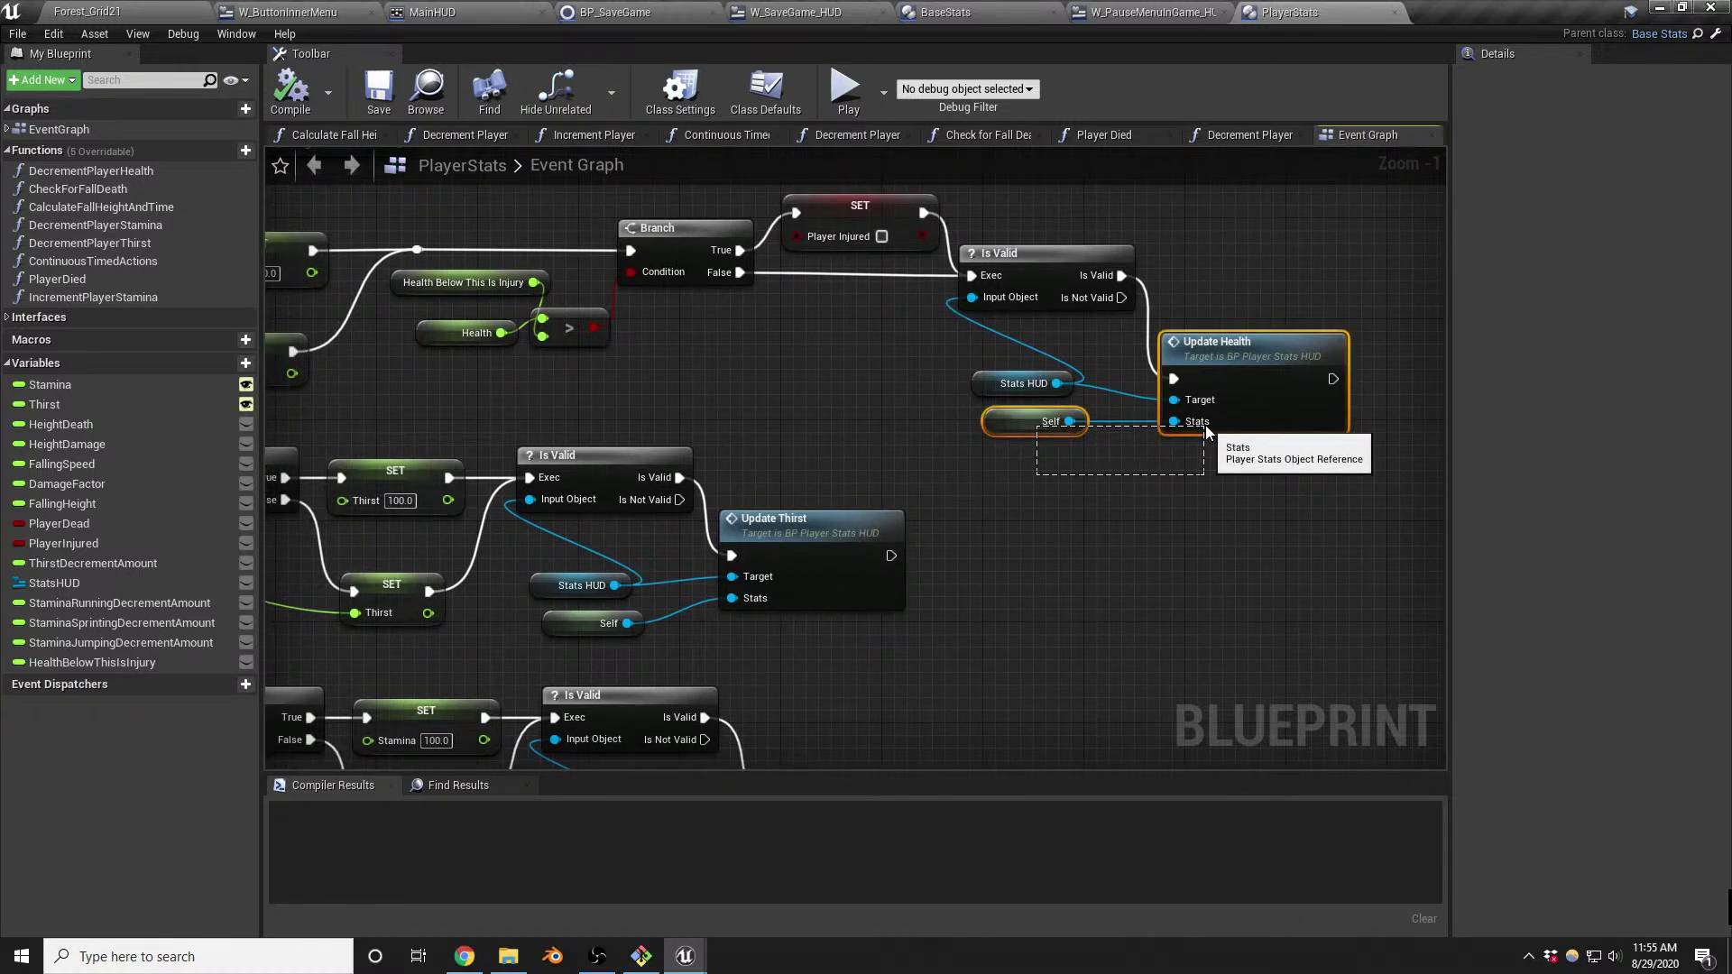
{"action": "left_click", "coordinate": [1158, 499]}
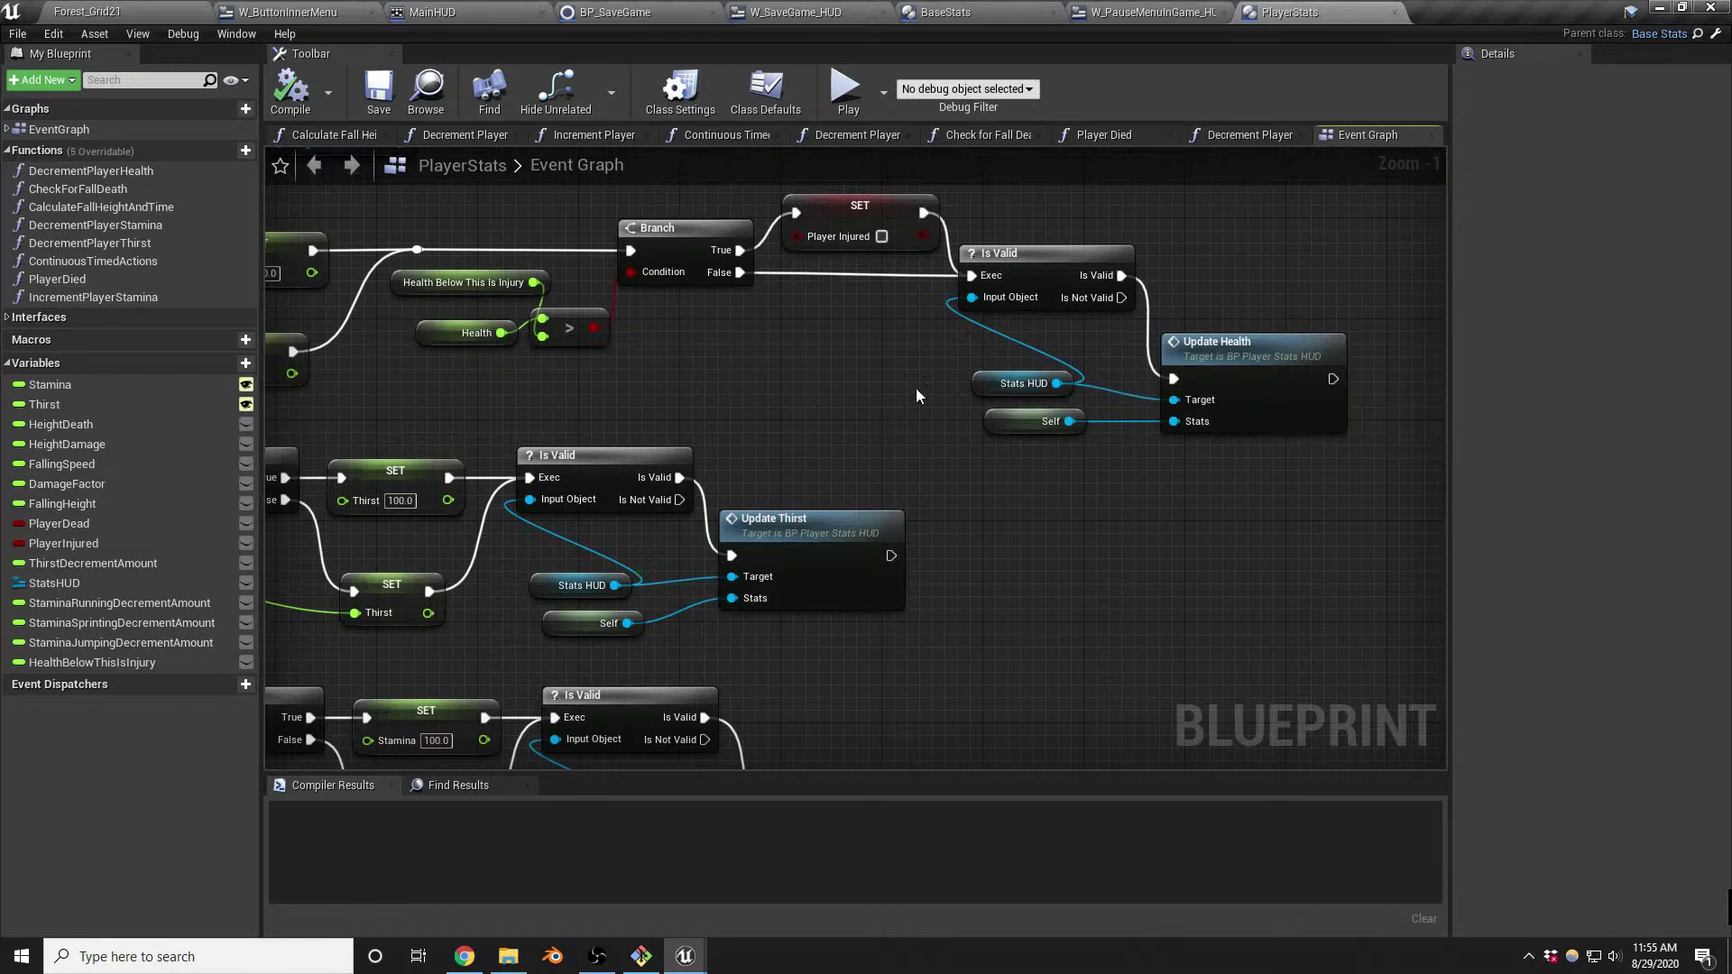
Trace the PlayerStats health branch through Player Injured and Is Valid to the Update Health call
{"action": "scroll", "coordinate": [910, 392], "scroll_direction": "down", "scroll_amount": 3}
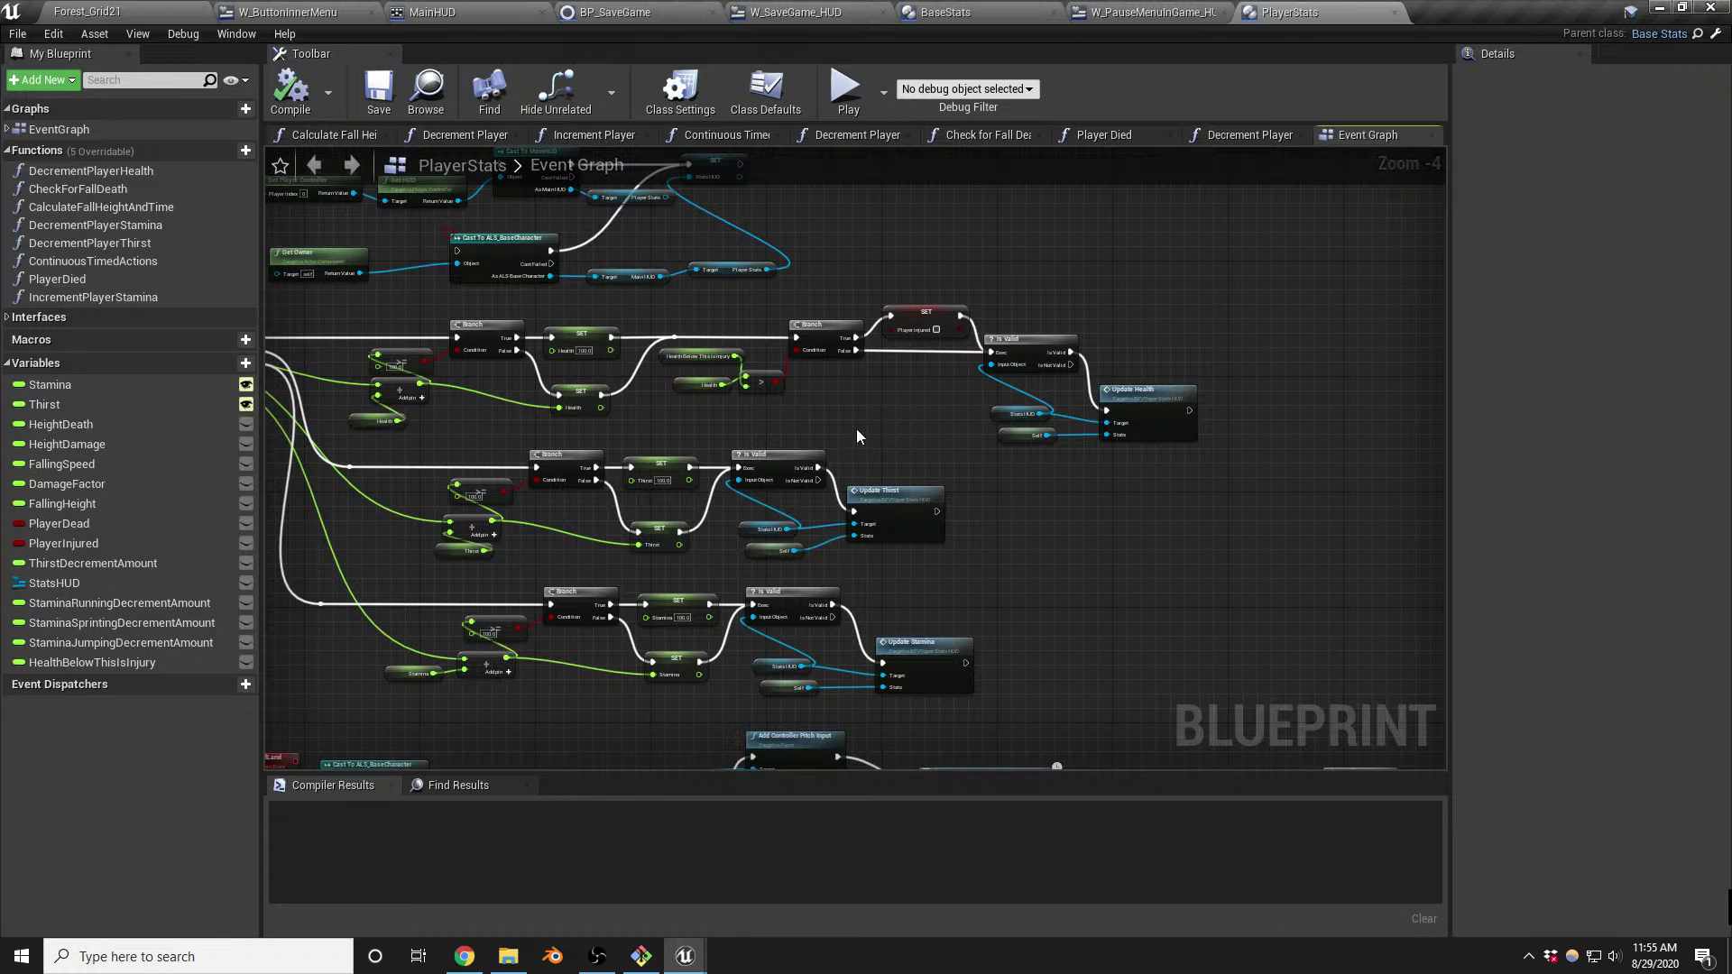
{"action": "scroll", "coordinate": [1106, 412], "scroll_direction": "up", "scroll_amount": 3}
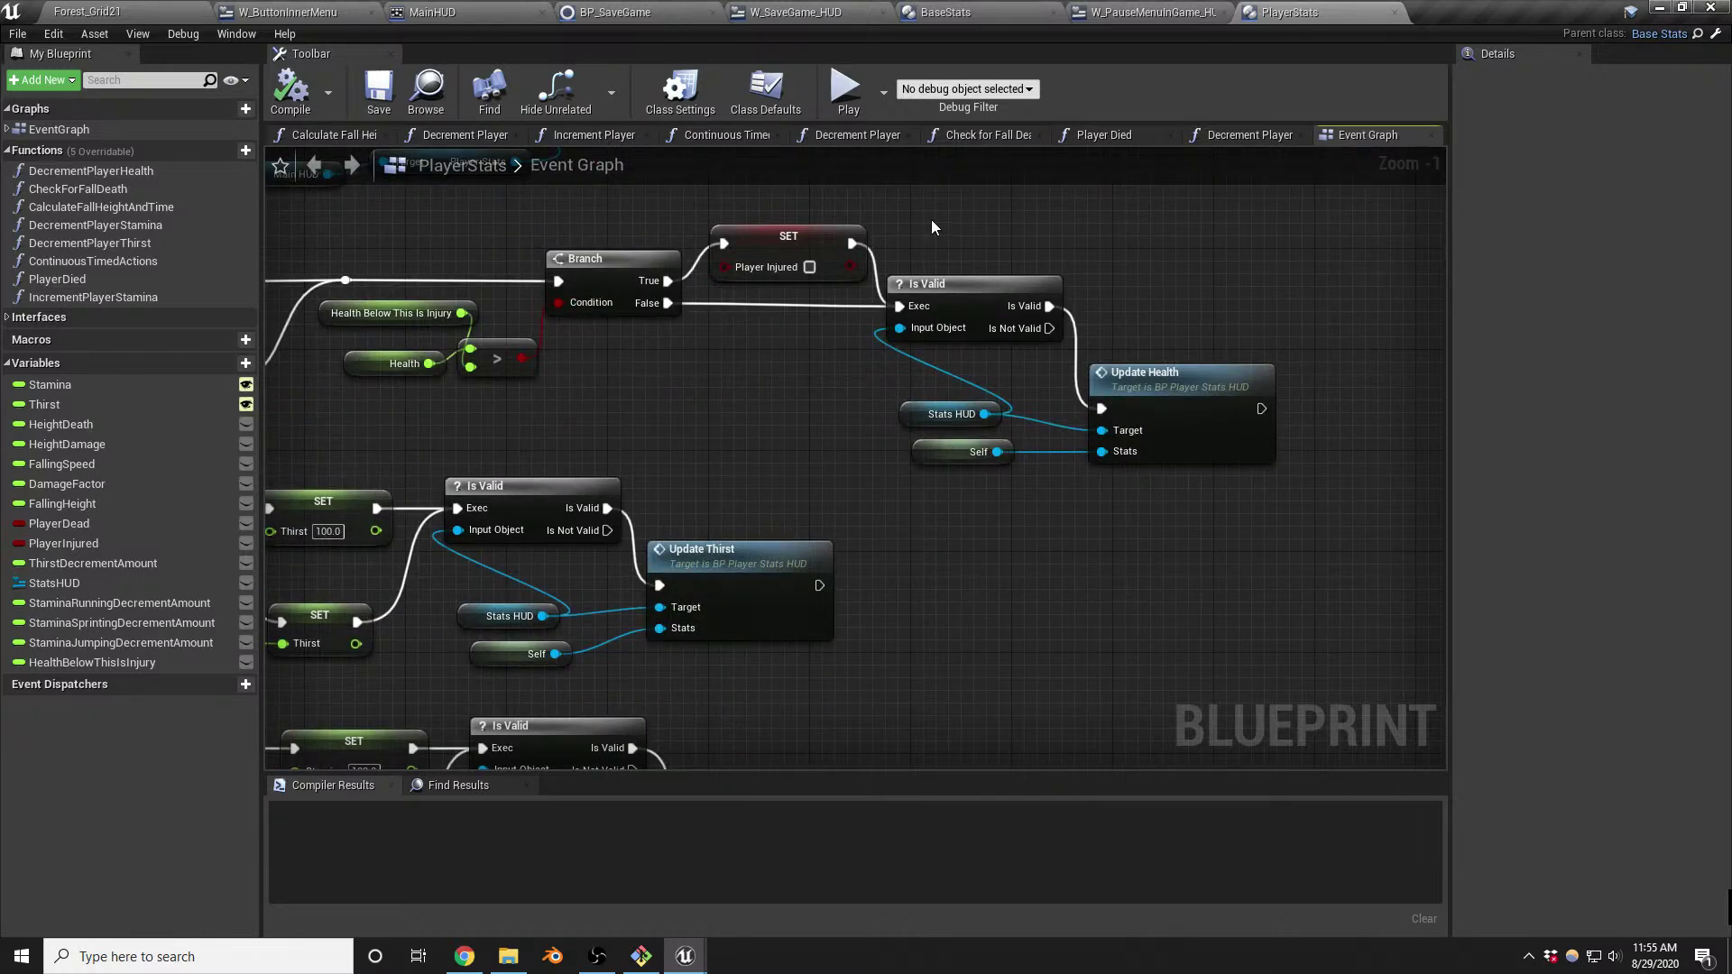
{"action": "mouse_move", "coordinate": [720, 418]}
{"action": "right_mouse_down"}
{"action": "mouse_move", "coordinate": [1731, 511]}
{"action": "mouse_move", "coordinate": [1689, 510]}
{"action": "right_mouse_up"}
{"action": "right_click_drag", "start_coordinate": [840, 497], "coordinate": [574, 483]}
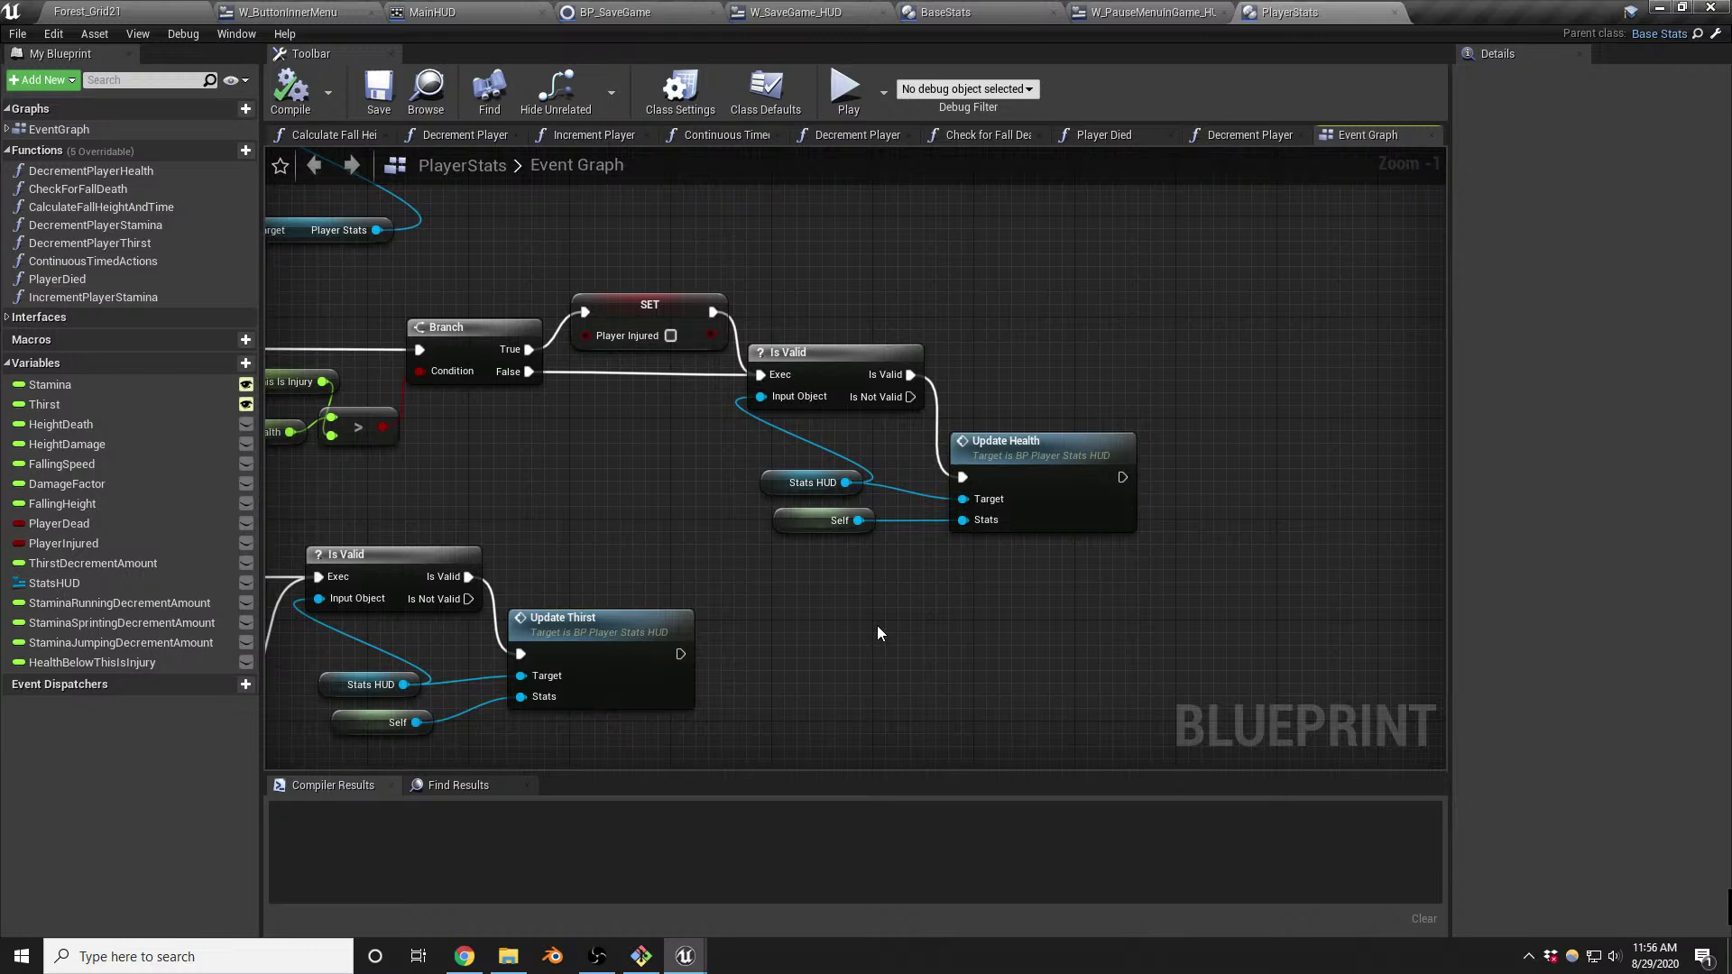
{"action": "right_click_drag", "start_coordinate": [881, 633], "coordinate": [774, 660]}
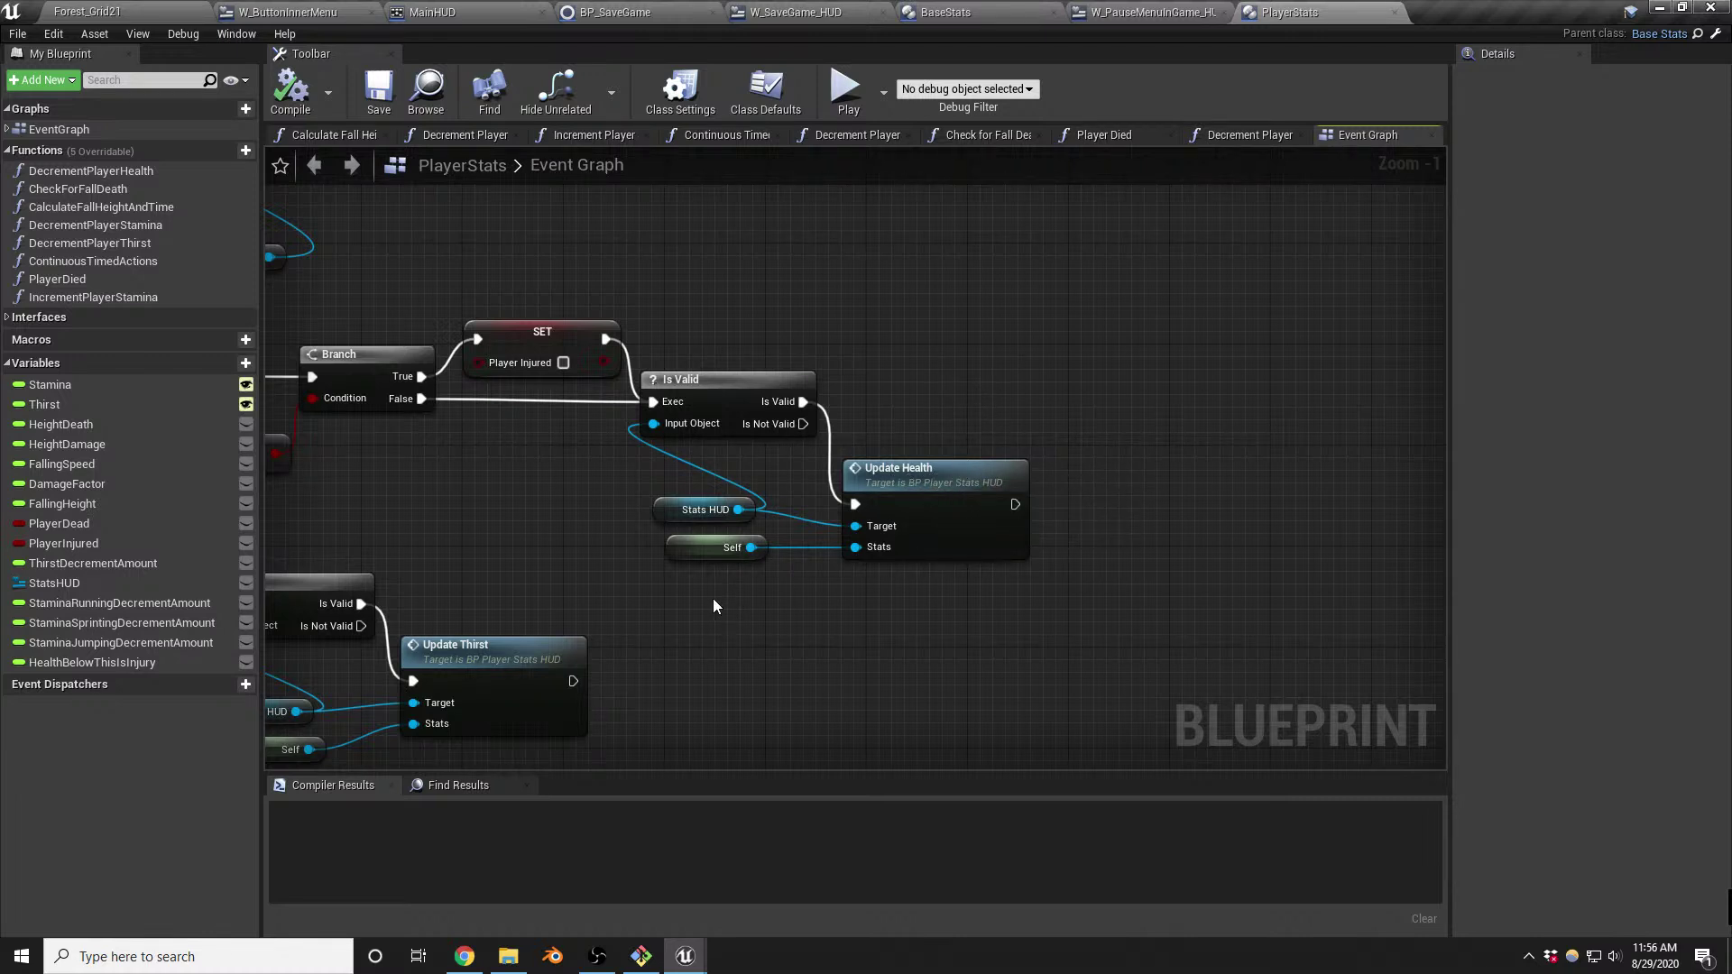
Delete the unused Player Stats getter and SET Health node from the load chain in W_PauseMenuInGame_HUD, and compile the blueprint
{"action": "left_click", "coordinate": [1112, 13]}
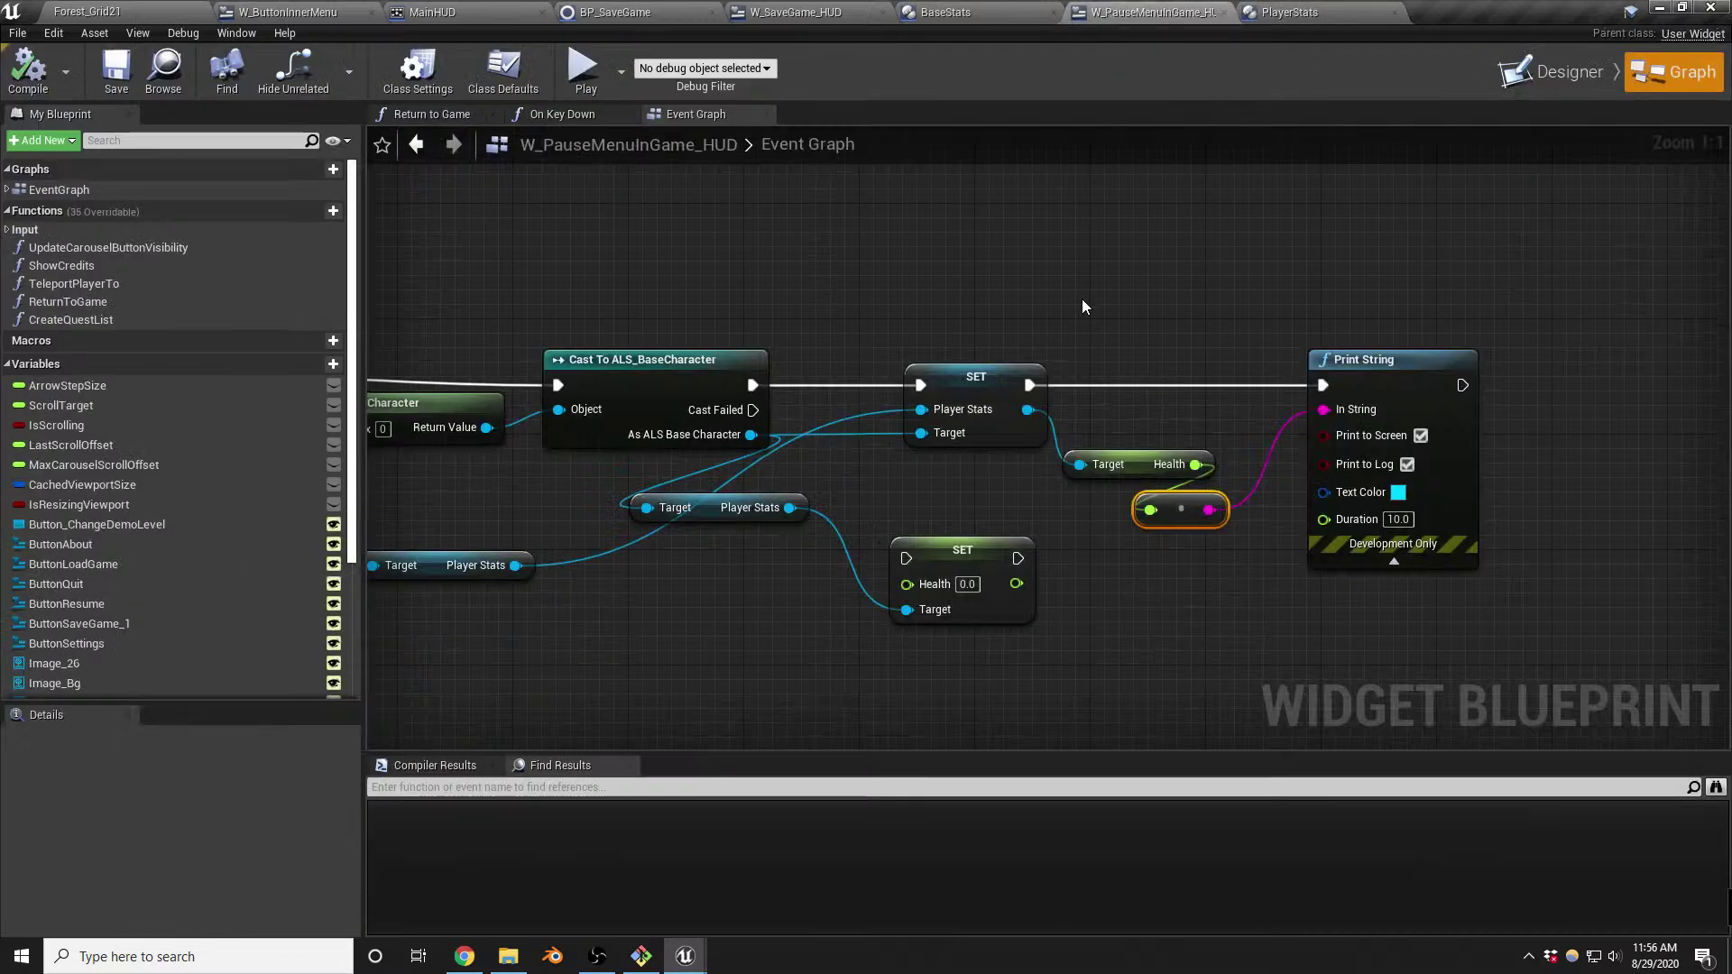
{"action": "right_click_drag", "start_coordinate": [1140, 287], "coordinate": [1105, 268]}
{"action": "left_click_drag", "start_coordinate": [766, 469], "coordinate": [921, 634]}
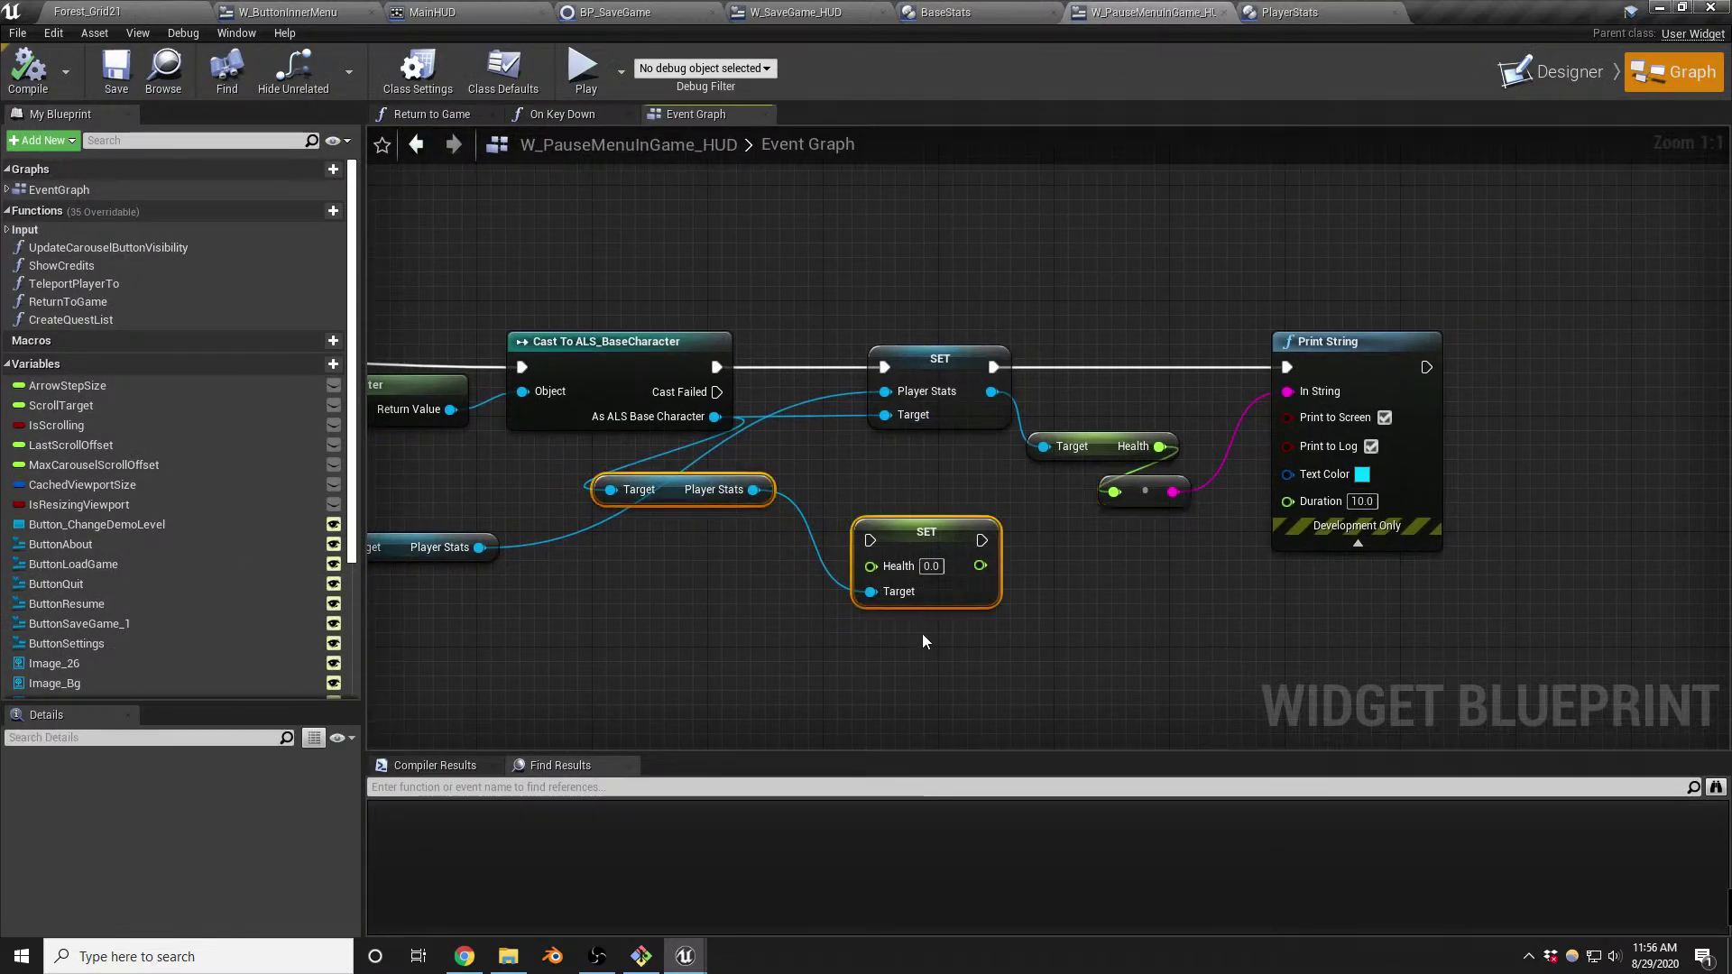
{"action": "key", "text": "Delete"}
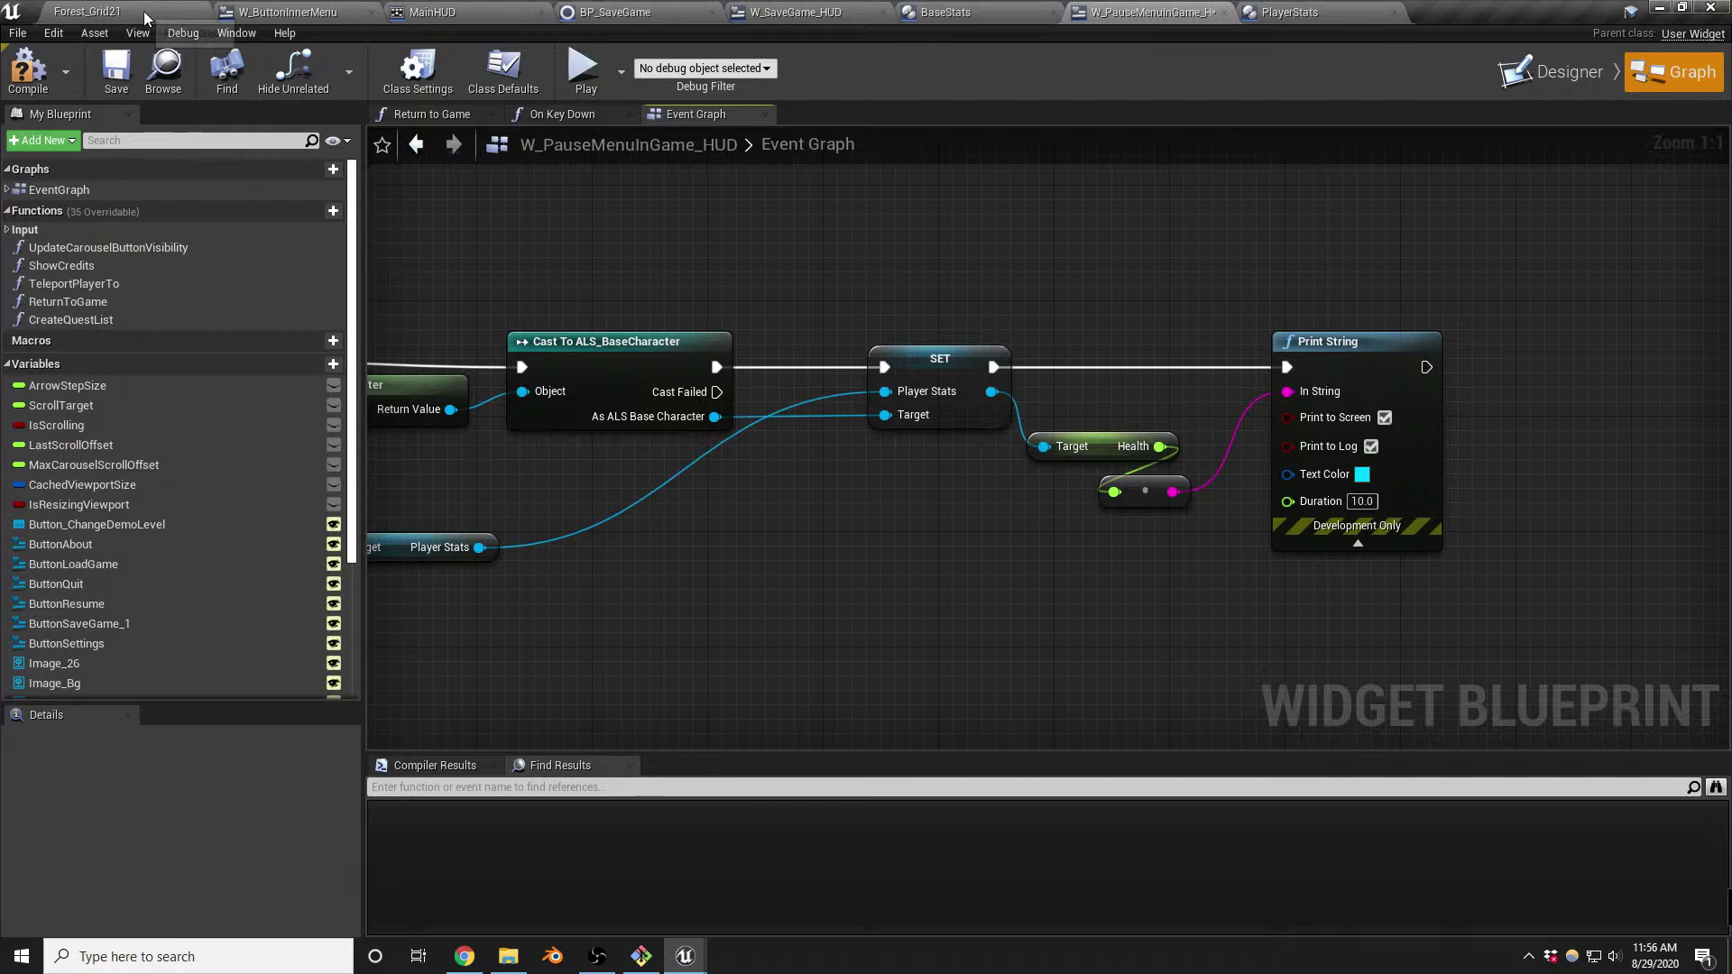
{"action": "left_click", "coordinate": [37, 65]}
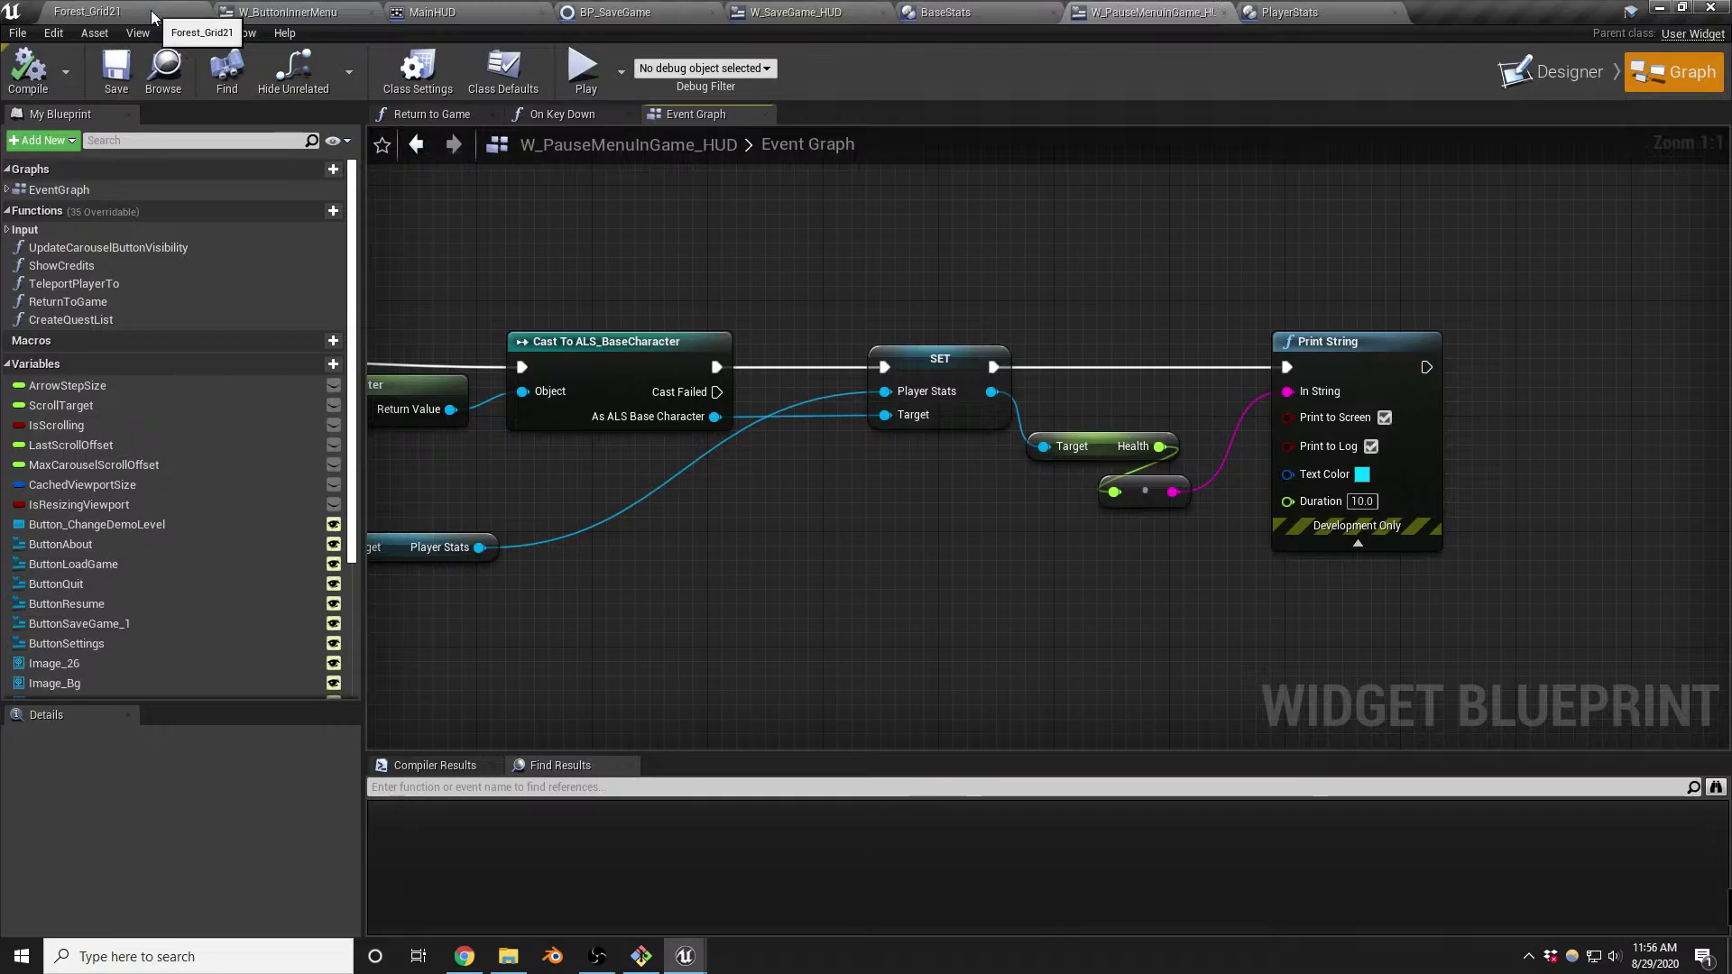
Inspect the Forest_Grid21 level's forest floor, river and grid cell walls up close and from overhead
{"action": "left_click", "coordinate": [88, 10]}
{"action": "right_click_drag", "start_coordinate": [530, 292], "coordinate": [934, 577]}
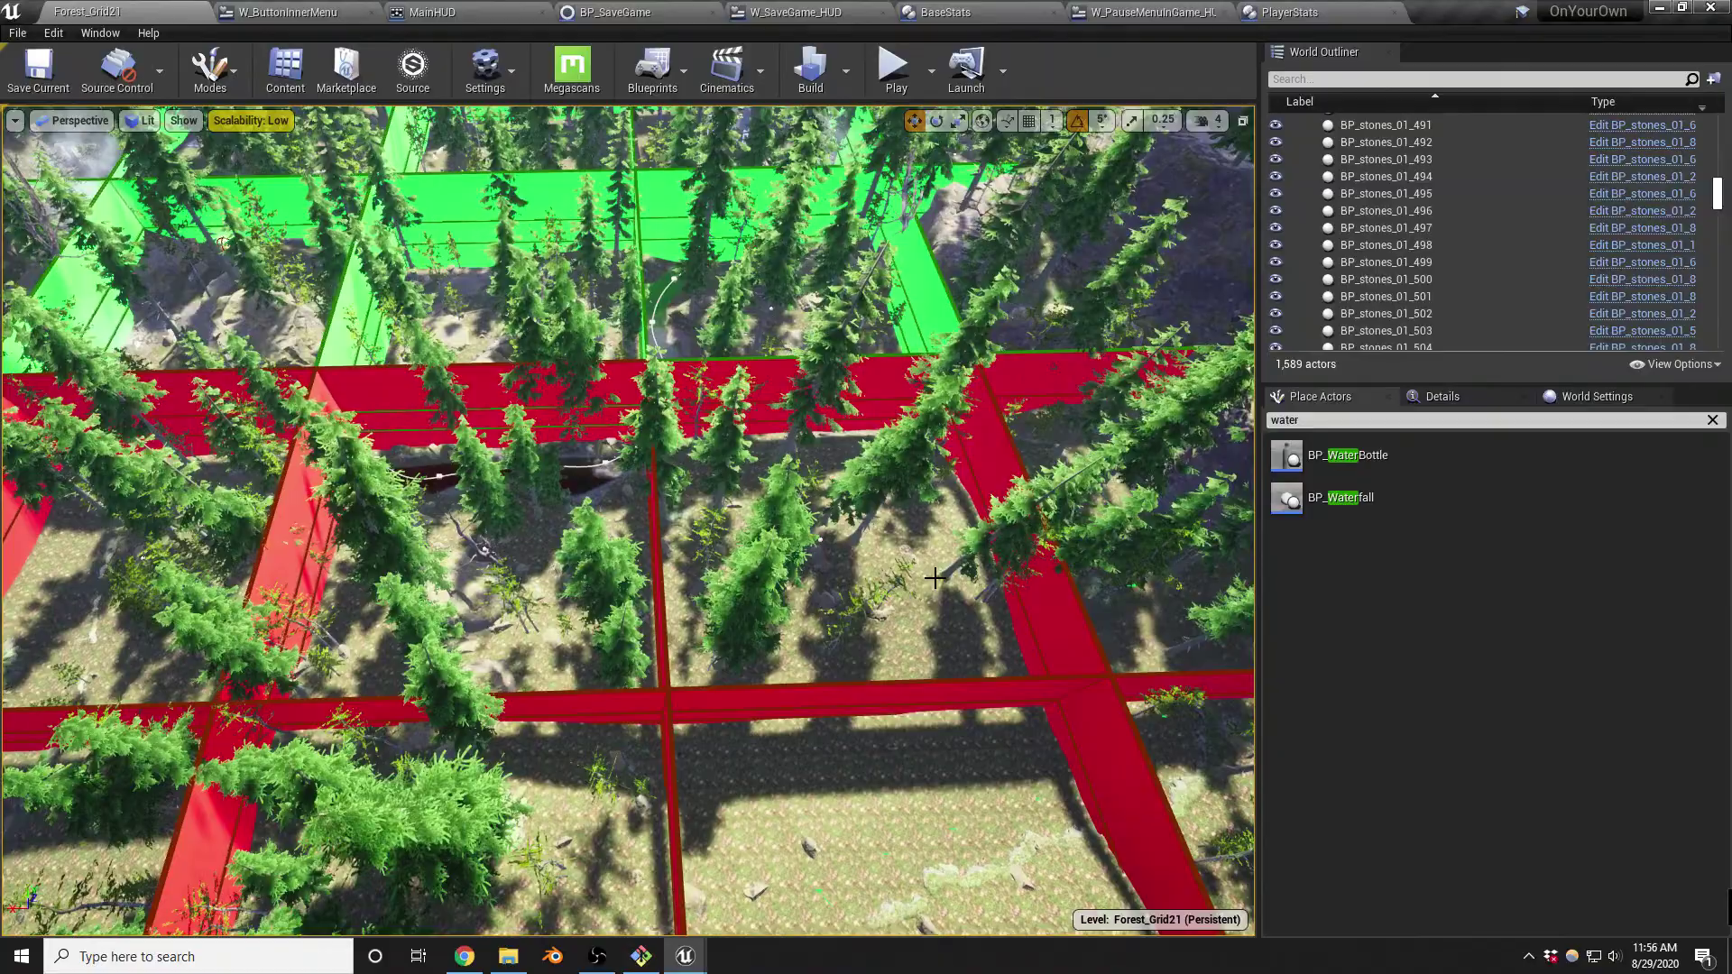
{"action": "right_click_drag", "start_coordinate": [876, 588], "coordinate": [928, 561]}
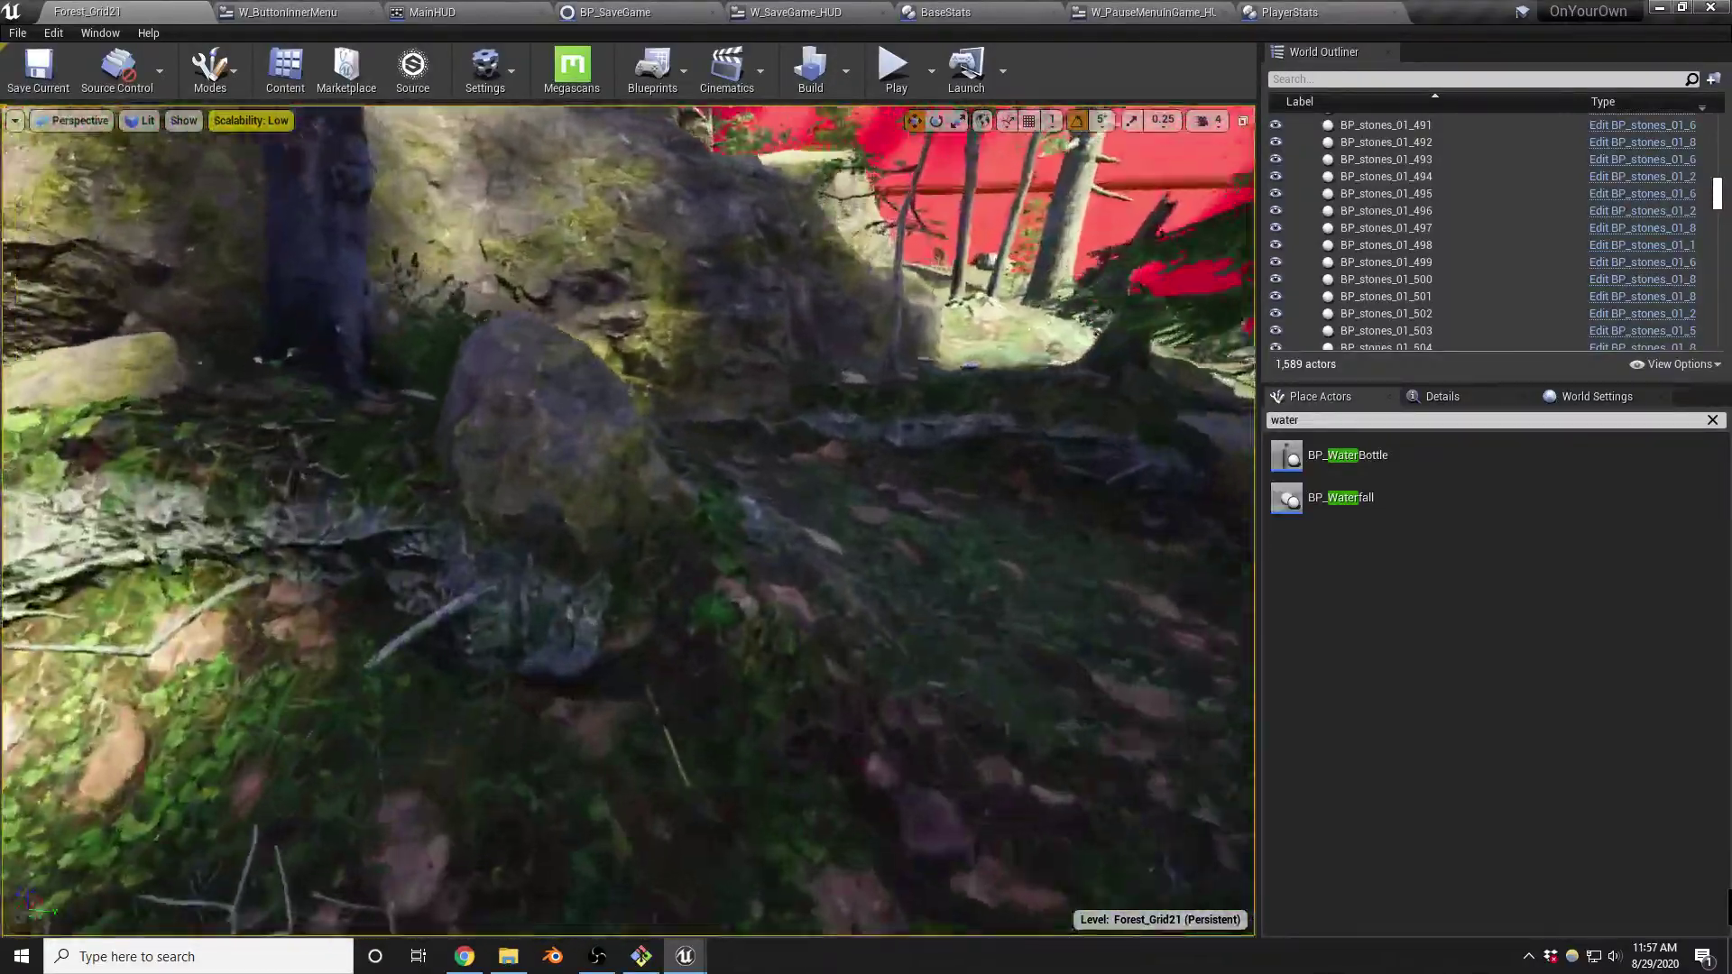
{"action": "right_click_drag", "start_coordinate": [929, 561], "coordinate": [848, 564]}
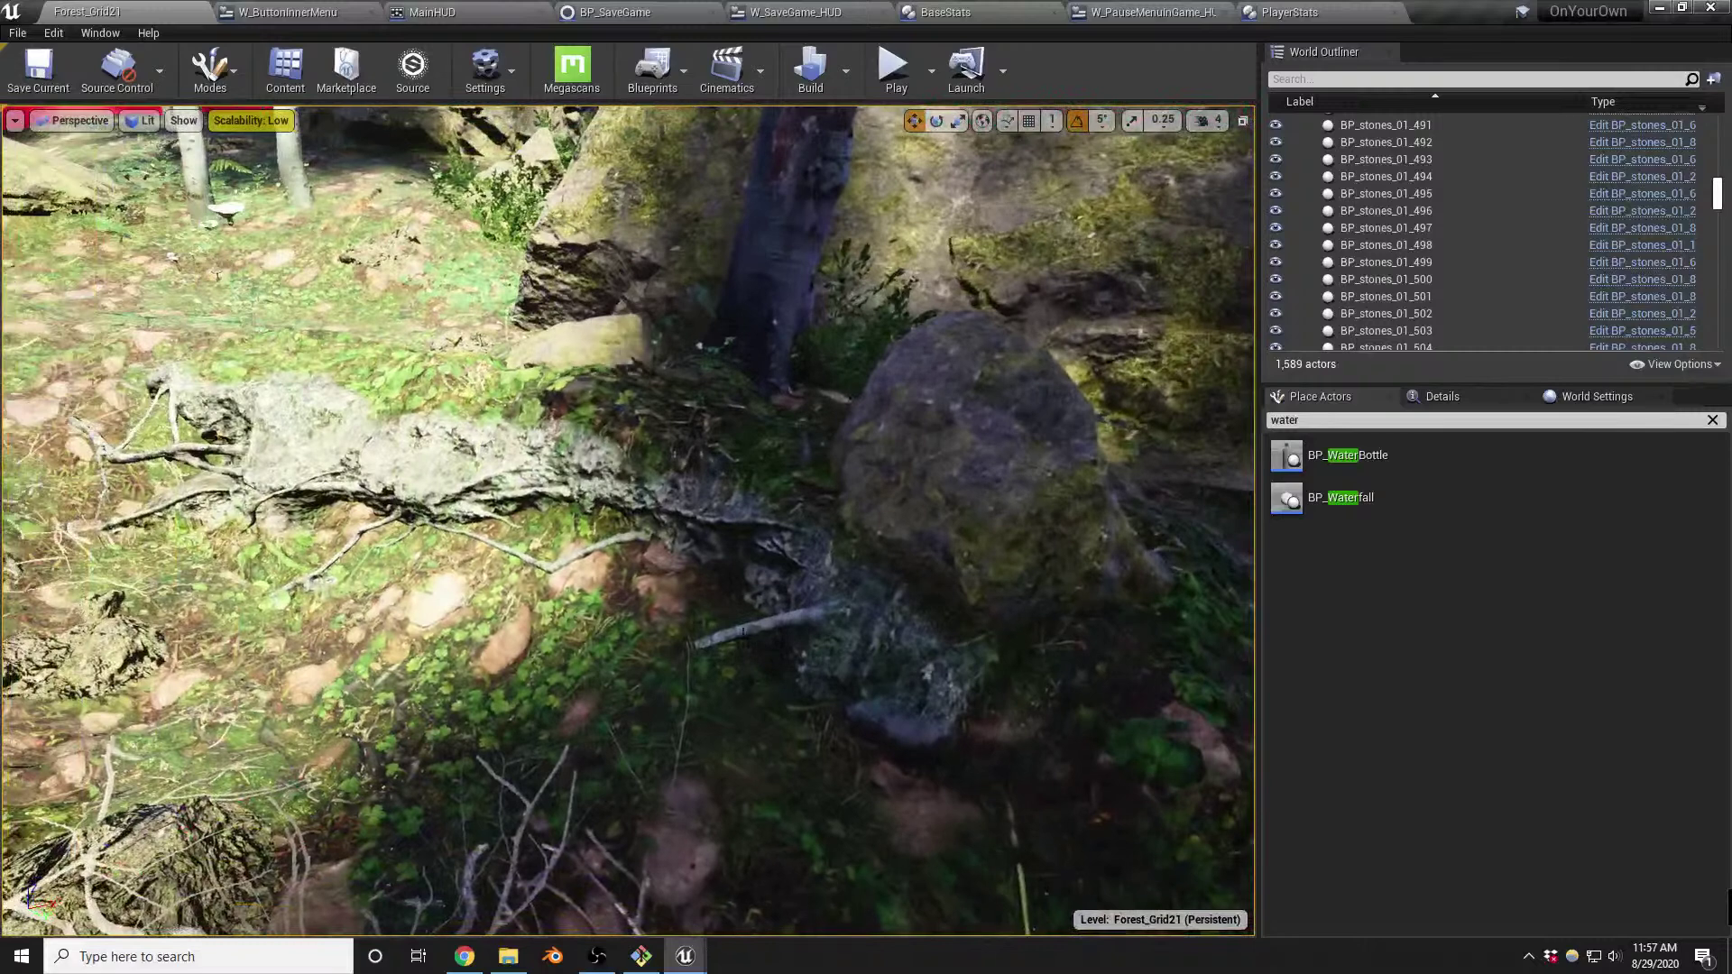
{"action": "left_click", "coordinate": [361, 473]}
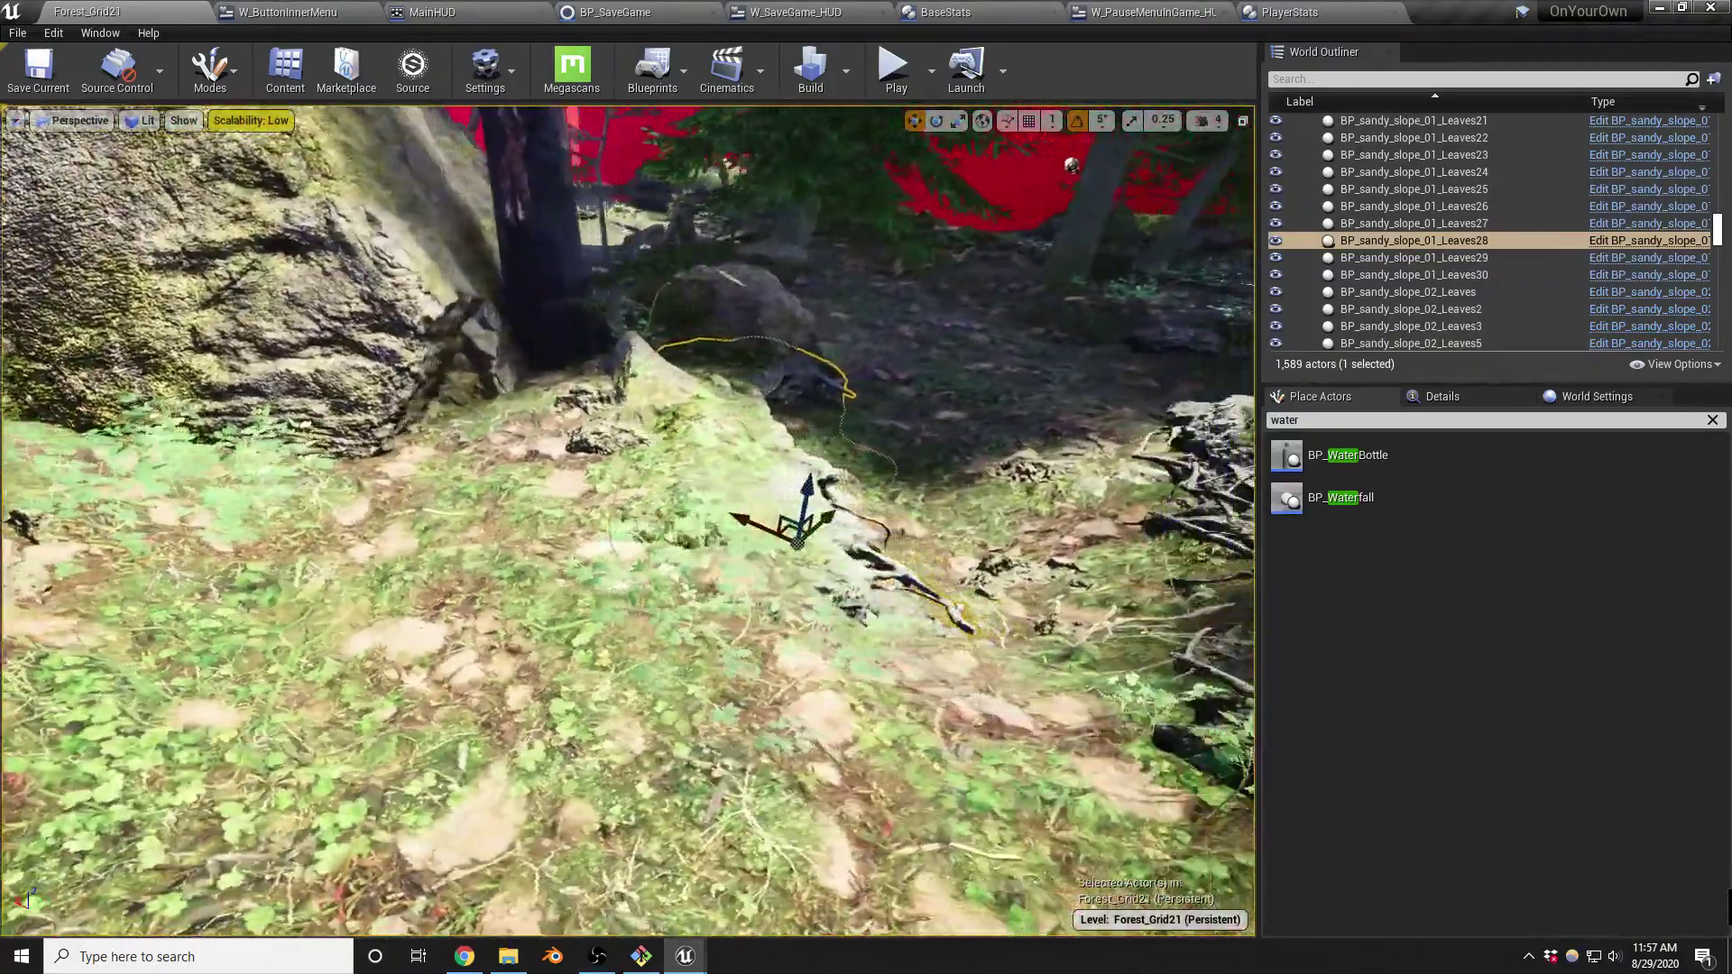
{"action": "key", "text": "d"}
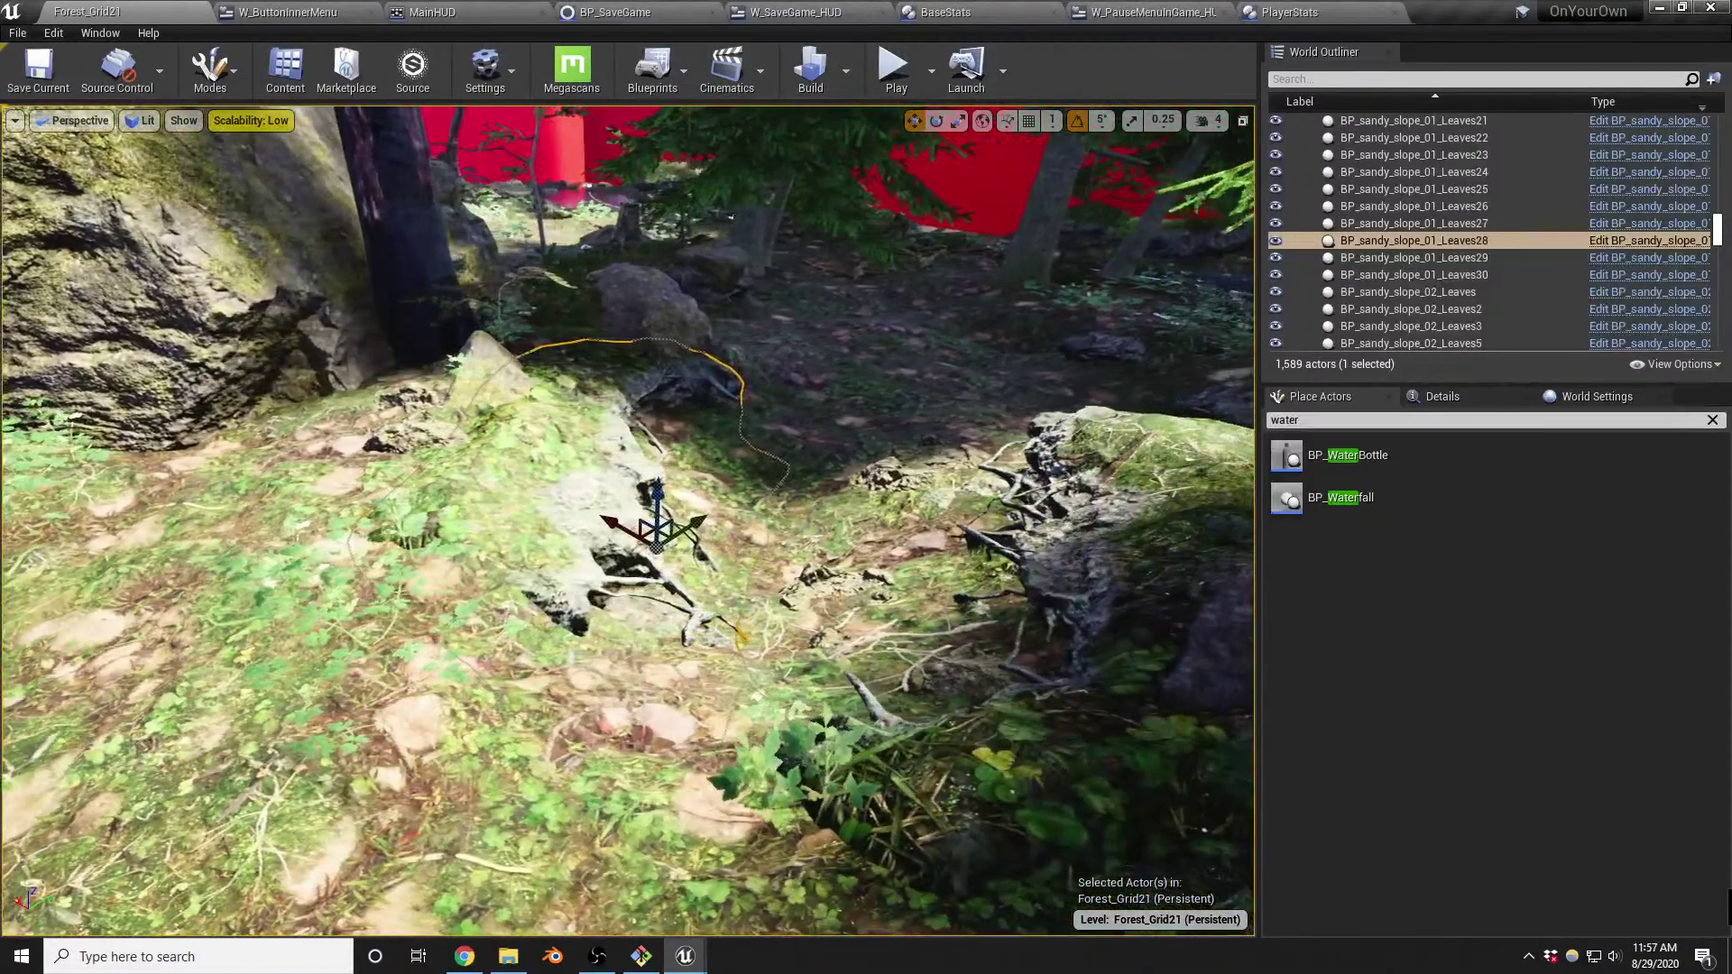
{"action": "right_click_drag", "start_coordinate": [632, 523], "coordinate": [1109, 325]}
{"action": "key", "text": "w"}
{"action": "key", "text": "w"}
{"action": "key", "text": "w"}
{"action": "key", "text": "w"}
{"action": "right_click_drag", "start_coordinate": [947, 494], "coordinate": [979, 506]}
{"action": "key", "text": "w"}
{"action": "mouse_move", "coordinate": [646, 500]}
{"action": "right_mouse_down"}
{"action": "mouse_move", "coordinate": [632, 528]}
{"action": "mouse_move", "coordinate": [646, 500]}
{"action": "right_mouse_up"}
{"action": "key", "text": "w"}
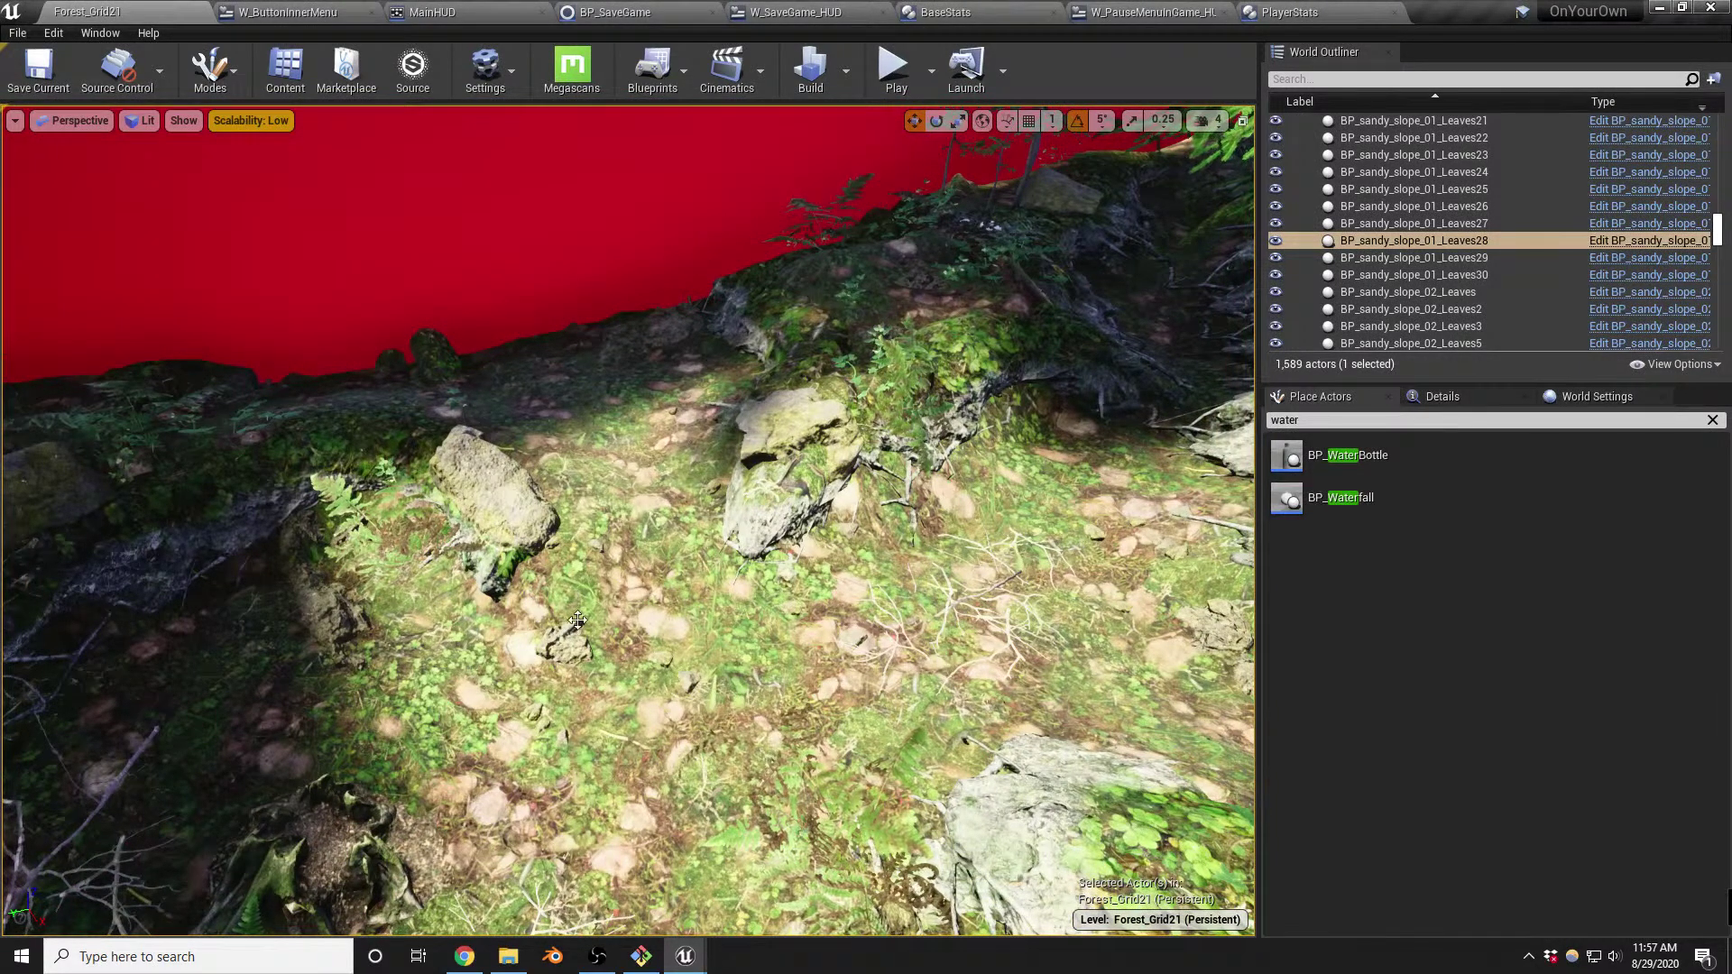
{"action": "right_click_drag", "start_coordinate": [748, 676], "coordinate": [559, 623]}
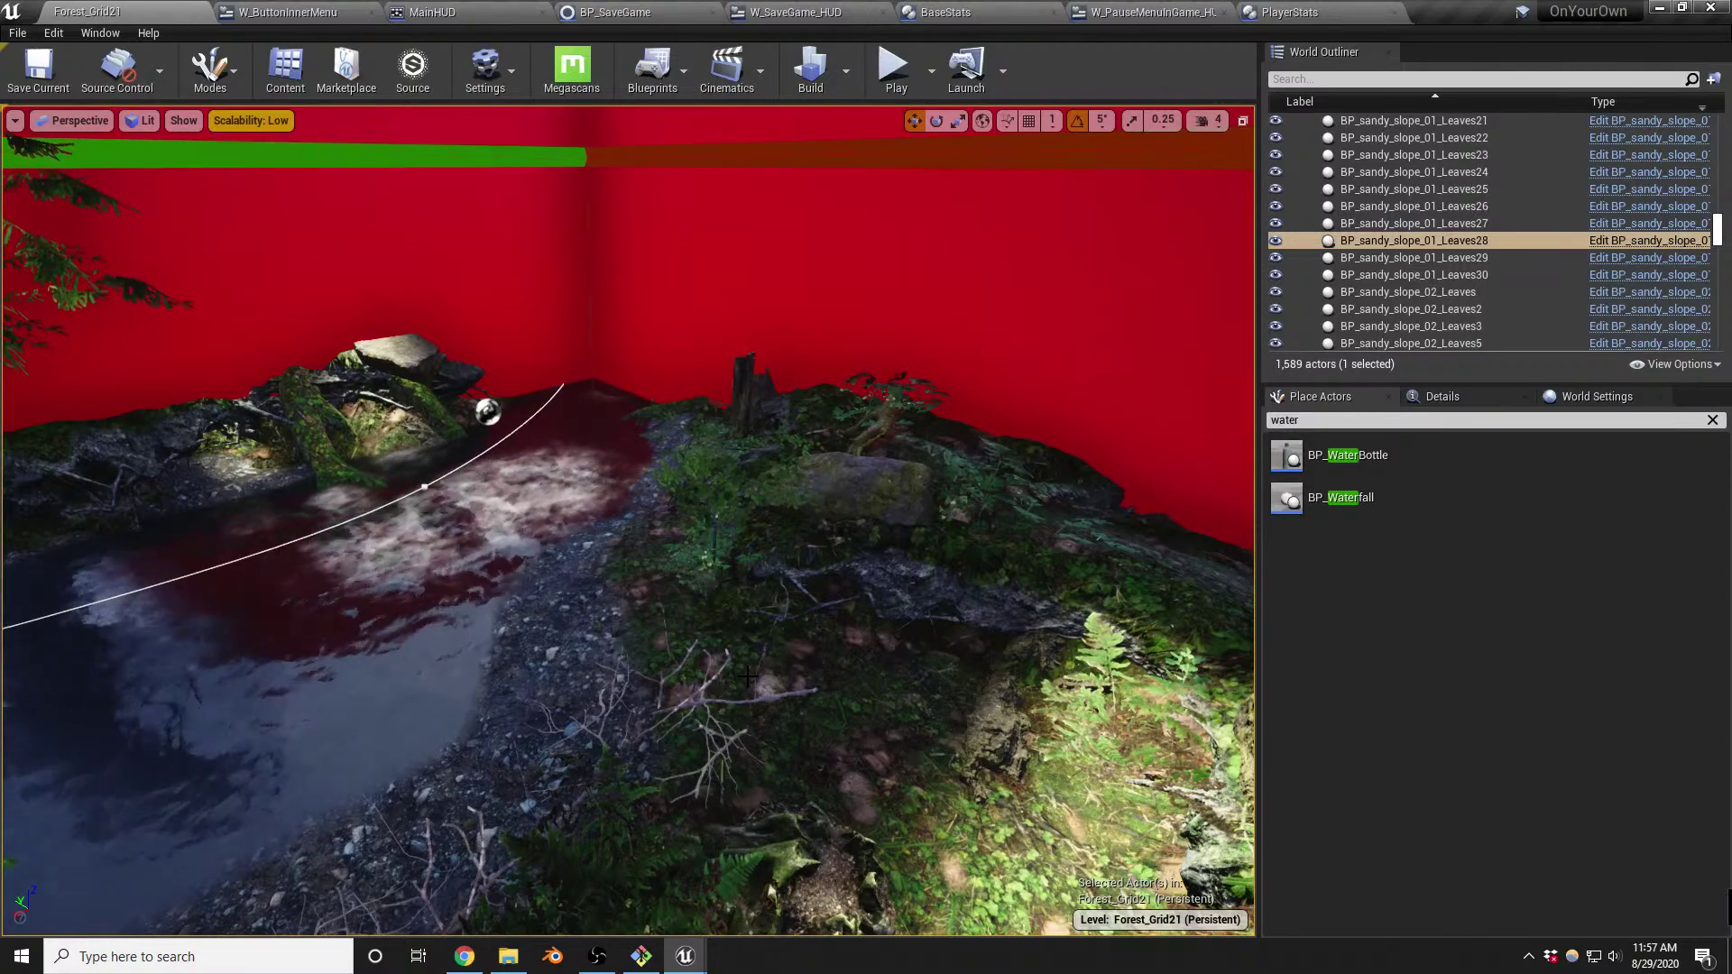
{"action": "right_click_drag", "start_coordinate": [748, 675], "coordinate": [902, 568]}
{"action": "key", "text": "w"}
{"action": "key", "text": "w"}
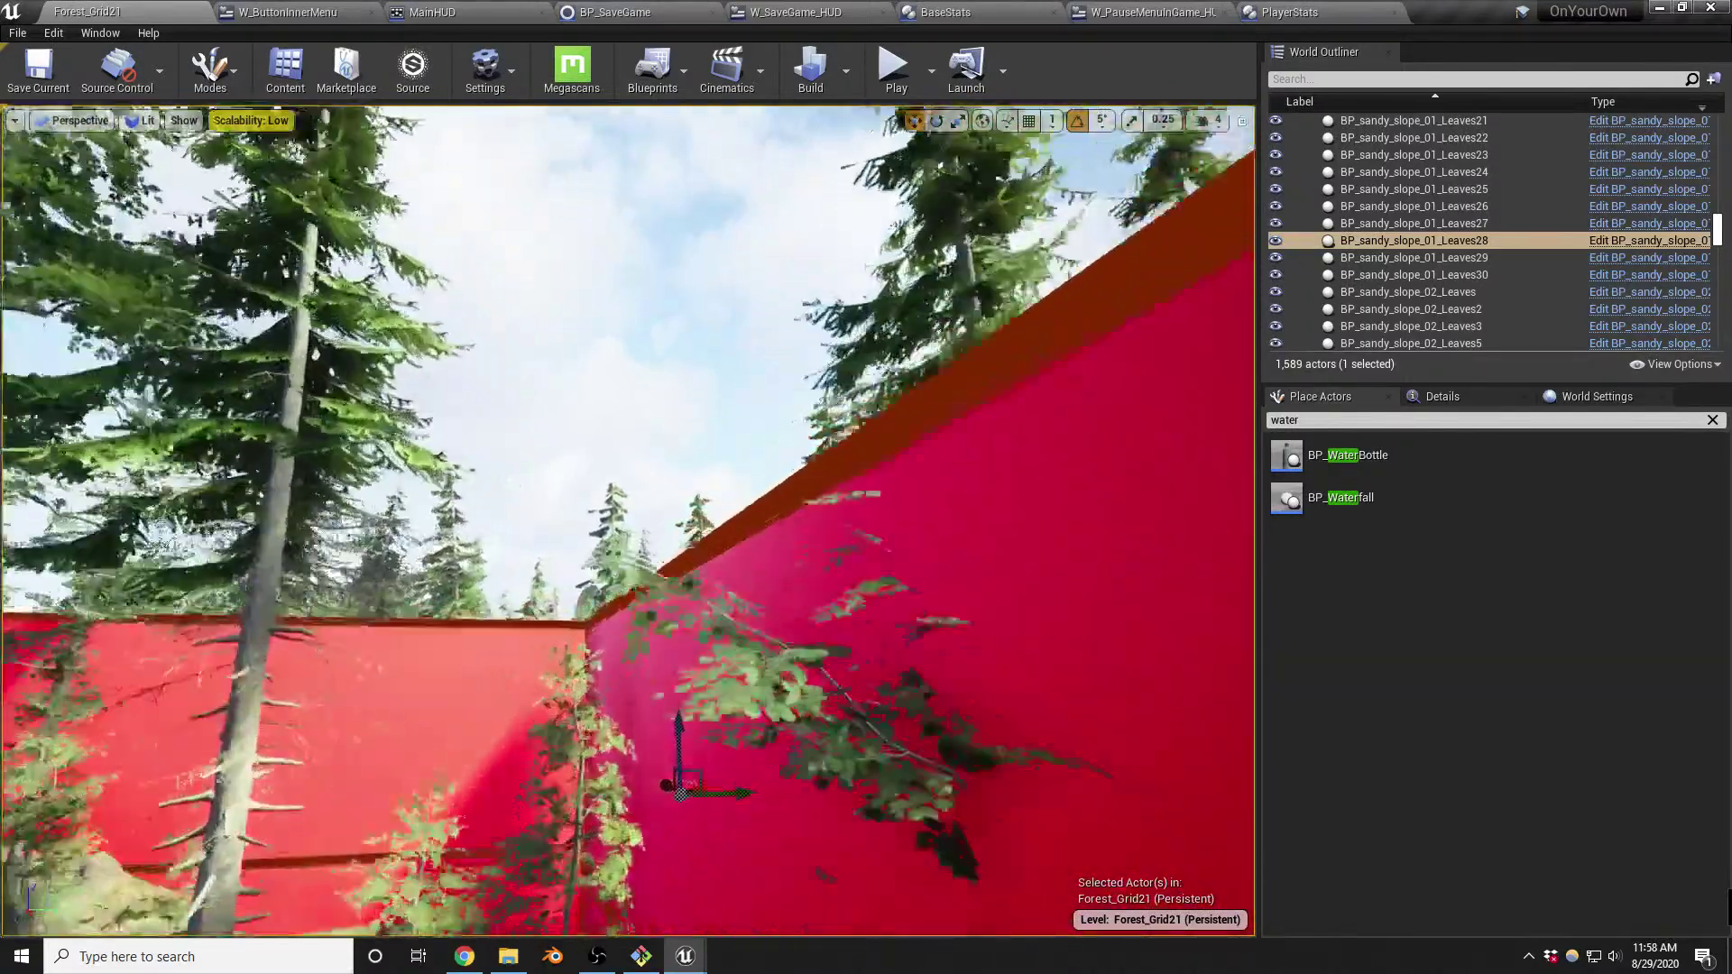
{"action": "right_click_drag", "start_coordinate": [627, 521], "coordinate": [498, 459]}
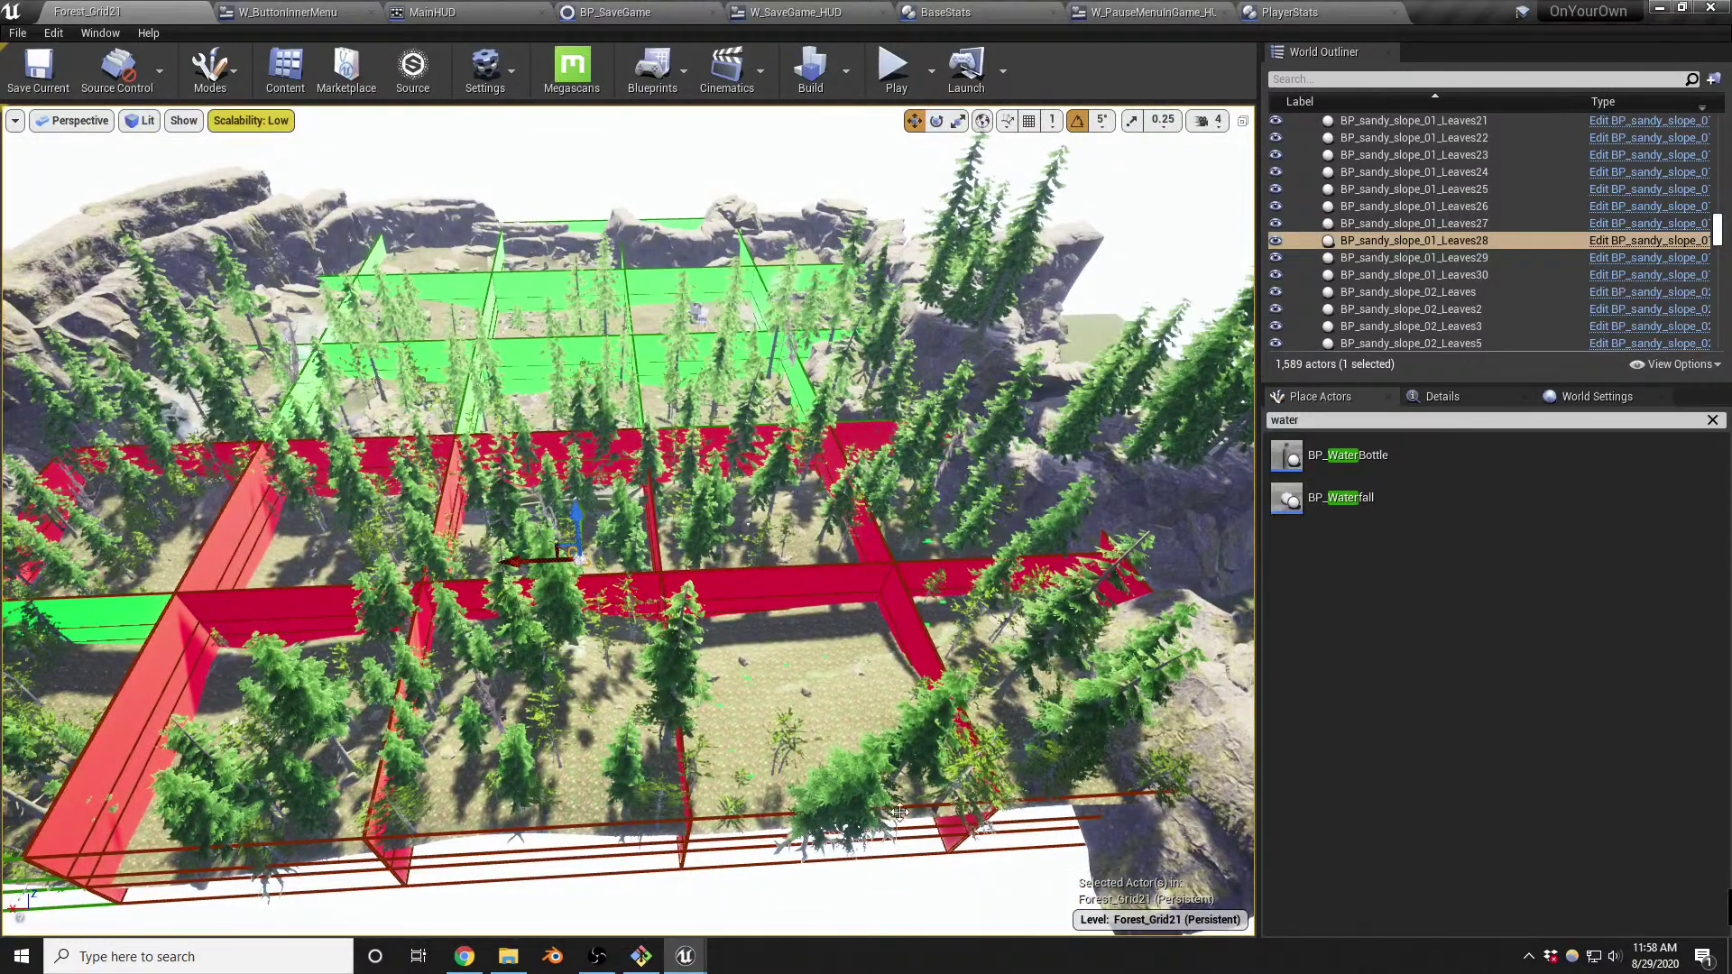
{"action": "right_click_drag", "start_coordinate": [826, 678], "coordinate": [879, 649]}
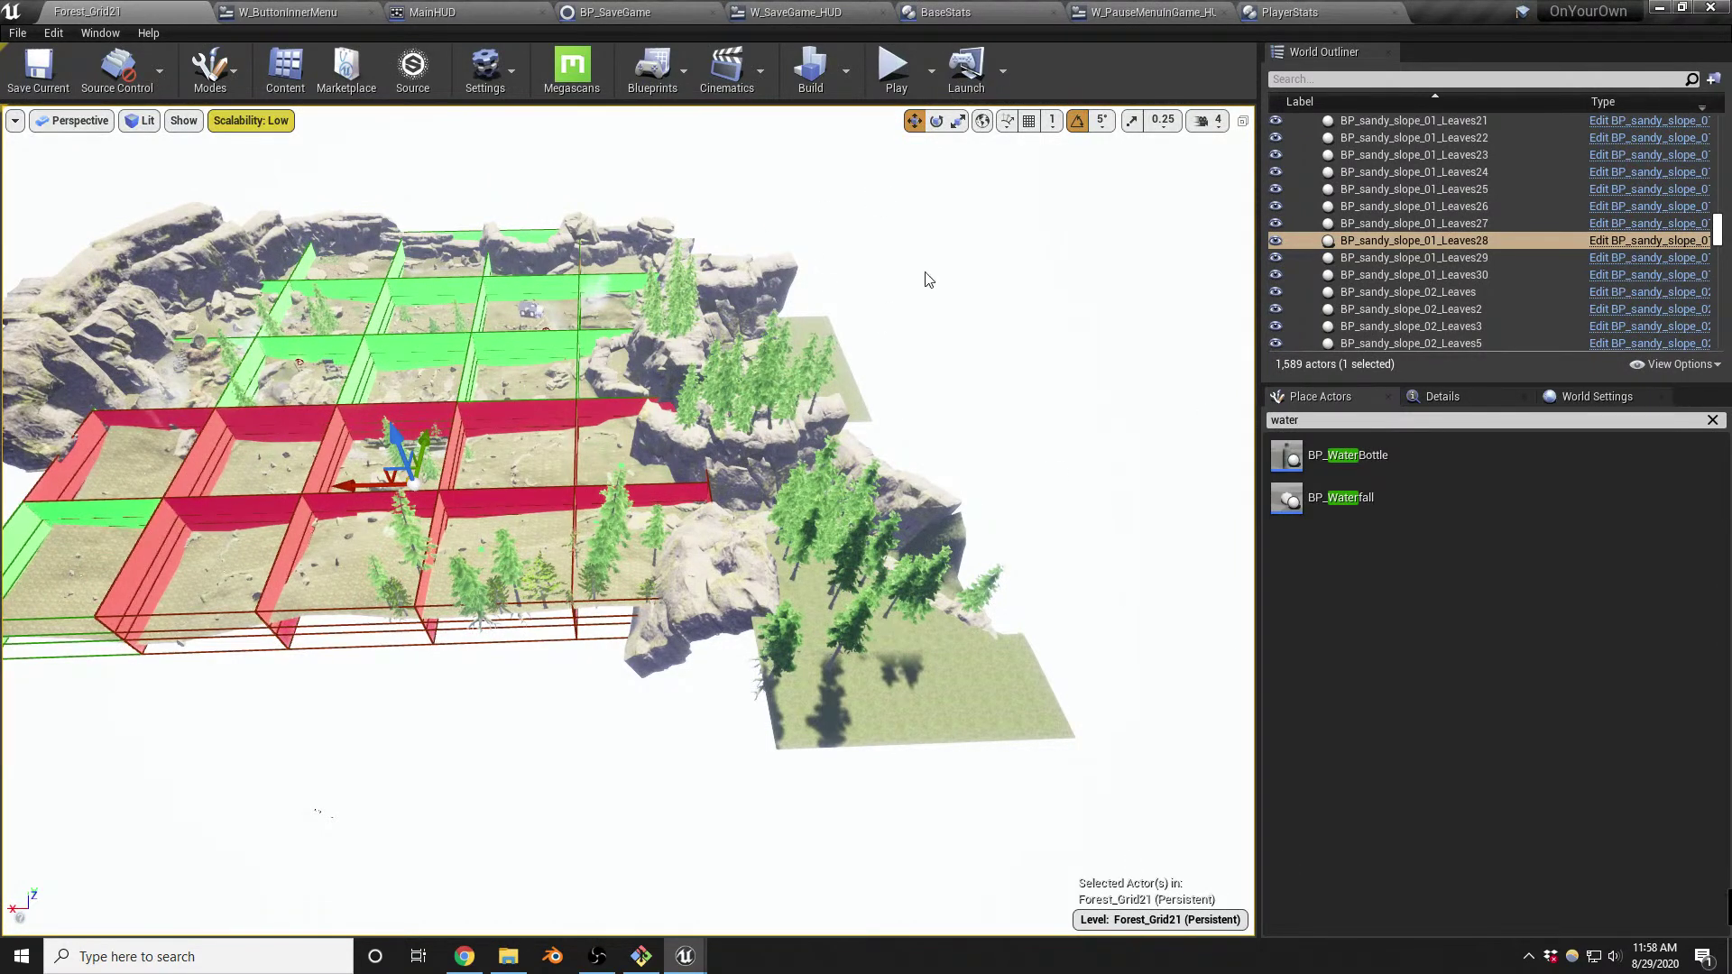
Inspect the Forest_Grid21 level's tree-covered grid cells, rocky pass, forest floor and the granite cliff rocks in the transition area
{"action": "scroll", "coordinate": [317, 812], "scroll_direction": "up", "scroll_amount": 6}
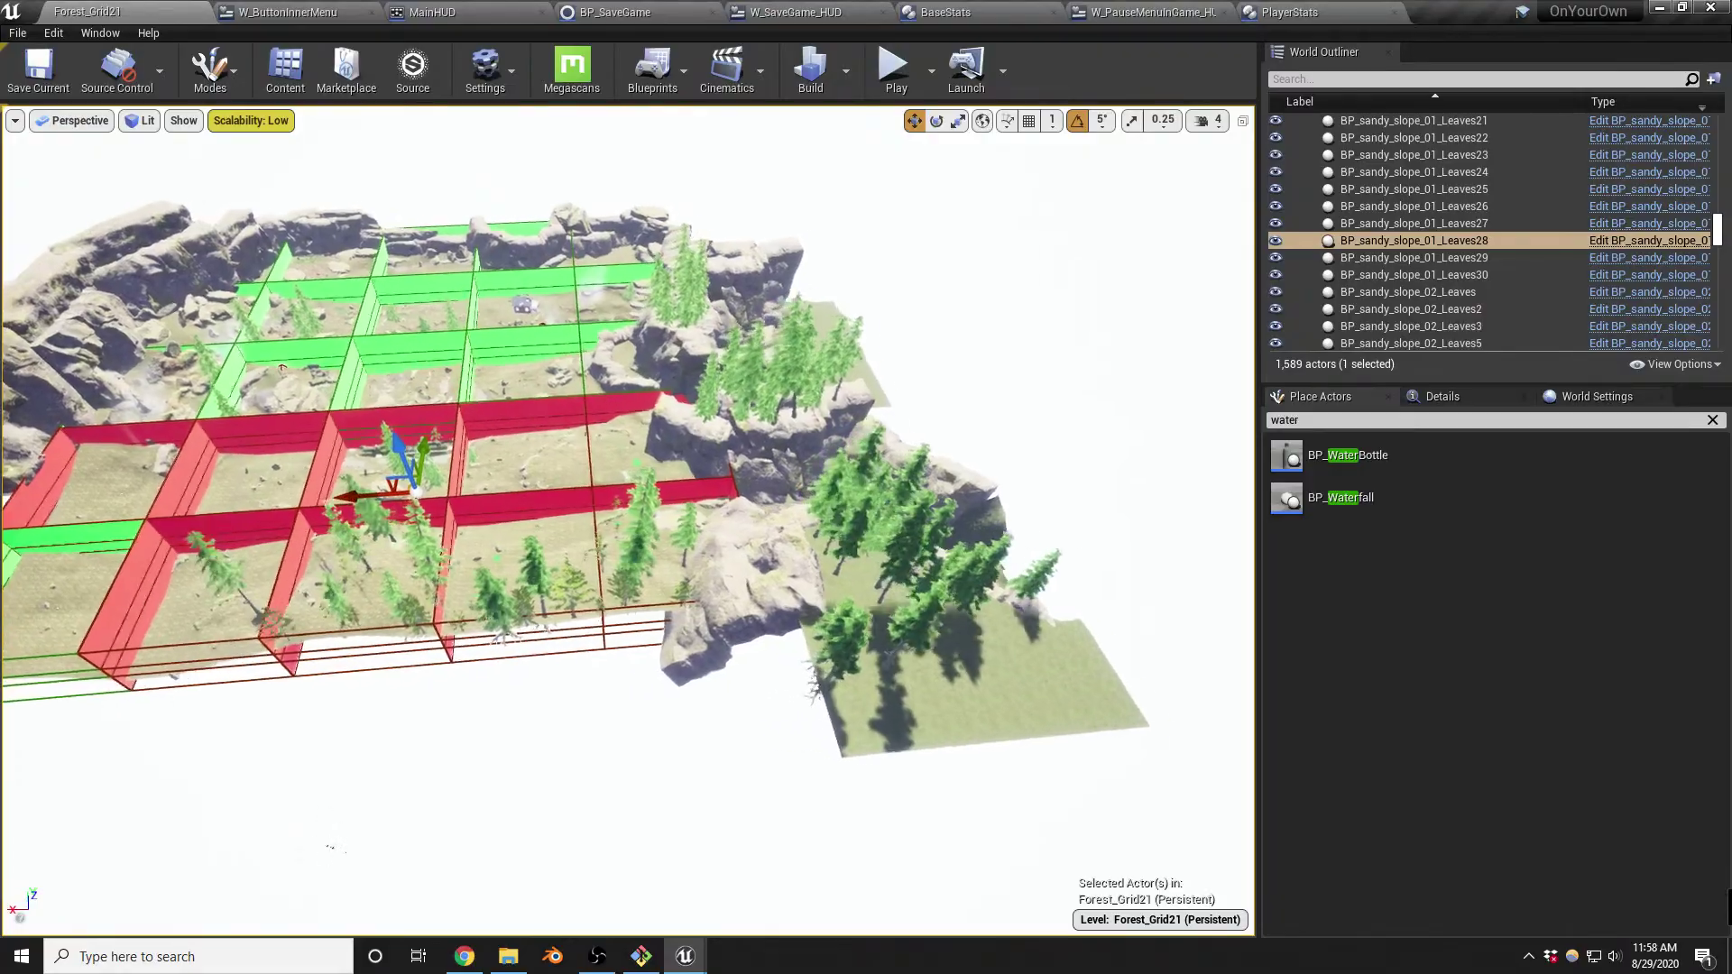
{"action": "scroll", "coordinate": [317, 812], "scroll_direction": "up", "scroll_amount": 8}
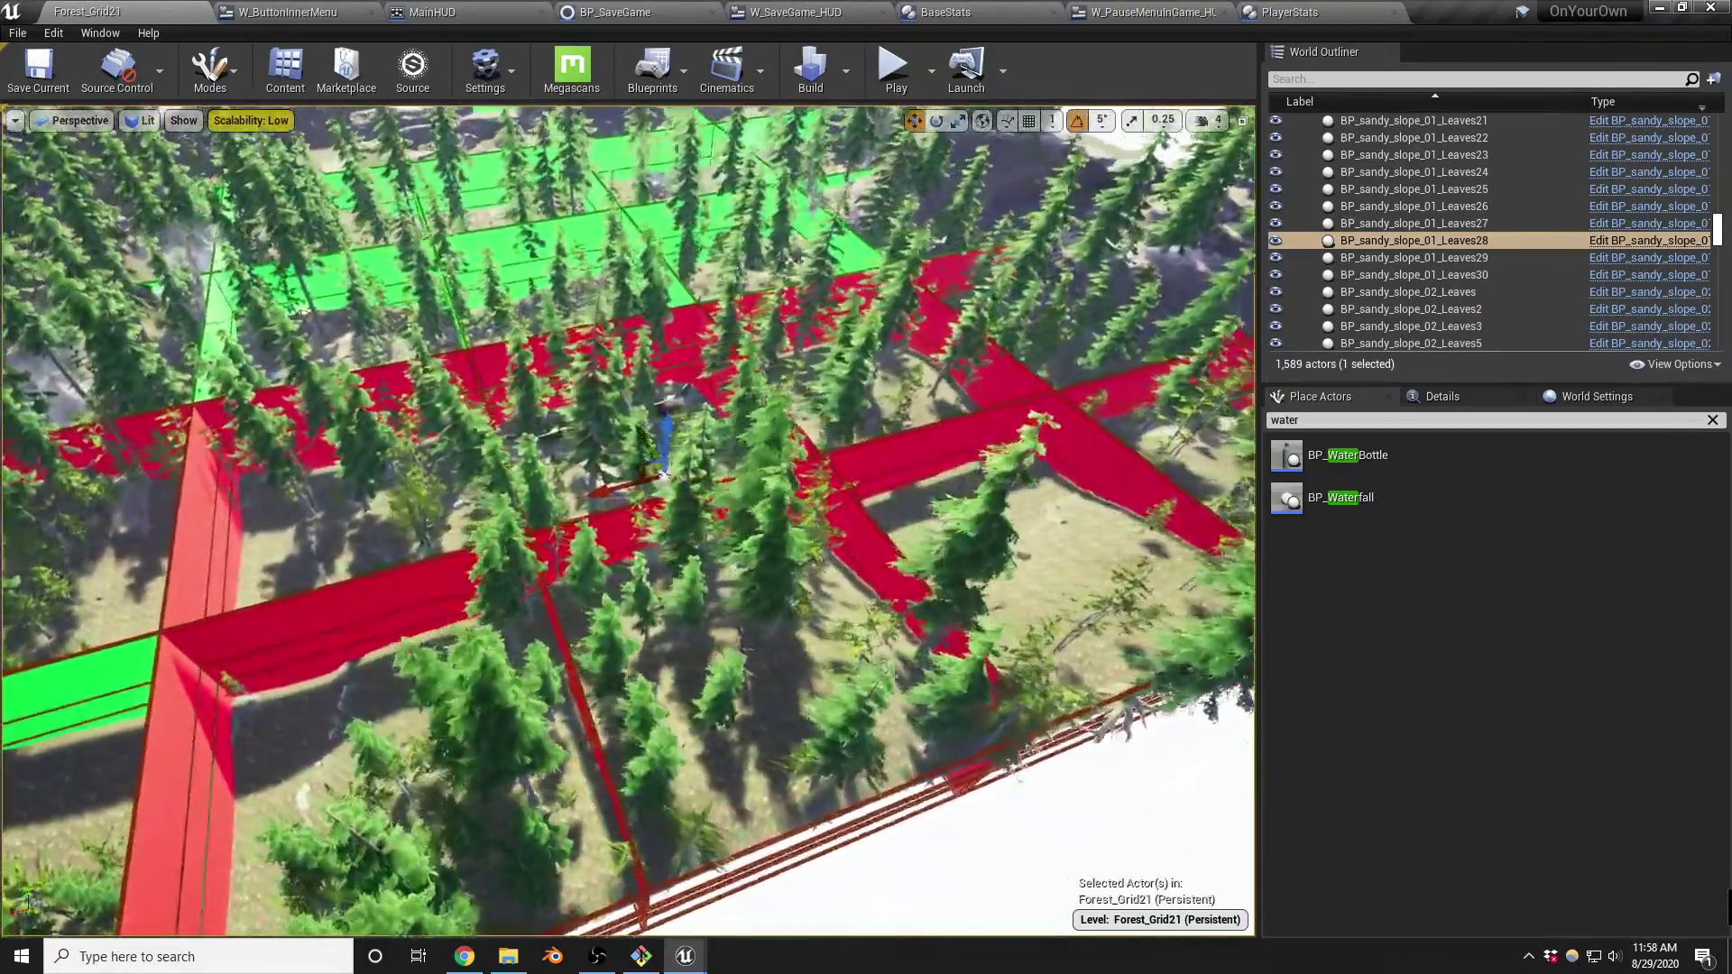
{"action": "right_click_drag", "start_coordinate": [318, 812], "coordinate": [442, 744]}
{"action": "right_click_drag", "start_coordinate": [852, 704], "coordinate": [852, 665]}
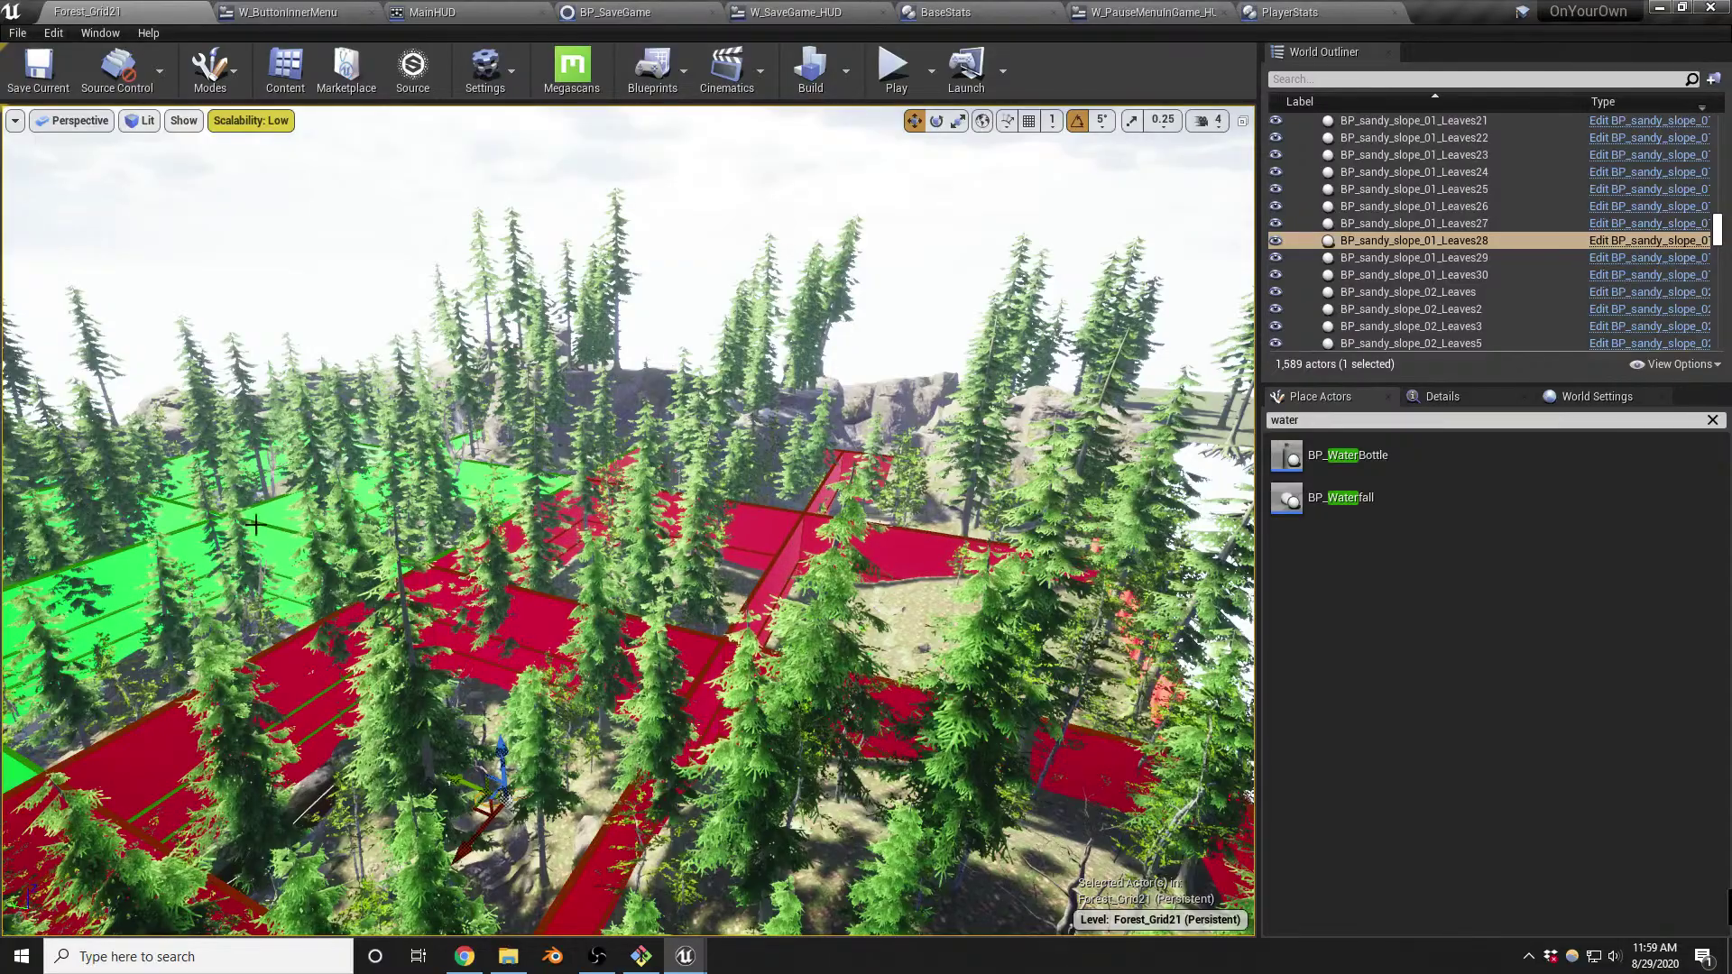
{"action": "key", "text": "w"}
{"action": "mouse_move", "coordinate": [878, 640]}
{"action": "right_mouse_down"}
{"action": "mouse_move", "coordinate": [880, 623]}
{"action": "mouse_move", "coordinate": [965, 627]}
{"action": "mouse_move", "coordinate": [881, 638]}
{"action": "right_mouse_up"}
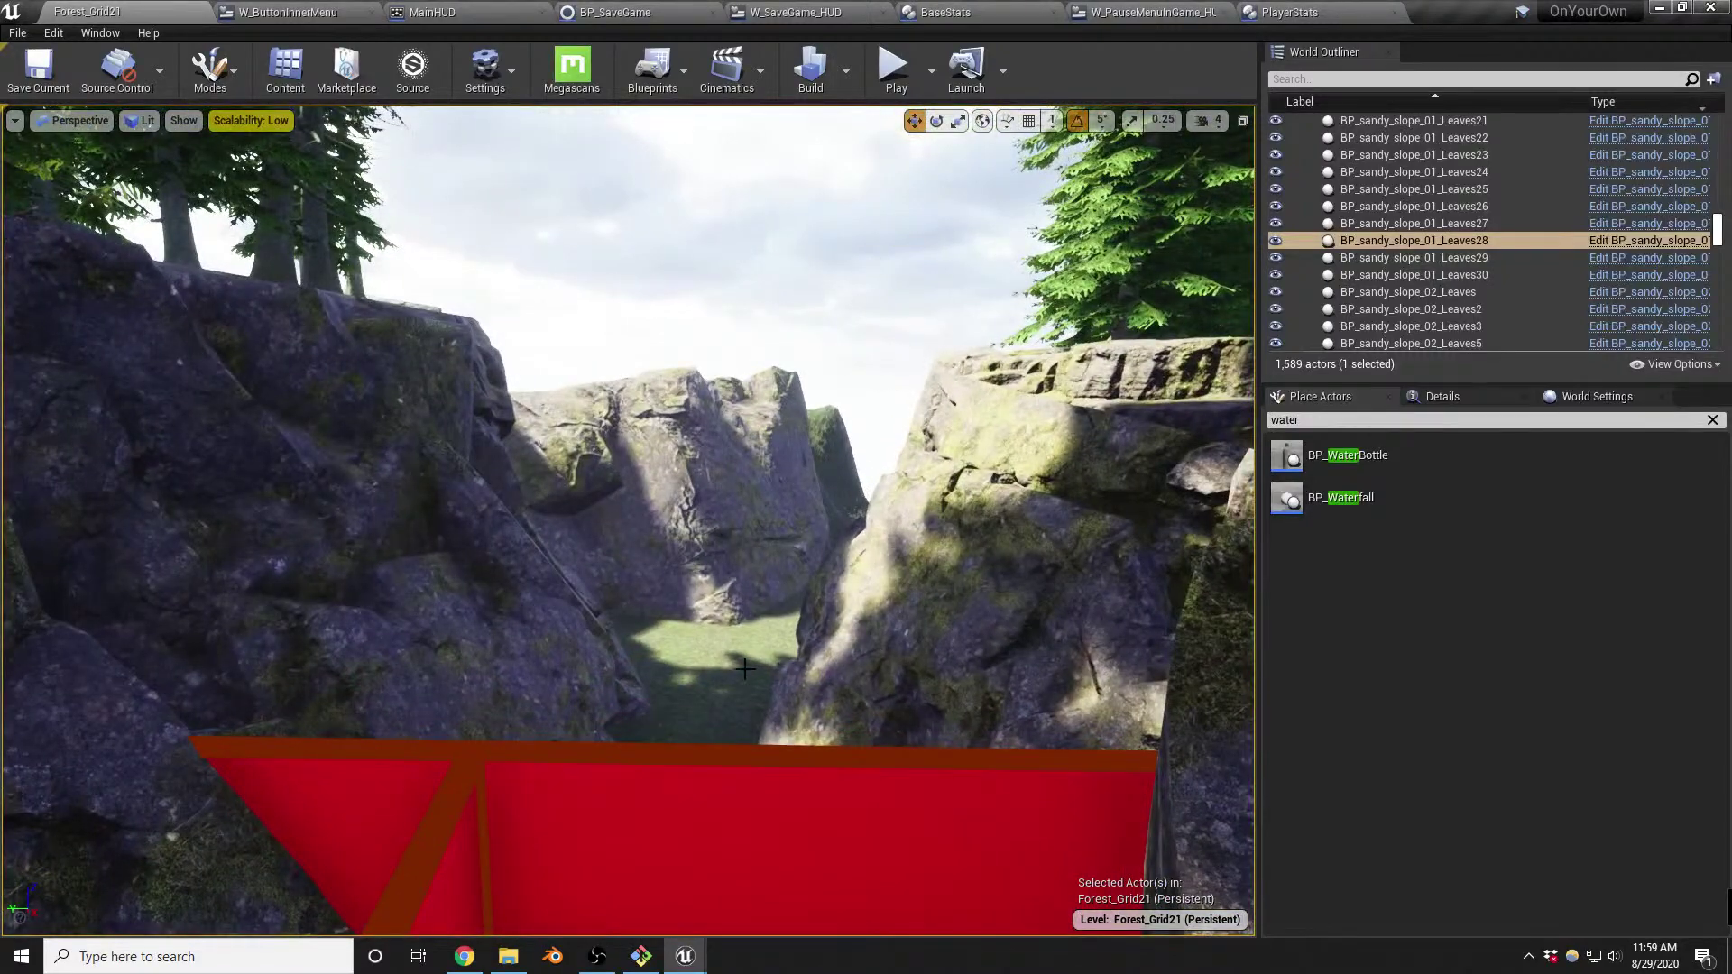
{"action": "right_click_drag", "start_coordinate": [737, 633], "coordinate": [318, 679]}
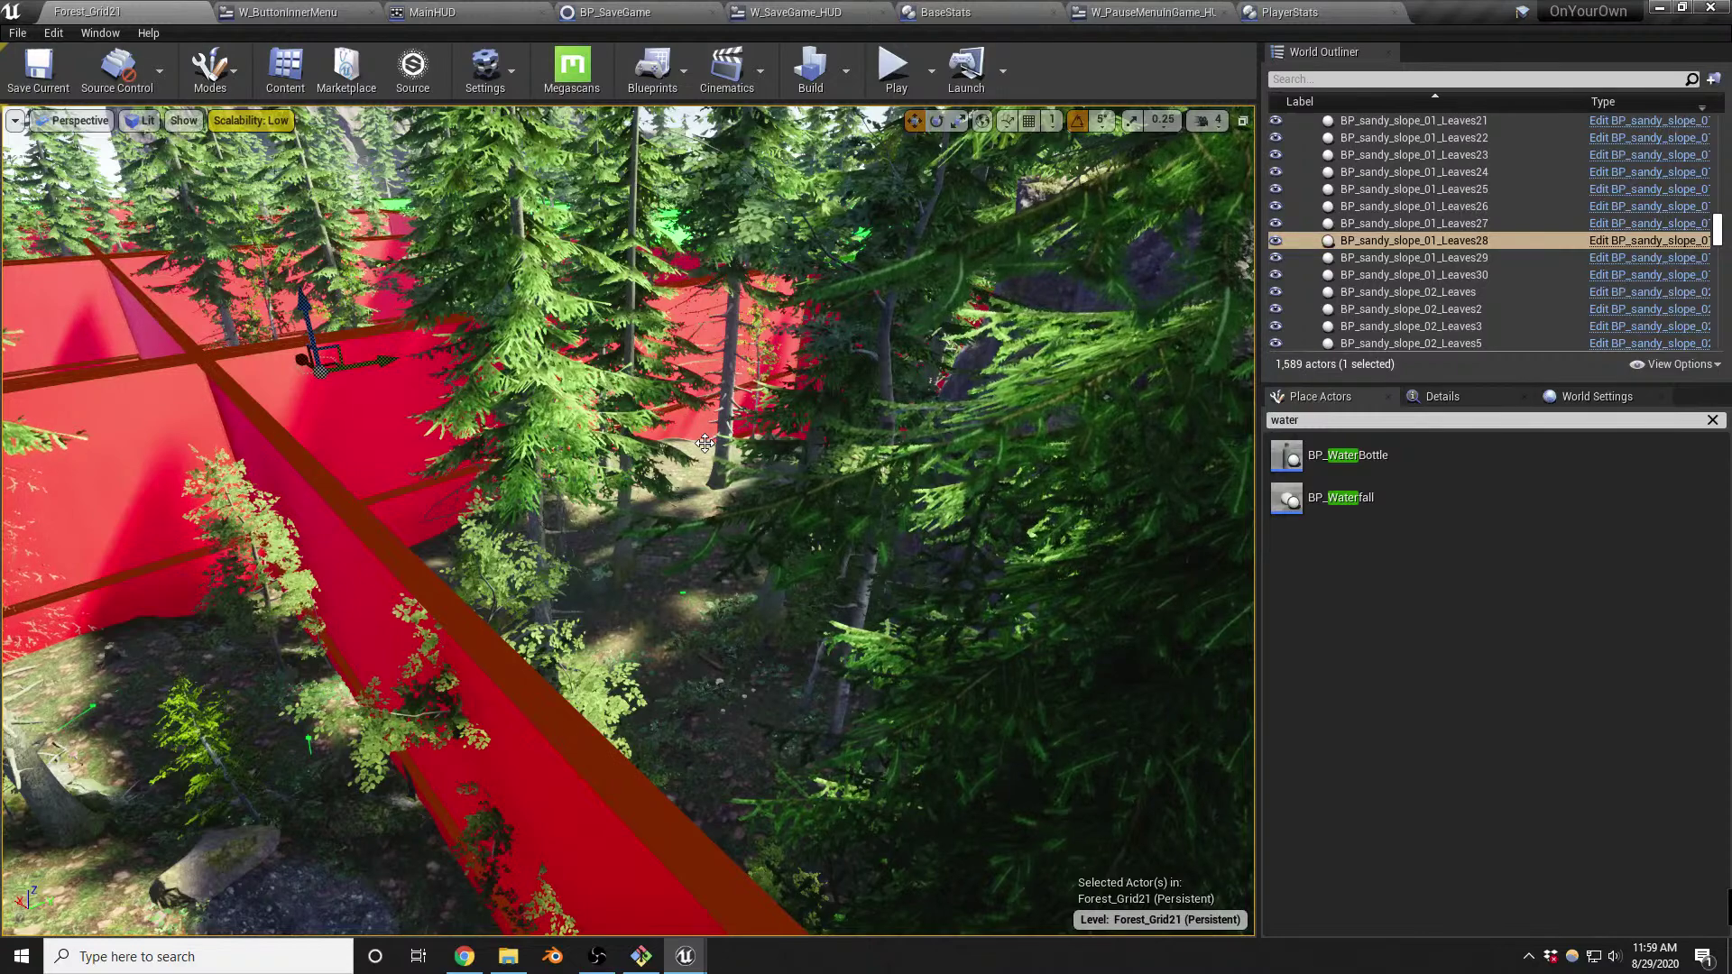
{"action": "right_click_drag", "start_coordinate": [697, 512], "coordinate": [662, 636]}
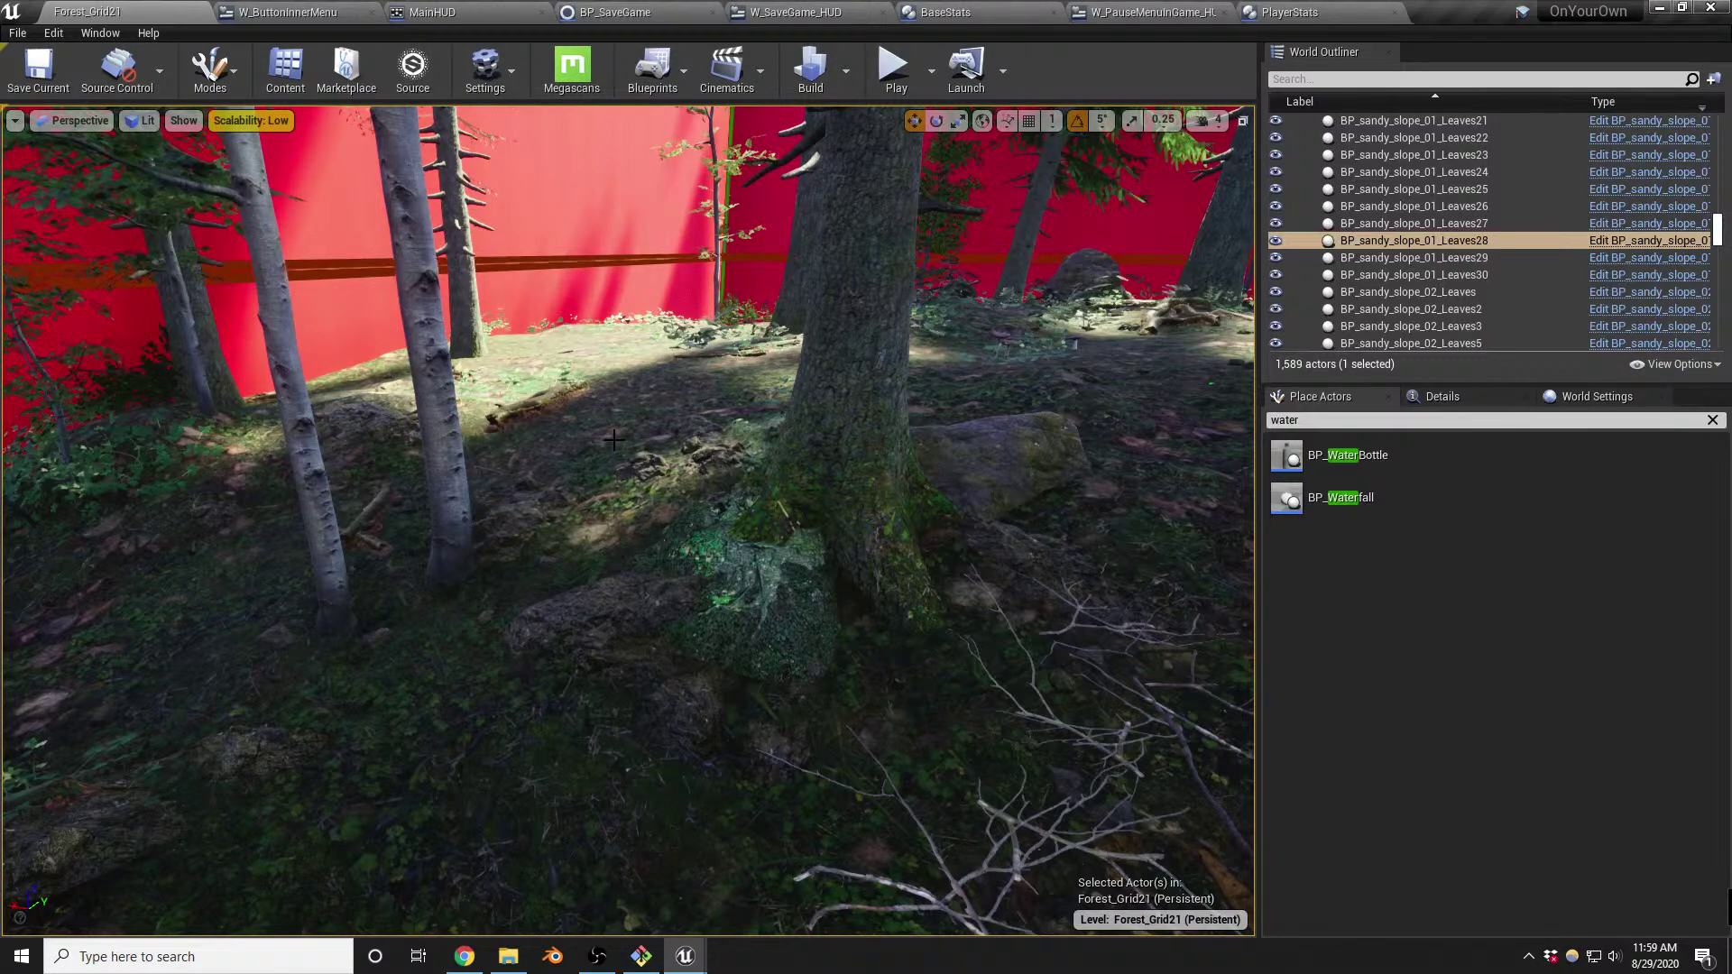
{"action": "right_click_drag", "start_coordinate": [891, 561], "coordinate": [780, 451]}
{"action": "left_click", "coordinate": [775, 442]}
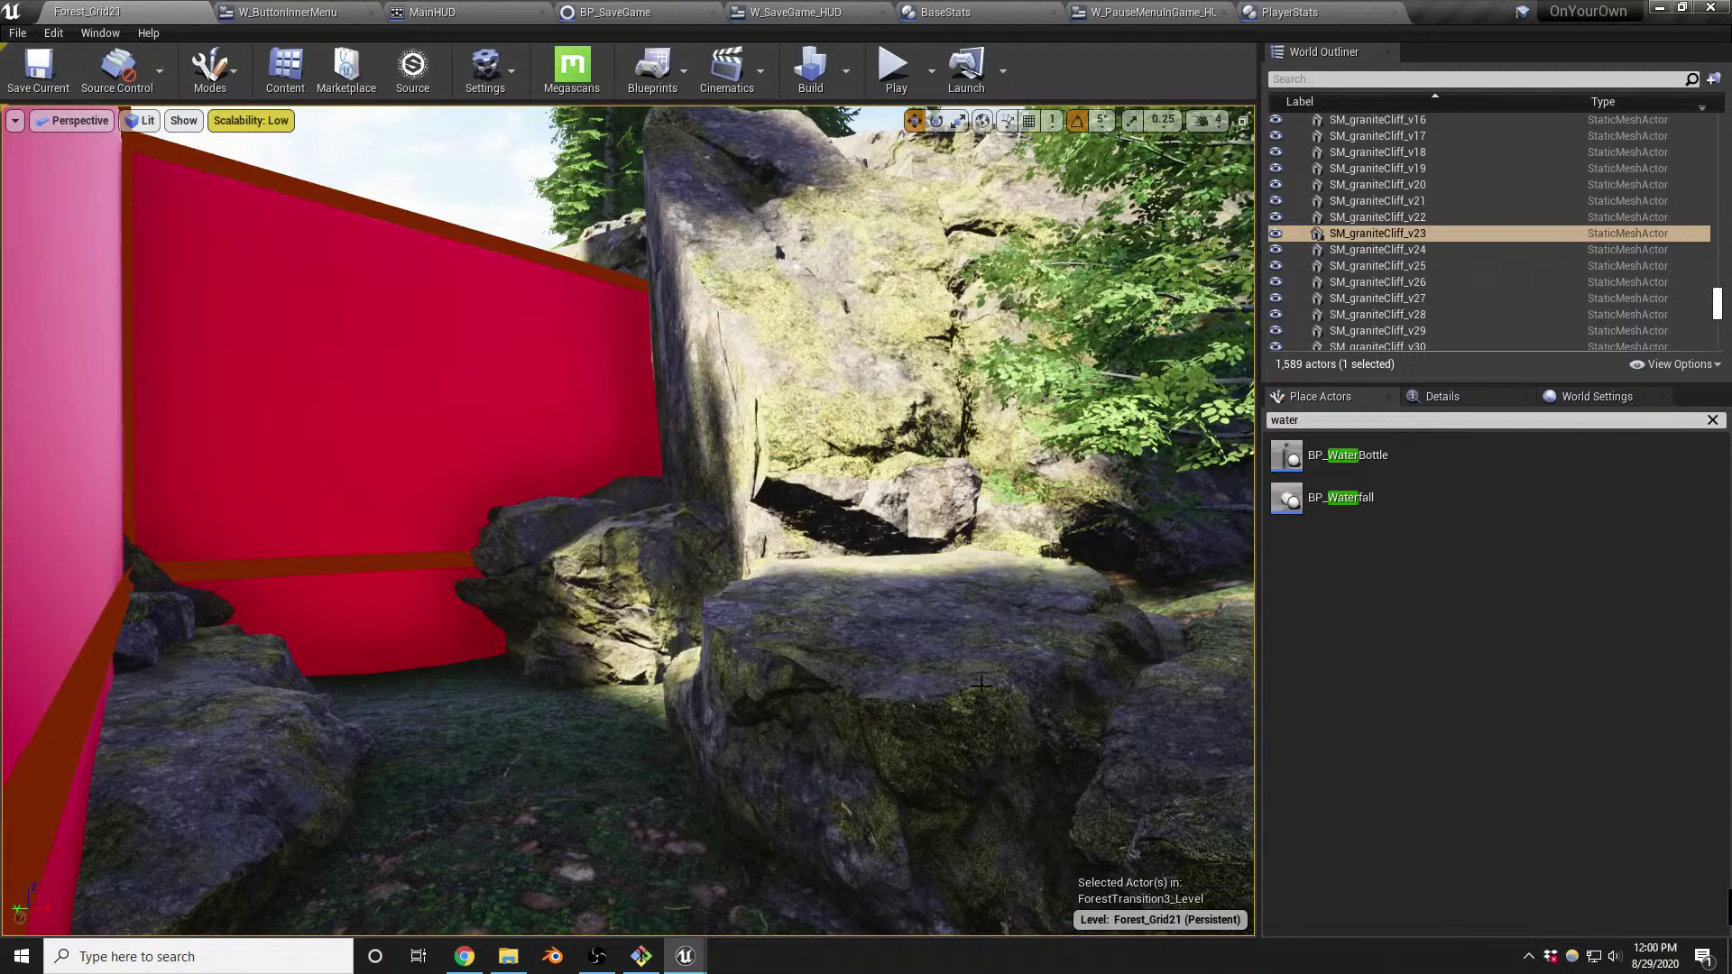
{"action": "right_click_drag", "start_coordinate": [955, 683], "coordinate": [1064, 757]}
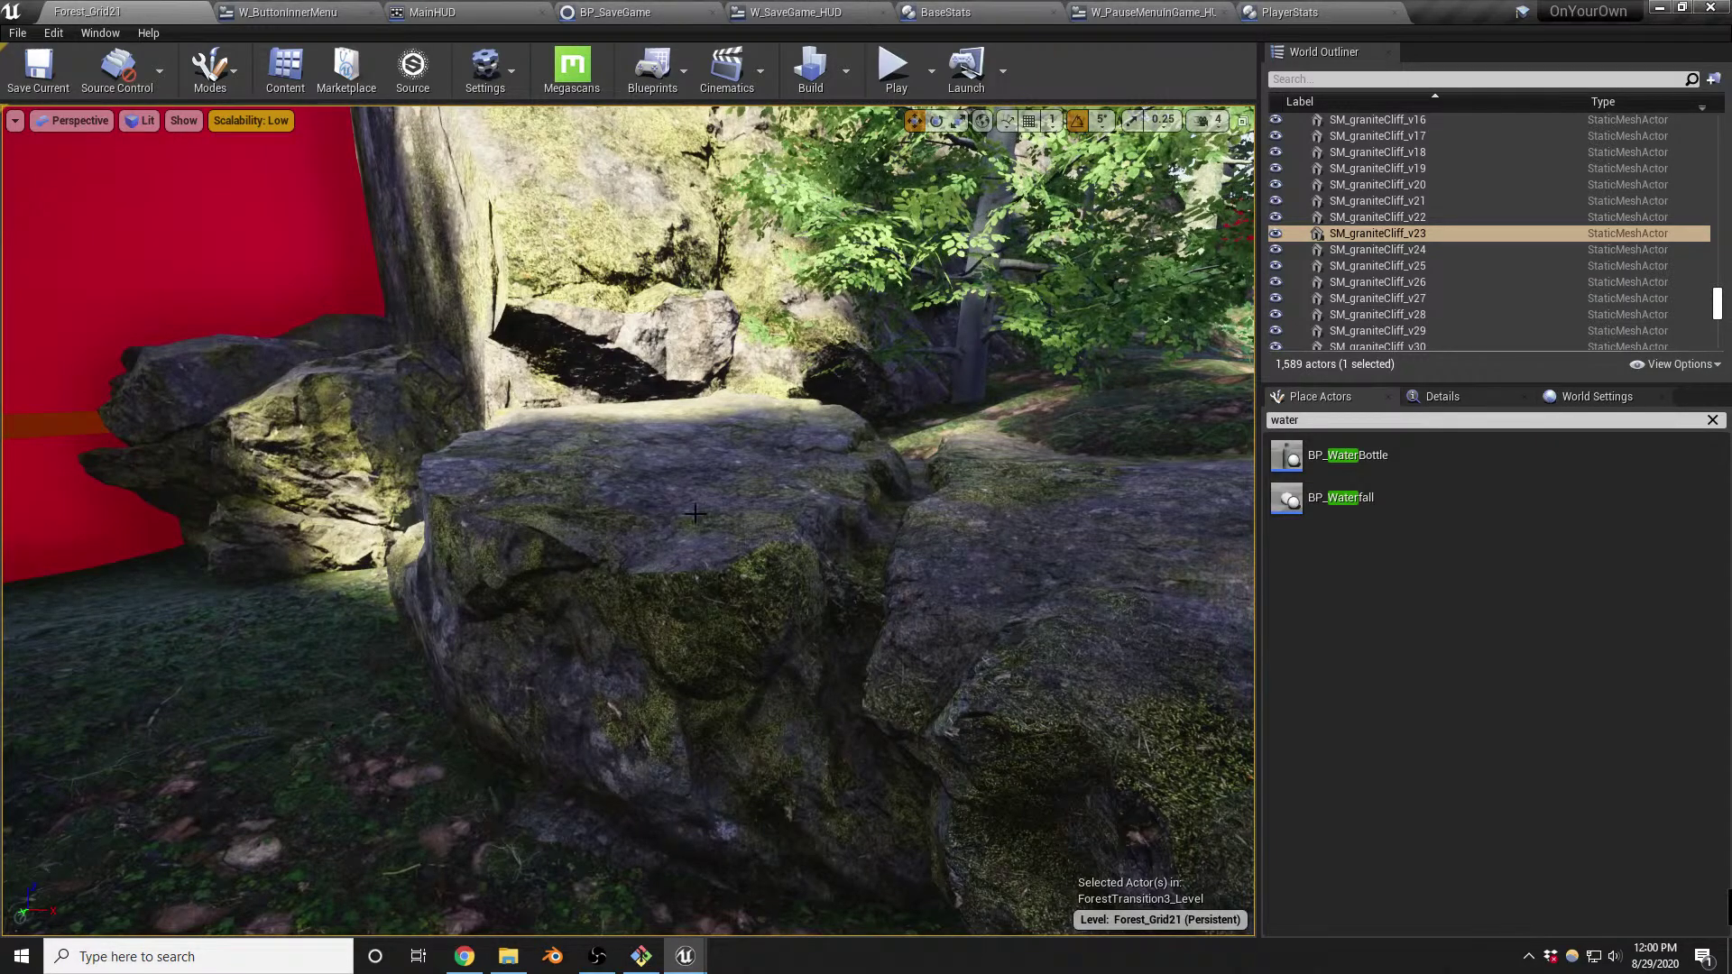
{"action": "mouse_move", "coordinate": [695, 517]}
{"action": "right_mouse_down"}
{"action": "mouse_move", "coordinate": [483, 519]}
{"action": "mouse_move", "coordinate": [704, 542]}
{"action": "right_mouse_up"}
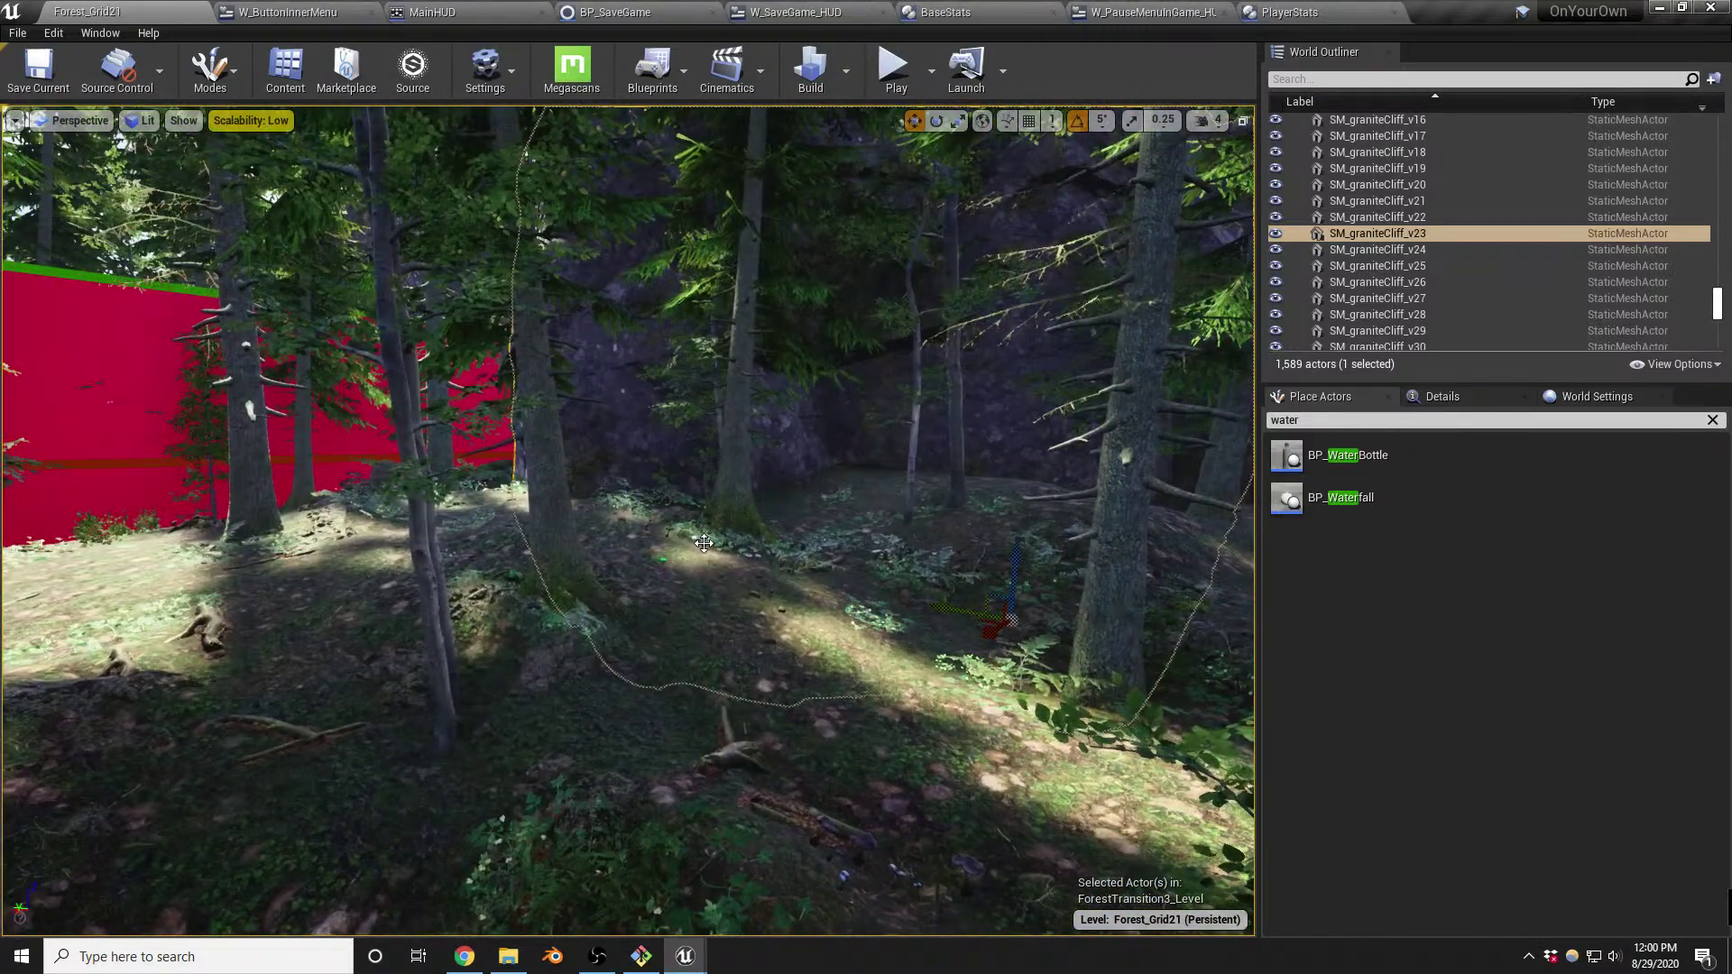
Turn on screen-space global illumination with the console command r.SSGI.Enable 1
{"action": "key", "text": "grave"}
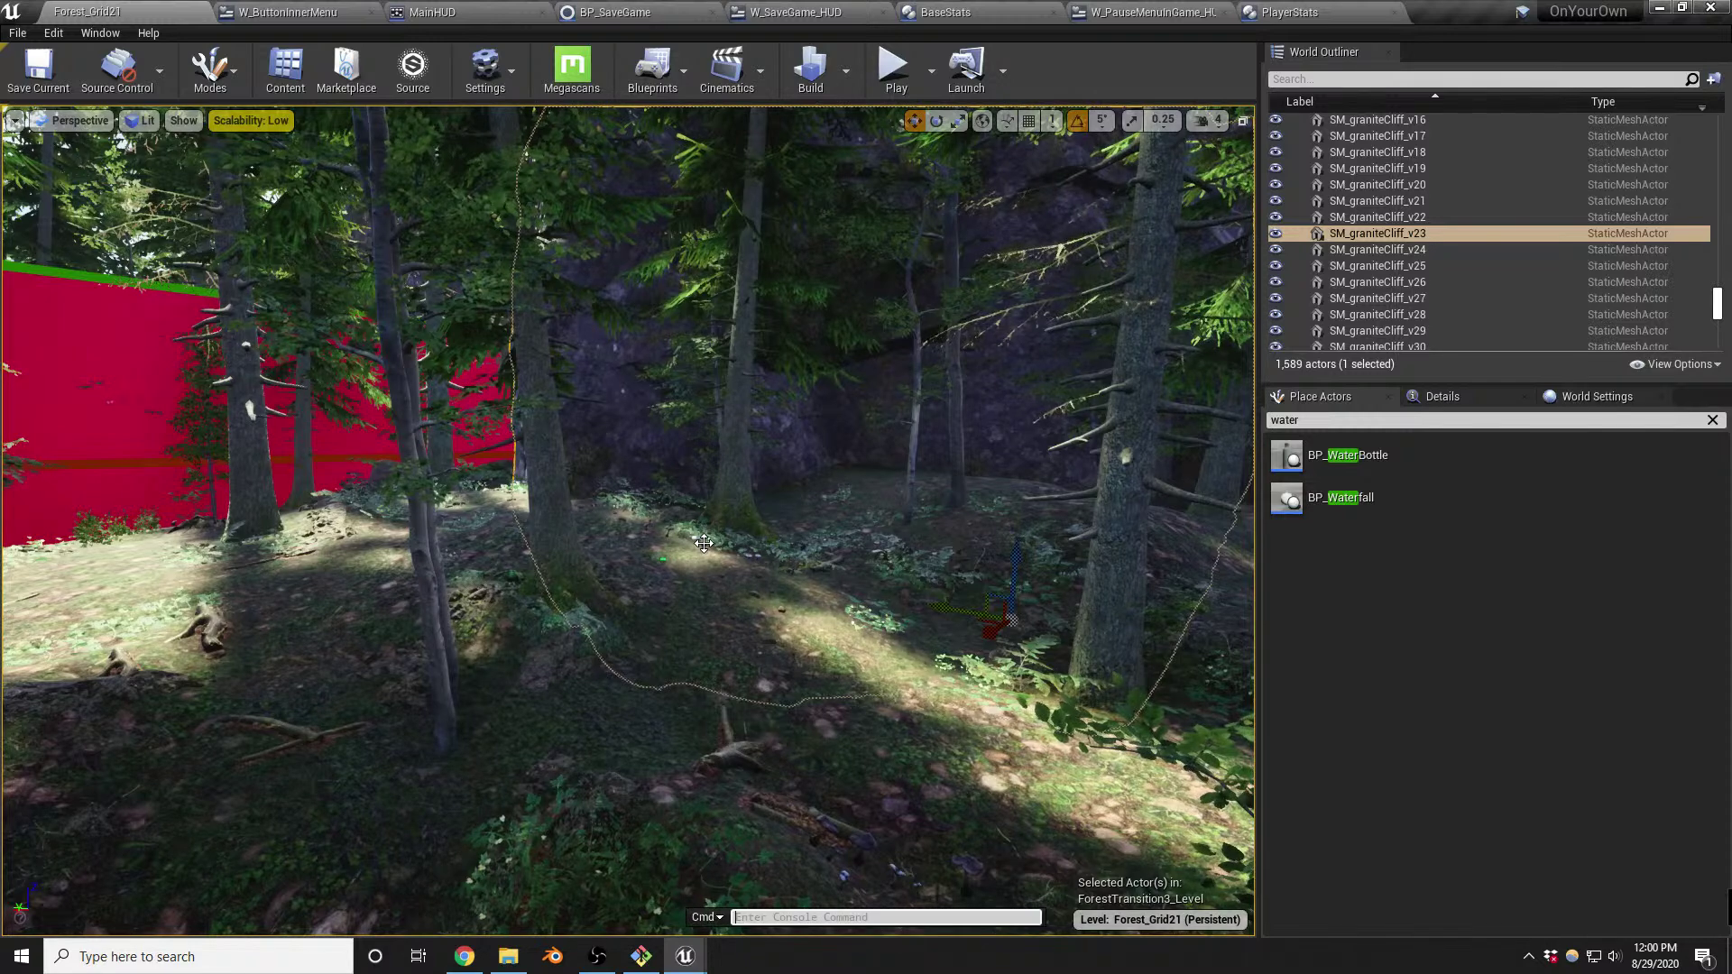
{"action": "type", "text": "r.s"}
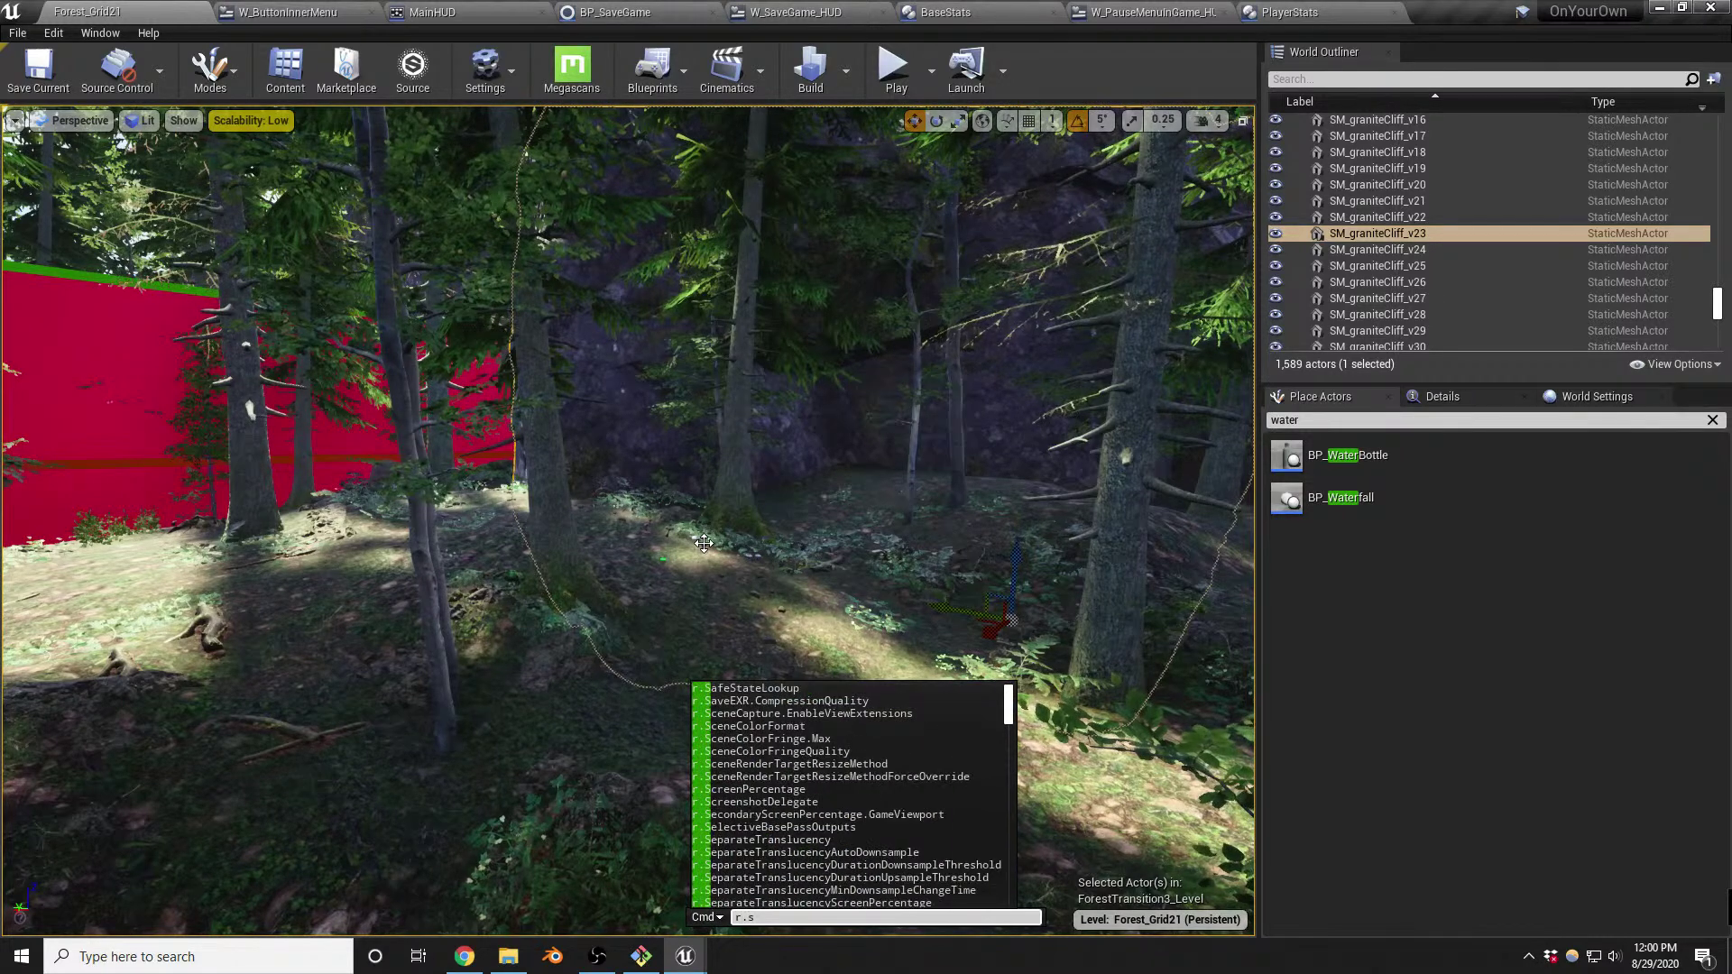
{"action": "type", "text": "sg"}
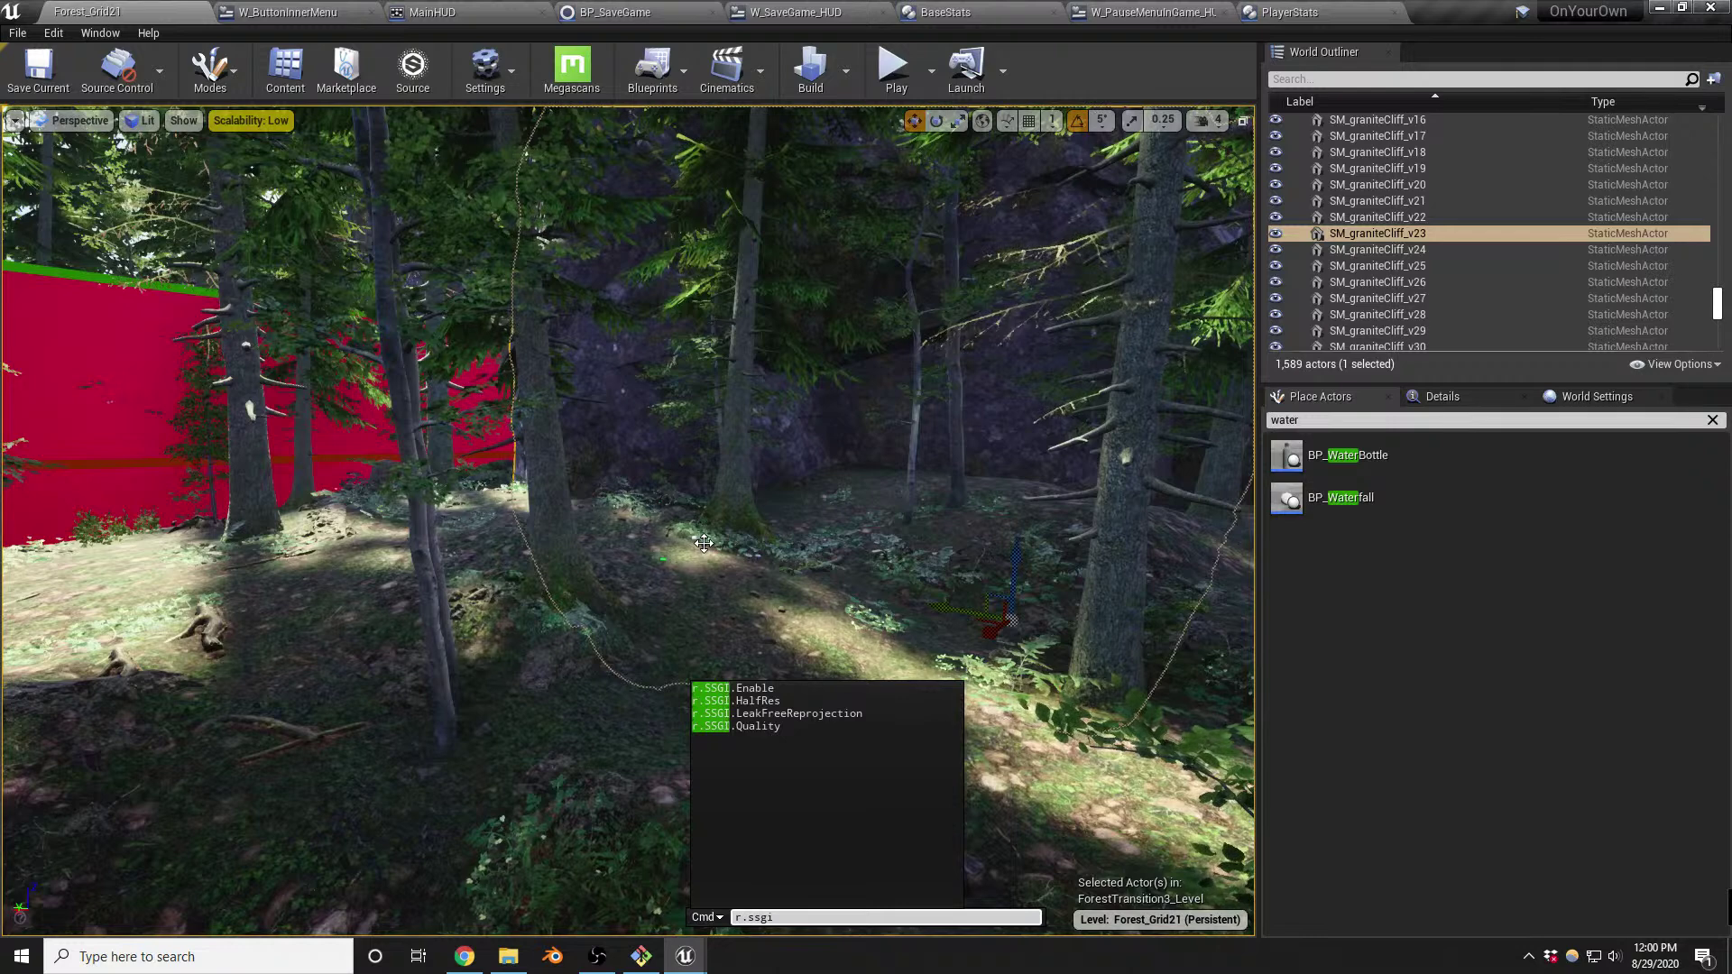
{"action": "type", "text": "i"}
{"action": "left_click", "coordinate": [759, 690]}
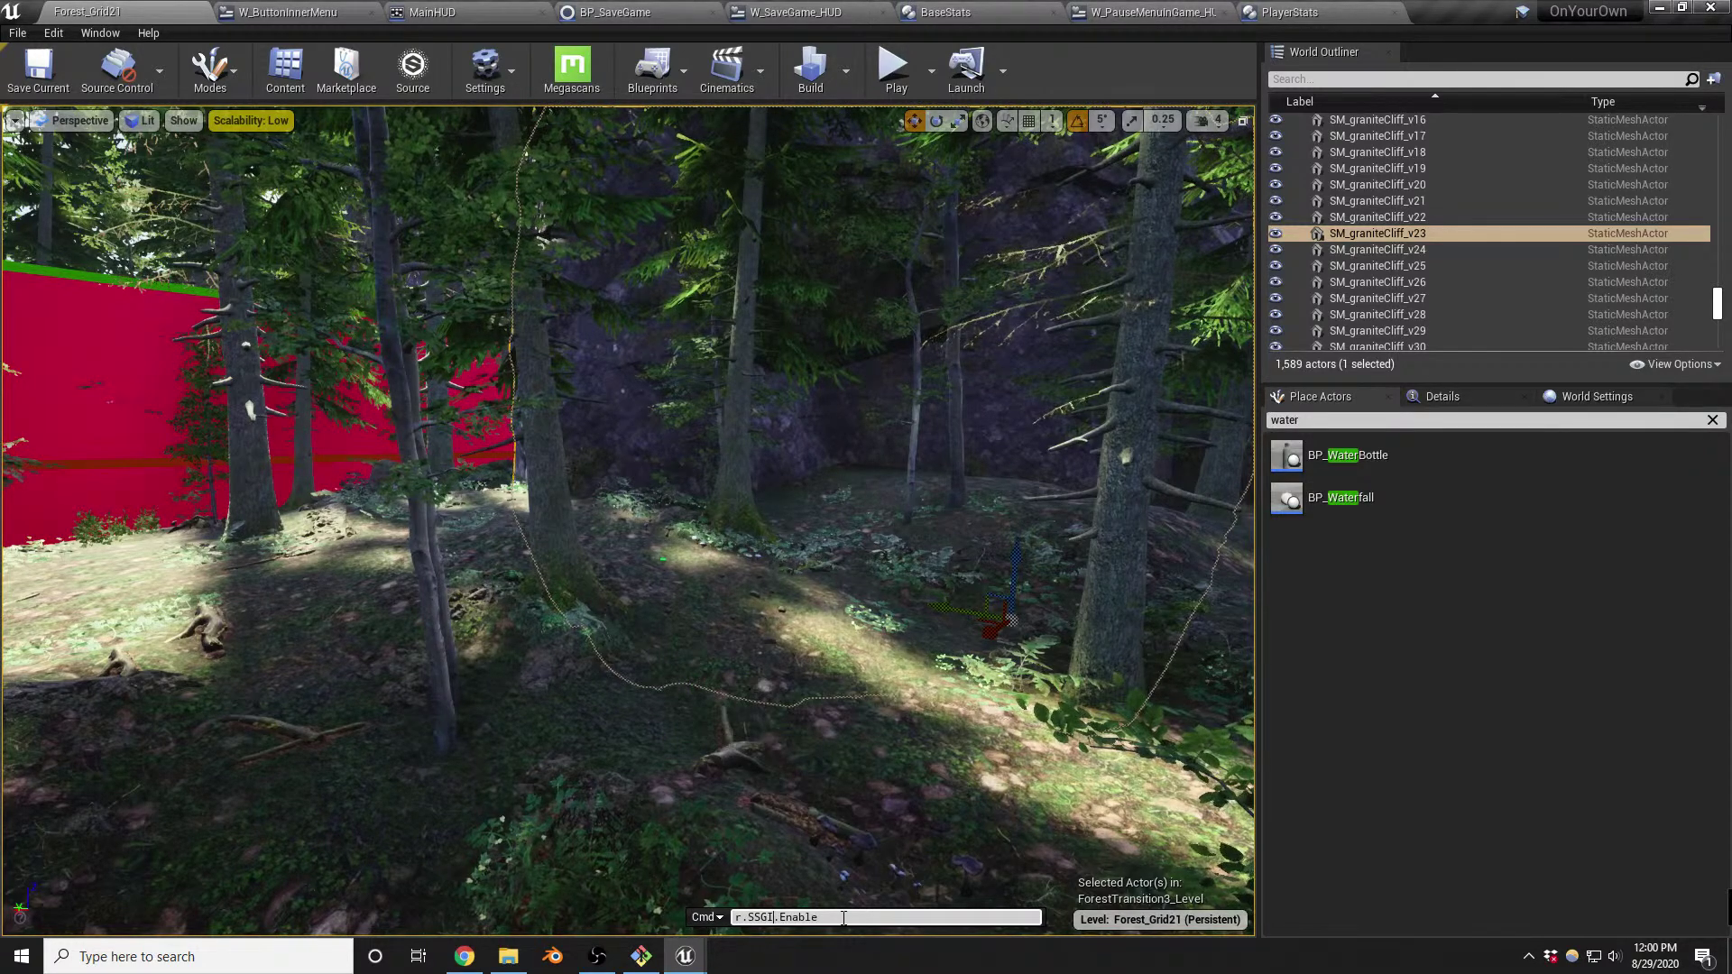
{"action": "key", "text": "Return"}
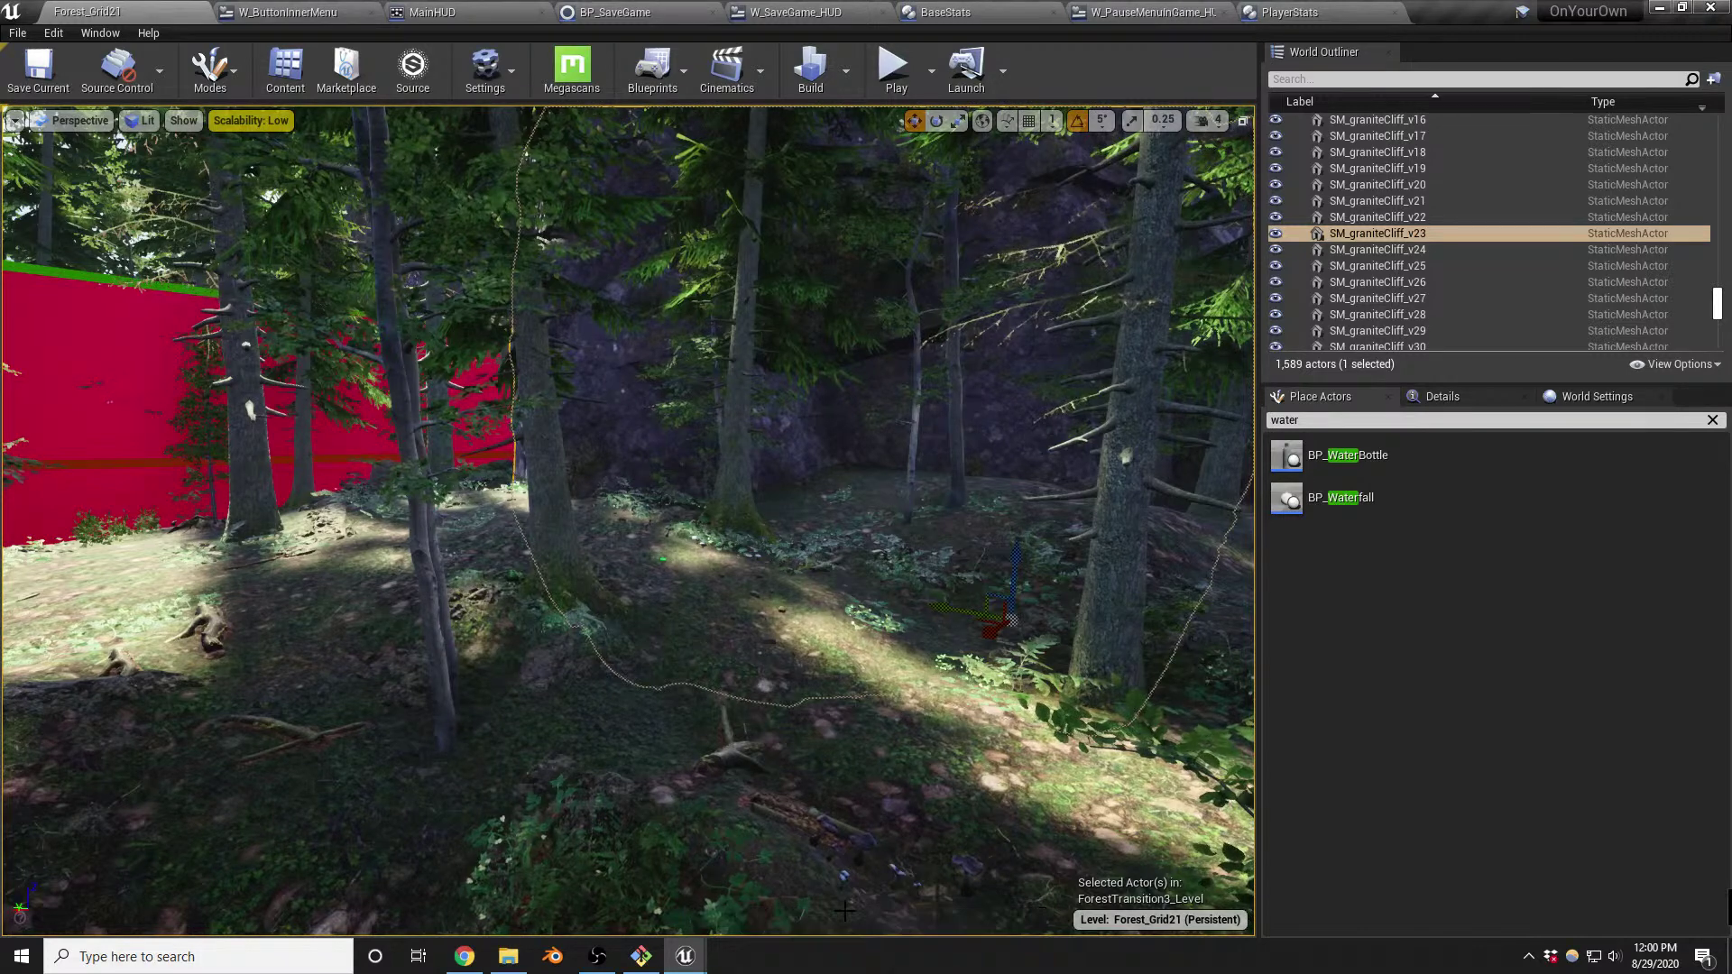
Turn off screen-space global illumination with the console command r.SSGI.Enable 0
{"action": "key", "text": "grave"}
{"action": "key", "text": "Up"}
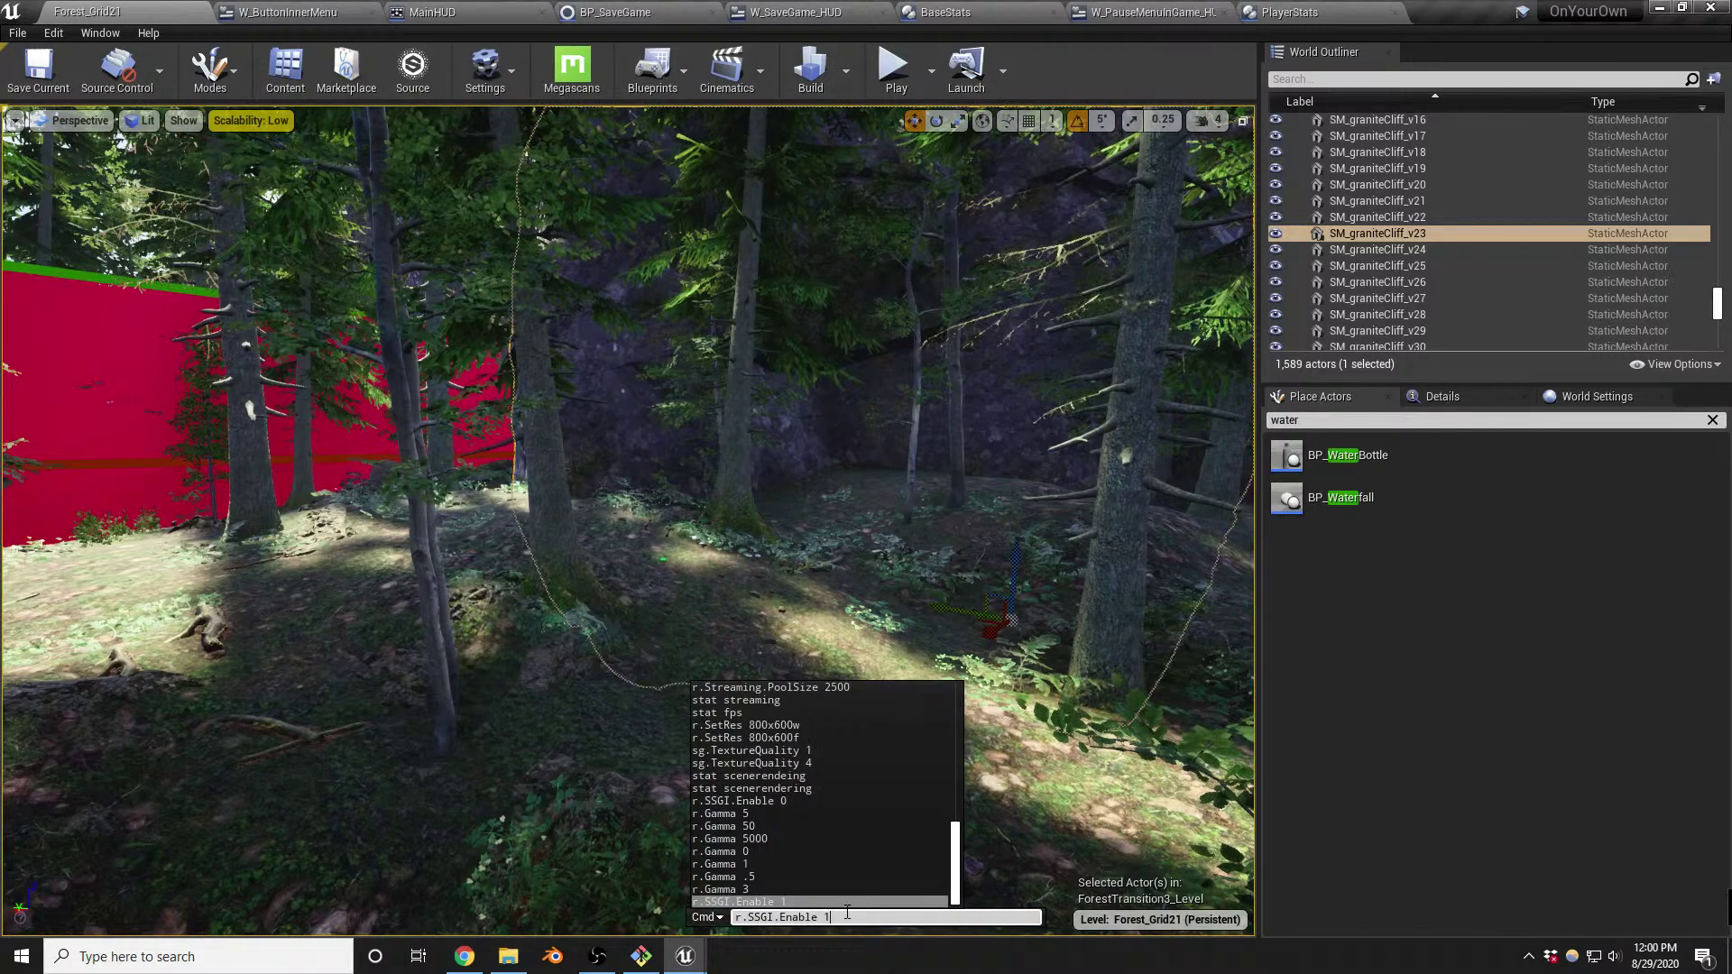
{"action": "key", "text": "Return"}
{"action": "key", "text": "grave"}
{"action": "key", "text": "Up"}
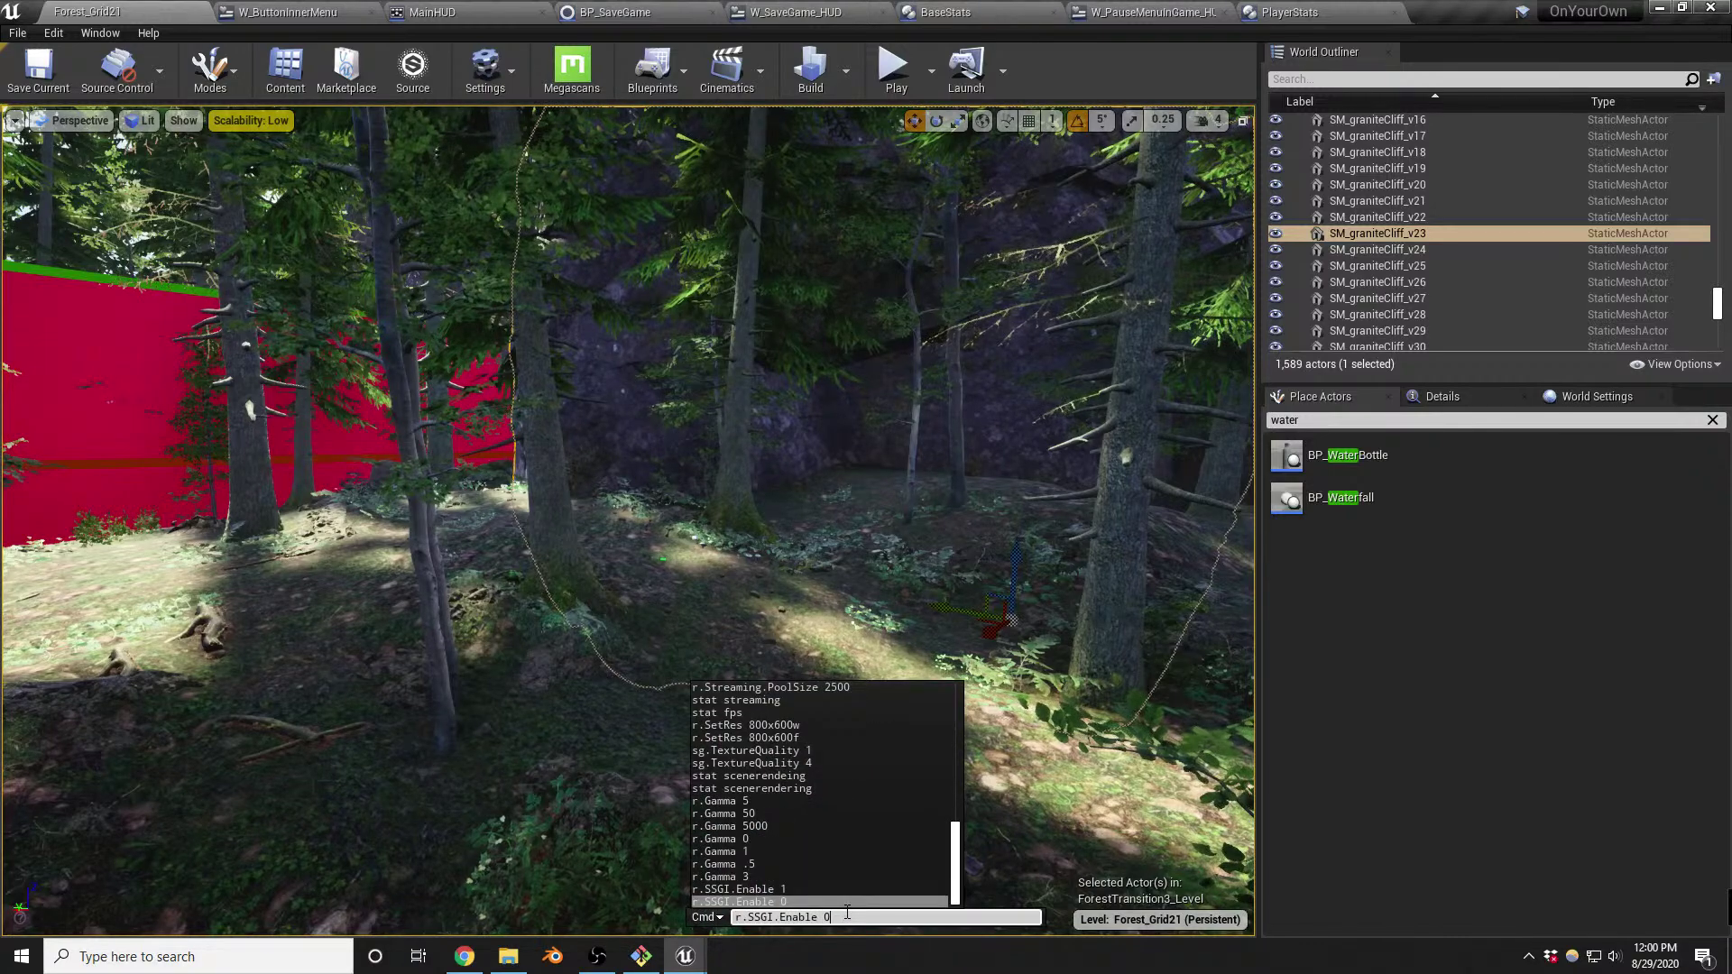
Review the engine scalability settings for each quality category, such as shadows, effects, foliage and shading
{"action": "right_click_drag", "start_coordinate": [773, 580], "coordinate": [756, 596]}
{"action": "left_click", "coordinate": [551, 195]}
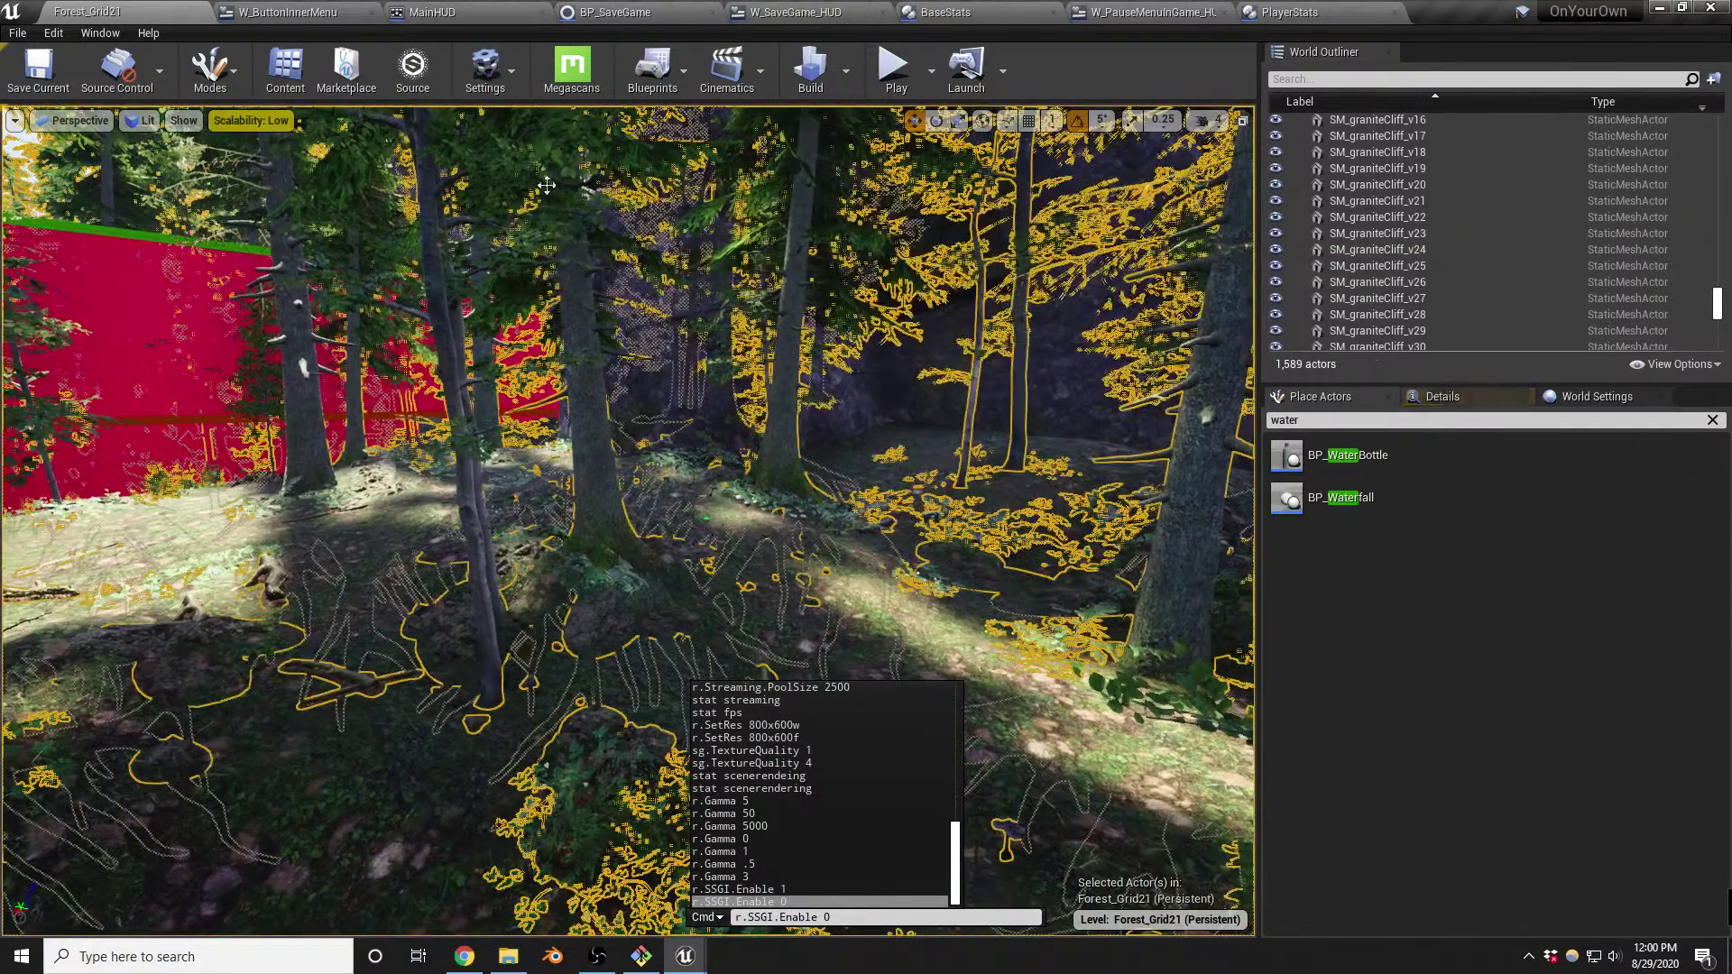
{"action": "left_click", "coordinate": [484, 68]}
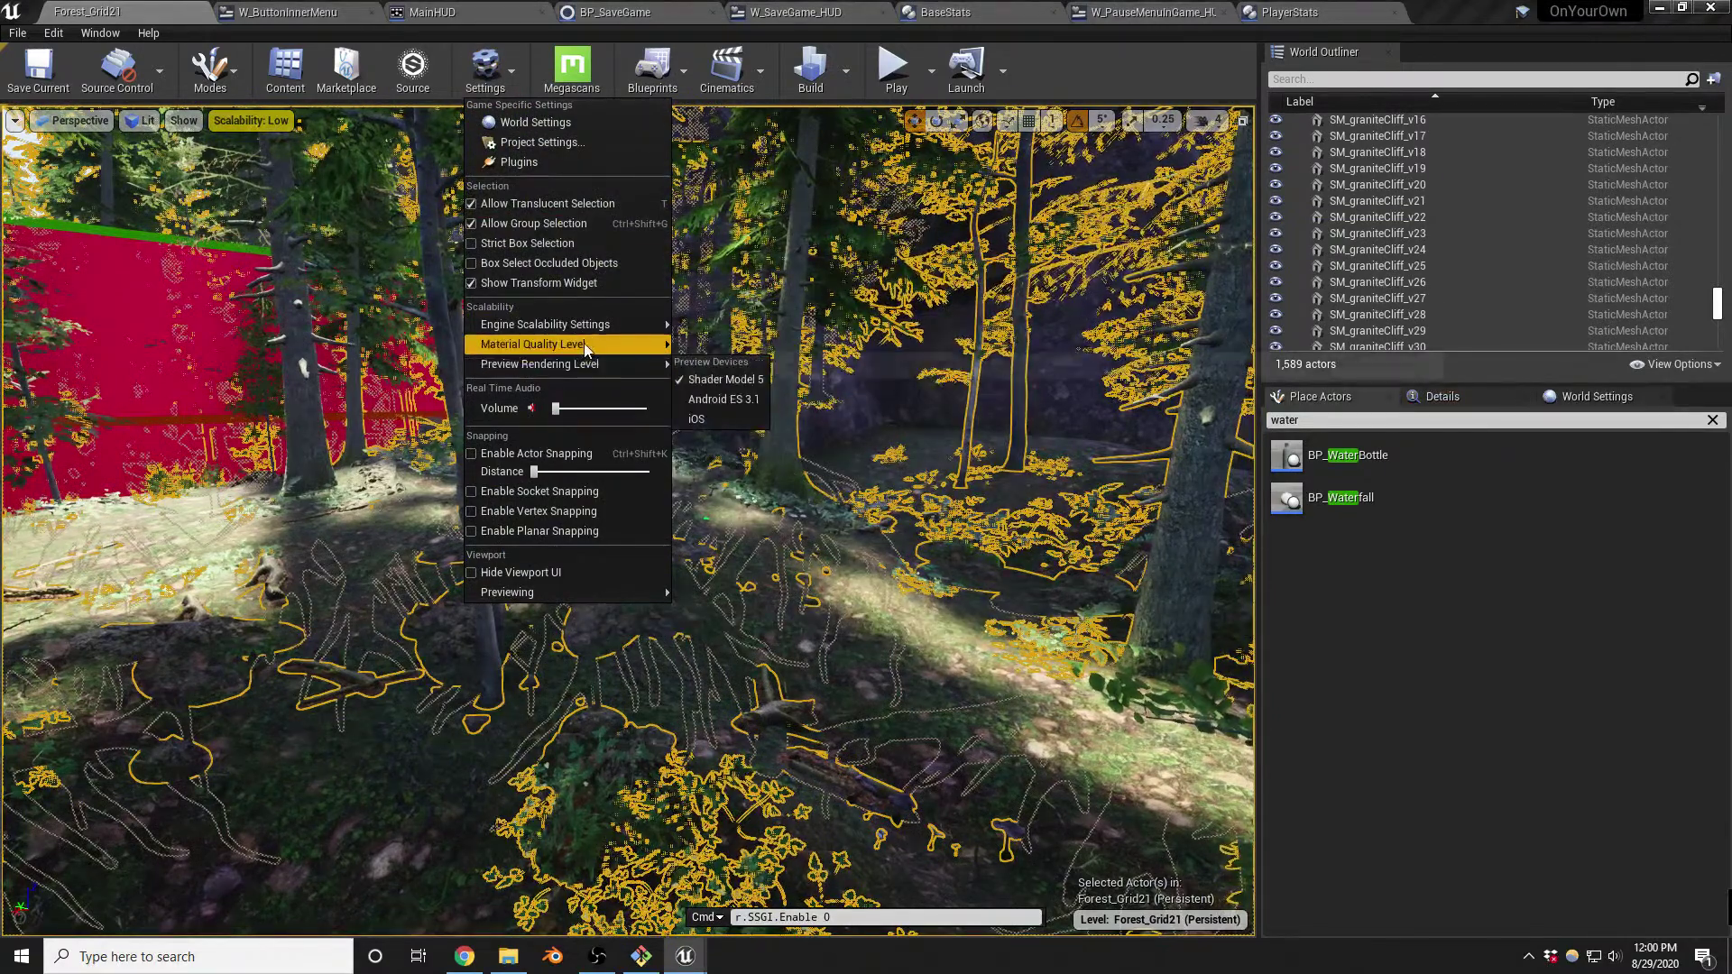
{"action": "mouse_move", "coordinate": [599, 325]}
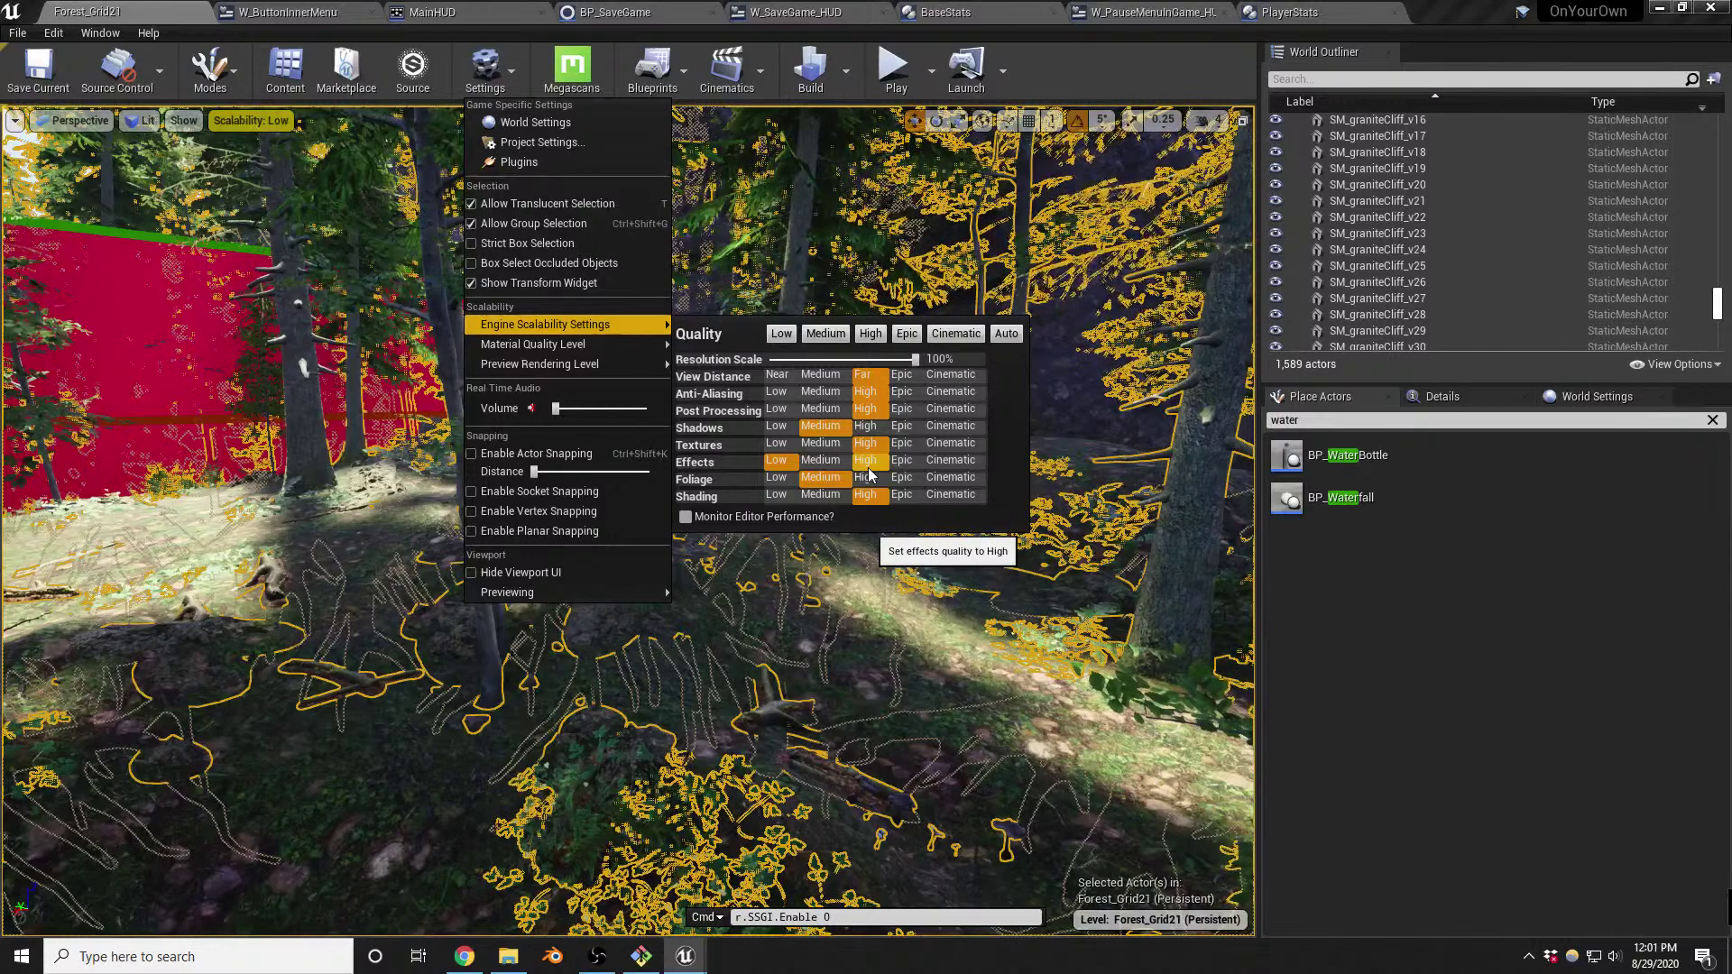
{"action": "right_click_drag", "start_coordinate": [879, 639], "coordinate": [874, 507]}
{"action": "key", "text": "Escape"}
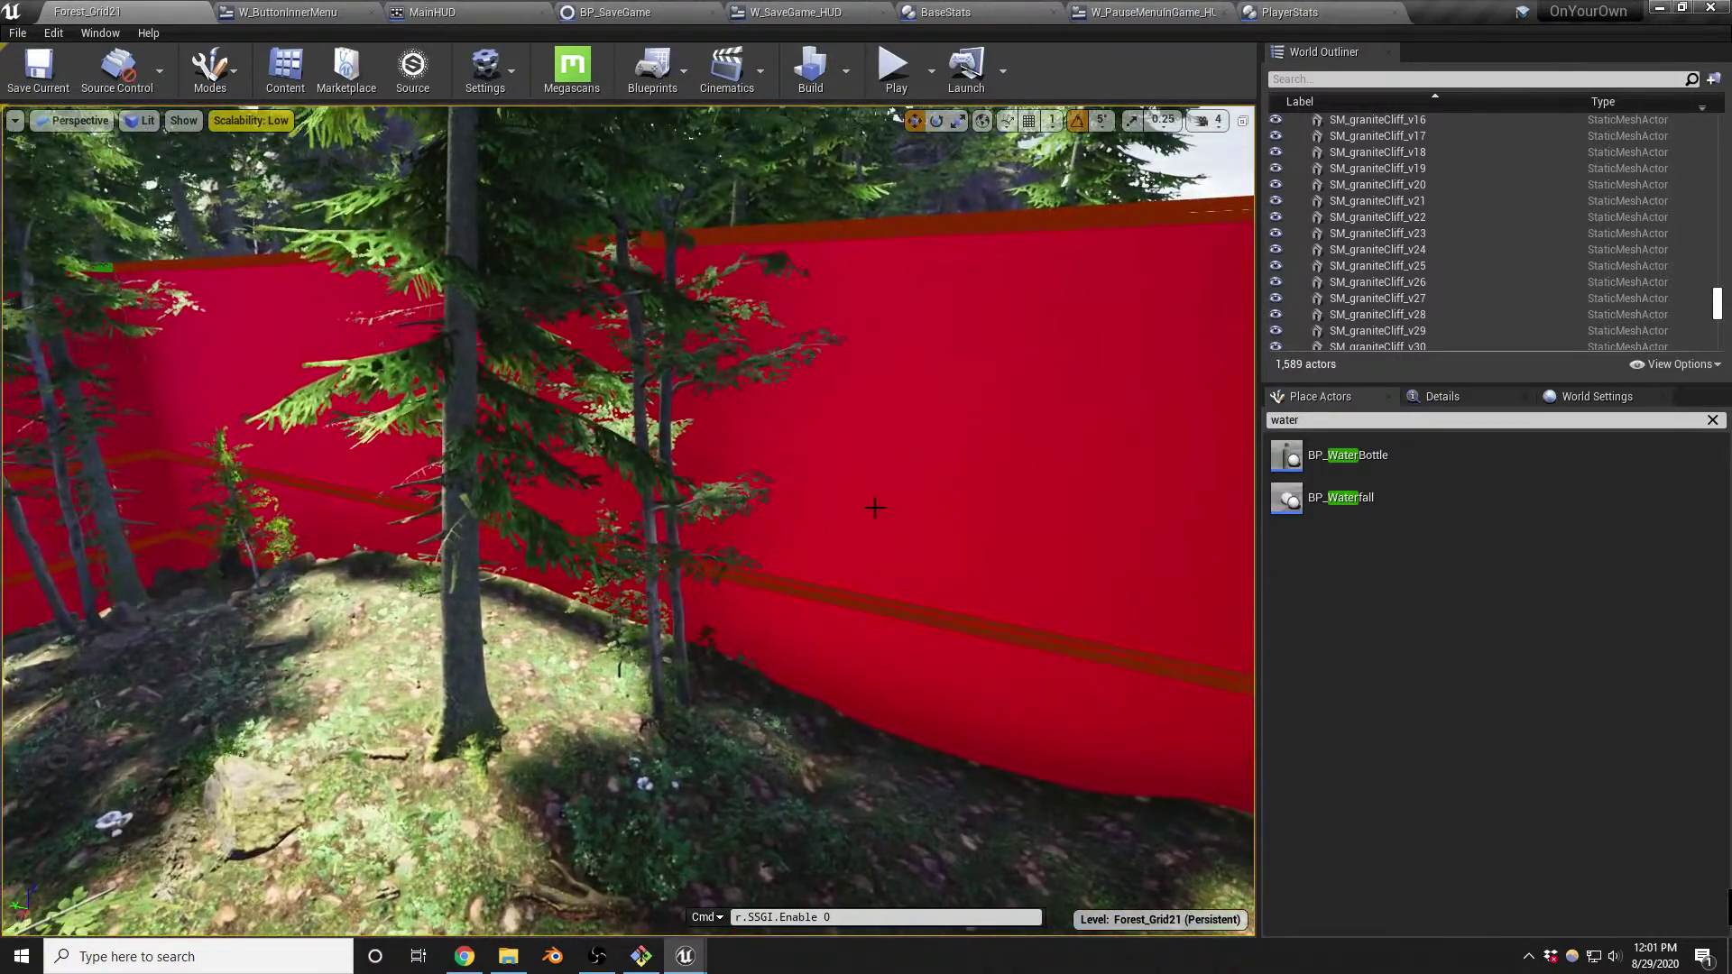
Select all BP_EditingBoundaries actors and hide them in the level
{"action": "left_click", "coordinate": [874, 508]}
{"action": "key", "text": "shift+e"}
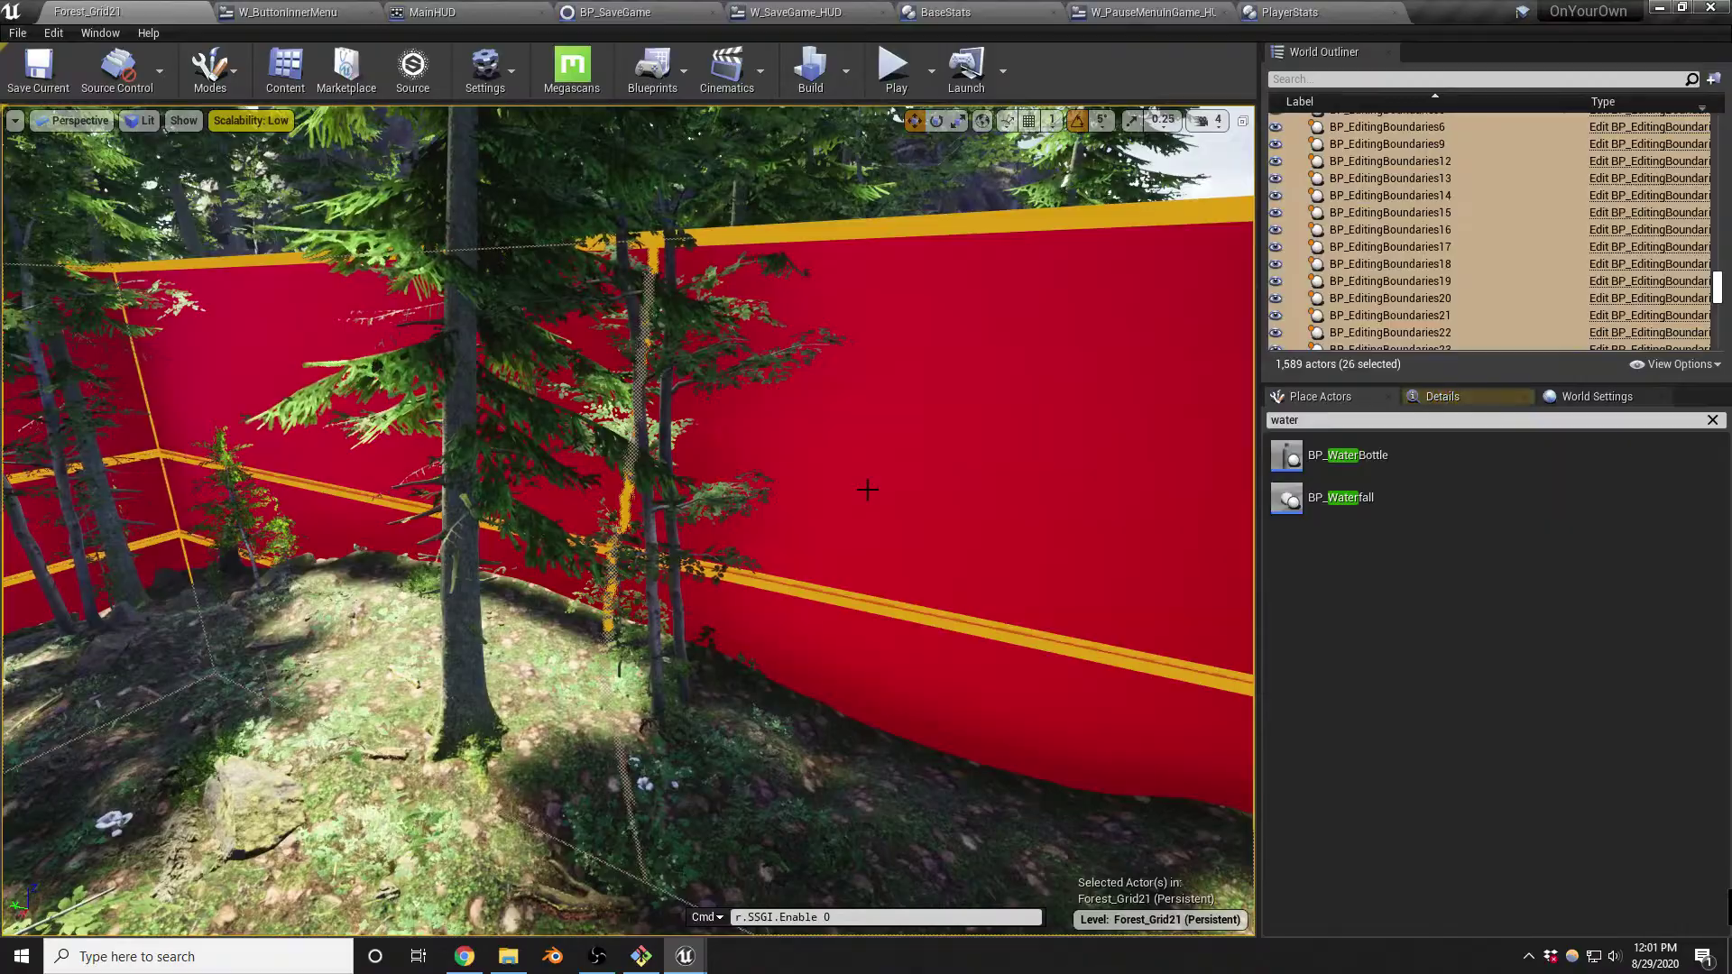
{"action": "key", "text": "h"}
{"action": "right_click_drag", "start_coordinate": [738, 492], "coordinate": [442, 483]}
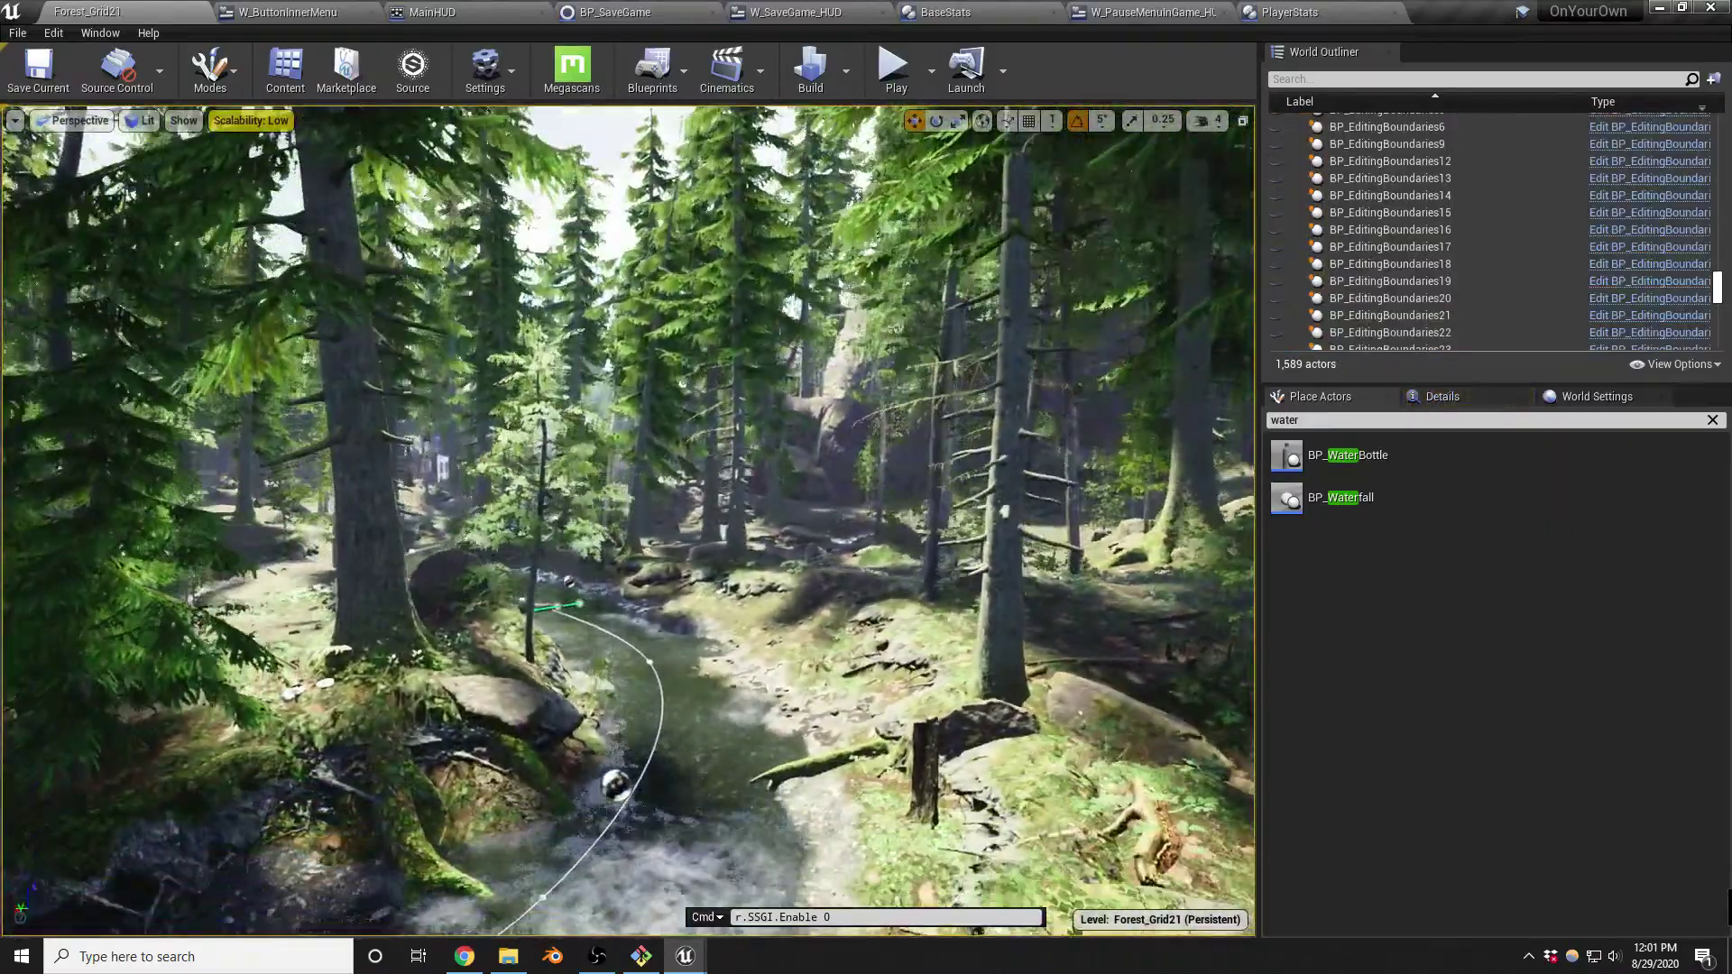
Recheck the engine scalability levels over the river scene and switch the viewport to full-screen immersive mode
{"action": "left_click", "coordinate": [483, 77]}
{"action": "mouse_move", "coordinate": [574, 323]}
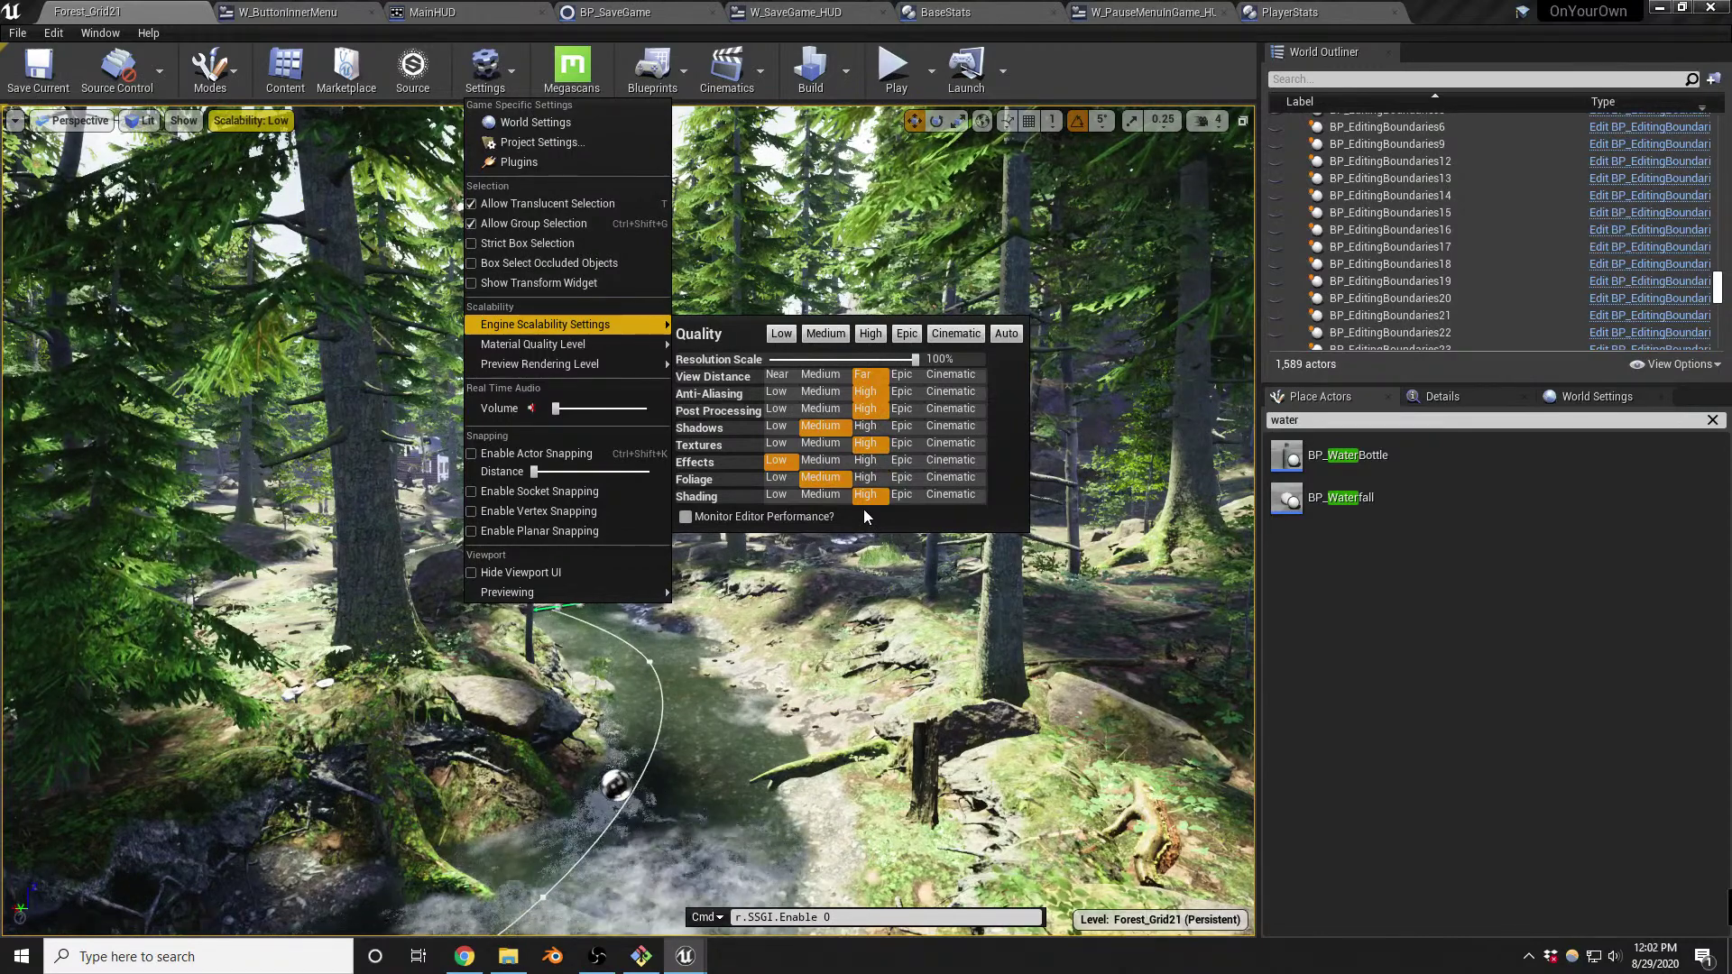
{"action": "key", "text": "Escape"}
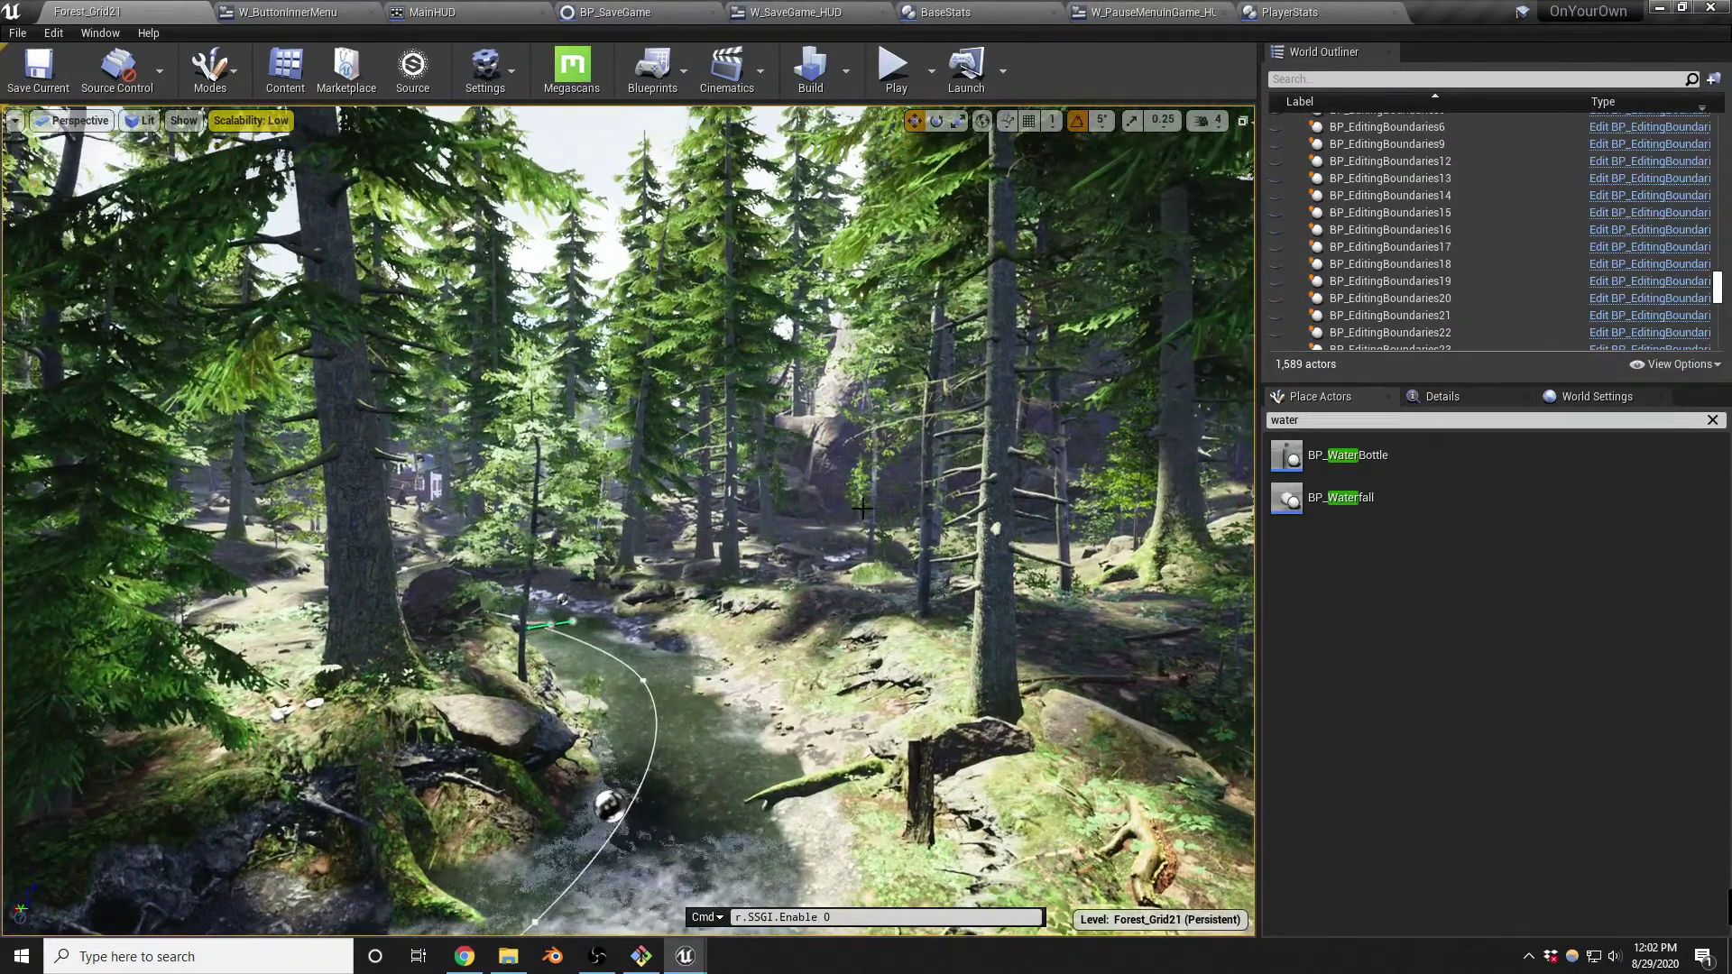
{"action": "key", "text": "F11"}
{"action": "left_click_drag", "start_coordinate": [863, 508], "coordinate": [863, 446]}
{"action": "left_click_drag", "start_coordinate": [815, 289], "coordinate": [814, 290]}
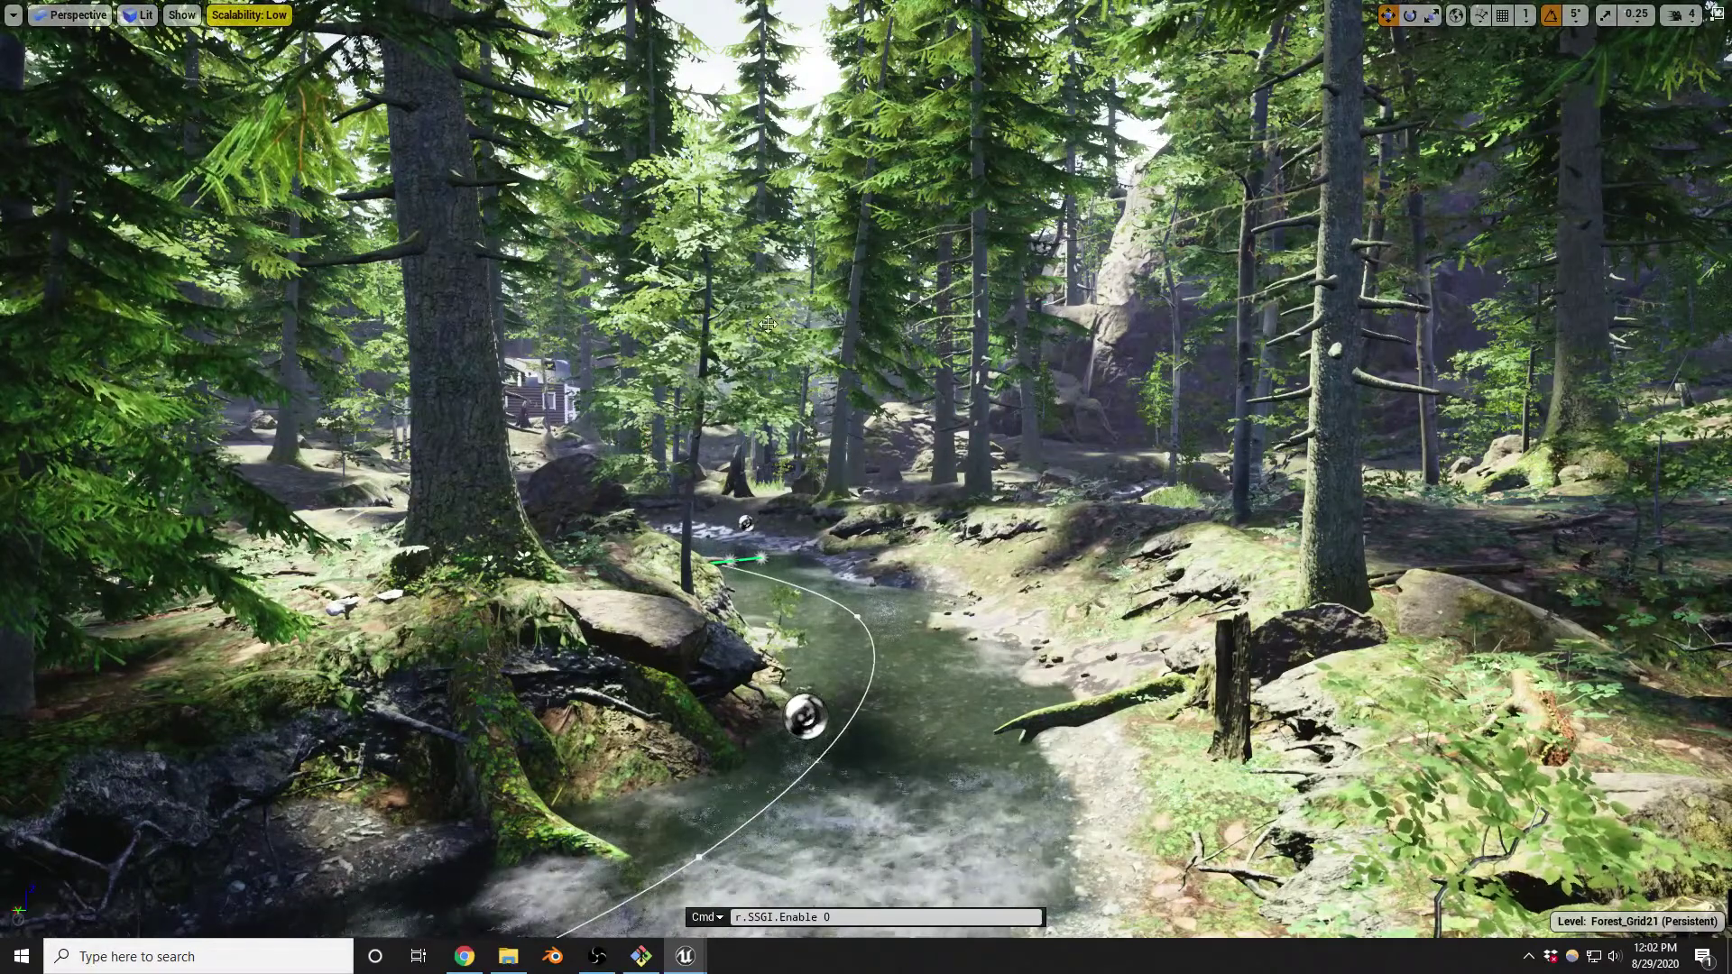
{"action": "left_click", "coordinate": [250, 17]}
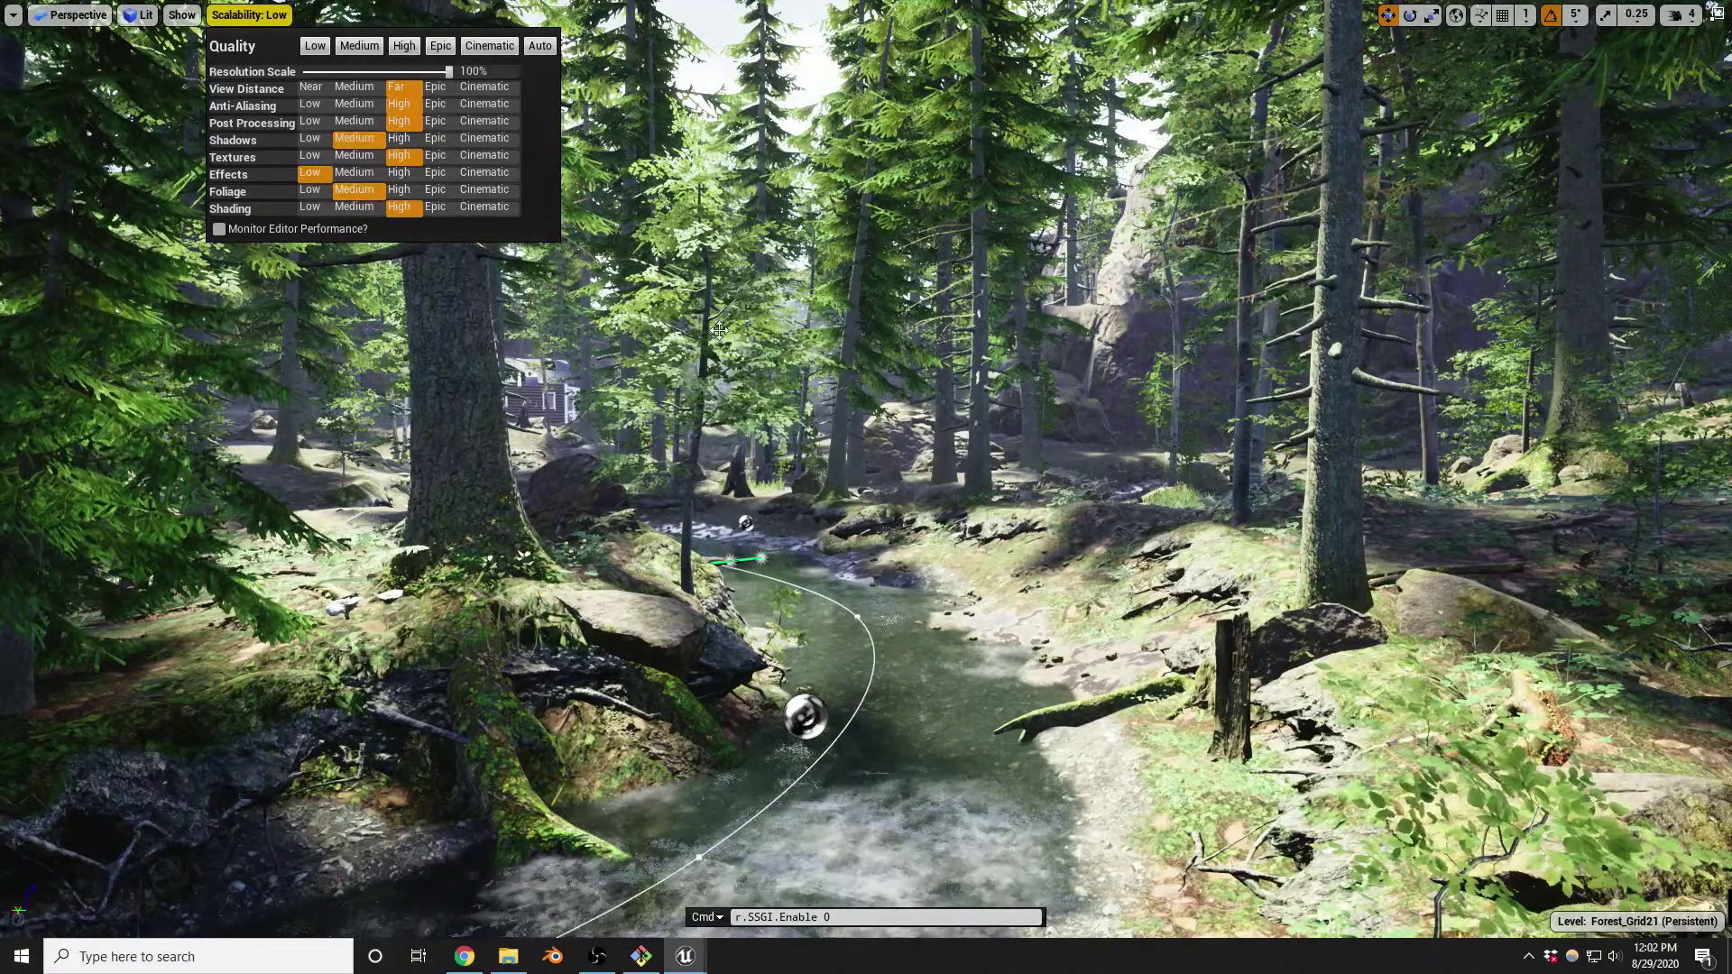
{"action": "left_click", "coordinate": [747, 363]}
Inspect the river's water surface, banks and surrounding forest up close in the immersive viewport
{"action": "right_click_drag", "start_coordinate": [866, 487], "coordinate": [869, 465]}
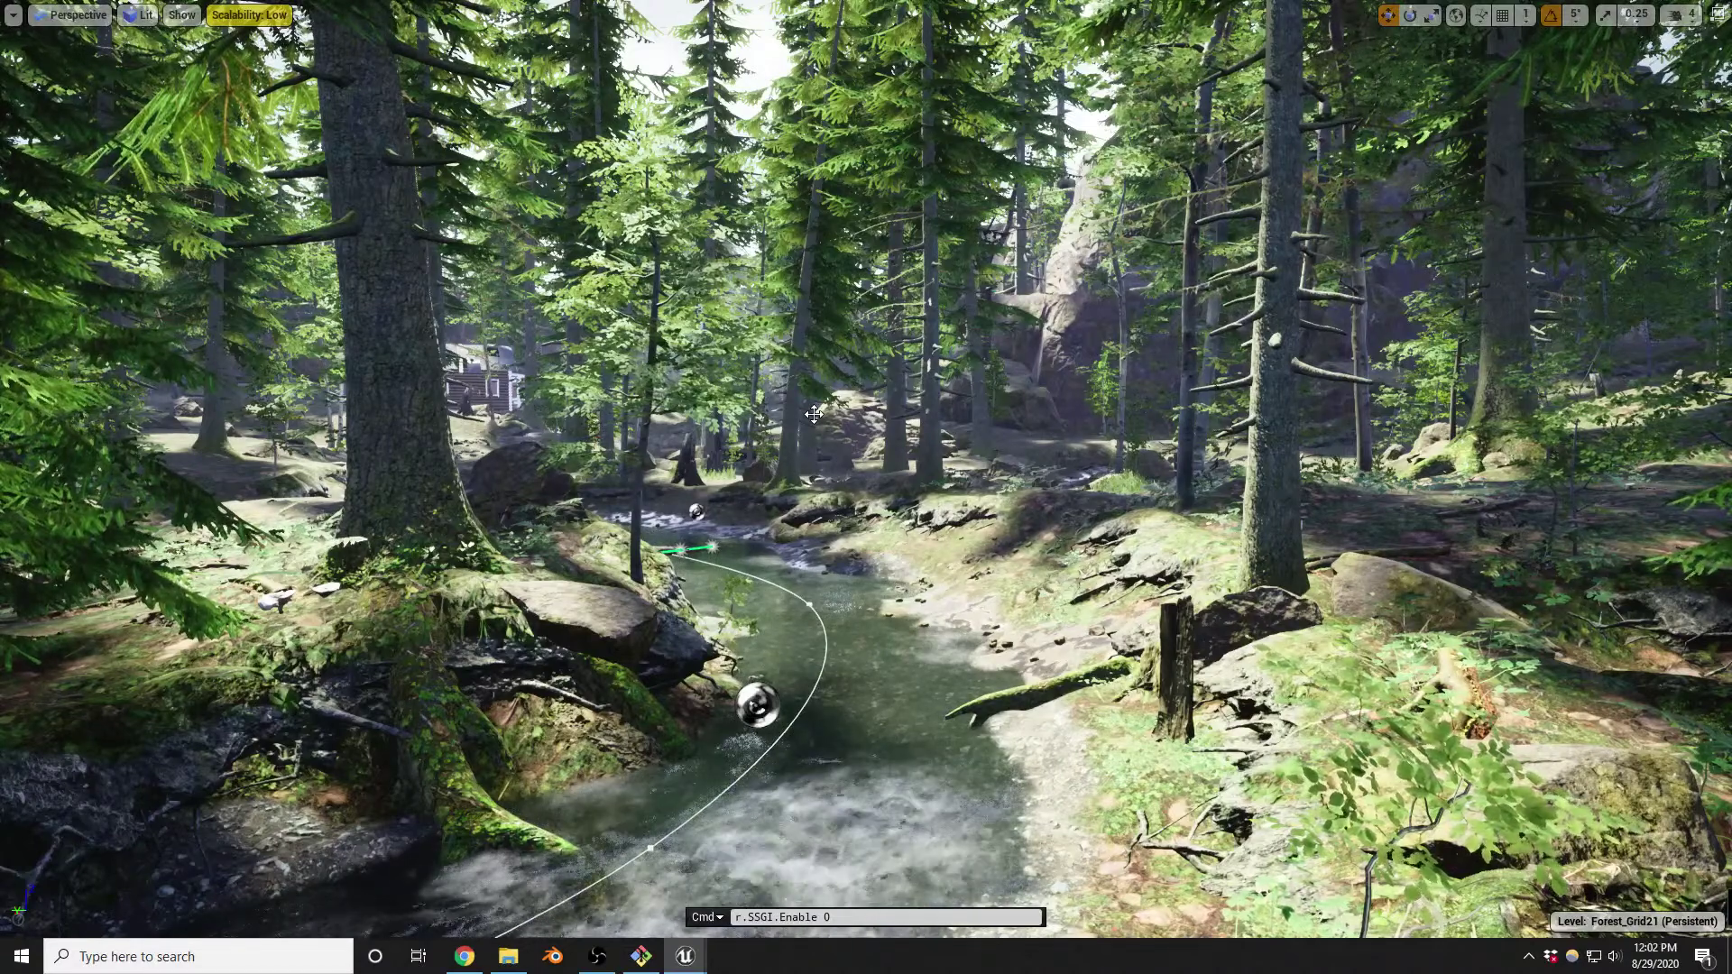
{"action": "right_click_drag", "start_coordinate": [891, 476], "coordinate": [891, 546]}
{"action": "key", "text": "w"}
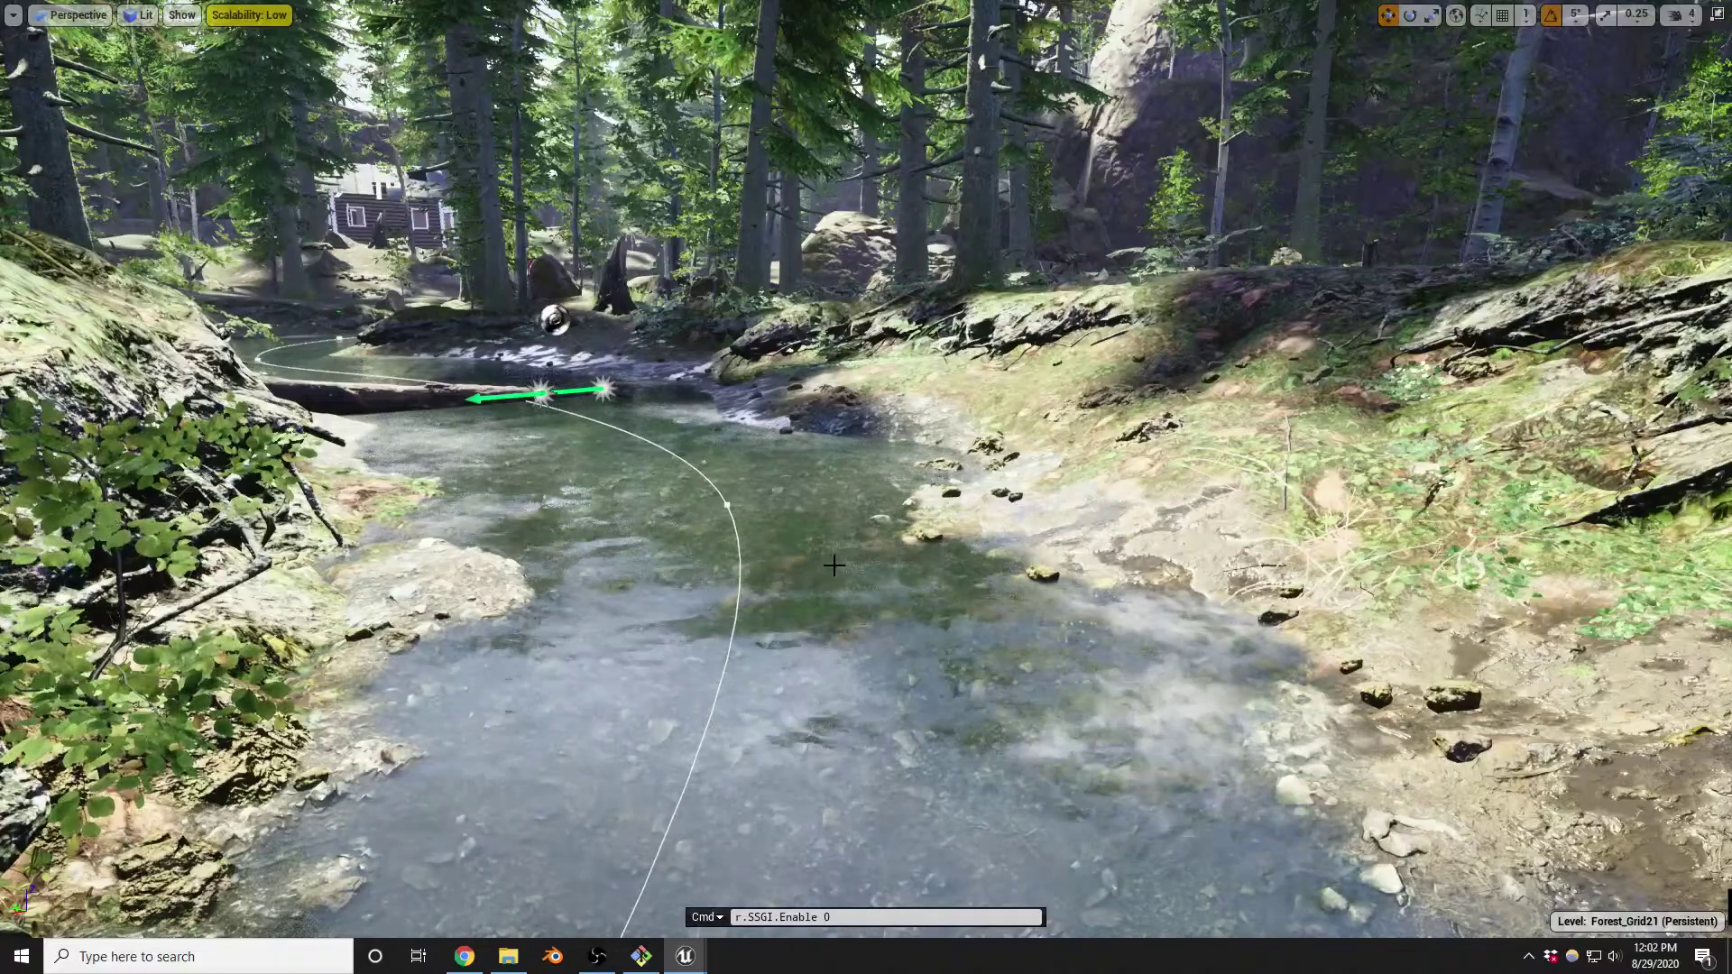
{"action": "right_click_drag", "start_coordinate": [999, 562], "coordinate": [987, 537]}
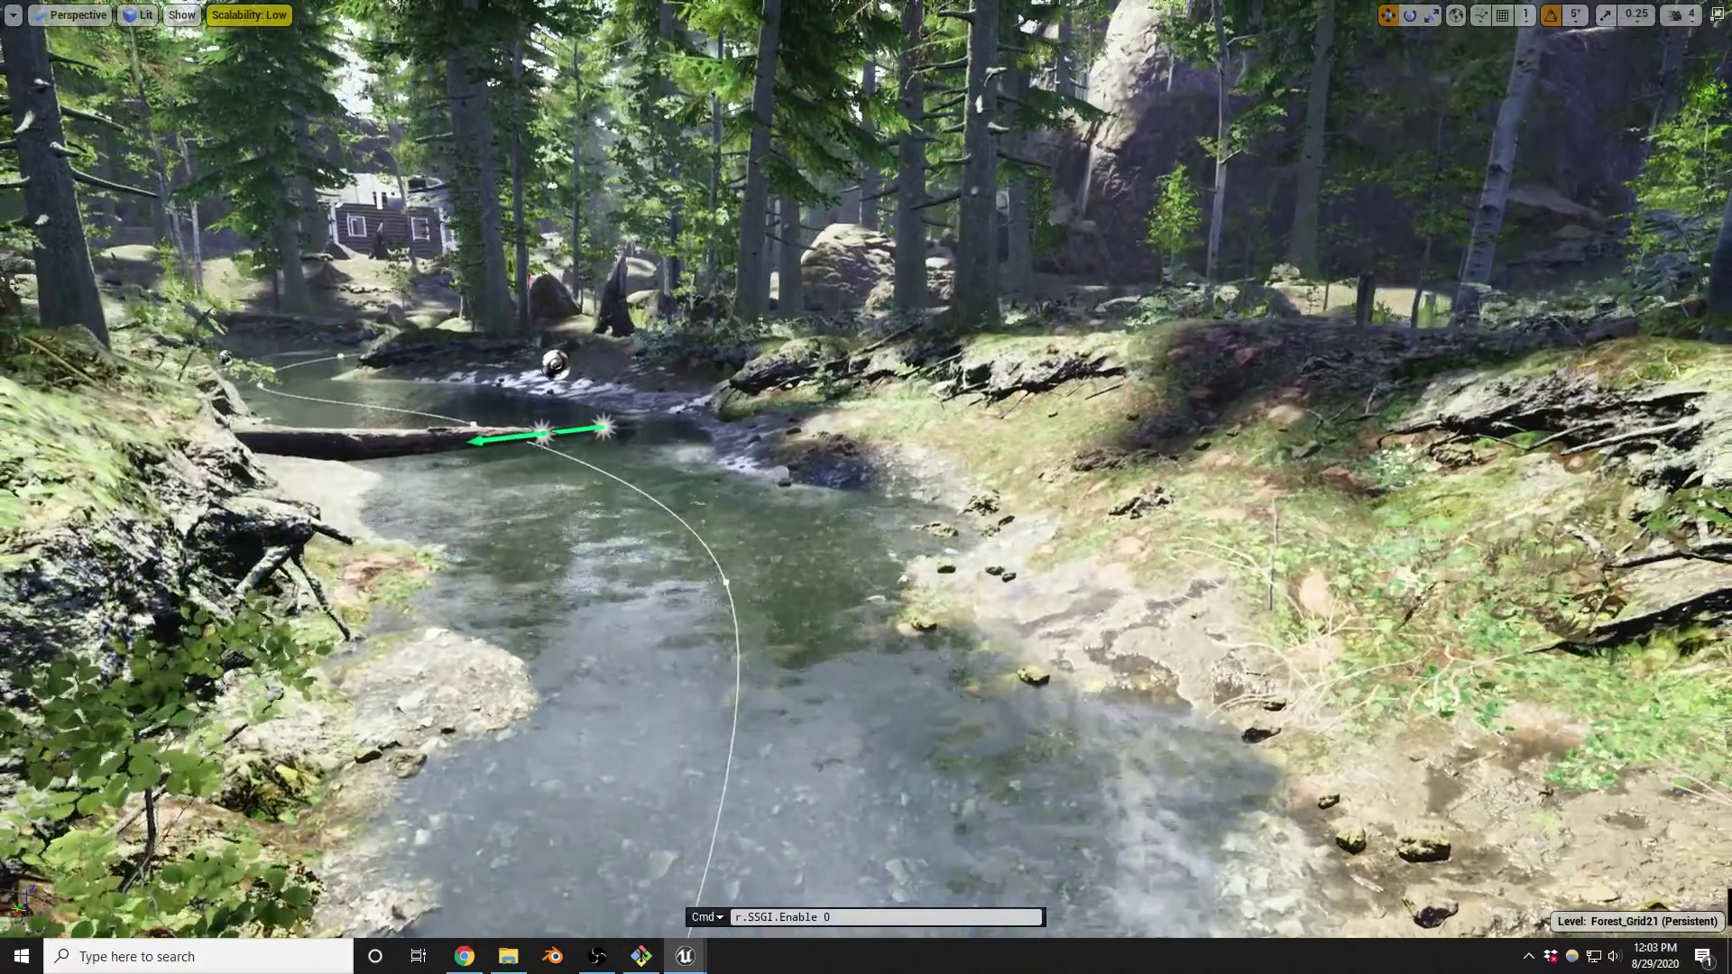
{"action": "right_click_drag", "start_coordinate": [722, 623], "coordinate": [759, 692]}
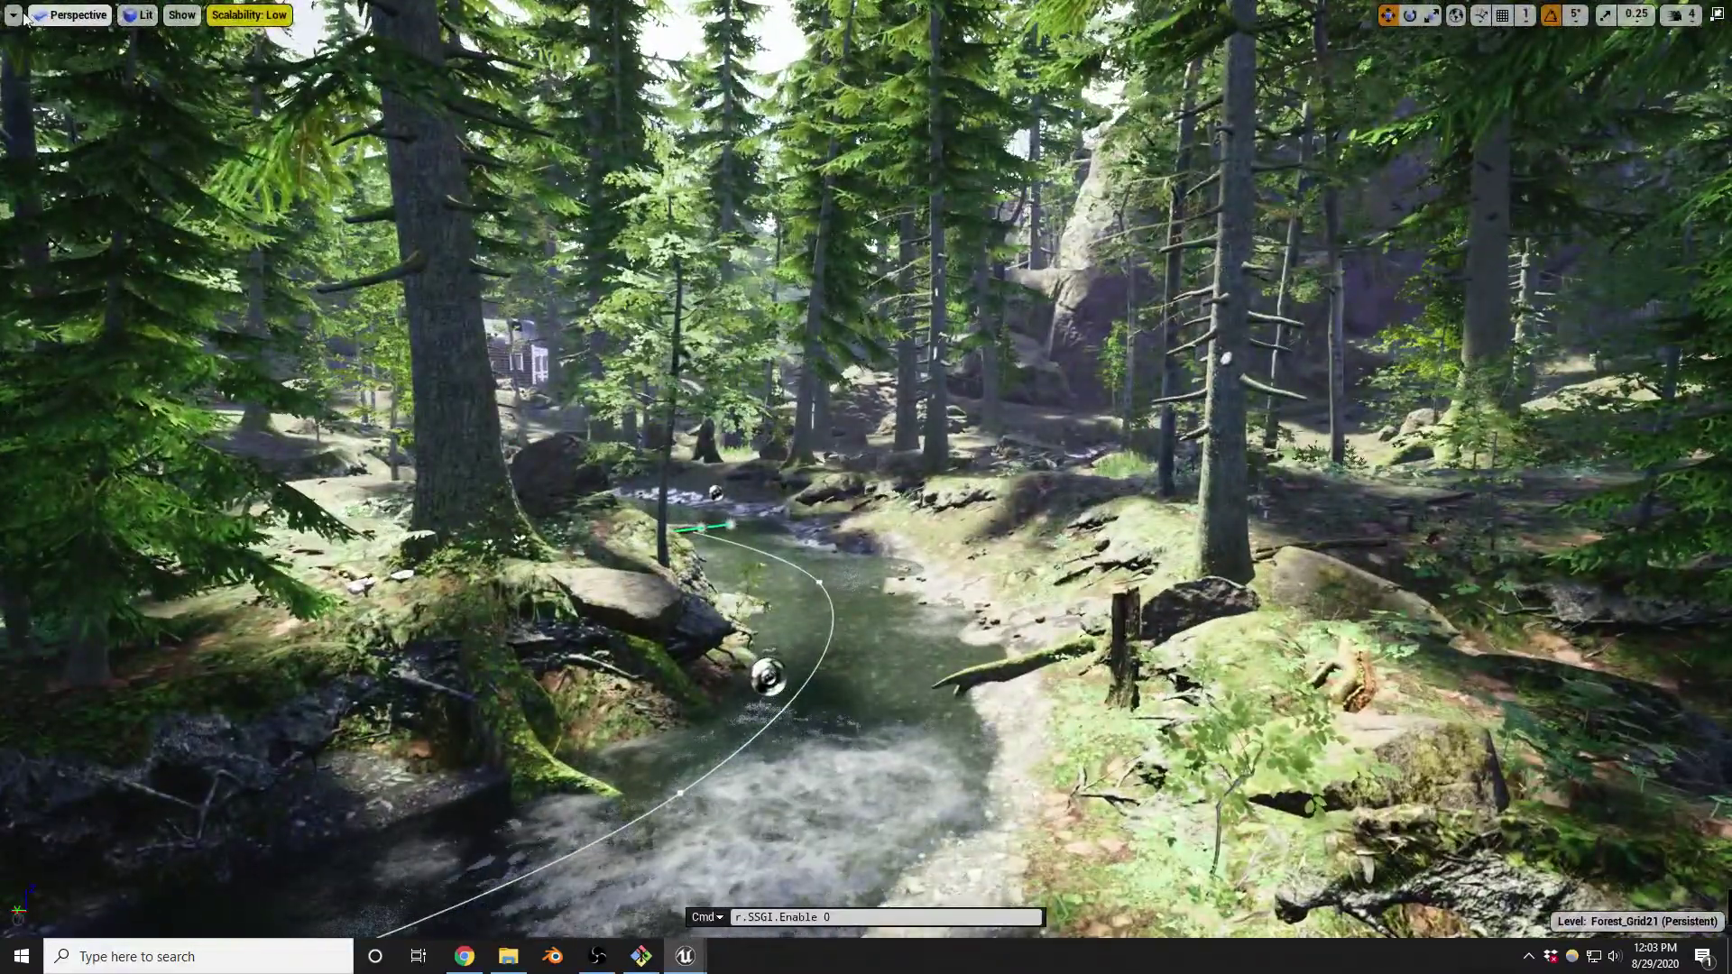
Show the frame rate in the viewport and start playing the Forest_Grid21 level
{"action": "left_click", "coordinate": [13, 14]}
{"action": "left_click", "coordinate": [52, 102]}
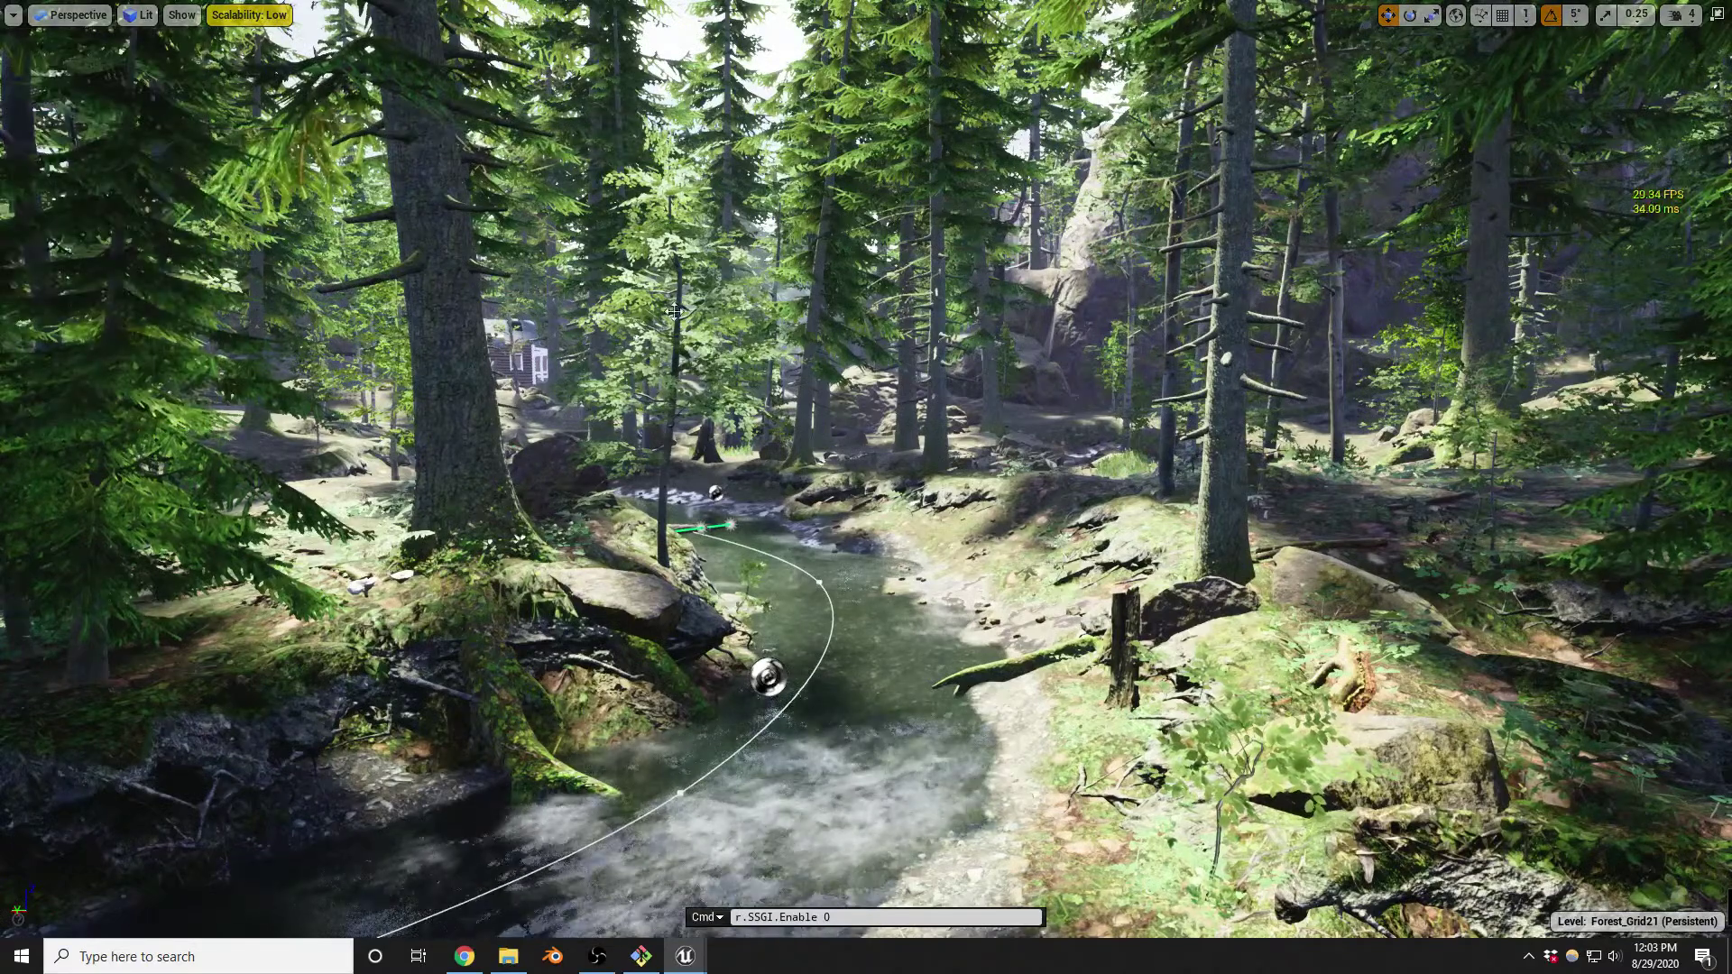
{"action": "right_click_drag", "start_coordinate": [629, 298], "coordinate": [628, 291]}
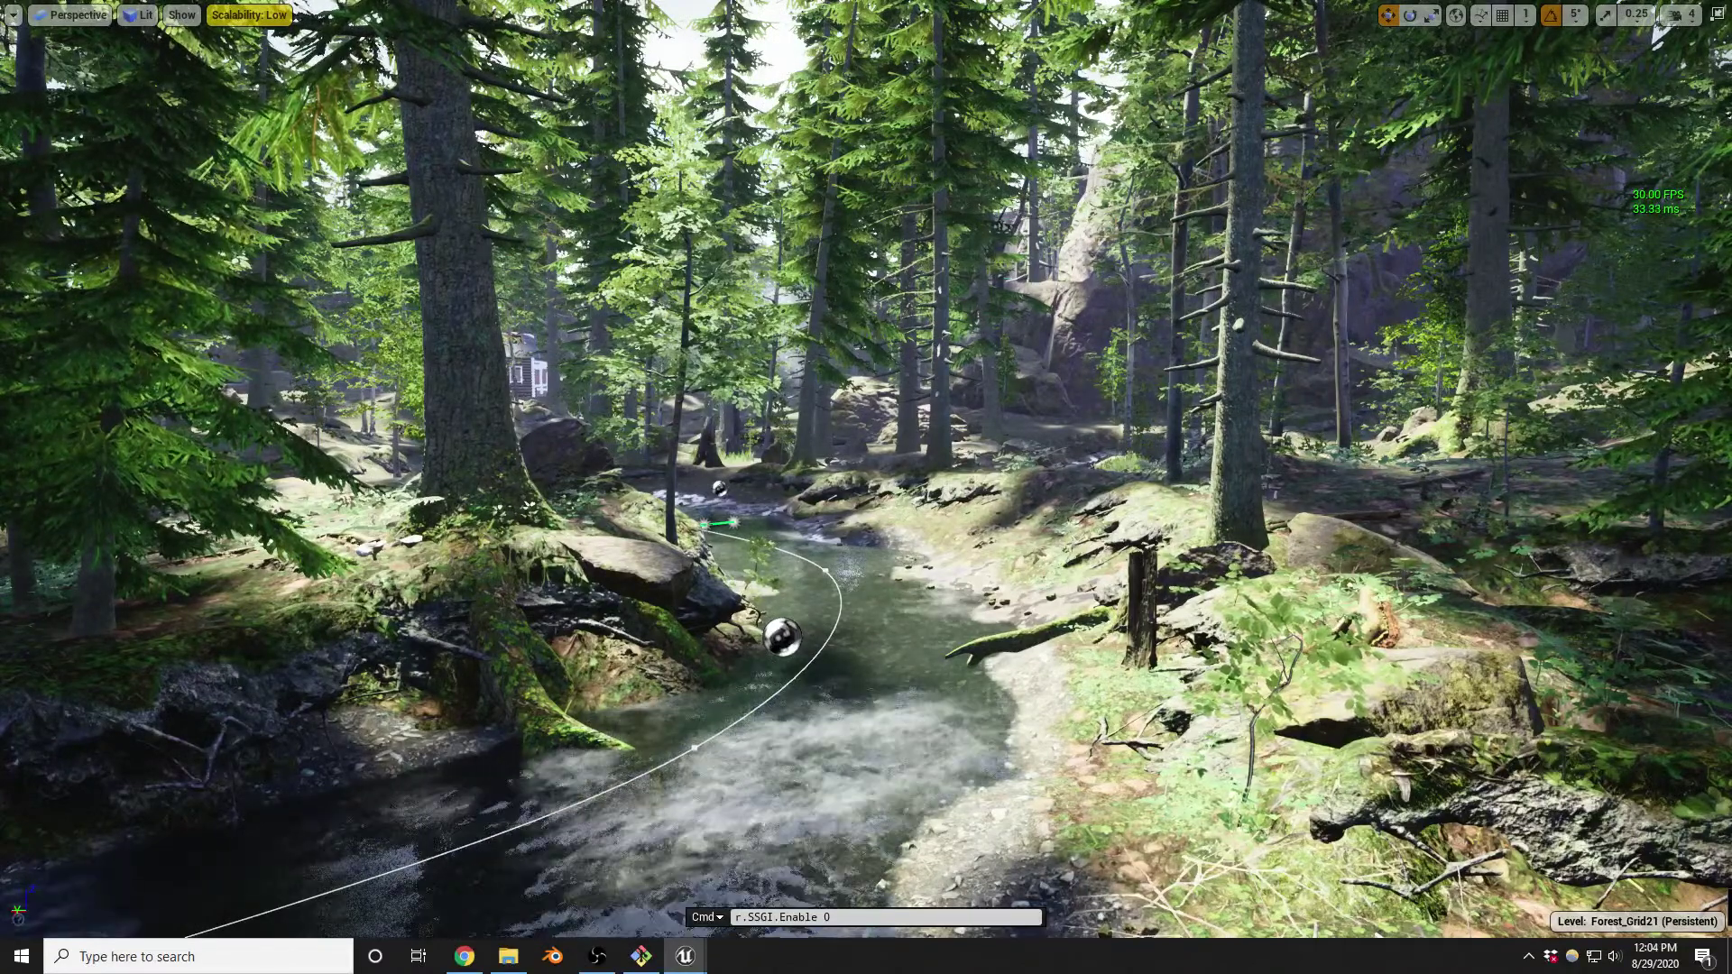
{"action": "mouse_move", "coordinate": [866, 487]}
{"action": "right_mouse_down"}
{"action": "mouse_move", "coordinate": [839, 470]}
{"action": "mouse_move", "coordinate": [849, 482]}
{"action": "right_mouse_up"}
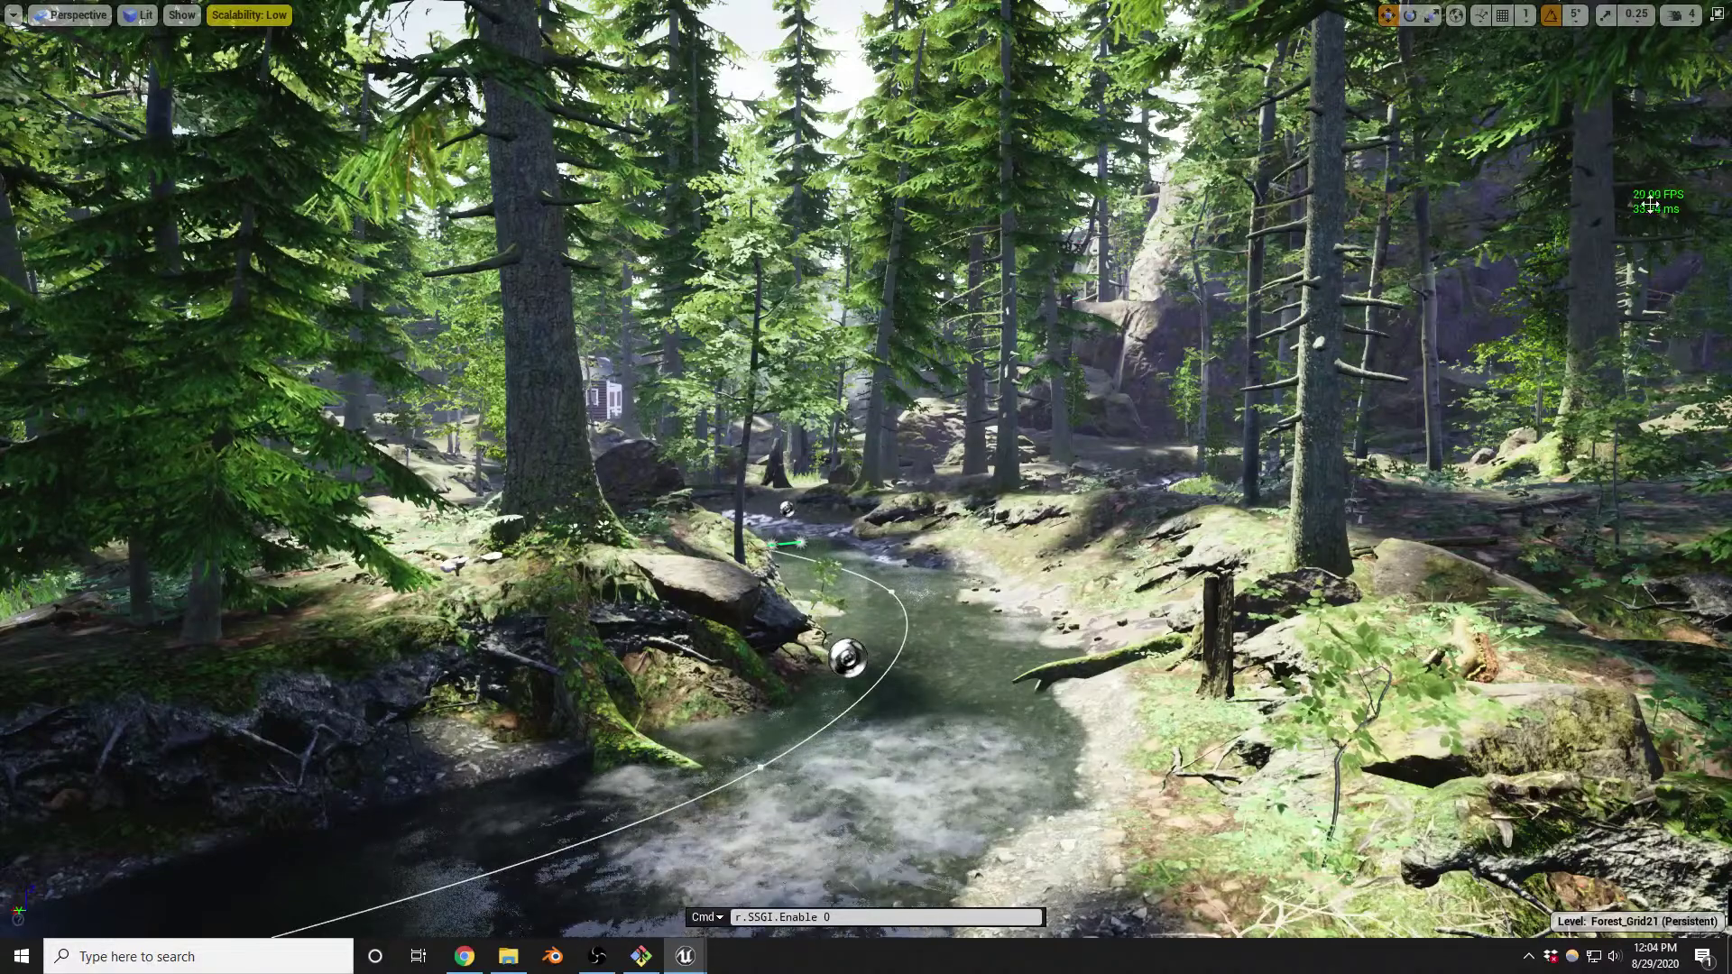
{"action": "mouse_move", "coordinate": [1183, 368]}
{"action": "right_mouse_down"}
{"action": "mouse_move", "coordinate": [1168, 379]}
{"action": "mouse_move", "coordinate": [1183, 368]}
{"action": "right_mouse_up"}
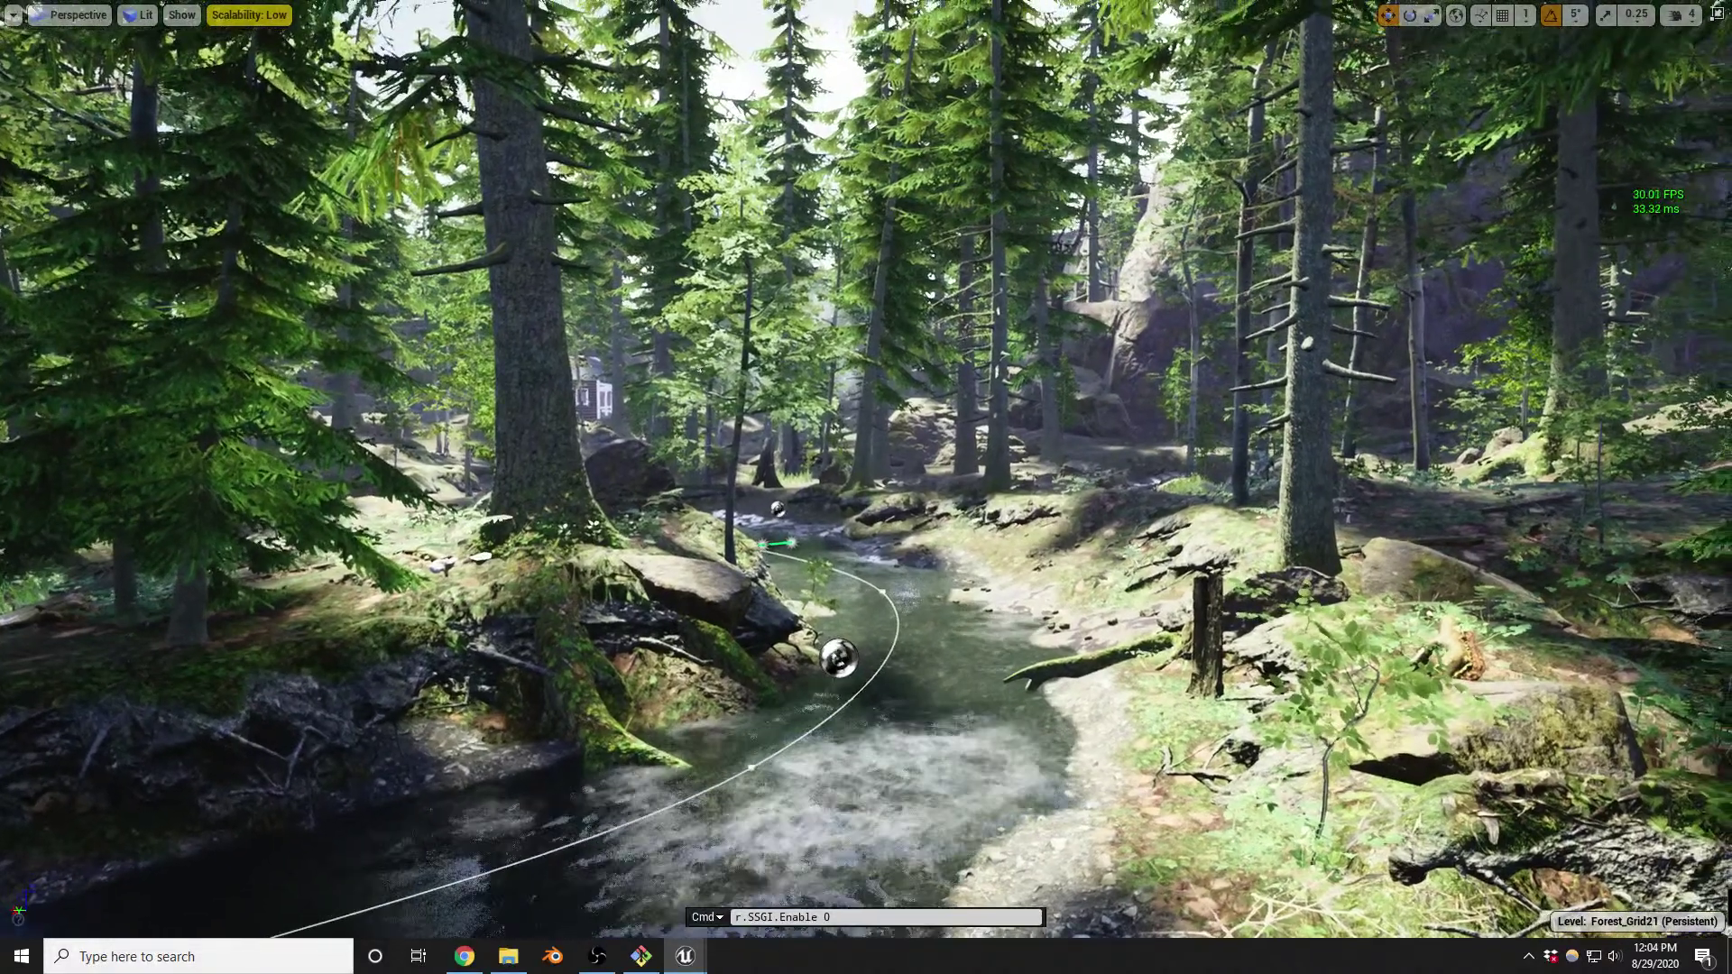
{"action": "key", "text": "alt+p"}
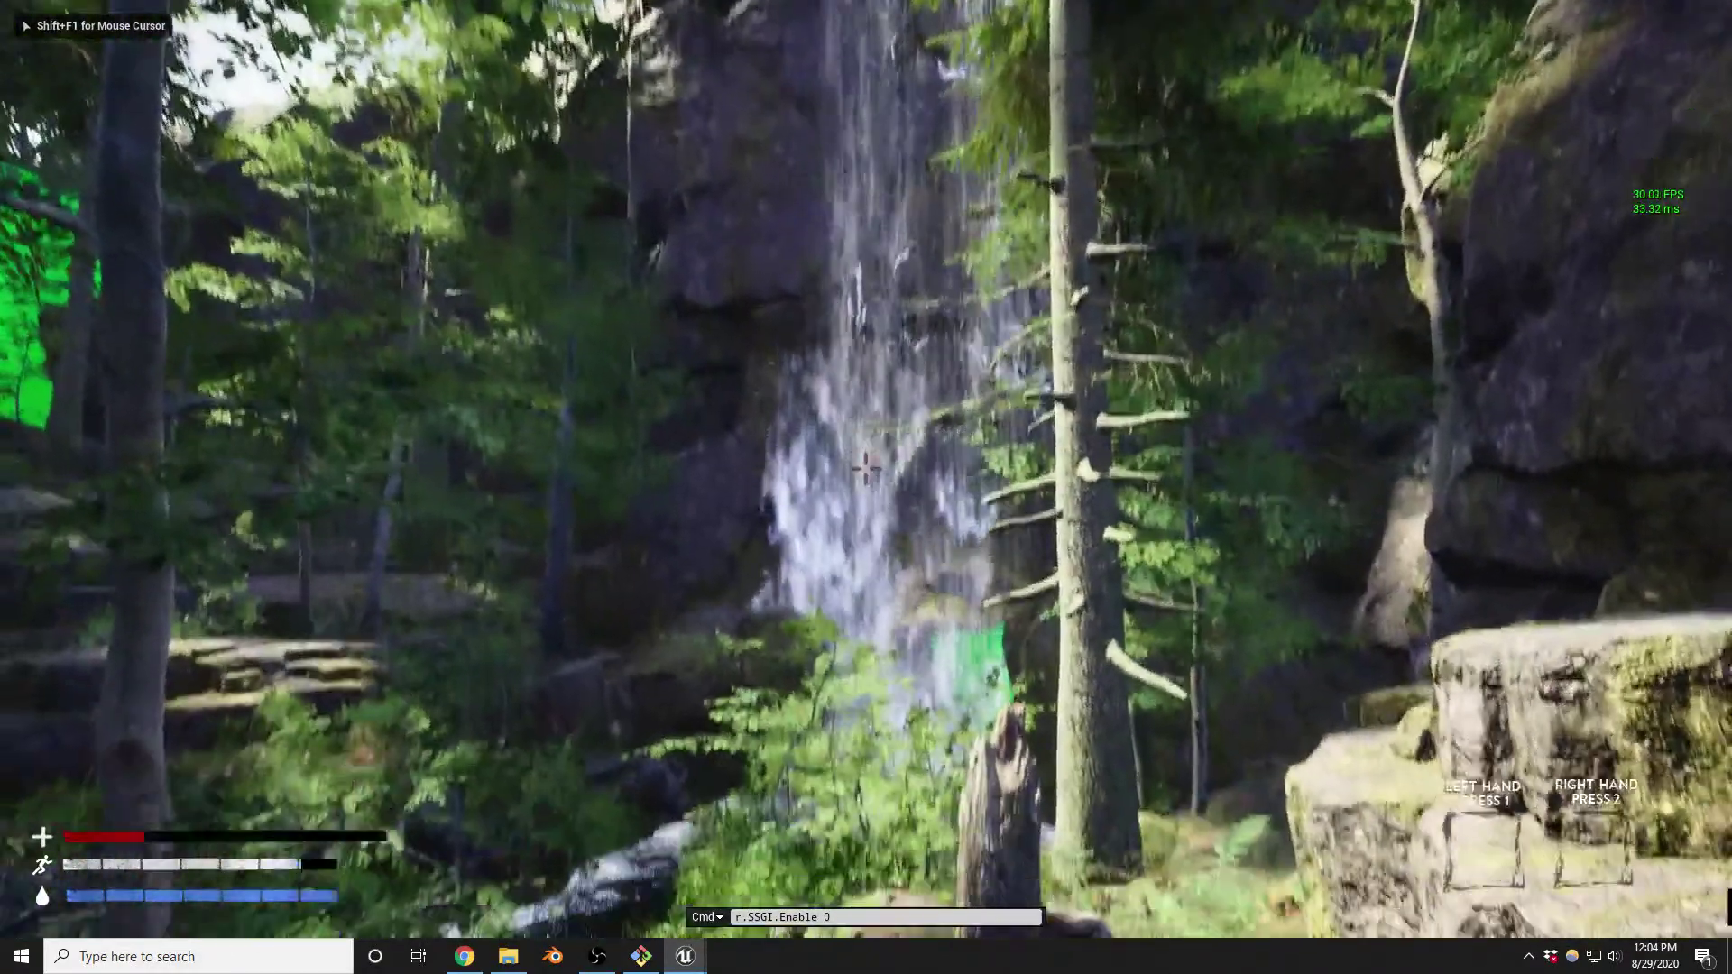
Pause the game and set the framerate to 60 FPS in its video settings
{"action": "key", "text": "Escape"}
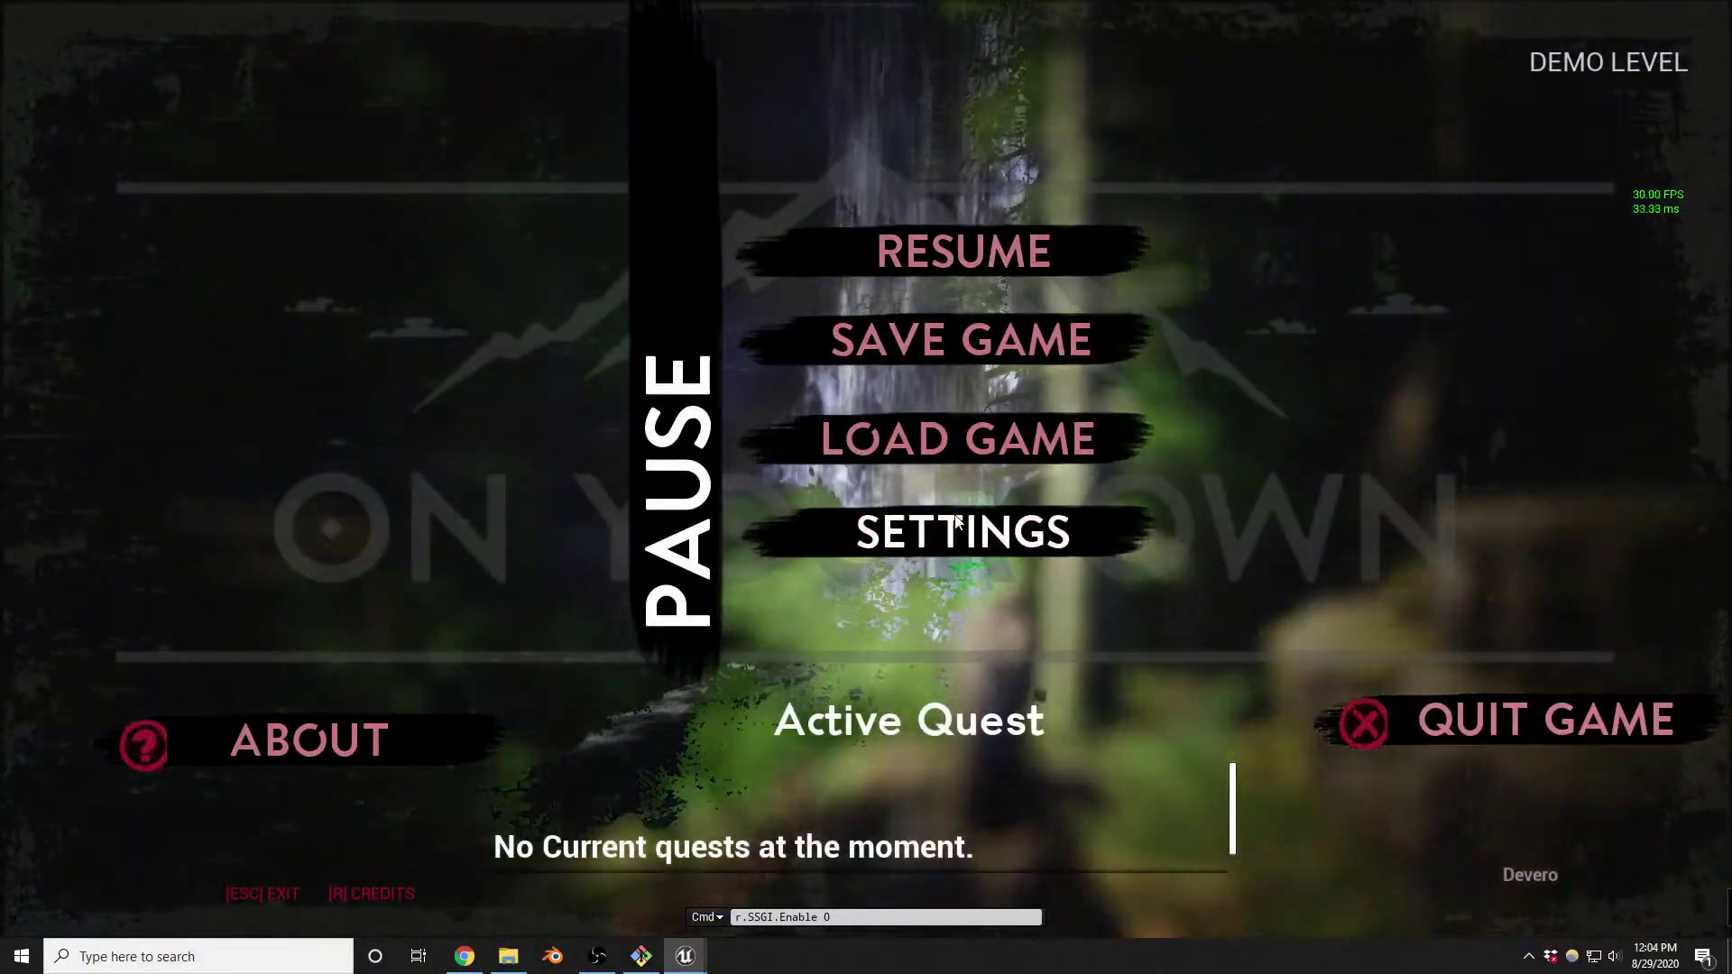
{"action": "left_click", "coordinate": [902, 514]}
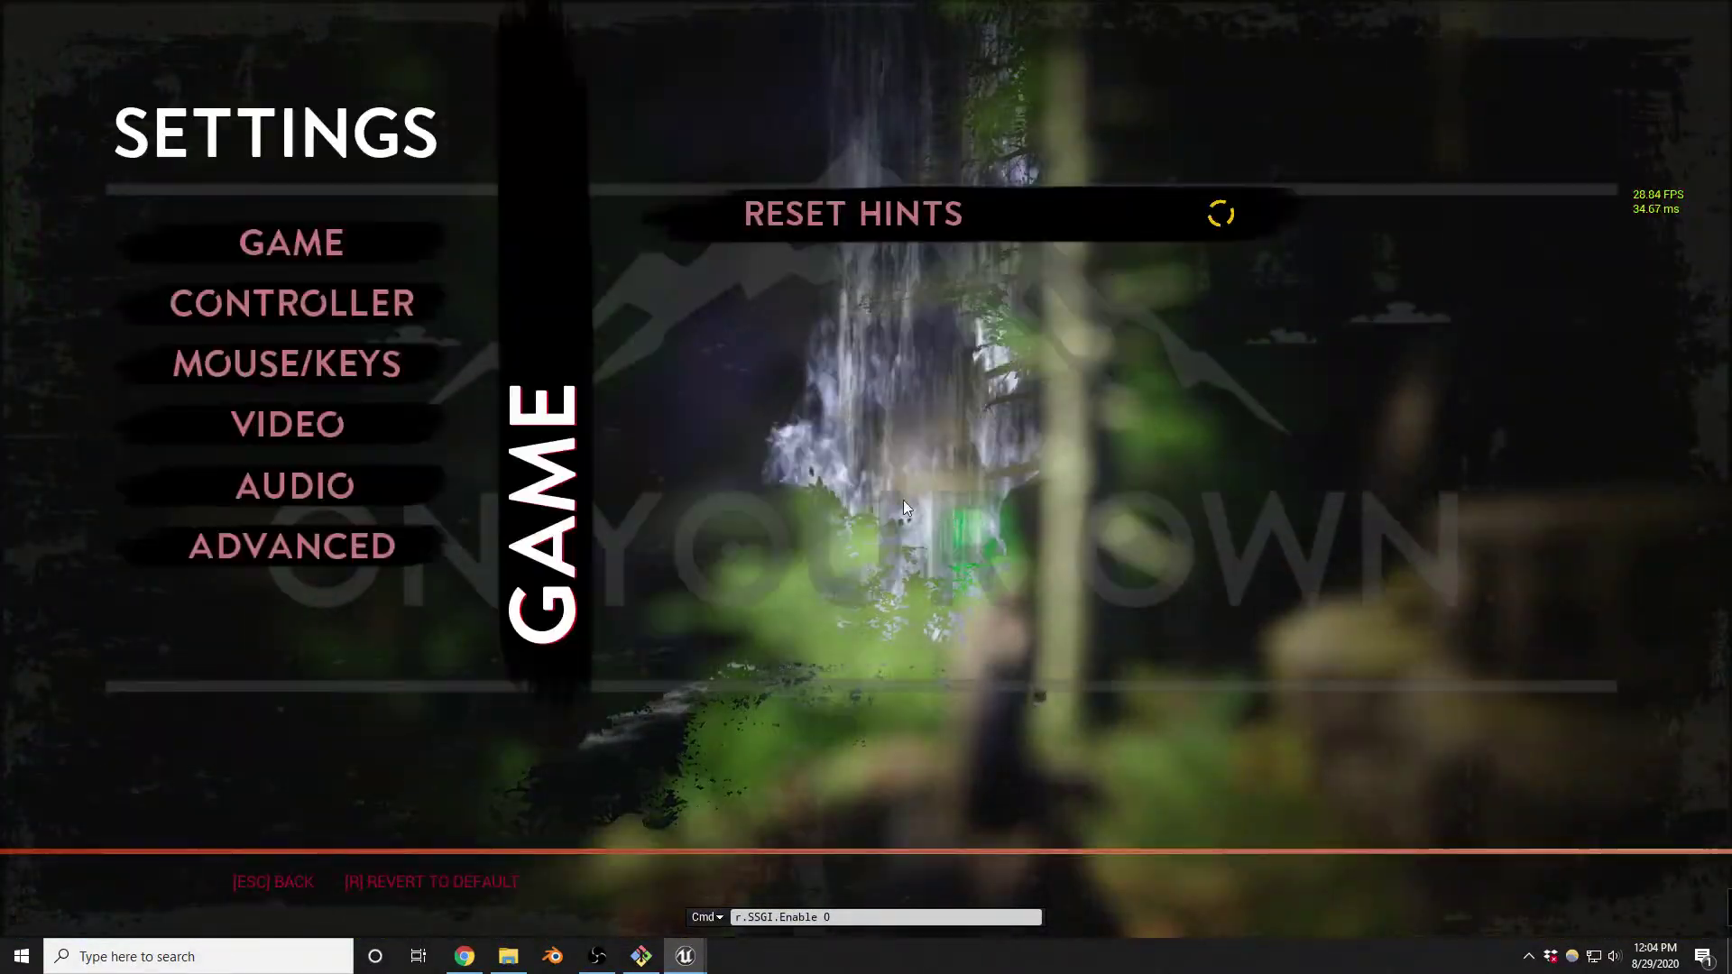
{"action": "left_click", "coordinate": [300, 433]}
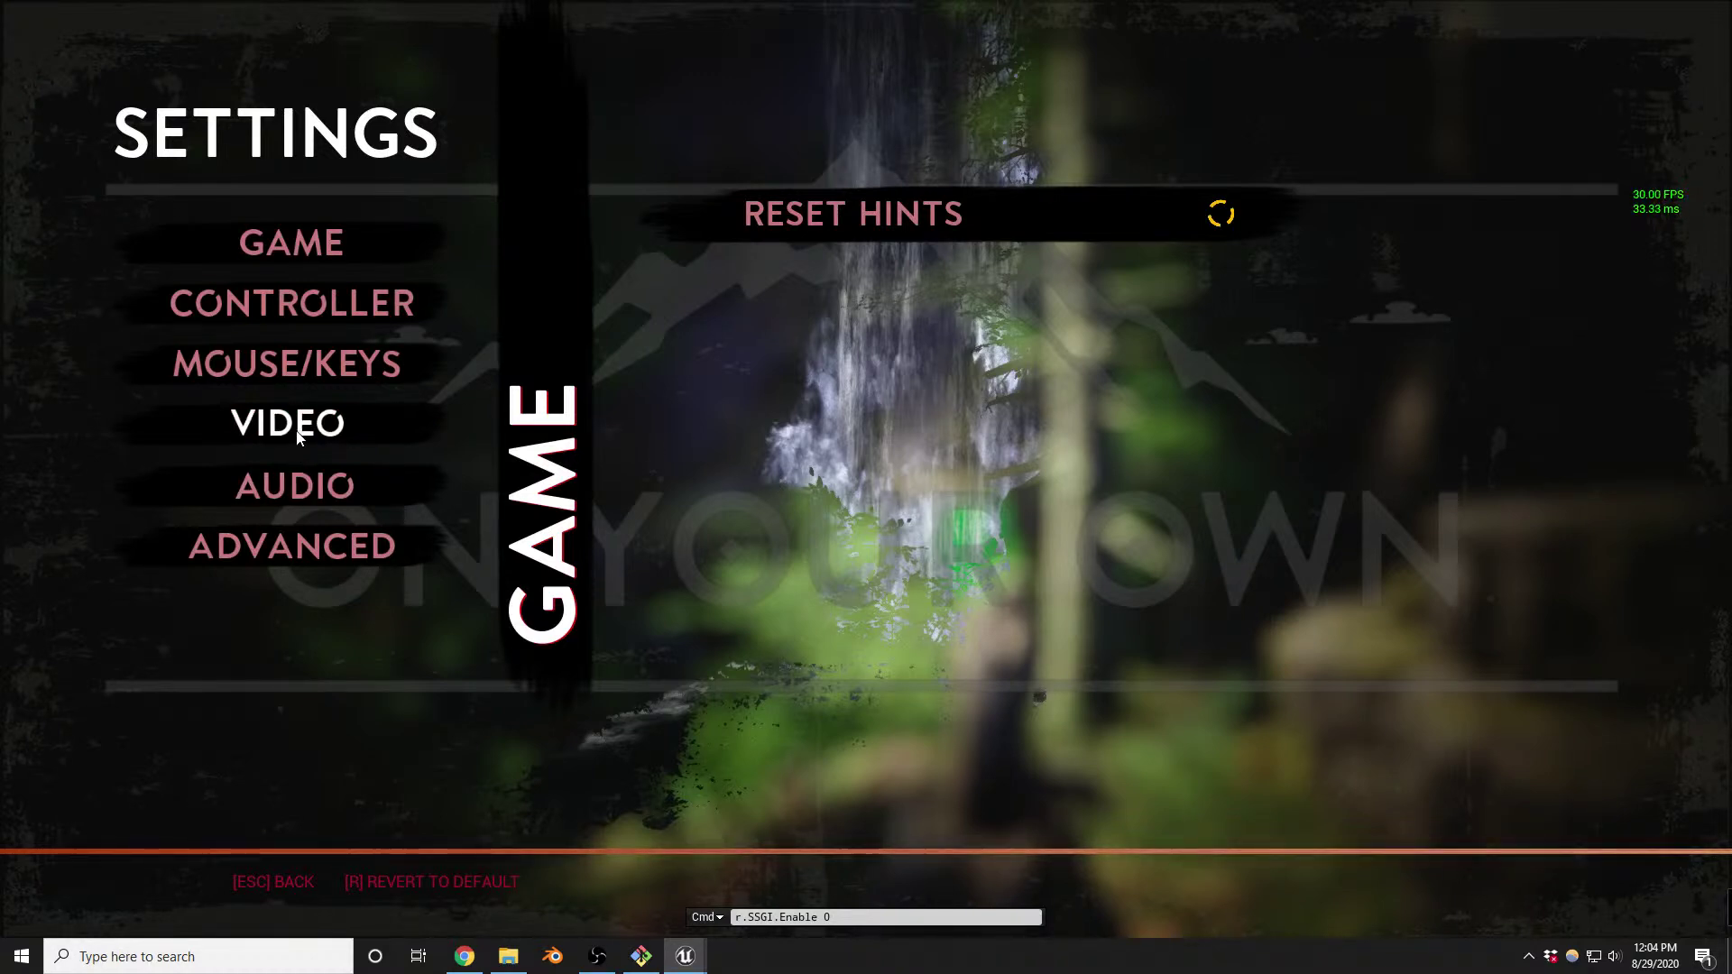
{"action": "left_click", "coordinate": [1163, 408]}
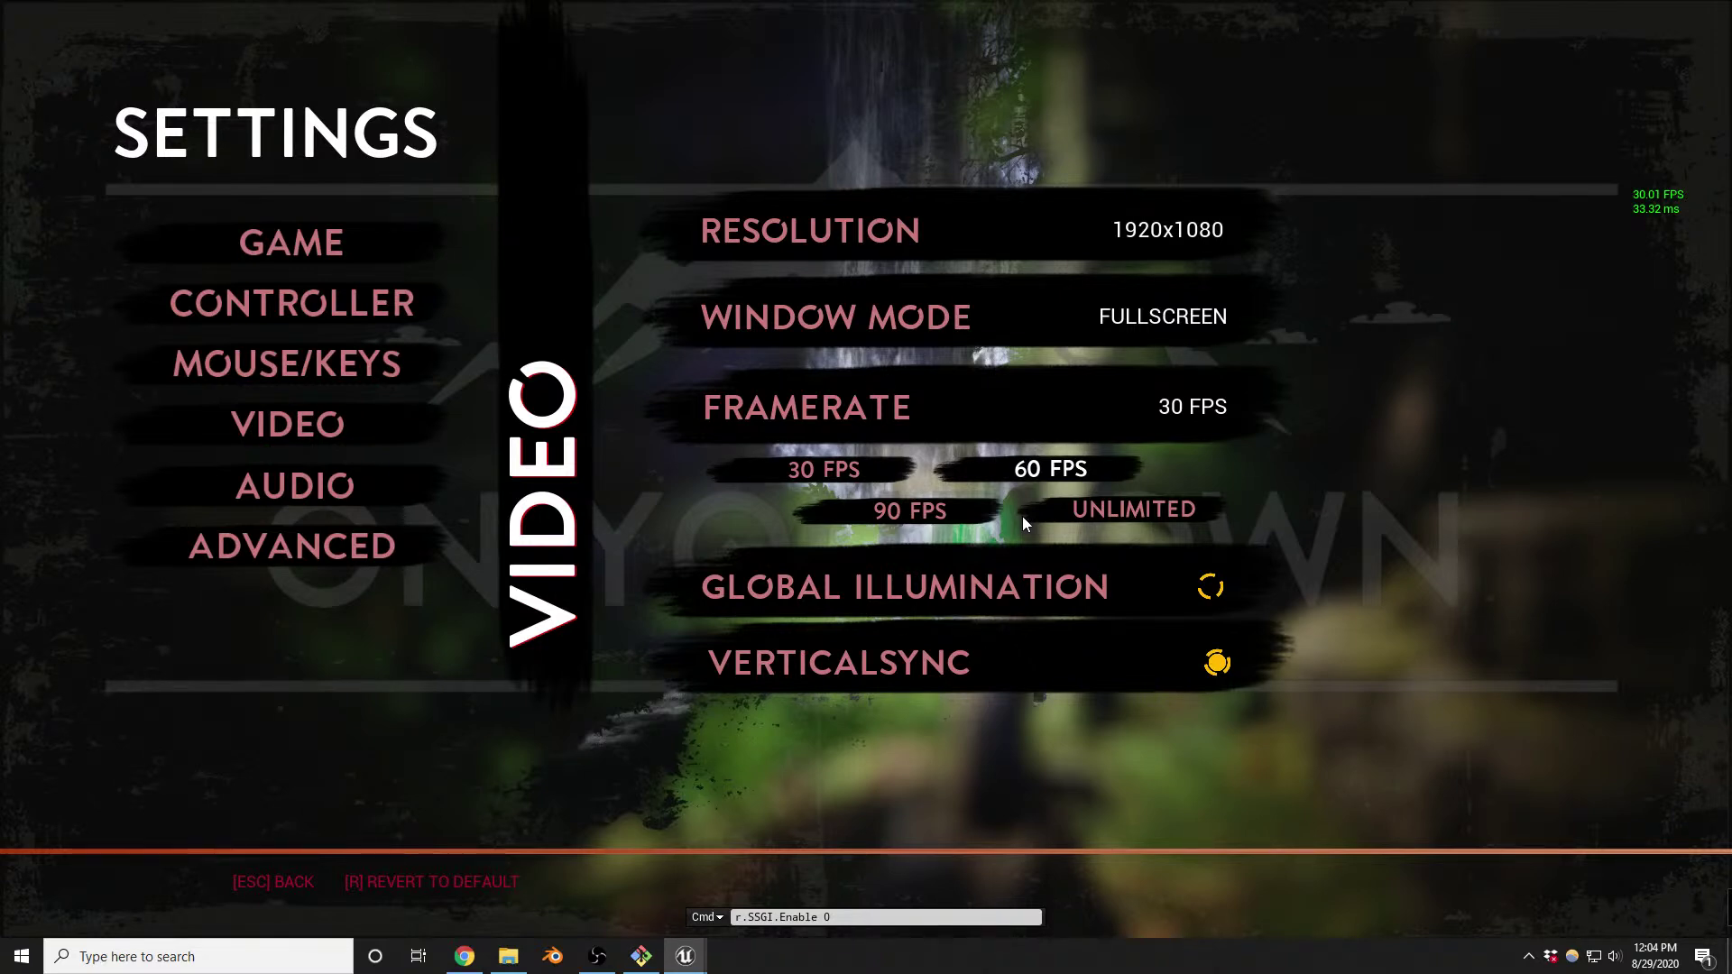
{"action": "key", "text": "Return"}
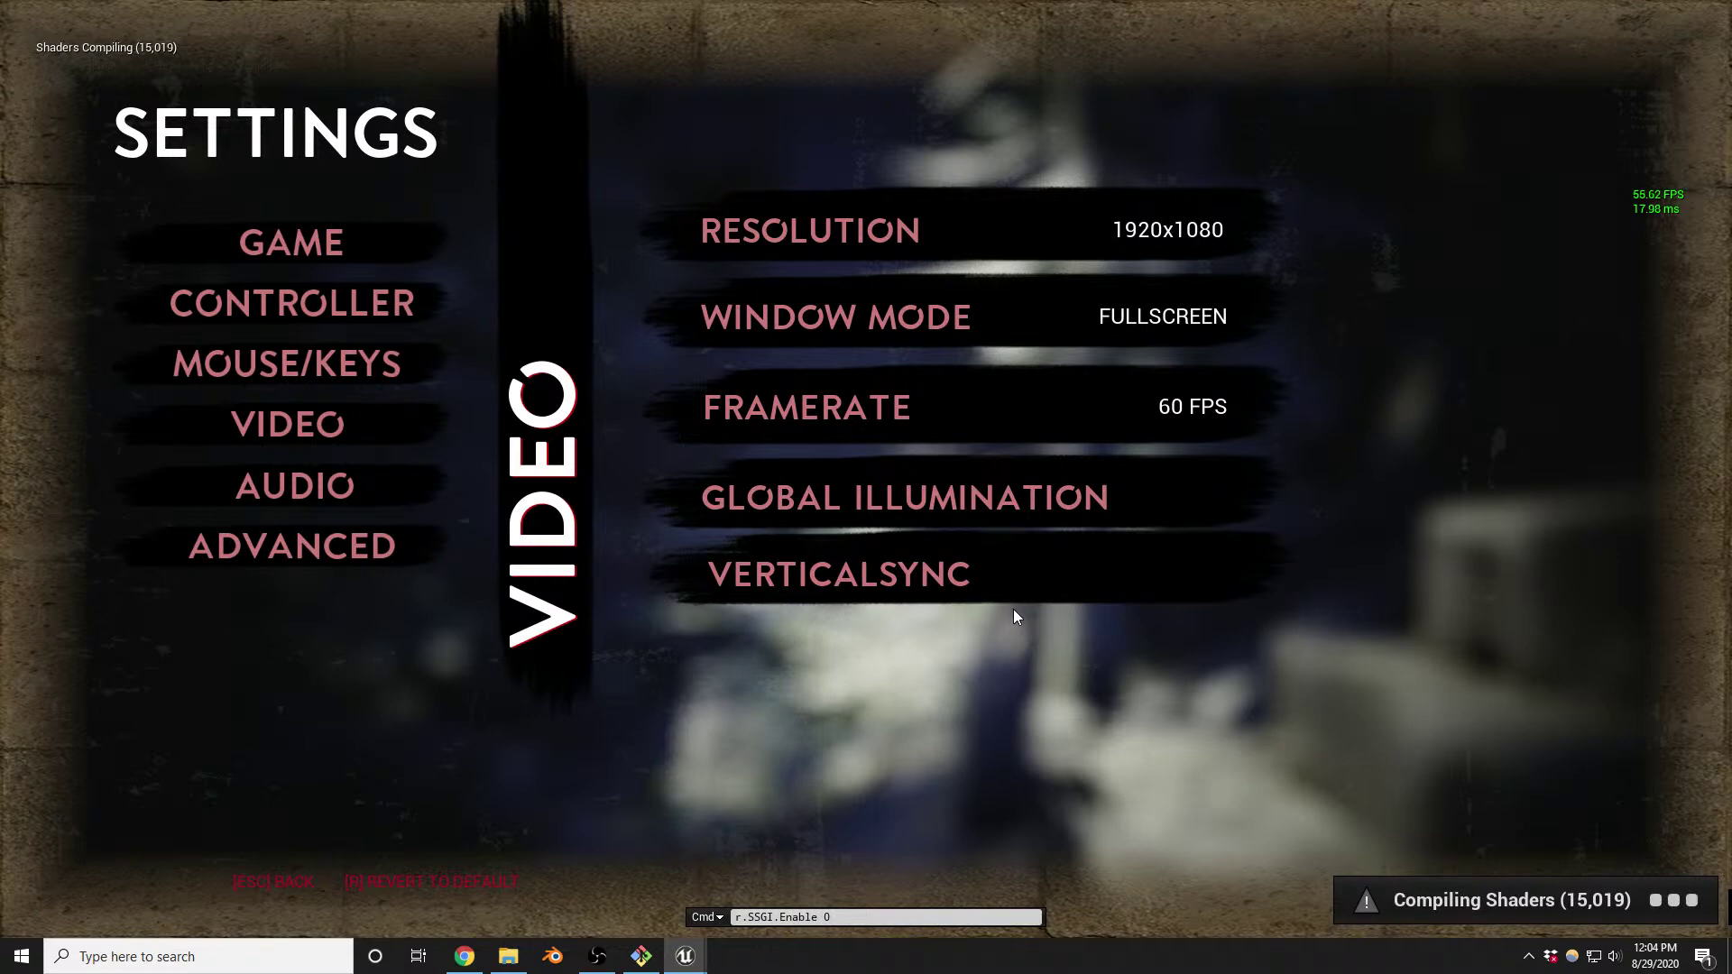
Return from the video settings to gameplay, stop the play session and leave the immersive viewport
{"action": "key", "text": "Escape"}
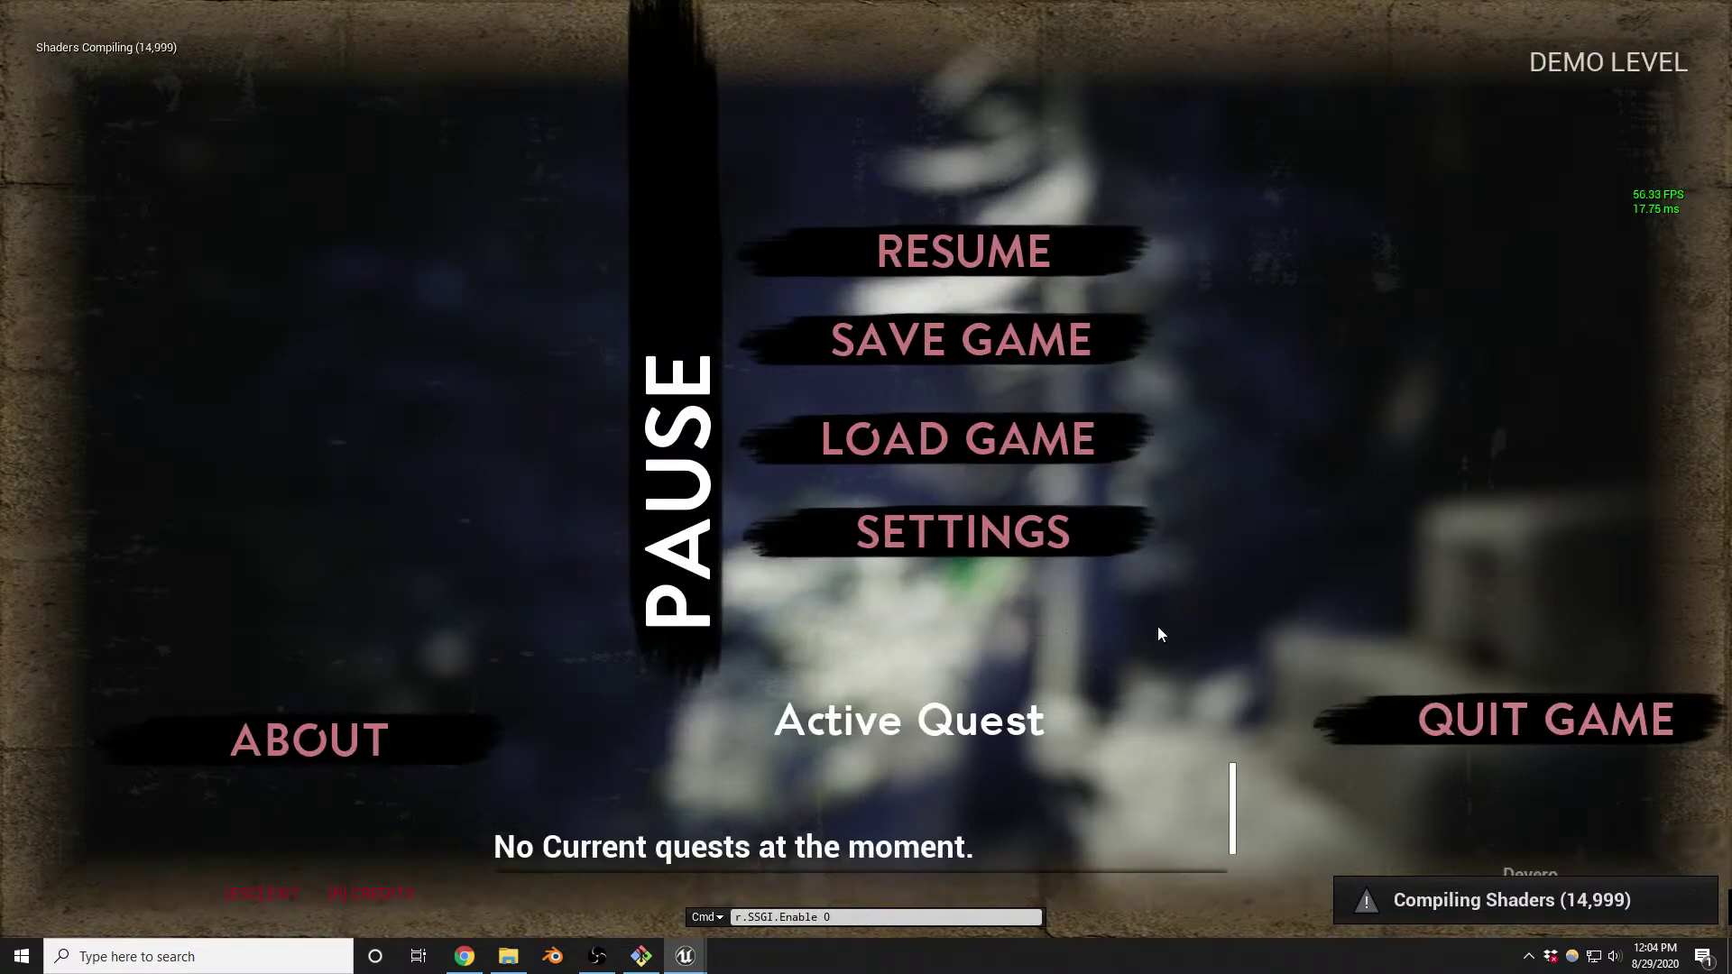
{"action": "key", "text": "Escape"}
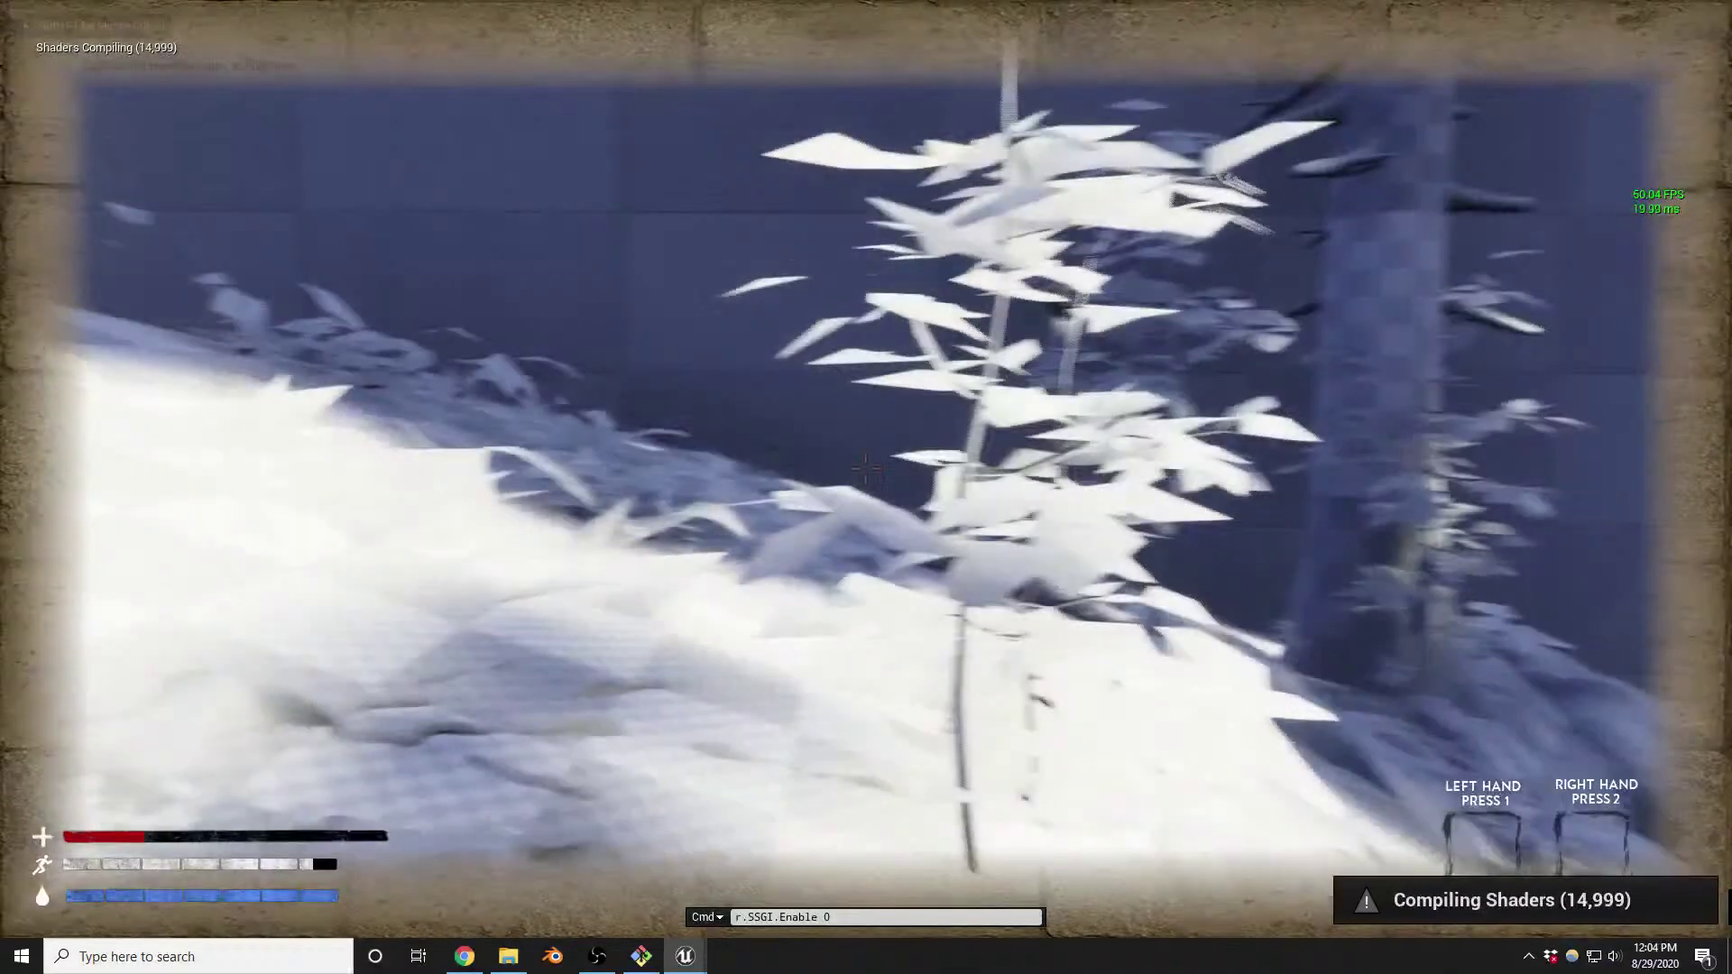
{"action": "key", "text": "Escape"}
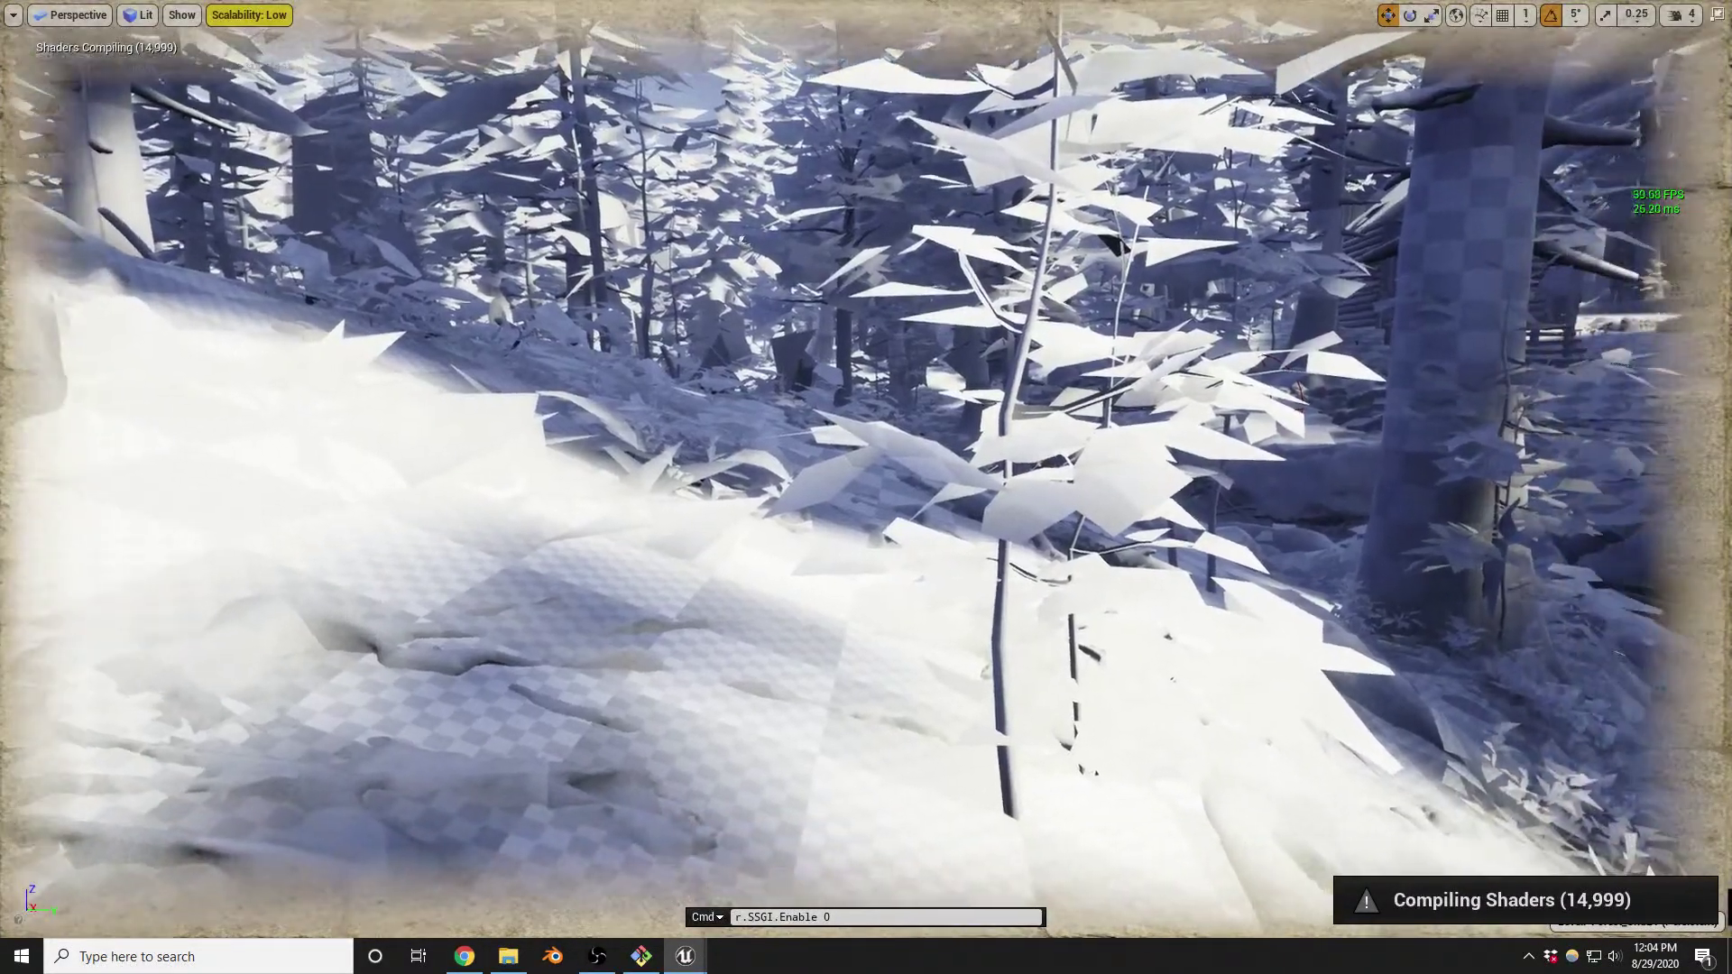
{"action": "key", "text": "F11"}
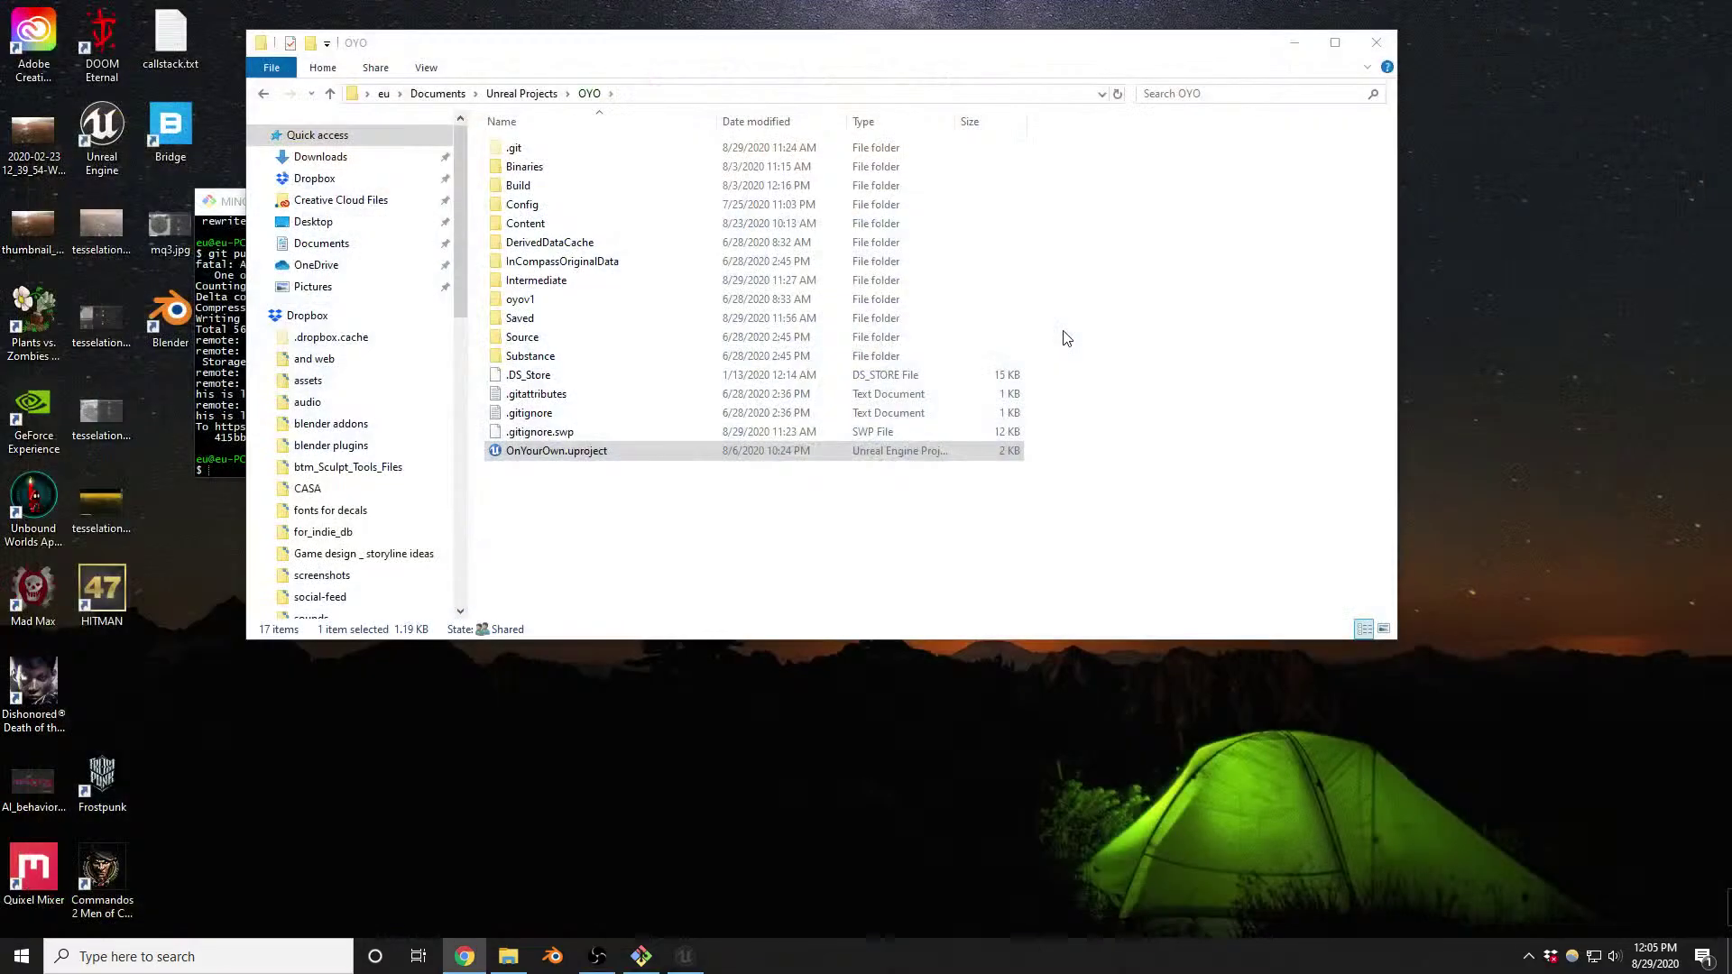
Reopen the OnYourOwn.uproject project and load the Forest_Grid21 level
{"action": "double_click", "coordinate": [595, 451]}
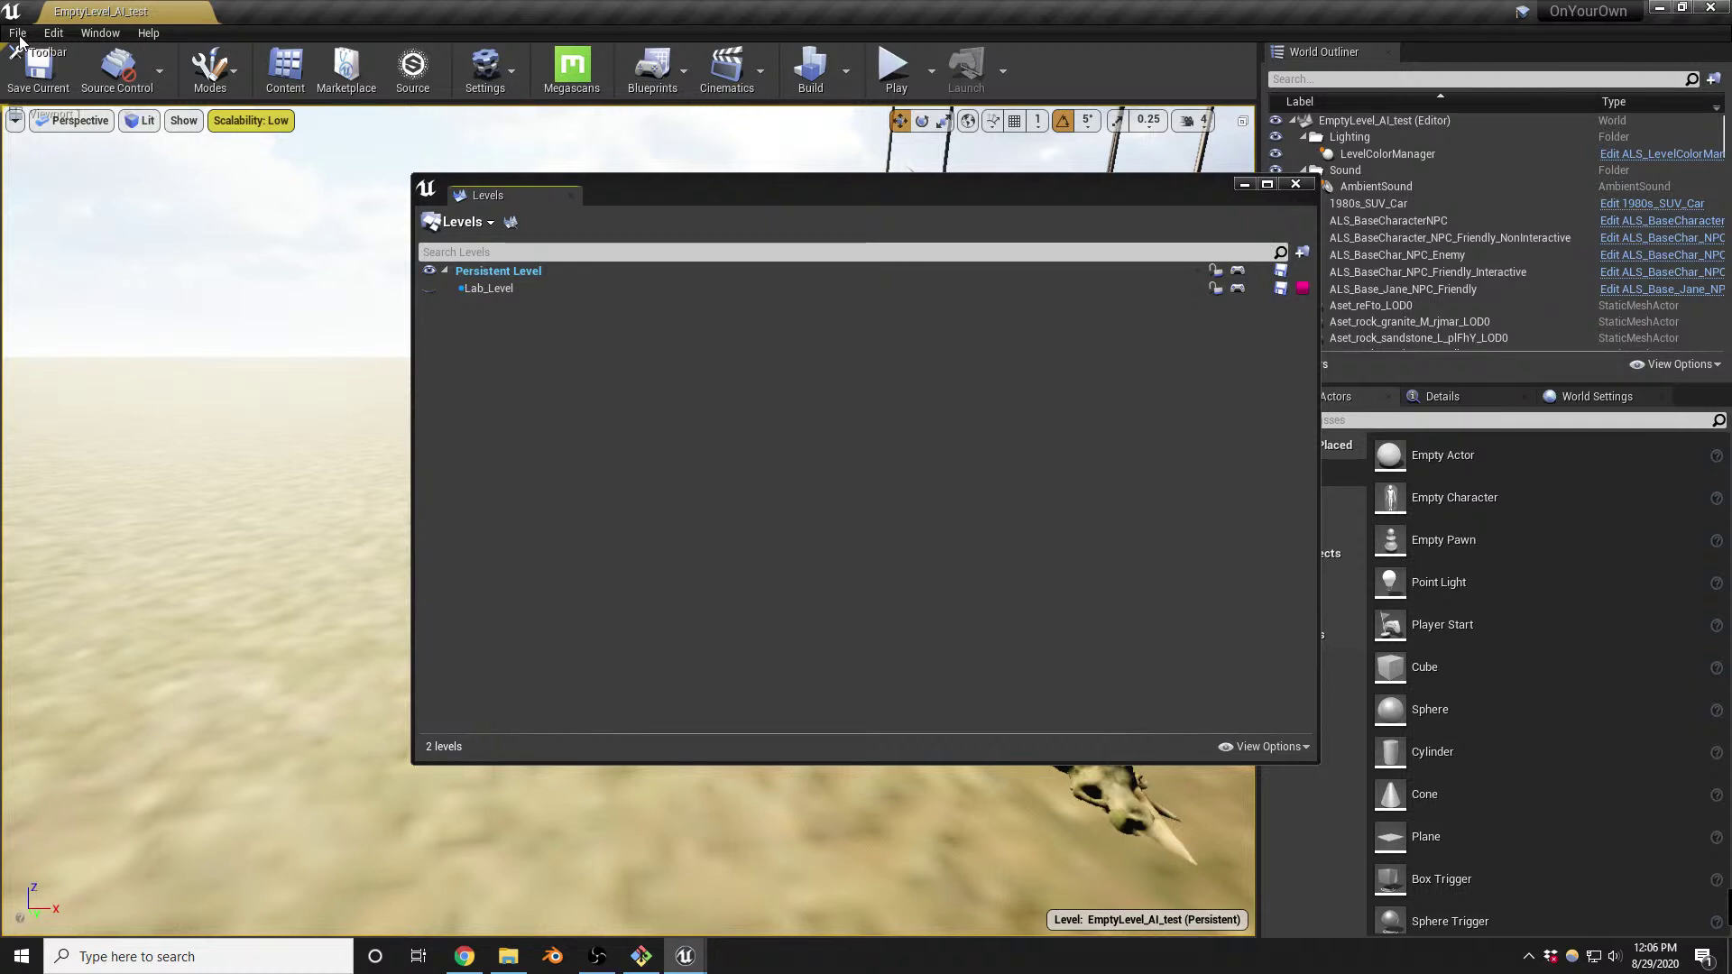
{"action": "left_click", "coordinate": [18, 34]}
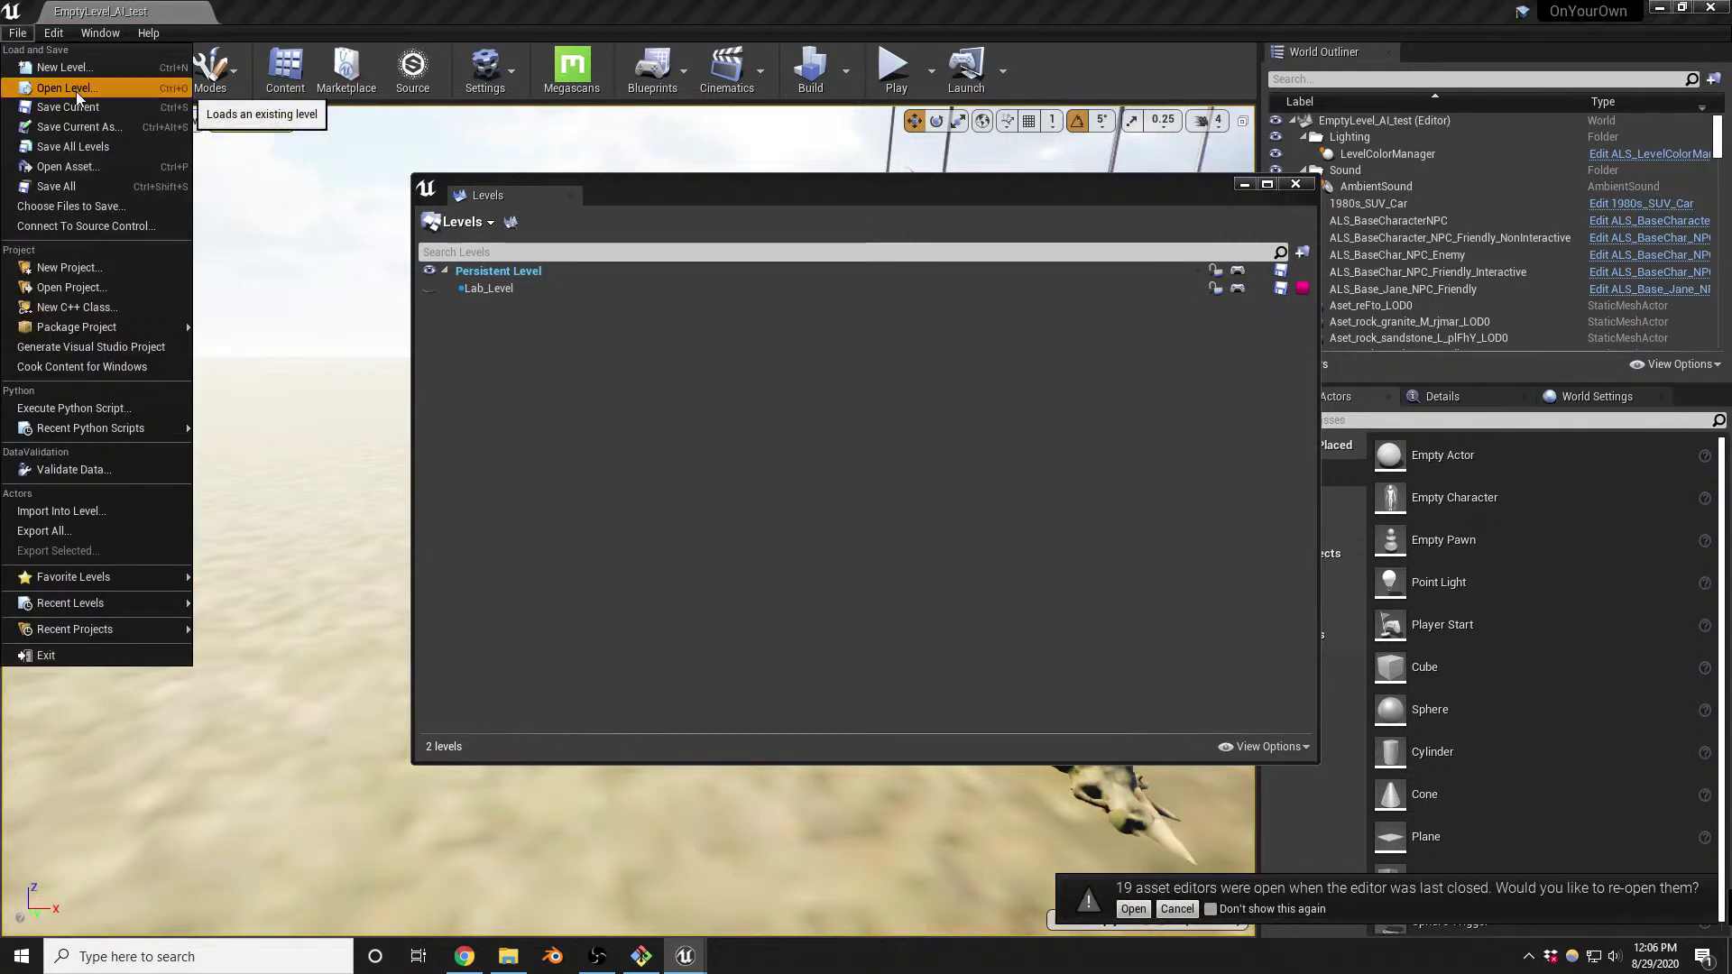
{"action": "left_click", "coordinate": [871, 427]}
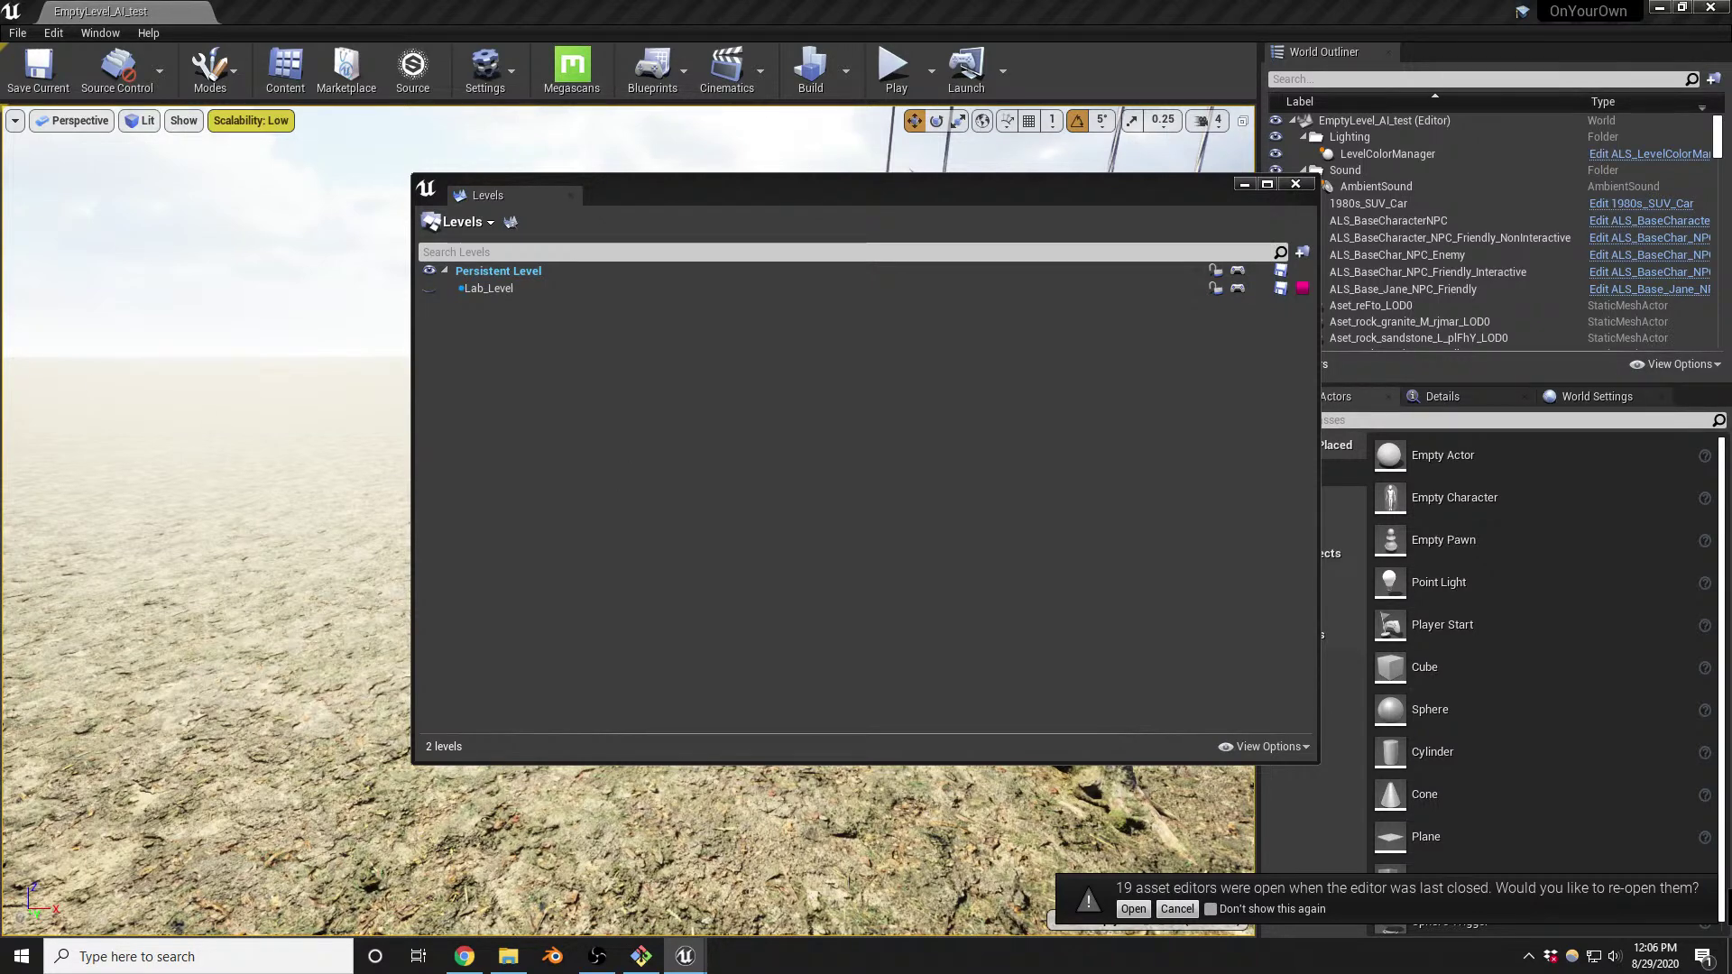
{"action": "left_click", "coordinate": [464, 956]}
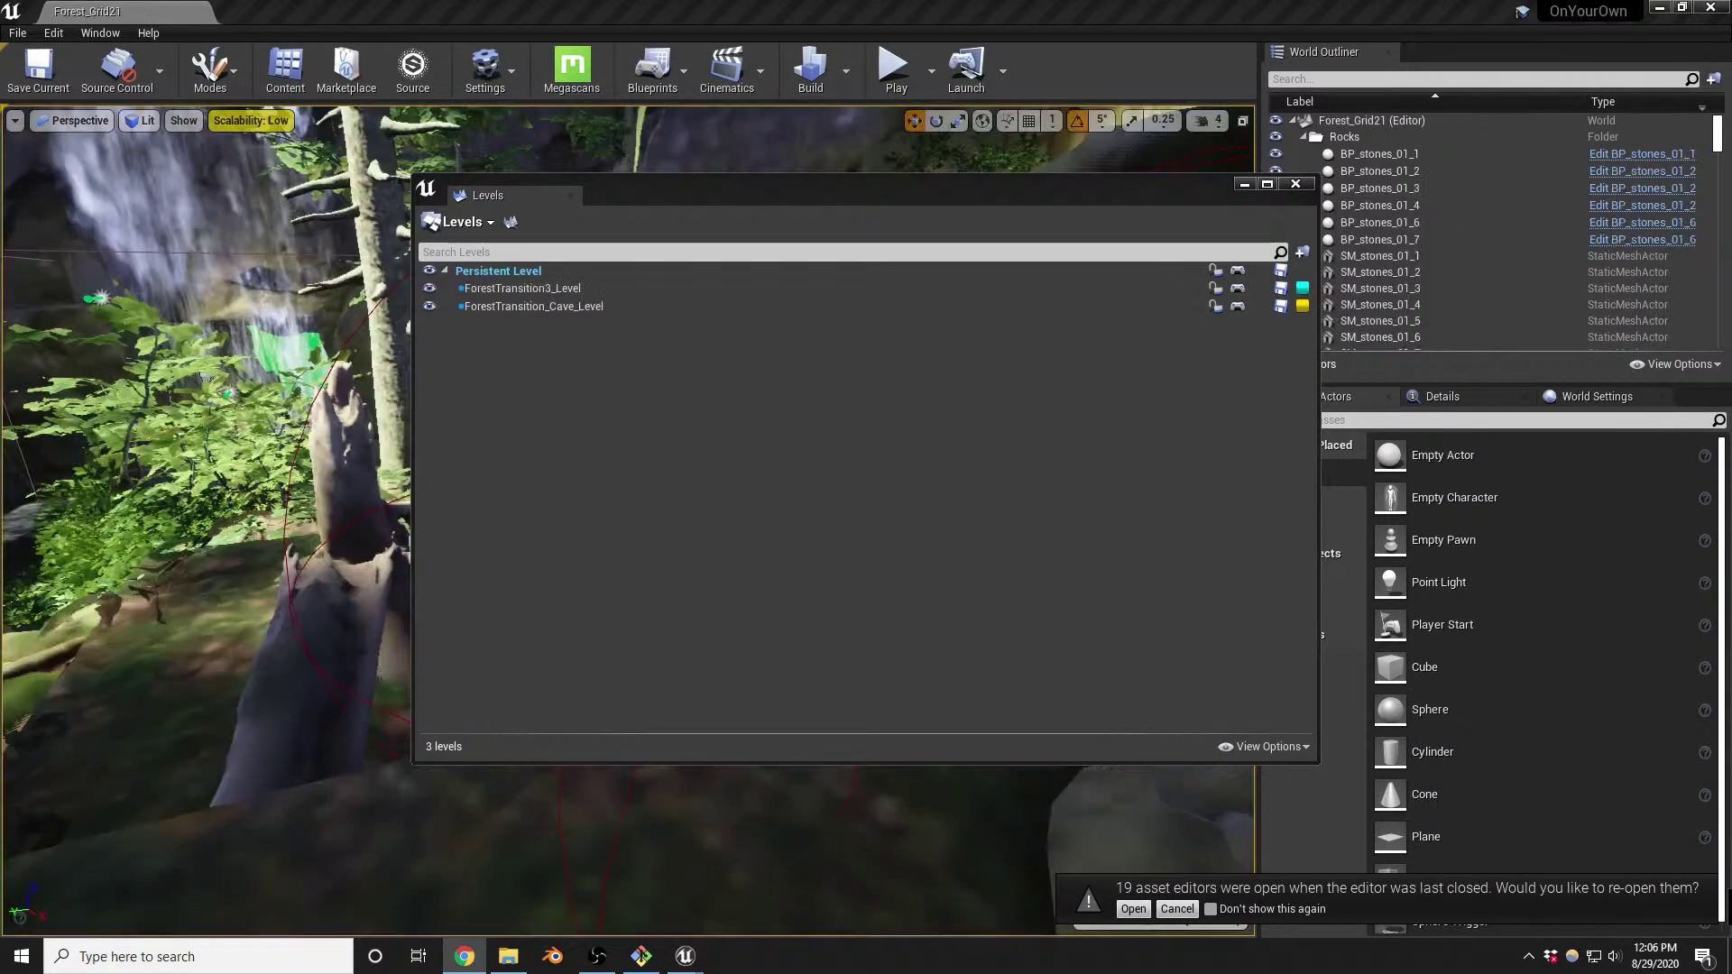
Close the floating Levels window and reopen the asset editors from the previous session
{"action": "right_click_drag", "start_coordinate": [239, 601], "coordinate": [236, 644]}
{"action": "left_click", "coordinate": [1295, 184]}
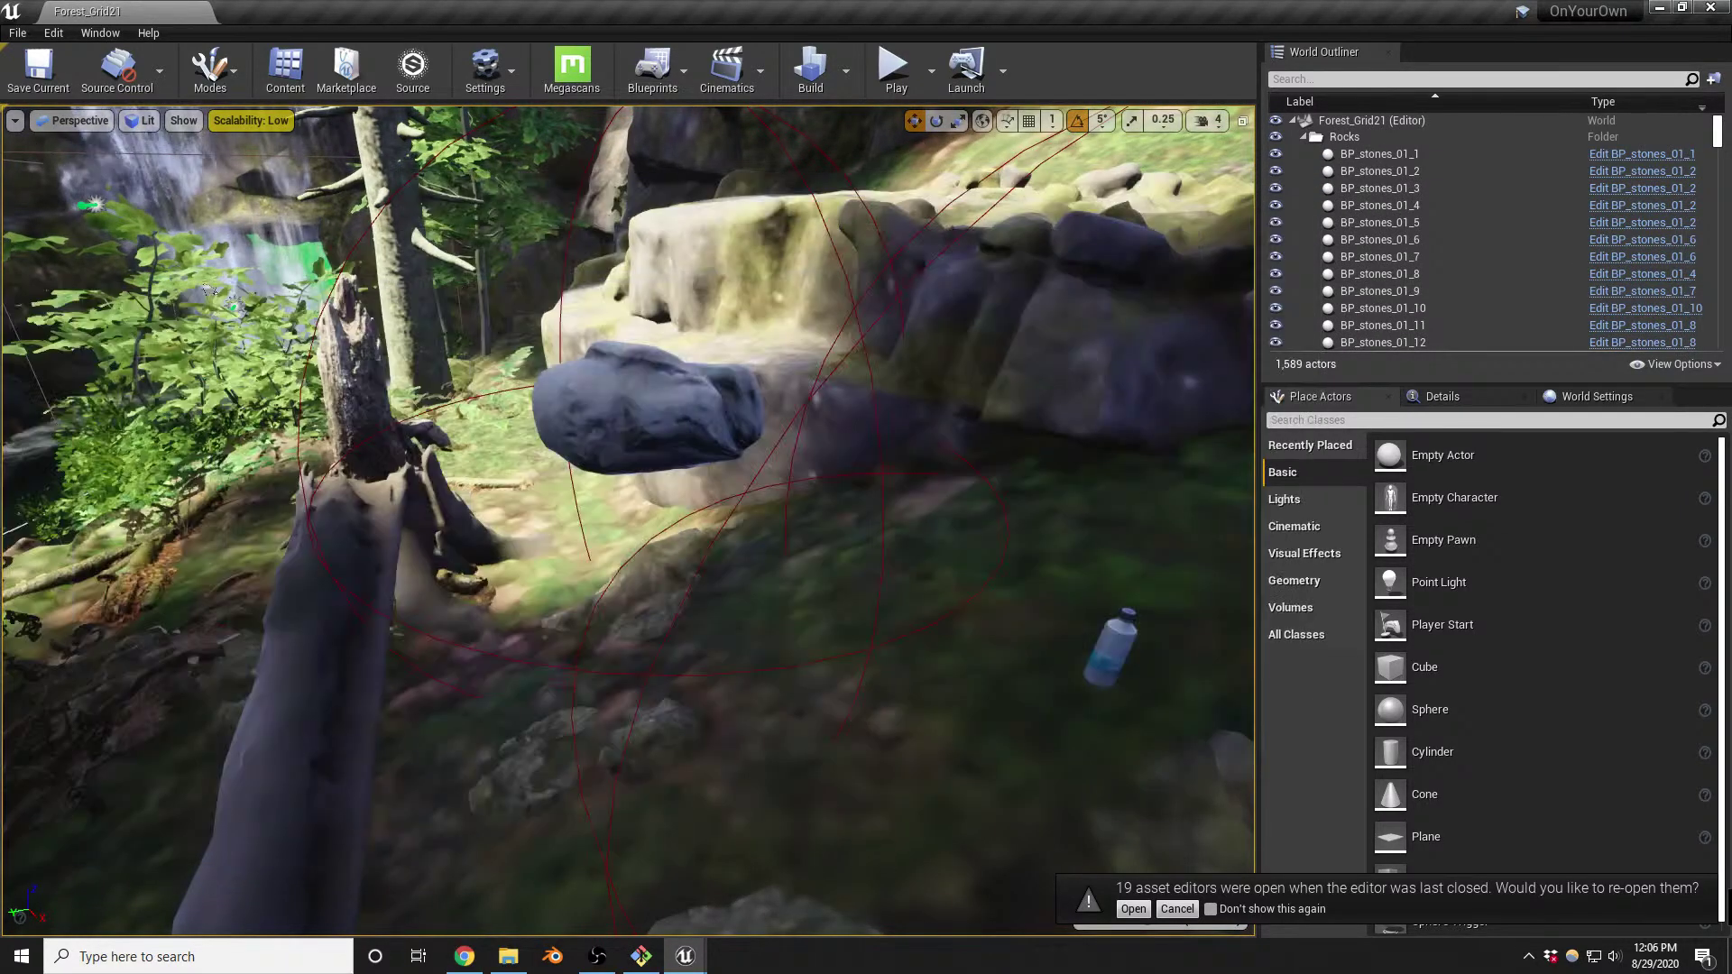
{"action": "left_click", "coordinate": [1133, 909]}
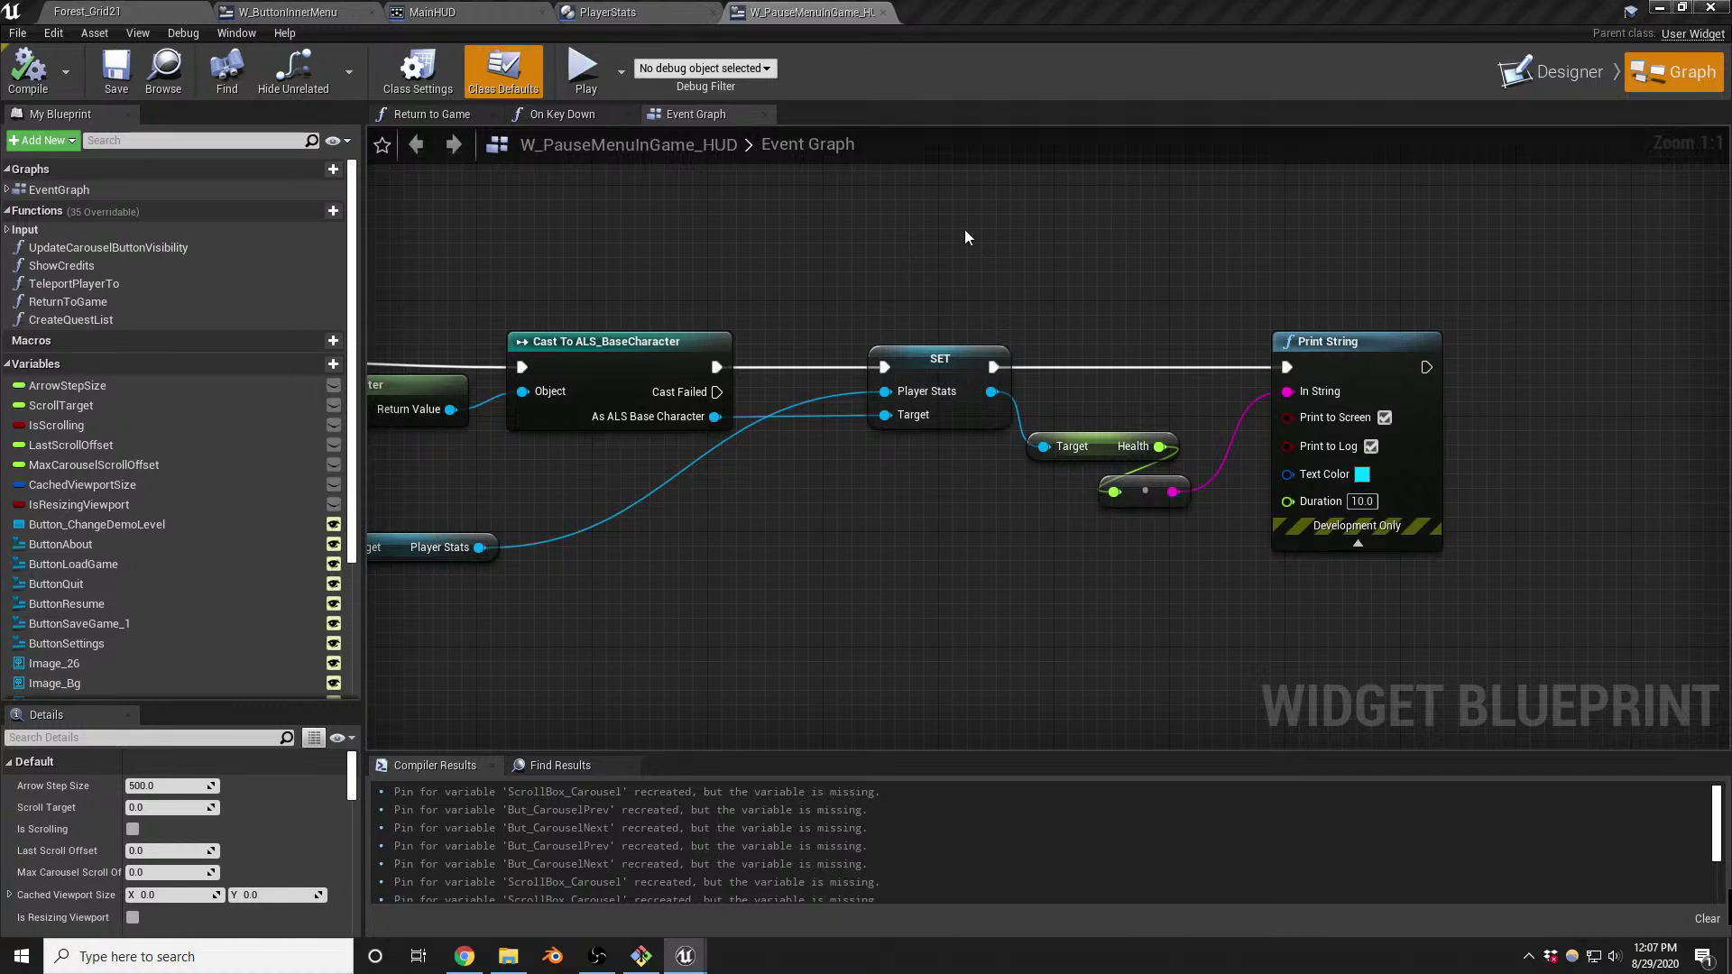
{"action": "right_click_drag", "start_coordinate": [881, 235], "coordinate": [1164, 254]}
{"action": "right_click_drag", "start_coordinate": [1087, 519], "coordinate": [933, 533]}
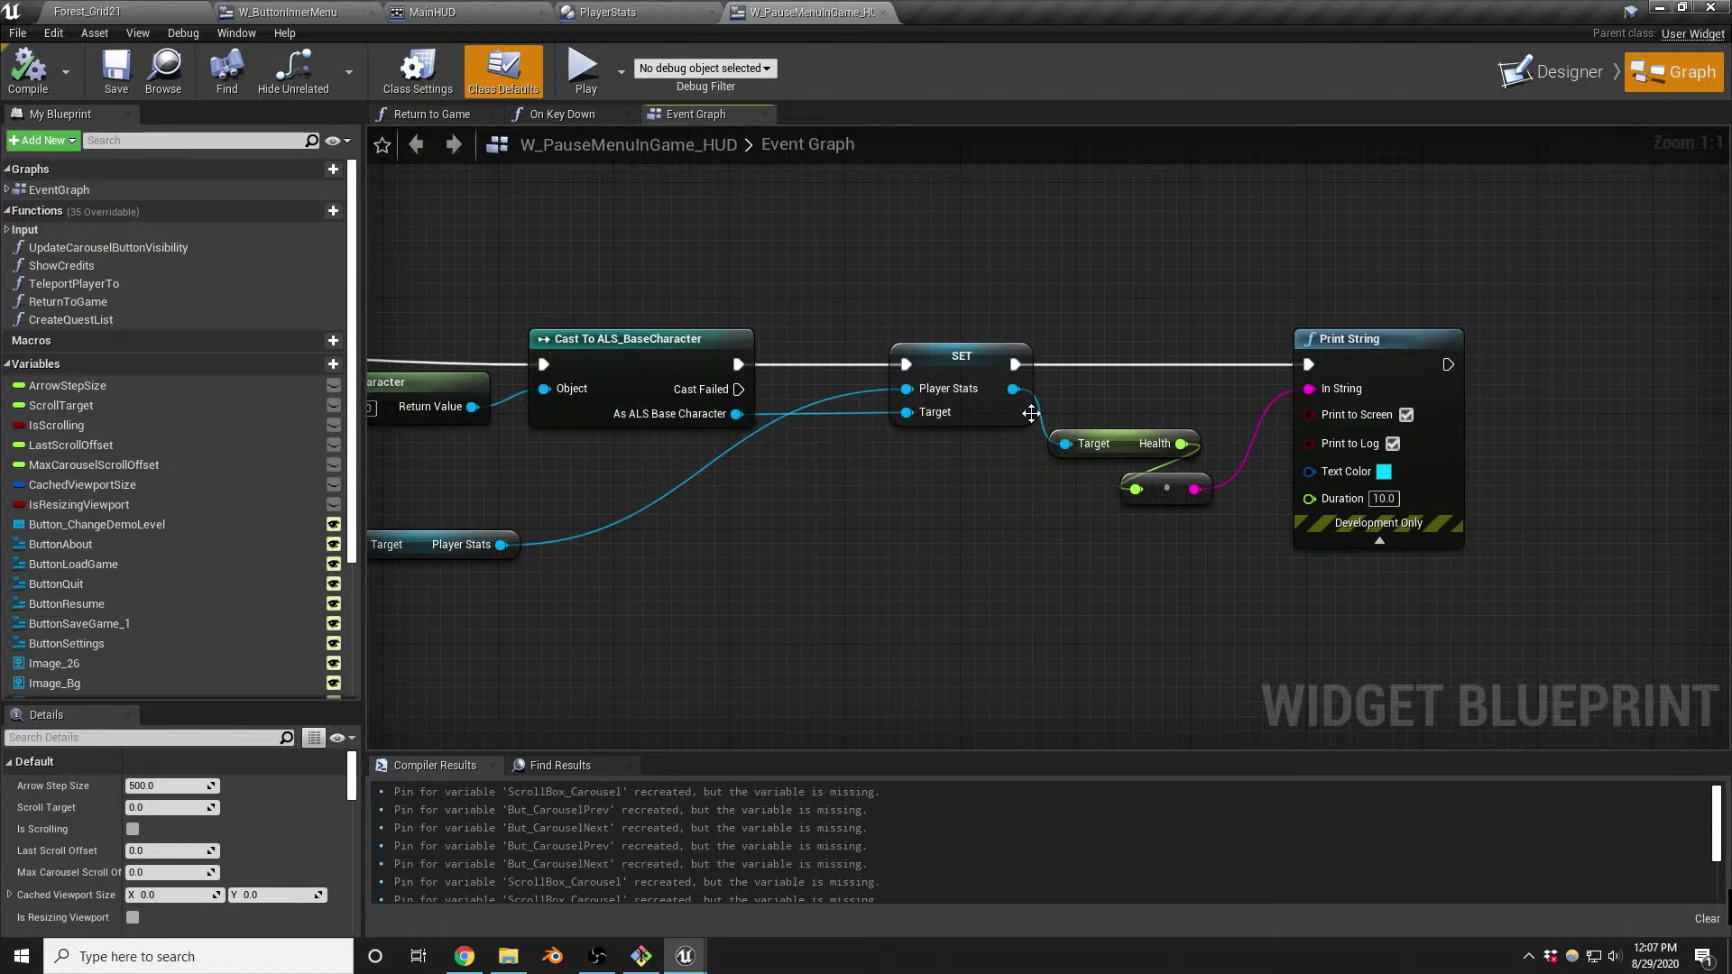
{"action": "left_click_drag", "start_coordinate": [1011, 389], "coordinate": [1069, 593]}
{"action": "type", "text": "update"}
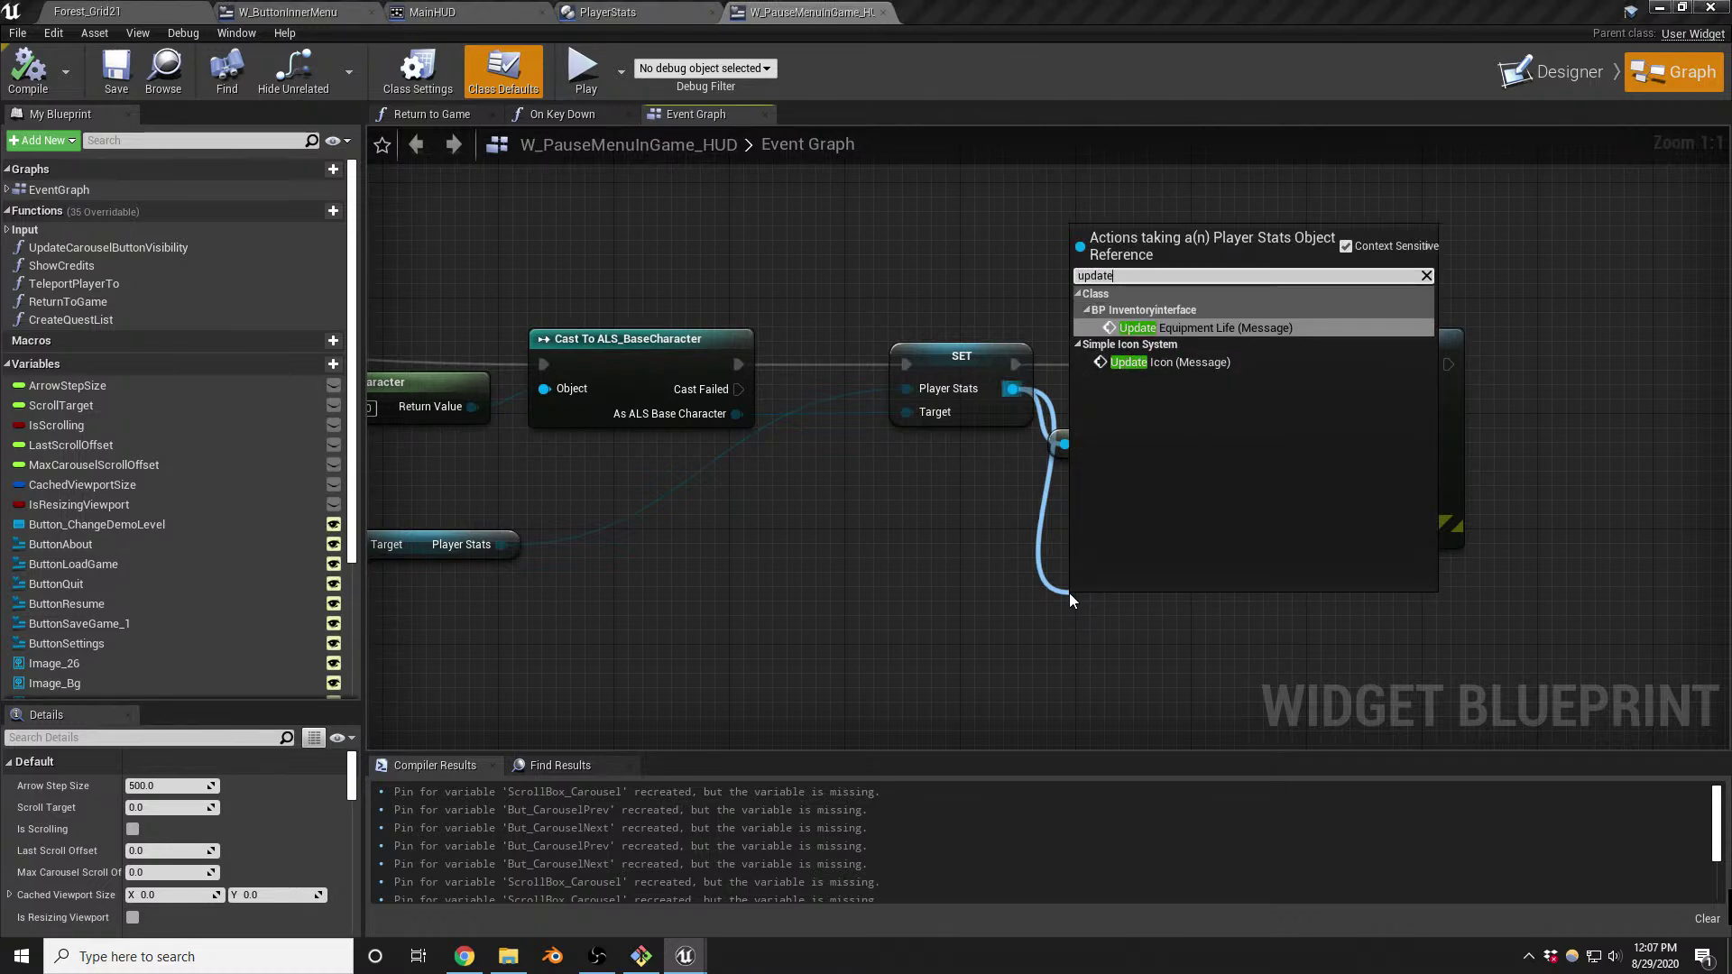
{"action": "key", "text": "Escape"}
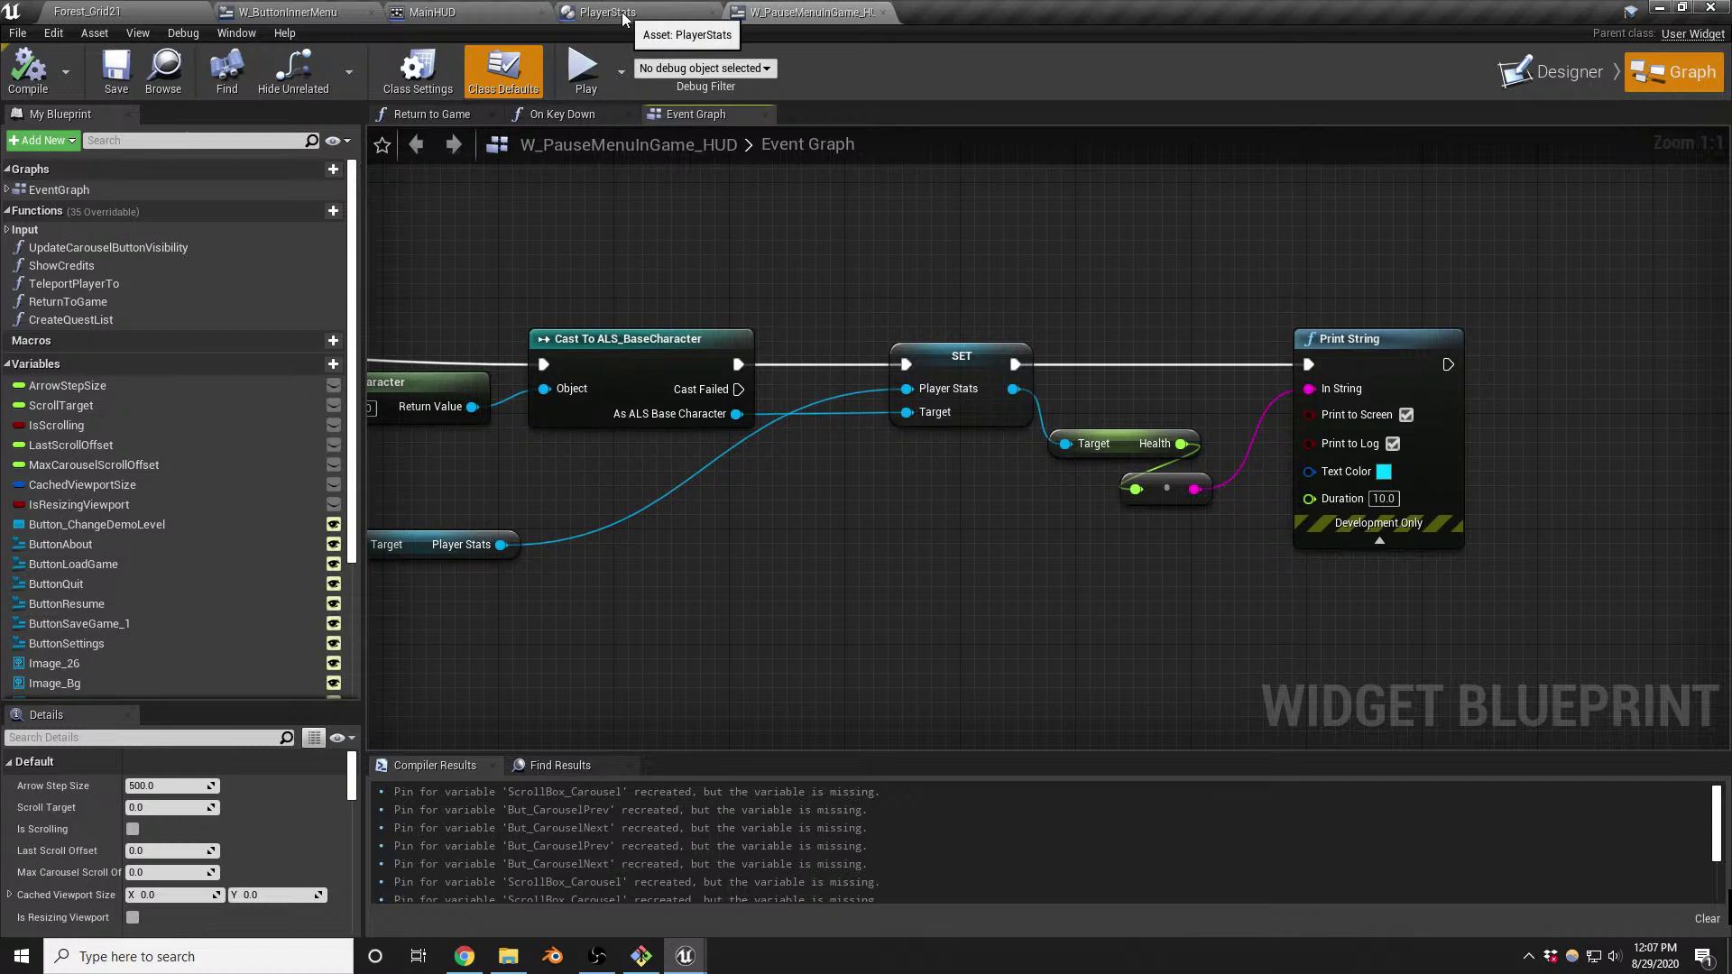
Examine how the PlayerStats event graph calls Update Health, Update Thirst and Update Stamina on Stats HUD
{"action": "left_click", "coordinate": [685, 12]}
{"action": "scroll", "coordinate": [547, 263], "scroll_direction": "down", "scroll_amount": 4}
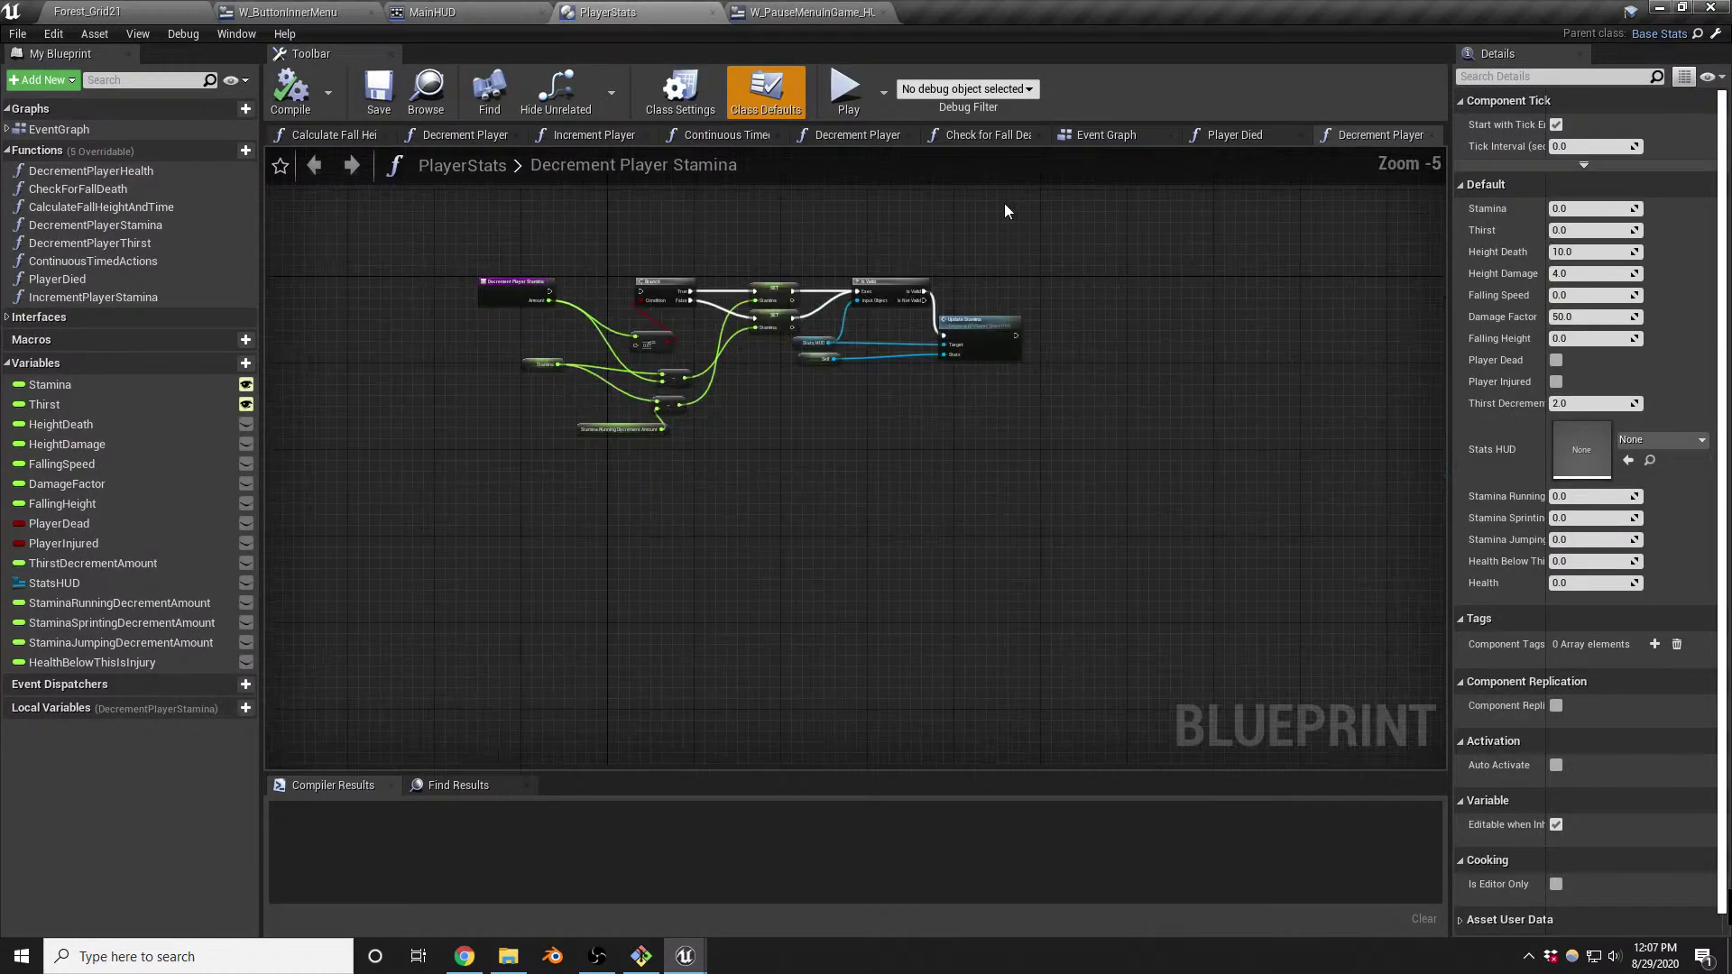
{"action": "left_click", "coordinate": [1105, 135]}
{"action": "scroll", "coordinate": [1030, 357], "scroll_direction": "down", "scroll_amount": 4}
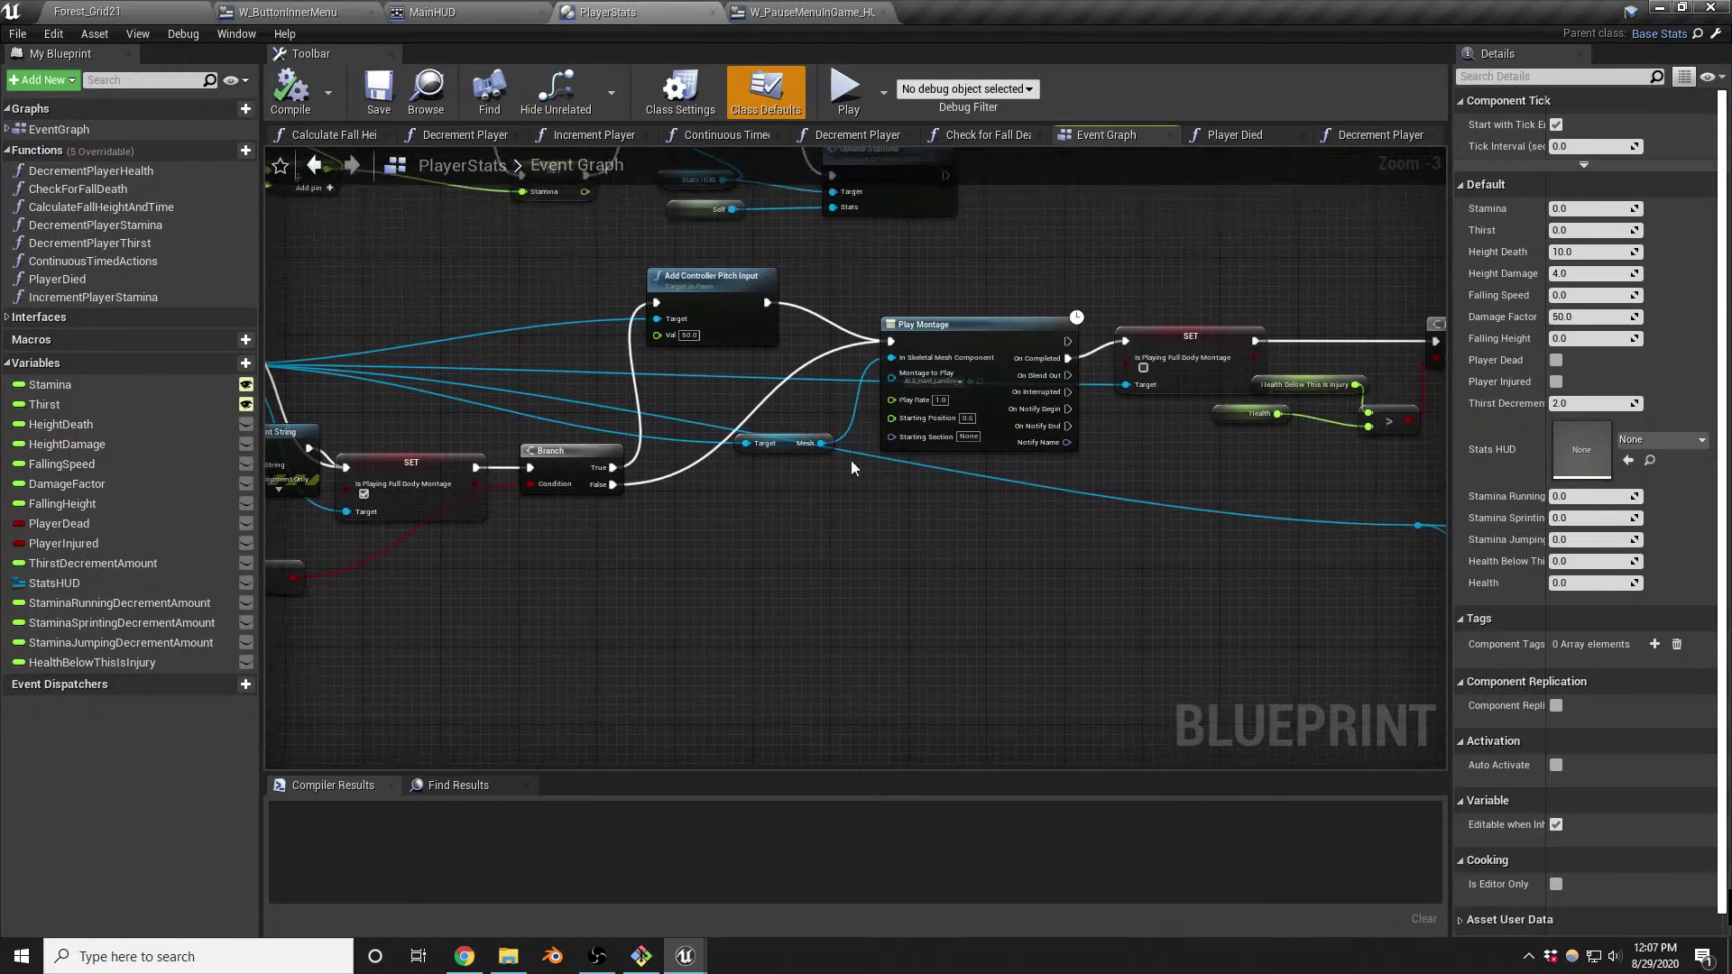
{"action": "scroll", "coordinate": [887, 354], "scroll_direction": "up", "scroll_amount": 6}
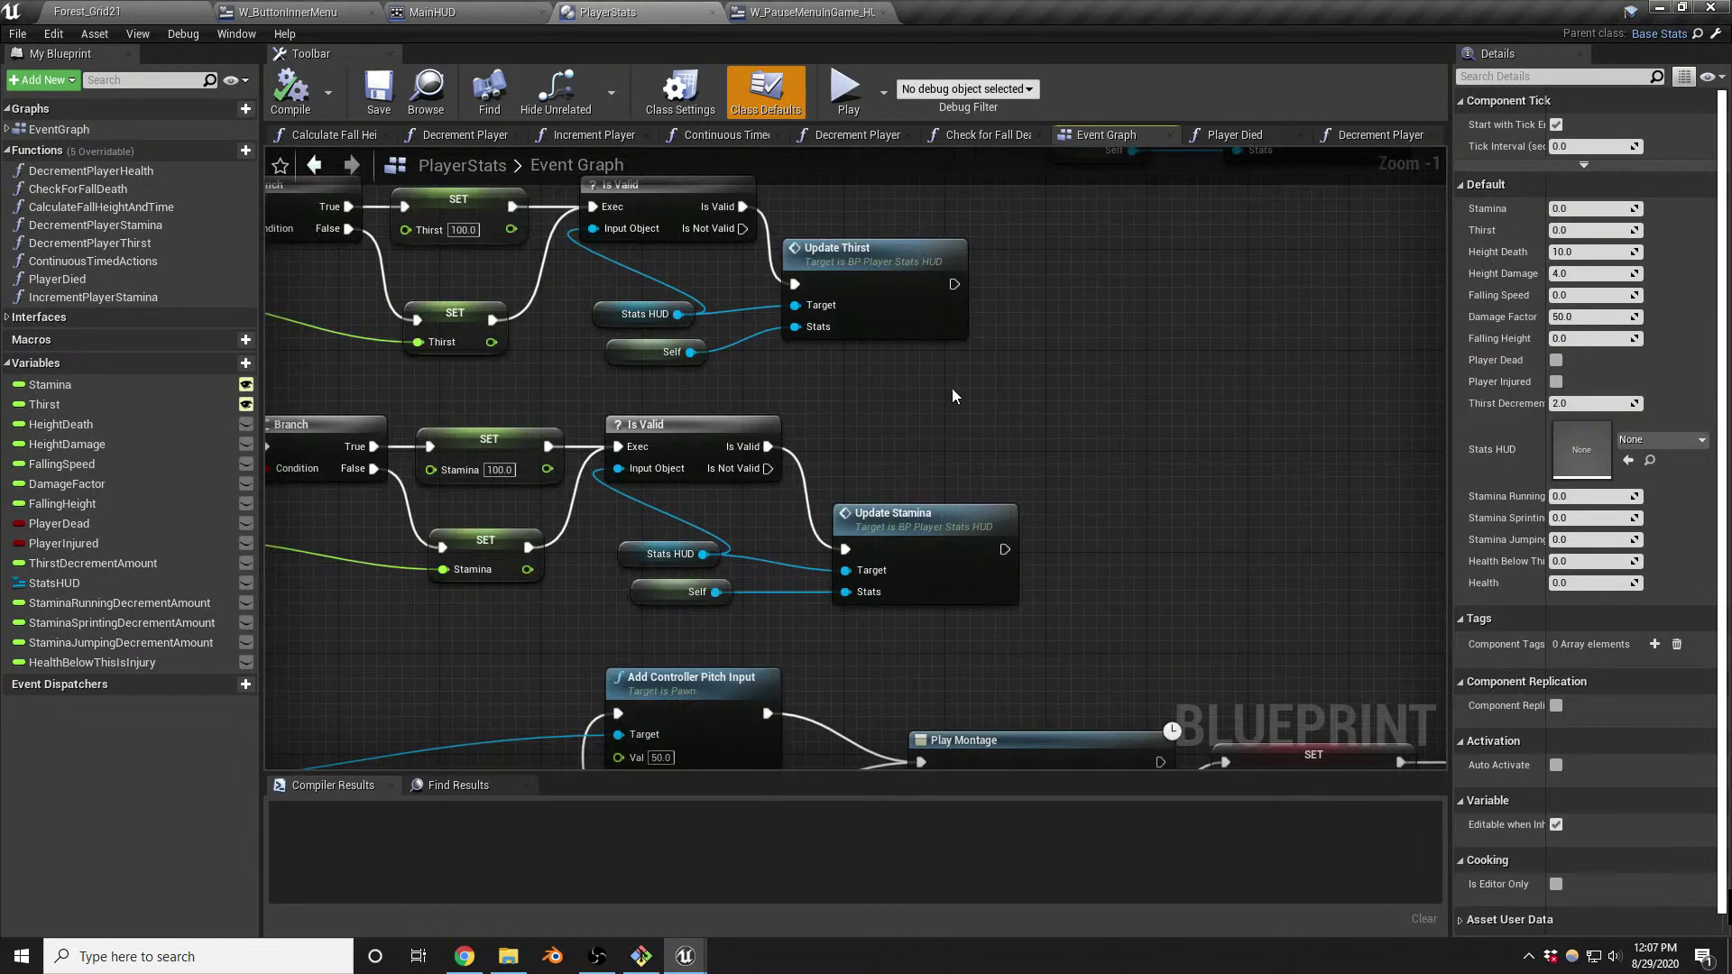
{"action": "right_click_drag", "start_coordinate": [1032, 392], "coordinate": [821, 583]}
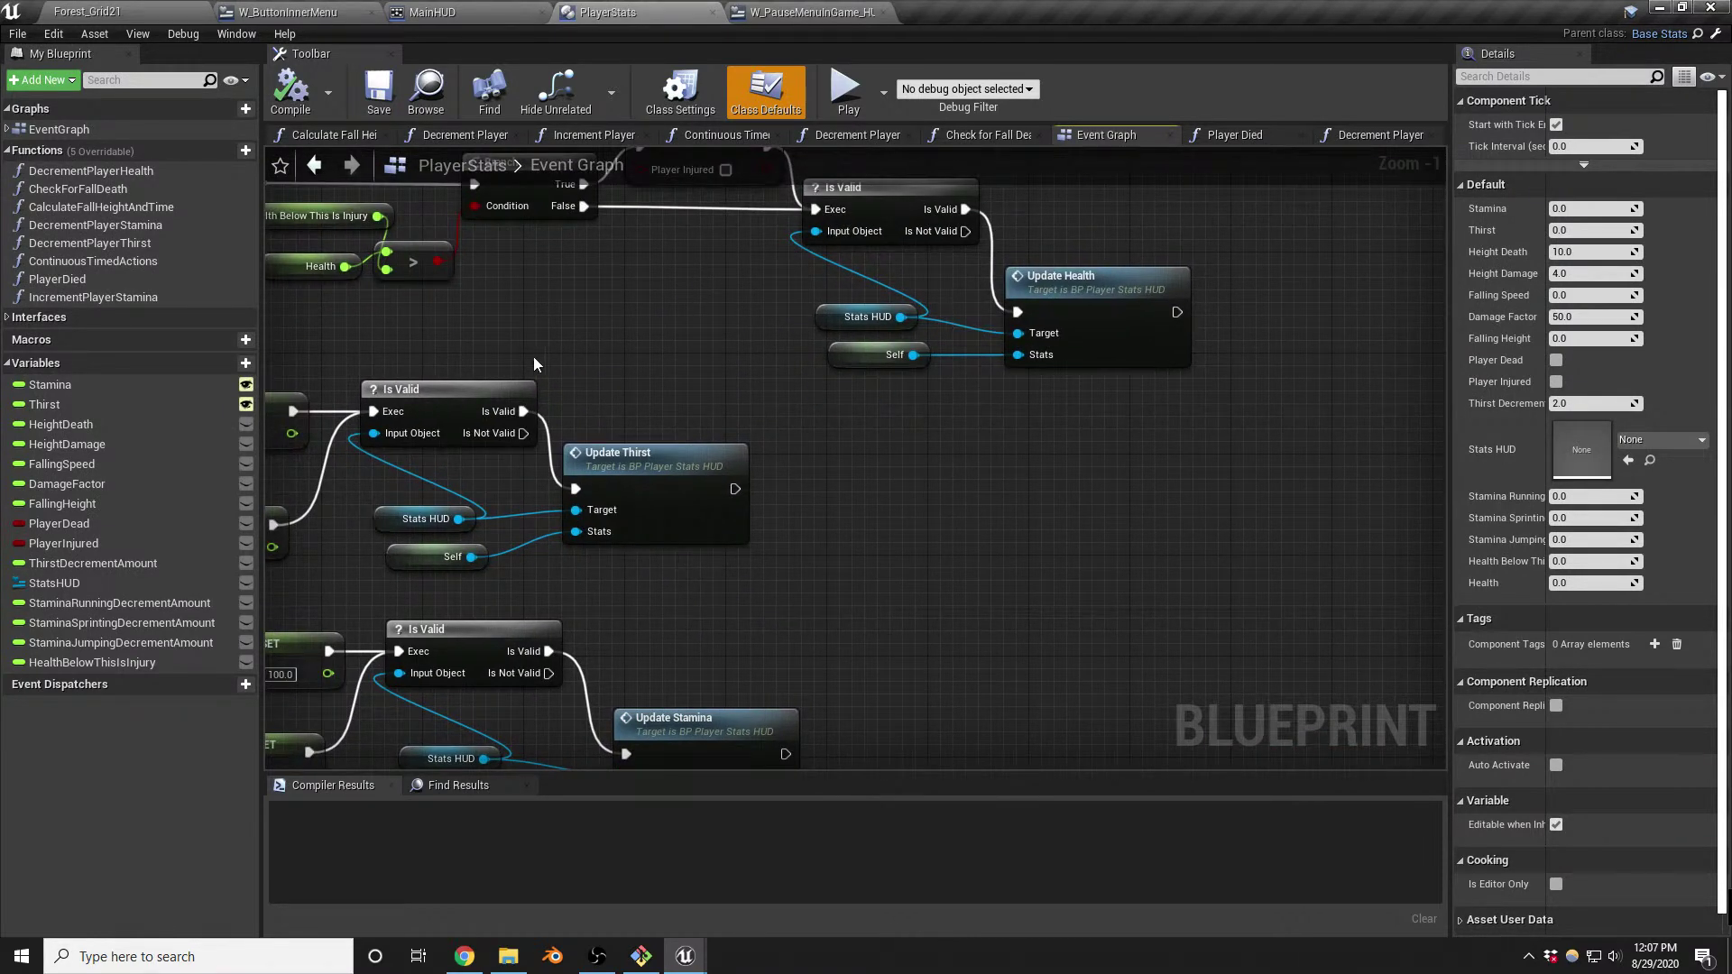
Add a Stats HUD getter off the SET node's Player Stats output in the W_PauseMenuInGame_HUD event graph
{"action": "left_click", "coordinate": [806, 11]}
{"action": "left_click_drag", "start_coordinate": [1010, 391], "coordinate": [1010, 550]}
{"action": "type", "text": "st"}
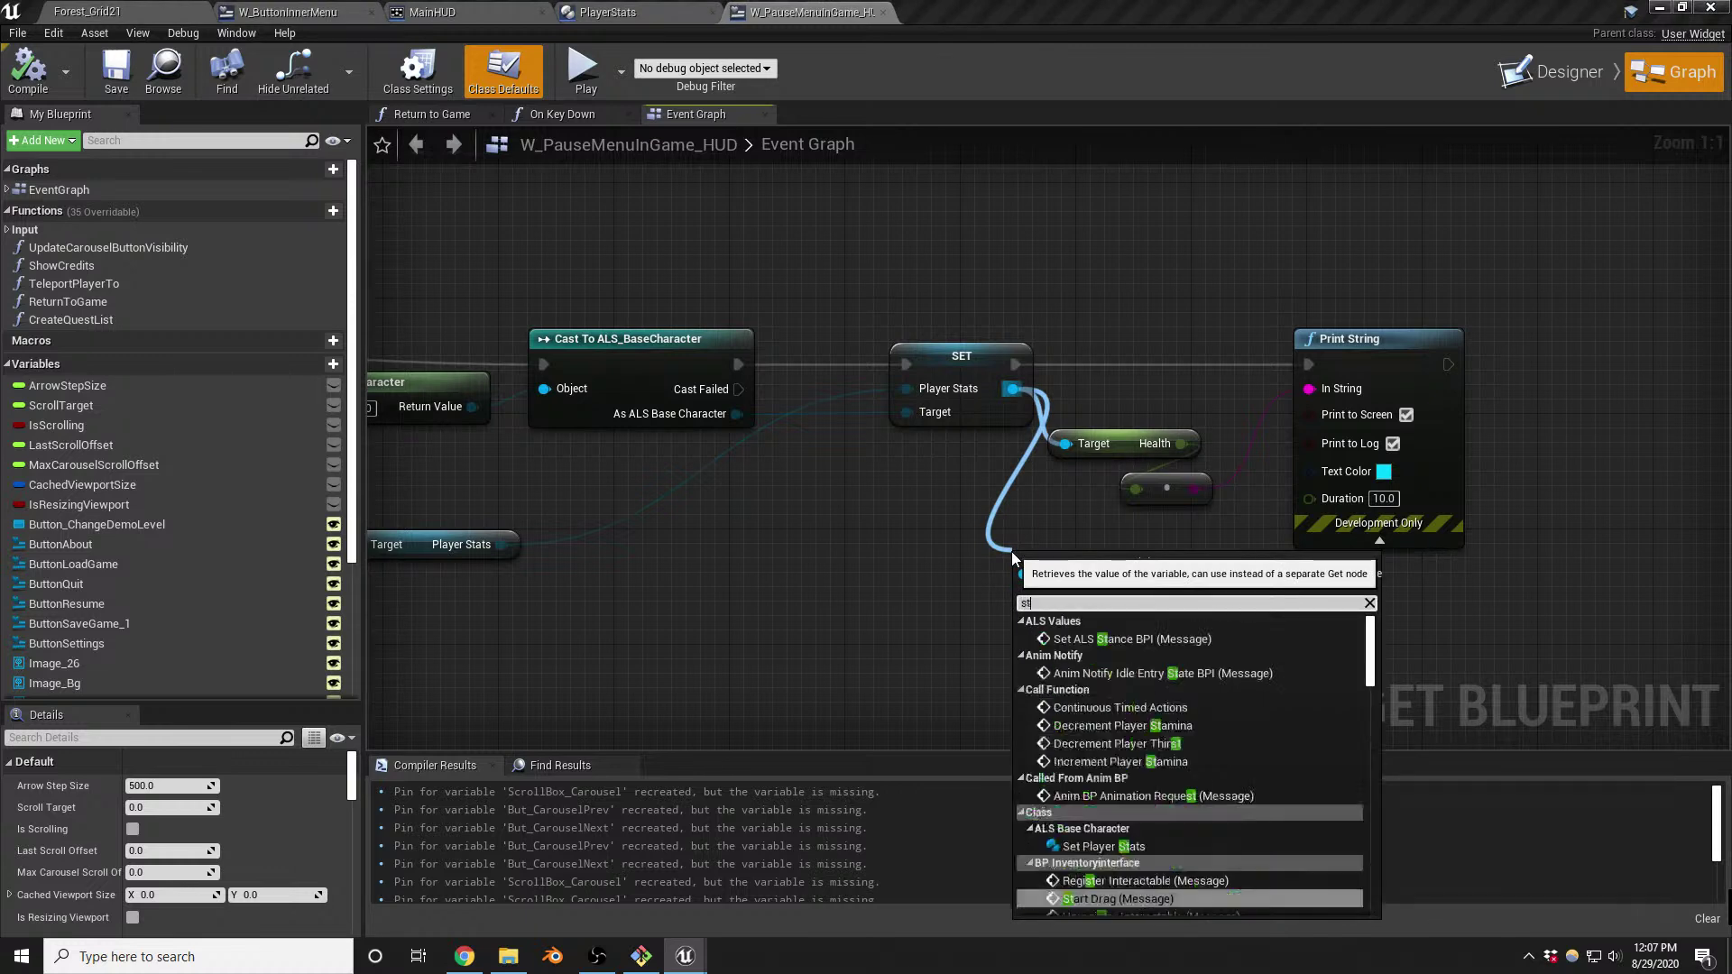
{"action": "type", "text": "ats"}
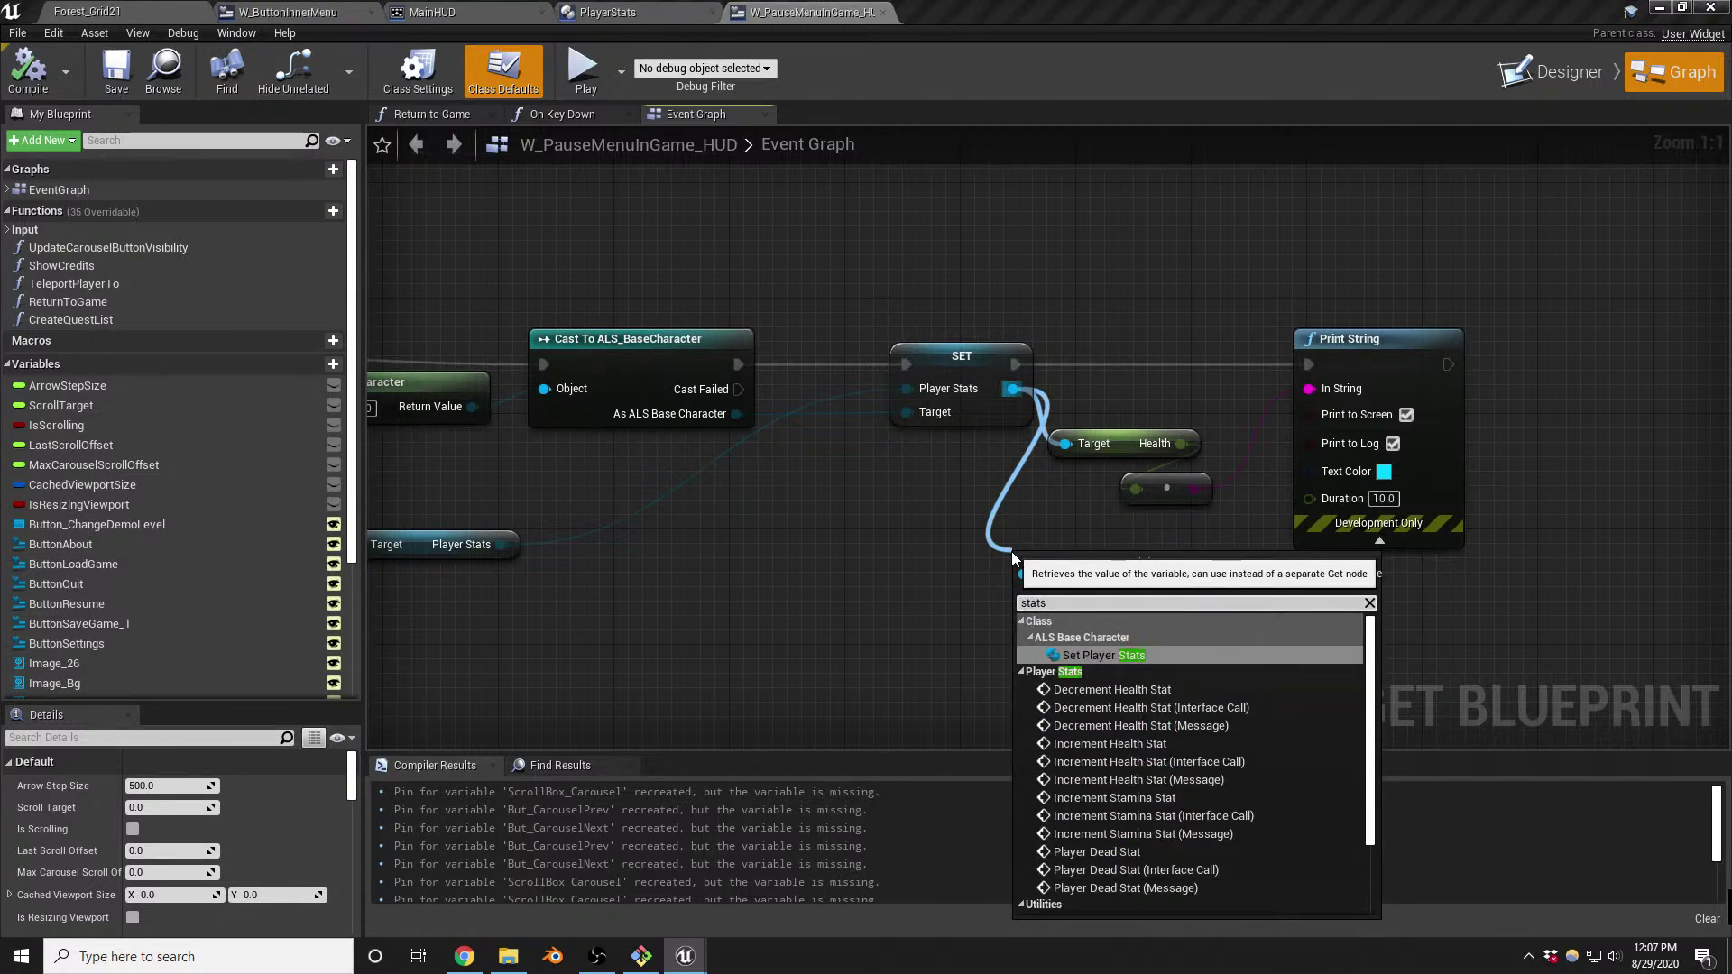
{"action": "type", "text": " hud"}
{"action": "key", "text": "Return"}
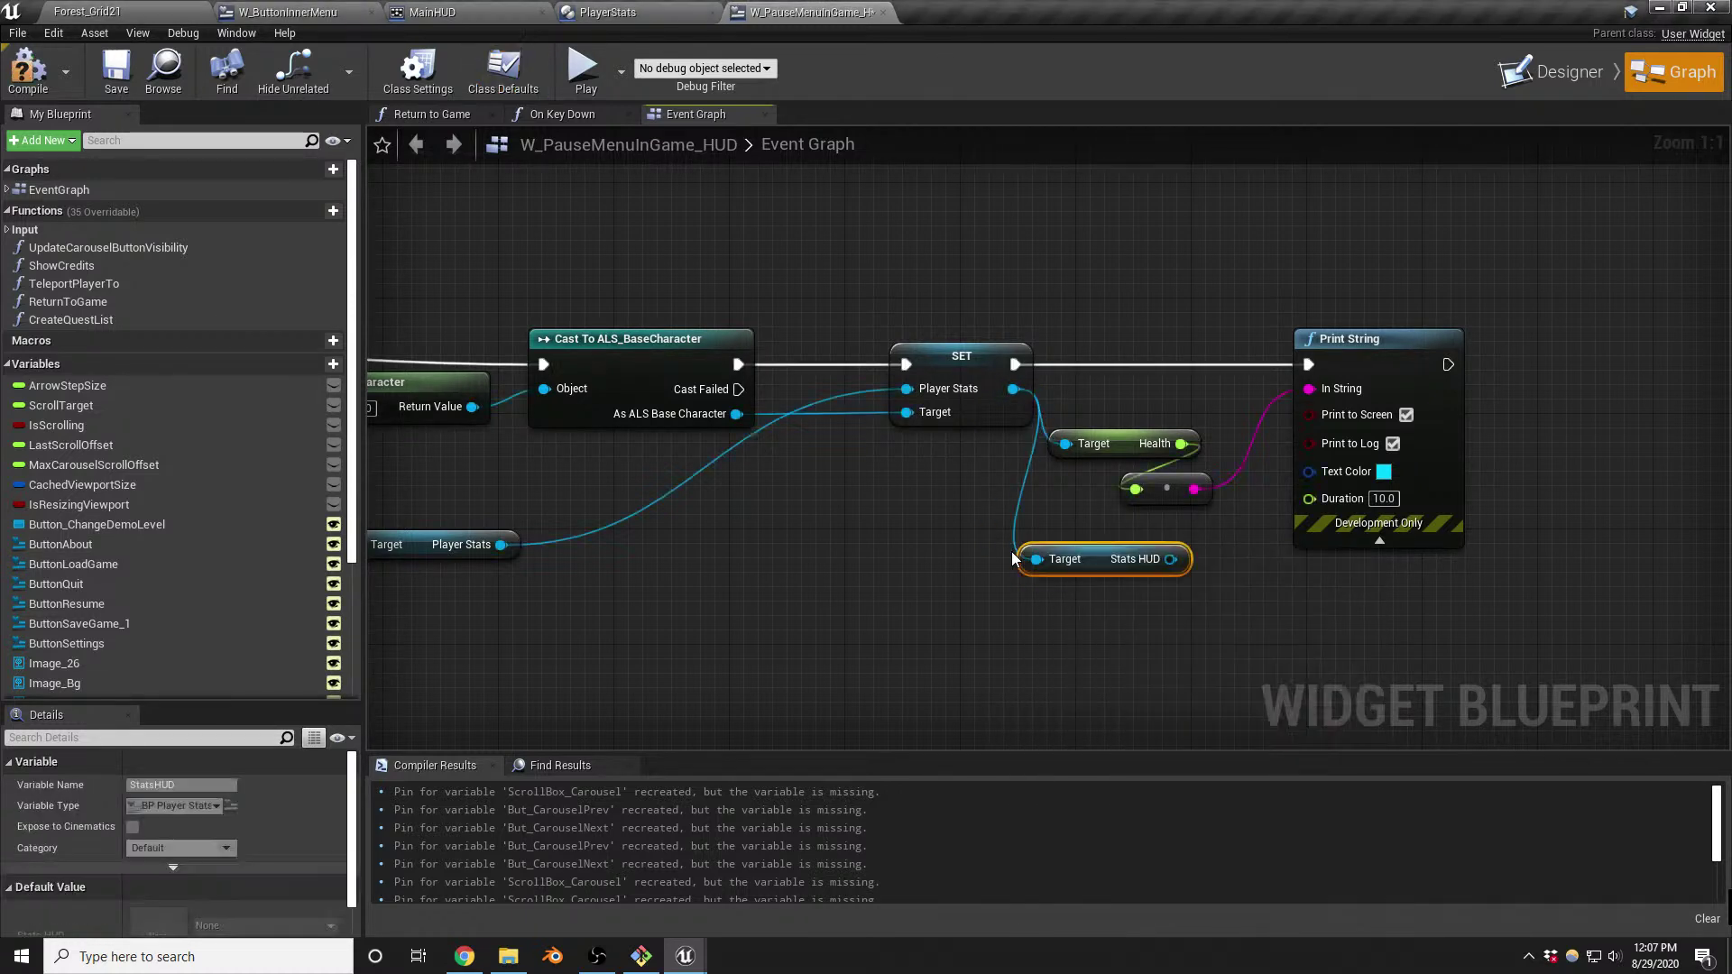
Add an Update Health call that uses the Stats HUD reference as its target
{"action": "left_click_drag", "start_coordinate": [1180, 566], "coordinate": [1268, 635]}
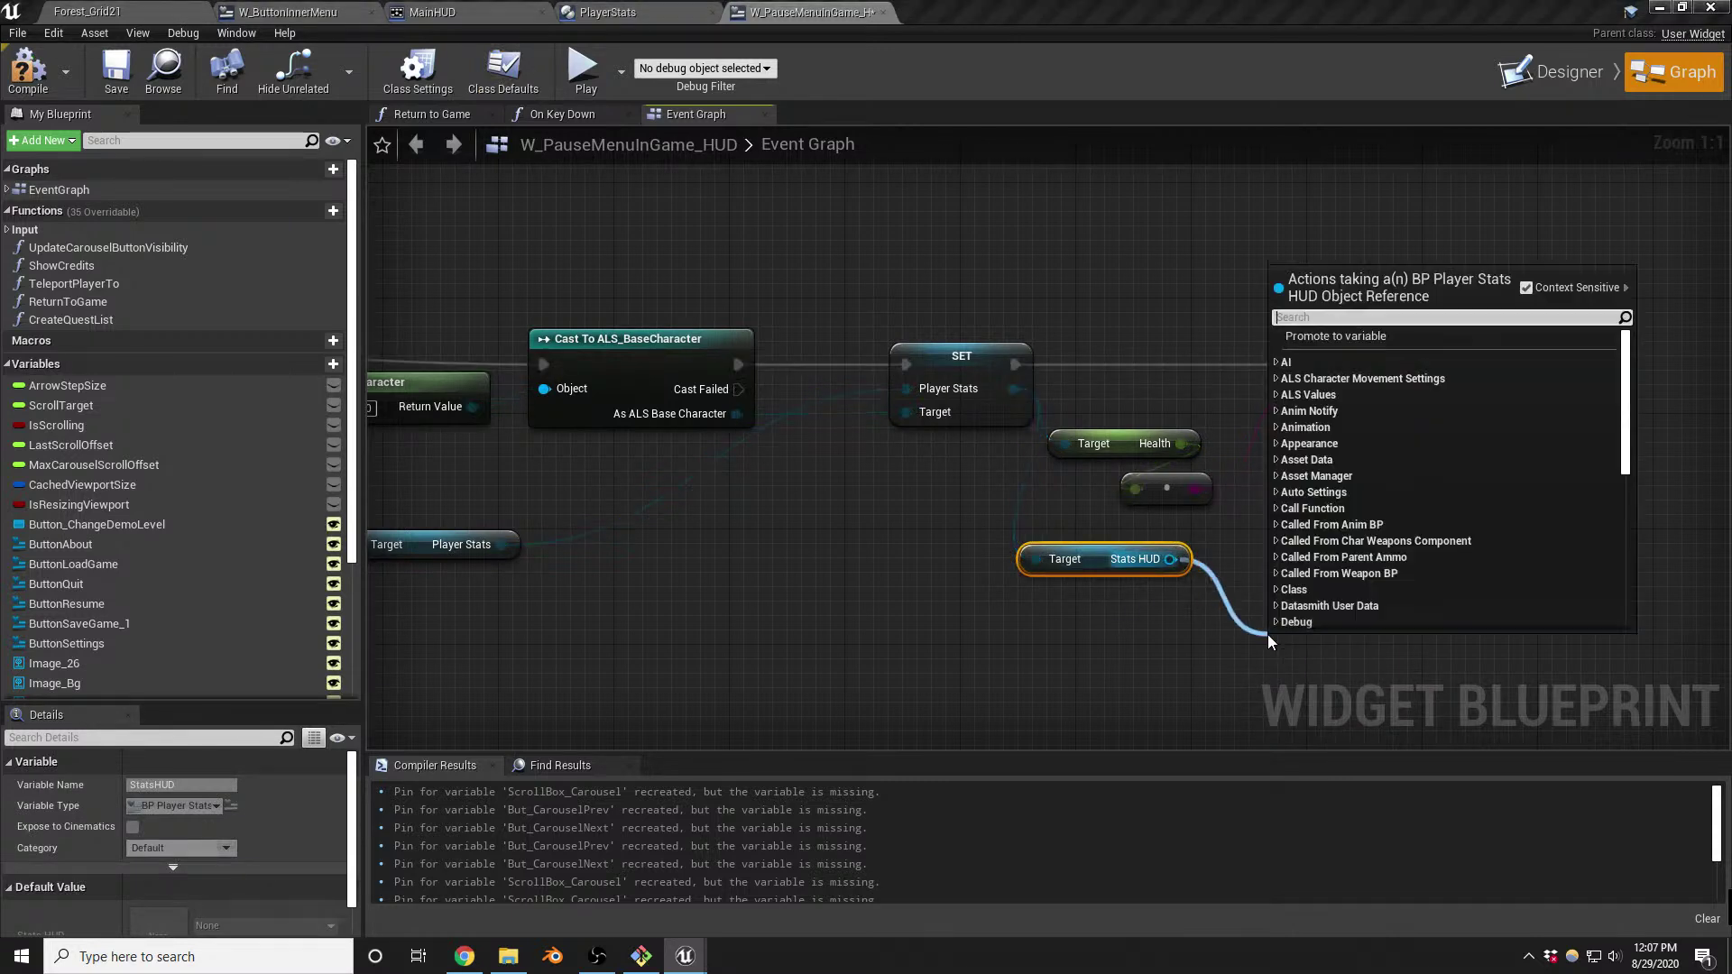
{"action": "type", "text": "update"}
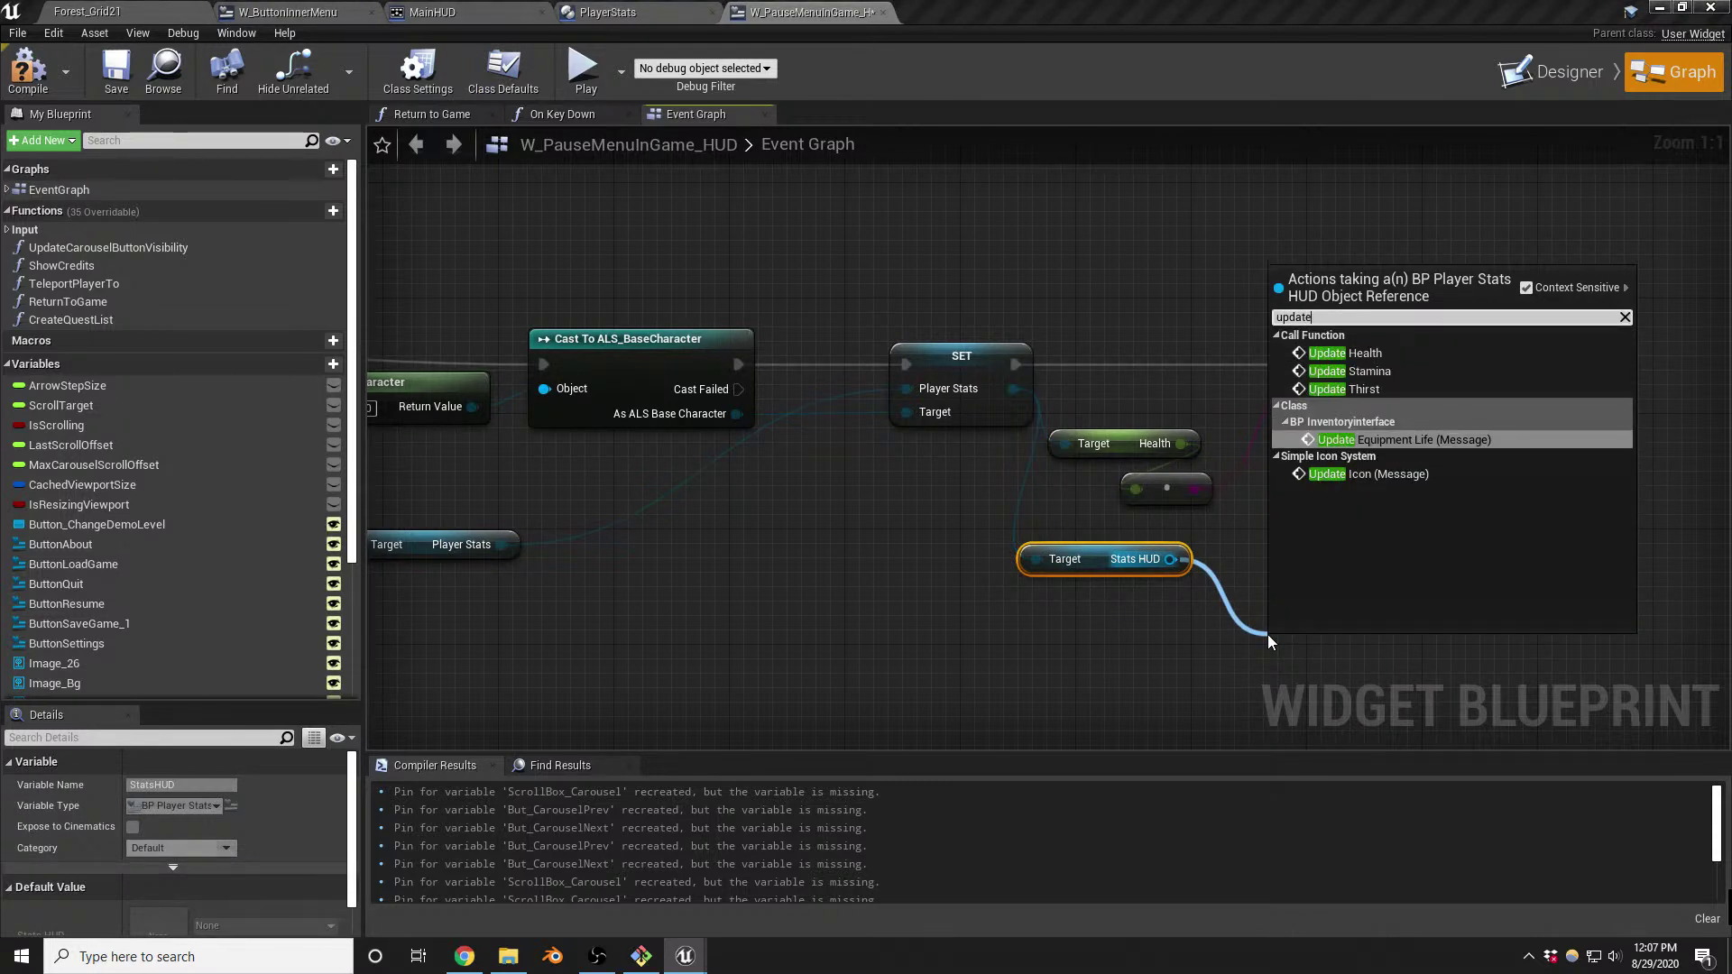
{"action": "key", "text": "Up"}
{"action": "key", "text": "Up"}
{"action": "key", "text": "Up"}
{"action": "key", "text": "Return"}
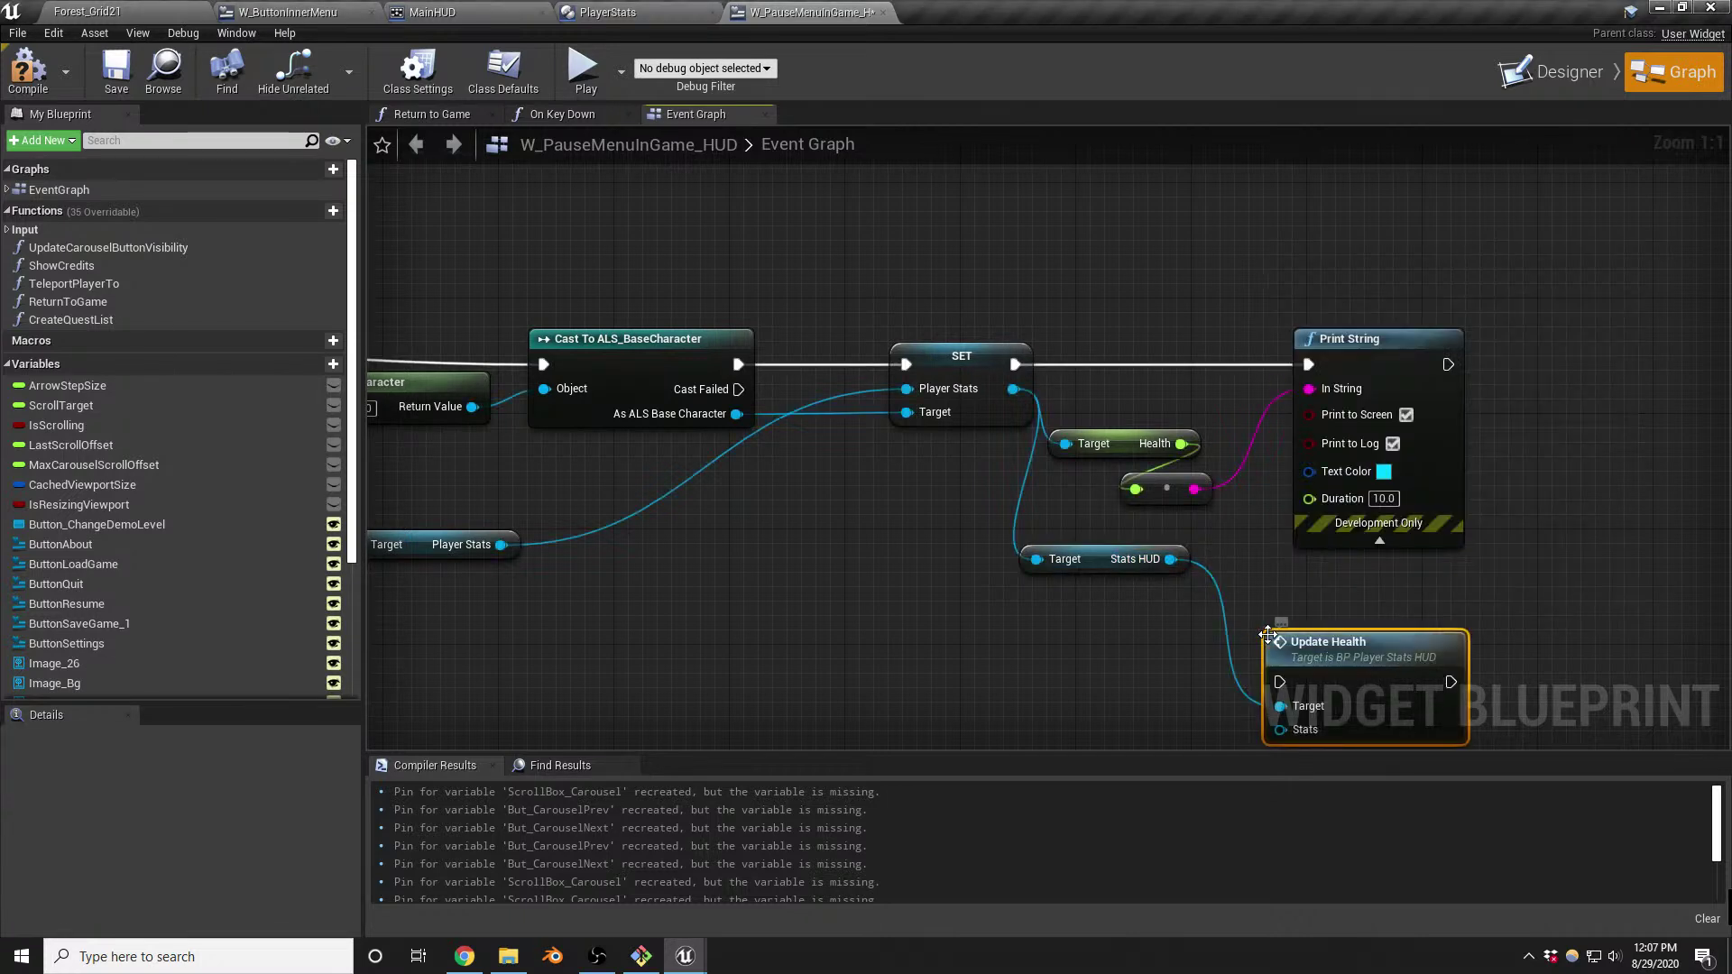
Connect the SET node's Player Stats output to Update Health's Stats input and route its execution into Update Health
{"action": "right_click_drag", "start_coordinate": [1284, 591], "coordinate": [1277, 516]}
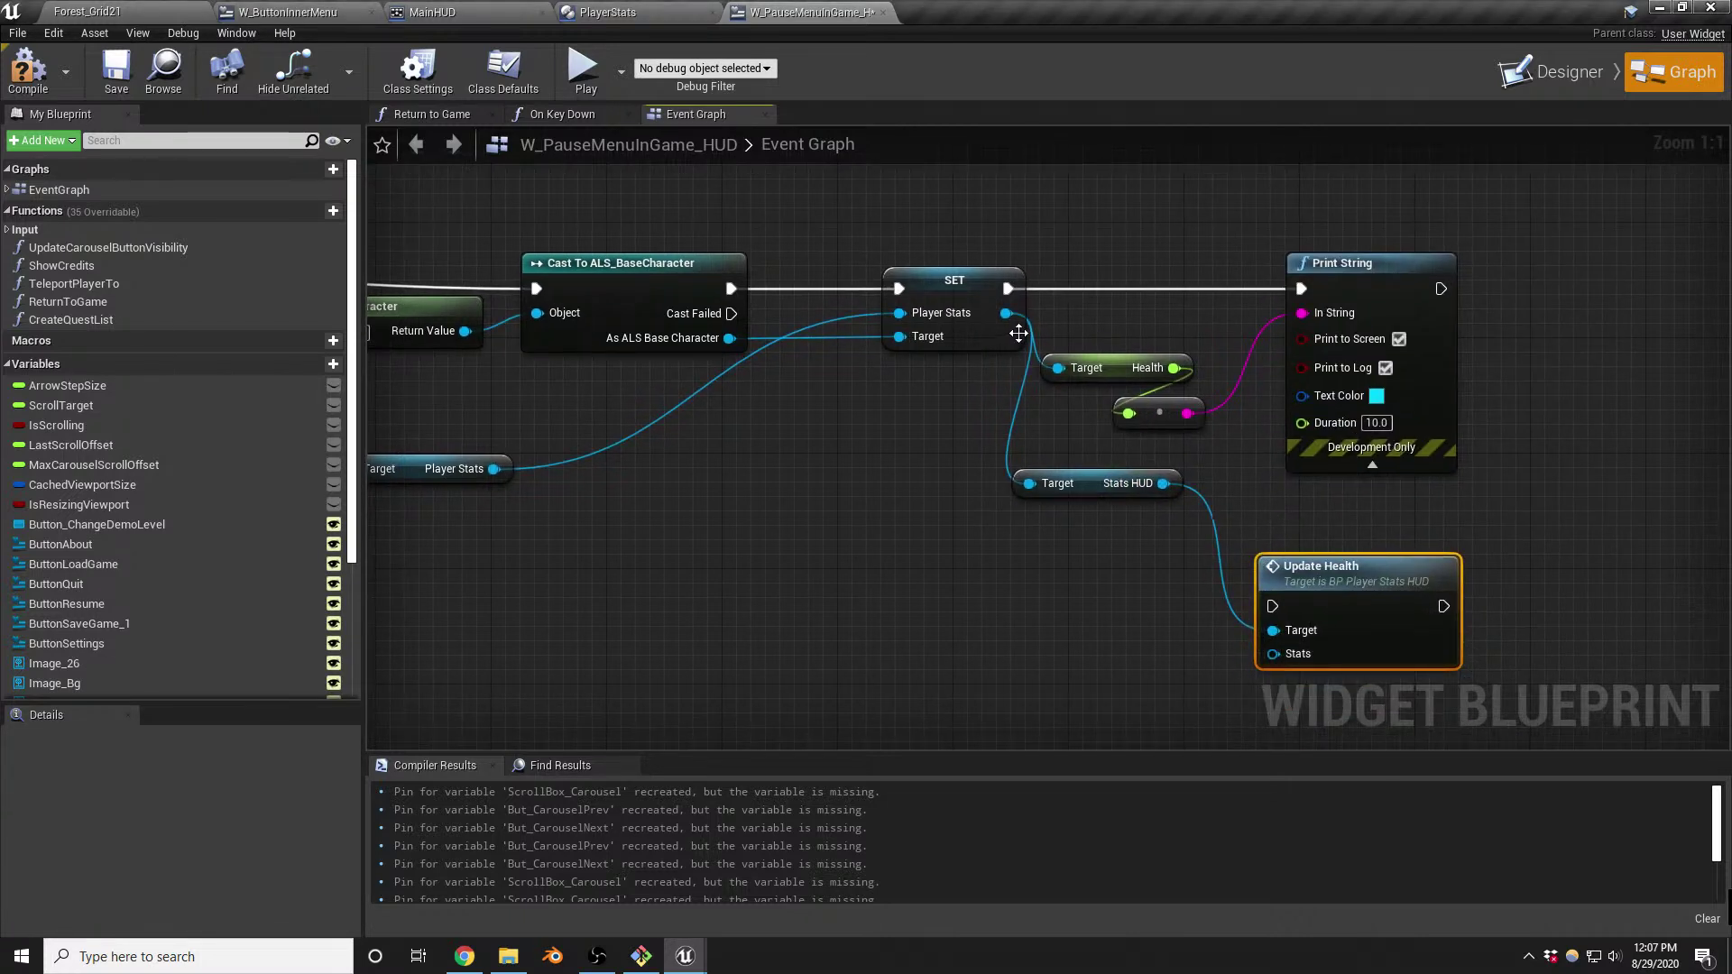
{"action": "mouse_move", "coordinate": [1007, 313]}
{"action": "left_mouse_down"}
{"action": "mouse_move", "coordinate": [1228, 676]}
{"action": "mouse_move", "coordinate": [1273, 654]}
{"action": "left_mouse_up"}
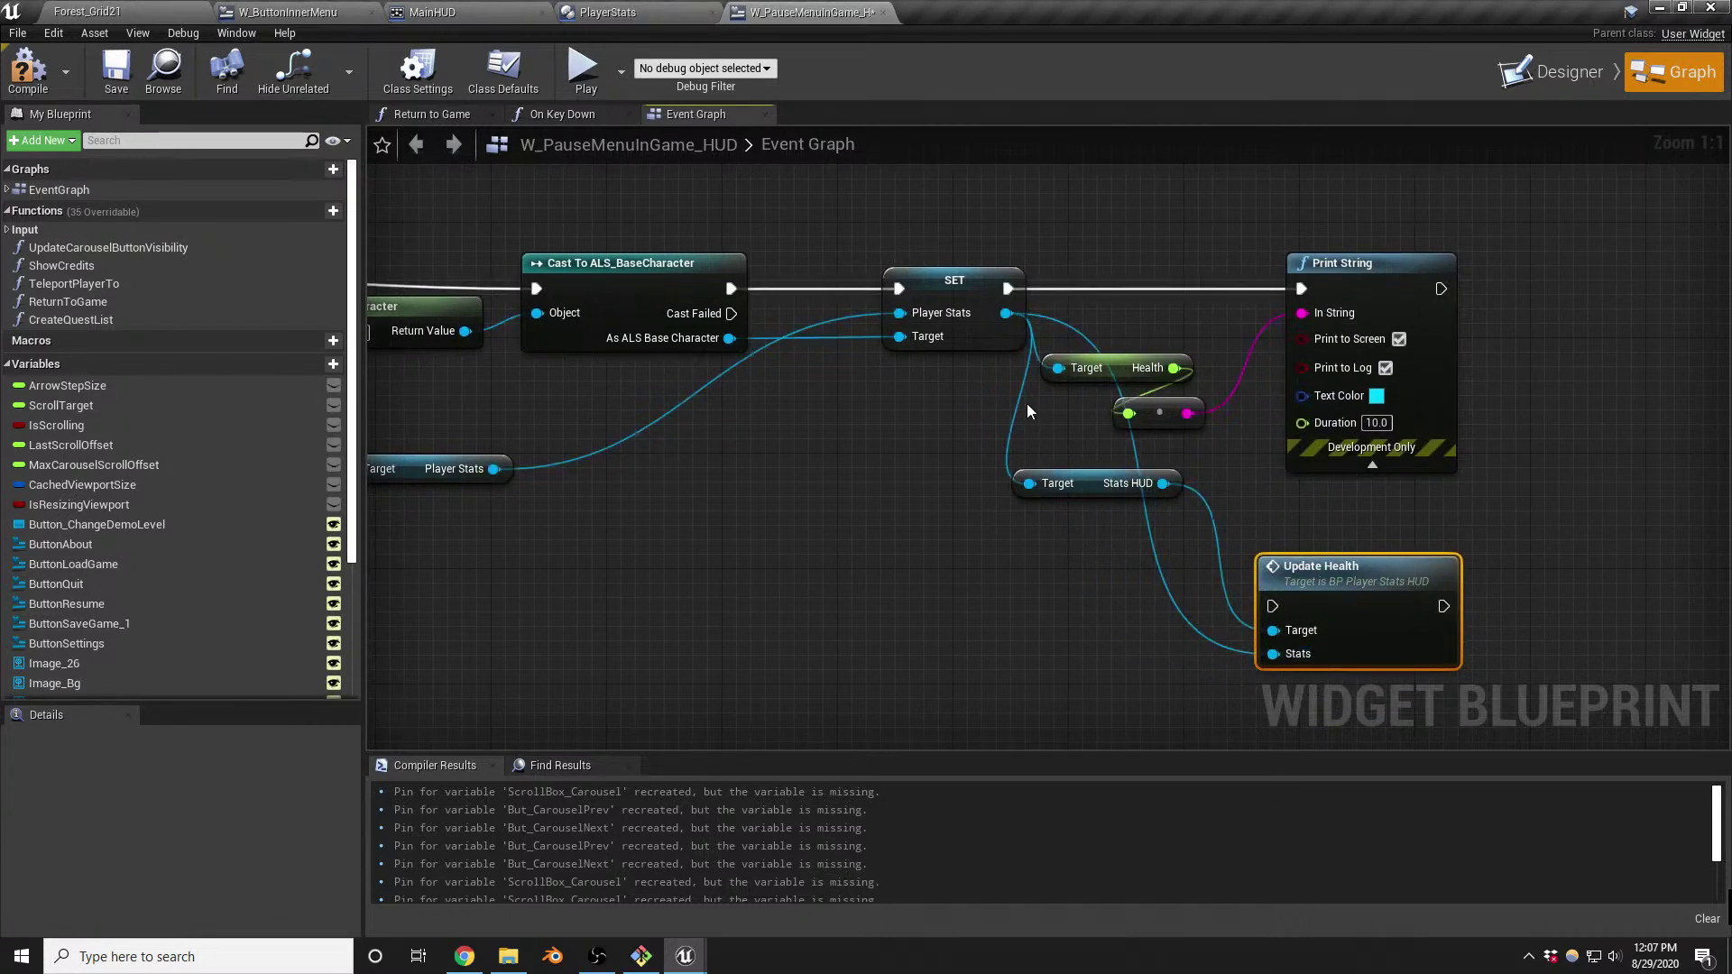
{"action": "mouse_move", "coordinate": [1008, 287]}
{"action": "left_mouse_down"}
{"action": "mouse_move", "coordinate": [1311, 611]}
{"action": "mouse_move", "coordinate": [1272, 606]}
{"action": "left_mouse_up"}
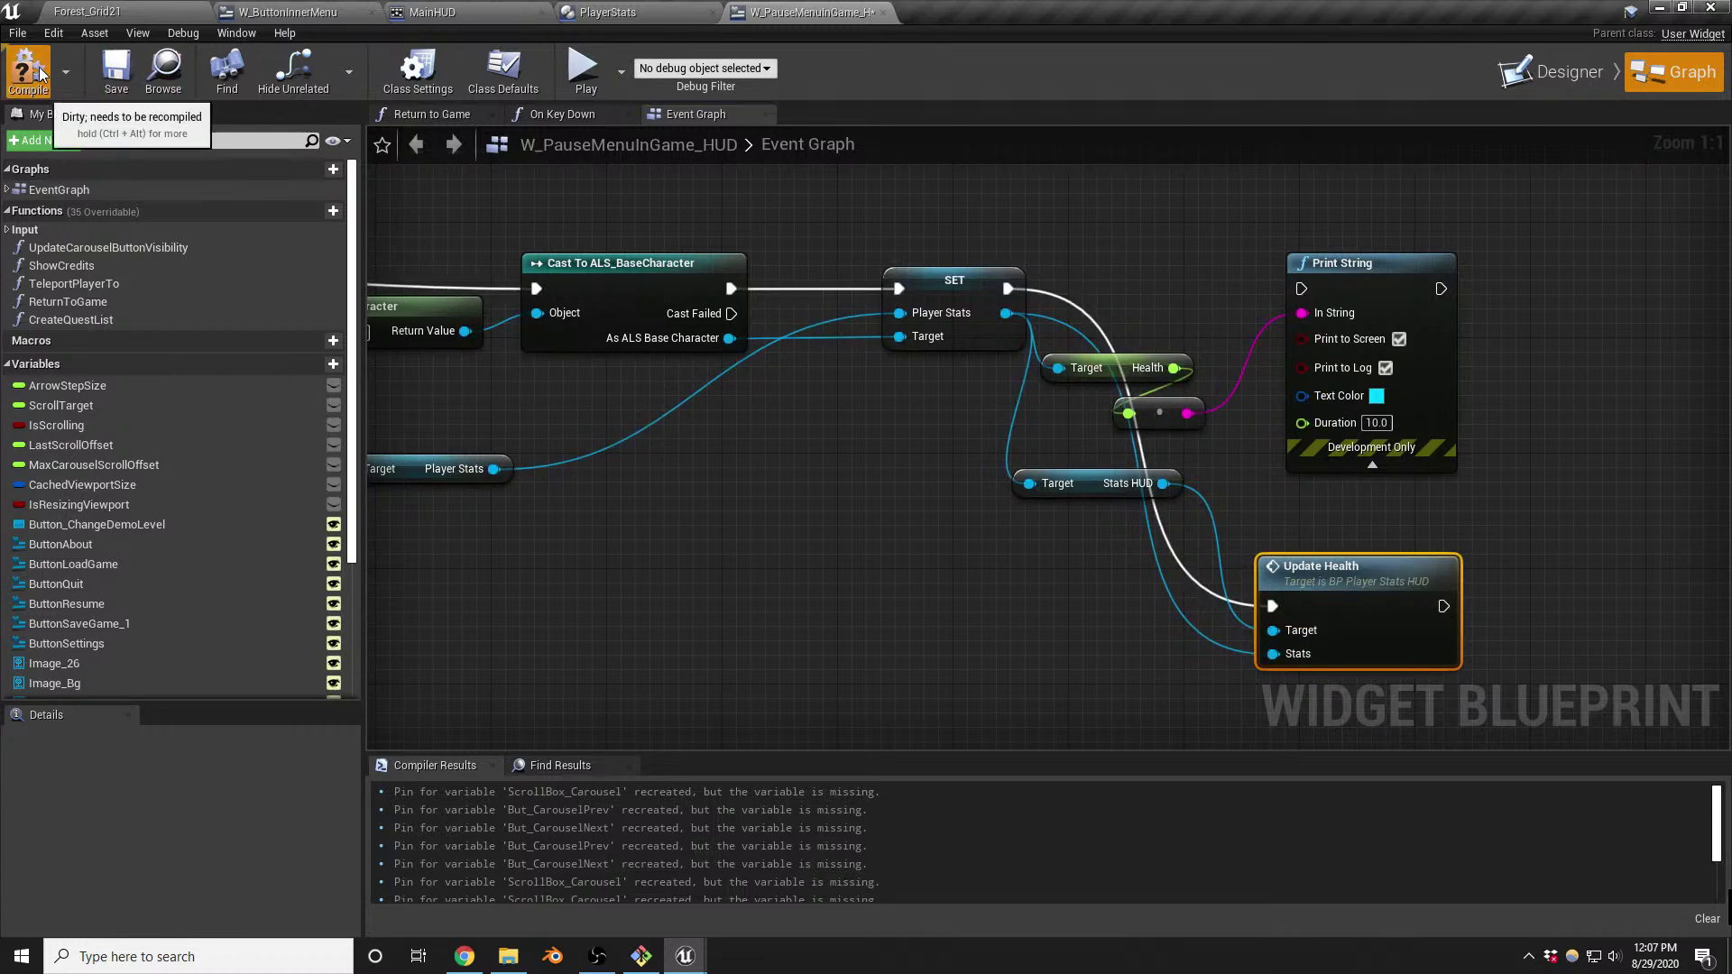
Play the Forest_Grid21 level and pick up the blue backpack and the water bottle
{"action": "left_click", "coordinate": [120, 9]}
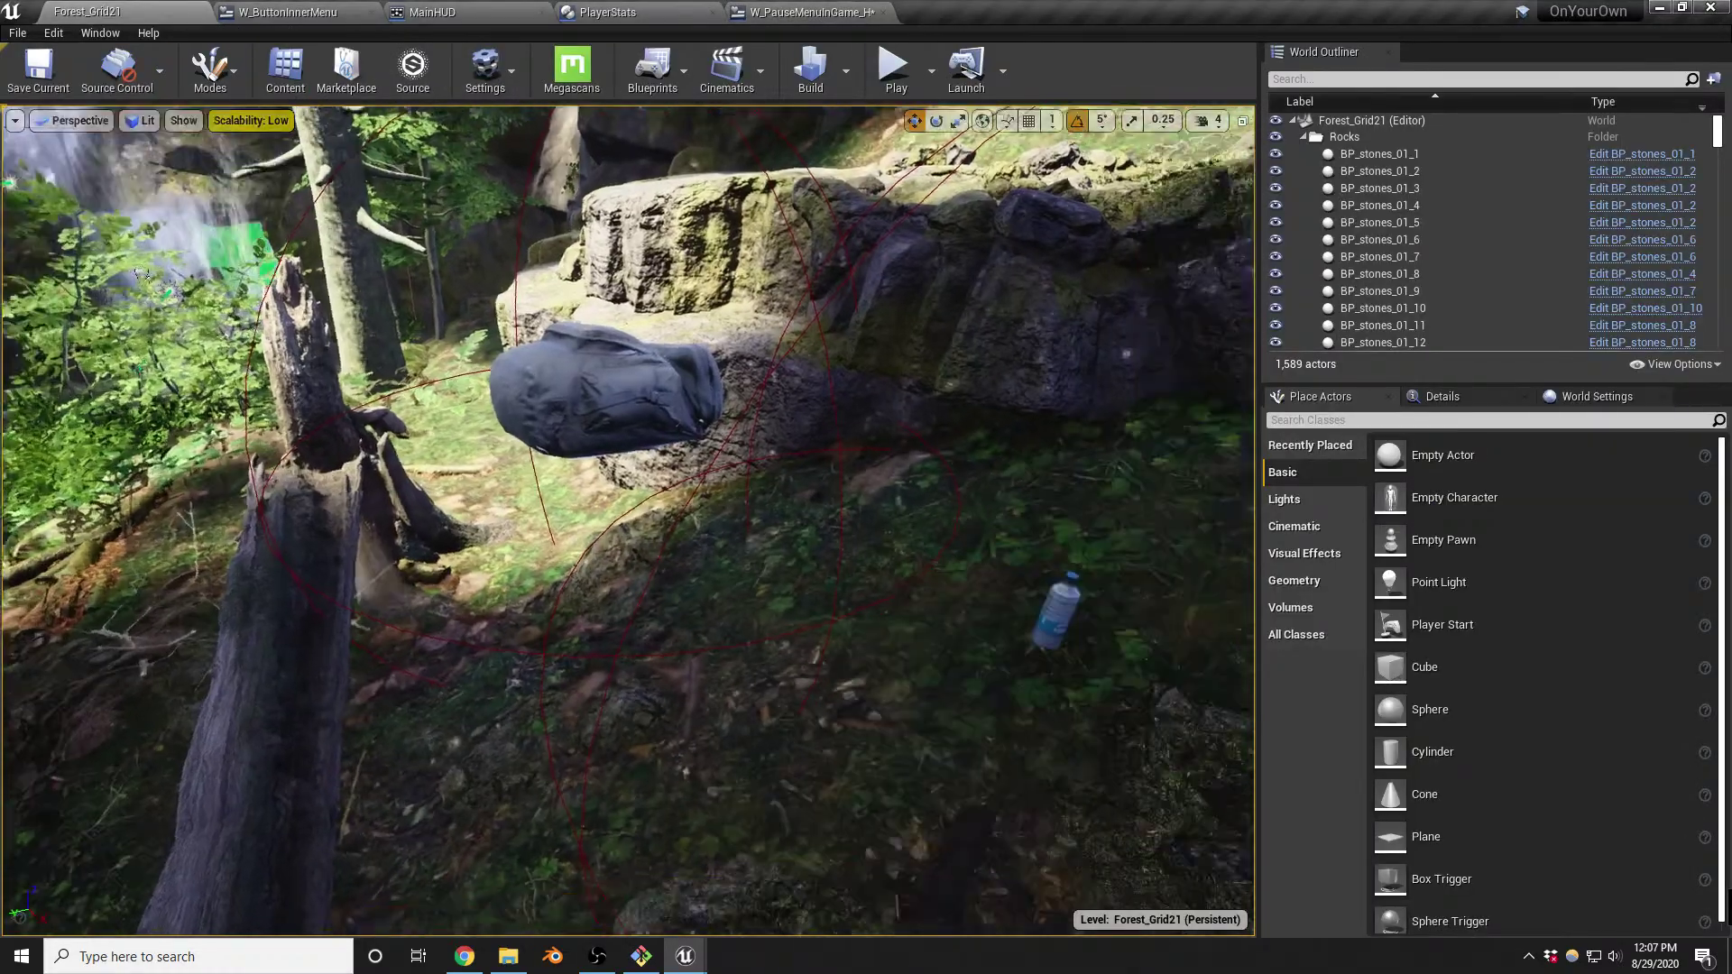
{"action": "right_click_drag", "start_coordinate": [628, 522], "coordinate": [951, 417]}
{"action": "key", "text": "alt+p"}
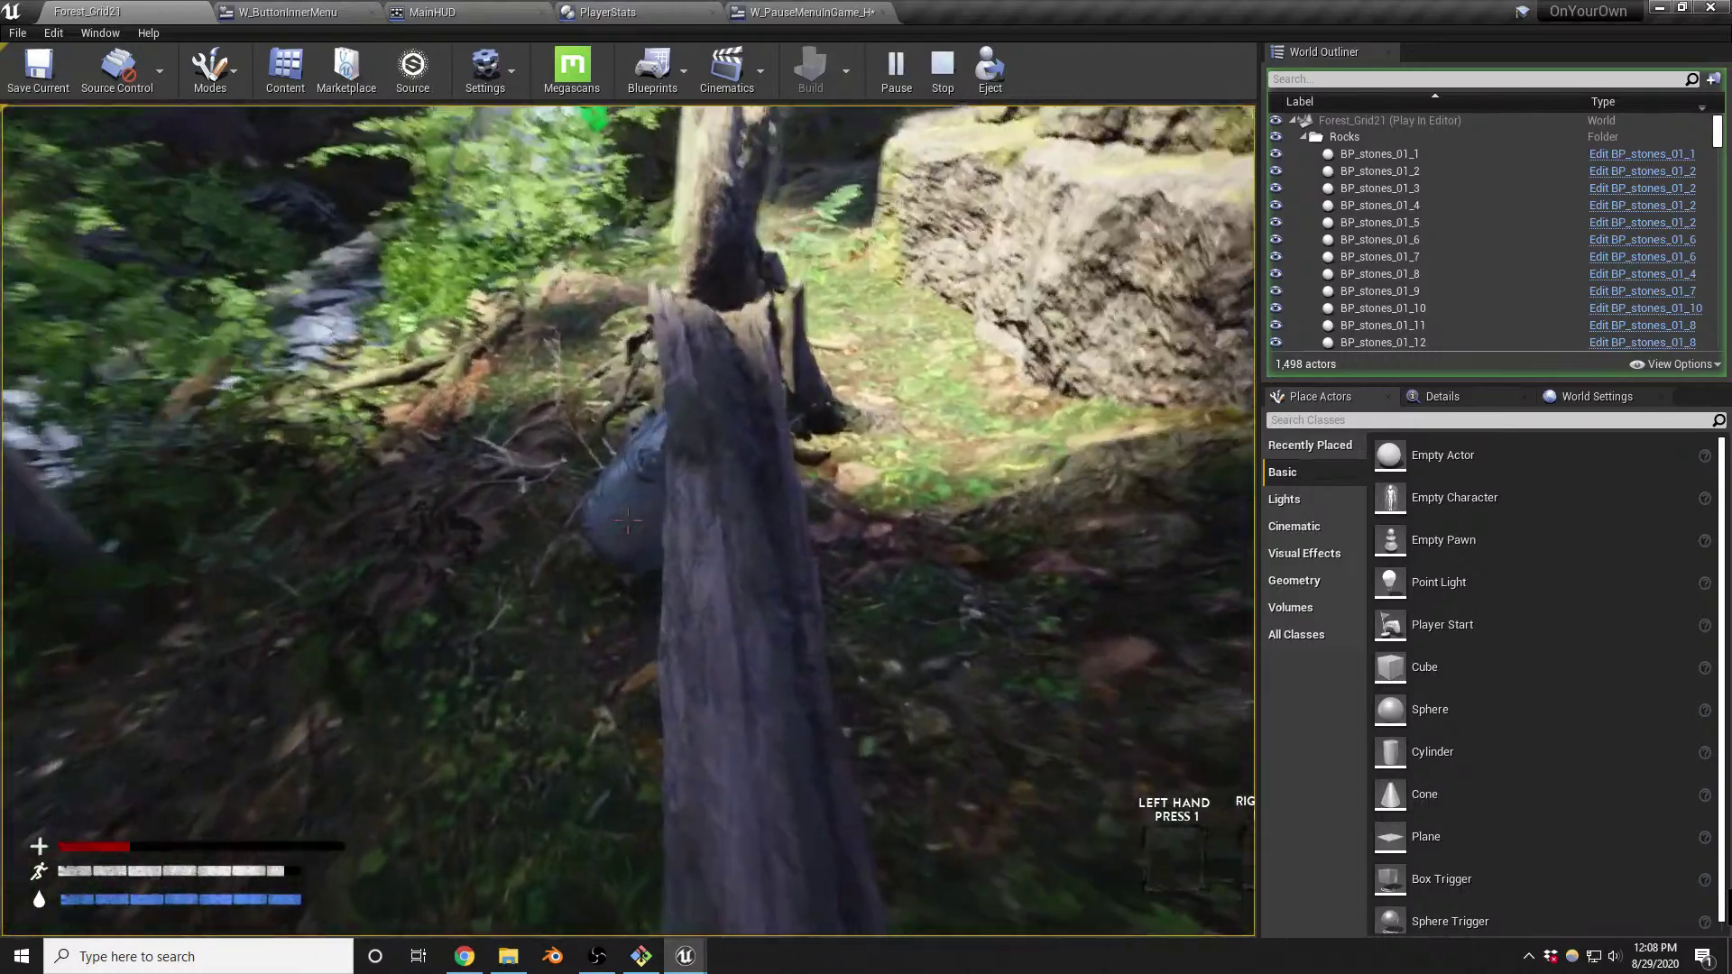
{"action": "key", "text": "e"}
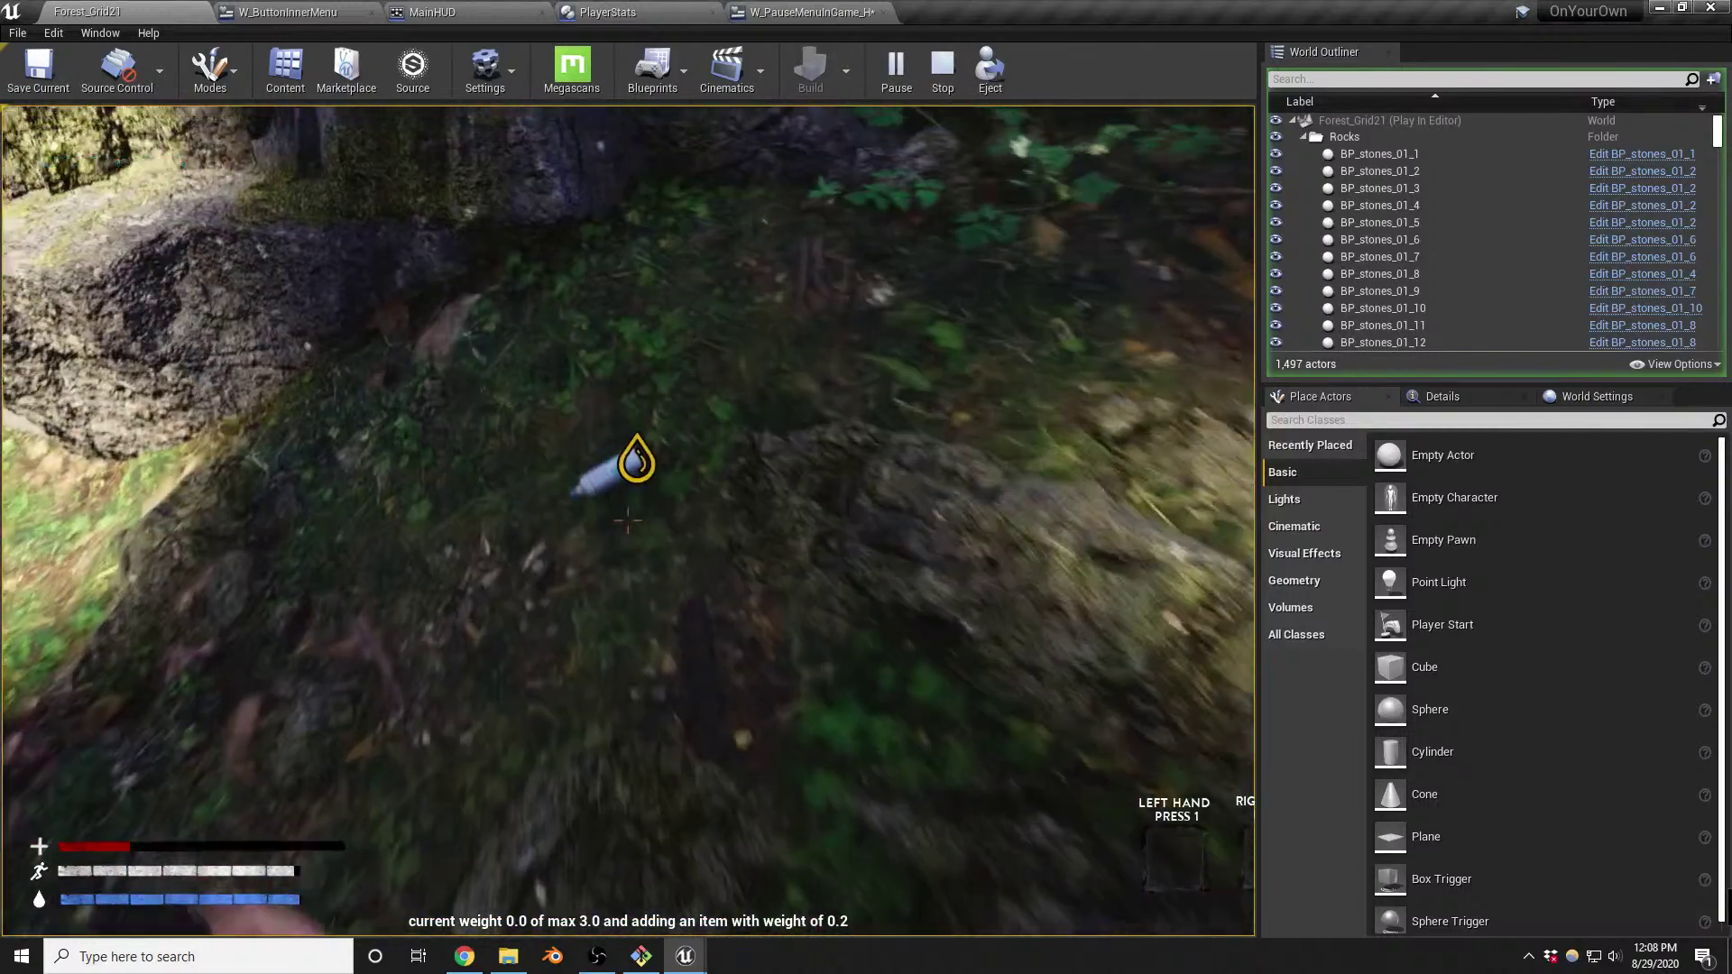
{"action": "key", "text": "e"}
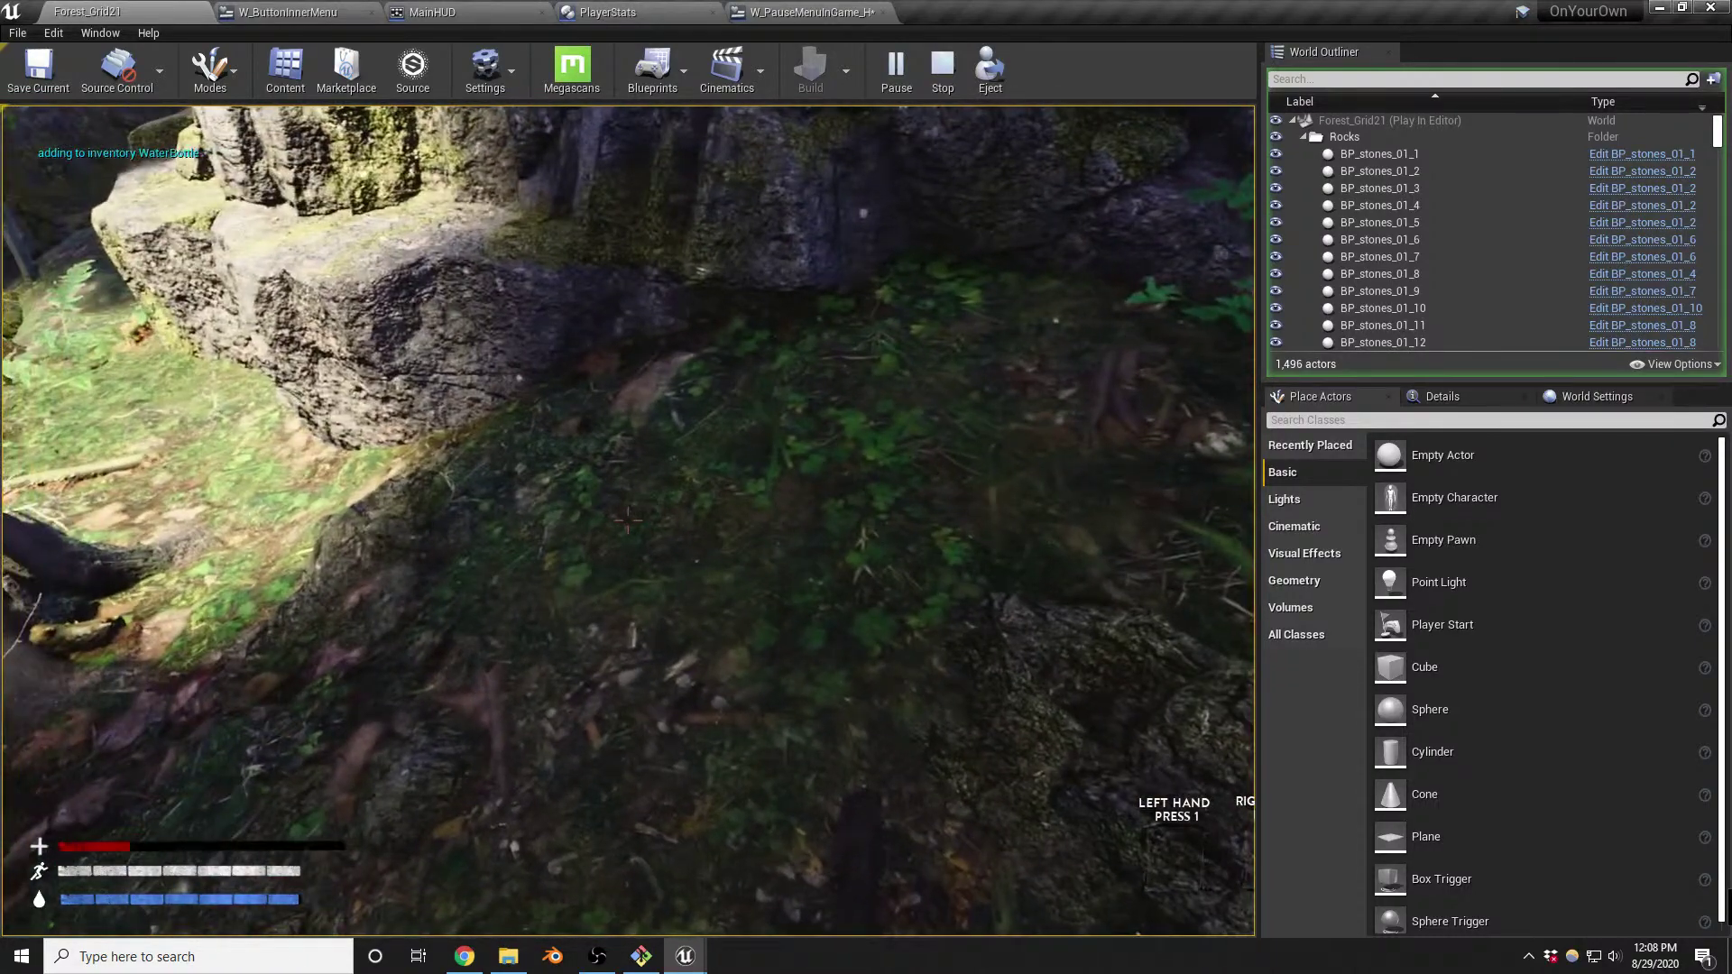
Consume the water bottle from the backpack inventory, close the inventory and stop the play session
{"action": "key", "text": "i"}
{"action": "left_click", "coordinate": [1036, 361]}
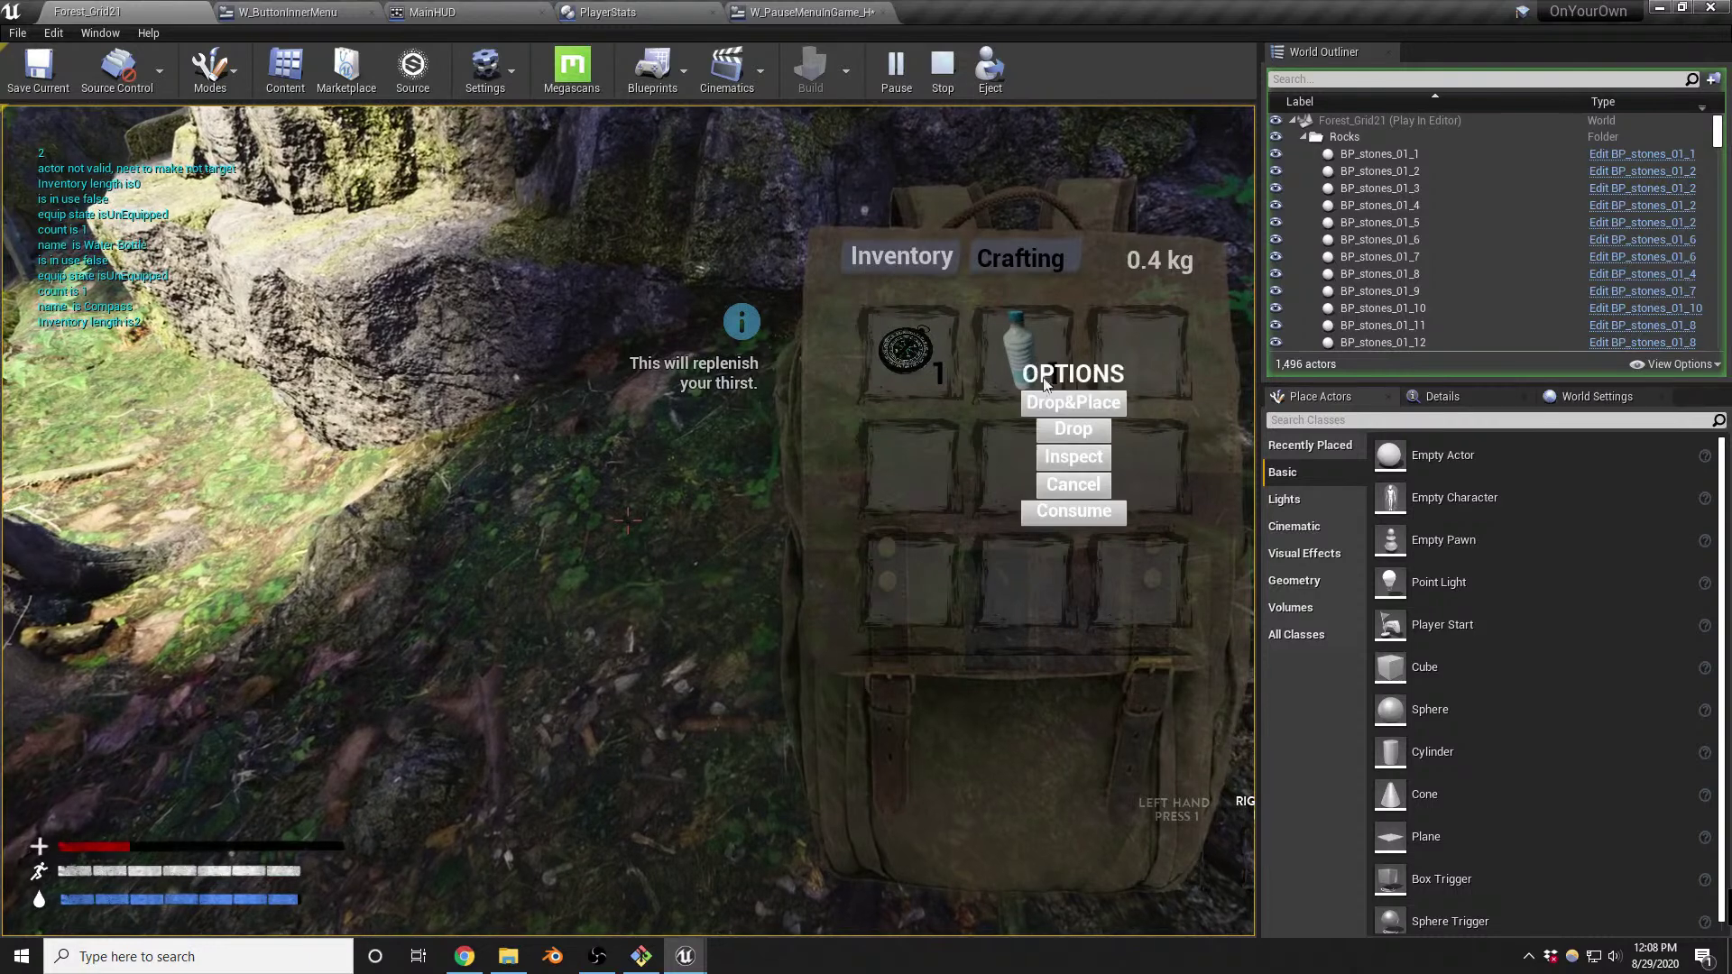
{"action": "left_click", "coordinate": [1052, 512]}
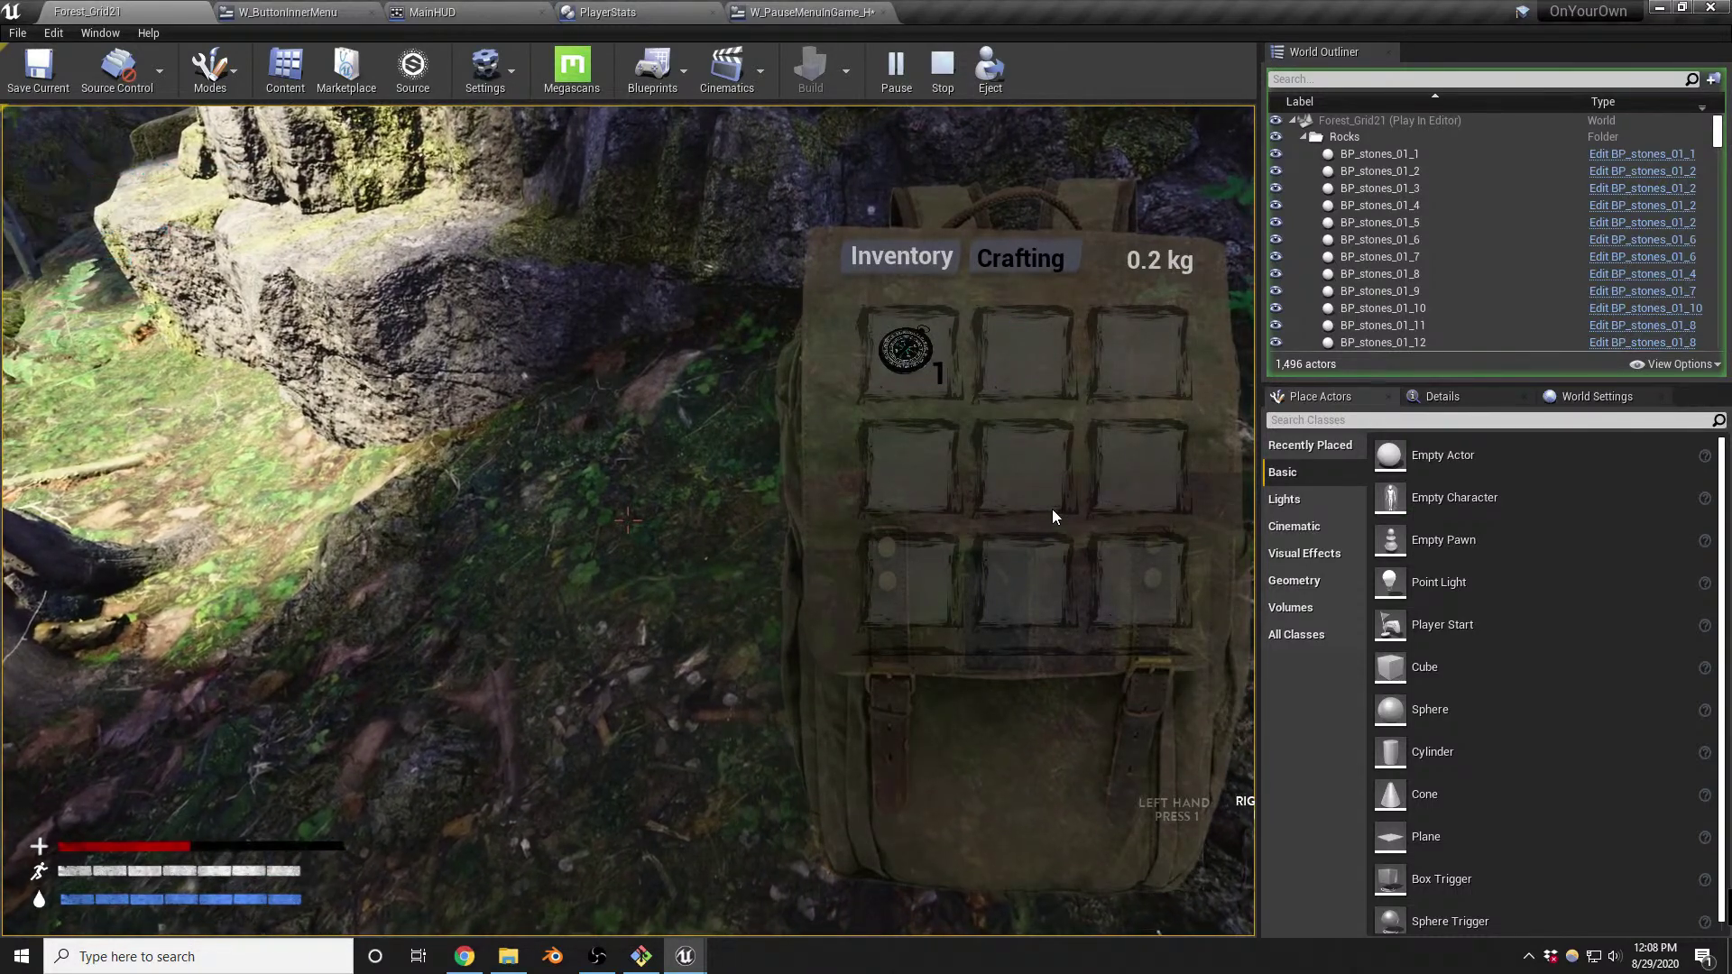
{"action": "key", "text": "i"}
{"action": "key", "text": "Escape"}
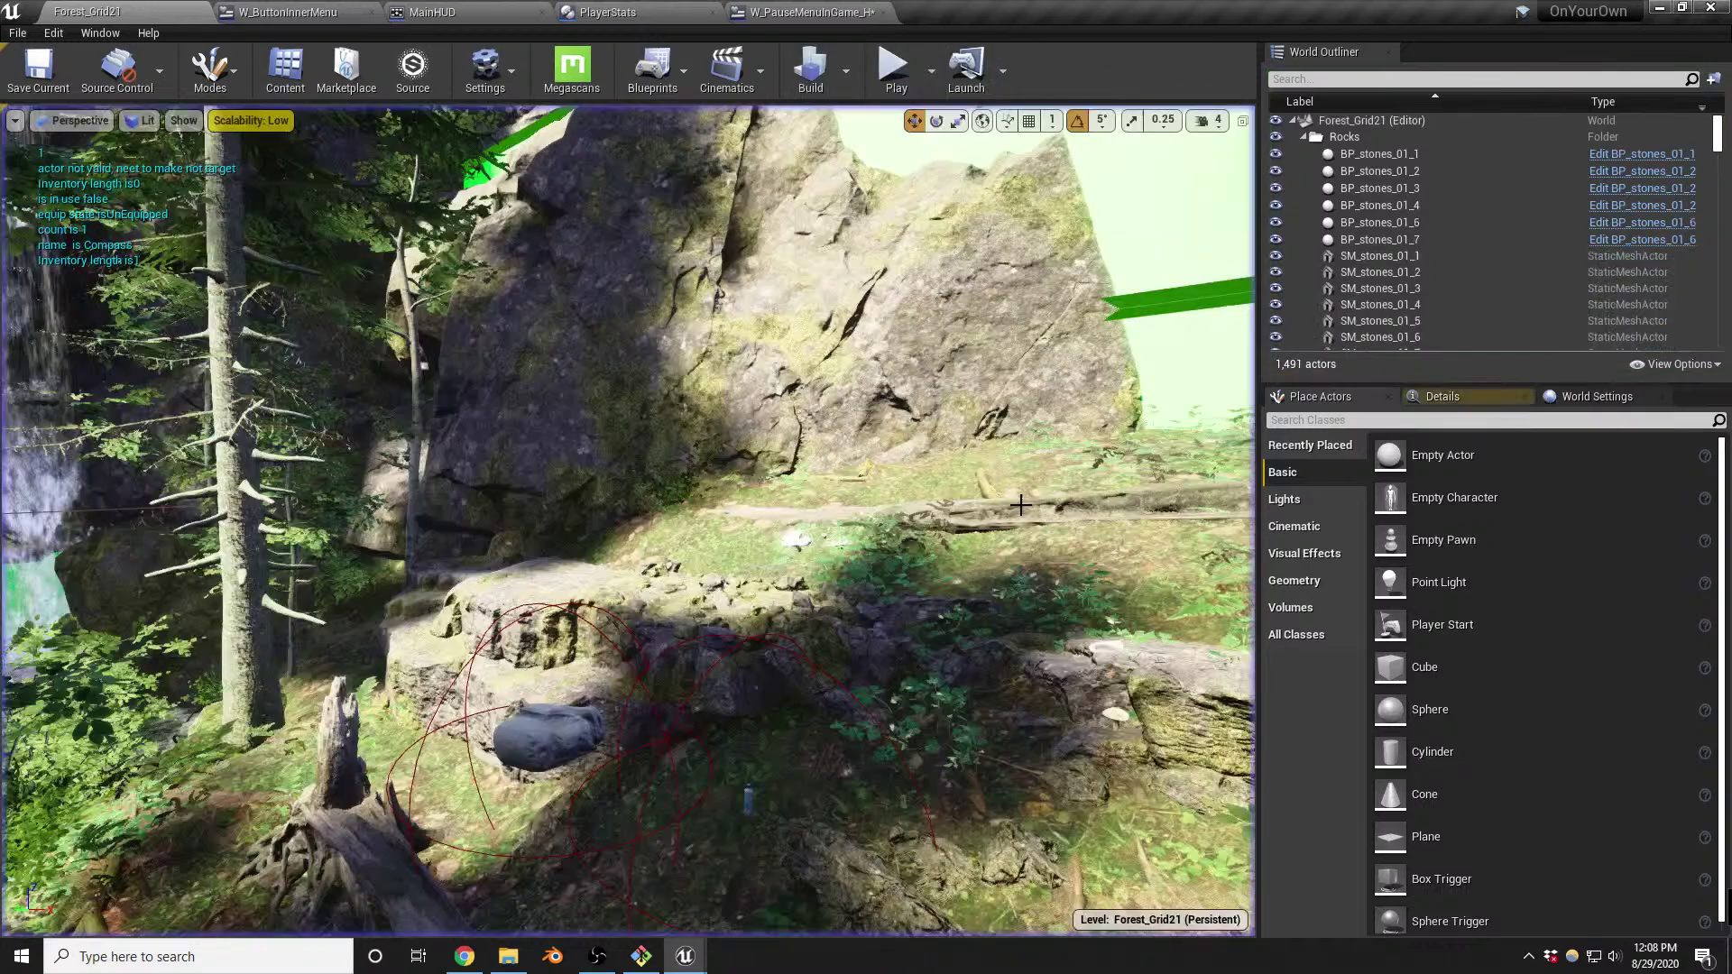
Start a new play session, bring up the save slots from the pause menu and return to the game
{"action": "right_click_drag", "start_coordinate": [1021, 504], "coordinate": [974, 504]}
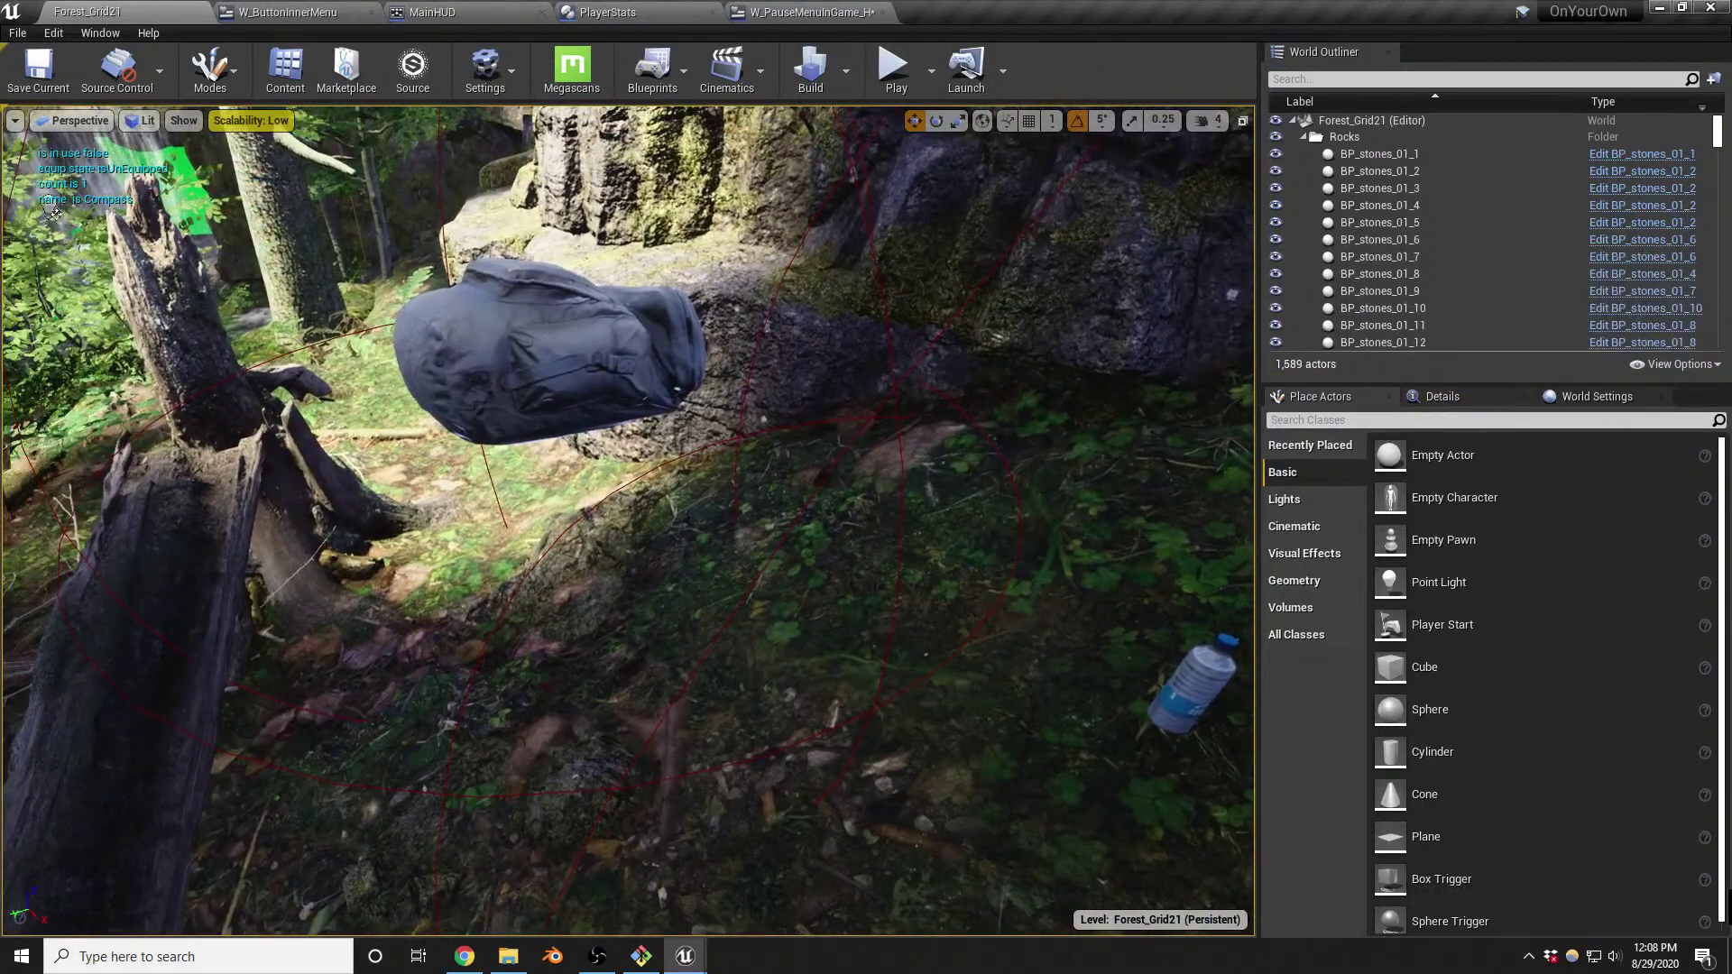
{"action": "key", "text": "alt+p"}
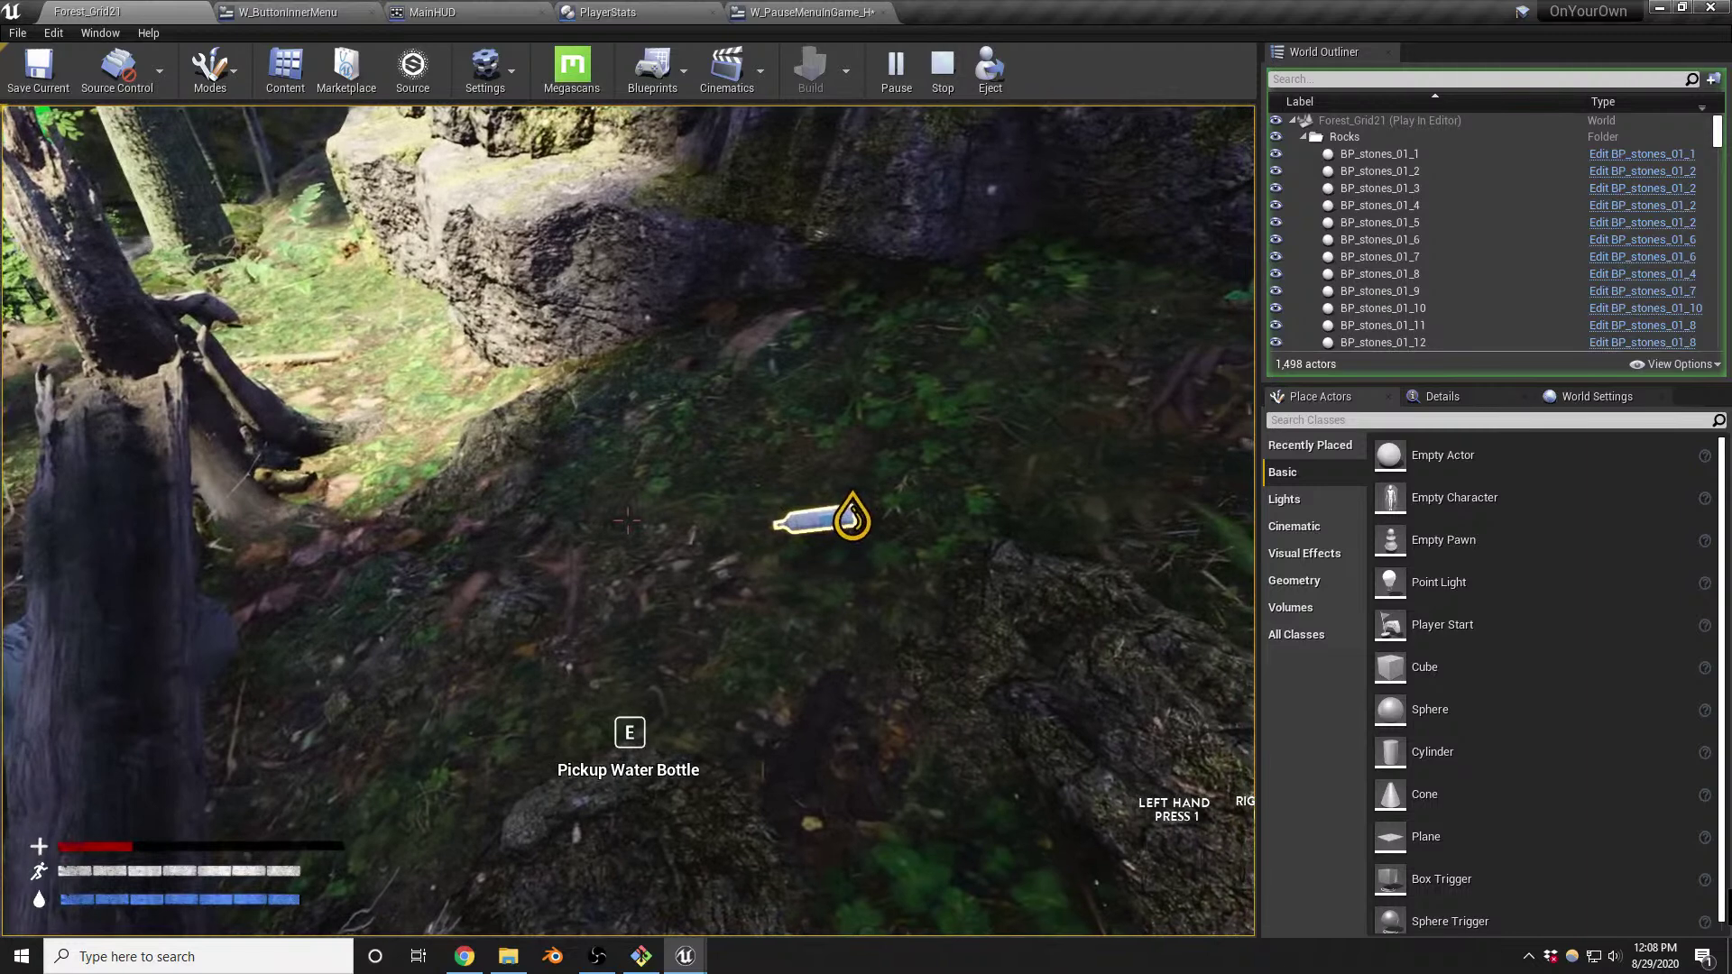
{"action": "key", "text": "Escape"}
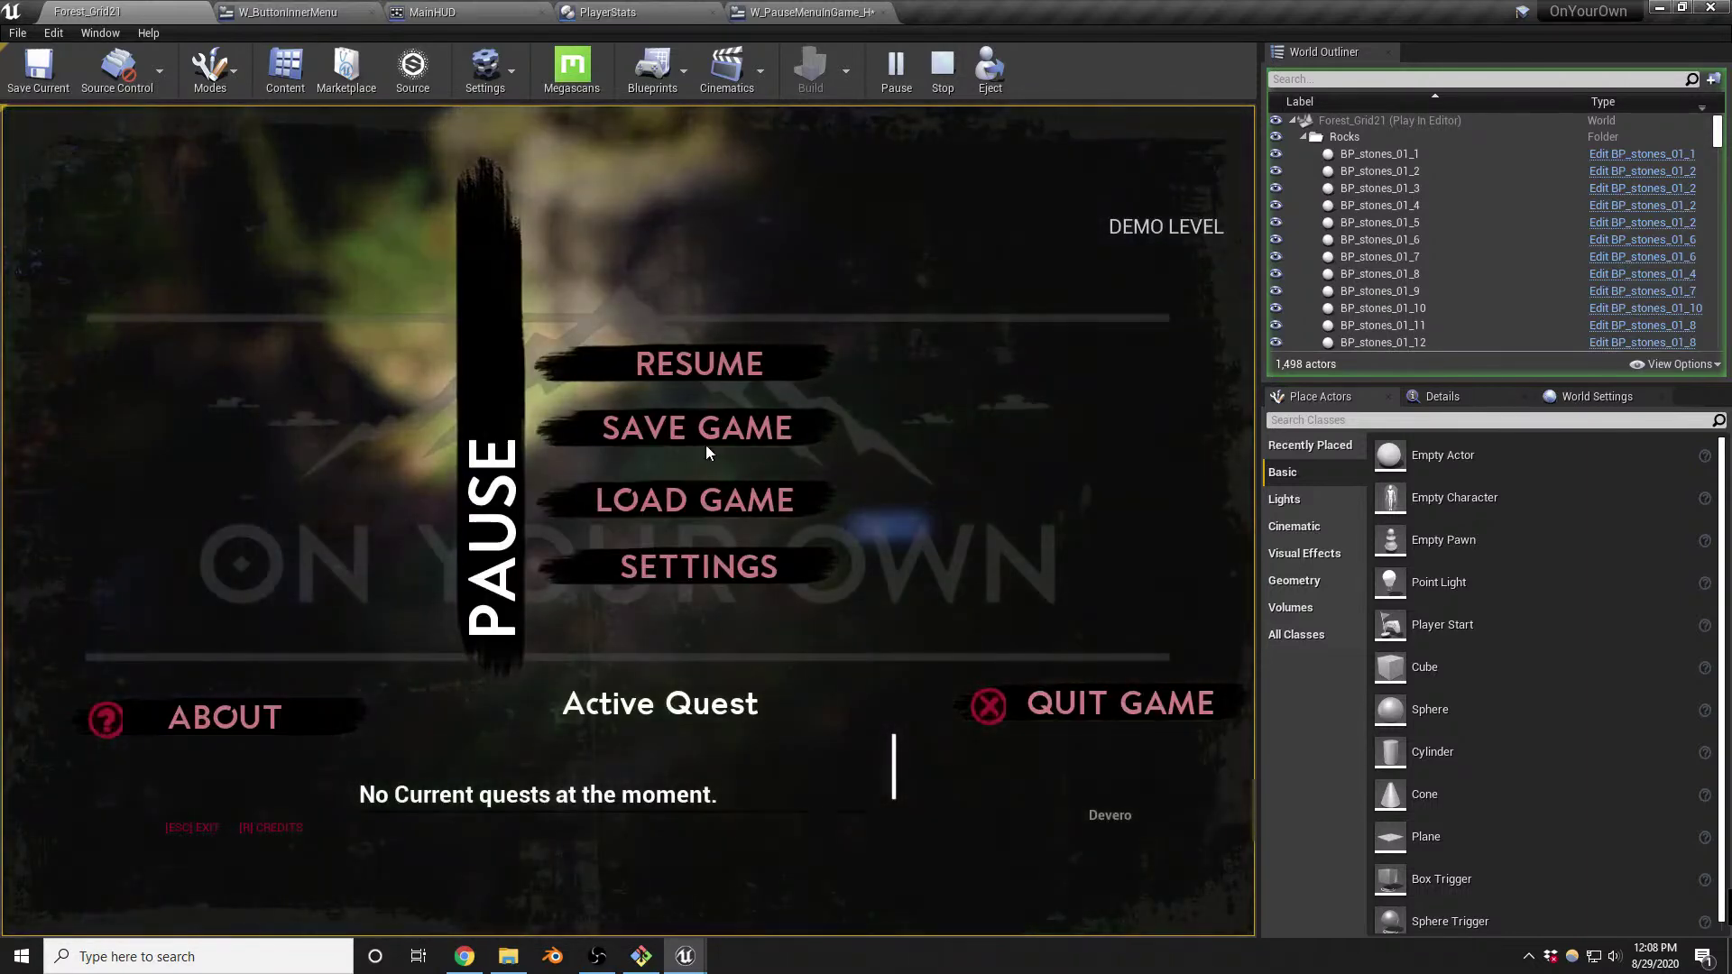
{"action": "left_click", "coordinate": [708, 448]}
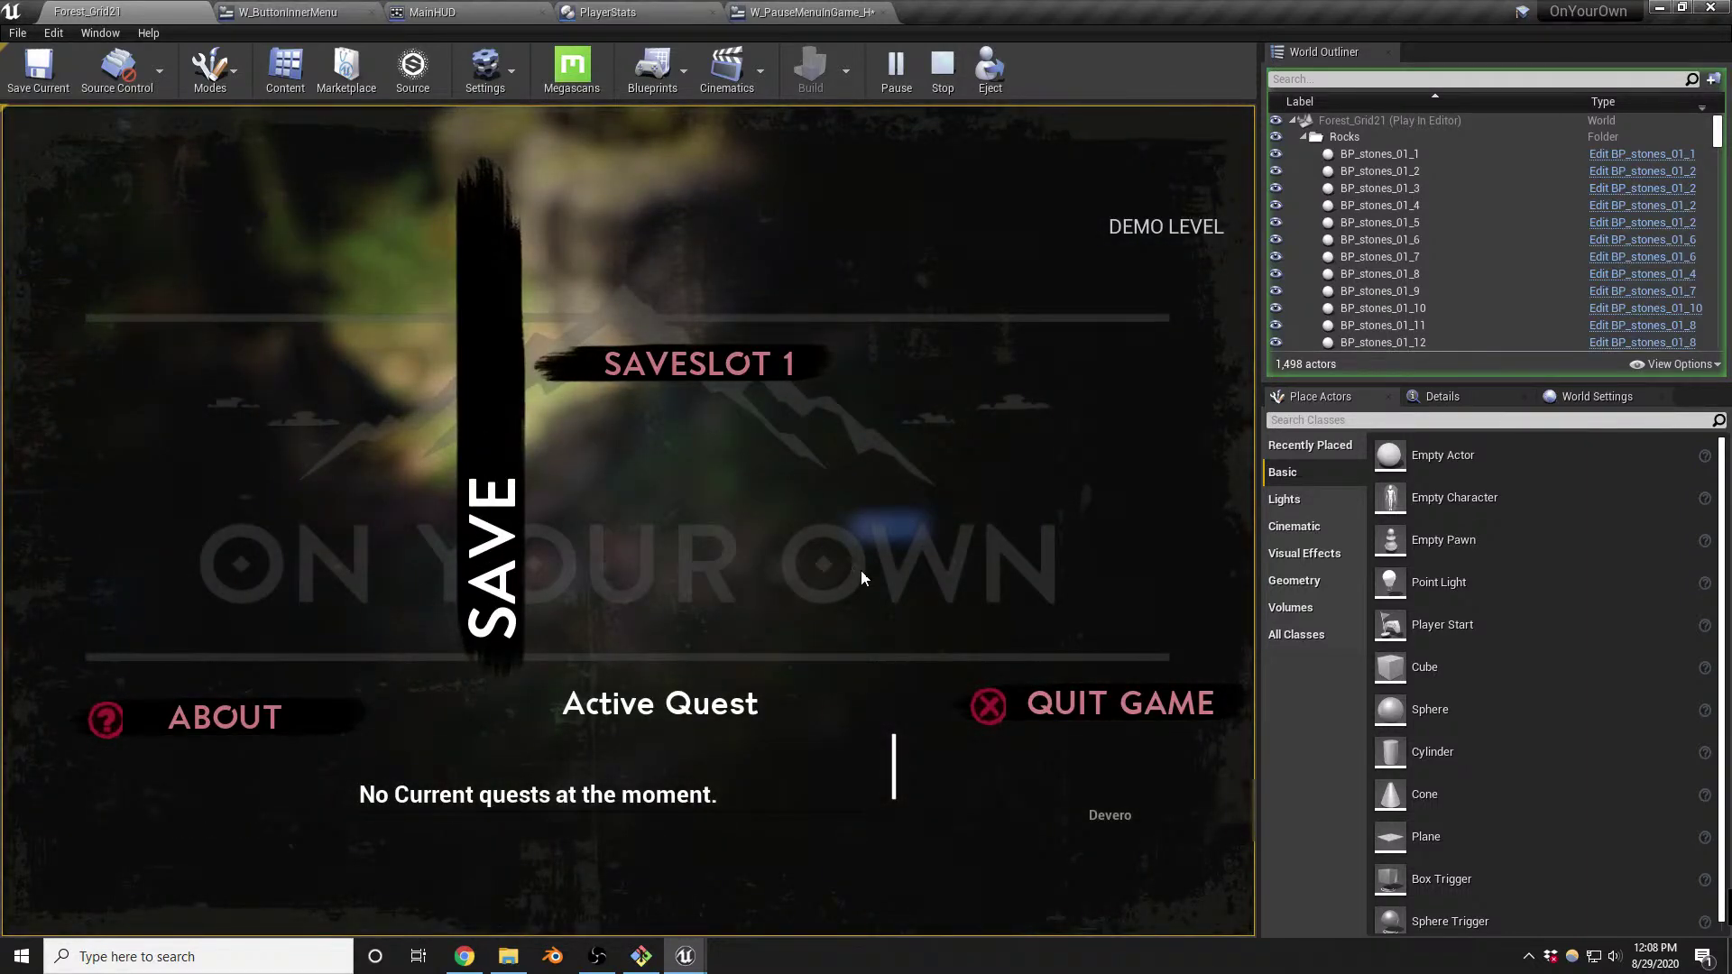
{"action": "key", "text": "Escape"}
{"action": "key", "text": "Escape"}
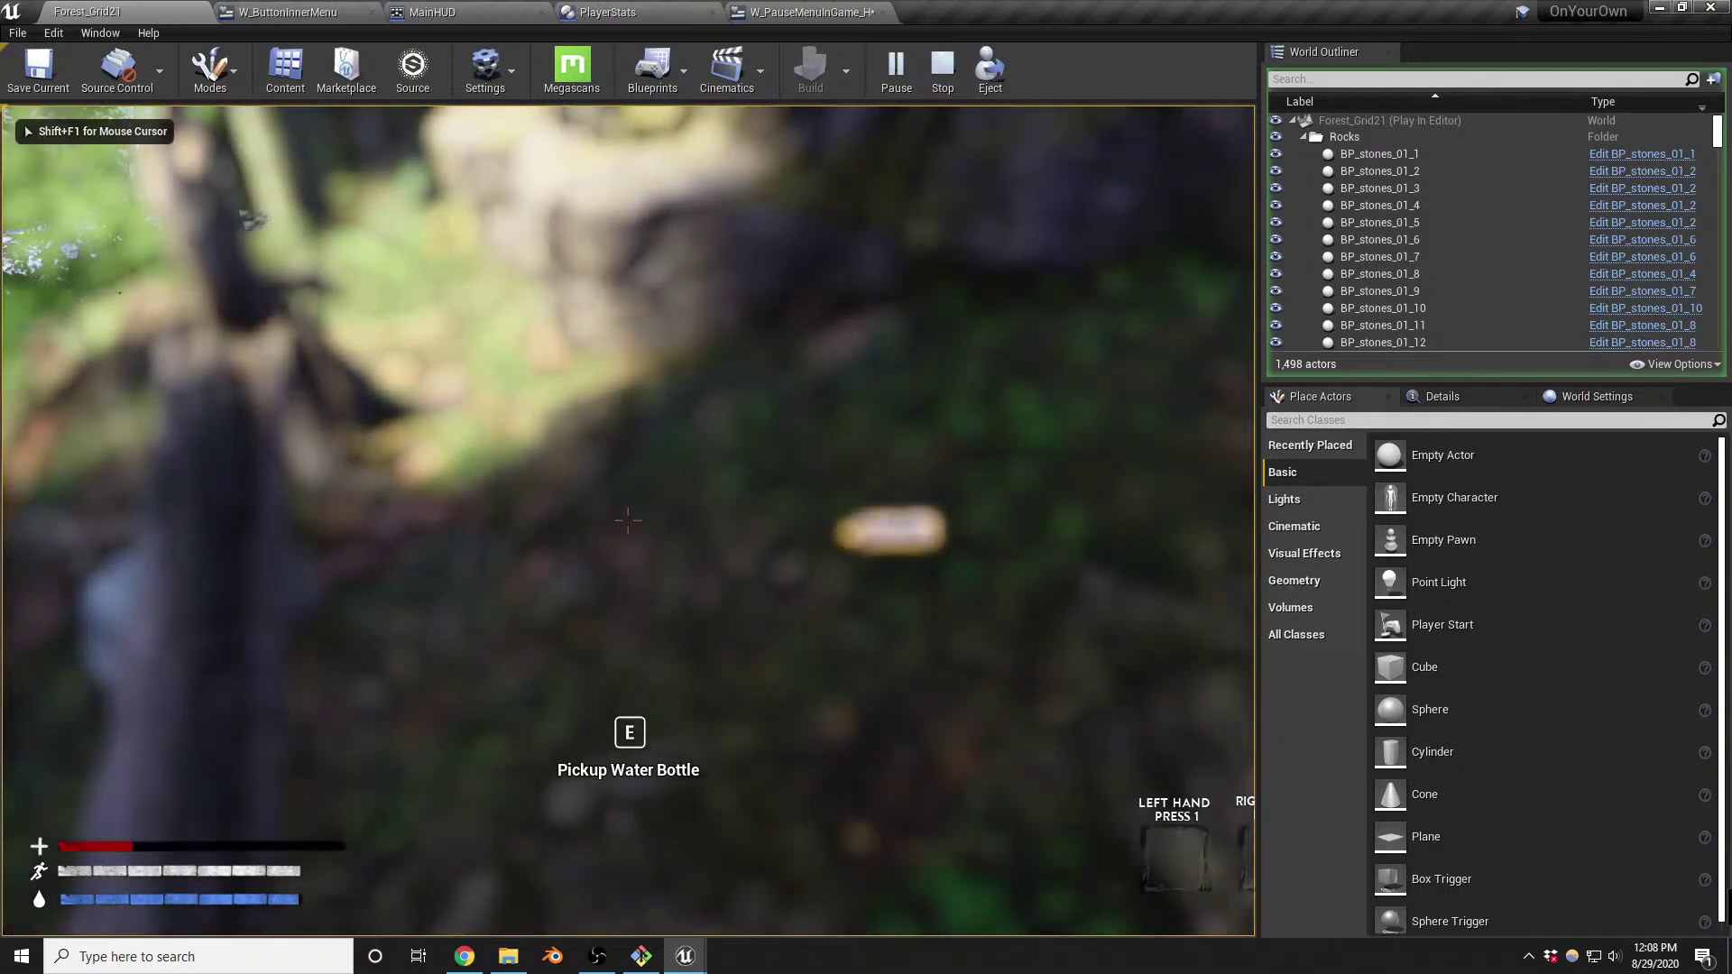
Pick up the water bottle and the backpack, and consume the bottle from the inventory
{"action": "key", "text": "e"}
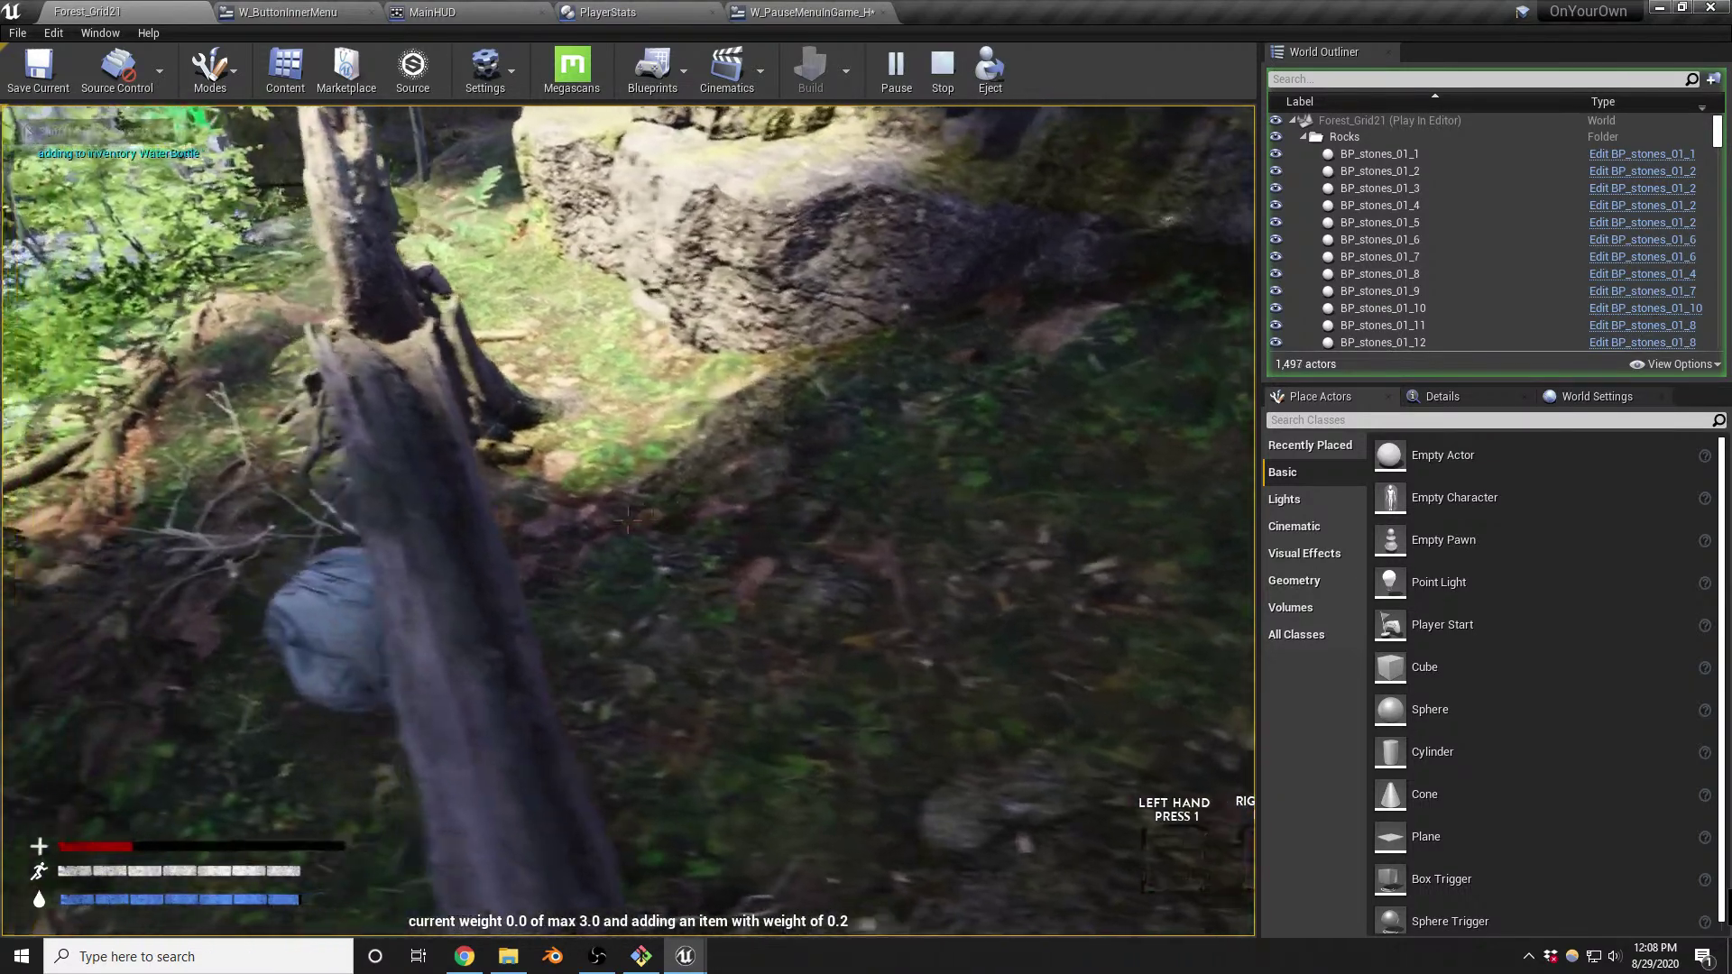
{"action": "key", "text": "e"}
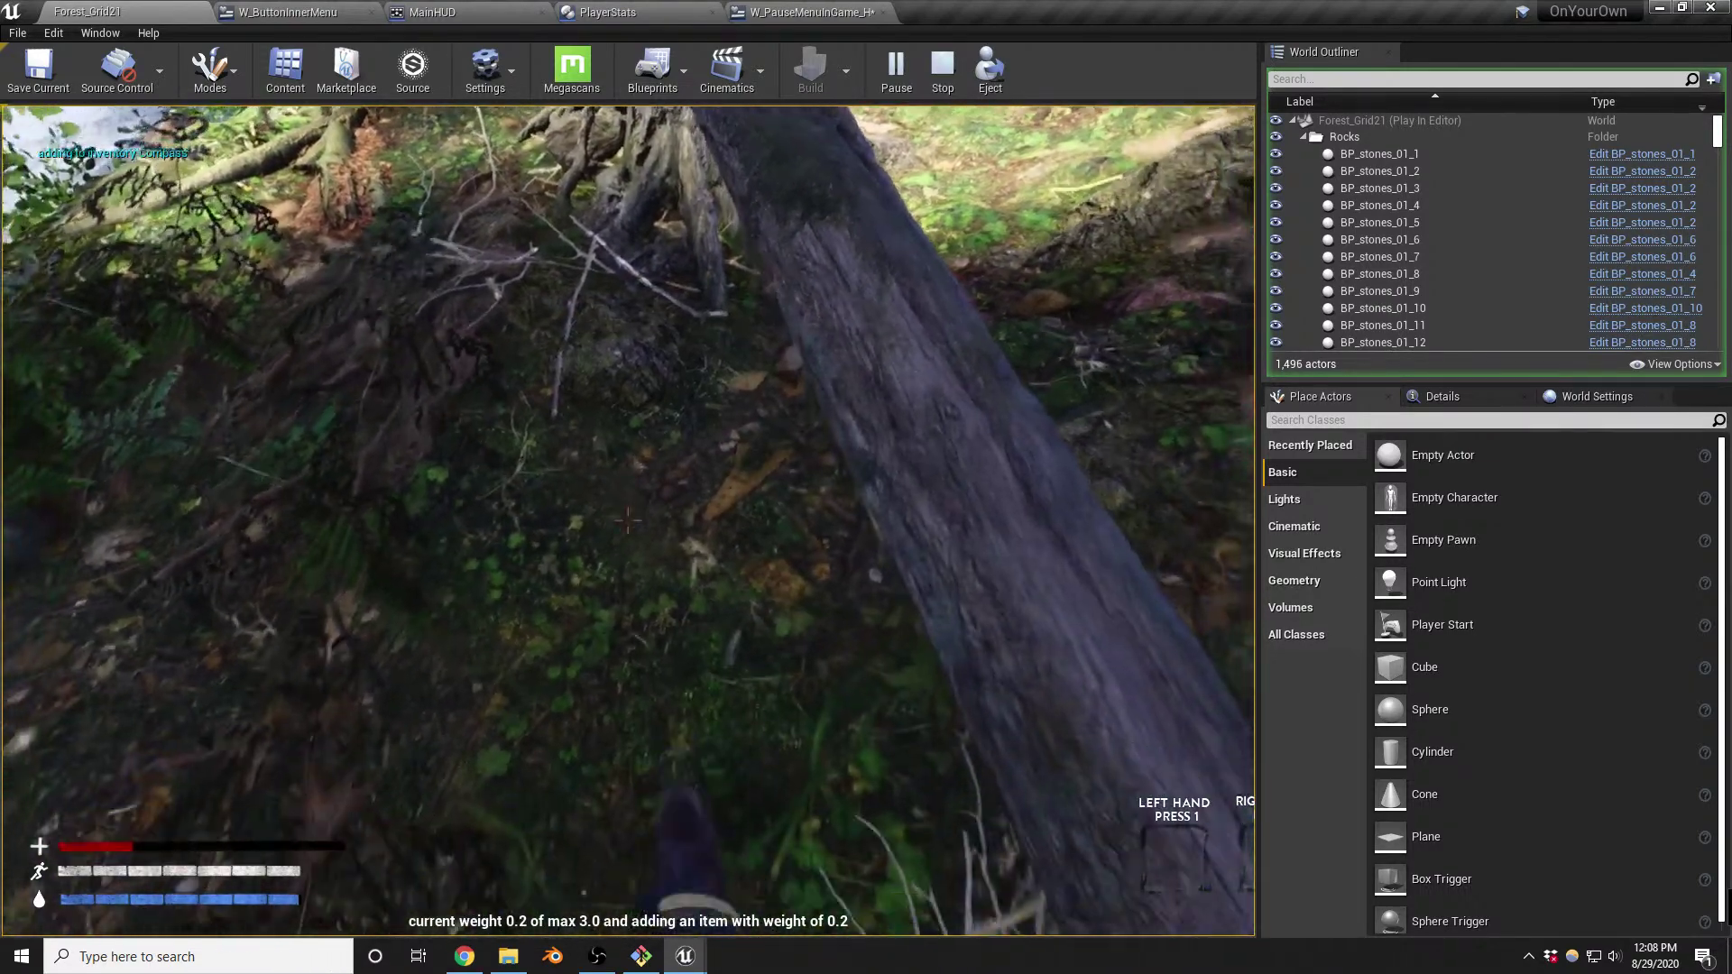
{"action": "key", "text": "i"}
{"action": "left_click", "coordinate": [901, 360]}
{"action": "left_click", "coordinate": [944, 529]}
{"action": "key", "text": "i"}
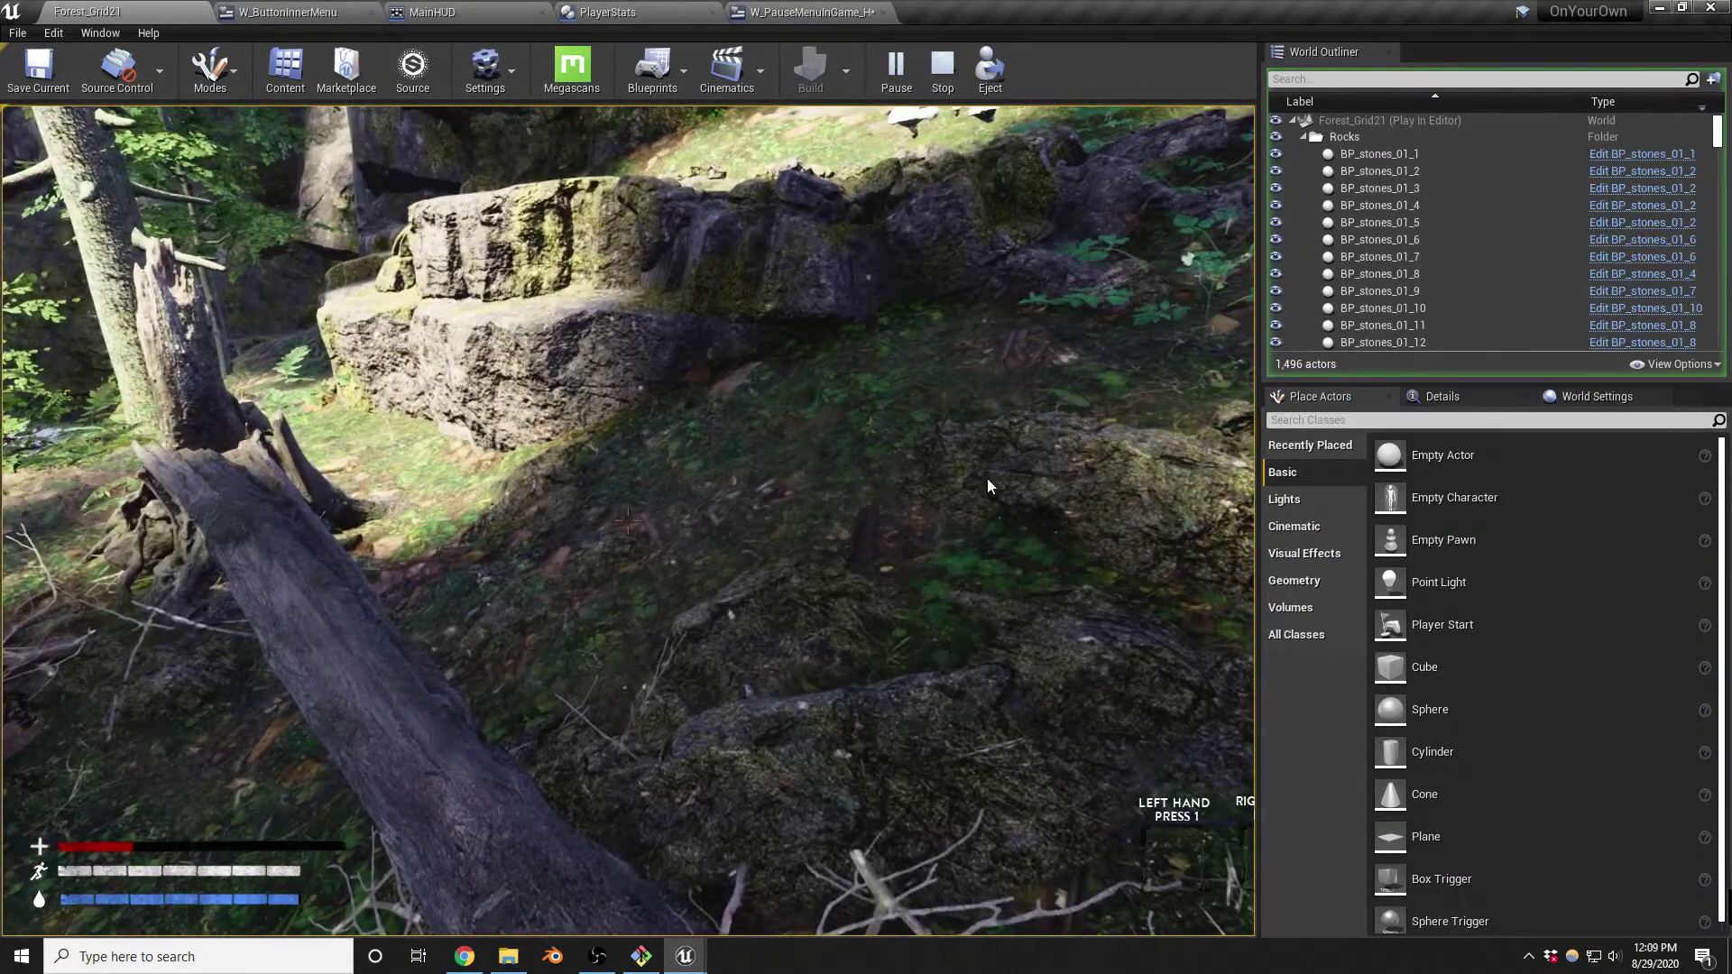
Restart the play session, pick up the backpack and water bottle, and check the items in the inventory
{"action": "key", "text": "Escape"}
{"action": "right_click_drag", "start_coordinate": [965, 491], "coordinate": [919, 510]}
{"action": "key", "text": "alt+p"}
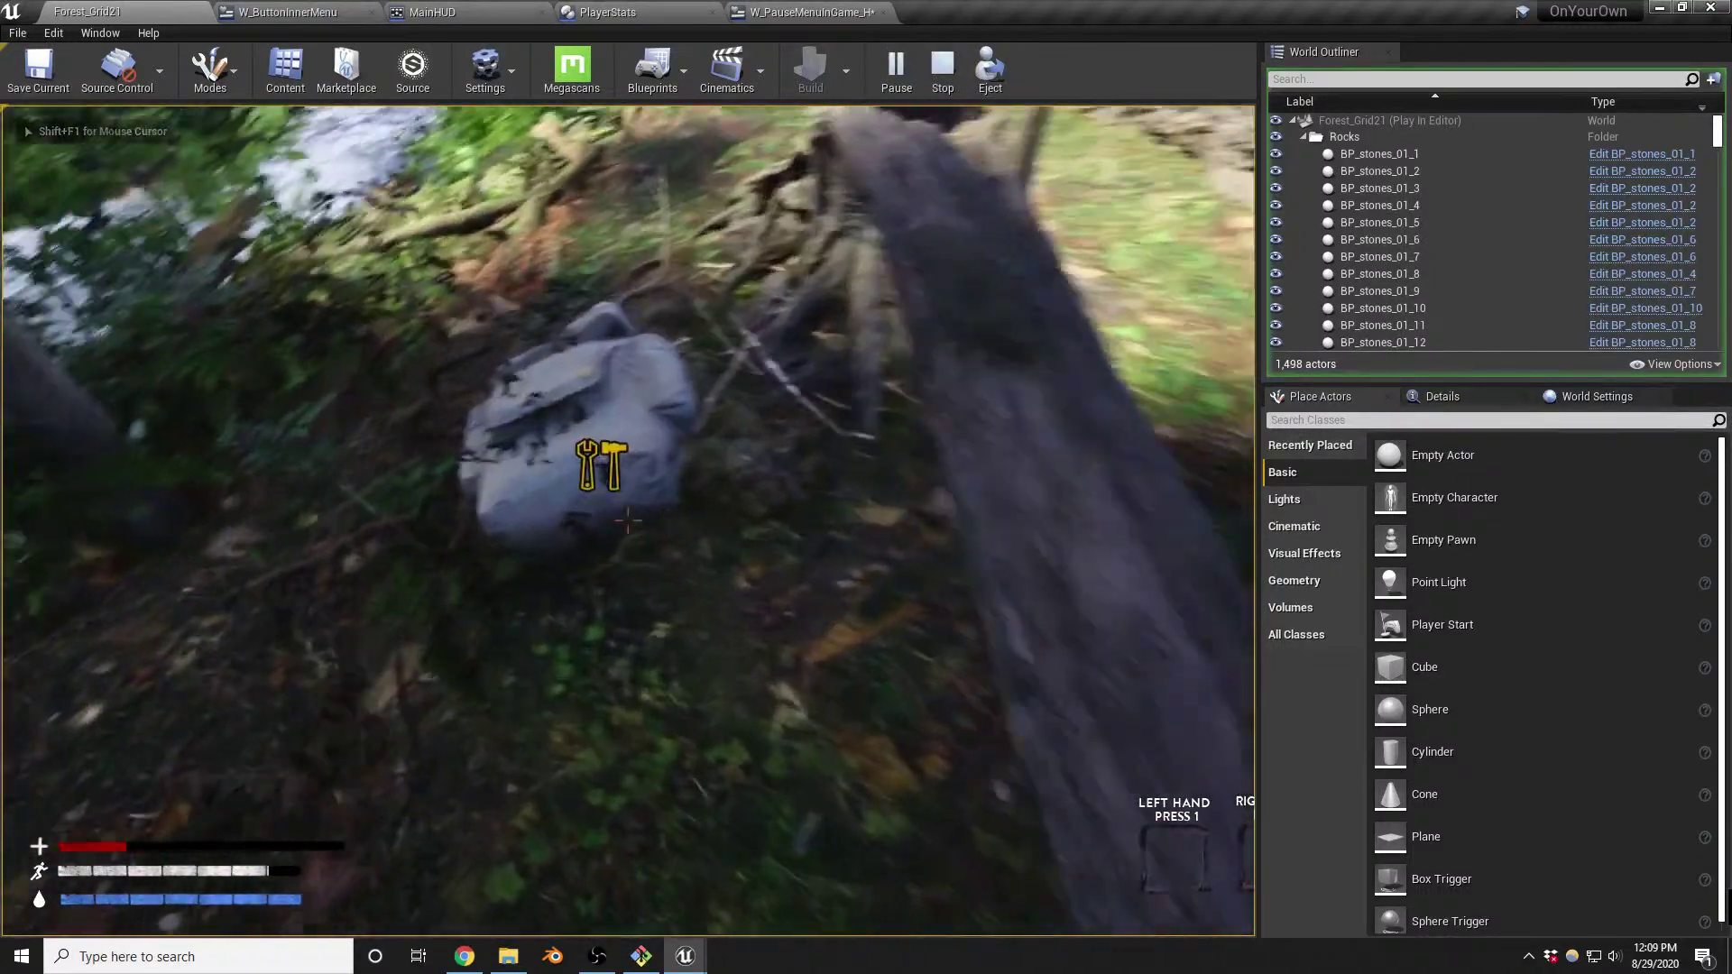
{"action": "key", "text": "e"}
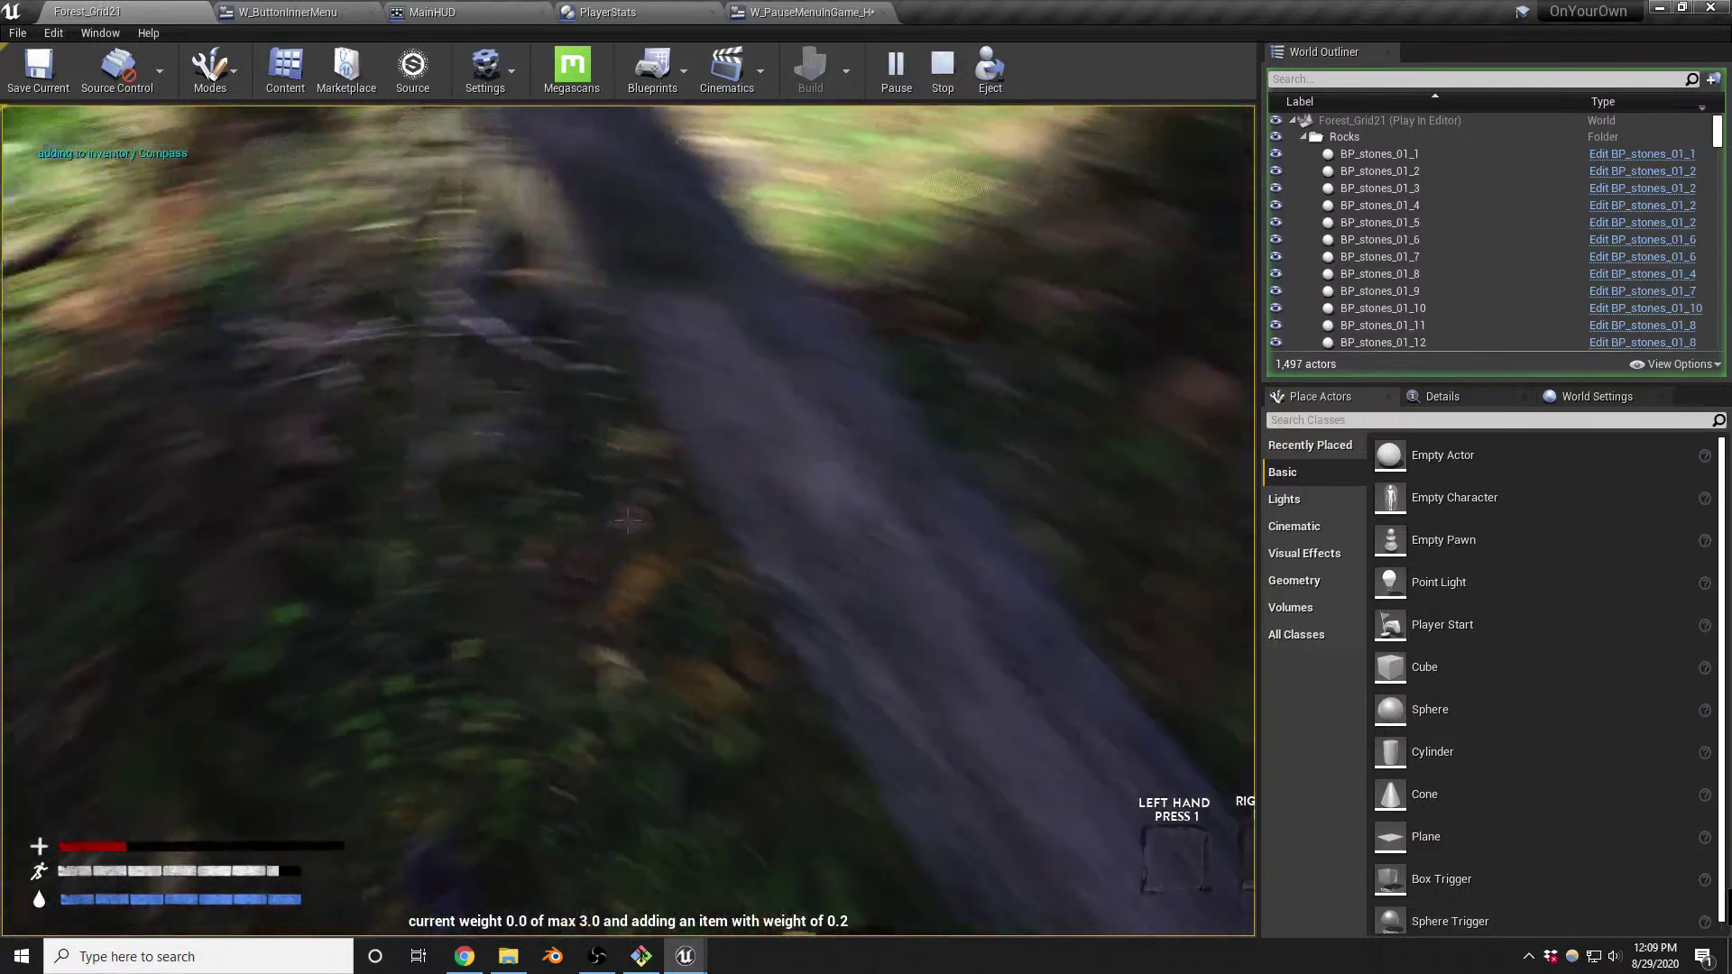
{"action": "key", "text": "e"}
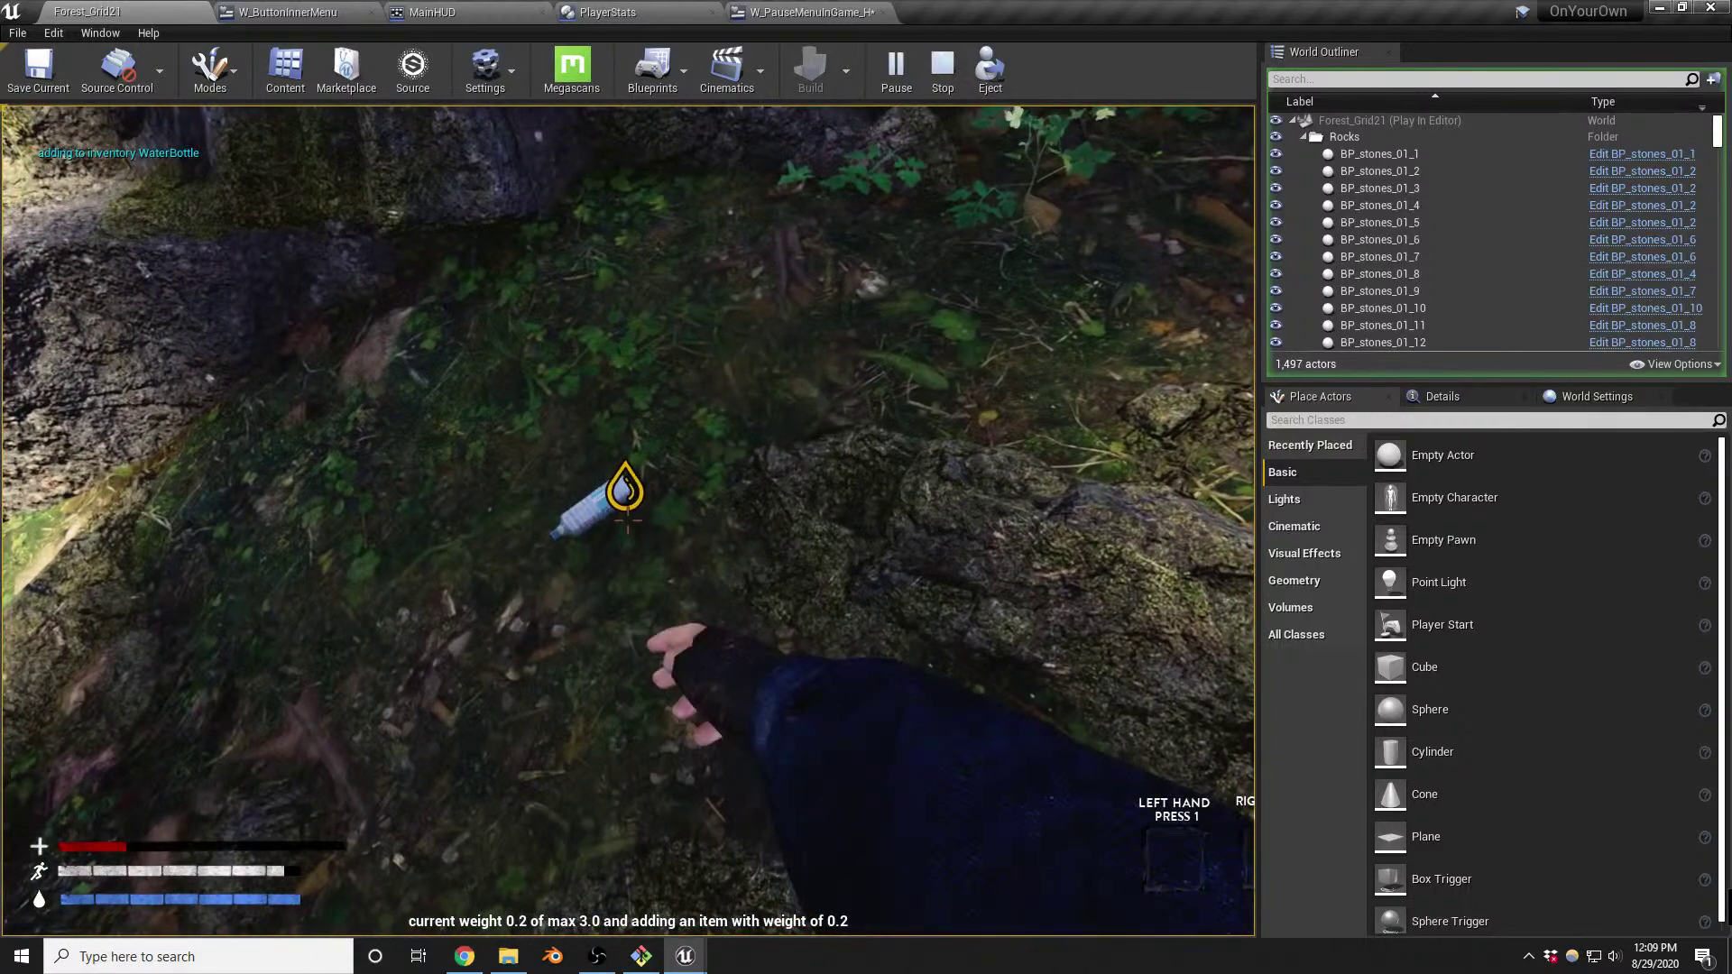
{"action": "key", "text": "i"}
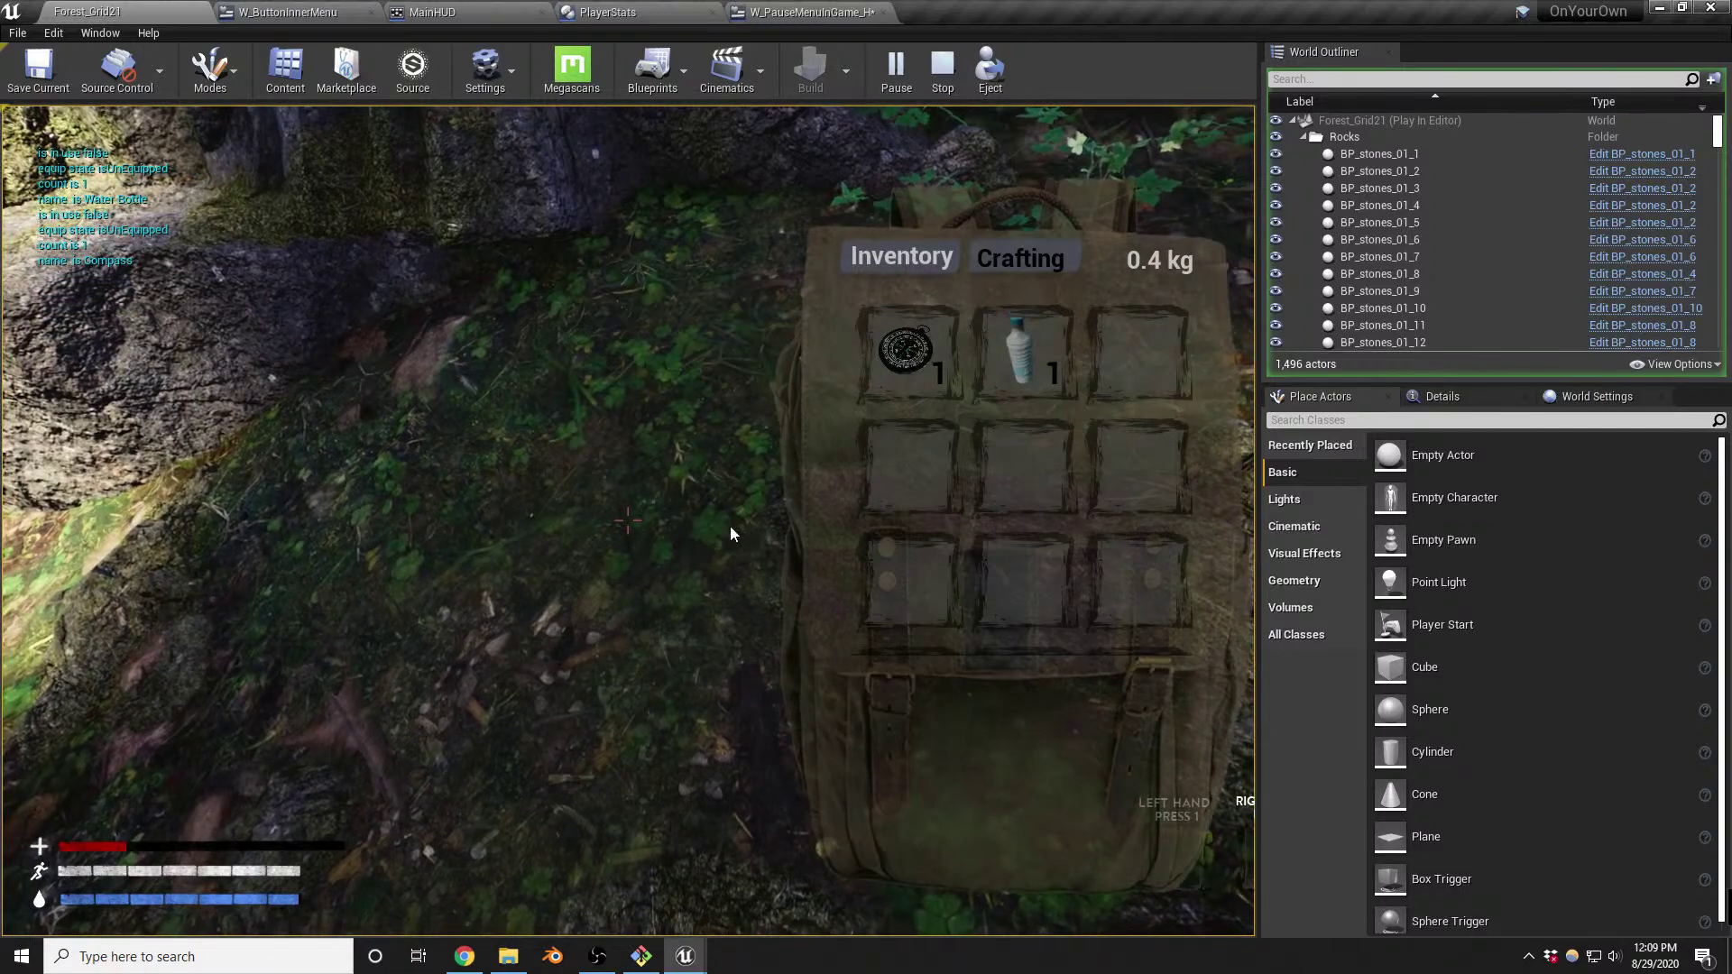
{"action": "key", "text": "i"}
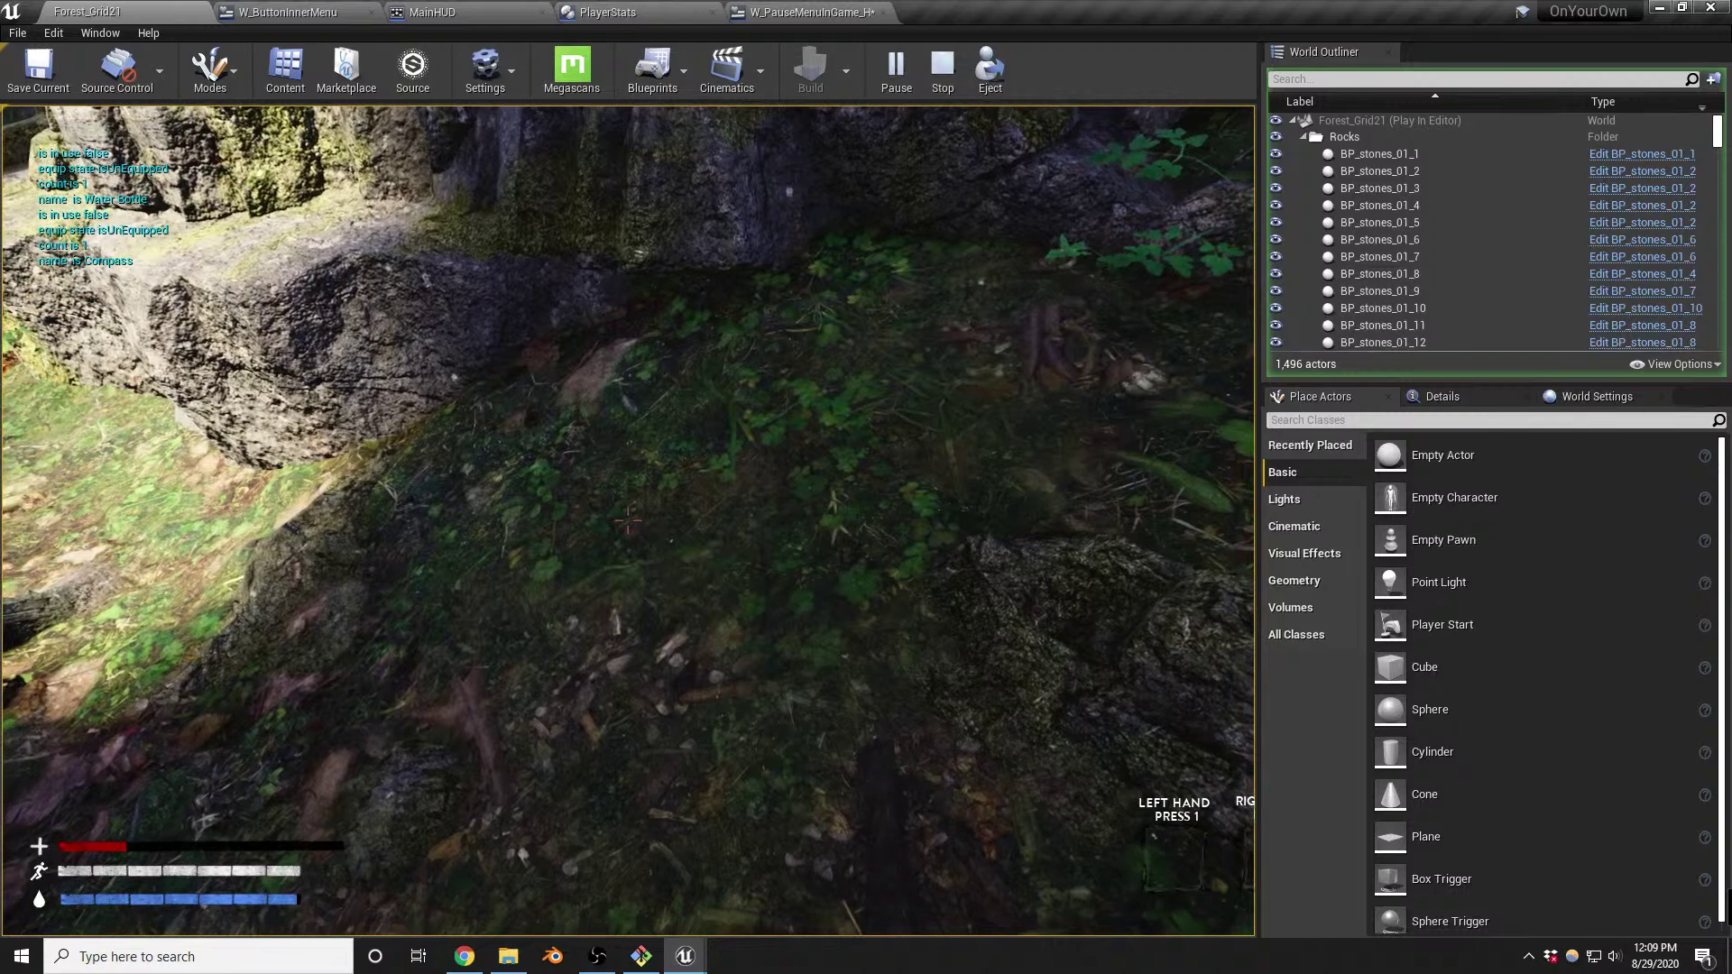
Open the Save Game screen from the pause menu and resume play
{"action": "key", "text": "Escape"}
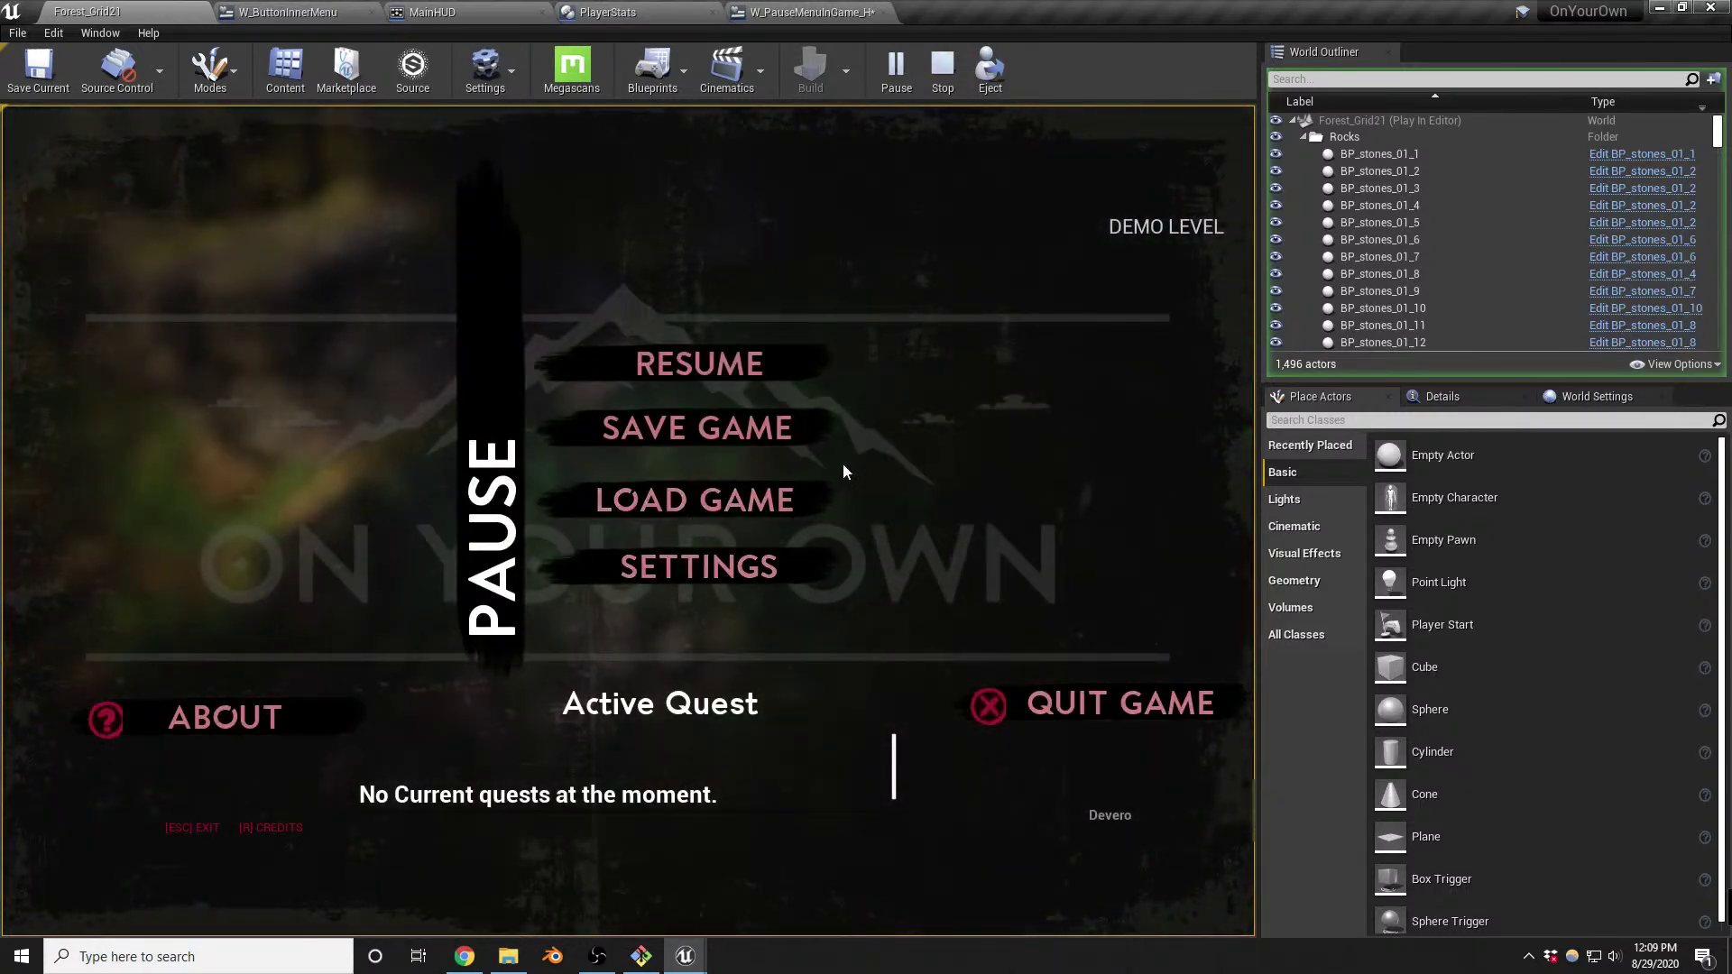
{"action": "left_click", "coordinate": [704, 427]}
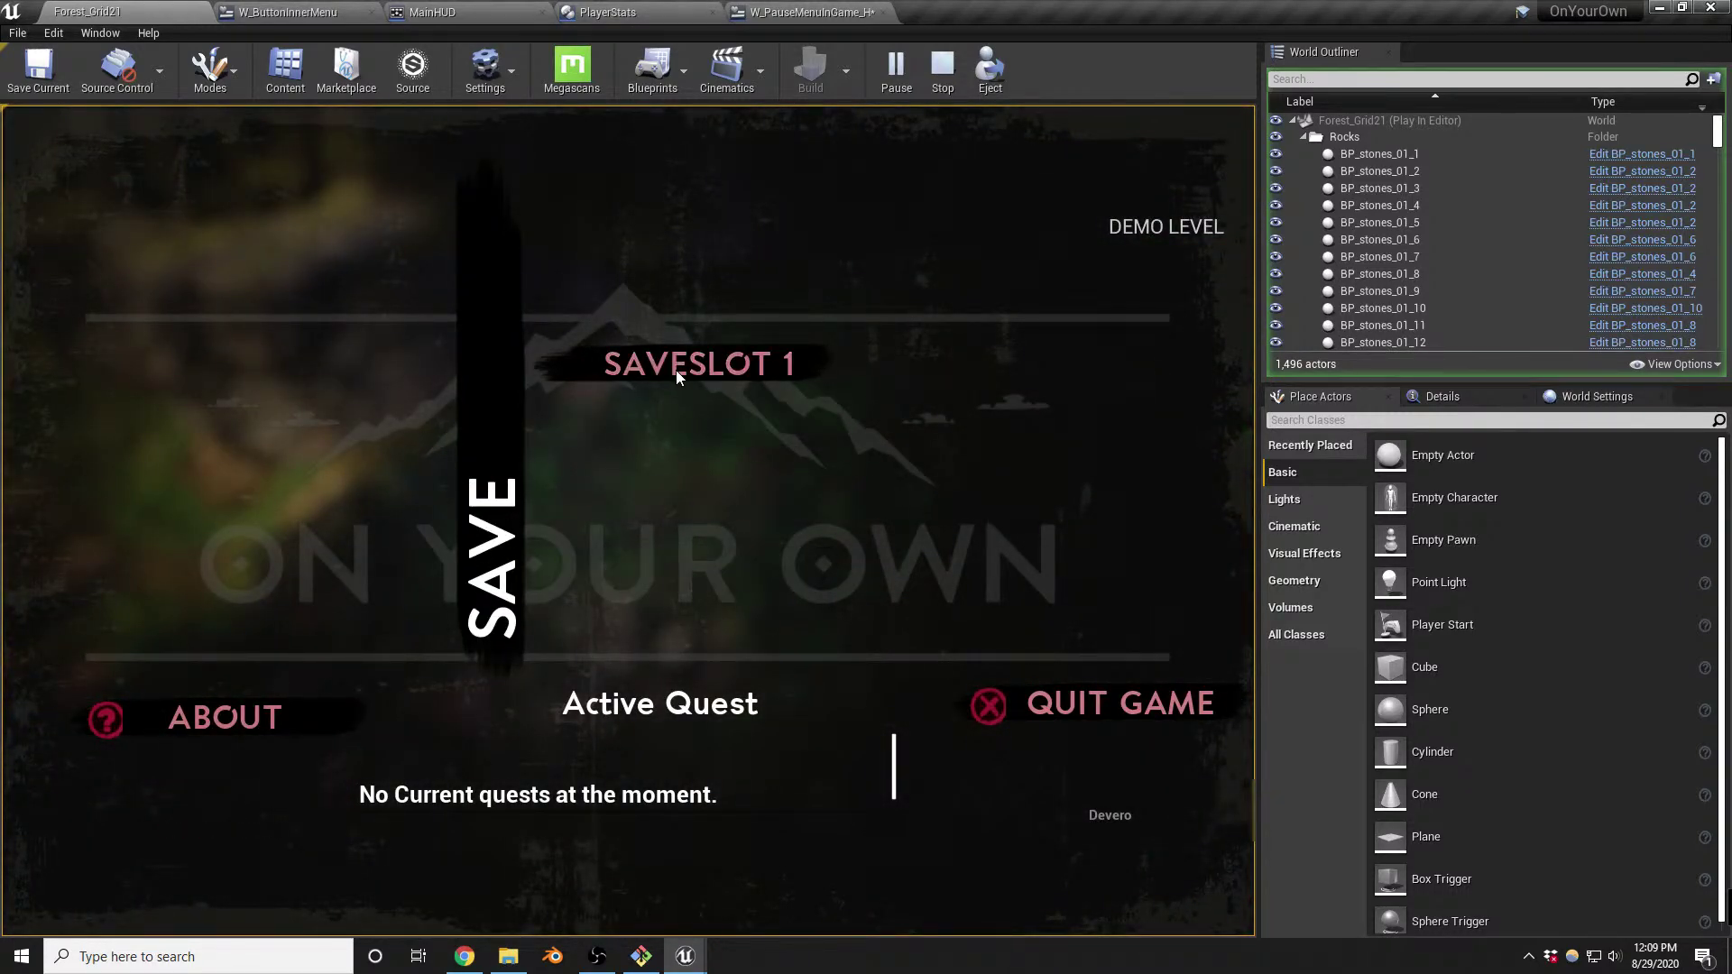
{"action": "key", "text": "Escape"}
{"action": "key", "text": "Escape"}
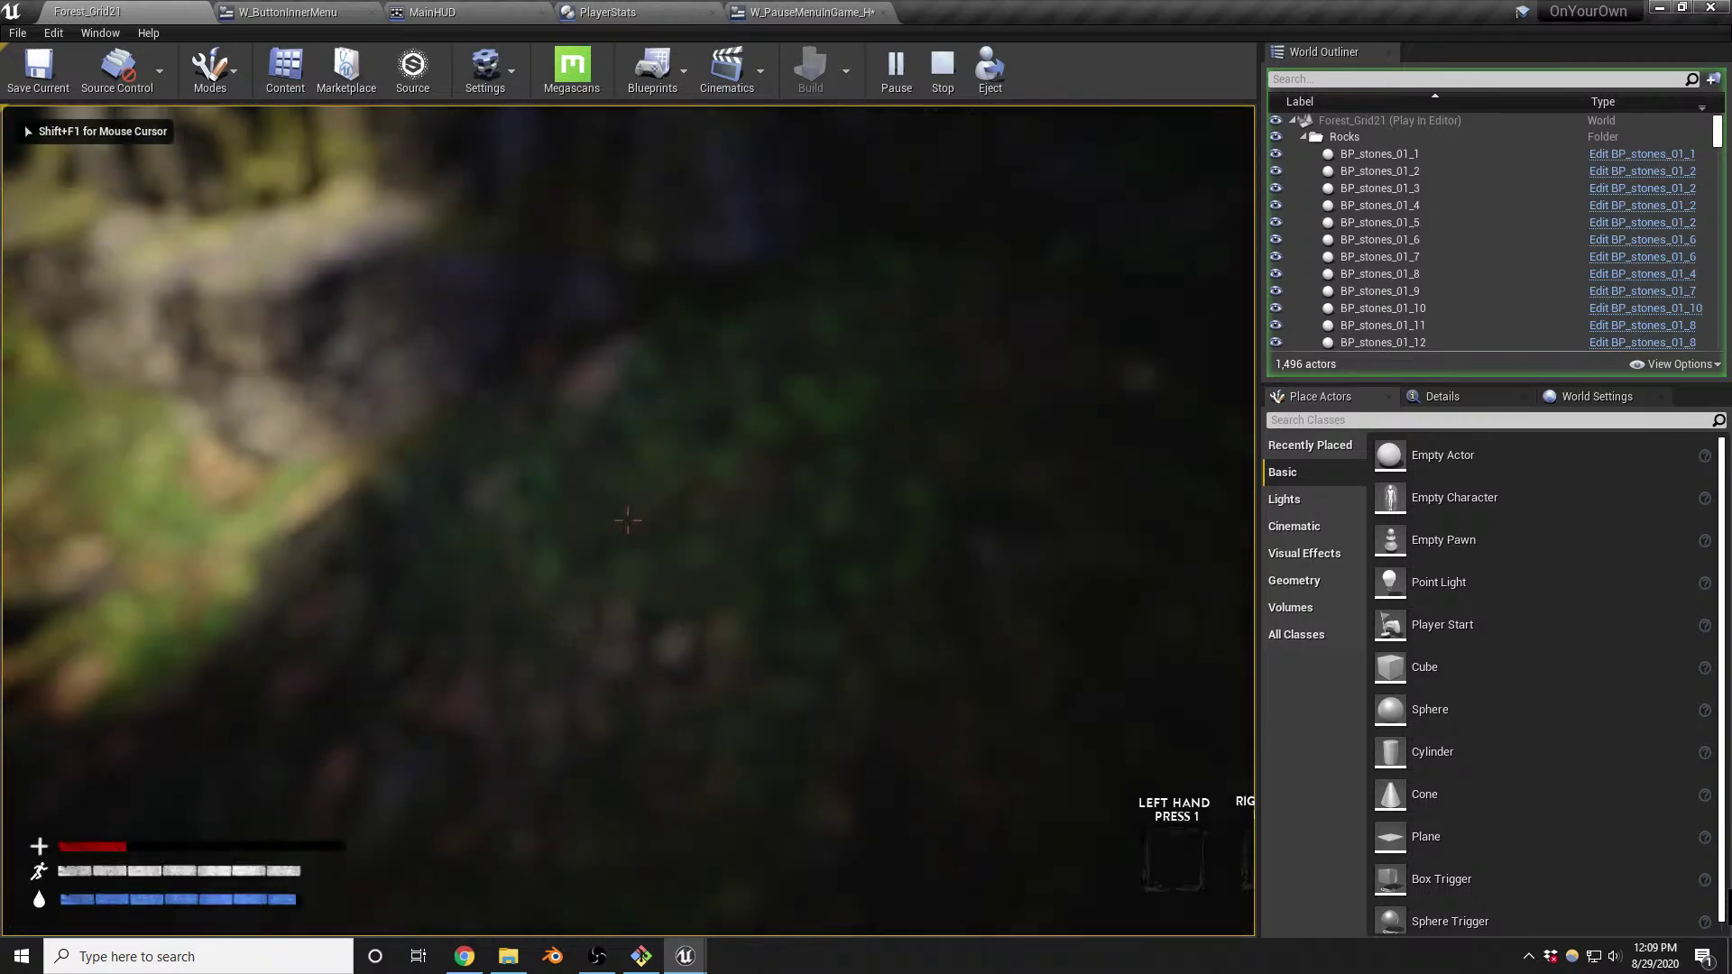
Use up the inventory's water bottle to change the player's stats, and close the inventory
{"action": "key", "text": "Tab"}
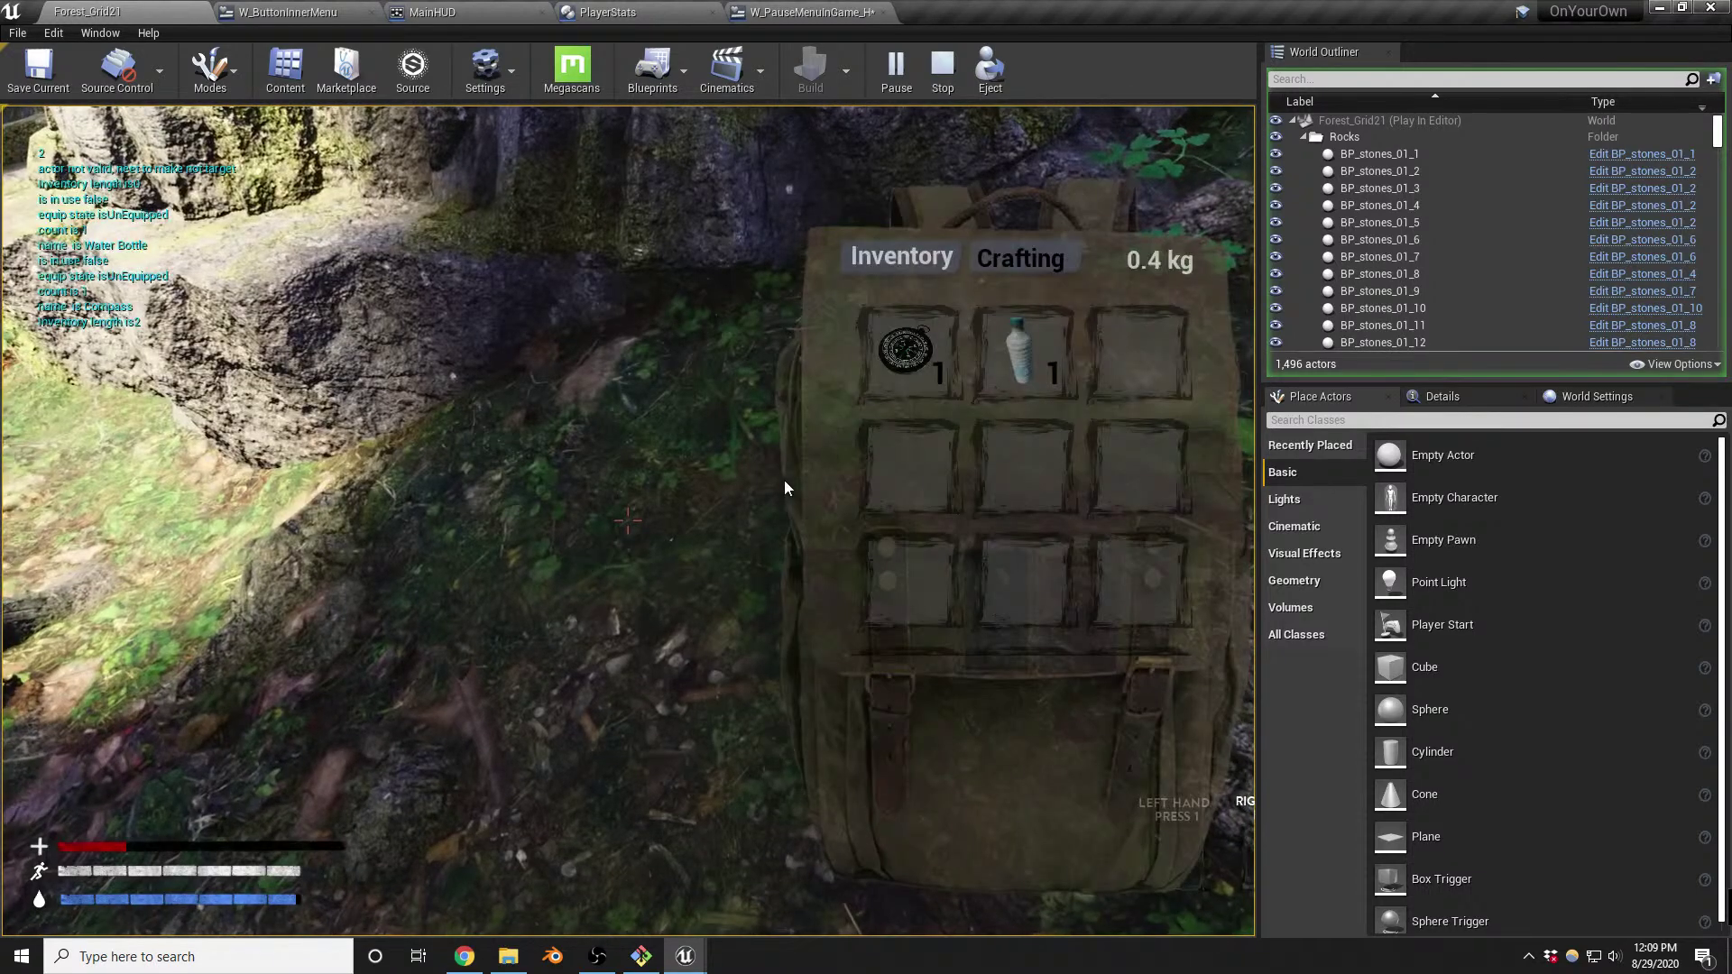
{"action": "left_click", "coordinate": [1015, 344]}
{"action": "left_click", "coordinate": [1058, 495]}
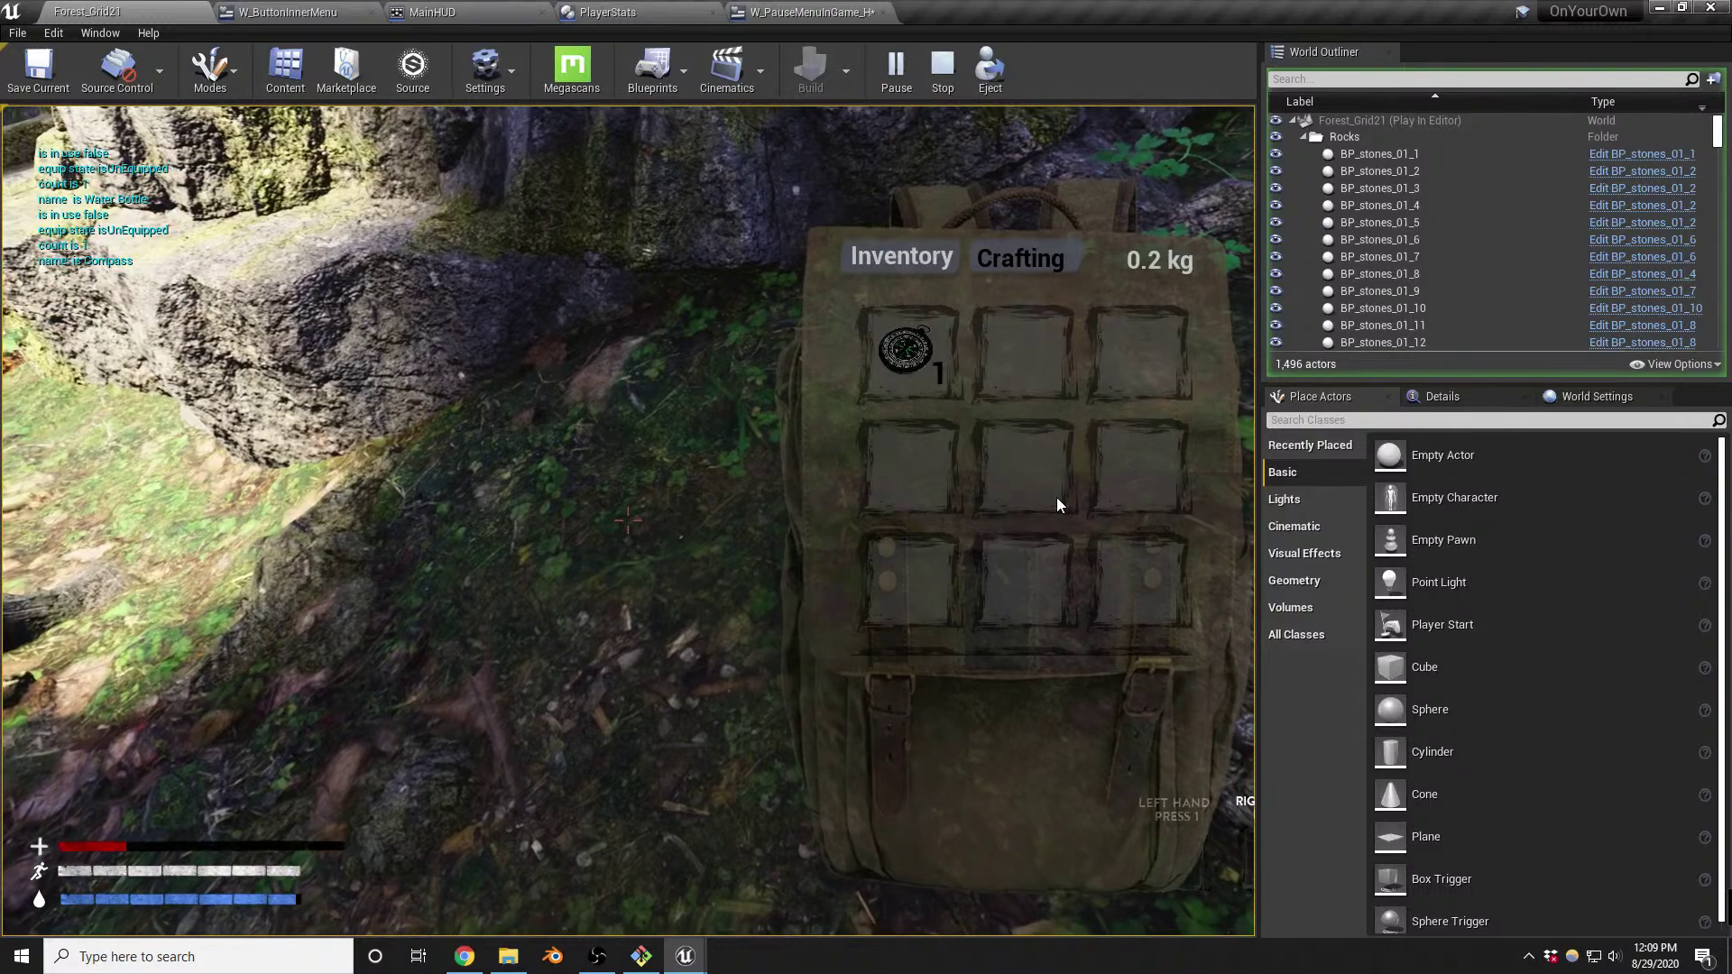
{"action": "key", "text": "Tab"}
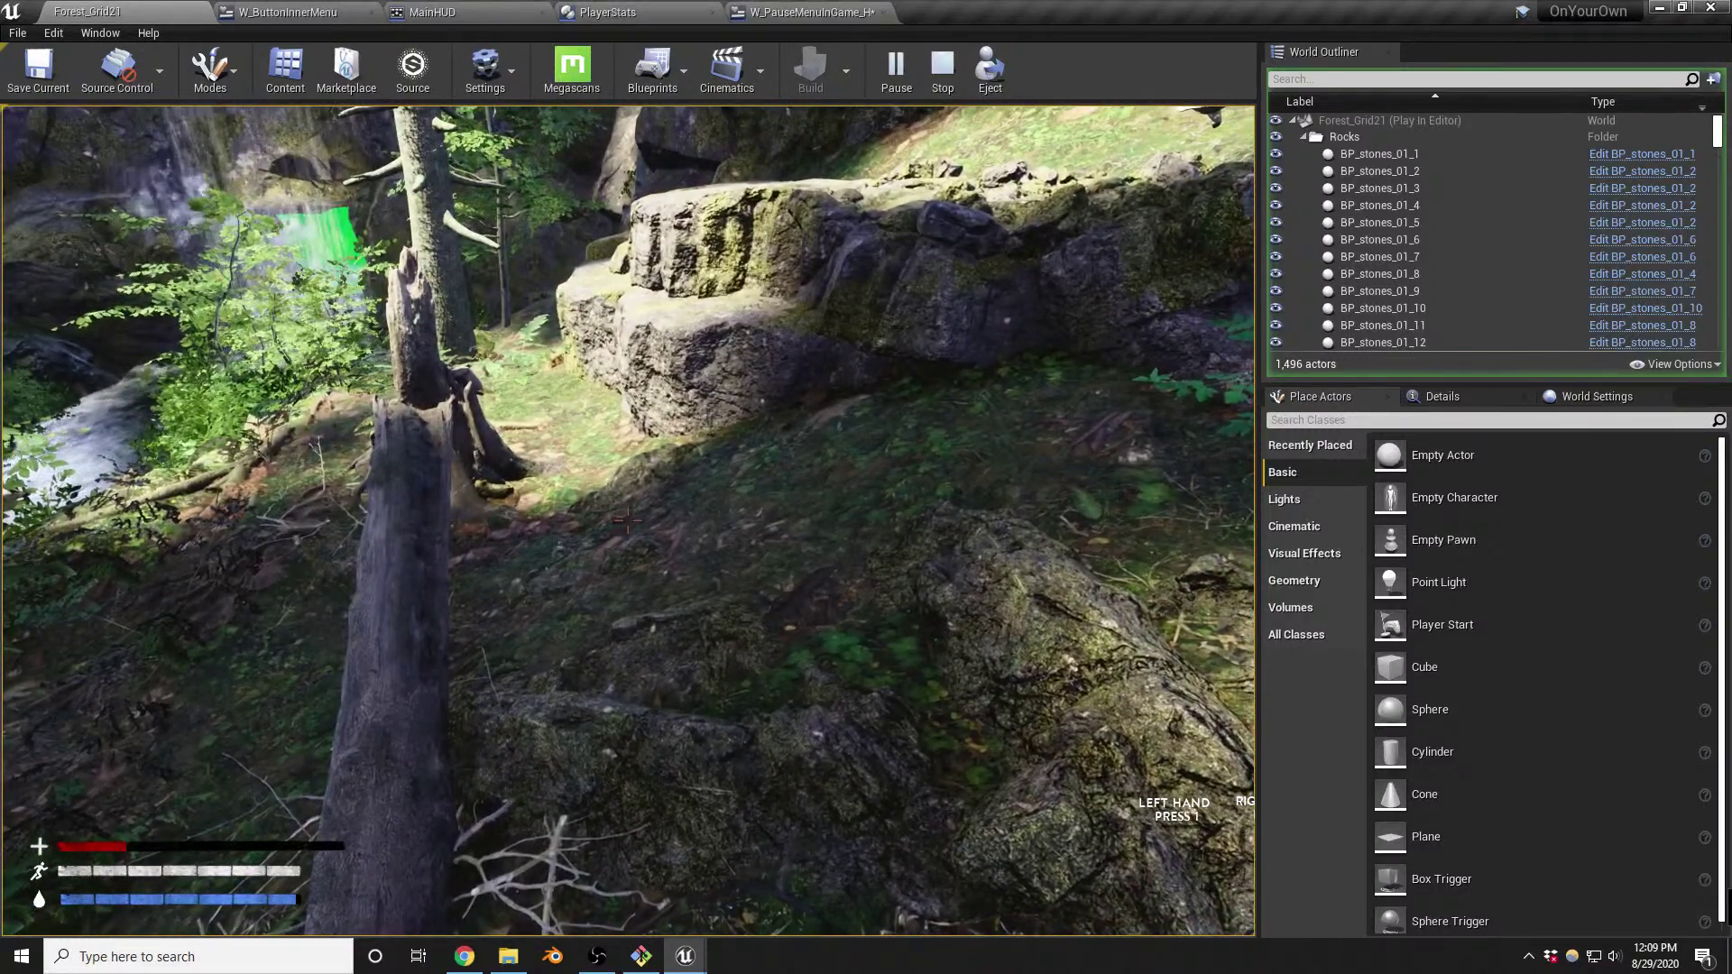
Load the saved game from the pause menu to test the health refresh, and end the play session
{"action": "key", "text": "p"}
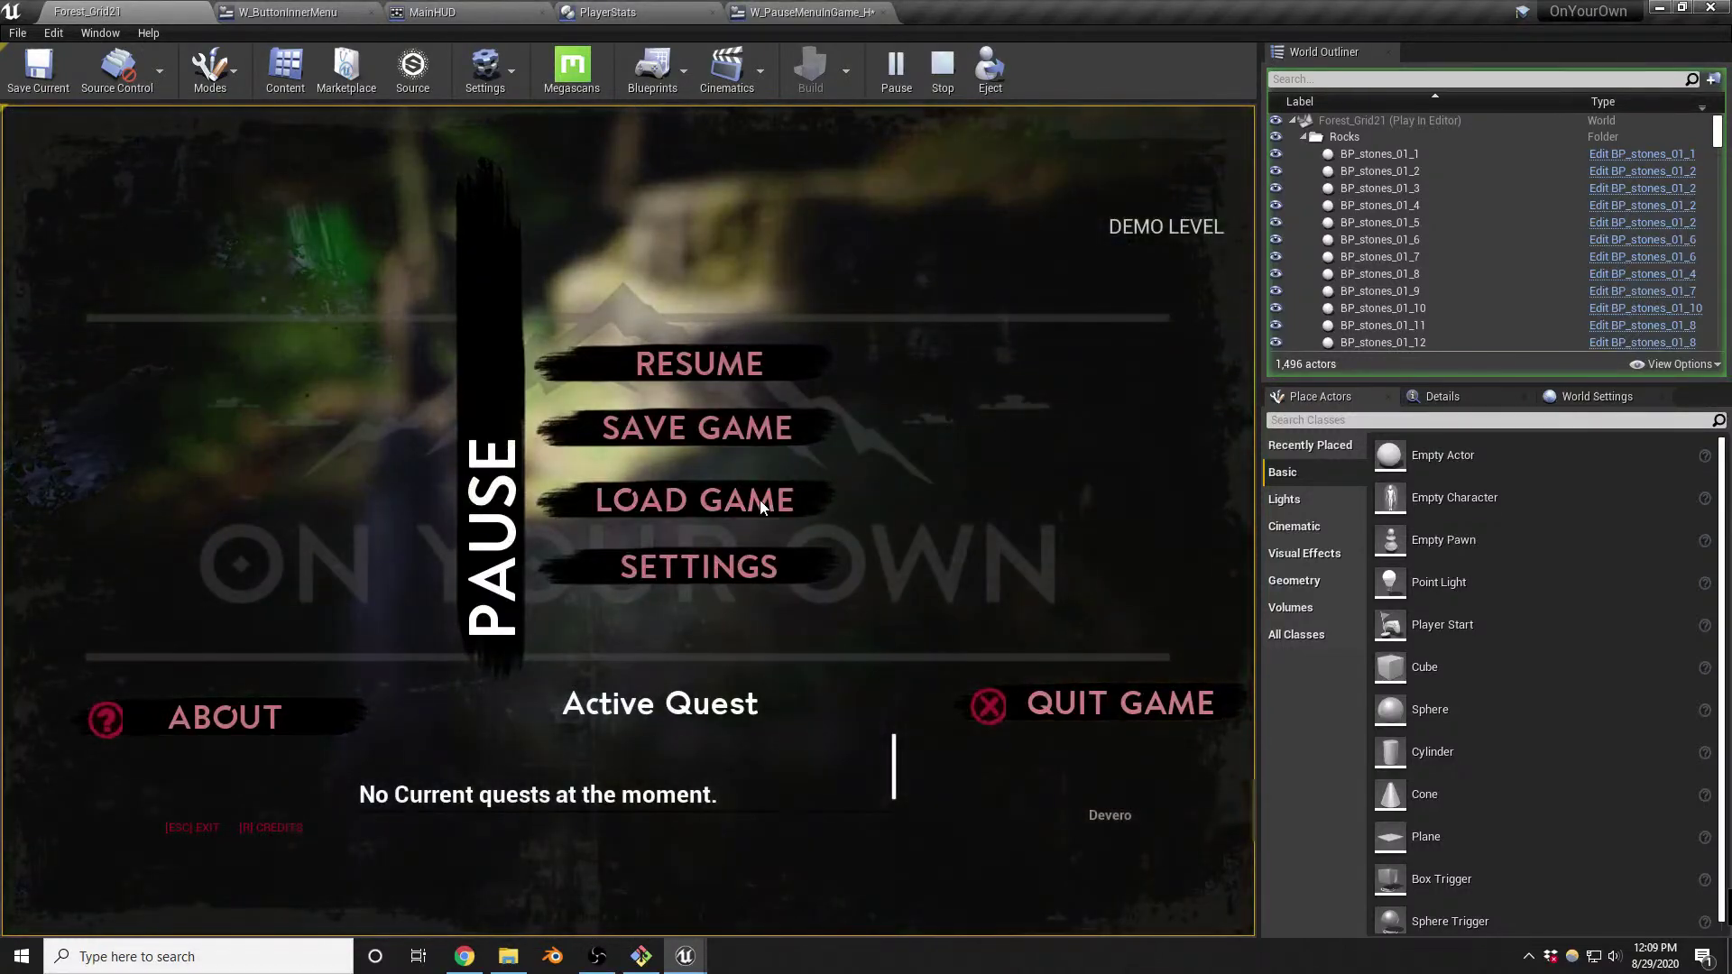
{"action": "left_click", "coordinate": [659, 496]}
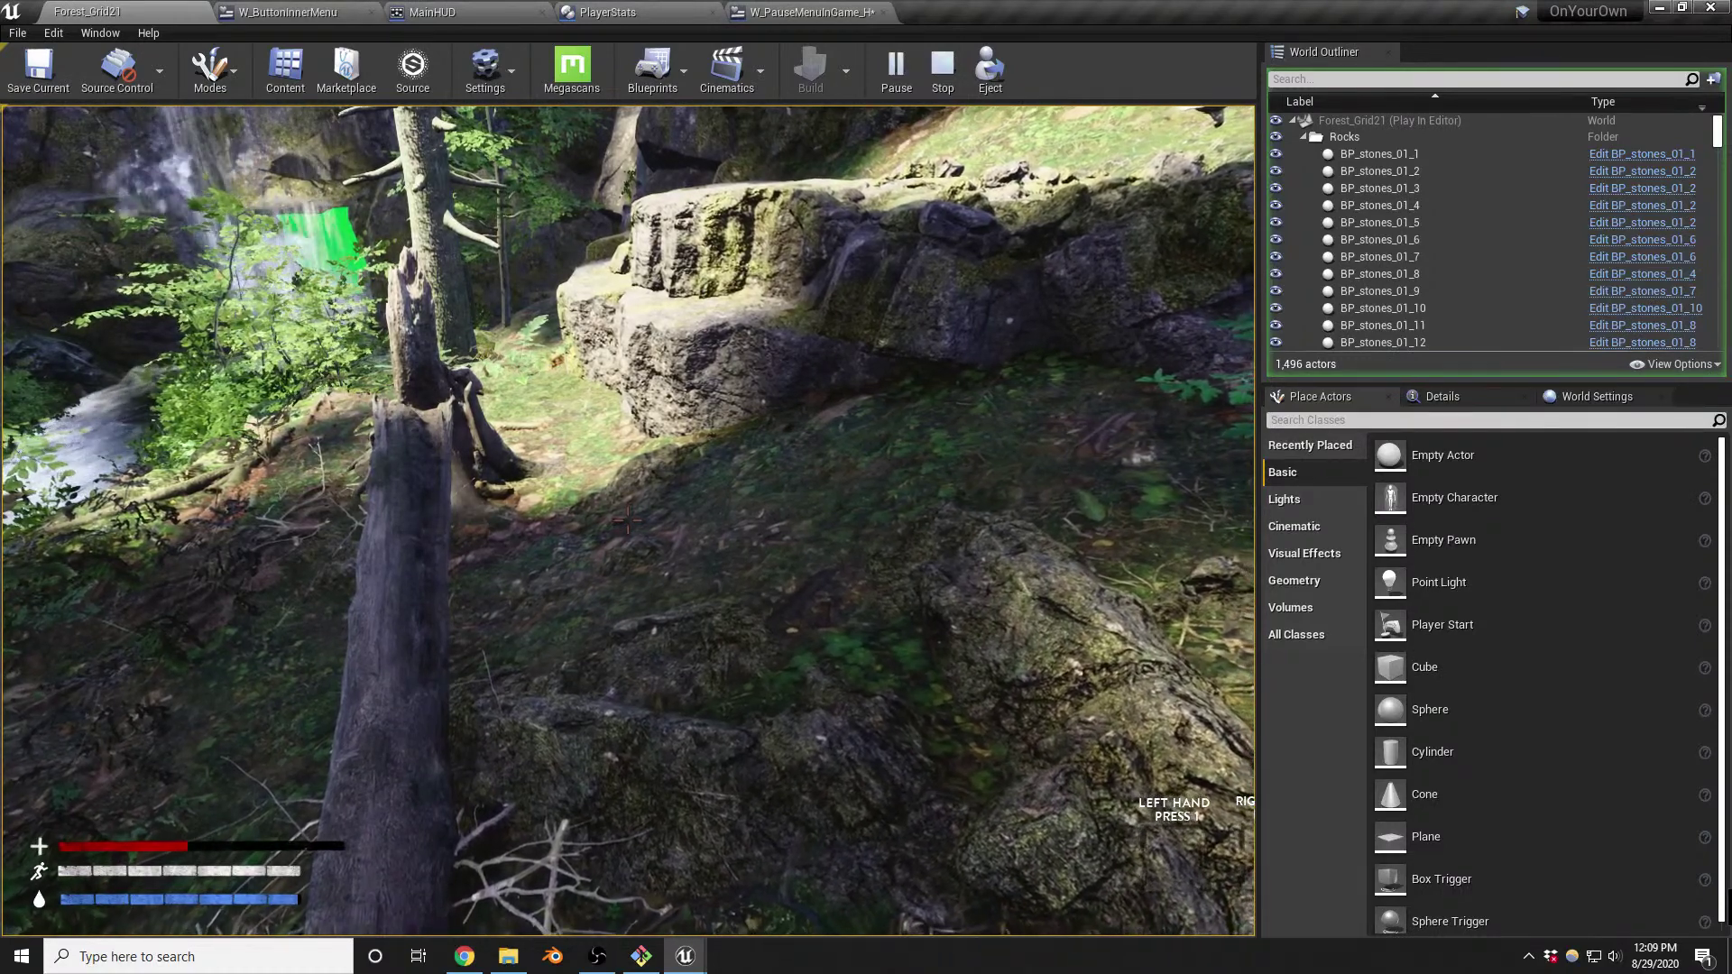
{"action": "key", "text": "Escape"}
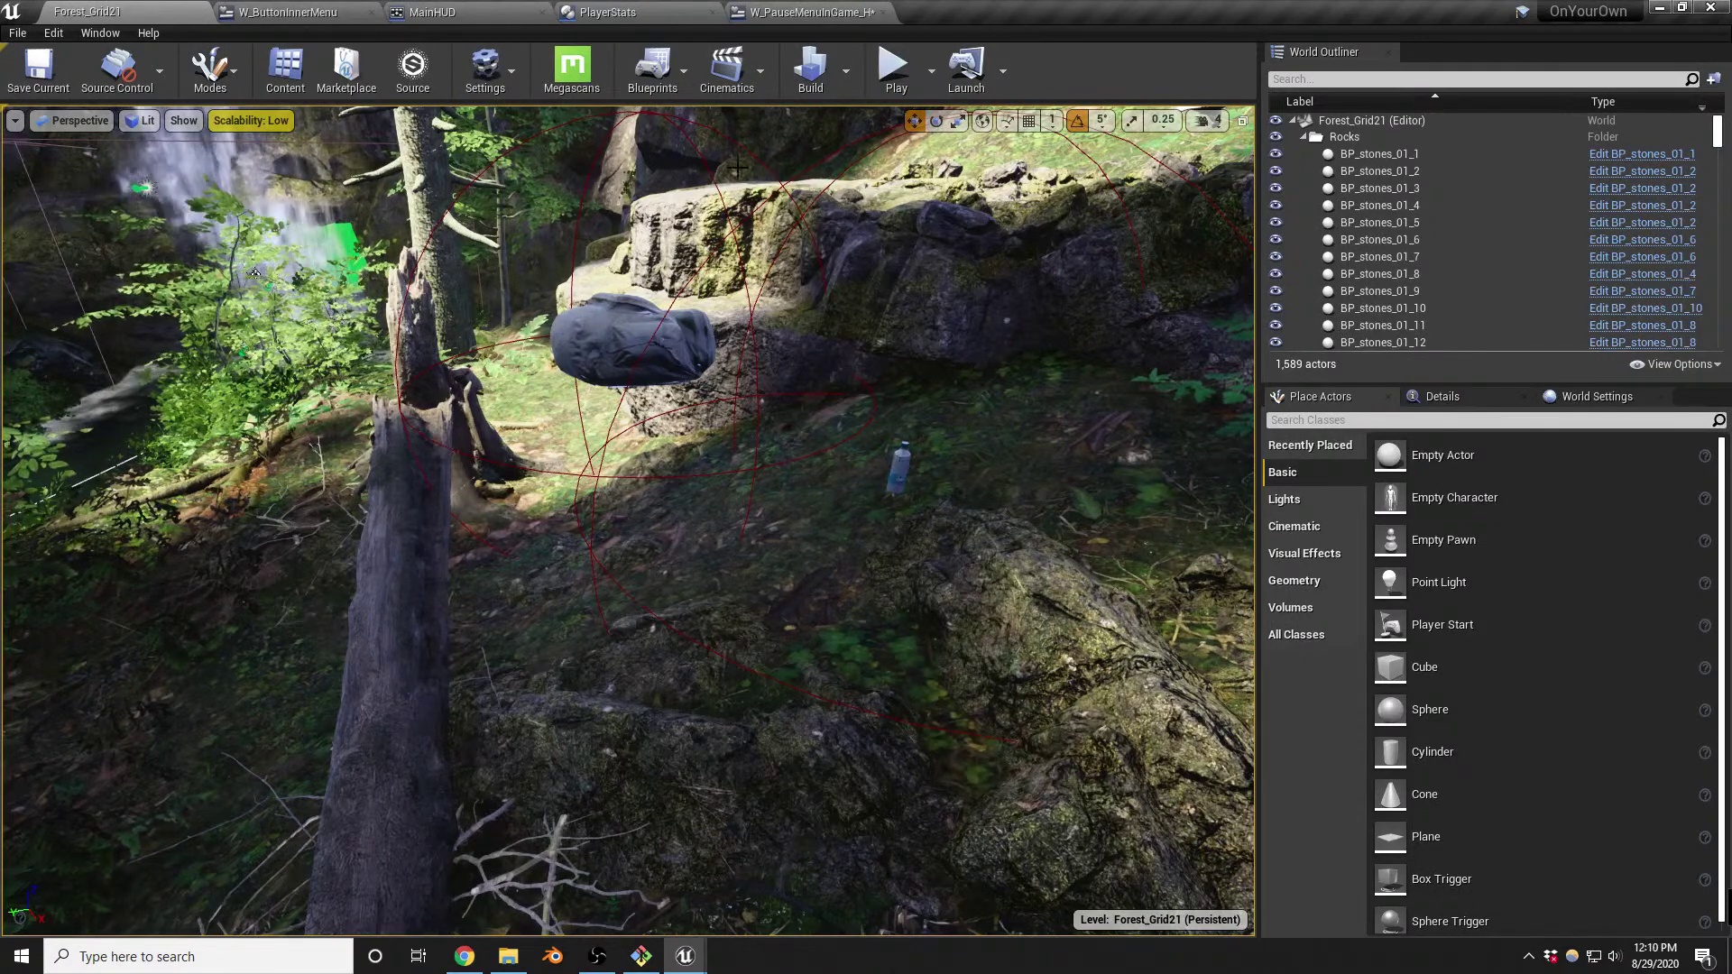
Review the Update Health calls in the PlayerStats and W_PauseMenuInGame_HUD event graphs and return to the Forest_Grid21 level
{"action": "left_click", "coordinate": [902, 471]}
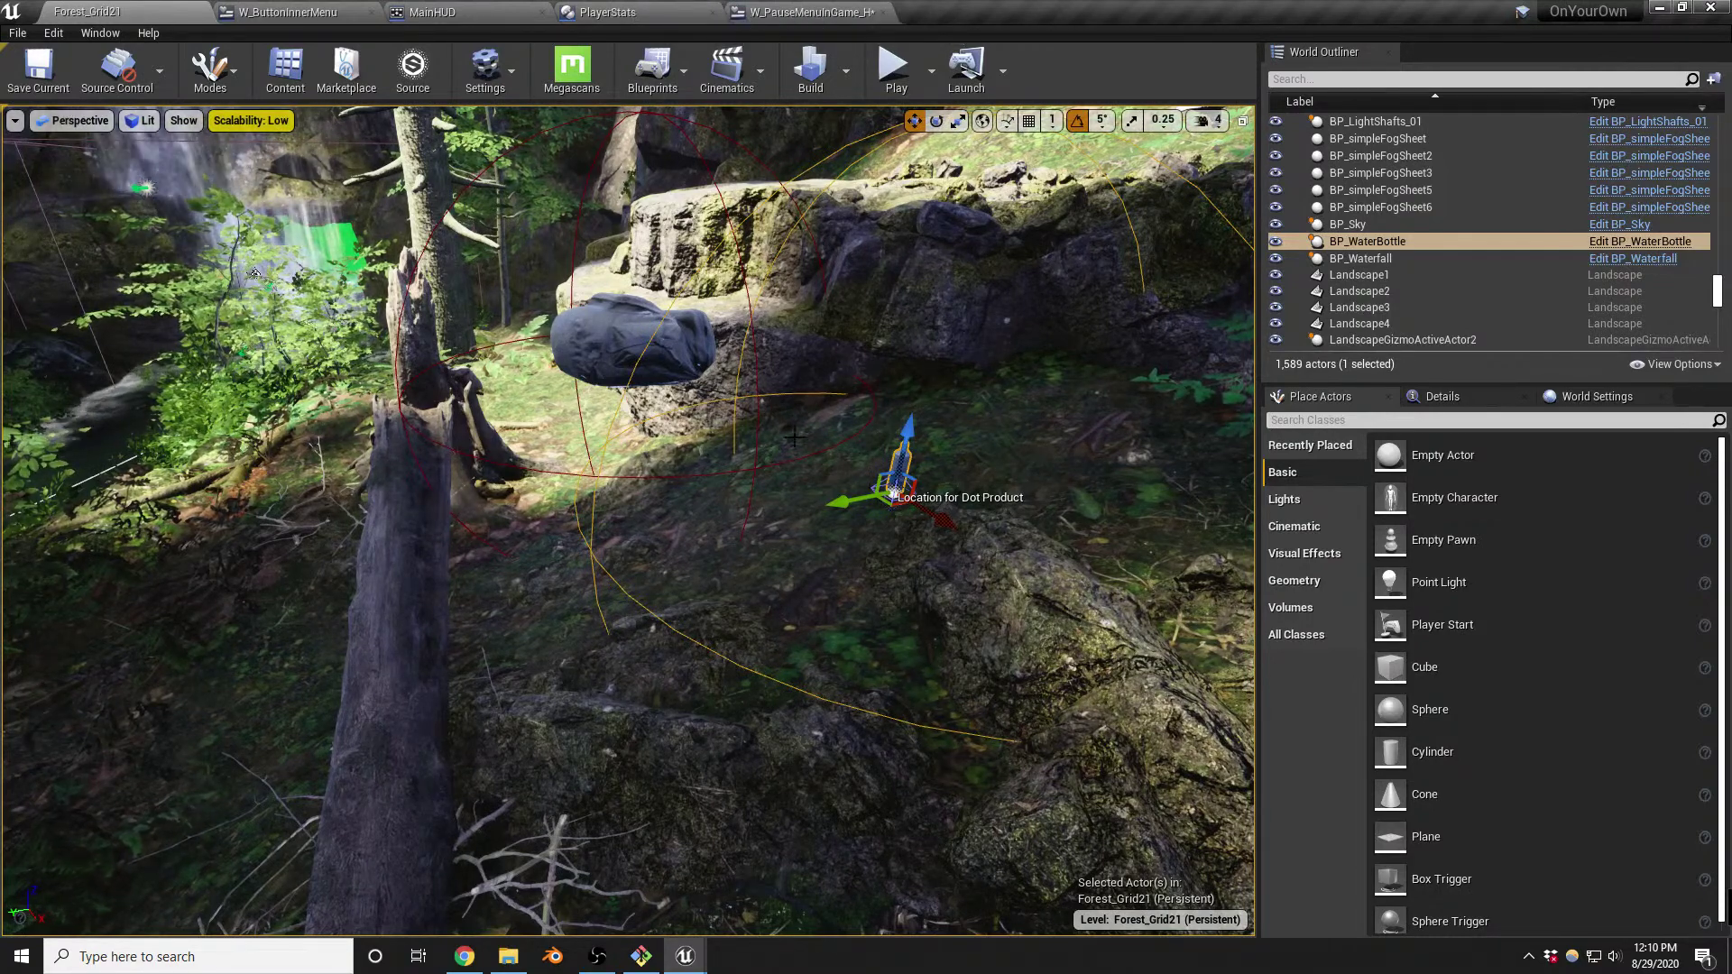
{"action": "left_click", "coordinate": [607, 12]}
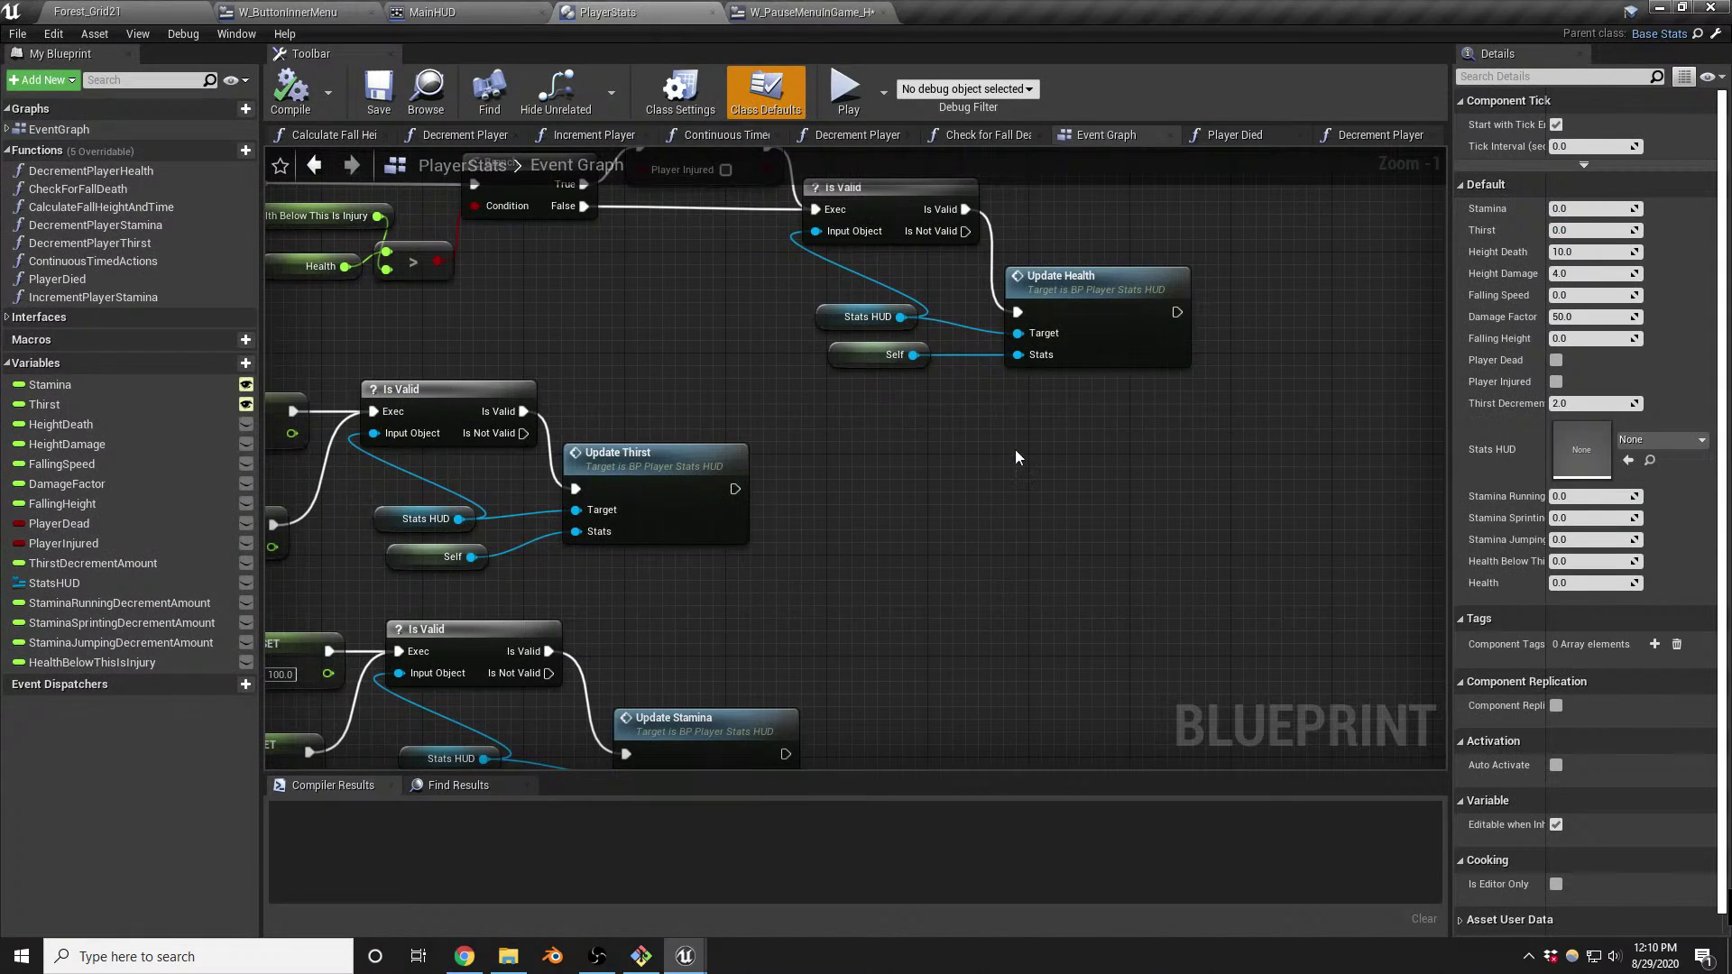
{"action": "right_click_drag", "start_coordinate": [1016, 431], "coordinate": [957, 611]}
{"action": "left_click", "coordinate": [812, 13]}
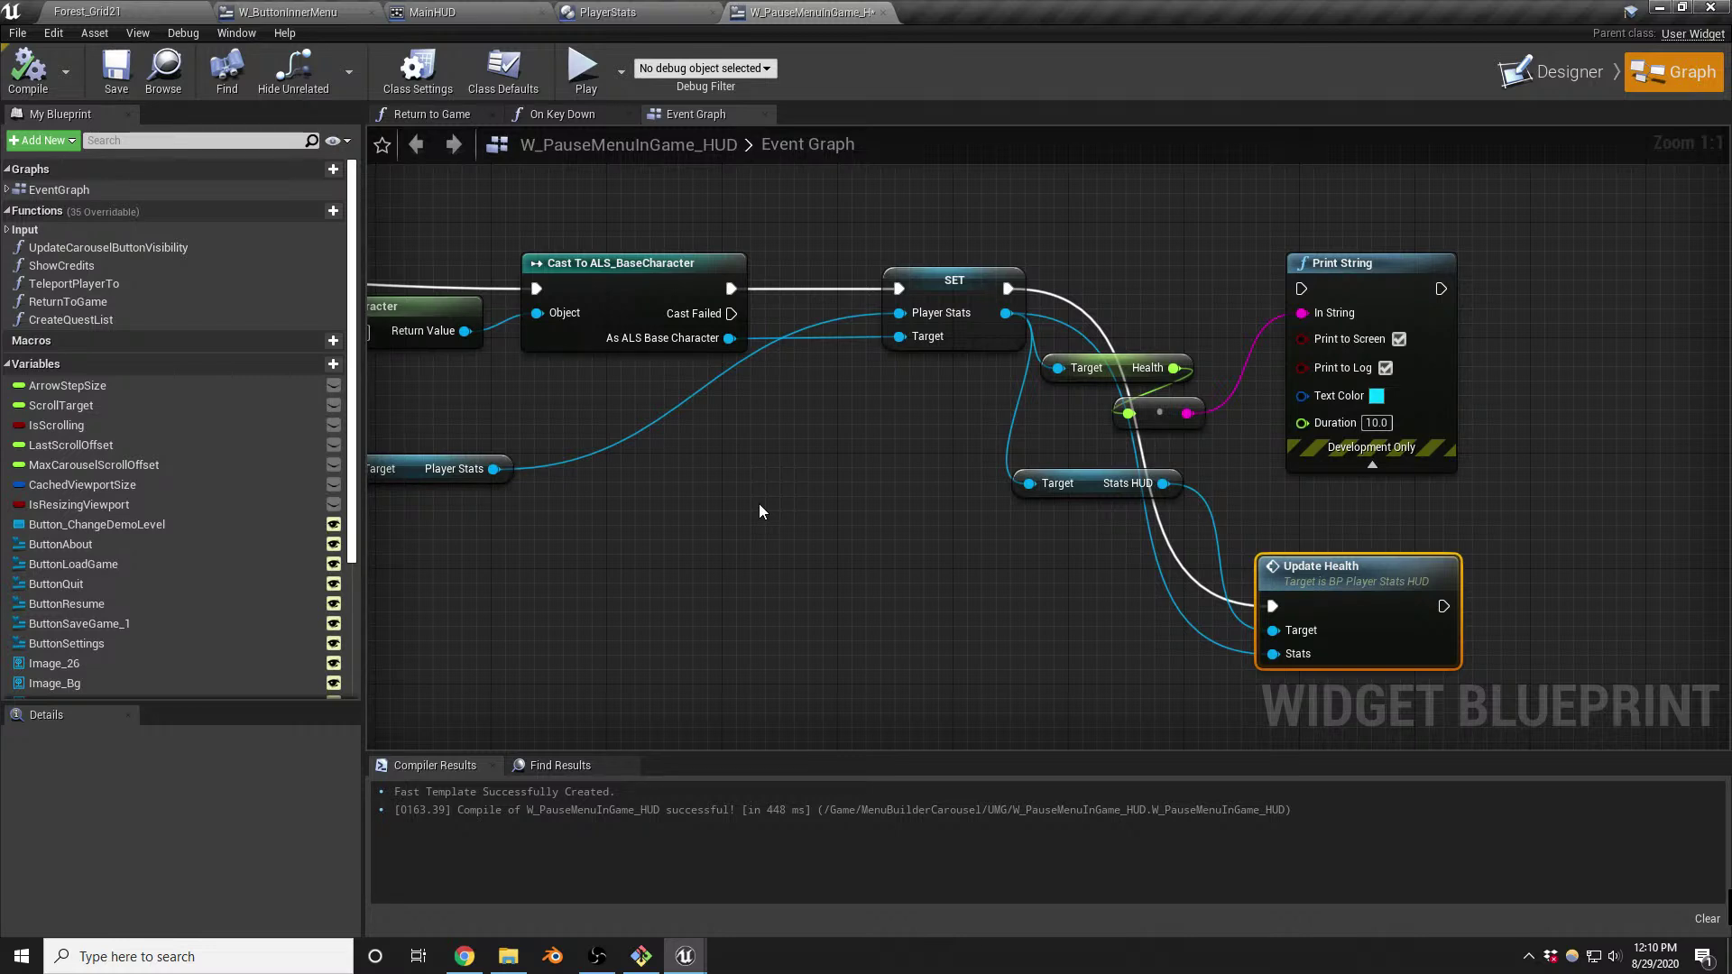
{"action": "left_click", "coordinate": [136, 11]}
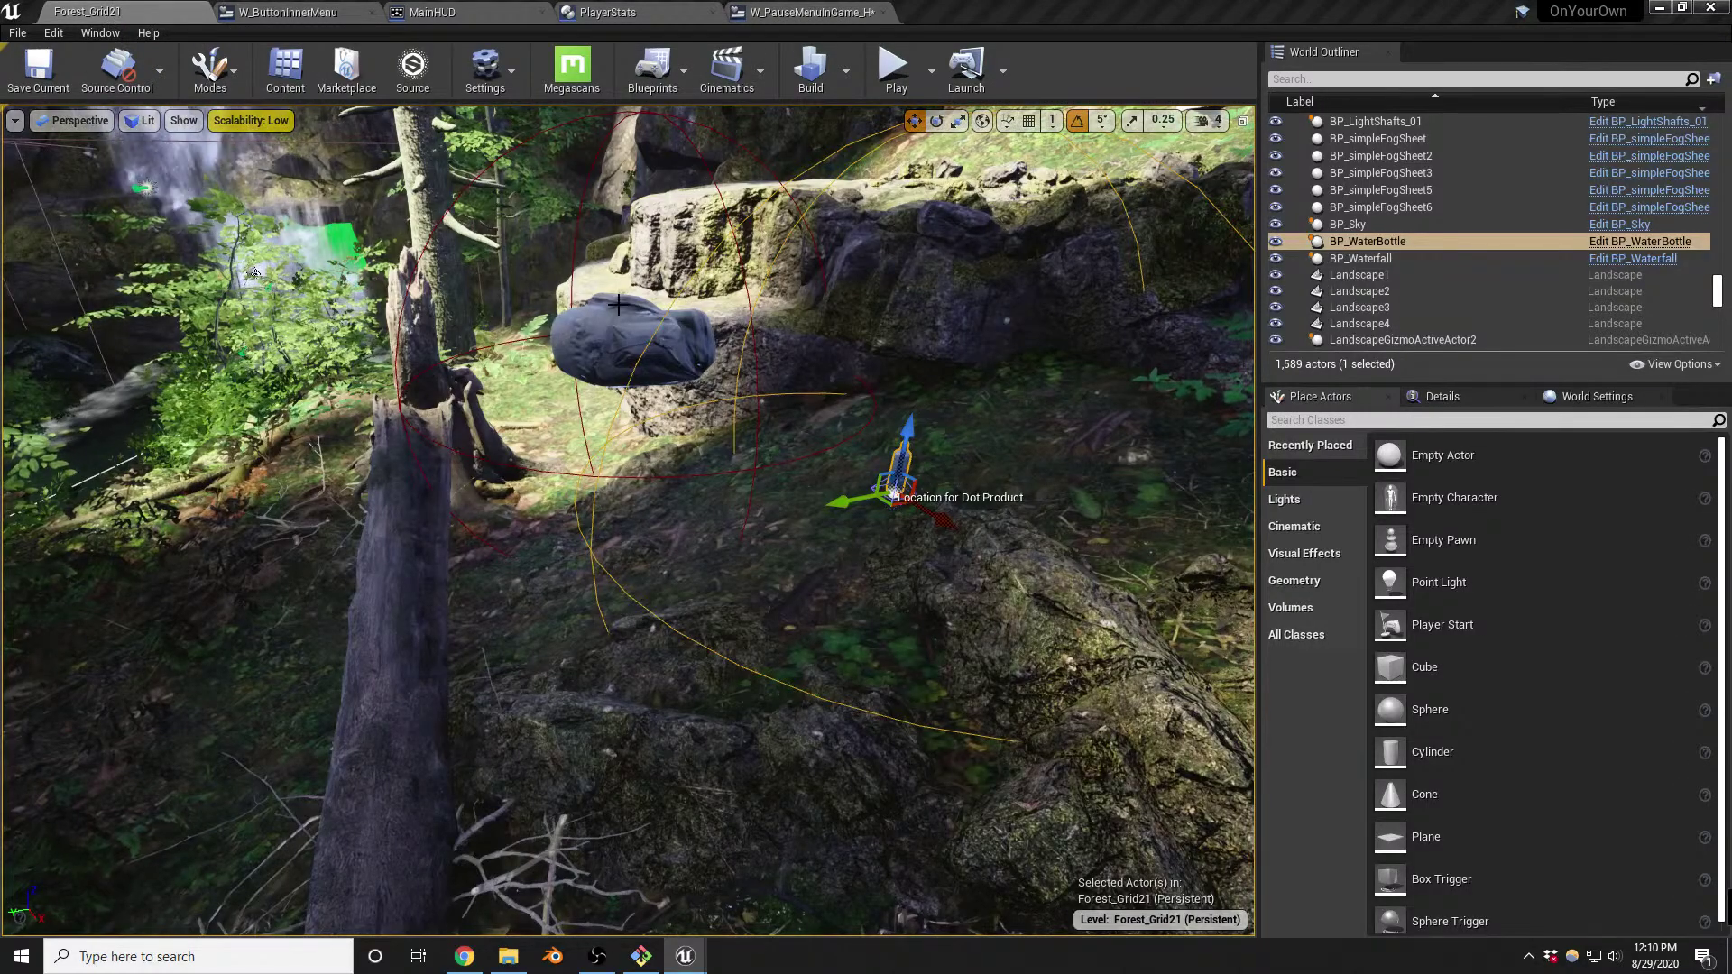
Hide the red boundary wall BP_EditingBoundaries13 that blocks the rocky passage in the level
{"action": "right_click_drag", "start_coordinate": [632, 523], "coordinate": [735, 536]}
{"action": "key", "text": "s"}
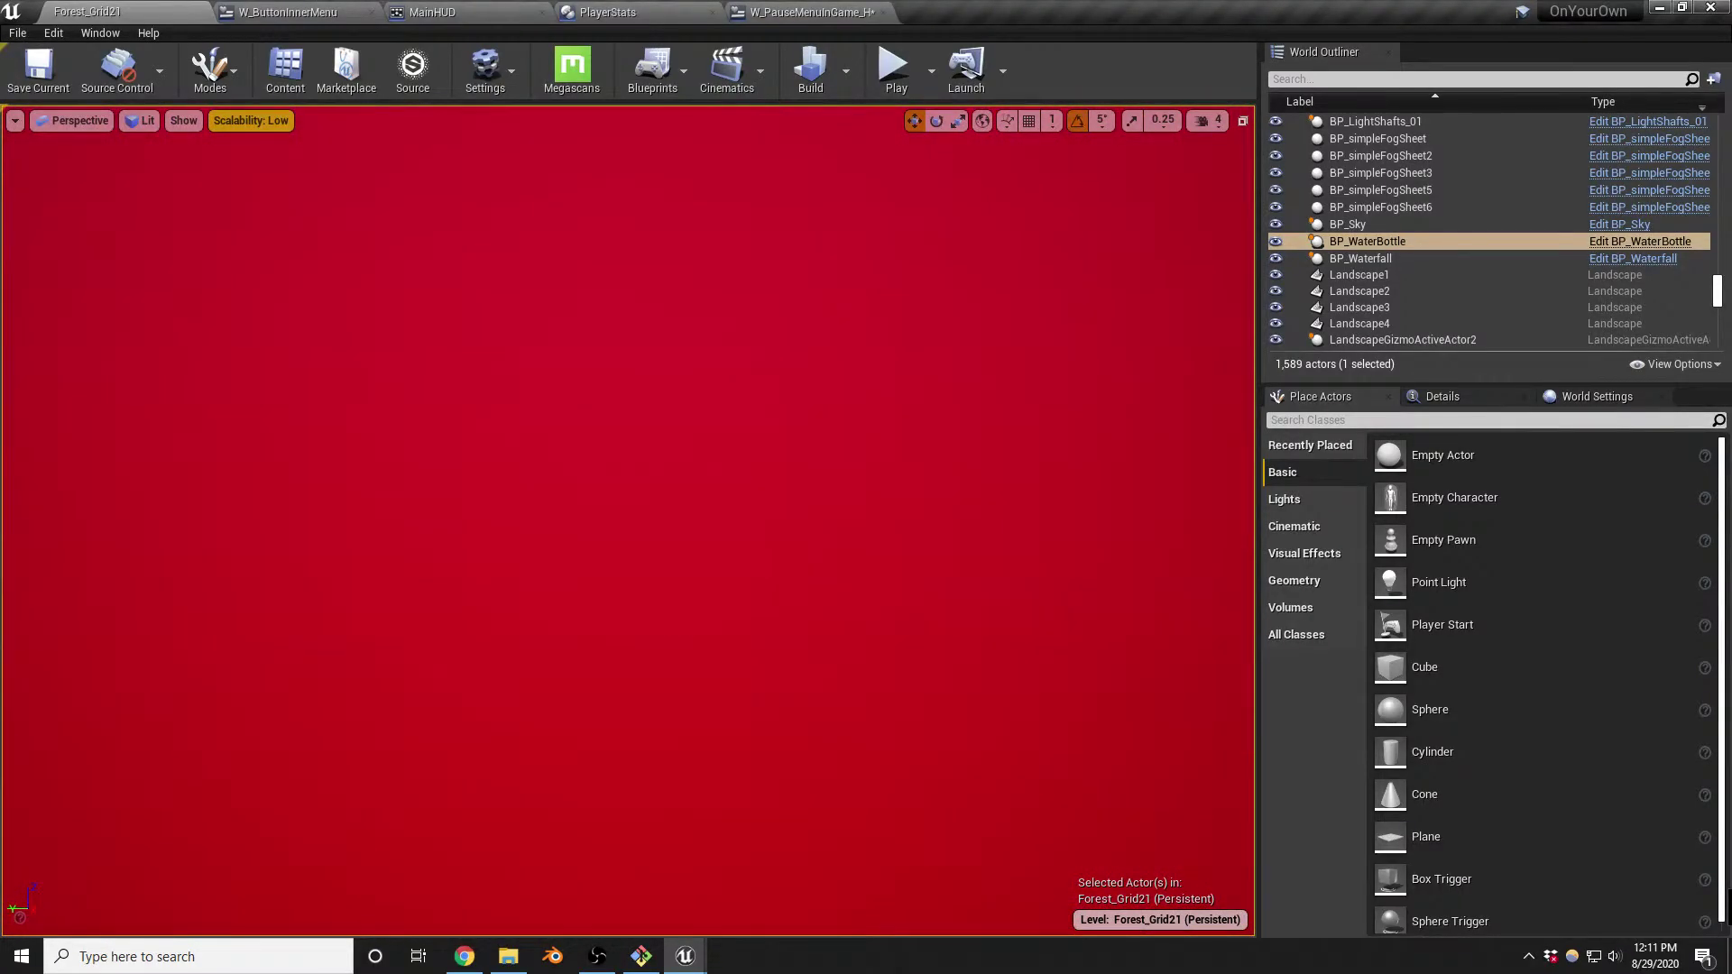
{"action": "key", "text": "w"}
{"action": "key", "text": "w"}
{"action": "mouse_move", "coordinate": [627, 521]}
{"action": "right_mouse_down"}
{"action": "mouse_move", "coordinate": [613, 361]}
{"action": "mouse_move", "coordinate": [622, 614]}
{"action": "mouse_move", "coordinate": [628, 505]}
{"action": "right_mouse_up"}
{"action": "key", "text": "s"}
{"action": "left_click", "coordinate": [587, 568]}
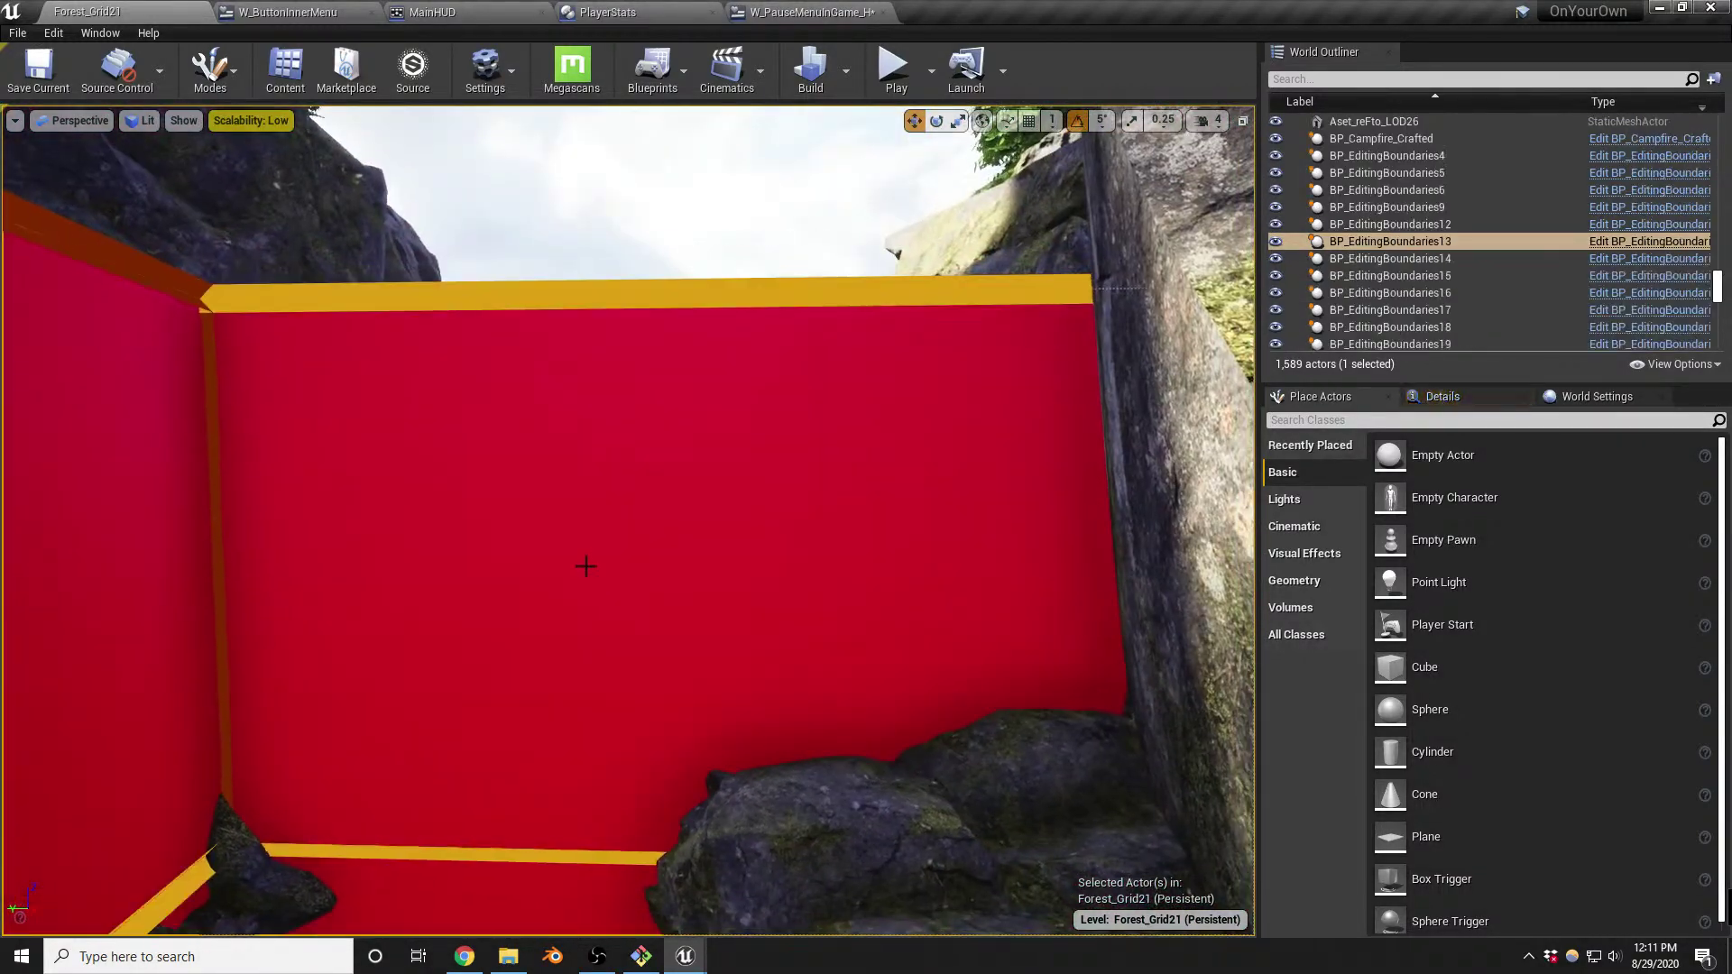
{"action": "key", "text": "h"}
Hide the neighbouring red boundary wall BP_EditingBoundaries18 beside the rocky passage
{"action": "right_click_drag", "start_coordinate": [584, 590], "coordinate": [511, 585]}
{"action": "key", "text": "w"}
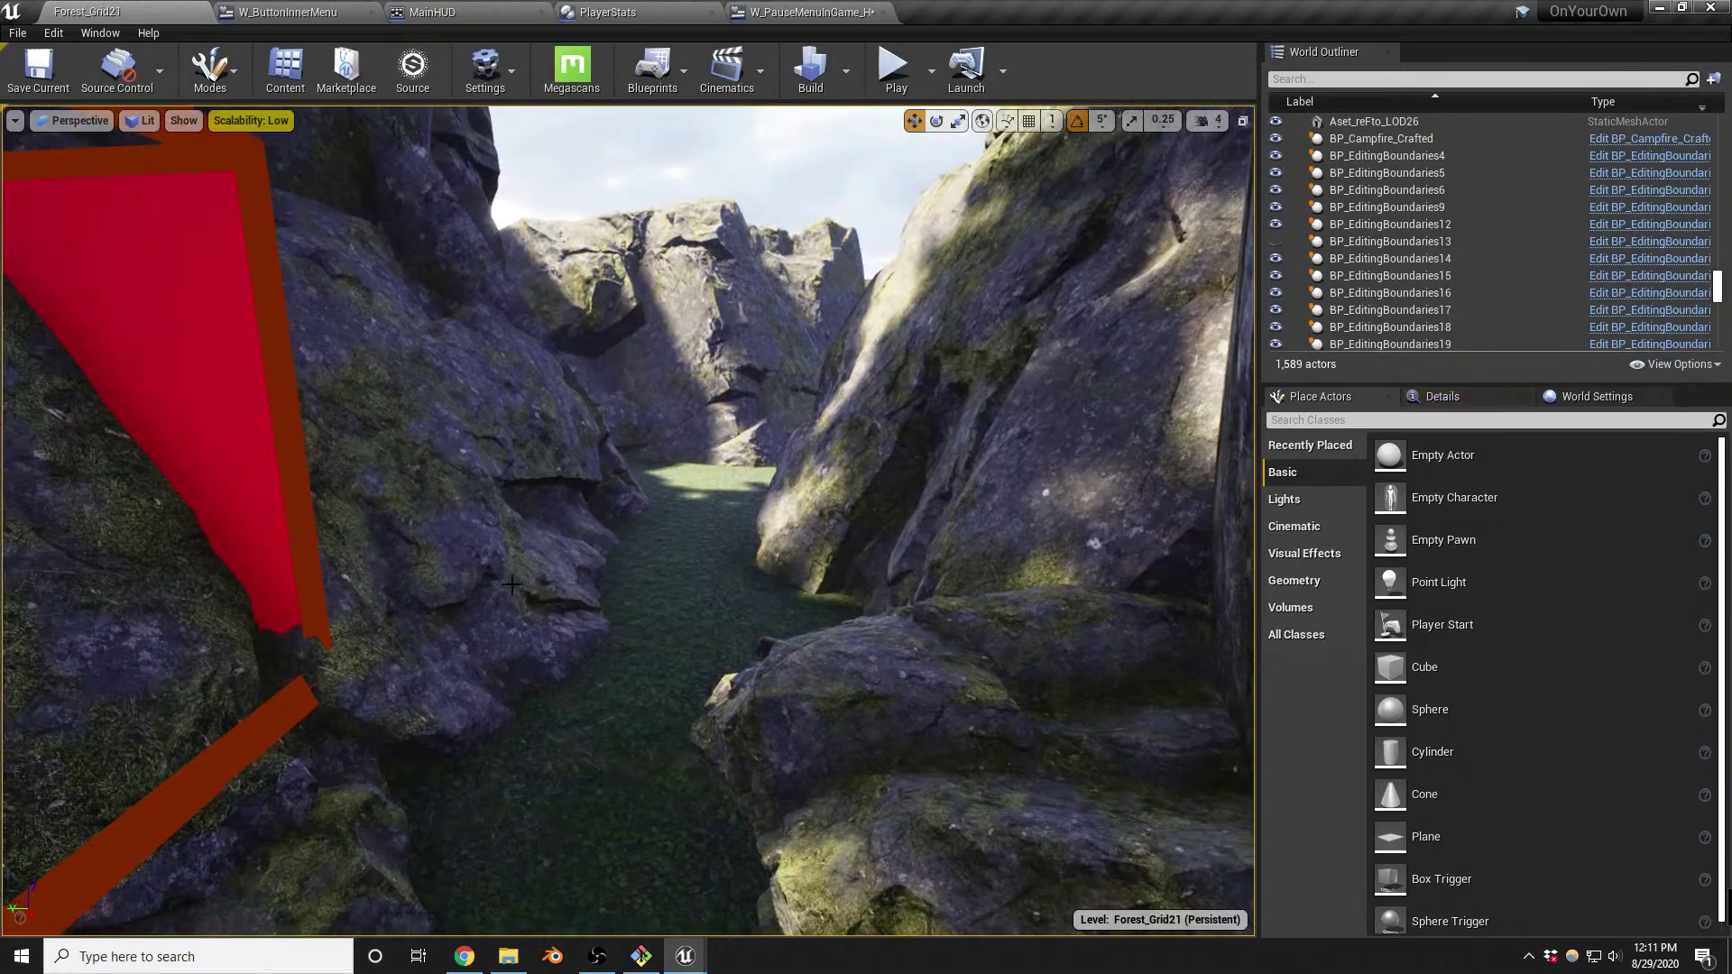
{"action": "left_click", "coordinate": [188, 357]}
{"action": "key", "text": "h"}
Try duplicating the granite cliff SM_graniteCliff_v28 beside the rocky passage and rotating the copy, and delete the copy
{"action": "key", "text": "w"}
{"action": "mouse_move", "coordinate": [688, 602]}
{"action": "right_mouse_down"}
{"action": "mouse_move", "coordinate": [684, 519]}
{"action": "mouse_move", "coordinate": [684, 591]}
{"action": "right_mouse_up"}
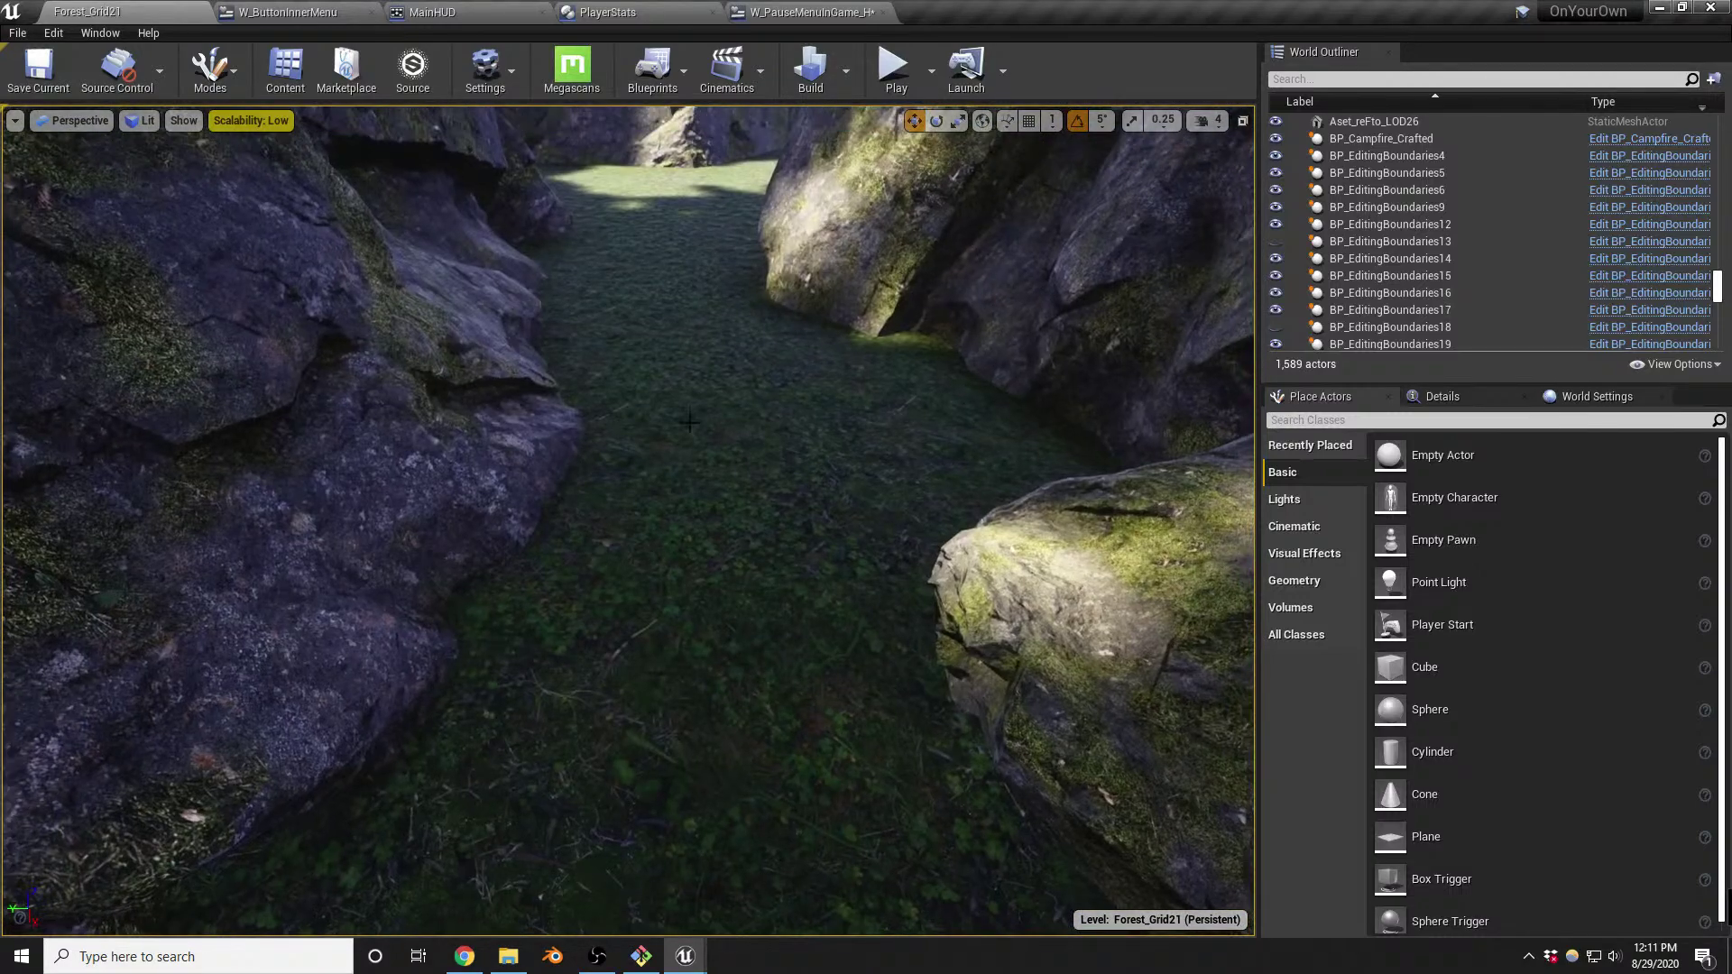
{"action": "left_click", "coordinate": [741, 512]}
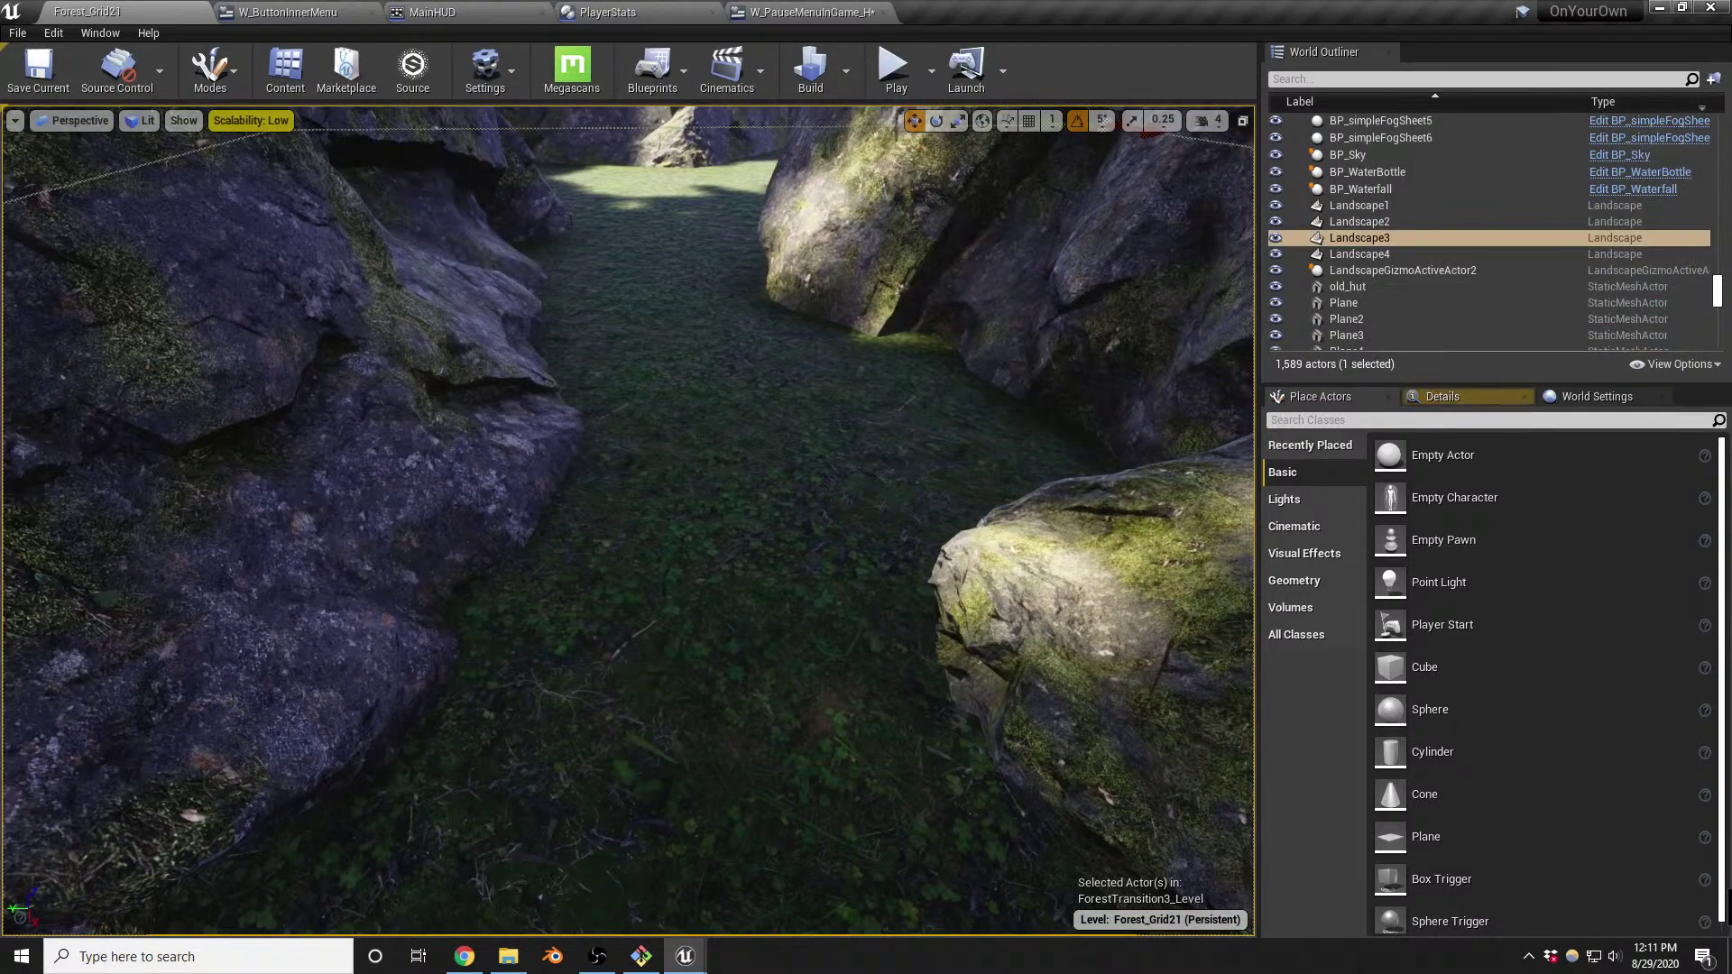
{"action": "key", "text": "f"}
{"action": "right_click_drag", "start_coordinate": [620, 441], "coordinate": [623, 348]}
{"action": "right_click_drag", "start_coordinate": [620, 441], "coordinate": [722, 521]}
{"action": "left_click", "coordinate": [674, 552]}
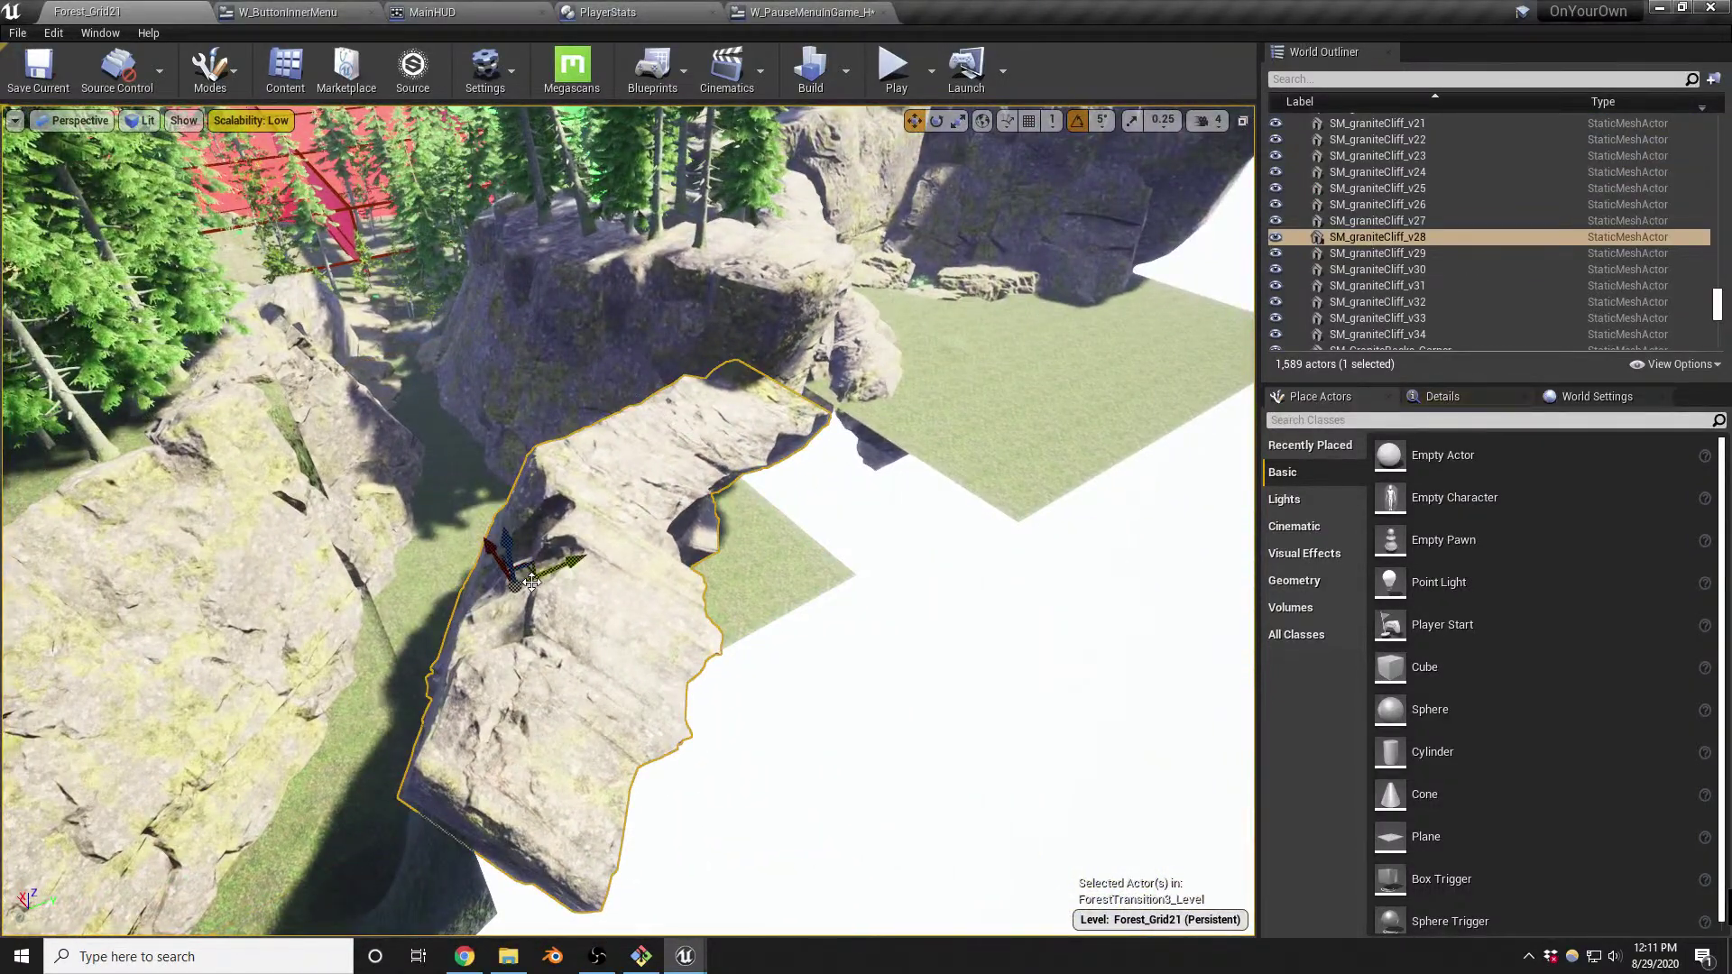
{"action": "left_click_drag", "start_coordinate": [532, 570], "coordinate": [756, 644], "text": "alt"}
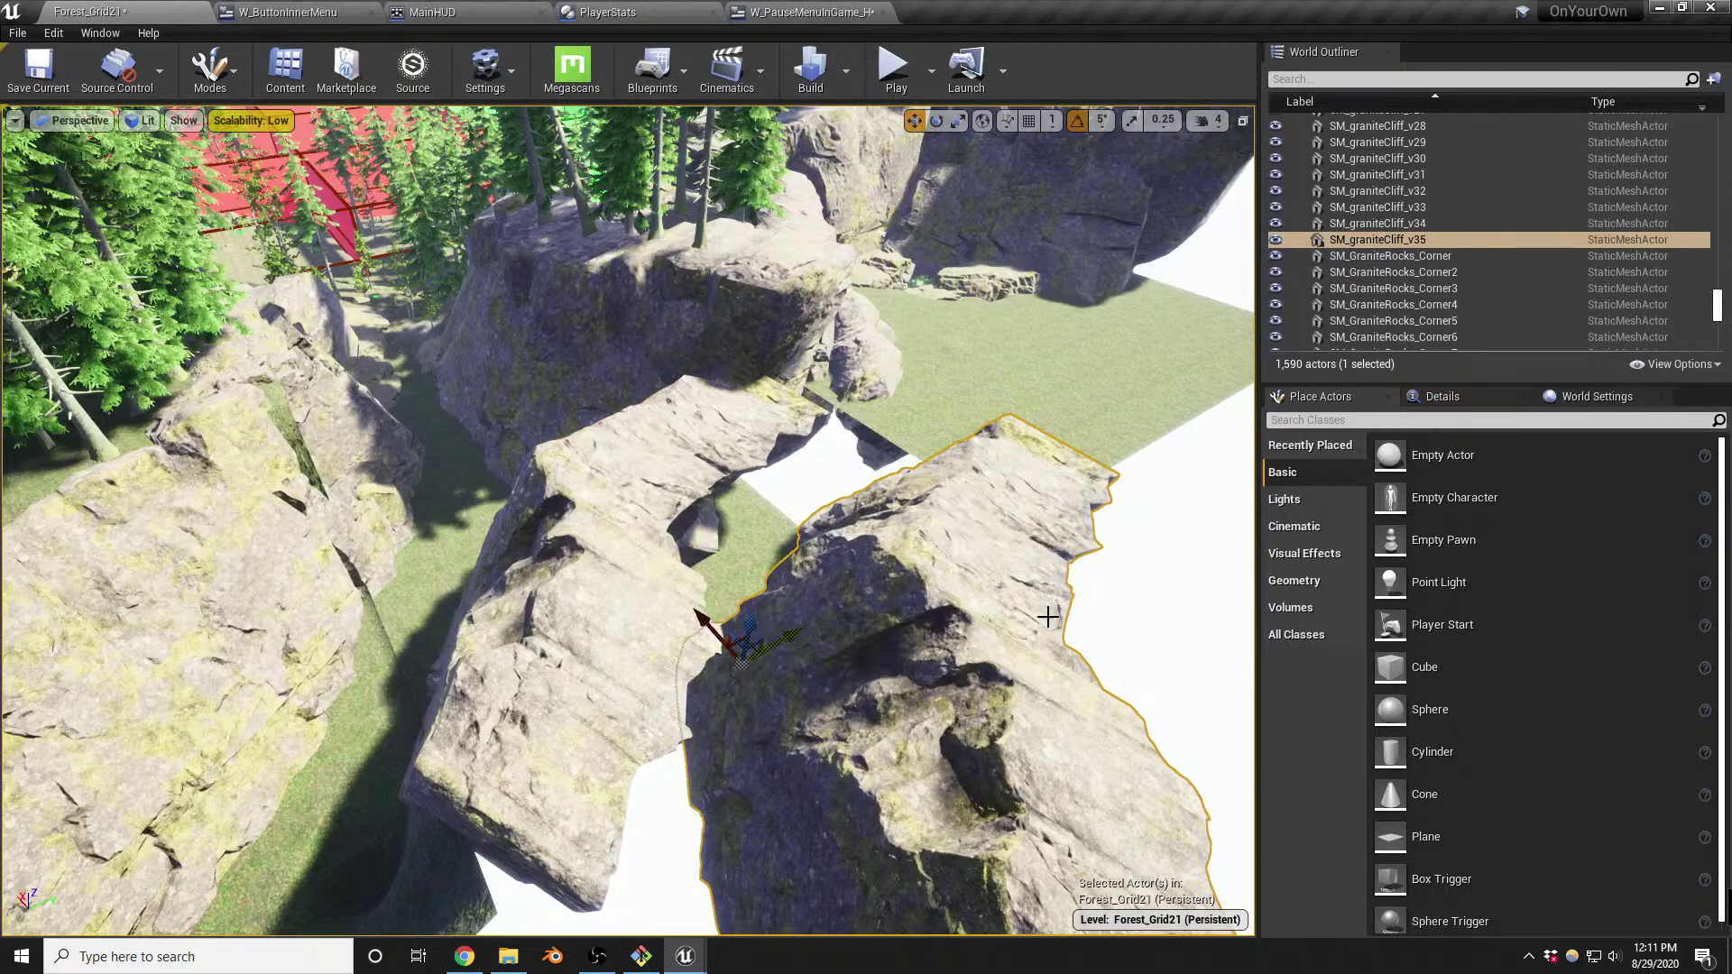
{"action": "key", "text": "e"}
{"action": "mouse_move", "coordinate": [773, 634]}
{"action": "left_mouse_down"}
{"action": "mouse_move", "coordinate": [755, 602]}
{"action": "mouse_move", "coordinate": [790, 643]}
{"action": "left_mouse_up"}
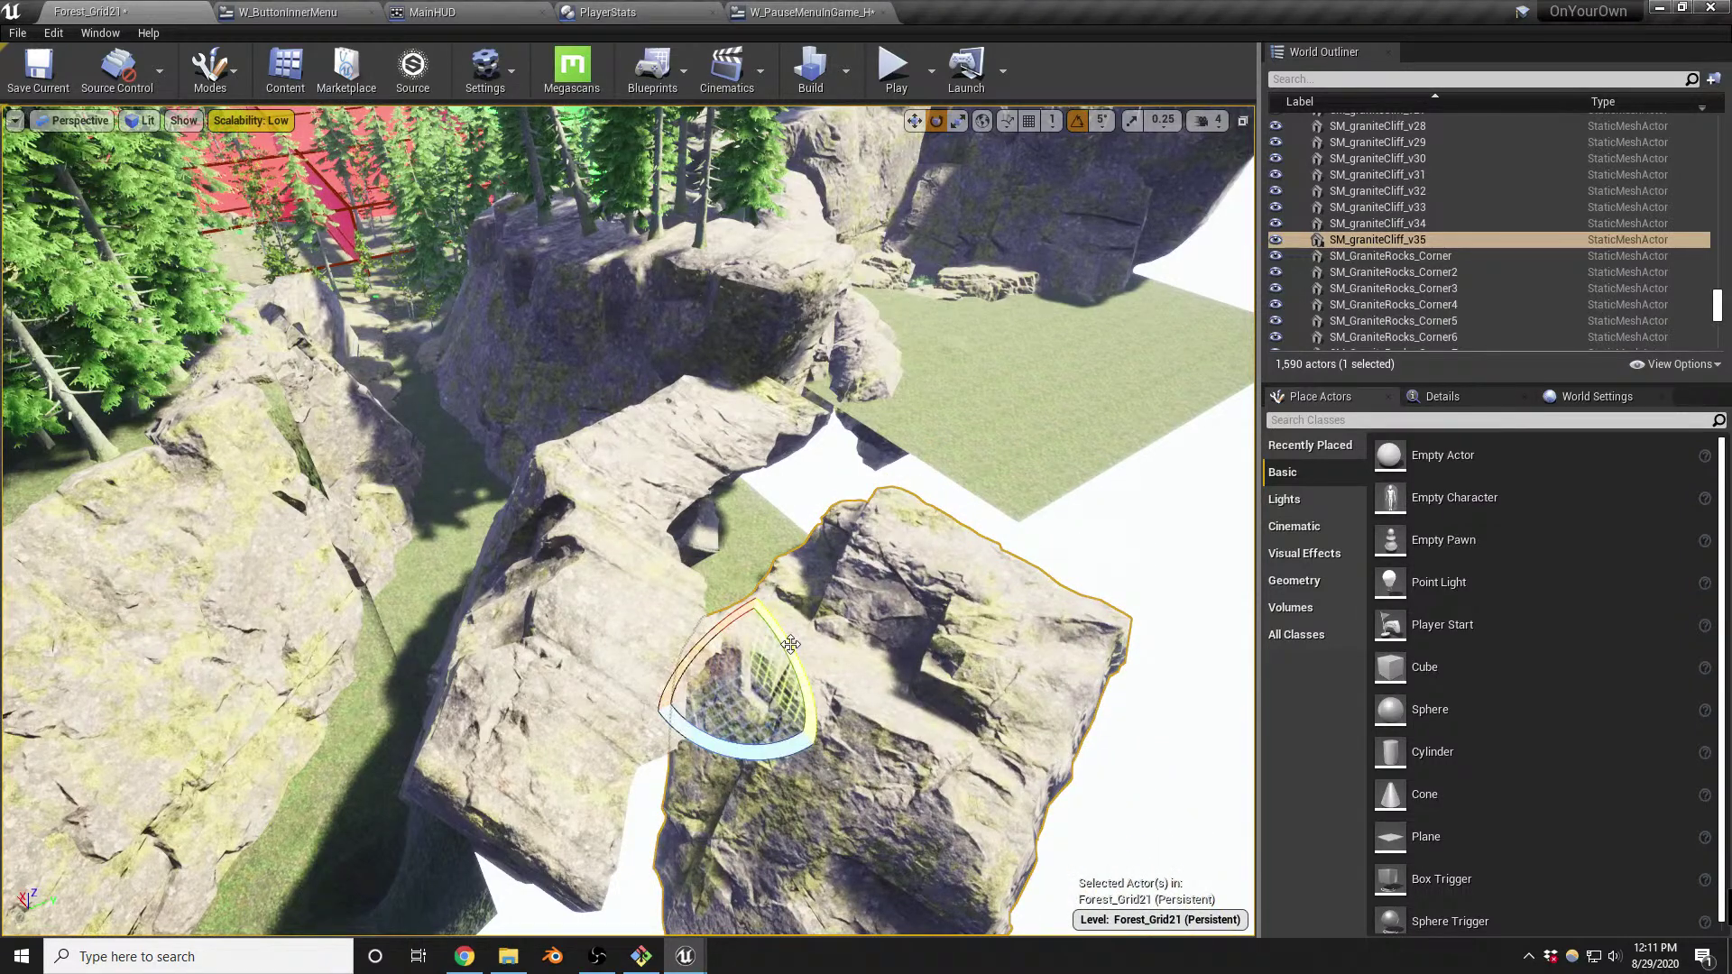
{"action": "key", "text": "Delete"}
Locate the mesh of SM_graniteCliff_v28 in the content browser and place the SM_graniteCliff_v3 mesh beside that cliff in the level
{"action": "left_click", "coordinate": [691, 579]}
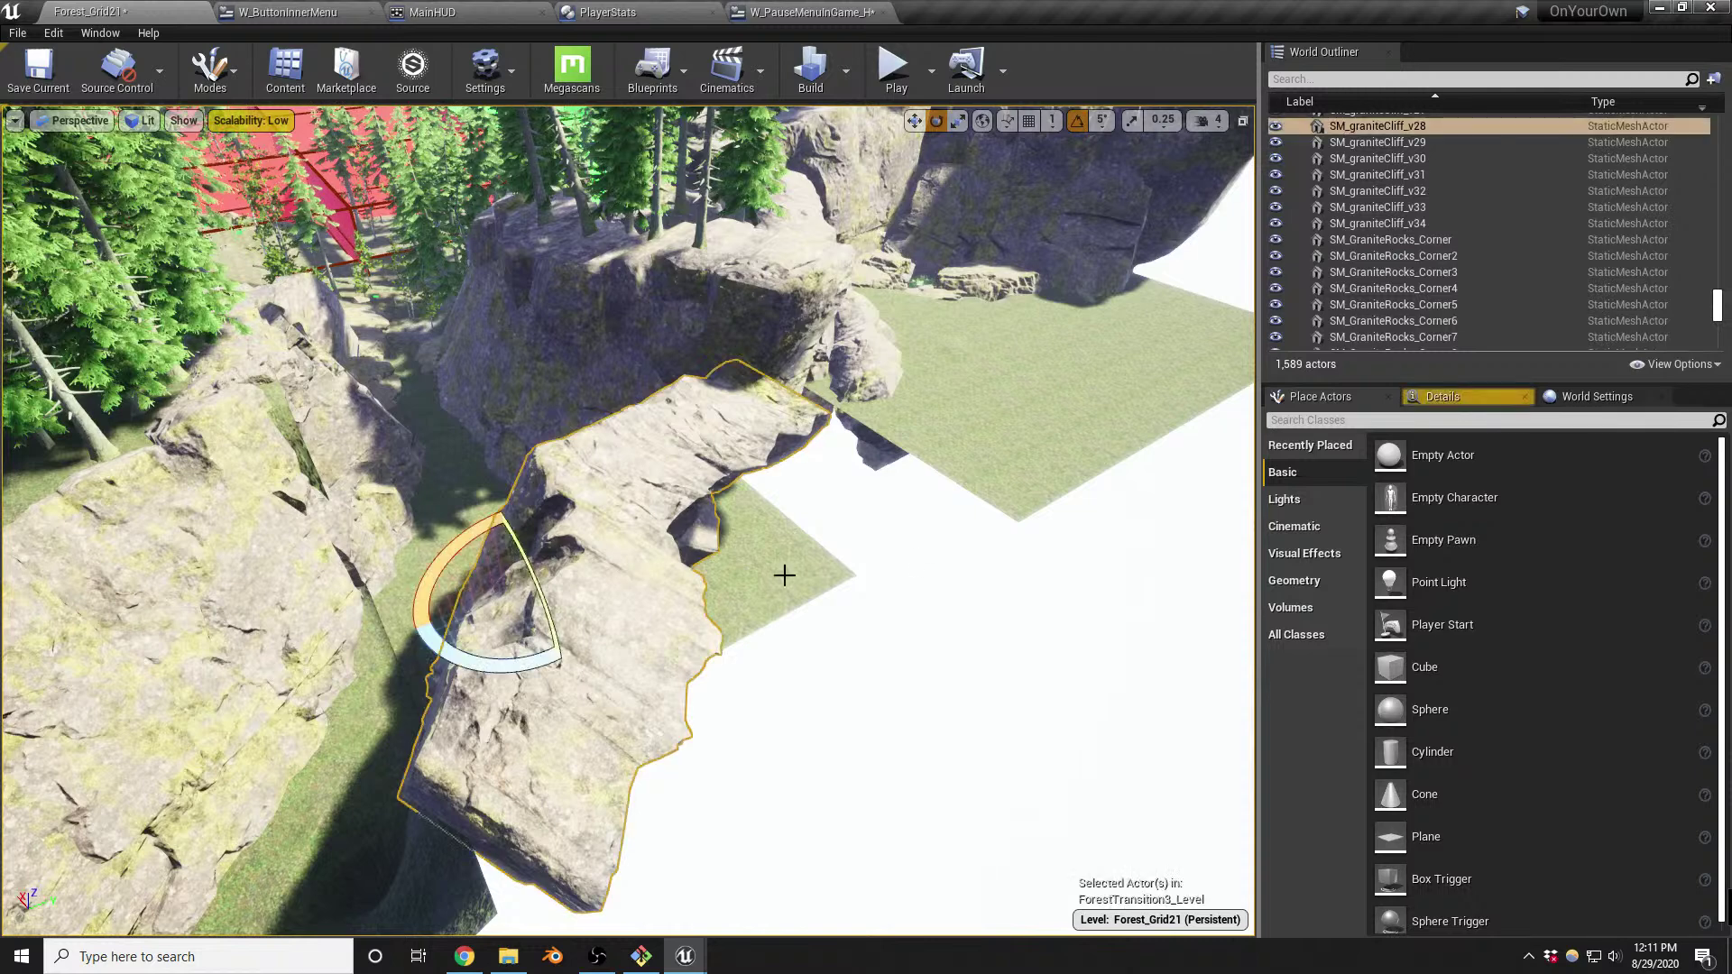
{"action": "left_click", "coordinate": [1461, 401]}
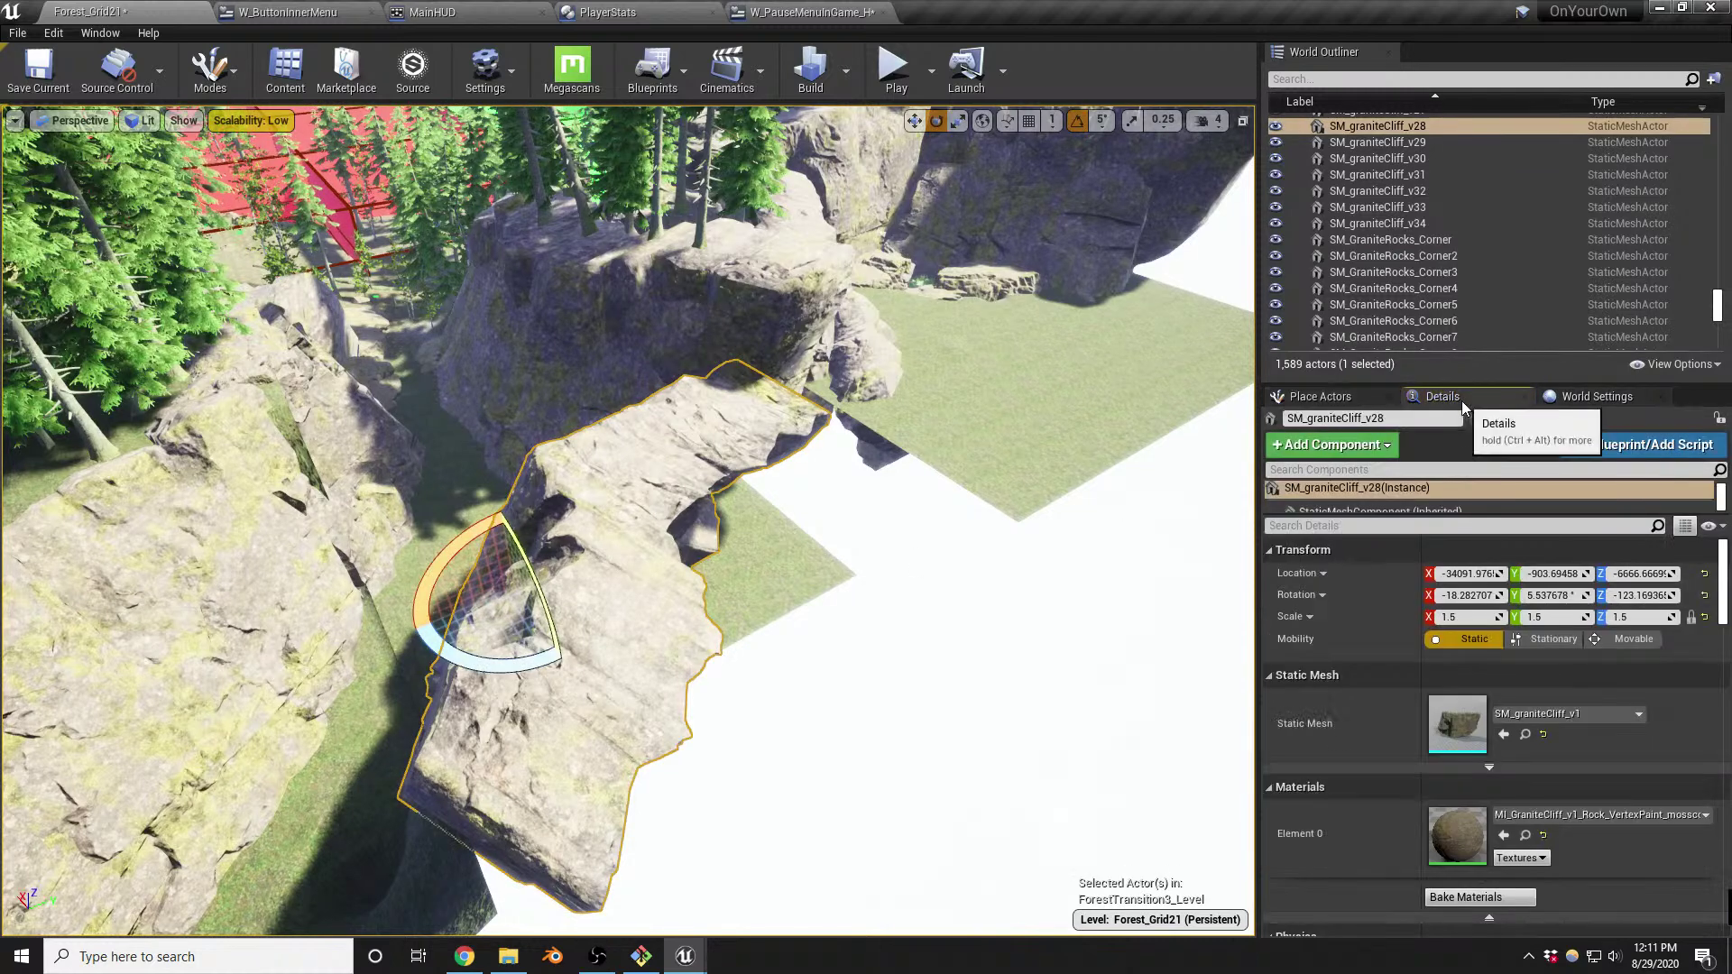
{"action": "left_click", "coordinate": [1524, 737]}
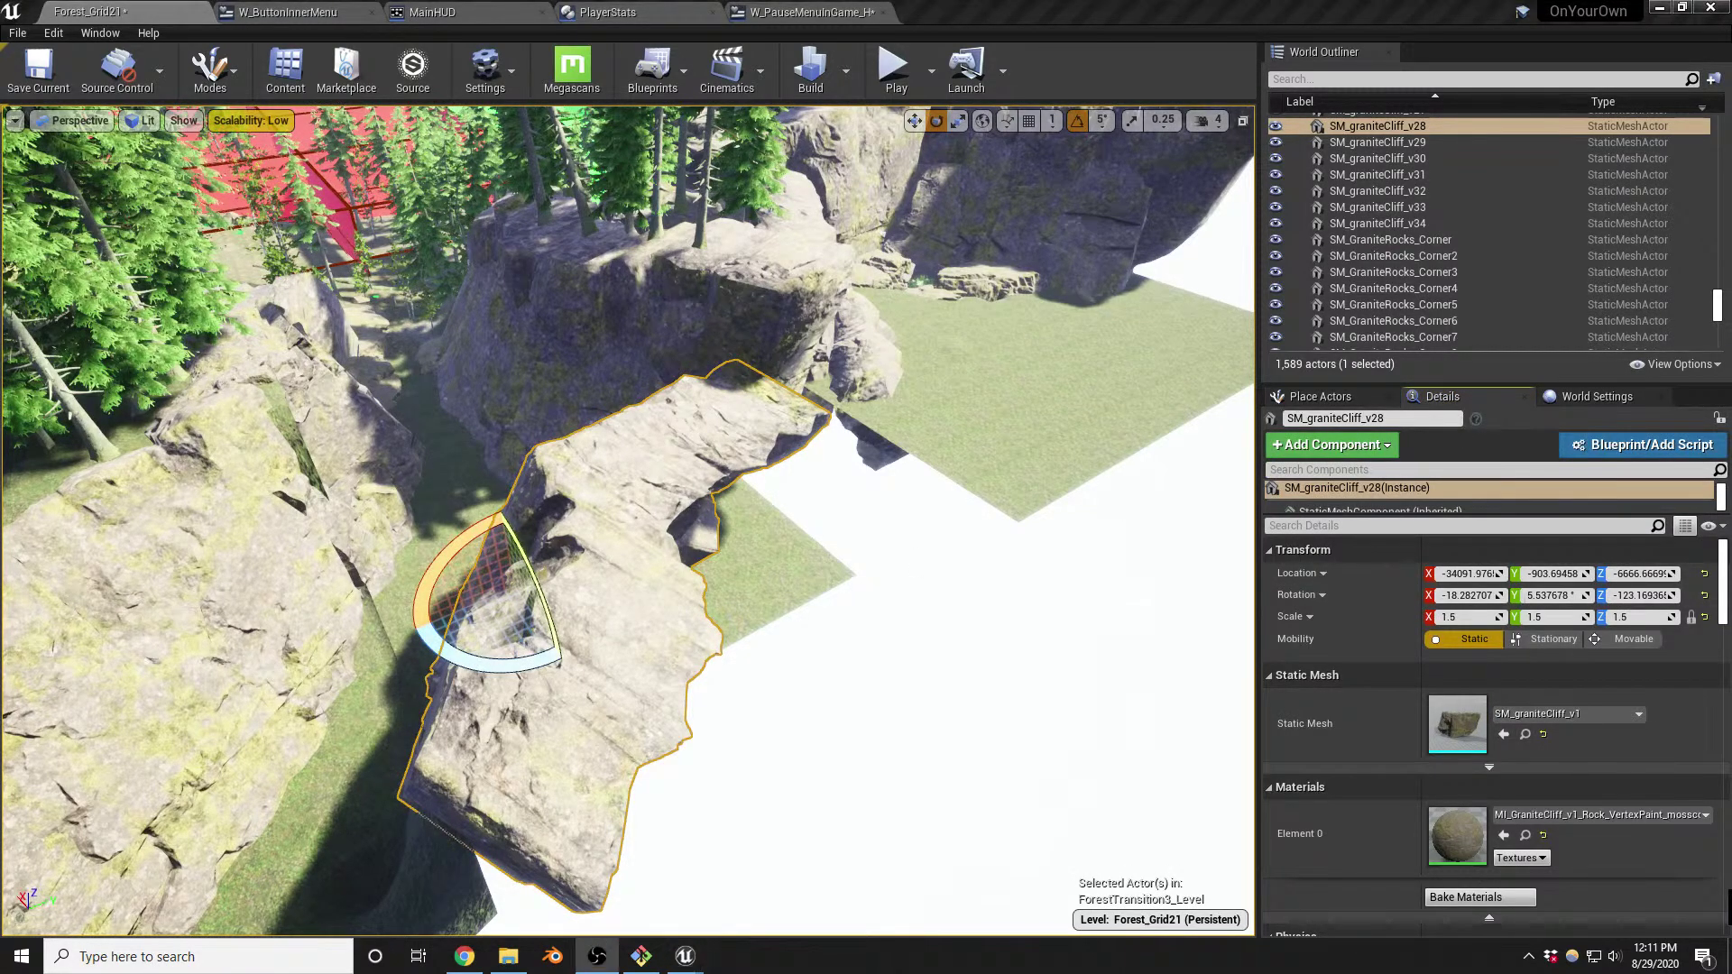
{"action": "key", "text": "alt+Tab"}
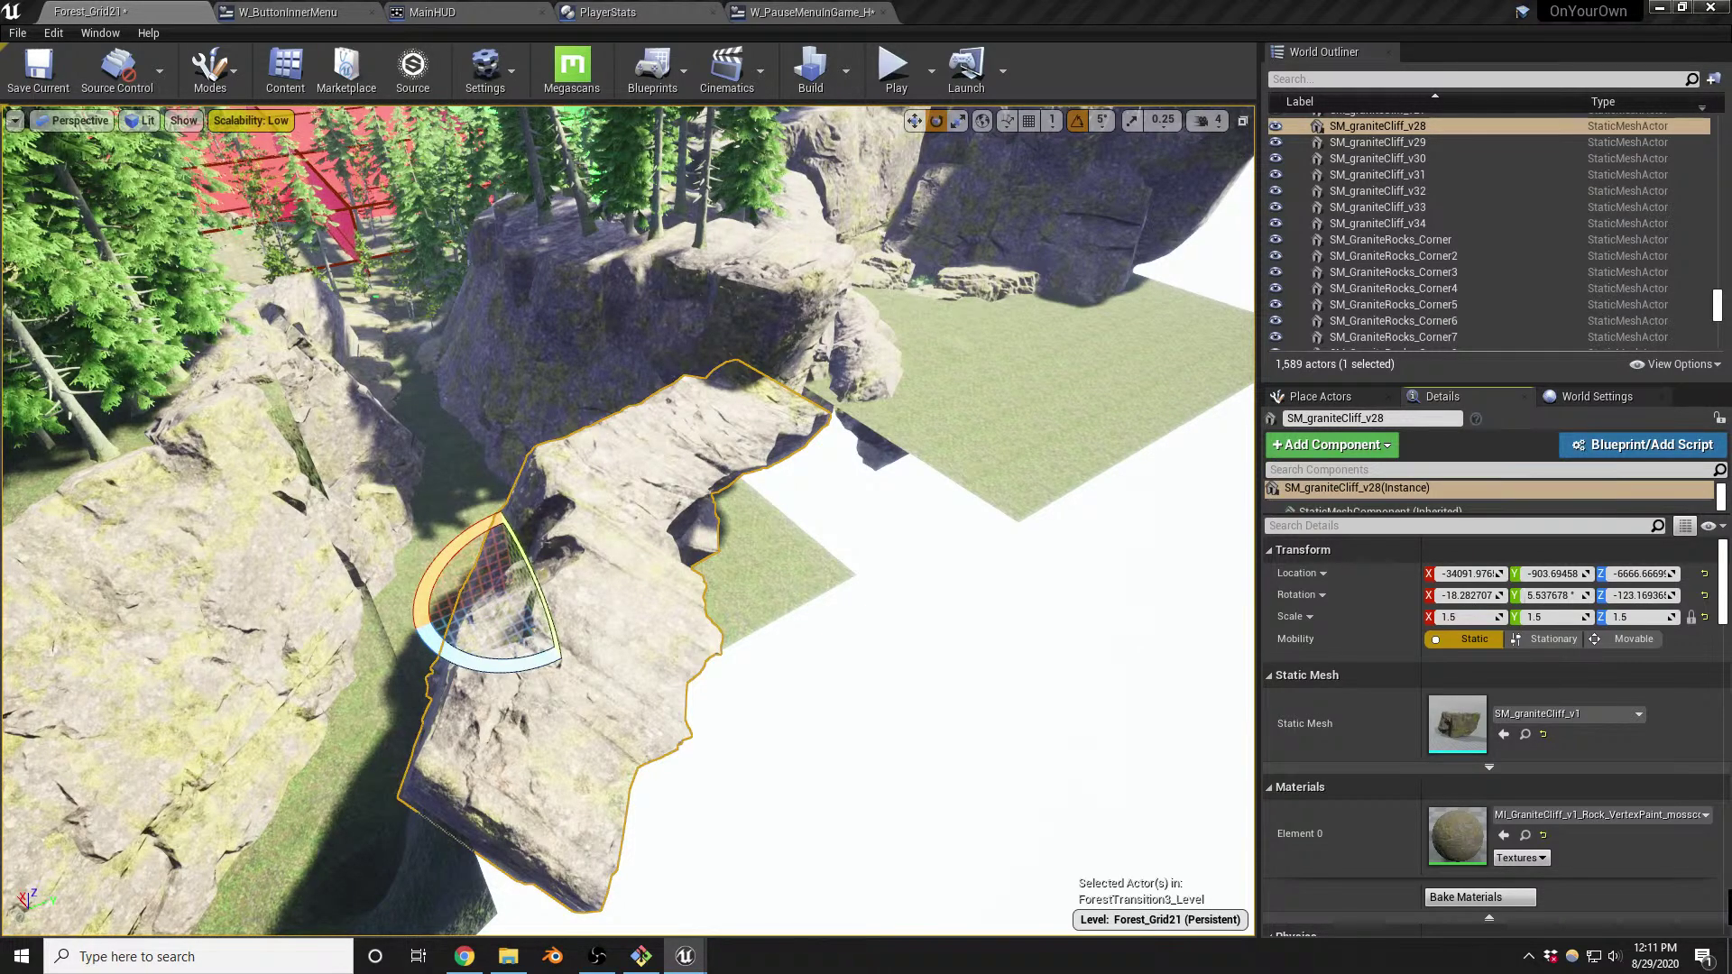
{"action": "left_click_drag", "start_coordinate": [1456, 723], "coordinate": [561, 524]}
Scale the new cliff uniformly to 2.0, and rotate and move it so it backs the existing cliff beside the passage
{"action": "left_click_drag", "start_coordinate": [568, 611], "coordinate": [704, 636]}
{"action": "left_click", "coordinate": [1477, 616]}
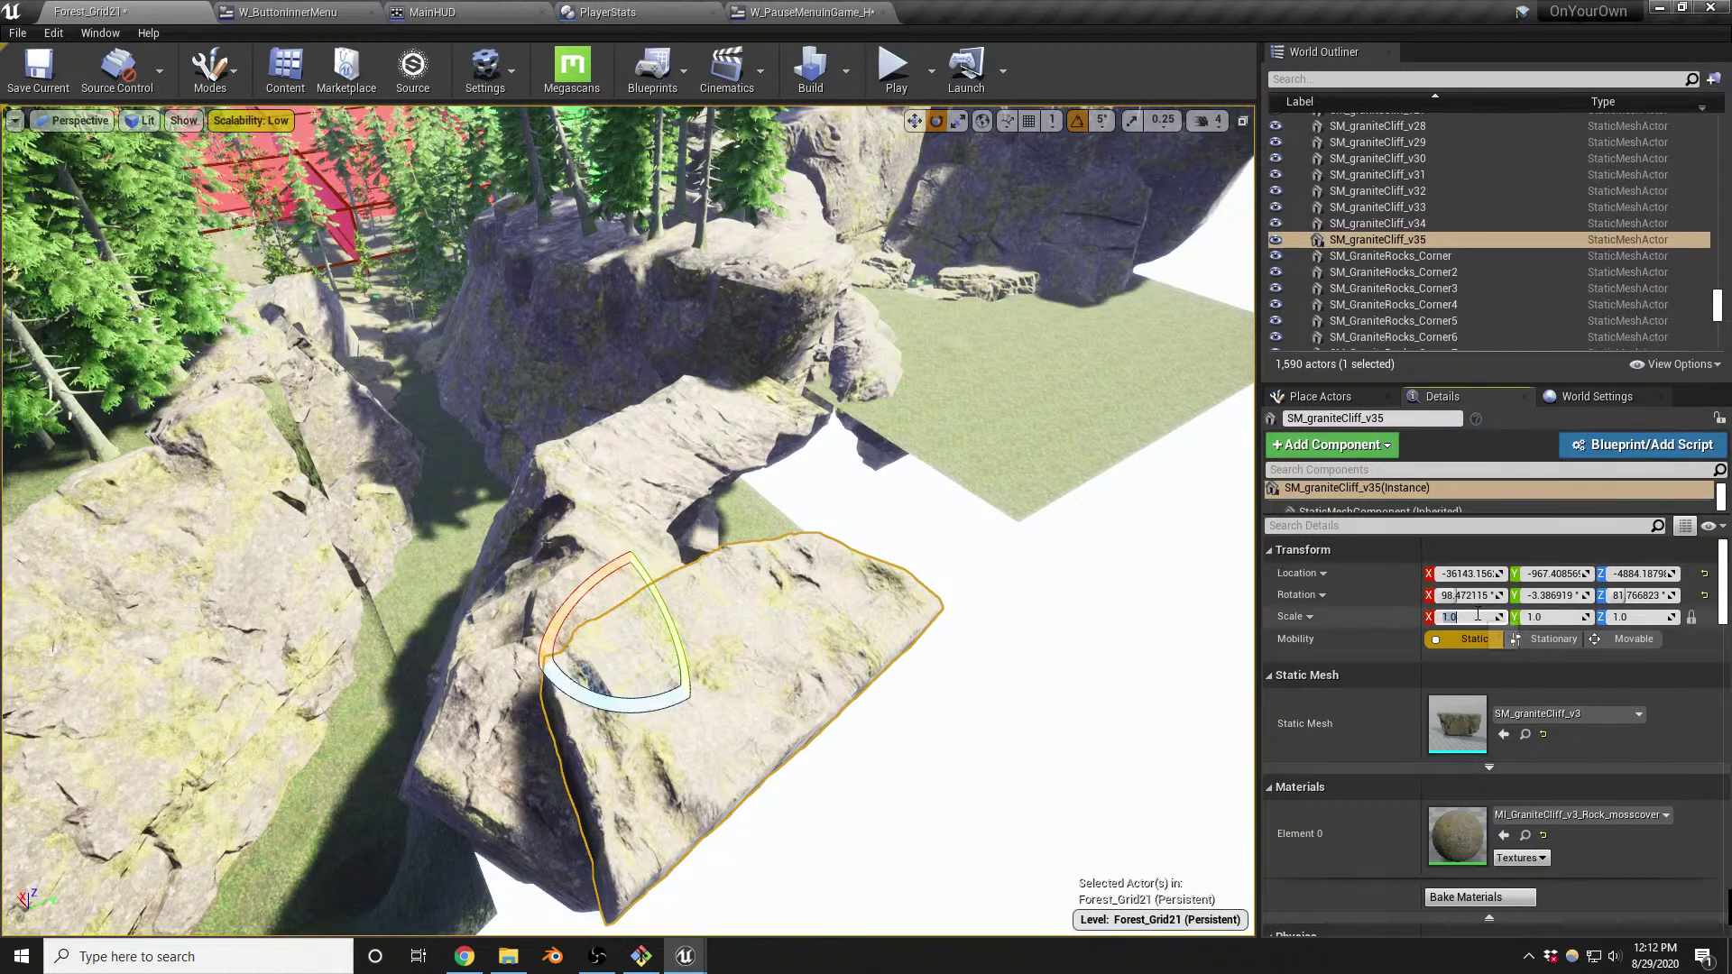
{"action": "type", "text": "2"}
{"action": "key", "text": "Return"}
{"action": "left_click_drag", "start_coordinate": [586, 568], "coordinate": [532, 592]}
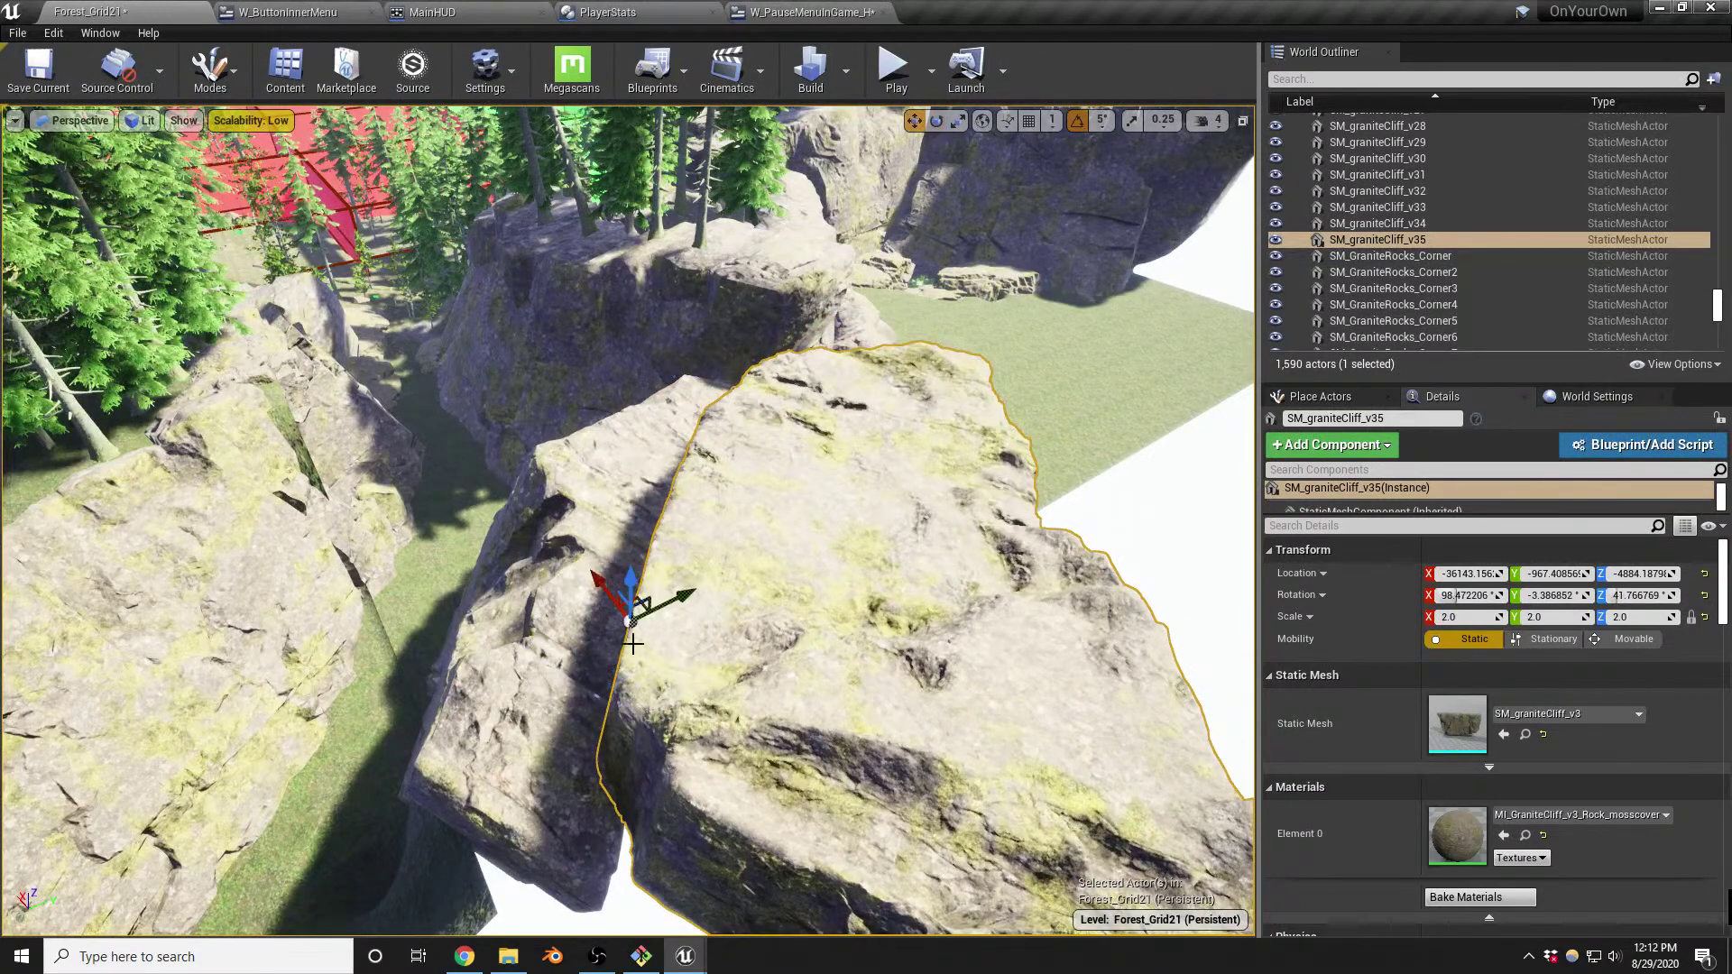
{"action": "left_click_drag", "start_coordinate": [648, 602], "coordinate": [540, 577]}
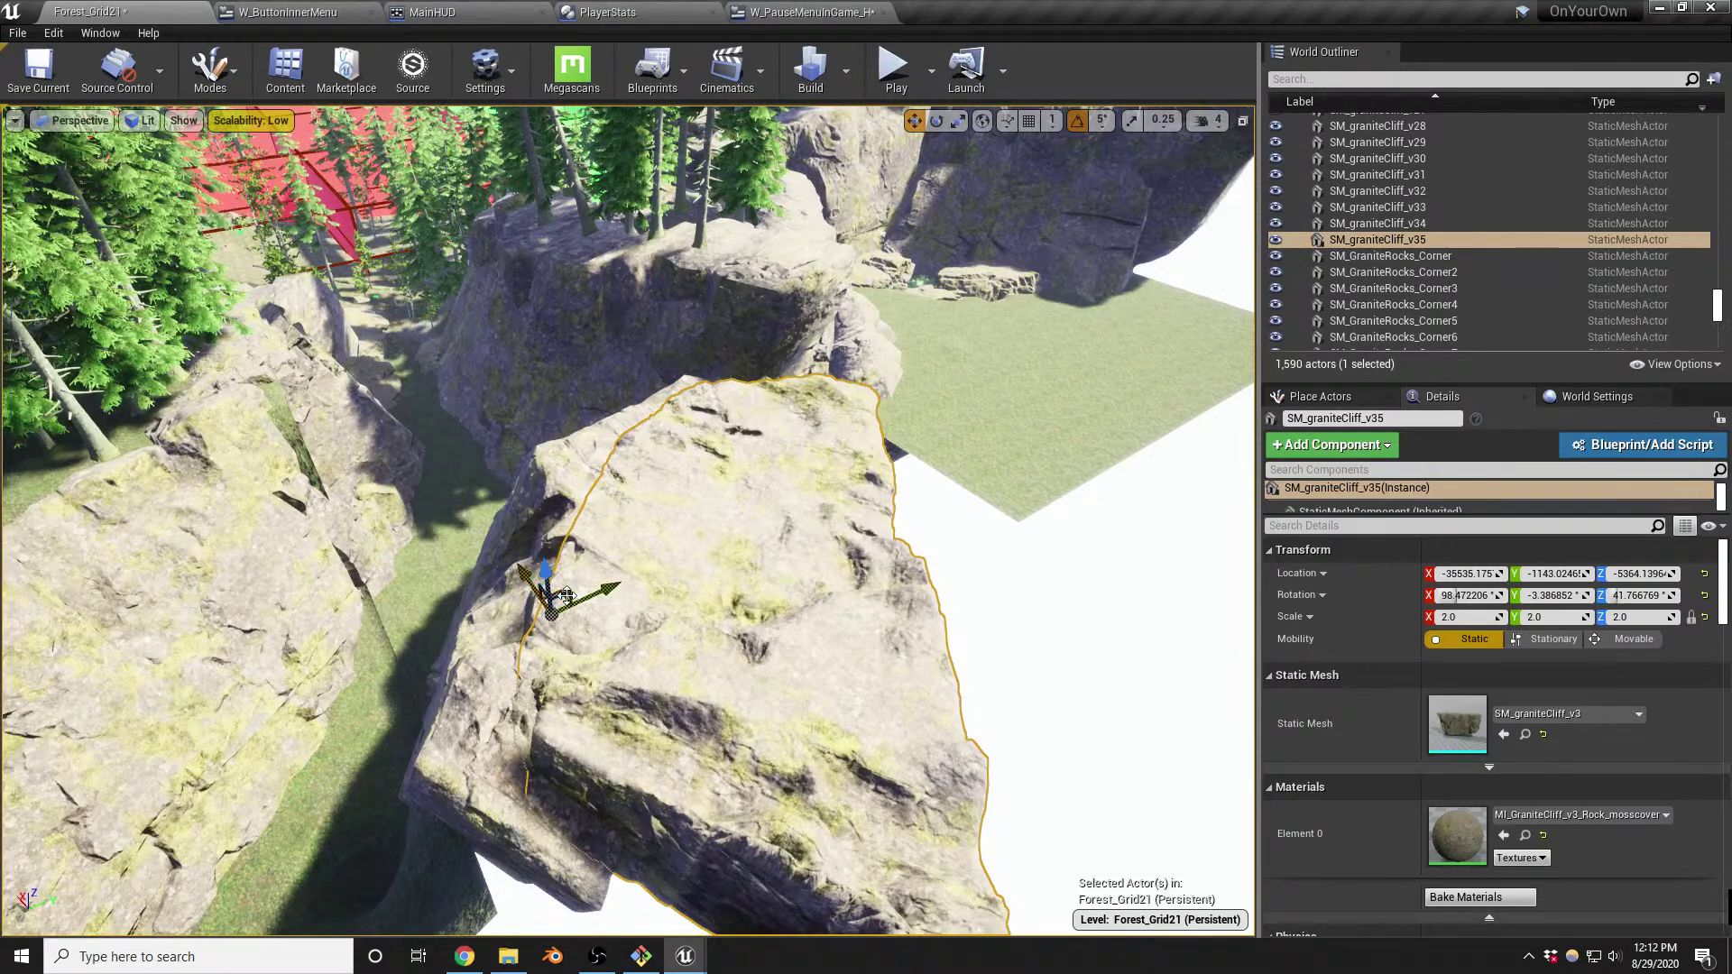
Make ForestTransition3_Level the current level, assign the new cliff to it, and check the sublevels in the Levels window
{"action": "right_click_drag", "start_coordinate": [733, 489], "coordinate": [713, 498]}
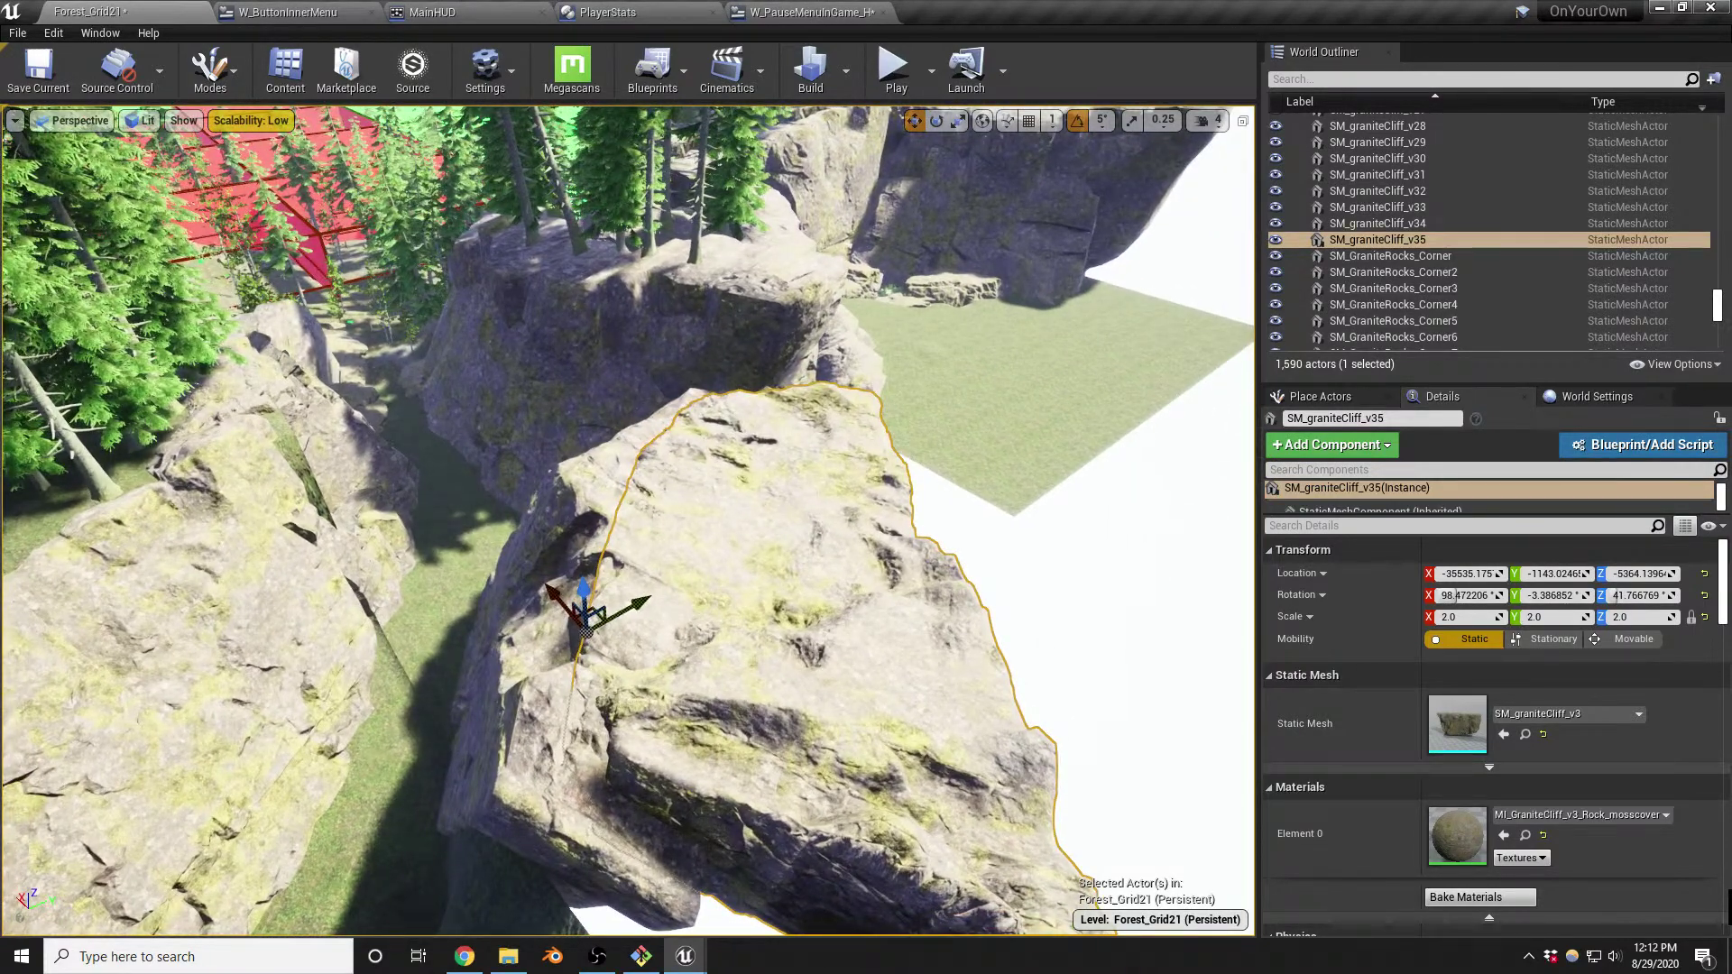
{"action": "key", "text": "ctrl+s"}
{"action": "right_click_drag", "start_coordinate": [801, 604], "coordinate": [779, 580]}
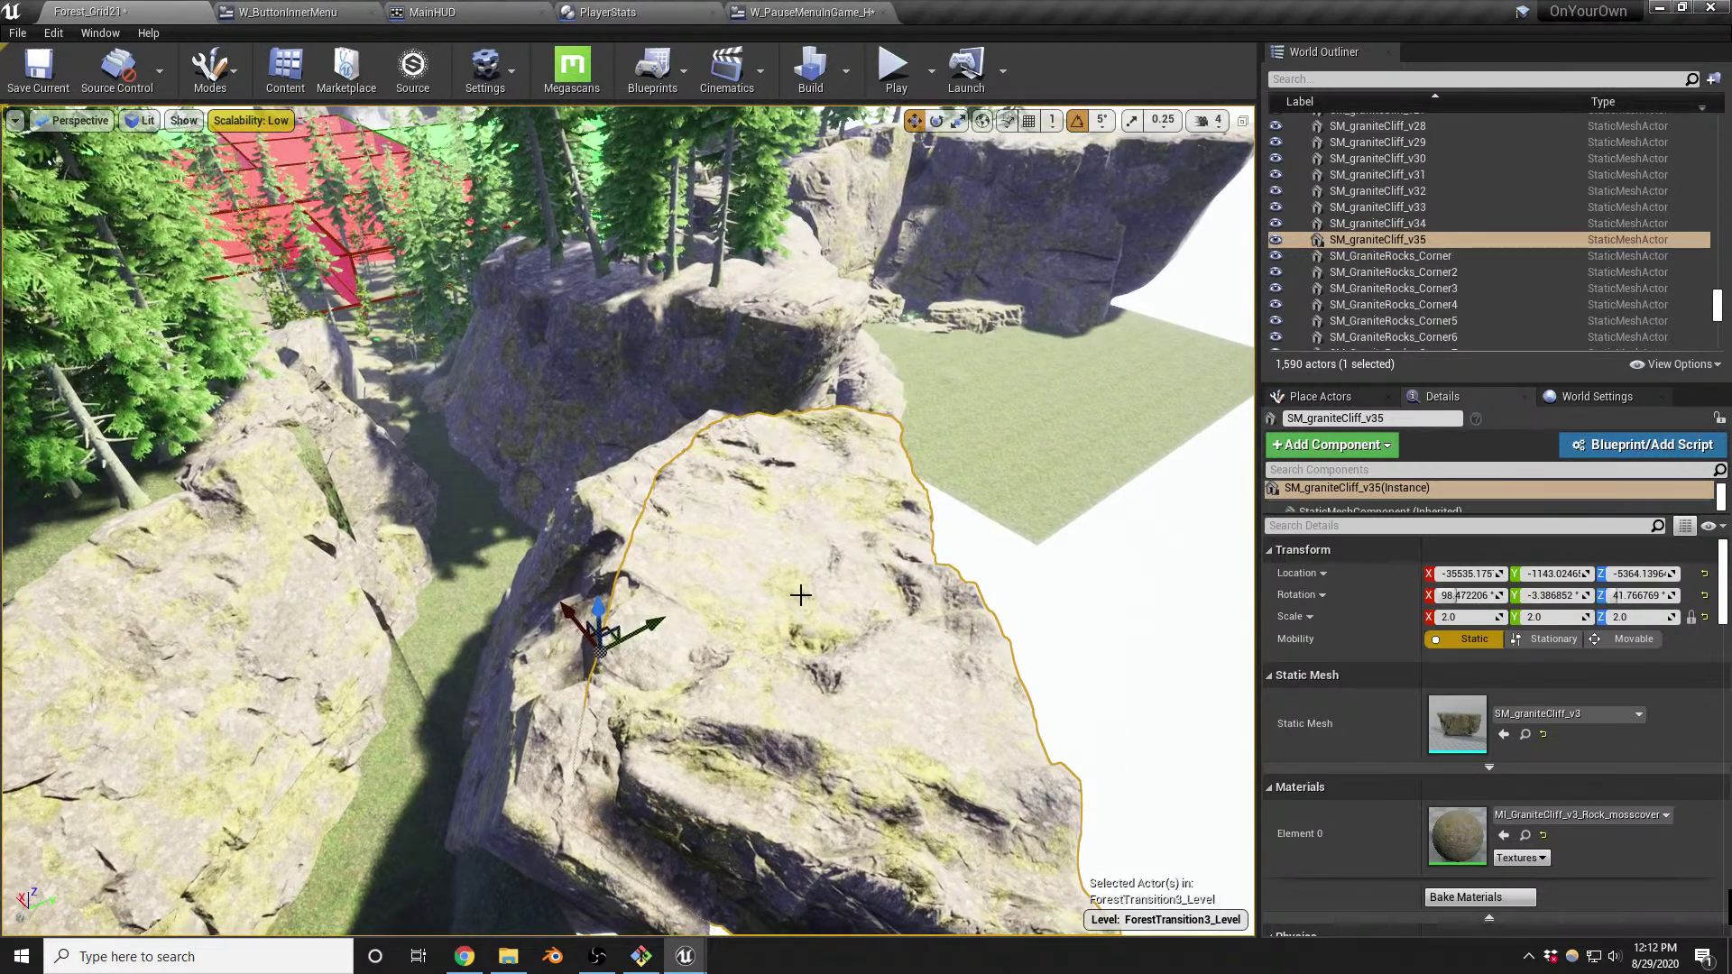
{"action": "right_click_drag", "start_coordinate": [652, 606], "coordinate": [623, 577]}
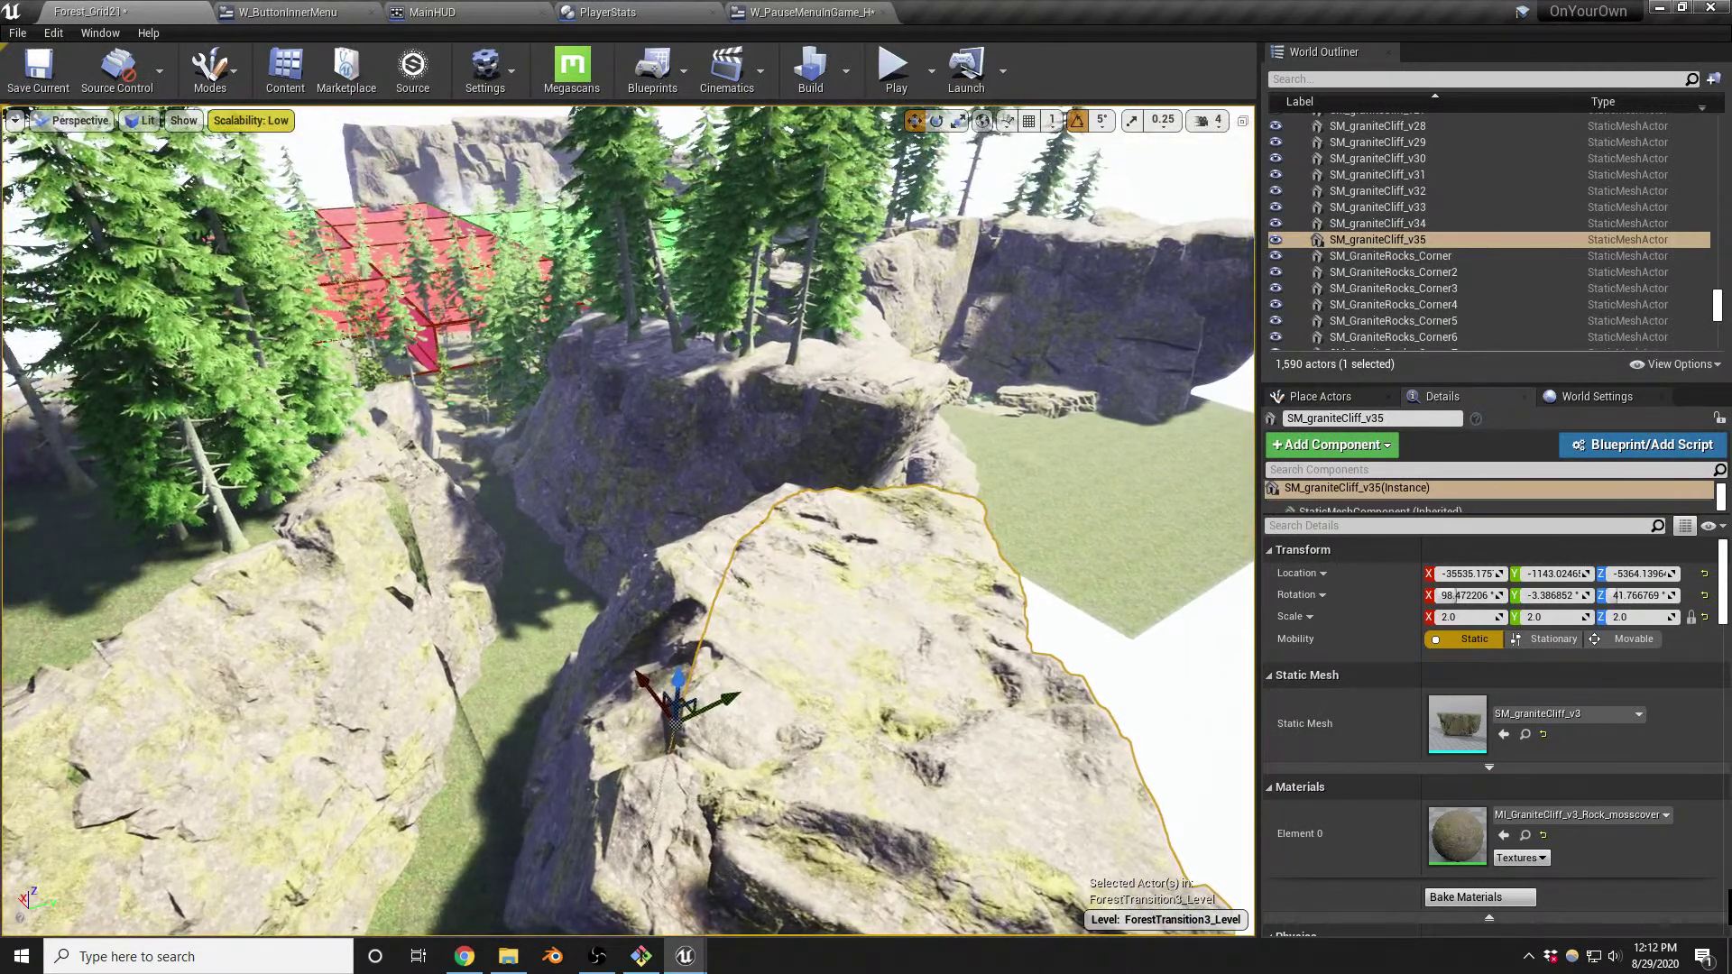
{"action": "left_click_drag", "start_coordinate": [0, 183], "coordinate": [630, 199]}
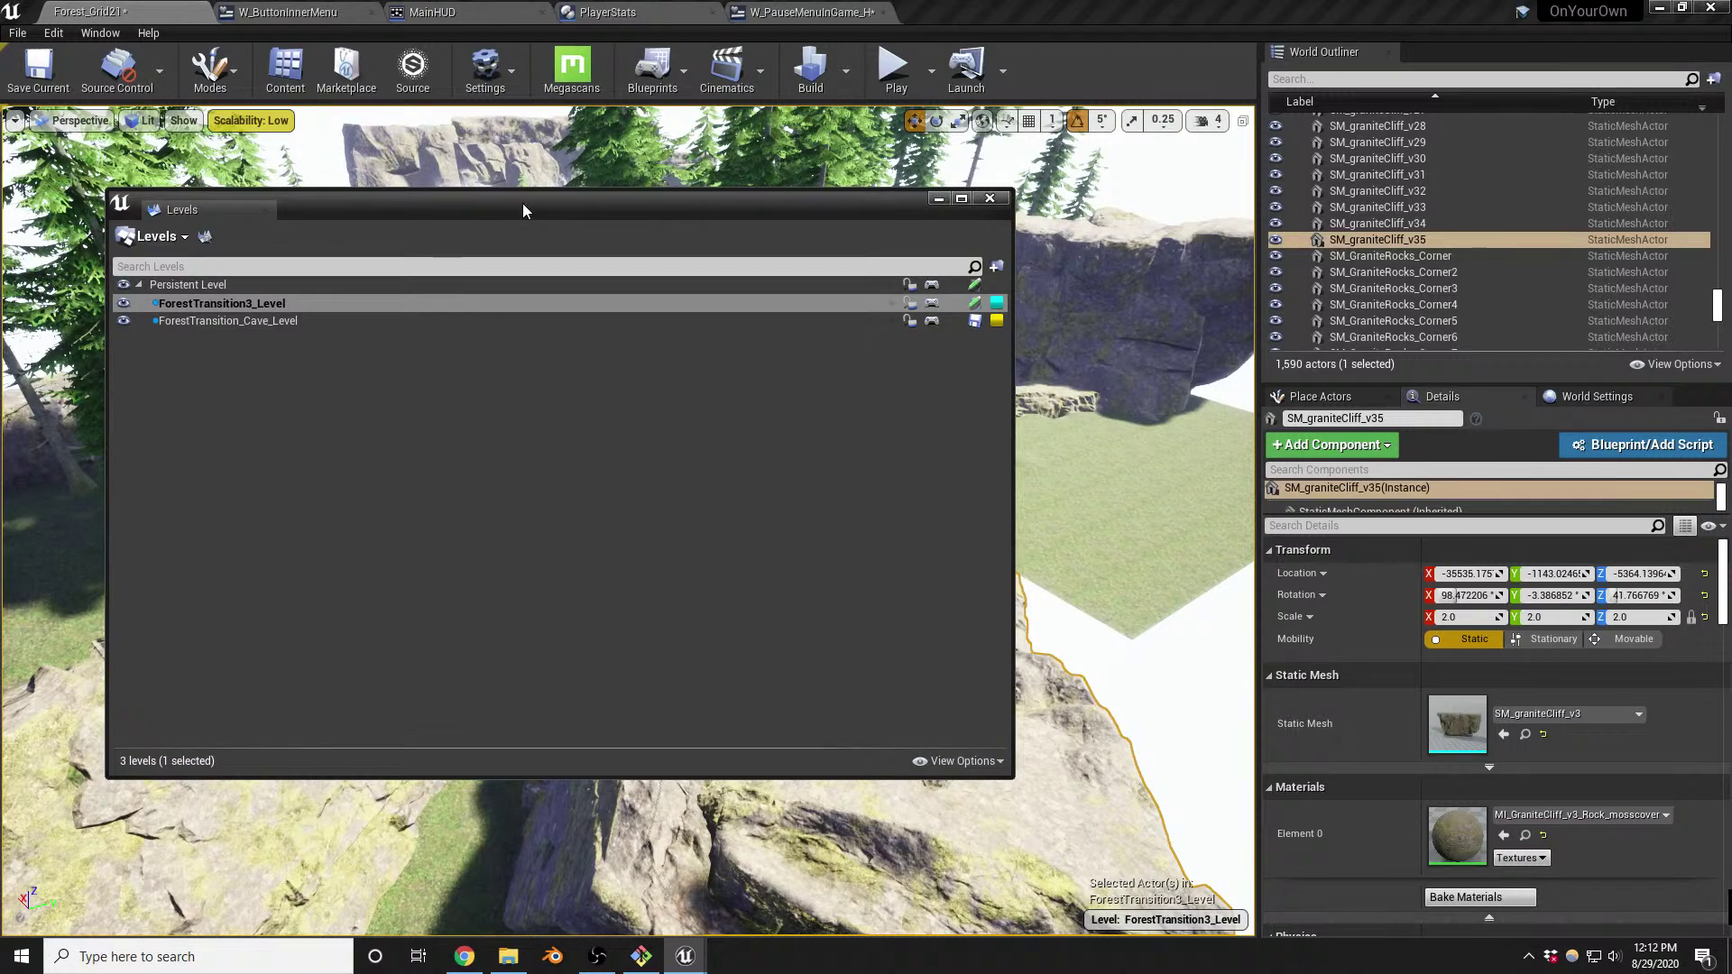
{"action": "left_click_drag", "start_coordinate": [522, 203], "coordinate": [2, 206]}
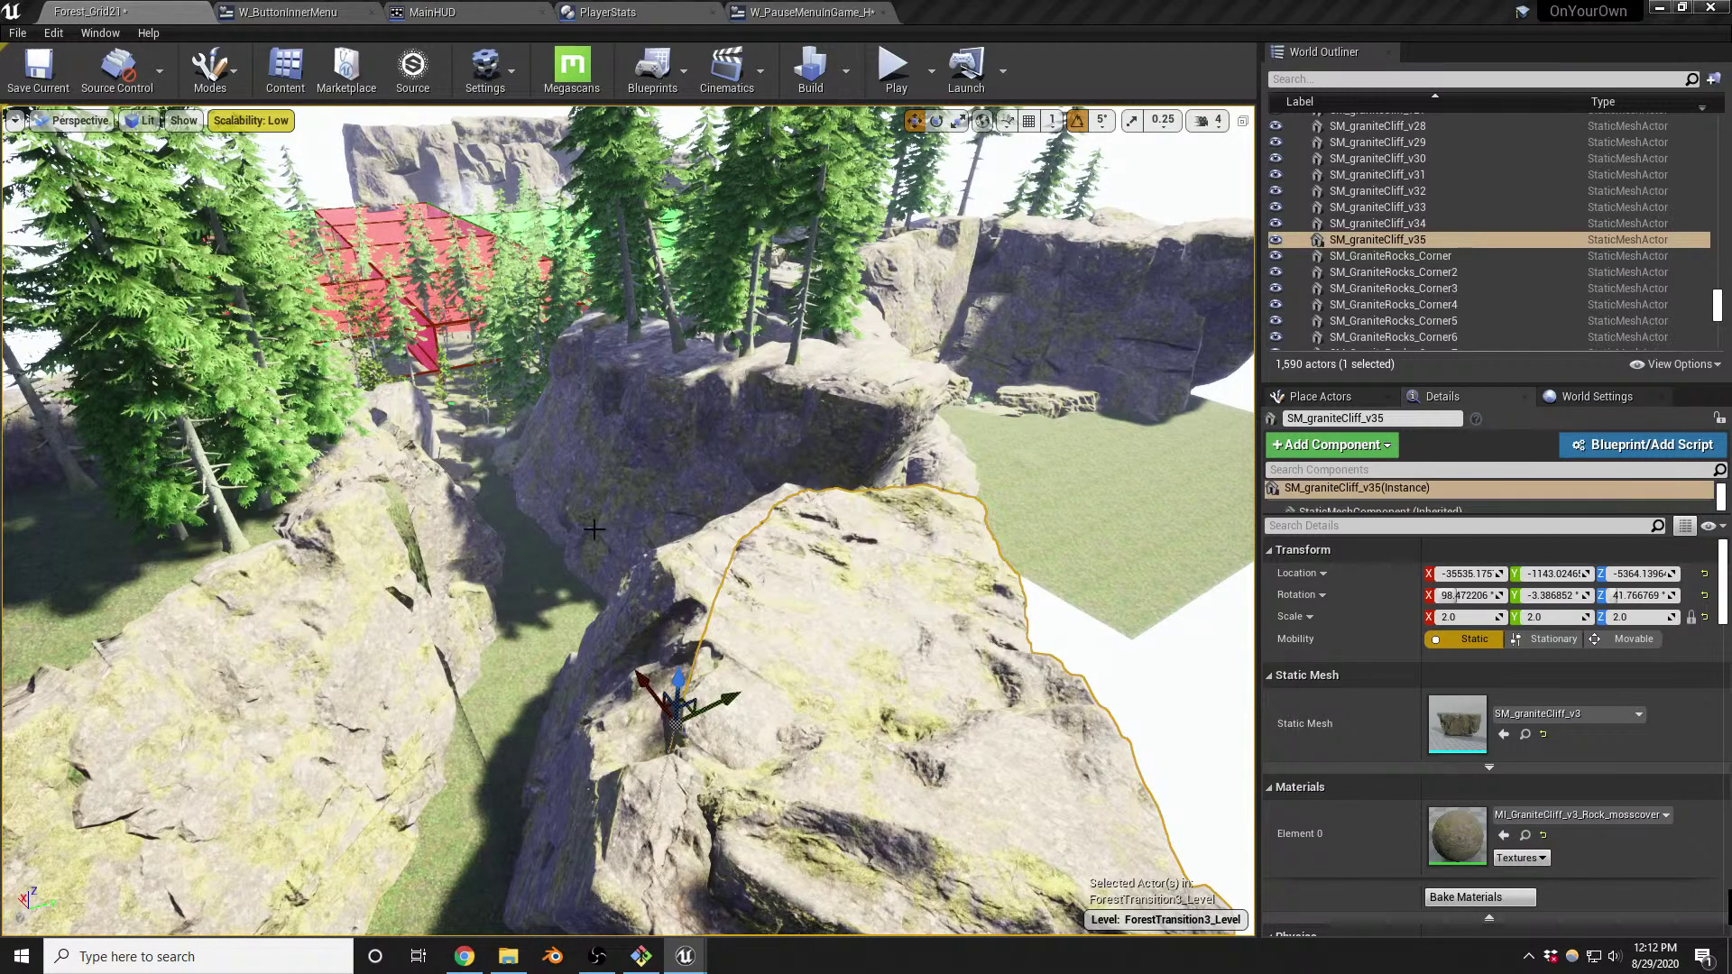
{"action": "right_click_drag", "start_coordinate": [618, 517], "coordinate": [762, 266]}
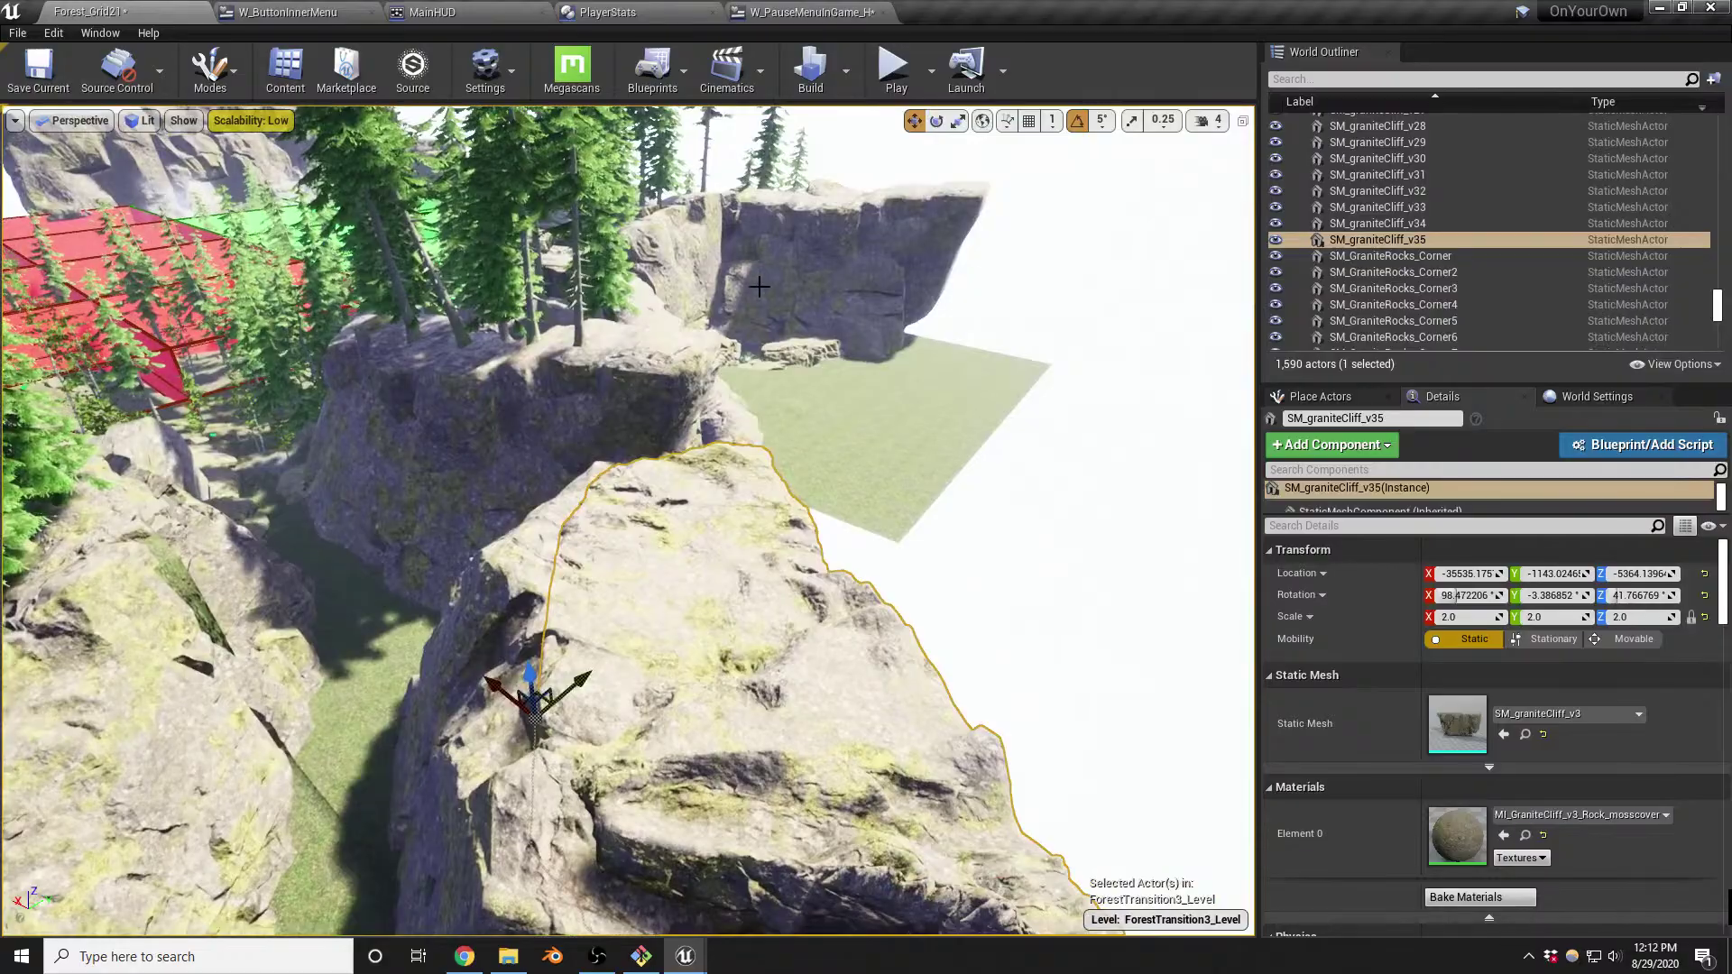
{"action": "right_click_drag", "start_coordinate": [640, 513], "coordinate": [572, 464]}
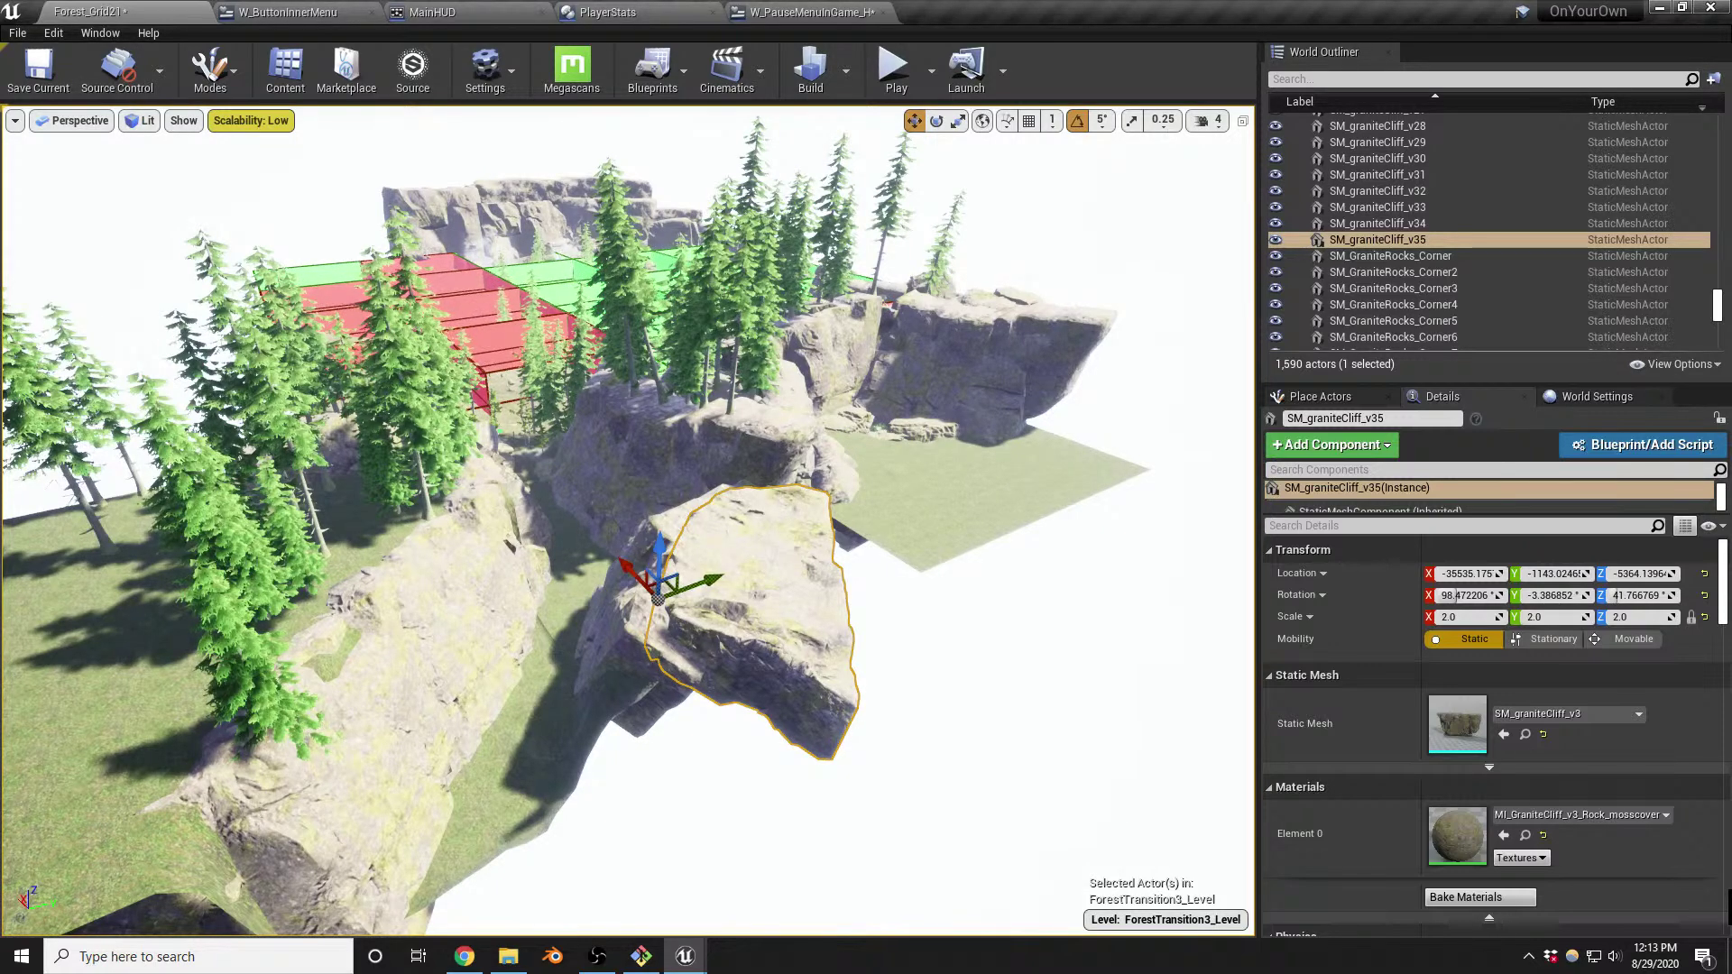
{"action": "key", "text": "alt+Tab"}
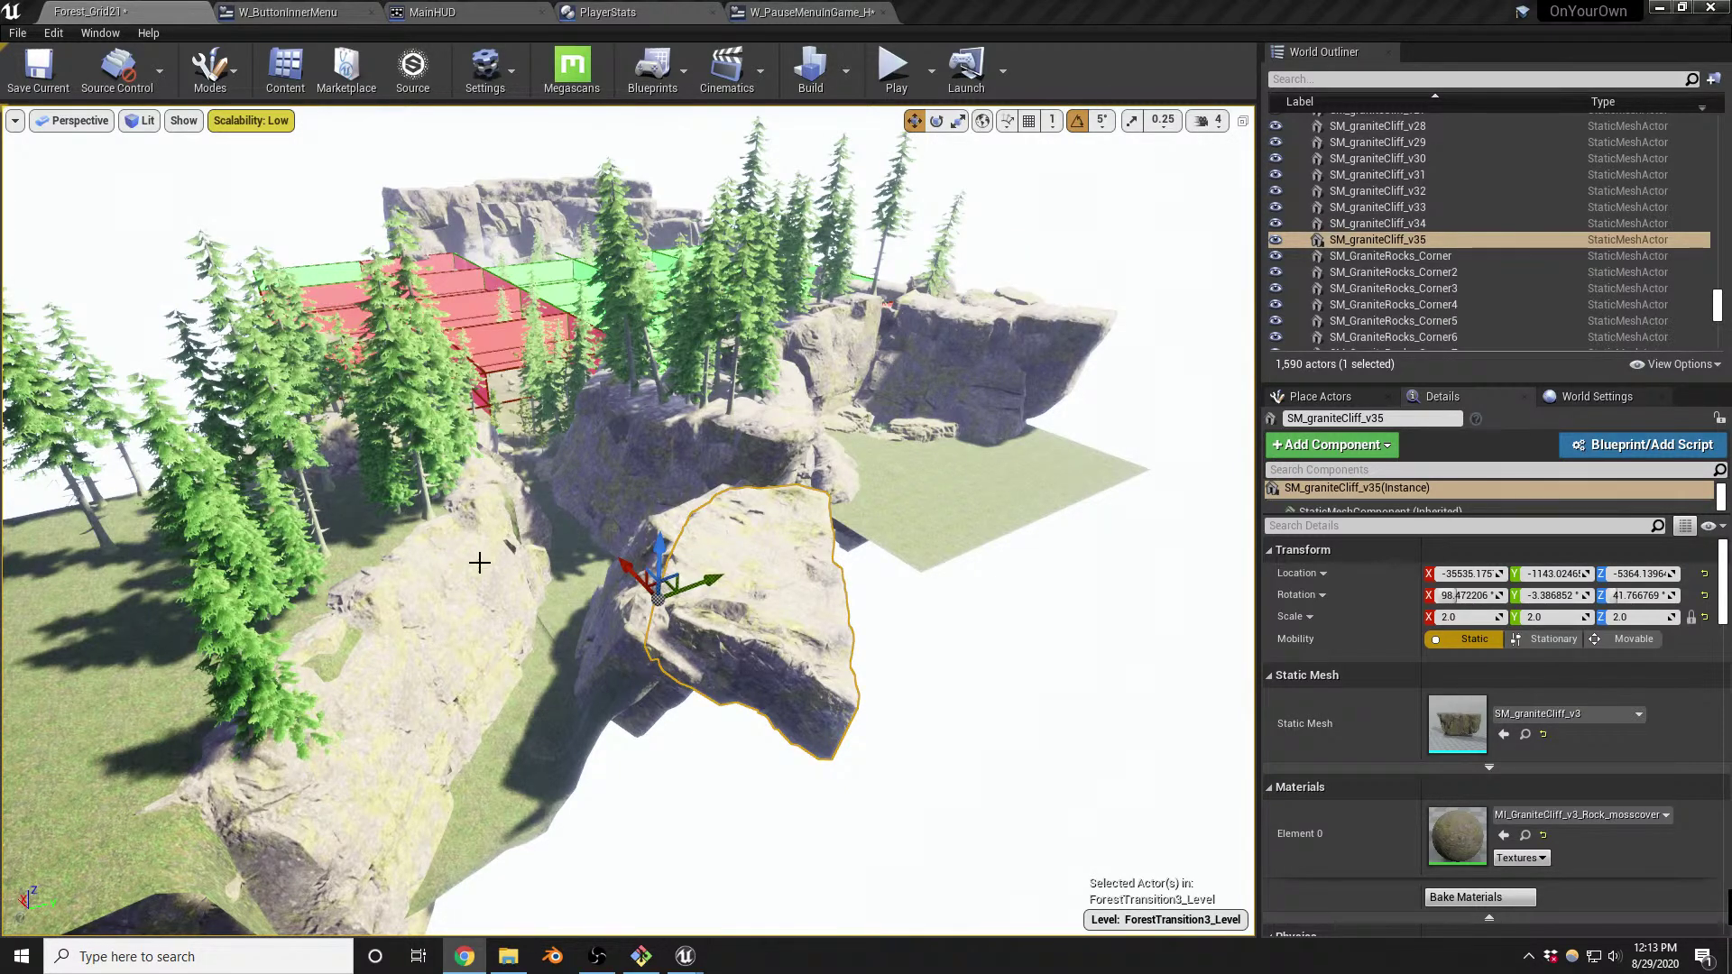
Place single pine trees across the top of the new cliff using the foliage Single tool
{"action": "key", "text": "w"}
{"action": "right_click_drag", "start_coordinate": [773, 585], "coordinate": [721, 597]}
{"action": "key", "text": "s"}
{"action": "key", "text": "shift+4"}
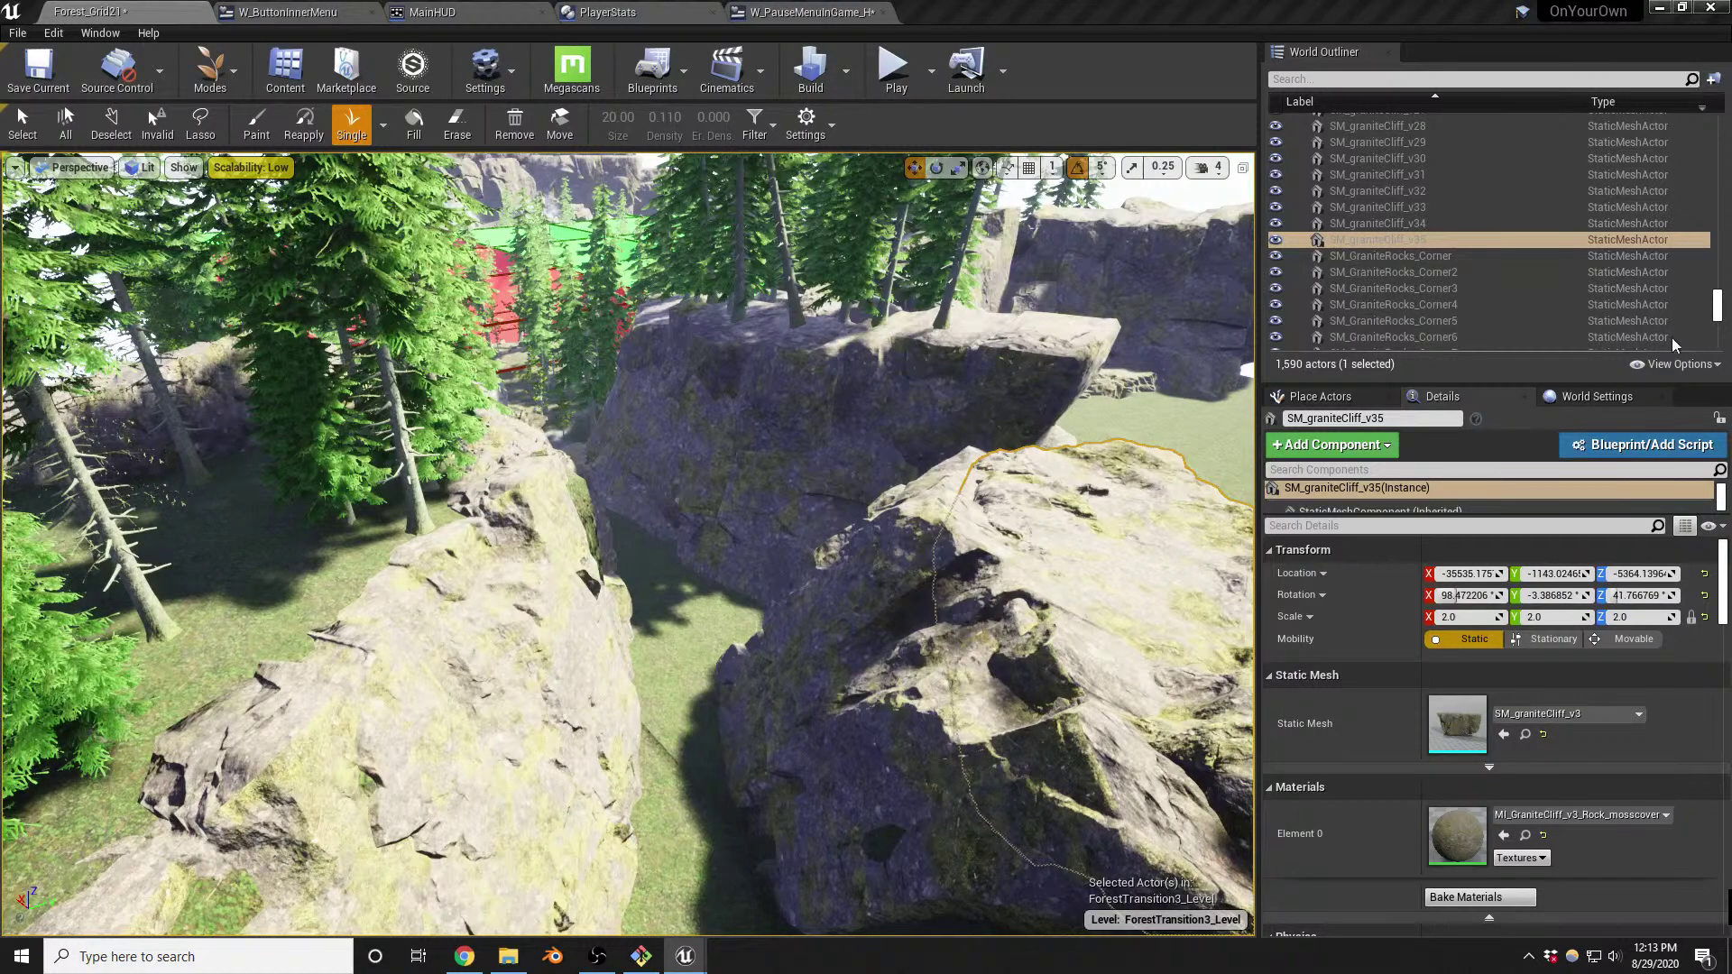
{"action": "right_click_drag", "start_coordinate": [793, 507], "coordinate": [873, 507]}
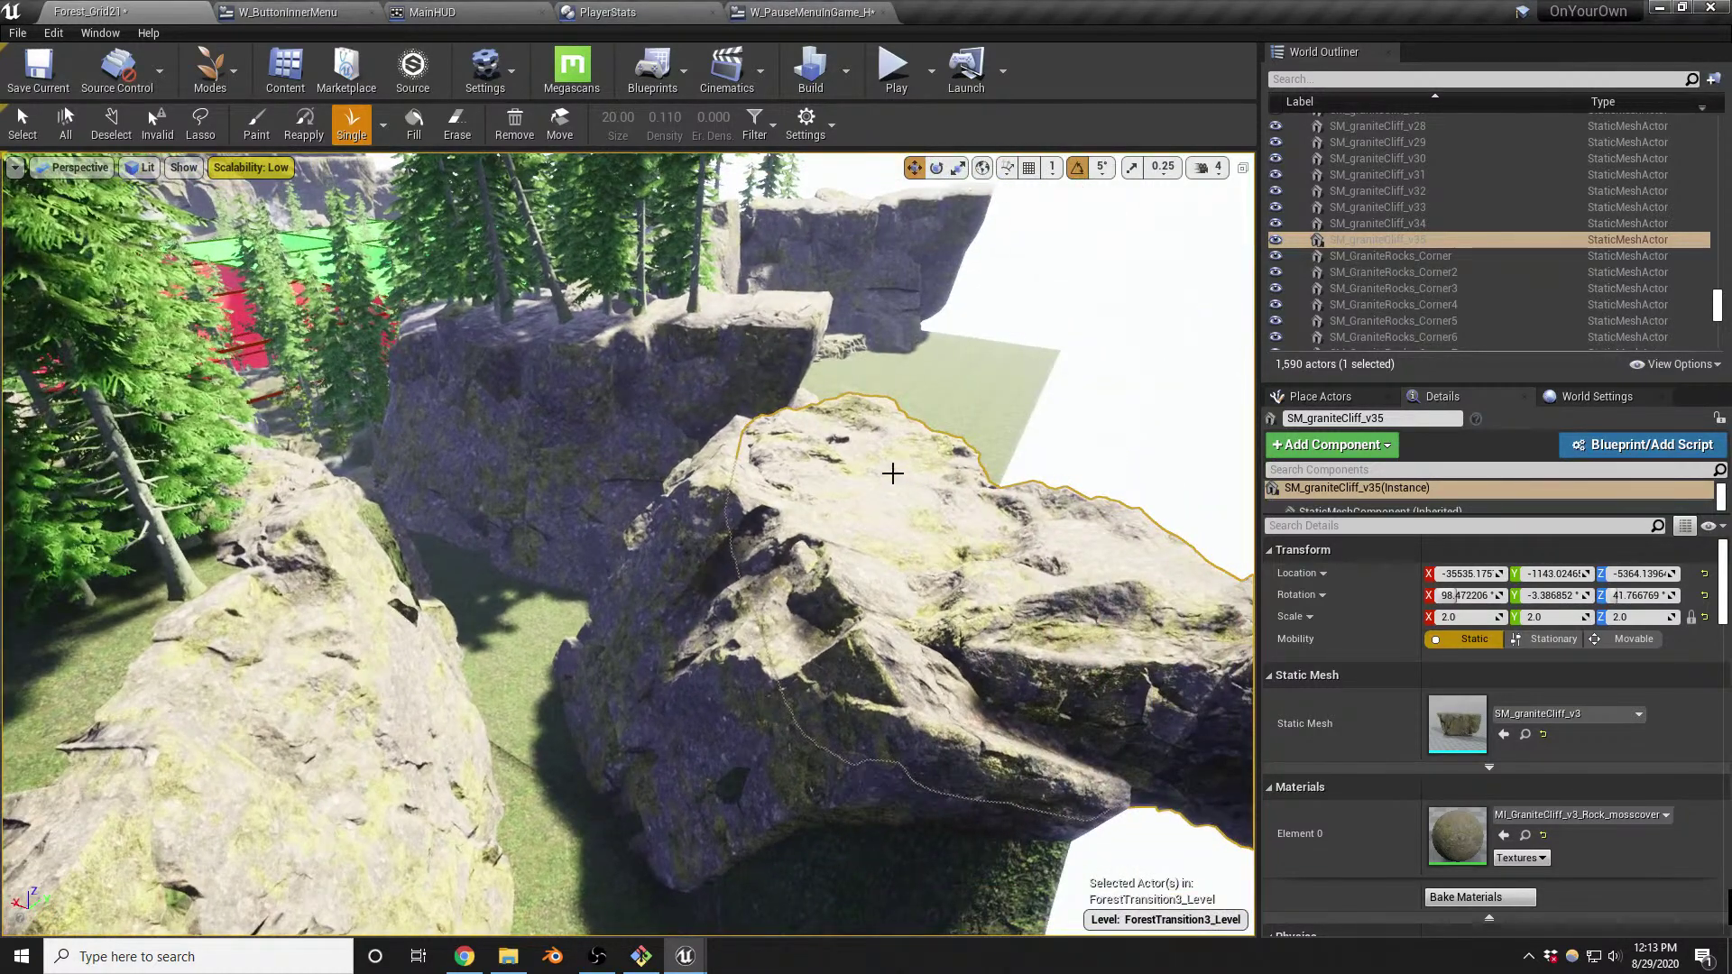
{"action": "left_click", "coordinate": [918, 478]}
{"action": "left_click", "coordinate": [881, 463]}
{"action": "left_click", "coordinate": [996, 580]}
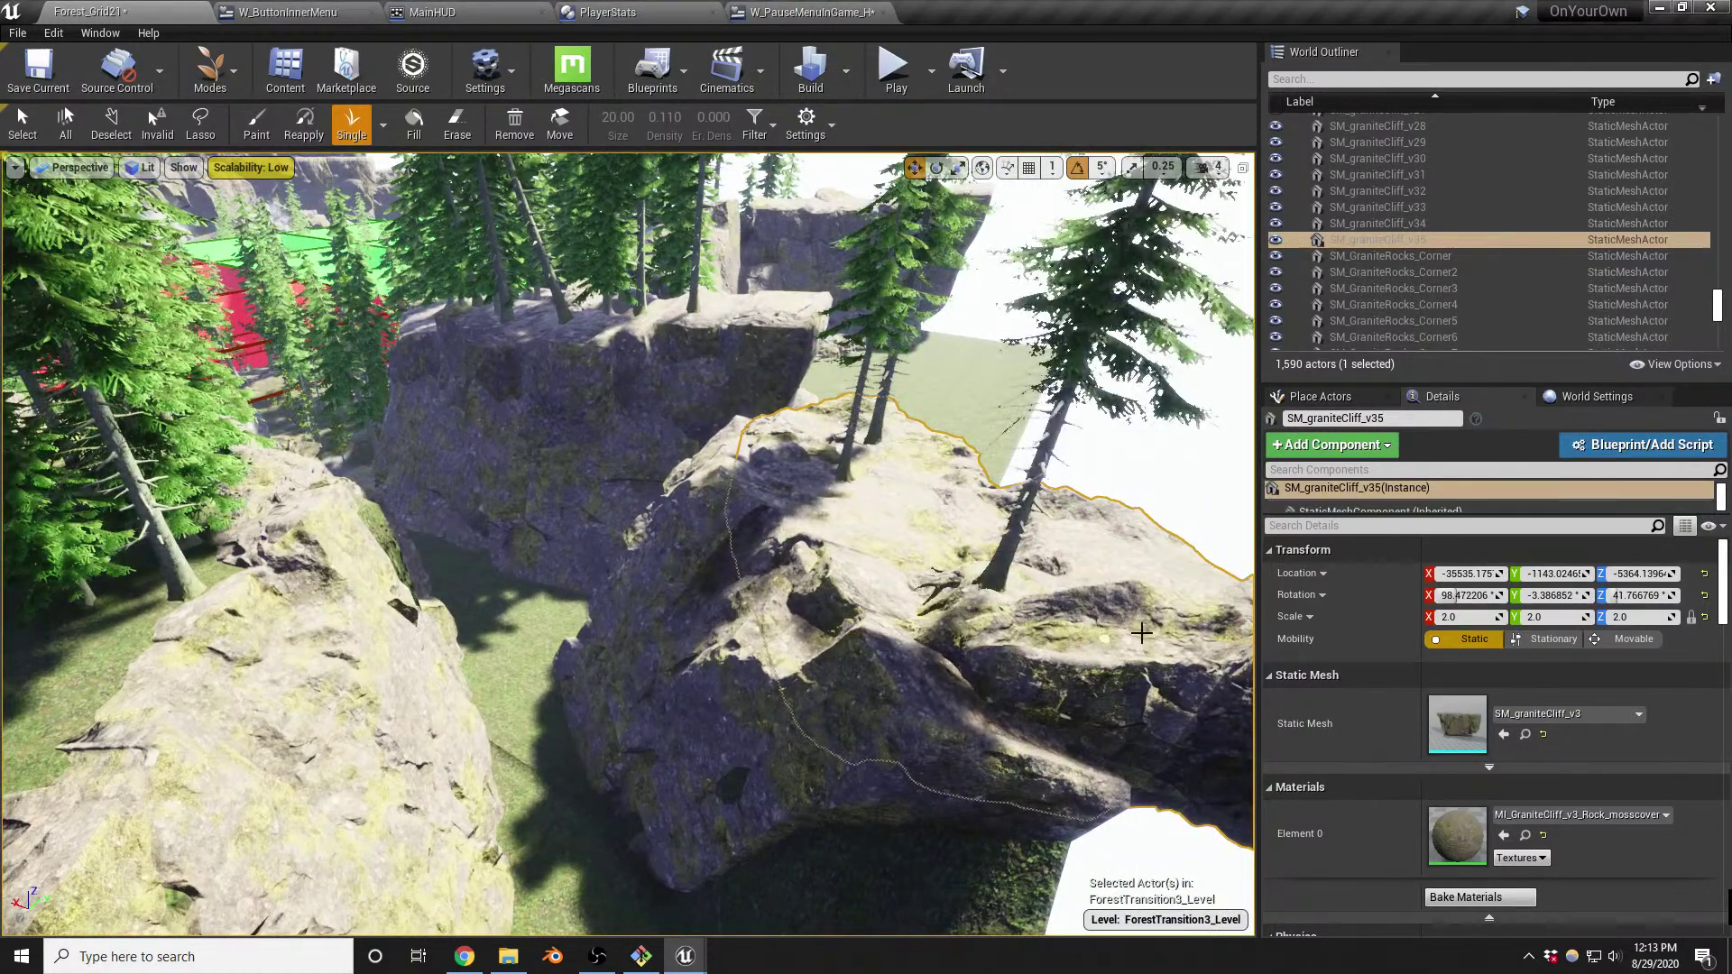
{"action": "left_click", "coordinate": [1144, 633]}
{"action": "left_click", "coordinate": [1123, 537]}
{"action": "left_click", "coordinate": [891, 501]}
{"action": "left_click", "coordinate": [934, 675]}
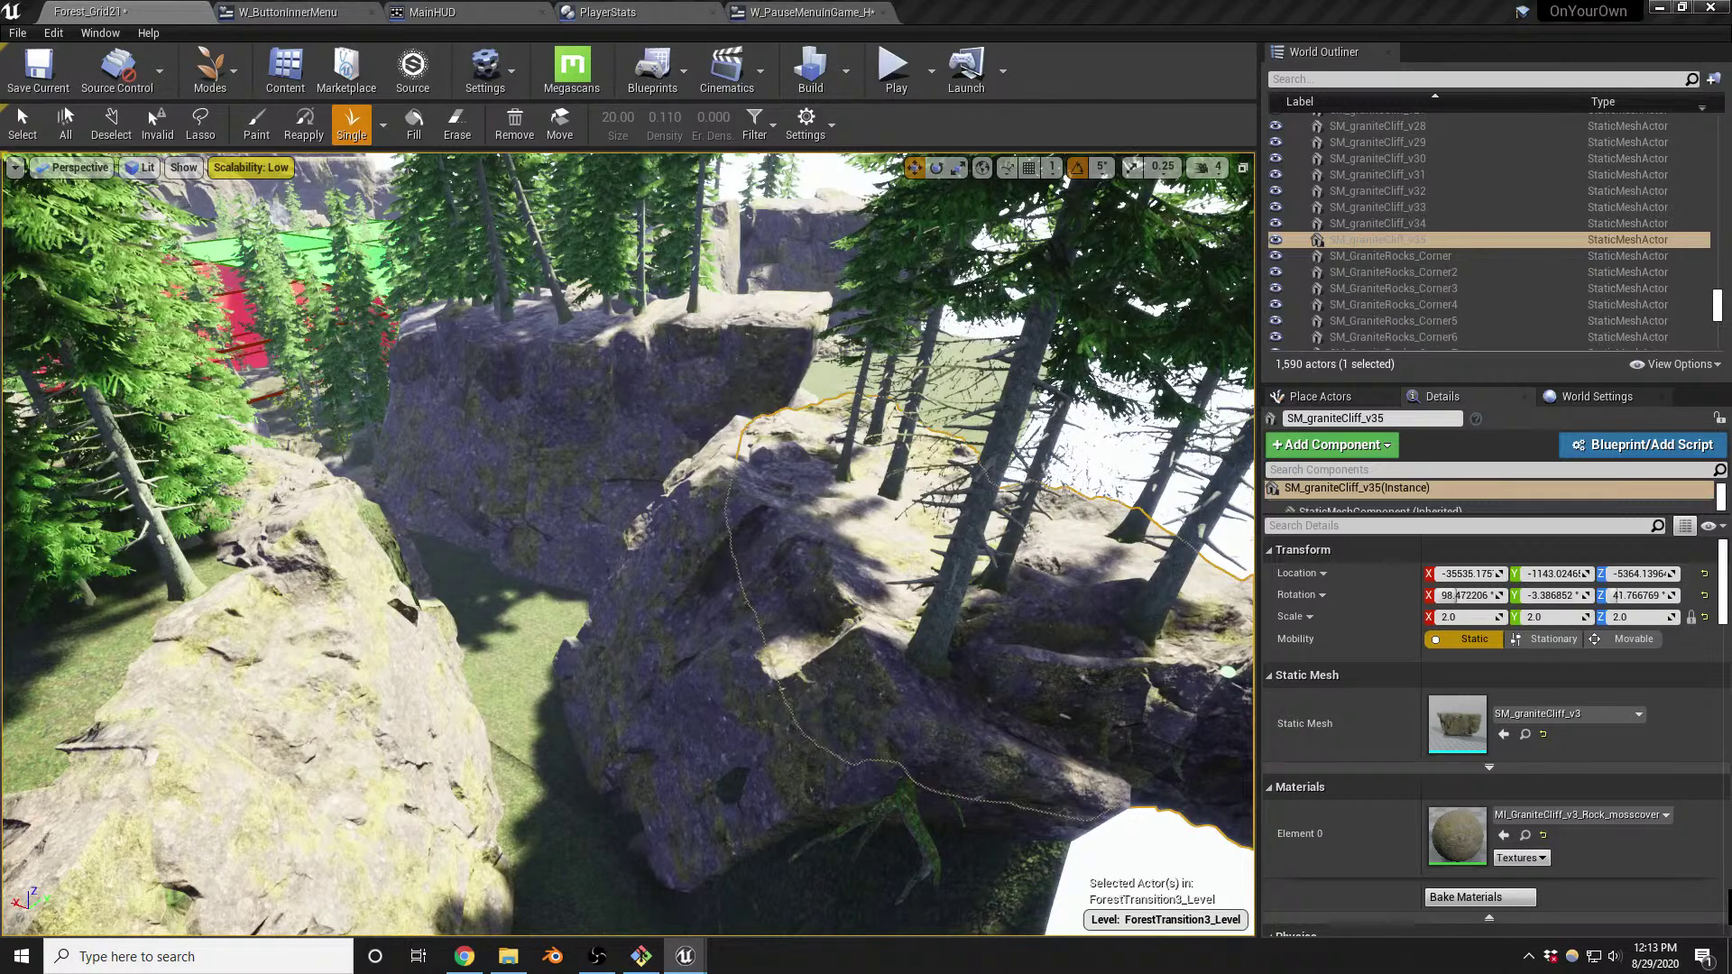
{"action": "left_click", "coordinate": [882, 577]}
{"action": "left_click", "coordinate": [941, 699]}
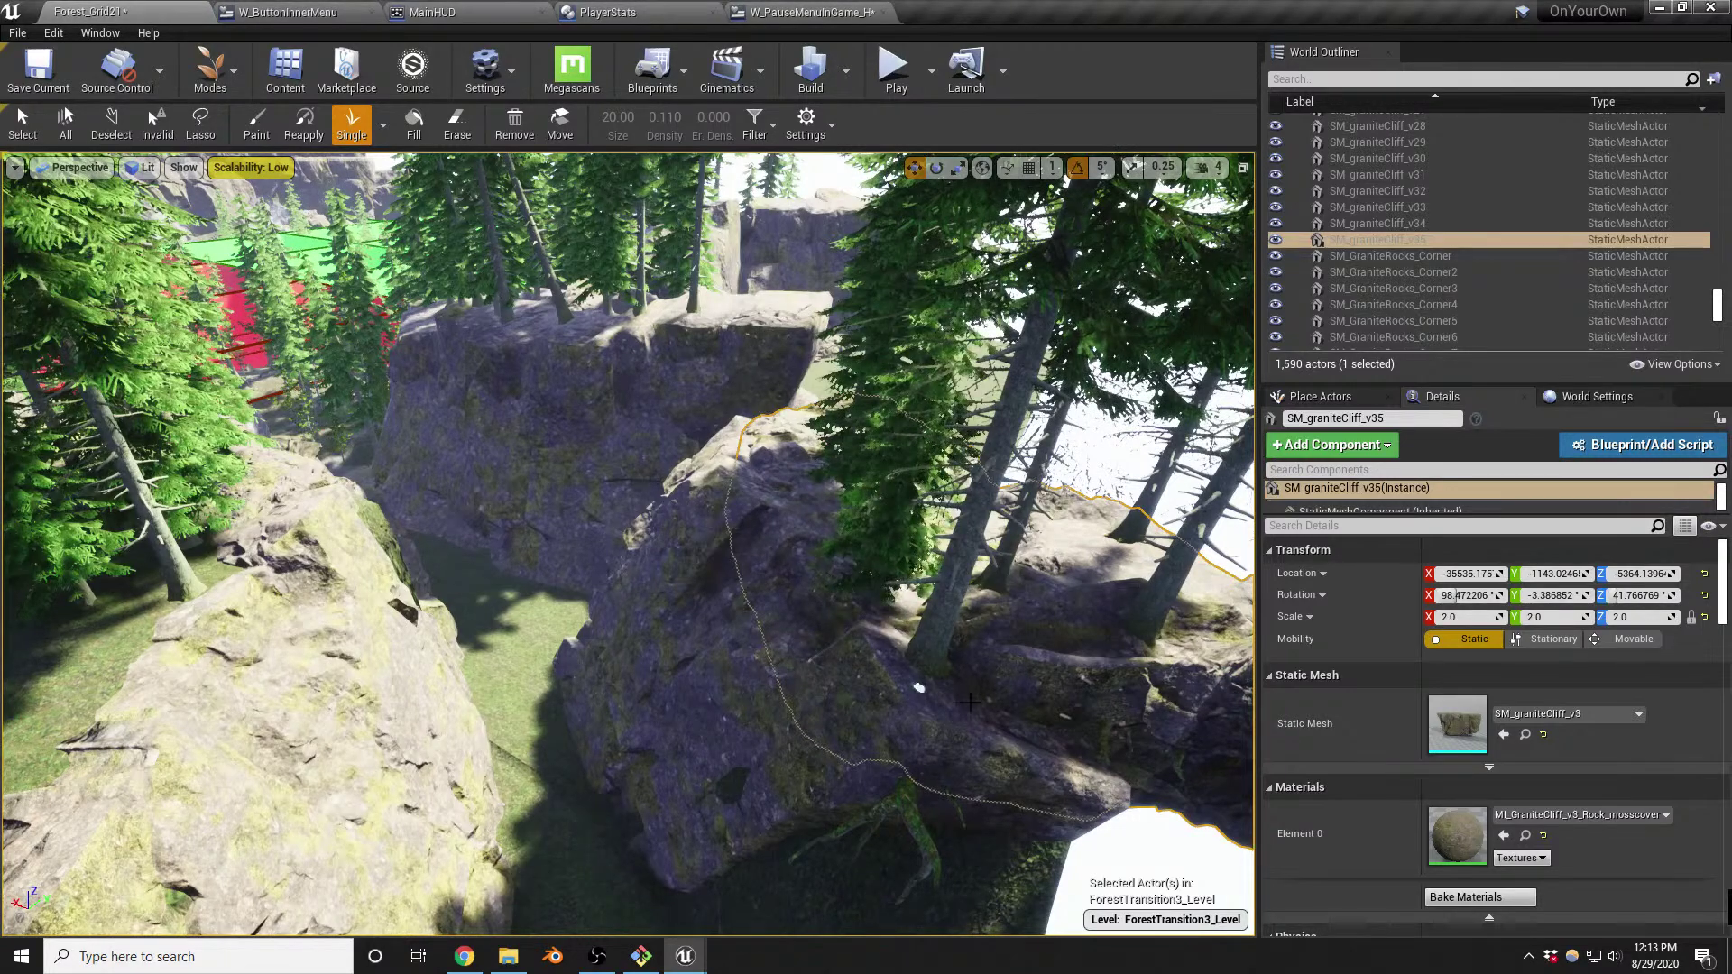
{"action": "left_click", "coordinate": [1127, 648]}
Add single pine trees to the edge of the neighbouring cliff and along the far side of the new cliff
{"action": "left_click", "coordinate": [769, 323]}
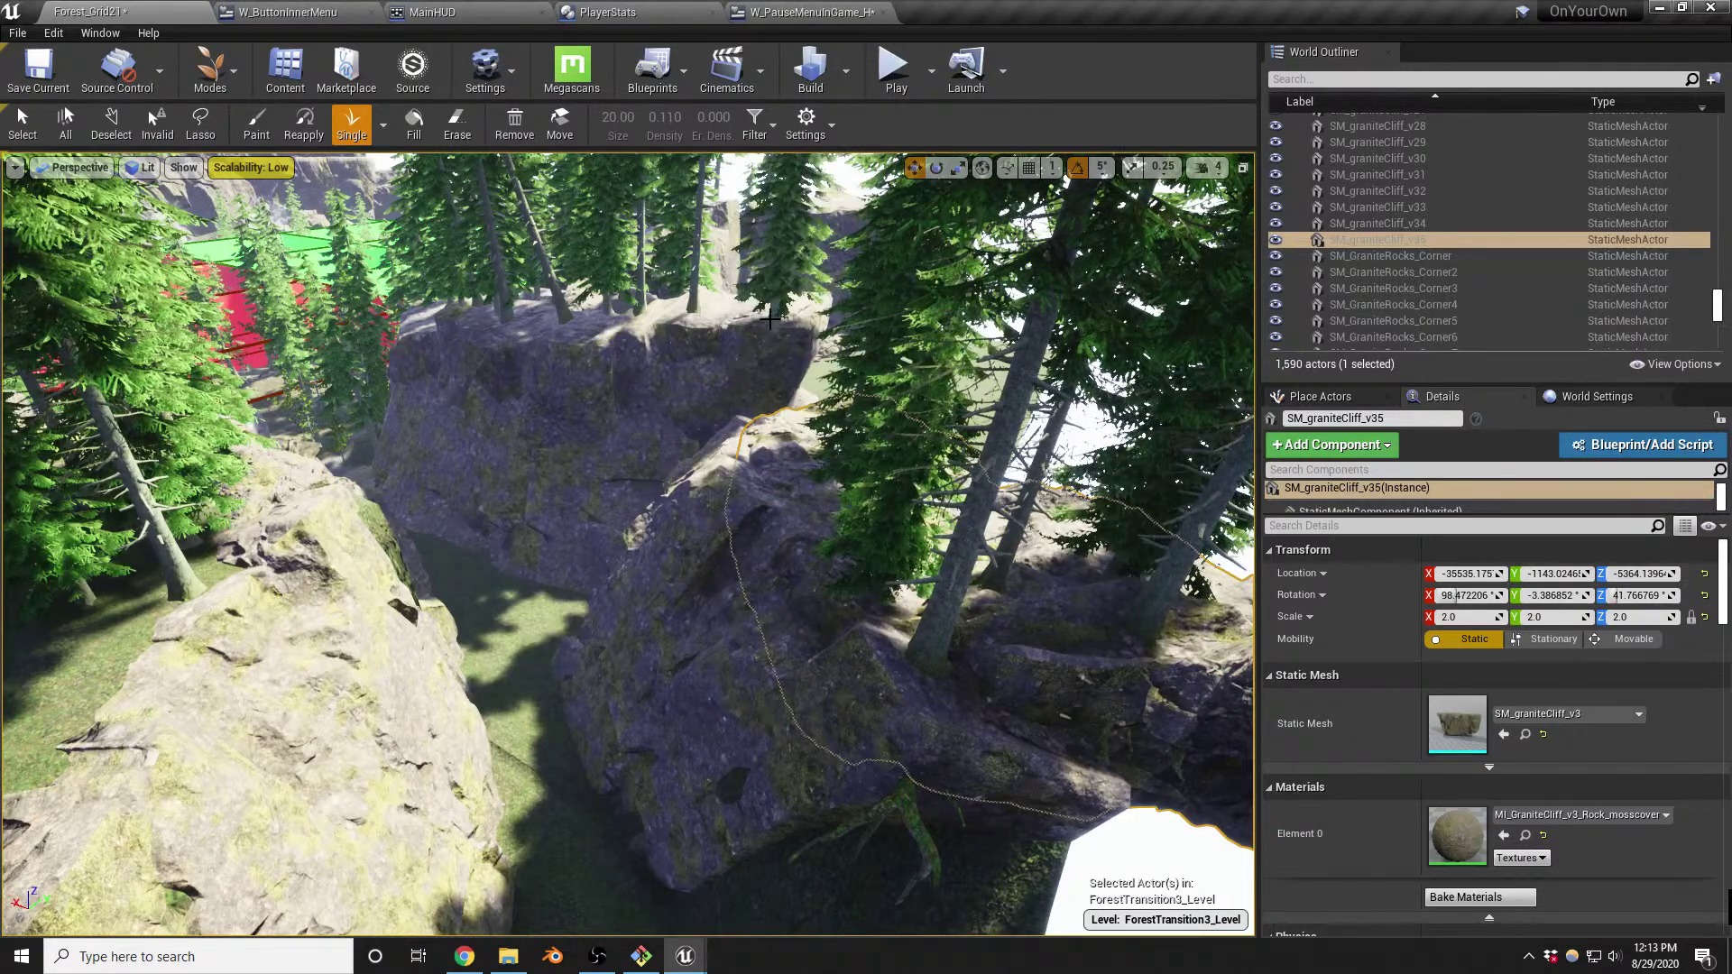
{"action": "mouse_move", "coordinate": [769, 322]}
{"action": "right_mouse_down"}
{"action": "mouse_move", "coordinate": [757, 266]}
{"action": "mouse_move", "coordinate": [632, 203]}
{"action": "mouse_move", "coordinate": [667, 469]}
{"action": "mouse_move", "coordinate": [663, 433]}
{"action": "right_mouse_up"}
{"action": "left_click", "coordinate": [626, 570]}
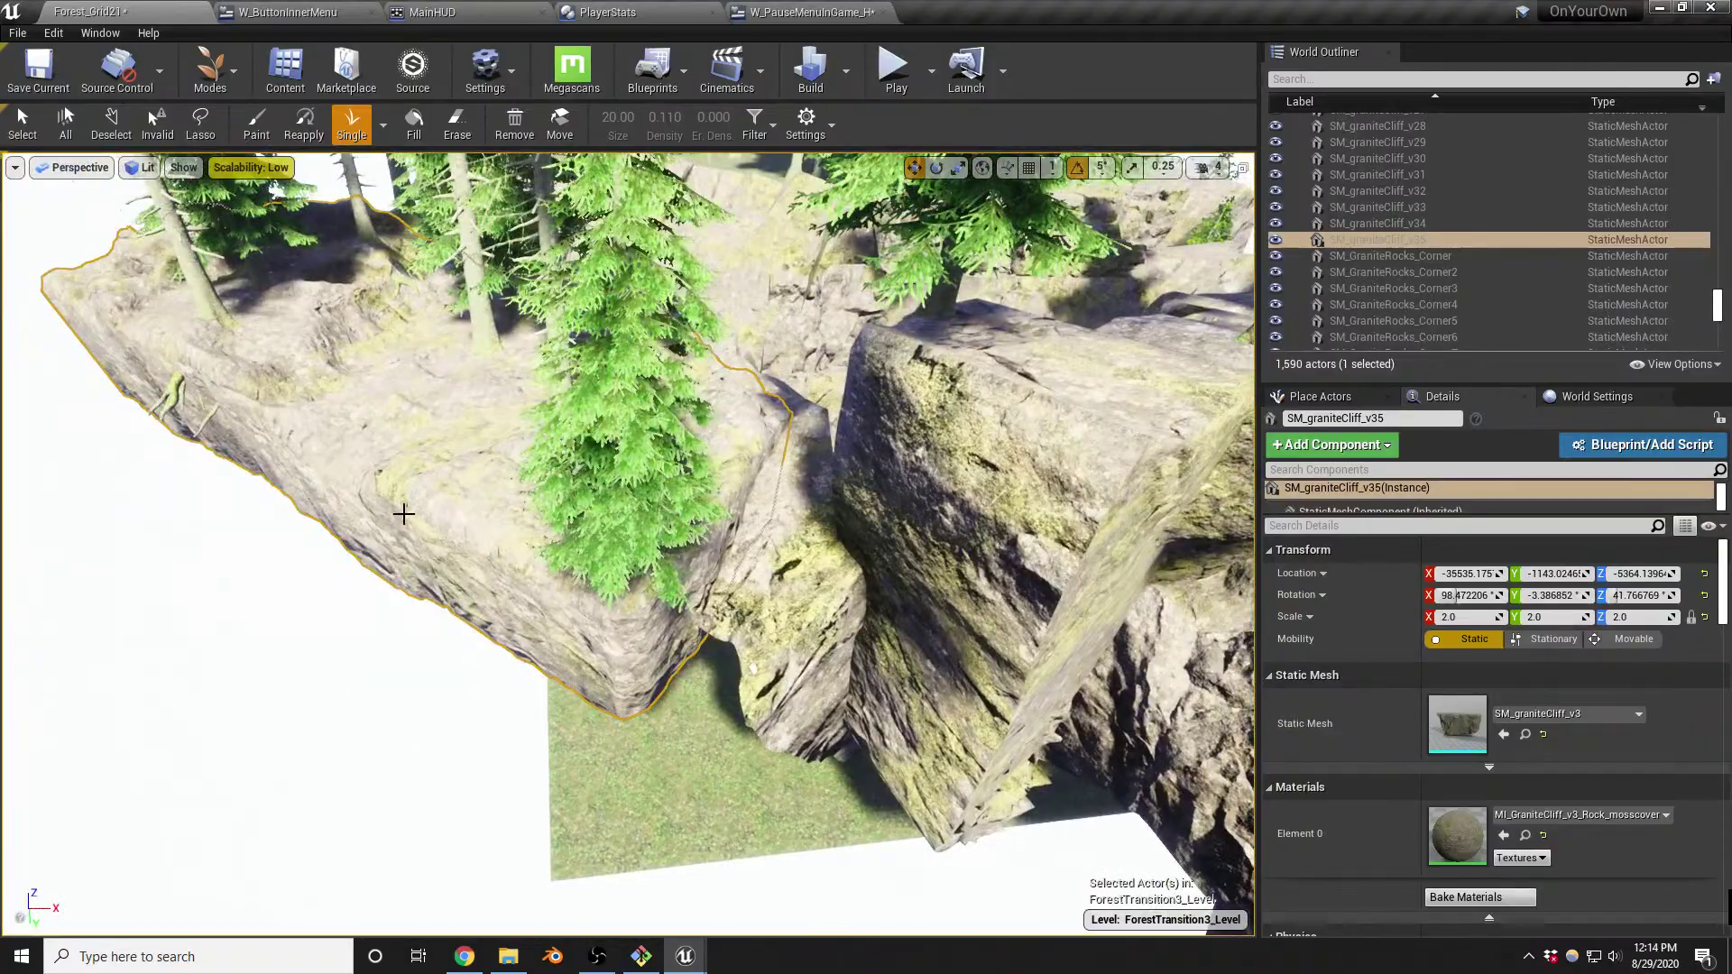
{"action": "left_click", "coordinate": [384, 461]}
Check the tree line above the cliffs from inside the rocky passage and save the level
{"action": "mouse_move", "coordinate": [581, 597]}
{"action": "right_mouse_down"}
{"action": "mouse_move", "coordinate": [564, 462]}
{"action": "mouse_move", "coordinate": [731, 511]}
{"action": "right_mouse_up"}
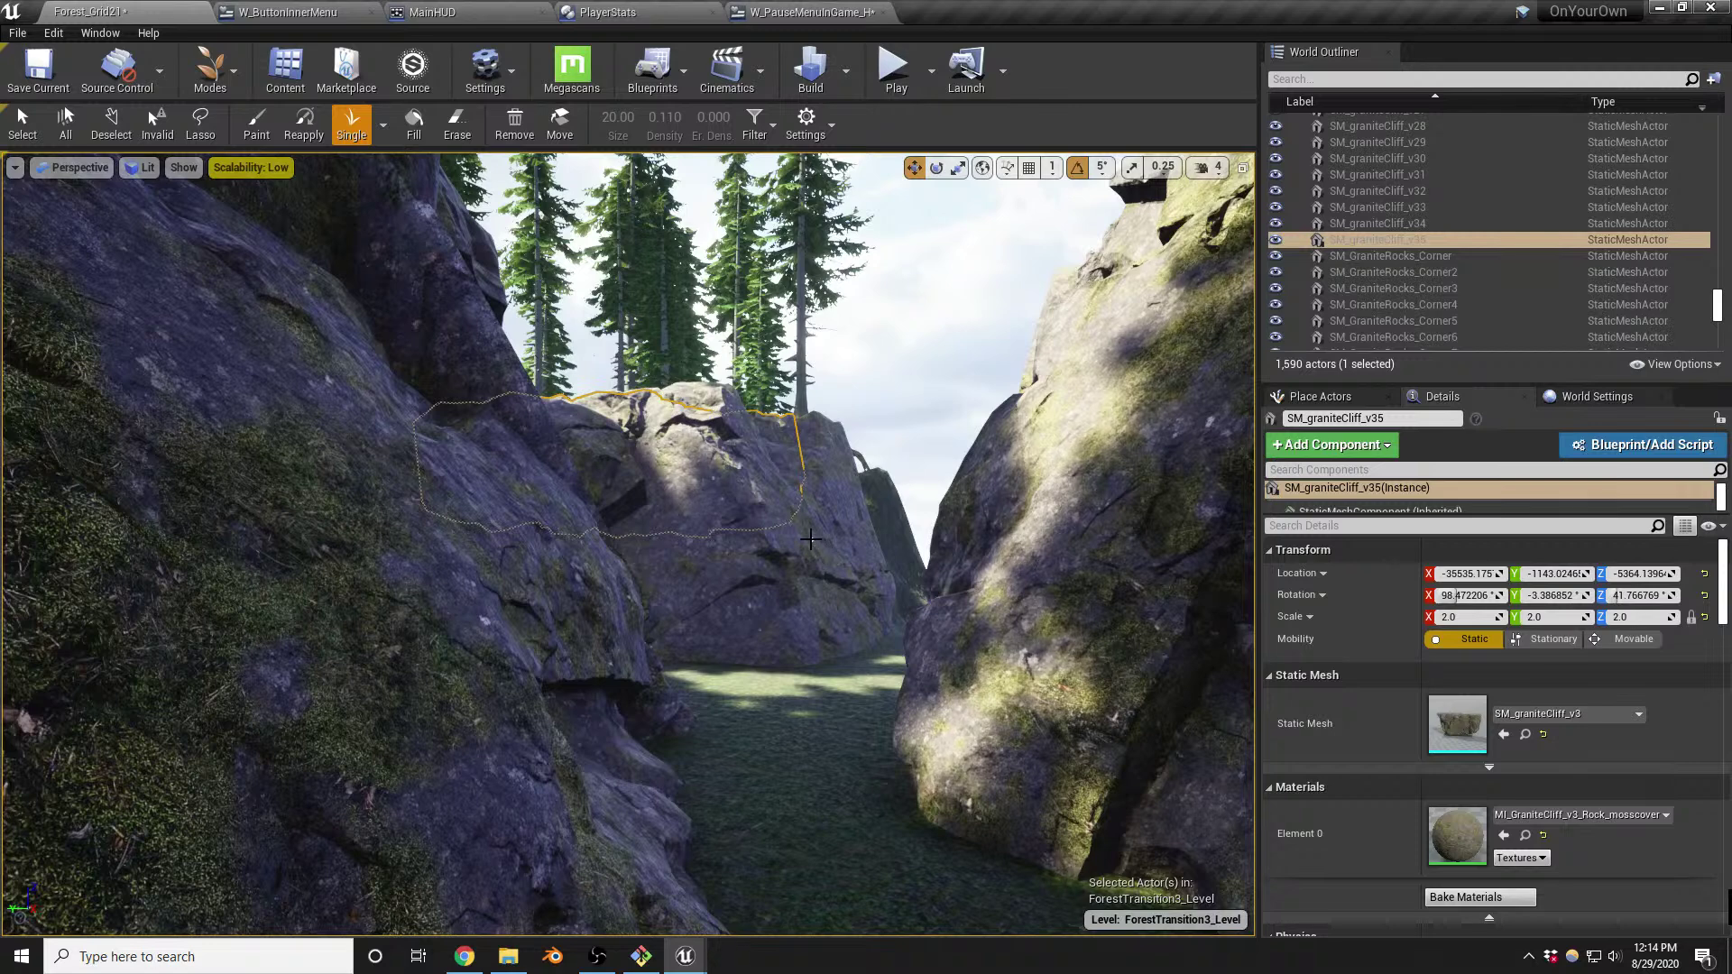
{"action": "right_click_drag", "start_coordinate": [810, 540], "coordinate": [557, 323]}
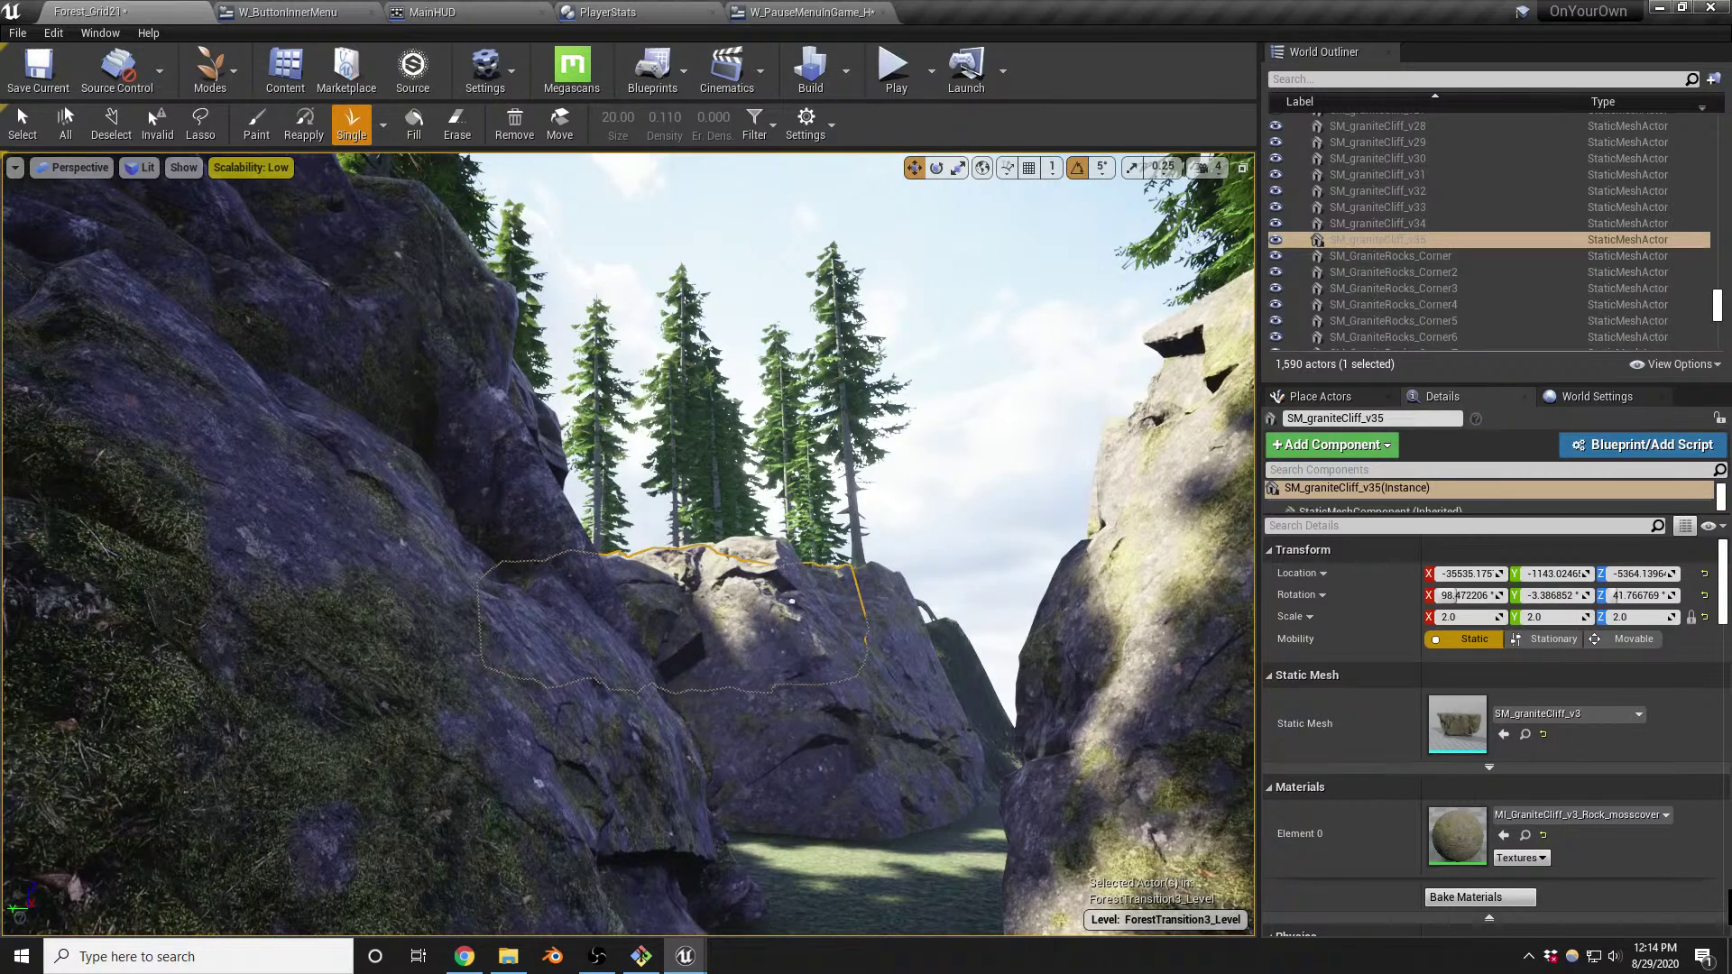
{"action": "scroll", "coordinate": [794, 604], "scroll_direction": "down", "scroll_amount": 3}
{"action": "key", "text": "ctrl+s"}
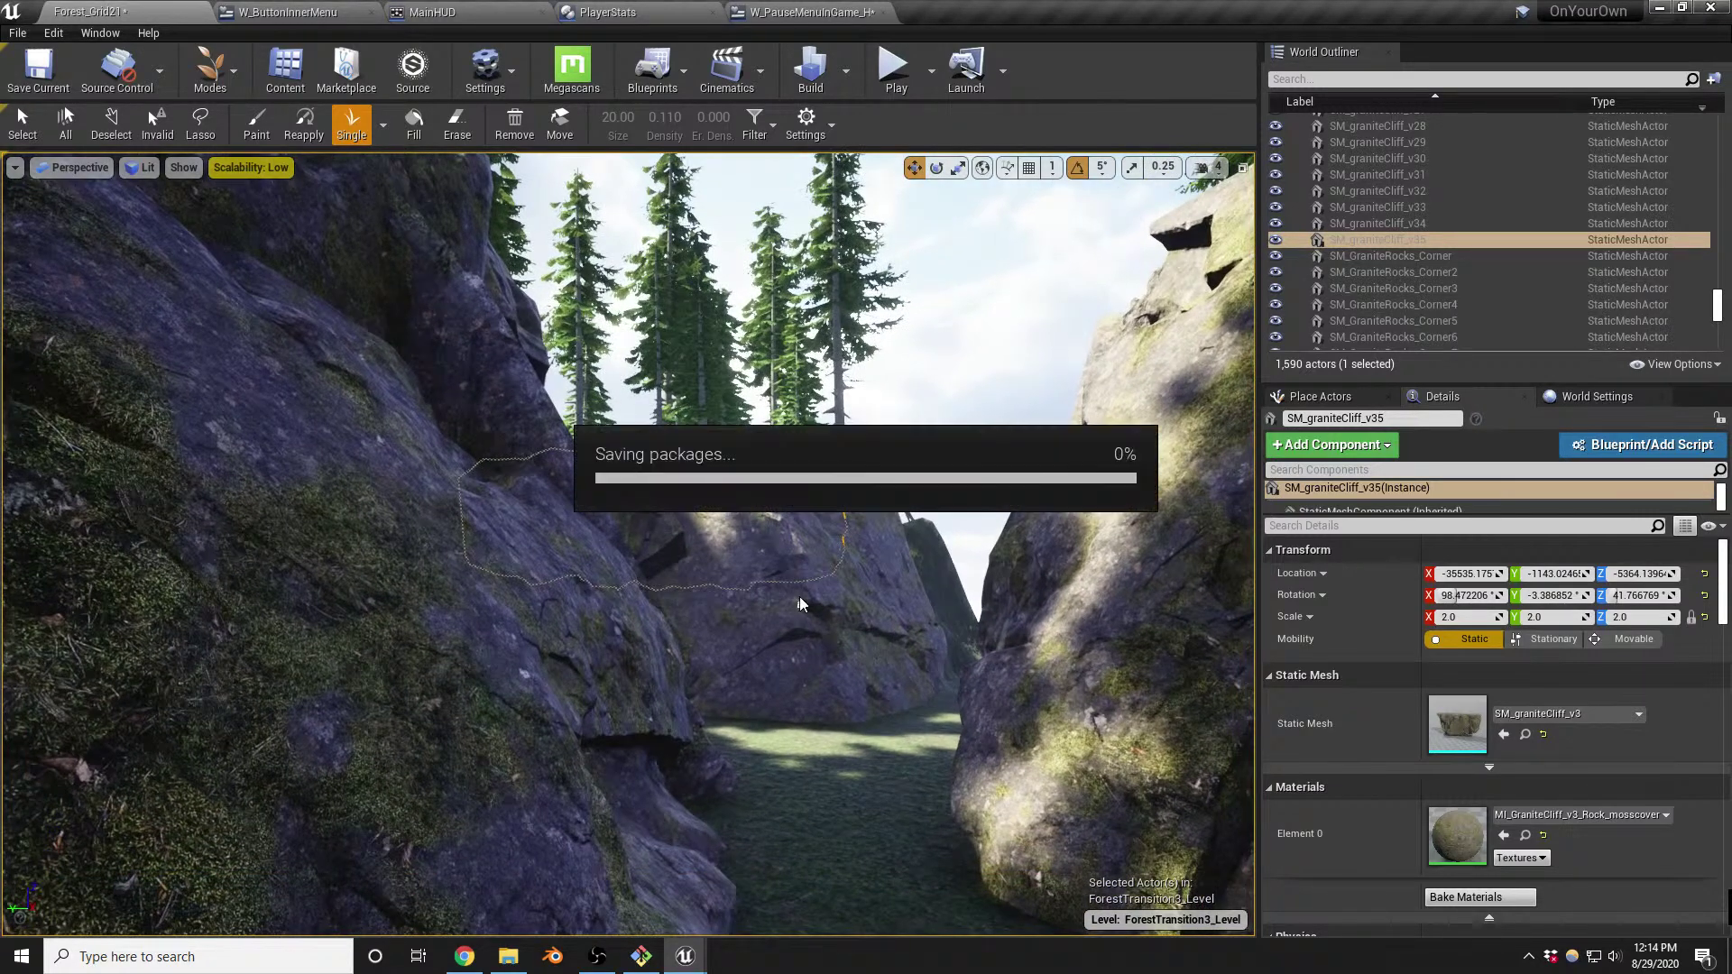
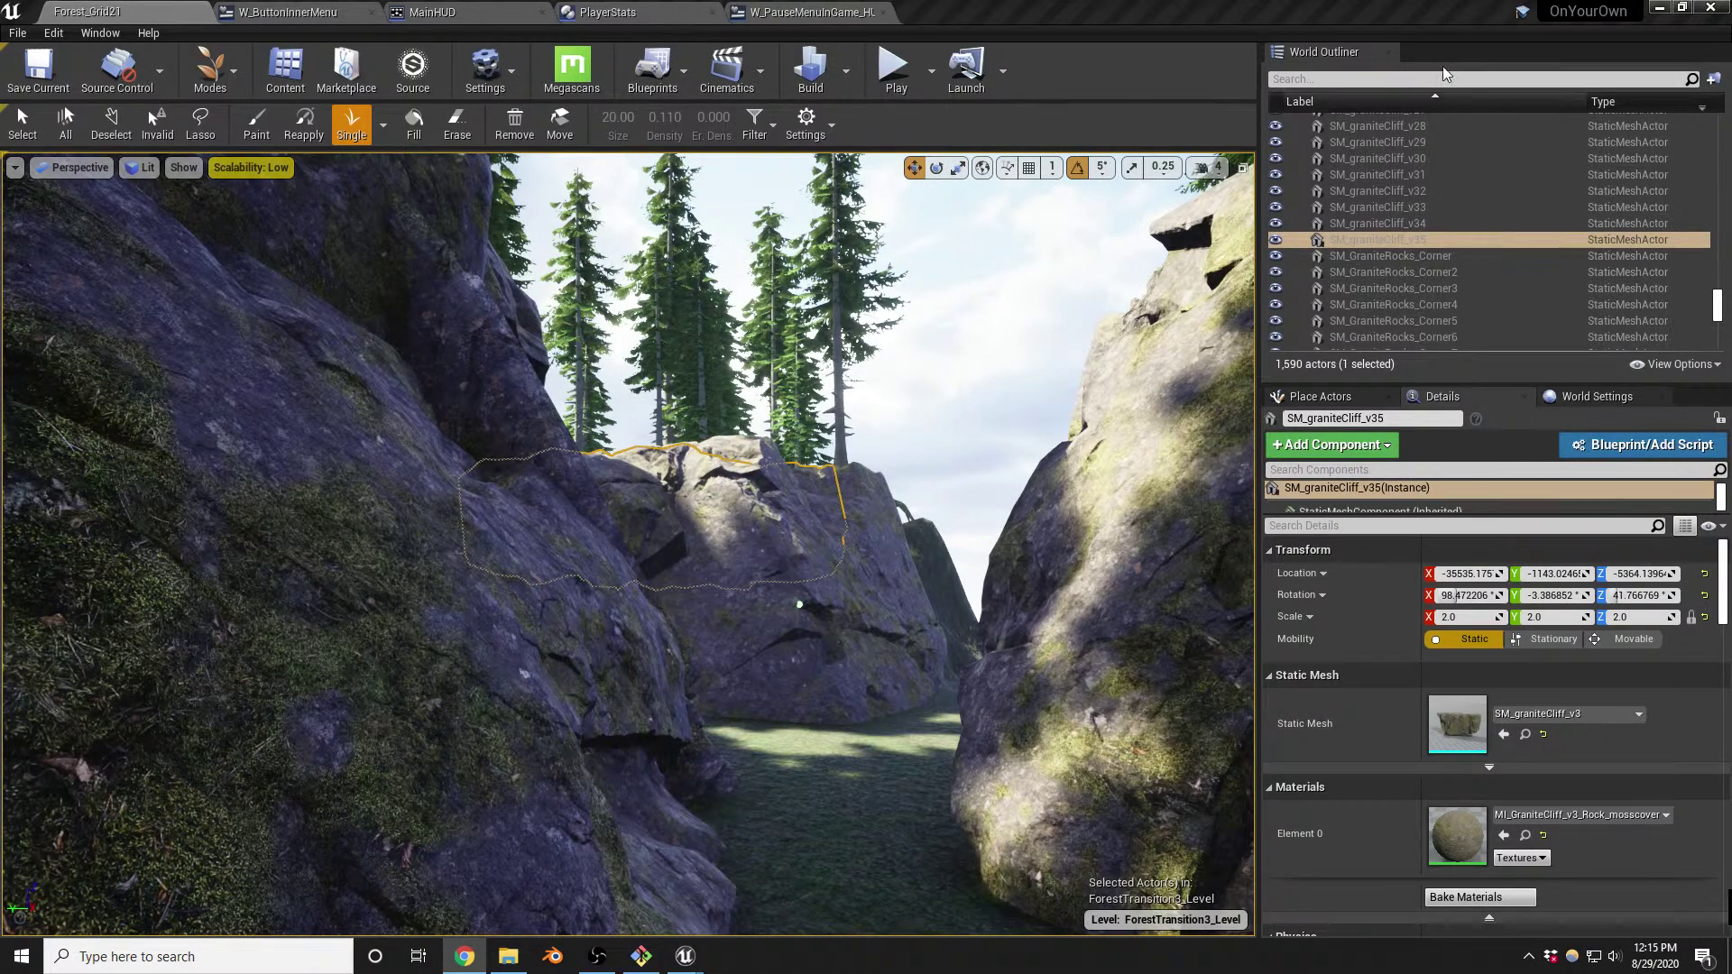
Try placing a single foliage instance on the grassy floor of the passage, and undo it
{"action": "right_click_drag", "start_coordinate": [923, 492], "coordinate": [875, 507]}
{"action": "mouse_move", "coordinate": [908, 575]}
{"action": "right_mouse_down"}
{"action": "mouse_move", "coordinate": [907, 514]}
{"action": "mouse_move", "coordinate": [907, 582]}
{"action": "right_mouse_up"}
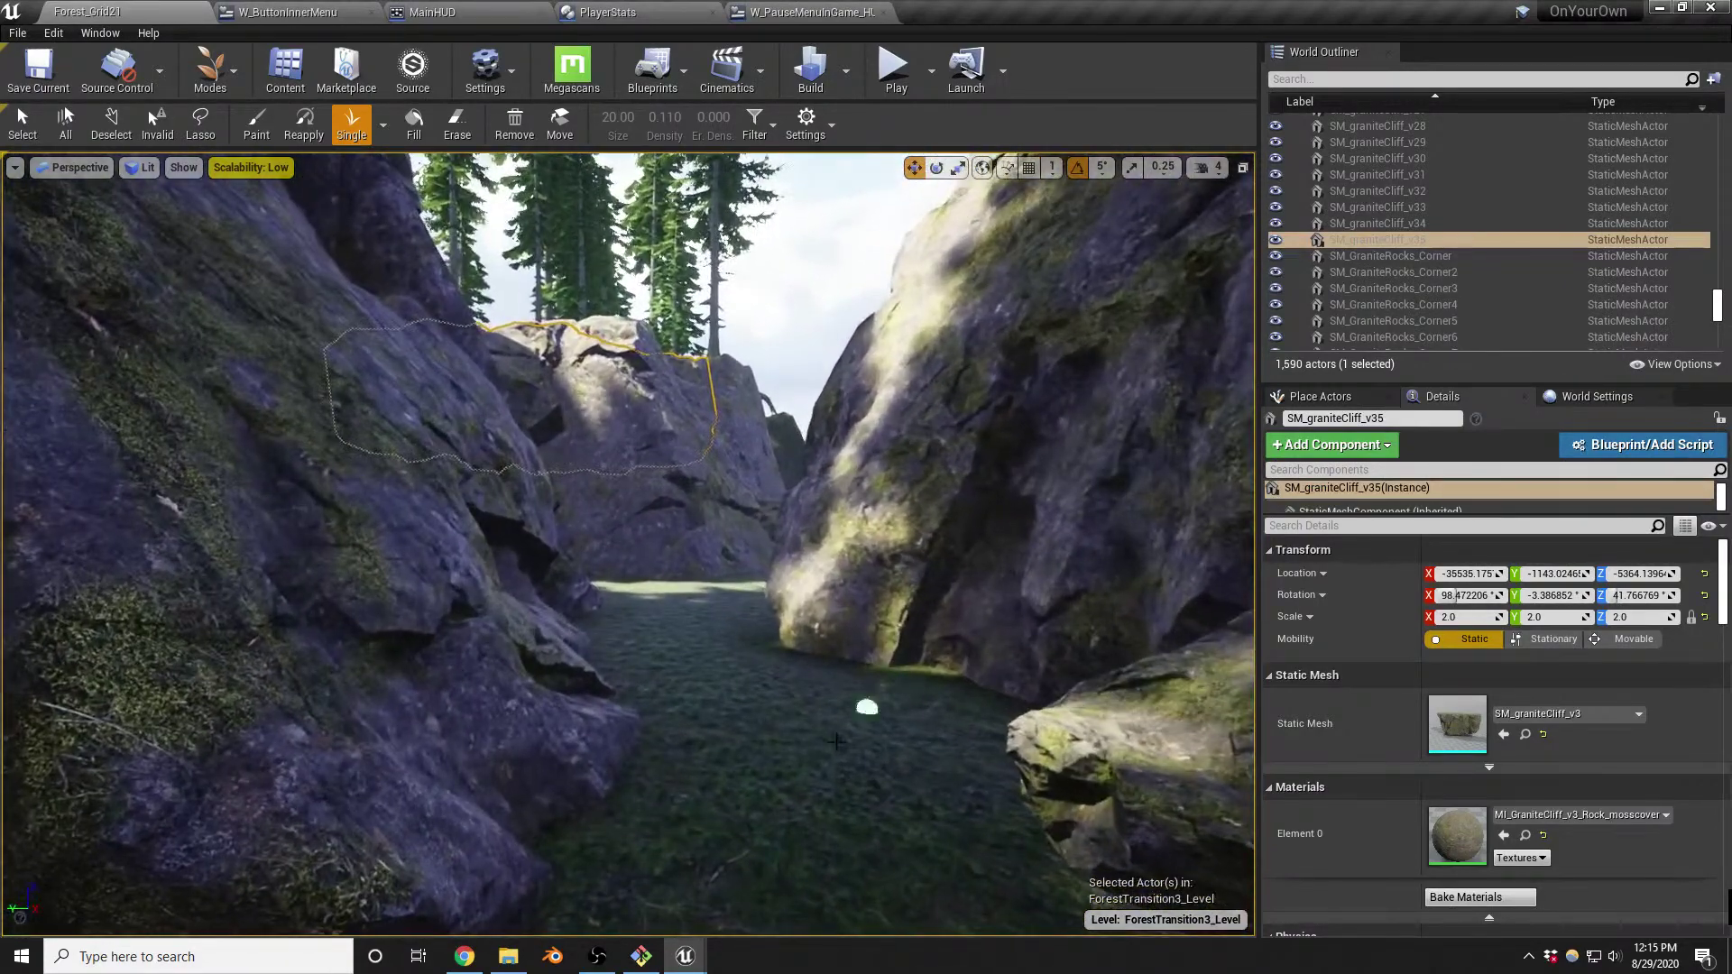
{"action": "left_click", "coordinate": [782, 756]}
{"action": "key", "text": "ctrl+z"}
Select the passage floor's Landscape3 and set up the landscape Sculpt tool with a brush radius of 1524
{"action": "key", "text": "shift+1"}
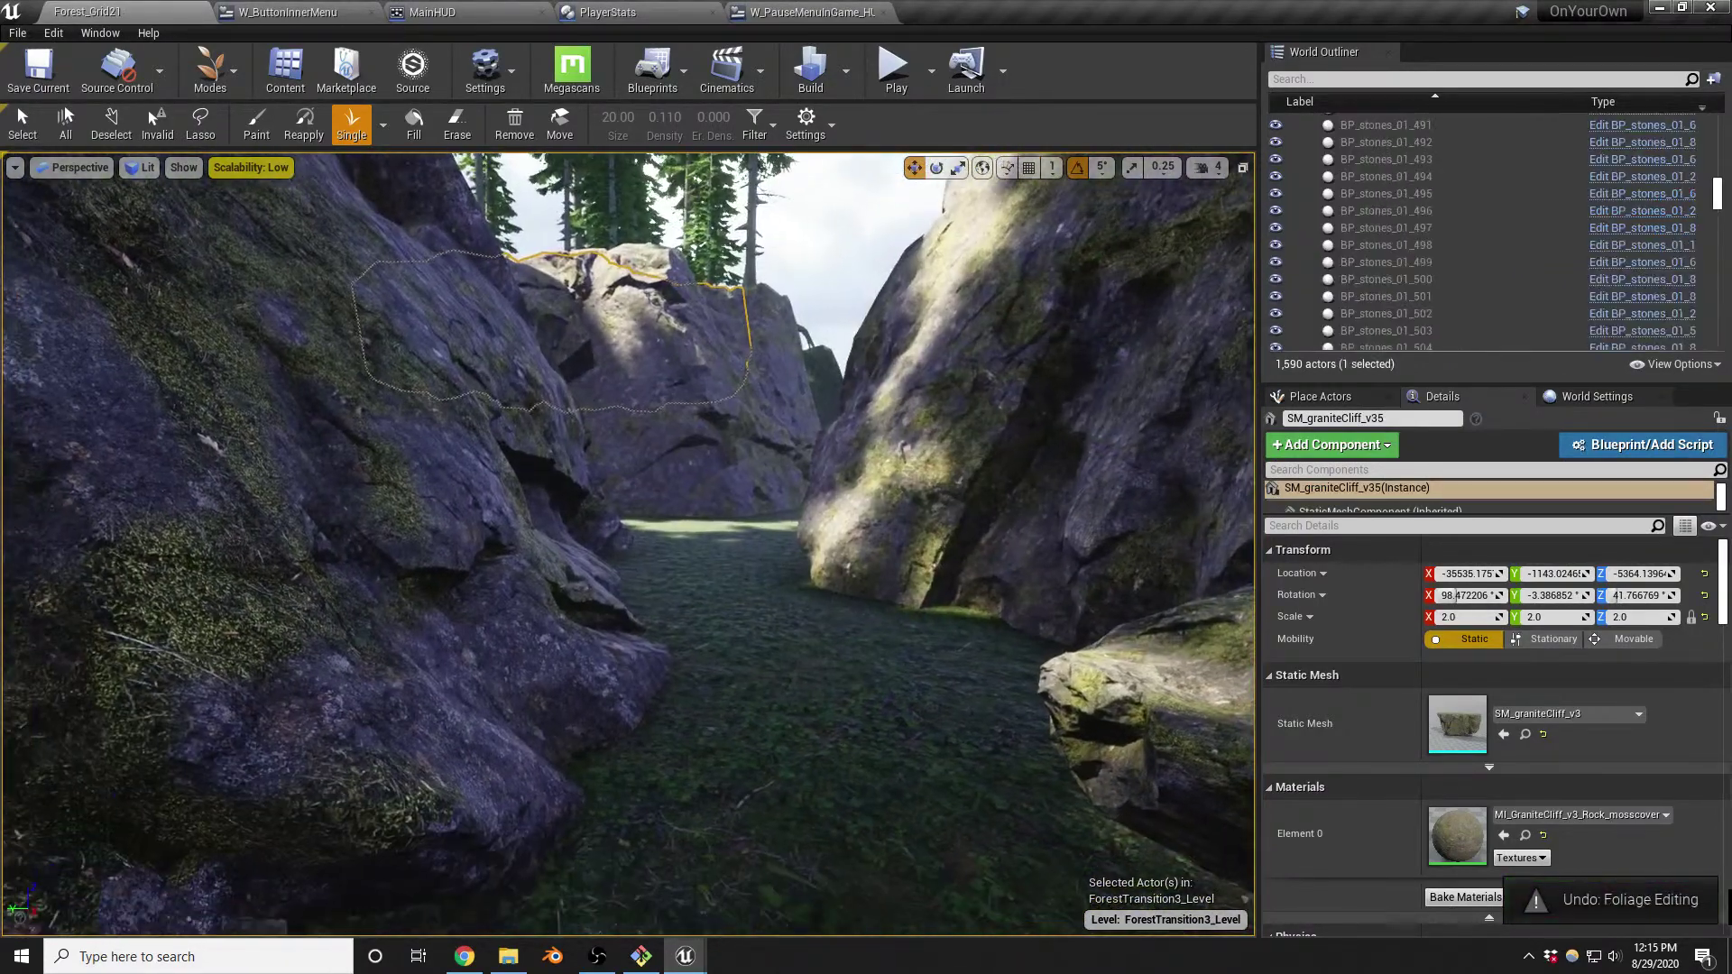
{"action": "left_click", "coordinate": [781, 623]}
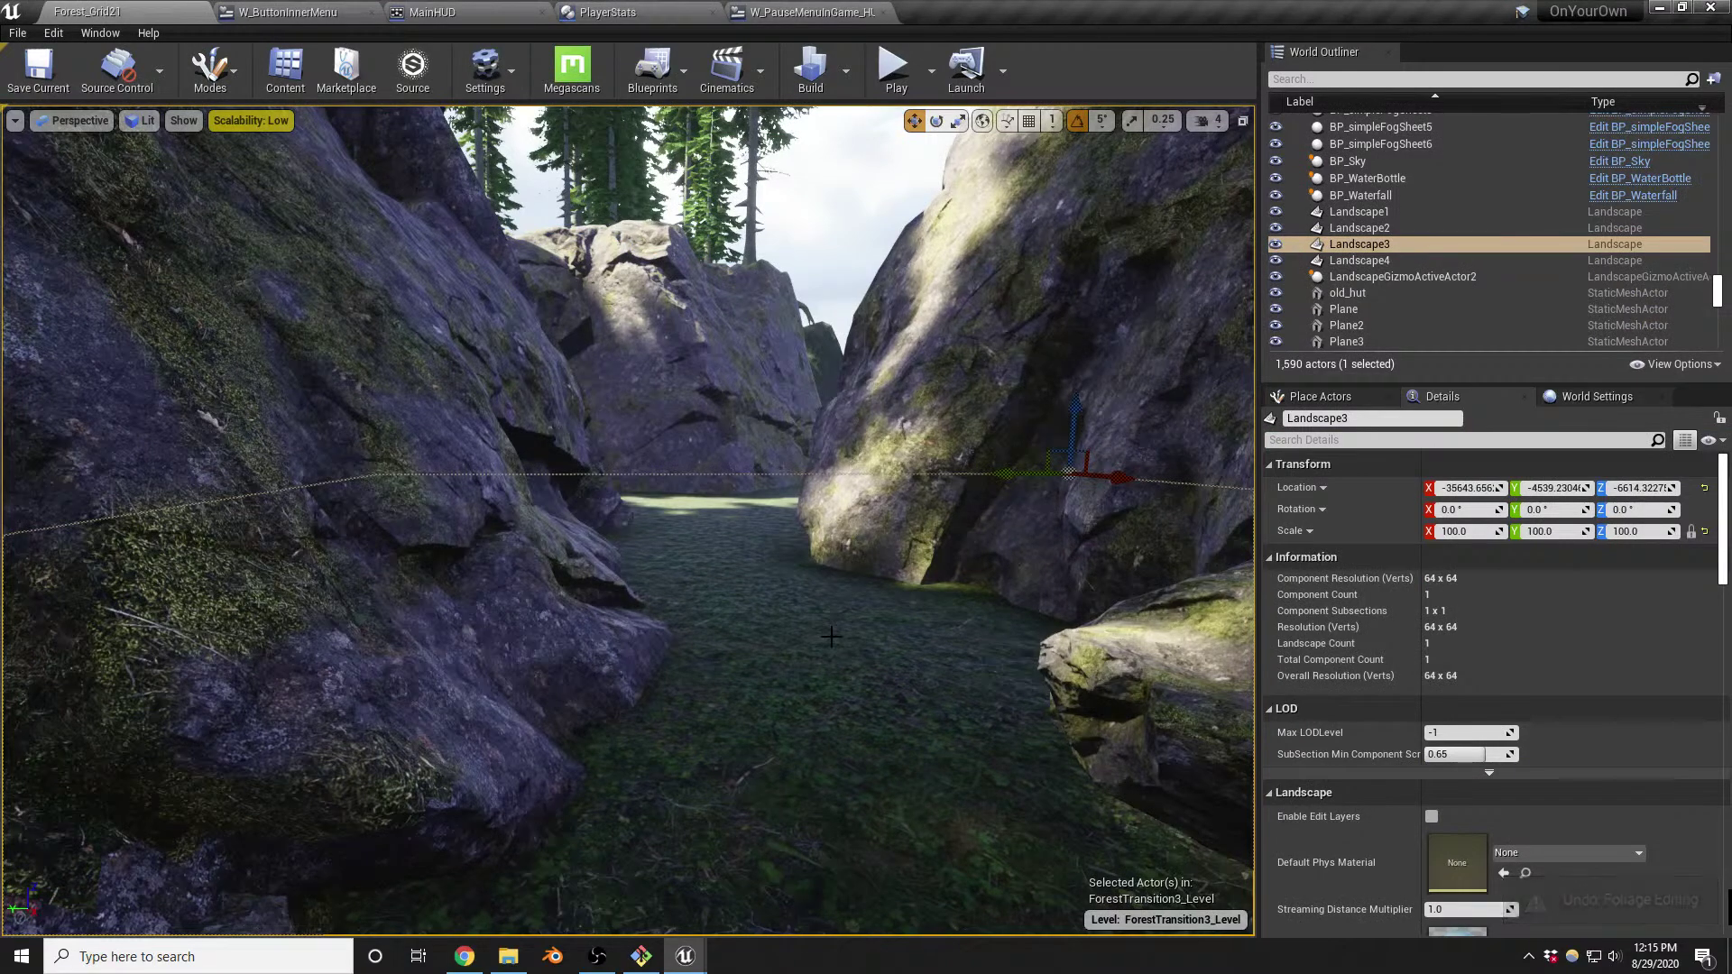
{"action": "key", "text": "shift+3"}
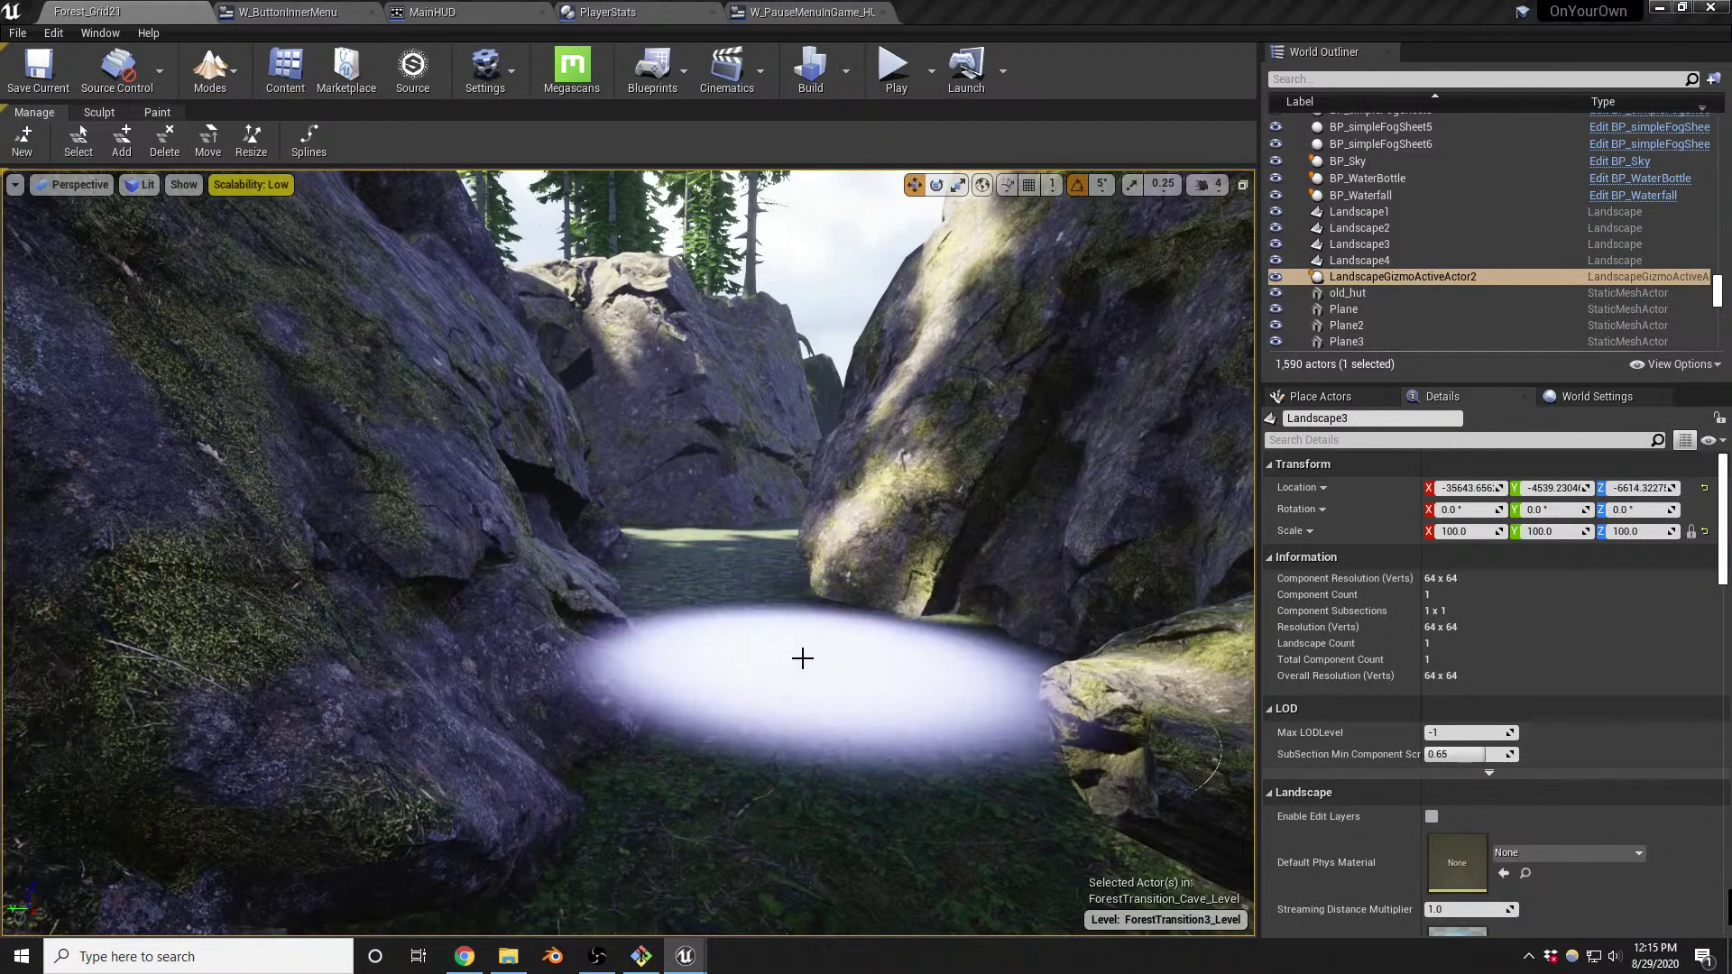
{"action": "mouse_move", "coordinate": [601, 515]}
{"action": "right_mouse_down"}
{"action": "mouse_move", "coordinate": [598, 478]}
{"action": "mouse_move", "coordinate": [568, 505]}
{"action": "mouse_move", "coordinate": [606, 552]}
{"action": "mouse_move", "coordinate": [636, 515]}
{"action": "right_mouse_up"}
{"action": "left_click", "coordinate": [99, 112]}
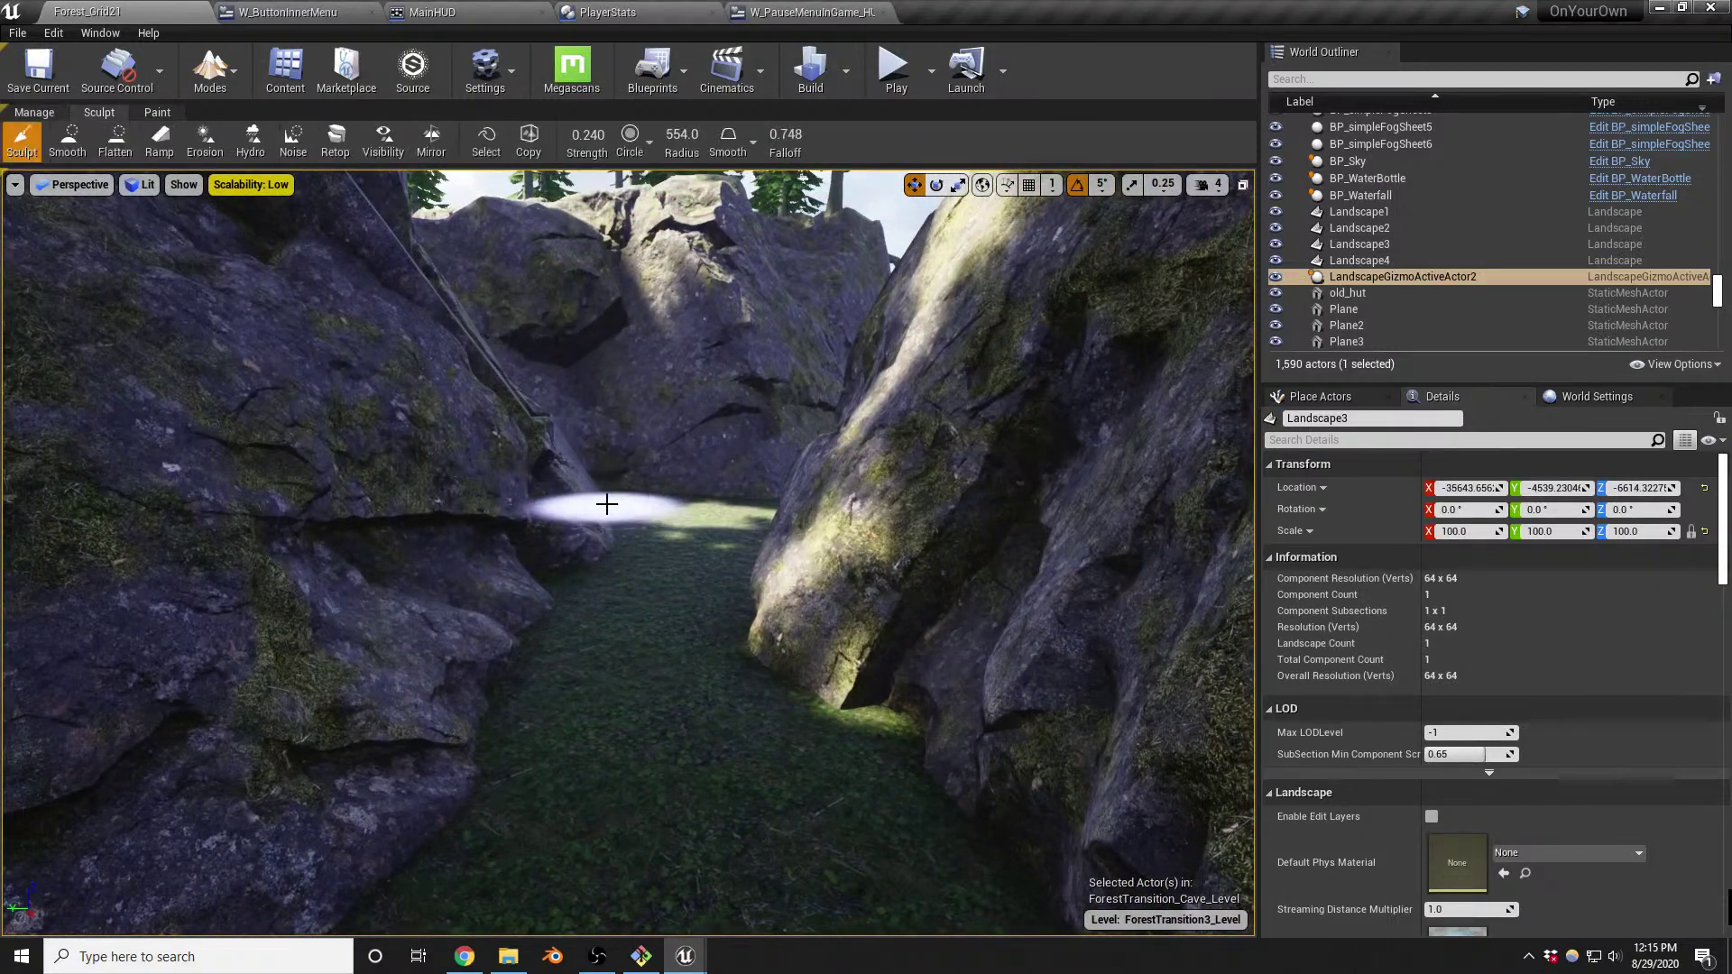
{"action": "key", "text": "bracketright"}
{"action": "key", "text": "bracketright"}
{"action": "key", "text": "bracketright"}
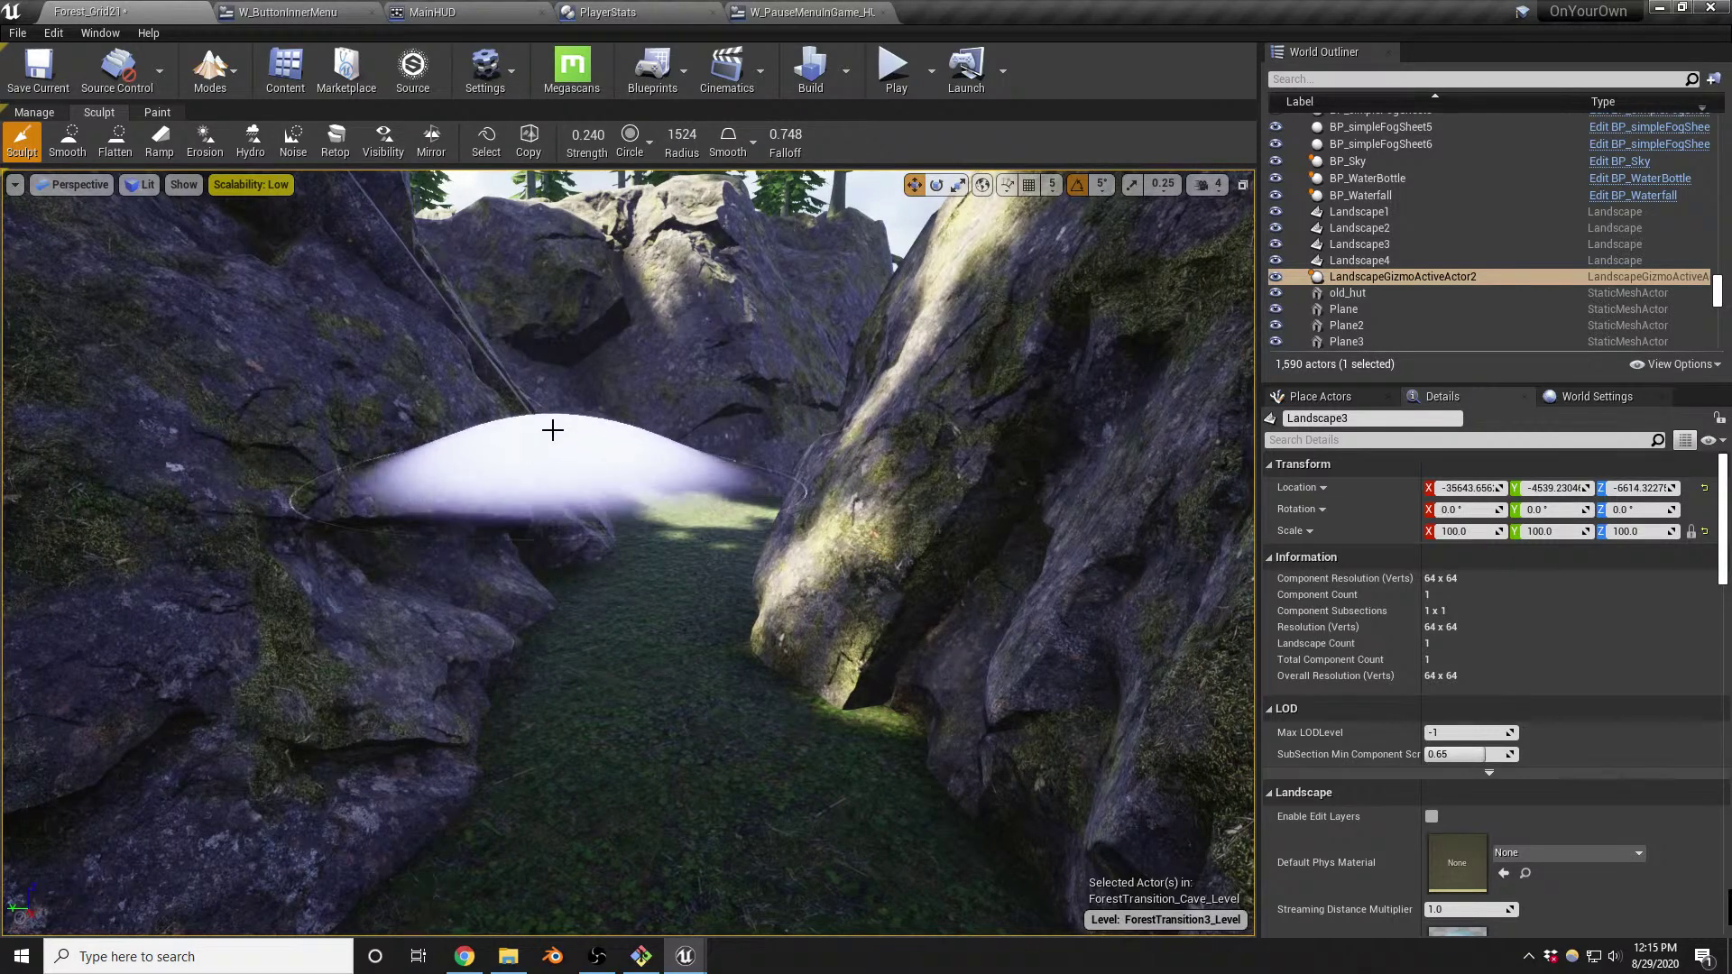
Examine the terrain along the passage floor, around the cliff bases and behind the rock walls
{"action": "right_click_drag", "start_coordinate": [554, 429], "coordinate": [456, 506]}
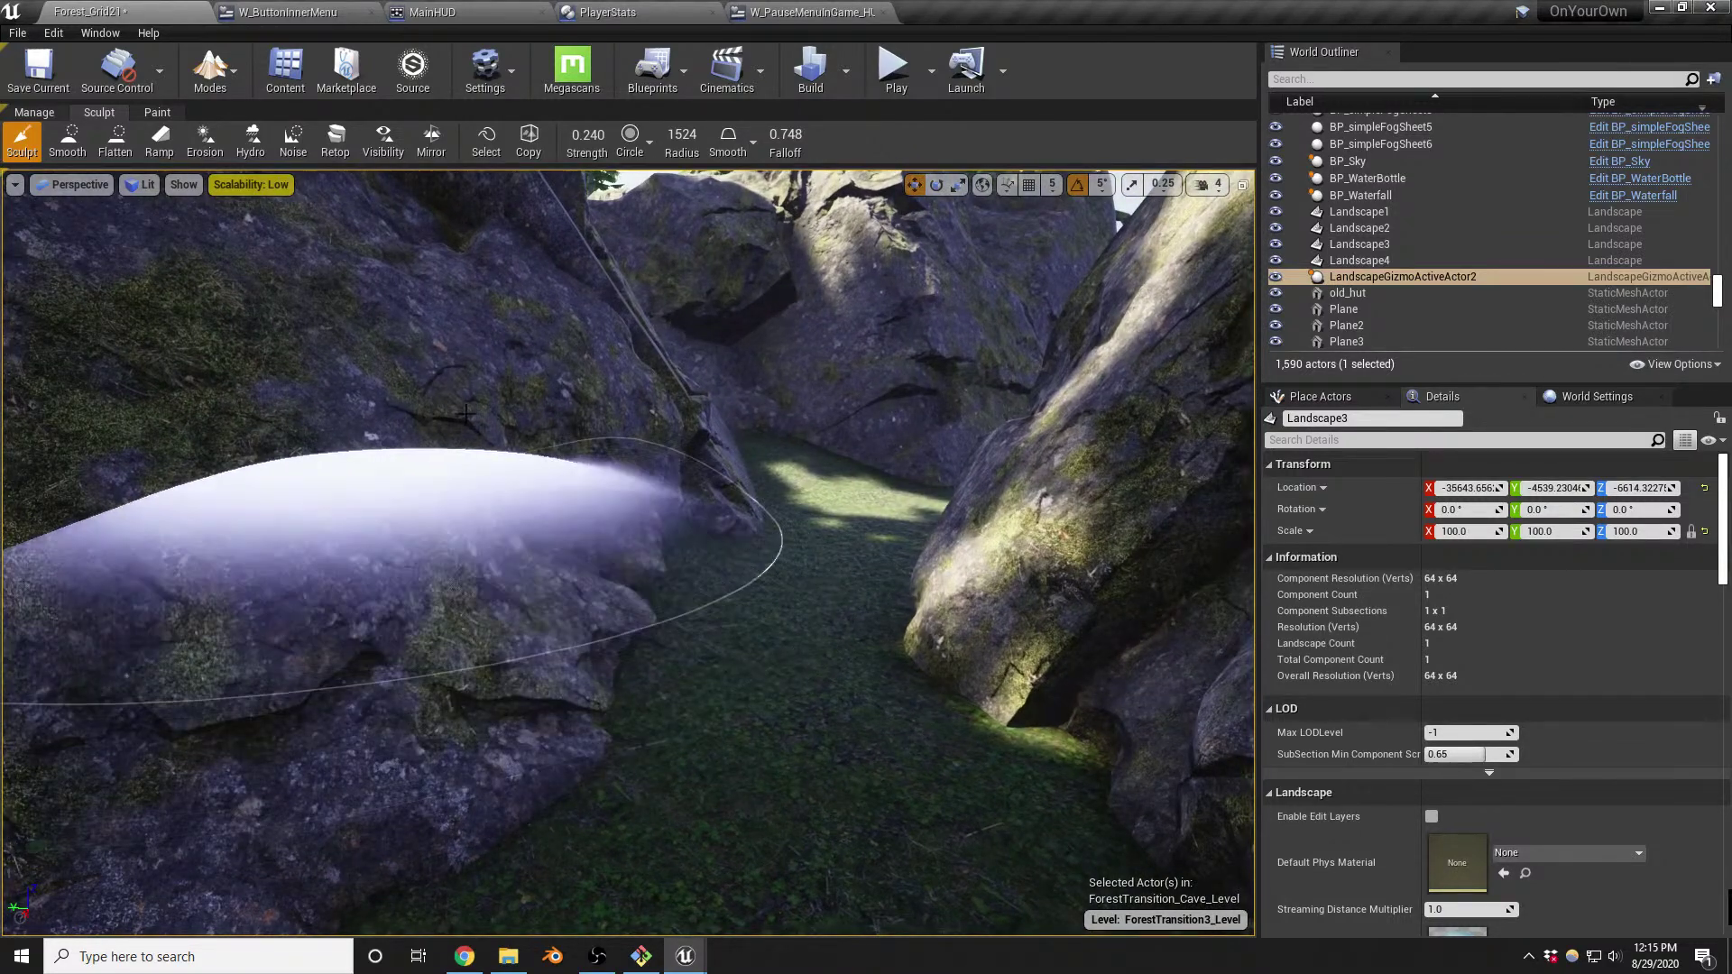
{"action": "right_click_drag", "start_coordinate": [367, 425], "coordinate": [469, 433]}
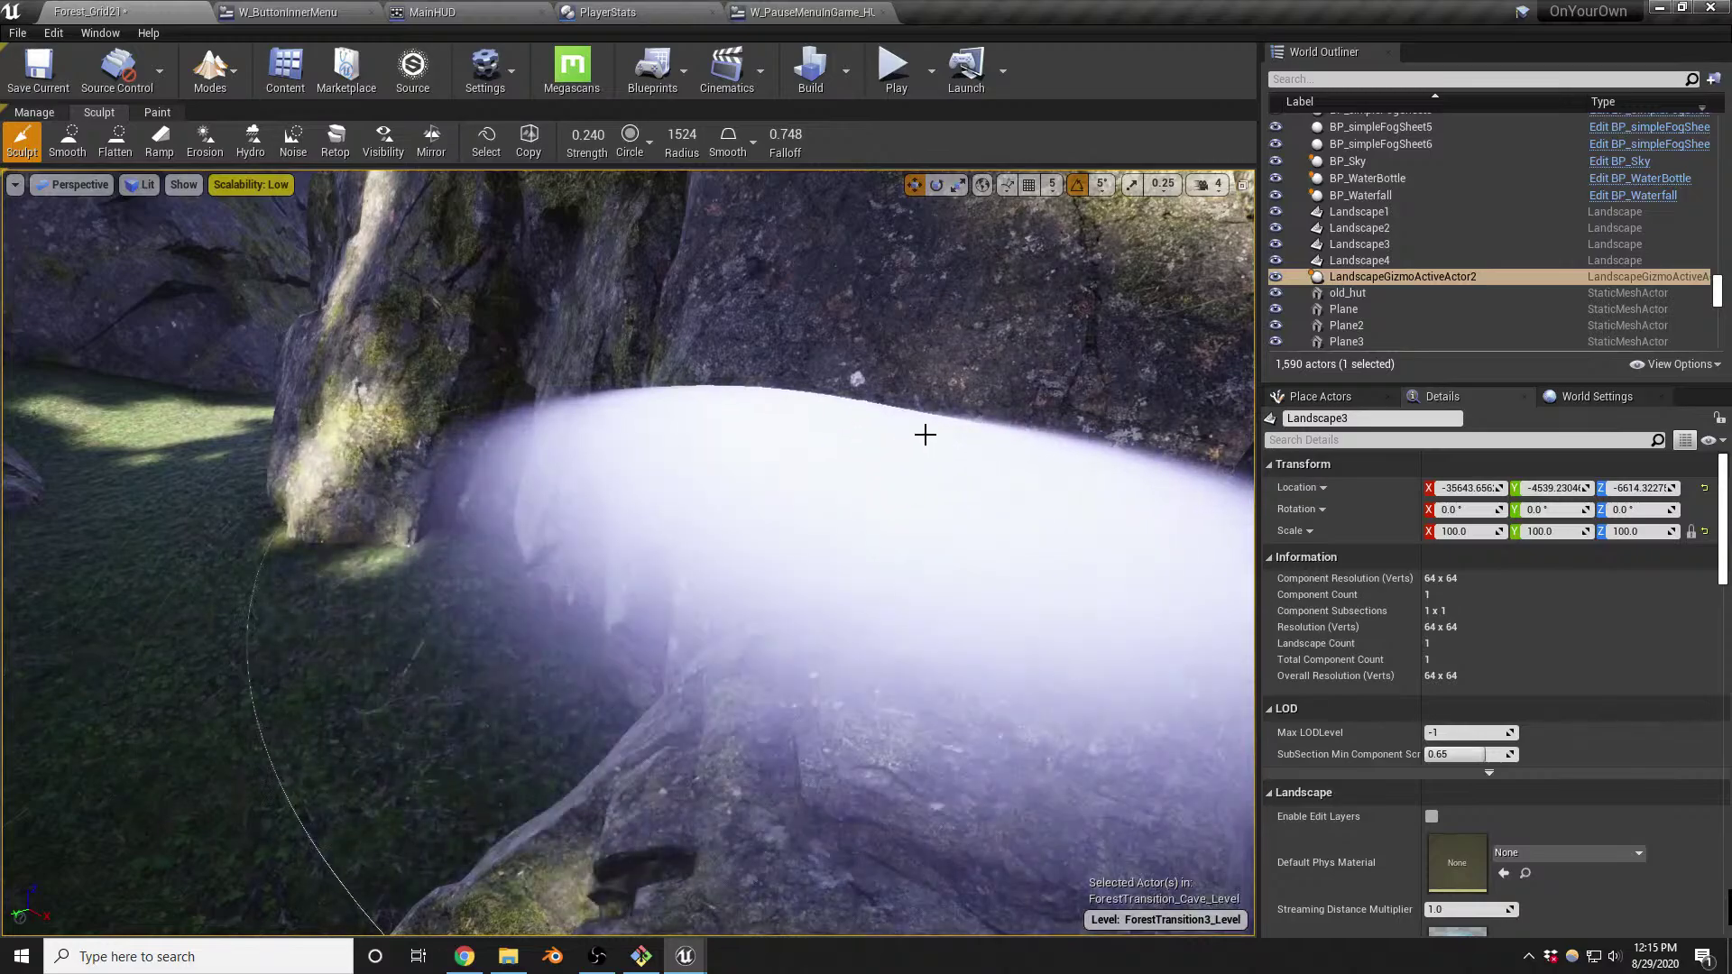
{"action": "mouse_move", "coordinate": [989, 406]}
{"action": "right_mouse_down"}
{"action": "mouse_move", "coordinate": [940, 447]}
{"action": "mouse_move", "coordinate": [911, 552]}
{"action": "right_mouse_up"}
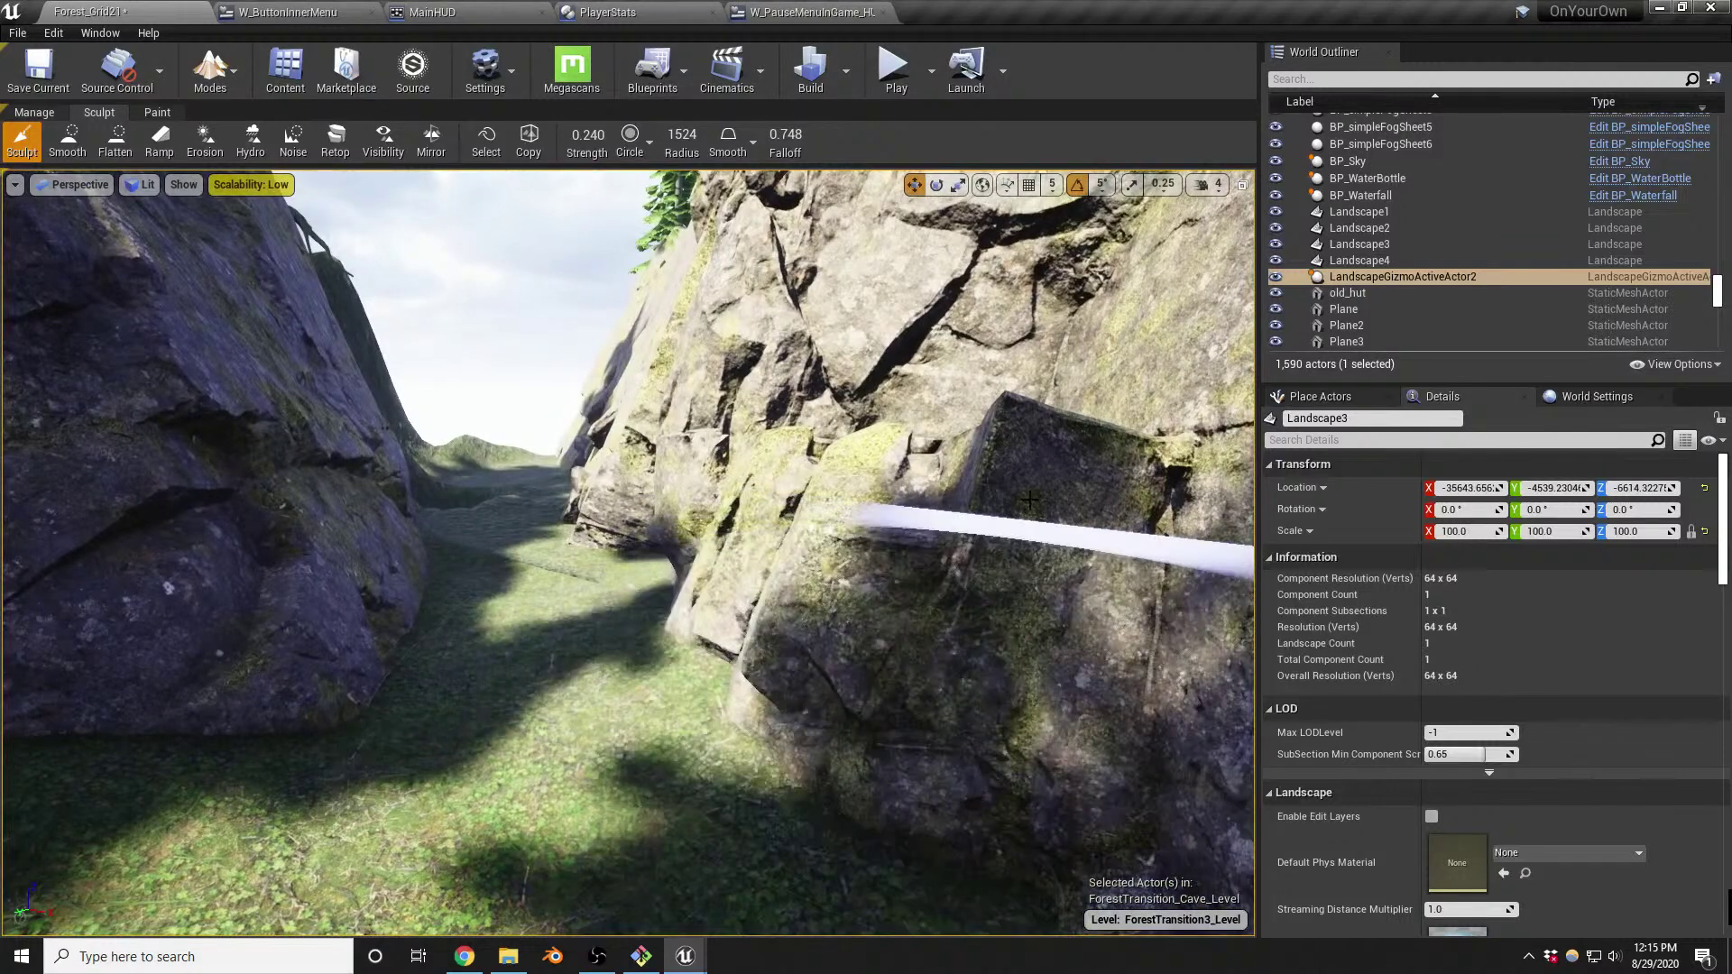
{"action": "right_click_drag", "start_coordinate": [418, 572], "coordinate": [368, 566]}
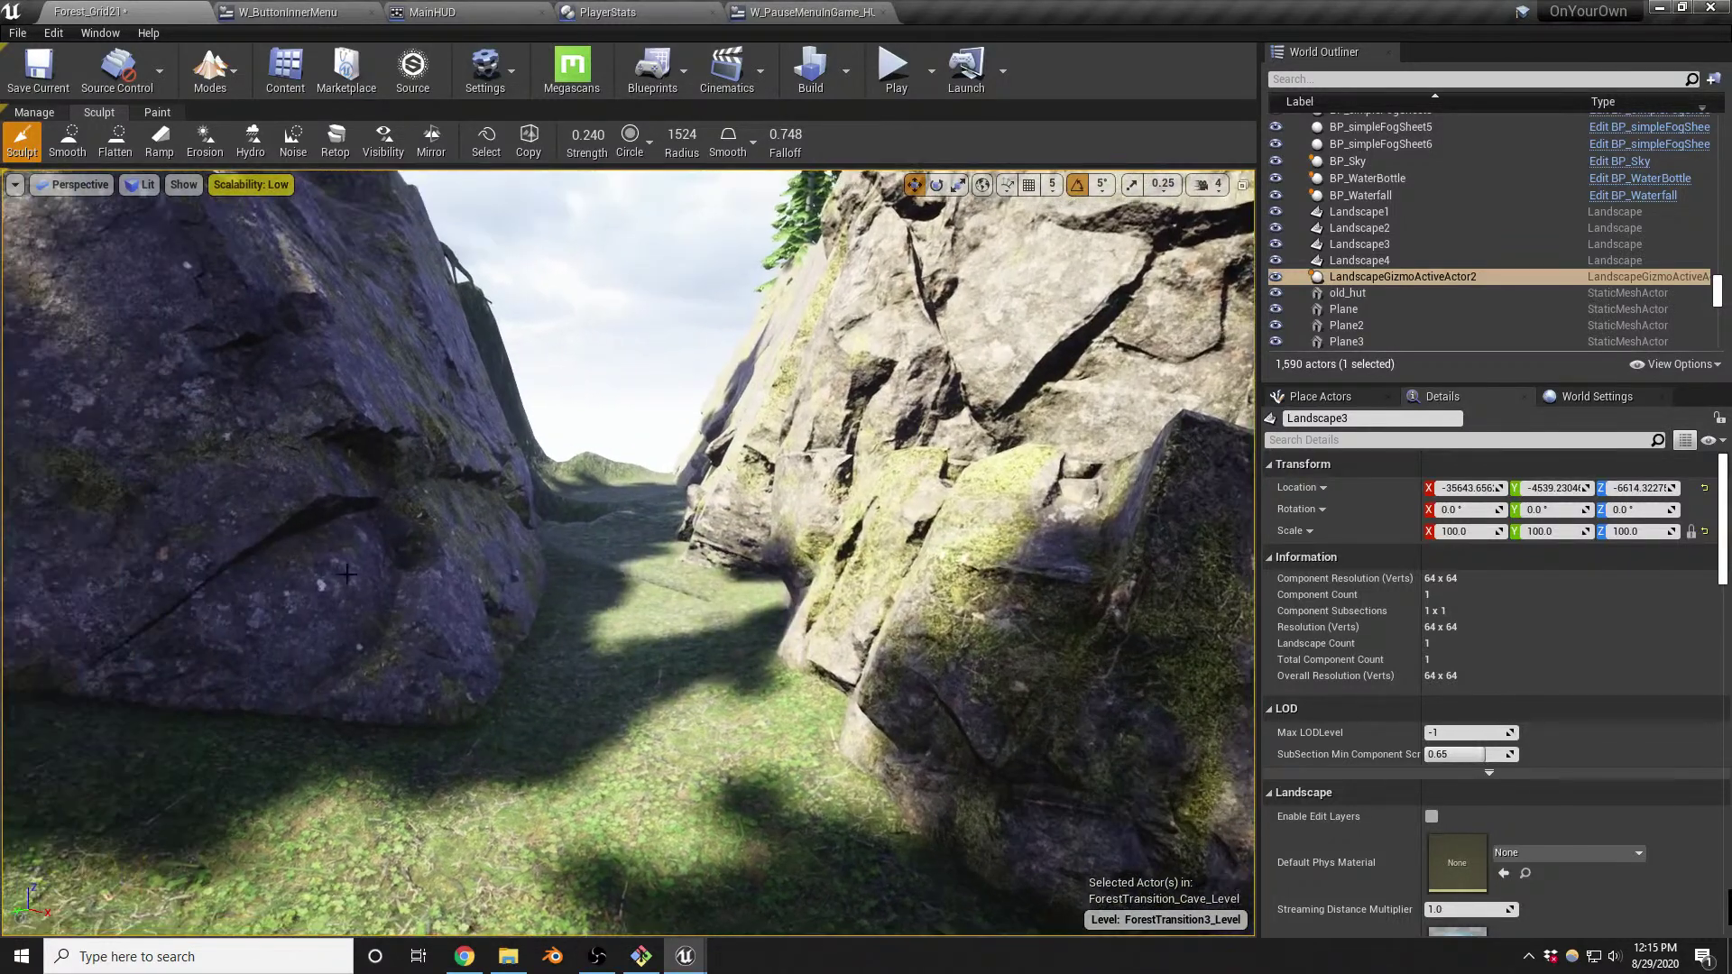
{"action": "right_click_drag", "start_coordinate": [277, 598], "coordinate": [298, 568]}
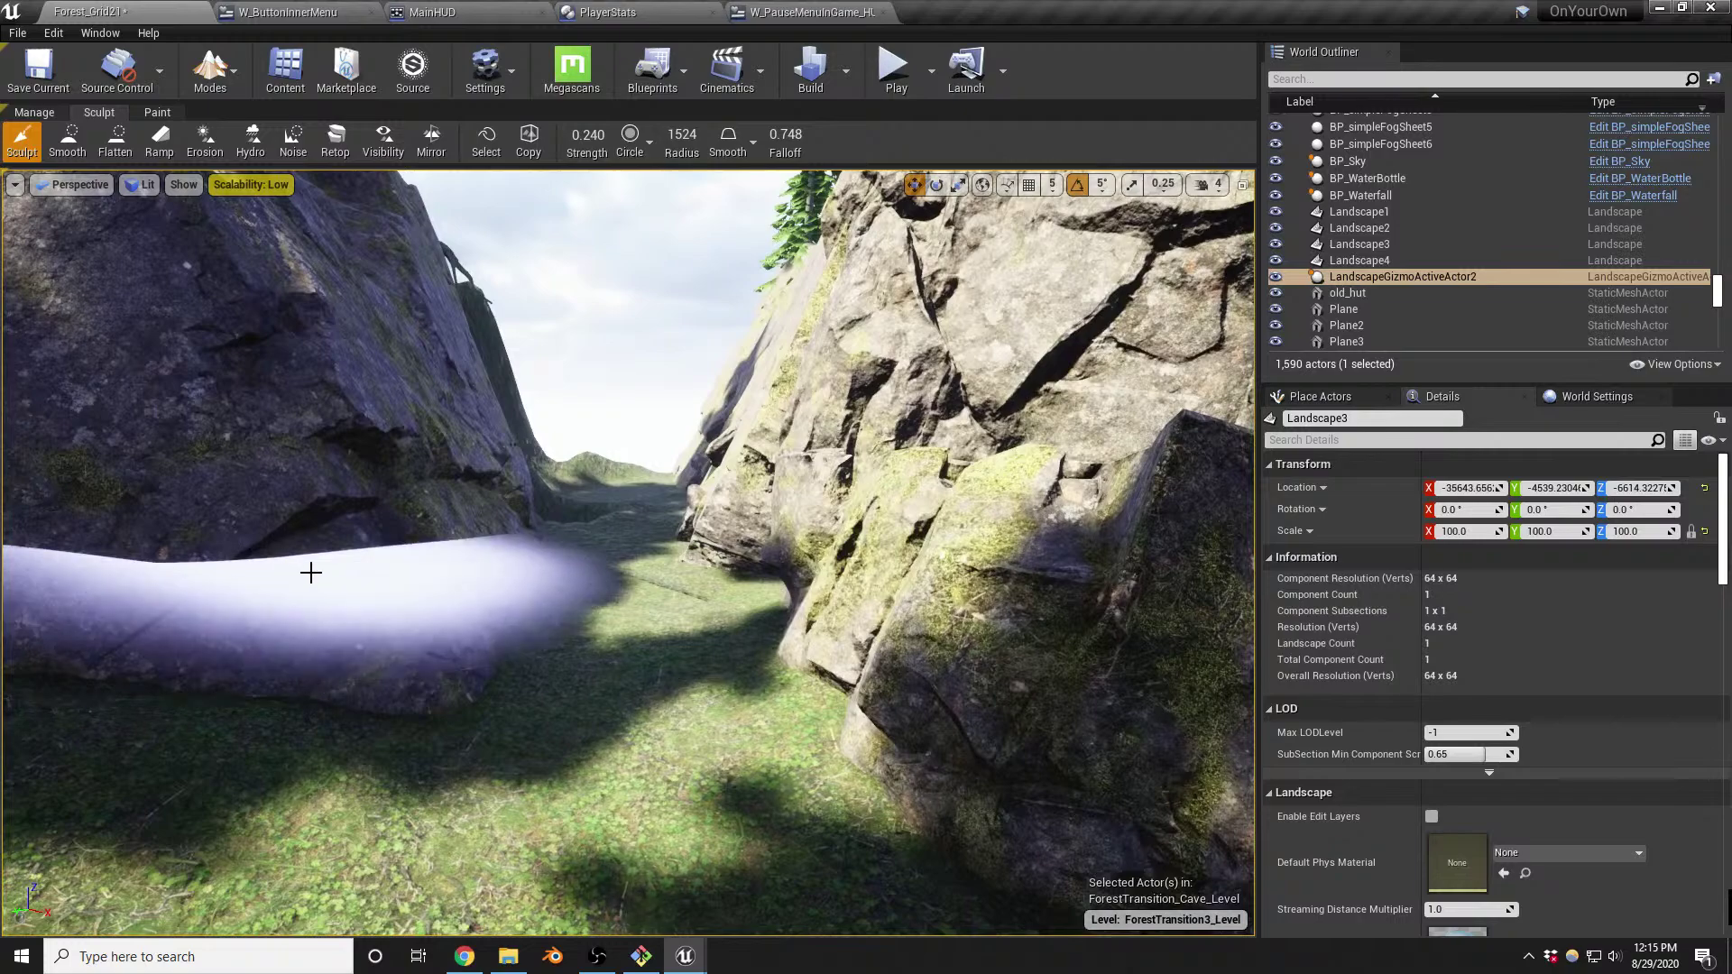
{"action": "mouse_move", "coordinate": [240, 541]}
{"action": "right_mouse_down"}
{"action": "mouse_move", "coordinate": [180, 544]}
{"action": "mouse_move", "coordinate": [208, 514]}
{"action": "mouse_move", "coordinate": [212, 560]}
{"action": "mouse_move", "coordinate": [163, 587]}
{"action": "mouse_move", "coordinate": [324, 444]}
{"action": "right_mouse_up"}
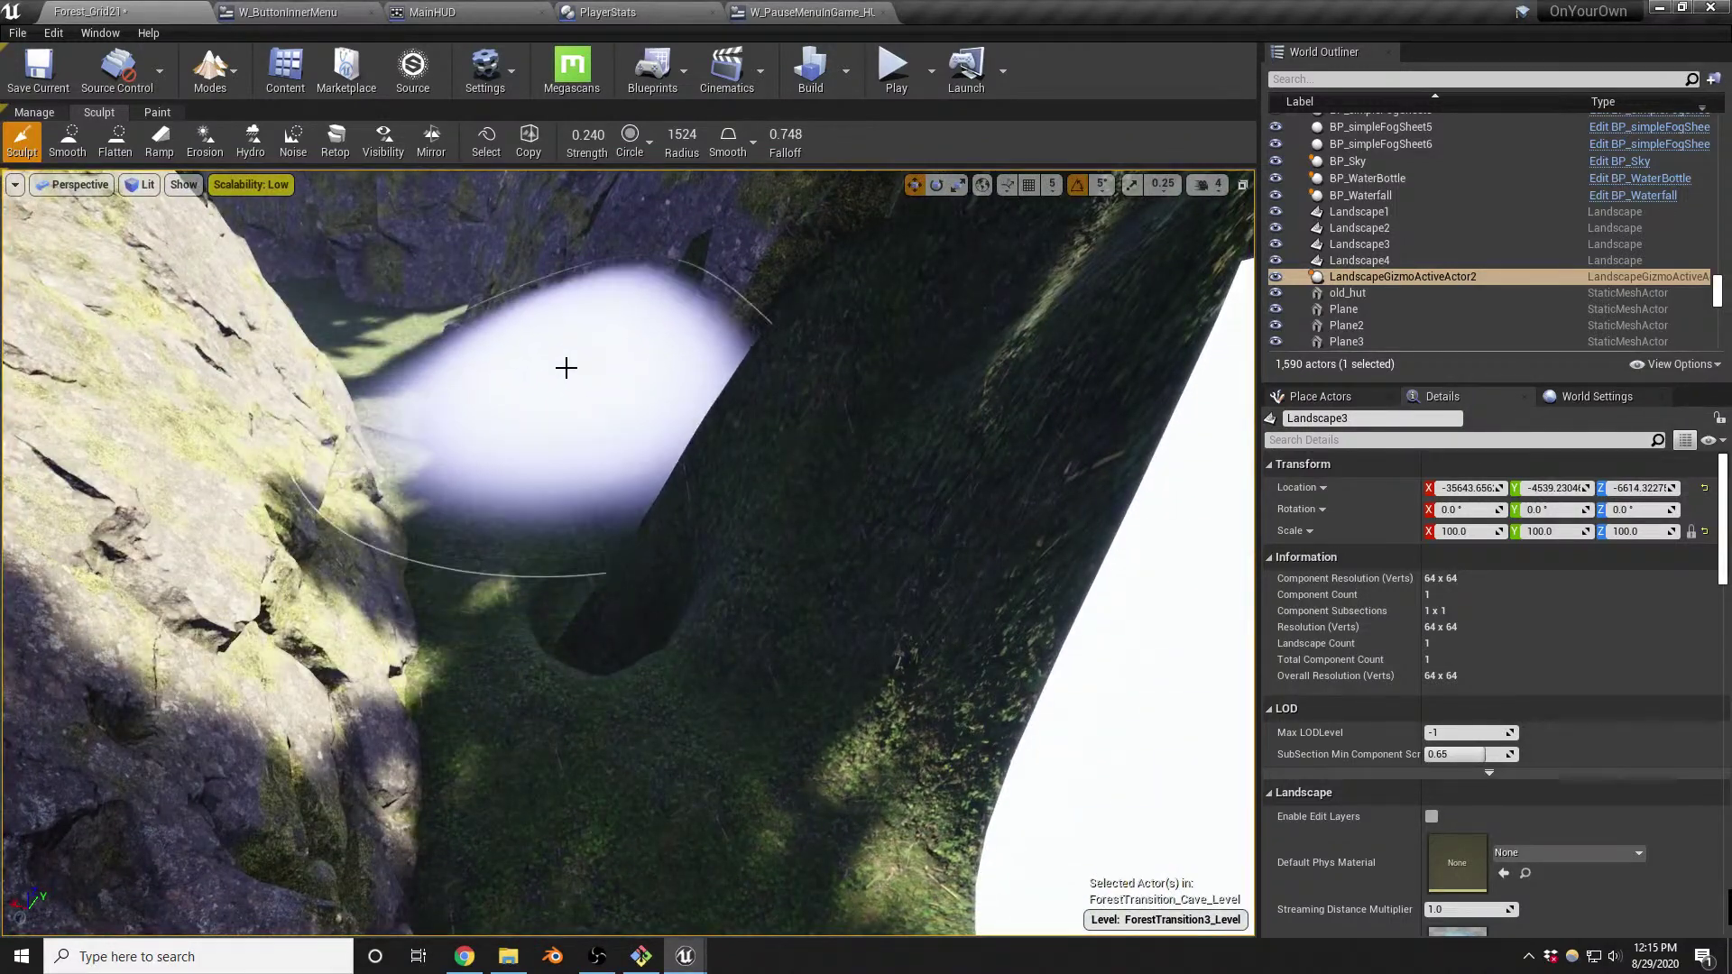
{"action": "mouse_move", "coordinate": [546, 242]}
{"action": "right_mouse_down"}
{"action": "mouse_move", "coordinate": [546, 143]}
{"action": "mouse_move", "coordinate": [539, 216]}
{"action": "mouse_move", "coordinate": [649, 424]}
{"action": "right_mouse_up"}
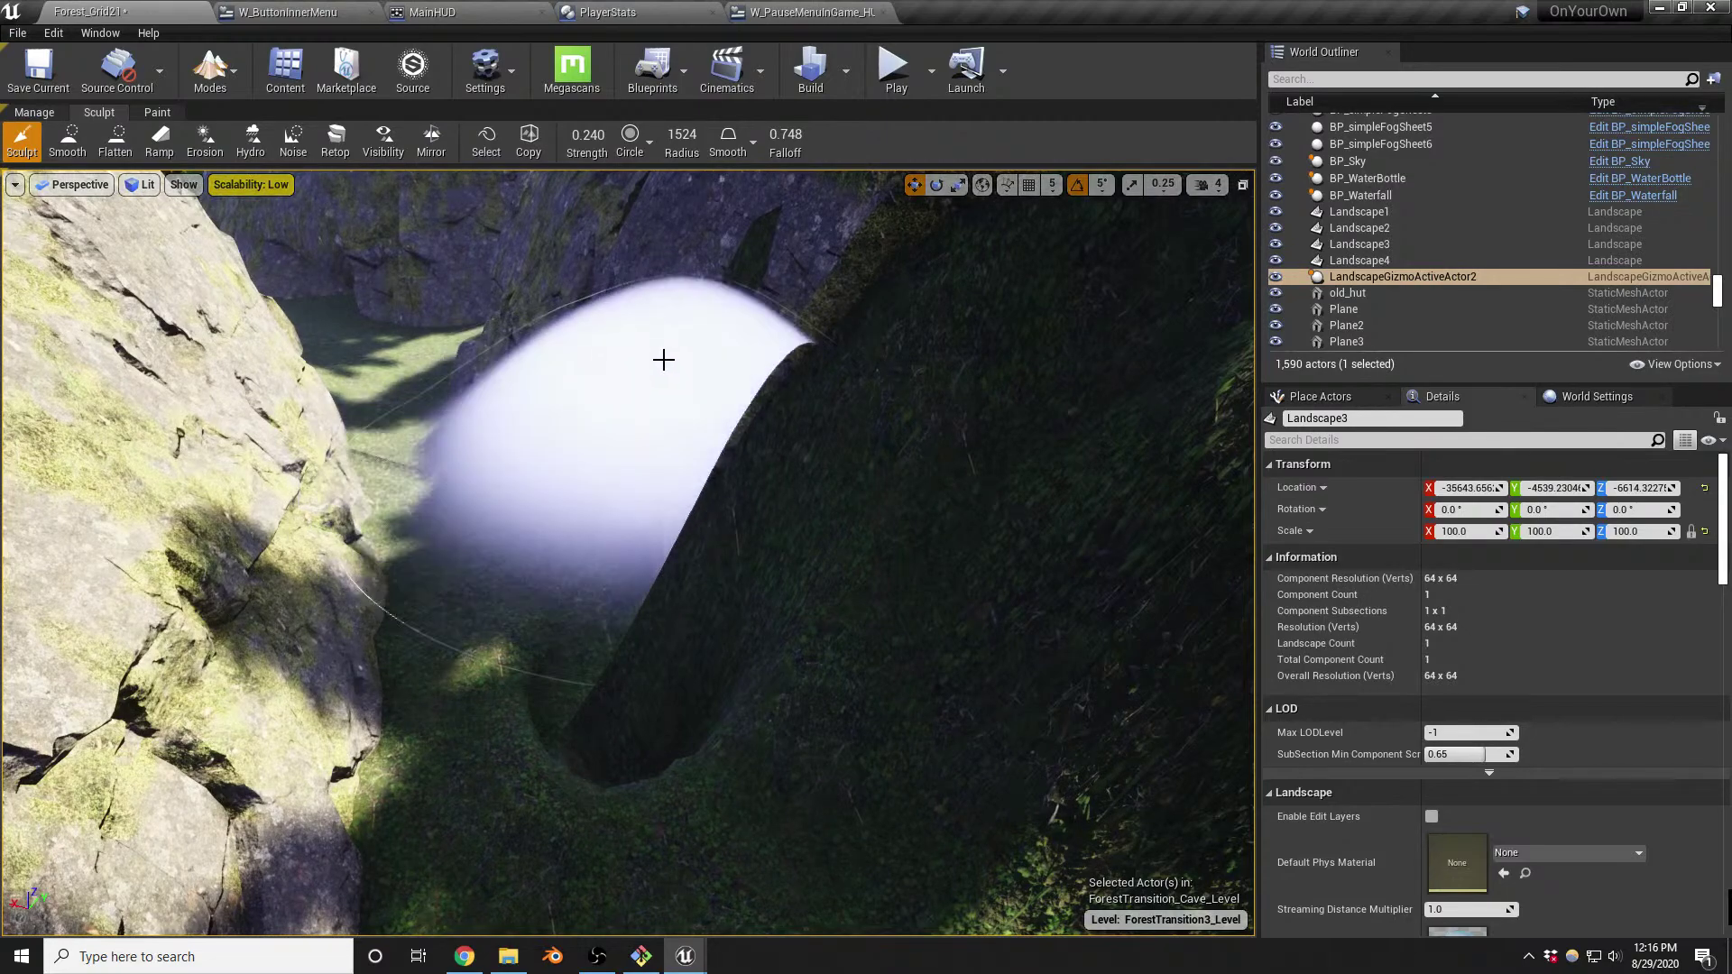
{"action": "mouse_move", "coordinate": [618, 387]}
{"action": "right_mouse_down"}
{"action": "mouse_move", "coordinate": [542, 370]}
{"action": "mouse_move", "coordinate": [260, 507]}
{"action": "right_mouse_up"}
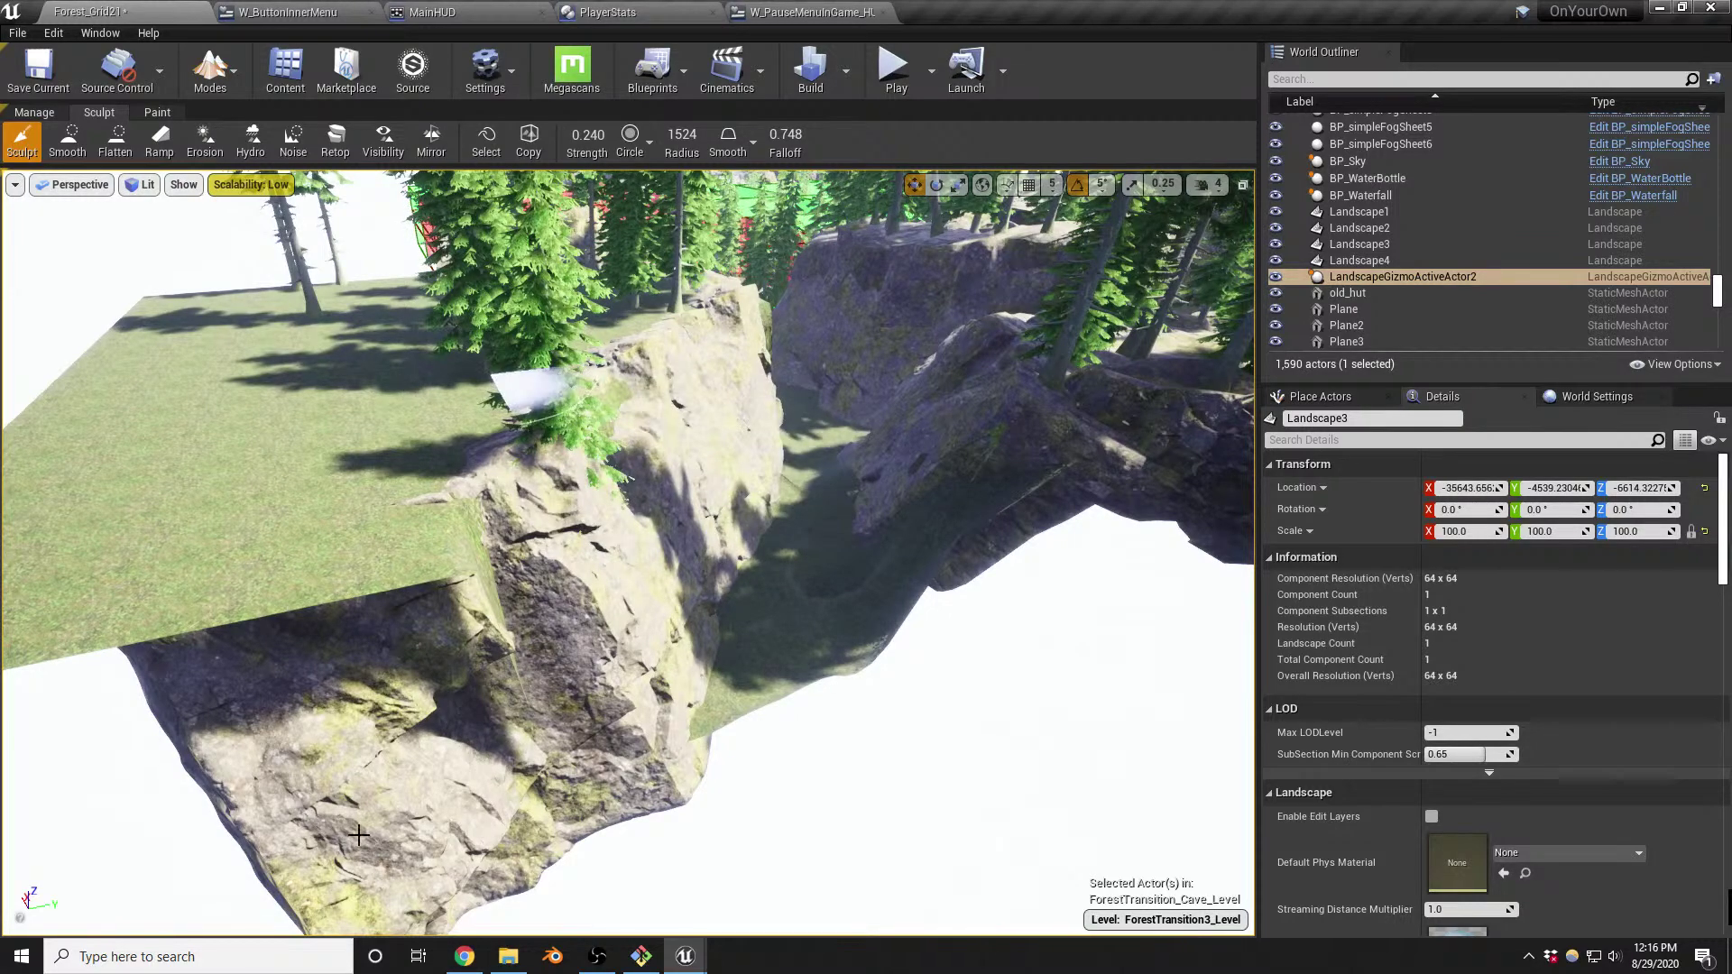
{"action": "right_click_drag", "start_coordinate": [392, 636], "coordinate": [369, 587]}
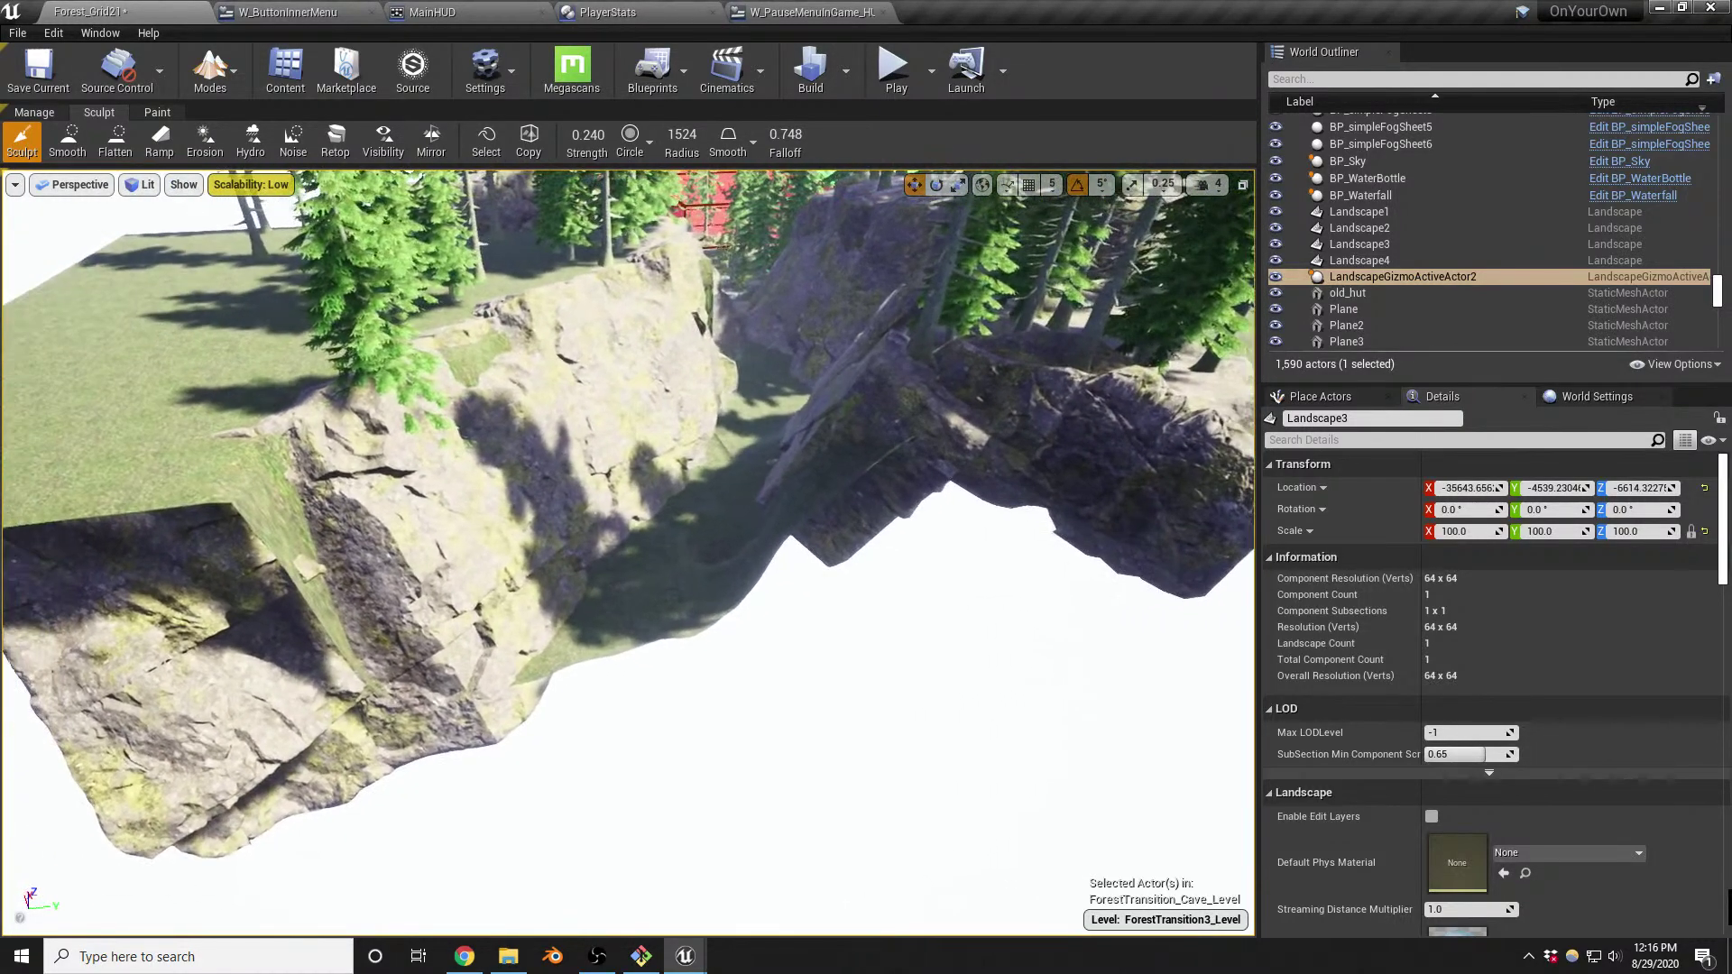
Survey the forest transition area and surrounding cliffs from above, and return to the passage entrance
{"action": "key", "text": "f"}
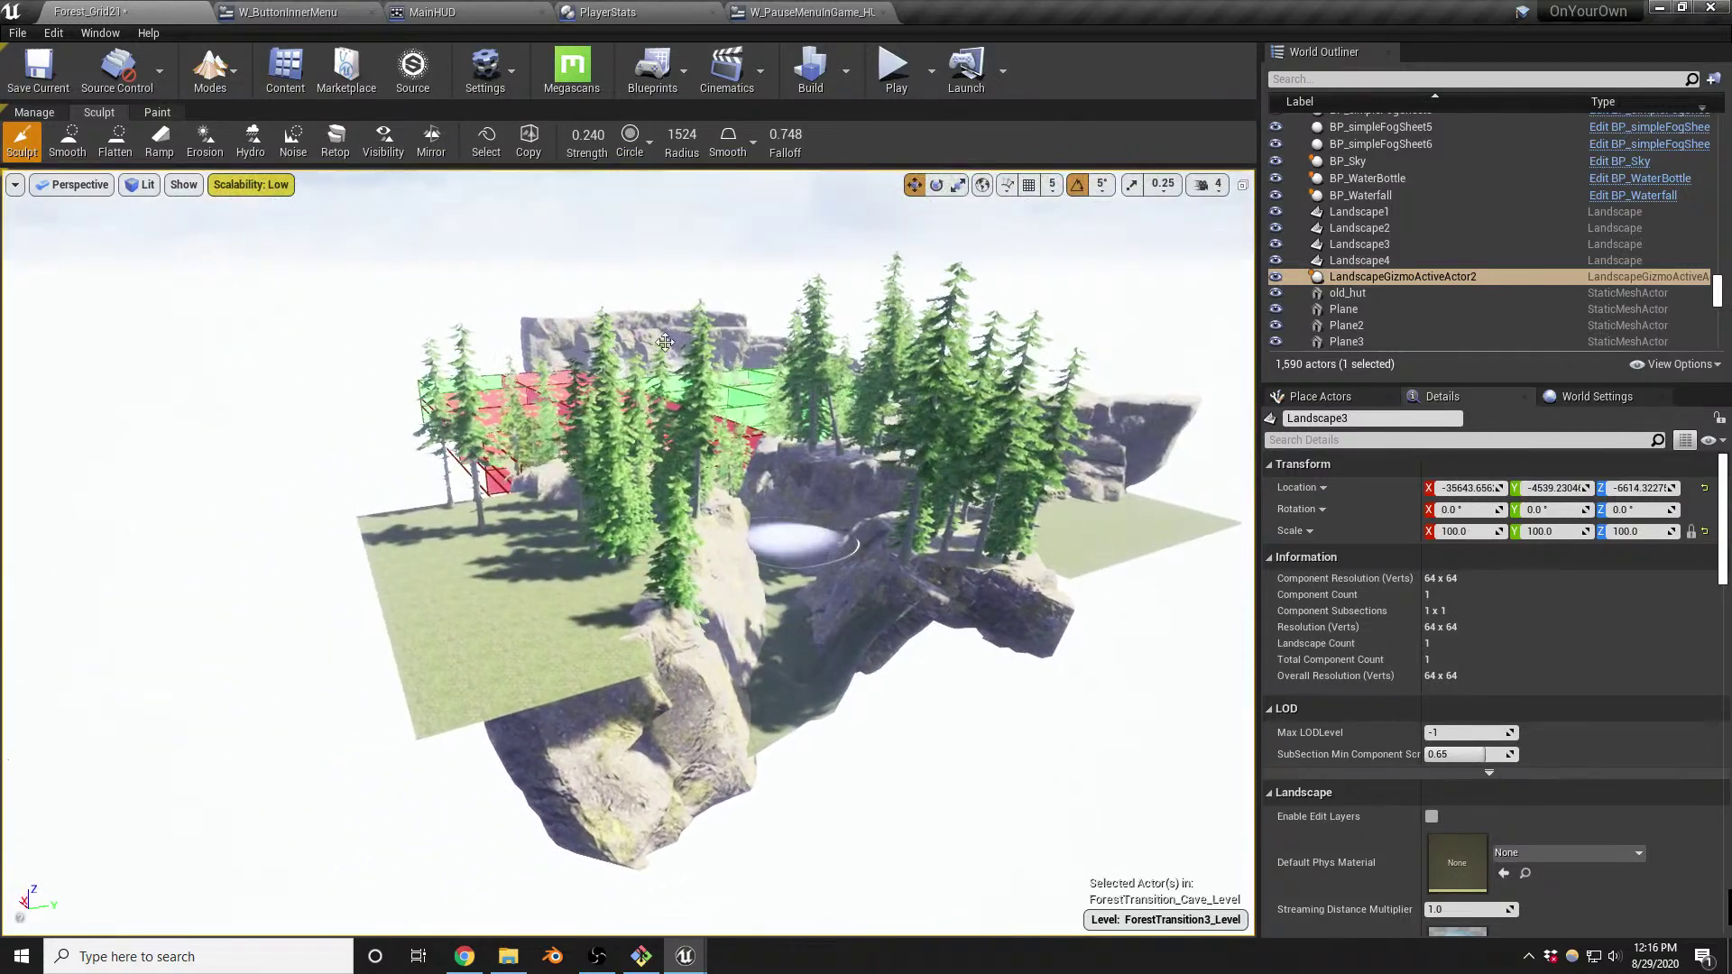
{"action": "left_click_drag", "start_coordinate": [699, 314], "coordinate": [350, 542], "text": "alt"}
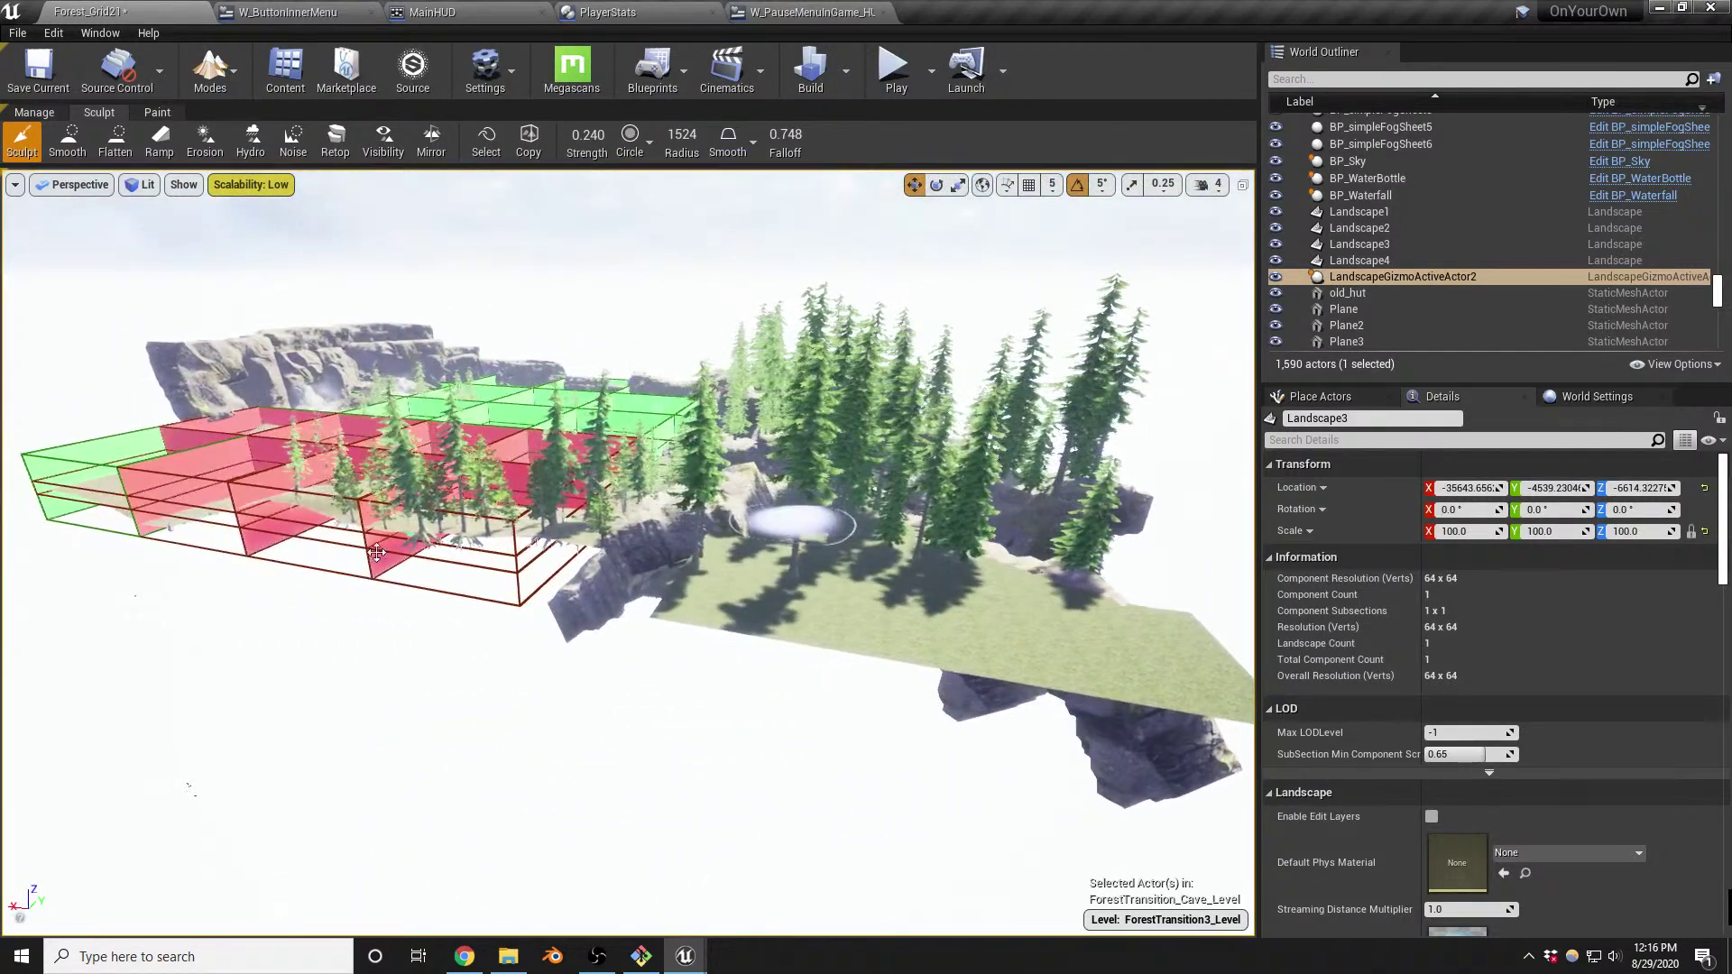
{"action": "mouse_move", "coordinate": [712, 469]}
{"action": "right_mouse_down"}
{"action": "mouse_move", "coordinate": [784, 505]}
{"action": "mouse_move", "coordinate": [781, 613]}
{"action": "mouse_move", "coordinate": [664, 449]}
{"action": "right_mouse_up"}
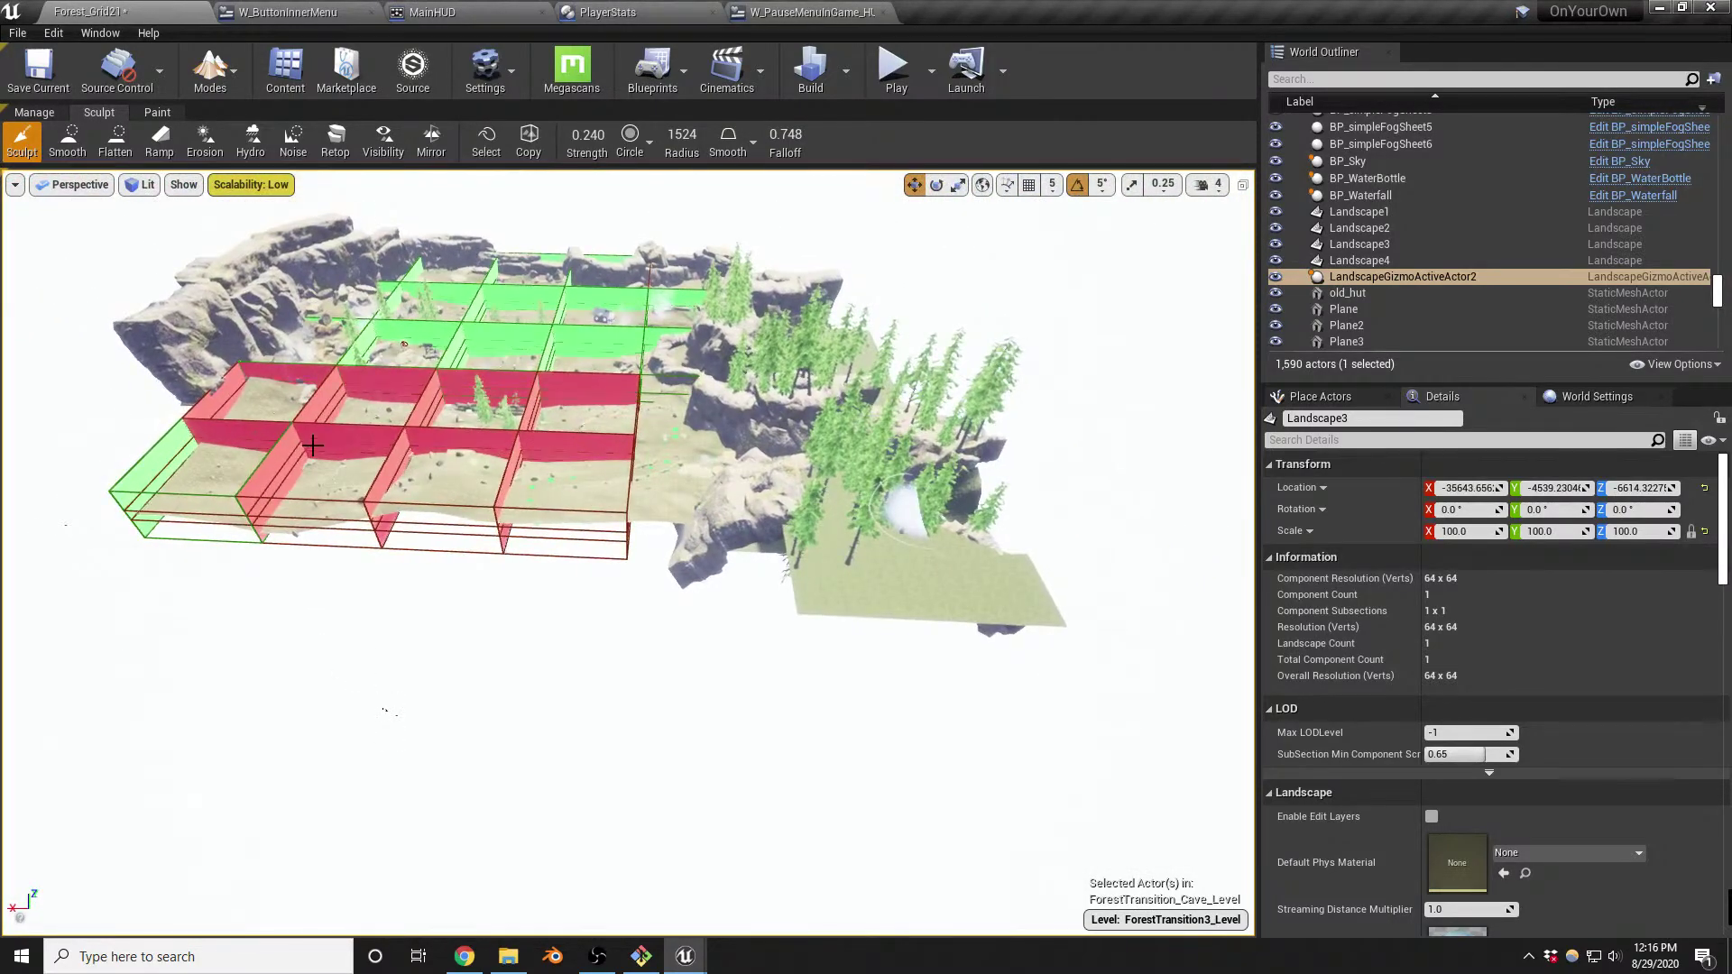
{"action": "right_click_drag", "start_coordinate": [575, 303], "coordinate": [660, 432]}
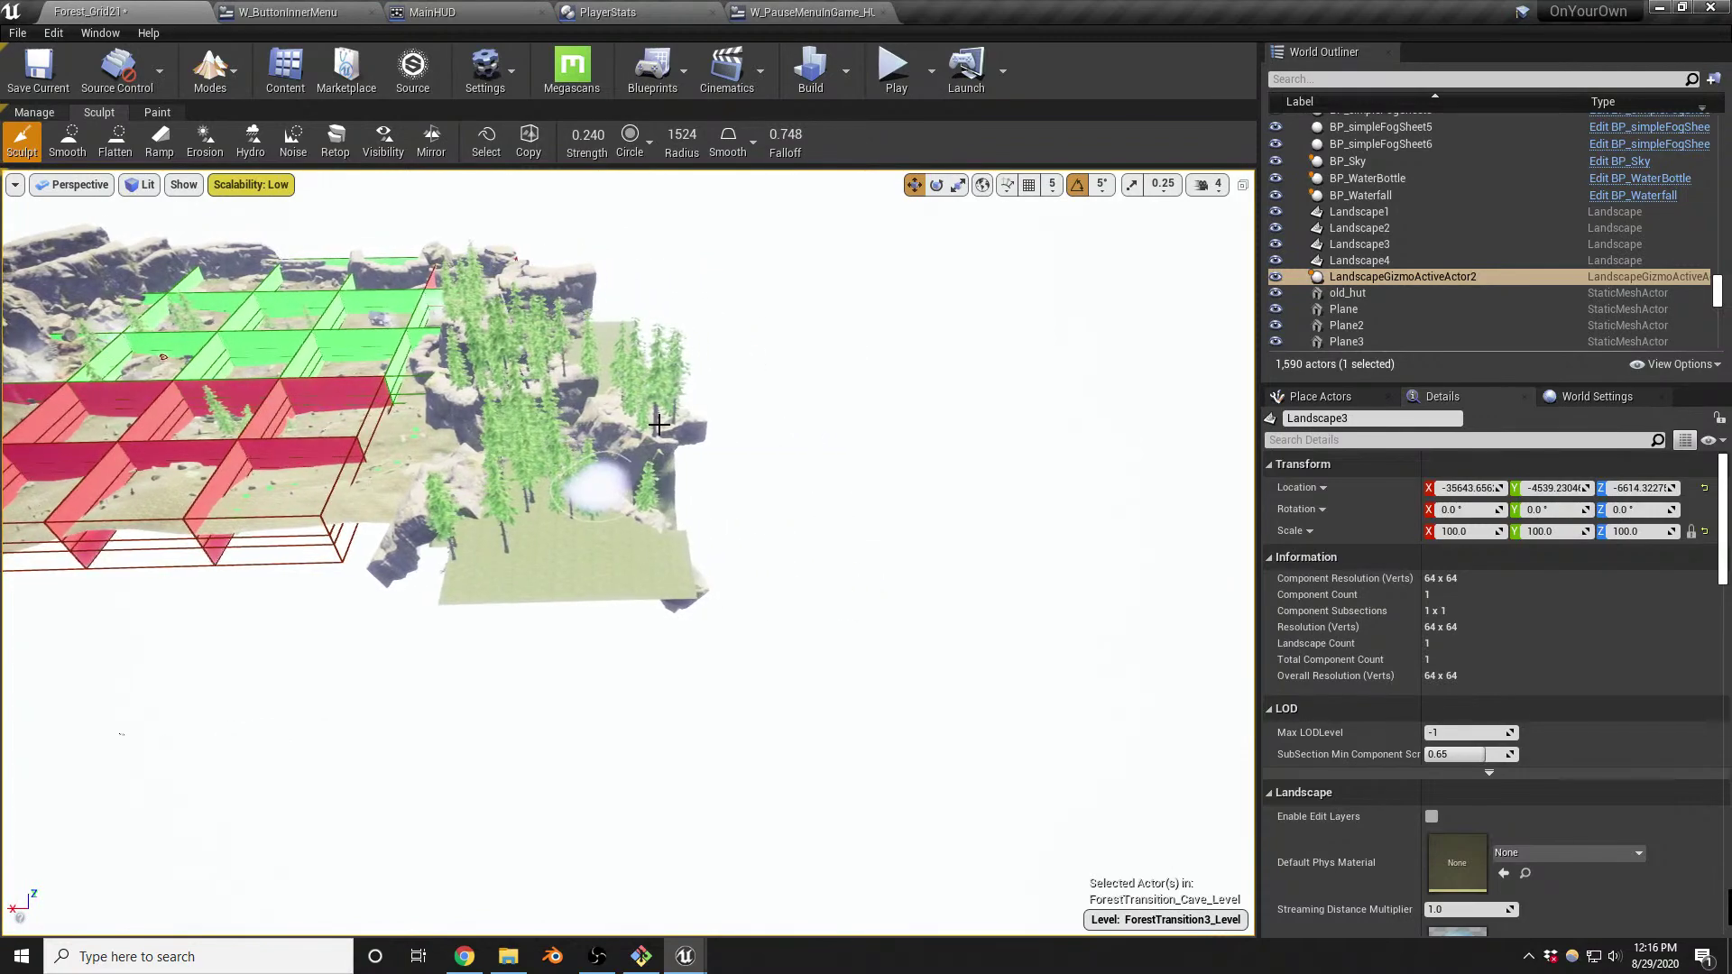
{"action": "right_click_drag", "start_coordinate": [596, 695], "coordinate": [719, 740]}
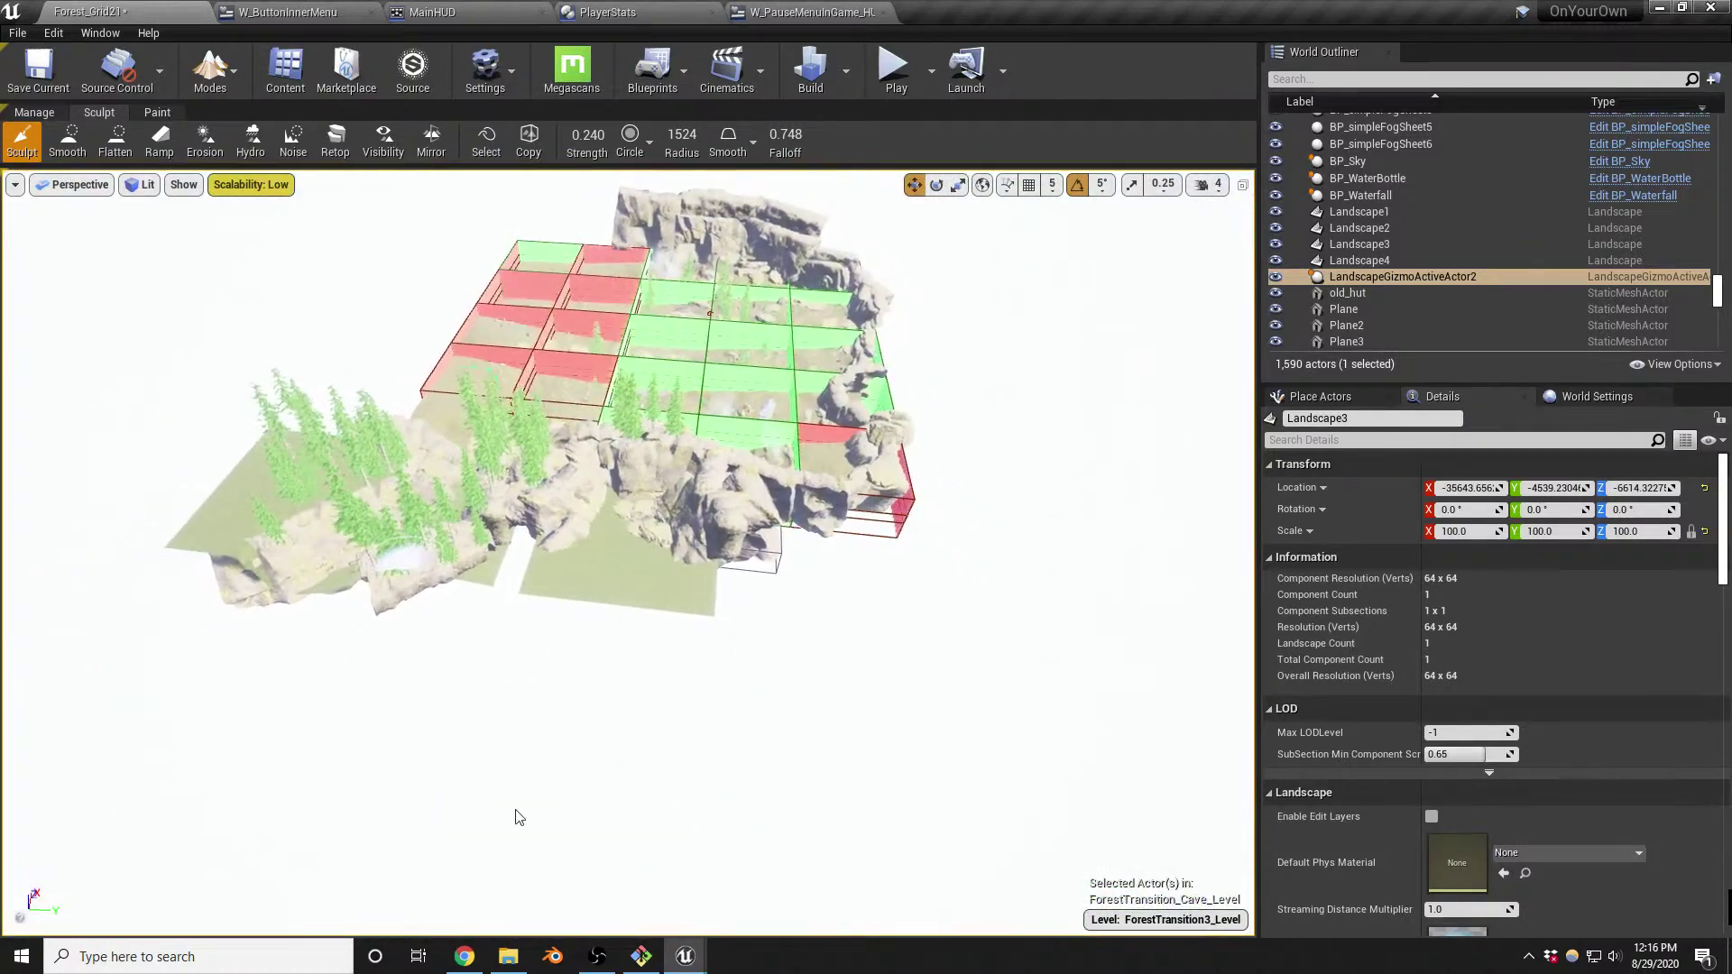
{"action": "left_click_drag", "start_coordinate": [936, 666], "coordinate": [646, 508]}
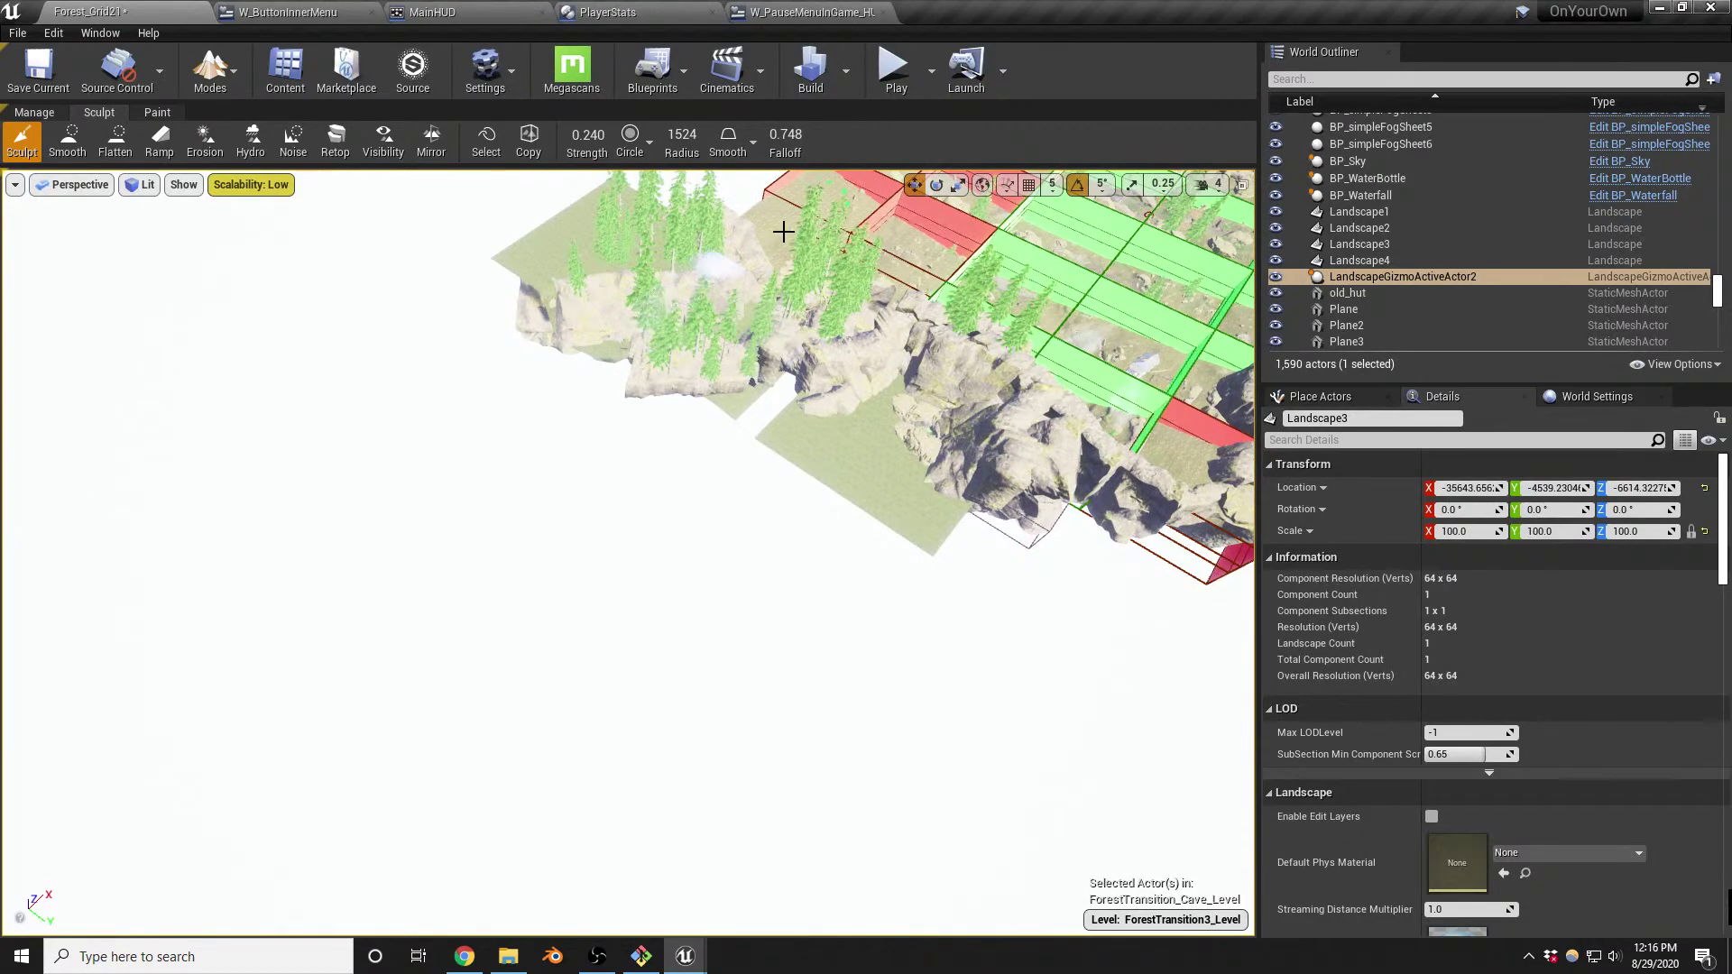
{"action": "right_click_drag", "start_coordinate": [599, 398], "coordinate": [448, 553]}
{"action": "key", "text": "w"}
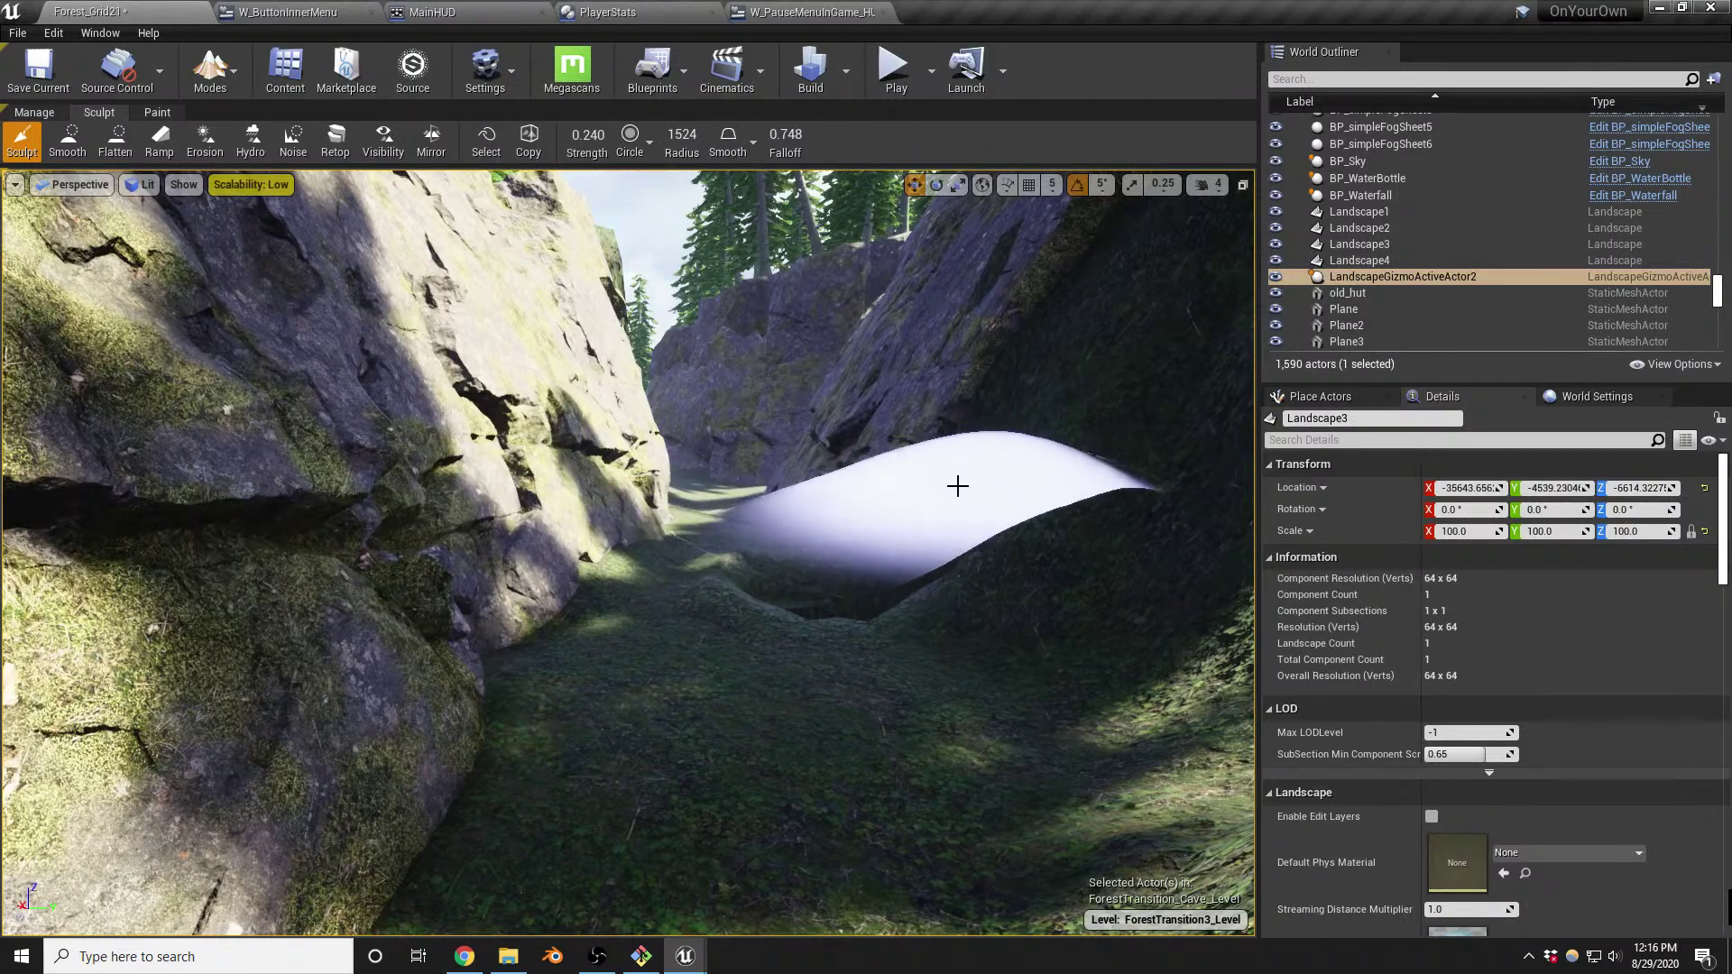
Lower the grassy ground at the foot of the dark mossy cliff with a 541 radius Sculpt brush, and save the level
{"action": "right_click_drag", "start_coordinate": [883, 477], "coordinate": [878, 599]}
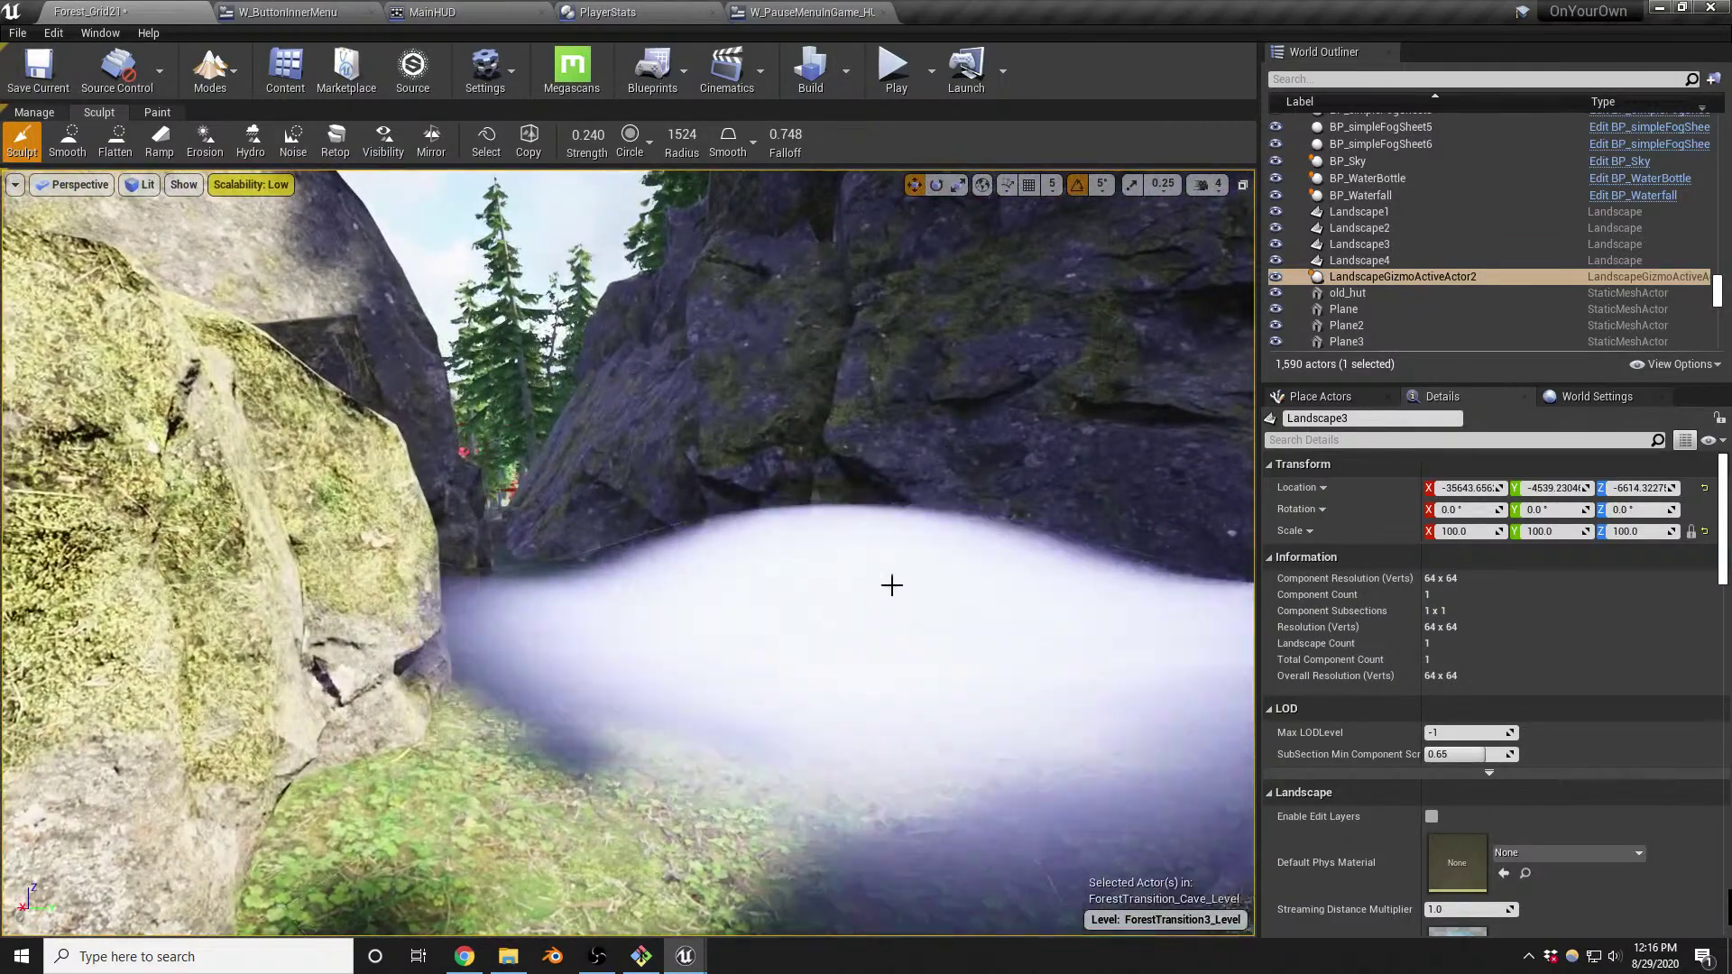
{"action": "right_click_drag", "start_coordinate": [1019, 541], "coordinate": [1023, 529]}
{"action": "left_click_drag", "start_coordinate": [853, 597], "coordinate": [858, 591]}
{"action": "key", "text": "shift+1"}
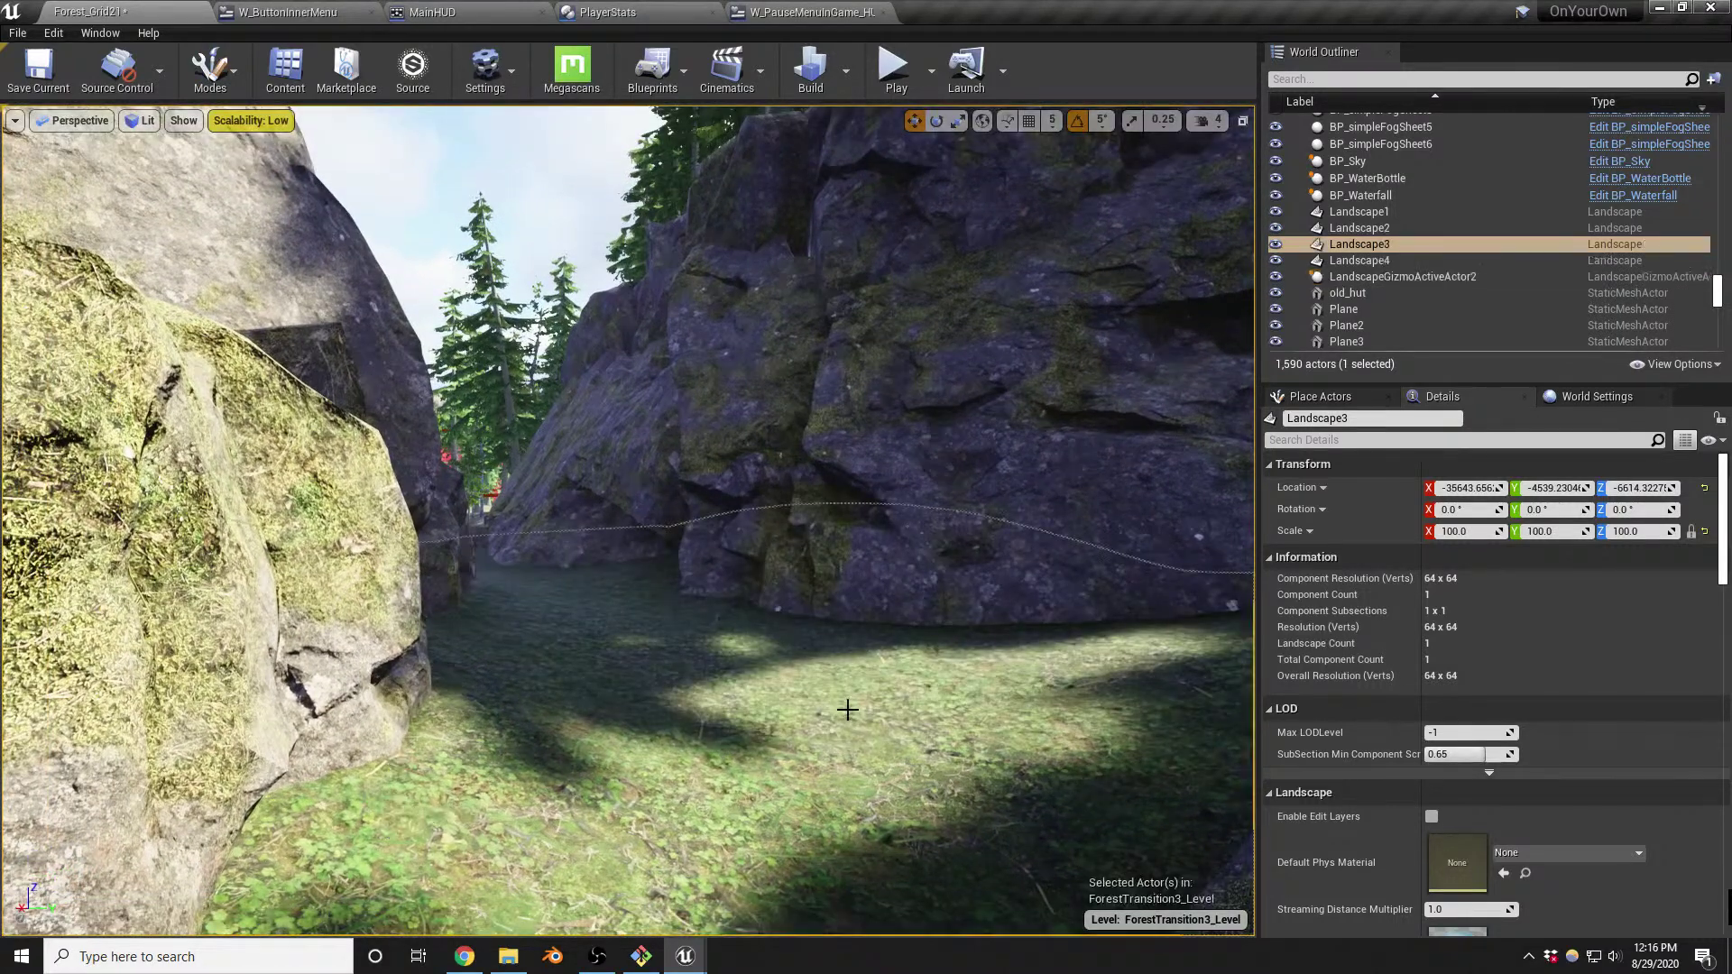
{"action": "key", "text": "shift+3"}
{"action": "mouse_move", "coordinate": [842, 708]}
{"action": "right_mouse_down"}
{"action": "mouse_move", "coordinate": [855, 742]}
{"action": "mouse_move", "coordinate": [771, 683]}
{"action": "right_mouse_up"}
{"action": "scroll", "coordinate": [771, 683], "scroll_direction": "down", "scroll_amount": 5}
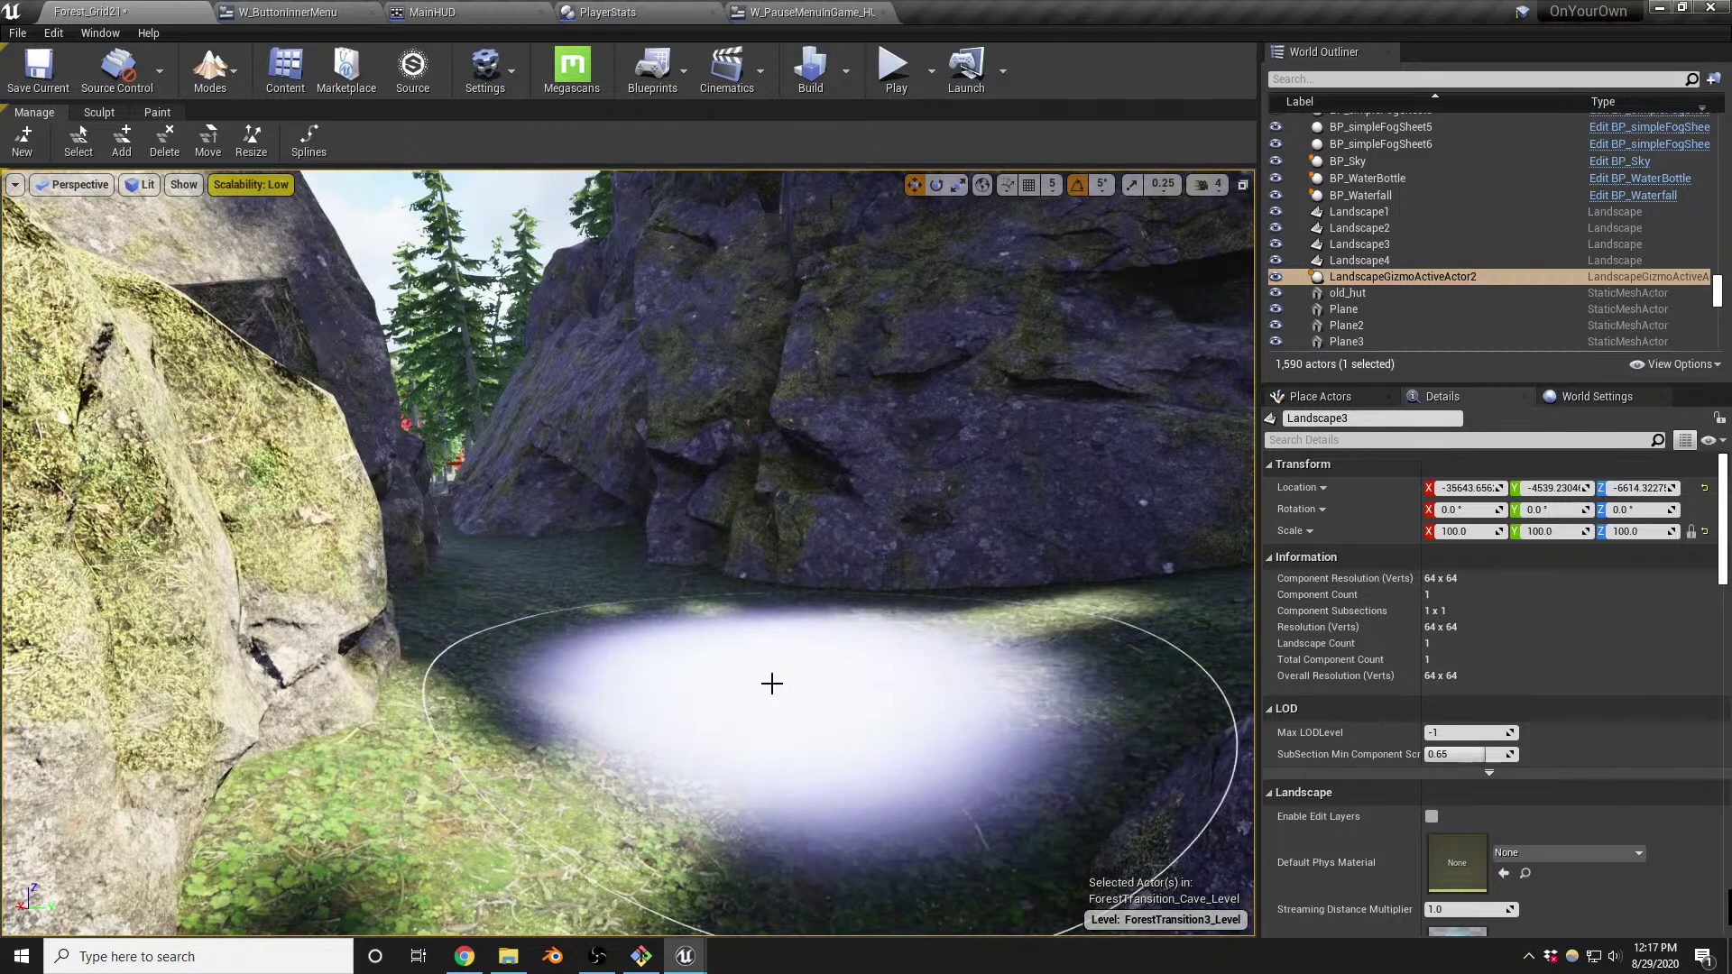
{"action": "left_click", "coordinate": [95, 114]}
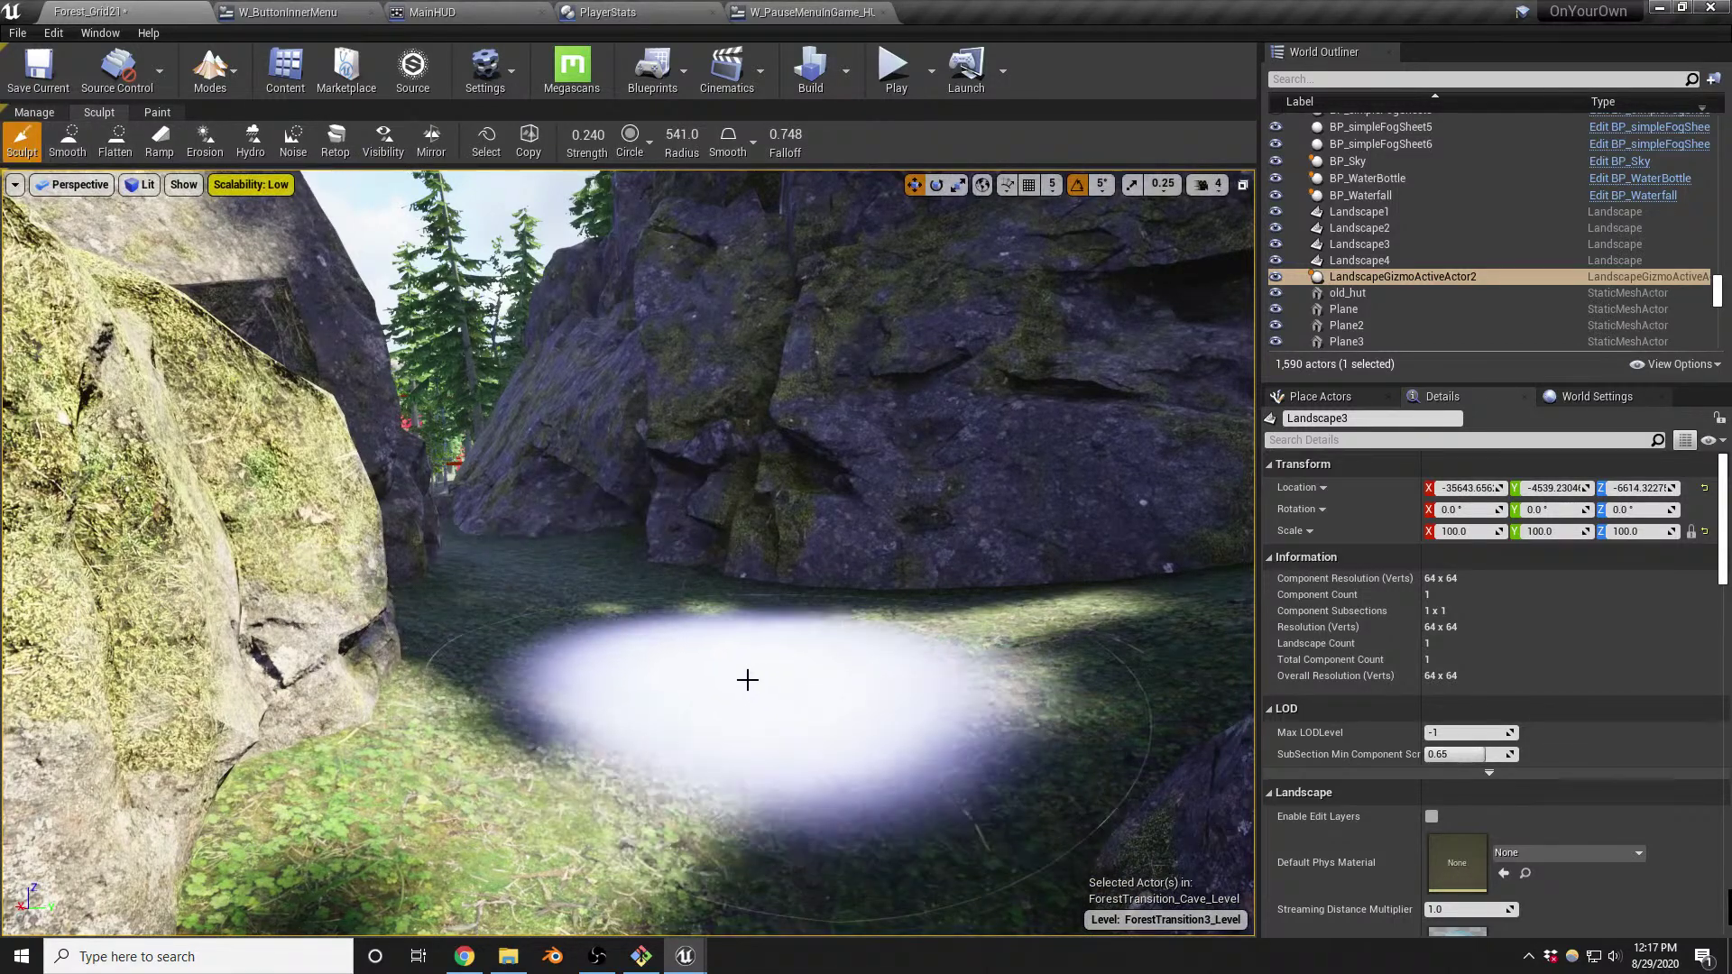
{"action": "mouse_move", "coordinate": [720, 636]}
{"action": "left_mouse_down", "text": "shift"}
{"action": "mouse_move", "coordinate": [837, 715]}
{"action": "mouse_move", "coordinate": [781, 792]}
{"action": "mouse_move", "coordinate": [676, 635]}
{"action": "mouse_move", "coordinate": [626, 598]}
{"action": "mouse_move", "coordinate": [842, 793]}
{"action": "mouse_move", "coordinate": [916, 700]}
{"action": "mouse_move", "coordinate": [802, 768]}
{"action": "mouse_move", "coordinate": [715, 773]}
{"action": "mouse_move", "coordinate": [823, 630]}
{"action": "left_mouse_up", "text": "shift"}
{"action": "right_click_drag", "start_coordinate": [823, 630], "coordinate": [824, 642]}
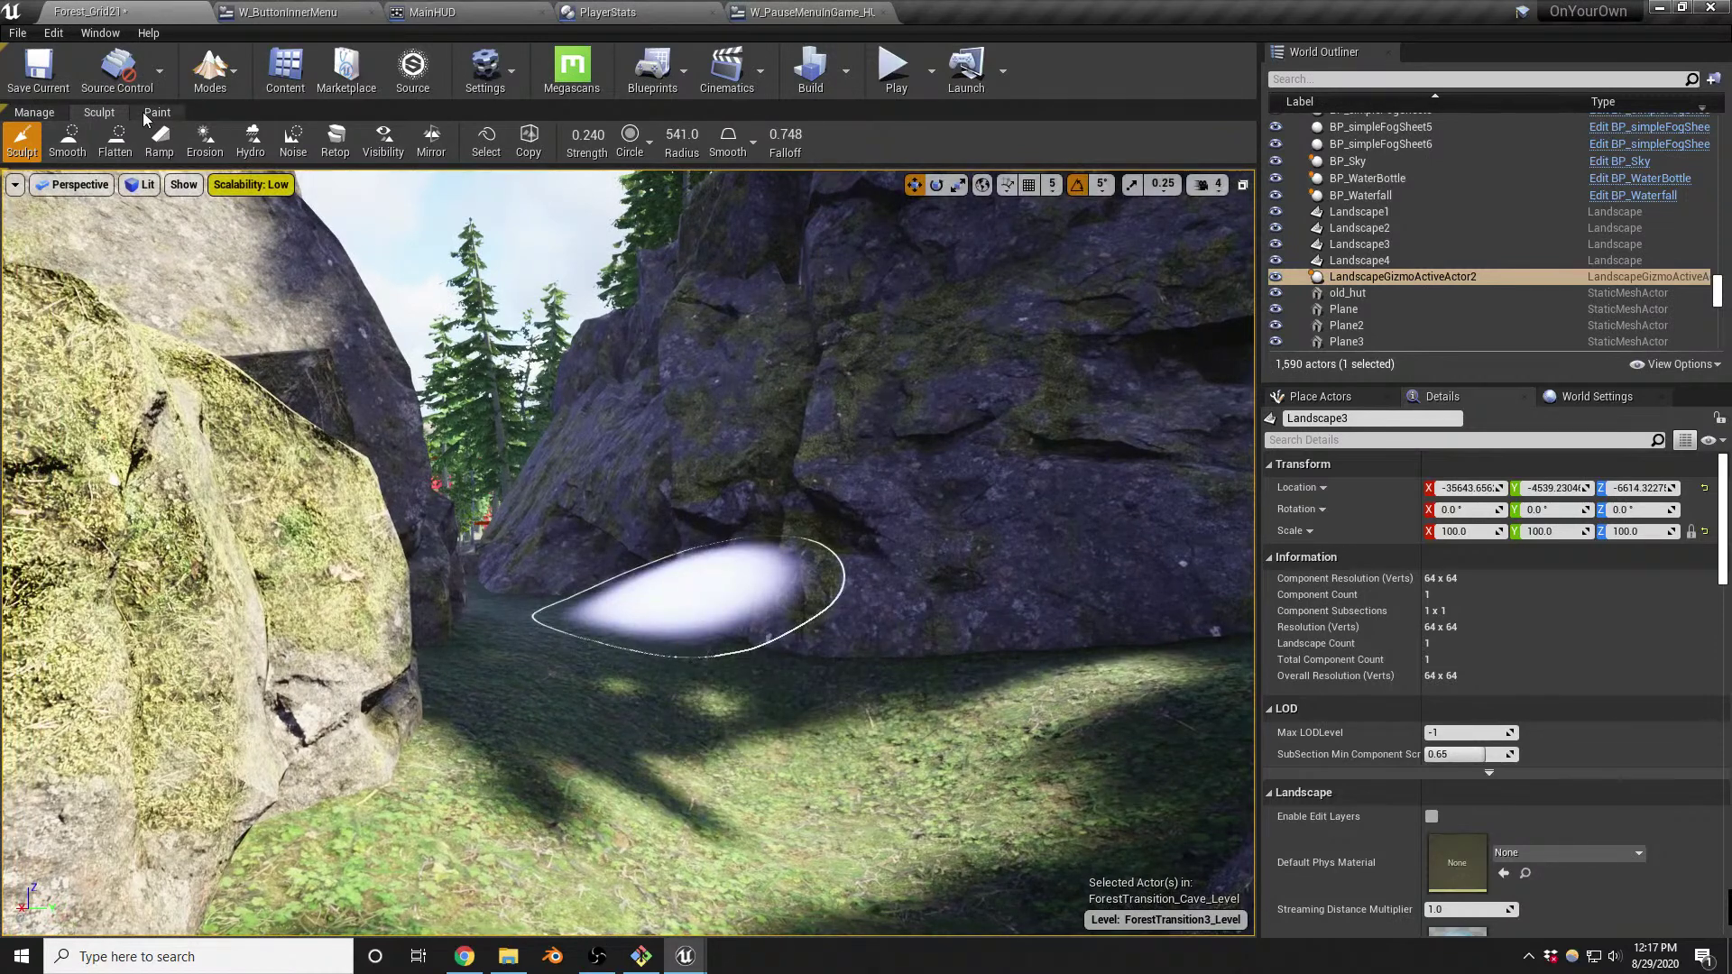
{"action": "left_click", "coordinate": [149, 112]}
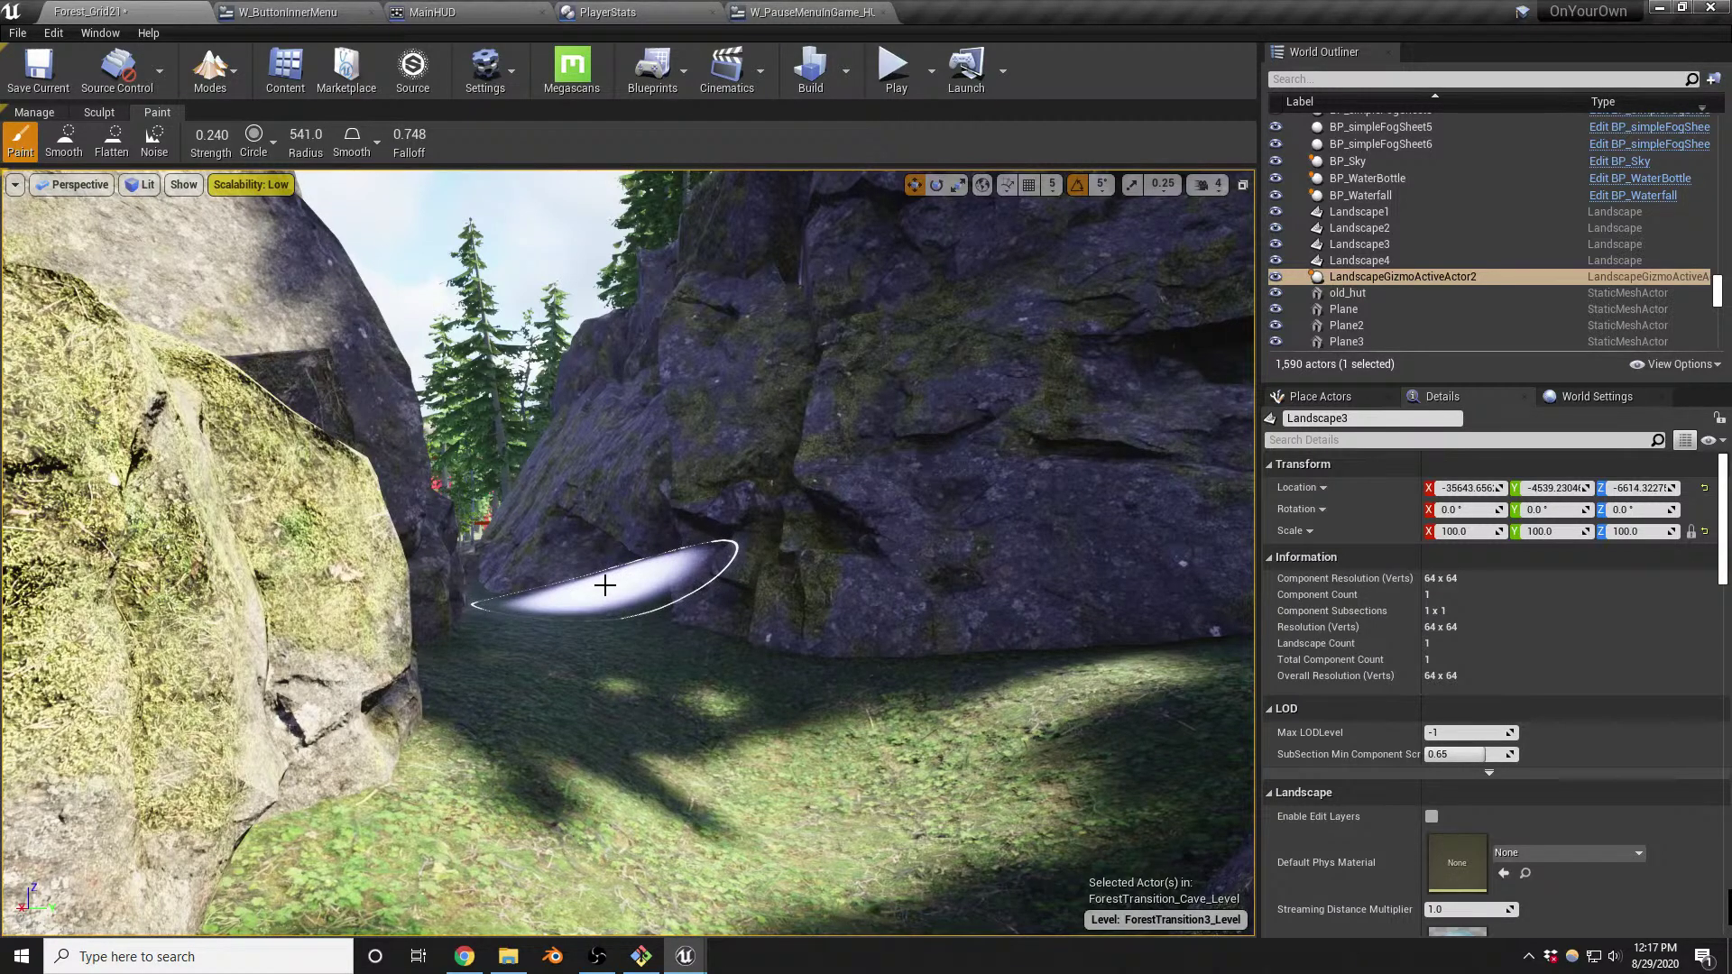
{"action": "key", "text": "ctrl+s"}
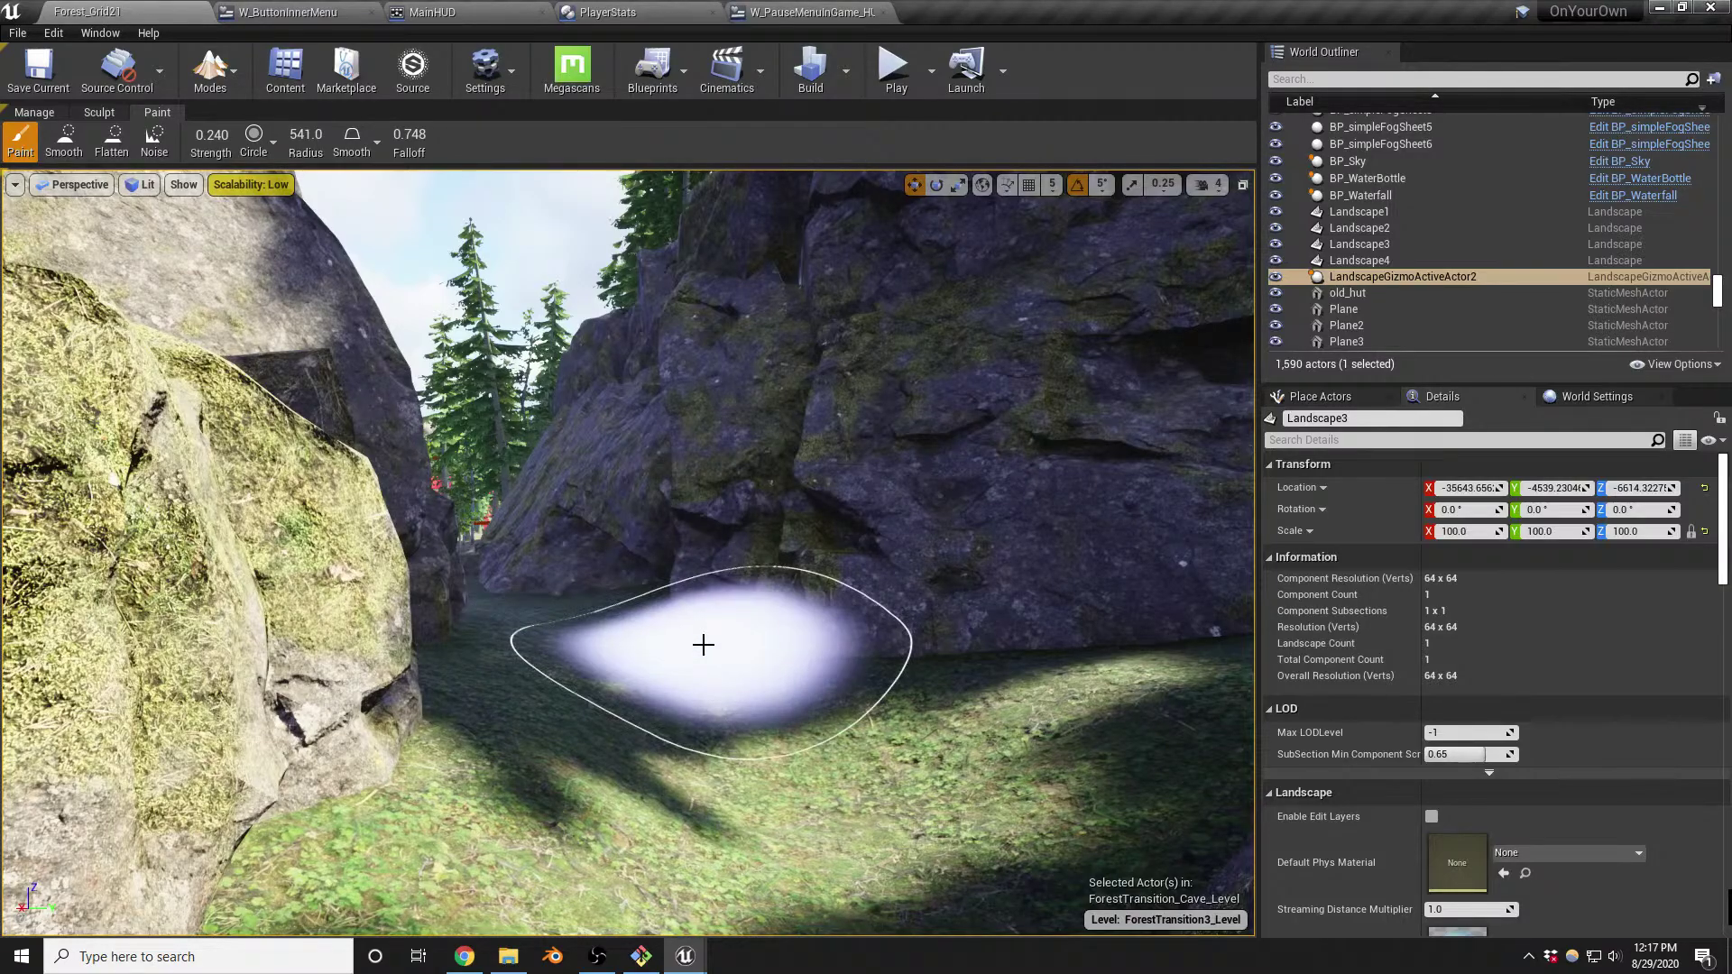
Examine the whole forest level's cliffs, tree coverage and landscape layout from overhead and from among the trees
{"action": "right_click_drag", "start_coordinate": [719, 656], "coordinate": [637, 409]}
{"action": "key", "text": "s"}
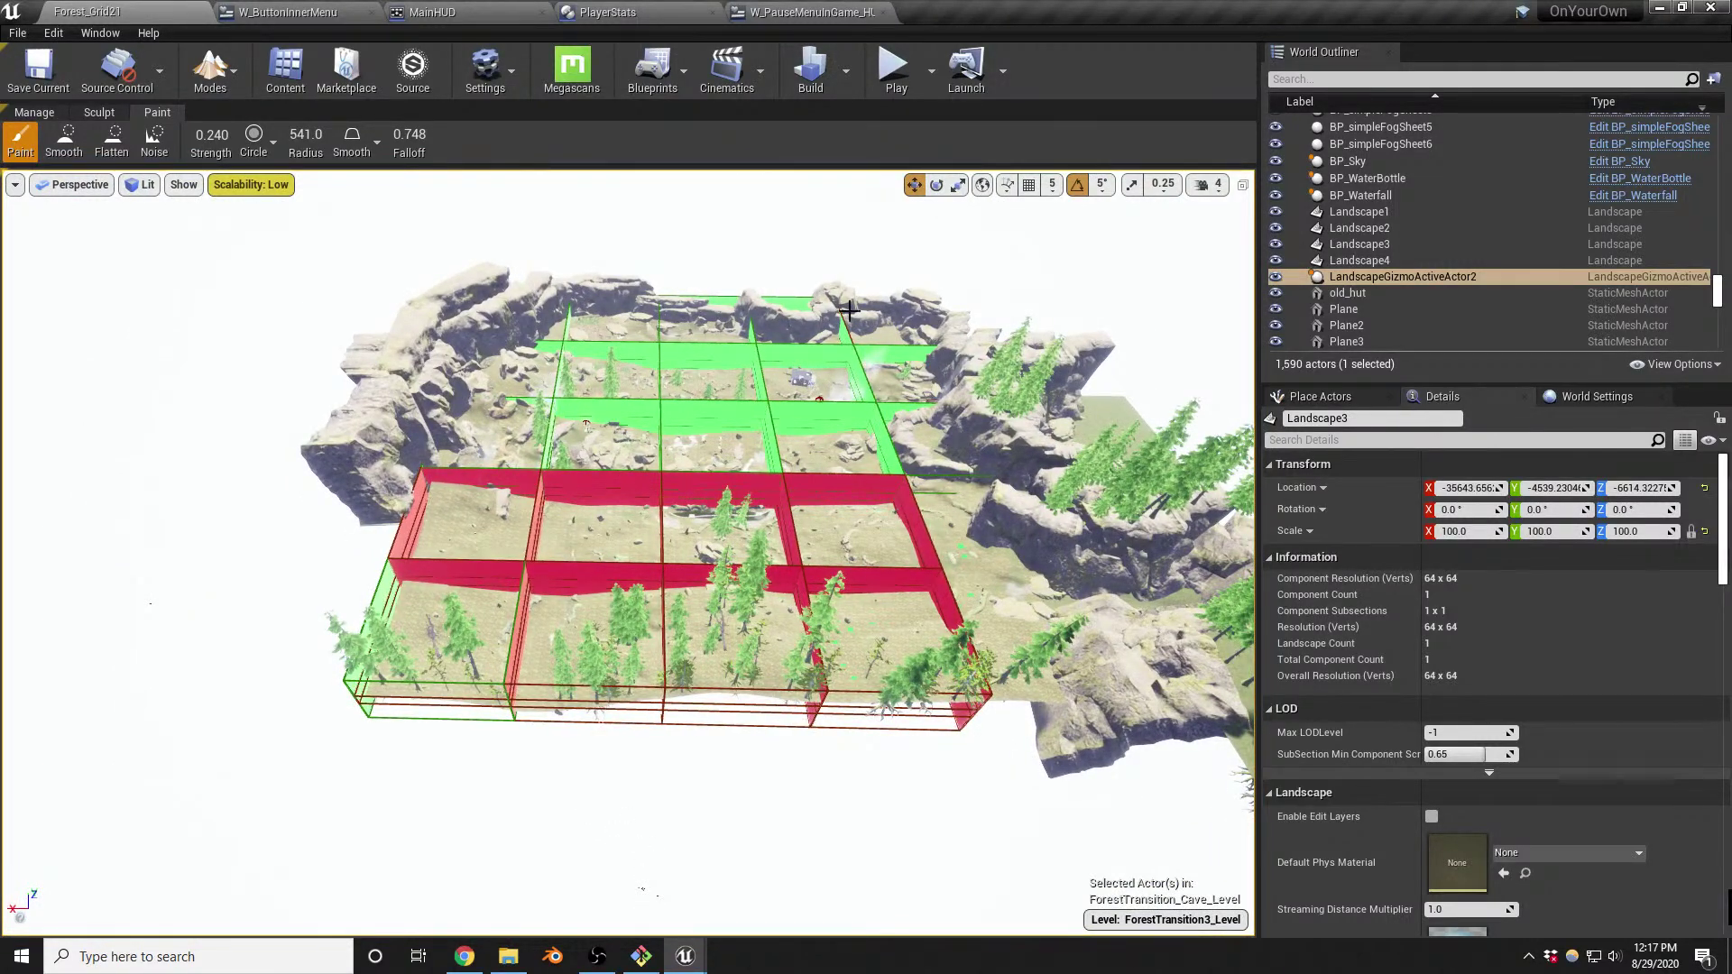
{"action": "right_click_drag", "start_coordinate": [992, 643], "coordinate": [790, 638]}
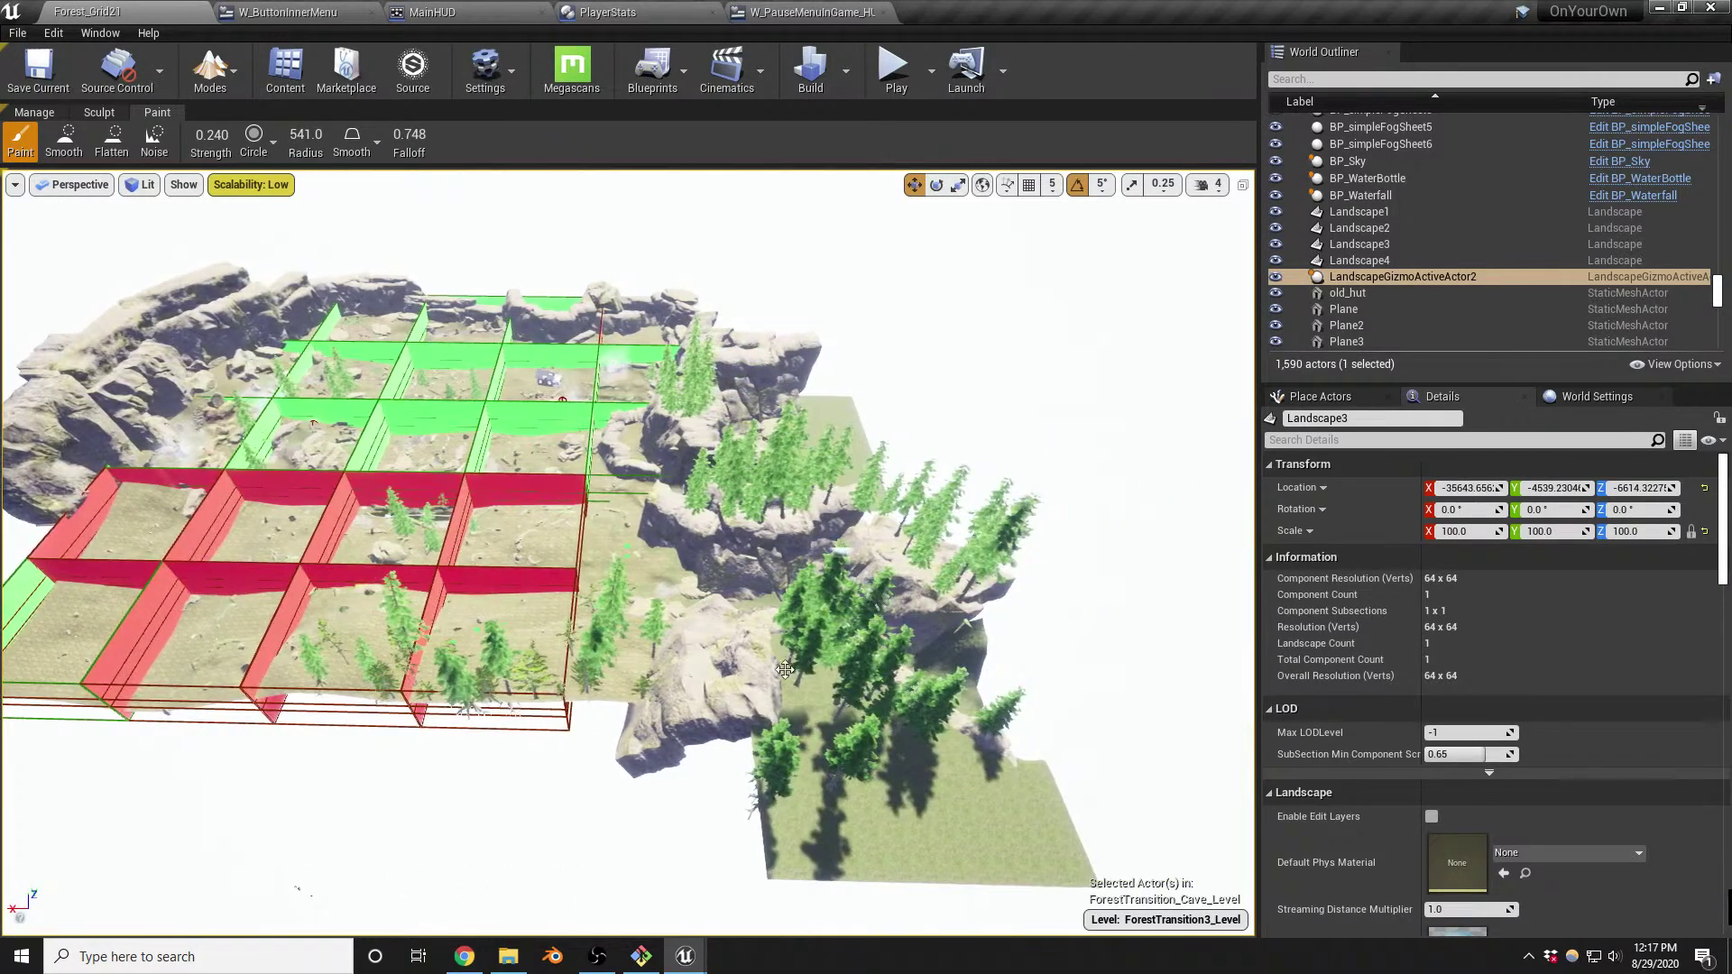
{"action": "mouse_move", "coordinate": [766, 725]}
{"action": "right_mouse_down"}
{"action": "mouse_move", "coordinate": [722, 717]}
{"action": "mouse_move", "coordinate": [690, 753]}
{"action": "mouse_move", "coordinate": [617, 760]}
{"action": "right_mouse_up"}
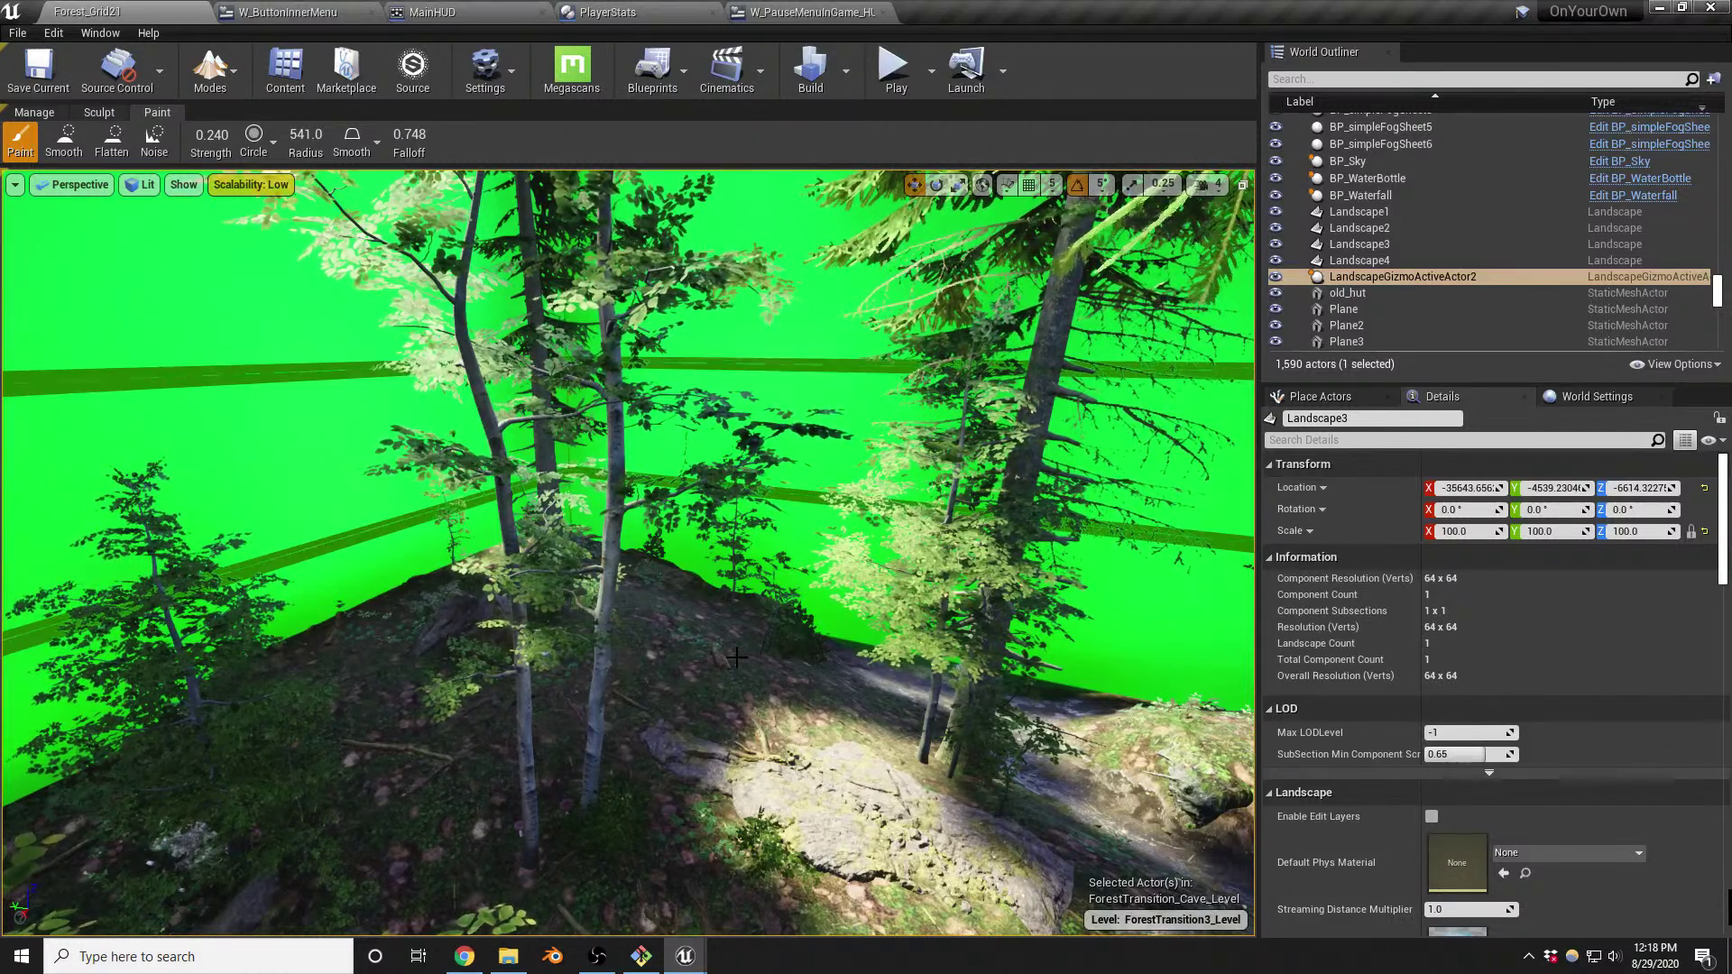
{"action": "right_click_drag", "start_coordinate": [695, 678], "coordinate": [150, 344]}
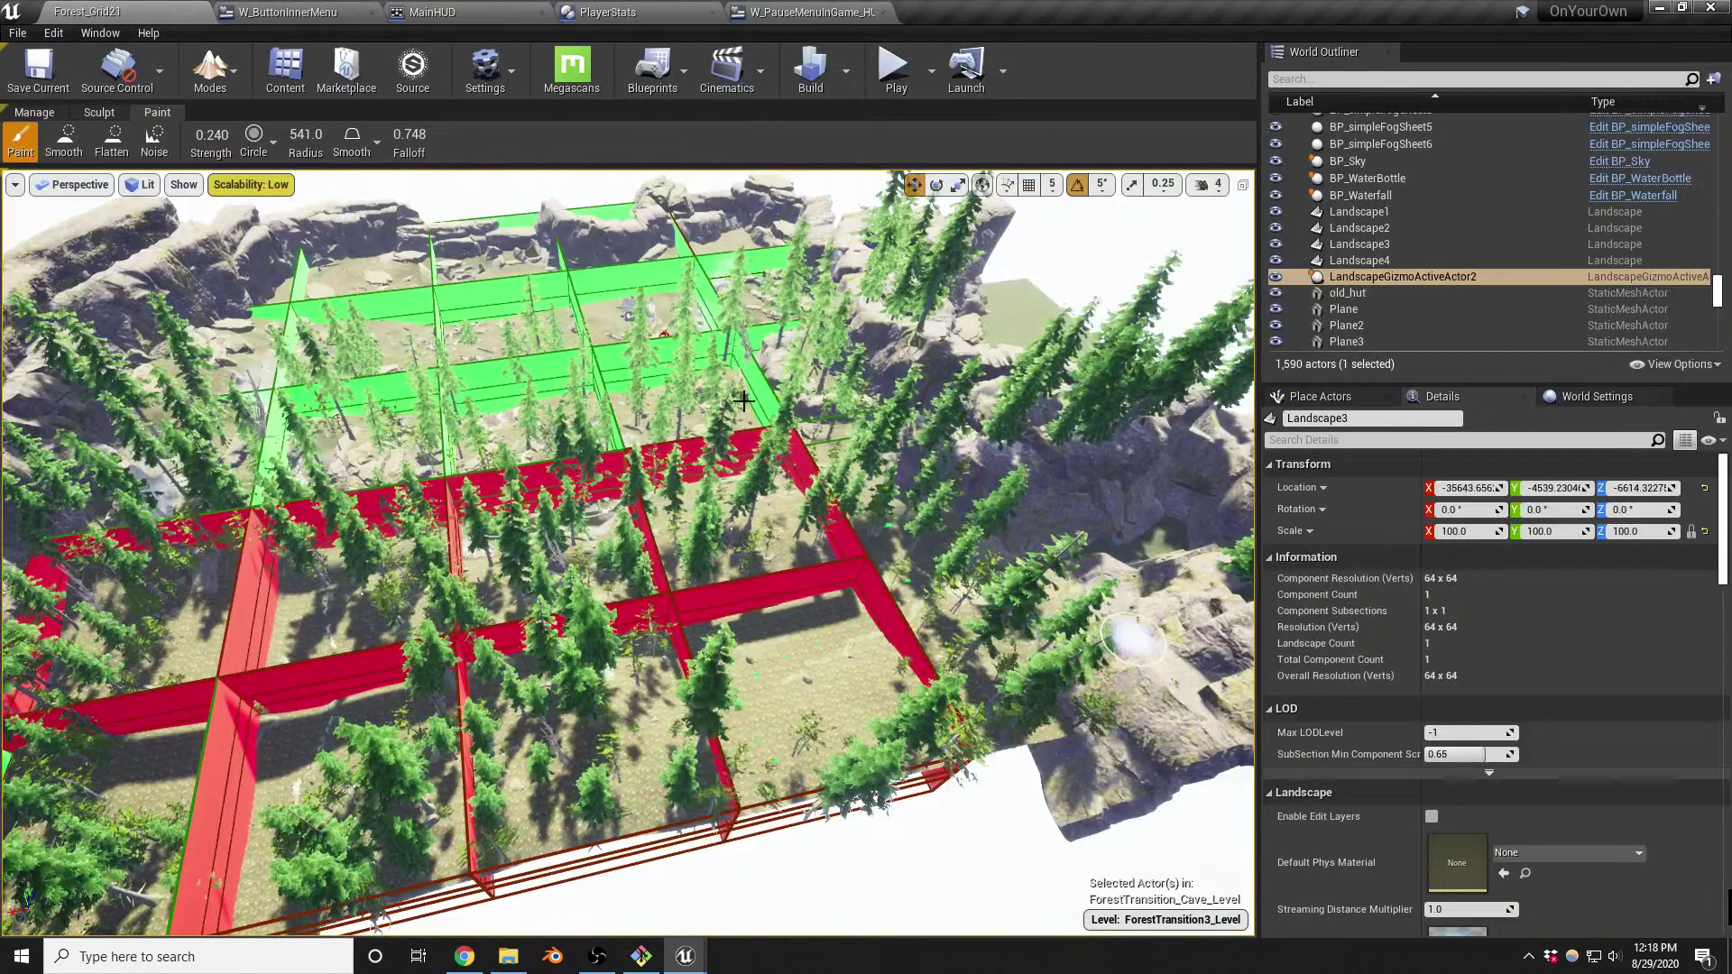
{"action": "right_click_drag", "start_coordinate": [743, 401], "coordinate": [686, 397]}
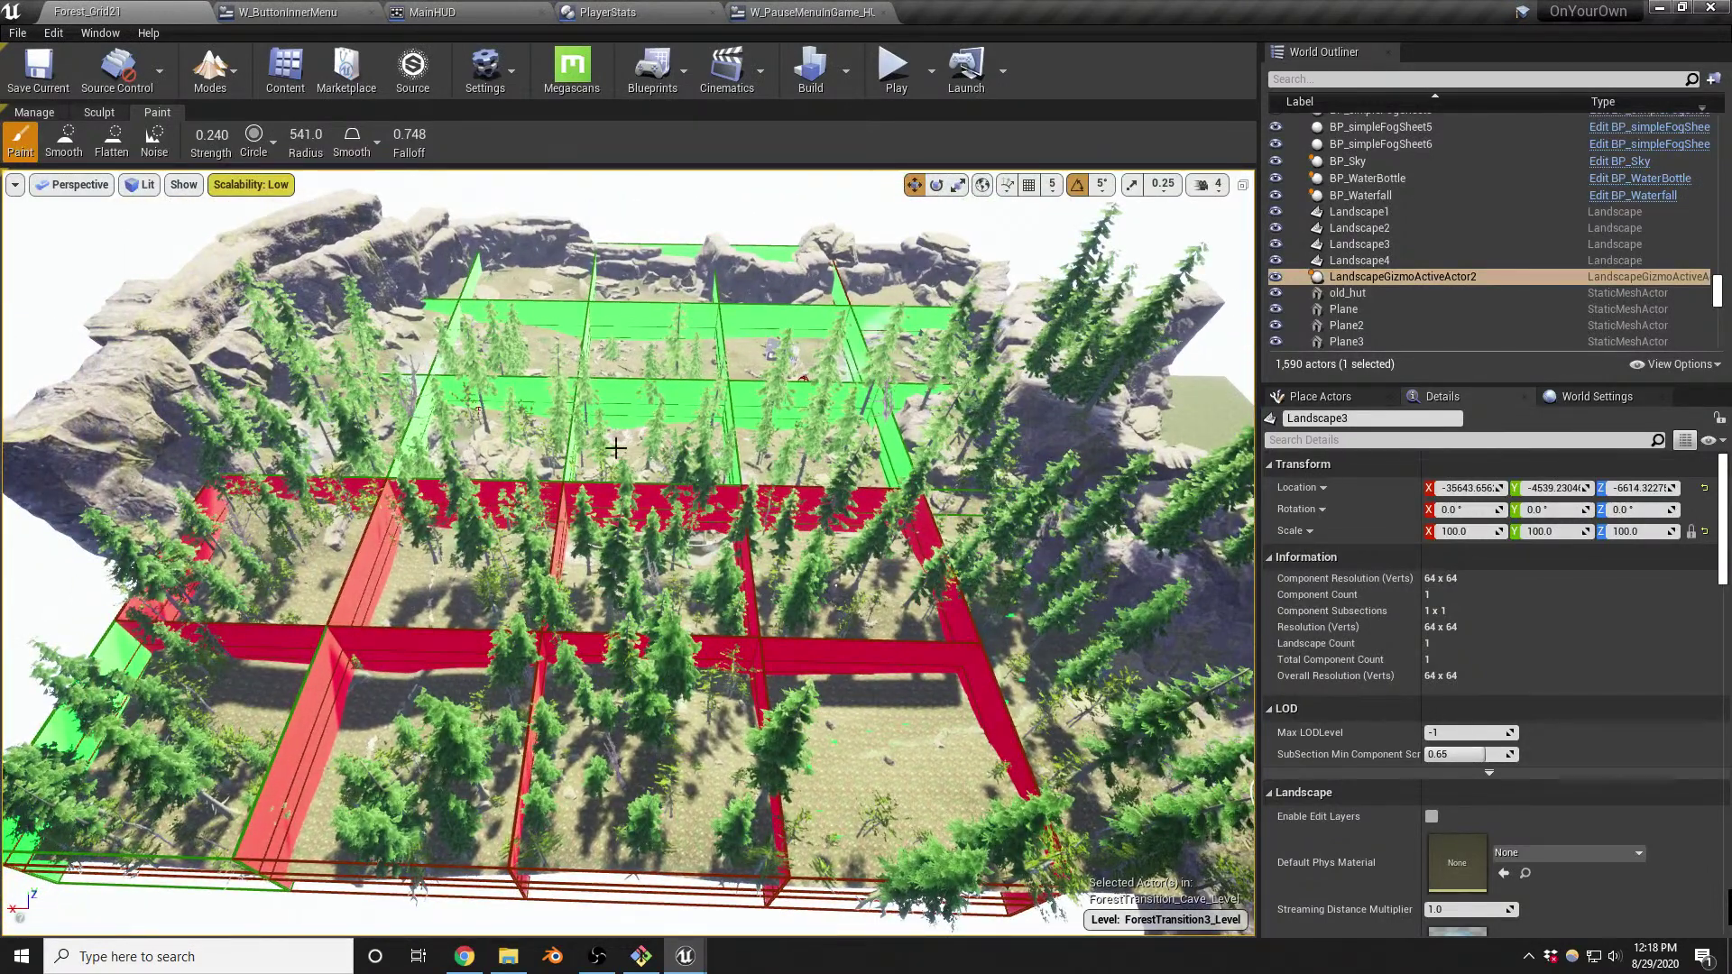
{"action": "right_click_drag", "start_coordinate": [751, 465], "coordinate": [751, 456]}
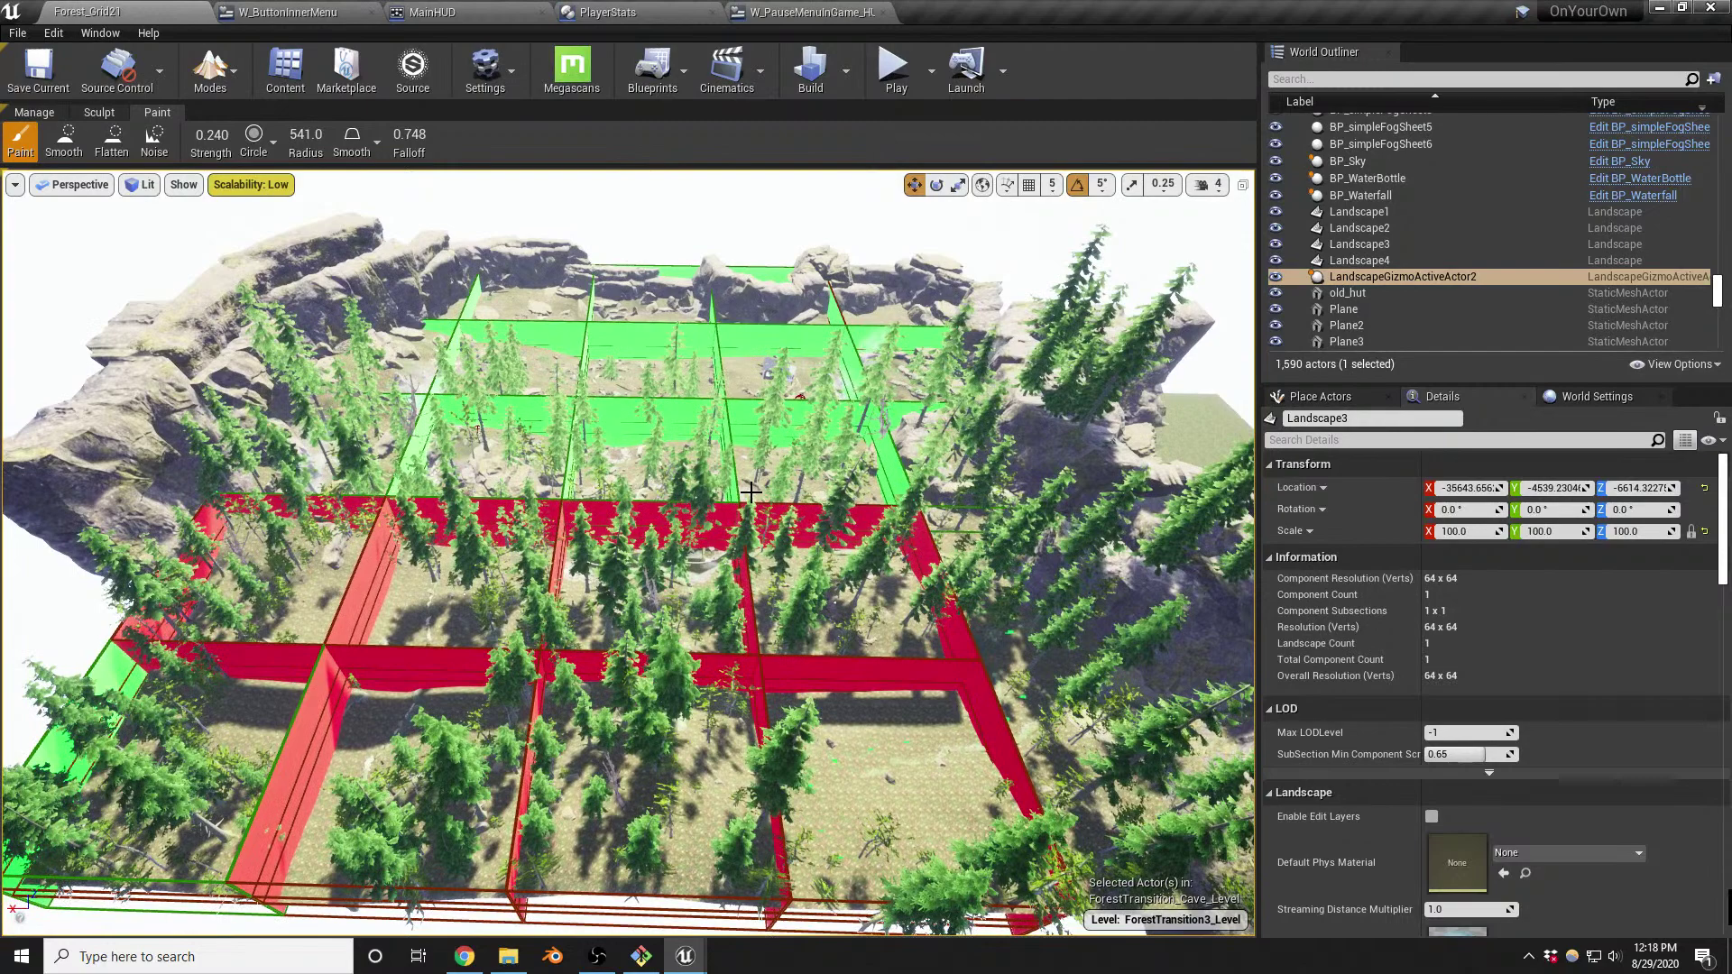
{"action": "scroll", "coordinate": [733, 501], "scroll_direction": "down", "scroll_amount": 8}
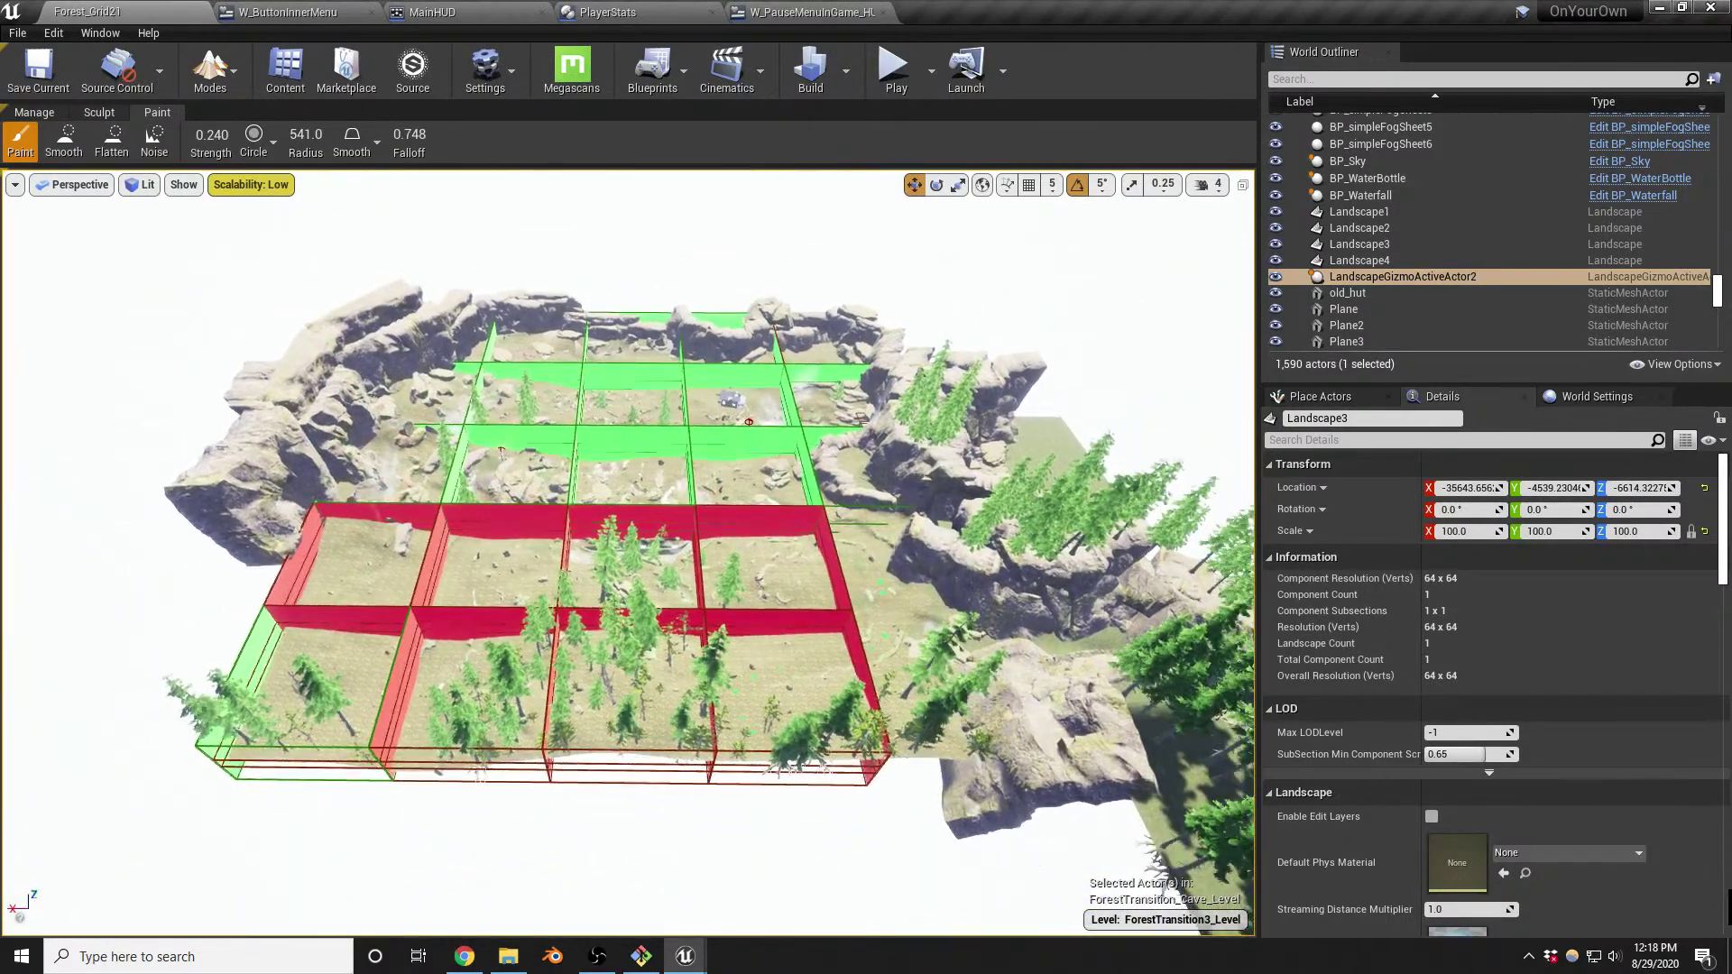
Inspect the forest's landscape tiles from overhead, and the mossy cliff faces, grassy slopes and shaded rock passage from ground level
{"action": "scroll", "coordinate": [769, 576], "scroll_direction": "up", "scroll_amount": 6}
{"action": "key", "text": "w"}
{"action": "right_click_drag", "start_coordinate": [769, 576], "coordinate": [745, 498]}
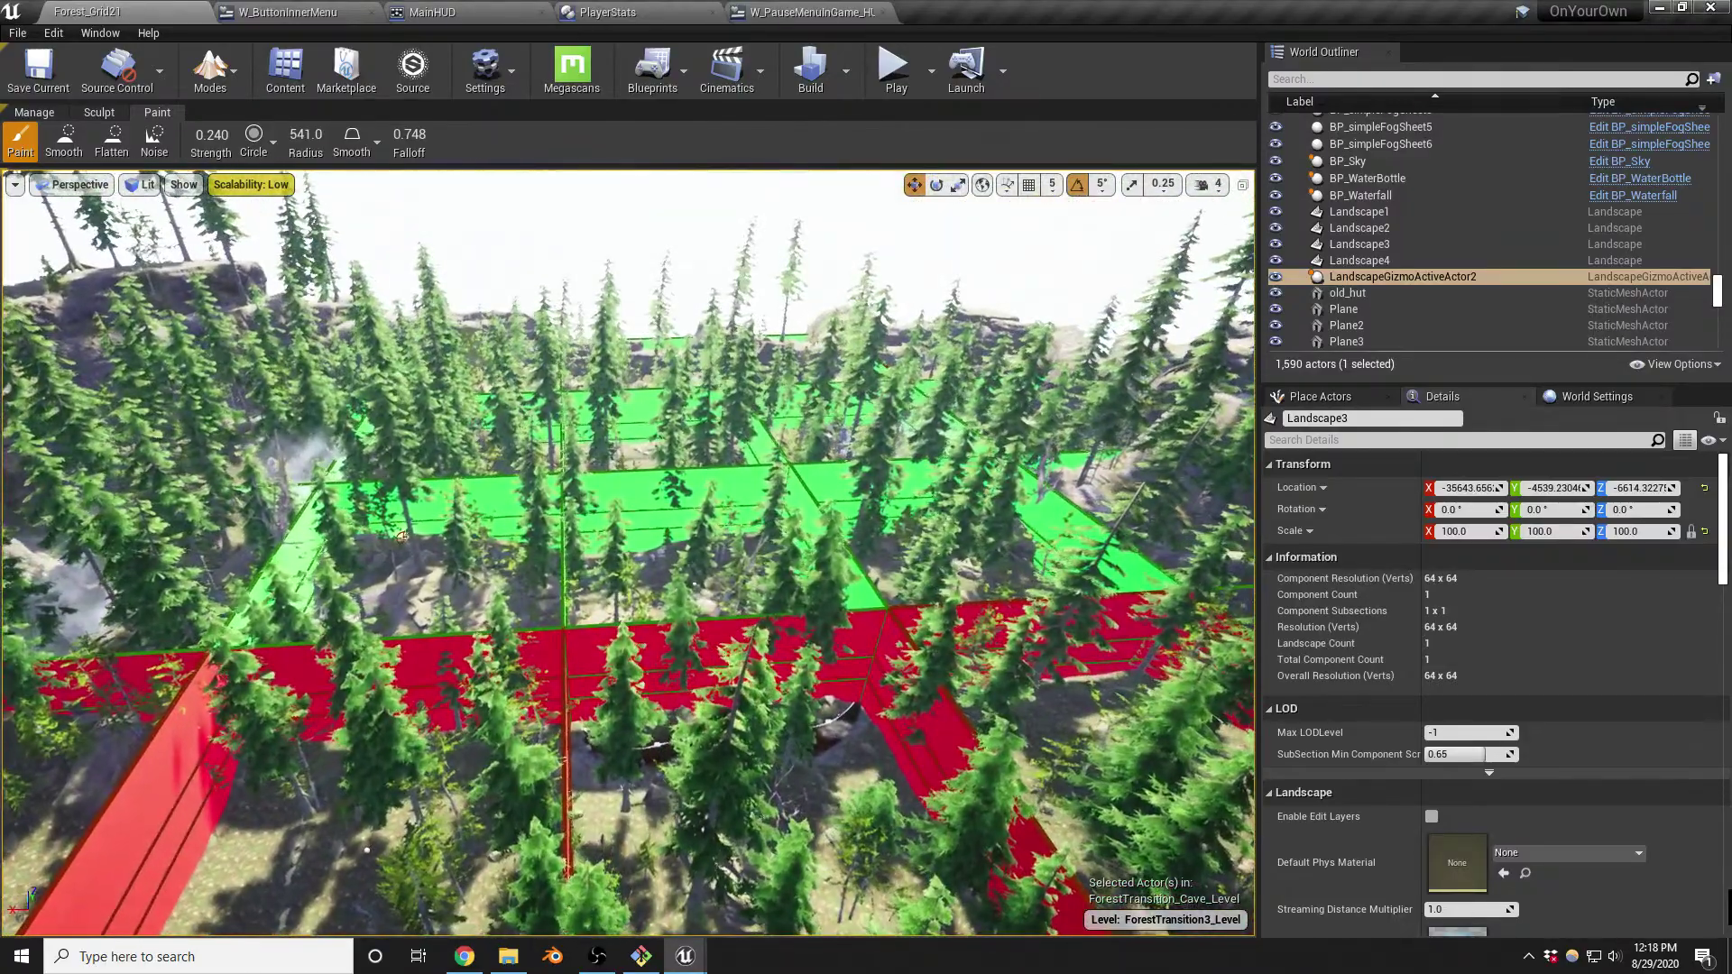
{"action": "scroll", "coordinate": [745, 497], "scroll_direction": "down", "scroll_amount": 8}
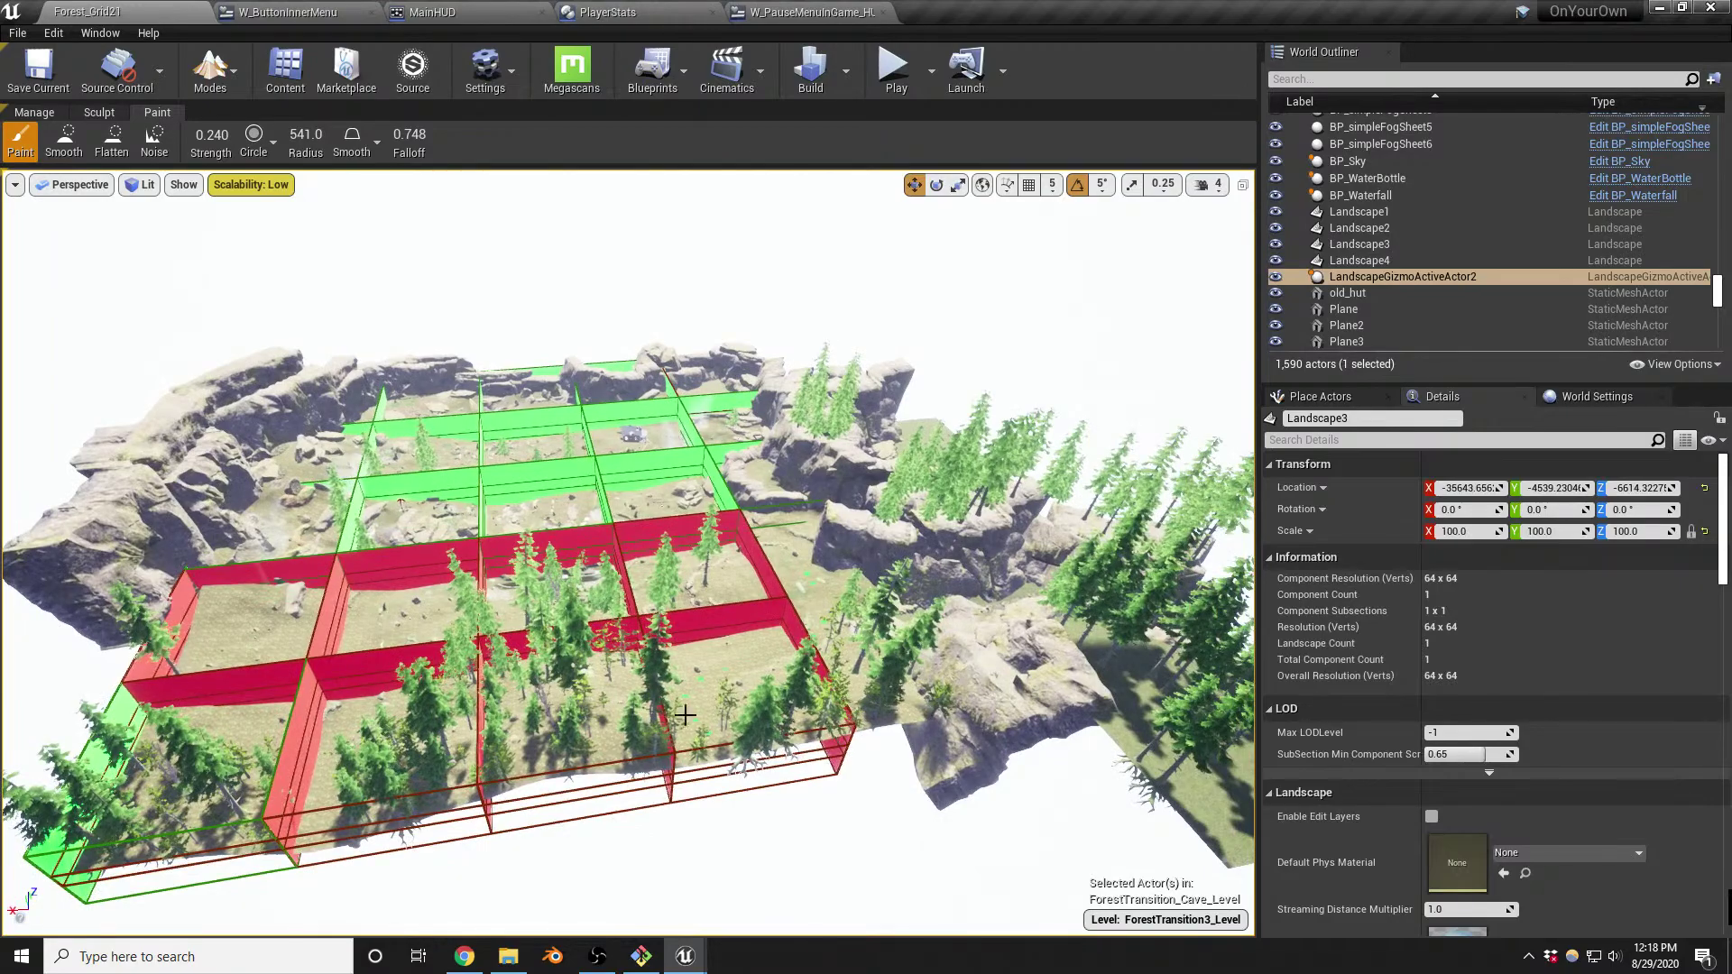
{"action": "scroll", "coordinate": [686, 414], "scroll_direction": "up", "scroll_amount": 8}
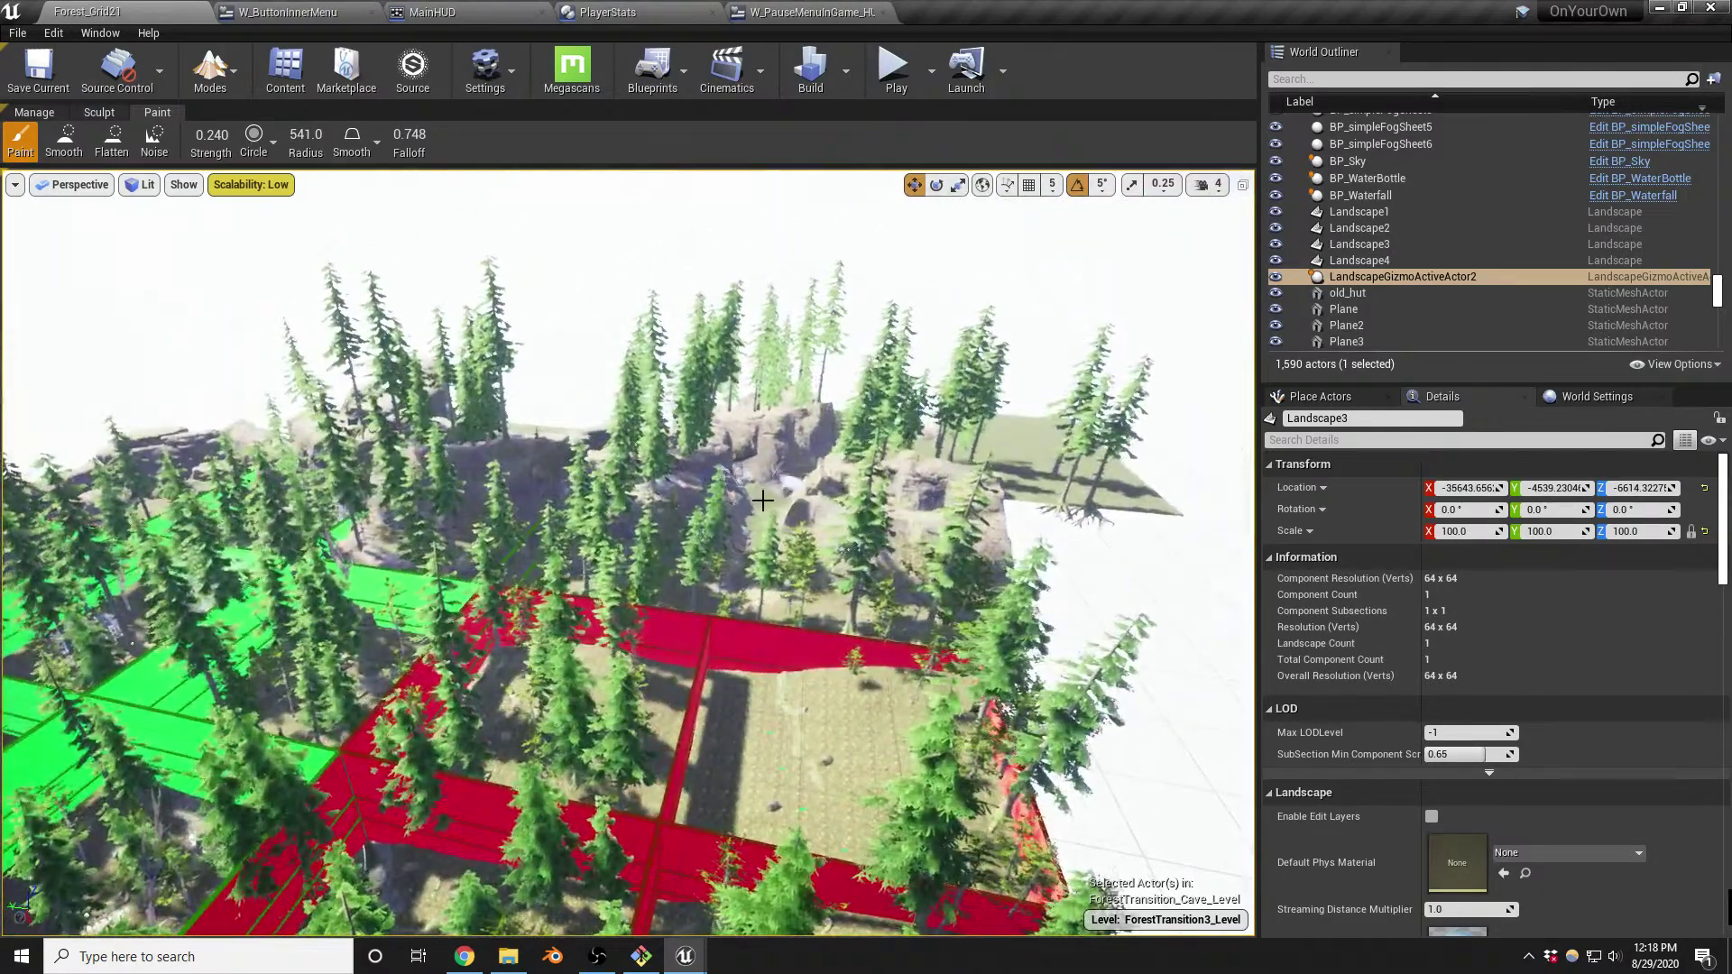
{"action": "mouse_move", "coordinate": [763, 501]}
{"action": "right_mouse_down"}
{"action": "mouse_move", "coordinate": [760, 587]}
{"action": "mouse_move", "coordinate": [794, 523]}
{"action": "mouse_move", "coordinate": [773, 511]}
{"action": "mouse_move", "coordinate": [696, 587]}
{"action": "mouse_move", "coordinate": [732, 576]}
{"action": "right_mouse_up"}
{"action": "key", "text": "w"}
{"action": "right_click_drag", "start_coordinate": [638, 649], "coordinate": [1192, 478]}
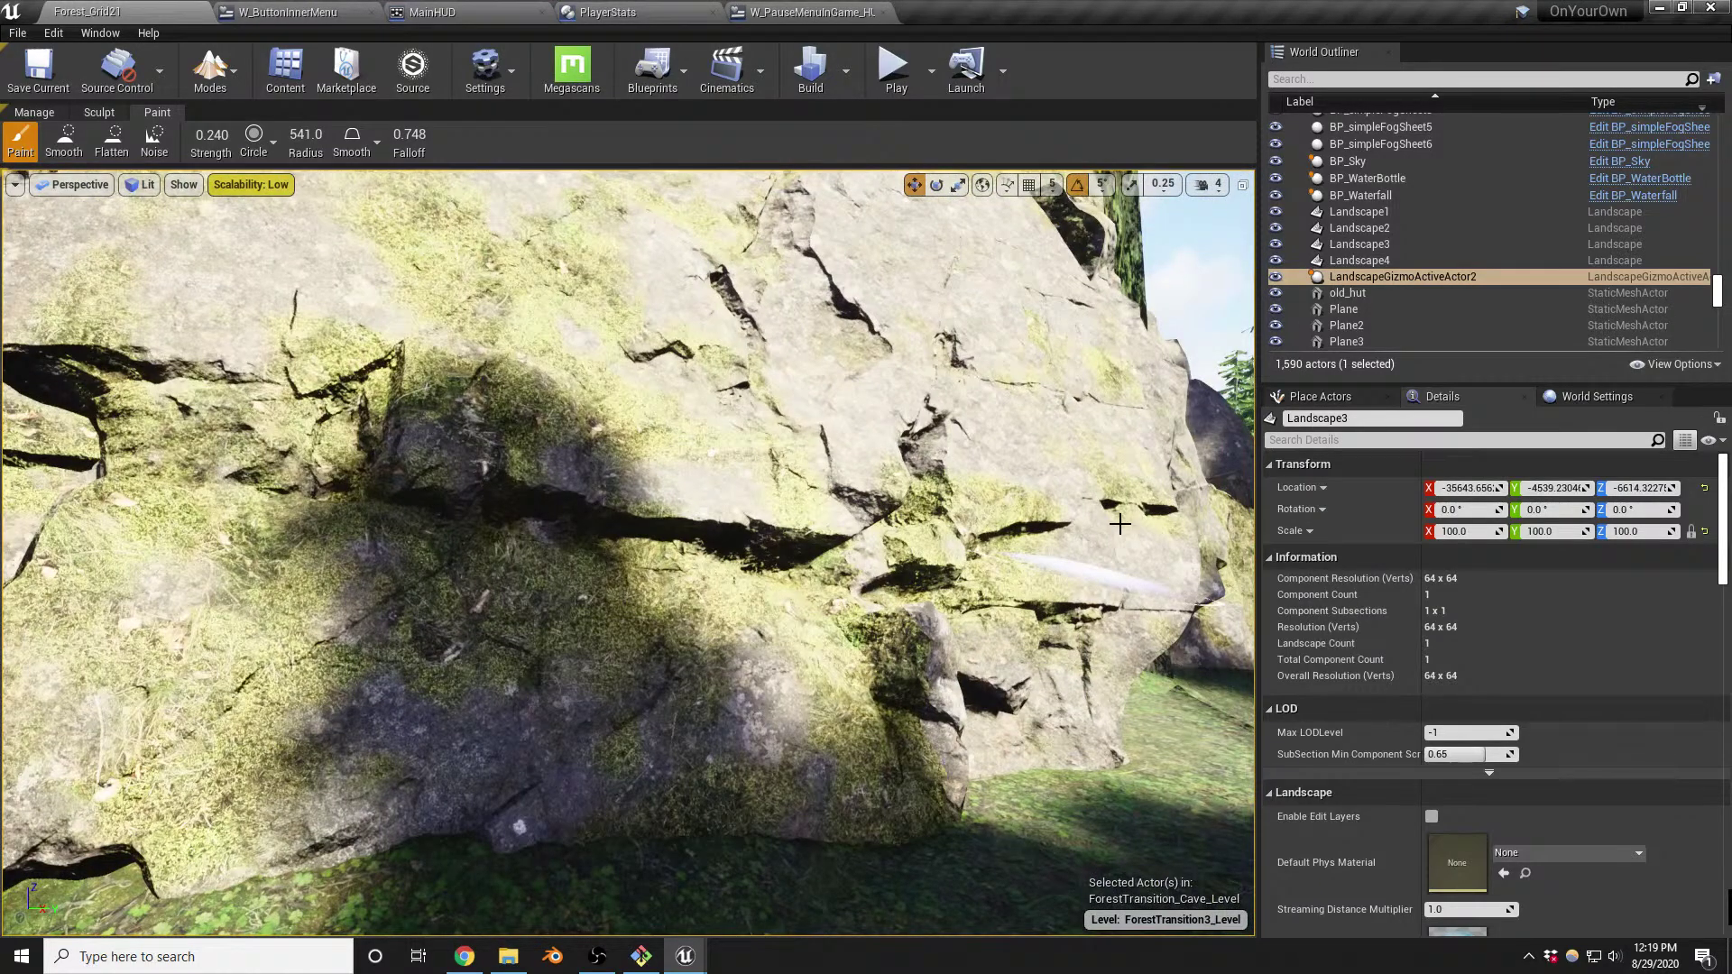
{"action": "right_click_drag", "start_coordinate": [813, 564], "coordinate": [271, 517]}
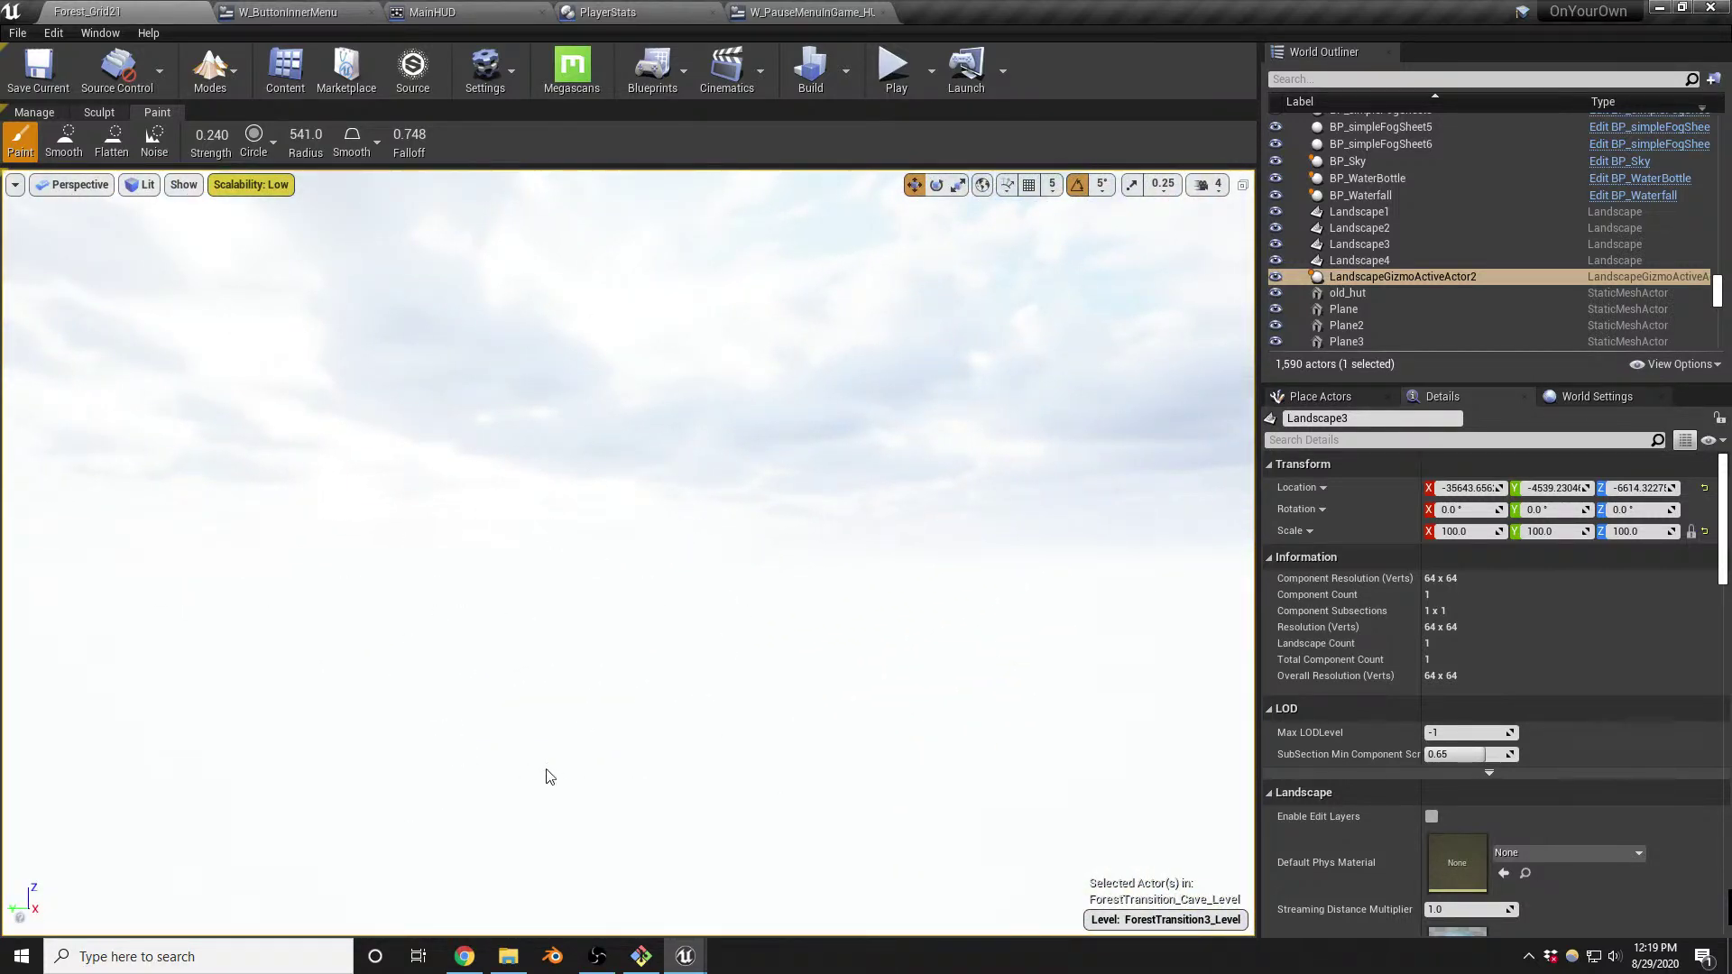
{"action": "right_click_drag", "start_coordinate": [557, 766], "coordinate": [559, 830]}
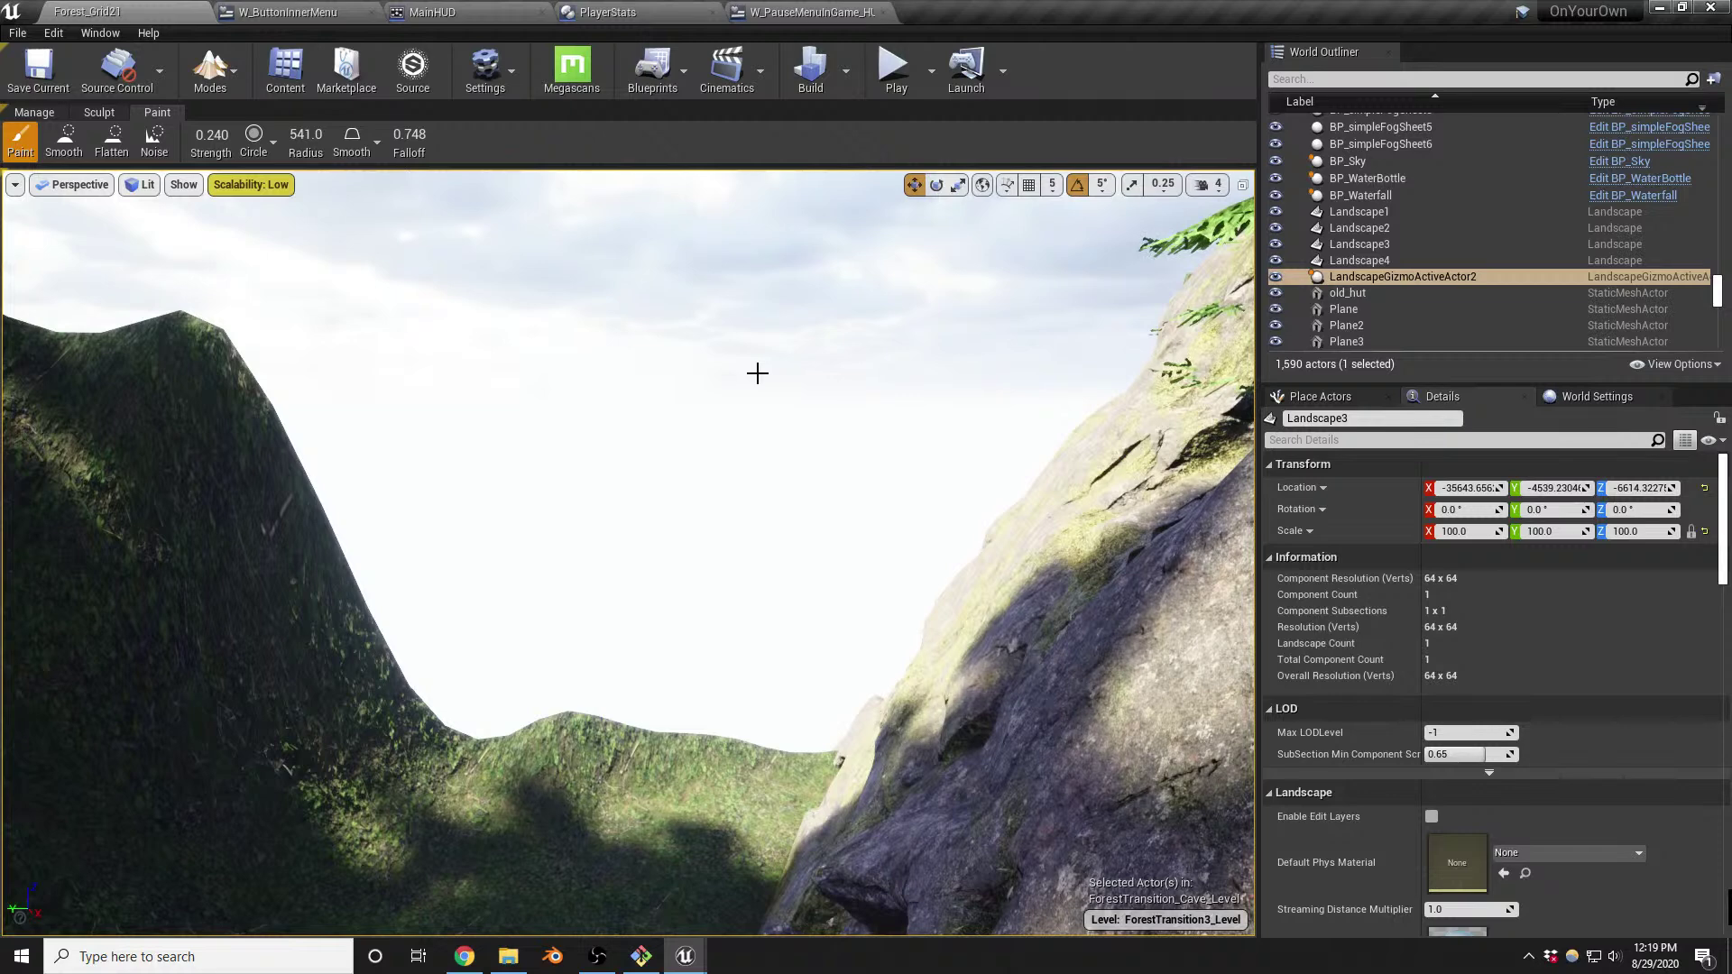
{"action": "right_click_drag", "start_coordinate": [758, 372], "coordinate": [745, 471]}
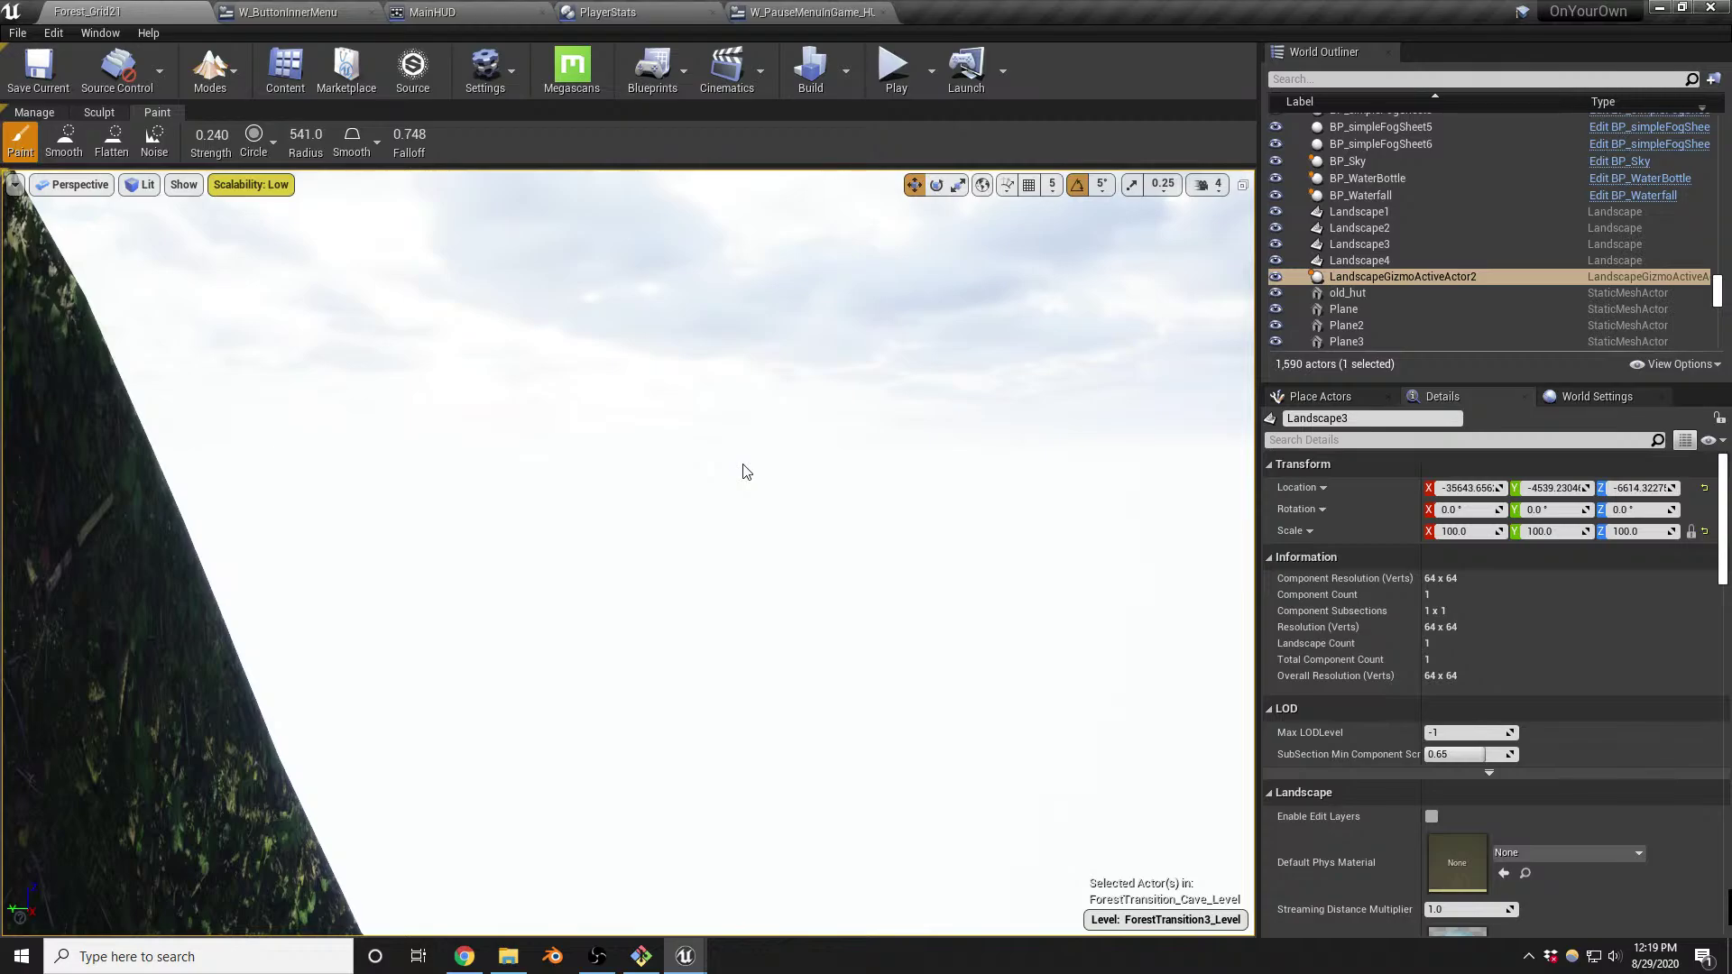
{"action": "right_click_drag", "start_coordinate": [610, 455], "coordinate": [491, 469]}
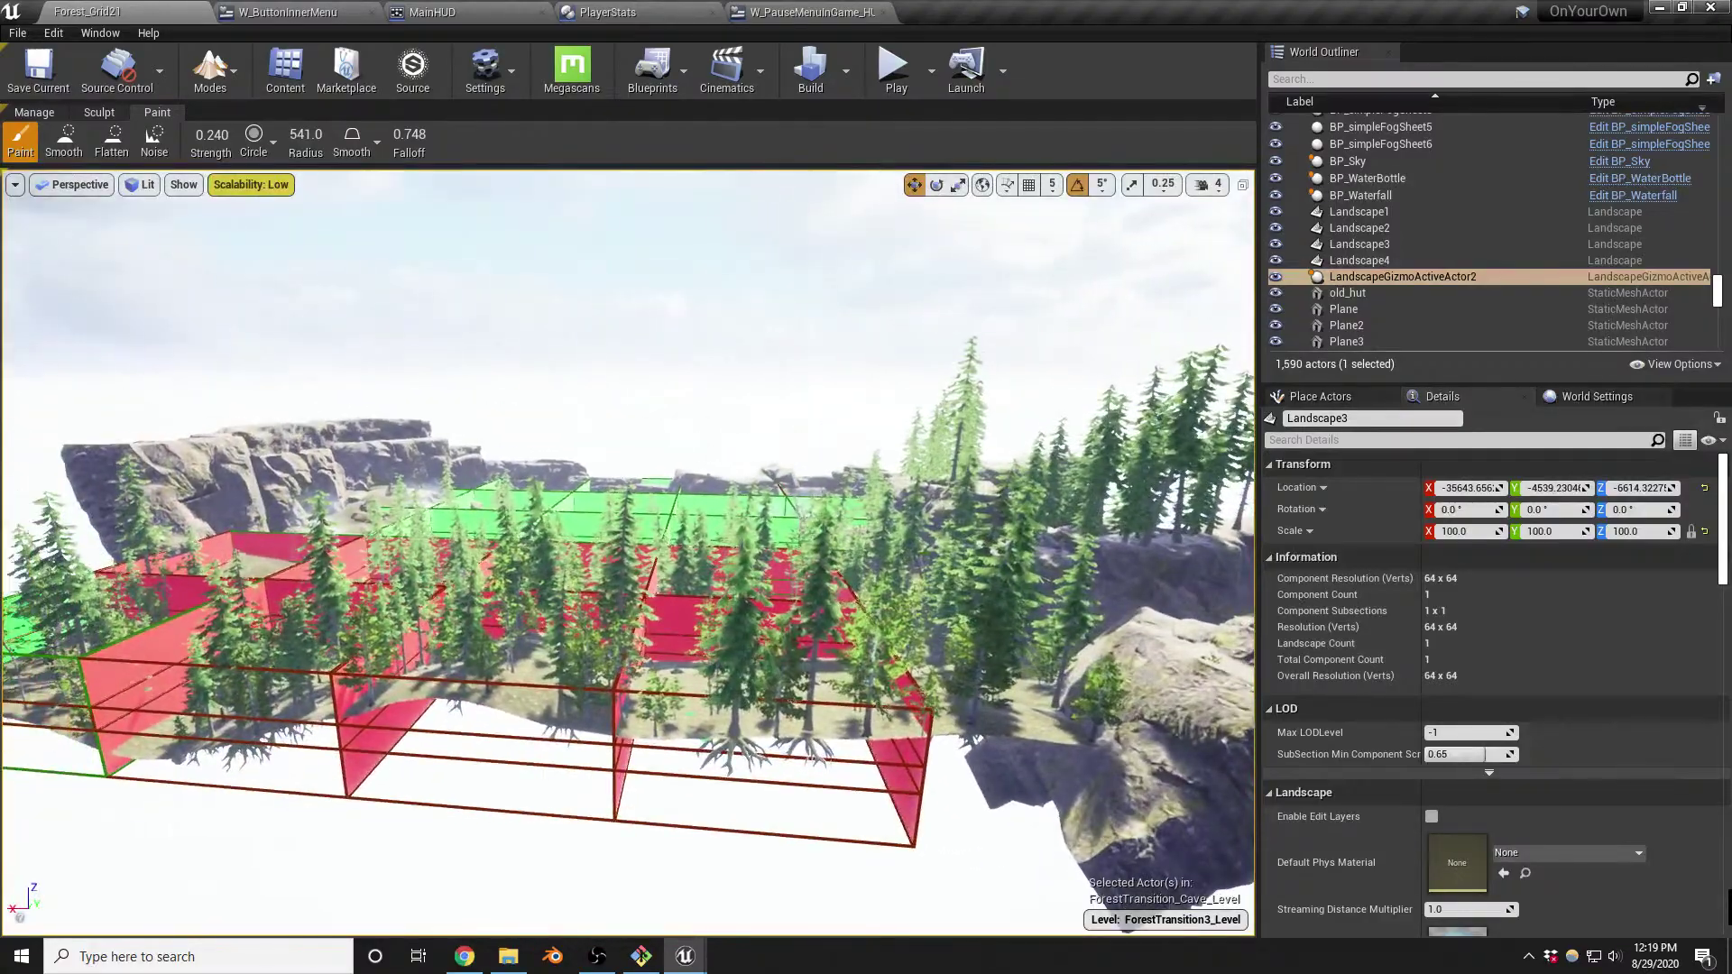
{"action": "right_click_drag", "start_coordinate": [622, 471], "coordinate": [623, 471]}
{"action": "right_click_drag", "start_coordinate": [686, 535], "coordinate": [740, 564]}
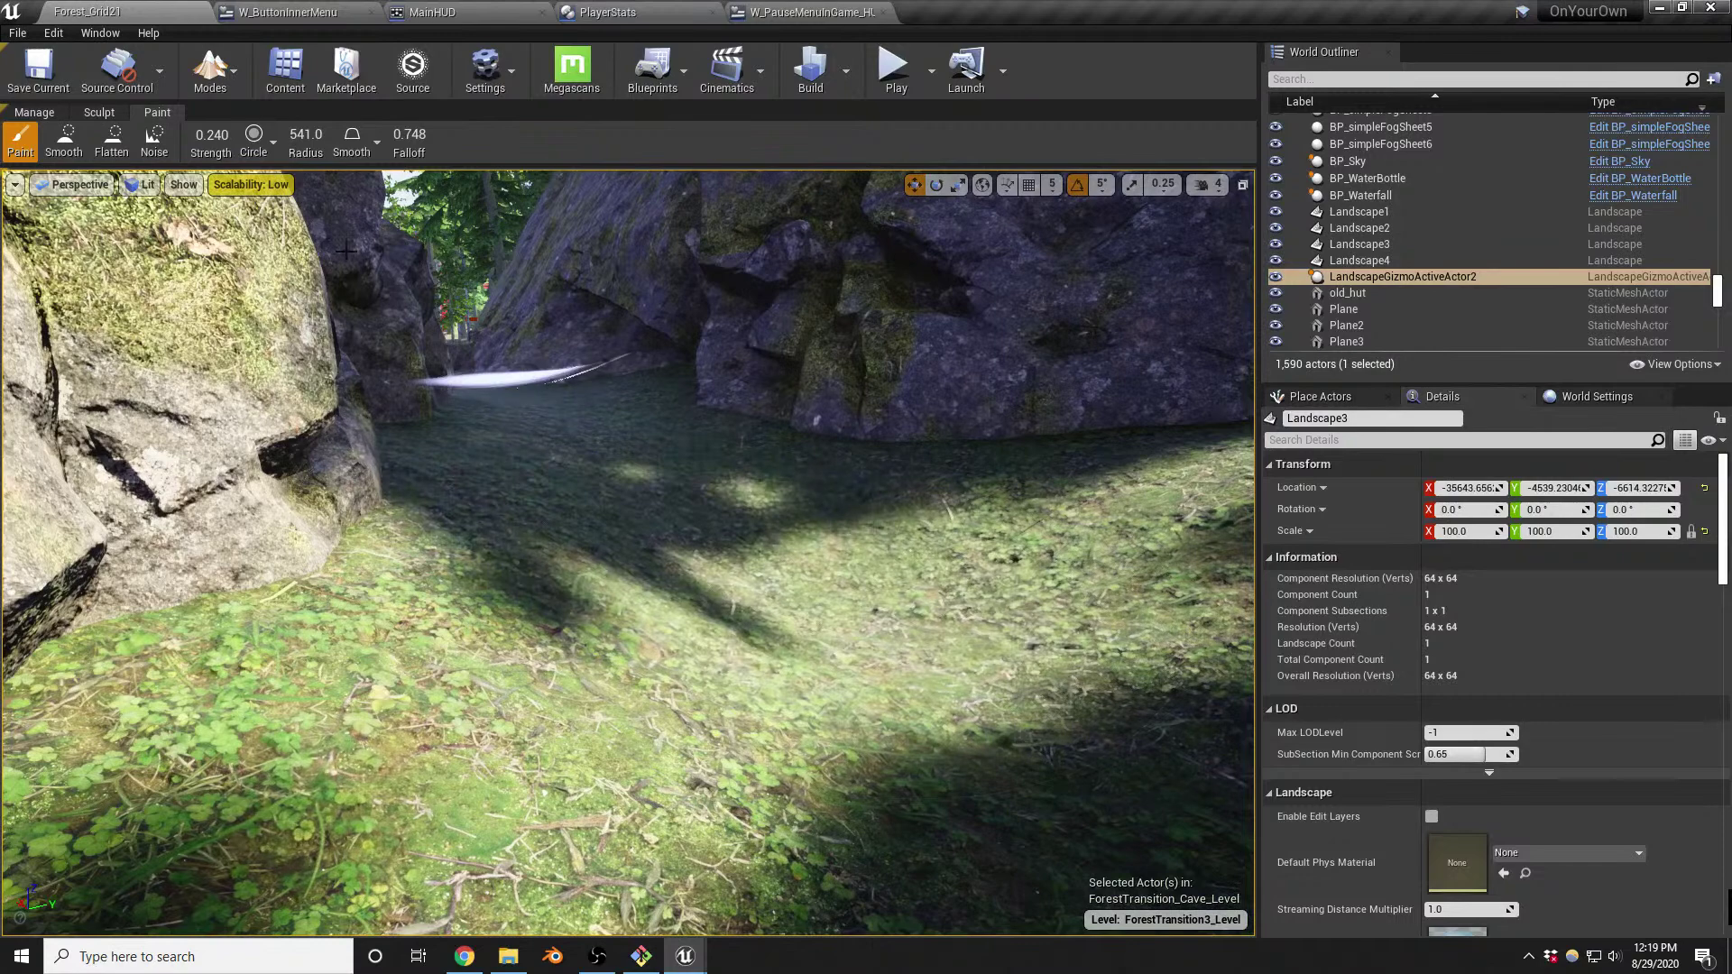
Open the PersistentLevel map from the Assets/Maps folder
{"action": "left_click", "coordinate": [18, 33]}
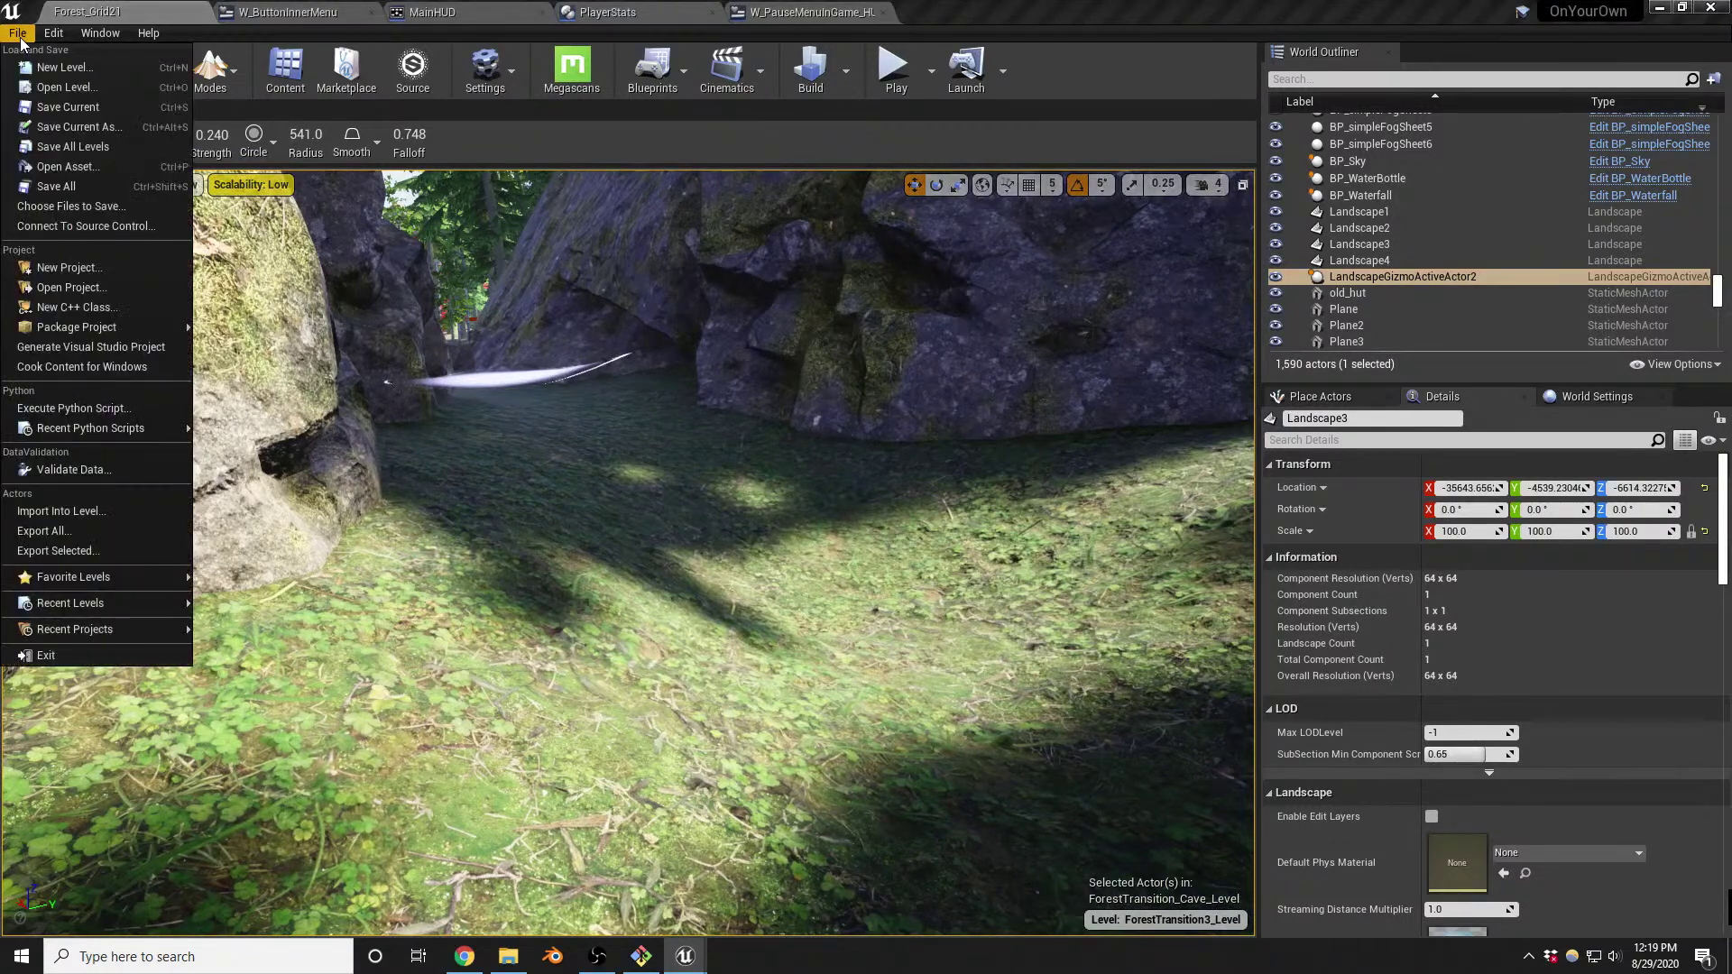
{"action": "left_click", "coordinate": [54, 88]}
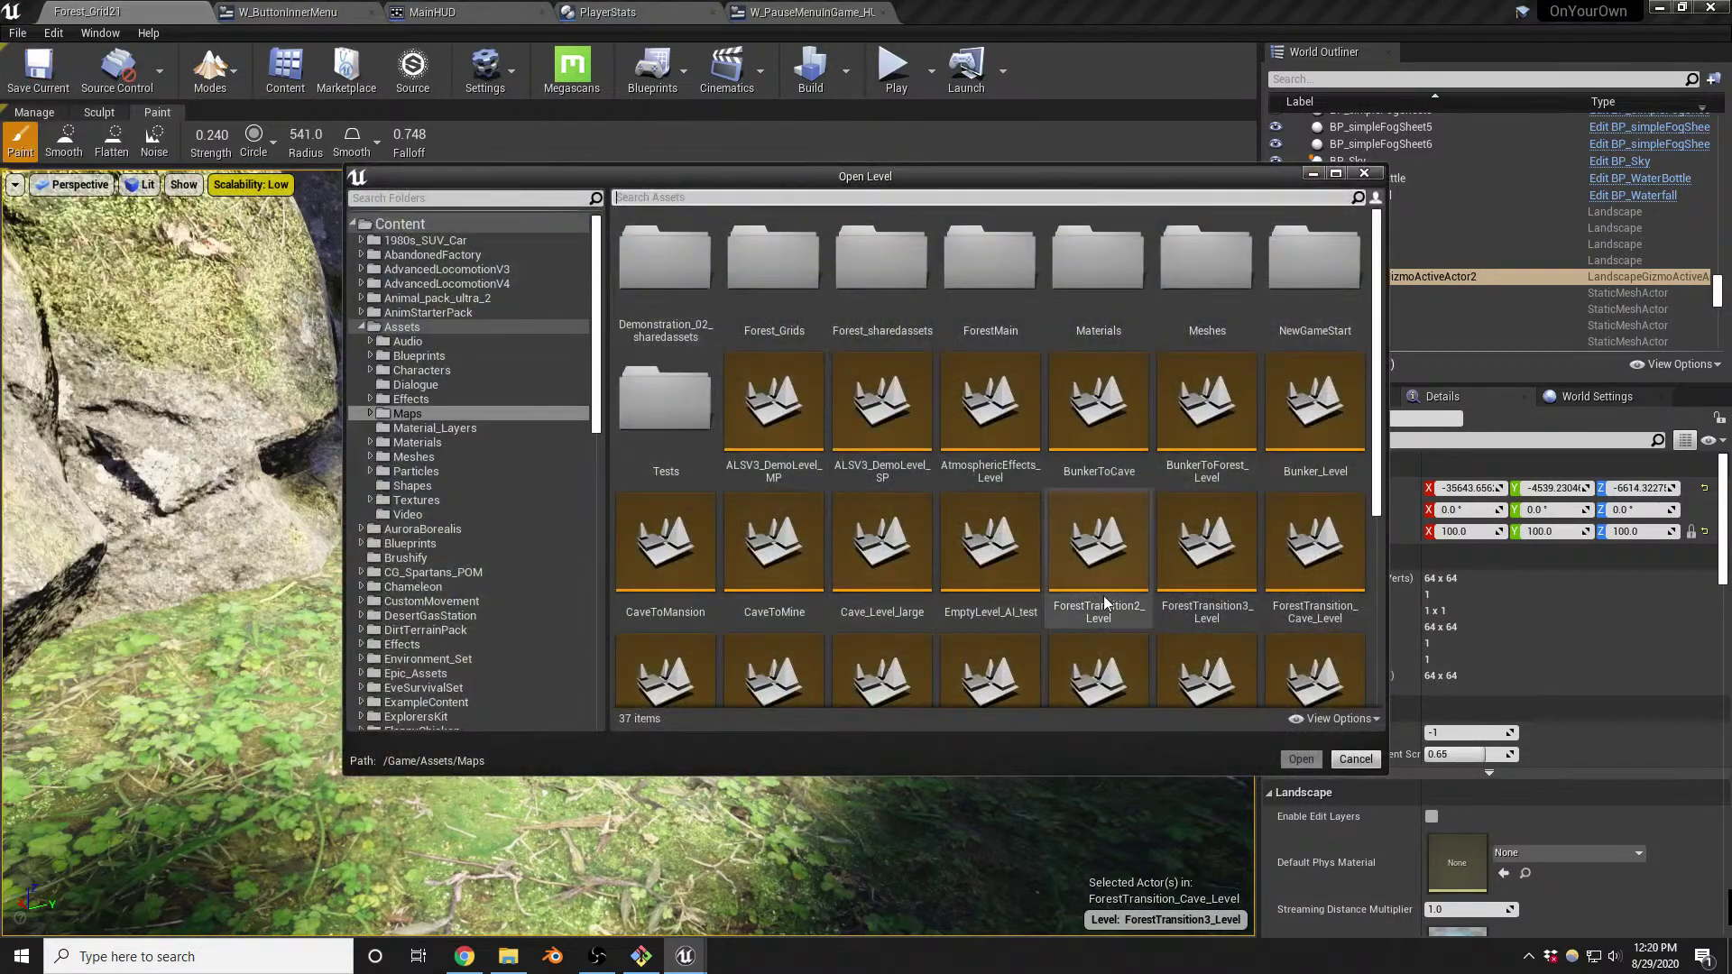
{"action": "scroll", "coordinate": [1102, 597], "scroll_direction": "down", "scroll_amount": 4}
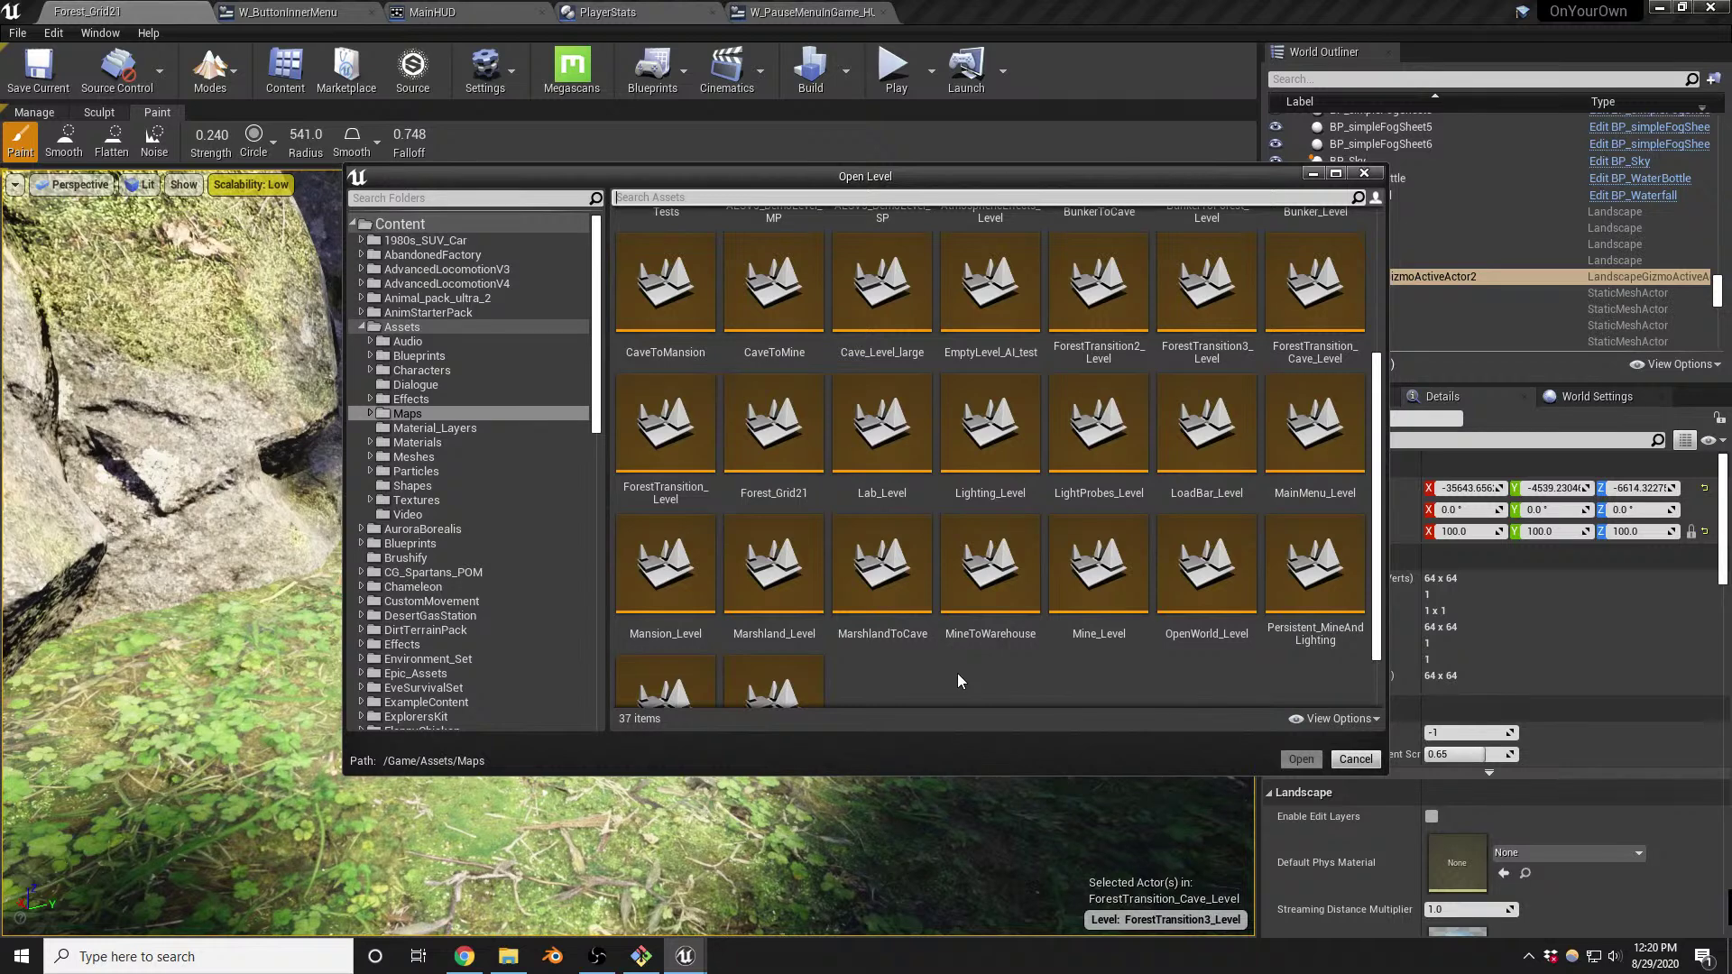
{"action": "scroll", "coordinate": [1001, 660], "scroll_direction": "down", "scroll_amount": 2}
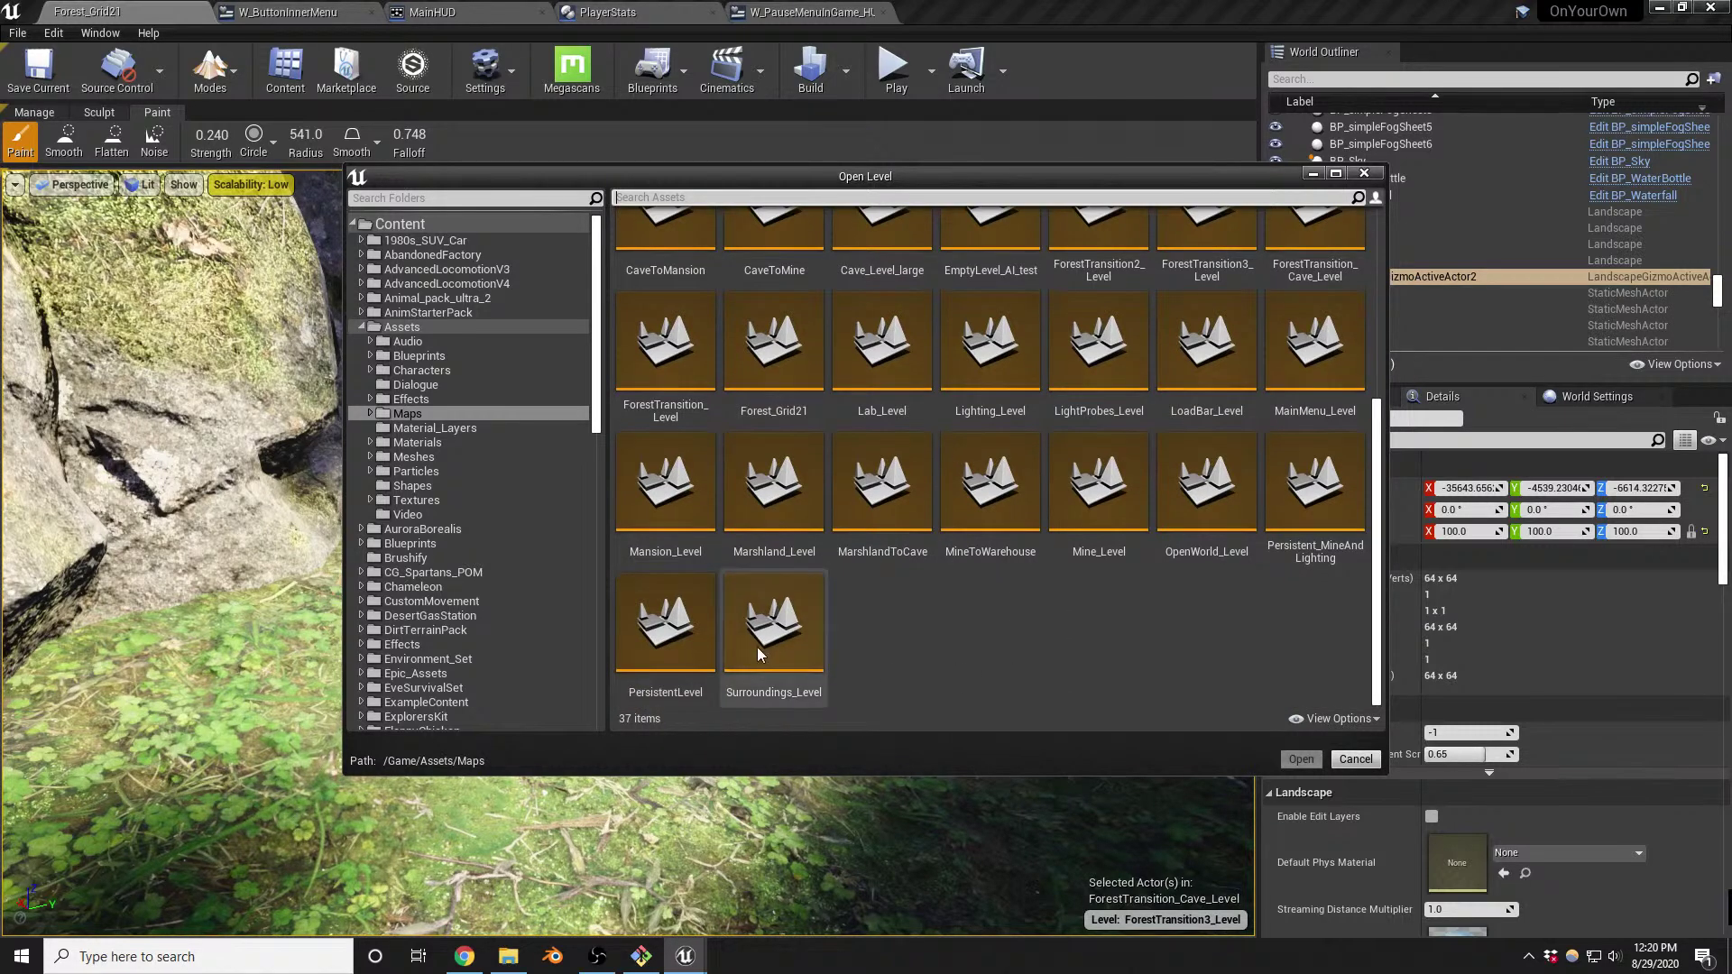
{"action": "double_click", "coordinate": [697, 635]}
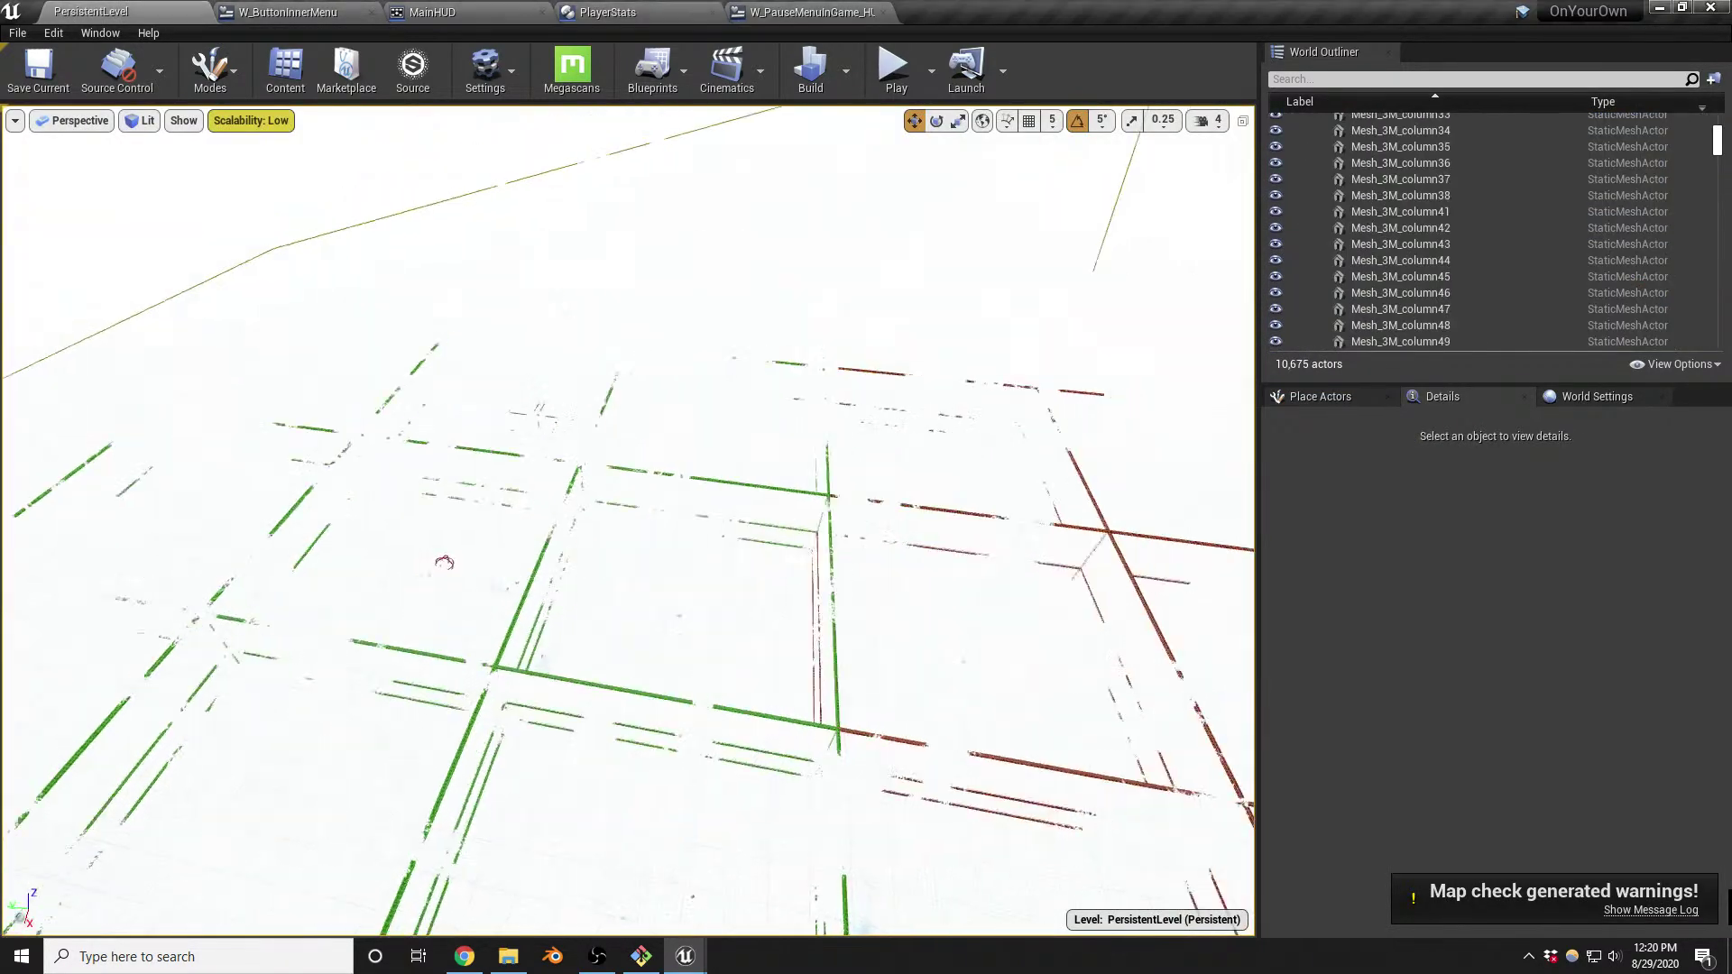
Search the World Outliner for "bp sky" and hide the BP_Sky actor that belongs to Forest_Grid21
{"action": "right_click_drag", "start_coordinate": [629, 520], "coordinate": [846, 380]}
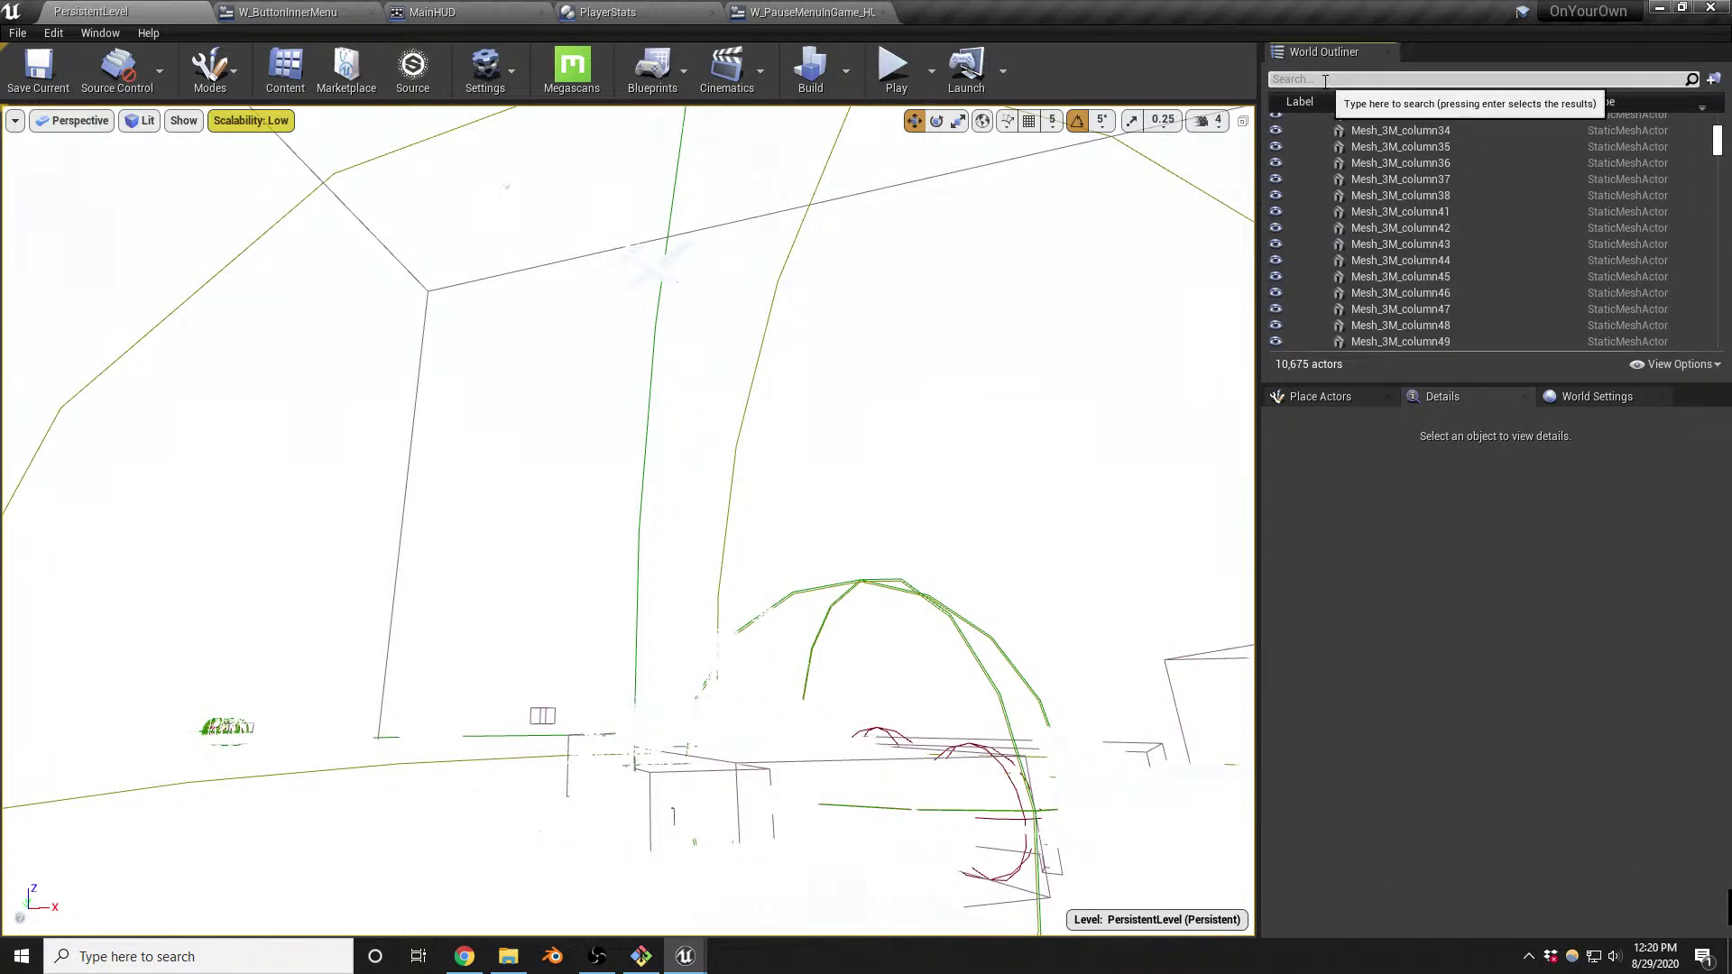
{"action": "type", "text": "bp sky"}
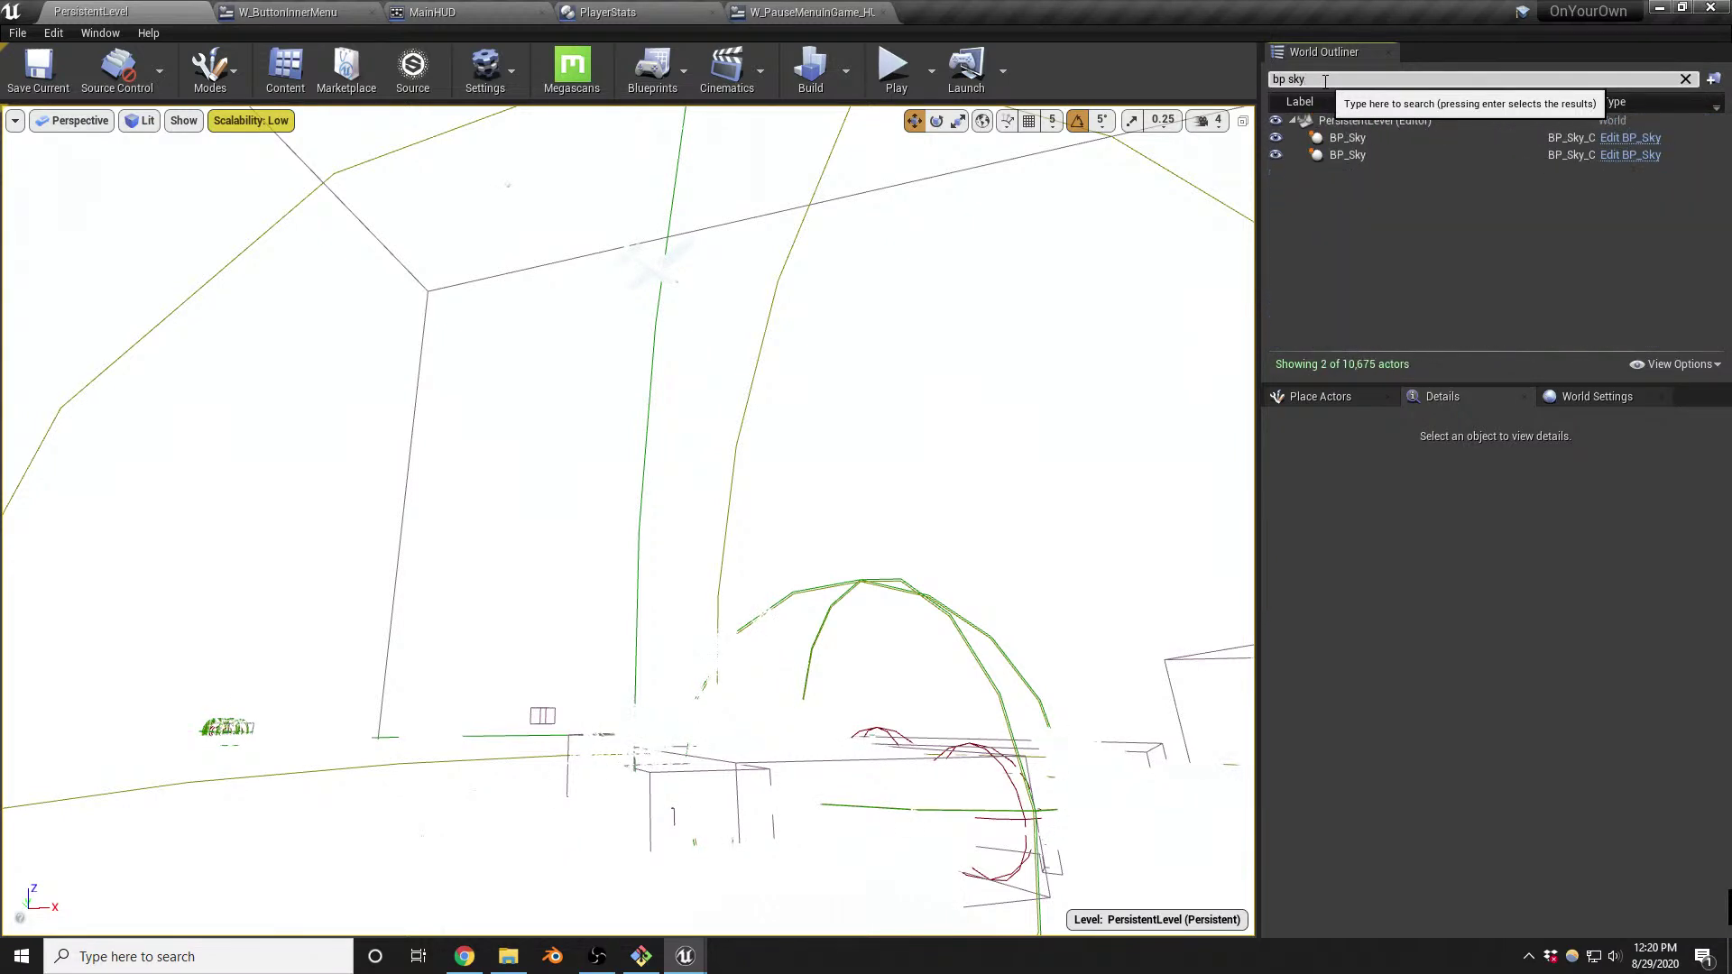
{"action": "left_click", "coordinate": [1323, 156]}
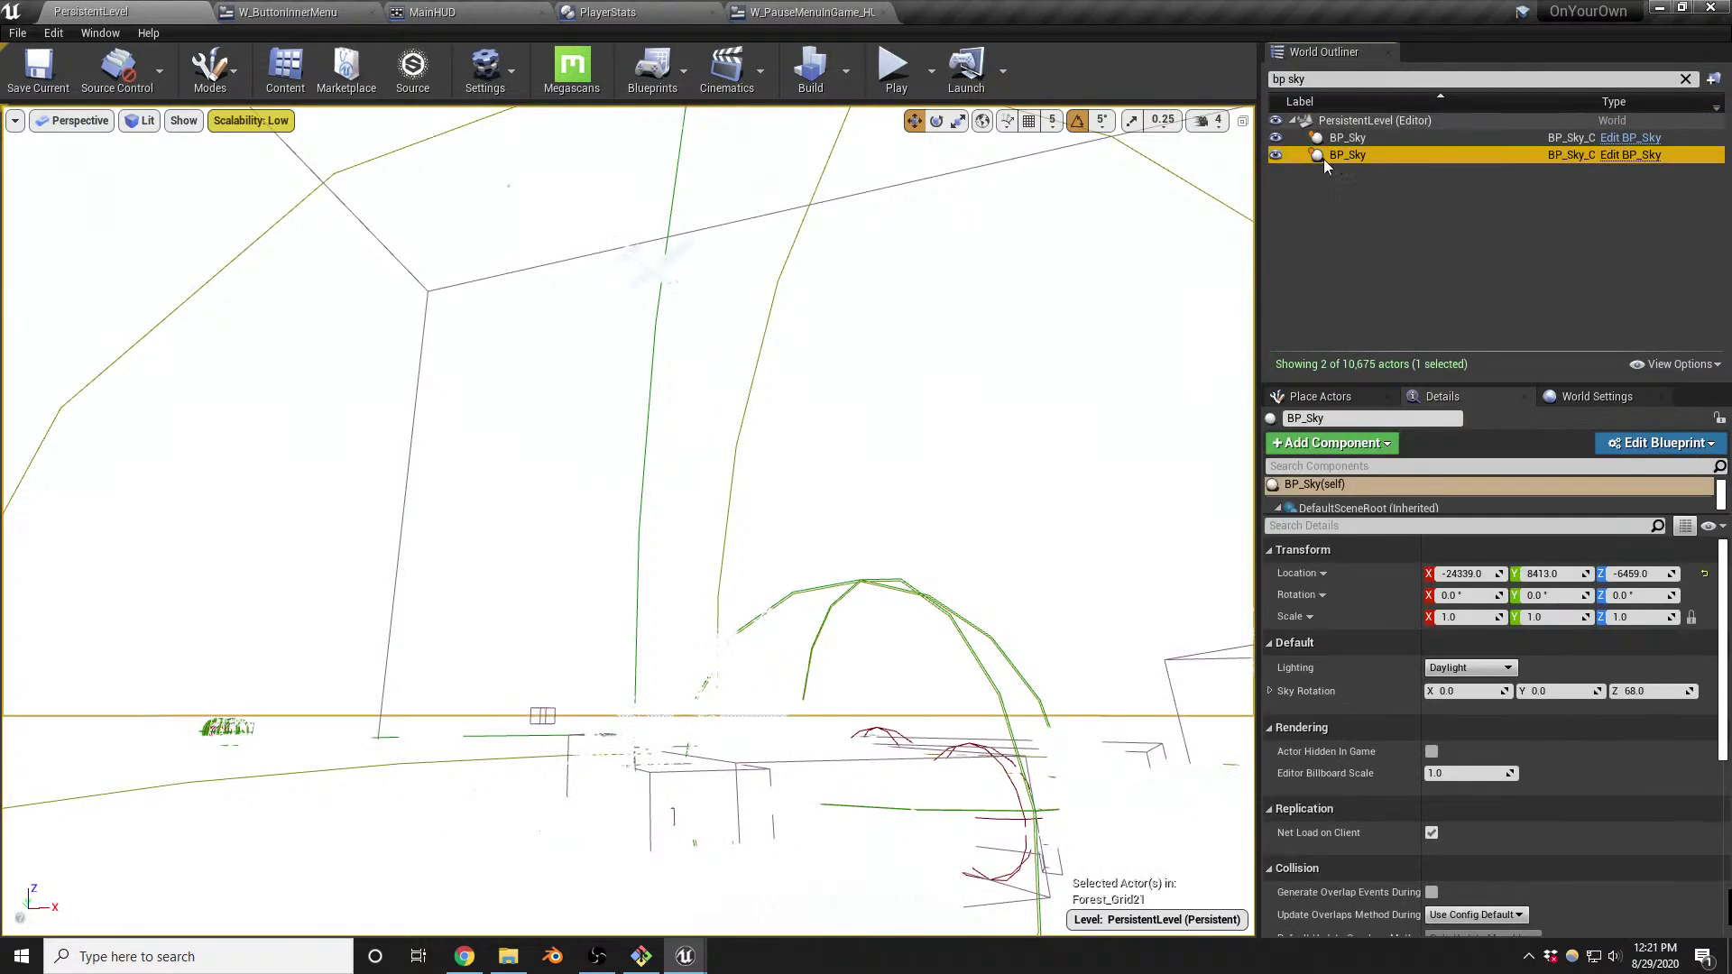
{"action": "left_click", "coordinate": [1276, 155]}
{"action": "right_click_drag", "start_coordinate": [863, 495], "coordinate": [862, 495]}
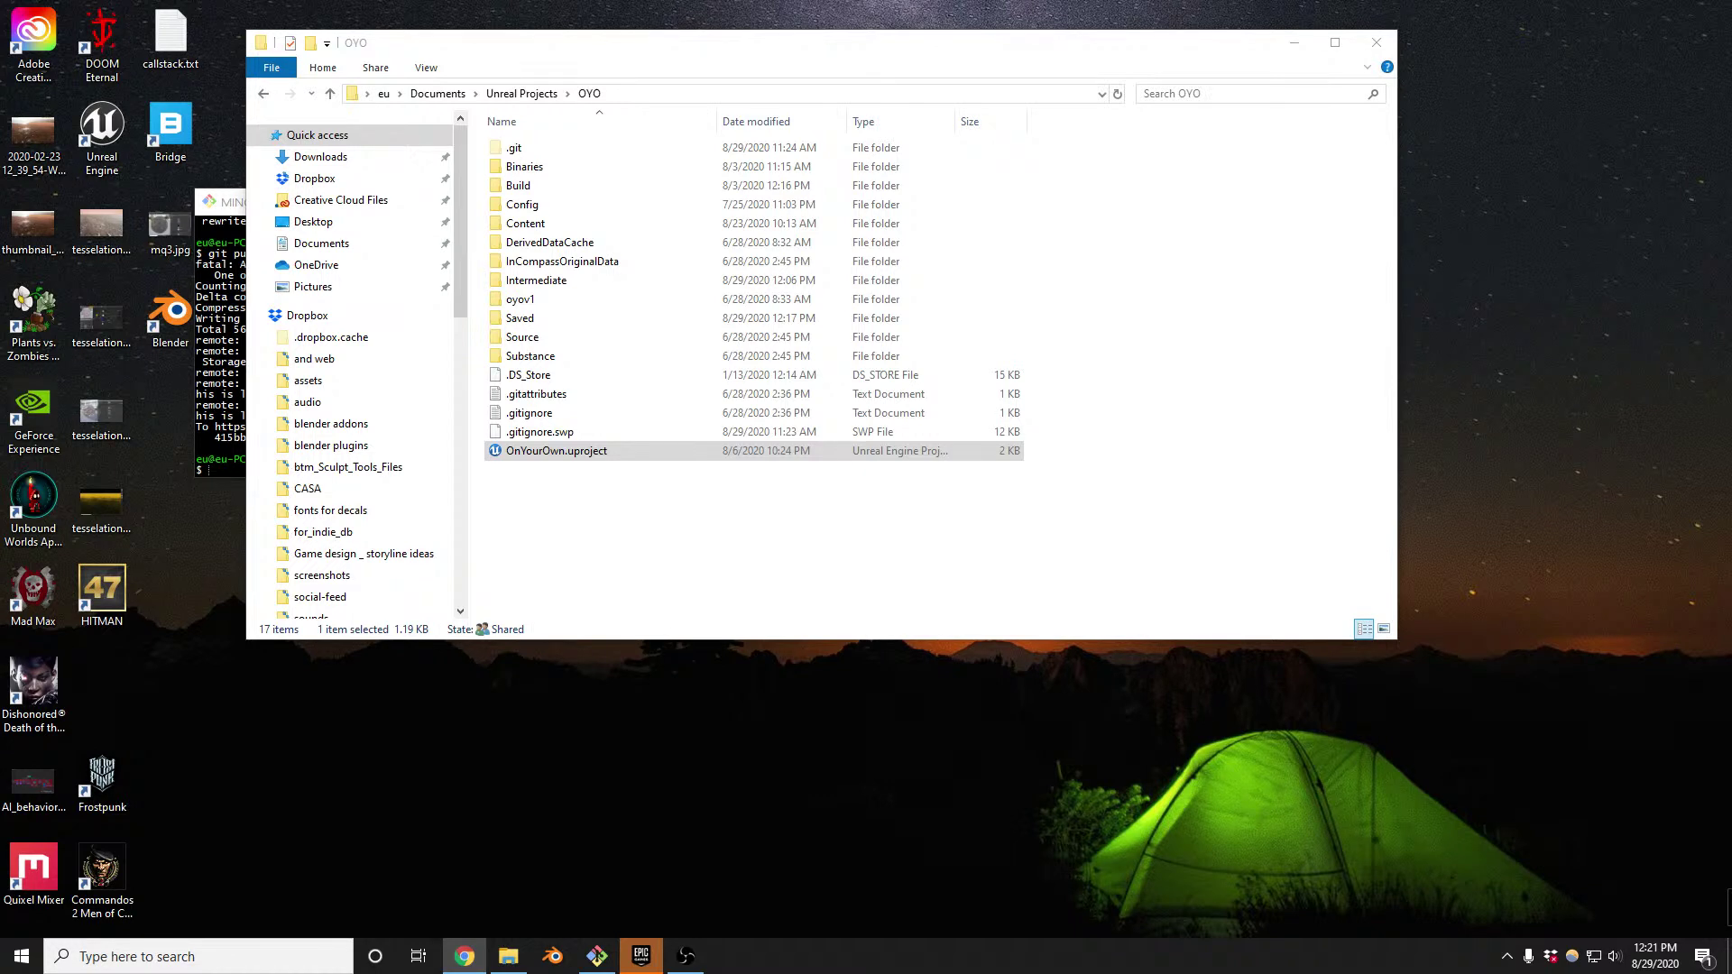
Relaunch the project in Unreal Editor from OnYourOwn.uproject in the OYO folder
{"action": "left_click", "coordinate": [557, 438]}
{"action": "left_click", "coordinate": [559, 451]}
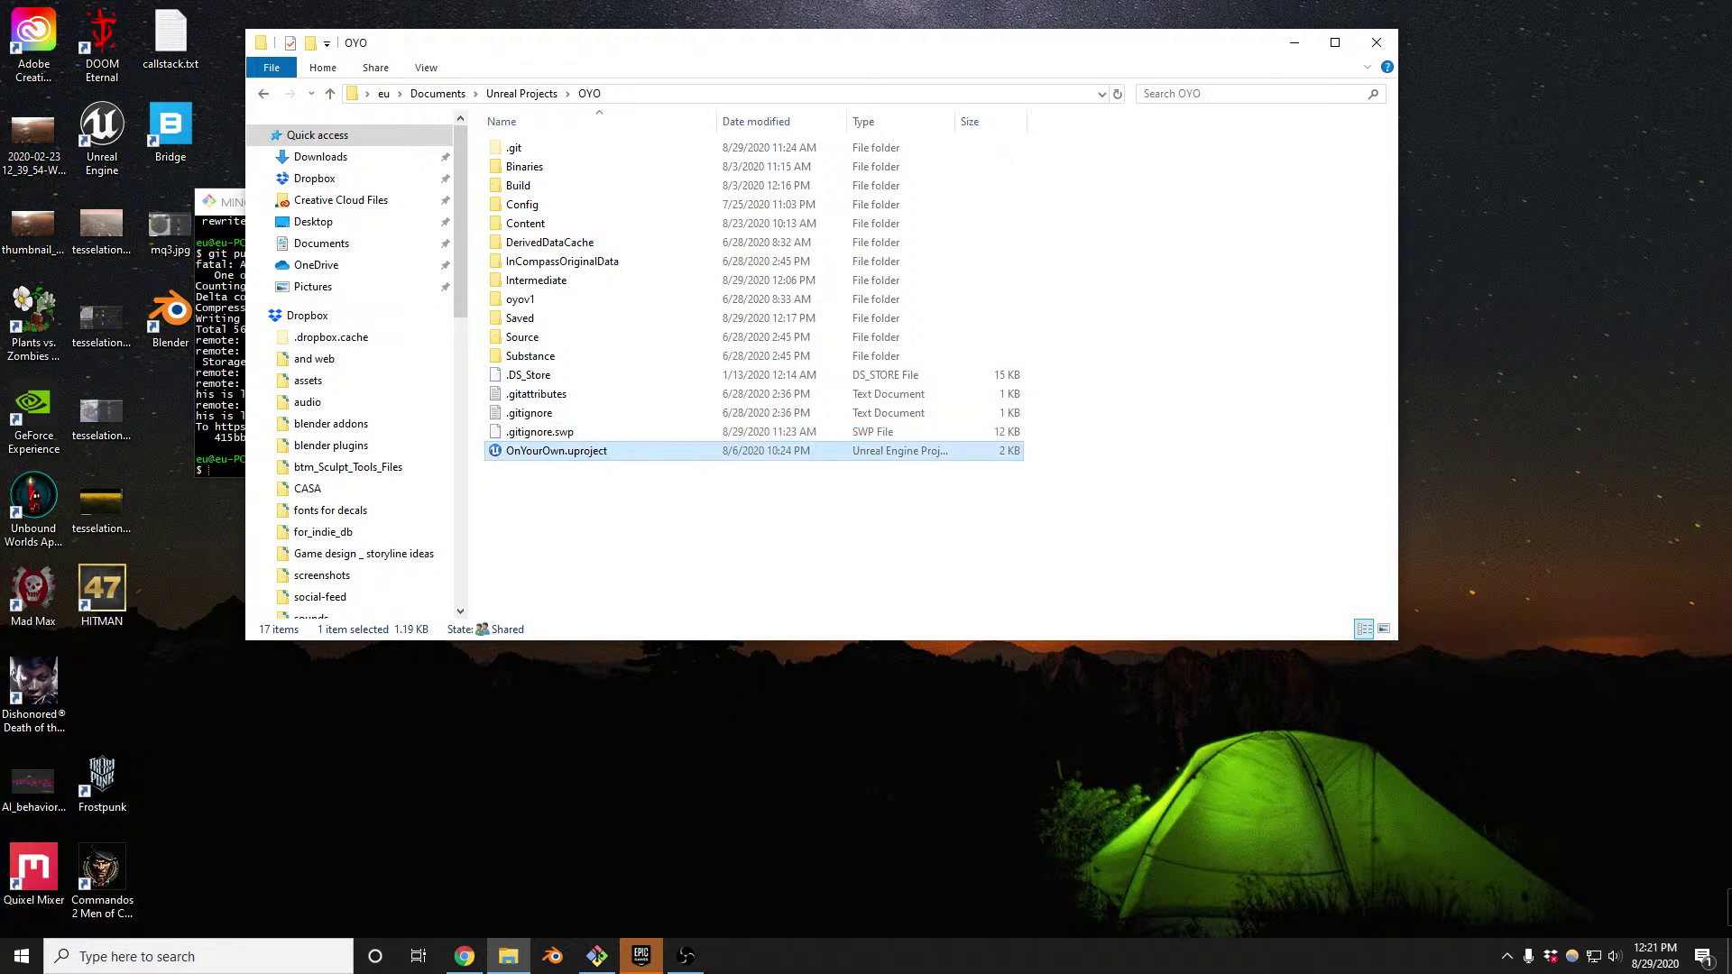
{"action": "key", "text": "alt+Tab"}
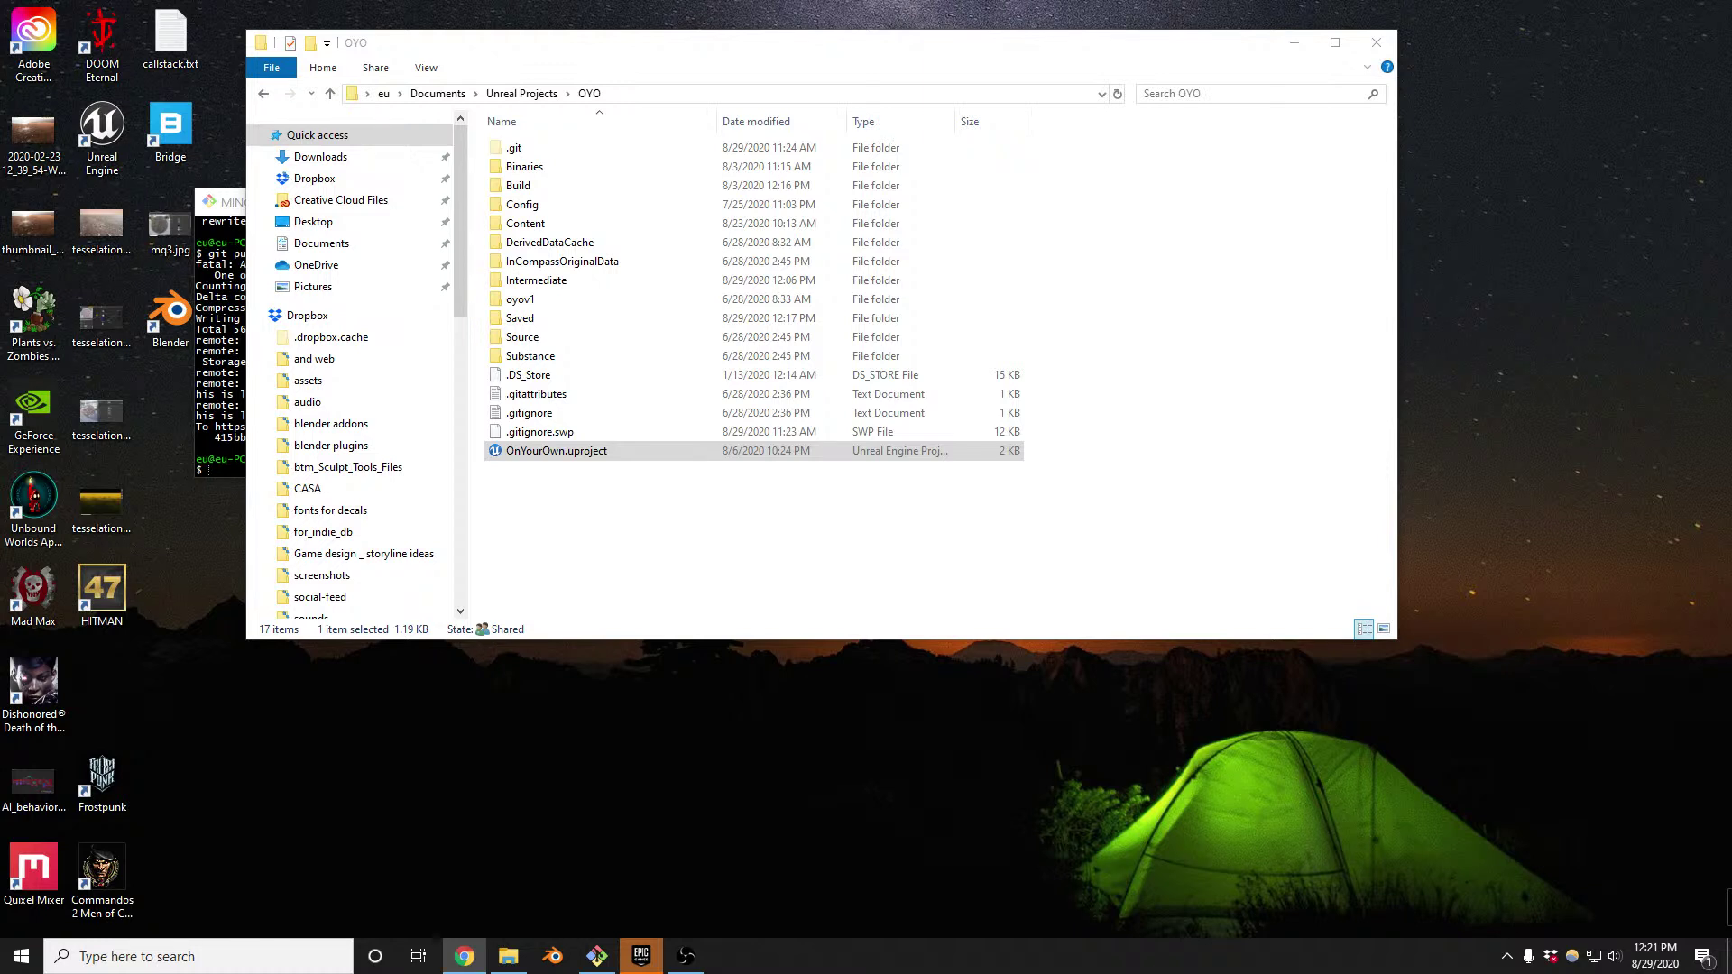
{"action": "key", "text": "alt+Tab"}
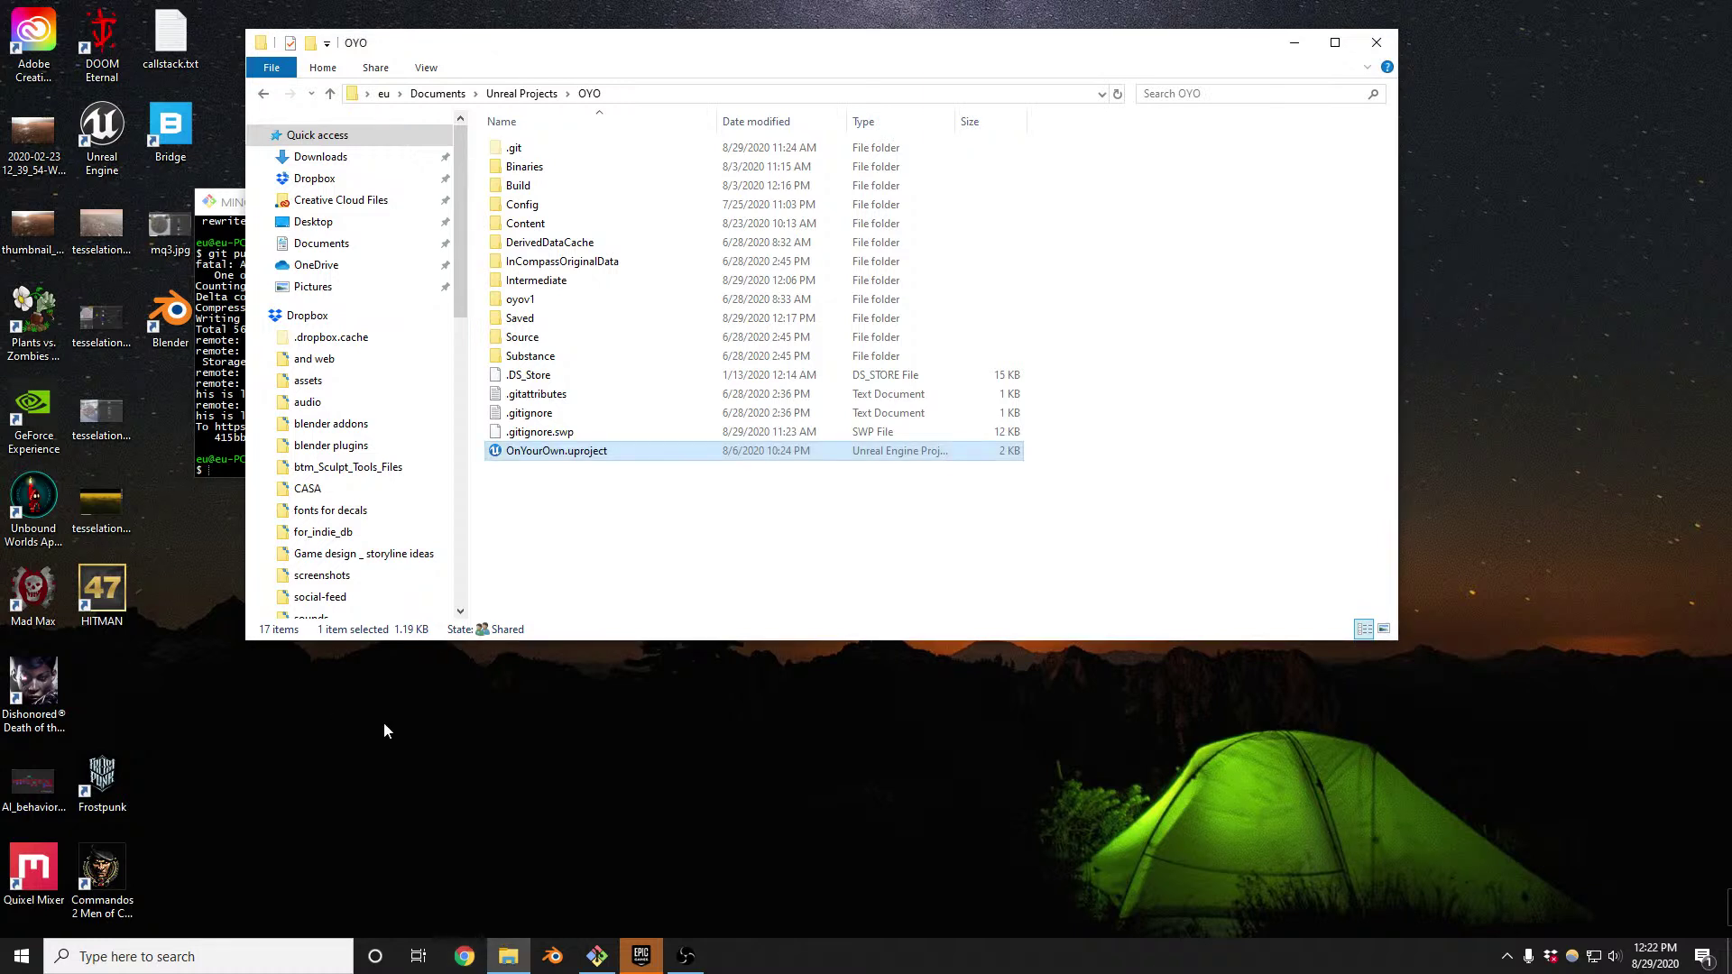
{"action": "left_click", "coordinate": [466, 957]}
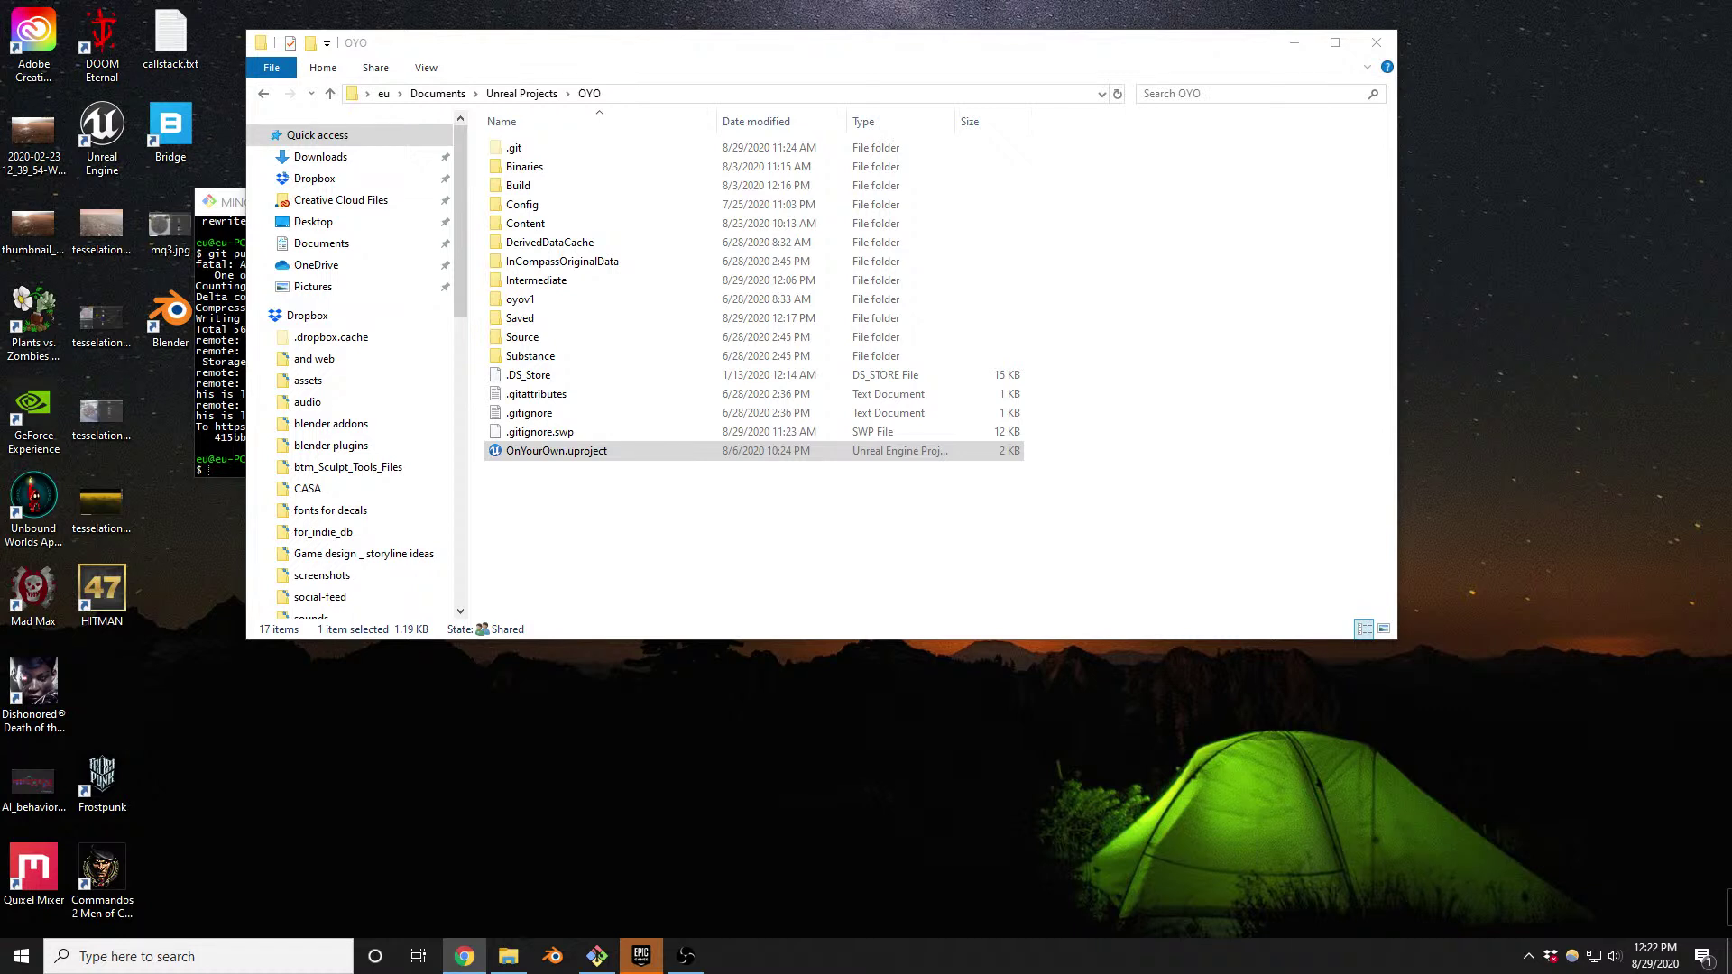
{"action": "left_click", "coordinate": [564, 455]}
{"action": "double_click", "coordinate": [564, 452]}
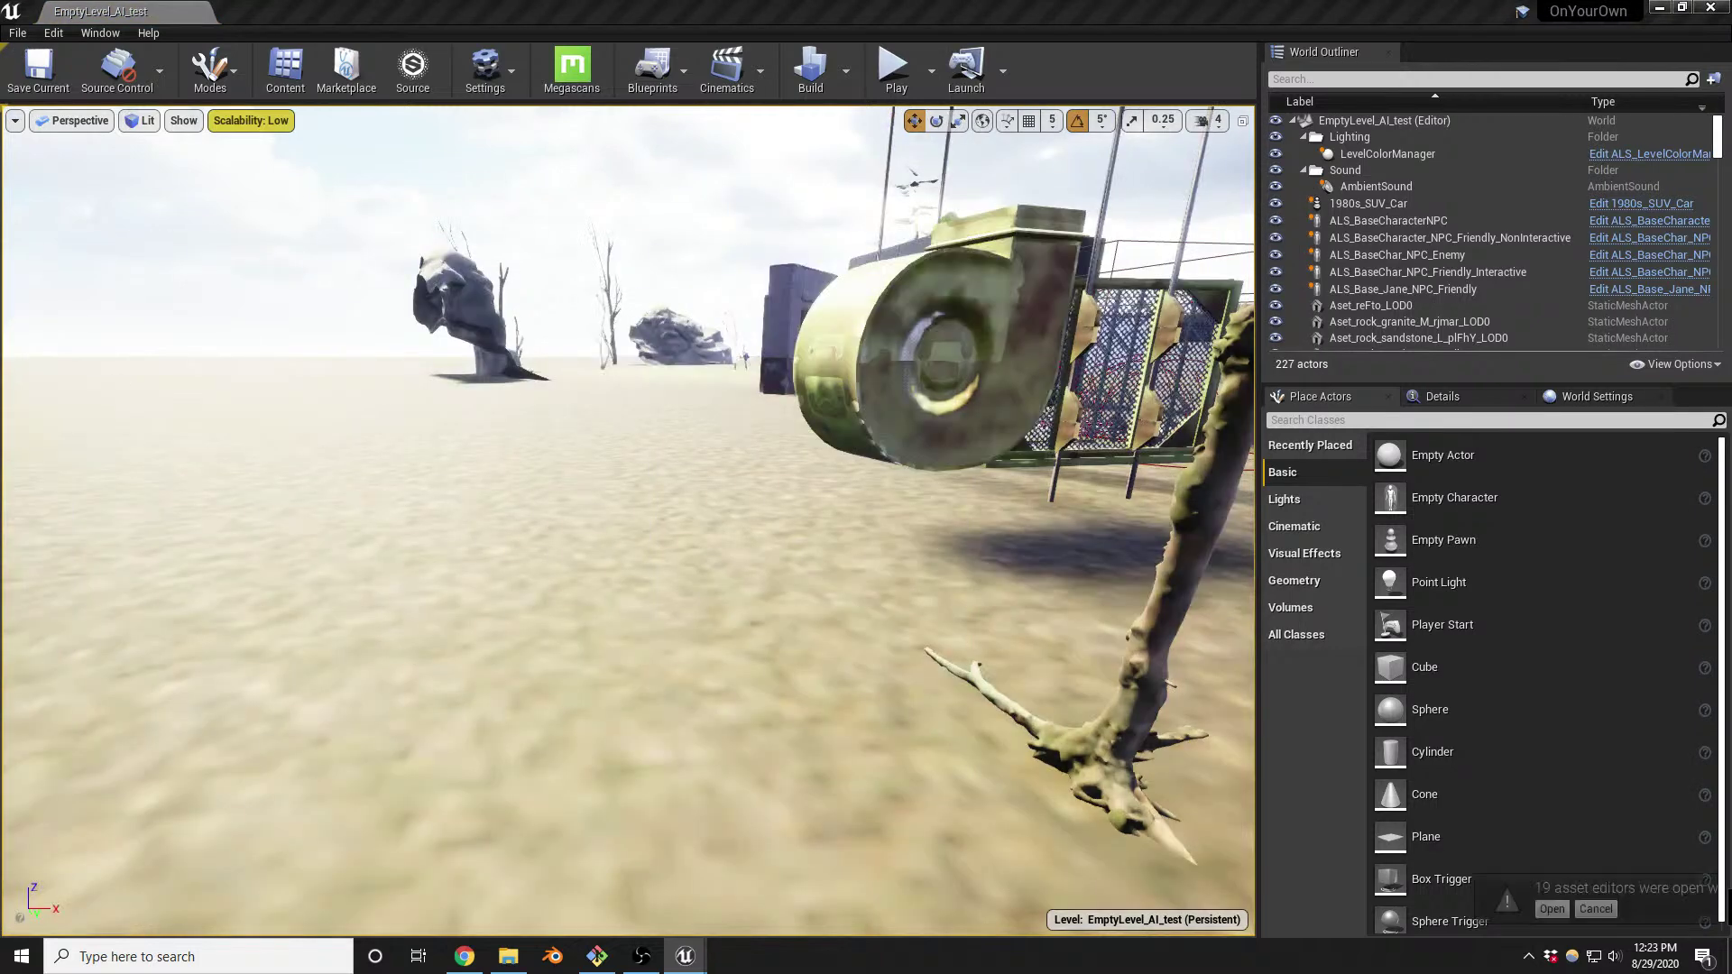
Open the PersistentLevel map from the Assets/Maps folder in the relaunched editor
{"action": "right_click_drag", "start_coordinate": [612, 413], "coordinate": [586, 425]}
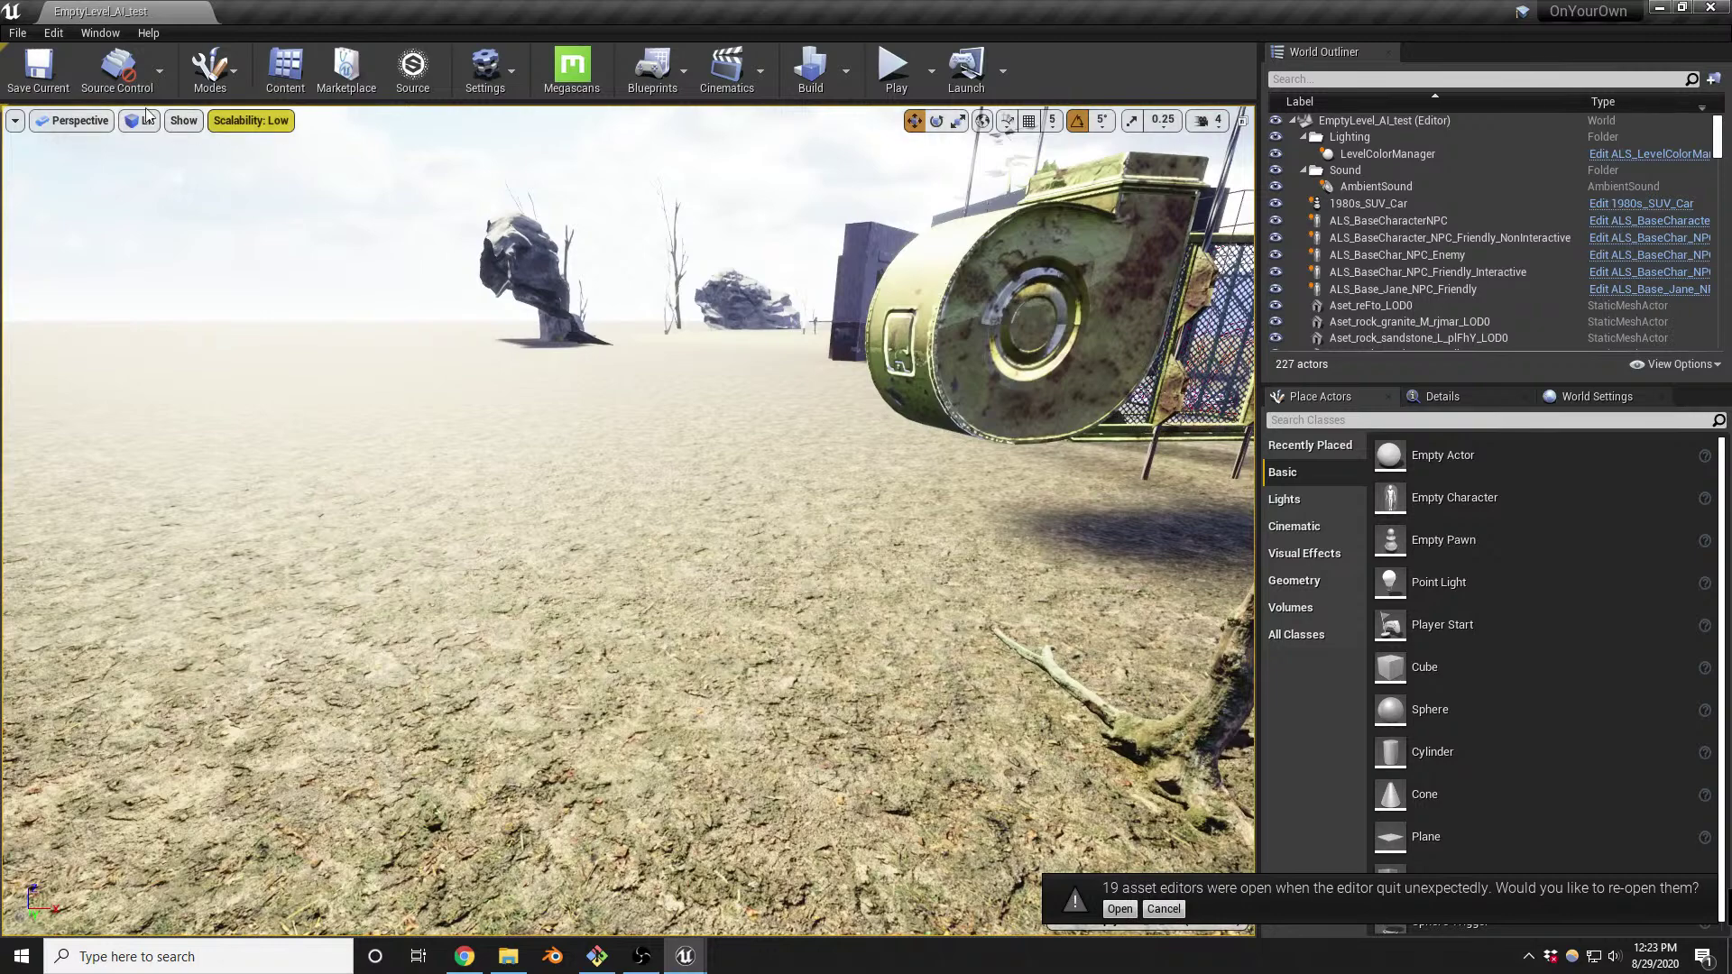
{"action": "left_click", "coordinate": [17, 32]}
{"action": "left_click", "coordinate": [56, 88]}
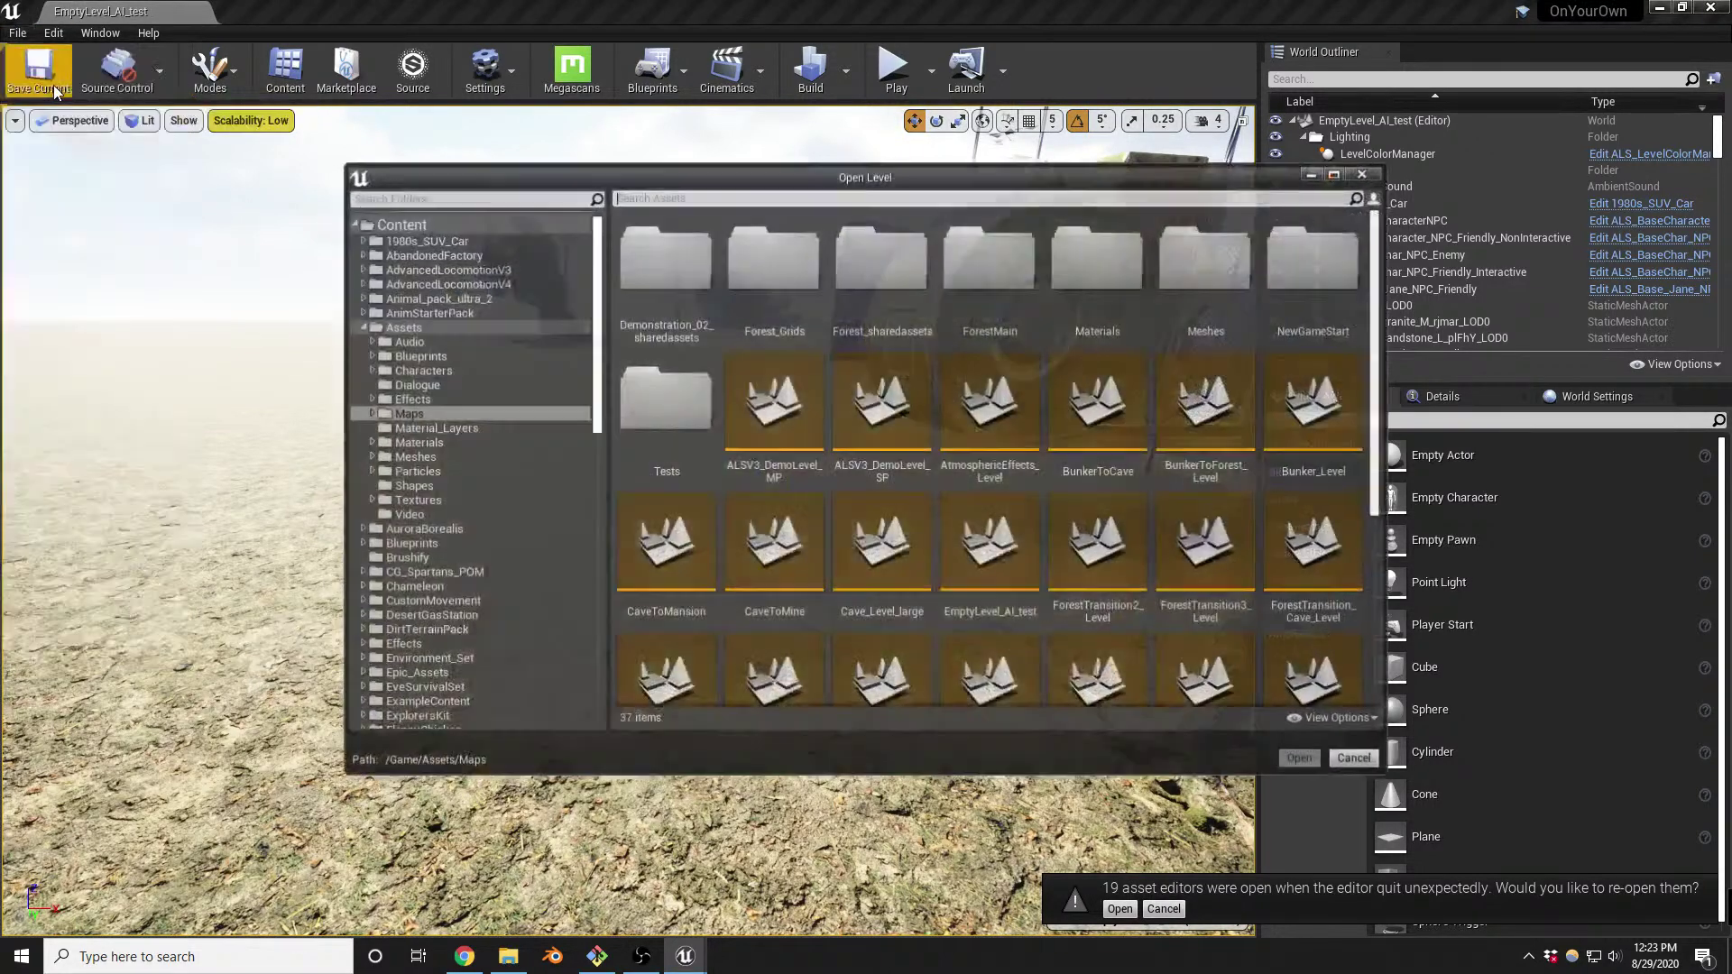
{"action": "scroll", "coordinate": [1115, 523], "scroll_direction": "down", "scroll_amount": 5}
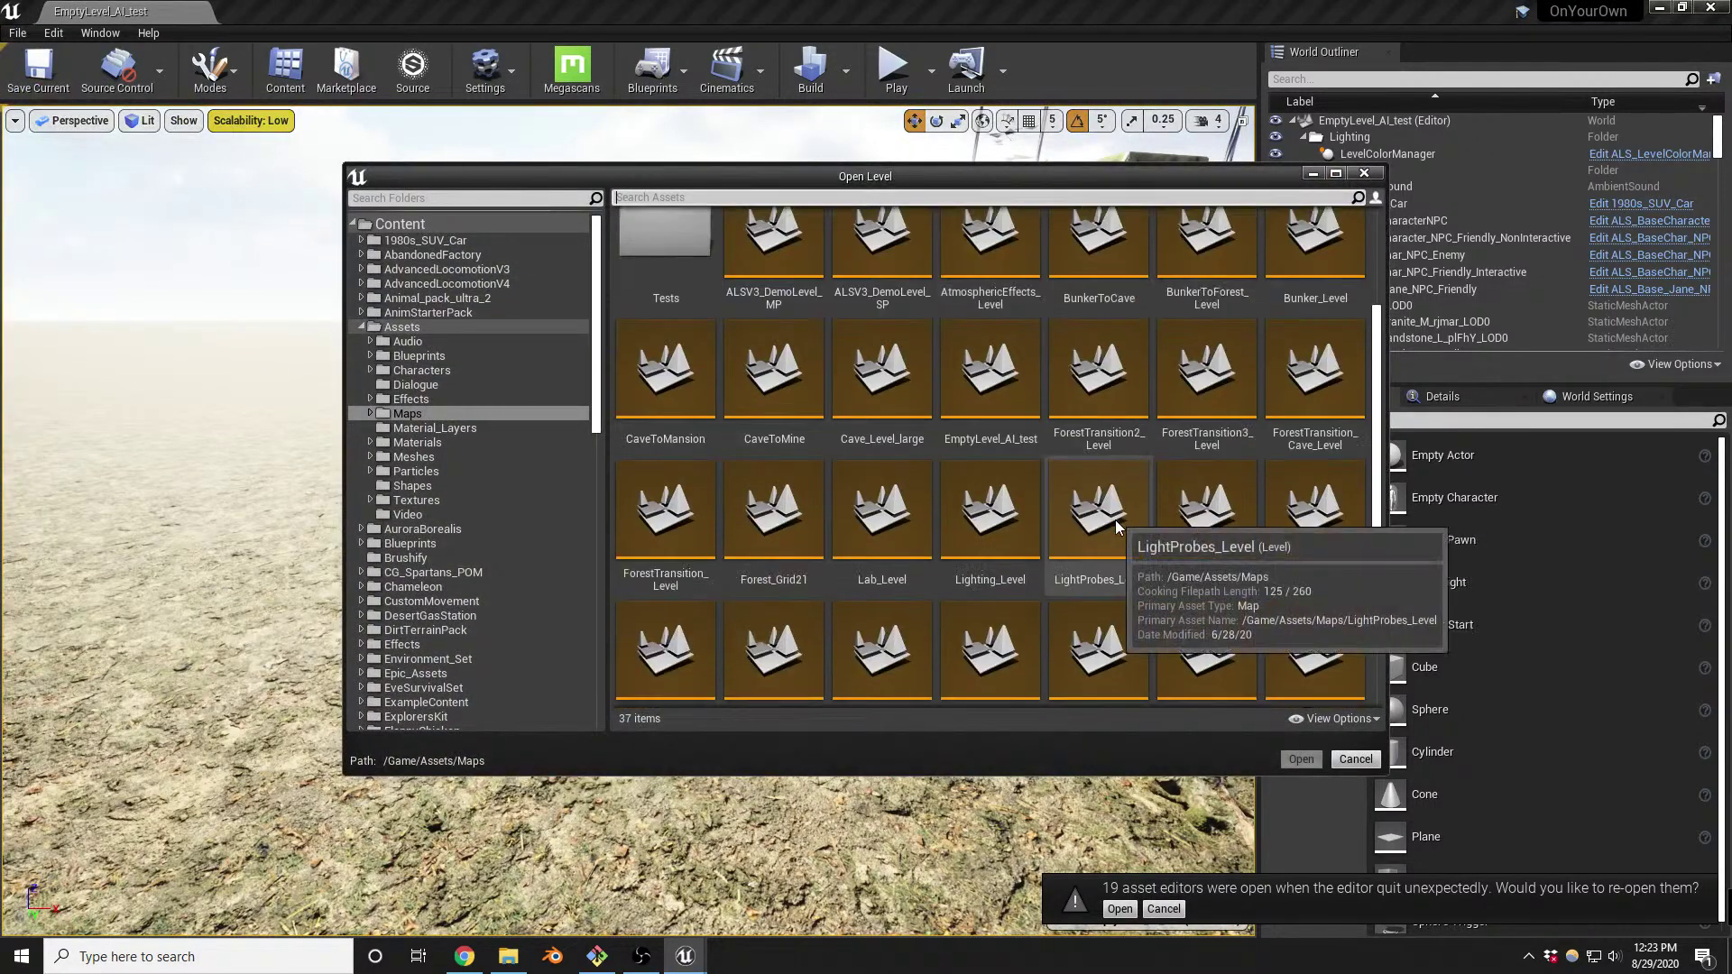
{"action": "double_click", "coordinate": [646, 621]}
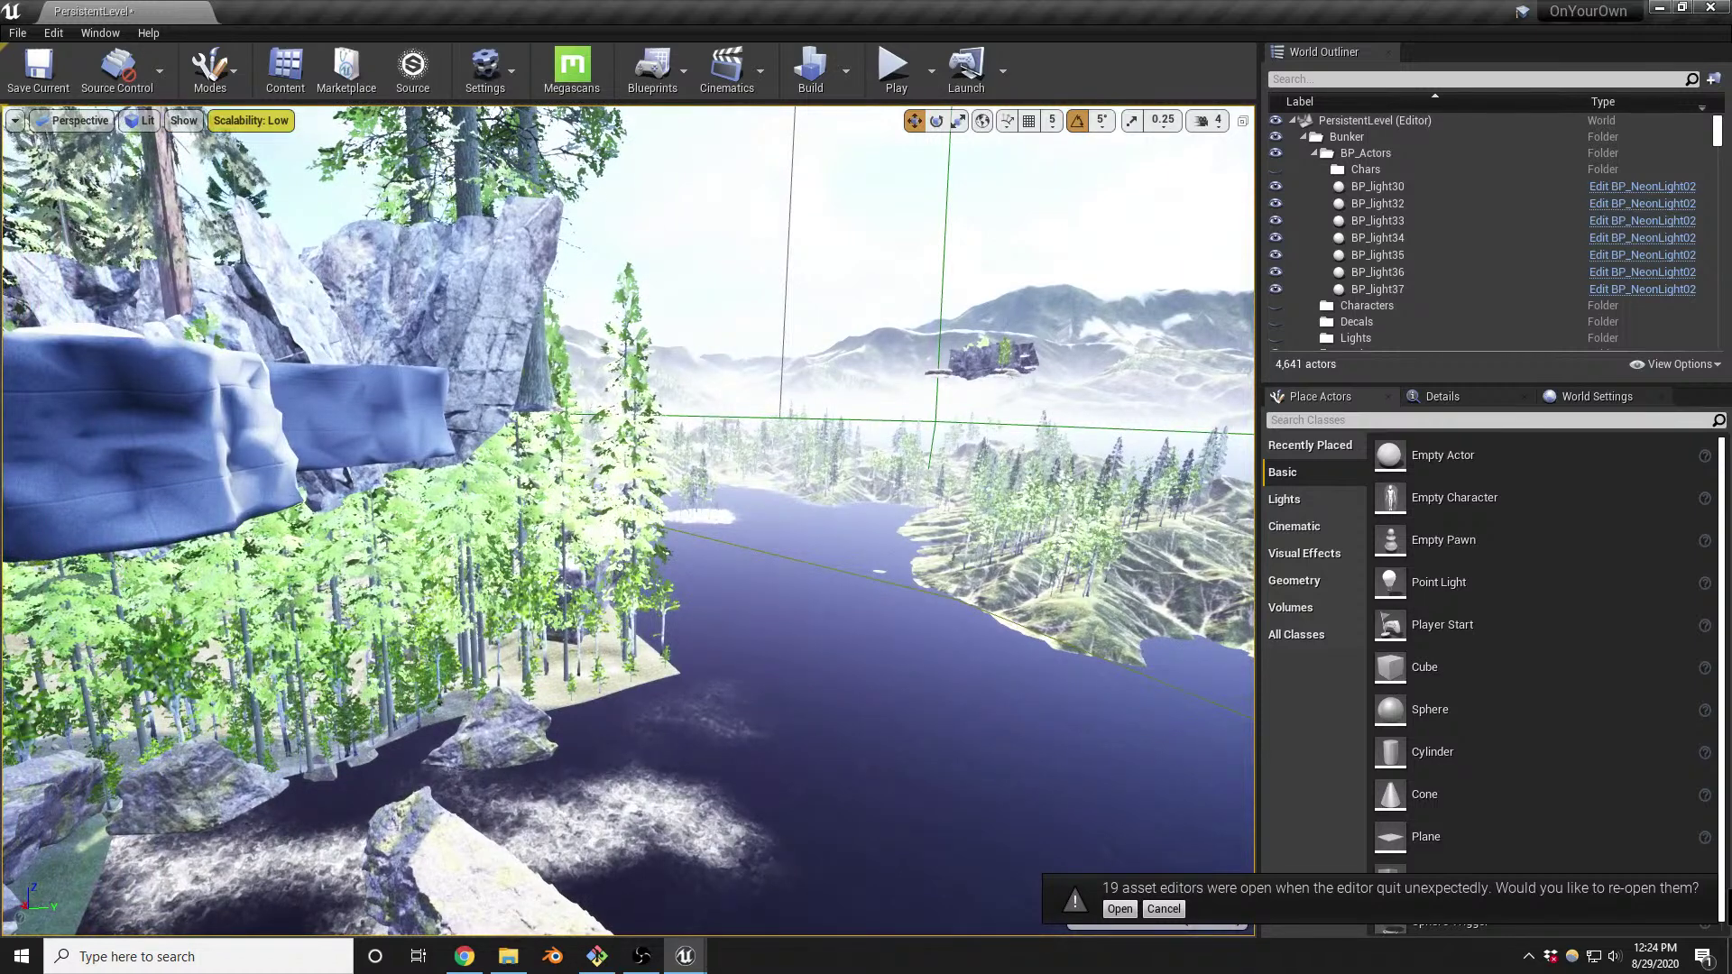
Filter the World Outliner by "fog" and delete the ExponentialHeightFog actor
{"action": "left_click", "coordinate": [1296, 79]}
{"action": "type", "text": "fog"}
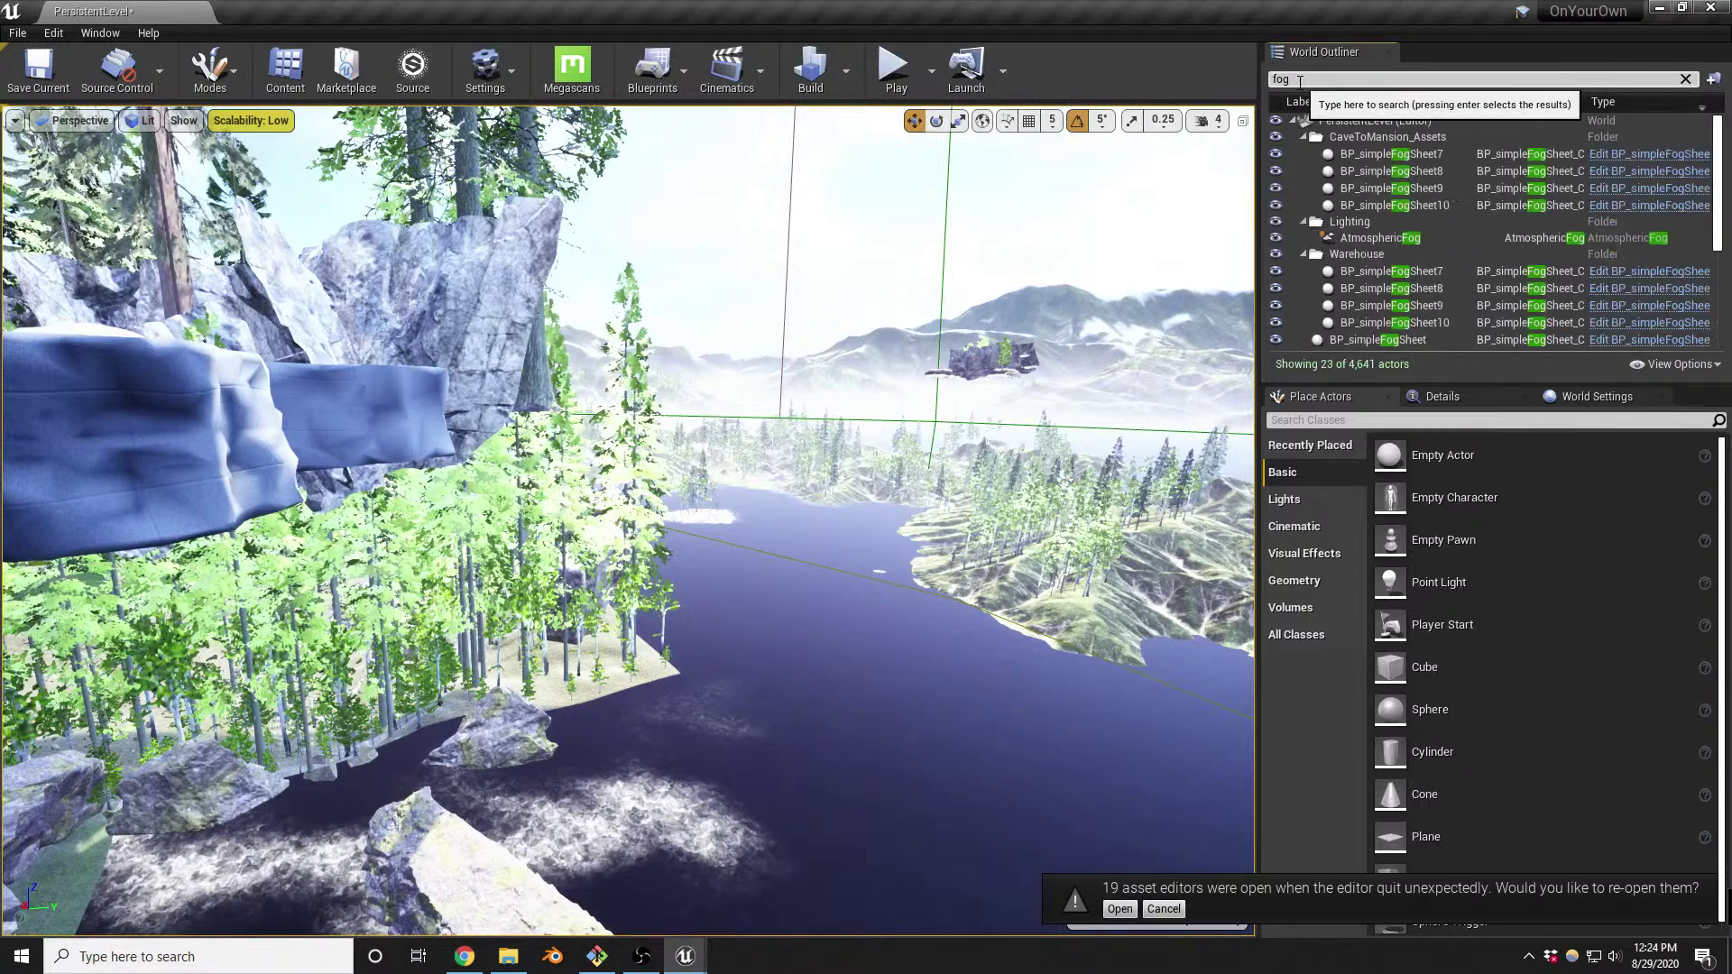
{"action": "scroll", "coordinate": [1427, 275], "scroll_direction": "down", "scroll_amount": 1}
{"action": "scroll", "coordinate": [1427, 275], "scroll_direction": "down", "scroll_amount": 5}
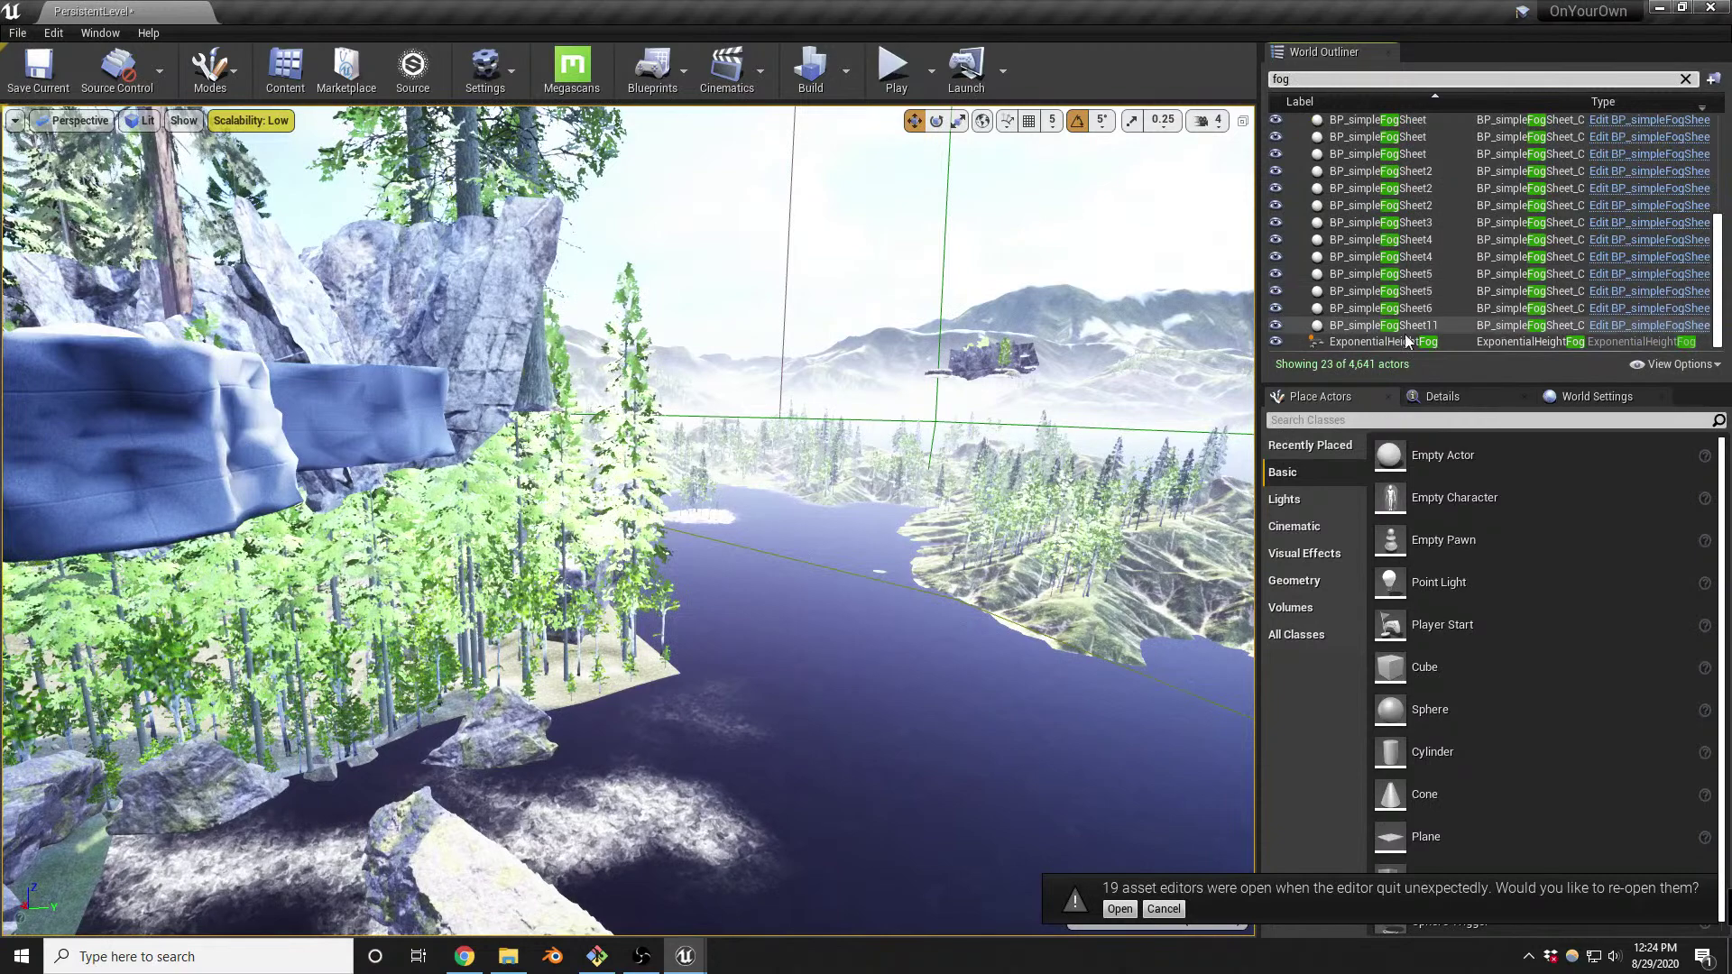
{"action": "left_click", "coordinate": [1369, 343]}
{"action": "key", "text": "Delete"}
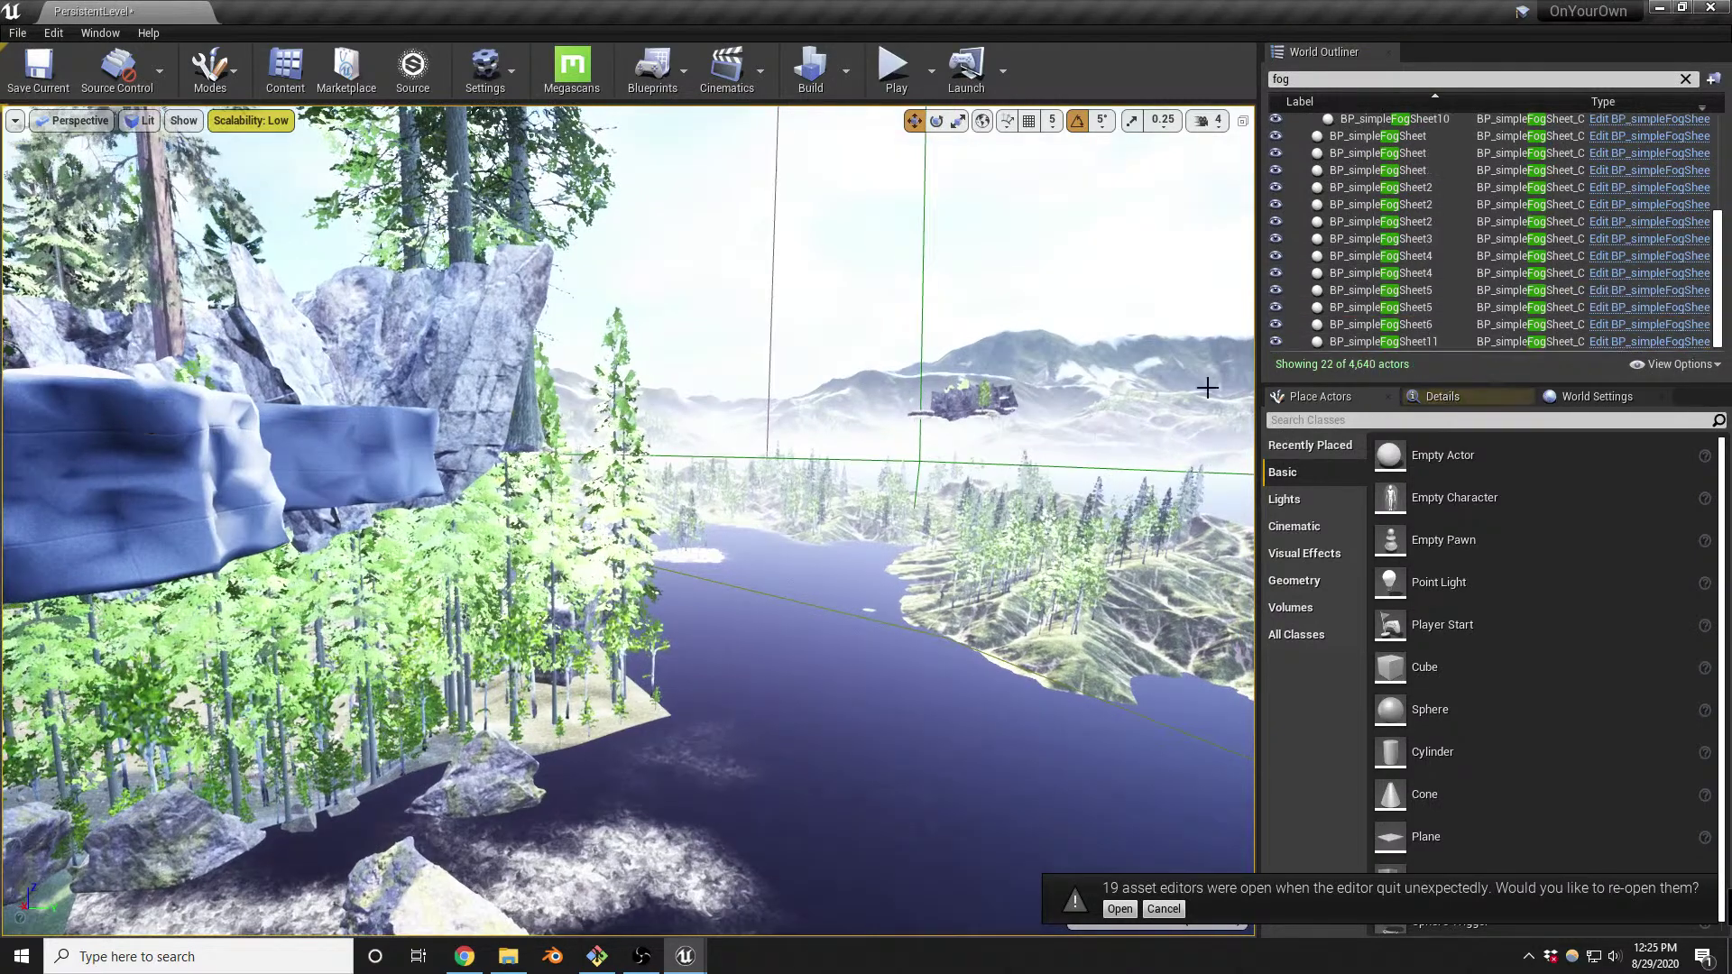
Delete the AtmosphericFog actor from the Lighting folder, and check the sky, cliffs and lake from several viewpoints
{"action": "scroll", "coordinate": [1424, 309], "scroll_direction": "up", "scroll_amount": 3}
{"action": "left_click", "coordinate": [1373, 180]}
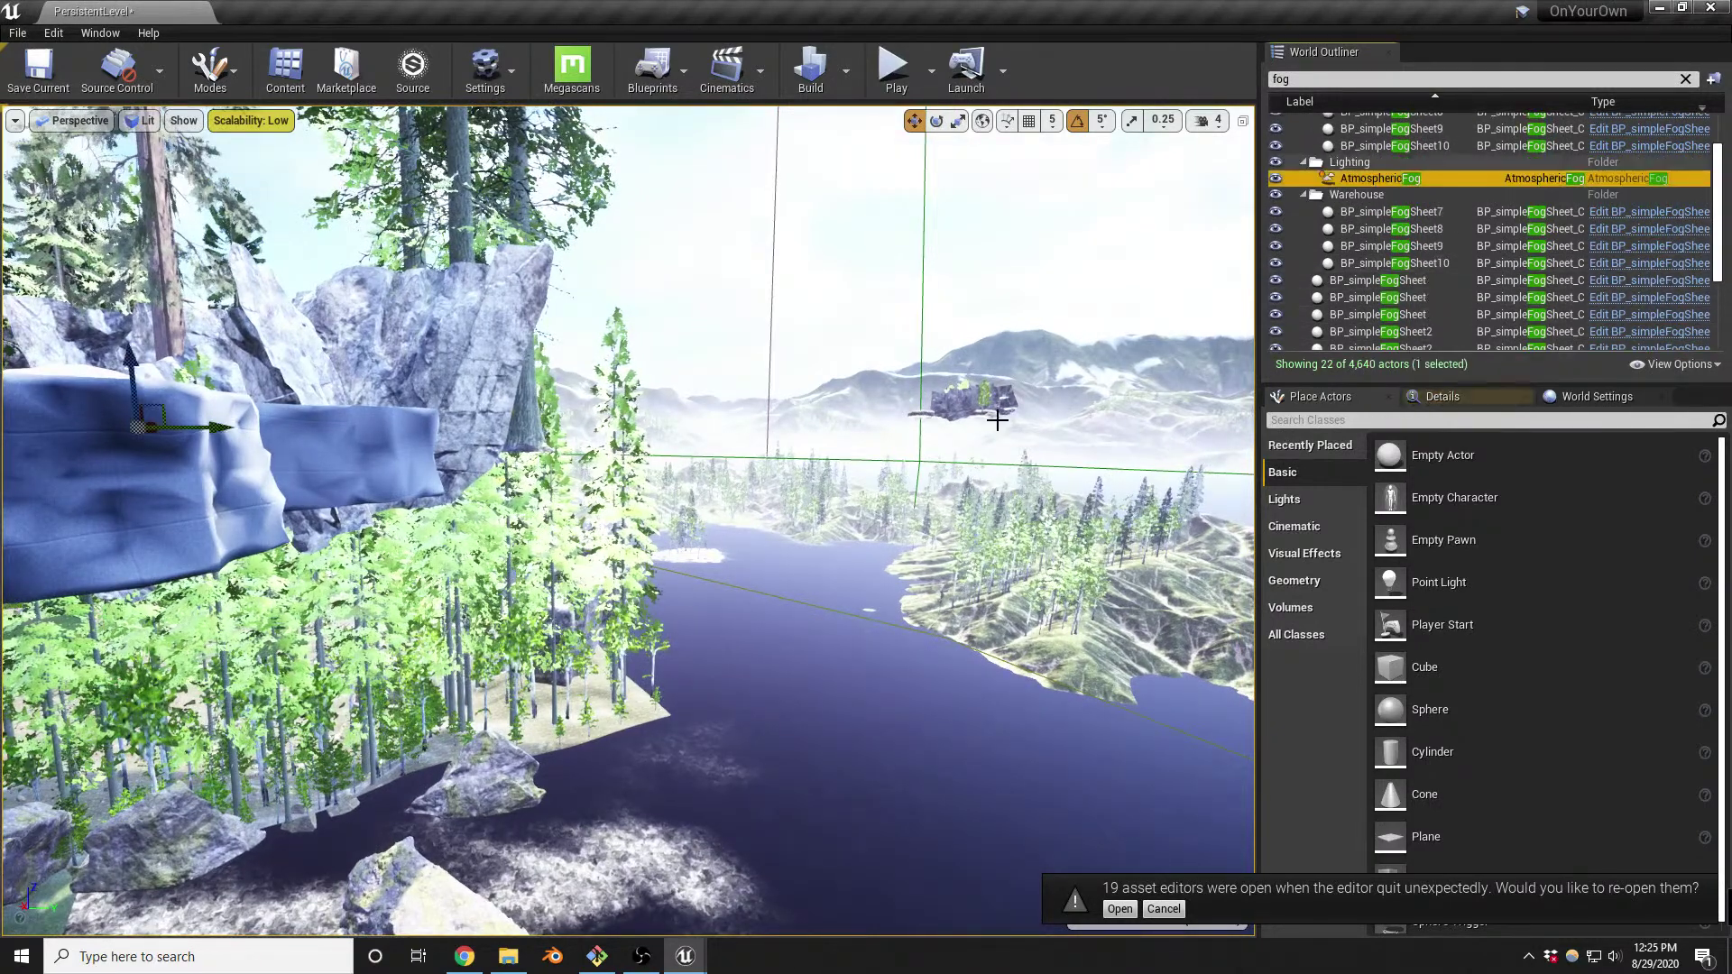
{"action": "key", "text": "Delete"}
{"action": "right_click_drag", "start_coordinate": [978, 439], "coordinate": [763, 479]}
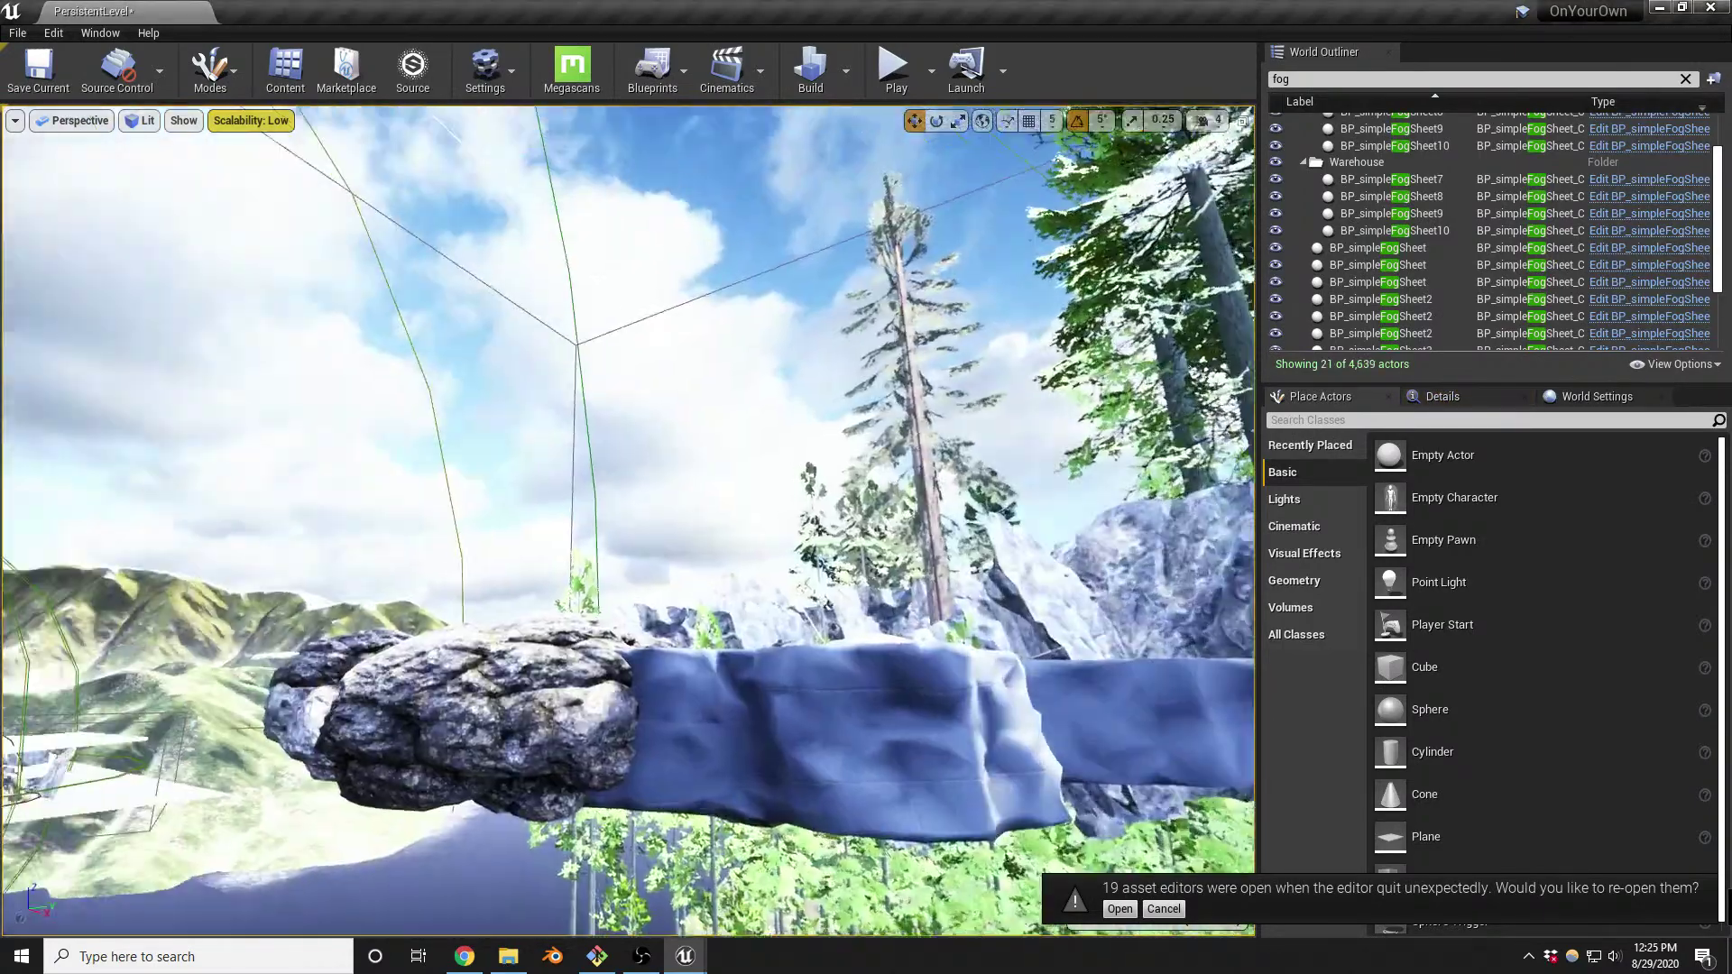
{"action": "key", "text": "w"}
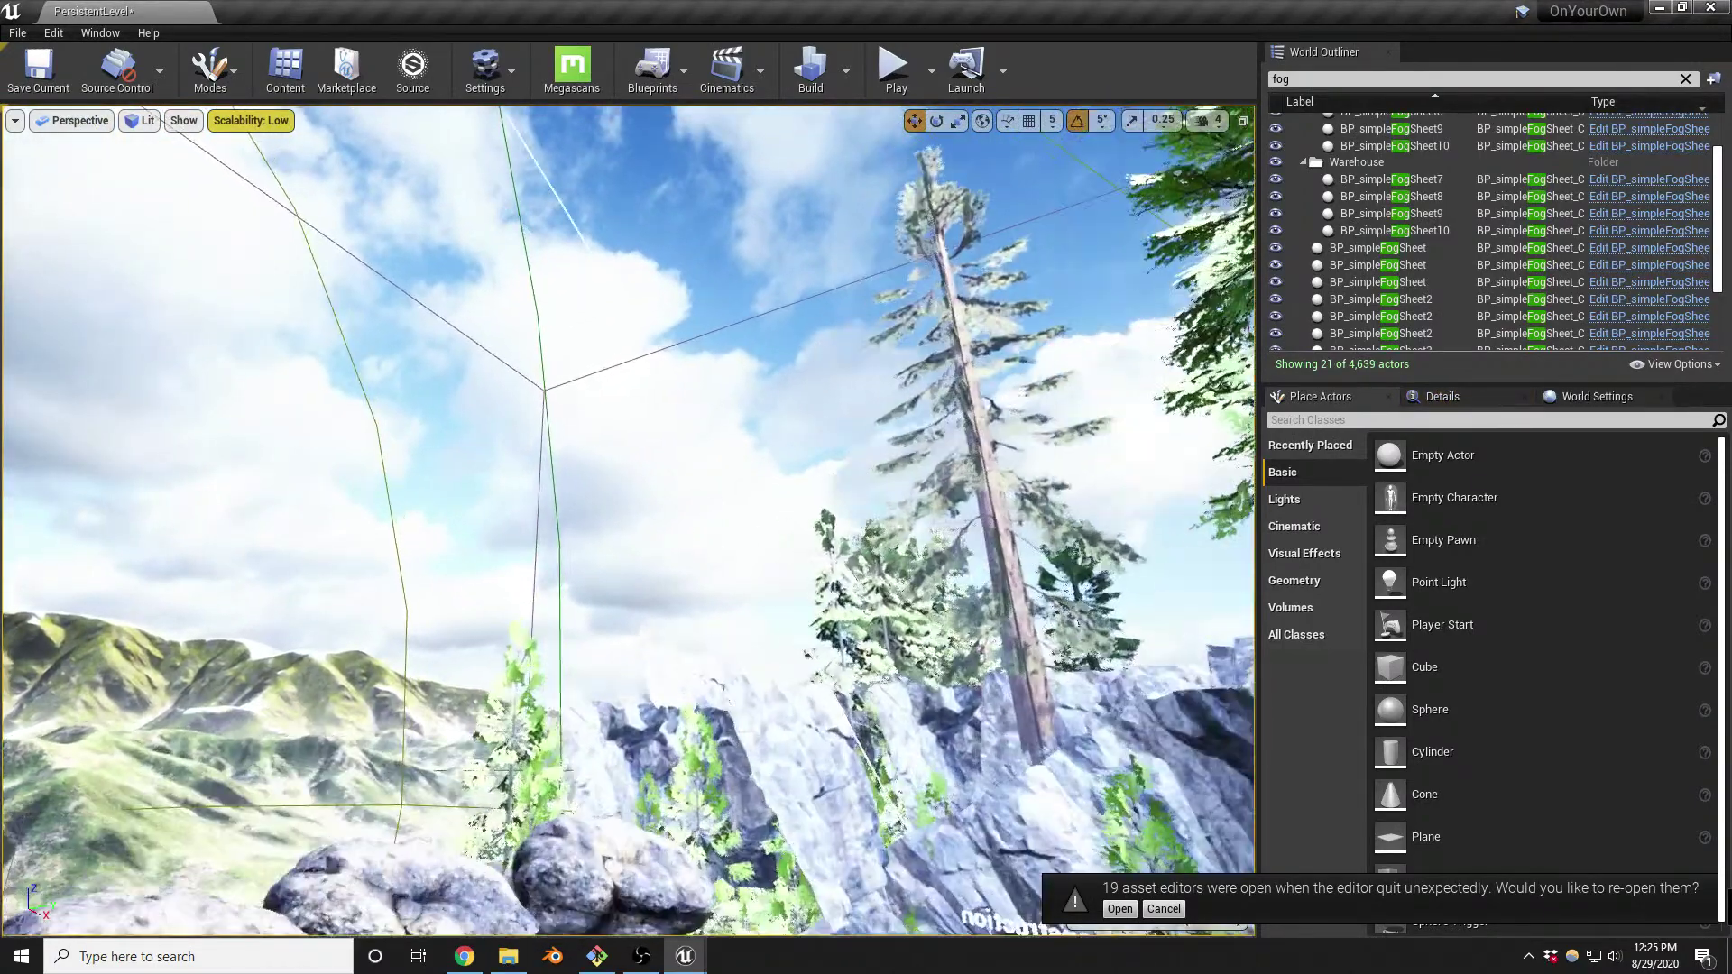
{"action": "key", "text": "s"}
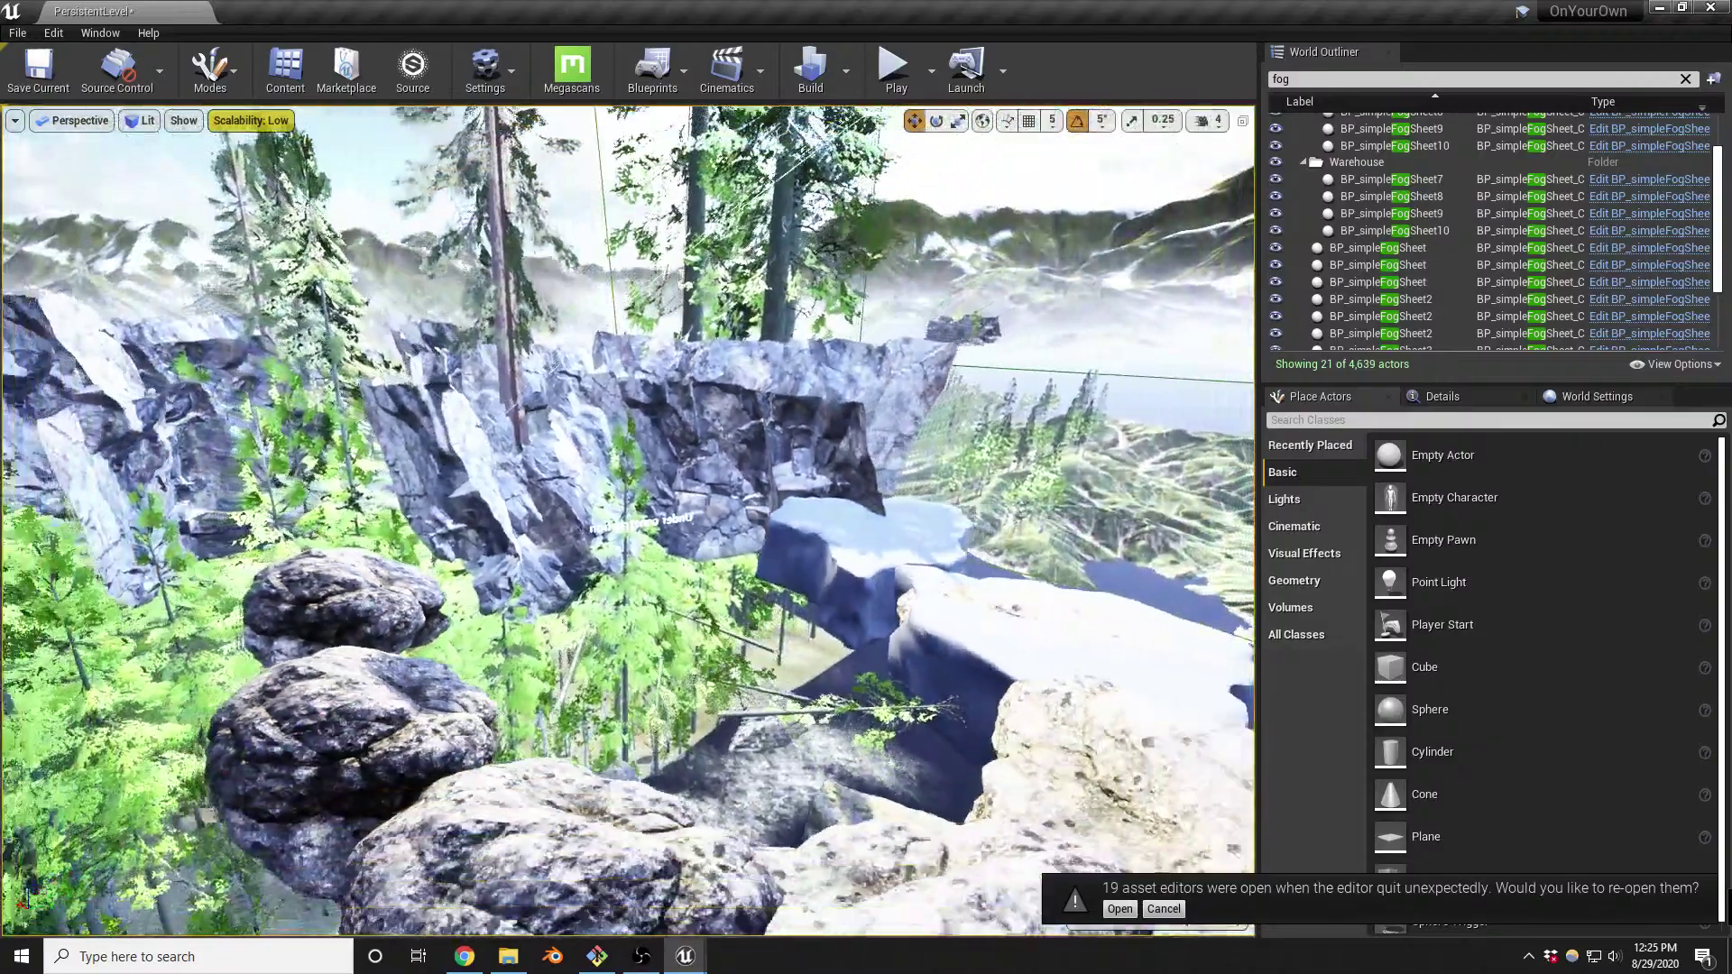
{"action": "key", "text": "s"}
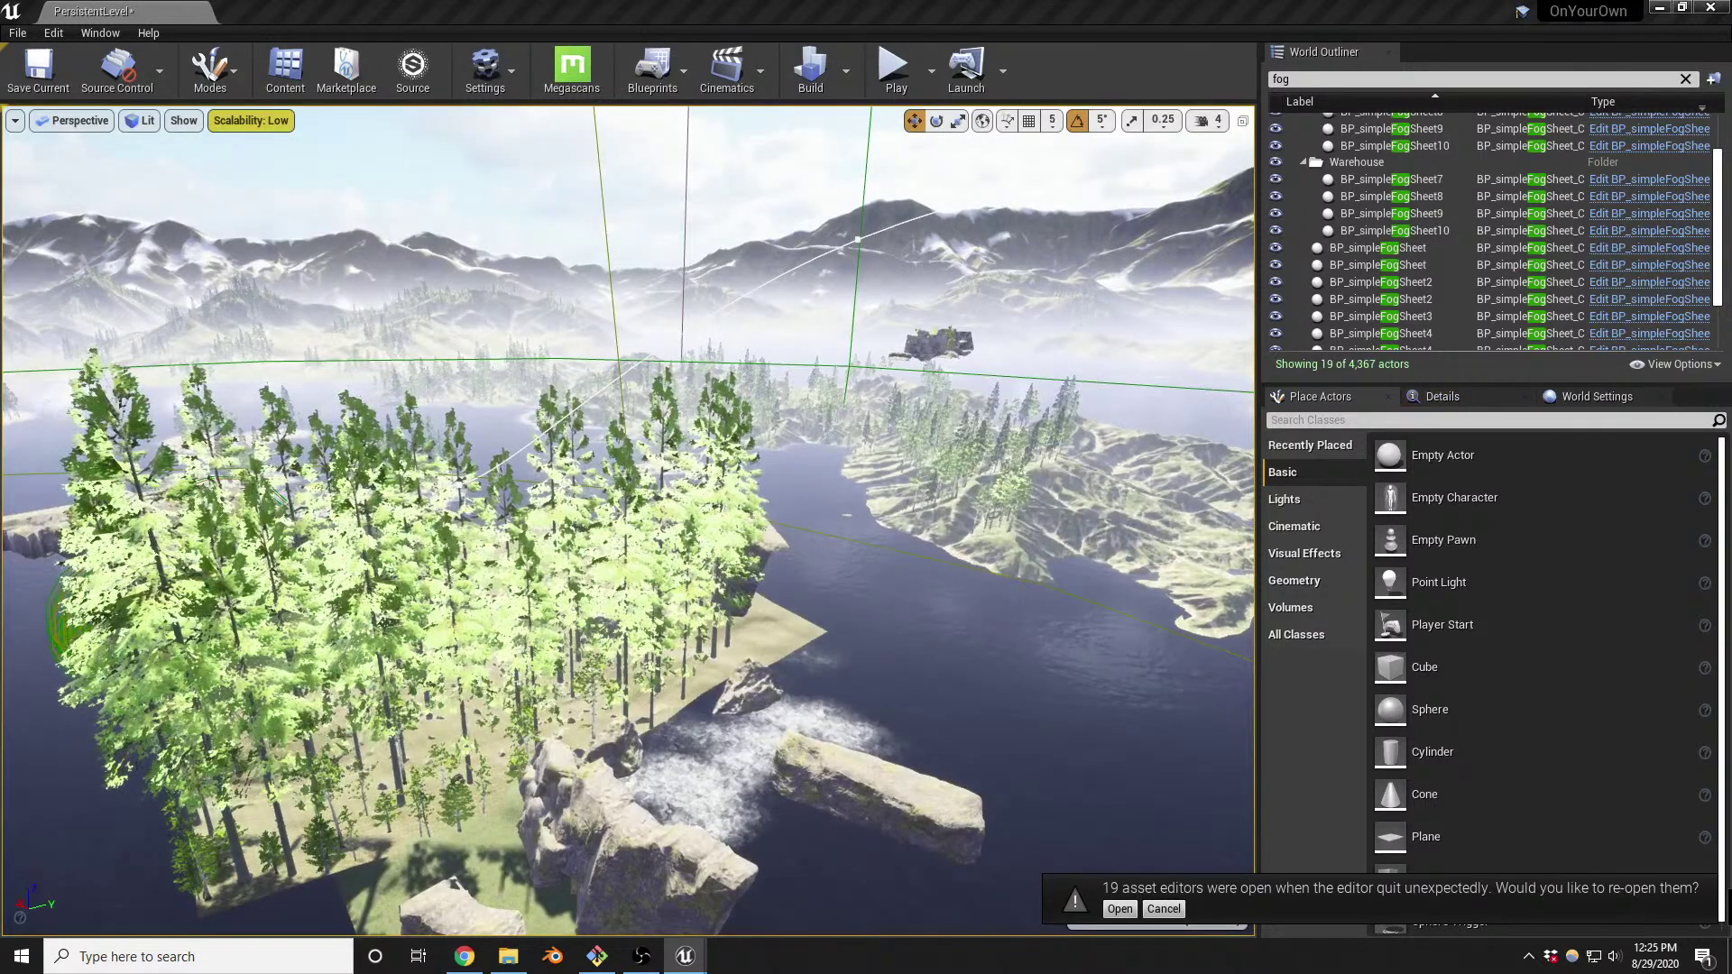
Start a play-in-editor session and enter the demo level from the game's main menu
{"action": "right_click_drag", "start_coordinate": [629, 520], "coordinate": [735, 570]}
{"action": "key", "text": "a"}
{"action": "key", "text": "alt+p"}
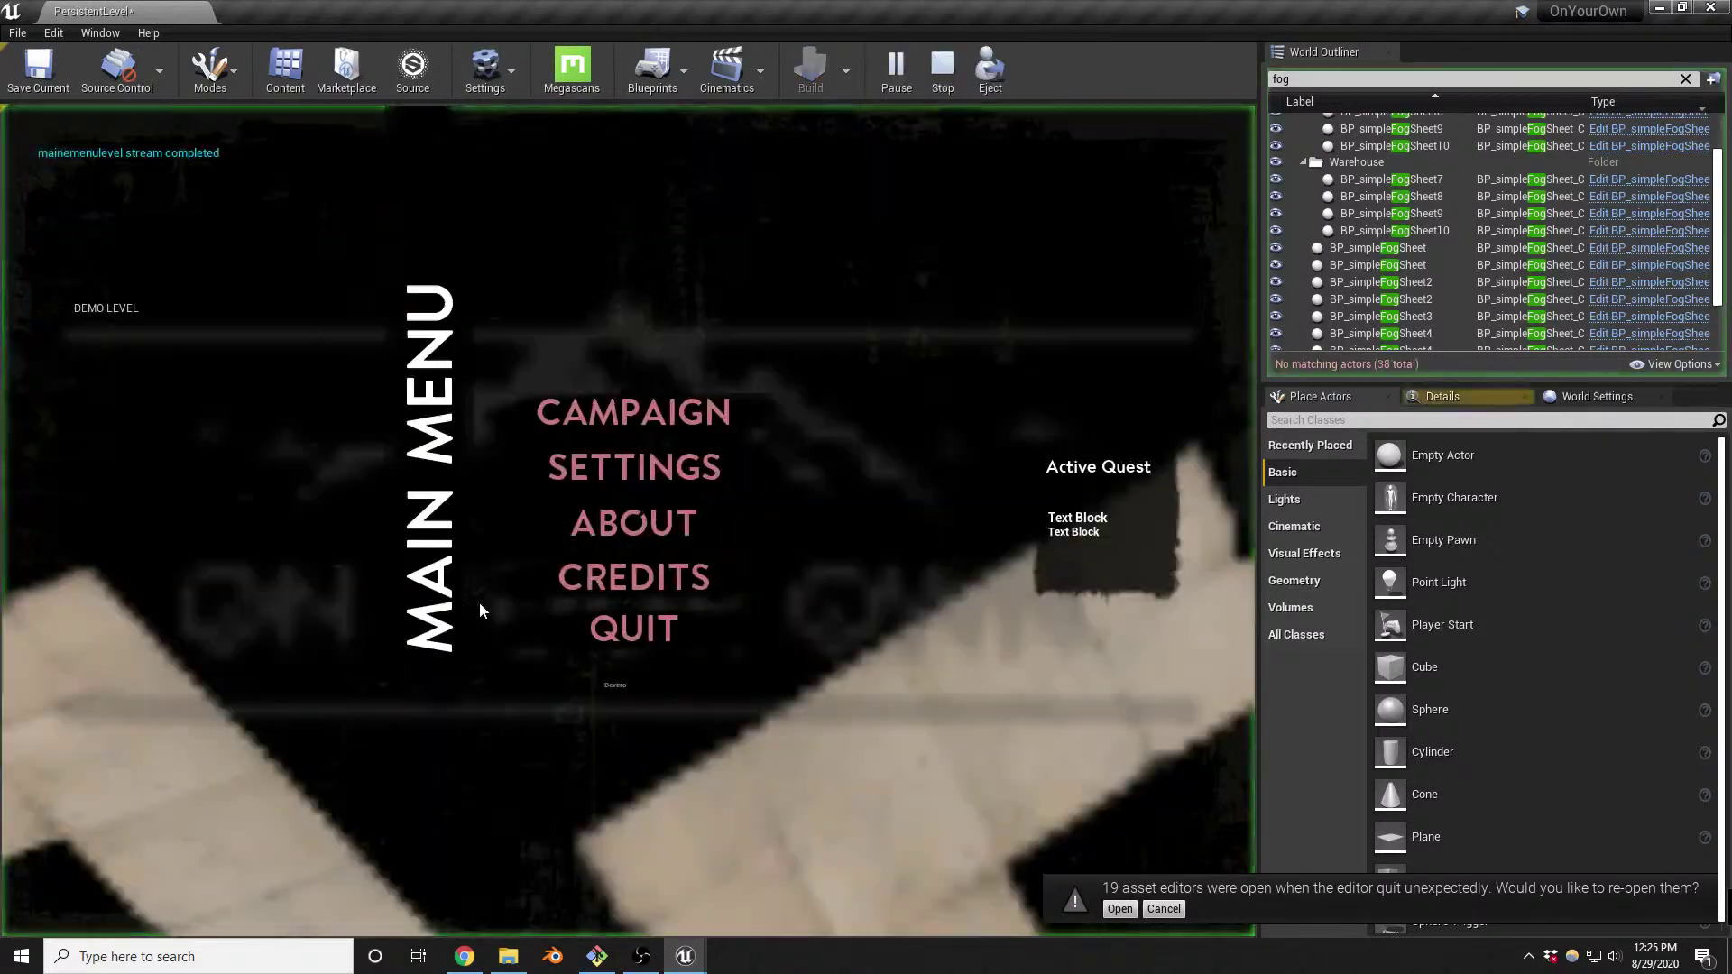
{"action": "left_click", "coordinate": [109, 311]}
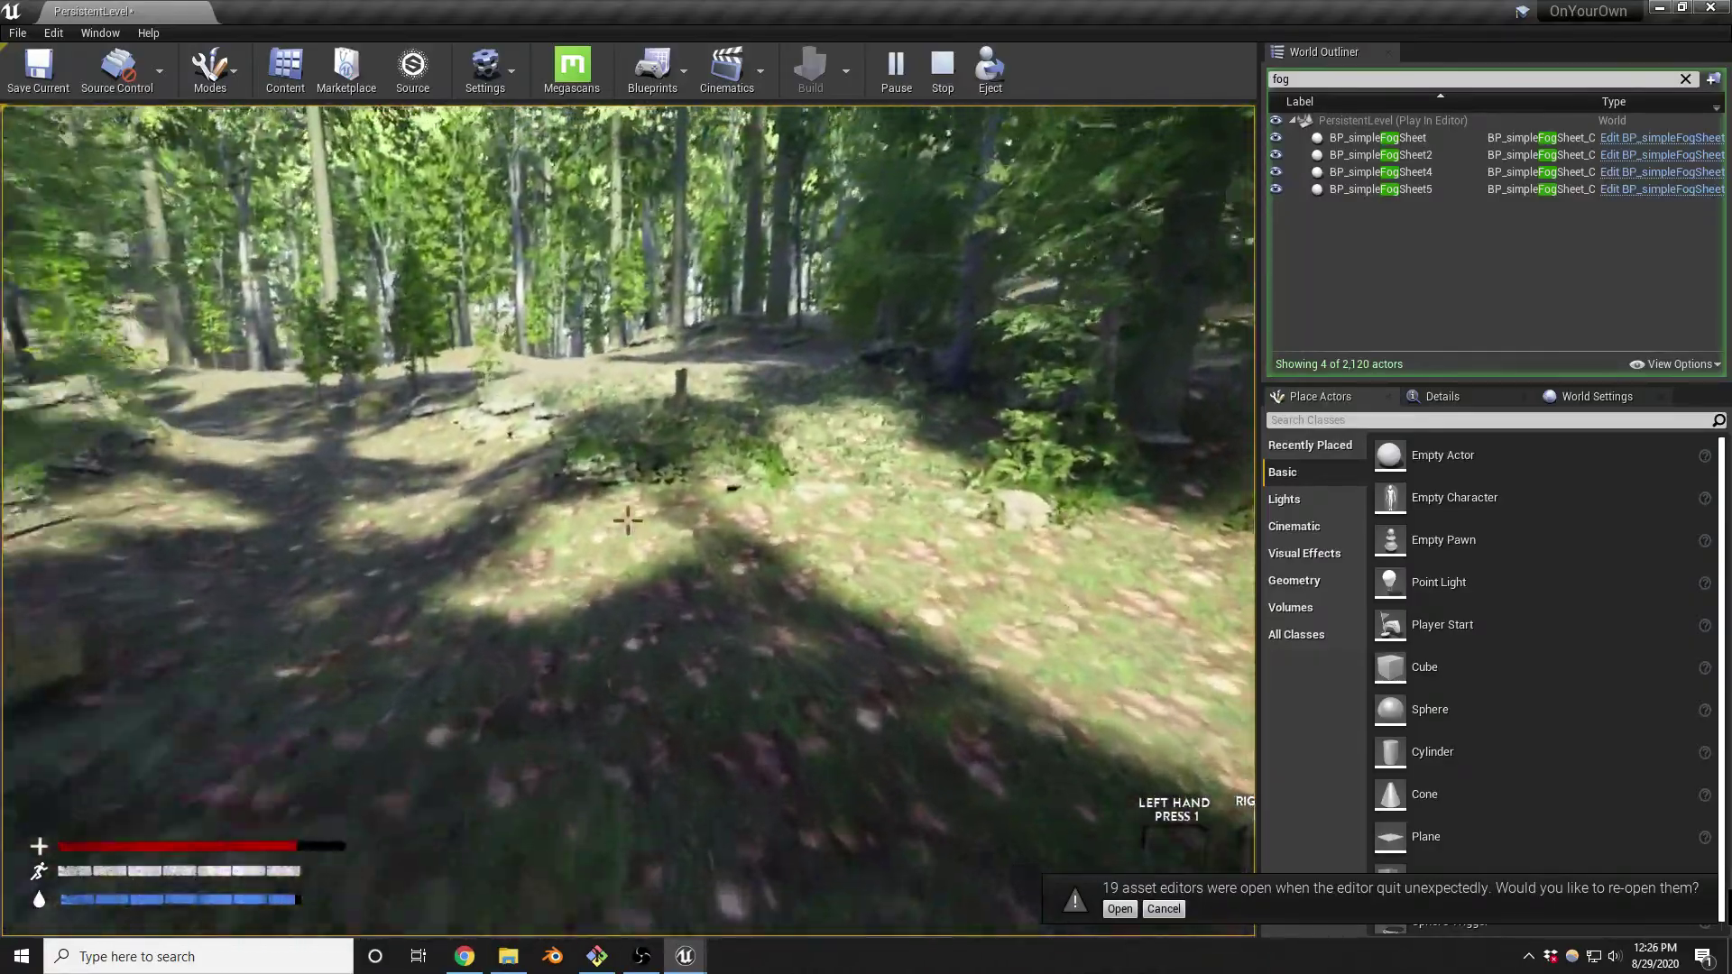
Walk through the forest past the stream to the bunker tunnel, checking the sky, trees and lighting, and end the play session
{"action": "key", "text": "w"}
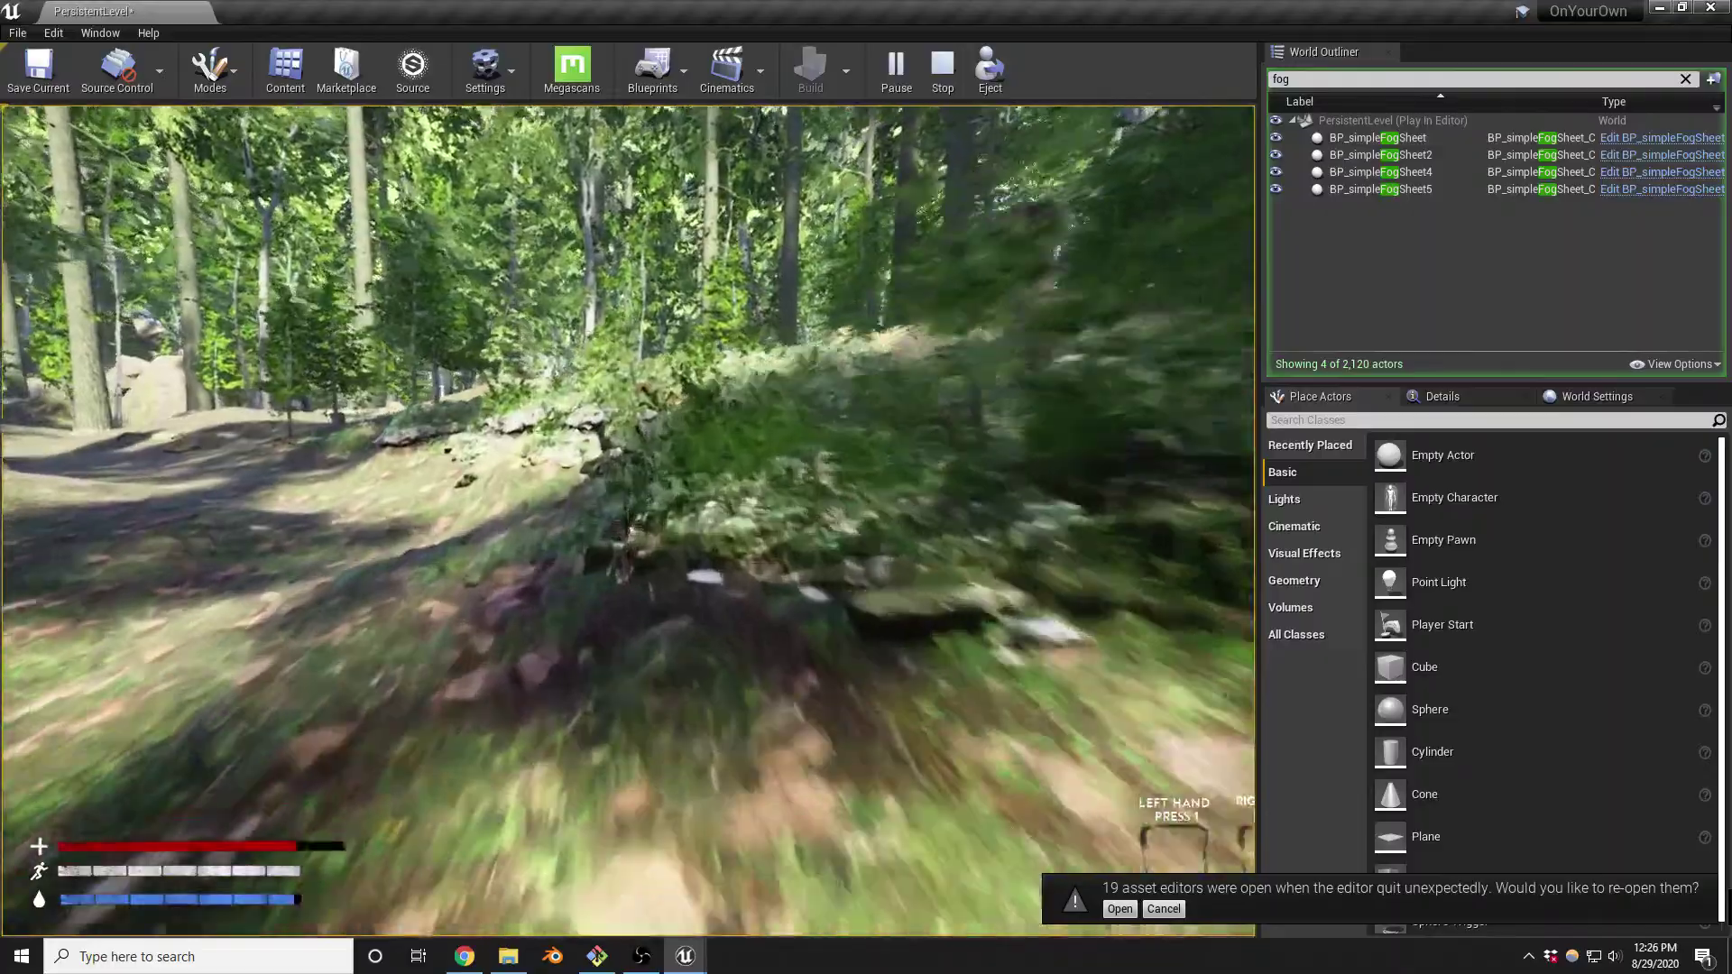
{"action": "key", "text": "w"}
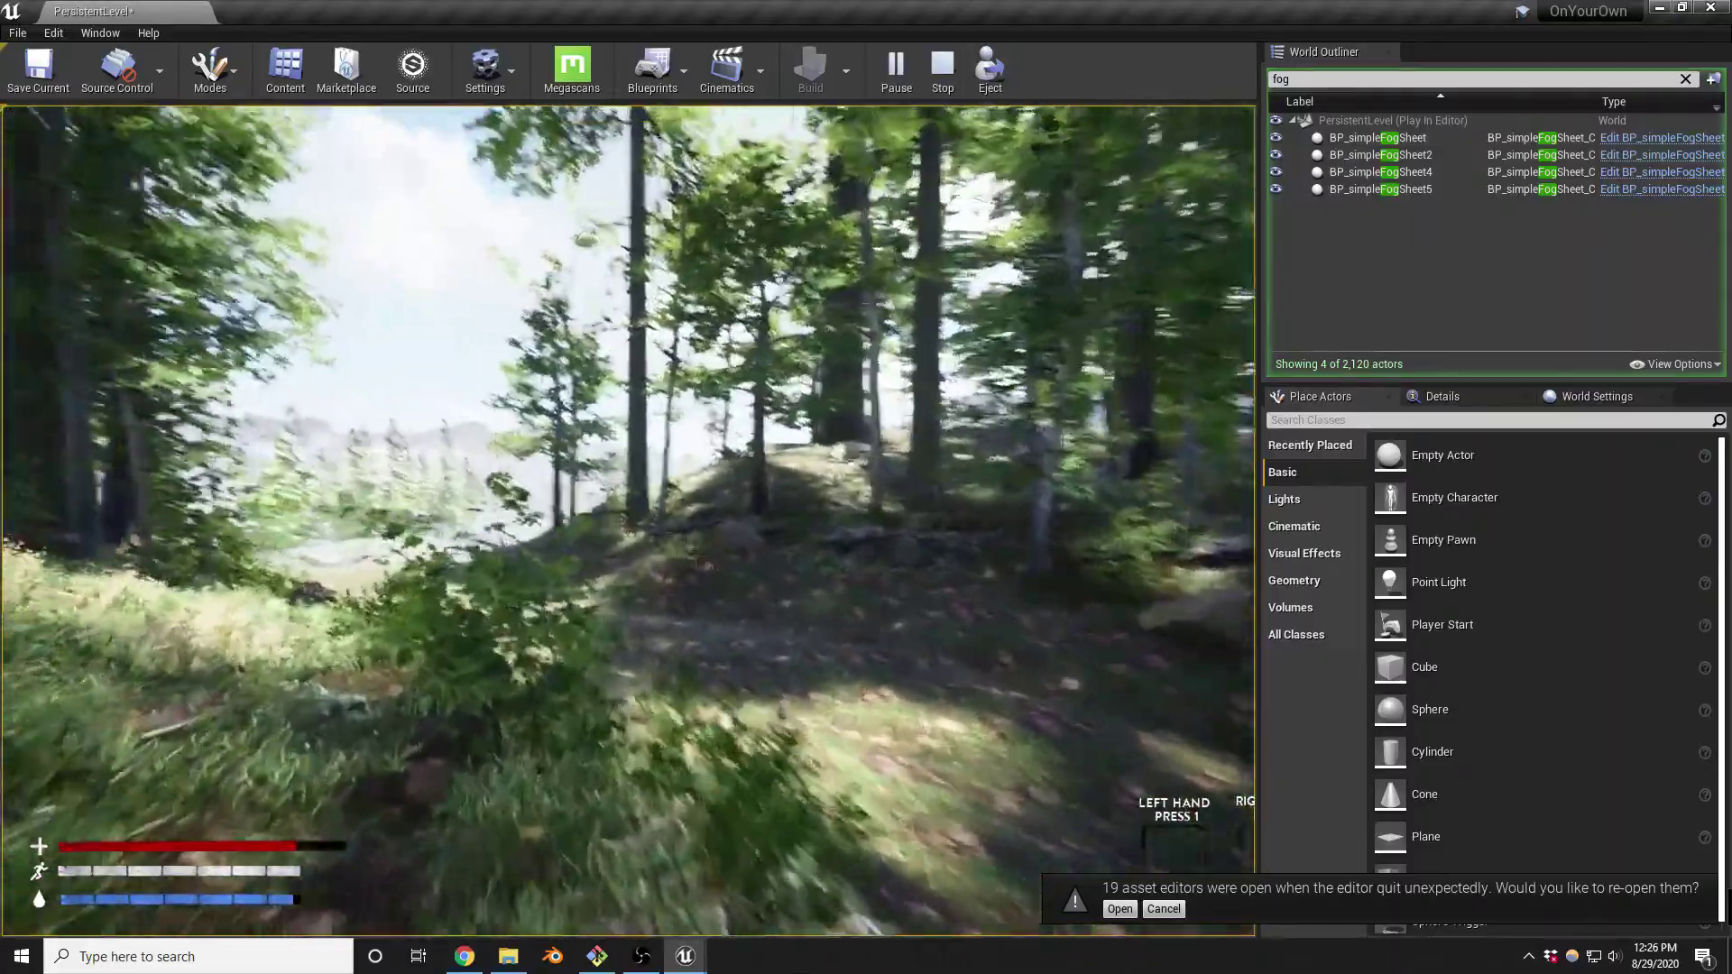
{"action": "key", "text": "w"}
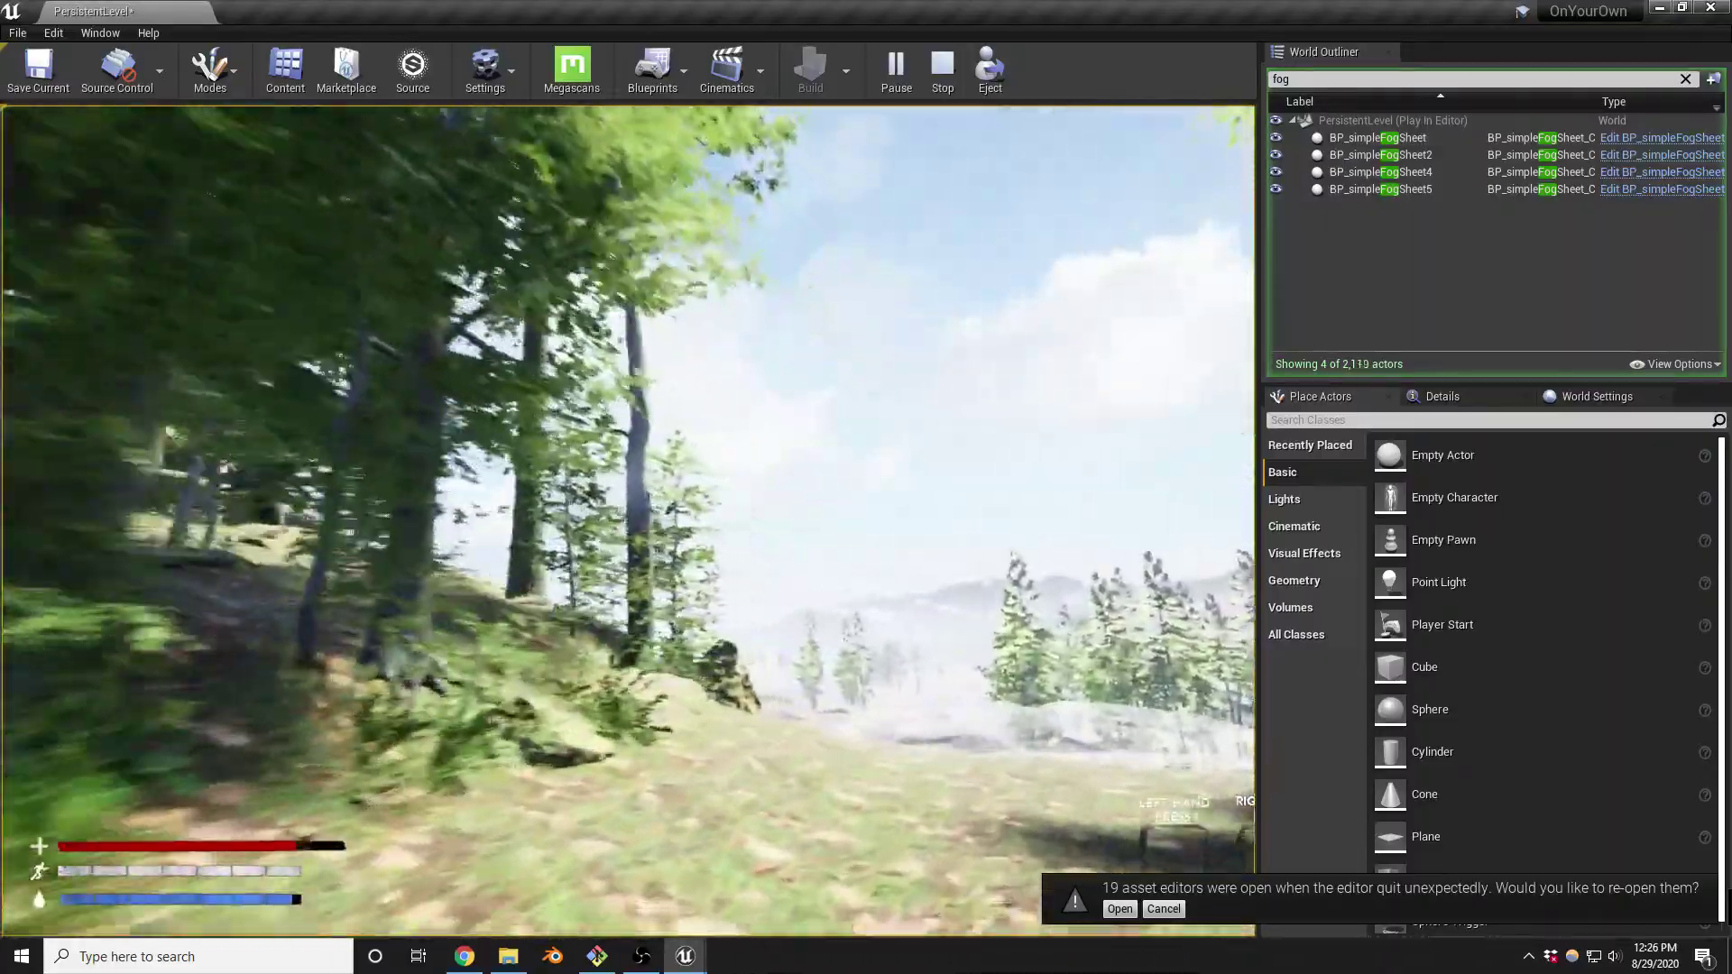
{"action": "key", "text": "w"}
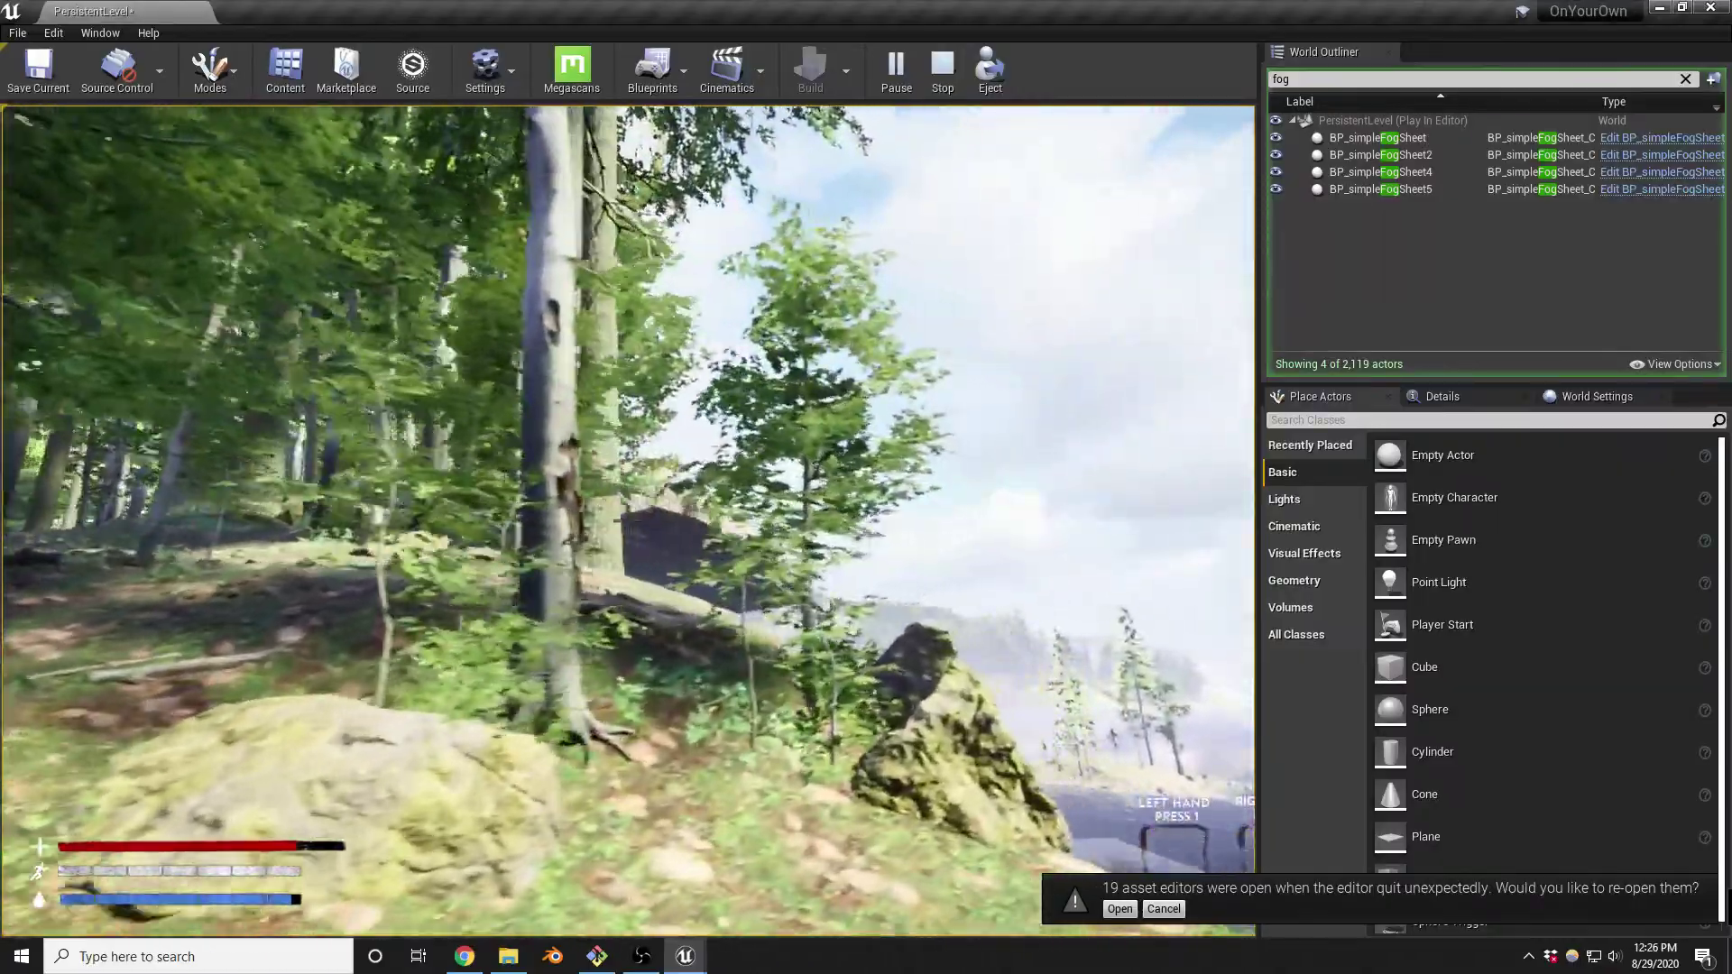
{"action": "key", "text": "w"}
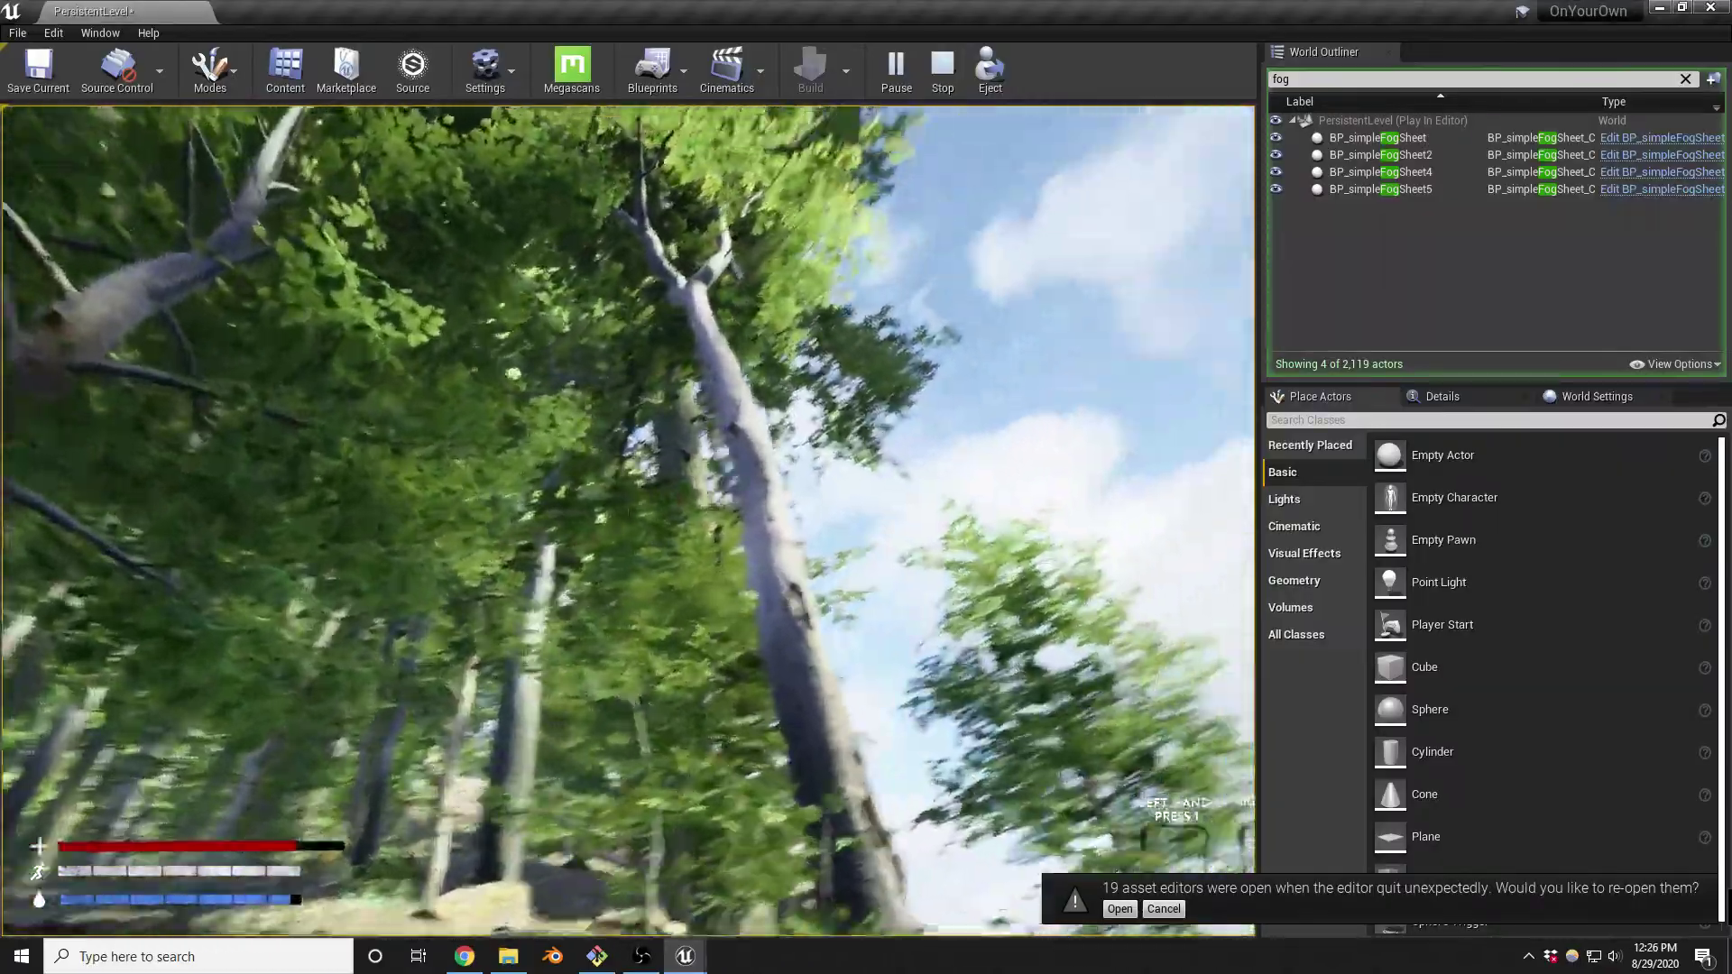
{"action": "key", "text": "w"}
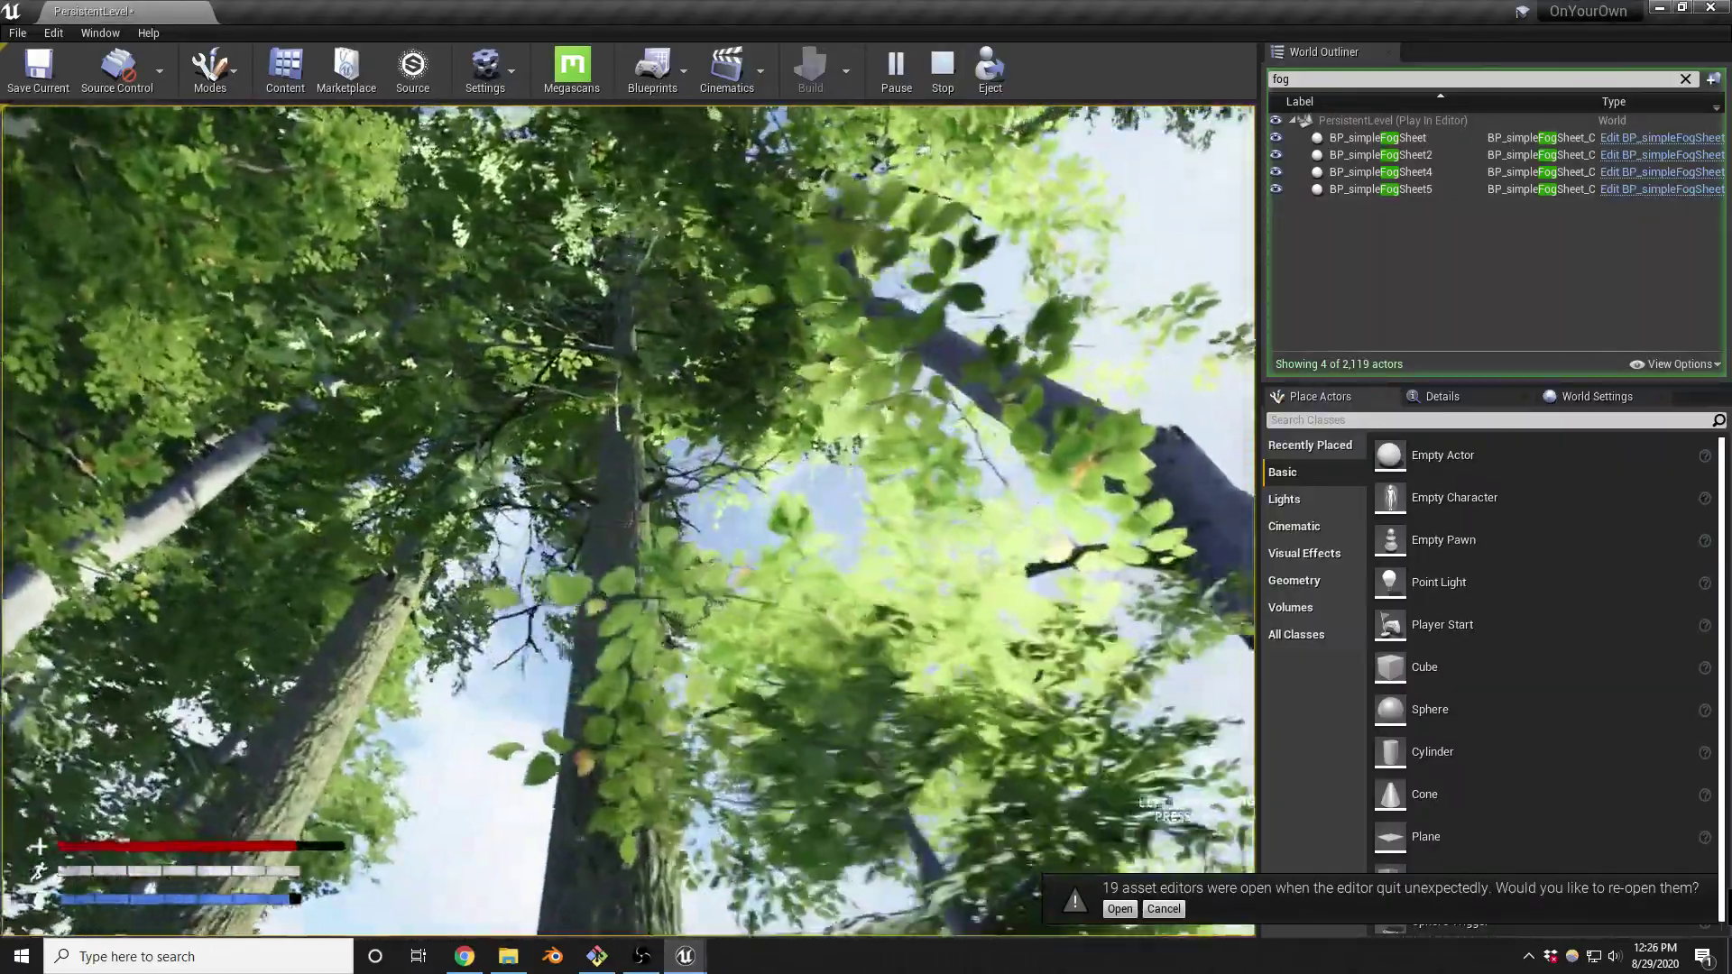
{"action": "key", "text": "w"}
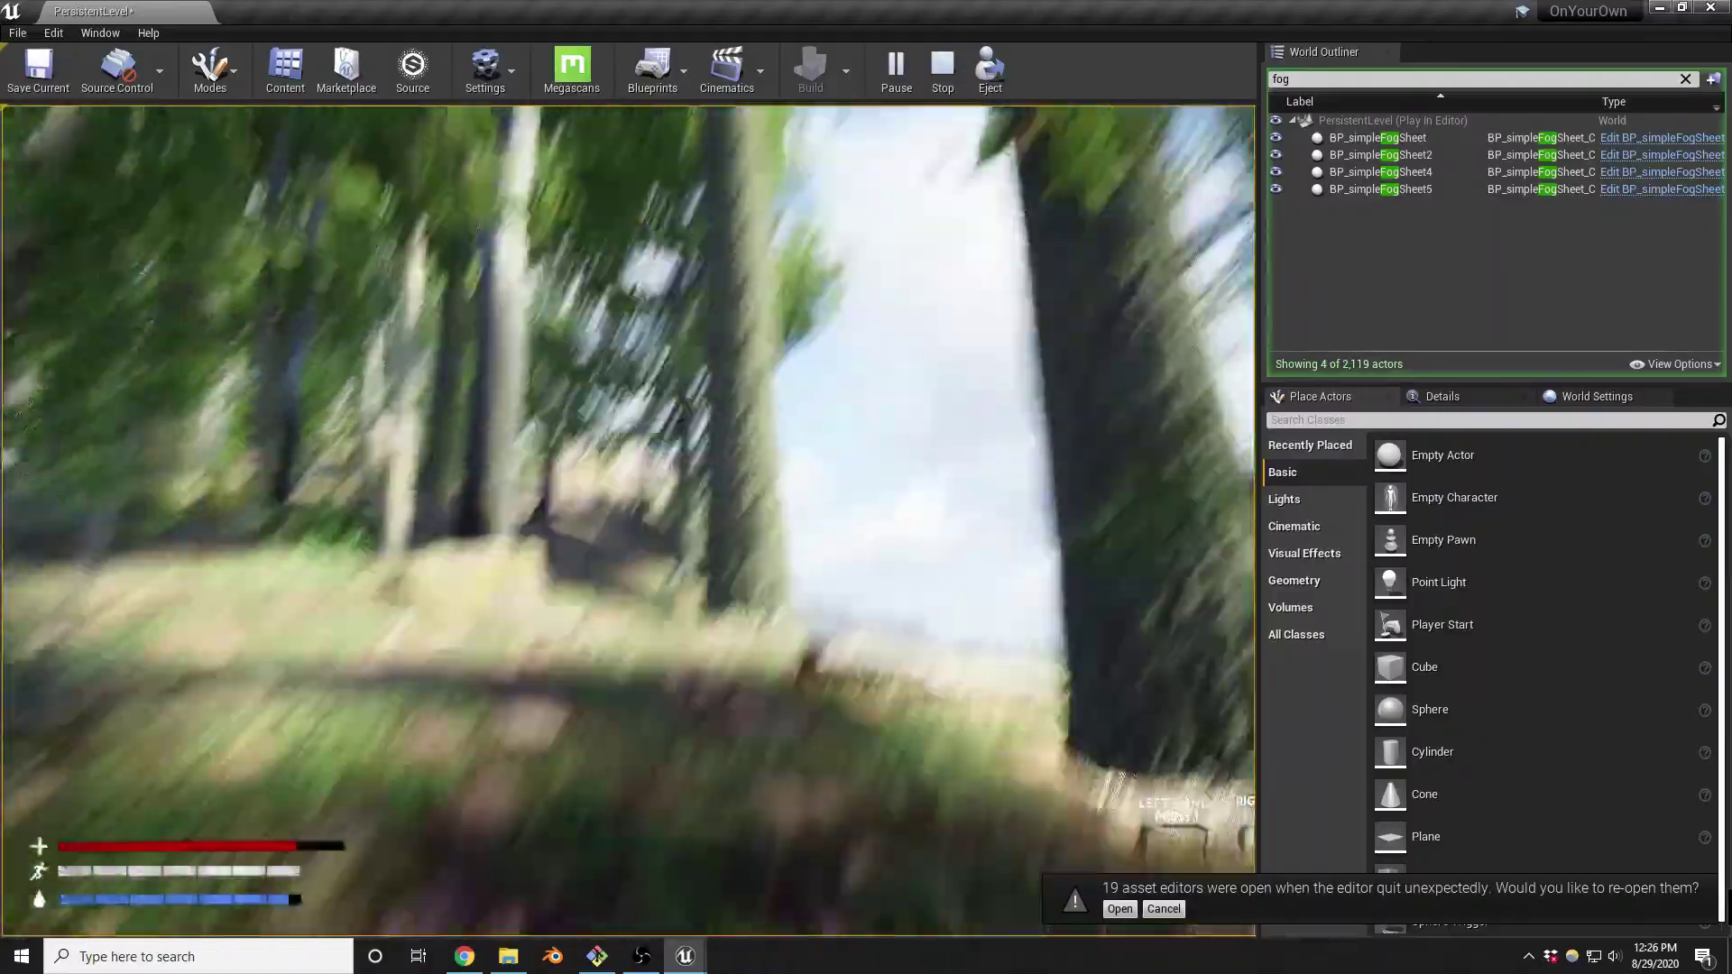
{"action": "key", "text": "w"}
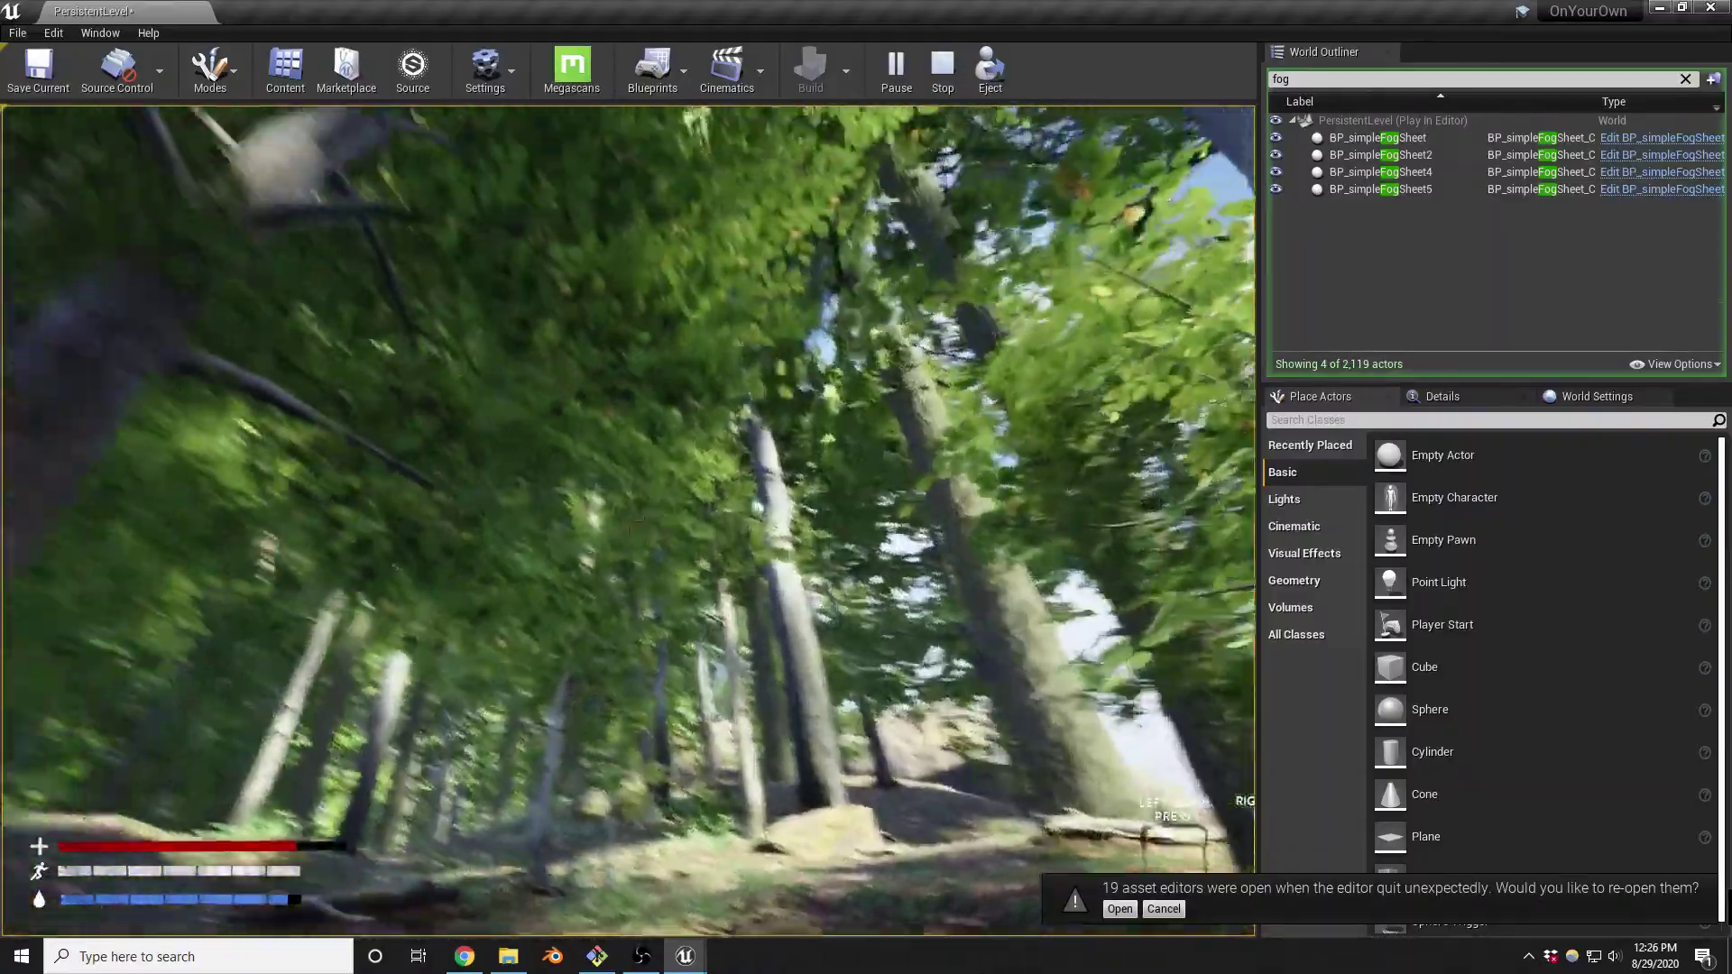
{"action": "key", "text": "w"}
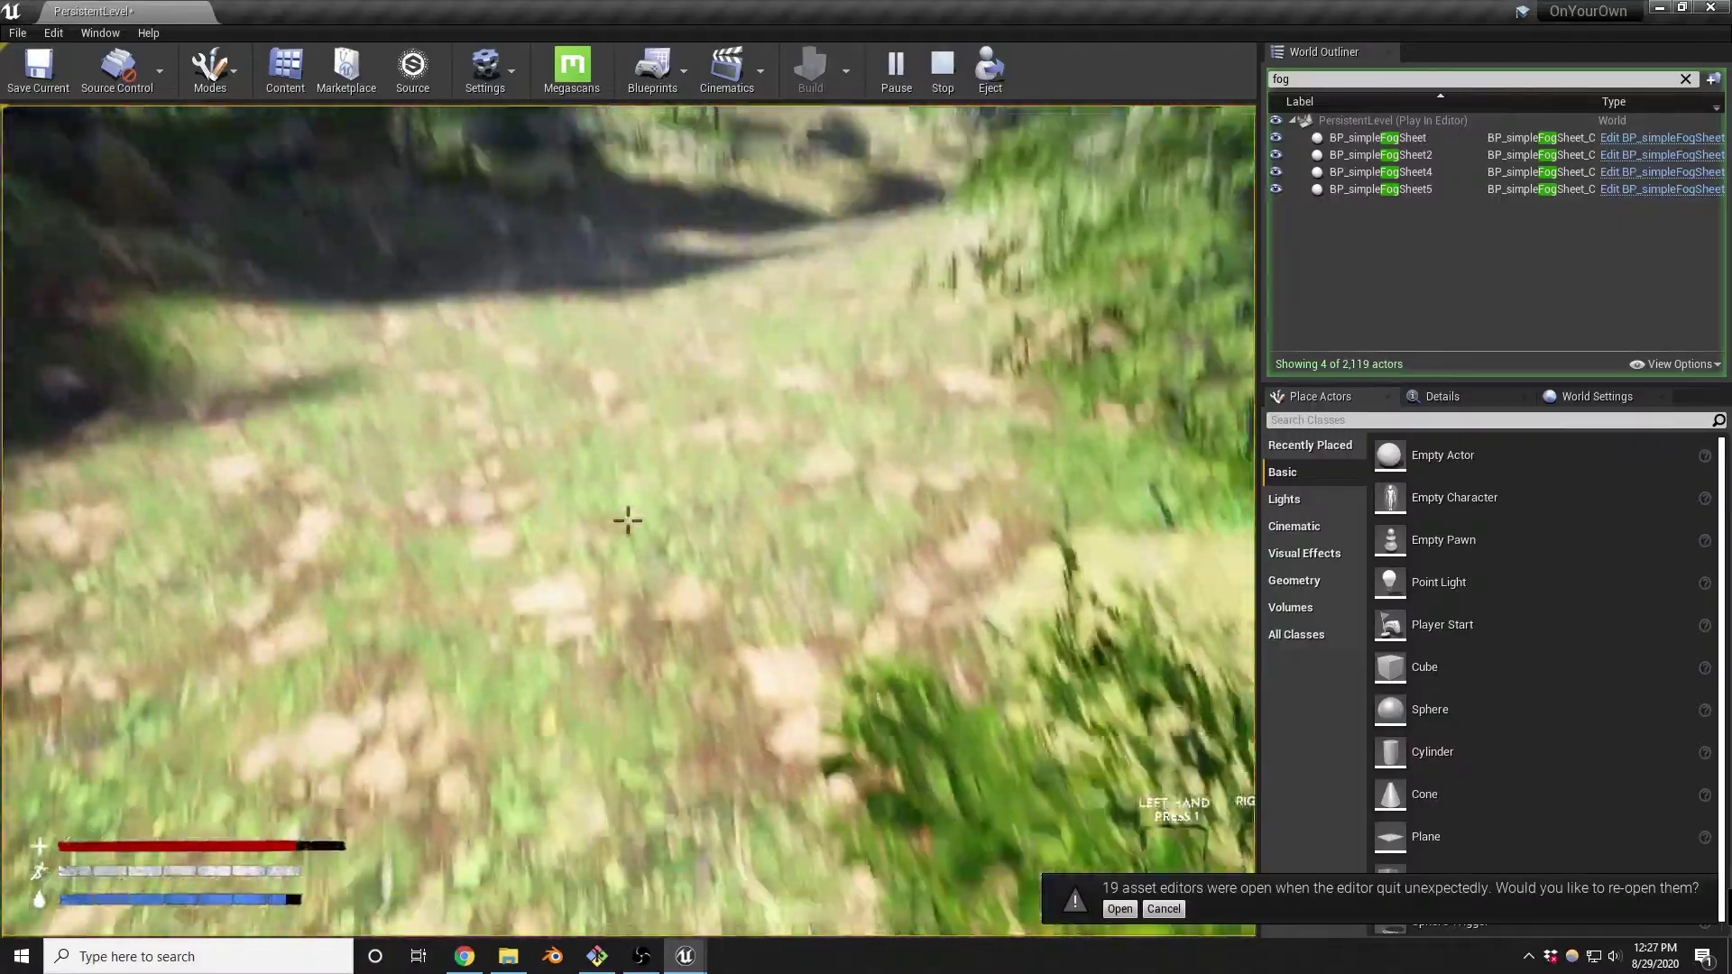
{"action": "key", "text": "w"}
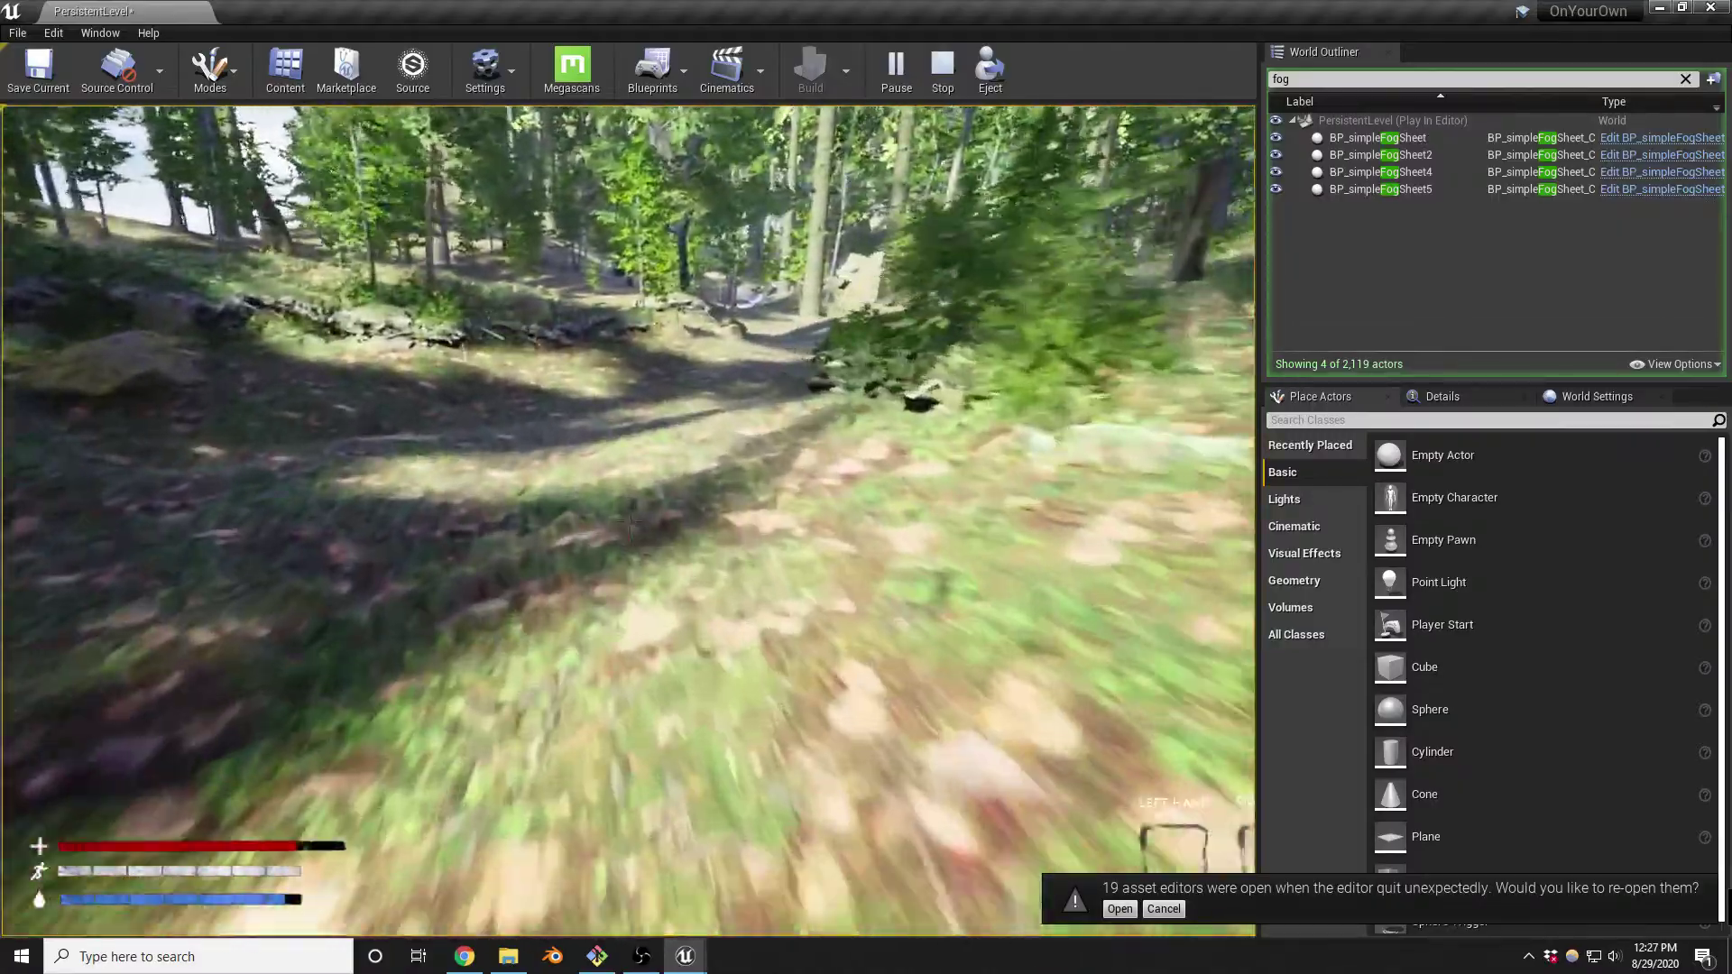
{"action": "key", "text": "w"}
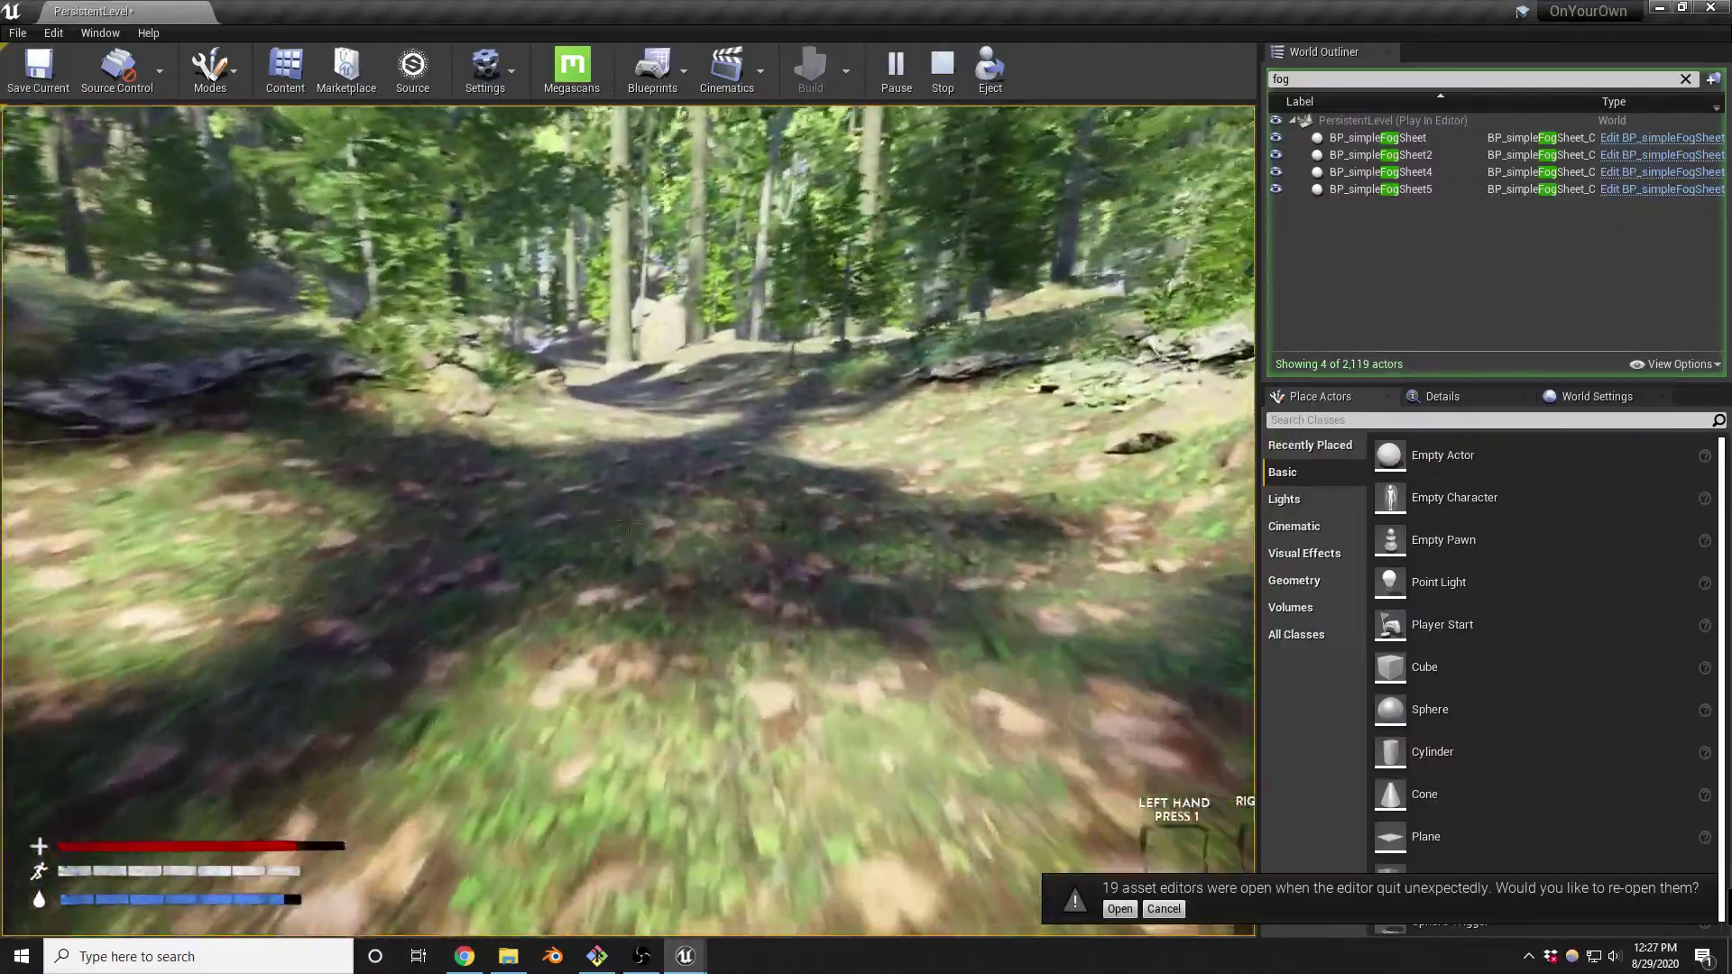
{"action": "key", "text": "w"}
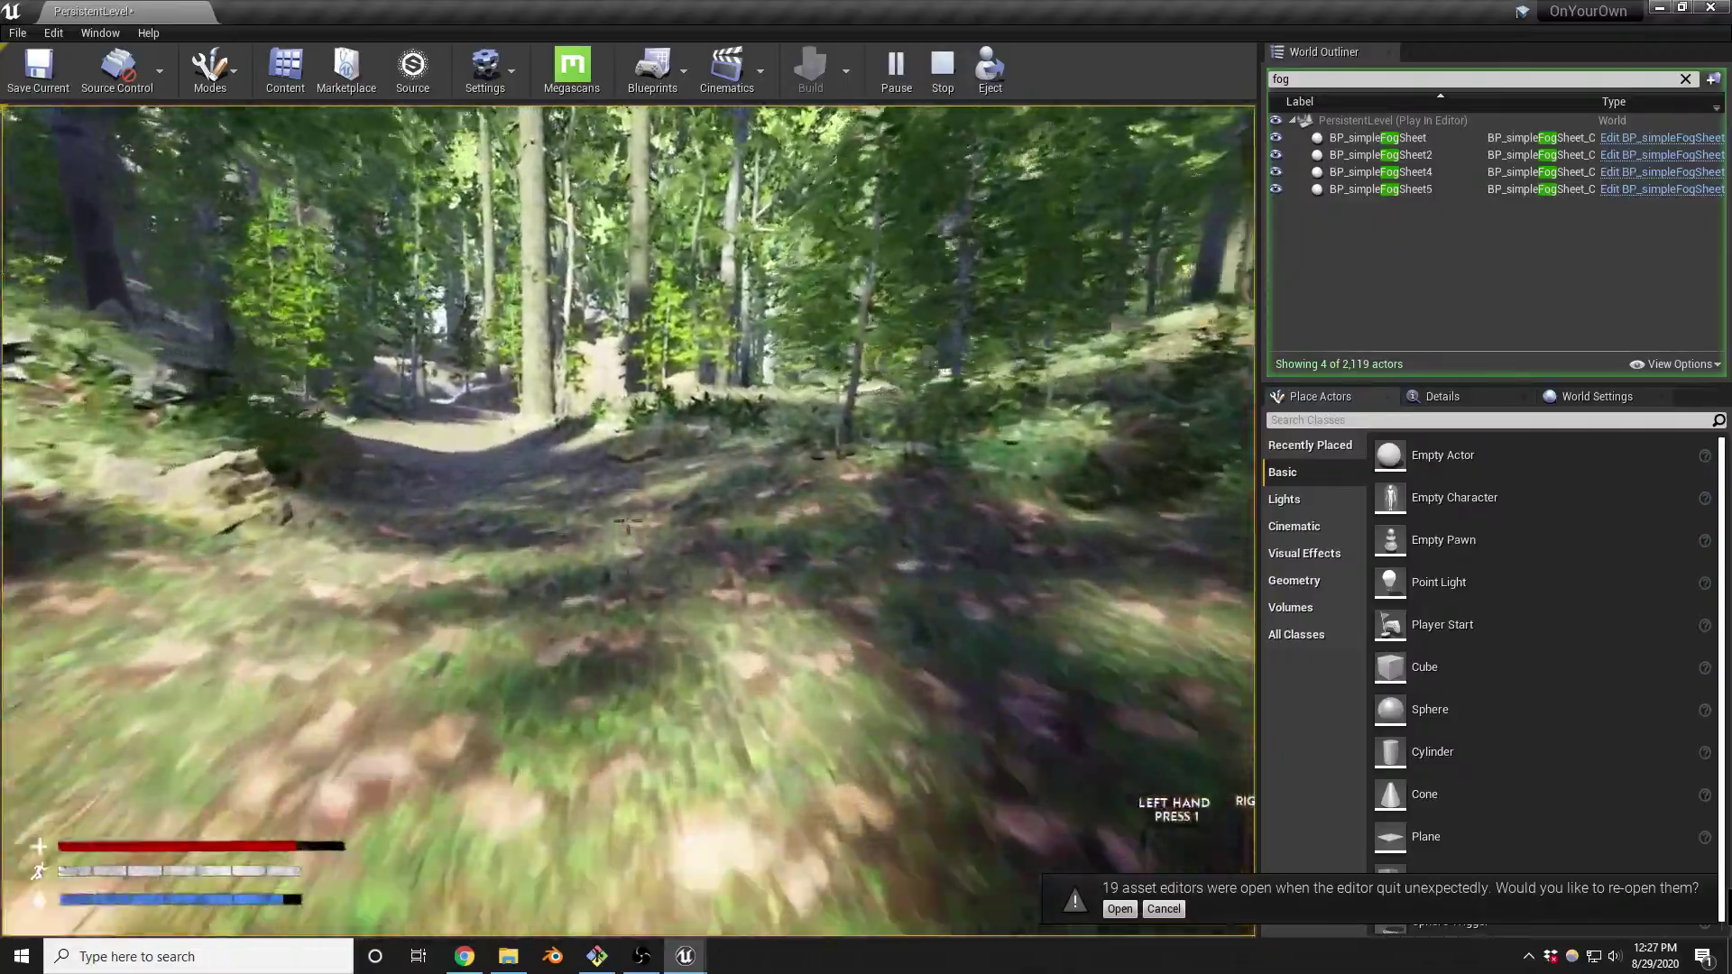
{"action": "key", "text": "w"}
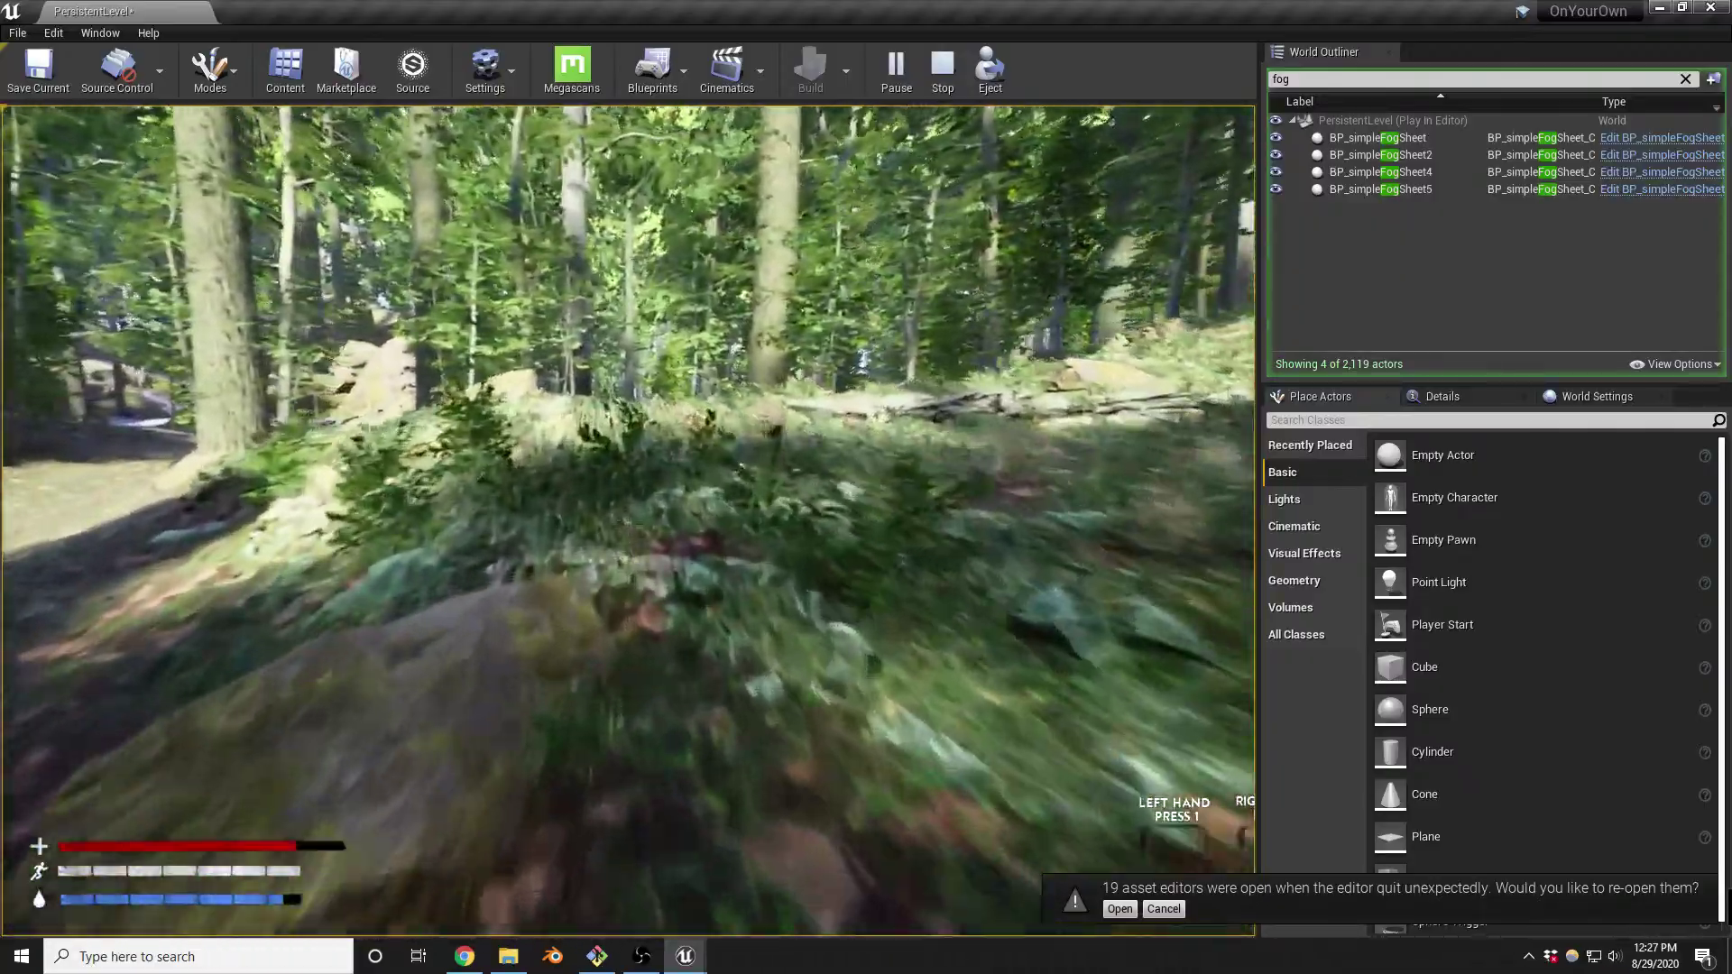
{"action": "key", "text": "w"}
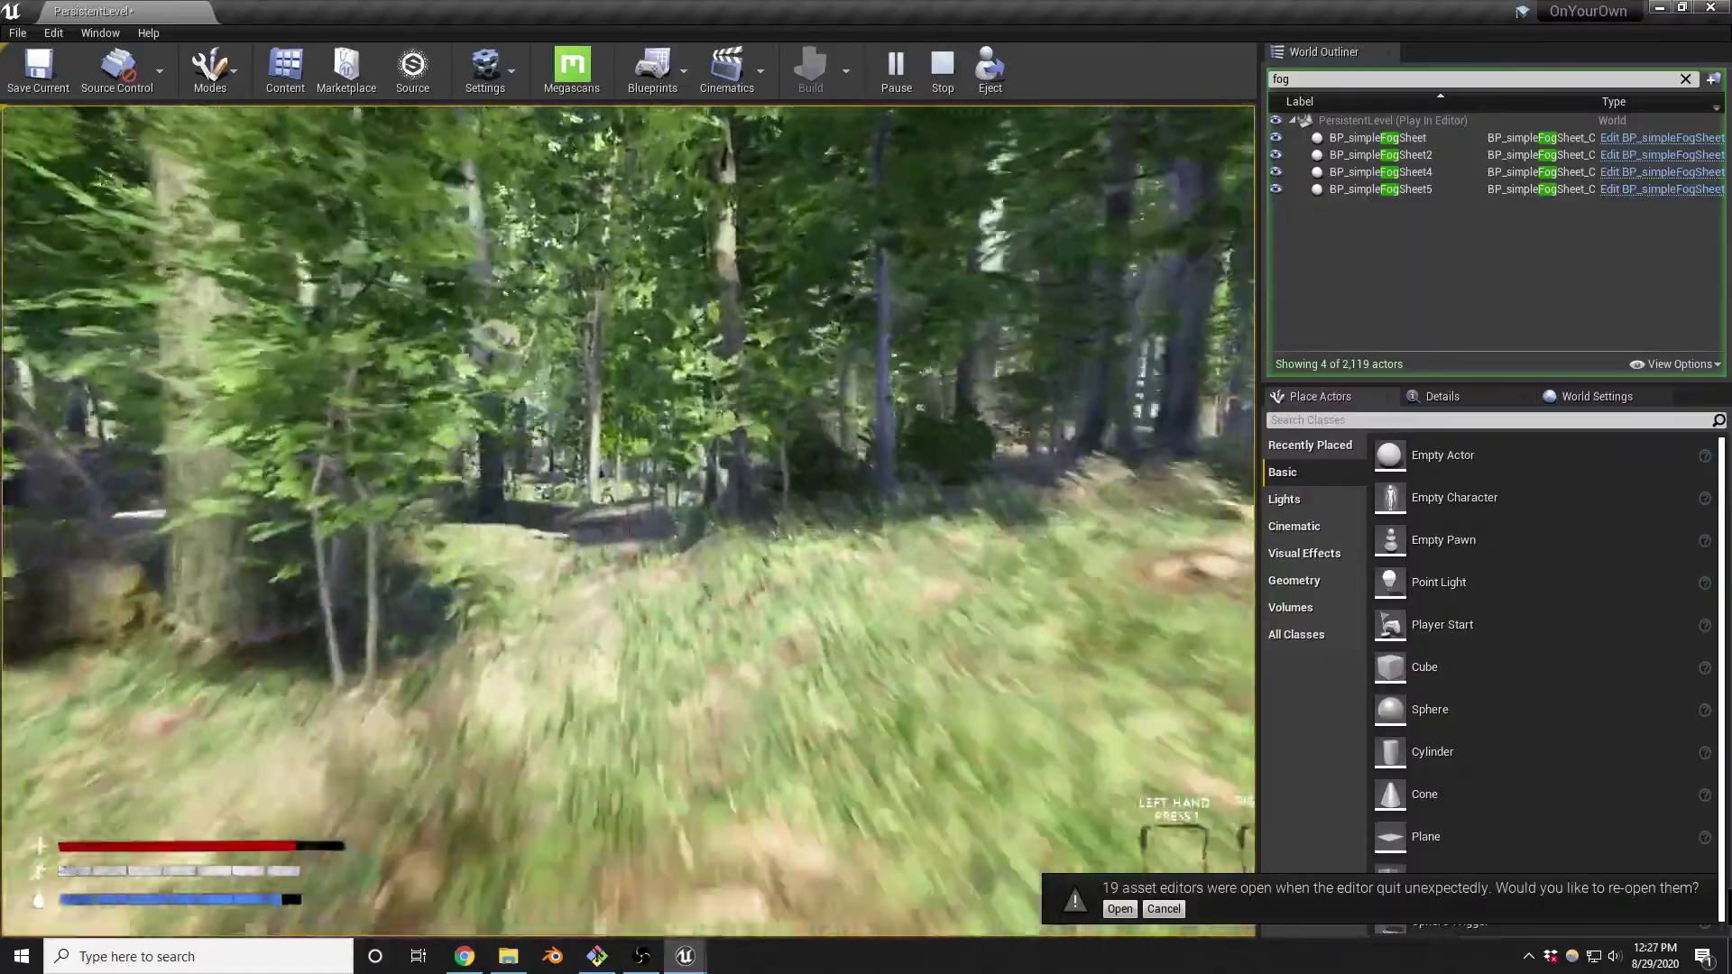
{"action": "key", "text": "w"}
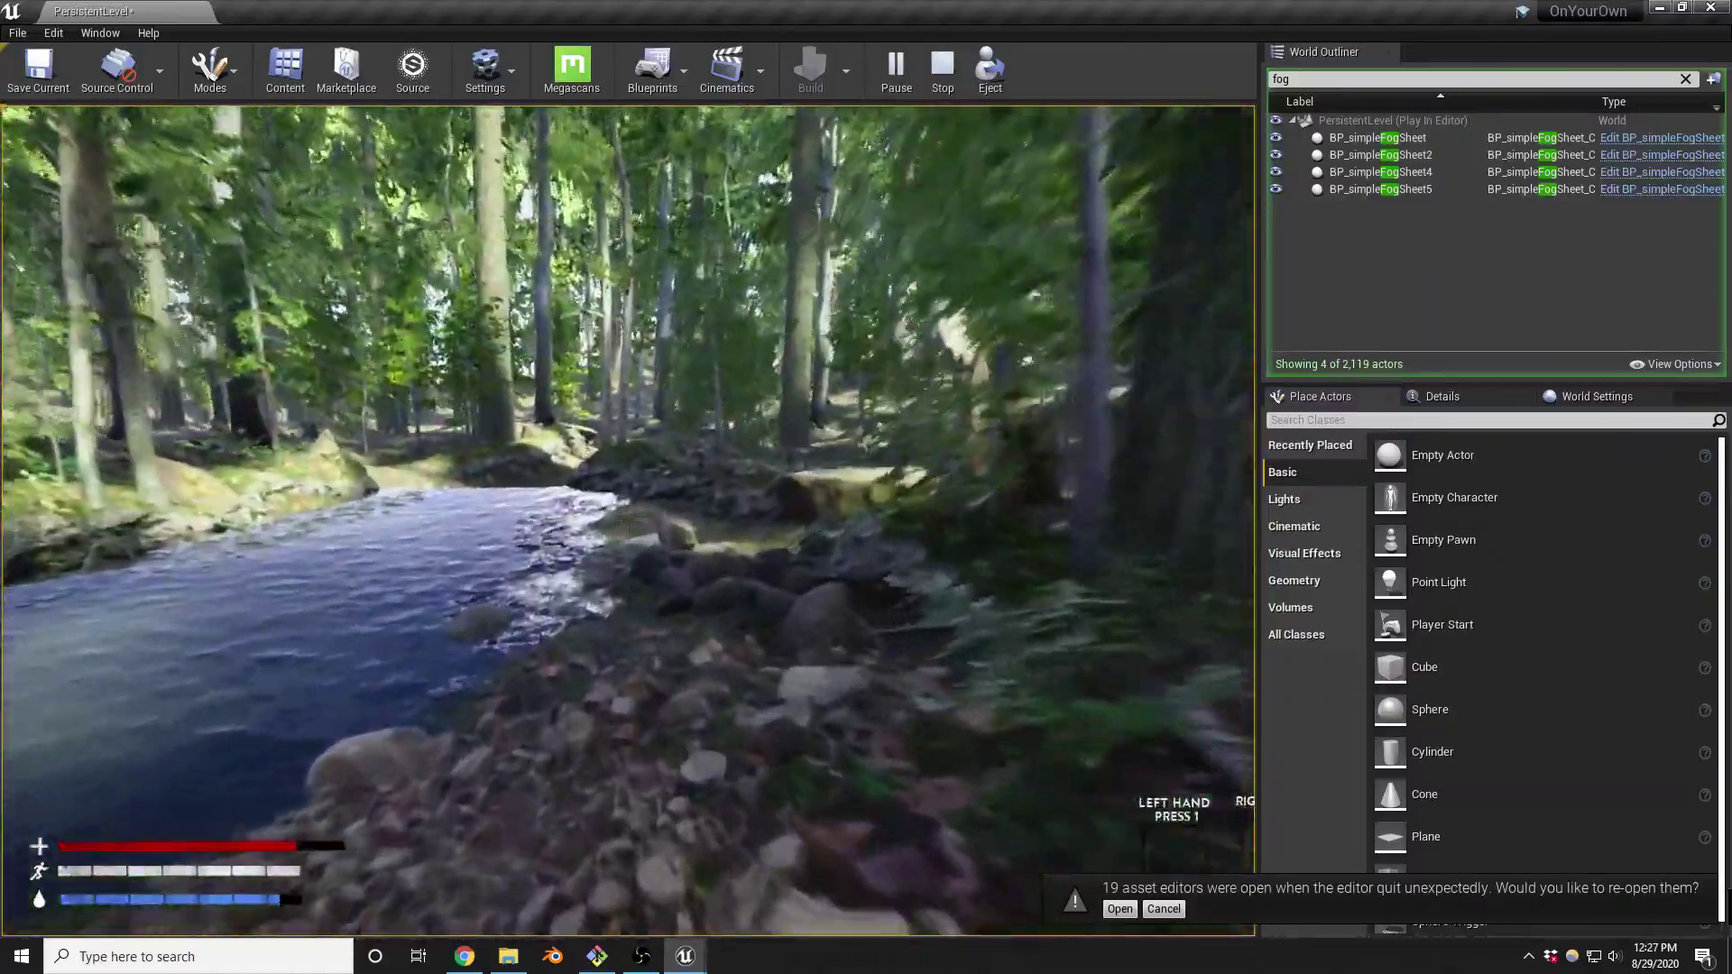
{"action": "key", "text": "w"}
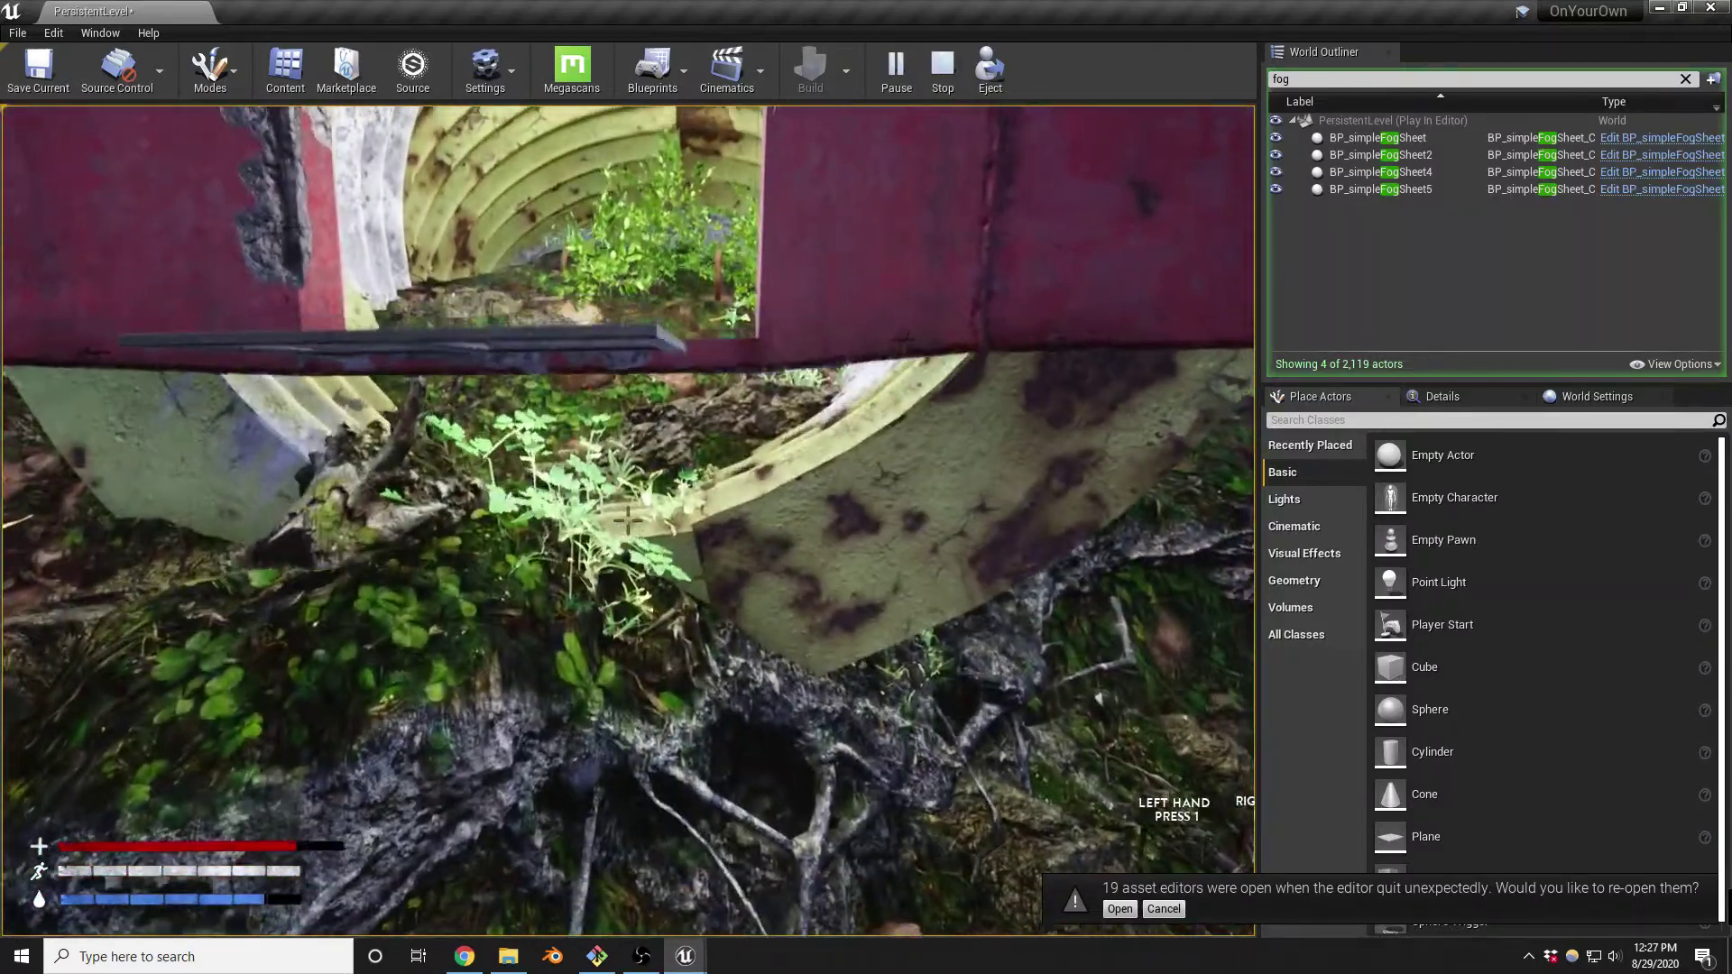
{"action": "key", "text": "Escape"}
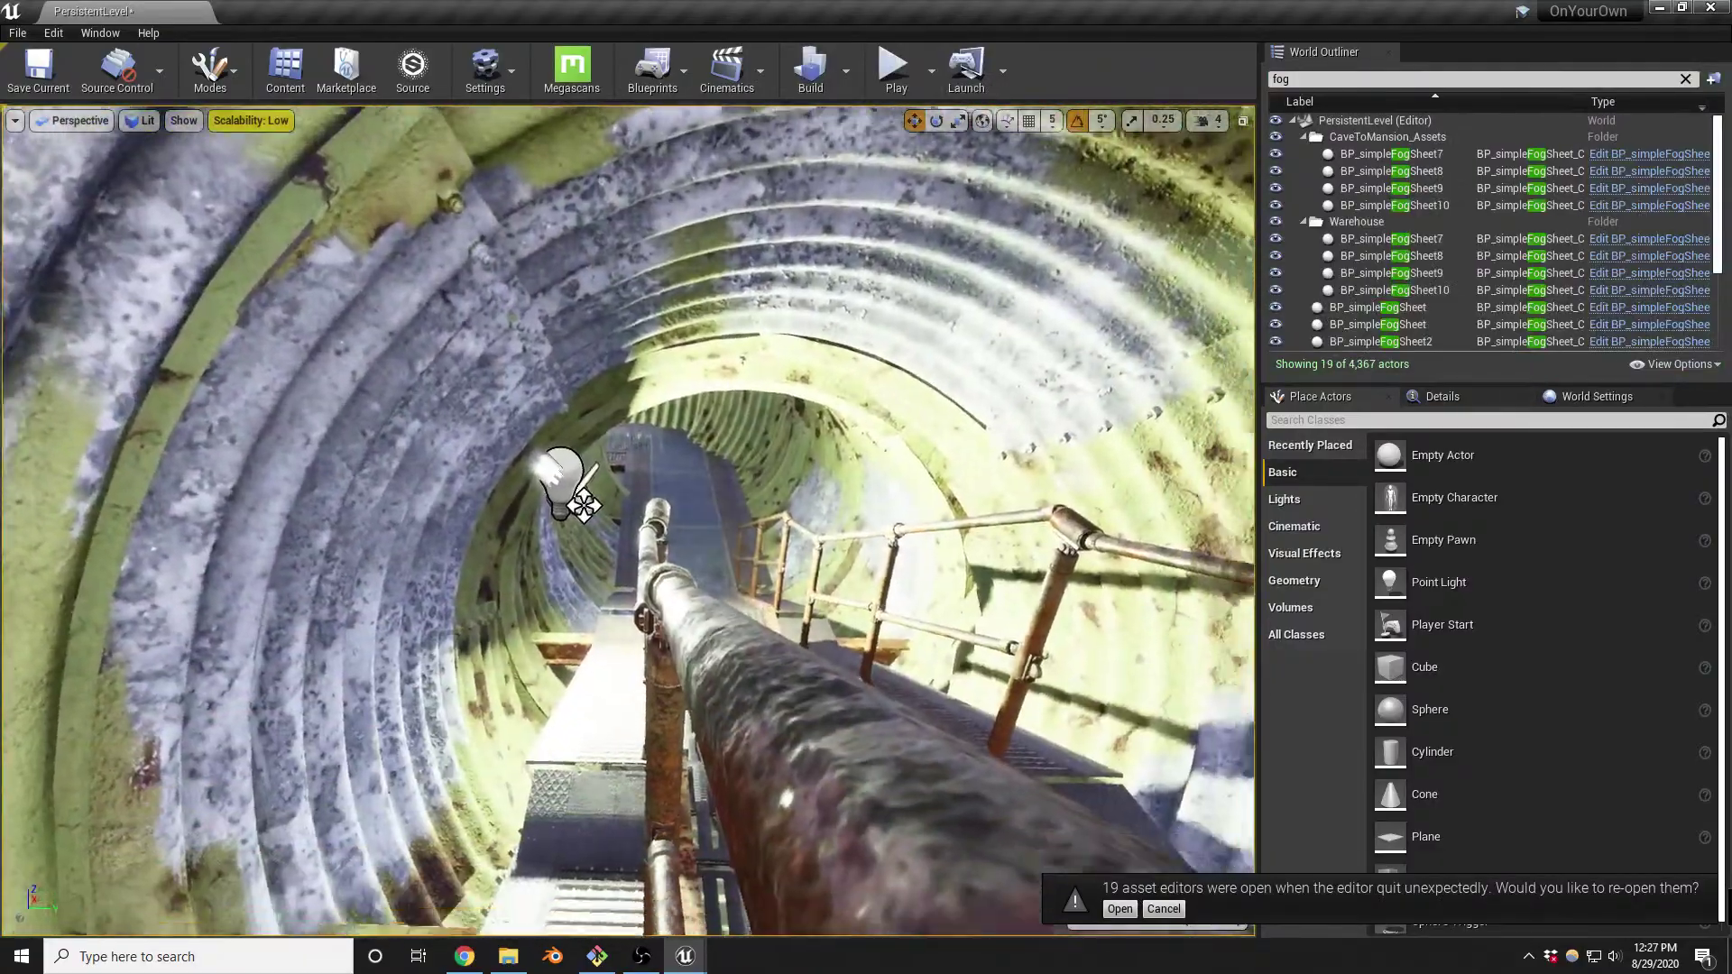
Clear the World Outliner's fog filter and focus on the BP_StreamLevel4 trigger inside the corrugated tunnel
{"action": "key", "text": "w"}
{"action": "right_click_drag", "start_coordinate": [629, 522], "coordinate": [394, 482]}
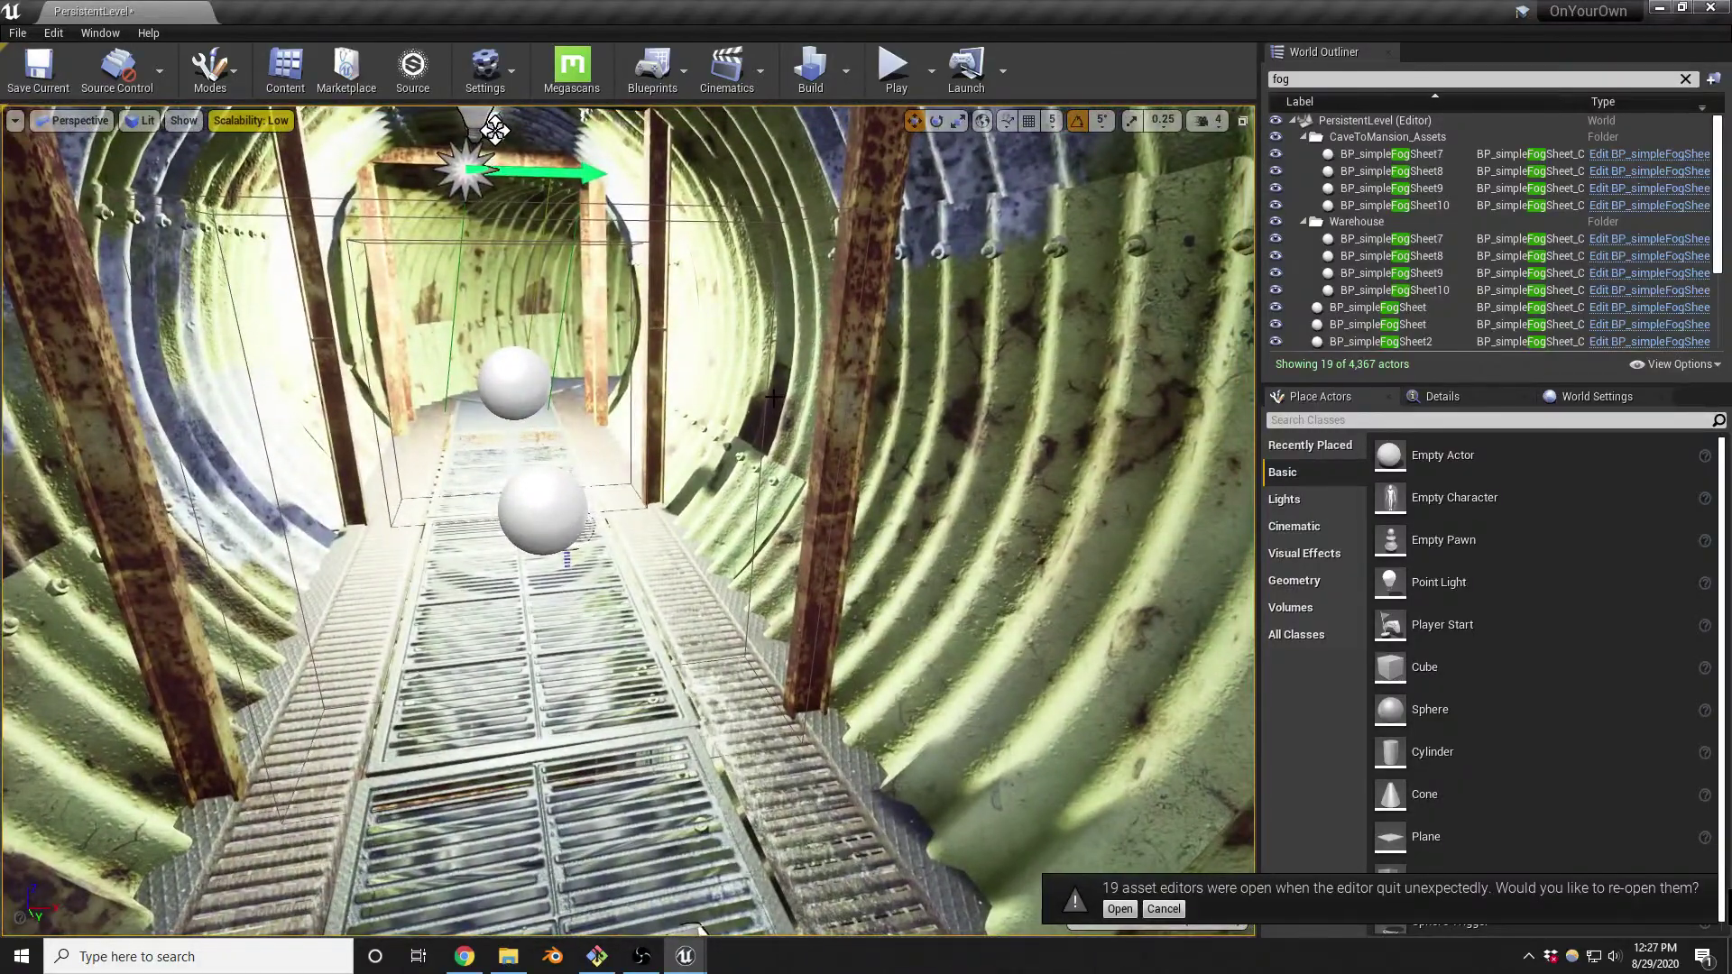
{"action": "left_click", "coordinate": [494, 131]}
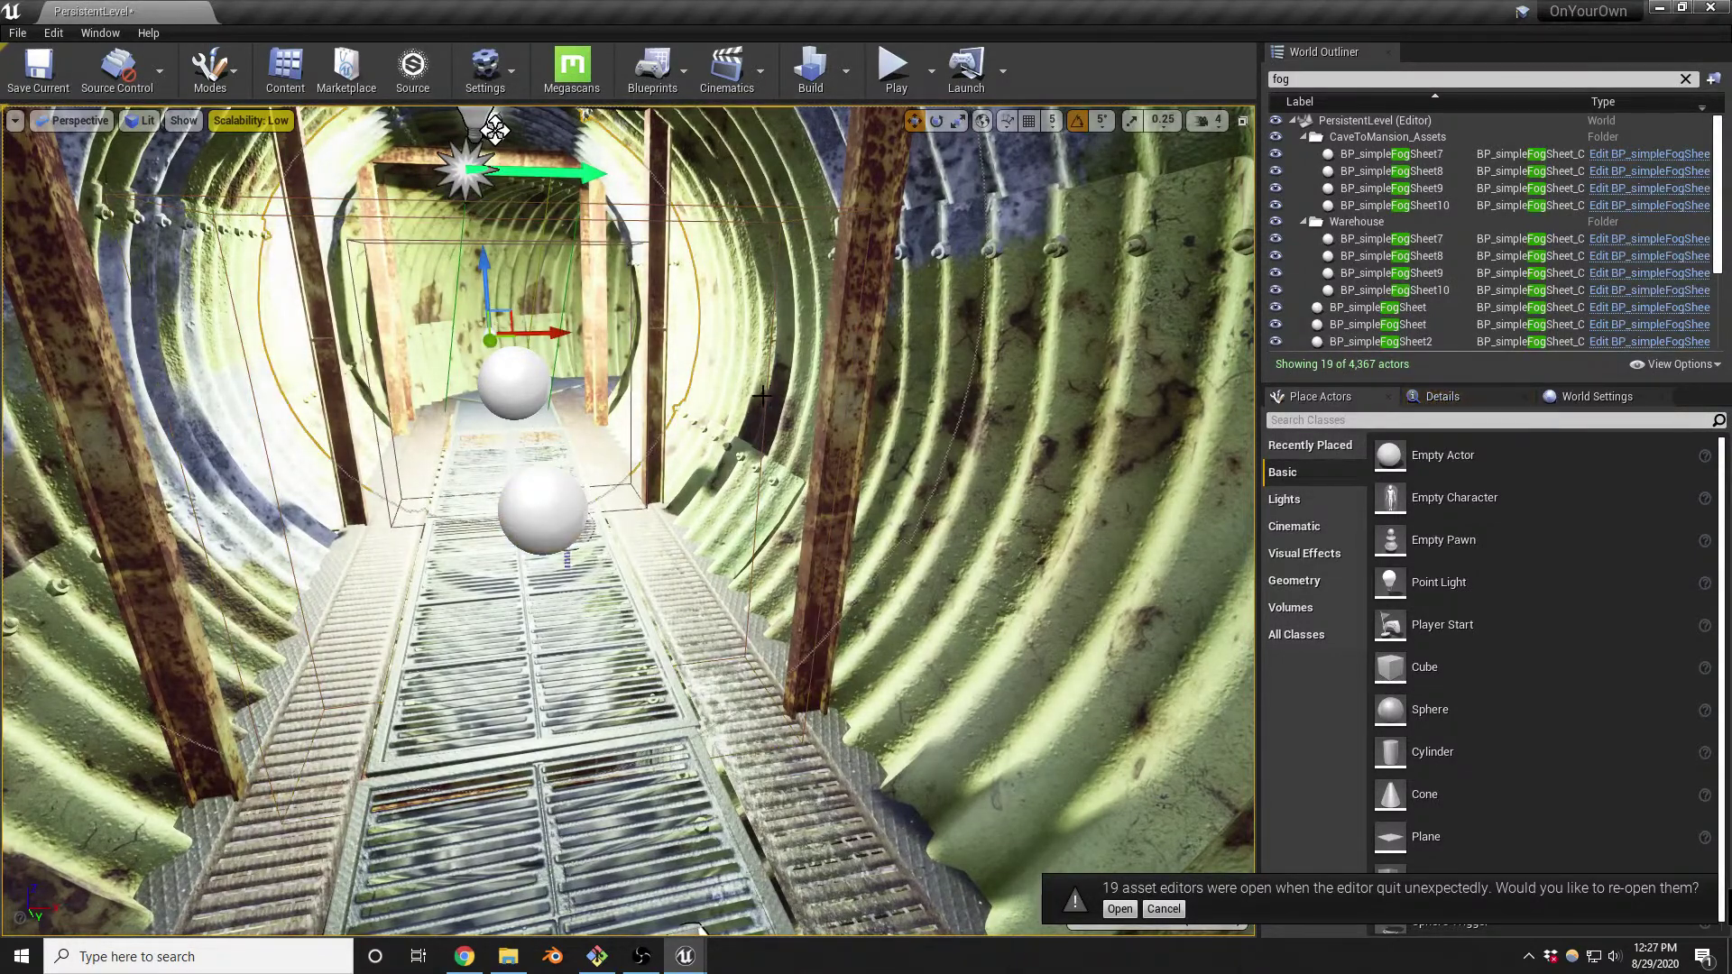
{"action": "left_click", "coordinate": [767, 395]}
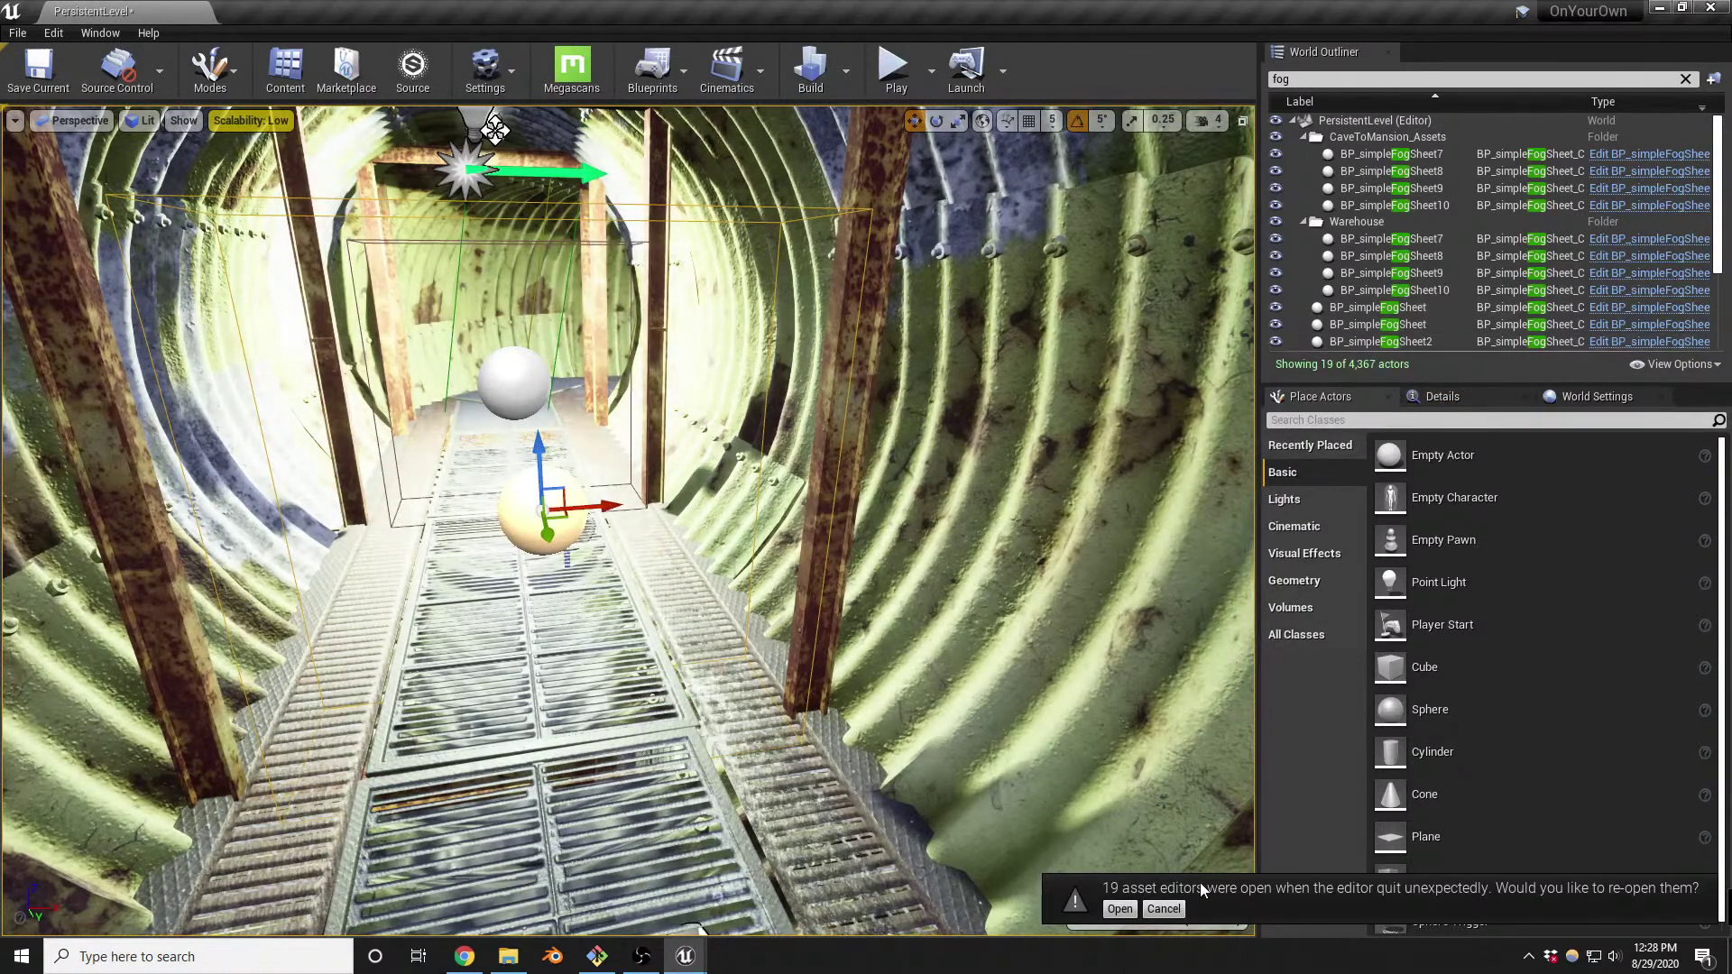
{"action": "scroll", "coordinate": [1488, 235], "scroll_direction": "down", "scroll_amount": 3}
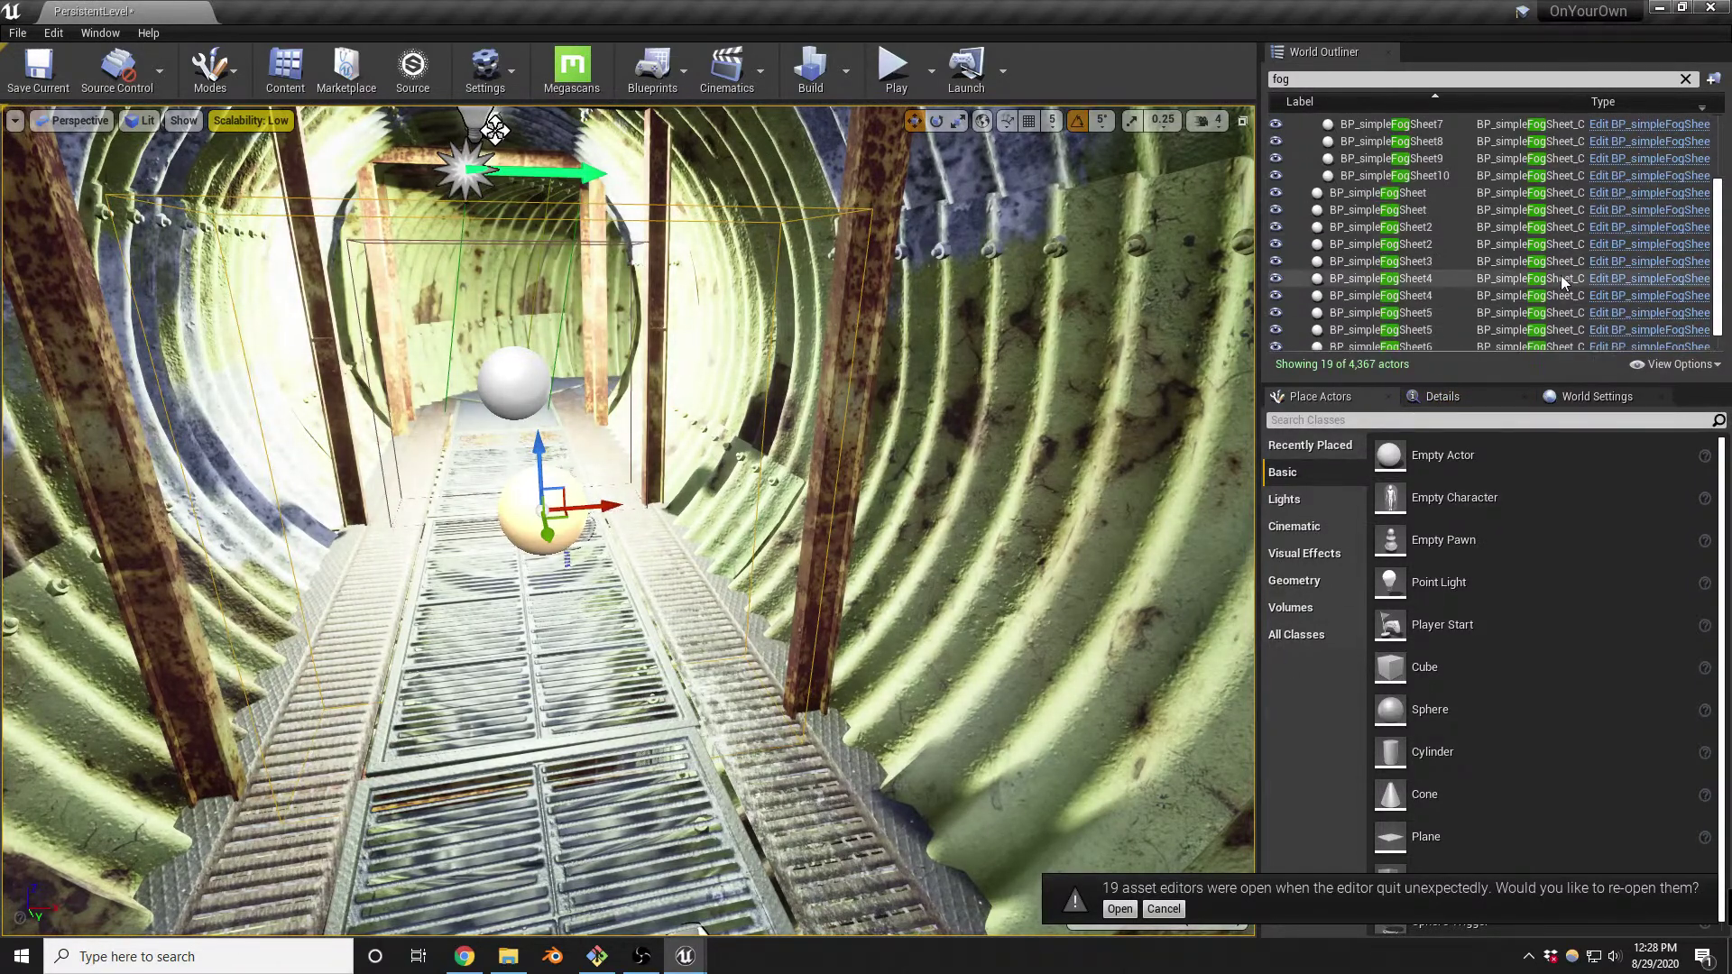
{"action": "left_click", "coordinate": [1684, 80]}
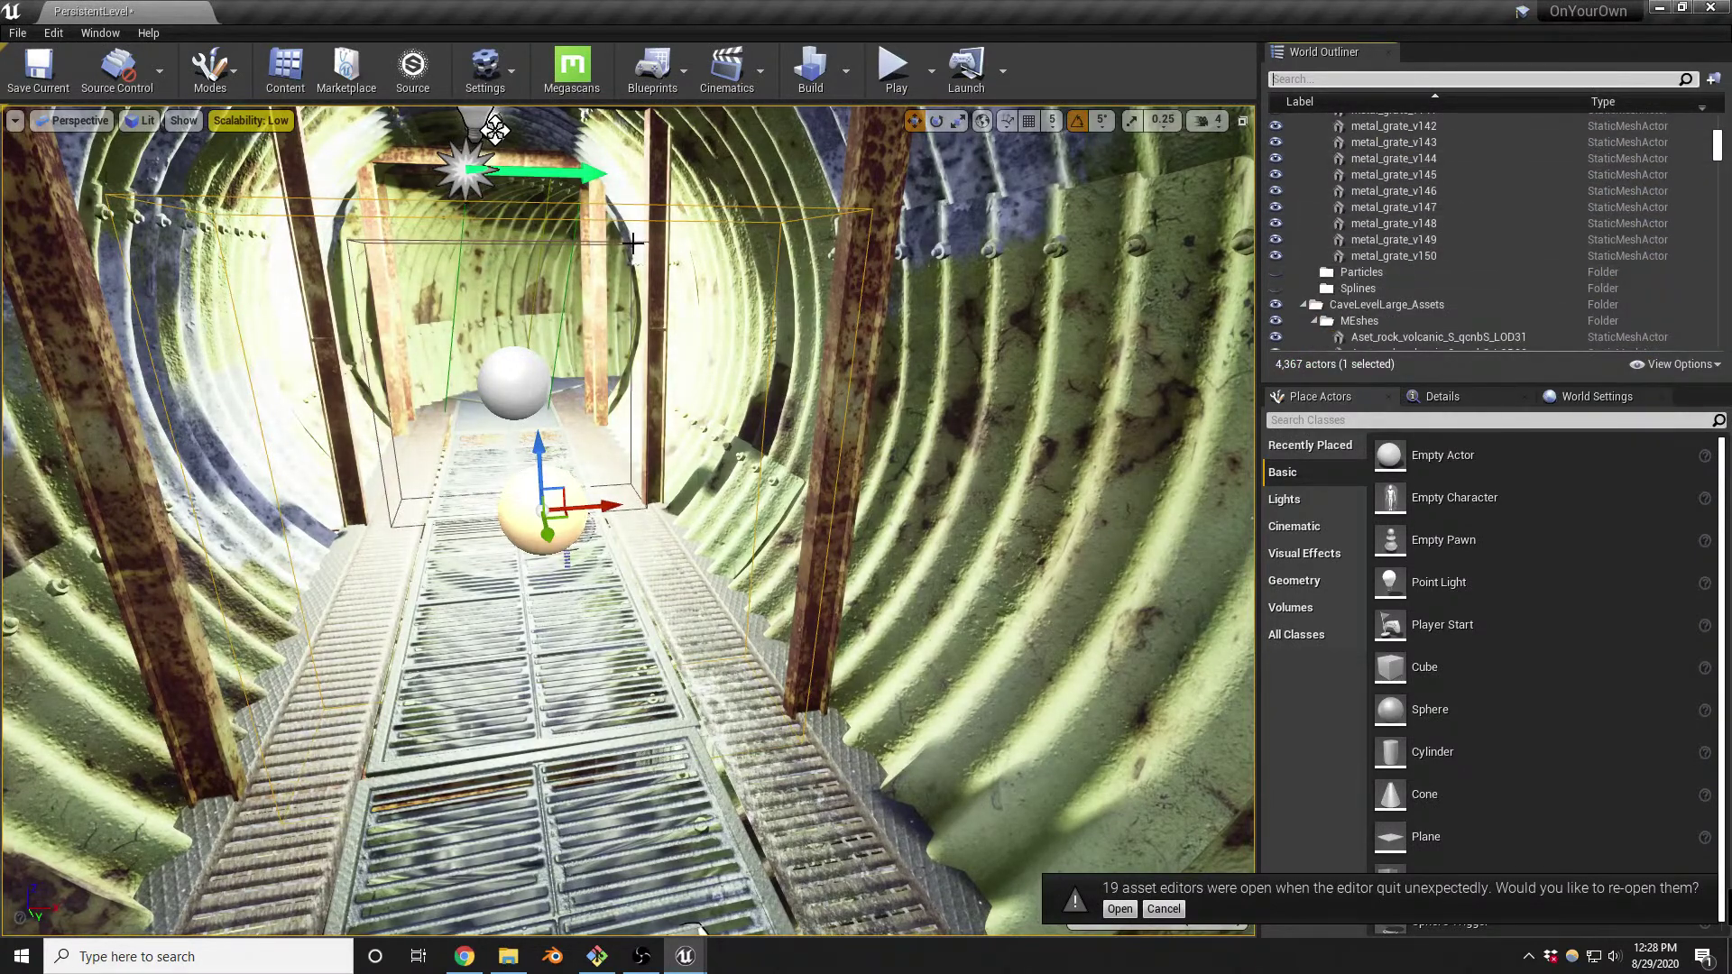
{"action": "left_click", "coordinate": [513, 384]}
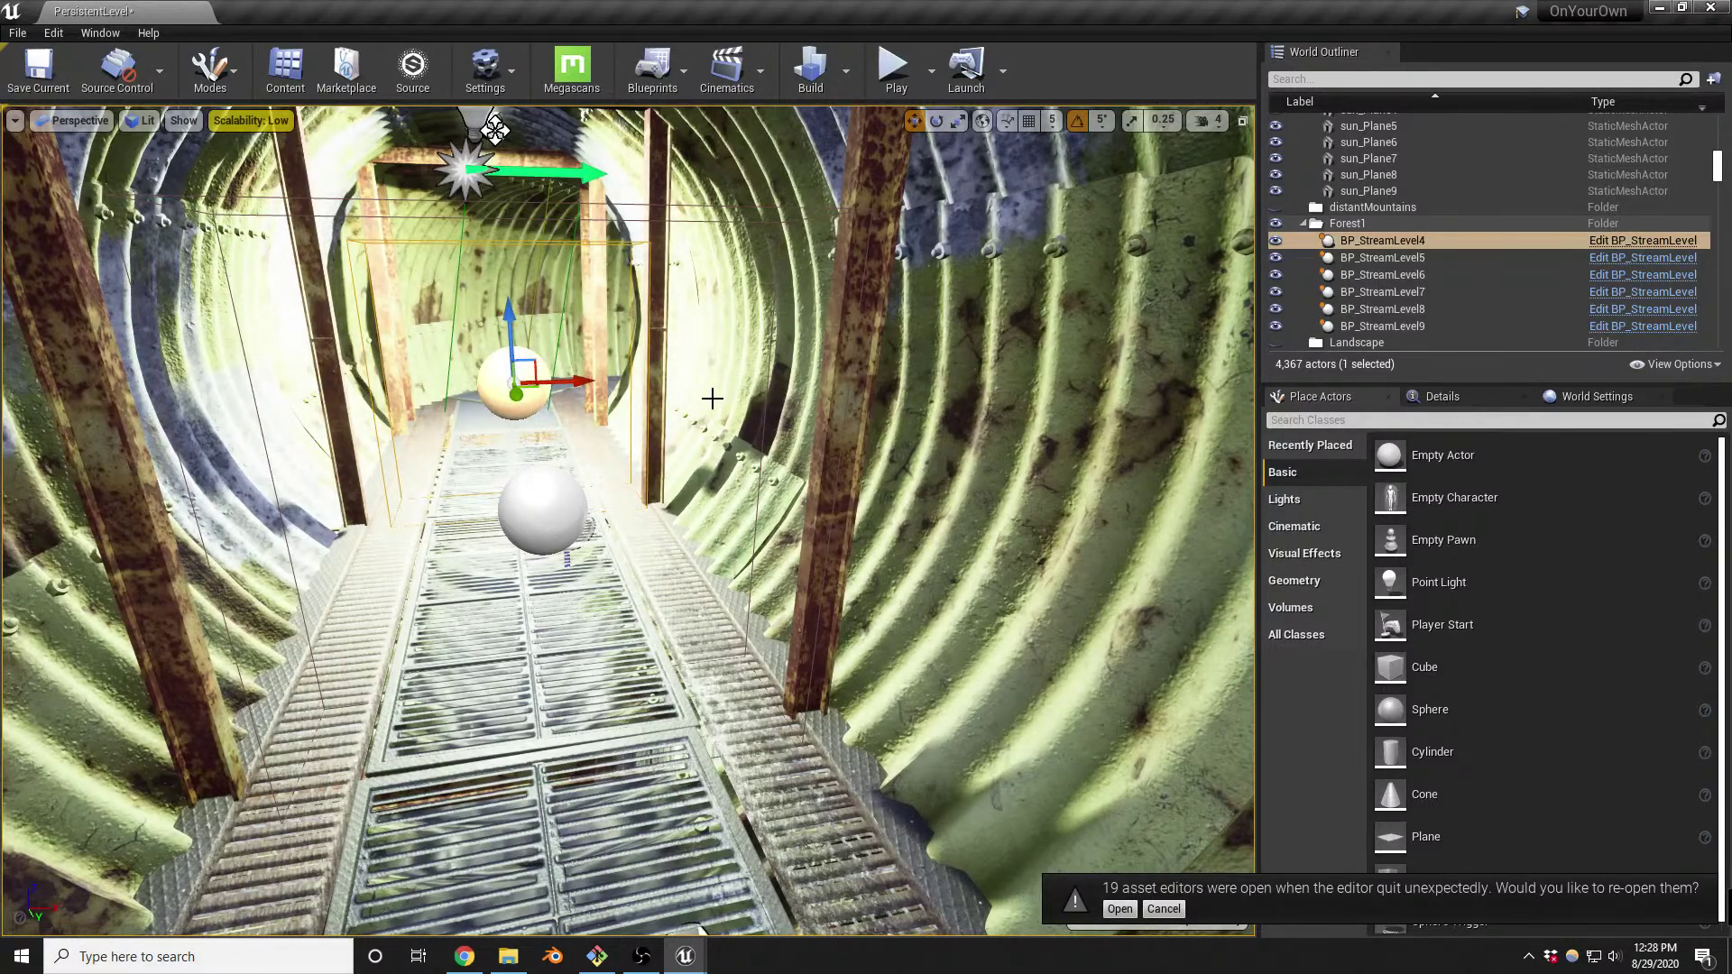
{"action": "key", "text": "f"}
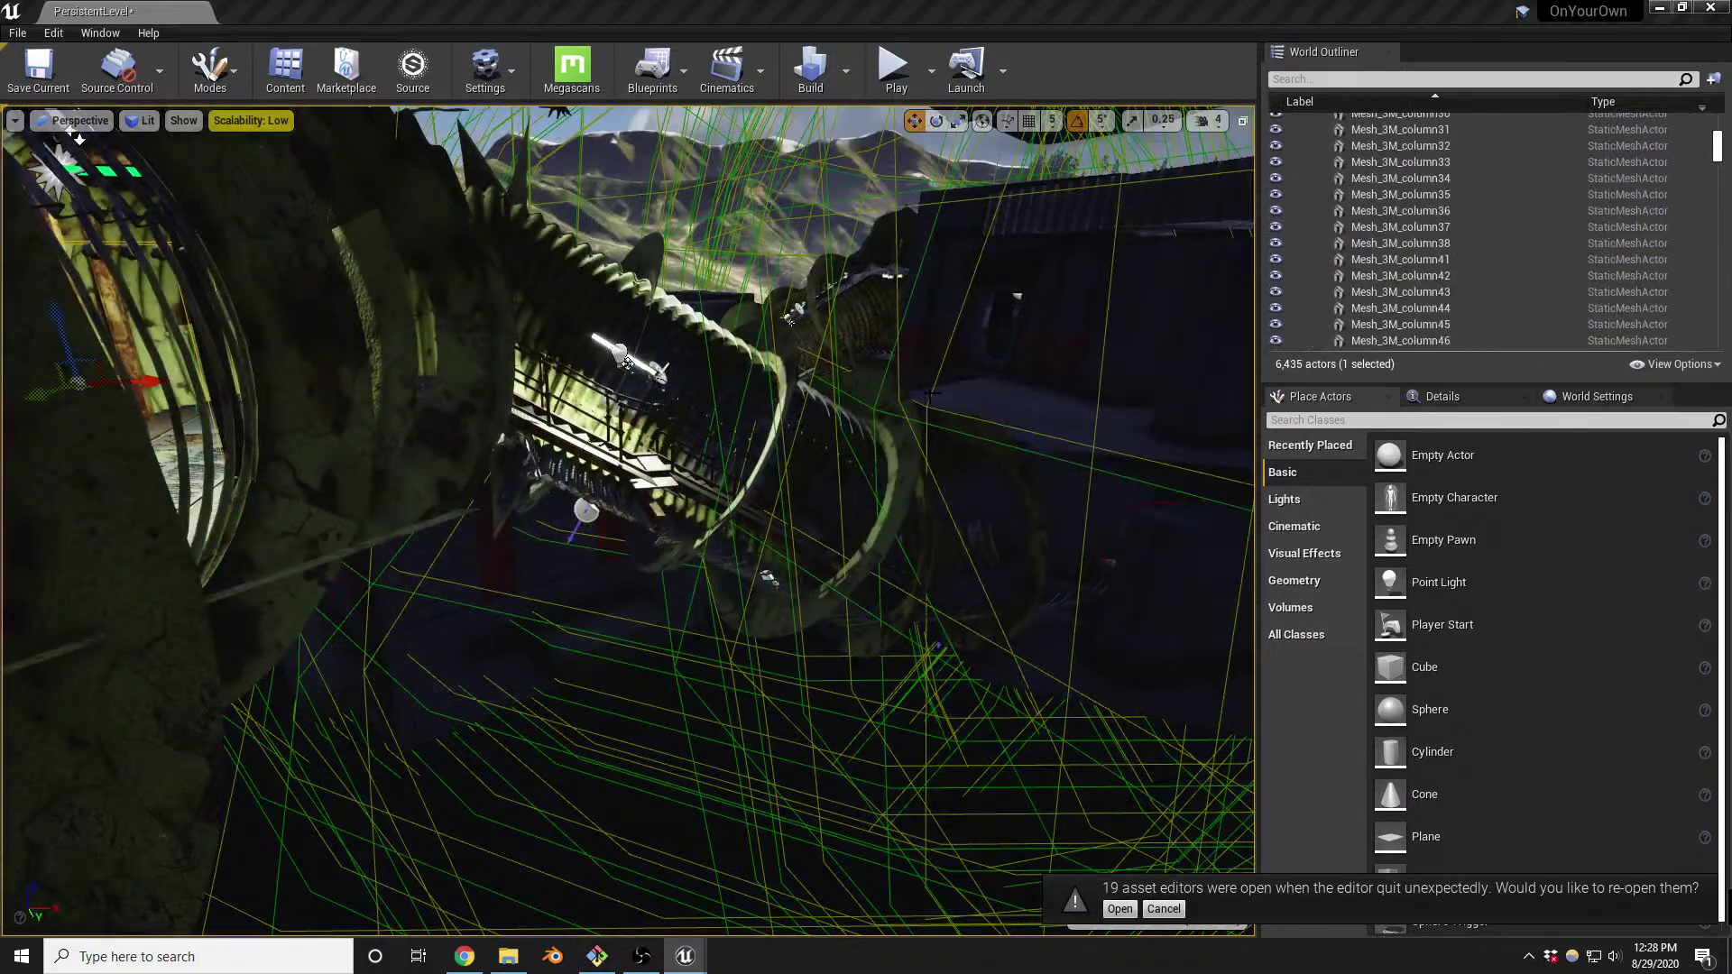
Return to the tunnel's streaming triggers and inspect the Level to Load and Level to Unload entries of BP_StreamLevel4
{"action": "key", "text": "a"}
{"action": "right_click_drag", "start_coordinate": [902, 458], "coordinate": [902, 459]}
{"action": "key", "text": "w"}
{"action": "key", "text": "f"}
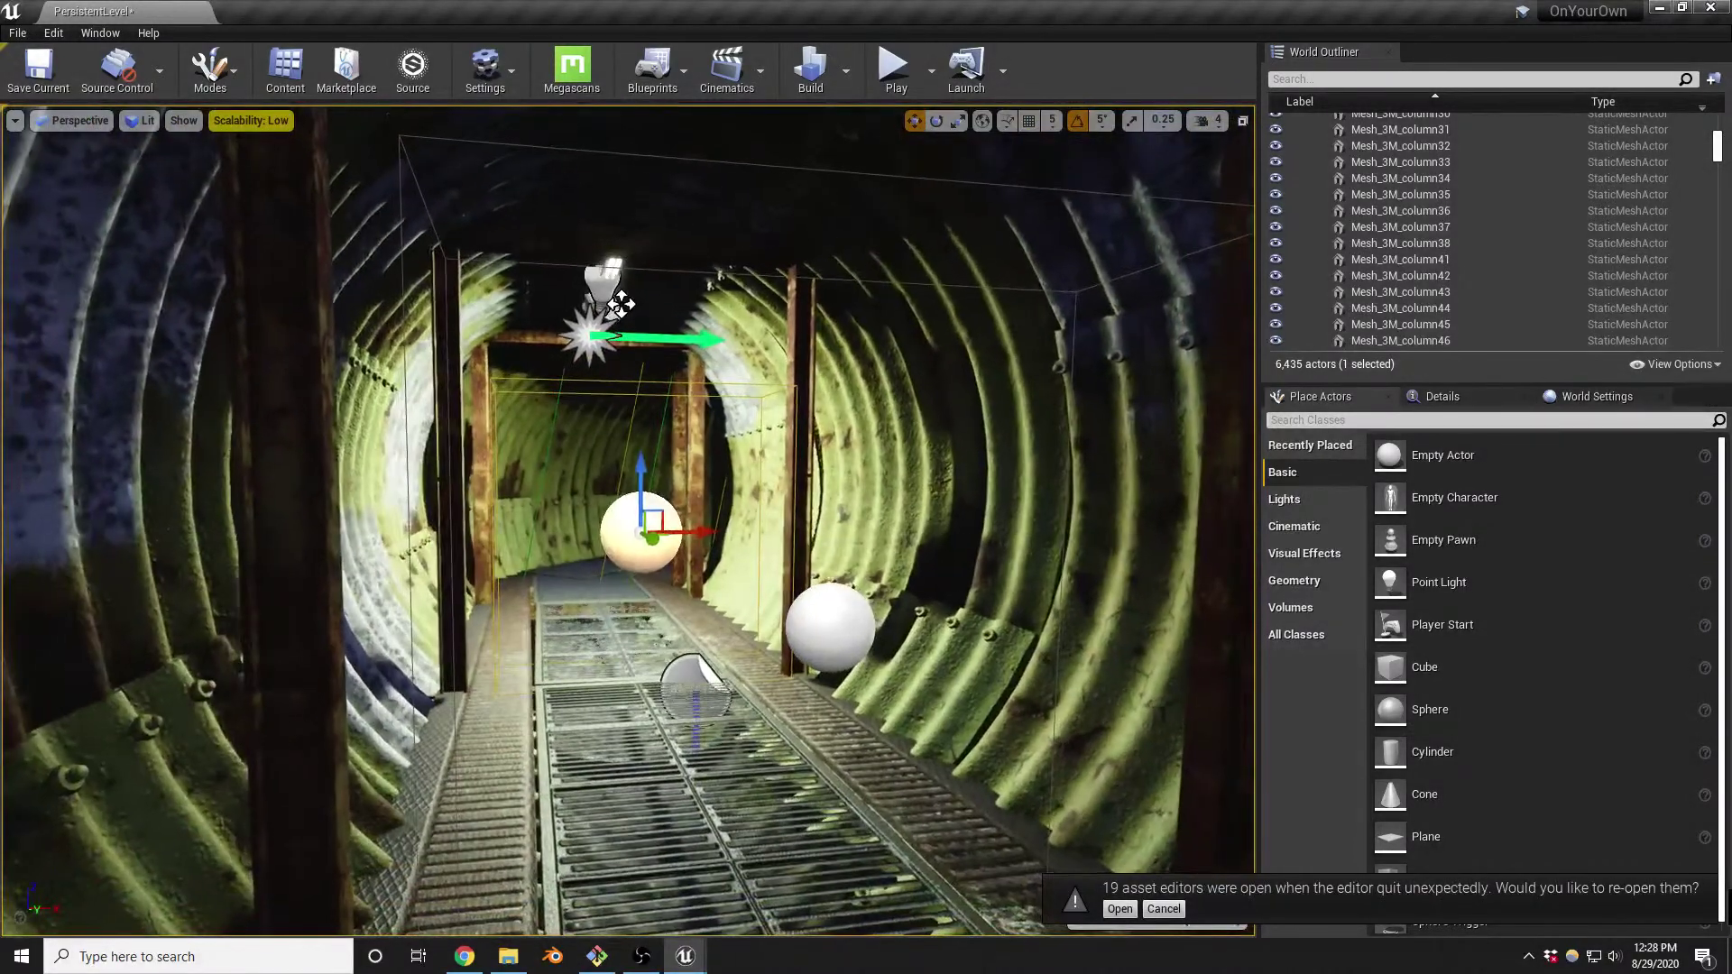
{"action": "left_click", "coordinate": [756, 380]}
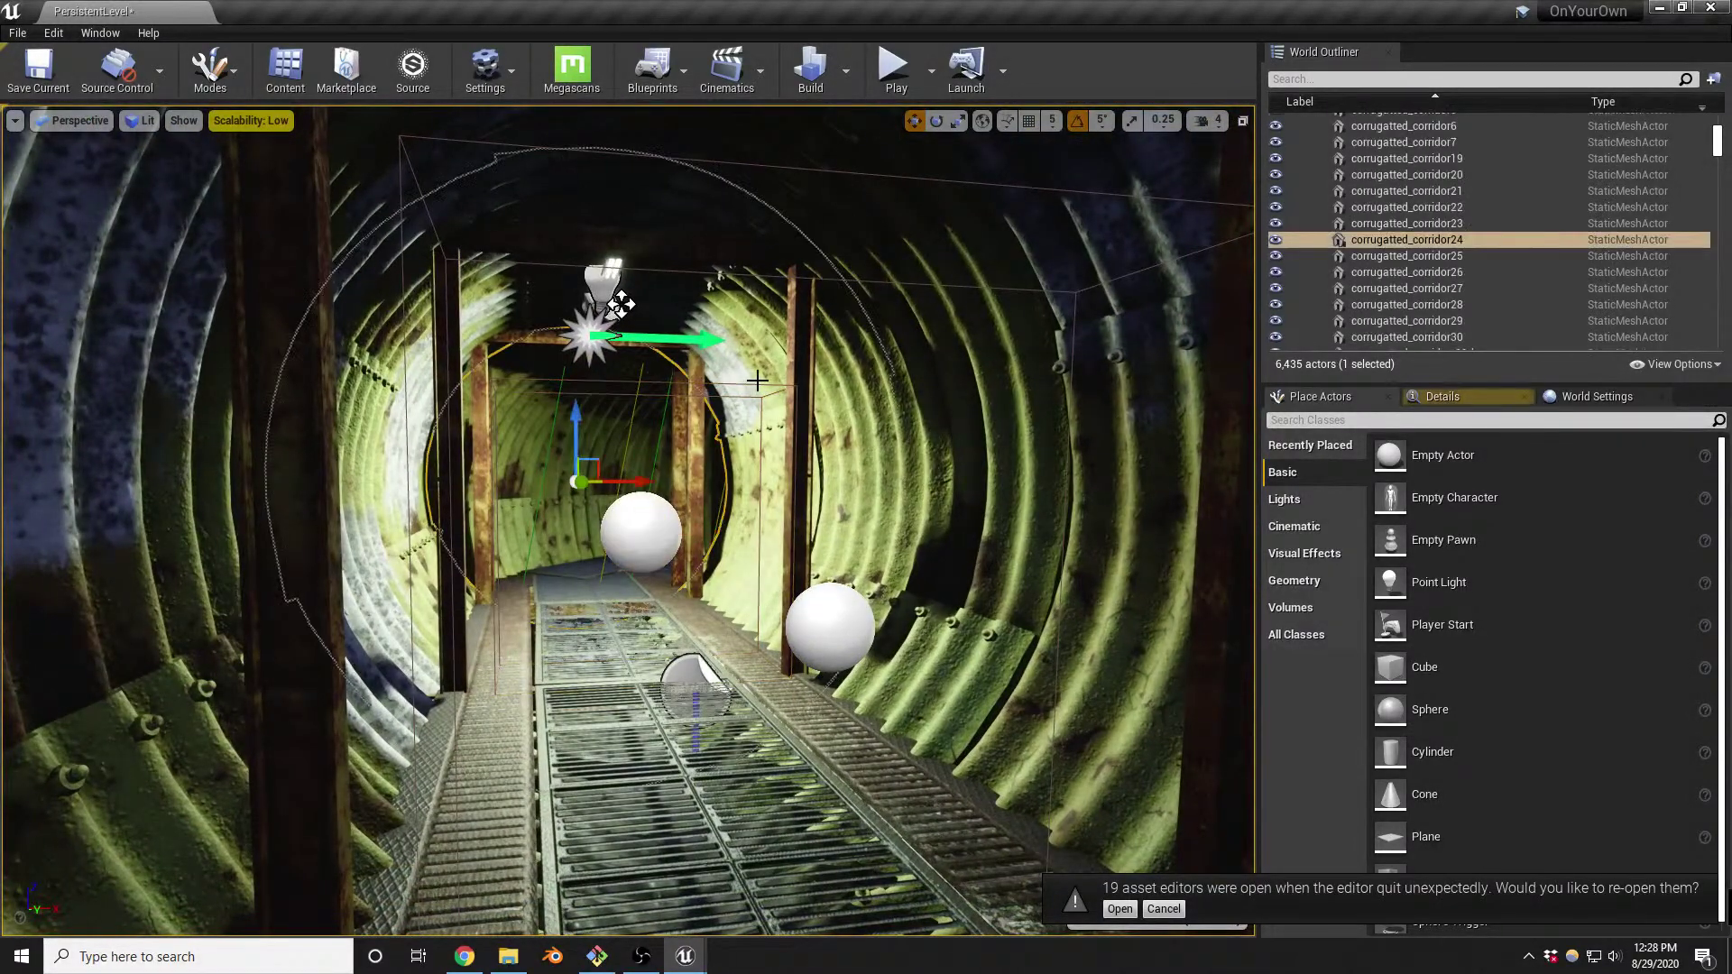
{"action": "left_click", "coordinate": [648, 518]}
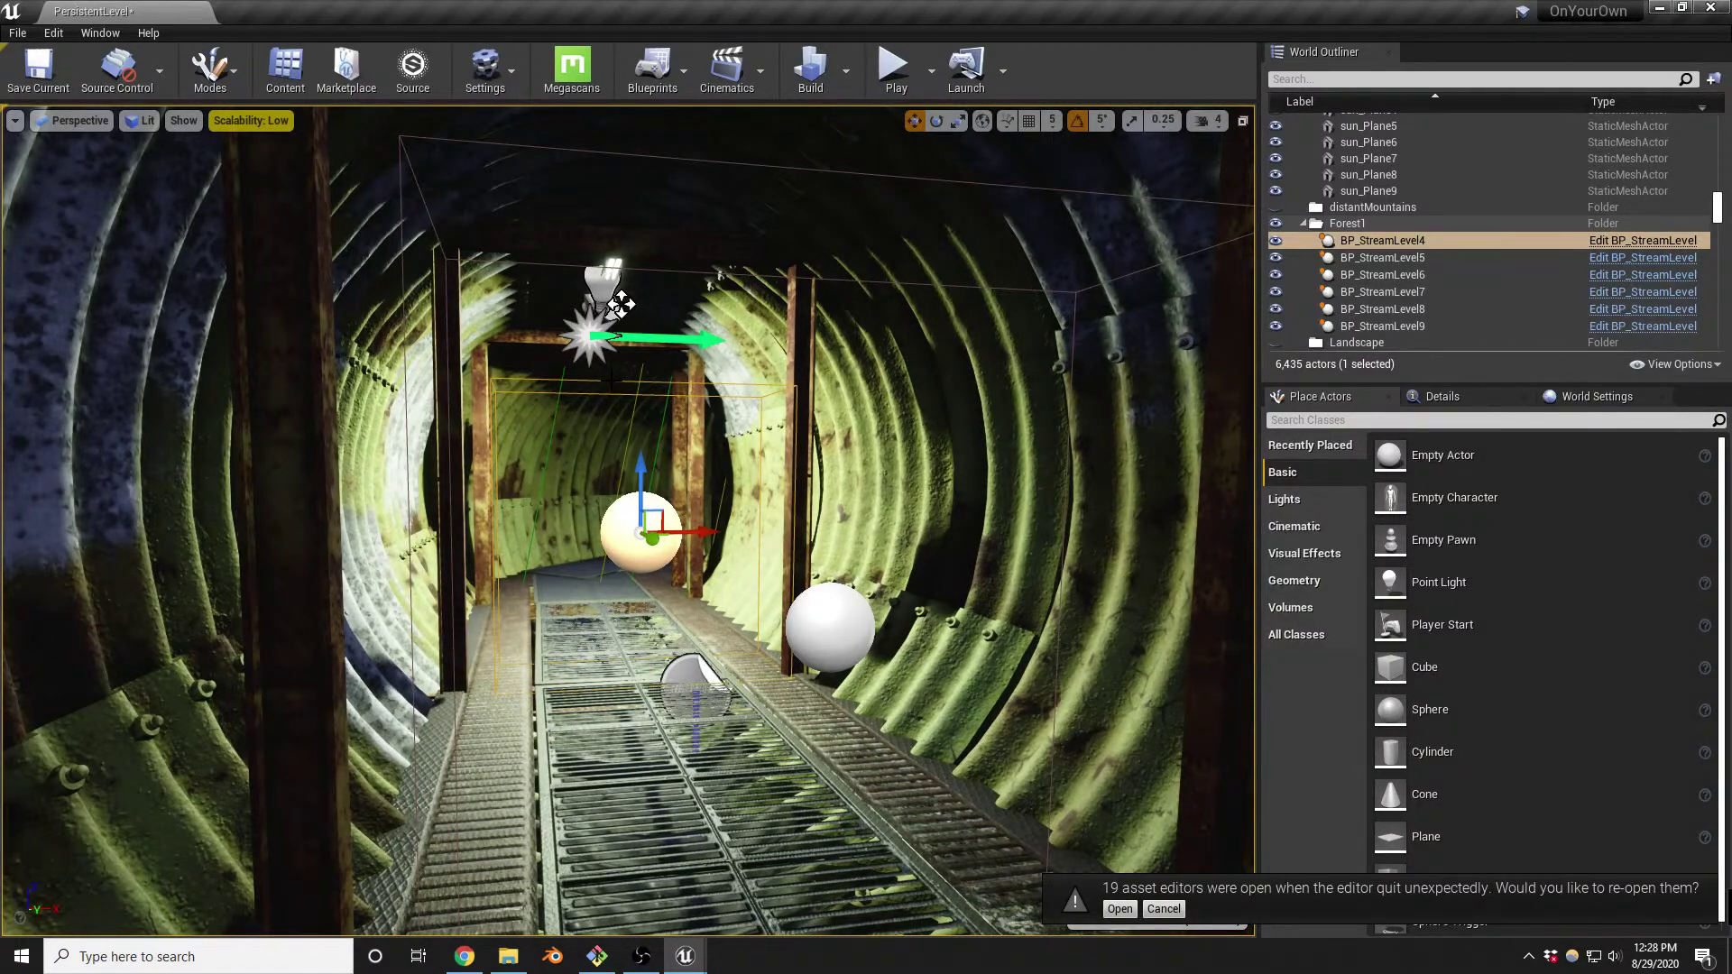
{"action": "left_click", "coordinate": [1442, 396]}
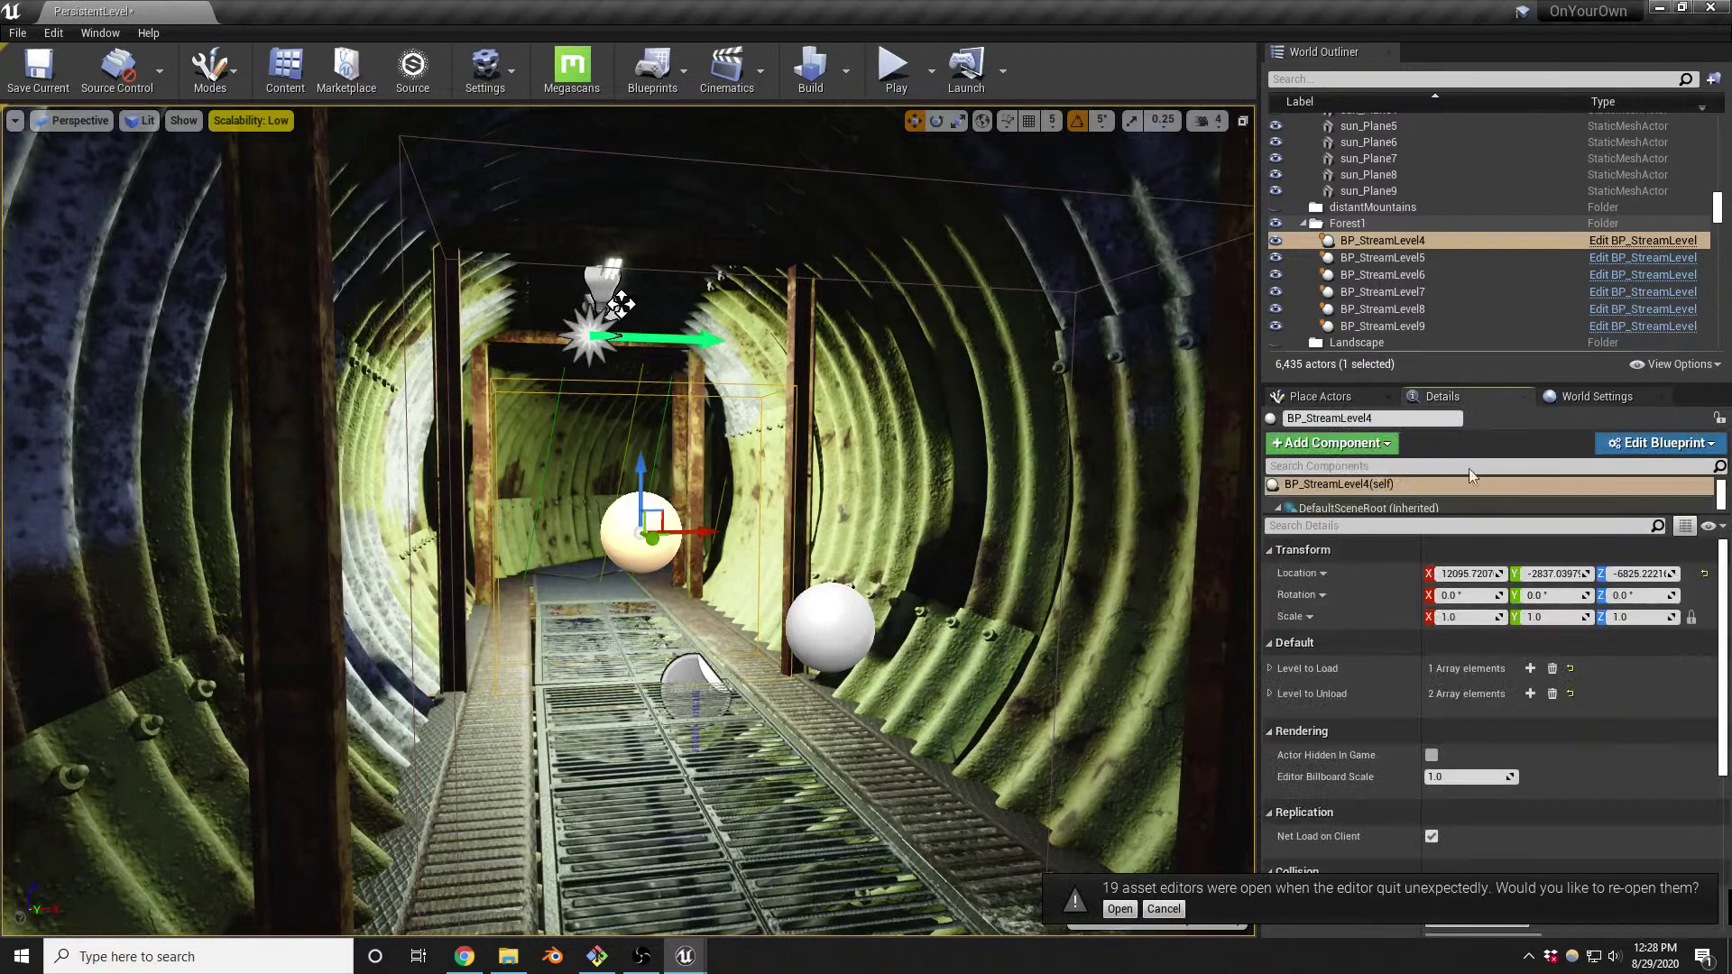
{"action": "left_click", "coordinate": [1270, 668]}
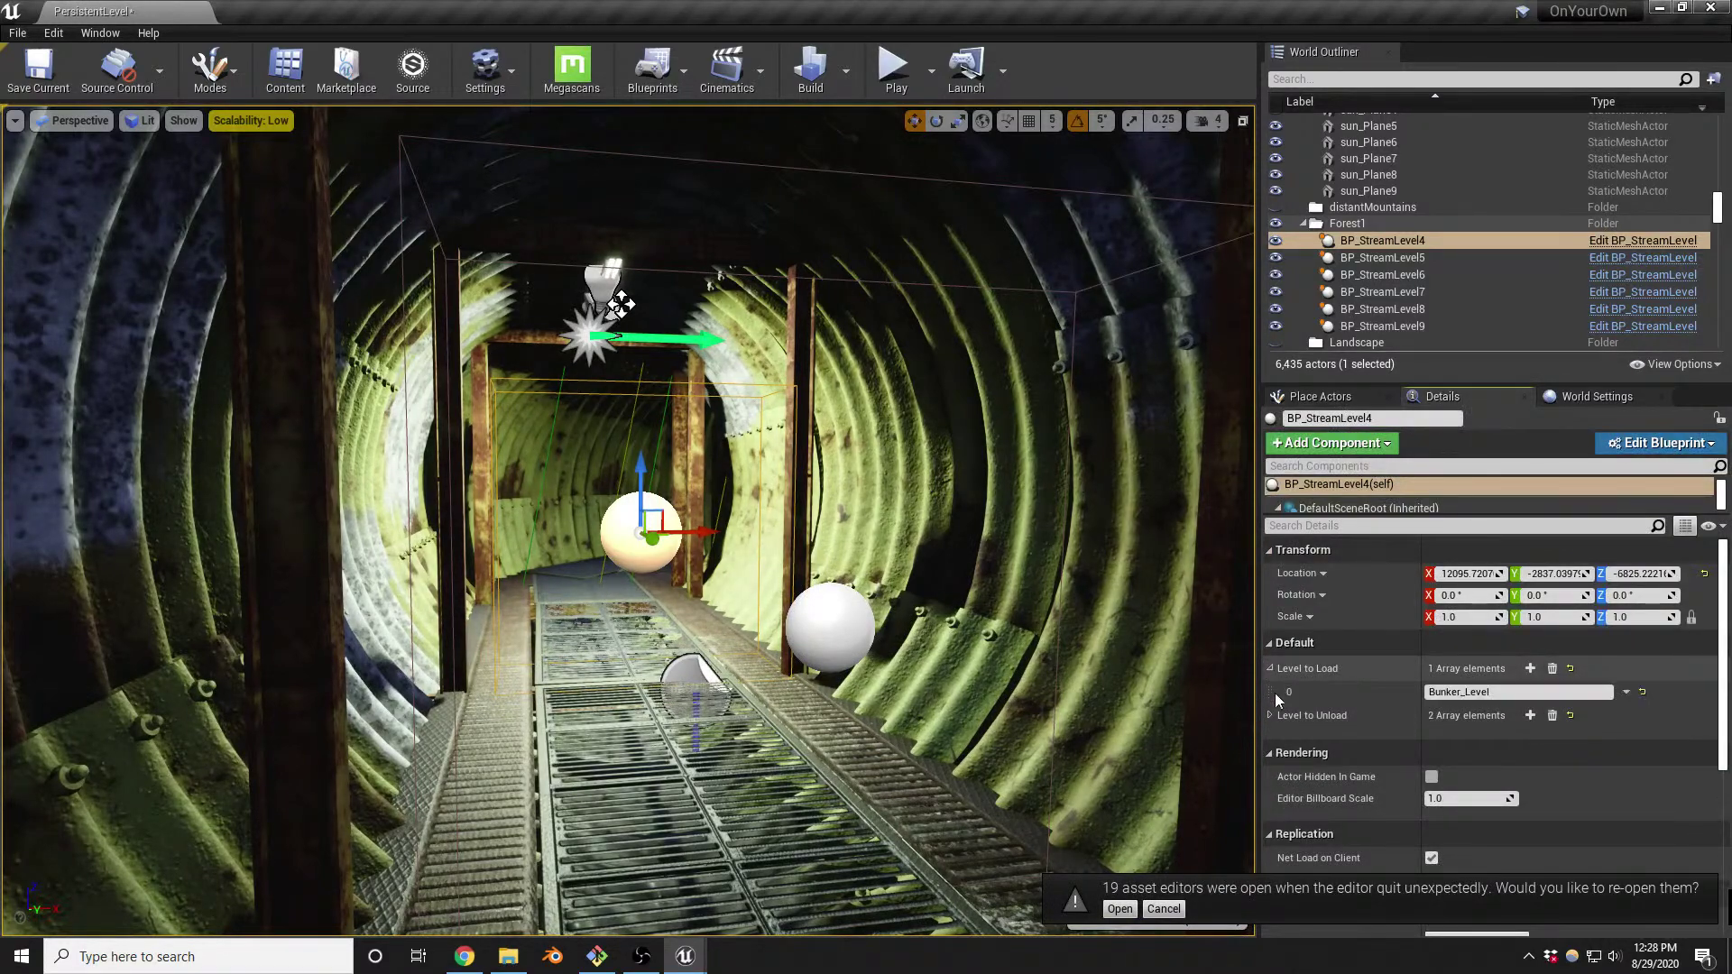
{"action": "left_click", "coordinate": [1269, 717]}
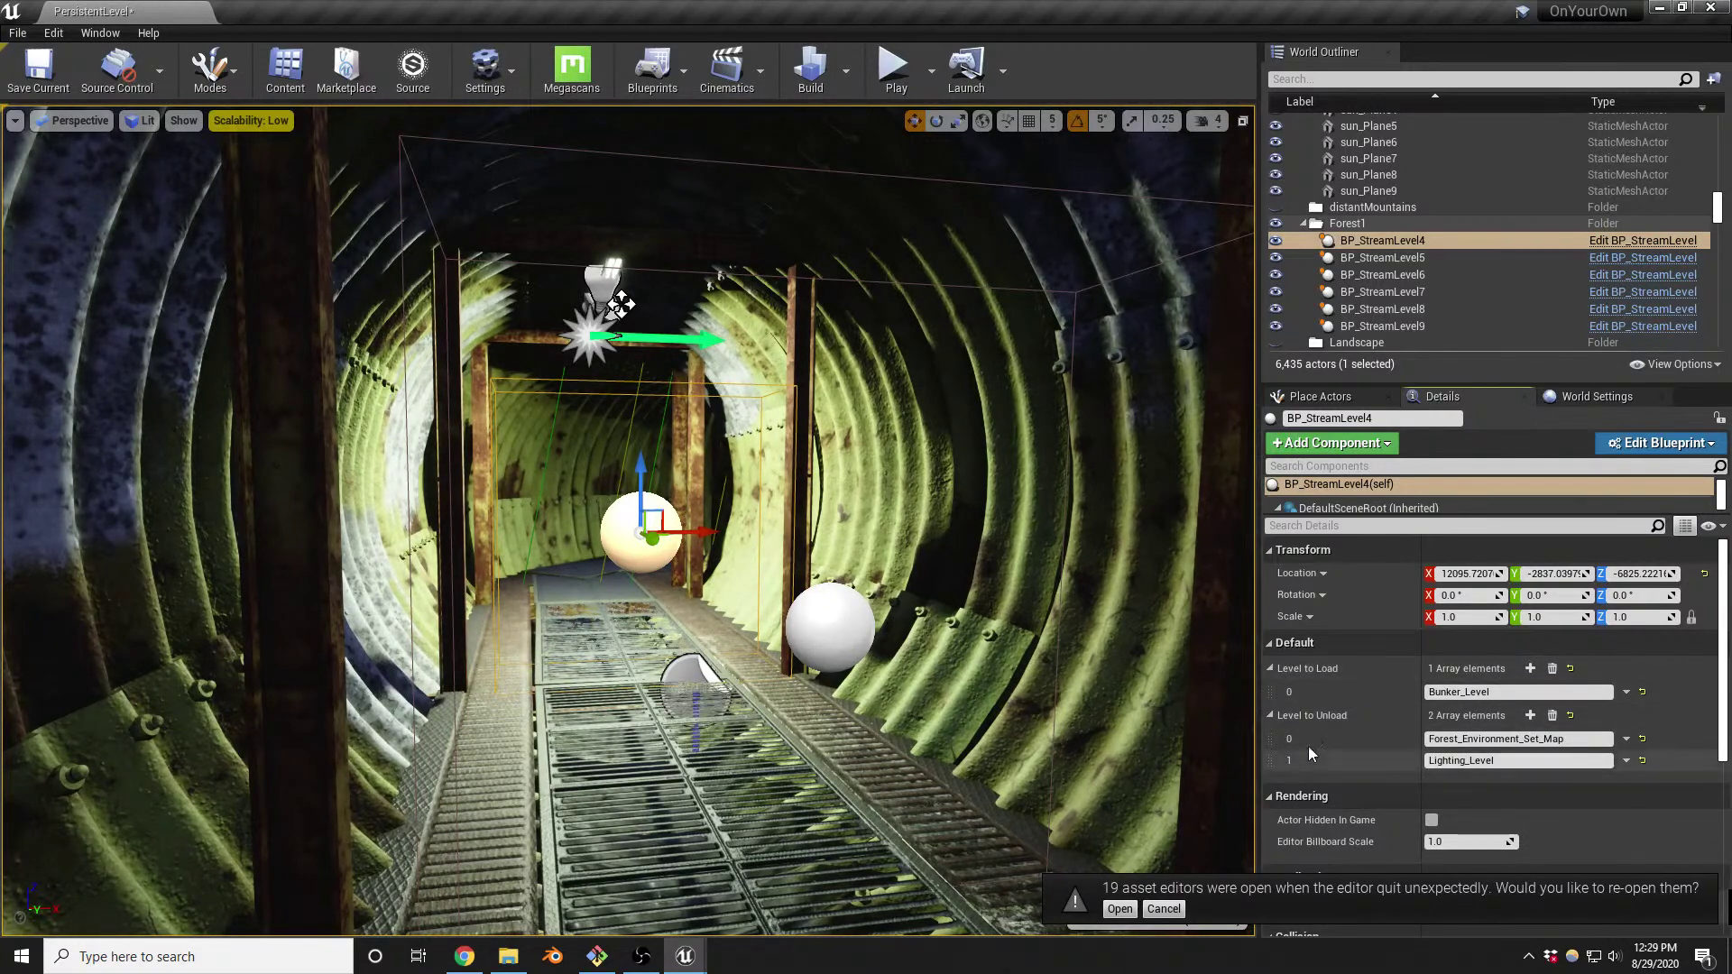
Select BP_StreamLevel5 and examine its Level to Load and Level to Unload entries and its trigger box from both sides
{"action": "left_click", "coordinate": [1071, 291]}
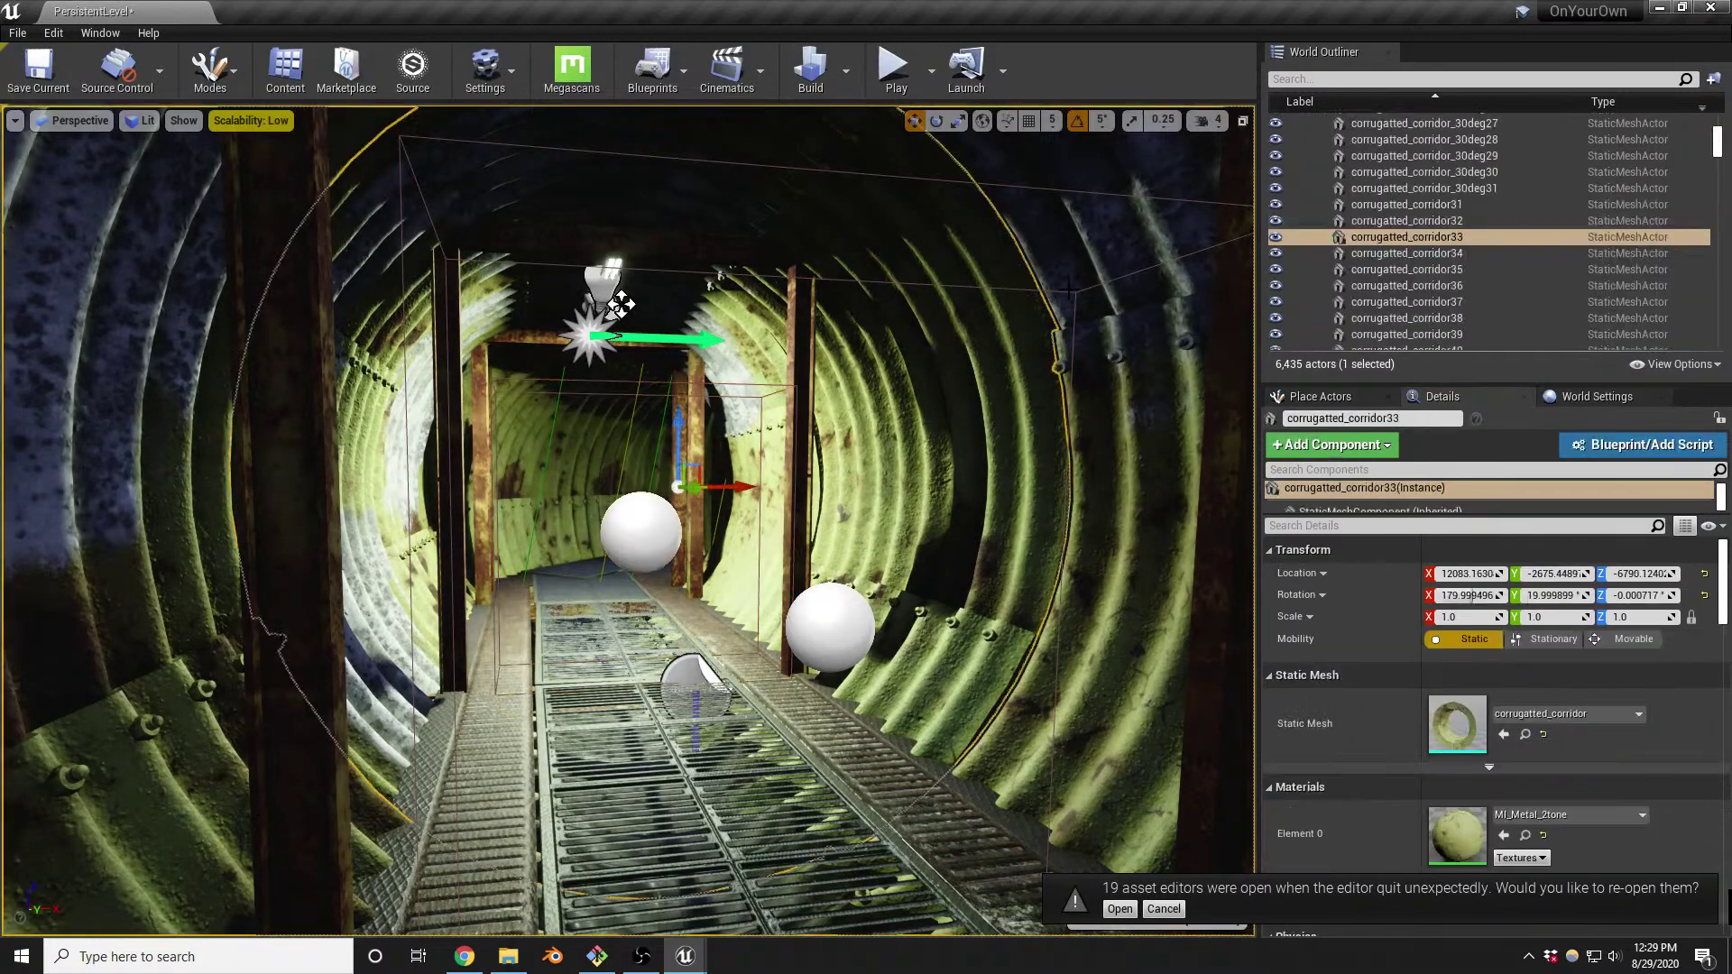
{"action": "left_click", "coordinate": [1074, 295]}
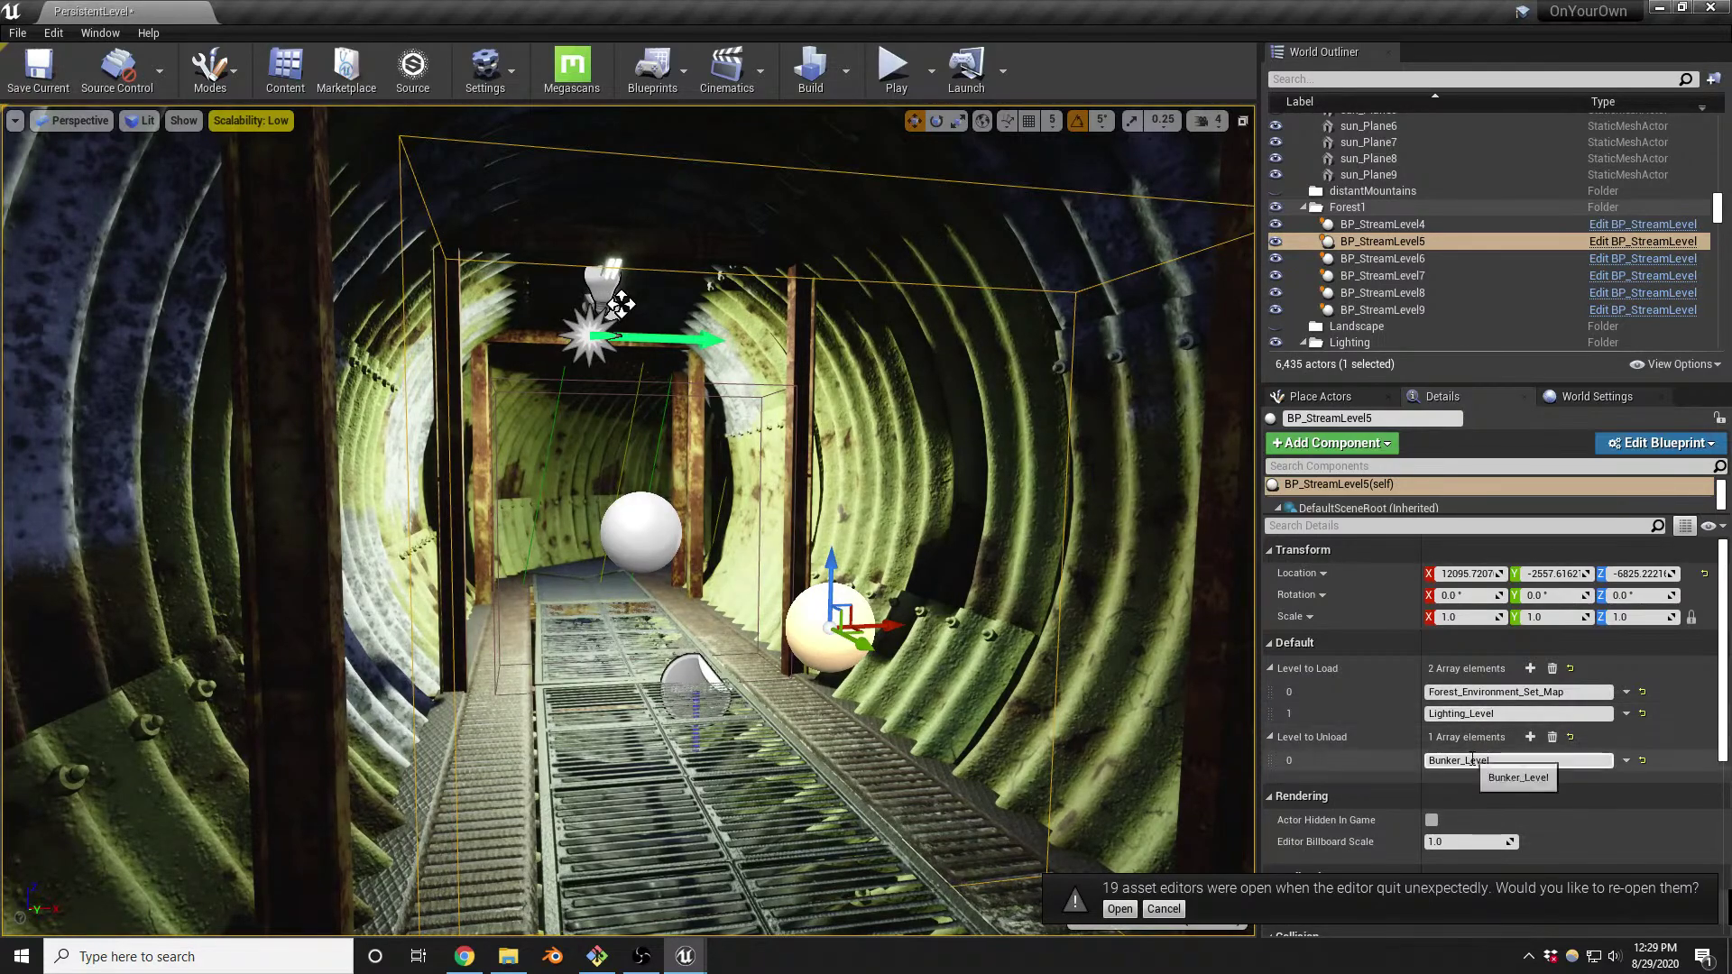
{"action": "right_click_drag", "start_coordinate": [1033, 688], "coordinate": [988, 691]}
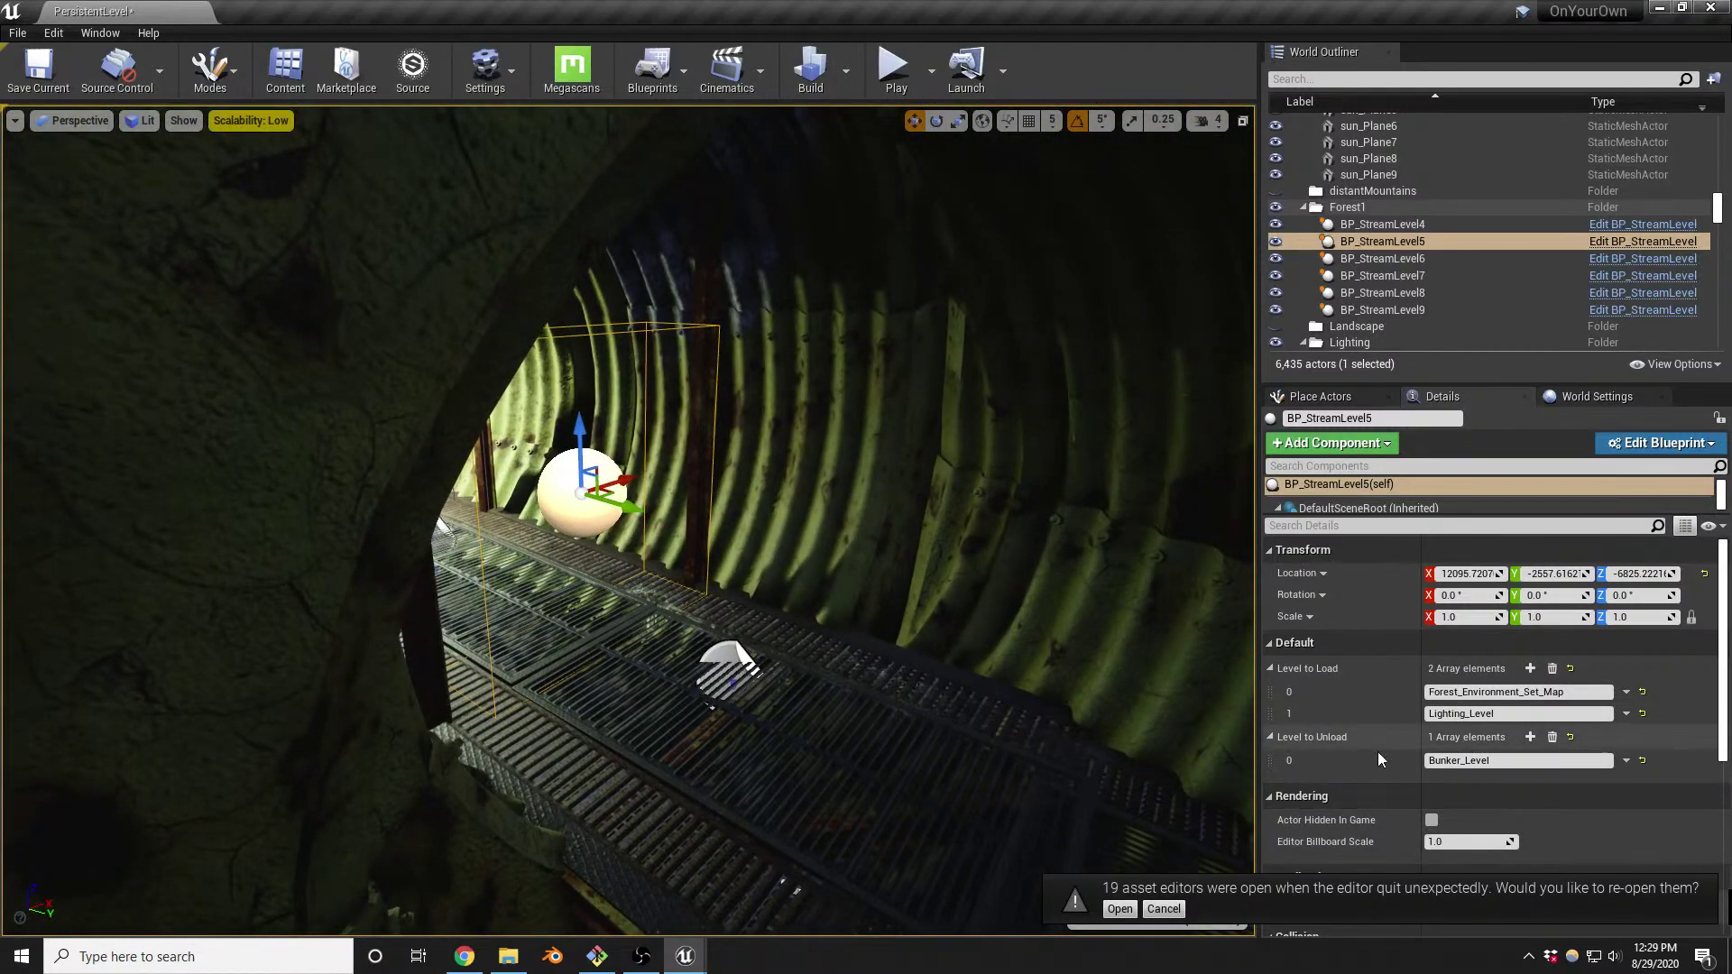
{"action": "right_click_drag", "start_coordinate": [379, 427], "coordinate": [108, 415]}
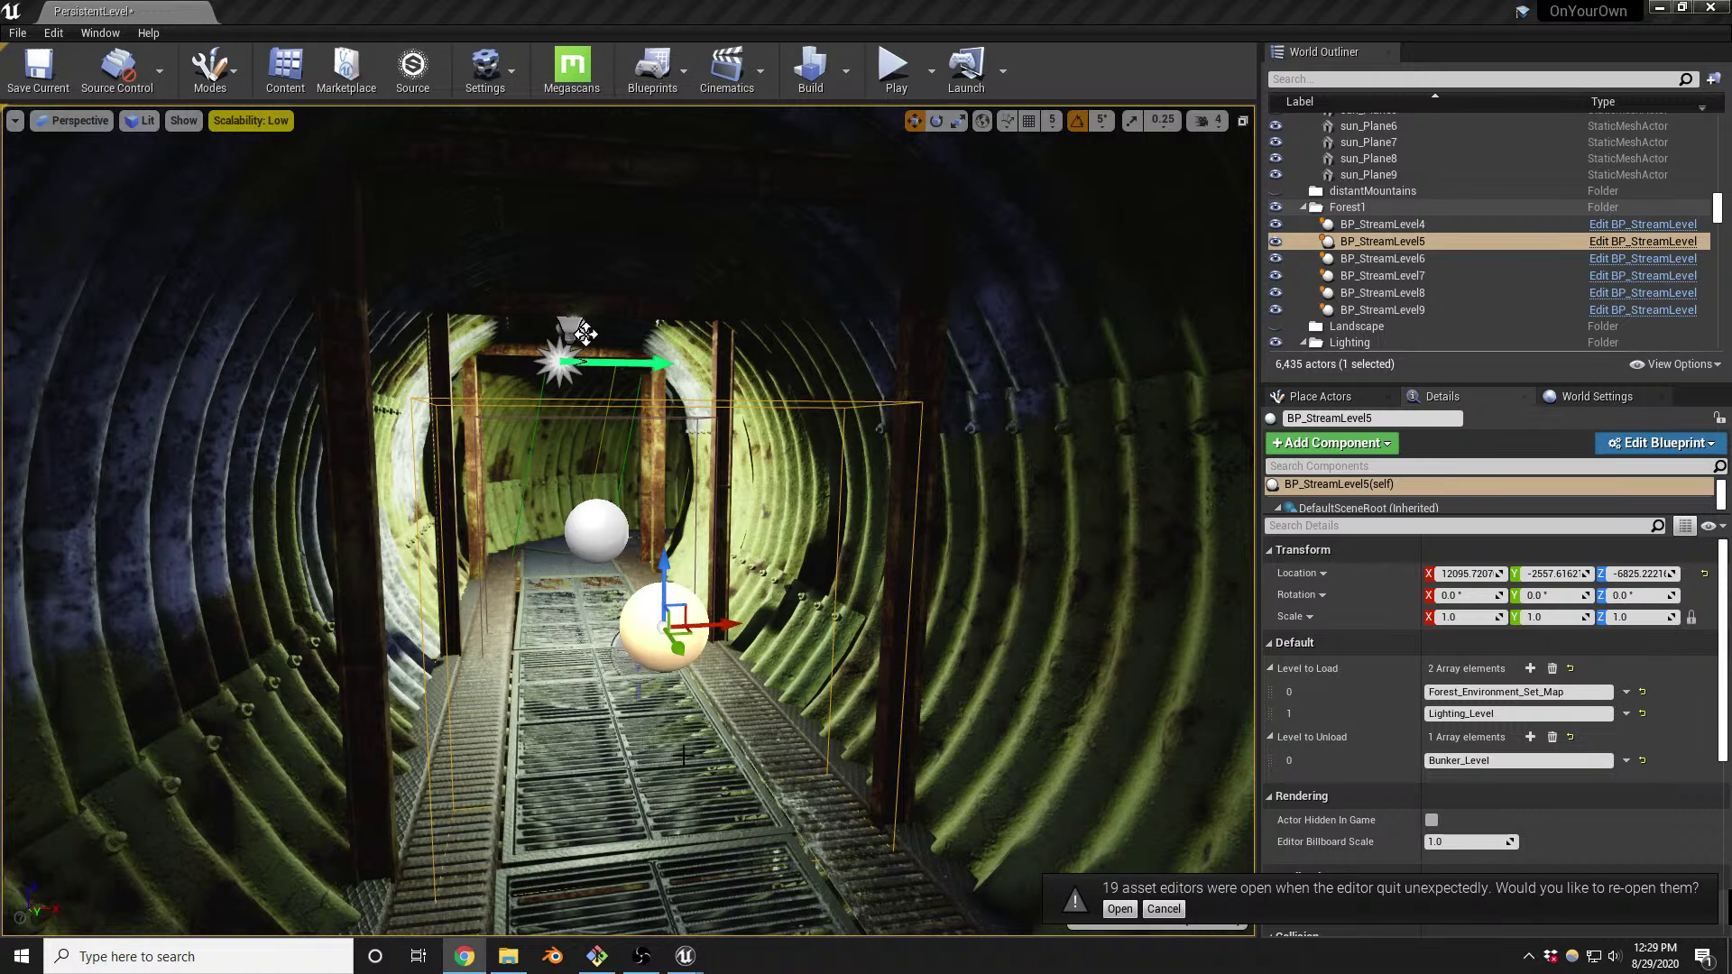
{"action": "scroll", "coordinate": [678, 745], "scroll_direction": "up", "scroll_amount": 2}
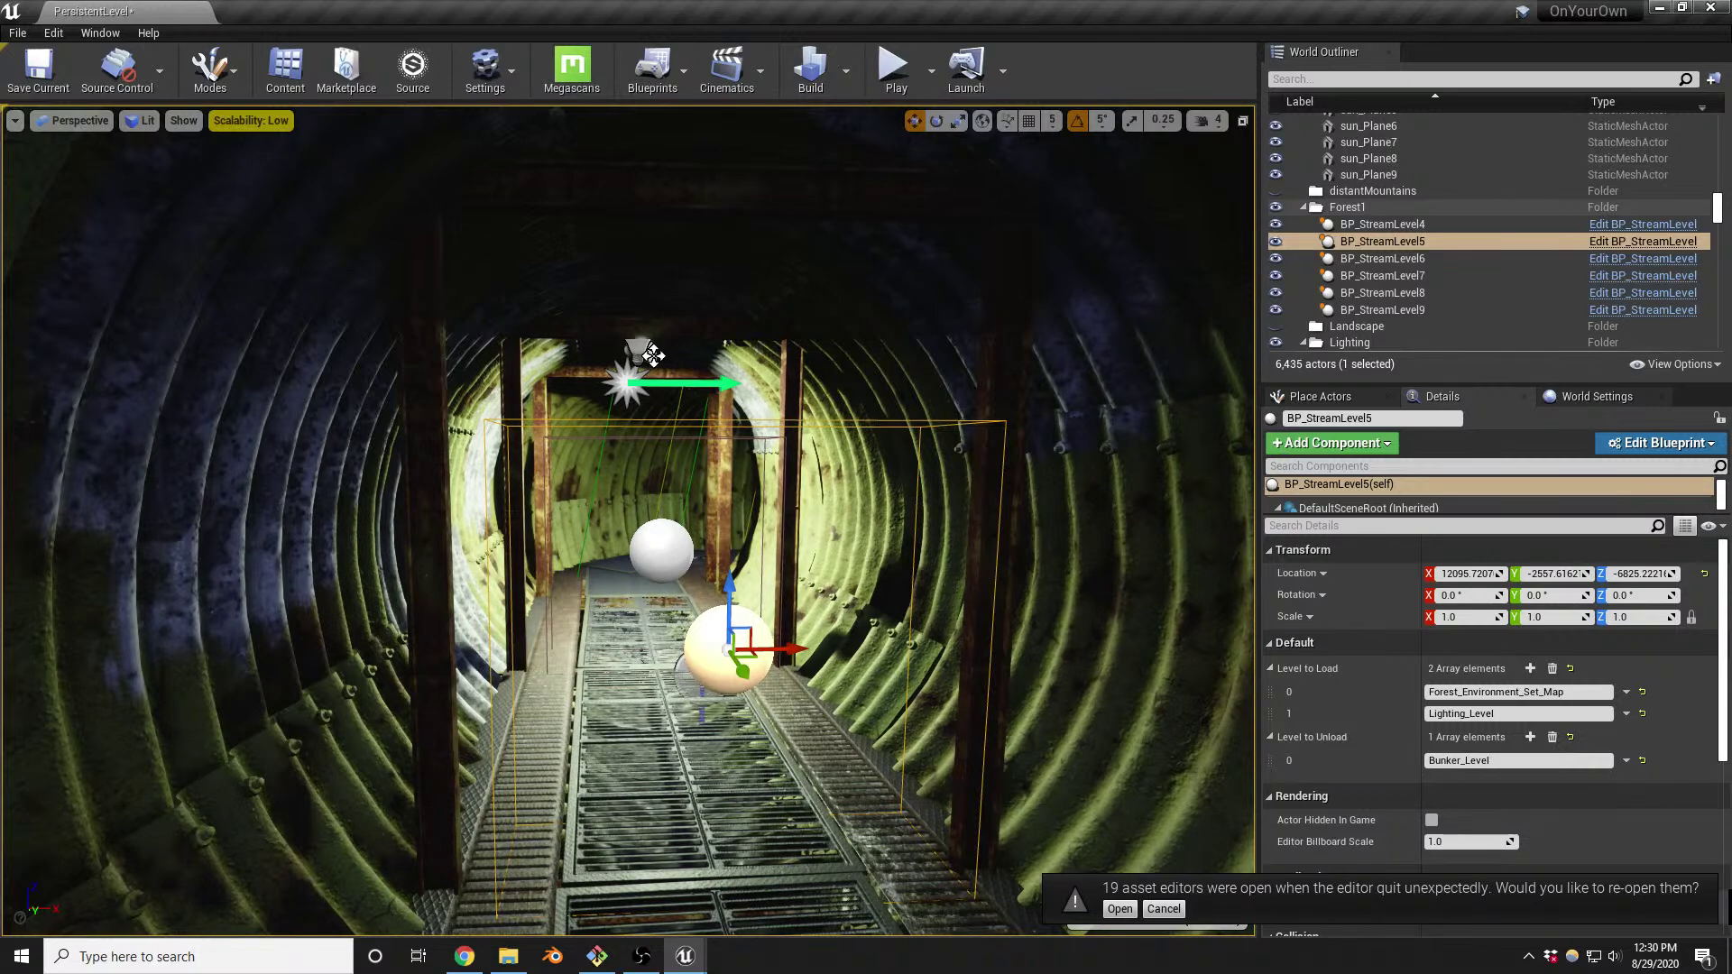
{"action": "key", "text": "alt+Tab"}
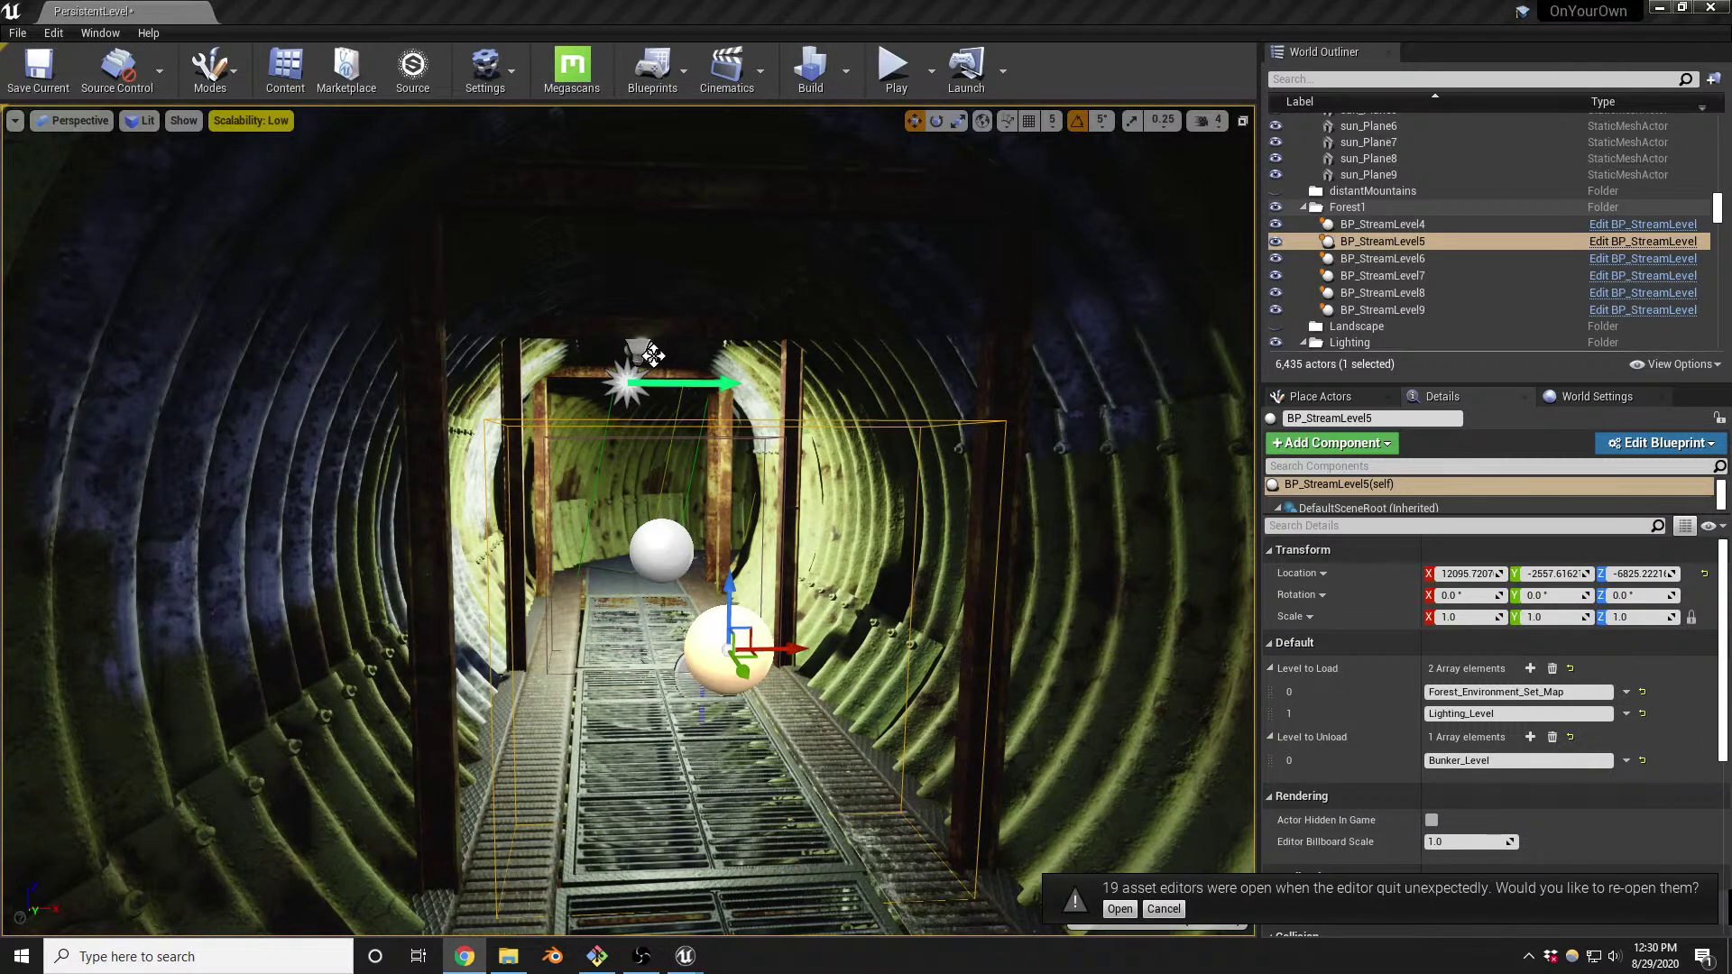